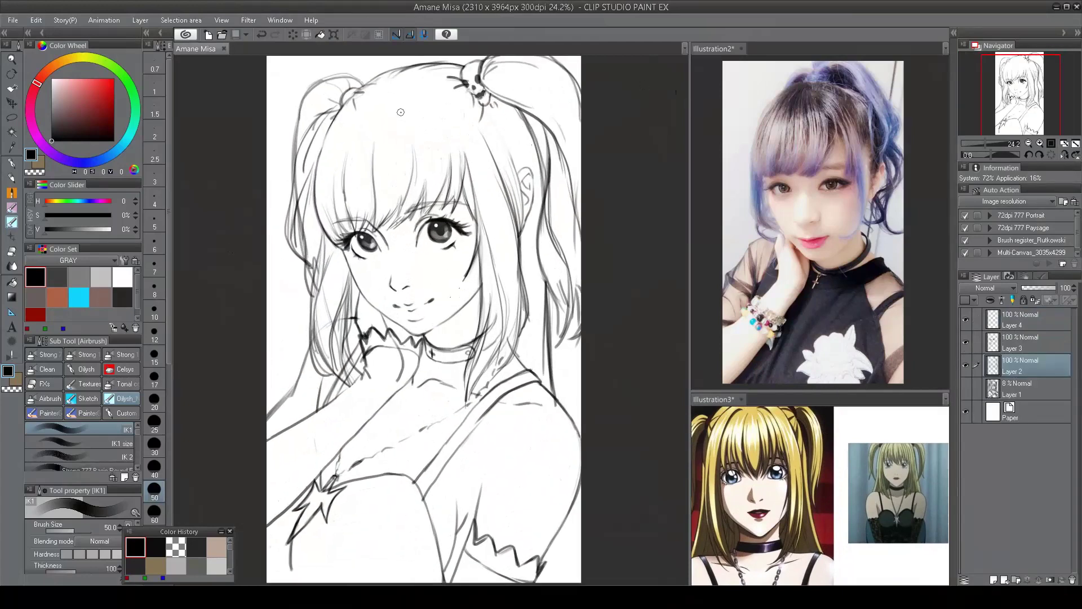
- Choose dark gray and the Transparent watercolor 9 brush
{"action": "left_click", "coordinate": [61, 284]}
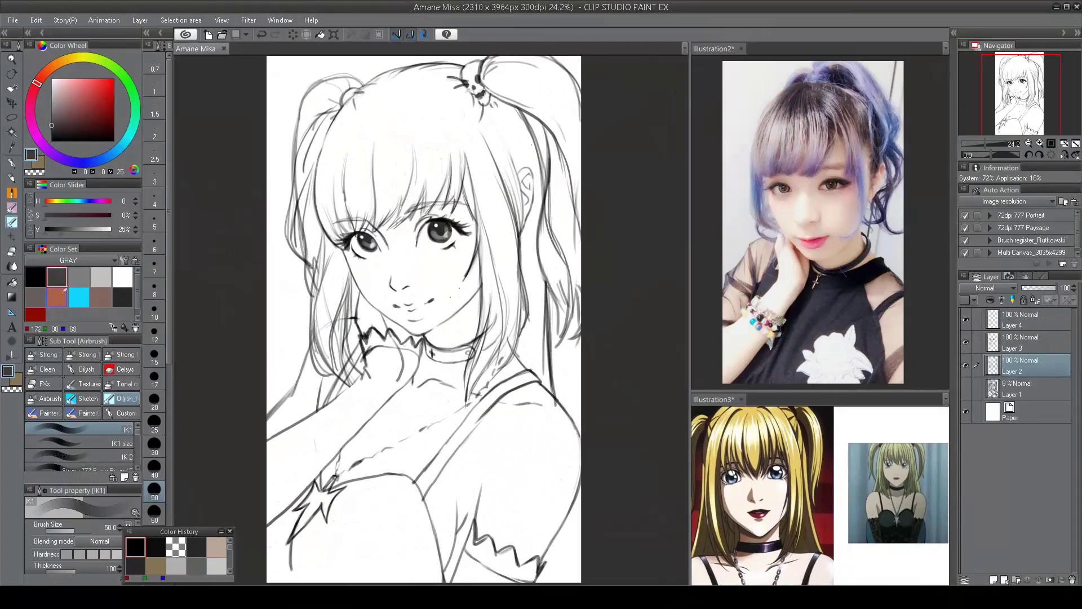
{"action": "left_click", "coordinate": [127, 412]}
{"action": "left_click", "coordinate": [98, 436]}
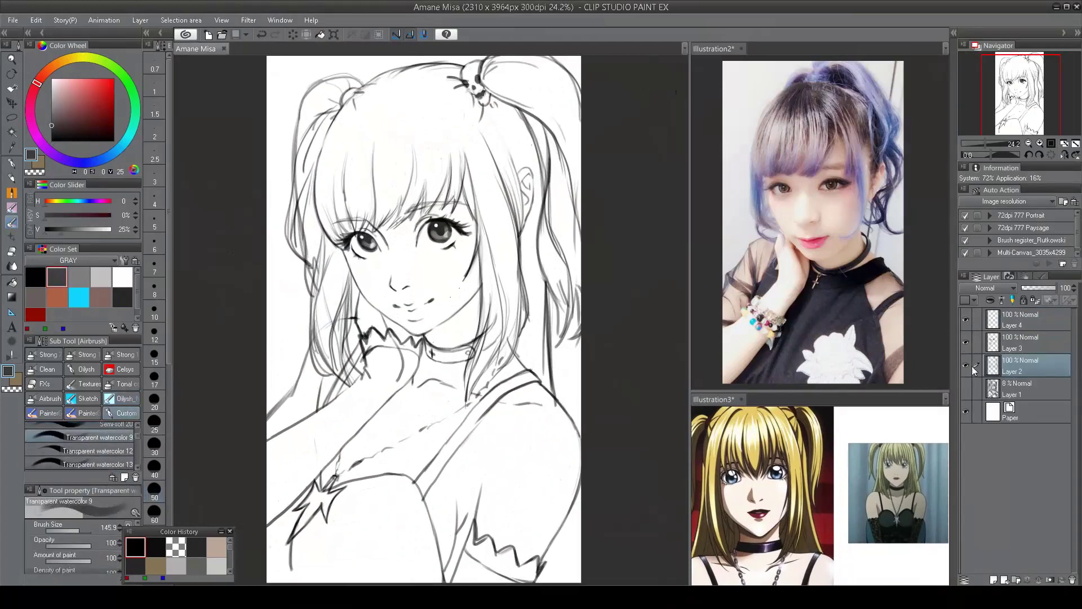
- Group the four sketch layers into a folder, hide it, and add a new layer between it and a merged copy of the sketch
{"action": "left_click", "coordinate": [1017, 322]}
{"action": "left_click", "coordinate": [1020, 389], "text": "shift"}
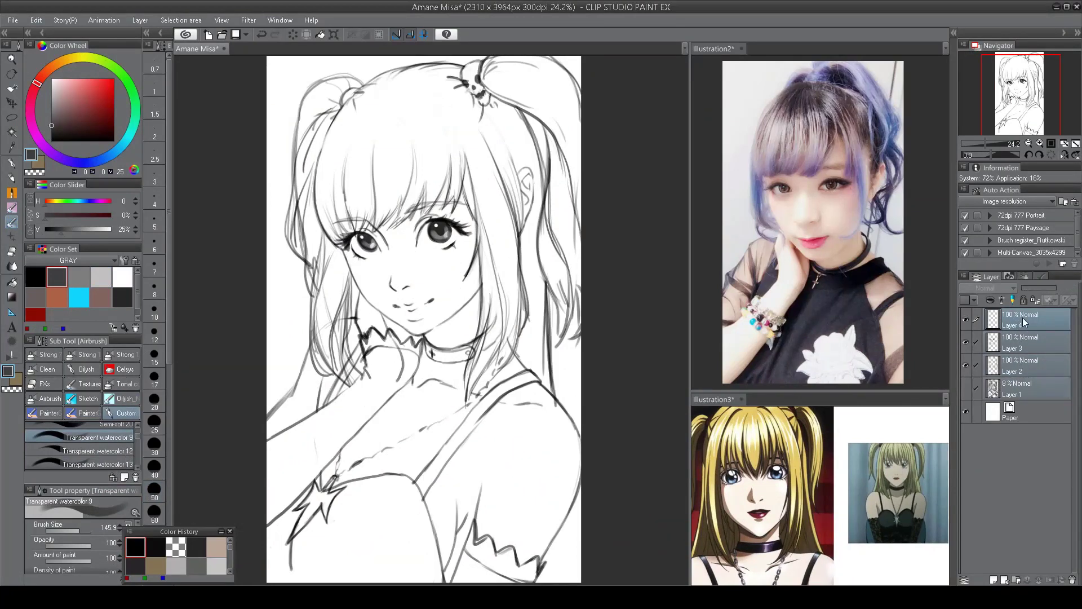
{"action": "key", "text": "ctrl+g"}
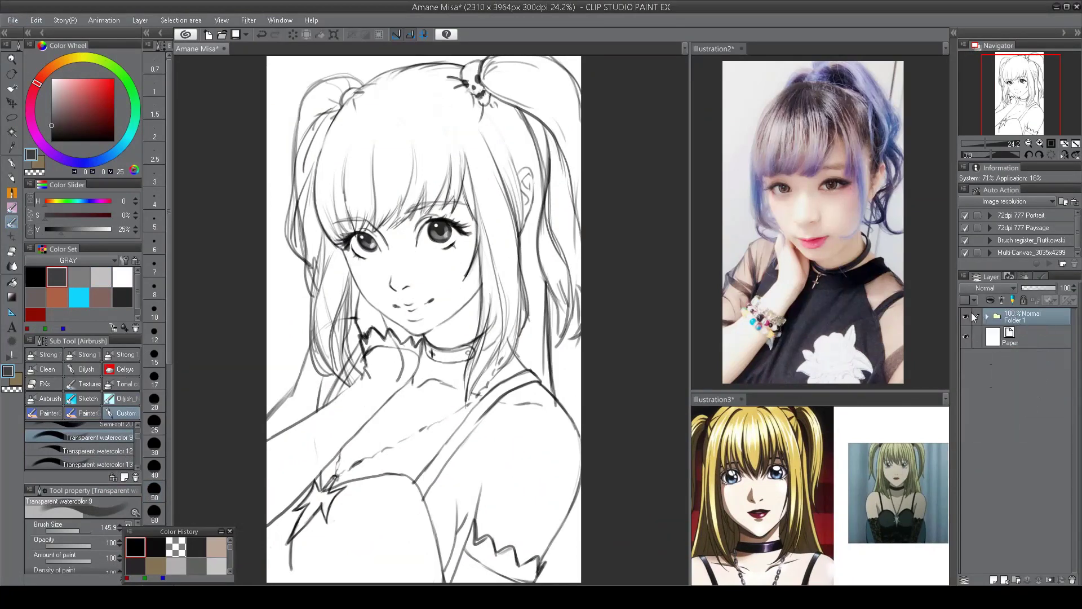
{"action": "left_click", "coordinate": [966, 319]}
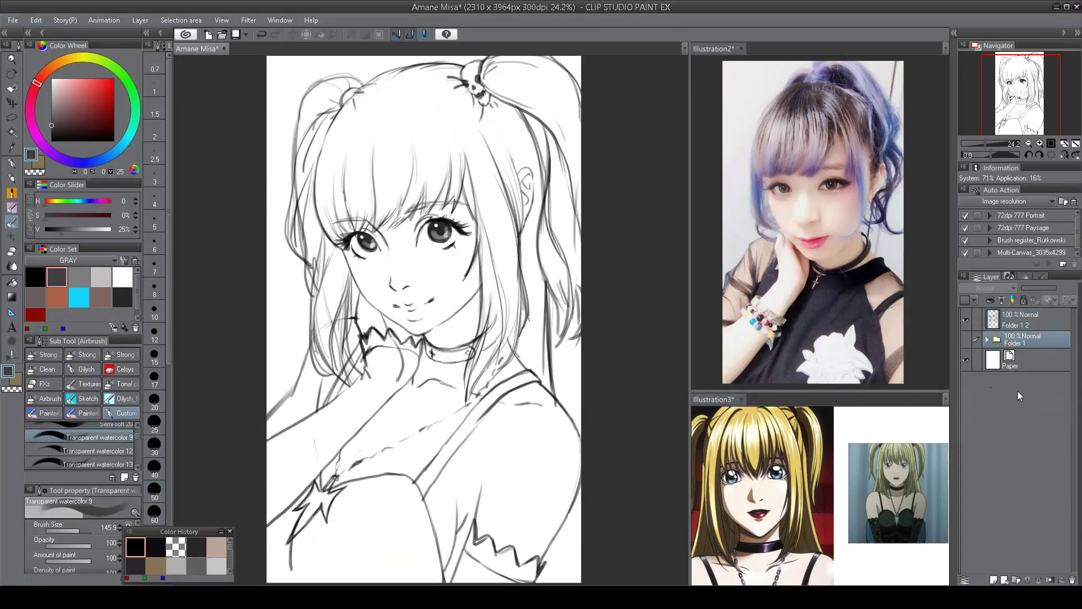
{"action": "key", "text": "ctrl+shift+n"}
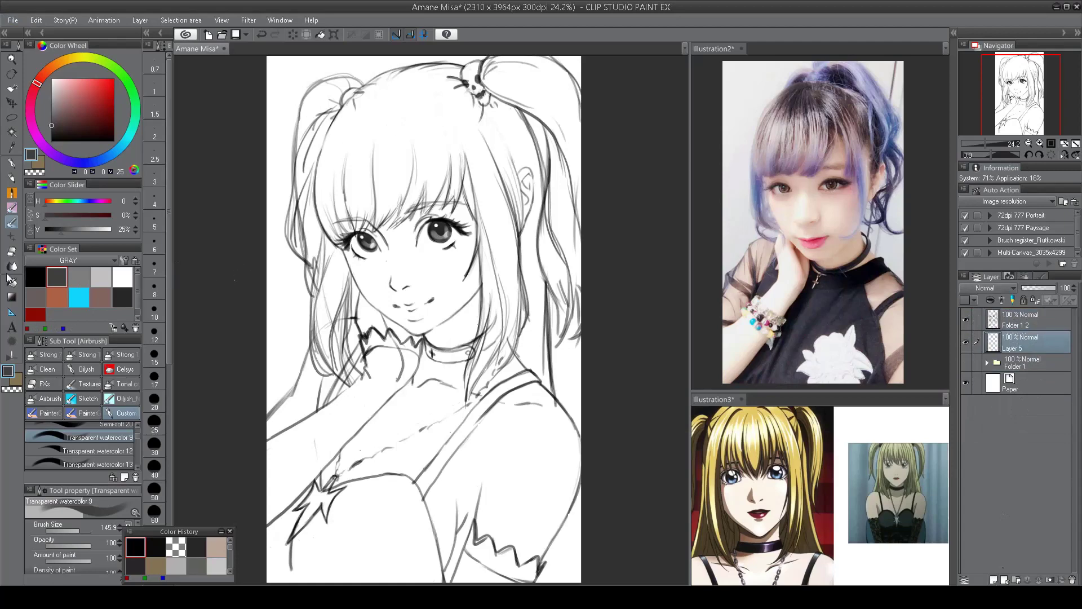
- Activate the merged sketch layer with the IK1 size brush and black, checking the drawing mirrored
{"action": "scroll", "coordinate": [400, 250], "scroll_direction": "down", "scroll_amount": 2}
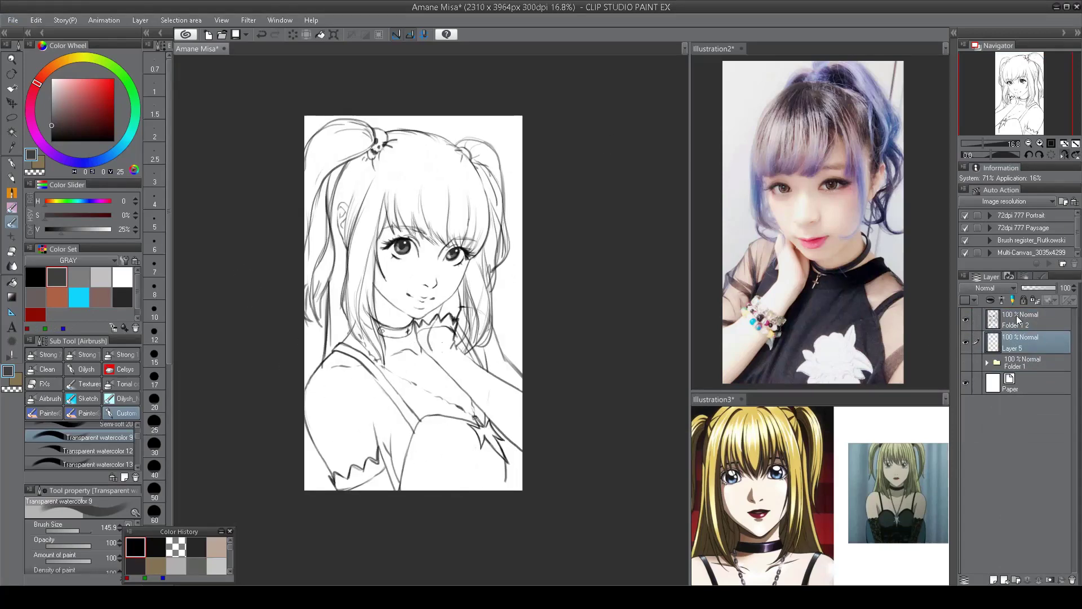
{"action": "key", "text": "p"}
{"action": "key", "text": "alt+bracketright"}
{"action": "key", "text": "b"}
{"action": "left_click", "coordinate": [395, 320], "text": "alt"}
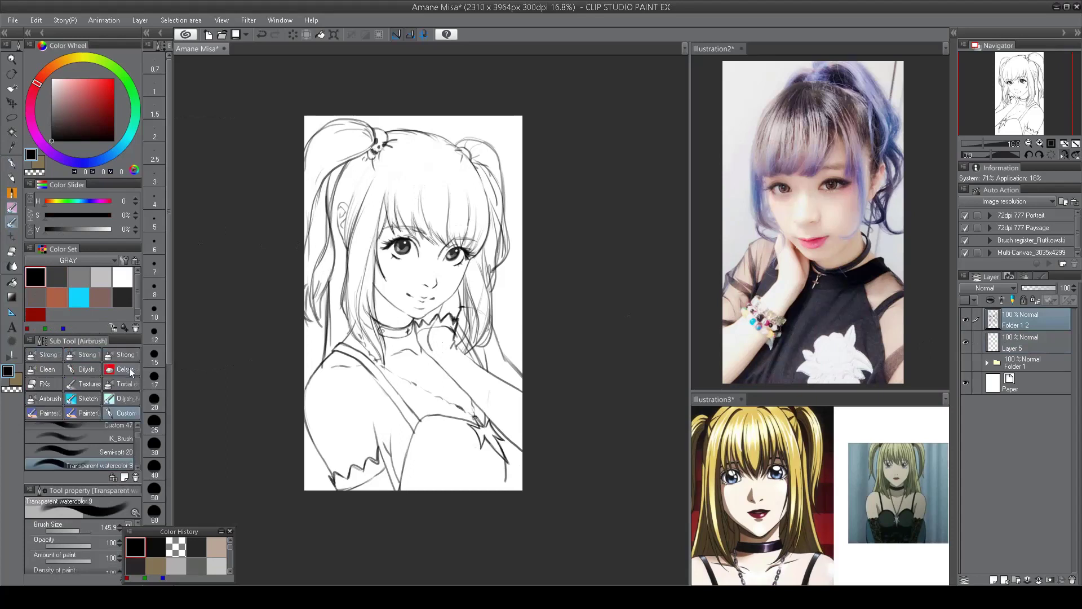
{"action": "key", "text": "h"}
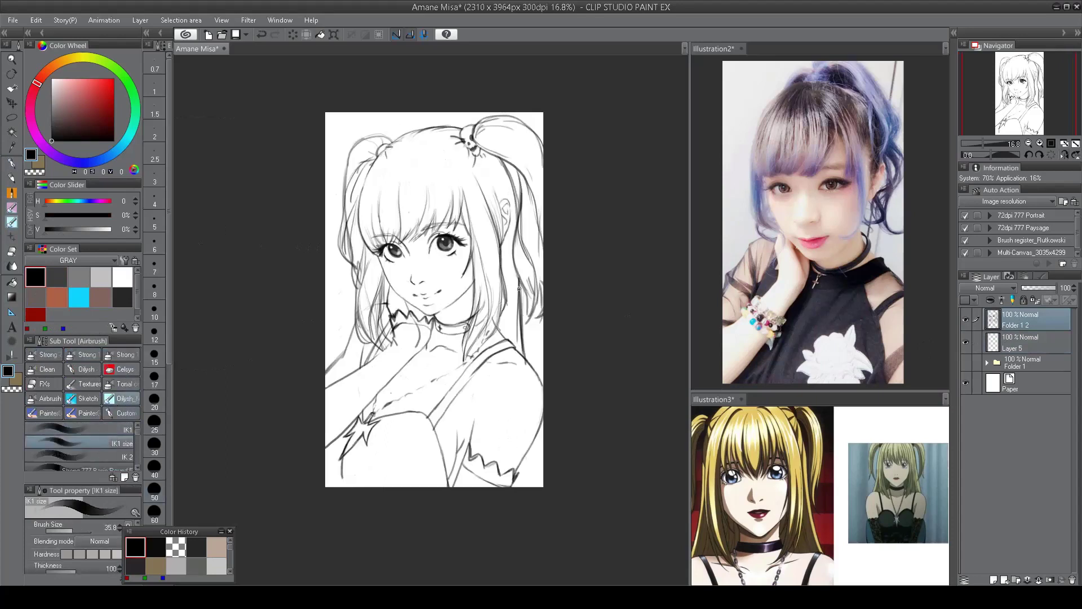
- Clean up and redraw the hair lines around the ear on the merged sketch layer
{"action": "key", "text": "e"}
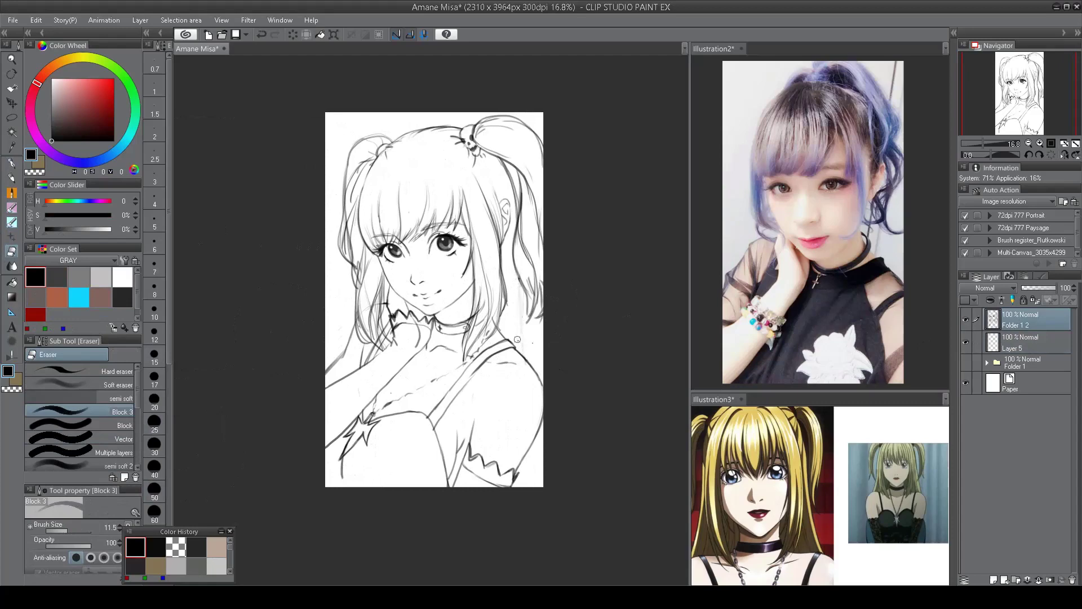
{"action": "key", "text": "b"}
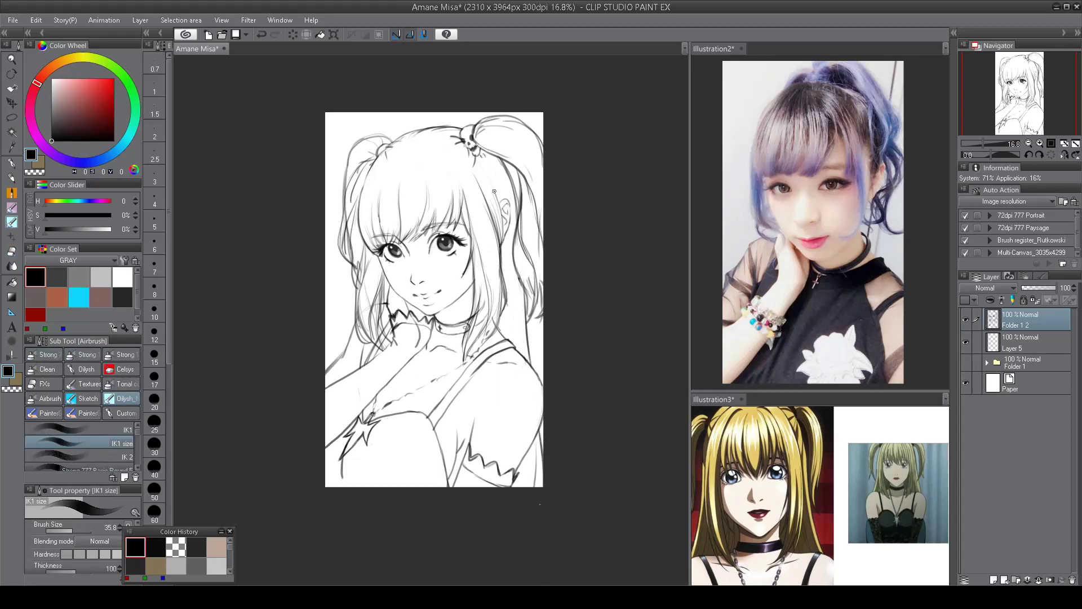
{"action": "key", "text": "ctrl+z"}
{"action": "mouse_move", "coordinate": [494, 192]}
{"action": "left_mouse_down"}
{"action": "mouse_move", "coordinate": [499, 296]}
{"action": "mouse_move", "coordinate": [489, 196]}
{"action": "left_mouse_up"}
{"action": "key", "text": "e"}
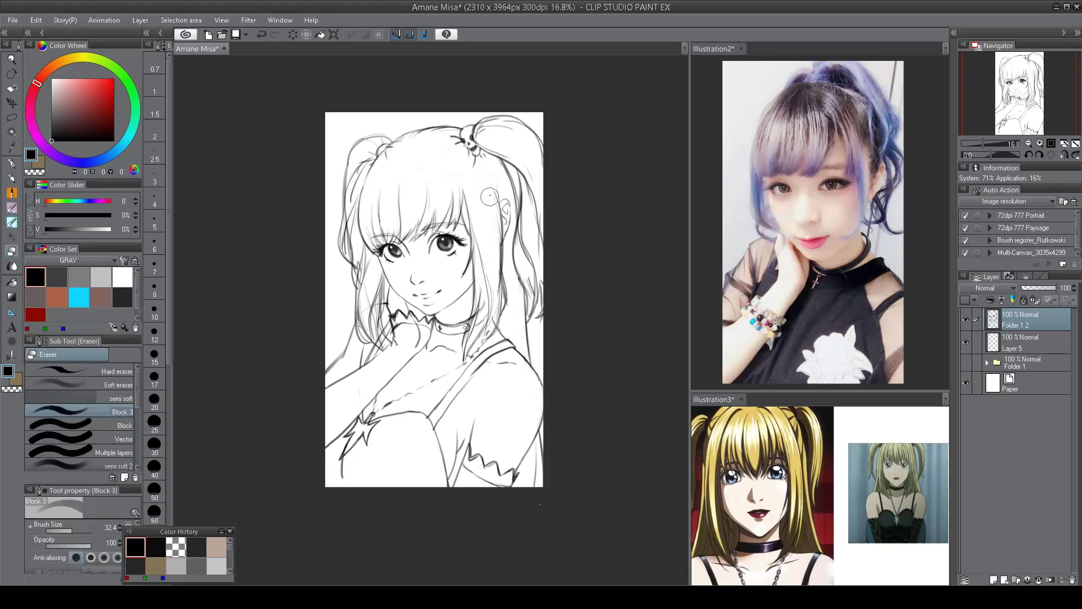
{"action": "key", "text": "b"}
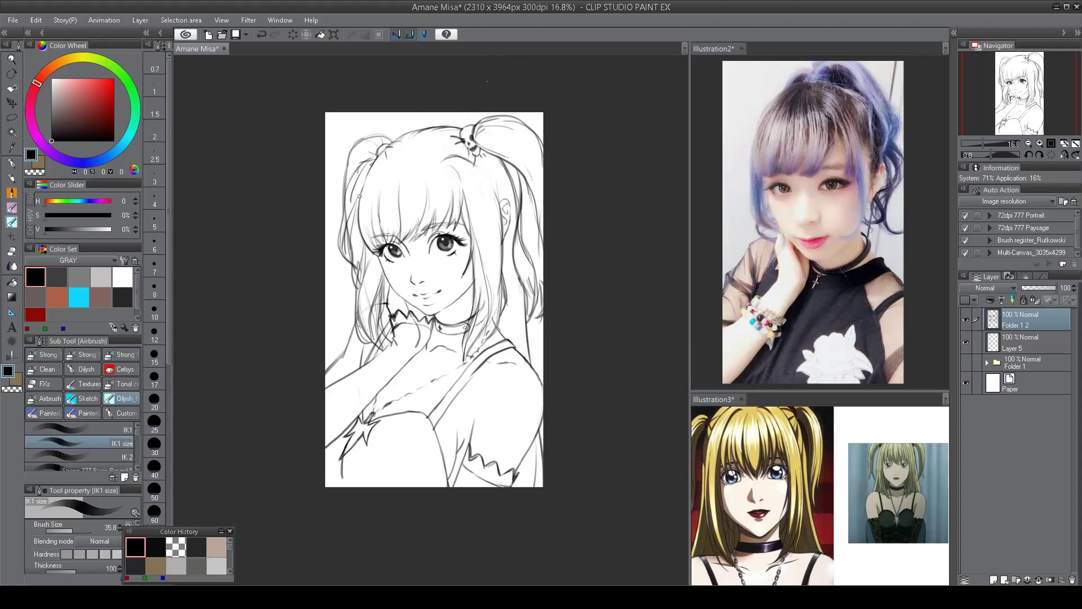
- Redraw the curved hair line beside the fringe on the left side of the head, retrying the stroke until it fits
{"action": "scroll", "coordinate": [359, 266], "scroll_direction": "up", "scroll_amount": 2}
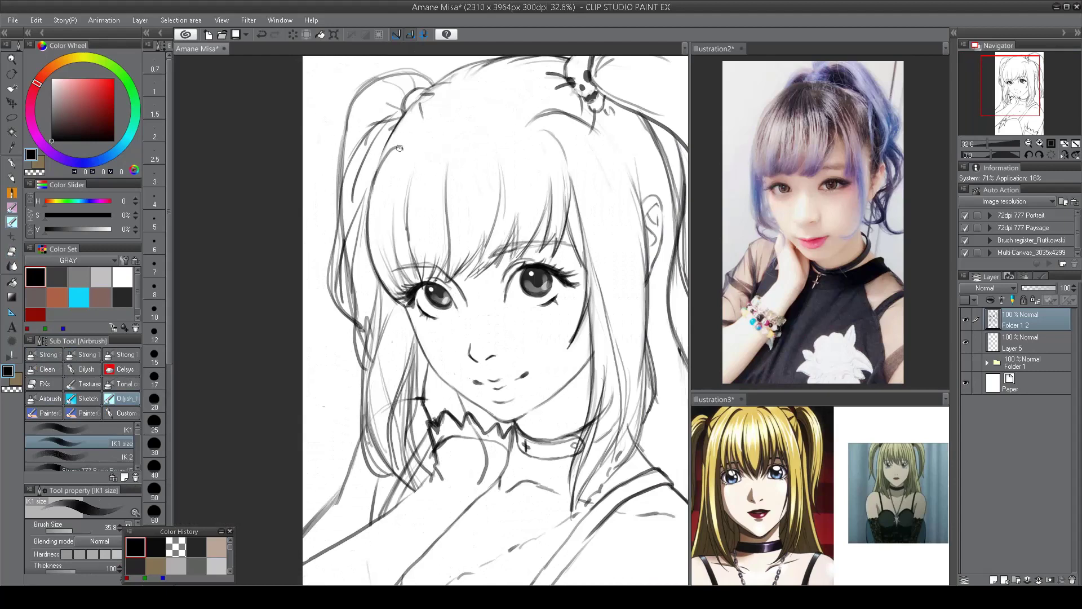
{"action": "key", "text": "ctrl+z"}
{"action": "left_click_drag", "start_coordinate": [408, 139], "coordinate": [345, 235]}
{"action": "key", "text": "ctrl+z"}
{"action": "left_click_drag", "start_coordinate": [397, 147], "coordinate": [367, 209]}
{"action": "key", "text": "ctrl+z"}
{"action": "left_click_drag", "start_coordinate": [408, 135], "coordinate": [361, 242]}
{"action": "scroll", "coordinate": [380, 186], "scroll_direction": "down", "scroll_amount": 5}
{"action": "scroll", "coordinate": [381, 186], "scroll_direction": "up", "scroll_amount": 5}
- Erase the old pigtail lines on the left side of the head down toward the hand
{"action": "key", "text": "e"}
{"action": "left_click_drag", "start_coordinate": [380, 186], "coordinate": [371, 196], "text": "ctrl+alt"}
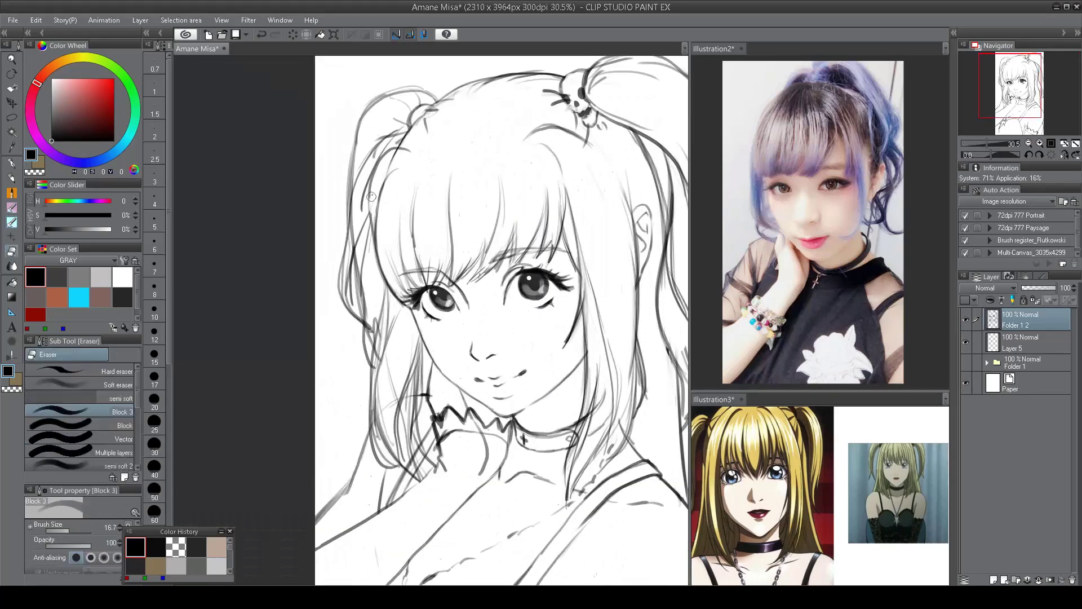
{"action": "scroll", "coordinate": [433, 192], "scroll_direction": "up", "scroll_amount": 1}
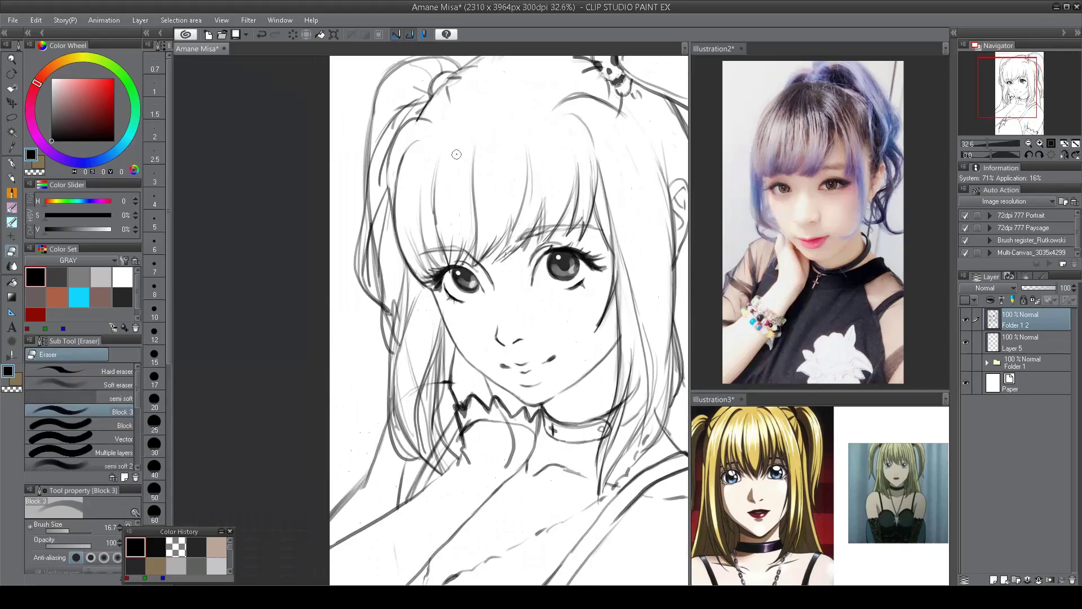
{"action": "scroll", "coordinate": [432, 233], "scroll_direction": "down", "scroll_amount": 5}
{"action": "scroll", "coordinate": [408, 188], "scroll_direction": "up", "scroll_amount": 5}
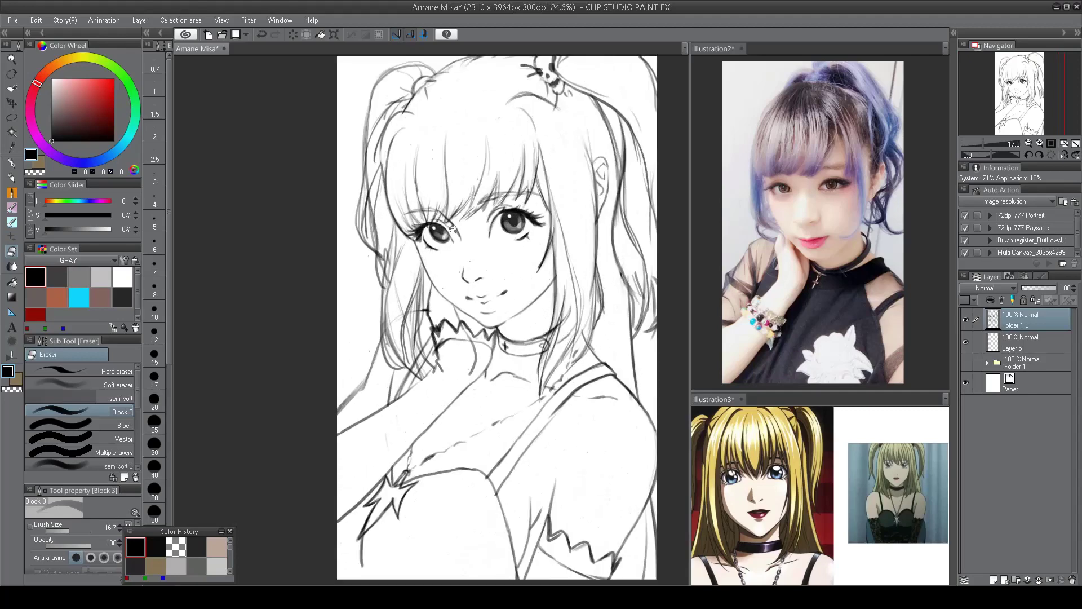
{"action": "mouse_move", "coordinate": [395, 104]}
{"action": "left_mouse_down", "text": "ctrl+alt"}
{"action": "mouse_move", "coordinate": [406, 103]}
{"action": "mouse_move", "coordinate": [387, 229]}
{"action": "mouse_move", "coordinate": [396, 372]}
{"action": "left_mouse_up", "text": "ctrl+alt"}
{"action": "mouse_move", "coordinate": [388, 242]}
{"action": "left_mouse_down"}
{"action": "mouse_move", "coordinate": [380, 174]}
{"action": "mouse_move", "coordinate": [403, 108]}
{"action": "mouse_move", "coordinate": [387, 191]}
{"action": "left_mouse_up"}
{"action": "left_click_drag", "start_coordinate": [410, 300], "coordinate": [407, 409]}
- Draw a new outer hair contour down the left side of the face
{"action": "key", "text": "b"}
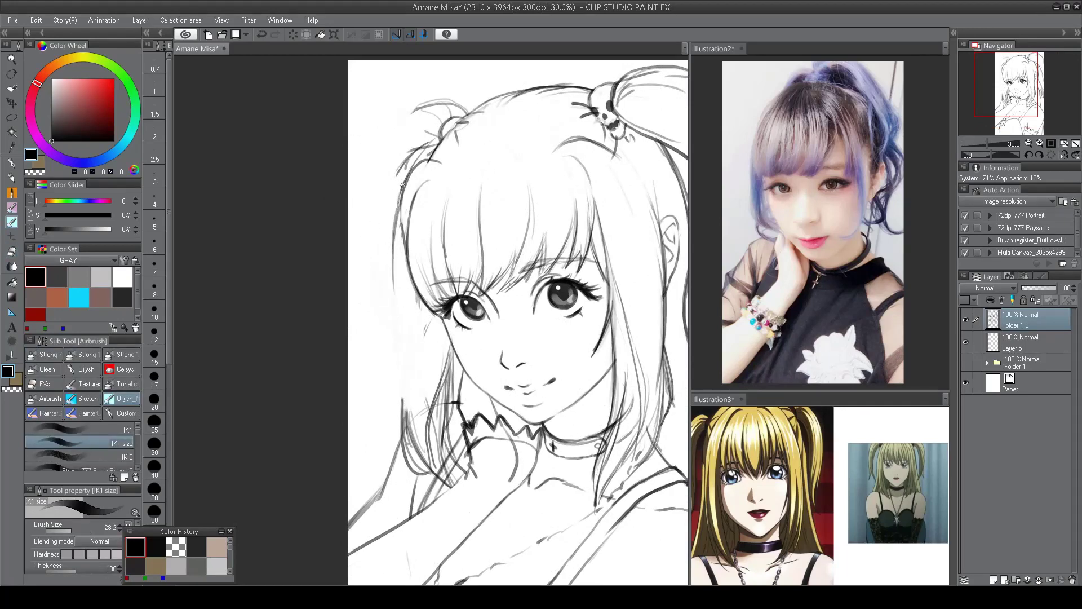
{"action": "key", "text": "ctrl+z"}
{"action": "key", "text": "ctrl+z"}
{"action": "scroll", "coordinate": [428, 201], "scroll_direction": "down", "scroll_amount": 3}
{"action": "scroll", "coordinate": [428, 201], "scroll_direction": "up", "scroll_amount": 3}
- Erase the old strands beside the left cheek and draw a new inner edge for the side lock
{"action": "key", "text": "e"}
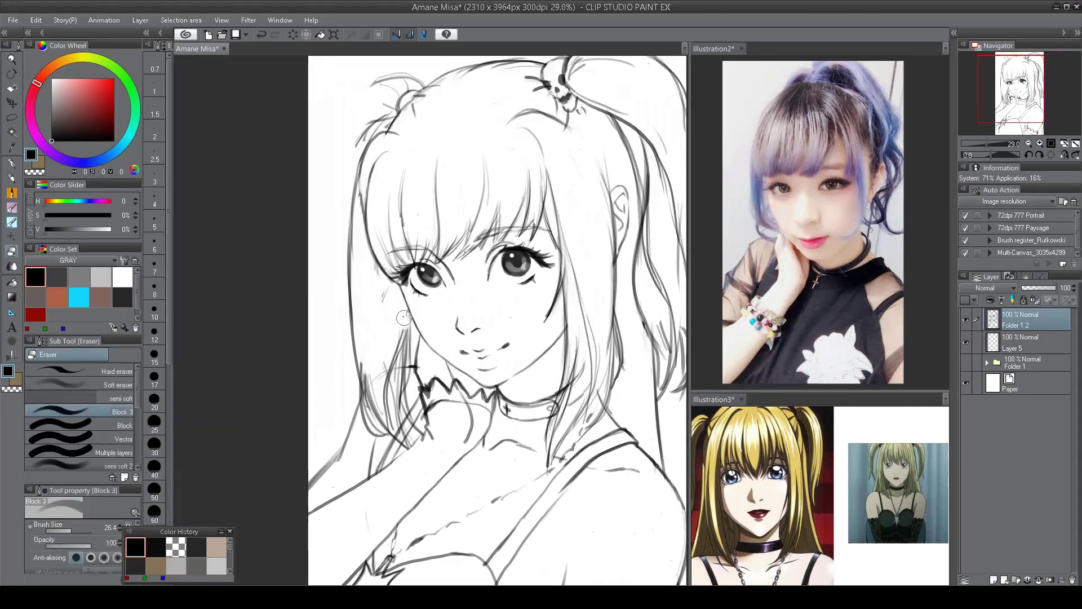
{"action": "left_click_drag", "start_coordinate": [406, 332], "coordinate": [410, 360]}
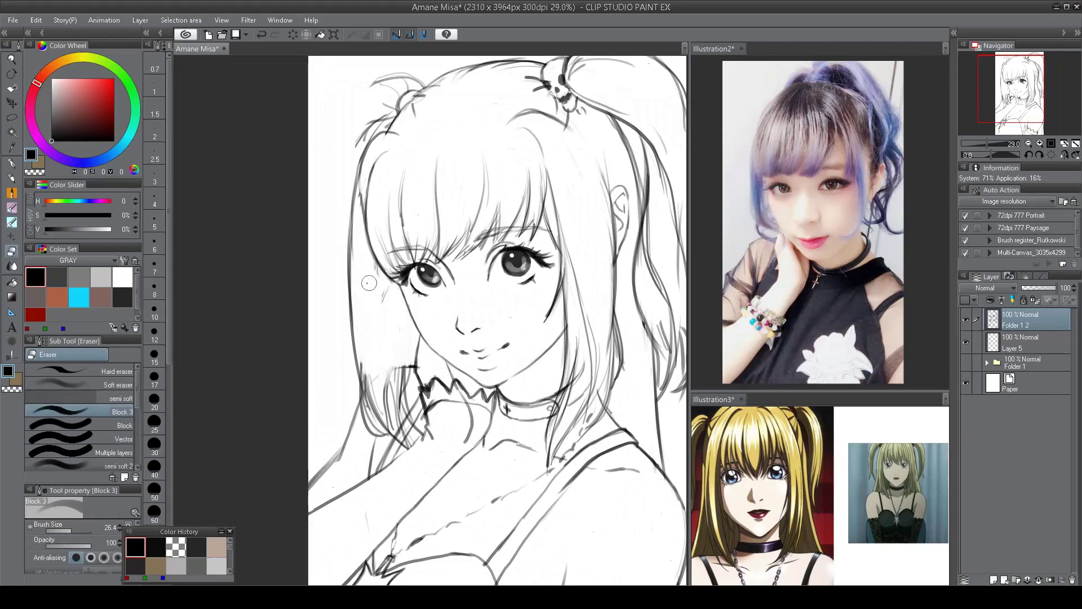
{"action": "key", "text": "b"}
{"action": "left_click_drag", "start_coordinate": [400, 286], "coordinate": [401, 447]}
{"action": "key", "text": "h"}
{"action": "scroll", "coordinate": [448, 386], "scroll_direction": "down", "scroll_amount": 3}
{"action": "key", "text": "h"}
{"action": "scroll", "coordinate": [449, 388], "scroll_direction": "up", "scroll_amount": 2}
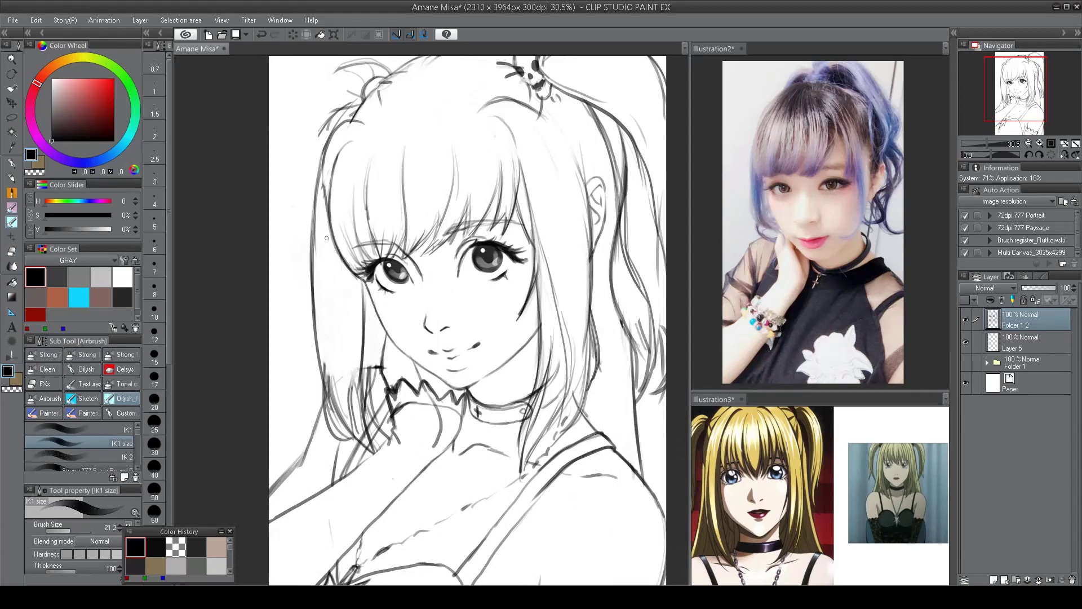
- Redraw the outer and inner lines of the left side lock down toward the wrist cuff
{"action": "key", "text": "ctrl+z"}
{"action": "left_click_drag", "start_coordinate": [325, 254], "coordinate": [319, 384]}
{"action": "left_click_drag", "start_coordinate": [364, 288], "coordinate": [349, 388]}
{"action": "scroll", "coordinate": [388, 95], "scroll_direction": "down", "scroll_amount": 2}
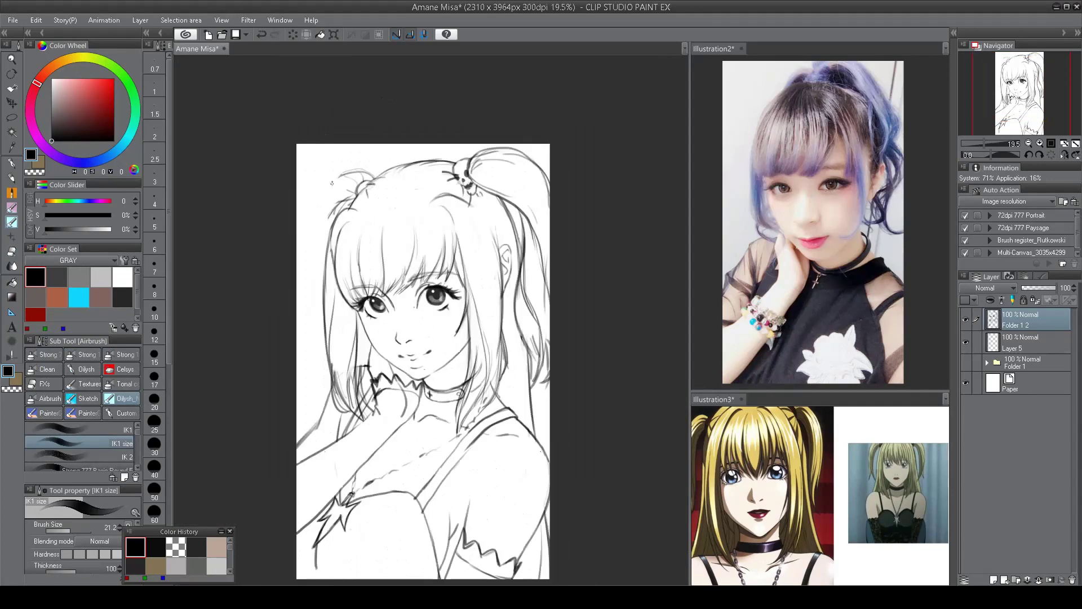
- Erase the leftover stray lines and draw a small rounded bun at the left hair tie
{"action": "scroll", "coordinate": [338, 191], "scroll_direction": "up", "scroll_amount": 2}
{"action": "key", "text": "e"}
{"action": "mouse_move", "coordinate": [316, 231]}
{"action": "left_mouse_down"}
{"action": "mouse_move", "coordinate": [339, 203]}
{"action": "mouse_move", "coordinate": [321, 231]}
{"action": "left_mouse_up"}
{"action": "key", "text": "b"}
{"action": "left_click_drag", "start_coordinate": [333, 165], "coordinate": [319, 226]}
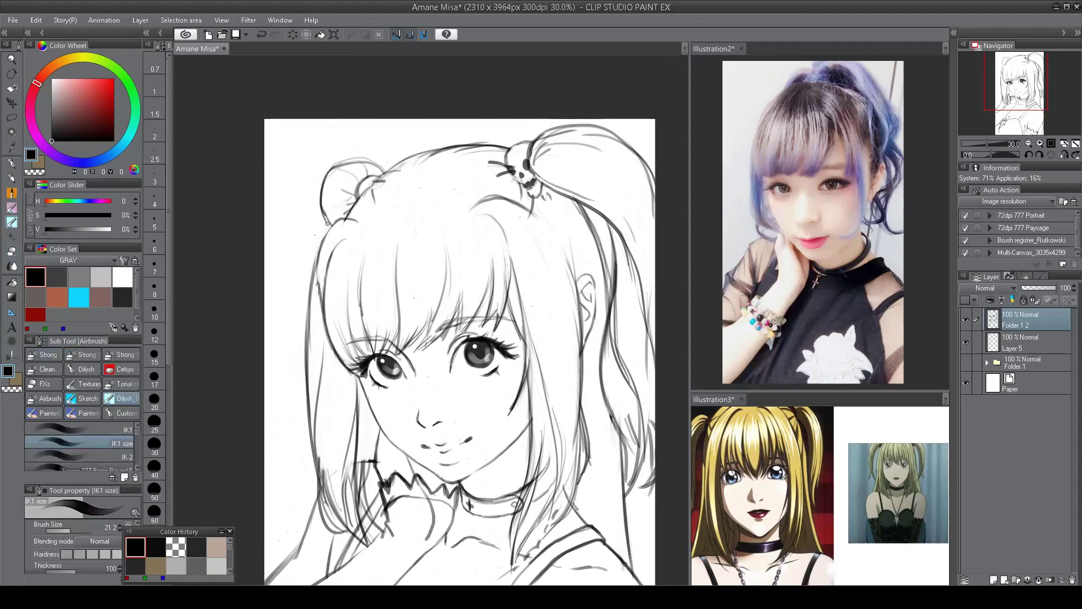
{"action": "scroll", "coordinate": [428, 280], "scroll_direction": "down", "scroll_amount": 2}
{"action": "scroll", "coordinate": [428, 281], "scroll_direction": "up", "scroll_amount": 2}
{"action": "scroll", "coordinate": [429, 280], "scroll_direction": "down", "scroll_amount": 3}
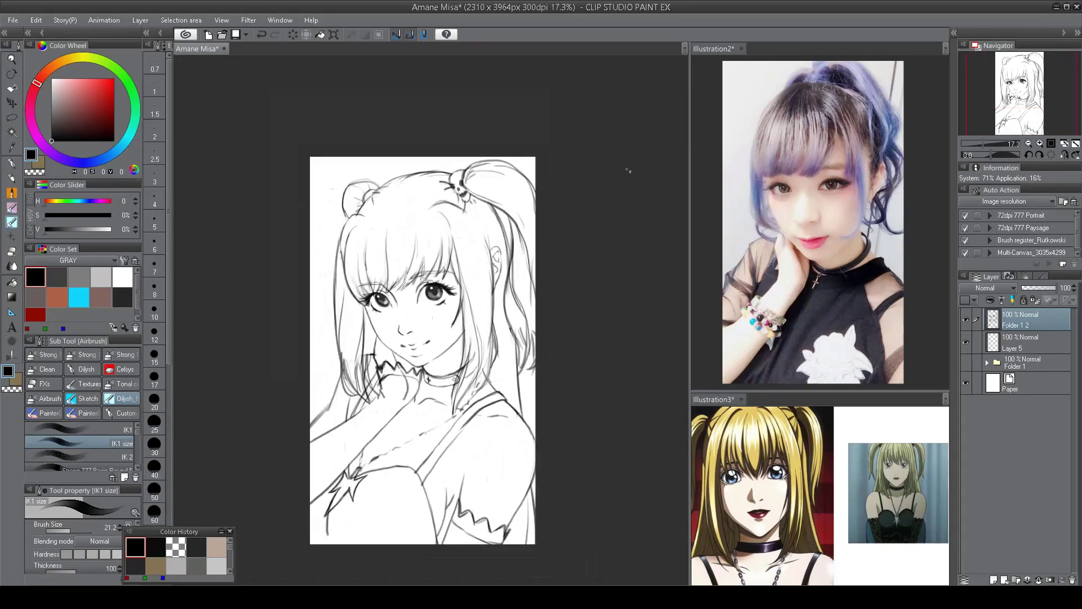
- Paint the raised forearm dark gray with Transparent watercolor 9 on Layer 5, beneath the line art
{"action": "left_click", "coordinate": [1004, 346]}
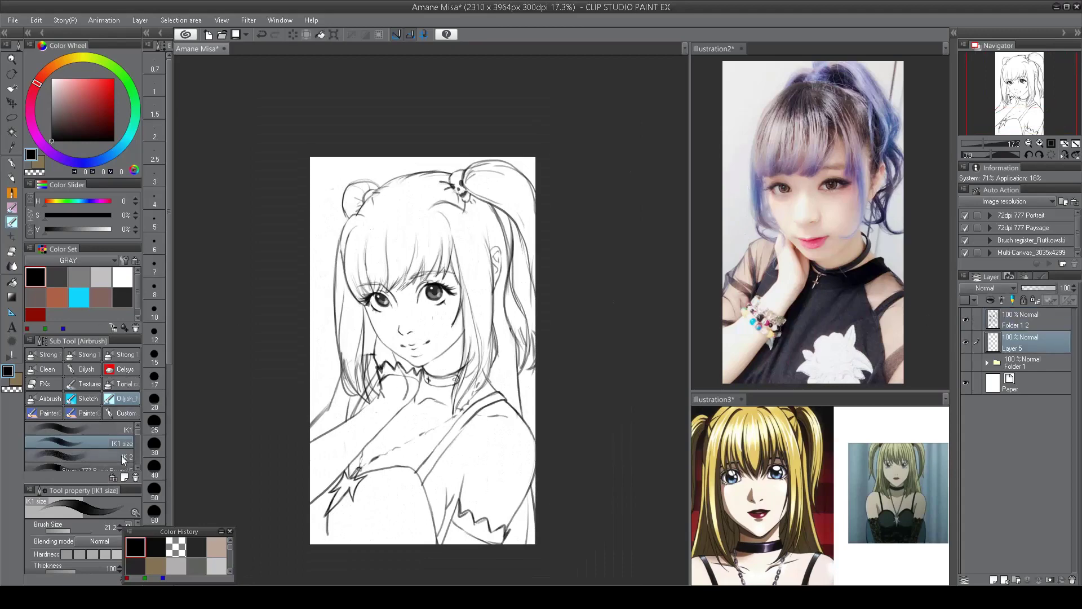
{"action": "left_click", "coordinate": [124, 413]}
{"action": "left_click", "coordinate": [56, 277]}
{"action": "scroll", "coordinate": [385, 447], "scroll_direction": "up", "scroll_amount": 1}
{"action": "mouse_move", "coordinate": [385, 447]}
{"action": "left_mouse_down"}
{"action": "mouse_move", "coordinate": [346, 274]}
{"action": "mouse_move", "coordinate": [347, 262]}
{"action": "mouse_move", "coordinate": [367, 304]}
{"action": "mouse_move", "coordinate": [366, 265]}
{"action": "mouse_move", "coordinate": [389, 304]}
{"action": "mouse_move", "coordinate": [361, 324]}
{"action": "mouse_move", "coordinate": [360, 345]}
{"action": "mouse_move", "coordinate": [344, 335]}
{"action": "mouse_move", "coordinate": [369, 327]}
{"action": "mouse_move", "coordinate": [330, 345]}
{"action": "mouse_move", "coordinate": [307, 405]}
{"action": "mouse_move", "coordinate": [324, 356]}
{"action": "mouse_move", "coordinate": [367, 338]}
{"action": "mouse_move", "coordinate": [308, 414]}
{"action": "left_mouse_up"}
{"action": "key", "text": "ctrl+z"}
{"action": "key", "text": "h"}
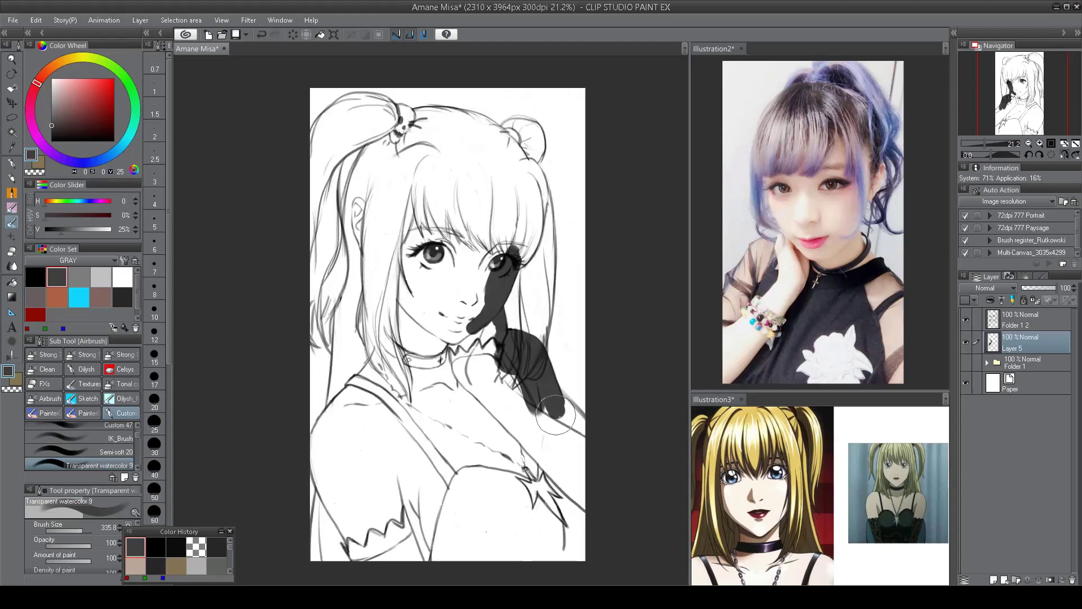
{"action": "mouse_move", "coordinate": [555, 416]}
{"action": "left_mouse_down"}
{"action": "mouse_move", "coordinate": [586, 434]}
{"action": "mouse_move", "coordinate": [547, 417]}
{"action": "mouse_move", "coordinate": [563, 507]}
{"action": "left_mouse_up"}
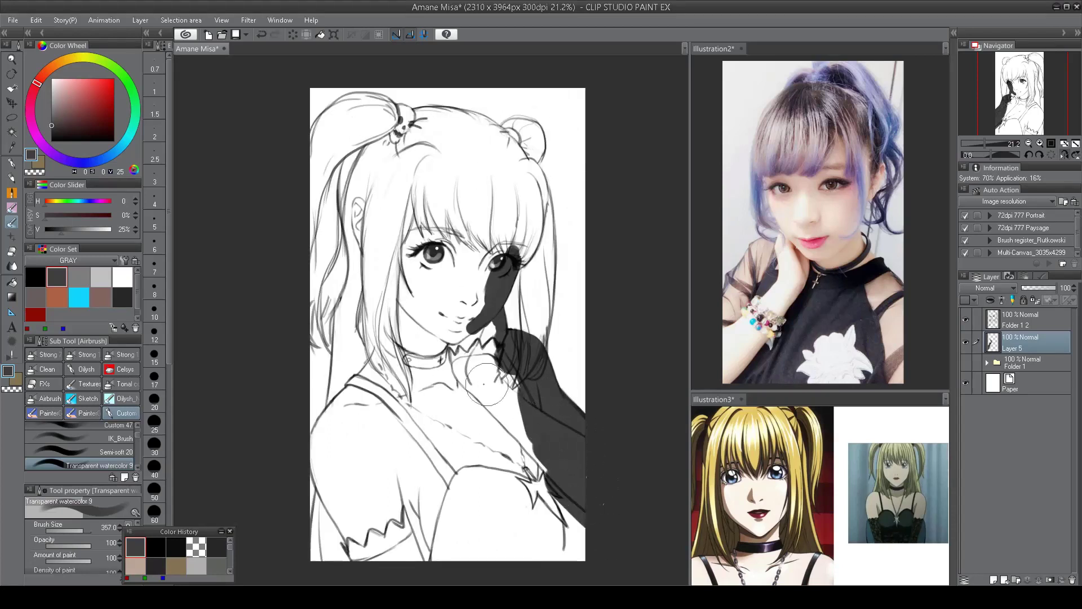
- Extend the dark gray base over the chest, shoulders, torso and lower face
{"action": "key", "text": "h"}
{"action": "mouse_move", "coordinate": [361, 349]}
{"action": "left_mouse_down"}
{"action": "mouse_move", "coordinate": [331, 454]}
{"action": "mouse_move", "coordinate": [430, 513]}
{"action": "mouse_move", "coordinate": [354, 393]}
{"action": "mouse_move", "coordinate": [405, 282]}
{"action": "mouse_move", "coordinate": [406, 237]}
{"action": "mouse_move", "coordinate": [468, 445]}
{"action": "mouse_move", "coordinate": [507, 508]}
{"action": "left_mouse_up"}
{"action": "key", "text": "h"}
{"action": "mouse_move", "coordinate": [304, 425]}
{"action": "left_mouse_down"}
{"action": "mouse_move", "coordinate": [292, 494]}
{"action": "mouse_move", "coordinate": [338, 439]}
{"action": "mouse_move", "coordinate": [332, 513]}
{"action": "mouse_move", "coordinate": [302, 437]}
{"action": "mouse_move", "coordinate": [333, 486]}
{"action": "mouse_move", "coordinate": [293, 440]}
{"action": "mouse_move", "coordinate": [300, 390]}
{"action": "mouse_move", "coordinate": [330, 420]}
{"action": "mouse_move", "coordinate": [417, 299]}
{"action": "left_mouse_up"}
{"action": "key", "text": "h"}
{"action": "mouse_move", "coordinate": [496, 248]}
{"action": "left_mouse_down"}
{"action": "mouse_move", "coordinate": [528, 339]}
{"action": "mouse_move", "coordinate": [457, 358]}
{"action": "mouse_move", "coordinate": [473, 282]}
{"action": "mouse_move", "coordinate": [479, 389]}
{"action": "left_mouse_up"}
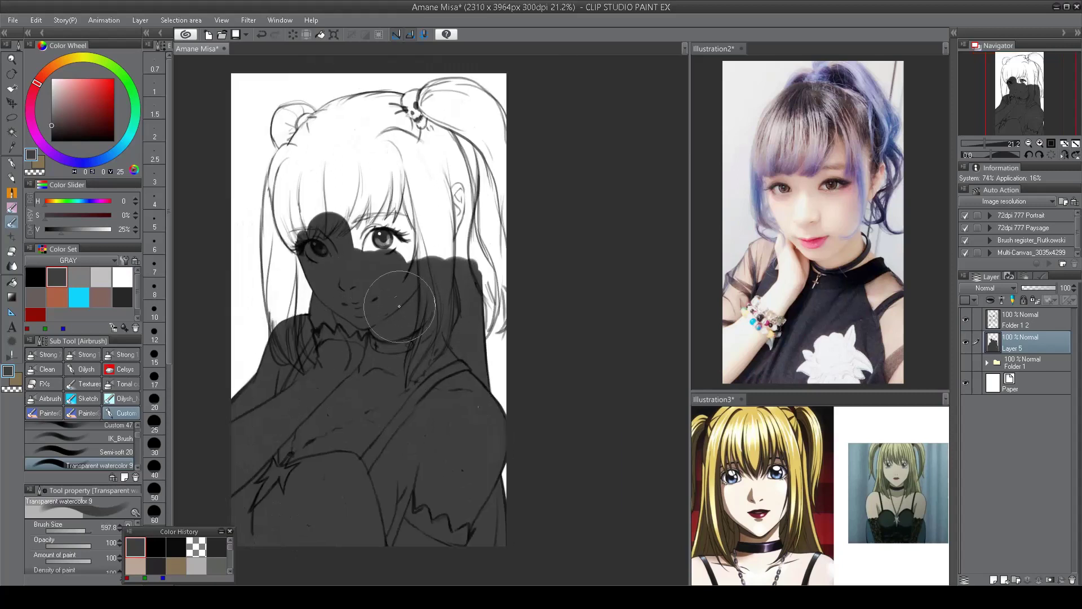
- Fill the rest of the face, the head, the side locks and the small bun with dark gray
{"action": "mouse_move", "coordinate": [399, 306]}
{"action": "left_mouse_down"}
{"action": "mouse_move", "coordinate": [445, 192]}
{"action": "mouse_move", "coordinate": [305, 242]}
{"action": "mouse_move", "coordinate": [285, 177]}
{"action": "mouse_move", "coordinate": [316, 225]}
{"action": "mouse_move", "coordinate": [386, 156]}
{"action": "mouse_move", "coordinate": [344, 130]}
{"action": "mouse_move", "coordinate": [272, 254]}
{"action": "mouse_move", "coordinate": [276, 333]}
{"action": "mouse_move", "coordinate": [287, 316]}
{"action": "mouse_move", "coordinate": [283, 248]}
{"action": "mouse_move", "coordinate": [278, 344]}
{"action": "left_mouse_up"}
{"action": "mouse_move", "coordinate": [276, 236]}
{"action": "left_mouse_down"}
{"action": "mouse_move", "coordinate": [300, 213]}
{"action": "mouse_move", "coordinate": [289, 242]}
{"action": "mouse_move", "coordinate": [289, 220]}
{"action": "mouse_move", "coordinate": [314, 214]}
{"action": "mouse_move", "coordinate": [302, 227]}
{"action": "mouse_move", "coordinate": [347, 202]}
{"action": "mouse_move", "coordinate": [316, 221]}
{"action": "mouse_move", "coordinate": [343, 203]}
{"action": "mouse_move", "coordinate": [413, 201]}
{"action": "mouse_move", "coordinate": [409, 213]}
{"action": "mouse_move", "coordinate": [440, 216]}
{"action": "mouse_move", "coordinate": [423, 246]}
{"action": "mouse_move", "coordinate": [448, 268]}
{"action": "mouse_move", "coordinate": [427, 204]}
{"action": "mouse_move", "coordinate": [452, 293]}
{"action": "left_mouse_up"}
{"action": "key", "text": "h"}
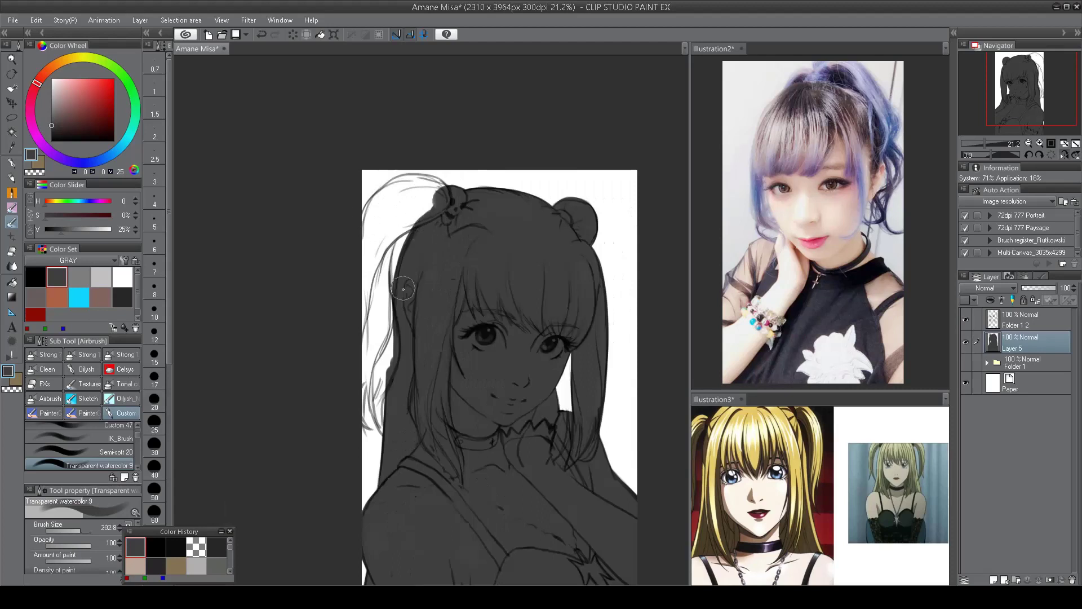
{"action": "key", "text": "h"}
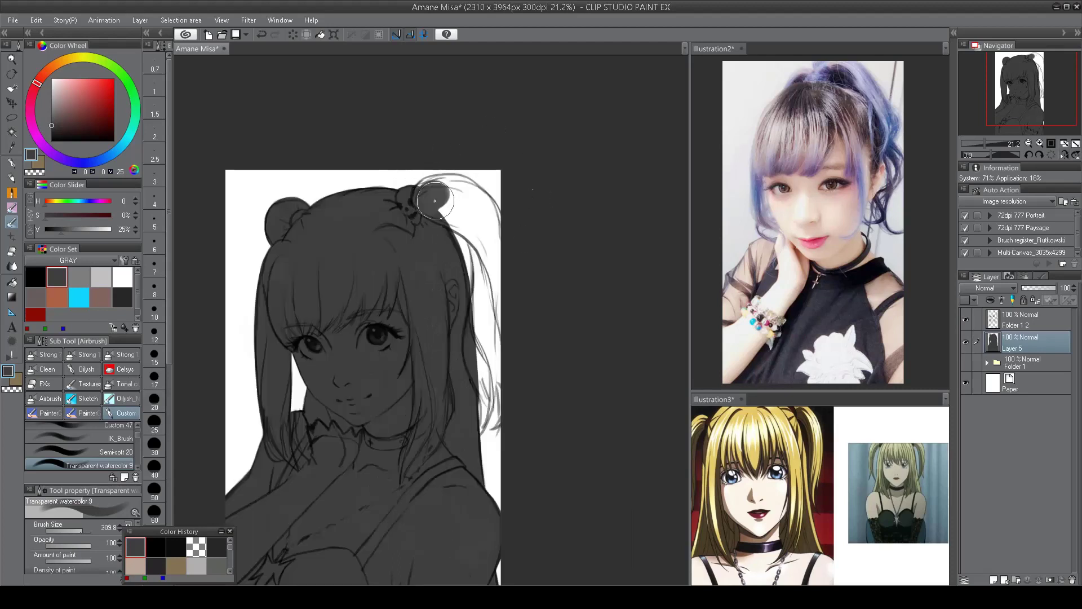
- Fill the large right pigtail with dark gray, leaving the gap beside the head unpainted
{"action": "mouse_move", "coordinate": [434, 200]}
{"action": "left_mouse_down"}
{"action": "mouse_move", "coordinate": [470, 202]}
{"action": "mouse_move", "coordinate": [432, 199]}
{"action": "mouse_move", "coordinate": [461, 190]}
{"action": "mouse_move", "coordinate": [478, 202]}
{"action": "mouse_move", "coordinate": [445, 205]}
{"action": "mouse_move", "coordinate": [483, 224]}
{"action": "mouse_move", "coordinate": [486, 259]}
{"action": "mouse_move", "coordinate": [467, 222]}
{"action": "mouse_move", "coordinate": [472, 335]}
{"action": "mouse_move", "coordinate": [492, 252]}
{"action": "mouse_move", "coordinate": [479, 367]}
{"action": "left_mouse_up"}
{"action": "scroll", "coordinate": [479, 366], "scroll_direction": "up", "scroll_amount": 1}
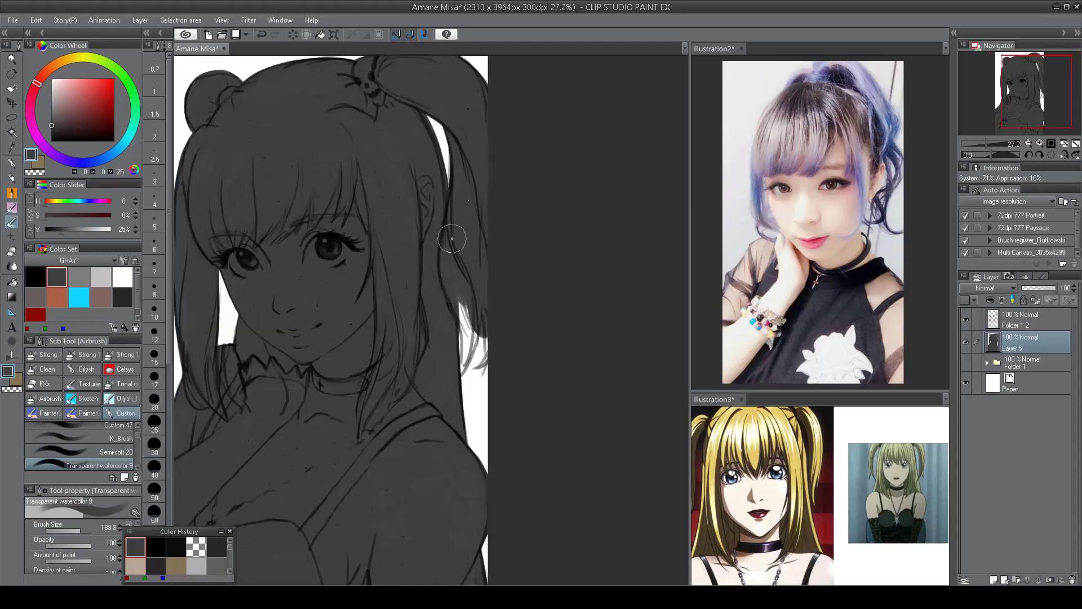
{"action": "left_click_drag", "start_coordinate": [457, 320], "coordinate": [485, 392]}
{"action": "key", "text": "h"}
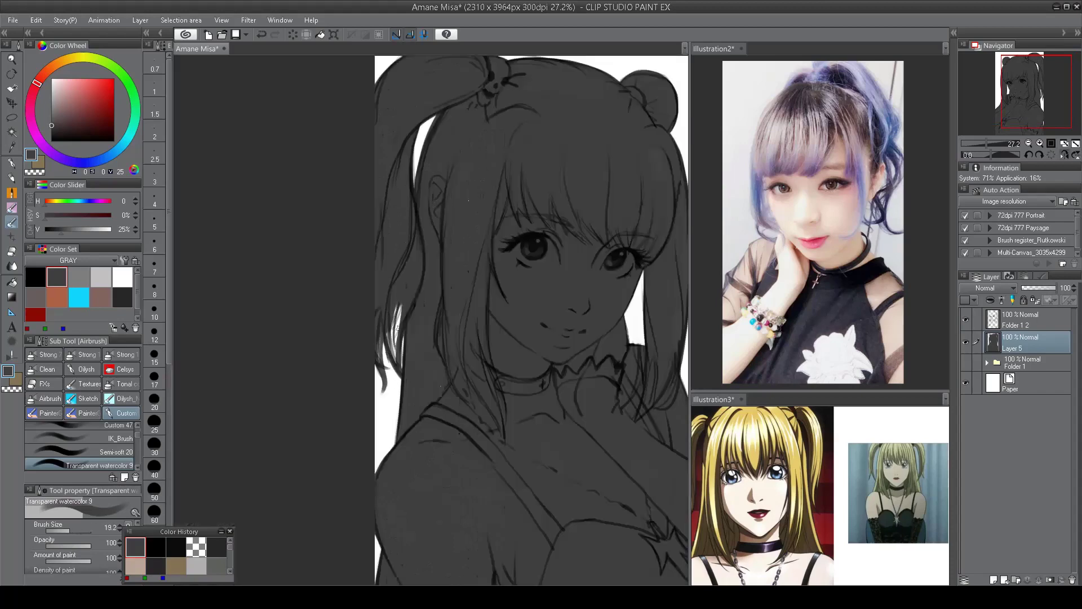
- Fill the thin strands at the large pigtail's tip with dark gray using a smaller brush
{"action": "key", "text": "bracketleft"}
{"action": "mouse_move", "coordinate": [389, 342]}
{"action": "left_mouse_down"}
{"action": "mouse_move", "coordinate": [395, 311]}
{"action": "mouse_move", "coordinate": [397, 349]}
{"action": "left_mouse_up"}
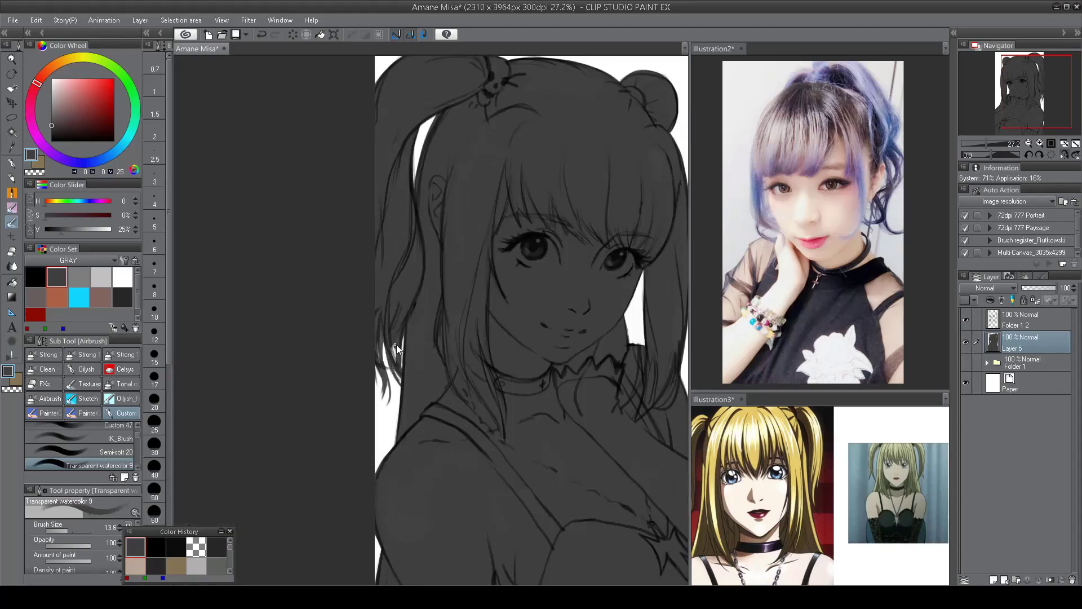
{"action": "key", "text": "bracketright"}
{"action": "key", "text": "bracketright"}
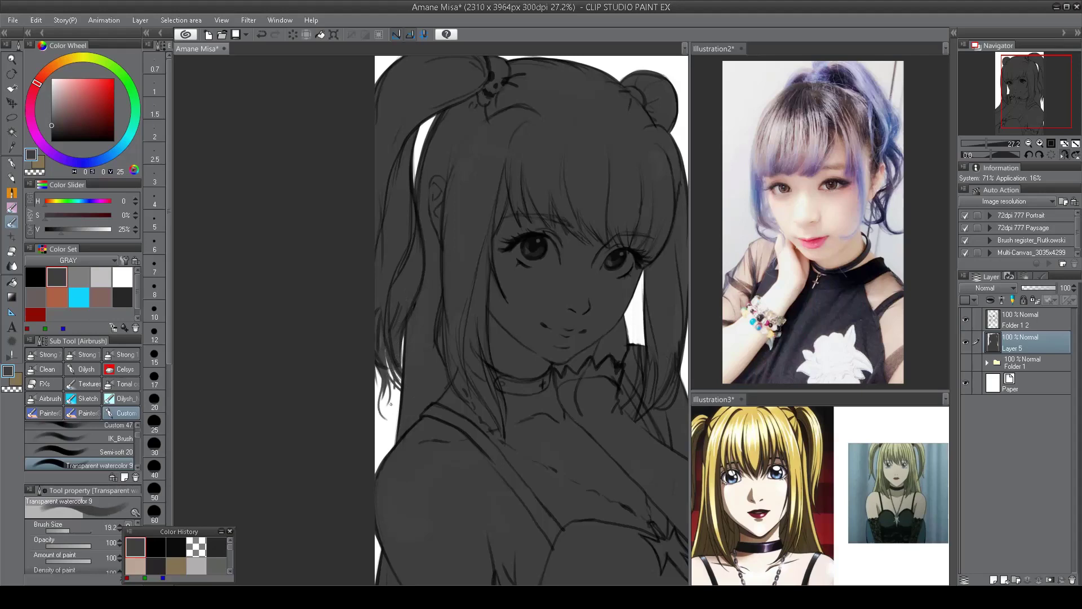
{"action": "scroll", "coordinate": [383, 345], "scroll_direction": "down", "scroll_amount": 3}
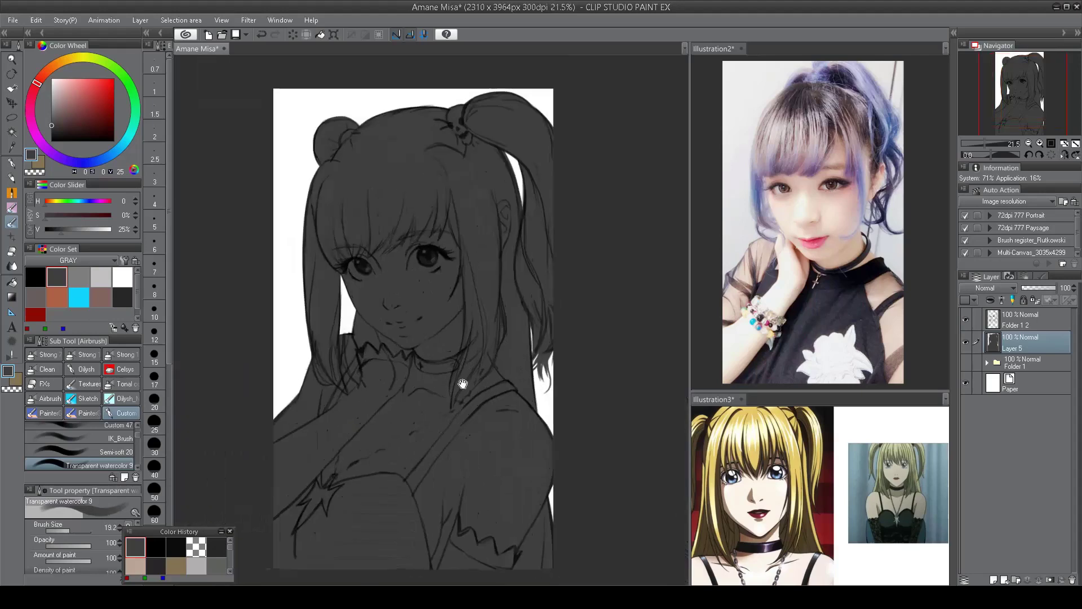
- Check the dark gray silhouette for gaps and stray edges in normal and mirrored views
{"action": "key", "text": "bracketright"}
{"action": "key", "text": "bracketright"}
{"action": "key", "text": "bracketright"}
{"action": "key", "text": "bracketright"}
{"action": "key", "text": "bracketright"}
{"action": "key", "text": "bracketright"}
{"action": "key", "text": "bracketright"}
{"action": "key", "text": "bracketright"}
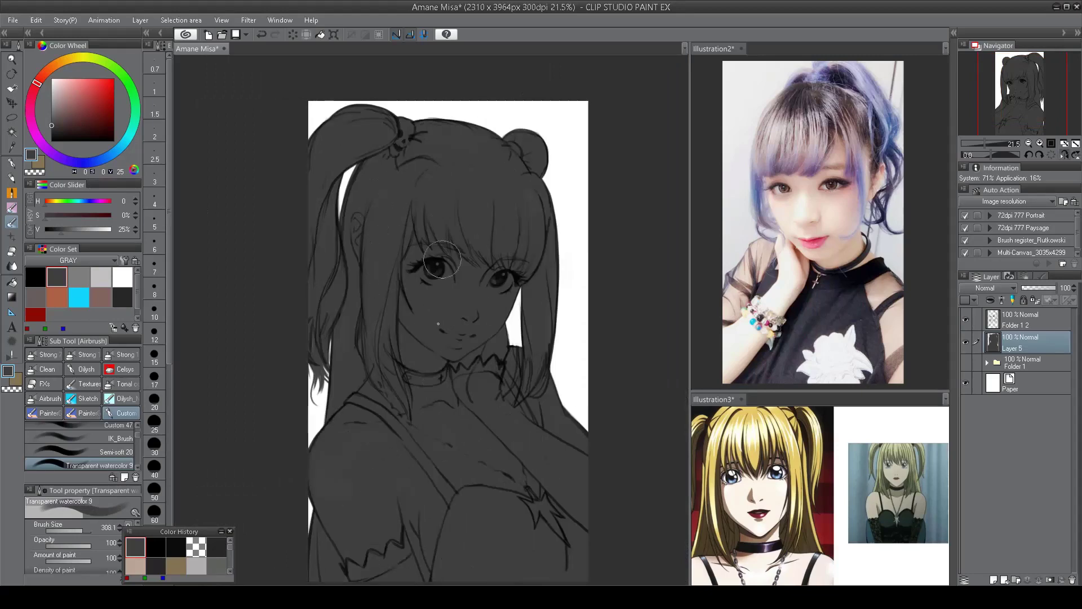
{"action": "scroll", "coordinate": [442, 260], "scroll_direction": "down", "scroll_amount": 3}
{"action": "scroll", "coordinate": [422, 102], "scroll_direction": "up", "scroll_amount": 3}
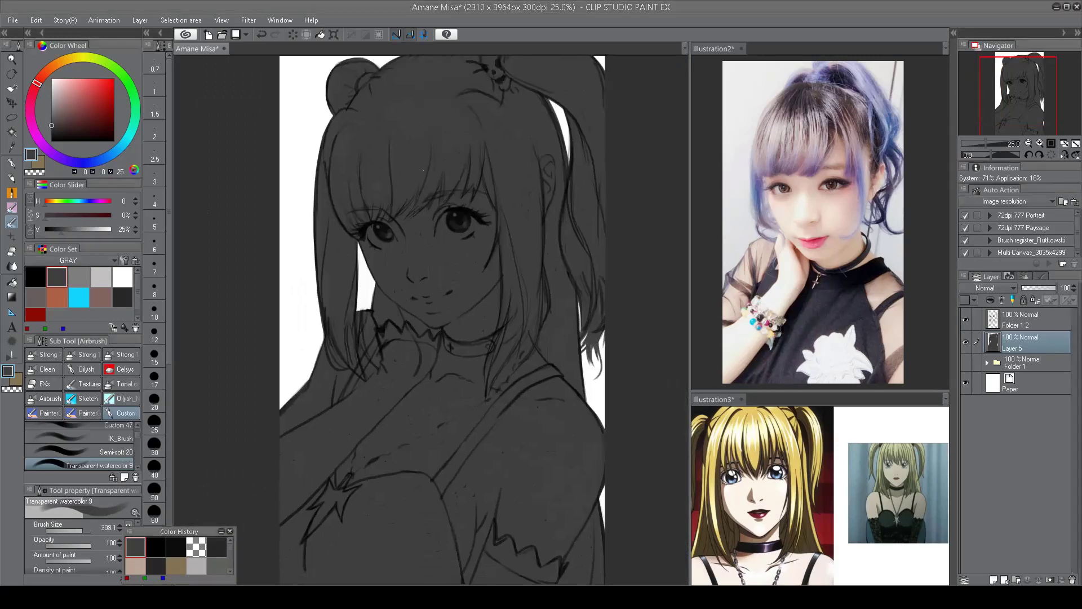
{"action": "scroll", "coordinate": [451, 188], "scroll_direction": "down", "scroll_amount": 2}
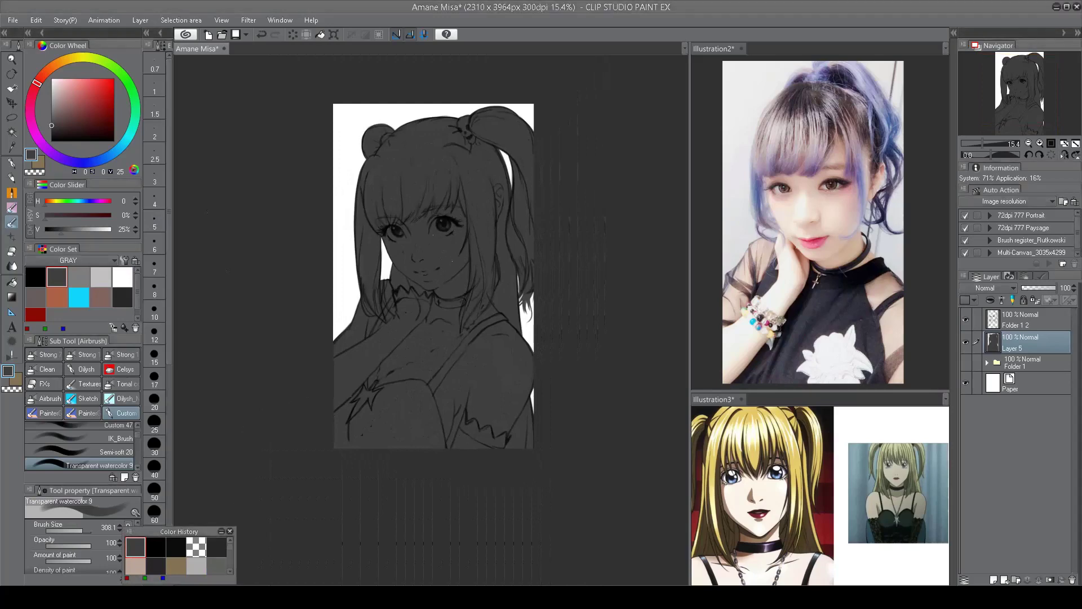
{"action": "scroll", "coordinate": [428, 271], "scroll_direction": "up", "scroll_amount": 1}
{"action": "key", "text": "h"}
{"action": "key", "text": "bracketleft"}
{"action": "key", "text": "bracketleft"}
{"action": "key", "text": "bracketleft"}
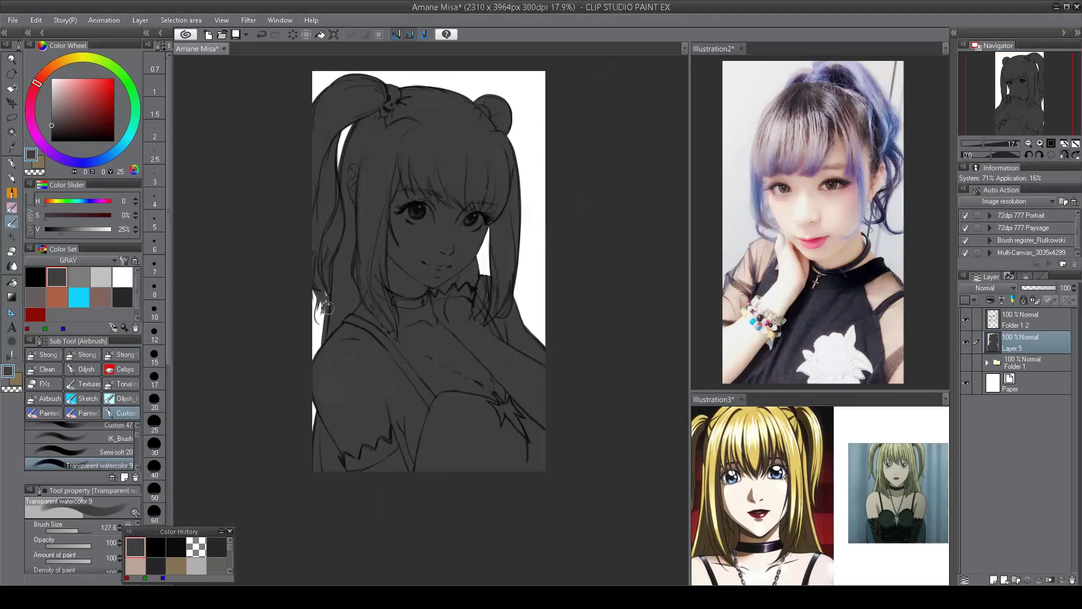
{"action": "key", "text": "h"}
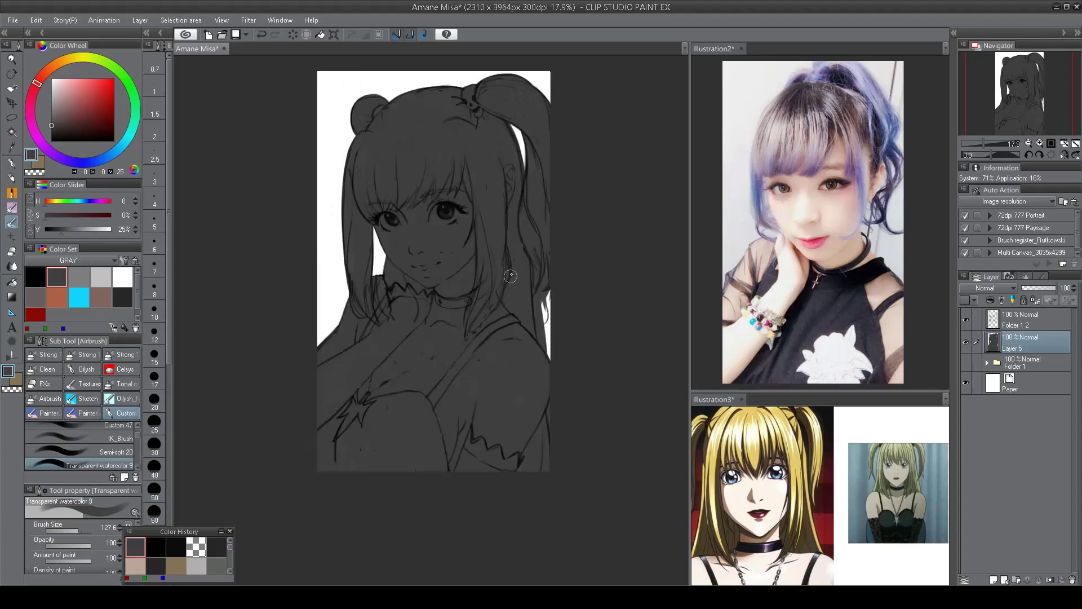
{"action": "scroll", "coordinate": [534, 298], "scroll_direction": "down", "scroll_amount": 3}
{"action": "scroll", "coordinate": [512, 189], "scroll_direction": "up", "scroll_amount": 4}
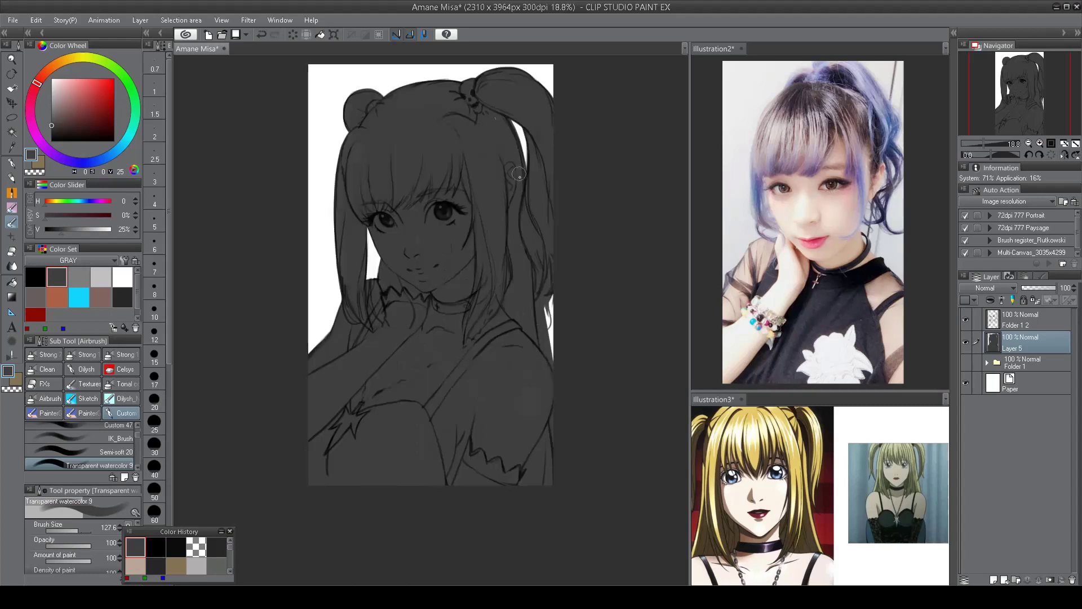
{"action": "scroll", "coordinate": [512, 189], "scroll_direction": "down", "scroll_amount": 2}
{"action": "scroll", "coordinate": [504, 111], "scroll_direction": "up", "scroll_amount": 3}
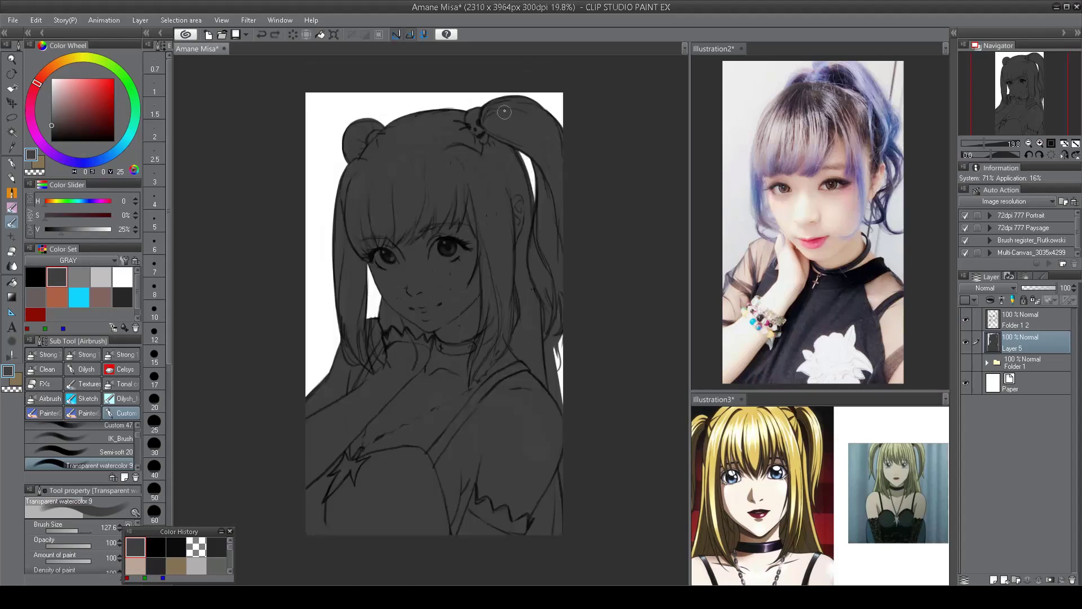
- Touch up the dark gray base beside the large pigtail and add thin strands along the outer edge of the opposite side lock
{"action": "left_click_drag", "start_coordinate": [507, 143], "coordinate": [530, 209]}
{"action": "scroll", "coordinate": [532, 225], "scroll_direction": "down", "scroll_amount": 2}
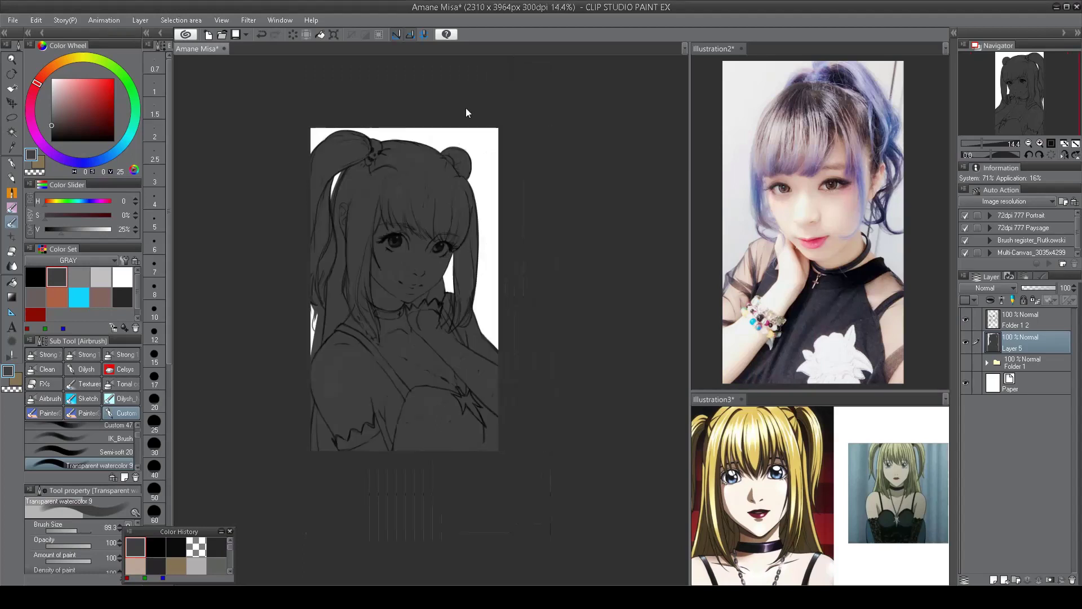
{"action": "scroll", "coordinate": [452, 274], "scroll_direction": "up", "scroll_amount": 2}
{"action": "key", "text": "bracketleft"}
{"action": "key", "text": "bracketleft"}
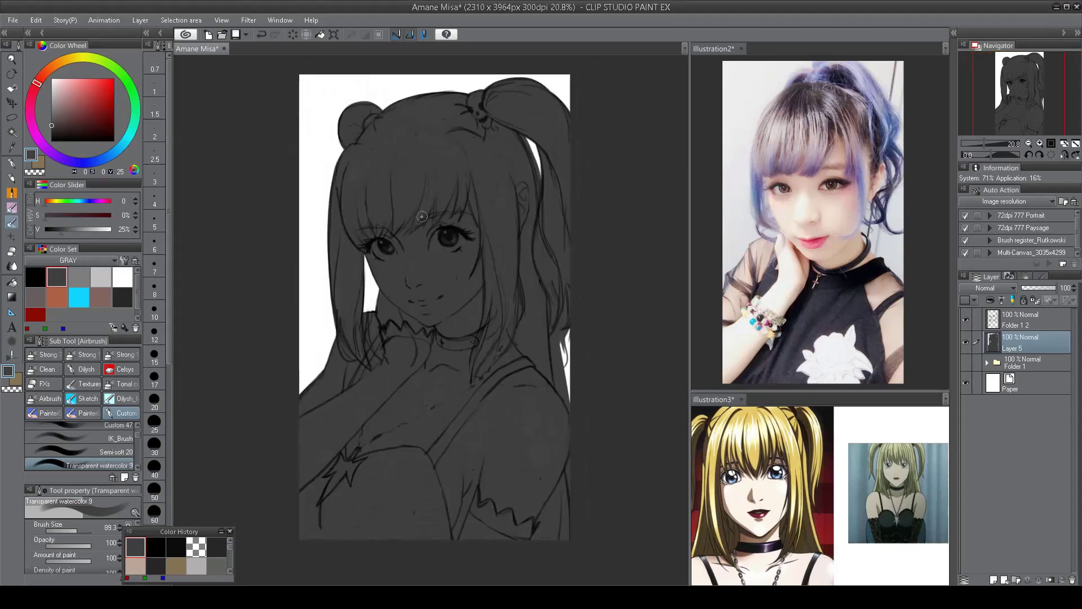
{"action": "key", "text": "bracketleft"}
{"action": "key", "text": "bracketleft"}
{"action": "key", "text": "bracketleft"}
{"action": "left_click_drag", "start_coordinate": [333, 259], "coordinate": [328, 319]}
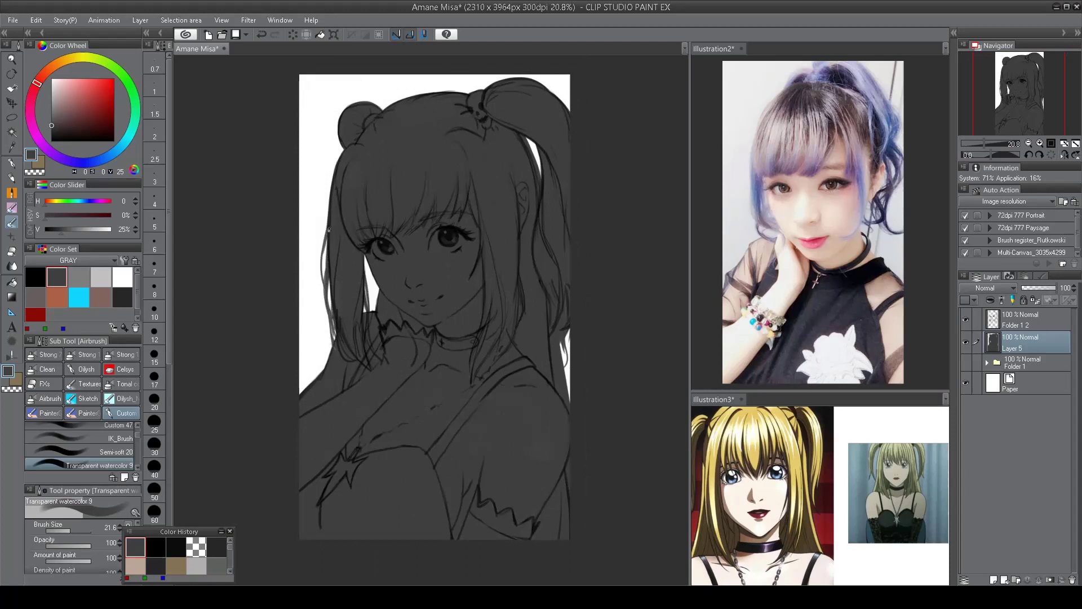
{"action": "left_click_drag", "start_coordinate": [327, 262], "coordinate": [325, 223]}
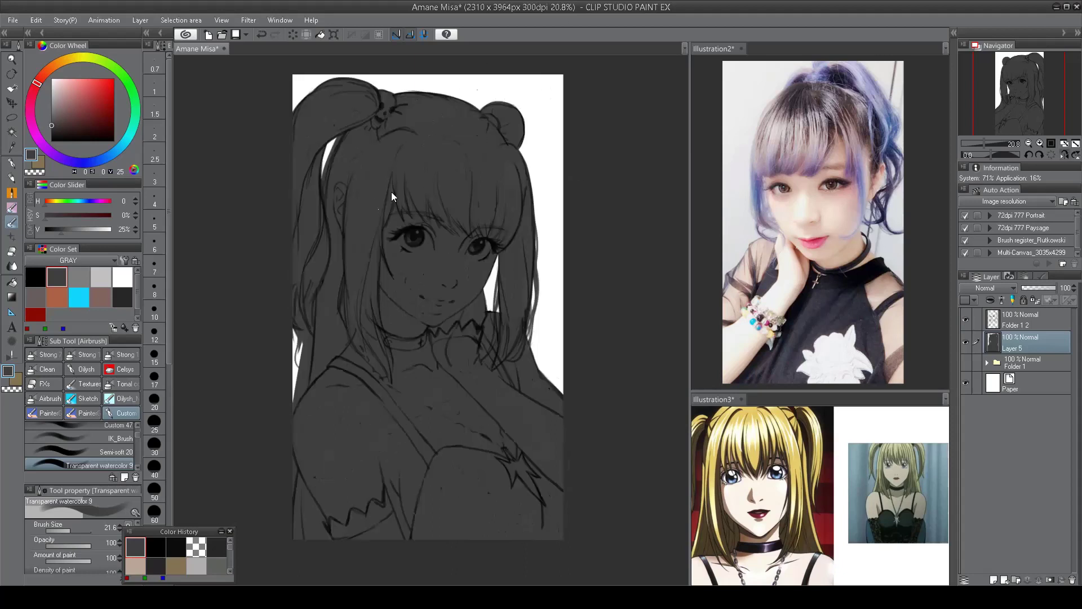
{"action": "scroll", "coordinate": [379, 210], "scroll_direction": "down", "scroll_amount": 1}
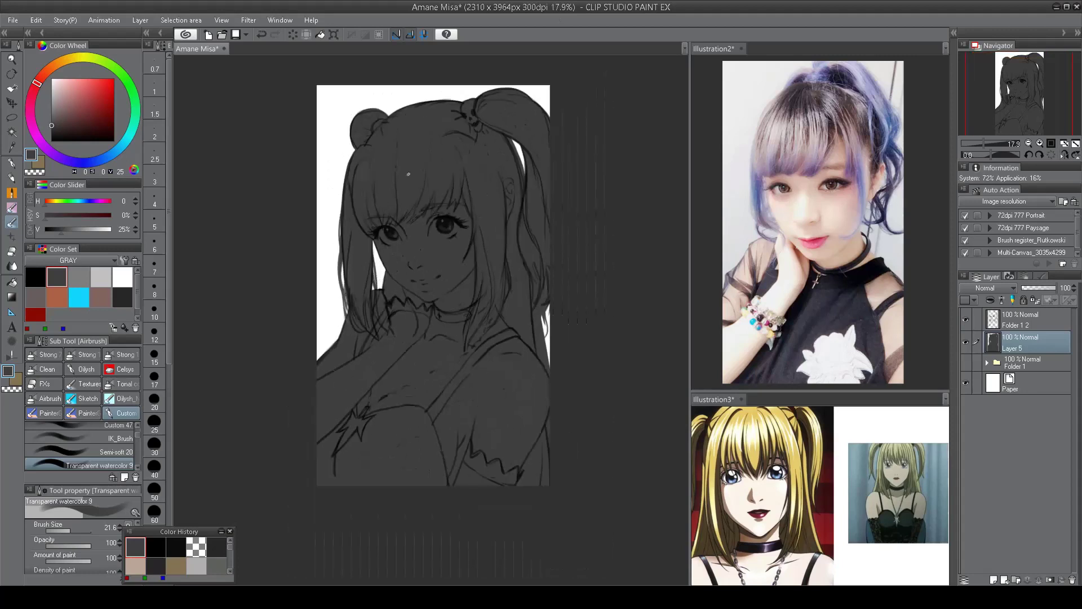
- Add a new layer clipped to the dark gray base and choose a golden blonde color (H 41, S 49%, V 86%)
{"action": "left_click", "coordinate": [993, 579]}
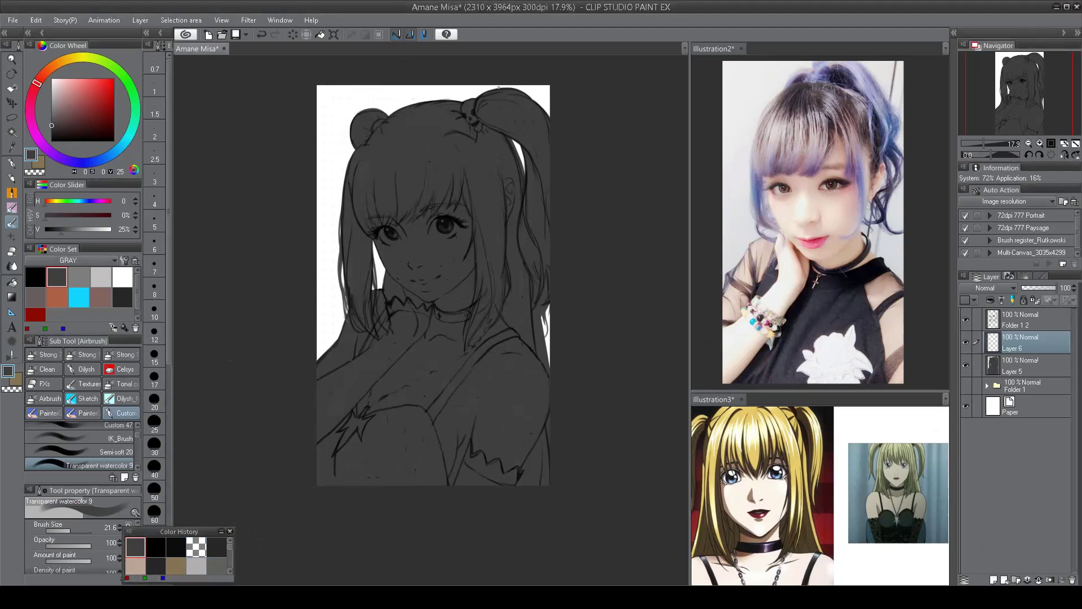
{"action": "key", "text": "ctrl+alt+g"}
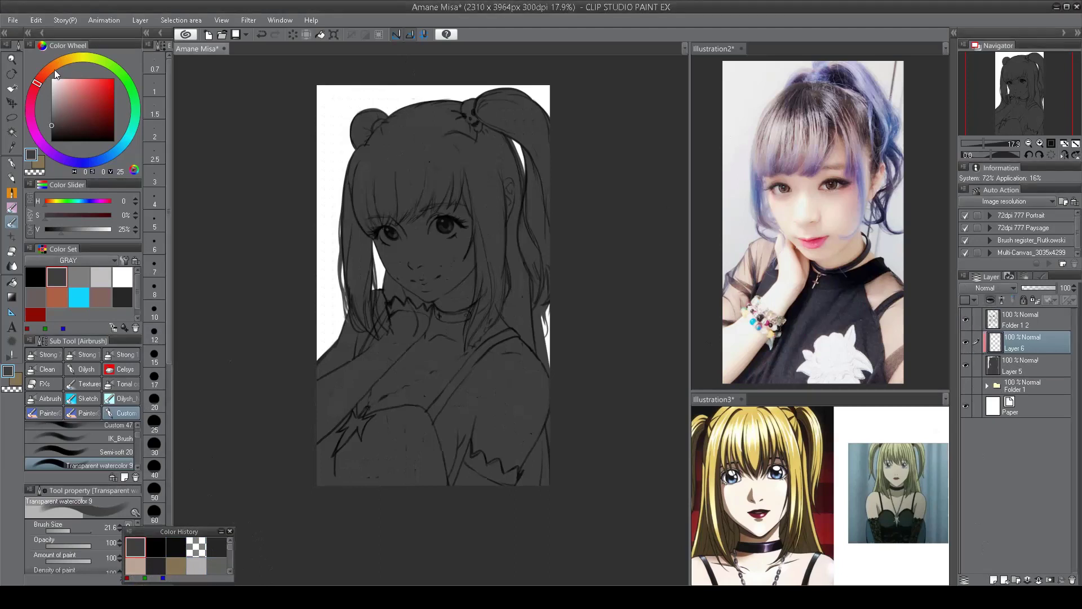
{"action": "left_click_drag", "start_coordinate": [54, 69], "coordinate": [66, 59]}
{"action": "left_click", "coordinate": [79, 88]}
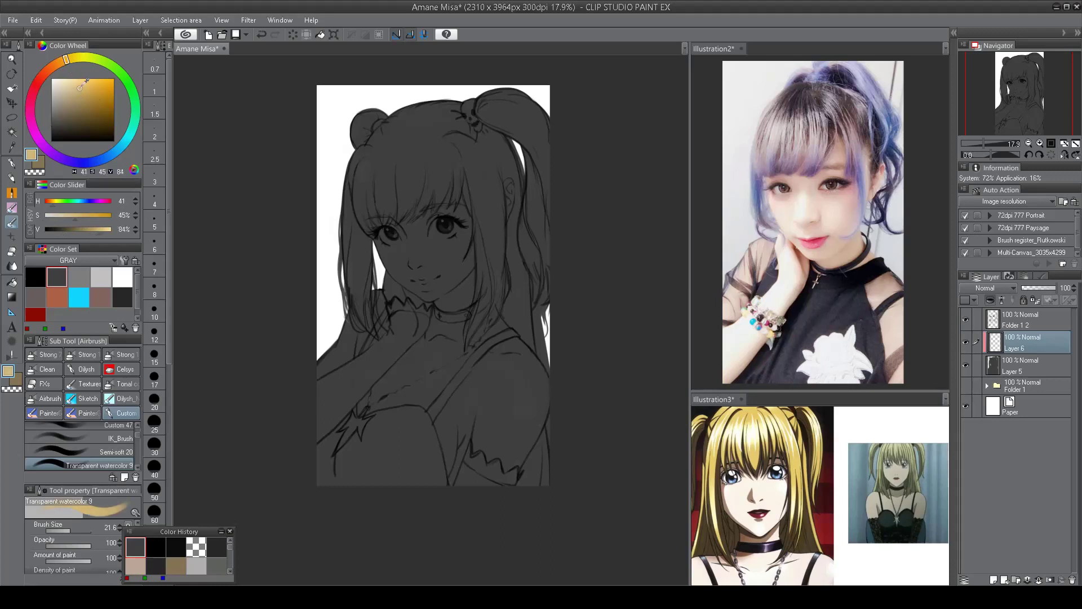
- Paint the crown, small bun, top of the large pigtail, left side lock and left part of the fringe golden blonde
{"action": "mouse_move", "coordinate": [392, 144]}
{"action": "left_mouse_down"}
{"action": "mouse_move", "coordinate": [450, 132]}
{"action": "mouse_move", "coordinate": [409, 119]}
{"action": "mouse_move", "coordinate": [499, 120]}
{"action": "mouse_move", "coordinate": [499, 95]}
{"action": "mouse_move", "coordinate": [359, 178]}
{"action": "mouse_move", "coordinate": [351, 268]}
{"action": "mouse_move", "coordinate": [334, 271]}
{"action": "mouse_move", "coordinate": [359, 243]}
{"action": "mouse_move", "coordinate": [356, 257]}
{"action": "mouse_move", "coordinate": [365, 231]}
{"action": "mouse_move", "coordinate": [346, 286]}
{"action": "left_mouse_up"}
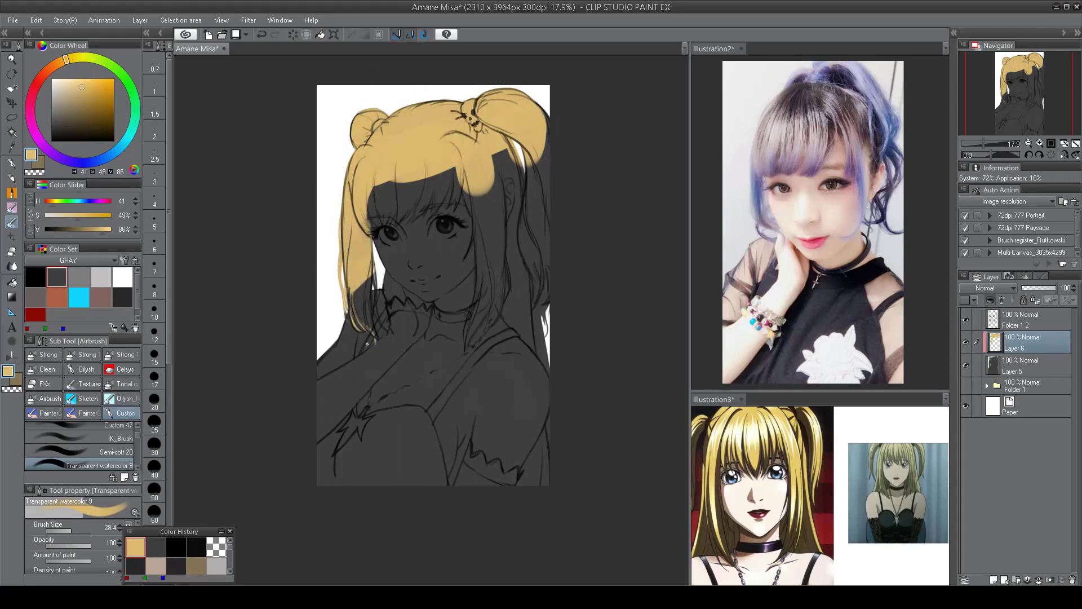
{"action": "scroll", "coordinate": [372, 192], "scroll_direction": "up", "scroll_amount": 3}
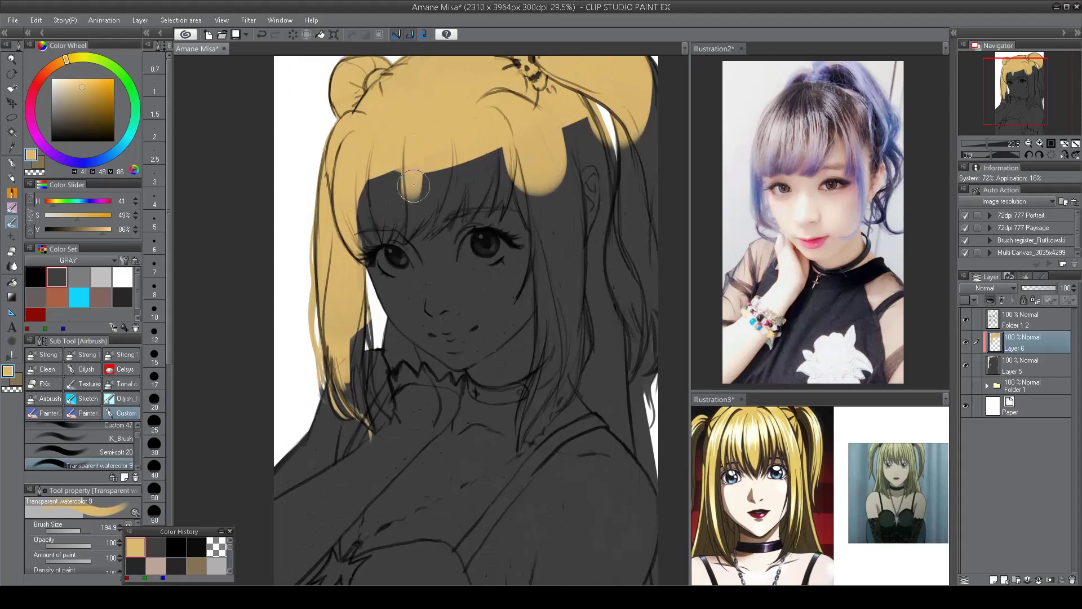
{"action": "mouse_move", "coordinate": [406, 192]}
{"action": "left_mouse_down"}
{"action": "mouse_move", "coordinate": [415, 138]}
{"action": "mouse_move", "coordinate": [369, 196]}
{"action": "mouse_move", "coordinate": [360, 229]}
{"action": "mouse_move", "coordinate": [361, 201]}
{"action": "mouse_move", "coordinate": [375, 243]}
{"action": "mouse_move", "coordinate": [372, 194]}
{"action": "mouse_move", "coordinate": [386, 190]}
{"action": "mouse_move", "coordinate": [378, 226]}
{"action": "mouse_move", "coordinate": [408, 183]}
{"action": "mouse_move", "coordinate": [424, 179]}
{"action": "mouse_move", "coordinate": [403, 188]}
{"action": "mouse_move", "coordinate": [391, 235]}
{"action": "left_mouse_up"}
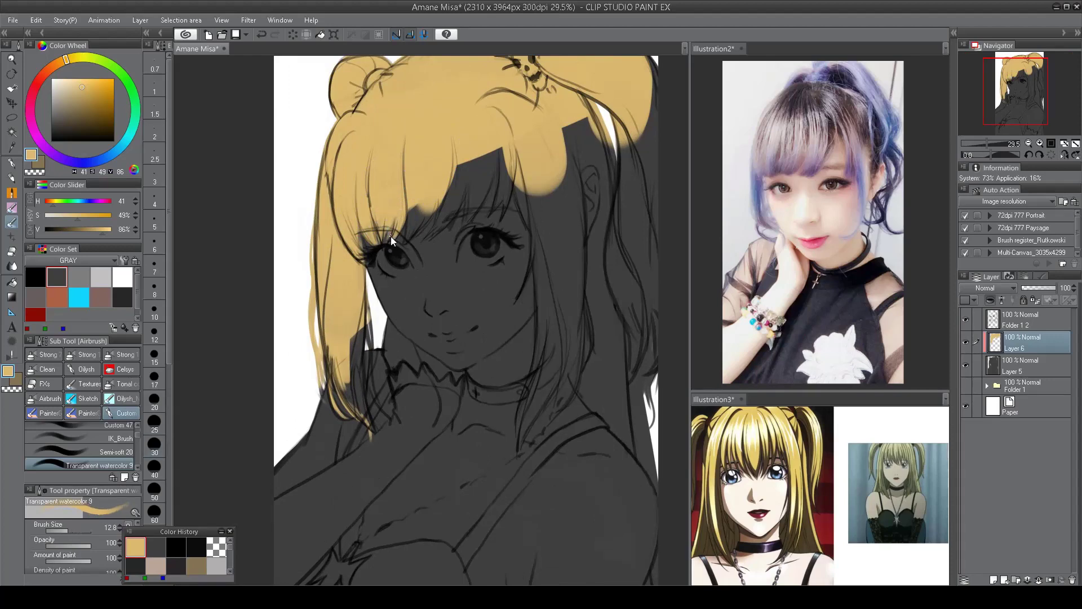
- Fill the middle and right part of the fringe with golden blonde, forming pointed strands with a small brush
{"action": "key", "text": "h"}
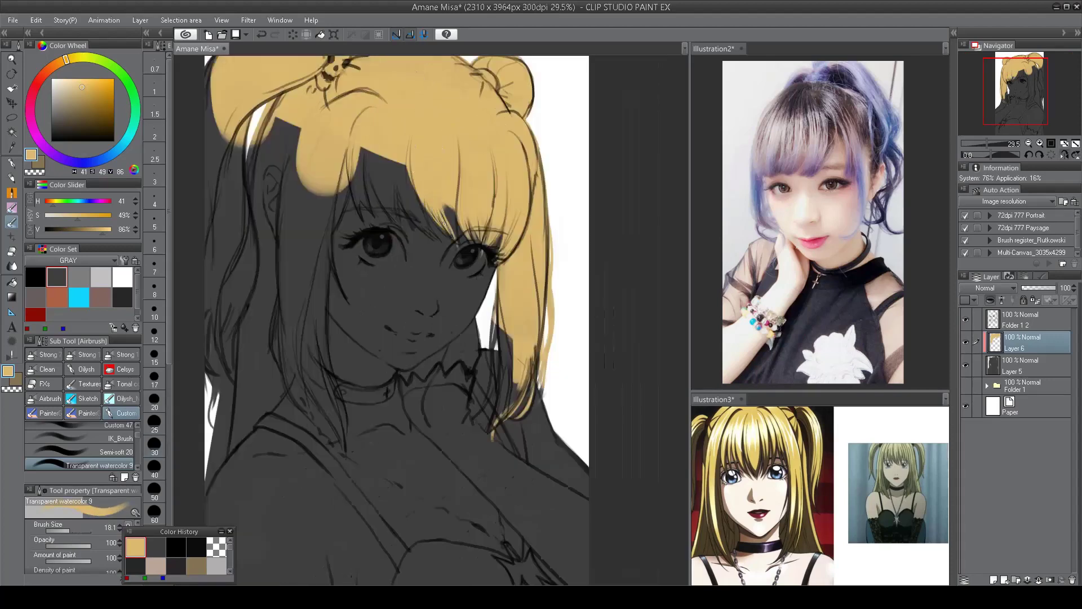
{"action": "left_click_drag", "start_coordinate": [449, 202], "coordinate": [455, 239]}
{"action": "mouse_move", "coordinate": [419, 156]}
{"action": "left_mouse_down"}
{"action": "mouse_move", "coordinate": [409, 177]}
{"action": "mouse_move", "coordinate": [373, 123]}
{"action": "mouse_move", "coordinate": [391, 207]}
{"action": "mouse_move", "coordinate": [384, 141]}
{"action": "mouse_move", "coordinate": [410, 208]}
{"action": "mouse_move", "coordinate": [412, 177]}
{"action": "mouse_move", "coordinate": [395, 189]}
{"action": "left_mouse_up"}
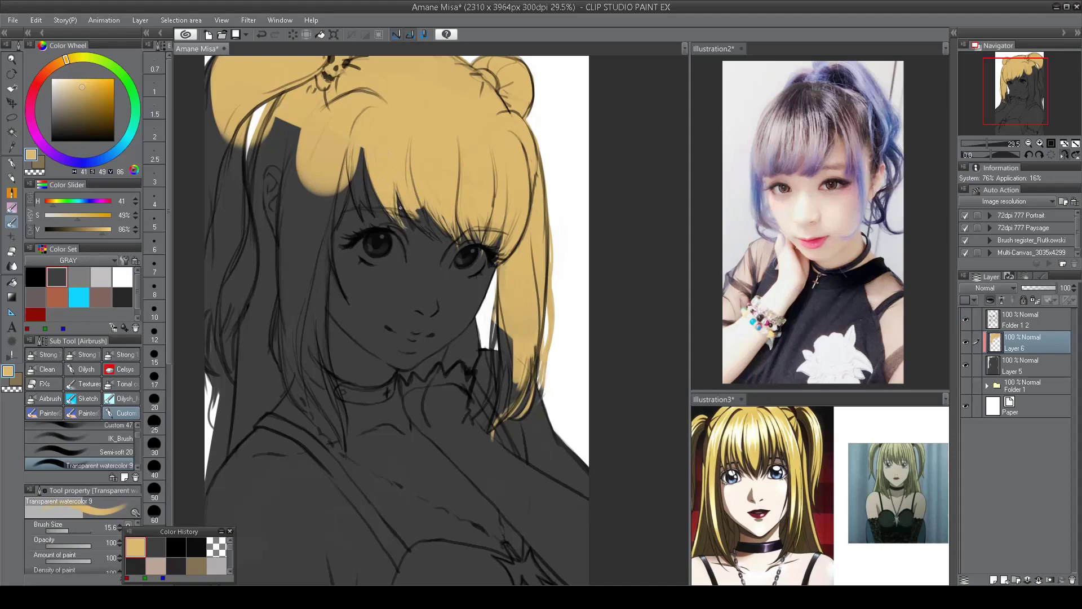
{"action": "left_click_drag", "start_coordinate": [421, 219], "coordinate": [423, 231]}
{"action": "key", "text": "h"}
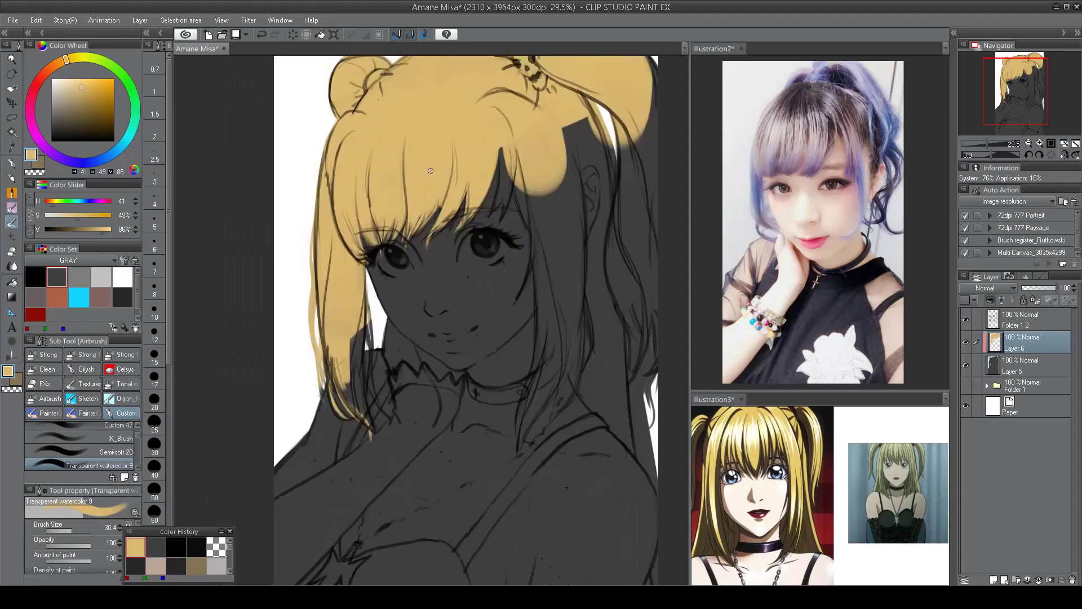
{"action": "scroll", "coordinate": [425, 204], "scroll_direction": "down", "scroll_amount": 2}
{"action": "scroll", "coordinate": [479, 141], "scroll_direction": "up", "scroll_amount": 3}
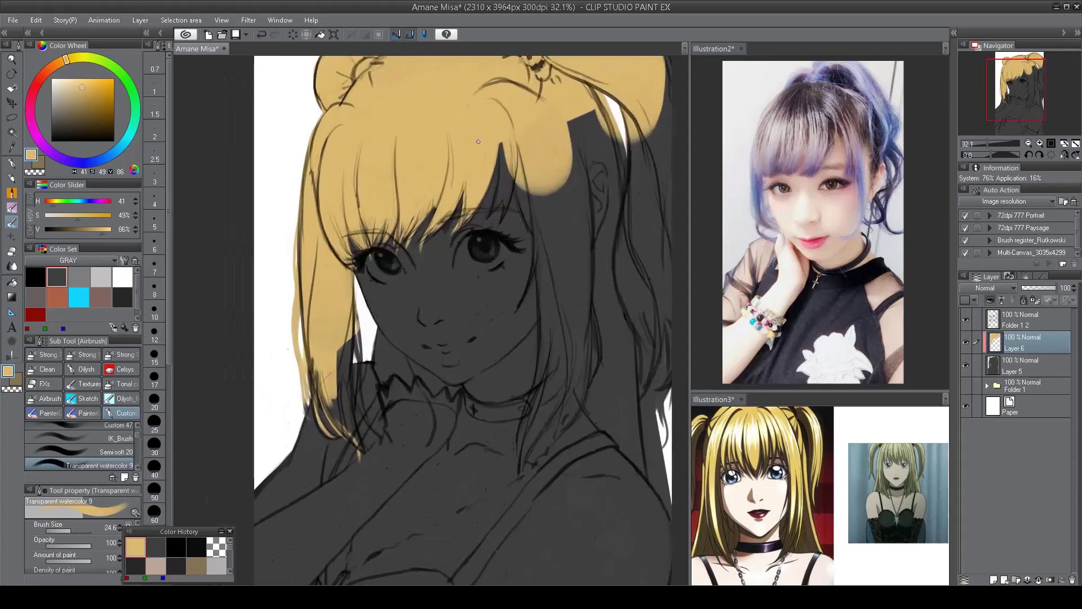
{"action": "key", "text": "h"}
{"action": "left_click_drag", "start_coordinate": [368, 179], "coordinate": [382, 229]}
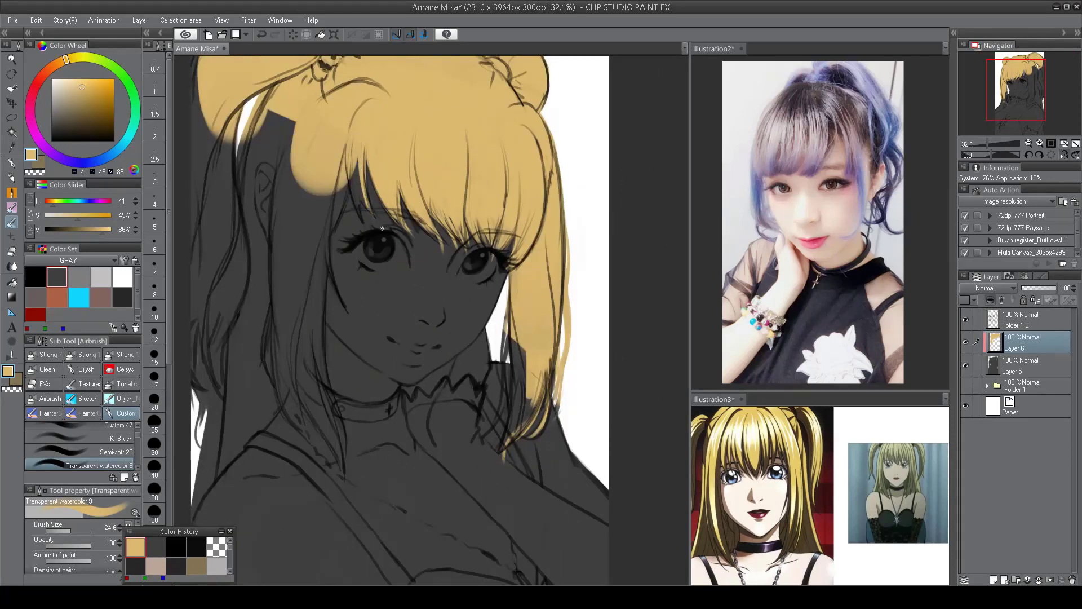
{"action": "key", "text": "h"}
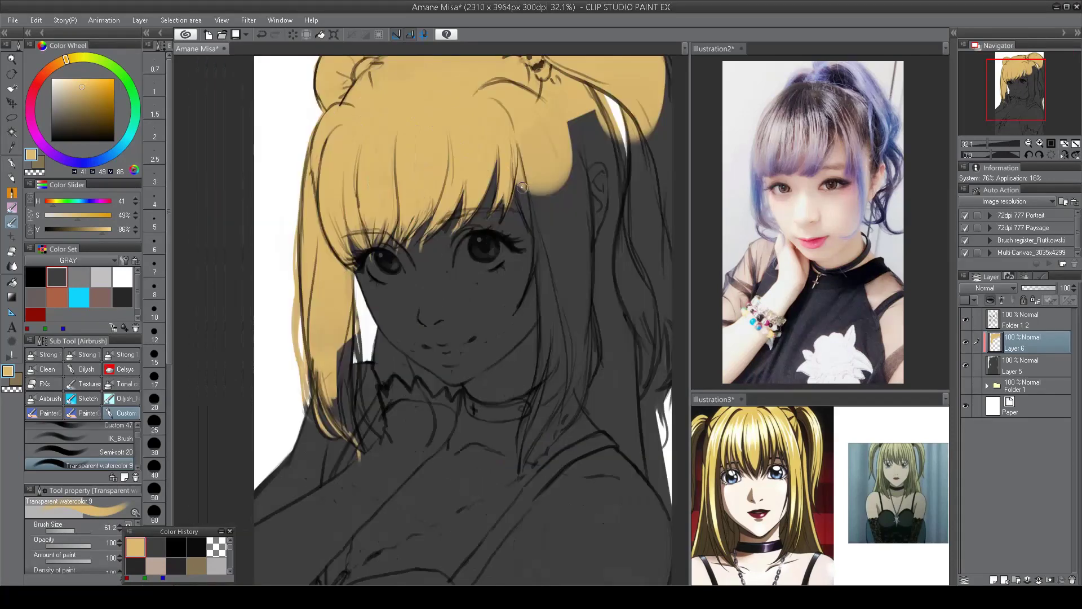
- Fill the large pigtail, the hair around the ear and the long back hair with golden blonde using a larger brush
{"action": "scroll", "coordinate": [487, 245], "scroll_direction": "down", "scroll_amount": 3}
{"action": "scroll", "coordinate": [487, 244], "scroll_direction": "up", "scroll_amount": 3}
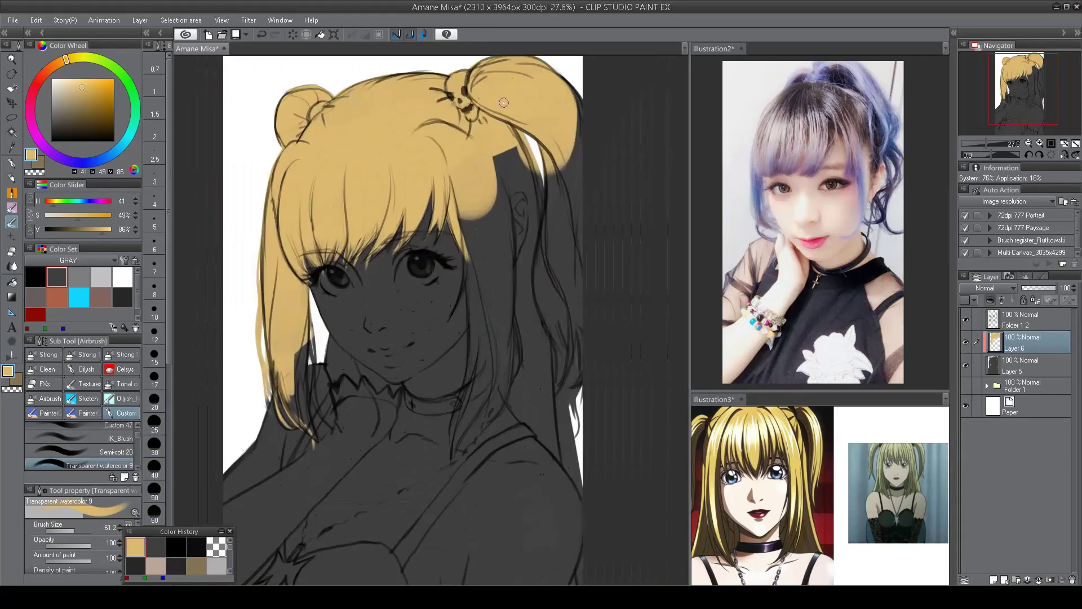
{"action": "mouse_move", "coordinate": [524, 141]}
{"action": "left_mouse_down"}
{"action": "mouse_move", "coordinate": [540, 261]}
{"action": "mouse_move", "coordinate": [530, 367]}
{"action": "mouse_move", "coordinate": [476, 283]}
{"action": "left_mouse_up"}
{"action": "left_click_drag", "start_coordinate": [471, 340], "coordinate": [485, 361]}
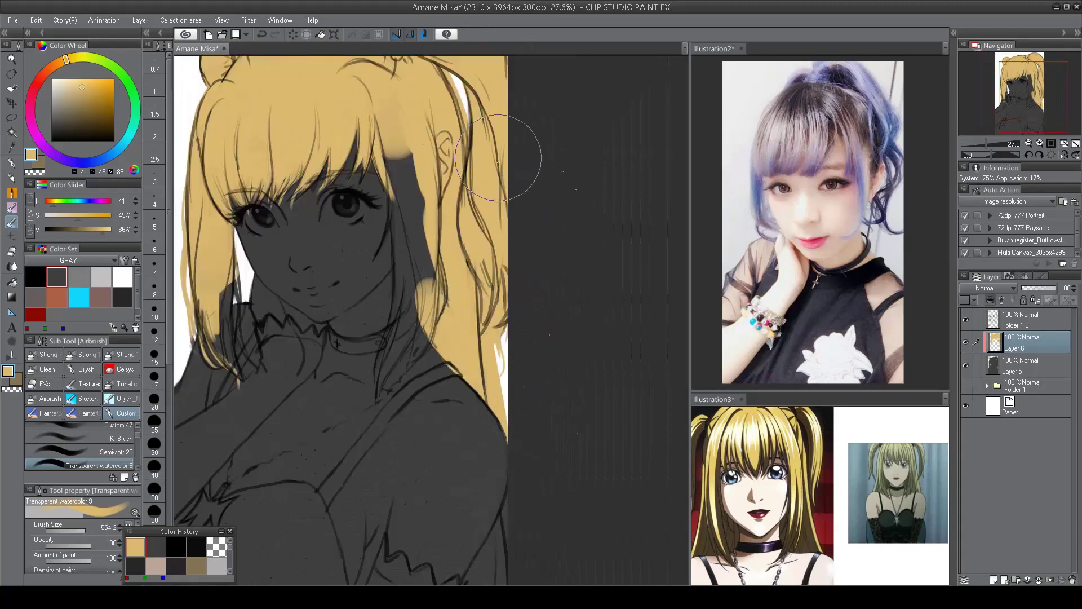
{"action": "scroll", "coordinate": [485, 361], "scroll_direction": "down", "scroll_amount": 3}
{"action": "mouse_move", "coordinate": [406, 437]}
{"action": "left_mouse_down"}
{"action": "mouse_move", "coordinate": [510, 387]}
{"action": "mouse_move", "coordinate": [509, 336]}
{"action": "mouse_move", "coordinate": [476, 415]}
{"action": "mouse_move", "coordinate": [485, 430]}
{"action": "mouse_move", "coordinate": [499, 397]}
{"action": "left_mouse_up"}
{"action": "scroll", "coordinate": [510, 387], "scroll_direction": "up", "scroll_amount": 3}
{"action": "scroll", "coordinate": [499, 397], "scroll_direction": "up", "scroll_amount": 2}
{"action": "scroll", "coordinate": [498, 396], "scroll_direction": "down", "scroll_amount": 3}
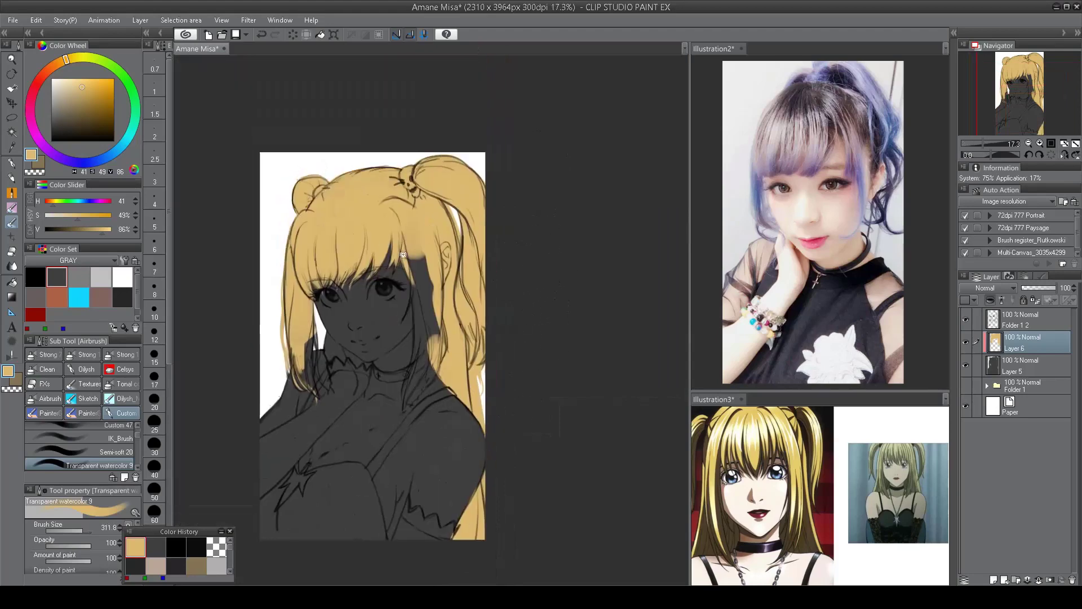
- Fill the side lock below the ear with golden blonde and trace its thin strand over the cheek
{"action": "scroll", "coordinate": [395, 254], "scroll_direction": "up", "scroll_amount": 3}
{"action": "mouse_move", "coordinate": [400, 237]}
{"action": "left_mouse_down"}
{"action": "mouse_move", "coordinate": [442, 316]}
{"action": "mouse_move", "coordinate": [448, 353]}
{"action": "mouse_move", "coordinate": [428, 316]}
{"action": "mouse_move", "coordinate": [417, 372]}
{"action": "left_mouse_up"}
{"action": "key", "text": "h"}
{"action": "scroll", "coordinate": [417, 234], "scroll_direction": "up", "scroll_amount": 2}
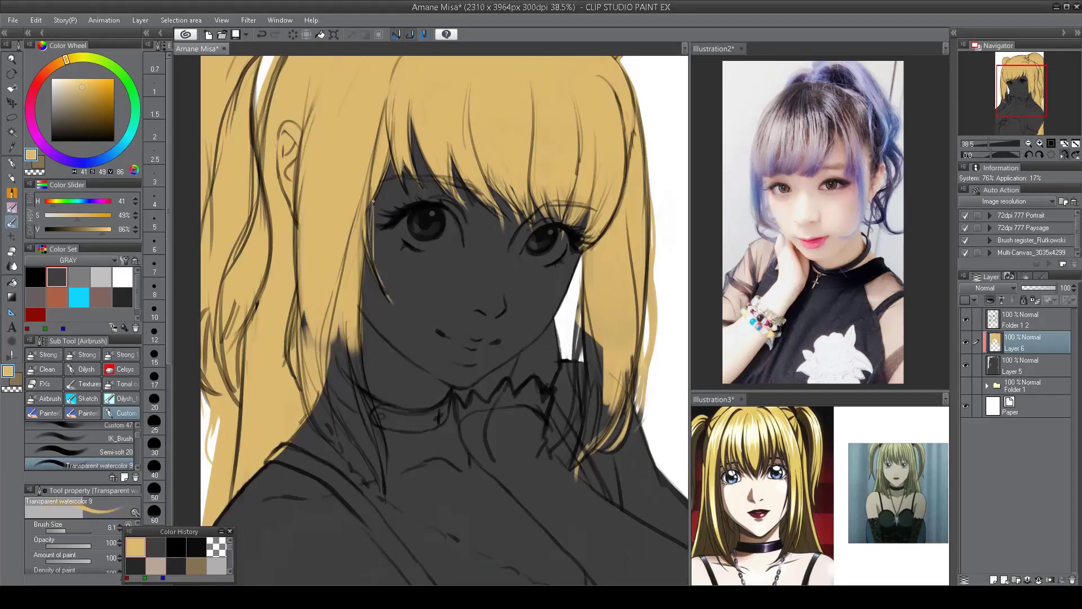
{"action": "key", "text": "bracketright"}
{"action": "left_click_drag", "start_coordinate": [368, 256], "coordinate": [354, 434]}
{"action": "left_click_drag", "start_coordinate": [337, 332], "coordinate": [344, 389]}
- Extend the same side lock past the choker to a pointed golden blonde tip and refine its edge along the cheek
{"action": "key", "text": "bracketright"}
{"action": "key", "text": "bracketright"}
{"action": "key", "text": "bracketright"}
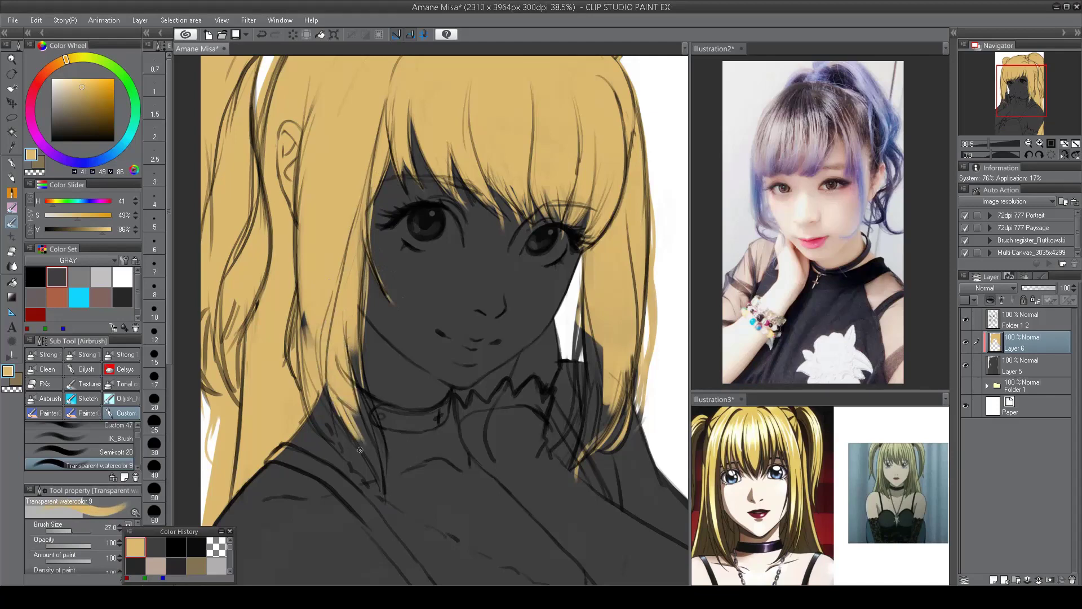
{"action": "left_click_drag", "start_coordinate": [360, 450], "coordinate": [381, 500]}
{"action": "left_click_drag", "start_coordinate": [361, 401], "coordinate": [367, 472]}
{"action": "left_click_drag", "start_coordinate": [350, 307], "coordinate": [364, 409]}
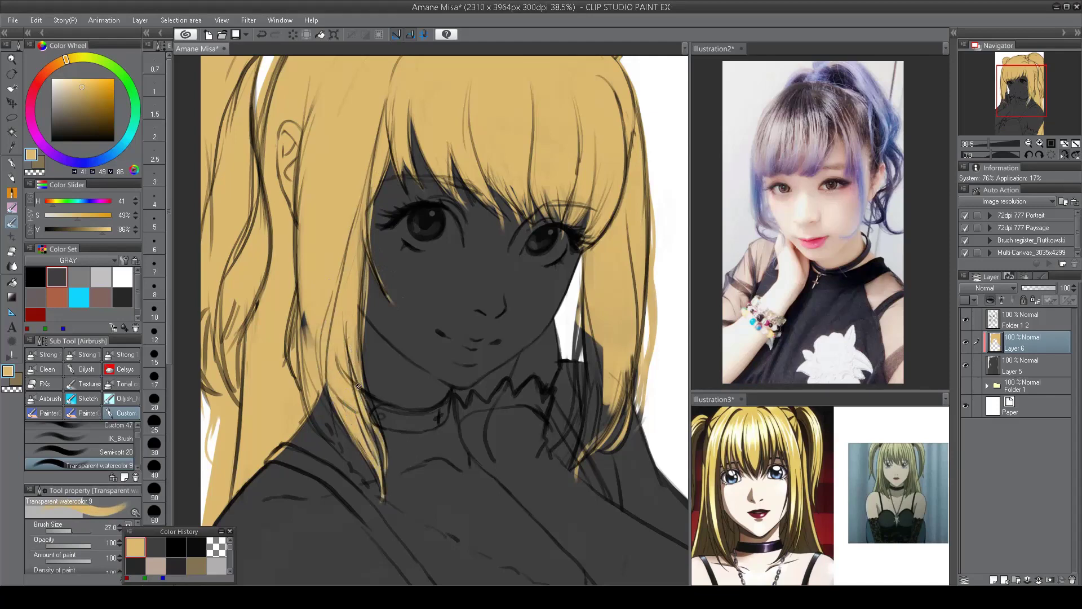
{"action": "left_click_drag", "start_coordinate": [354, 344], "coordinate": [383, 437]}
{"action": "key", "text": "h"}
{"action": "mouse_move", "coordinate": [503, 295]}
{"action": "left_mouse_down"}
{"action": "mouse_move", "coordinate": [496, 363]}
{"action": "mouse_move", "coordinate": [496, 259]}
{"action": "mouse_move", "coordinate": [500, 388]}
{"action": "left_mouse_up"}
{"action": "left_click_drag", "start_coordinate": [495, 264], "coordinate": [497, 317]}
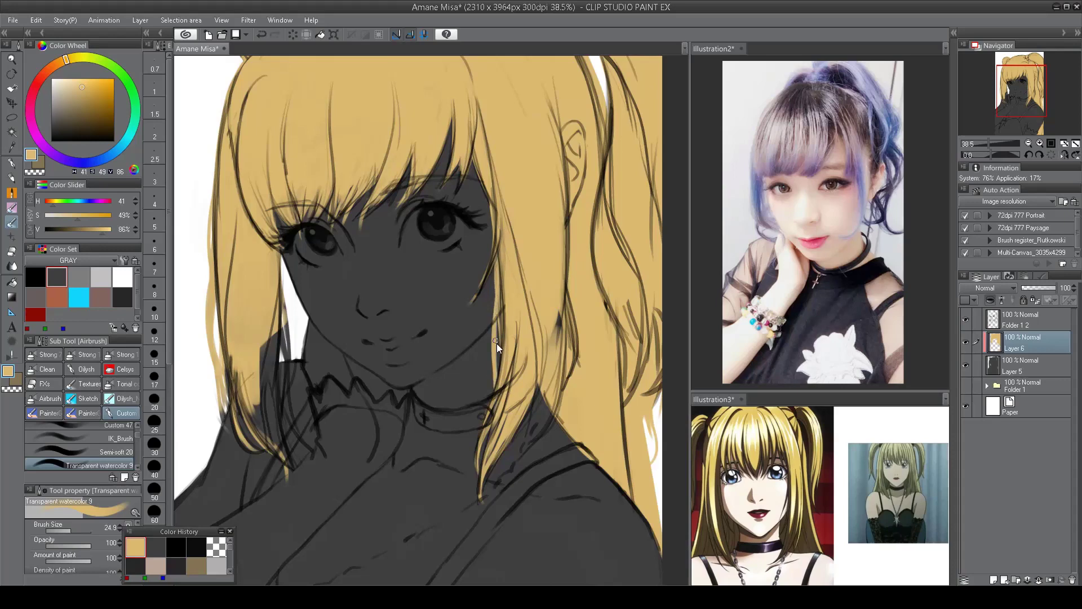
{"action": "left_click_drag", "start_coordinate": [494, 276], "coordinate": [492, 378]}
- Paint fine golden blonde strands along the outer side of that lock, down over the shoulder and upper chest
{"action": "key", "text": "h"}
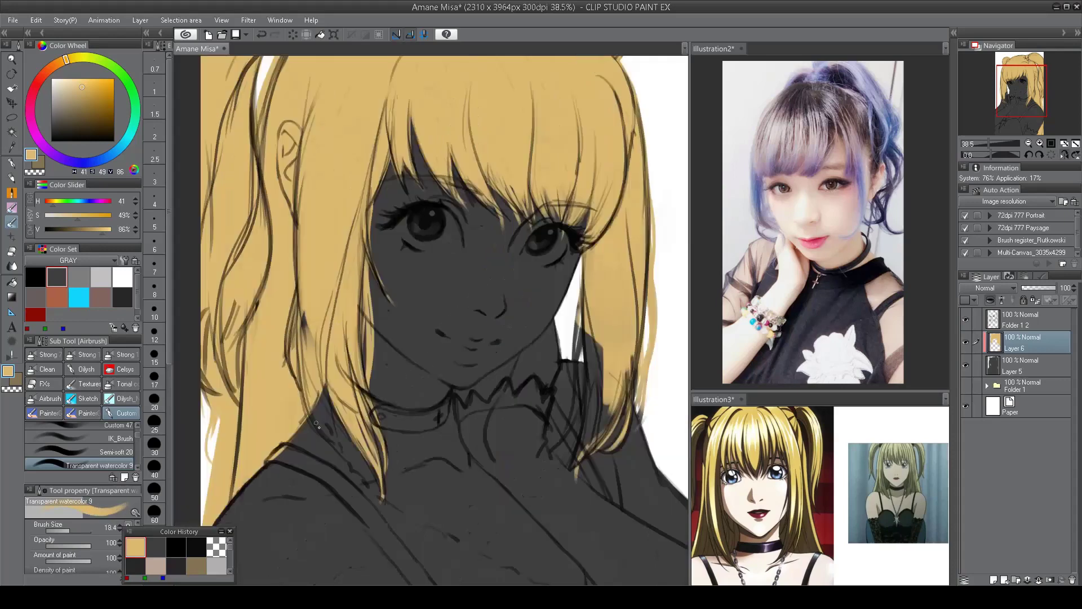
{"action": "left_click_drag", "start_coordinate": [317, 374], "coordinate": [355, 481]}
{"action": "left_click_drag", "start_coordinate": [320, 406], "coordinate": [357, 471]}
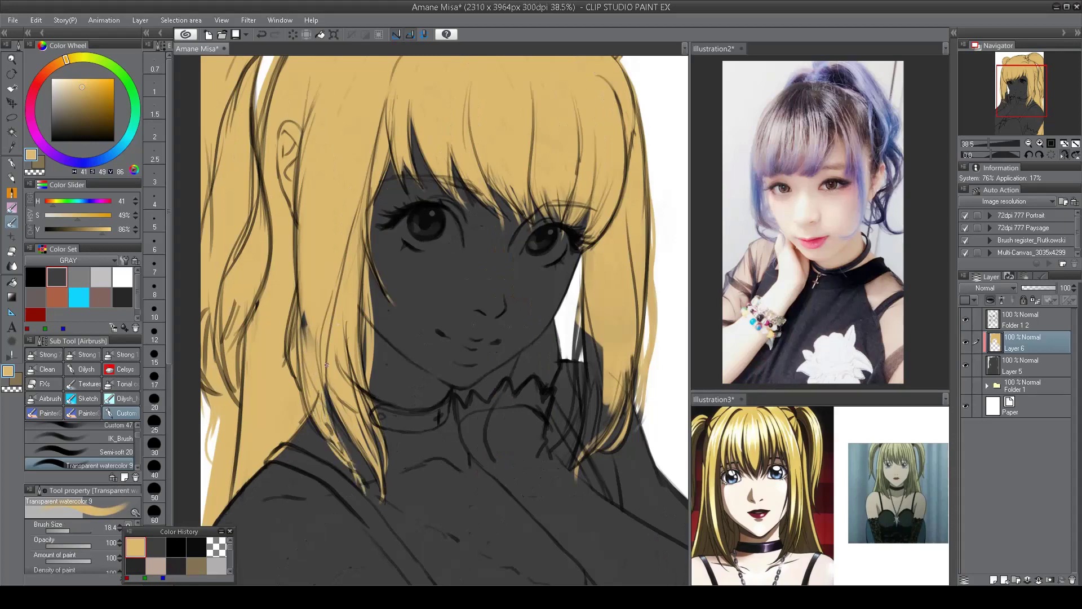
{"action": "left_click_drag", "start_coordinate": [326, 366], "coordinate": [366, 479]}
{"action": "key", "text": "h"}
{"action": "mouse_move", "coordinate": [333, 411]}
{"action": "left_mouse_down"}
{"action": "mouse_move", "coordinate": [389, 521]}
{"action": "mouse_move", "coordinate": [331, 433]}
{"action": "left_mouse_up"}
{"action": "key", "text": "h"}
- Fill the lower end of the side lock beside the raised hand with golden blonde, painting its separate strands
{"action": "key", "text": "h"}
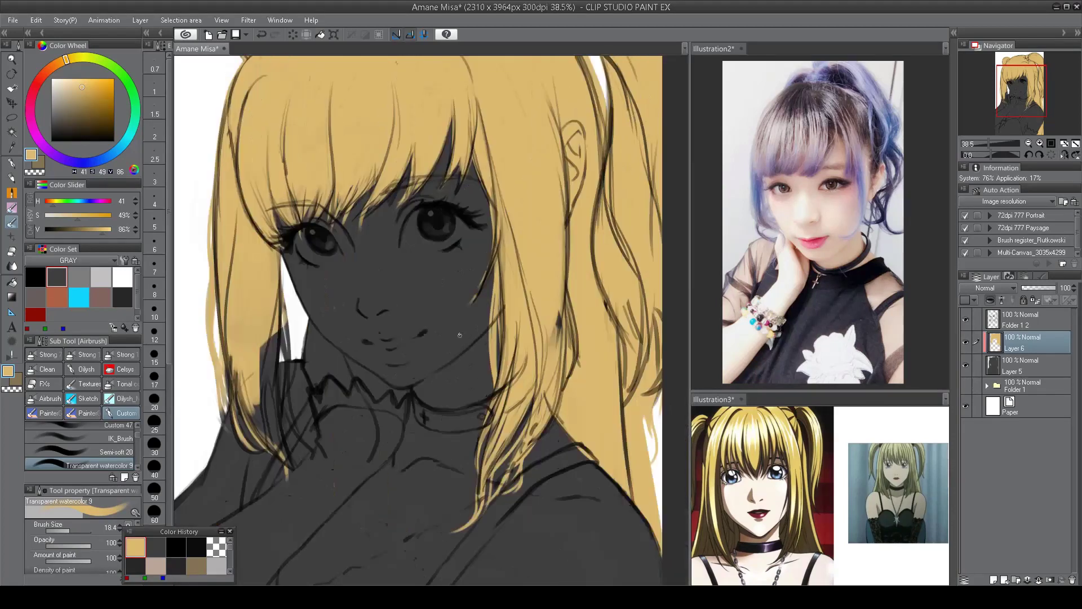
{"action": "left_click_drag", "start_coordinate": [252, 382], "coordinate": [286, 501]}
{"action": "key", "text": "bracketright"}
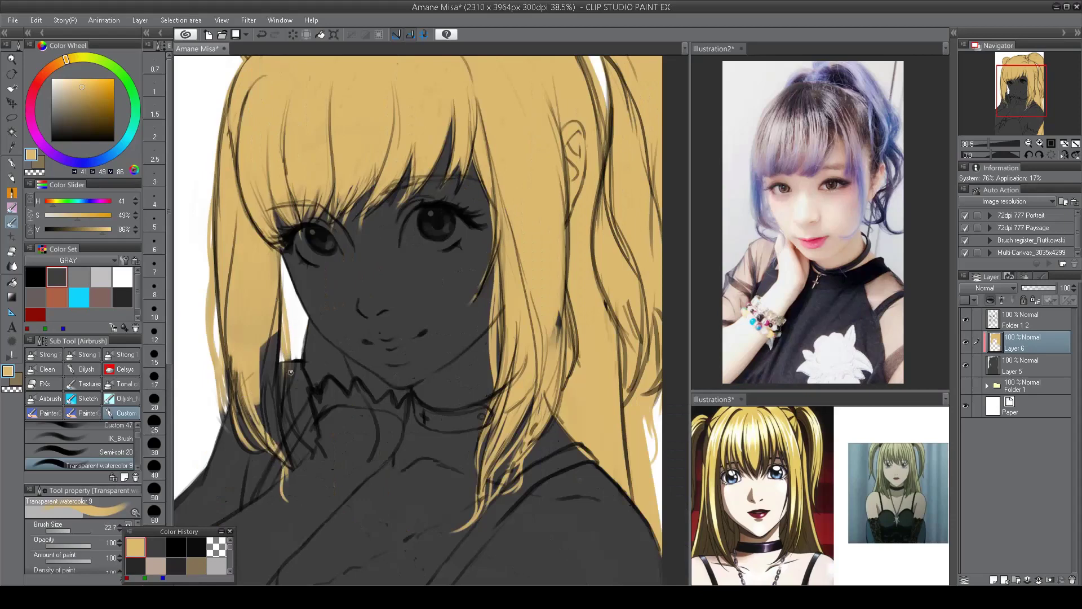
{"action": "left_click_drag", "start_coordinate": [290, 366], "coordinate": [277, 450]}
{"action": "key", "text": "bracketright"}
{"action": "key", "text": "bracketright"}
{"action": "key", "text": "bracketright"}
{"action": "mouse_move", "coordinate": [265, 395]}
{"action": "left_mouse_down"}
{"action": "mouse_move", "coordinate": [270, 297]}
{"action": "mouse_move", "coordinate": [286, 445]}
{"action": "left_mouse_up"}
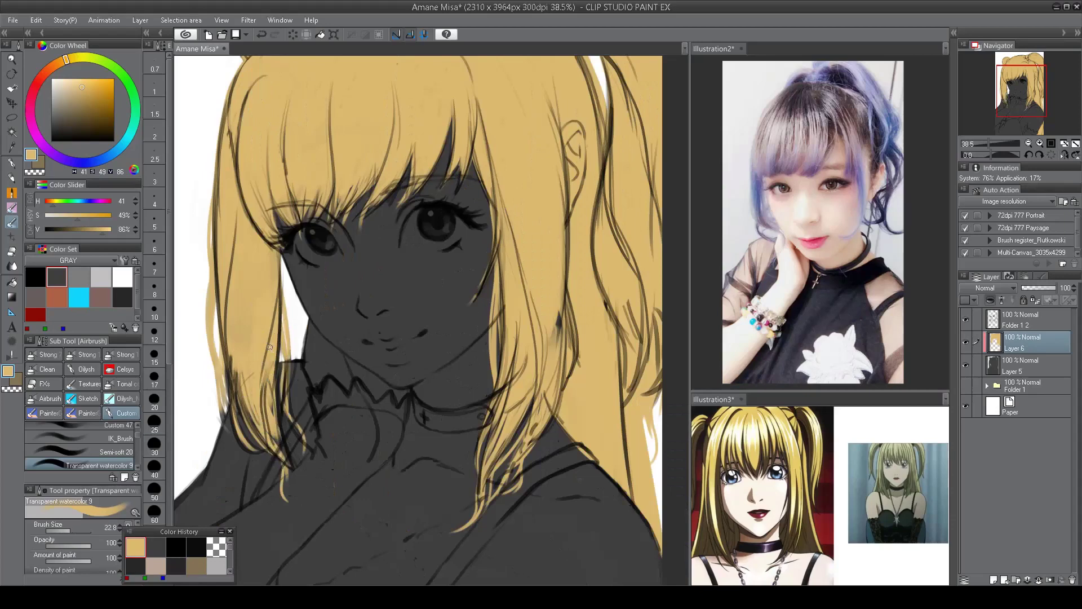
{"action": "left_click_drag", "start_coordinate": [273, 397], "coordinate": [287, 495]}
- Extend the tip of the lock beside the hand with thin, curved golden blonde strands over the forearm
{"action": "scroll", "coordinate": [350, 434], "scroll_direction": "down", "scroll_amount": 4}
{"action": "scroll", "coordinate": [399, 391], "scroll_direction": "up", "scroll_amount": 5}
{"action": "left_click_drag", "start_coordinate": [354, 383], "coordinate": [345, 426]}
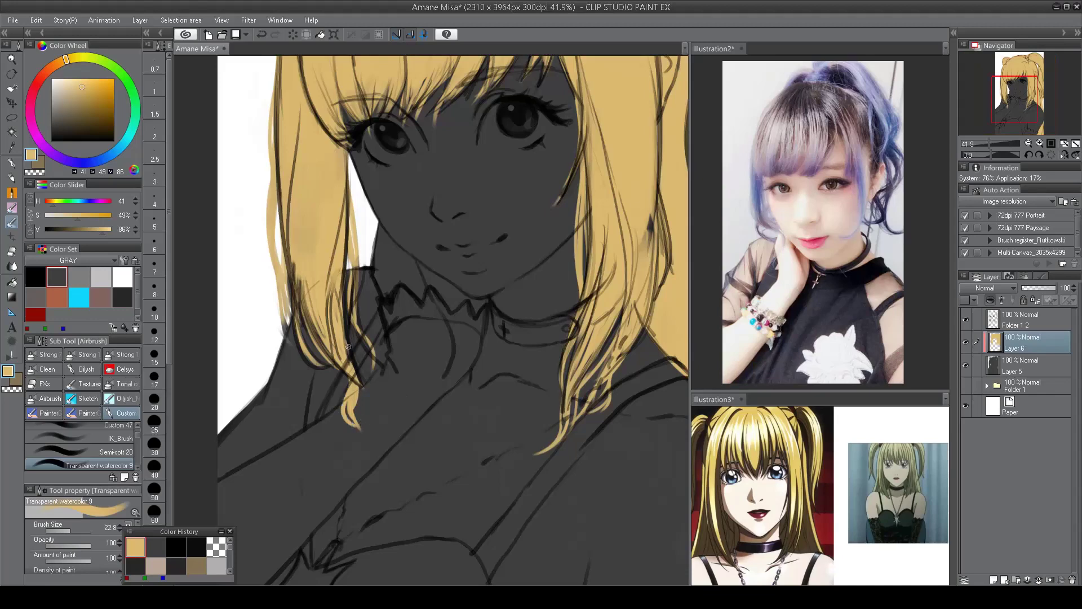
{"action": "left_click_drag", "start_coordinate": [366, 365], "coordinate": [371, 420]}
{"action": "left_click_drag", "start_coordinate": [357, 337], "coordinate": [372, 397]}
{"action": "scroll", "coordinate": [370, 372], "scroll_direction": "down", "scroll_amount": 4}
{"action": "scroll", "coordinate": [443, 243], "scroll_direction": "up", "scroll_amount": 3}
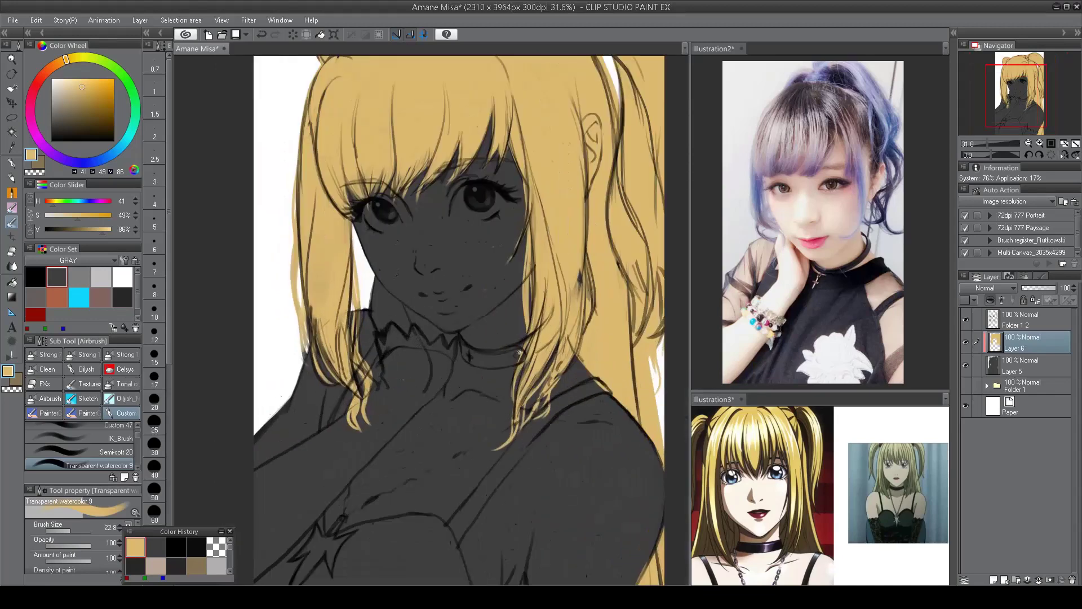
- Paint curved golden blonde strands at the tip of the lock below the ear, over the chest, undoing unwanted strokes
{"action": "key", "text": "ctrl+z"}
{"action": "left_click_drag", "start_coordinate": [524, 361], "coordinate": [492, 421]}
{"action": "key", "text": "ctrl+z"}
{"action": "key", "text": "h"}
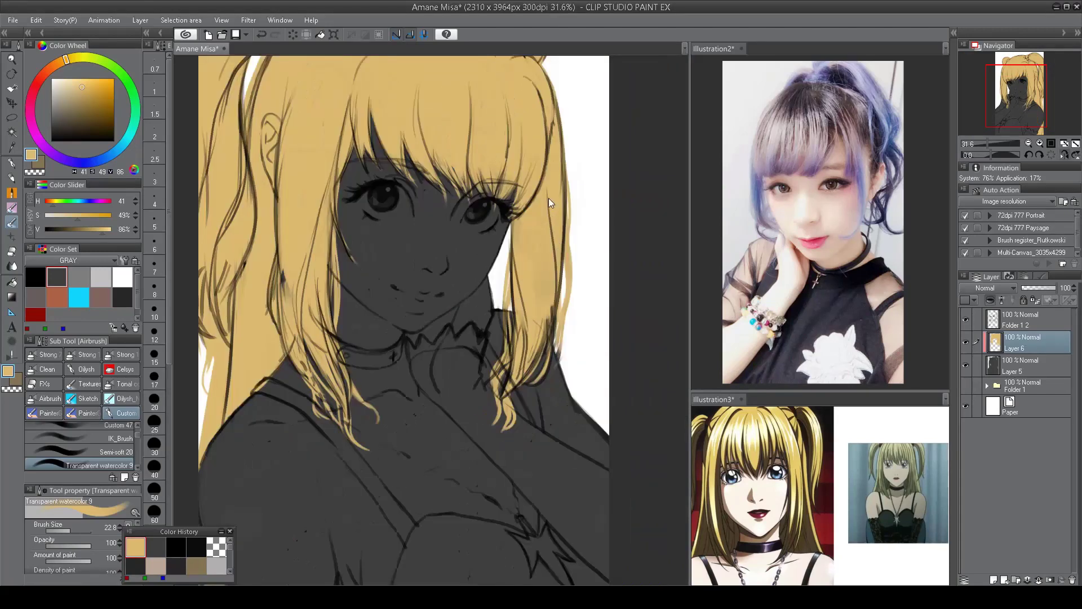
{"action": "left_click_drag", "start_coordinate": [318, 363], "coordinate": [368, 445]}
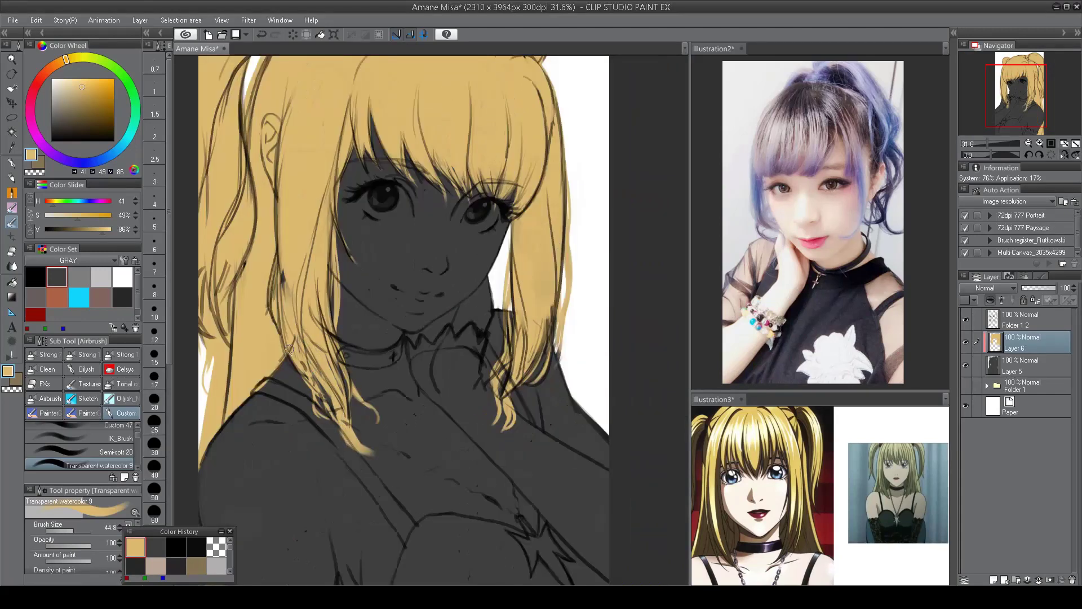
{"action": "mouse_move", "coordinate": [289, 349]}
{"action": "left_mouse_down"}
{"action": "mouse_move", "coordinate": [305, 394]}
{"action": "mouse_move", "coordinate": [349, 451]}
{"action": "left_mouse_up"}
{"action": "key", "text": "ctrl+z"}
{"action": "key", "text": "h"}
{"action": "scroll", "coordinate": [523, 411], "scroll_direction": "down", "scroll_amount": 2}
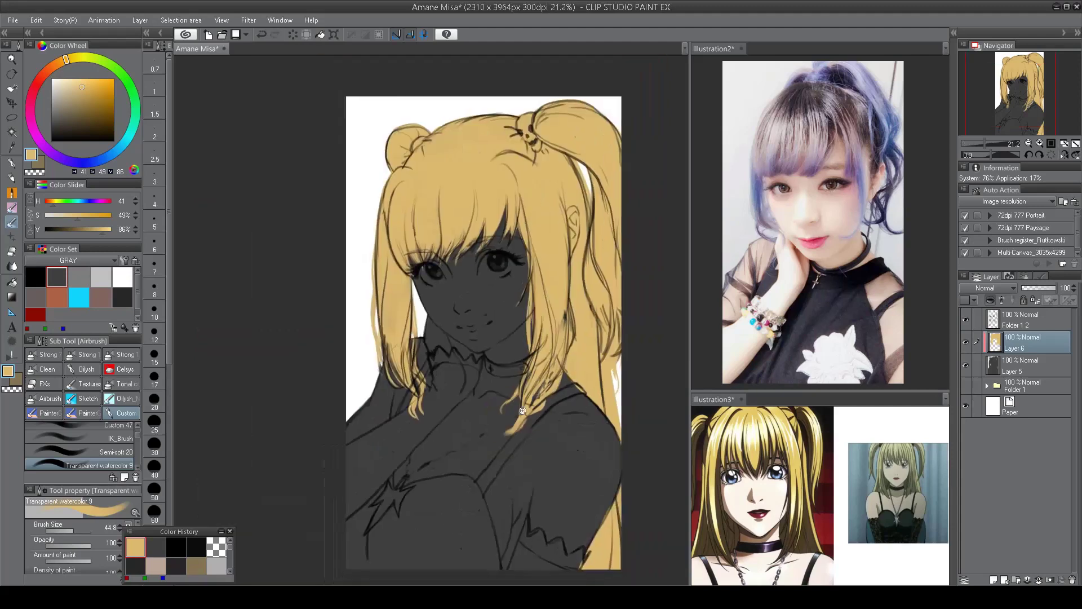
{"action": "scroll", "coordinate": [428, 403], "scroll_direction": "up", "scroll_amount": 4}
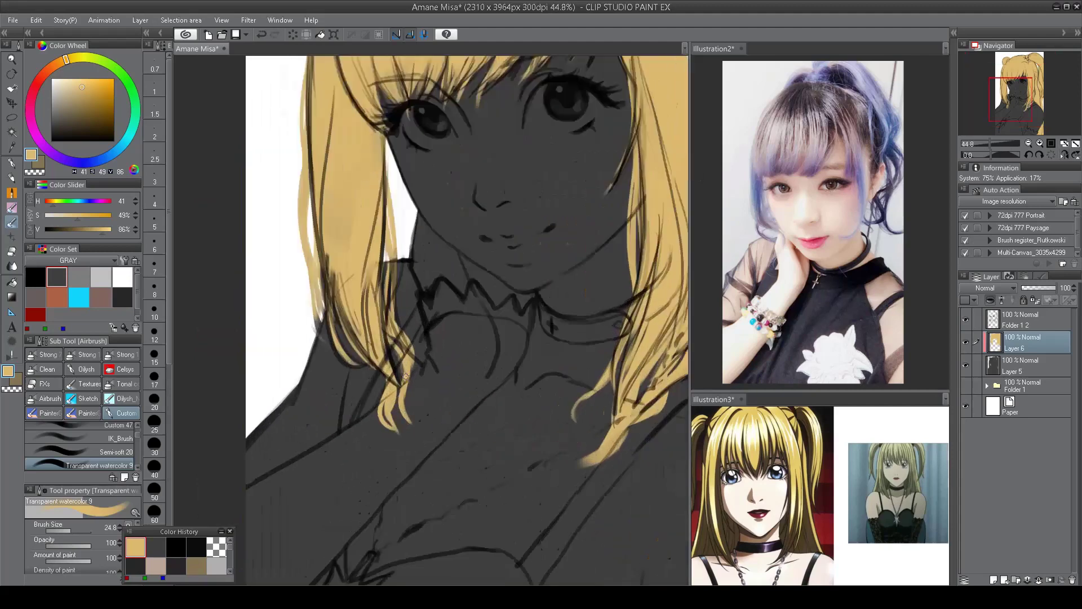
{"action": "scroll", "coordinate": [405, 337], "scroll_direction": "down", "scroll_amount": 3}
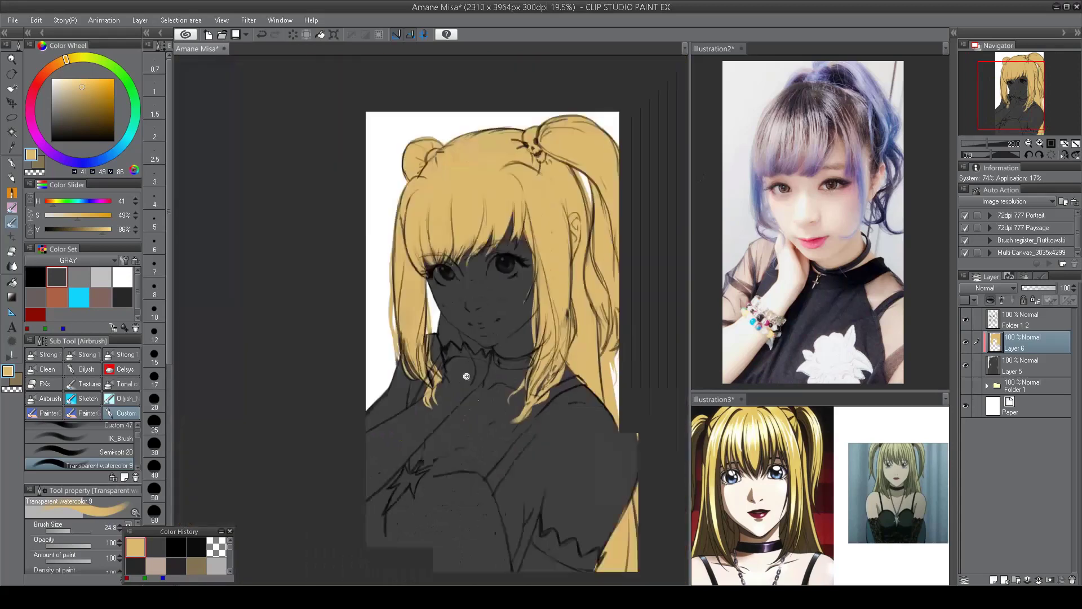
- Lasso the ear along its outline and delete the hair color inside it, clearing the selection
{"action": "scroll", "coordinate": [552, 221], "scroll_direction": "up", "scroll_amount": 5}
{"action": "key", "text": "m"}
{"action": "left_click_drag", "start_coordinate": [552, 221], "coordinate": [449, 152]}
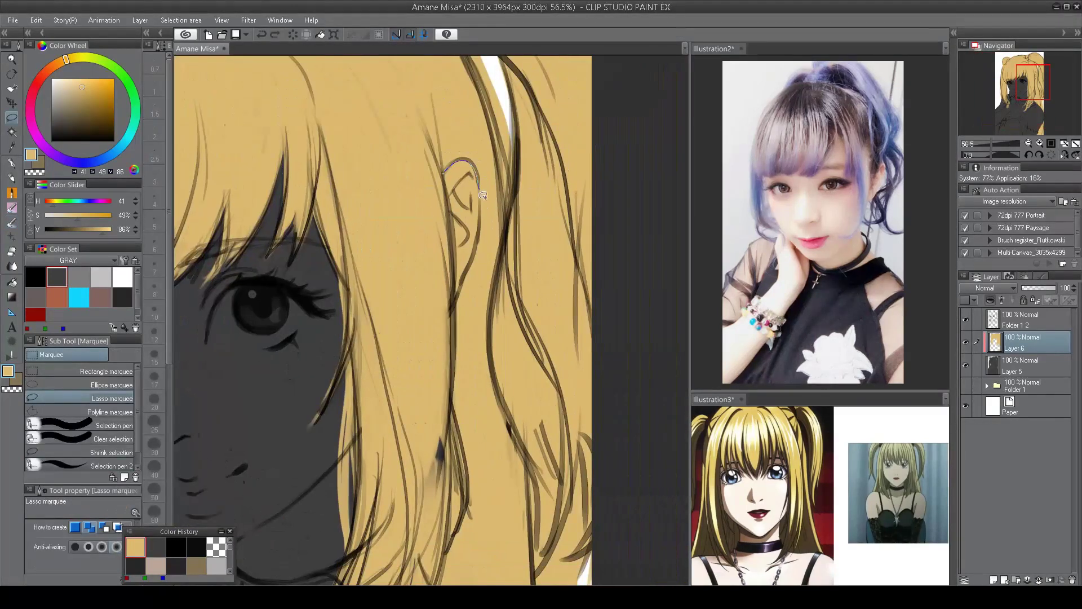
{"action": "left_click_drag", "start_coordinate": [457, 269], "coordinate": [453, 265]}
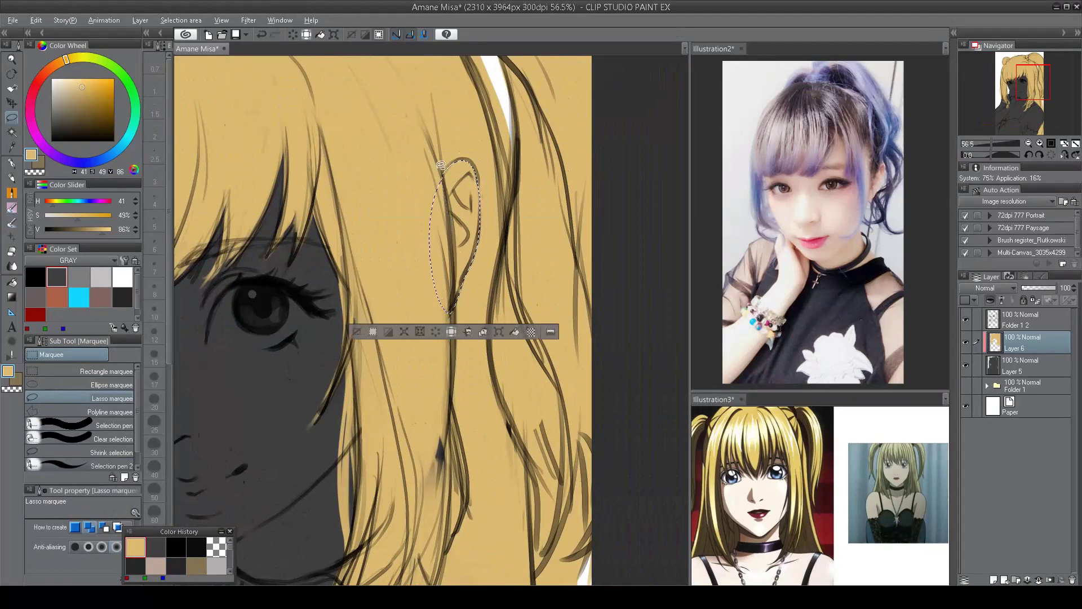
{"action": "key", "text": "h"}
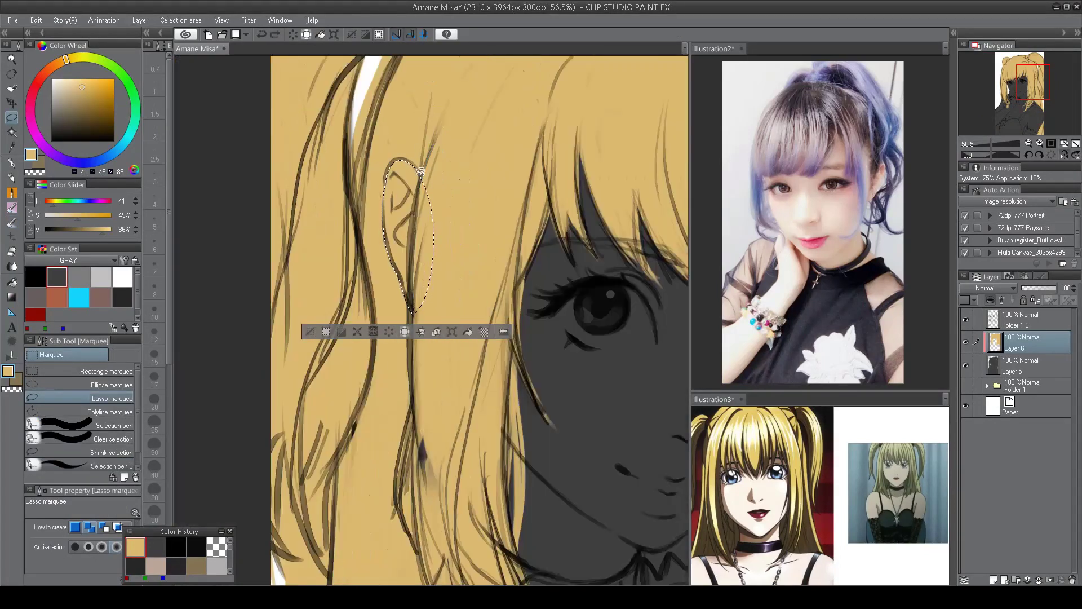
{"action": "mouse_move", "coordinate": [438, 133]}
{"action": "left_mouse_down"}
{"action": "mouse_move", "coordinate": [417, 237]}
{"action": "mouse_move", "coordinate": [445, 351]}
{"action": "mouse_move", "coordinate": [421, 316]}
{"action": "left_mouse_up"}
{"action": "key", "text": "h"}
{"action": "key", "text": "ctrl+0"}
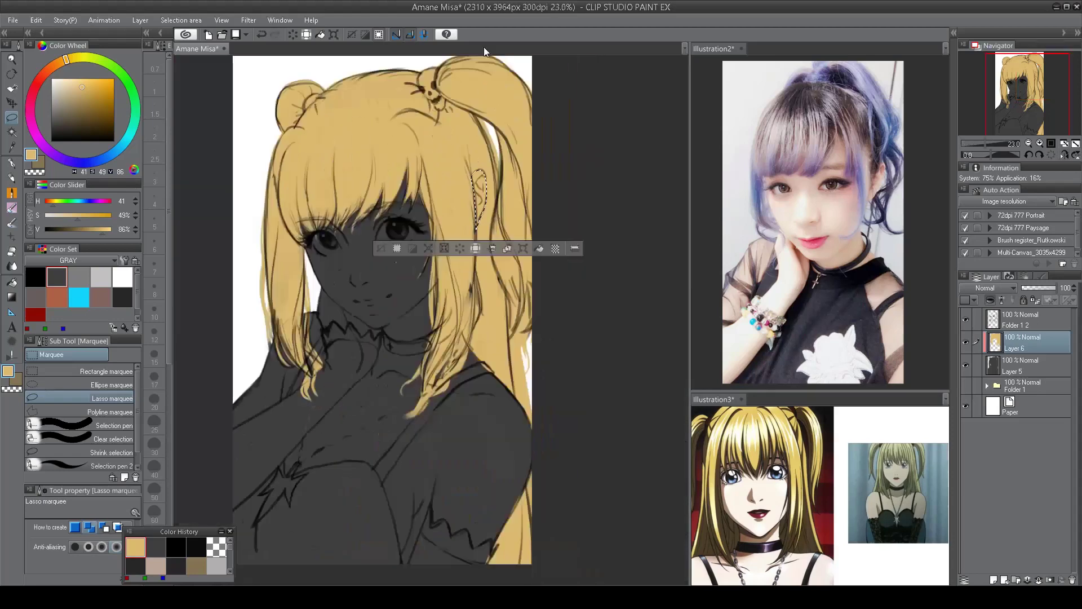
{"action": "key", "text": "Delete"}
{"action": "key", "text": "ctrl+d"}
- Check the hair shape without the line art and fill the gray gap in the hair below the ear with golden blonde
{"action": "left_click_drag", "start_coordinate": [413, 276], "coordinate": [430, 274]}
{"action": "scroll", "coordinate": [429, 274], "scroll_direction": "up", "scroll_amount": 3}
{"action": "scroll", "coordinate": [430, 274], "scroll_direction": "down", "scroll_amount": 3}
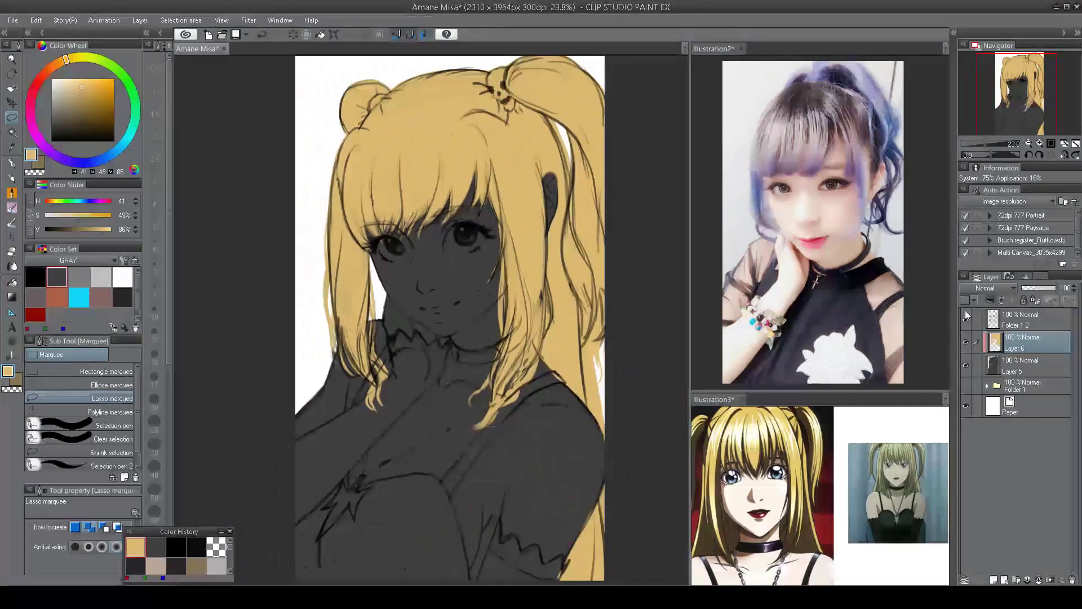
{"action": "left_click", "coordinate": [965, 319]}
{"action": "left_click", "coordinate": [966, 319]}
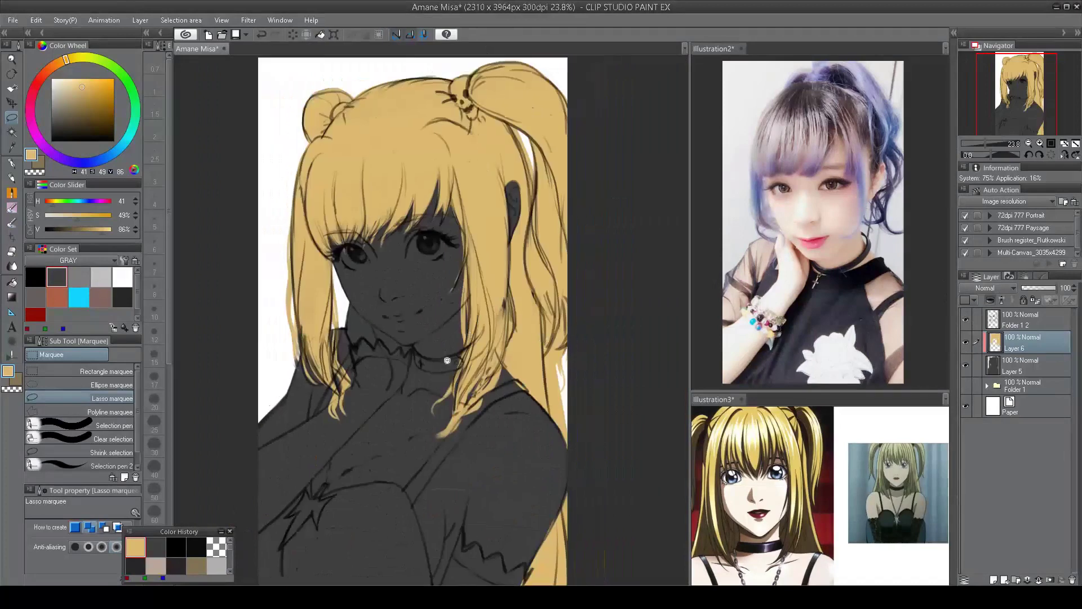
{"action": "scroll", "coordinate": [506, 283], "scroll_direction": "up", "scroll_amount": 2}
{"action": "key", "text": "b"}
{"action": "left_click_drag", "start_coordinate": [497, 270], "coordinate": [519, 315]}
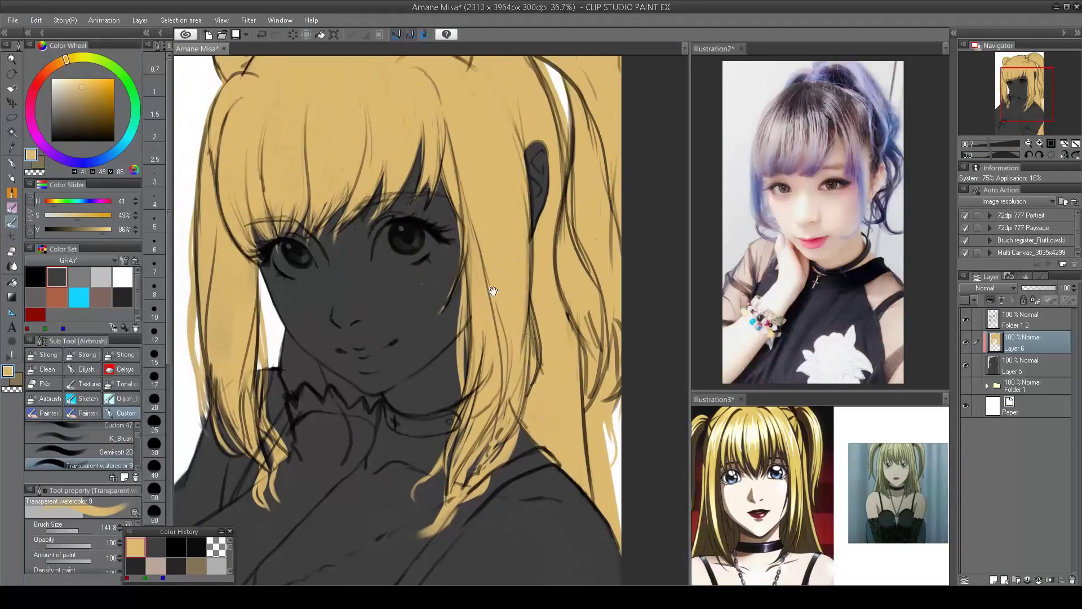
- Hide the line art and refine the fringe's edge, alternating between transparent and golden blonde at small brush sizes
{"action": "left_click", "coordinate": [965, 320]}
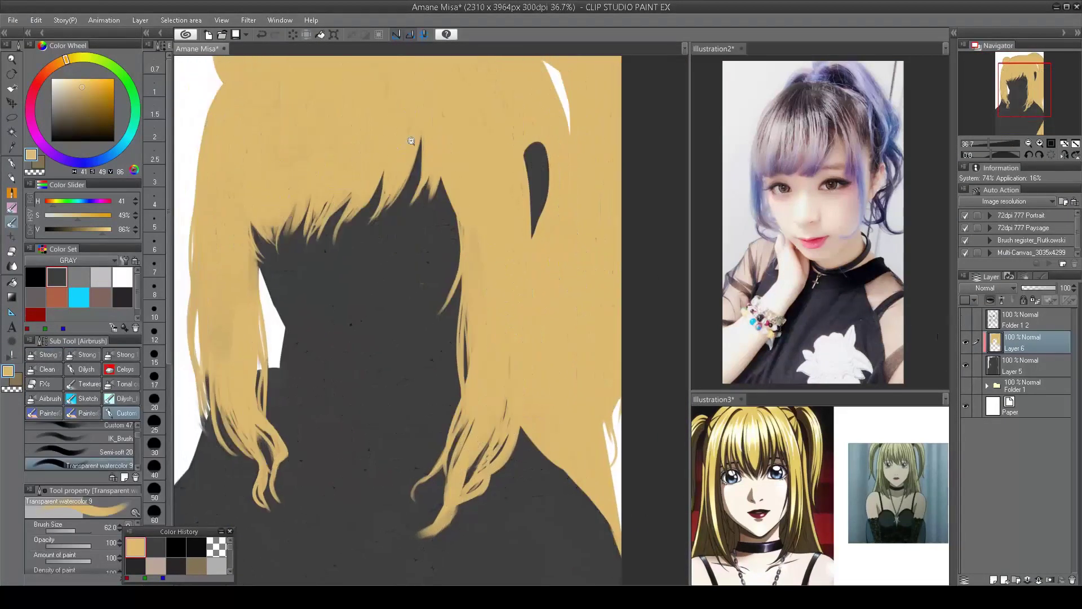
{"action": "scroll", "coordinate": [411, 141], "scroll_direction": "down", "scroll_amount": 2}
{"action": "scroll", "coordinate": [596, 312], "scroll_direction": "up", "scroll_amount": 1}
{"action": "key", "text": "ctrl+shift+h"}
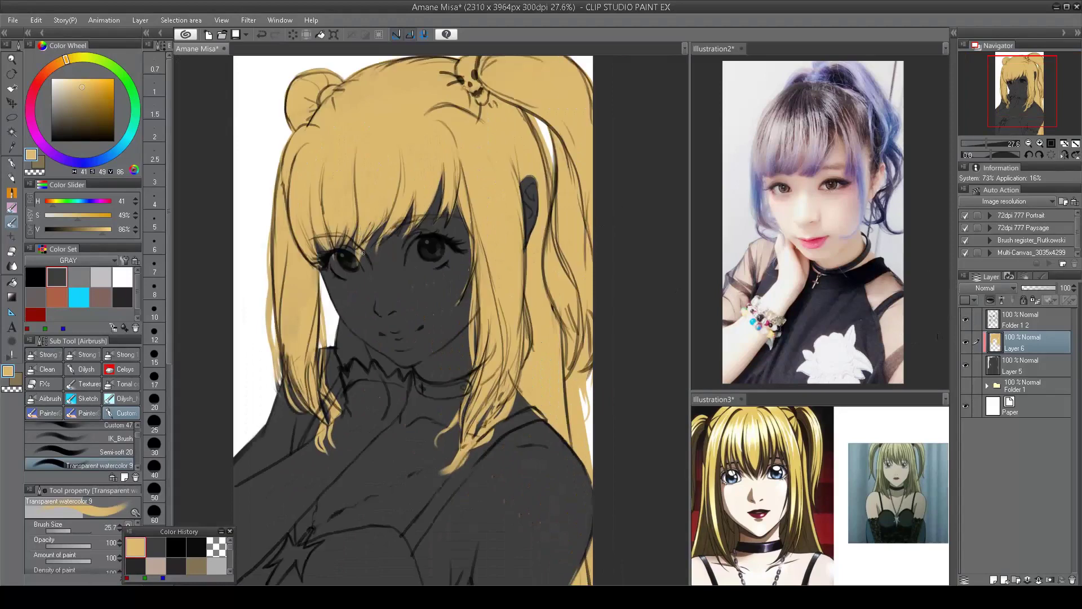
{"action": "key", "text": "ctrl+shift+h"}
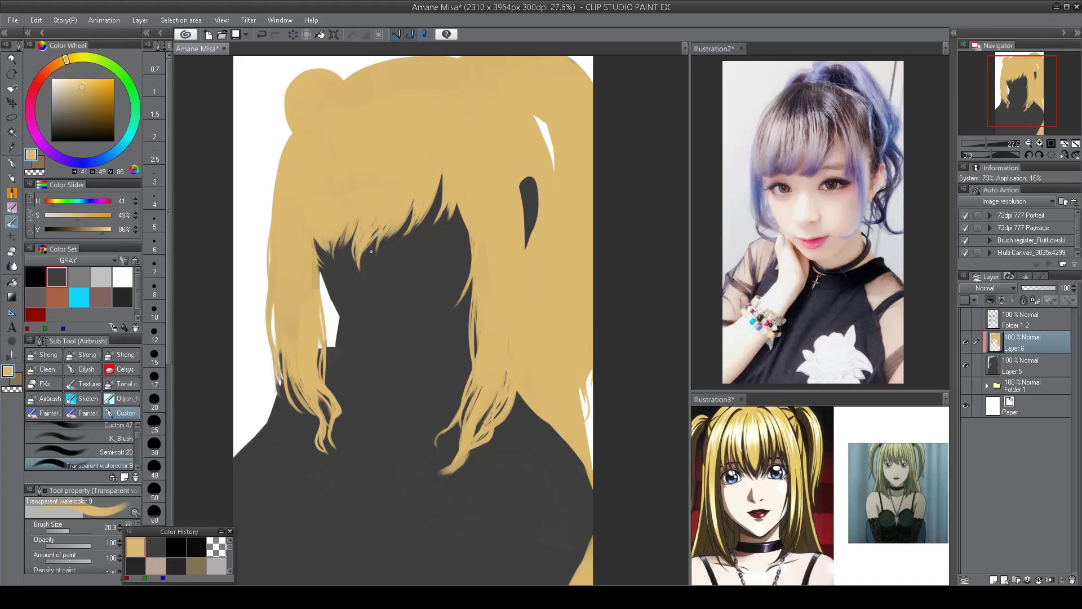
{"action": "key", "text": "c"}
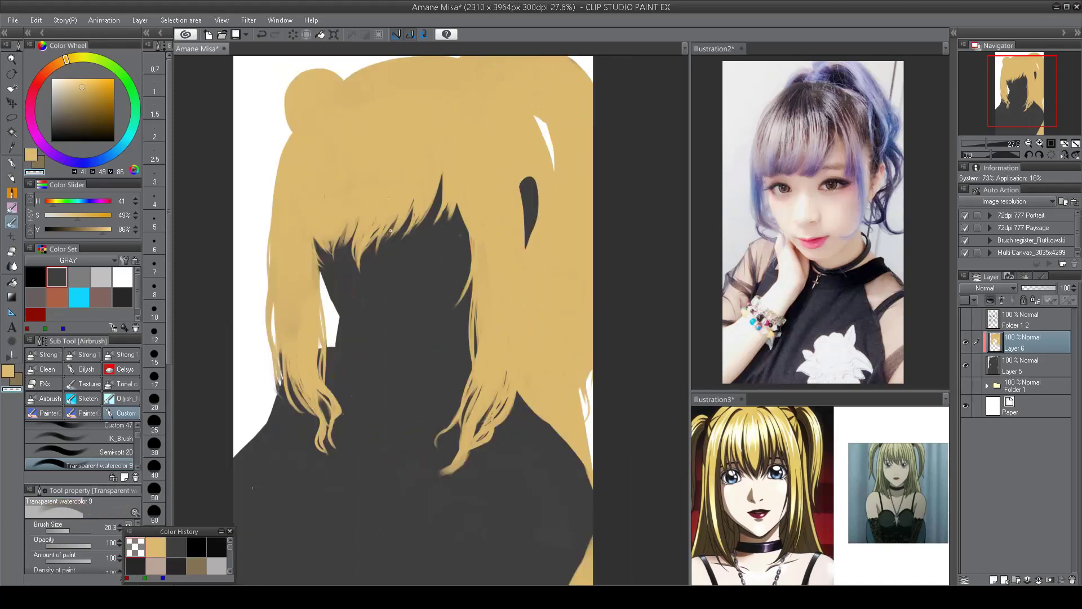
{"action": "key", "text": "c"}
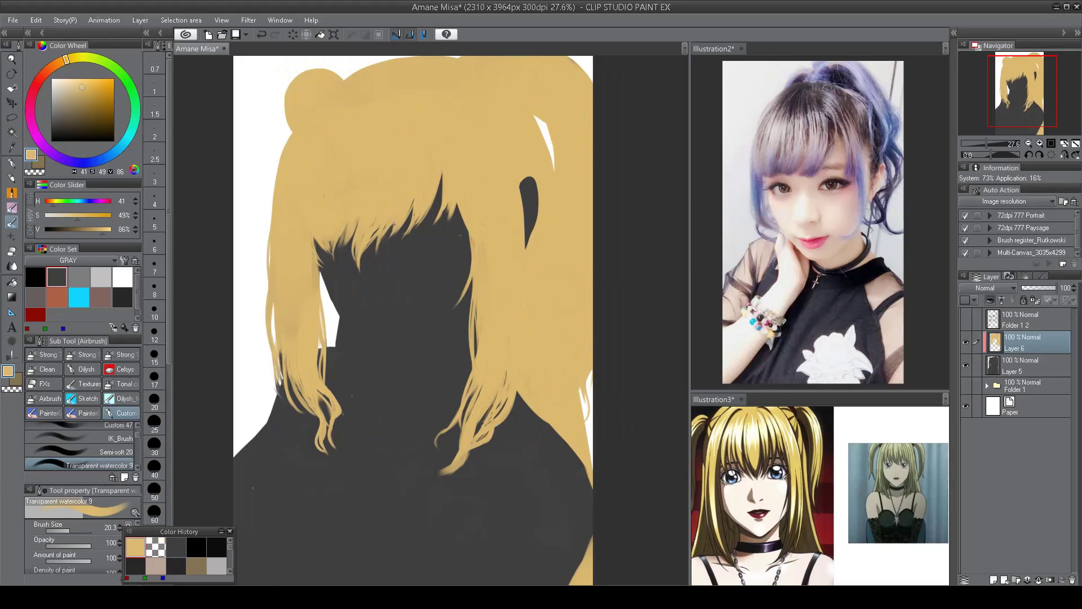
{"action": "key", "text": "c"}
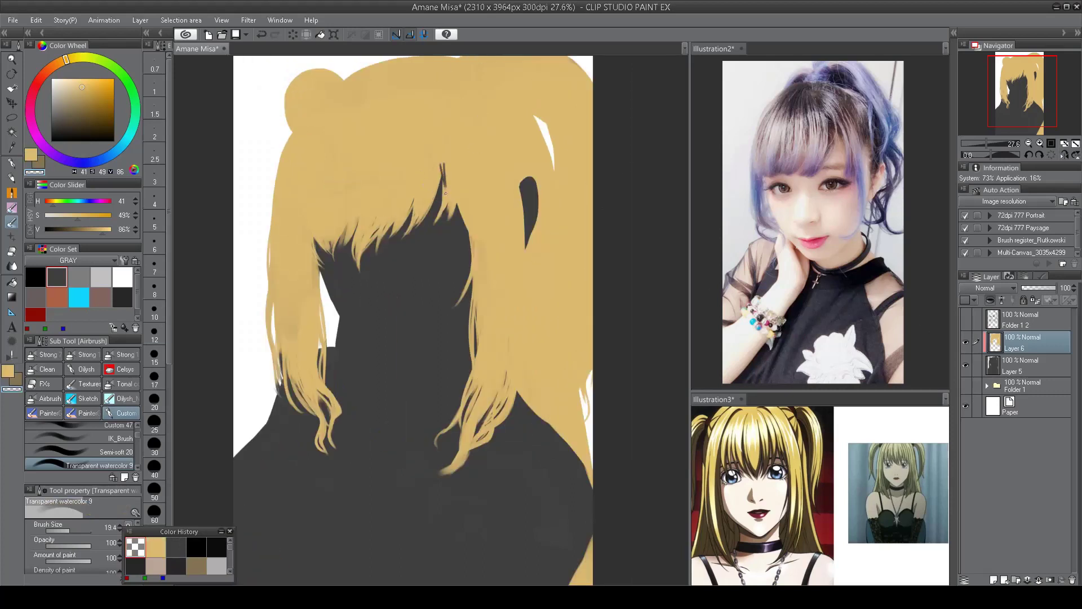
{"action": "key", "text": "c"}
{"action": "key", "text": "c"}
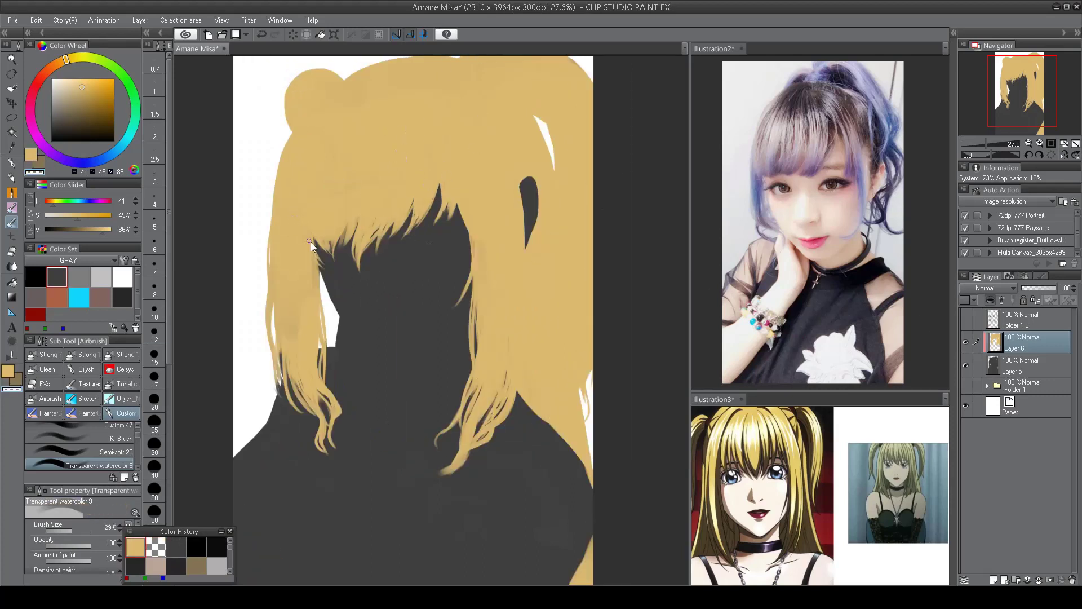
{"action": "mouse_move", "coordinate": [320, 250]}
{"action": "left_mouse_down"}
{"action": "mouse_move", "coordinate": [301, 197]}
{"action": "mouse_move", "coordinate": [314, 215]}
{"action": "left_mouse_up"}
{"action": "key", "text": "c"}
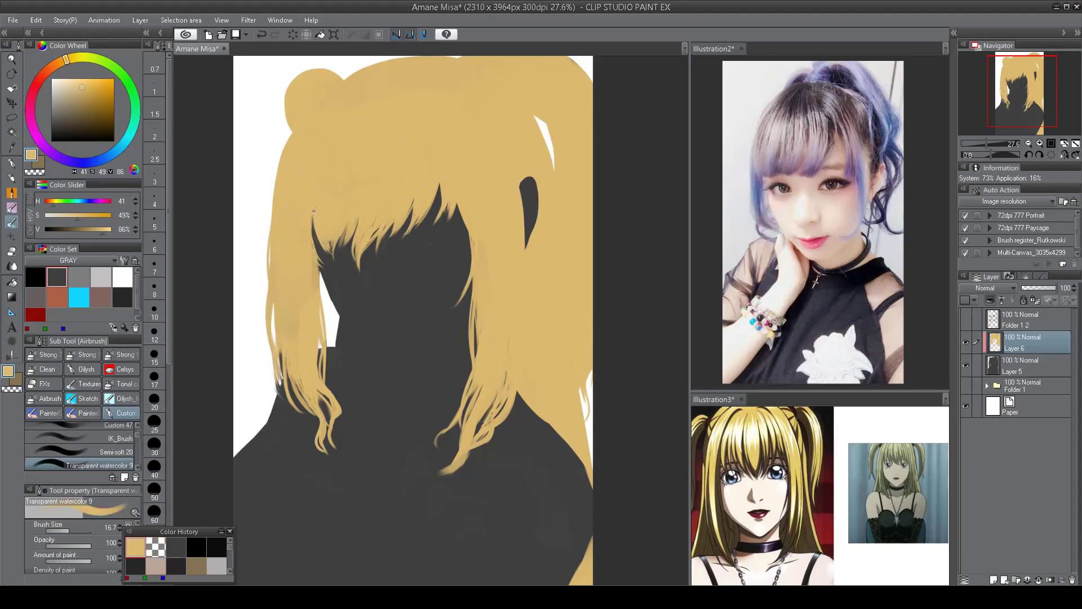
- Show the line art again and add a new clipped layer between the gray silhouette and the hair layer
{"action": "scroll", "coordinate": [479, 82], "scroll_direction": "down", "scroll_amount": 3}
{"action": "left_click", "coordinate": [965, 319]}
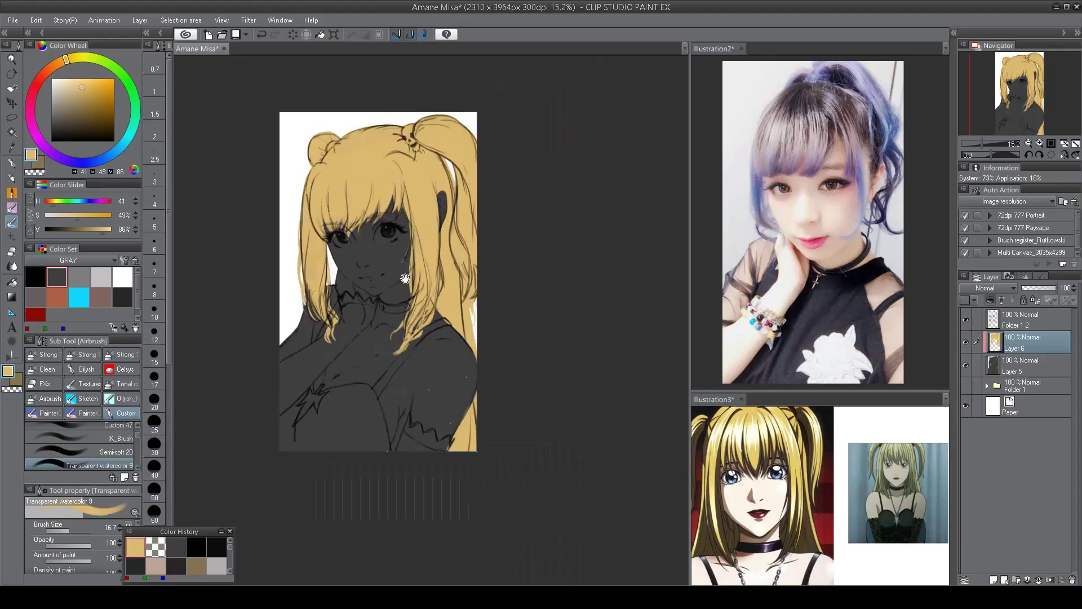
{"action": "scroll", "coordinate": [427, 358], "scroll_direction": "up", "scroll_amount": 3}
{"action": "left_click", "coordinate": [1012, 366]}
{"action": "left_click", "coordinate": [993, 580]}
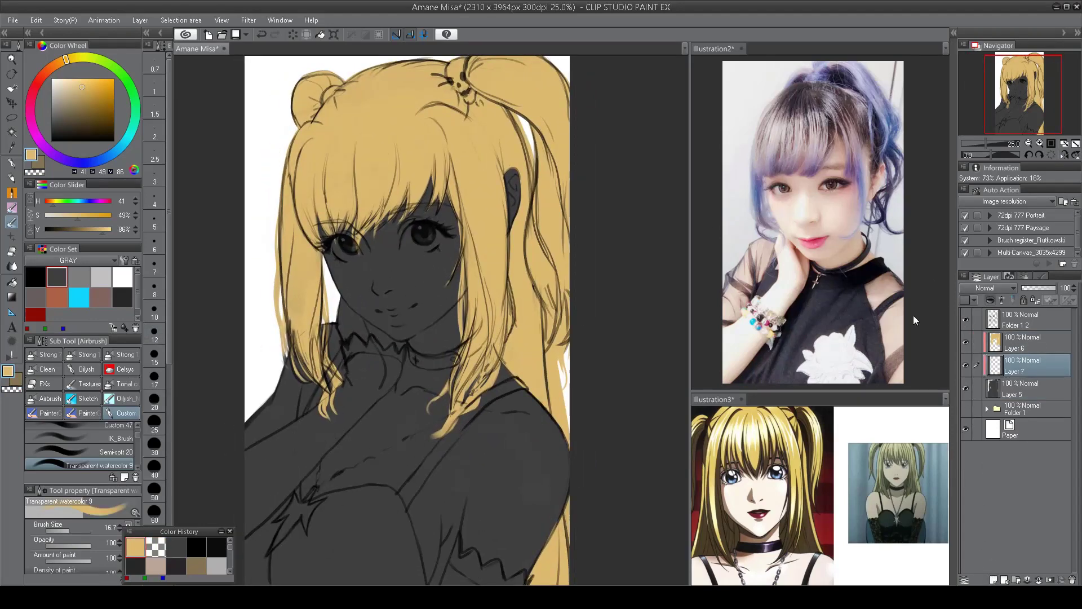
- Choose a light peach skin color (H 33, S 32, V 89) and fill the face, ear and neck
{"action": "left_click", "coordinate": [70, 88]}
{"action": "left_click_drag", "start_coordinate": [65, 66], "coordinate": [77, 80]}
{"action": "mouse_move", "coordinate": [394, 237]}
{"action": "left_mouse_down"}
{"action": "mouse_move", "coordinate": [410, 261]}
{"action": "mouse_move", "coordinate": [364, 236]}
{"action": "mouse_move", "coordinate": [330, 238]}
{"action": "mouse_move", "coordinate": [462, 249]}
{"action": "mouse_move", "coordinate": [342, 261]}
{"action": "mouse_move", "coordinate": [405, 315]}
{"action": "mouse_move", "coordinate": [458, 266]}
{"action": "mouse_move", "coordinate": [400, 197]}
{"action": "mouse_move", "coordinate": [413, 305]}
{"action": "mouse_move", "coordinate": [455, 314]}
{"action": "left_mouse_up"}
{"action": "key", "text": "bracketright"}
{"action": "scroll", "coordinate": [456, 314], "scroll_direction": "down", "scroll_amount": 3}
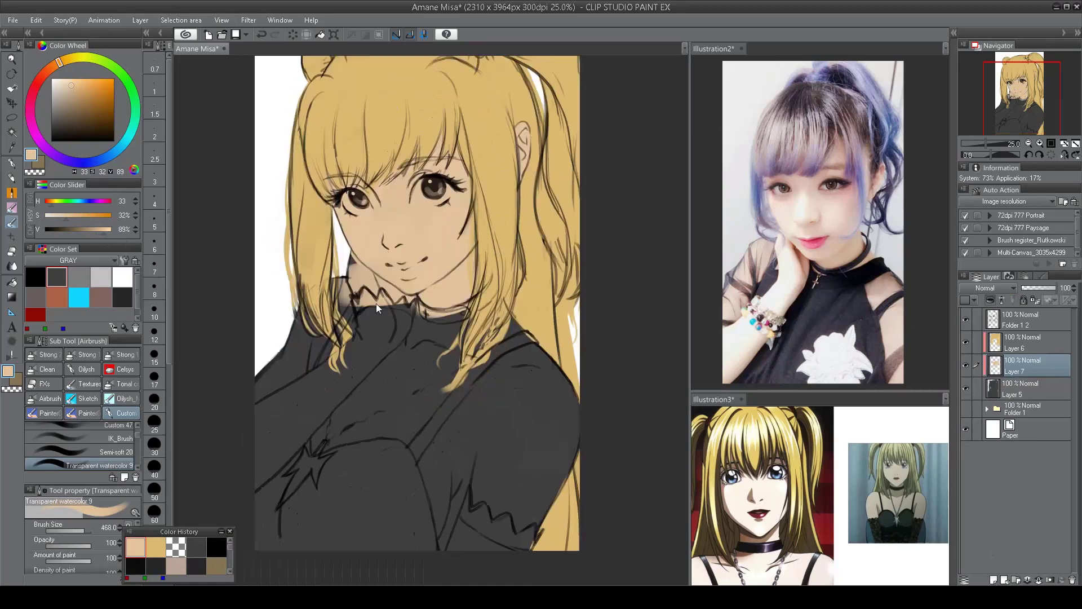
- Fill the hands, arms, shoulders and chest with the peach skin color using a brush size of about 827
{"action": "key", "text": "bracketright"}
{"action": "key", "text": "bracketright"}
{"action": "mouse_move", "coordinate": [376, 304]}
{"action": "left_mouse_down"}
{"action": "mouse_move", "coordinate": [298, 425]}
{"action": "mouse_move", "coordinate": [423, 326]}
{"action": "mouse_move", "coordinate": [443, 443]}
{"action": "mouse_move", "coordinate": [436, 369]}
{"action": "left_mouse_up"}
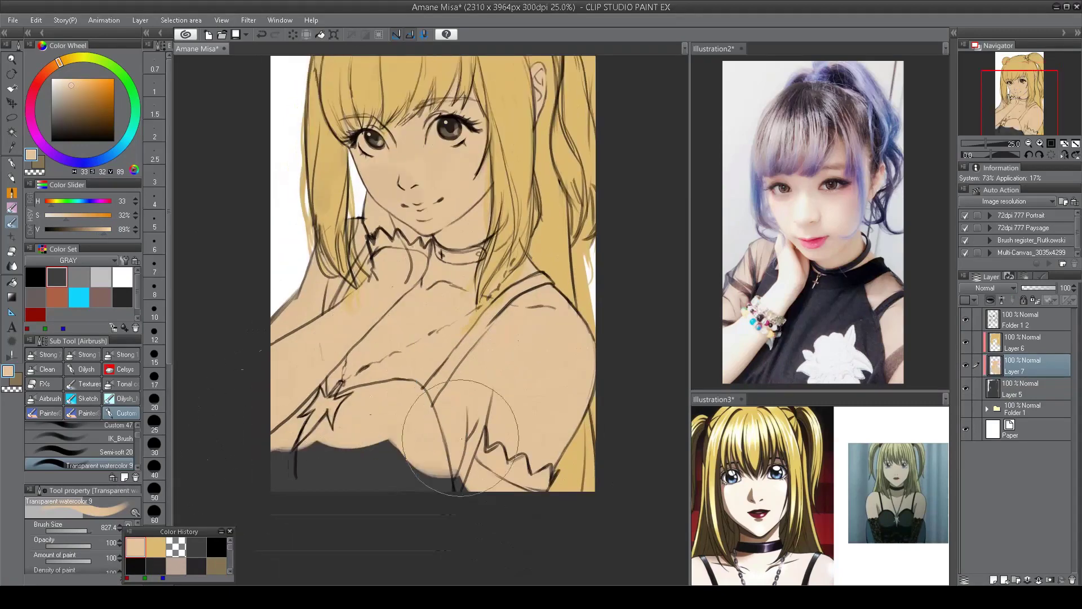
{"action": "scroll", "coordinate": [451, 339], "scroll_direction": "down", "scroll_amount": 3}
{"action": "scroll", "coordinate": [466, 320], "scroll_direction": "up", "scroll_amount": 3}
{"action": "scroll", "coordinate": [466, 320], "scroll_direction": "down", "scroll_amount": 2}
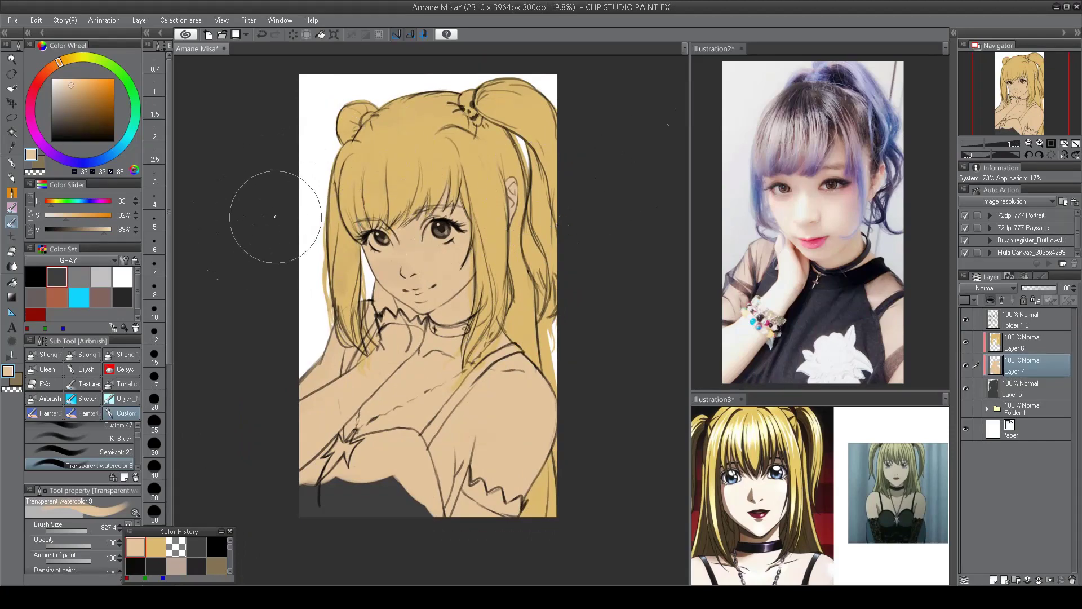
- Pick the dark gray swatch with 15% brightness and add a new clipped layer above the skin layer
{"action": "left_click", "coordinate": [122, 297]}
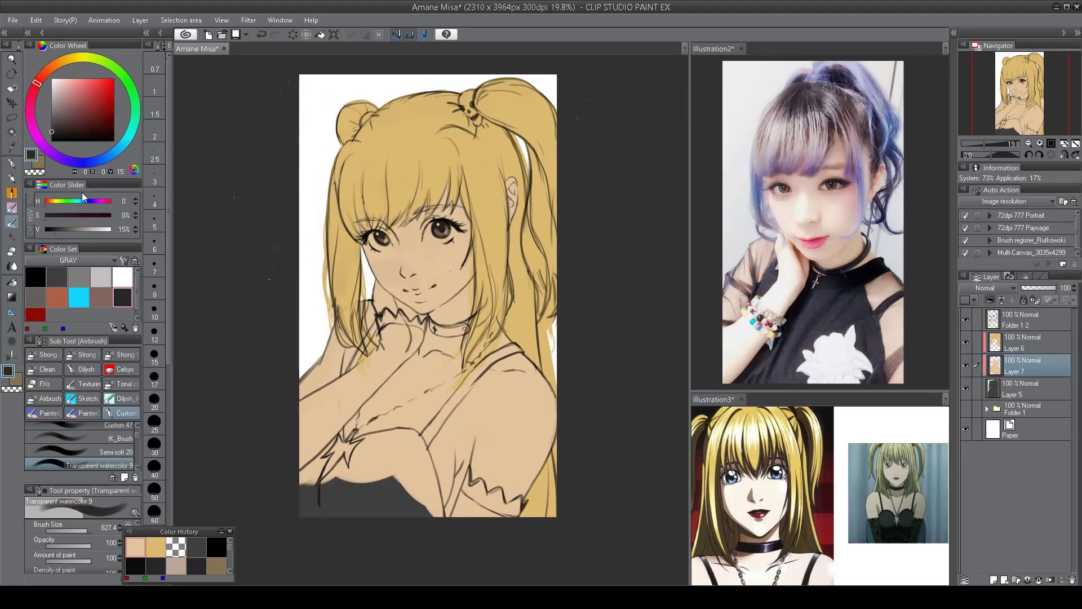
{"action": "mouse_move", "coordinate": [421, 439]}
{"action": "left_mouse_down"}
{"action": "mouse_move", "coordinate": [388, 354]}
{"action": "mouse_move", "coordinate": [409, 360]}
{"action": "mouse_move", "coordinate": [428, 402]}
{"action": "mouse_move", "coordinate": [406, 350]}
{"action": "mouse_move", "coordinate": [421, 342]}
{"action": "mouse_move", "coordinate": [398, 348]}
{"action": "mouse_move", "coordinate": [440, 341]}
{"action": "mouse_move", "coordinate": [429, 351]}
{"action": "mouse_move", "coordinate": [440, 347]}
{"action": "mouse_move", "coordinate": [466, 423]}
{"action": "left_mouse_up"}
{"action": "left_click", "coordinate": [417, 367]}
{"action": "key", "text": "ctrl+z"}
{"action": "key", "text": "ctrl+shift+n"}
- Fill the dress bodice and its bow with dark gray, reducing the brush size to shape the edge beside the forearm
{"action": "key", "text": "bracketleft"}
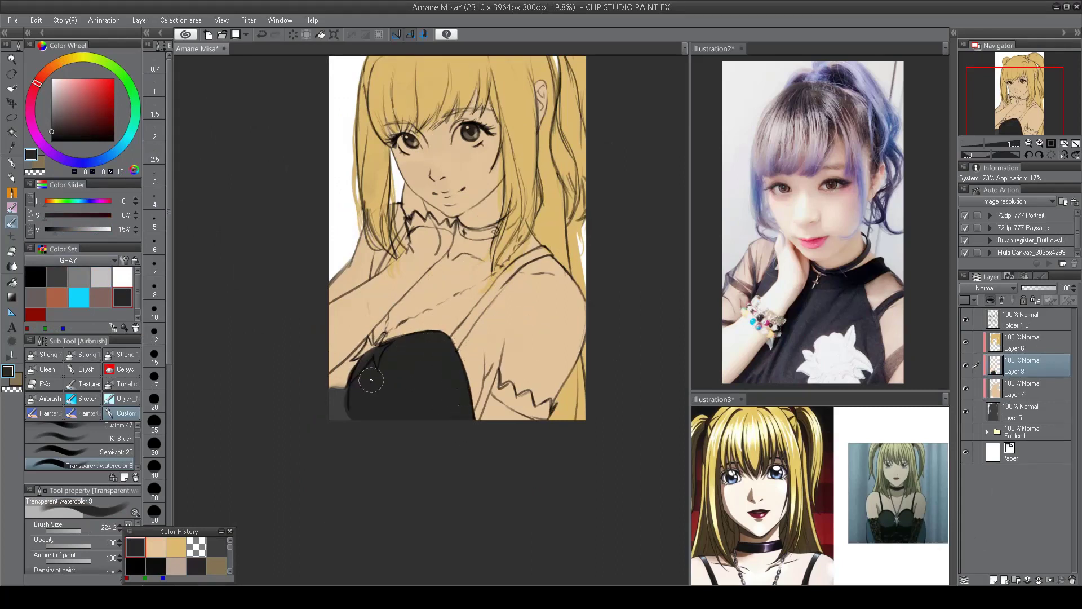
{"action": "mouse_move", "coordinate": [370, 380]}
{"action": "left_mouse_down"}
{"action": "mouse_move", "coordinate": [357, 334]}
{"action": "mouse_move", "coordinate": [358, 344]}
{"action": "left_mouse_up"}
{"action": "key", "text": "bracketleft"}
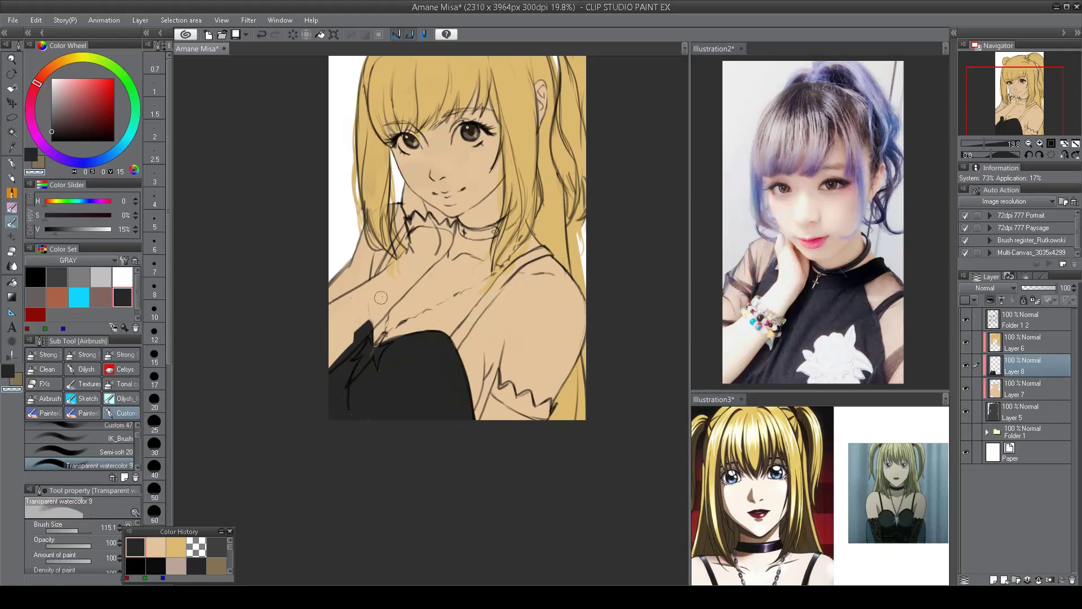
{"action": "key", "text": "h"}
{"action": "left_click_drag", "start_coordinate": [479, 310], "coordinate": [493, 323]}
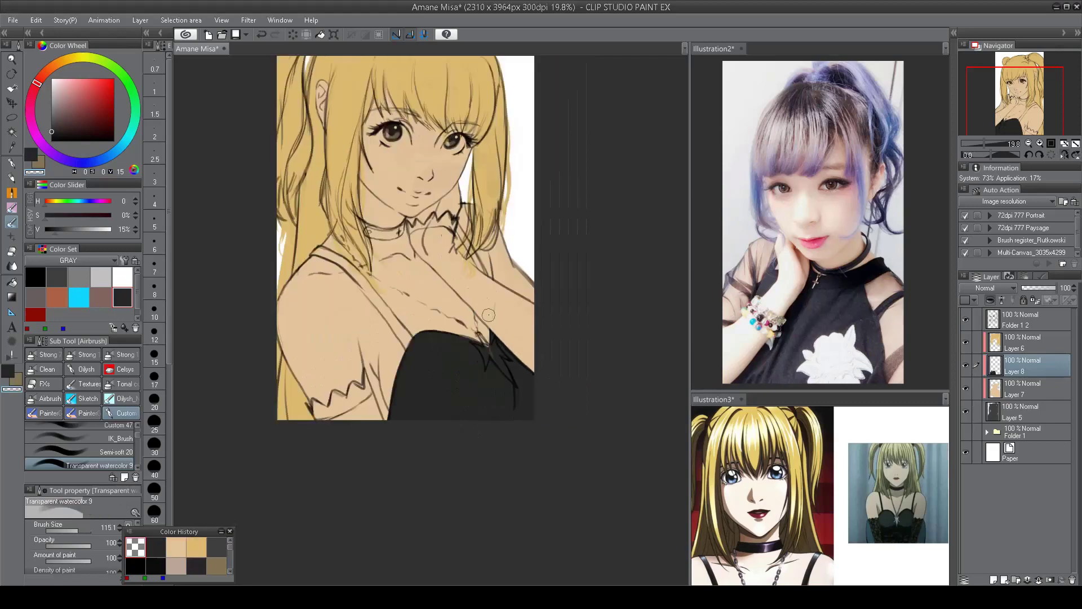
{"action": "key", "text": "h"}
{"action": "scroll", "coordinate": [462, 214], "scroll_direction": "up", "scroll_amount": 3}
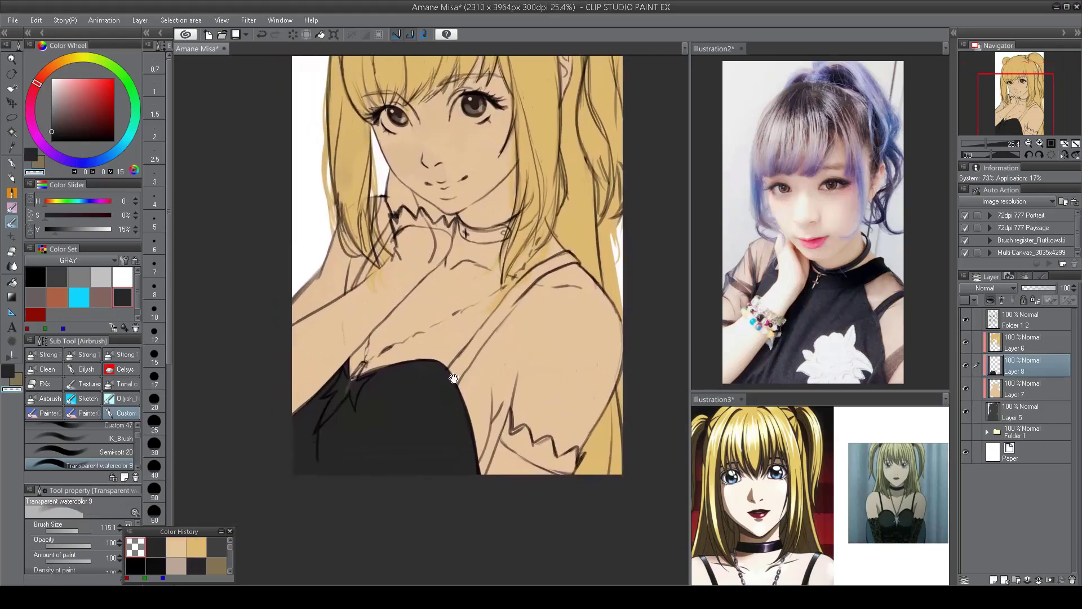
- Pick a dark brown (H 14, S 33, V 33) and block in the glove along the raised forearm
{"action": "left_click", "coordinate": [56, 277]}
{"action": "left_click_drag", "start_coordinate": [42, 83], "coordinate": [44, 73]}
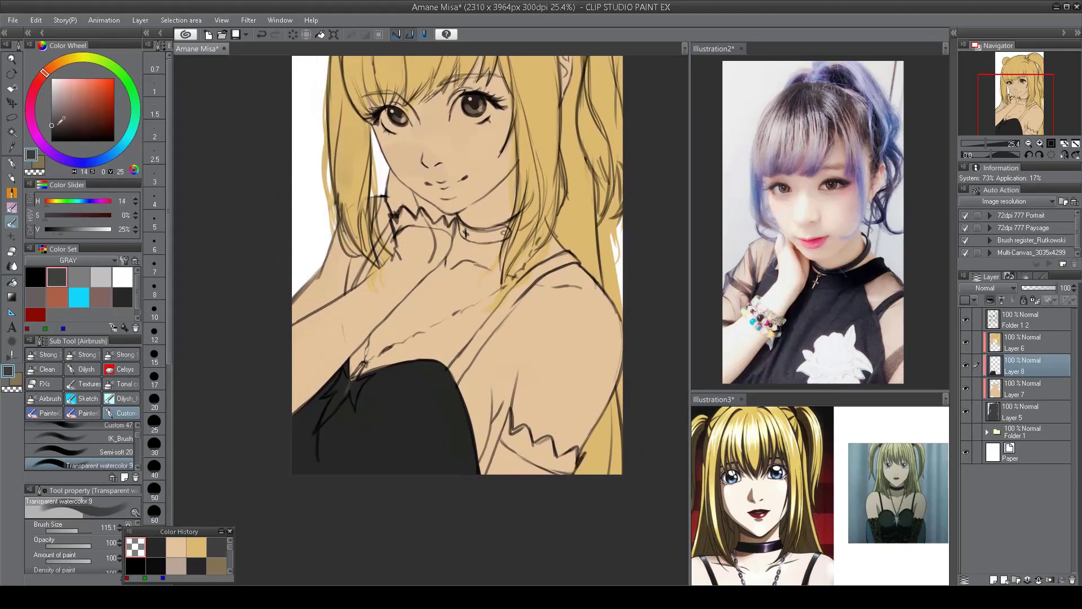
{"action": "mouse_move", "coordinate": [342, 290]}
{"action": "left_mouse_down"}
{"action": "mouse_move", "coordinate": [314, 335]}
{"action": "mouse_move", "coordinate": [278, 348]}
{"action": "mouse_move", "coordinate": [339, 320]}
{"action": "mouse_move", "coordinate": [302, 379]}
{"action": "left_mouse_up"}
{"action": "key", "text": "h"}
{"action": "left_click_drag", "start_coordinate": [444, 272], "coordinate": [530, 361]}
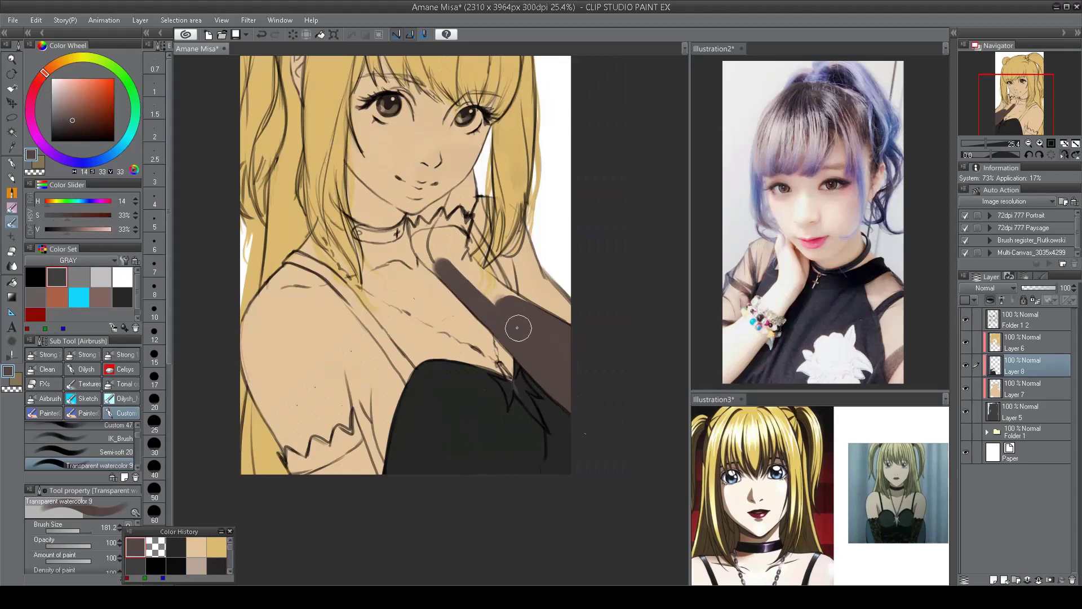
{"action": "left_click_drag", "start_coordinate": [564, 344], "coordinate": [527, 305]}
{"action": "key", "text": "h"}
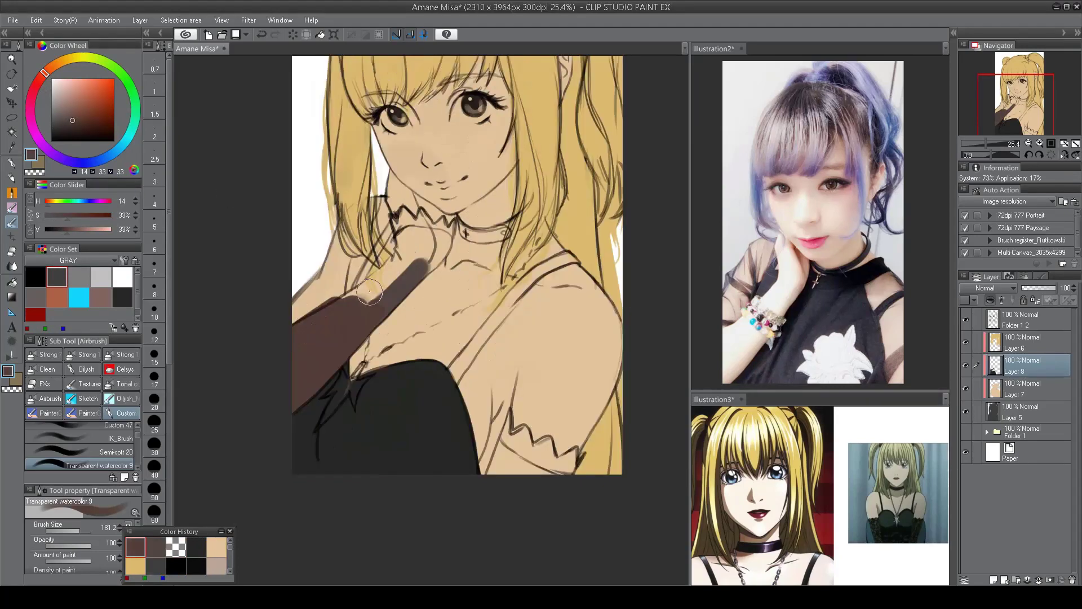
- Extend the brown glove over the rest of the forearm and the hand, shaping its scalloped edge with a smaller brush
{"action": "mouse_move", "coordinate": [369, 293]}
{"action": "left_mouse_down"}
{"action": "mouse_move", "coordinate": [301, 327]}
{"action": "mouse_move", "coordinate": [326, 327]}
{"action": "left_mouse_up"}
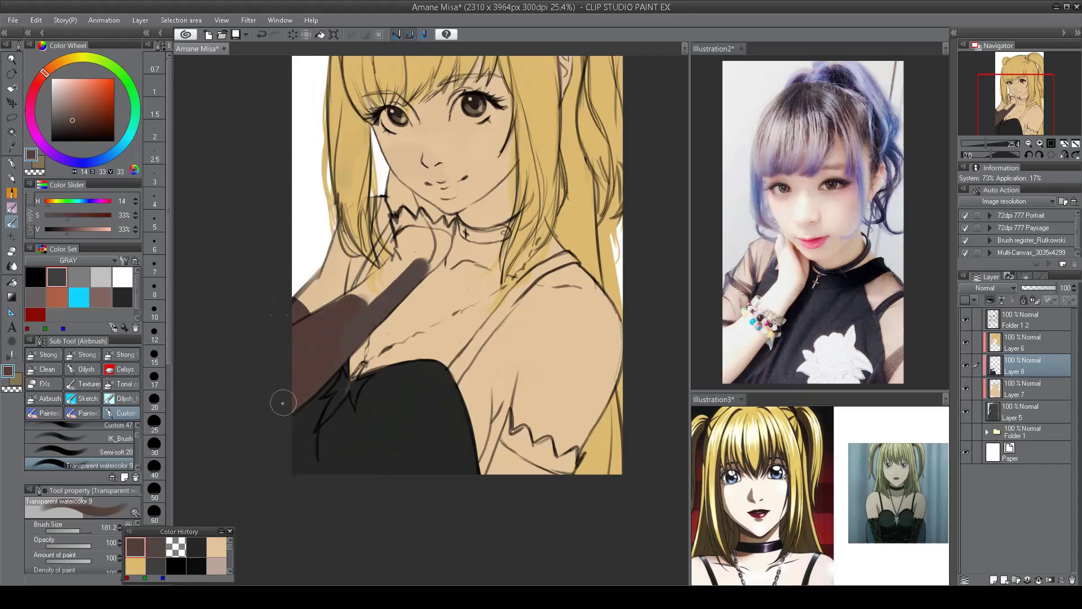
{"action": "left_click_drag", "start_coordinate": [307, 367], "coordinate": [372, 270]}
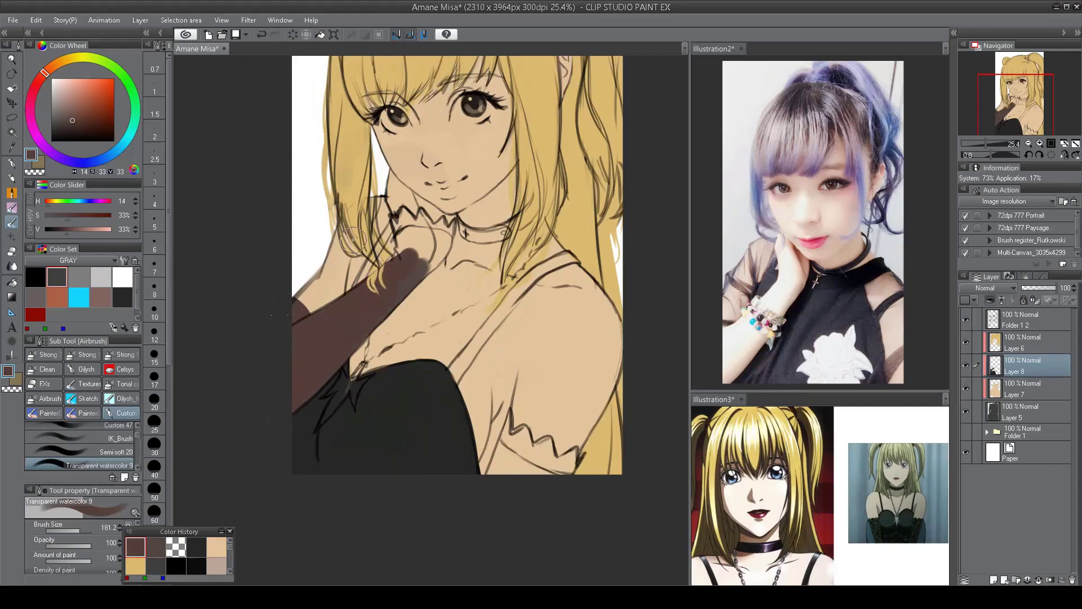
{"action": "key", "text": "h"}
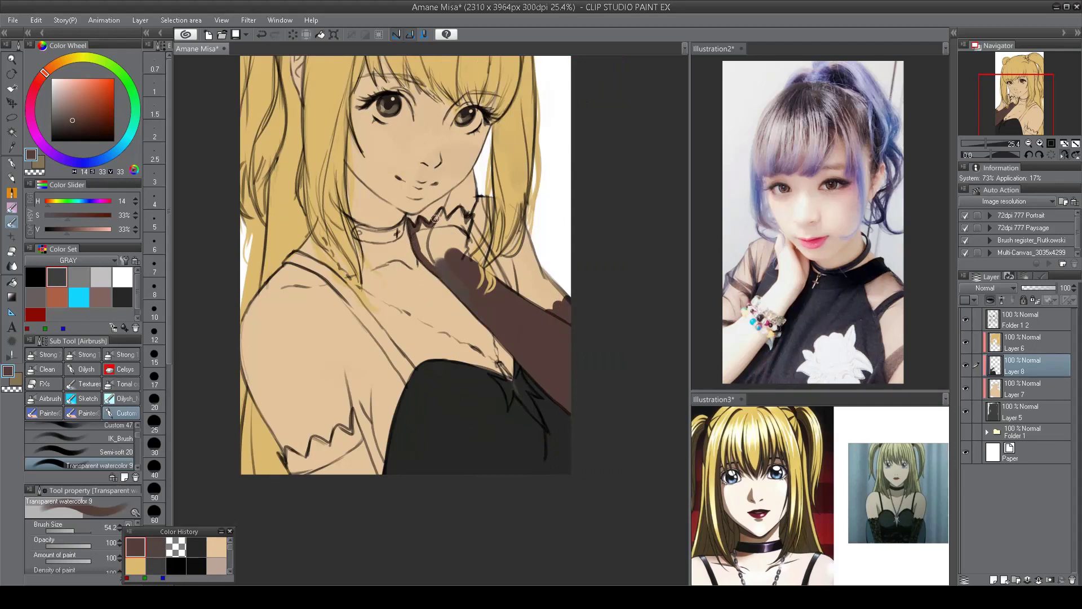
{"action": "mouse_move", "coordinate": [456, 231]}
{"action": "left_mouse_down"}
{"action": "mouse_move", "coordinate": [429, 228]}
{"action": "mouse_move", "coordinate": [439, 259]}
{"action": "mouse_move", "coordinate": [459, 231]}
{"action": "mouse_move", "coordinate": [463, 240]}
{"action": "left_mouse_up"}
{"action": "key", "text": "h"}
- Fill the glove on the other upper arm with the same brown, following its zigzag top edge
{"action": "mouse_move", "coordinate": [510, 429]}
{"action": "left_mouse_down"}
{"action": "mouse_move", "coordinate": [489, 380]}
{"action": "mouse_move", "coordinate": [474, 409]}
{"action": "mouse_move", "coordinate": [489, 386]}
{"action": "left_mouse_up"}
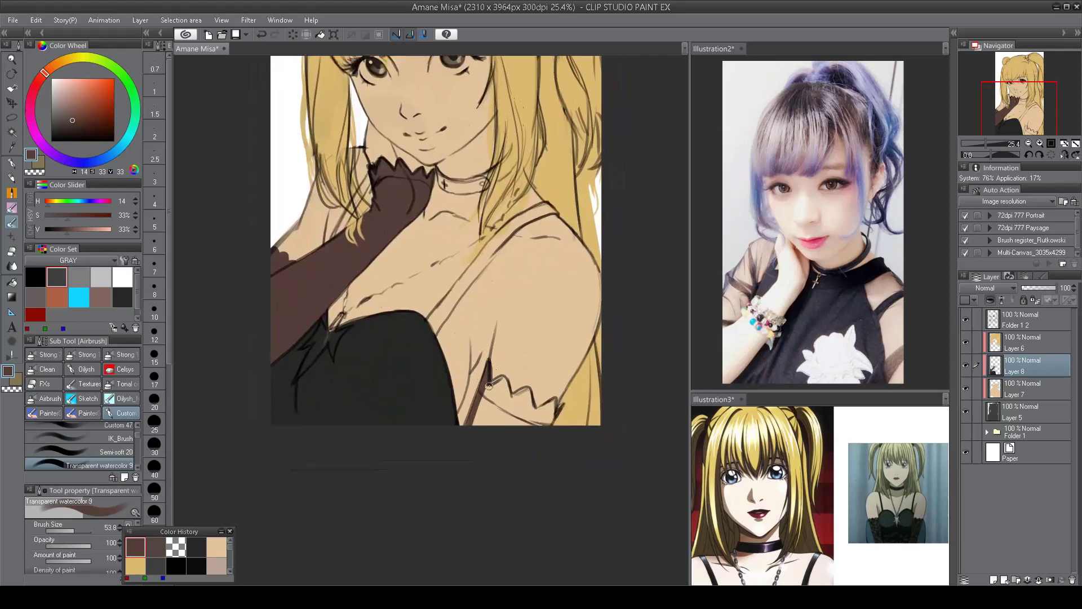
{"action": "left_click_drag", "start_coordinate": [562, 404], "coordinate": [550, 420]}
{"action": "key", "text": "h"}
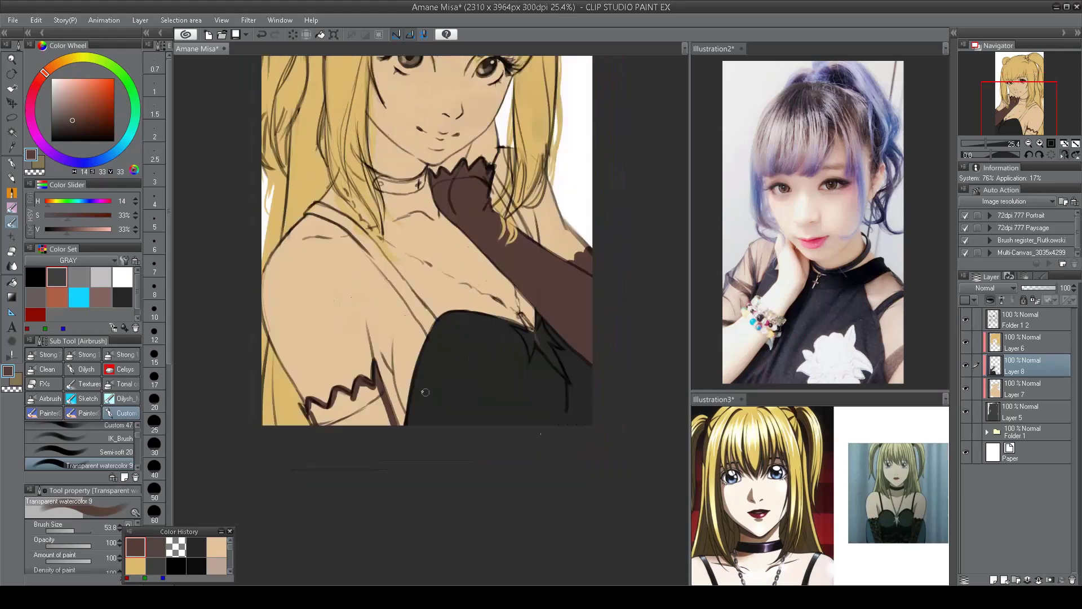
{"action": "mouse_move", "coordinate": [312, 405]}
{"action": "left_mouse_down"}
{"action": "mouse_move", "coordinate": [381, 389]}
{"action": "mouse_move", "coordinate": [343, 423]}
{"action": "left_mouse_up"}
{"action": "key", "text": "h"}
- Hide the line art temporarily and touch up the bodice edge beside the glove with its dark gray on the clothing layer
{"action": "left_click", "coordinate": [1026, 342]}
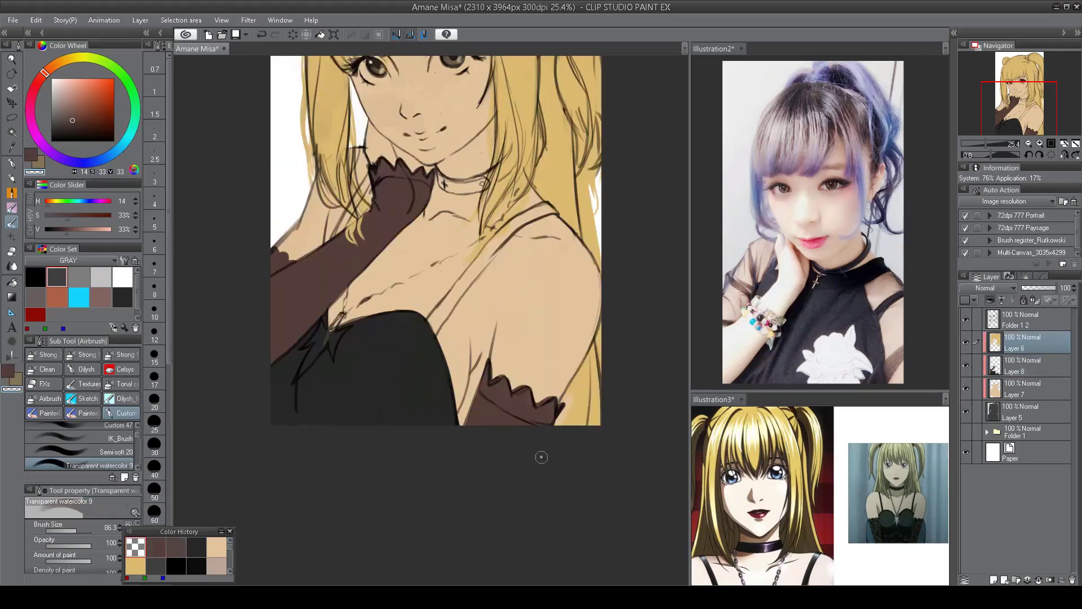
{"action": "scroll", "coordinate": [556, 414], "scroll_direction": "down", "scroll_amount": 2}
{"action": "left_click", "coordinate": [966, 319]}
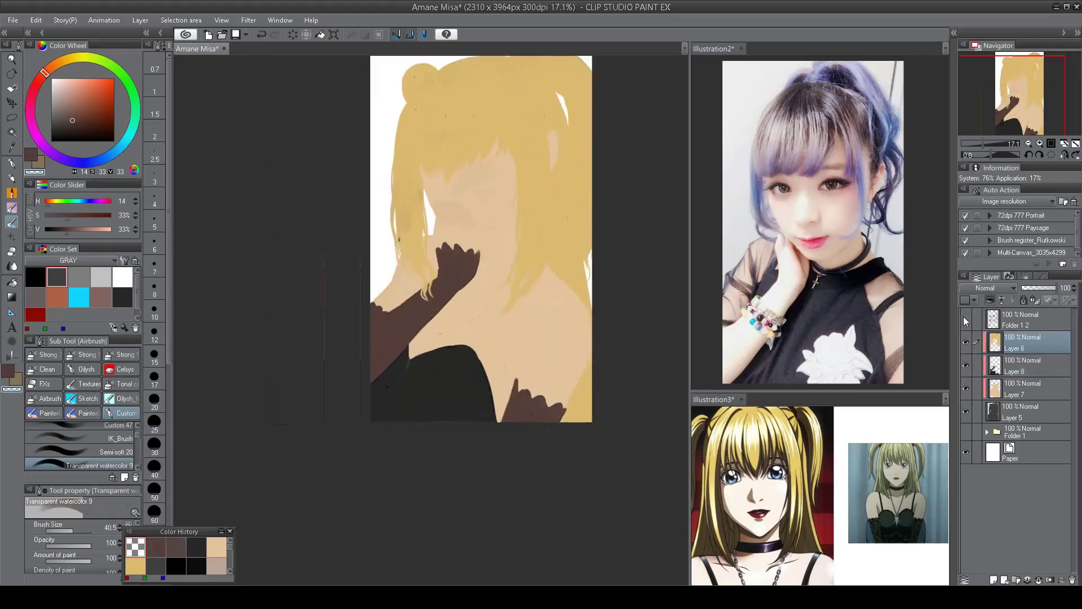
{"action": "left_click", "coordinate": [1015, 368]}
{"action": "left_click", "coordinate": [410, 367], "text": "alt"}
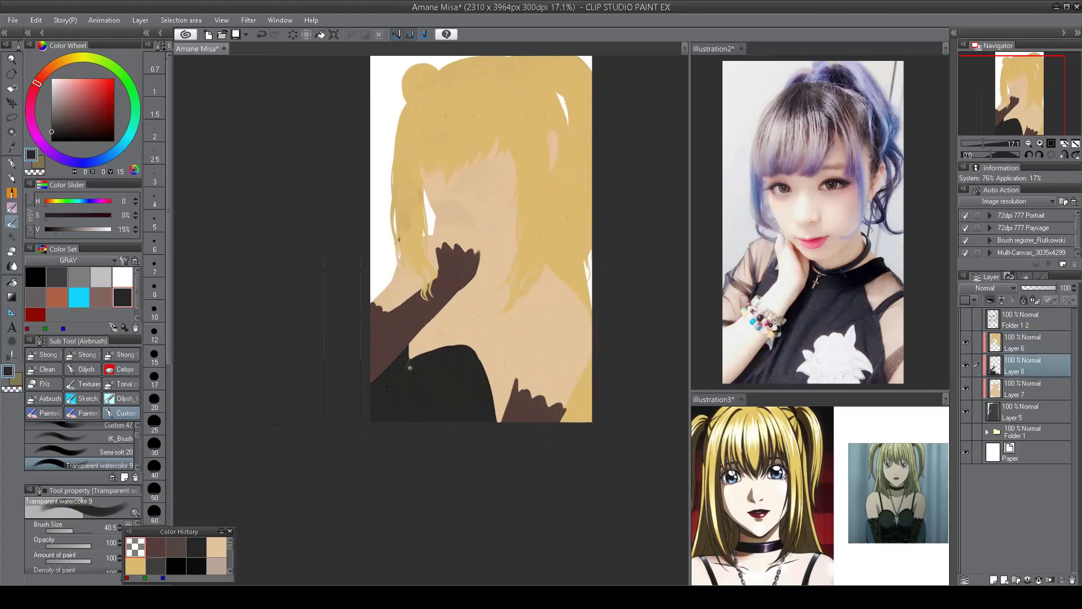
{"action": "left_click_drag", "start_coordinate": [407, 366], "coordinate": [431, 354]}
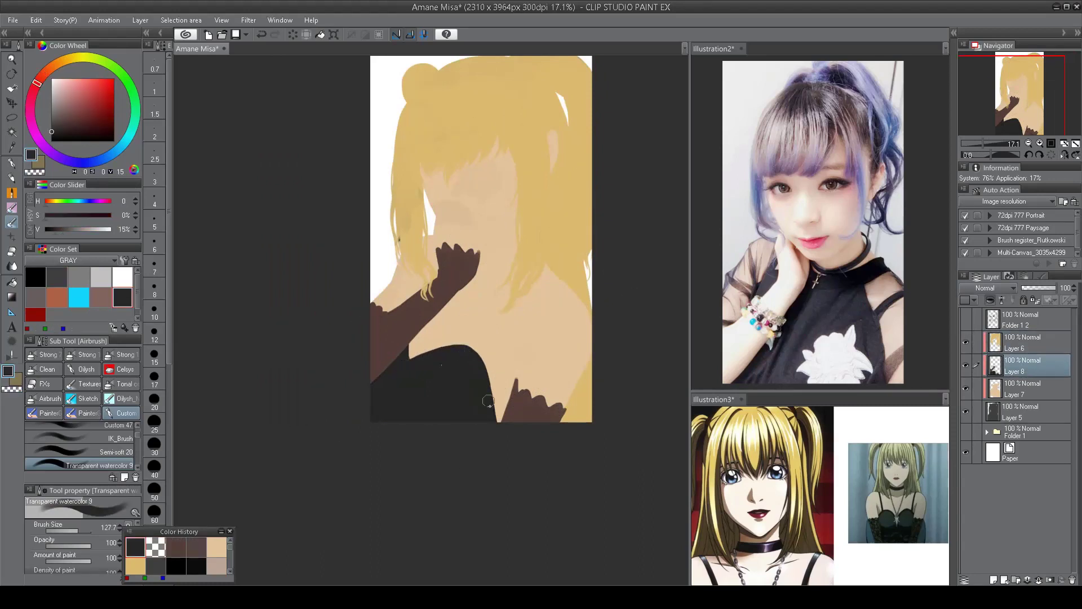
{"action": "left_click", "coordinate": [965, 319]}
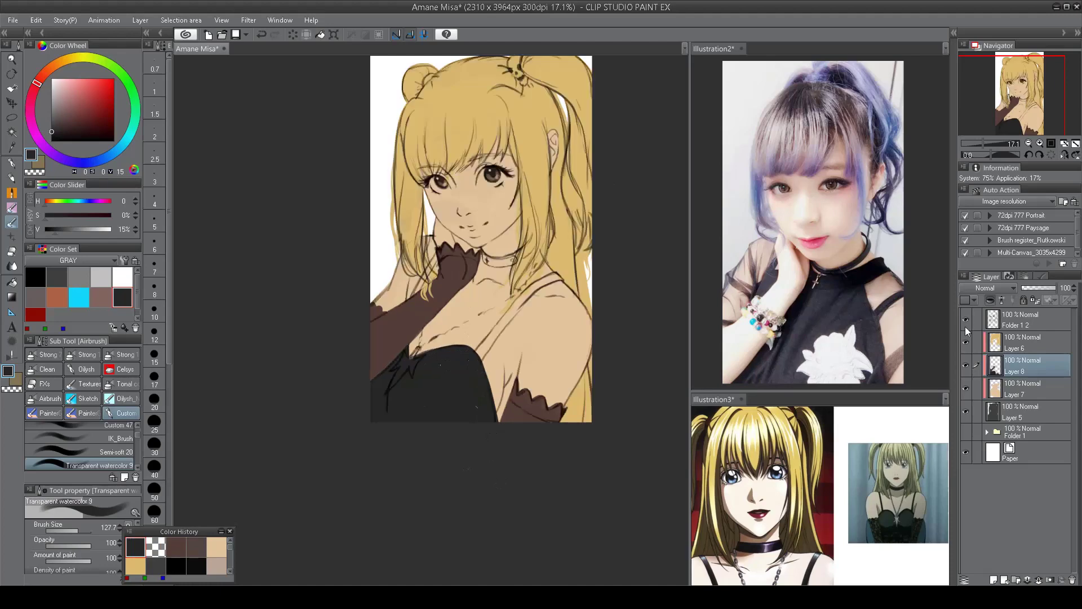
- Paint the near shoulder strap dark gray from the bodice up to the top of the shoulder
{"action": "scroll", "coordinate": [377, 303], "scroll_direction": "up", "scroll_amount": 2}
{"action": "left_click_drag", "start_coordinate": [379, 301], "coordinate": [439, 384]}
{"action": "scroll", "coordinate": [439, 384], "scroll_direction": "up", "scroll_amount": 2}
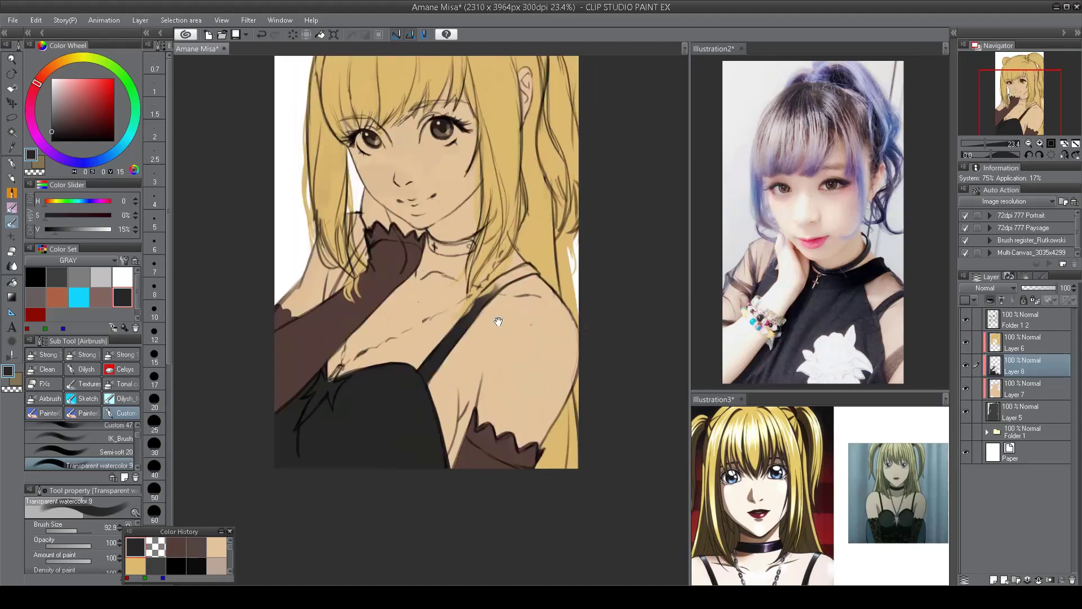
{"action": "left_click_drag", "start_coordinate": [407, 337], "coordinate": [489, 273]}
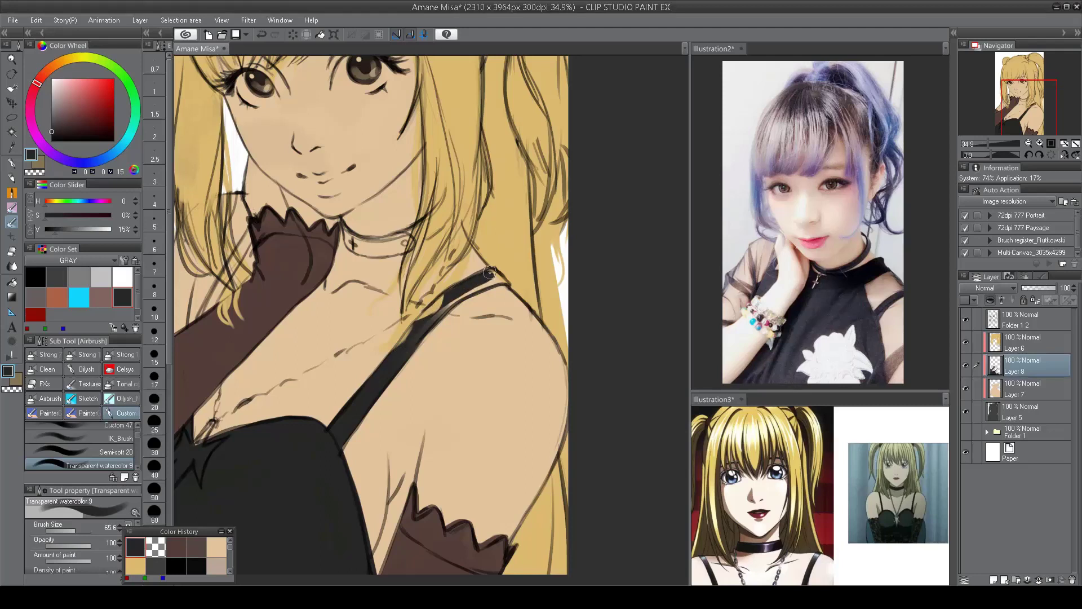
{"action": "key", "text": "bracketright"}
{"action": "key", "text": "bracketright"}
{"action": "key", "text": "bracketright"}
{"action": "left_click_drag", "start_coordinate": [420, 337], "coordinate": [466, 291]}
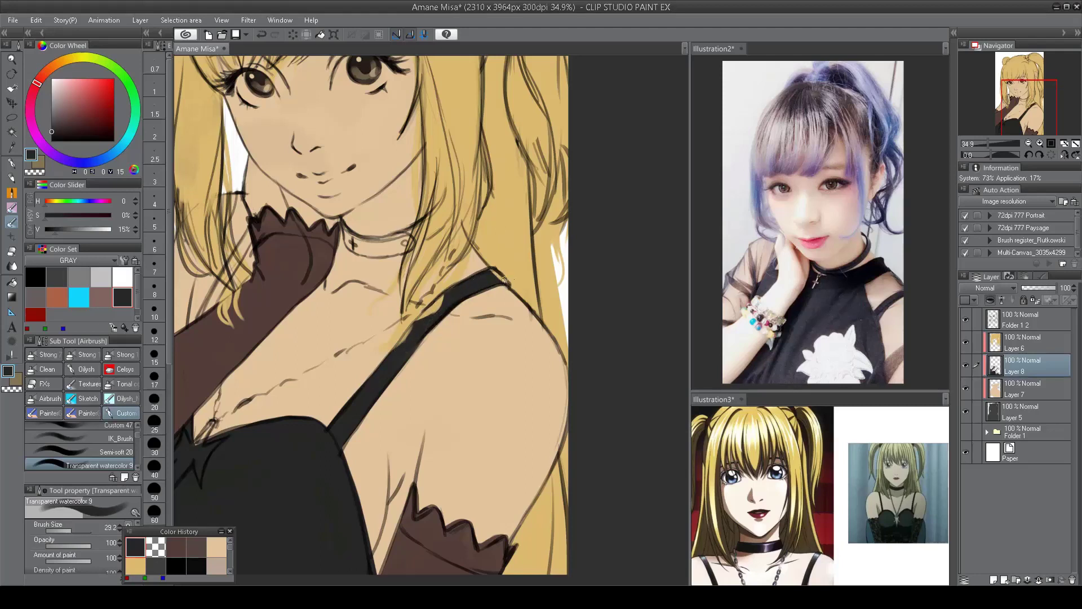
- Erase the hair color overlapping the upper end of the shoulder strap on the hair layer
{"action": "key", "text": "c"}
{"action": "left_click", "coordinate": [490, 269], "text": "ctrl+shift"}
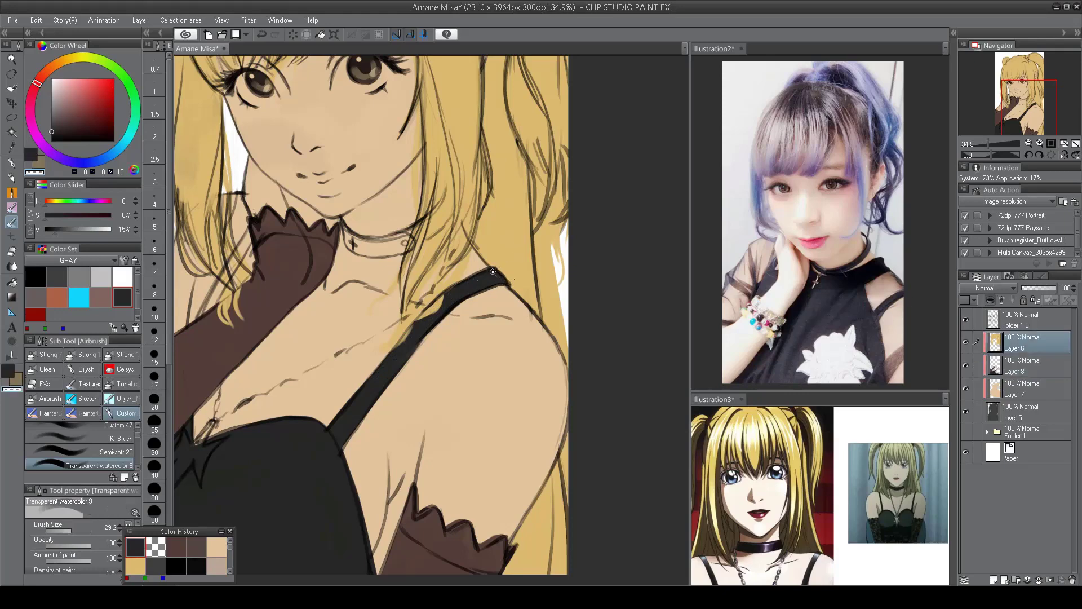
{"action": "left_click", "coordinate": [506, 280]}
{"action": "scroll", "coordinate": [563, 282], "scroll_direction": "down", "scroll_amount": 5}
{"action": "scroll", "coordinate": [564, 282], "scroll_direction": "up", "scroll_amount": 5}
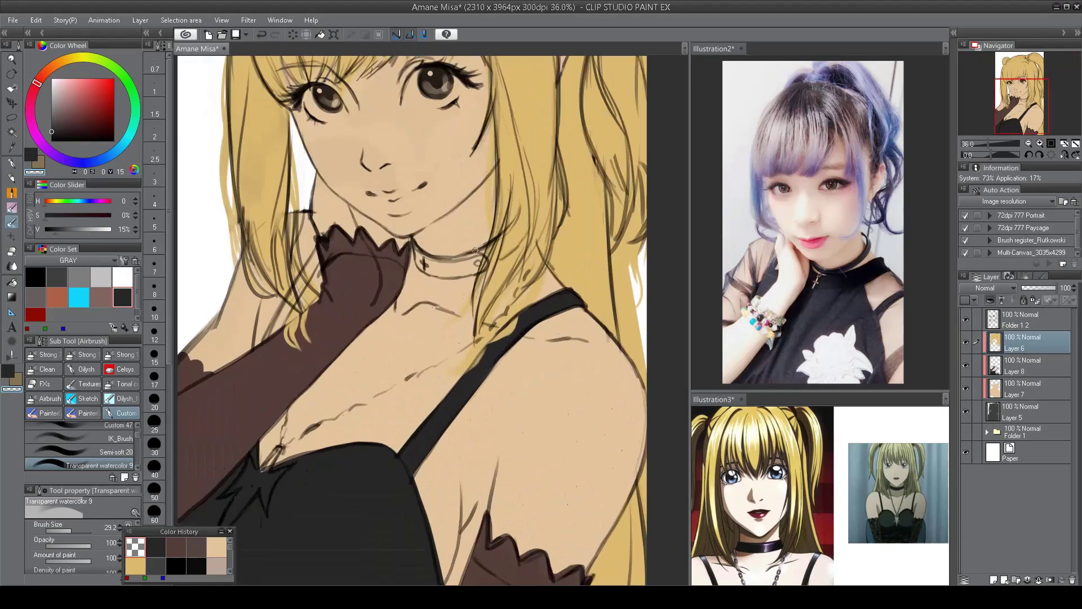
- Paint the choker around the neck dark gray on the clothing layer
{"action": "key", "text": "c"}
{"action": "left_click", "coordinate": [400, 261], "text": "ctrl+shift"}
{"action": "mouse_move", "coordinate": [395, 268]}
{"action": "left_mouse_down"}
{"action": "mouse_move", "coordinate": [431, 290]}
{"action": "mouse_move", "coordinate": [471, 293]}
{"action": "mouse_move", "coordinate": [438, 303]}
{"action": "mouse_move", "coordinate": [486, 288]}
{"action": "left_mouse_up"}
{"action": "key", "text": "h"}
- Trim and refill the choker's end beside the gloved hand, reducing the brush size to about 16
{"action": "key", "text": "c"}
{"action": "key", "text": "bracketleft"}
{"action": "key", "text": "bracketleft"}
{"action": "key", "text": "bracketleft"}
{"action": "key", "text": "bracketleft"}
{"action": "left_click", "coordinate": [372, 303]}
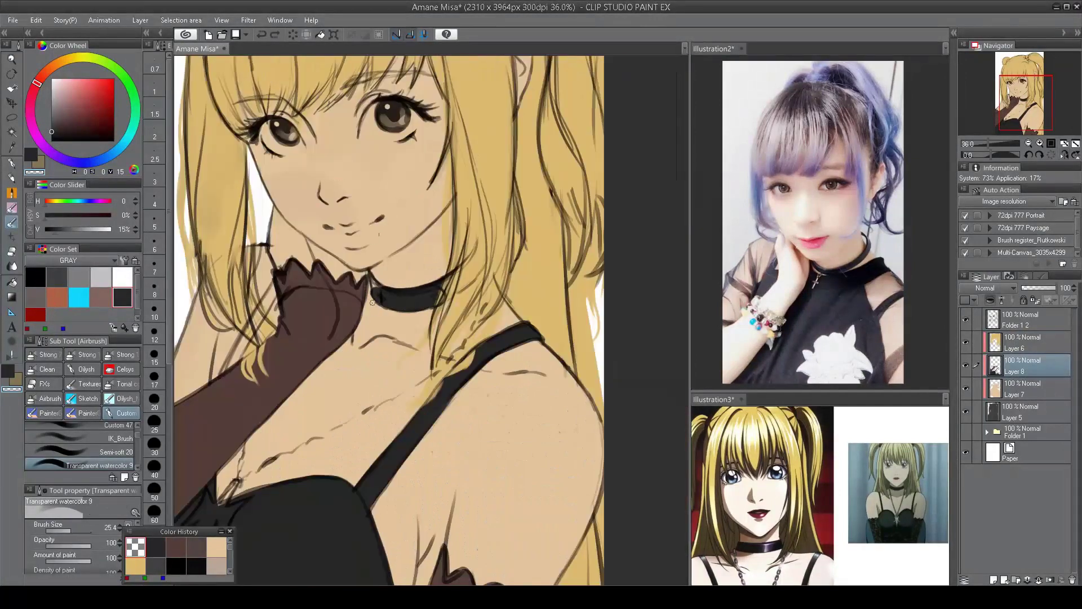
{"action": "key", "text": "c"}
{"action": "key", "text": "bracketleft"}
{"action": "key", "text": "bracketleft"}
{"action": "left_click_drag", "start_coordinate": [372, 279], "coordinate": [375, 296]}
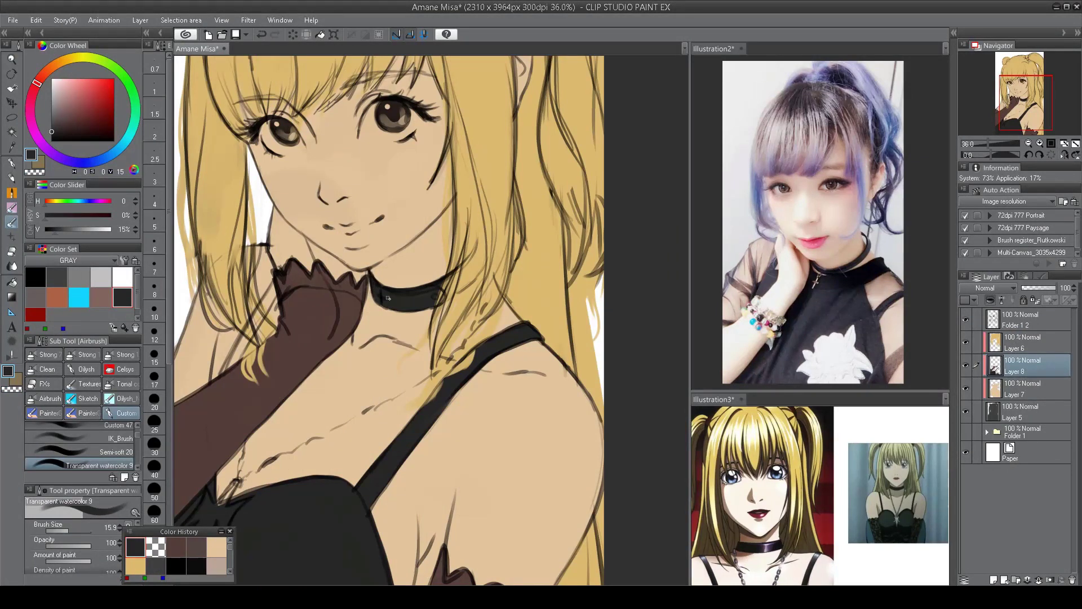
- Try to paint the far shoulder strap behind the gloved hand dark gray on the existing clothing layer
{"action": "key", "text": "bracketright"}
{"action": "key", "text": "bracketright"}
{"action": "key", "text": "bracketright"}
{"action": "key", "text": "bracketright"}
{"action": "scroll", "coordinate": [419, 123], "scroll_direction": "down", "scroll_amount": 3}
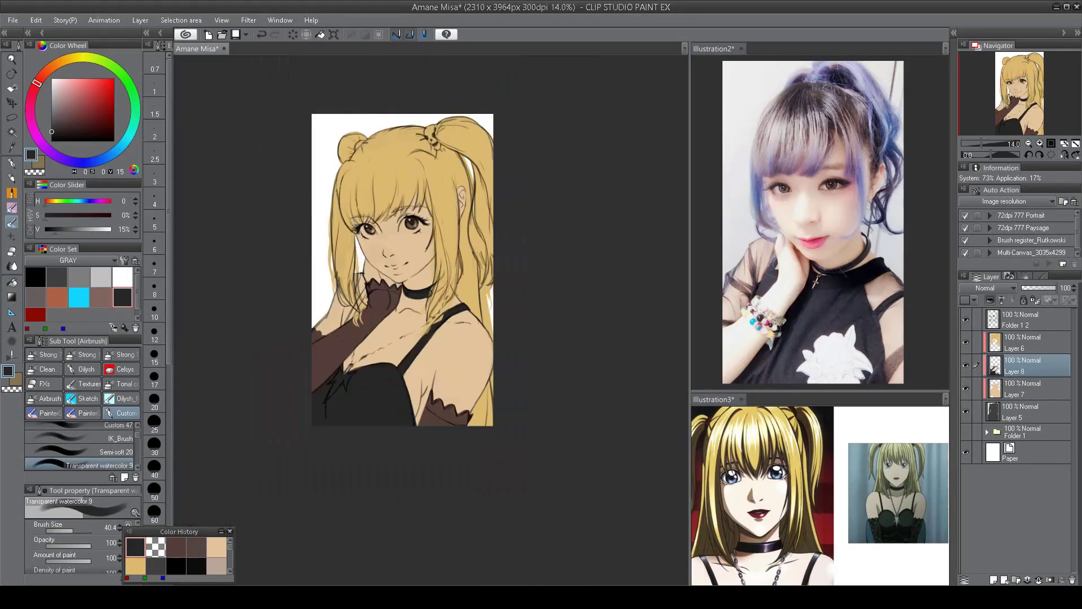
{"action": "scroll", "coordinate": [342, 282], "scroll_direction": "up", "scroll_amount": 5}
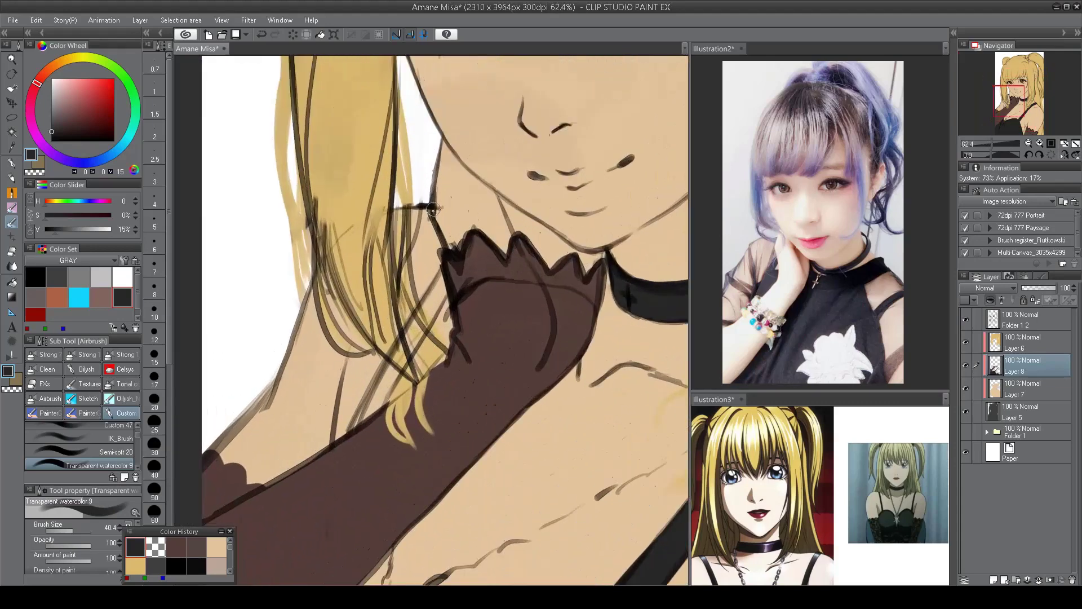
{"action": "key", "text": "bracketleft"}
{"action": "key", "text": "bracketleft"}
{"action": "key", "text": "bracketright"}
{"action": "key", "text": "bracketright"}
{"action": "mouse_move", "coordinate": [448, 266]}
{"action": "left_mouse_down"}
{"action": "mouse_move", "coordinate": [424, 323]}
{"action": "mouse_move", "coordinate": [400, 331]}
{"action": "mouse_move", "coordinate": [414, 327]}
{"action": "mouse_move", "coordinate": [361, 419]}
{"action": "left_mouse_up"}
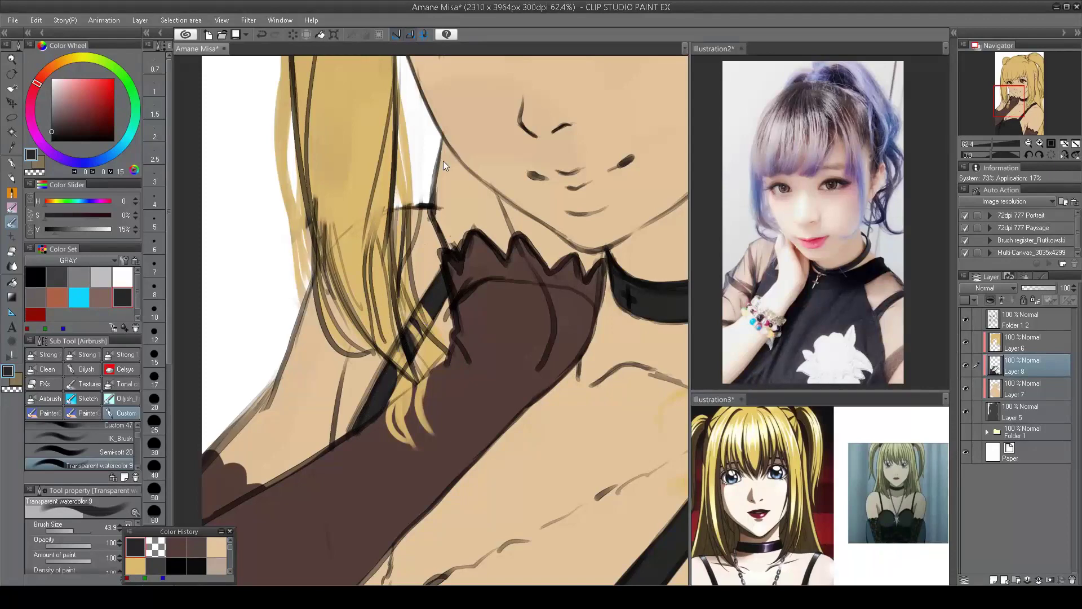
{"action": "key", "text": "ctrl+z"}
{"action": "key", "text": "ctrl+z"}
{"action": "key", "text": "ctrl+y"}
{"action": "key", "text": "ctrl+y"}
{"action": "key", "text": "ctrl+z"}
- Add a new clipped layer below the clothing layer and paint the far shoulder strap dark gray behind the glove and hair
{"action": "left_click", "coordinate": [993, 579]}
{"action": "key", "text": "h"}
{"action": "key", "text": "bracketright"}
{"action": "key", "text": "bracketright"}
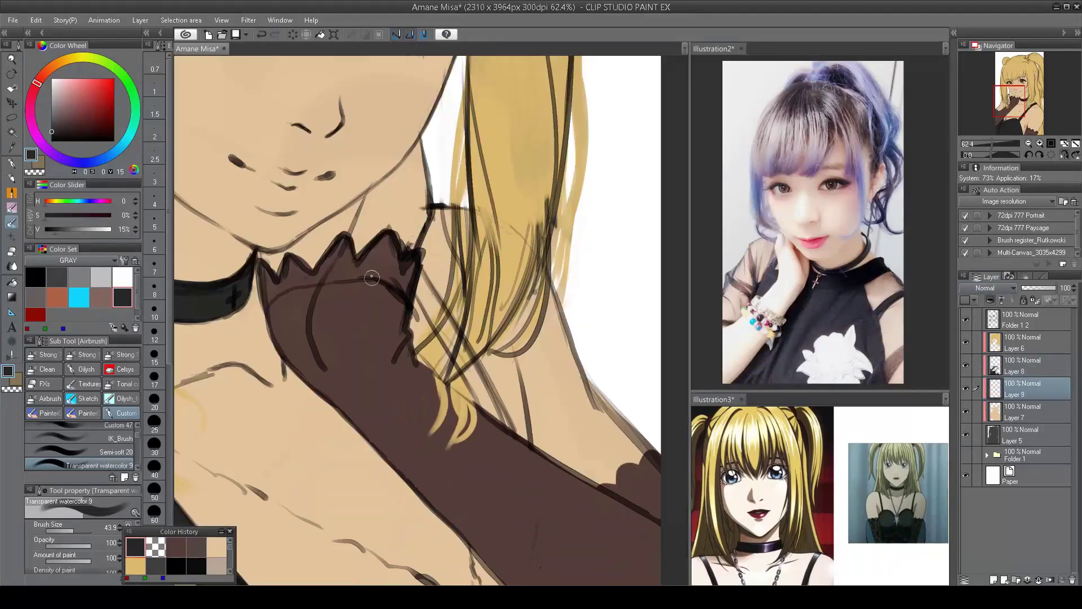
{"action": "mouse_move", "coordinate": [422, 270]}
{"action": "left_mouse_down"}
{"action": "mouse_move", "coordinate": [443, 329]}
{"action": "mouse_move", "coordinate": [500, 418]}
{"action": "left_mouse_up"}
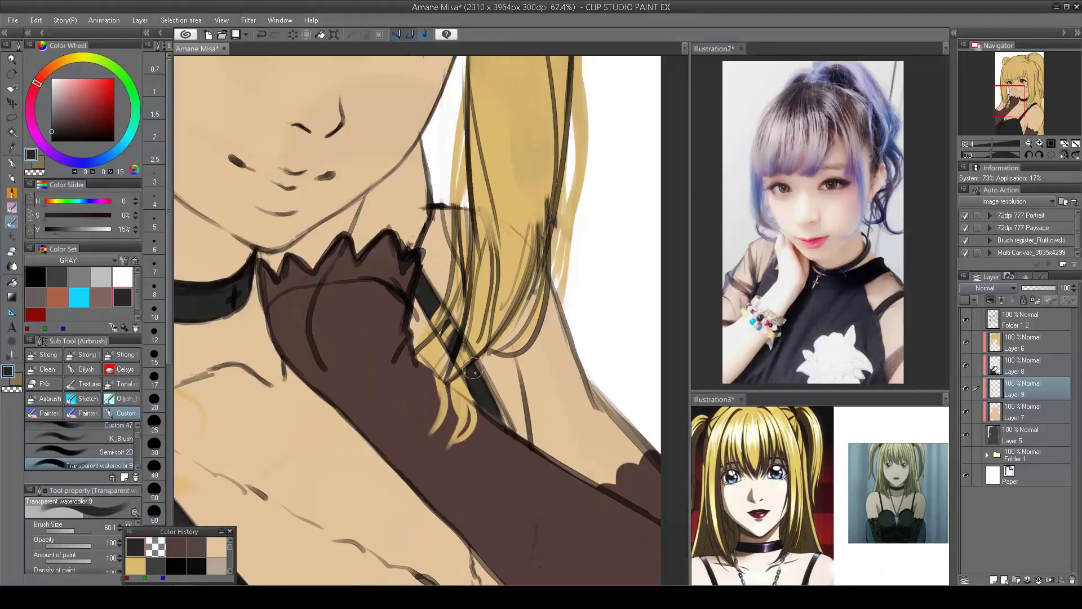
{"action": "left_click_drag", "start_coordinate": [453, 338], "coordinate": [510, 428]}
- Check the far strap with the line art temporarily hidden and merge the clothing layer down into the strap layer
{"action": "left_click", "coordinate": [966, 320]}
{"action": "key", "text": "h"}
{"action": "key", "text": "h"}
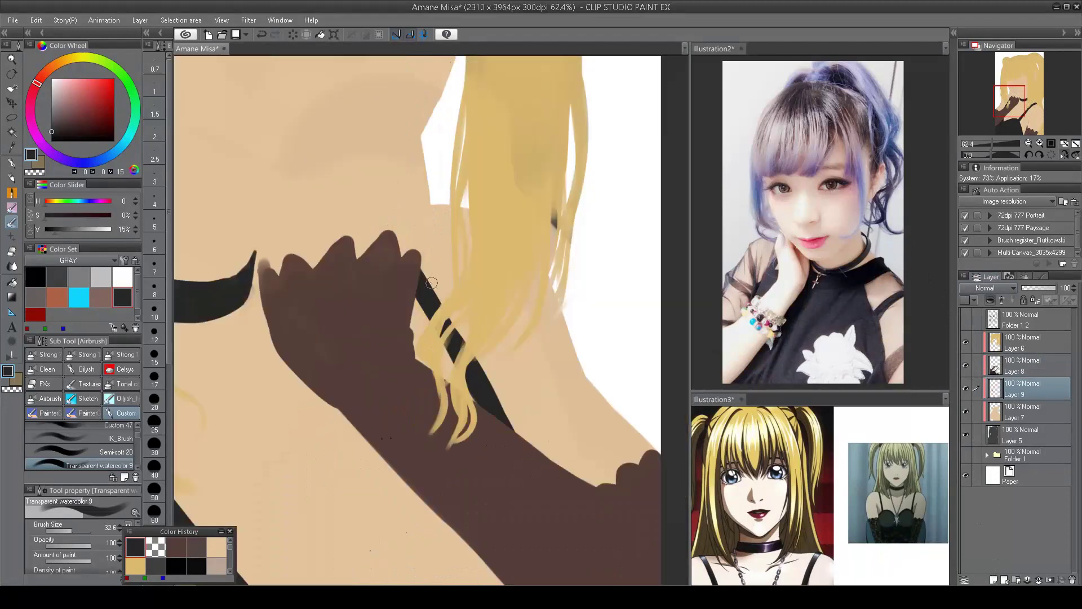
{"action": "key", "text": "ctrl+minus"}
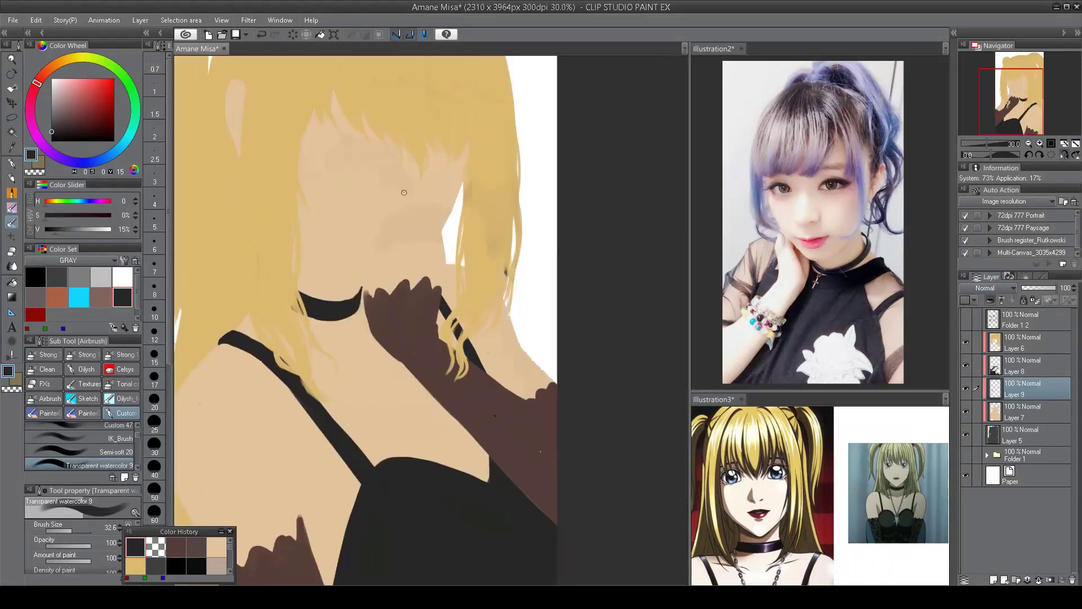
{"action": "key", "text": "h"}
{"action": "left_click", "coordinate": [966, 319]}
{"action": "left_click", "coordinate": [1026, 365]}
{"action": "key", "text": "ctrl+e"}
{"action": "scroll", "coordinate": [508, 397], "scroll_direction": "down", "scroll_amount": 4}
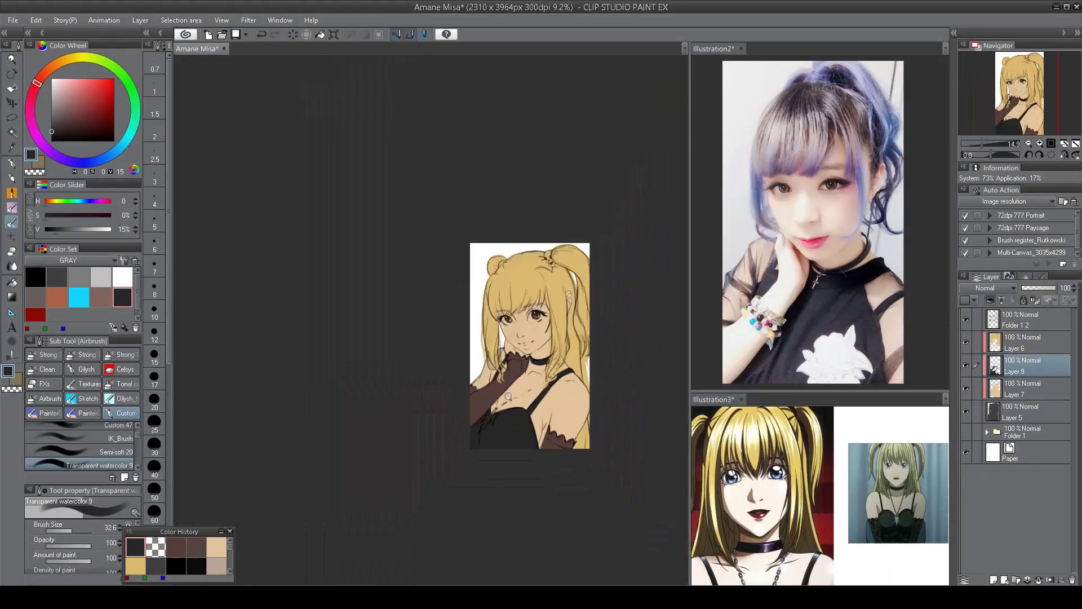
{"action": "scroll", "coordinate": [508, 396], "scroll_direction": "up", "scroll_amount": 5}
- Add a new clipped layer above the clothing layer and paint the bodice's bow mid gray (50% brightness)
{"action": "key", "text": "ctrl+z"}
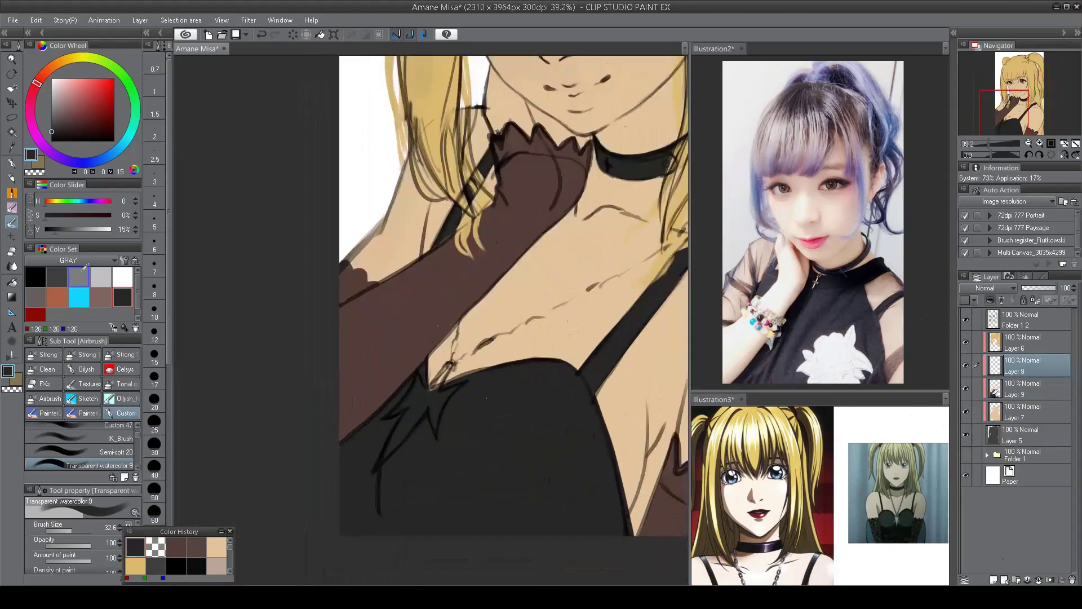
{"action": "scroll", "coordinate": [448, 331], "scroll_direction": "up", "scroll_amount": 1}
{"action": "mouse_move", "coordinate": [449, 355]}
{"action": "left_mouse_down"}
{"action": "mouse_move", "coordinate": [435, 383]}
{"action": "mouse_move", "coordinate": [420, 382]}
{"action": "mouse_move", "coordinate": [415, 361]}
{"action": "mouse_move", "coordinate": [375, 415]}
{"action": "mouse_move", "coordinate": [405, 396]}
{"action": "mouse_move", "coordinate": [366, 477]}
{"action": "mouse_move", "coordinate": [423, 396]}
{"action": "mouse_move", "coordinate": [378, 452]}
{"action": "left_mouse_up"}
{"action": "key", "text": "h"}
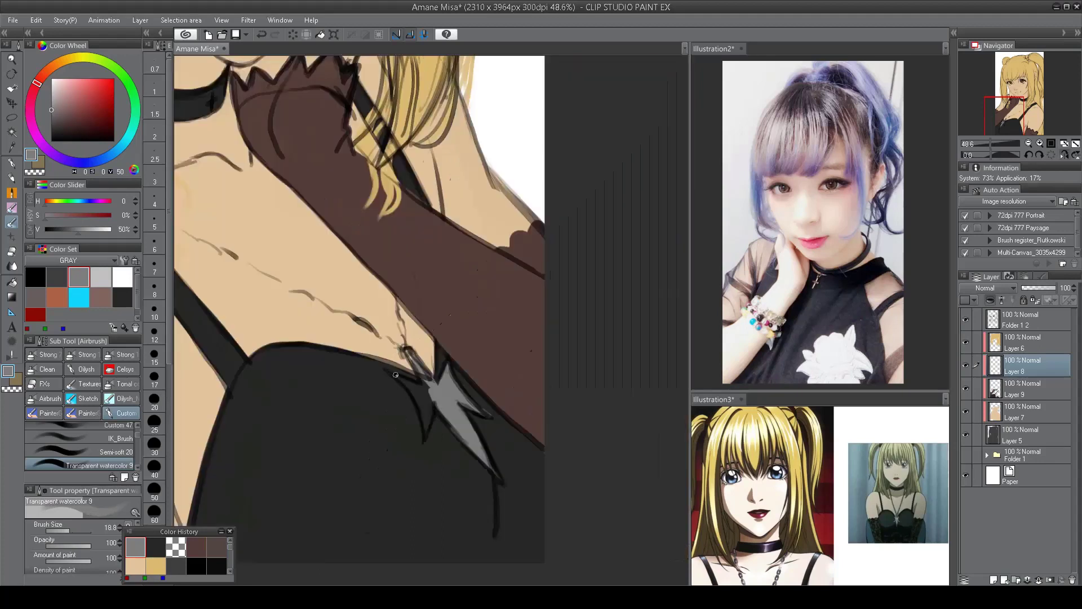
{"action": "left_click_drag", "start_coordinate": [405, 382], "coordinate": [425, 426]}
{"action": "scroll", "coordinate": [435, 390], "scroll_direction": "down", "scroll_amount": 5}
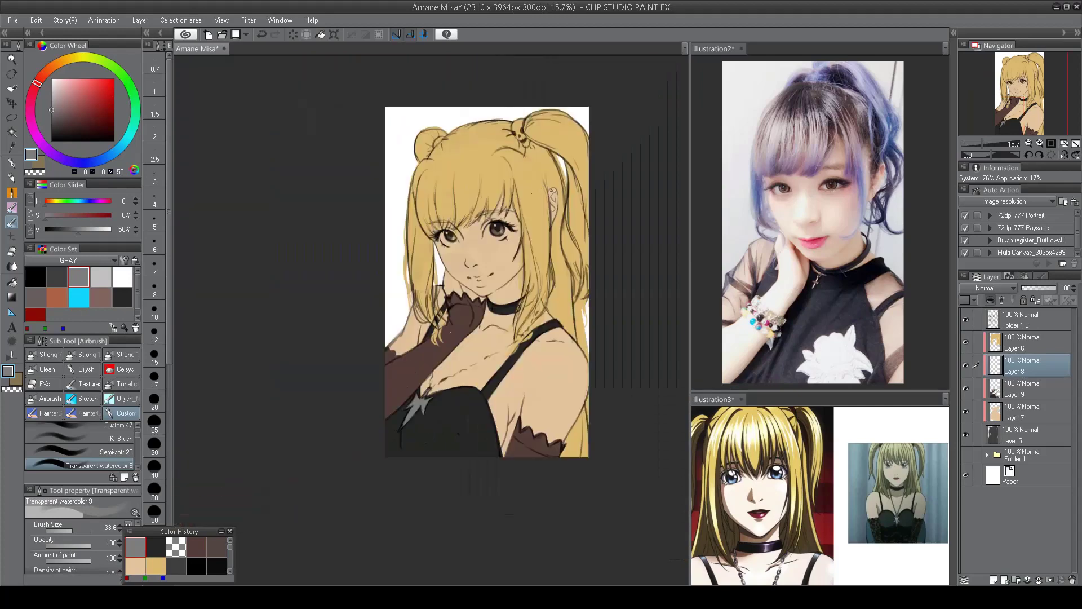
{"action": "left_click", "coordinate": [965, 316]}
{"action": "left_click", "coordinate": [965, 320]}
- Try to paint the skull hair ornament light gray (S 1, V 75) directly on the hair layer
{"action": "scroll", "coordinate": [579, 280], "scroll_direction": "up", "scroll_amount": 5}
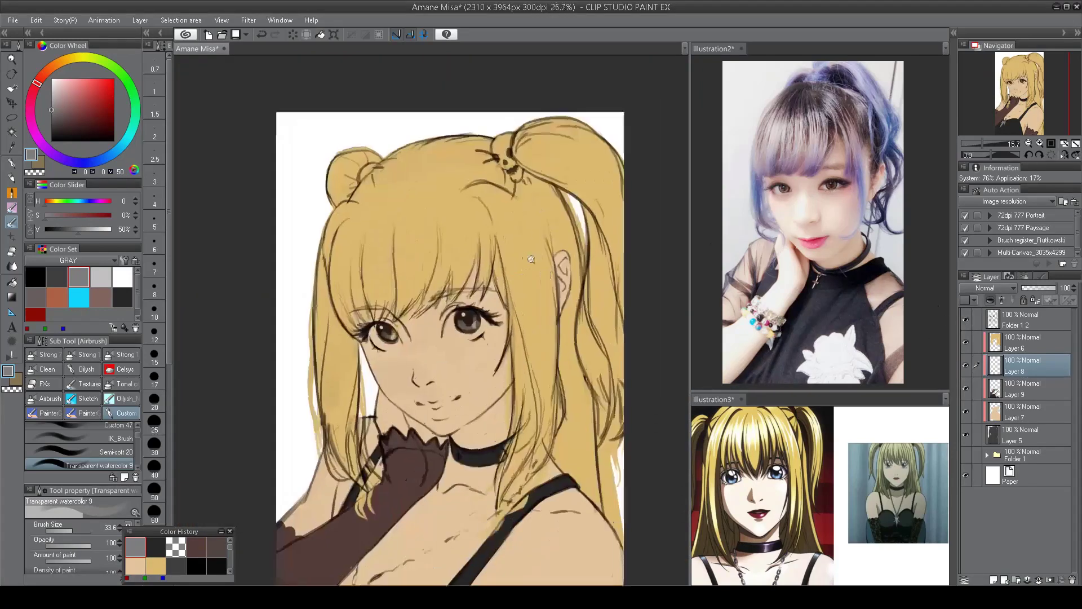
{"action": "left_click", "coordinate": [579, 280], "text": "ctrl+shift"}
{"action": "scroll", "coordinate": [579, 280], "scroll_direction": "up", "scroll_amount": 2}
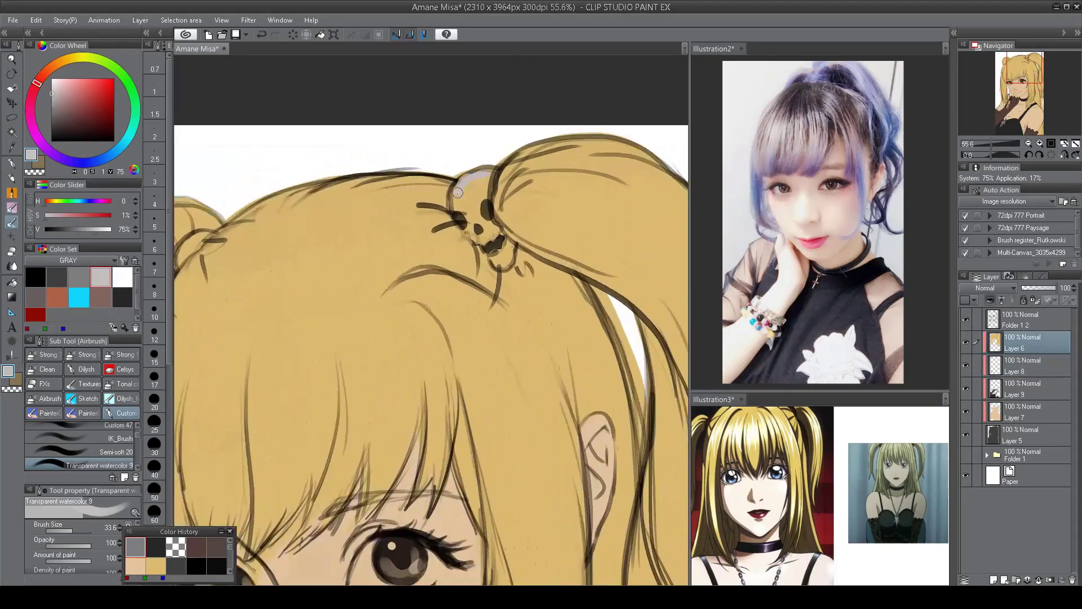
{"action": "left_click_drag", "start_coordinate": [483, 169], "coordinate": [461, 215]}
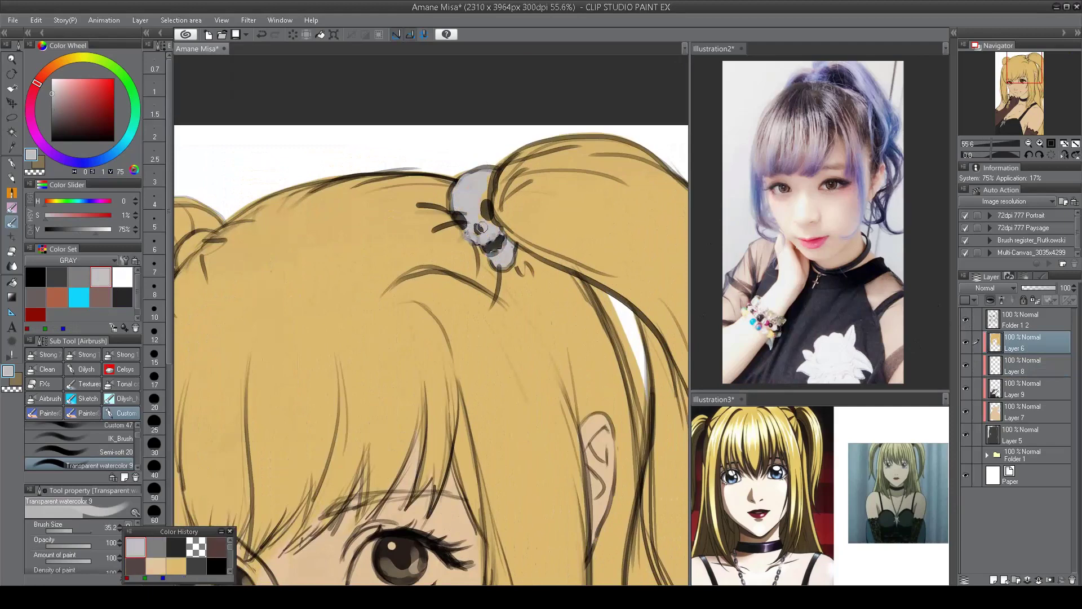
{"action": "key", "text": "ctrl+z"}
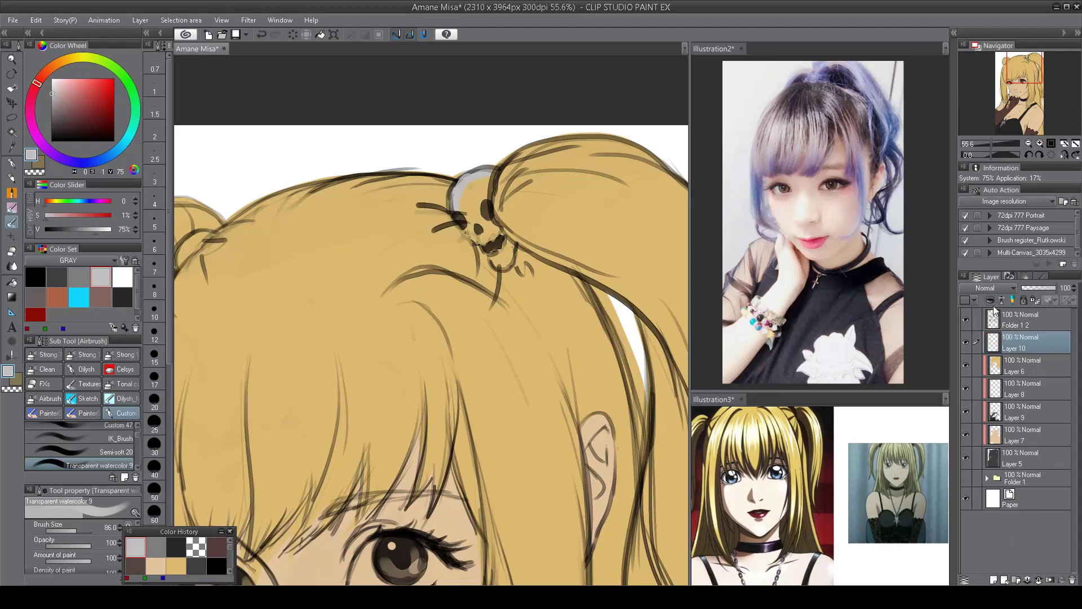
- Undo the gray on the hair layer and paint the skull ornament light gray (S 1, V 75) on a new layer above, trimming its edges
{"action": "key", "text": "ctrl+z"}
{"action": "left_click", "coordinate": [995, 580]}
{"action": "mouse_move", "coordinate": [477, 166]}
{"action": "left_mouse_down"}
{"action": "mouse_move", "coordinate": [463, 191]}
{"action": "mouse_move", "coordinate": [464, 219]}
{"action": "mouse_move", "coordinate": [499, 254]}
{"action": "left_mouse_up"}
{"action": "left_click_drag", "start_coordinate": [481, 208], "coordinate": [476, 242]}
{"action": "key", "text": "c"}
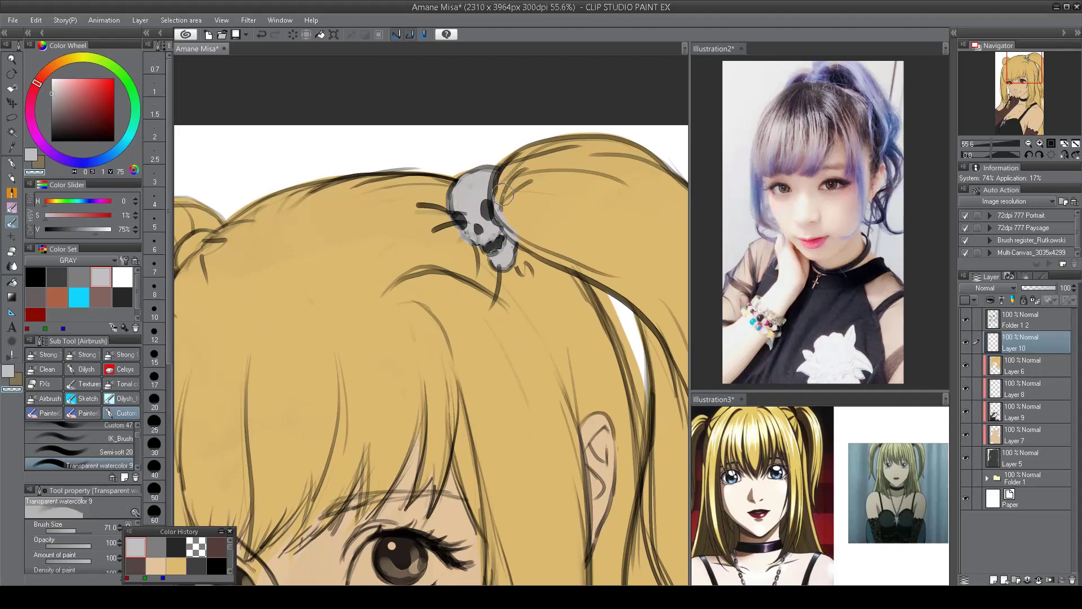
{"action": "scroll", "coordinate": [525, 303], "scroll_direction": "up", "scroll_amount": 1}
{"action": "scroll", "coordinate": [525, 304], "scroll_direction": "down", "scroll_amount": 1}
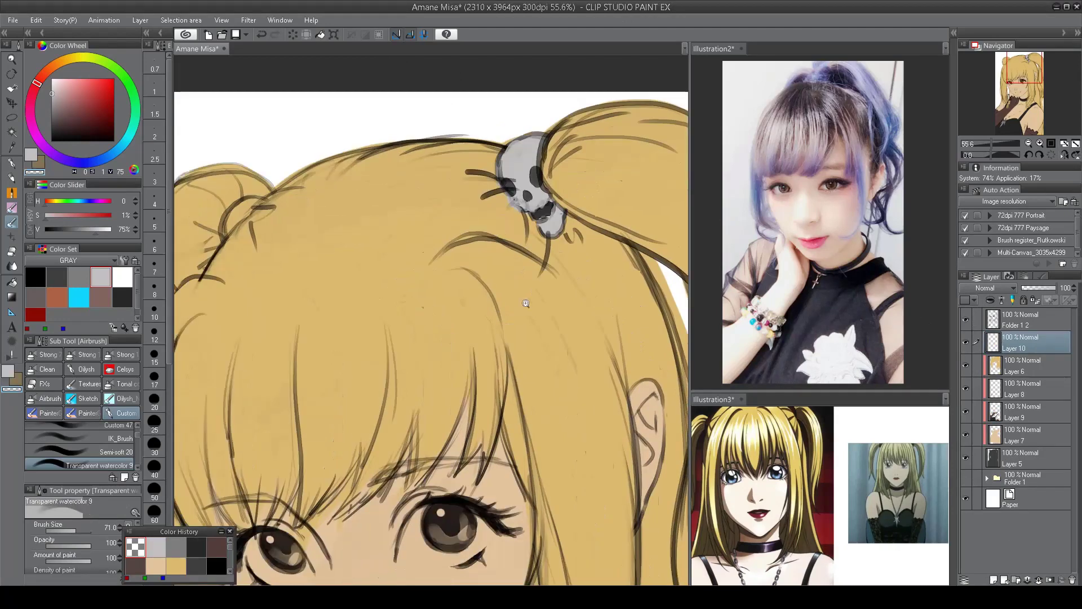
{"action": "scroll", "coordinate": [526, 303], "scroll_direction": "up", "scroll_amount": 2}
- Paint the skull's eye sockets, nose and mouth dark gray (V 27), trim the ornament's edge and merge its layer into the hair layer
{"action": "left_click", "coordinate": [516, 209], "text": "alt"}
{"action": "mouse_move", "coordinate": [515, 210]}
{"action": "left_mouse_down"}
{"action": "mouse_move", "coordinate": [520, 219]}
{"action": "mouse_move", "coordinate": [510, 203]}
{"action": "mouse_move", "coordinate": [478, 233]}
{"action": "mouse_move", "coordinate": [477, 215]}
{"action": "left_mouse_up"}
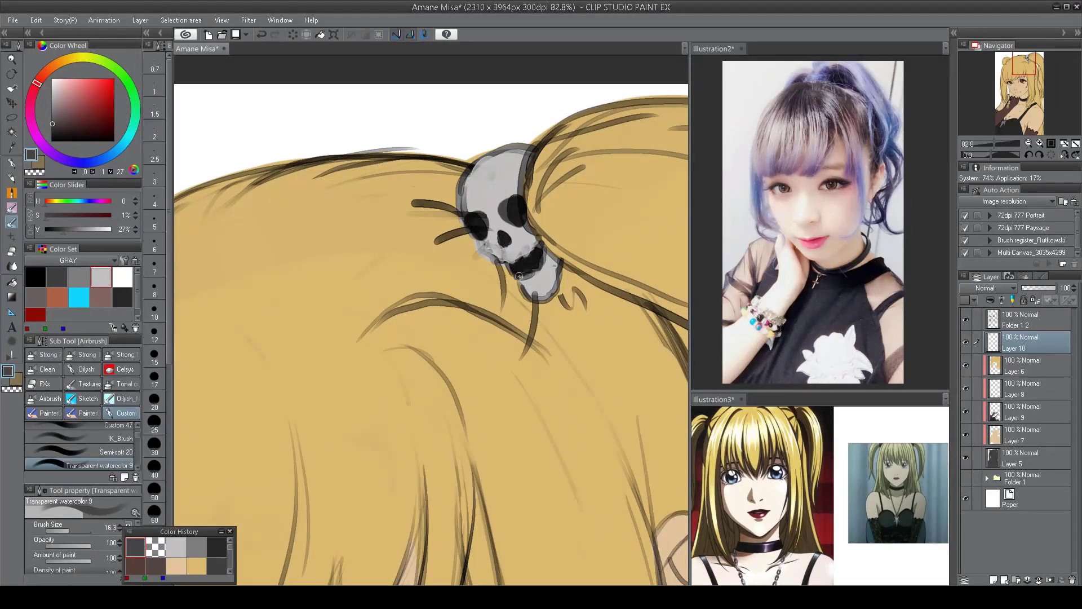
{"action": "key", "text": "c"}
{"action": "left_click_drag", "start_coordinate": [534, 208], "coordinate": [544, 214]}
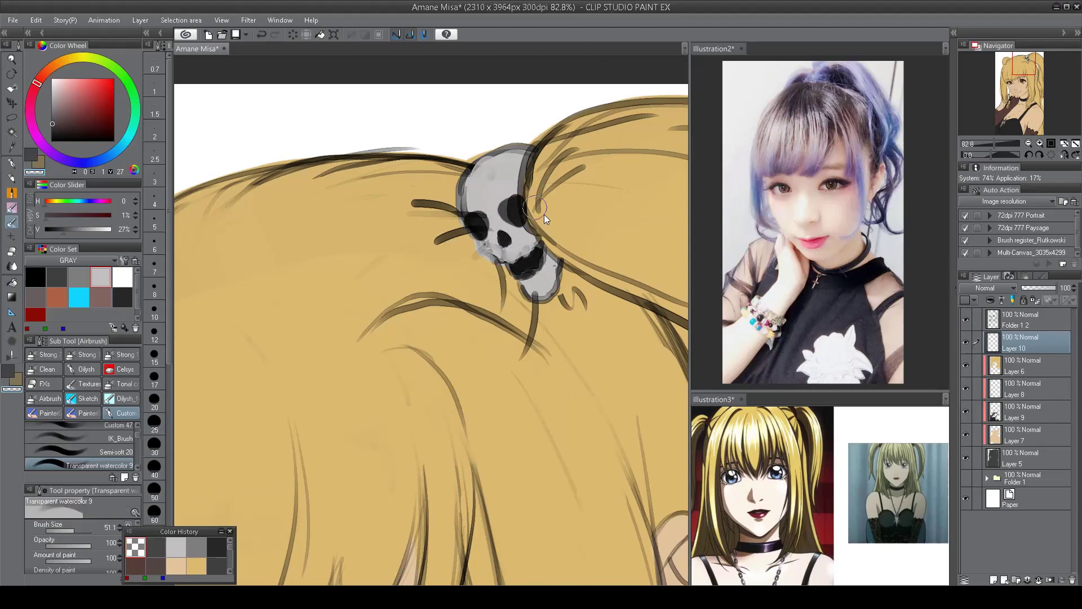
{"action": "scroll", "coordinate": [633, 164], "scroll_direction": "down", "scroll_amount": 5}
{"action": "left_click_drag", "start_coordinate": [489, 374], "coordinate": [518, 324]}
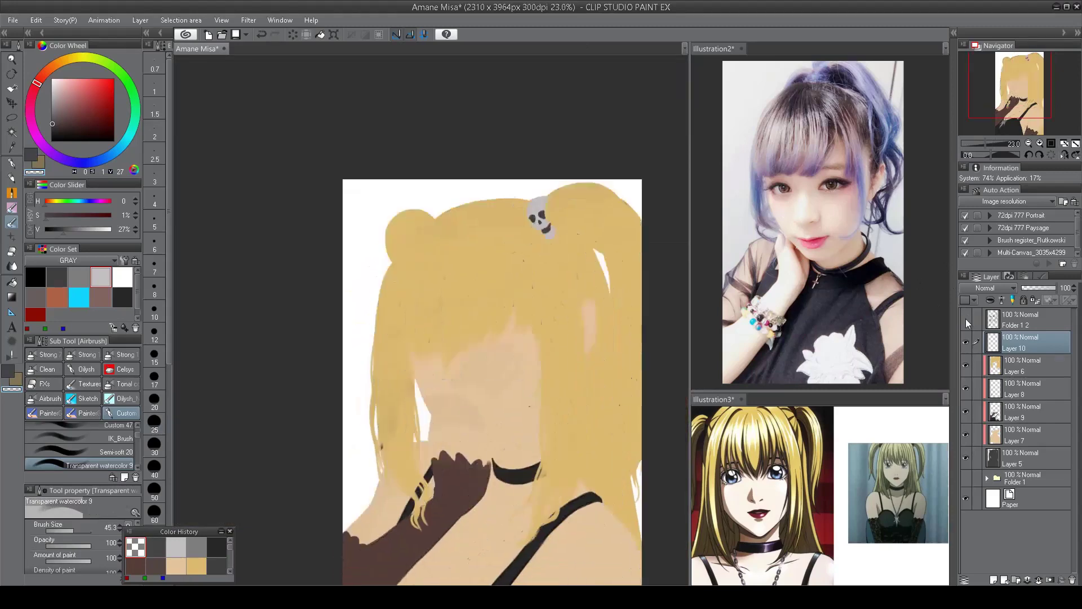
{"action": "key", "text": "ctrl+e"}
- Paint the other pigtail's hair tie light gray (V 76) on a new layer, trim it and merge it into the hair layer
{"action": "scroll", "coordinate": [416, 208], "scroll_direction": "up", "scroll_amount": 6}
{"action": "key", "text": "ctrl+shift+n"}
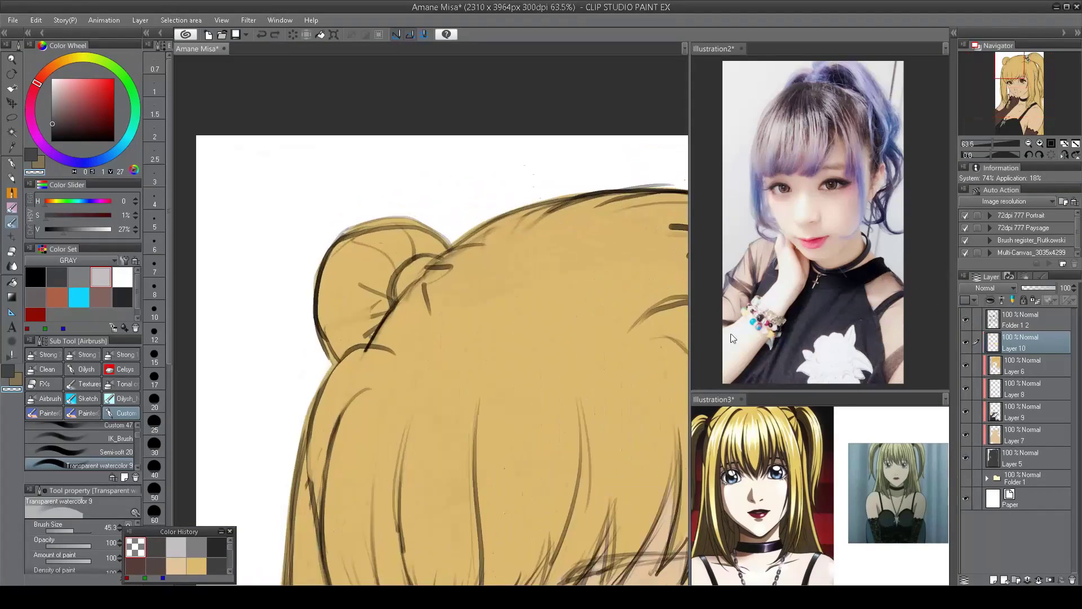
{"action": "left_click", "coordinate": [176, 545]}
{"action": "mouse_move", "coordinate": [406, 291]}
{"action": "left_mouse_down"}
{"action": "mouse_move", "coordinate": [338, 368]}
{"action": "mouse_move", "coordinate": [336, 394]}
{"action": "left_mouse_up"}
{"action": "key", "text": "c"}
{"action": "scroll", "coordinate": [419, 294], "scroll_direction": "down", "scroll_amount": 6}
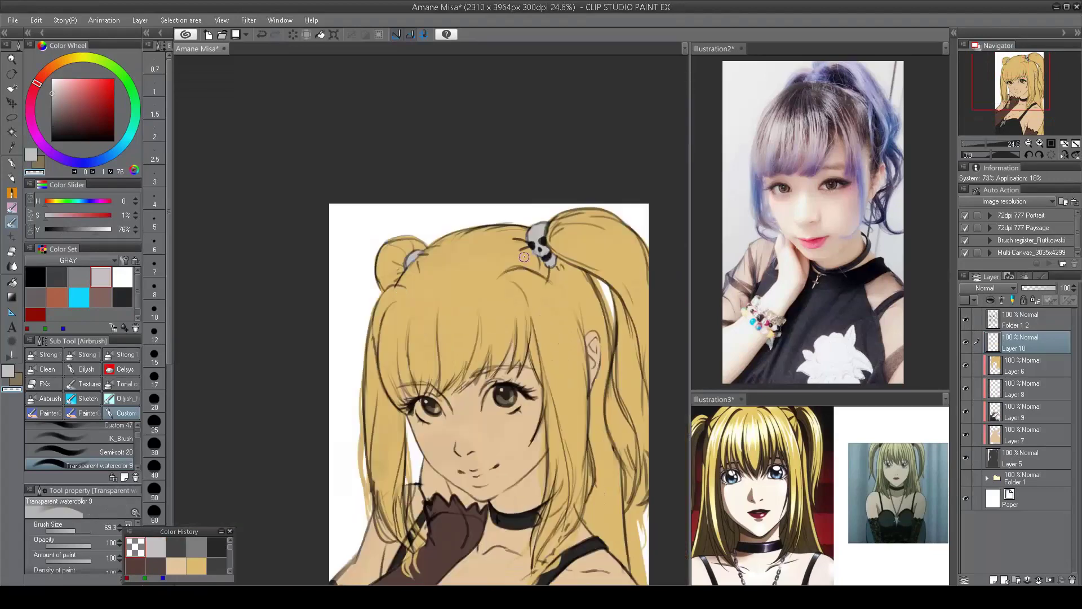
{"action": "key", "text": "ctrl+e"}
- Add a new clipped layer directly above the skin layer and block in the near eye with light gray (V 68)
{"action": "left_click", "coordinate": [92, 231]}
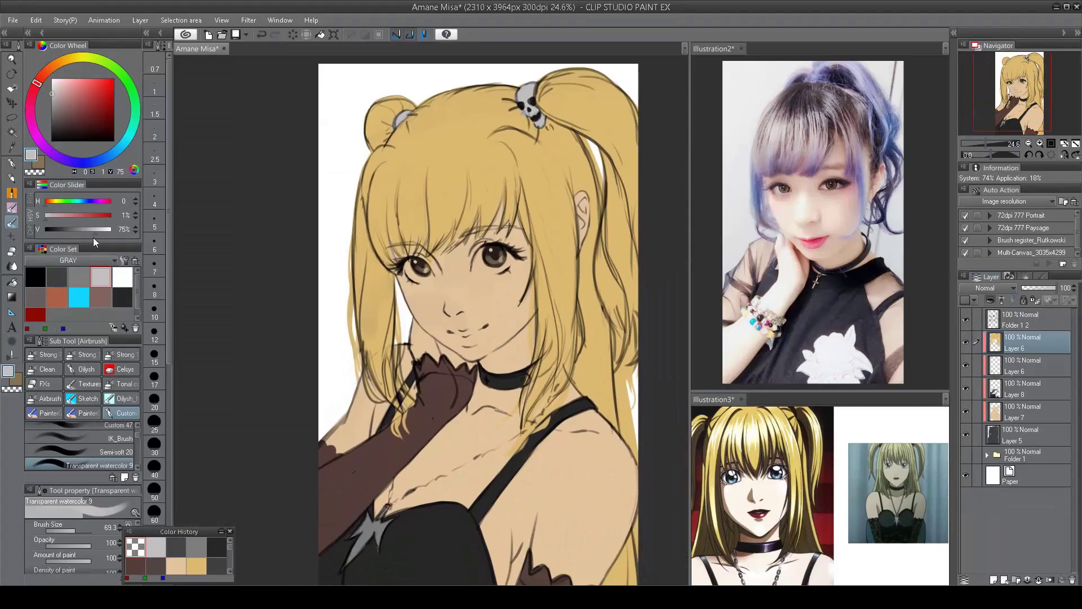
{"action": "key", "text": "ctrl+shift+n"}
{"action": "scroll", "coordinate": [478, 270], "scroll_direction": "up", "scroll_amount": 4}
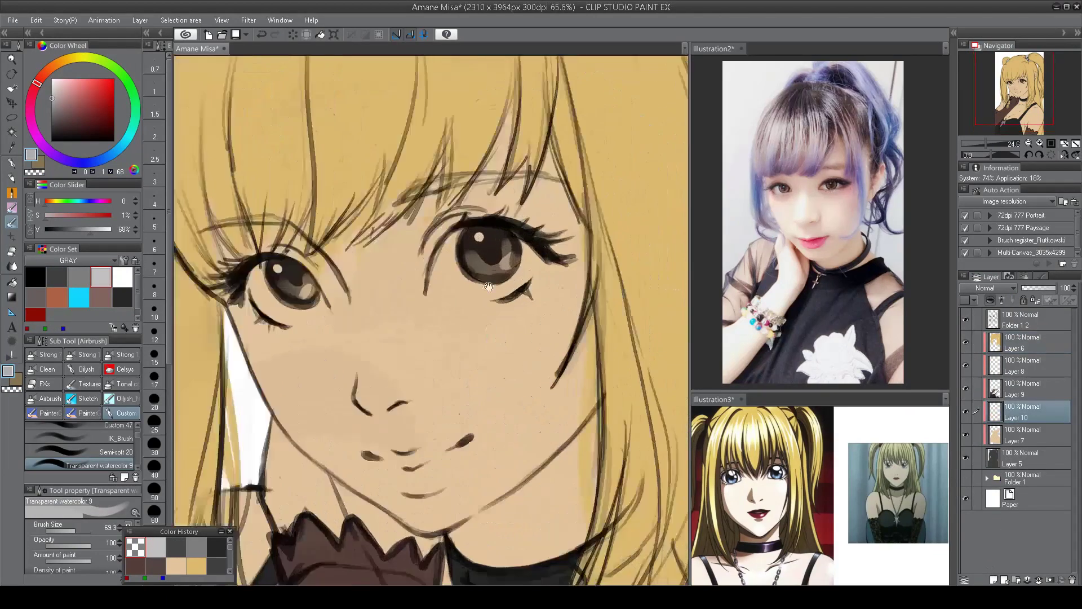
{"action": "mouse_move", "coordinate": [451, 237]}
{"action": "left_mouse_down"}
{"action": "mouse_move", "coordinate": [439, 271]}
{"action": "mouse_move", "coordinate": [451, 284]}
{"action": "mouse_move", "coordinate": [504, 272]}
{"action": "mouse_move", "coordinate": [490, 256]}
{"action": "left_mouse_up"}
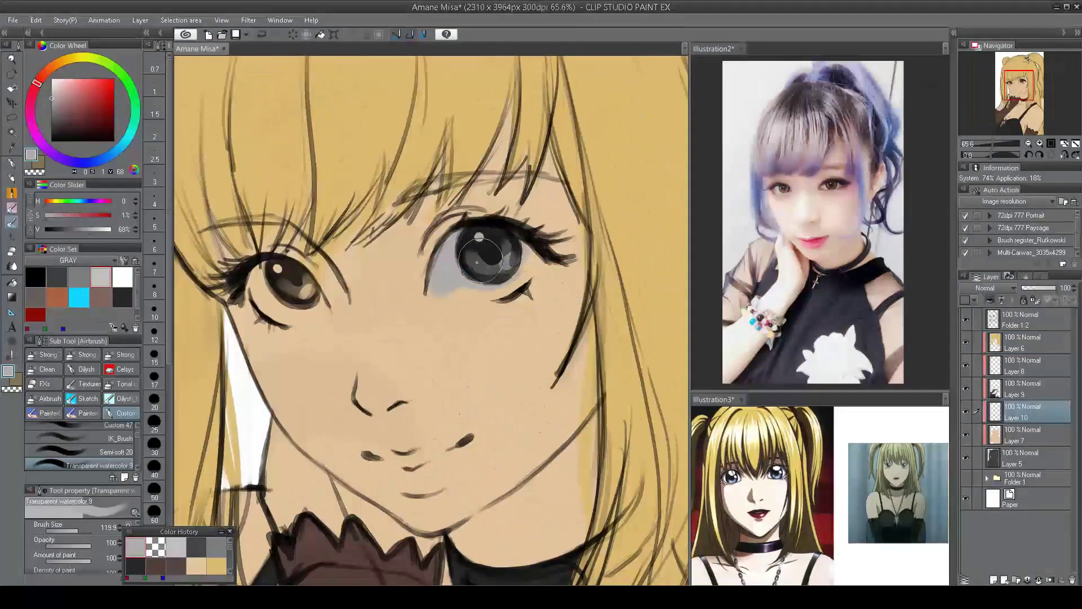
{"action": "key", "text": "ctrl+h"}
{"action": "key", "text": "bracketleft"}
{"action": "key", "text": "bracketleft"}
{"action": "key", "text": "bracketleft"}
{"action": "key", "text": "bracketright"}
{"action": "key", "text": "bracketright"}
{"action": "left_click_drag", "start_coordinate": [321, 257], "coordinate": [345, 278]}
{"action": "key", "text": "ctrl+h"}
- Fill the rest of the near eye's white with light gray down to the lower lash line and erase the overspill
{"action": "mouse_move", "coordinate": [524, 276]}
{"action": "left_mouse_down"}
{"action": "mouse_move", "coordinate": [539, 253]}
{"action": "mouse_move", "coordinate": [527, 282]}
{"action": "left_mouse_up"}
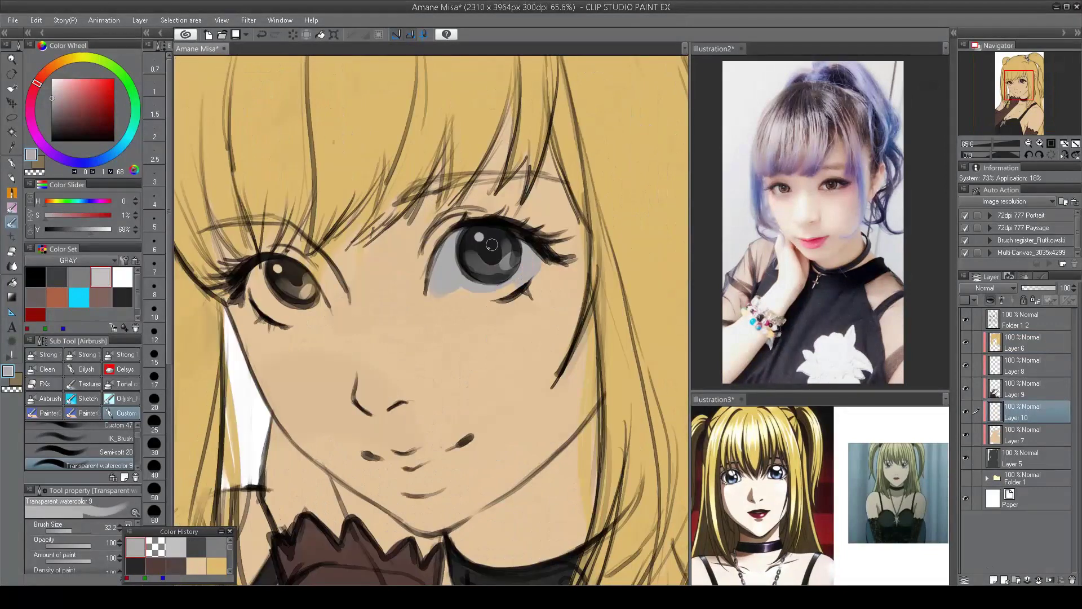
{"action": "mouse_move", "coordinate": [427, 285]}
{"action": "left_mouse_down"}
{"action": "mouse_move", "coordinate": [450, 294]}
{"action": "mouse_move", "coordinate": [438, 295]}
{"action": "mouse_move", "coordinate": [483, 296]}
{"action": "mouse_move", "coordinate": [434, 294]}
{"action": "mouse_move", "coordinate": [484, 296]}
{"action": "mouse_move", "coordinate": [500, 271]}
{"action": "mouse_move", "coordinate": [427, 293]}
{"action": "mouse_move", "coordinate": [473, 309]}
{"action": "left_mouse_up"}
{"action": "key", "text": "bracketright"}
{"action": "key", "text": "bracketright"}
{"action": "key", "text": "c"}
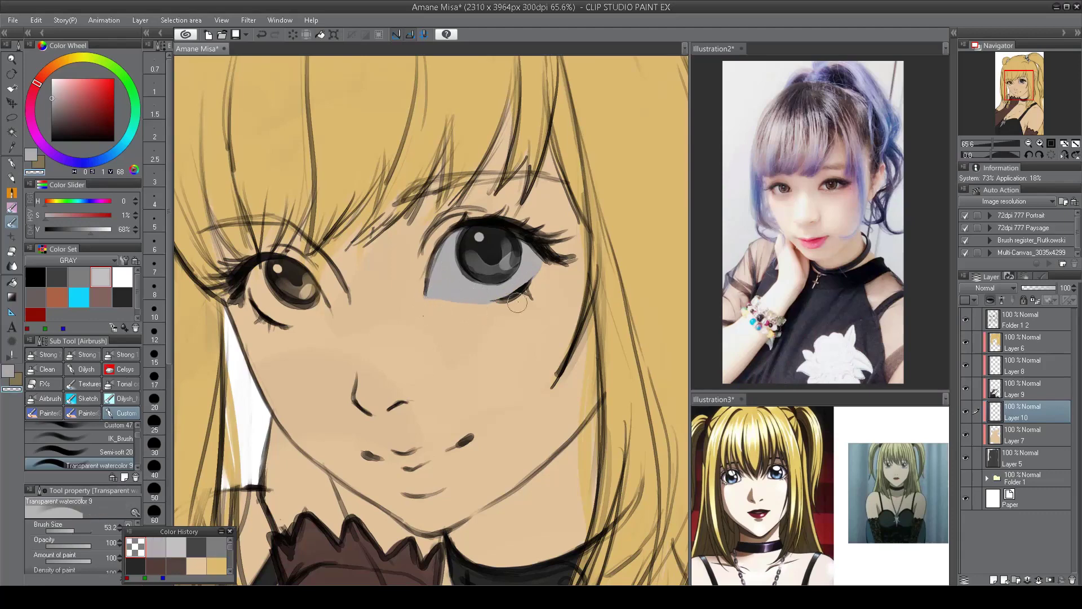
{"action": "scroll", "coordinate": [442, 337], "scroll_direction": "down", "scroll_amount": 1}
{"action": "scroll", "coordinate": [442, 336], "scroll_direction": "up", "scroll_amount": 1}
- Paint the far eye light gray, clean its edges, and refine the near eye's lower corner while checking with the canvas flipped
{"action": "key", "text": "c"}
{"action": "mouse_move", "coordinate": [331, 262]}
{"action": "left_mouse_down"}
{"action": "mouse_move", "coordinate": [350, 319]}
{"action": "mouse_move", "coordinate": [388, 308]}
{"action": "mouse_move", "coordinate": [351, 309]}
{"action": "mouse_move", "coordinate": [330, 271]}
{"action": "mouse_move", "coordinate": [364, 289]}
{"action": "mouse_move", "coordinate": [374, 282]}
{"action": "mouse_move", "coordinate": [330, 279]}
{"action": "mouse_move", "coordinate": [407, 319]}
{"action": "left_mouse_up"}
{"action": "key", "text": "c"}
{"action": "scroll", "coordinate": [509, 224], "scroll_direction": "down", "scroll_amount": 4}
{"action": "scroll", "coordinate": [402, 314], "scroll_direction": "up", "scroll_amount": 4}
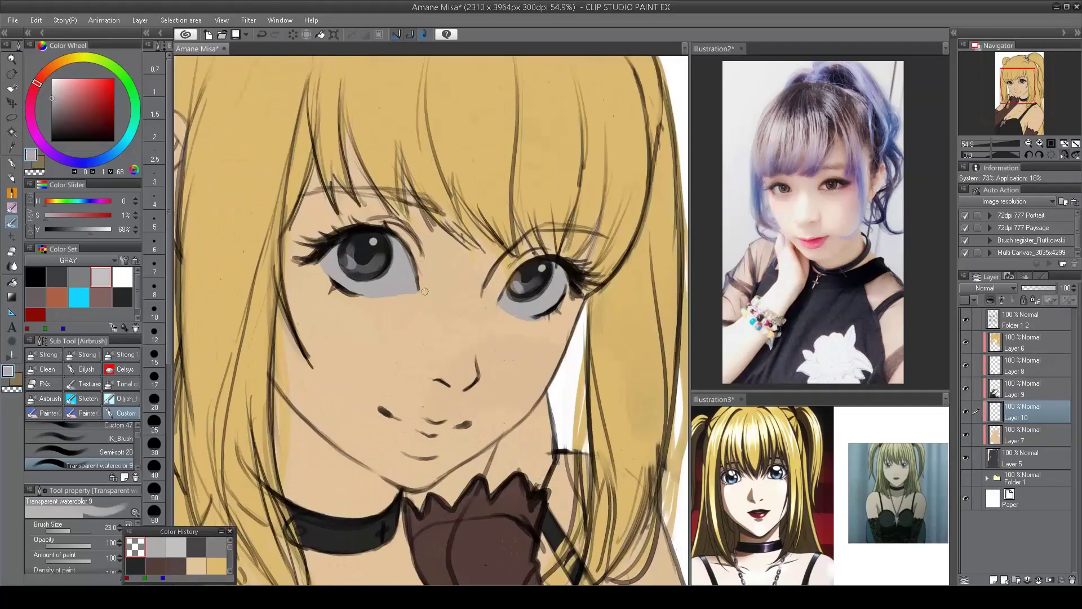
{"action": "key", "text": "h"}
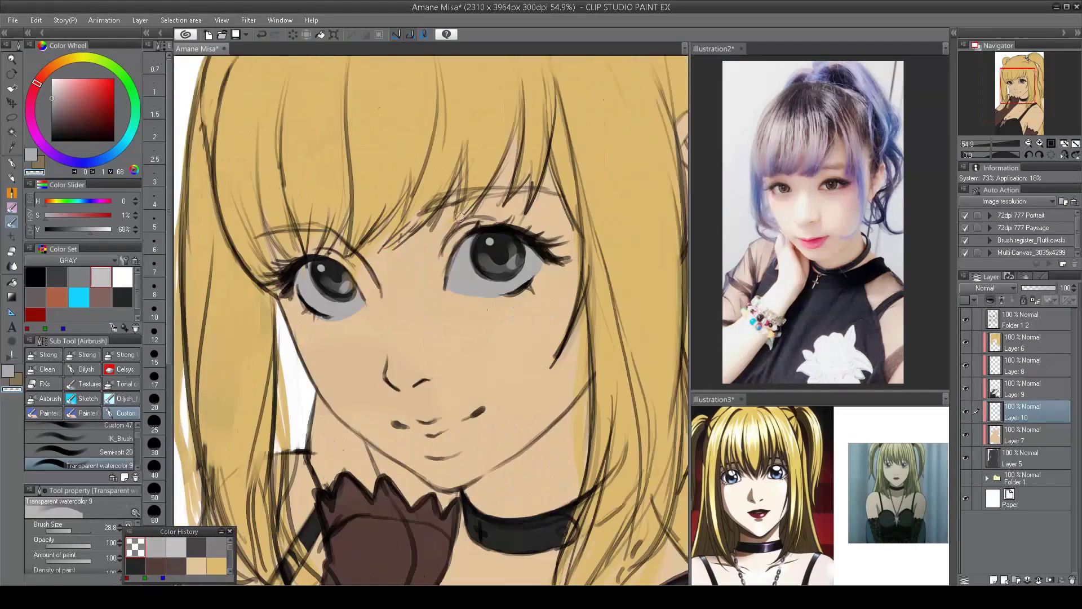
{"action": "key", "text": "c"}
{"action": "left_click_drag", "start_coordinate": [463, 293], "coordinate": [447, 288]}
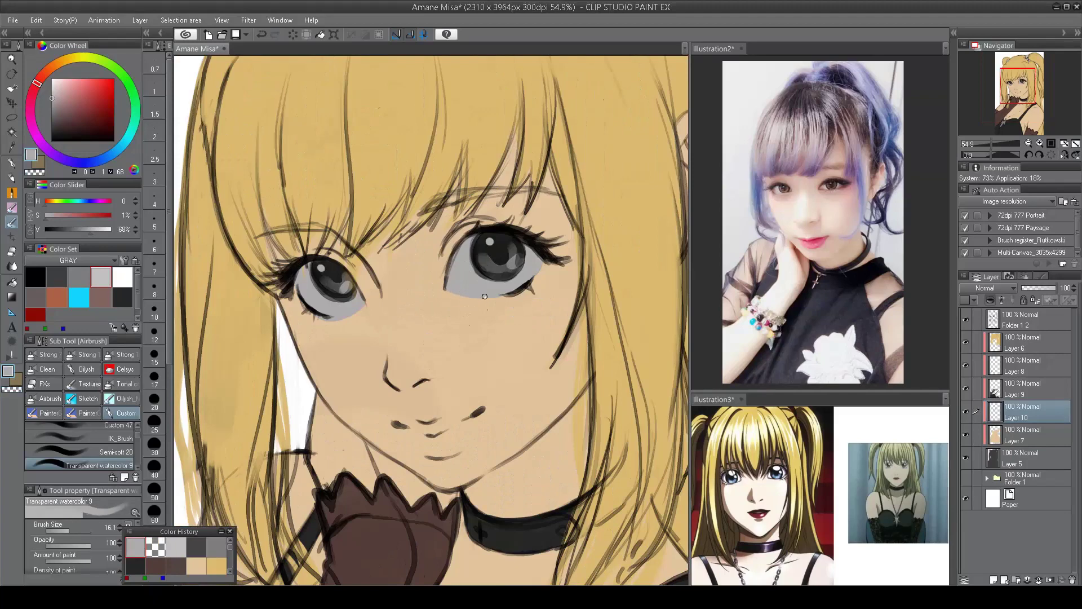
{"action": "scroll", "coordinate": [518, 296], "scroll_direction": "down", "scroll_amount": 7}
{"action": "scroll", "coordinate": [503, 295], "scroll_direction": "up", "scroll_amount": 7}
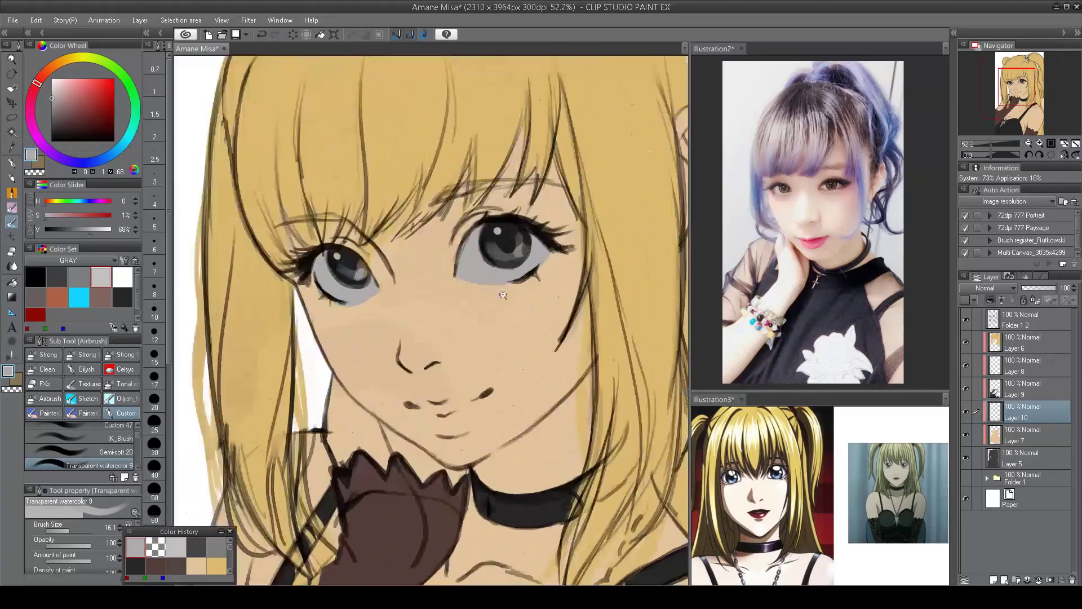
- Paint the near eye's iris blue (H 219, S 54, V 82)
{"action": "left_click", "coordinate": [102, 159]}
{"action": "left_click", "coordinate": [88, 87]}
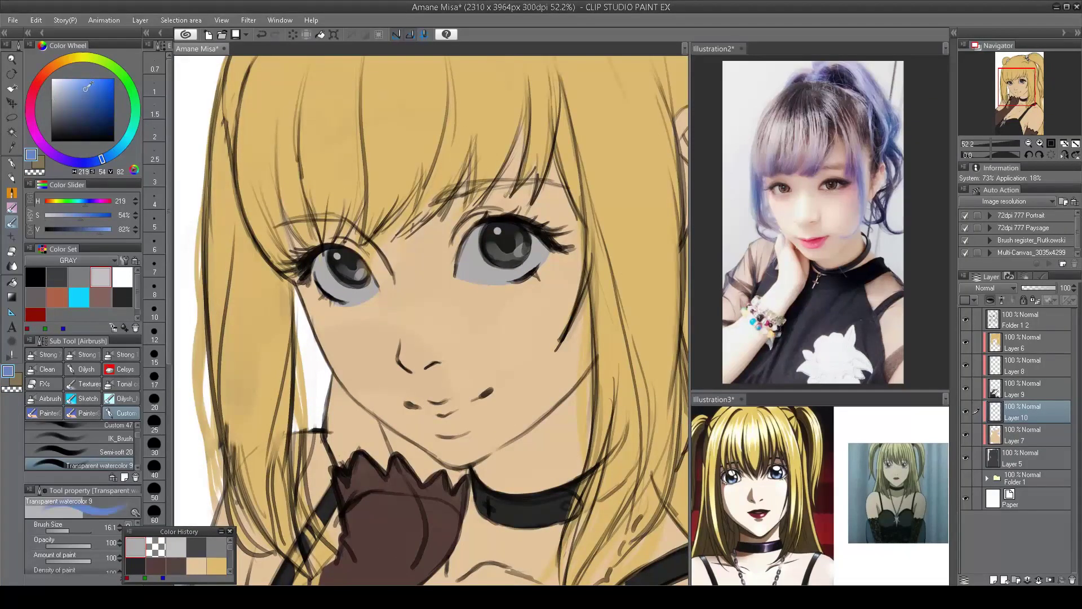
{"action": "scroll", "coordinate": [517, 266], "scroll_direction": "up", "scroll_amount": 3}
{"action": "mouse_move", "coordinate": [480, 265]}
{"action": "left_mouse_down"}
{"action": "mouse_move", "coordinate": [513, 217]}
{"action": "mouse_move", "coordinate": [530, 248]}
{"action": "left_mouse_up"}
- Brighten the blue to V 92, paint the far eye's iris with it and clean up around the eye
{"action": "left_click", "coordinate": [85, 82]}
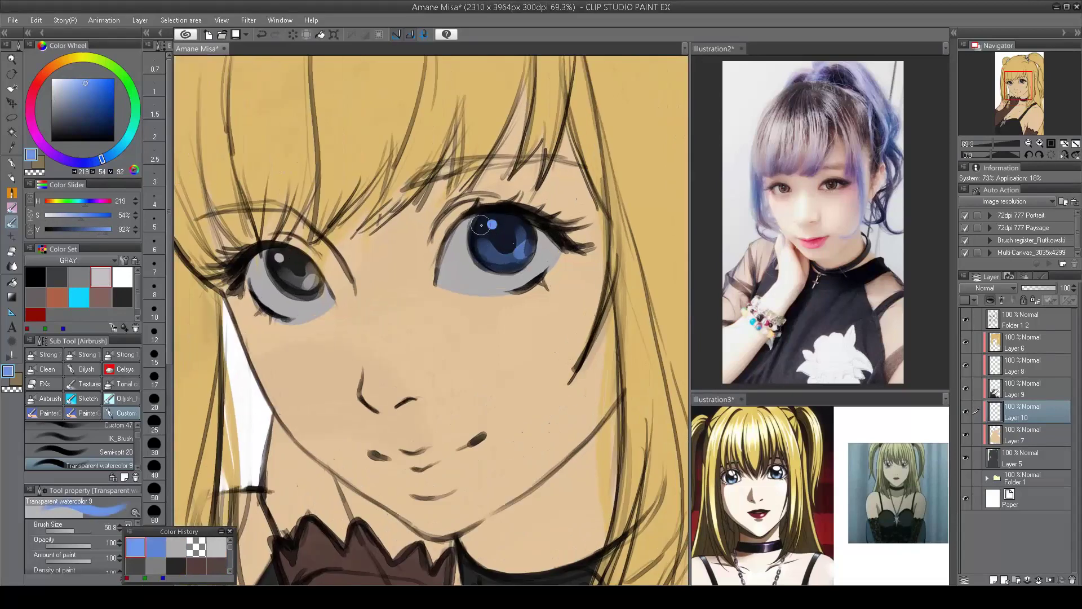
{"action": "left_click_drag", "start_coordinate": [479, 212], "coordinate": [479, 260]}
{"action": "key", "text": "ctrl+z"}
{"action": "mouse_move", "coordinate": [271, 260]}
{"action": "left_mouse_down"}
{"action": "mouse_move", "coordinate": [290, 285]}
{"action": "mouse_move", "coordinate": [311, 292]}
{"action": "mouse_move", "coordinate": [303, 263]}
{"action": "mouse_move", "coordinate": [286, 277]}
{"action": "left_mouse_up"}
{"action": "left_click", "coordinate": [333, 278], "text": "ctrl"}
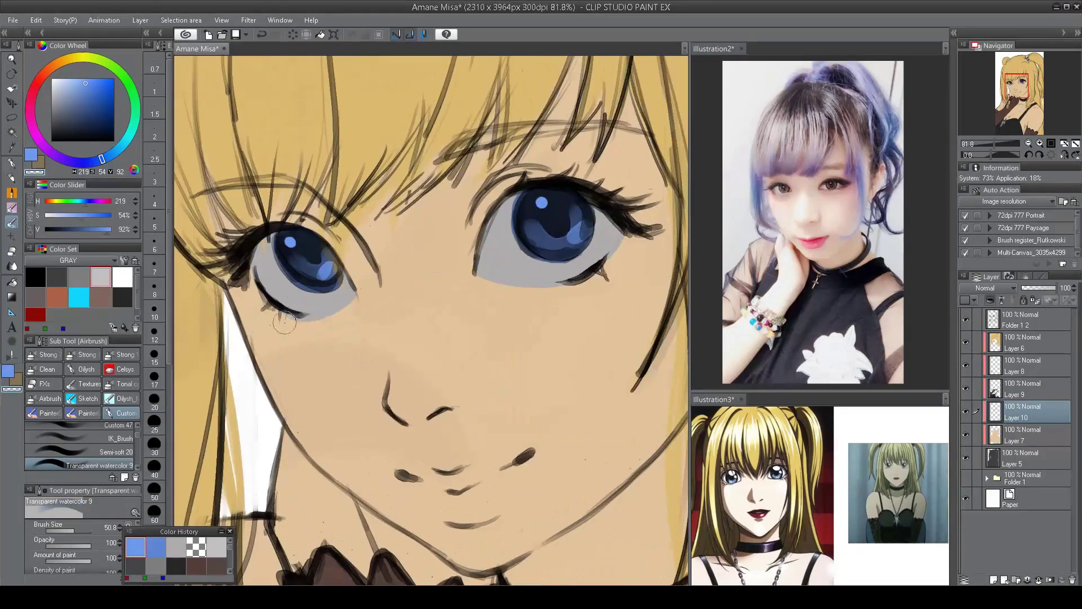
{"action": "scroll", "coordinate": [418, 407], "scroll_direction": "down", "scroll_amount": 10}
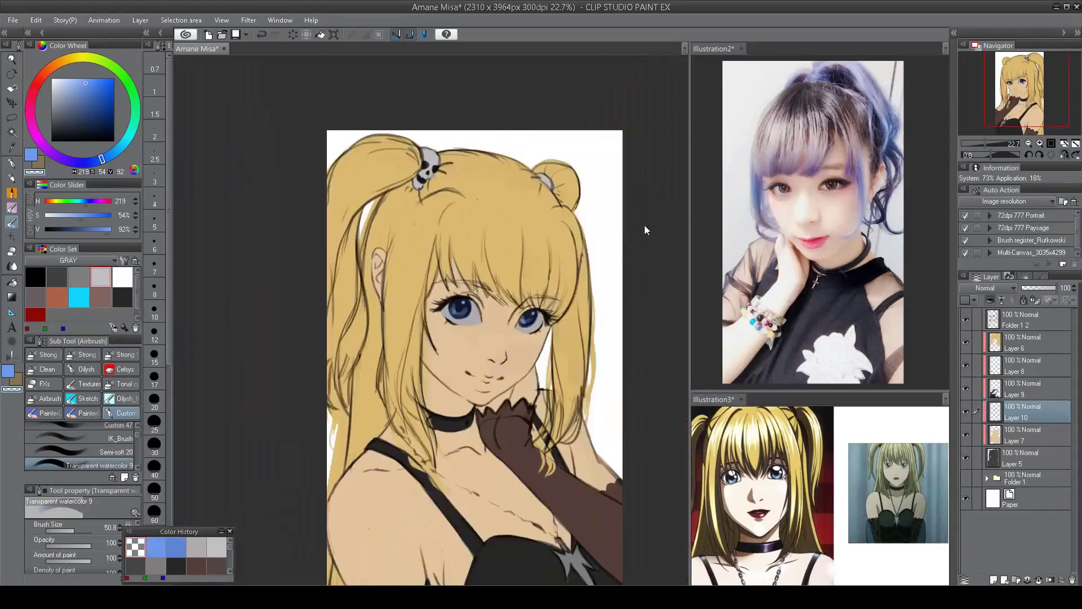
{"action": "scroll", "coordinate": [418, 407], "scroll_direction": "up", "scroll_amount": 7}
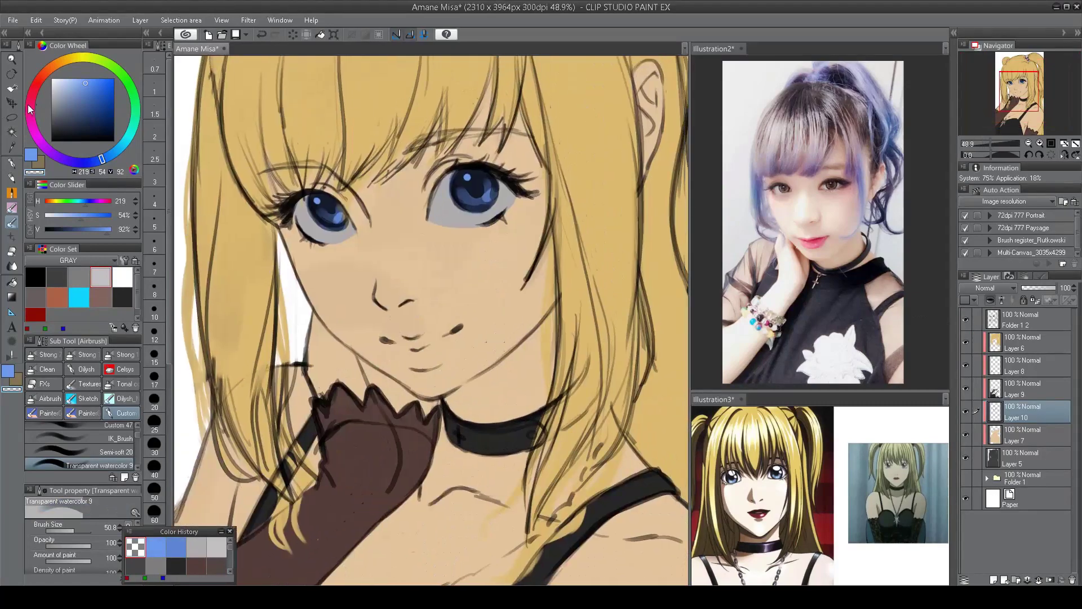
- Paint the upper and lower lips pink (H 345, S 54, V 72) on the eye color layer
{"action": "left_click", "coordinate": [30, 112]}
{"action": "left_click", "coordinate": [82, 91]}
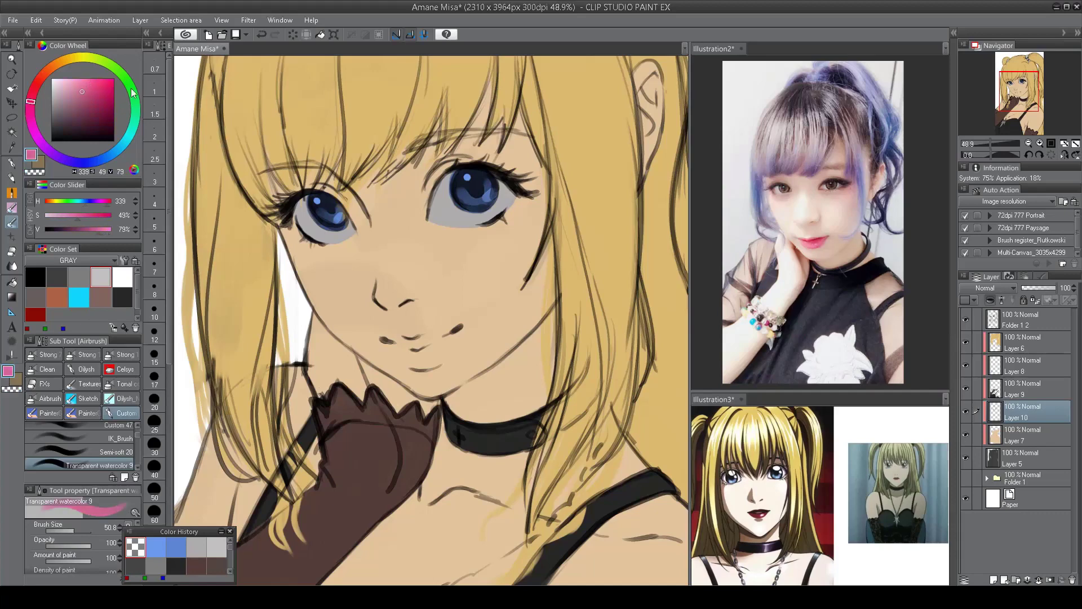
{"action": "scroll", "coordinate": [428, 286], "scroll_direction": "up", "scroll_amount": 1}
{"action": "key", "text": "bracketleft"}
{"action": "key", "text": "bracketleft"}
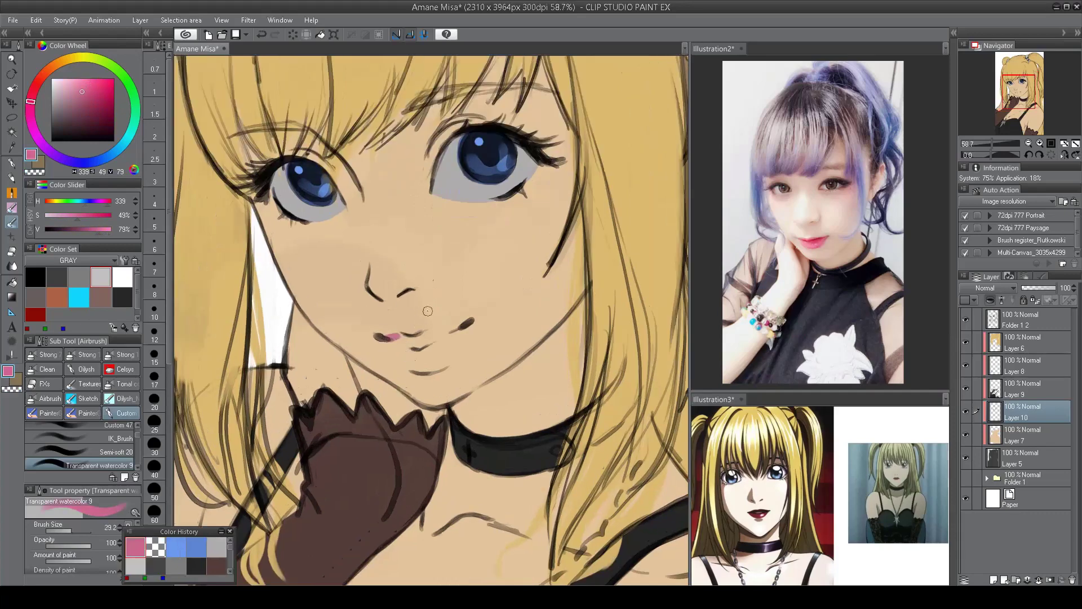
{"action": "left_click", "coordinate": [85, 94]}
{"action": "mouse_move", "coordinate": [383, 337]}
{"action": "left_mouse_down"}
{"action": "mouse_move", "coordinate": [452, 327]}
{"action": "mouse_move", "coordinate": [428, 333]}
{"action": "left_mouse_up"}
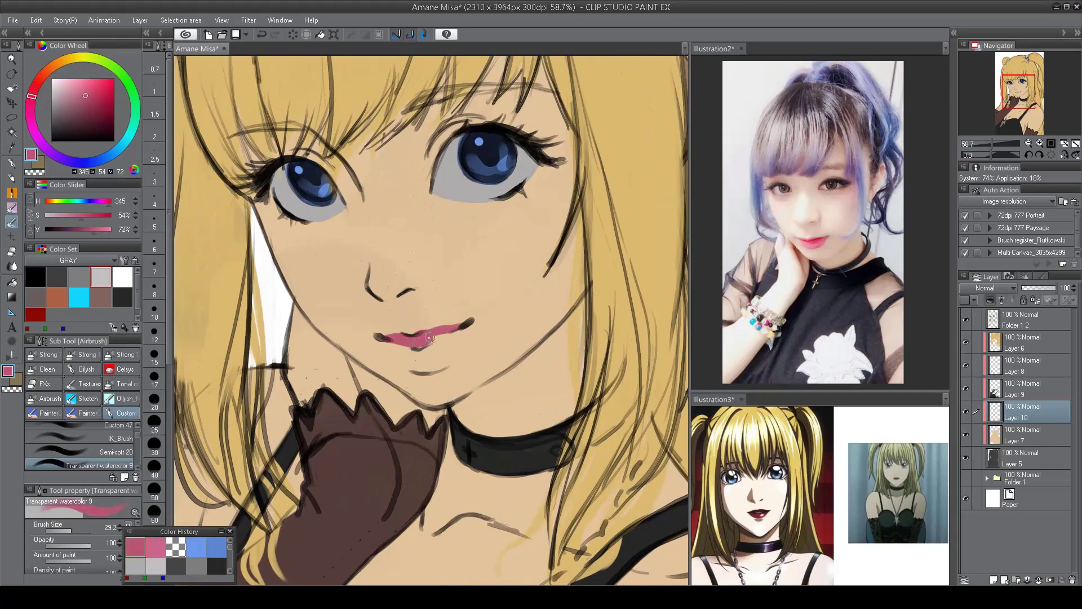
{"action": "mouse_move", "coordinate": [392, 343]}
{"action": "left_mouse_down"}
{"action": "mouse_move", "coordinate": [418, 368]}
{"action": "mouse_move", "coordinate": [410, 361]}
{"action": "mouse_move", "coordinate": [434, 348]}
{"action": "mouse_move", "coordinate": [413, 351]}
{"action": "mouse_move", "coordinate": [433, 355]}
{"action": "mouse_move", "coordinate": [457, 327]}
{"action": "mouse_move", "coordinate": [459, 362]}
{"action": "left_mouse_up"}
{"action": "scroll", "coordinate": [459, 362], "scroll_direction": "down", "scroll_amount": 3}
{"action": "scroll", "coordinate": [567, 178], "scroll_direction": "up", "scroll_amount": 4}
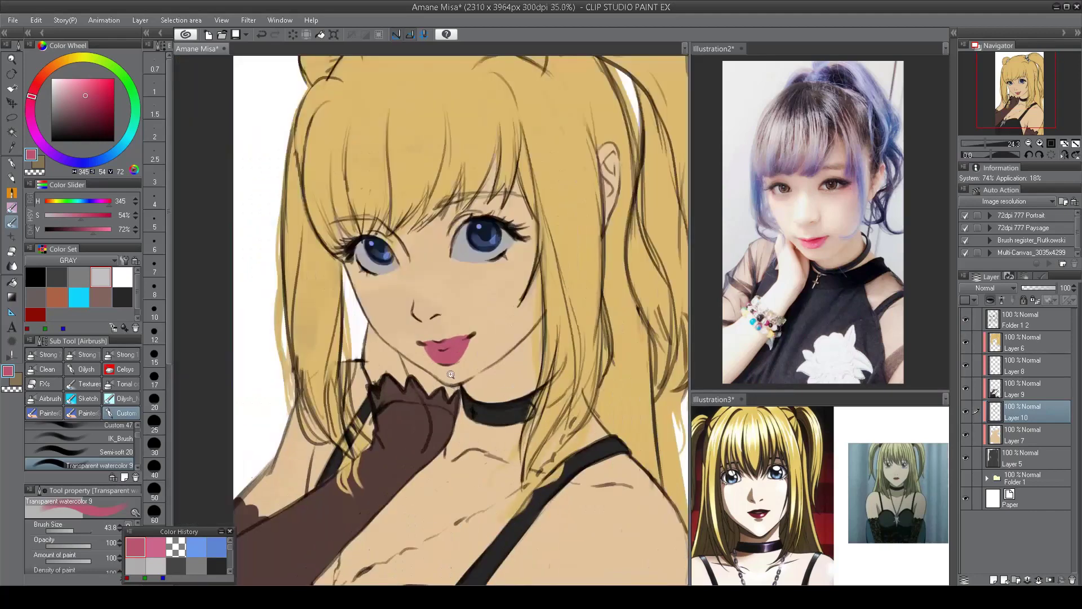
- Erase the pink spilling past the lower lip and refine the lip contour and mouth corners
{"action": "key", "text": "e"}
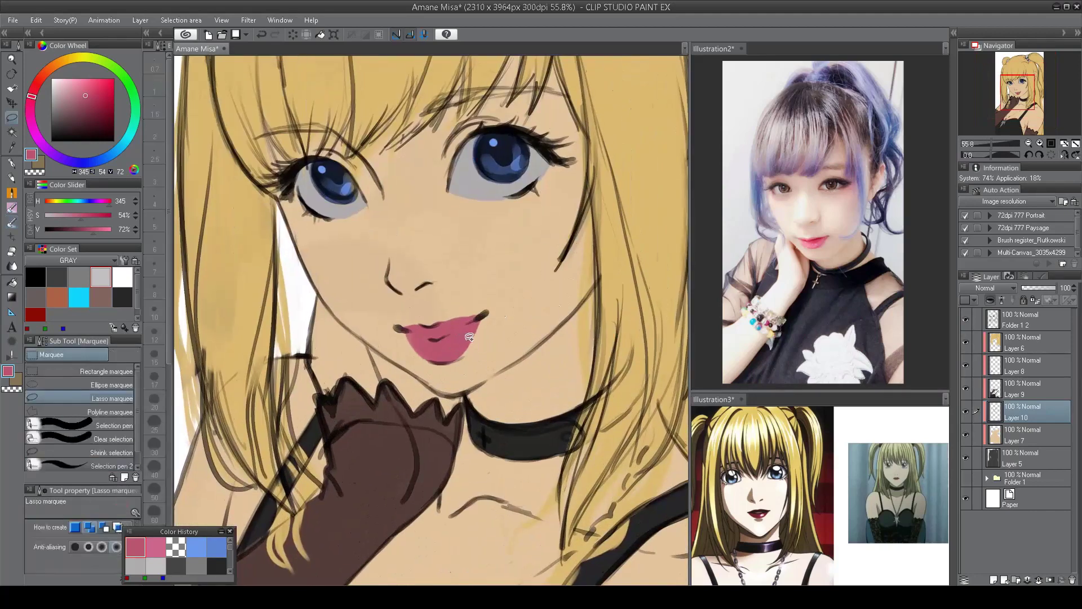
{"action": "mouse_move", "coordinate": [476, 335]}
{"action": "left_mouse_down"}
{"action": "mouse_move", "coordinate": [444, 369]}
{"action": "mouse_move", "coordinate": [404, 355]}
{"action": "mouse_move", "coordinate": [463, 357]}
{"action": "mouse_move", "coordinate": [416, 356]}
{"action": "mouse_move", "coordinate": [481, 337]}
{"action": "left_mouse_up"}
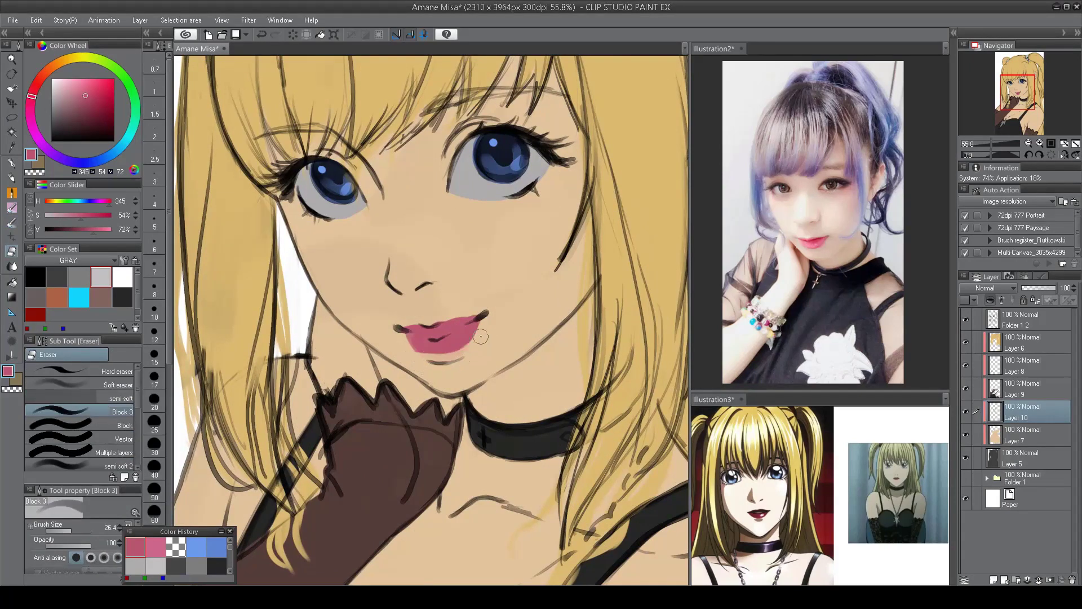
{"action": "key", "text": "b"}
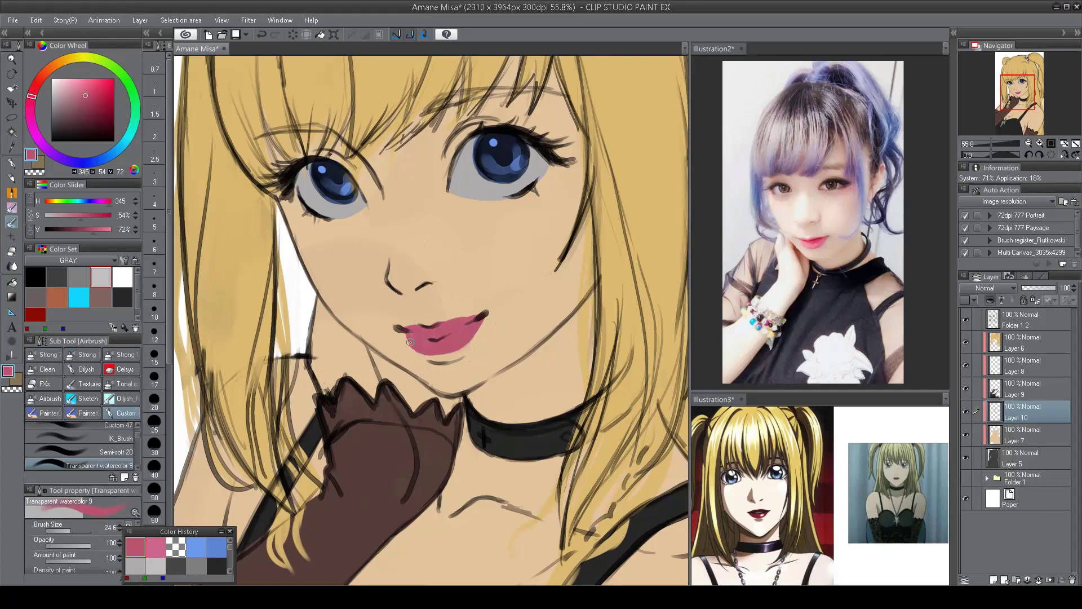
{"action": "left_click_drag", "start_coordinate": [410, 342], "coordinate": [408, 336]}
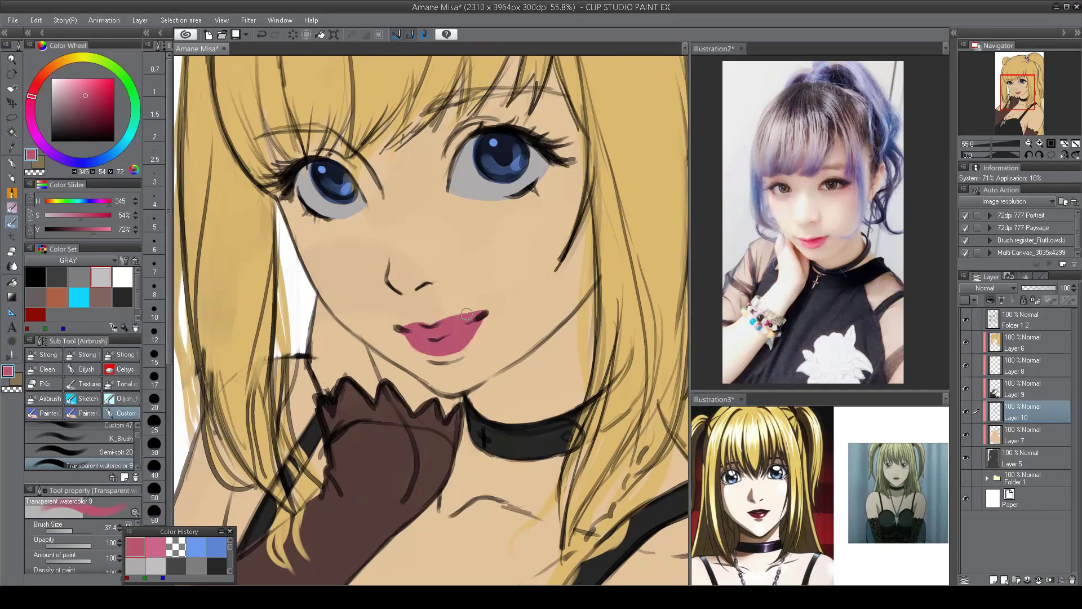
{"action": "key", "text": "c"}
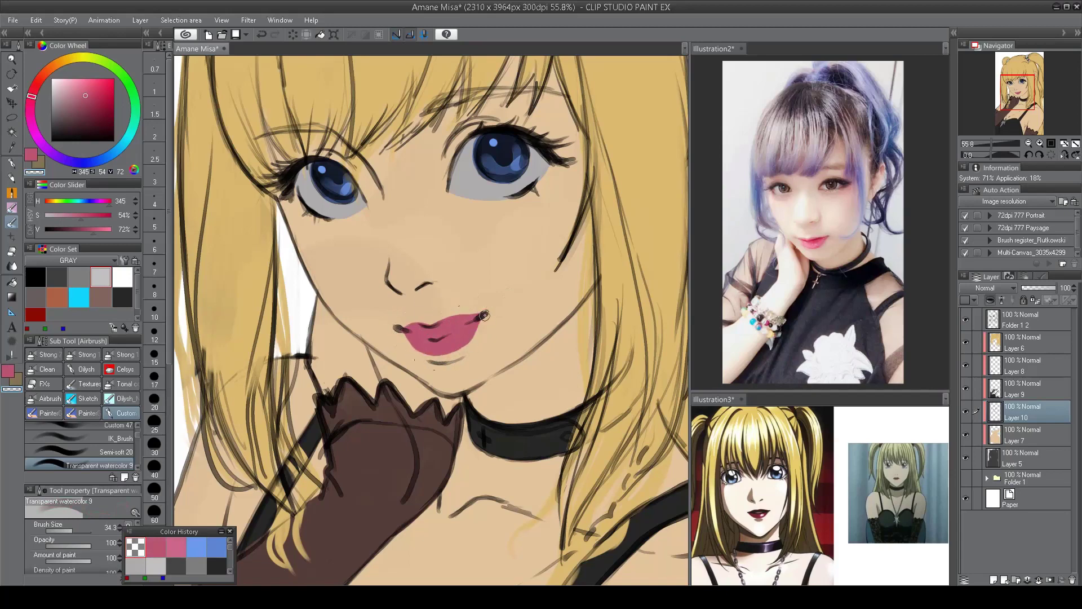
- Lasso the lower lip's line art on the Folder 1 2 layer, adjust it with a transform and check the colors beneath
{"action": "left_click", "coordinate": [1026, 319]}
{"action": "key", "text": "m"}
{"action": "left_click_drag", "start_coordinate": [419, 341], "coordinate": [473, 341]}
{"action": "key", "text": "ctrl+t"}
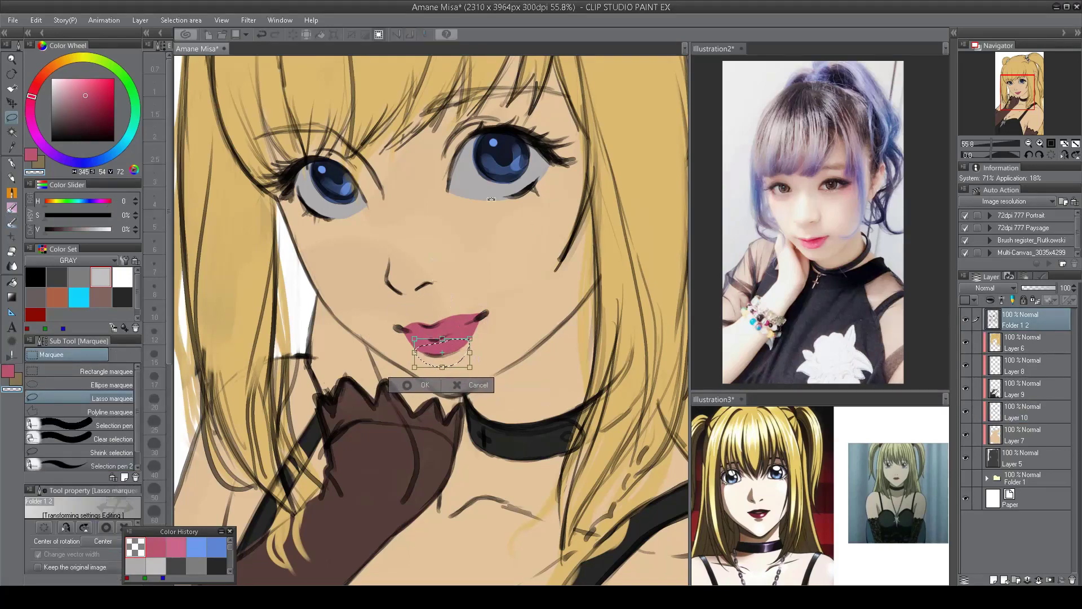
{"action": "left_click", "coordinate": [424, 387]}
{"action": "scroll", "coordinate": [461, 372], "scroll_direction": "down", "scroll_amount": 5}
{"action": "scroll", "coordinate": [507, 316], "scroll_direction": "up", "scroll_amount": 2}
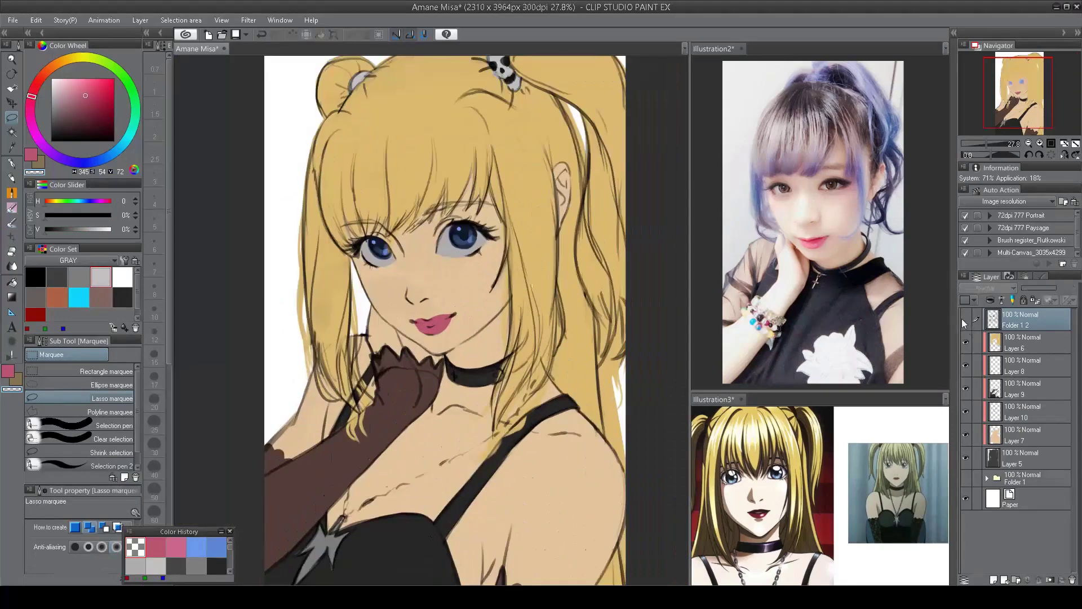
- Paint the eyebrows brown (H 20, S 54, V 40) on Layer 10
{"action": "left_click", "coordinate": [1025, 412]}
{"action": "scroll", "coordinate": [361, 242], "scroll_direction": "up", "scroll_amount": 2}
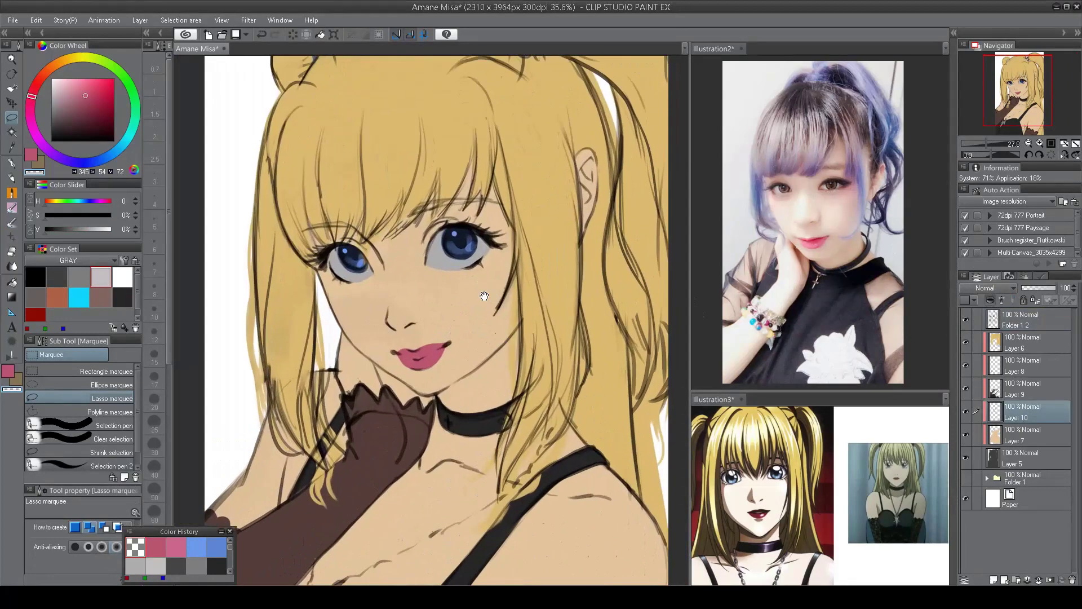
{"action": "mouse_move", "coordinate": [330, 155]}
{"action": "left_mouse_down"}
{"action": "mouse_move", "coordinate": [366, 217]}
{"action": "mouse_move", "coordinate": [405, 194]}
{"action": "mouse_move", "coordinate": [486, 186]}
{"action": "left_mouse_up"}
{"action": "key", "text": "b"}
{"action": "left_click", "coordinate": [49, 68]}
{"action": "left_click", "coordinate": [85, 115]}
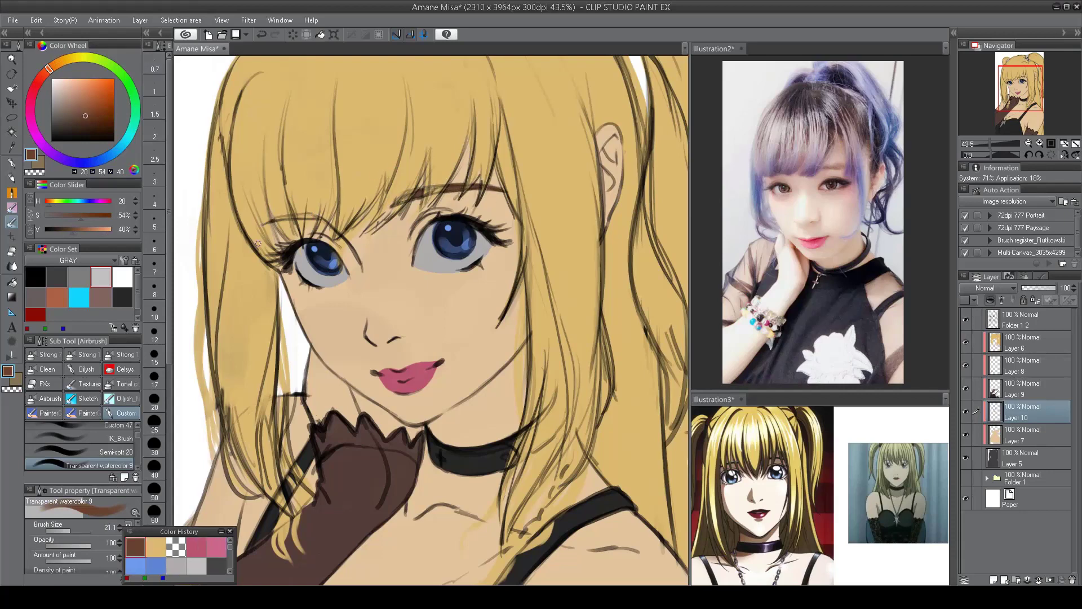
{"action": "scroll", "coordinate": [368, 133], "scroll_direction": "down", "scroll_amount": 4}
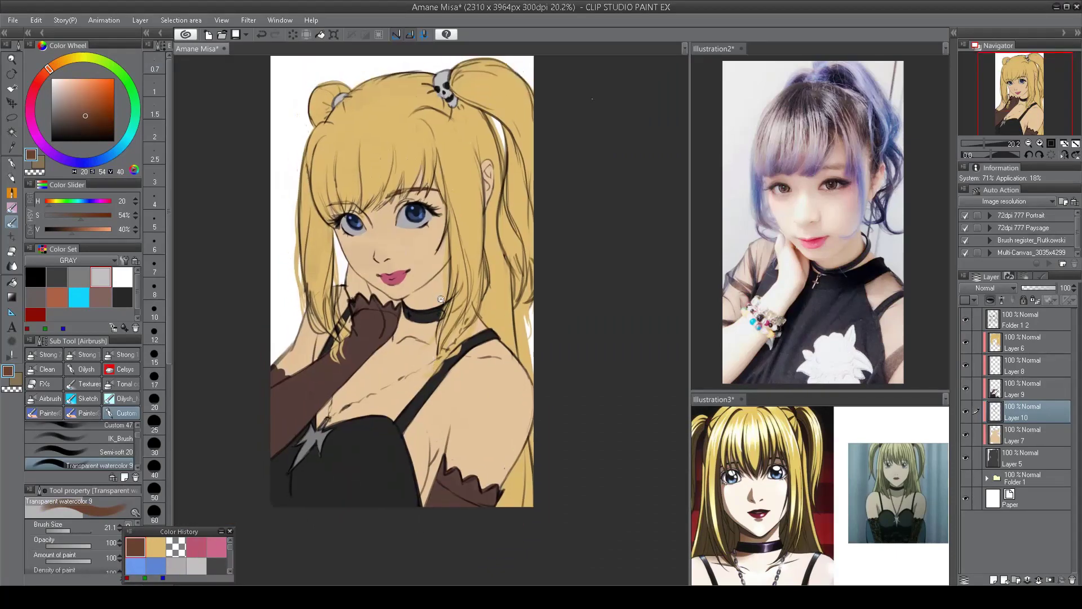
- Change the Paper layer's color to a light off-white
{"action": "scroll", "coordinate": [478, 203], "scroll_direction": "down", "scroll_amount": 2}
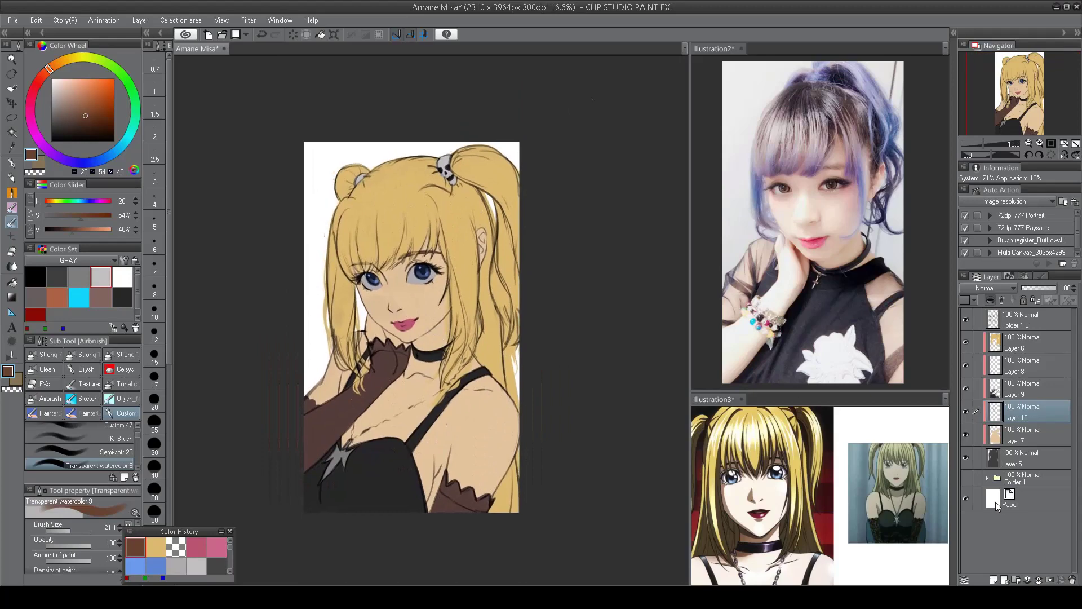
{"action": "double_click", "coordinate": [1000, 499]}
{"action": "left_click", "coordinate": [422, 438]}
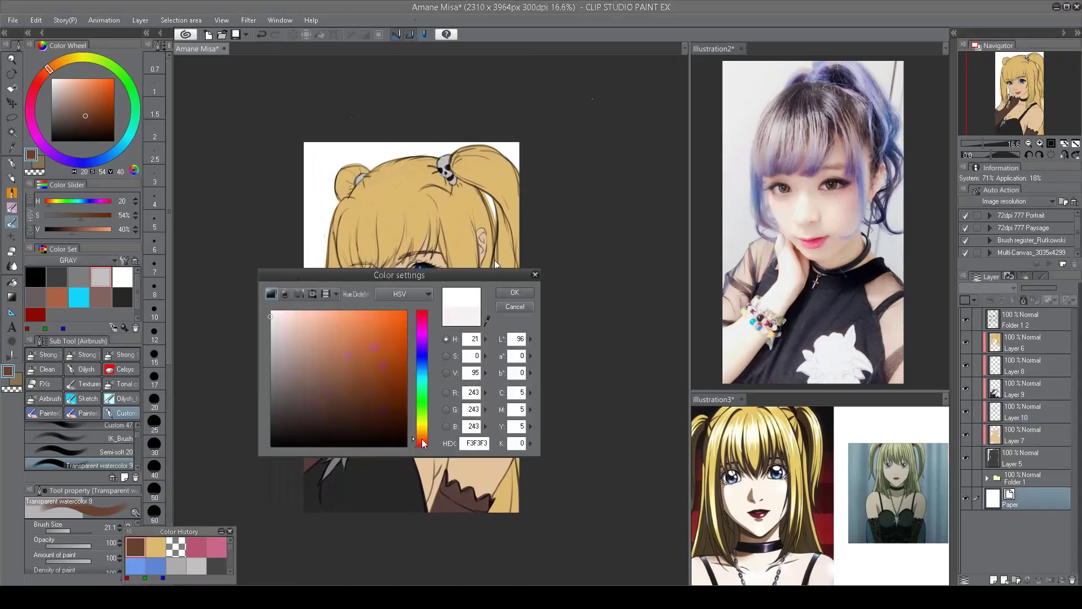
{"action": "left_click", "coordinate": [514, 292]}
{"action": "left_click_drag", "start_coordinate": [515, 136], "coordinate": [531, 122]}
- Set the Folder 1 2 line art layer to 29% opacity with the Multiply blending mode
{"action": "left_click", "coordinate": [1014, 321]}
{"action": "left_click_drag", "start_coordinate": [1055, 288], "coordinate": [1033, 294]}
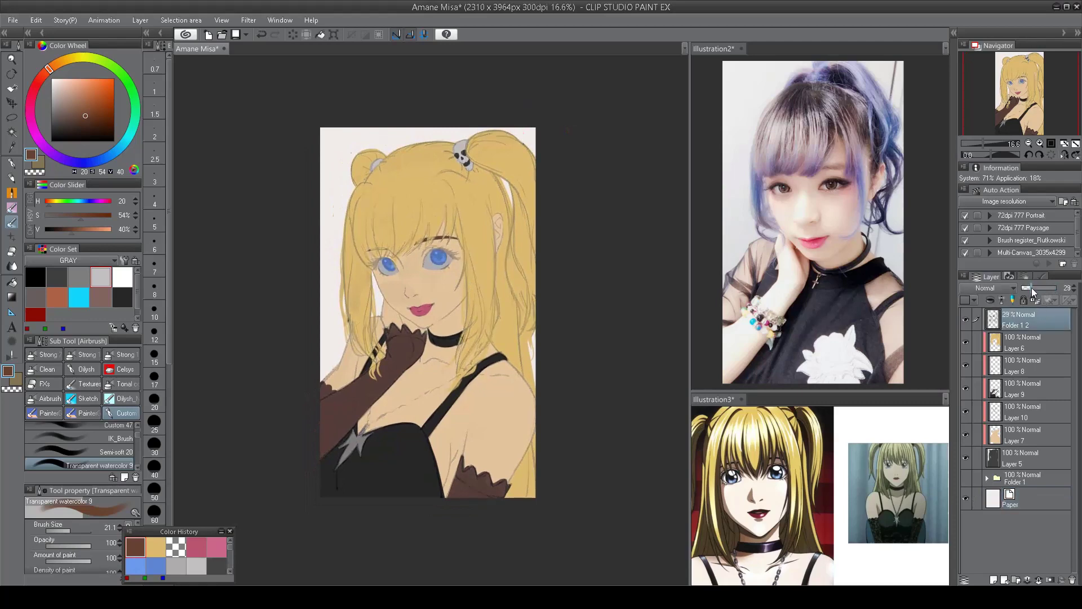
{"action": "left_click", "coordinate": [1027, 347]}
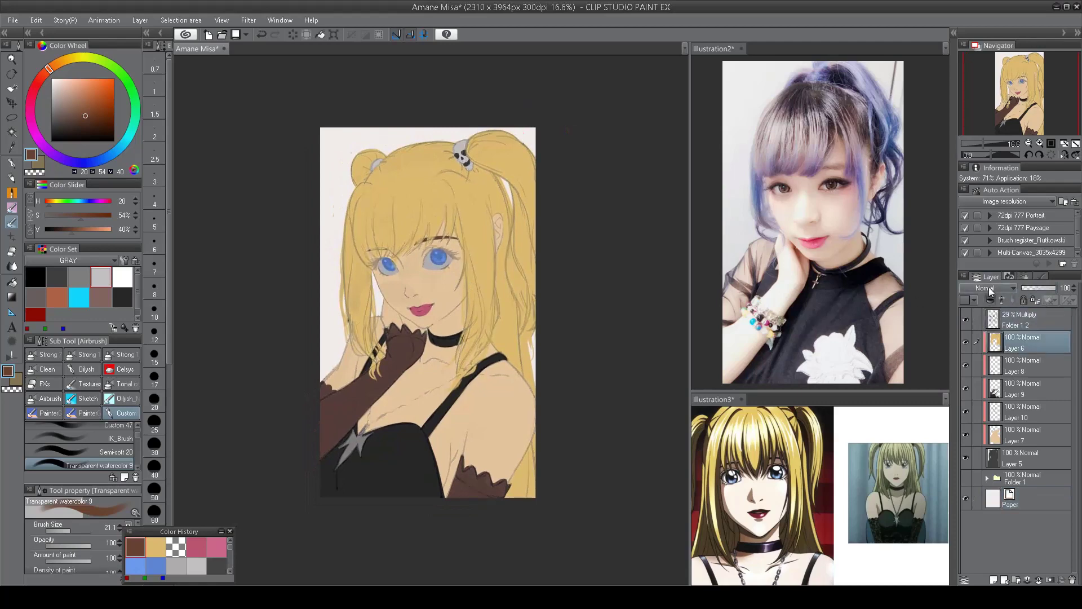
- Merge Layer 10 with the eyebrow color down into Layer 7 and check the merged layer by toggling its visibility
{"action": "left_click", "coordinate": [1014, 415]}
{"action": "key", "text": "ctrl+e"}
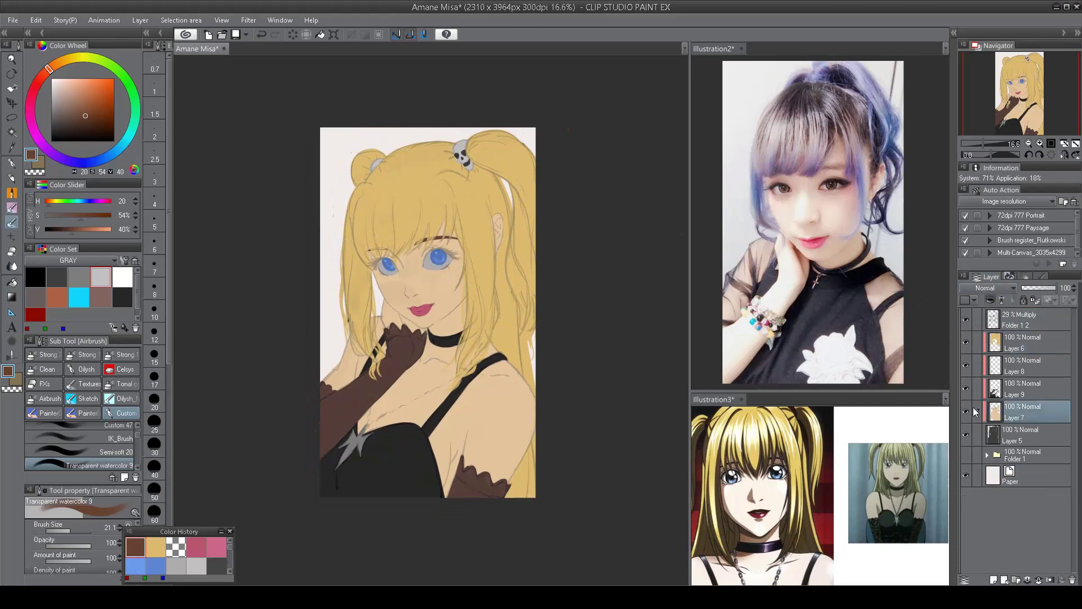
{"action": "left_click", "coordinate": [966, 412]}
{"action": "left_click", "coordinate": [966, 413]}
- Clip the Folder 1 2 line art layer to the layers below
{"action": "left_click", "coordinate": [1002, 327]}
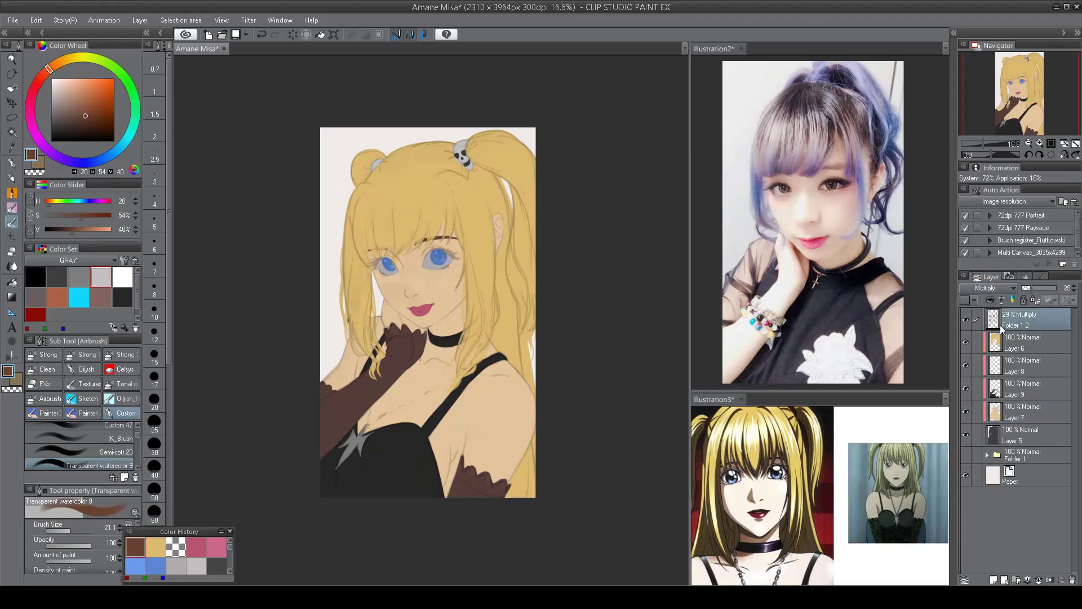
{"action": "key", "text": "ctrl+alt+g"}
{"action": "left_click_drag", "start_coordinate": [468, 338], "coordinate": [483, 321]}
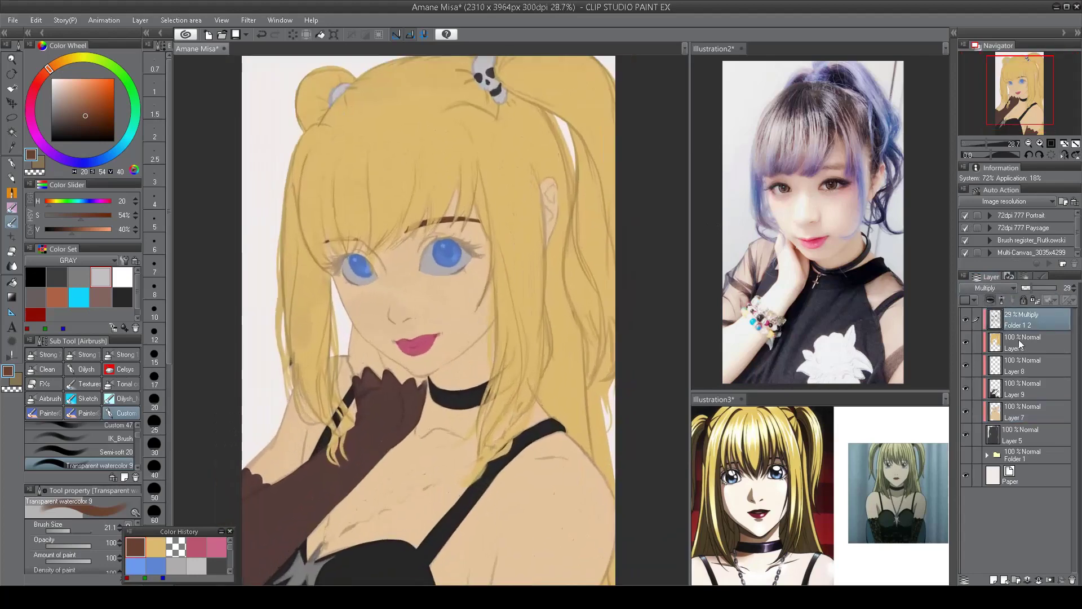
- Lock the transparent pixels of Layers 6, 8, 9 and 7 together
{"action": "left_click", "coordinate": [1019, 339]}
{"action": "left_click", "coordinate": [1023, 410], "text": "shift"}
{"action": "key", "text": "ctrl+l"}
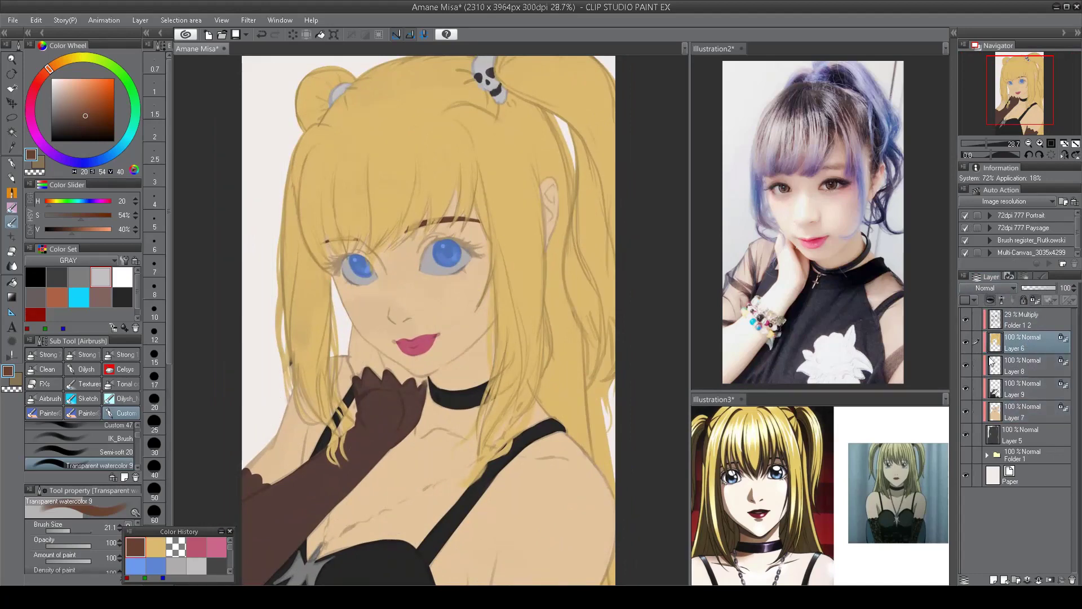
- Darken the fringe, side locks and back hair on Layer 6 with the large Burn airbrush
{"action": "scroll", "coordinate": [395, 316], "scroll_direction": "down", "scroll_amount": 2}
{"action": "left_click", "coordinate": [124, 384]}
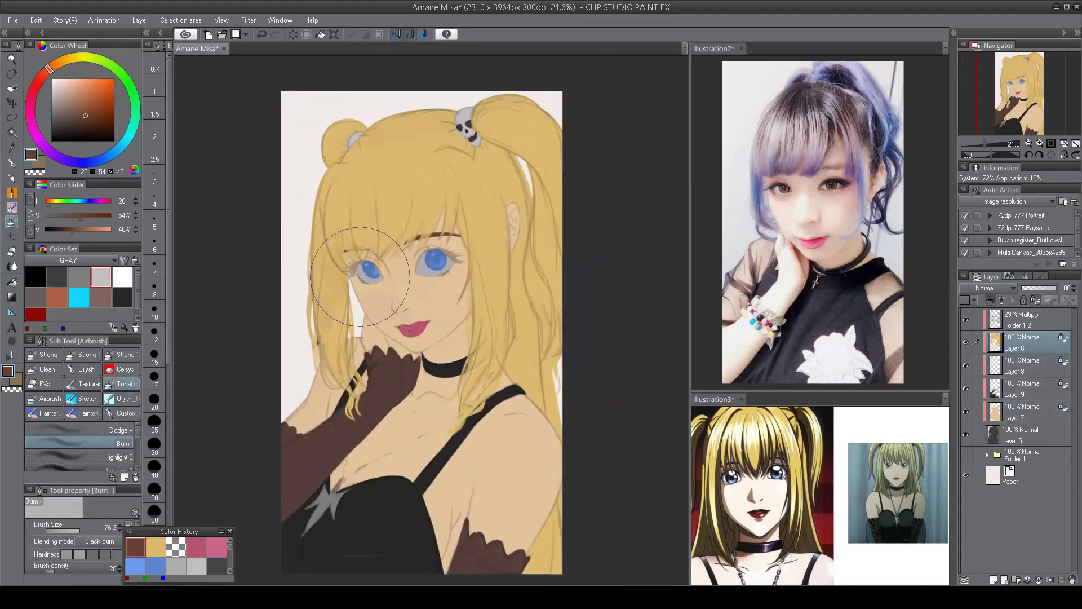
{"action": "left_click_drag", "start_coordinate": [339, 237], "coordinate": [333, 293]}
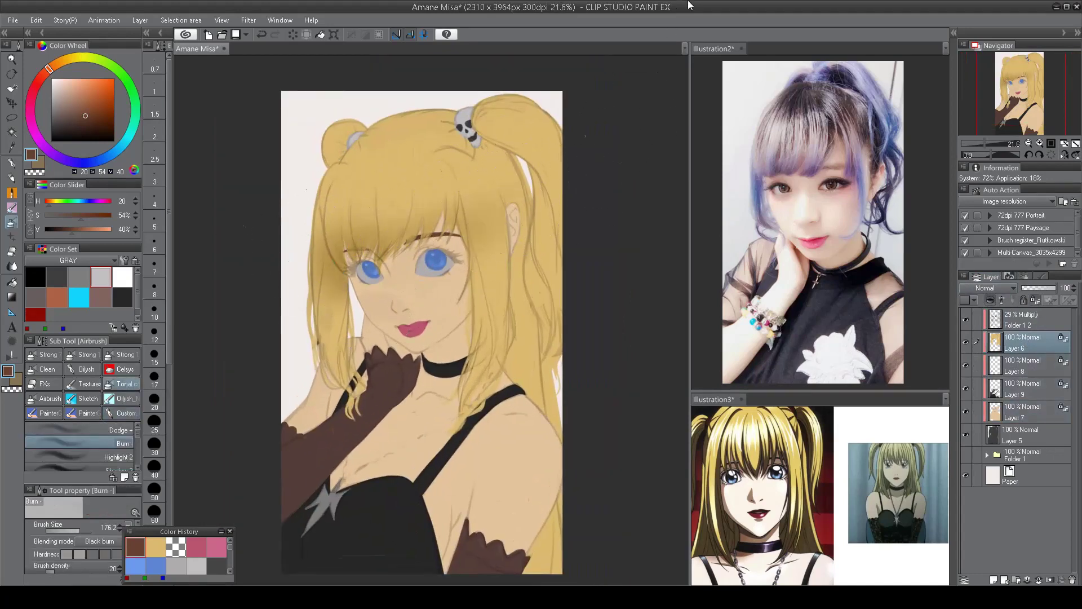
{"action": "left_click_drag", "start_coordinate": [533, 270], "coordinate": [524, 434]}
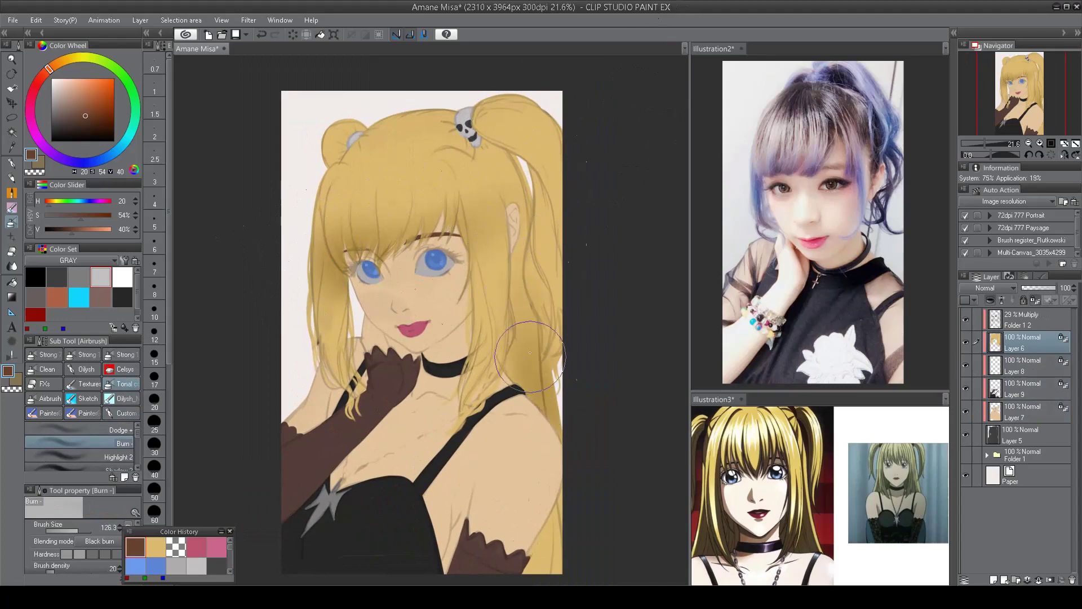
{"action": "scroll", "coordinate": [467, 369], "scroll_direction": "down", "scroll_amount": 2}
{"action": "scroll", "coordinate": [467, 369], "scroll_direction": "down", "scroll_amount": 2}
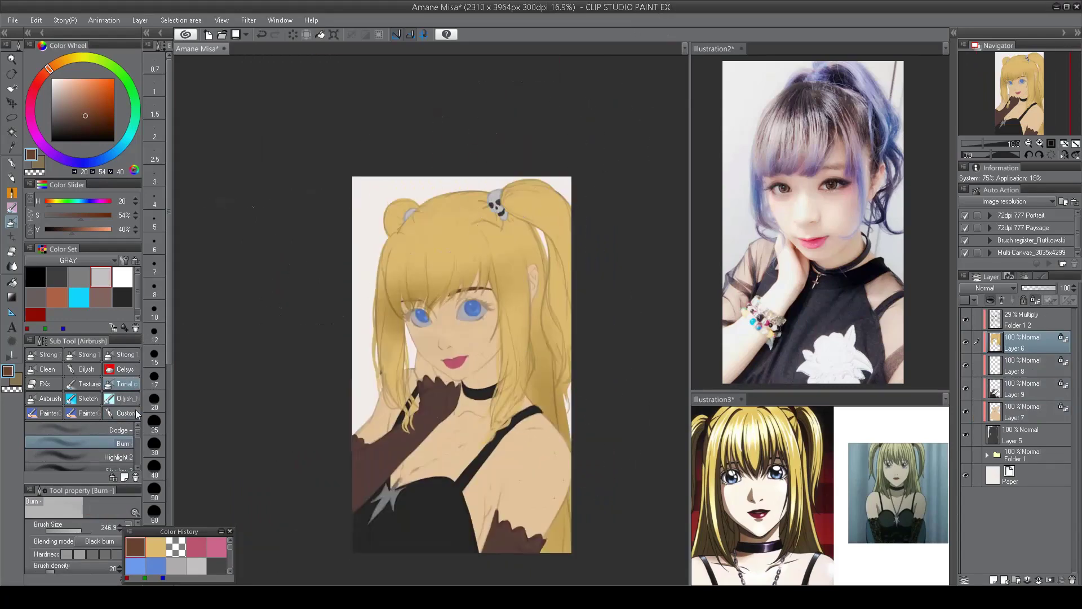
- Glaze the front hair with the Overlay airbrush in dark brown (H 20, S 51, V 26) and check the canvas mirrored
{"action": "scroll", "coordinate": [128, 455], "scroll_direction": "down", "scroll_amount": 1}
{"action": "scroll", "coordinate": [128, 455], "scroll_direction": "down", "scroll_amount": 3}
{"action": "left_click", "coordinate": [95, 450]}
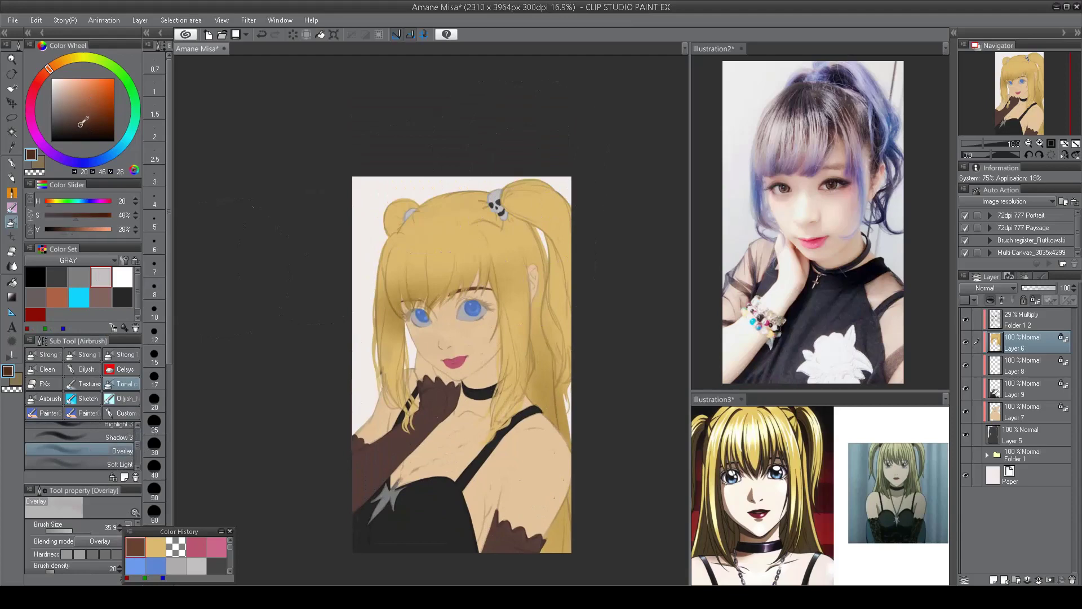
{"action": "mouse_move", "coordinate": [368, 319]}
{"action": "left_mouse_down"}
{"action": "mouse_move", "coordinate": [435, 311]}
{"action": "mouse_move", "coordinate": [425, 352]}
{"action": "mouse_move", "coordinate": [411, 320]}
{"action": "mouse_move", "coordinate": [422, 390]}
{"action": "mouse_move", "coordinate": [418, 351]}
{"action": "mouse_move", "coordinate": [376, 272]}
{"action": "left_mouse_up"}
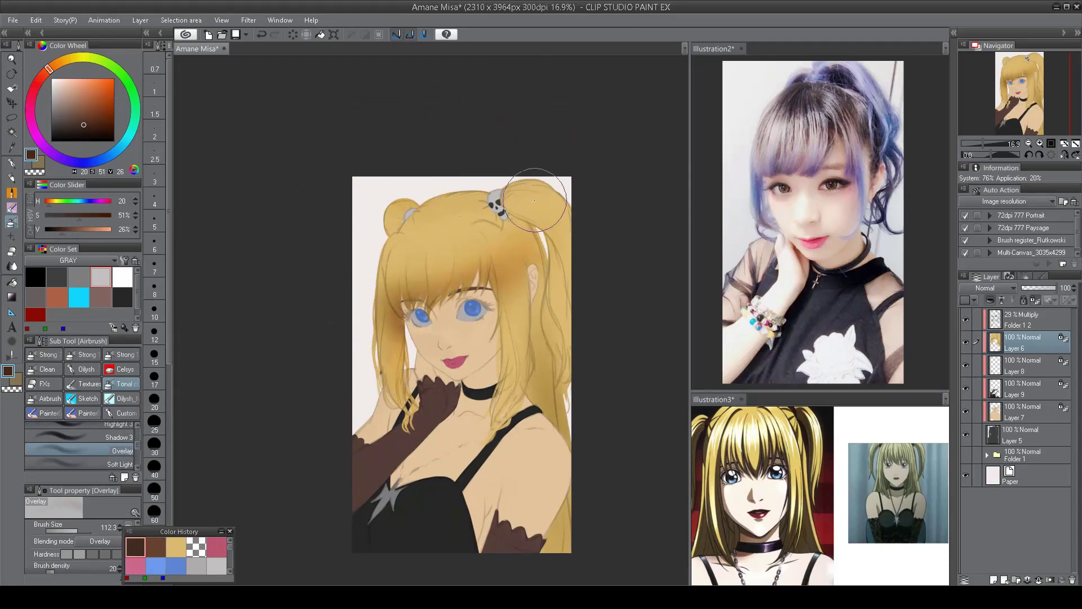
{"action": "key", "text": "h"}
{"action": "key", "text": "h"}
{"action": "scroll", "coordinate": [530, 184], "scroll_direction": "down", "scroll_amount": 3}
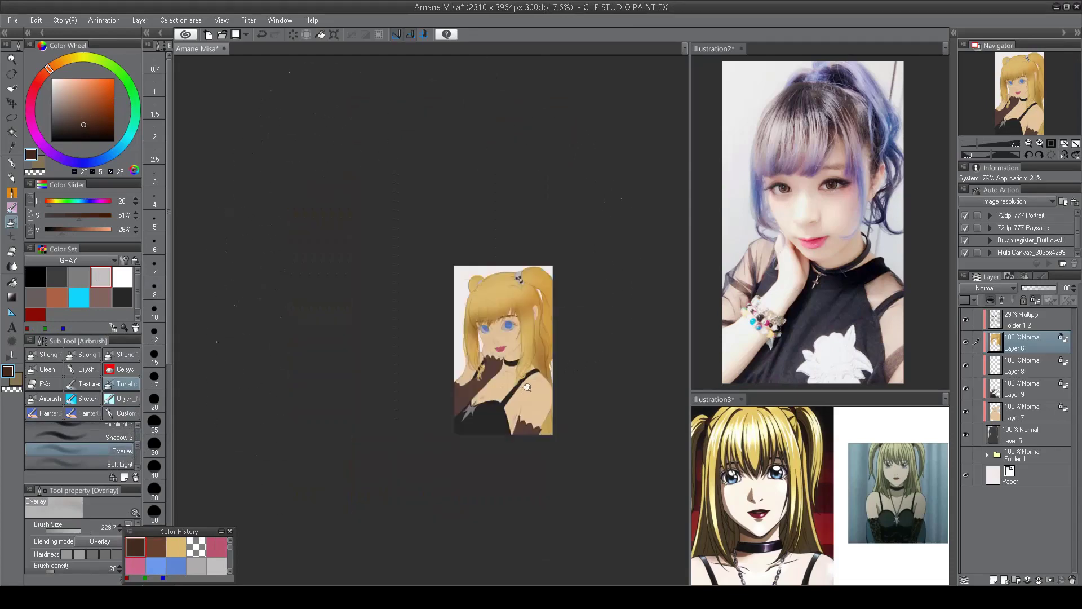
- Deepen the ponytail and back hair with warm Overlay shading, switch to the Burn airbrush and select skin Layer 7
{"action": "scroll", "coordinate": [569, 220], "scroll_direction": "up", "scroll_amount": 1}
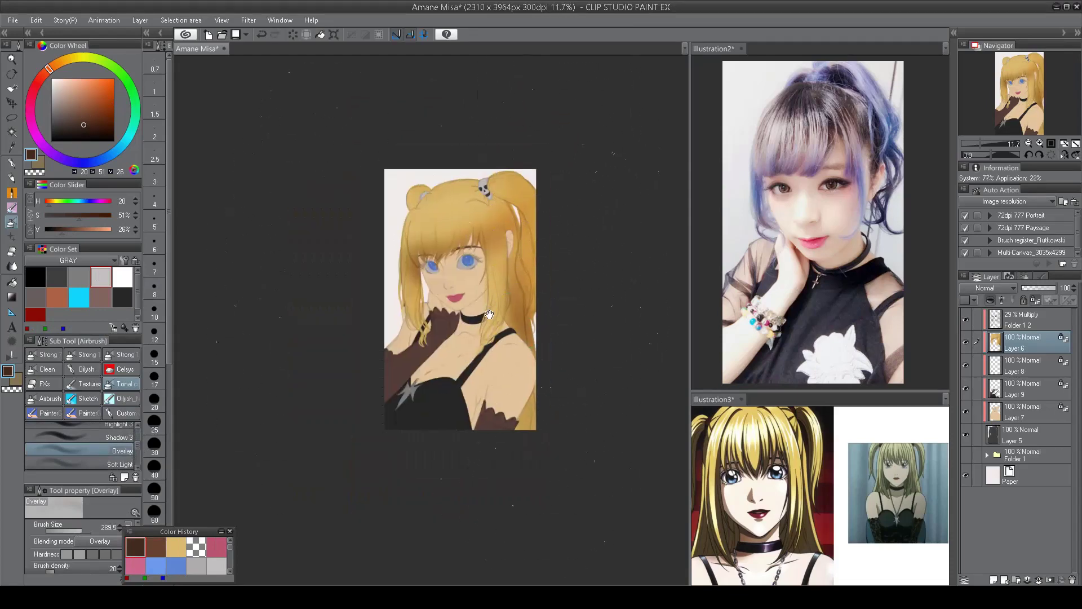
{"action": "scroll", "coordinate": [482, 328], "scroll_direction": "up", "scroll_amount": 2}
{"action": "key", "text": "h"}
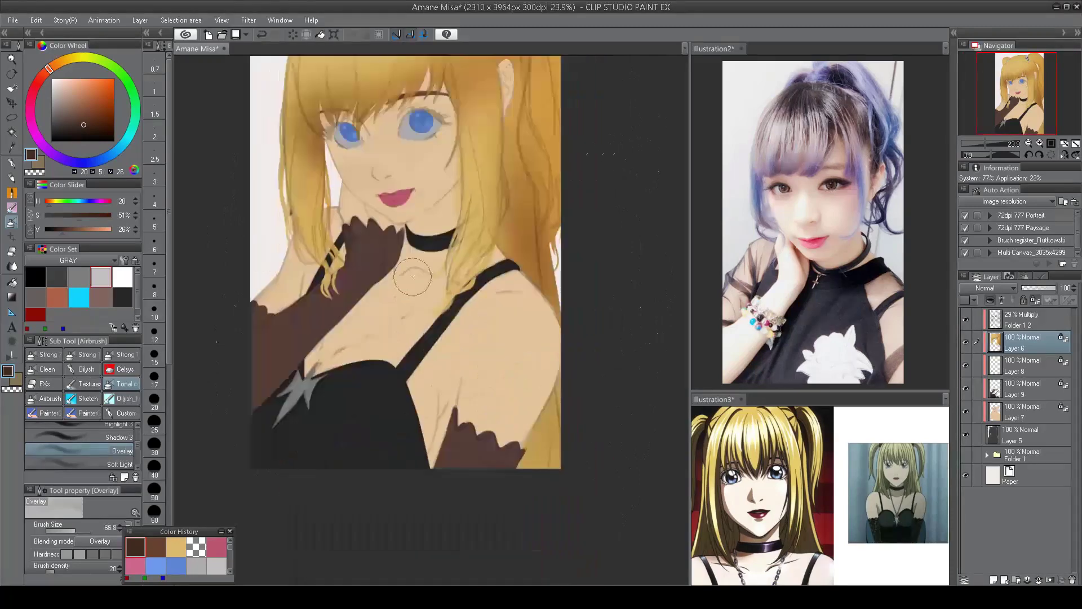
{"action": "scroll", "coordinate": [589, 316], "scroll_direction": "down", "scroll_amount": 3}
{"action": "scroll", "coordinate": [138, 437], "scroll_direction": "up", "scroll_amount": 3}
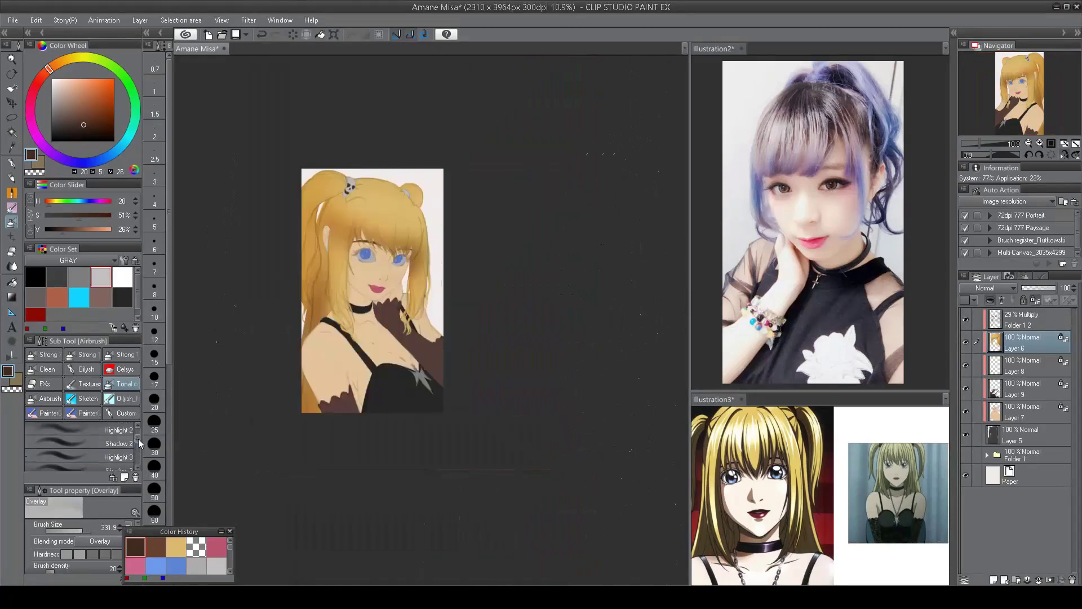
{"action": "left_click", "coordinate": [133, 440]}
{"action": "key", "text": "h"}
{"action": "scroll", "coordinate": [537, 275], "scroll_direction": "up", "scroll_amount": 2}
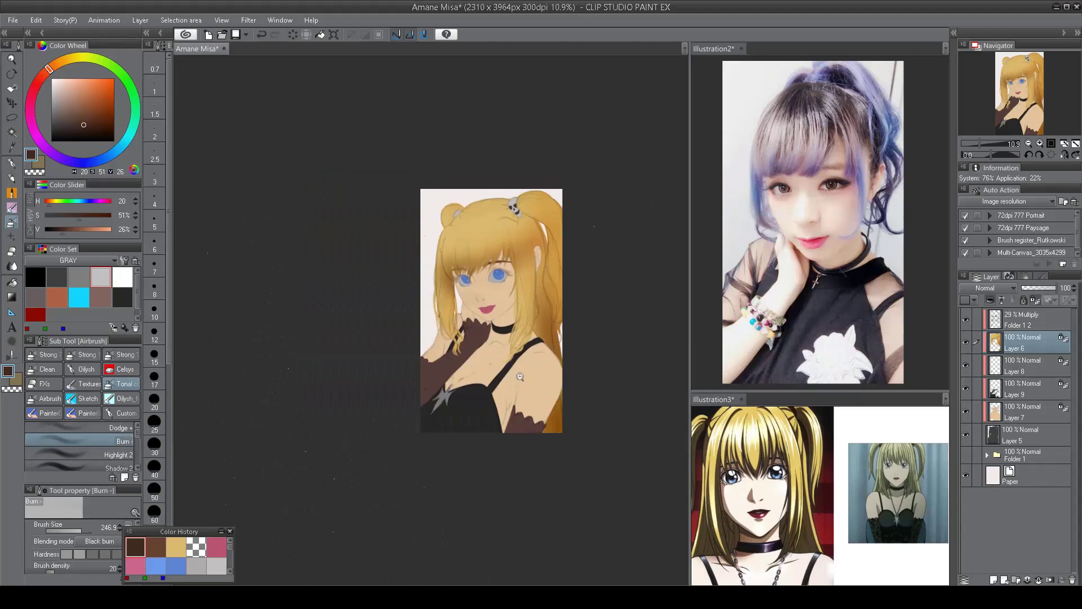
{"action": "left_click", "coordinate": [1007, 417]}
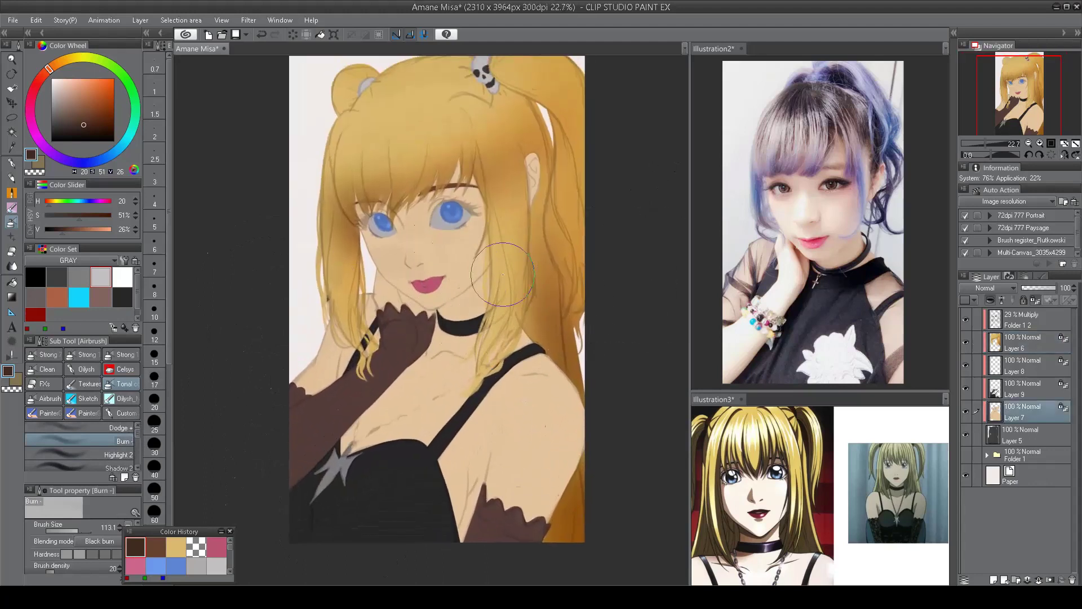
- Try shading the skin with the Overlay airbrush in brown (H 17, S 49, V 35) and undo it
{"action": "scroll", "coordinate": [140, 443], "scroll_direction": "down", "scroll_amount": 3}
{"action": "left_click", "coordinate": [121, 458]}
{"action": "left_click", "coordinate": [410, 290], "text": "alt"}
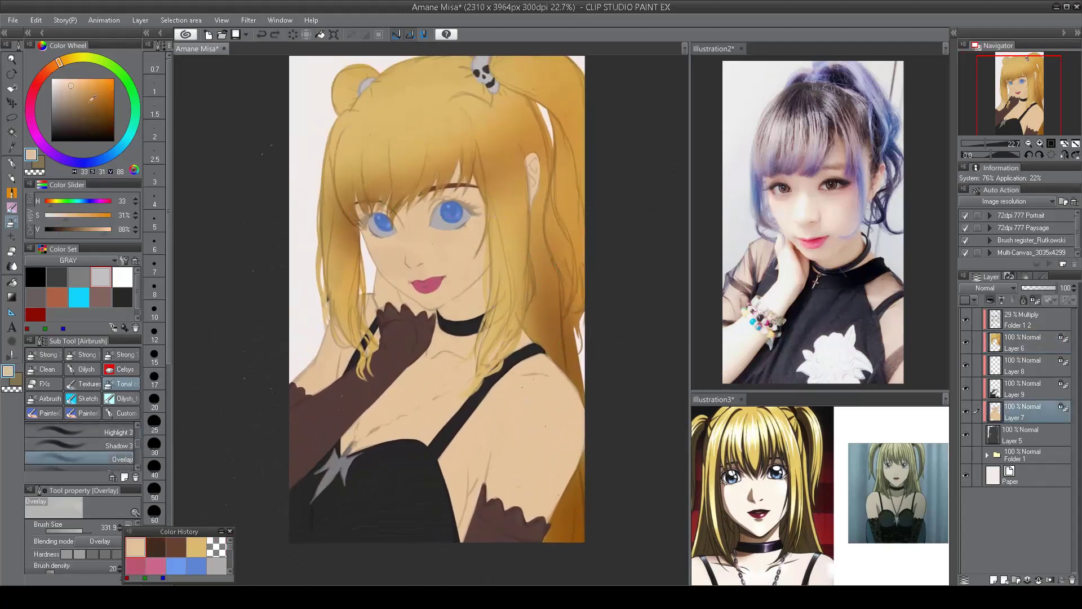
{"action": "left_click", "coordinate": [82, 119]}
{"action": "left_click", "coordinate": [47, 71]}
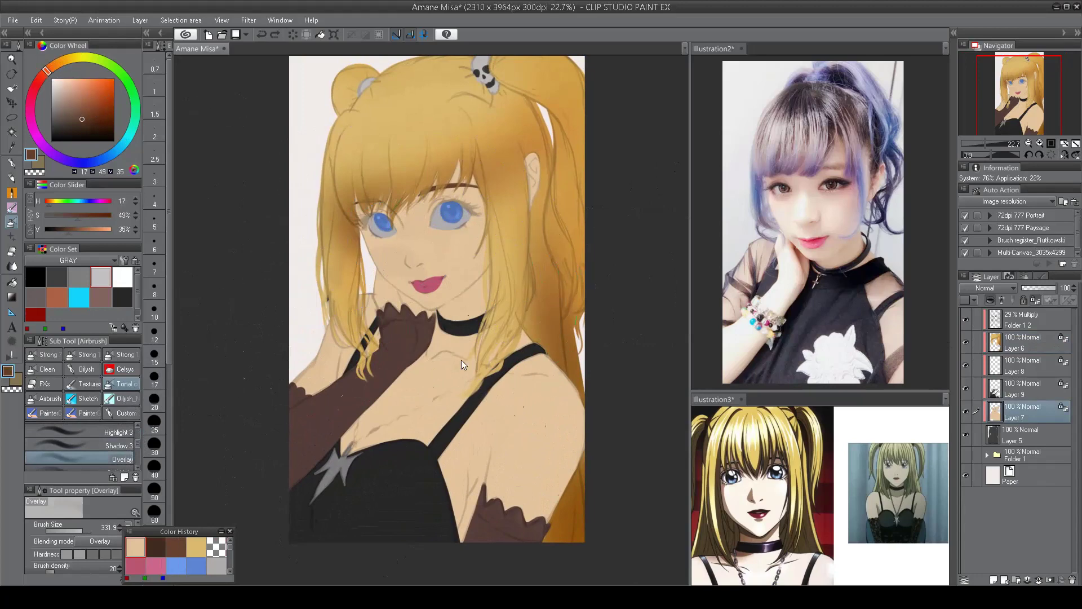
{"action": "left_click_drag", "start_coordinate": [461, 360], "coordinate": [519, 284]}
{"action": "key", "text": "ctrl+z"}
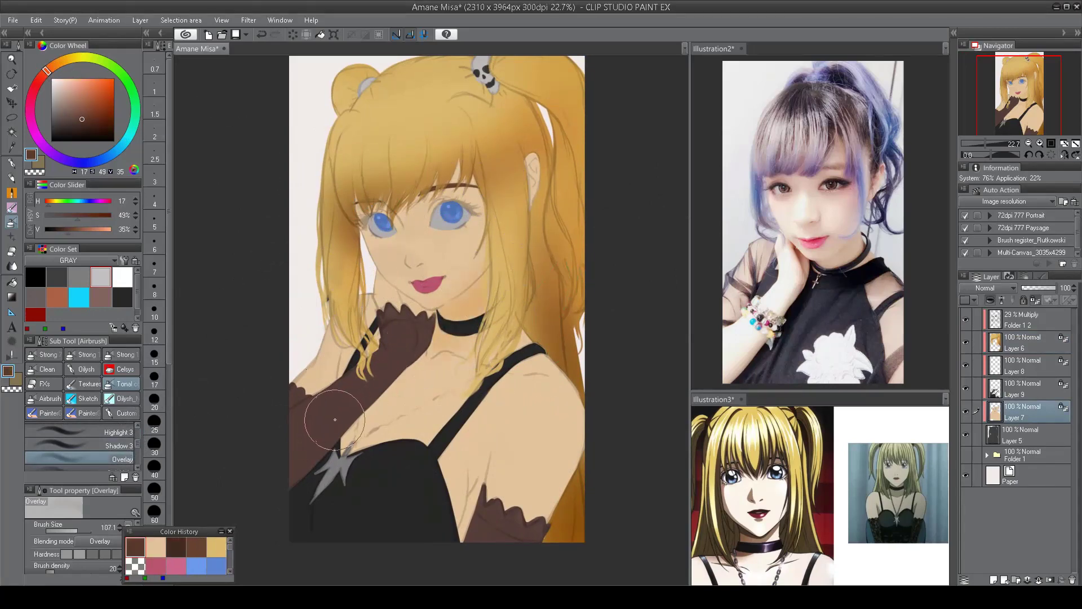
- Shade the neck, the face beneath the fringe and the ear with the Shadow 2 airbrush in H 22, S 47, V 75
{"action": "scroll", "coordinate": [136, 448], "scroll_direction": "up", "scroll_amount": 2}
{"action": "left_click", "coordinate": [90, 451]}
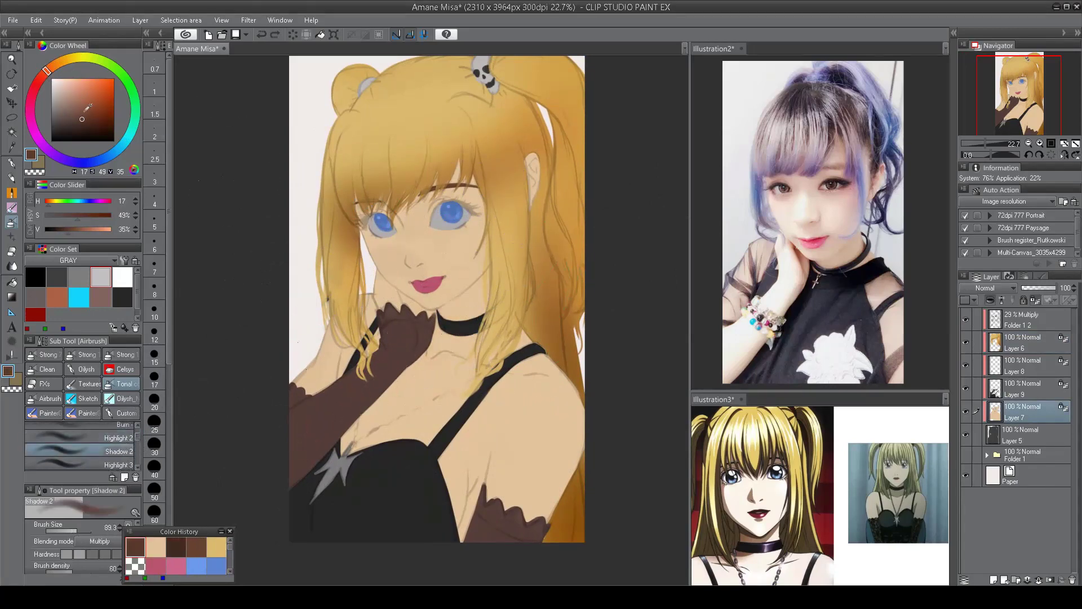
{"action": "left_click", "coordinate": [459, 305], "text": "alt"}
{"action": "left_click", "coordinate": [84, 90]}
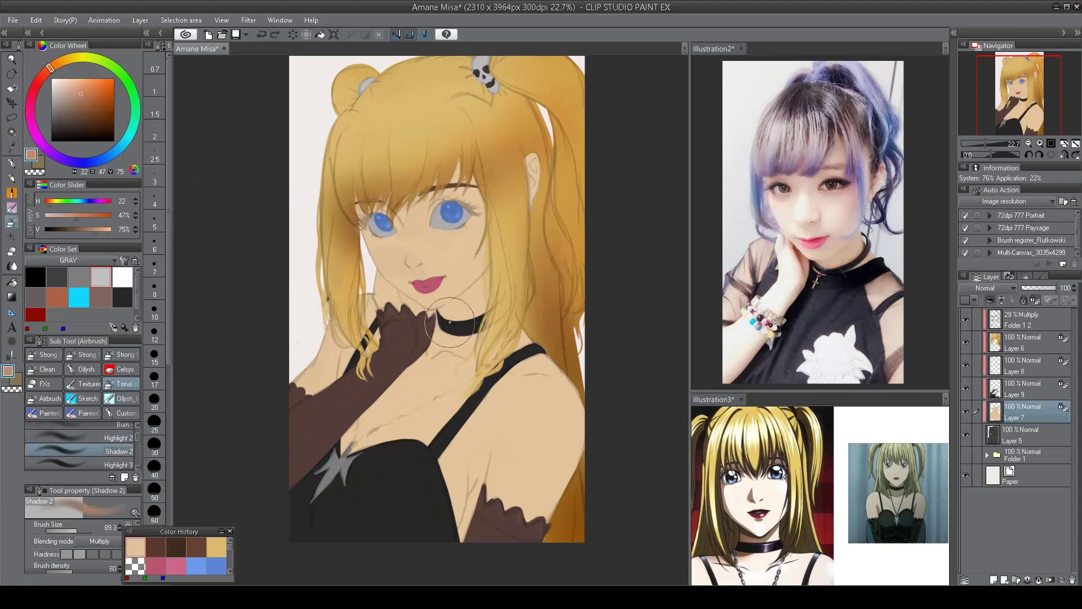
{"action": "left_click_drag", "start_coordinate": [449, 322], "coordinate": [474, 302]}
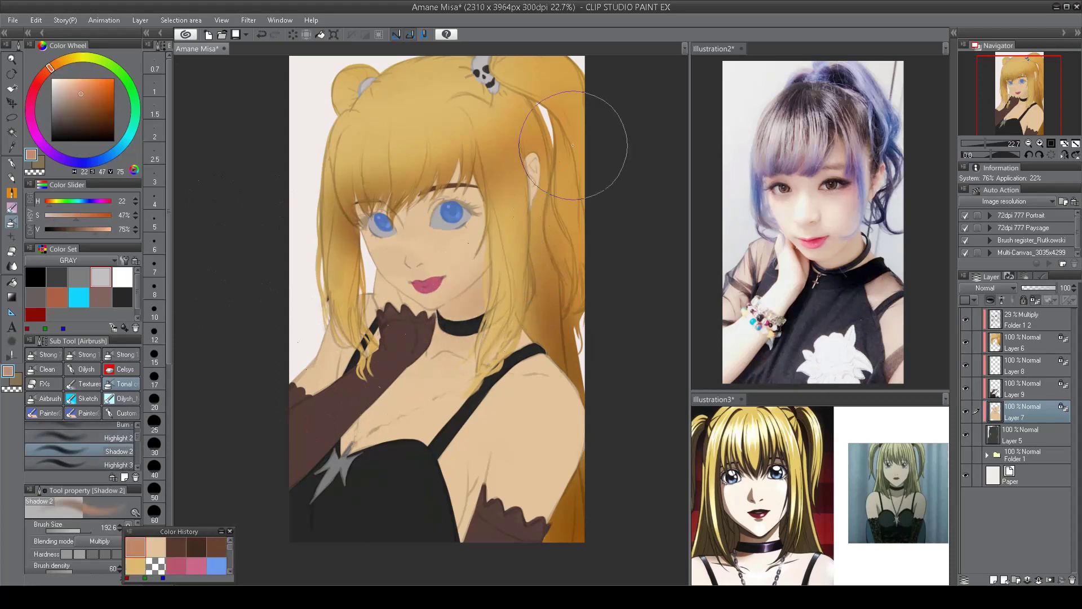
{"action": "mouse_move", "coordinate": [573, 145]}
{"action": "left_mouse_down"}
{"action": "mouse_move", "coordinate": [463, 169]}
{"action": "mouse_move", "coordinate": [395, 141]}
{"action": "mouse_move", "coordinate": [451, 135]}
{"action": "mouse_move", "coordinate": [410, 212]}
{"action": "mouse_move", "coordinate": [462, 209]}
{"action": "mouse_move", "coordinate": [395, 220]}
{"action": "left_mouse_up"}
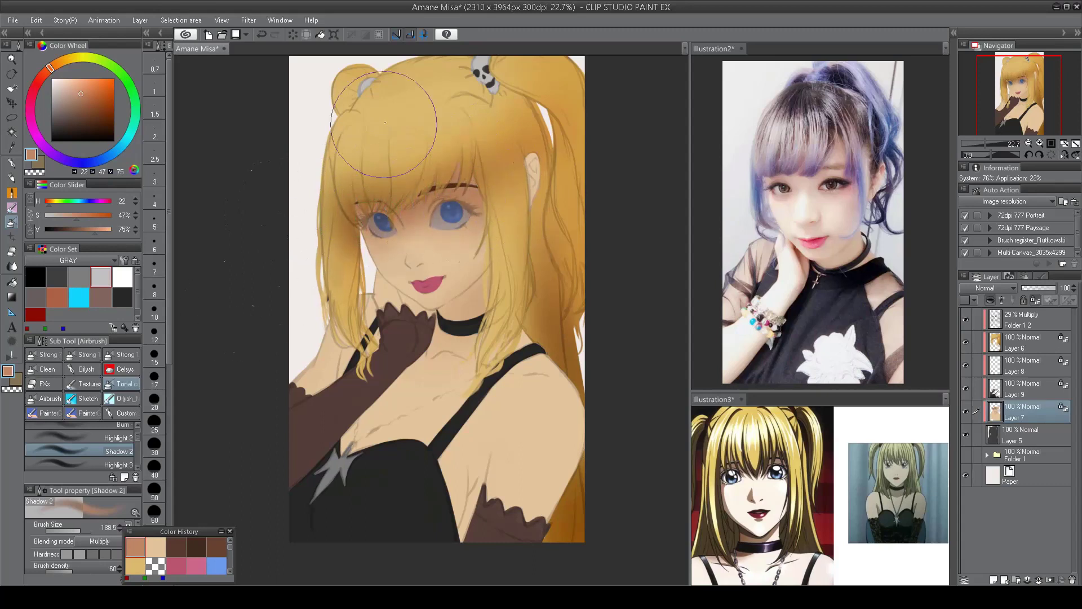
{"action": "mouse_move", "coordinate": [385, 122]}
{"action": "left_mouse_down"}
{"action": "mouse_move", "coordinate": [524, 107]}
{"action": "mouse_move", "coordinate": [524, 180]}
{"action": "left_mouse_up"}
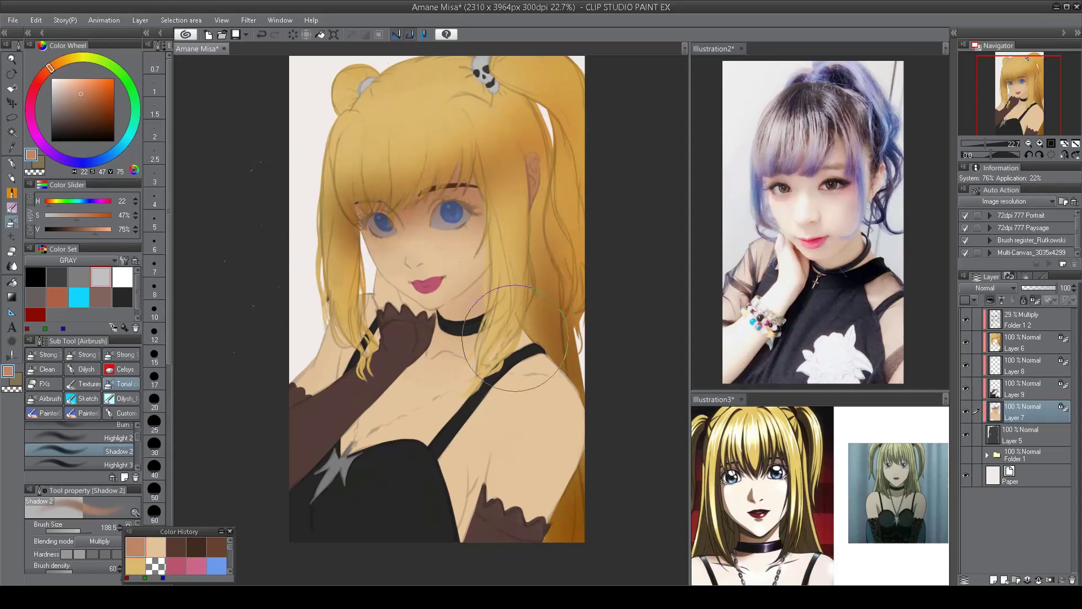
- Extend the soft skin shadows over the cheek, neck, shoulder and upper arm, and check the canvas mirrored
{"action": "left_click_drag", "start_coordinate": [515, 338], "coordinate": [512, 319]}
{"action": "mouse_move", "coordinate": [446, 279]}
{"action": "left_mouse_down"}
{"action": "mouse_move", "coordinate": [474, 293]}
{"action": "mouse_move", "coordinate": [475, 247]}
{"action": "left_mouse_up"}
{"action": "left_click_drag", "start_coordinate": [456, 307], "coordinate": [529, 241]}
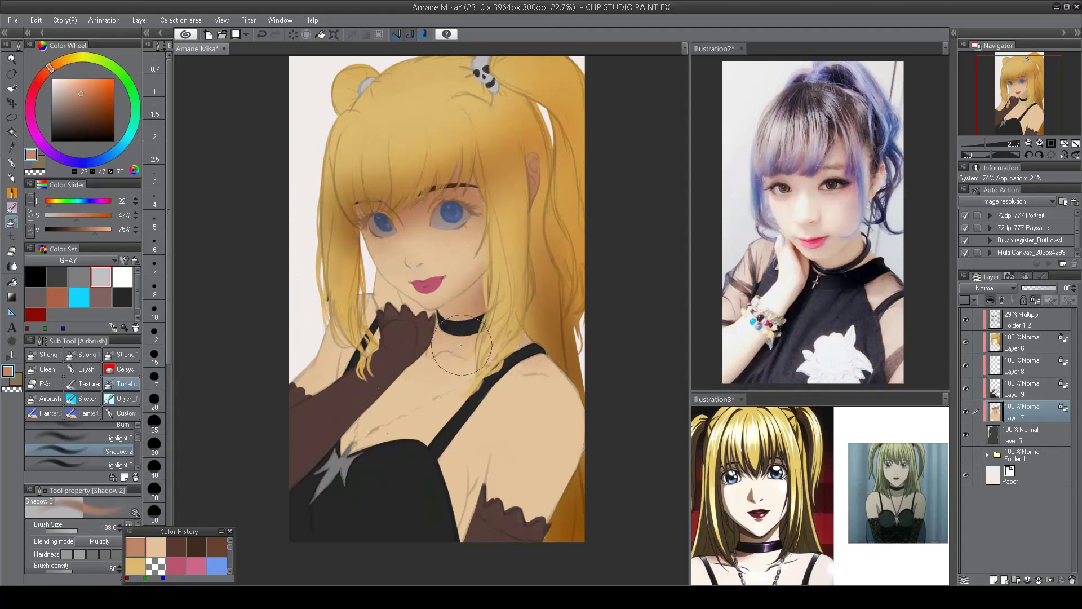
{"action": "left_click_drag", "start_coordinate": [561, 340], "coordinate": [613, 360], "text": "ctrl+alt"}
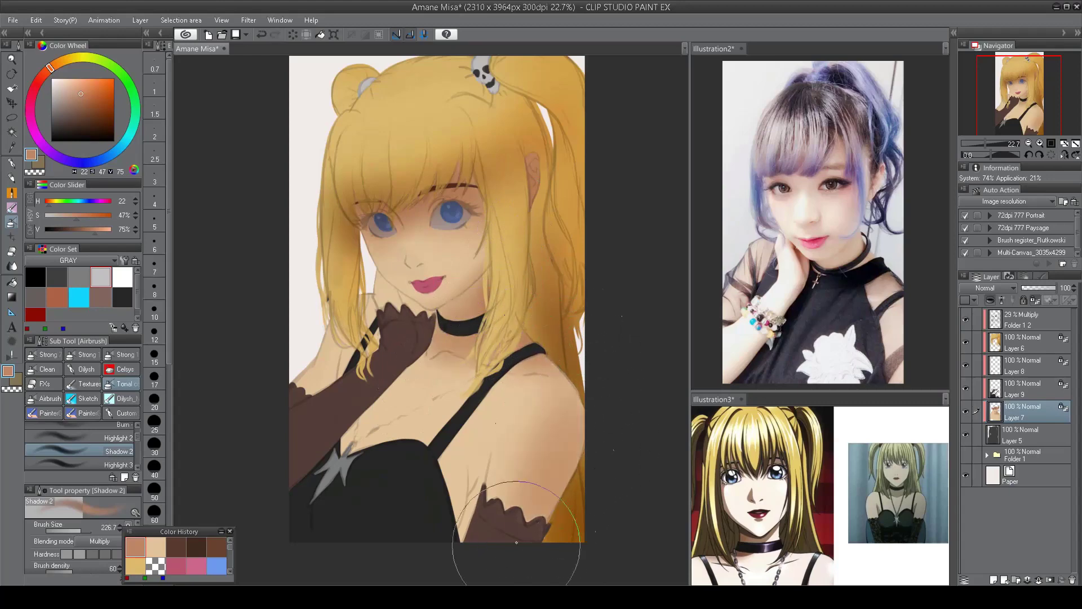
{"action": "scroll", "coordinate": [561, 339], "scroll_direction": "down", "scroll_amount": 3}
{"action": "key", "text": "h"}
{"action": "scroll", "coordinate": [592, 375], "scroll_direction": "down", "scroll_amount": 2}
{"action": "key", "text": "h"}
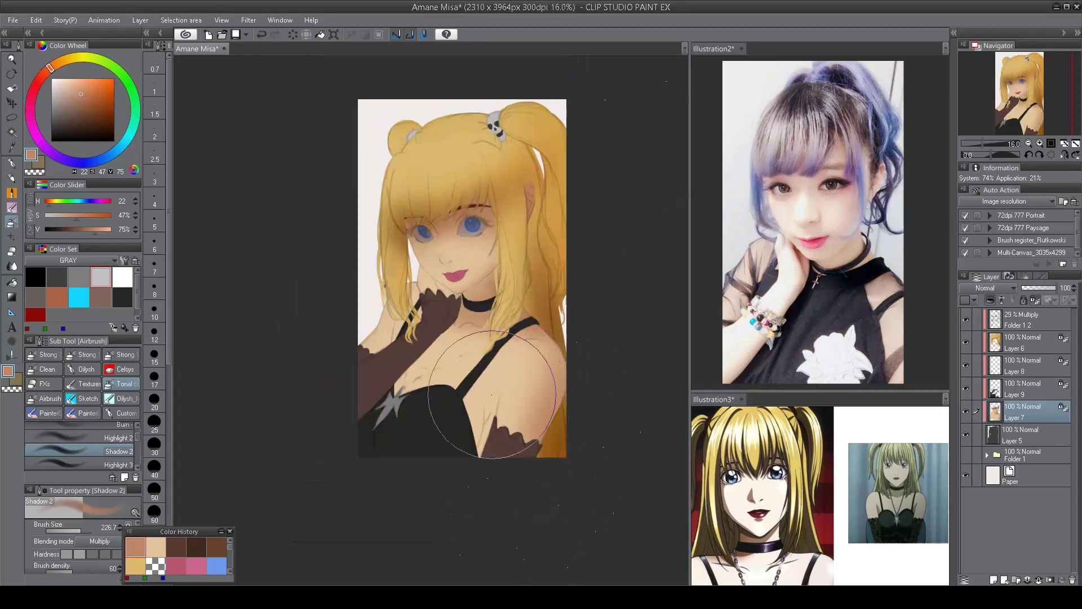
- Shade the underarm, the chest beside the glove and the raised forearm with smaller Shadow 2 brush sizes
{"action": "scroll", "coordinate": [639, 151], "scroll_direction": "up", "scroll_amount": 2}
{"action": "key", "text": "h"}
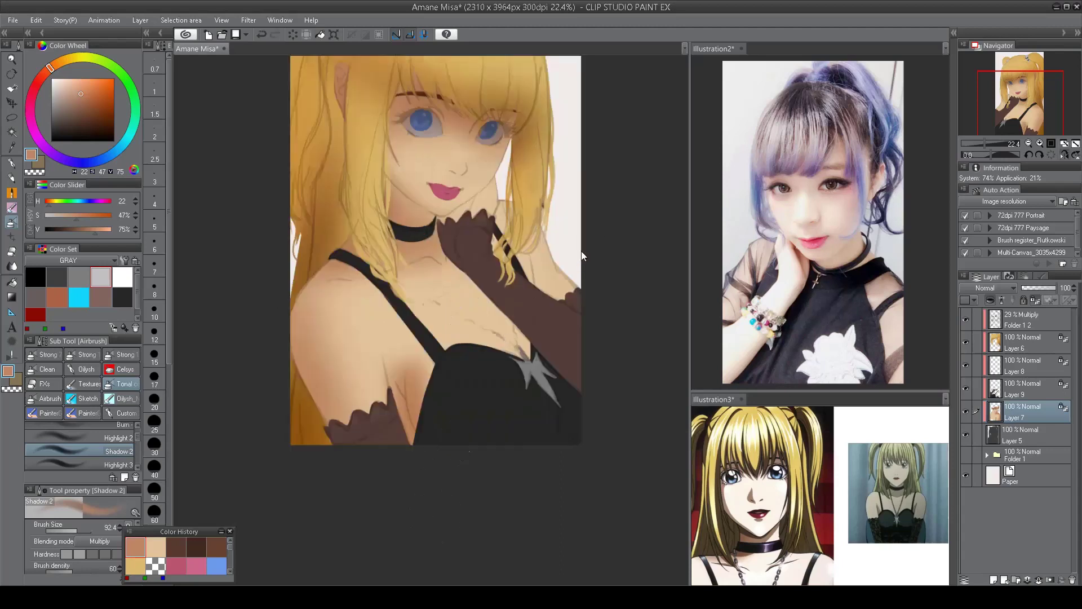
{"action": "key", "text": "h"}
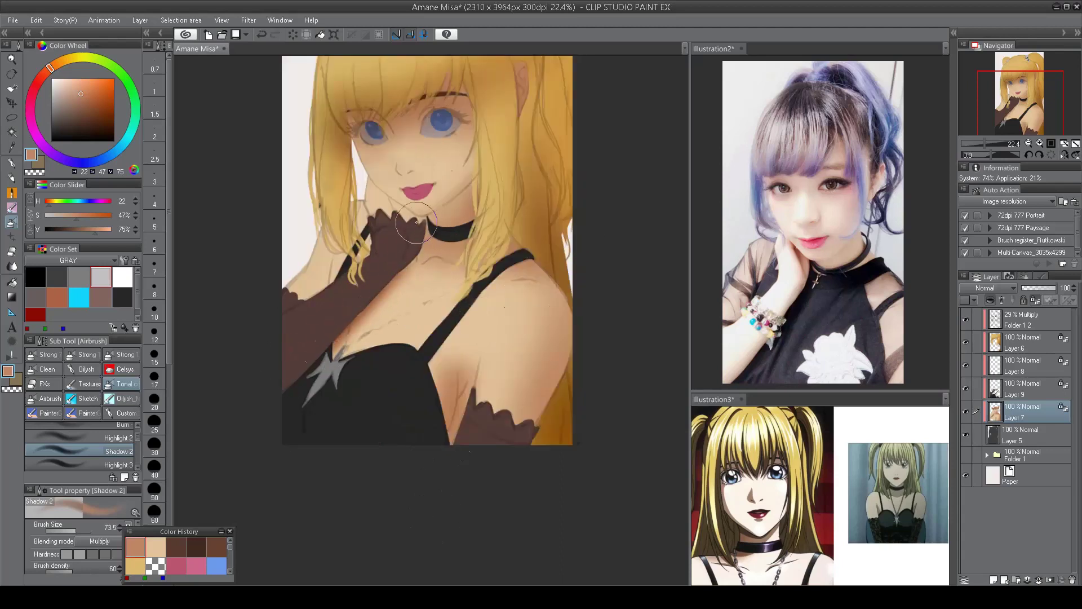
{"action": "left_click_drag", "start_coordinate": [296, 395], "coordinate": [332, 453]}
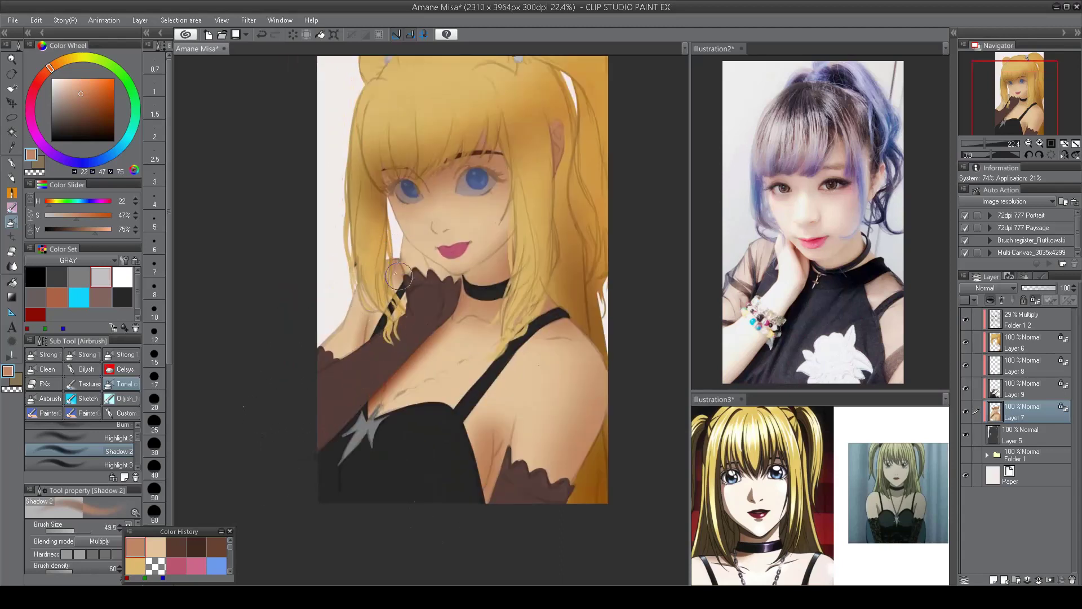
{"action": "scroll", "coordinate": [327, 314], "scroll_direction": "down", "scroll_amount": 3}
{"action": "scroll", "coordinate": [468, 259], "scroll_direction": "up", "scroll_amount": 3}
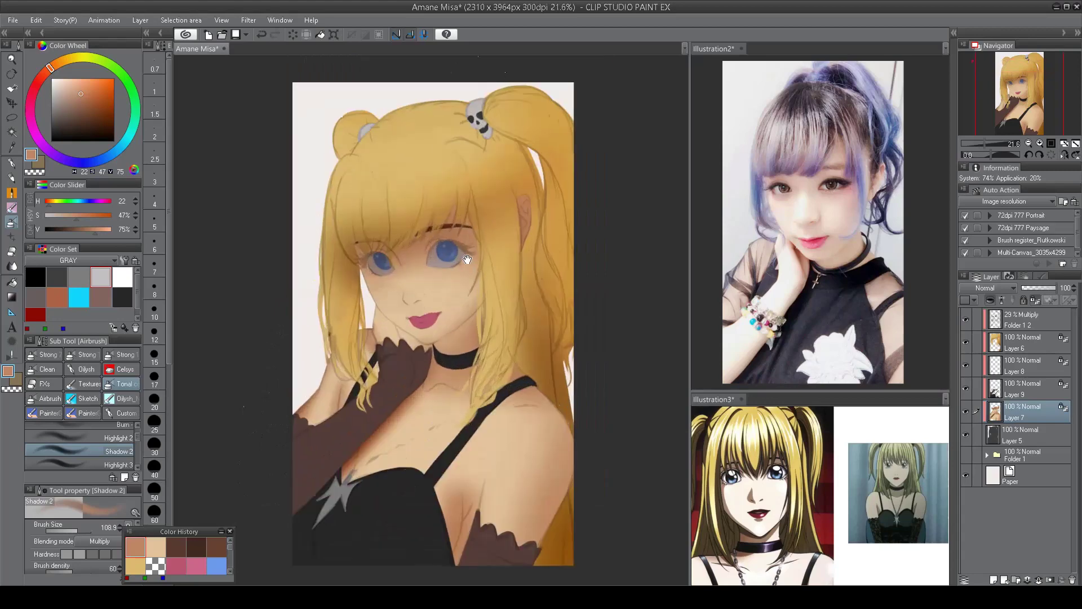
- Deepen the shading on the hair bun and ponytail on Layer 6 with the Shadow 2 airbrush in H 22, S 47, V 75
{"action": "left_click_drag", "start_coordinate": [467, 260], "coordinate": [501, 268]}
{"action": "left_click", "coordinate": [1011, 345]}
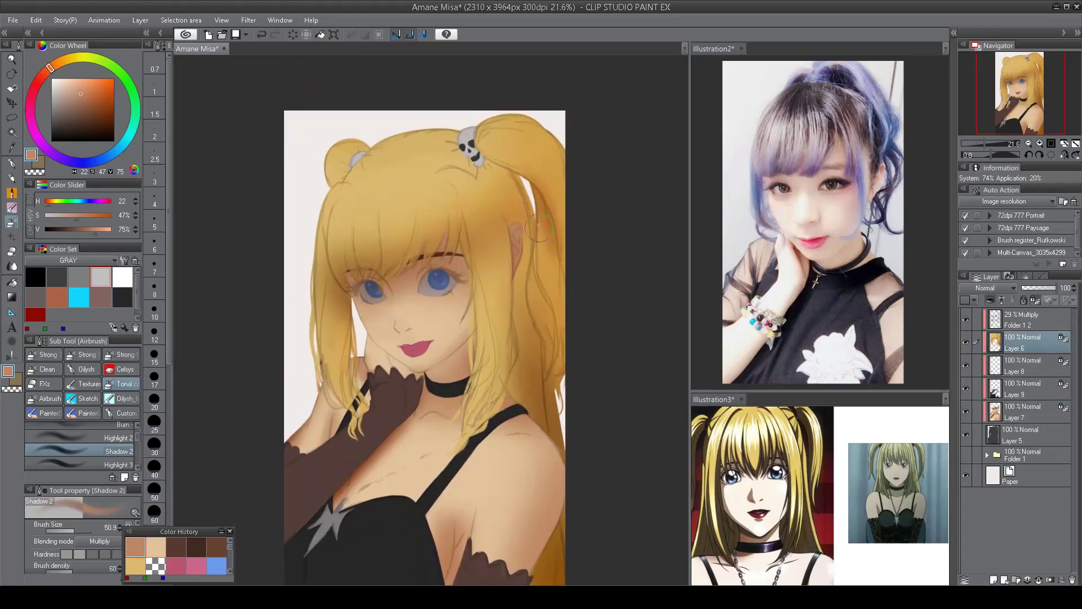
{"action": "left_click_drag", "start_coordinate": [438, 141], "coordinate": [314, 150]}
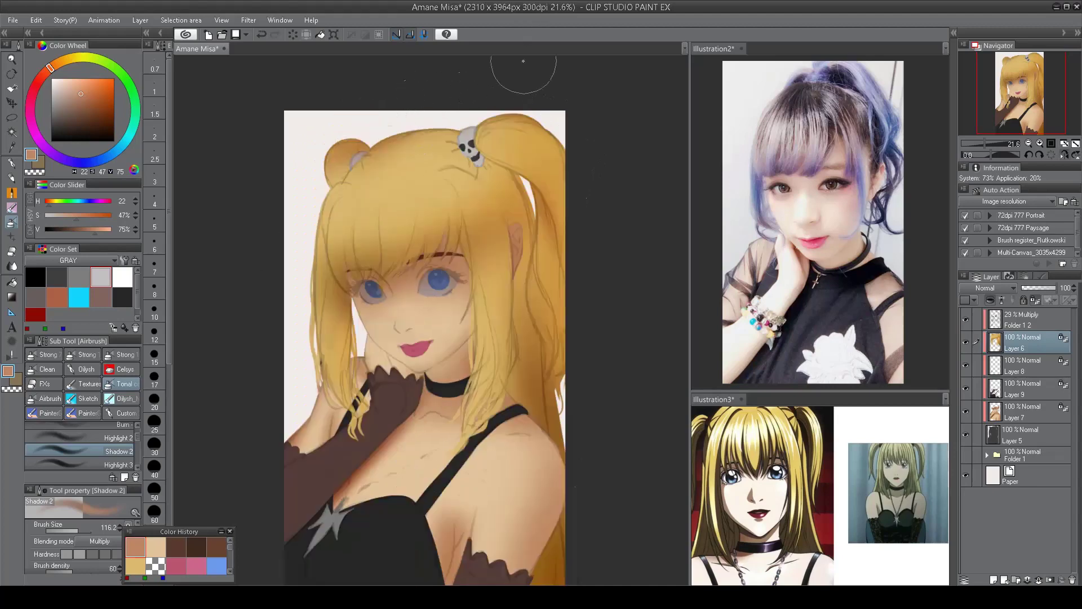
{"action": "scroll", "coordinate": [366, 439], "scroll_direction": "up", "scroll_amount": 4}
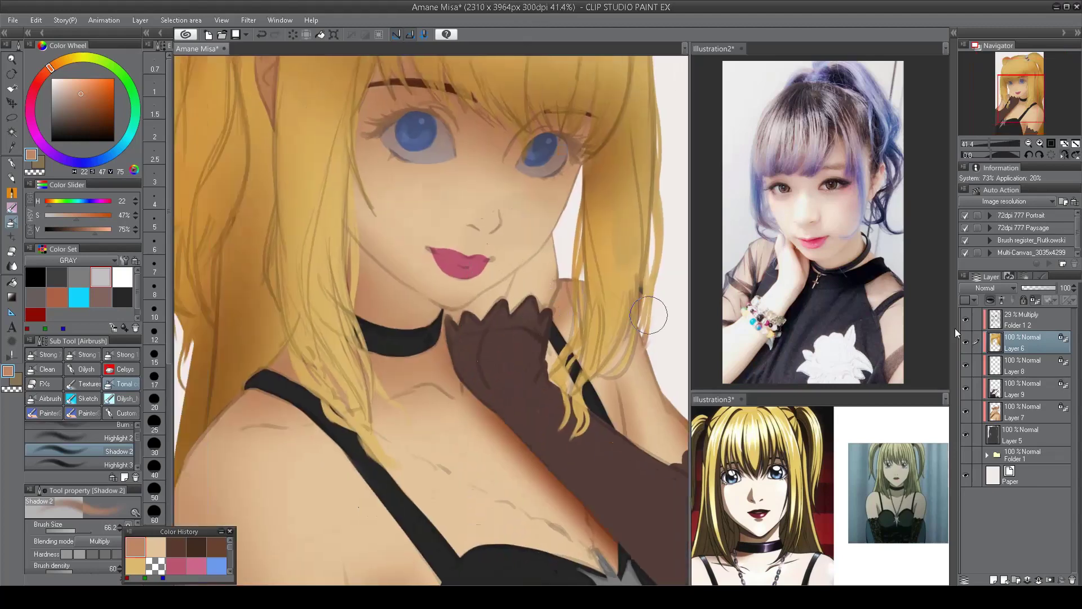
- Shade the skin between the chin and glove and beneath the nose on Layer 7 with Shadow 2, and check the canvas mirrored
{"action": "left_click", "coordinate": [1015, 412]}
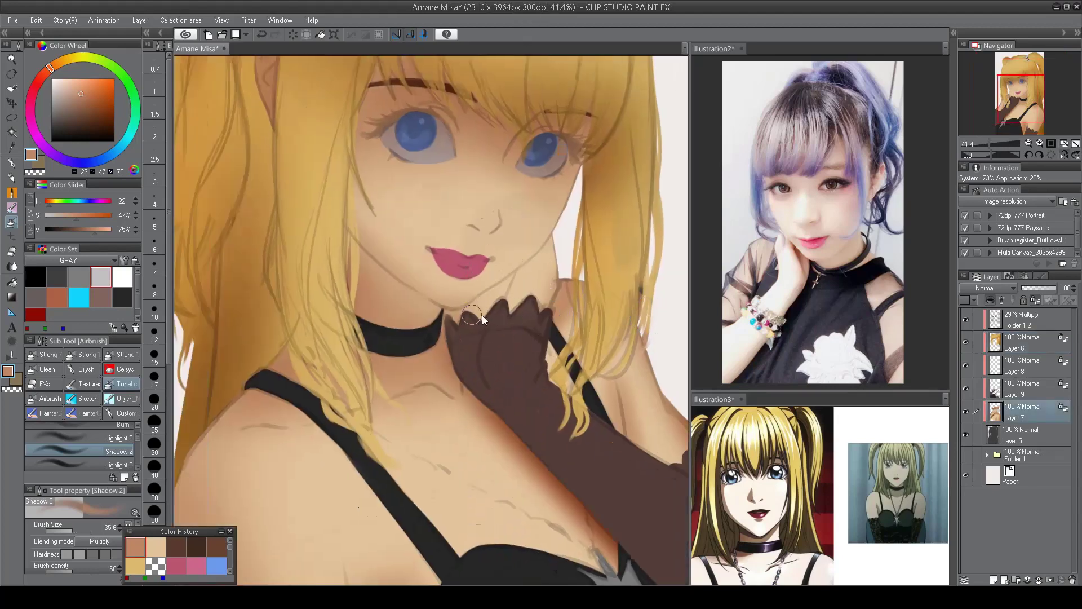
{"action": "mouse_move", "coordinate": [482, 320]}
{"action": "left_mouse_down"}
{"action": "mouse_move", "coordinate": [474, 312]}
{"action": "mouse_move", "coordinate": [476, 329]}
{"action": "left_mouse_up"}
{"action": "scroll", "coordinate": [475, 339], "scroll_direction": "down", "scroll_amount": 5}
{"action": "scroll", "coordinate": [525, 240], "scroll_direction": "up", "scroll_amount": 5}
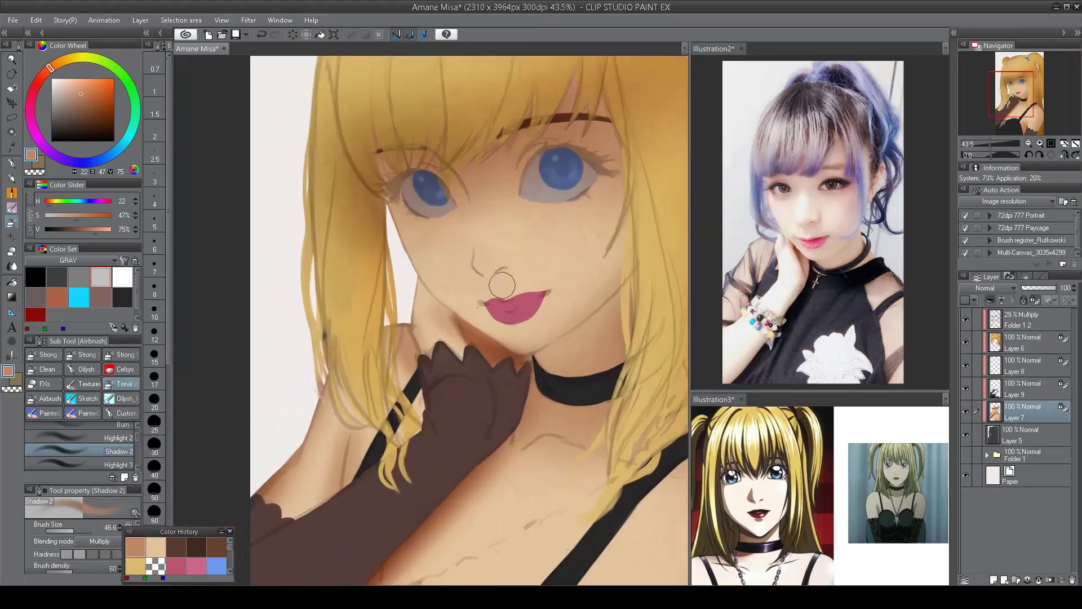
{"action": "scroll", "coordinate": [483, 270], "scroll_direction": "down", "scroll_amount": 2}
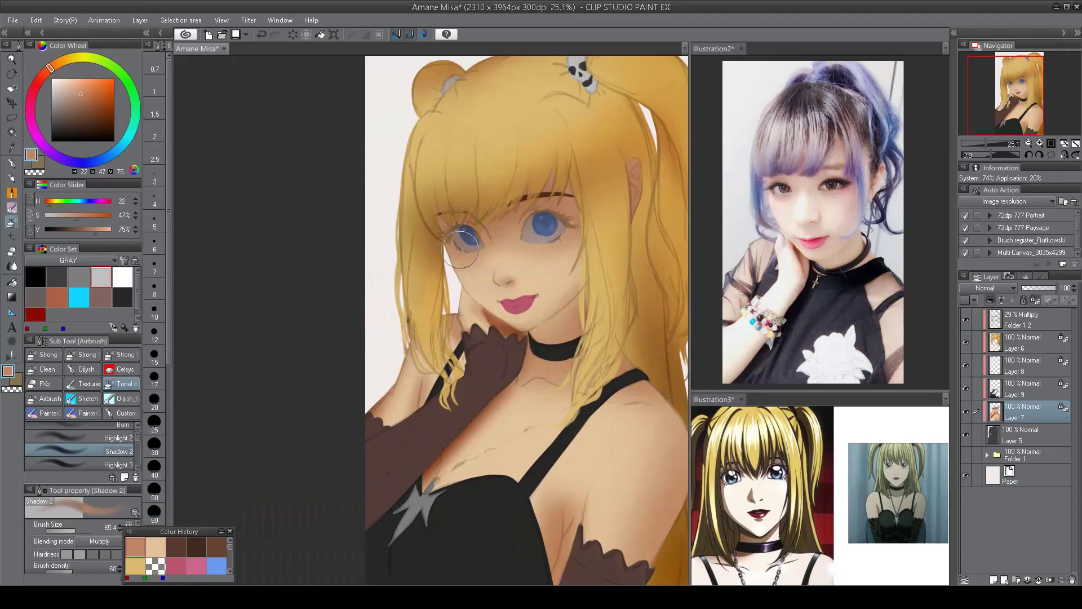
{"action": "mouse_move", "coordinate": [541, 311]}
{"action": "left_mouse_down"}
{"action": "mouse_move", "coordinate": [516, 259]}
{"action": "mouse_move", "coordinate": [537, 312]}
{"action": "left_mouse_up"}
{"action": "key", "text": "h"}
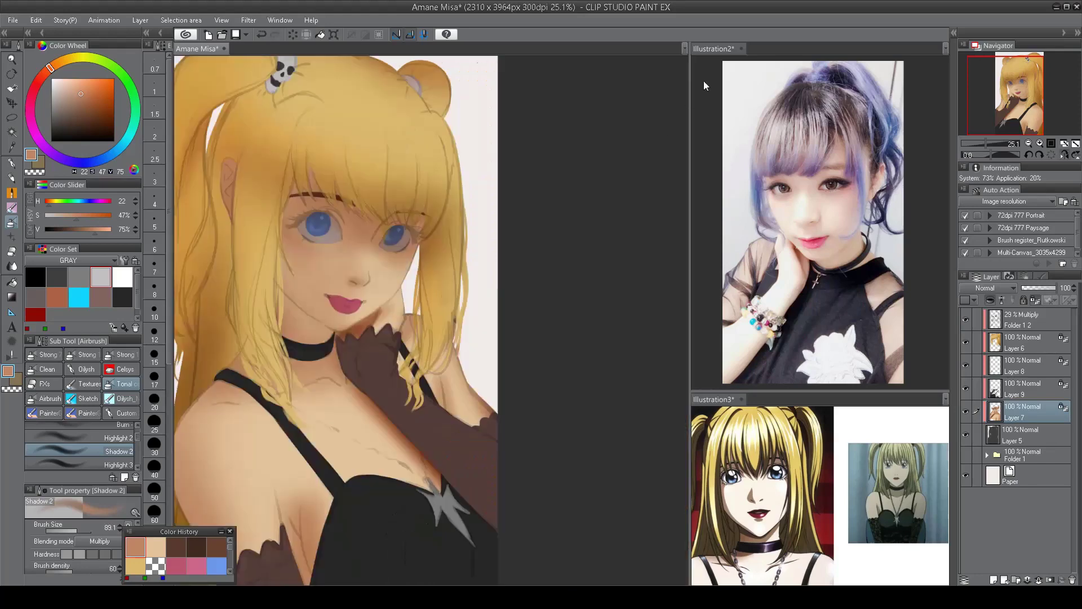
{"action": "key", "text": "h"}
- Choose the Lighten airbrush in Screen mode, sample the light skin tone H 34, S 32, V 88, and lighten the skin
{"action": "scroll", "coordinate": [137, 445], "scroll_direction": "down", "scroll_amount": 2}
{"action": "scroll", "coordinate": [137, 446], "scroll_direction": "up", "scroll_amount": 2}
{"action": "left_click", "coordinate": [126, 444]}
{"action": "left_click", "coordinate": [532, 234], "text": "alt"}
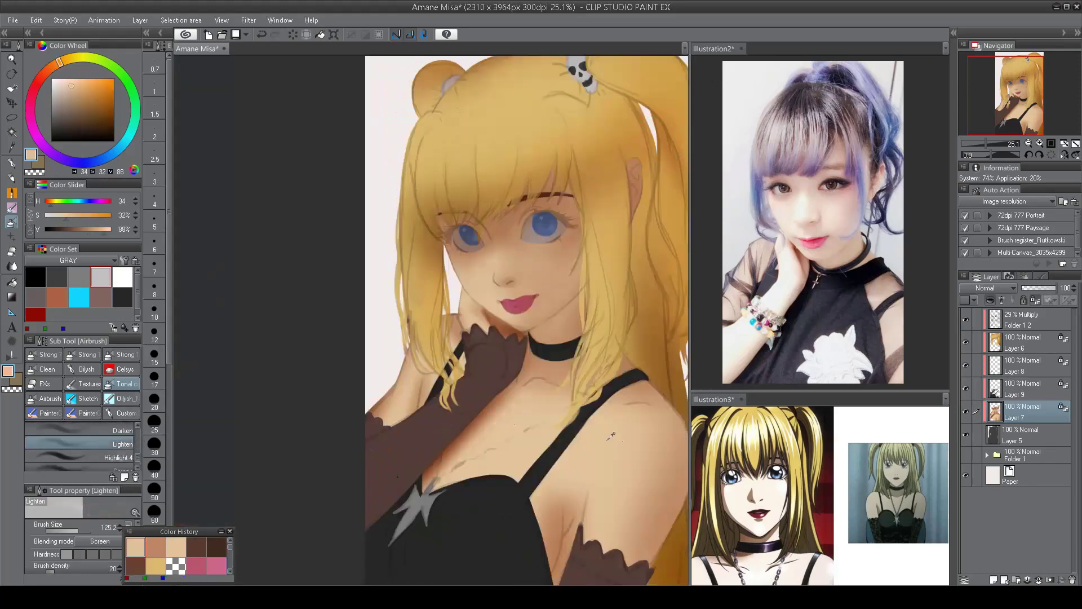
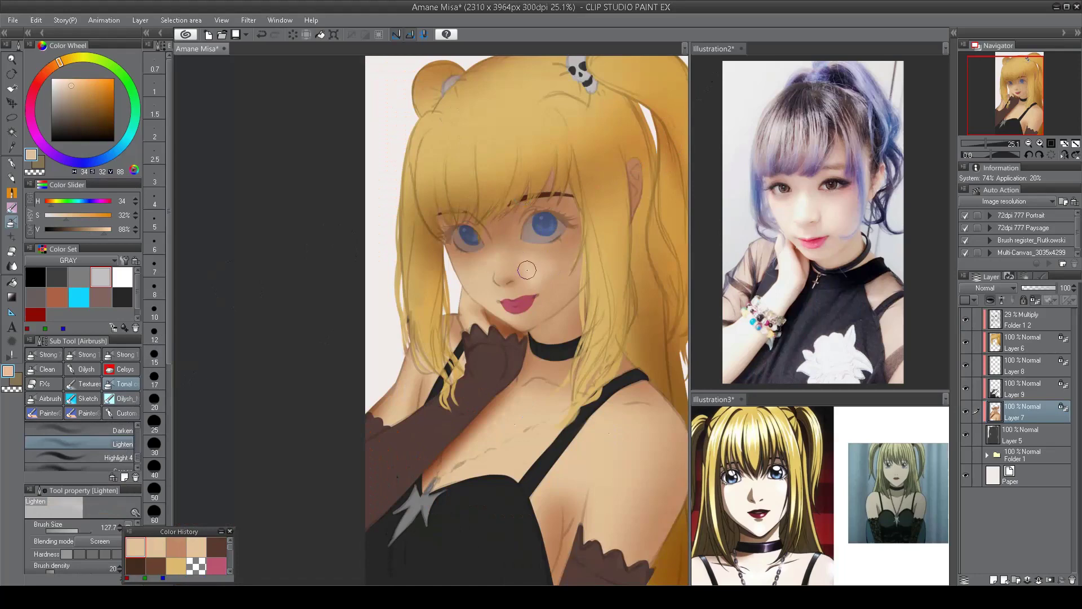
{"action": "scroll", "coordinate": [532, 280], "scroll_direction": "down", "scroll_amount": 4}
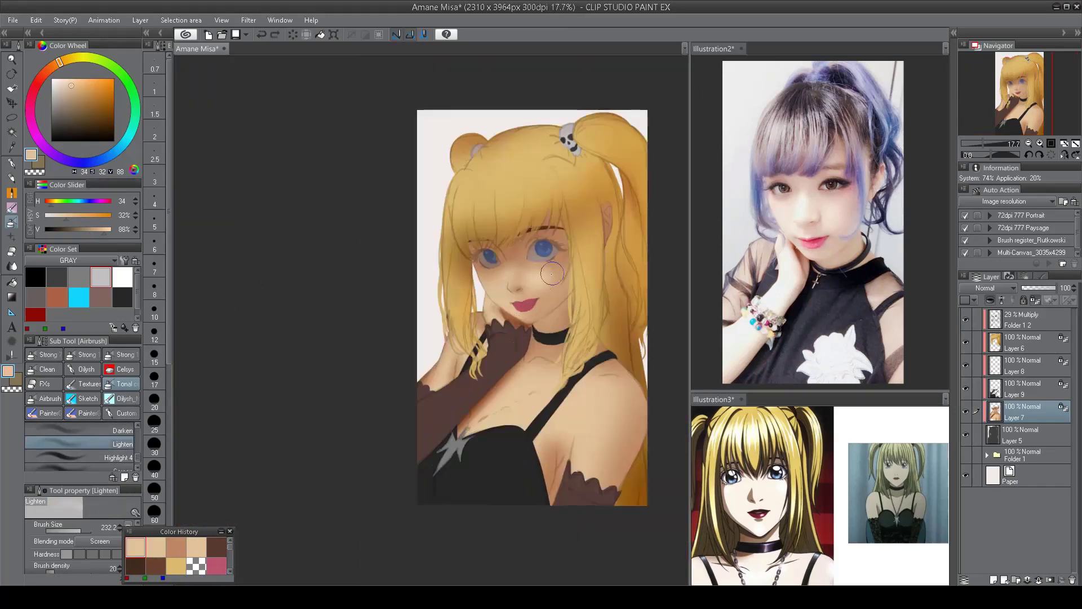
- Set the airbrush's blending mode to Lighten, undo the broad pass over the face, and softly brighten the cheeks with a smaller brush
{"action": "scroll", "coordinate": [547, 313], "scroll_direction": "up", "scroll_amount": 5}
{"action": "mouse_move", "coordinate": [495, 230]}
{"action": "left_mouse_down"}
{"action": "mouse_move", "coordinate": [476, 242]}
{"action": "mouse_move", "coordinate": [479, 259]}
{"action": "left_mouse_up"}
{"action": "scroll", "coordinate": [505, 309], "scroll_direction": "down", "scroll_amount": 3}
{"action": "scroll", "coordinate": [504, 309], "scroll_direction": "up", "scroll_amount": 2}
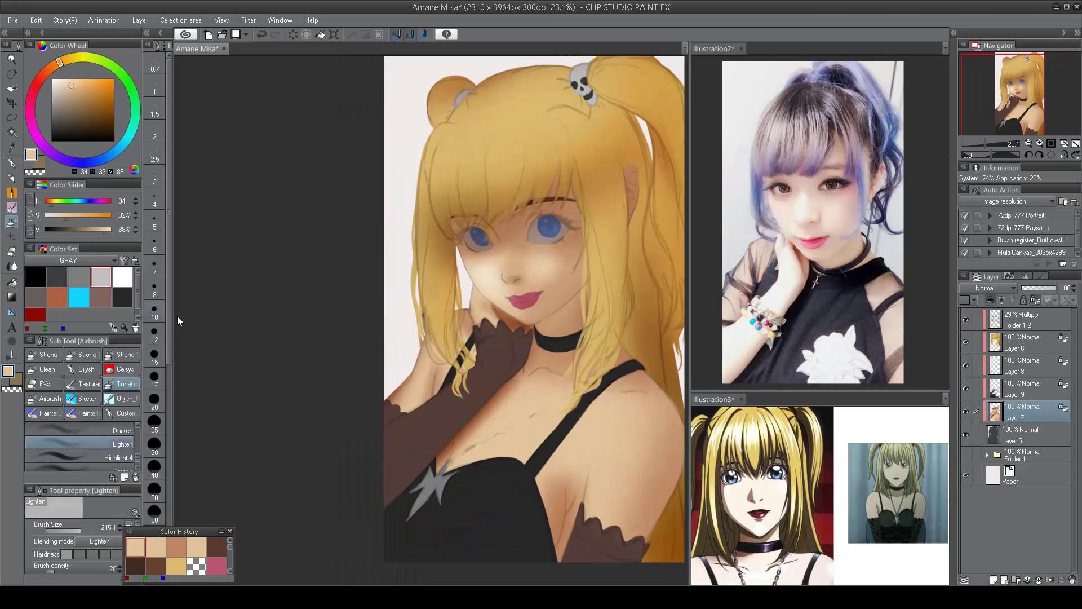
{"action": "key", "text": "ctrl+z"}
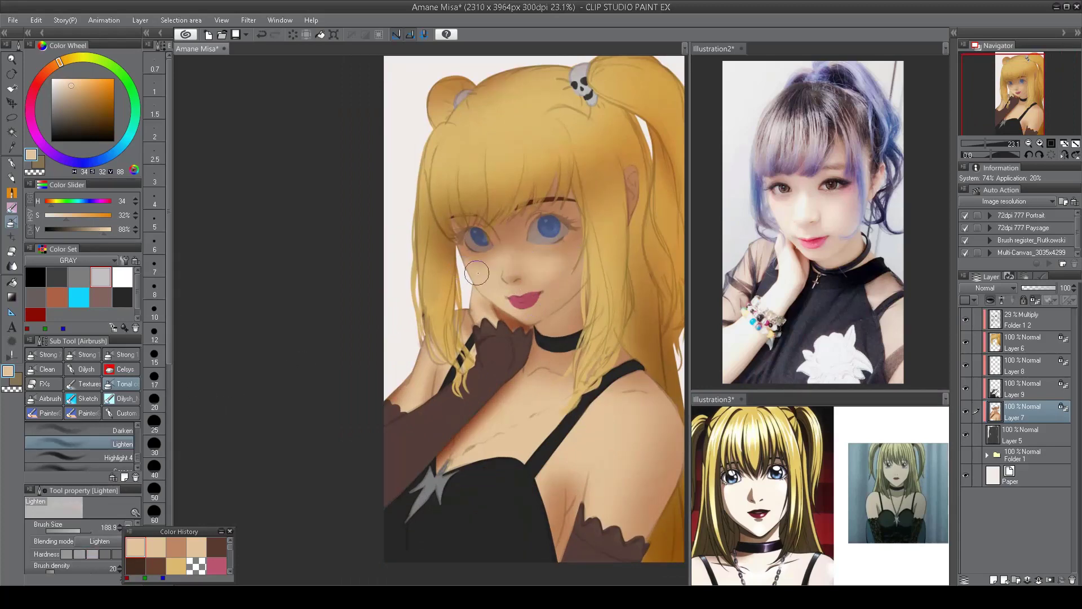
{"action": "scroll", "coordinate": [495, 319], "scroll_direction": "down", "scroll_amount": 2}
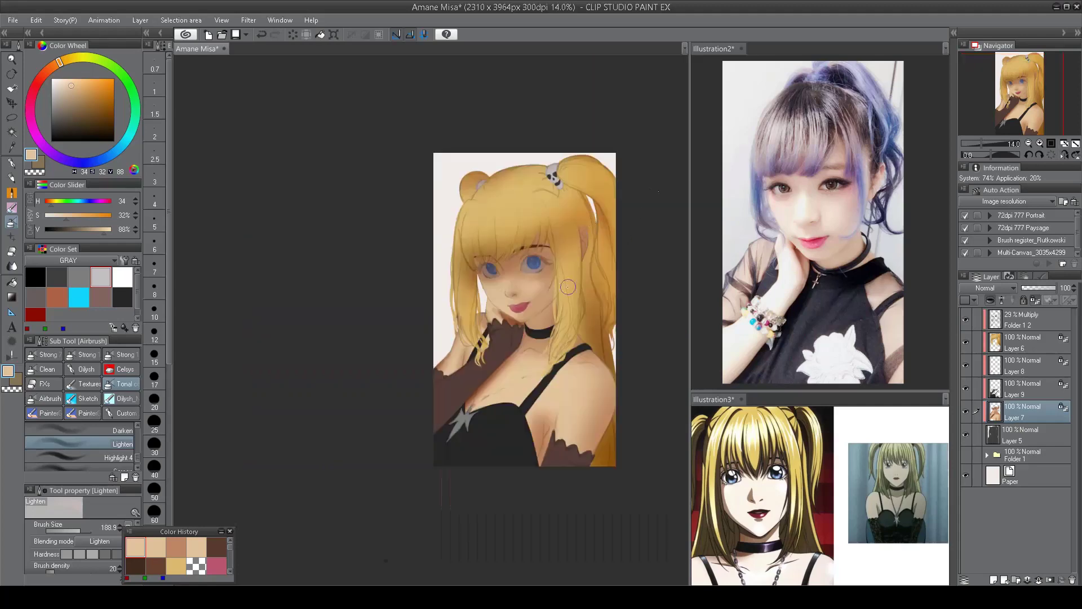
{"action": "scroll", "coordinate": [539, 379], "scroll_direction": "up", "scroll_amount": 3}
- Shade the raised glove on Layer 9 with the Shadow 2 airbrush in dark gray H 0, S 0, V 25
{"action": "left_click", "coordinate": [354, 275], "text": "ctrl"}
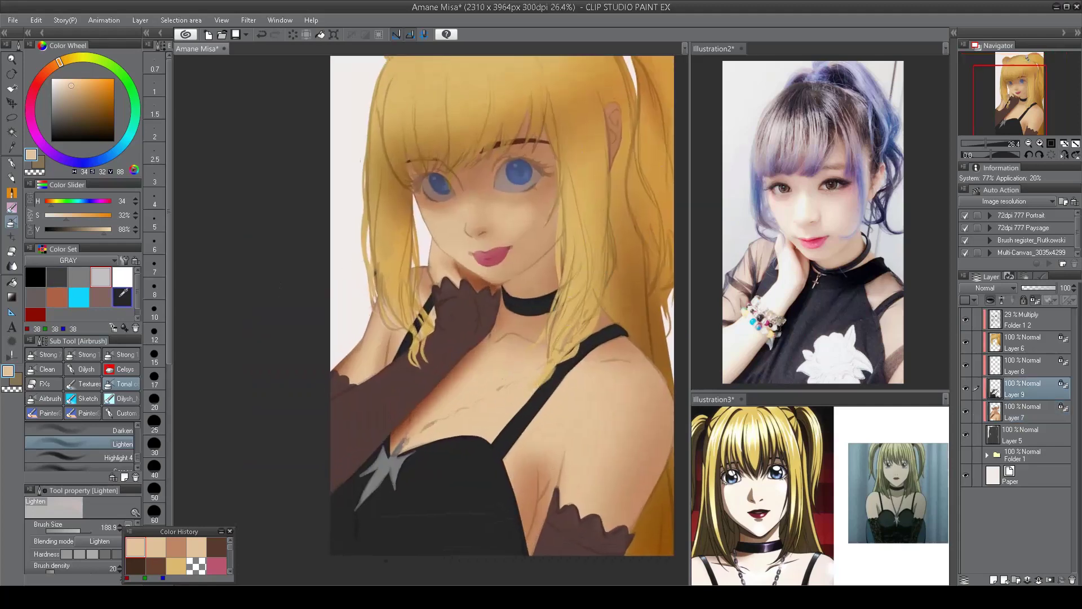
{"action": "left_click", "coordinate": [56, 276]}
{"action": "scroll", "coordinate": [137, 453], "scroll_direction": "up", "scroll_amount": 3}
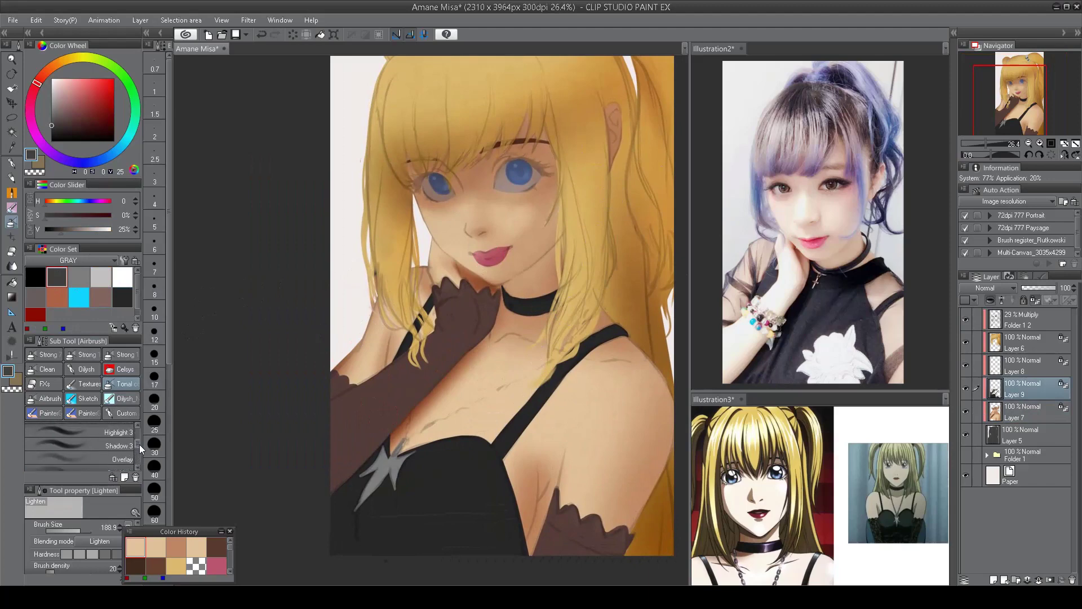
{"action": "left_click", "coordinate": [84, 434]}
{"action": "scroll", "coordinate": [541, 315], "scroll_direction": "down", "scroll_amount": 2}
{"action": "mouse_move", "coordinate": [468, 316]}
{"action": "left_mouse_down"}
{"action": "mouse_move", "coordinate": [463, 338]}
{"action": "mouse_move", "coordinate": [302, 338]}
{"action": "left_mouse_up"}
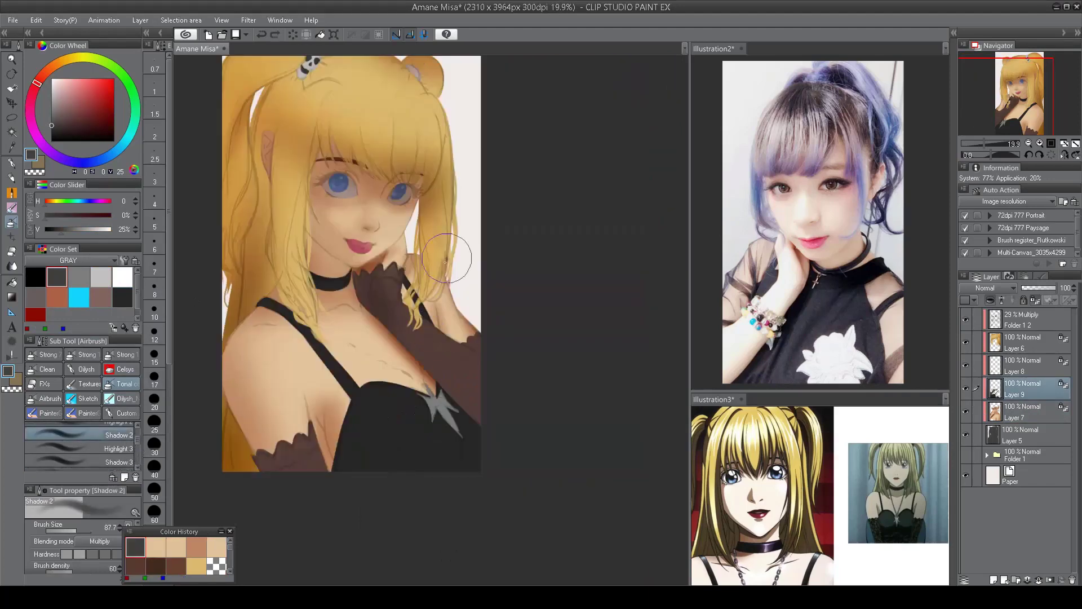
{"action": "left_click_drag", "start_coordinate": [440, 383], "coordinate": [392, 314]}
{"action": "key", "text": "h"}
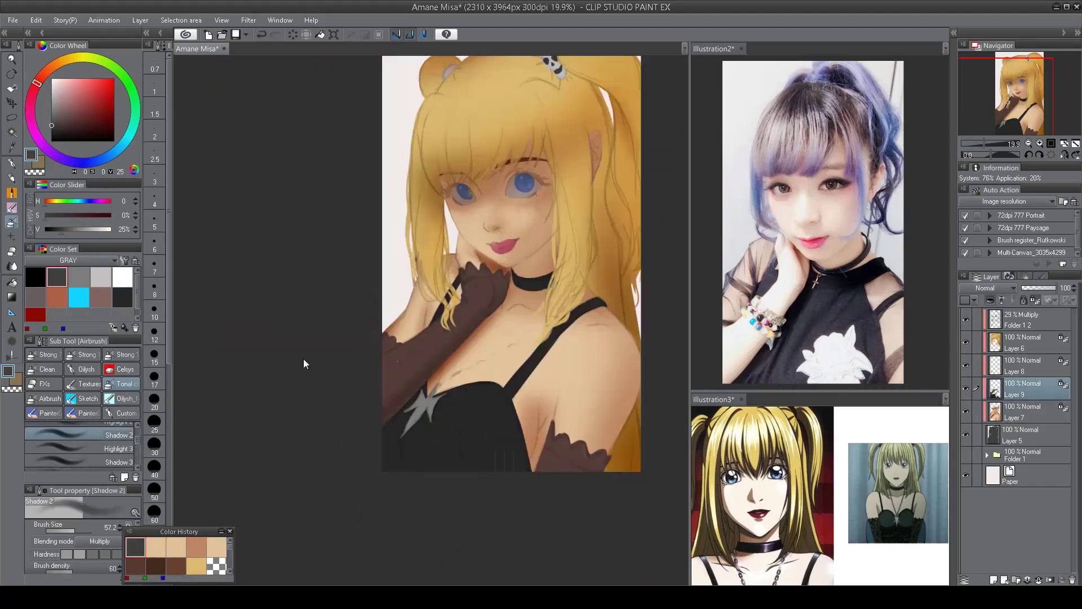
- Darken the lower part of the dress and the glove beneath the chin with varied Shadow 2 brush sizes
{"action": "left_click_drag", "start_coordinate": [496, 267], "coordinate": [445, 355]}
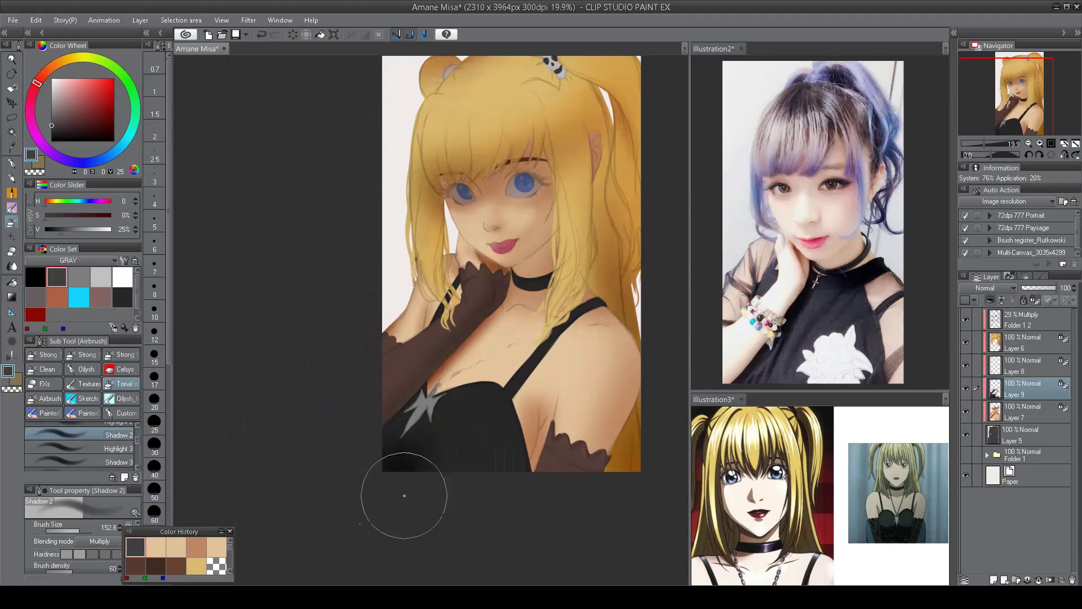
{"action": "left_click_drag", "start_coordinate": [401, 495], "coordinate": [488, 423]}
{"action": "key", "text": "h"}
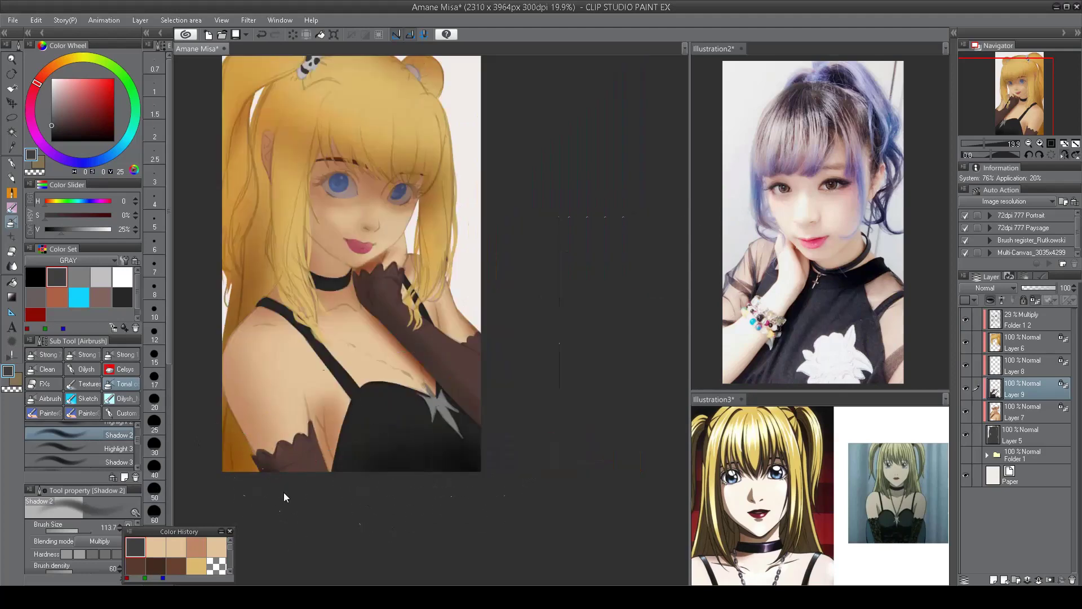
{"action": "scroll", "coordinate": [387, 576], "scroll_direction": "down", "scroll_amount": 1}
{"action": "scroll", "coordinate": [442, 344], "scroll_direction": "up", "scroll_amount": 3}
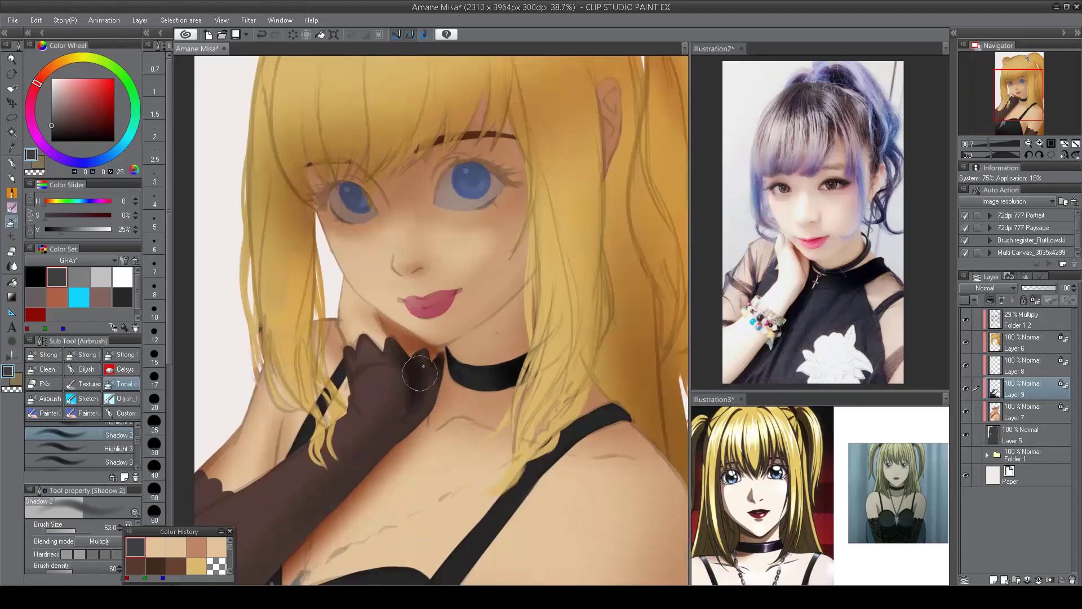
{"action": "scroll", "coordinate": [411, 392], "scroll_direction": "down", "scroll_amount": 4}
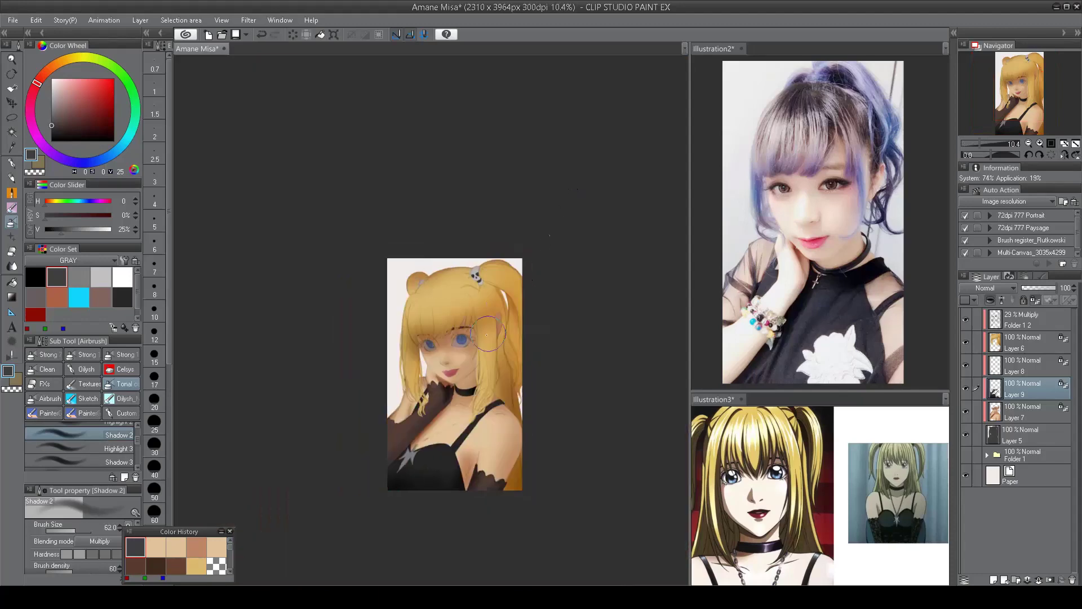
- Darken the lash lines and outer corners of both eyes on Layer 7 with Shadow 2 in brown H 18, S 61, V 42
{"action": "scroll", "coordinate": [398, 348], "scroll_direction": "up", "scroll_amount": 5}
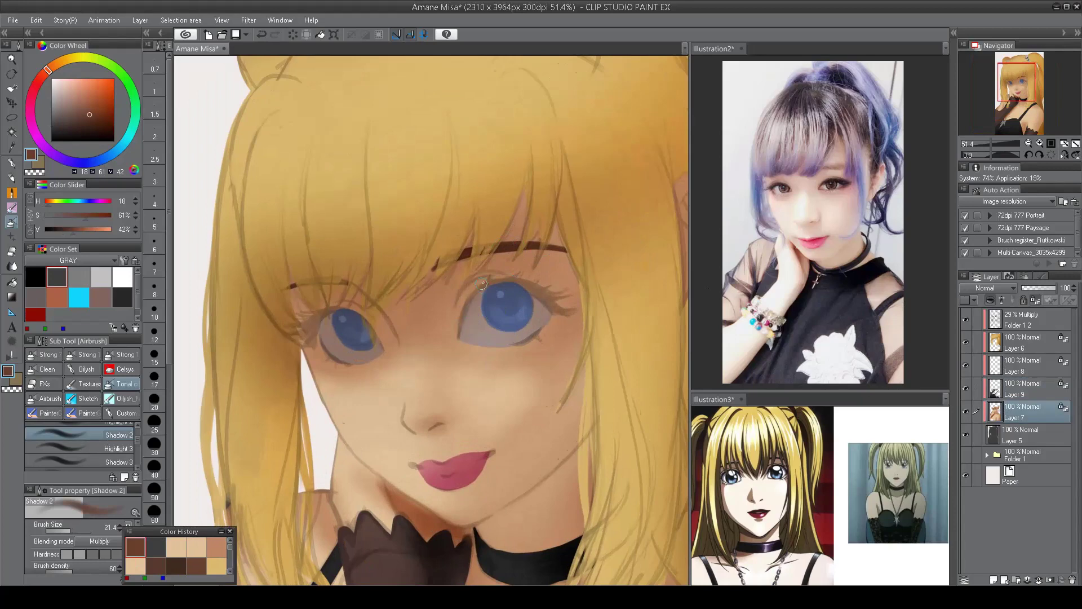
{"action": "key", "text": "h"}
{"action": "key", "text": "h"}
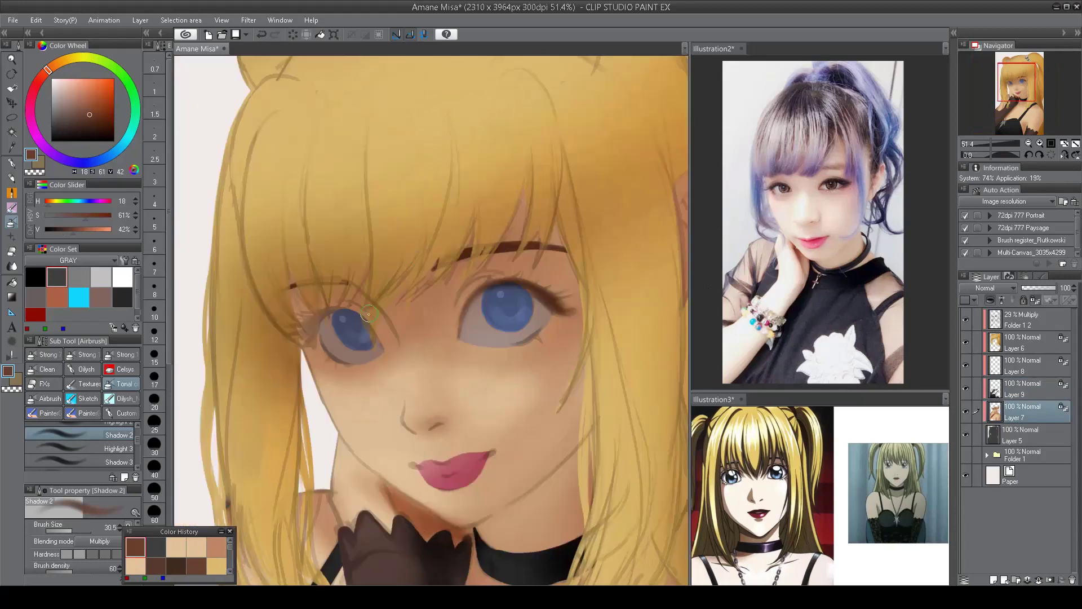
{"action": "key", "text": "h"}
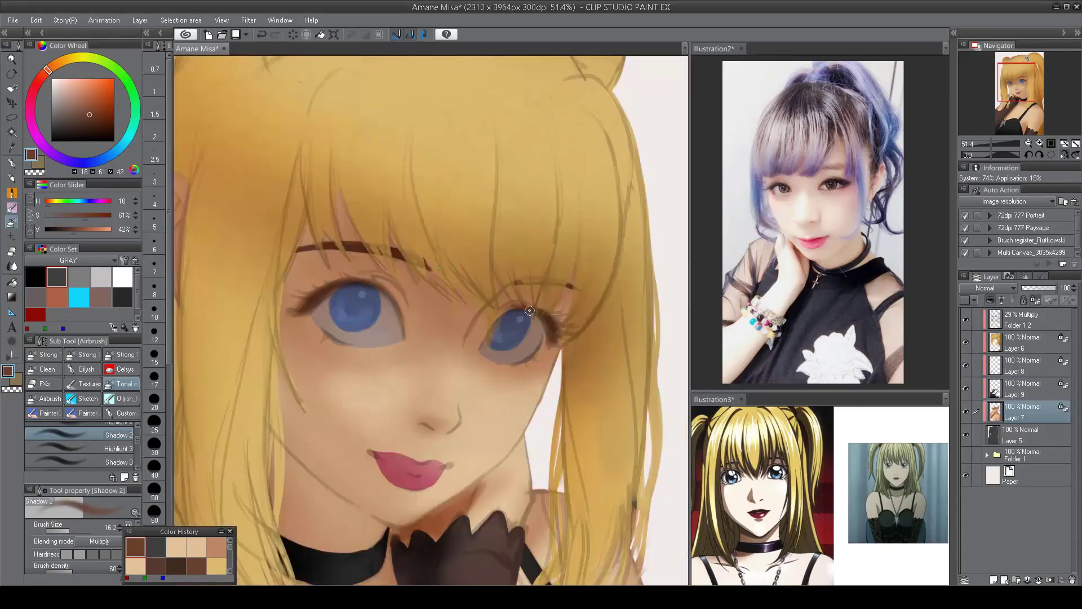
{"action": "key", "text": "h"}
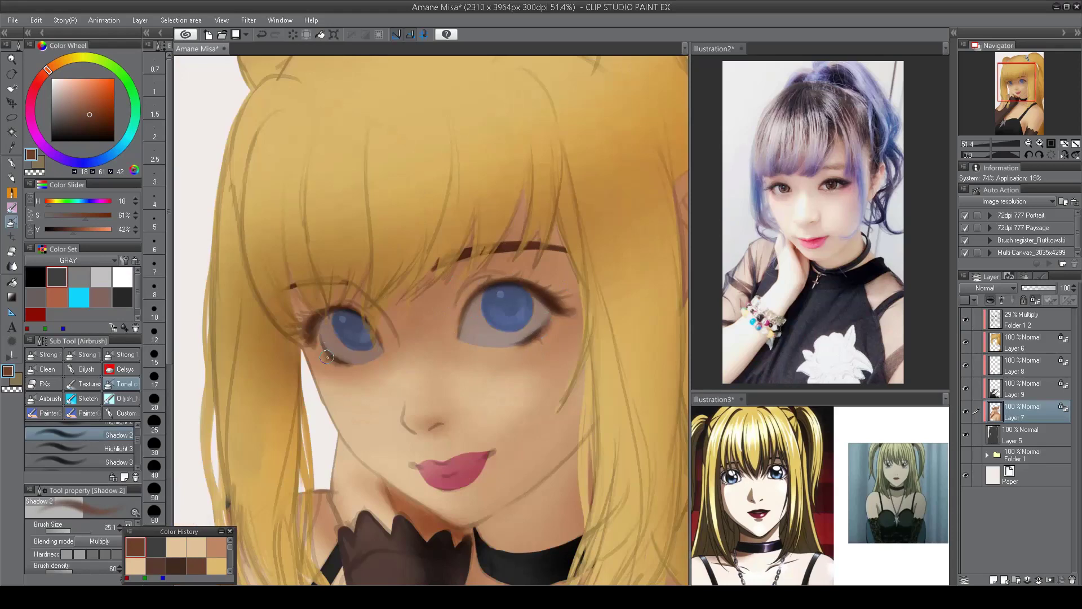
{"action": "scroll", "coordinate": [327, 357], "scroll_direction": "down", "scroll_amount": 5}
{"action": "scroll", "coordinate": [502, 317], "scroll_direction": "up", "scroll_amount": 1}
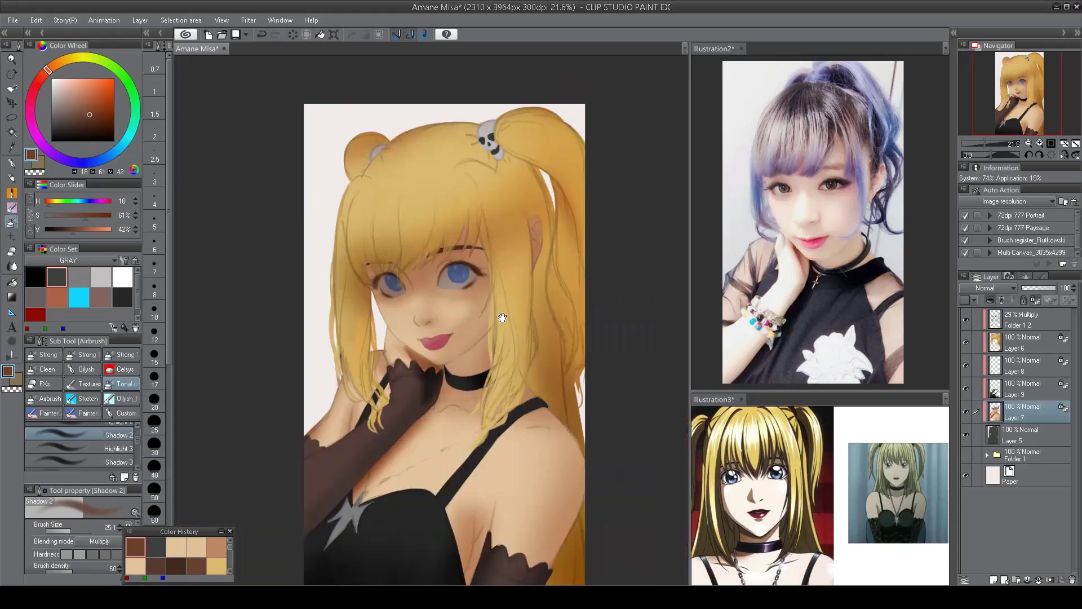
- Shade the skull hair tie and the bun's hair tie on Layer 6 with Shadow 2 in gray H 0, S 0, V 50
{"action": "left_click_drag", "start_coordinate": [502, 317], "coordinate": [503, 390]}
{"action": "scroll", "coordinate": [518, 306], "scroll_direction": "up", "scroll_amount": 3}
{"action": "left_click", "coordinate": [519, 304], "text": "alt"}
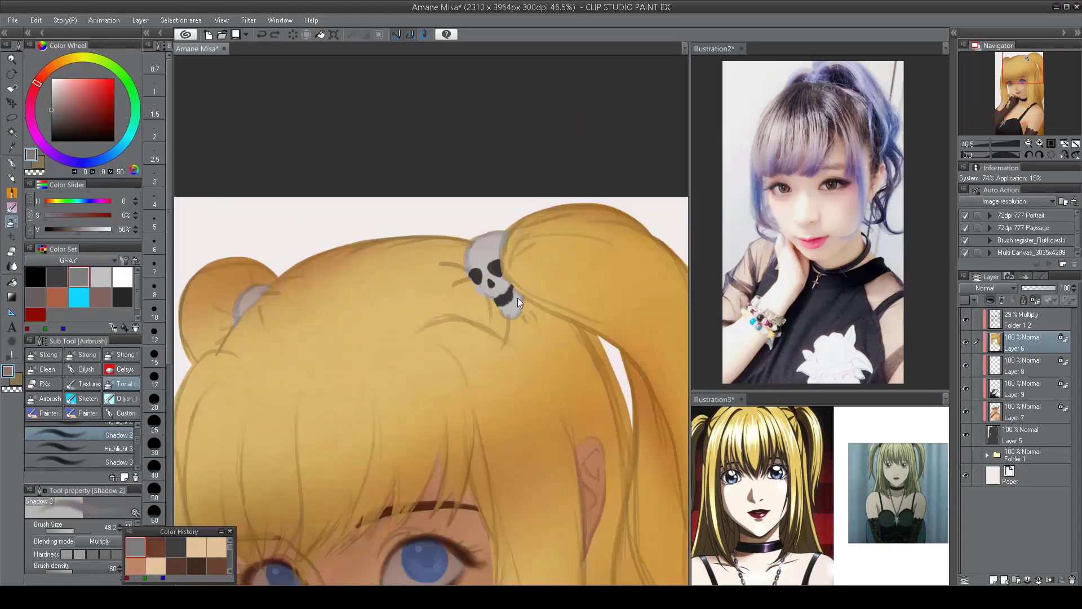
{"action": "mouse_move", "coordinate": [498, 258]}
{"action": "left_mouse_down"}
{"action": "mouse_move", "coordinate": [482, 242]}
{"action": "mouse_move", "coordinate": [493, 281]}
{"action": "left_mouse_up"}
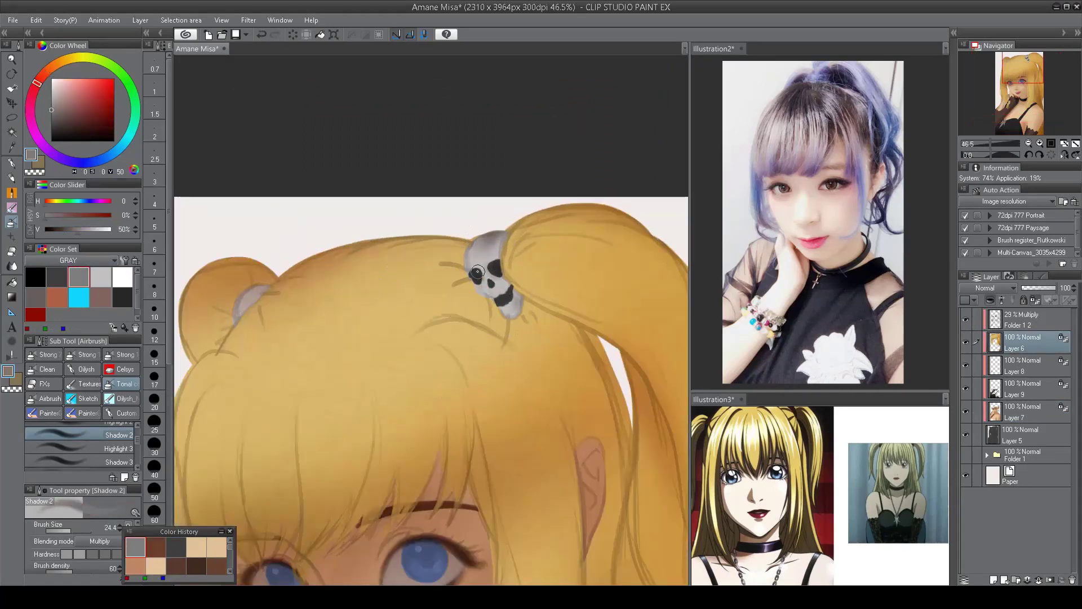
{"action": "scroll", "coordinate": [476, 272], "scroll_direction": "down", "scroll_amount": 4}
{"action": "scroll", "coordinate": [393, 319], "scroll_direction": "up", "scroll_amount": 4}
{"action": "left_click_drag", "start_coordinate": [417, 297], "coordinate": [393, 320]}
{"action": "scroll", "coordinate": [412, 334], "scroll_direction": "down", "scroll_amount": 5}
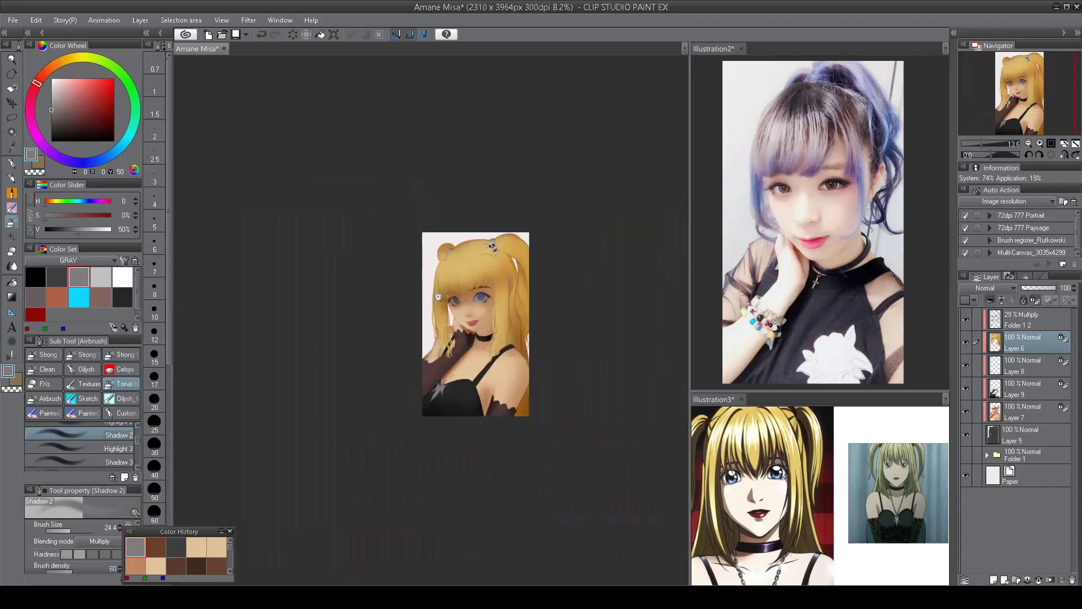
{"action": "scroll", "coordinate": [558, 177], "scroll_direction": "up", "scroll_amount": 3}
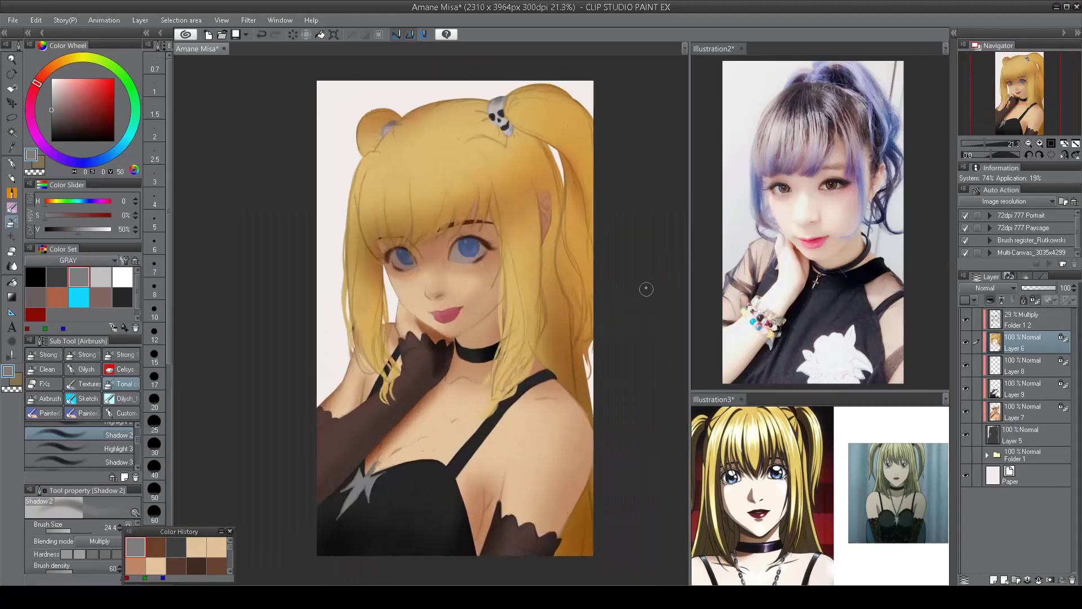
- Shade the star ornament on the dress on Layer 8 with Shadow 2, and brighten it with the Highlight 3 airbrush in gray
{"action": "left_click_drag", "start_coordinate": [501, 212], "coordinate": [587, 102]}
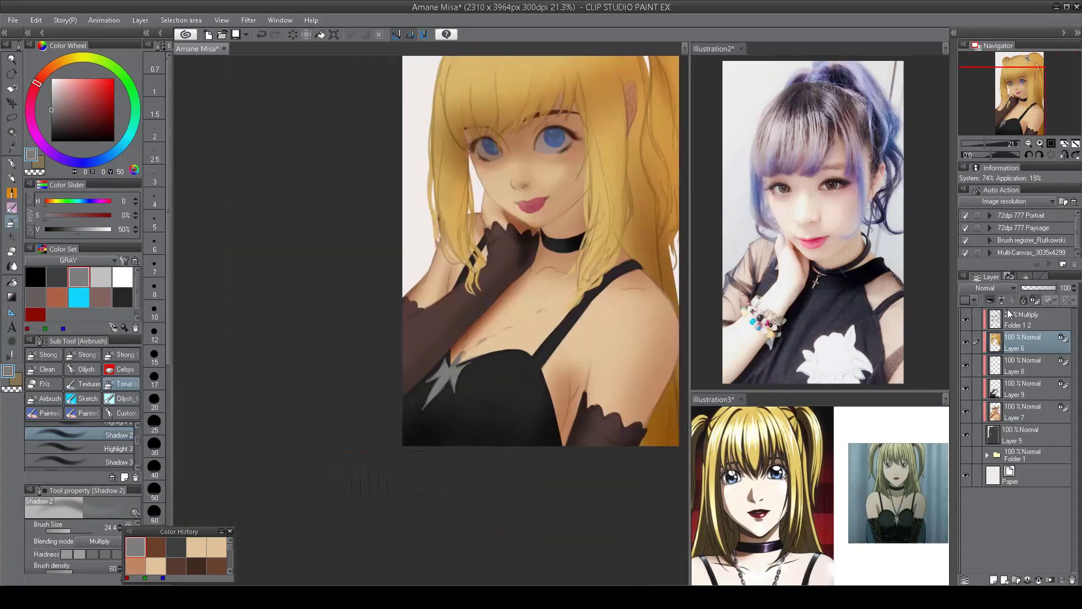
{"action": "left_click", "coordinate": [1002, 361]}
{"action": "scroll", "coordinate": [464, 339], "scroll_direction": "up", "scroll_amount": 3}
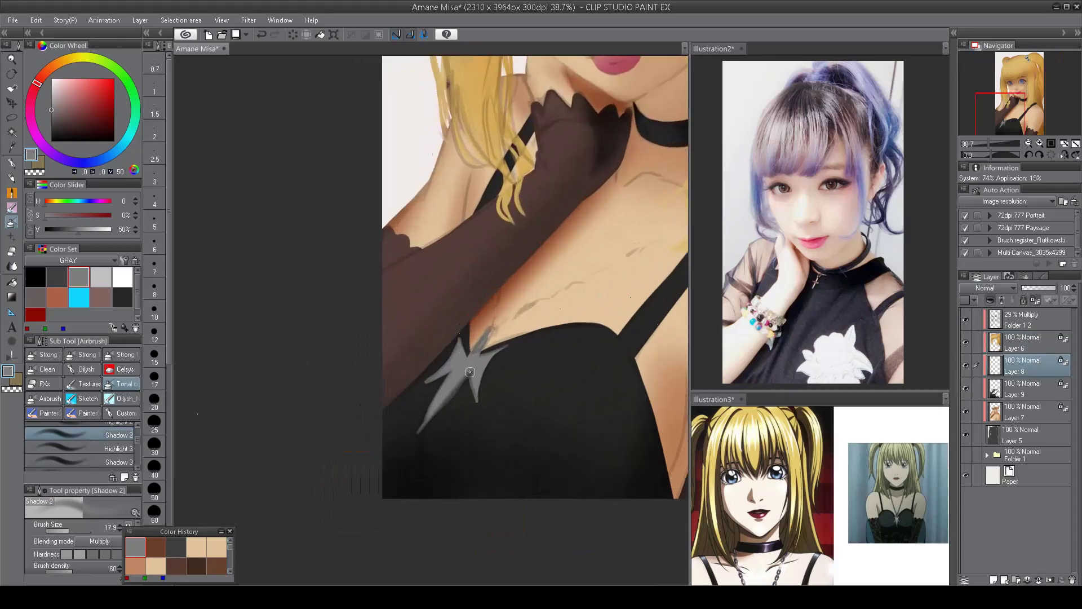
{"action": "left_click", "coordinate": [134, 445]}
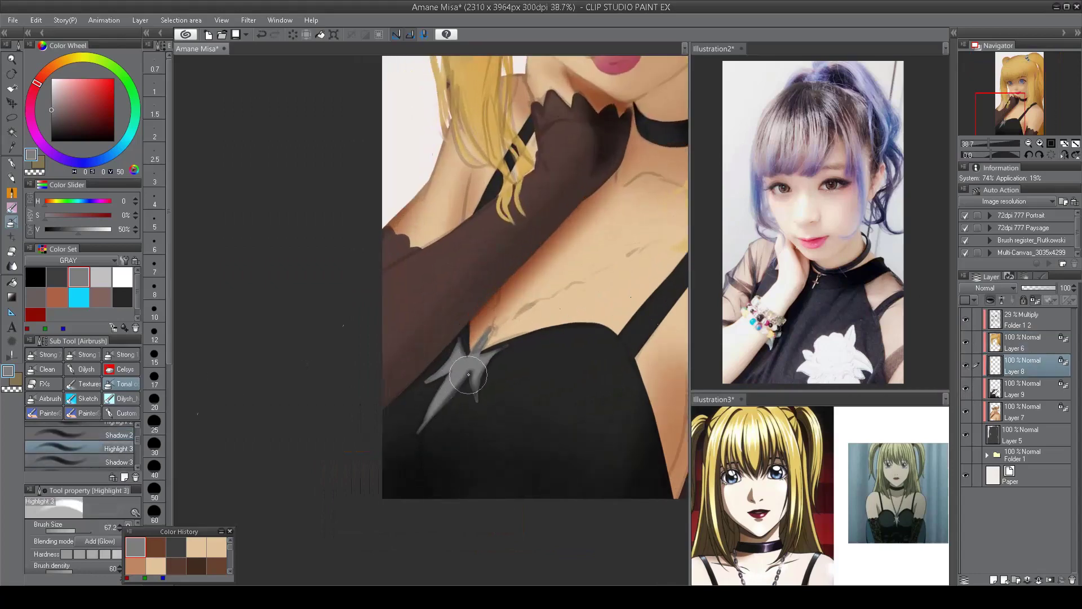
{"action": "left_click_drag", "start_coordinate": [424, 368], "coordinate": [428, 420]}
{"action": "scroll", "coordinate": [428, 420], "scroll_direction": "down", "scroll_amount": 3}
{"action": "left_click_drag", "start_coordinate": [316, 281], "coordinate": [541, 282]}
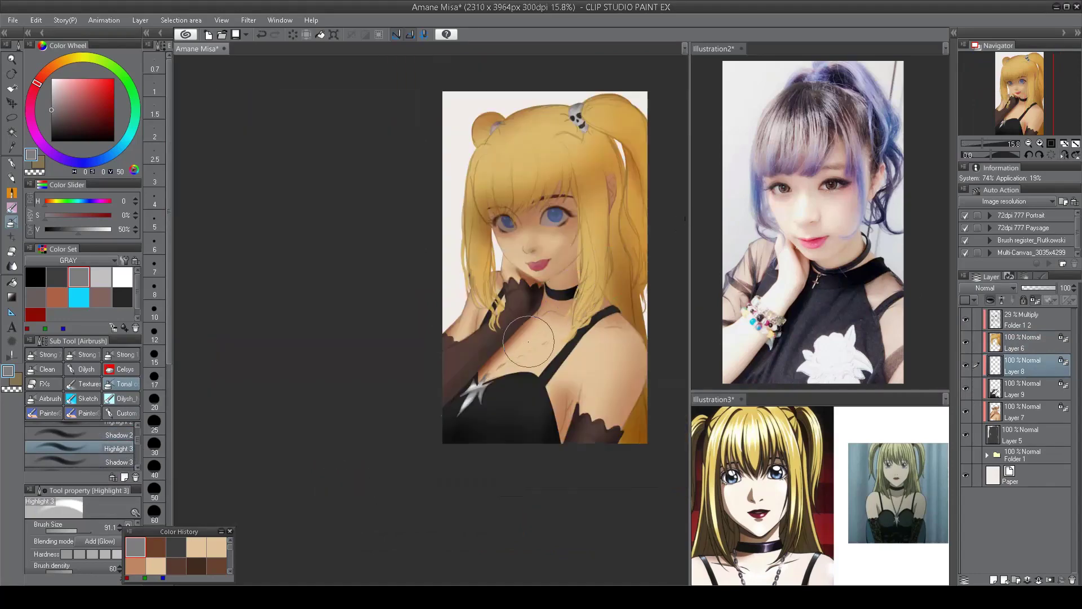
- Brighten the nose and cheeks on Layer 7 with Highlight 2 in a sampled skin tone, H 34, S 31, V 85
{"action": "scroll", "coordinate": [532, 294], "scroll_direction": "up", "scroll_amount": 3}
{"action": "left_click", "coordinate": [1023, 411]}
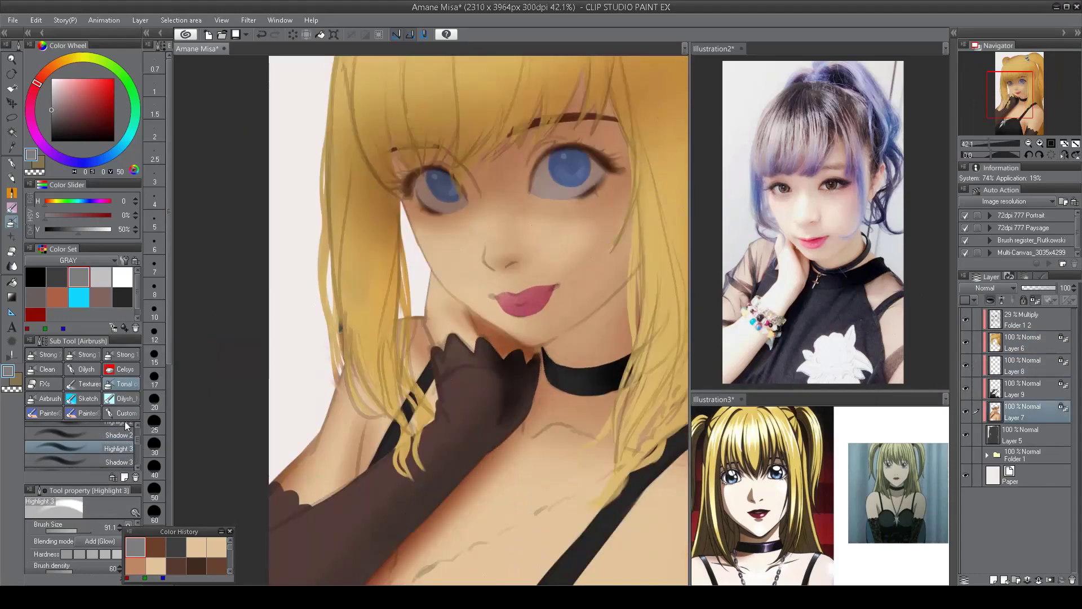
{"action": "scroll", "coordinate": [79, 445], "scroll_direction": "up", "scroll_amount": 1}
{"action": "left_click", "coordinate": [113, 434]}
{"action": "left_click", "coordinate": [483, 214], "text": "alt"}
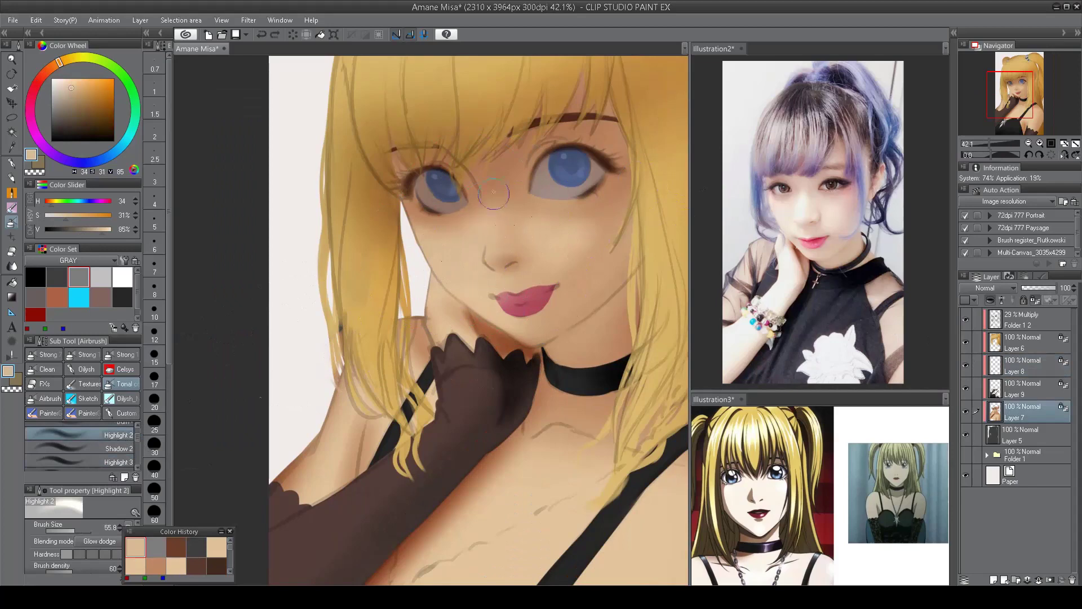
{"action": "scroll", "coordinate": [496, 238], "scroll_direction": "down", "scroll_amount": 3}
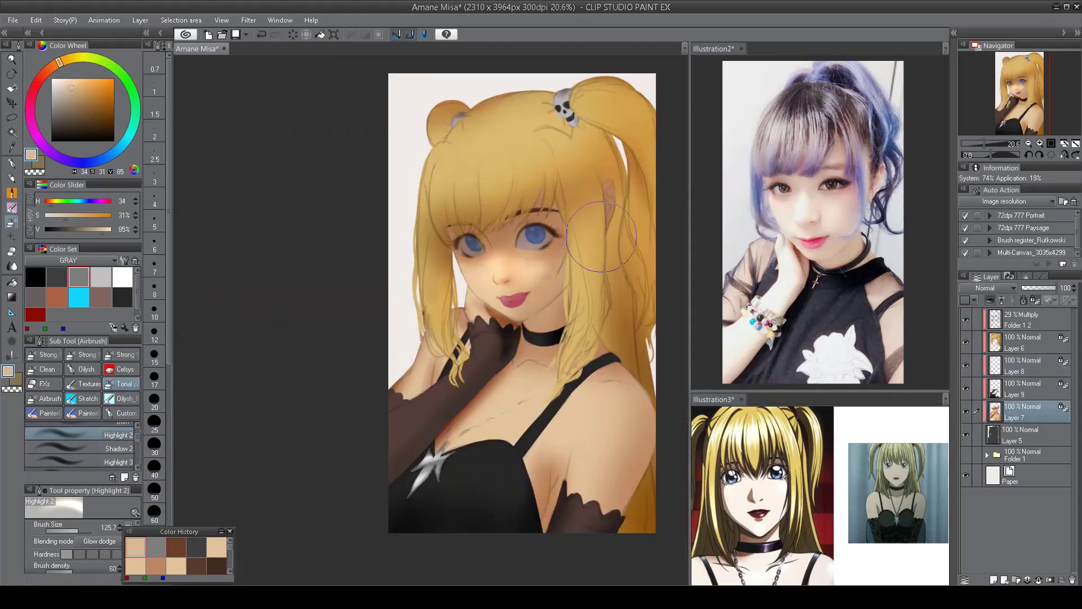
- Add soft highlights to the chest, shoulder and arm with a larger Highlight 2 brush in light skin tone H 34, S 22, V 87
{"action": "left_click_drag", "start_coordinate": [477, 317], "coordinate": [490, 327]}
{"action": "key", "text": "ctrl+z"}
{"action": "left_click_drag", "start_coordinate": [463, 307], "coordinate": [468, 293]}
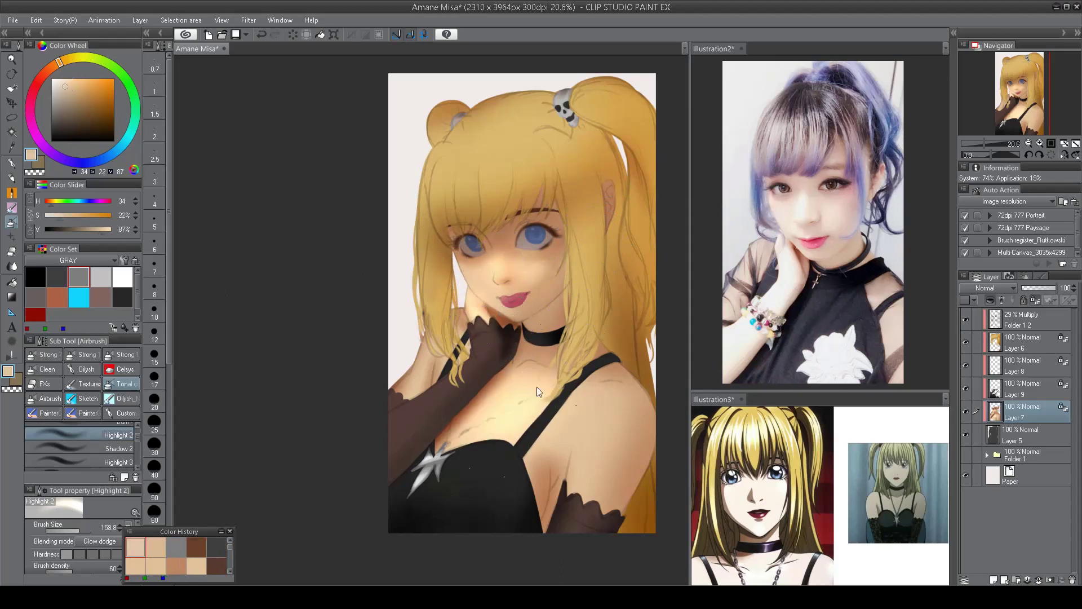
{"action": "left_click_drag", "start_coordinate": [616, 410], "coordinate": [632, 407]}
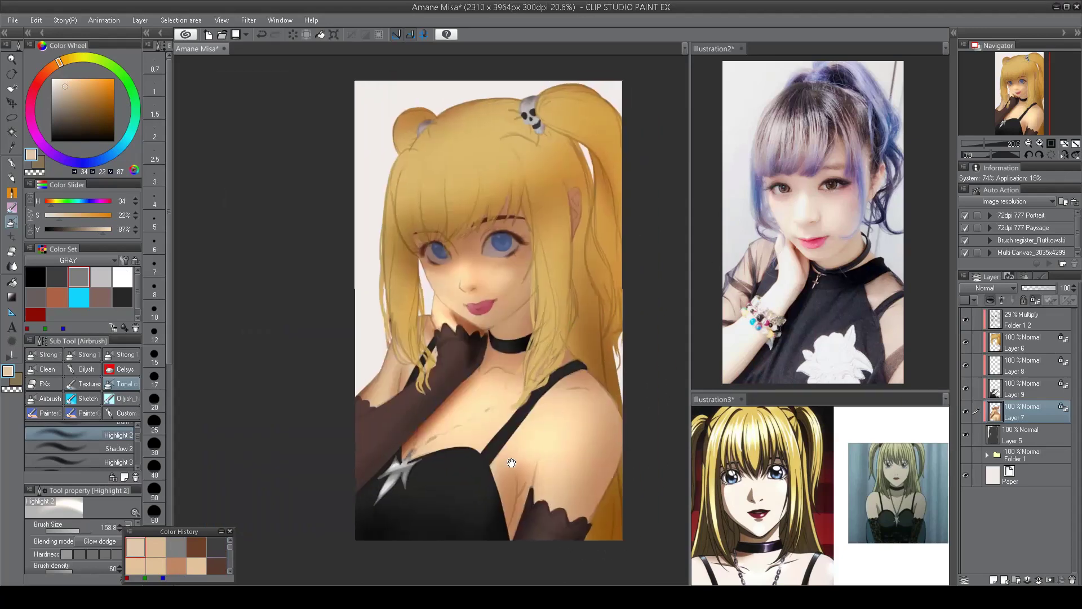
- Brighten the bangs, bun and ponytail on Layer 6 with Highlight 2 at varied brush sizes
{"action": "scroll", "coordinate": [481, 348], "scroll_direction": "down", "scroll_amount": 2}
{"action": "left_click", "coordinate": [481, 348], "text": "ctrl+shift"}
{"action": "scroll", "coordinate": [480, 348], "scroll_direction": "up", "scroll_amount": 2}
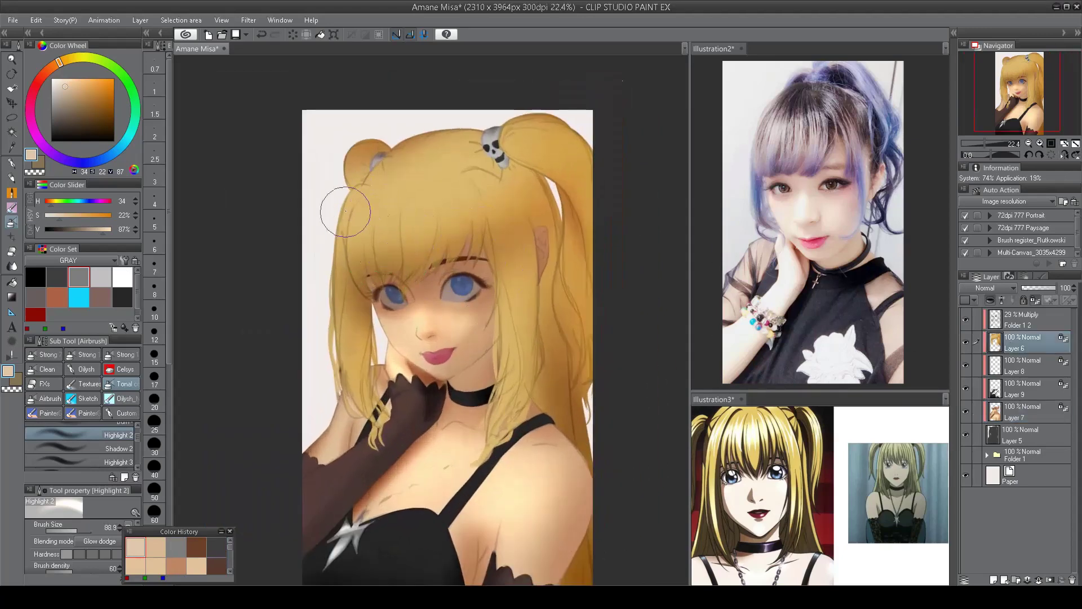
{"action": "mouse_move", "coordinate": [361, 206]}
{"action": "left_mouse_down"}
{"action": "mouse_move", "coordinate": [494, 196]}
{"action": "mouse_move", "coordinate": [505, 134]}
{"action": "mouse_move", "coordinate": [563, 209]}
{"action": "left_mouse_up"}
{"action": "key", "text": "bracketleft"}
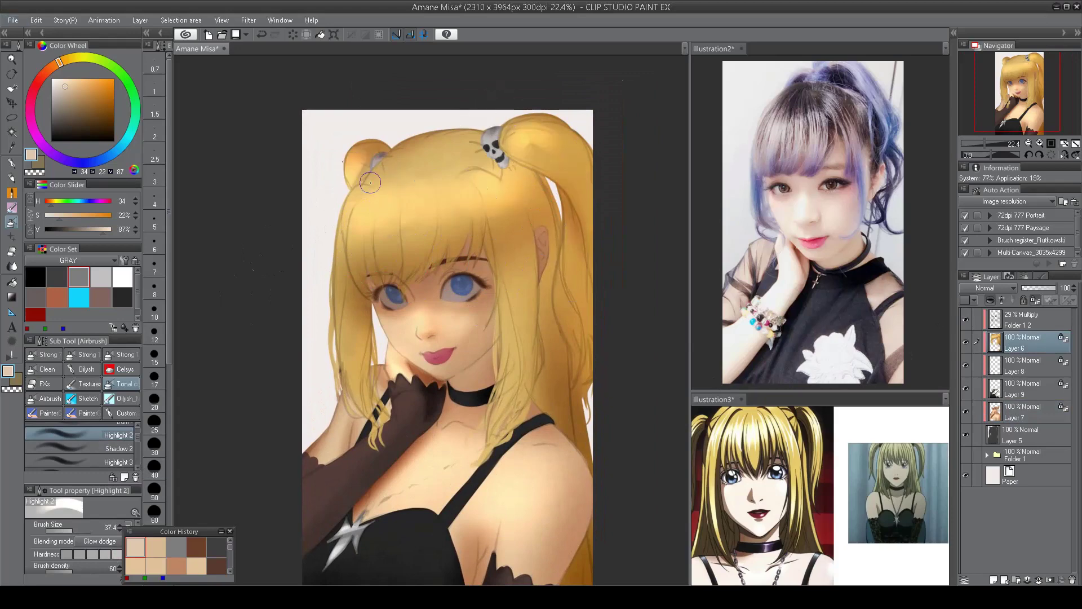
{"action": "scroll", "coordinate": [456, 218], "scroll_direction": "down", "scroll_amount": 2}
{"action": "scroll", "coordinate": [456, 219], "scroll_direction": "up", "scroll_amount": 4}
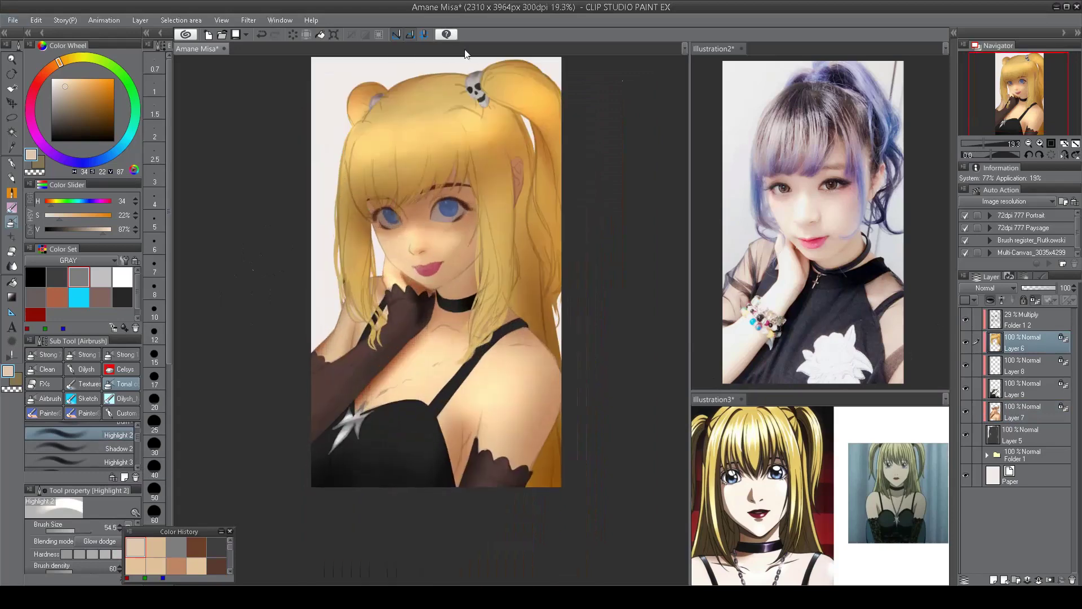
- Brighten the whites and irises of both eyes on Layer 7 in white with the Overlay airbrush
{"action": "left_click", "coordinate": [1007, 416]}
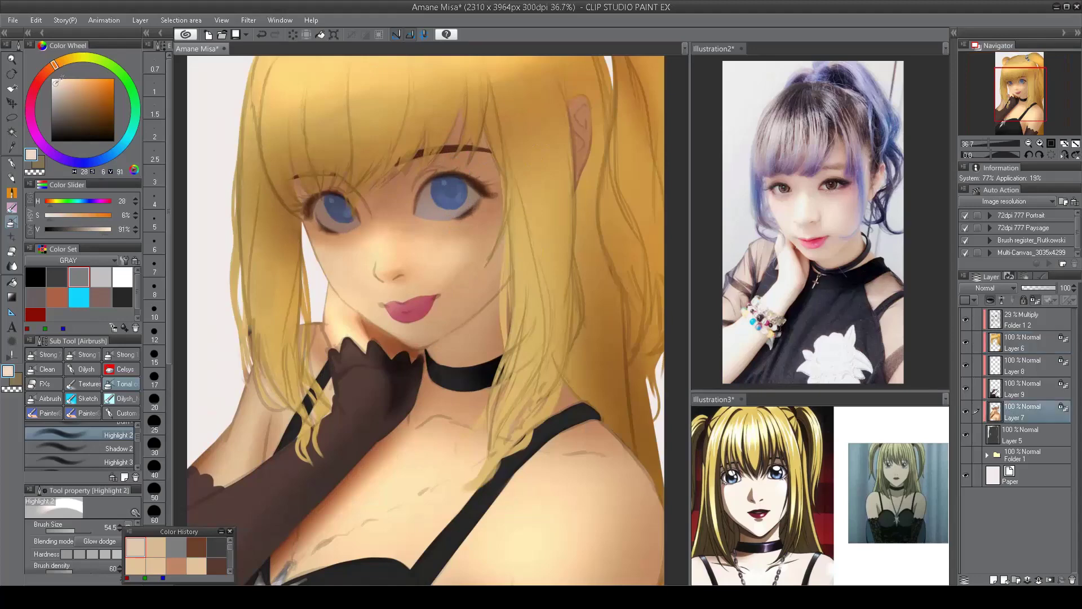
{"action": "key", "text": "x"}
{"action": "key", "text": "bracketleft"}
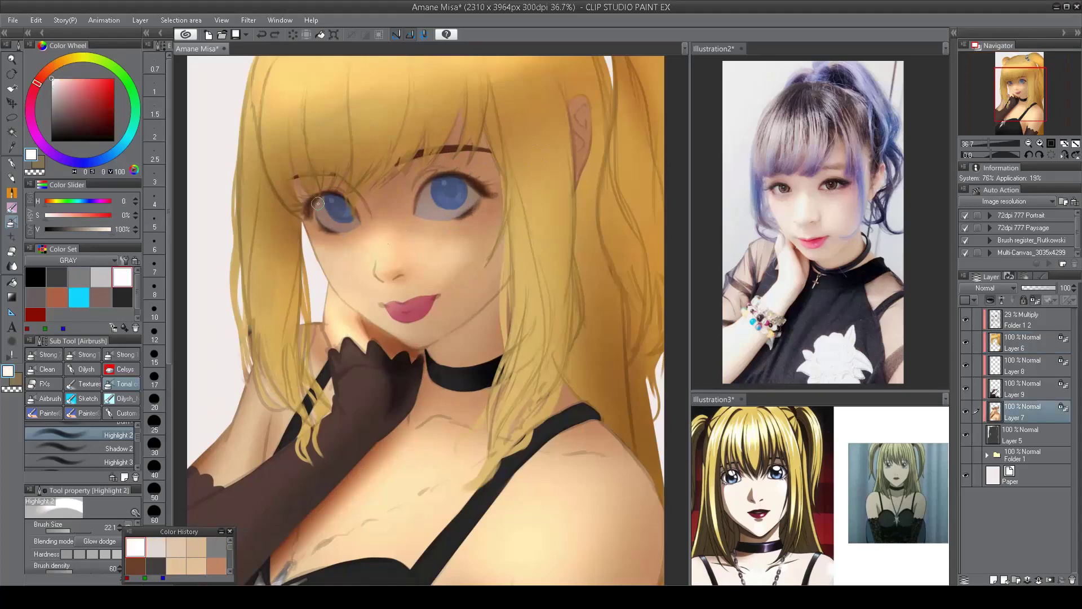
{"action": "scroll", "coordinate": [137, 442], "scroll_direction": "down", "scroll_amount": 3}
{"action": "left_click", "coordinate": [84, 436]}
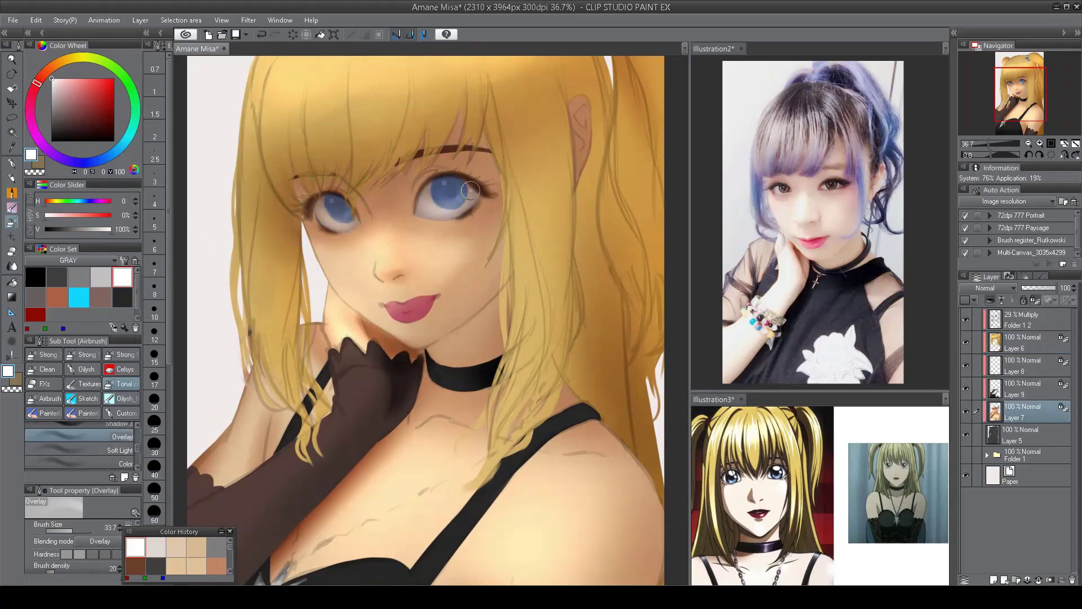
{"action": "key", "text": "ctrl+0"}
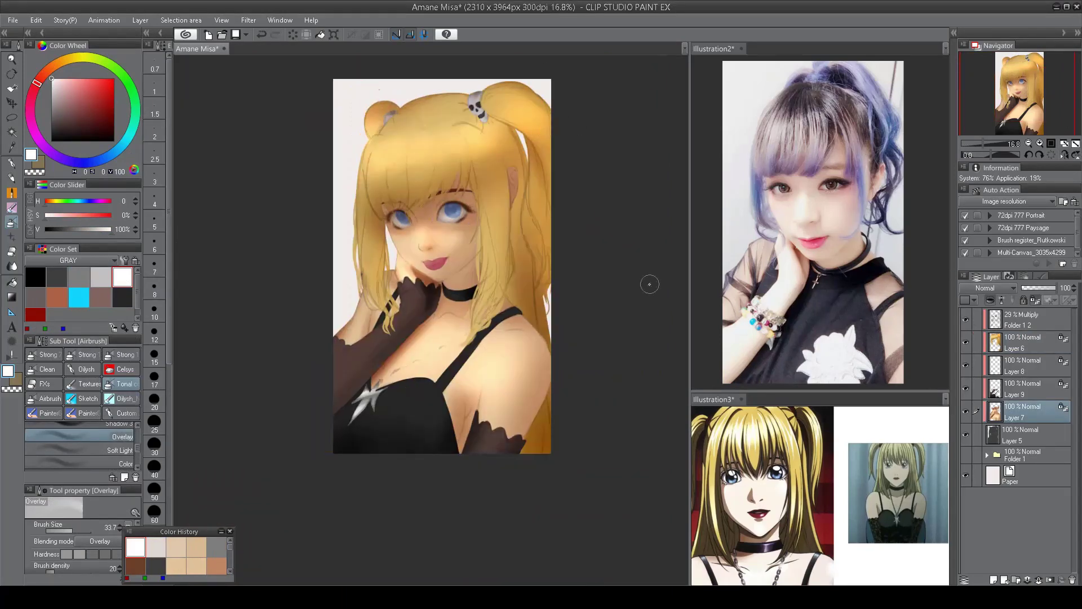
- Tint the lips dark red with a small Overlay airbrush in about H 352, S 85, V 33
{"action": "scroll", "coordinate": [412, 251], "scroll_direction": "up", "scroll_amount": 5}
{"action": "left_click", "coordinate": [94, 114]}
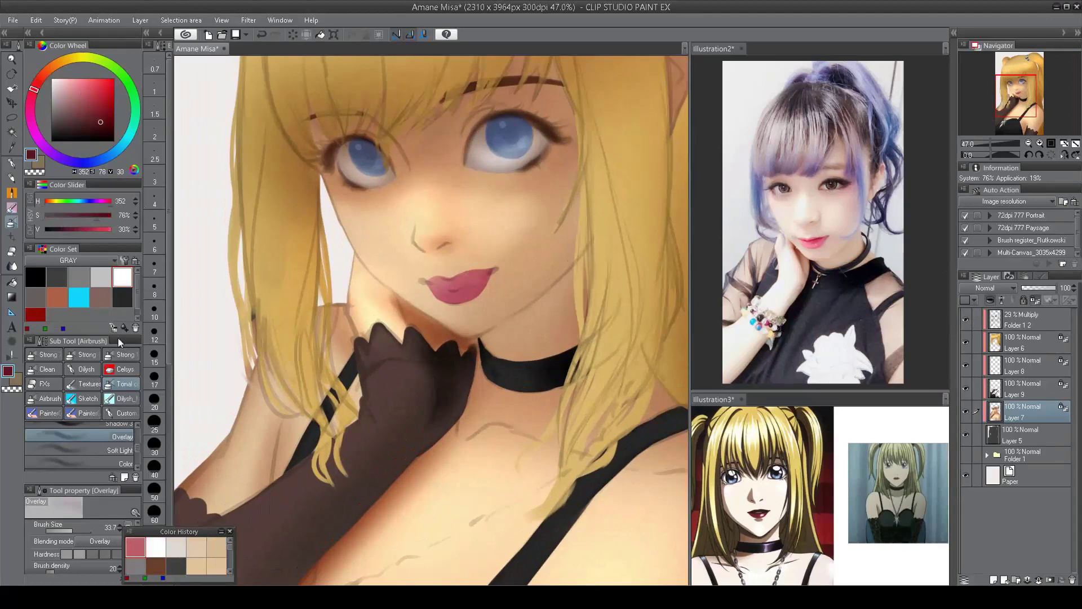
{"action": "key", "text": "bracketleft"}
{"action": "left_click_drag", "start_coordinate": [446, 282], "coordinate": [447, 288]}
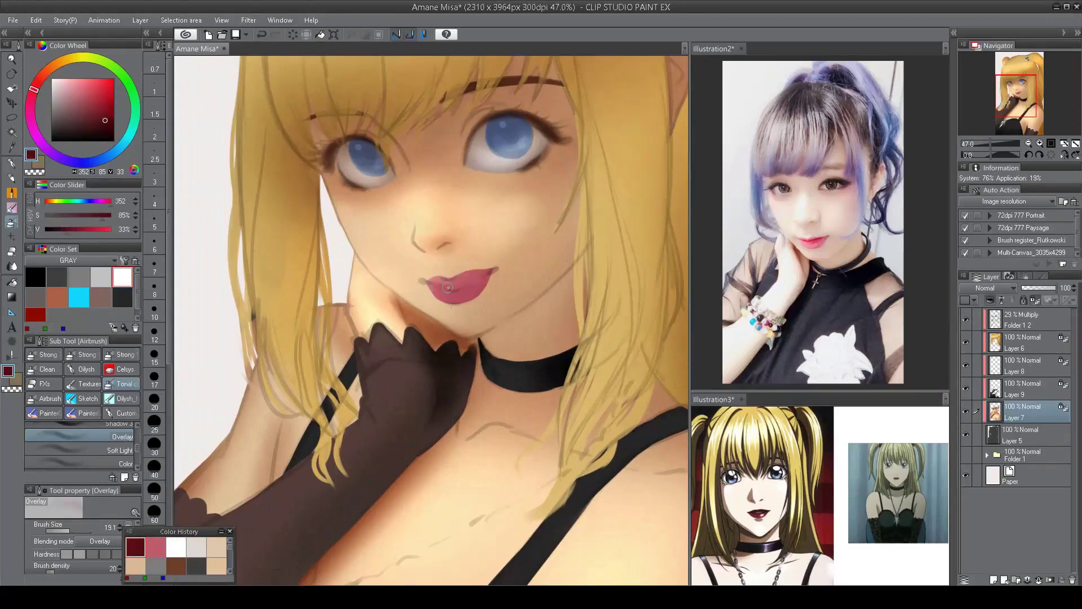
- Shade the upper lip and the corners of the mouth with Shadow 2 in sampled pink H 349, S 57, V 69
{"action": "scroll", "coordinate": [113, 446], "scroll_direction": "down", "scroll_amount": 3}
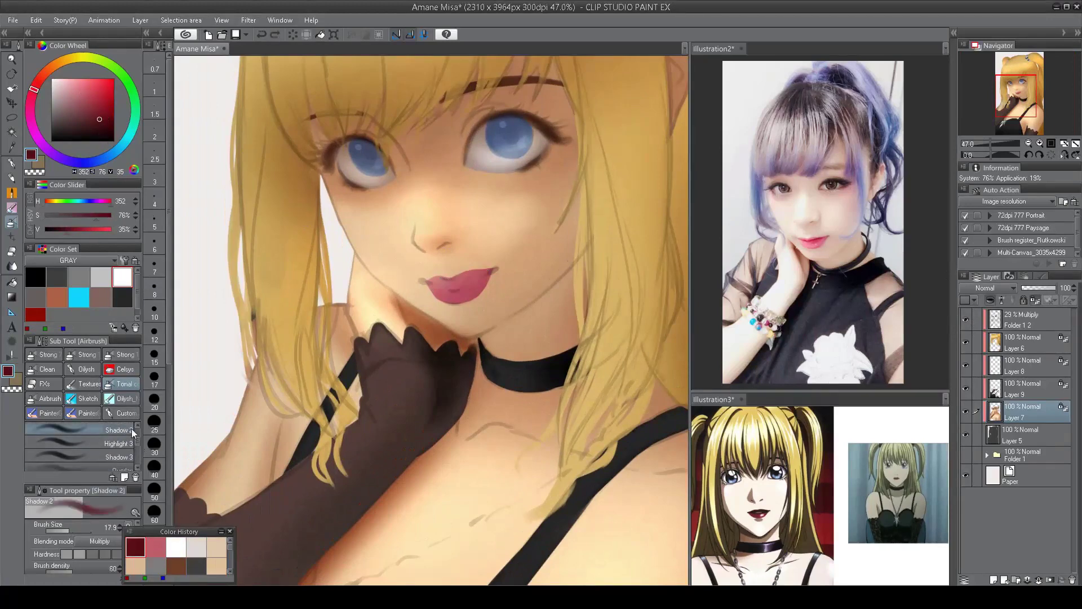
{"action": "left_click", "coordinate": [113, 443]}
{"action": "scroll", "coordinate": [114, 462], "scroll_direction": "down", "scroll_amount": 1}
{"action": "left_click", "coordinate": [113, 440]}
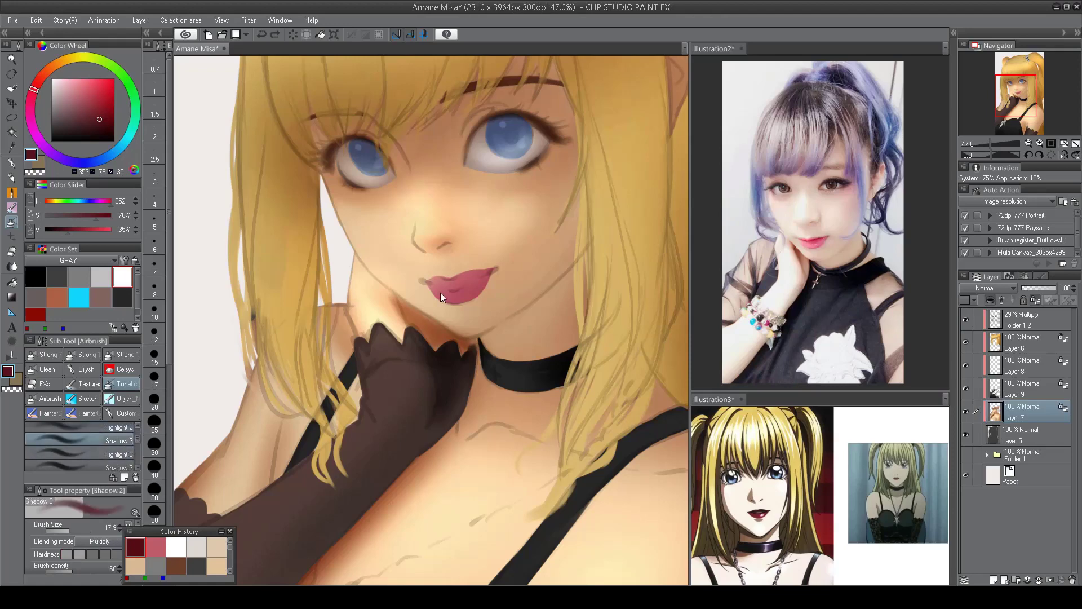
{"action": "left_click", "coordinate": [458, 288], "text": "alt"}
{"action": "left_click_drag", "start_coordinate": [467, 284], "coordinate": [488, 276]}
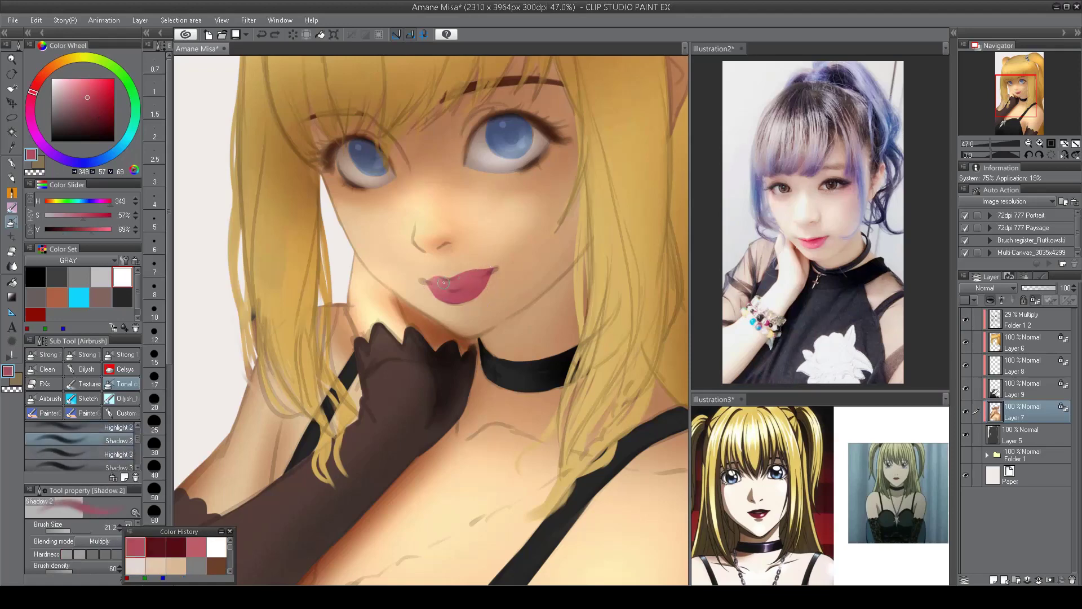
{"action": "scroll", "coordinate": [479, 272], "scroll_direction": "down", "scroll_amount": 3}
{"action": "scroll", "coordinate": [484, 270], "scroll_direction": "up", "scroll_amount": 5}
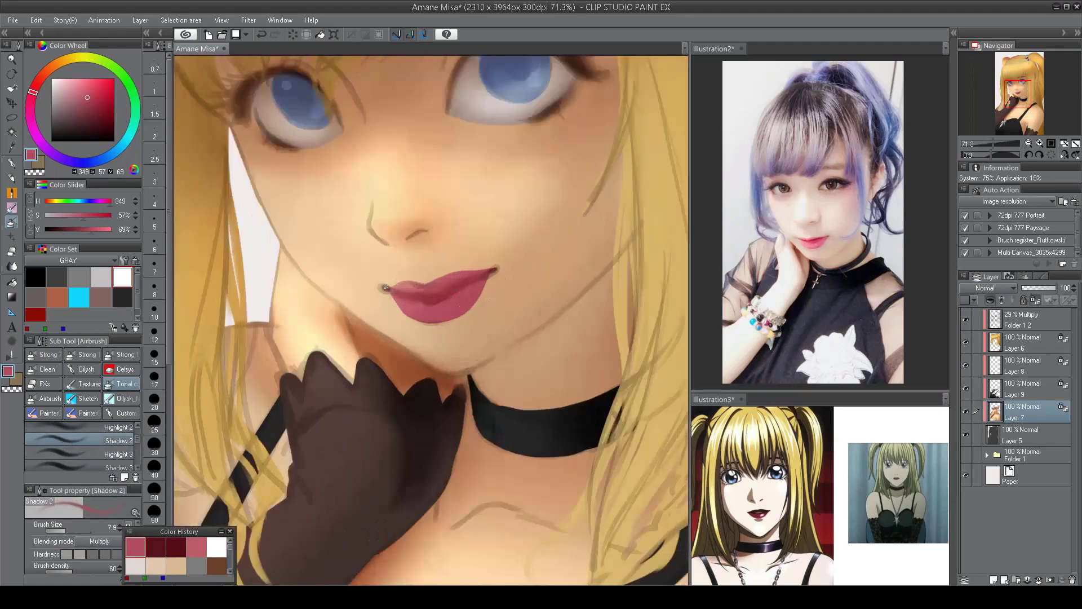
{"action": "scroll", "coordinate": [482, 292], "scroll_direction": "down", "scroll_amount": 3}
{"action": "scroll", "coordinate": [450, 289], "scroll_direction": "up", "scroll_amount": 4}
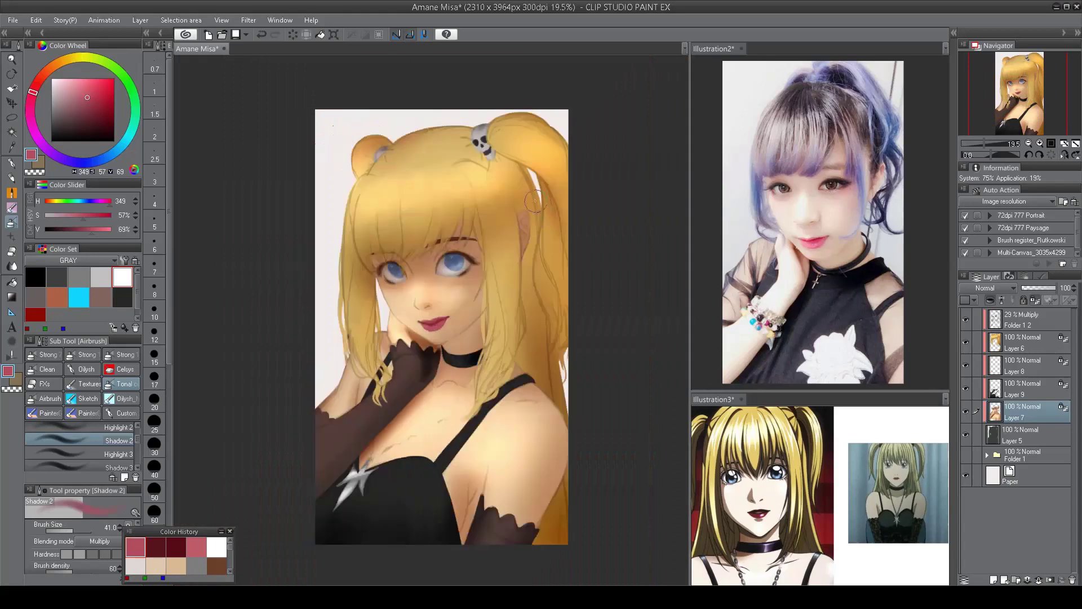
- Shade the skin around both eyes with Shadow 2 in reddish brown H 19, S 60, V 70
{"action": "scroll", "coordinate": [479, 202], "scroll_direction": "up", "scroll_amount": 3}
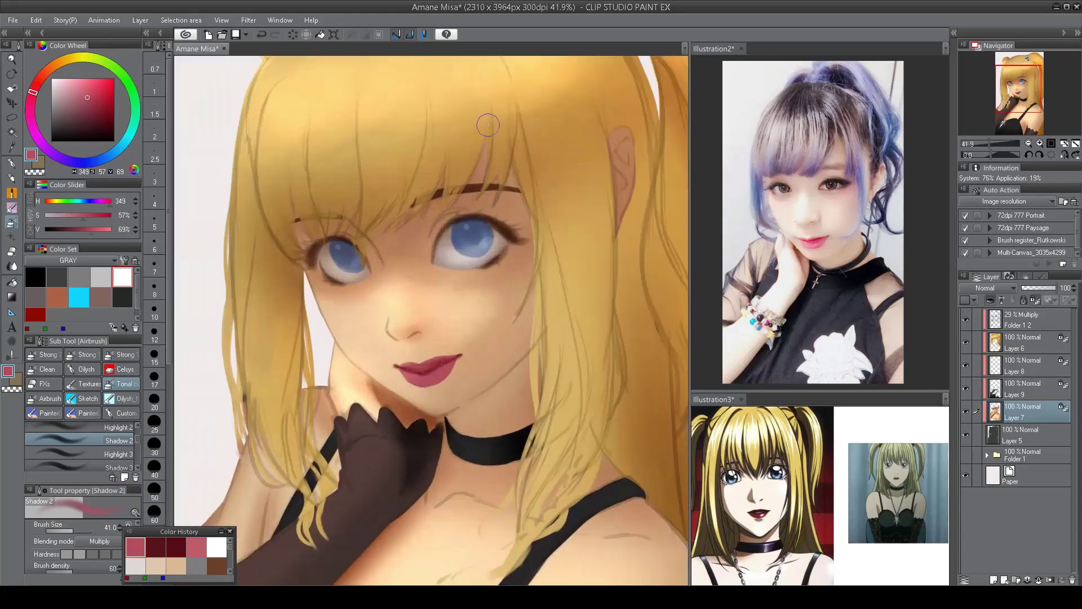
{"action": "left_click", "coordinate": [420, 254], "text": "alt"}
{"action": "left_click_drag", "start_coordinate": [429, 264], "coordinate": [479, 268]}
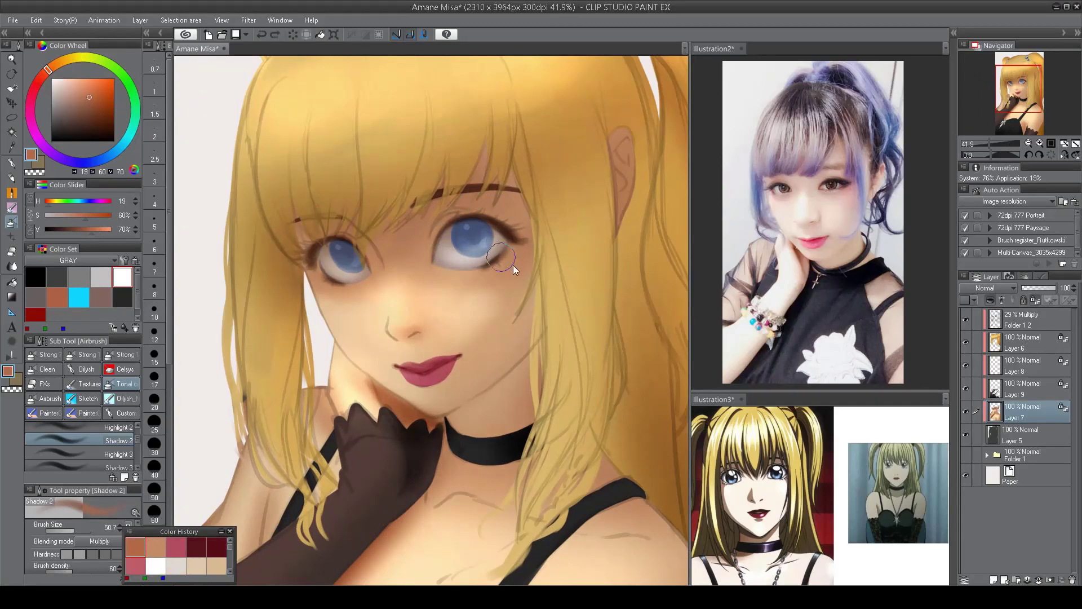
{"action": "key", "text": "]"}
{"action": "scroll", "coordinate": [395, 259], "scroll_direction": "down", "scroll_amount": 5}
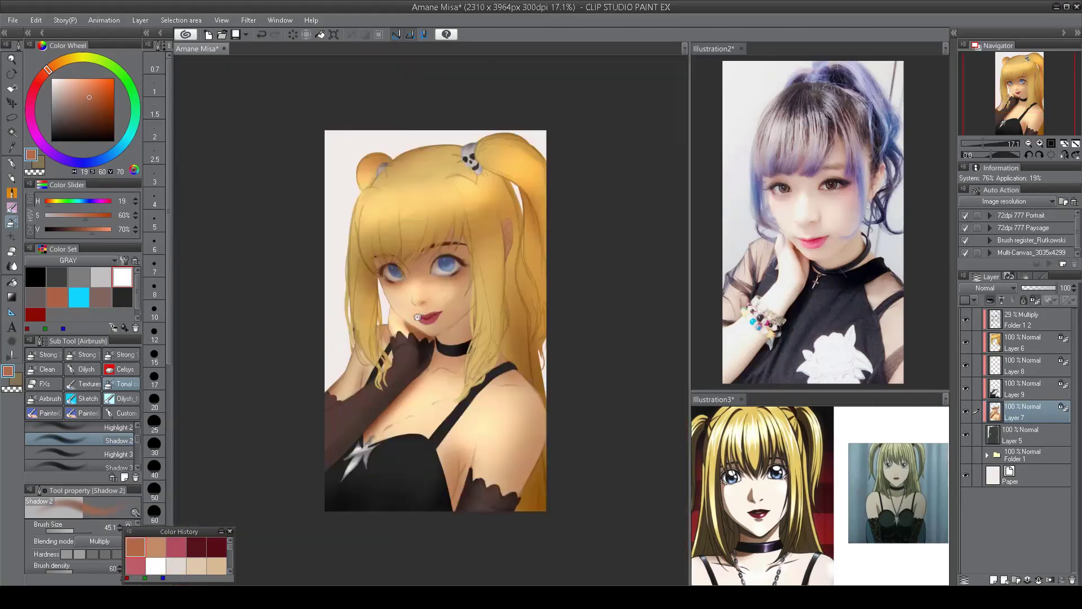
- Shade the edges of the eye whites with Shadow 2 in gray H 0, S 0, V 50
{"action": "scroll", "coordinate": [395, 259], "scroll_direction": "up", "scroll_amount": 4}
{"action": "left_click", "coordinate": [79, 277]}
{"action": "key", "text": "["}
{"action": "key", "text": "["}
{"action": "key", "text": "["}
{"action": "key", "text": "["}
{"action": "left_click_drag", "start_coordinate": [441, 248], "coordinate": [459, 217]}
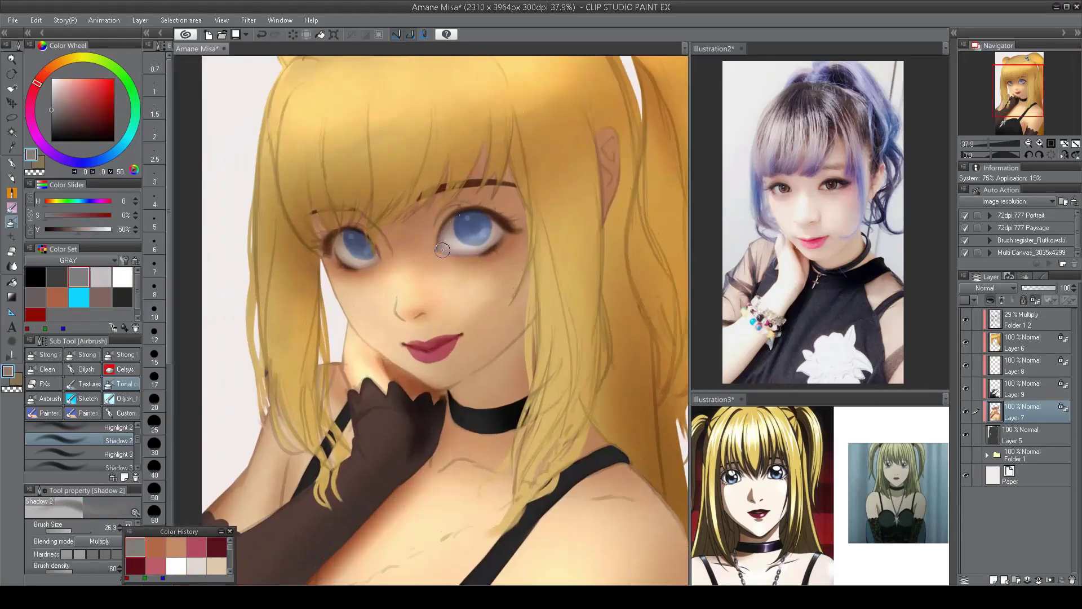
{"action": "key", "text": "]"}
{"action": "key", "text": "]"}
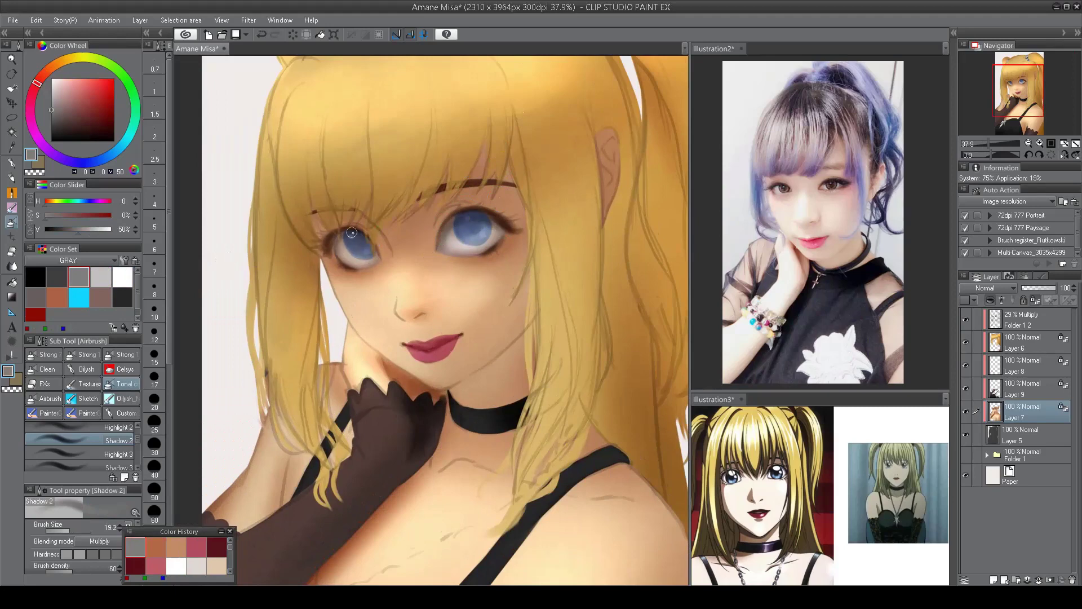
- Darken the pupils and irises of both eyes with a small gray Shadow 2 brush
{"action": "scroll", "coordinate": [380, 264], "scroll_direction": "down", "scroll_amount": 4}
{"action": "scroll", "coordinate": [380, 264], "scroll_direction": "up", "scroll_amount": 4}
{"action": "scroll", "coordinate": [445, 225], "scroll_direction": "down", "scroll_amount": 4}
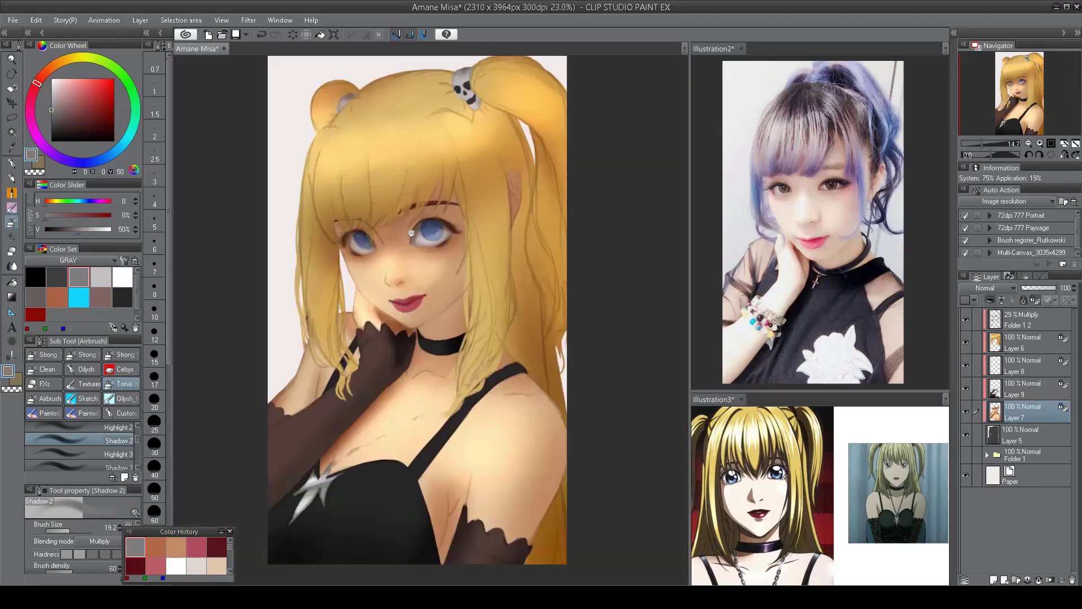
{"action": "scroll", "coordinate": [445, 225], "scroll_direction": "up", "scroll_amount": 4}
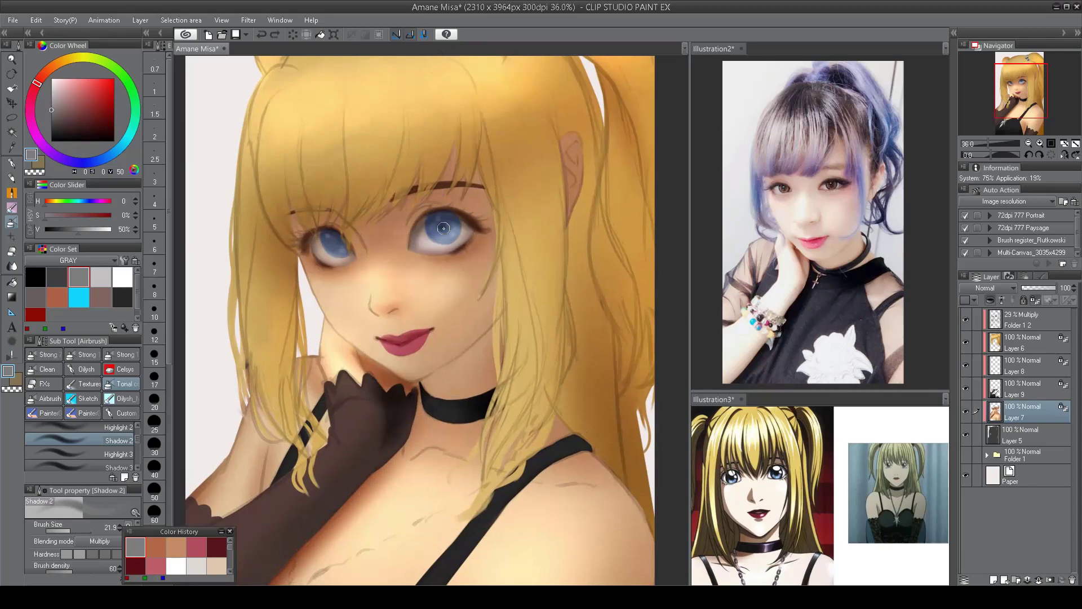
{"action": "scroll", "coordinate": [568, 294], "scroll_direction": "down", "scroll_amount": 3}
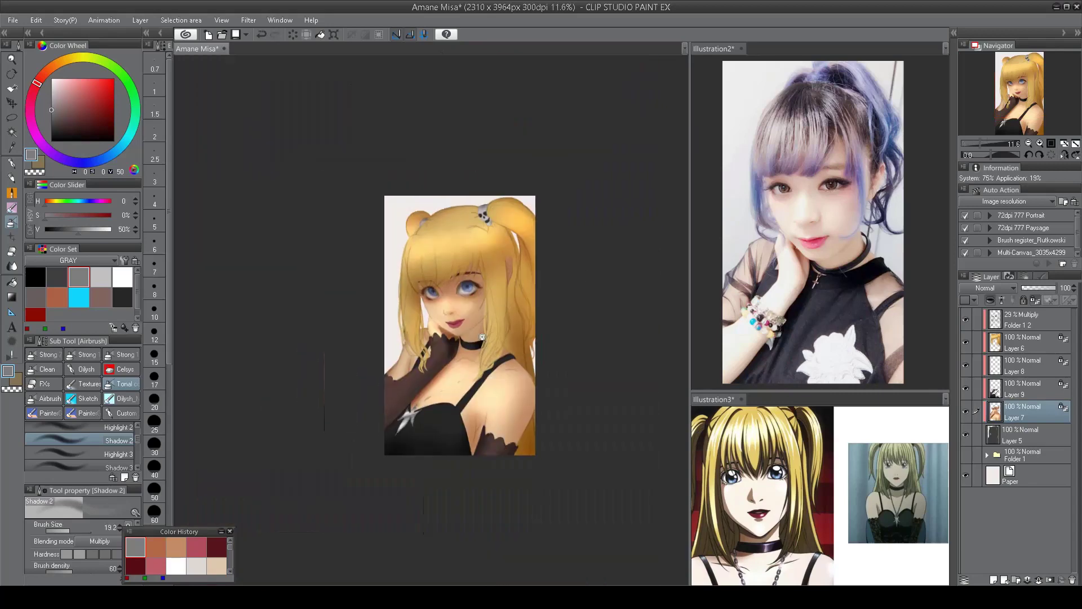
- Hide and show the Folder 1 2 multiply layer to compare the painting with and without its line art
{"action": "scroll", "coordinate": [568, 294], "scroll_direction": "up", "scroll_amount": 1}
{"action": "left_click", "coordinate": [965, 320]}
{"action": "left_click", "coordinate": [966, 320]}
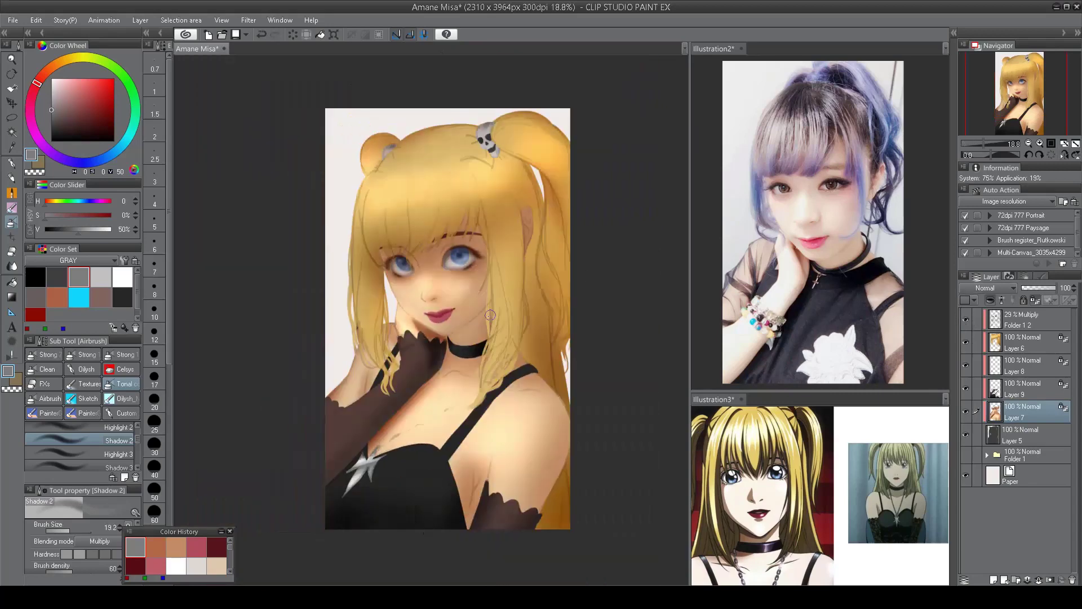
{"action": "scroll", "coordinate": [487, 372], "scroll_direction": "up", "scroll_amount": 1}
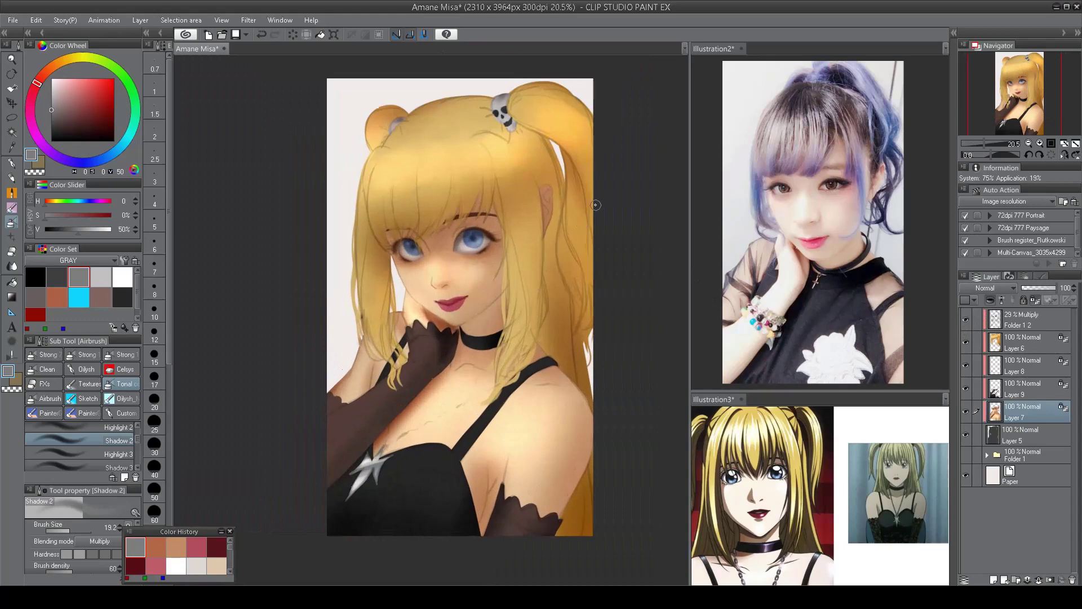
- Shade the armpit fold beside the dress on Layer 7 with Shadow 2 in brown H 21, S 51, V 60
{"action": "left_click_drag", "start_coordinate": [517, 346], "coordinate": [527, 258]}
{"action": "left_click", "coordinate": [405, 306], "text": "alt"}
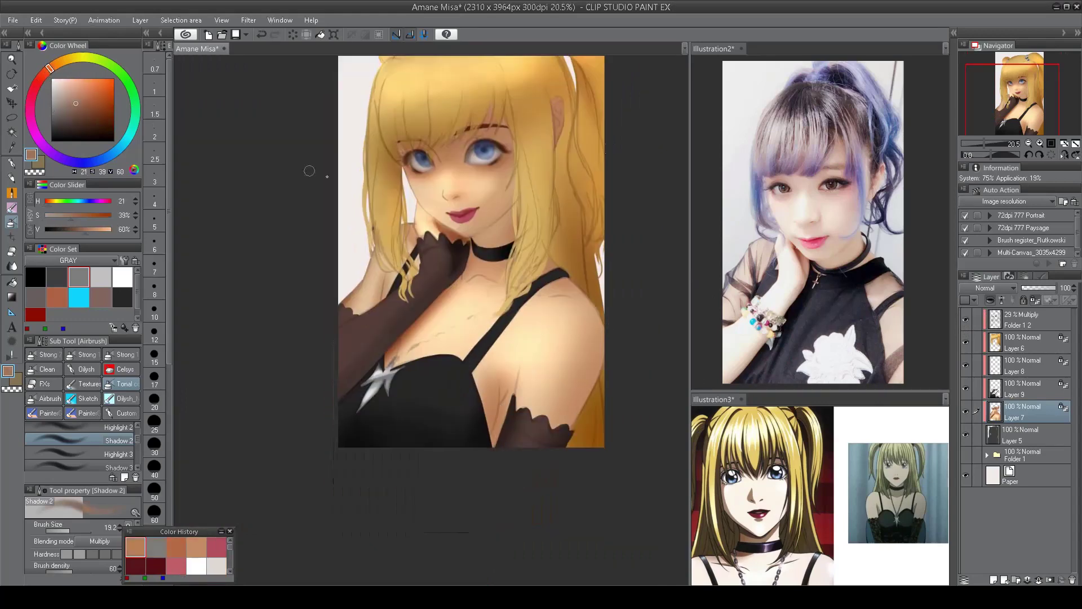
{"action": "left_click_drag", "start_coordinate": [487, 449], "coordinate": [502, 379]}
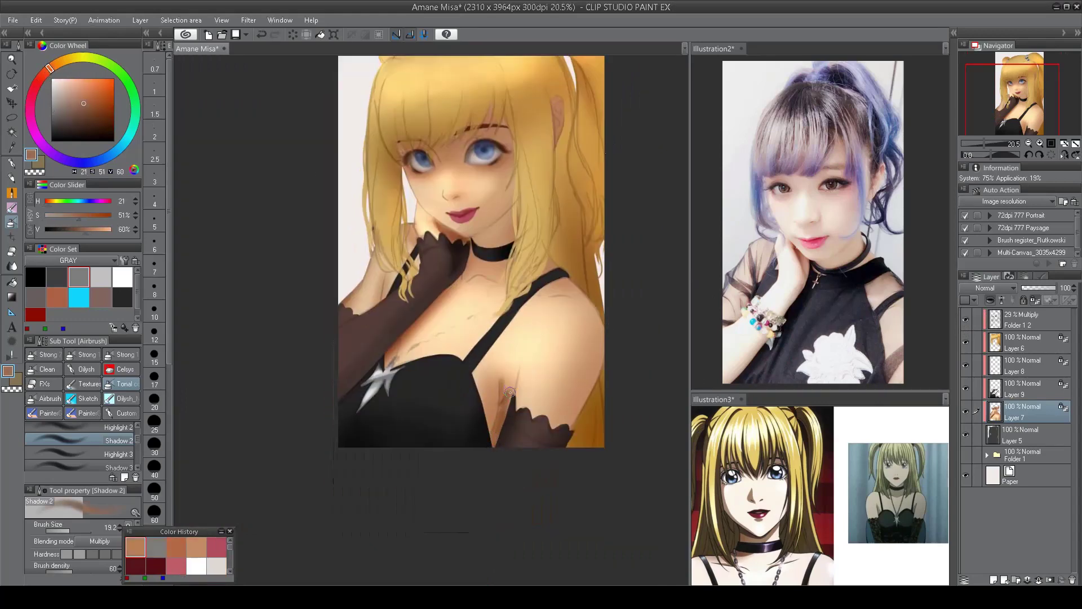
{"action": "scroll", "coordinate": [579, 293], "scroll_direction": "down", "scroll_amount": 2}
{"action": "scroll", "coordinate": [579, 294], "scroll_direction": "up", "scroll_amount": 3}
- Darken the long hair behind the shoulder on Layer 6 with Shadow 2, using brown H 33, S 72, V 54 in a mirrored view
{"action": "left_click", "coordinate": [57, 276]}
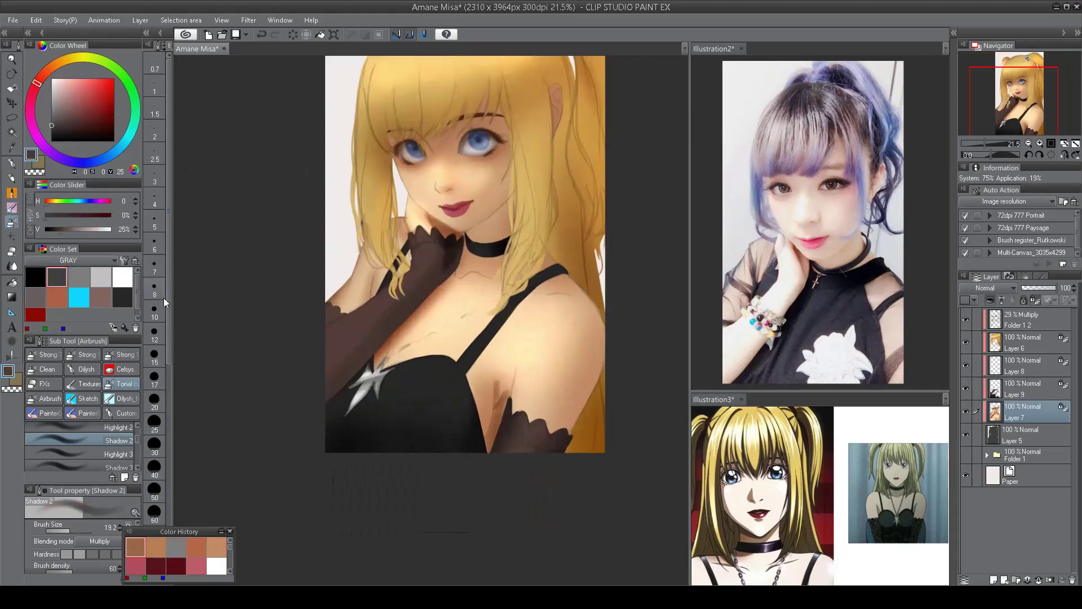
{"action": "left_click", "coordinate": [1014, 342]}
{"action": "left_click_drag", "start_coordinate": [606, 386], "coordinate": [601, 477]}
{"action": "key", "text": "h"}
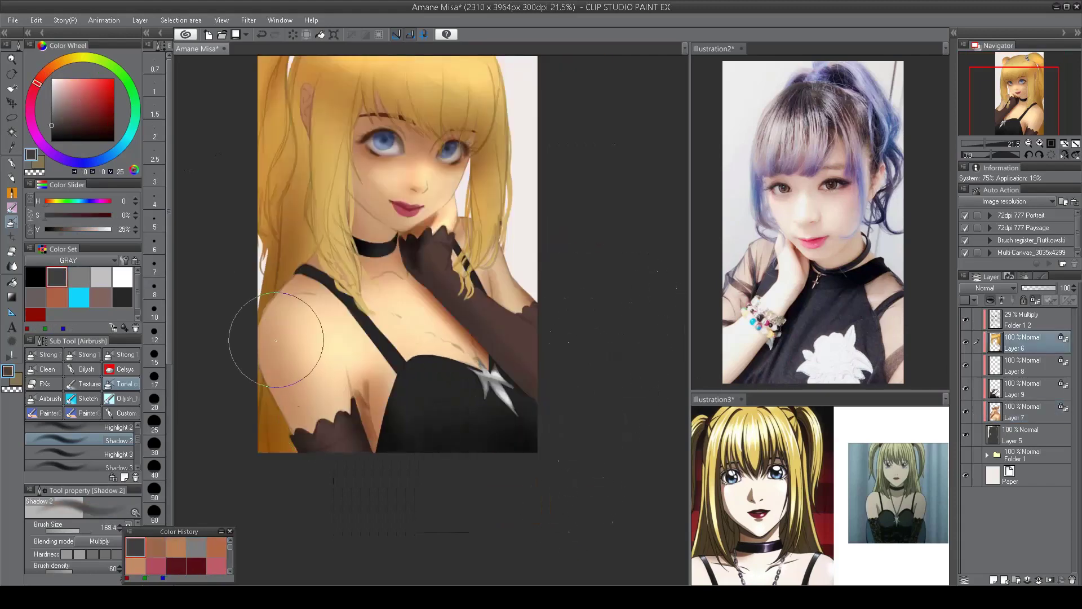
{"action": "left_click", "coordinate": [296, 183], "text": "alt"}
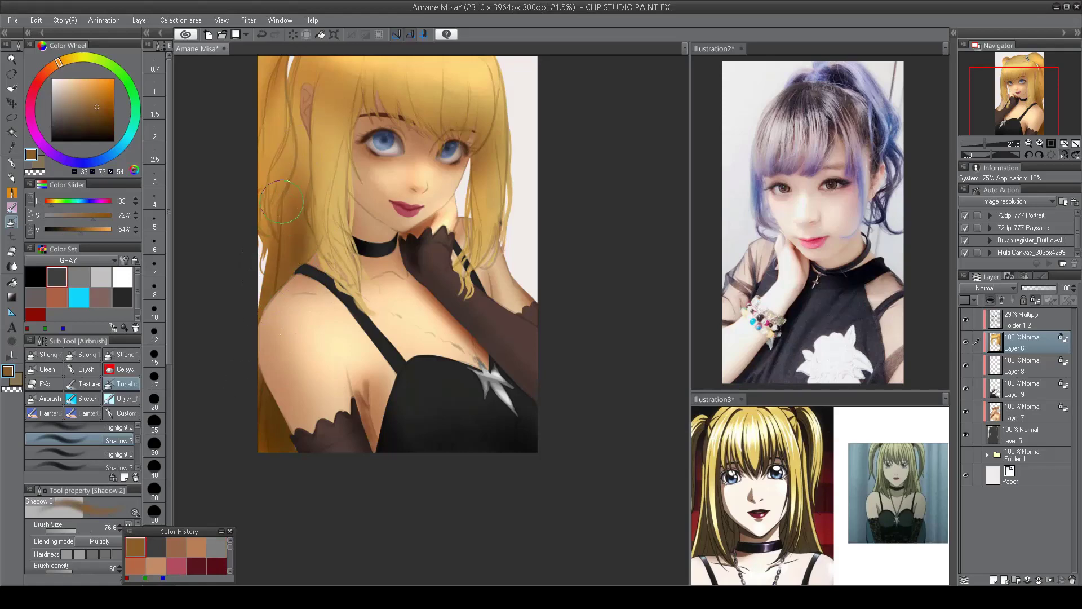
{"action": "key", "text": "h"}
{"action": "scroll", "coordinate": [507, 340], "scroll_direction": "down", "scroll_amount": 3}
{"action": "scroll", "coordinate": [524, 340], "scroll_direction": "up", "scroll_amount": 2}
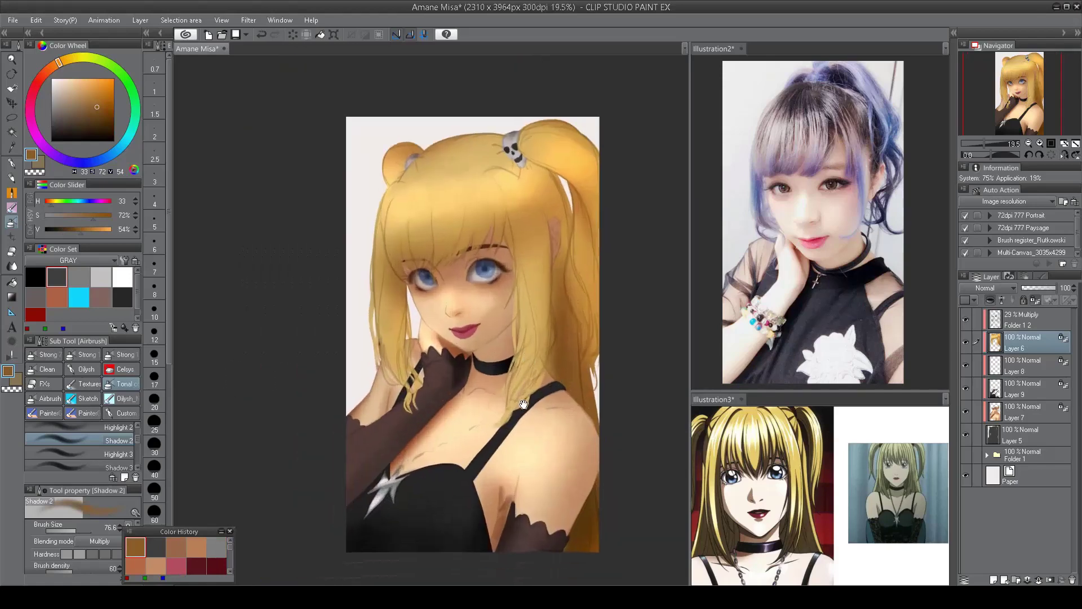
- Darken the dress and sheer gloves on Layer 9 with Shadow 2 in near-black H 0, S 0, V 9
{"action": "left_click", "coordinate": [1014, 389]}
{"action": "scroll", "coordinate": [426, 352], "scroll_direction": "up", "scroll_amount": 1}
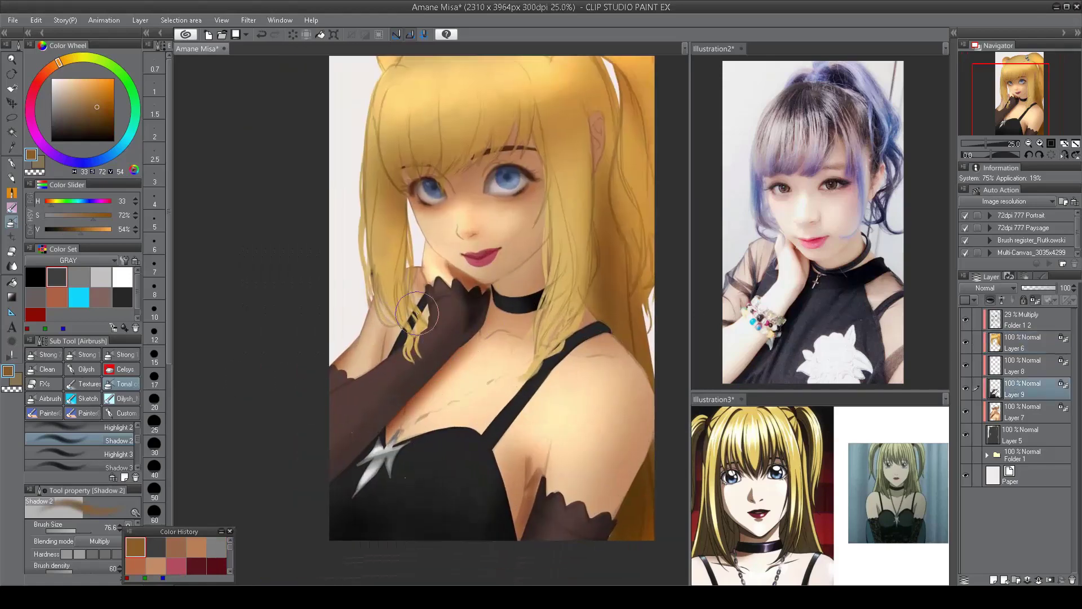
{"action": "left_click_drag", "start_coordinate": [427, 353], "coordinate": [456, 246]}
{"action": "left_click", "coordinate": [376, 410], "text": "alt"}
{"action": "key", "text": "bracketleft"}
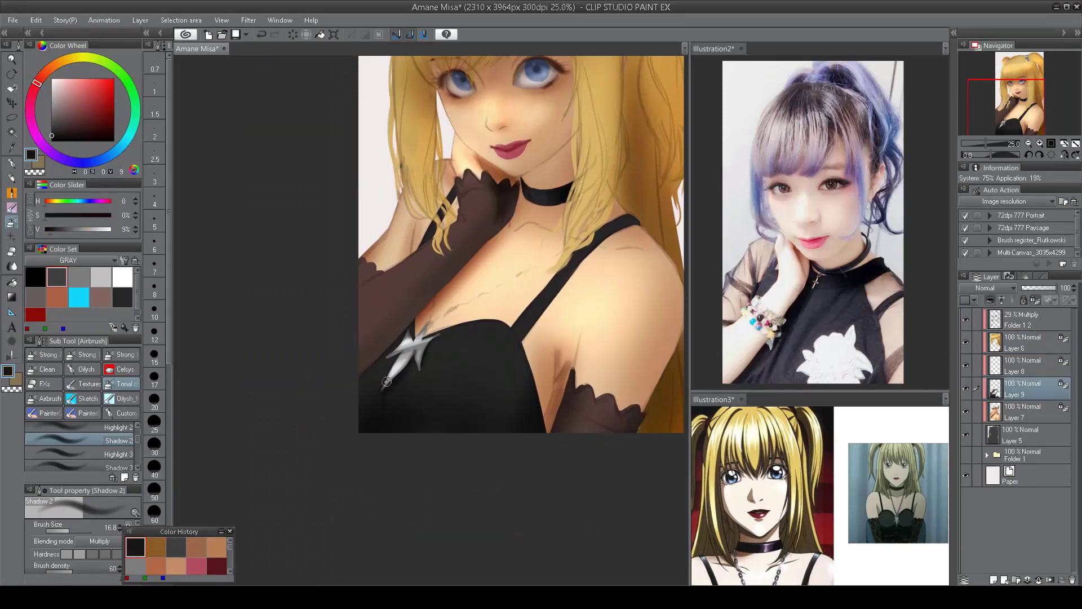
{"action": "key", "text": "bracketright"}
{"action": "key", "text": "bracketright"}
{"action": "key", "text": "bracketright"}
{"action": "key", "text": "bracketright"}
{"action": "key", "text": "bracketright"}
{"action": "key", "text": "bracketright"}
{"action": "scroll", "coordinate": [507, 389], "scroll_direction": "down", "scroll_amount": 2}
{"action": "scroll", "coordinate": [541, 387], "scroll_direction": "up", "scroll_amount": 1}
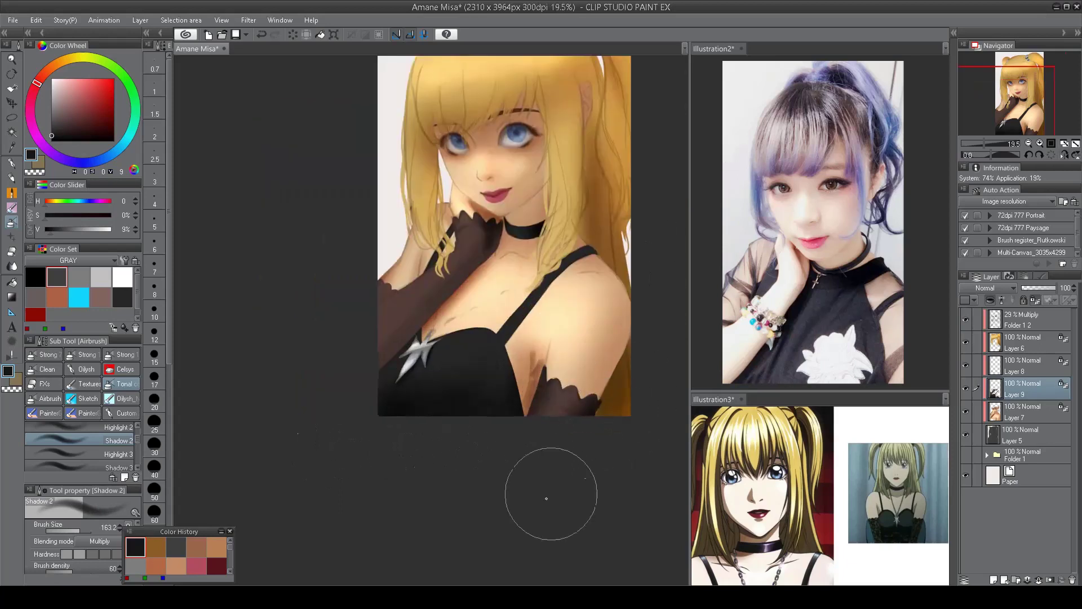
{"action": "key", "text": "bracketleft"}
{"action": "key", "text": "bracketleft"}
{"action": "key", "text": "bracketleft"}
{"action": "mouse_move", "coordinate": [417, 273]}
{"action": "left_mouse_down"}
{"action": "mouse_move", "coordinate": [397, 296]}
{"action": "mouse_move", "coordinate": [411, 288]}
{"action": "mouse_move", "coordinate": [397, 346]}
{"action": "mouse_move", "coordinate": [423, 338]}
{"action": "left_mouse_up"}
{"action": "scroll", "coordinate": [437, 197], "scroll_direction": "down", "scroll_amount": 2}
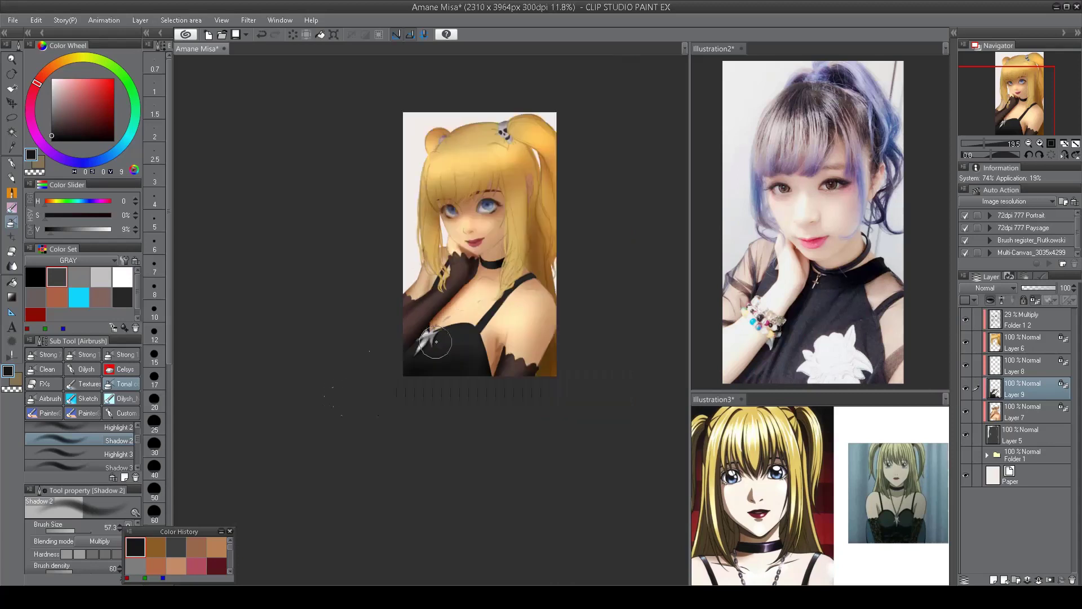
{"action": "scroll", "coordinate": [481, 186], "scroll_direction": "up", "scroll_amount": 2}
- Lighten and model the sheer gloves with Highlight 2 in brown H 14, S 32, V 32, and return to Shadow 2
{"action": "left_click", "coordinate": [125, 369]}
{"action": "left_click", "coordinate": [125, 387]}
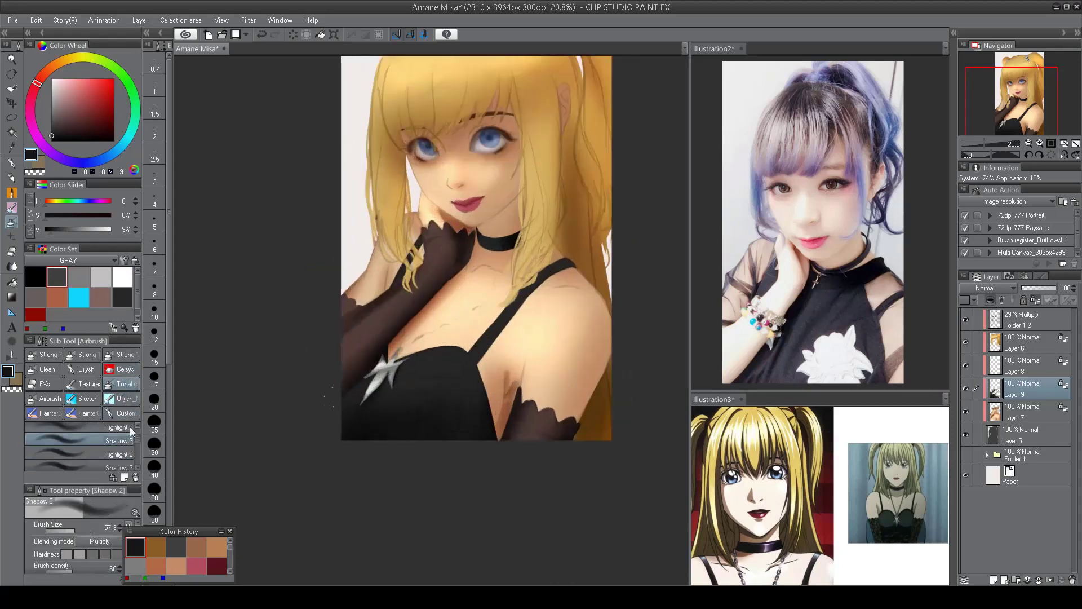
{"action": "left_click", "coordinate": [130, 428]}
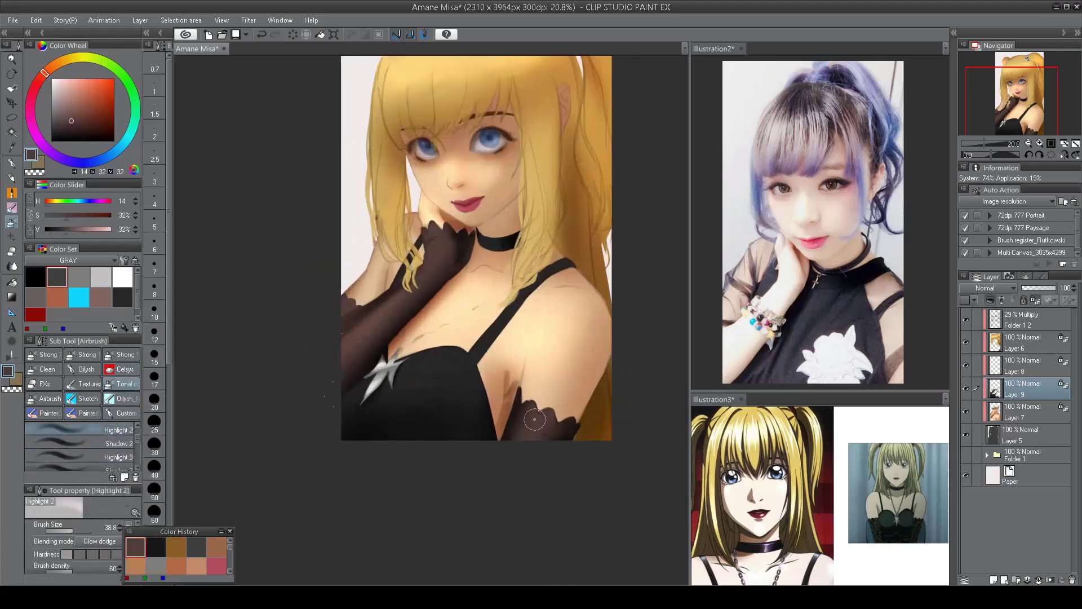
{"action": "scroll", "coordinate": [546, 388], "scroll_direction": "up", "scroll_amount": 2}
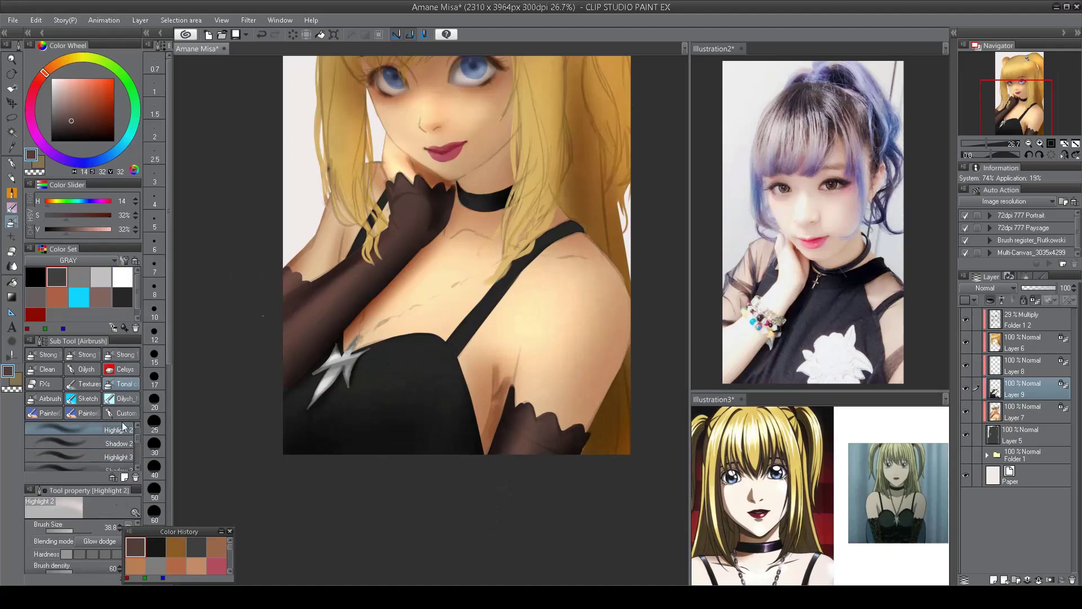
{"action": "left_click", "coordinate": [119, 443]}
{"action": "scroll", "coordinate": [271, 260], "scroll_direction": "down", "scroll_amount": 2}
{"action": "scroll", "coordinate": [361, 260], "scroll_direction": "up", "scroll_amount": 2}
{"action": "scroll", "coordinate": [425, 188], "scroll_direction": "down", "scroll_amount": 3}
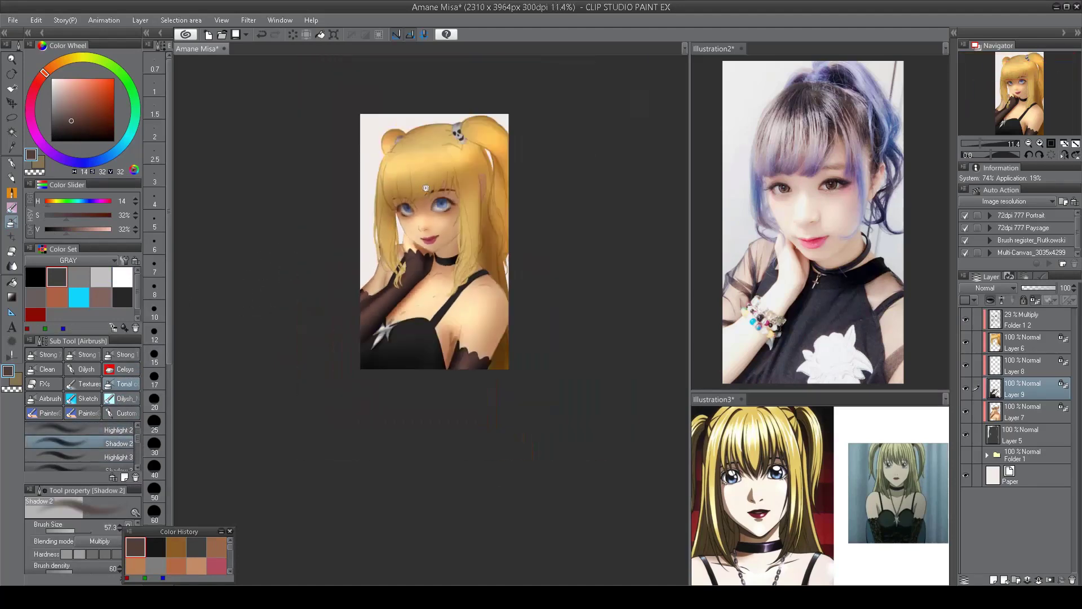
- Shade the forehead under the bangs and around the eyes on Layer 7 with Shadow 2 in brown H 17, S 56, V 63
{"action": "scroll", "coordinate": [426, 188], "scroll_direction": "up", "scroll_amount": 2}
{"action": "left_click", "coordinate": [84, 97]}
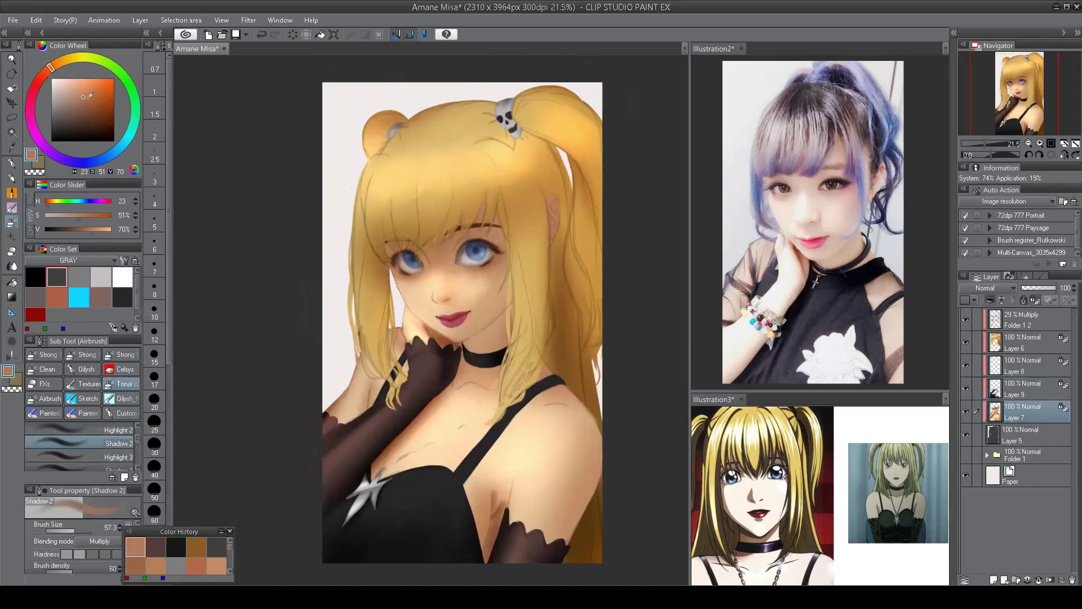
{"action": "left_click", "coordinate": [86, 101]}
{"action": "mouse_move", "coordinate": [474, 192]}
{"action": "left_mouse_down"}
{"action": "mouse_move", "coordinate": [471, 225]}
{"action": "mouse_move", "coordinate": [484, 231]}
{"action": "left_mouse_up"}
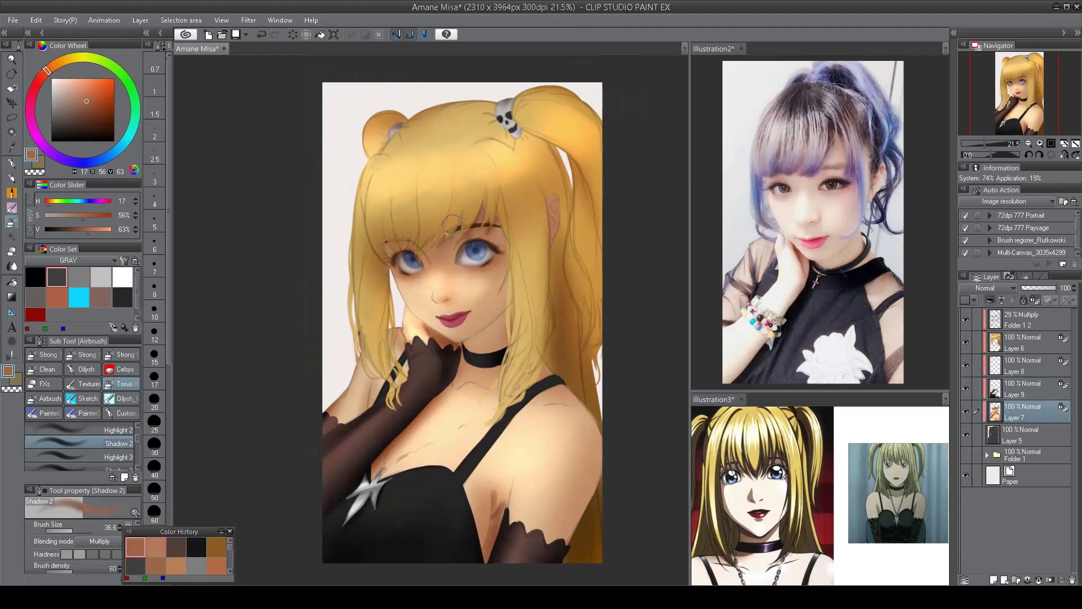
{"action": "mouse_move", "coordinate": [399, 254]}
{"action": "left_mouse_down"}
{"action": "mouse_move", "coordinate": [420, 220]}
{"action": "mouse_move", "coordinate": [521, 244]}
{"action": "left_mouse_up"}
- Redden the ear on Layer 7 with Shadow 2 and Overlay in red H 12, S 74, V 77, checking a mirrored view
{"action": "left_click", "coordinate": [101, 88]}
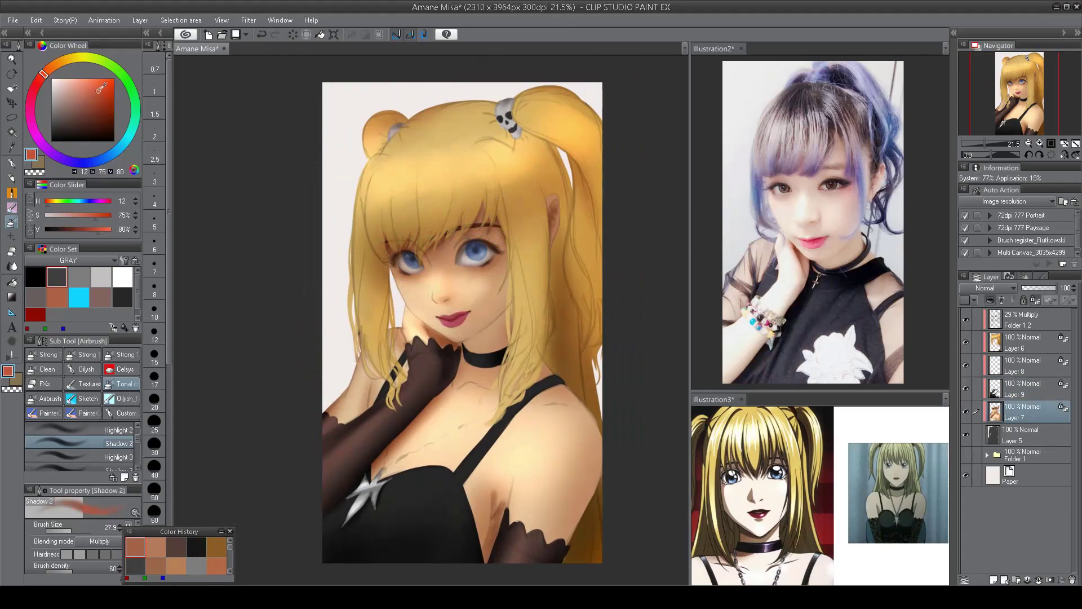
{"action": "key", "text": "period"}
{"action": "key", "text": "period"}
{"action": "key", "text": "period"}
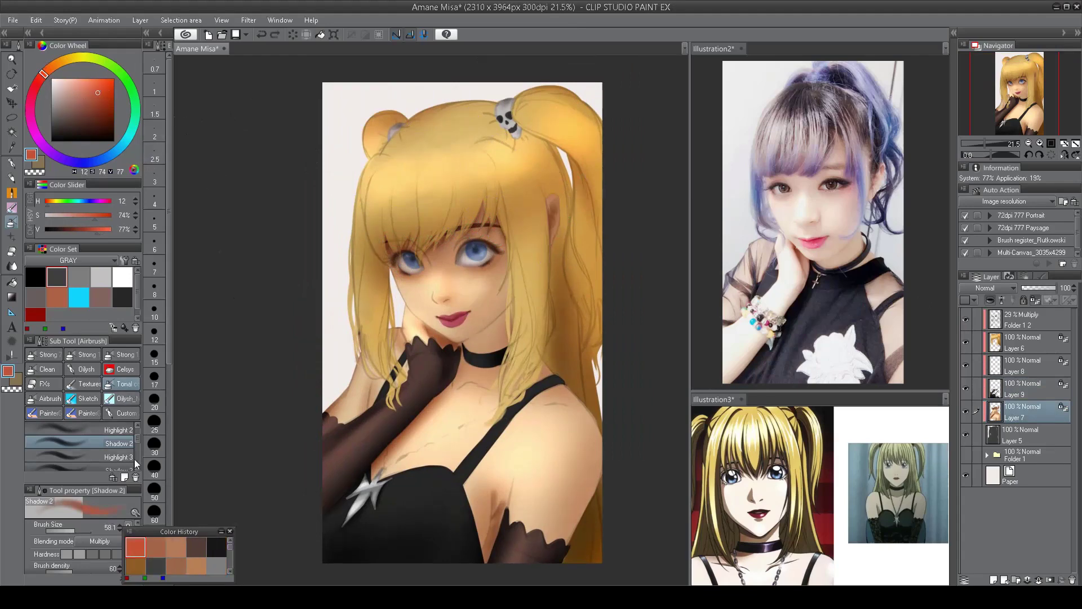
{"action": "key", "text": "h"}
{"action": "scroll", "coordinate": [598, 158], "scroll_direction": "down", "scroll_amount": 3}
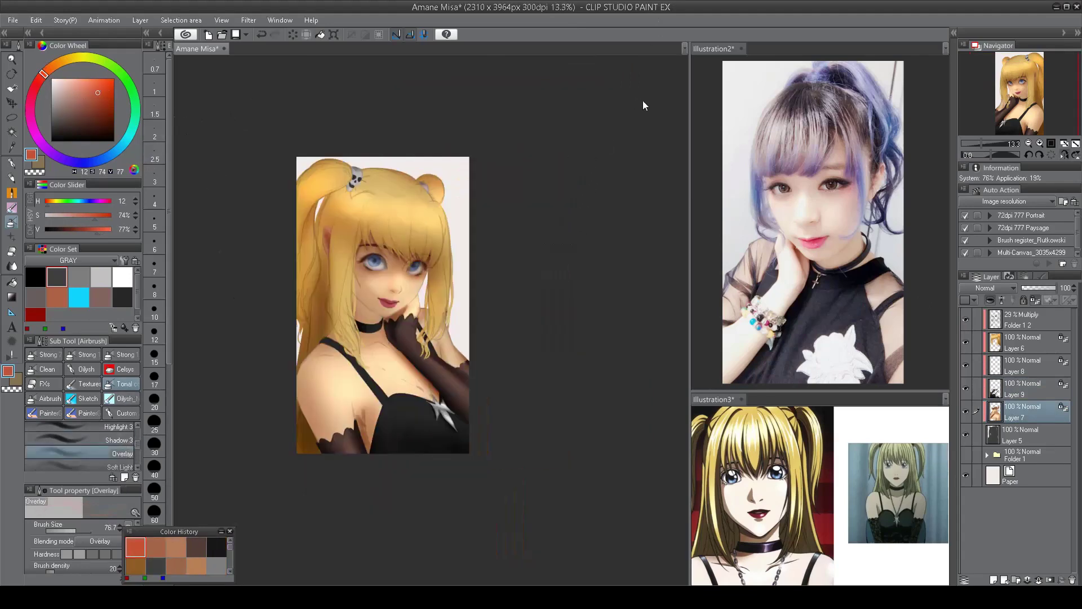
{"action": "key", "text": "h"}
- Define the lash lines and eyelids with a size 8 Shadow 2 brush in dark brown H 20, S 62, V 30
{"action": "scroll", "coordinate": [428, 316], "scroll_direction": "up", "scroll_amount": 4}
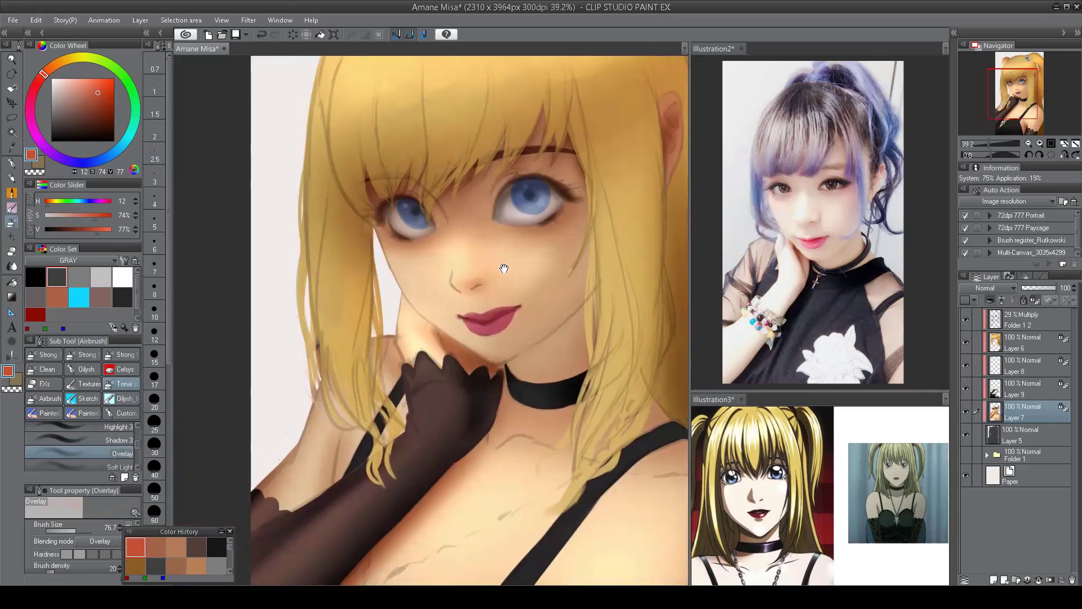
{"action": "left_click", "coordinate": [558, 180], "text": "alt"}
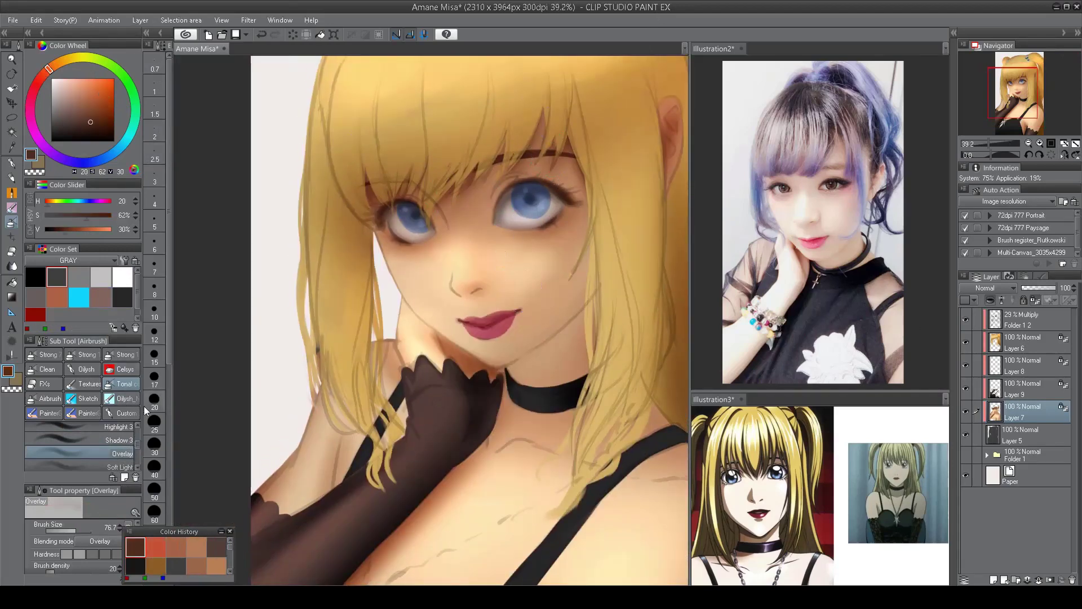
{"action": "scroll", "coordinate": [136, 445], "scroll_direction": "up", "scroll_amount": 1}
{"action": "left_click", "coordinate": [120, 432]}
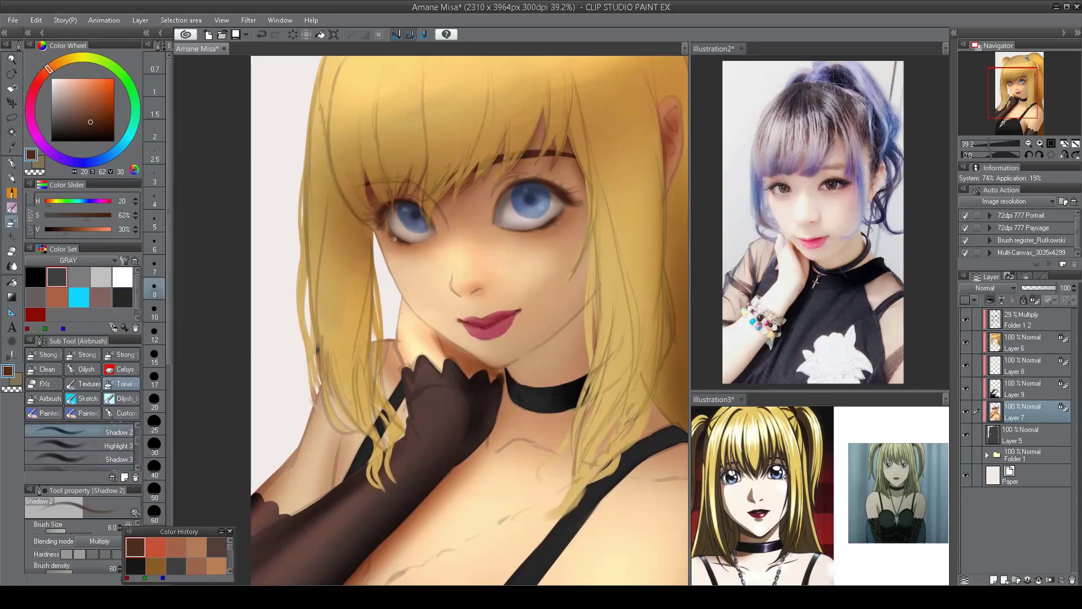
{"action": "scroll", "coordinate": [626, 118], "scroll_direction": "down", "scroll_amount": 2}
{"action": "scroll", "coordinate": [334, 298], "scroll_direction": "up", "scroll_amount": 2}
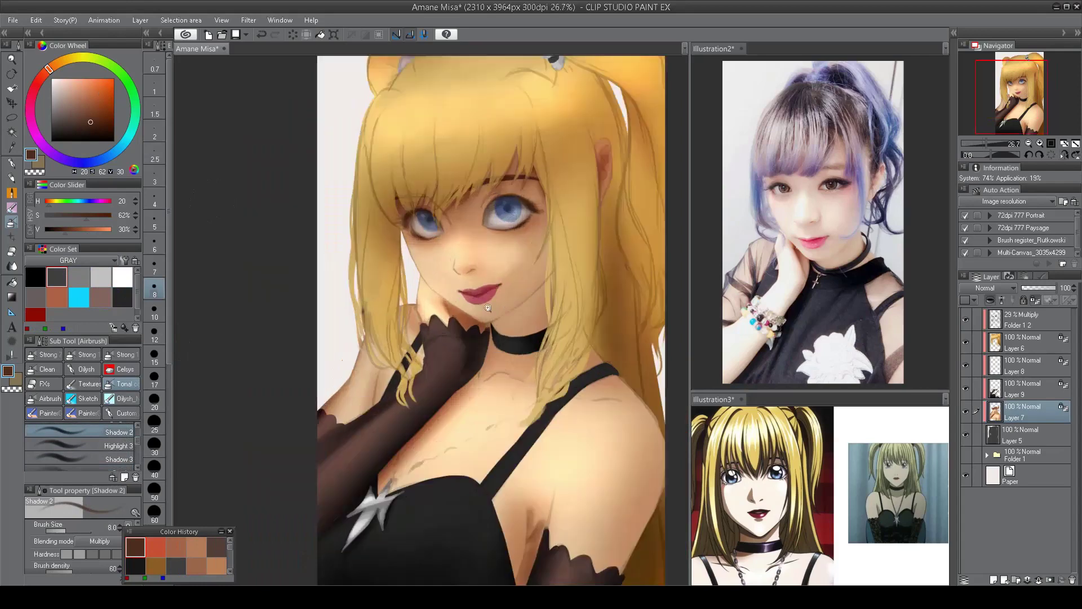
- Lasso the mouth's line art on Folder 1 2 and widen it slightly with a free transform
{"action": "key", "text": "o"}
{"action": "key", "text": "m"}
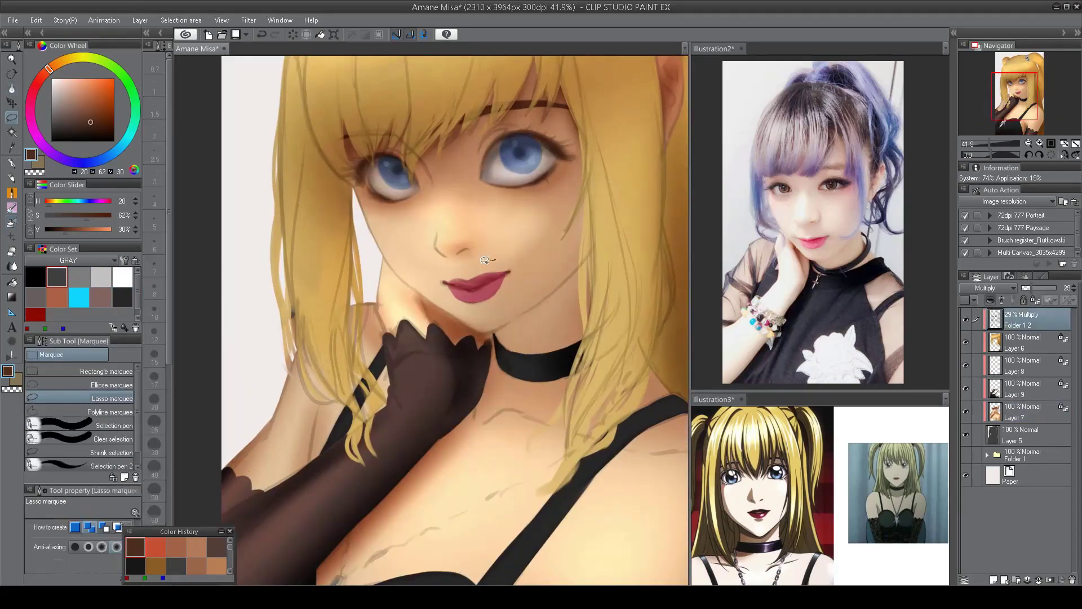
{"action": "left_click_drag", "start_coordinate": [510, 304], "coordinate": [495, 258]}
{"action": "key", "text": "ctrl+t"}
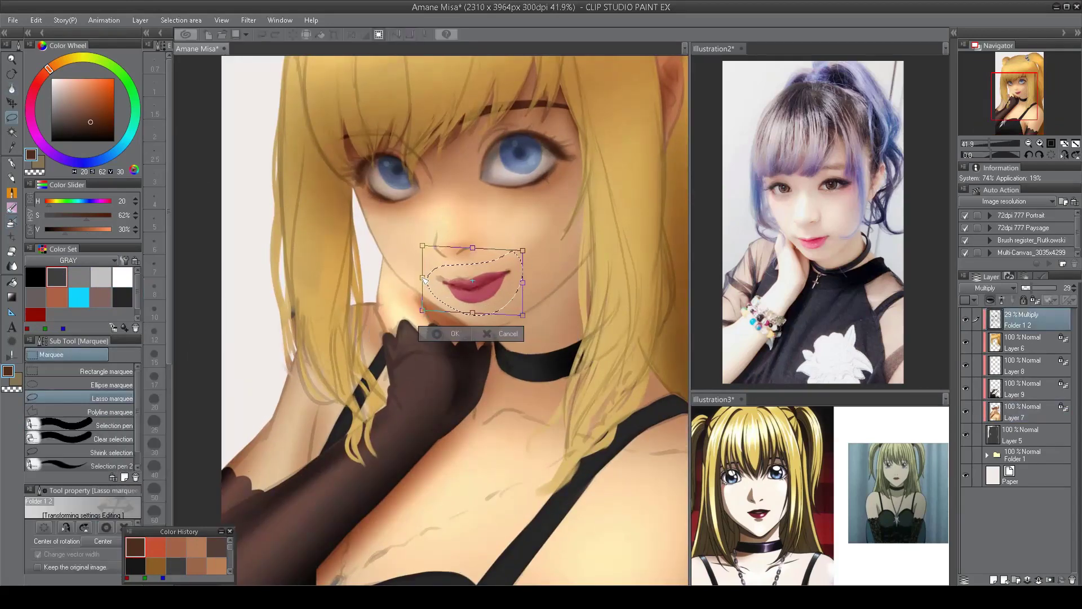
{"action": "key", "text": "Return"}
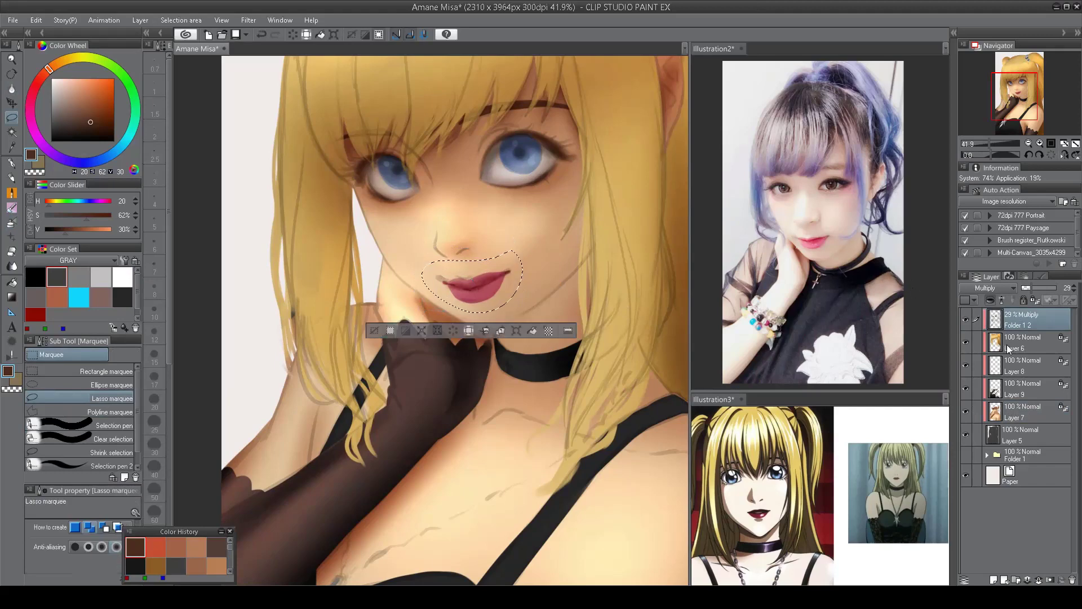
- Copy the painted mouth from Layer 7 onto its own layer and widen it to match the line art
{"action": "left_click", "coordinate": [995, 416]}
{"action": "key", "text": "ctrl+c"}
{"action": "key", "text": "ctrl+v"}
{"action": "key", "text": "ctrl+t"}
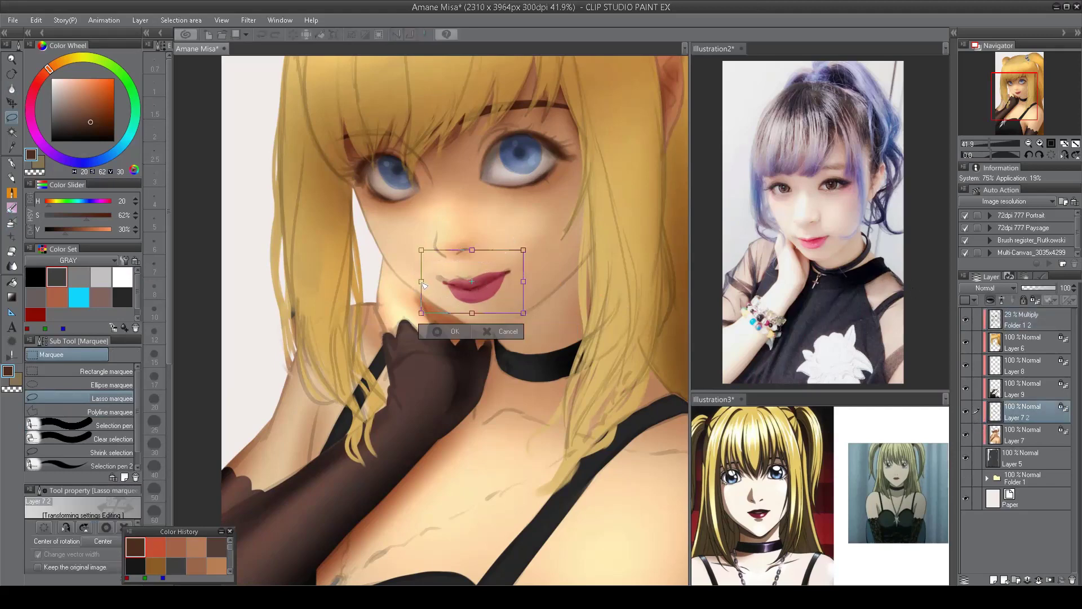
{"action": "left_click_drag", "start_coordinate": [418, 278], "coordinate": [417, 278]}
{"action": "key", "text": "Return"}
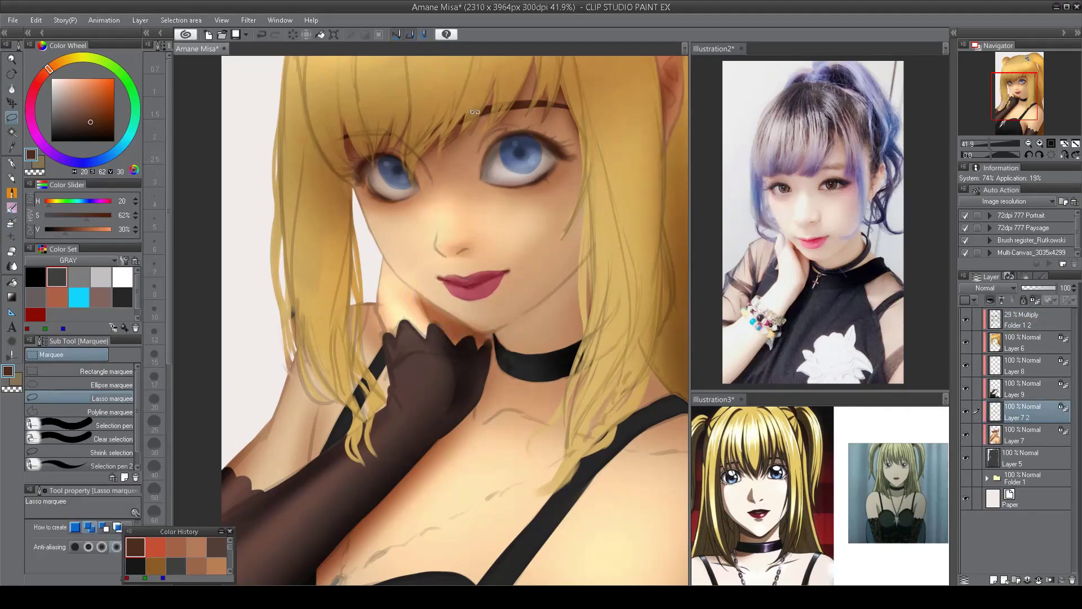
- Blend the edges of the pasted mouth into the face with the Soft eraser
{"action": "key", "text": "e"}
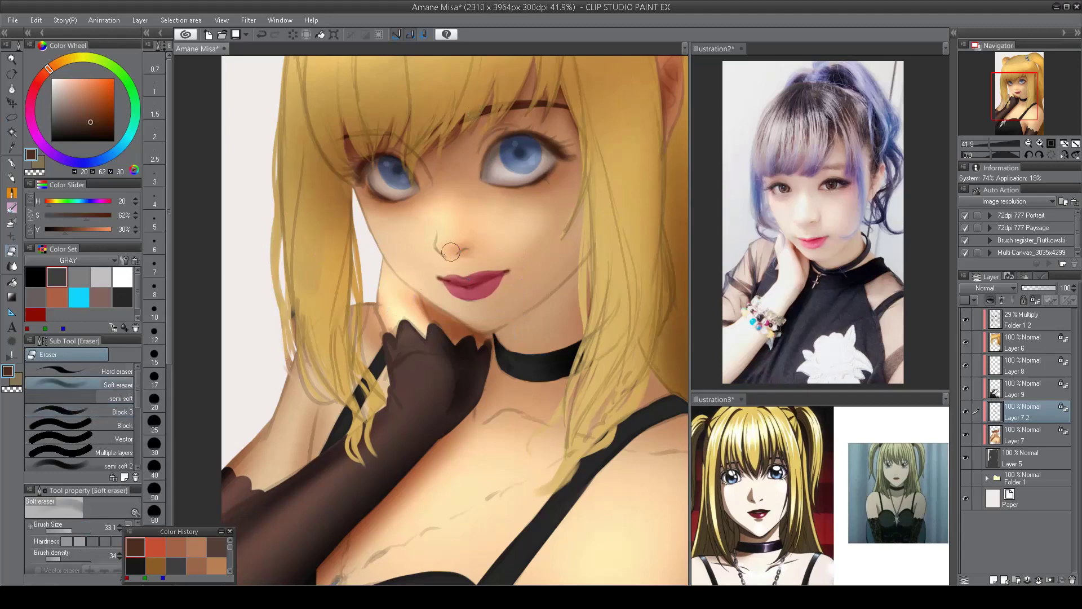
{"action": "scroll", "coordinate": [583, 175], "scroll_direction": "down", "scroll_amount": 3}
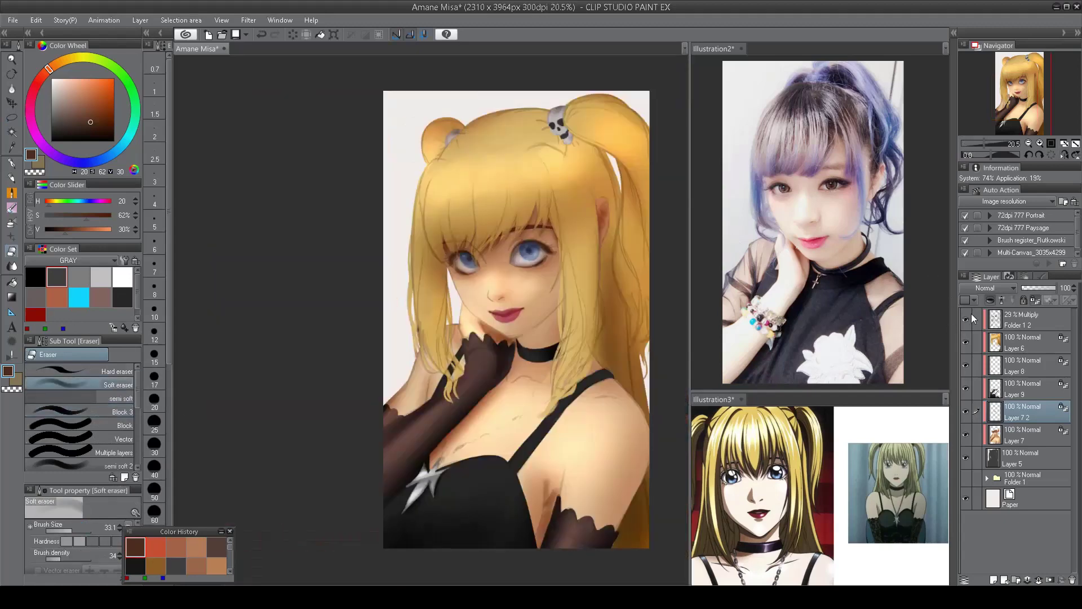
{"action": "scroll", "coordinate": [551, 243], "scroll_direction": "up", "scroll_amount": 4}
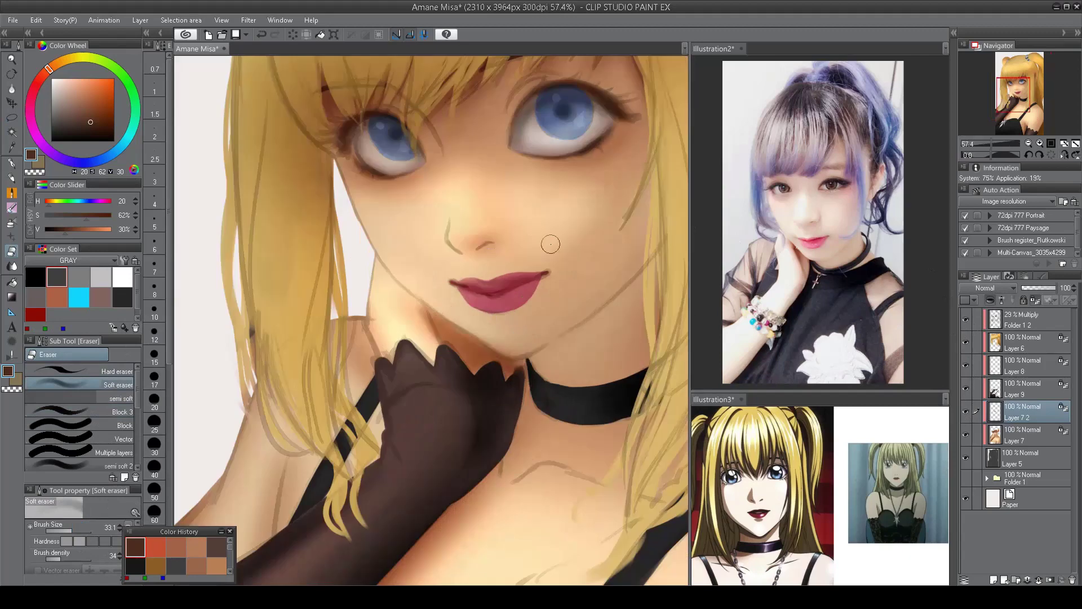
- Reshape the upper and lower lip contours on Layer 7 2 with a mesh transformation using a 7 by 7 lattice
{"action": "key", "text": "ctrl+shift+m"}
{"action": "left_click", "coordinate": [70, 543]}
{"action": "left_click", "coordinate": [70, 558]}
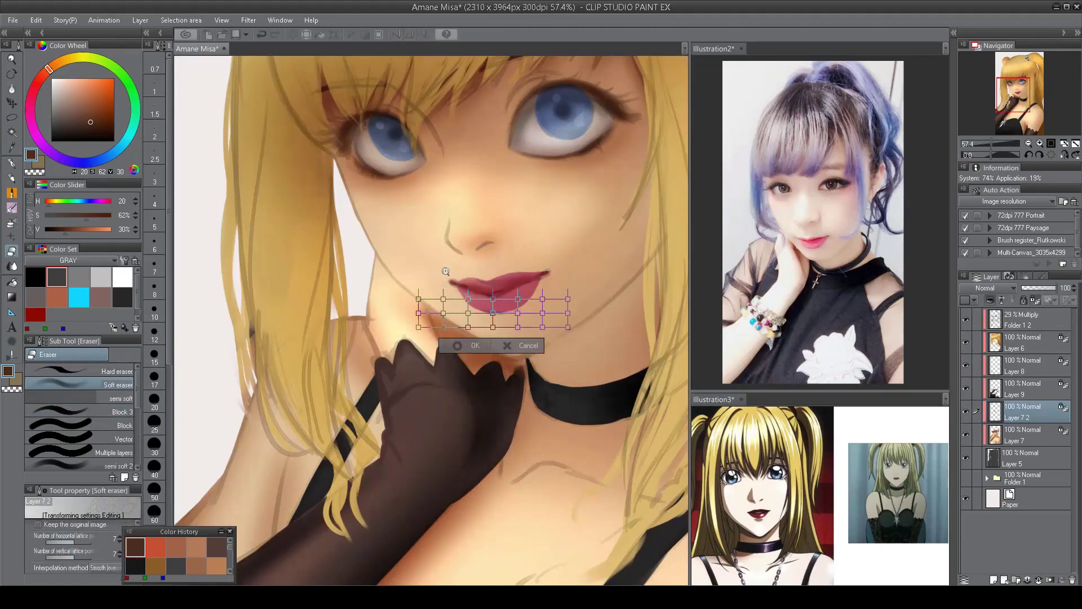
{"action": "scroll", "coordinate": [459, 293], "scroll_direction": "up", "scroll_amount": 3}
{"action": "left_click_drag", "start_coordinate": [459, 287], "coordinate": [455, 283]}
{"action": "left_click_drag", "start_coordinate": [508, 260], "coordinate": [452, 257]}
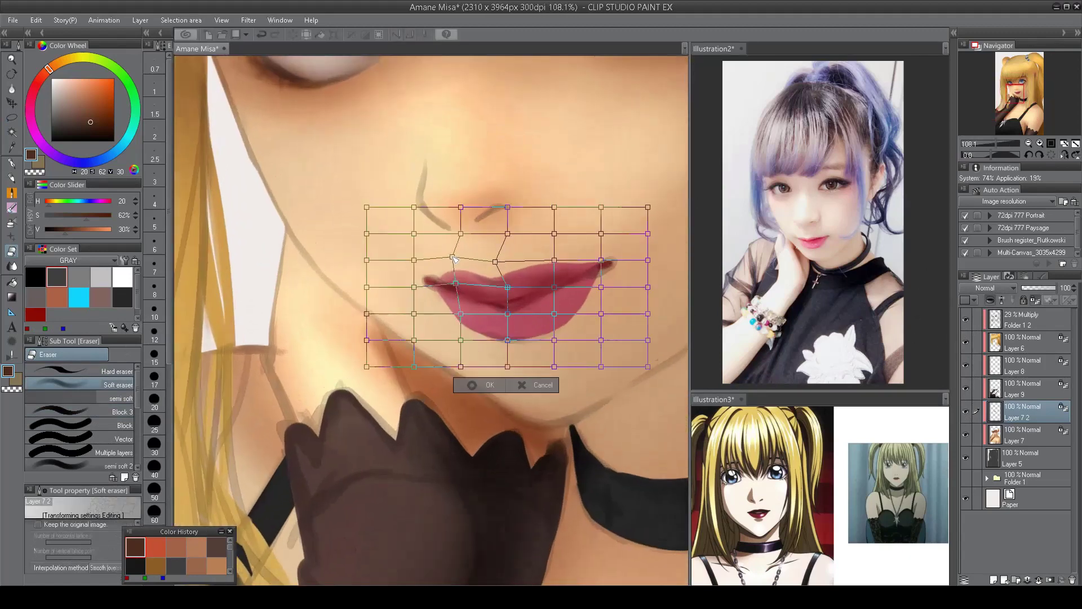
{"action": "left_click_drag", "start_coordinate": [460, 340], "coordinate": [469, 340]}
{"action": "key", "text": "Return"}
- Undo the latest mesh adjustment on the lips and apply the transformation after checking the whole face
{"action": "scroll", "coordinate": [429, 383], "scroll_direction": "down", "scroll_amount": 5}
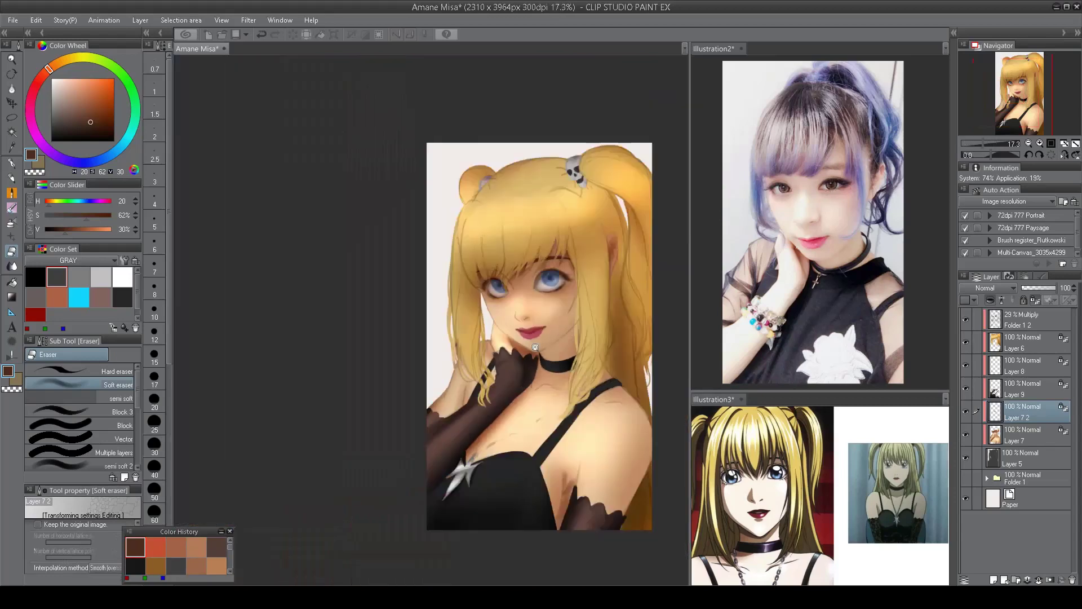
{"action": "scroll", "coordinate": [428, 382], "scroll_direction": "up", "scroll_amount": 3}
{"action": "key", "text": "ctrl+z"}
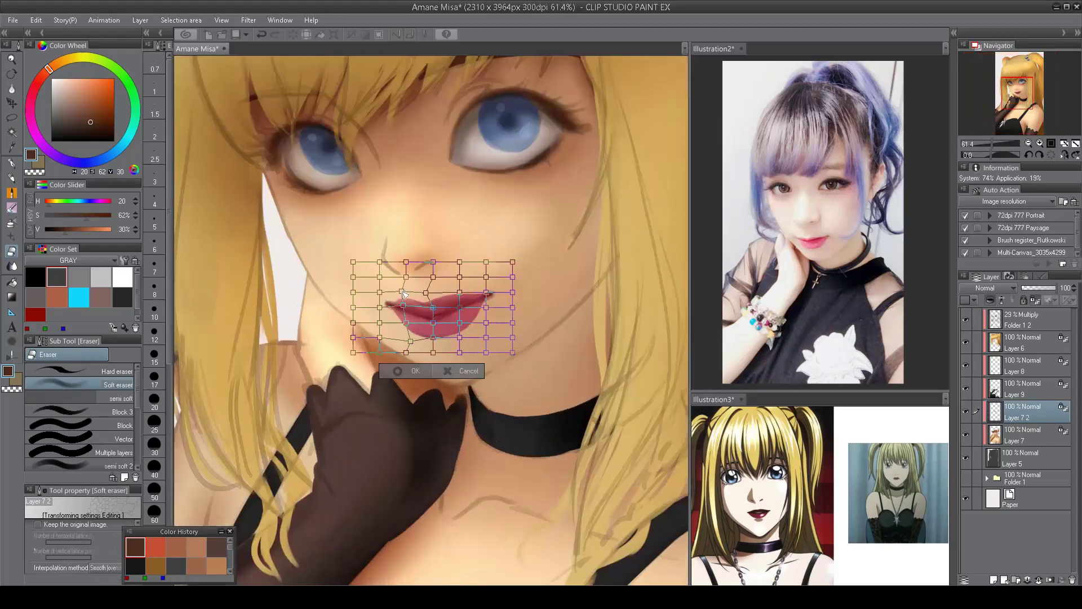
{"action": "key", "text": "Return"}
{"action": "scroll", "coordinate": [421, 303], "scroll_direction": "down", "scroll_amount": 3}
{"action": "scroll", "coordinate": [422, 303], "scroll_direction": "up", "scroll_amount": 1}
{"action": "key", "text": "ctrl+z"}
{"action": "key", "text": "Return"}
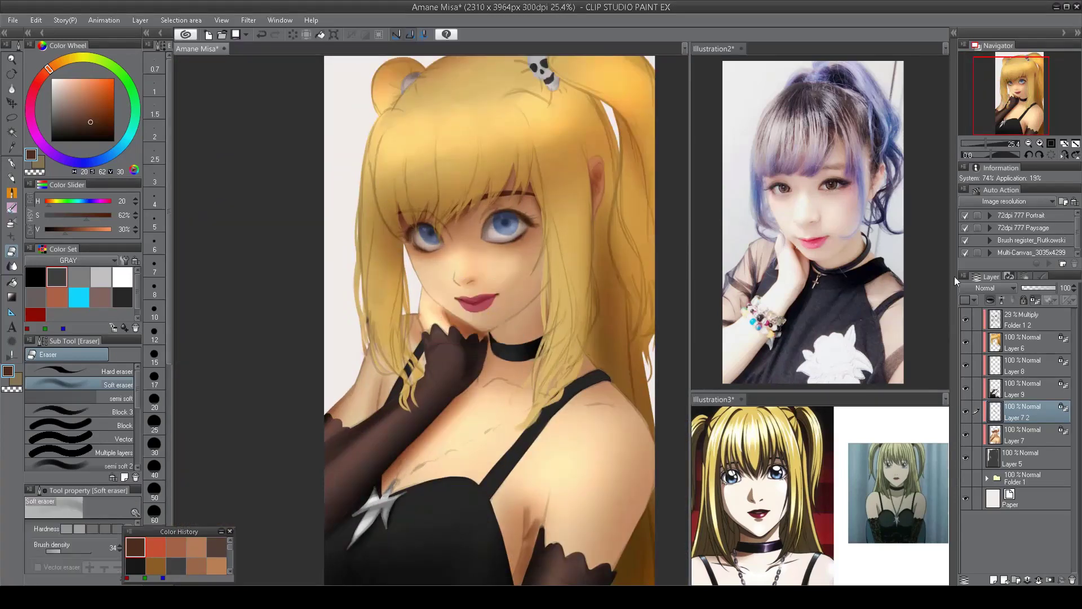
- Fit the whole portrait in view and toggle Folder 1 and Folder 1 2 to compare the painting with its earlier stages
{"action": "key", "text": "ctrl+0"}
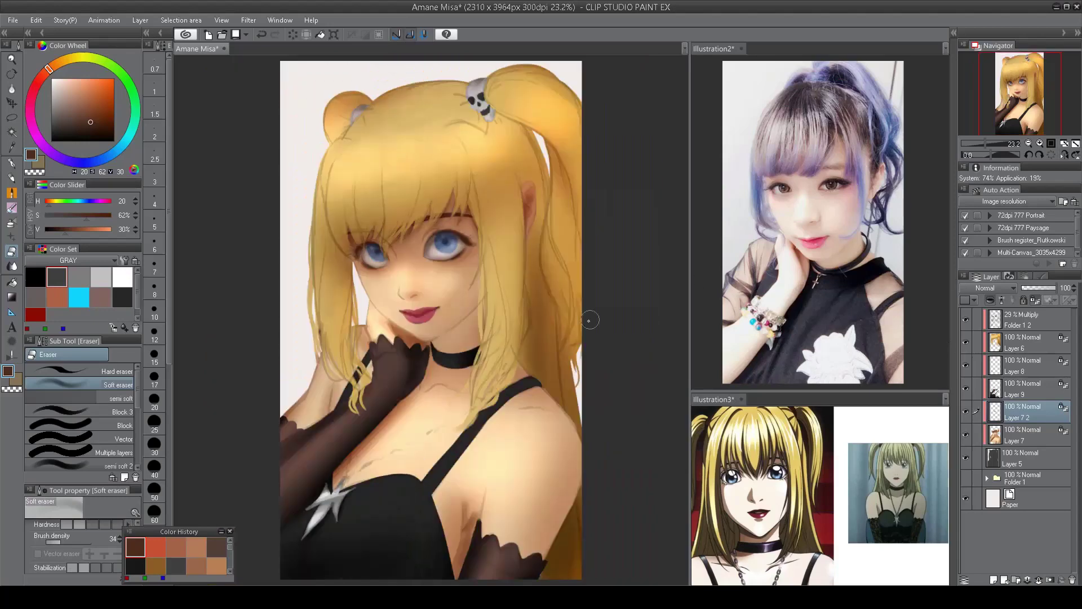
{"action": "left_click", "coordinate": [965, 478], "text": "alt"}
{"action": "left_click", "coordinate": [965, 478], "text": "alt"}
{"action": "left_click", "coordinate": [965, 319]}
{"action": "left_click", "coordinate": [966, 319]}
- Lasso the hair below the skull hair tie on Layer 6 and darken it with Burn where the ponytail overlaps
{"action": "left_click", "coordinate": [1022, 349]}
{"action": "key", "text": "b"}
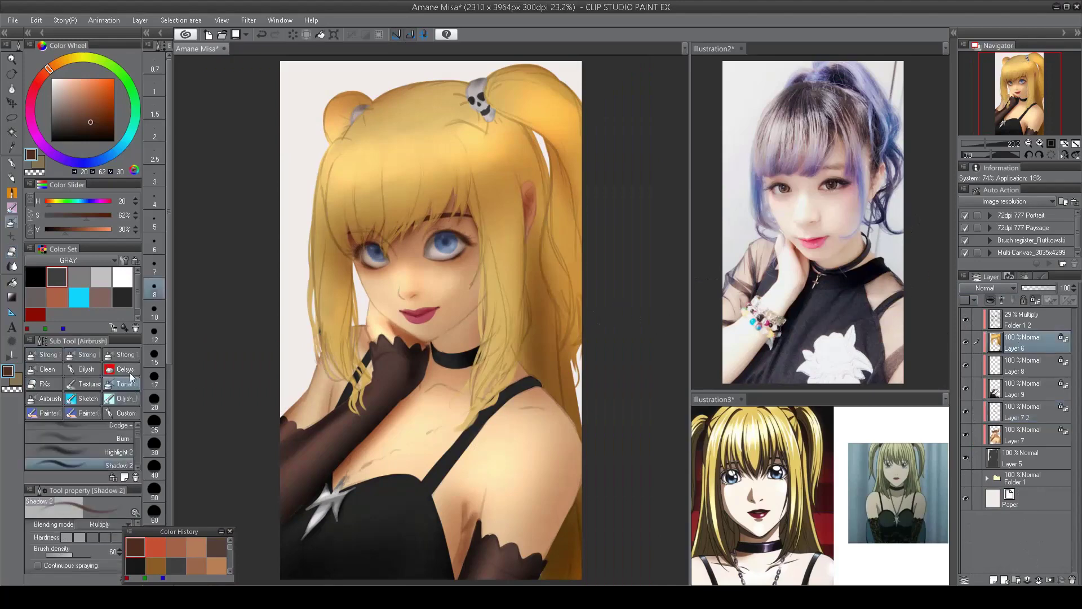
{"action": "left_click", "coordinate": [125, 439]}
{"action": "key", "text": "h"}
{"action": "scroll", "coordinate": [439, 175], "scroll_direction": "up", "scroll_amount": 3}
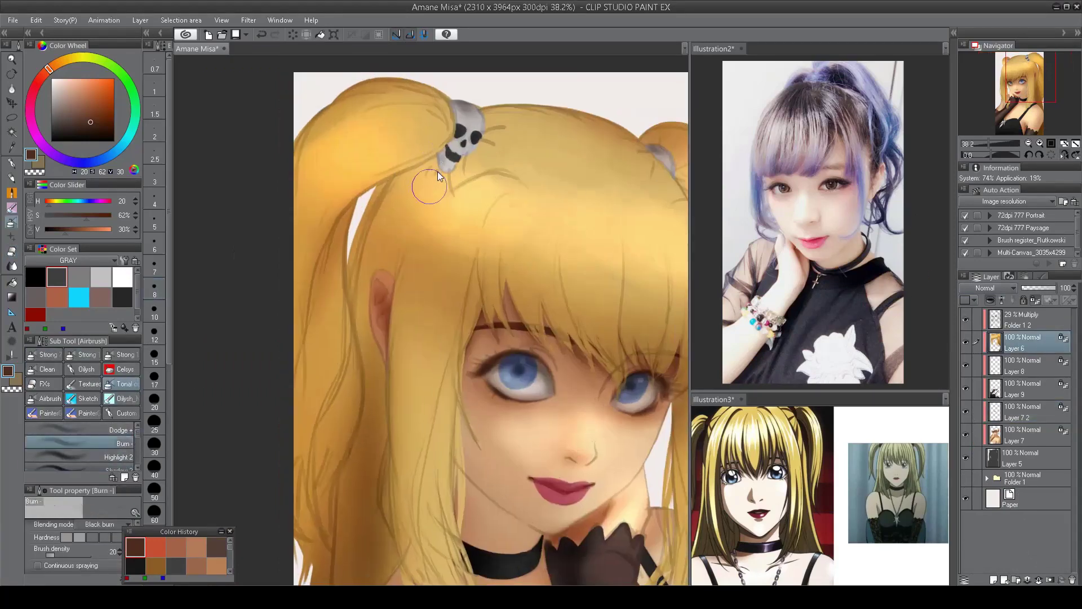
{"action": "key", "text": "m"}
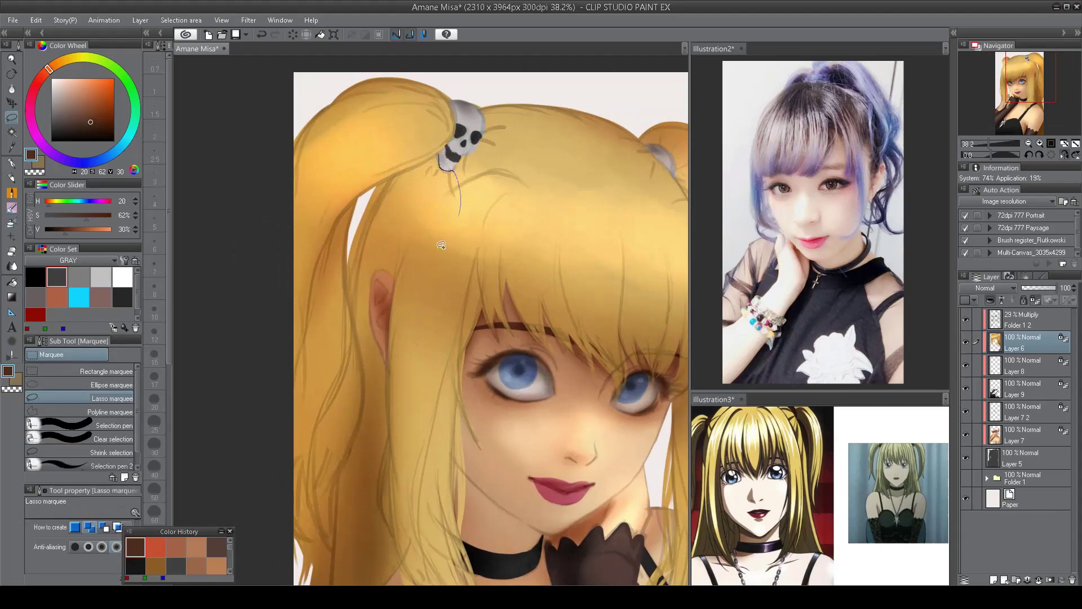
{"action": "left_click_drag", "start_coordinate": [441, 246], "coordinate": [371, 188]}
{"action": "left_click_drag", "start_coordinate": [425, 159], "coordinate": [462, 191]}
{"action": "key", "text": "b"}
{"action": "key", "text": "h"}
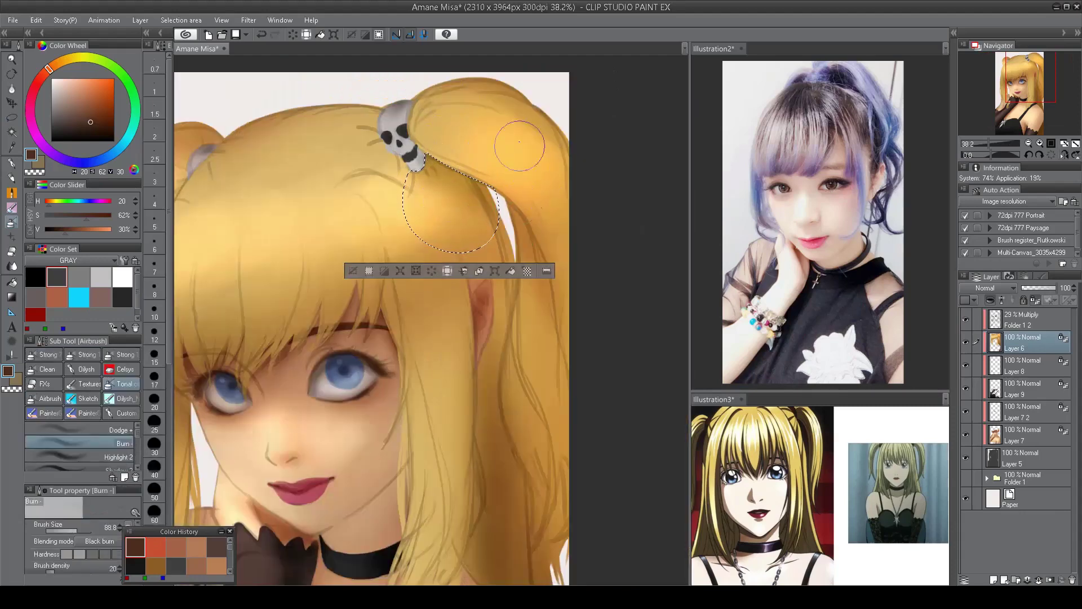
- Clear the hair selection and check the whole portrait with the Folder 1 2 line art toggled
{"action": "key", "text": "ctrl+d"}
{"action": "key", "text": "ctrl+minus"}
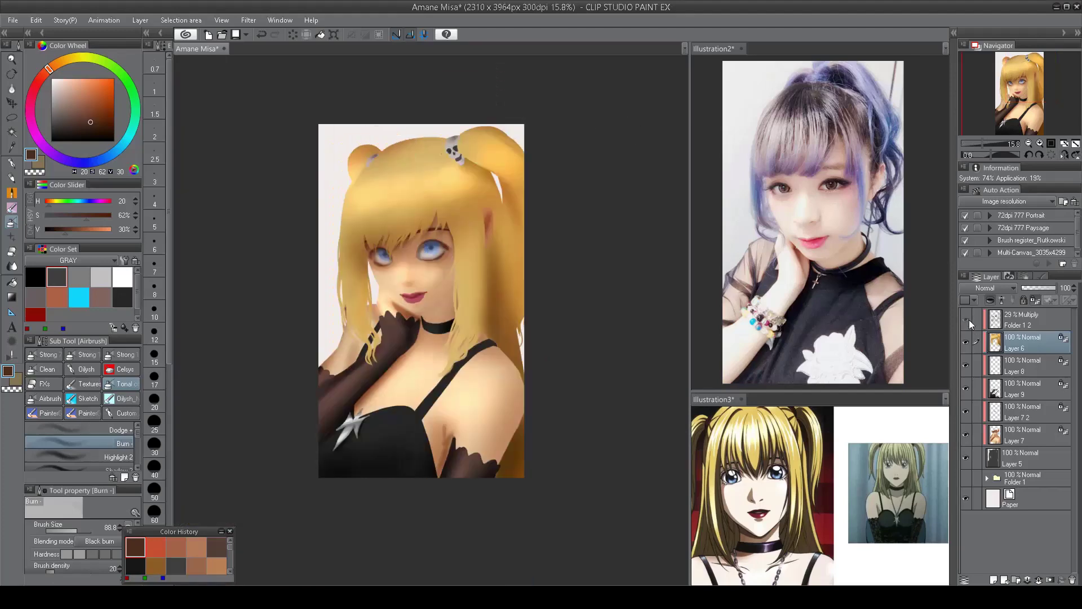
{"action": "left_click", "coordinate": [966, 320]}
- Lasso the hanging ponytail on Layer 6 and brighten it with the Lighten airbrush in a color sampled from the hair
{"action": "scroll", "coordinate": [508, 264], "scroll_direction": "up", "scroll_amount": 3}
{"action": "key", "text": "m"}
{"action": "mouse_move", "coordinate": [496, 157]}
{"action": "left_mouse_down"}
{"action": "mouse_move", "coordinate": [500, 315]}
{"action": "mouse_move", "coordinate": [640, 217]}
{"action": "mouse_move", "coordinate": [564, 79]}
{"action": "left_mouse_up"}
{"action": "key", "text": "b"}
{"action": "left_click_drag", "start_coordinate": [137, 438], "coordinate": [140, 457]}
{"action": "left_click", "coordinate": [119, 446]}
{"action": "left_click", "coordinate": [506, 240], "text": "alt"}
{"action": "left_click_drag", "start_coordinate": [506, 240], "coordinate": [510, 366]}
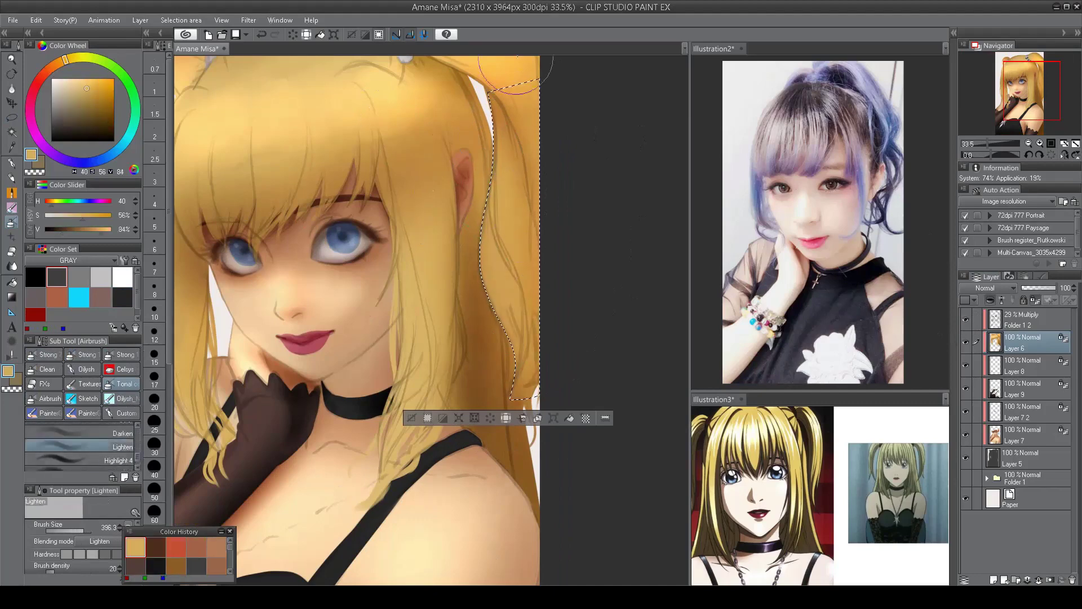
{"action": "key", "text": "ctrl+d"}
- Compare the whole portrait with the Folder 1 2 line art hidden and shown
{"action": "scroll", "coordinate": [507, 316], "scroll_direction": "down", "scroll_amount": 4}
{"action": "scroll", "coordinate": [469, 345], "scroll_direction": "up", "scroll_amount": 3}
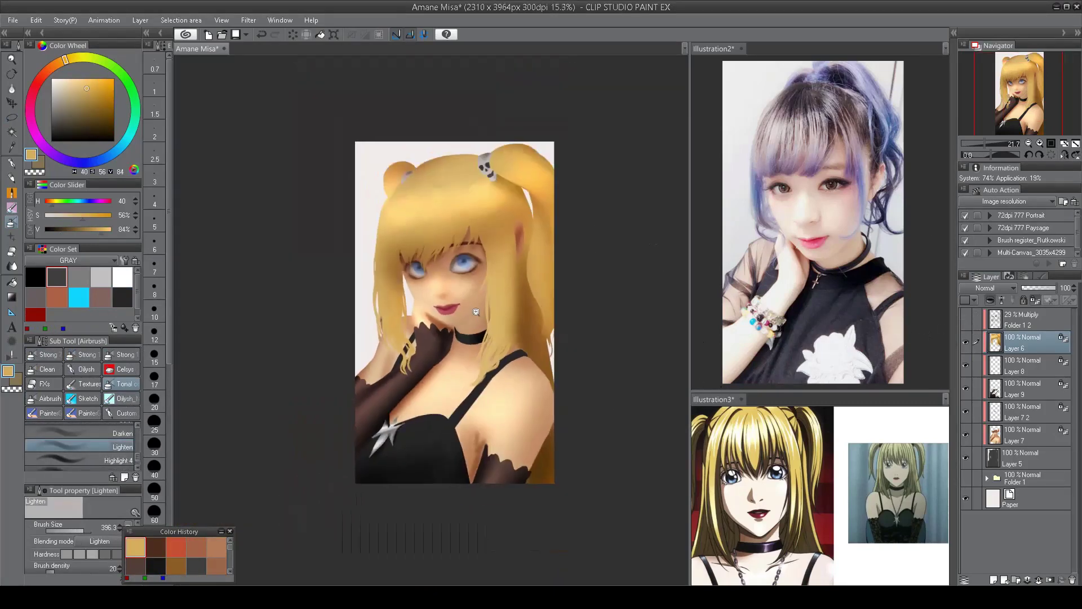
{"action": "left_click", "coordinate": [966, 319]}
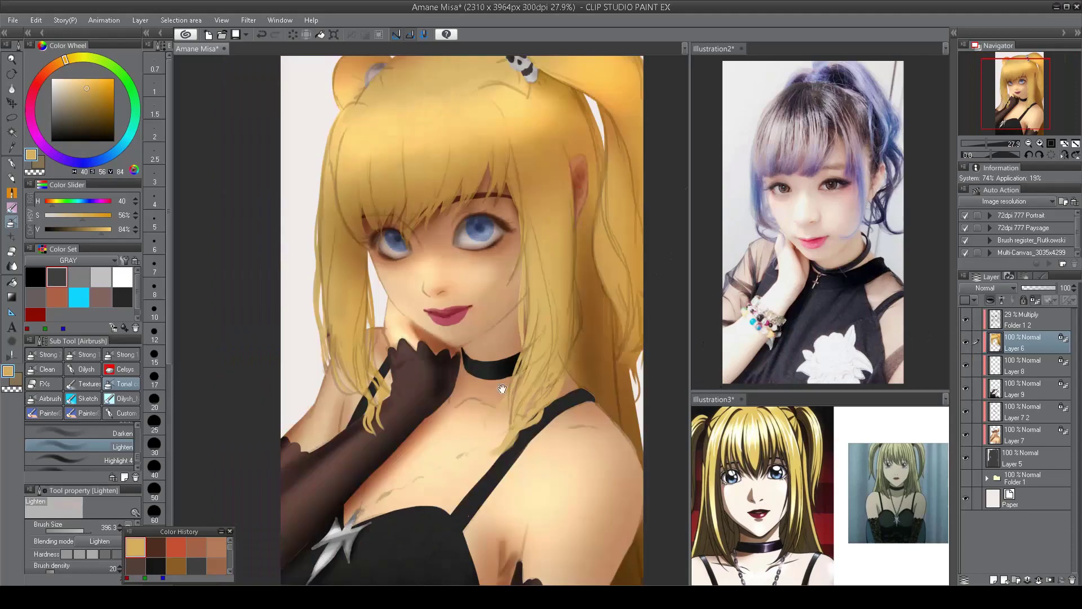
{"action": "scroll", "coordinate": [528, 269], "scroll_direction": "up", "scroll_amount": 1}
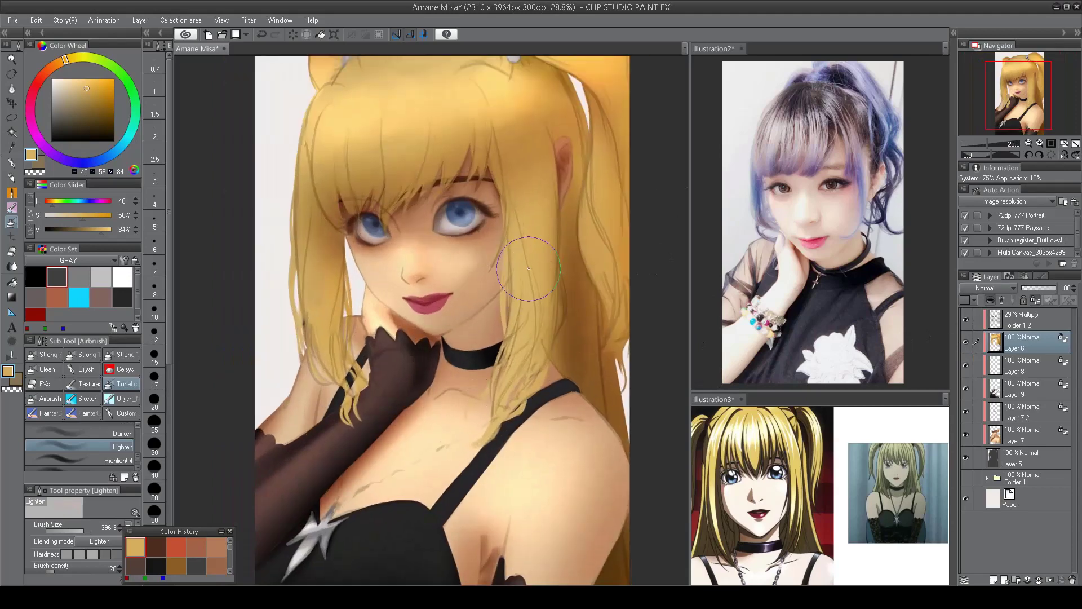
- Raise the opacity of the Folder 1 2 line art to 100% and save the file
{"action": "scroll", "coordinate": [529, 269], "scroll_direction": "down", "scroll_amount": 1}
{"action": "left_click", "coordinate": [1020, 319]}
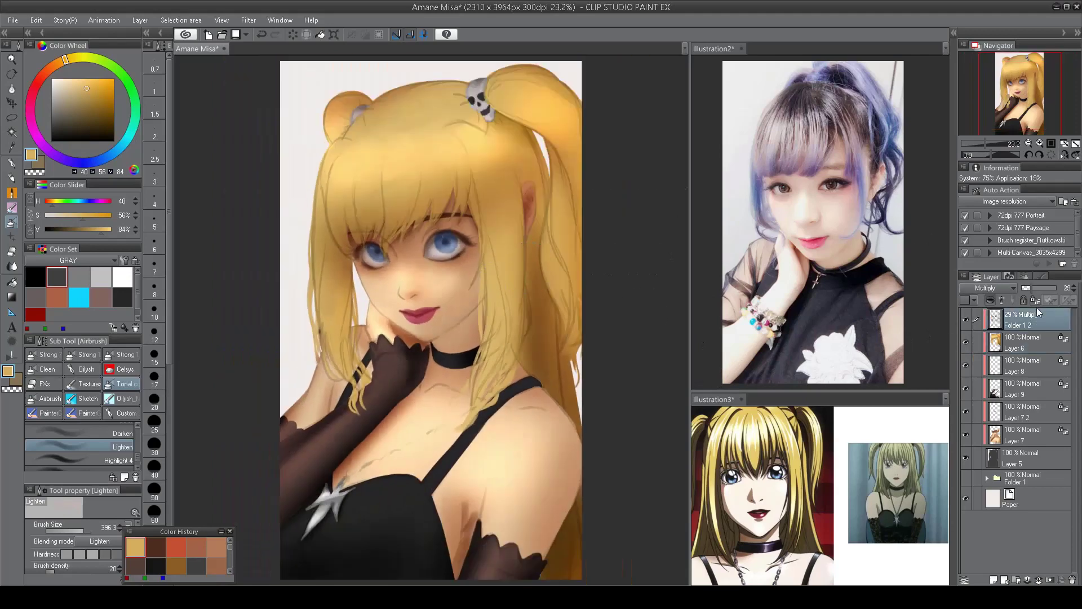
{"action": "left_click_drag", "start_coordinate": [1031, 288], "coordinate": [1073, 289]}
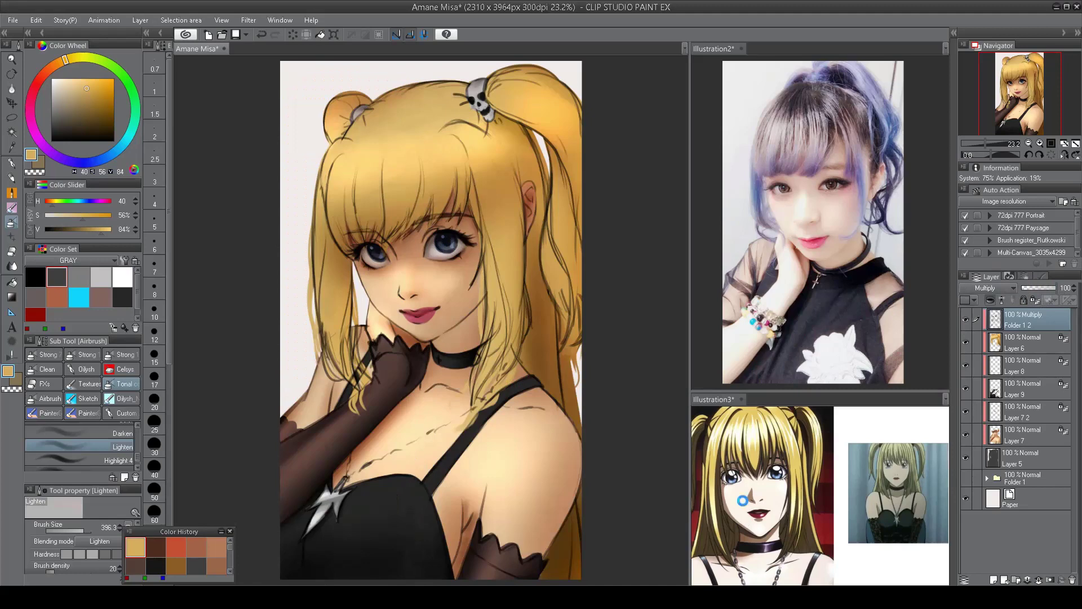
{"action": "key", "text": "ctrl+s"}
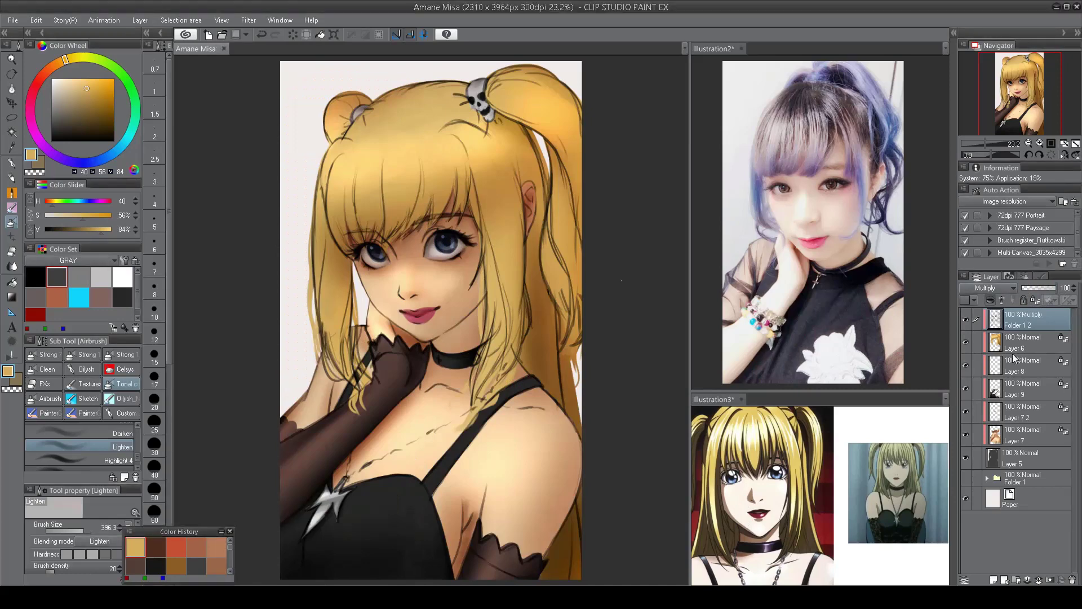
- Brighten the skull hair tie on Layer 6 with the Dodge + airbrush
{"action": "key", "text": "alt+["}
{"action": "scroll", "coordinate": [137, 457], "scroll_direction": "up", "scroll_amount": 2}
{"action": "left_click", "coordinate": [126, 429]}
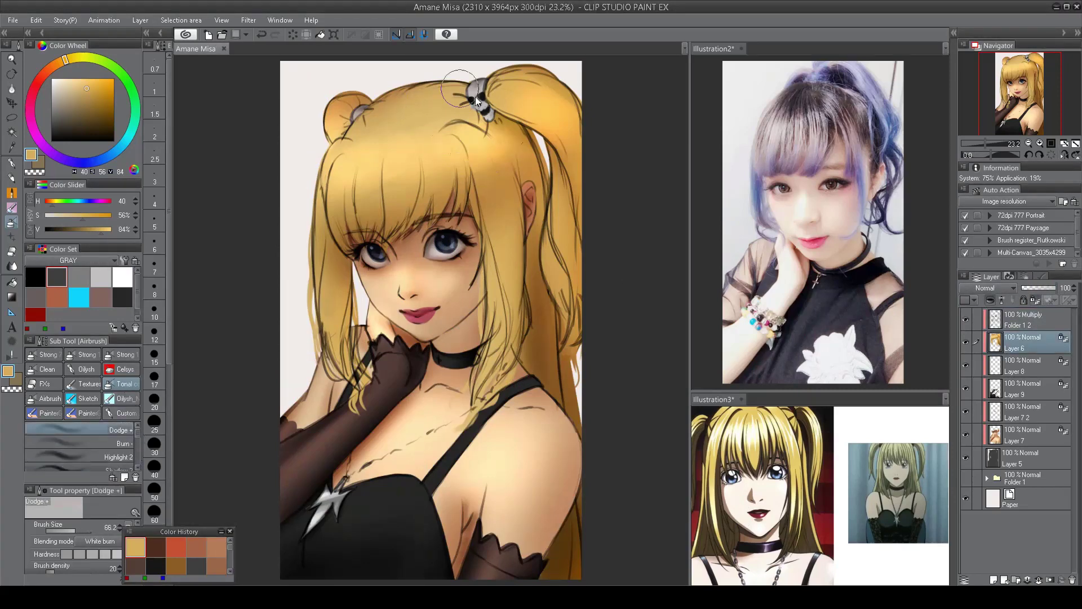
{"action": "left_click_drag", "start_coordinate": [474, 93], "coordinate": [483, 104]}
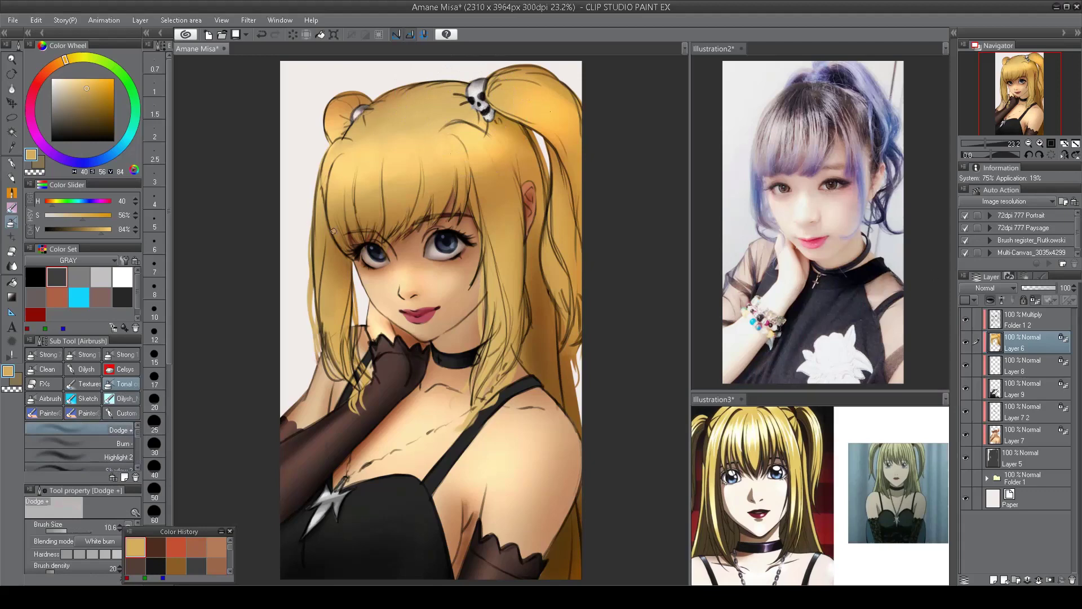
- Toggle the Folder 1 2 line art and view the canvas mirrored to check the portrait's proportions
{"action": "left_click", "coordinate": [966, 319]}
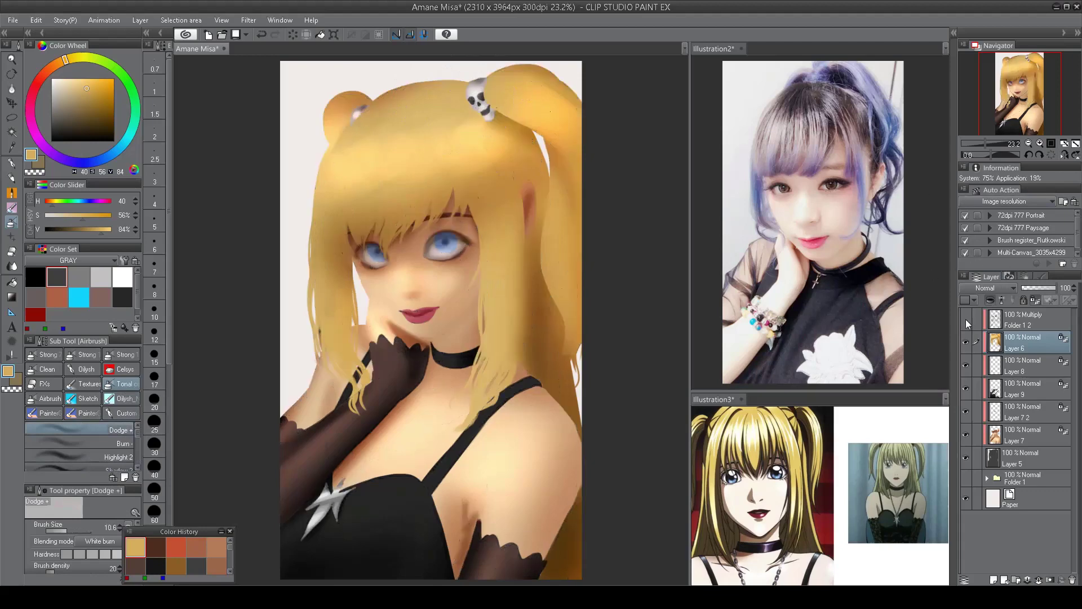
{"action": "left_click", "coordinate": [966, 319]}
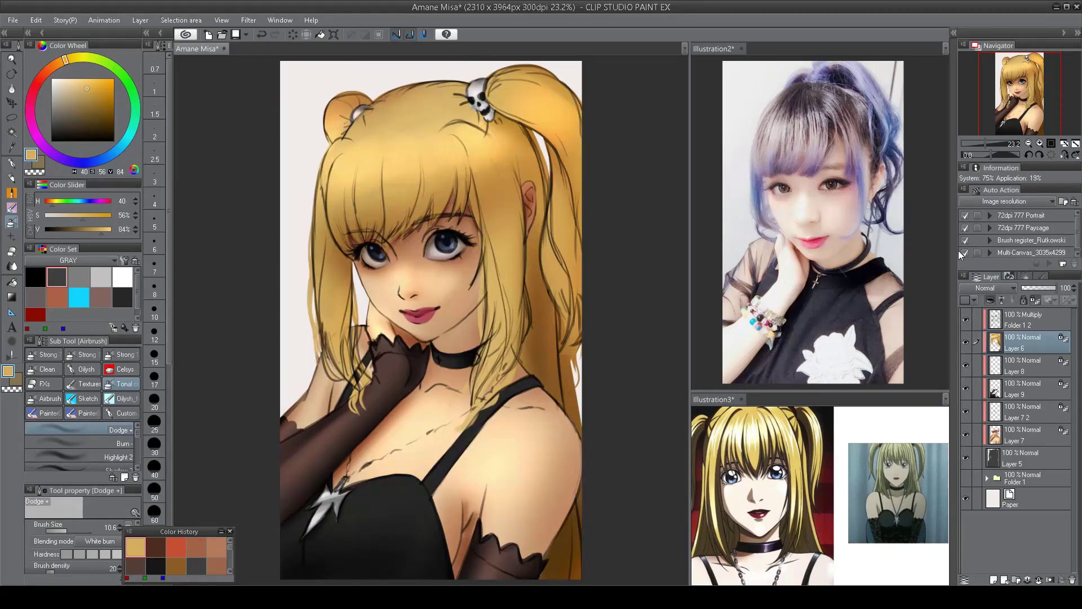
{"action": "key", "text": "period"}
{"action": "key", "text": "h"}
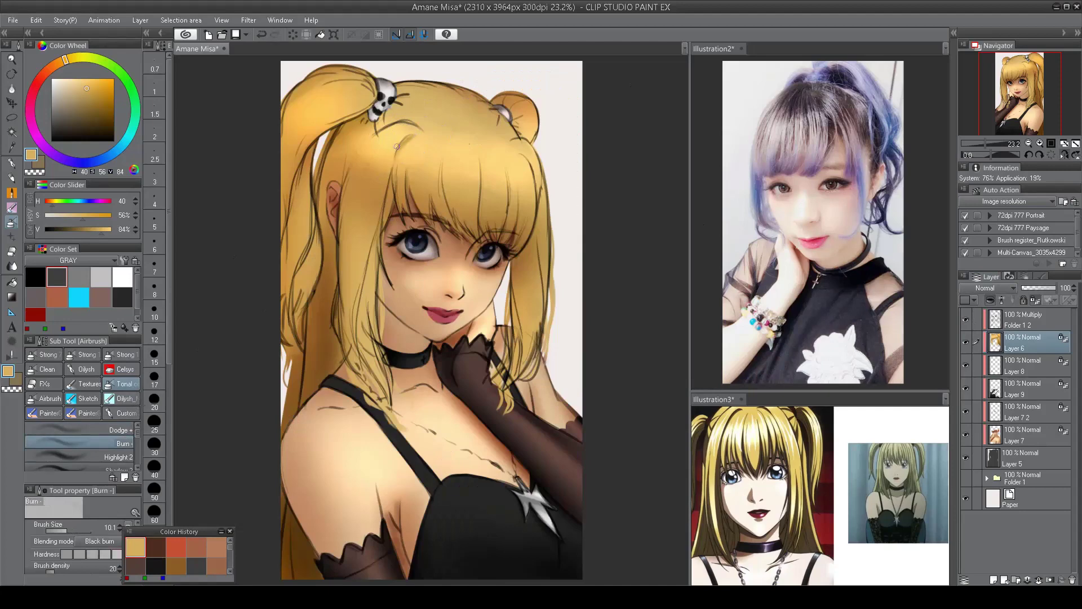
{"action": "key", "text": "h"}
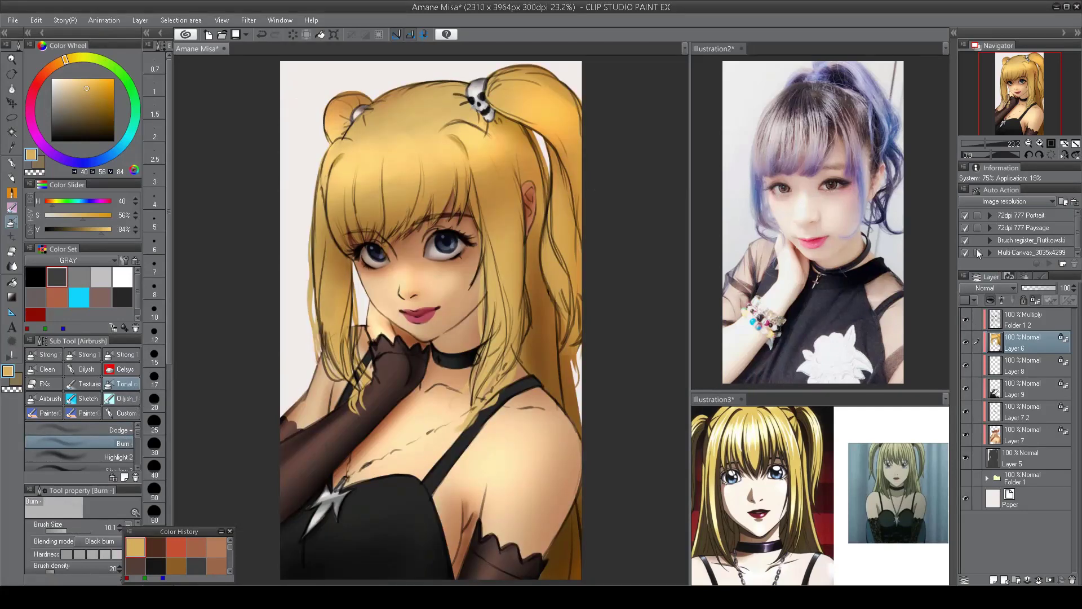
- Try Color burn, Overlay and Darken as blending modes for Folder 1 2, and return it to Multiply
{"action": "left_click", "coordinate": [974, 318]}
{"action": "scroll", "coordinate": [443, 342], "scroll_direction": "down", "scroll_amount": 2}
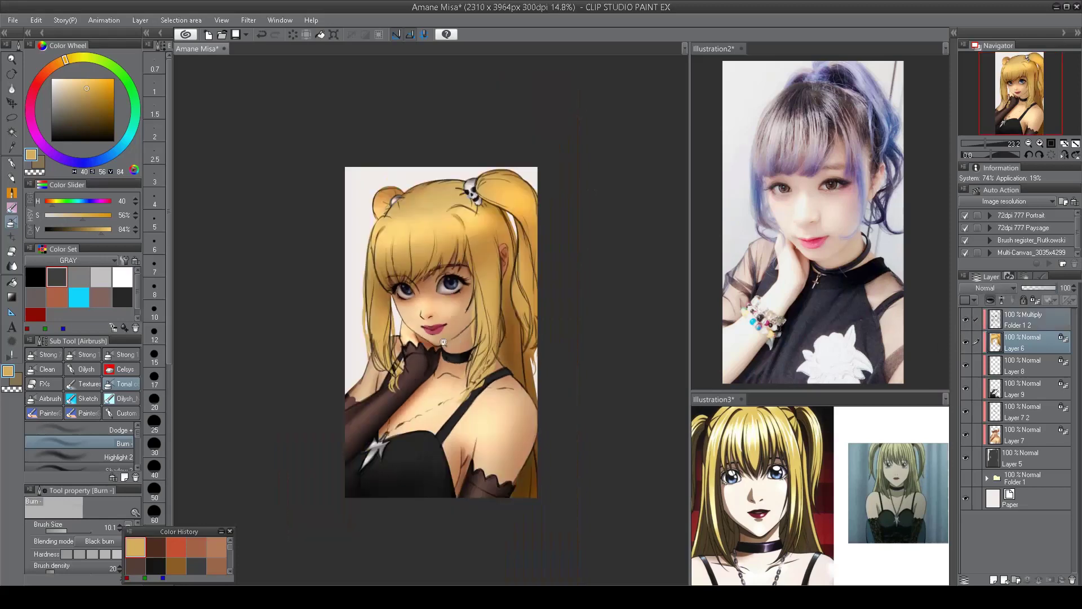
{"action": "scroll", "coordinate": [443, 341], "scroll_direction": "up", "scroll_amount": 2}
{"action": "left_click", "coordinate": [989, 317]}
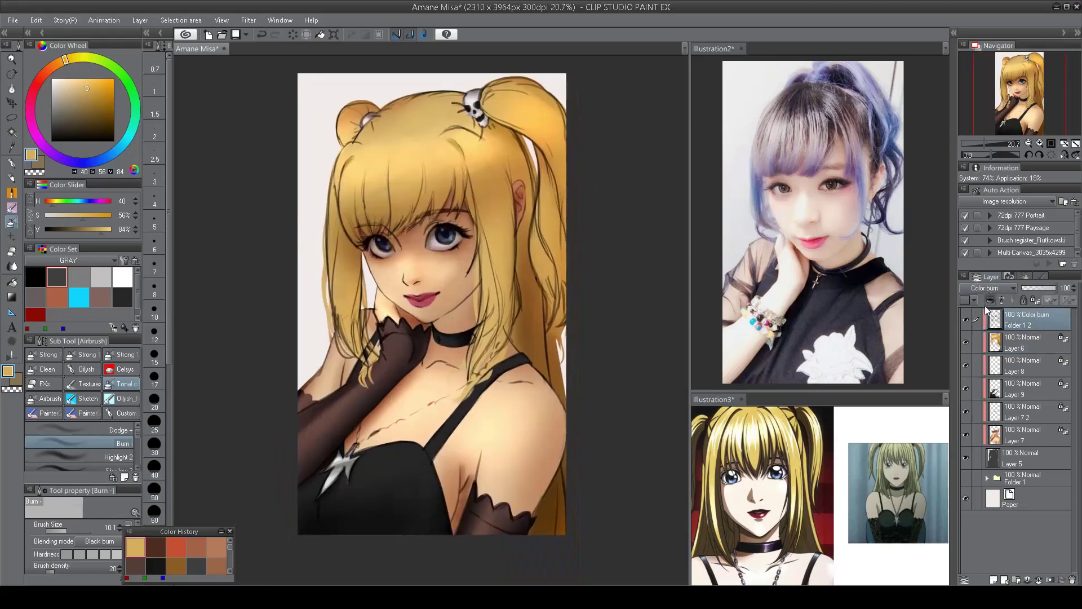
{"action": "left_click", "coordinate": [992, 287]}
{"action": "left_click", "coordinate": [976, 368]}
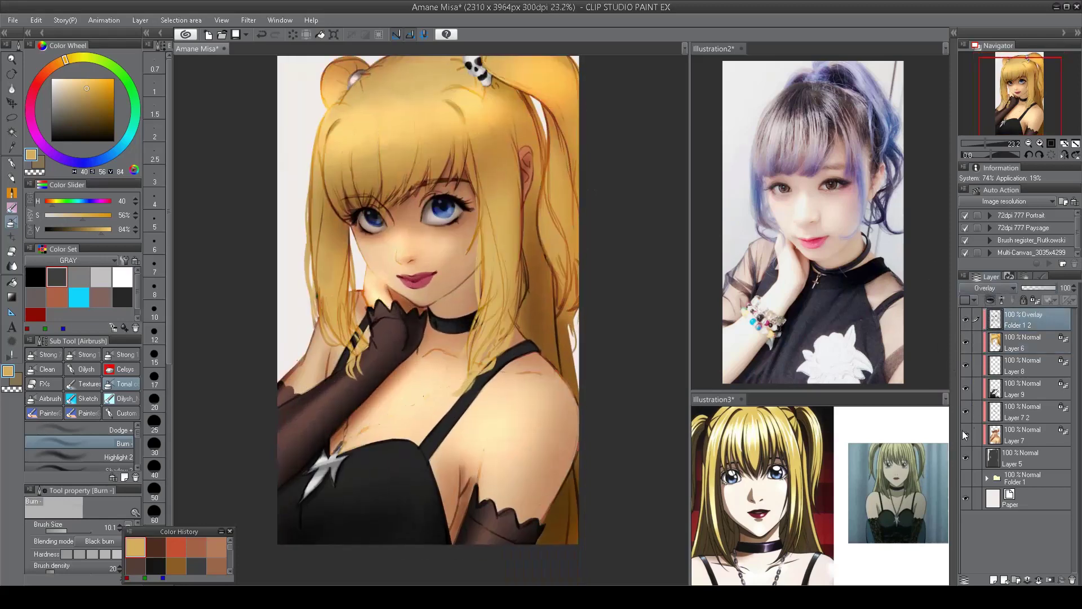
{"action": "scroll", "coordinate": [497, 337], "scroll_direction": "down", "scroll_amount": 1}
{"action": "scroll", "coordinate": [497, 337], "scroll_direction": "up", "scroll_amount": 1}
{"action": "left_click", "coordinate": [992, 287]}
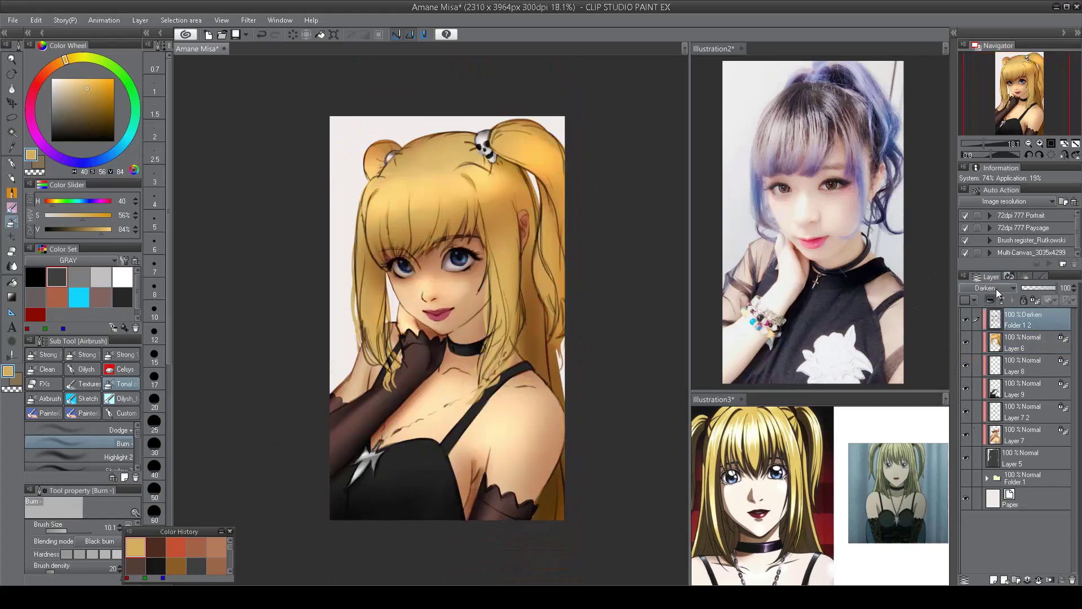
{"action": "left_click", "coordinate": [983, 311]}
{"action": "scroll", "coordinate": [610, 231], "scroll_direction": "up", "scroll_amount": 2}
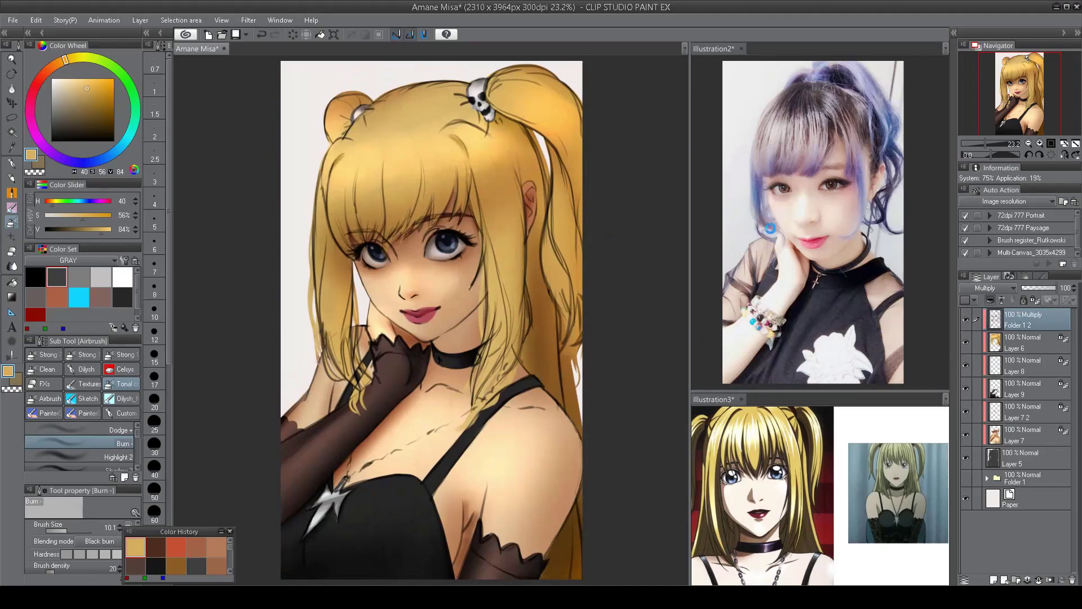
- Save the file, lasso the side hair lock left of the face on Layer 6, and darken it with Burn beneath the bangs
{"action": "key", "text": "ctrl+s"}
{"action": "key", "text": "m"}
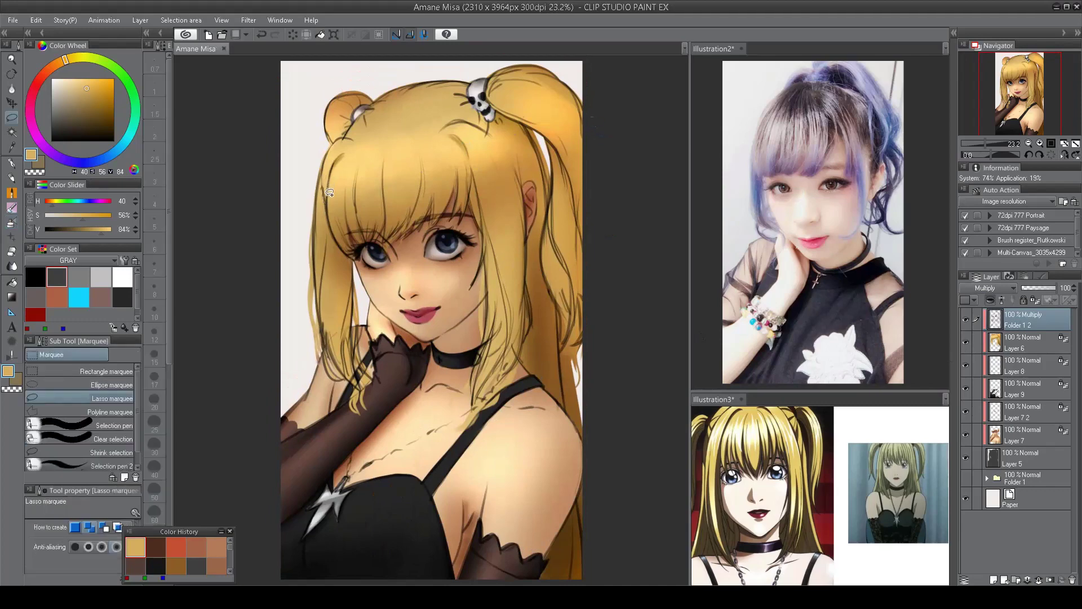
{"action": "left_click_drag", "start_coordinate": [364, 304], "coordinate": [285, 169]}
{"action": "key", "text": "b"}
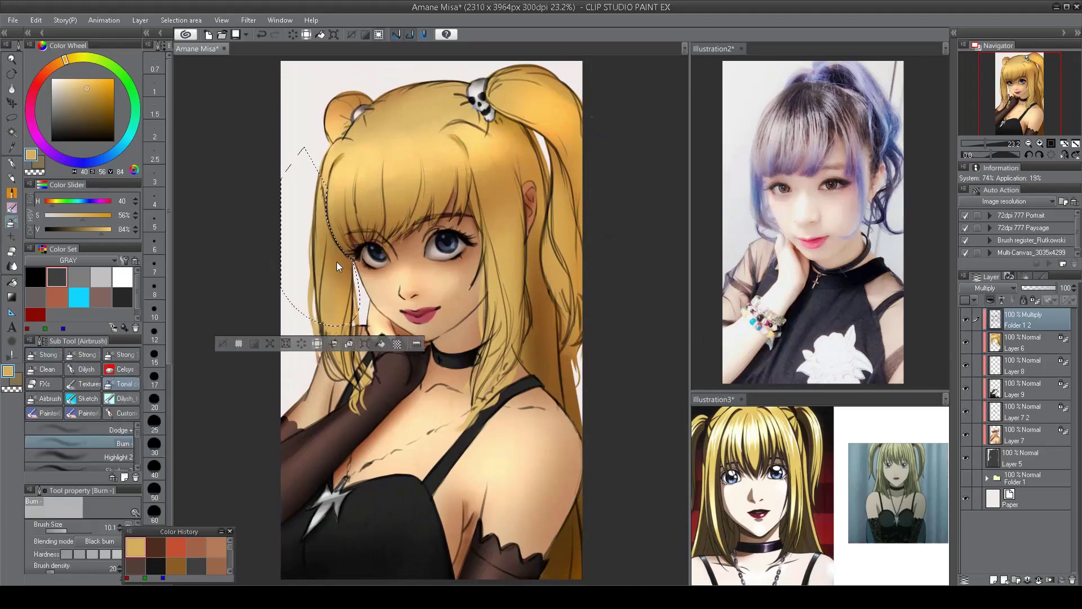
{"action": "key", "text": "alt+["}
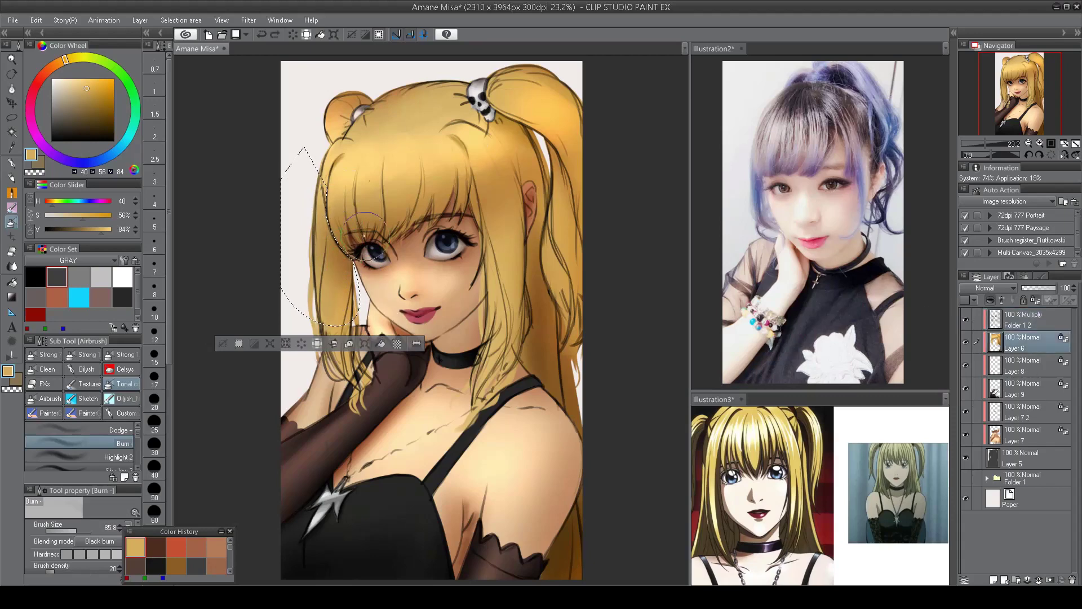
{"action": "left_click_drag", "start_coordinate": [349, 237], "coordinate": [365, 233]}
{"action": "key", "text": "ctrl+d"}
{"action": "left_click", "coordinate": [966, 319]}
{"action": "left_click", "coordinate": [966, 319]}
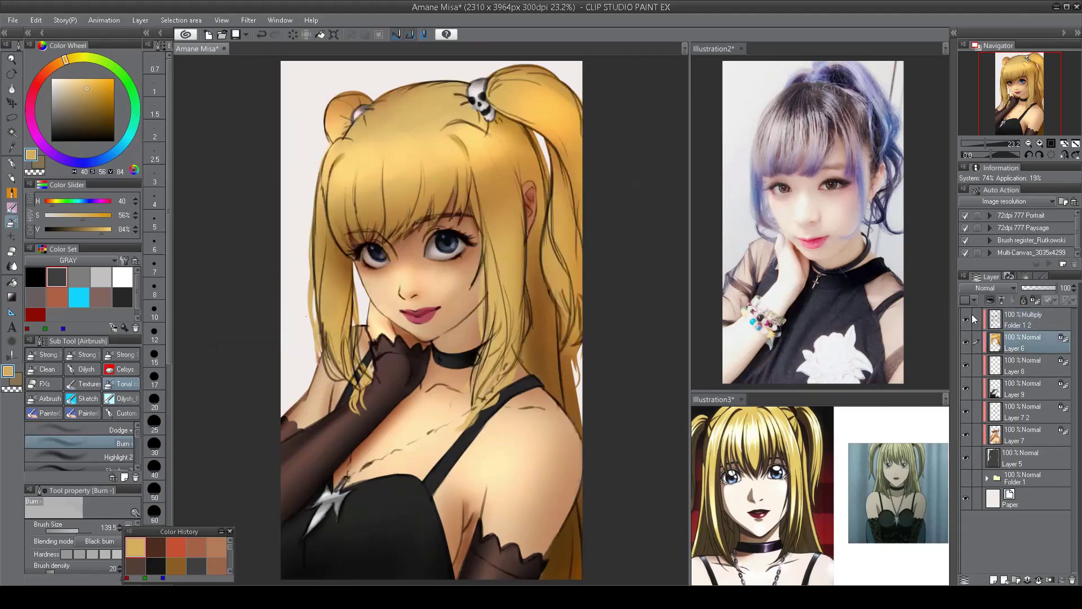
- On the mirrored canvas, lasso the area along the bangs' edge on the ponytail side and shade the Layer 6 hair there with Burn
{"action": "key", "text": "h"}
{"action": "key", "text": "m"}
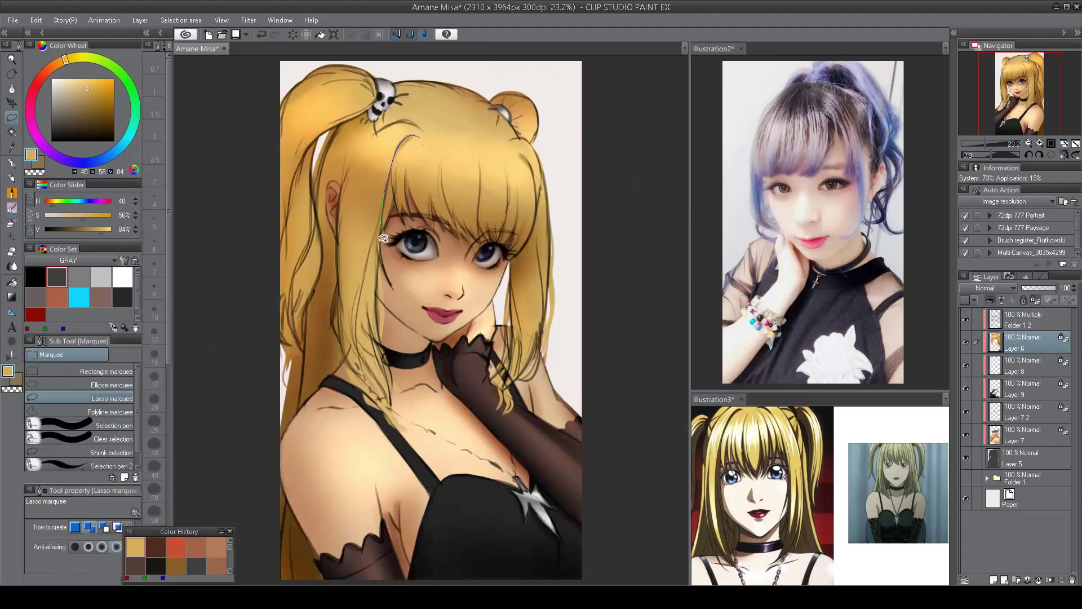
{"action": "mouse_move", "coordinate": [383, 238]}
{"action": "left_mouse_down"}
{"action": "mouse_move", "coordinate": [304, 191]}
{"action": "mouse_move", "coordinate": [273, 202]}
{"action": "mouse_move", "coordinate": [394, 420]}
{"action": "left_mouse_up"}
{"action": "key", "text": "b"}
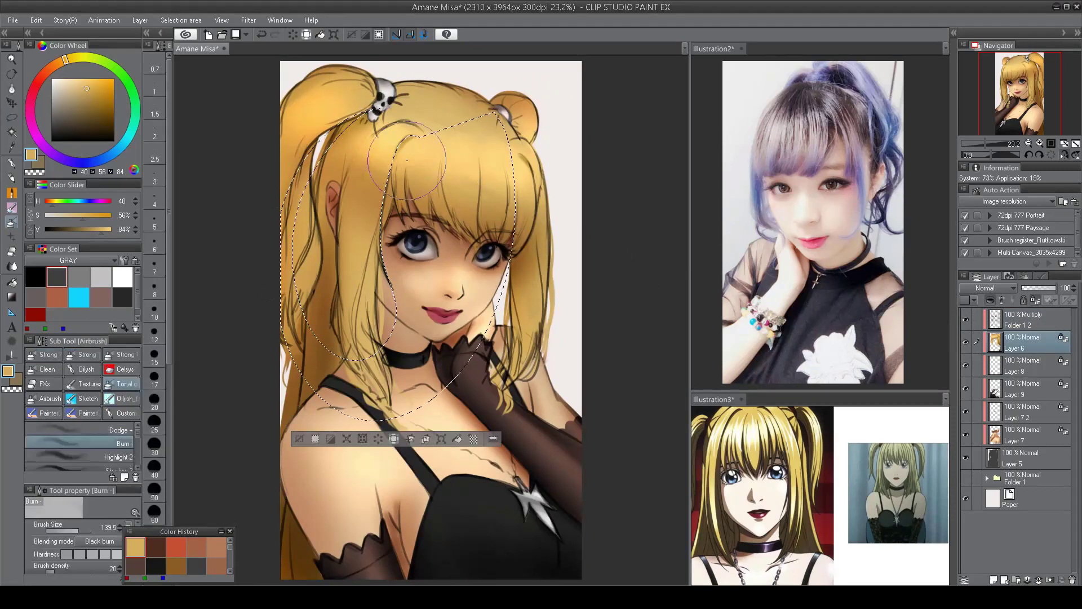
{"action": "mouse_move", "coordinate": [407, 160]}
{"action": "left_mouse_down"}
{"action": "mouse_move", "coordinate": [490, 186]}
{"action": "mouse_move", "coordinate": [389, 198]}
{"action": "mouse_move", "coordinate": [338, 169]}
{"action": "left_mouse_up"}
{"action": "key", "text": "ctrl+d"}
{"action": "key", "text": "h"}
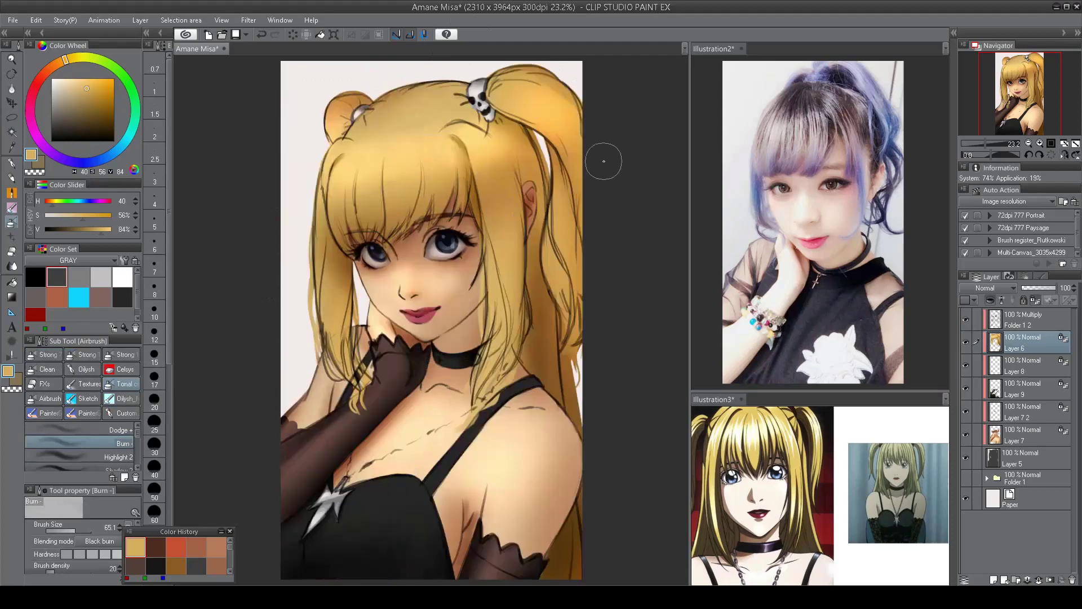
- Examine the new hair shading with the Folder 1 2 line art toggled and the canvas mirrored
{"action": "left_click", "coordinate": [966, 319]}
{"action": "left_click", "coordinate": [965, 319]}
{"action": "key", "text": "h"}
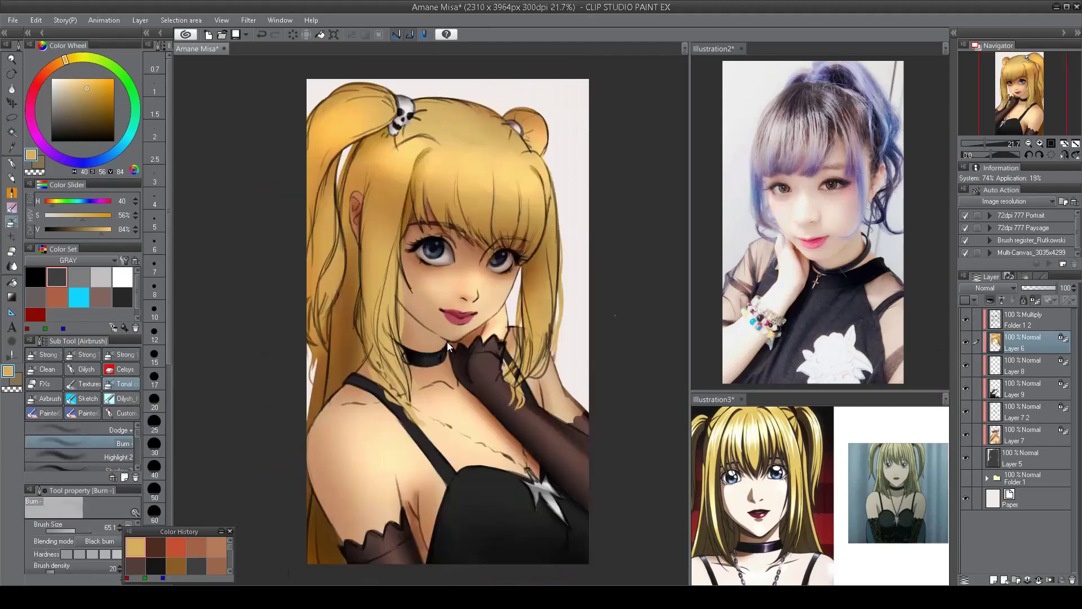
{"action": "key", "text": "h"}
{"action": "scroll", "coordinate": [445, 297], "scroll_direction": "down", "scroll_amount": 1}
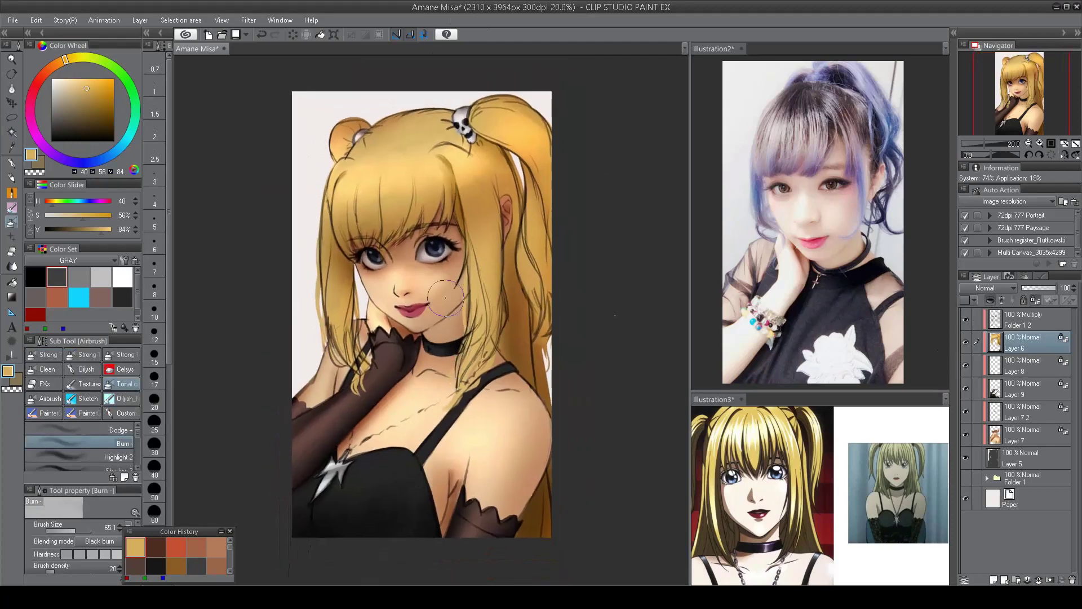
{"action": "scroll", "coordinate": [446, 297], "scroll_direction": "up", "scroll_amount": 1}
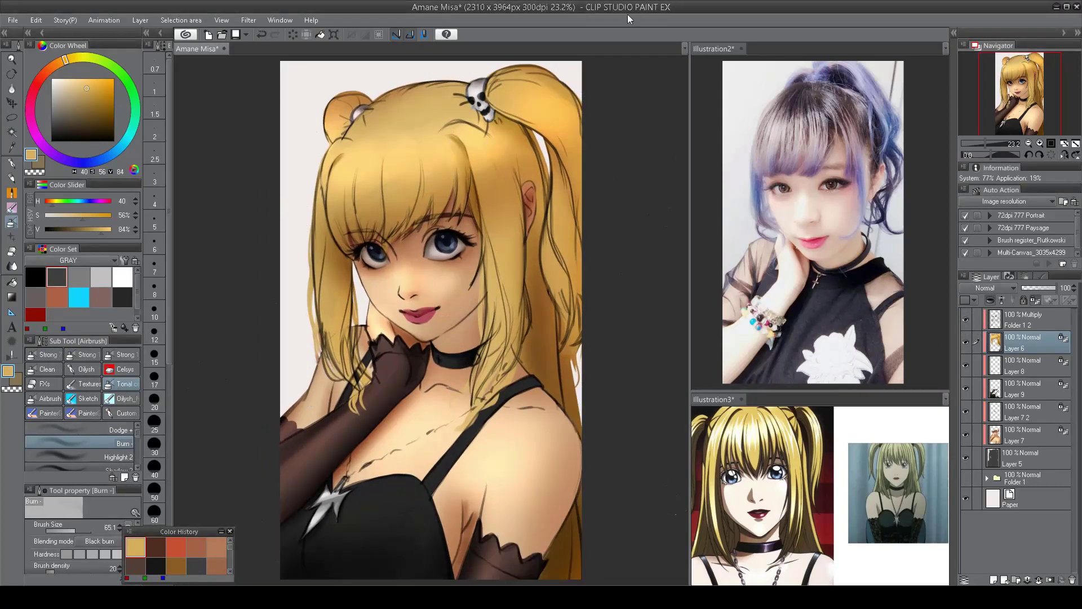
- Lower the opacity of the Folder 1 2 line art to 38%
{"action": "scroll", "coordinate": [433, 275], "scroll_direction": "up", "scroll_amount": 1}
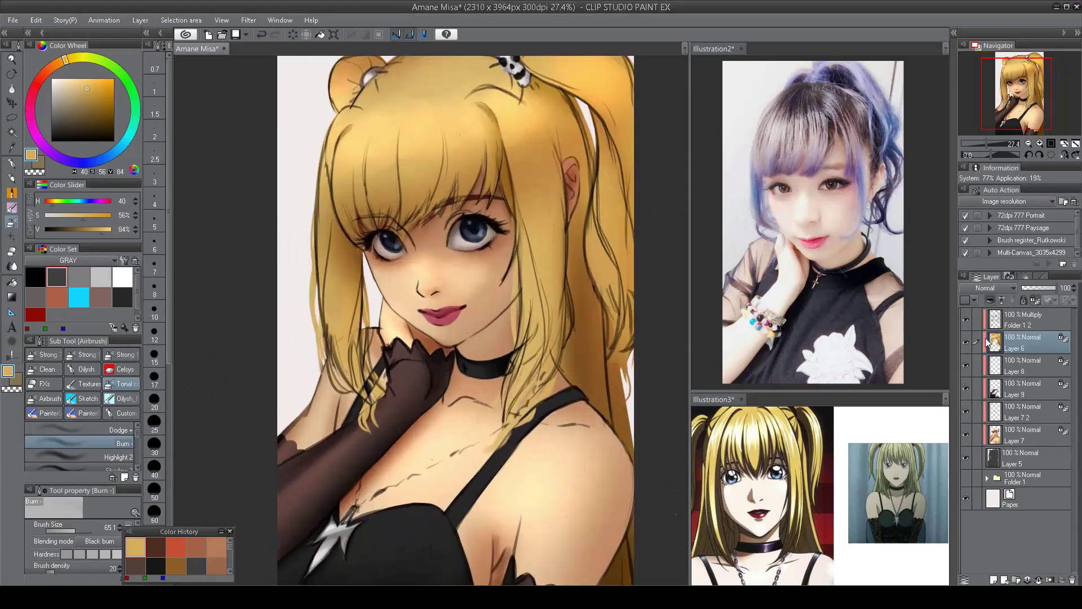
{"action": "left_click", "coordinate": [1026, 320]}
{"action": "left_click_drag", "start_coordinate": [1052, 288], "coordinate": [1027, 288]}
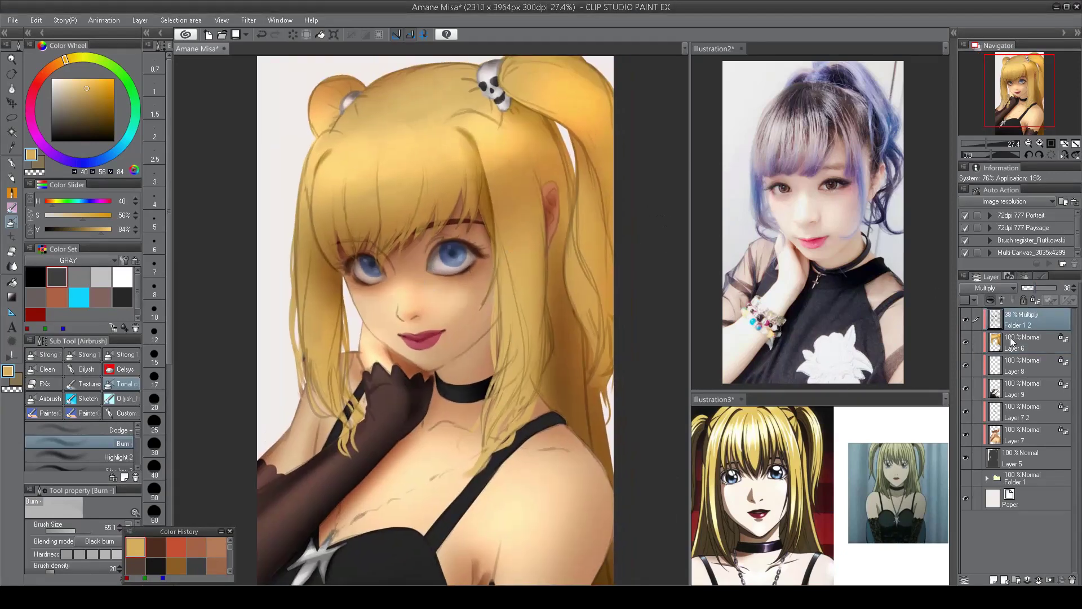
- Paint light yellow highlight strands across the bangs and crown on Layer 6 with the IK1 brush, finishing in Glow dodge mode
{"action": "left_click", "coordinate": [1011, 341]}
{"action": "left_click", "coordinate": [124, 398]}
{"action": "left_click", "coordinate": [338, 159], "text": "alt"}
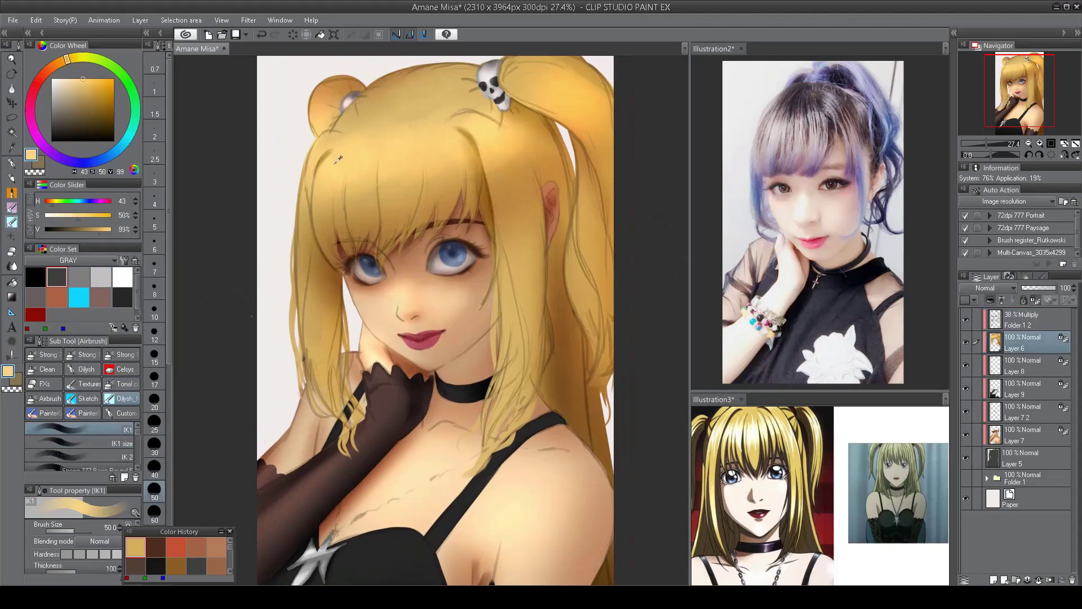
{"action": "left_click", "coordinate": [339, 159], "text": "alt"}
{"action": "mouse_move", "coordinate": [369, 177]}
{"action": "left_mouse_down"}
{"action": "mouse_move", "coordinate": [394, 192]}
{"action": "mouse_move", "coordinate": [465, 164]}
{"action": "left_mouse_up"}
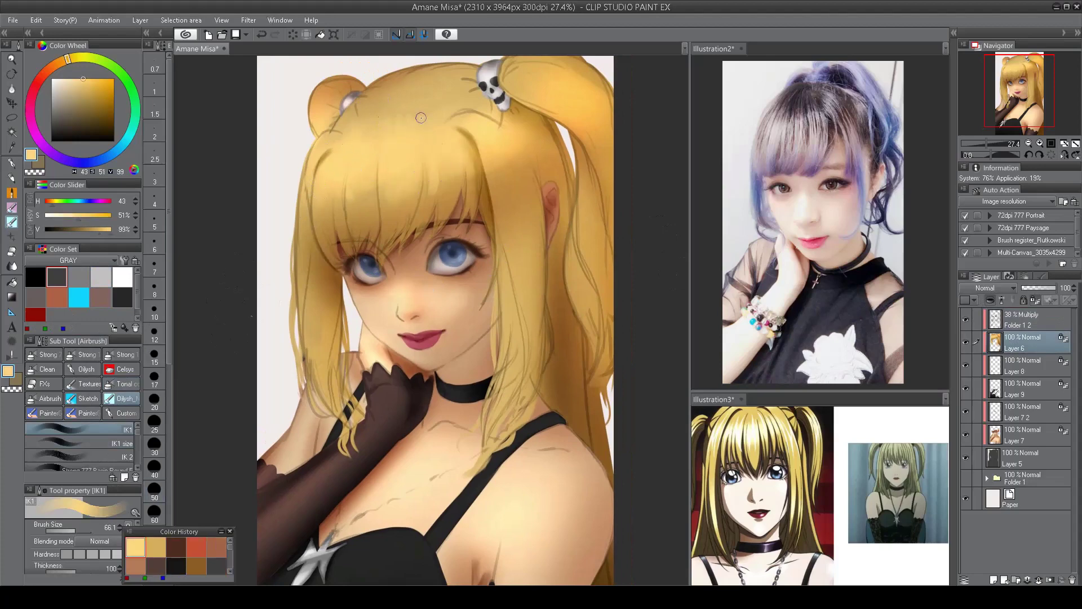
{"action": "left_click_drag", "start_coordinate": [344, 118], "coordinate": [364, 104]}
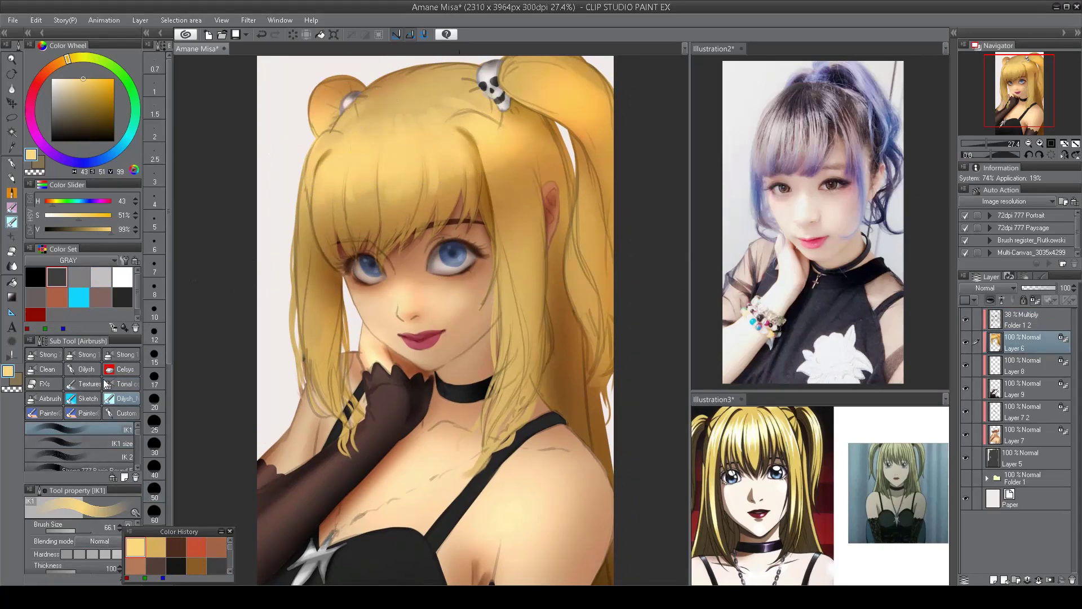
{"action": "mouse_move", "coordinate": [311, 169]}
{"action": "left_mouse_down"}
{"action": "mouse_move", "coordinate": [335, 150]}
{"action": "mouse_move", "coordinate": [346, 204]}
{"action": "mouse_move", "coordinate": [388, 204]}
{"action": "mouse_move", "coordinate": [500, 132]}
{"action": "left_mouse_up"}
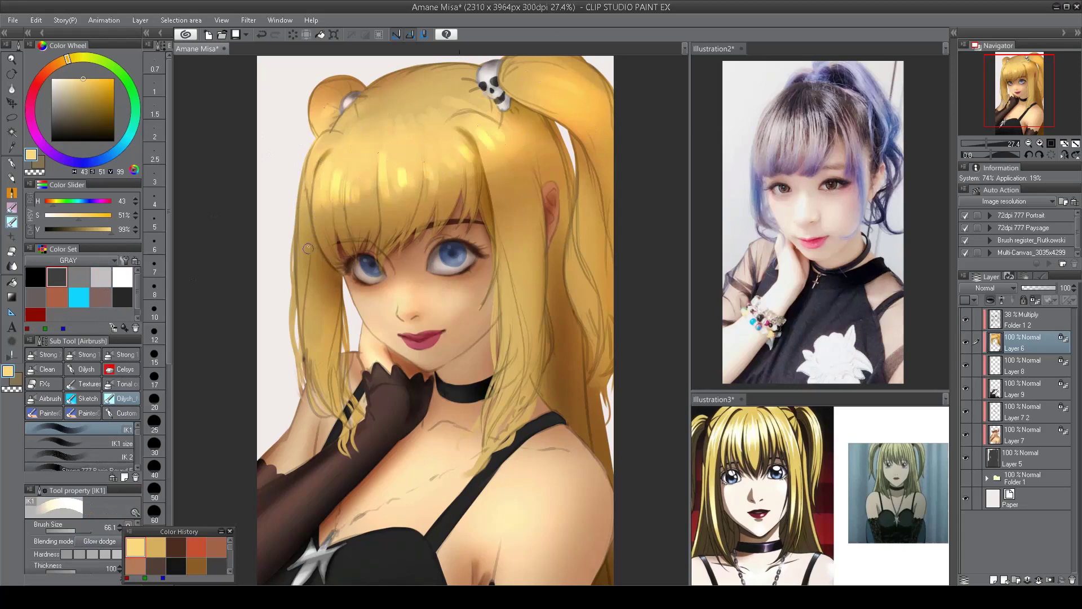
- Switch to the IK1 size brush in Normal mode and paint strands over the far side lock and bangs on Layer 6 using sampled hair tones
{"action": "left_click_drag", "start_coordinate": [304, 200], "coordinate": [310, 296]}
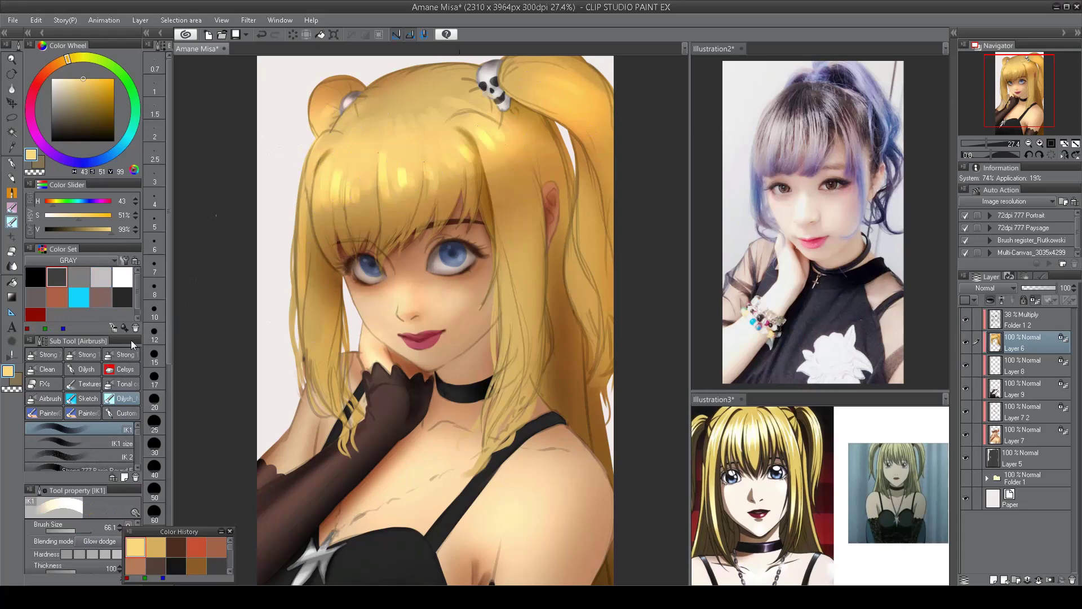
{"action": "left_click", "coordinate": [85, 443]}
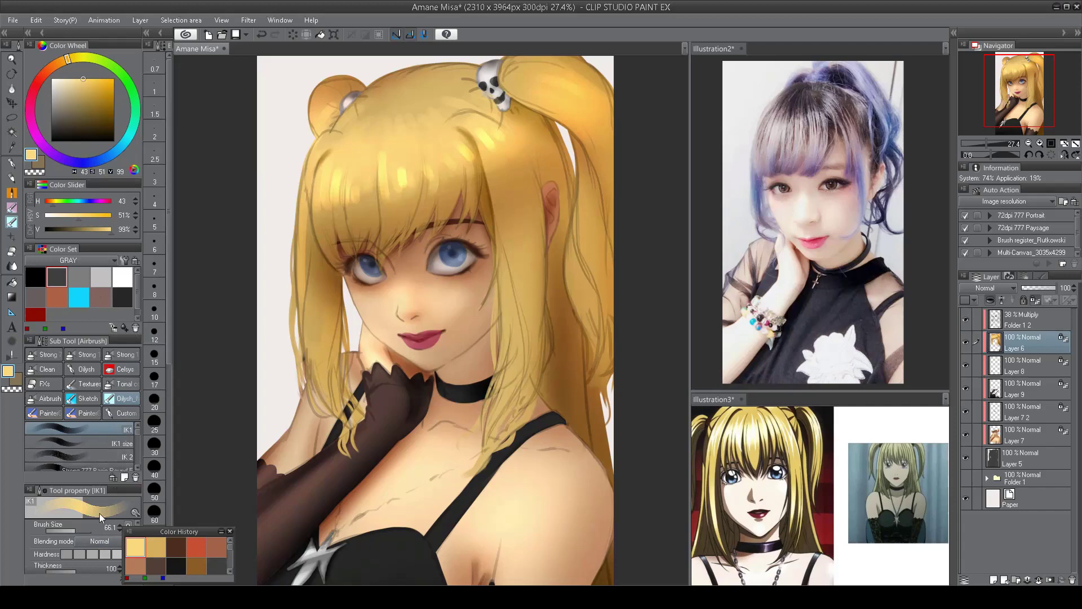
{"action": "left_click", "coordinate": [319, 202], "text": "alt"}
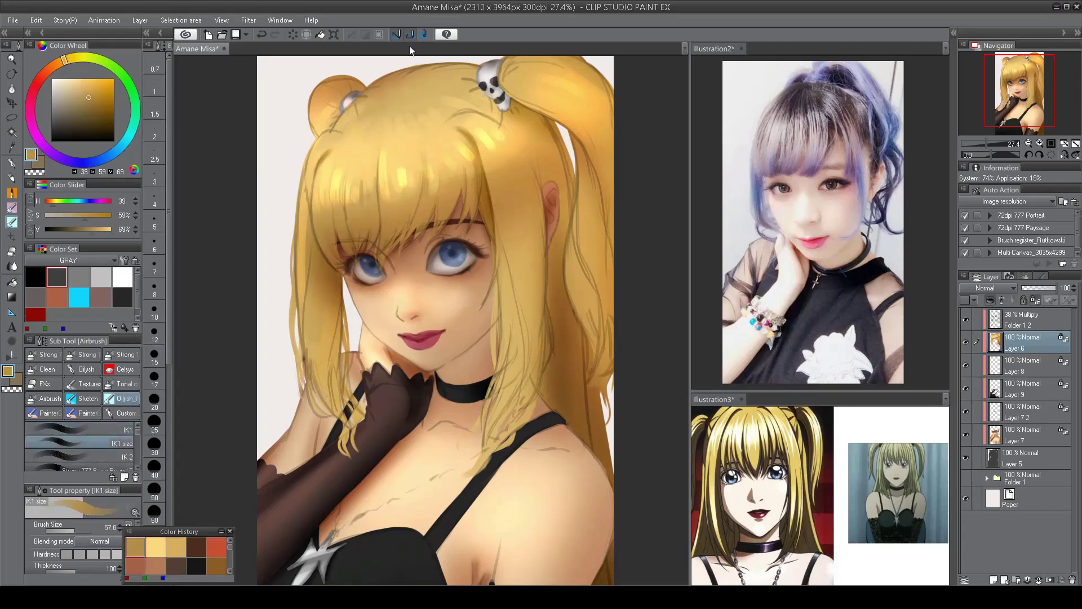
{"action": "left_click", "coordinate": [330, 175], "text": "alt"}
{"action": "left_click", "coordinate": [328, 169], "text": "alt"}
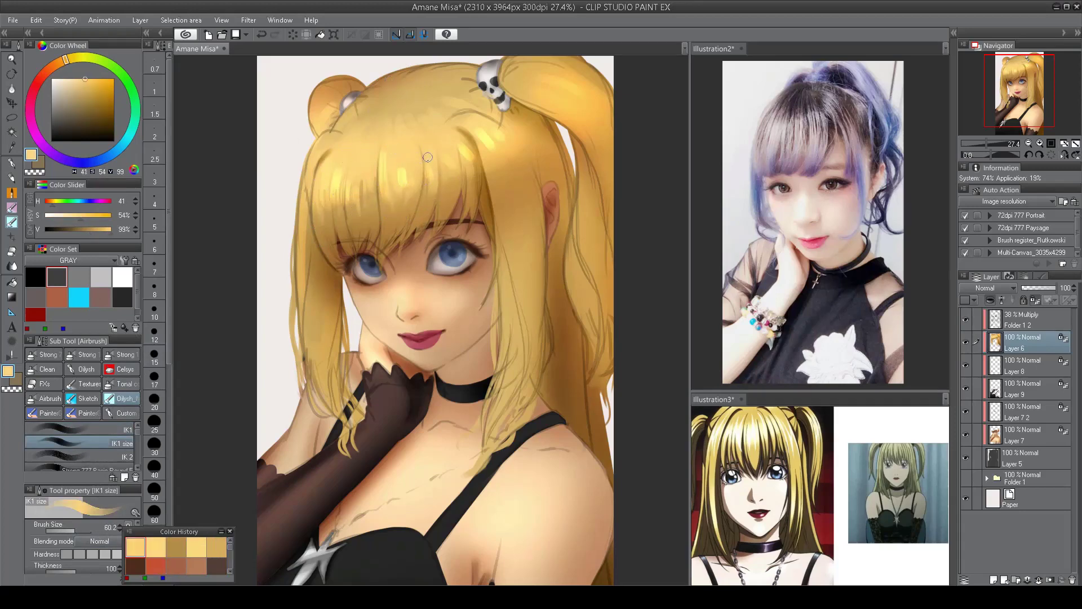
- Blend the hair between the parted bangs and the skull hair tie with sampled golden tones, using larger IK1 size brush strokes
{"action": "left_click", "coordinate": [501, 163], "text": "alt"}
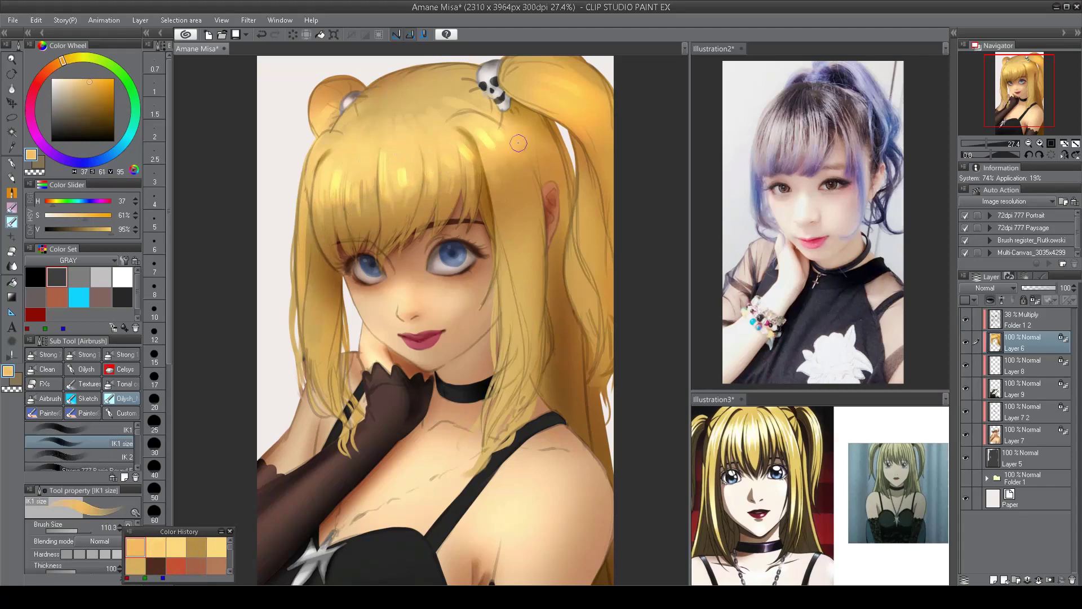
{"action": "left_click", "coordinate": [502, 174], "text": "alt"}
{"action": "left_click", "coordinate": [479, 232], "text": "alt"}
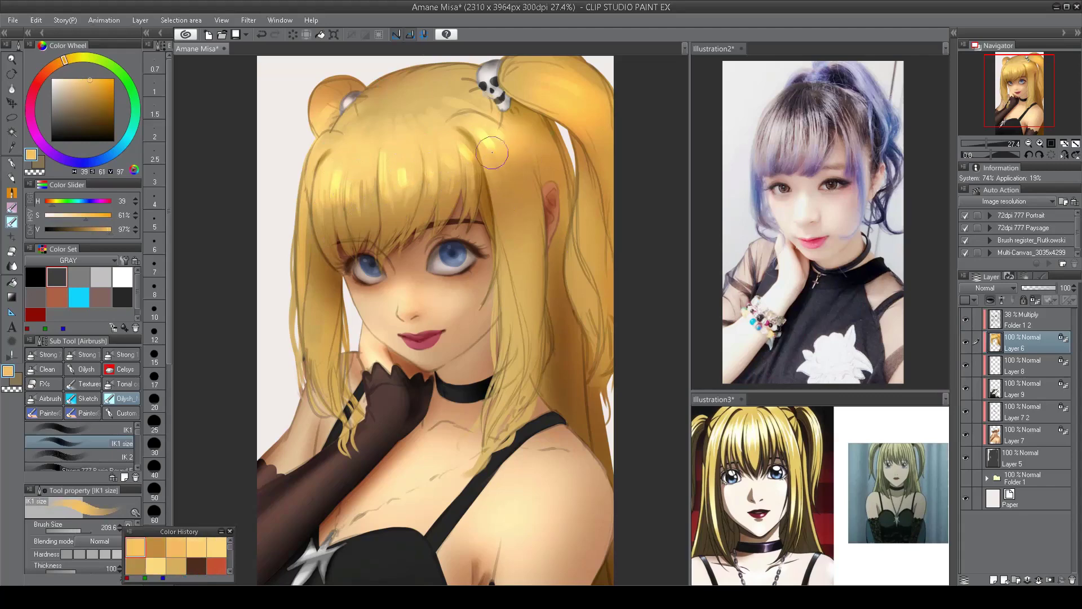
{"action": "left_click", "coordinate": [504, 135], "text": "alt"}
- On the mirrored canvas, paint darker golden and light yellow strands into the hair between the ear and the bangs on Layer 6
{"action": "key", "text": "h"}
{"action": "left_click", "coordinate": [400, 158], "text": "alt"}
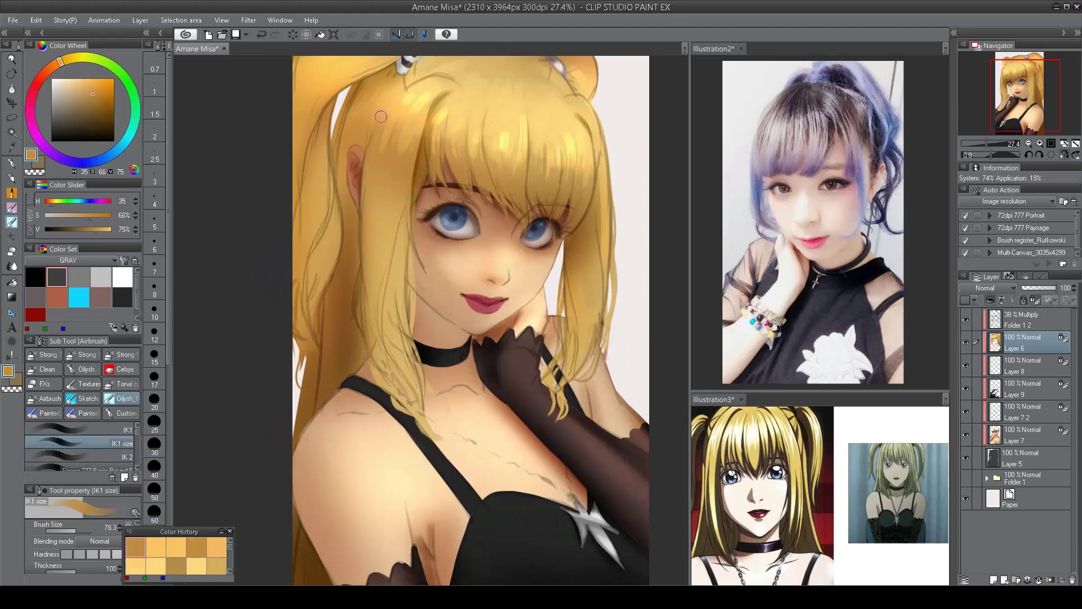
{"action": "left_click", "coordinate": [390, 140], "text": "alt"}
{"action": "left_click_drag", "start_coordinate": [400, 150], "coordinate": [404, 112]}
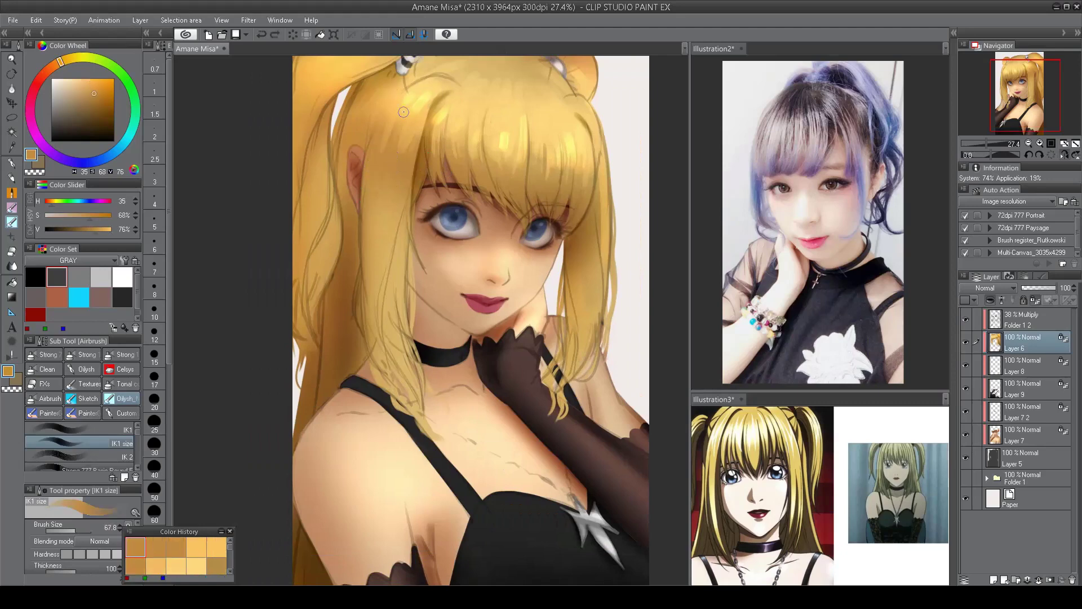
{"action": "left_click", "coordinate": [417, 135], "text": "alt"}
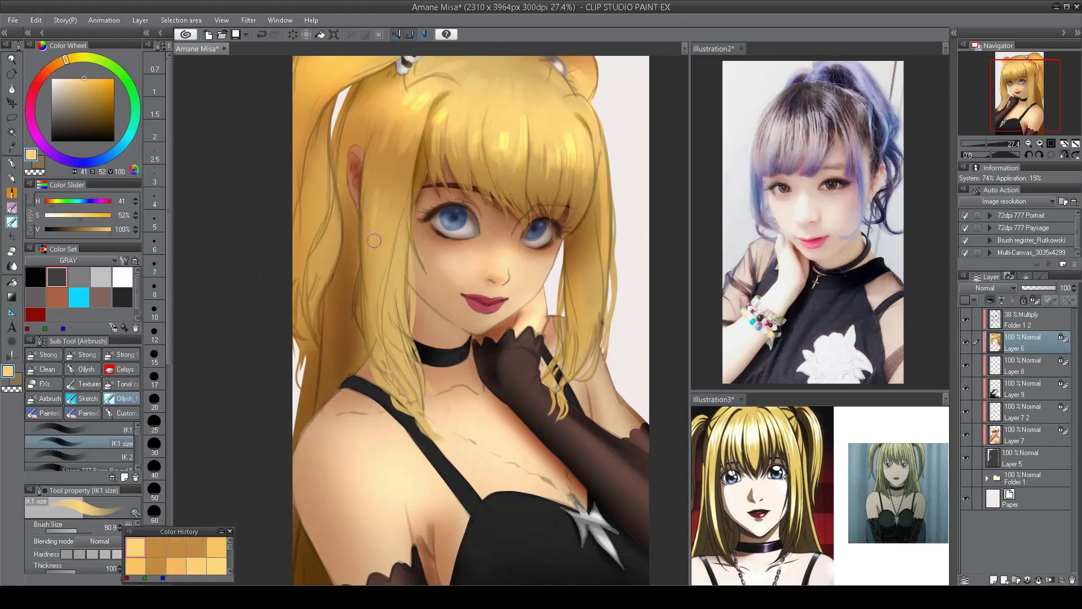
- Mirror the canvas back, paint light and dark strands down the far side lock, and check them with the Folder 1 2 line art toggled
{"action": "key", "text": "h"}
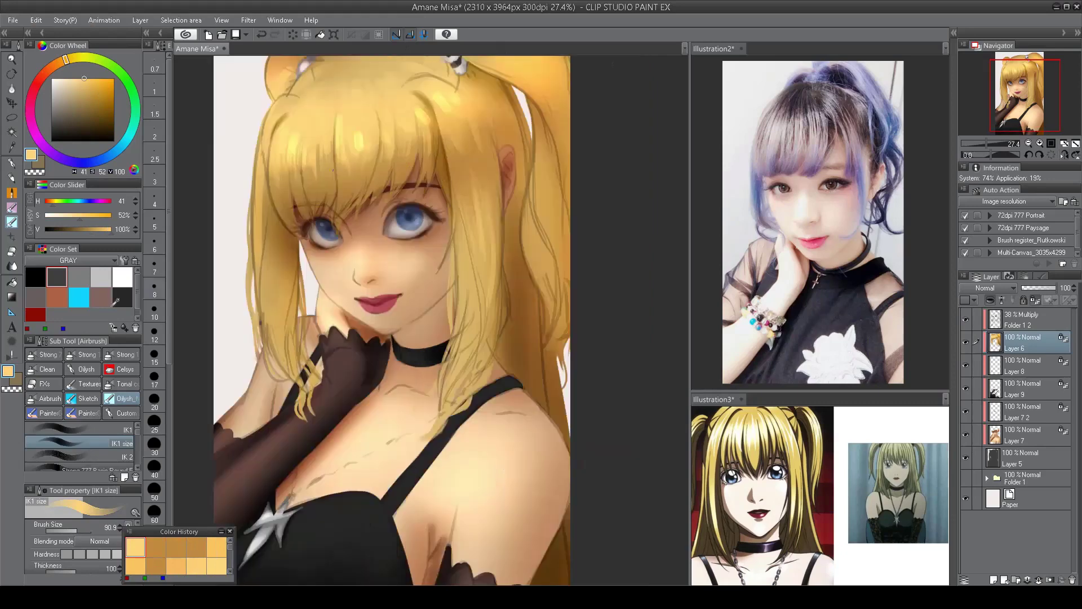
{"action": "left_click_drag", "start_coordinate": [260, 248], "coordinate": [261, 274]}
{"action": "left_click_drag", "start_coordinate": [280, 235], "coordinate": [291, 324]}
{"action": "left_click", "coordinate": [269, 208], "text": "alt"}
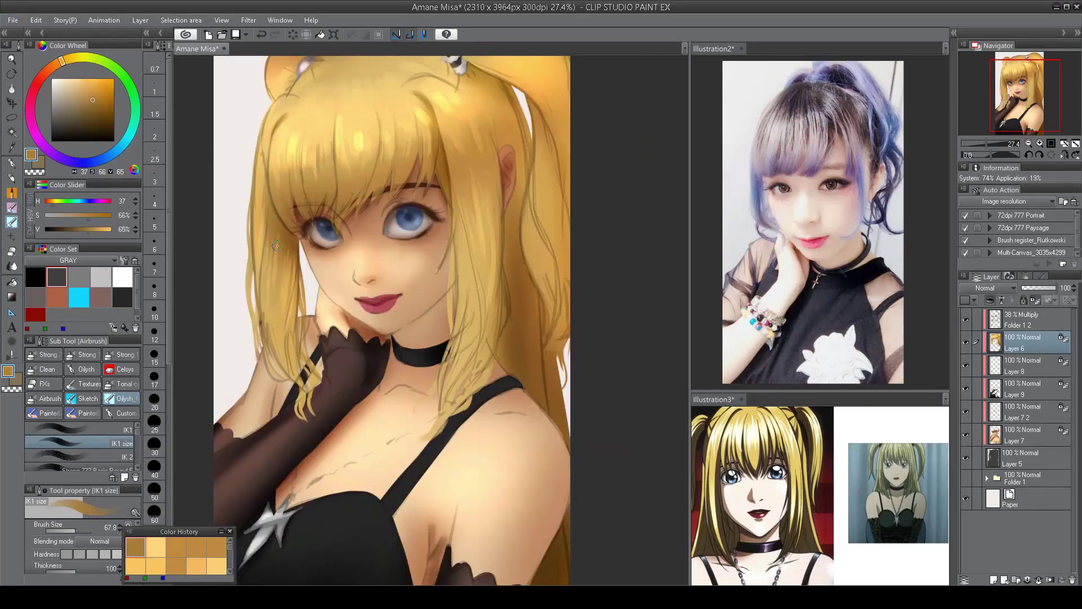
{"action": "left_click", "coordinate": [965, 319]}
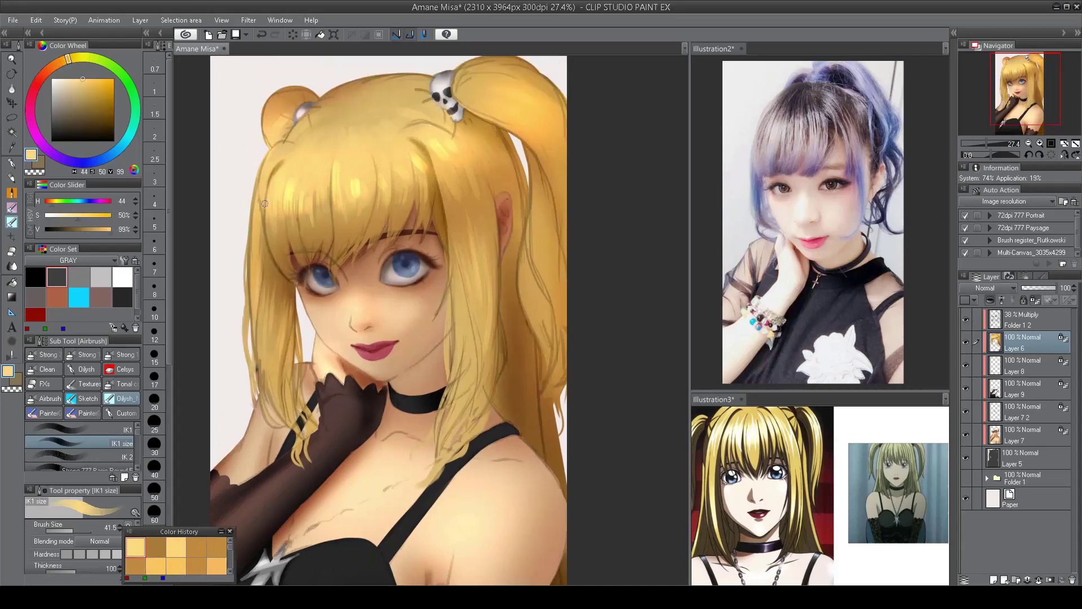
{"action": "mouse_move", "coordinate": [265, 214]}
{"action": "left_mouse_down"}
{"action": "mouse_move", "coordinate": [266, 158]}
{"action": "mouse_move", "coordinate": [301, 233]}
{"action": "mouse_move", "coordinate": [301, 205]}
{"action": "mouse_move", "coordinate": [302, 232]}
{"action": "left_mouse_up"}
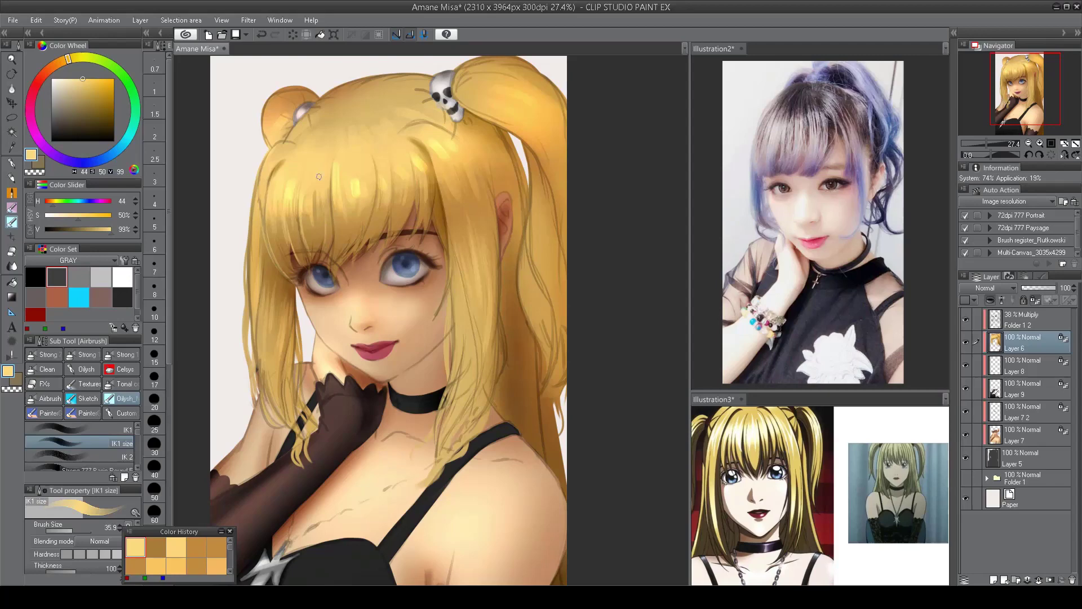
- Refine the strands of the bangs and the far side lock on Layer 6 with sampled light yellow and golden brown tones
{"action": "left_click_drag", "start_coordinate": [368, 69], "coordinate": [416, 113]}
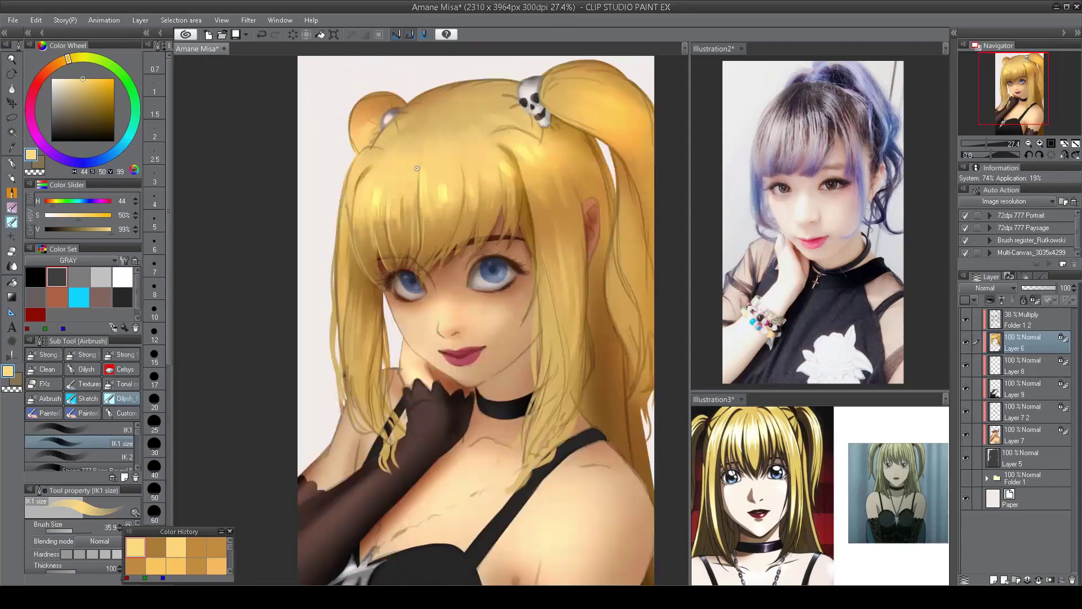
{"action": "left_click", "coordinate": [402, 209], "text": "alt"}
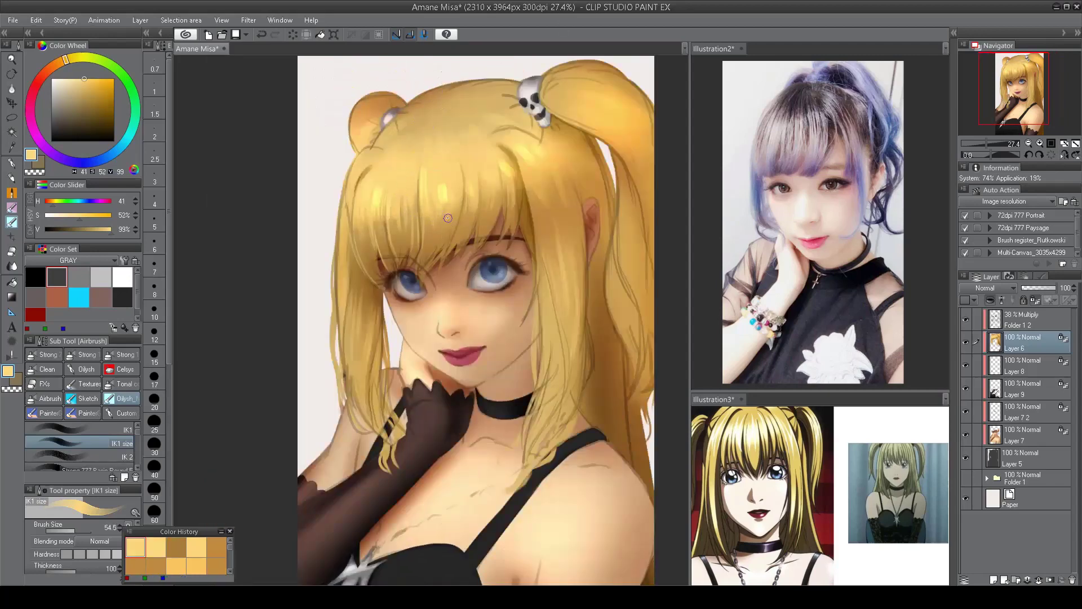
{"action": "left_click", "coordinate": [482, 173], "text": "alt"}
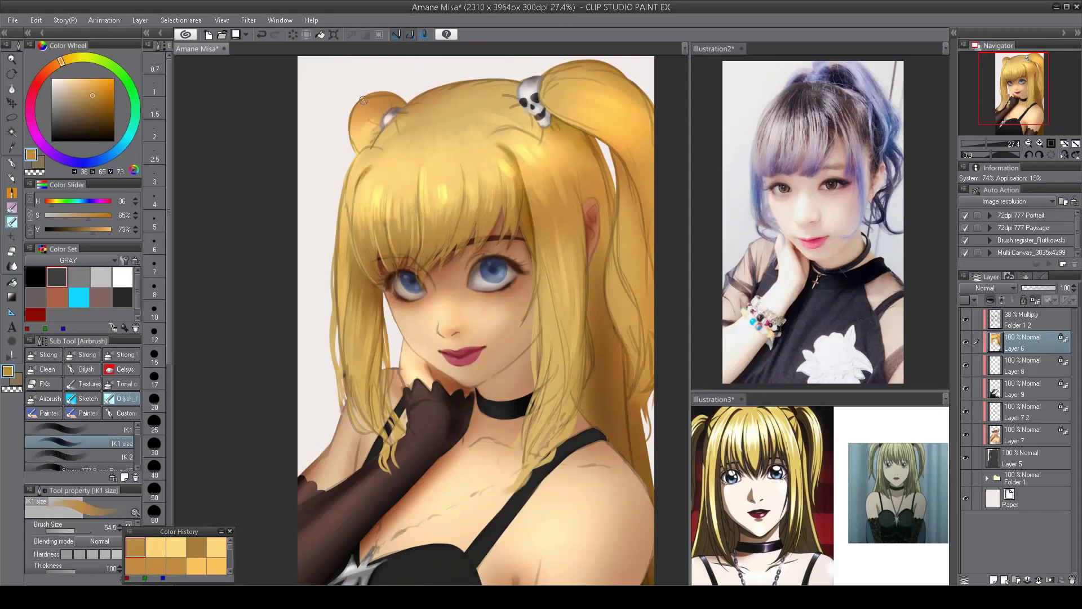
{"action": "left_click", "coordinate": [356, 295], "text": "alt"}
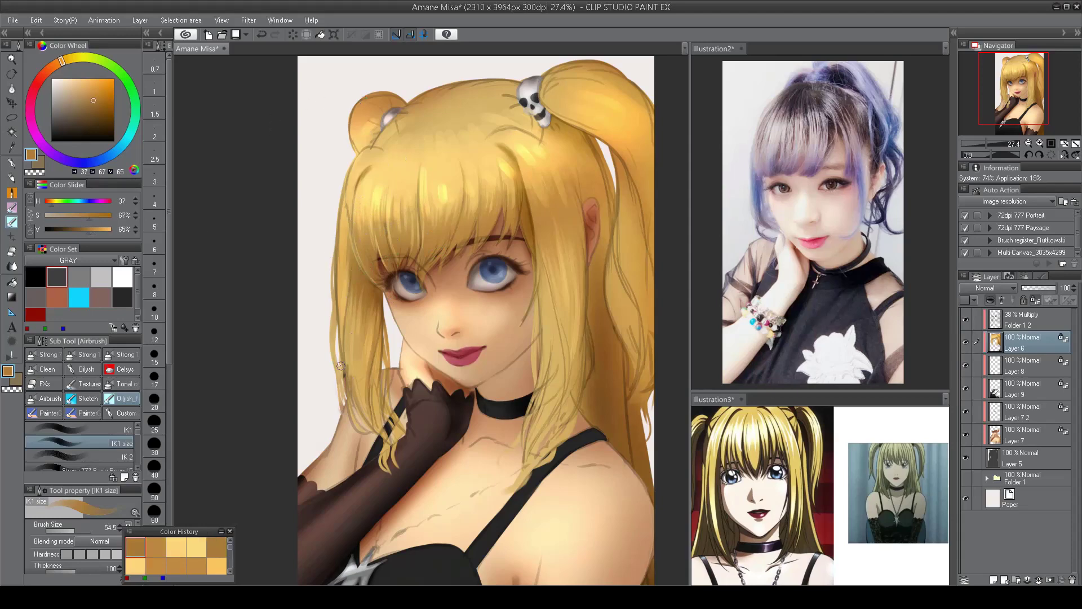
- Paint golden-brown strokes into the hair lock above the raised hand and check the painting without the sketch lines and mirrored
{"action": "mouse_move", "coordinate": [341, 366]}
{"action": "left_mouse_down"}
{"action": "mouse_move", "coordinate": [352, 331]}
{"action": "mouse_move", "coordinate": [357, 396]}
{"action": "mouse_move", "coordinate": [371, 347]}
{"action": "mouse_move", "coordinate": [358, 353]}
{"action": "mouse_move", "coordinate": [357, 389]}
{"action": "mouse_move", "coordinate": [366, 401]}
{"action": "mouse_move", "coordinate": [369, 387]}
{"action": "mouse_move", "coordinate": [385, 416]}
{"action": "mouse_move", "coordinate": [364, 325]}
{"action": "left_mouse_up"}
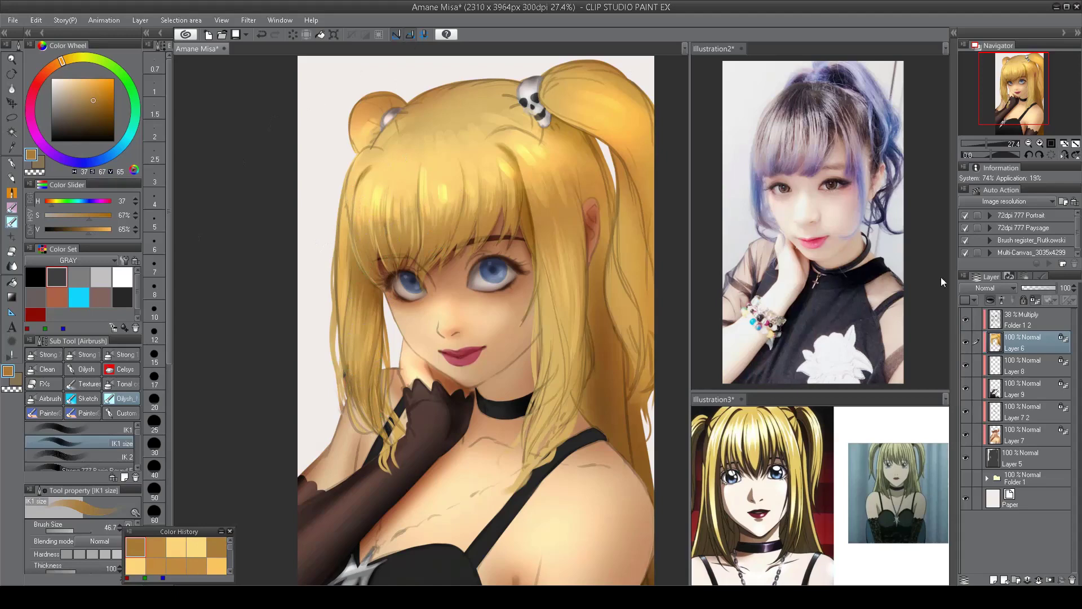
{"action": "left_click", "coordinate": [966, 320]}
{"action": "left_click", "coordinate": [965, 320]}
{"action": "key", "text": "h"}
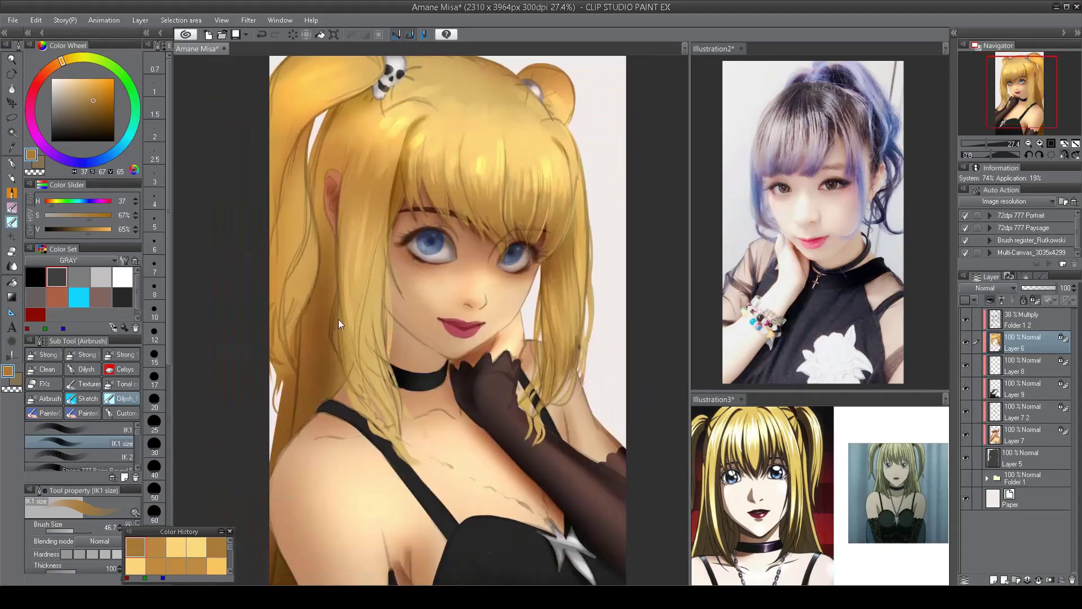
- Shade the long hair lock in front of the ear with golden-brown tones sampled from the hair, varying the brush size
{"action": "key", "text": "bracketleft"}
{"action": "left_click", "coordinate": [346, 310], "text": "alt"}
{"action": "left_click", "coordinate": [359, 401], "text": "alt"}
{"action": "key", "text": "bracketright"}
{"action": "key", "text": "bracketright"}
{"action": "key", "text": "bracketright"}
{"action": "key", "text": "bracketright"}
{"action": "key", "text": "bracketright"}
{"action": "left_click_drag", "start_coordinate": [346, 239], "coordinate": [359, 311]}
{"action": "key", "text": "bracketleft"}
{"action": "key", "text": "bracketleft"}
{"action": "key", "text": "bracketleft"}
{"action": "key", "text": "bracketleft"}
{"action": "key", "text": "bracketleft"}
{"action": "mouse_move", "coordinate": [363, 271]}
{"action": "left_mouse_down"}
{"action": "mouse_move", "coordinate": [369, 338]}
{"action": "mouse_move", "coordinate": [386, 330]}
{"action": "mouse_move", "coordinate": [384, 264]}
{"action": "left_mouse_up"}
{"action": "key", "text": "h"}
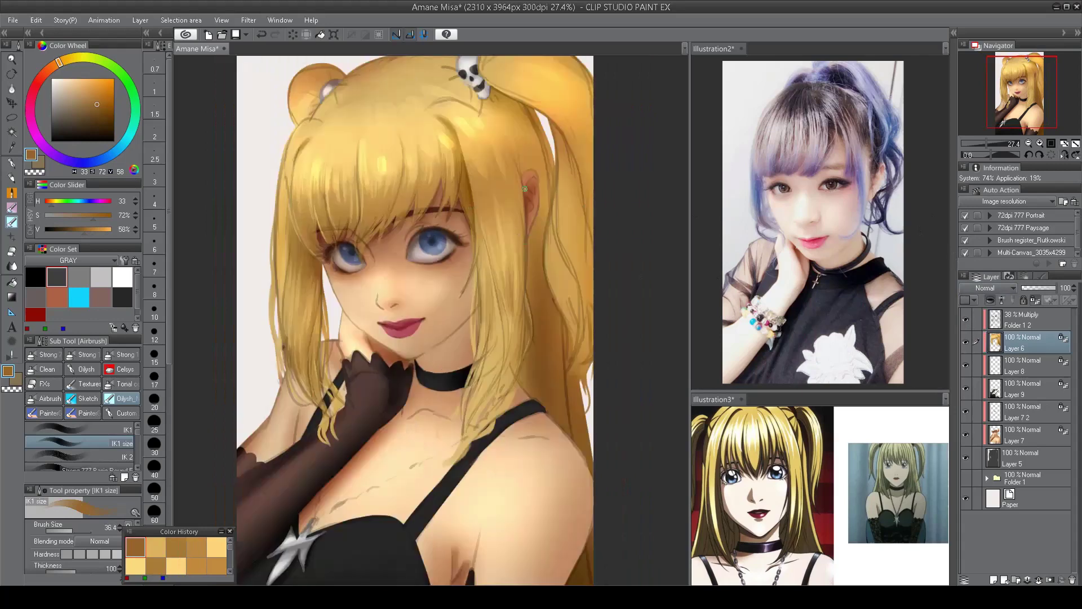
- Lighten the crown with a sampled pale gold and deepen the shadows at the parting and fringe with sampled golden browns
{"action": "left_click", "coordinate": [348, 97], "text": "alt"}
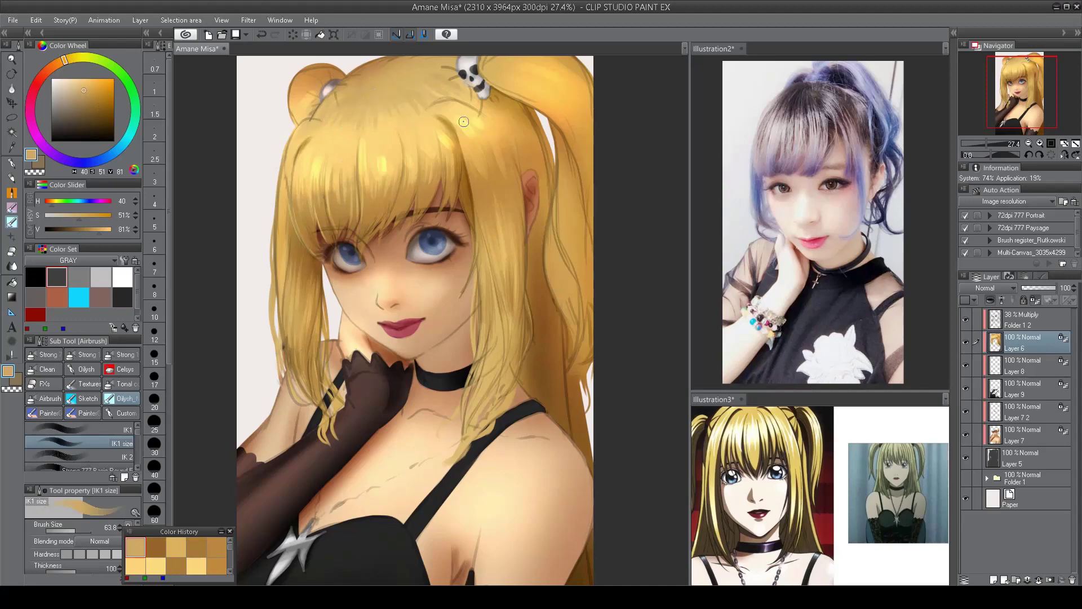
{"action": "key", "text": "h"}
{"action": "key", "text": "bracketleft"}
{"action": "left_click", "coordinate": [424, 122], "text": "alt"}
{"action": "left_click", "coordinate": [401, 153], "text": "alt"}
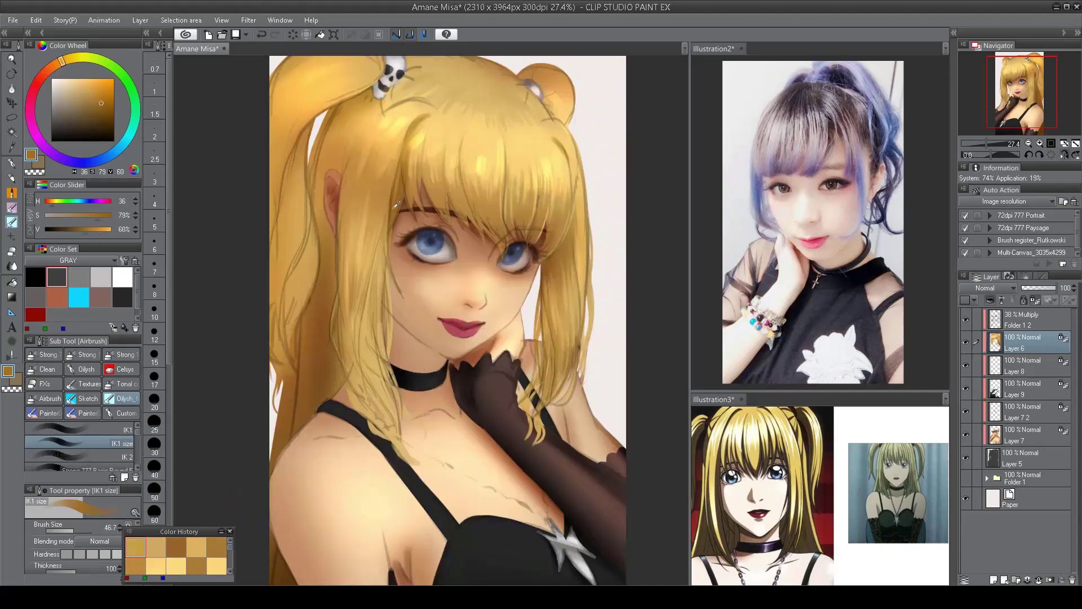
{"action": "key", "text": "bracketright"}
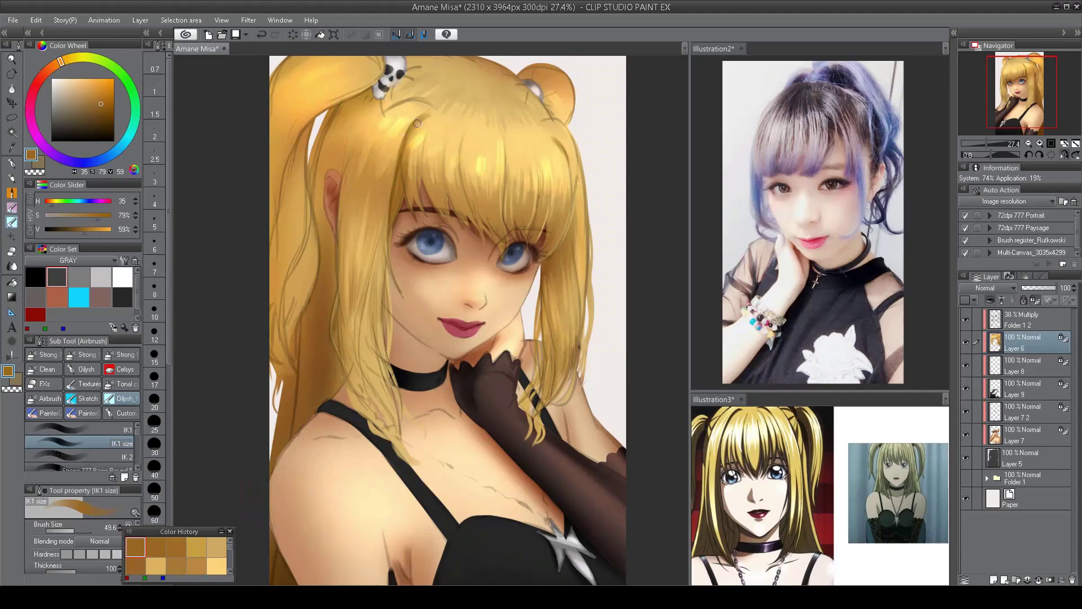
{"action": "key", "text": "h"}
{"action": "key", "text": "h"}
{"action": "mouse_move", "coordinate": [462, 149]}
{"action": "left_mouse_down"}
{"action": "mouse_move", "coordinate": [485, 149]}
{"action": "mouse_move", "coordinate": [503, 204]}
{"action": "left_mouse_up"}
{"action": "key", "text": "h"}
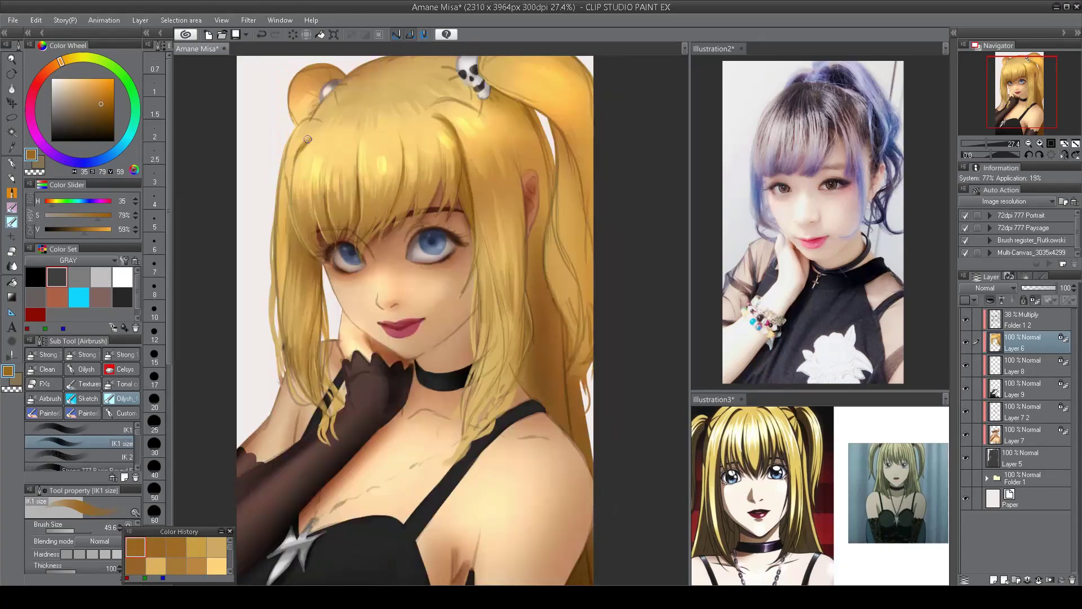
- Brighten the fringe and the hair beside the skull hair tie with sampled pale yellows, using a brush size of 111.7
{"action": "left_click", "coordinate": [310, 144], "text": "alt"}
{"action": "scroll", "coordinate": [355, 158], "scroll_direction": "down", "scroll_amount": 5}
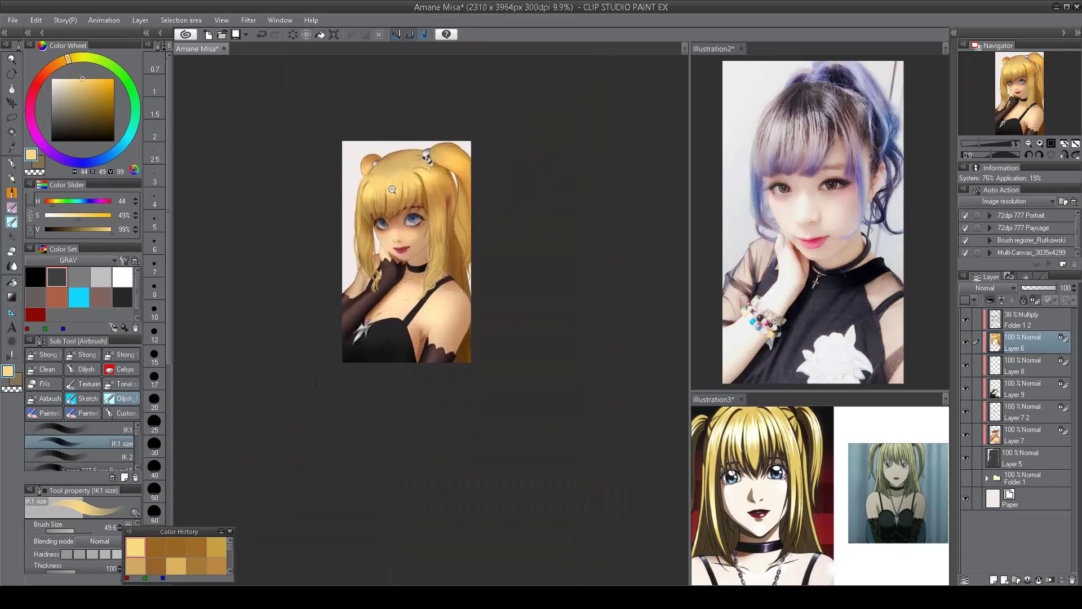
{"action": "scroll", "coordinate": [395, 192], "scroll_direction": "up", "scroll_amount": 3}
{"action": "left_click", "coordinate": [372, 157], "text": "alt"}
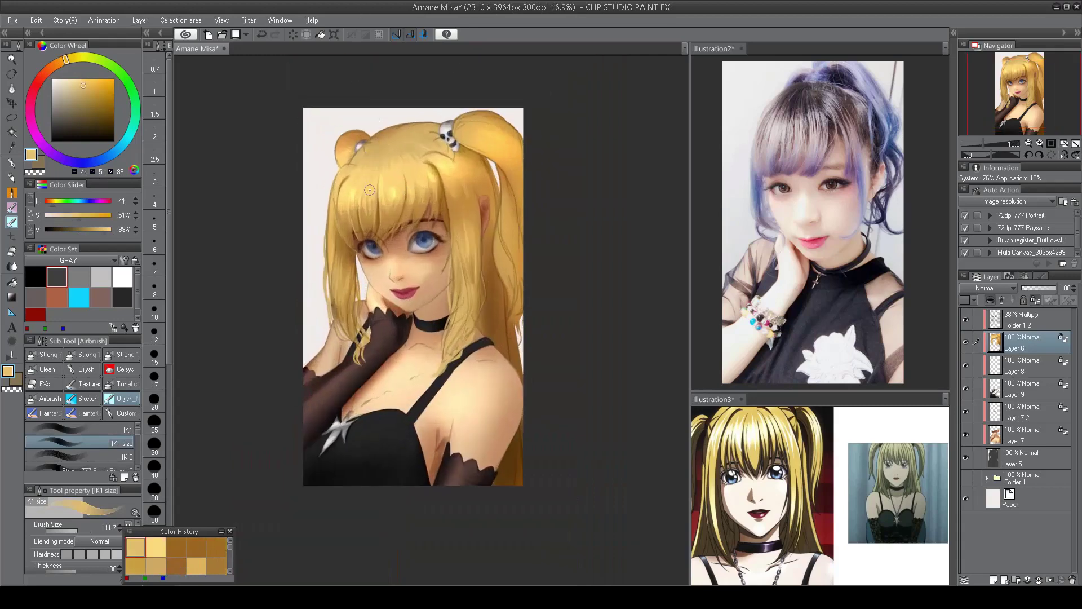
{"action": "left_click", "coordinate": [467, 145], "text": "alt"}
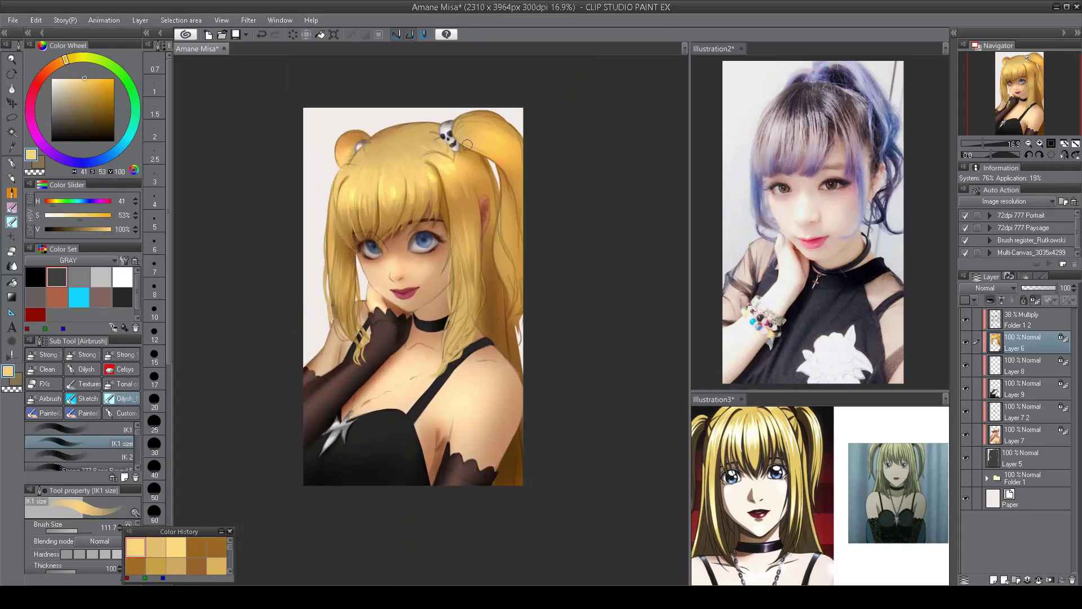
- Paint the ponytail and the hair behind the neck with sampled orange-gold and brown tones at brush size 82.2
{"action": "left_click", "coordinate": [488, 138], "text": "alt"}
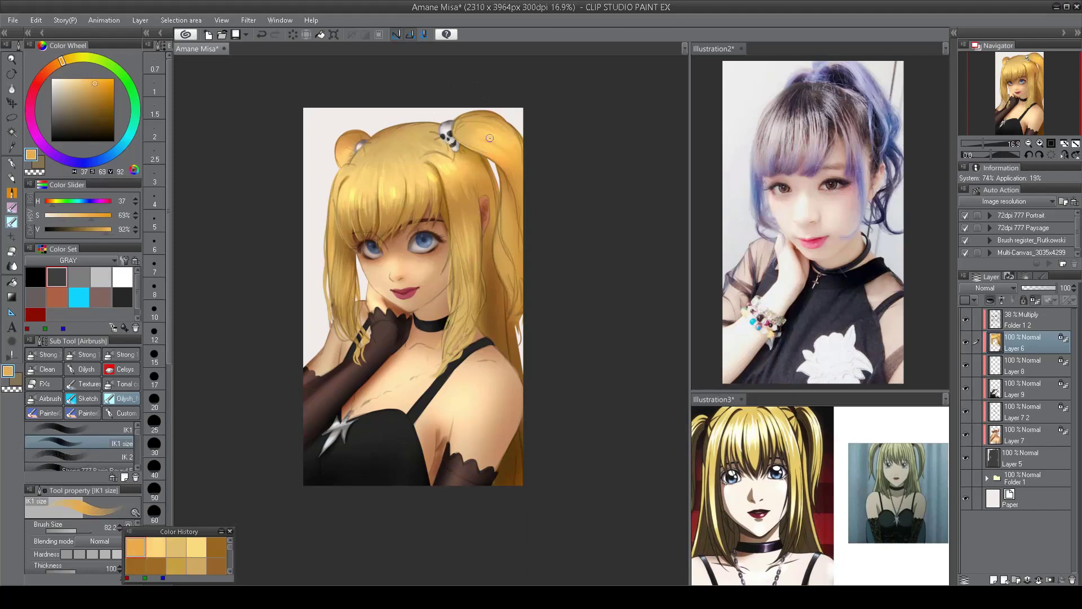
{"action": "key", "text": "alt"}
{"action": "left_click", "coordinate": [509, 223], "text": "alt"}
{"action": "left_click", "coordinate": [519, 255], "text": "alt"}
{"action": "left_click_drag", "start_coordinate": [543, 302], "coordinate": [533, 63]}
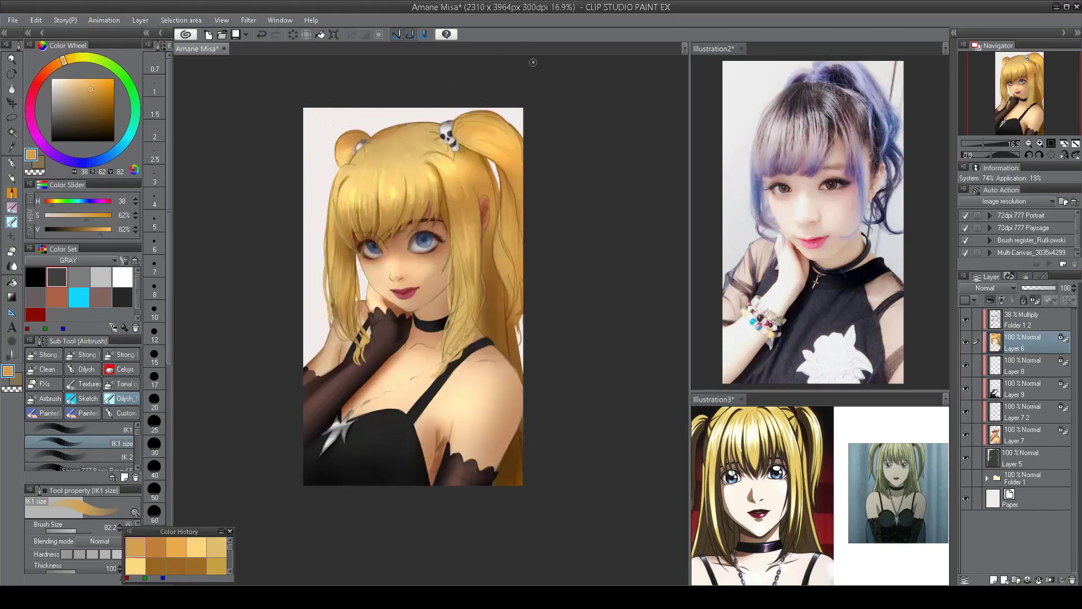
{"action": "left_click", "coordinate": [490, 301], "text": "alt"}
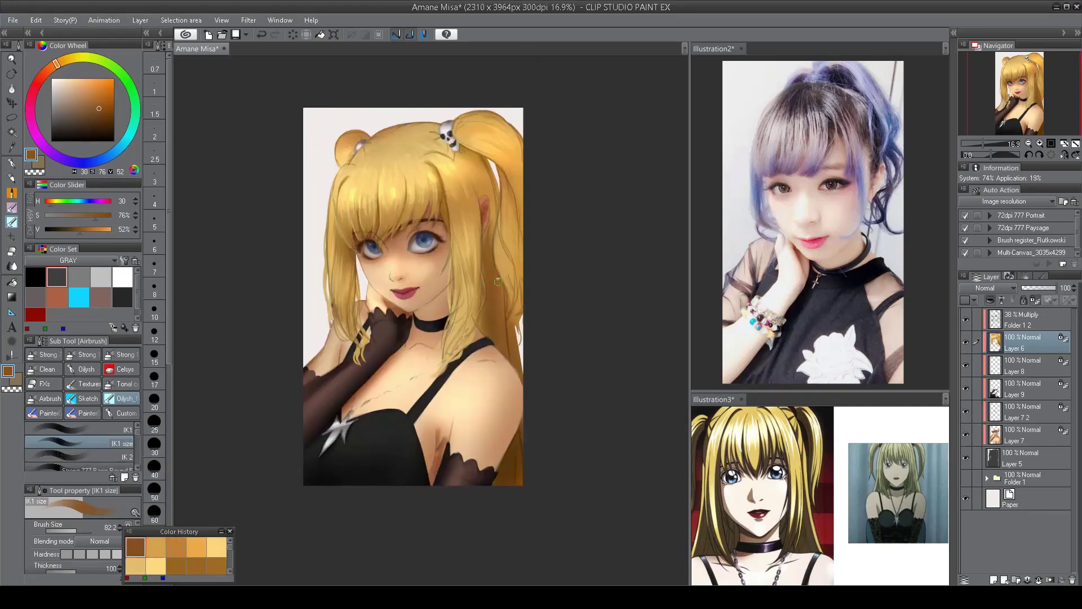
{"action": "left_click", "coordinate": [484, 248], "text": "alt"}
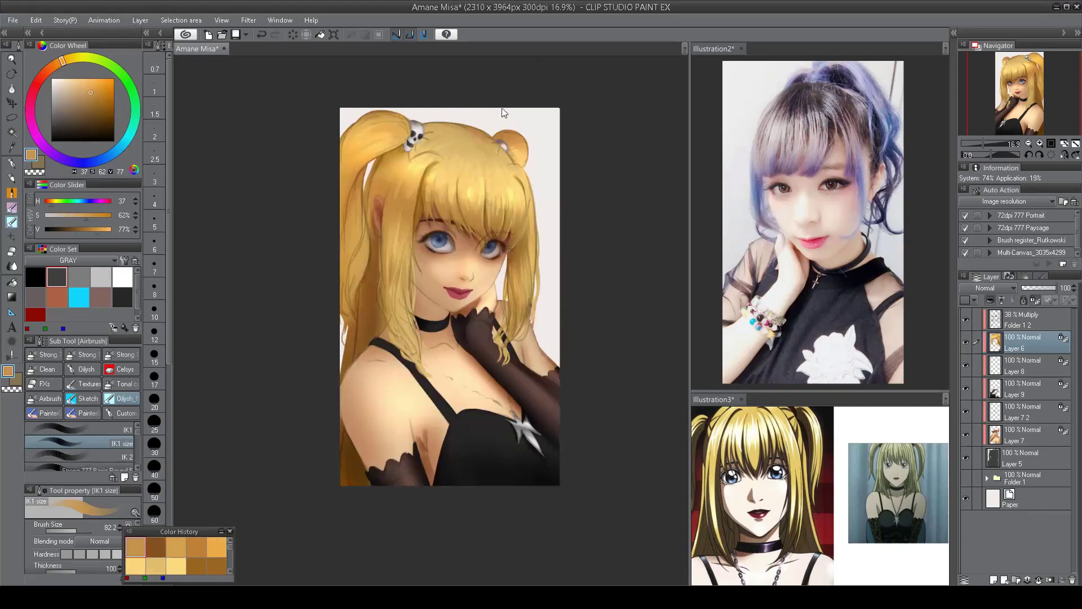
- Hide the Folder 1 2 sketch layer and paint light gold sampled from the fringe onto the lock in front of the ear
{"action": "left_click", "coordinate": [966, 319]}
{"action": "left_click", "coordinate": [1064, 155]}
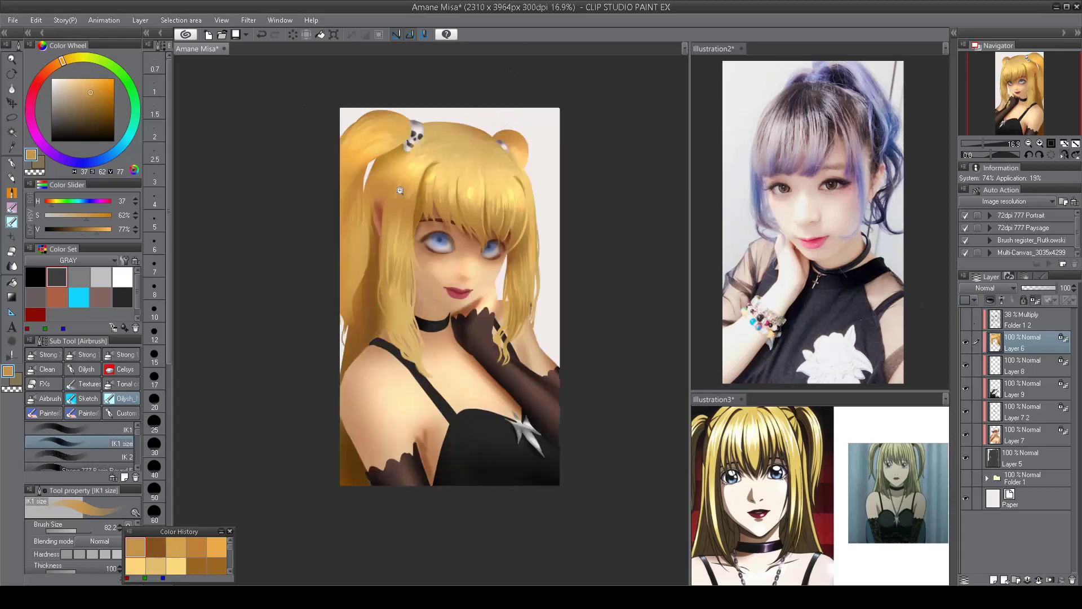
{"action": "scroll", "coordinate": [448, 155], "scroll_direction": "up", "scroll_amount": 2}
{"action": "left_click", "coordinate": [445, 156], "text": "alt"}
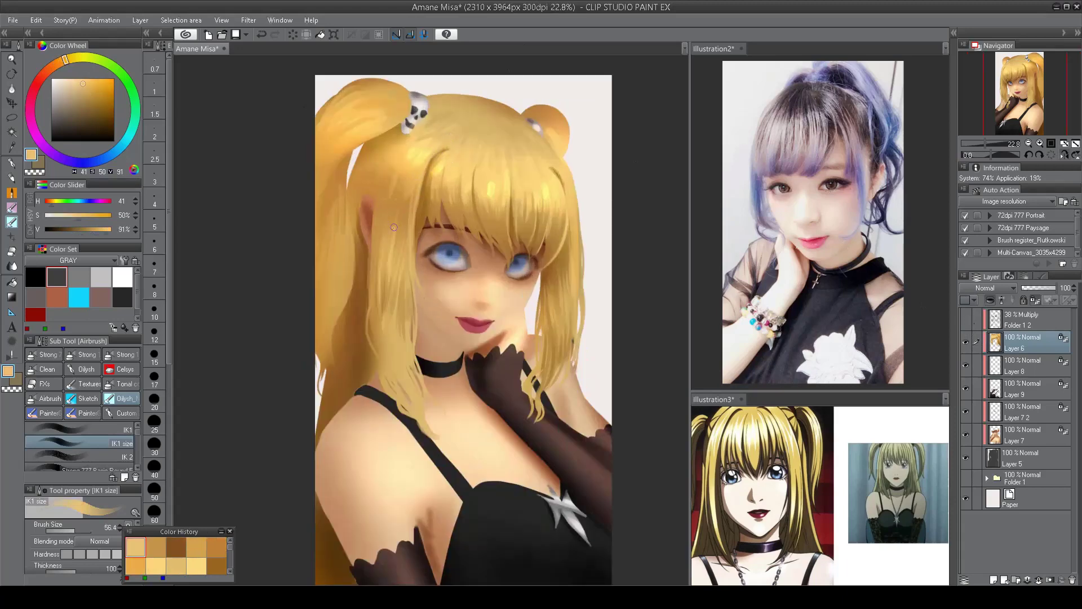
{"action": "left_click_drag", "start_coordinate": [394, 226], "coordinate": [390, 224]}
{"action": "key", "text": "h"}
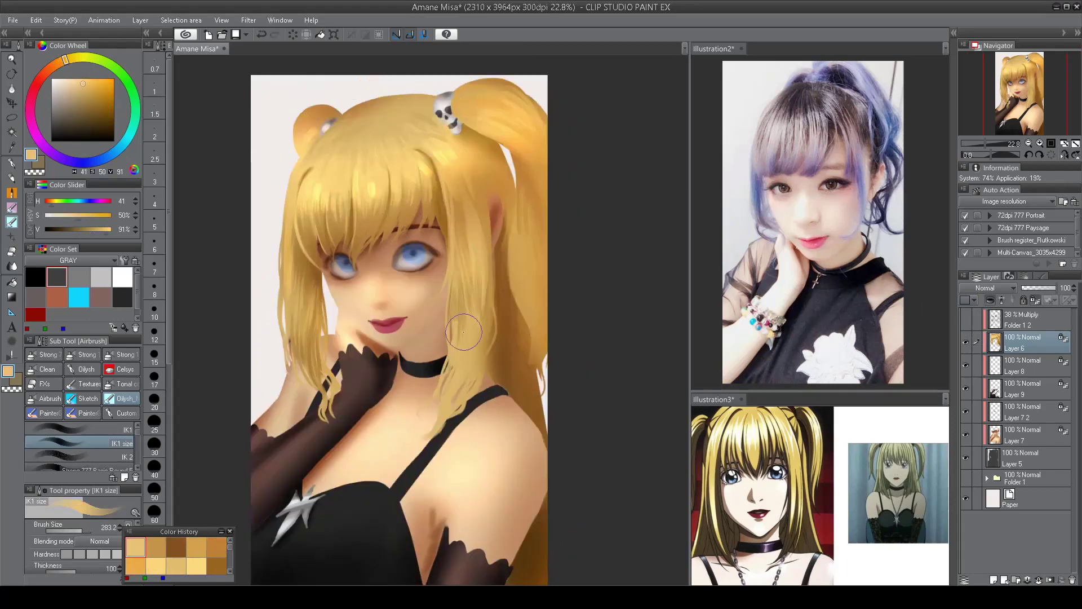
- Brush light gold over the hair lock on the far side of the face and show the Folder 1 2 layer again
{"action": "mouse_move", "coordinate": [338, 186]}
{"action": "left_mouse_down"}
{"action": "mouse_move", "coordinate": [305, 166]}
{"action": "mouse_move", "coordinate": [289, 307]}
{"action": "left_mouse_up"}
{"action": "left_click_drag", "start_coordinate": [293, 248], "coordinate": [310, 338]}
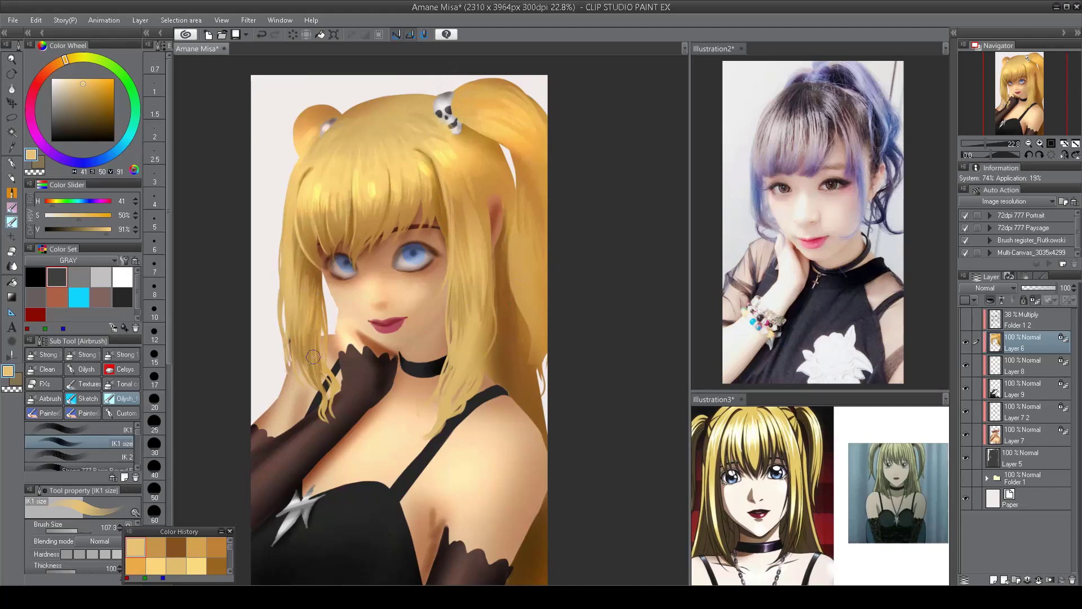
{"action": "left_click_drag", "start_coordinate": [307, 293], "coordinate": [318, 364]}
{"action": "left_click_drag", "start_coordinate": [468, 178], "coordinate": [458, 175]}
{"action": "left_click", "coordinate": [965, 320]}
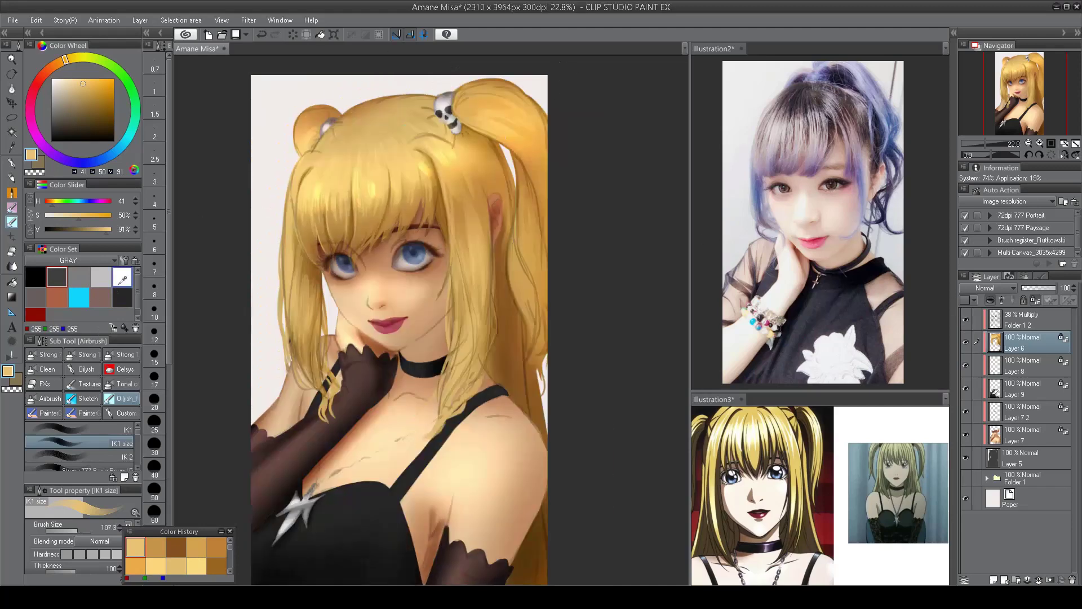
- Paint a white glow across the fringe with the Highlight 3 tonal brush and compare it with the previous state
{"action": "left_click", "coordinate": [121, 383]}
{"action": "left_click", "coordinate": [123, 276]}
{"action": "left_click_drag", "start_coordinate": [316, 197], "coordinate": [338, 214]}
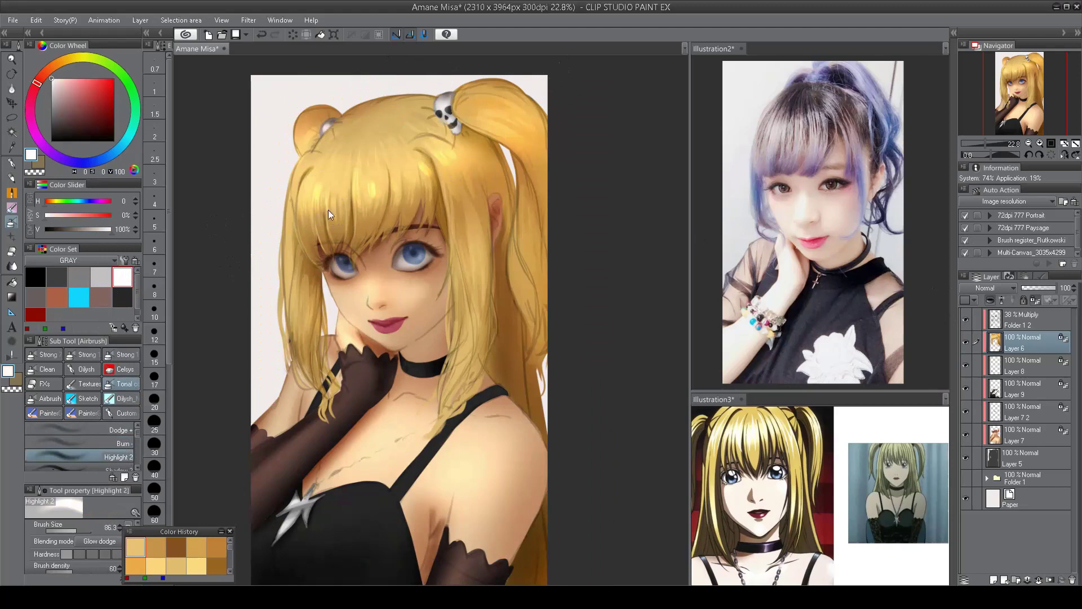
{"action": "scroll", "coordinate": [125, 472], "scroll_direction": "down", "scroll_amount": 1}
{"action": "left_click", "coordinate": [119, 466]}
{"action": "left_click_drag", "start_coordinate": [304, 169], "coordinate": [394, 163]}
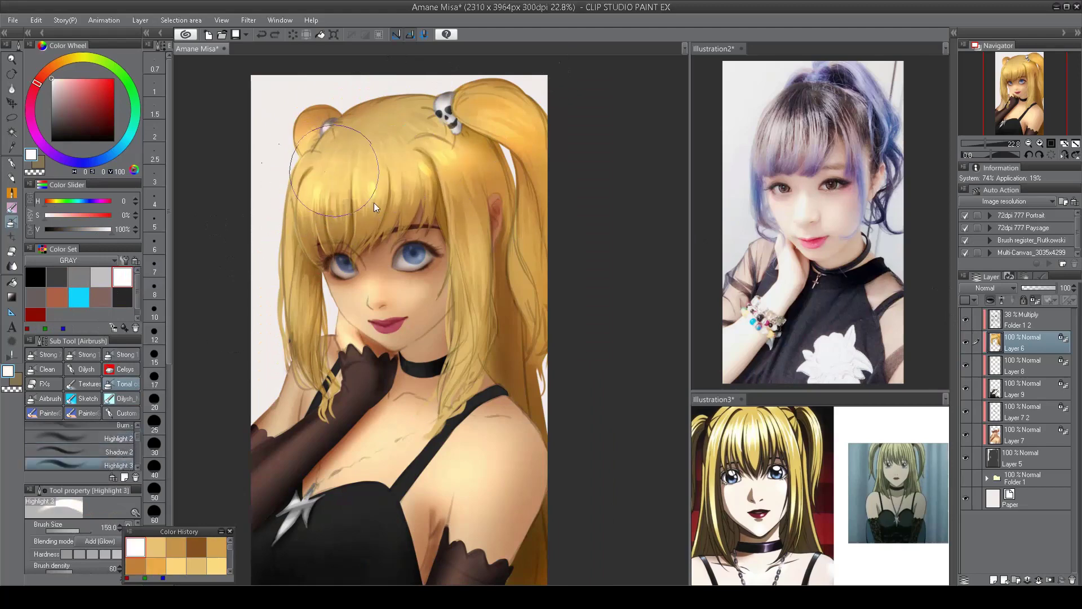
{"action": "key", "text": "ctrl+z"}
{"action": "key", "text": "ctrl+y"}
{"action": "key", "text": "h"}
{"action": "key", "text": "h"}
- Refine the upper edge and strands of the glowing fringe with the IK1 size brush, using gold, pale yellow and brown sampled from the hair
{"action": "key", "text": "b"}
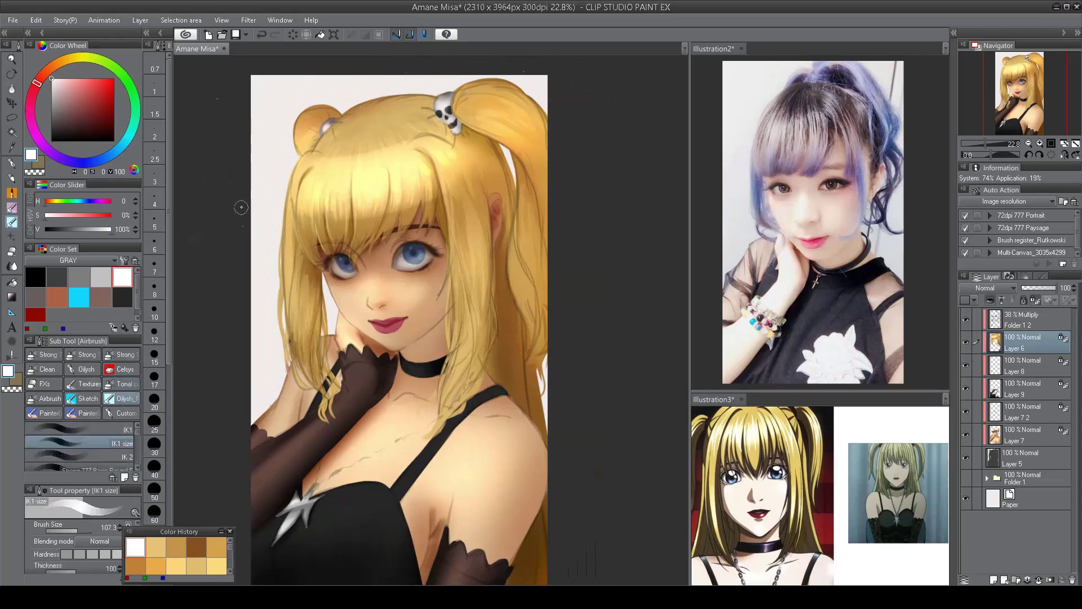
{"action": "left_click", "coordinate": [333, 160], "text": "alt"}
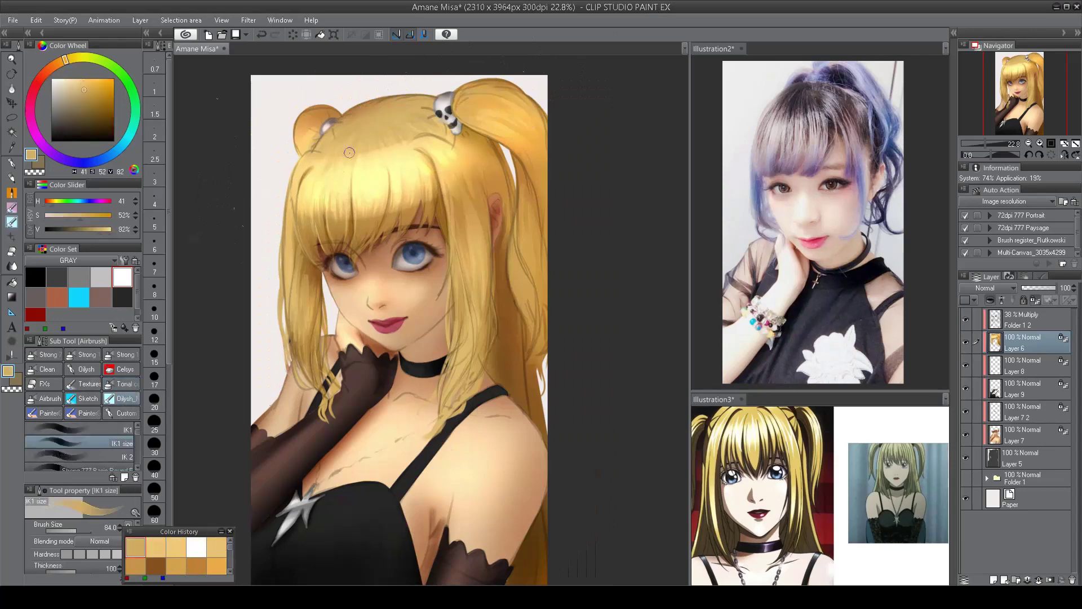
{"action": "left_click_drag", "start_coordinate": [355, 155], "coordinate": [398, 160]}
{"action": "left_click", "coordinate": [358, 152], "text": "alt"}
{"action": "left_click", "coordinate": [418, 147], "text": "alt"}
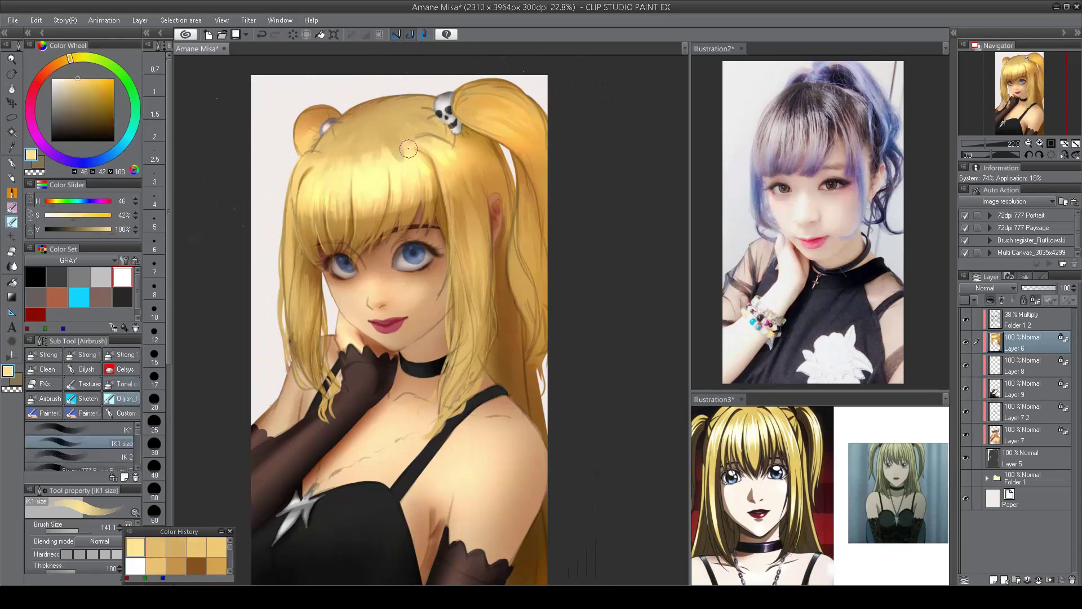
{"action": "left_click", "coordinate": [378, 202], "text": "alt"}
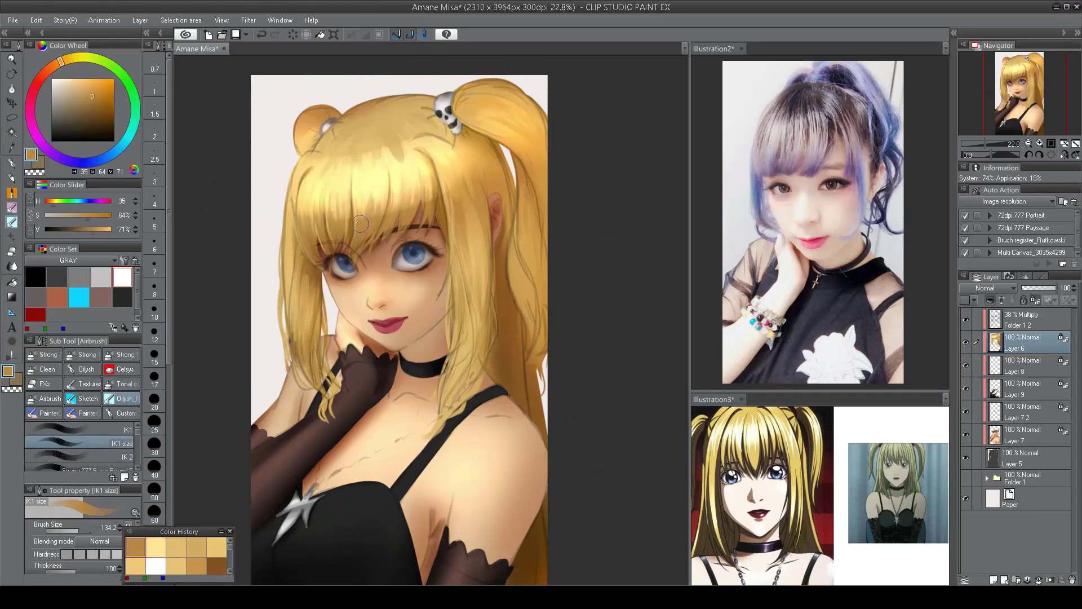
{"action": "left_click", "coordinate": [383, 210], "text": "alt"}
{"action": "left_click_drag", "start_coordinate": [372, 62], "coordinate": [388, 61]}
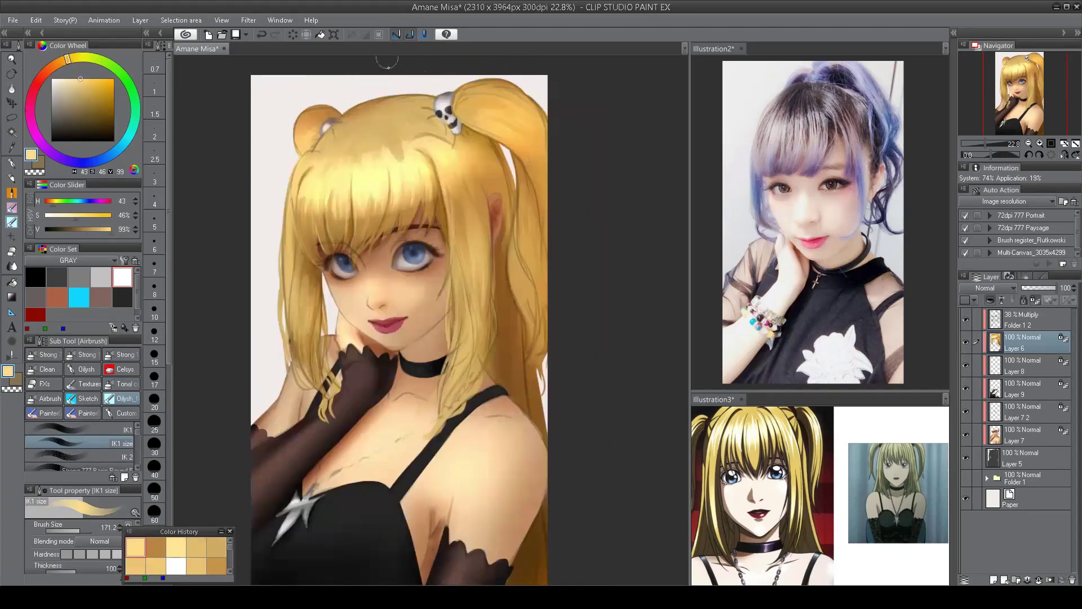
- Try blending the fringe with large pale yellow strokes of the IK1 brush, undo them and check the hair without the sketch lines
{"action": "left_click", "coordinate": [79, 429]}
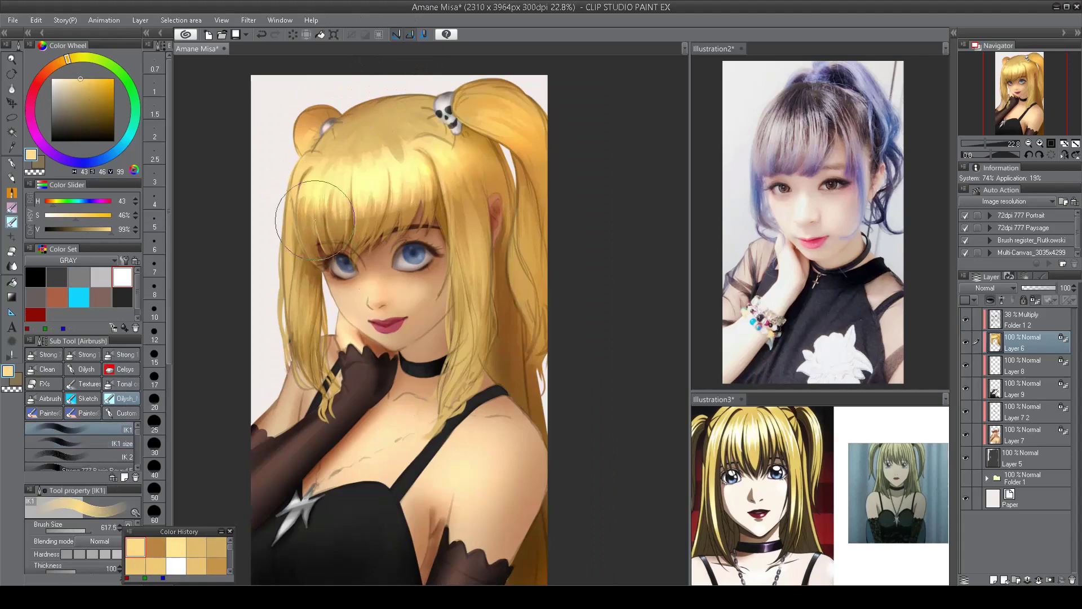
{"action": "left_click_drag", "start_coordinate": [314, 219], "coordinate": [445, 217]}
{"action": "left_click_drag", "start_coordinate": [321, 248], "coordinate": [479, 211]}
{"action": "key", "text": "h"}
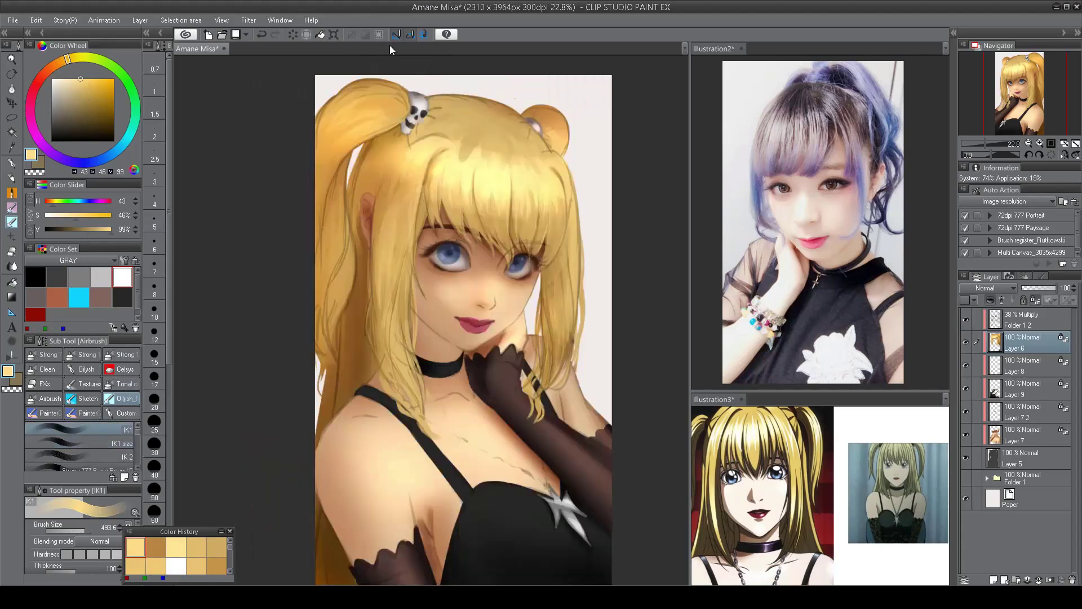
{"action": "key", "text": "h"}
{"action": "key", "text": "ctrl+z"}
{"action": "left_click", "coordinate": [965, 320]}
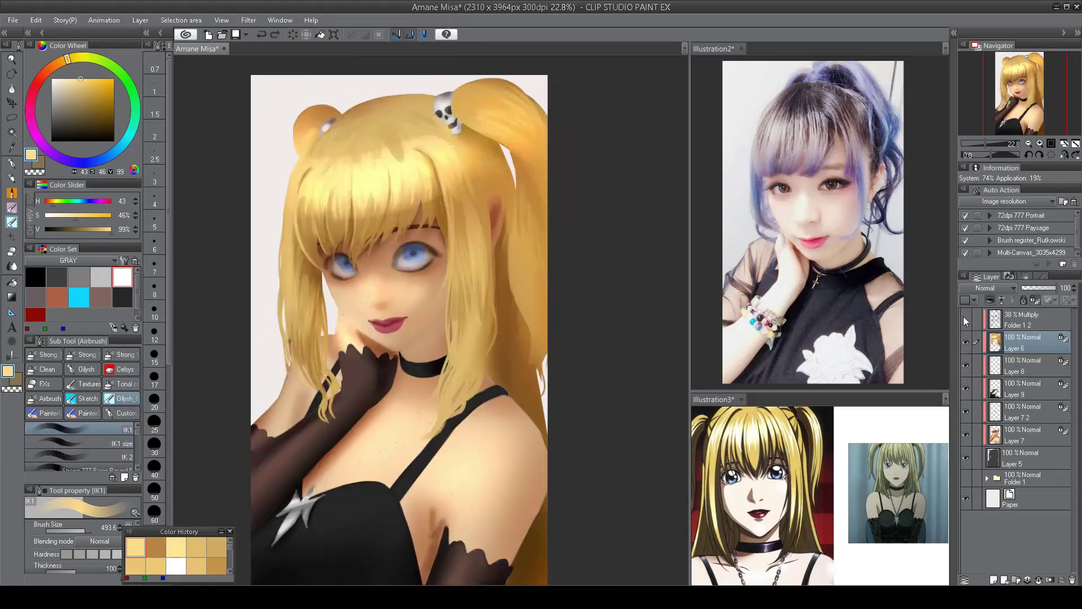
{"action": "left_click", "coordinate": [965, 319]}
- Paint a broad white glow on the side locks and the ponytail with the Highlight 3 brush
{"action": "left_click", "coordinate": [79, 465]}
{"action": "key", "text": "x"}
{"action": "mouse_move", "coordinate": [479, 237]}
{"action": "left_mouse_down"}
{"action": "mouse_move", "coordinate": [462, 276]}
{"action": "mouse_move", "coordinate": [473, 288]}
{"action": "left_mouse_up"}
{"action": "mouse_move", "coordinate": [450, 214]}
{"action": "left_mouse_down"}
{"action": "mouse_move", "coordinate": [466, 230]}
{"action": "mouse_move", "coordinate": [494, 357]}
{"action": "left_mouse_up"}
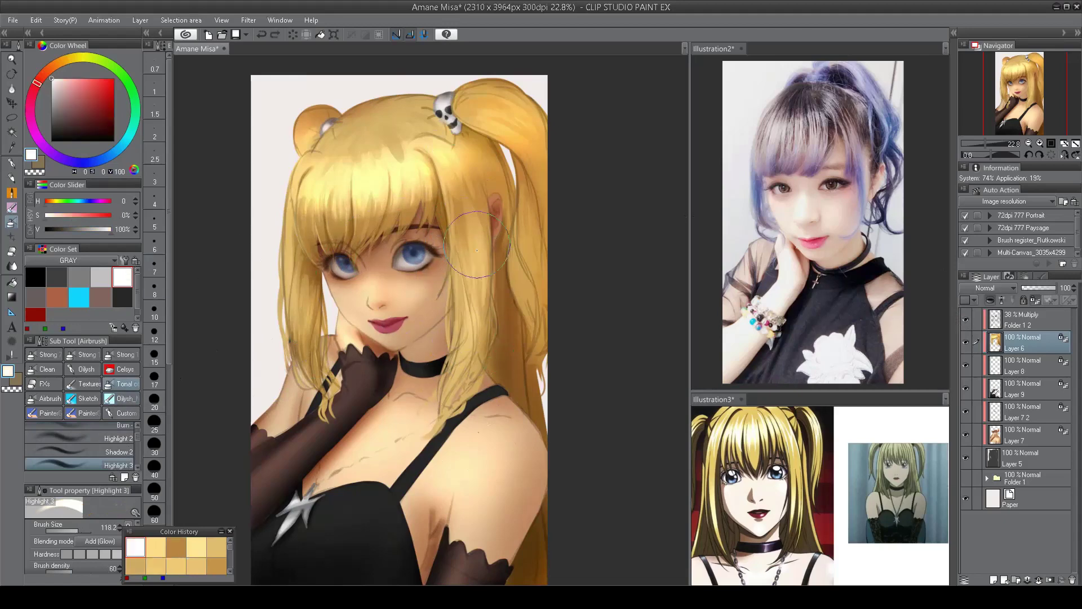
{"action": "mouse_move", "coordinate": [513, 146]}
{"action": "left_mouse_down"}
{"action": "mouse_move", "coordinate": [505, 104]}
{"action": "mouse_move", "coordinate": [545, 123]}
{"action": "left_mouse_up"}
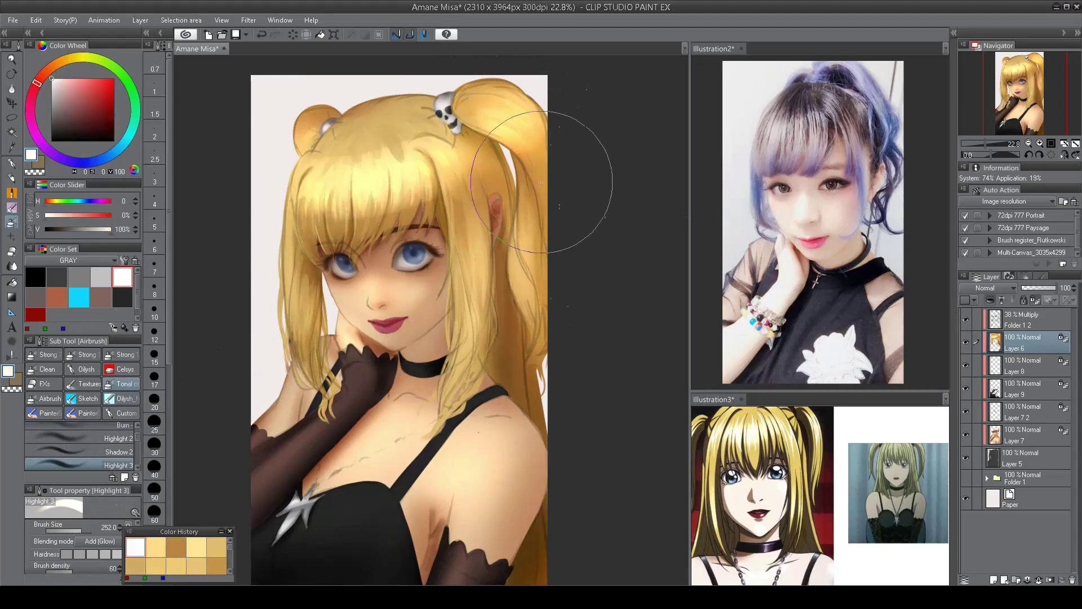
{"action": "mouse_move", "coordinate": [277, 293]}
{"action": "left_mouse_down"}
{"action": "mouse_move", "coordinate": [300, 304]}
{"action": "mouse_move", "coordinate": [282, 296]}
{"action": "left_mouse_up"}
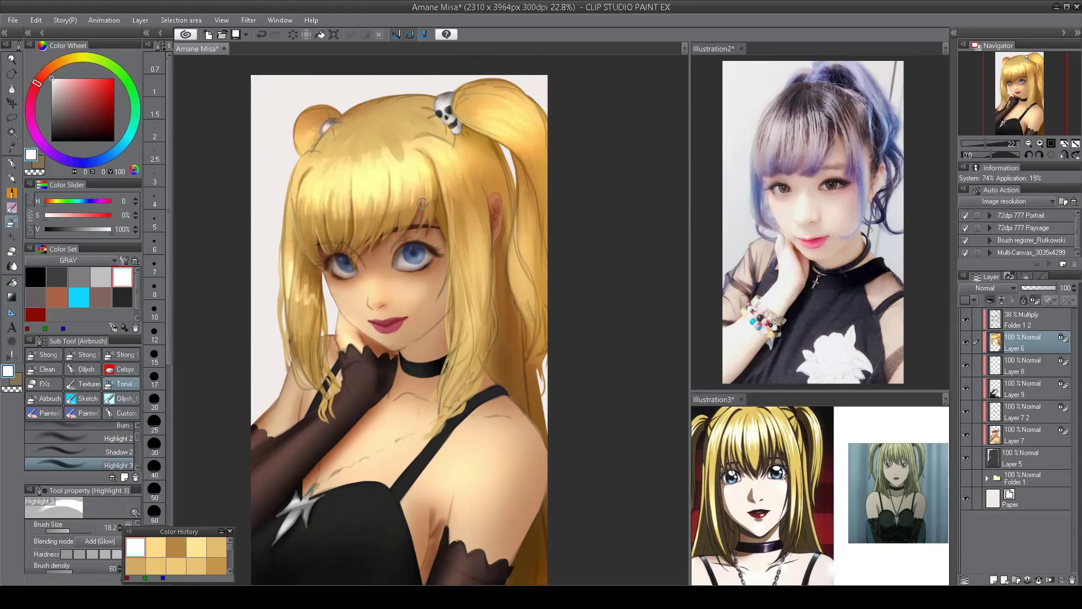
- Add narrow white glow highlights to the side lock, fringe and ponytail with the Highlight 3 brush at size 18.2
{"action": "mouse_move", "coordinate": [449, 218]}
{"action": "left_mouse_down"}
{"action": "mouse_move", "coordinate": [459, 276]}
{"action": "mouse_move", "coordinate": [484, 262]}
{"action": "left_mouse_up"}
{"action": "mouse_move", "coordinate": [305, 174]}
{"action": "left_mouse_down"}
{"action": "mouse_move", "coordinate": [304, 192]}
{"action": "mouse_move", "coordinate": [345, 205]}
{"action": "left_mouse_up"}
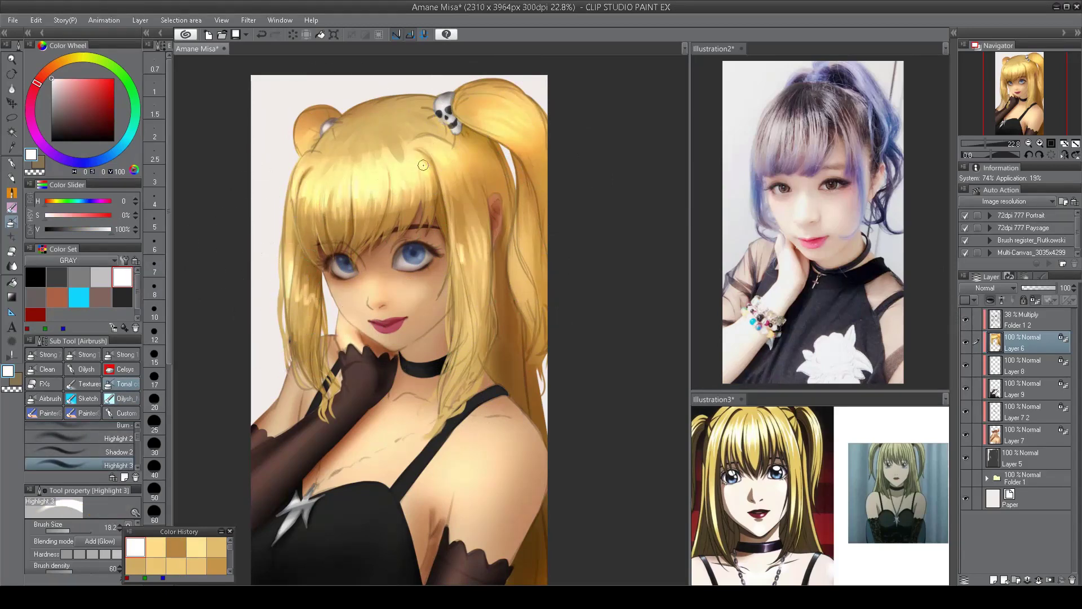
{"action": "left_click_drag", "start_coordinate": [489, 119], "coordinate": [513, 120]}
{"action": "mouse_move", "coordinate": [516, 253]}
{"action": "left_mouse_down"}
{"action": "mouse_move", "coordinate": [514, 296]}
{"action": "mouse_move", "coordinate": [526, 204]}
{"action": "mouse_move", "coordinate": [543, 175]}
{"action": "left_mouse_up"}
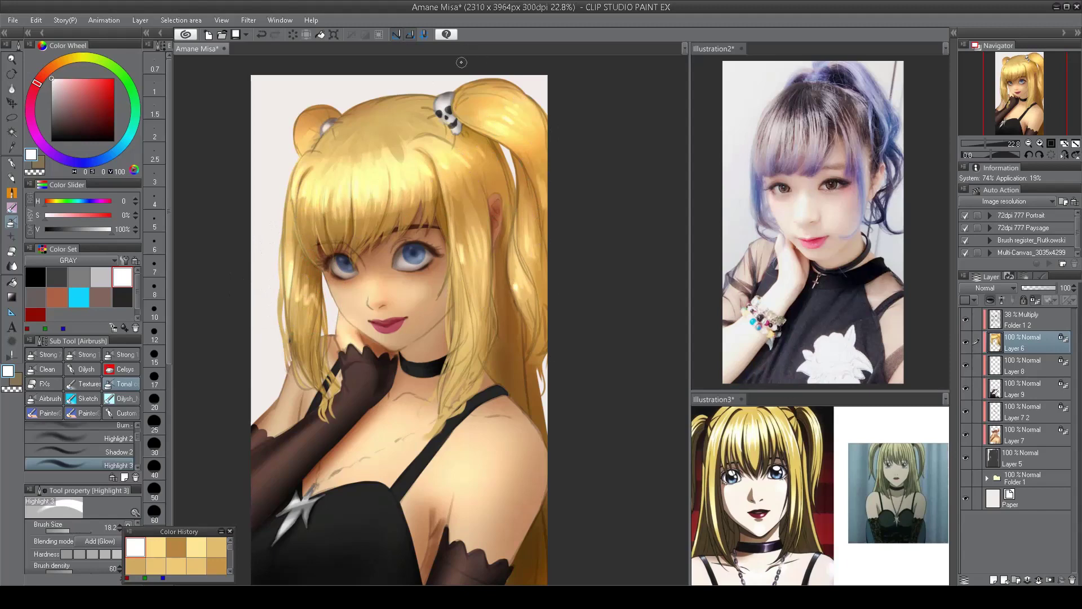
- Try glow strokes on the hair with the Highlight 3 brush and undo the last one
{"action": "key", "text": "bracketleft"}
{"action": "key", "text": "bracketleft"}
{"action": "scroll", "coordinate": [307, 138], "scroll_direction": "down", "scroll_amount": 2}
{"action": "scroll", "coordinate": [367, 202], "scroll_direction": "up", "scroll_amount": 3}
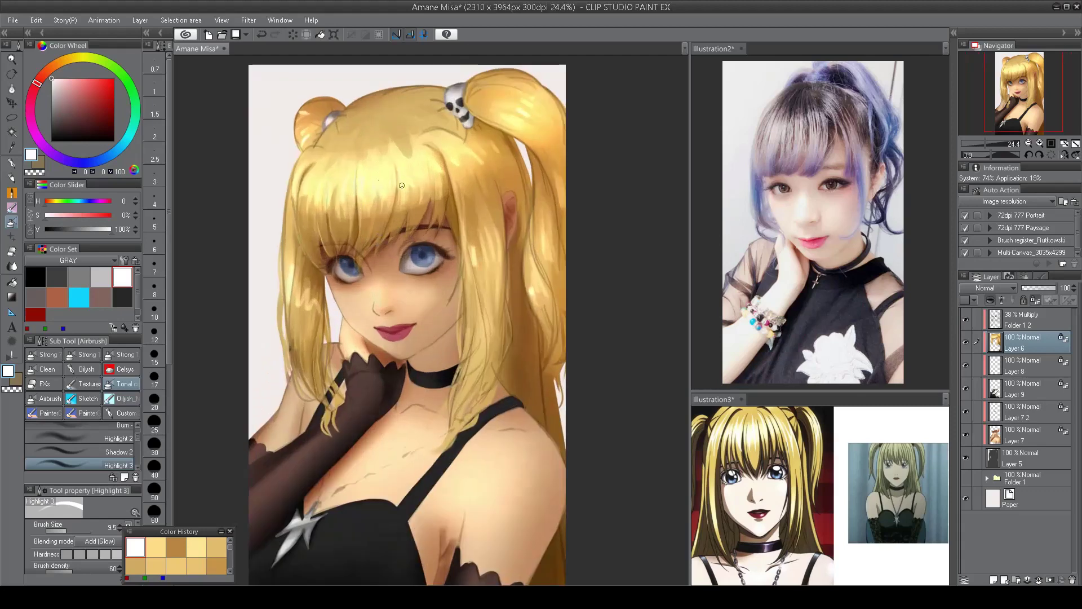
{"action": "scroll", "coordinate": [292, 195], "scroll_direction": "up", "scroll_amount": 2}
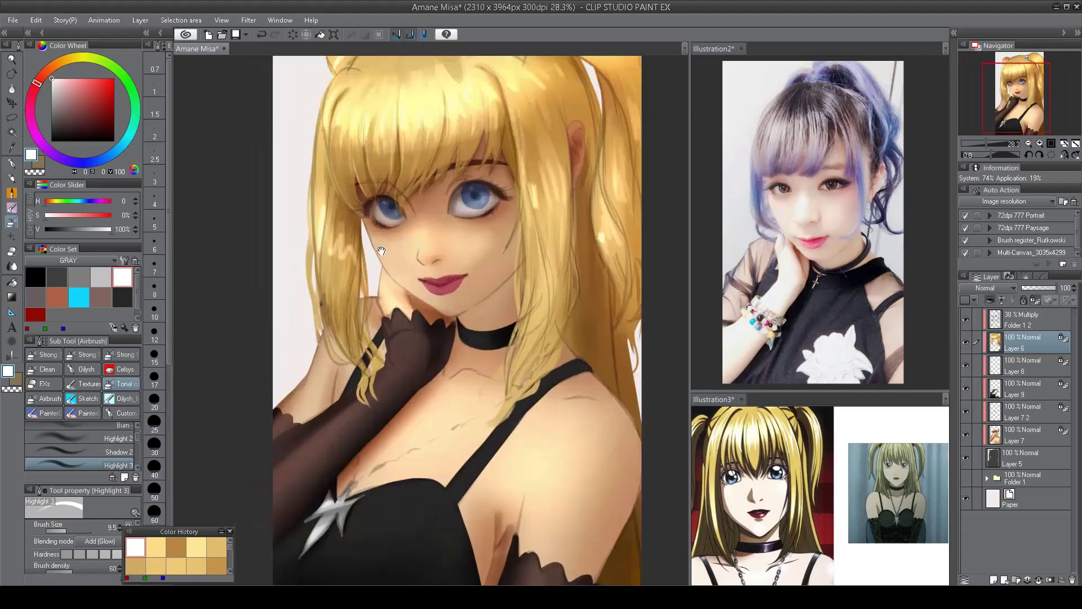
{"action": "scroll", "coordinate": [371, 174], "scroll_direction": "down", "scroll_amount": 3}
{"action": "key", "text": "ctrl+z"}
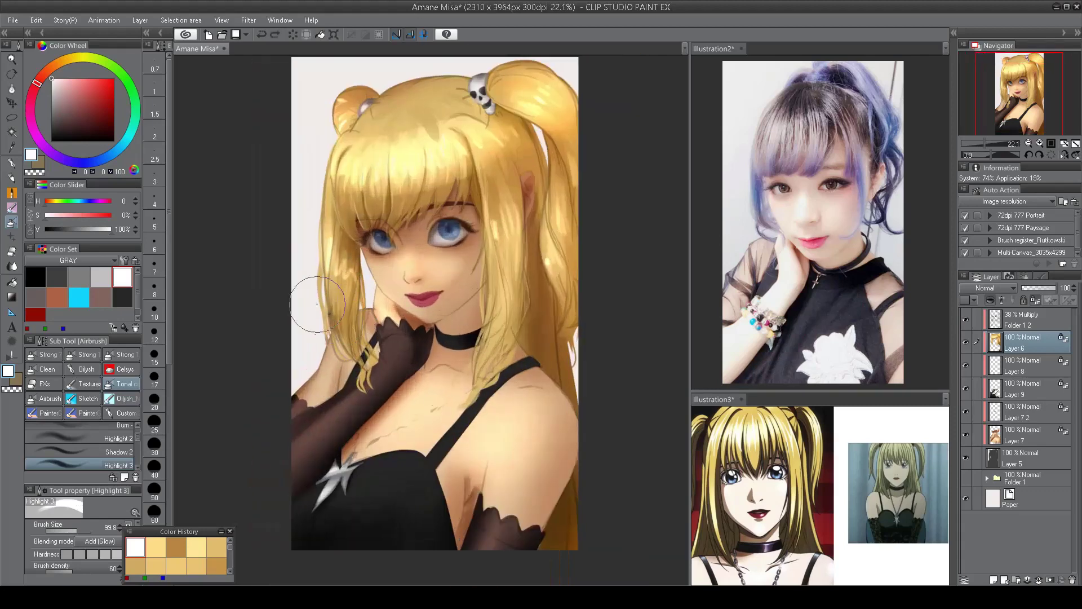
- Add a warm glow to the side locks and ponytail with the Highlight 3 brush, using golden brown sampled from the hair
{"action": "left_click", "coordinate": [333, 308], "text": "alt"}
{"action": "mouse_move", "coordinate": [338, 276]}
{"action": "left_mouse_down"}
{"action": "mouse_move", "coordinate": [330, 338]}
{"action": "mouse_move", "coordinate": [392, 389]}
{"action": "left_mouse_up"}
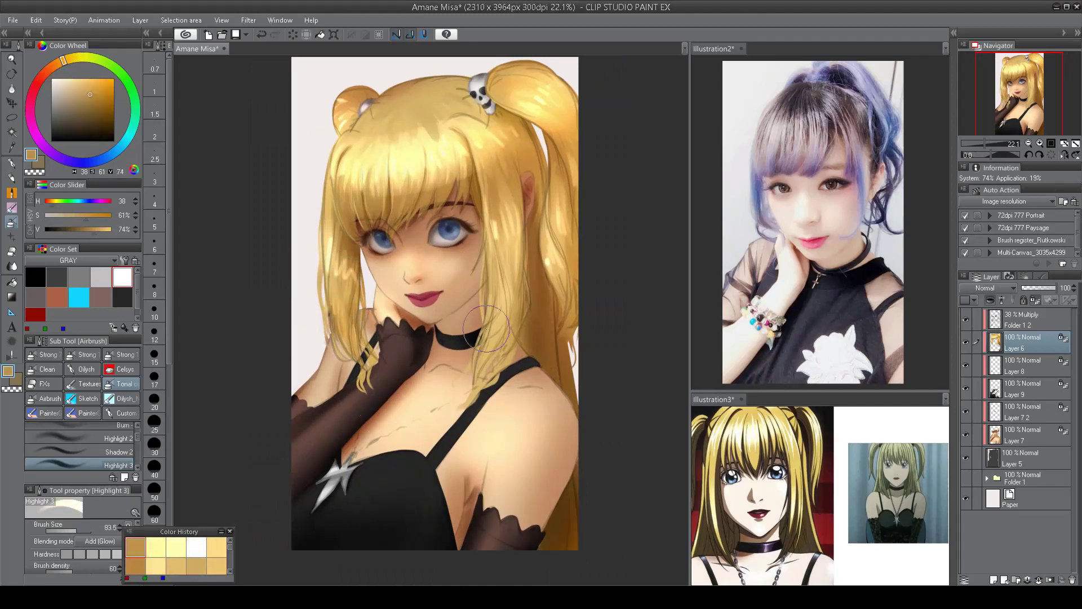
{"action": "left_click_drag", "start_coordinate": [479, 310], "coordinate": [463, 418]}
{"action": "left_click_drag", "start_coordinate": [592, 73], "coordinate": [459, 190]}
- Blend the back hair and ponytail with the IK1 size brush, using brown and light gold tones sampled from the hair
{"action": "left_click", "coordinate": [125, 397]}
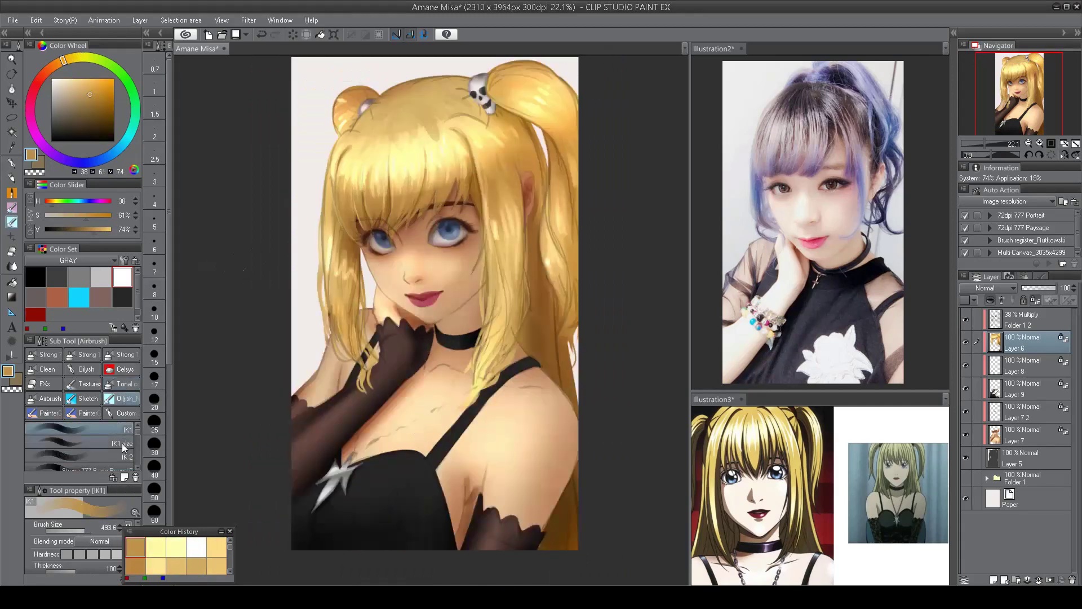
{"action": "left_click", "coordinate": [78, 443]}
{"action": "key", "text": "h"}
{"action": "left_click", "coordinate": [330, 264], "text": "alt"}
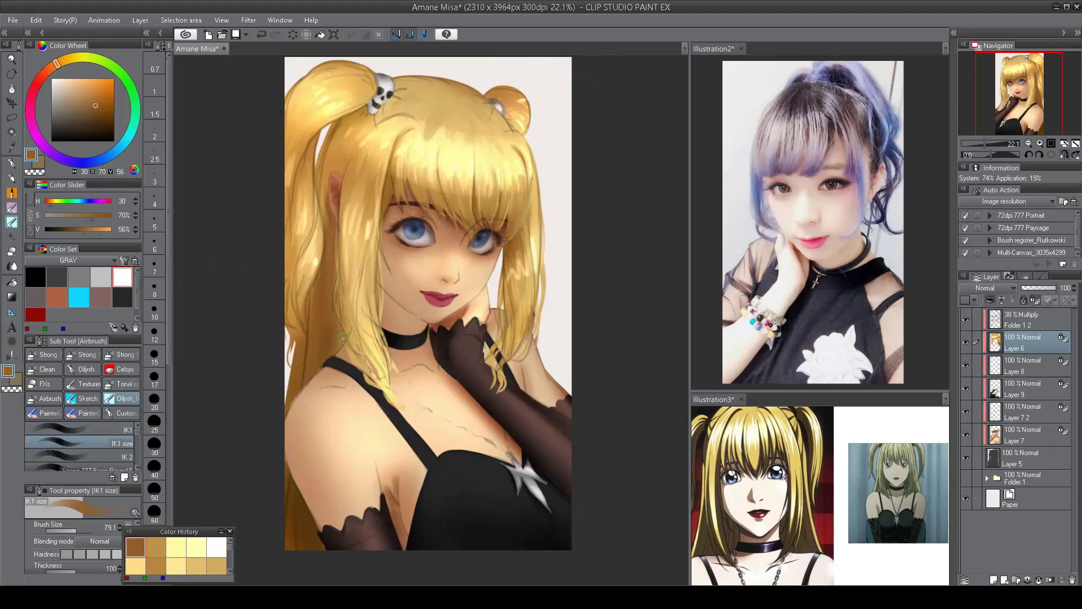
{"action": "left_click", "coordinate": [324, 360], "text": "alt"}
{"action": "key", "text": "h"}
{"action": "left_click", "coordinate": [530, 285], "text": "alt"}
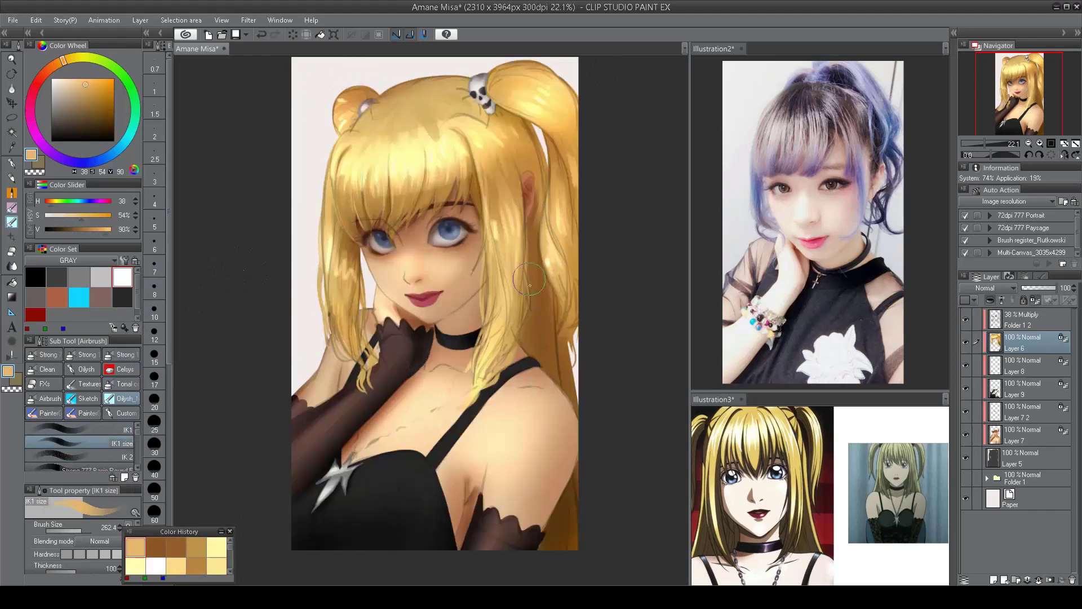
{"action": "left_click", "coordinate": [558, 395], "text": "alt"}
{"action": "left_click", "coordinate": [545, 387], "text": "alt"}
{"action": "left_click", "coordinate": [542, 319], "text": "alt"}
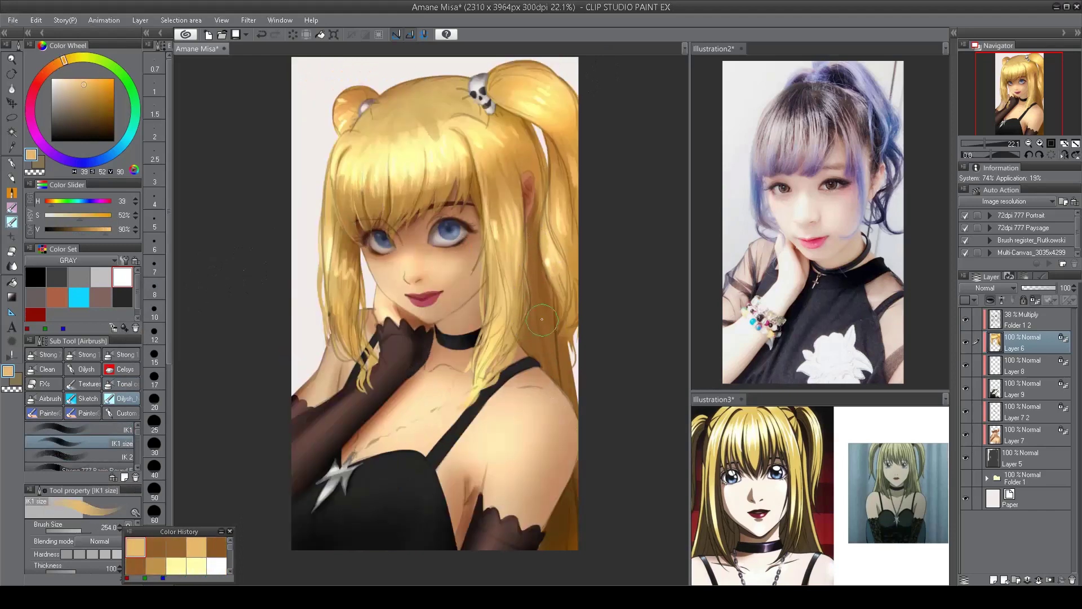
- Hide the sketch lines, refine the back hair with sampled dark brown while checking the mirrored view, and show the lines again
{"action": "key", "text": "h"}
{"action": "key", "text": "h"}
{"action": "left_click", "coordinate": [965, 320]}
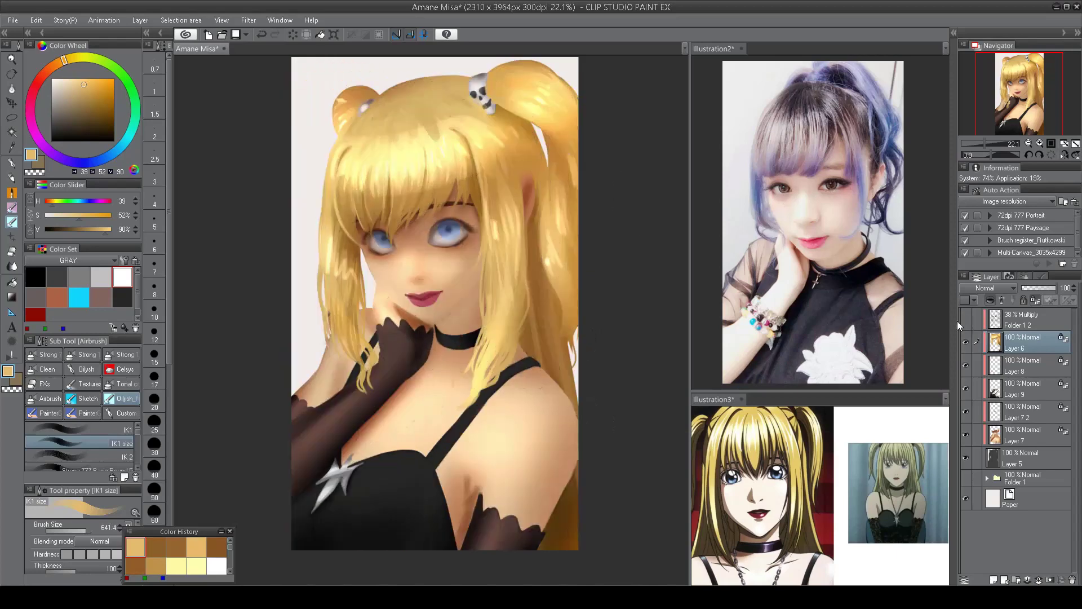
{"action": "scroll", "coordinate": [508, 468], "scroll_direction": "down", "scroll_amount": 3}
{"action": "key", "text": "h"}
{"action": "scroll", "coordinate": [516, 327], "scroll_direction": "up", "scroll_amount": 2}
{"action": "mouse_move", "coordinate": [350, 402]}
{"action": "left_mouse_down"}
{"action": "mouse_move", "coordinate": [334, 401]}
{"action": "mouse_move", "coordinate": [317, 450]}
{"action": "left_mouse_up"}
{"action": "left_click", "coordinate": [316, 450], "text": "alt"}
{"action": "key", "text": "h"}
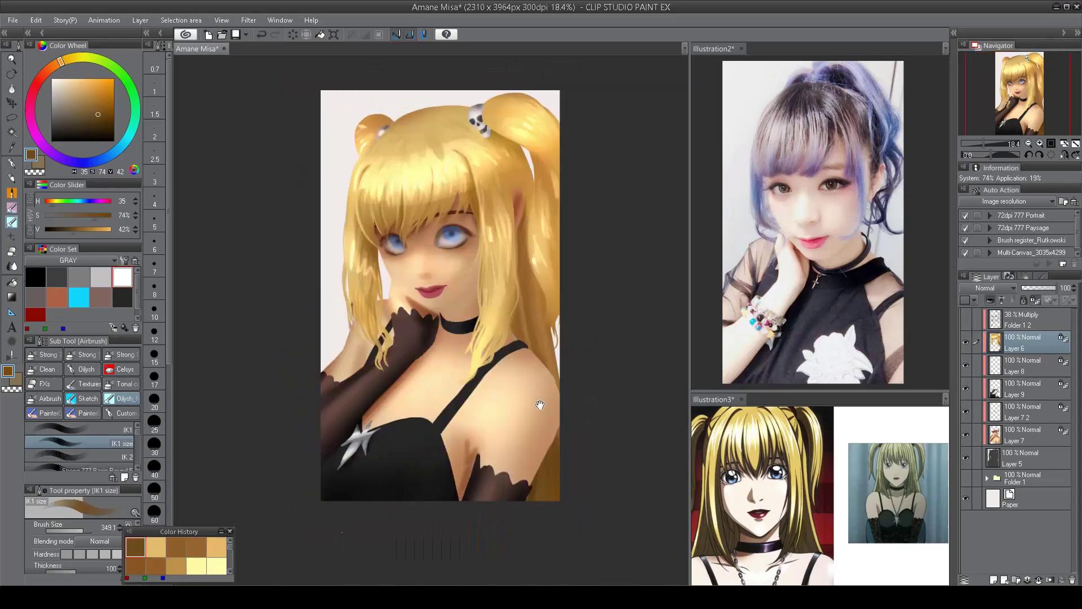
{"action": "scroll", "coordinate": [492, 149], "scroll_direction": "up", "scroll_amount": 1}
{"action": "left_click", "coordinate": [966, 320]}
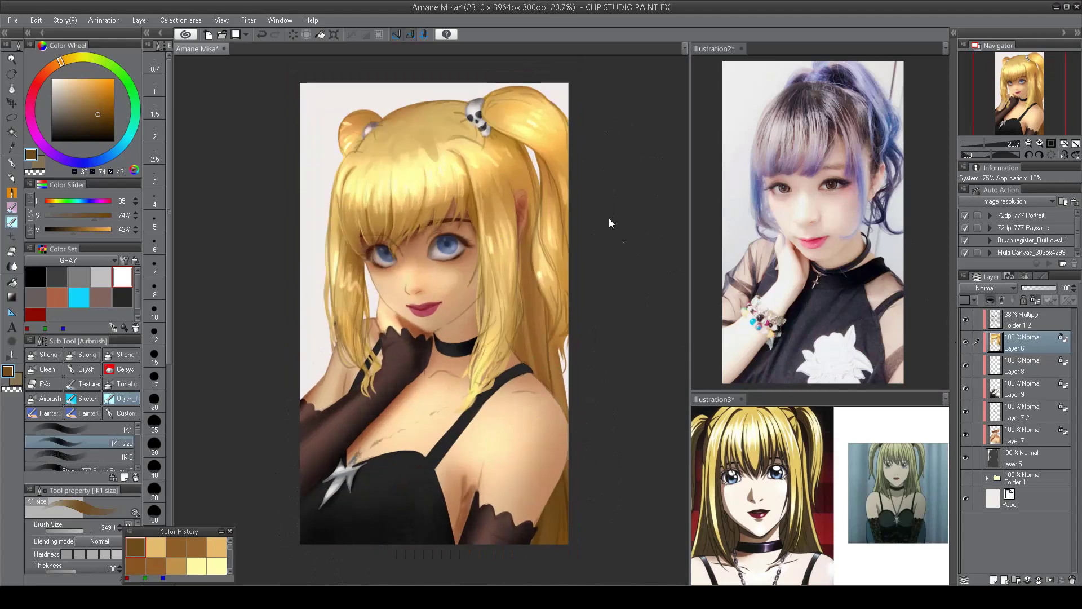
- Raise the opacity of the Folder 1 2 sketch layer to 100% and check the portrait against the lines in mirrored view
{"action": "scroll", "coordinate": [417, 240], "scroll_direction": "up", "scroll_amount": 3}
{"action": "left_click", "coordinate": [1032, 319]}
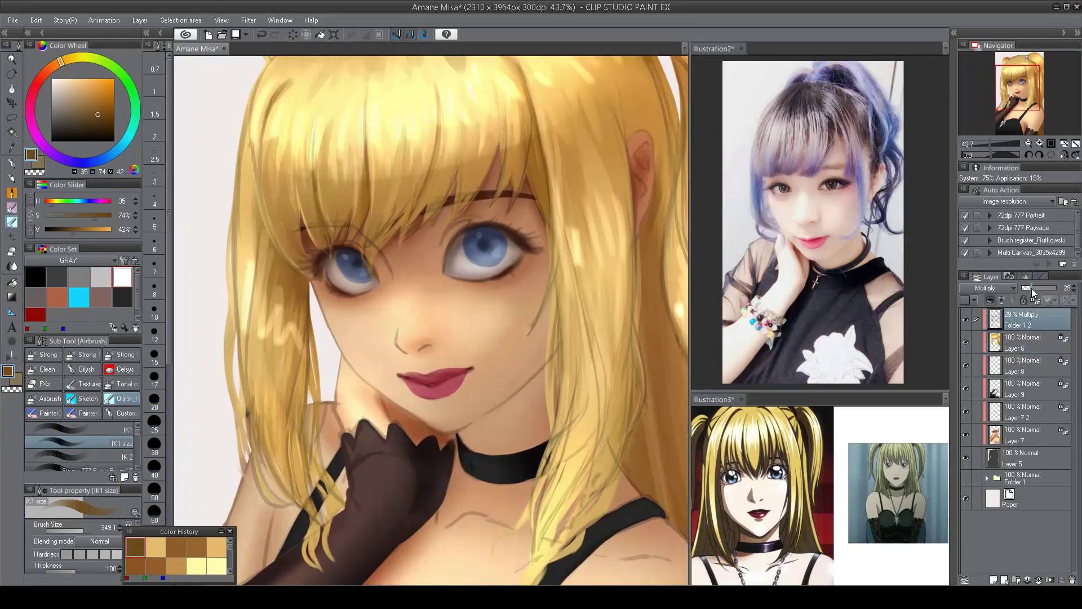
{"action": "left_click_drag", "start_coordinate": [1031, 288], "coordinate": [1058, 288]}
{"action": "key", "text": "ctrl+minus"}
{"action": "key", "text": "ctrl+minus"}
{"action": "key", "text": "ctrl+minus"}
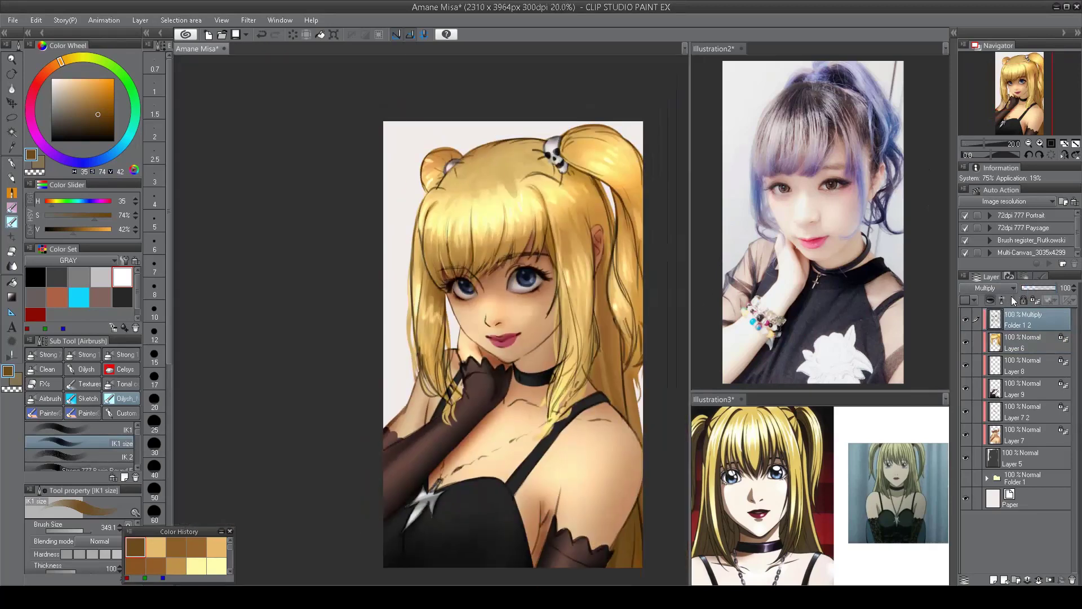
{"action": "key", "text": "ctrl+plus"}
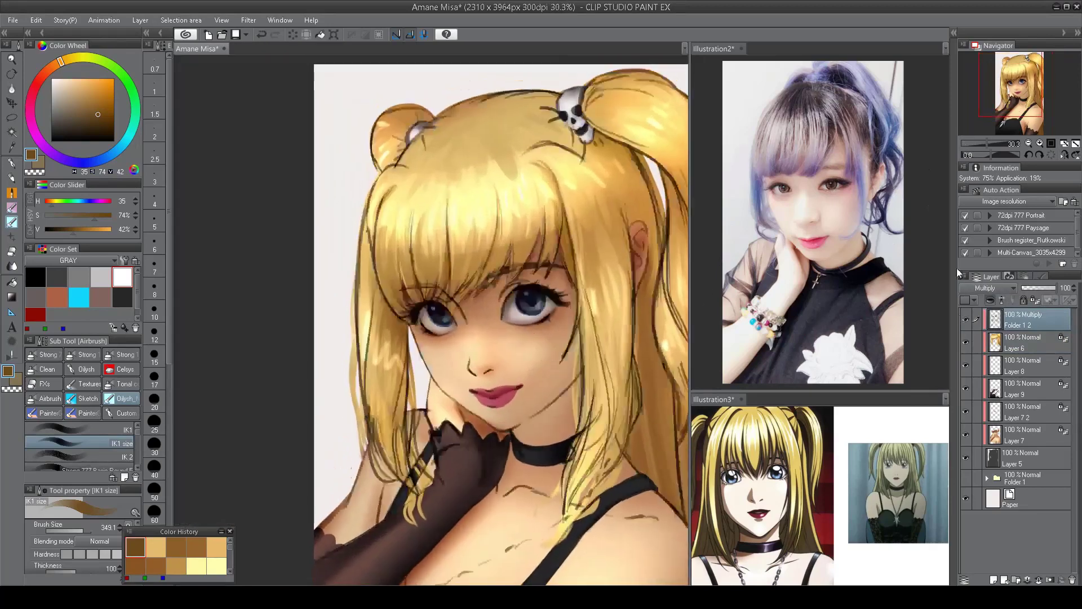
{"action": "scroll", "coordinate": [488, 201], "scroll_direction": "down", "scroll_amount": 3}
{"action": "key", "text": "h"}
{"action": "scroll", "coordinate": [488, 201], "scroll_direction": "up", "scroll_amount": 2}
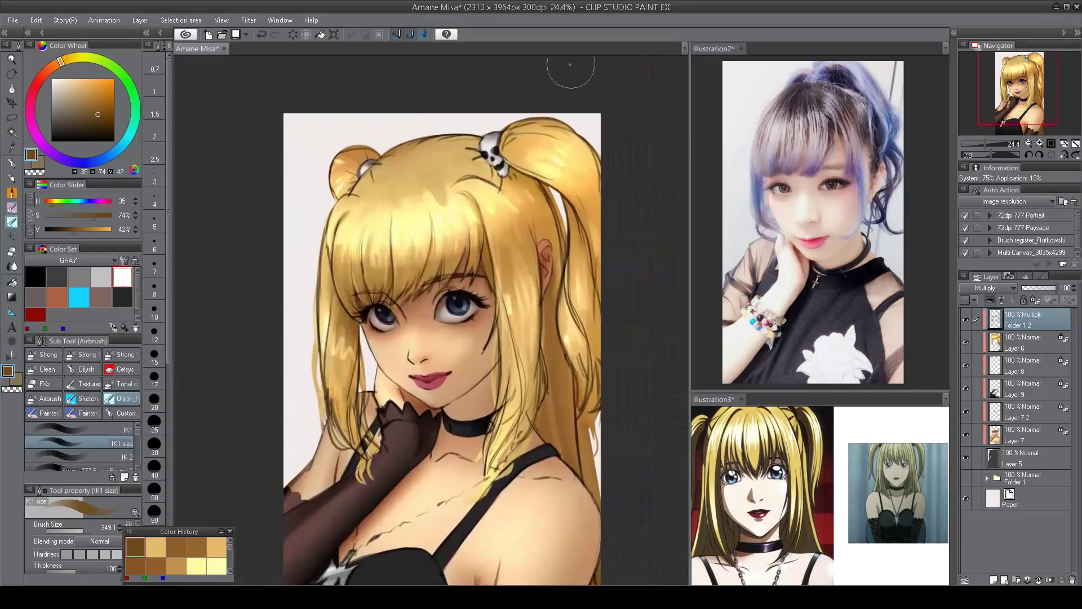
{"action": "key", "text": "h"}
{"action": "scroll", "coordinate": [488, 201], "scroll_direction": "up", "scroll_amount": 5}
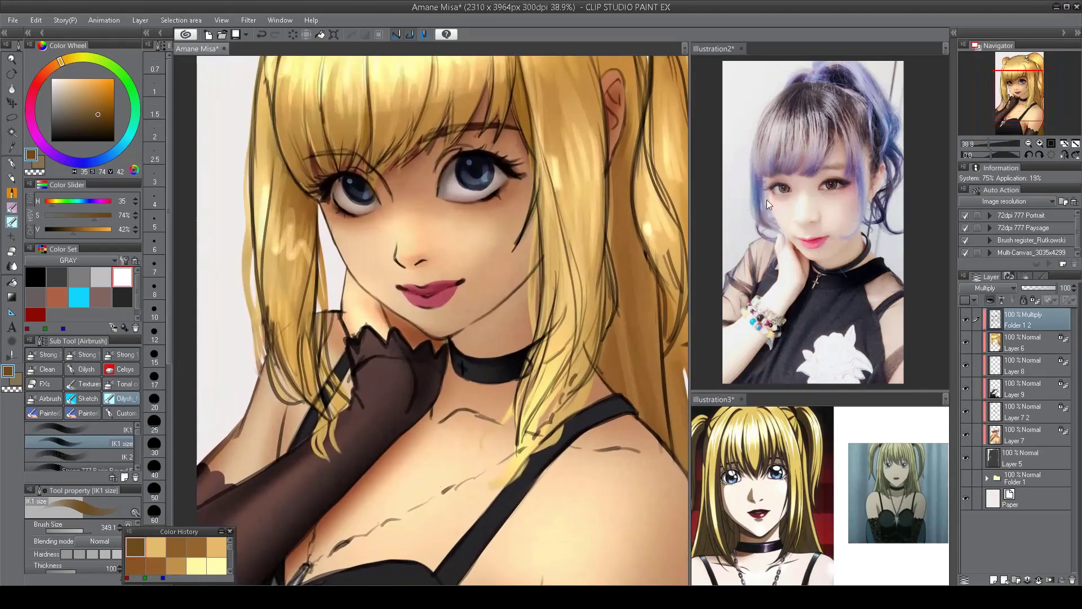
- Shade the neck below the chin on Layer 7 with the IK1 brush, using skin tones sampled around the jaw
{"action": "left_click", "coordinate": [1009, 434]}
{"action": "left_click", "coordinate": [79, 429]}
{"action": "mouse_move", "coordinate": [515, 329]}
{"action": "left_mouse_down"}
{"action": "mouse_move", "coordinate": [467, 363]}
{"action": "mouse_move", "coordinate": [491, 316]}
{"action": "left_mouse_up"}
{"action": "left_click", "coordinate": [454, 349], "text": "alt"}
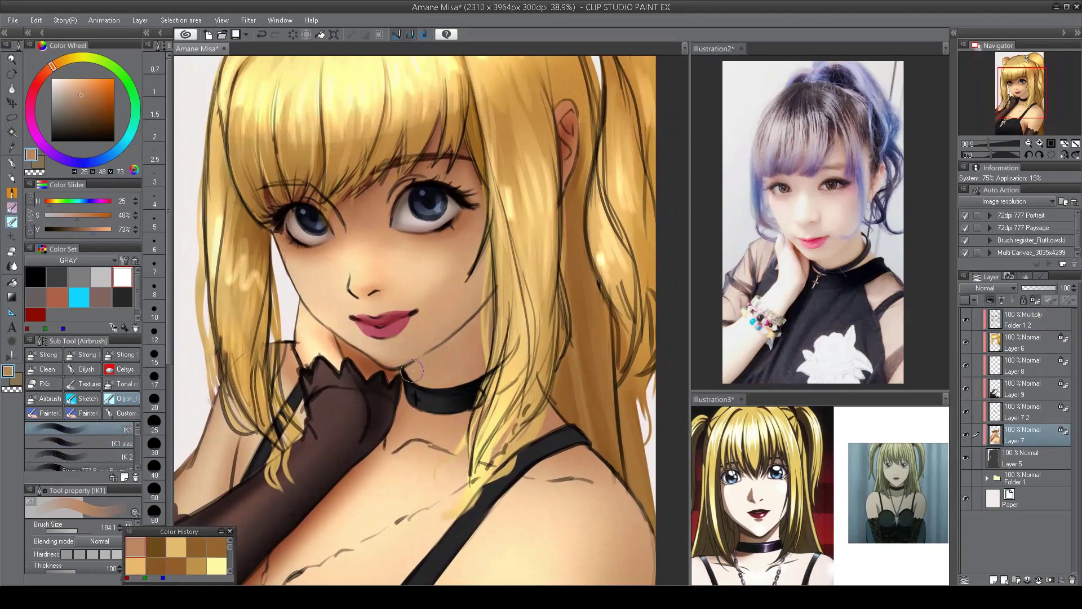
{"action": "left_click", "coordinate": [486, 332], "text": "alt"}
{"action": "left_click", "coordinate": [453, 364], "text": "alt"}
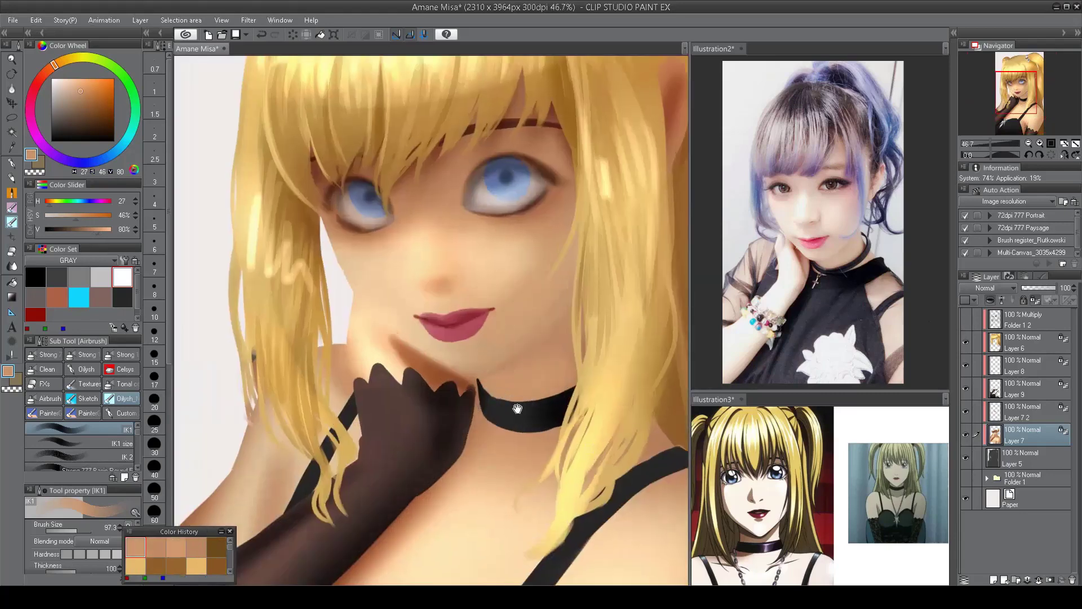
- Define the jawline with a smaller IK1 brush in sampled reddish brown, working in mirrored view without the sketch lines
{"action": "left_click_drag", "start_coordinate": [518, 409], "coordinate": [506, 427]}
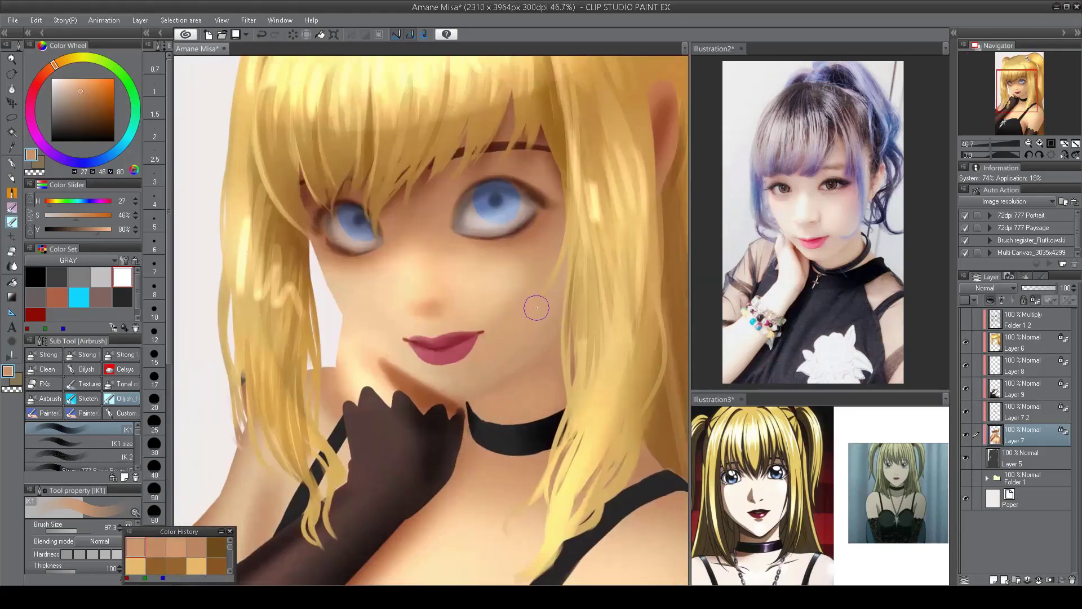
{"action": "left_click", "coordinate": [465, 401], "text": "alt"}
{"action": "key", "text": "h"}
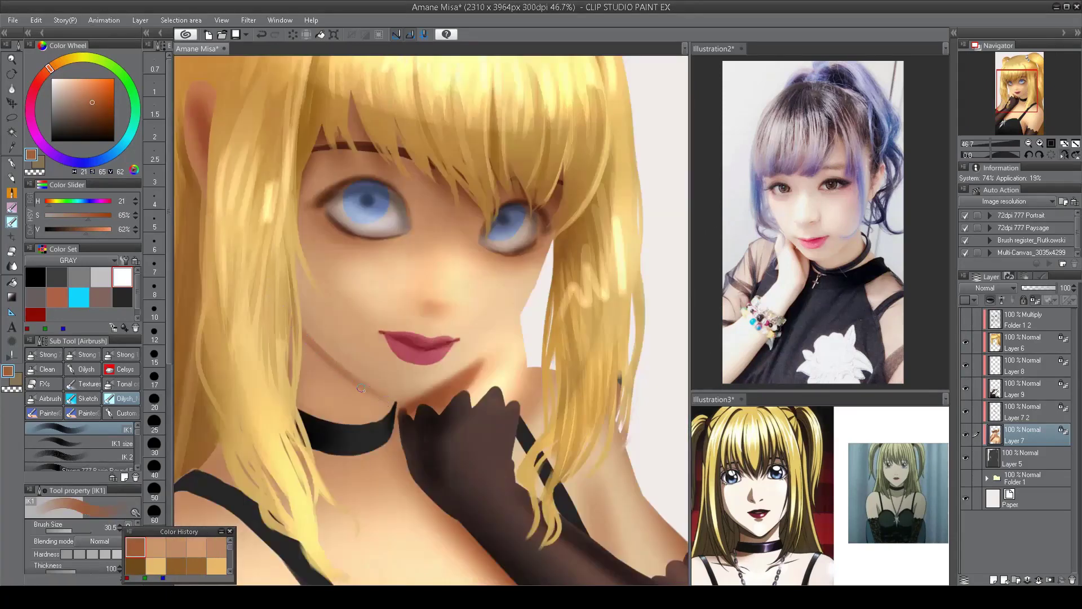
{"action": "left_click", "coordinate": [340, 380], "text": "alt"}
{"action": "key", "text": "h"}
{"action": "scroll", "coordinate": [561, 357], "scroll_direction": "down", "scroll_amount": 2}
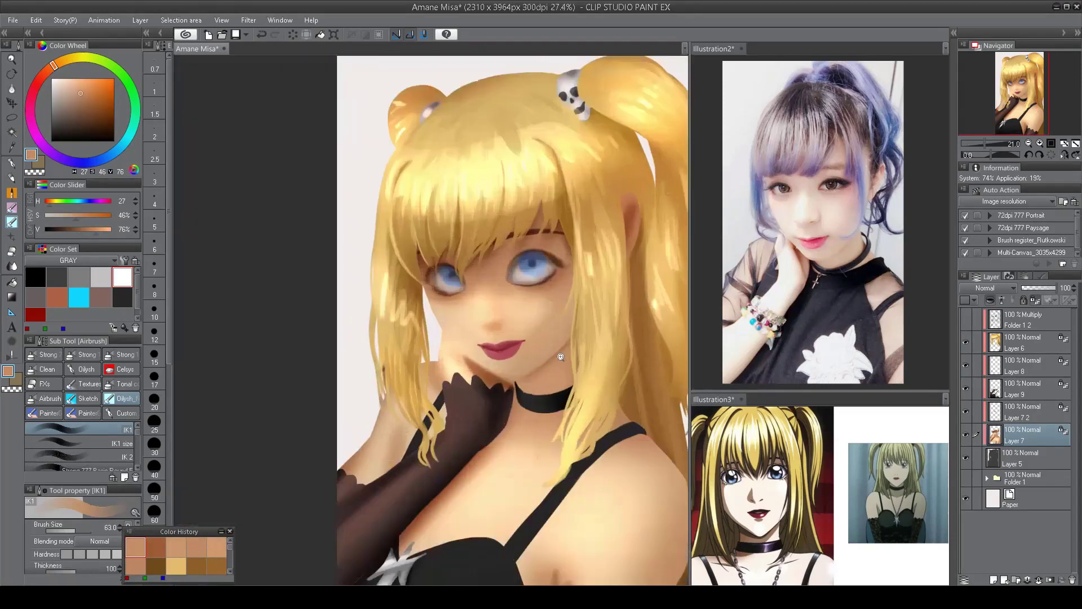
- Soften the shadow between jaw and choker with sampled mid skin tones, working in mirrored view
{"action": "scroll", "coordinate": [561, 356], "scroll_direction": "up", "scroll_amount": 2}
{"action": "key", "text": "h"}
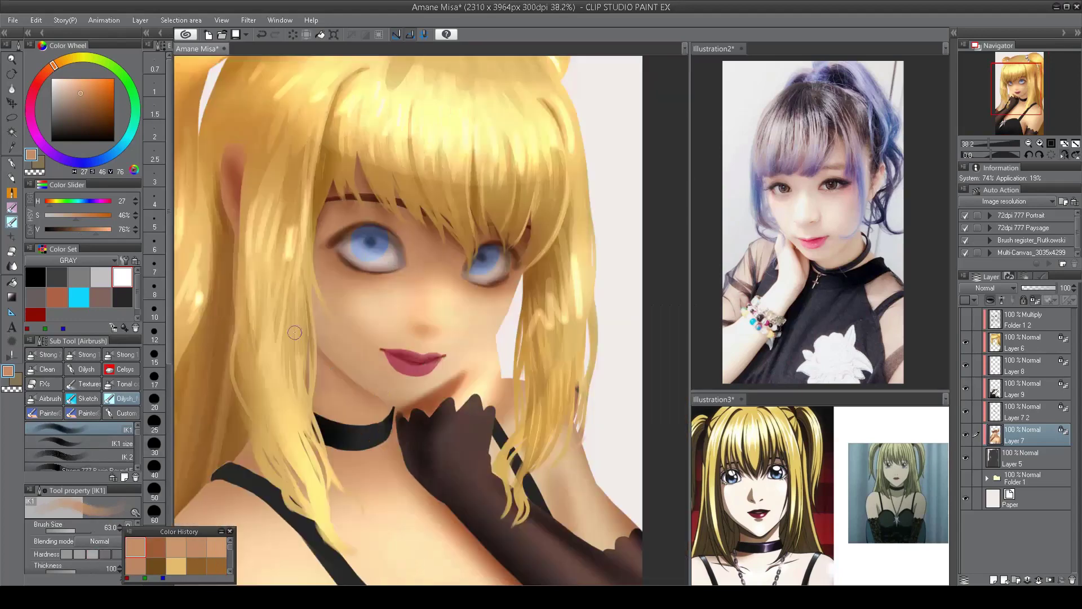
{"action": "left_click", "coordinate": [368, 401], "text": "alt"}
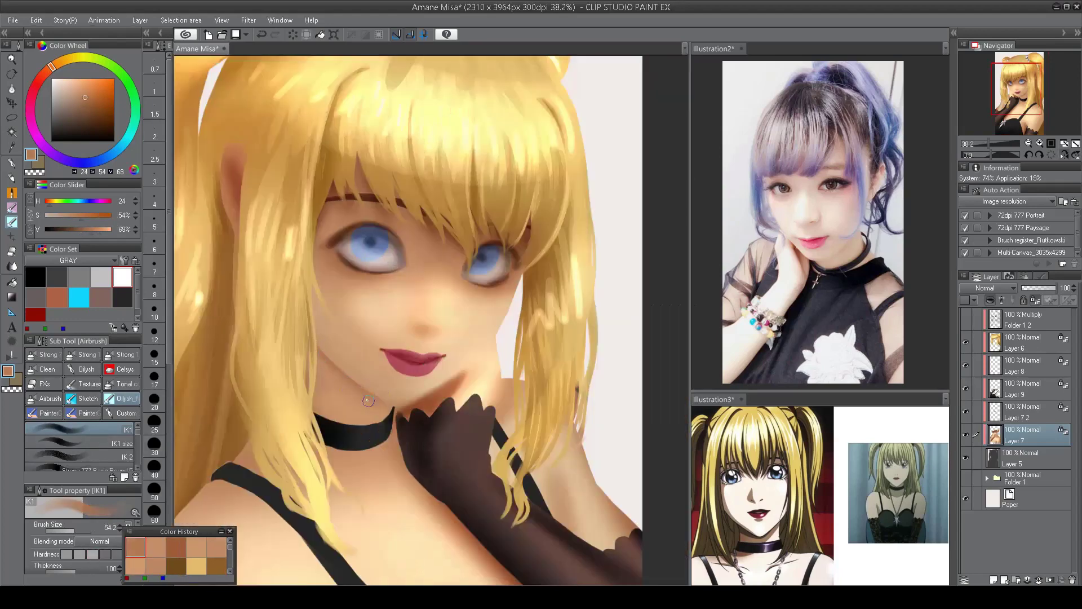
{"action": "left_click", "coordinate": [329, 406], "text": "alt"}
{"action": "key", "text": "h"}
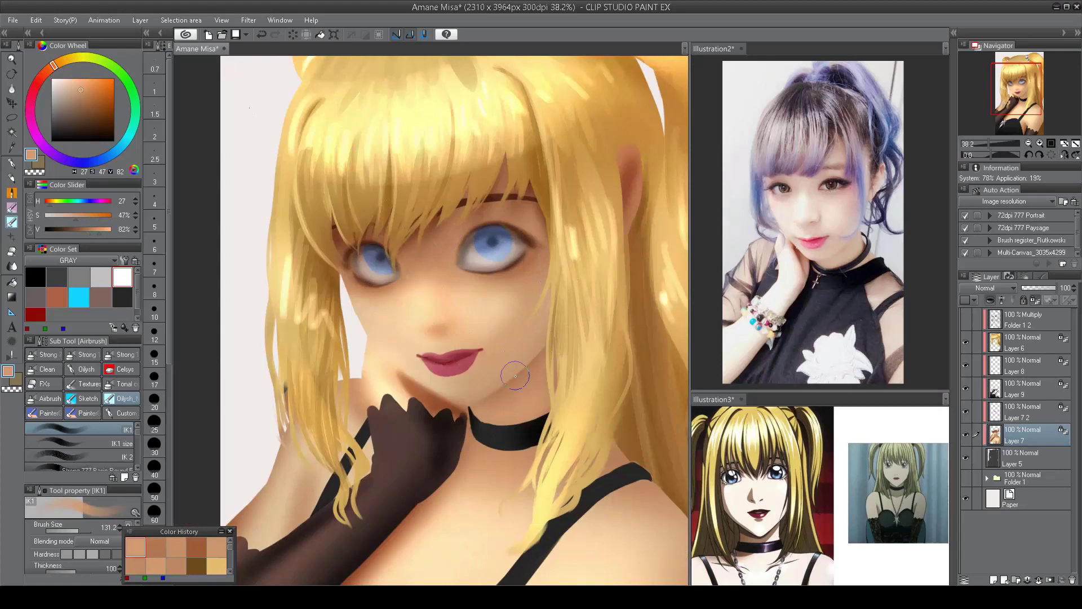
- Show the sketch lines again and touch up the lower face with the IK1 brush in sampled light skin colour
{"action": "scroll", "coordinate": [496, 366], "scroll_direction": "up", "scroll_amount": 1}
{"action": "key", "text": "period"}
{"action": "left_click", "coordinate": [965, 319]}
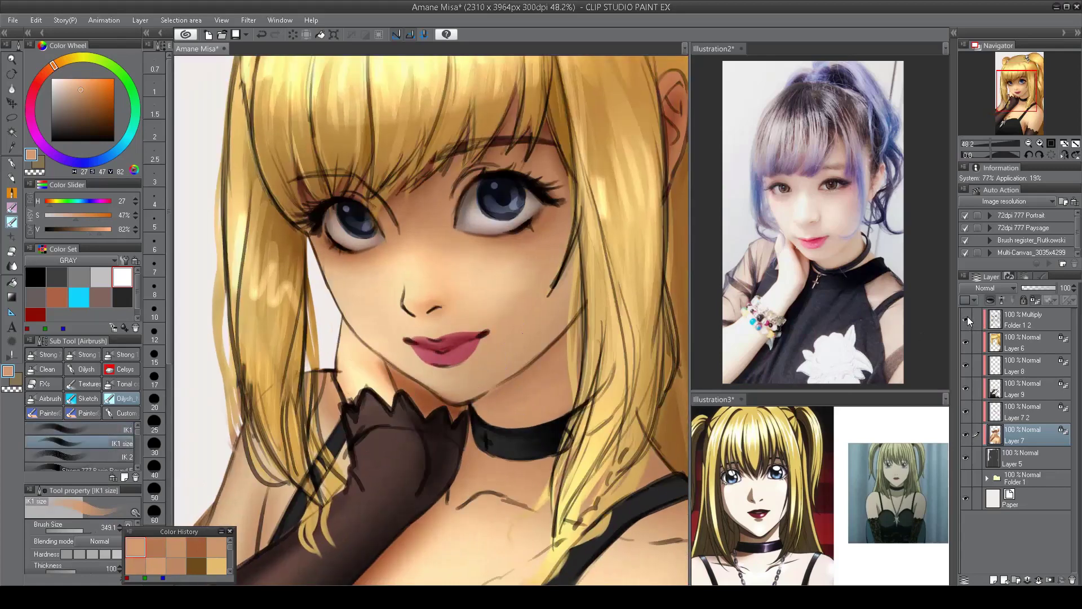
{"action": "key", "text": "comma"}
{"action": "left_click", "coordinate": [390, 275], "text": "alt"}
{"action": "mouse_move", "coordinate": [400, 331]}
{"action": "left_mouse_down"}
{"action": "mouse_move", "coordinate": [375, 349]}
{"action": "mouse_move", "coordinate": [364, 335]}
{"action": "left_mouse_up"}
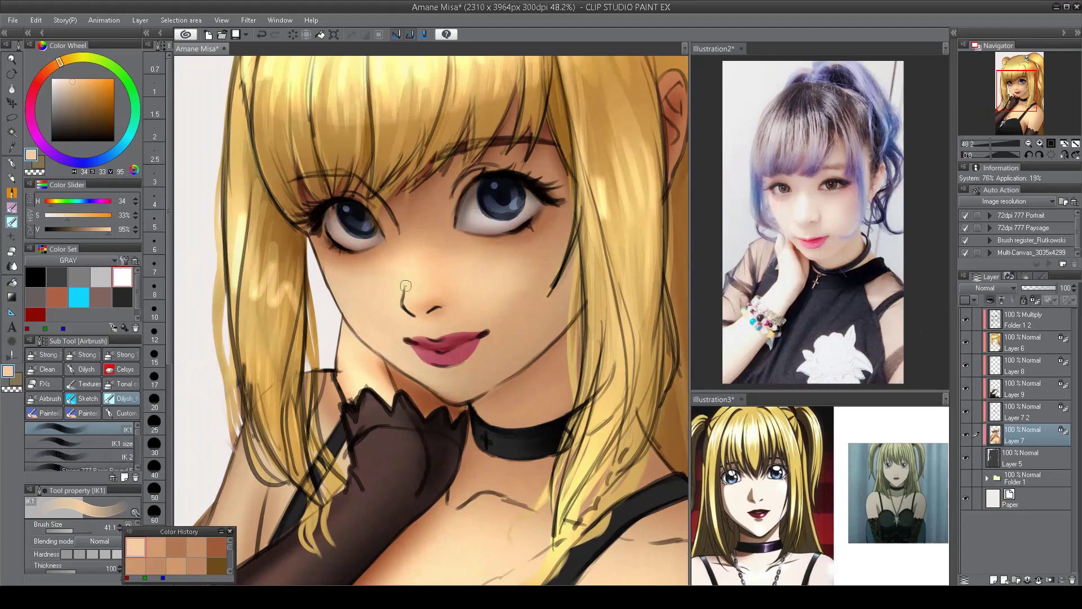
- Lower the opacity of the Folder 1 2 sketch layer to 14%
{"action": "left_click", "coordinate": [1025, 320]}
{"action": "left_click_drag", "start_coordinate": [1054, 288], "coordinate": [1025, 294]}
{"action": "scroll", "coordinate": [487, 341], "scroll_direction": "up", "scroll_amount": 1}
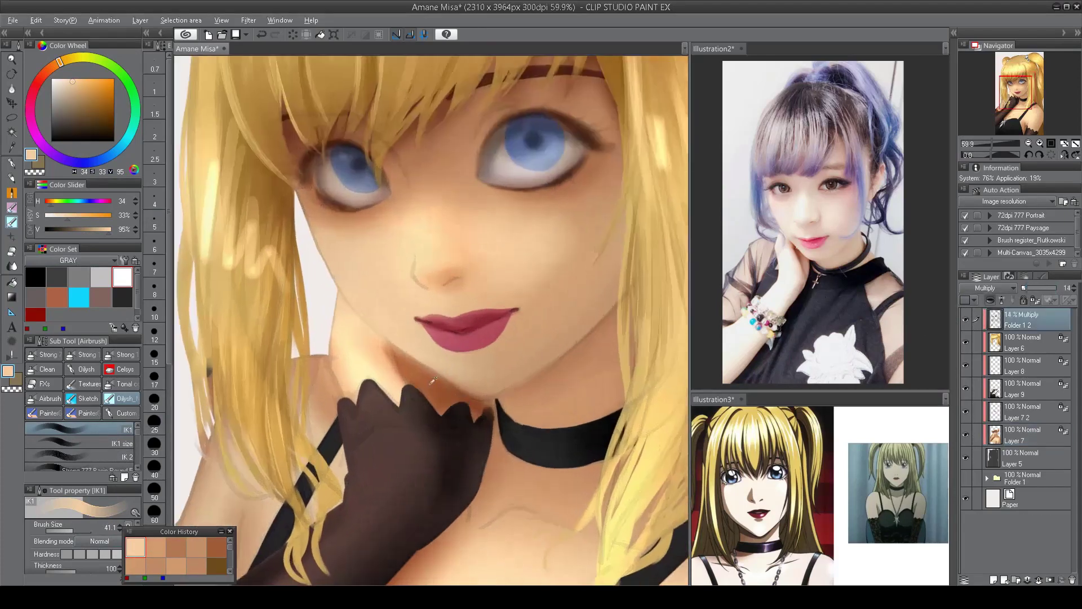
- Refine the shadow between hand and chin and the shading of chin and nose on Layer 7, using sampled red-brown and skin tones
{"action": "left_click", "coordinate": [438, 383], "text": "alt"}
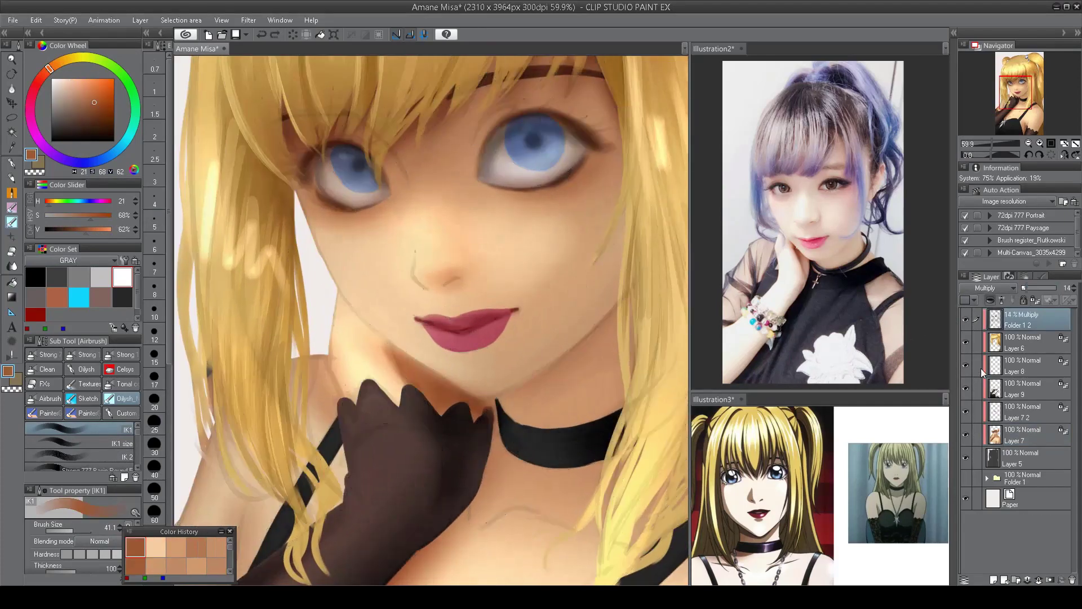
{"action": "left_click", "coordinate": [1000, 428]}
{"action": "left_click", "coordinate": [428, 374], "text": "alt"}
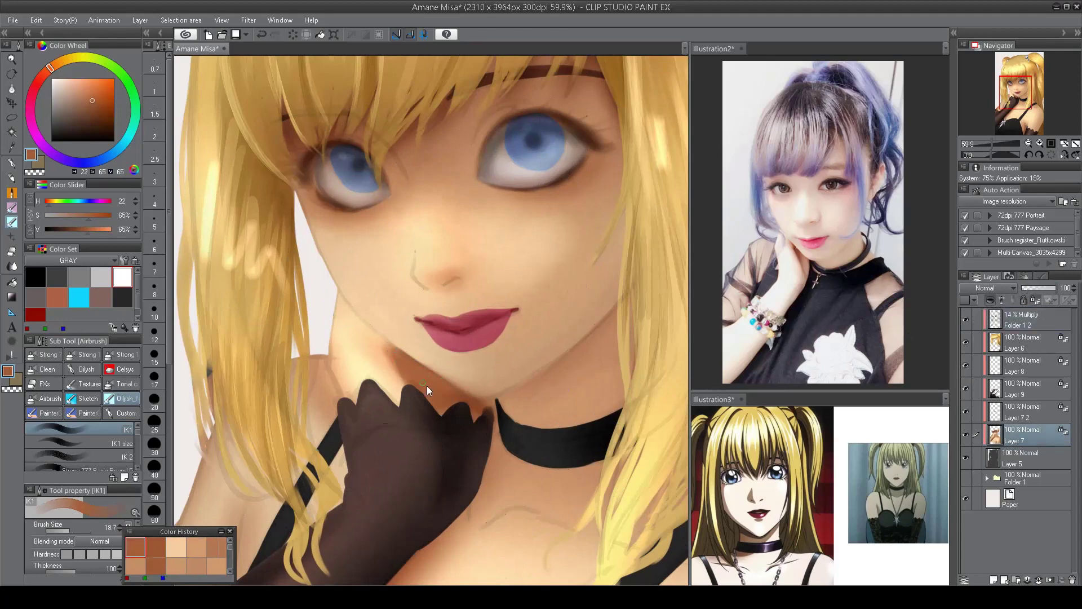
{"action": "left_click", "coordinate": [461, 397], "text": "alt"}
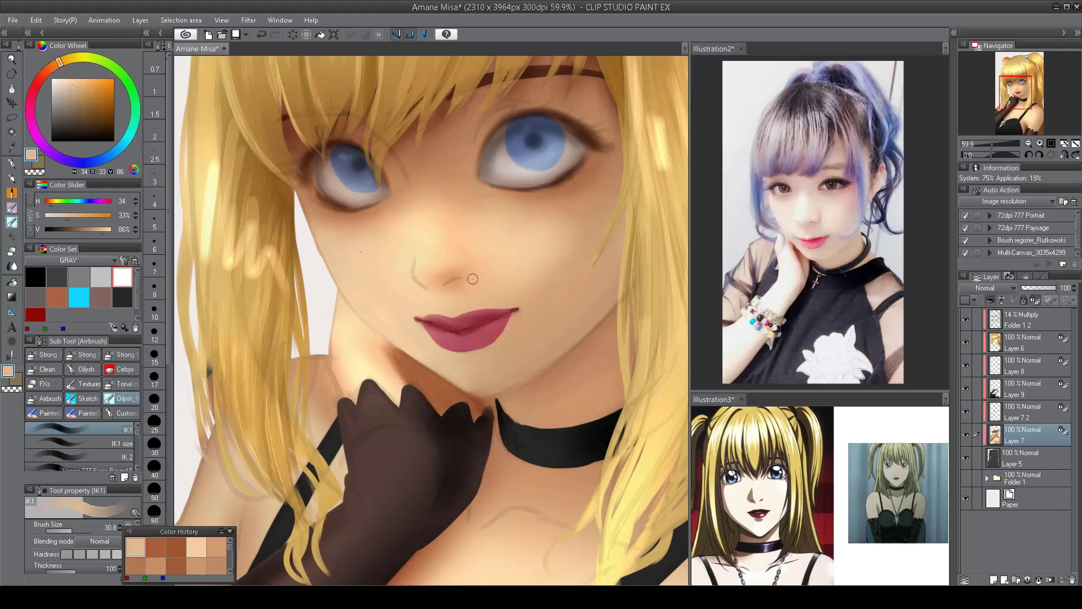
{"action": "left_click", "coordinate": [478, 374], "text": "alt"}
{"action": "left_click", "coordinate": [479, 373], "text": "alt"}
{"action": "scroll", "coordinate": [479, 373], "scroll_direction": "down", "scroll_amount": 4}
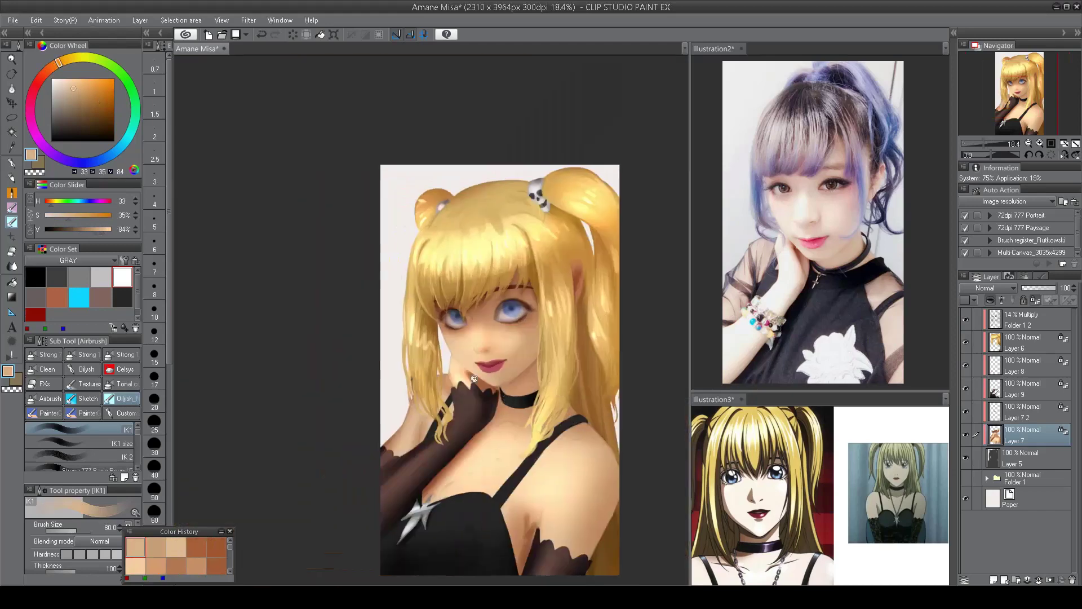
- Touch up the chin with sampled skin colour and merge Layer 7 2 into Layer 7
{"action": "scroll", "coordinate": [635, 194], "scroll_direction": "up", "scroll_amount": 3}
{"action": "scroll", "coordinate": [510, 361], "scroll_direction": "up", "scroll_amount": 1}
{"action": "left_click", "coordinate": [519, 358], "text": "alt"}
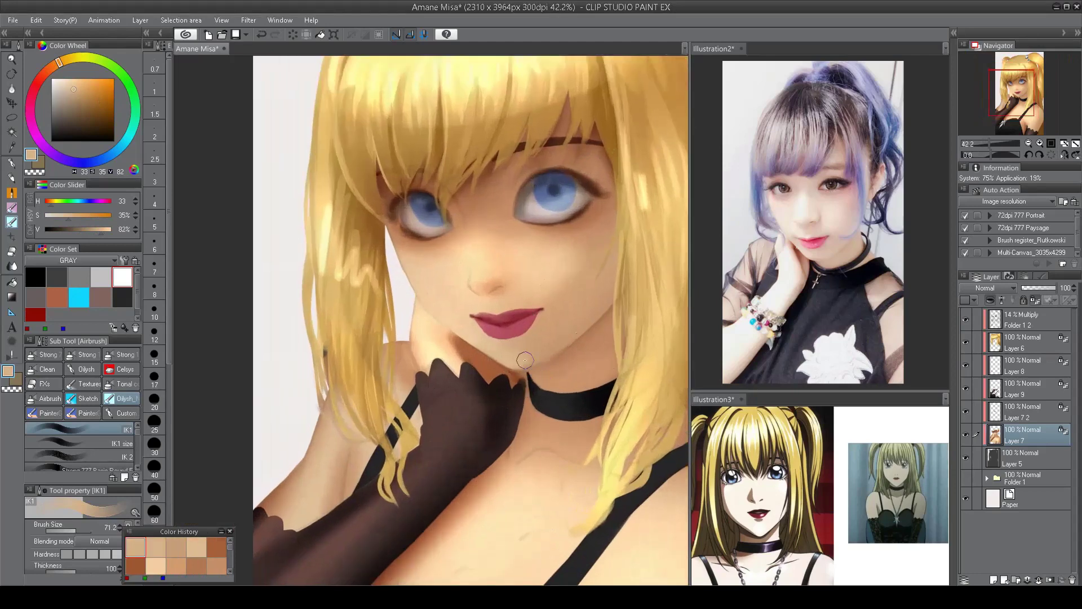
{"action": "mouse_move", "coordinate": [551, 343]}
{"action": "left_mouse_down"}
{"action": "mouse_move", "coordinate": [536, 343]}
{"action": "mouse_move", "coordinate": [559, 327]}
{"action": "left_mouse_up"}
{"action": "key", "text": "ctrl+z"}
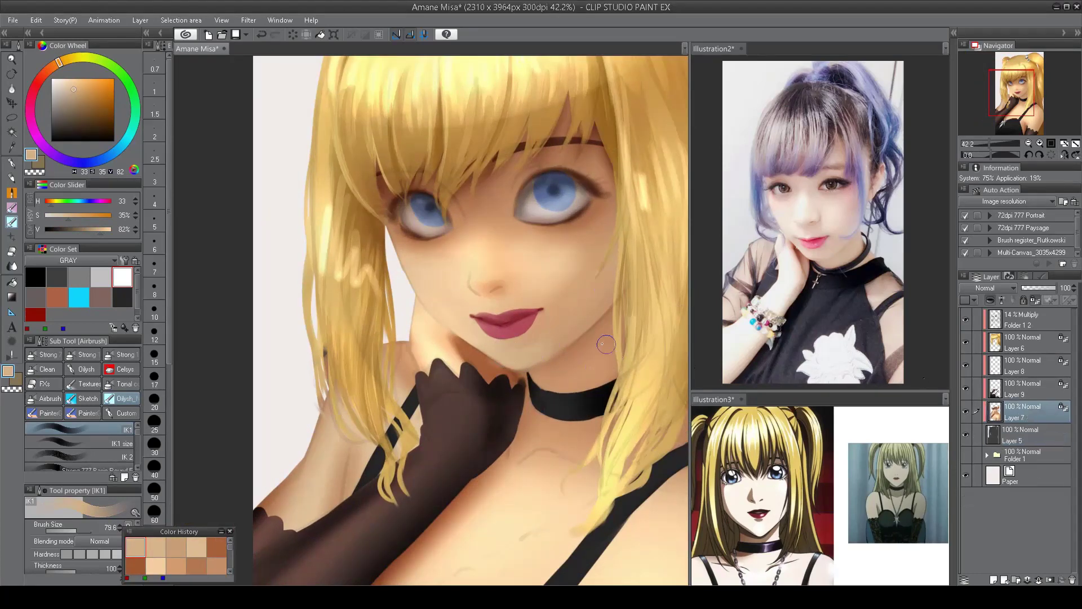
- Blend the neck shadow beneath the chin and above the choker with the IK1 brush, using brown skin tones sampled there
{"action": "left_click", "coordinate": [552, 366], "text": "alt"}
{"action": "left_click", "coordinate": [556, 363], "text": "alt"}
{"action": "left_click_drag", "start_coordinate": [555, 363], "coordinate": [570, 363]}
{"action": "left_click", "coordinate": [545, 365], "text": "alt"}
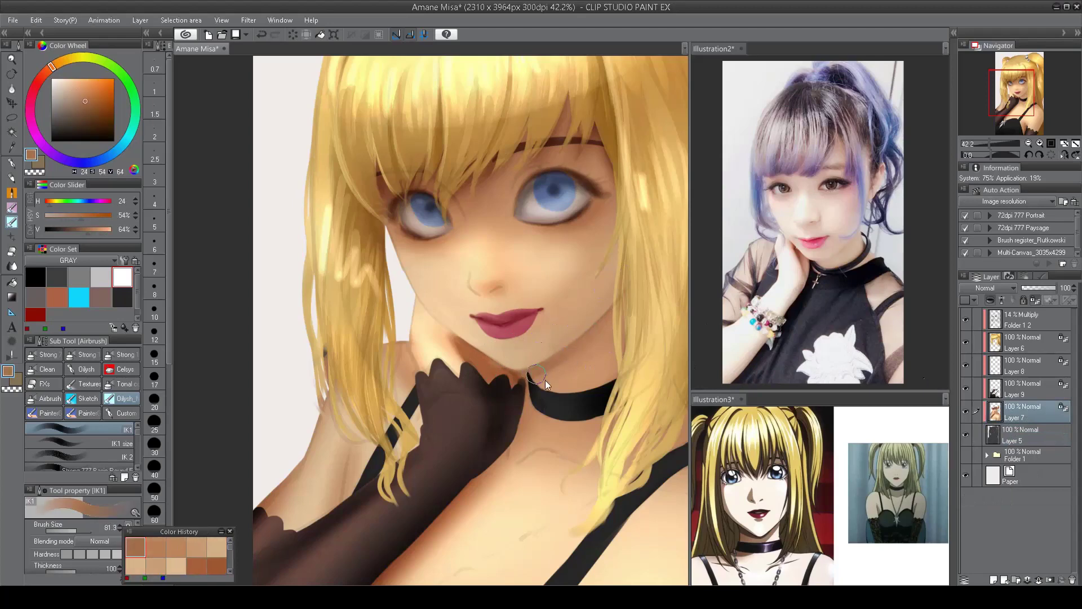
{"action": "left_click", "coordinate": [550, 384], "text": "alt"}
{"action": "scroll", "coordinate": [590, 346], "scroll_direction": "down", "scroll_amount": 3}
{"action": "scroll", "coordinate": [496, 388], "scroll_direction": "up", "scroll_amount": 3}
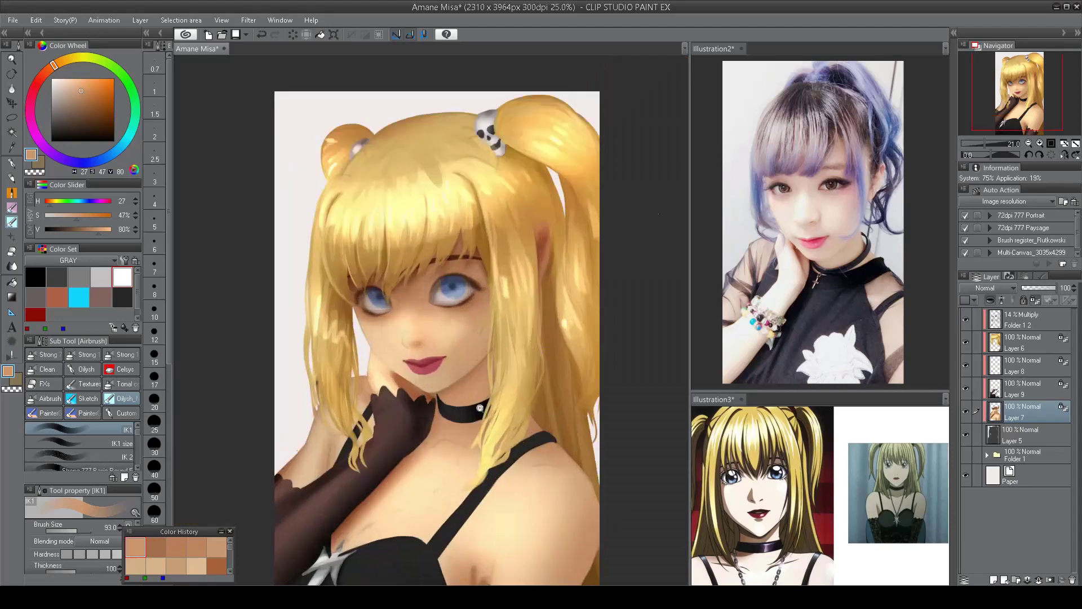
- Smooth the cheek beside the nose and along the face-framing hair on Layer 7 with the IK1 brush, using light skin tones sampled there
{"action": "scroll", "coordinate": [504, 390], "scroll_direction": "up", "scroll_amount": 2}
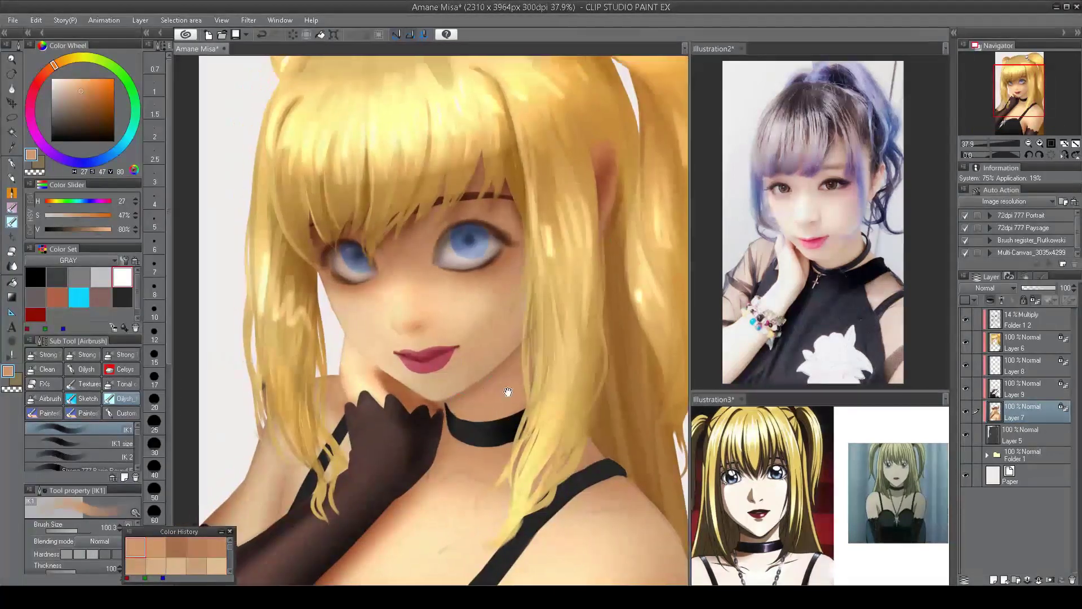
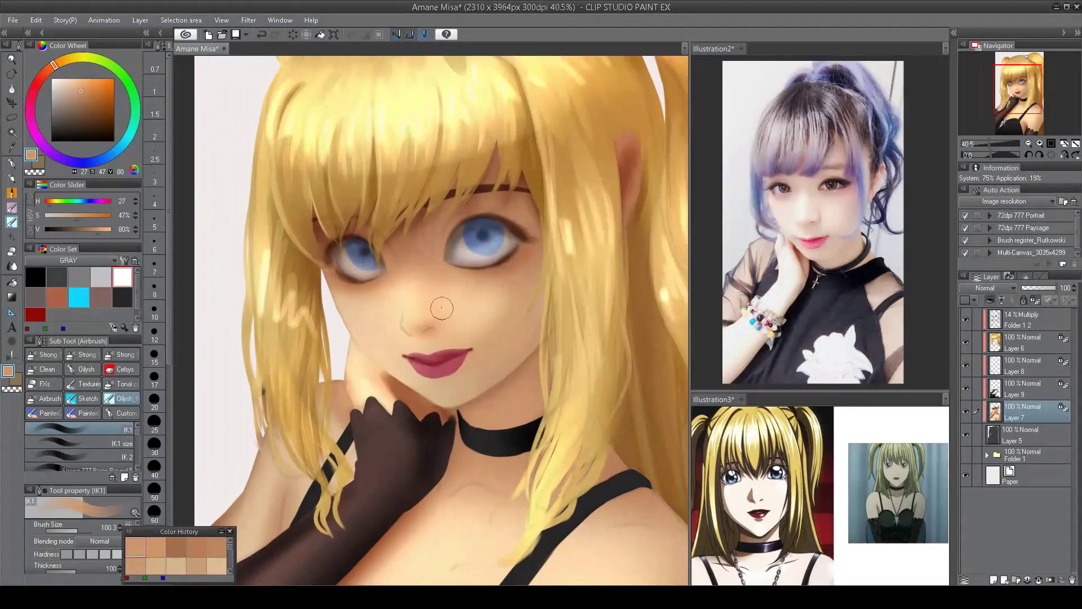
{"action": "left_click", "coordinate": [472, 317], "text": "alt"}
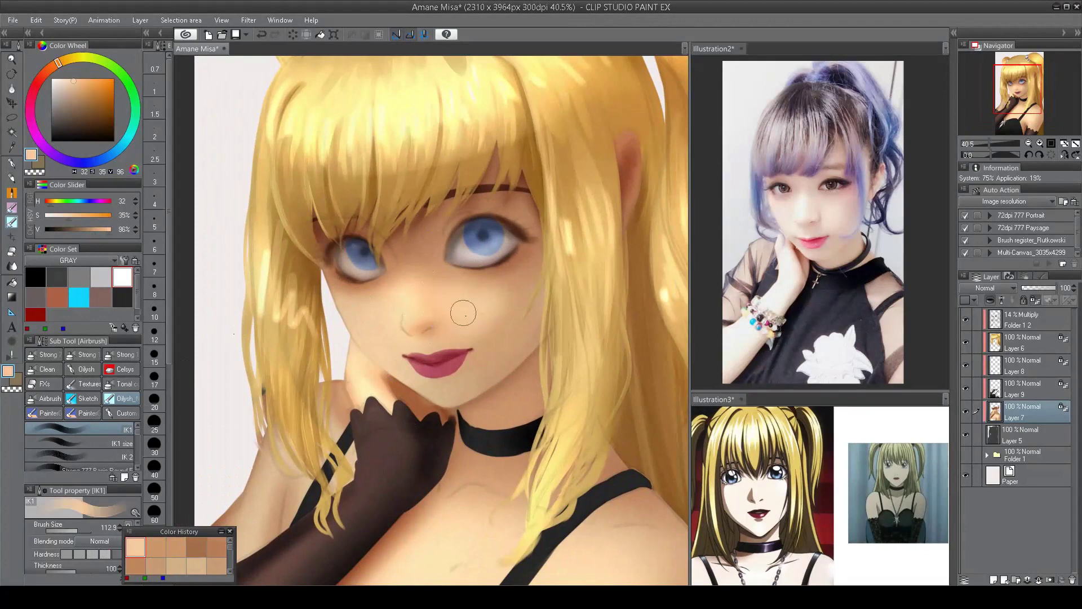
{"action": "mouse_move", "coordinate": [458, 314]}
{"action": "left_mouse_down"}
{"action": "mouse_move", "coordinate": [473, 321]}
{"action": "mouse_move", "coordinate": [496, 308]}
{"action": "mouse_move", "coordinate": [488, 328]}
{"action": "left_mouse_up"}
{"action": "key", "text": "h"}
{"action": "left_click", "coordinate": [334, 322], "text": "alt"}
{"action": "left_click", "coordinate": [355, 321], "text": "alt"}
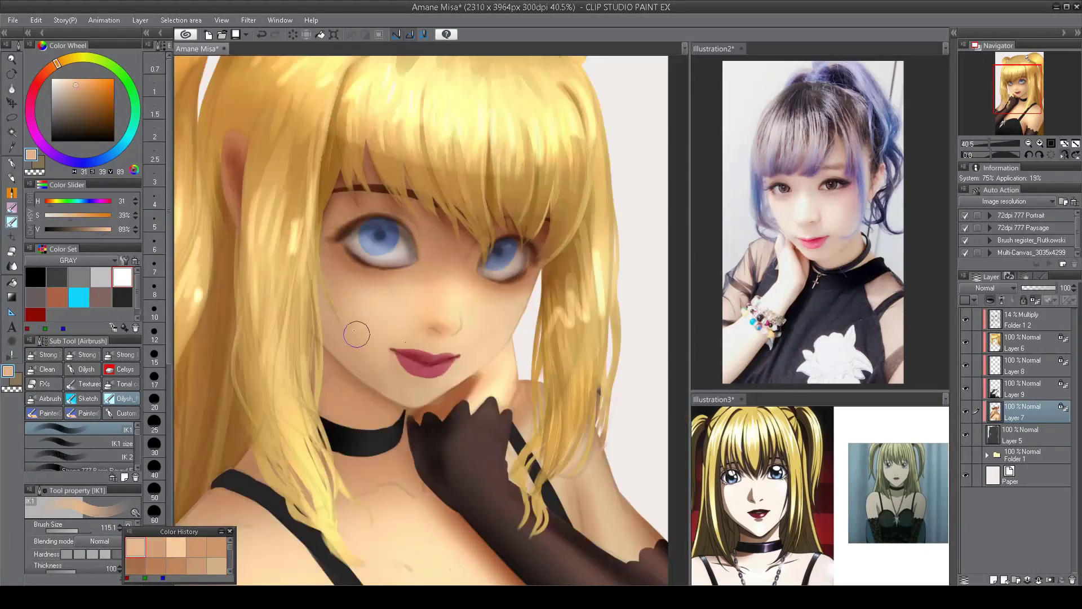
{"action": "left_click", "coordinate": [343, 314], "text": "alt"}
{"action": "key", "text": "h"}
- Refine the edge between the chin and the gloved hand, using sampled red-brown shadow and light chin skin colours
{"action": "scroll", "coordinate": [562, 226], "scroll_direction": "down", "scroll_amount": 3}
{"action": "scroll", "coordinate": [502, 285], "scroll_direction": "up", "scroll_amount": 3}
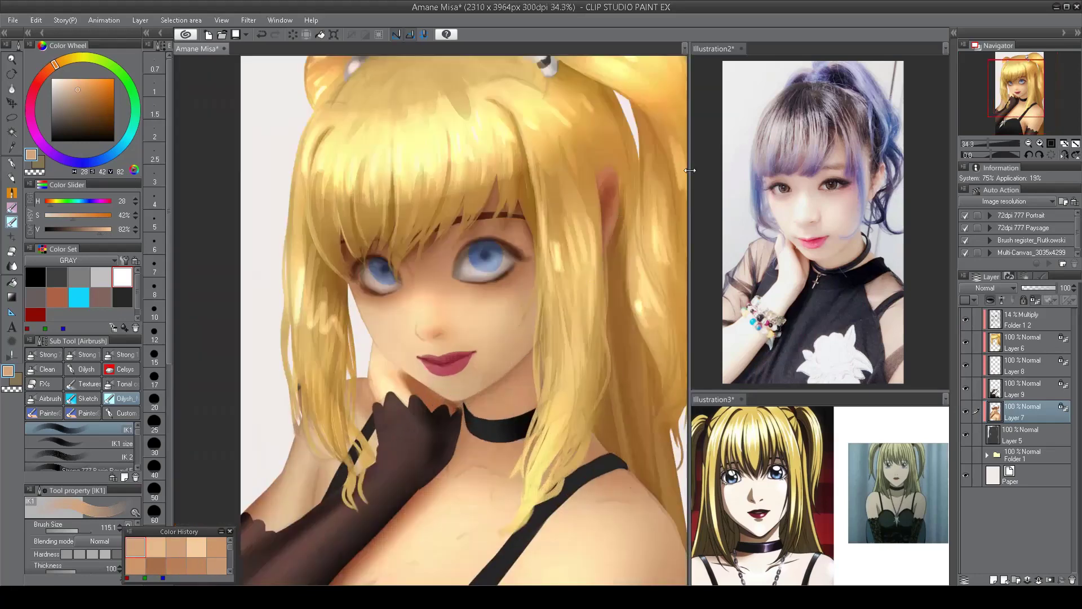
{"action": "left_click", "coordinate": [454, 401], "text": "alt"}
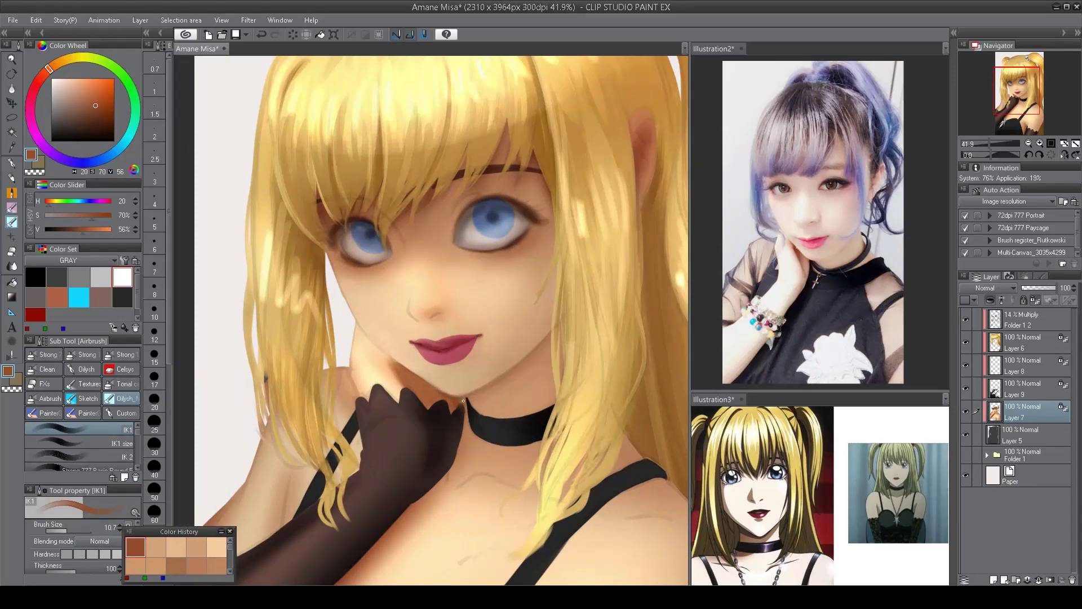
{"action": "key", "text": "h"}
{"action": "key", "text": "bracketright"}
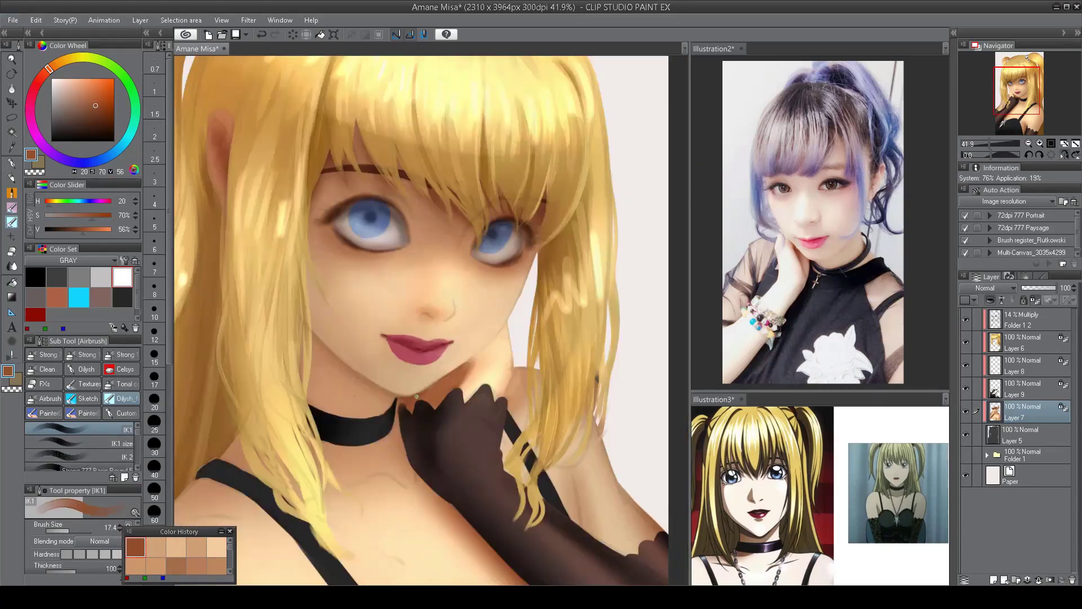
{"action": "key", "text": "h"}
{"action": "left_click", "coordinate": [434, 382], "text": "alt"}
{"action": "key", "text": "bracketright"}
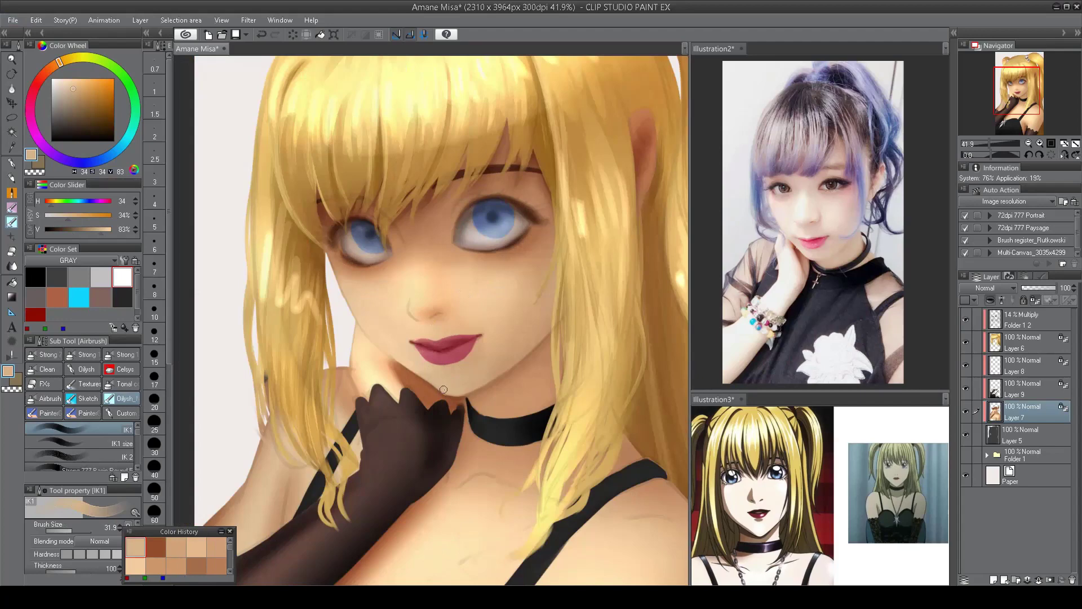
- Select Layer 6, which holds the blonde hair
{"action": "scroll", "coordinate": [461, 390], "scroll_direction": "down", "scroll_amount": 3}
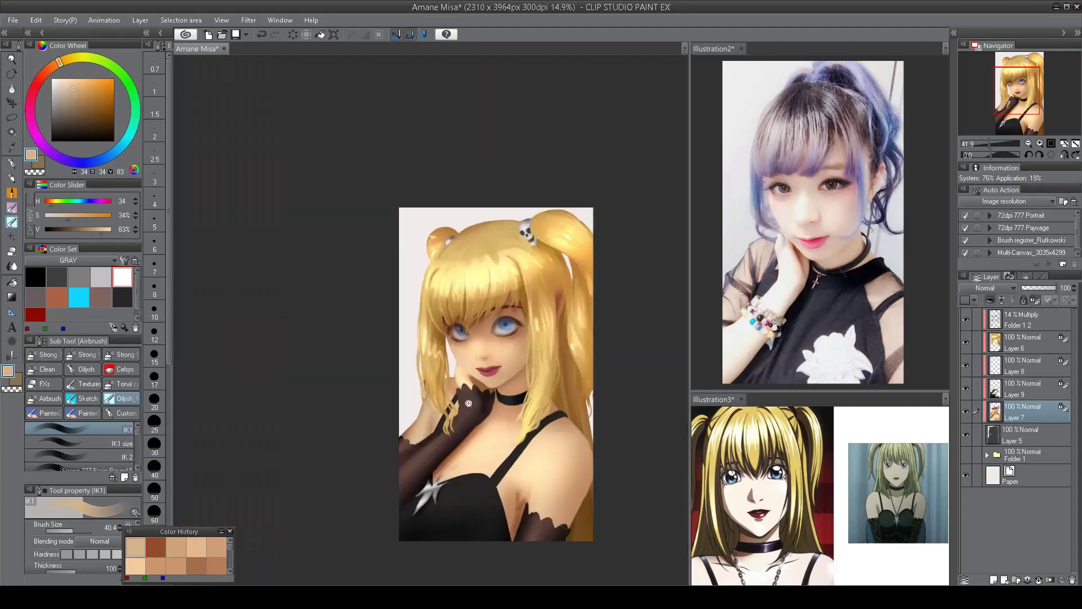
{"action": "scroll", "coordinate": [647, 185], "scroll_direction": "up", "scroll_amount": 3}
{"action": "scroll", "coordinate": [499, 358], "scroll_direction": "down", "scroll_amount": 3}
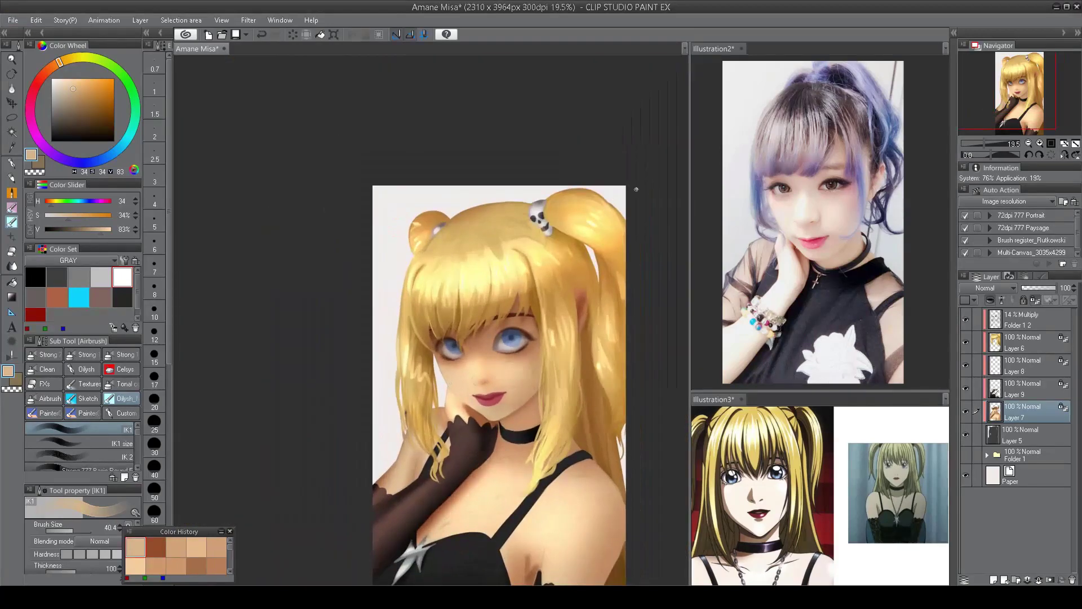
{"action": "scroll", "coordinate": [513, 272], "scroll_direction": "up", "scroll_amount": 2}
{"action": "scroll", "coordinate": [504, 286], "scroll_direction": "down", "scroll_amount": 1}
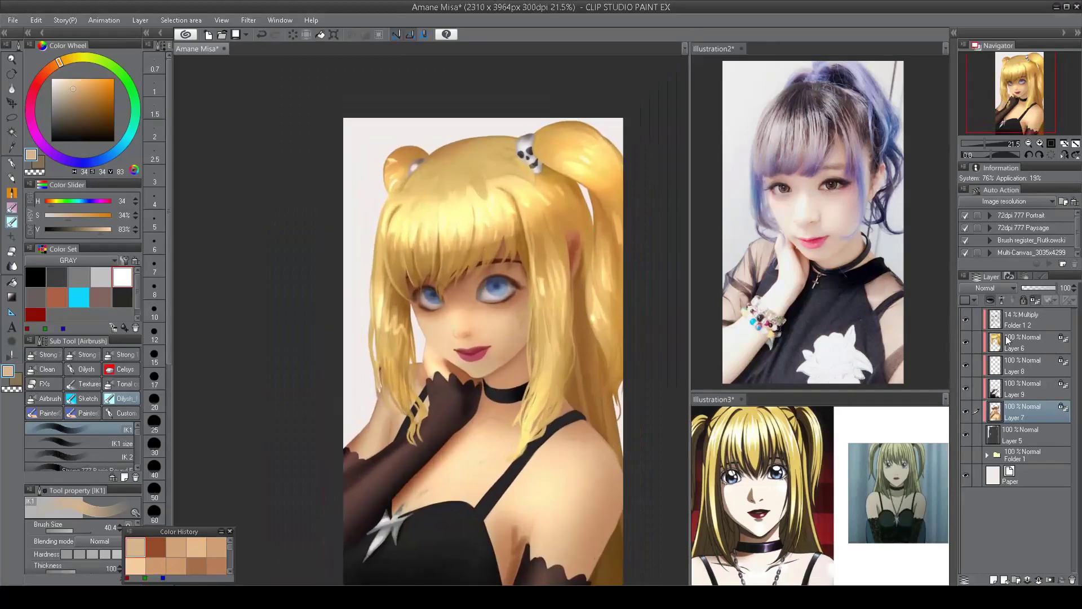
{"action": "left_click", "coordinate": [504, 286], "text": "ctrl+shift"}
{"action": "key", "text": "ctrl+m"}
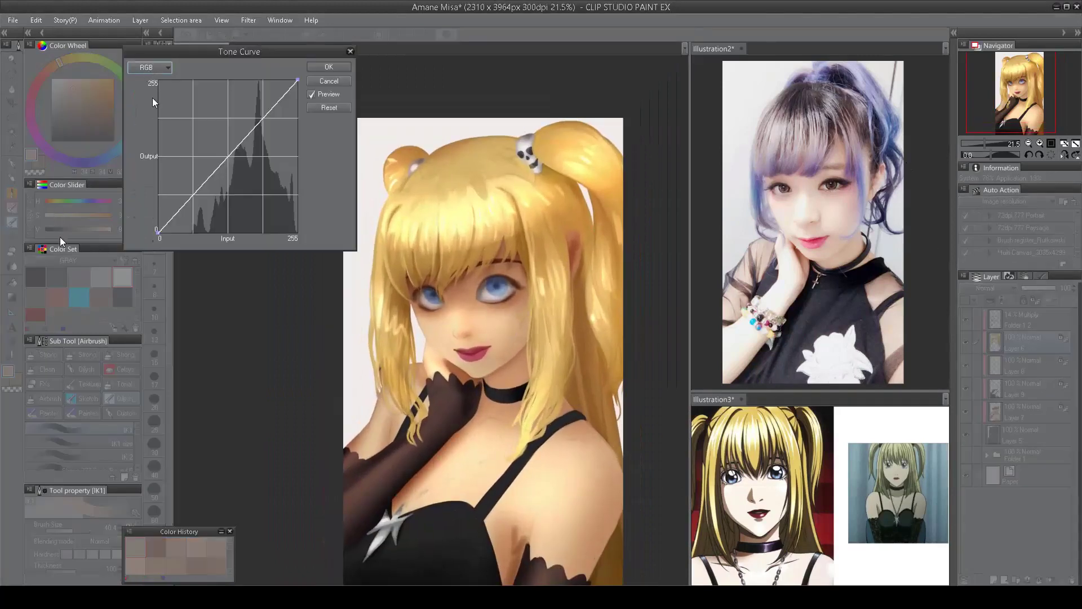
{"action": "key", "text": "Down"}
{"action": "key", "text": "Down"}
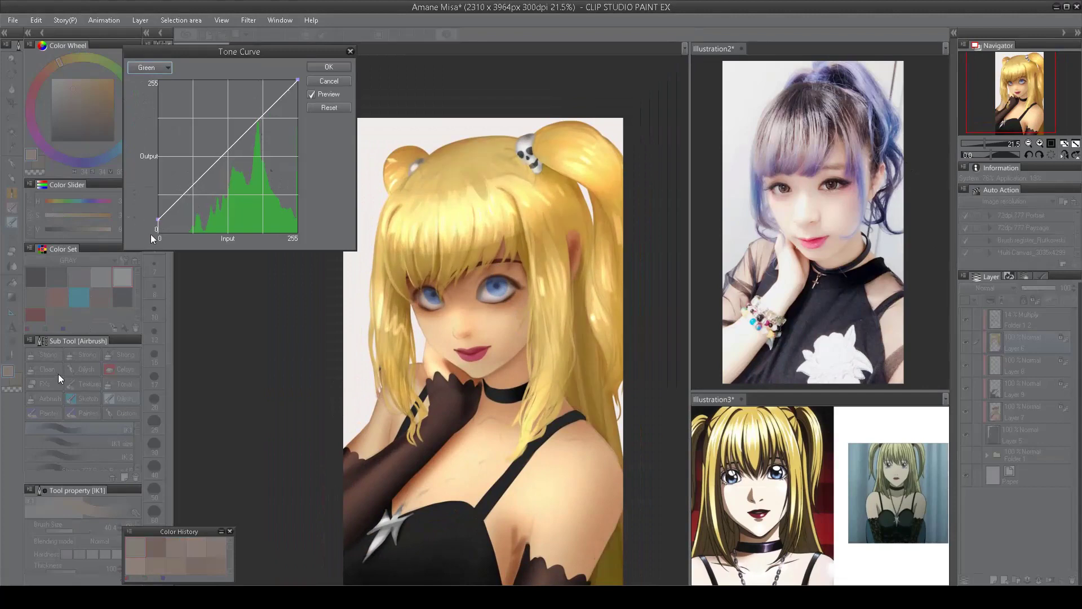
{"action": "left_click", "coordinate": [309, 83]}
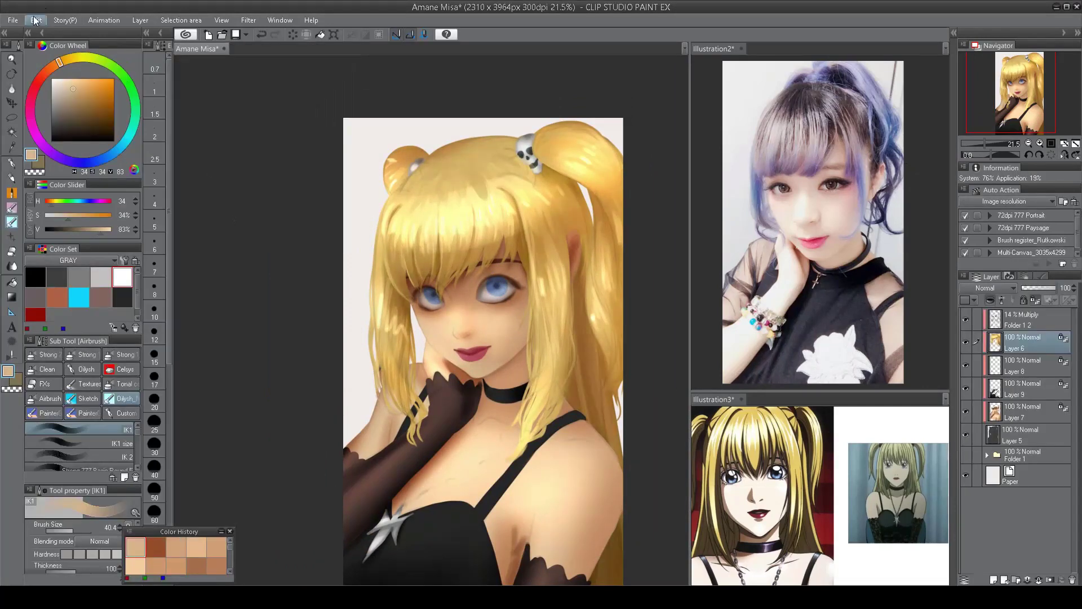
{"action": "key", "text": "ctrl+b"}
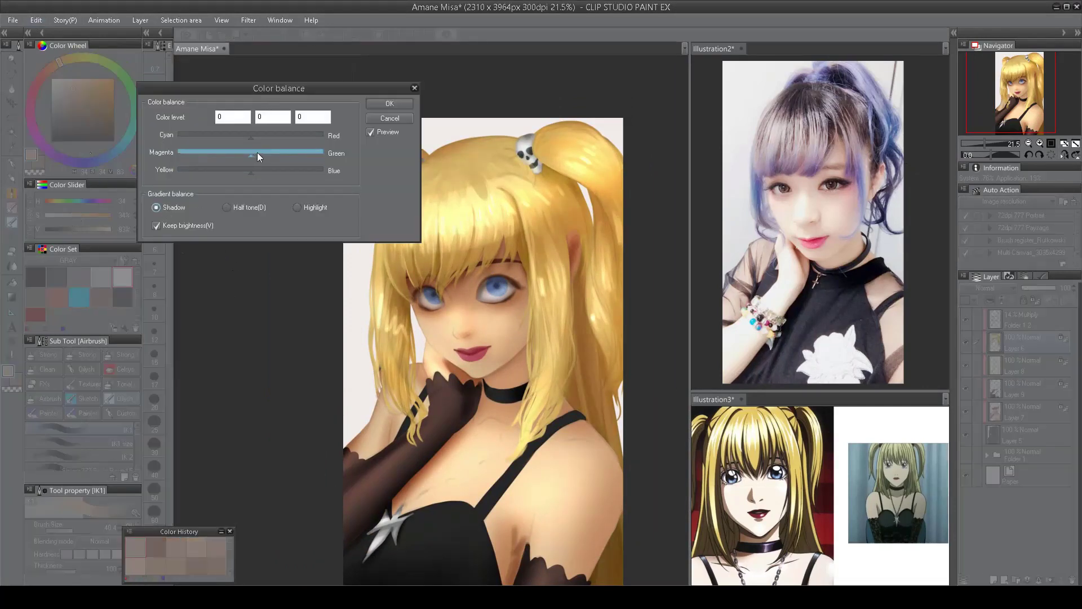
{"action": "left_click_drag", "start_coordinate": [259, 150], "coordinate": [262, 153]}
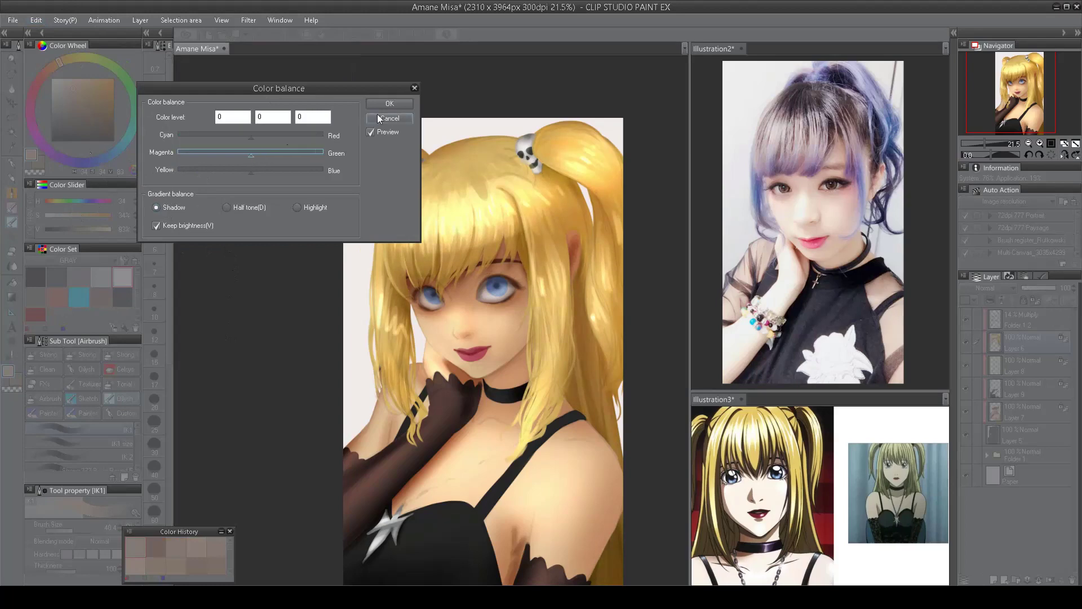
{"action": "left_click", "coordinate": [377, 115]}
- Apply a Tone Curve to Layer 6 that pulls the Red channel's curve down, shifting the hair to a less orange yellow
{"action": "key", "text": "ctrl+m"}
{"action": "left_click", "coordinate": [146, 67]}
{"action": "left_click", "coordinate": [153, 101]}
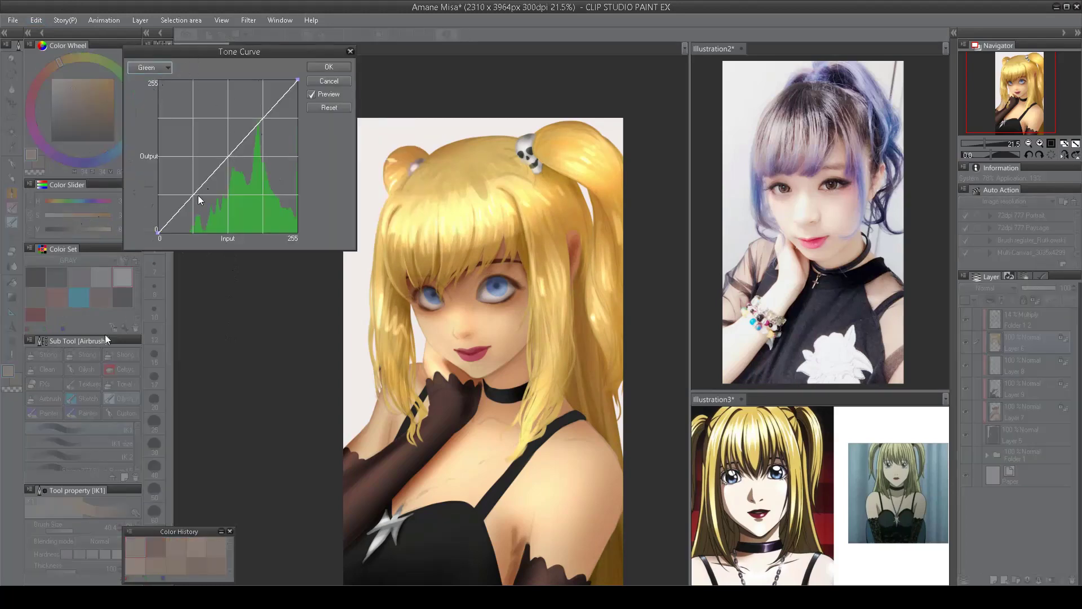
{"action": "key", "text": "Up"}
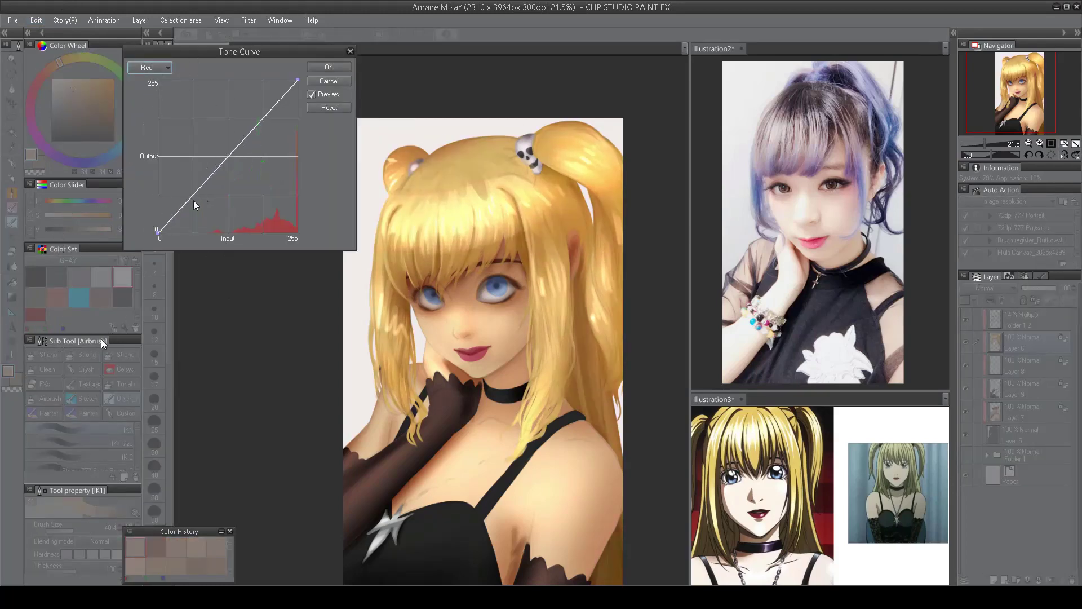
{"action": "left_click_drag", "start_coordinate": [193, 200], "coordinate": [216, 207]}
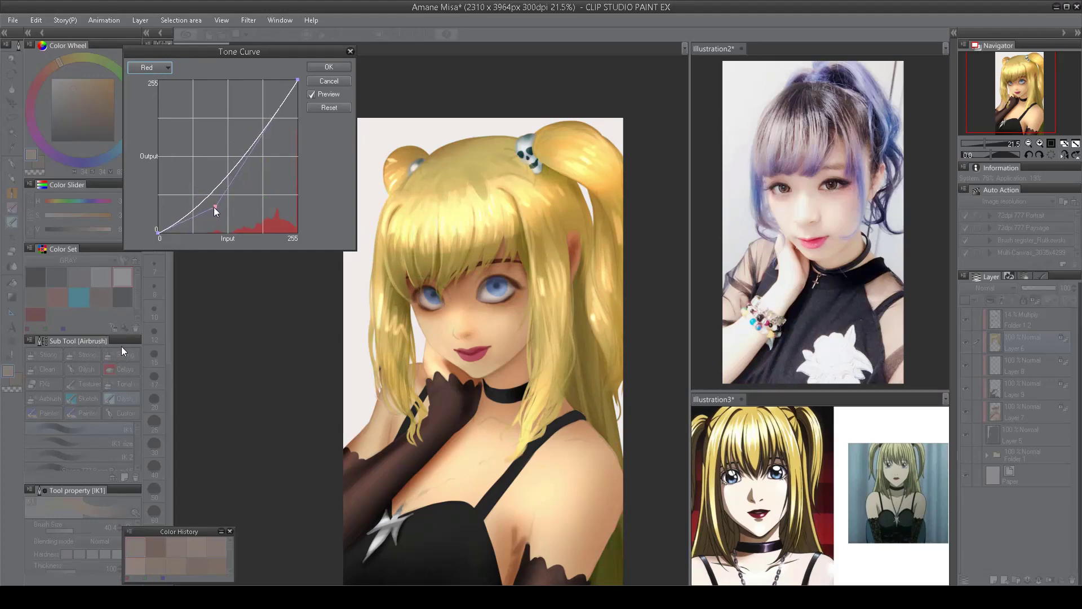
{"action": "left_click", "coordinate": [311, 94]}
{"action": "left_click", "coordinate": [311, 94]}
{"action": "left_click_drag", "start_coordinate": [215, 206], "coordinate": [211, 201]}
{"action": "left_click", "coordinate": [329, 67]}
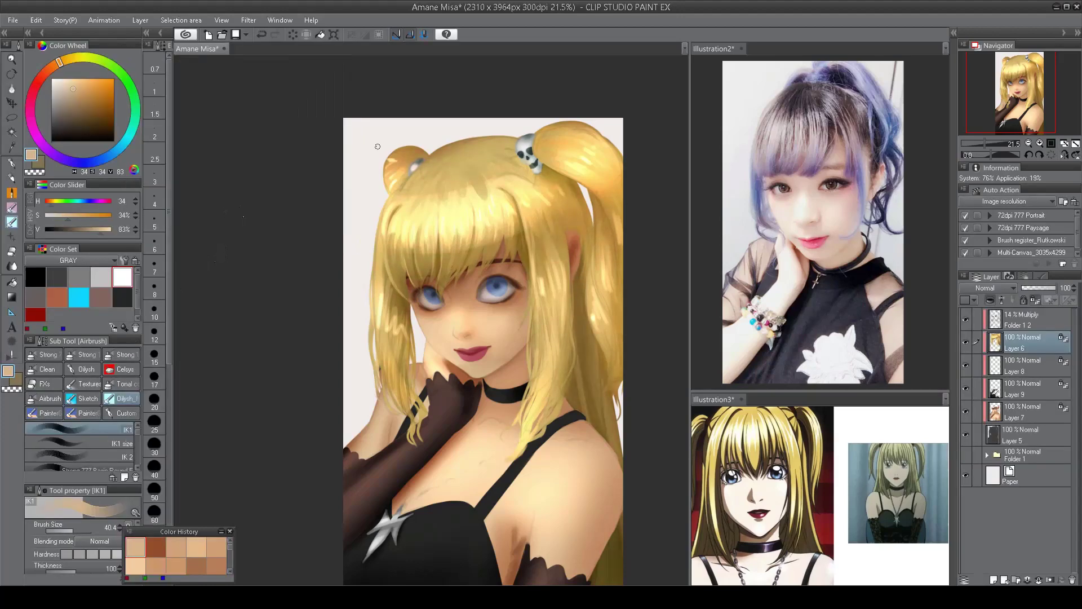
- Refine the shadow around the eyes and nose bridge on Layer 7, using brown skin tones sampled there
{"action": "left_click_drag", "start_coordinate": [389, 146], "coordinate": [428, 145]}
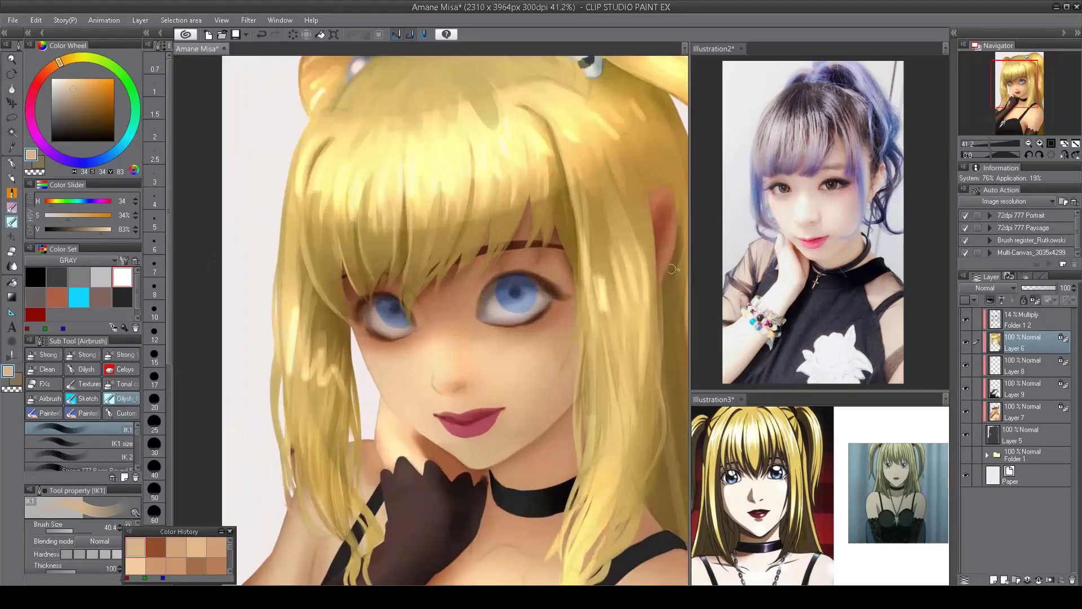
{"action": "left_click_drag", "start_coordinate": [405, 353], "coordinate": [388, 322]}
{"action": "left_click", "coordinate": [357, 313], "text": "alt"}
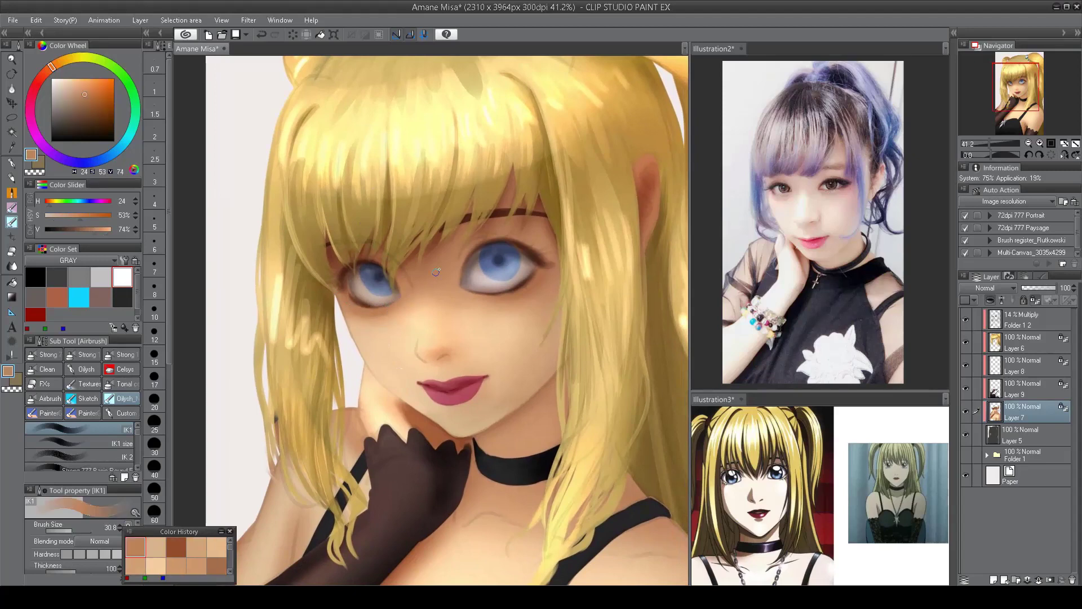
{"action": "left_click", "coordinate": [506, 297], "text": "alt"}
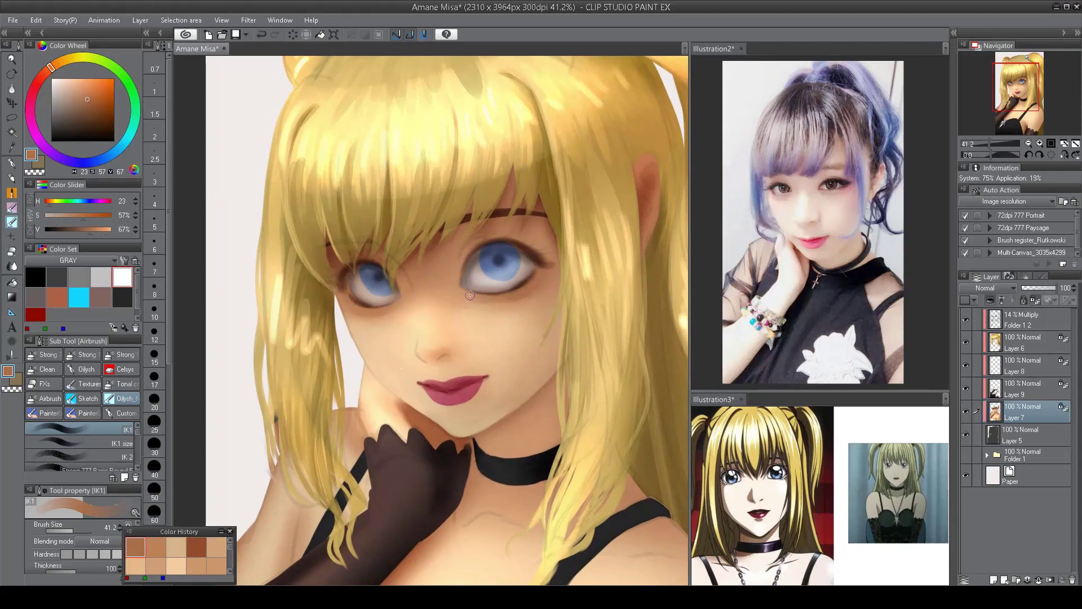
{"action": "left_click", "coordinate": [528, 287], "text": "alt"}
{"action": "left_click", "coordinate": [499, 310], "text": "alt"}
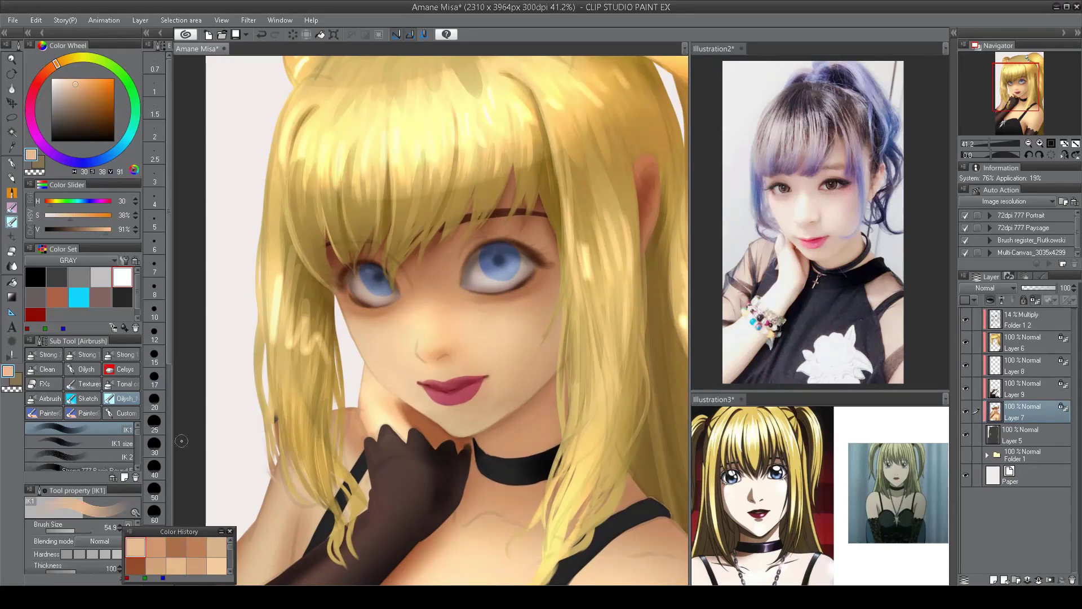
- Blend the skin below both eyes into the cheeks, using sampled light peach tones and a varied brush size
{"action": "left_click", "coordinate": [498, 310], "text": "alt"}
{"action": "left_click", "coordinate": [470, 306], "text": "alt"}
{"action": "left_click", "coordinate": [514, 305], "text": "alt"}
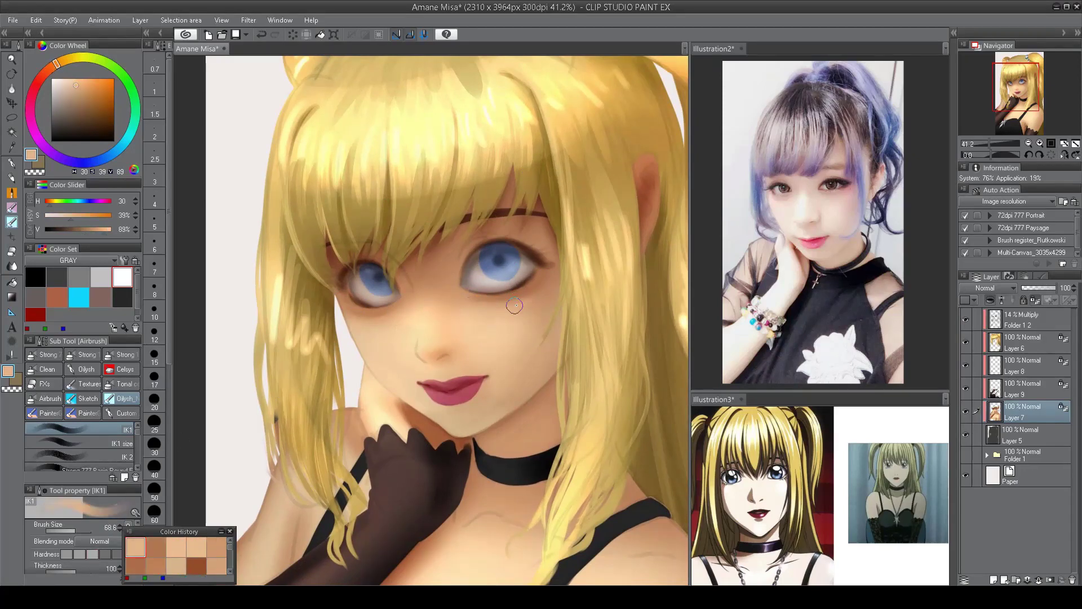
{"action": "left_click", "coordinate": [514, 305], "text": "alt"}
{"action": "left_click", "coordinate": [524, 297], "text": "alt"}
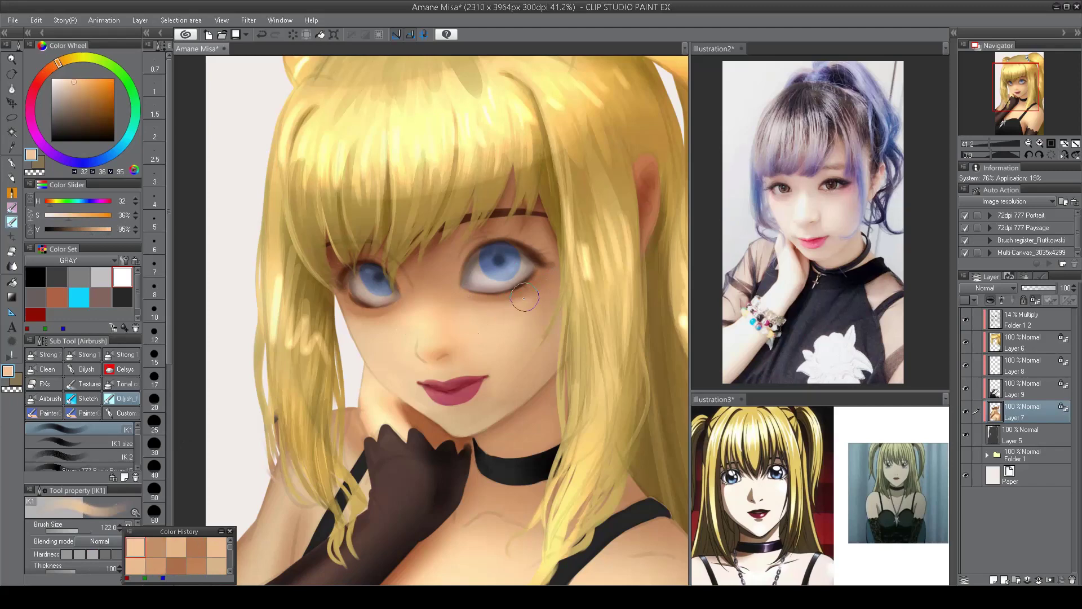
{"action": "left_click_drag", "start_coordinate": [524, 297], "coordinate": [516, 297], "text": "ctrl+alt"}
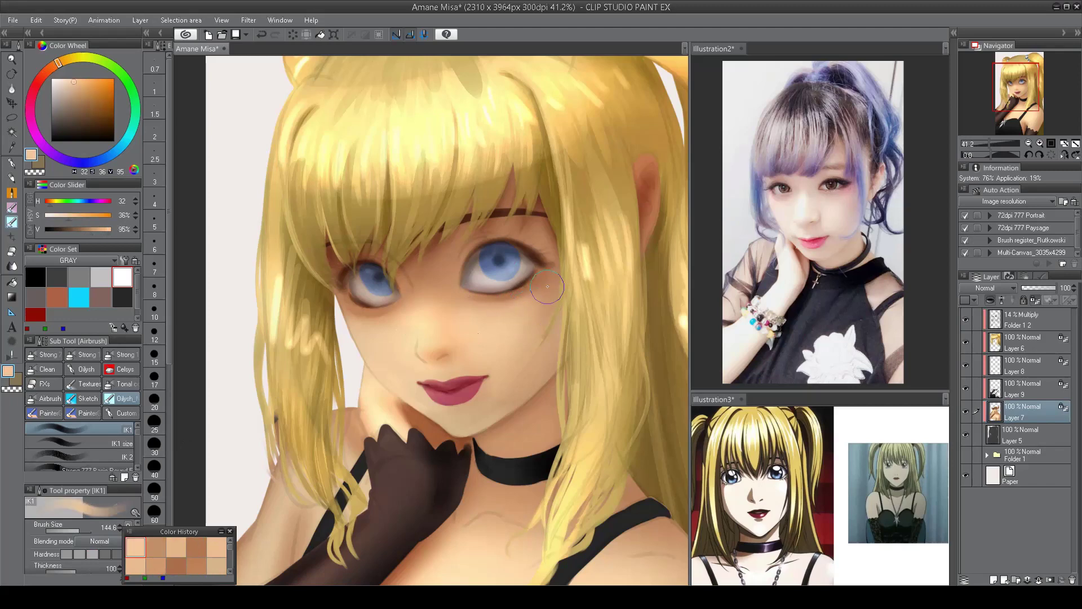
{"action": "left_click", "coordinate": [376, 332], "text": "alt"}
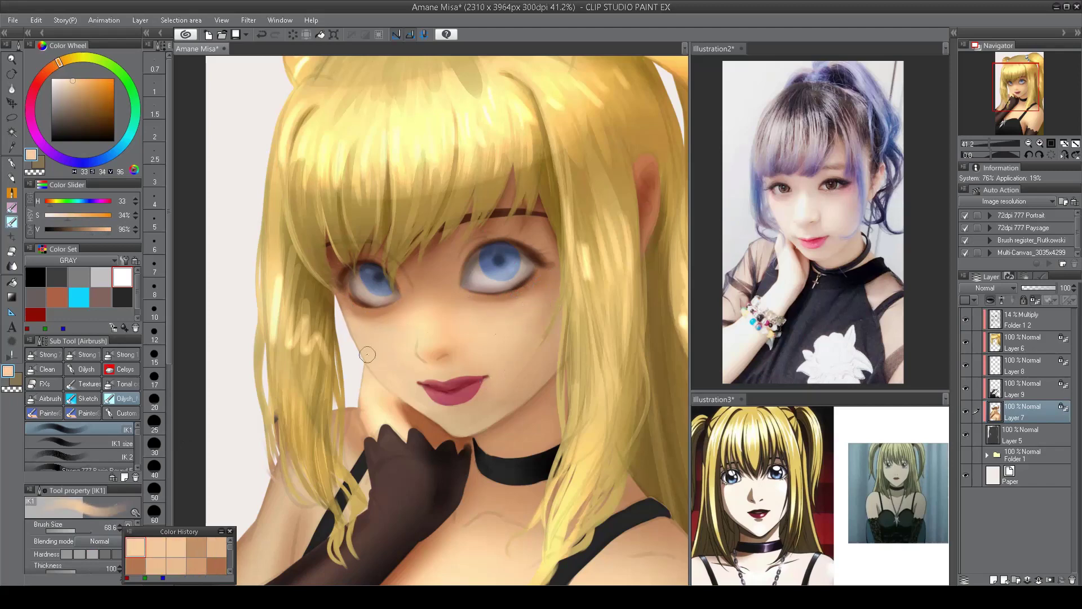
{"action": "mouse_move", "coordinate": [368, 354]}
{"action": "left_mouse_down", "text": "ctrl+alt"}
{"action": "mouse_move", "coordinate": [354, 327]}
{"action": "mouse_move", "coordinate": [378, 335]}
{"action": "left_mouse_up", "text": "ctrl+alt"}
- Lighten the side of the nose and the skin beside its bridge with pale skin tones
{"action": "scroll", "coordinate": [398, 312], "scroll_direction": "down", "scroll_amount": 4}
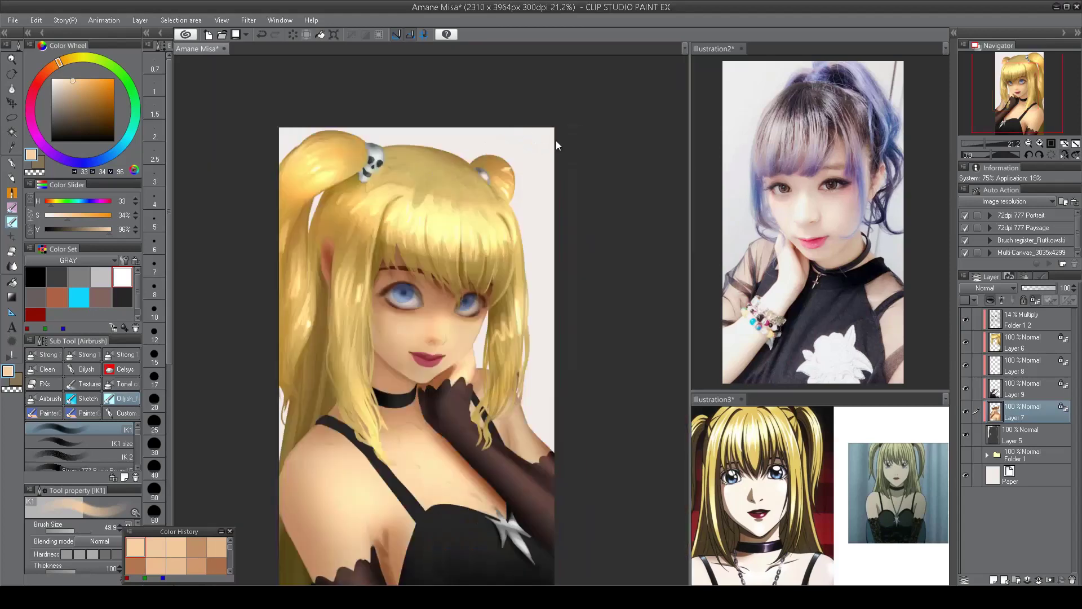
{"action": "scroll", "coordinate": [395, 282], "scroll_direction": "up", "scroll_amount": 5}
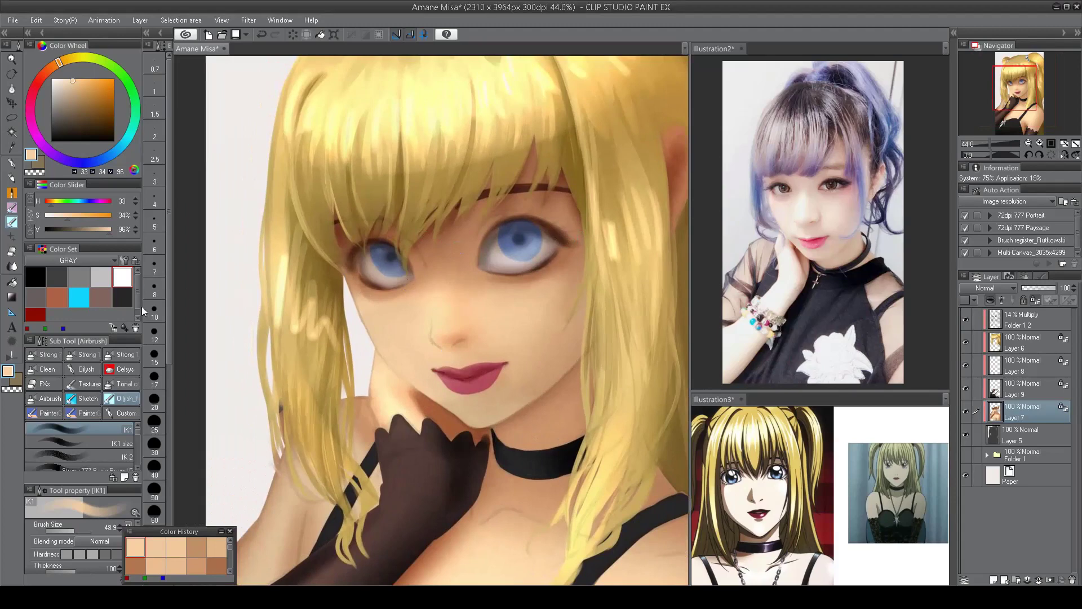
{"action": "left_click", "coordinate": [464, 316], "text": "alt"}
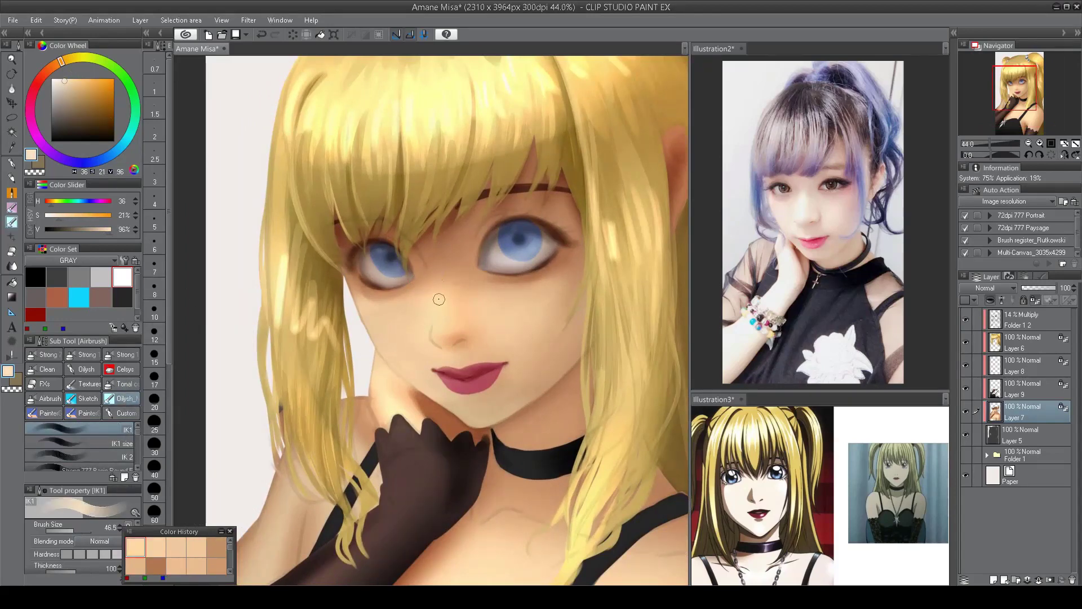
{"action": "left_click_drag", "start_coordinate": [439, 299], "coordinate": [437, 334]}
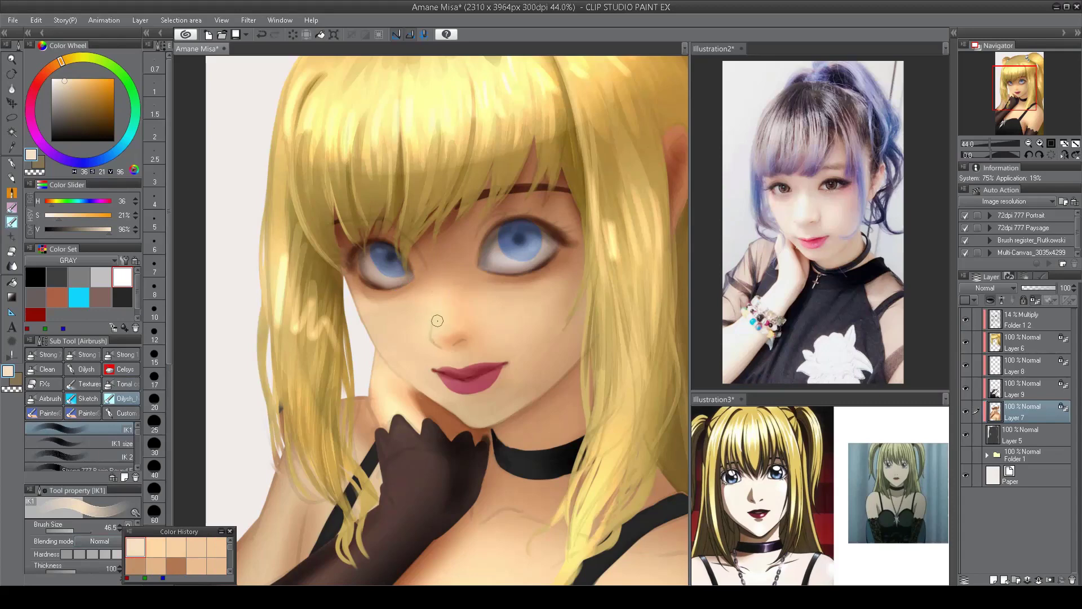
{"action": "left_click", "coordinate": [431, 298], "text": "alt"}
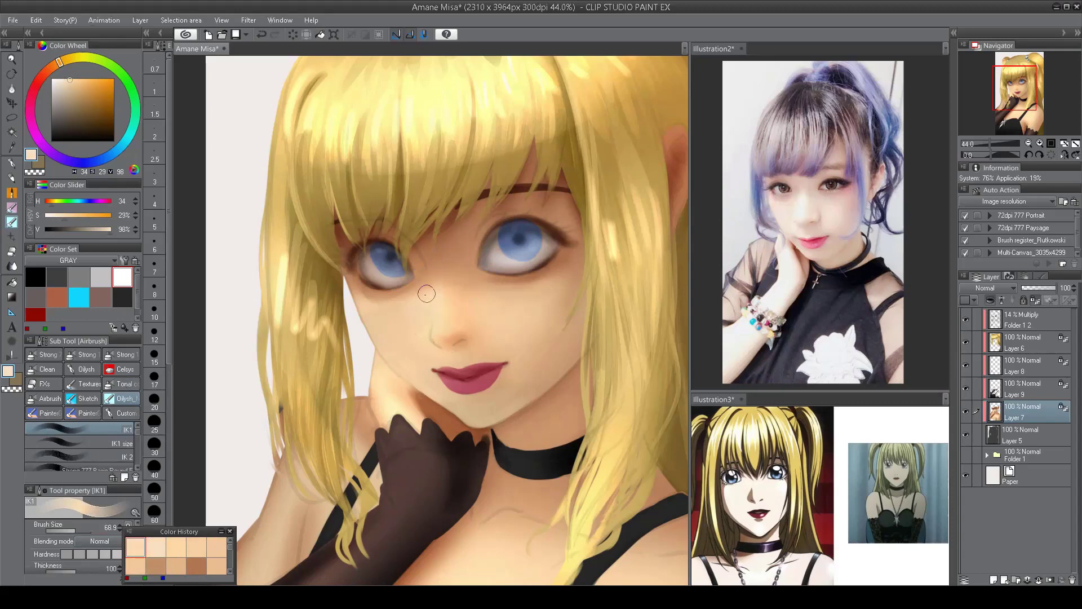
- Blend the nose bridge into the nose tip on Layer 7, using warm peach tones sampled from the nose
{"action": "key", "text": "bracketright"}
{"action": "key", "text": "ctrl+0"}
{"action": "left_click", "coordinate": [439, 327], "text": "ctrl"}
{"action": "scroll", "coordinate": [439, 327], "scroll_direction": "up", "scroll_amount": 1}
{"action": "left_click", "coordinate": [450, 322], "text": "alt"}
{"action": "key", "text": "bracketleft"}
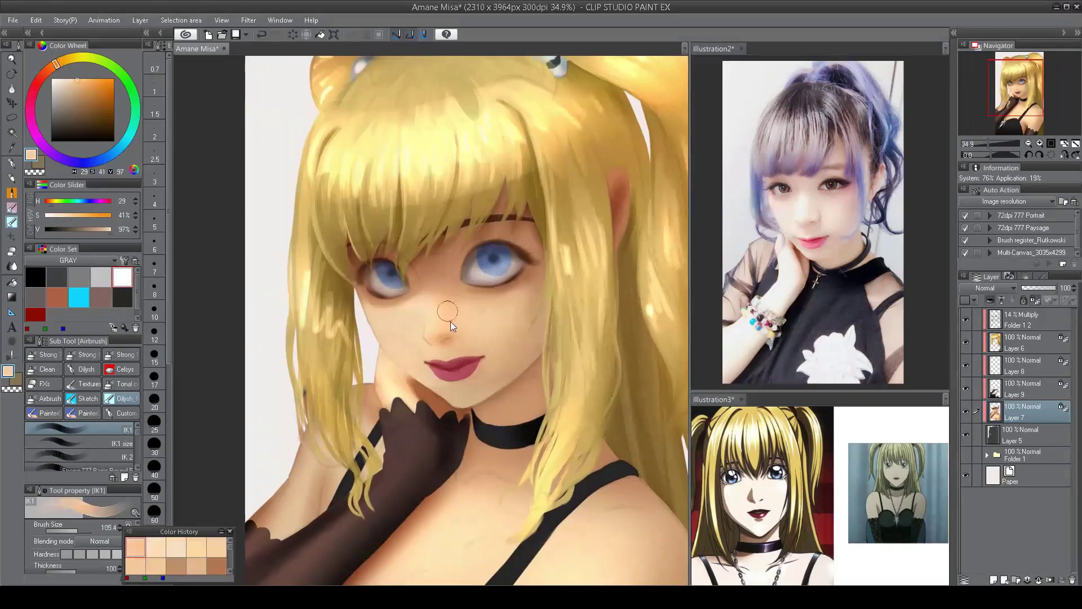
{"action": "key", "text": "bracketleft"}
{"action": "left_click", "coordinate": [436, 300], "text": "alt"}
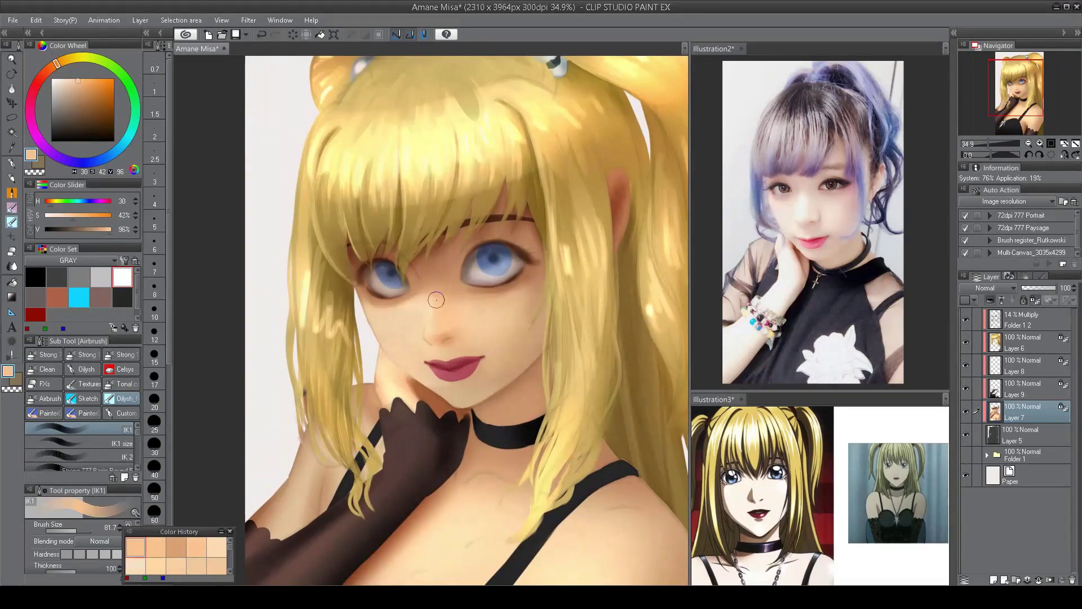
- Lighten the skin between the inner eye corner and the nose bridge with a smaller brush and pale peach
{"action": "key", "text": "bracketleft"}
{"action": "key", "text": "bracketleft"}
{"action": "scroll", "coordinate": [446, 313], "scroll_direction": "up", "scroll_amount": 2}
{"action": "key", "text": "bracketleft"}
{"action": "key", "text": "bracketleft"}
{"action": "key", "text": "bracketleft"}
{"action": "left_click", "coordinate": [409, 247], "text": "alt"}
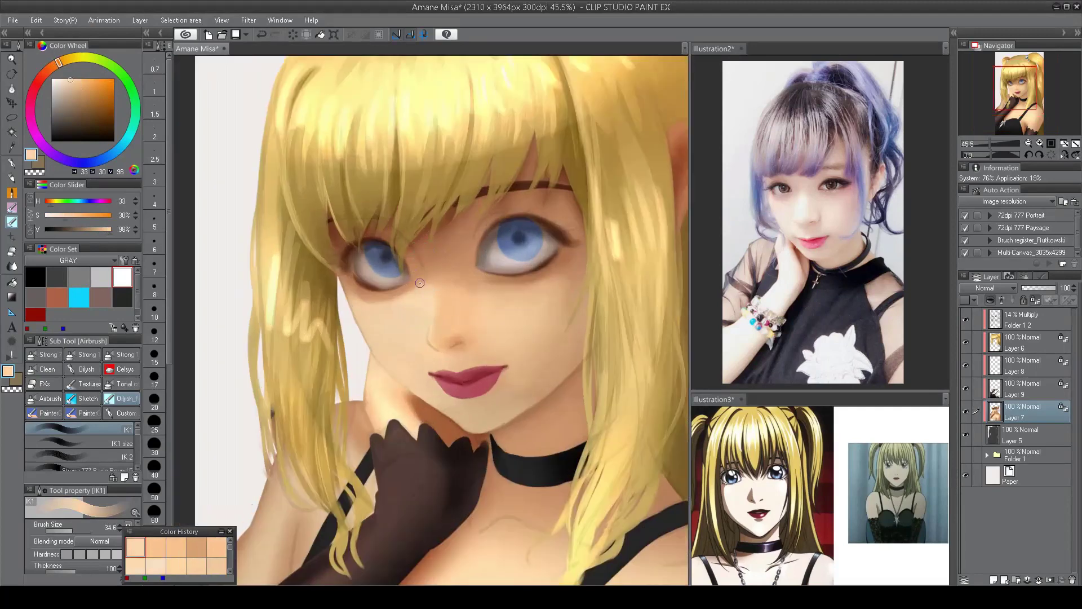
{"action": "left_click", "coordinate": [423, 325], "text": "alt"}
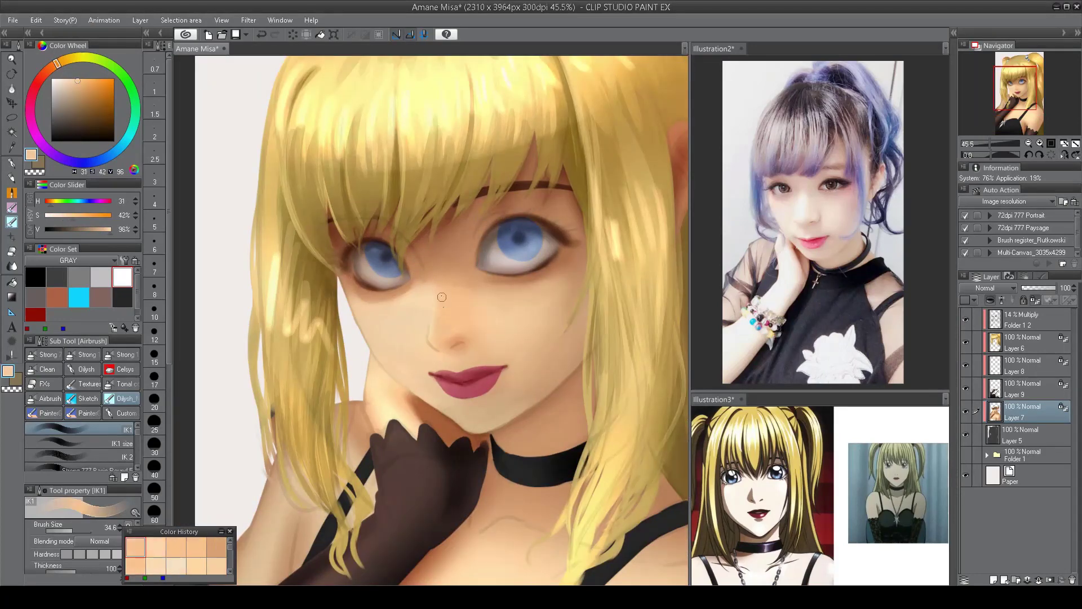
- Soften the edge along the nose bridge with sampled peach tones and a slightly larger brush
{"action": "left_click", "coordinate": [442, 294], "text": "alt"}
{"action": "key", "text": "bracketright"}
{"action": "key", "text": "bracketright"}
{"action": "key", "text": "bracketright"}
{"action": "left_click", "coordinate": [449, 304], "text": "alt"}
{"action": "left_click_drag", "start_coordinate": [449, 304], "coordinate": [440, 321]}
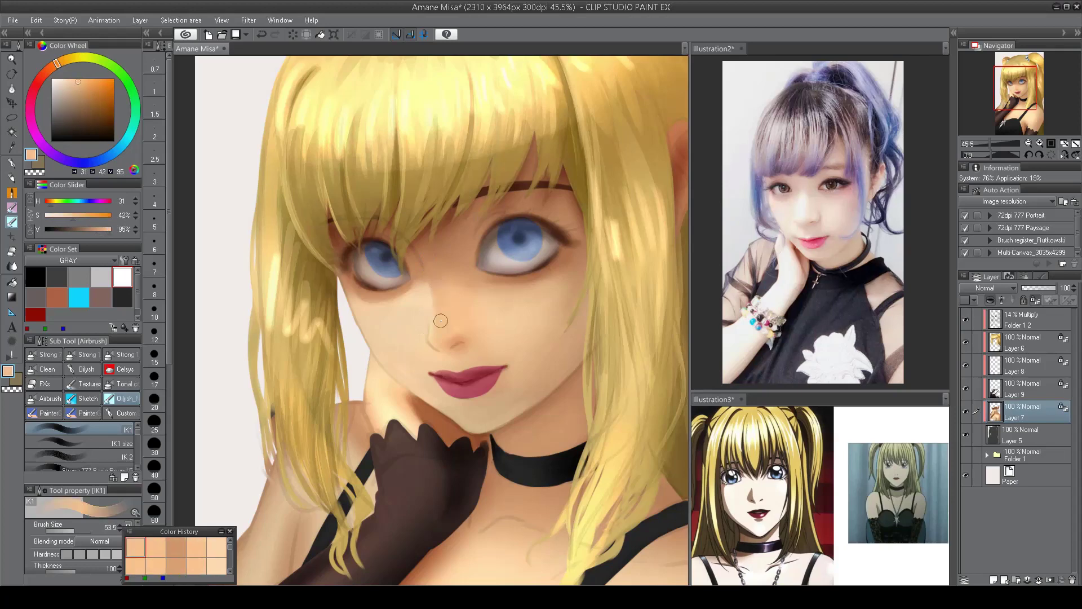
{"action": "scroll", "coordinate": [452, 326], "scroll_direction": "down", "scroll_amount": 4}
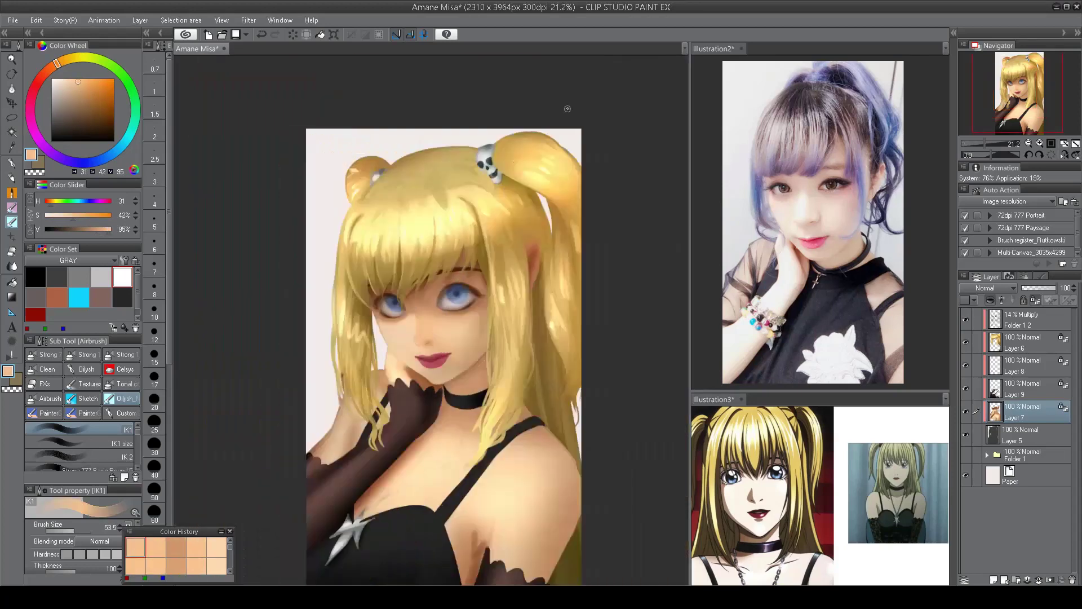
{"action": "scroll", "coordinate": [457, 355], "scroll_direction": "up", "scroll_amount": 3}
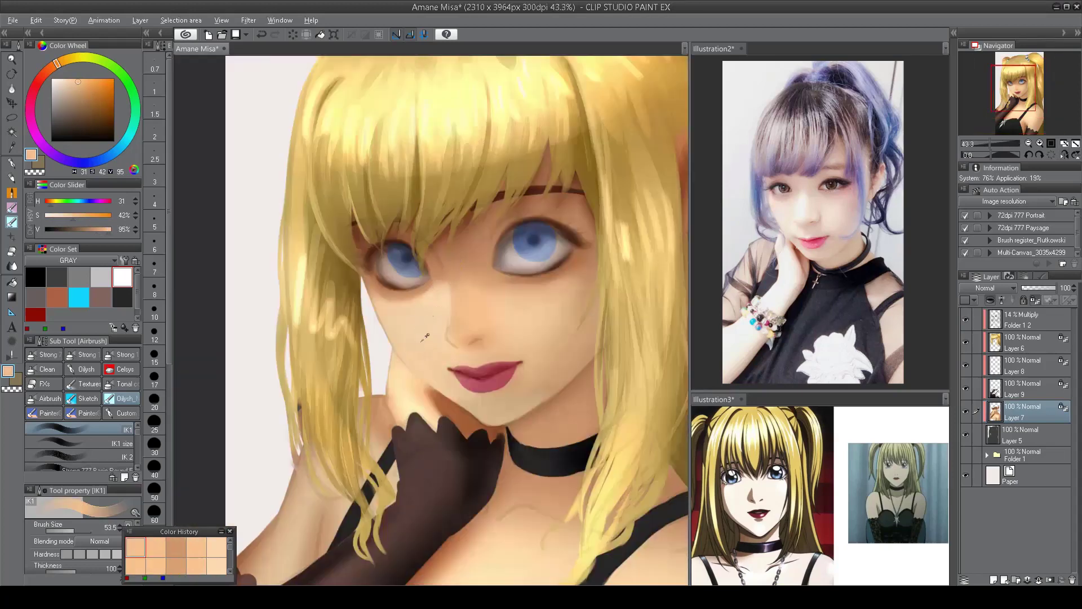
- Smooth the cheek below the partly covered eye, using light peach sampled from the cheek and beside the nose
{"action": "left_click", "coordinate": [410, 320], "text": "alt"}
{"action": "key", "text": "["}
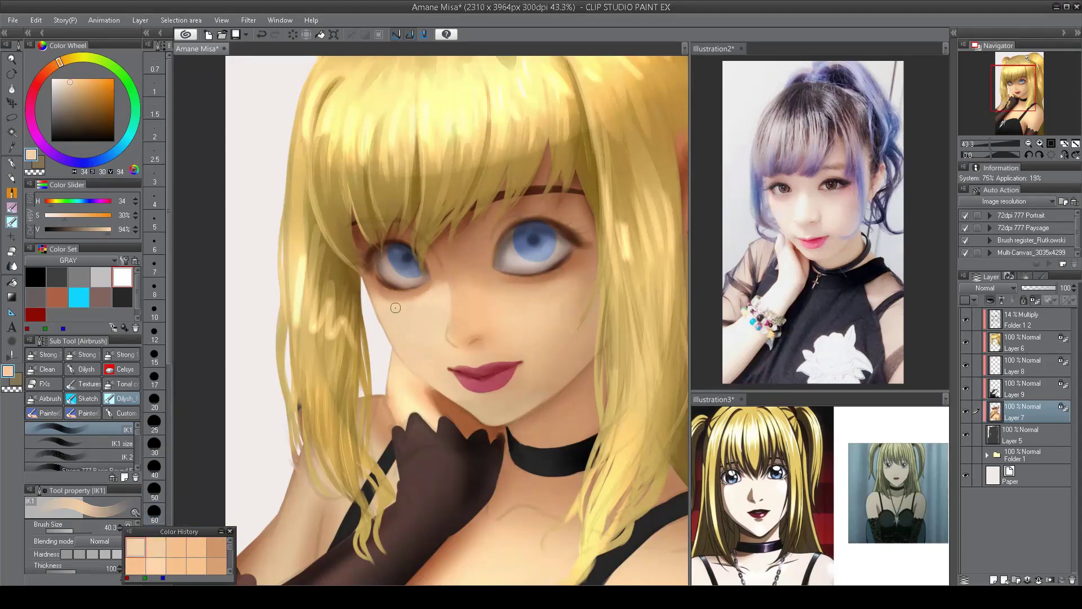
{"action": "left_click", "coordinate": [437, 293], "text": "alt"}
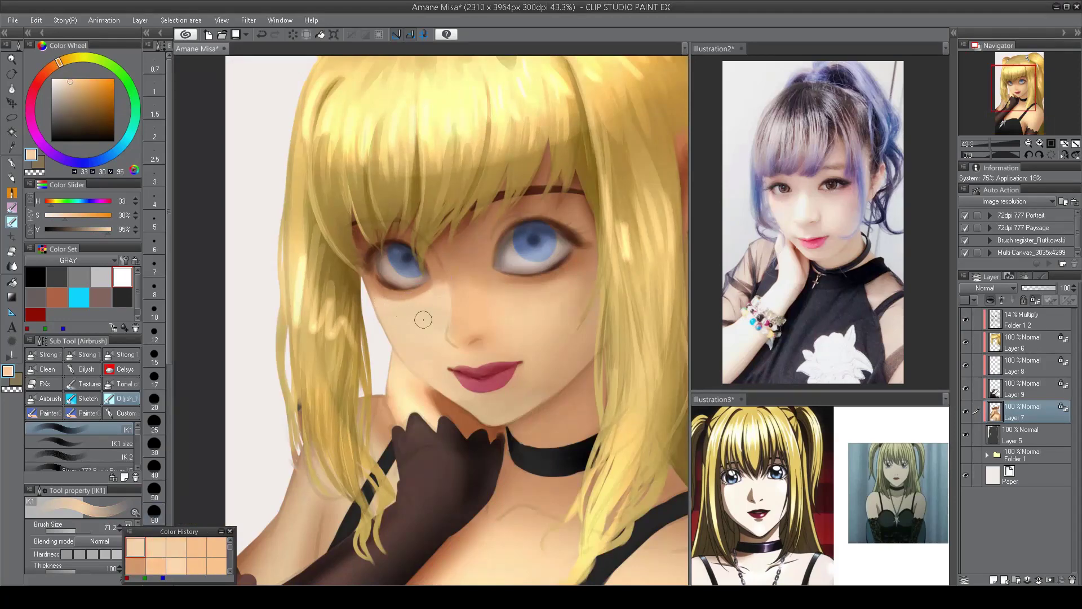
{"action": "scroll", "coordinate": [405, 376], "scroll_direction": "down", "scroll_amount": 5}
{"action": "scroll", "coordinate": [404, 376], "scroll_direction": "up", "scroll_amount": 3}
{"action": "left_click", "coordinate": [965, 341]}
{"action": "left_click", "coordinate": [965, 341]}
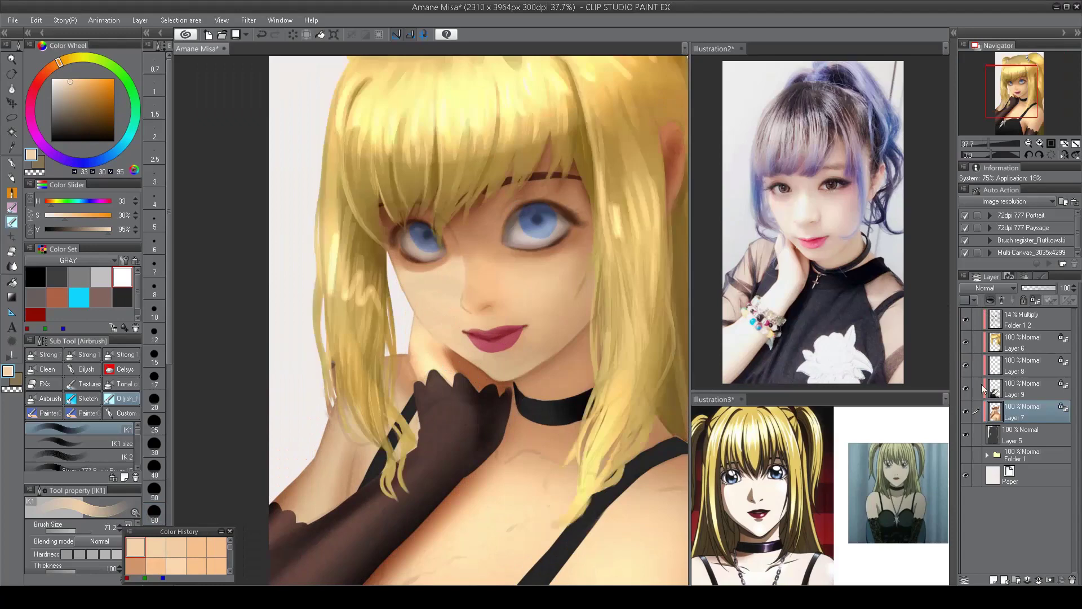
{"action": "left_click", "coordinate": [1009, 435]}
{"action": "left_click", "coordinate": [56, 277]}
{"action": "key", "text": "]"}
{"action": "key", "text": "]"}
{"action": "key", "text": "]"}
{"action": "key", "text": "]"}
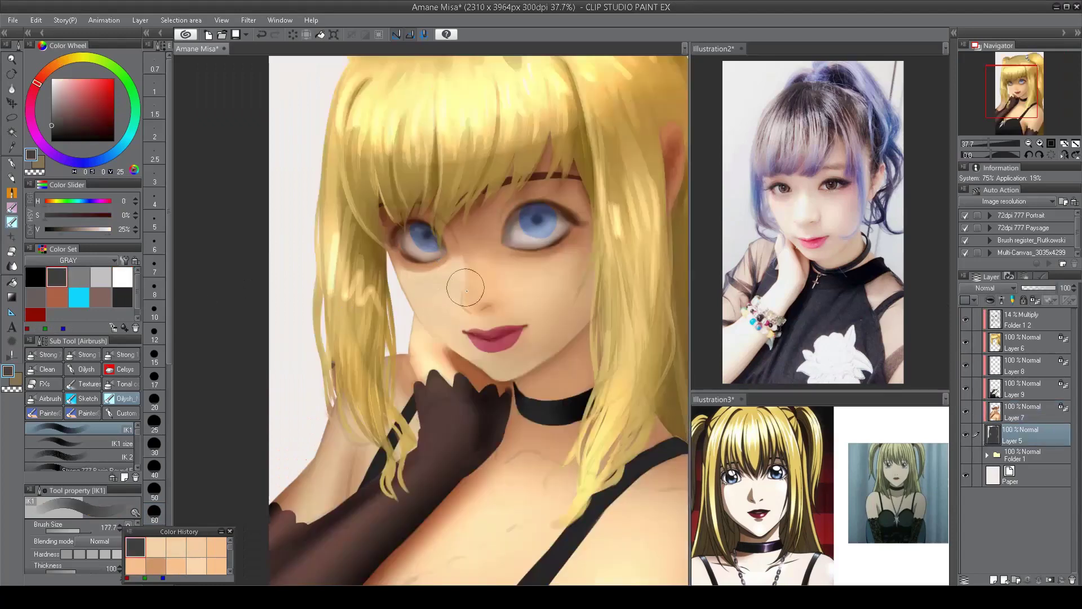
{"action": "left_click", "coordinate": [1005, 404]}
{"action": "left_click", "coordinate": [966, 387]}
{"action": "left_click", "coordinate": [967, 385]}
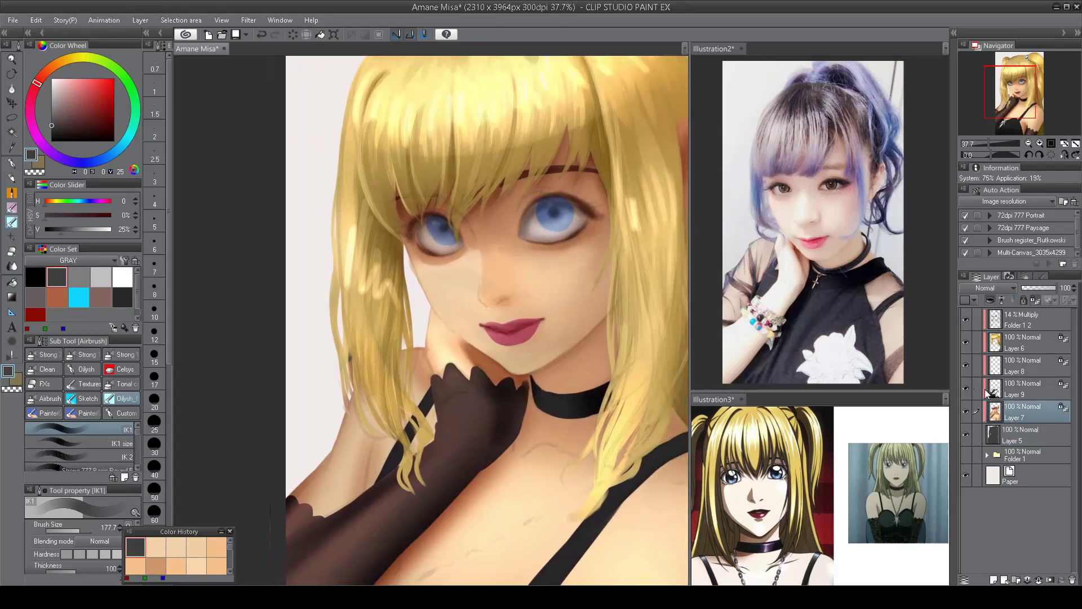
- Even out the far cheek on Layer 7 with pale peach sampled from that cheek and a medium-large brush
{"action": "scroll", "coordinate": [397, 282], "scroll_direction": "up", "scroll_amount": 2}
{"action": "key", "text": "["}
{"action": "key", "text": "["}
{"action": "key", "text": "["}
{"action": "left_click", "coordinate": [403, 310], "text": "alt"}
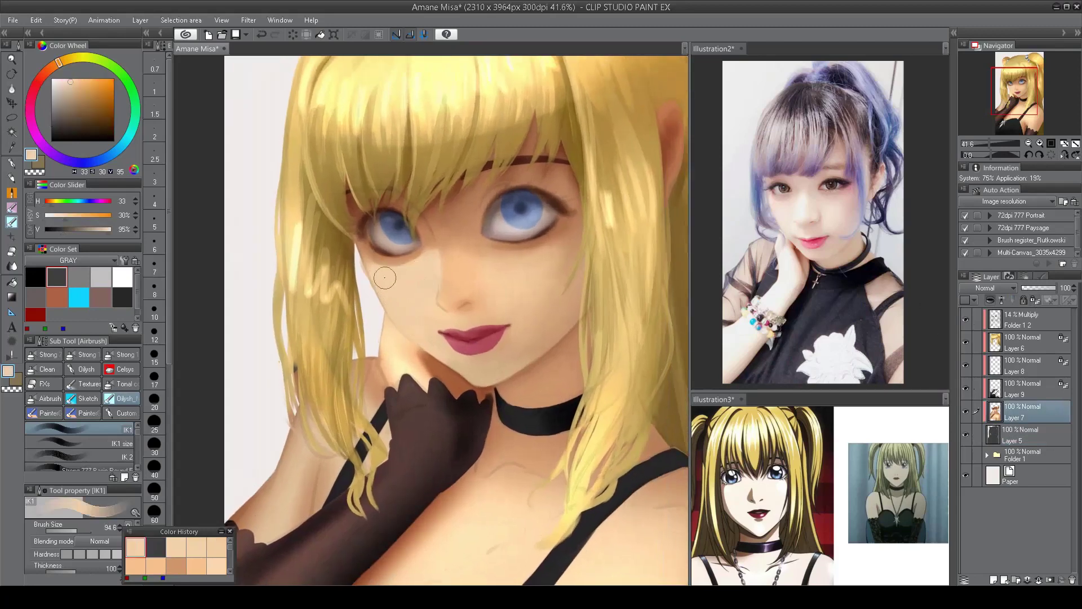
- Trim the far cheek's outer contour on Layer 5 with the transparent colour and a fine brush
{"action": "key", "text": "alt+["}
{"action": "key", "text": "bracketleft"}
{"action": "key", "text": "bracketleft"}
{"action": "key", "text": "bracketleft"}
{"action": "key", "text": "bracketleft"}
{"action": "key", "text": "bracketleft"}
{"action": "key", "text": "bracketleft"}
{"action": "key", "text": "bracketleft"}
{"action": "key", "text": "c"}
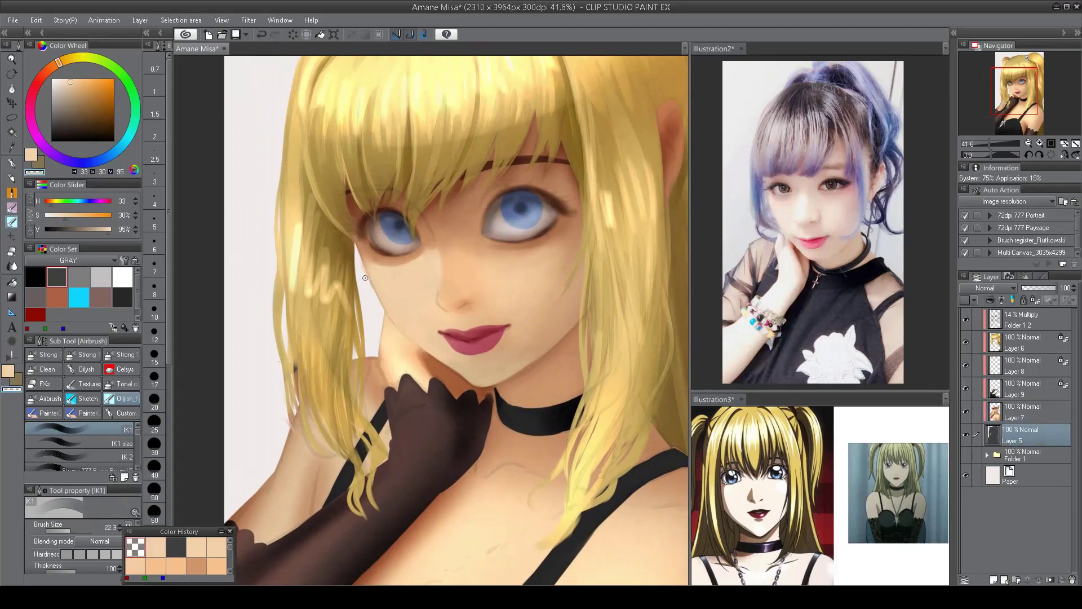
- Refine the side and tip of the nose on Layer 7, using tones sampled around the nose
{"action": "left_click", "coordinate": [1014, 405]}
{"action": "left_click", "coordinate": [429, 250], "text": "alt"}
{"action": "key", "text": "bracketright"}
{"action": "key", "text": "bracketright"}
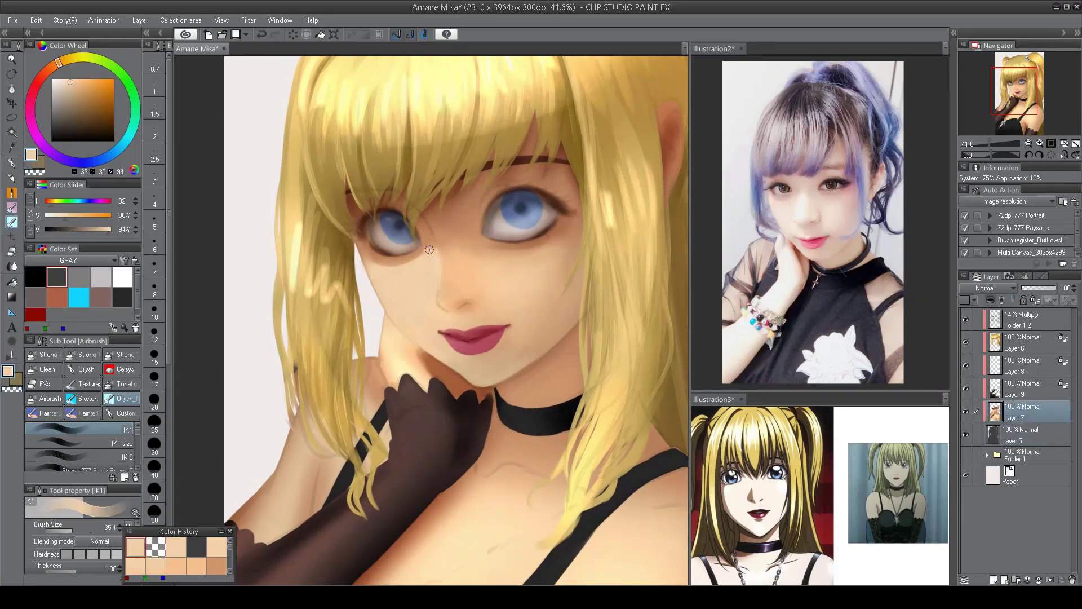
{"action": "left_click", "coordinate": [451, 288], "text": "alt"}
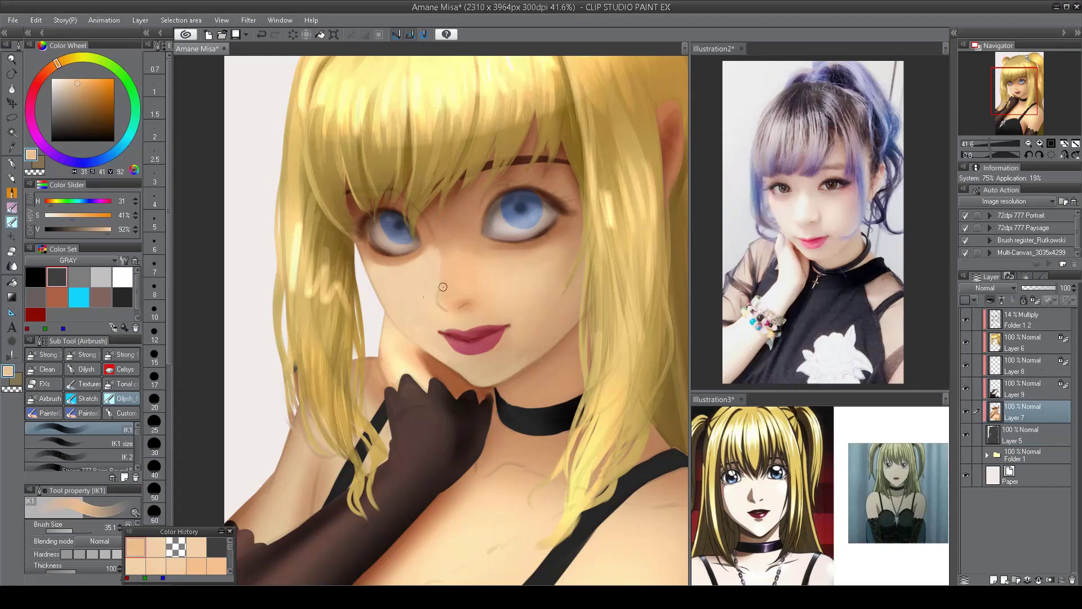
{"action": "left_click", "coordinate": [452, 304], "text": "alt"}
- Blend the skin around the mouth corner, chin and far cheek, sampling cheek and chin tones and enlarging the brush
{"action": "key", "text": "bracketright"}
{"action": "key", "text": "bracketright"}
{"action": "key", "text": "bracketright"}
{"action": "left_click", "coordinate": [425, 280], "text": "alt"}
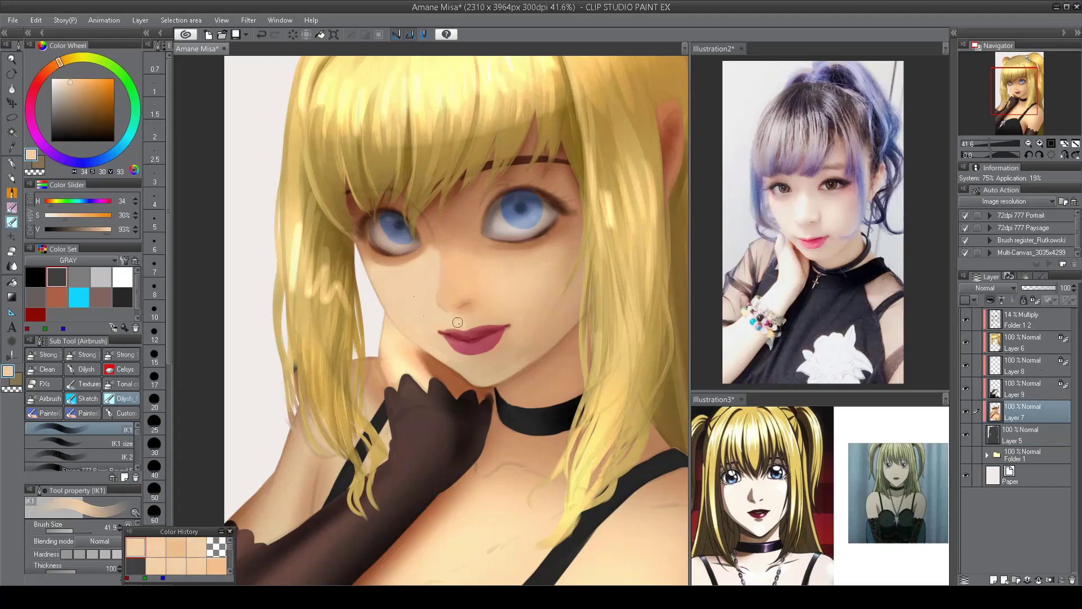
{"action": "left_click", "coordinate": [469, 364], "text": "alt"}
{"action": "key", "text": "bracketright"}
{"action": "key", "text": "bracketright"}
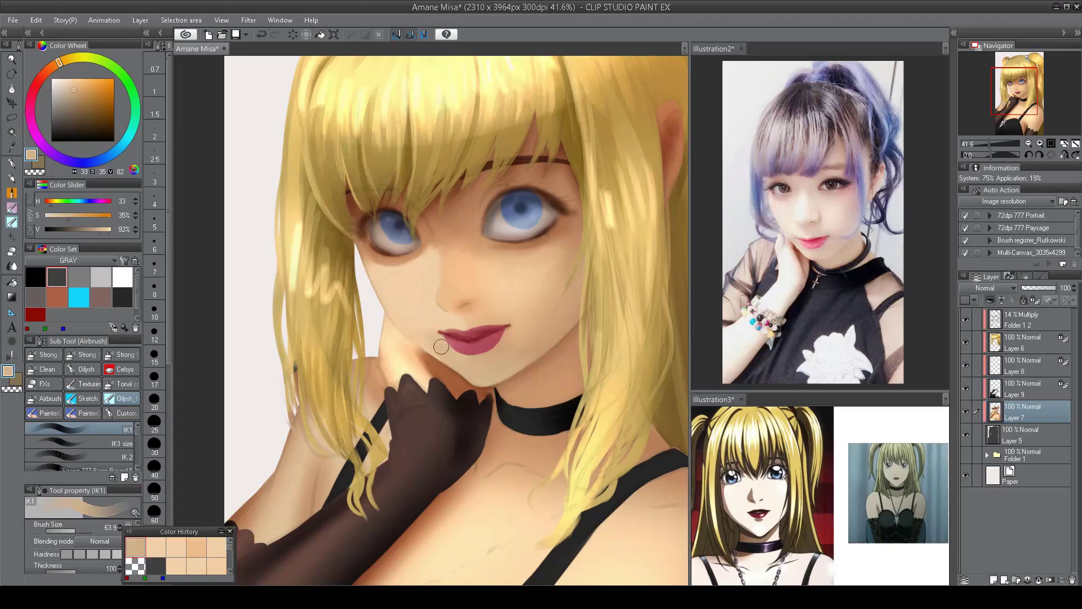
{"action": "left_click", "coordinate": [423, 322], "text": "alt"}
{"action": "key", "text": "bracketright"}
{"action": "scroll", "coordinate": [406, 293], "scroll_direction": "down", "scroll_amount": 1}
{"action": "scroll", "coordinate": [490, 265], "scroll_direction": "up", "scroll_amount": 1}
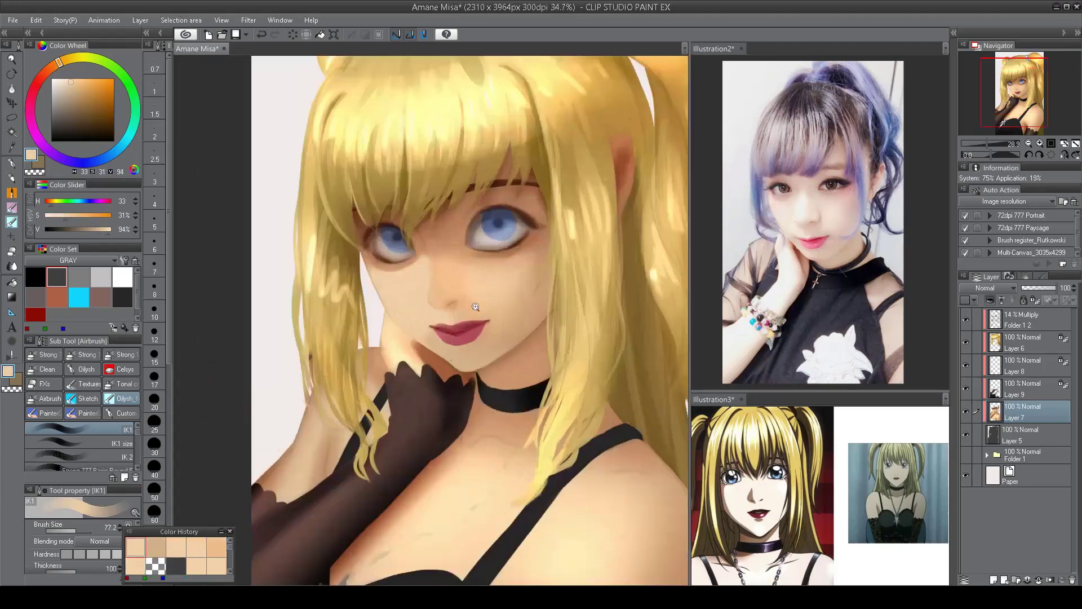
- Smooth the near cheek below the fully visible eye with light peach and tan tones sampled from the face
{"action": "left_click", "coordinate": [507, 267], "text": "alt"}
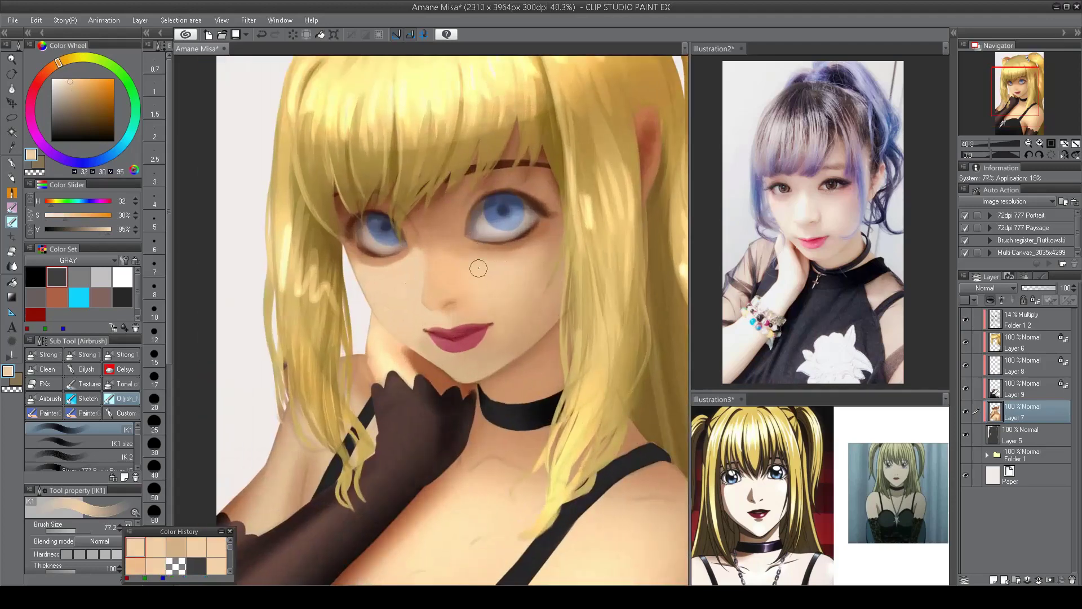
{"action": "key", "text": "bracketright"}
{"action": "scroll", "coordinate": [496, 302], "scroll_direction": "down", "scroll_amount": 1}
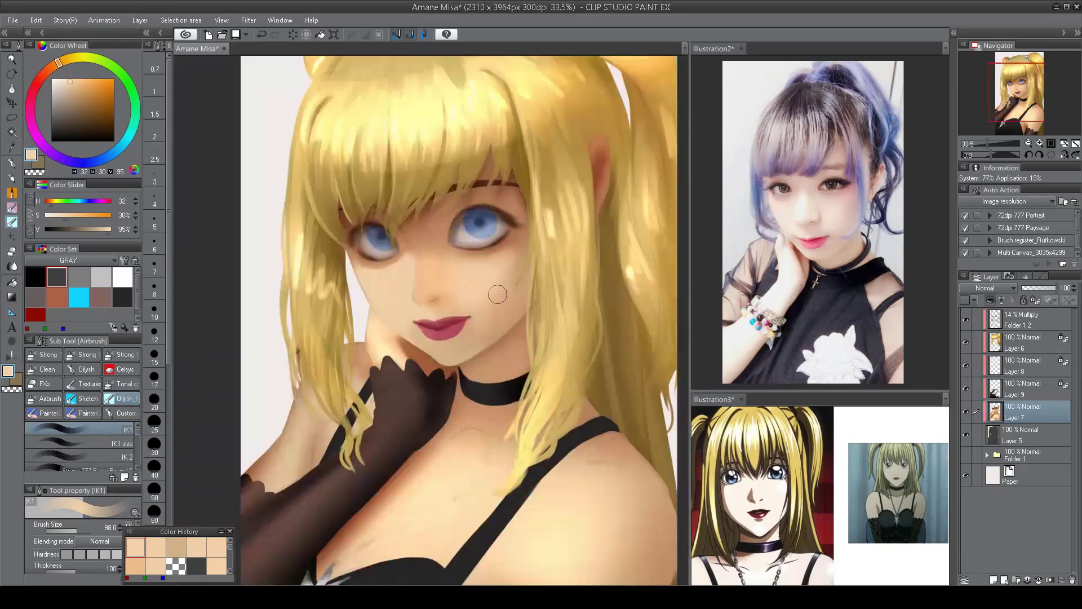
{"action": "scroll", "coordinate": [498, 294], "scroll_direction": "up", "scroll_amount": 1}
{"action": "key", "text": "bracketleft"}
{"action": "left_click", "coordinate": [481, 304], "text": "alt"}
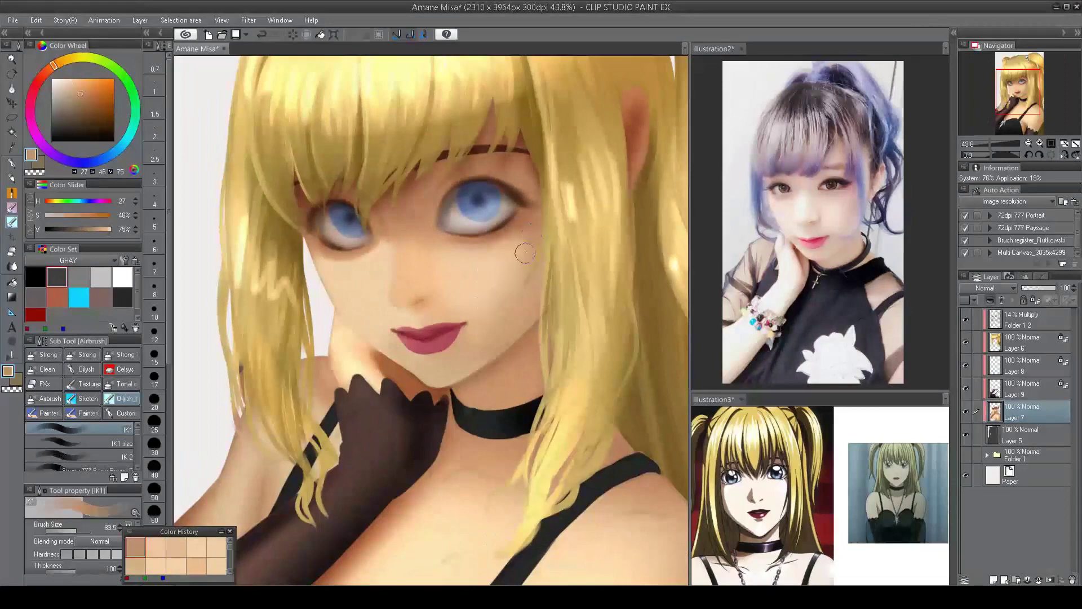
{"action": "left_click", "coordinate": [490, 270], "text": "alt"}
{"action": "left_click", "coordinate": [472, 314], "text": "alt"}
- Soften the transition between the nose and the near cheek with sampled peach and a smaller brush
{"action": "scroll", "coordinate": [486, 318], "scroll_direction": "down", "scroll_amount": 2}
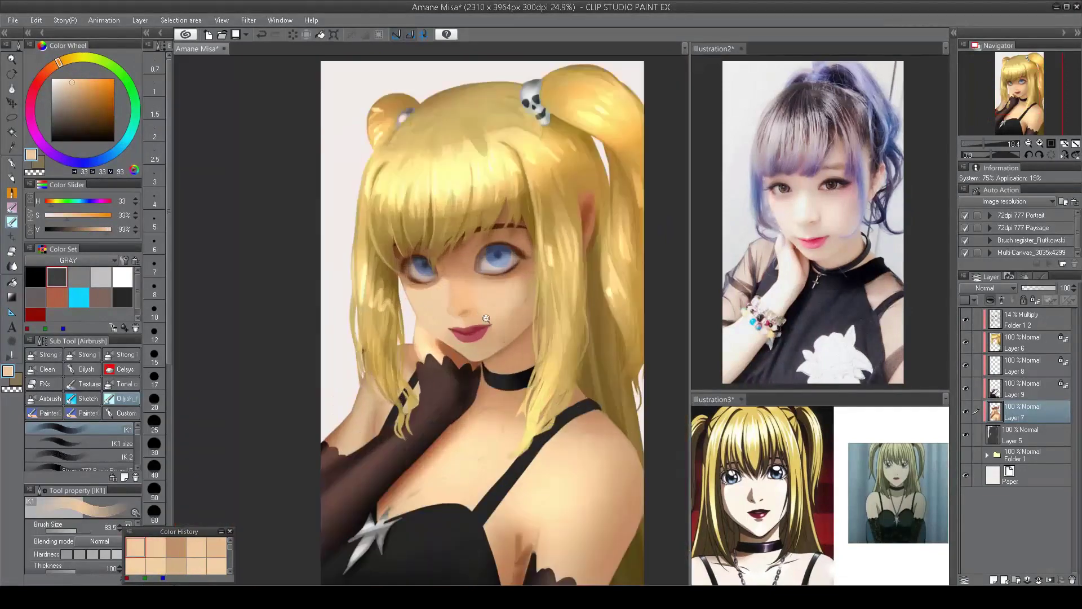
{"action": "scroll", "coordinate": [486, 319], "scroll_direction": "up", "scroll_amount": 2}
{"action": "key", "text": "bracketleft"}
{"action": "key", "text": "bracketleft"}
{"action": "key", "text": "bracketleft"}
{"action": "left_click", "coordinate": [474, 300], "text": "alt"}
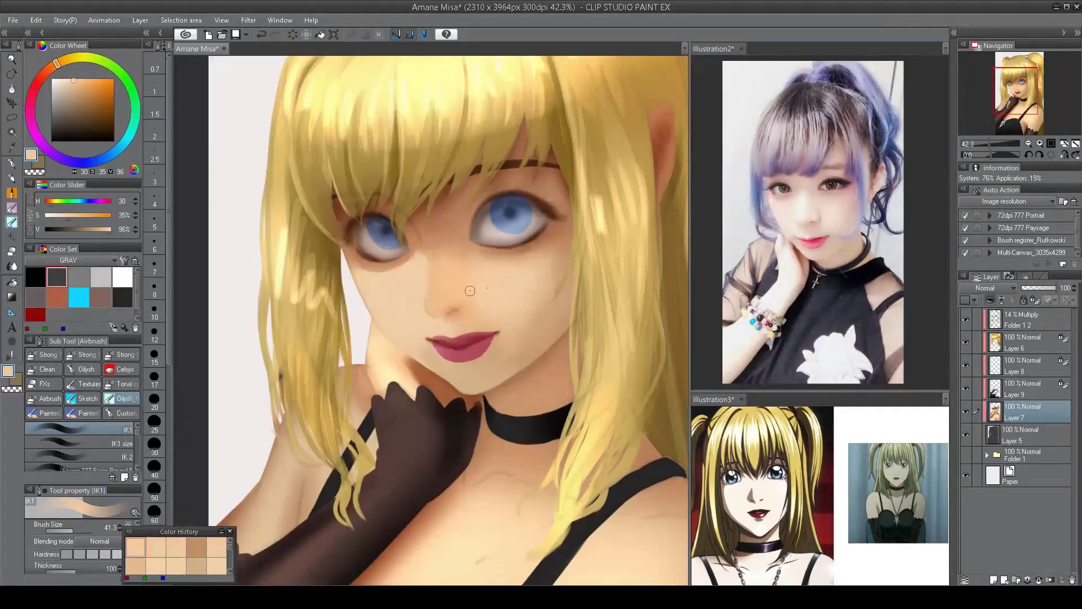
- Blend the skin between the nostril, mouth corner and near cheek, varying the brush size and sampling nearby skin tones
{"action": "key", "text": "bracketright"}
{"action": "key", "text": "bracketright"}
{"action": "key", "text": "bracketright"}
{"action": "key", "text": "bracketright"}
{"action": "key", "text": "bracketleft"}
{"action": "key", "text": "bracketleft"}
{"action": "key", "text": "bracketleft"}
{"action": "left_click", "coordinate": [468, 320], "text": "alt"}
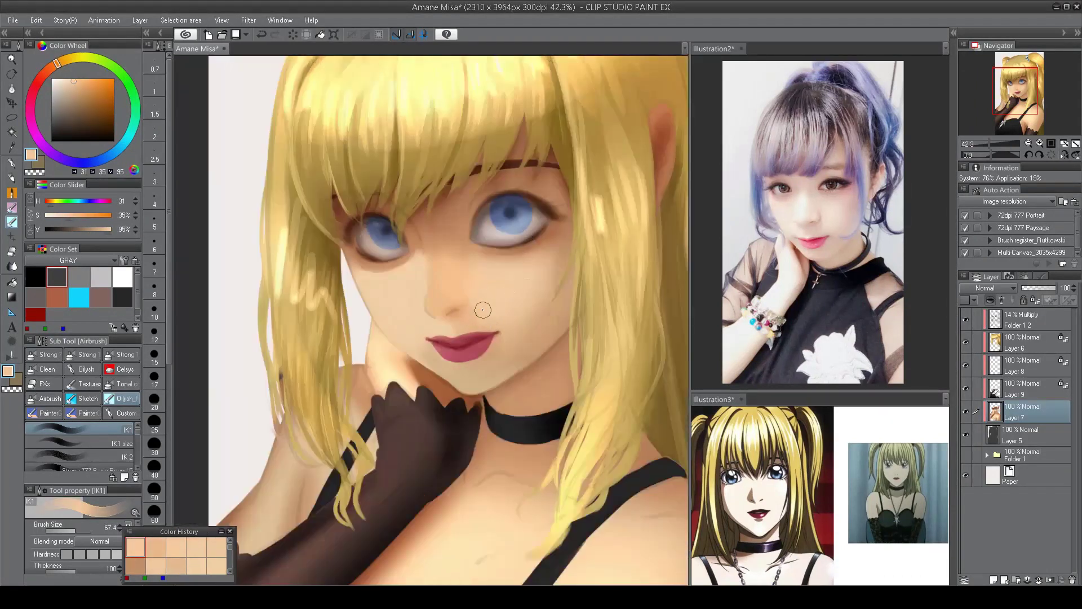
{"action": "left_click", "coordinate": [510, 326], "text": "alt"}
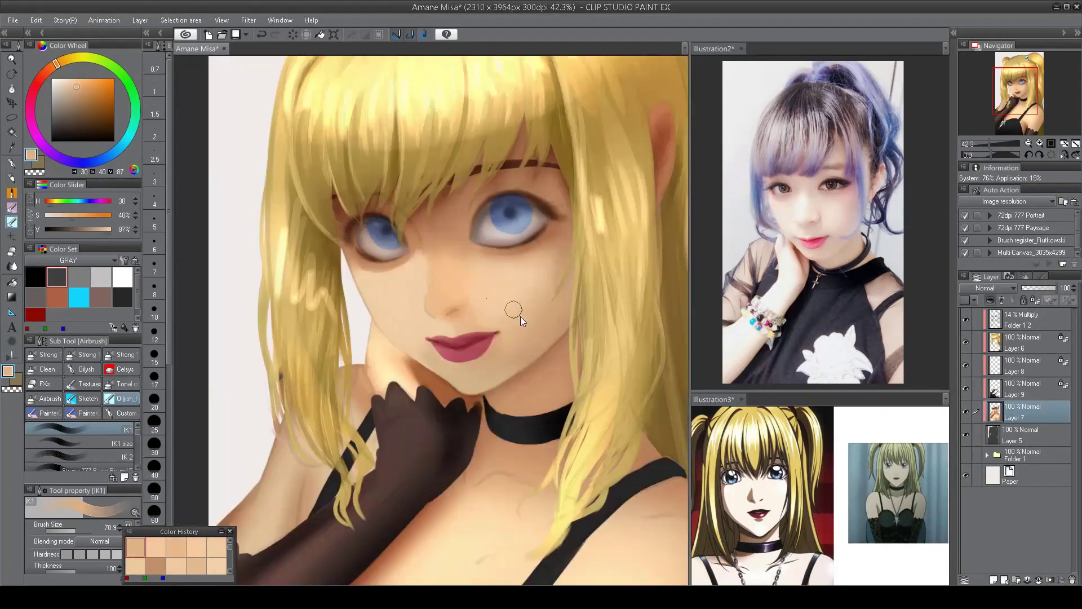
- Shade the outer side of the near cheek with tan skin tones, checking the face in a mirrored view
{"action": "left_click_drag", "start_coordinate": [526, 302], "coordinate": [532, 287]}
{"action": "key", "text": "ctrl+0"}
{"action": "key", "text": "ctrl+plus"}
{"action": "key", "text": "ctrl+plus"}
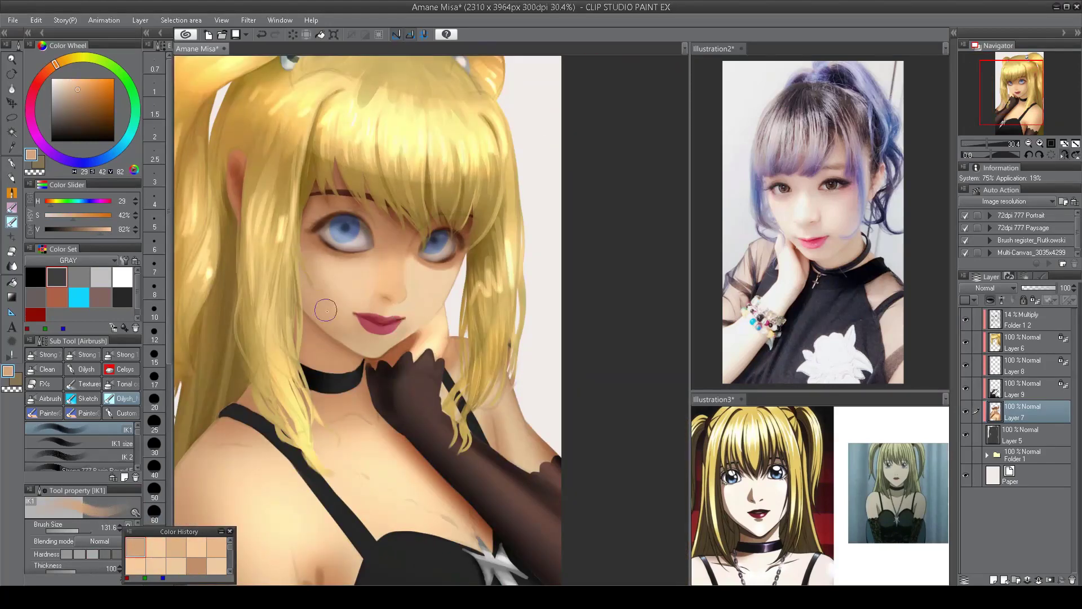
{"action": "left_click", "coordinate": [326, 275], "text": "alt"}
{"action": "left_click", "coordinate": [321, 283], "text": "alt"}
{"action": "left_click", "coordinate": [322, 285], "text": "alt"}
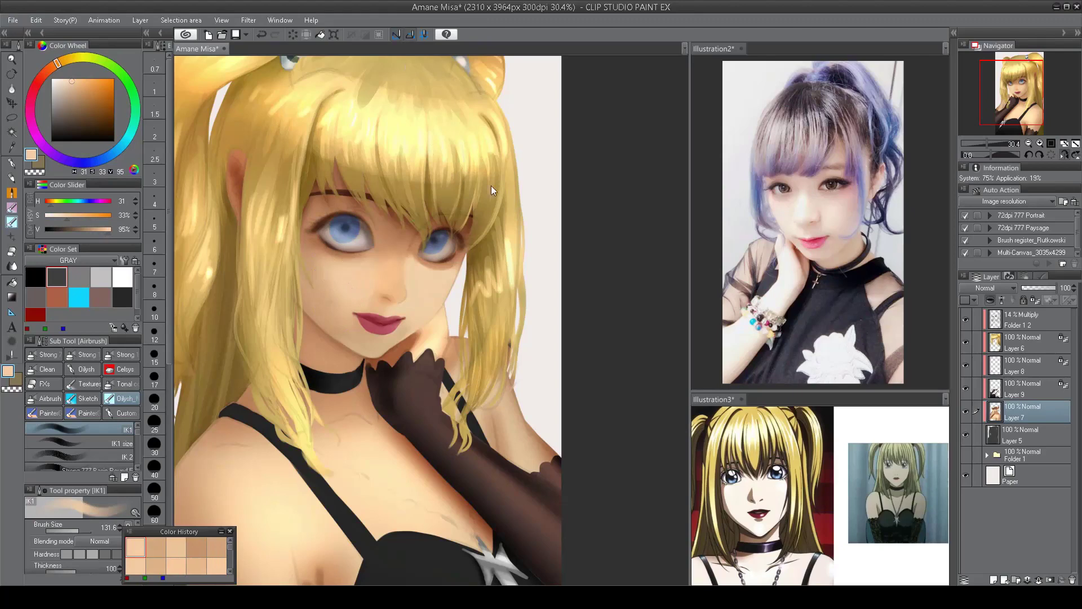
- Restore the unmirrored view and blend the near cheek with repeatedly sampled light peach tones
{"action": "key", "text": "h"}
{"action": "left_click", "coordinate": [523, 294], "text": "alt"}
{"action": "left_click", "coordinate": [523, 292], "text": "alt"}
{"action": "left_click", "coordinate": [521, 286], "text": "alt"}
{"action": "left_click", "coordinate": [527, 285], "text": "alt"}
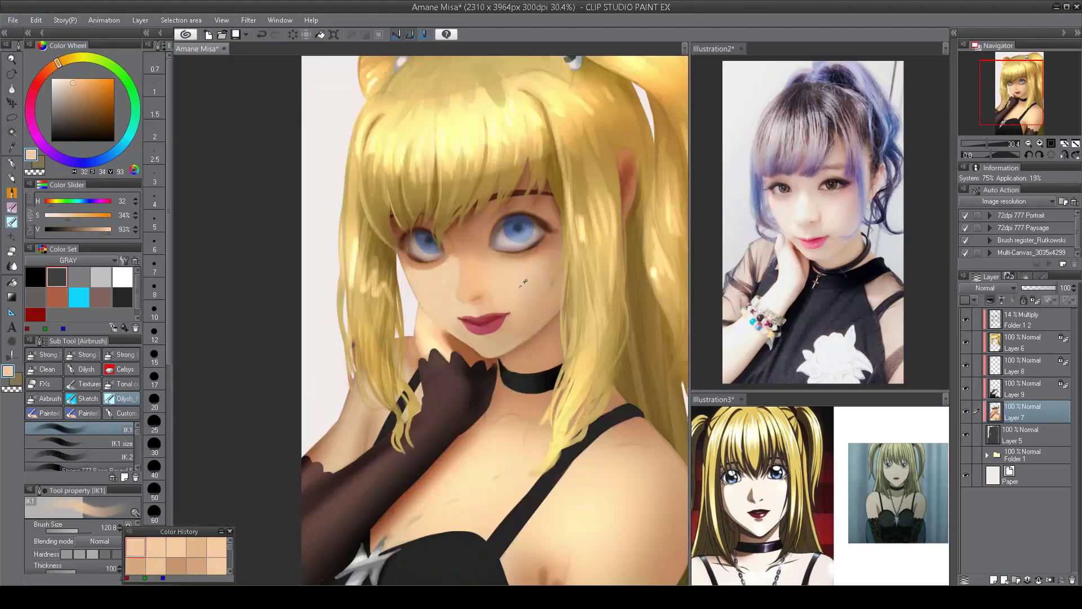
{"action": "left_click", "coordinate": [542, 284], "text": "alt"}
- Try darkening the lash line of the fully visible eye with near-black and a small brush
{"action": "left_click_drag", "start_coordinate": [528, 241], "coordinate": [544, 344]}
{"action": "left_click", "coordinate": [543, 344]}
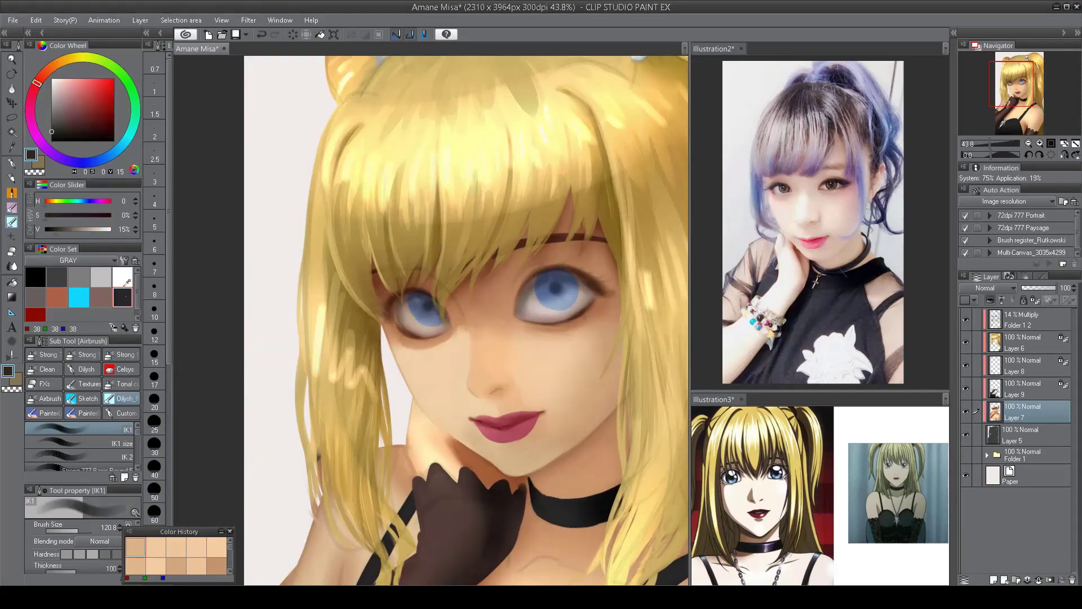
{"action": "key", "text": "h"}
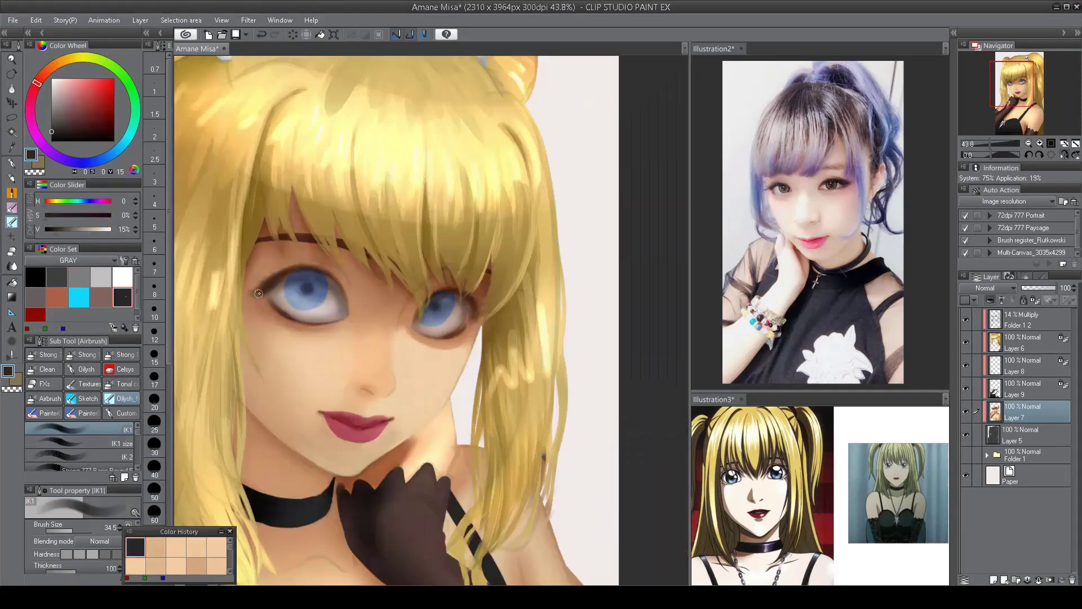
{"action": "key", "text": "h"}
{"action": "key", "text": "ctrl+z"}
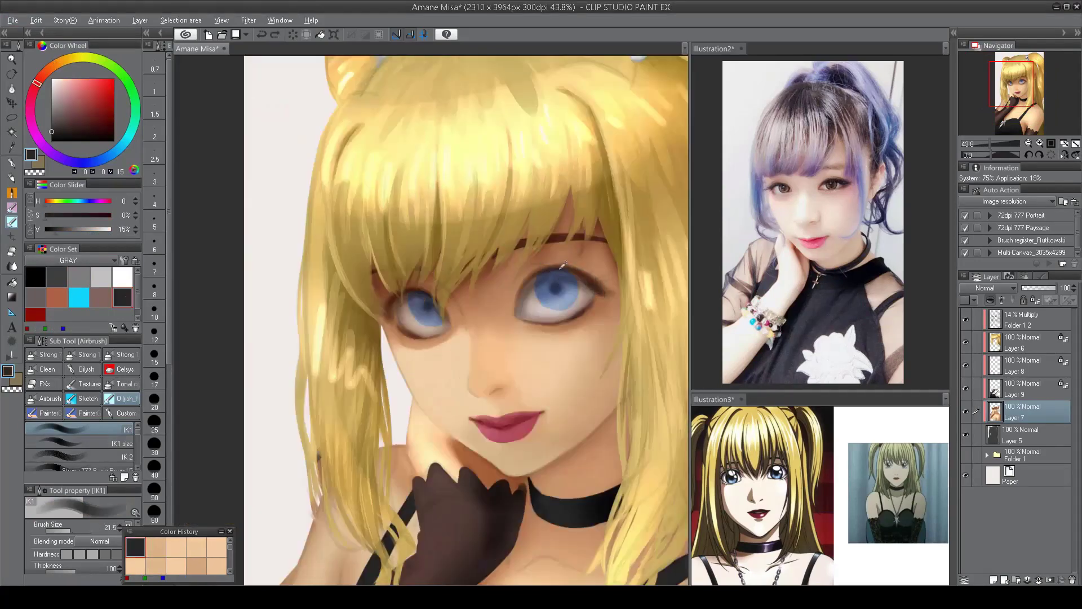
- Refine the upper lash lines of both eyes with dark browns sampled from the lashes and a small brush
{"action": "left_click", "coordinate": [575, 271], "text": "alt"}
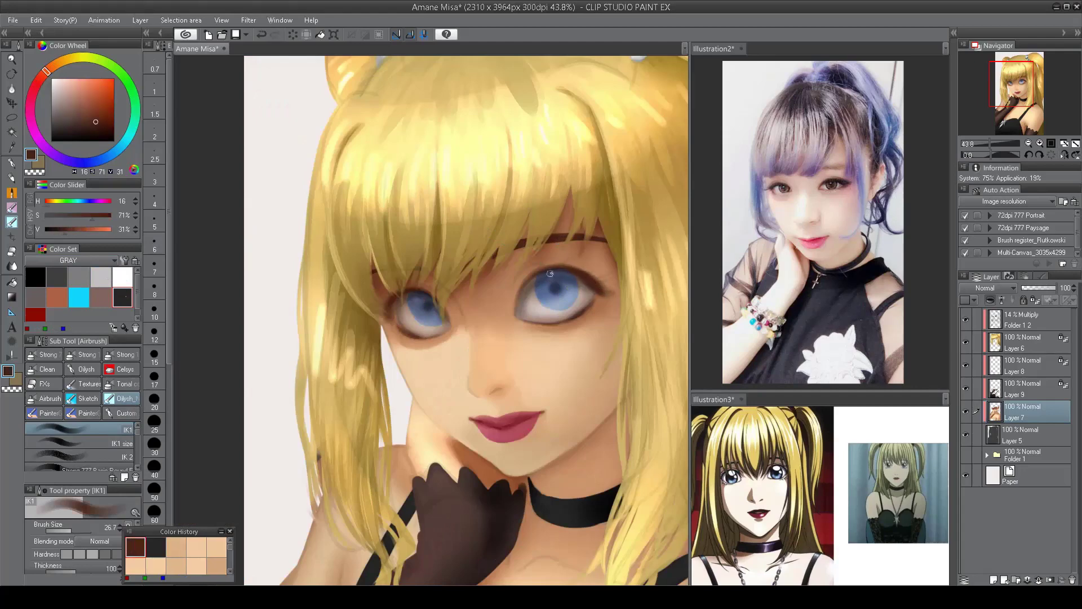
{"action": "key", "text": "bracketleft"}
{"action": "key", "text": "bracketright"}
{"action": "left_click", "coordinate": [400, 293], "text": "alt"}
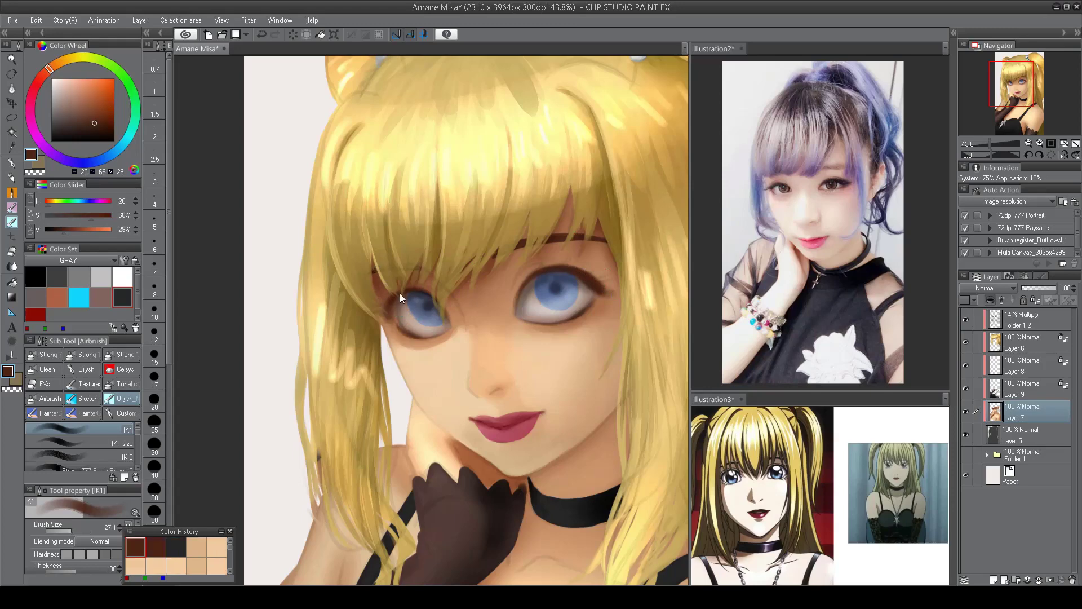
{"action": "scroll", "coordinate": [464, 224], "scroll_direction": "down", "scroll_amount": 3}
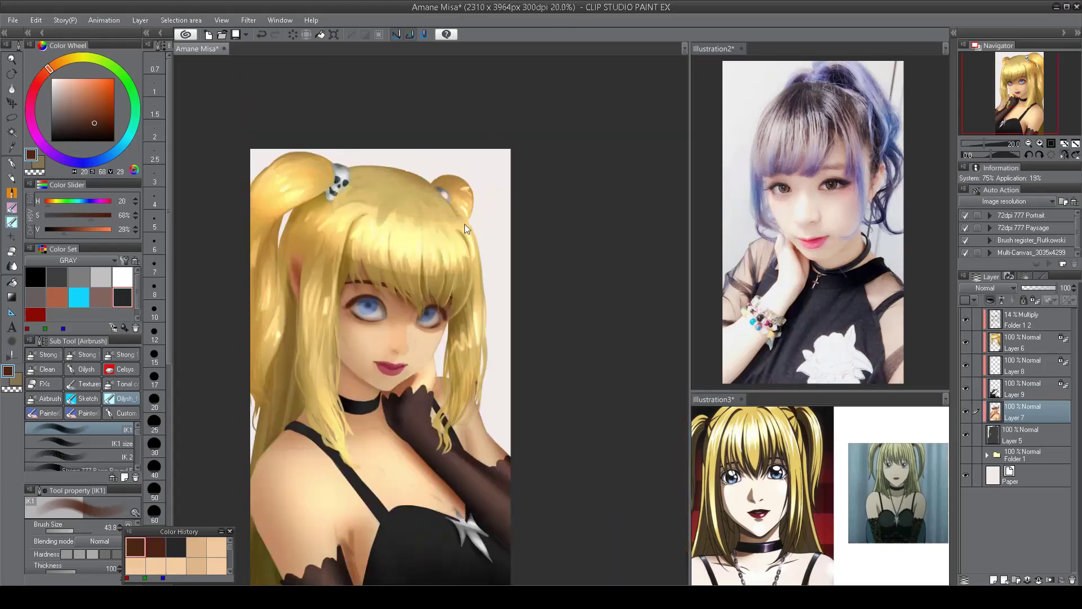
- Define the nostril with a dark red using the IK1 size brush at a small size
{"action": "scroll", "coordinate": [464, 224], "scroll_direction": "up", "scroll_amount": 3}
{"action": "left_click", "coordinate": [102, 443]}
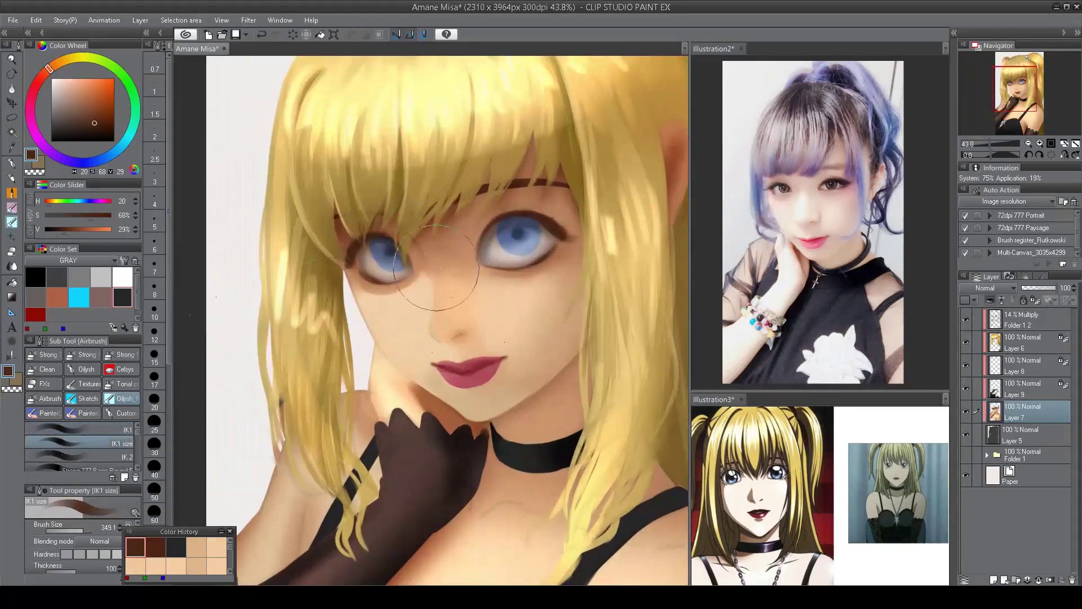
{"action": "left_click", "coordinate": [440, 293], "text": "alt"}
{"action": "left_click", "coordinate": [101, 104]}
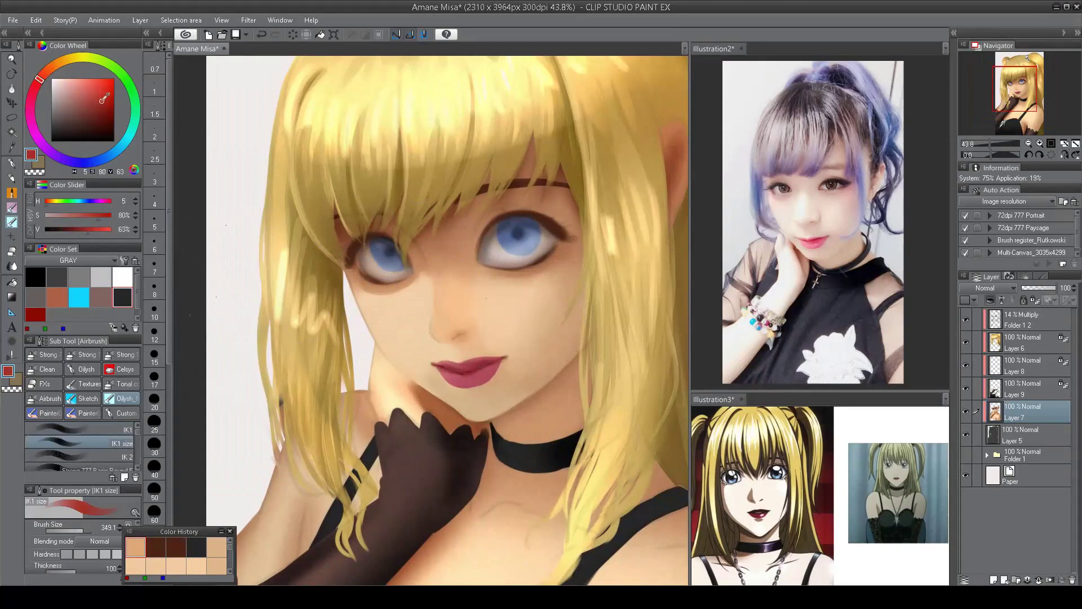
{"action": "left_click_drag", "start_coordinate": [448, 322], "coordinate": [455, 338]}
{"action": "left_click", "coordinate": [456, 338]}
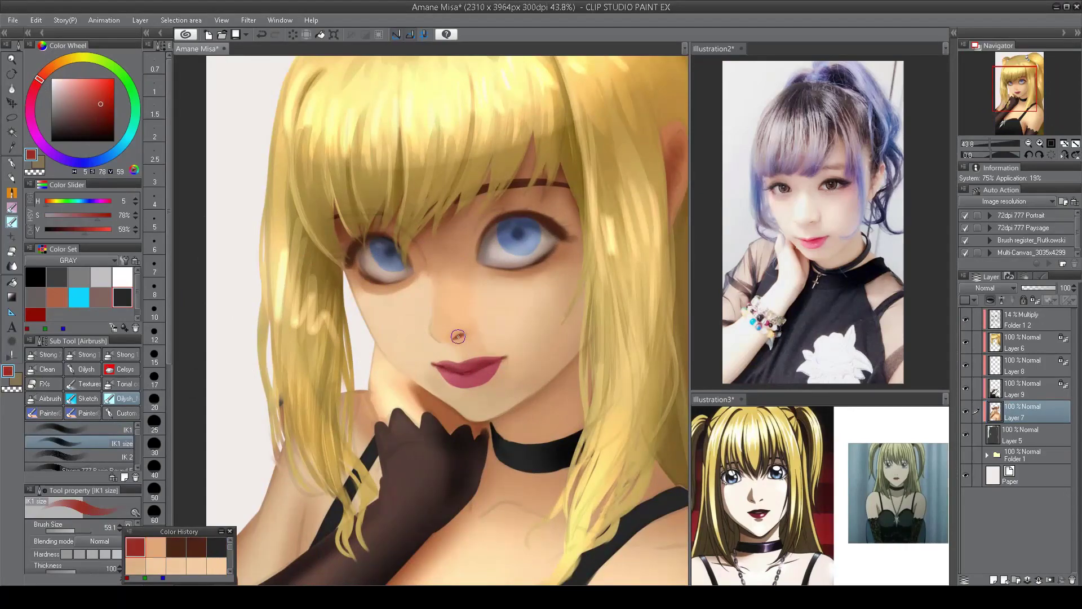
{"action": "scroll", "coordinate": [496, 320], "scroll_direction": "down", "scroll_amount": 3}
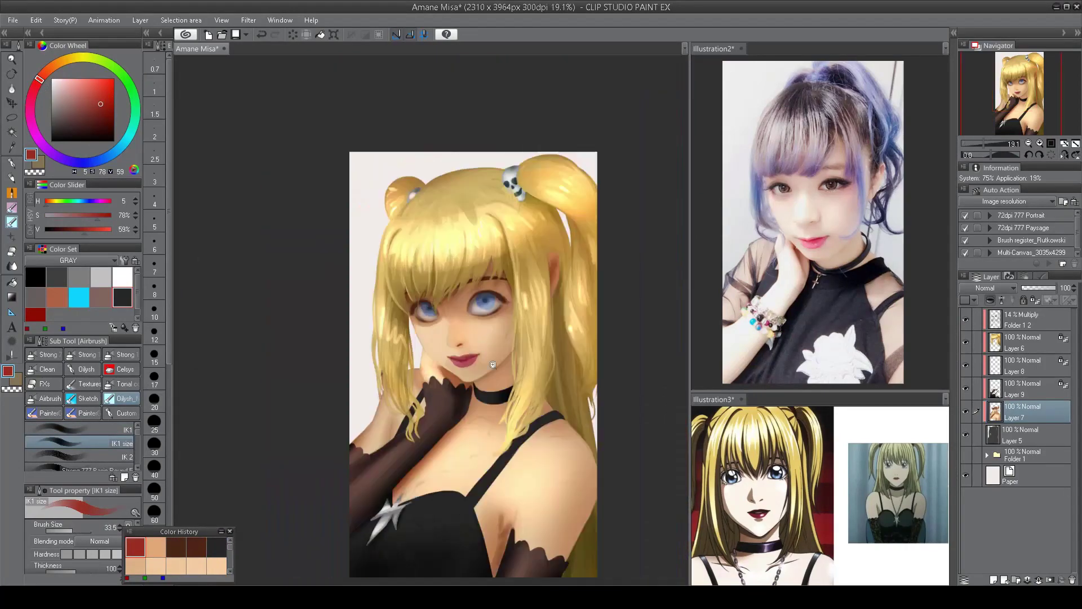
- Soften the nostril and the underside of the nose with the IK1 brush and sampled peach and red tones
{"action": "scroll", "coordinate": [507, 318], "scroll_direction": "up", "scroll_amount": 4}
{"action": "left_click", "coordinate": [107, 429]}
{"action": "left_click", "coordinate": [435, 331], "text": "alt"}
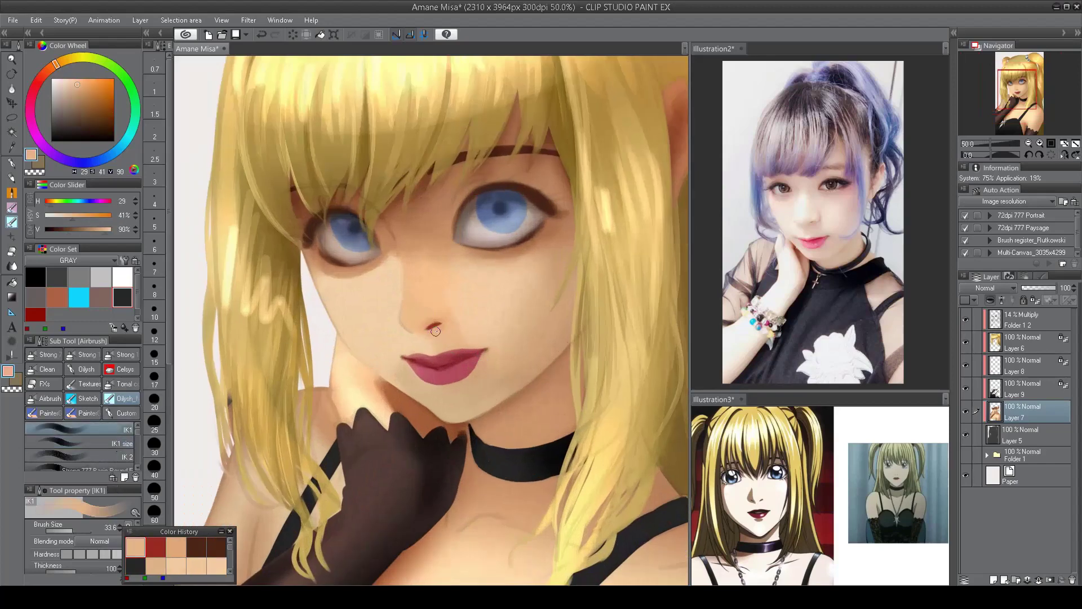
{"action": "scroll", "coordinate": [431, 332], "scroll_direction": "down", "scroll_amount": 3}
{"action": "scroll", "coordinate": [451, 293], "scroll_direction": "up", "scroll_amount": 3}
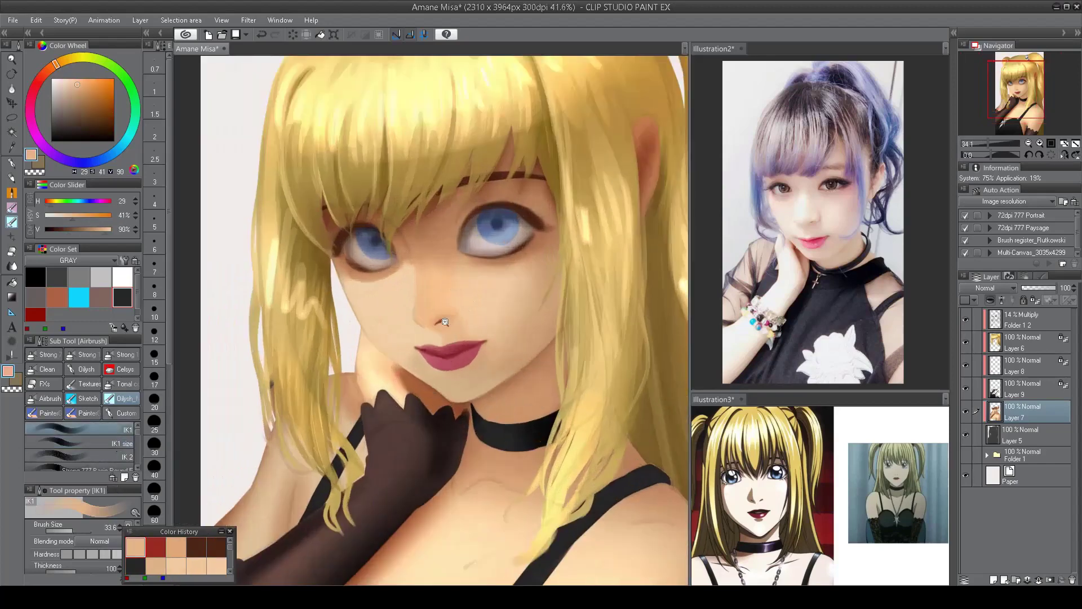
{"action": "scroll", "coordinate": [495, 245], "scroll_direction": "down", "scroll_amount": 1}
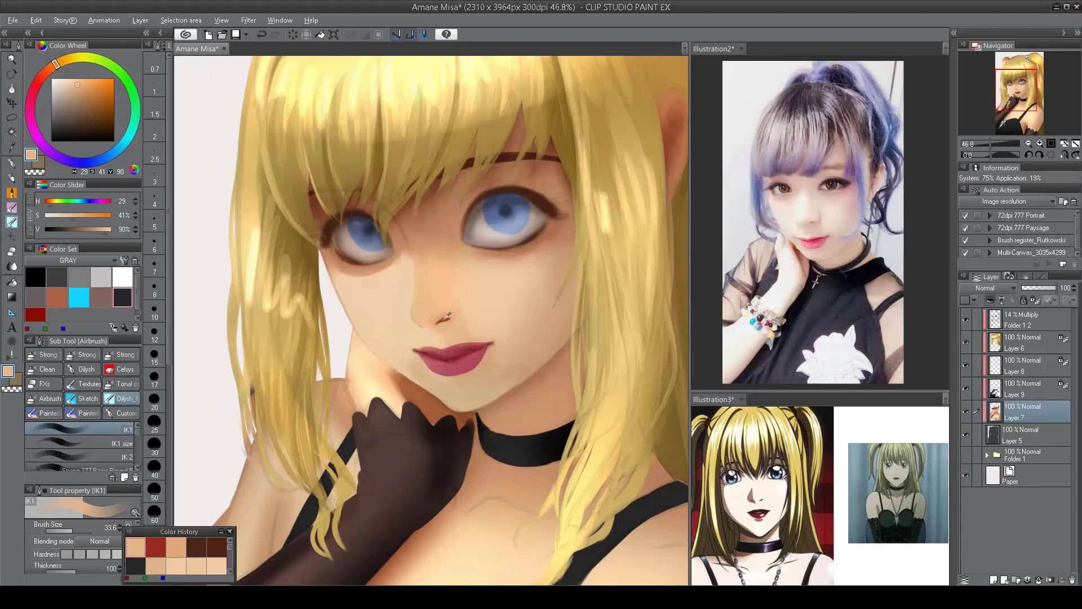
{"action": "left_click", "coordinate": [446, 318], "text": "alt"}
{"action": "left_click", "coordinate": [416, 314], "text": "alt"}
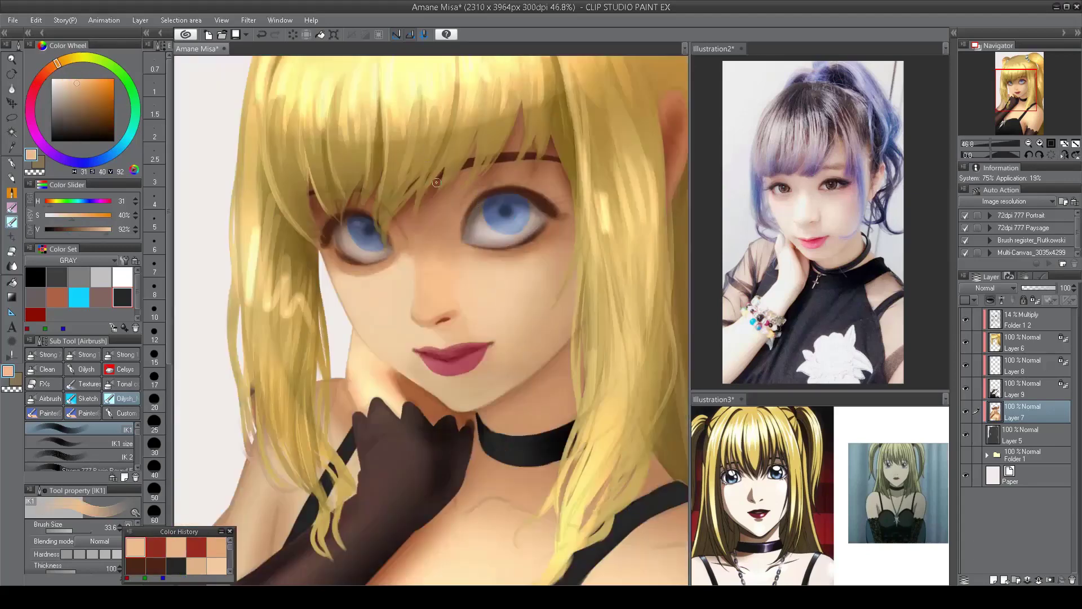
- Blend the bridge and side of the nose with light peach tones sampled from the surrounding skin
{"action": "left_click", "coordinate": [476, 297], "text": "alt"}
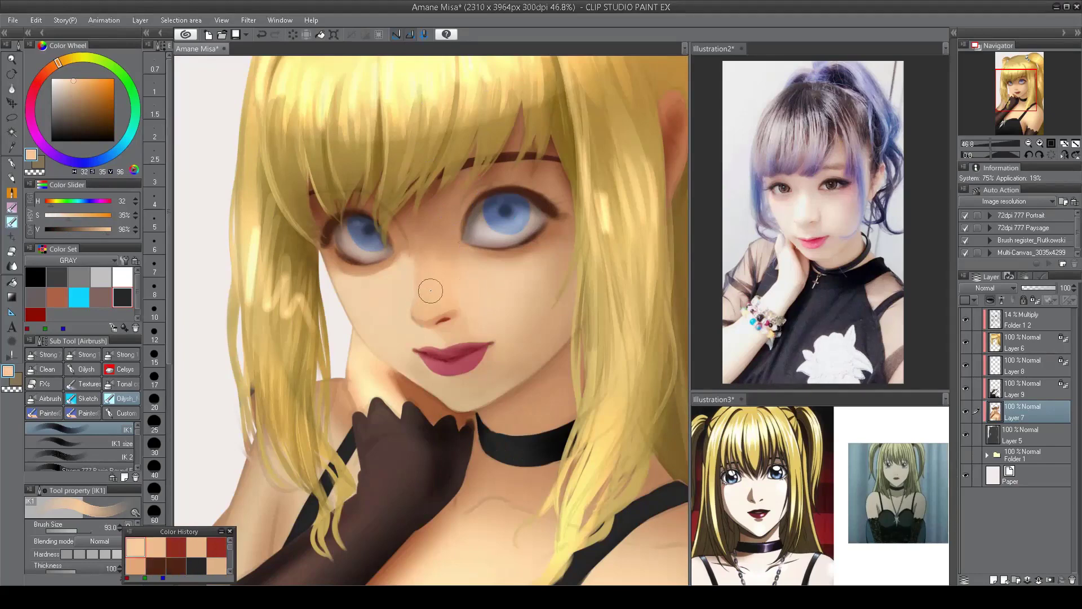
{"action": "left_click", "coordinate": [406, 286], "text": "alt"}
{"action": "mouse_move", "coordinate": [406, 286]}
{"action": "left_mouse_down"}
{"action": "mouse_move", "coordinate": [429, 284]}
{"action": "mouse_move", "coordinate": [420, 269]}
{"action": "mouse_move", "coordinate": [457, 266]}
{"action": "mouse_move", "coordinate": [419, 301]}
{"action": "mouse_move", "coordinate": [443, 293]}
{"action": "left_mouse_up"}
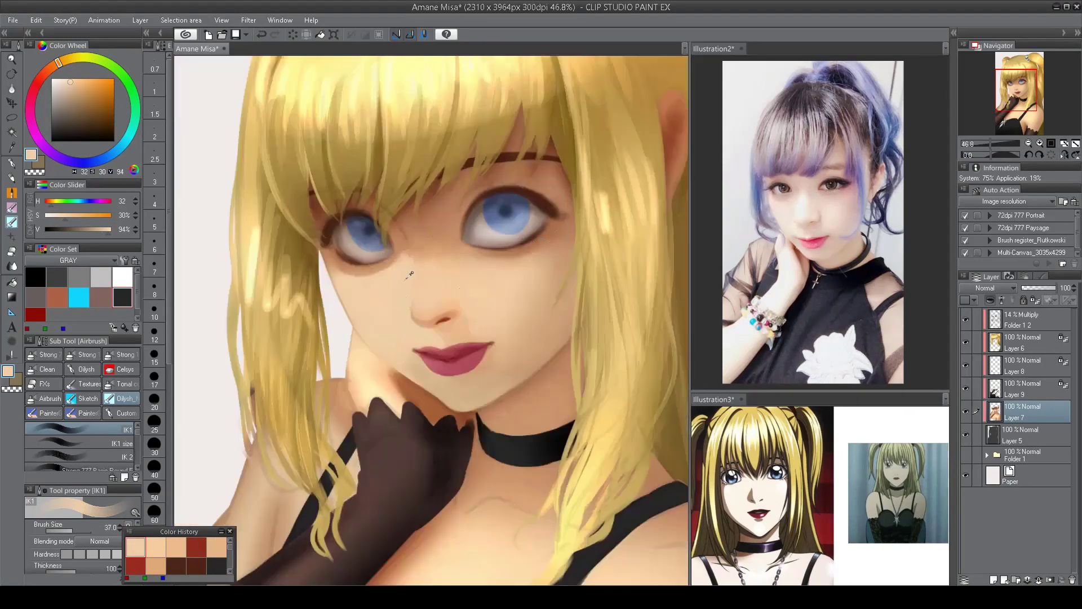
{"action": "left_click", "coordinate": [410, 284], "text": "alt"}
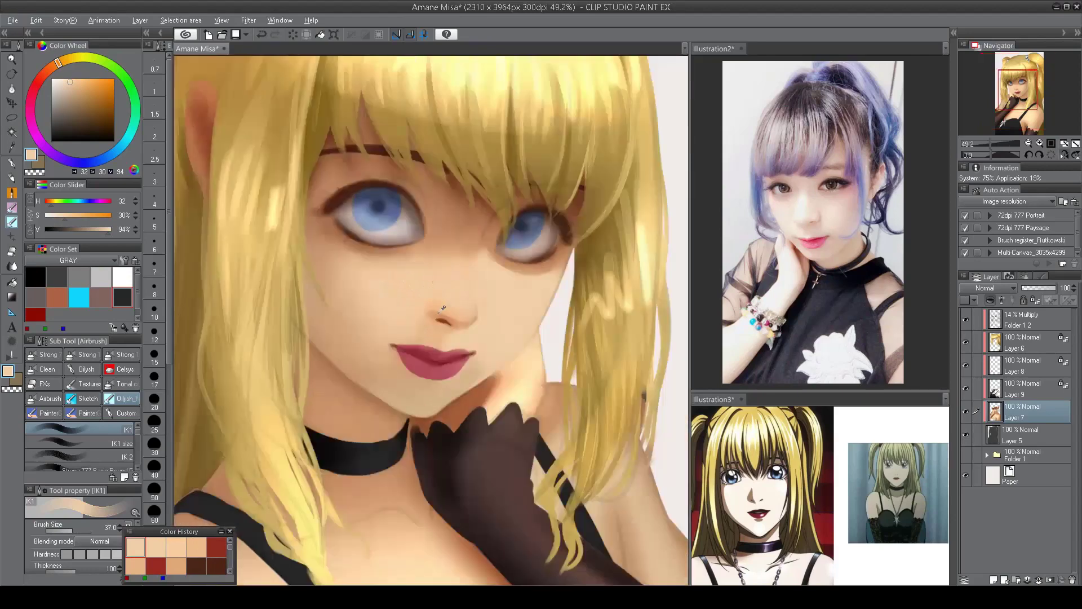
- Shade the wing of the nose with a sampled orange-peach tone in the mirrored view
{"action": "left_click", "coordinate": [442, 309], "text": "alt"}
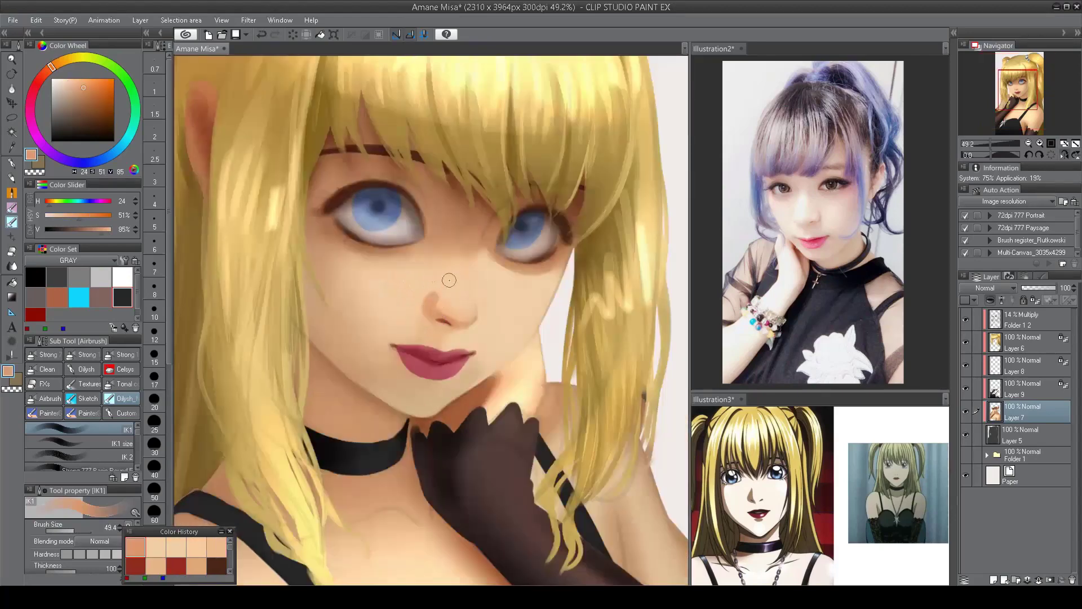
{"action": "scroll", "coordinate": [462, 313], "scroll_direction": "up", "scroll_amount": 2}
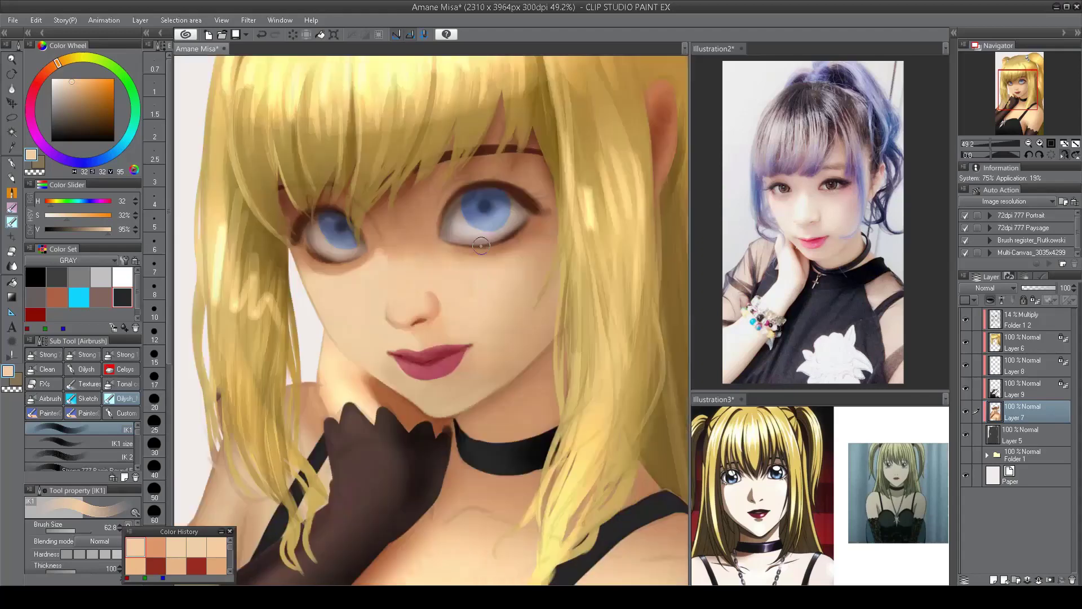
{"action": "left_click", "coordinate": [403, 282], "text": "alt"}
- Hide the 14% Multiply folder and smooth the skin above the nose with sampled light peach tones
{"action": "left_click", "coordinate": [966, 319]}
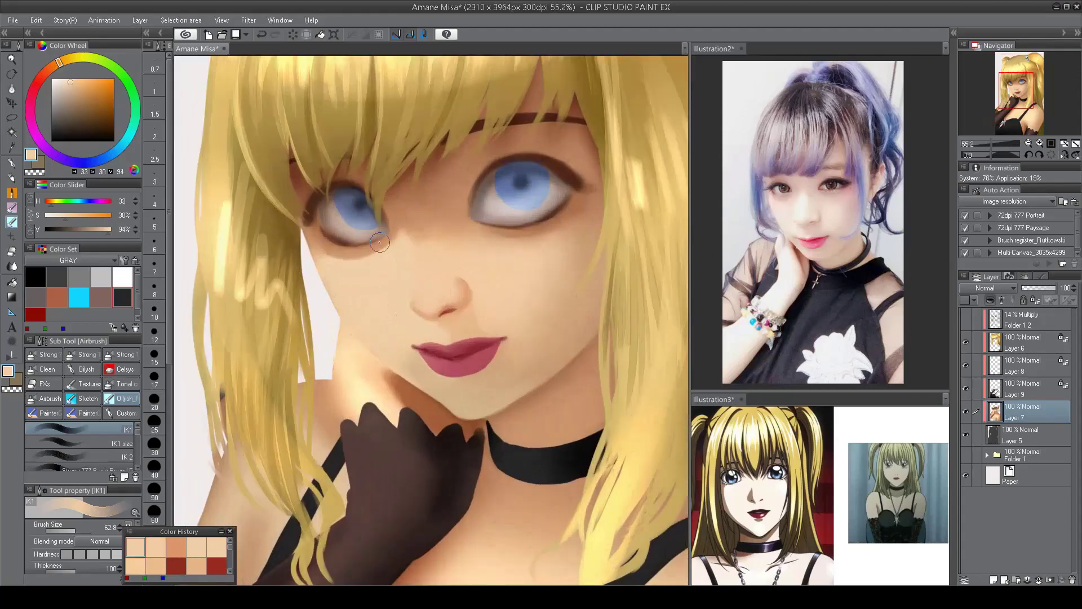
{"action": "left_click", "coordinate": [407, 269], "text": "alt"}
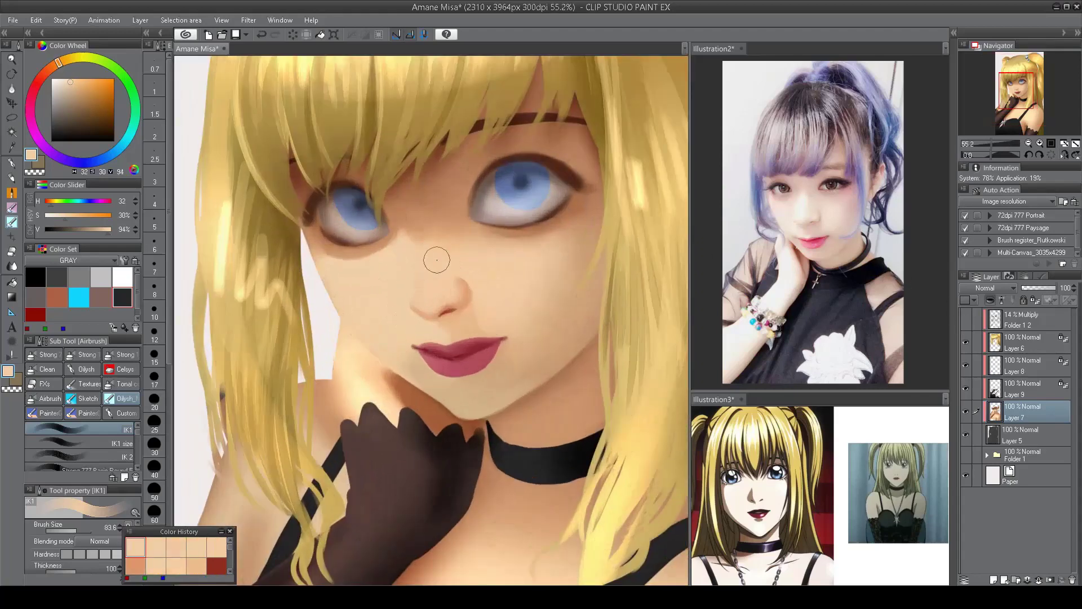
{"action": "scroll", "coordinate": [450, 246], "scroll_direction": "down", "scroll_amount": 5}
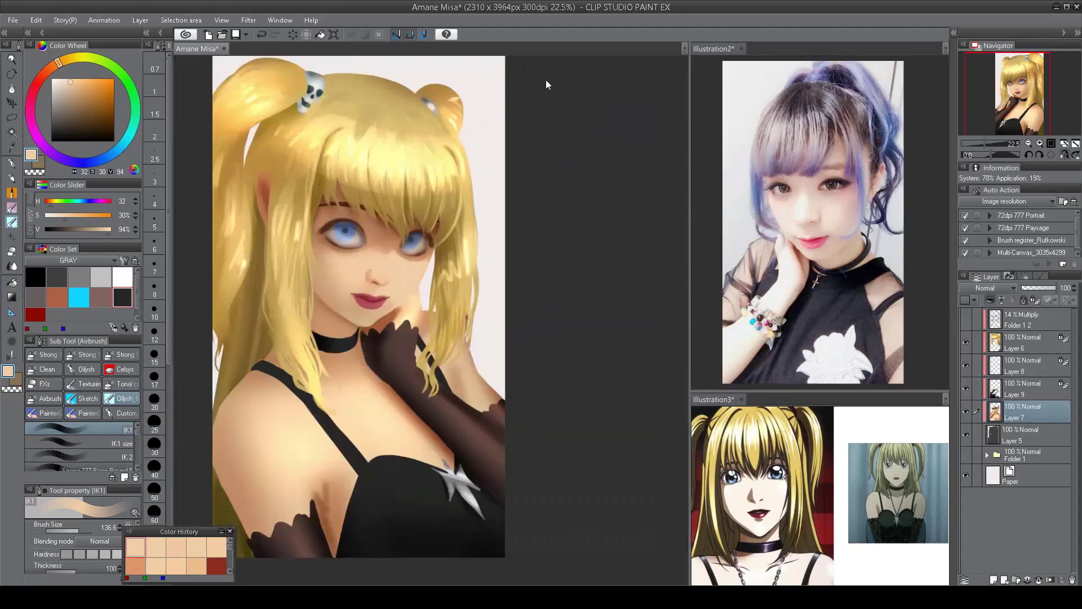
- Darken the upper part of both irises with a dark blue and a dark tone sampled near the lash line
{"action": "left_click_drag", "start_coordinate": [337, 213], "coordinate": [481, 213]}
{"action": "scroll", "coordinate": [482, 213], "scroll_direction": "up", "scroll_amount": 5}
{"action": "left_click", "coordinate": [496, 172], "text": "alt"}
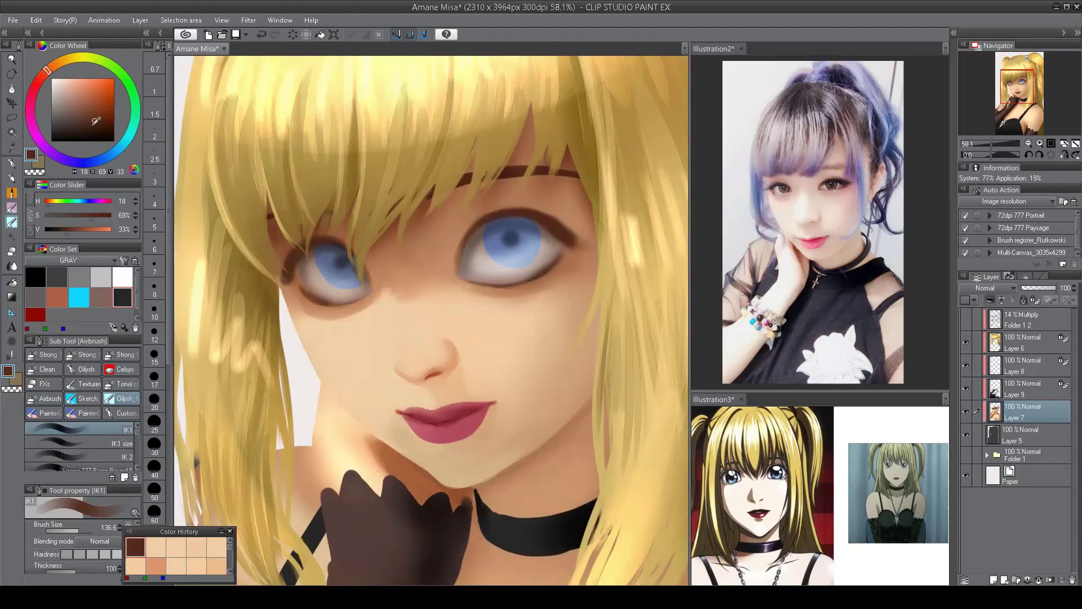
{"action": "left_click", "coordinate": [100, 160]}
{"action": "left_click_drag", "start_coordinate": [100, 161], "coordinate": [110, 155]}
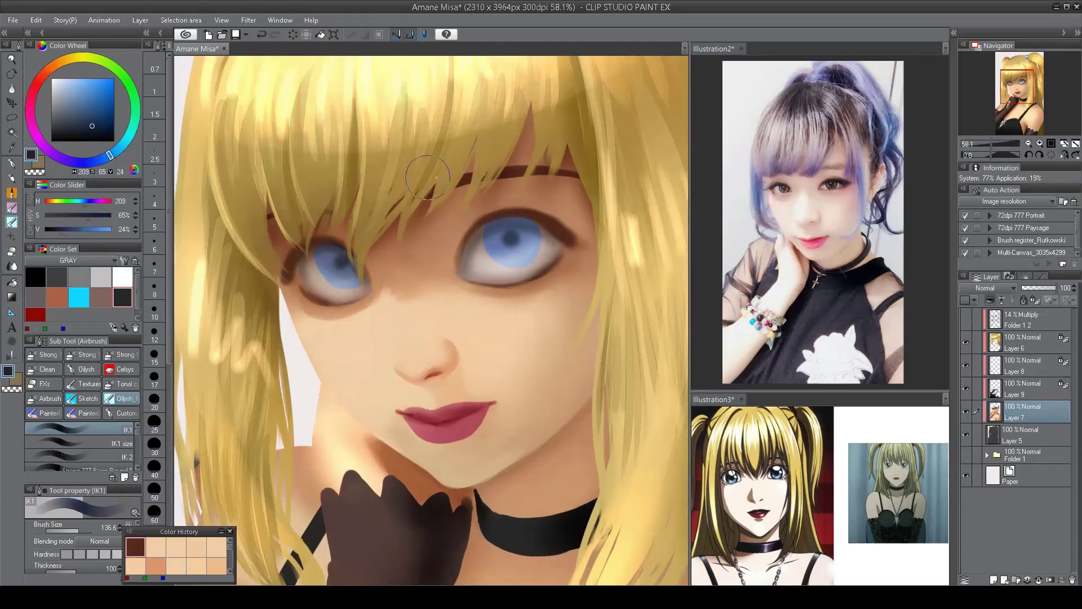
{"action": "mouse_move", "coordinate": [493, 226]}
{"action": "left_mouse_down"}
{"action": "mouse_move", "coordinate": [523, 226]}
{"action": "mouse_move", "coordinate": [500, 228]}
{"action": "mouse_move", "coordinate": [503, 247]}
{"action": "mouse_move", "coordinate": [494, 229]}
{"action": "mouse_move", "coordinate": [529, 228]}
{"action": "mouse_move", "coordinate": [493, 226]}
{"action": "mouse_move", "coordinate": [490, 240]}
{"action": "mouse_move", "coordinate": [514, 218]}
{"action": "mouse_move", "coordinate": [531, 228]}
{"action": "mouse_move", "coordinate": [503, 233]}
{"action": "mouse_move", "coordinate": [521, 236]}
{"action": "mouse_move", "coordinate": [499, 227]}
{"action": "left_mouse_up"}
{"action": "left_click", "coordinate": [498, 224], "text": "alt"}
{"action": "mouse_move", "coordinate": [325, 245]}
{"action": "left_mouse_down"}
{"action": "mouse_move", "coordinate": [334, 249]}
{"action": "mouse_move", "coordinate": [322, 262]}
{"action": "mouse_move", "coordinate": [345, 258]}
{"action": "mouse_move", "coordinate": [337, 262]}
{"action": "mouse_move", "coordinate": [323, 242]}
{"action": "mouse_move", "coordinate": [365, 231]}
{"action": "left_mouse_up"}
- Outline the inner corner and lower lids of the eyes with sampled reddish brown and a small brush
{"action": "key", "text": "ctrl+0"}
{"action": "scroll", "coordinate": [603, 171], "scroll_direction": "up", "scroll_amount": 3}
{"action": "left_click", "coordinate": [452, 285], "text": "alt"}
{"action": "key", "text": "bracketleft"}
{"action": "key", "text": "bracketleft"}
{"action": "key", "text": "bracketleft"}
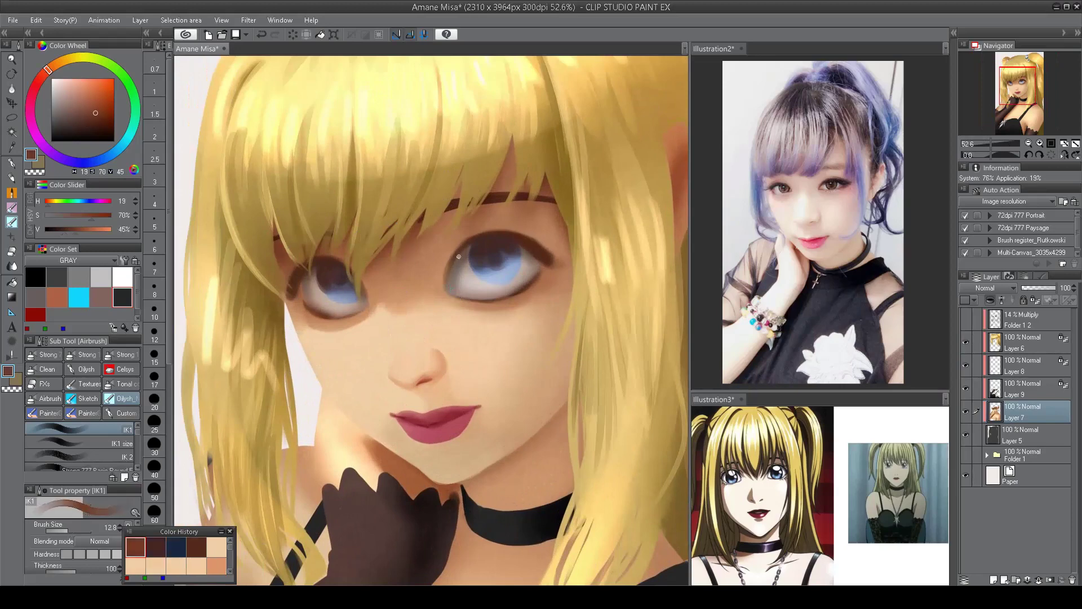
{"action": "key", "text": "bracketright"}
{"action": "key", "text": "bracketleft"}
{"action": "key", "text": "bracketright"}
{"action": "left_click_drag", "start_coordinate": [302, 287], "coordinate": [310, 306]}
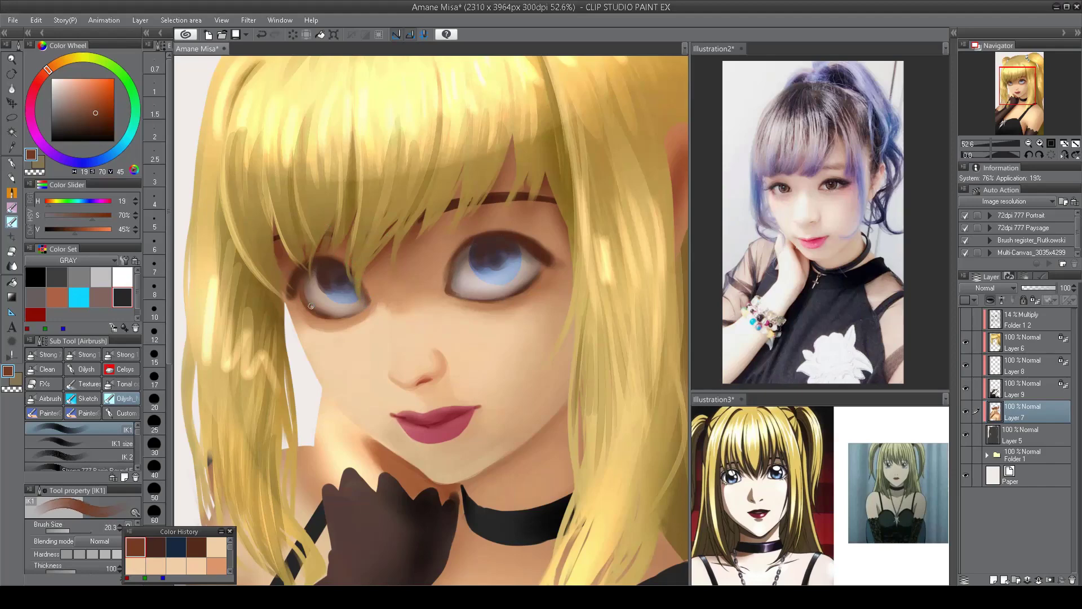
- Shade the outer corner of the fully visible eye's white with a greyish tone sampled from the eye
{"action": "scroll", "coordinate": [322, 311], "scroll_direction": "down", "scroll_amount": 5}
{"action": "scroll", "coordinate": [405, 299], "scroll_direction": "up", "scroll_amount": 6}
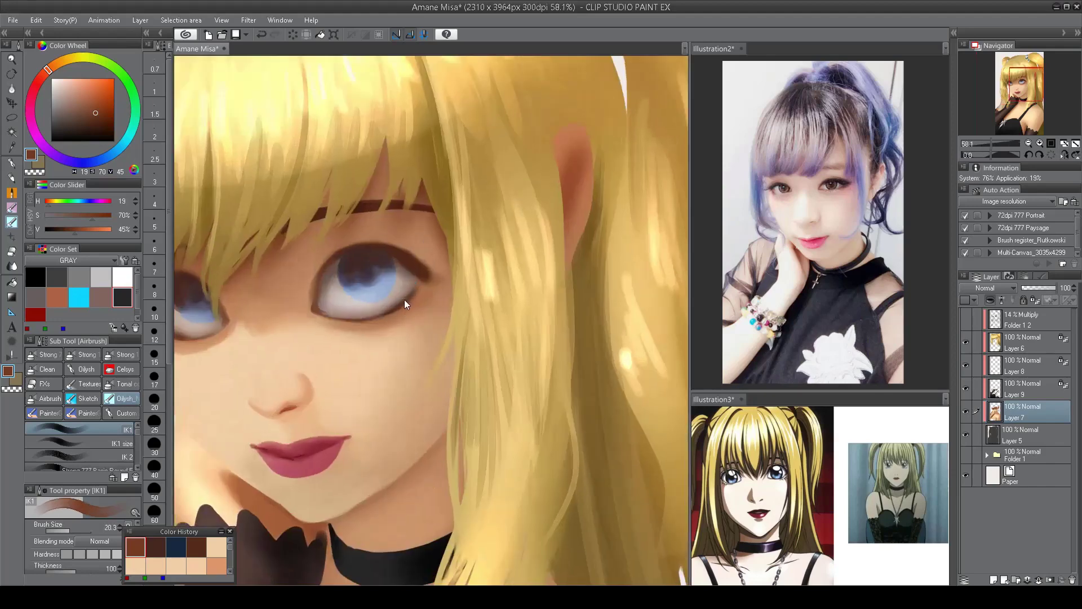
{"action": "left_click", "coordinate": [395, 307], "text": "alt"}
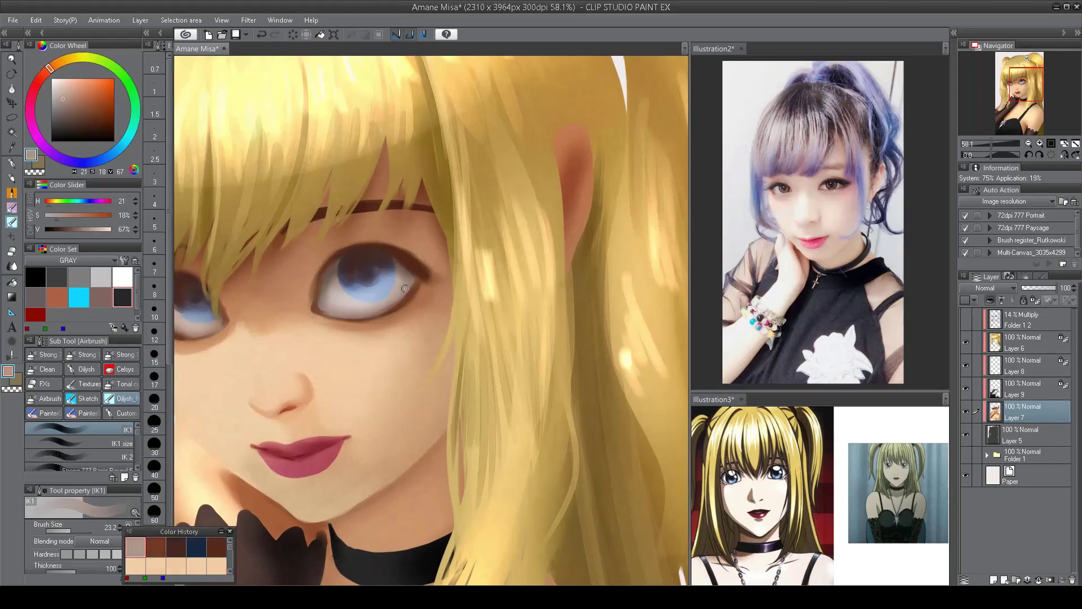
{"action": "scroll", "coordinate": [395, 307], "scroll_direction": "down", "scroll_amount": 3}
{"action": "scroll", "coordinate": [459, 273], "scroll_direction": "up", "scroll_amount": 4}
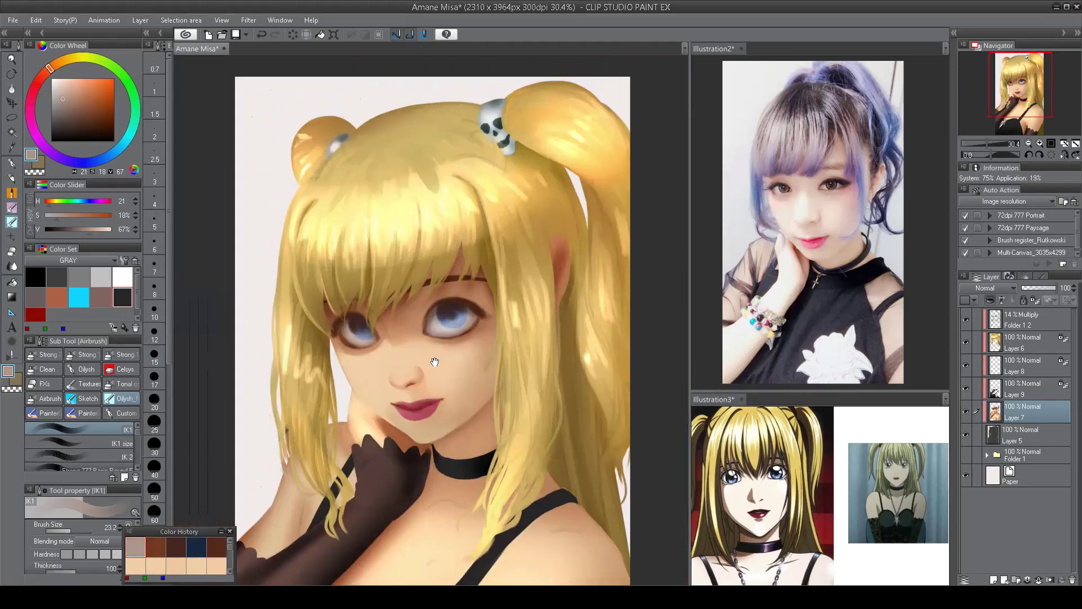
- Draw the upper eyelid crease of the fully visible eye in sampled dark brown with the IK1 size brush
{"action": "key", "text": "b"}
{"action": "left_click", "coordinate": [457, 260], "text": "alt"}
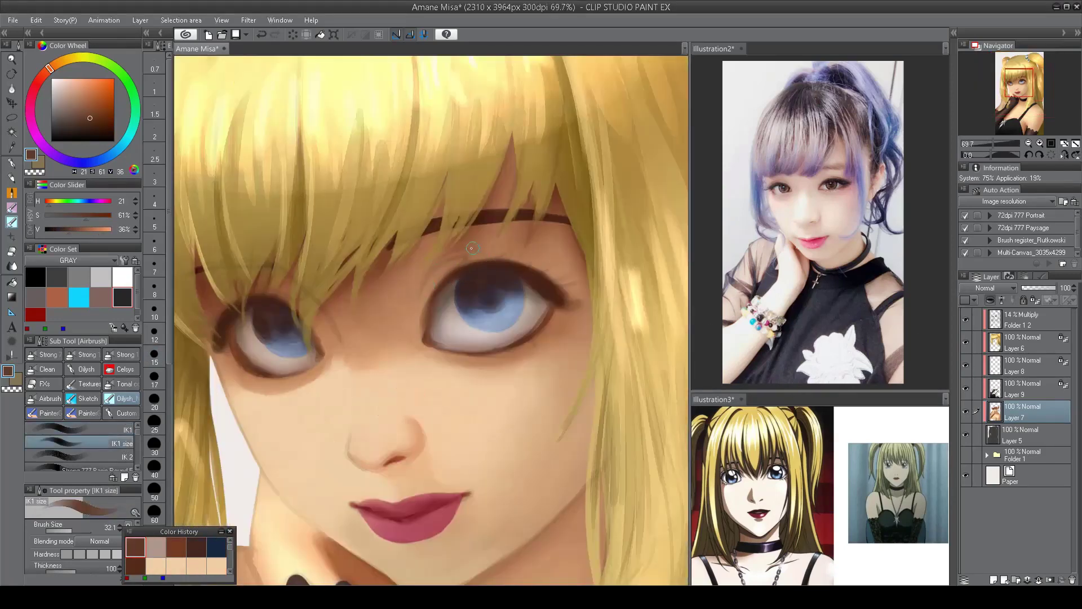
{"action": "left_click_drag", "start_coordinate": [457, 253], "coordinate": [434, 274]}
{"action": "scroll", "coordinate": [437, 288], "scroll_direction": "down", "scroll_amount": 4}
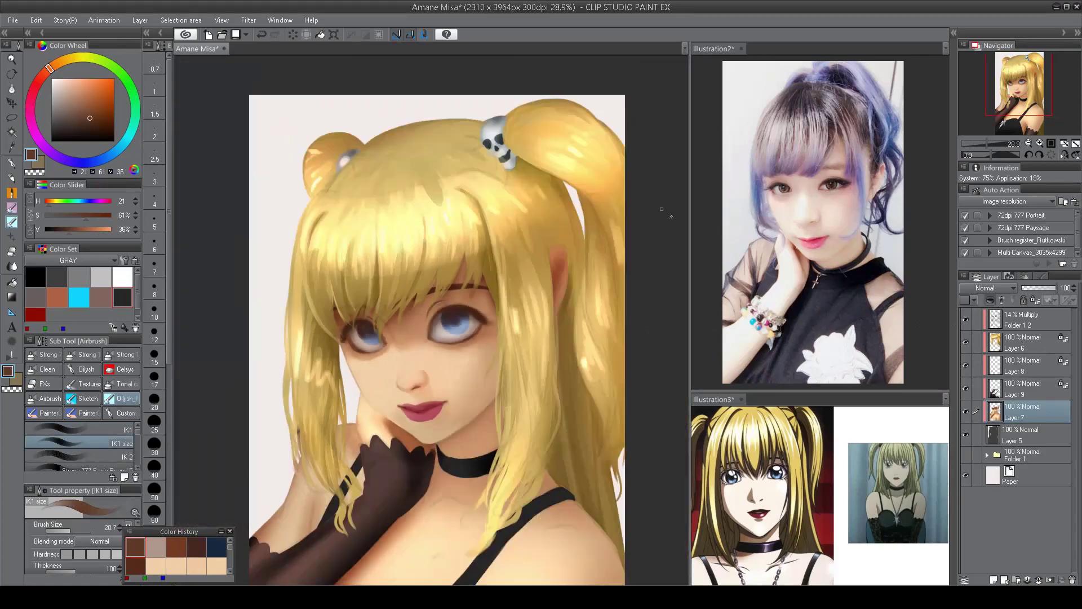
- Blend the eyelid skin around the crease with the IK1 brush and sampled peach, tan and brown tones, checking a mirrored view
{"action": "scroll", "coordinate": [506, 350], "scroll_direction": "up", "scroll_amount": 2}
{"action": "left_click", "coordinate": [506, 361], "text": "alt"}
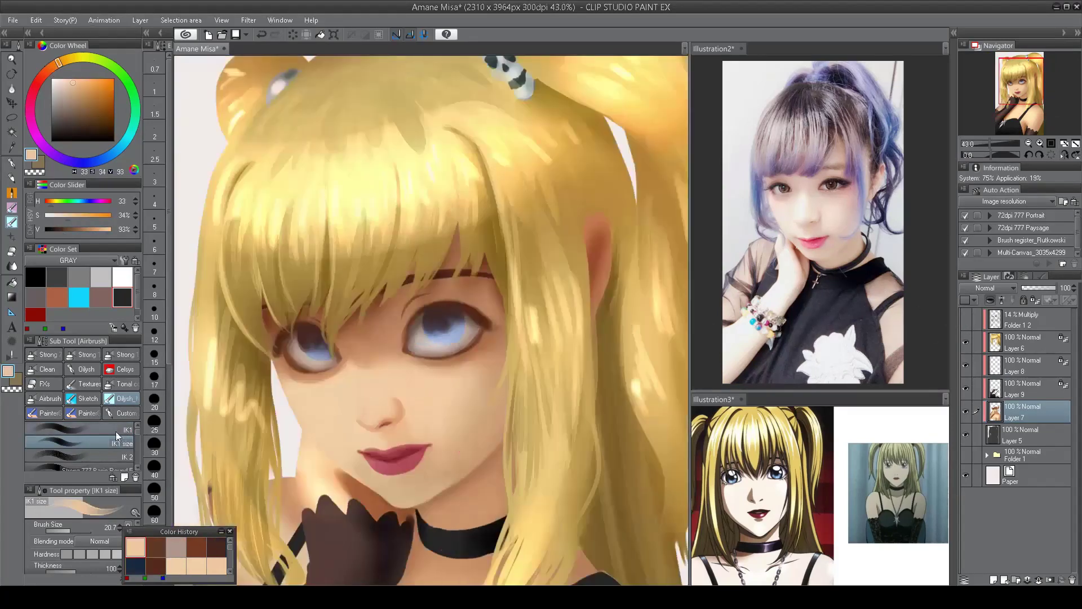
{"action": "left_click", "coordinate": [116, 430]}
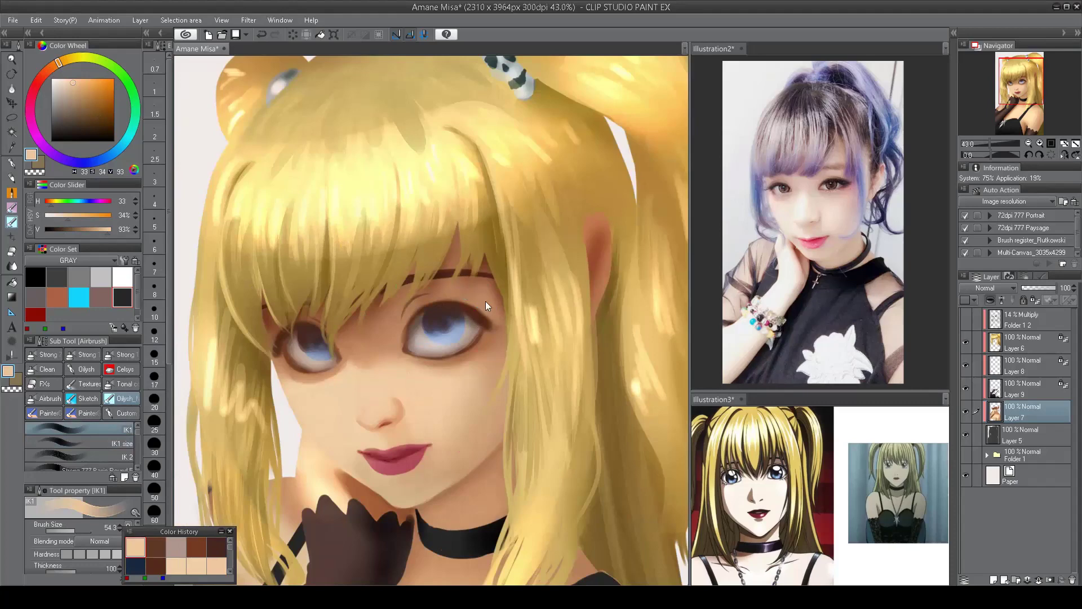
{"action": "key", "text": "h"}
{"action": "left_click", "coordinate": [384, 308], "text": "alt"}
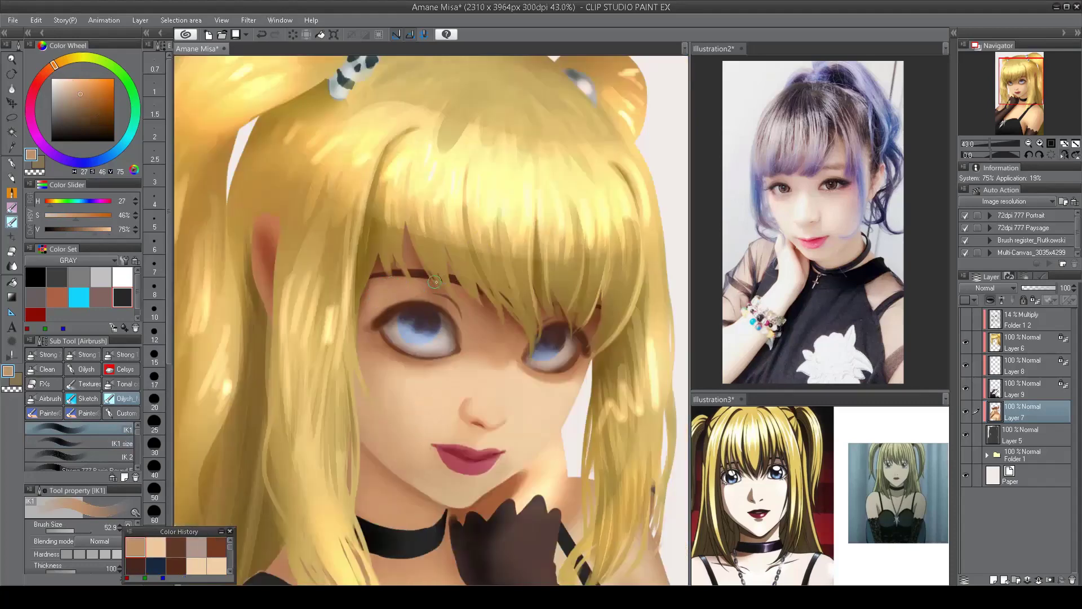
{"action": "key", "text": "h"}
{"action": "left_click", "coordinate": [422, 268], "text": "alt"}
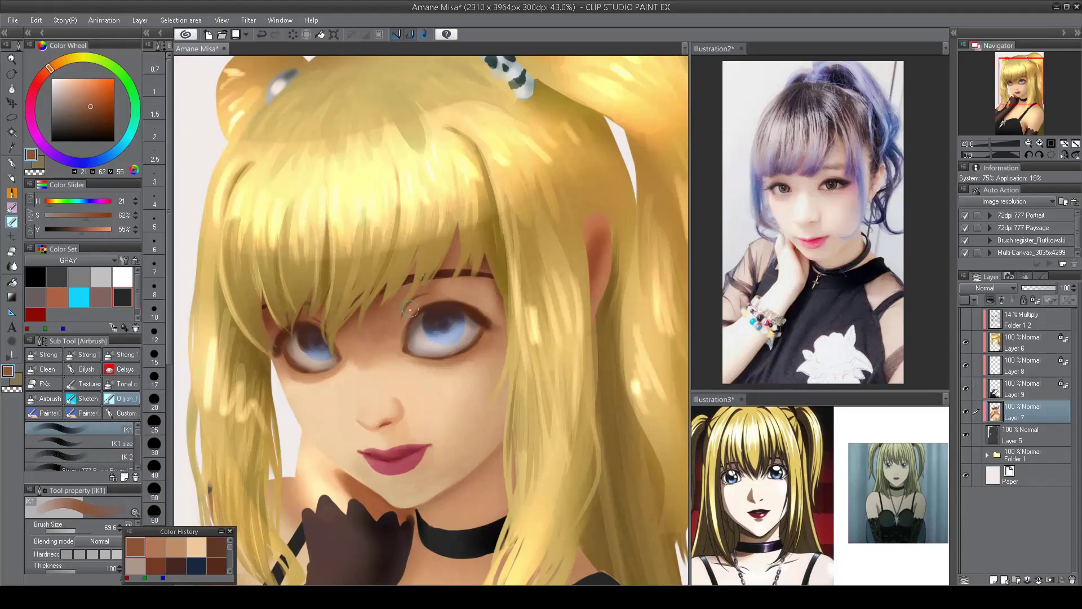
{"action": "left_click_drag", "start_coordinate": [410, 308], "coordinate": [407, 322]}
- Repaint both irises in dark brown sampled from the lash area
{"action": "key", "text": "ctrl+0"}
{"action": "scroll", "coordinate": [495, 188], "scroll_direction": "up", "scroll_amount": 3}
{"action": "left_click", "coordinate": [421, 310], "text": "alt"}
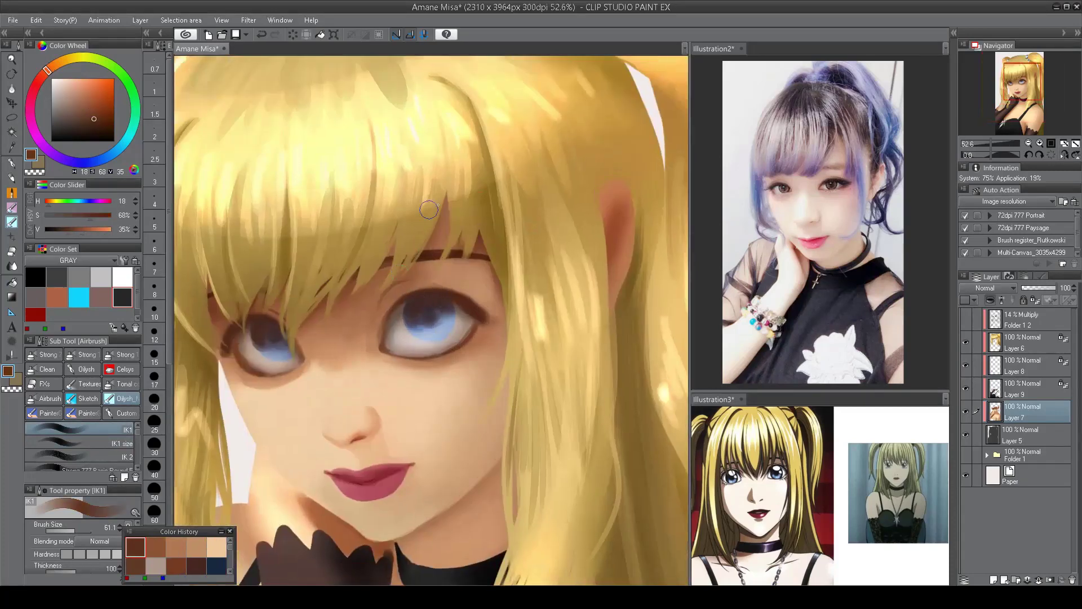
{"action": "left_click", "coordinate": [434, 296], "text": "alt"}
{"action": "mouse_move", "coordinate": [431, 300]}
{"action": "left_mouse_down"}
{"action": "mouse_move", "coordinate": [433, 331]}
{"action": "mouse_move", "coordinate": [440, 305]}
{"action": "mouse_move", "coordinate": [418, 329]}
{"action": "mouse_move", "coordinate": [443, 307]}
{"action": "mouse_move", "coordinate": [446, 319]}
{"action": "mouse_move", "coordinate": [417, 329]}
{"action": "mouse_move", "coordinate": [413, 305]}
{"action": "mouse_move", "coordinate": [437, 309]}
{"action": "left_mouse_up"}
{"action": "left_click_drag", "start_coordinate": [274, 315], "coordinate": [279, 347]}
{"action": "scroll", "coordinate": [438, 251], "scroll_direction": "down", "scroll_amount": 5}
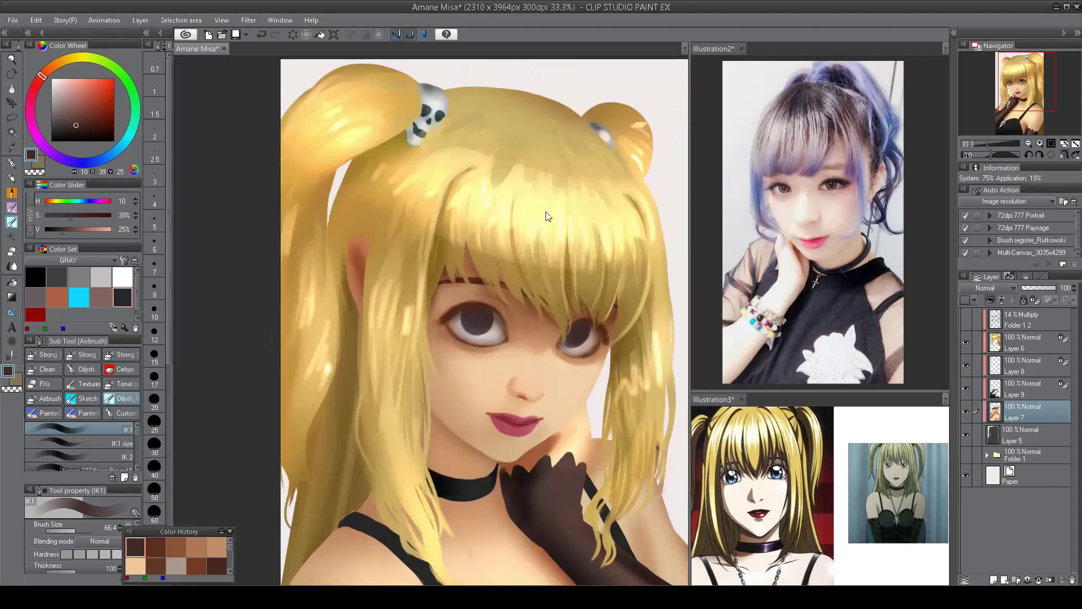
- Paint small white catchlights on both irises with the Mapping pen 4 brush
{"action": "scroll", "coordinate": [438, 251], "scroll_direction": "up", "scroll_amount": 4}
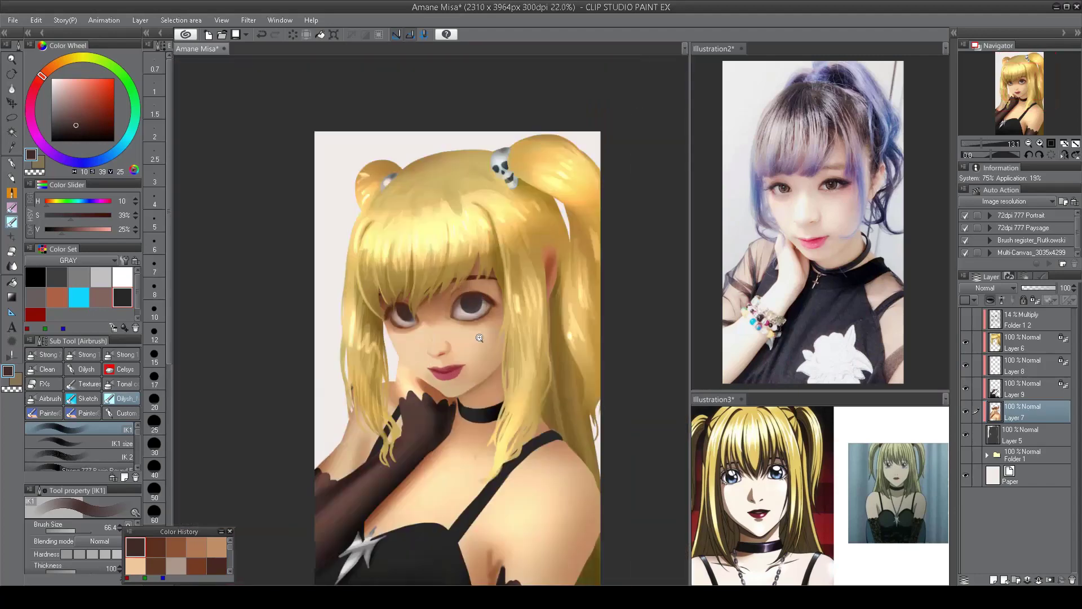
{"action": "key", "text": "p"}
{"action": "left_click", "coordinate": [123, 277]}
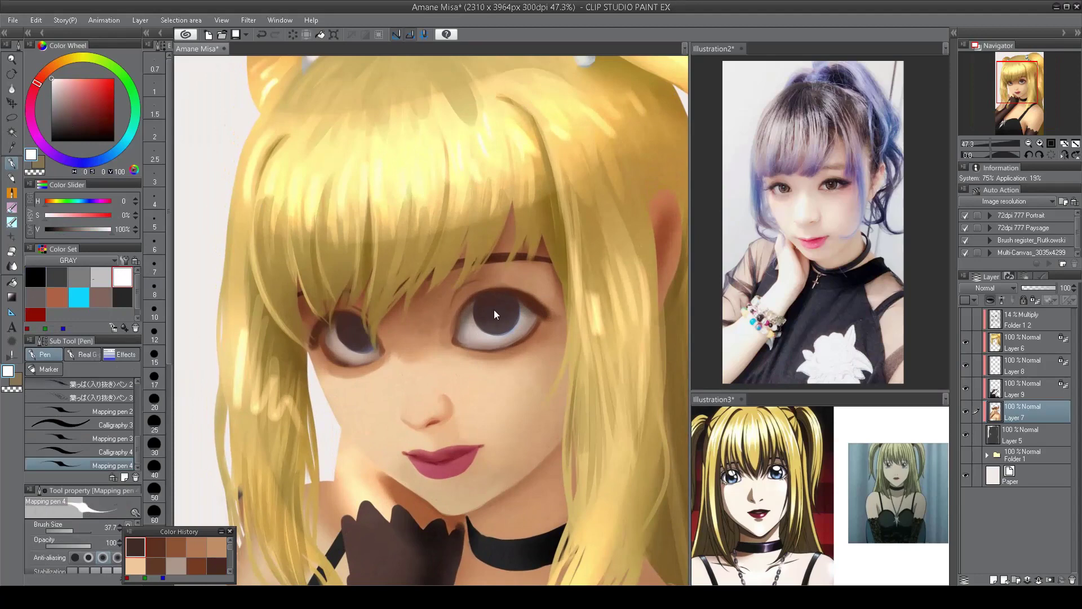
{"action": "left_click", "coordinate": [499, 292]}
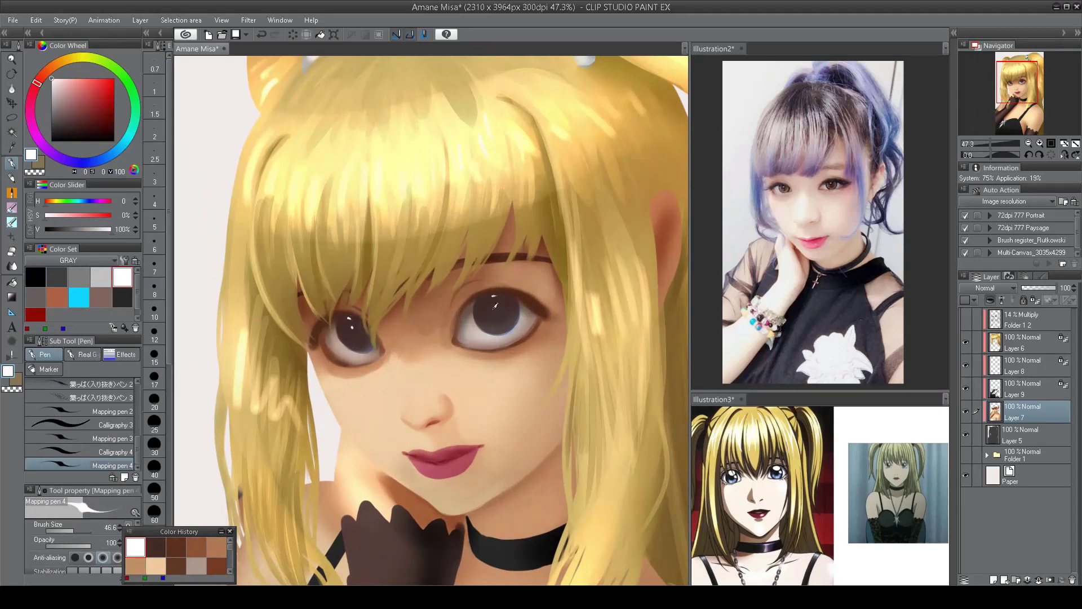
{"action": "scroll", "coordinate": [501, 331], "scroll_direction": "down", "scroll_amount": 4}
{"action": "scroll", "coordinate": [438, 395], "scroll_direction": "up", "scroll_amount": 5}
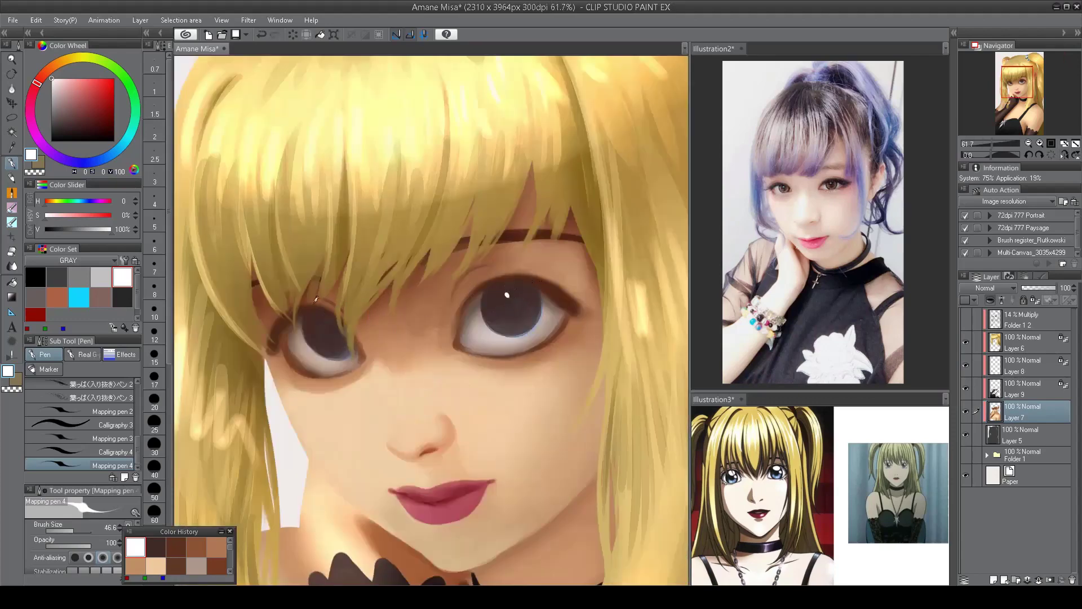
{"action": "scroll", "coordinate": [335, 272], "scroll_direction": "down", "scroll_amount": 4}
{"action": "scroll", "coordinate": [336, 276], "scroll_direction": "up", "scroll_amount": 4}
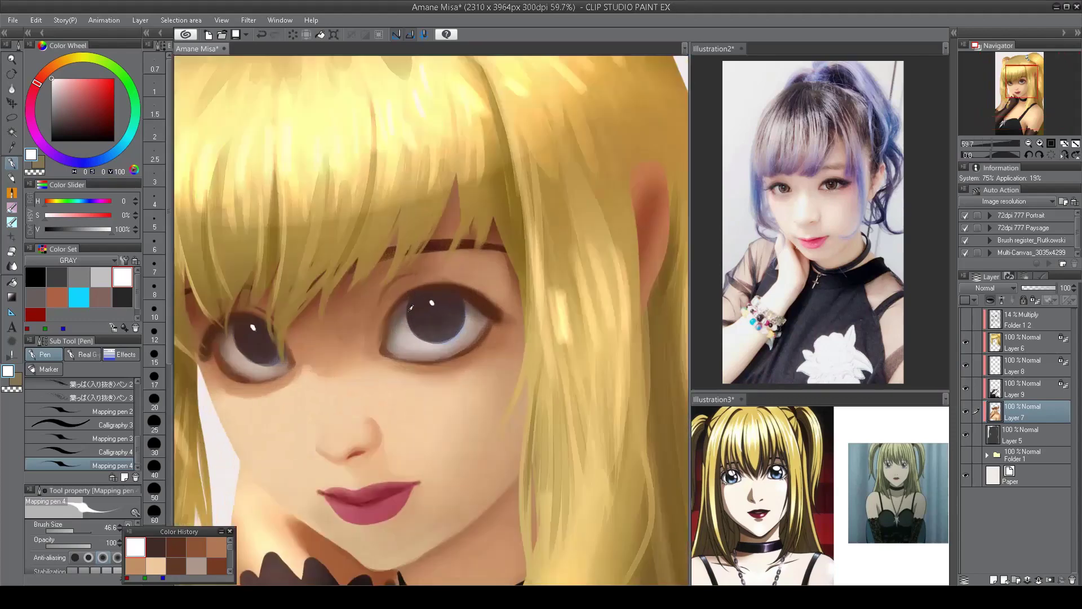
{"action": "scroll", "coordinate": [241, 360], "scroll_direction": "down", "scroll_amount": 5}
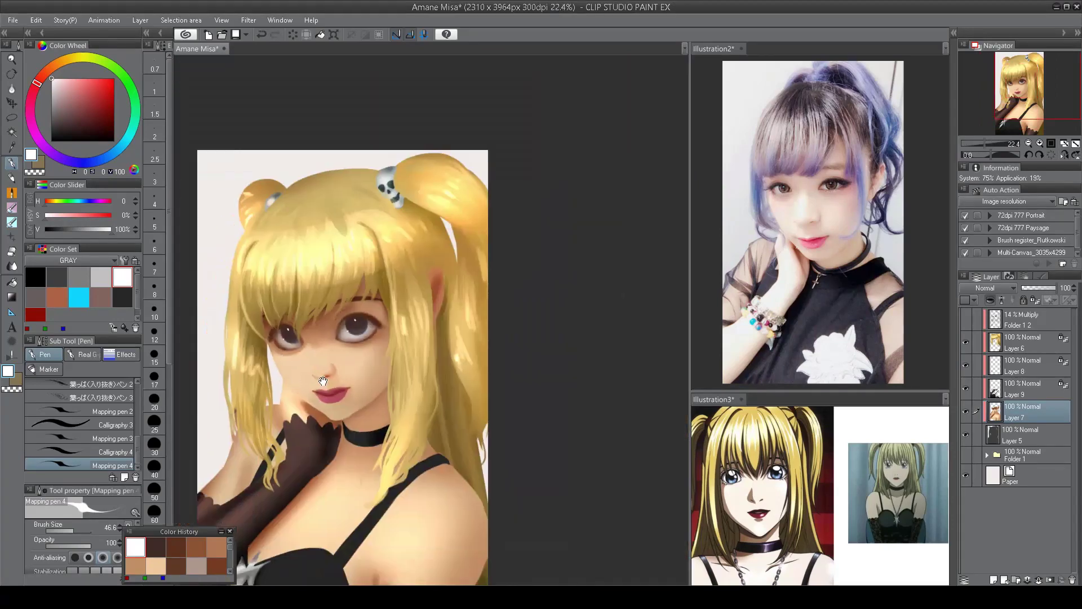
{"action": "scroll", "coordinate": [442, 394], "scroll_direction": "up", "scroll_amount": 4}
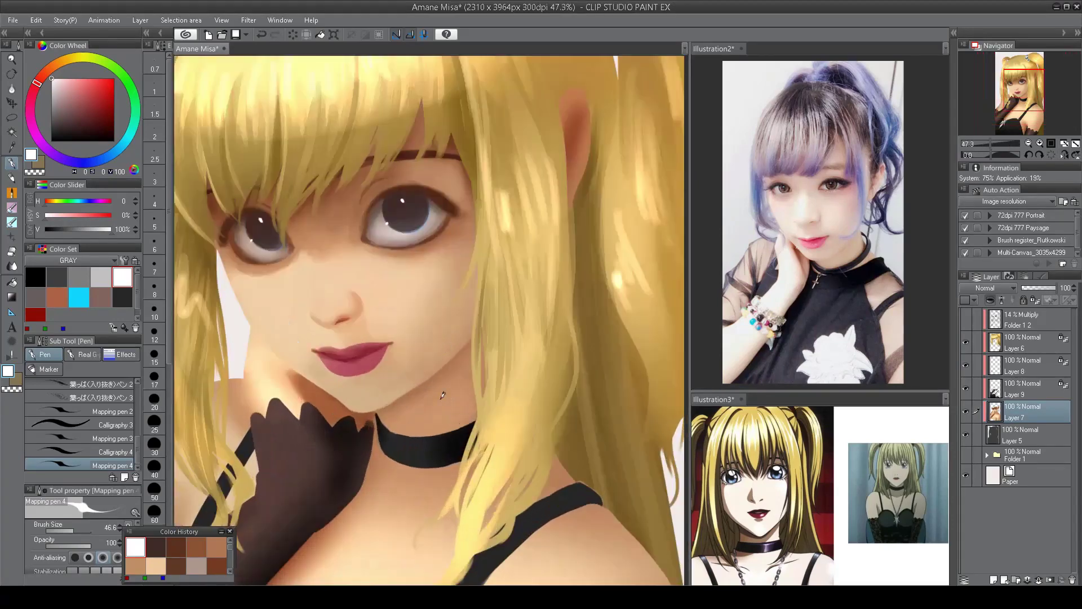
- Blend the cheek and jawline skin with the IK1 brush and sampled peach and tan tones, checking a mirrored view
{"action": "key", "text": "b"}
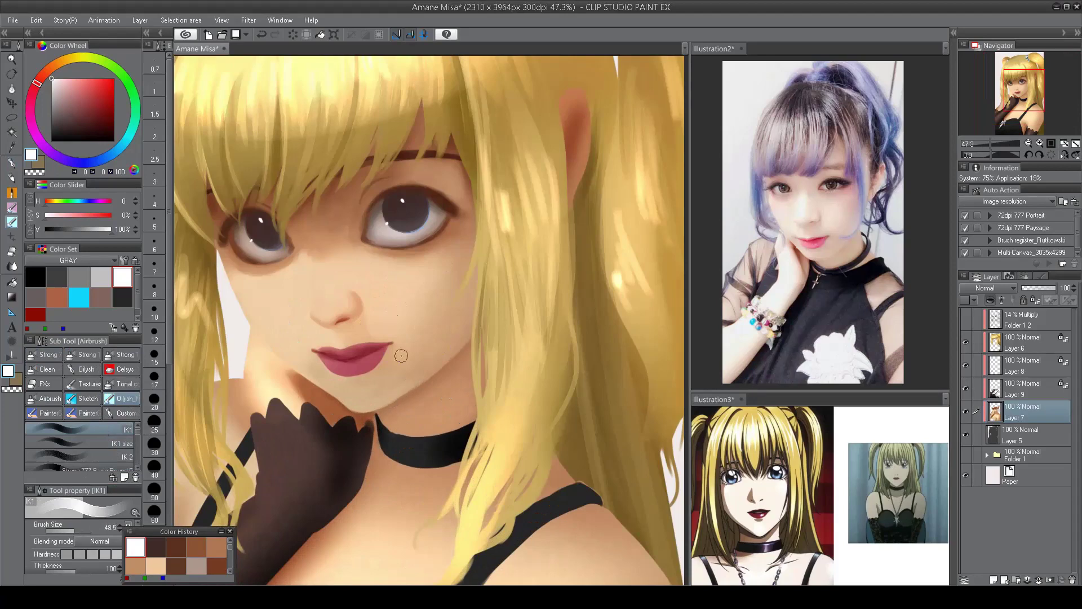
{"action": "left_click", "coordinate": [395, 394], "text": "alt"}
{"action": "key", "text": "h"}
{"action": "left_click", "coordinate": [420, 360], "text": "alt"}
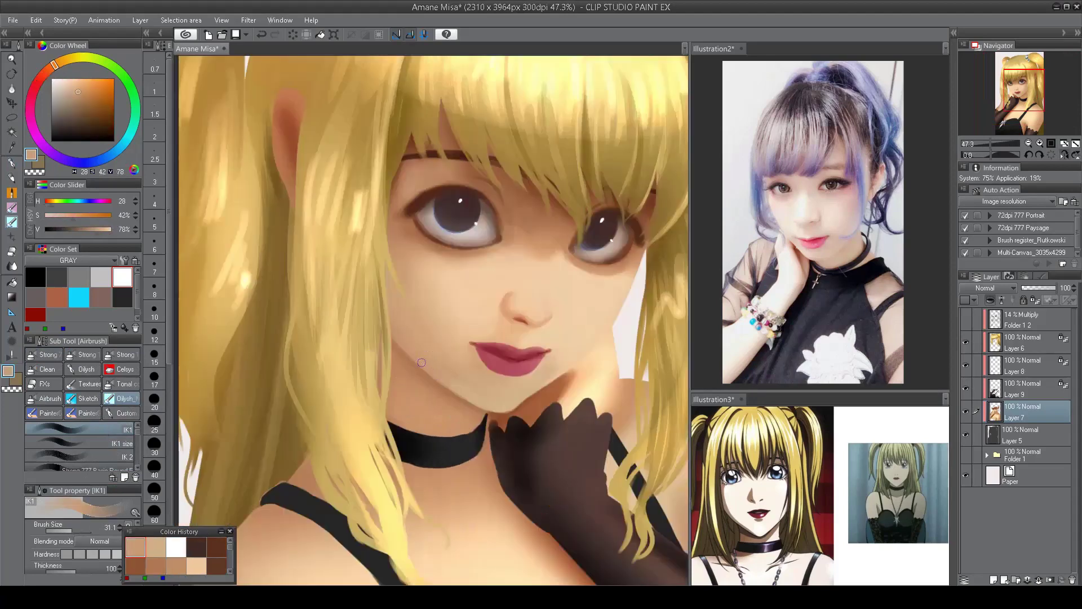
{"action": "left_click", "coordinate": [424, 358], "text": "alt"}
{"action": "left_click", "coordinate": [403, 354], "text": "alt"}
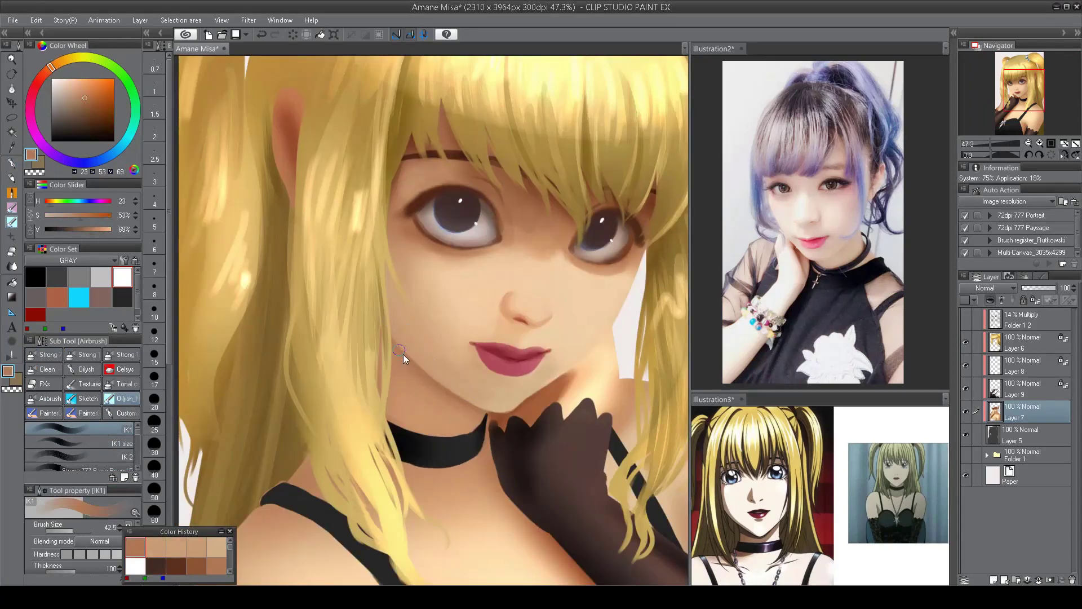
{"action": "key", "text": "h"}
{"action": "scroll", "coordinate": [498, 301], "scroll_direction": "down", "scroll_amount": 3}
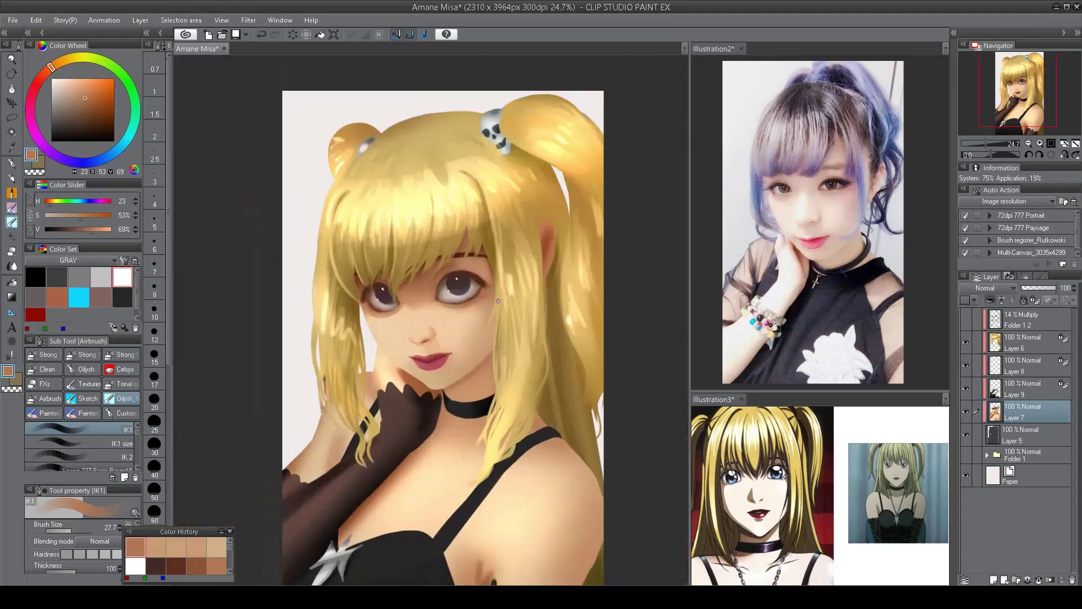
{"action": "scroll", "coordinate": [497, 301], "scroll_direction": "up", "scroll_amount": 3}
- Refine the skin around the nose and nostril with the IK1 brush and sampled light peach tones, undoing a reddish stroke
{"action": "left_click", "coordinate": [448, 327], "text": "alt"}
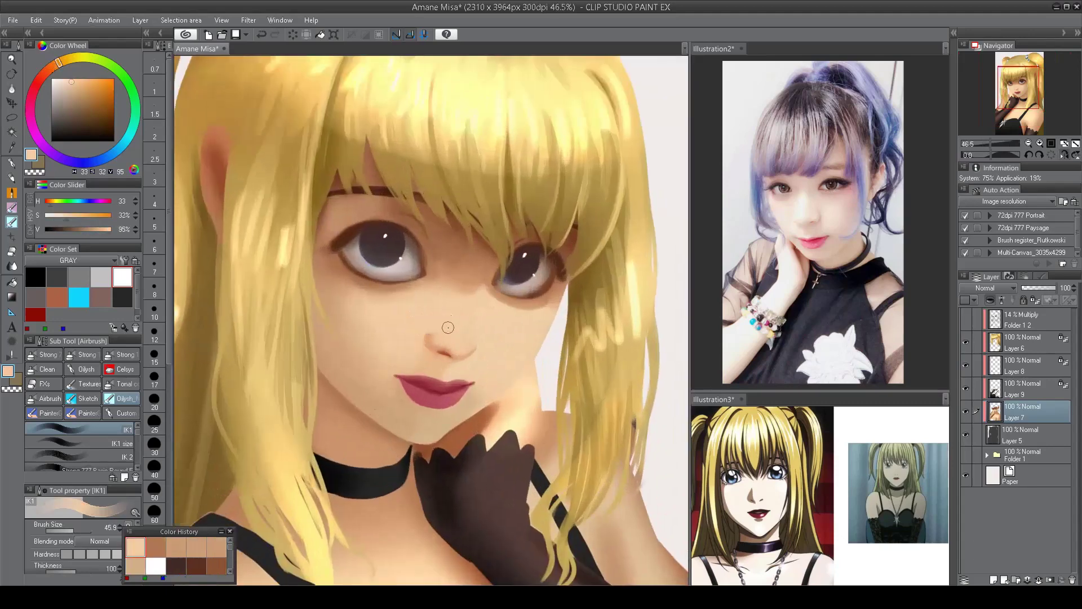
{"action": "scroll", "coordinate": [503, 326], "scroll_direction": "down", "scroll_amount": 3}
{"action": "scroll", "coordinate": [528, 240], "scroll_direction": "up", "scroll_amount": 2}
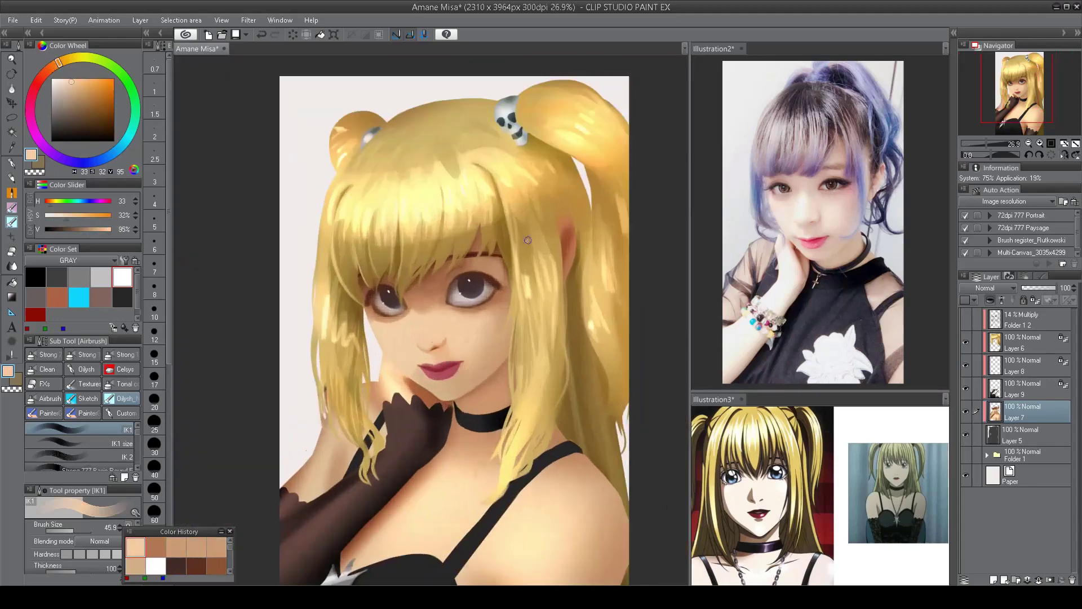
{"action": "scroll", "coordinate": [460, 324], "scroll_direction": "up", "scroll_amount": 2}
{"action": "left_click", "coordinate": [426, 345], "text": "alt"}
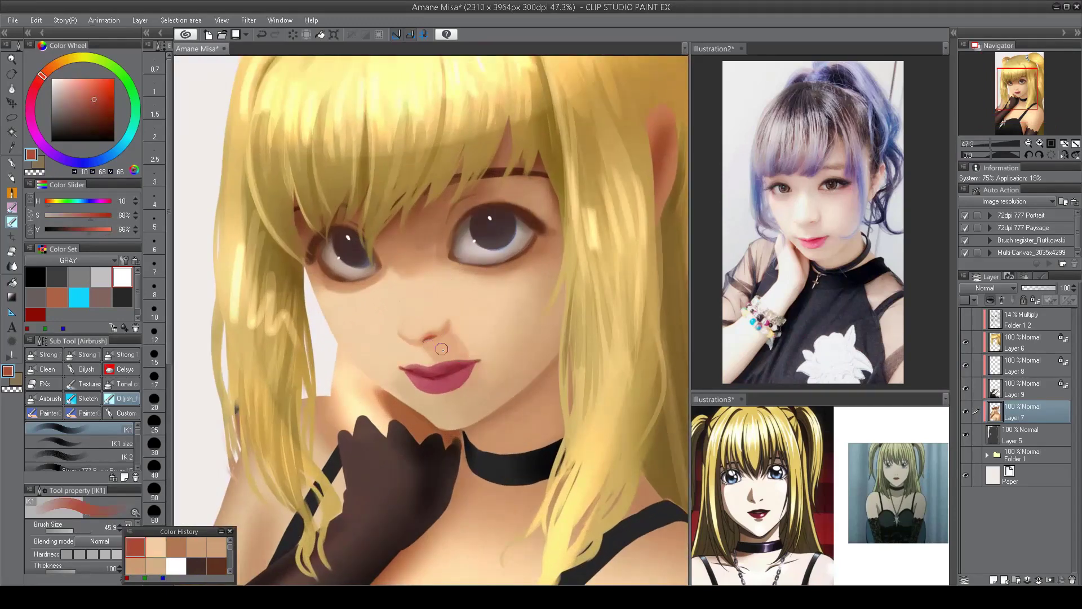
{"action": "key", "text": "ctrl+z"}
{"action": "left_click", "coordinate": [460, 326], "text": "alt"}
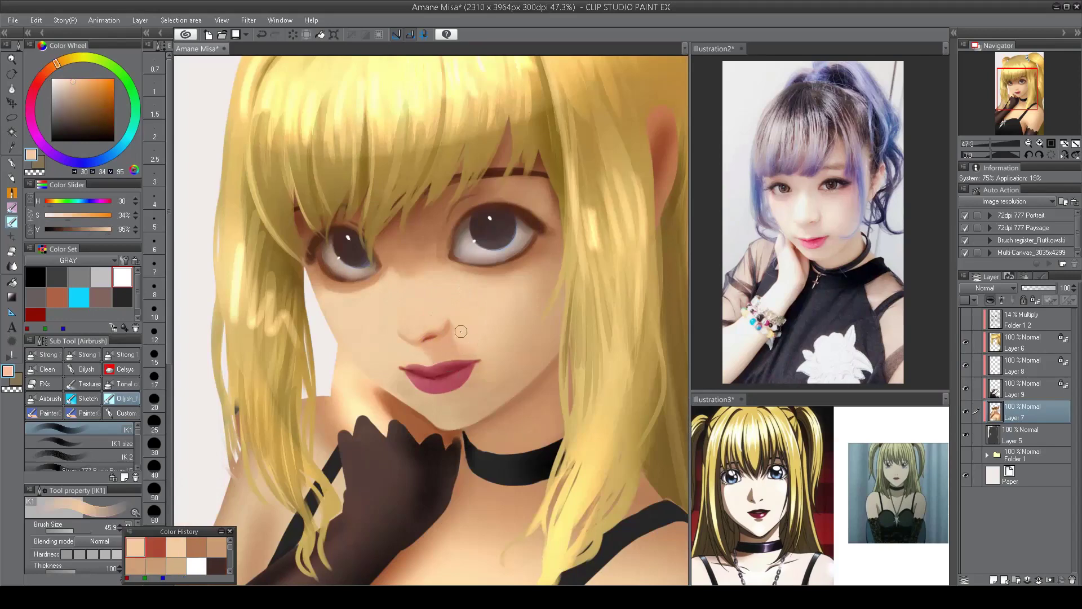
{"action": "key", "text": "h"}
{"action": "key", "text": "h"}
- Smooth the skin between the nose and upper lip with a smaller IK1 brush and sampled peach tones
{"action": "key", "text": "bracketleft"}
{"action": "left_click", "coordinate": [430, 362], "text": "alt"}
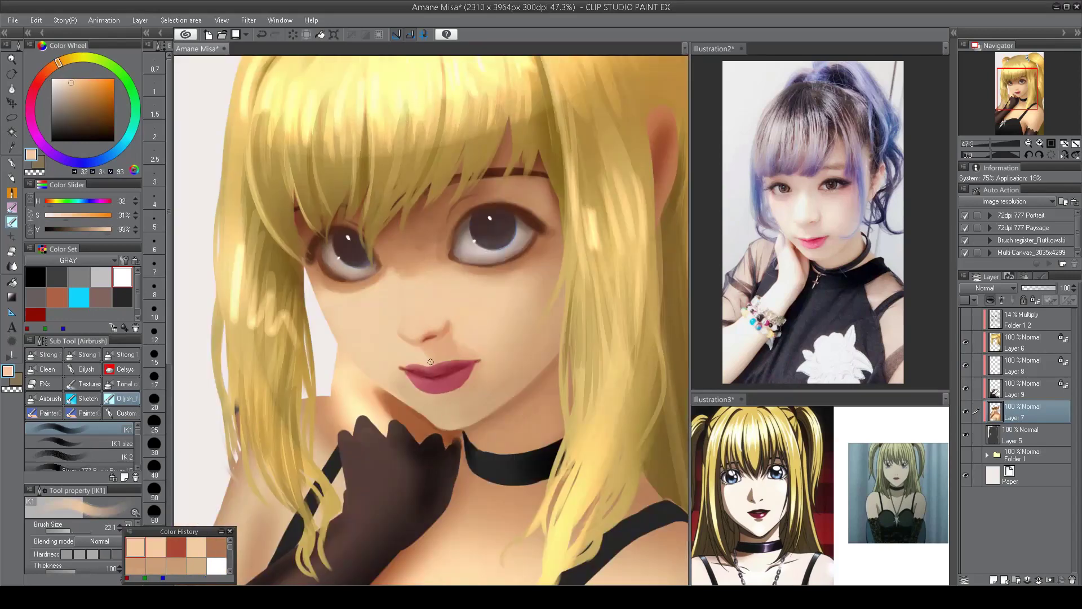
{"action": "key", "text": "bracketright"}
{"action": "left_click", "coordinate": [474, 343], "text": "alt"}
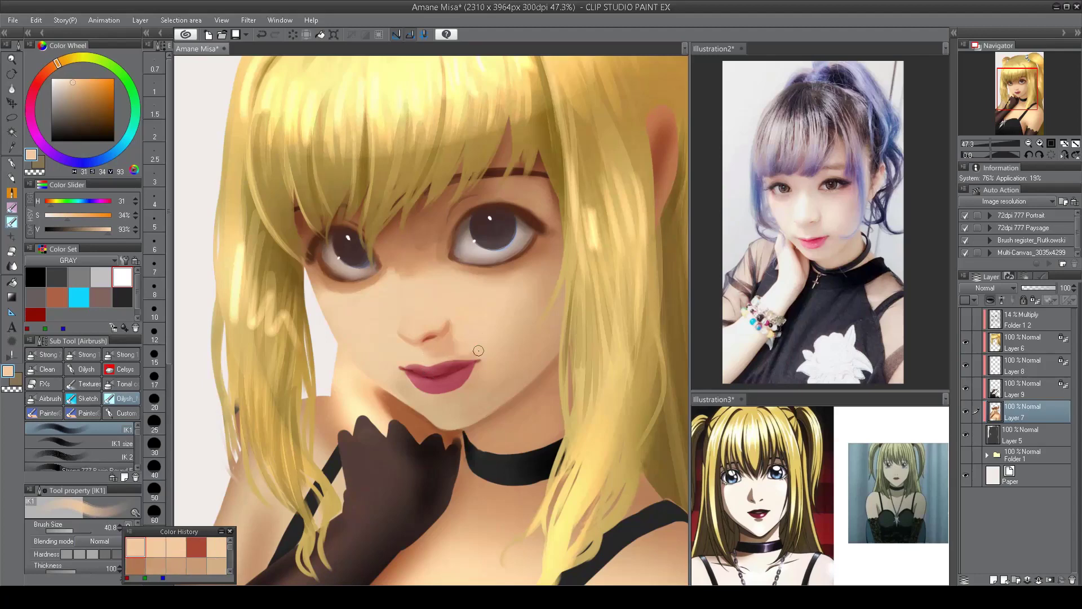
{"action": "left_click", "coordinate": [457, 345], "text": "alt"}
{"action": "scroll", "coordinate": [460, 338], "scroll_direction": "down", "scroll_amount": 4}
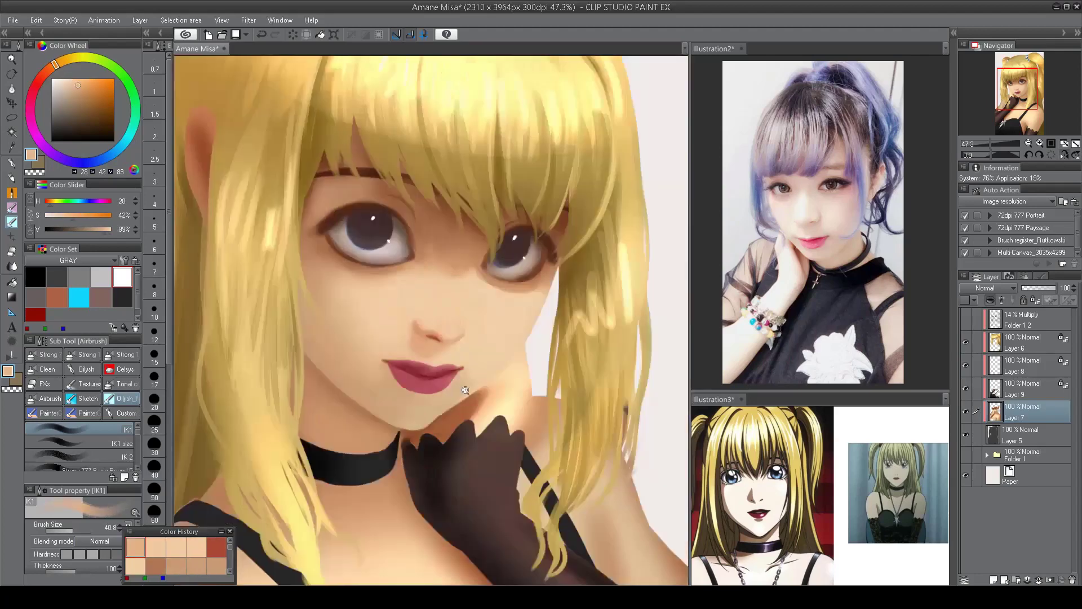
{"action": "scroll", "coordinate": [466, 327], "scroll_direction": "up", "scroll_amount": 3}
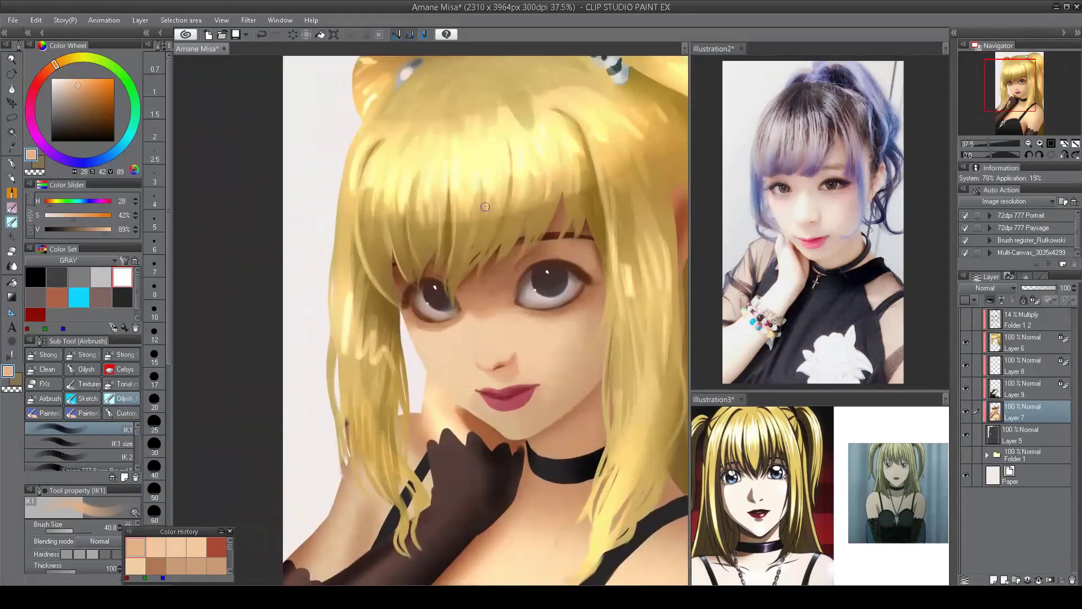
{"action": "scroll", "coordinate": [547, 302], "scroll_direction": "up", "scroll_amount": 1}
- Deepen and blend the eyelid shading around both eyes with the IK1 brush and sampled dark brown, tan and peach tones
{"action": "left_click", "coordinate": [544, 299], "text": "alt"}
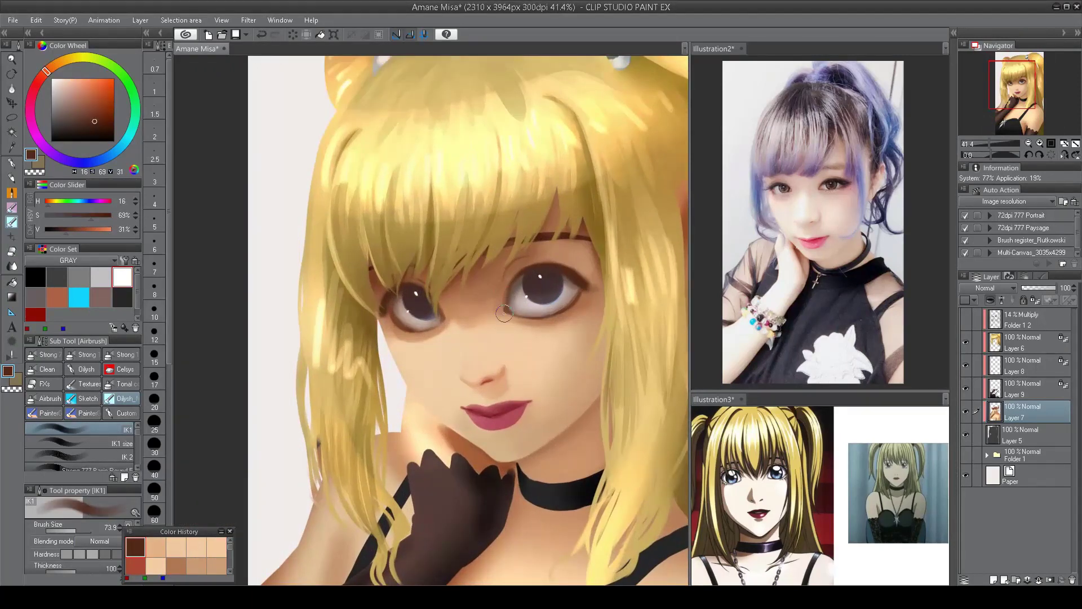
{"action": "key", "text": "h"}
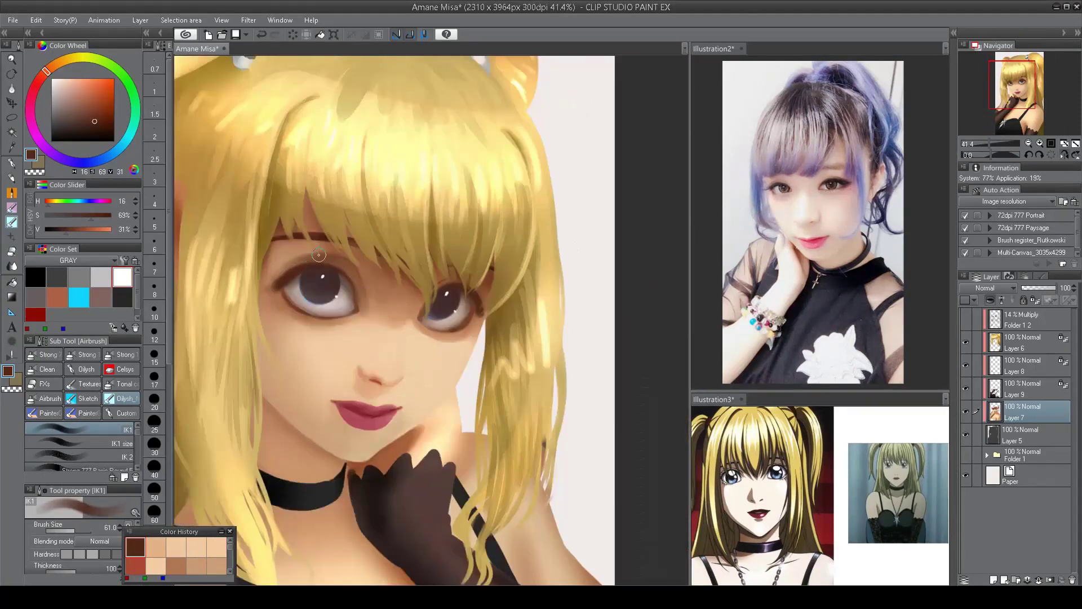
{"action": "left_click", "coordinate": [319, 255], "text": "alt"}
{"action": "key", "text": "h"}
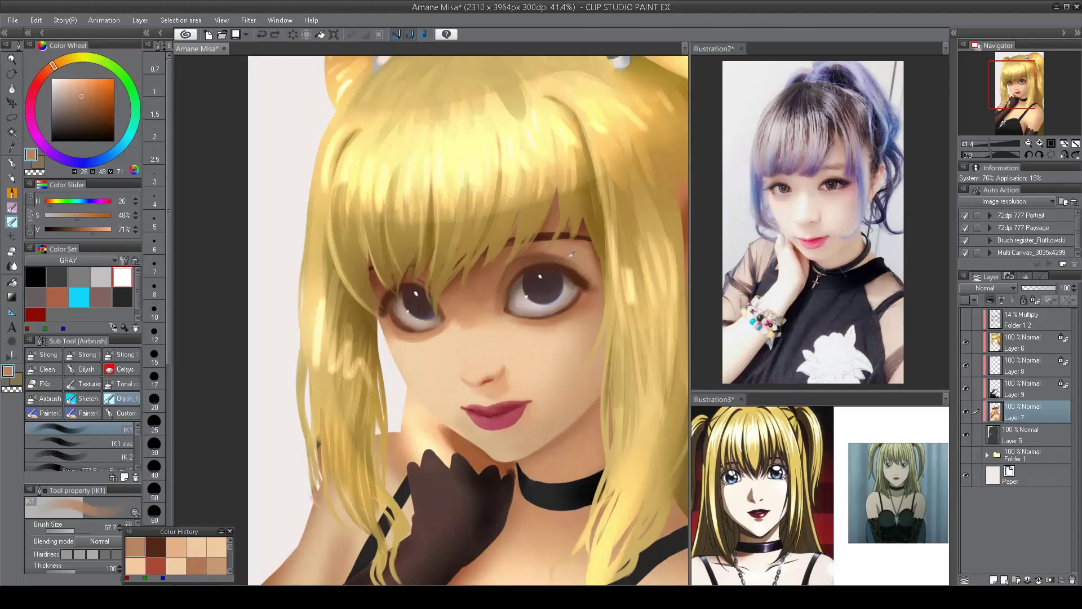
{"action": "left_click", "coordinate": [548, 257], "text": "alt"}
{"action": "left_click", "coordinate": [589, 272], "text": "alt"}
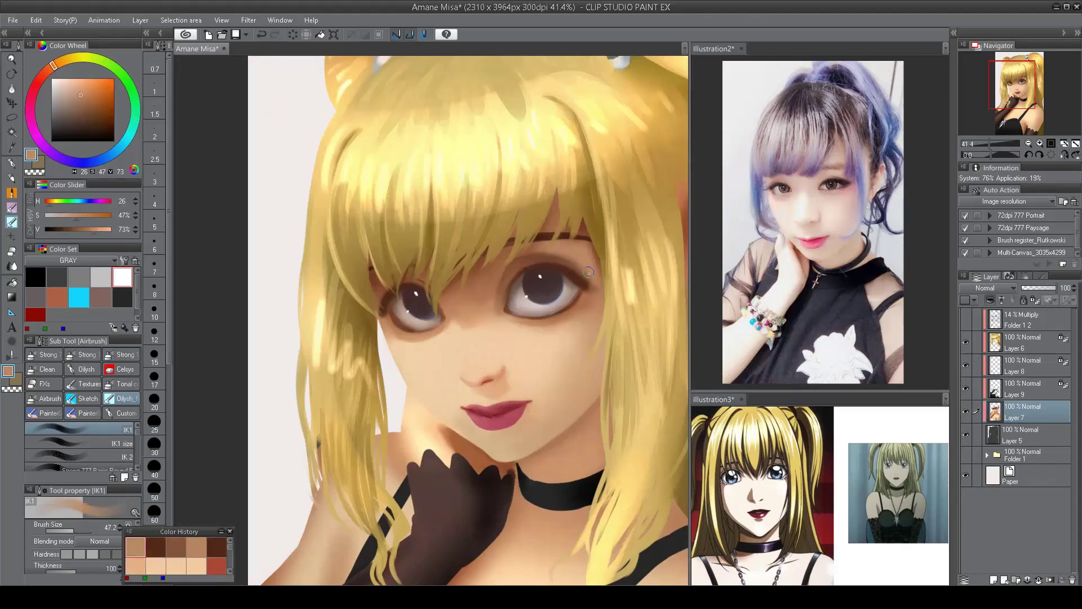
{"action": "left_click", "coordinate": [391, 335], "text": "alt"}
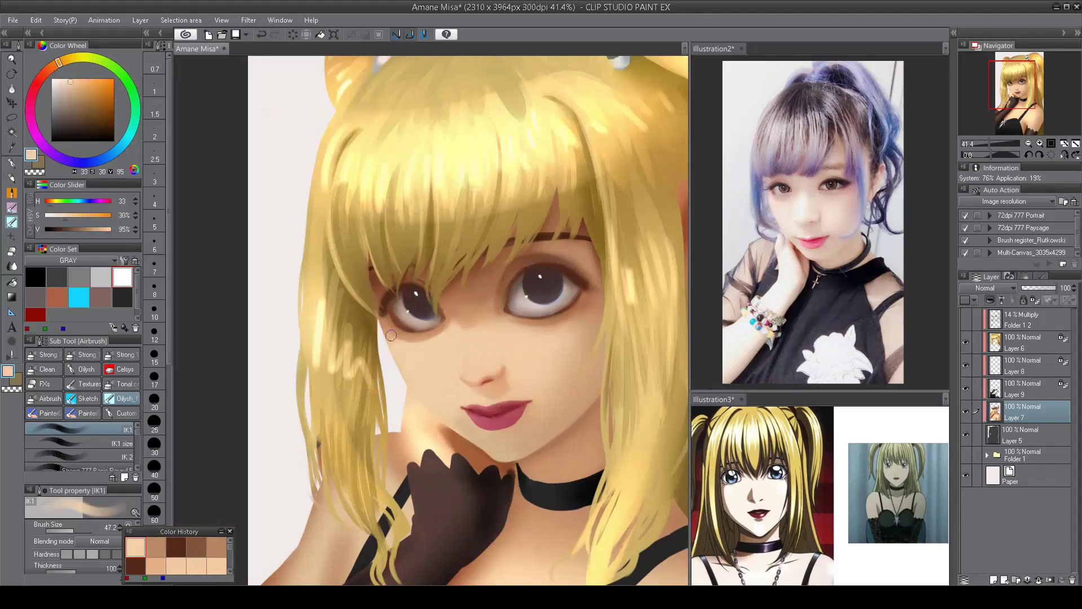
{"action": "left_click", "coordinate": [369, 296], "text": "alt"}
{"action": "scroll", "coordinate": [367, 340], "scroll_direction": "down", "scroll_amount": 5}
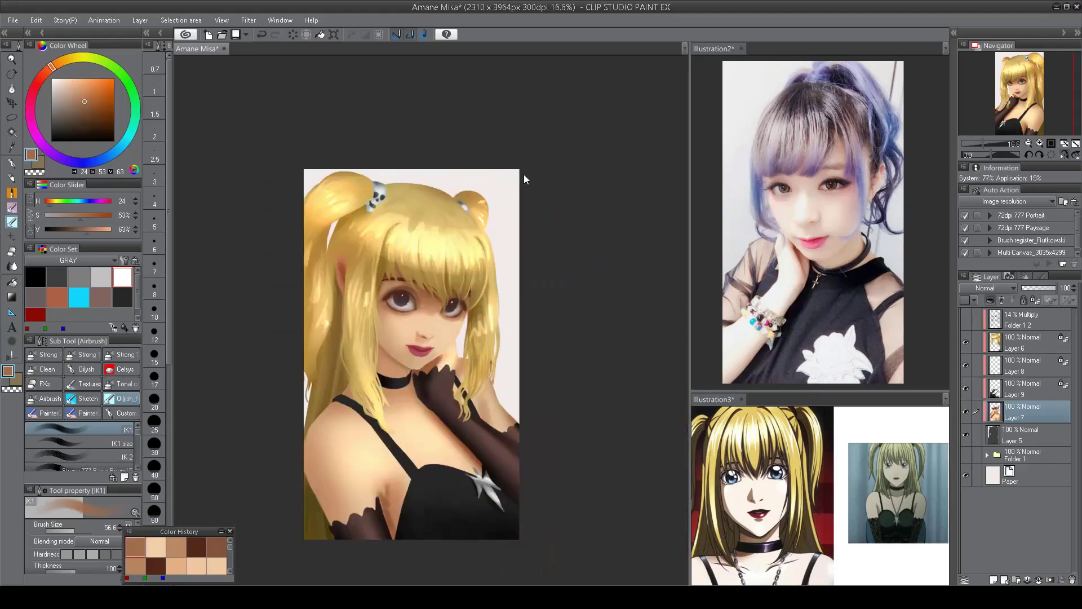
{"action": "scroll", "coordinate": [464, 393], "scroll_direction": "up", "scroll_amount": 5}
{"action": "scroll", "coordinate": [463, 393], "scroll_direction": "up", "scroll_amount": 2}
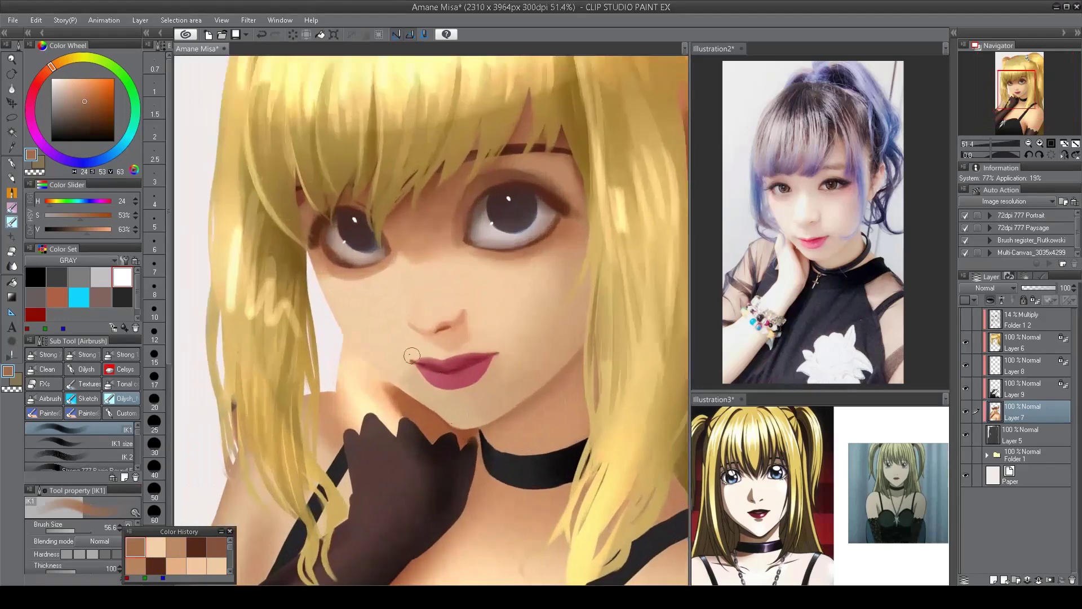
- Brighten the lower lip with the Highlight 3 glow brush in a muted pinkish red
{"action": "left_click", "coordinate": [121, 383]}
{"action": "left_click", "coordinate": [113, 465]}
{"action": "left_click", "coordinate": [35, 89]}
{"action": "left_click", "coordinate": [40, 80]}
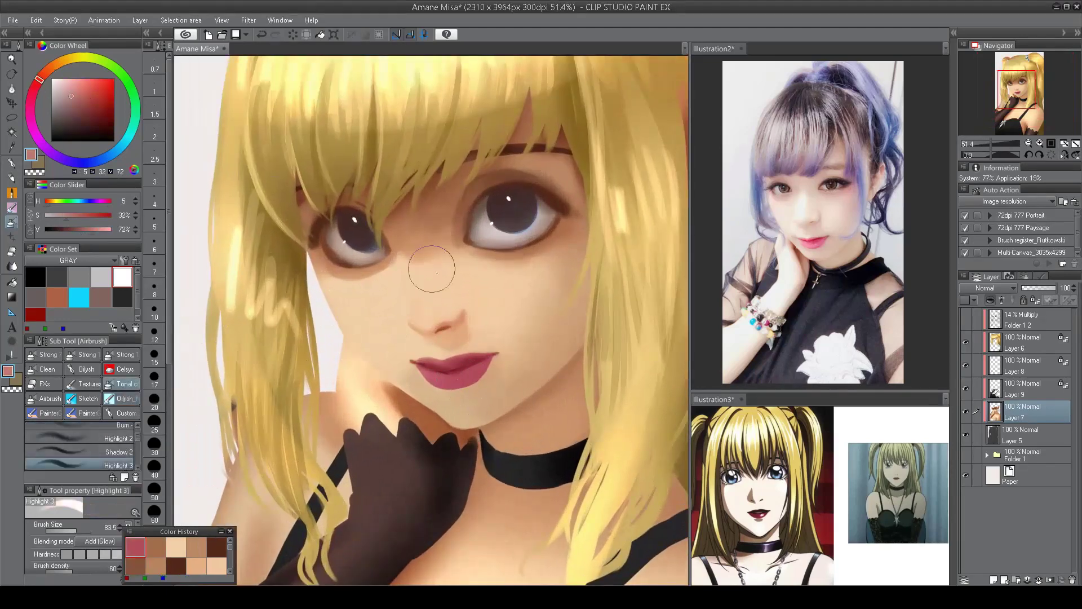
{"action": "mouse_move", "coordinate": [439, 384]}
{"action": "left_mouse_down"}
{"action": "mouse_move", "coordinate": [474, 360]}
{"action": "mouse_move", "coordinate": [424, 371]}
{"action": "mouse_move", "coordinate": [466, 376]}
{"action": "mouse_move", "coordinate": [432, 375]}
{"action": "left_mouse_up"}
{"action": "key", "text": "ctrl+0"}
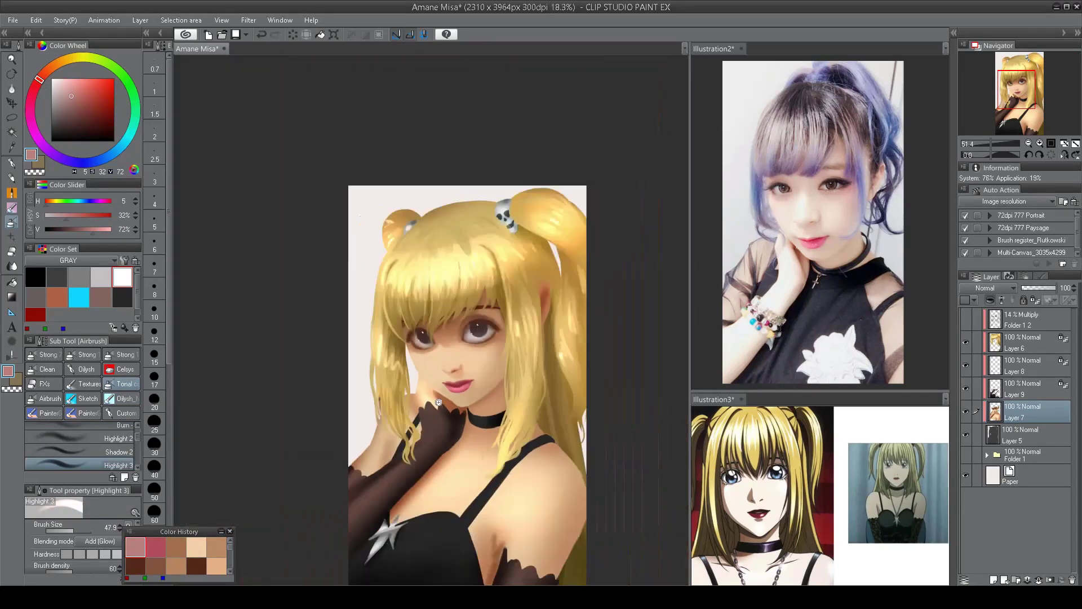
{"action": "scroll", "coordinate": [479, 410], "scroll_direction": "up", "scroll_amount": 3}
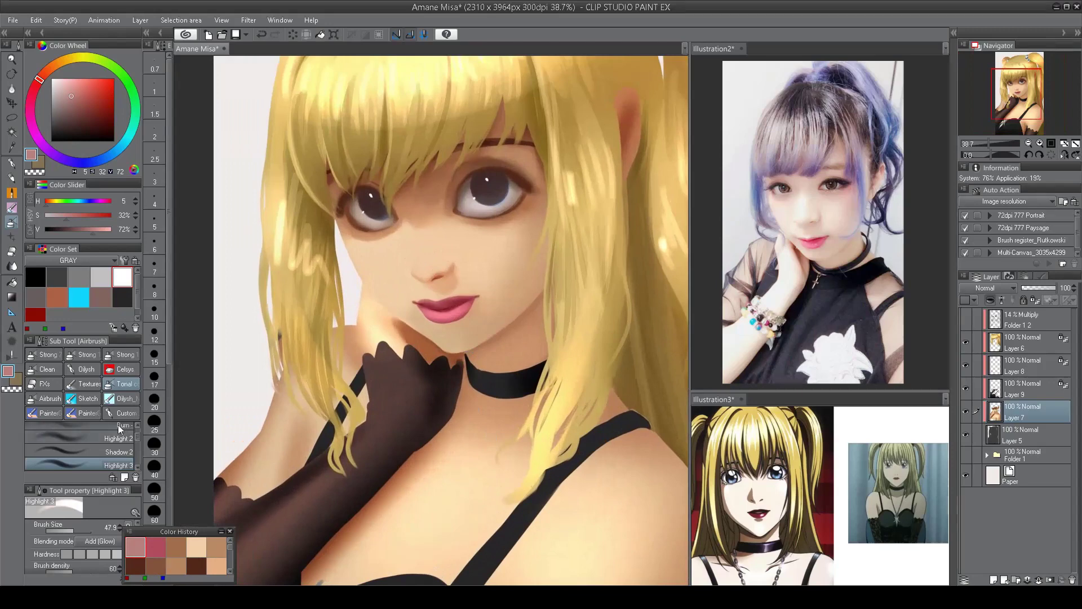
- Shade the neck around the choker with the Shadow 2 multiply brush in reddish brown
{"action": "left_click", "coordinate": [84, 451]}
{"action": "left_click", "coordinate": [217, 546]}
{"action": "mouse_move", "coordinate": [476, 385]}
{"action": "left_mouse_down"}
{"action": "mouse_move", "coordinate": [525, 397]}
{"action": "mouse_move", "coordinate": [479, 397]}
{"action": "mouse_move", "coordinate": [529, 399]}
{"action": "left_mouse_up"}
{"action": "scroll", "coordinate": [492, 449], "scroll_direction": "down", "scroll_amount": 3}
{"action": "scroll", "coordinate": [492, 450], "scroll_direction": "up", "scroll_amount": 2}
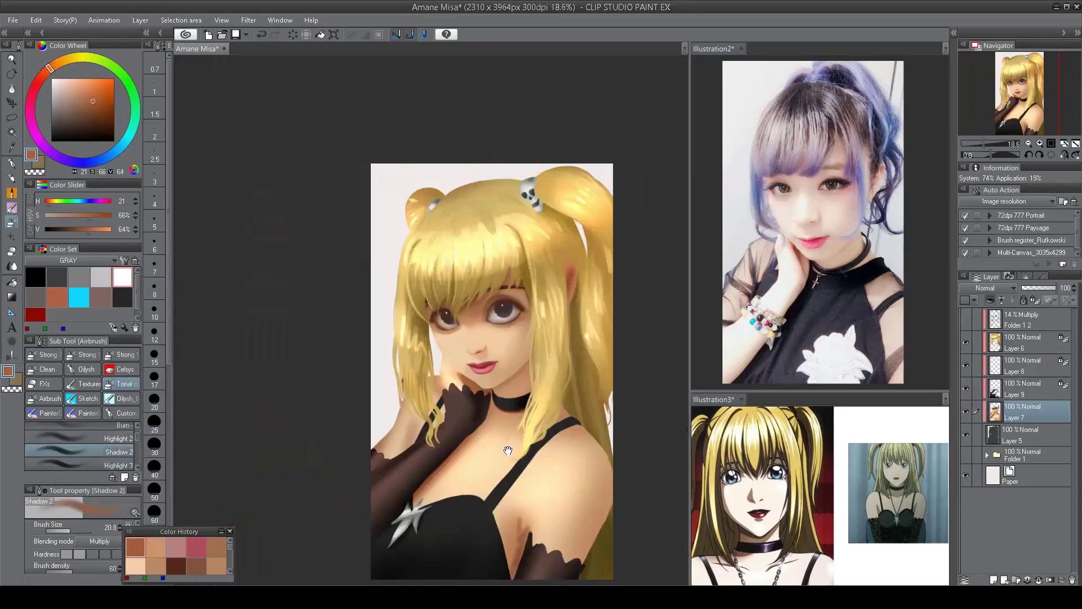
{"action": "mouse_move", "coordinate": [552, 361]}
{"action": "left_mouse_down"}
{"action": "mouse_move", "coordinate": [592, 389]}
{"action": "mouse_move", "coordinate": [646, 364]}
{"action": "mouse_move", "coordinate": [592, 349]}
{"action": "mouse_move", "coordinate": [728, 359]}
{"action": "left_mouse_up"}
{"action": "scroll", "coordinate": [567, 283], "scroll_direction": "down", "scroll_amount": 3}
{"action": "scroll", "coordinate": [567, 282], "scroll_direction": "up", "scroll_amount": 3}
{"action": "scroll", "coordinate": [553, 343], "scroll_direction": "down", "scroll_amount": 2}
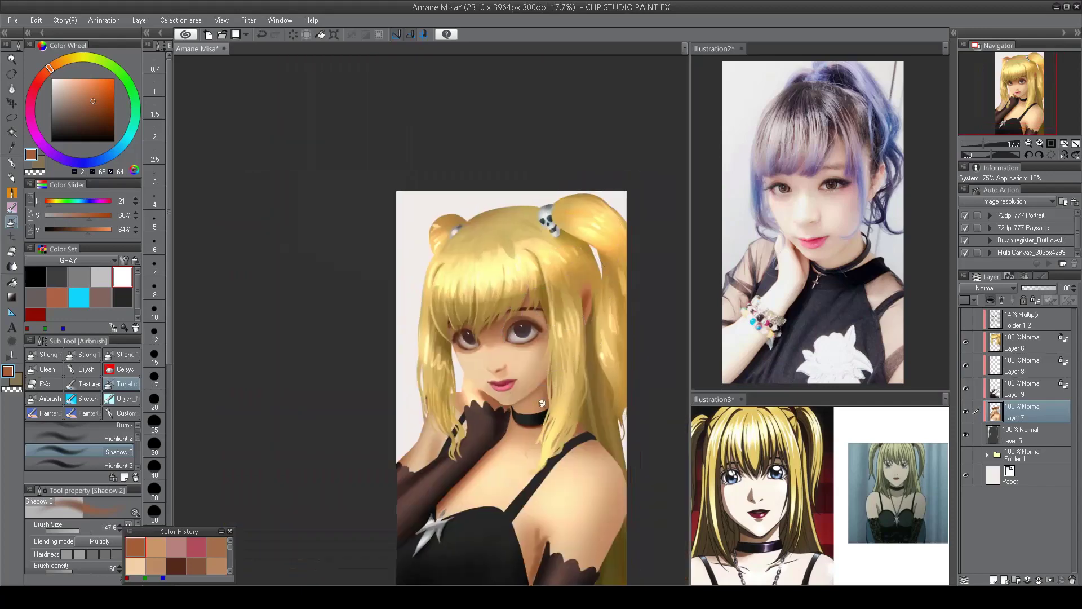
{"action": "scroll", "coordinate": [535, 389], "scroll_direction": "up", "scroll_amount": 4}
- Refine the upper lip's outline and surrounding skin with a small IK1 brush and sampled light peach tones
{"action": "left_click", "coordinate": [124, 398]}
{"action": "scroll", "coordinate": [220, 350], "scroll_direction": "up", "scroll_amount": 1}
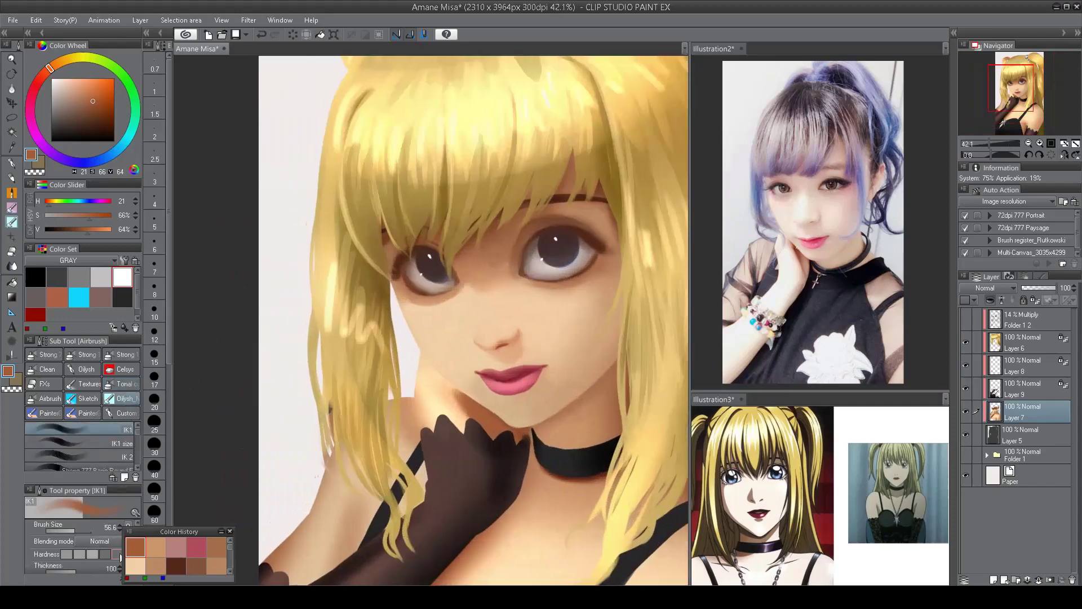
{"action": "key", "text": "bracketleft"}
{"action": "key", "text": "bracketleft"}
{"action": "key", "text": "bracketleft"}
{"action": "scroll", "coordinate": [501, 366], "scroll_direction": "up", "scroll_amount": 1}
{"action": "left_click", "coordinate": [501, 368], "text": "alt"}
{"action": "left_click", "coordinate": [501, 368], "text": "alt"}
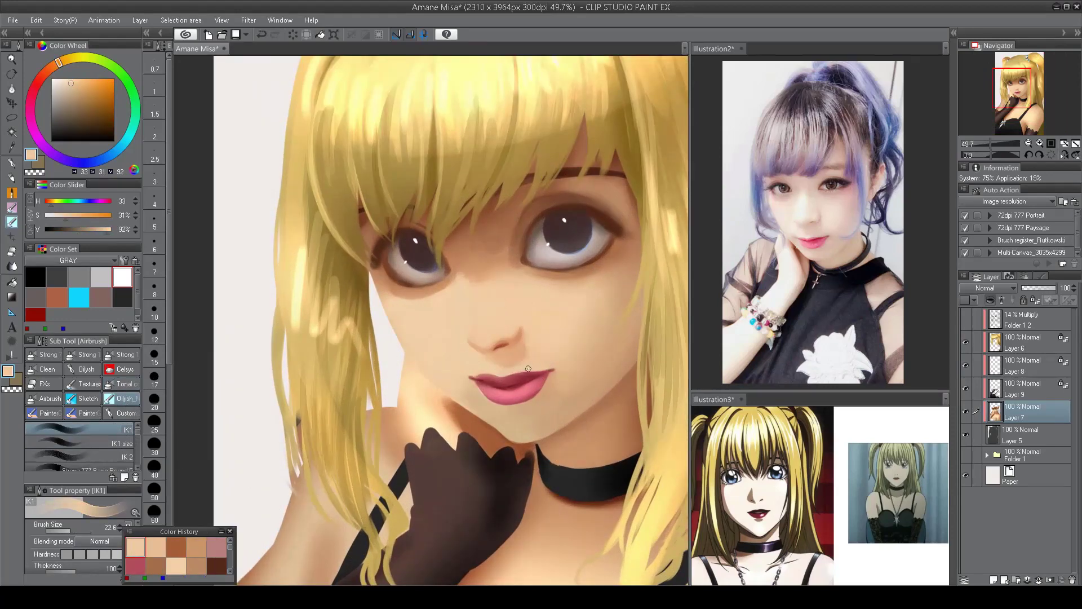
{"action": "left_click", "coordinate": [482, 369], "text": "alt"}
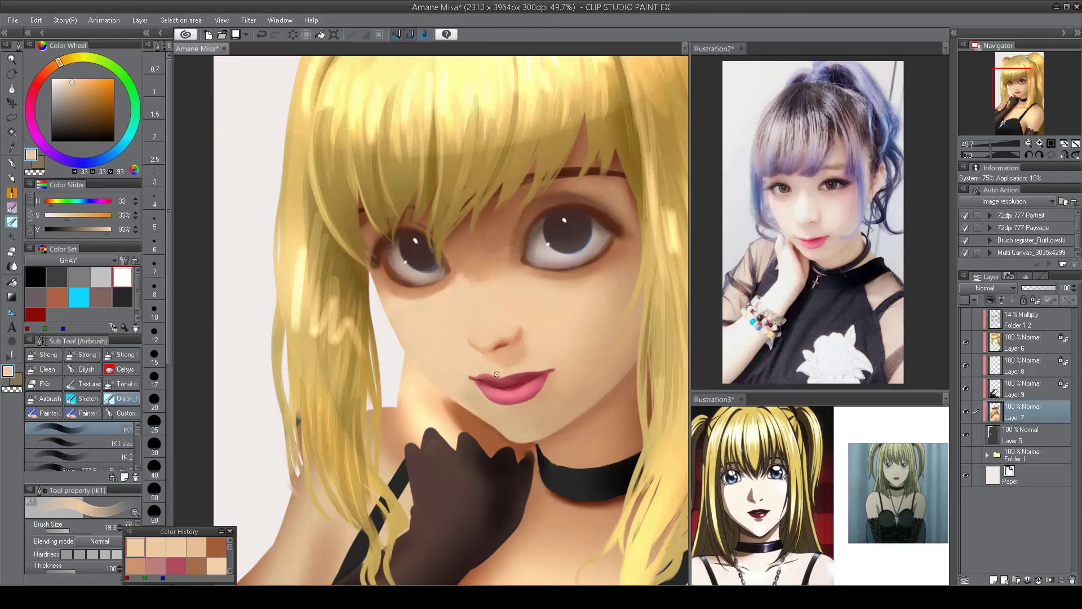
{"action": "scroll", "coordinate": [497, 375], "scroll_direction": "down", "scroll_amount": 3}
{"action": "scroll", "coordinate": [540, 382], "scroll_direction": "up", "scroll_amount": 4}
{"action": "left_click", "coordinate": [524, 362], "text": "alt"}
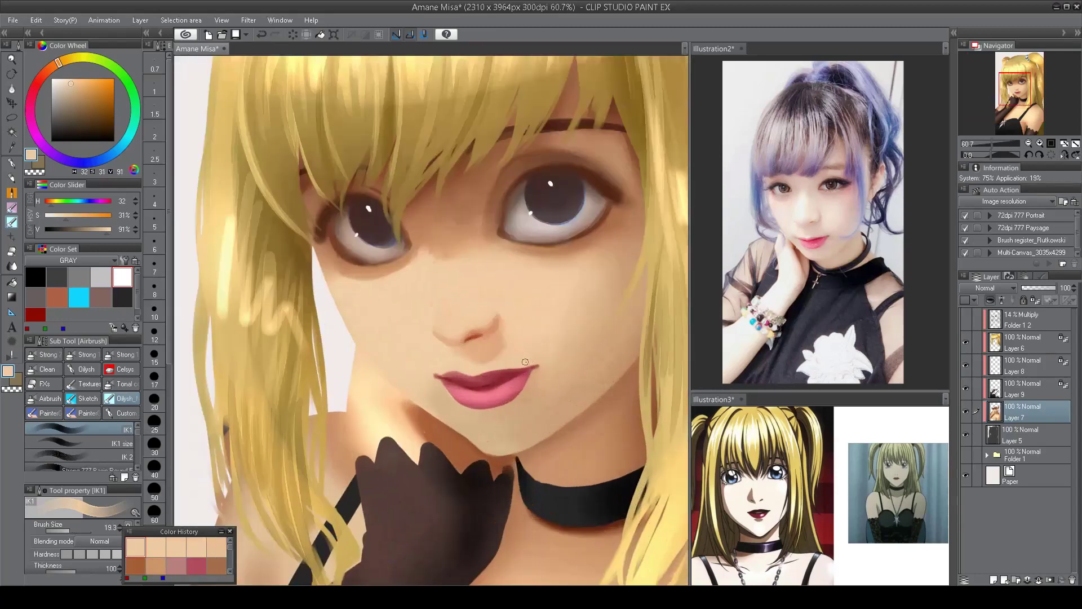
- Sharpen and darken the corners of the mouth with the IK1 brush in a sampled dark red
{"action": "left_click", "coordinate": [514, 368], "text": "alt"}
{"action": "left_click", "coordinate": [107, 443]}
{"action": "left_click", "coordinate": [529, 374], "text": "alt"}
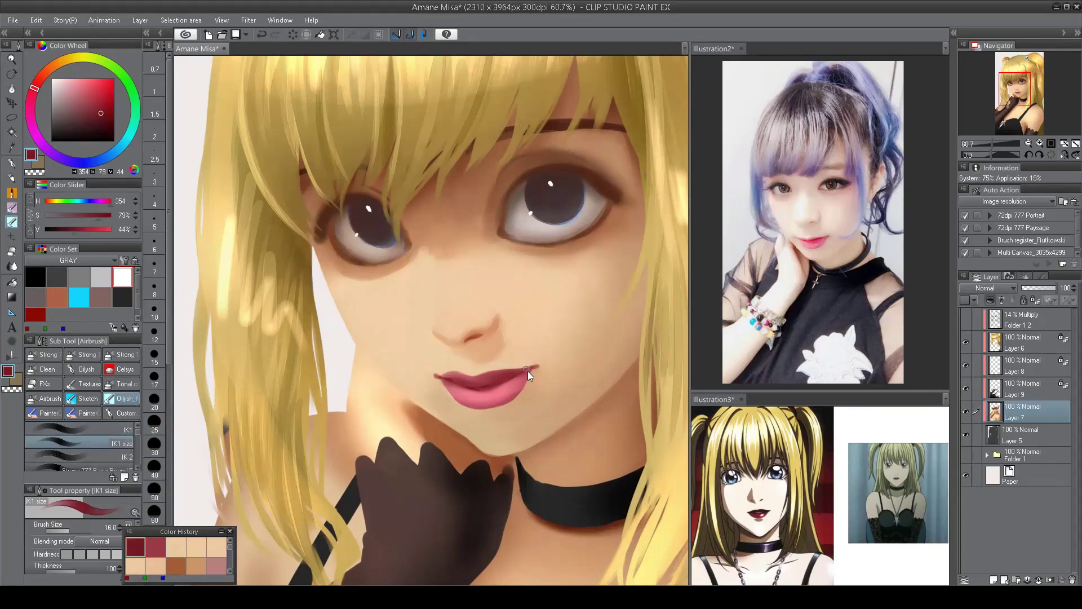
{"action": "key", "text": "ctrl+z"}
{"action": "left_click", "coordinate": [84, 430]}
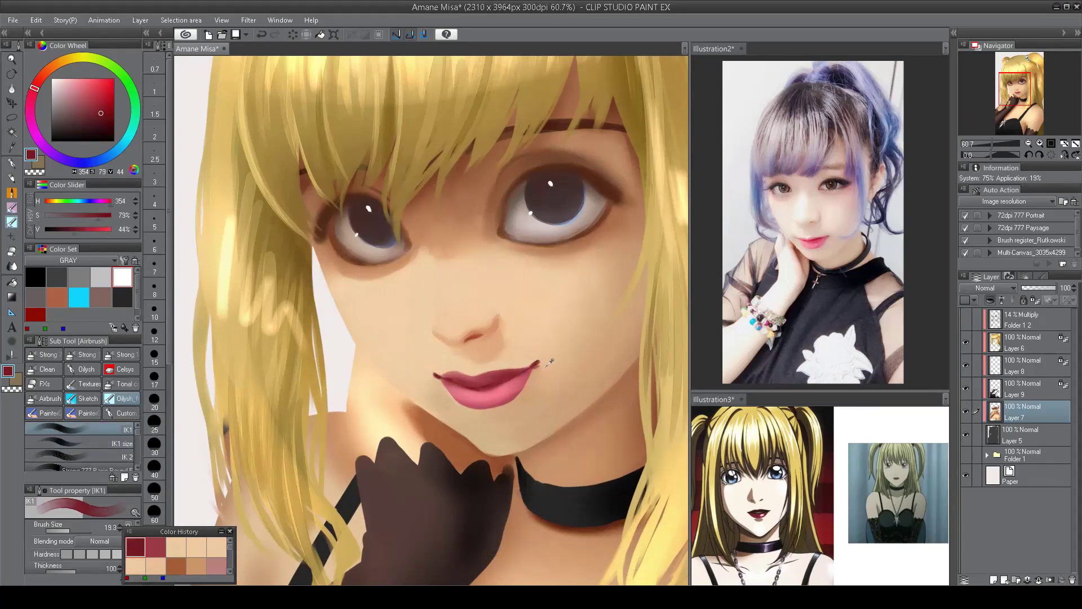
- Clean up the skin around both mouth corners with a small IK1 brush in sampled light peach tones
{"action": "left_click", "coordinate": [458, 367], "text": "alt"}
{"action": "left_click", "coordinate": [535, 364], "text": "alt"}
{"action": "scroll", "coordinate": [496, 439], "scroll_direction": "down", "scroll_amount": 3}
{"action": "scroll", "coordinate": [496, 439], "scroll_direction": "up", "scroll_amount": 3}
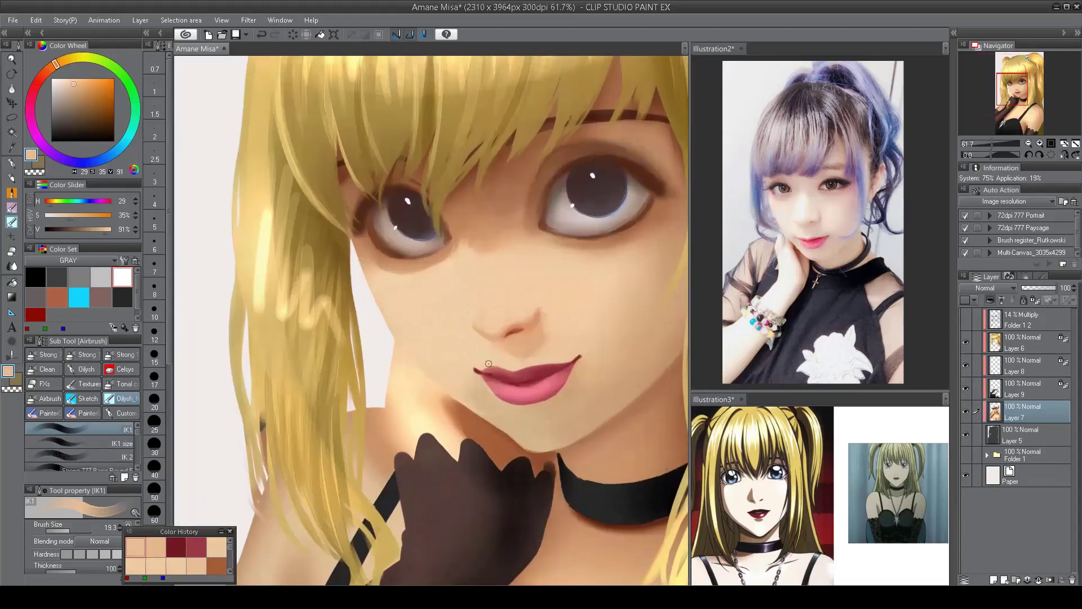
{"action": "left_click", "coordinate": [481, 365], "text": "alt"}
{"action": "left_click", "coordinate": [480, 379], "text": "alt"}
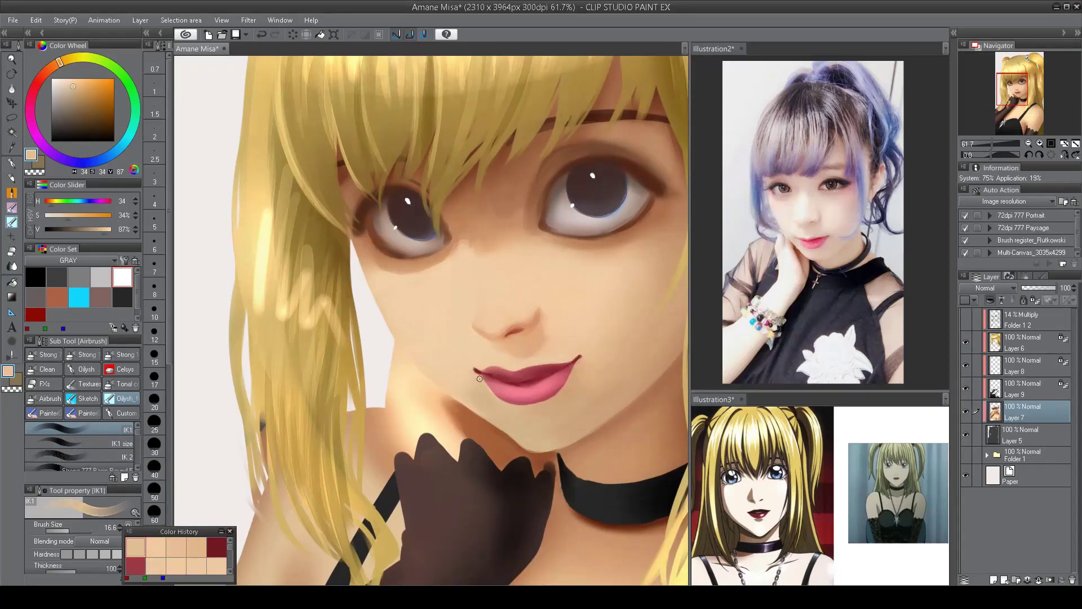
{"action": "scroll", "coordinate": [536, 271], "scroll_direction": "down", "scroll_amount": 5}
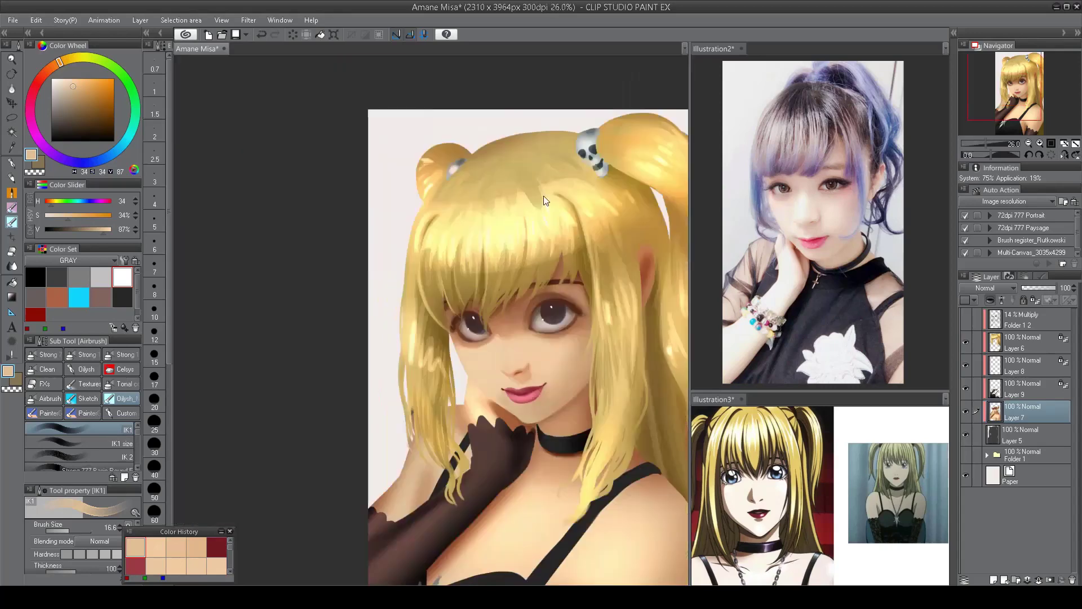
- Blend the skin on the chin and beside the mouth with a large IK1 brush in sampled tan and light peach
{"action": "scroll", "coordinate": [592, 236], "scroll_direction": "up", "scroll_amount": 3}
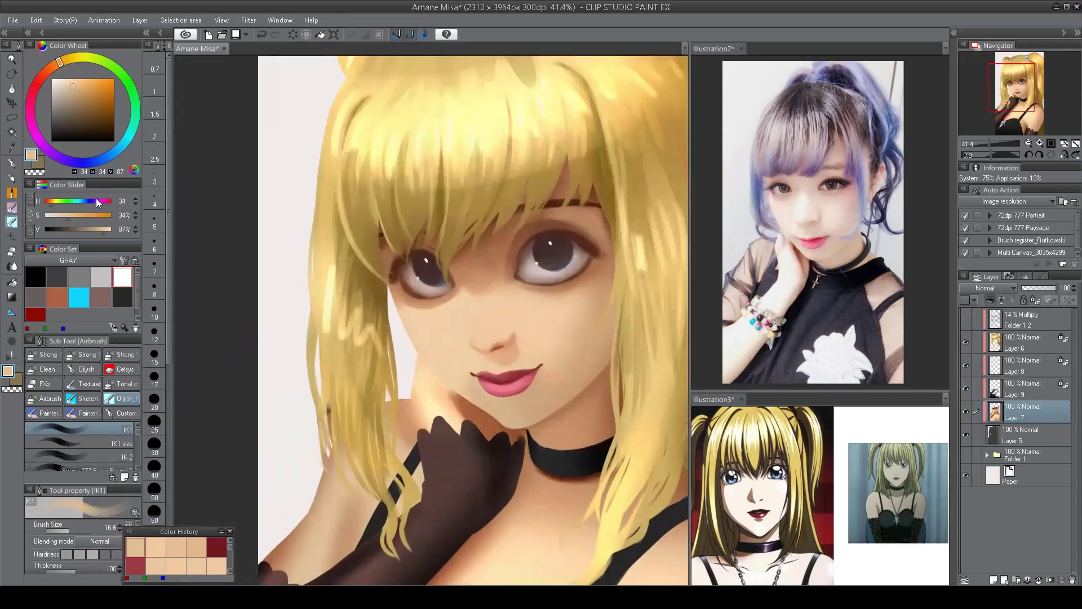
{"action": "left_click", "coordinate": [474, 389], "text": "alt"}
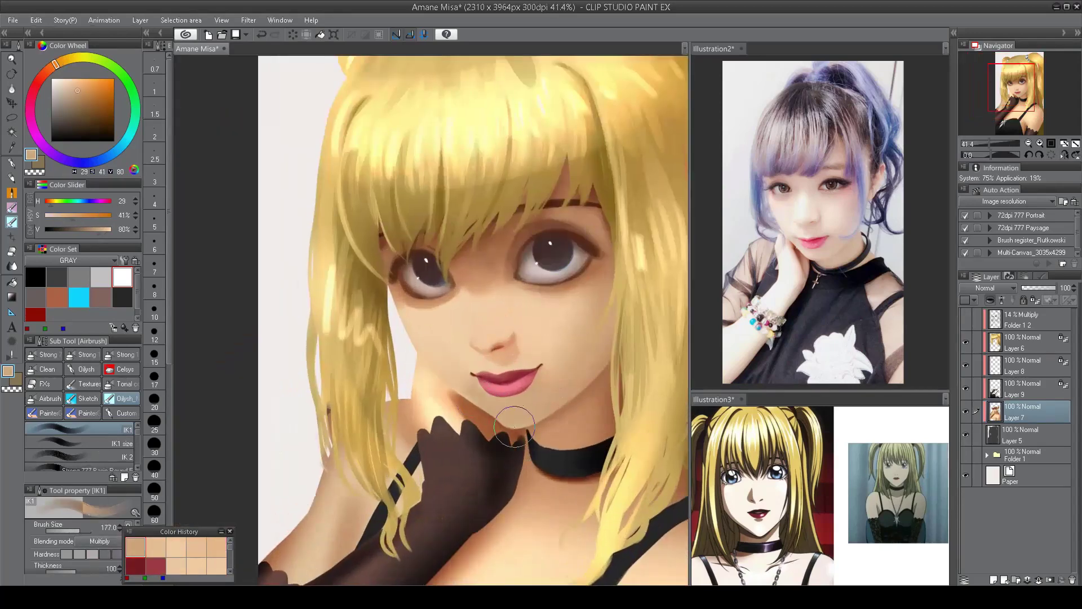
{"action": "left_click_drag", "start_coordinate": [515, 426], "coordinate": [504, 420]}
{"action": "left_click", "coordinate": [435, 334], "text": "alt"}
{"action": "key", "text": "bracketleft"}
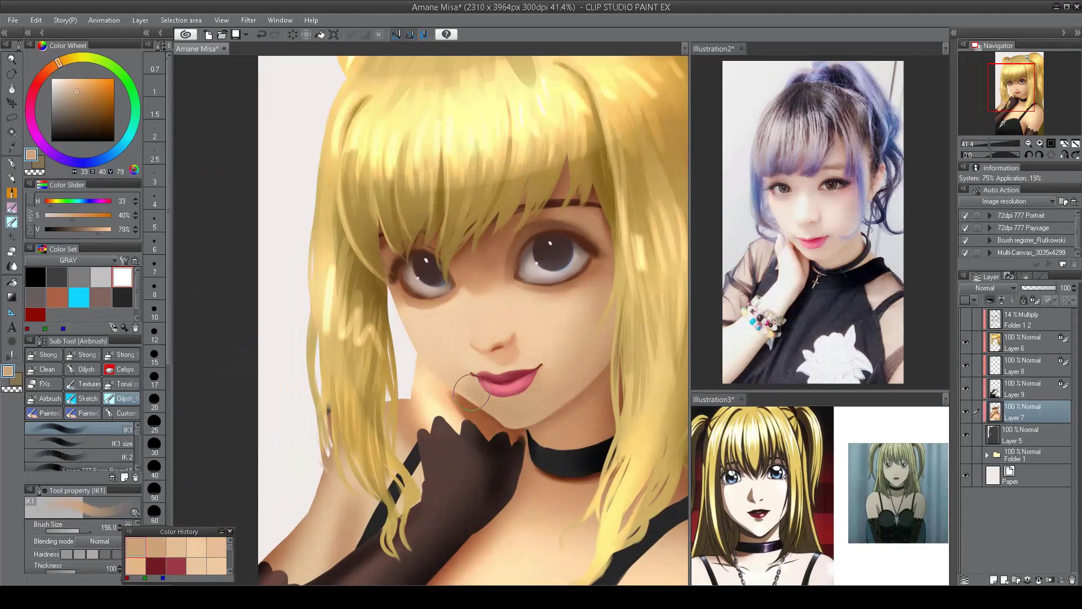
{"action": "left_click", "coordinate": [482, 400], "text": "alt"}
{"action": "key", "text": "bracketright"}
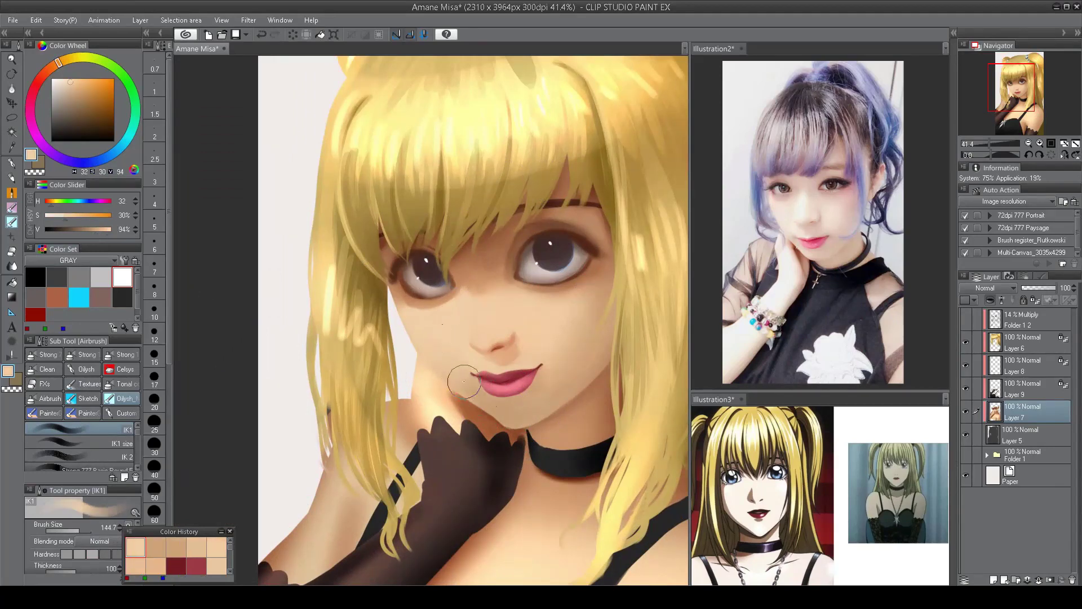
{"action": "scroll", "coordinate": [434, 338], "scroll_direction": "down", "scroll_amount": 2}
{"action": "scroll", "coordinate": [432, 148], "scroll_direction": "right", "scroll_amount": 3}
{"action": "scroll", "coordinate": [431, 149], "scroll_direction": "left", "scroll_amount": 3}
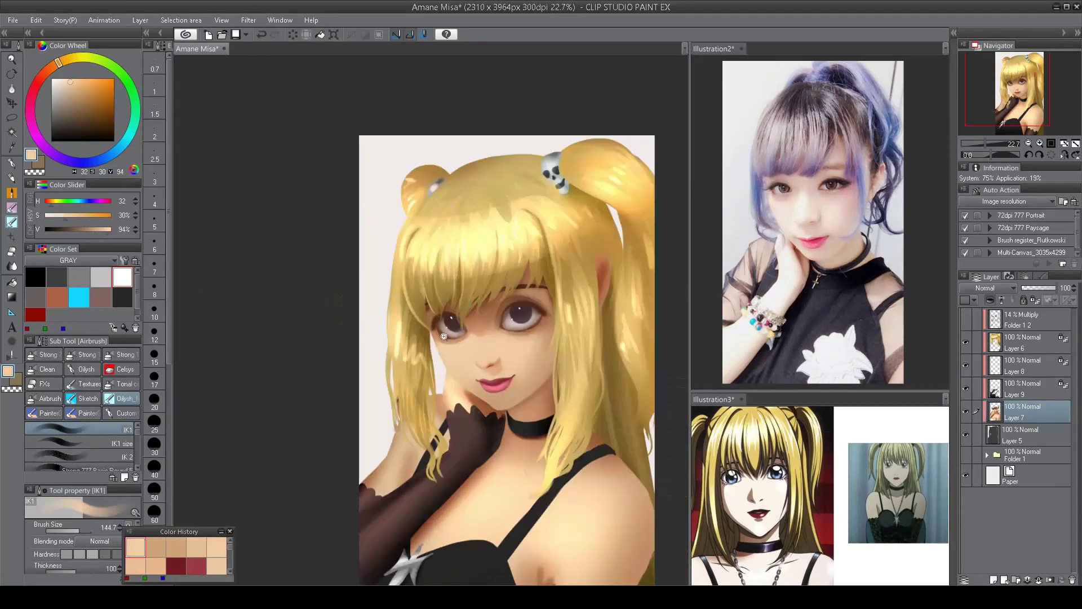
- Touch up the cheek edge beside the partly covered eye with the IK1 brush at size 55.4 in sampled light peach
{"action": "scroll", "coordinate": [443, 336], "scroll_direction": "up", "scroll_amount": 2}
{"action": "key", "text": "bracketleft"}
{"action": "left_click", "coordinate": [420, 326], "text": "alt"}
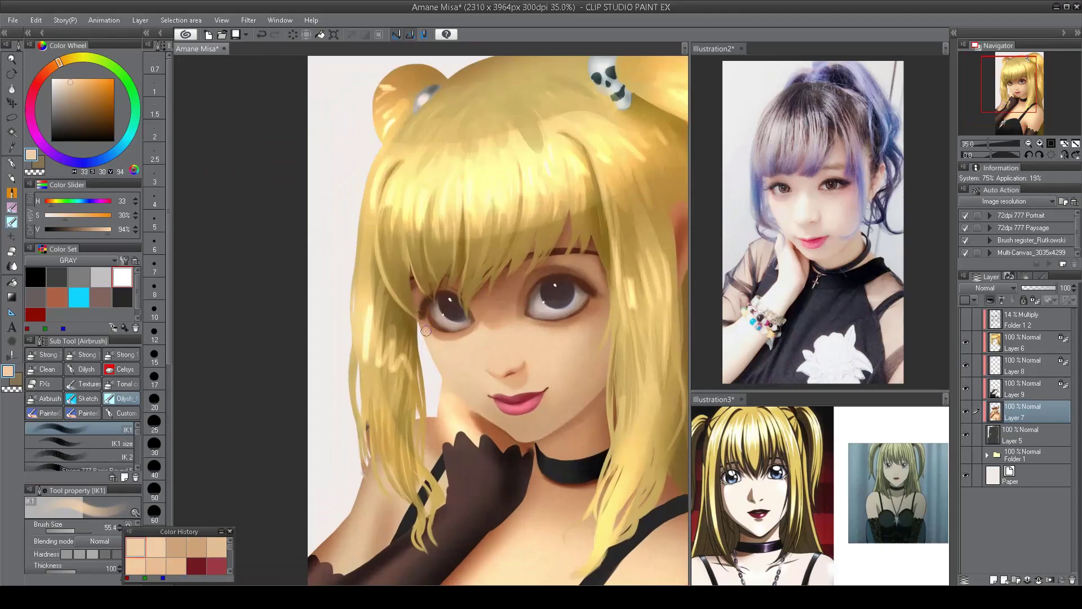
{"action": "scroll", "coordinate": [425, 331], "scroll_direction": "down", "scroll_amount": 2}
{"action": "scroll", "coordinate": [563, 300], "scroll_direction": "right", "scroll_amount": 3}
{"action": "scroll", "coordinate": [563, 300], "scroll_direction": "left", "scroll_amount": 3}
{"action": "scroll", "coordinate": [472, 346], "scroll_direction": "up", "scroll_amount": 2}
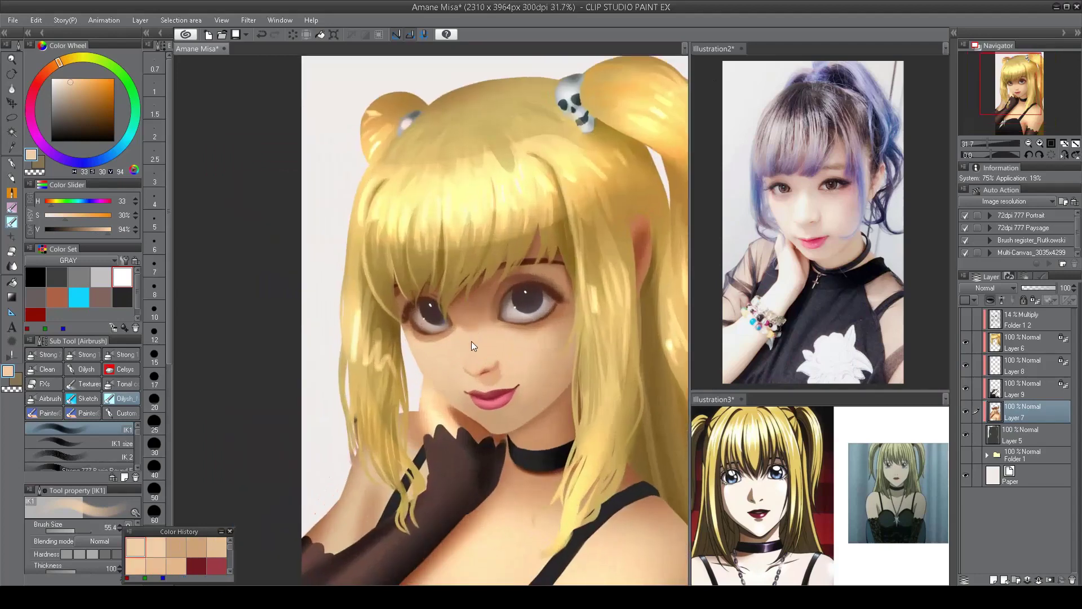
- Blend the skin between the eyes and down the nose bridge with a large IK1 brush in sampled light peach and reddish brown
{"action": "left_click", "coordinate": [466, 336], "text": "alt"}
{"action": "key", "text": "bracketright"}
{"action": "key", "text": "bracketright"}
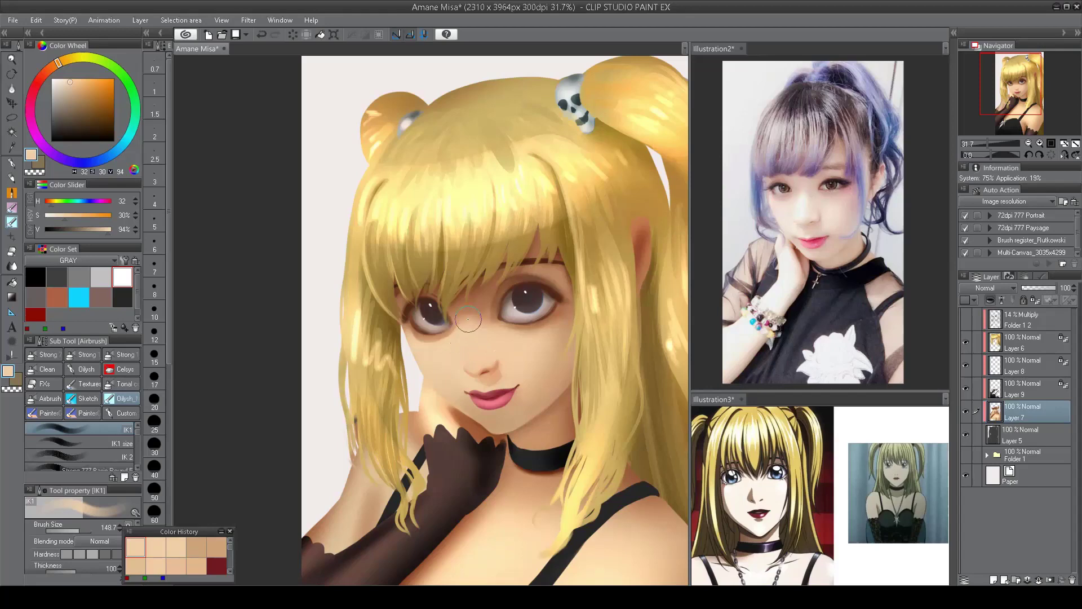
{"action": "left_click", "coordinate": [466, 311], "text": "alt"}
{"action": "left_click", "coordinate": [465, 309], "text": "alt"}
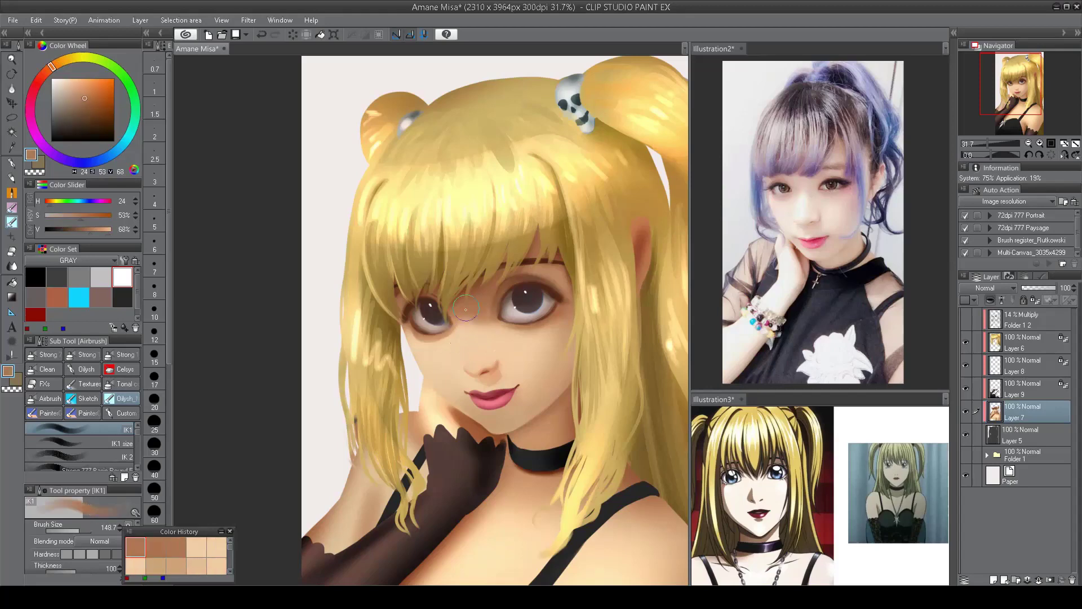
{"action": "left_click", "coordinate": [469, 338], "text": "alt"}
{"action": "key", "text": "bracketright"}
- Refine the shadow between the eyes with the IK1 brush in reddish brown, checking the face in a mirrored view
{"action": "key", "text": "h"}
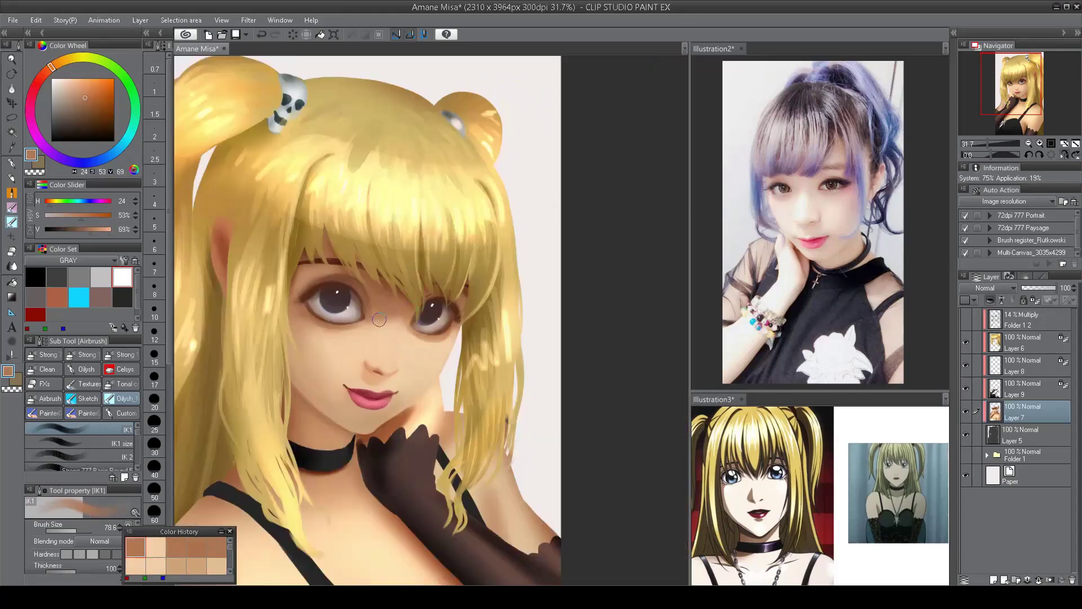
{"action": "key", "text": "h"}
{"action": "left_click", "coordinate": [481, 320], "text": "alt"}
{"action": "key", "text": "bracketright"}
{"action": "key", "text": "bracketright"}
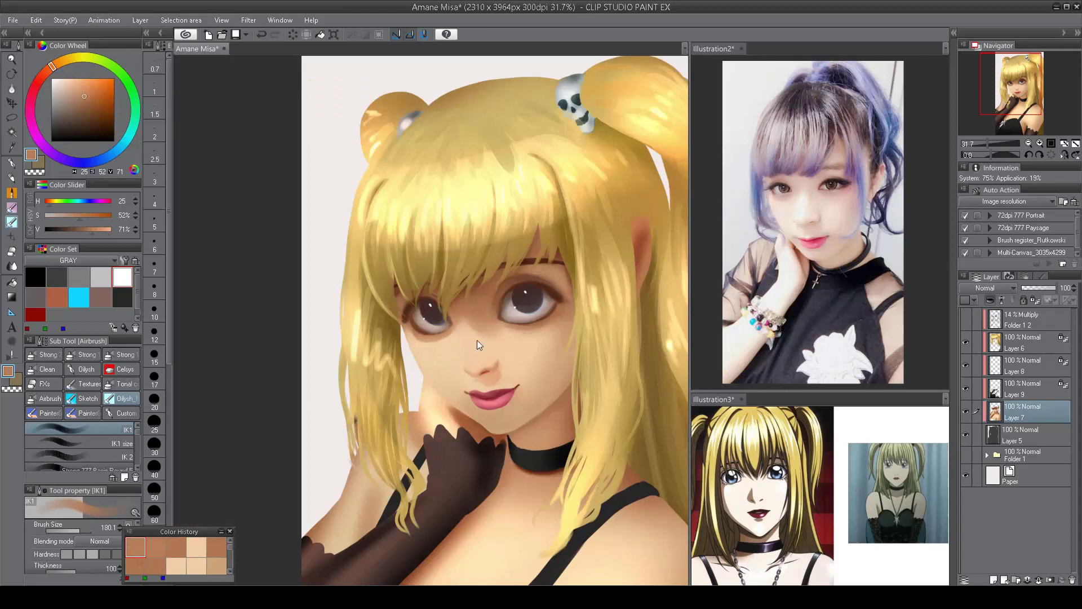
- Soften the nose bridge with the IK1 brush at size 100.2 in sampled light peach and check the mirrored portrait
{"action": "left_click", "coordinate": [477, 340], "text": "alt"}
{"action": "key", "text": "bracketleft"}
{"action": "key", "text": "bracketleft"}
{"action": "key", "text": "h"}
{"action": "scroll", "coordinate": [585, 217], "scroll_direction": "down", "scroll_amount": 2}
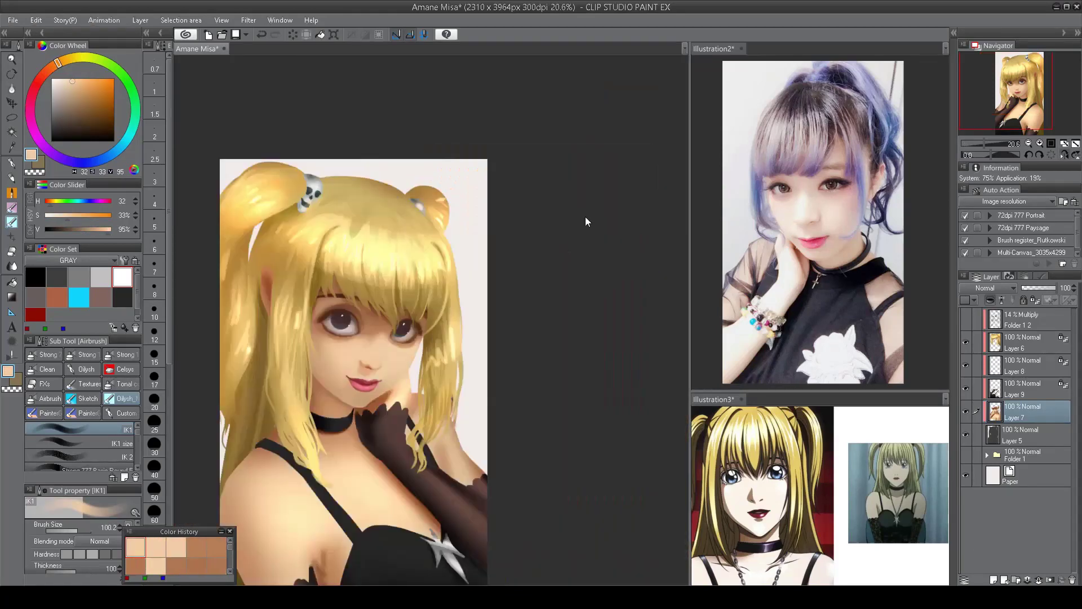
{"action": "key", "text": "h"}
{"action": "scroll", "coordinate": [510, 377], "scroll_direction": "up", "scroll_amount": 1}
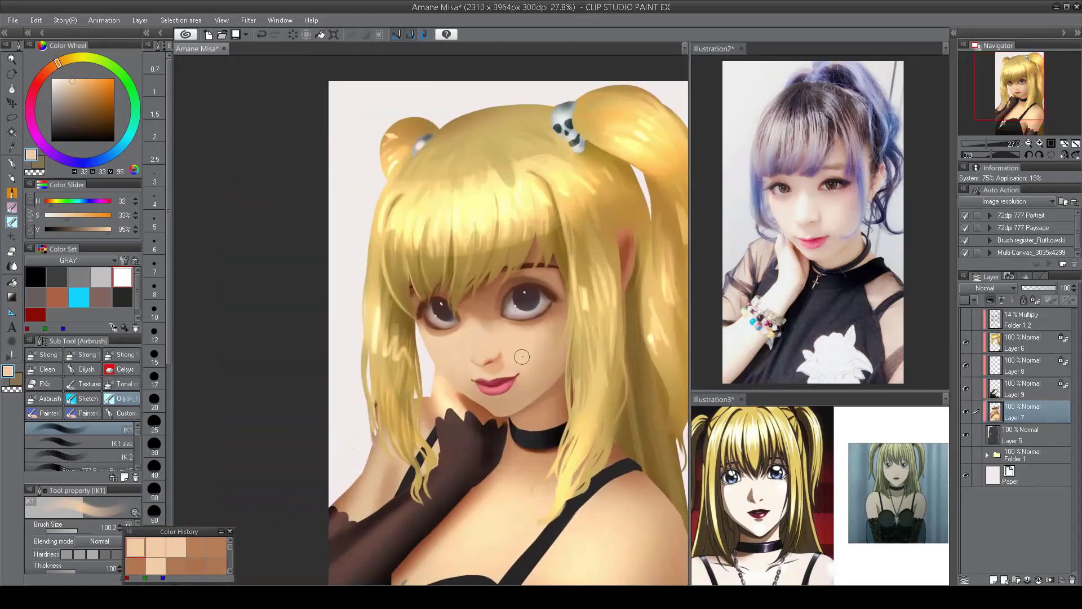
- Set up a tonal airbrush for facial highlights with white as the color, going from Highlight 2 and Overlay to Highlight 3
{"action": "scroll", "coordinate": [522, 356], "scroll_direction": "up", "scroll_amount": 2}
{"action": "left_click", "coordinate": [123, 384]}
{"action": "left_click", "coordinate": [113, 438]}
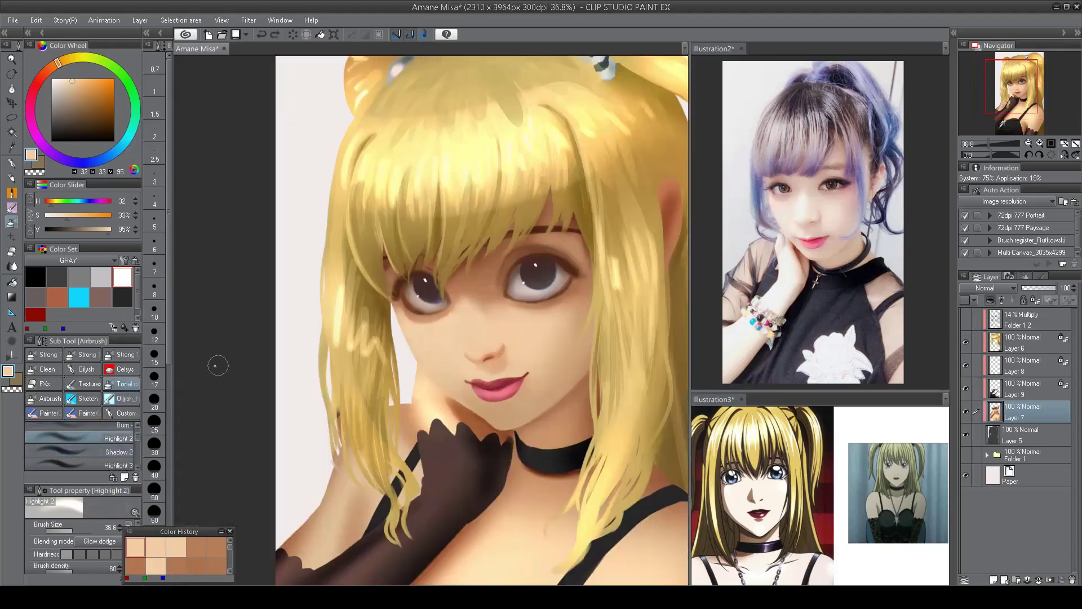
{"action": "scroll", "coordinate": [137, 445], "scroll_direction": "down", "scroll_amount": 2}
{"action": "left_click", "coordinate": [131, 450]}
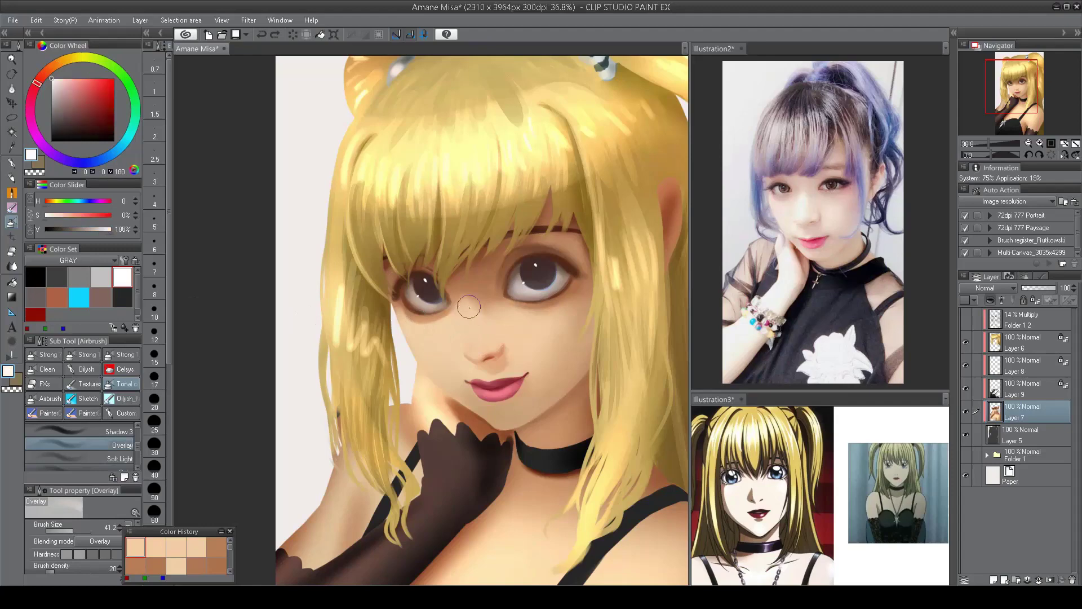
{"action": "key", "text": "comma"}
{"action": "key", "text": "comma"}
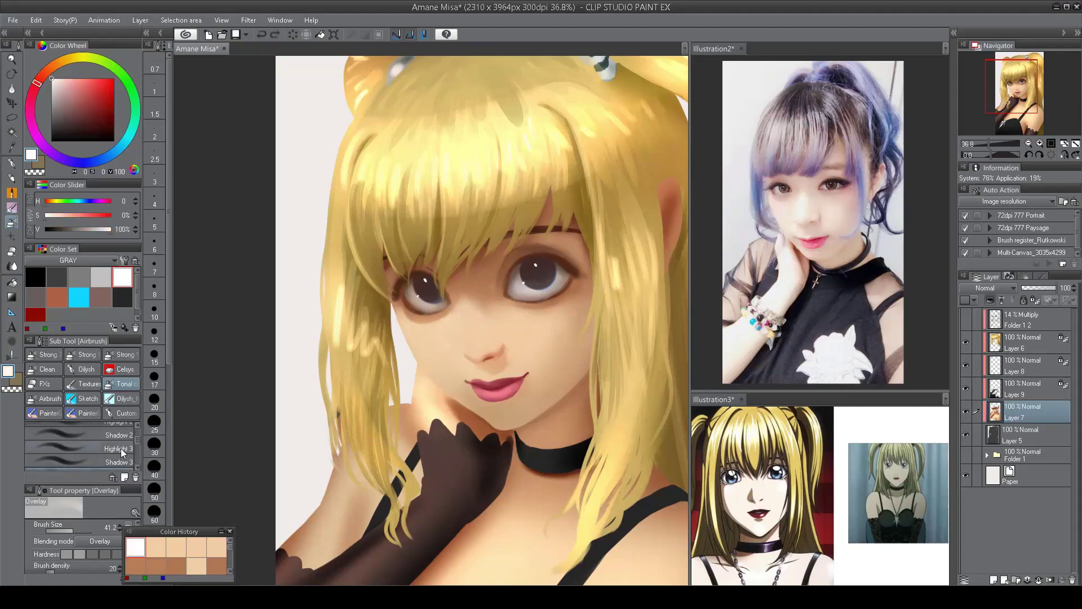
- Try broad white glow strokes on the nose with the Highlight 3 brush at sizes 66 and 47.6
{"action": "left_click_drag", "start_coordinate": [470, 342], "coordinate": [461, 330]}
{"action": "key", "text": "ctrl+z"}
{"action": "key", "text": "bracketright"}
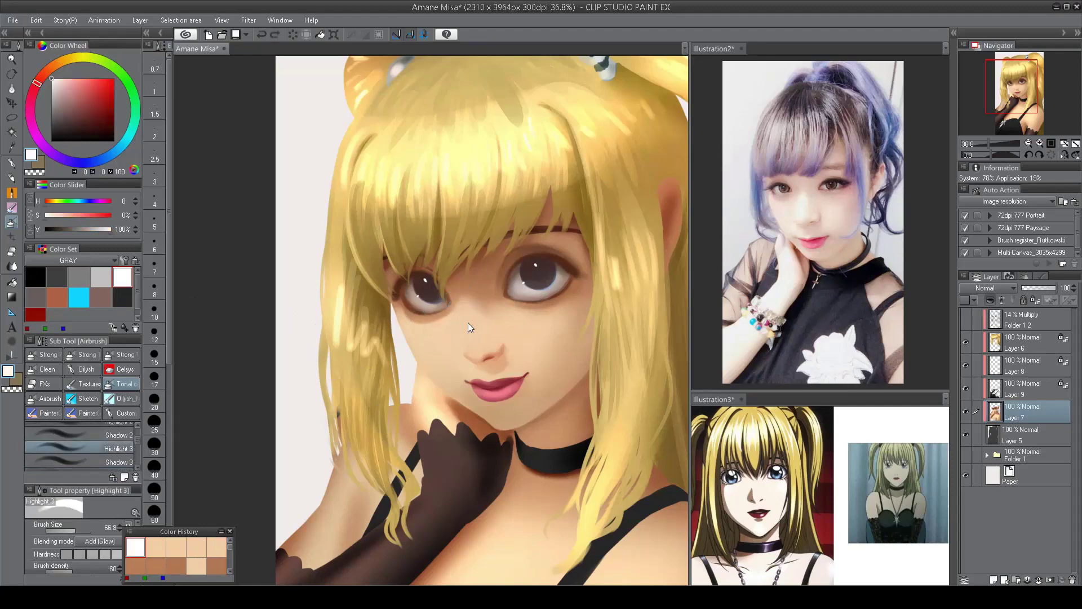
{"action": "left_click", "coordinate": [440, 333]}
{"action": "key", "text": "bracketleft"}
{"action": "scroll", "coordinate": [428, 353], "scroll_direction": "down", "scroll_amount": 1}
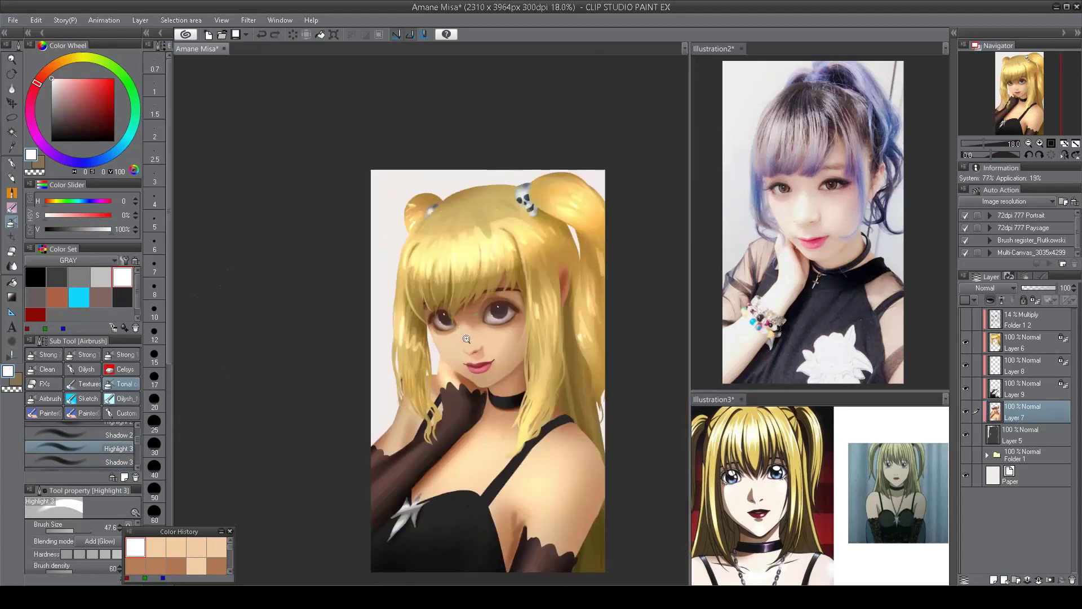
{"action": "scroll", "coordinate": [472, 354], "scroll_direction": "up", "scroll_amount": 1}
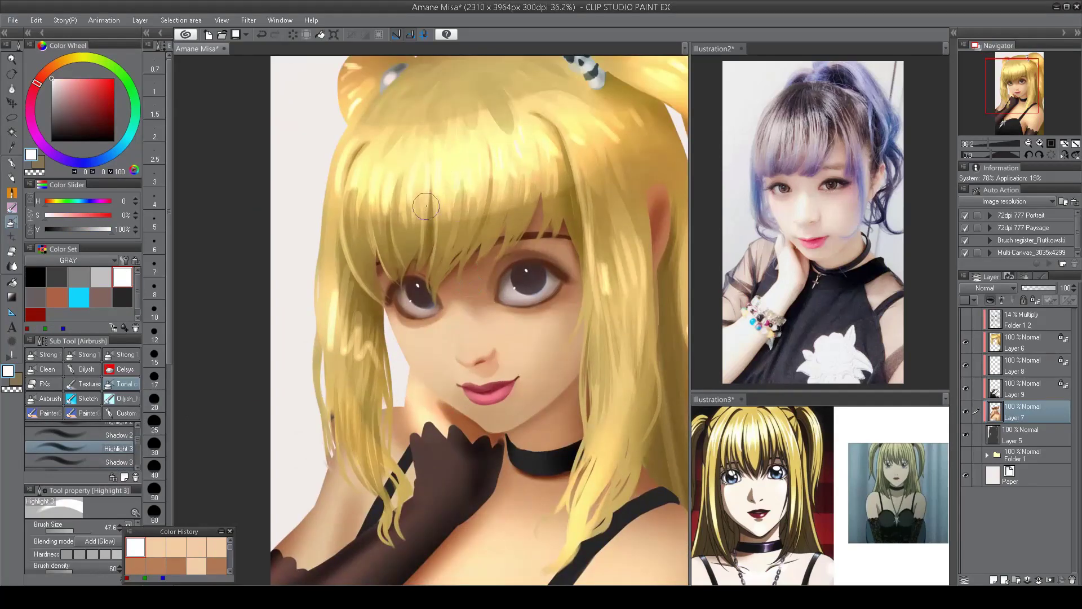
{"action": "mouse_move", "coordinate": [464, 329]}
{"action": "left_mouse_down"}
{"action": "mouse_move", "coordinate": [473, 355]}
{"action": "mouse_move", "coordinate": [468, 338]}
{"action": "left_mouse_up"}
{"action": "scroll", "coordinate": [474, 361], "scroll_direction": "down", "scroll_amount": 1}
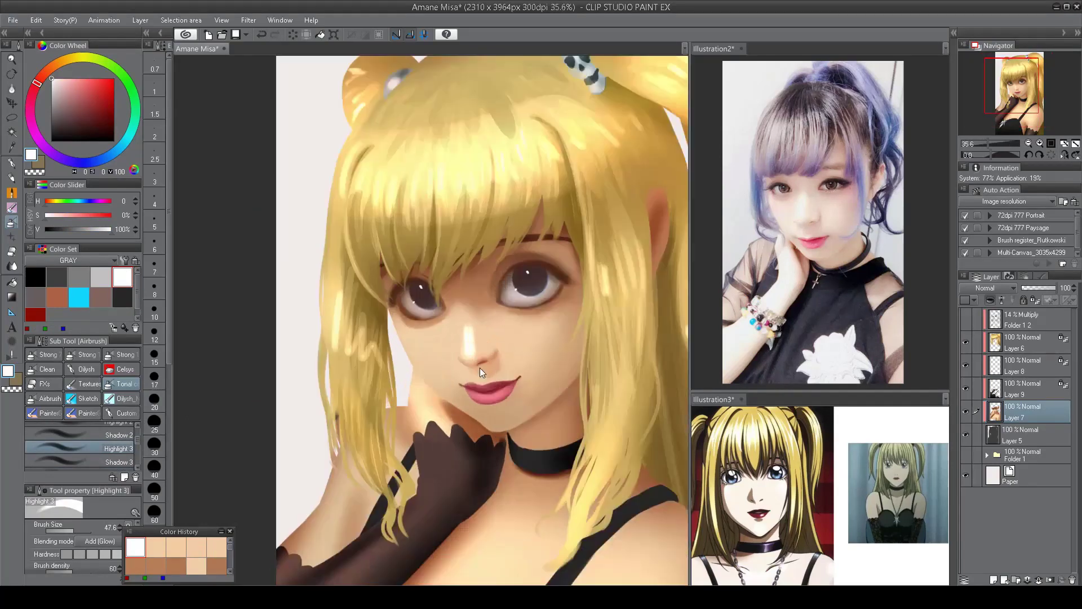
- Paint a narrow white highlight along the nose bridge and tip with the Highlight 3 brush, reducing its size to 11.6
{"action": "key", "text": "bracketright"}
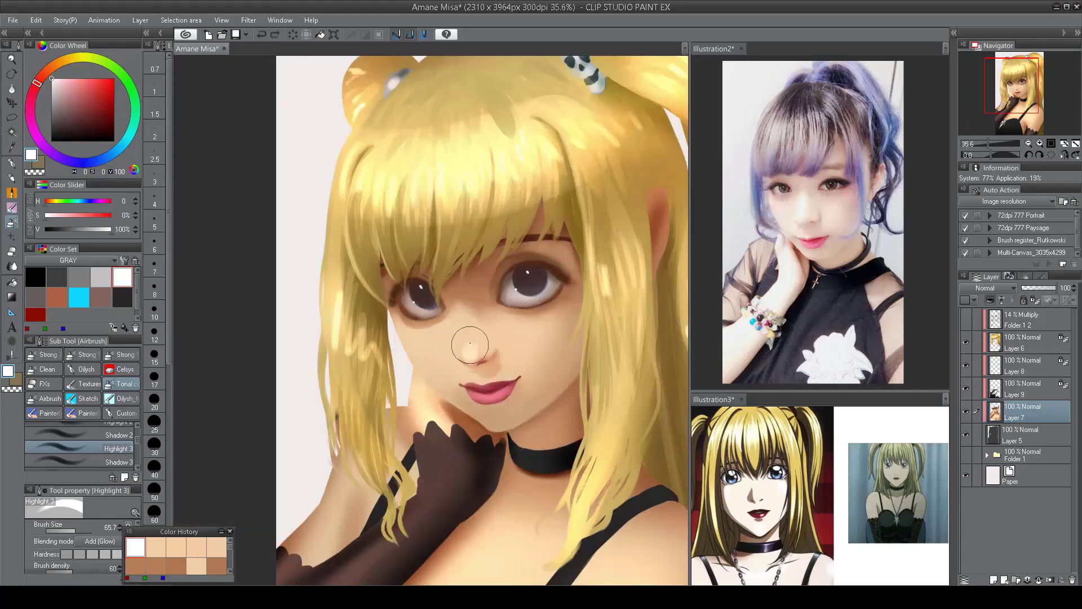
{"action": "key", "text": "bracketleft"}
{"action": "key", "text": "bracketleft"}
{"action": "scroll", "coordinate": [469, 349], "scroll_direction": "down", "scroll_amount": 2}
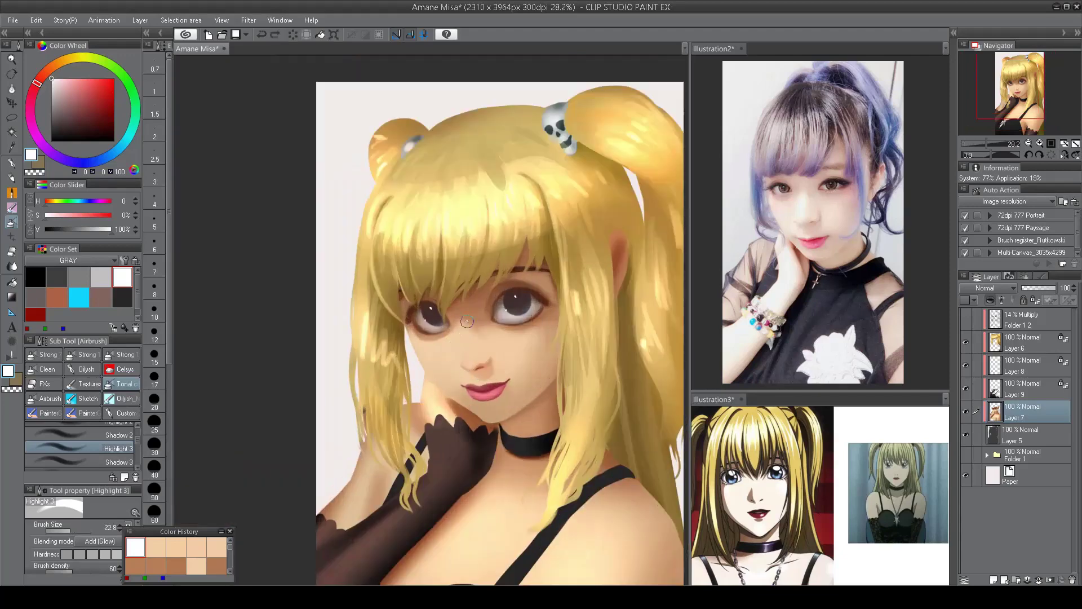
{"action": "key", "text": "h"}
{"action": "key", "text": "h"}
{"action": "scroll", "coordinate": [501, 375], "scroll_direction": "up", "scroll_amount": 3}
{"action": "key", "text": "bracketleft"}
{"action": "key", "text": "bracketleft"}
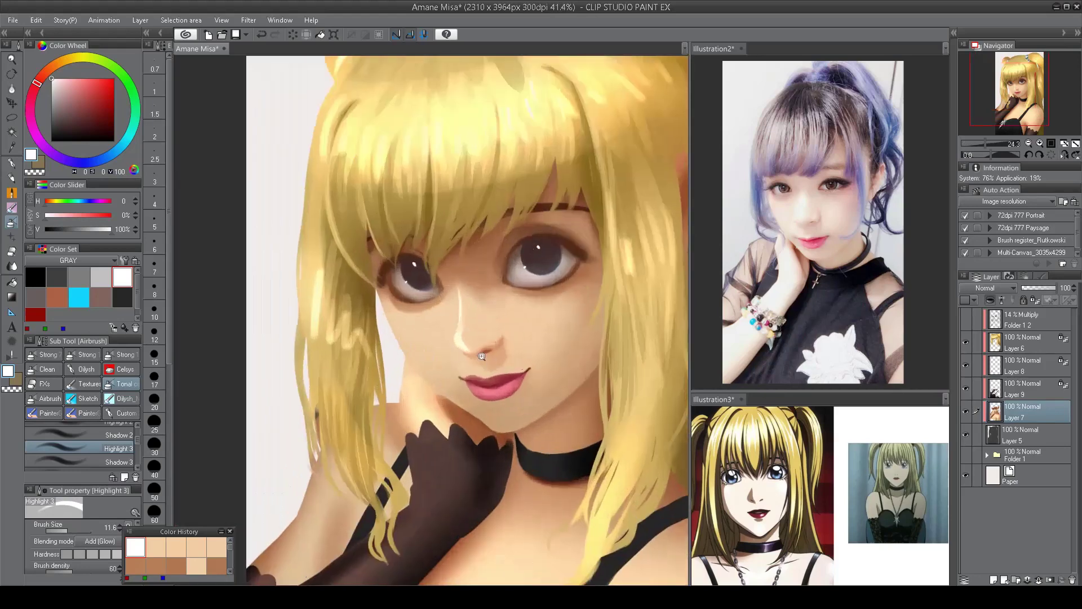
- Strengthen the nose highlight and add a thin white highlight along the upper lip's edge with the Highlight 3 brush at size 8.9
{"action": "key", "text": "bracketright"}
{"action": "key", "text": "bracketright"}
{"action": "key", "text": "bracketright"}
{"action": "key", "text": "bracketright"}
{"action": "key", "text": "bracketright"}
{"action": "key", "text": "bracketright"}
{"action": "scroll", "coordinate": [484, 389], "scroll_direction": "down", "scroll_amount": 2}
{"action": "scroll", "coordinate": [505, 393], "scroll_direction": "up", "scroll_amount": 2}
{"action": "key", "text": "bracketleft"}
{"action": "key", "text": "bracketleft"}
{"action": "key", "text": "bracketleft"}
{"action": "key", "text": "bracketleft"}
{"action": "key", "text": "bracketleft"}
{"action": "key", "text": "bracketleft"}
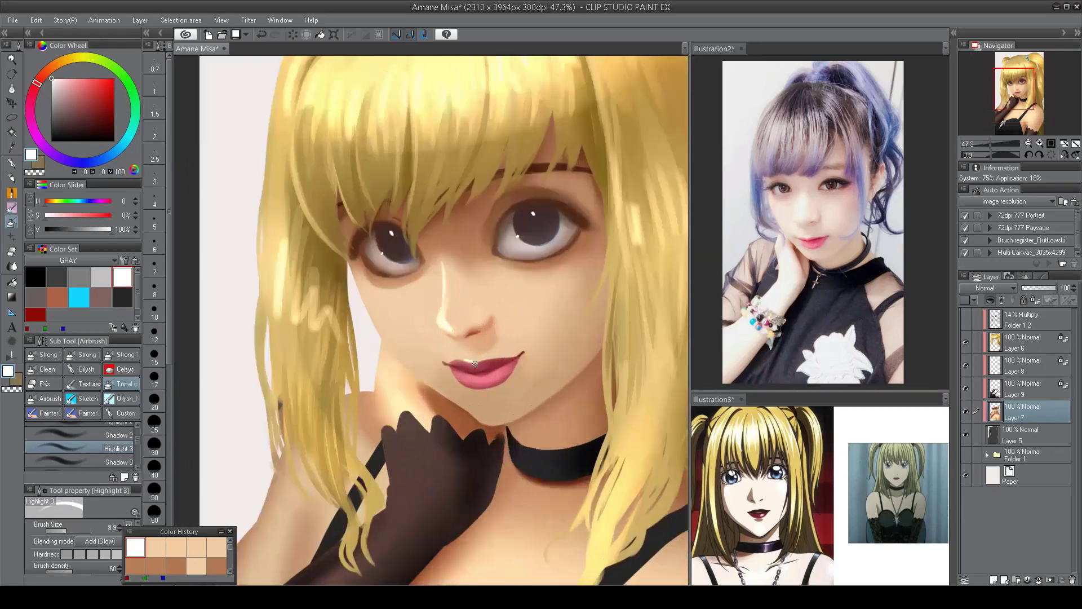
{"action": "scroll", "coordinate": [505, 373], "scroll_direction": "down", "scroll_amount": 1}
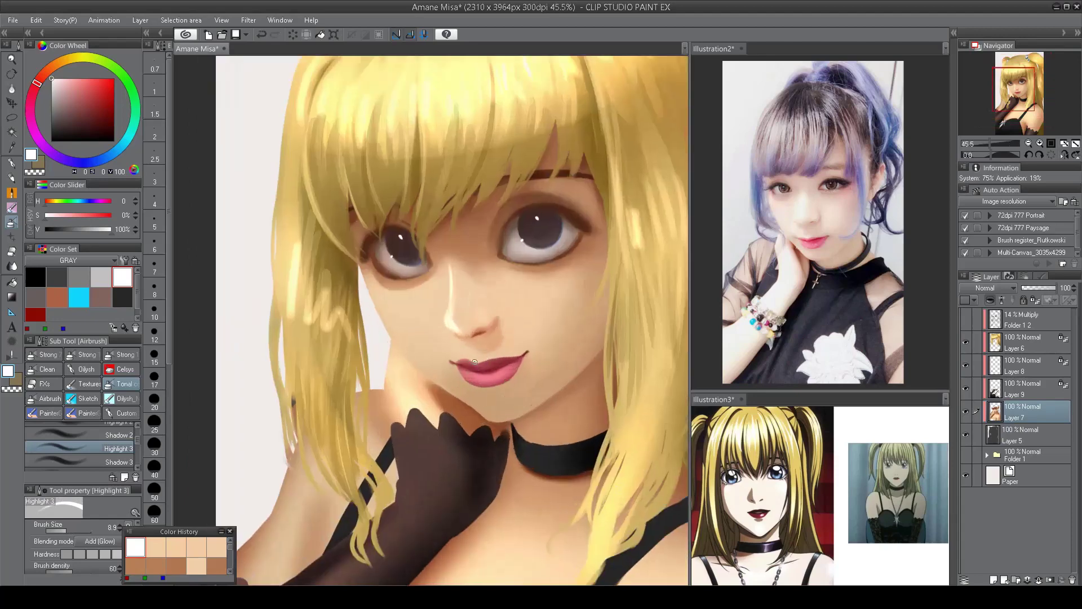
{"action": "scroll", "coordinate": [487, 359], "scroll_direction": "down", "scroll_amount": 3}
{"action": "scroll", "coordinate": [510, 406], "scroll_direction": "up", "scroll_amount": 2}
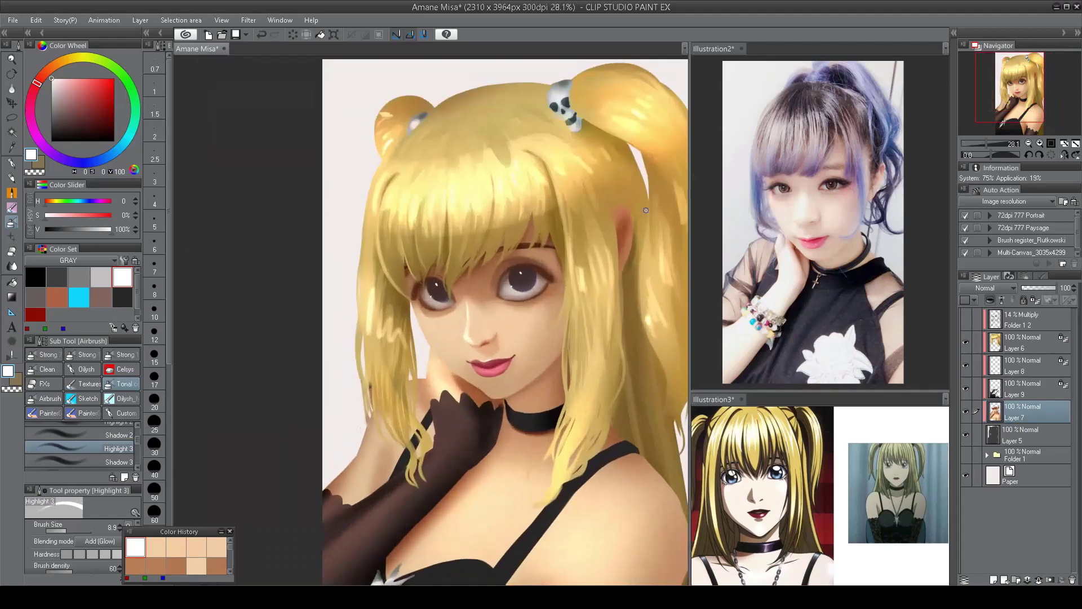
- Softly brighten the eyelid area with the white Highlight 3 brush at sizes 37 and 29.8, and check the whole portrait
{"action": "scroll", "coordinate": [474, 220], "scroll_direction": "up", "scroll_amount": 2}
{"action": "key", "text": "bracketright"}
{"action": "key", "text": "bracketright"}
{"action": "key", "text": "bracketright"}
{"action": "key", "text": "bracketright"}
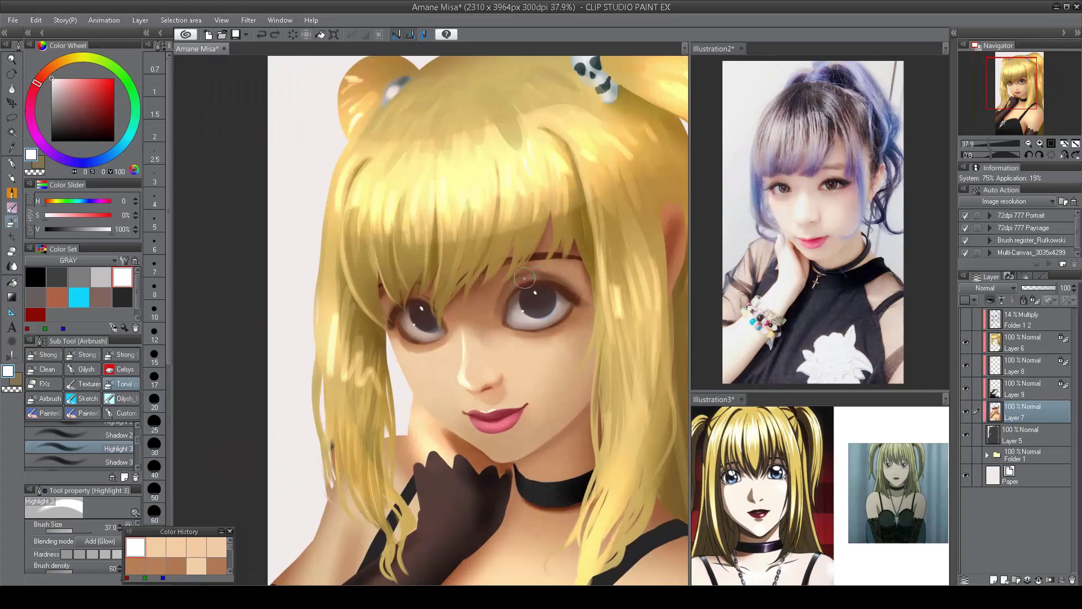
{"action": "key", "text": "bracketleft"}
{"action": "scroll", "coordinate": [414, 324], "scroll_direction": "down", "scroll_amount": 2}
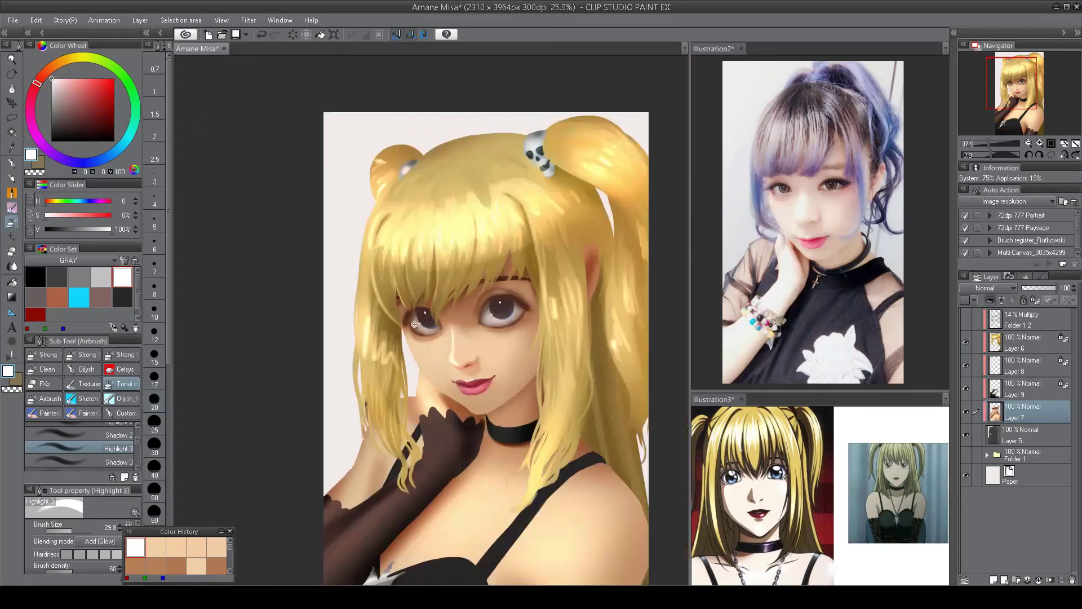
{"action": "scroll", "coordinate": [634, 276], "scroll_direction": "up", "scroll_amount": 2}
{"action": "scroll", "coordinate": [634, 275], "scroll_direction": "down", "scroll_amount": 2}
{"action": "scroll", "coordinate": [633, 275], "scroll_direction": "down", "scroll_amount": 1}
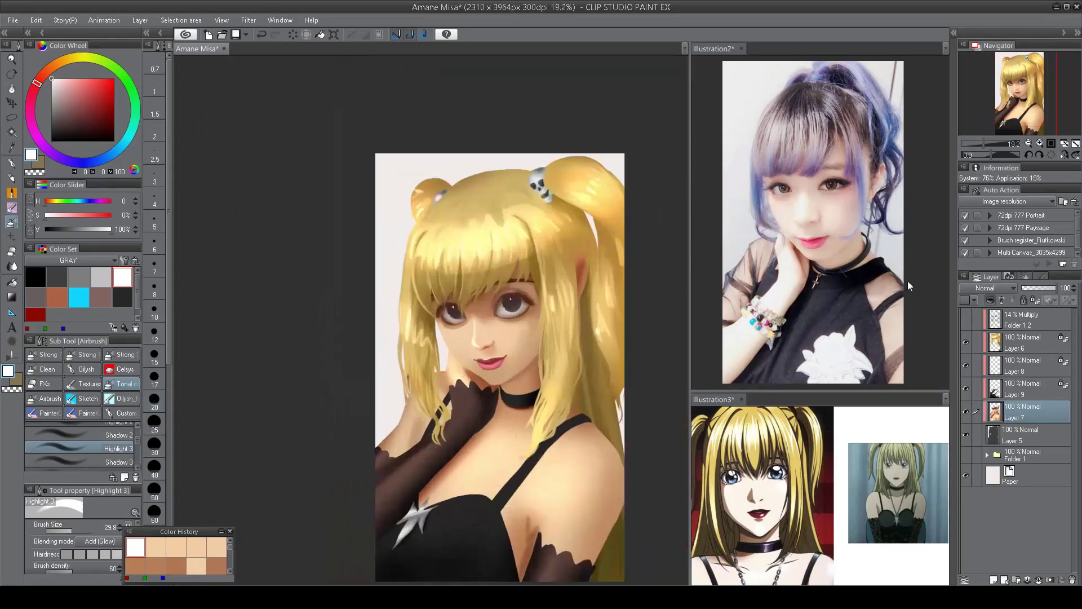
- Set the opacity of the Multiply layer Folder 1 2 to 100% and toggle its visibility
{"action": "key", "text": "ctrl+plus"}
{"action": "left_click", "coordinate": [1020, 319]}
{"action": "left_click_drag", "start_coordinate": [1026, 288], "coordinate": [1065, 289]}
{"action": "left_click", "coordinate": [966, 319]}
{"action": "key", "text": "ctrl+plus"}
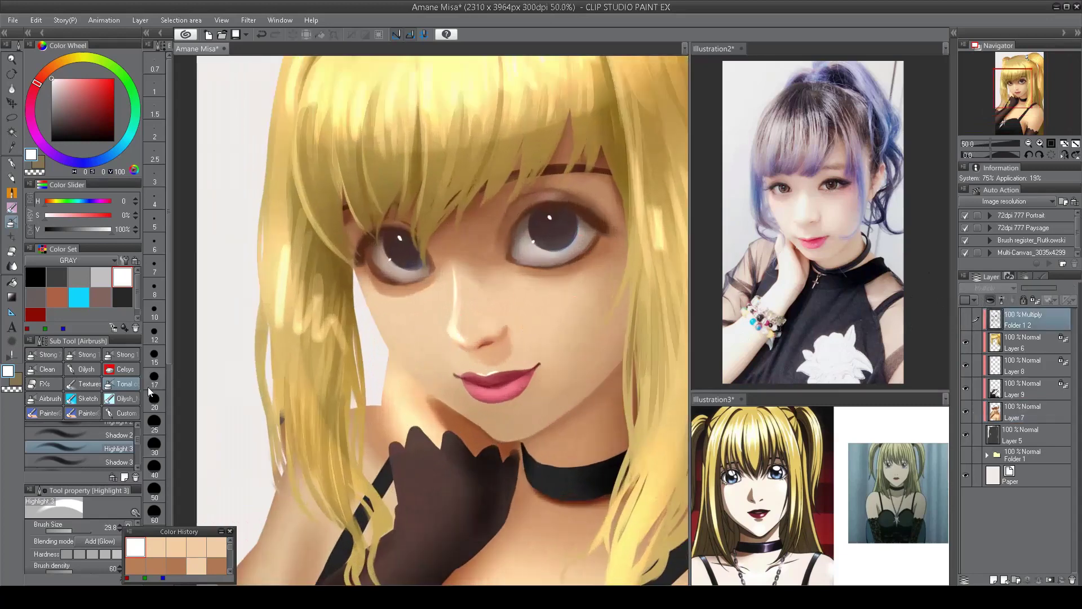
- Blend the skin beside the nose highlight on Layer 7 with the IK1 brush at size 29, using sampled light skin tones
{"action": "left_click", "coordinate": [129, 429]}
{"action": "left_click", "coordinate": [1022, 412]}
{"action": "left_click", "coordinate": [448, 288], "text": "alt"}
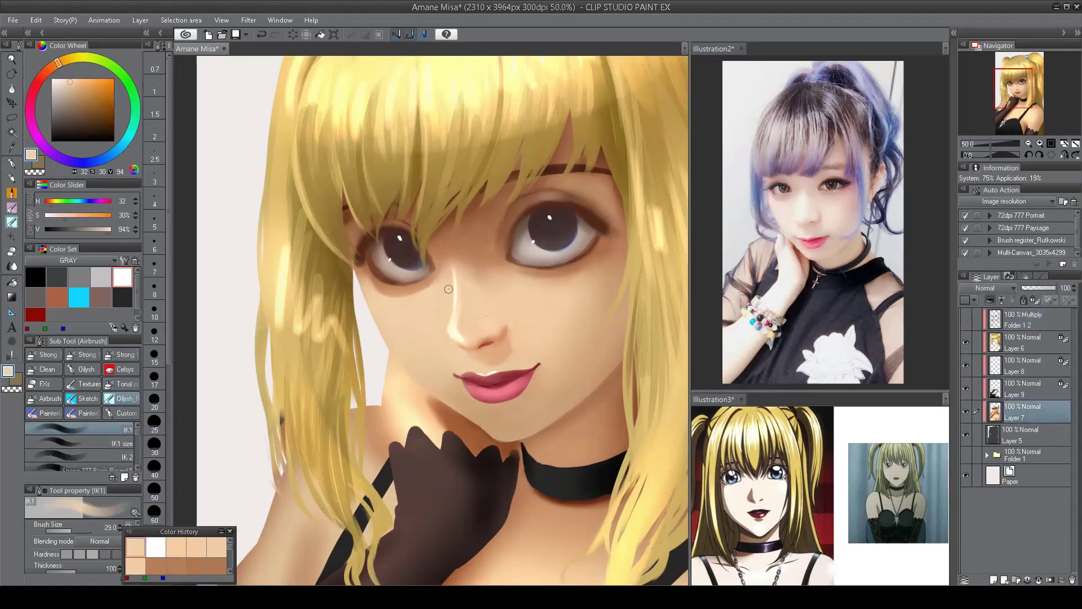
{"action": "left_click", "coordinate": [446, 340], "text": "alt"}
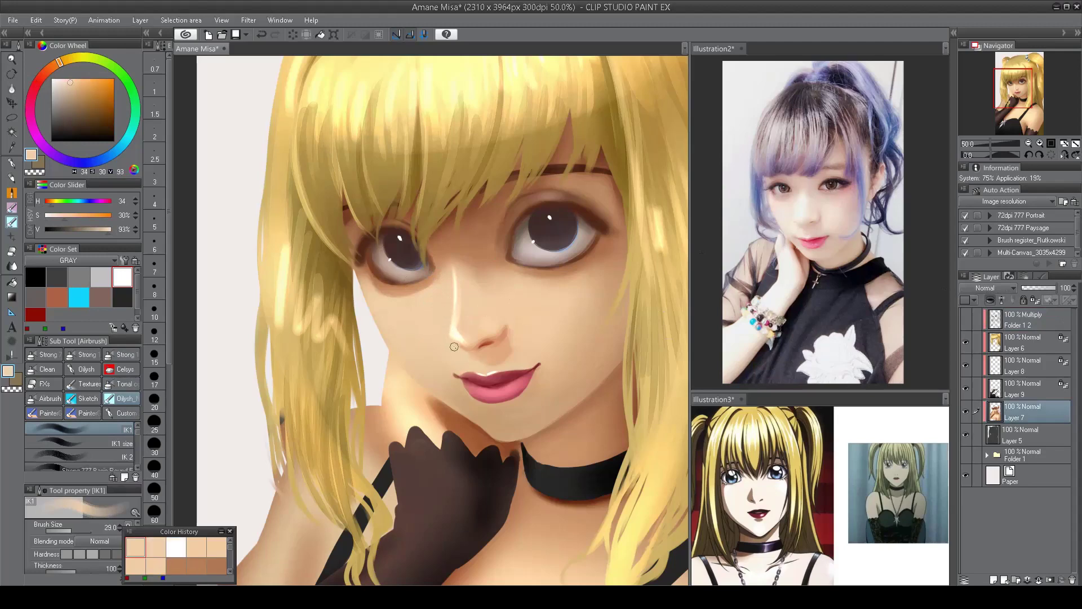
{"action": "scroll", "coordinate": [546, 173], "scroll_direction": "down", "scroll_amount": 3}
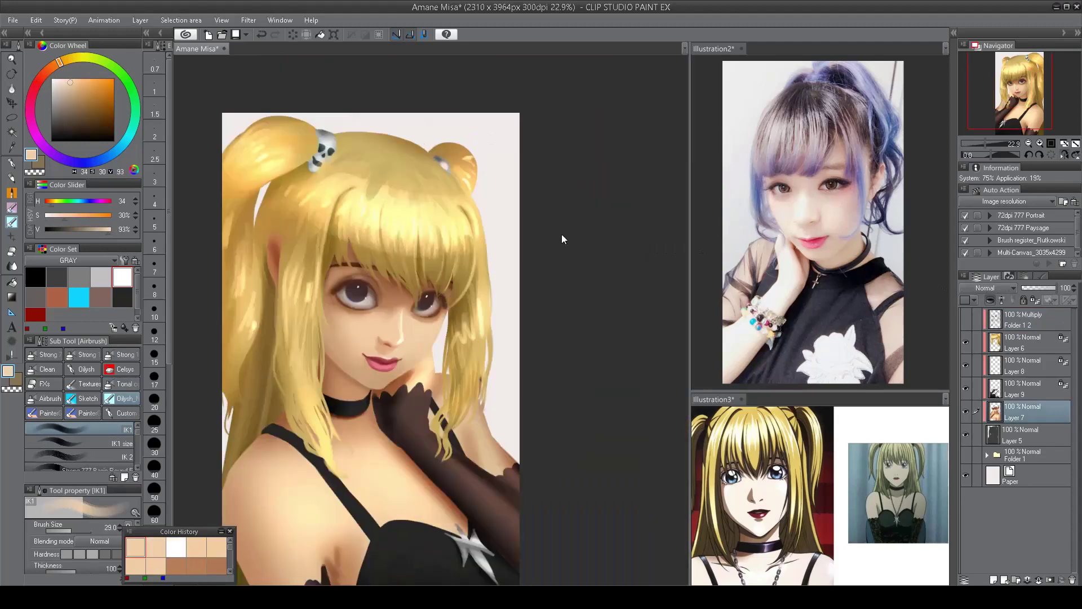
{"action": "scroll", "coordinate": [562, 239], "scroll_direction": "up", "scroll_amount": 3}
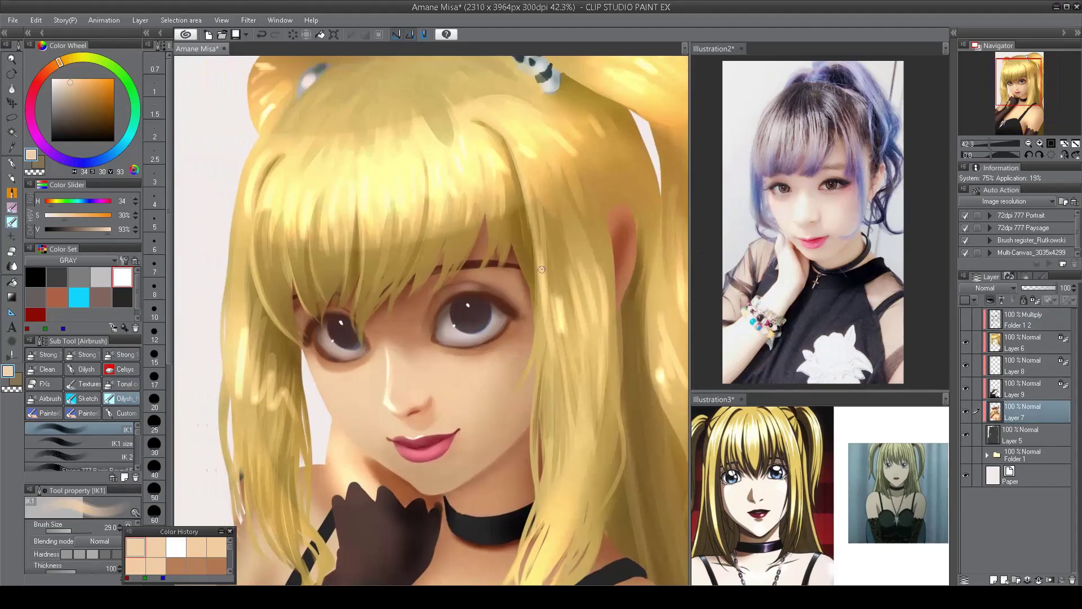
- Darken the larger eye's outer corner and rim with a sampled dark brown, using the IK1 brush at size 35.2
{"action": "key", "text": "h"}
{"action": "left_click", "coordinate": [356, 326], "text": "alt"}
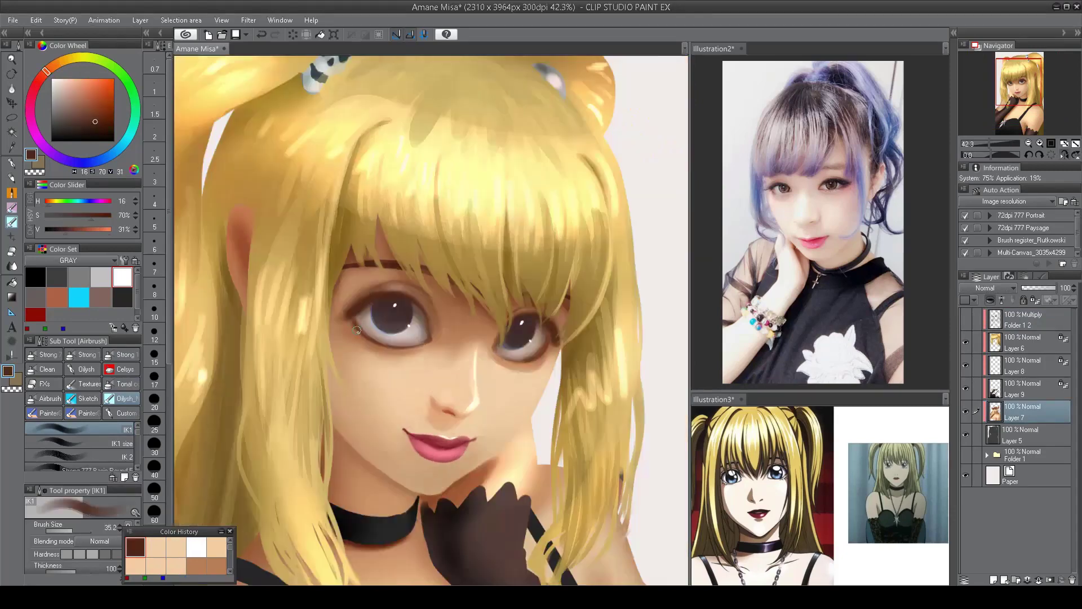
{"action": "key", "text": "h"}
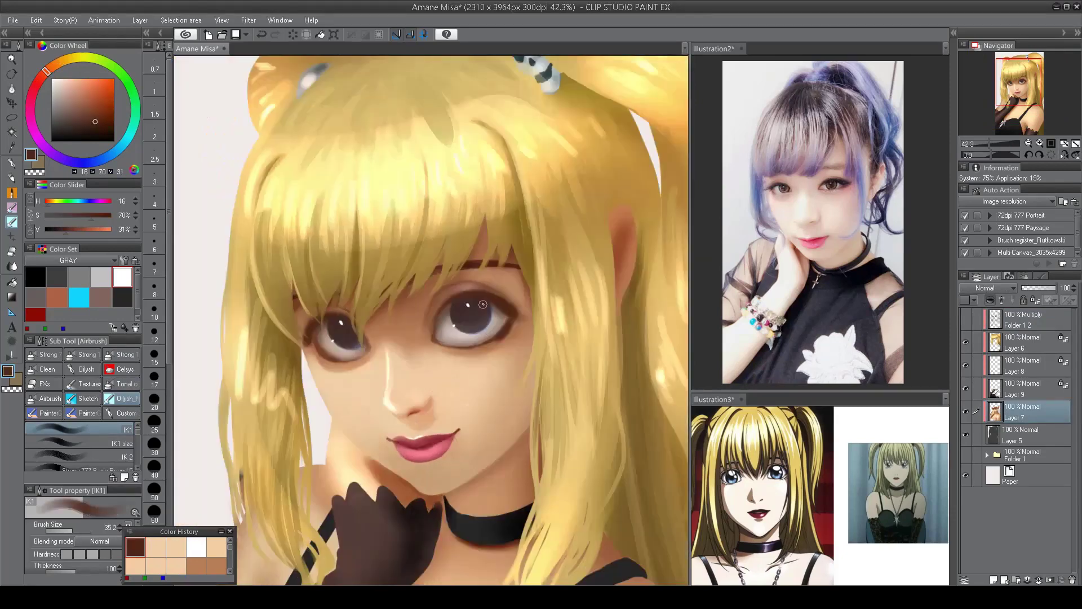
- Draw thin dark brown eyelashes on both eyes with the IK1 size brush at 13.6, and check the whole portrait
{"action": "scroll", "coordinate": [515, 295], "scroll_direction": "up", "scroll_amount": 1}
{"action": "left_click", "coordinate": [113, 443]}
{"action": "left_click", "coordinate": [516, 305], "text": "alt"}
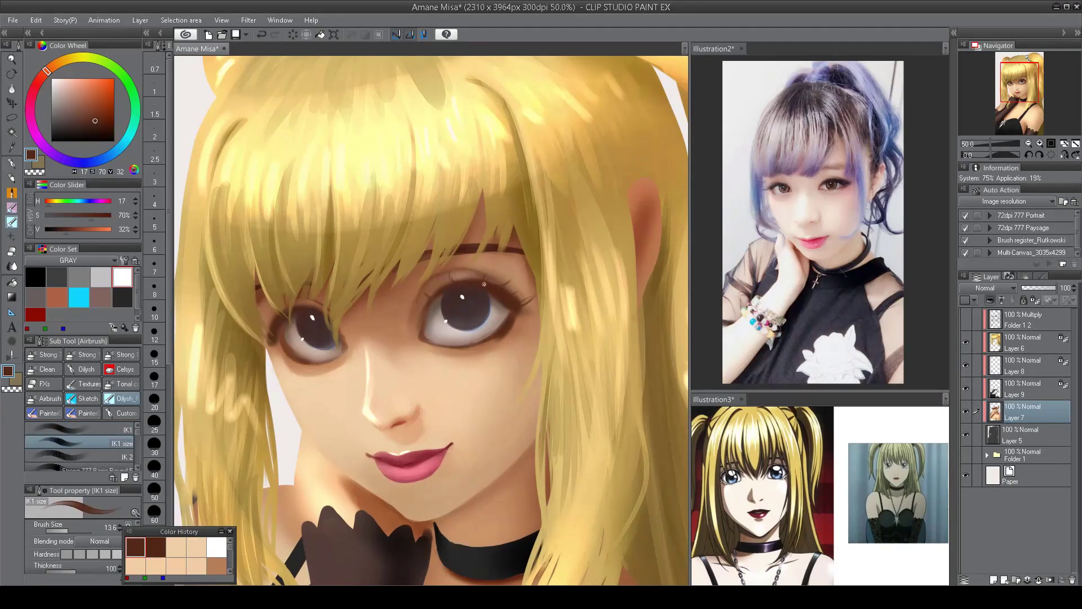
{"action": "key", "text": "ctrl+0"}
{"action": "scroll", "coordinate": [345, 331], "scroll_direction": "up", "scroll_amount": 3}
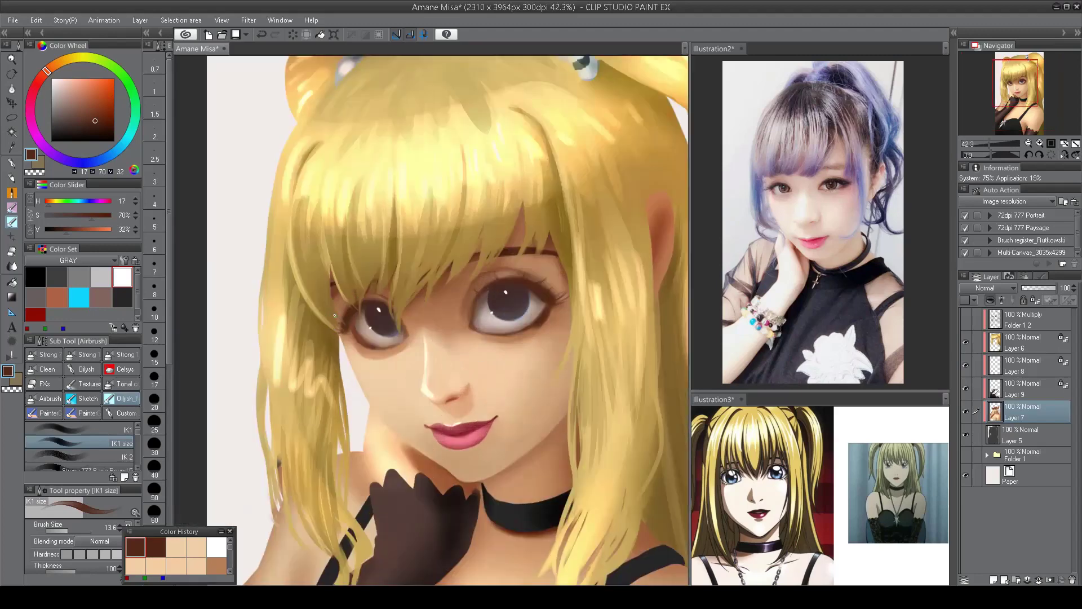
{"action": "scroll", "coordinate": [435, 337], "scroll_direction": "down", "scroll_amount": 3}
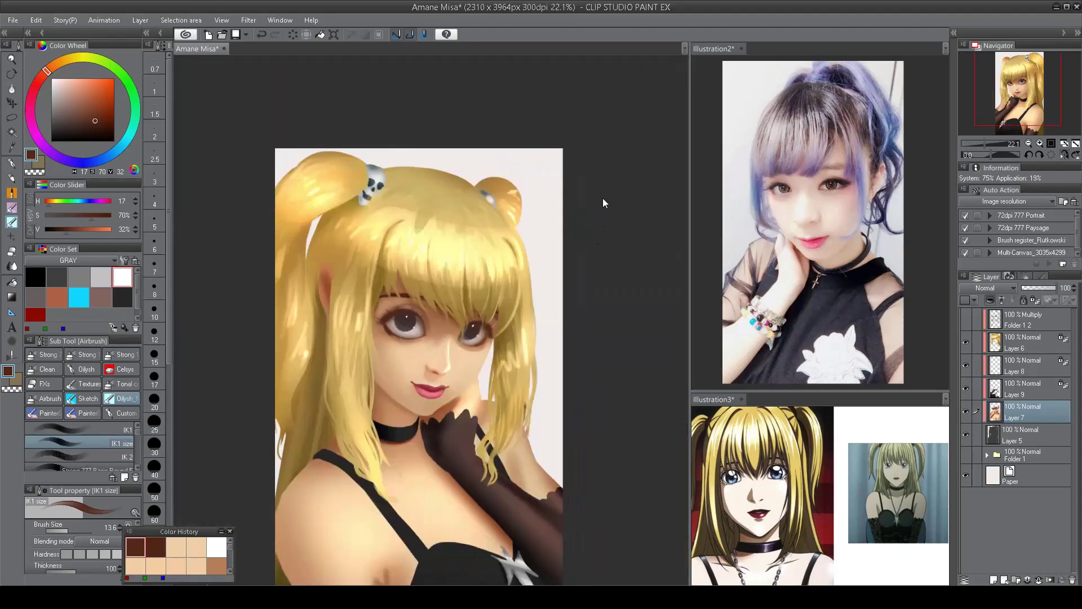
{"action": "scroll", "coordinate": [365, 386], "scroll_direction": "up", "scroll_amount": 1}
{"action": "scroll", "coordinate": [131, 438], "scroll_direction": "down", "scroll_amount": 2}
- Softly shade the side of the face and neck beside the hair in reddish brown (H 12, S 55, V 55) with Shadow 2 at size 147.6
{"action": "left_click", "coordinate": [115, 465]}
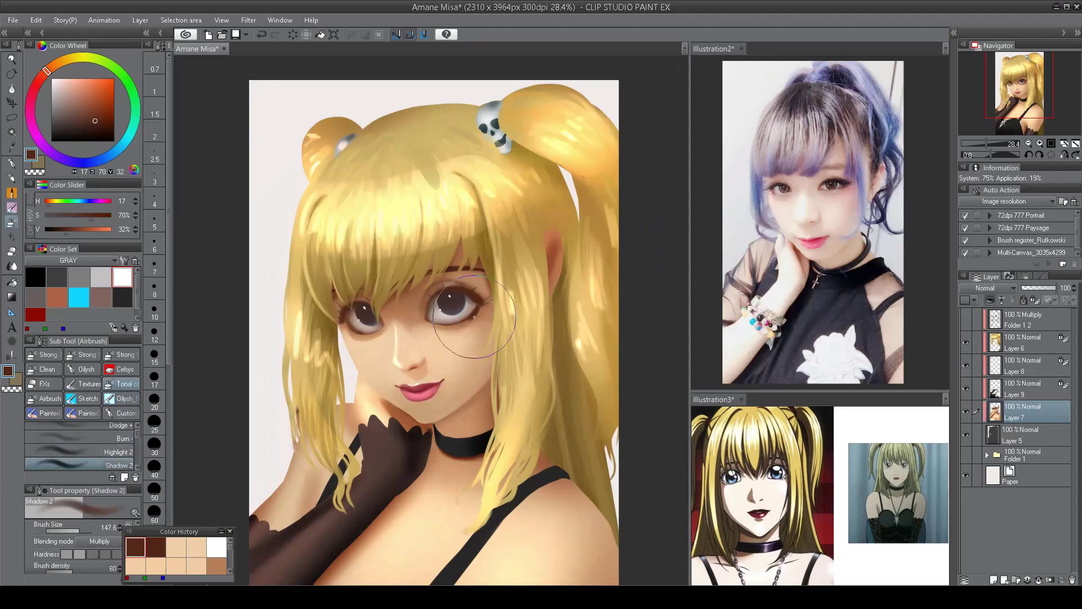
{"action": "left_click", "coordinate": [85, 106]}
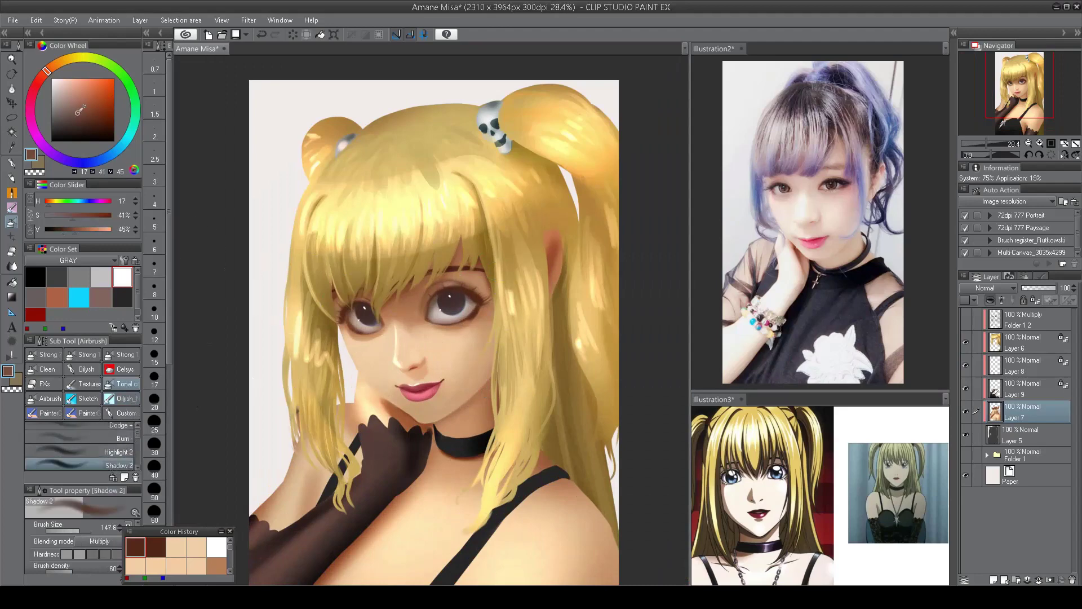
{"action": "left_click", "coordinate": [44, 74]}
{"action": "left_click_drag", "start_coordinate": [492, 339], "coordinate": [478, 431]}
{"action": "mouse_move", "coordinate": [496, 319]}
{"action": "left_mouse_down"}
{"action": "mouse_move", "coordinate": [515, 333]}
{"action": "mouse_move", "coordinate": [507, 420]}
{"action": "left_mouse_up"}
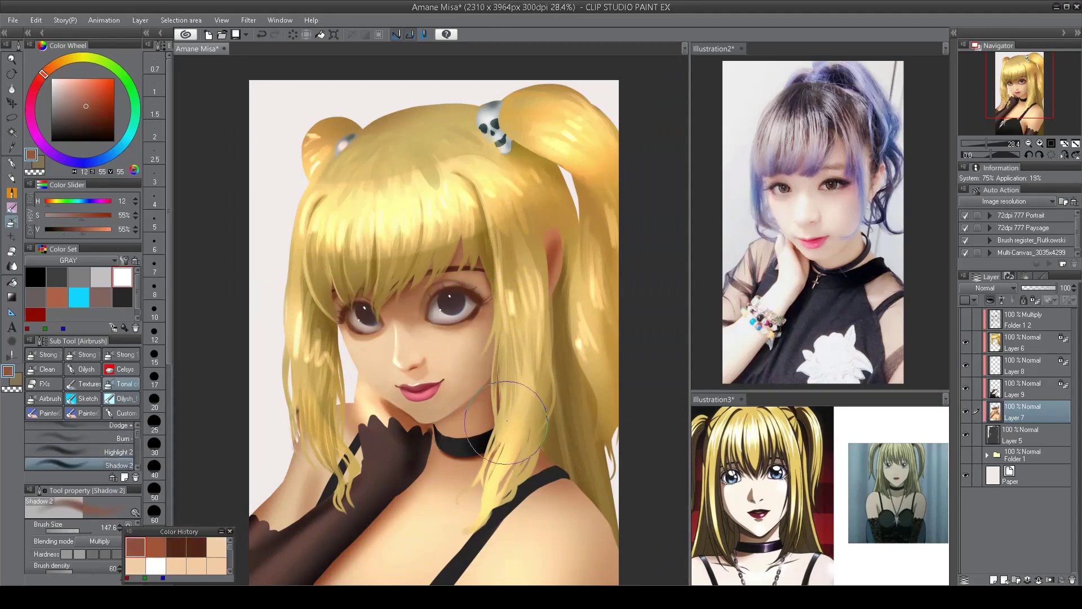
{"action": "scroll", "coordinate": [503, 160], "scroll_direction": "down", "scroll_amount": 3}
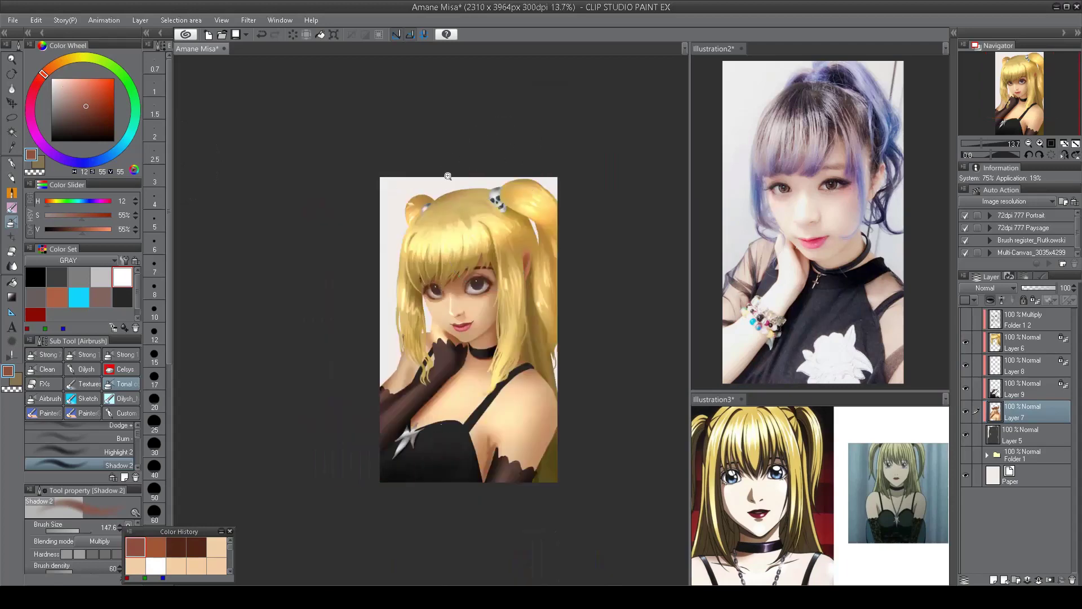
- Shade the outer white of the larger eye with a sampled grey-brown, using the IK1 size brush at 17.9
{"action": "scroll", "coordinate": [448, 176], "scroll_direction": "up", "scroll_amount": 5}
{"action": "key", "text": "b"}
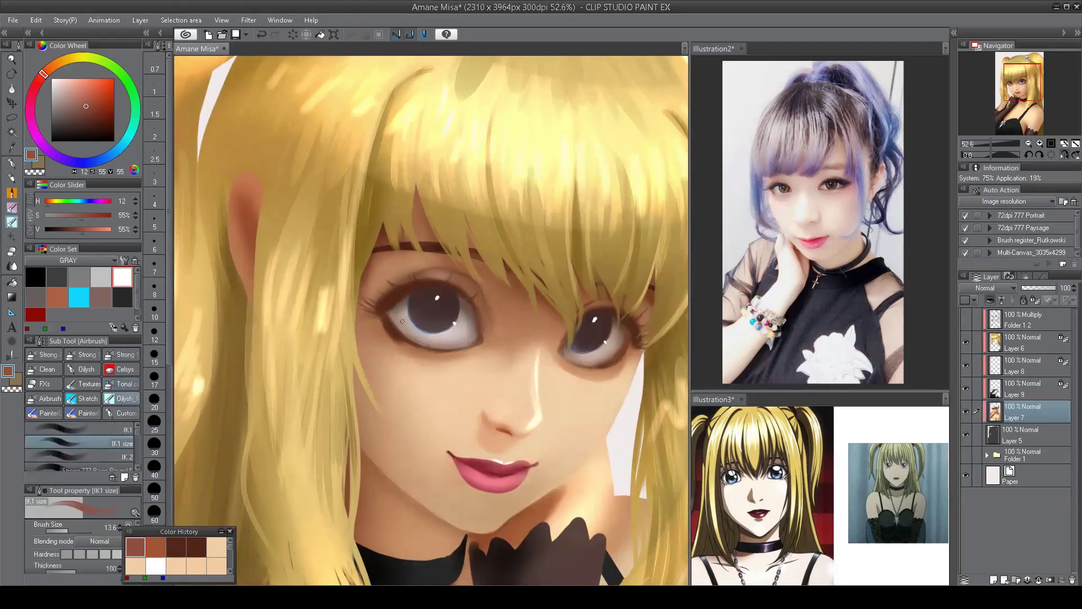
{"action": "left_click", "coordinate": [401, 317], "text": "alt"}
{"action": "left_click_drag", "start_coordinate": [401, 317], "coordinate": [388, 313]}
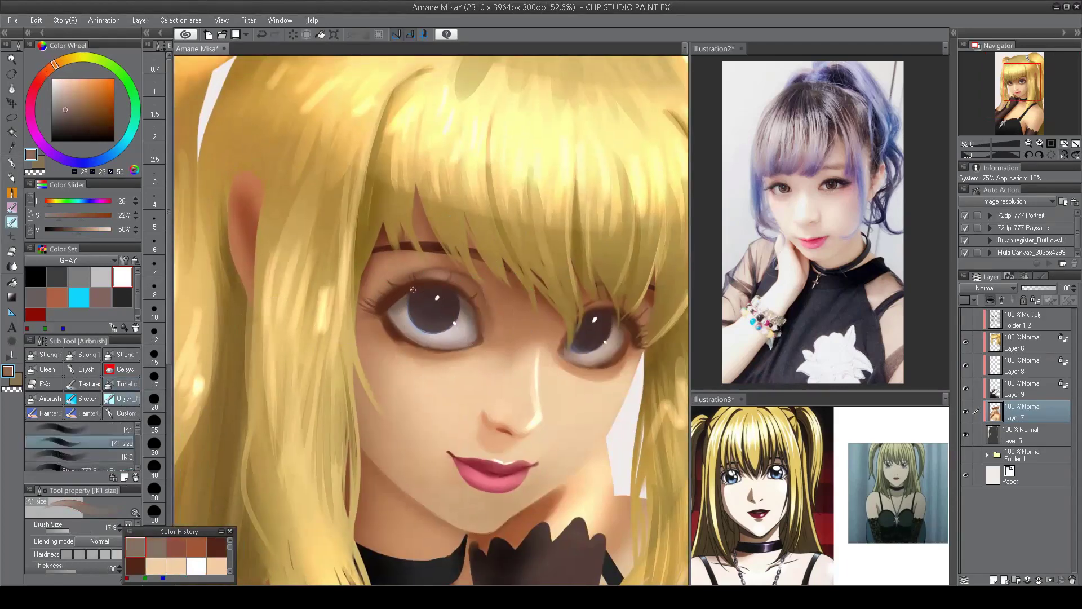
{"action": "scroll", "coordinate": [409, 294], "scroll_direction": "down", "scroll_amount": 3}
{"action": "scroll", "coordinate": [409, 295], "scroll_direction": "up", "scroll_amount": 3}
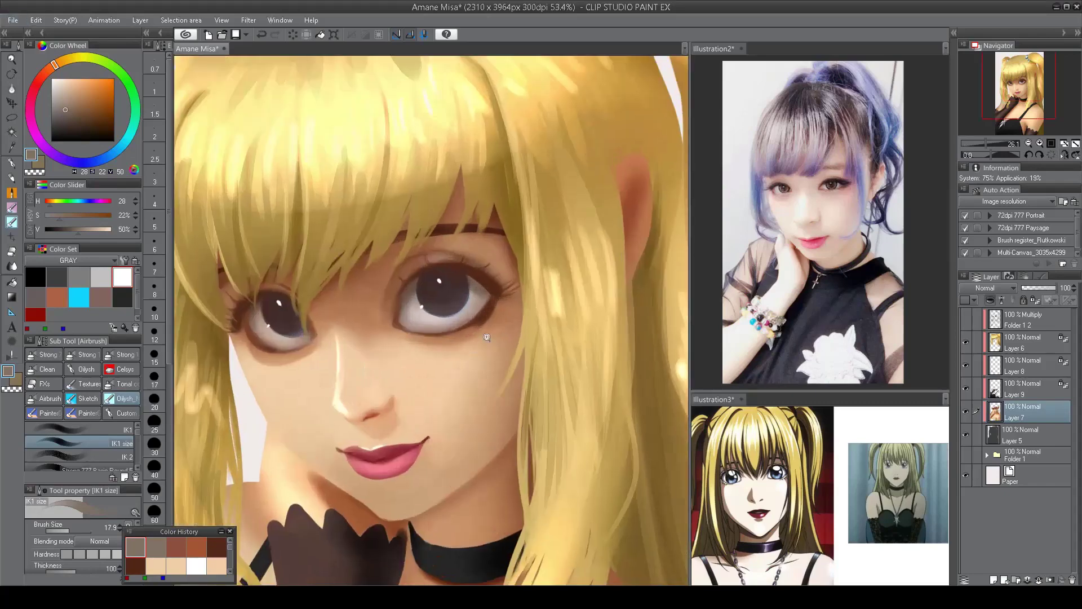
- Thicken the larger eye's upper lash line in very dark brown (H 16, S 82, V 15), using the IK1 size brush at 34.5 and 21.2
{"action": "left_click", "coordinate": [422, 266], "text": "alt"}
{"action": "left_click", "coordinate": [102, 131]}
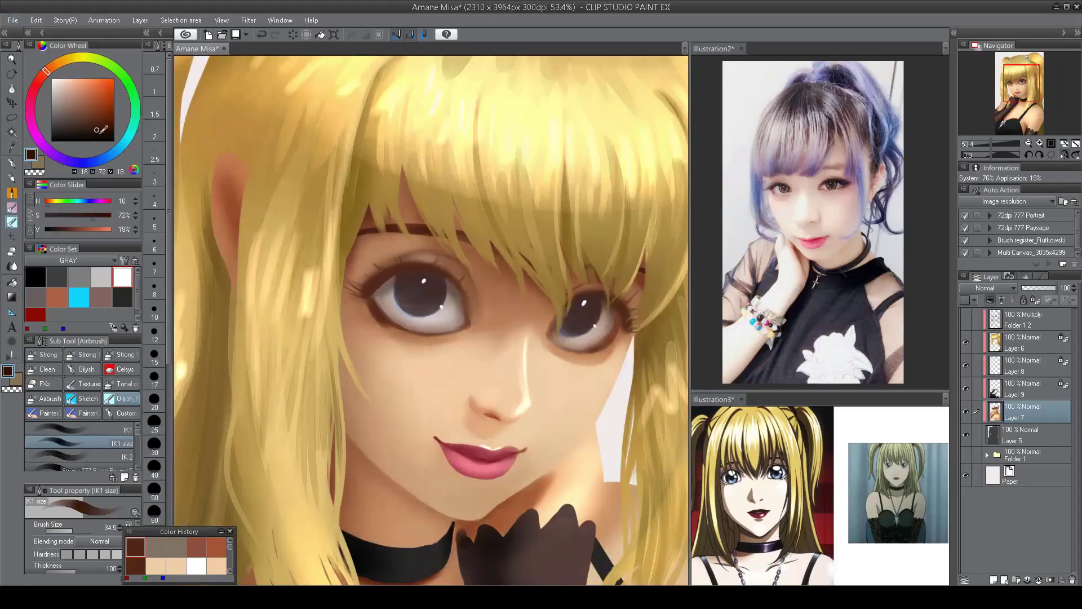
{"action": "key", "text": "h"}
{"action": "left_click_drag", "start_coordinate": [402, 291], "coordinate": [420, 272]}
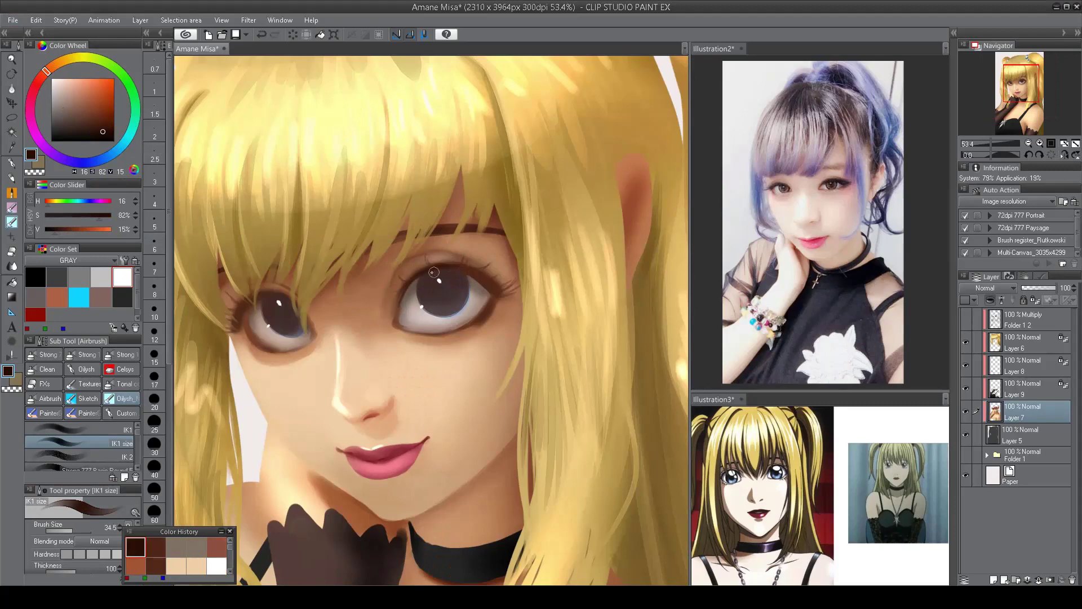
{"action": "key", "text": "h"}
{"action": "left_click_drag", "start_coordinate": [414, 266], "coordinate": [392, 271]}
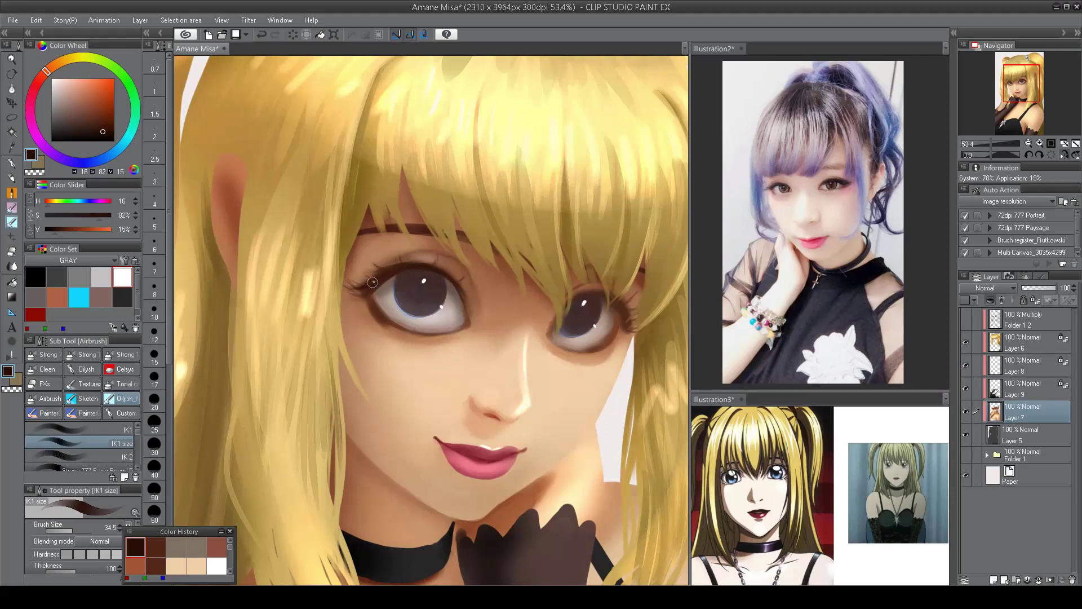
{"action": "key", "text": "h"}
{"action": "key", "text": "bracketleft"}
{"action": "key", "text": "bracketleft"}
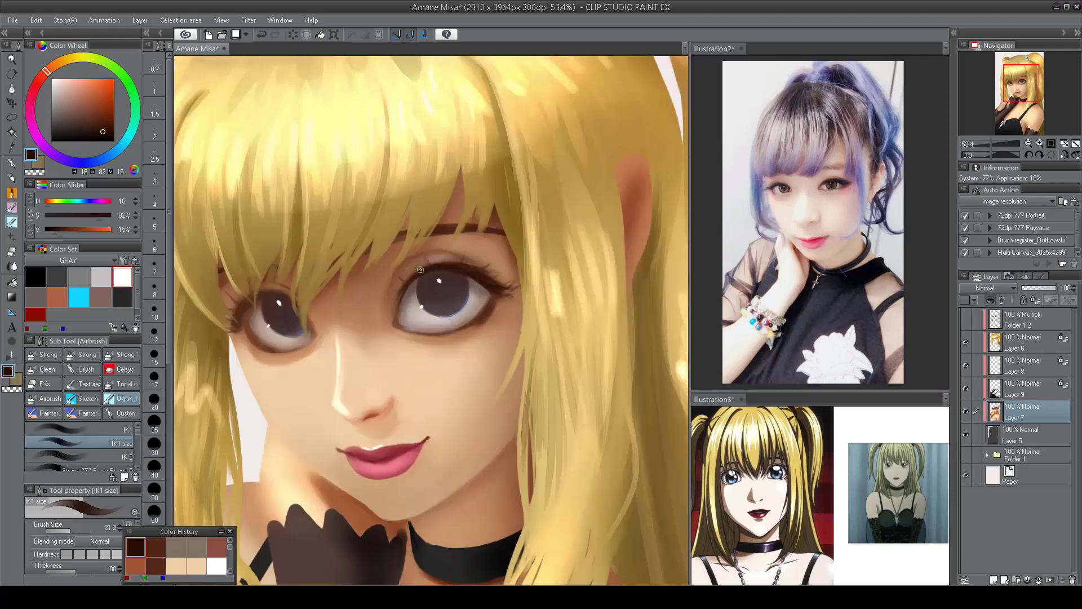
- Darken the smaller eye's upper lash line and outer lashes with the dark brown IK1 size brush at 33.1 and 23.2
{"action": "key", "text": "ctrl+0"}
{"action": "scroll", "coordinate": [299, 308], "scroll_direction": "up", "scroll_amount": 5}
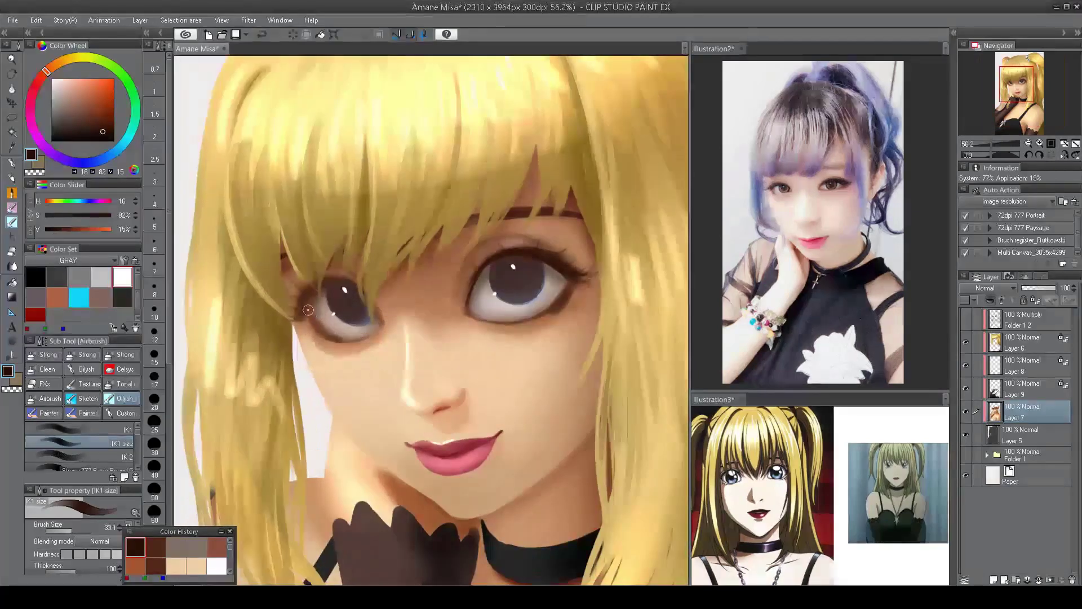
{"action": "key", "text": "bracketright"}
{"action": "key", "text": "bracketright"}
{"action": "left_click_drag", "start_coordinate": [299, 308], "coordinate": [305, 291]}
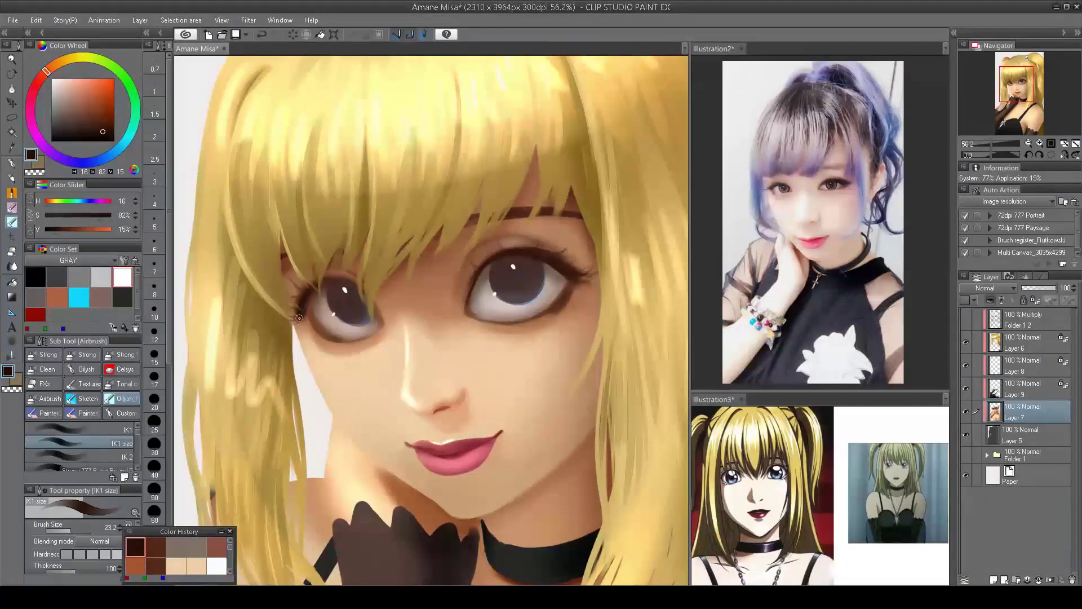
{"action": "key", "text": "h"}
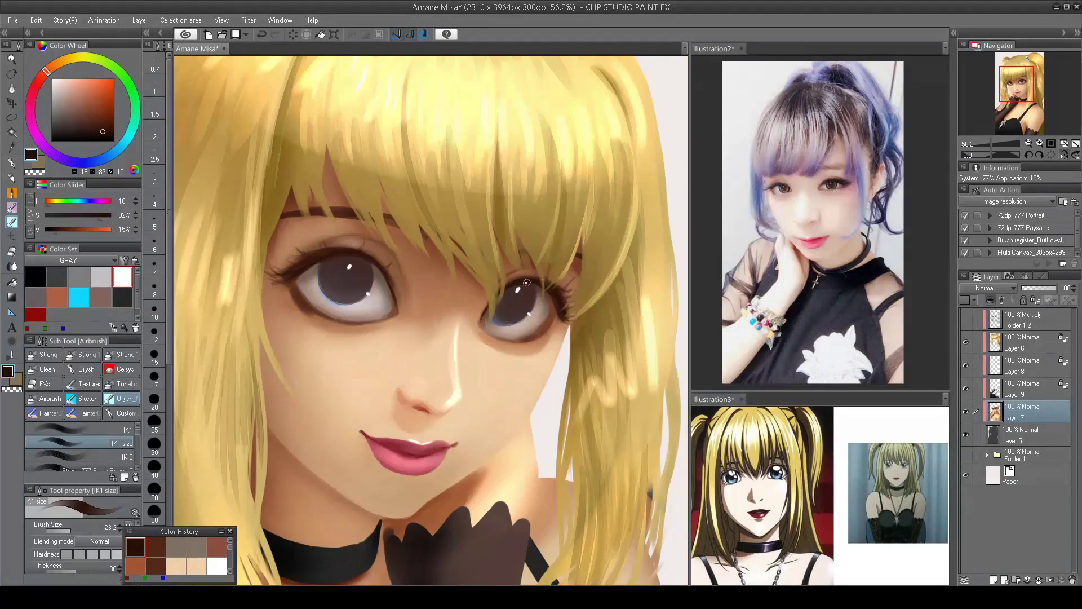
{"action": "scroll", "coordinate": [521, 235], "scroll_direction": "down", "scroll_amount": 4}
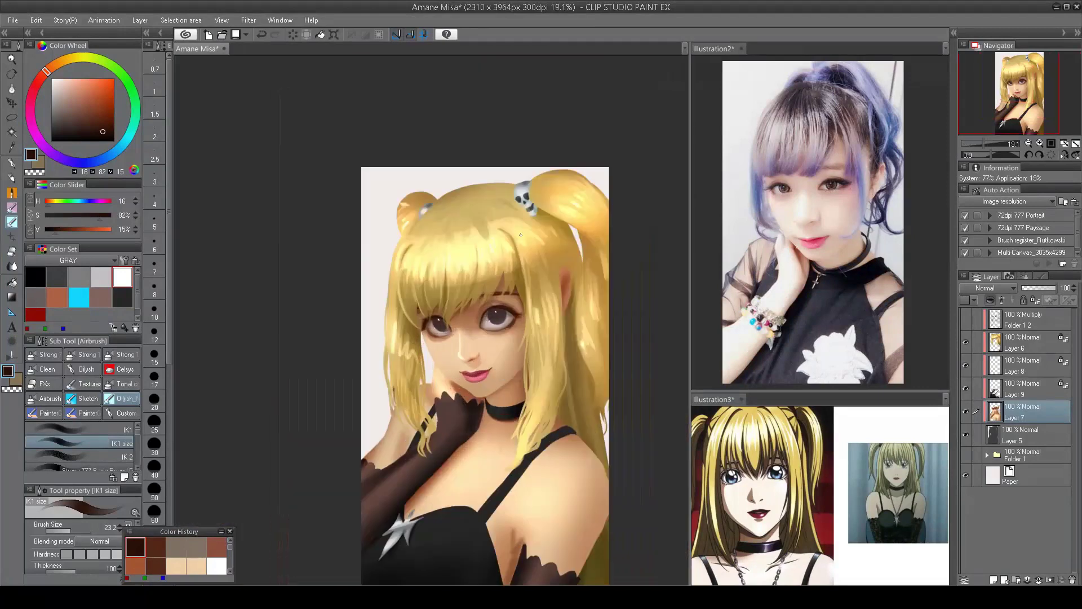
{"action": "scroll", "coordinate": [425, 288], "scroll_direction": "up", "scroll_amount": 2}
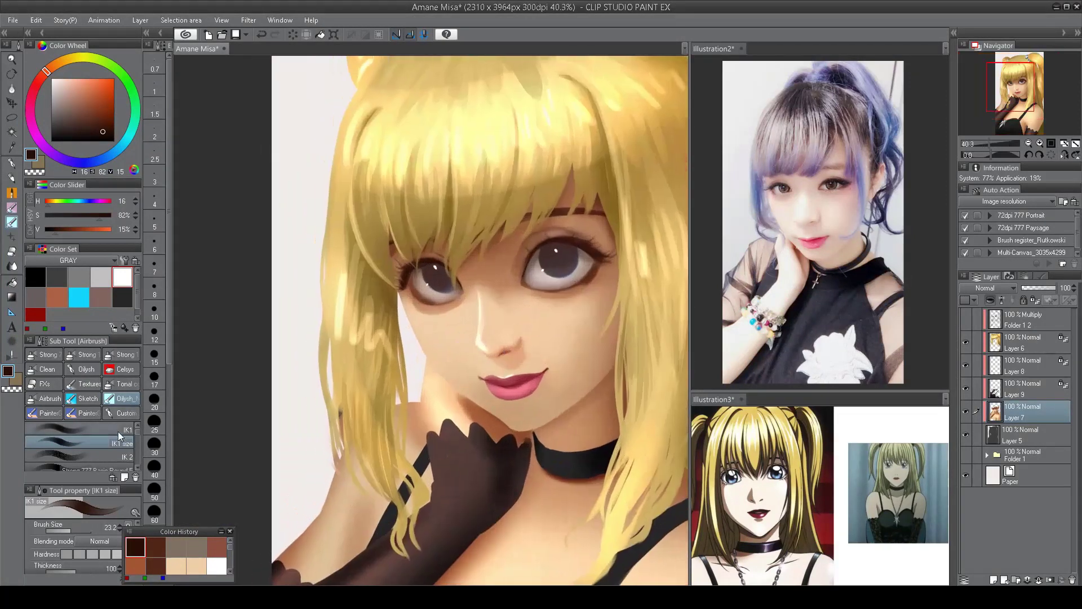
- Smooth the skin beneath the smaller eye with sampled skin tones, using the IK1 brush at sizes from 59.5 down to 50.2
{"action": "left_click", "coordinate": [117, 431]}
{"action": "scroll", "coordinate": [474, 290], "scroll_direction": "up", "scroll_amount": 1}
{"action": "left_click", "coordinate": [474, 290], "text": "alt"}
{"action": "left_click", "coordinate": [450, 313], "text": "alt"}
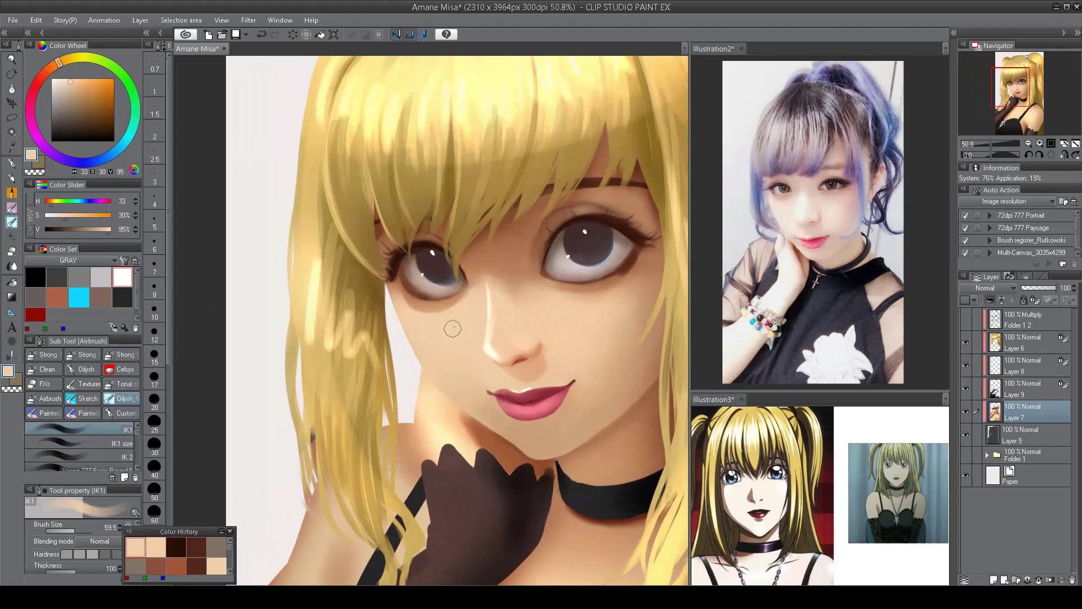
{"action": "left_click", "coordinate": [466, 299], "text": "alt"}
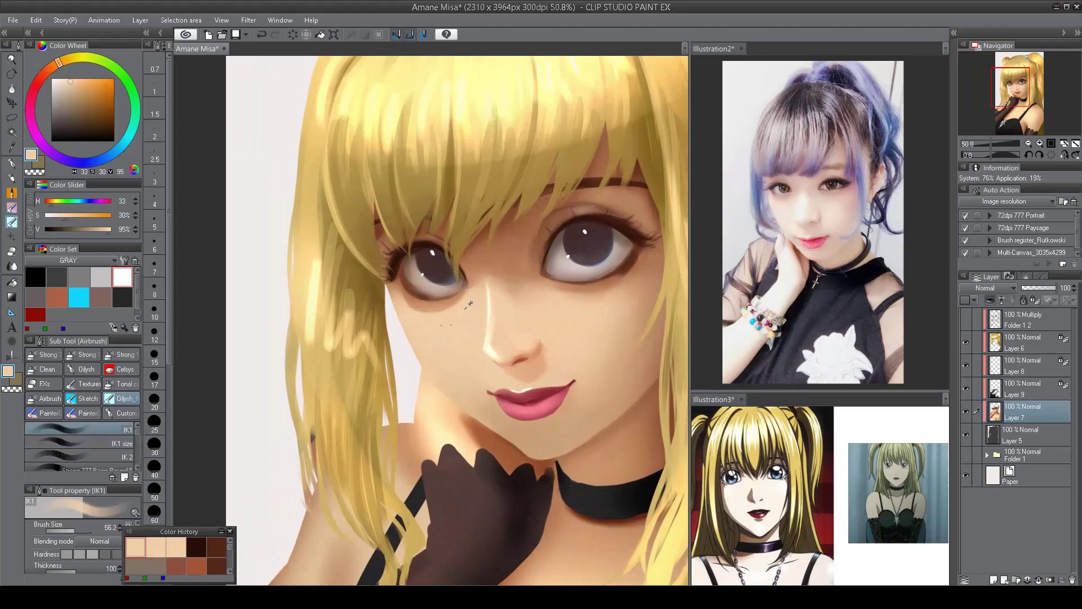
{"action": "left_click", "coordinate": [470, 303], "text": "alt"}
{"action": "scroll", "coordinate": [468, 310], "scroll_direction": "down", "scroll_amount": 2}
{"action": "scroll", "coordinate": [468, 313], "scroll_direction": "up", "scroll_amount": 3}
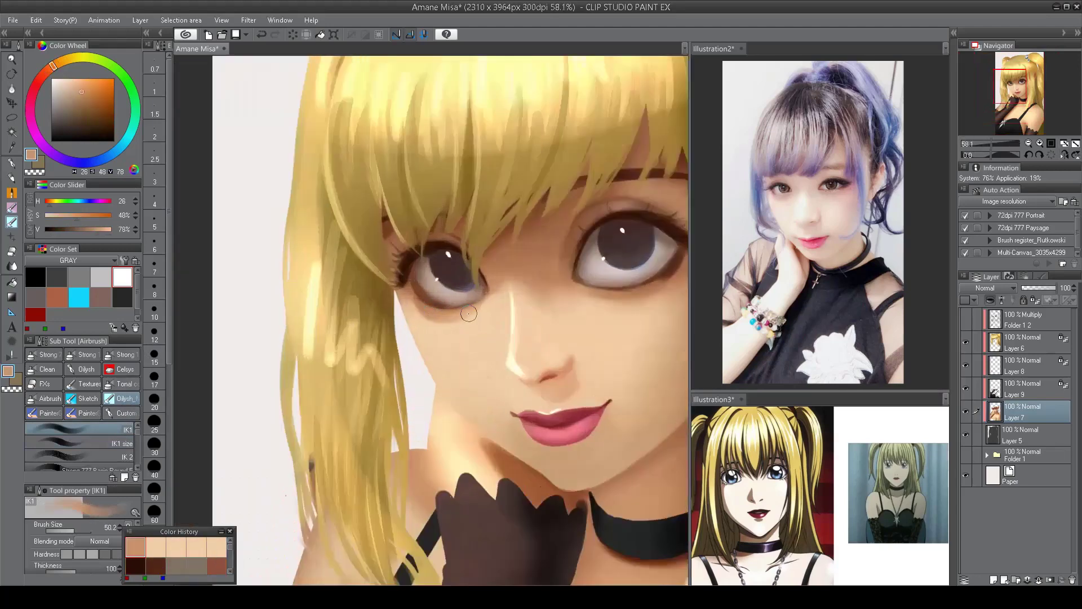
- Refine the smaller eye's outer white and lower rim with sampled grey-brown tones, using the IK1 brush at sizes 18.5 and 32.8
{"action": "scroll", "coordinate": [469, 314], "scroll_direction": "down", "scroll_amount": 2}
{"action": "scroll", "coordinate": [445, 282], "scroll_direction": "up", "scroll_amount": 2}
{"action": "left_click", "coordinate": [442, 274], "text": "alt"}
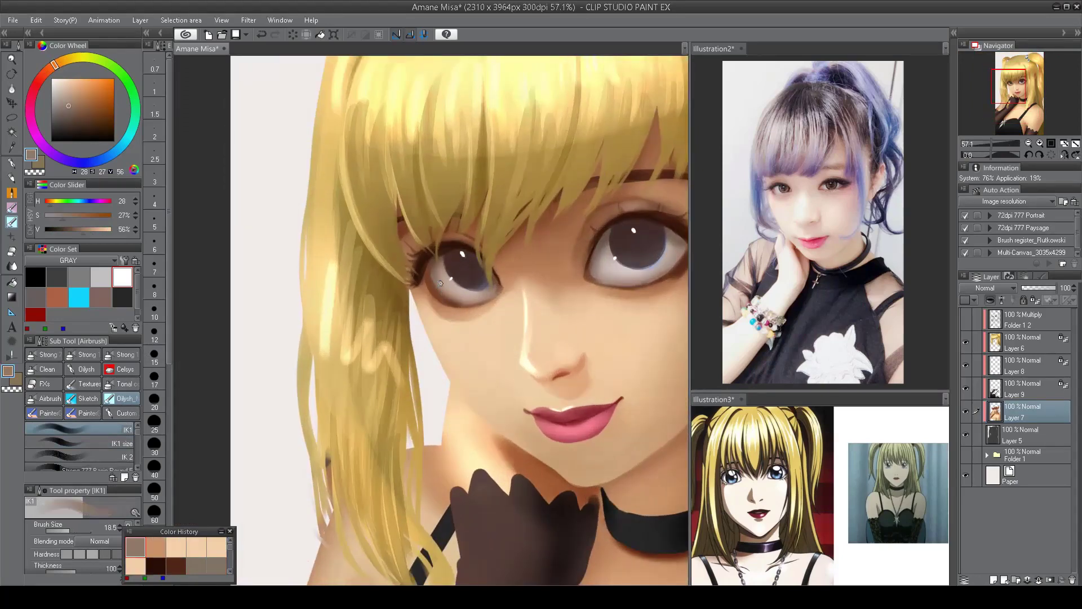
{"action": "left_click", "coordinate": [443, 287], "text": "alt"}
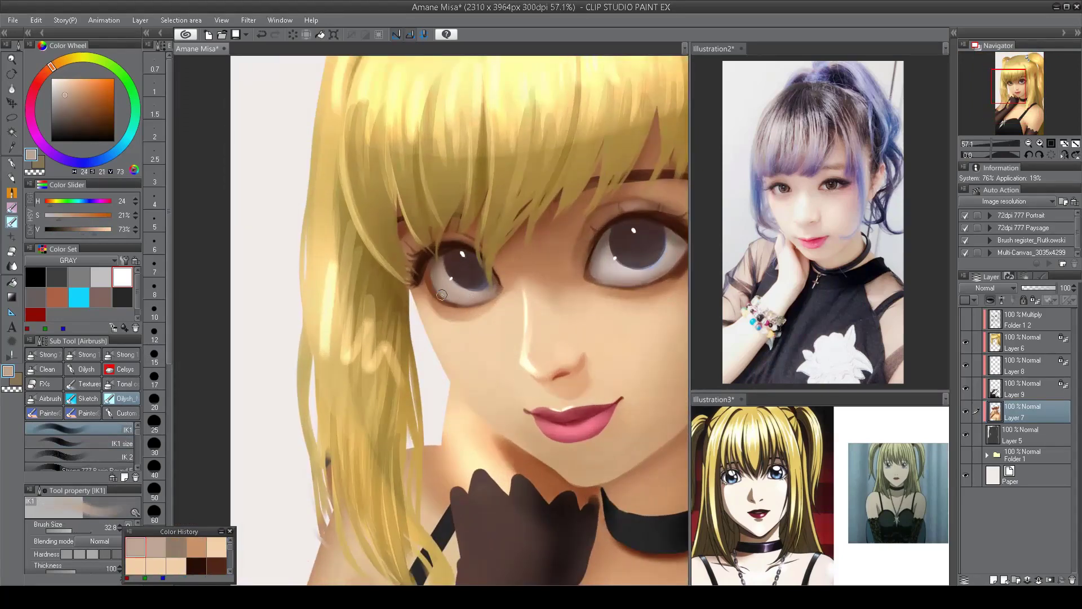
{"action": "scroll", "coordinate": [441, 295], "scroll_direction": "down", "scroll_amount": 4}
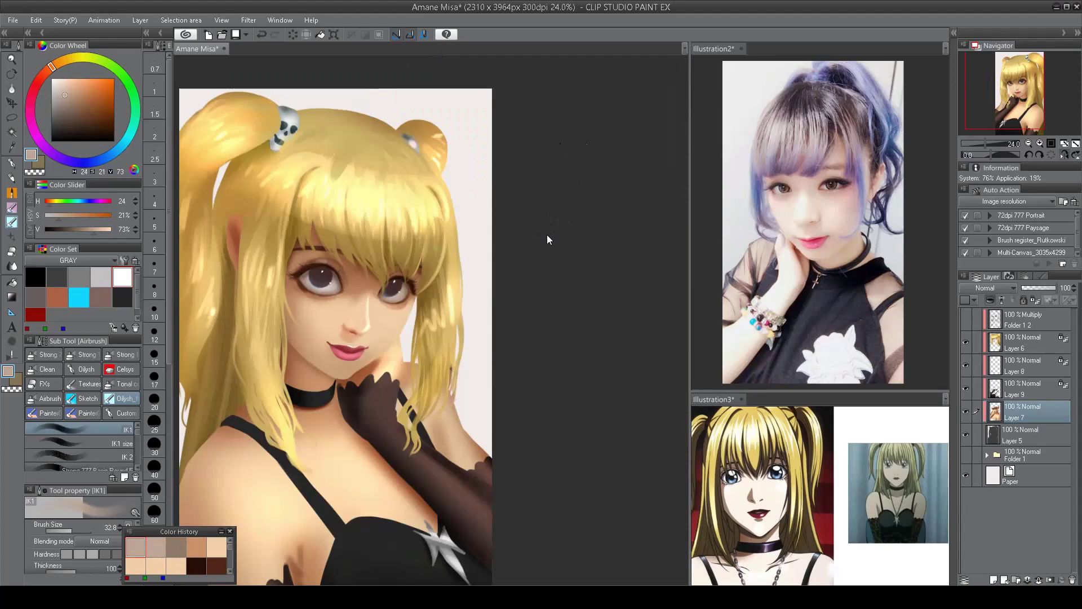
{"action": "scroll", "coordinate": [451, 253], "scroll_direction": "up", "scroll_amount": 4}
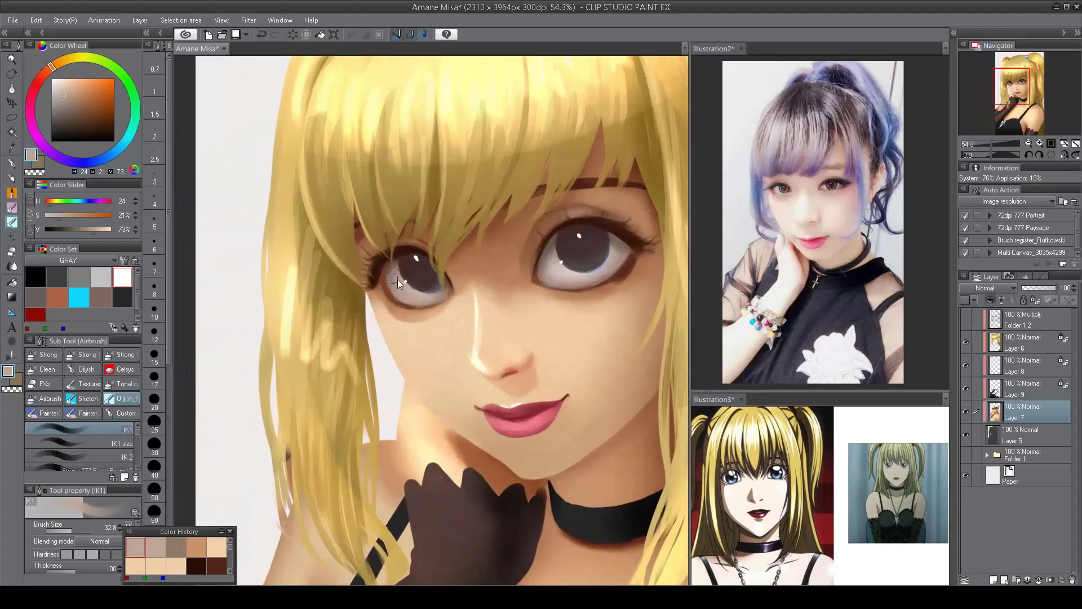
- Refine the smaller eye's outer white and corner with grey-brown (H 25, S 25, V 62) and dark brown (H 17, S 80, V 16)
{"action": "left_click", "coordinate": [398, 279], "text": "alt"}
{"action": "scroll", "coordinate": [466, 161], "scroll_direction": "down", "scroll_amount": 3}
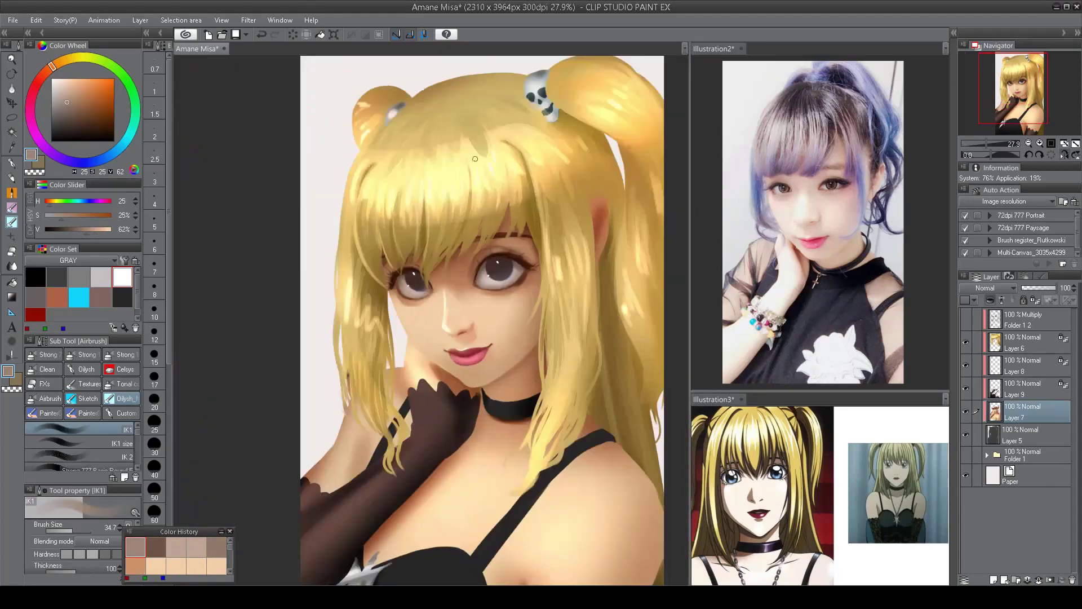
{"action": "scroll", "coordinate": [400, 275], "scroll_direction": "up", "scroll_amount": 3}
{"action": "left_click", "coordinate": [384, 280], "text": "alt"}
{"action": "scroll", "coordinate": [393, 266], "scroll_direction": "down", "scroll_amount": 3}
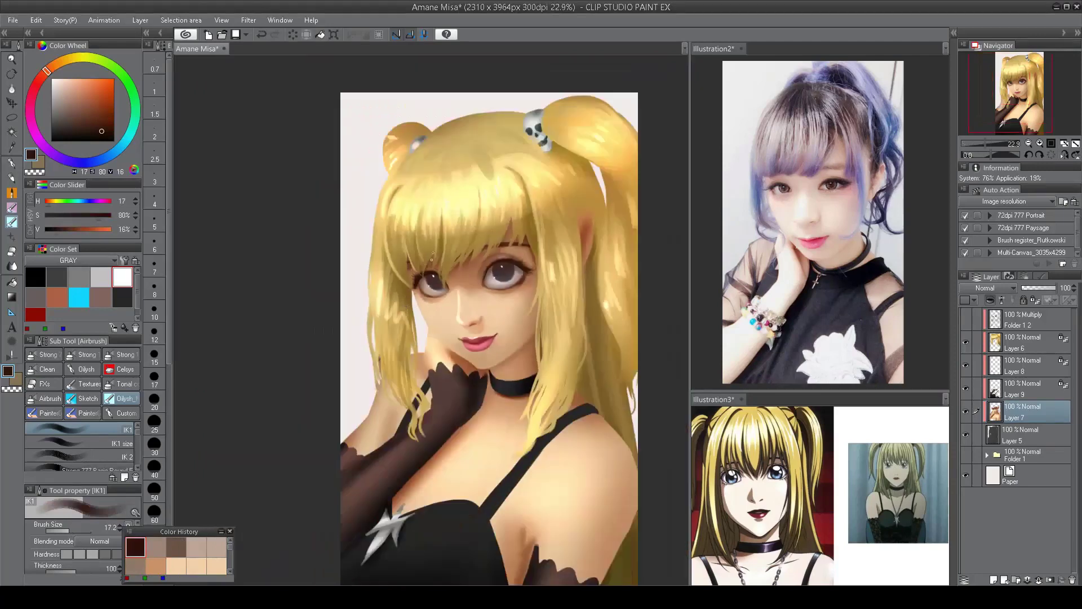
- Clean up the skin around the smaller eye's outer corner in light tan (H 27, S 44, V 82), using the IK1 brush at 17.2
{"action": "scroll", "coordinate": [428, 288], "scroll_direction": "up", "scroll_amount": 3}
{"action": "left_click", "coordinate": [428, 288], "text": "alt"}
{"action": "left_click", "coordinate": [407, 272], "text": "alt"}
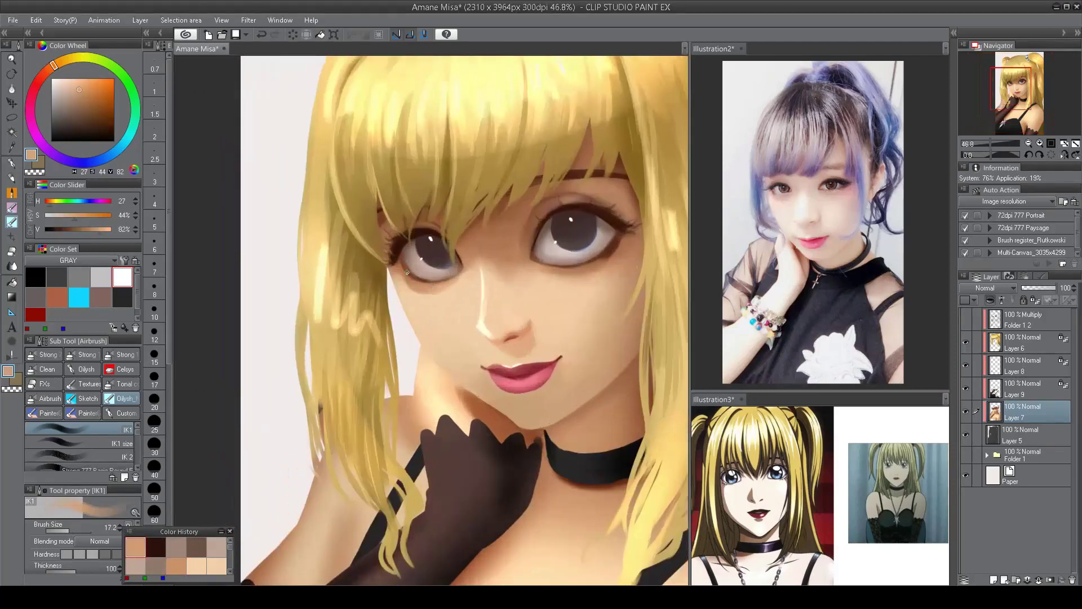
{"action": "scroll", "coordinate": [440, 305], "scroll_direction": "up", "scroll_amount": 1}
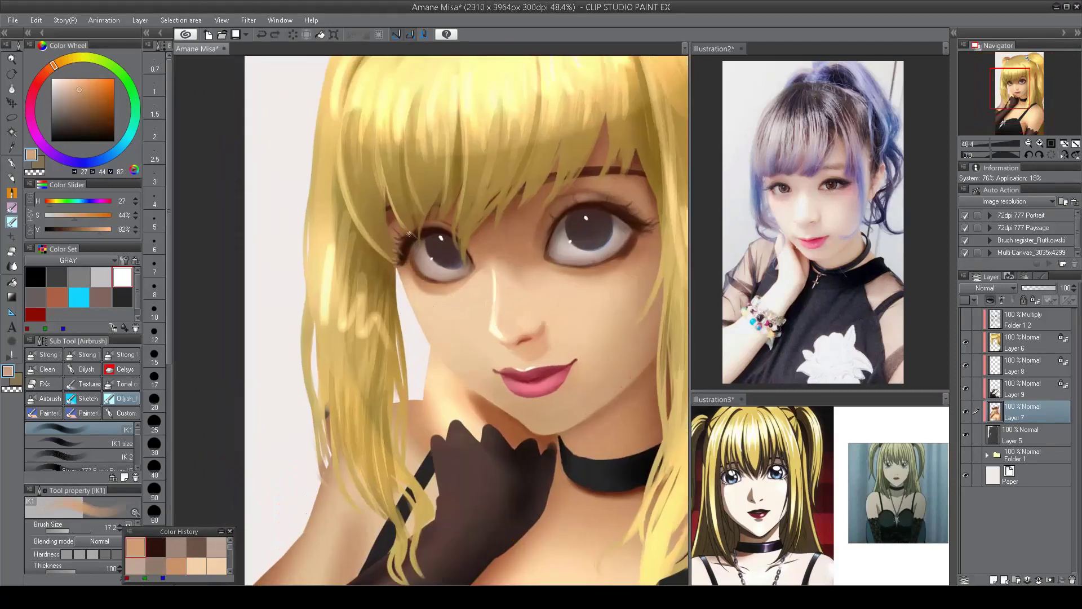
- Paint the smaller eye's lower outer lashes in dark brown (H 17, S 78, V 18), using the IK1 size brush at 16.4
{"action": "left_click", "coordinate": [410, 266], "text": "alt"}
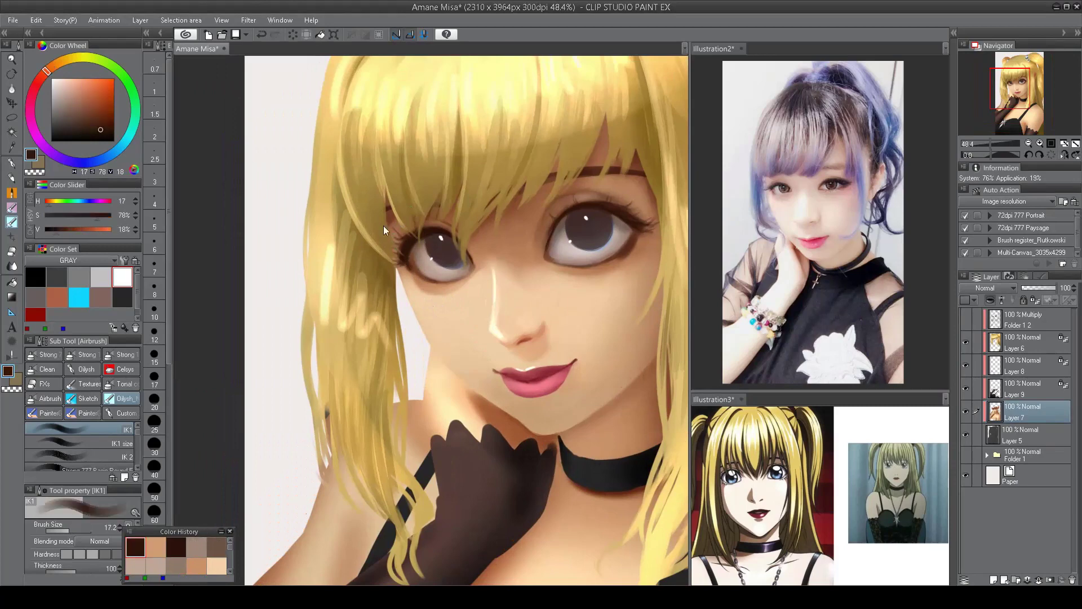
{"action": "key", "text": "period"}
{"action": "key", "text": "bracketleft"}
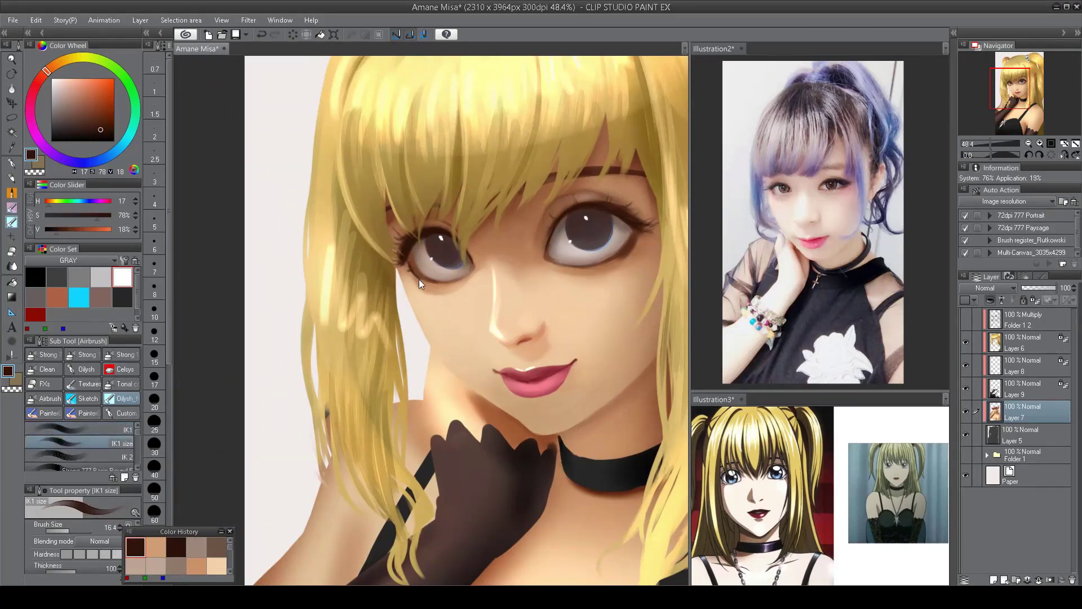
- Darken the larger eye's lower outer rim and add small lower lashes, using the IK1 size brush at 24.2 and 12.8
{"action": "key", "text": "h"}
{"action": "key", "text": "bracketright"}
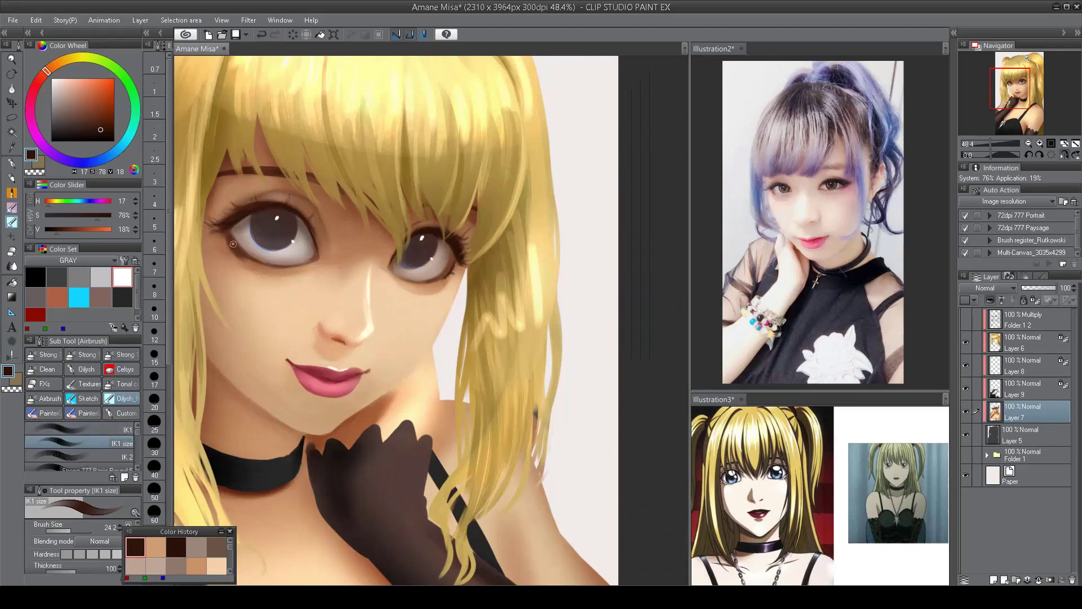
{"action": "key", "text": "h"}
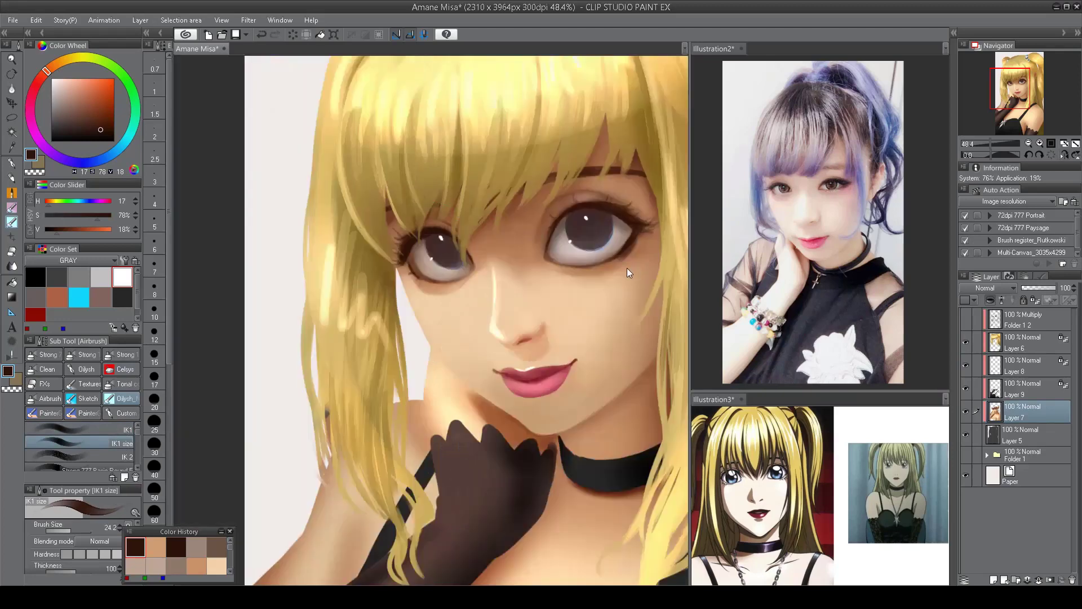
{"action": "key", "text": "bracketleft"}
{"action": "key", "text": "bracketleft"}
{"action": "scroll", "coordinate": [625, 281], "scroll_direction": "down", "scroll_amount": 2}
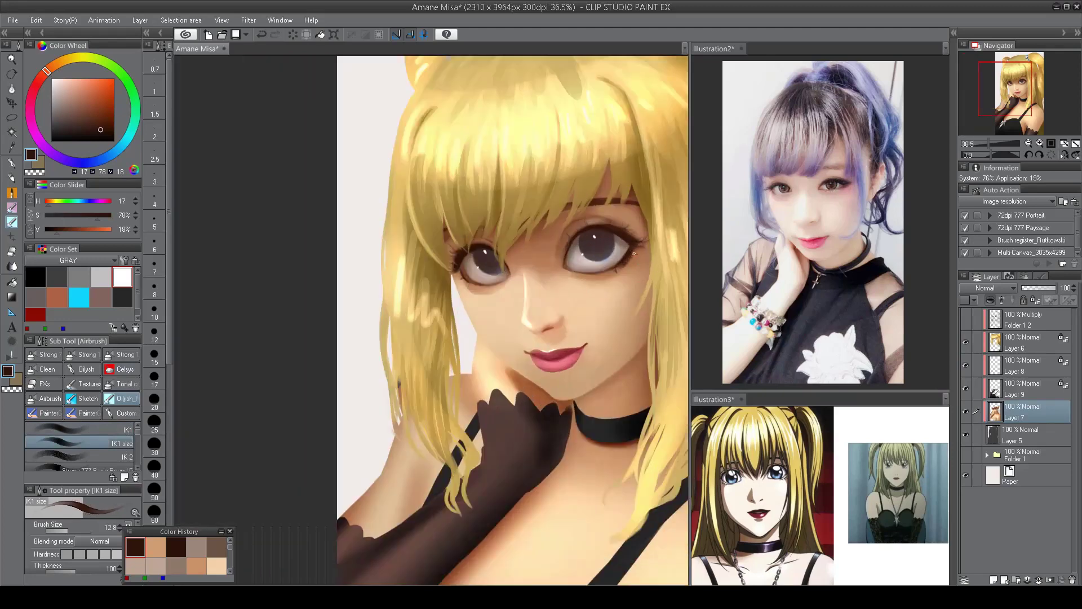
{"action": "scroll", "coordinate": [455, 272], "scroll_direction": "down", "scroll_amount": 3}
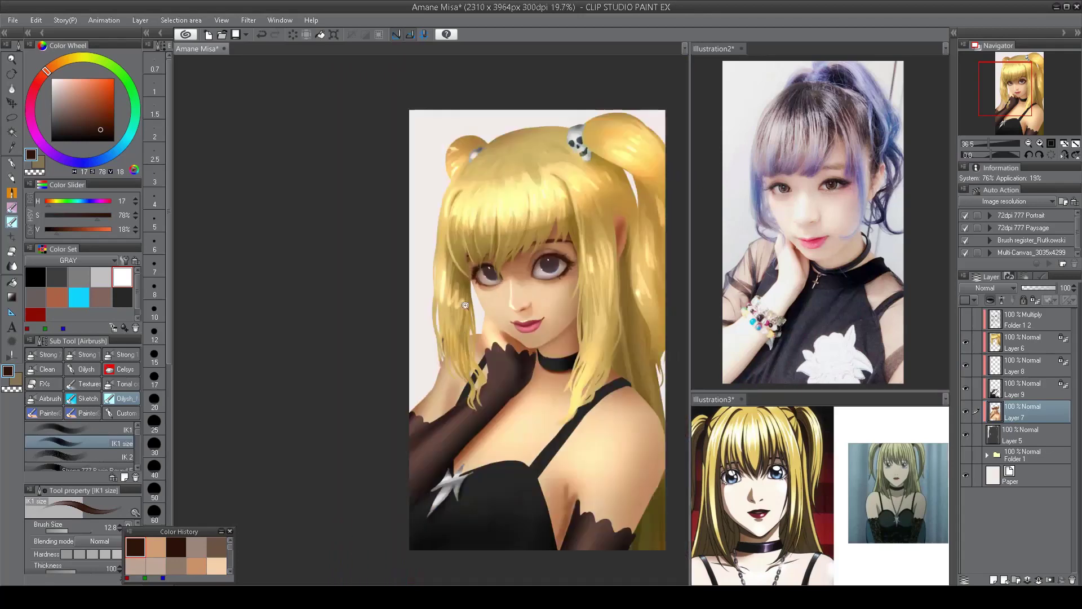
- Paint darker pupils inside both irises with the dark brown IK1 size brush at 51.6
{"action": "scroll", "coordinate": [563, 171], "scroll_direction": "right", "scroll_amount": 3}
{"action": "scroll", "coordinate": [563, 172], "scroll_direction": "up", "scroll_amount": 5}
{"action": "key", "text": "bracketright"}
{"action": "key", "text": "bracketright"}
{"action": "key", "text": "bracketright"}
{"action": "key", "text": "bracketright"}
{"action": "left_click_drag", "start_coordinate": [555, 261], "coordinate": [542, 240]}
{"action": "scroll", "coordinate": [402, 260], "scroll_direction": "down", "scroll_amount": 3}
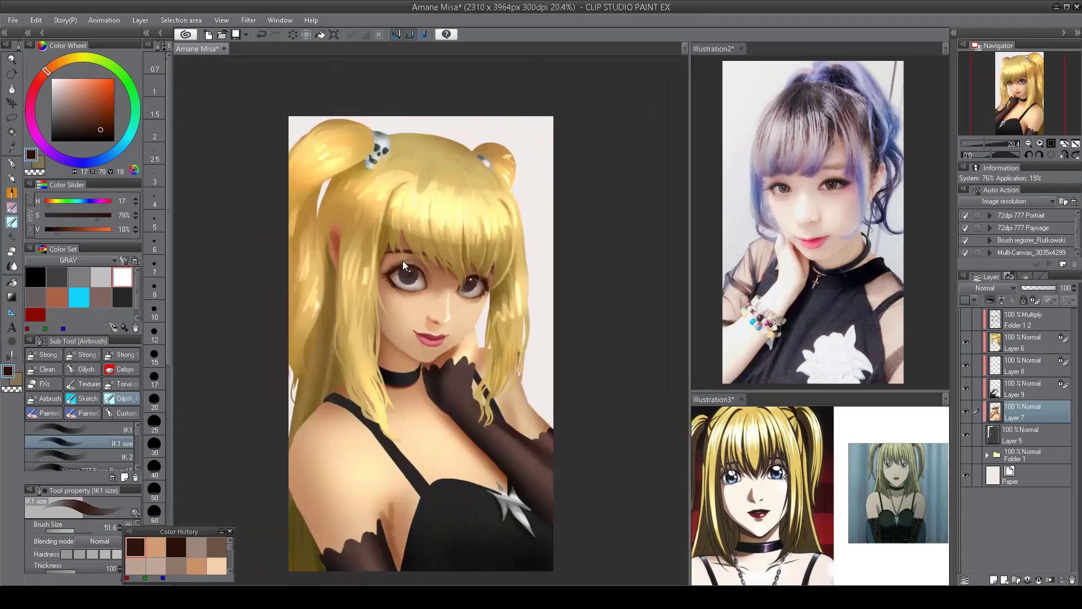
{"action": "scroll", "coordinate": [442, 304], "scroll_direction": "up", "scroll_amount": 3}
{"action": "scroll", "coordinate": [442, 305], "scroll_direction": "down", "scroll_amount": 3}
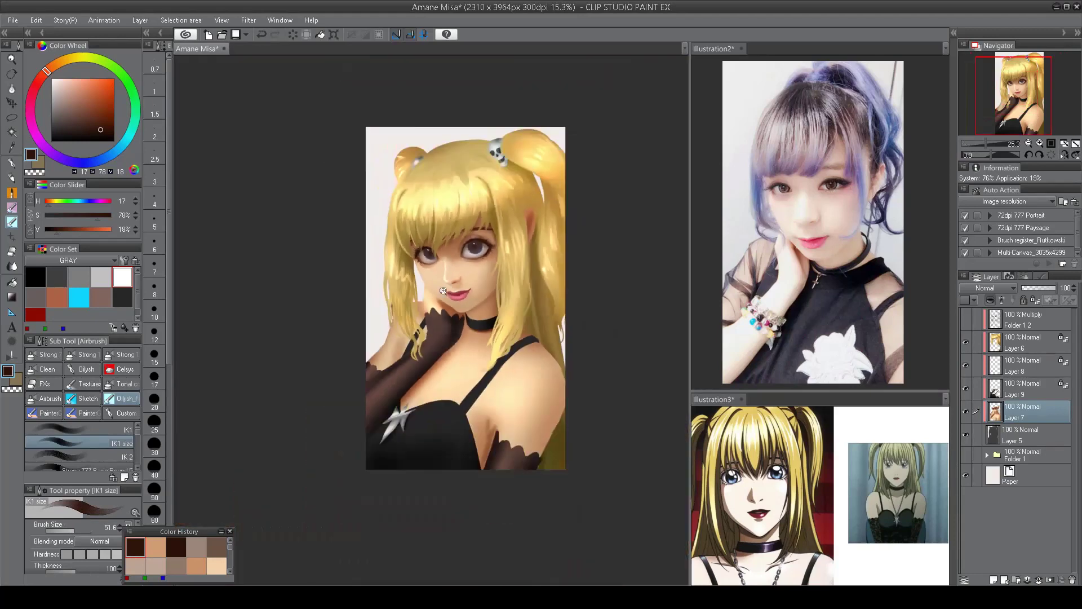
{"action": "scroll", "coordinate": [524, 221], "scroll_direction": "up", "scroll_amount": 3}
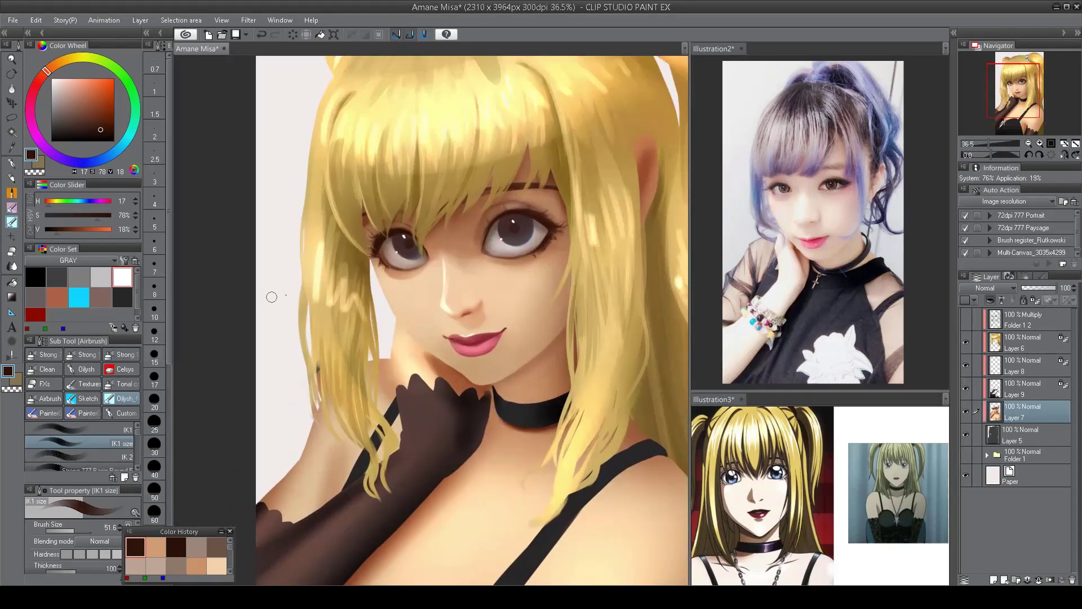
- Shade the skin above the smaller eye with sampled browns (H 23, S 53 and H 19, S 69), using the IK1 brush at 40.8 and 62.6
{"action": "scroll", "coordinate": [271, 296], "scroll_direction": "up", "scroll_amount": 1}
{"action": "left_click", "coordinate": [79, 429]}
{"action": "scroll", "coordinate": [413, 261], "scroll_direction": "up", "scroll_amount": 1}
{"action": "left_click", "coordinate": [413, 260], "text": "alt"}
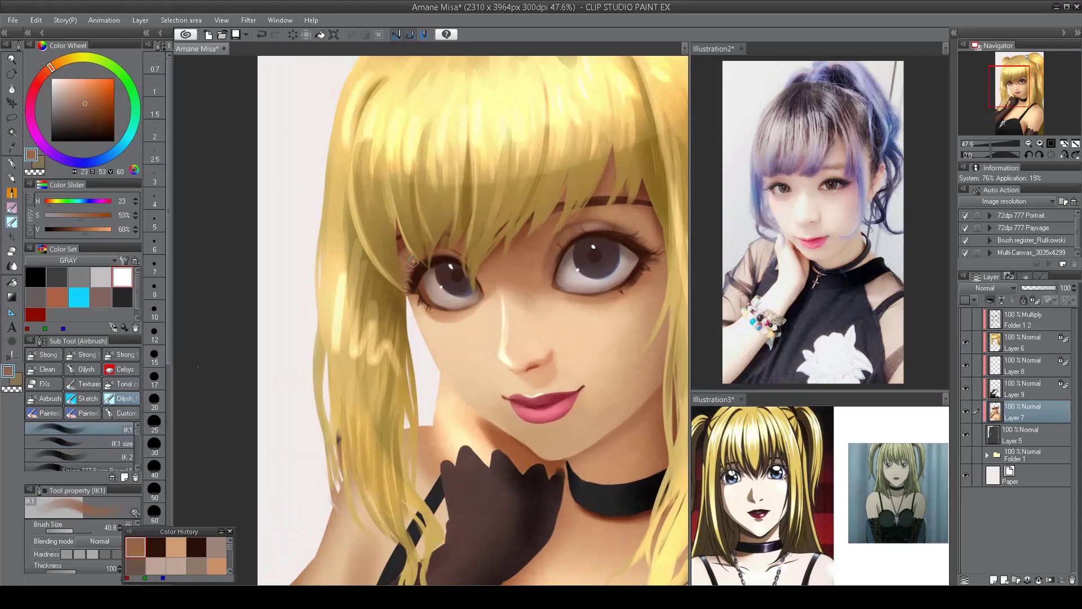
{"action": "left_click", "coordinate": [401, 253], "text": "alt"}
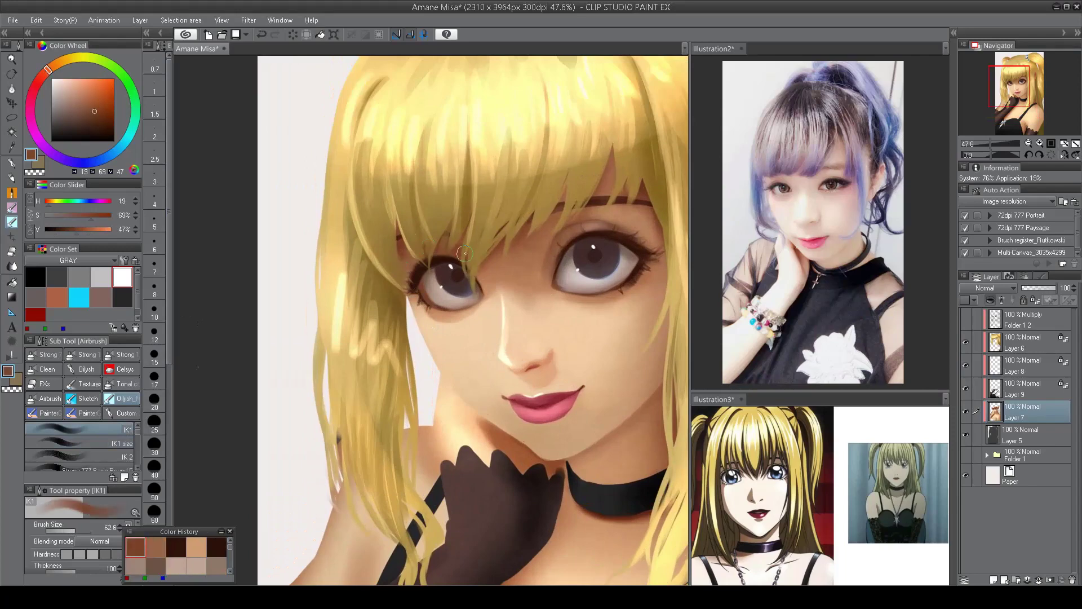
{"action": "scroll", "coordinate": [433, 250], "scroll_direction": "down", "scroll_amount": 3}
{"action": "left_click_drag", "start_coordinate": [492, 229], "coordinate": [606, 229]}
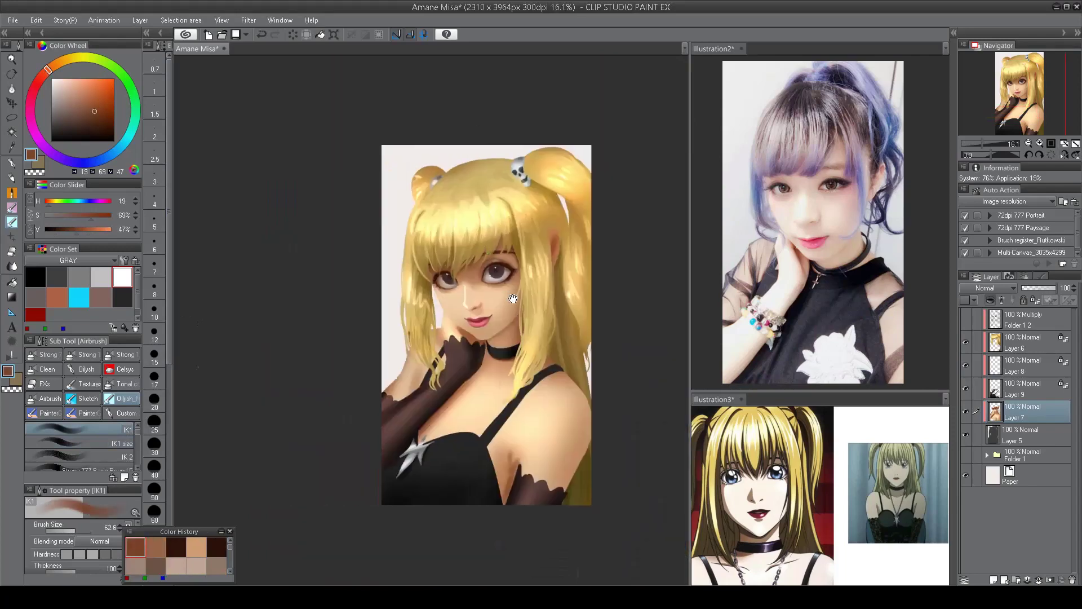
{"action": "scroll", "coordinate": [490, 379], "scroll_direction": "up", "scroll_amount": 1}
{"action": "scroll", "coordinate": [490, 380], "scroll_direction": "up", "scroll_amount": 2}
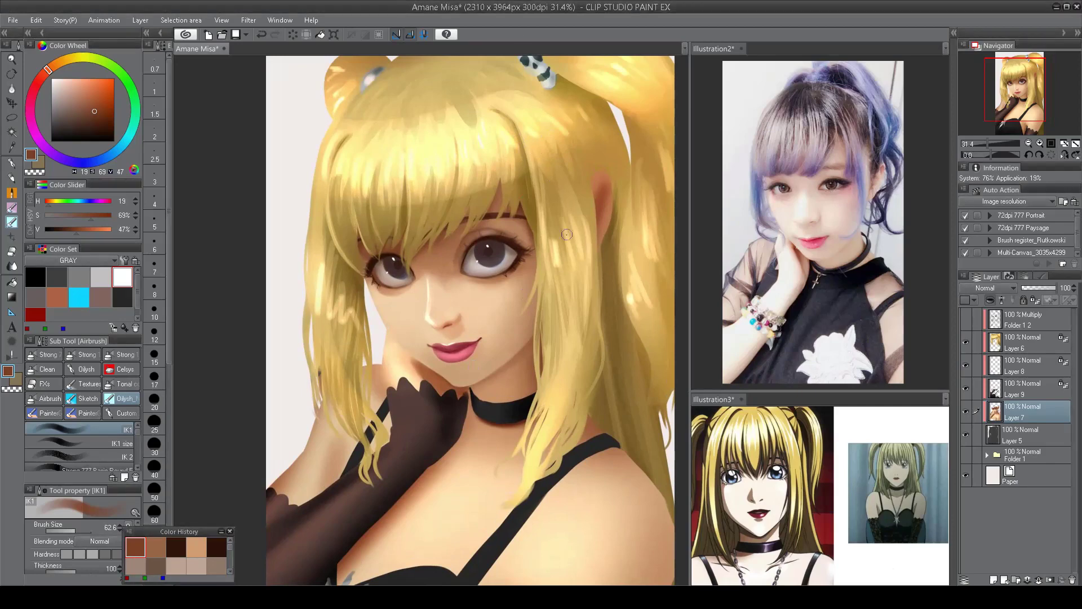
- Blend the neck shadow between jaw and choker with sampled skin browns, using the IK1 brush at sizes 60.2 and 79.4
{"action": "left_click", "coordinate": [494, 332], "text": "alt"}
{"action": "scroll", "coordinate": [494, 332], "scroll_direction": "up", "scroll_amount": 2}
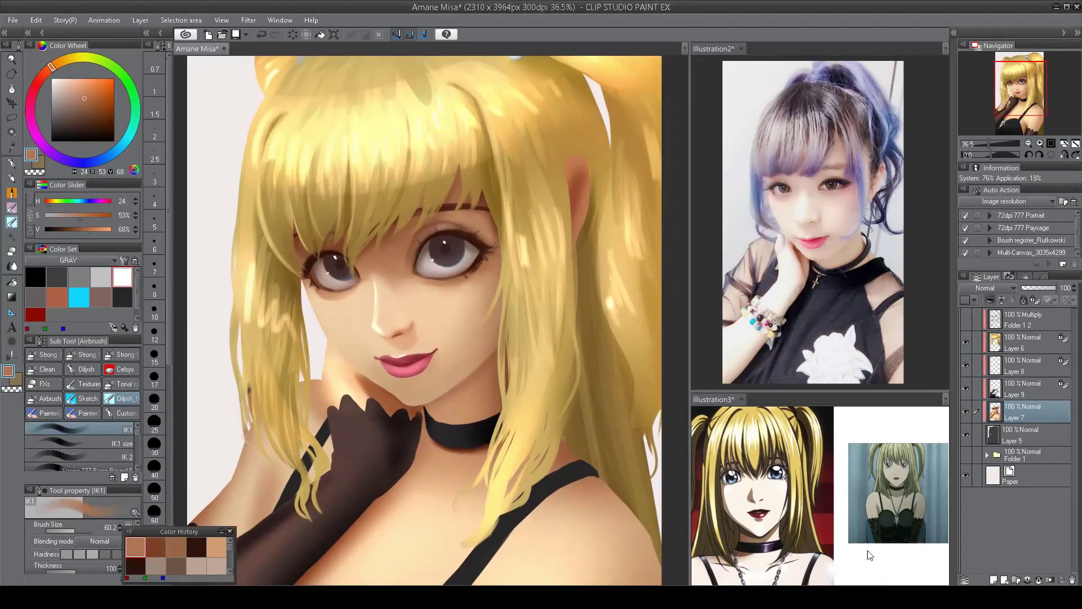
{"action": "left_click_drag", "start_coordinate": [469, 389], "coordinate": [450, 406]}
{"action": "left_click", "coordinate": [441, 405], "text": "alt"}
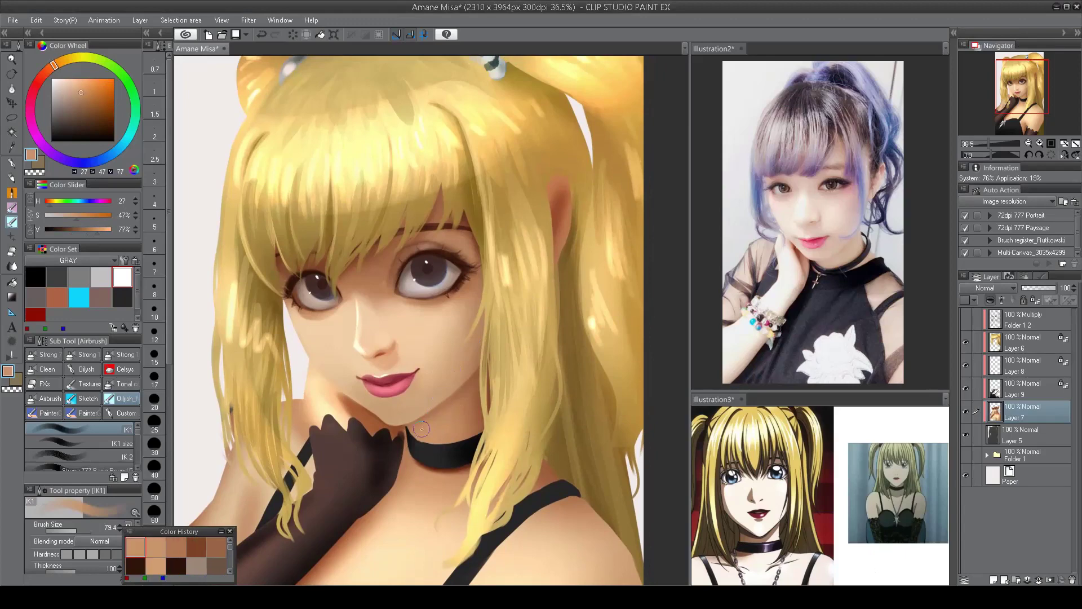
{"action": "key", "text": "alt"}
{"action": "left_click", "coordinate": [446, 412], "text": "alt"}
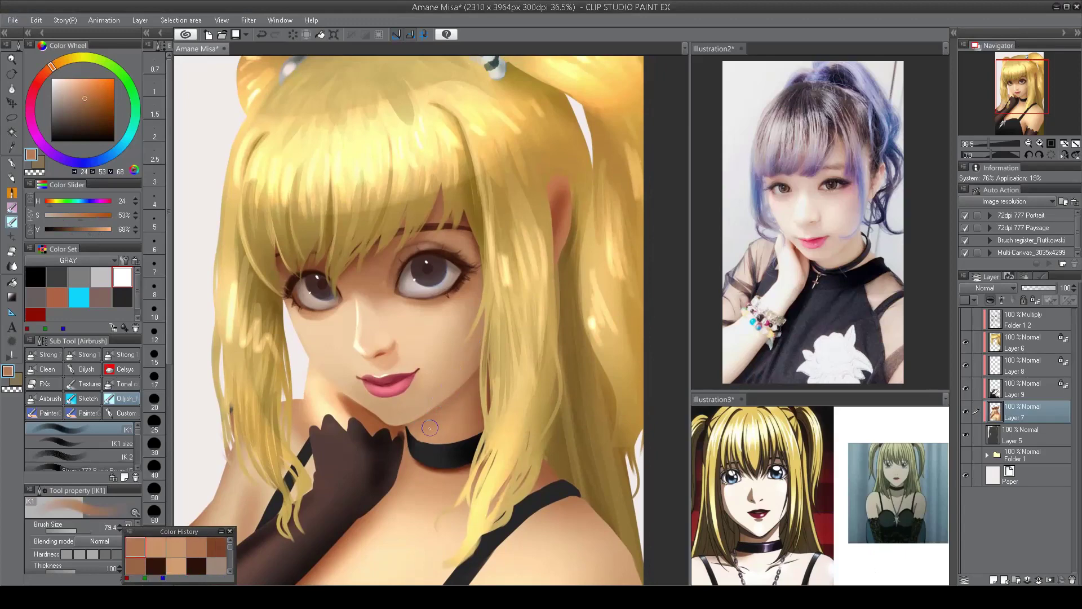
{"action": "left_click_drag", "start_coordinate": [462, 397], "coordinate": [480, 415]}
- Lasso the larger eye, copy it onto its own layer, transform the copy and return to Layer 7
{"action": "key", "text": "m"}
{"action": "mouse_move", "coordinate": [480, 254]}
{"action": "left_mouse_down"}
{"action": "mouse_move", "coordinate": [423, 252]}
{"action": "mouse_move", "coordinate": [442, 339]}
{"action": "mouse_move", "coordinate": [512, 277]}
{"action": "mouse_move", "coordinate": [505, 261]}
{"action": "mouse_move", "coordinate": [469, 276]}
{"action": "left_mouse_up"}
{"action": "key", "text": "ctrl+c"}
{"action": "key", "text": "ctrl+v"}
{"action": "key", "text": "ctrl+shift+t"}
{"action": "key", "text": "Return"}
{"action": "key", "text": "alt+["}
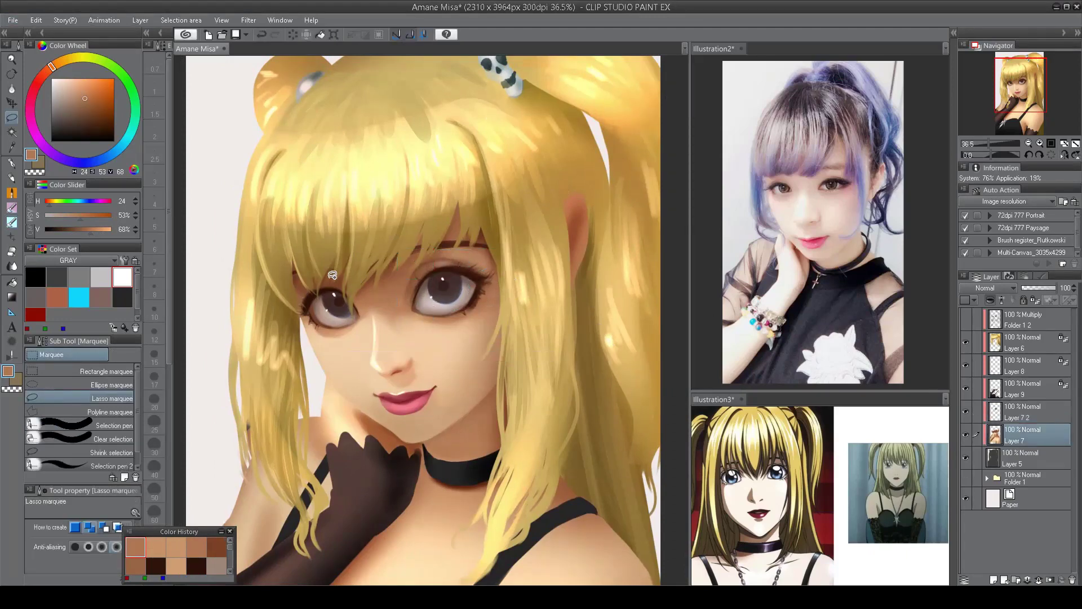
- Lasso the smaller eye, copy it onto its own layer, transform the copy and check the face mirrored
{"action": "mouse_move", "coordinate": [328, 343]}
{"action": "left_mouse_down"}
{"action": "mouse_move", "coordinate": [368, 296]}
{"action": "mouse_move", "coordinate": [325, 298]}
{"action": "left_mouse_up"}
{"action": "key", "text": "ctrl+c"}
{"action": "key", "text": "ctrl+v"}
{"action": "key", "text": "ctrl+shift+t"}
{"action": "key", "text": "Return"}
{"action": "key", "text": "h"}
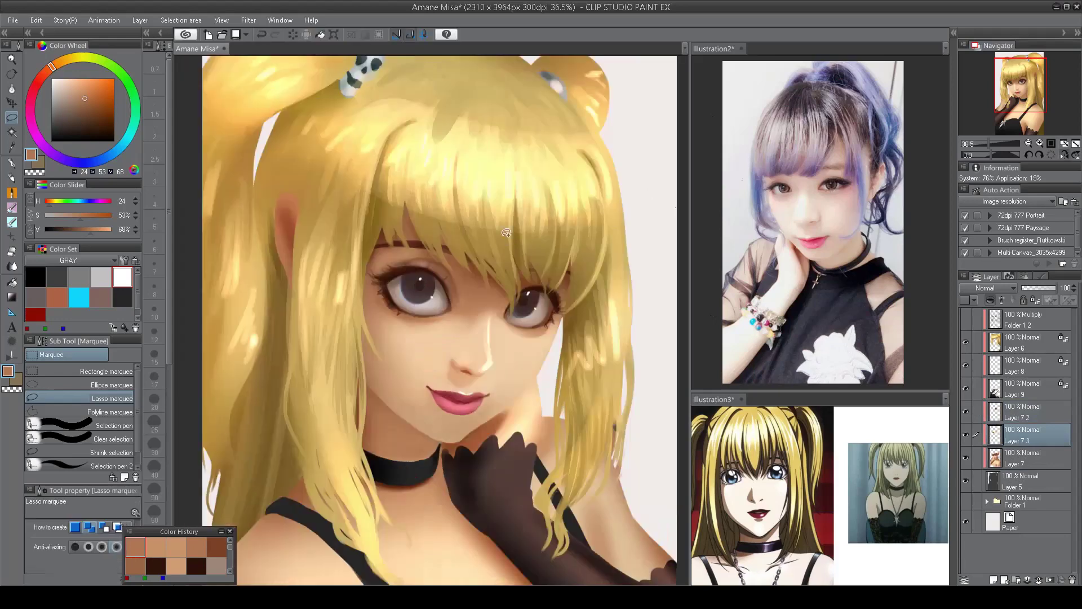
{"action": "key", "text": "h"}
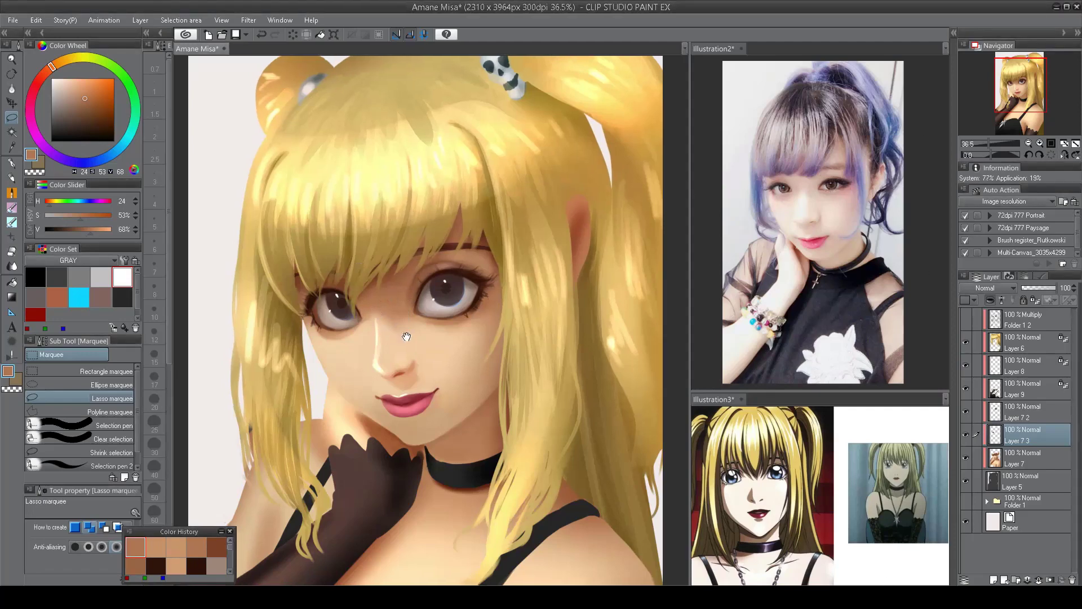
- Compare the eye copies with the original, and blend the skin around the nose on Layer 7 with sampled tones at brush size 79.4
{"action": "key", "text": "b"}
{"action": "left_click", "coordinate": [1012, 458]}
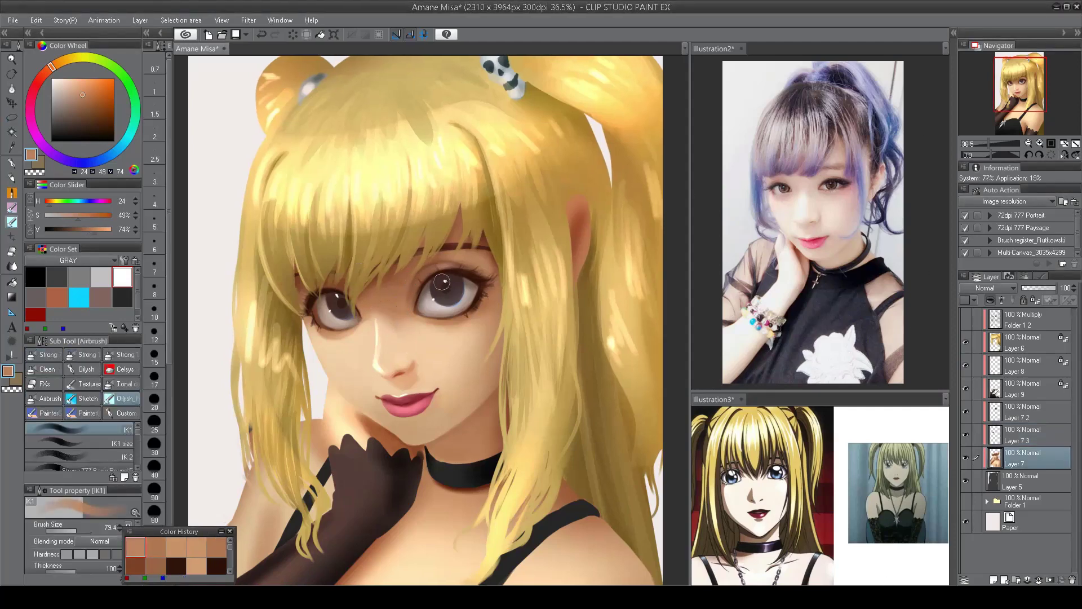
{"action": "left_click", "coordinate": [966, 420]}
{"action": "left_click", "coordinate": [966, 435]}
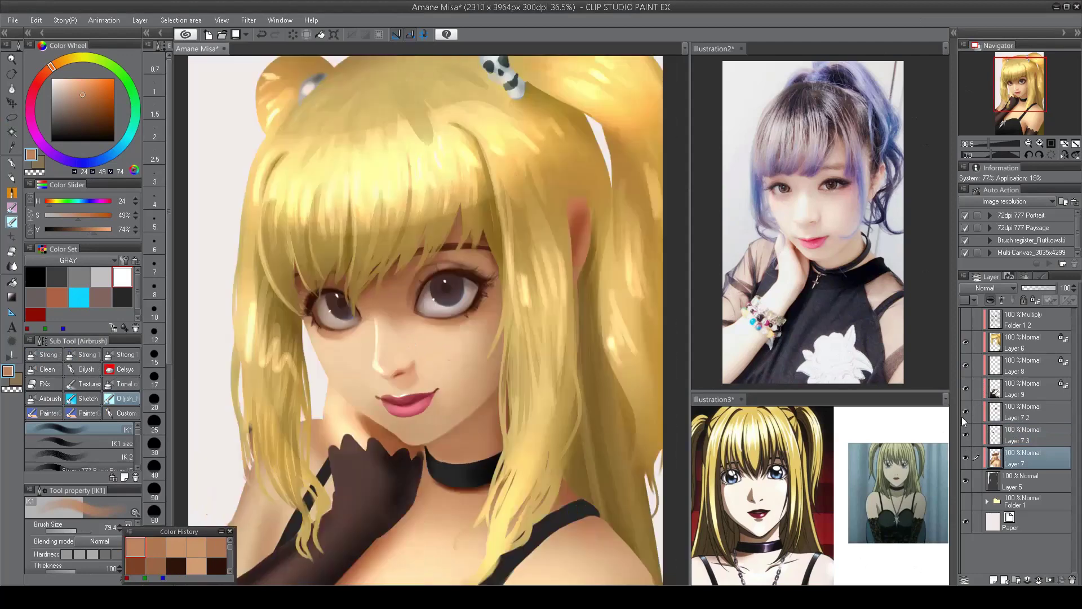
{"action": "left_click", "coordinate": [454, 328], "text": "alt"}
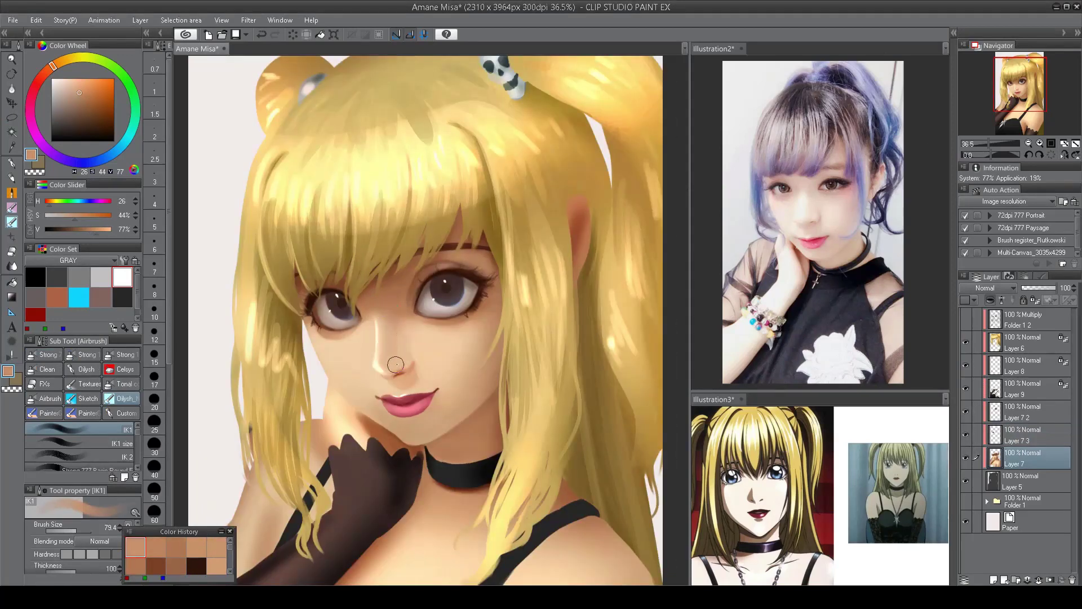
{"action": "left_click_drag", "start_coordinate": [393, 342], "coordinate": [411, 338]}
{"action": "key", "text": "h"}
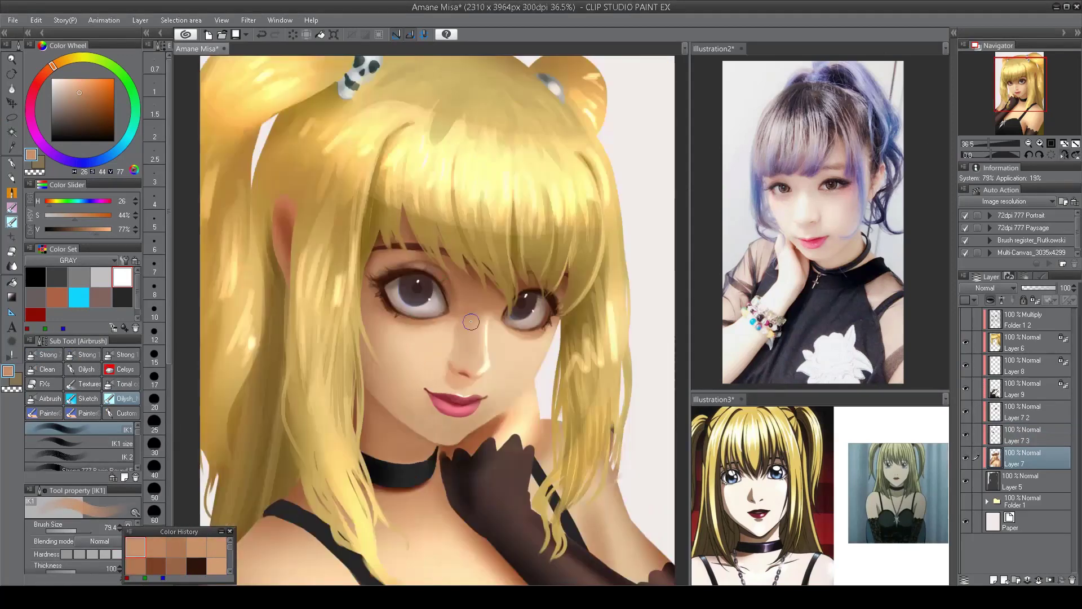
{"action": "left_click", "coordinate": [459, 342], "text": "alt"}
- Merge Layer 7 2 and Layer 7 3 into Layer 7 and check the face mirrored
{"action": "left_click", "coordinate": [1026, 413]}
{"action": "left_click", "coordinate": [1019, 462], "text": "shift"}
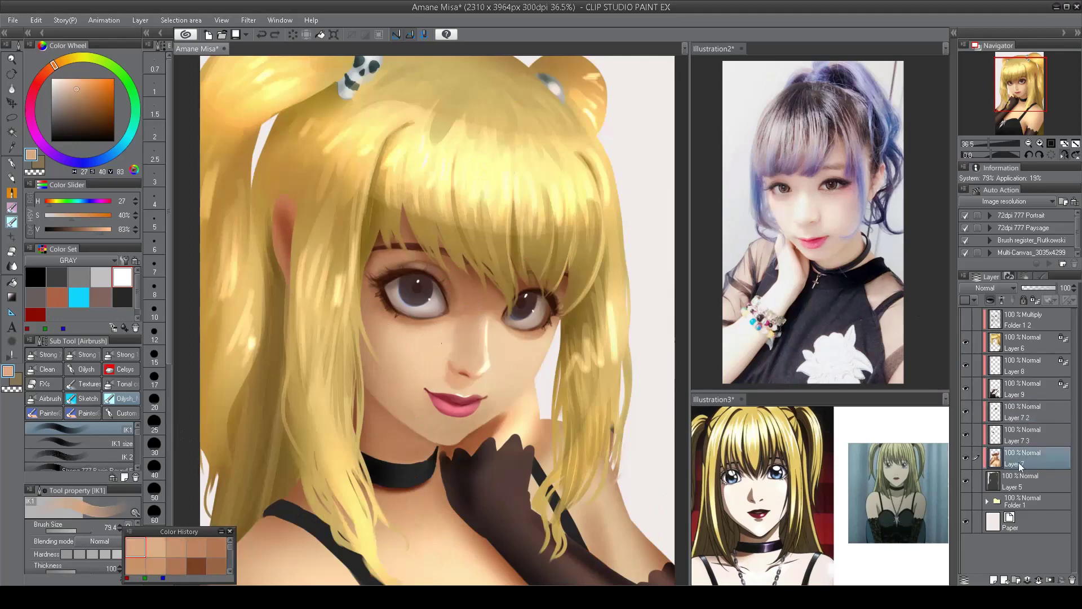
{"action": "key", "text": "shift+alt+e"}
{"action": "key", "text": "h"}
{"action": "key", "text": "h"}
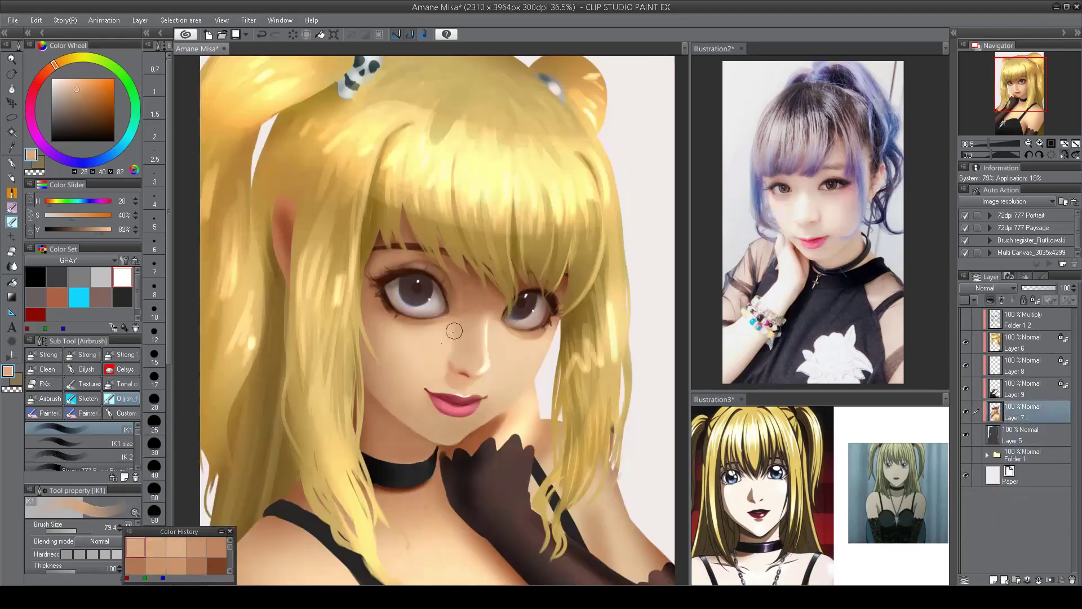
- Smooth the cheek beside the nose in sampled light skin tone (H 29, S 38, V 84), using the IK1 brush at 79.4
{"action": "left_click", "coordinate": [429, 341], "text": "alt"}
{"action": "left_click", "coordinate": [429, 341], "text": "alt"}
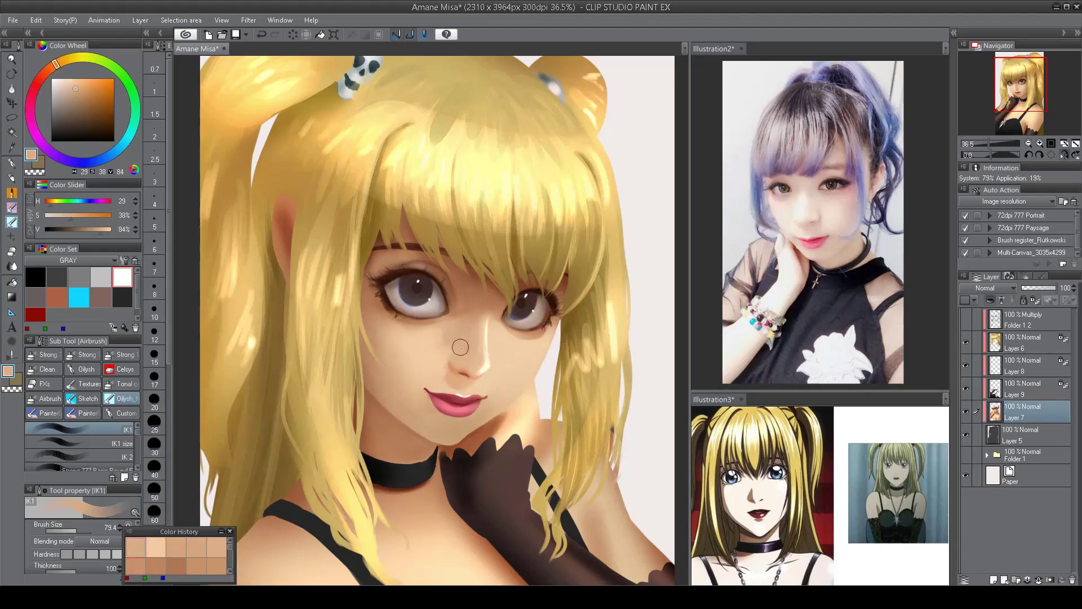
{"action": "key", "text": "h"}
{"action": "scroll", "coordinate": [430, 388], "scroll_direction": "down", "scroll_amount": 3}
{"action": "scroll", "coordinate": [430, 388], "scroll_direction": "up", "scroll_amount": 3}
- Lasso the mouth, copy it onto its own layer, transform the copy and check the face mirrored
{"action": "key", "text": "m"}
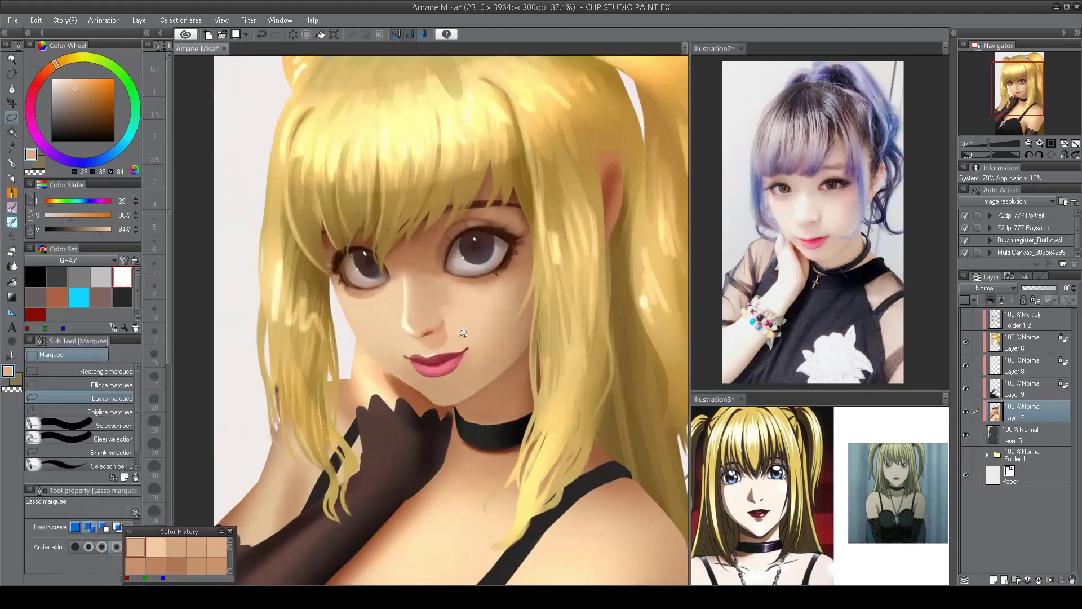
{"action": "mouse_move", "coordinate": [454, 339]}
{"action": "left_mouse_down"}
{"action": "mouse_move", "coordinate": [470, 377]}
{"action": "mouse_move", "coordinate": [468, 335]}
{"action": "left_mouse_up"}
{"action": "key", "text": "ctrl+c"}
{"action": "key", "text": "ctrl+v"}
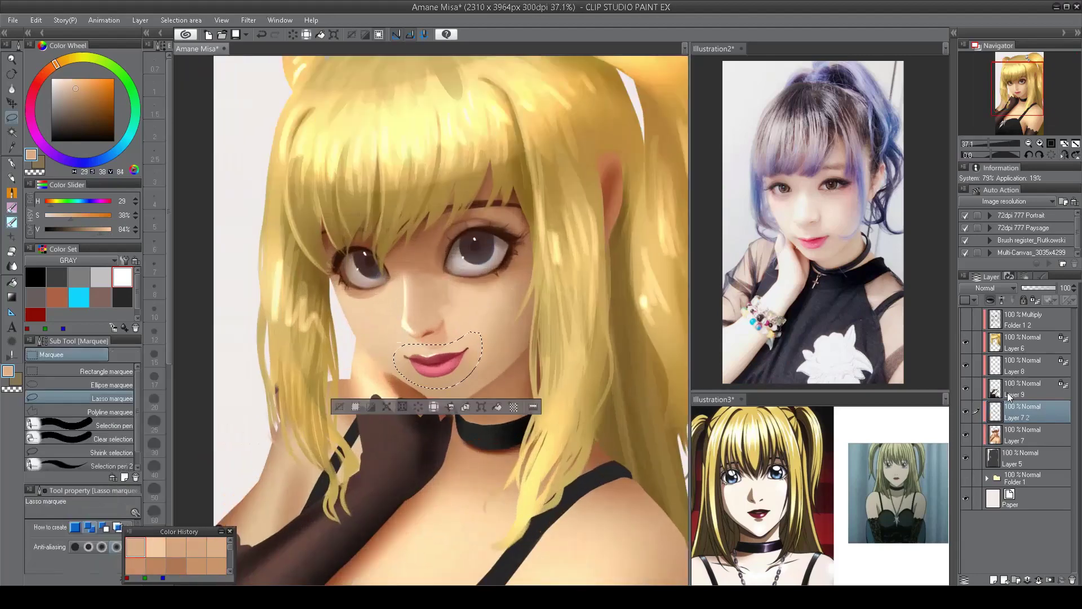
{"action": "key", "text": "ctrl+t"}
{"action": "key", "text": "Return"}
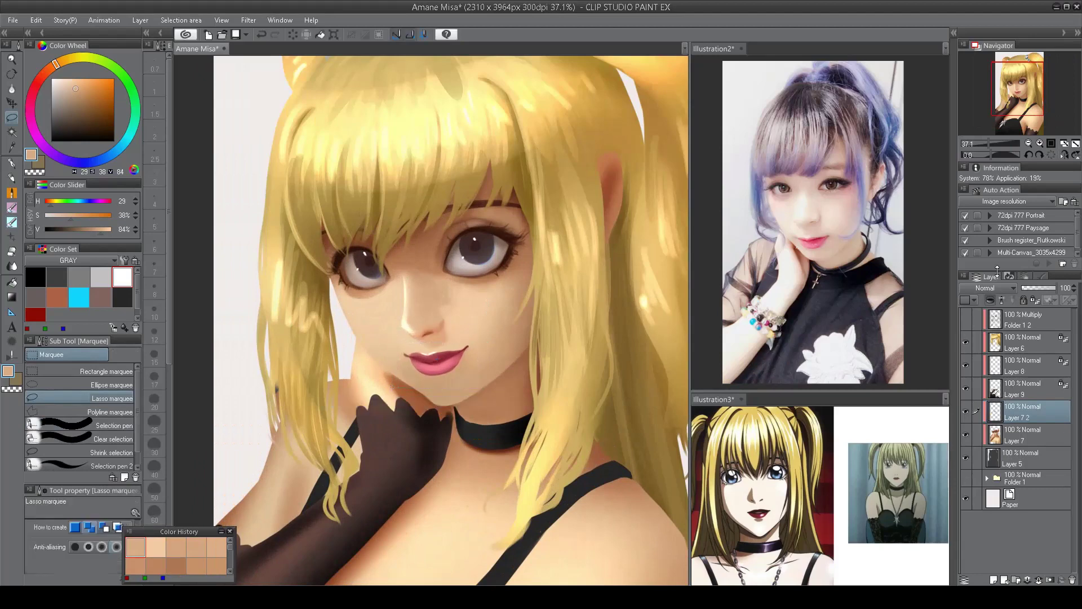
{"action": "key", "text": "h"}
{"action": "key", "text": "h"}
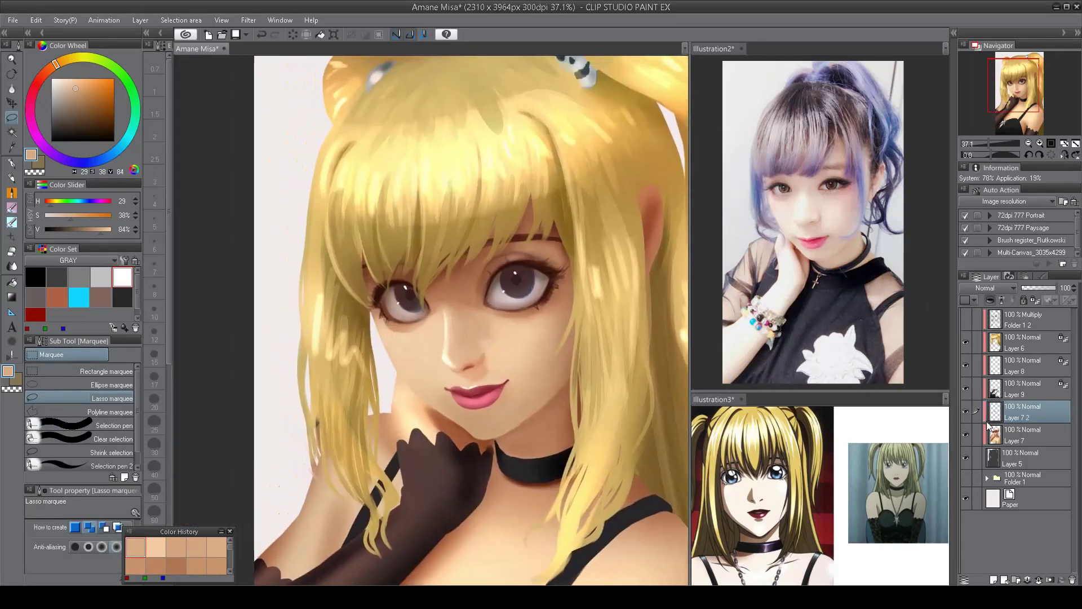
- Copy the selected part of Layer 7 onto another new layer
{"action": "key", "text": "ctrl+shift+d"}
{"action": "left_click", "coordinate": [995, 449]}
{"action": "key", "text": "ctrl+c"}
{"action": "key", "text": "ctrl+v"}
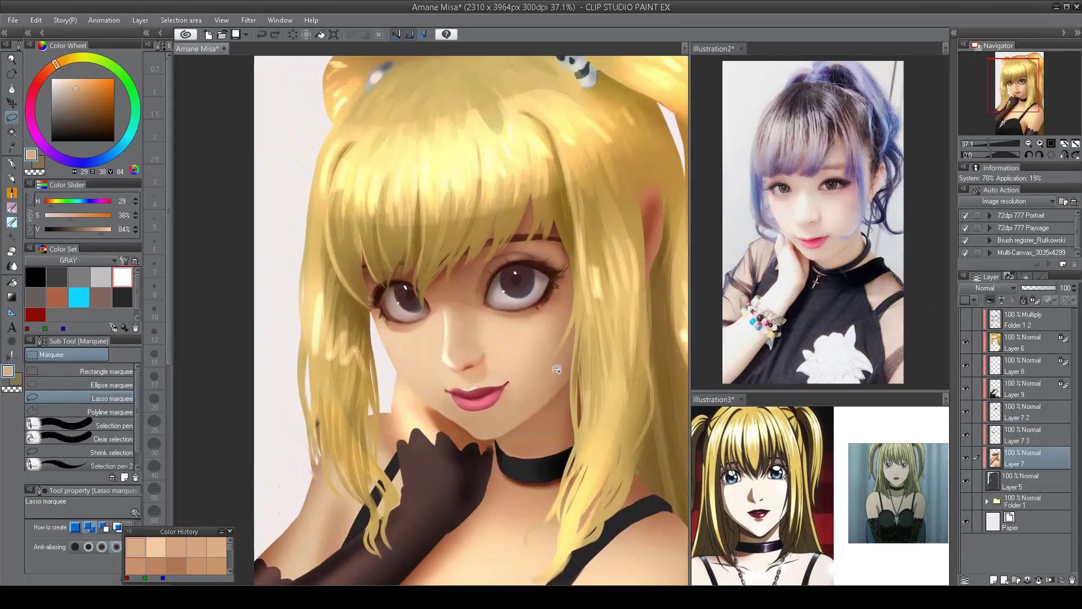
- Copy the mouth area of Layer 7 onto its own new layer
{"action": "key", "text": "ctrl+shift+d"}
{"action": "key", "text": "ctrl+c"}
{"action": "key", "text": "ctrl+v"}
{"action": "key", "text": "ctrl+t"}
{"action": "key", "text": "Return"}
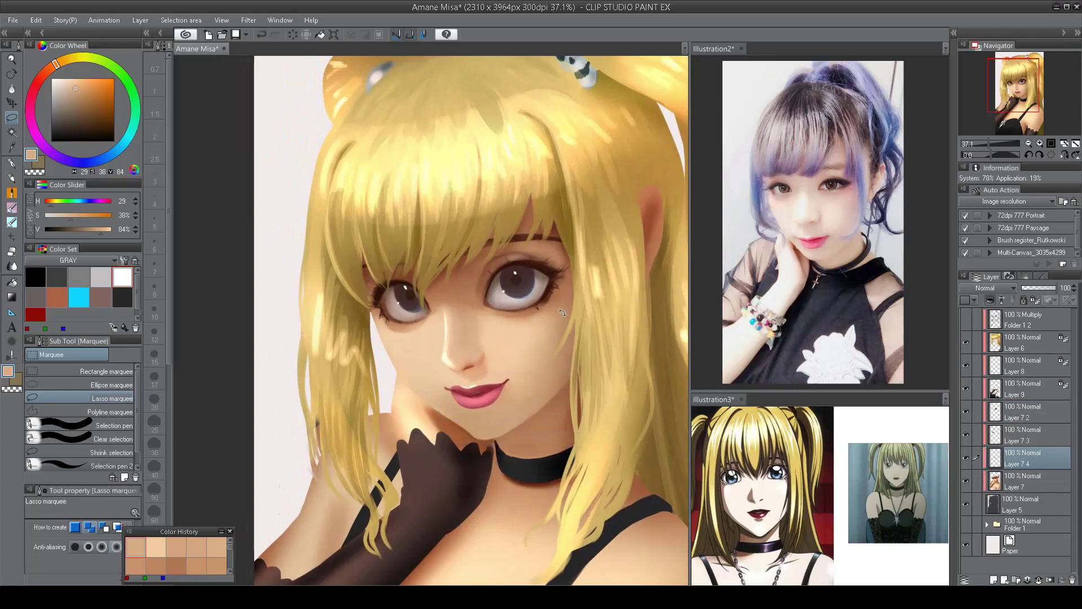
- Mesh-transform the copy of the smaller eye on Layer 7 3 to adjust its shape
{"action": "left_click", "coordinate": [1014, 435]}
{"action": "key", "text": "ctrl+t"}
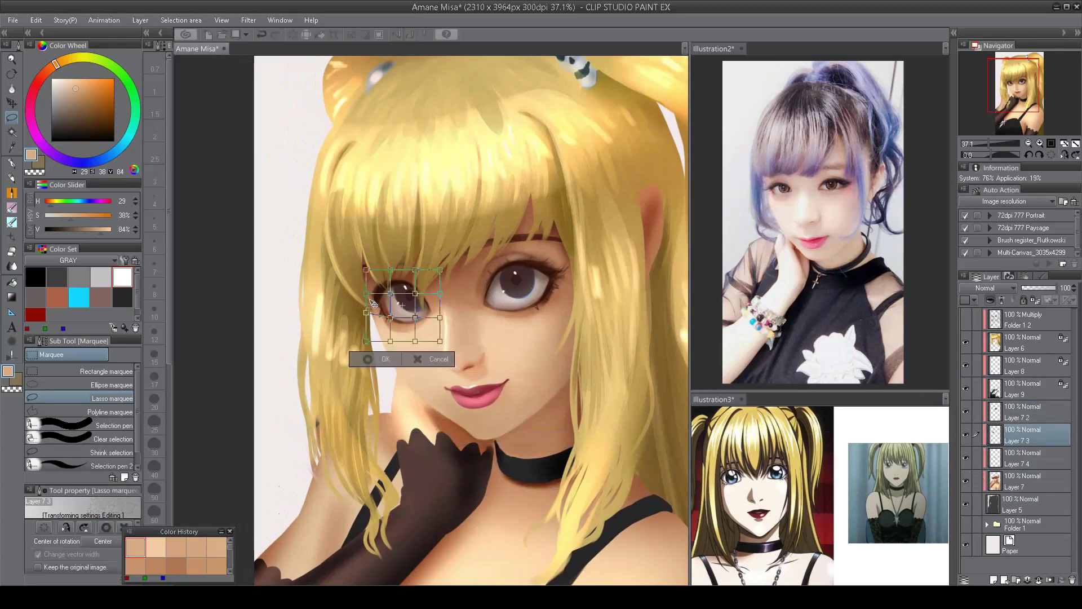
{"action": "key", "text": "Return"}
{"action": "scroll", "coordinate": [486, 344], "scroll_direction": "down", "scroll_amount": 4}
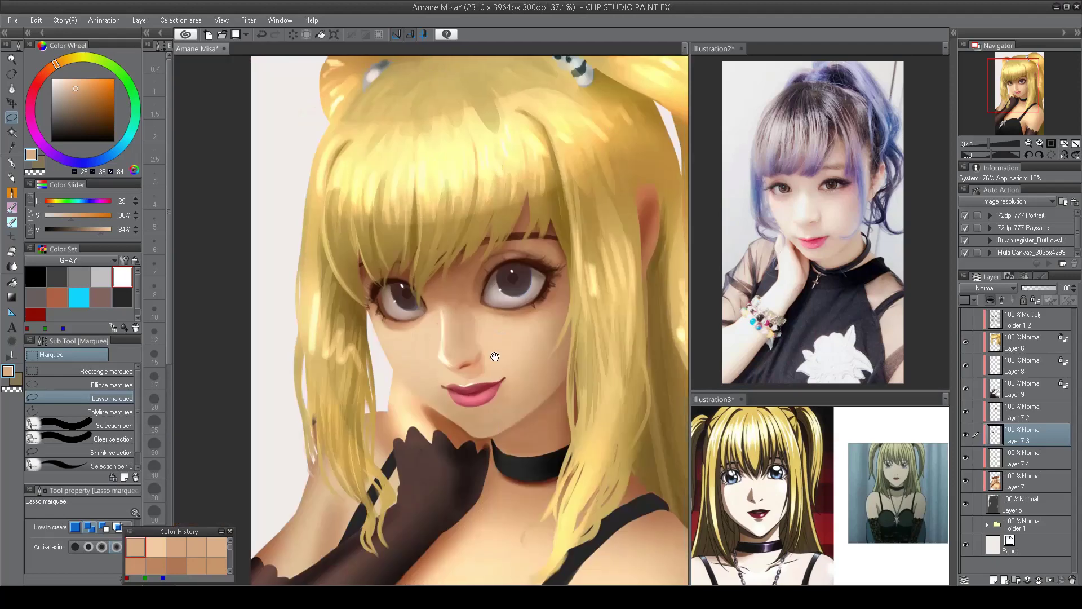
{"action": "scroll", "coordinate": [486, 343], "scroll_direction": "up", "scroll_amount": 3}
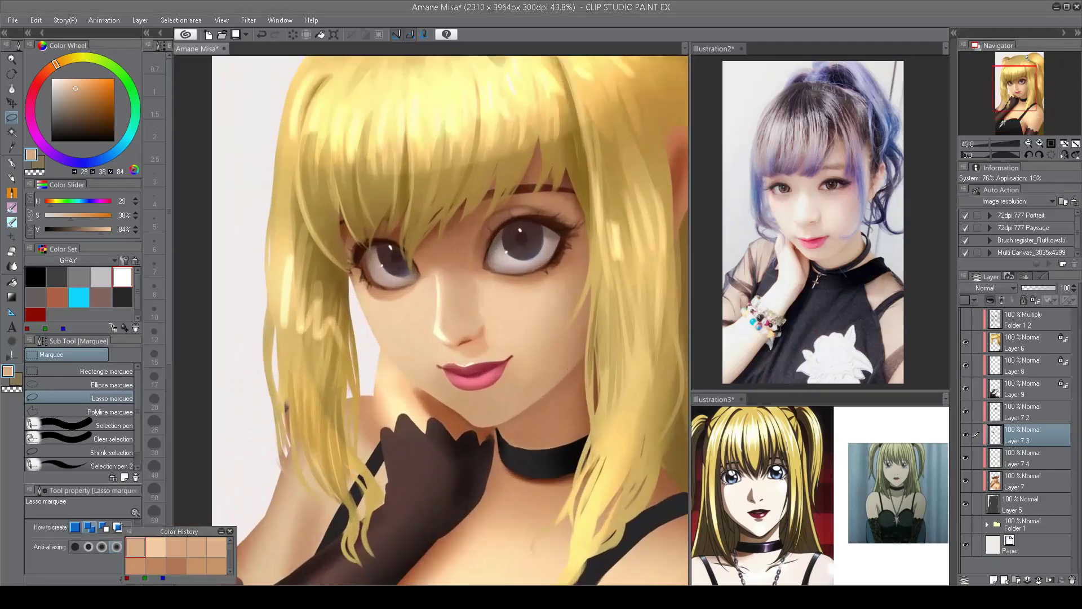
- Add a new layer above Layer 7 2 and smooth the skin beside the nose with the IK1 brush in sampled skin tones (H 29, S 38, V 87)
{"action": "left_click", "coordinate": [968, 415]}
{"action": "key", "text": "ctrl+shift+n"}
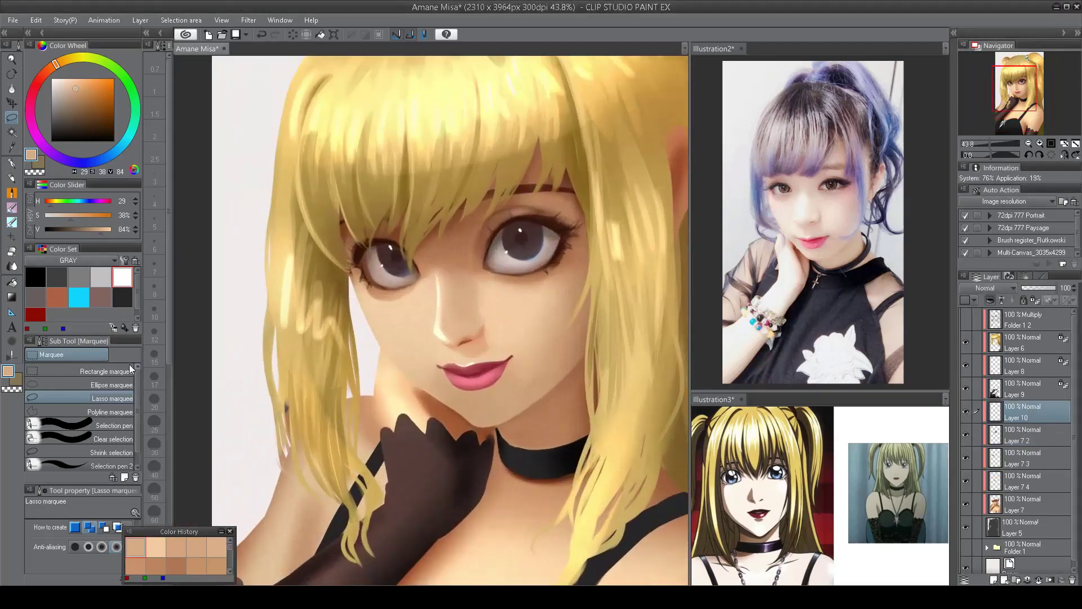
{"action": "key", "text": "b"}
{"action": "left_click", "coordinate": [479, 317], "text": "alt"}
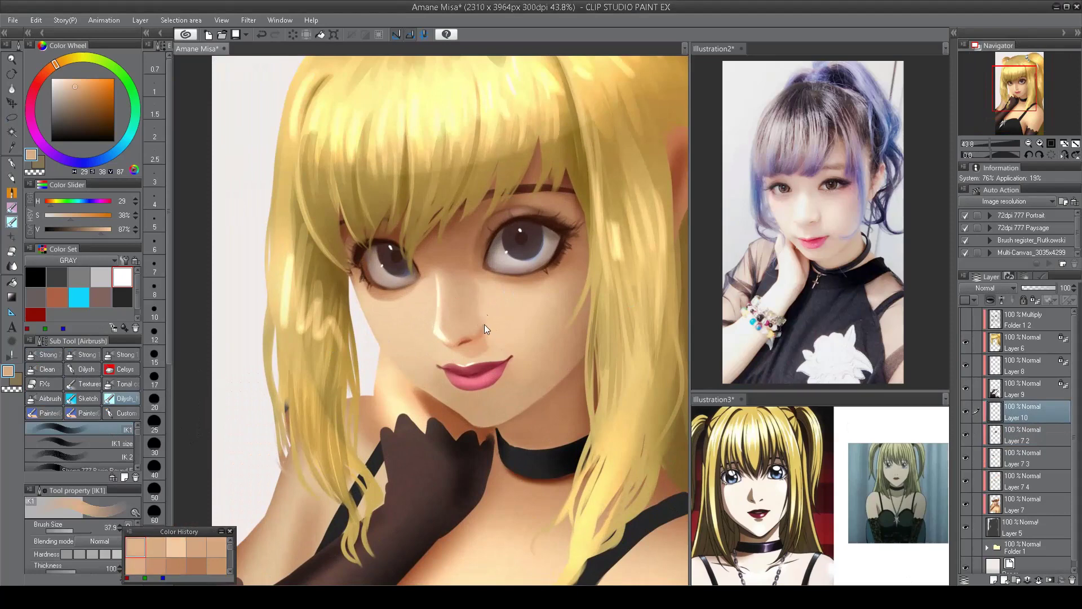
{"action": "mouse_move", "coordinate": [484, 324]}
{"action": "left_mouse_down"}
{"action": "mouse_move", "coordinate": [496, 311]}
{"action": "mouse_move", "coordinate": [482, 327]}
{"action": "mouse_move", "coordinate": [474, 279]}
{"action": "left_mouse_up"}
{"action": "left_click", "coordinate": [497, 310], "text": "alt"}
{"action": "left_click", "coordinate": [482, 300], "text": "alt"}
{"action": "key", "text": "h"}
{"action": "scroll", "coordinate": [502, 413], "scroll_direction": "down", "scroll_amount": 4}
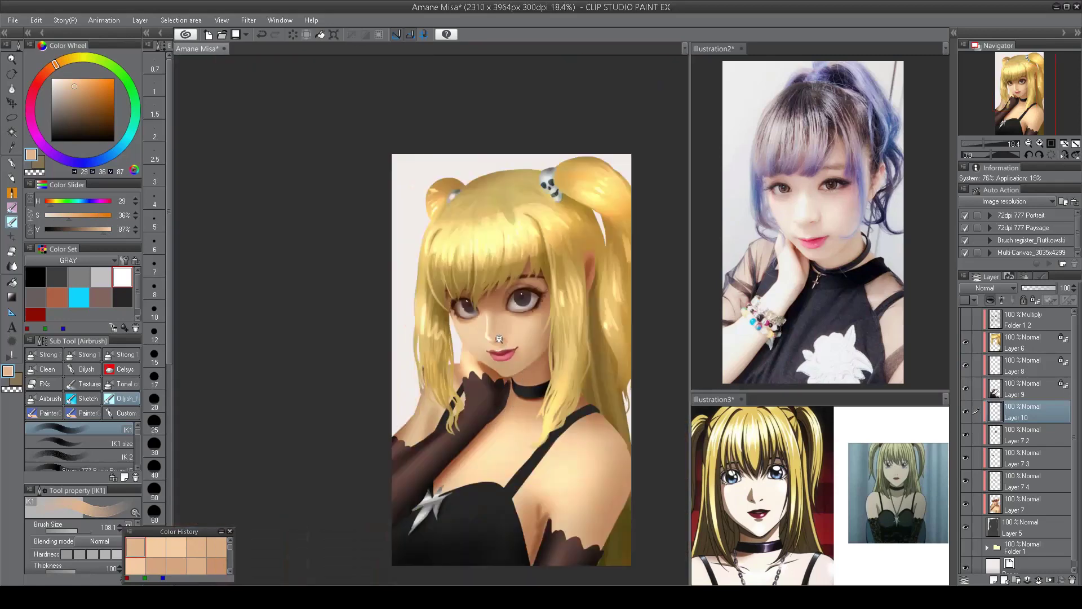
- Transform the copy of the larger eye on Layer 7 2 and check the face mirrored
{"action": "scroll", "coordinate": [499, 338], "scroll_direction": "up", "scroll_amount": 4}
{"action": "left_click", "coordinate": [983, 436]}
{"action": "key", "text": "ctrl+t"}
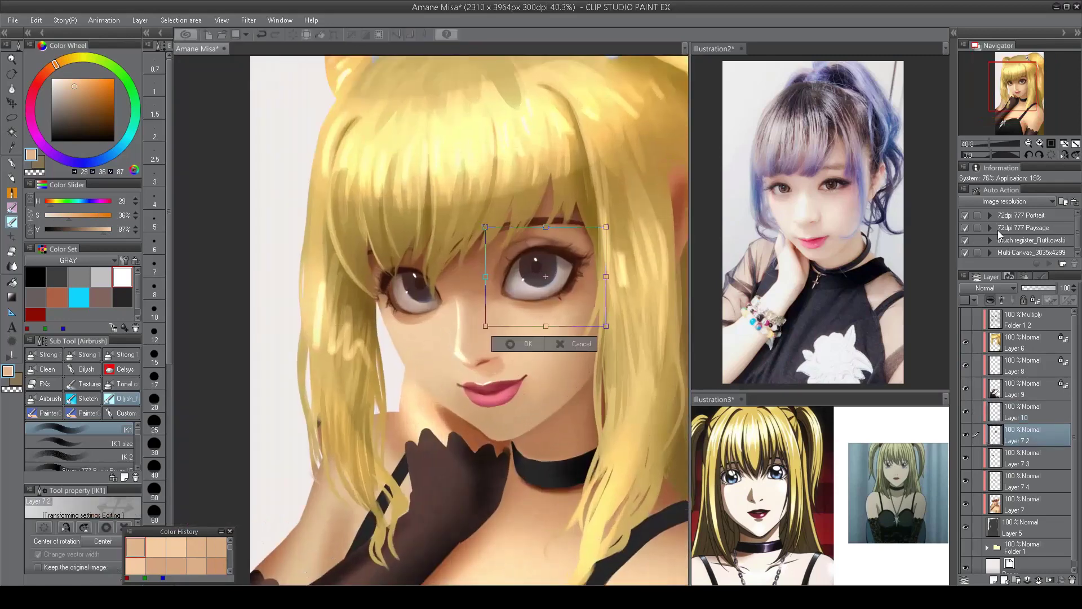
{"action": "key", "text": "Return"}
{"action": "key", "text": "h"}
{"action": "key", "text": "h"}
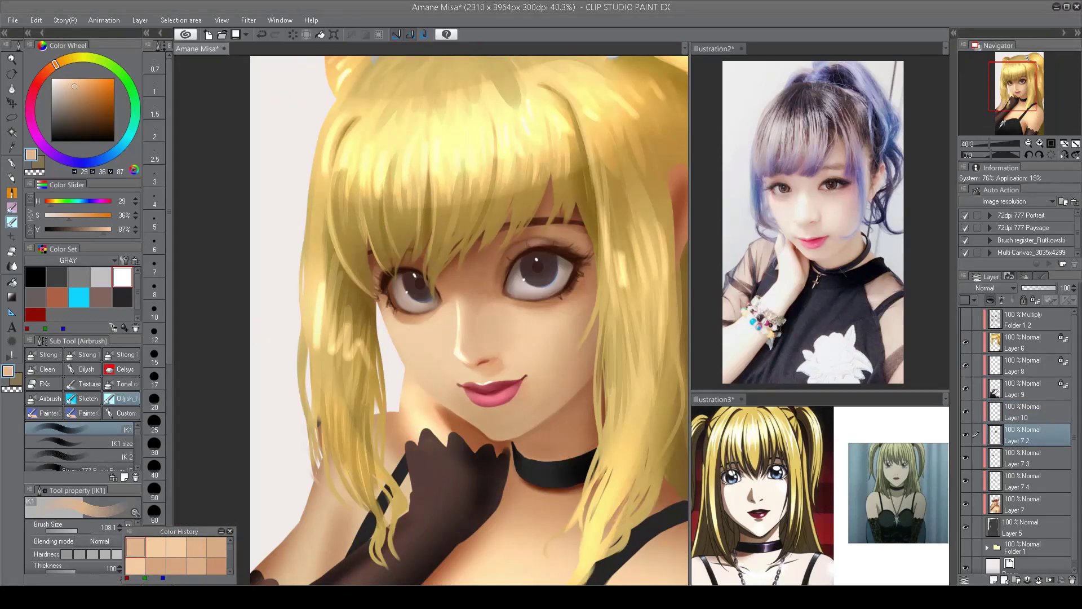
{"action": "scroll", "coordinate": [475, 396], "scroll_direction": "down", "scroll_amount": 4}
{"action": "scroll", "coordinate": [475, 396], "scroll_direction": "up", "scroll_amount": 3}
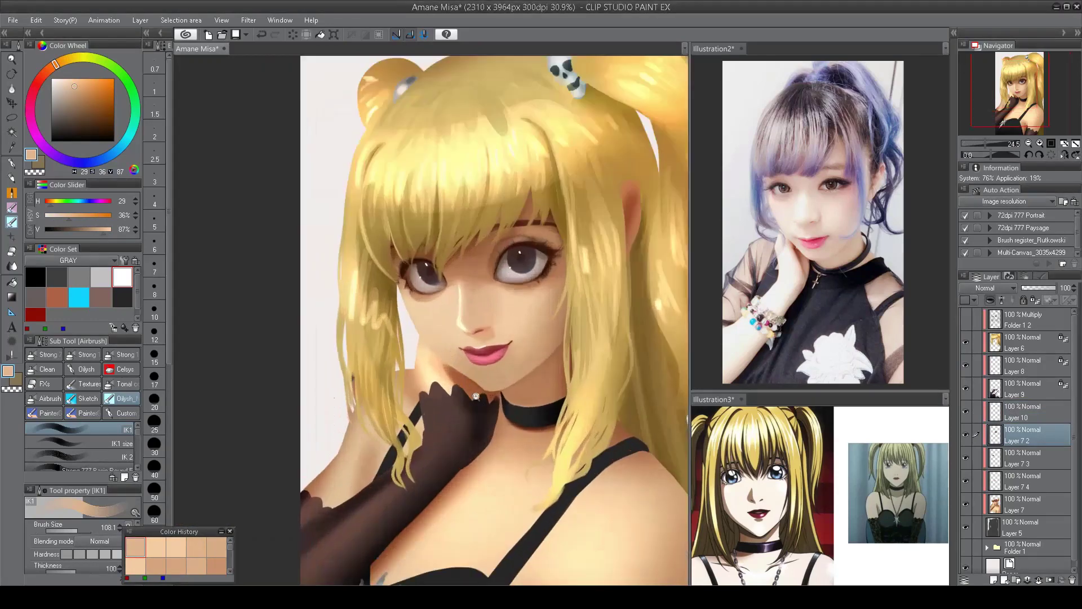
- Retouch the jaw edge on Layer 10 in sampled brown (H 24, S 60, V 68) and light skin tone (H 33, S 33, V 92), with IK1 at 43.8
{"action": "scroll", "coordinate": [476, 396], "scroll_direction": "up", "scroll_amount": 1}
{"action": "left_click", "coordinate": [394, 367], "text": "alt"}
{"action": "left_click", "coordinate": [408, 356], "text": "ctrl"}
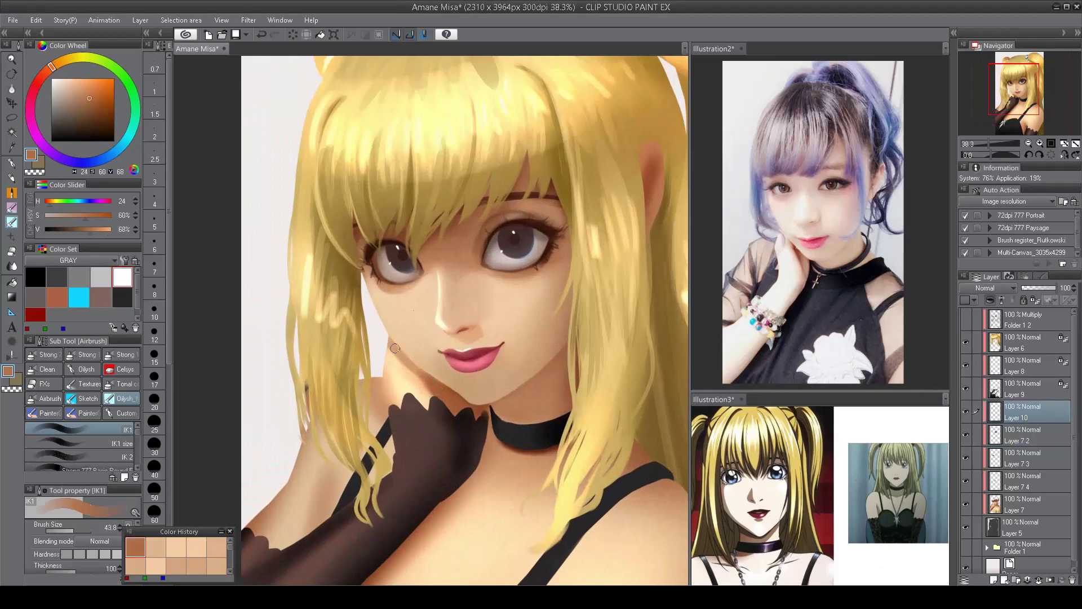
{"action": "left_click", "coordinate": [394, 332], "text": "alt"}
{"action": "scroll", "coordinate": [462, 387], "scroll_direction": "down", "scroll_amount": 3}
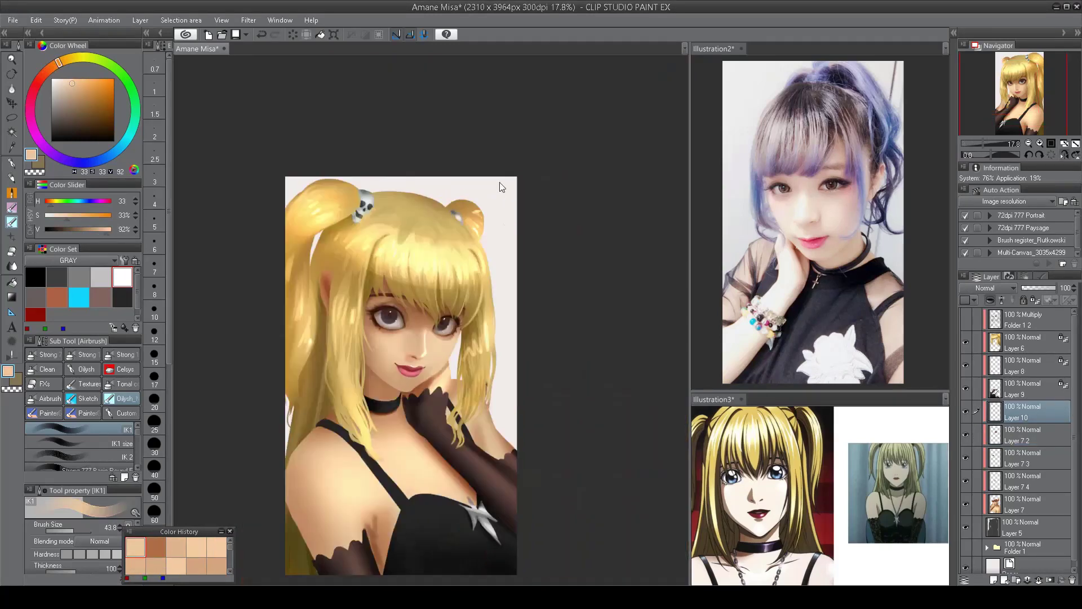
{"action": "scroll", "coordinate": [499, 182], "scroll_direction": "up", "scroll_amount": 4}
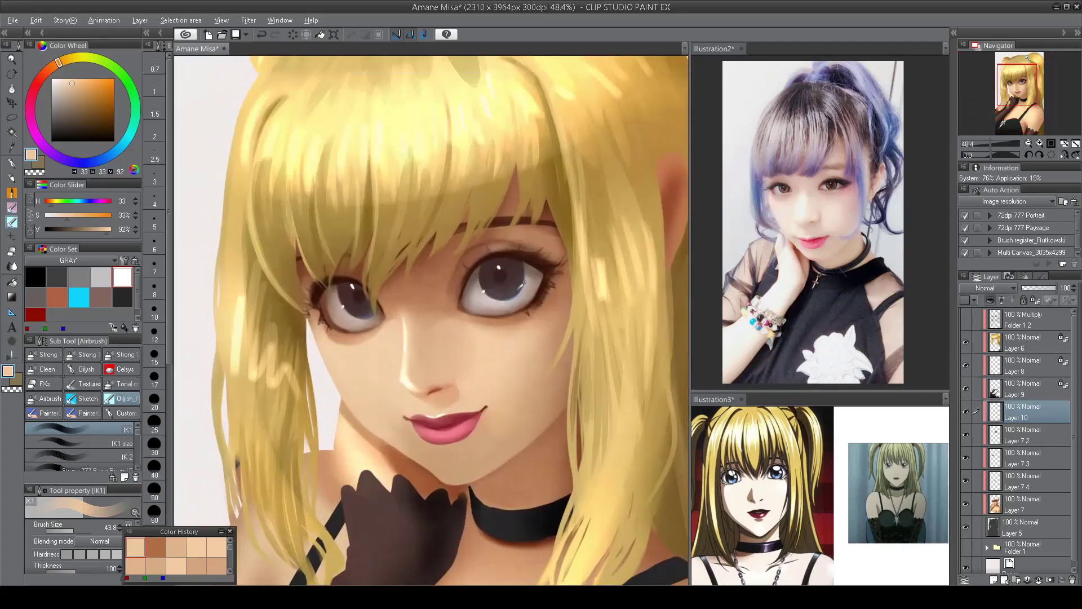
- Tint the irises of both eyes blue (H 208, S 44, V 50) on Layer 10 with the IK1 brush at 43.0
{"action": "left_click", "coordinate": [502, 273], "text": "alt"}
{"action": "left_click_drag", "start_coordinate": [82, 165], "coordinate": [109, 159]}
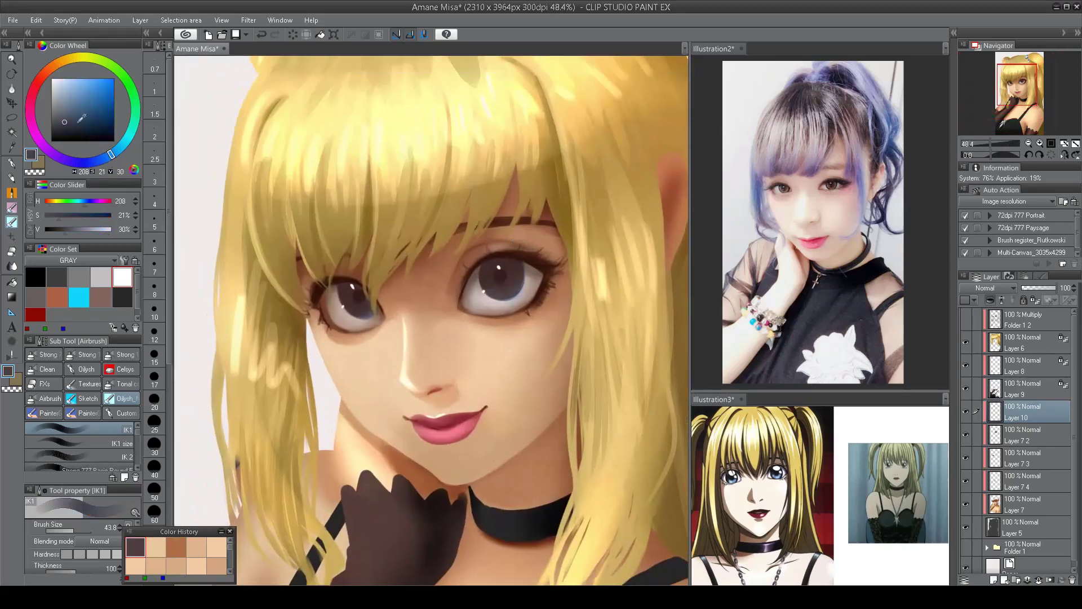
{"action": "left_click", "coordinate": [79, 110]}
{"action": "left_click_drag", "start_coordinate": [493, 288], "coordinate": [516, 287]}
{"action": "key", "text": "["}
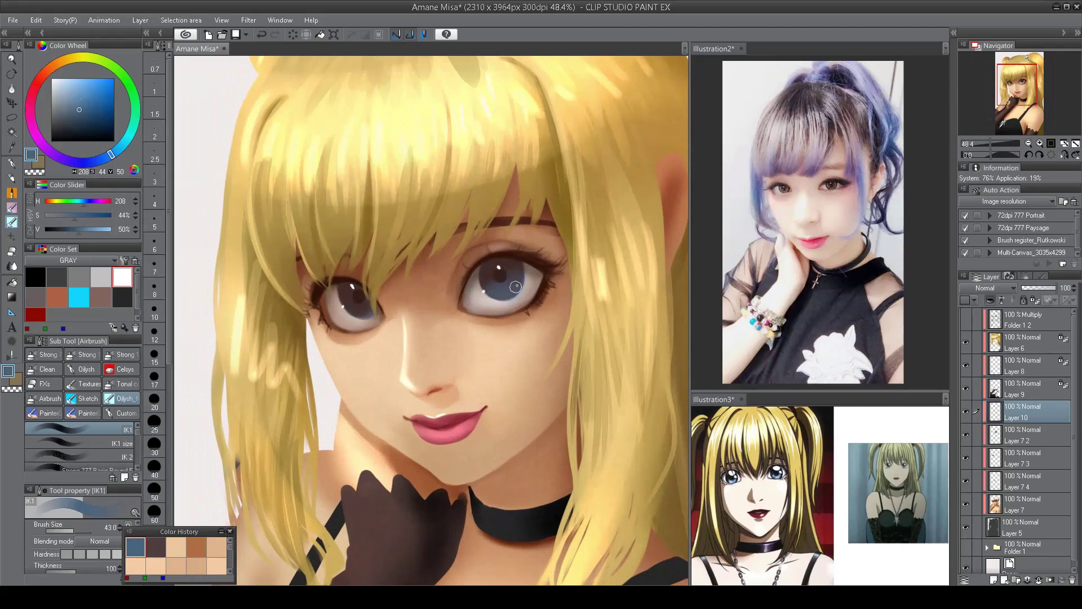
{"action": "left_click_drag", "start_coordinate": [366, 312], "coordinate": [365, 308]}
{"action": "scroll", "coordinate": [367, 315], "scroll_direction": "down", "scroll_amount": 3}
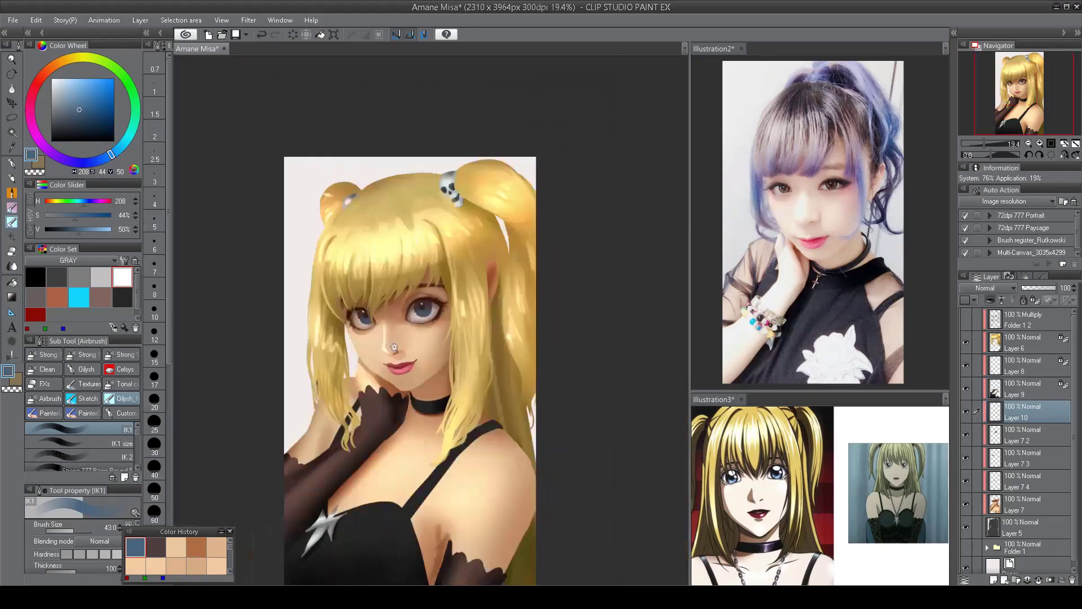
{"action": "scroll", "coordinate": [479, 195], "scroll_direction": "up", "scroll_amount": 3}
{"action": "scroll", "coordinate": [439, 234], "scroll_direction": "left", "scroll_amount": 2}
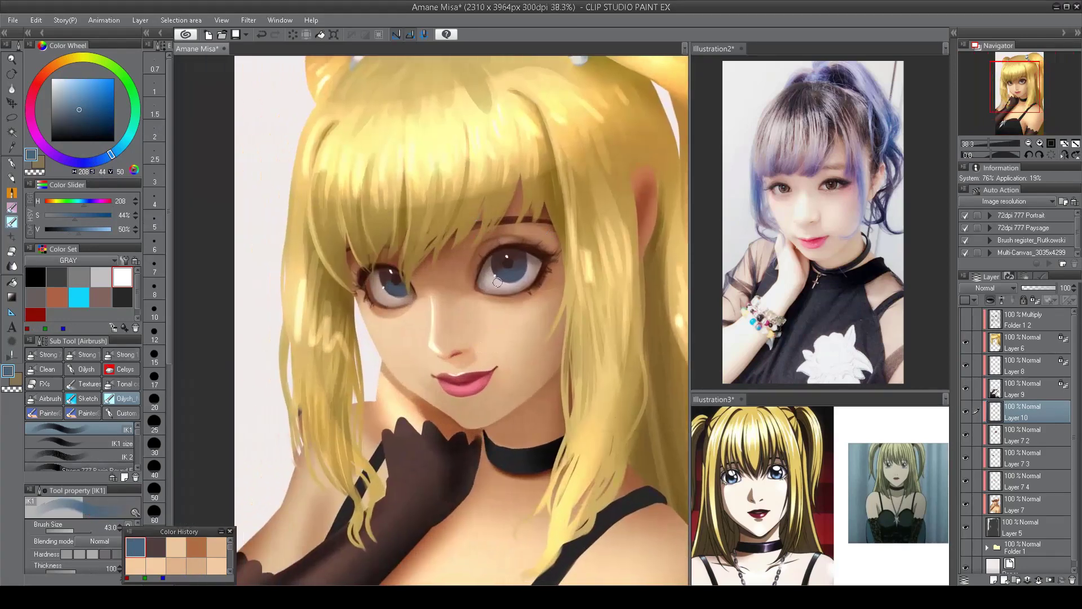
- Redden the nose in a reddish tone (H 14, S 44, V 80) with IK1 at 106.2, sample light skin (H 29, S 36, V 88) and check the face mirrored
{"action": "left_click", "coordinate": [473, 334], "text": "alt"}
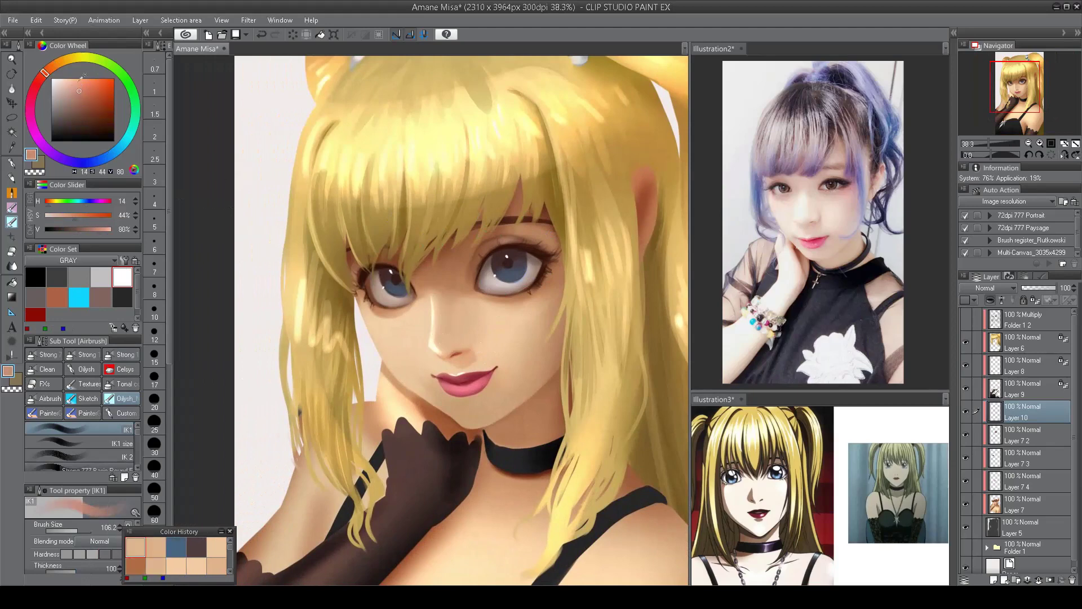
{"action": "left_click", "coordinate": [455, 339], "text": "alt"}
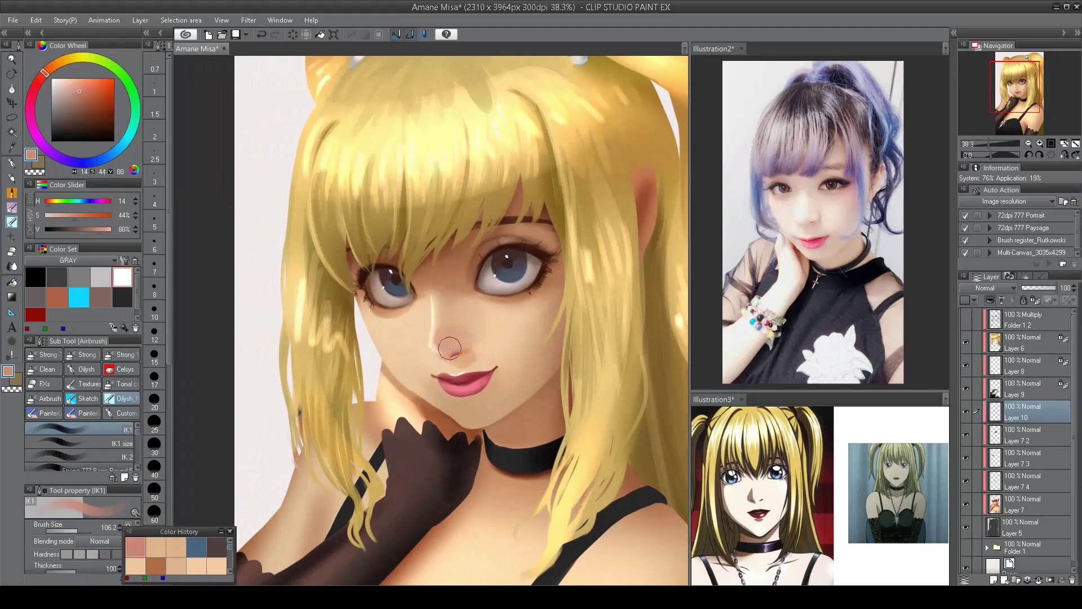
{"action": "left_click", "coordinate": [474, 314], "text": "alt"}
{"action": "key", "text": "h"}
{"action": "key", "text": "h"}
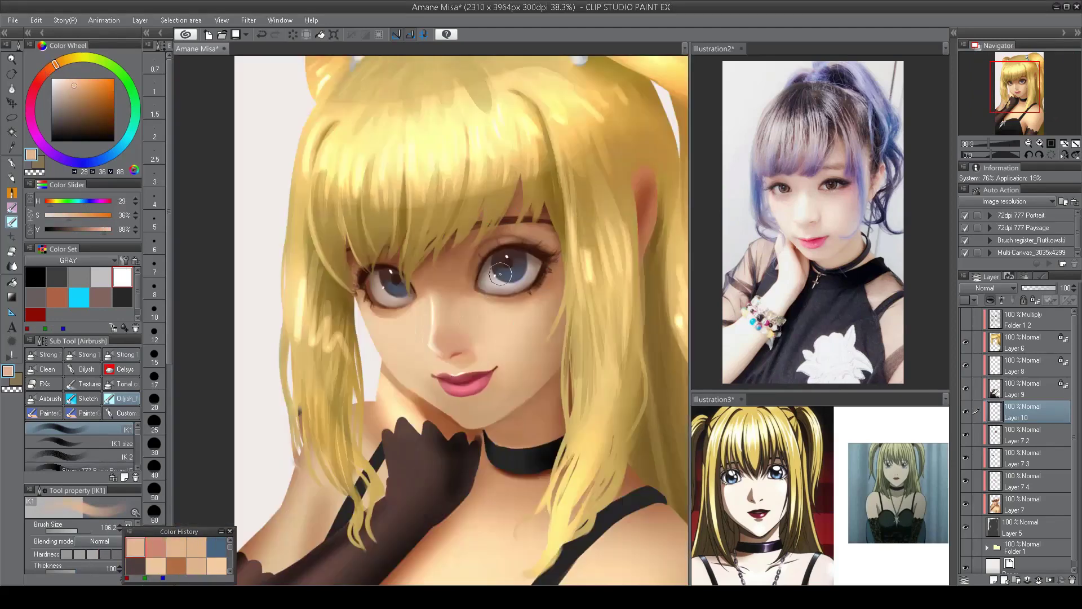
- Mesh-transform the mouth on Layer 7 4, pulling both corners outward, and check the face mirrored
{"action": "left_click", "coordinate": [997, 484]}
{"action": "key", "text": "ctrl+t"}
{"action": "left_click_drag", "start_coordinate": [422, 361], "coordinate": [415, 387]}
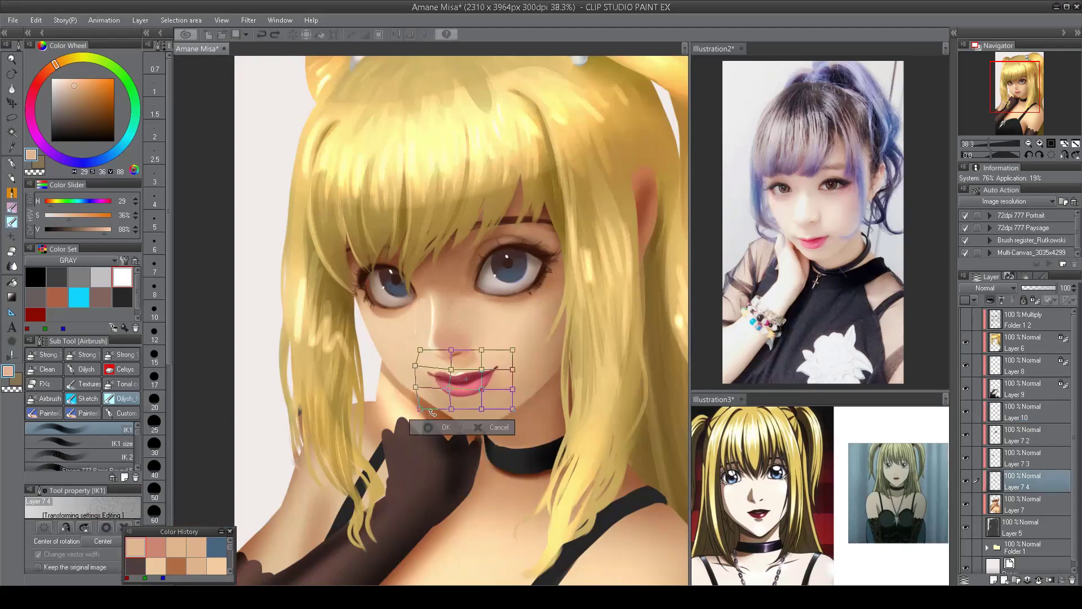
{"action": "left_click_drag", "start_coordinate": [513, 369], "coordinate": [518, 367]}
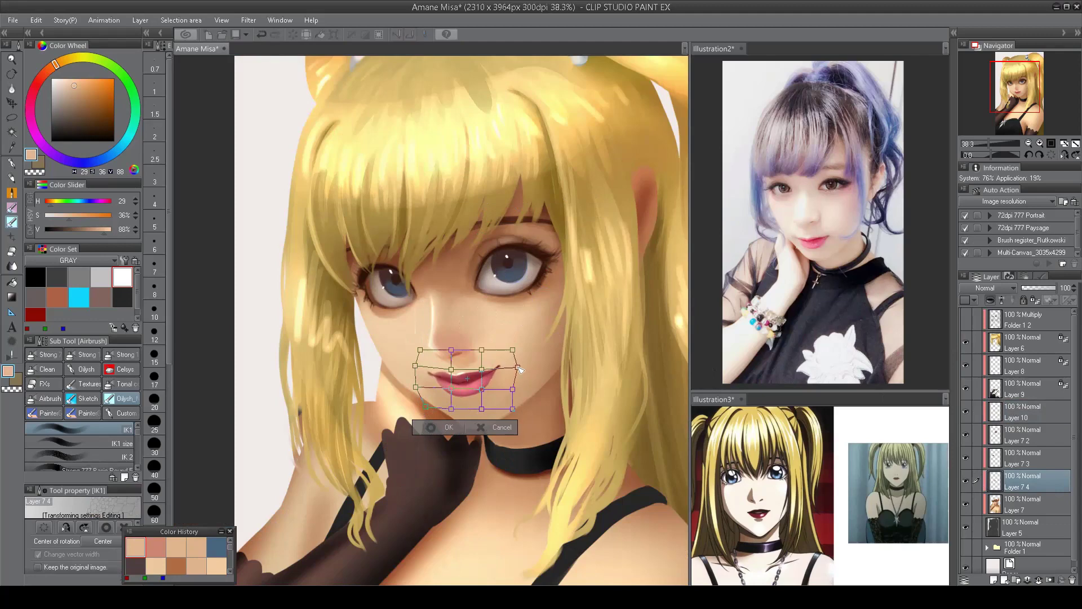
{"action": "key", "text": "h"}
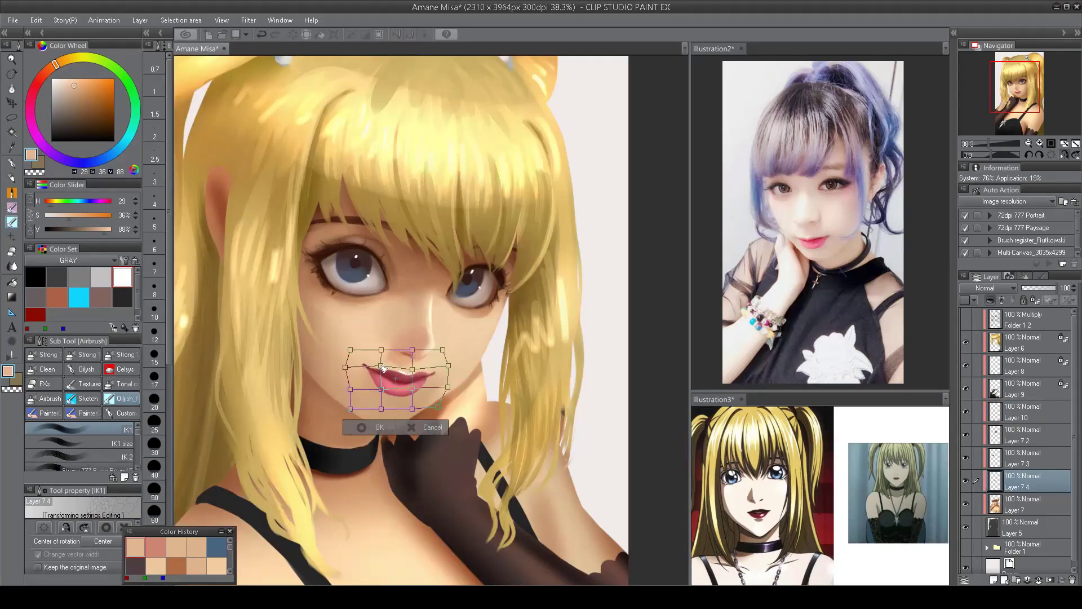
{"action": "key", "text": "Return"}
{"action": "key", "text": "h"}
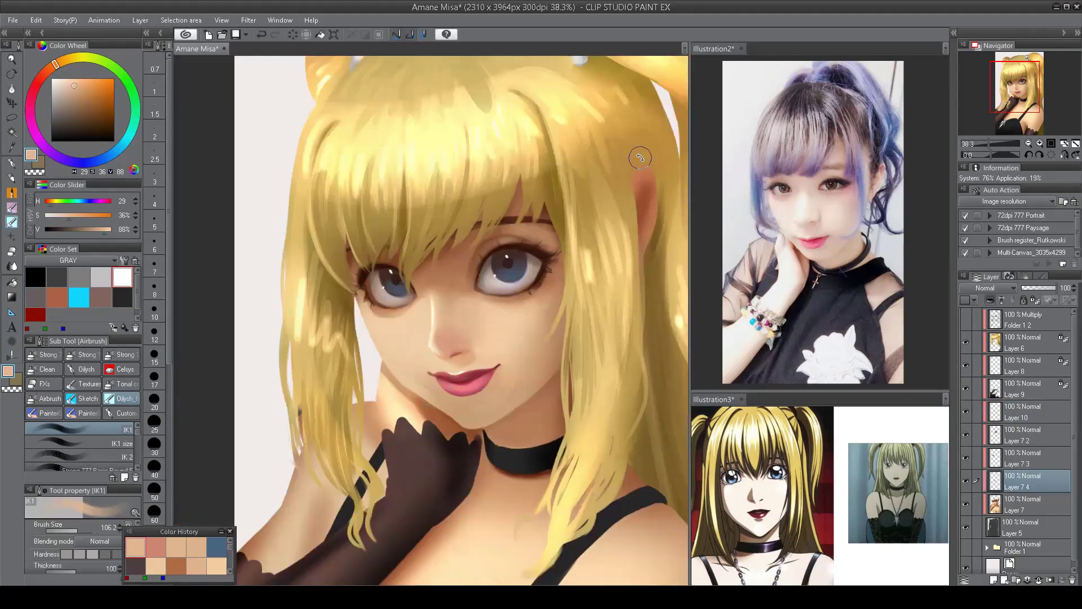
- Brighten the larger eye with white on Layer 10, using the IK1 brush at 45.8
{"action": "scroll", "coordinate": [526, 324], "scroll_direction": "down", "scroll_amount": 3}
{"action": "scroll", "coordinate": [526, 325], "scroll_direction": "up", "scroll_amount": 4}
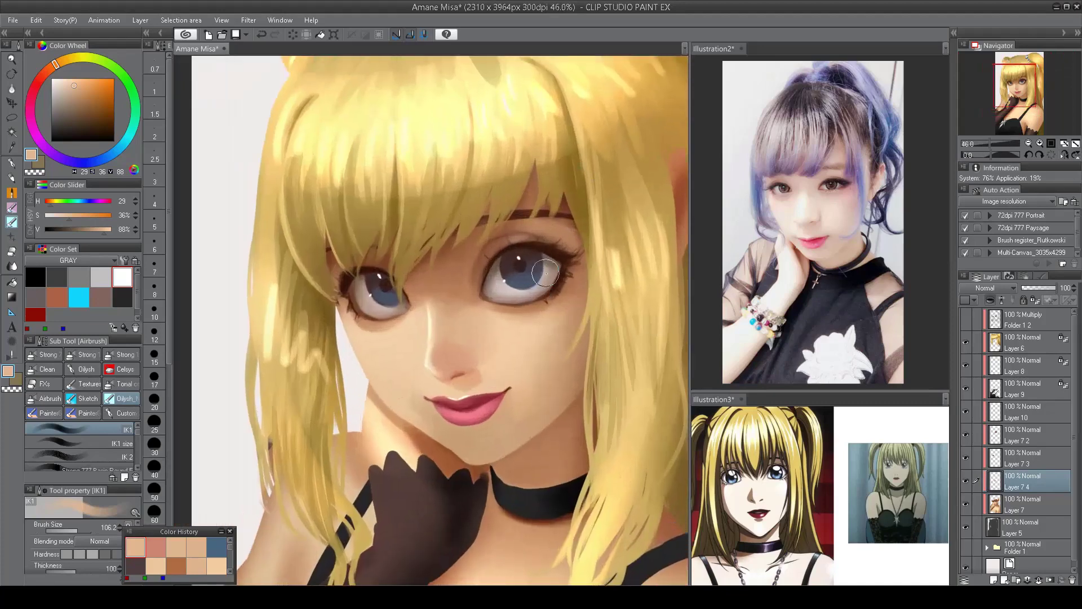
{"action": "left_click", "coordinate": [122, 277]}
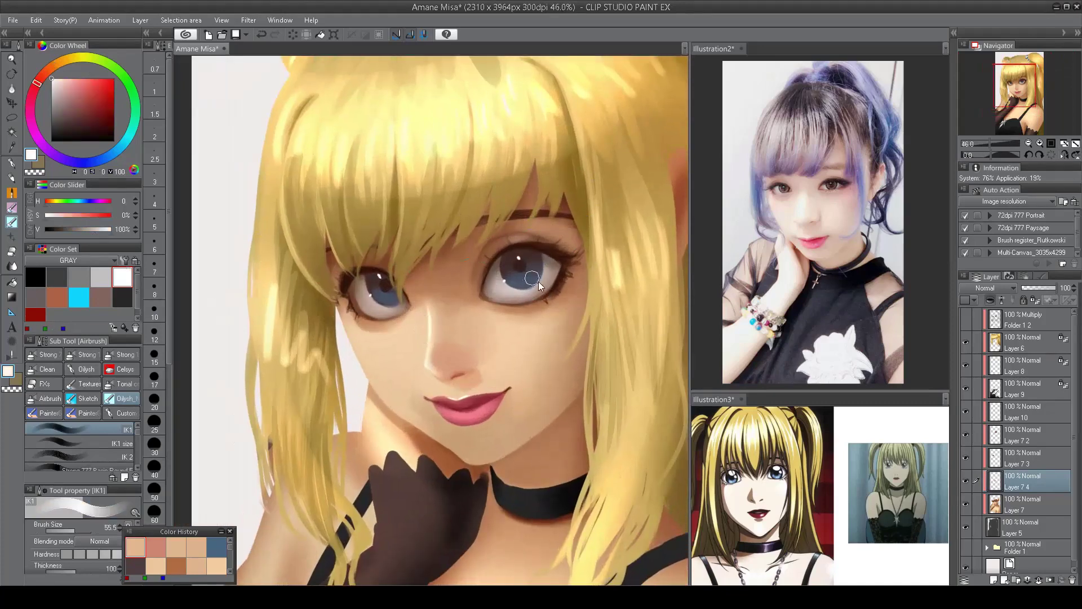
{"action": "left_click", "coordinate": [506, 324]}
{"action": "key", "text": "ctrl+z"}
{"action": "left_click_drag", "start_coordinate": [538, 277], "coordinate": [541, 275]}
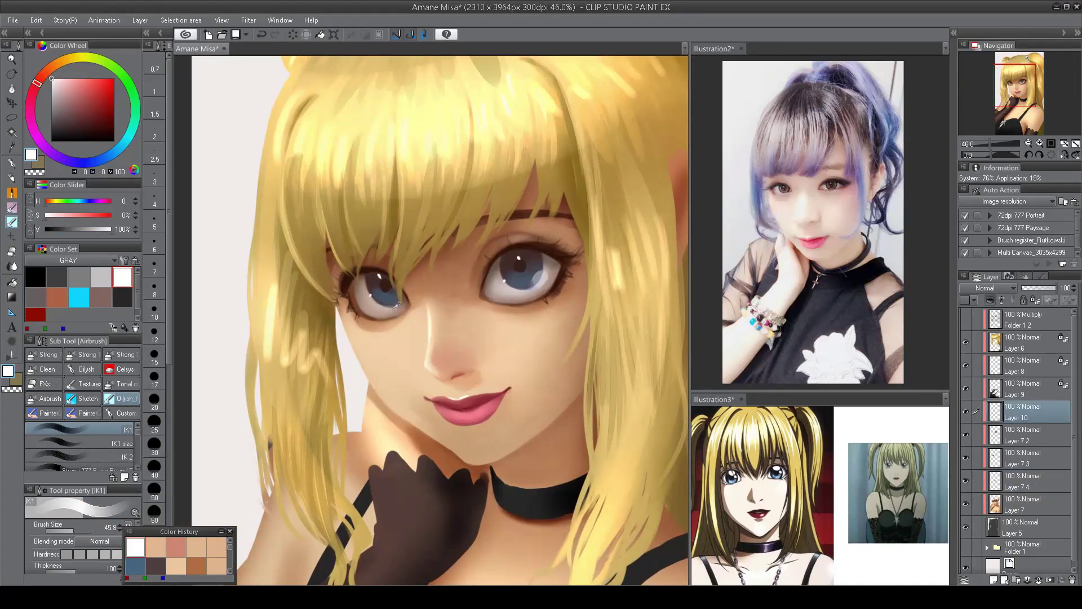
{"action": "scroll", "coordinate": [601, 457], "scroll_direction": "down", "scroll_amount": 2}
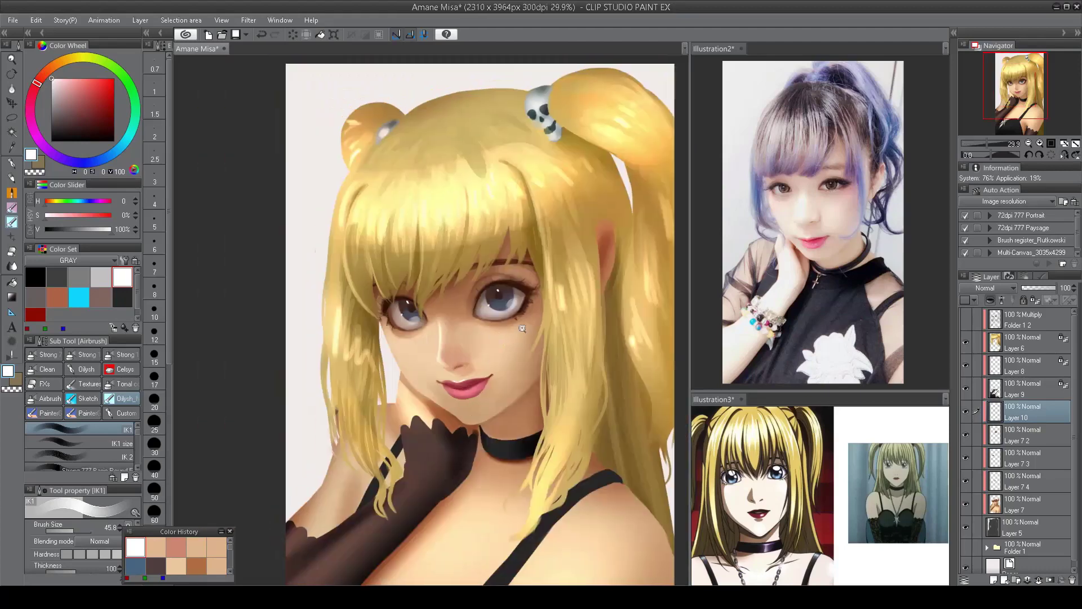
{"action": "scroll", "coordinate": [522, 328], "scroll_direction": "up", "scroll_amount": 2}
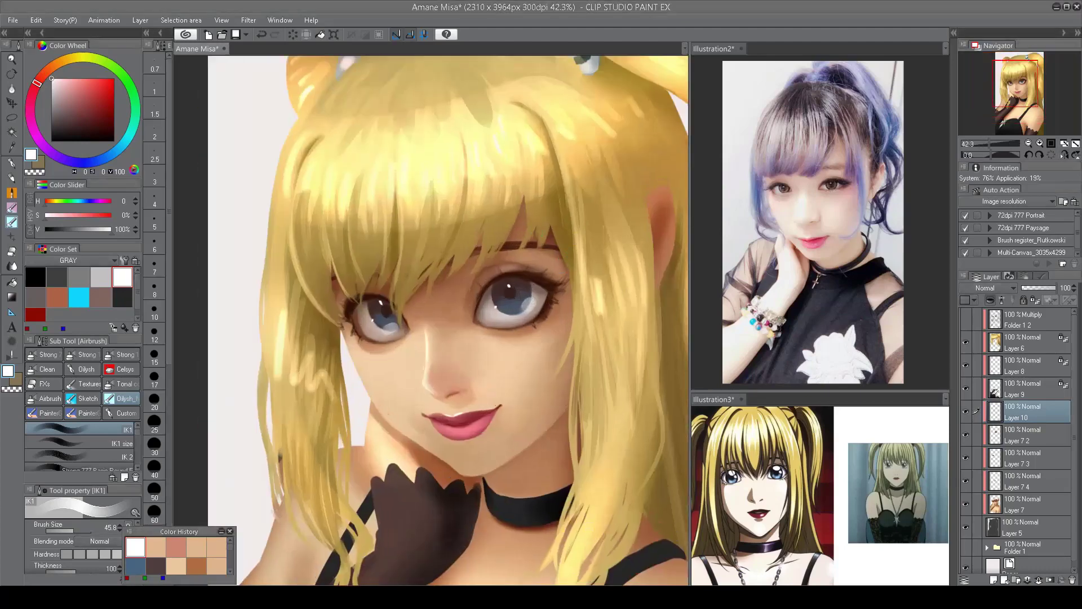
- Darken the larger eye's upper lash line and lashes with the IK1 size brush in dark brown (H 16, S 71, V 19)
{"action": "left_click_drag", "start_coordinate": [338, 307], "coordinate": [270, 326]}
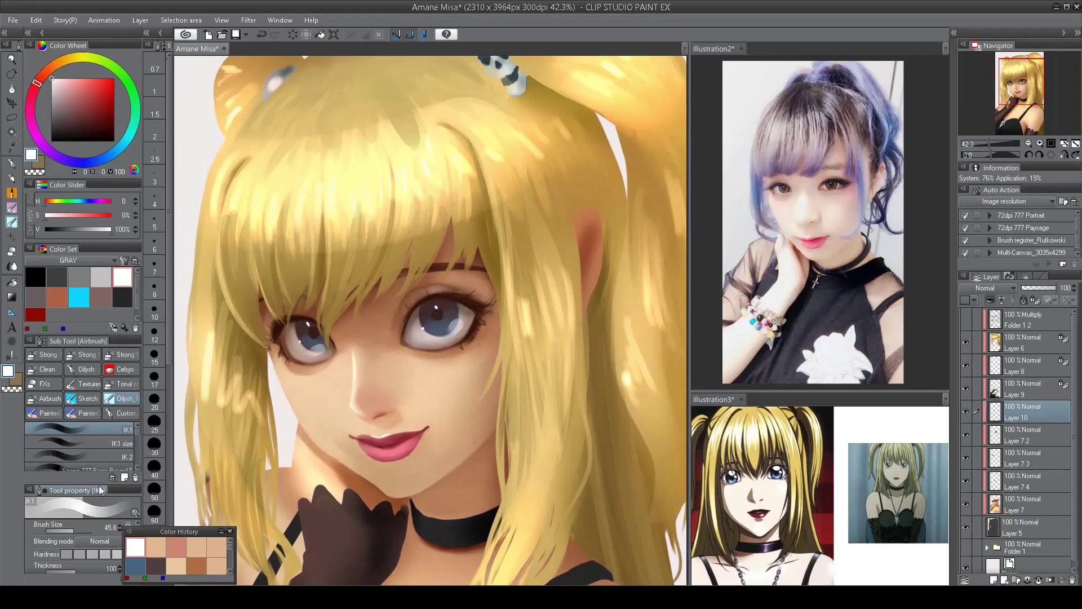
{"action": "left_click", "coordinate": [85, 443]}
{"action": "left_click", "coordinate": [98, 124], "text": "alt"}
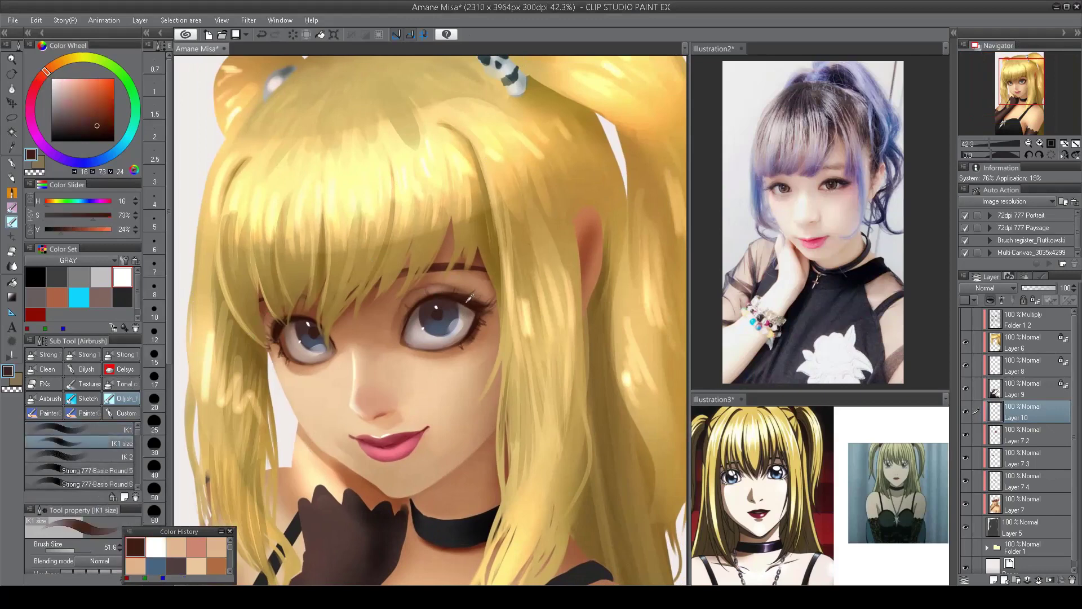
{"action": "left_click_drag", "start_coordinate": [401, 339], "coordinate": [405, 325]}
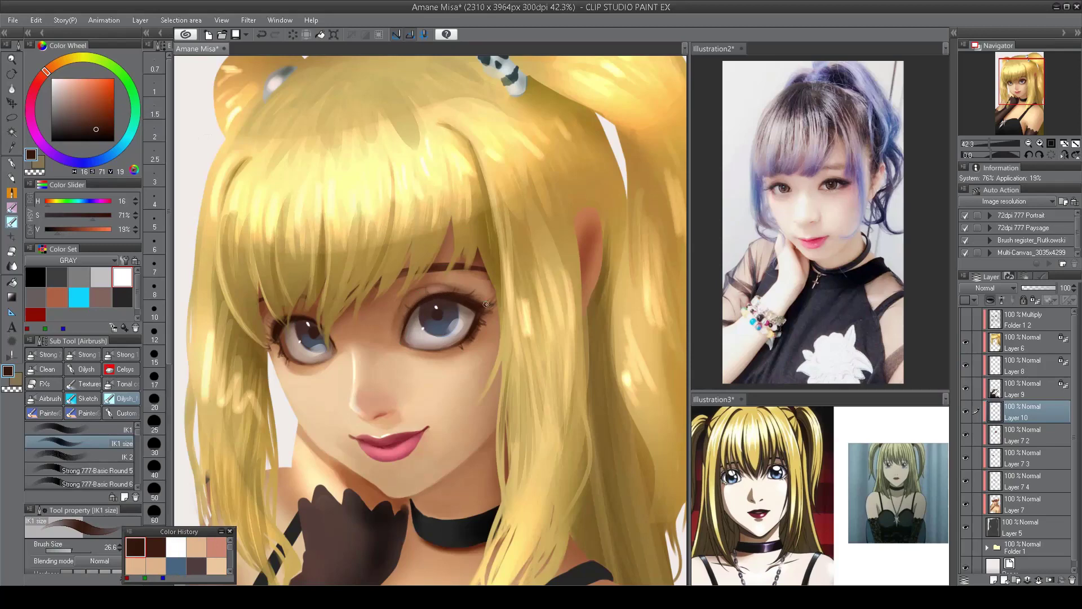
{"action": "key", "text": "bracketleft"}
{"action": "key", "text": "bracketleft"}
{"action": "key", "text": "bracketleft"}
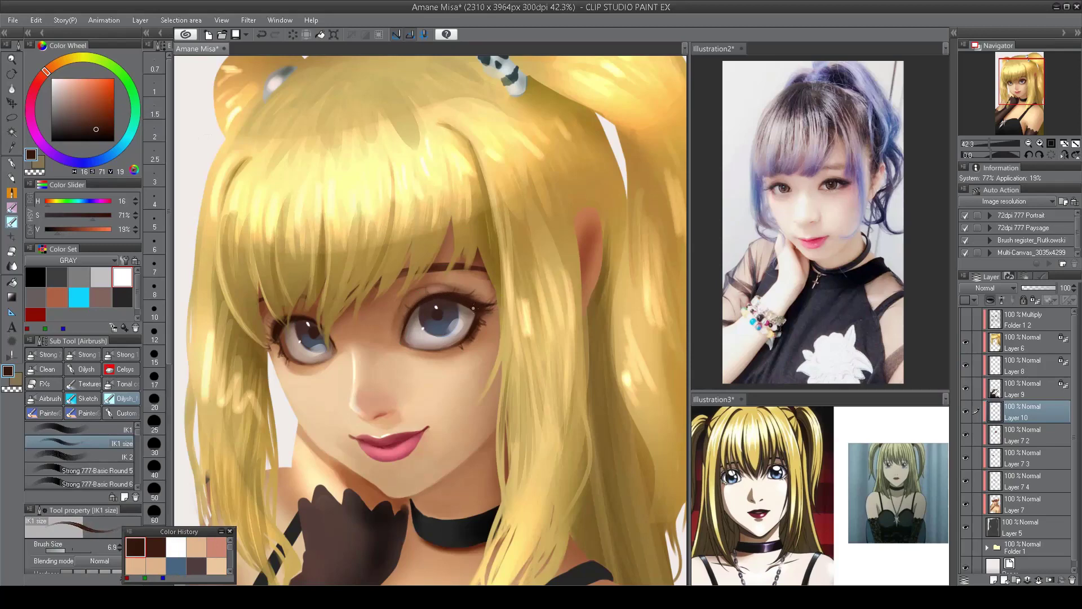
- Darken the outer corner of the larger eye's upper lash line in dark brown with the IK1 size brush at 32.9
{"action": "key", "text": "bracketright"}
{"action": "key", "text": "bracketright"}
{"action": "key", "text": "ctrl+0"}
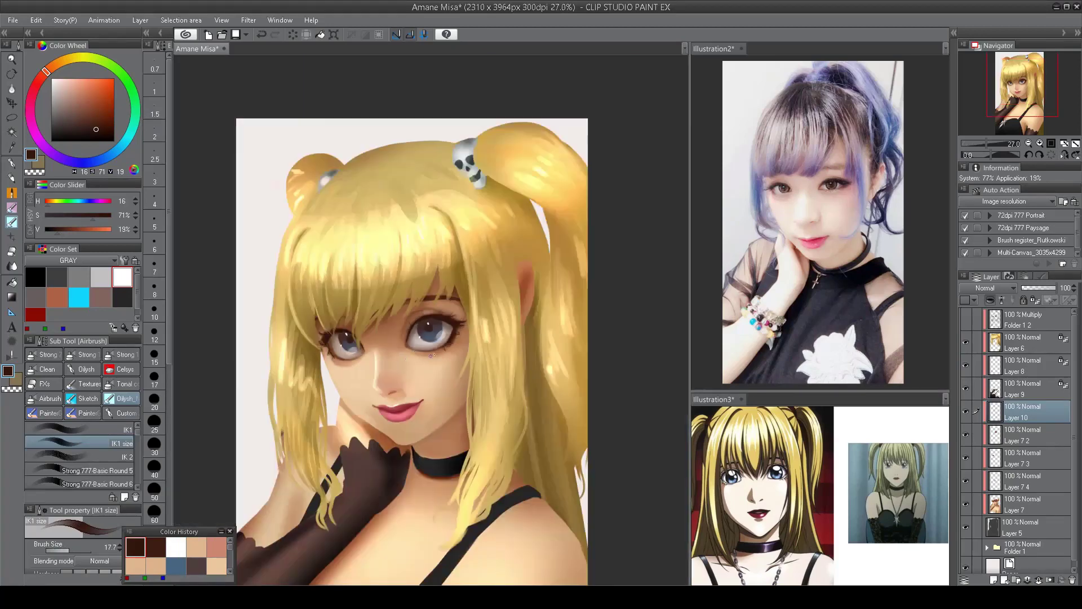
{"action": "scroll", "coordinate": [425, 308], "scroll_direction": "up", "scroll_amount": 3}
{"action": "key", "text": "bracketright"}
{"action": "key", "text": "bracketright"}
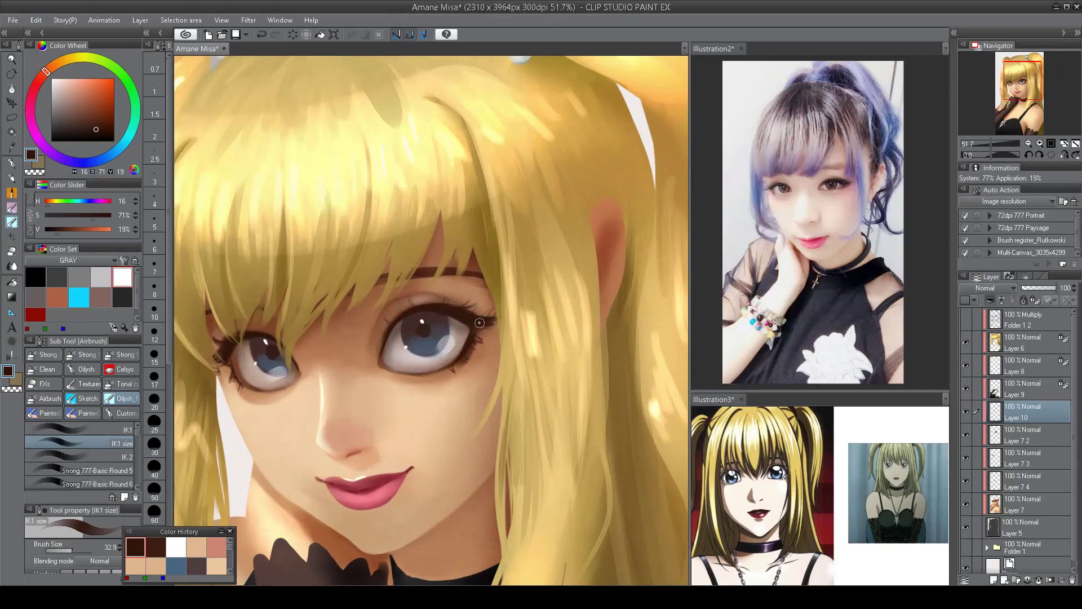
- Thicken the upper lash line of the larger eye in dark brown and check the face mirrored
{"action": "key", "text": "bracketleft"}
{"action": "key", "text": "bracketleft"}
{"action": "key", "text": "h"}
{"action": "key", "text": "h"}
{"action": "key", "text": "h"}
{"action": "key", "text": "ctrl+0"}
{"action": "scroll", "coordinate": [470, 324], "scroll_direction": "up", "scroll_amount": 3}
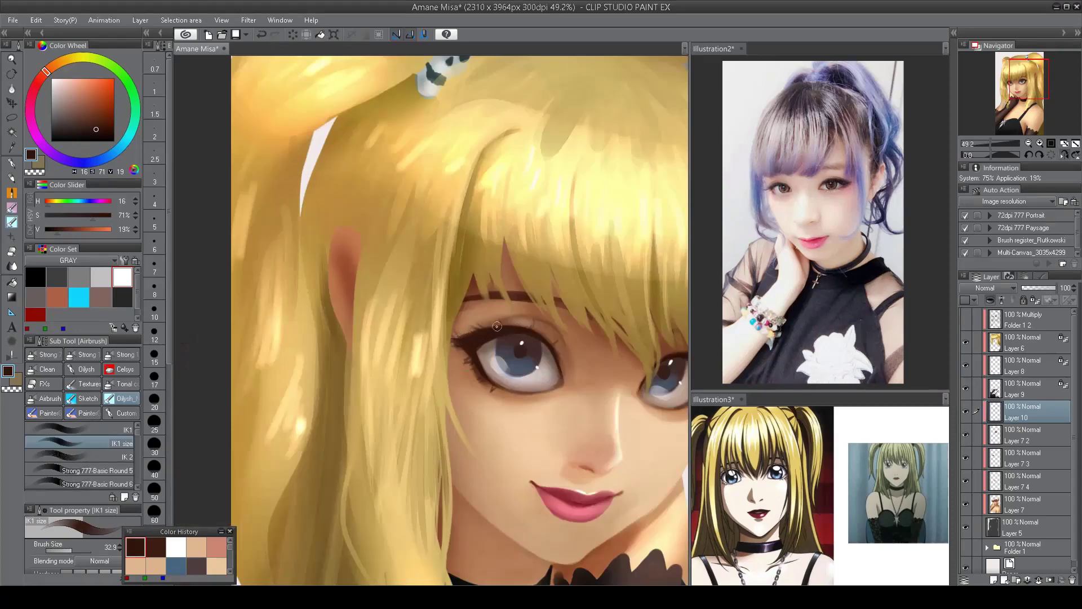
- Strengthen the smaller eye's outer lashes in dark brown with the IK1 size brush at 23.9
{"action": "key", "text": "bracketleft"}
{"action": "key", "text": "h"}
{"action": "key", "text": "ctrl+0"}
{"action": "scroll", "coordinate": [315, 353], "scroll_direction": "up", "scroll_amount": 3}
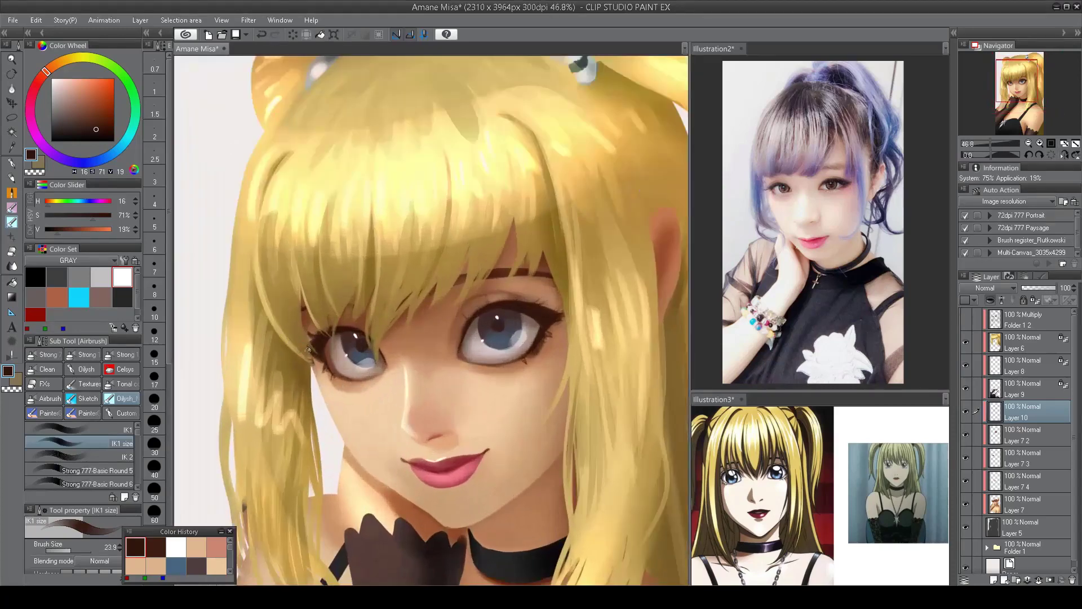
- Refine the skin under the larger eye in a sampled tone (H 24, S 51, V 73) at 48.7 and compare with Folder 1 2
{"action": "key", "text": "bracketright"}
{"action": "key", "text": "bracketright"}
{"action": "key", "text": "bracketright"}
{"action": "key", "text": "bracketleft"}
{"action": "left_click", "coordinate": [501, 367], "text": "alt"}
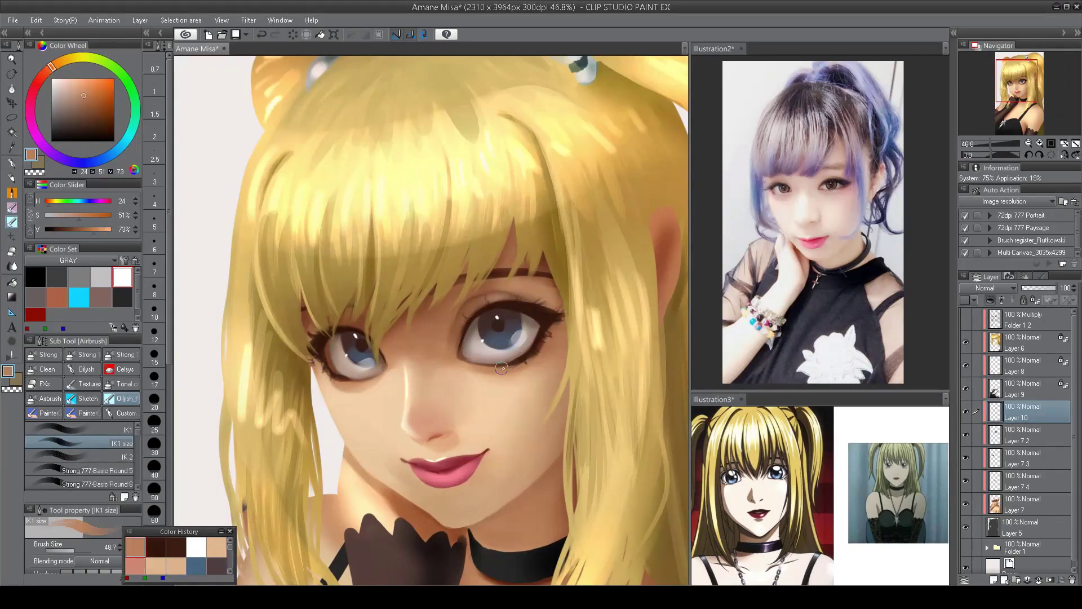
{"action": "scroll", "coordinate": [529, 359], "scroll_direction": "down", "scroll_amount": 3}
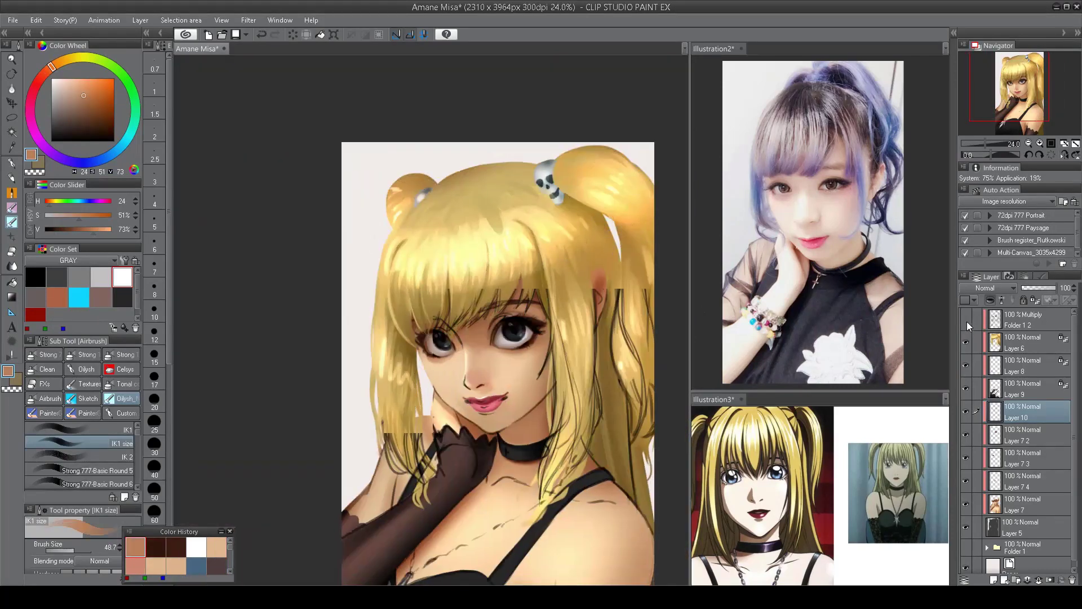
{"action": "left_click", "coordinate": [967, 321]}
- Darken the larger eye's pupil and upper iris in dark brown (H 9, S 49, V 21) with the IK1 size brush at 26.9
{"action": "scroll", "coordinate": [516, 314], "scroll_direction": "up", "scroll_amount": 4}
{"action": "left_click", "coordinate": [516, 314], "text": "alt"}
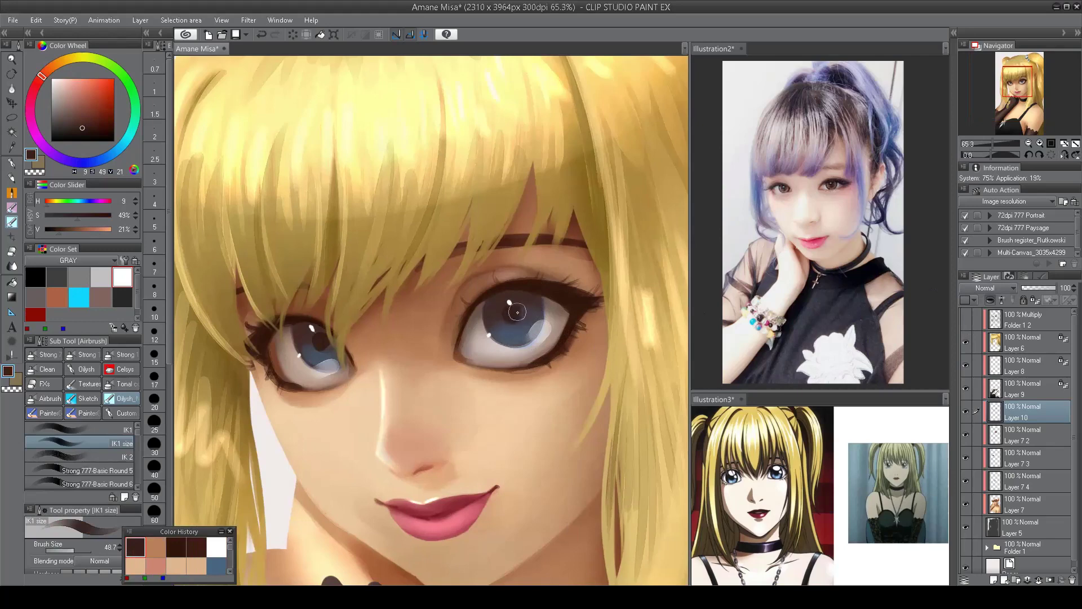
{"action": "key", "text": "h"}
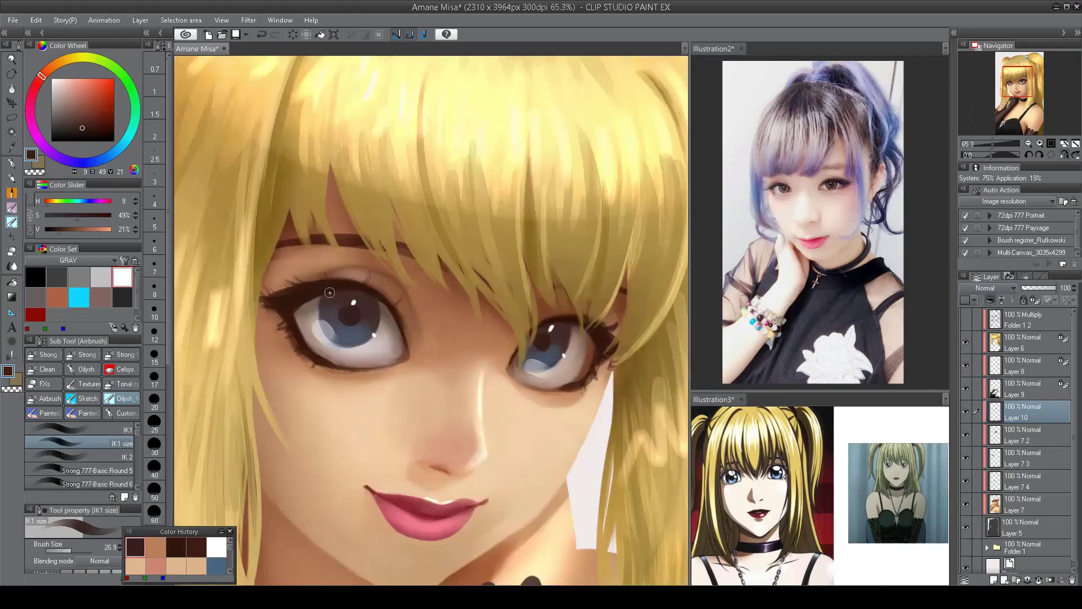
{"action": "key", "text": "h"}
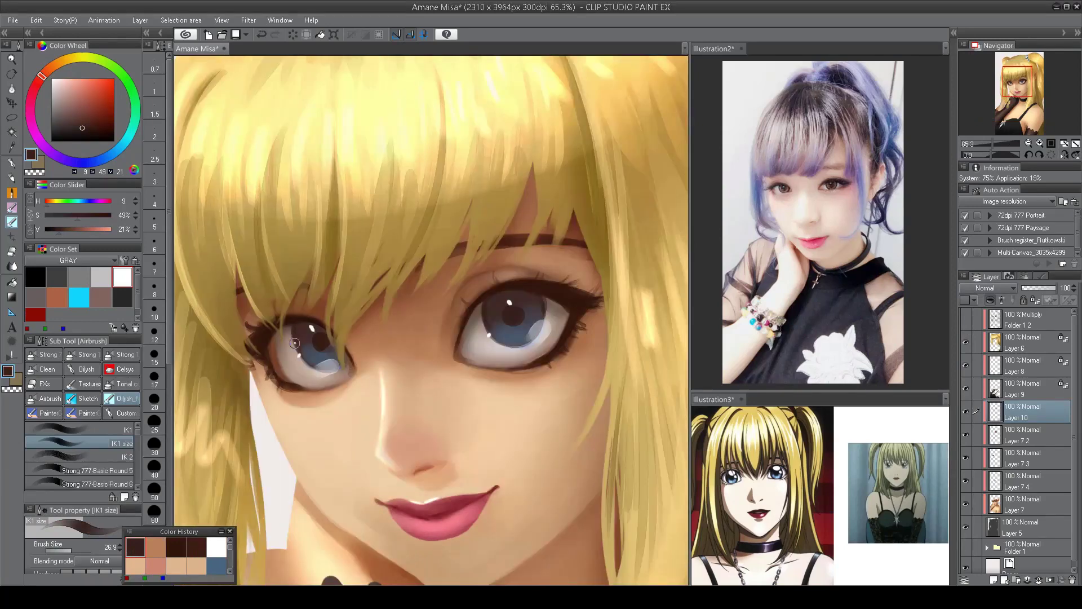
- Shade the outer white of the smaller eye in muted brown (H 21, S 36, V 49) with the IK1 size brush at 19.7
{"action": "left_click", "coordinate": [293, 325], "text": "alt"}
{"action": "key", "text": "ctrl+z"}
{"action": "left_click", "coordinate": [290, 329], "text": "alt"}
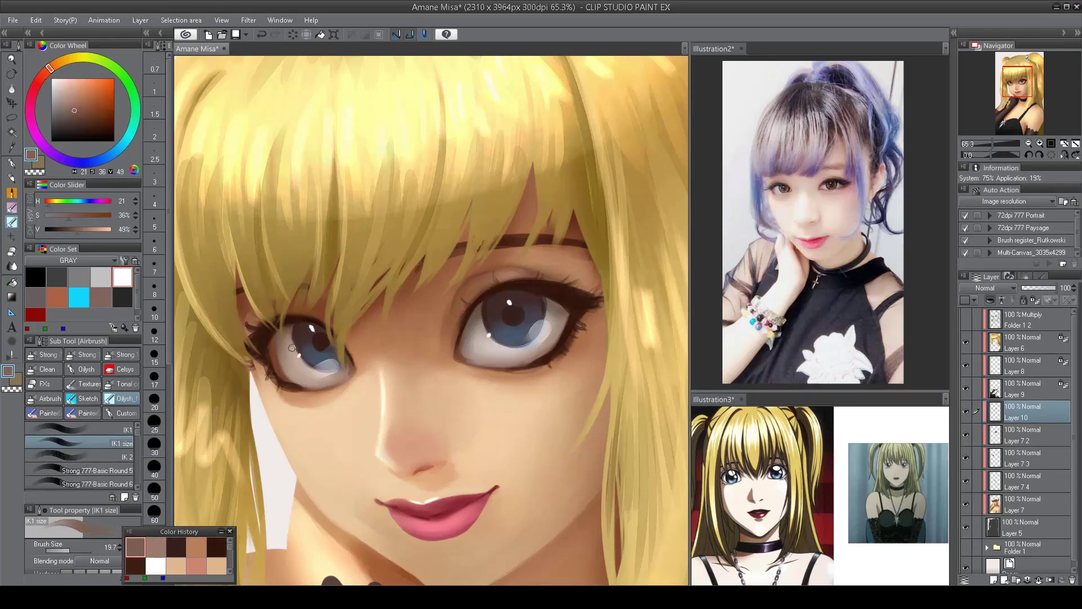
- Define the smaller eye's inner corner in dark brown (H 15, S 71, V 19) and brown (H 19, S 68, V 48), then check the whole portrait
{"action": "key", "text": "ctrl+0"}
{"action": "scroll", "coordinate": [482, 329], "scroll_direction": "up", "scroll_amount": 3}
{"action": "key", "text": "h"}
{"action": "left_click", "coordinate": [482, 330], "text": "alt"}
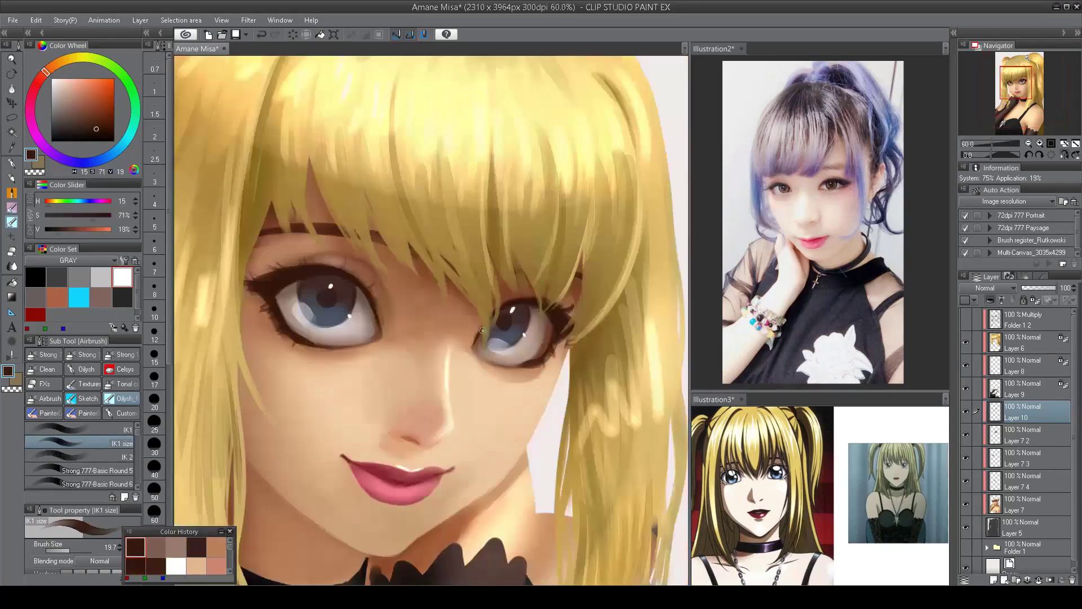
{"action": "left_click", "coordinate": [510, 308], "text": "alt"}
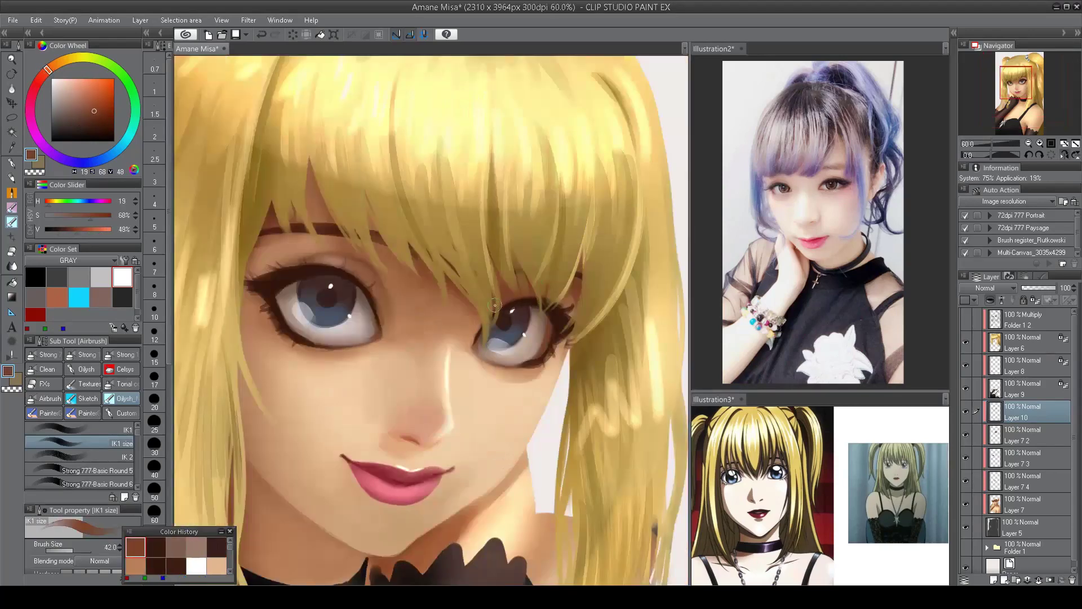
{"action": "key", "text": "ctrl+0"}
{"action": "key", "text": "h"}
{"action": "scroll", "coordinate": [554, 200], "scroll_direction": "up", "scroll_amount": 1}
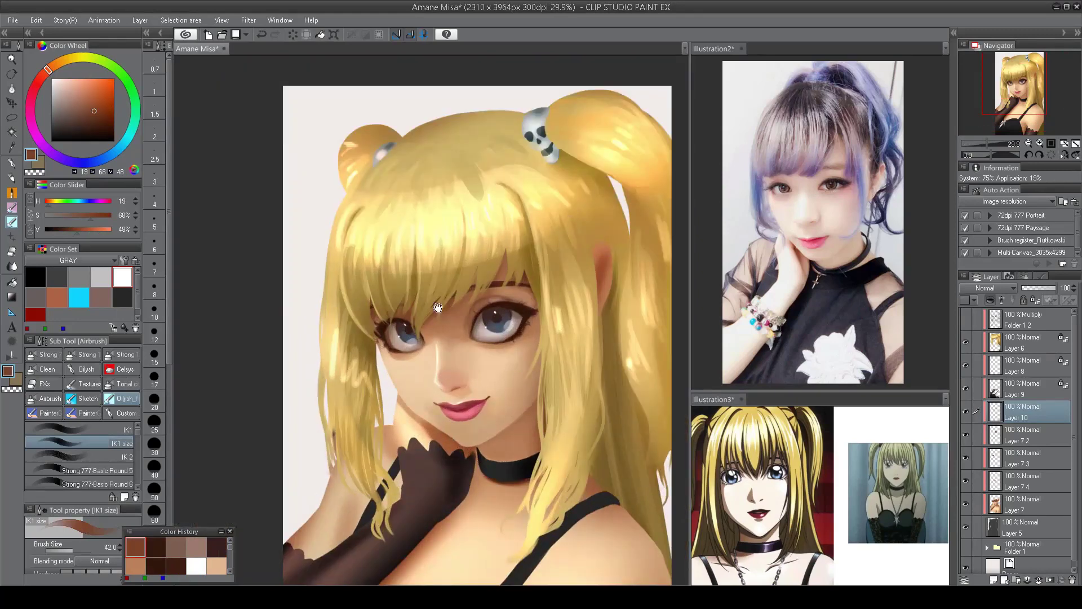
{"action": "key", "text": "ctrl+0"}
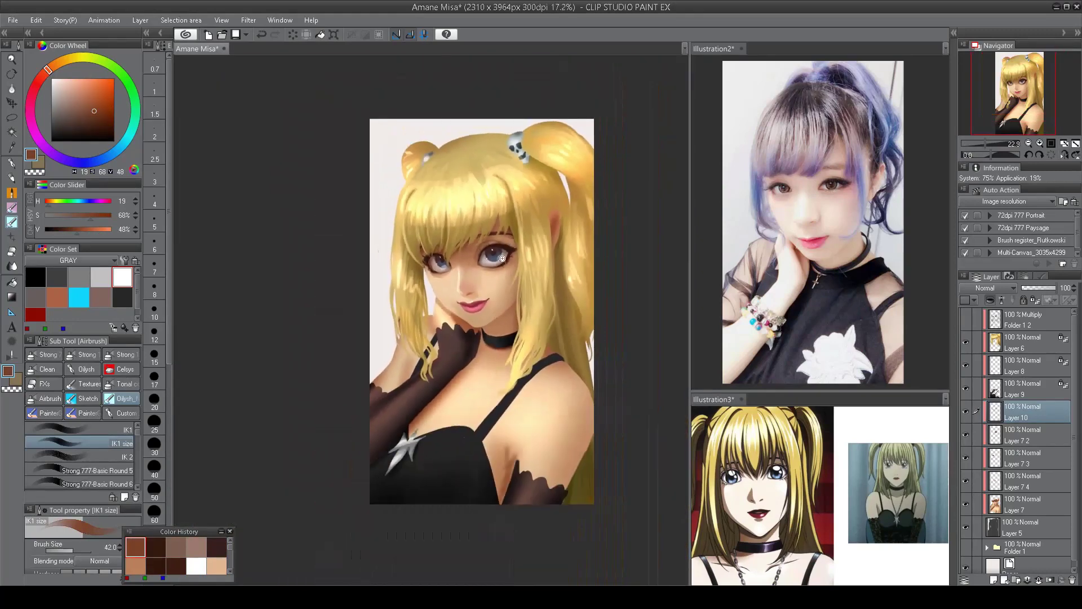
- Soften the nose shading in a sampled skin tone (H 20, S 40, V 83) with the IK1 brush at 82.9
{"action": "scroll", "coordinate": [437, 330], "scroll_direction": "up", "scroll_amount": 3}
{"action": "left_click", "coordinate": [102, 430]}
{"action": "left_click_drag", "start_coordinate": [108, 503], "coordinate": [107, 490]}
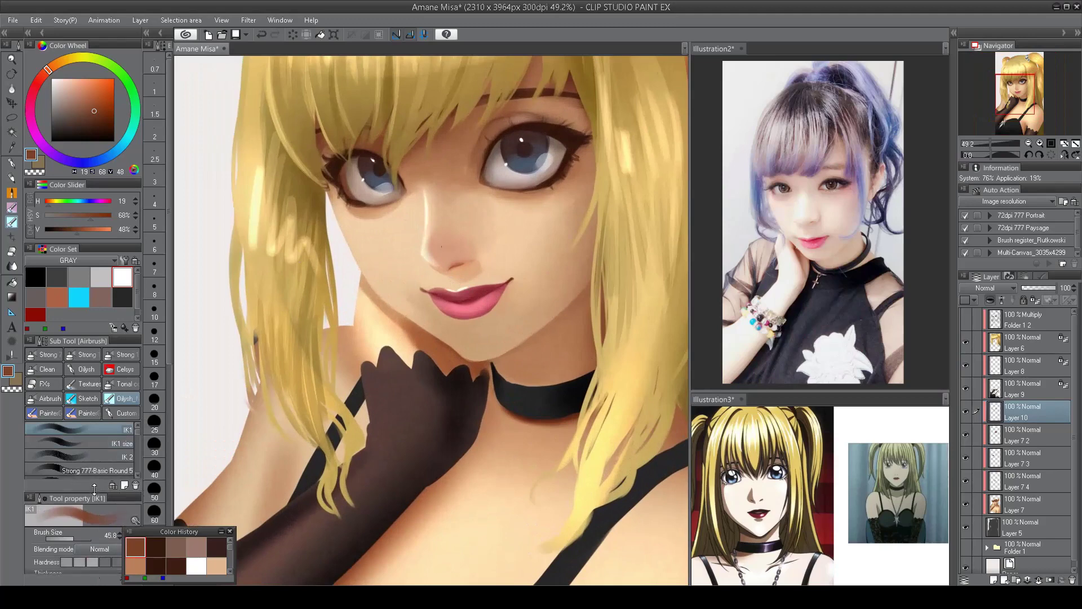
{"action": "left_click_drag", "start_coordinate": [436, 215], "coordinate": [440, 231]}
{"action": "left_click", "coordinate": [439, 231], "text": "alt"}
{"action": "left_click", "coordinate": [447, 258], "text": "alt"}
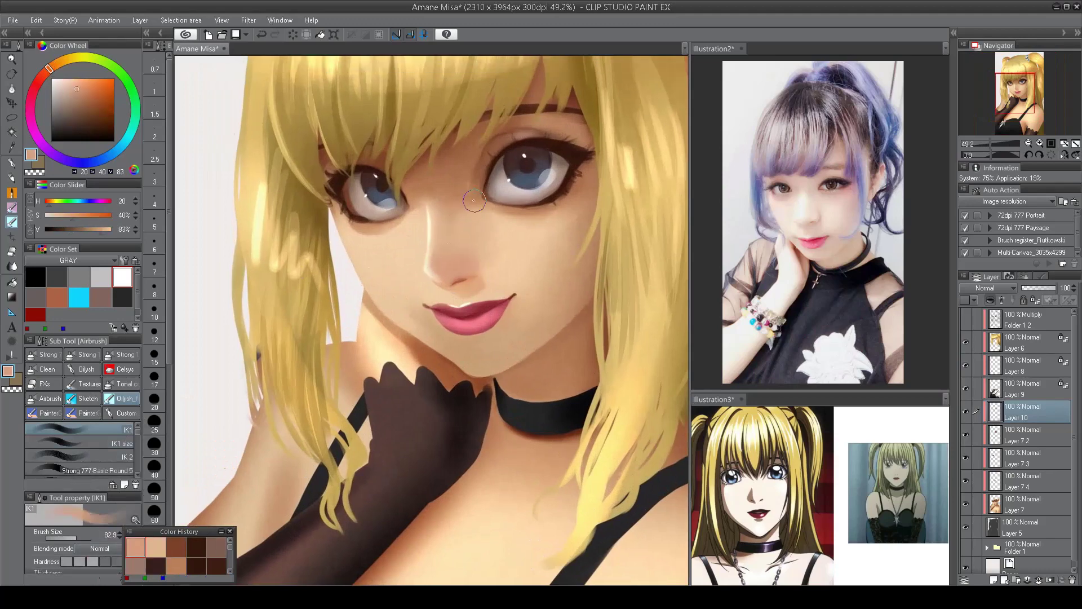
- Blend the nose bridge and nearby cheek with light skin tones (H 32, S 30, V 94 and H 29, S 36, V 88) using IK1
{"action": "left_click", "coordinate": [411, 204], "text": "alt"}
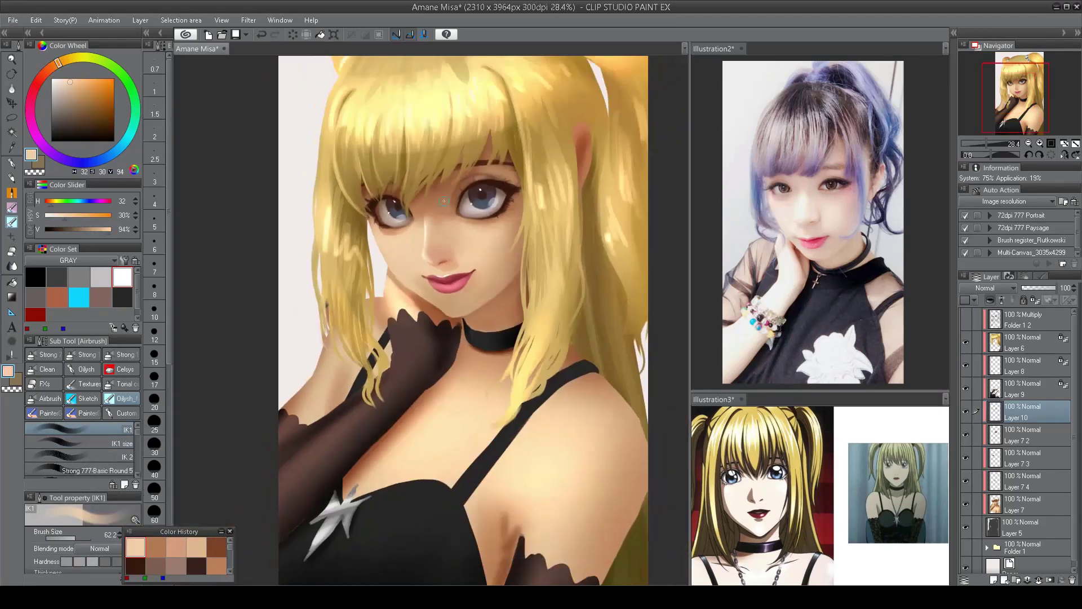
{"action": "scroll", "coordinate": [420, 229], "scroll_direction": "down", "scroll_amount": 3}
{"action": "left_click", "coordinate": [443, 221], "text": "alt"}
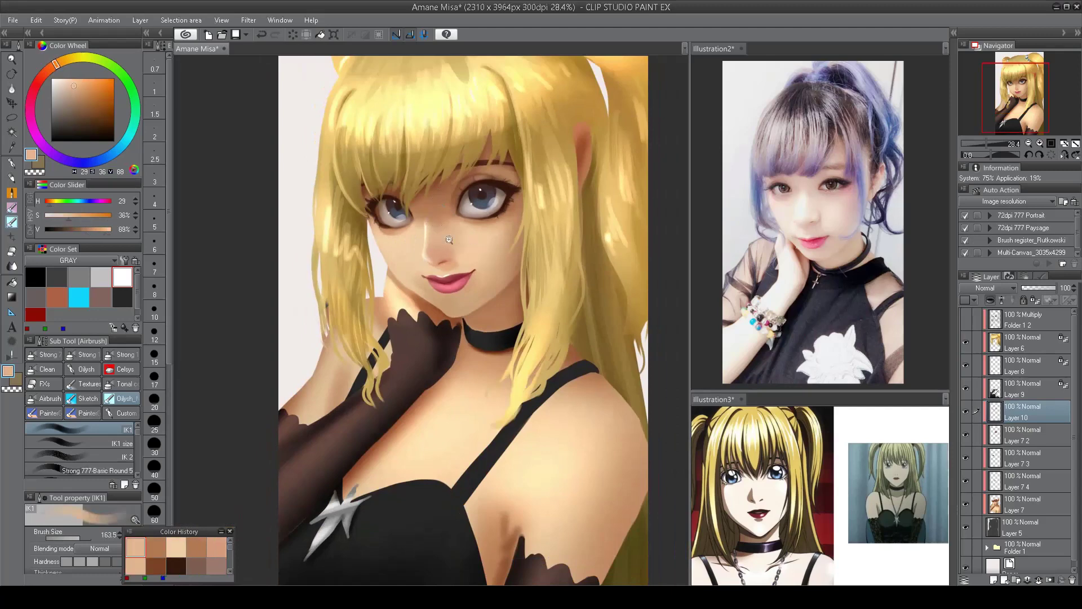
{"action": "scroll", "coordinate": [469, 99], "scroll_direction": "down", "scroll_amount": 2}
{"action": "scroll", "coordinate": [493, 92], "scroll_direction": "up", "scroll_amount": 4}
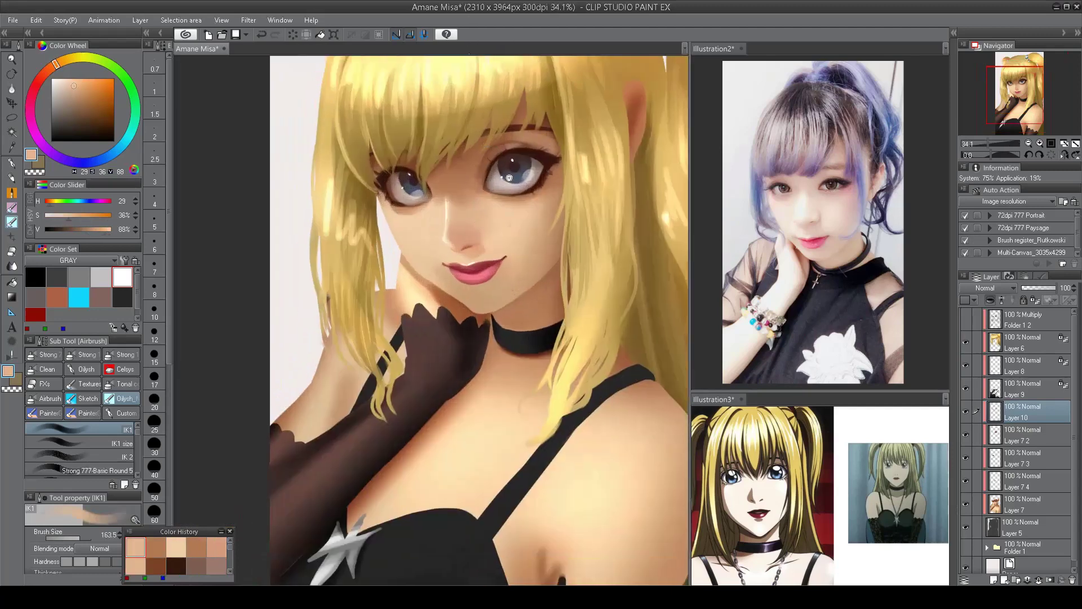
- Paint the larger eye's inner corner in reddish brown (H 8, S 68, V 54) with the IK1 brush at 20.4
{"action": "scroll", "coordinate": [493, 92], "scroll_direction": "down", "scroll_amount": 5}
{"action": "scroll", "coordinate": [472, 208], "scroll_direction": "up", "scroll_amount": 7}
{"action": "left_click", "coordinate": [462, 206], "text": "alt"}
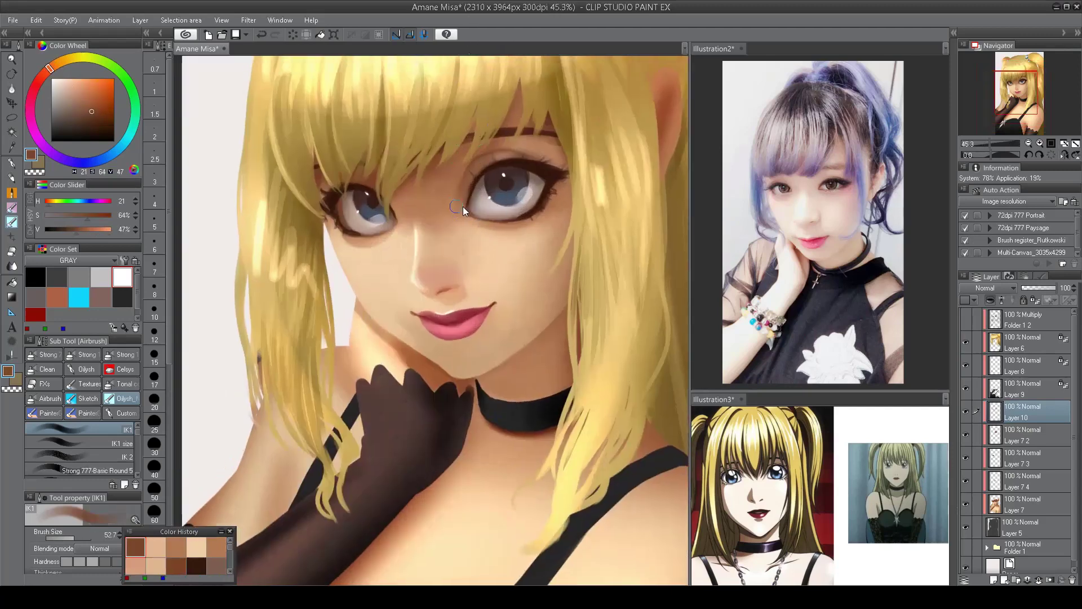
{"action": "left_click_drag", "start_coordinate": [49, 68], "coordinate": [41, 77]}
{"action": "left_click", "coordinate": [93, 107]}
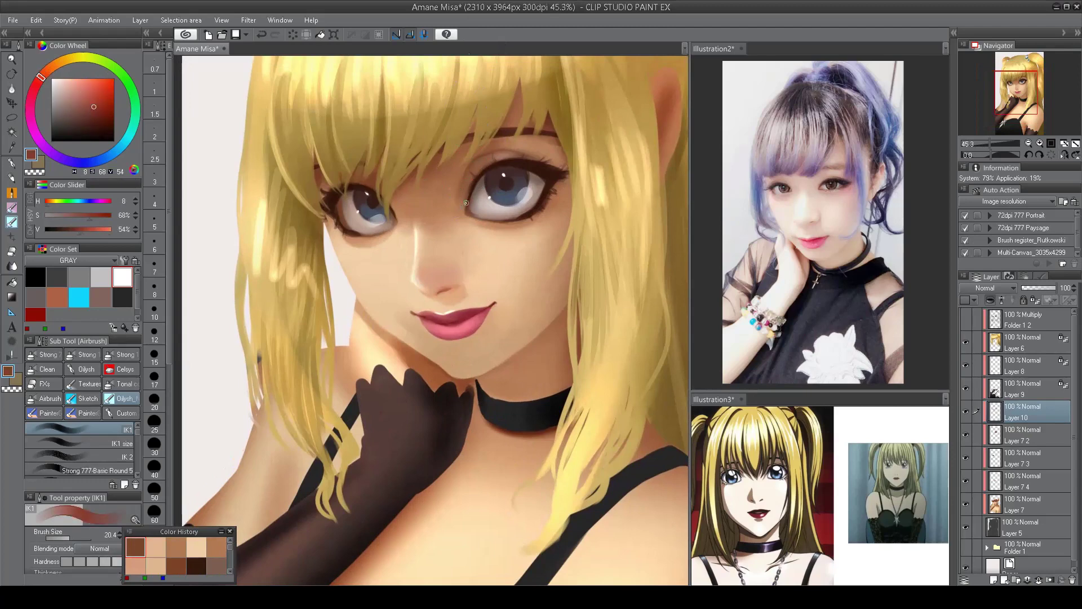
{"action": "left_click_drag", "start_coordinate": [466, 202], "coordinate": [468, 206]}
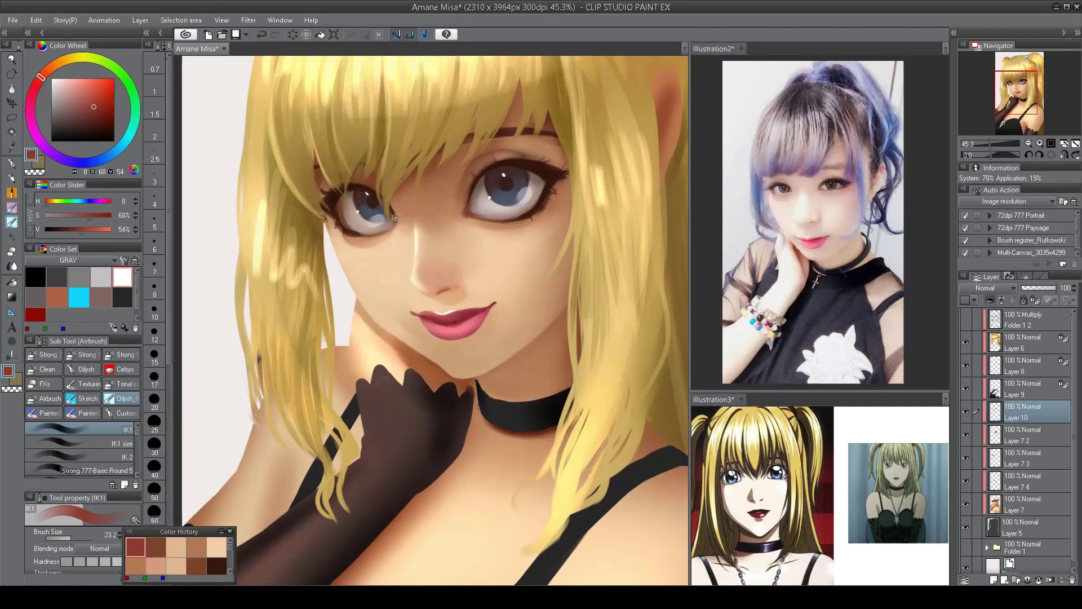
- Touch up the larger eye's outer corner in dark brown (H 16, S 76, V 19) with IK1 at 20.8 and check the face mirrored
{"action": "scroll", "coordinate": [395, 220], "scroll_direction": "down", "scroll_amount": 5}
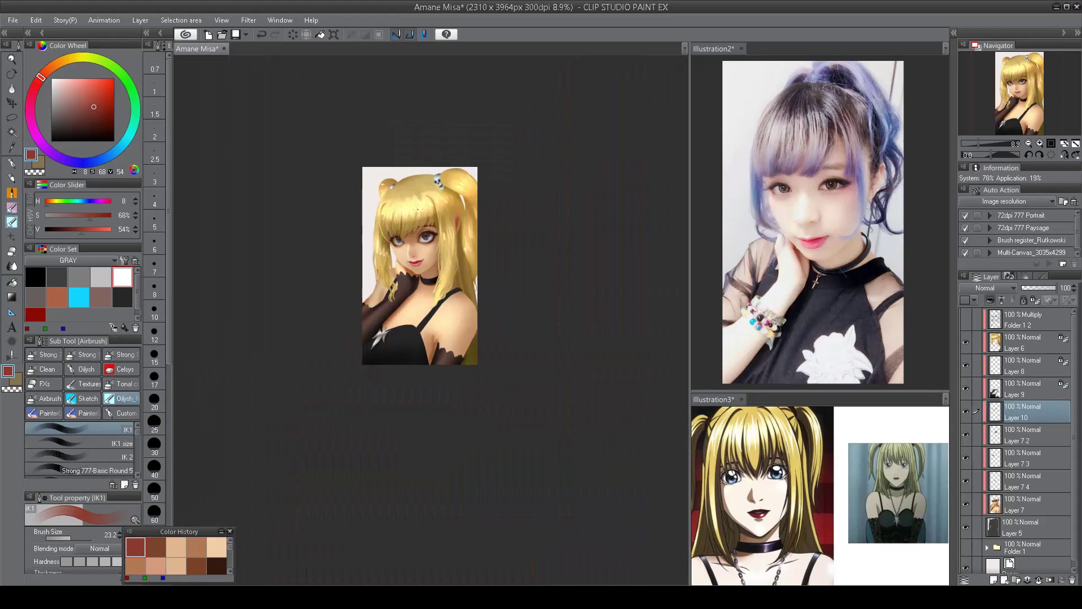
{"action": "scroll", "coordinate": [417, 209], "scroll_direction": "up", "scroll_amount": 5}
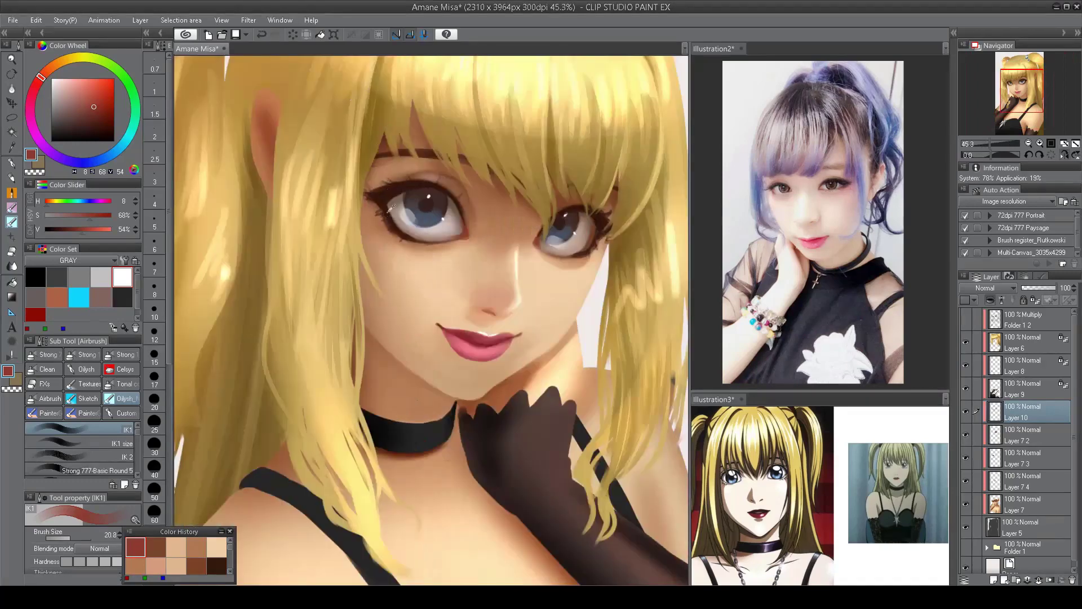
{"action": "left_click", "coordinate": [390, 207], "text": "alt"}
{"action": "key", "text": "h"}
{"action": "scroll", "coordinate": [428, 237], "scroll_direction": "down", "scroll_amount": 5}
{"action": "scroll", "coordinate": [481, 247], "scroll_direction": "up", "scroll_amount": 5}
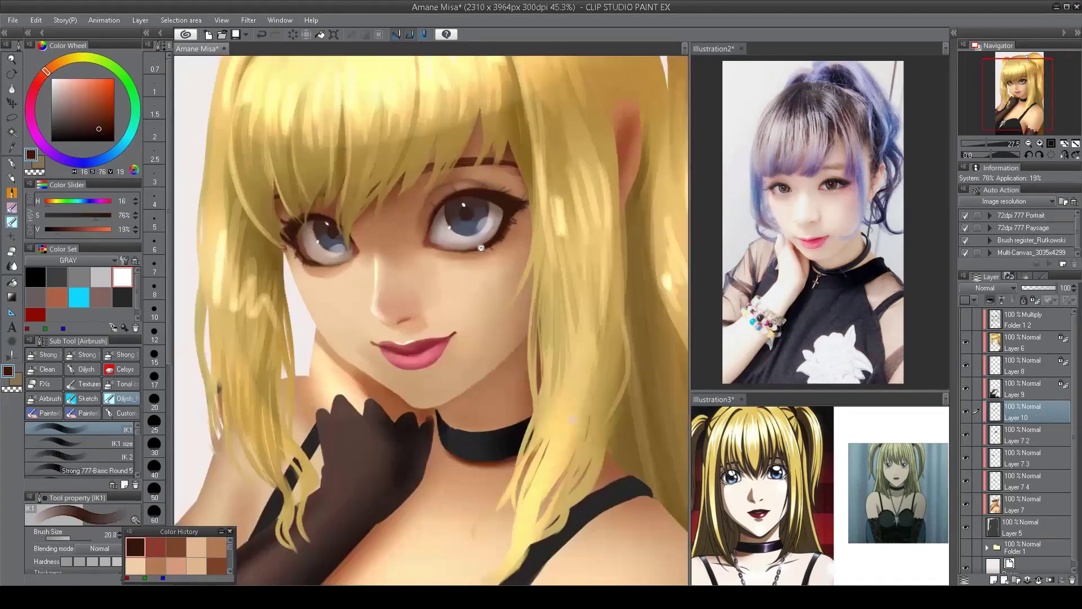
- Merge Layer 10 down into Layer 7 2 and switch to the Lasso marquee
{"action": "key", "text": "m"}
{"action": "key", "text": "ctrl+e"}
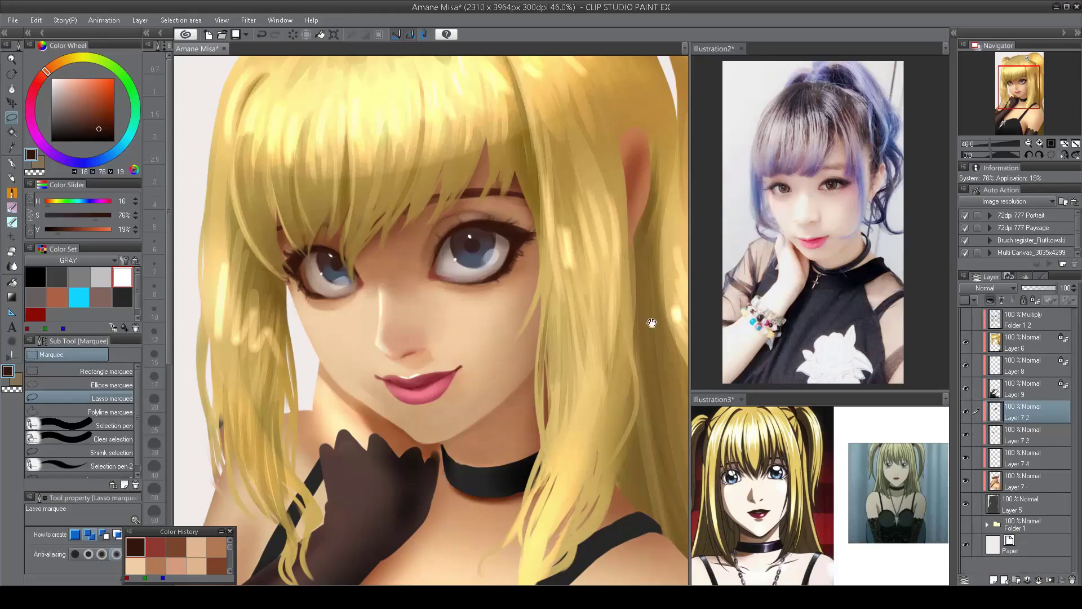
- Lasso the iris of the larger eye, copy it onto a new layer and reposition it with a free transform
{"action": "scroll", "coordinate": [485, 254], "scroll_direction": "up", "scroll_amount": 2}
{"action": "left_click_drag", "start_coordinate": [482, 266], "coordinate": [445, 285]}
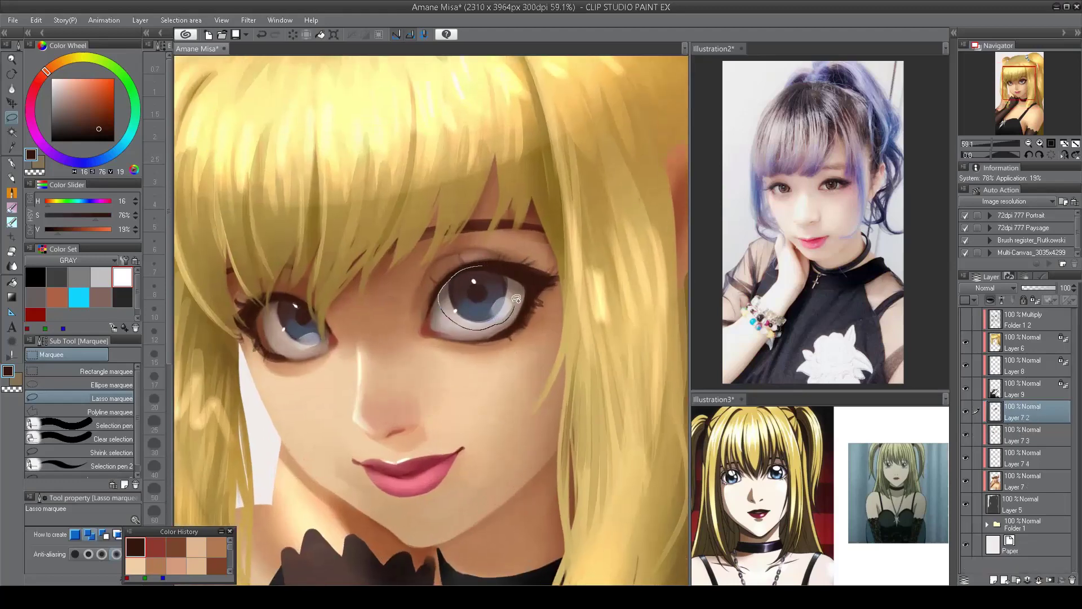
{"action": "left_click_drag", "start_coordinate": [516, 299], "coordinate": [503, 269]}
{"action": "key", "text": "ctrl+c"}
{"action": "key", "text": "ctrl+v"}
{"action": "key", "text": "ctrl+t"}
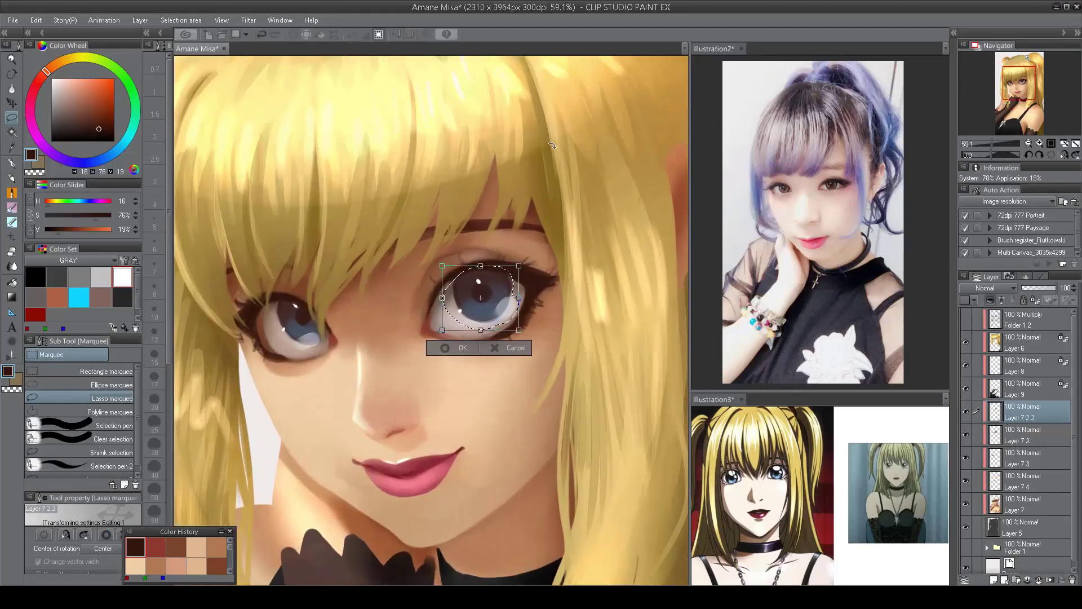
{"action": "left_click", "coordinate": [457, 348]}
{"action": "key", "text": "ctrl+0"}
{"action": "scroll", "coordinate": [463, 344], "scroll_direction": "up", "scroll_amount": 3}
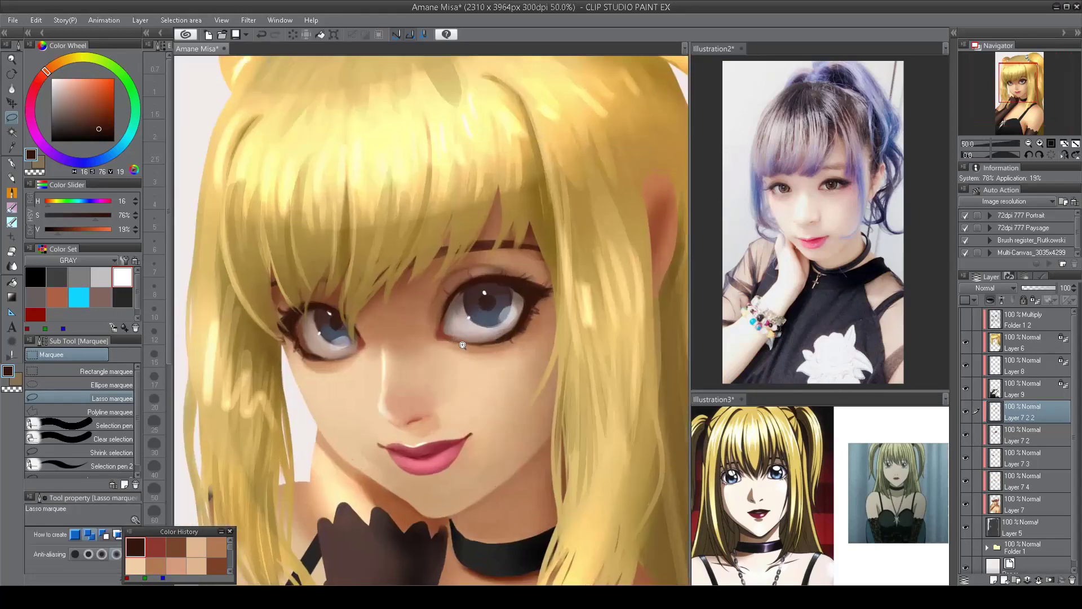
- Retouch the white and lash line around the larger eye's iris with the IK1 brush, using colours sampled from the eye
{"action": "scroll", "coordinate": [462, 344], "scroll_direction": "up", "scroll_amount": 1}
{"action": "key", "text": "b"}
{"action": "left_click", "coordinate": [461, 324], "text": "alt"}
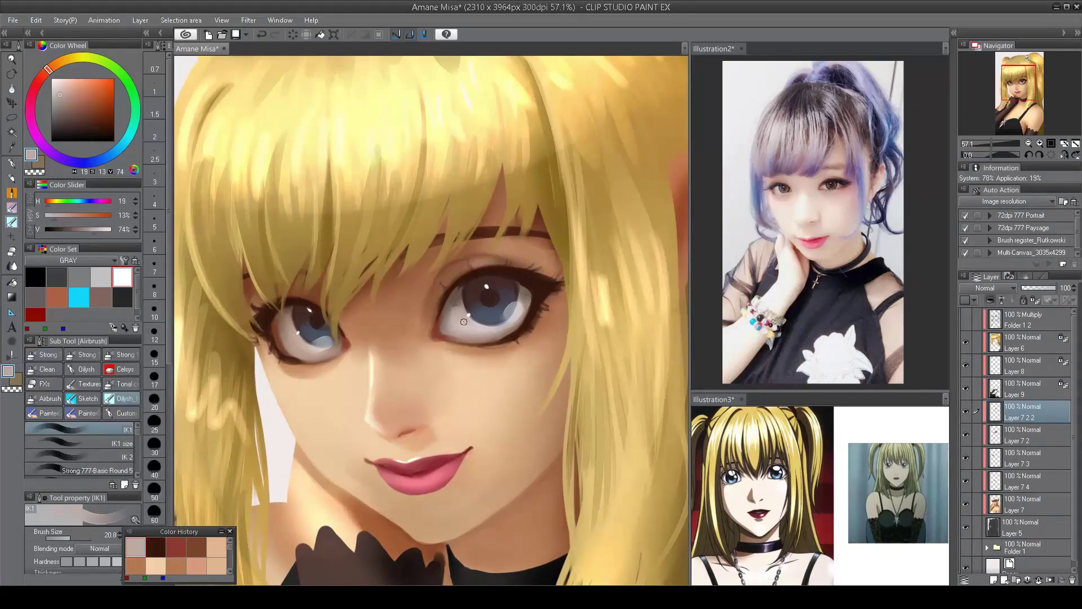
{"action": "left_click", "coordinate": [470, 327], "text": "alt"}
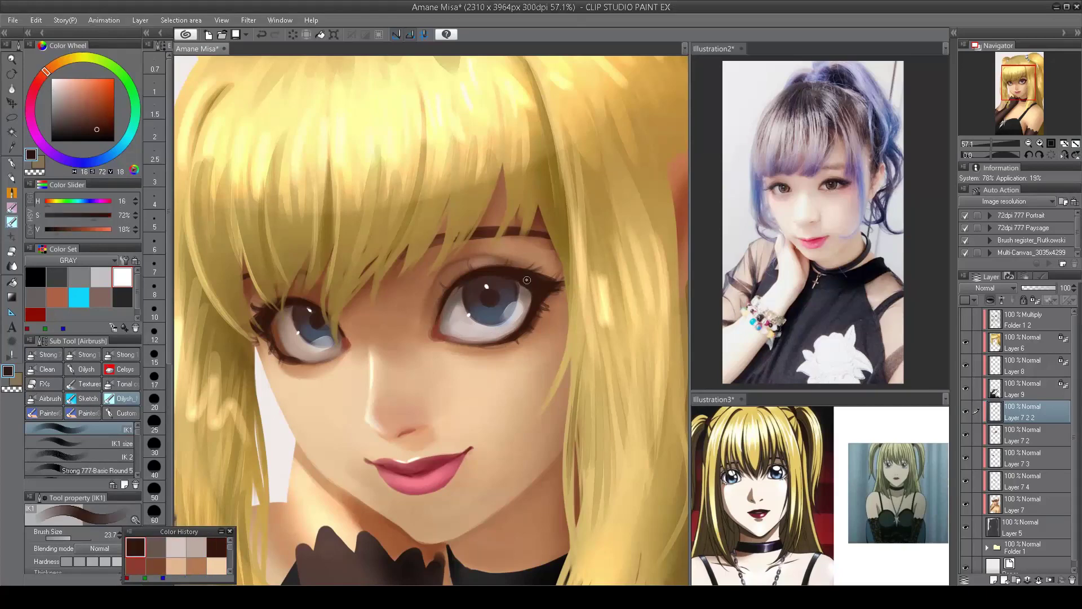
- Refine the larger eye's iris and upper rim with sampled blue and dark brown, checking the mirrored view and reducing the brush to about 11.5
{"action": "key", "text": "h"}
{"action": "left_click", "coordinate": [355, 284], "text": "alt"}
{"action": "left_click", "coordinate": [348, 299], "text": "alt"}
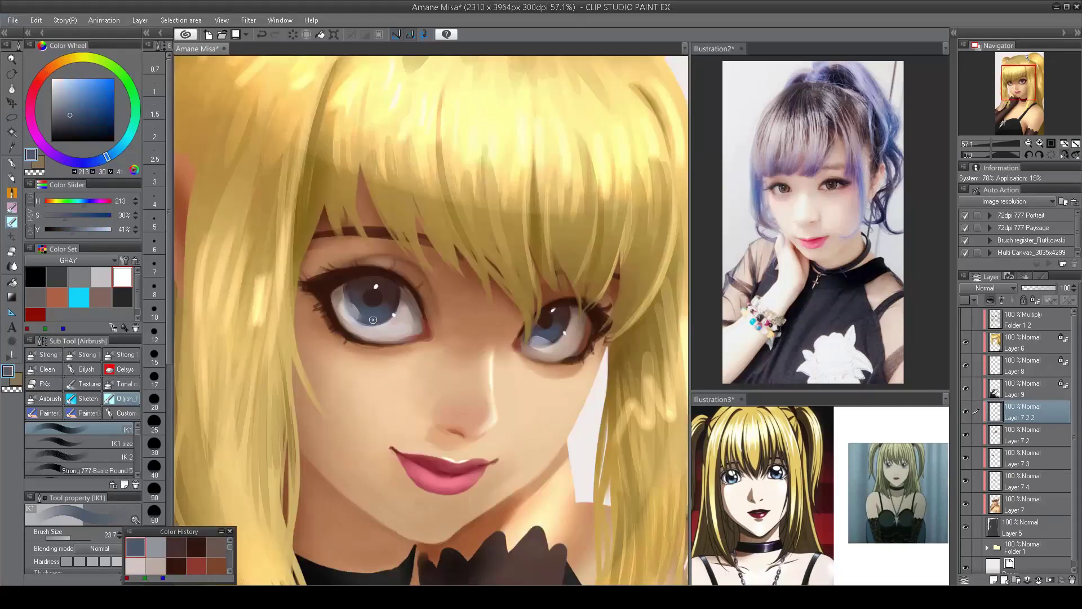
{"action": "key", "text": "h"}
{"action": "left_click", "coordinate": [514, 288], "text": "alt"}
{"action": "key", "text": "bracketleft"}
{"action": "key", "text": "bracketleft"}
{"action": "key", "text": "bracketleft"}
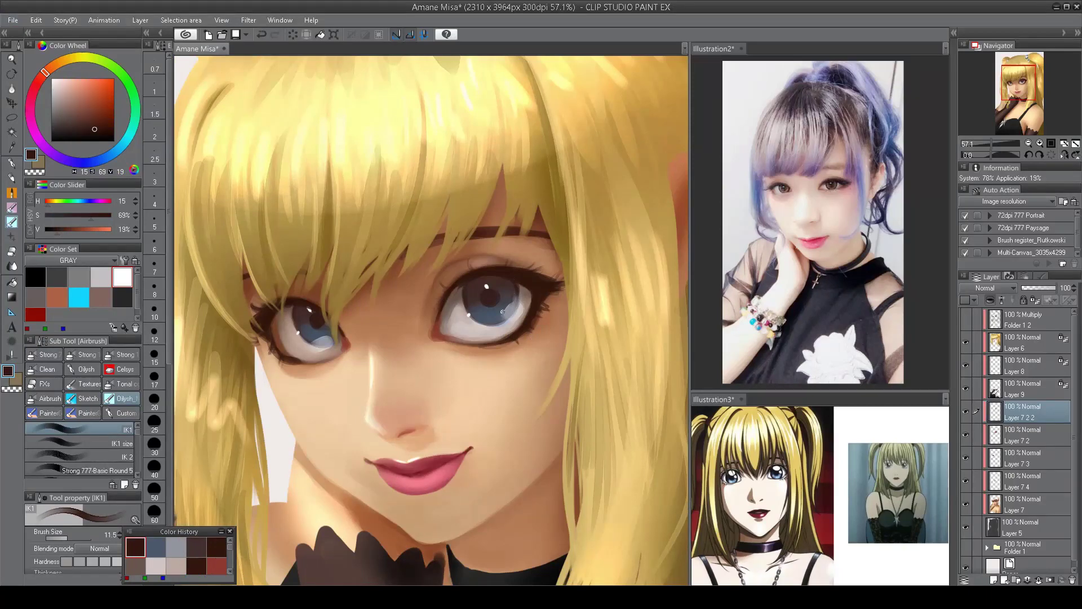
- Retouch the smaller eye with sampled dark brown and light eye-white, enlarging the brush to about 46.3 for the white
{"action": "scroll", "coordinate": [462, 291], "scroll_direction": "down", "scroll_amount": 3}
{"action": "scroll", "coordinate": [417, 271], "scroll_direction": "up", "scroll_amount": 4}
{"action": "left_click", "coordinate": [402, 256], "text": "alt"}
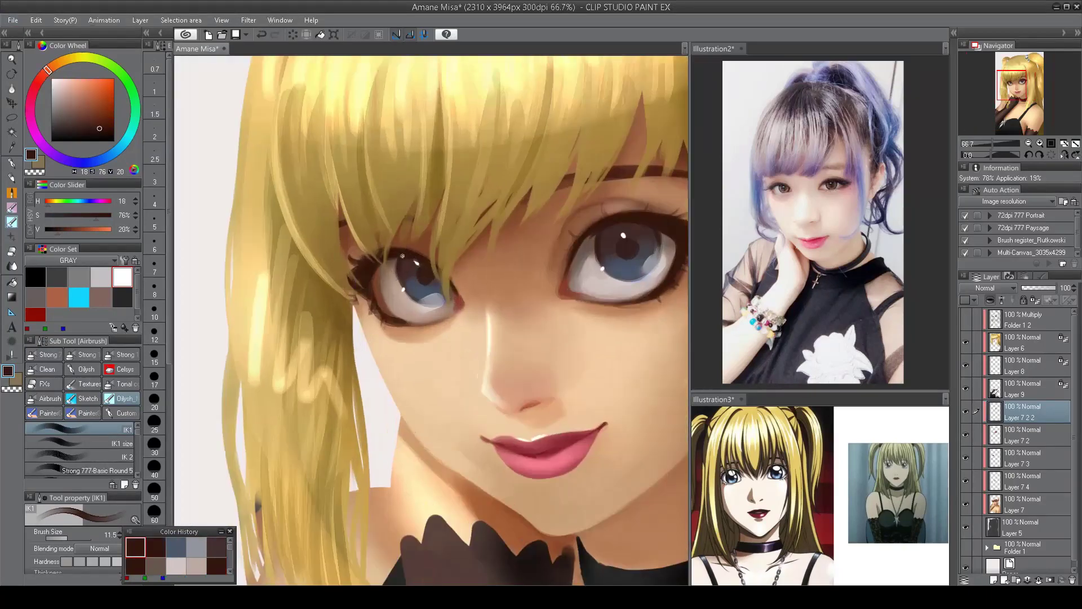
{"action": "scroll", "coordinate": [408, 294], "scroll_direction": "down", "scroll_amount": 2}
{"action": "left_click", "coordinate": [438, 294], "text": "alt"}
{"action": "key", "text": "bracketright"}
{"action": "key", "text": "bracketright"}
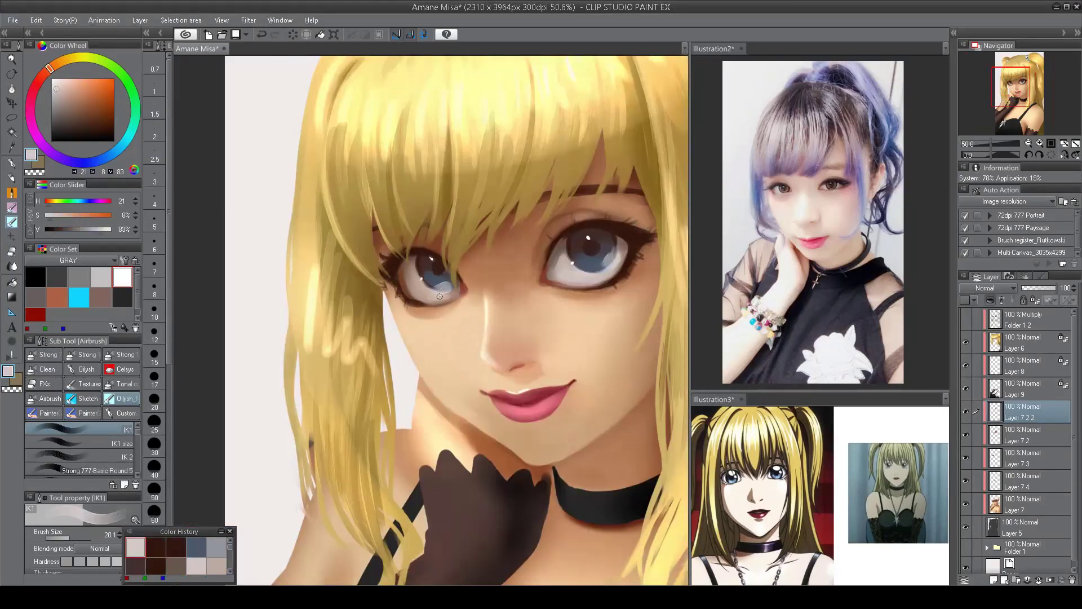
{"action": "scroll", "coordinate": [419, 293], "scroll_direction": "up", "scroll_amount": 2}
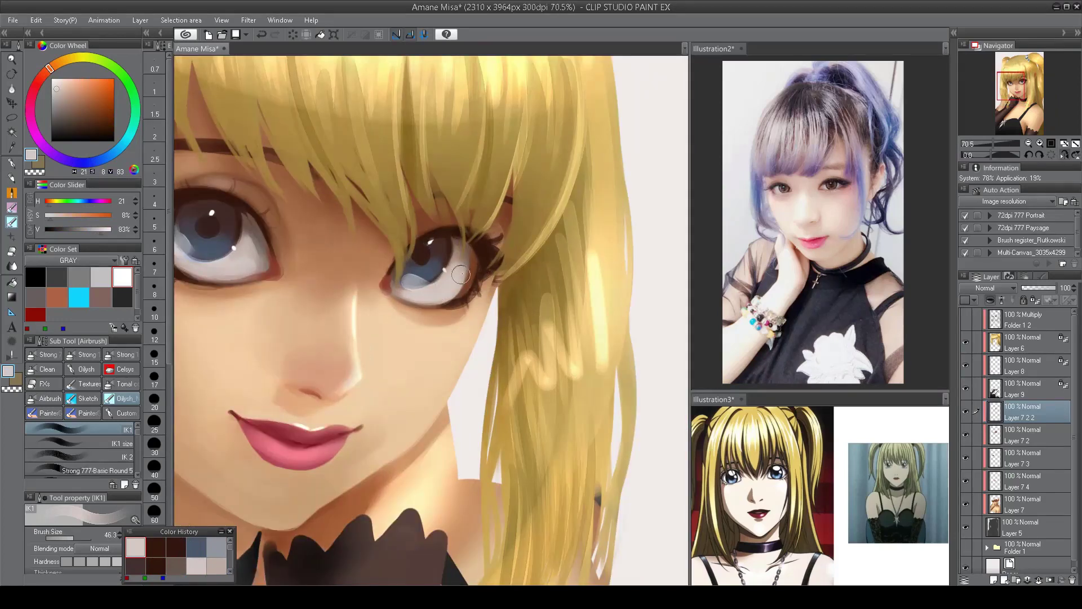
{"action": "key", "text": "bracketright"}
{"action": "scroll", "coordinate": [456, 277], "scroll_direction": "down", "scroll_amount": 8}
{"action": "scroll", "coordinate": [487, 206], "scroll_direction": "up", "scroll_amount": 5}
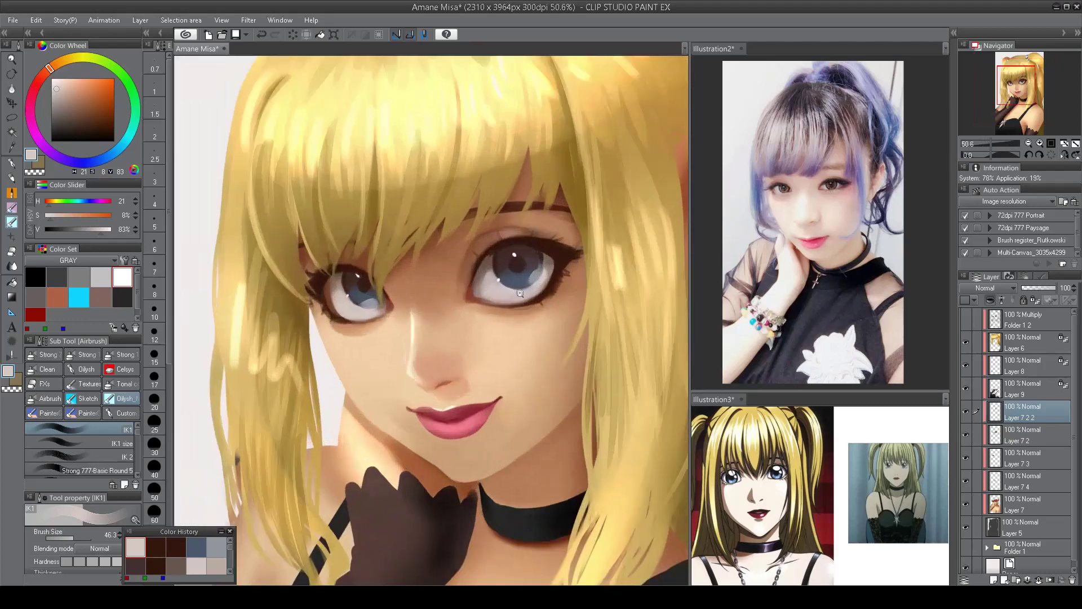
- Add a new layer above the eye layers in Glow dodge mode and choose a muted blue, H 204, S 42, V 40
{"action": "left_click", "coordinate": [1001, 579]}
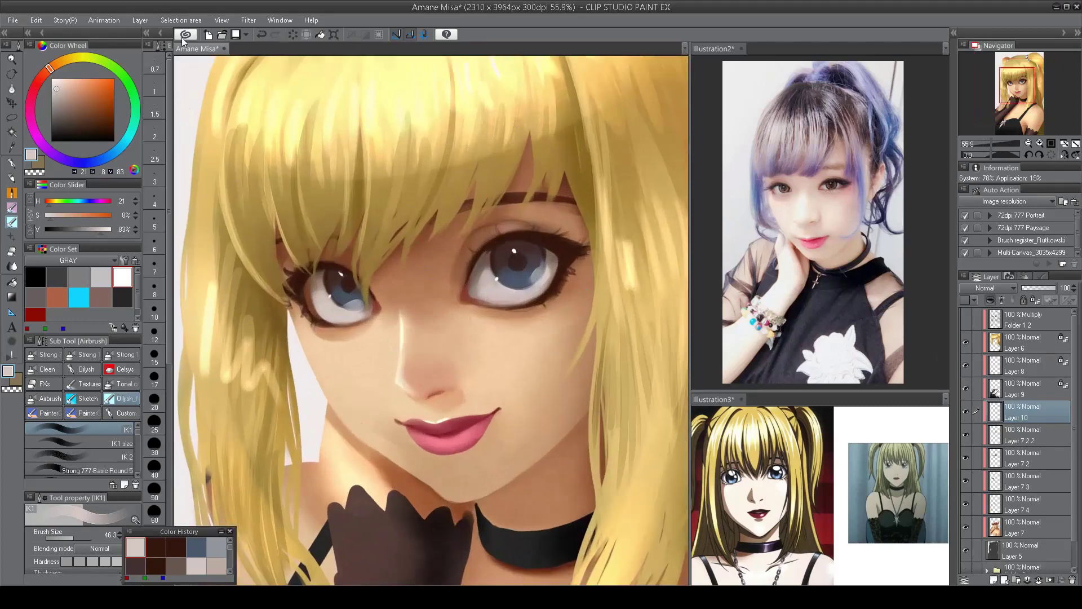
{"action": "scroll", "coordinate": [986, 288], "scroll_direction": "down", "scroll_amount": 10}
{"action": "left_click", "coordinate": [70, 115]}
{"action": "left_click", "coordinate": [105, 158]}
{"action": "left_click_drag", "start_coordinate": [106, 158], "coordinate": [113, 152]}
{"action": "left_click", "coordinate": [78, 116]}
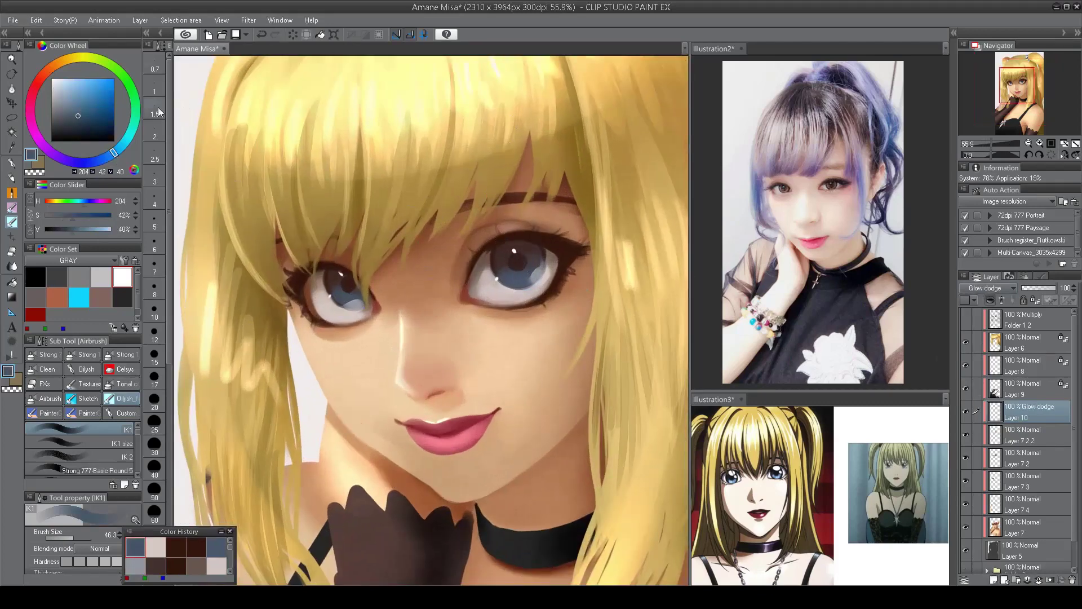
- Brush a blue glow over the lower irises of both eyes on the Glow dodge layer
{"action": "left_click_drag", "start_coordinate": [513, 284], "coordinate": [535, 264]}
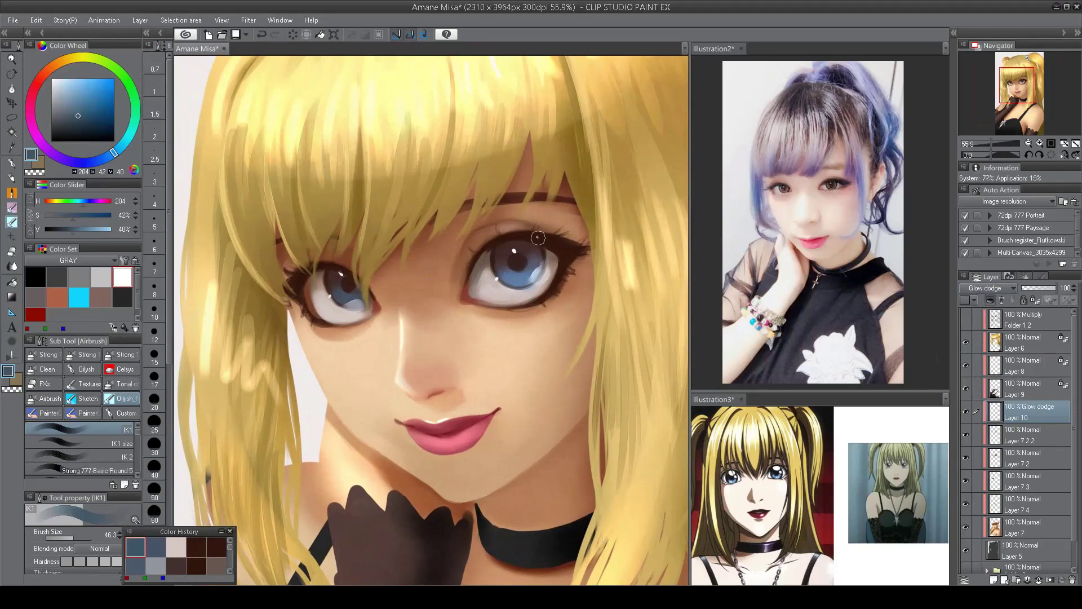
{"action": "left_click_drag", "start_coordinate": [336, 286], "coordinate": [354, 294]}
{"action": "scroll", "coordinate": [376, 304], "scroll_direction": "down", "scroll_amount": 3}
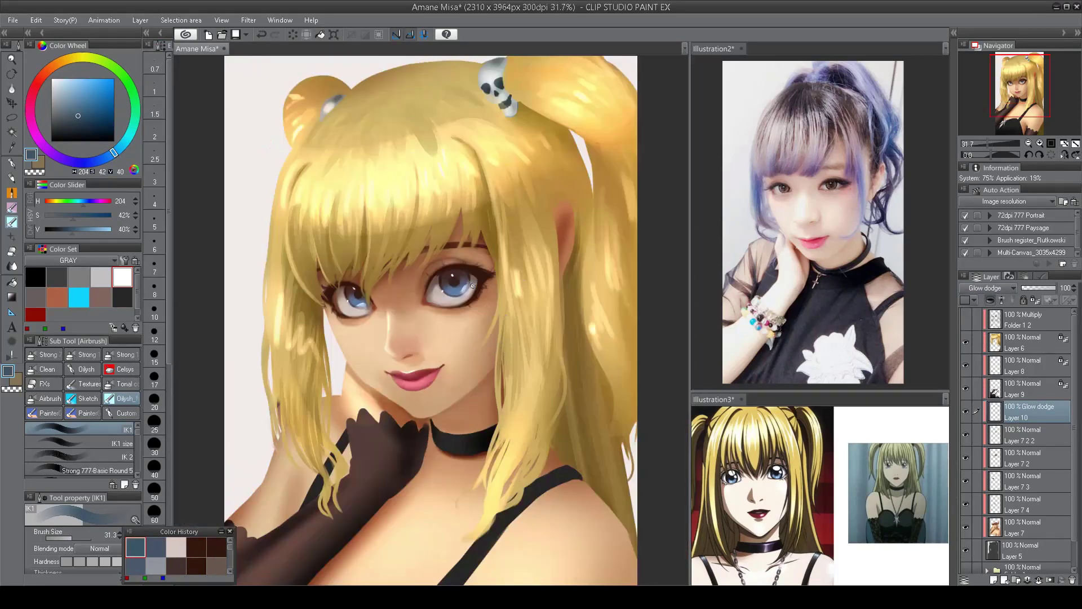
{"action": "scroll", "coordinate": [419, 383], "scroll_direction": "down", "scroll_amount": 2}
{"action": "scroll", "coordinate": [451, 336], "scroll_direction": "up", "scroll_amount": 5}
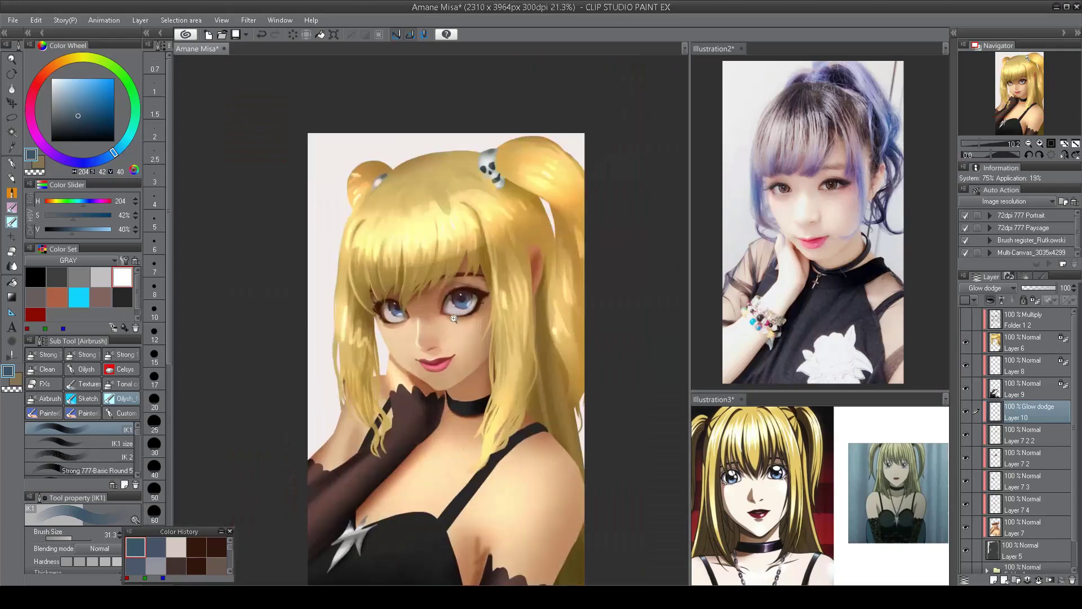
- Add small light reflections to the irises with the IK1 size brush at 11.5, using white and sampled pale blue
{"action": "scroll", "coordinate": [463, 285], "scroll_direction": "up", "scroll_amount": 3}
{"action": "key", "text": "x"}
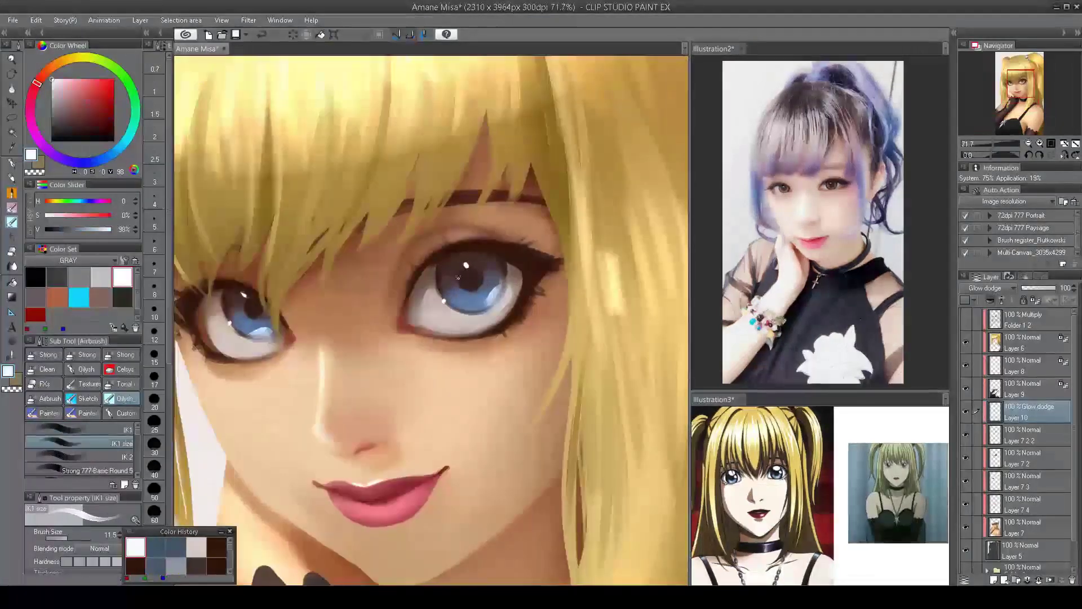
{"action": "left_click", "coordinate": [486, 272], "text": "alt"}
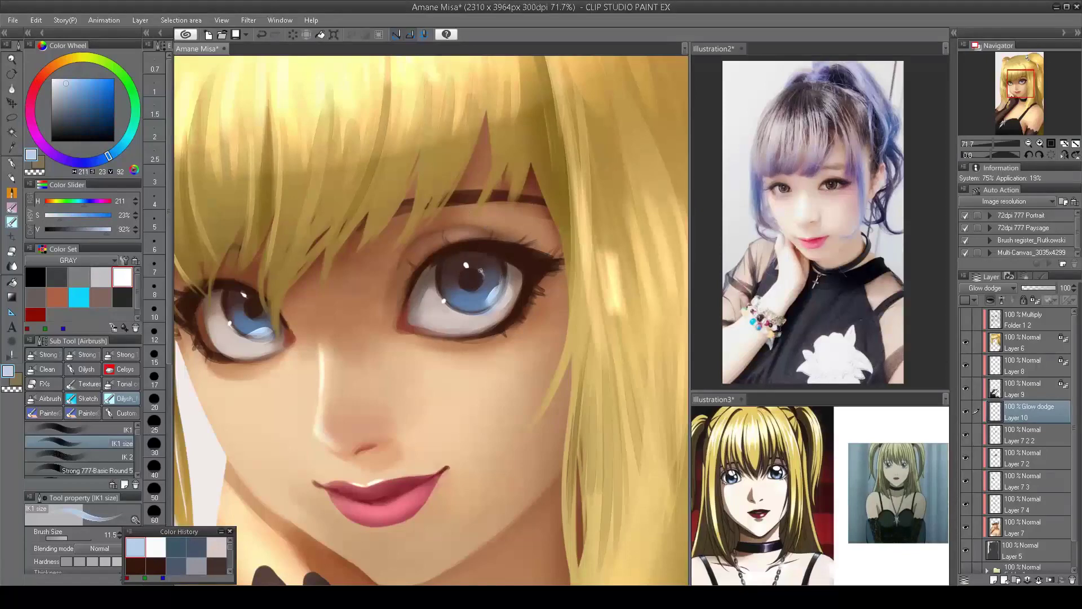
{"action": "scroll", "coordinate": [265, 311], "scroll_direction": "down", "scroll_amount": 5}
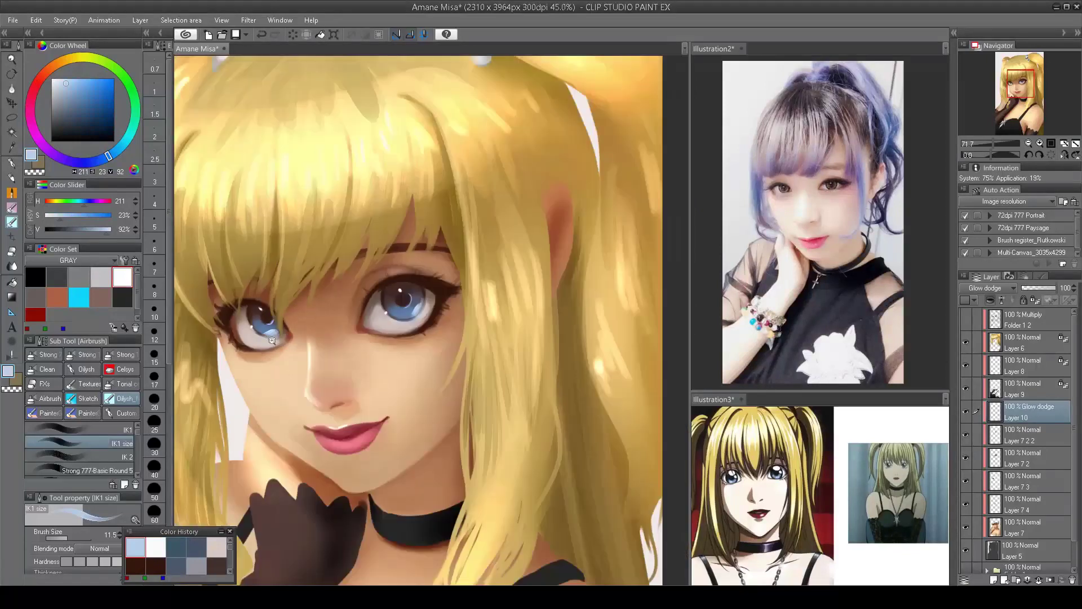
{"action": "scroll", "coordinate": [407, 356], "scroll_direction": "up", "scroll_amount": 4}
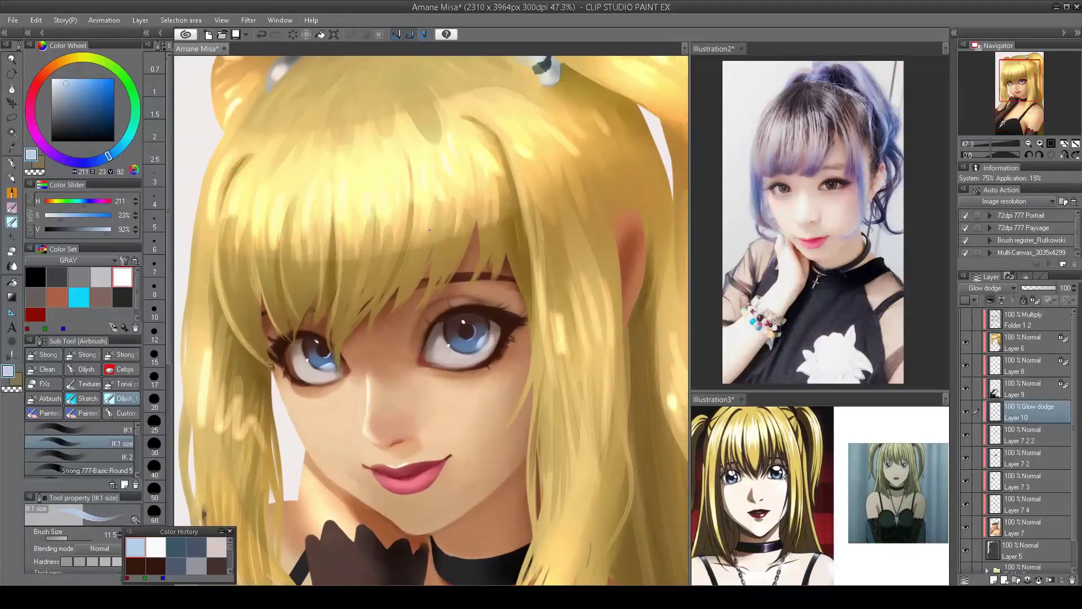
- Create a new Normal layer and softly shade the larger eye's upper lid with sampled skin tone, IK1 brush at 120.1
{"action": "left_click", "coordinate": [116, 431]}
{"action": "left_click", "coordinate": [994, 577]}
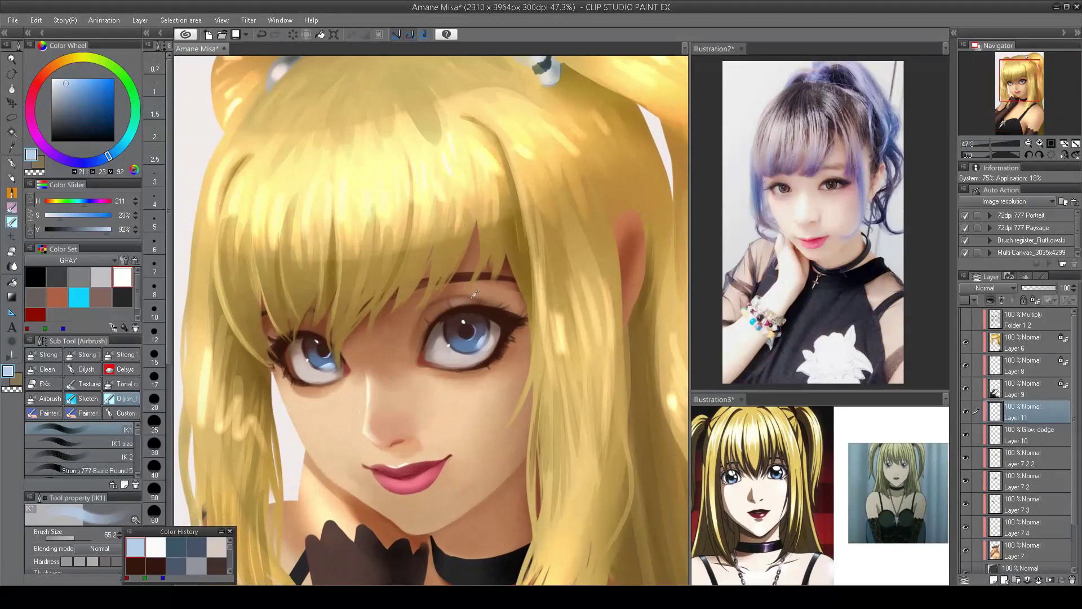
{"action": "left_click", "coordinate": [461, 297], "text": "alt"}
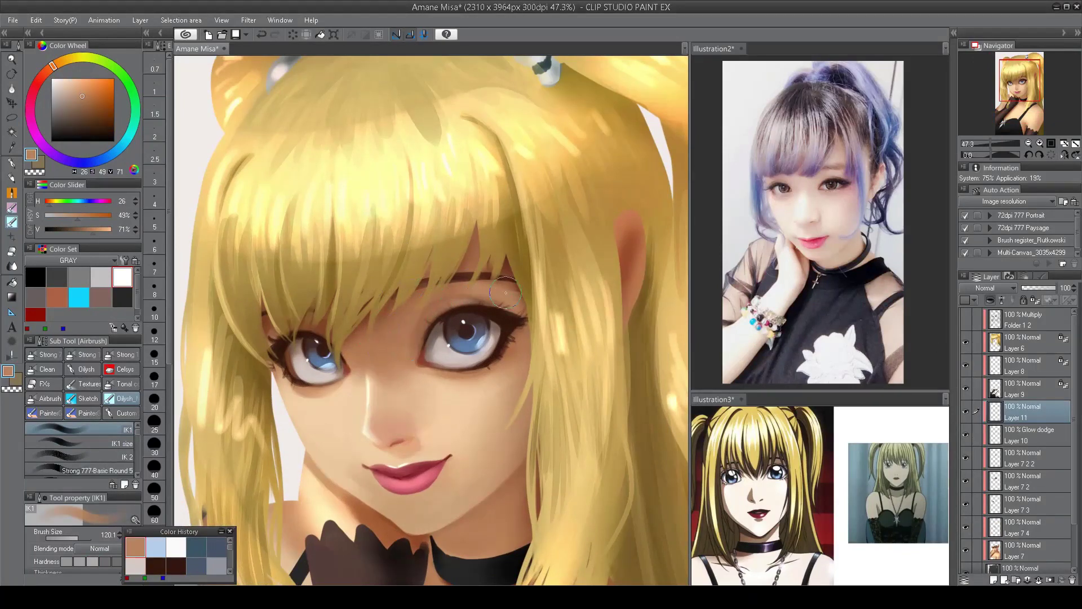
{"action": "scroll", "coordinate": [459, 384], "scroll_direction": "down", "scroll_amount": 2}
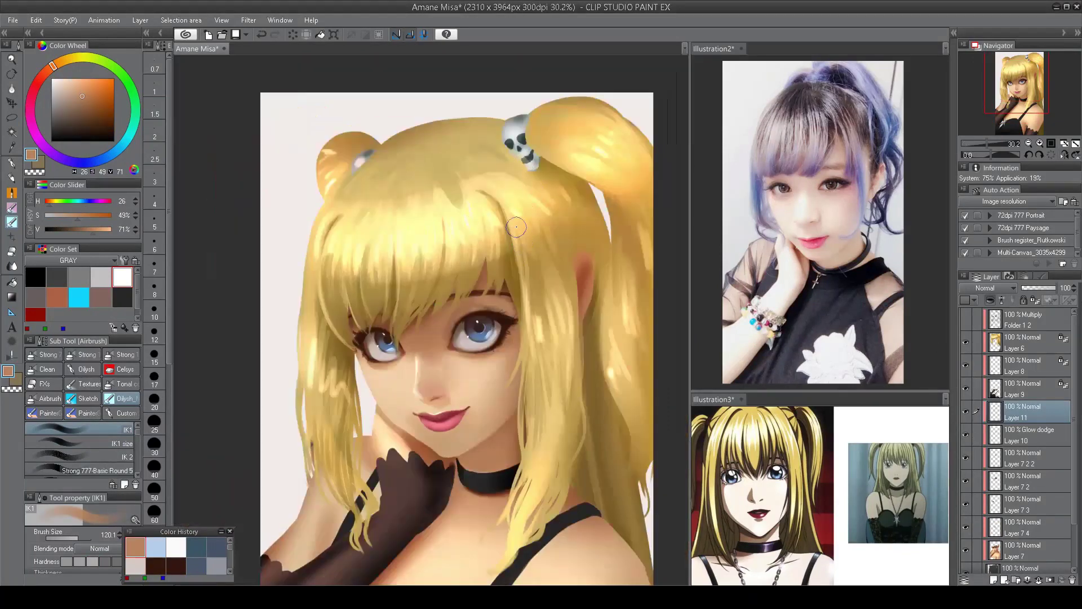
{"action": "scroll", "coordinate": [531, 239], "scroll_direction": "down", "scroll_amount": 3}
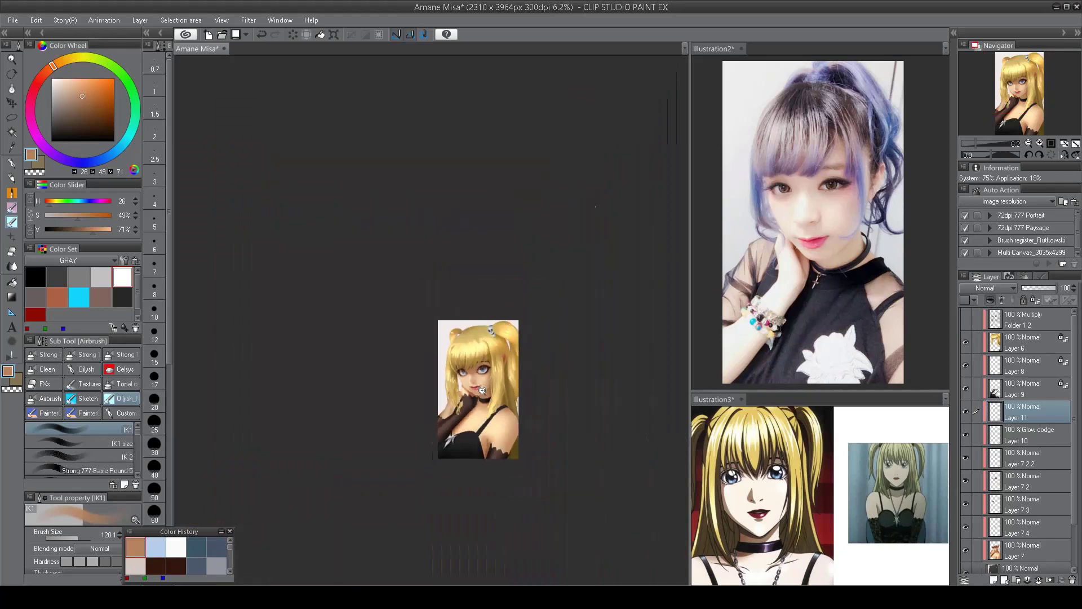
- Paint a black pupil in the larger eye with the IK1 size brush at 49.0
{"action": "scroll", "coordinate": [479, 315], "scroll_direction": "up", "scroll_amount": 4}
{"action": "left_click", "coordinate": [35, 277]}
{"action": "key", "text": "period"}
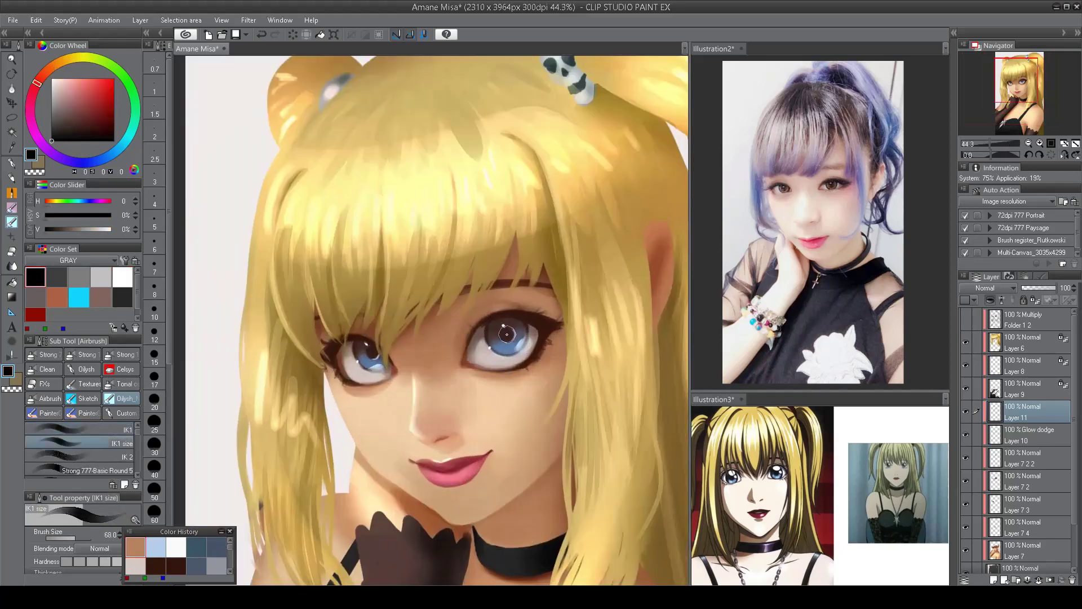
{"action": "left_click", "coordinate": [505, 332]}
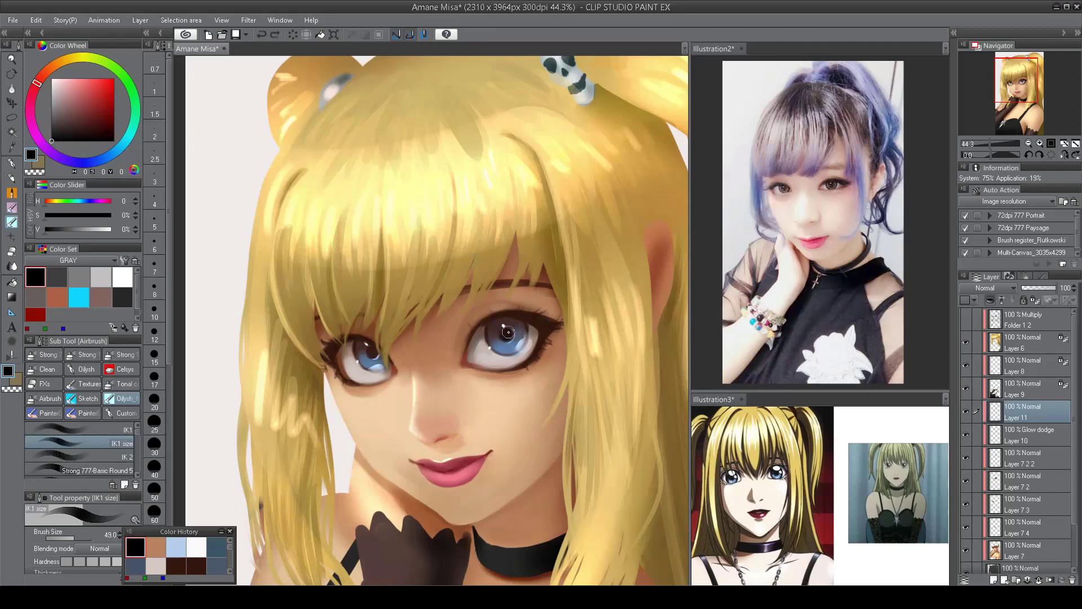
{"action": "scroll", "coordinate": [410, 408], "scroll_direction": "down", "scroll_amount": 4}
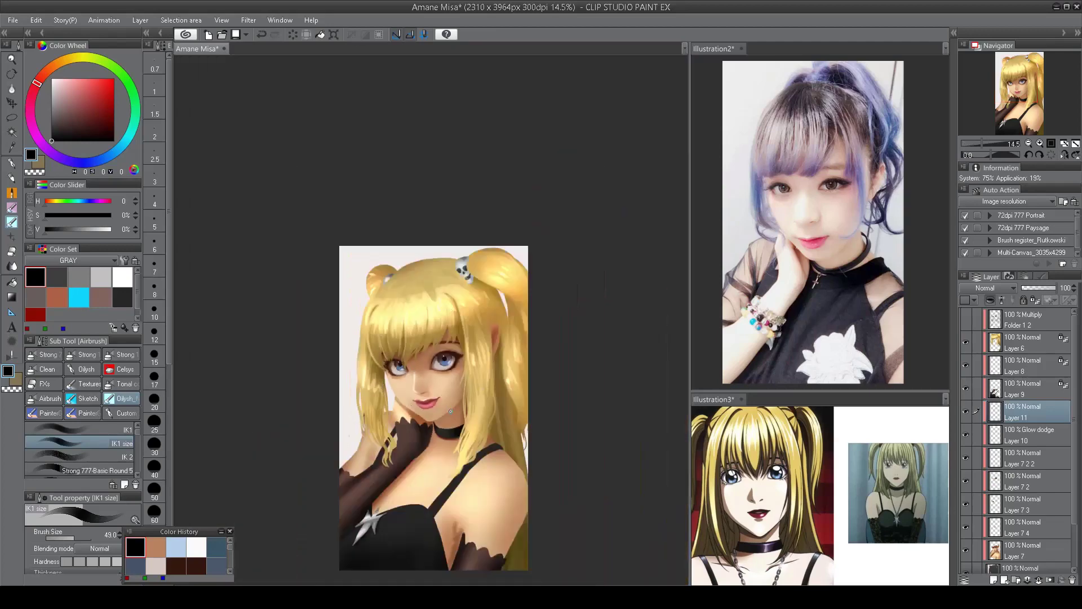
- Lasso the larger eye's inner iris and pupil, and merge the layers from Layer 7 2 up to Layer 11
{"action": "scroll", "coordinate": [445, 373], "scroll_direction": "up", "scroll_amount": 4}
{"action": "key", "text": "m"}
{"action": "left_click_drag", "start_coordinate": [430, 336], "coordinate": [433, 338]}
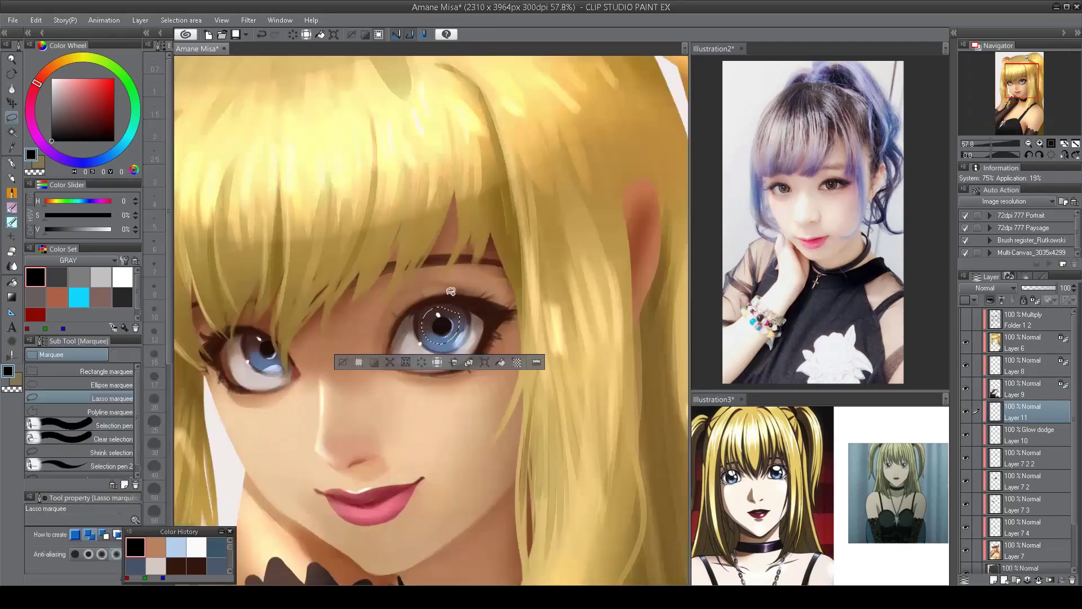
{"action": "left_click", "coordinate": [1009, 485], "text": "shift"}
{"action": "key", "text": "shift+alt+e"}
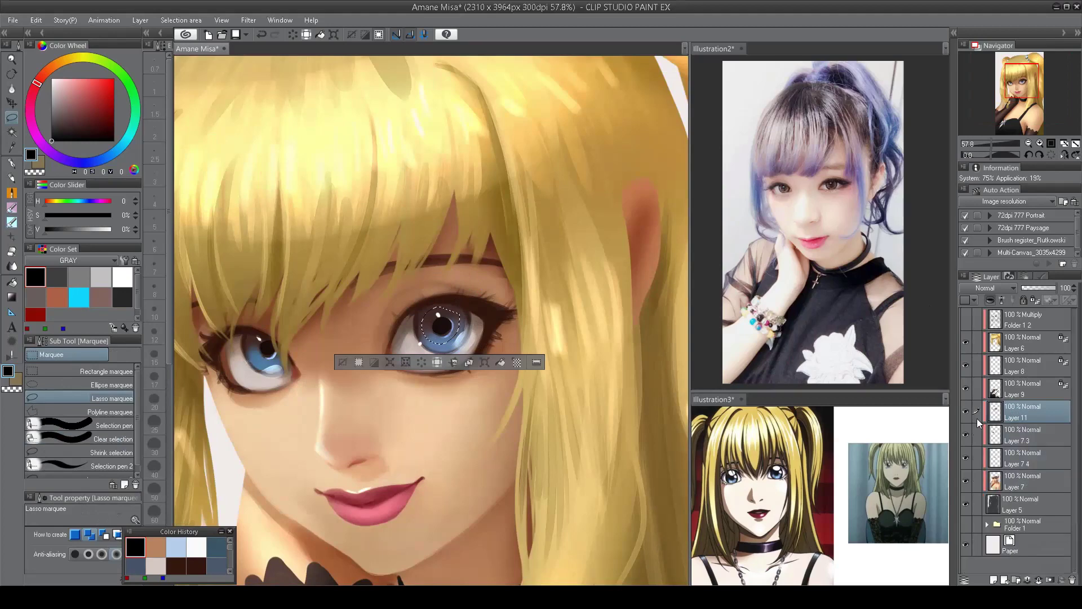
- Copy the selected iris and pupil onto a new layer and shift them slightly upward with a free transform
{"action": "key", "text": "ctrl+c"}
{"action": "key", "text": "ctrl+v"}
{"action": "key", "text": "ctrl+t"}
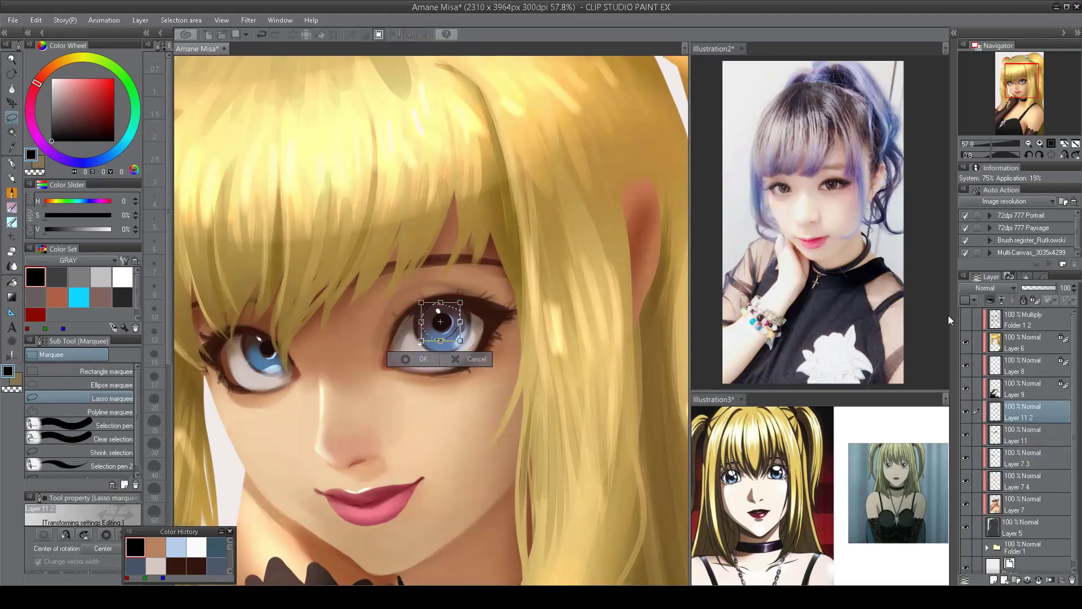
{"action": "key", "text": "Return"}
{"action": "scroll", "coordinate": [448, 360], "scroll_direction": "down", "scroll_amount": 4}
{"action": "scroll", "coordinate": [448, 360], "scroll_direction": "down", "scroll_amount": 2}
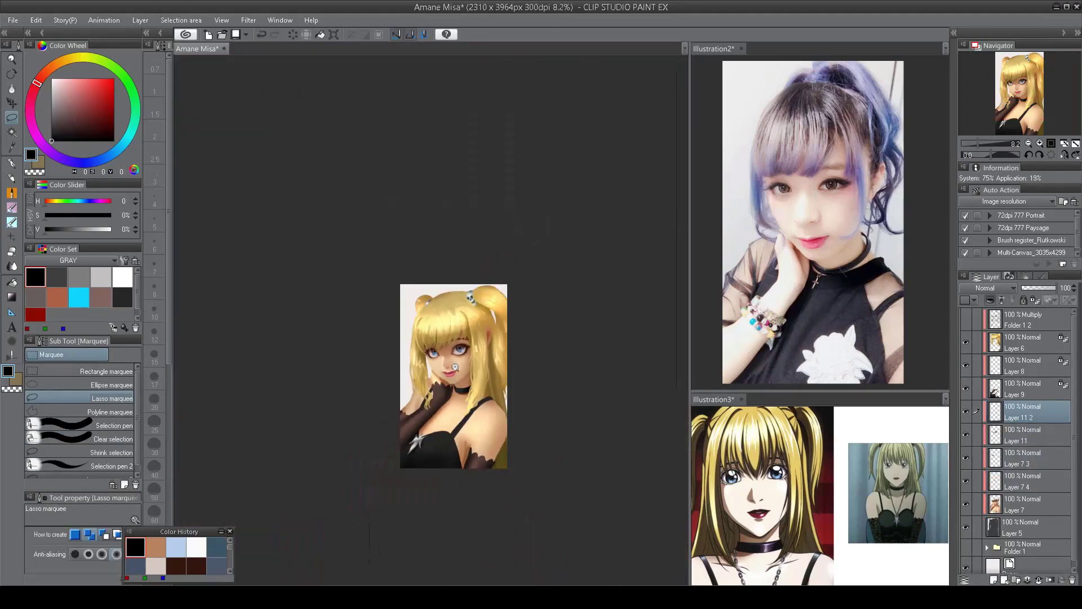
{"action": "scroll", "coordinate": [423, 317], "scroll_direction": "up", "scroll_amount": 6}
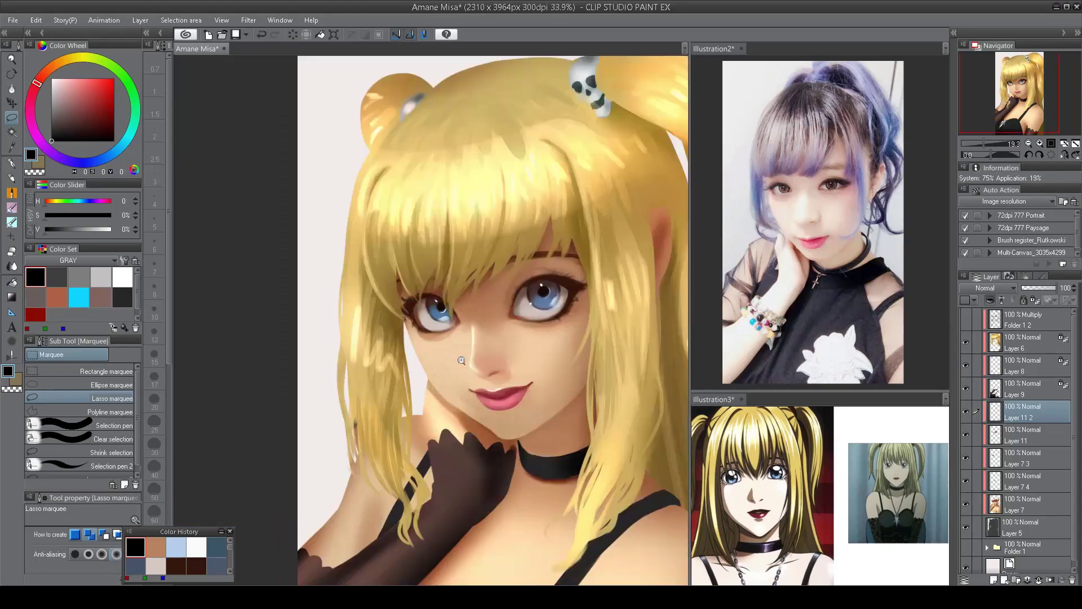
- Repaint the smaller eye's iris and pupil with sampled blue and dark brown, using the IK1 brush at 42.2
{"action": "key", "text": "b"}
{"action": "left_click", "coordinate": [445, 337], "text": "alt"}
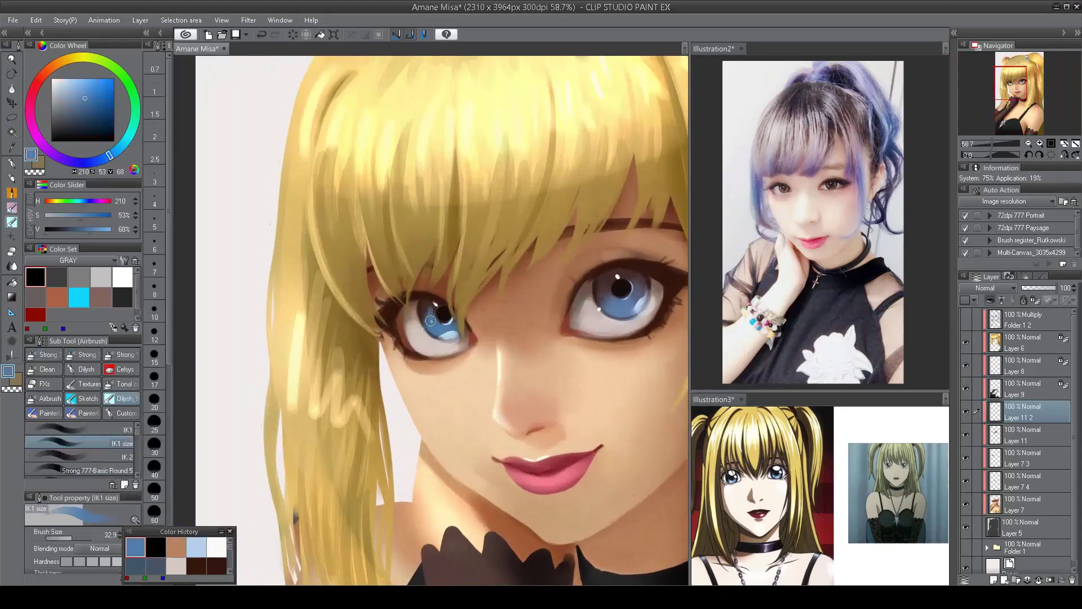
{"action": "left_click", "coordinate": [79, 430]}
{"action": "left_click", "coordinate": [441, 319], "text": "alt"}
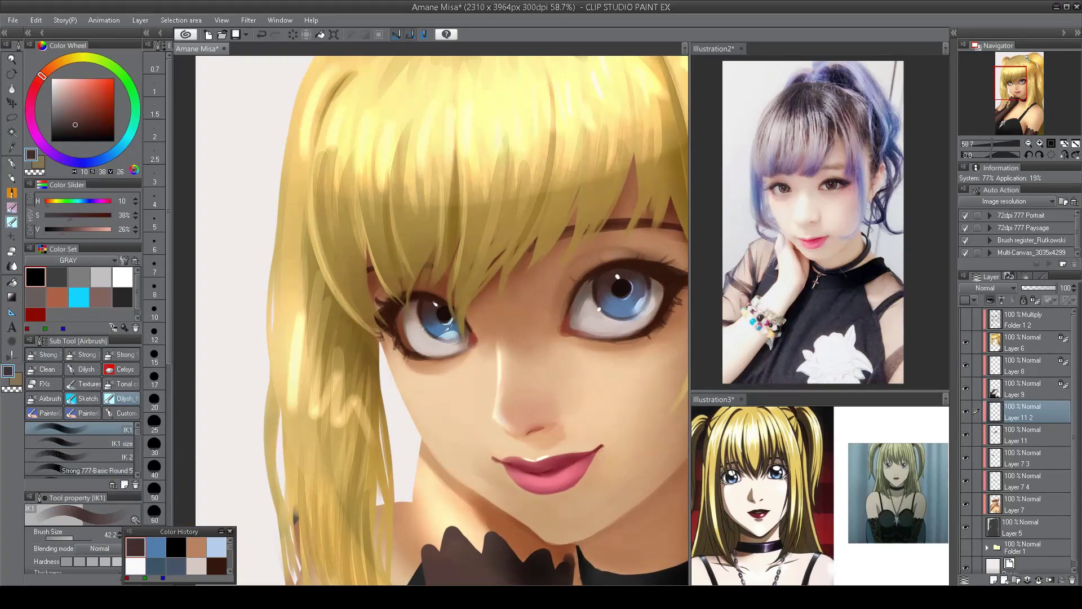
{"action": "left_click", "coordinate": [460, 331], "text": "alt"}
{"action": "left_click", "coordinate": [447, 319], "text": "alt"}
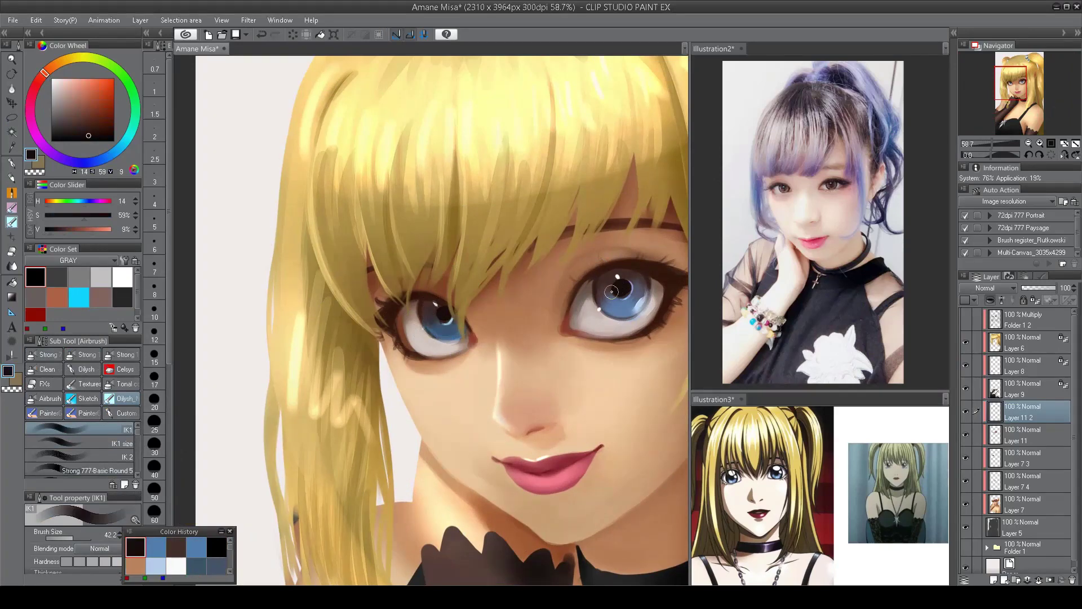
- Retouch the larger eye's upper iris and lash line with sampled dark violet and dark brown, using the IK1 brush
{"action": "scroll", "coordinate": [591, 319], "scroll_direction": "down", "scroll_amount": 3}
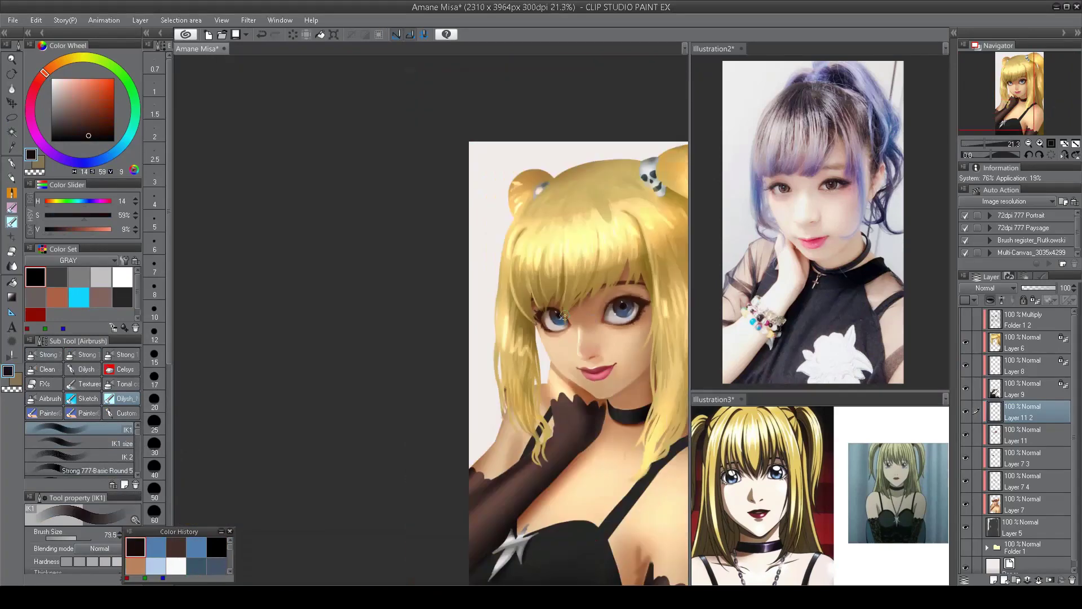
{"action": "scroll", "coordinate": [564, 314], "scroll_direction": "up", "scroll_amount": 3}
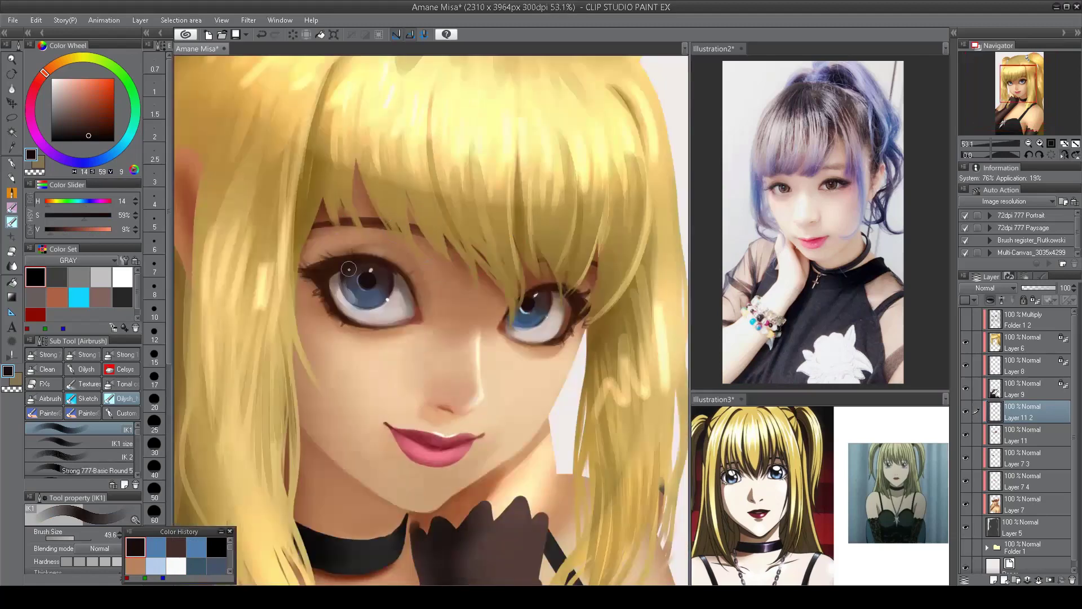
{"action": "left_click", "coordinate": [350, 268], "text": "alt"}
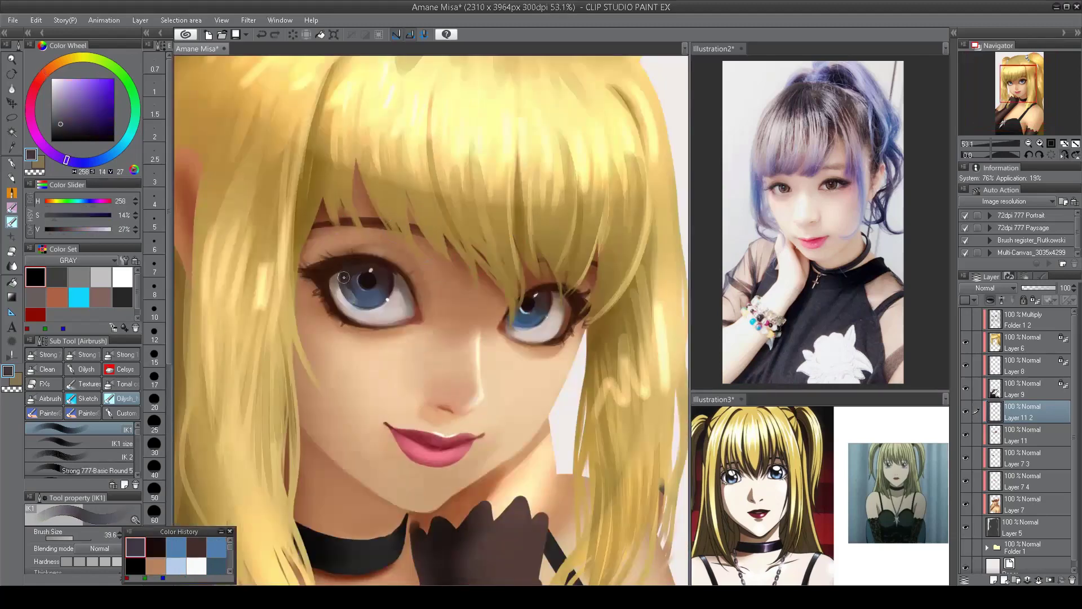
{"action": "left_click_drag", "start_coordinate": [344, 278], "coordinate": [346, 269]}
{"action": "scroll", "coordinate": [343, 288], "scroll_direction": "down", "scroll_amount": 1}
{"action": "left_click", "coordinate": [524, 263], "text": "alt"}
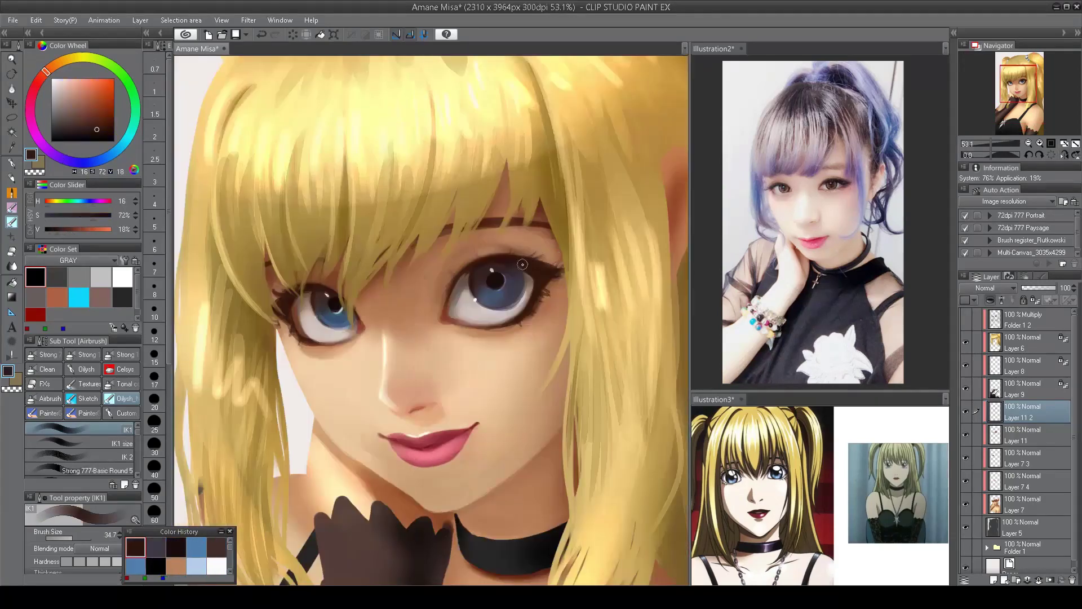
- Touch up the eye whites with sampled light grey and the smaller eye's lower lid with a sampled skin tone
{"action": "scroll", "coordinate": [507, 270], "scroll_direction": "down", "scroll_amount": 3}
{"action": "scroll", "coordinate": [496, 276], "scroll_direction": "up", "scroll_amount": 3}
{"action": "left_click", "coordinate": [395, 282], "text": "alt"}
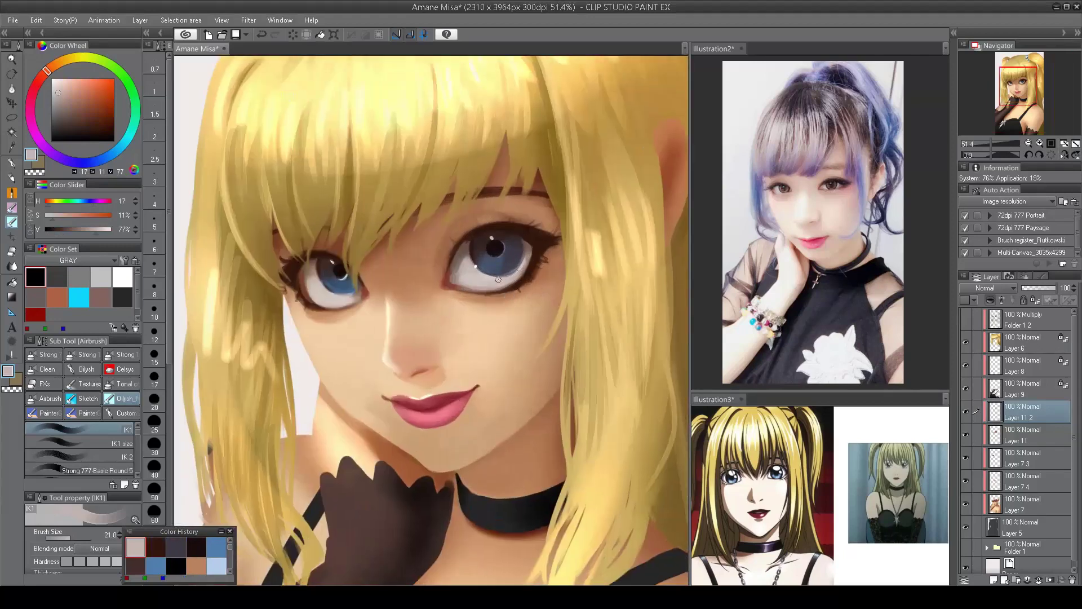
{"action": "scroll", "coordinate": [395, 282], "scroll_direction": "down", "scroll_amount": 2}
{"action": "scroll", "coordinate": [373, 281], "scroll_direction": "up", "scroll_amount": 3}
{"action": "left_click", "coordinate": [374, 276], "text": "alt"}
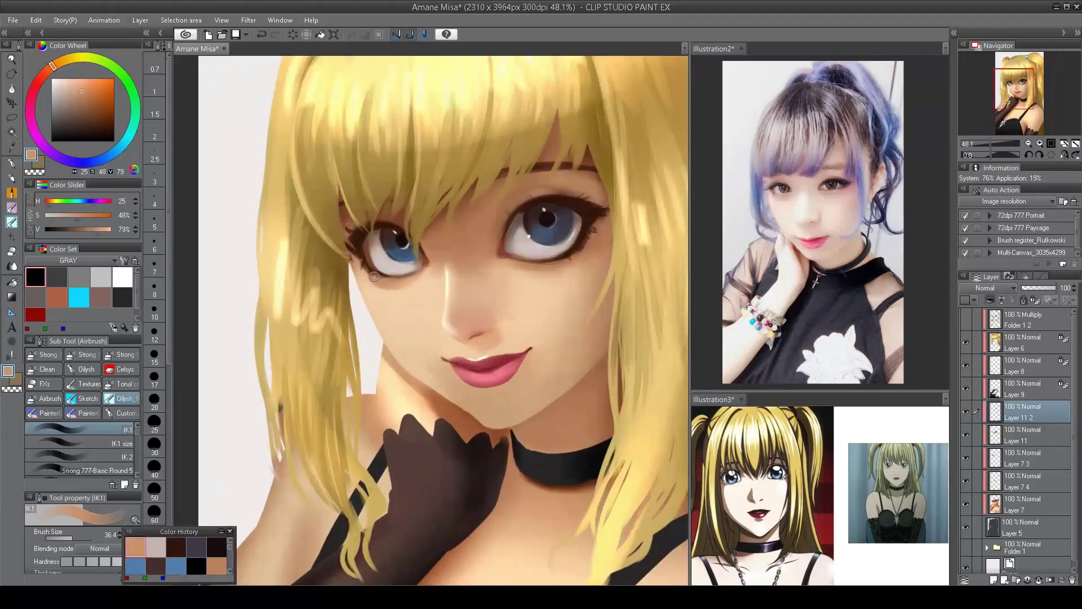
{"action": "scroll", "coordinate": [427, 267], "scroll_direction": "down", "scroll_amount": 3}
{"action": "scroll", "coordinate": [445, 291], "scroll_direction": "up", "scroll_amount": 3}
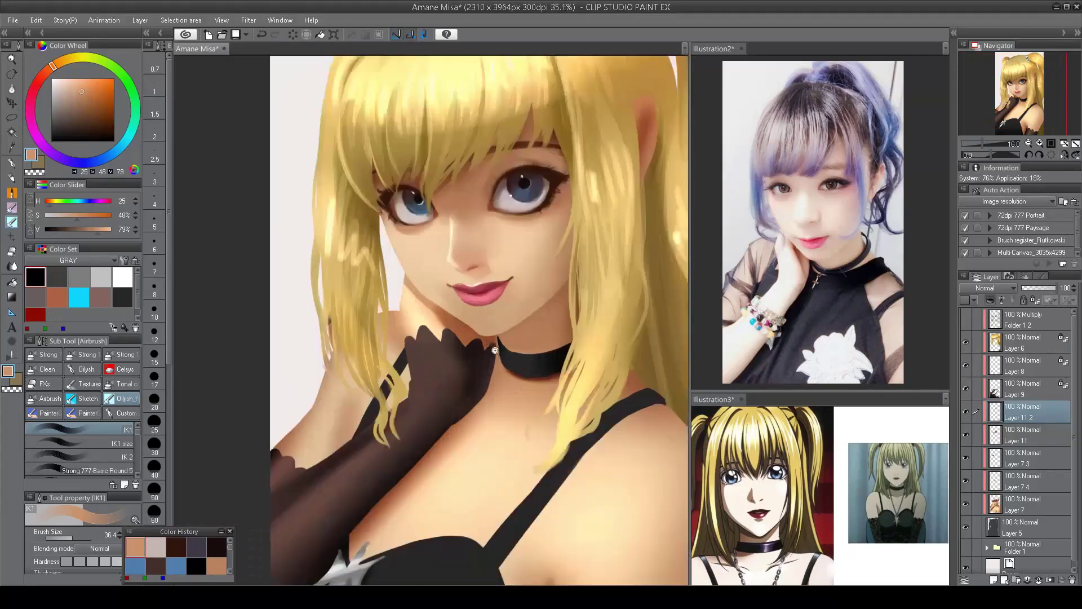
- Smooth the skin beside the mouth corner and on the chin with sampled skin tones, enlarging the IK1 brush to 127.3
{"action": "left_click", "coordinate": [449, 300], "text": "alt"}
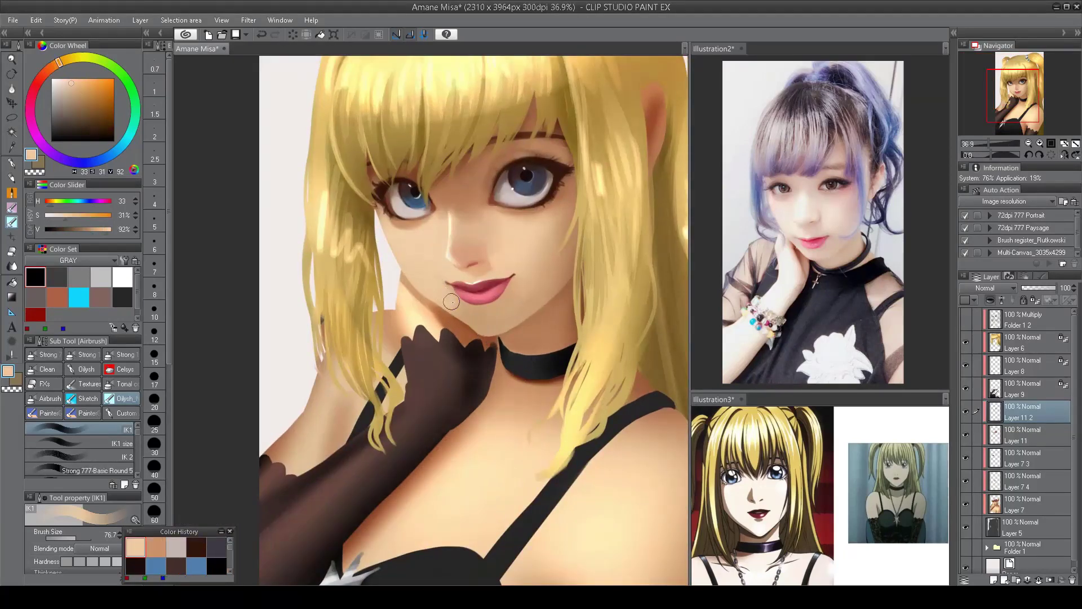
{"action": "scroll", "coordinate": [451, 302], "scroll_direction": "down", "scroll_amount": 3}
{"action": "scroll", "coordinate": [567, 145], "scroll_direction": "up", "scroll_amount": 3}
{"action": "left_click", "coordinate": [473, 328], "text": "alt"}
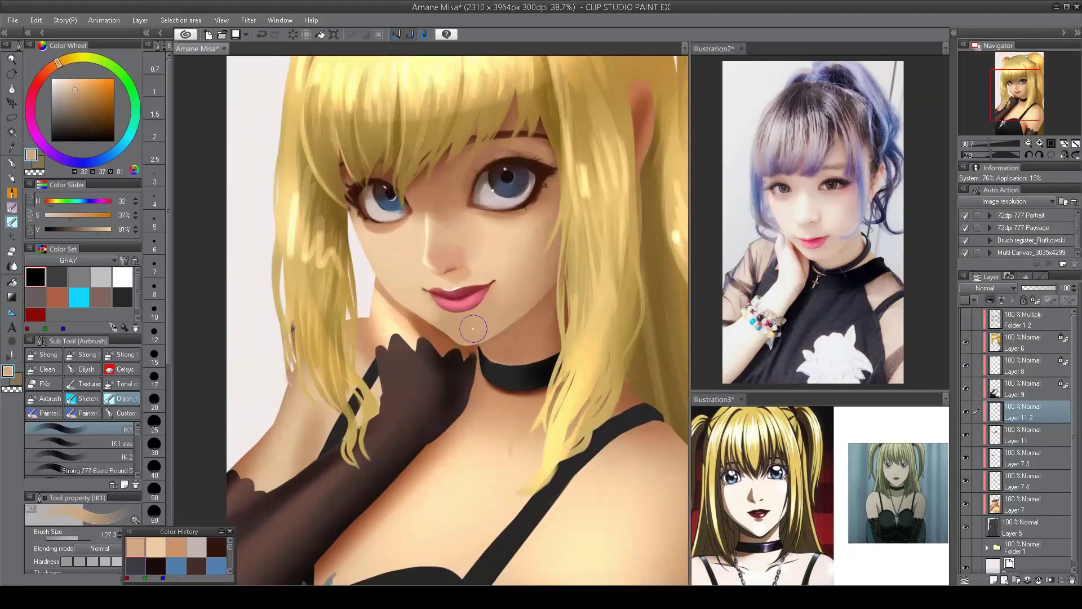
- Blend the cheek and nose shading with sampled skin tones, using the IK1 brush at 127.3
{"action": "left_click", "coordinate": [549, 255], "text": "alt"}
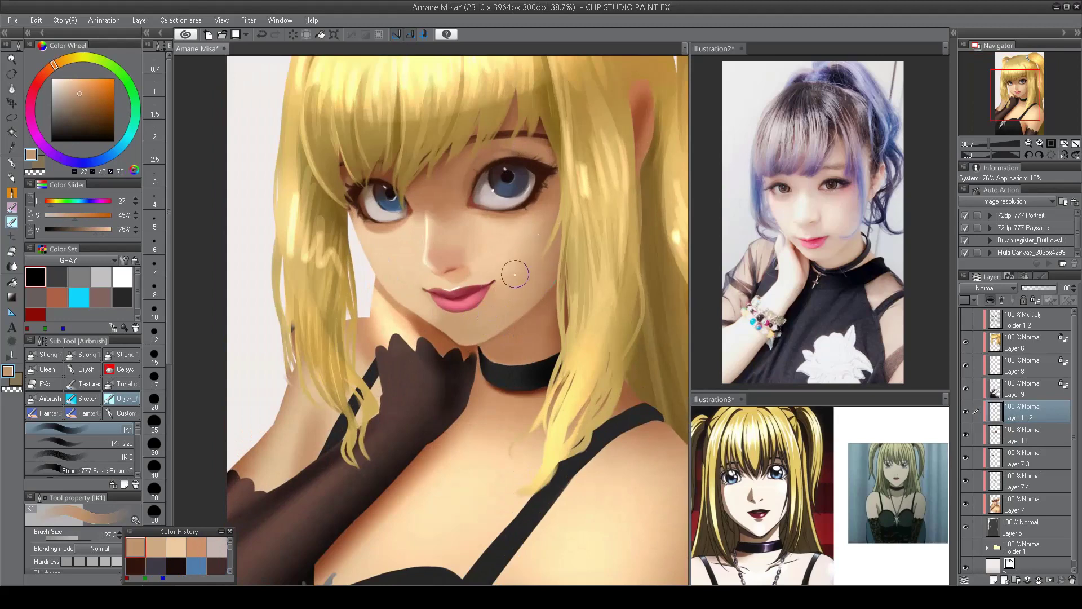
{"action": "left_click", "coordinate": [539, 221], "text": "alt"}
{"action": "left_click", "coordinate": [540, 217], "text": "alt"}
{"action": "left_click", "coordinate": [445, 245], "text": "alt"}
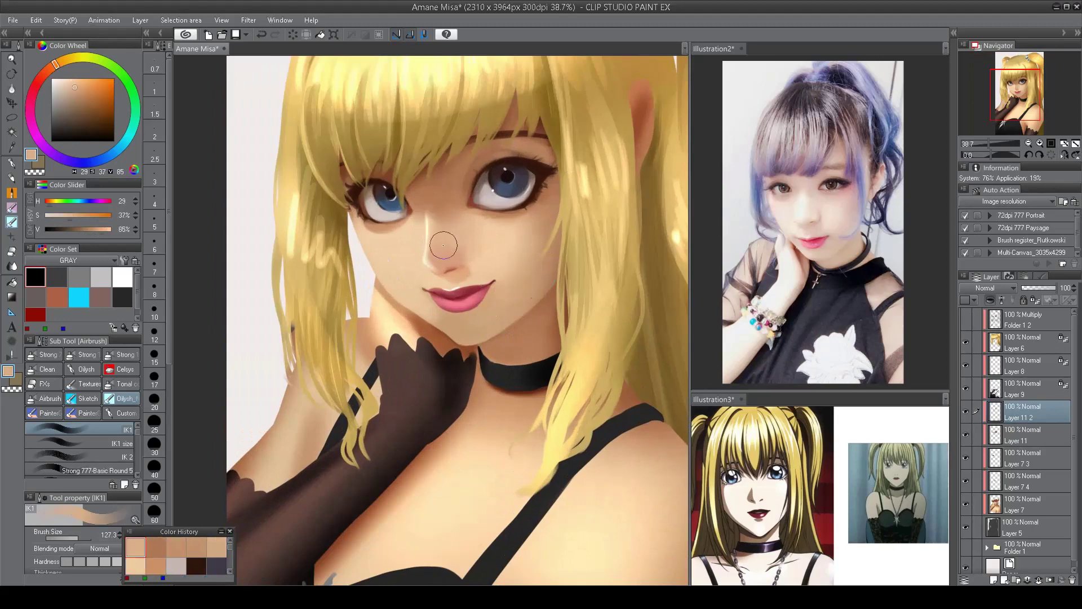
{"action": "left_click_drag", "start_coordinate": [511, 263], "coordinate": [512, 290]}
{"action": "scroll", "coordinate": [512, 291], "scroll_direction": "up", "scroll_amount": 1}
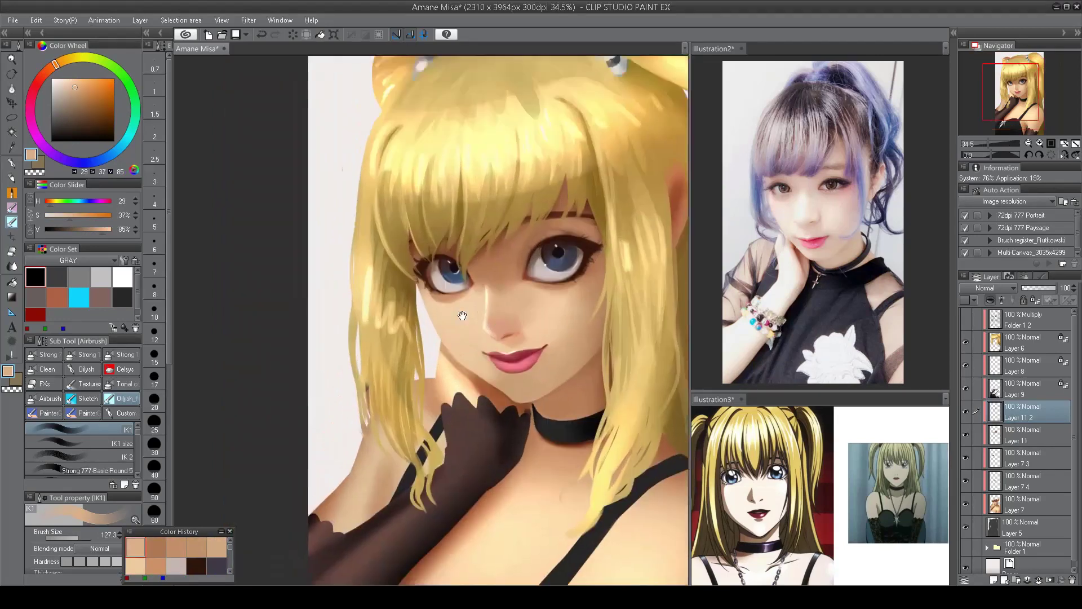
- Soften the skin beneath both eyes with sampled darker and lighter skin tones, using the IK1 brush at 43.1 to 74.9
{"action": "left_click", "coordinate": [430, 308], "text": "alt"}
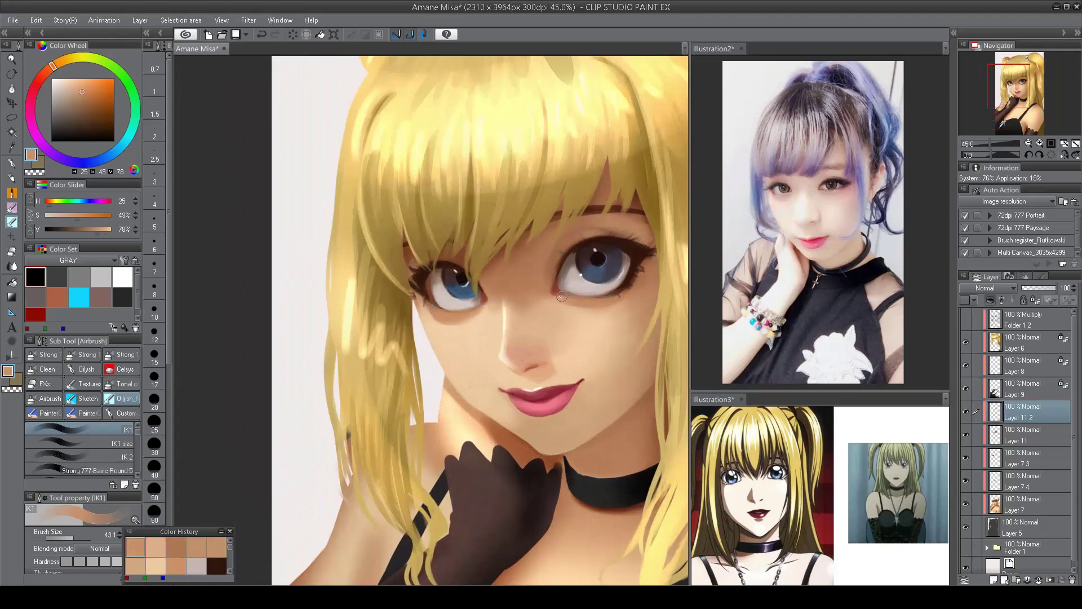
{"action": "left_click", "coordinate": [429, 320], "text": "alt"}
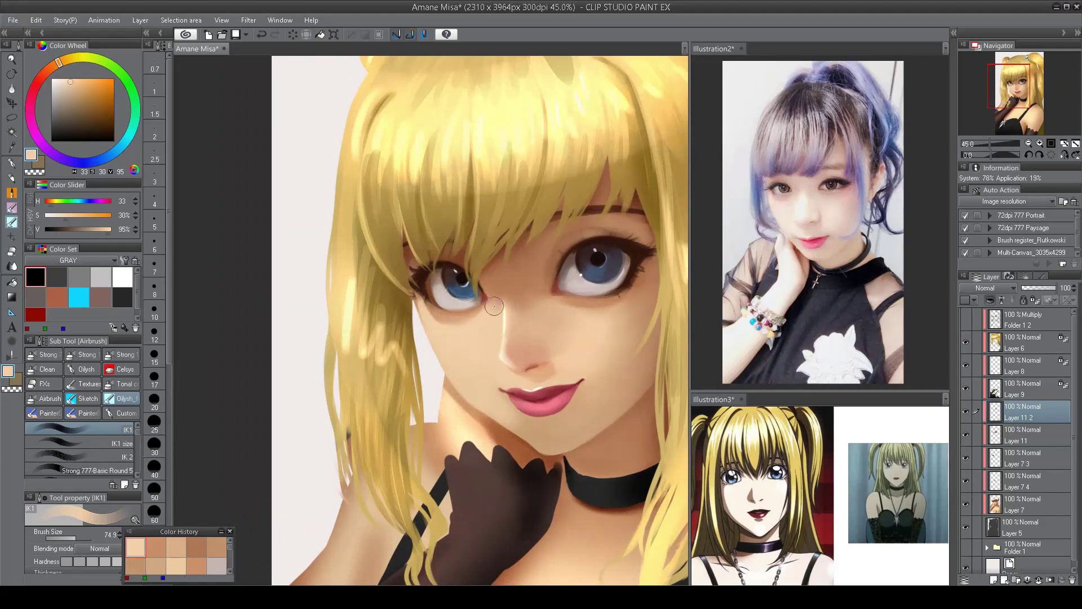
{"action": "left_click", "coordinate": [581, 311], "text": "alt"}
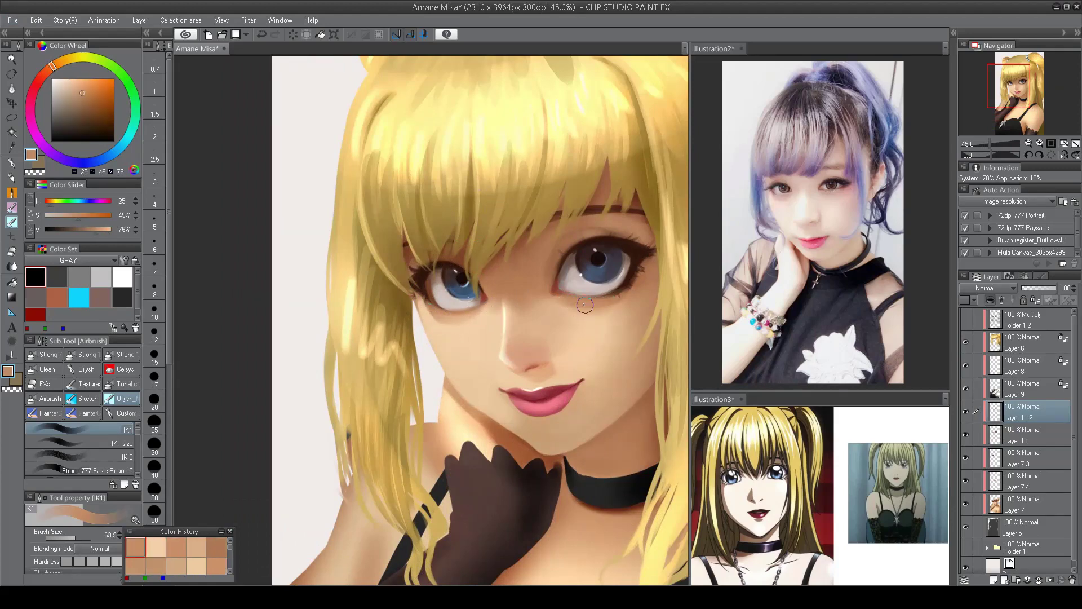
{"action": "left_click", "coordinate": [569, 321], "text": "alt"}
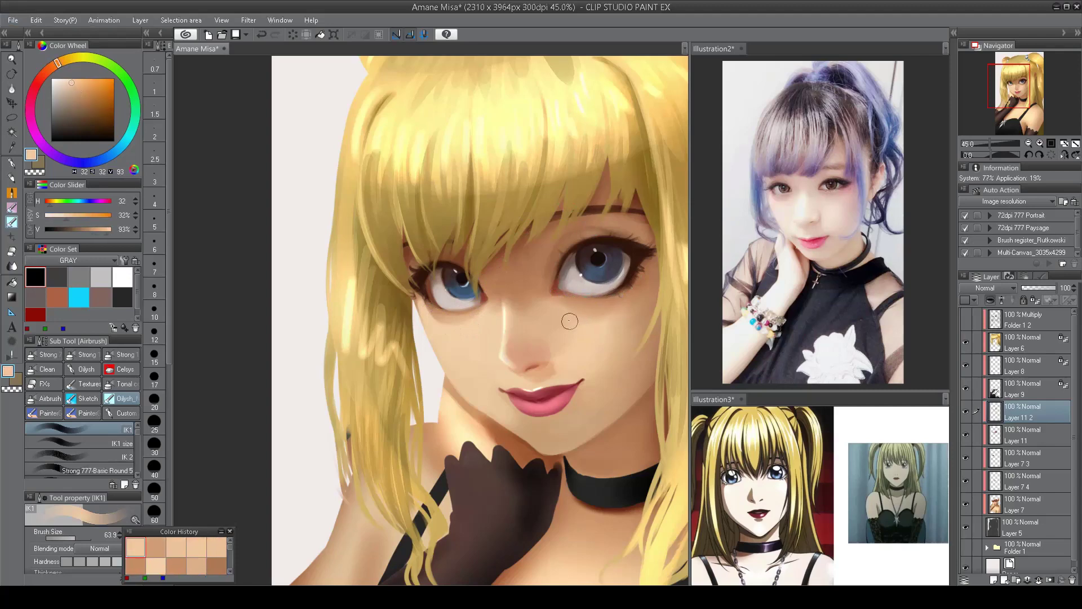
- Paint thin pale yellow strands over the fringe and side hair on Layer 6 with the IK1 size brush at 15.1
{"action": "scroll", "coordinate": [624, 299], "scroll_direction": "down", "scroll_amount": 3}
{"action": "left_click_drag", "start_coordinate": [658, 162], "coordinate": [531, 374]}
{"action": "left_click_drag", "start_coordinate": [561, 274], "coordinate": [562, 307]}
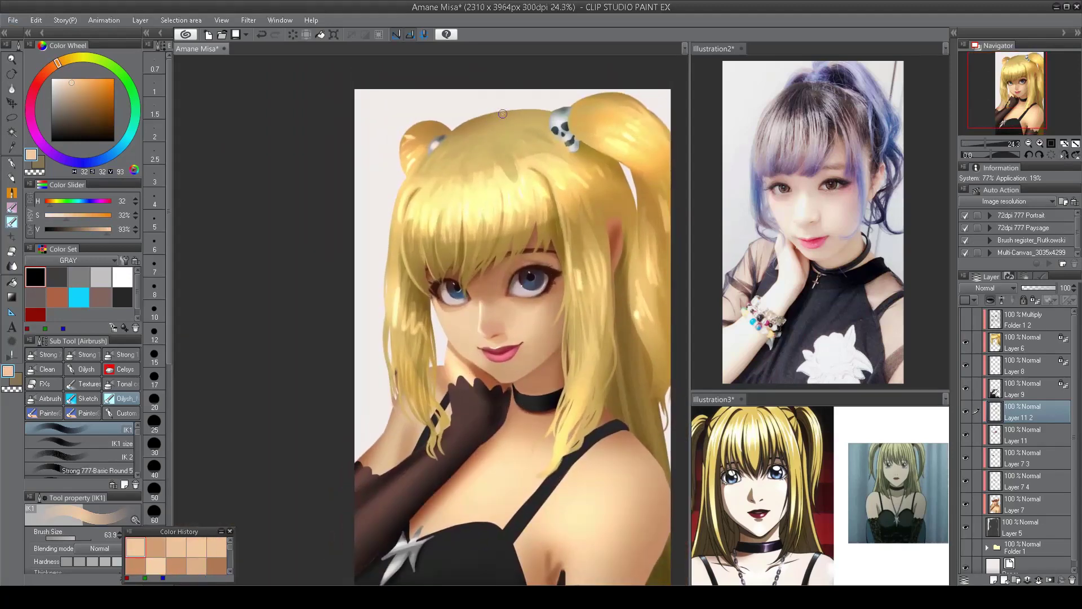
{"action": "left_click_drag", "start_coordinate": [481, 212], "coordinate": [470, 212]}
{"action": "left_click", "coordinate": [463, 243], "text": "ctrl+shift"}
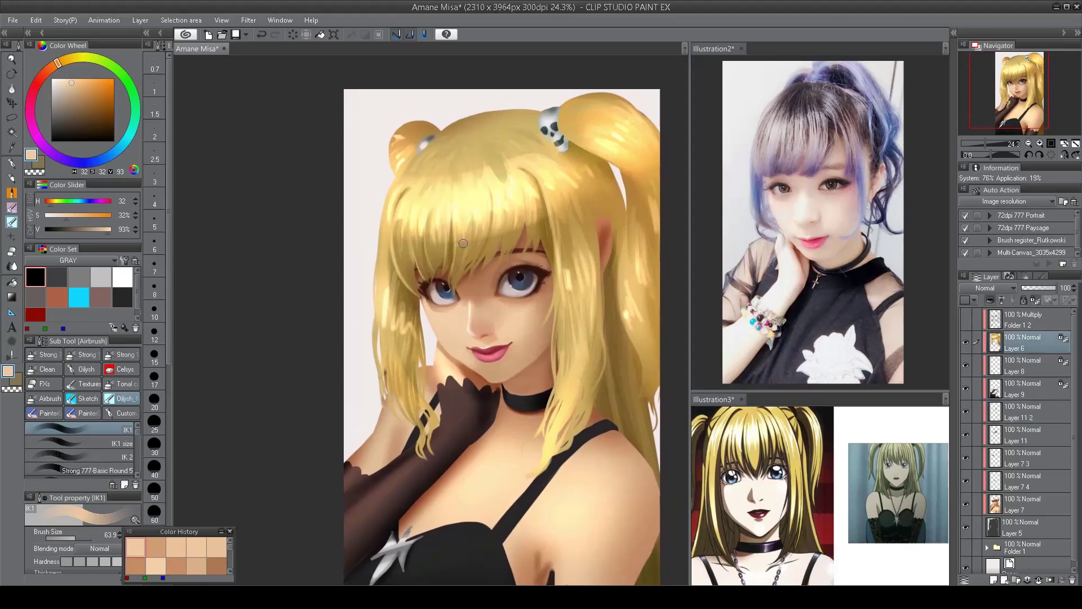
{"action": "left_click", "coordinate": [108, 443]}
{"action": "left_click", "coordinate": [434, 177], "text": "alt"}
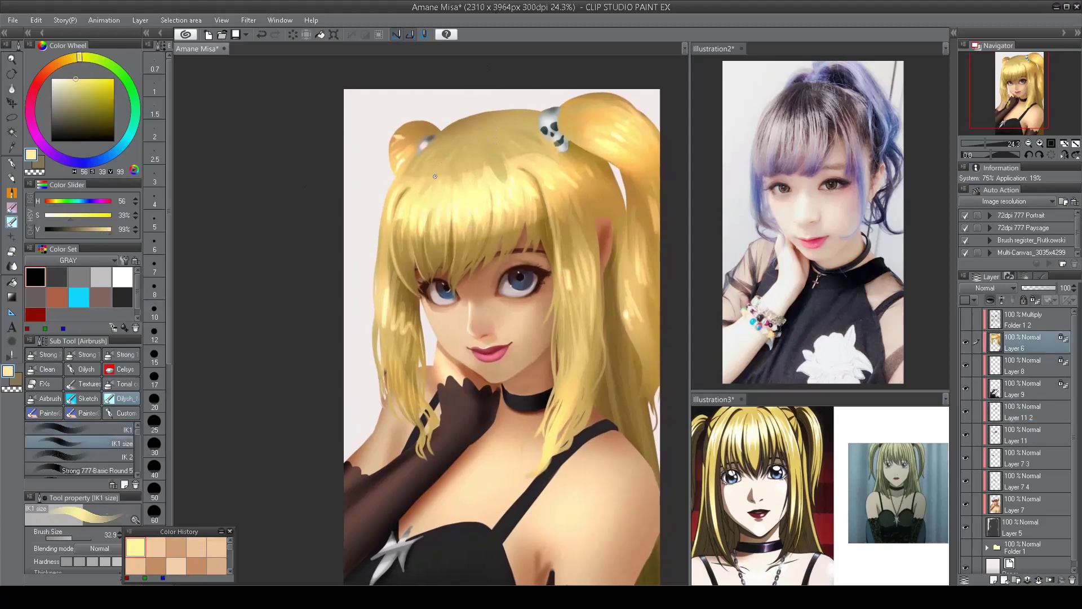
{"action": "key", "text": "bracketleft"}
{"action": "key", "text": "bracketleft"}
{"action": "mouse_move", "coordinate": [407, 234]}
{"action": "left_mouse_down"}
{"action": "mouse_move", "coordinate": [411, 269]}
{"action": "mouse_move", "coordinate": [459, 278]}
{"action": "left_mouse_up"}
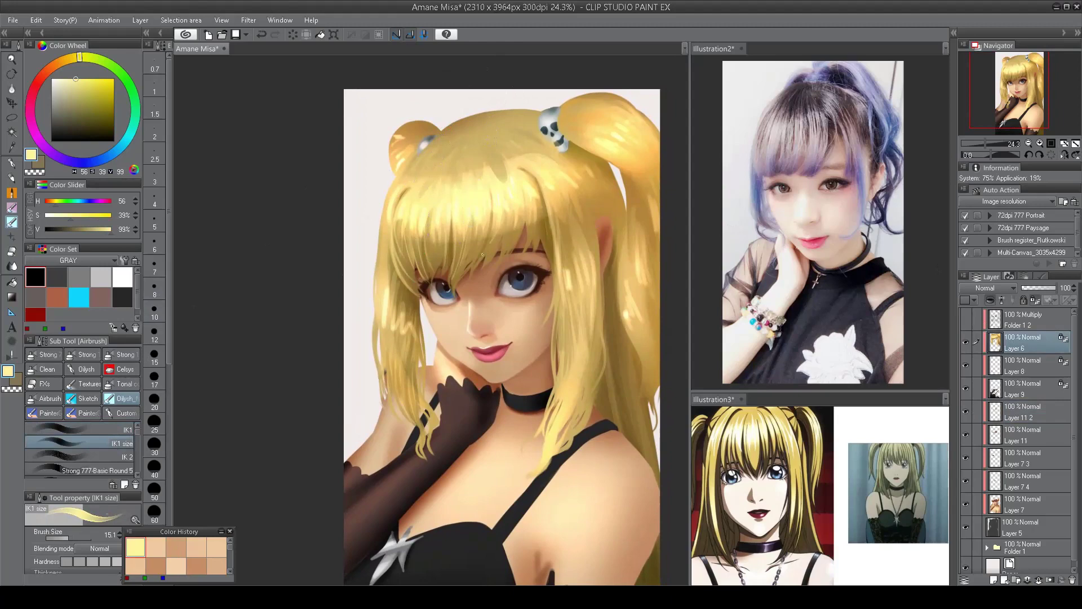
{"action": "left_click_drag", "start_coordinate": [401, 343], "coordinate": [407, 386]}
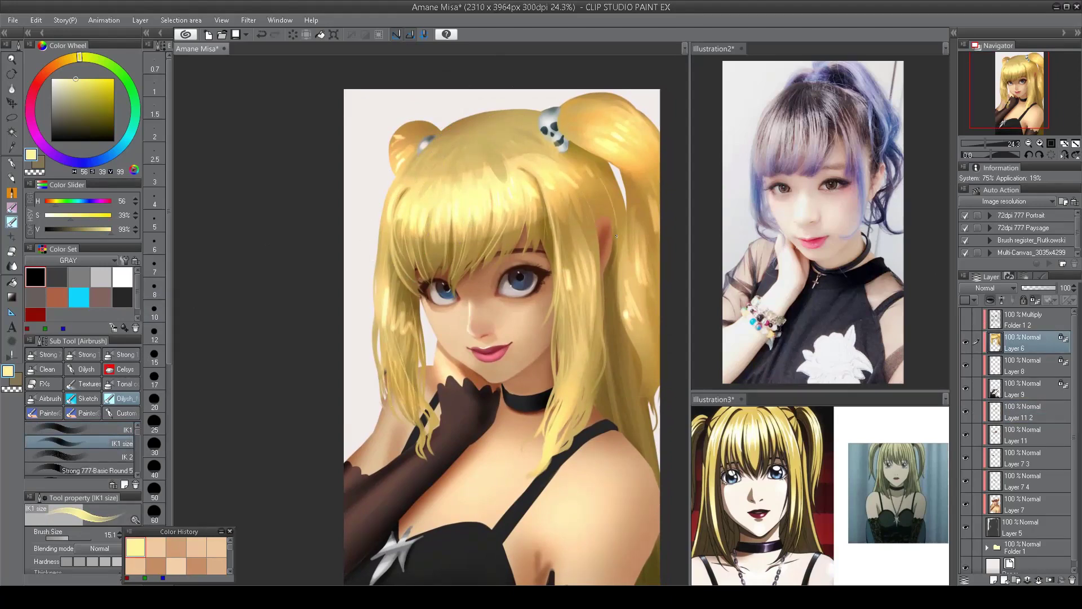
- Add fine hair strands with sampled golden orange and darker gold, using the IK1 size brush at 15.1
{"action": "left_click", "coordinate": [610, 203], "text": "alt"}
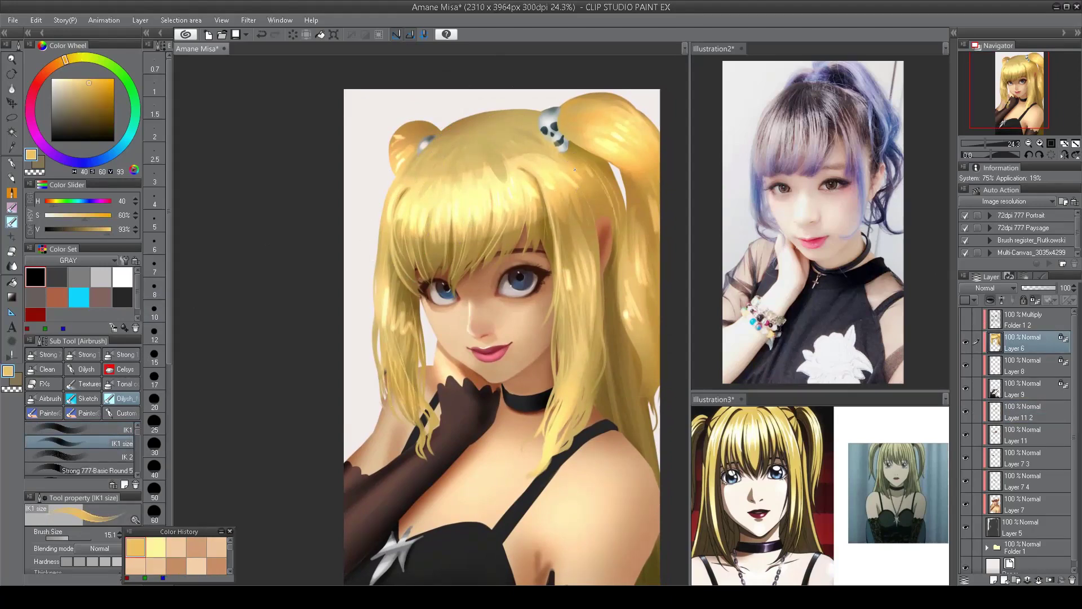
{"action": "left_click", "coordinate": [624, 185], "text": "alt"}
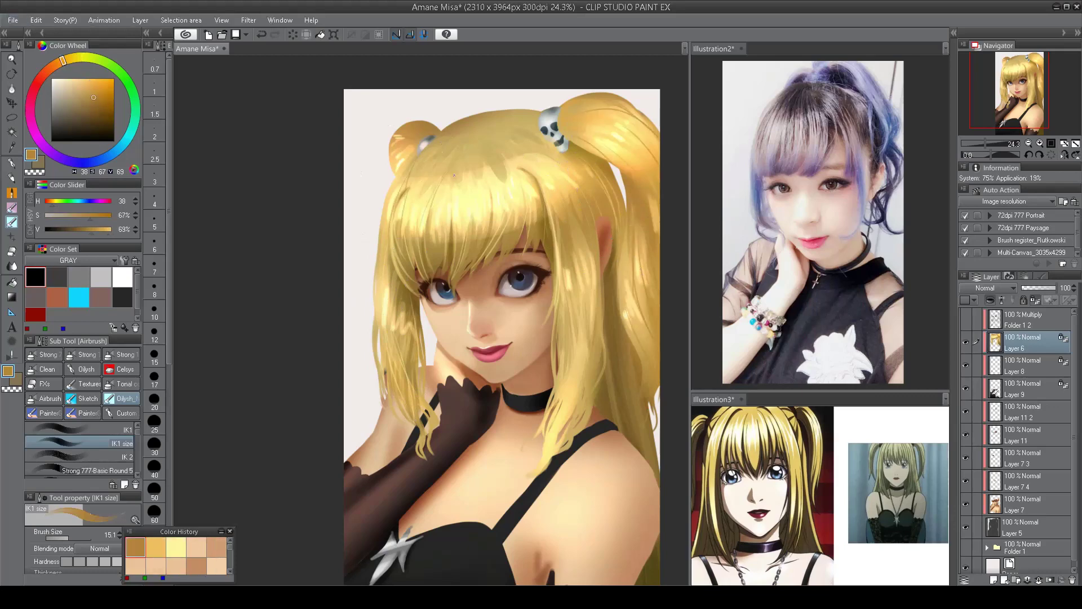
{"action": "scroll", "coordinate": [519, 188], "scroll_direction": "down", "scroll_amount": 3}
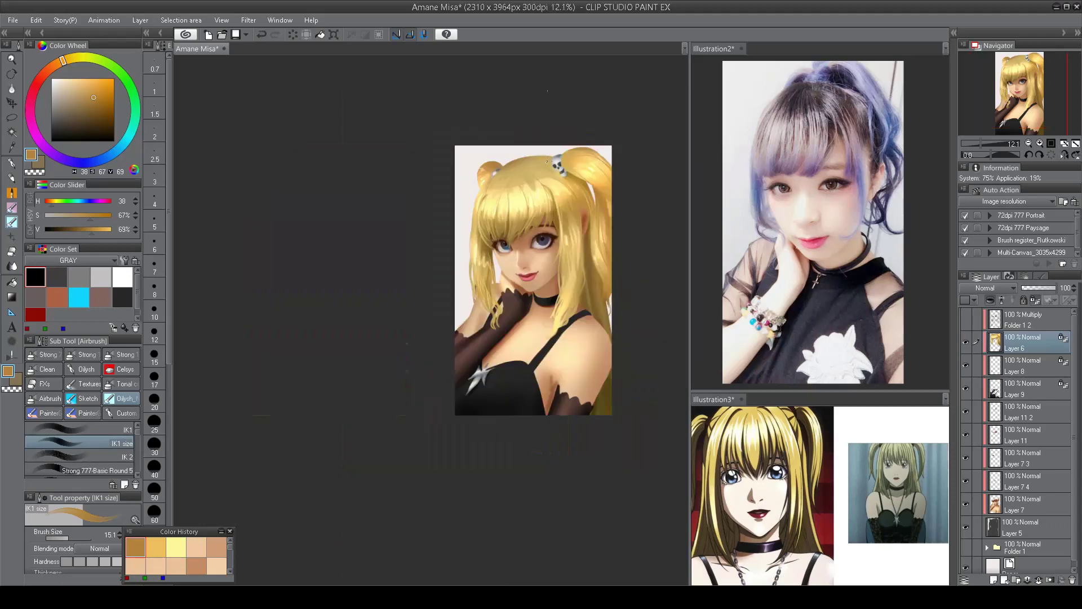
- Merge the face and eye layers from Layer 11 2 down to Layer 7 into one layer
{"action": "scroll", "coordinate": [501, 90], "scroll_direction": "up", "scroll_amount": 4}
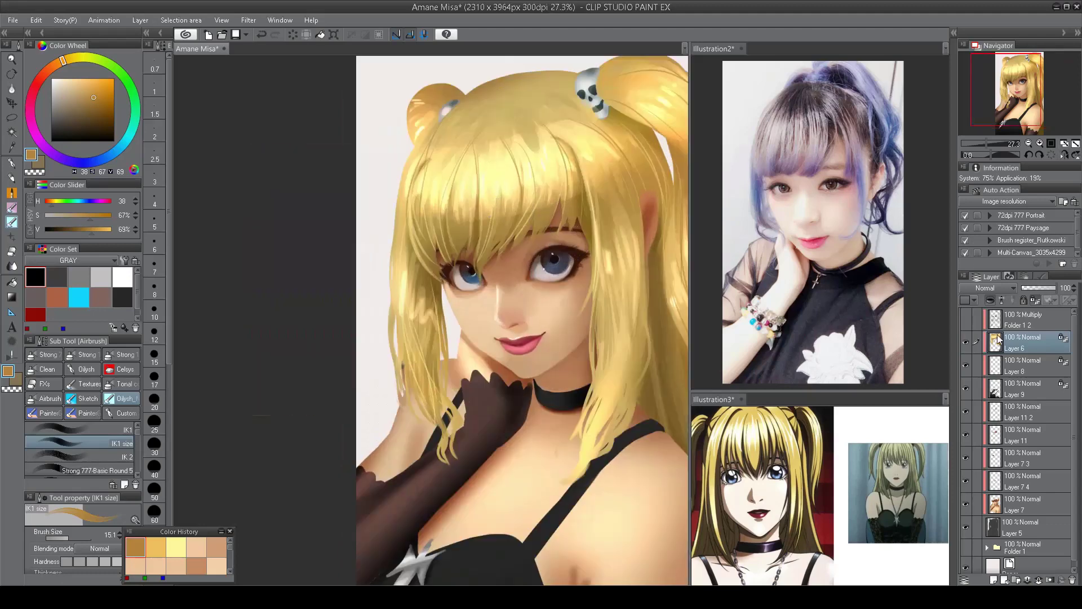
{"action": "left_click", "coordinate": [1026, 414]}
{"action": "mouse_move", "coordinate": [965, 480]}
{"action": "left_mouse_down"}
{"action": "mouse_move", "coordinate": [967, 416]}
{"action": "mouse_move", "coordinate": [965, 513]}
{"action": "left_mouse_up"}
{"action": "left_click", "coordinate": [1014, 508], "text": "shift"}
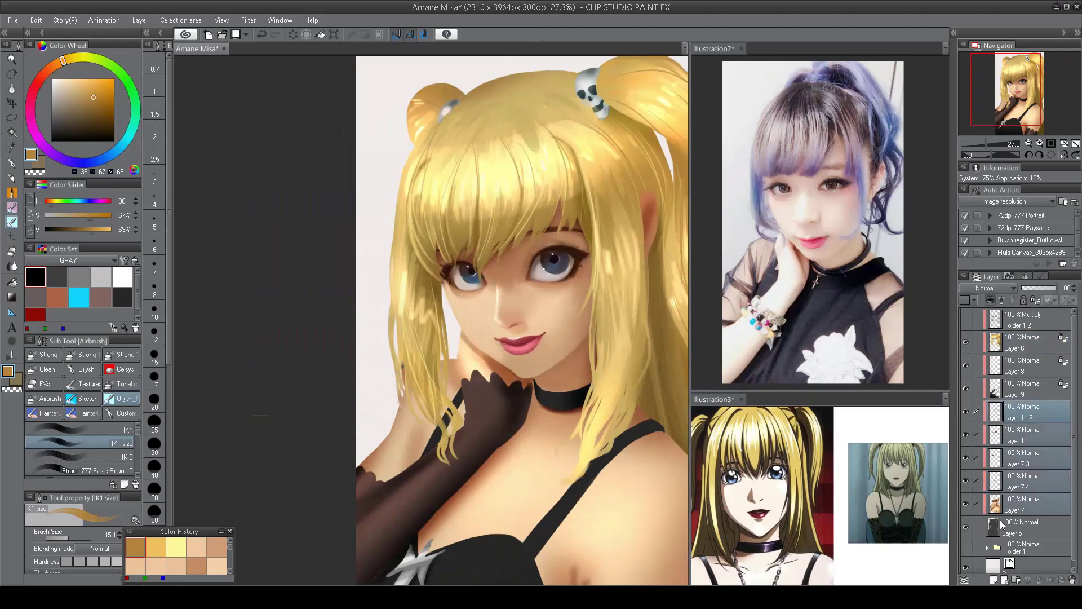
{"action": "key", "text": "shift+alt+e"}
- Switch to the Oilysh_15 brush in the Oilysh brush group
{"action": "scroll", "coordinate": [510, 266], "scroll_direction": "up", "scroll_amount": 2}
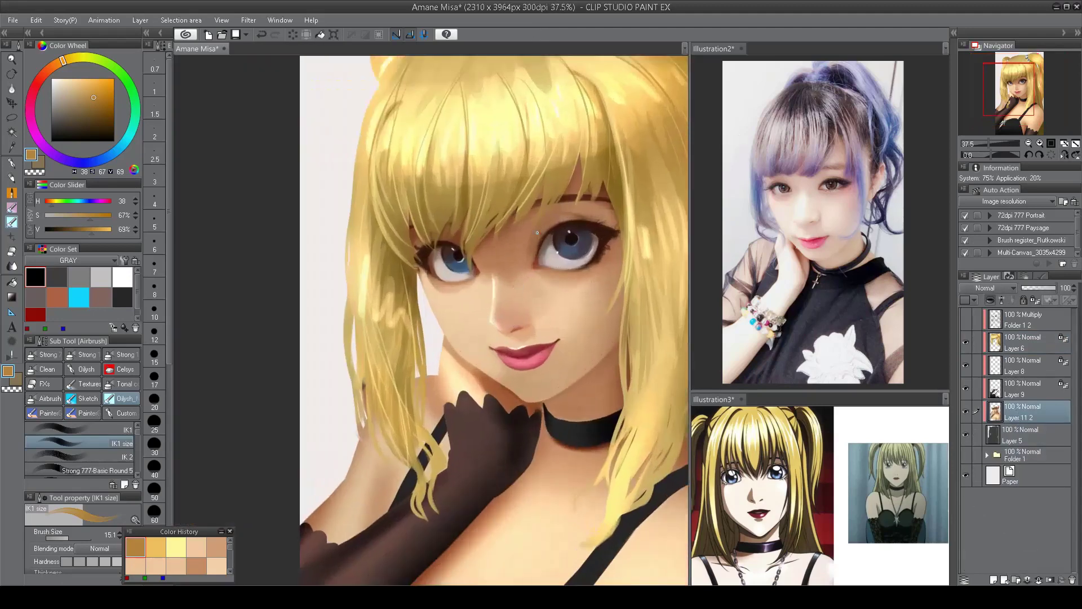
{"action": "left_click", "coordinate": [129, 400]}
{"action": "key", "text": "ctrl+minus"}
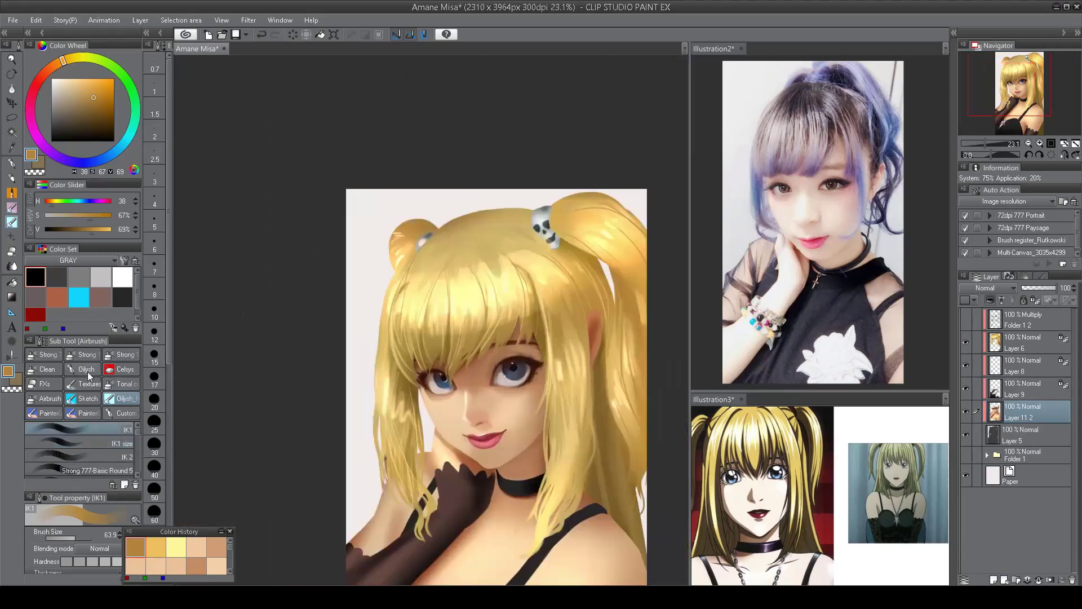
{"action": "left_click", "coordinate": [89, 384]}
{"action": "left_click", "coordinate": [85, 369]}
{"action": "left_click", "coordinate": [113, 459]}
{"action": "left_click", "coordinate": [113, 472]}
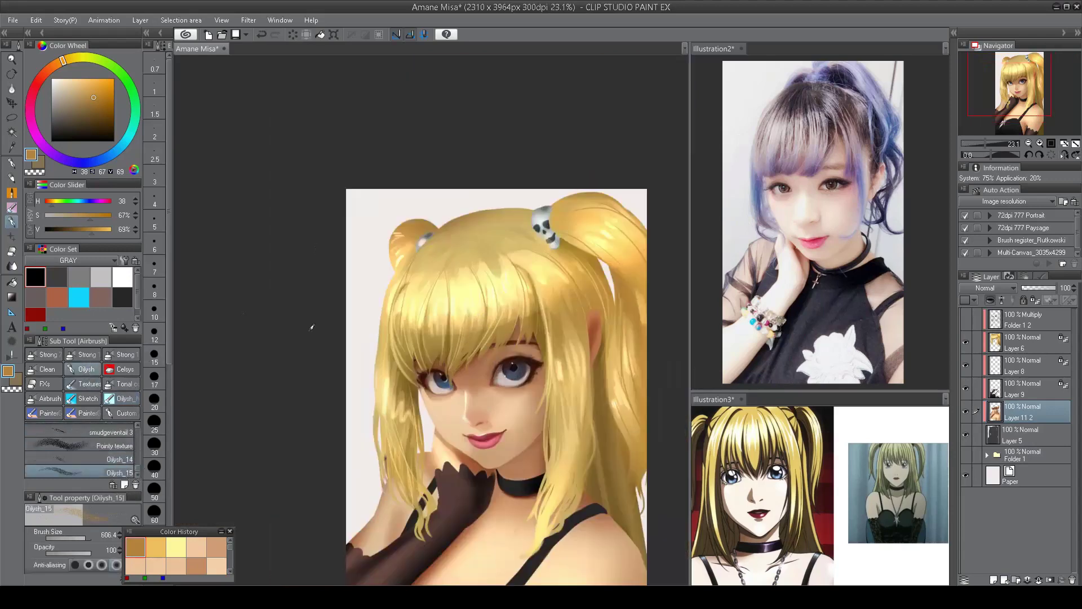
- Select the hair on Layer 6, undo the trial stroke, and switch to the Oilysh_14 brush
{"action": "scroll", "coordinate": [458, 300], "scroll_direction": "up", "scroll_amount": 3}
{"action": "left_click", "coordinate": [458, 300], "text": "ctrl+shift"}
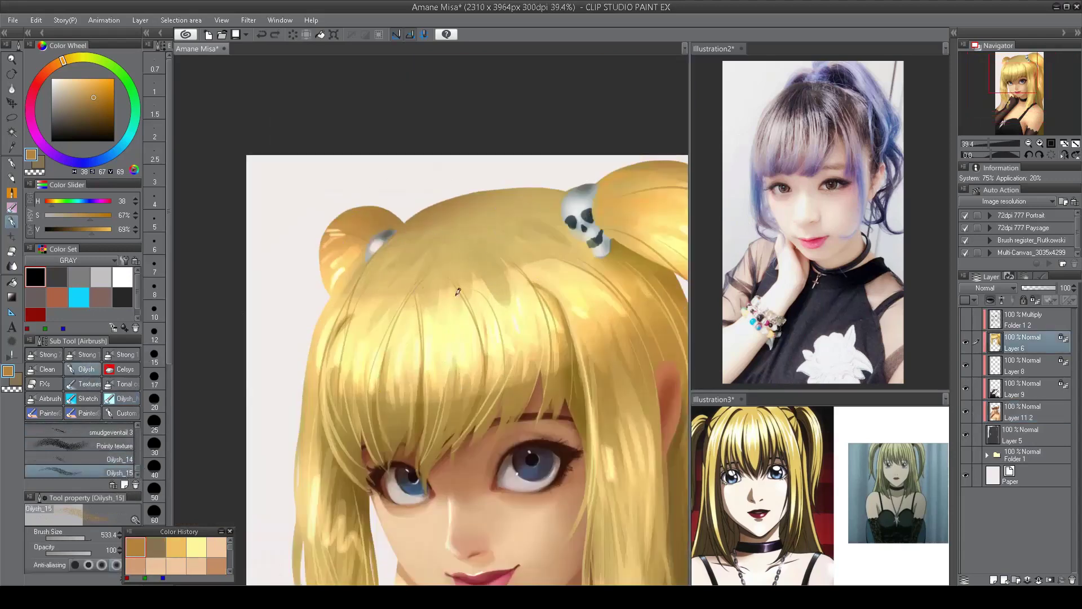
{"action": "key", "text": "ctrl+z"}
{"action": "left_click", "coordinate": [112, 458]}
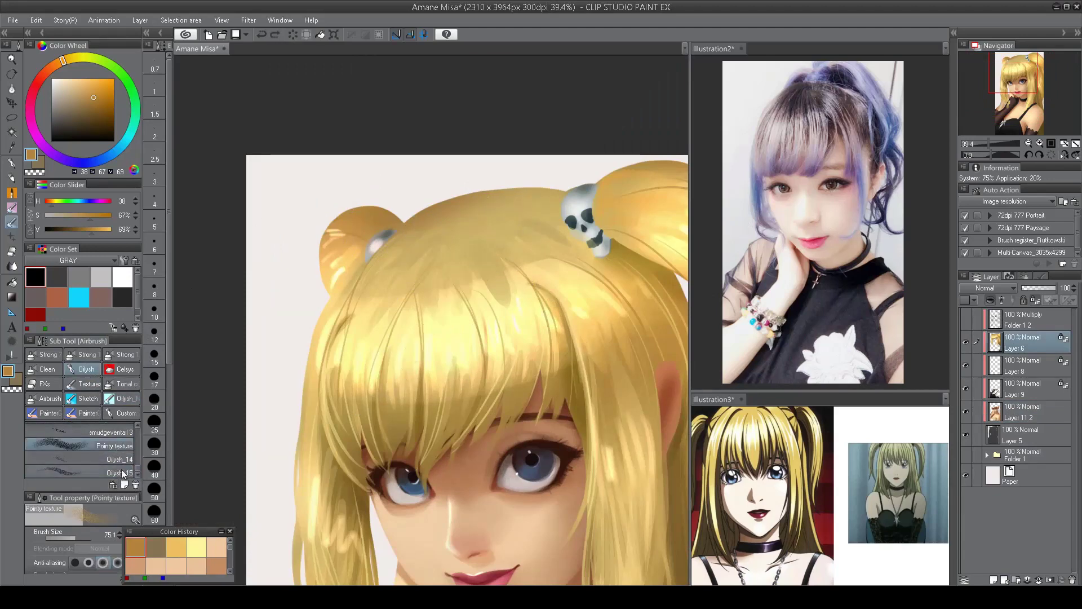
- Paint textured strands across the crown and fringe roots with sampled gold and pale yellow, using Oilysh_14 at about 260
{"action": "left_click", "coordinate": [425, 310], "text": "alt"}
{"action": "left_click_drag", "start_coordinate": [426, 309], "coordinate": [564, 276]}
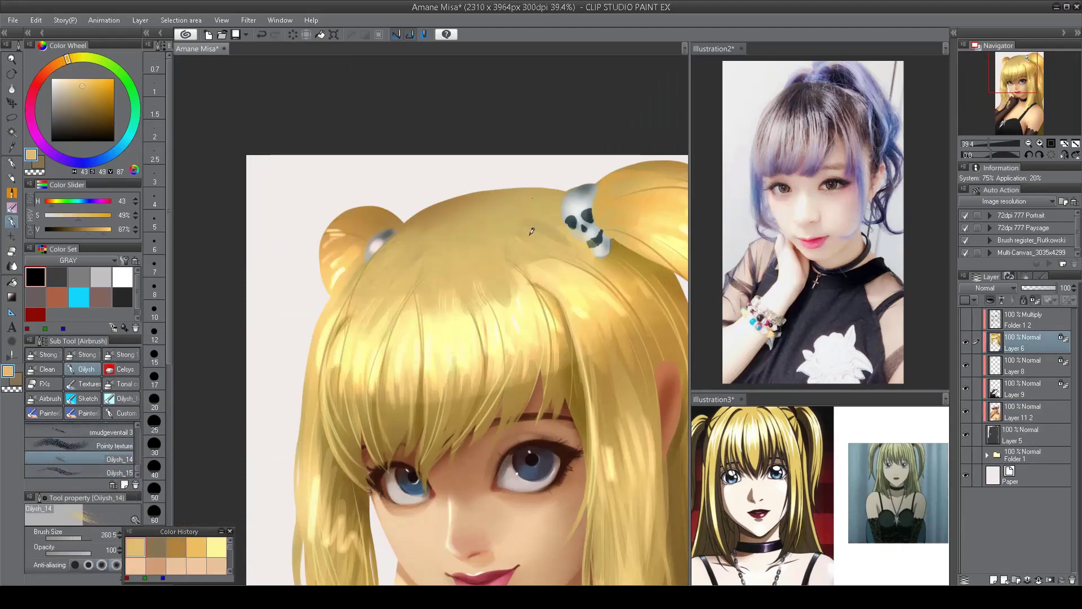
{"action": "left_click", "coordinate": [434, 253], "text": "alt"}
{"action": "left_click_drag", "start_coordinate": [434, 253], "coordinate": [395, 304]}
{"action": "mouse_move", "coordinate": [418, 231]}
{"action": "left_mouse_down"}
{"action": "mouse_move", "coordinate": [440, 290]}
{"action": "mouse_move", "coordinate": [586, 254]}
{"action": "left_mouse_up"}
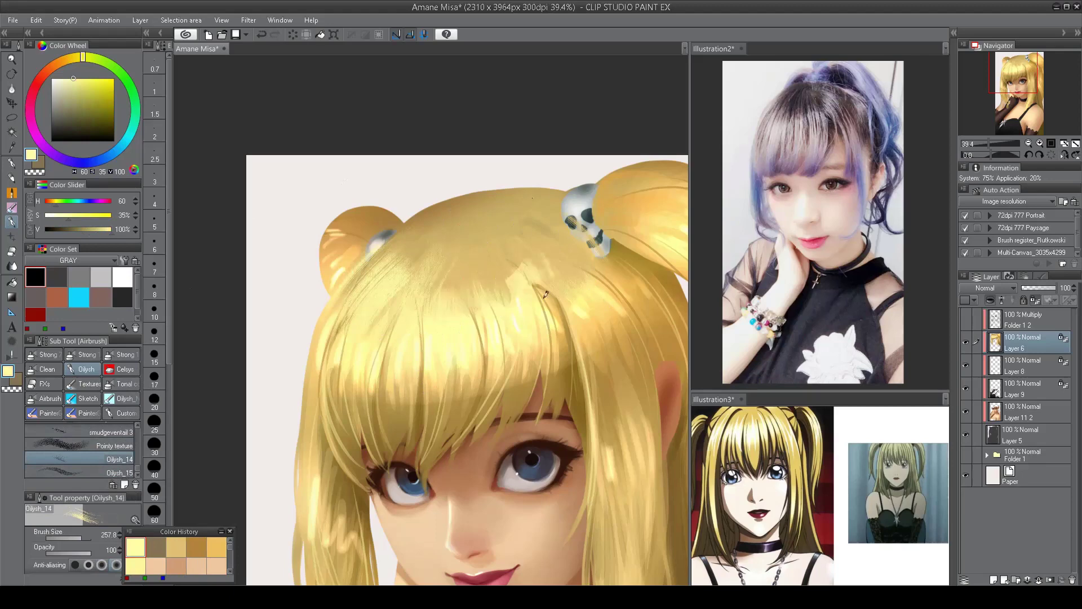
- Blend the parting and the top of the fringe with sampled hair yellows, using the Oilysh_14 brush
{"action": "scroll", "coordinate": [592, 333], "scroll_direction": "down", "scroll_amount": 2}
{"action": "scroll", "coordinate": [592, 333], "scroll_direction": "up", "scroll_amount": 1}
{"action": "left_click", "coordinate": [541, 293], "text": "alt"}
{"action": "left_click_drag", "start_coordinate": [558, 313], "coordinate": [525, 271]}
{"action": "left_click", "coordinate": [522, 264], "text": "alt"}
{"action": "mouse_move", "coordinate": [448, 273]}
{"action": "left_mouse_down"}
{"action": "mouse_move", "coordinate": [443, 290]}
{"action": "mouse_move", "coordinate": [513, 314]}
{"action": "mouse_move", "coordinate": [579, 259]}
{"action": "left_mouse_up"}
{"action": "left_click", "coordinate": [514, 313], "text": "alt"}
{"action": "left_click", "coordinate": [563, 270], "text": "alt"}
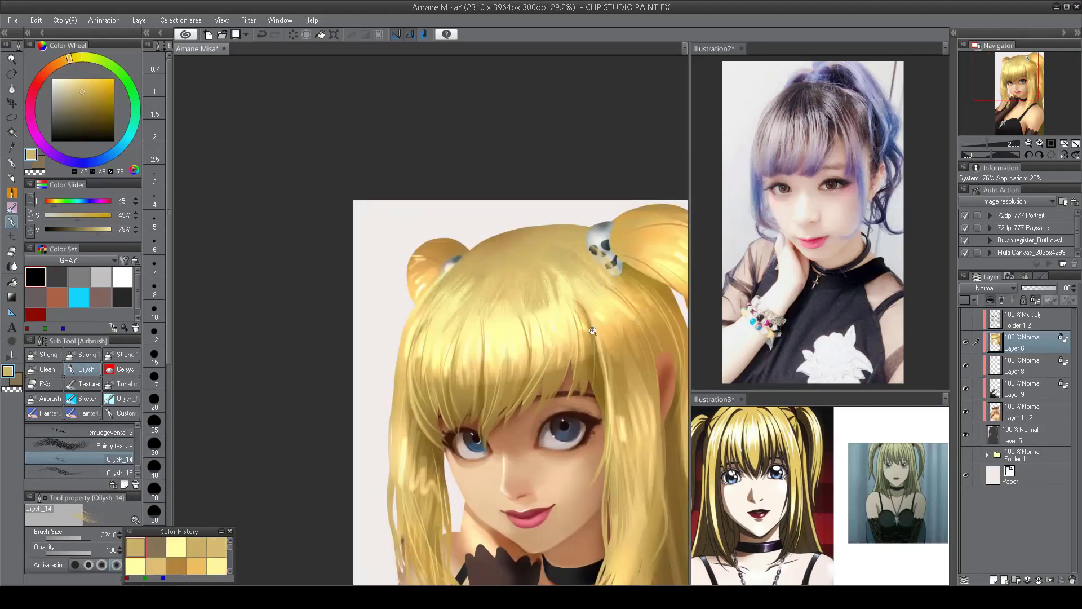
- Paint the upper crown with a sampled darker gold, reduce Oilysh_14 to 213.6, and flip the canvas view horizontally
{"action": "scroll", "coordinate": [572, 330], "scroll_direction": "down", "scroll_amount": 4}
{"action": "scroll", "coordinate": [573, 330], "scroll_direction": "up", "scroll_amount": 5}
{"action": "left_click", "coordinate": [527, 225], "text": "alt"}
{"action": "mouse_move", "coordinate": [502, 220]}
{"action": "left_mouse_down"}
{"action": "mouse_move", "coordinate": [546, 194]}
{"action": "mouse_move", "coordinate": [526, 184]}
{"action": "left_mouse_up"}
{"action": "key", "text": "bracketleft"}
{"action": "key", "text": "h"}
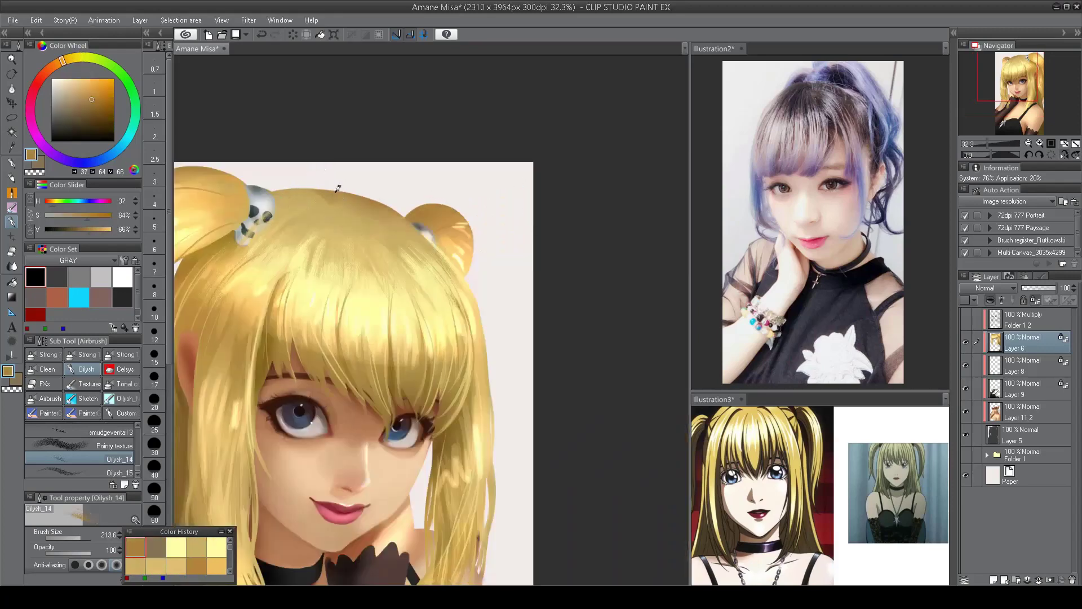
- Restore the canvas view's orientation and highlight the crown beside the patterned hair tie in sampled pale yellow, with Oilysh_14 at 123.3
{"action": "key", "text": "h"}
{"action": "scroll", "coordinate": [538, 198], "scroll_direction": "down", "scroll_amount": 4}
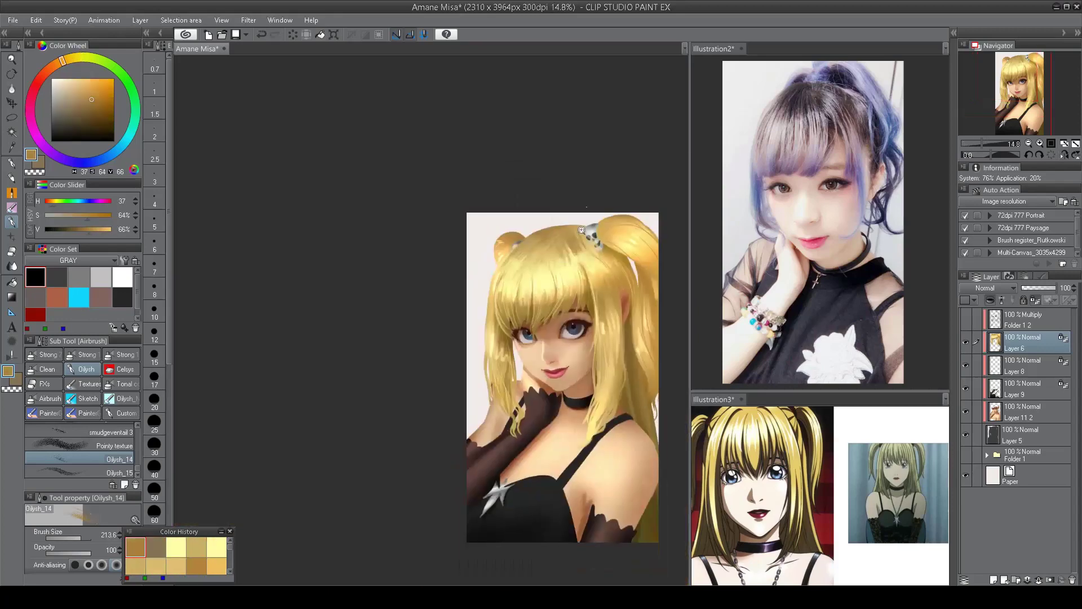
{"action": "scroll", "coordinate": [576, 228], "scroll_direction": "up", "scroll_amount": 2}
{"action": "key", "text": "bracketleft"}
{"action": "left_click", "coordinate": [558, 220], "text": "alt"}
{"action": "left_click_drag", "start_coordinate": [564, 231], "coordinate": [594, 261]}
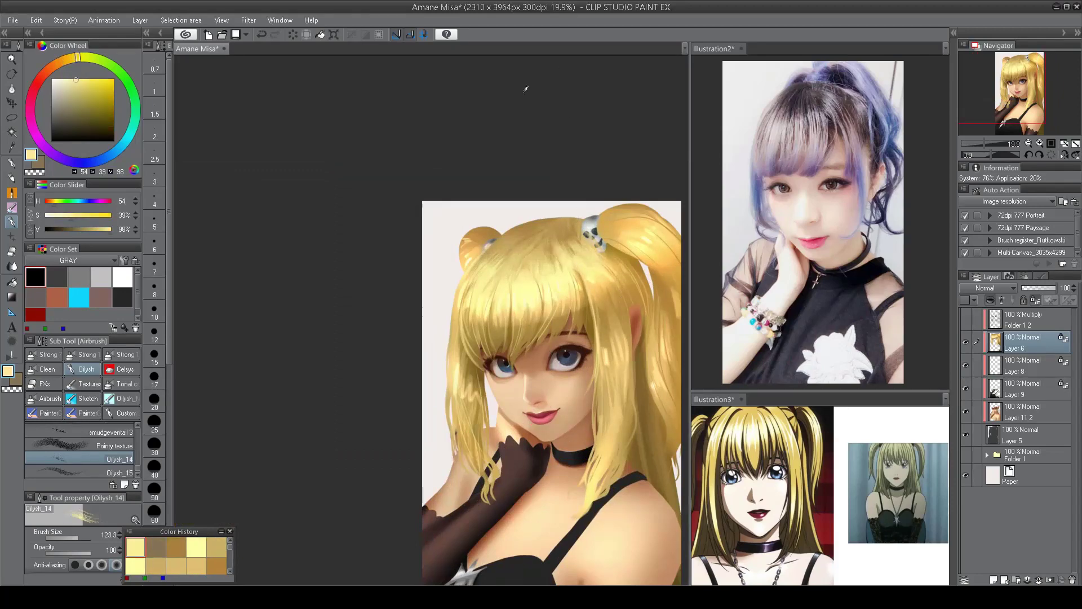
- Refine the fringe strands with sampled olive gold and warmer gold, using Oilysh_14 at 183.9
{"action": "scroll", "coordinate": [597, 314], "scroll_direction": "up", "scroll_amount": 2}
{"action": "left_click", "coordinate": [453, 332], "text": "alt"}
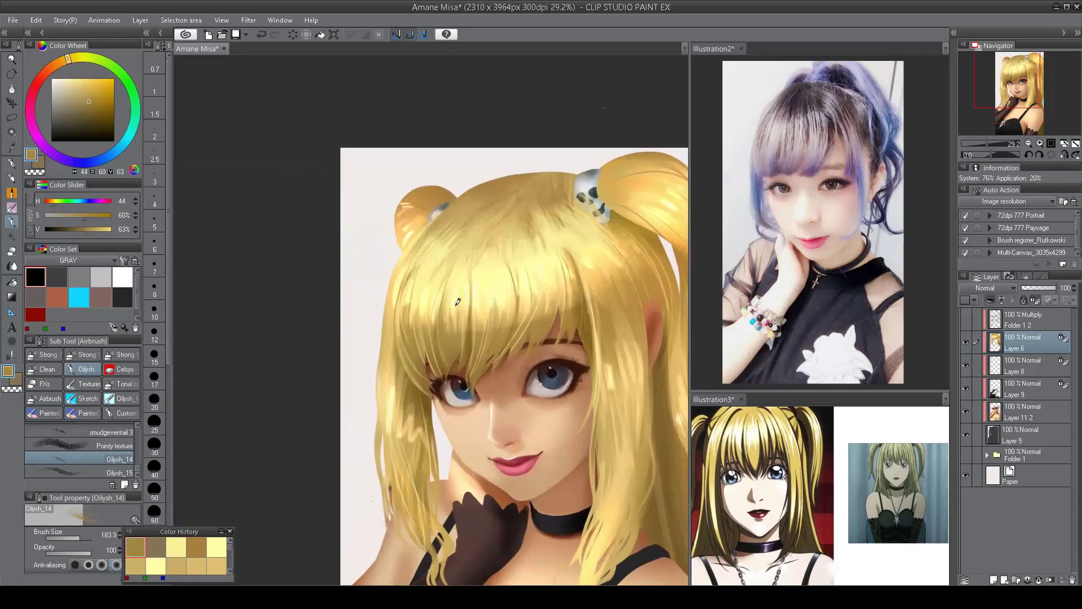
{"action": "left_click", "coordinate": [495, 278], "text": "alt"}
{"action": "key", "text": "bracketright"}
{"action": "left_click", "coordinate": [575, 299], "text": "alt"}
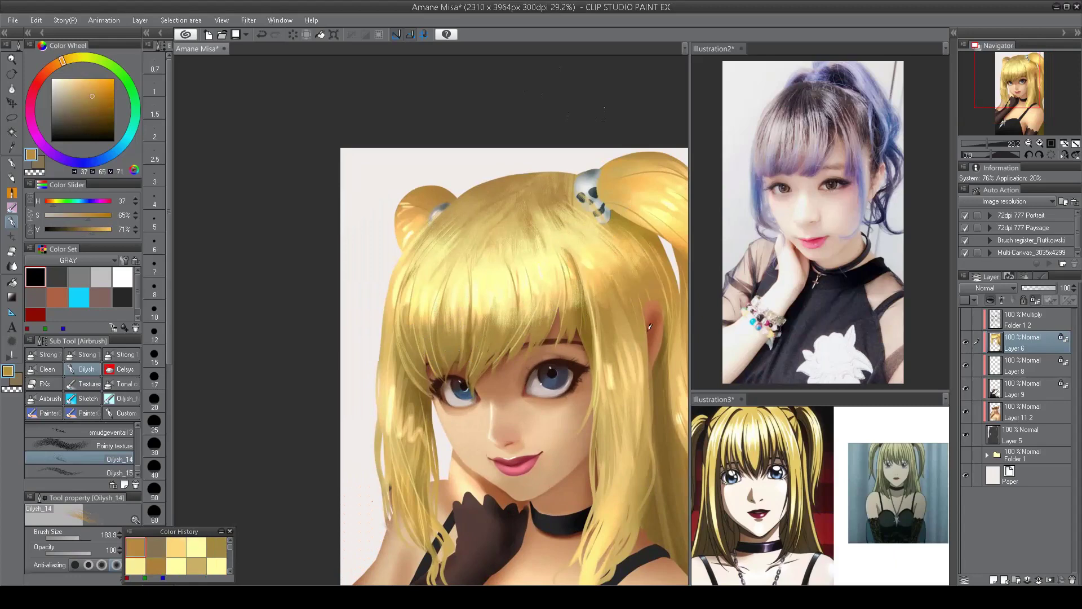
- Texture the narrow side lock beside the far eye with sampled dark and light golds, using Oilysh_14 at about 185
{"action": "left_click_drag", "start_coordinate": [437, 258], "coordinate": [488, 193]}
{"action": "left_click", "coordinate": [451, 342], "text": "alt"}
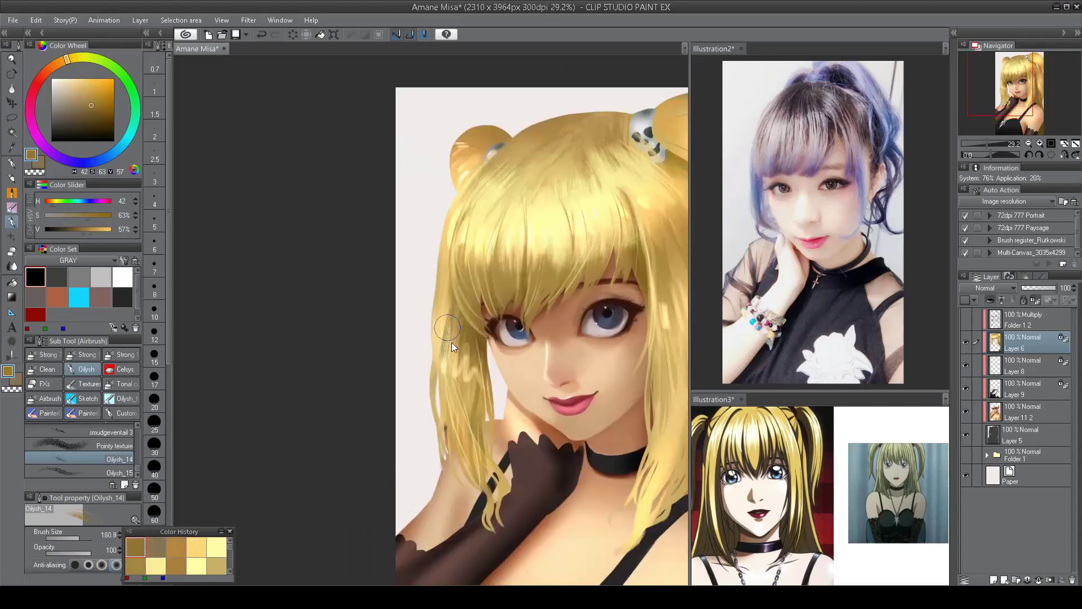
{"action": "left_click", "coordinate": [463, 377], "text": "alt"}
{"action": "left_click", "coordinate": [450, 232], "text": "alt"}
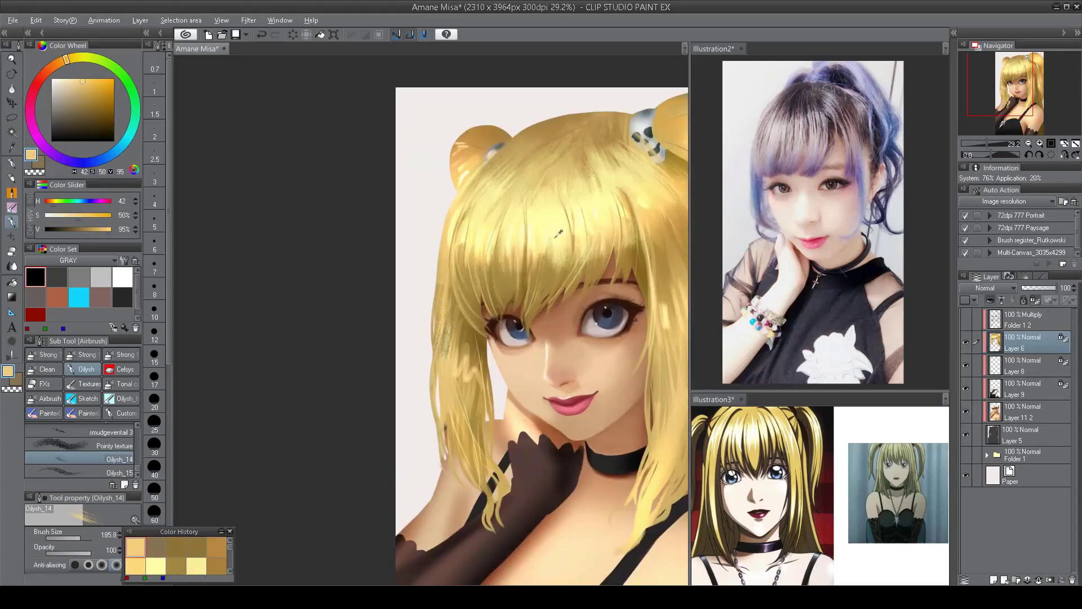
{"action": "left_click", "coordinate": [459, 411], "text": "alt"}
{"action": "left_click", "coordinate": [472, 377], "text": "alt"}
{"action": "scroll", "coordinate": [496, 150], "scroll_direction": "down", "scroll_amount": 2}
{"action": "scroll", "coordinate": [494, 146], "scroll_direction": "up", "scroll_amount": 4}
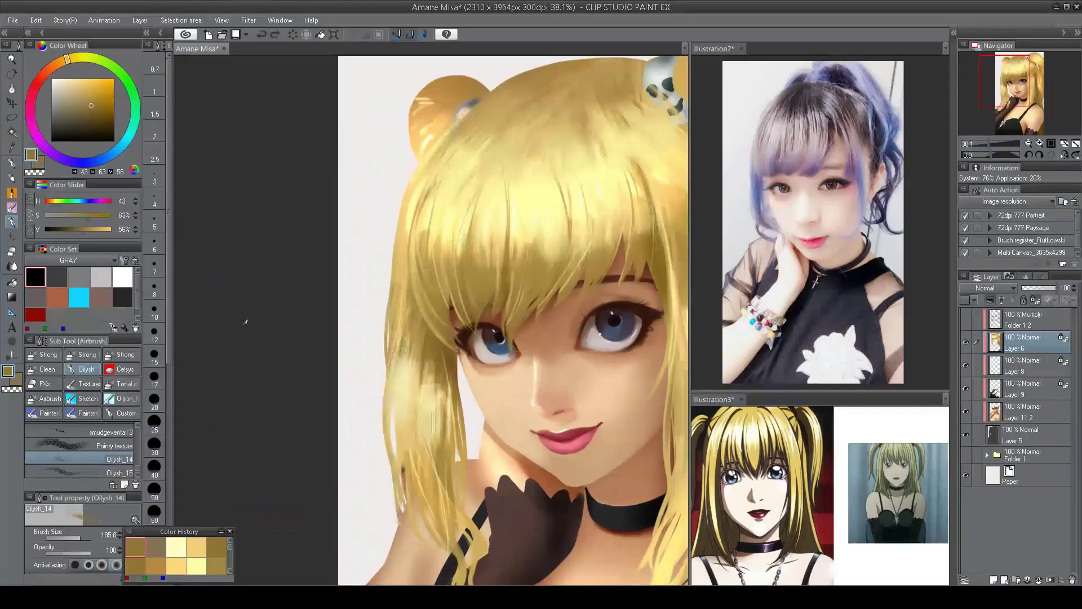
- Switch to the かすれた感じの水彩 4 brush and paint pale yellow highlights over the fringe at 211.1
{"action": "scroll", "coordinate": [137, 466], "scroll_direction": "up", "scroll_amount": 2}
{"action": "scroll", "coordinate": [138, 466], "scroll_direction": "down", "scroll_amount": 4}
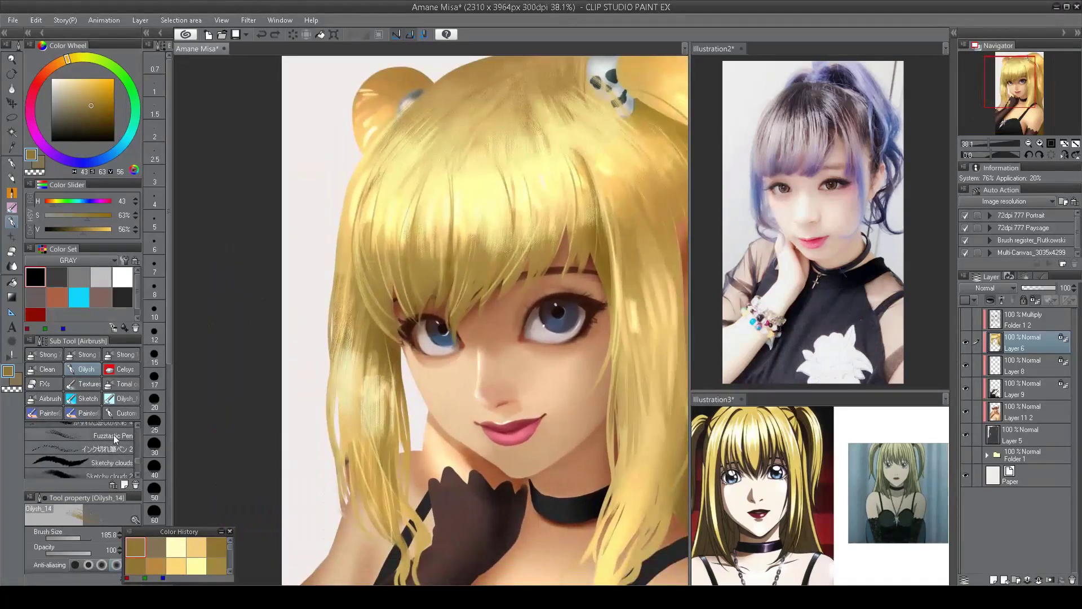
{"action": "left_click", "coordinate": [104, 448]}
{"action": "left_click", "coordinate": [451, 194], "text": "alt"}
{"action": "left_click_drag", "start_coordinate": [428, 214], "coordinate": [417, 282]}
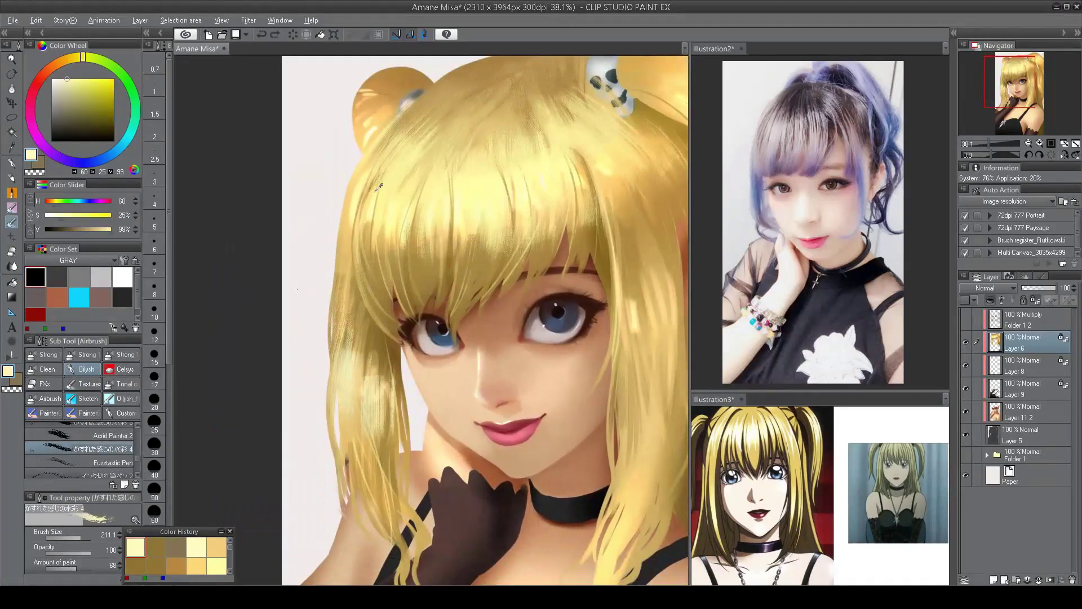
{"action": "left_click", "coordinate": [440, 192], "text": "alt"}
{"action": "mouse_move", "coordinate": [383, 129]}
{"action": "left_mouse_down"}
{"action": "mouse_move", "coordinate": [349, 248]}
{"action": "mouse_move", "coordinate": [407, 187]}
{"action": "left_mouse_up"}
- Paint long strands down the narrow side lock beside the far eye with sampled golds, using a brush size between 133.9 and 152.3
{"action": "left_click", "coordinate": [386, 229], "text": "alt"}
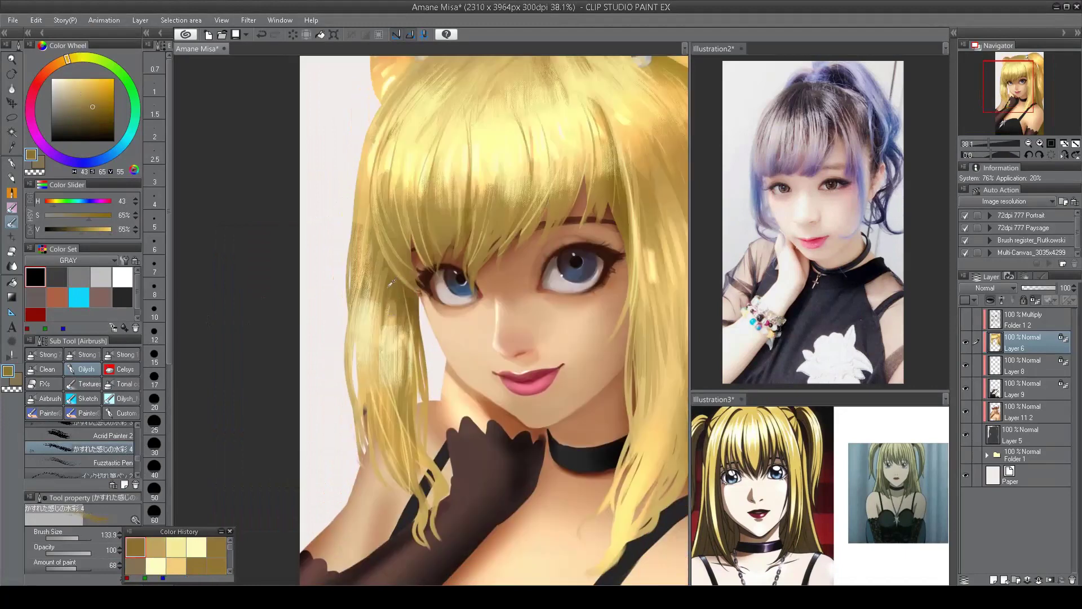
{"action": "left_click", "coordinate": [395, 293], "text": "alt"}
{"action": "left_click_drag", "start_coordinate": [389, 288], "coordinate": [384, 405]}
{"action": "left_click", "coordinate": [383, 403], "text": "alt"}
{"action": "mouse_move", "coordinate": [363, 206]}
{"action": "left_mouse_down"}
{"action": "mouse_move", "coordinate": [372, 405]}
{"action": "mouse_move", "coordinate": [379, 296]}
{"action": "mouse_move", "coordinate": [395, 445]}
{"action": "left_mouse_up"}
{"action": "left_click", "coordinate": [389, 417], "text": "alt"}
- Blend the fringe and the side lock near the ear with sampled golds at brush size 209.3, checking the mirrored view
{"action": "scroll", "coordinate": [395, 338], "scroll_direction": "down", "scroll_amount": 2}
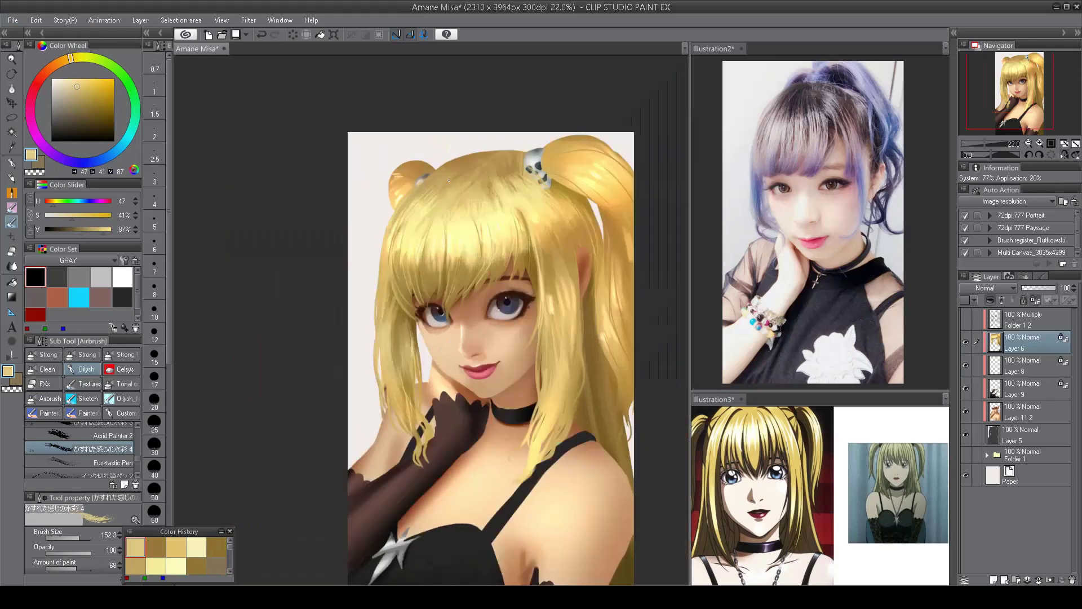
{"action": "scroll", "coordinate": [463, 208], "scroll_direction": "up", "scroll_amount": 1}
{"action": "left_click", "coordinate": [463, 207], "text": "alt"}
{"action": "left_click_drag", "start_coordinate": [463, 208], "coordinate": [504, 347]}
{"action": "key", "text": "h"}
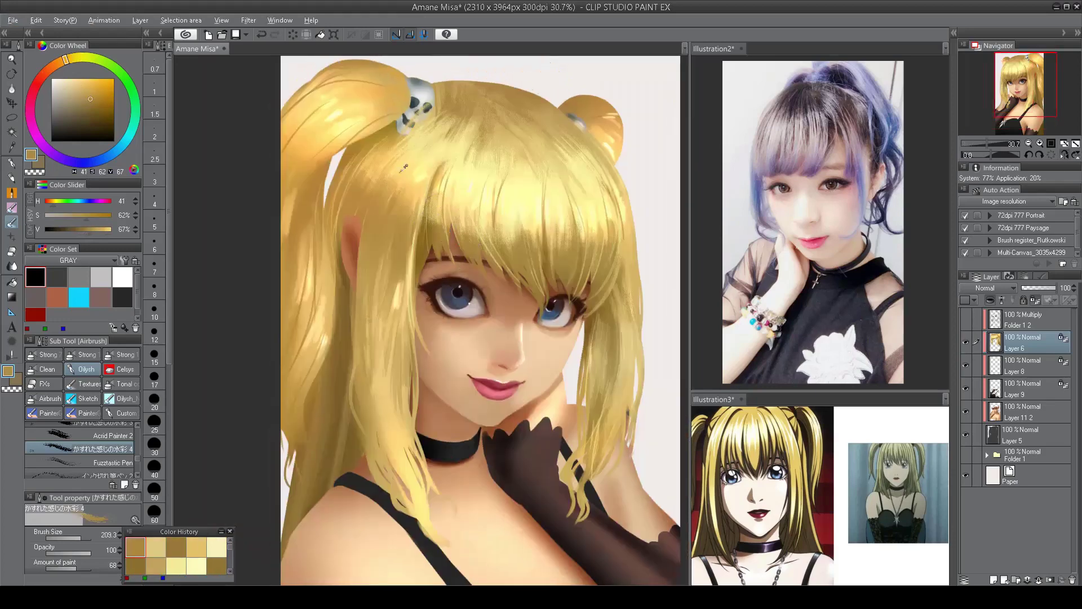
{"action": "left_click", "coordinate": [404, 169], "text": "alt"}
{"action": "mouse_move", "coordinate": [384, 287]}
{"action": "left_mouse_down"}
{"action": "mouse_move", "coordinate": [385, 417]}
{"action": "mouse_move", "coordinate": [386, 332]}
{"action": "mouse_move", "coordinate": [365, 372]}
{"action": "mouse_move", "coordinate": [420, 306]}
{"action": "mouse_move", "coordinate": [385, 353]}
{"action": "mouse_move", "coordinate": [393, 416]}
{"action": "mouse_move", "coordinate": [391, 287]}
{"action": "mouse_move", "coordinate": [450, 205]}
{"action": "mouse_move", "coordinate": [394, 374]}
{"action": "left_mouse_up"}
{"action": "left_click", "coordinate": [387, 345], "text": "alt"}
{"action": "left_click", "coordinate": [450, 207], "text": "alt"}
- Restore the view's orientation and paint broad strands in the near side lock and large ponytail with pale yellow and sampled golds at 340.4
{"action": "key", "text": "h"}
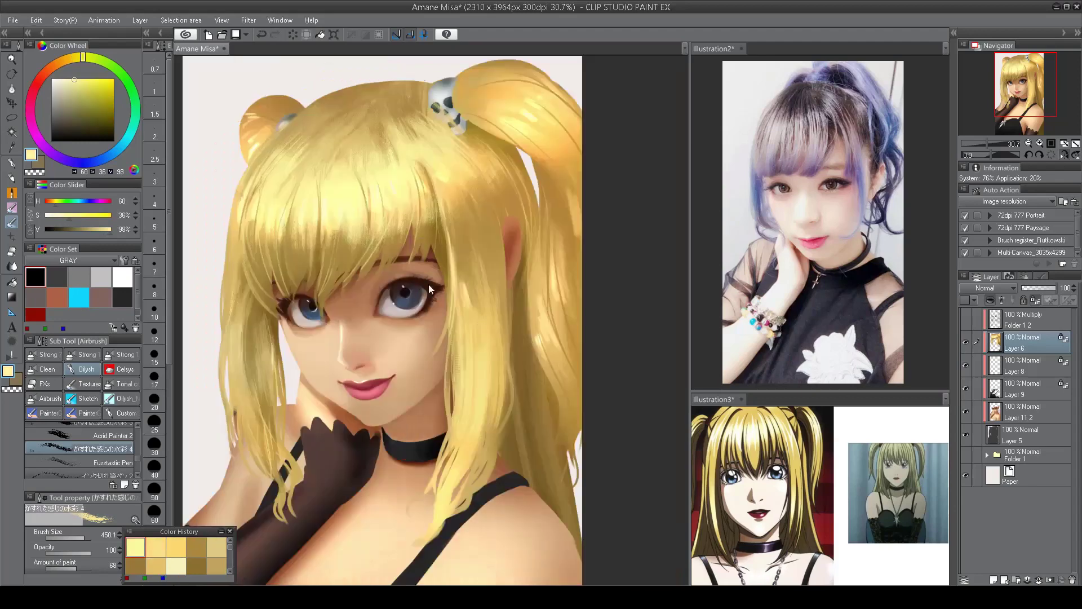
{"action": "left_click_drag", "start_coordinate": [483, 369], "coordinate": [487, 485]}
{"action": "key", "text": "bracketright"}
{"action": "left_click_drag", "start_coordinate": [522, 259], "coordinate": [527, 361]}
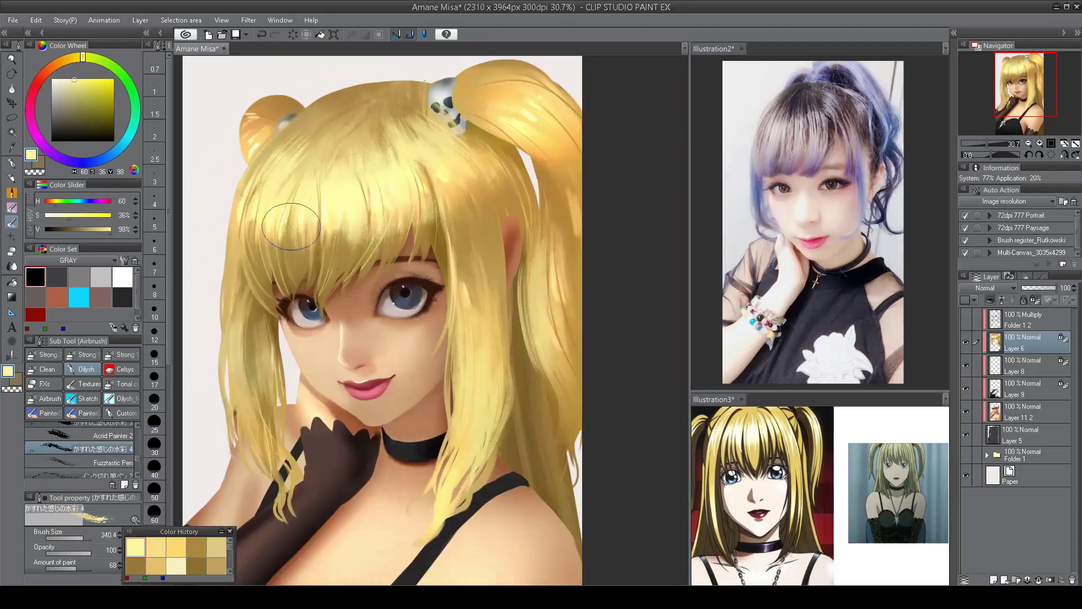
{"action": "scroll", "coordinate": [290, 227], "scroll_direction": "down", "scroll_amount": 1}
{"action": "left_click", "coordinate": [522, 284], "text": "alt"}
{"action": "left_click", "coordinate": [526, 282], "text": "alt"}
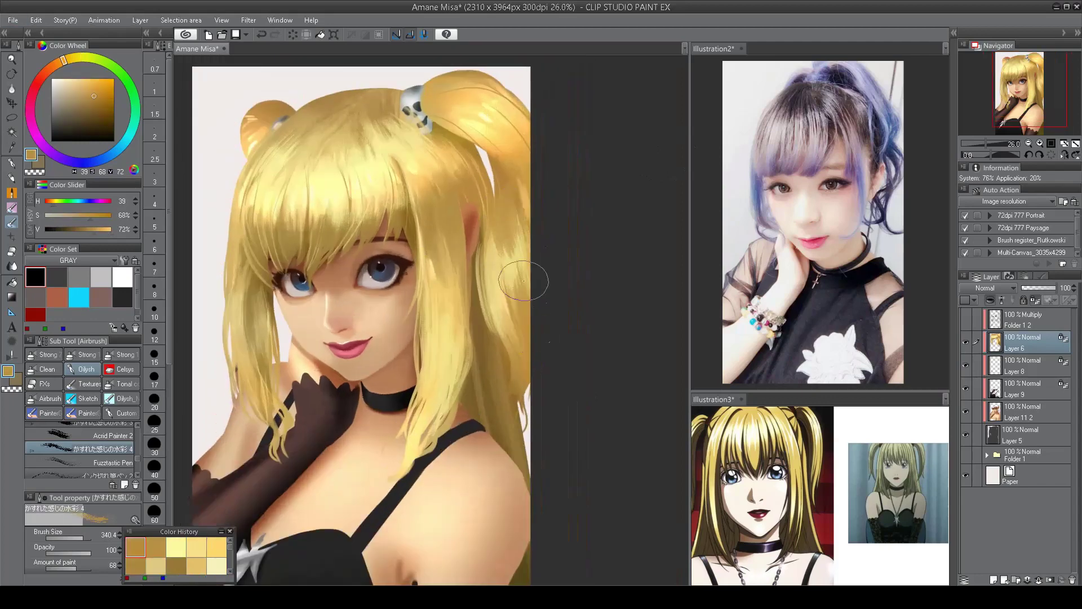
{"action": "left_click", "coordinate": [484, 117], "text": "alt"}
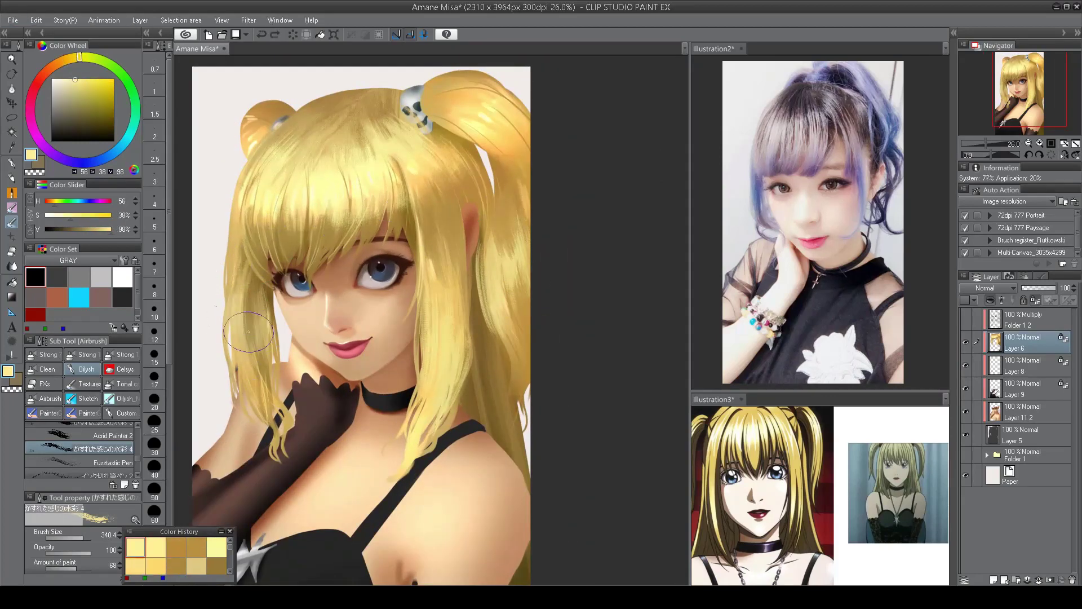
- Soften the narrow side lock with sampled yellows, reduce the brush to 208.9, and undo the last stroke
{"action": "left_click", "coordinate": [248, 317], "text": "alt"}
{"action": "key", "text": "bracketleft"}
{"action": "left_click", "coordinate": [250, 333], "text": "alt"}
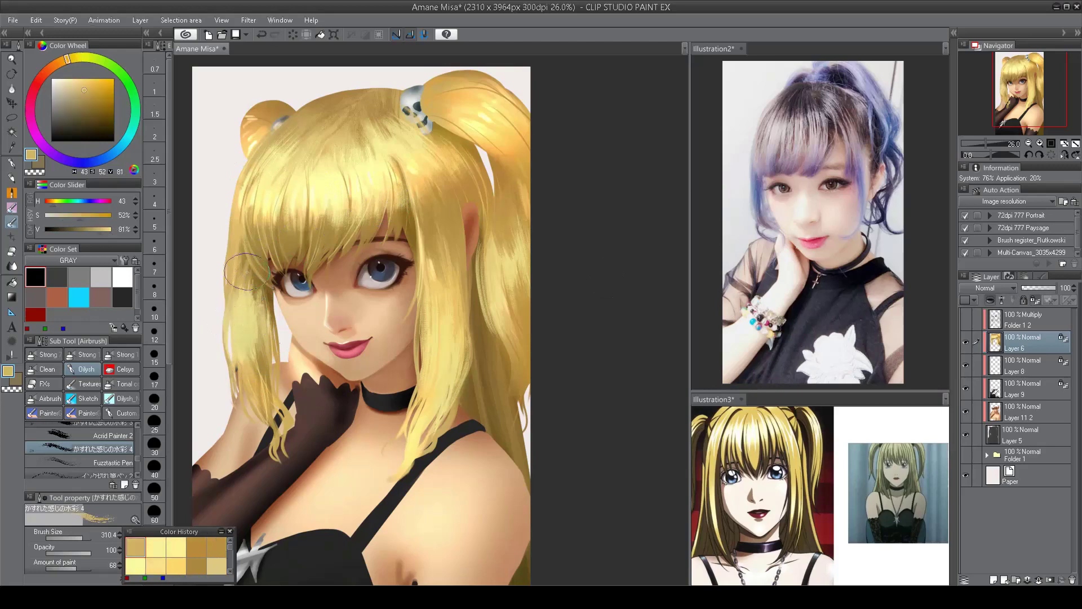
{"action": "key", "text": "bracketleft"}
{"action": "key", "text": "bracketleft"}
{"action": "key", "text": "bracketleft"}
{"action": "scroll", "coordinate": [260, 265], "scroll_direction": "down", "scroll_amount": 1}
{"action": "left_click", "coordinate": [273, 229], "text": "alt"}
{"action": "key", "text": "ctrl+z"}
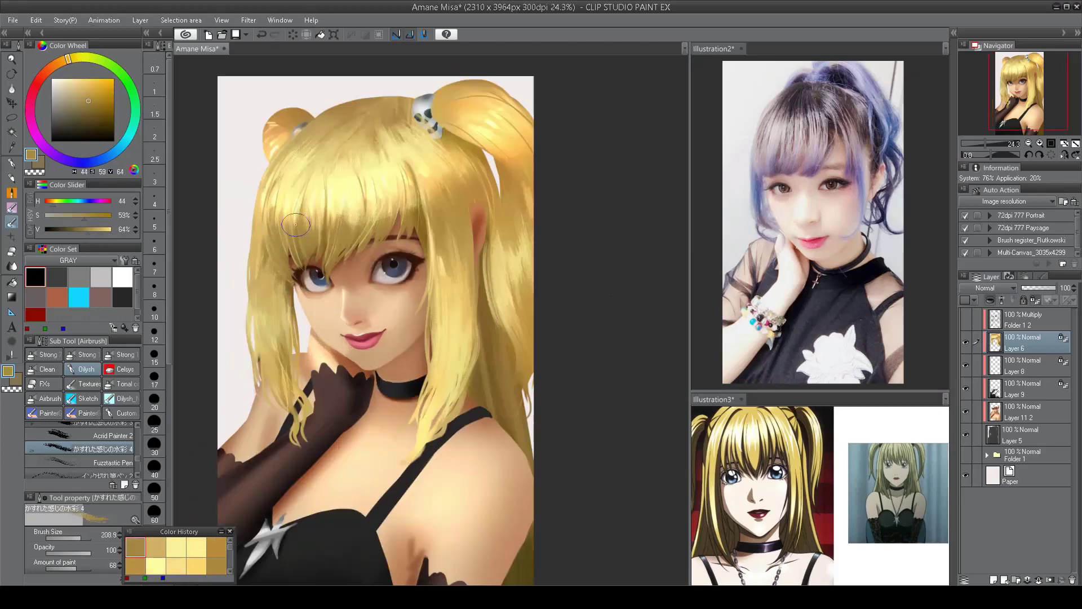
- Turn off the transparent pixel lock on Layer 6 and repaint the narrow side lock with sampled yellows at 283.4, checking the mirrored view
{"action": "left_click", "coordinate": [1034, 302]}
{"action": "left_click", "coordinate": [294, 215], "text": "alt"}
{"action": "scroll", "coordinate": [291, 320], "scroll_direction": "up", "scroll_amount": 2}
{"action": "left_click_drag", "start_coordinate": [291, 320], "coordinate": [287, 366]}
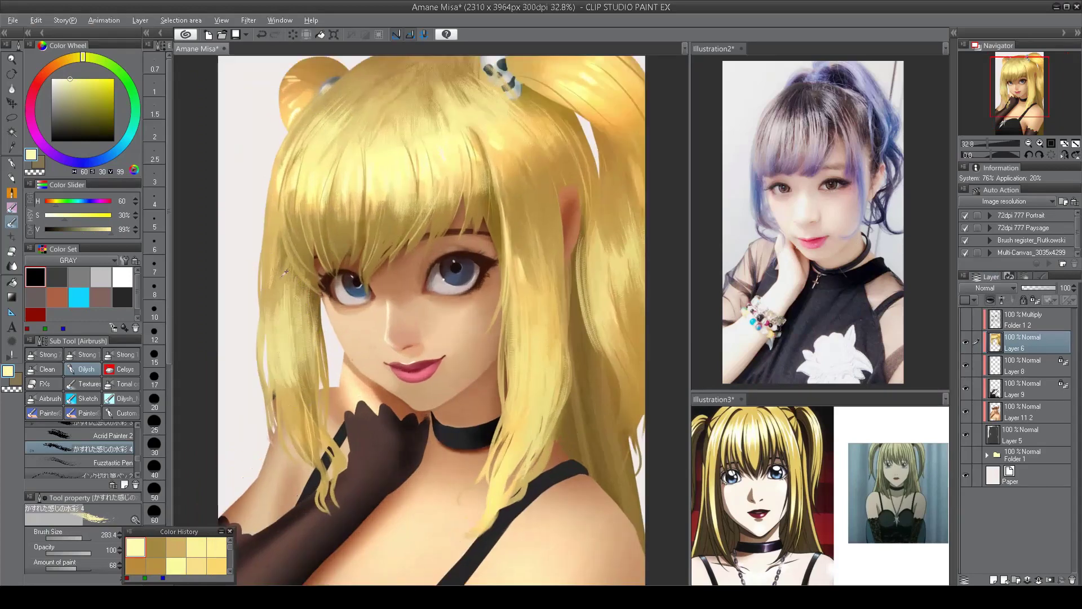
{"action": "left_click", "coordinate": [288, 367], "text": "alt"}
{"action": "key", "text": "h"}
{"action": "scroll", "coordinate": [287, 367], "scroll_direction": "down", "scroll_amount": 2}
{"action": "scroll", "coordinate": [442, 363], "scroll_direction": "up", "scroll_amount": 2}
{"action": "key", "text": "h"}
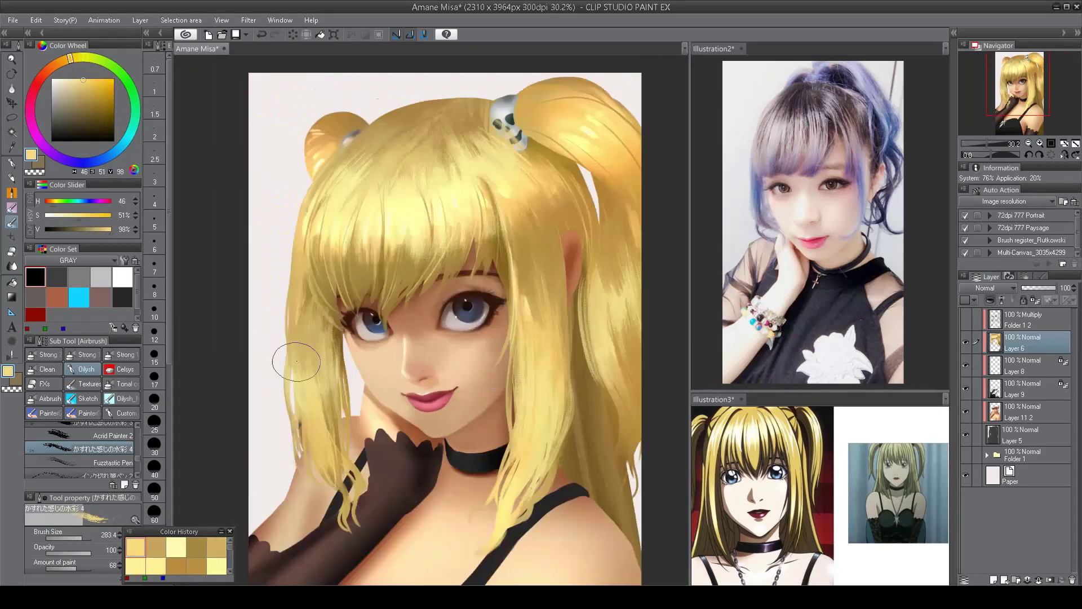
- Blend the crown and fringe roots with pale yellow and sampled darker gold at brush size 283.4
{"action": "scroll", "coordinate": [409, 254], "scroll_direction": "down", "scroll_amount": 3}
{"action": "scroll", "coordinate": [410, 254], "scroll_direction": "up", "scroll_amount": 2}
{"action": "scroll", "coordinate": [409, 254], "scroll_direction": "up", "scroll_amount": 1}
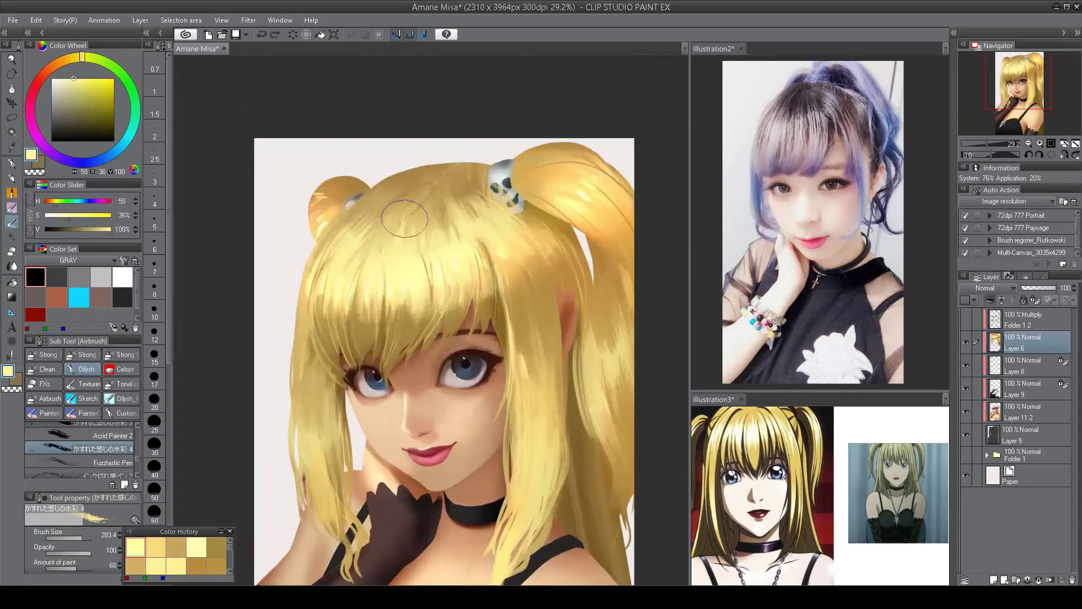
{"action": "left_click", "coordinate": [386, 232], "text": "alt"}
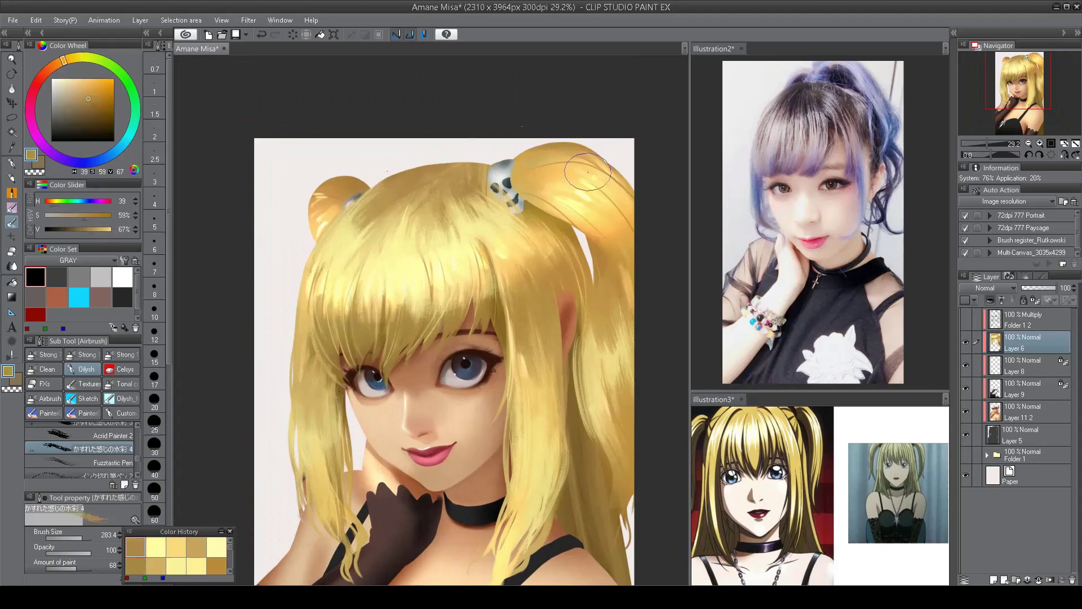
- Repaint the top of the large ponytail with sampled golds and light yellow at about 250, checking it in the mirrored view
{"action": "left_click", "coordinate": [533, 202], "text": "alt"}
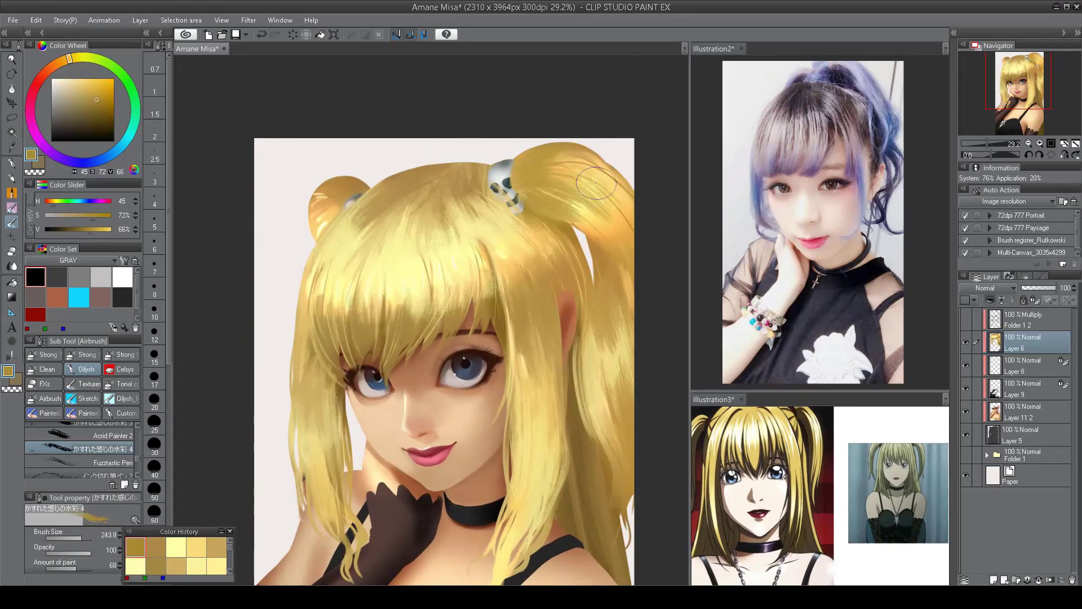
{"action": "key", "text": "h"}
{"action": "left_click", "coordinate": [375, 170], "text": "alt"}
{"action": "left_click", "coordinate": [366, 225], "text": "alt"}
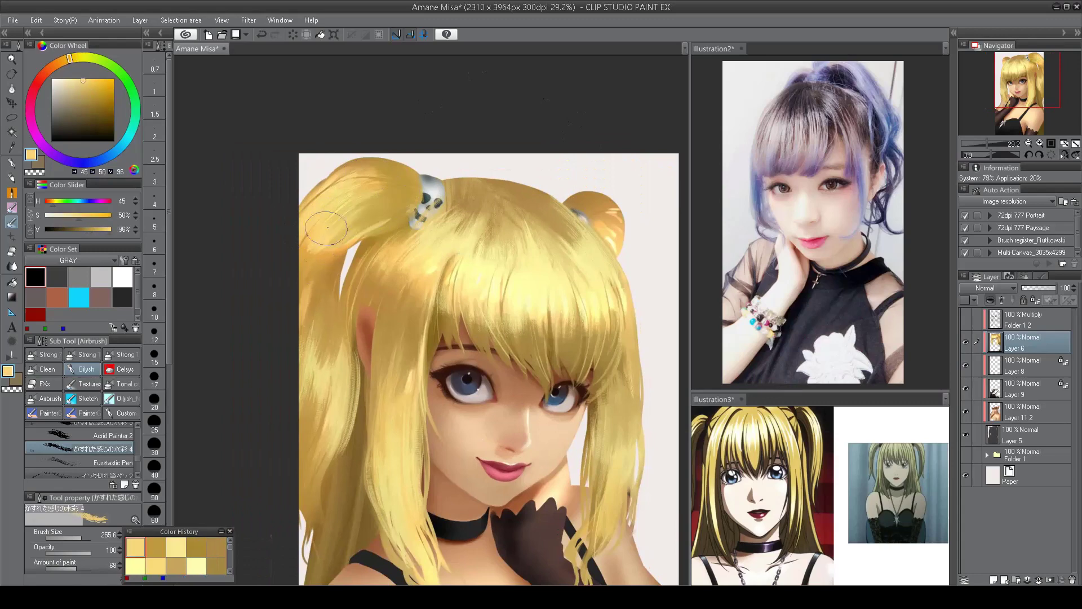
{"action": "key", "text": "h"}
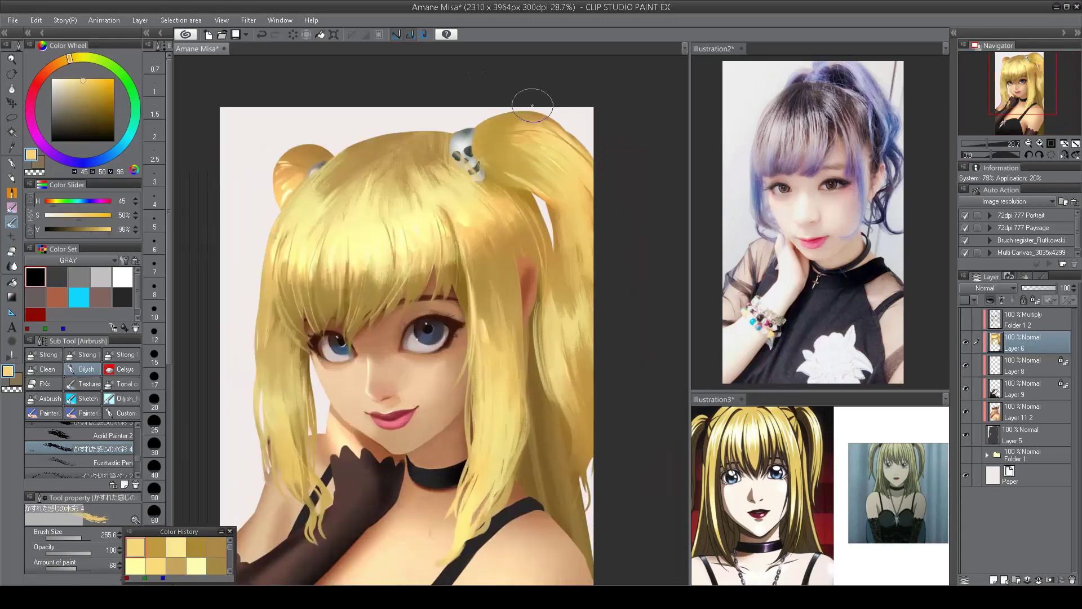
- Repaint the small pigtail on the far side of the head with sampled gold and pale yellow at 255.6
{"action": "left_click", "coordinate": [297, 134], "text": "alt"}
{"action": "left_click", "coordinate": [282, 173], "text": "alt"}
{"action": "scroll", "coordinate": [299, 228], "scroll_direction": "down", "scroll_amount": 3}
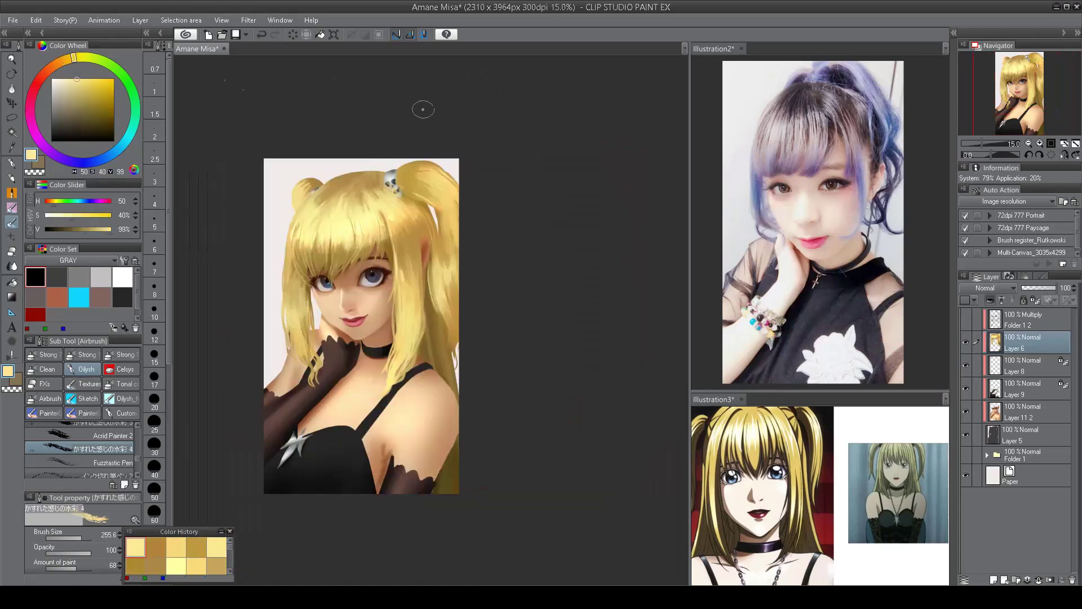
- Shade strands through the lower fringe above the far eye with sampled darker golds at brush size 90.6
{"action": "scroll", "coordinate": [307, 265], "scroll_direction": "up", "scroll_amount": 4}
{"action": "left_click", "coordinate": [347, 257], "text": "alt"}
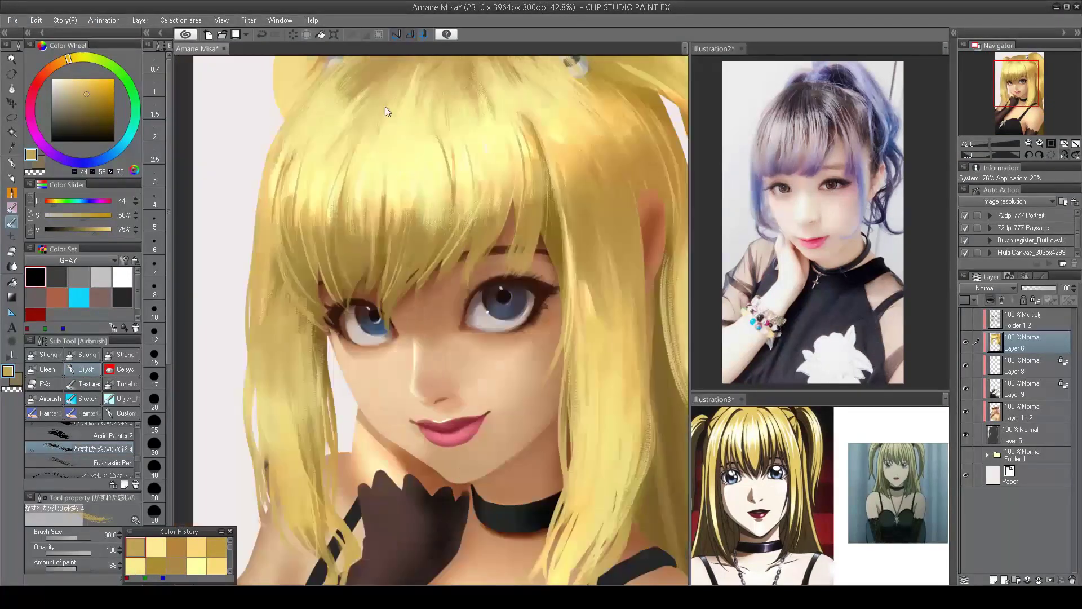
{"action": "key", "text": "h"}
{"action": "left_click", "coordinate": [371, 281], "text": "alt"}
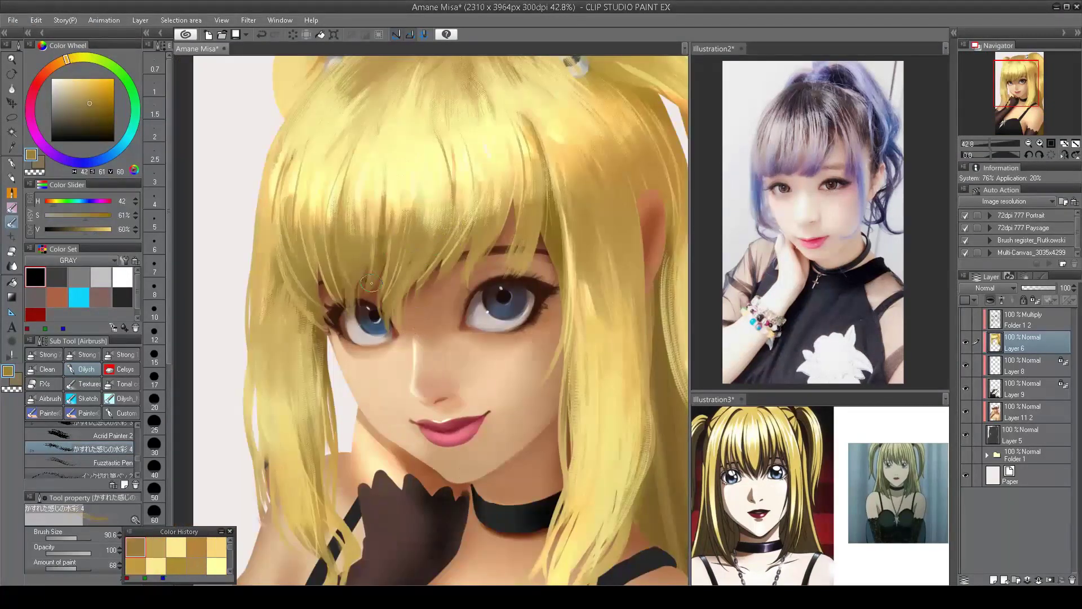
{"action": "mouse_move", "coordinate": [338, 203]}
{"action": "left_mouse_down"}
{"action": "mouse_move", "coordinate": [316, 310]}
{"action": "mouse_move", "coordinate": [298, 231]}
{"action": "mouse_move", "coordinate": [338, 355]}
{"action": "left_mouse_up"}
{"action": "left_click", "coordinate": [299, 293], "text": "alt"}
- Add thin light gold strands along the fringe's edge near the parting at brush size 42.9, using the mirrored view as needed
{"action": "key", "text": "h"}
{"action": "left_click", "coordinate": [290, 203], "text": "alt"}
{"action": "left_click_drag", "start_coordinate": [293, 265], "coordinate": [316, 383]}
{"action": "key", "text": "h"}
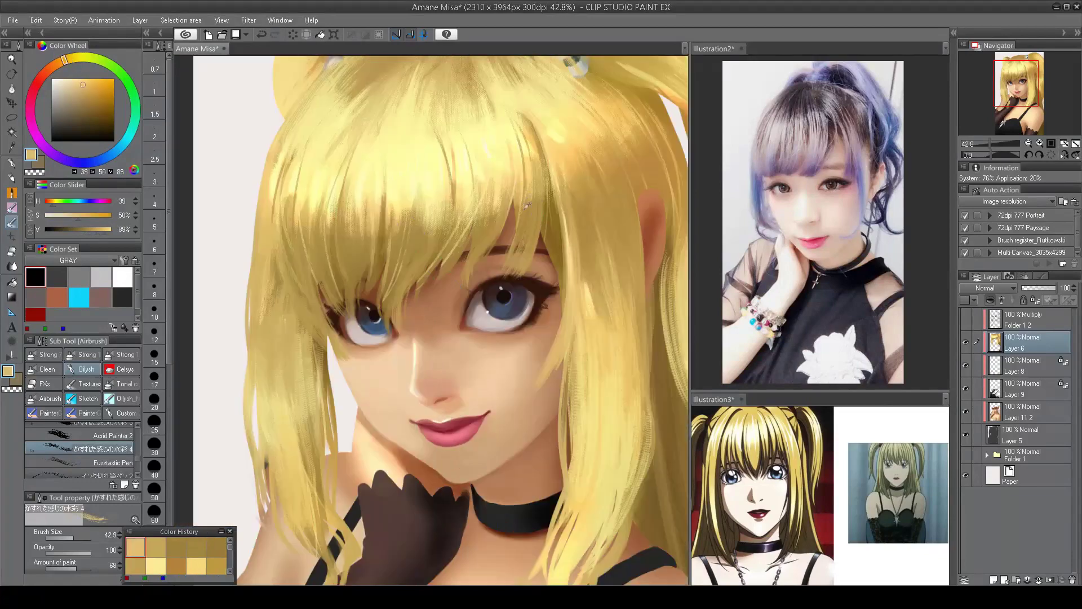
{"action": "left_click_drag", "start_coordinate": [516, 160], "coordinate": [499, 282]}
{"action": "scroll", "coordinate": [504, 366], "scroll_direction": "down", "scroll_amount": 3}
{"action": "scroll", "coordinate": [504, 366], "scroll_direction": "up", "scroll_amount": 3}
- Draw fine tapering strands down the fringe toward the far eye with sampled light golds at brush size 42.9
{"action": "left_click", "coordinate": [425, 218], "text": "alt"}
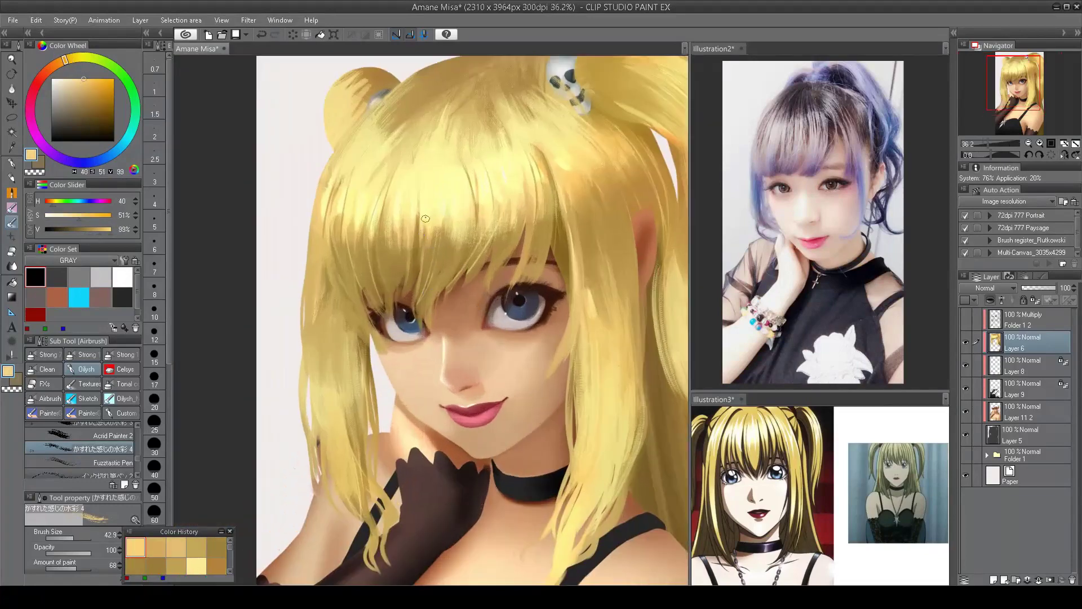
{"action": "mouse_move", "coordinate": [425, 219]}
{"action": "left_mouse_down"}
{"action": "mouse_move", "coordinate": [420, 312]}
{"action": "mouse_move", "coordinate": [449, 341]}
{"action": "left_mouse_up"}
{"action": "left_click", "coordinate": [419, 263], "text": "alt"}
{"action": "left_click_drag", "start_coordinate": [408, 200], "coordinate": [406, 304]}
{"action": "left_click_drag", "start_coordinate": [398, 228], "coordinate": [380, 316]}
{"action": "left_click_drag", "start_coordinate": [400, 166], "coordinate": [375, 305]}
{"action": "mouse_move", "coordinate": [344, 223]}
{"action": "left_mouse_down"}
{"action": "mouse_move", "coordinate": [363, 333]}
{"action": "mouse_move", "coordinate": [328, 271]}
{"action": "mouse_move", "coordinate": [366, 344]}
{"action": "left_mouse_up"}
{"action": "left_click", "coordinate": [340, 181], "text": "alt"}
- Paint pale yellow strands down from the parting beside the near eye at brush size 68.5, in mirrored and normal views
{"action": "scroll", "coordinate": [448, 278], "scroll_direction": "down", "scroll_amount": 3}
{"action": "scroll", "coordinate": [448, 278], "scroll_direction": "up", "scroll_amount": 3}
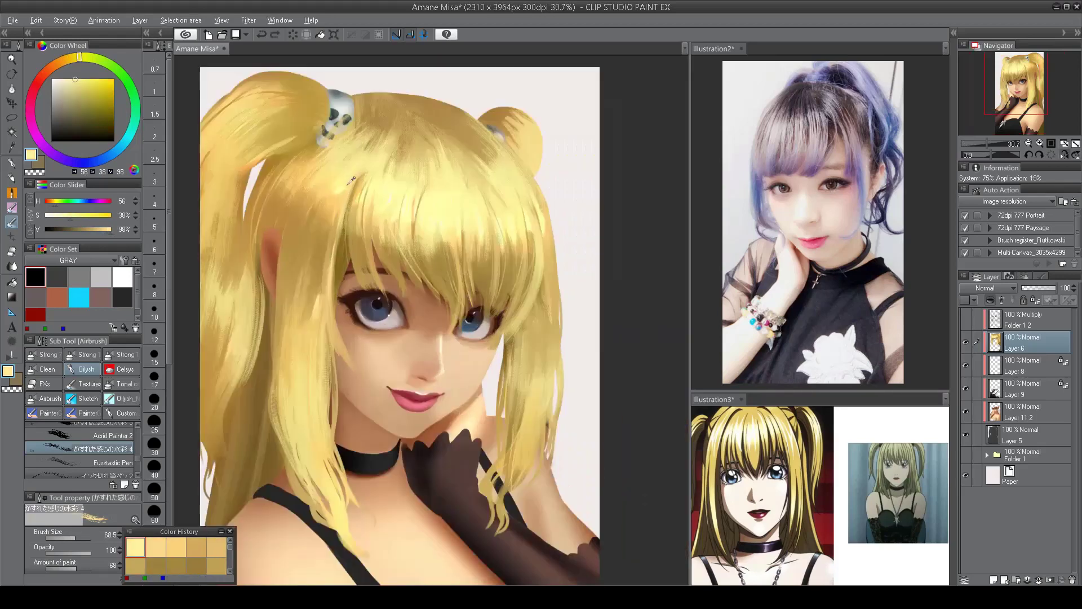
{"action": "left_click_drag", "start_coordinate": [354, 219], "coordinate": [334, 343]}
{"action": "key", "text": "h"}
{"action": "left_click", "coordinate": [499, 192], "text": "alt"}
{"action": "left_click_drag", "start_coordinate": [503, 219], "coordinate": [516, 307]}
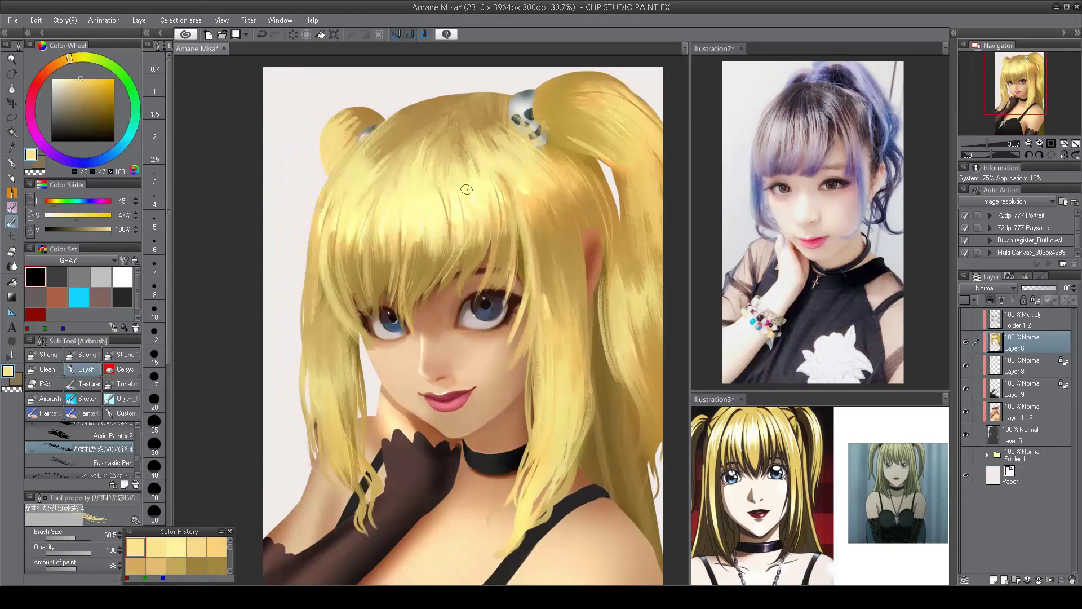
- Paint the crown and fringe roots with light yellow and sampled gold, increasing the brush to 188.4, and hide Layer 6
{"action": "key", "text": "h"}
{"action": "key", "text": "h"}
{"action": "scroll", "coordinate": [460, 102], "scroll_direction": "down", "scroll_amount": 1}
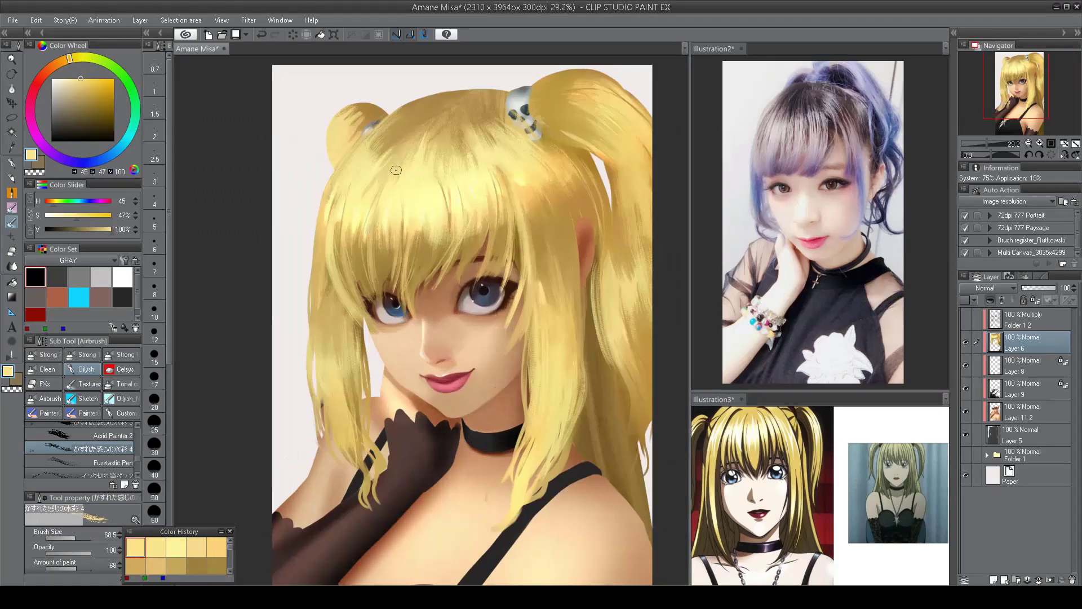
{"action": "left_click_drag", "start_coordinate": [396, 170], "coordinate": [398, 190]}
{"action": "left_click", "coordinate": [427, 127], "text": "alt"}
{"action": "left_click_drag", "start_coordinate": [435, 130], "coordinate": [476, 169]}
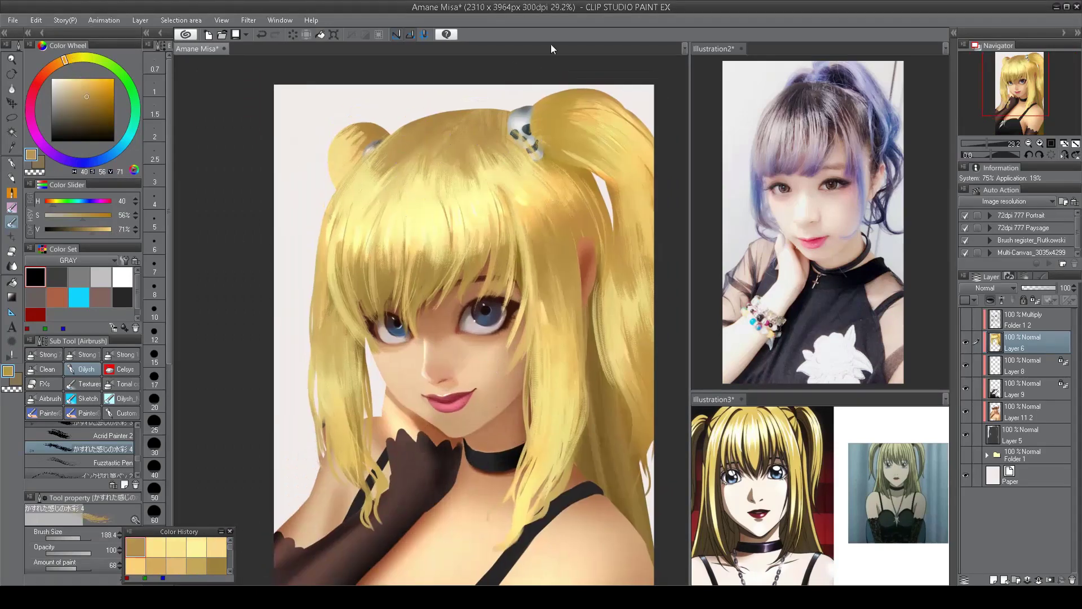
{"action": "left_click_drag", "start_coordinate": [521, 416], "coordinate": [532, 354]}
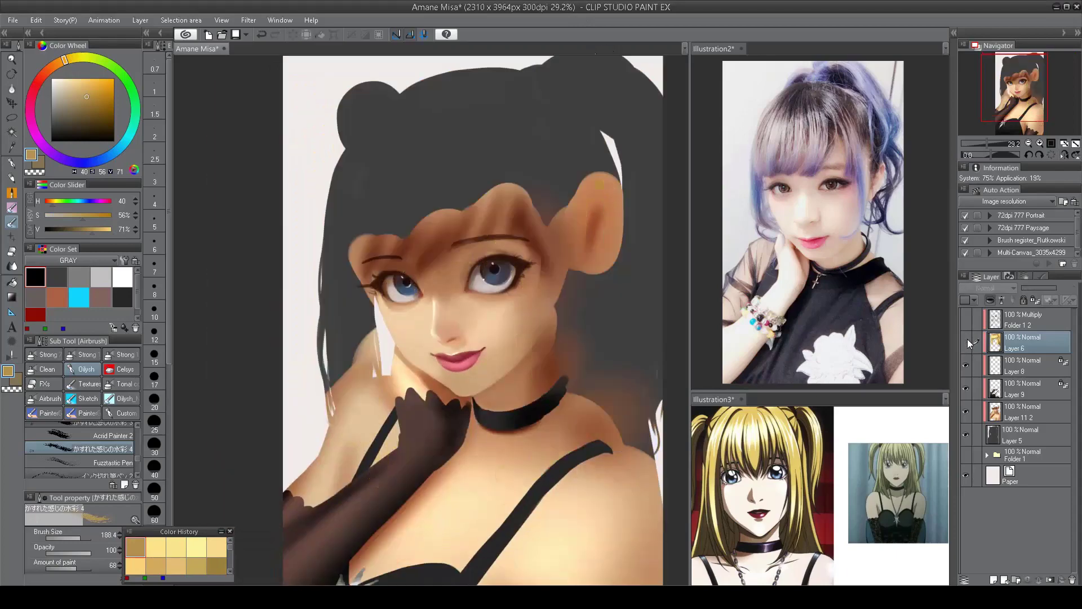
- Show Layer 6 again and clean up the hair edges around the near eye with transparent colour and sampled light gold, using the mirrored view
{"action": "scroll", "coordinate": [532, 354], "scroll_direction": "up", "scroll_amount": 2}
{"action": "key", "text": "c"}
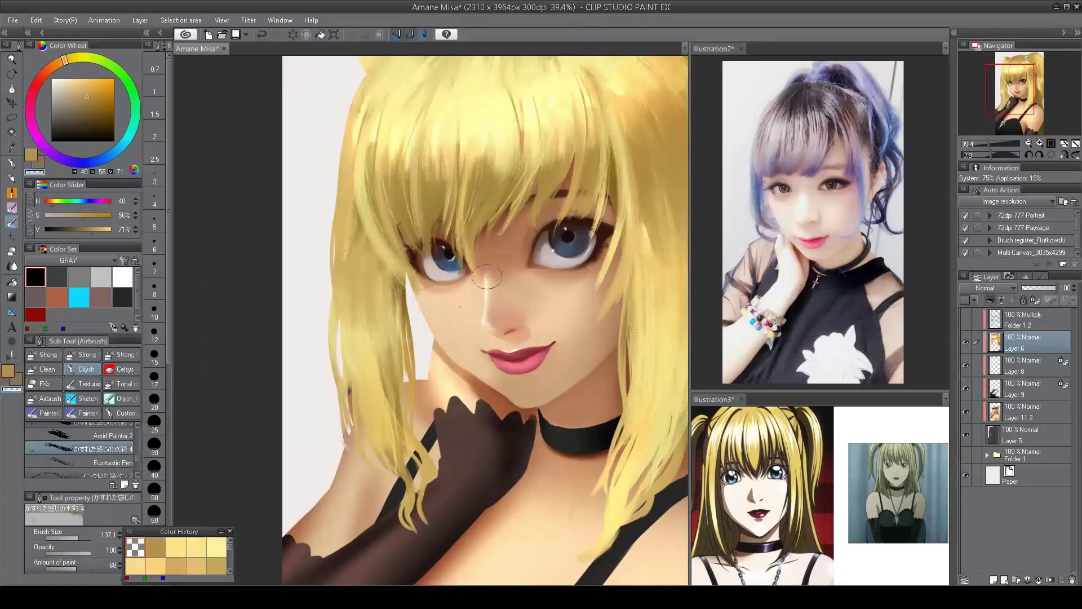
{"action": "key", "text": "h"}
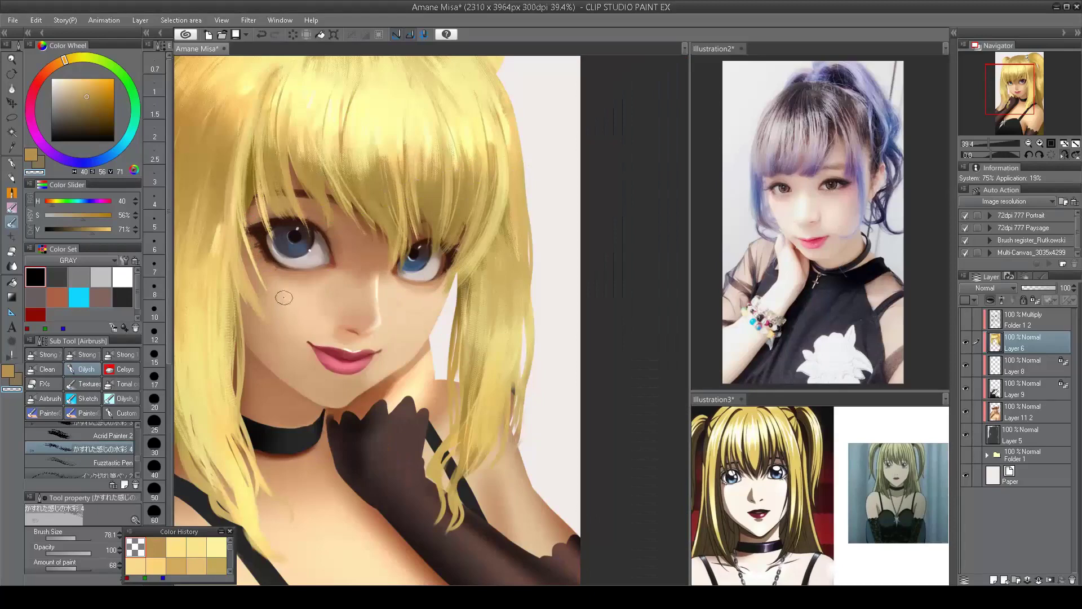
{"action": "left_click", "coordinate": [241, 220], "text": "alt"}
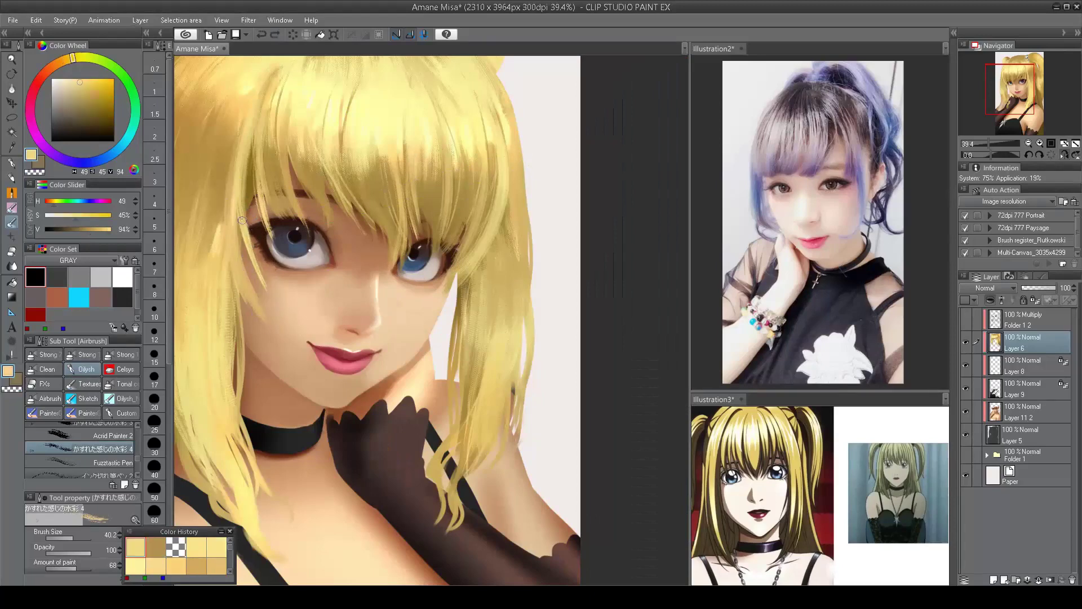
{"action": "key", "text": "h"}
{"action": "scroll", "coordinate": [242, 331], "scroll_direction": "down", "scroll_amount": 2}
{"action": "scroll", "coordinate": [414, 302], "scroll_direction": "up", "scroll_amount": 2}
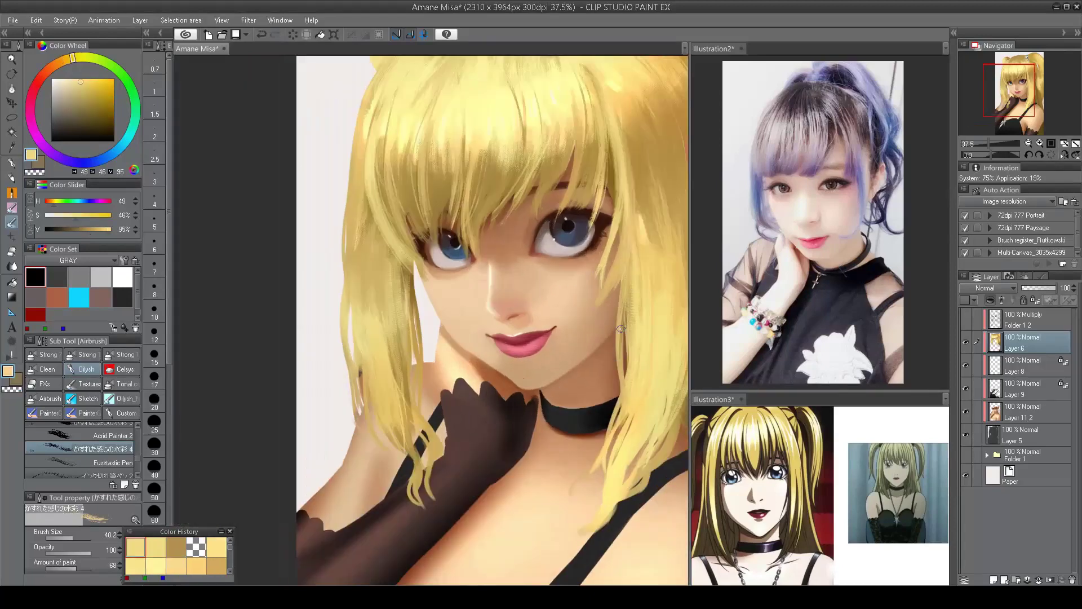
- Paint fine strands down the far side lock to its curled tips with sampled golds at brush size 40.2
{"action": "left_click", "coordinate": [414, 303], "text": "alt"}
{"action": "left_click", "coordinate": [404, 337], "text": "alt"}
{"action": "left_click_drag", "start_coordinate": [414, 356], "coordinate": [431, 512]}
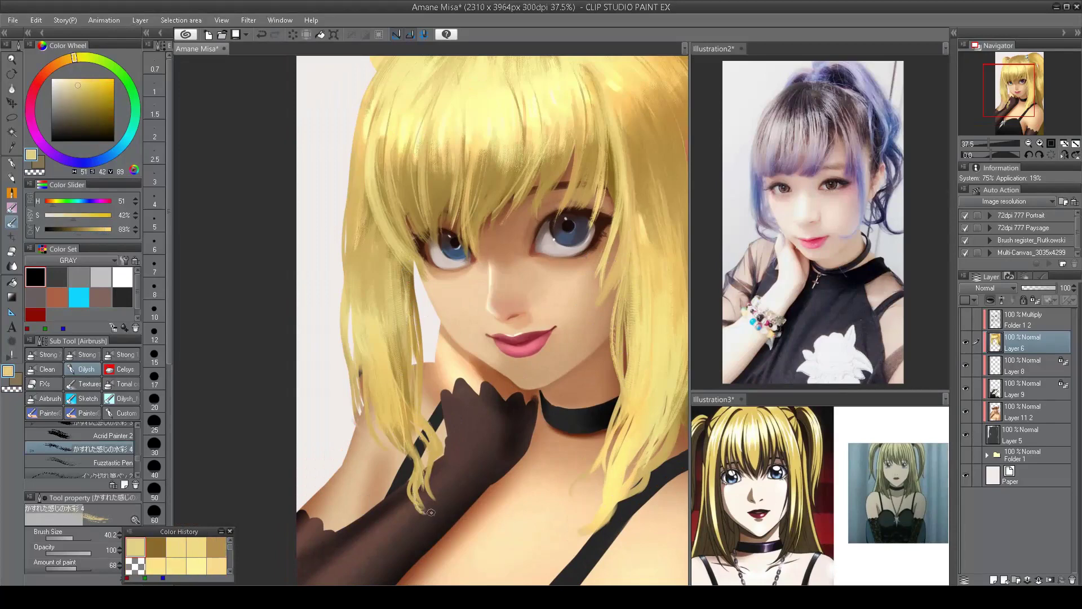
{"action": "key", "text": "h"}
{"action": "scroll", "coordinate": [421, 461], "scroll_direction": "down", "scroll_amount": 2}
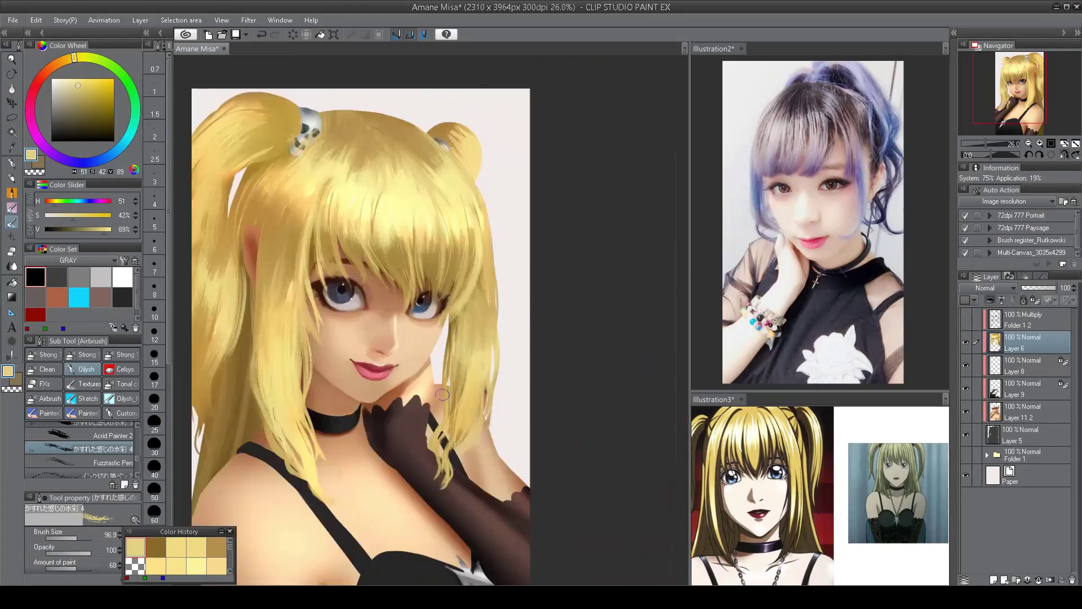
- Add light yellow strands down the near side lock with sampled colours at brush sizes 96.9 and 42.5
{"action": "scroll", "coordinate": [421, 461], "scroll_direction": "up", "scroll_amount": 1}
{"action": "left_click", "coordinate": [359, 460], "text": "alt"}
{"action": "left_click", "coordinate": [331, 430], "text": "alt"}
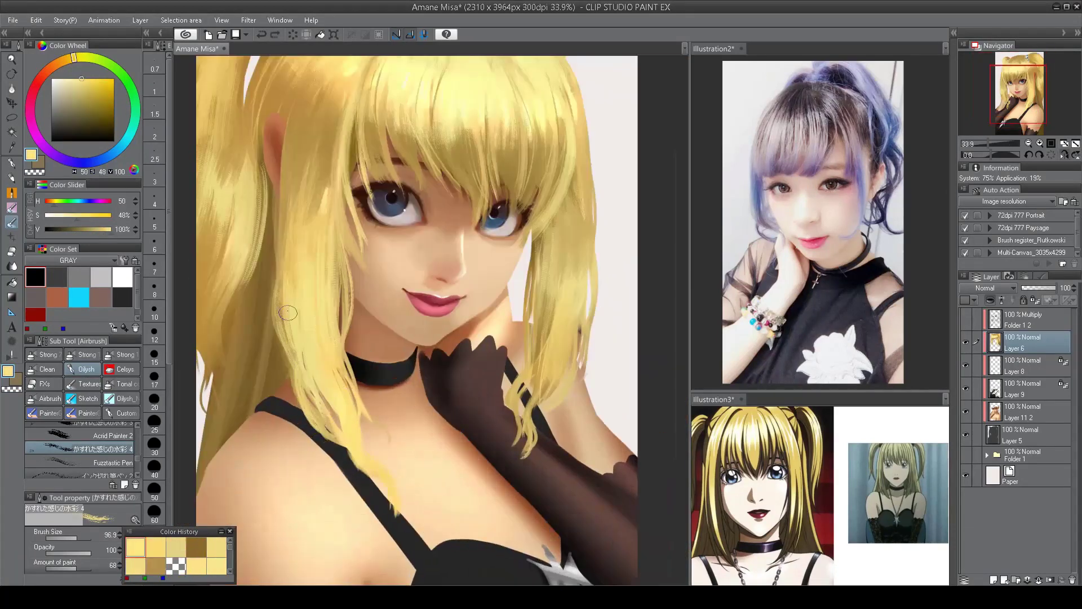
{"action": "key", "text": "h"}
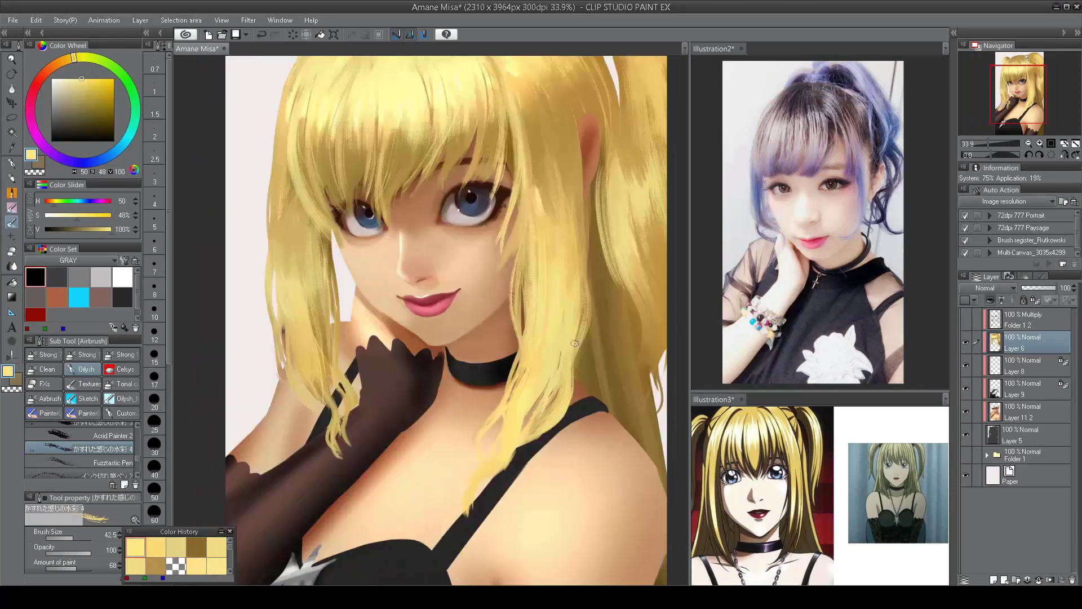
{"action": "left_click_drag", "start_coordinate": [575, 343], "coordinate": [508, 485]}
- Refine the curled tips of the far side lock over the glove with a sampled darker gold at brush size 42.5
{"action": "key", "text": "h"}
{"action": "scroll", "coordinate": [451, 445], "scroll_direction": "up", "scroll_amount": 3}
{"action": "left_click", "coordinate": [451, 445], "text": "alt"}
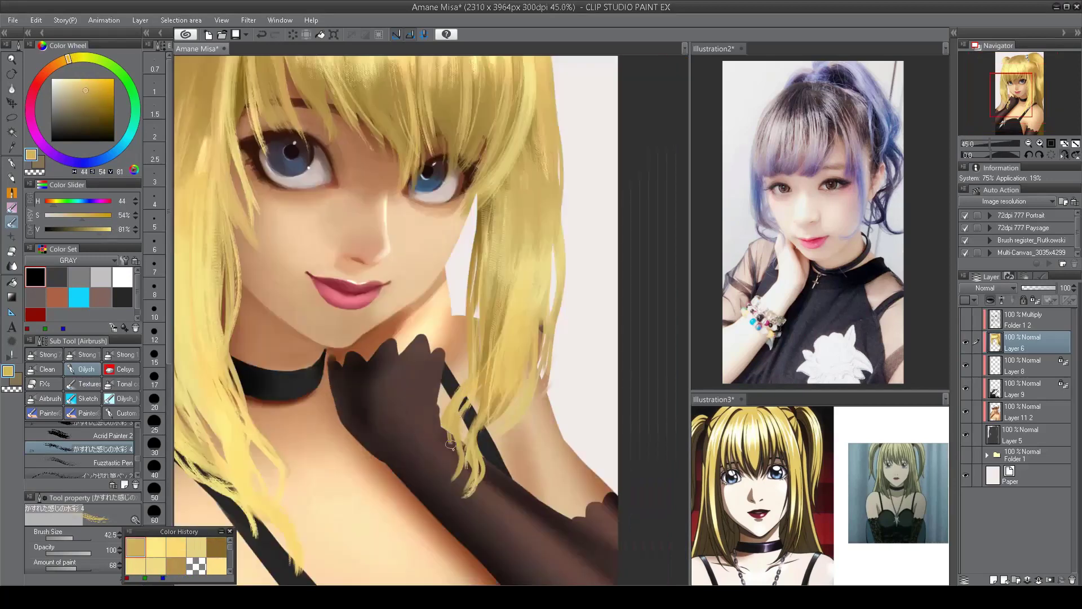
{"action": "scroll", "coordinate": [454, 430], "scroll_direction": "down", "scroll_amount": 4}
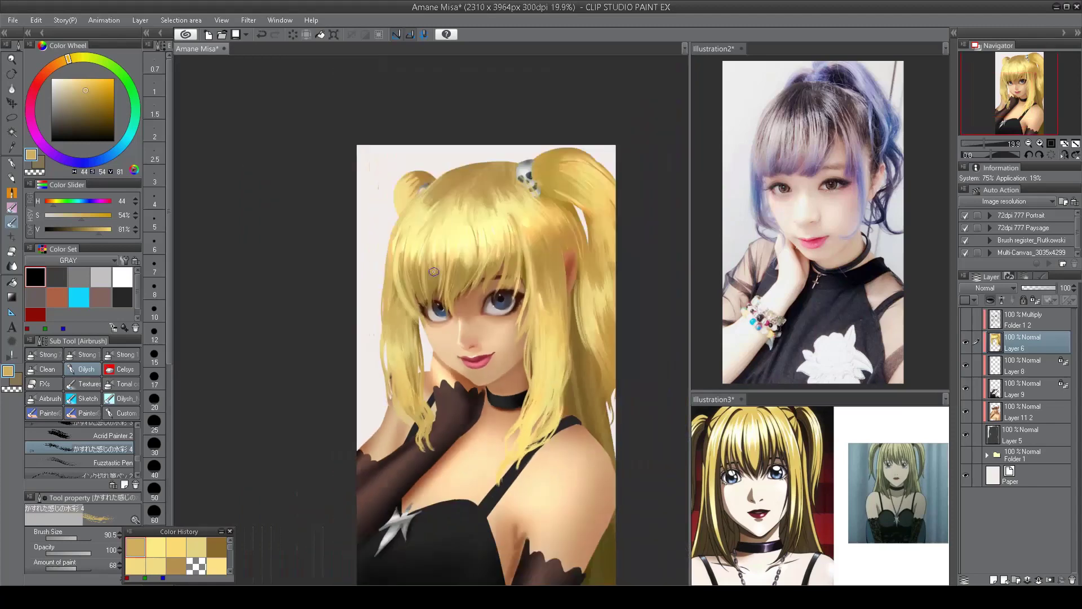
- Paint the near ponytail beside the ear with sampled golds, increasing the brush size from 90.5 to 166.2
{"action": "scroll", "coordinate": [551, 258], "scroll_direction": "up", "scroll_amount": 2}
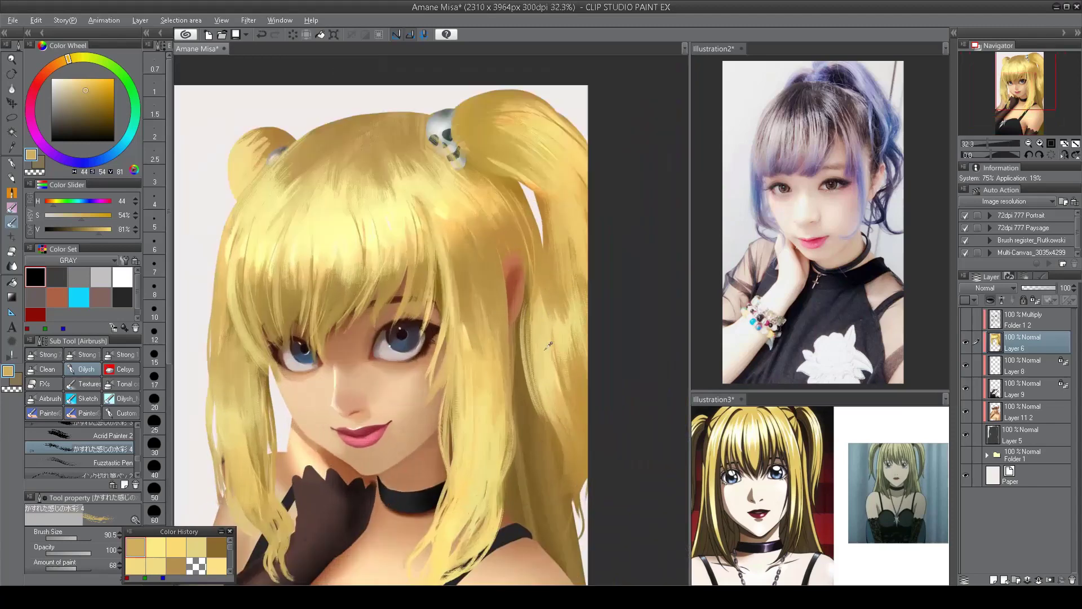
{"action": "left_click", "coordinate": [544, 225], "text": "alt"}
{"action": "mouse_move", "coordinate": [546, 195]}
{"action": "left_mouse_down"}
{"action": "mouse_move", "coordinate": [530, 350]}
{"action": "mouse_move", "coordinate": [552, 220]}
{"action": "left_mouse_up"}
{"action": "left_click_drag", "start_coordinate": [564, 237], "coordinate": [541, 307]}
{"action": "left_click", "coordinate": [542, 307], "text": "alt"}
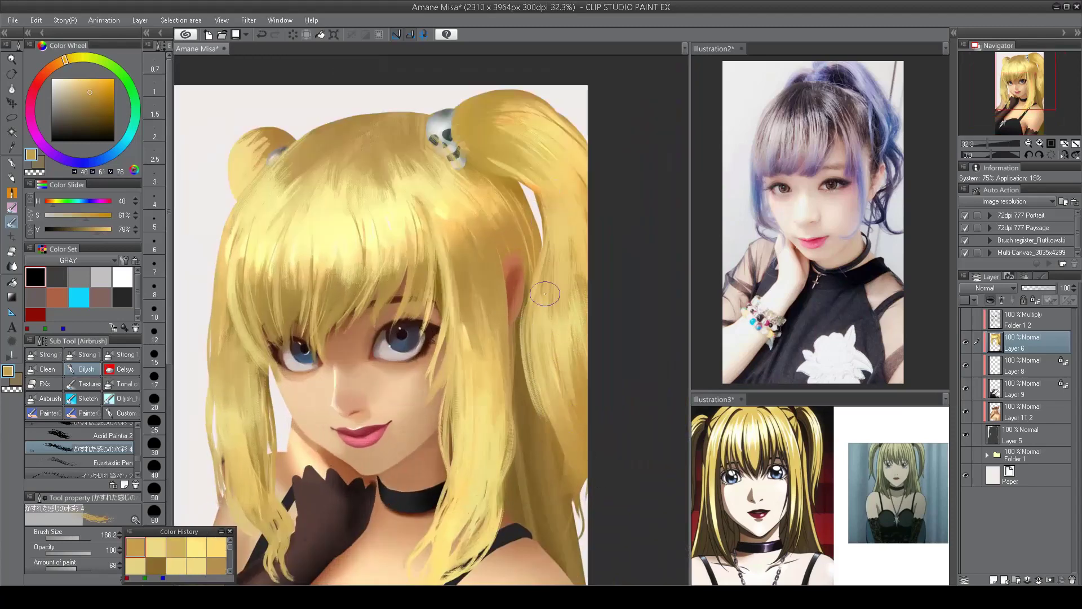
- Lasso the hair around the near ear below the skull hair tie, darken it with the Burn brush at size 258.6, and deselect
{"action": "key", "text": "h"}
{"action": "key", "text": "m"}
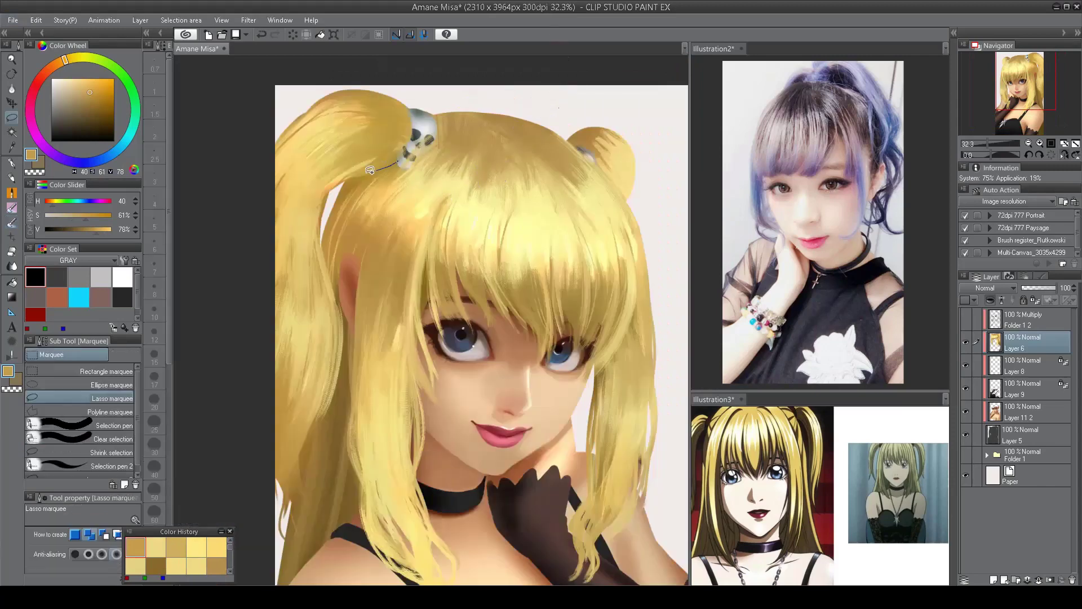
{"action": "left_click_drag", "start_coordinate": [439, 306], "coordinate": [440, 305]}
{"action": "key", "text": "h"}
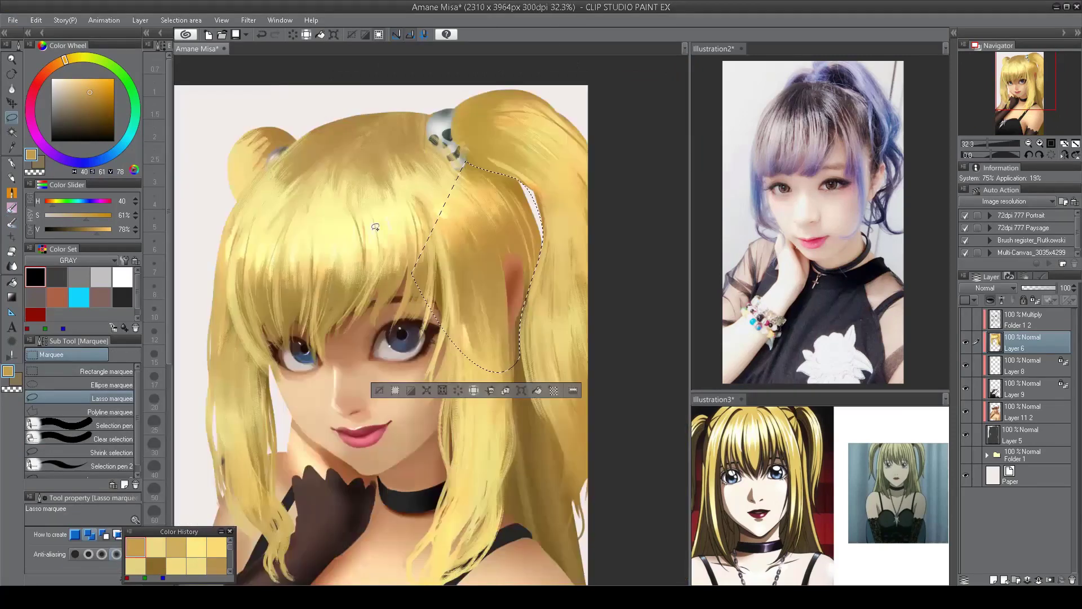
{"action": "key", "text": "b"}
{"action": "left_click", "coordinate": [121, 442]}
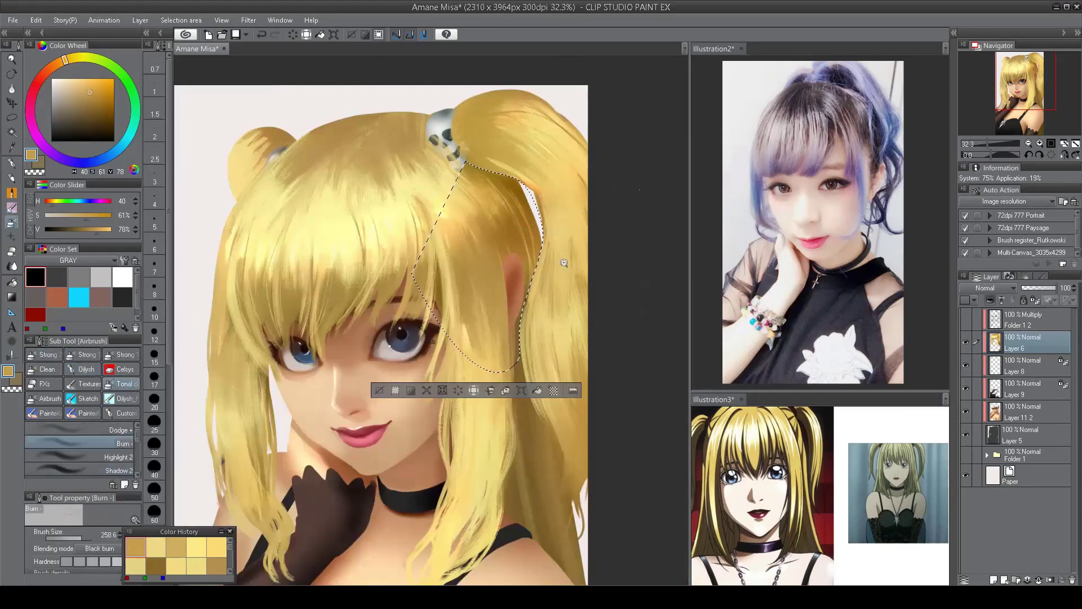
{"action": "scroll", "coordinate": [592, 218], "scroll_direction": "down", "scroll_amount": 2}
{"action": "key", "text": "ctrl+d"}
{"action": "scroll", "coordinate": [461, 239], "scroll_direction": "down", "scroll_amount": 2}
{"action": "scroll", "coordinate": [583, 53], "scroll_direction": "up", "scroll_amount": 2}
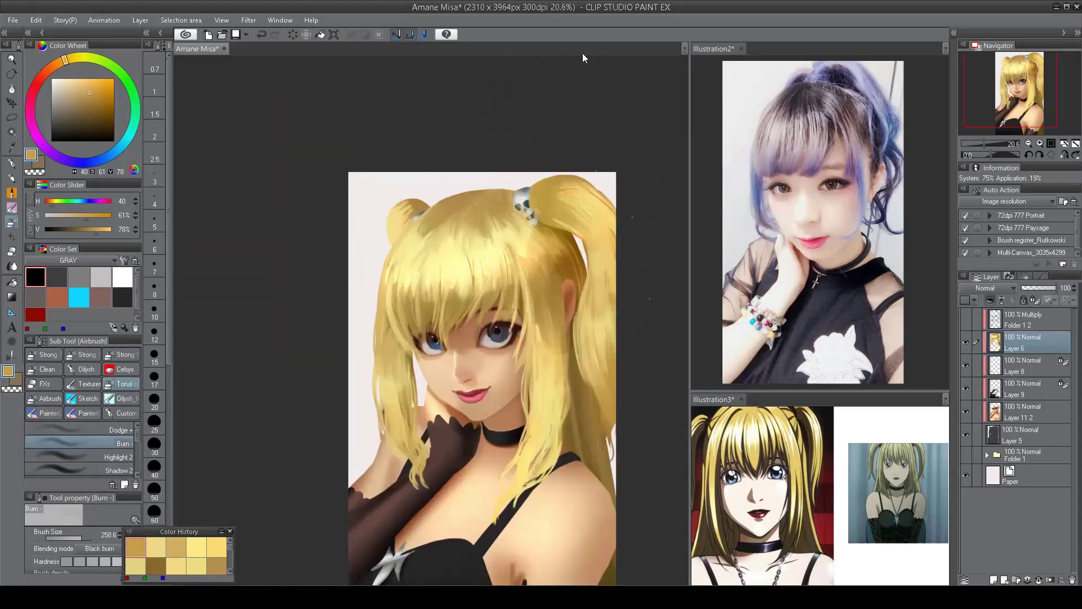
{"action": "scroll", "coordinate": [566, 50], "scroll_direction": "down", "scroll_amount": 1}
{"action": "scroll", "coordinate": [517, 41], "scroll_direction": "up", "scroll_amount": 3}
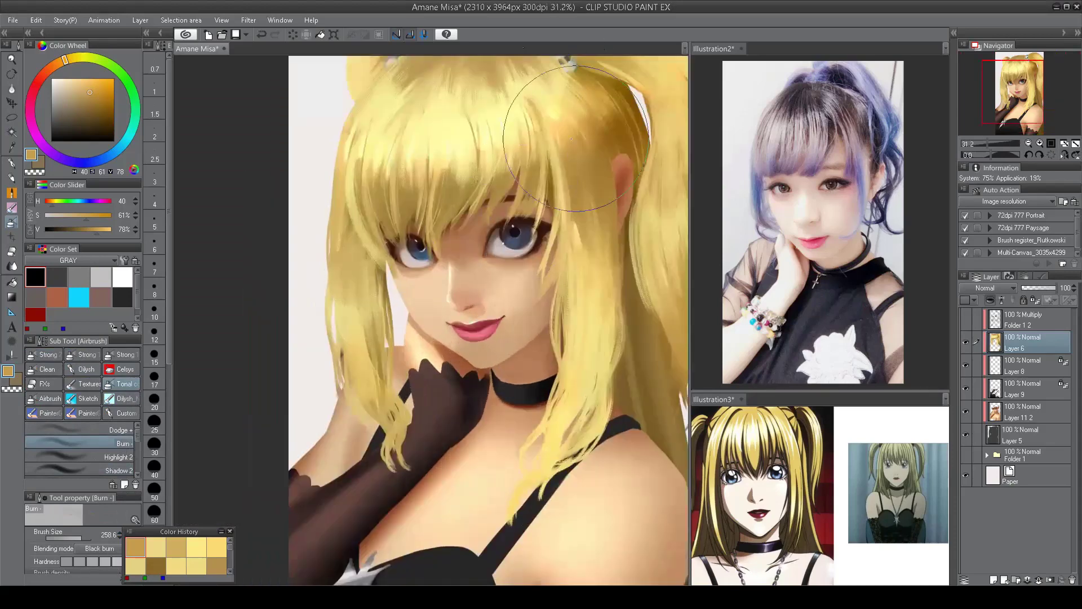
- Lasso the far eye on Layer 11 2 and copy it to a new layer
{"action": "scroll", "coordinate": [412, 239], "scroll_direction": "up", "scroll_amount": 2}
{"action": "left_click", "coordinate": [402, 212], "text": "ctrl+shift"}
{"action": "key", "text": "m"}
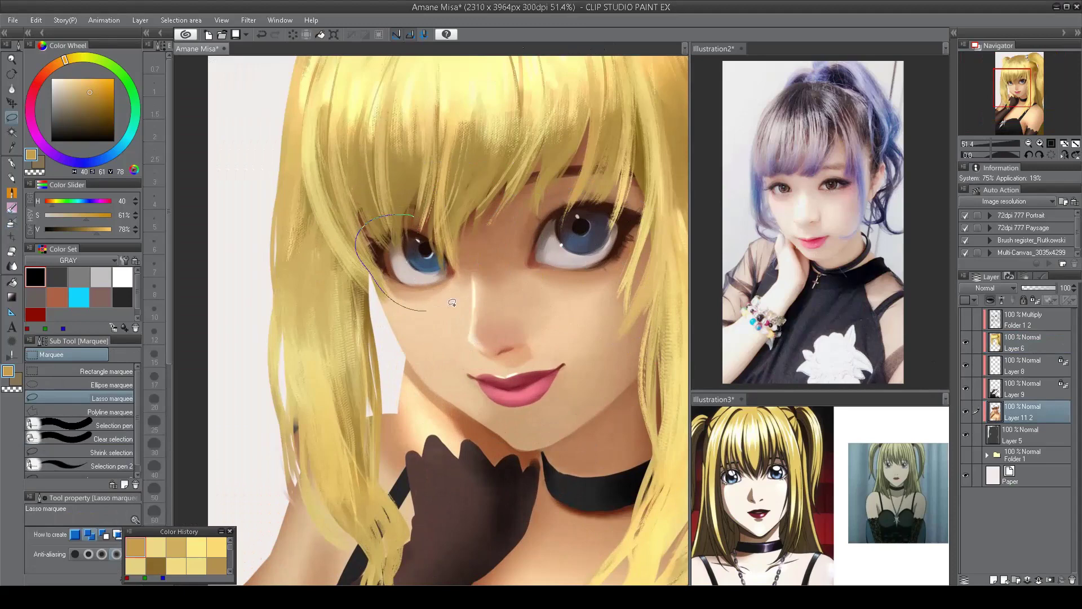
{"action": "mouse_move", "coordinate": [452, 302]}
{"action": "left_mouse_down"}
{"action": "mouse_move", "coordinate": [399, 280]}
{"action": "mouse_move", "coordinate": [386, 217]}
{"action": "mouse_move", "coordinate": [390, 248]}
{"action": "left_mouse_up"}
{"action": "key", "text": "ctrl+c"}
{"action": "key", "text": "ctrl+v"}
- Reshape the copied far eye by mesh transformation with a 6 by 6 lattice, adjusting the lower lid points
{"action": "key", "text": "ctrl+t"}
{"action": "scroll", "coordinate": [361, 210], "scroll_direction": "up", "scroll_amount": 2}
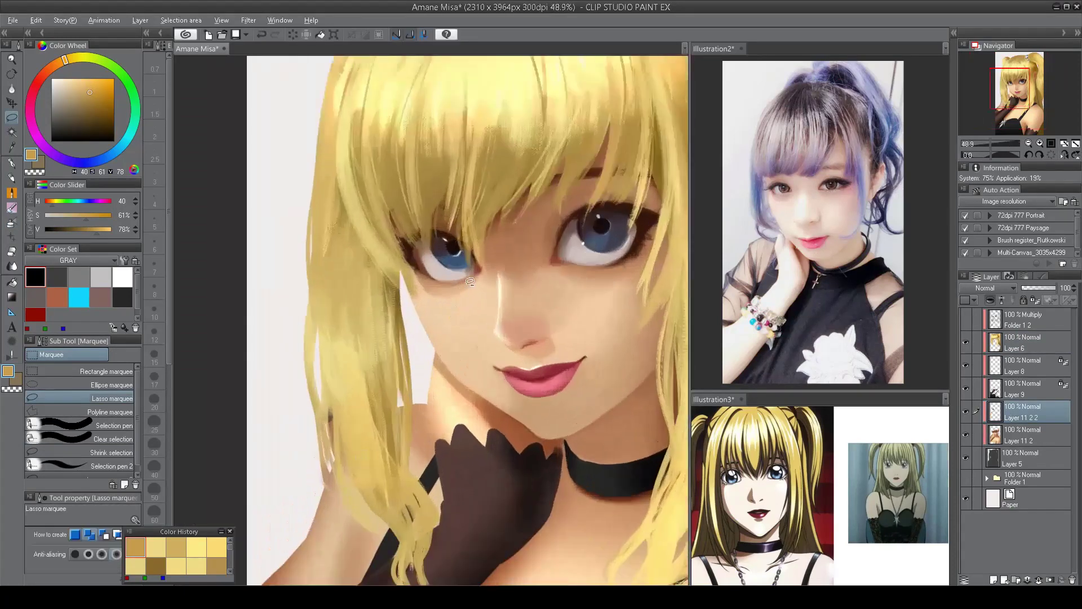
{"action": "scroll", "coordinate": [68, 561], "scroll_direction": "down", "scroll_amount": 3}
{"action": "left_click", "coordinate": [68, 560]}
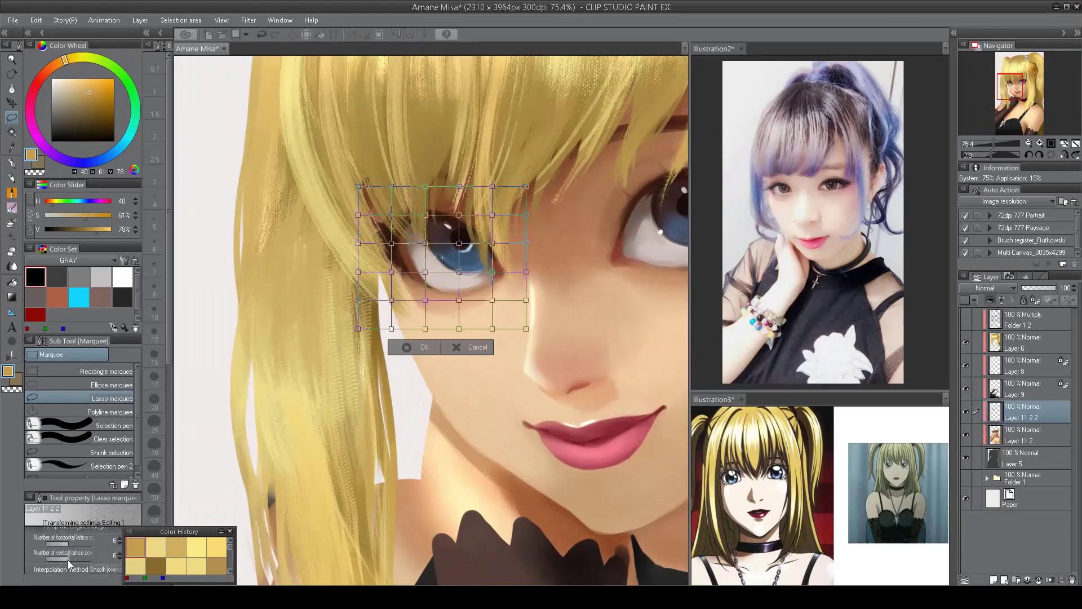
{"action": "left_click_drag", "start_coordinate": [392, 301], "coordinate": [427, 296]}
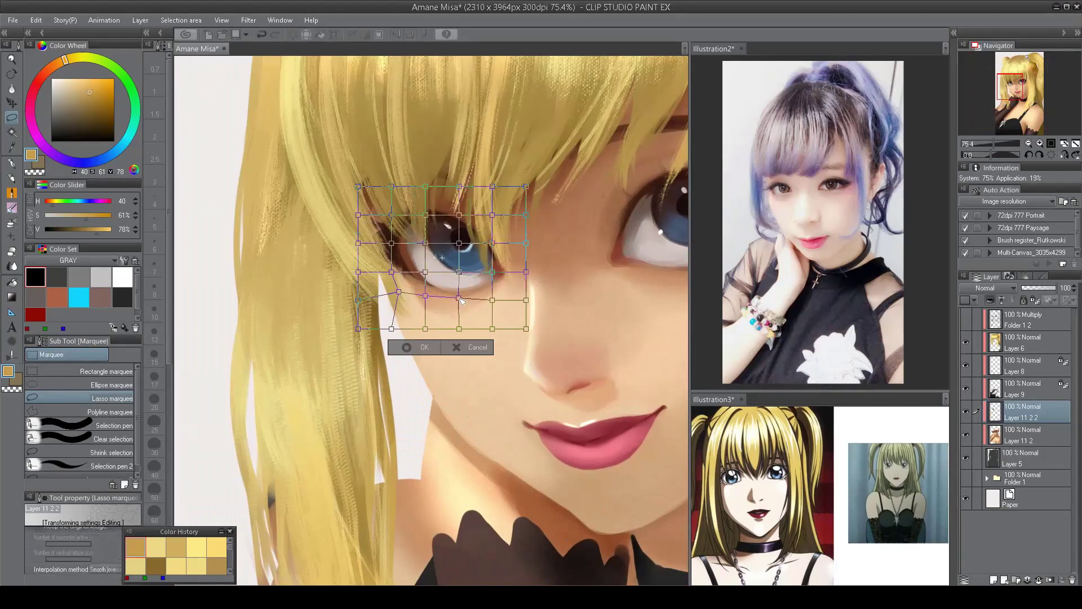
{"action": "key", "text": "Return"}
{"action": "scroll", "coordinate": [534, 366], "scroll_direction": "down", "scroll_amount": 4}
{"action": "scroll", "coordinate": [534, 339], "scroll_direction": "up", "scroll_amount": 1}
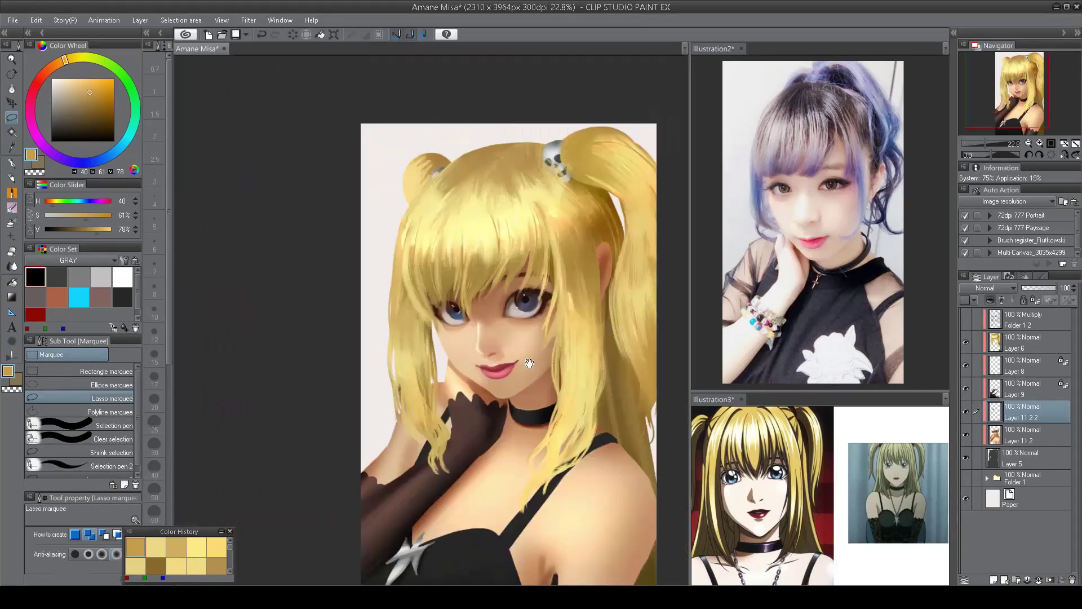
{"action": "scroll", "coordinate": [504, 320], "scroll_direction": "up", "scroll_amount": 1}
{"action": "scroll", "coordinate": [507, 395], "scroll_direction": "down", "scroll_amount": 2}
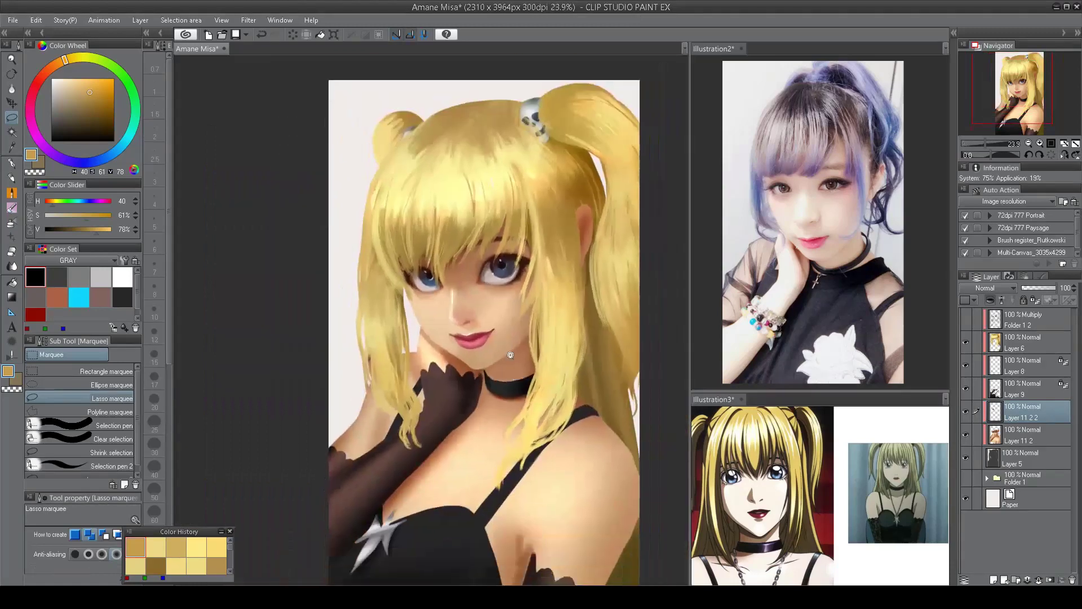
- Brush sampled pink skin tones over the near cheek with the Shadow 2 brush in Multiply mode at sizes 147.6 and 125.3
{"action": "scroll", "coordinate": [500, 204], "scroll_direction": "up", "scroll_amount": 2}
{"action": "scroll", "coordinate": [524, 329], "scroll_direction": "up", "scroll_amount": 1}
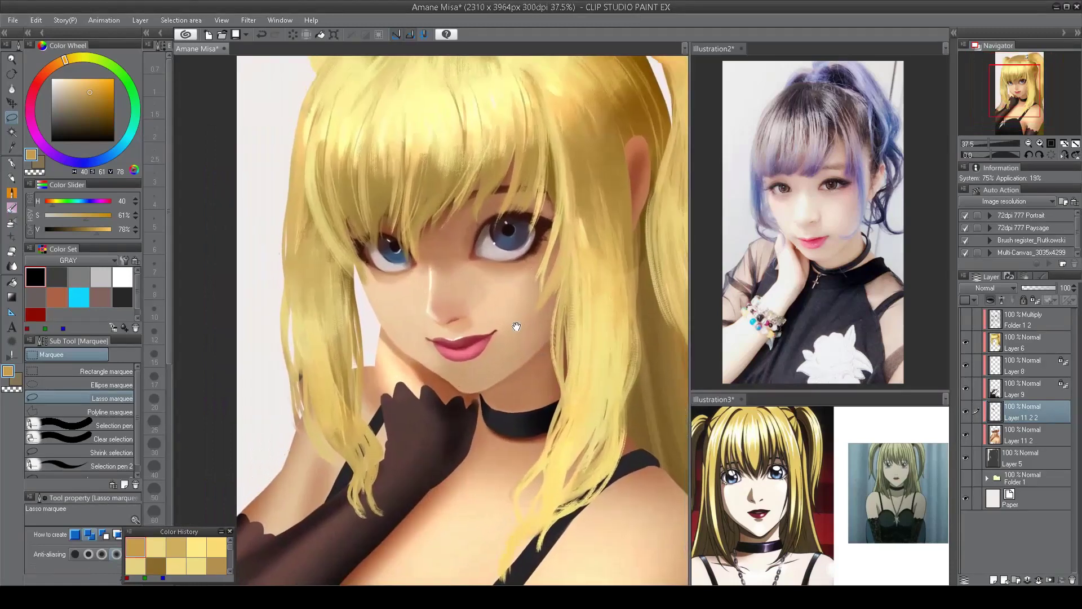
{"action": "key", "text": "b"}
{"action": "left_click", "coordinate": [121, 469]}
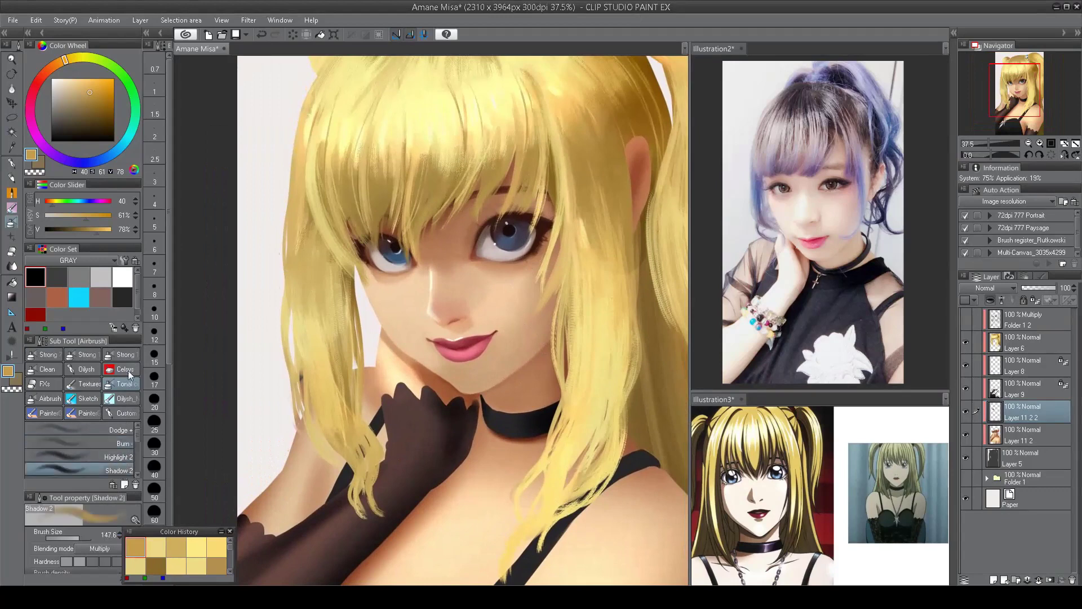
{"action": "left_click", "coordinate": [518, 283], "text": "alt"}
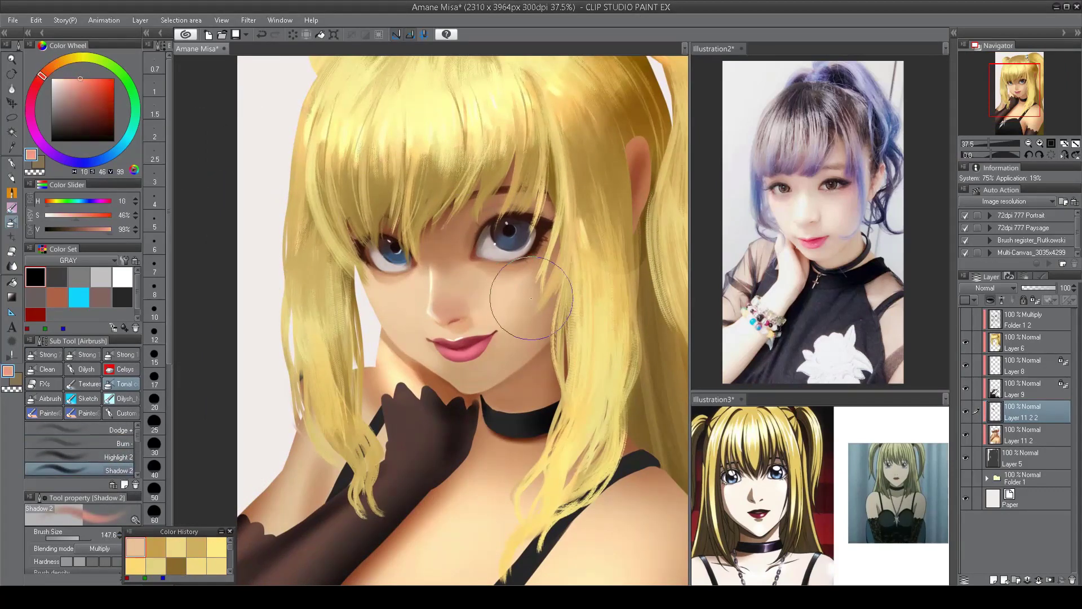
{"action": "mouse_move", "coordinate": [508, 299]}
{"action": "left_mouse_down"}
{"action": "mouse_move", "coordinate": [532, 281]}
{"action": "mouse_move", "coordinate": [538, 252]}
{"action": "left_mouse_up"}
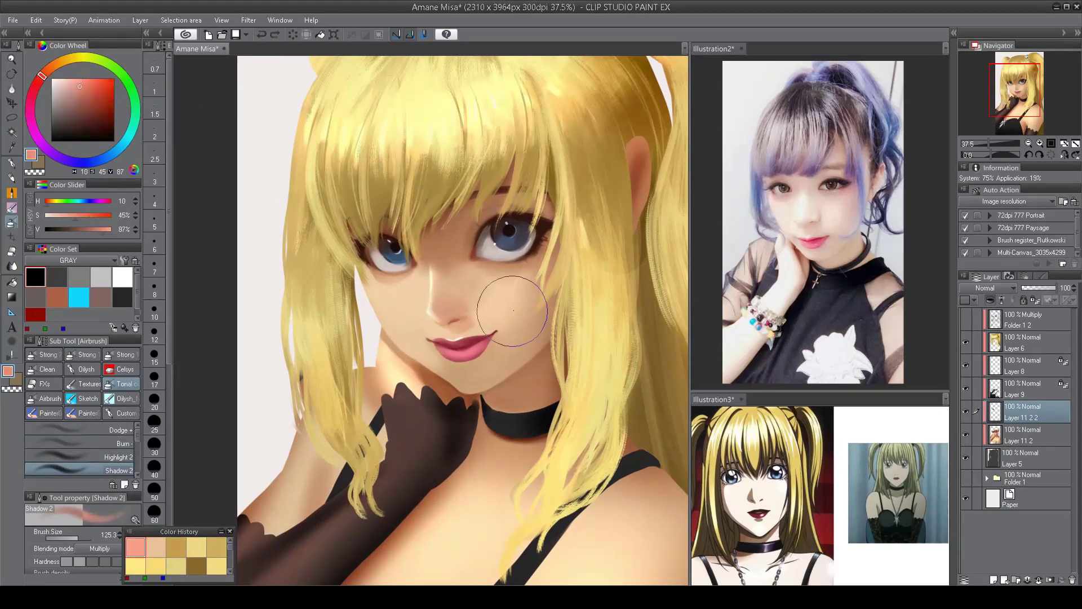
{"action": "left_click_drag", "start_coordinate": [496, 288], "coordinate": [526, 319]}
- Merge the copied eye layer down into Layer 11 2 and add pink blush to the cheeks at brush size 159.4
{"action": "left_click", "coordinate": [493, 290], "text": "ctrl+shift"}
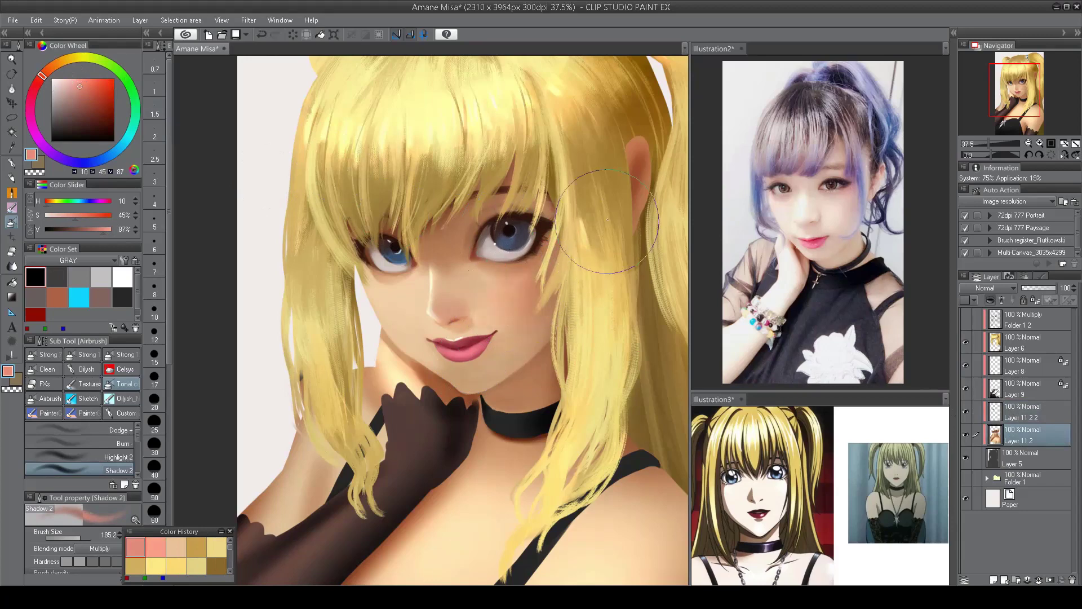
{"action": "key", "text": "ctrl+e"}
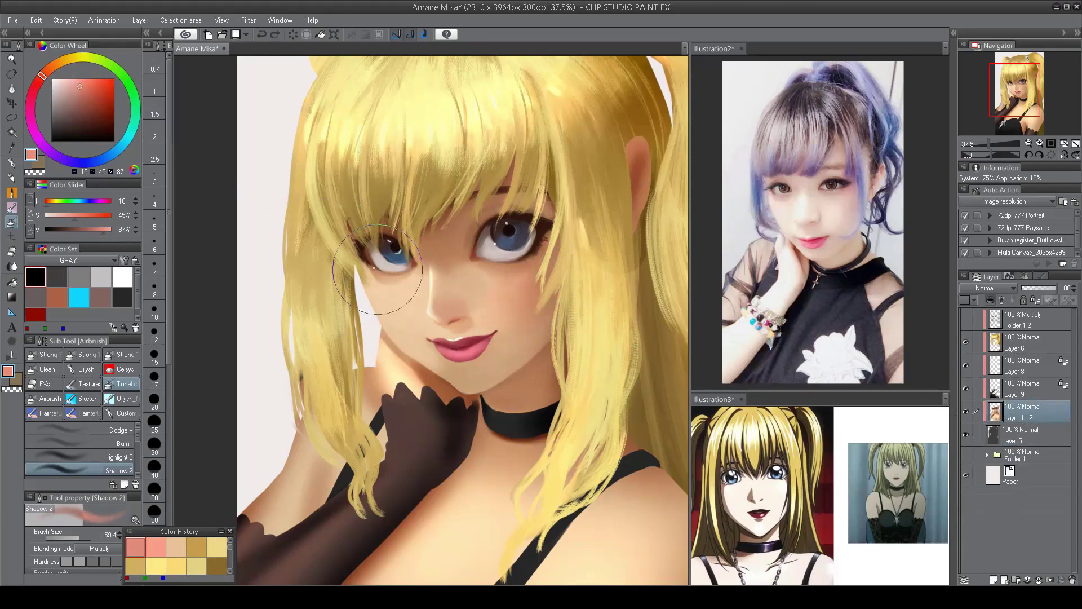
{"action": "scroll", "coordinate": [404, 328], "scroll_direction": "down", "scroll_amount": 3}
{"action": "scroll", "coordinate": [507, 236], "scroll_direction": "up", "scroll_amount": 3}
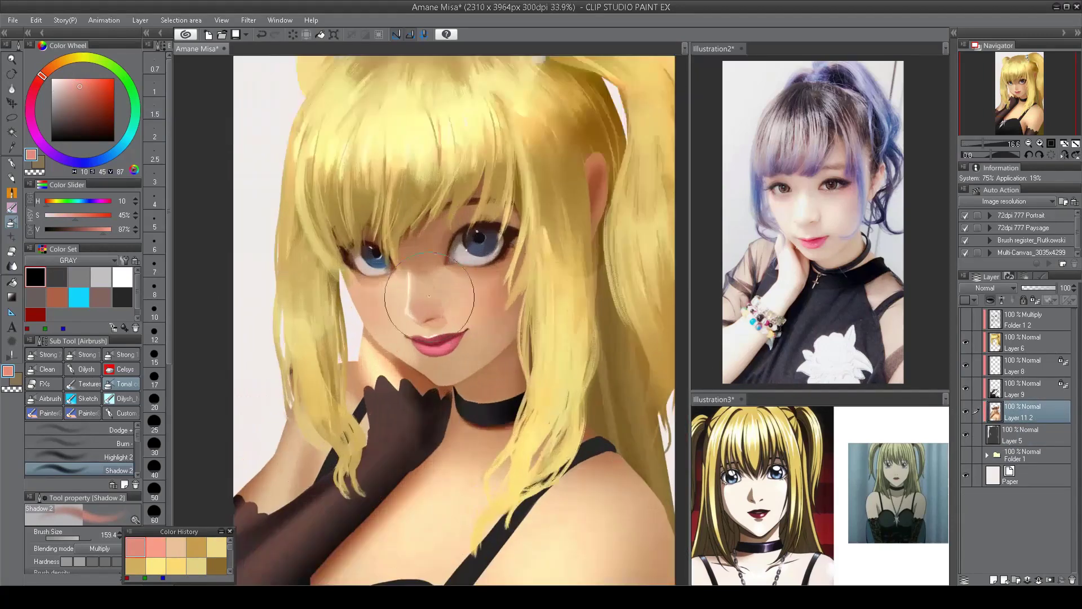
- Brighten the skin around the nose and upper lip with a sampled skin tone using the Highlight 2 brush in Glow dodge mode
{"action": "left_click", "coordinate": [115, 457]}
{"action": "left_click", "coordinate": [404, 325], "text": "alt"}
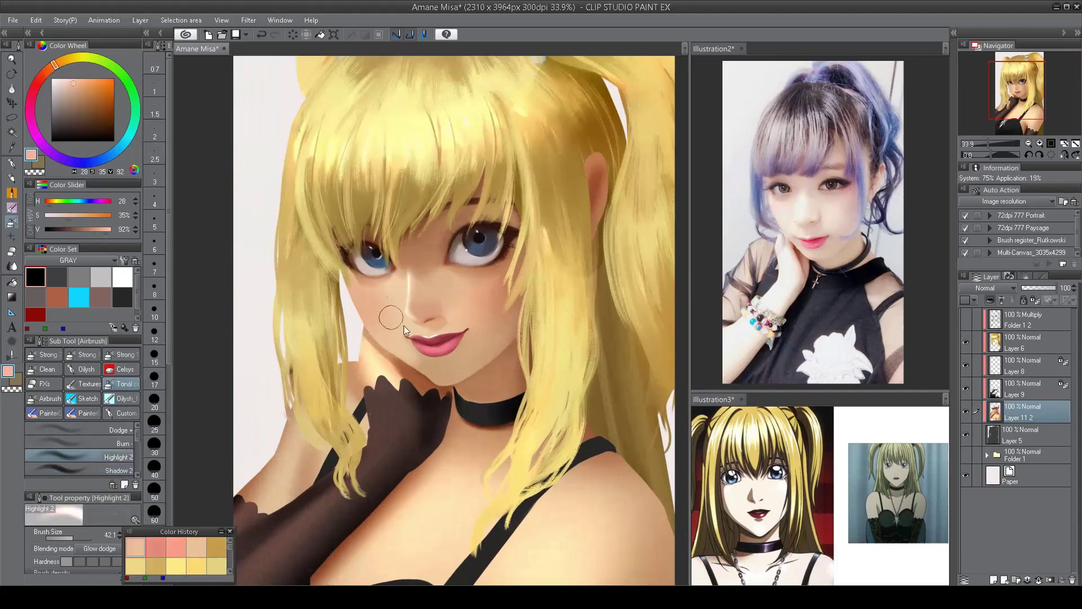
{"action": "mouse_move", "coordinate": [404, 325]}
{"action": "left_mouse_down"}
{"action": "mouse_move", "coordinate": [416, 301]}
{"action": "mouse_move", "coordinate": [456, 315]}
{"action": "left_mouse_up"}
{"action": "scroll", "coordinate": [416, 300], "scroll_direction": "down", "scroll_amount": 3}
{"action": "scroll", "coordinate": [416, 301], "scroll_direction": "up", "scroll_amount": 3}
- Set the Highlight 2 brush to Add (Glow) and softly brighten the face with a sampled pale skin tone
{"action": "left_click", "coordinate": [429, 293], "text": "alt"}
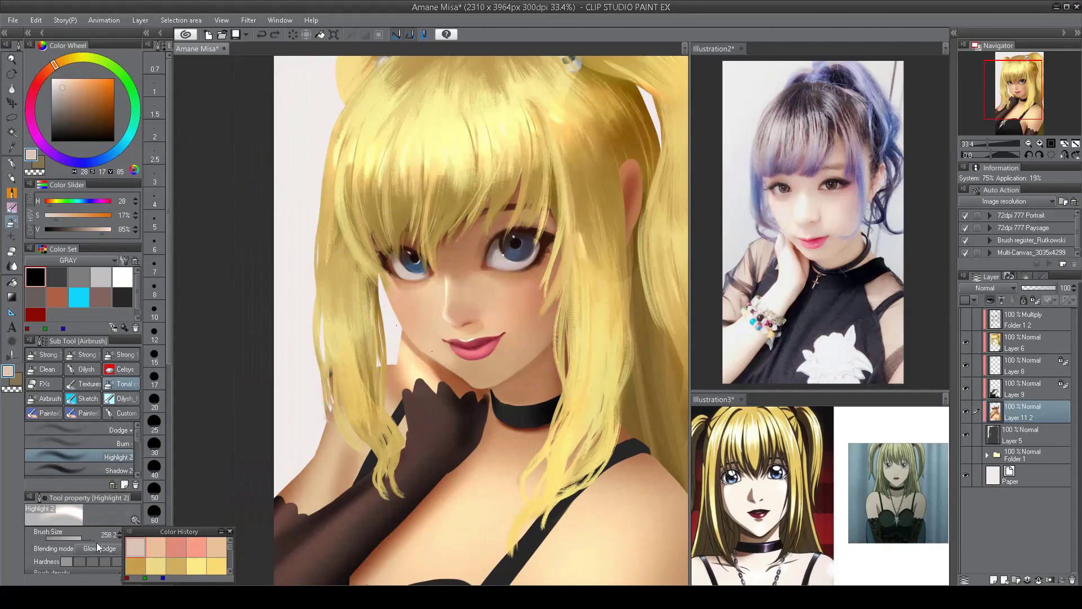
{"action": "left_click", "coordinate": [100, 548]}
{"action": "left_click", "coordinate": [124, 297]}
{"action": "mouse_move", "coordinate": [395, 305]}
{"action": "left_mouse_down"}
{"action": "mouse_move", "coordinate": [409, 289]}
{"action": "mouse_move", "coordinate": [433, 299]}
{"action": "left_mouse_up"}
{"action": "scroll", "coordinate": [507, 271], "scroll_direction": "down", "scroll_amount": 3}
{"action": "scroll", "coordinate": [587, 231], "scroll_direction": "up", "scroll_amount": 3}
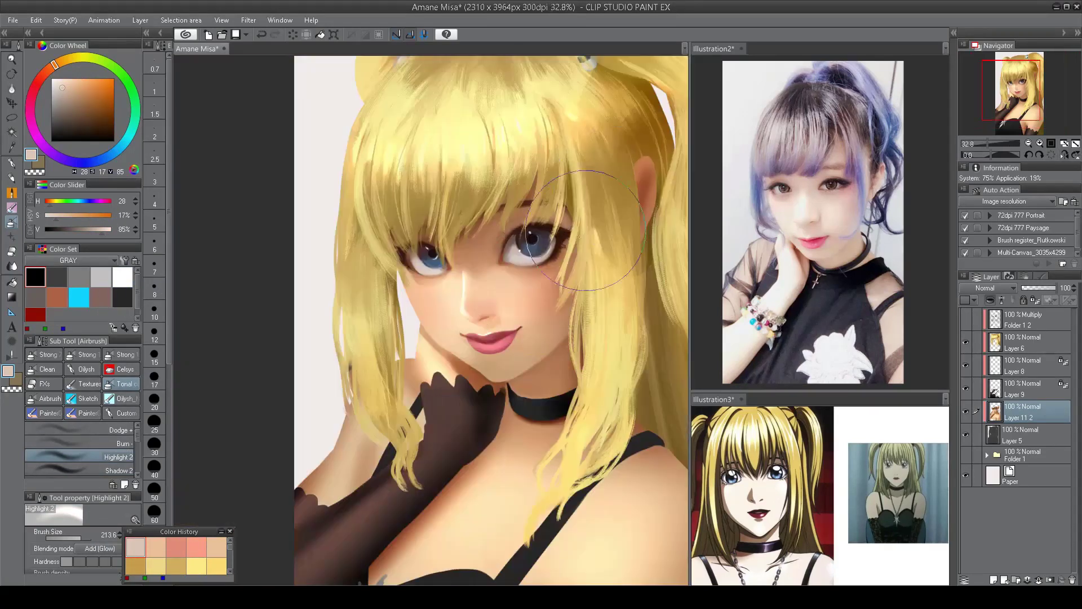
{"action": "scroll", "coordinate": [586, 230], "scroll_direction": "down", "scroll_amount": 2}
{"action": "scroll", "coordinate": [586, 230], "scroll_direction": "up", "scroll_amount": 3}
- Touch up the far cheek's edge with the IK1 brush at size 17.7 using a sampled light skin tone
{"action": "key", "text": "b"}
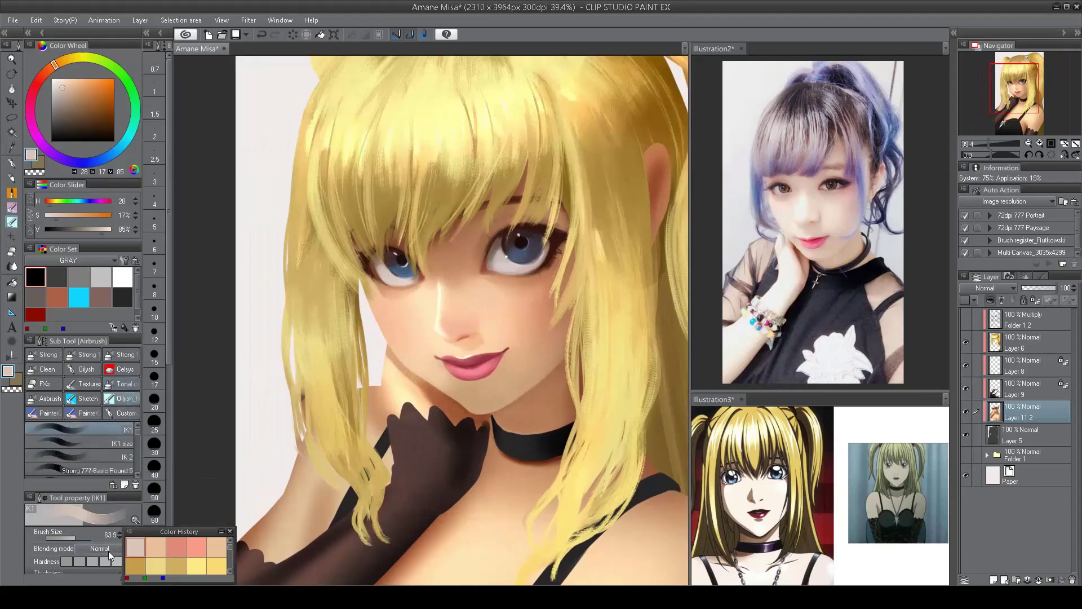
{"action": "left_click", "coordinate": [411, 341], "text": "alt"}
{"action": "scroll", "coordinate": [375, 319], "scroll_direction": "down", "scroll_amount": 2}
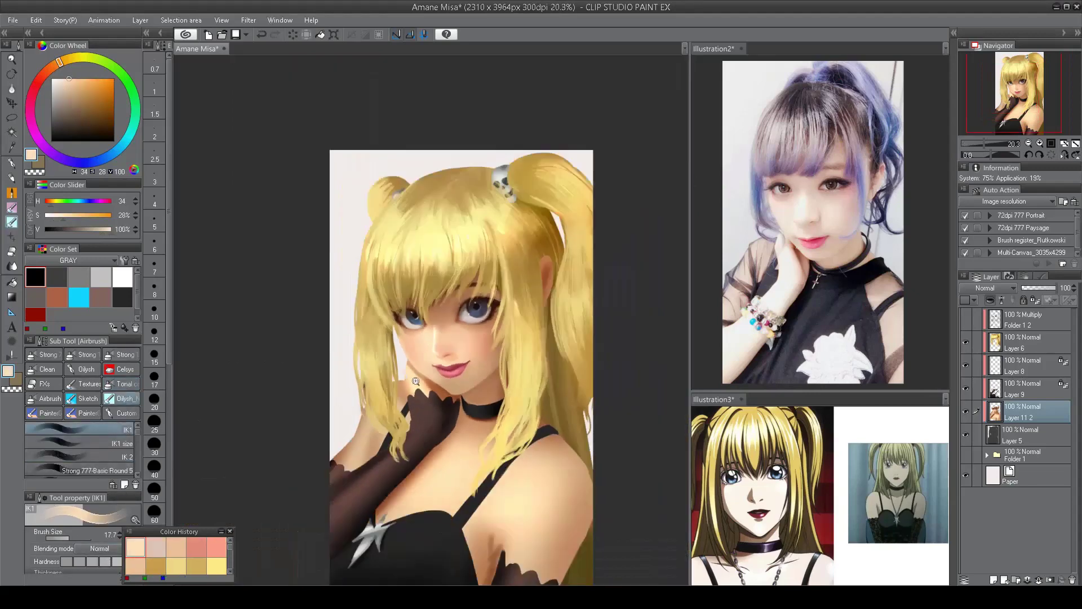
- Sharpen the pale rim light along the far jaw edge with the IK1 size brush at size 29.9 using a sampled near-white
{"action": "scroll", "coordinate": [400, 293], "scroll_direction": "up", "scroll_amount": 2}
{"action": "left_click", "coordinate": [451, 292], "text": "alt"}
{"action": "left_click", "coordinate": [90, 443]}
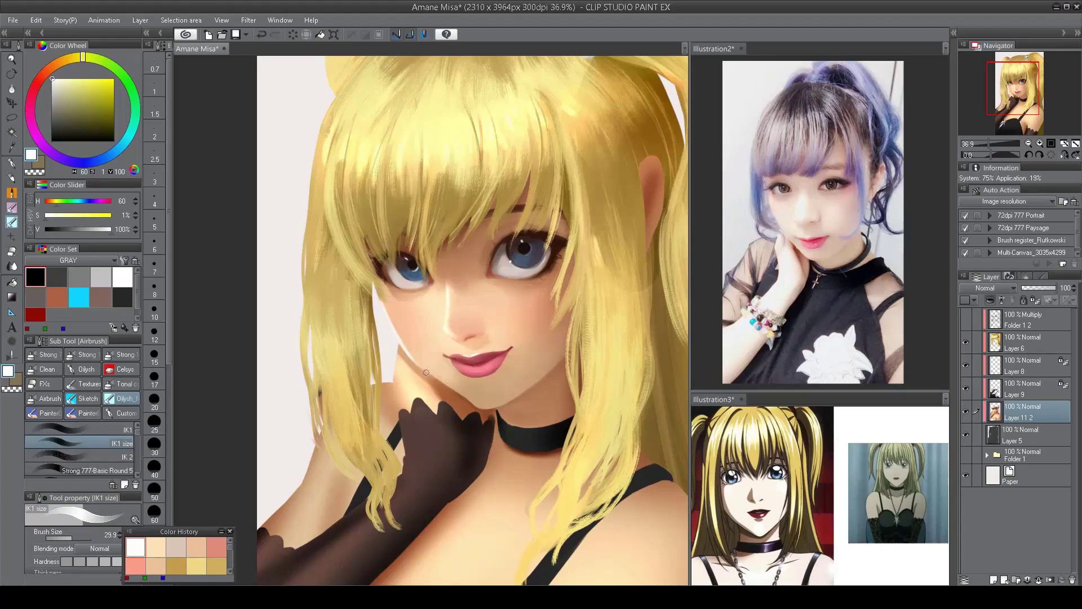
{"action": "scroll", "coordinate": [588, 150], "scroll_direction": "down", "scroll_amount": 2}
{"action": "scroll", "coordinate": [489, 394], "scroll_direction": "up", "scroll_amount": 2}
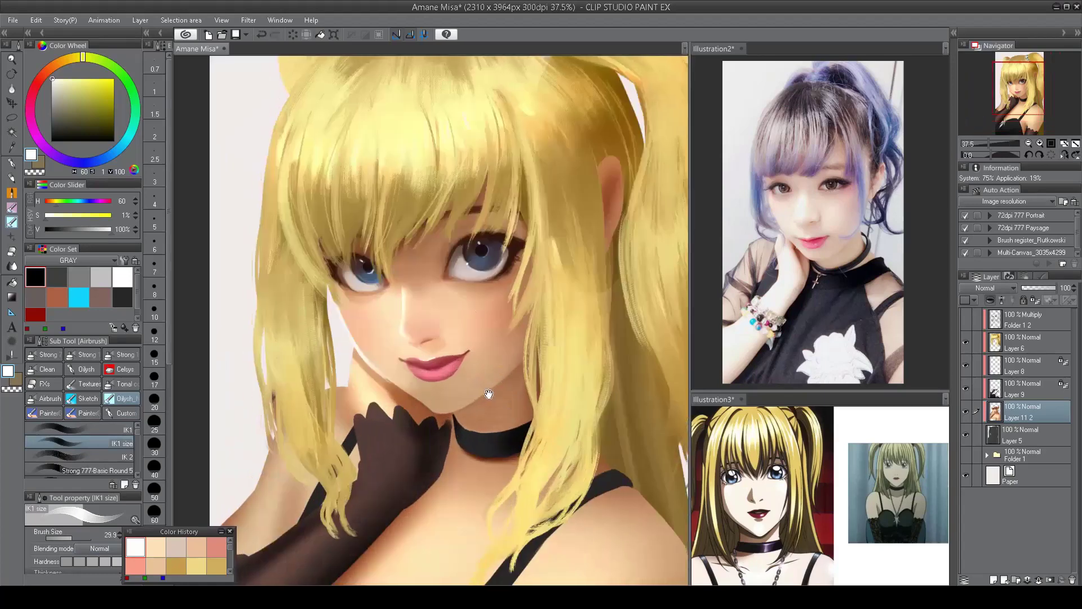
- Smooth and brighten the chin with the IK1 brush at sizes 82.0 and 105.1 using sampled light skin tones
{"action": "left_click", "coordinate": [120, 429]}
{"action": "left_click", "coordinate": [443, 392], "text": "alt"}
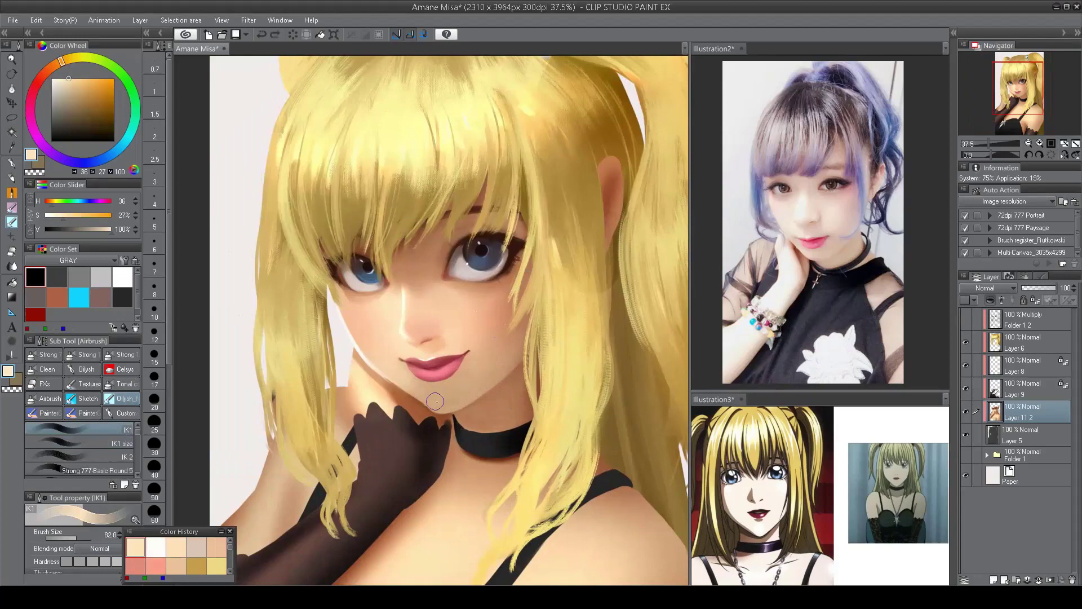
{"action": "scroll", "coordinate": [458, 386], "scroll_direction": "down", "scroll_amount": 2}
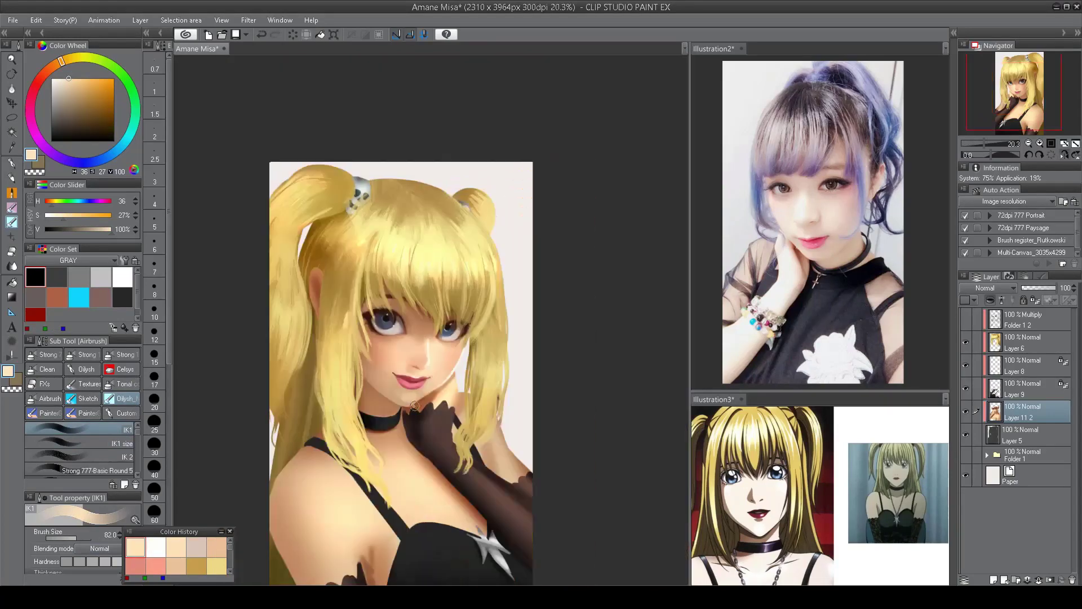
{"action": "scroll", "coordinate": [440, 387], "scroll_direction": "up", "scroll_amount": 2}
{"action": "left_click", "coordinate": [458, 389], "text": "alt"}
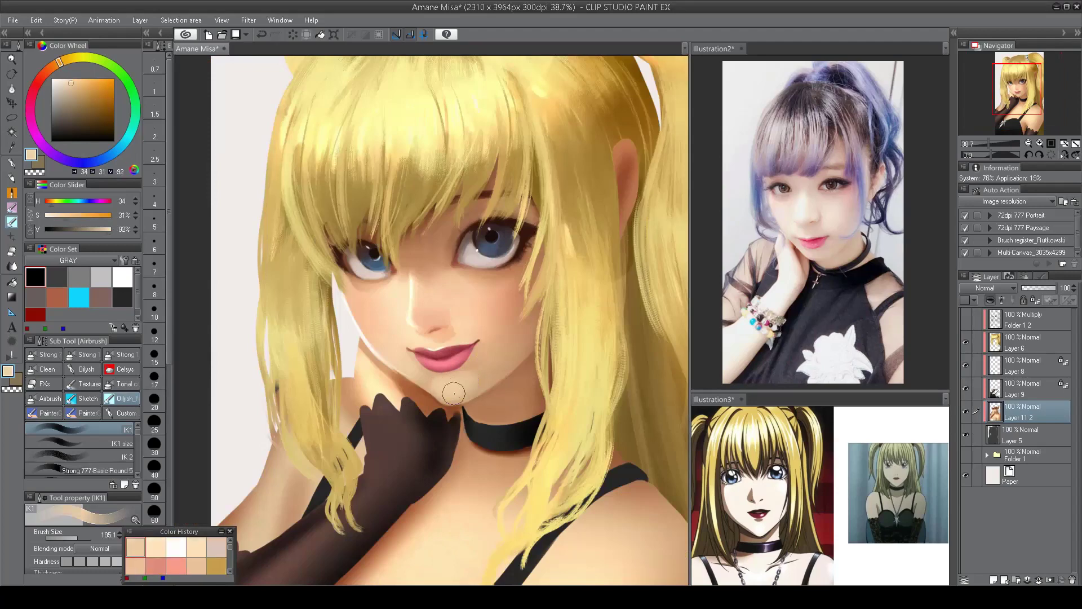
{"action": "left_click", "coordinate": [455, 387], "text": "alt"}
{"action": "left_click", "coordinate": [459, 387], "text": "alt"}
{"action": "scroll", "coordinate": [471, 386], "scroll_direction": "down", "scroll_amount": 2}
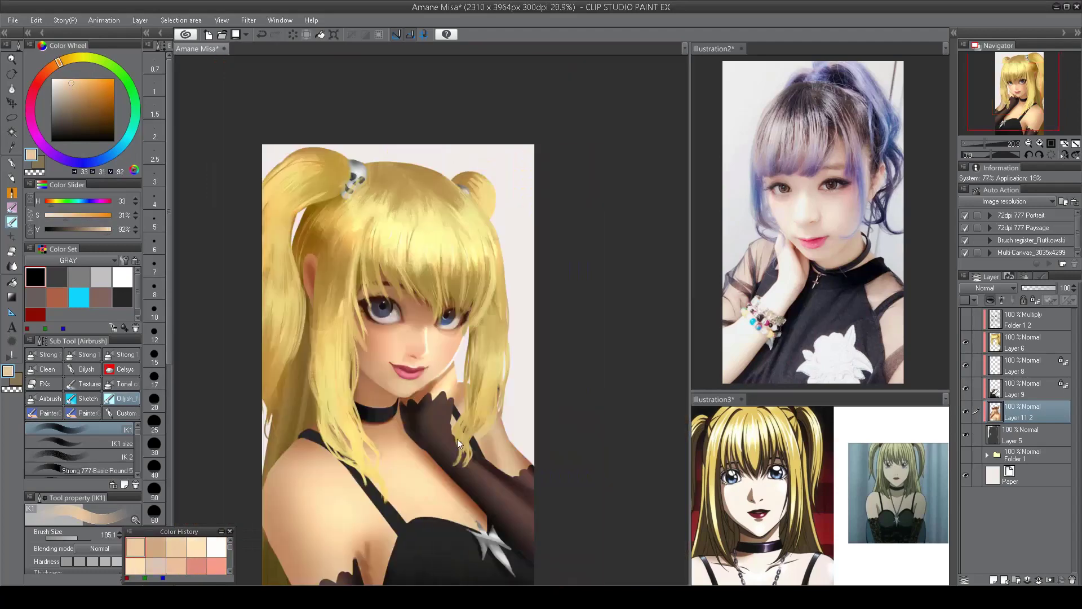
{"action": "scroll", "coordinate": [458, 439], "scroll_direction": "up", "scroll_amount": 2}
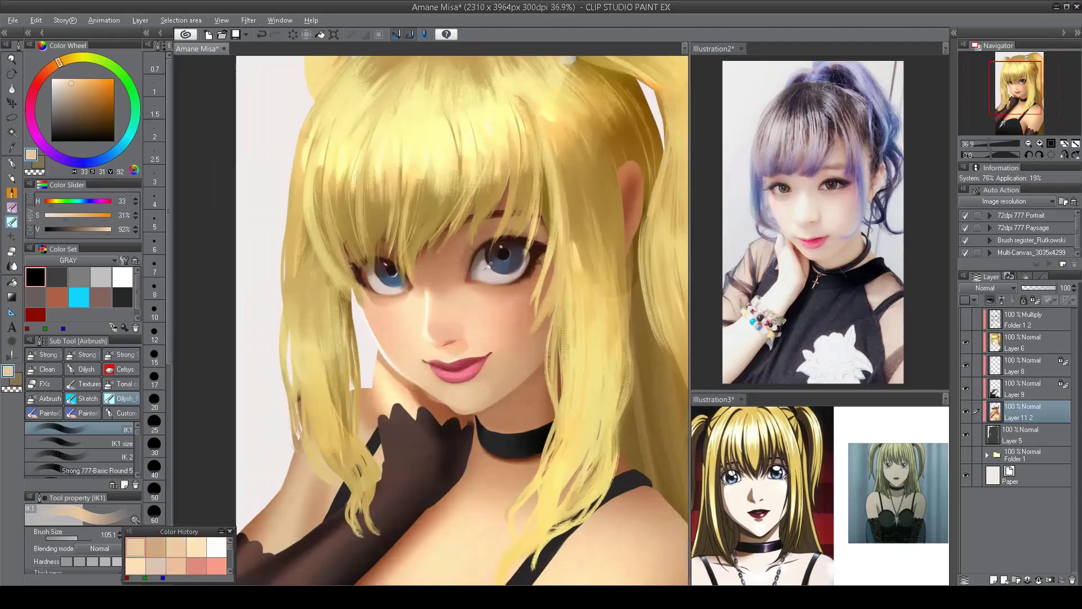
- Blend the skin between the near eye and the nose bridge with the IK1 brush around size 36.0 using sampled peach tones
{"action": "scroll", "coordinate": [490, 132], "scroll_direction": "up", "scroll_amount": 1}
{"action": "left_click", "coordinate": [469, 299], "text": "alt"}
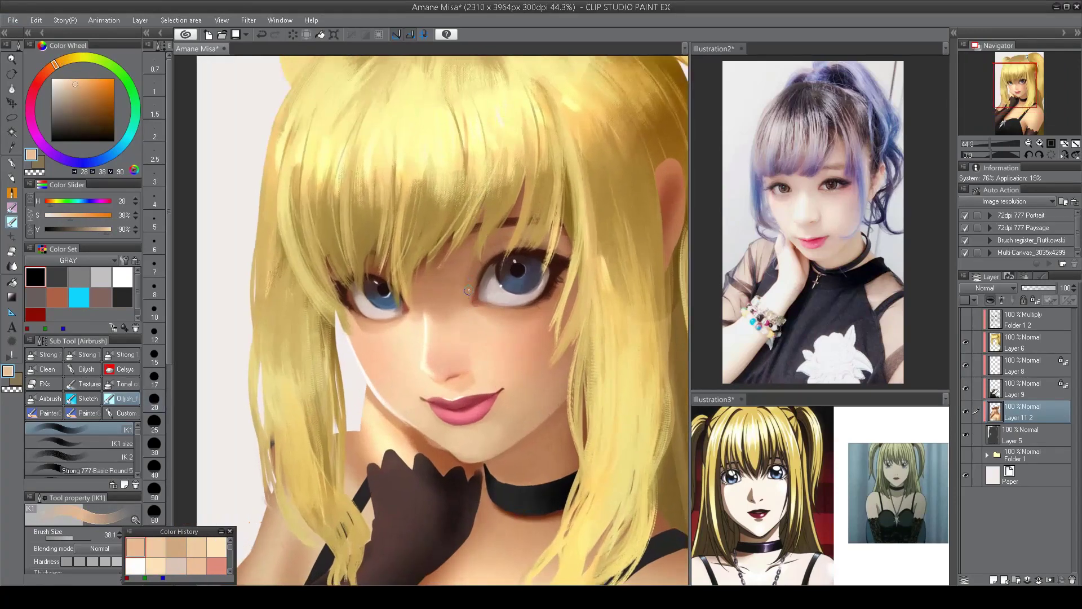
{"action": "left_click", "coordinate": [416, 321], "text": "alt"}
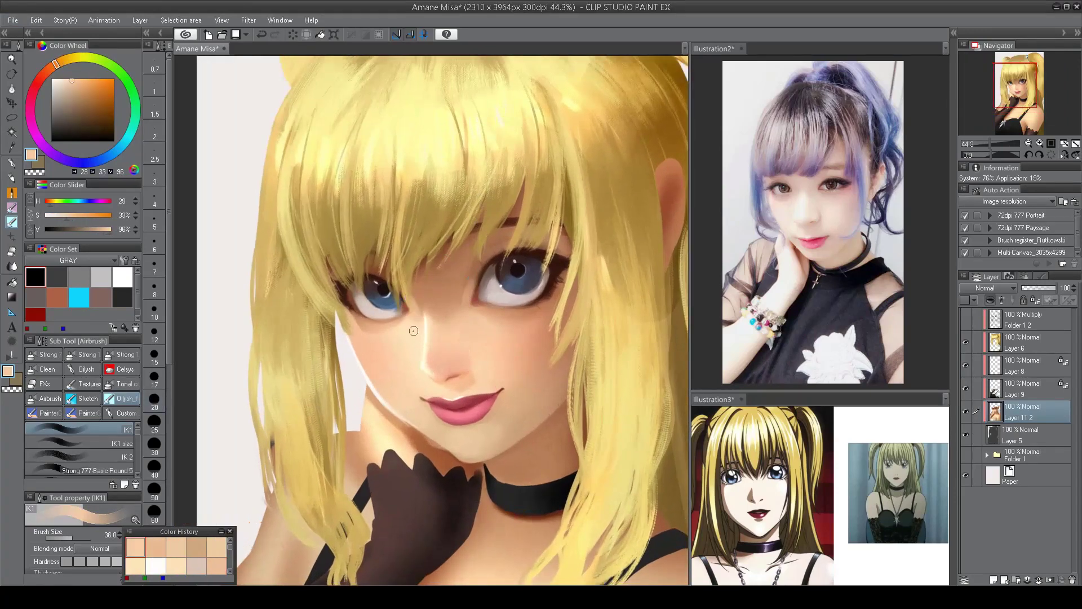
{"action": "scroll", "coordinate": [567, 218], "scroll_direction": "down", "scroll_amount": 3}
{"action": "scroll", "coordinate": [567, 217], "scroll_direction": "up", "scroll_amount": 3}
- Shade the skin between the eyes with sampled brown and peach tones, using the IK1 size brush and the IK1 brush up to size 123.4
{"action": "left_click", "coordinate": [85, 443]}
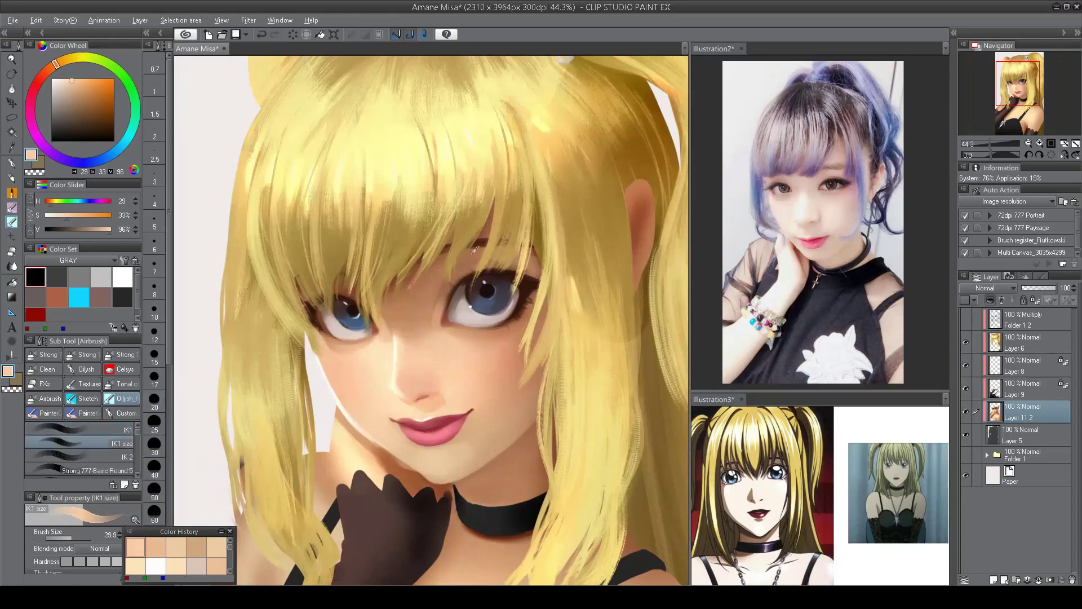
{"action": "left_click", "coordinate": [438, 301], "text": "alt"}
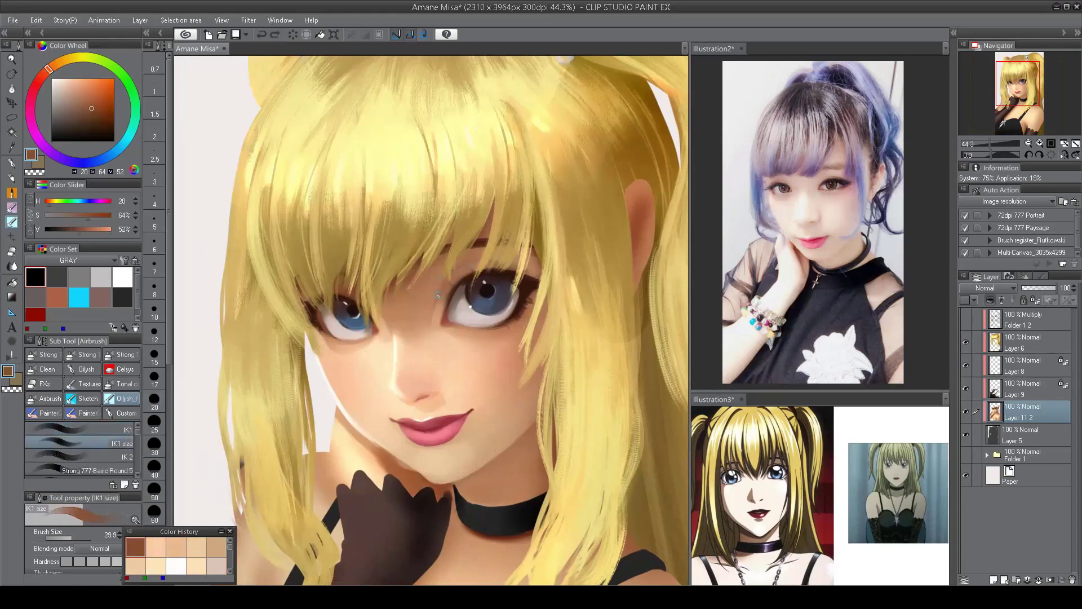
{"action": "scroll", "coordinate": [446, 185], "scroll_direction": "down", "scroll_amount": 2}
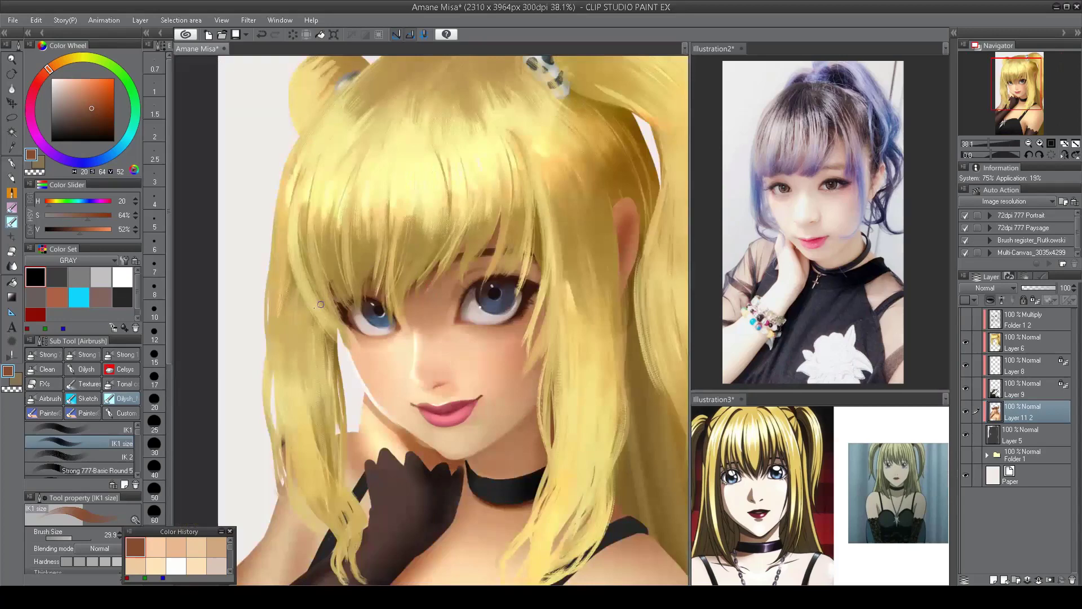
{"action": "left_click", "coordinate": [79, 430]}
{"action": "left_click", "coordinate": [443, 314], "text": "alt"}
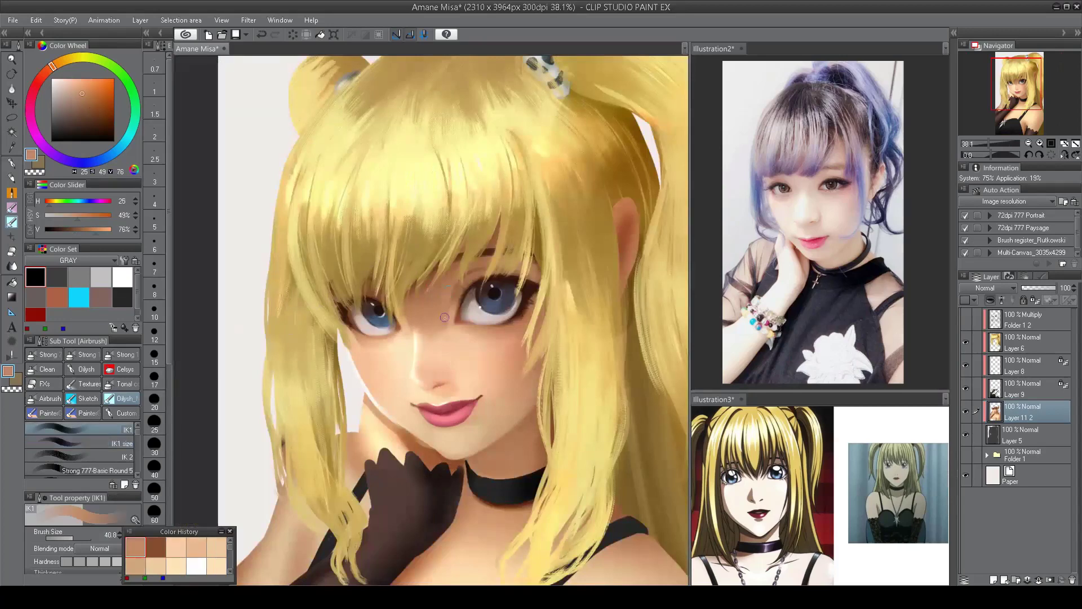
{"action": "left_click", "coordinate": [439, 313], "text": "alt"}
{"action": "scroll", "coordinate": [457, 317], "scroll_direction": "up", "scroll_amount": 1}
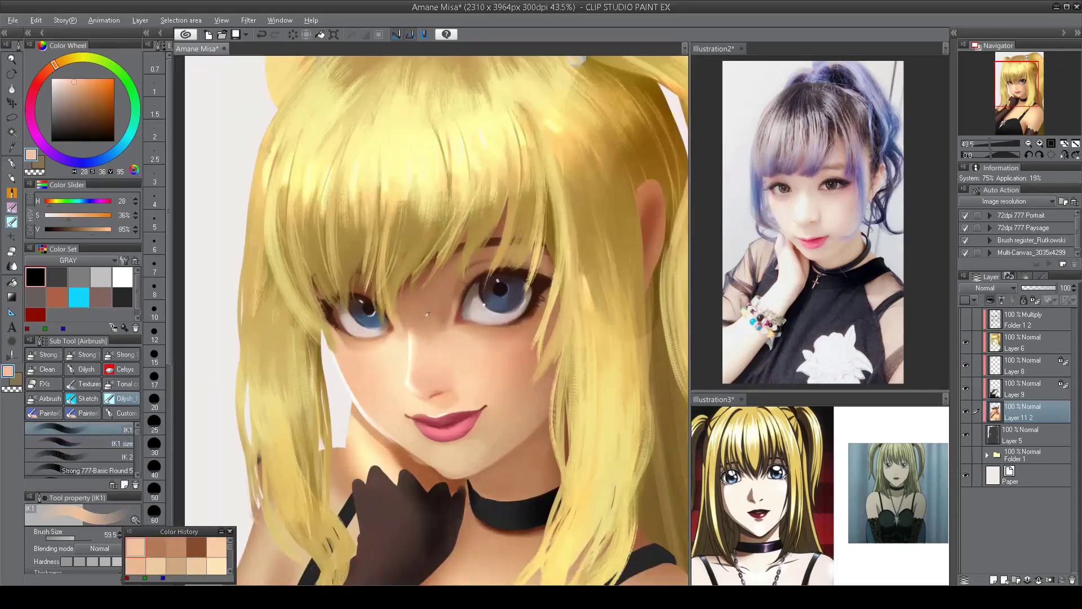
{"action": "left_click", "coordinate": [447, 331], "text": "alt"}
{"action": "left_click", "coordinate": [431, 310], "text": "alt"}
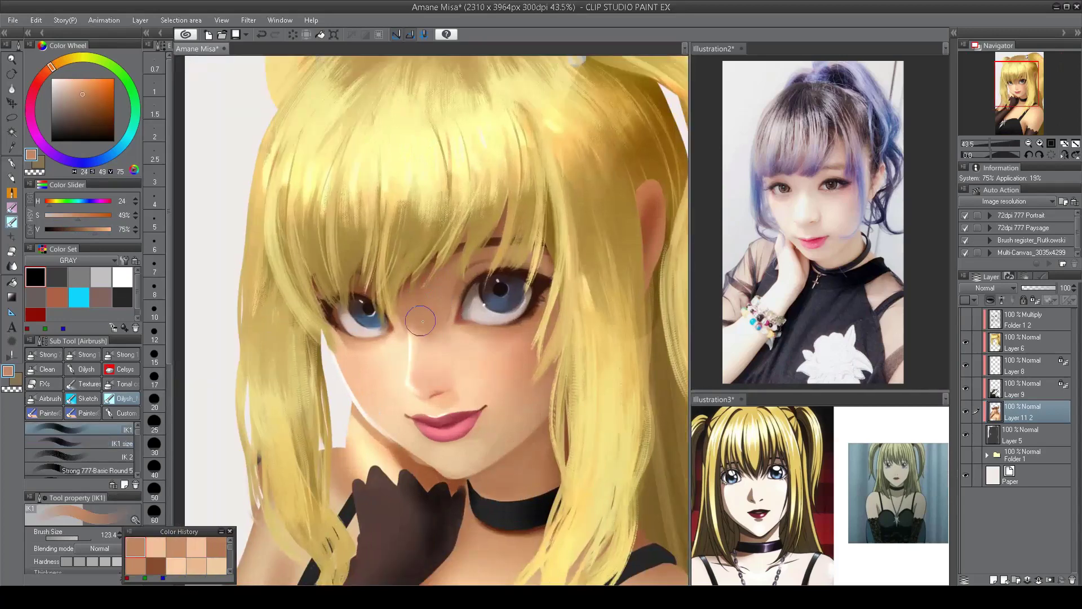
{"action": "left_click", "coordinate": [442, 333], "text": "alt"}
{"action": "left_click", "coordinate": [441, 337], "text": "alt"}
{"action": "scroll", "coordinate": [432, 371], "scroll_direction": "down", "scroll_amount": 5}
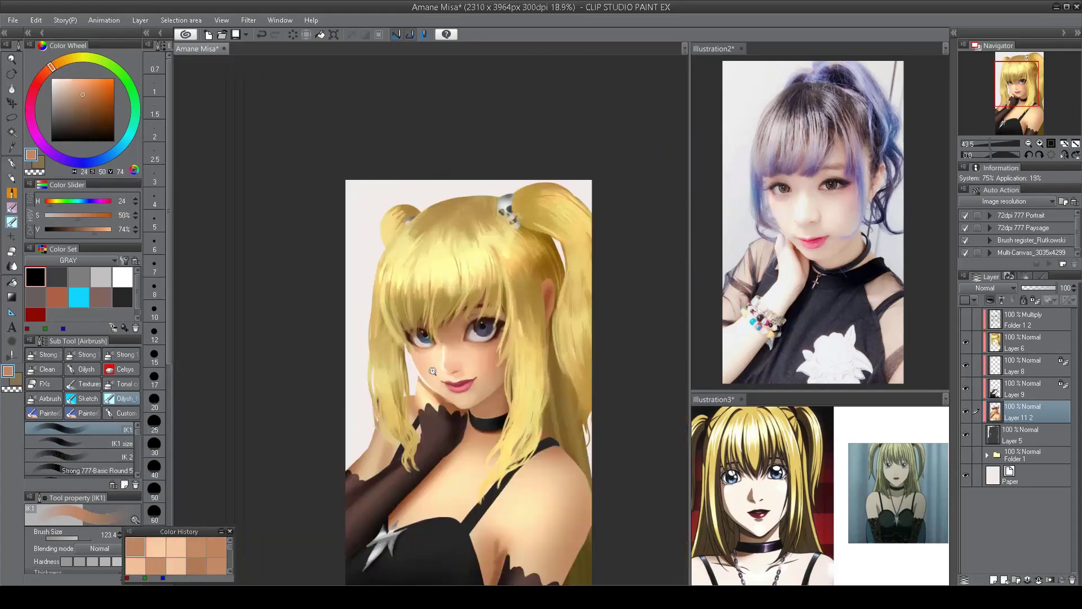
- Deepen the reddish-brown shadow under the chin at IK1 size 34.9 and retouch the far jaw's pale rim light at size 18.9
{"action": "key", "text": "h"}
{"action": "scroll", "coordinate": [533, 417], "scroll_direction": "up", "scroll_amount": 7}
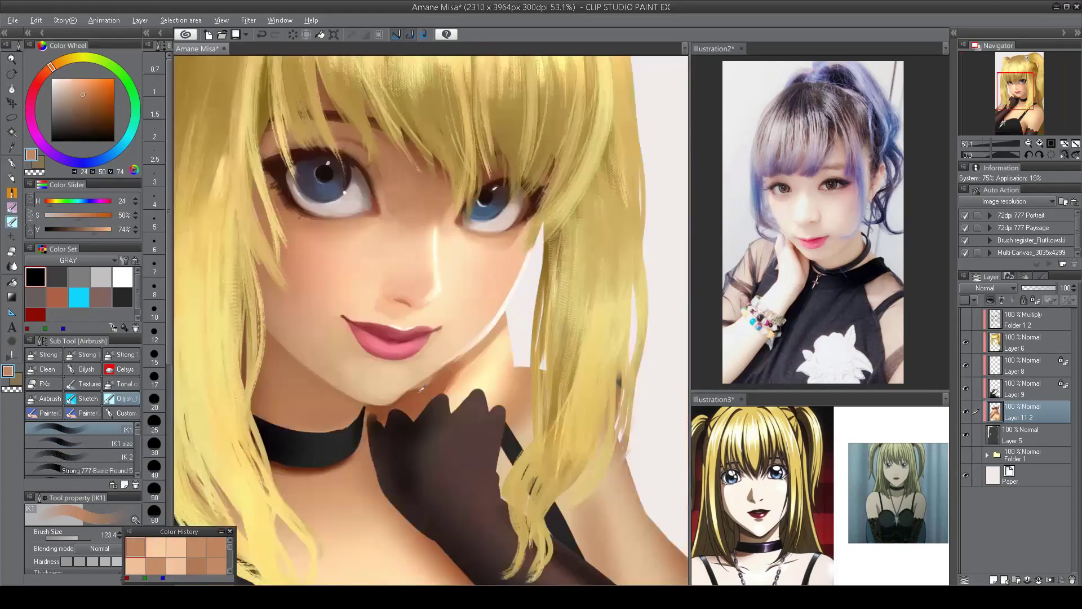
{"action": "left_click", "coordinate": [410, 399], "text": "alt"}
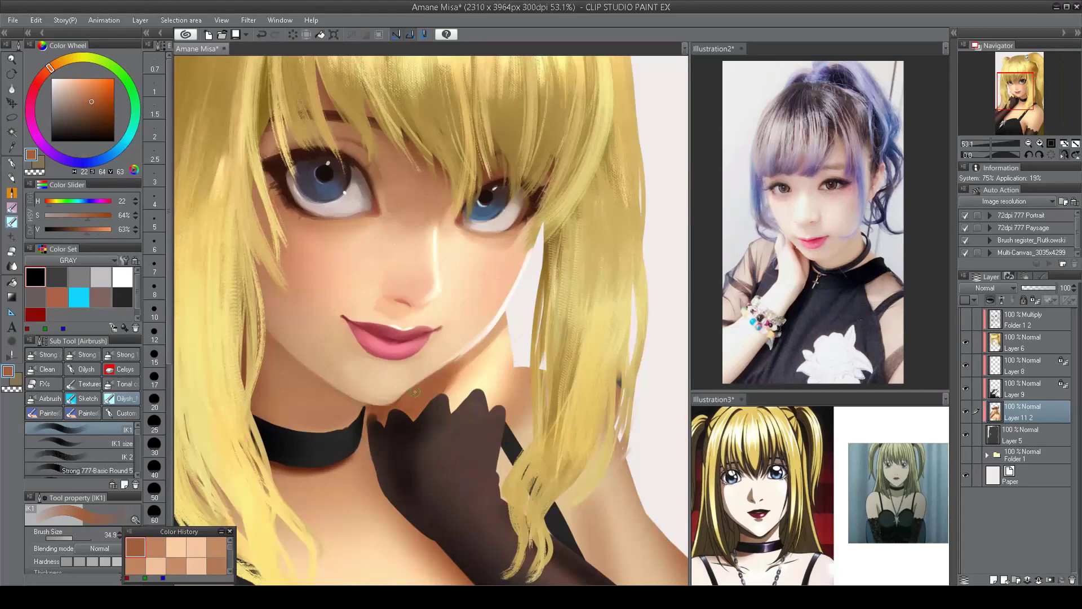
{"action": "key", "text": "h"}
{"action": "left_click", "coordinate": [385, 333], "text": "alt"}
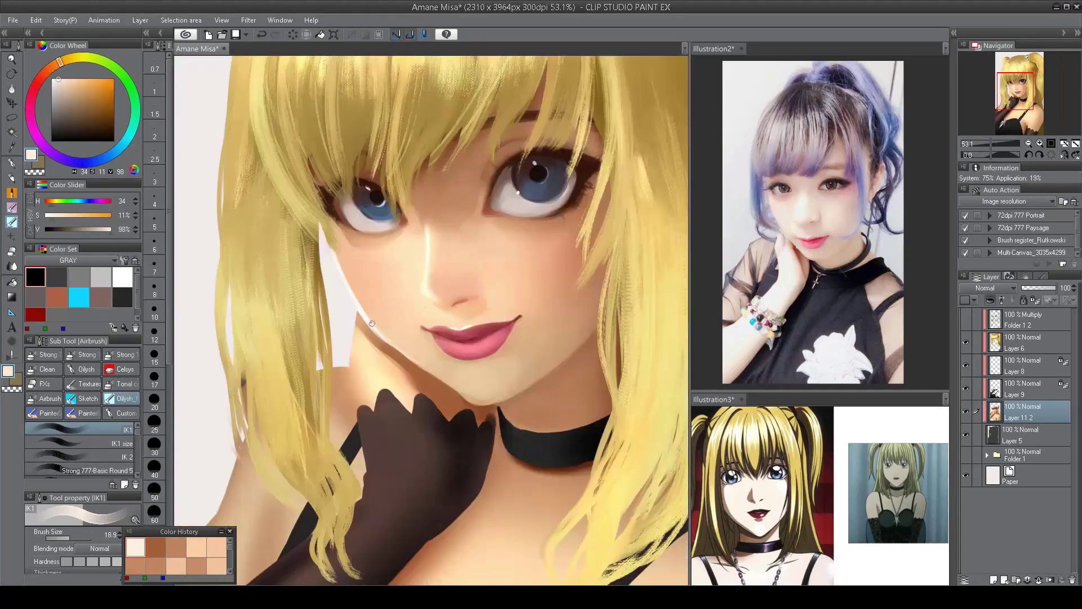
{"action": "left_click", "coordinate": [423, 361], "text": "alt"}
{"action": "left_click", "coordinate": [451, 394], "text": "alt"}
{"action": "scroll", "coordinate": [445, 371], "scroll_direction": "down", "scroll_amount": 2}
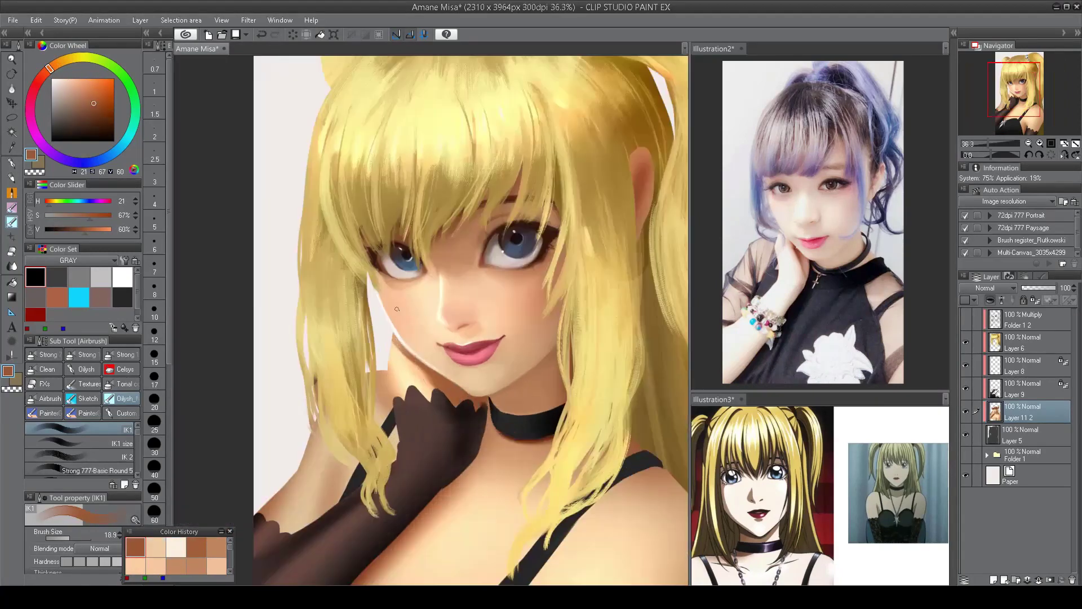
- Refine the chin and jaw contour against the neck with the IK1 brush, alternating sampled light skin and brown shadow tones
{"action": "left_click", "coordinate": [445, 369], "text": "alt"}
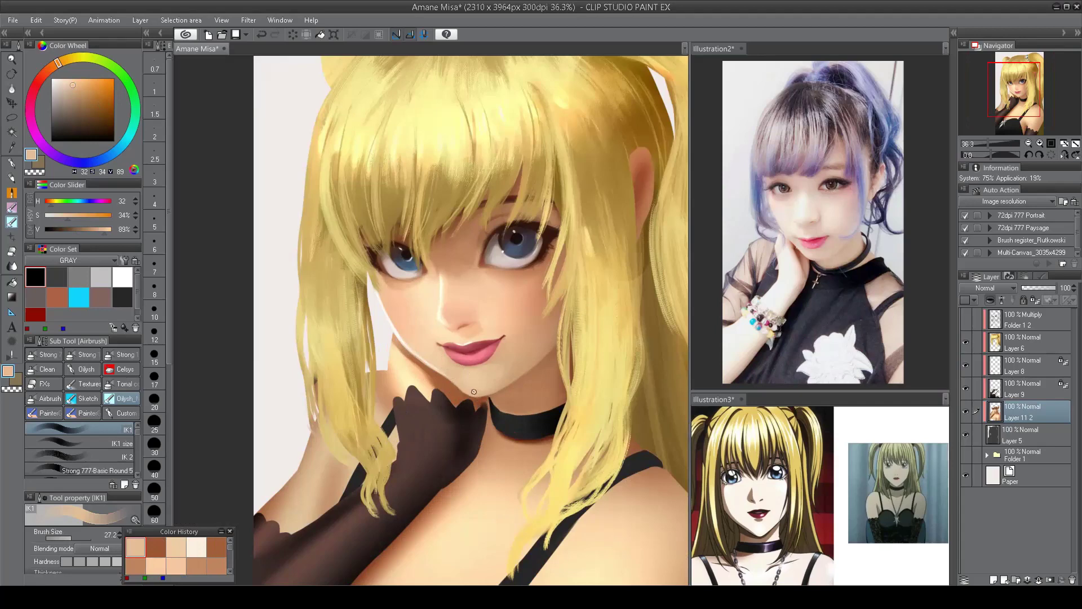
{"action": "scroll", "coordinate": [491, 381], "scroll_direction": "up", "scroll_amount": 2}
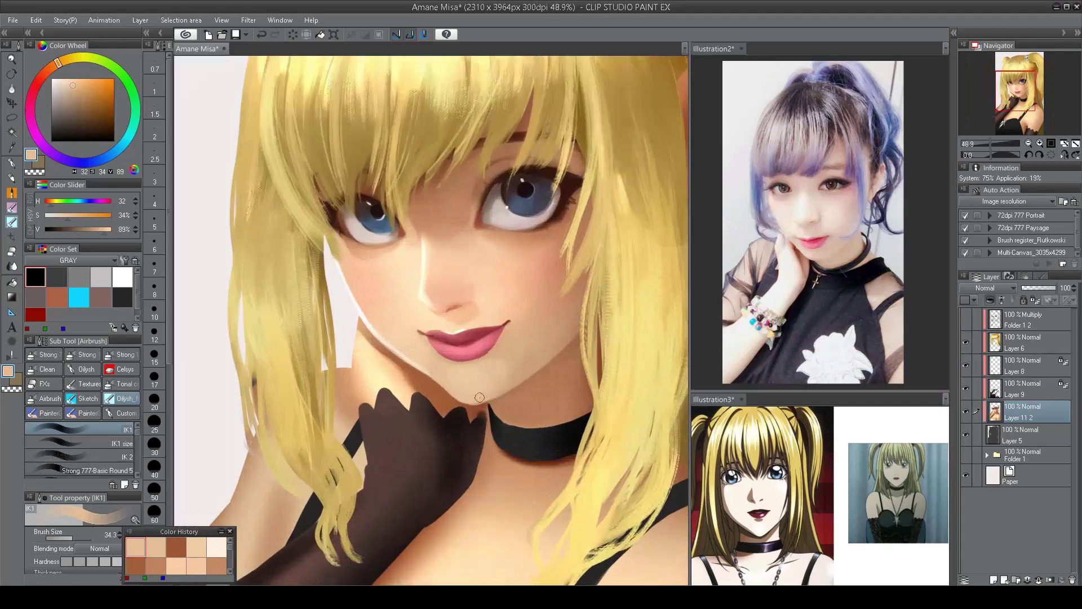
{"action": "left_click", "coordinate": [464, 405], "text": "alt"}
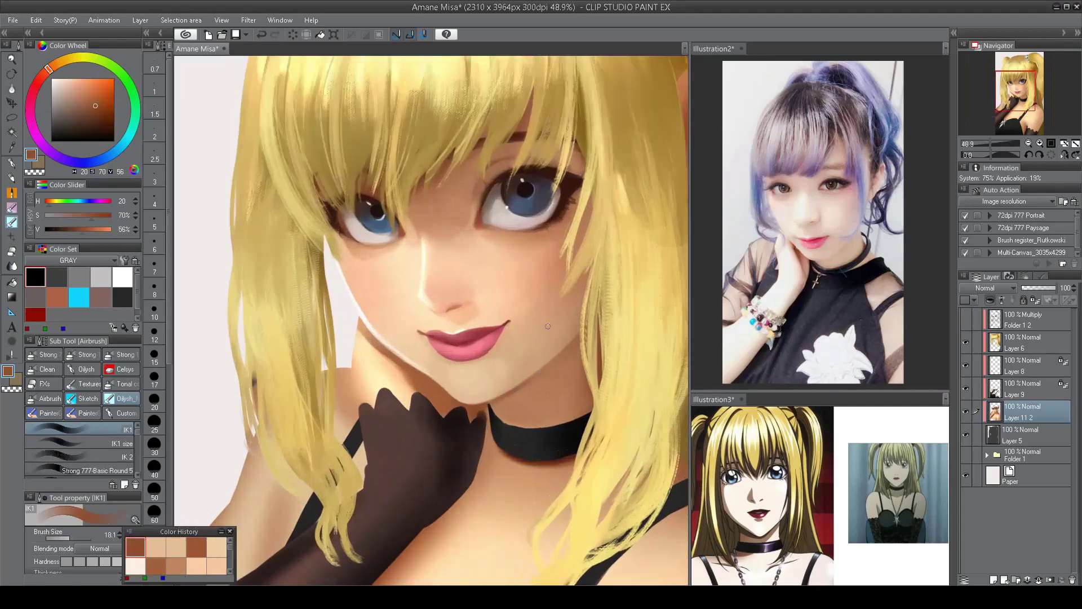
{"action": "key", "text": "h"}
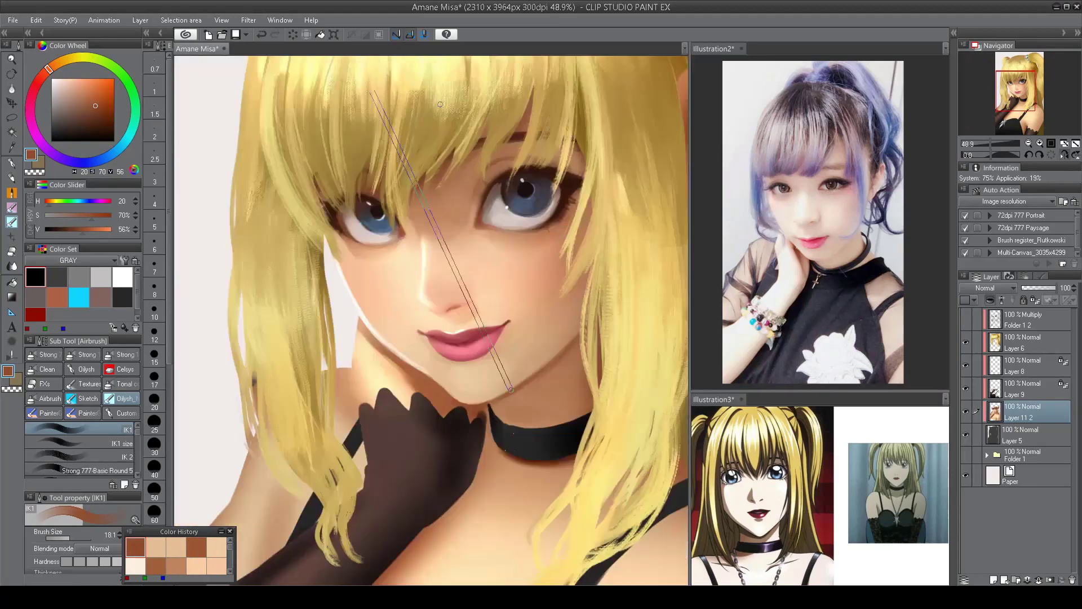
{"action": "scroll", "coordinate": [280, 333], "scroll_direction": "down", "scroll_amount": 2}
{"action": "left_click", "coordinate": [279, 332], "text": "alt"}
{"action": "key", "text": "h"}
{"action": "scroll", "coordinate": [473, 147], "scroll_direction": "down", "scroll_amount": 2}
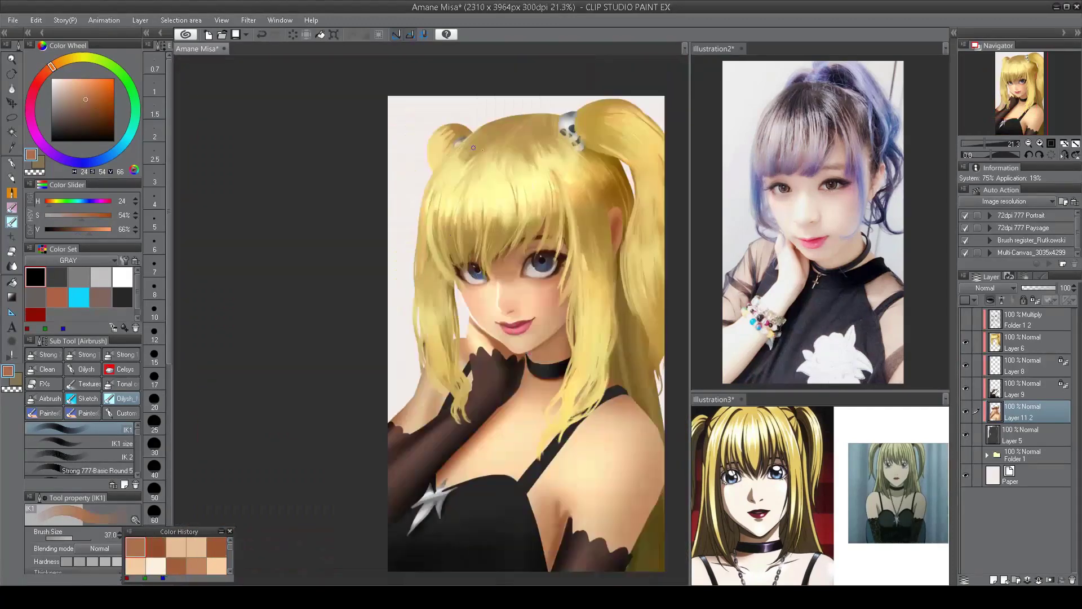
{"action": "scroll", "coordinate": [552, 262], "scroll_direction": "up", "scroll_amount": 3}
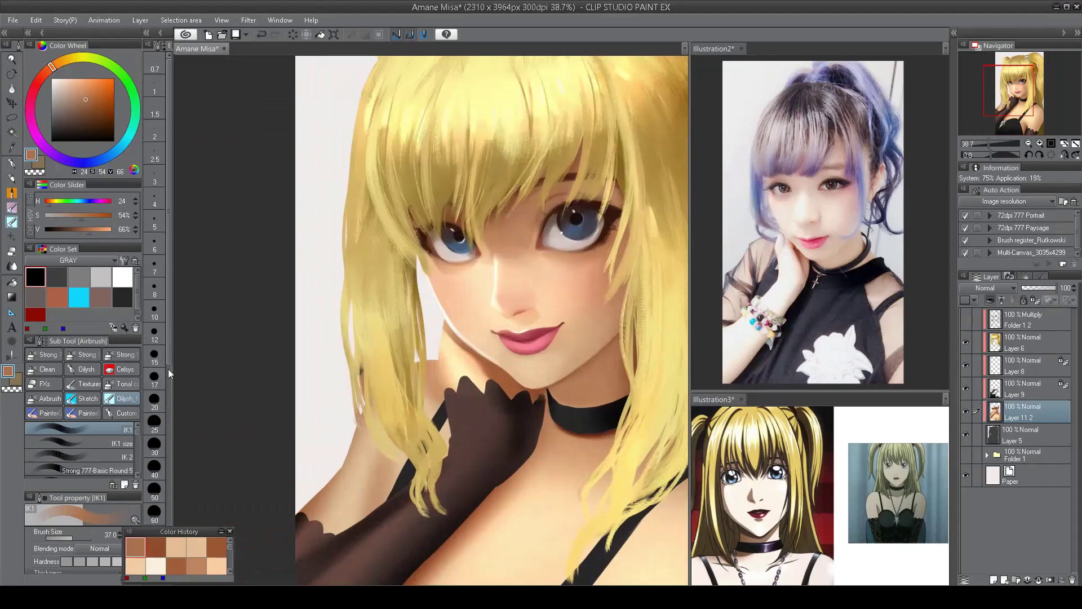
- Brighten the far cheek with the IK1 brush at size 127.3 and refine the nose highlight at size 17.8 using sampled pale tones
{"action": "left_click", "coordinate": [472, 297], "text": "alt"}
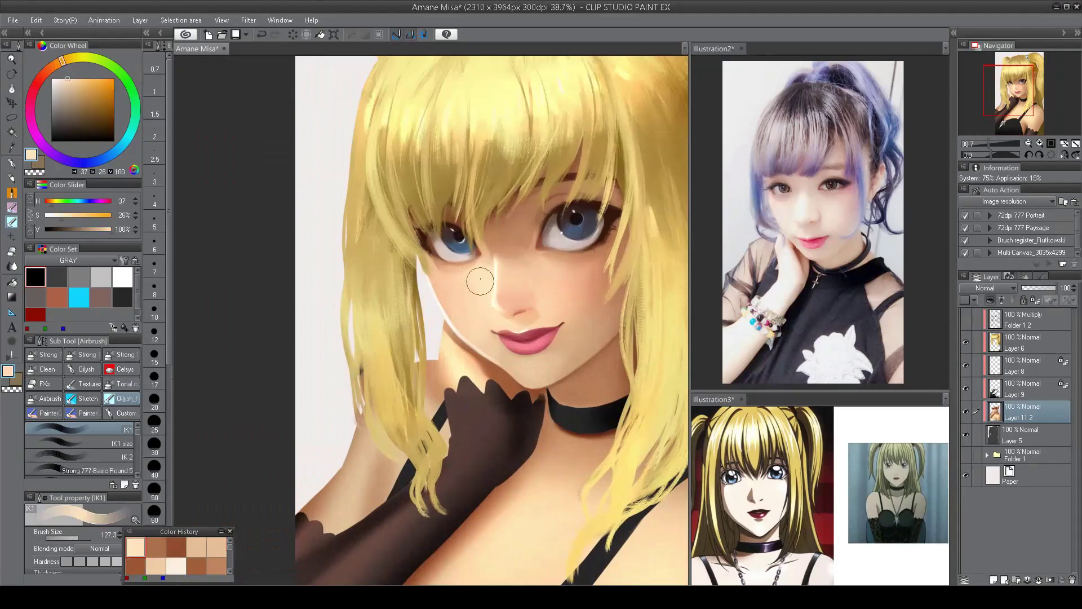
{"action": "scroll", "coordinate": [480, 278], "scroll_direction": "down", "scroll_amount": 2}
{"action": "scroll", "coordinate": [502, 293], "scroll_direction": "up", "scroll_amount": 4}
{"action": "left_click", "coordinate": [504, 292], "text": "alt"}
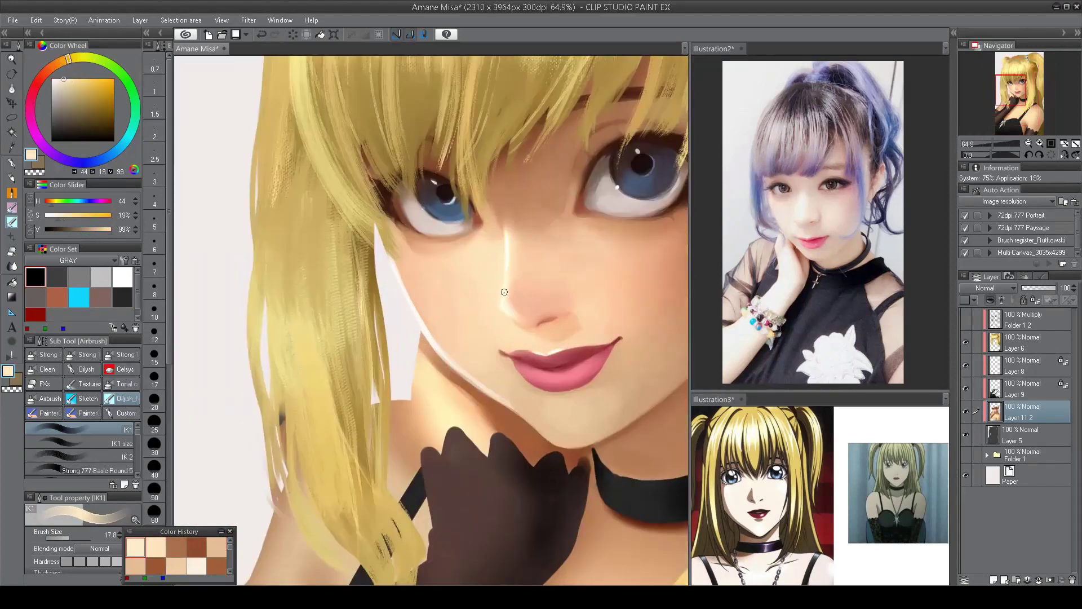
{"action": "scroll", "coordinate": [525, 330], "scroll_direction": "up", "scroll_amount": 1}
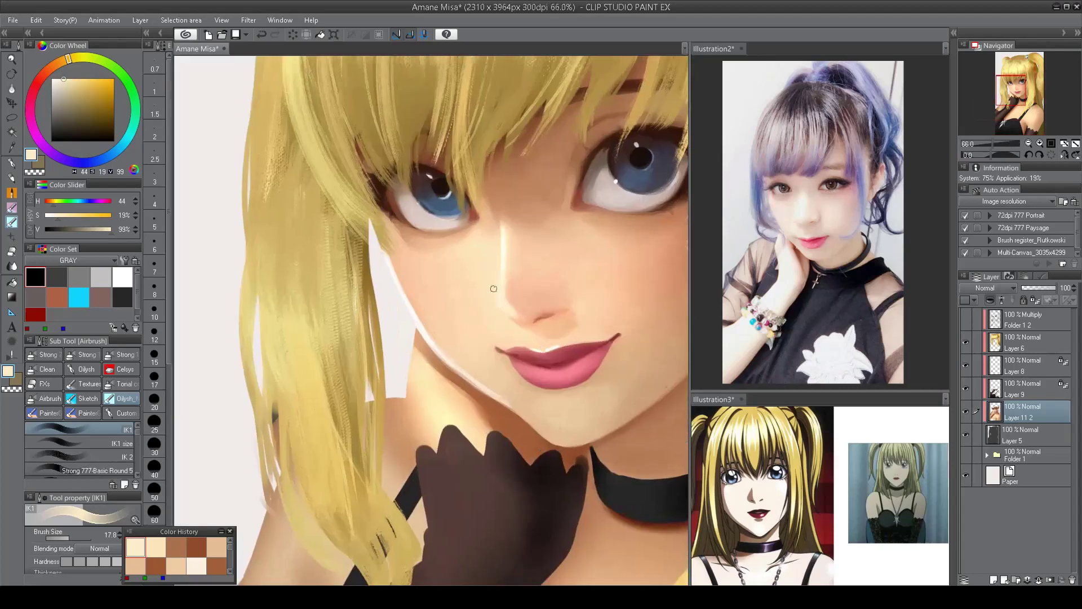
{"action": "scroll", "coordinate": [504, 305], "scroll_direction": "down", "scroll_amount": 5}
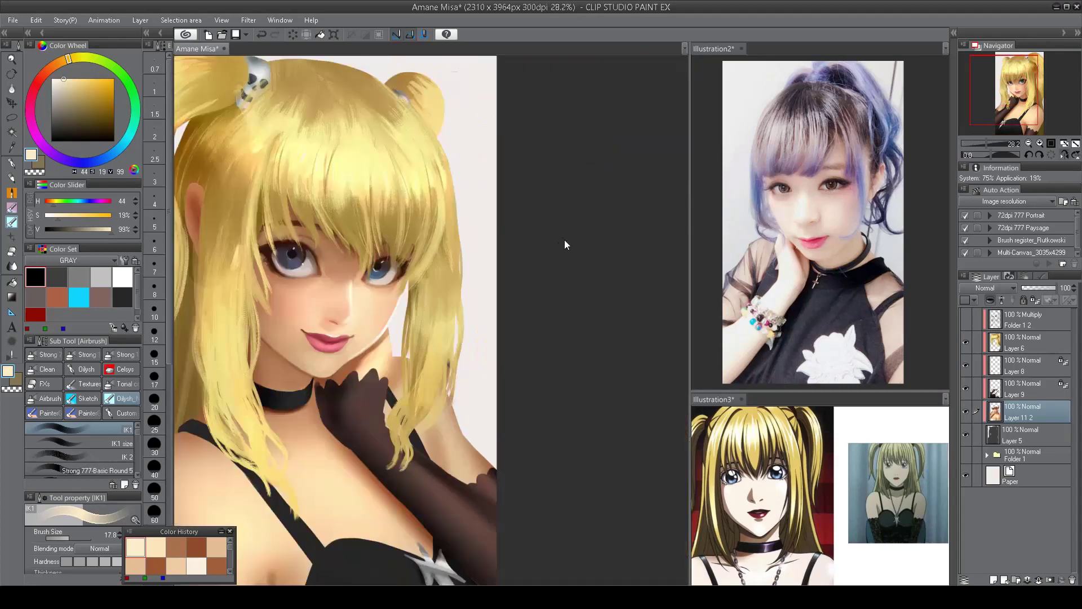
{"action": "scroll", "coordinate": [534, 359], "scroll_direction": "up", "scroll_amount": 4}
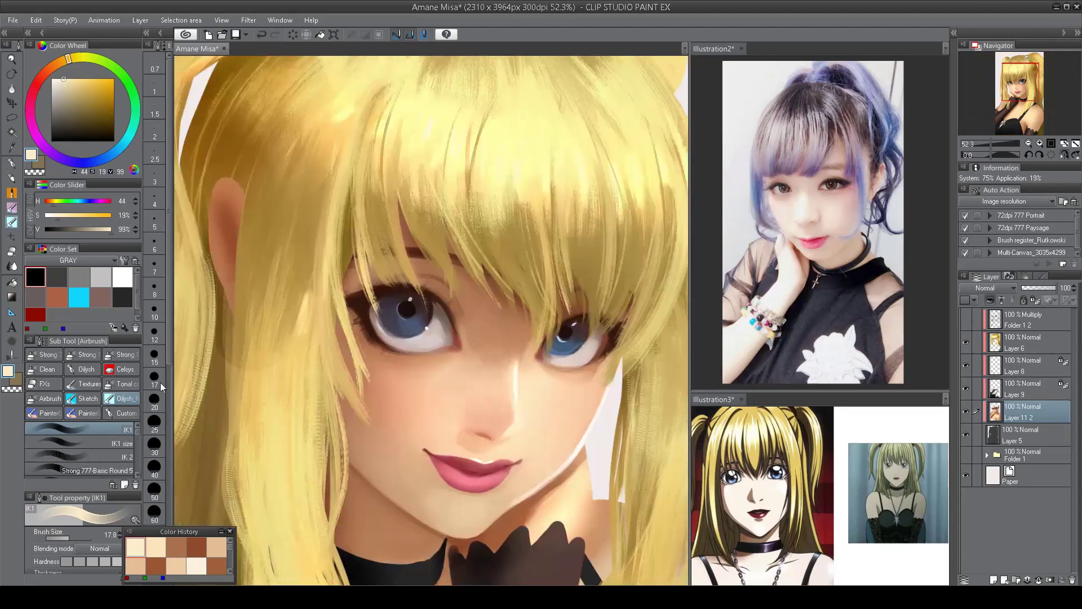
- Strengthen the near eye's lash line with sampled dark brown, using the IK1 size brush at sizes 10 and 18.5
{"action": "left_click", "coordinate": [79, 443]}
{"action": "left_click", "coordinate": [361, 286], "text": "alt"}
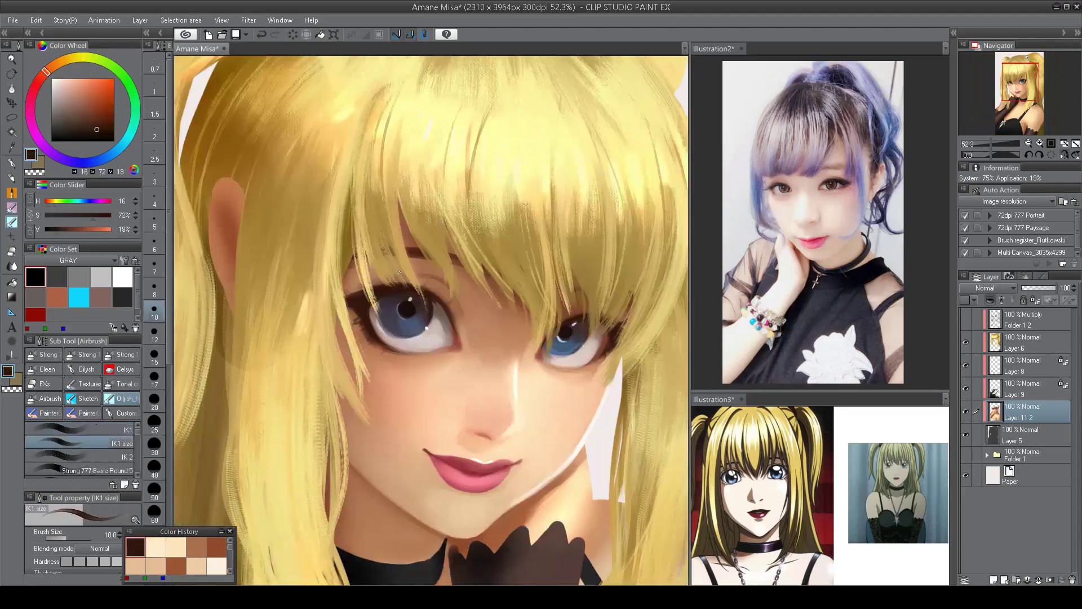
{"action": "key", "text": "h"}
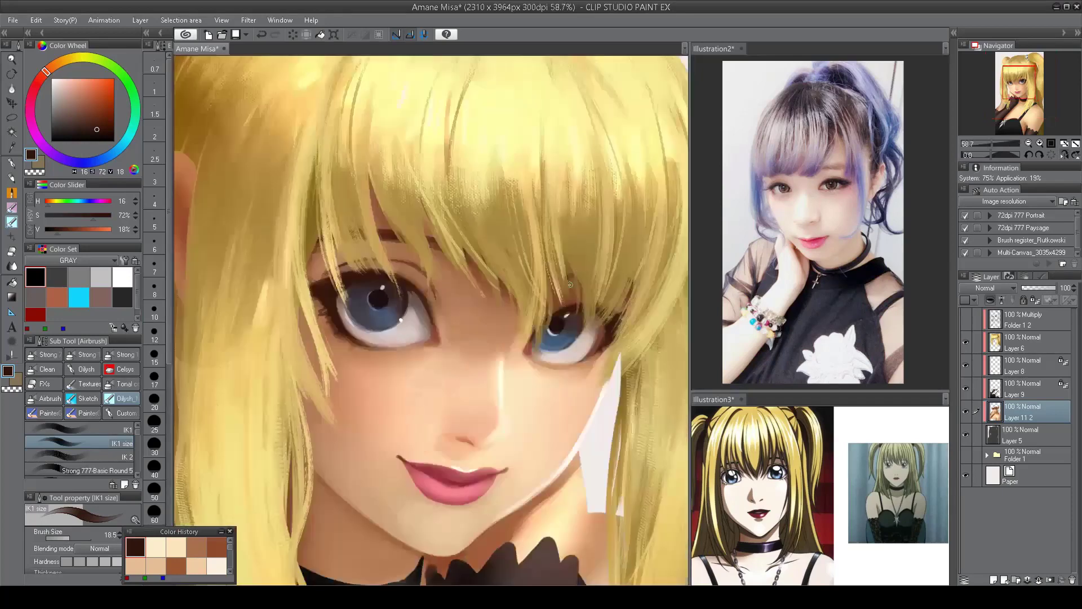
{"action": "key", "text": "h"}
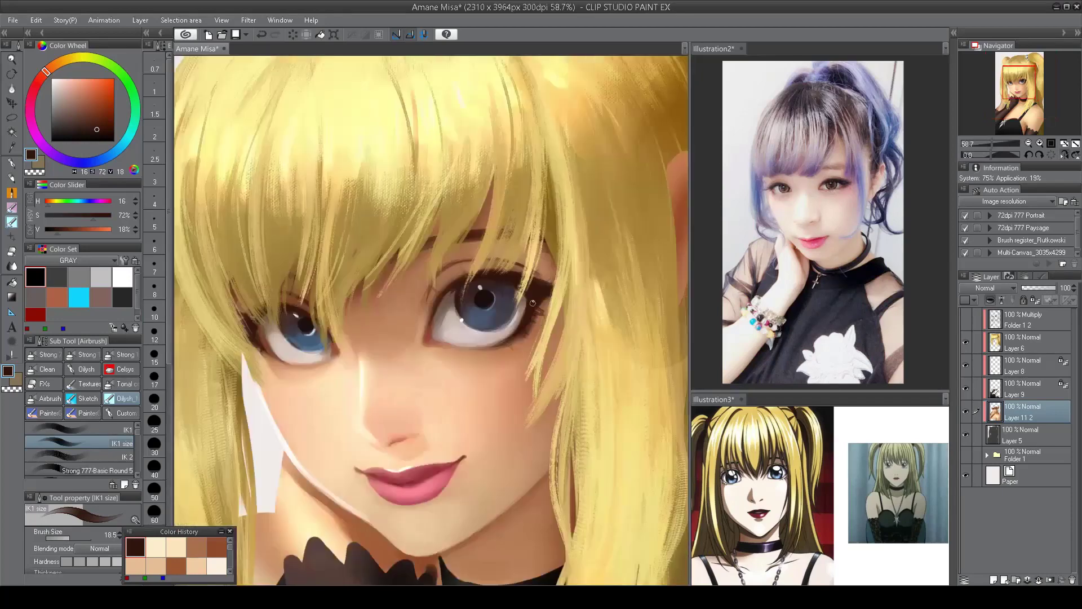
- Shade the skin around the eyes under the bangs with sampled browns, using the IK1 brush at sizes 43.2 and 31
{"action": "left_click", "coordinate": [437, 293], "text": "alt"}
{"action": "key", "text": "comma"}
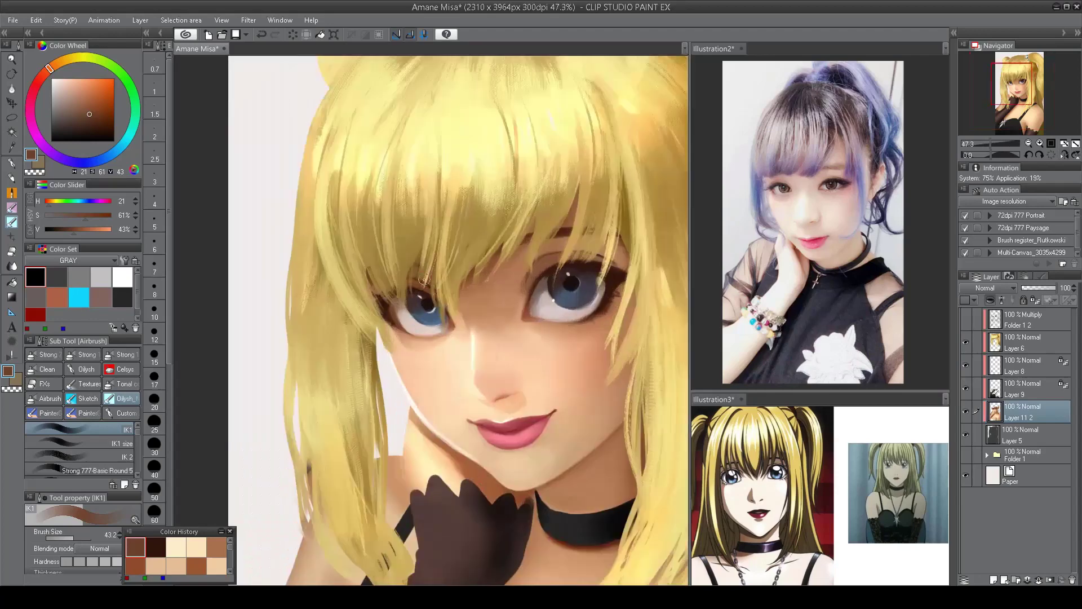
{"action": "left_click", "coordinate": [402, 278], "text": "alt"}
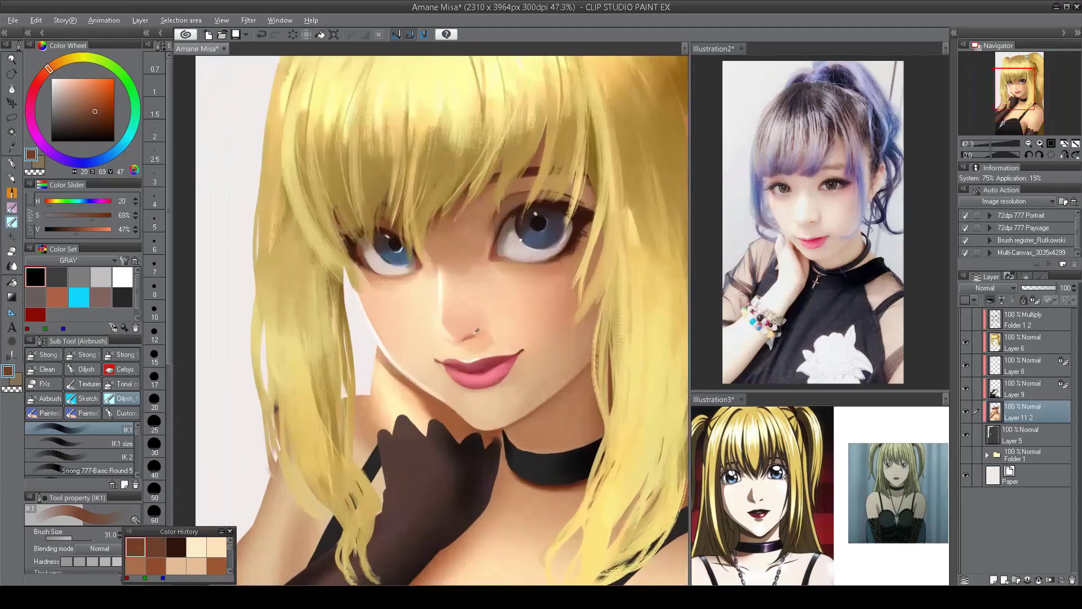
- Model the underside of the nose and the skin above the lips with sampled reddish and pale peach tones, using the IK1 brush
{"action": "left_click", "coordinate": [477, 331], "text": "alt"}
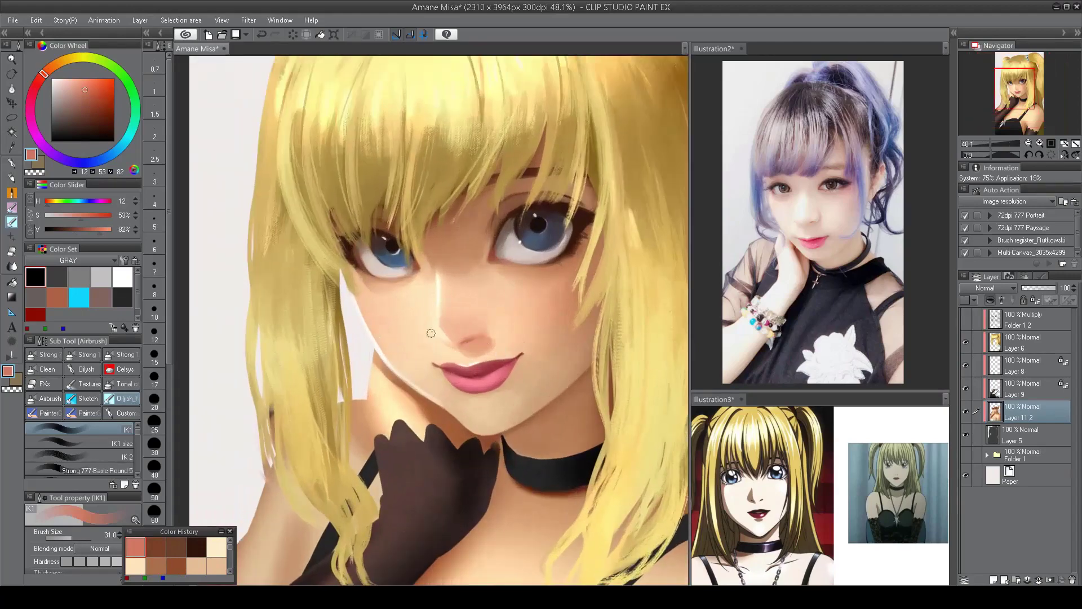
{"action": "left_click", "coordinate": [452, 354], "text": "alt"}
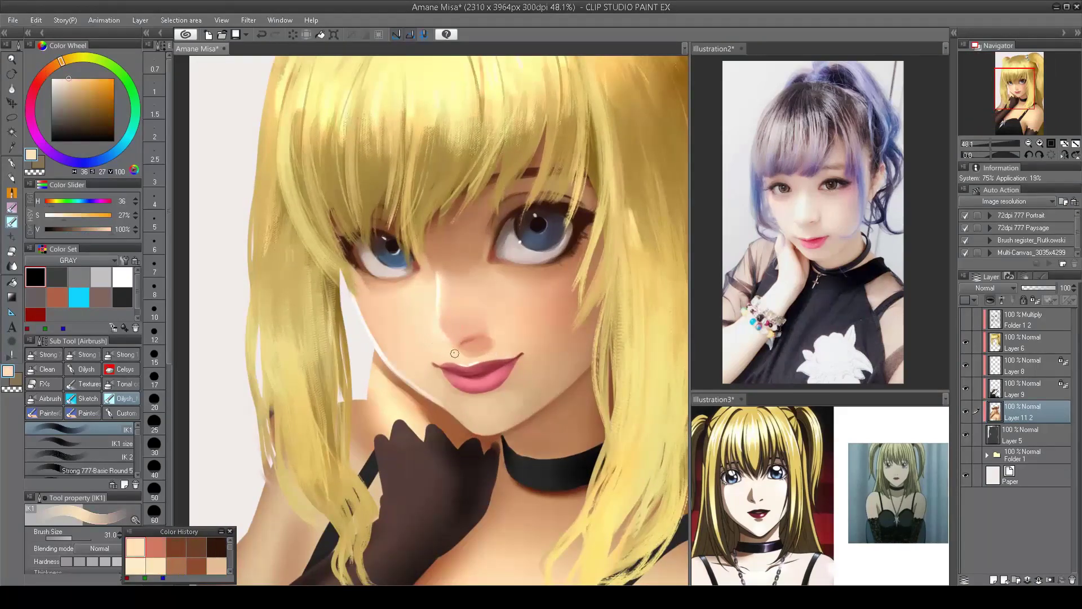
{"action": "scroll", "coordinate": [490, 341], "scroll_direction": "down", "scroll_amount": 2}
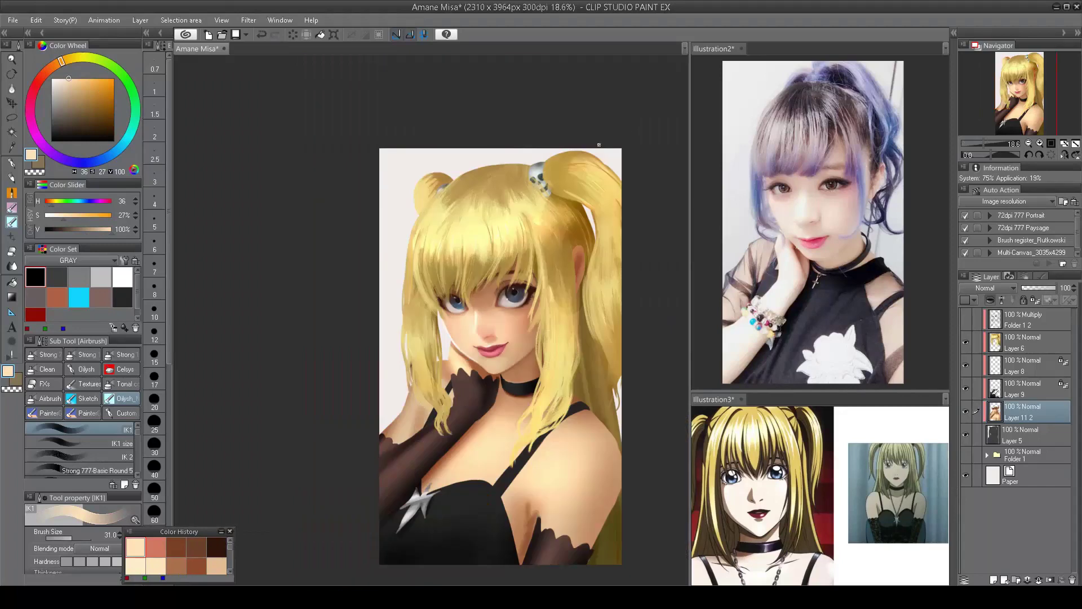
{"action": "scroll", "coordinate": [479, 344], "scroll_direction": "up", "scroll_amount": 4}
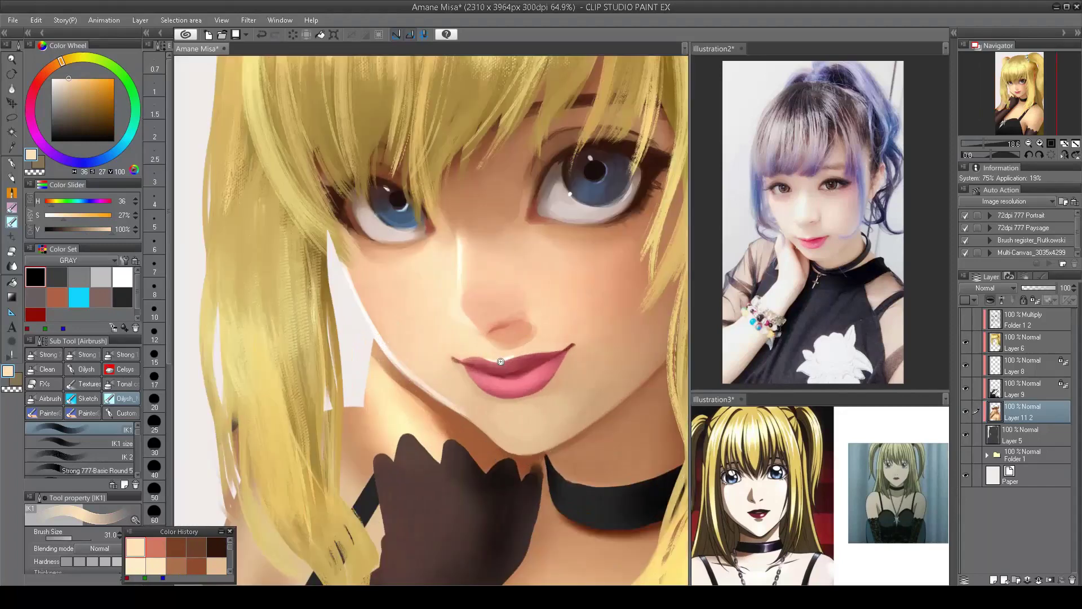
{"action": "left_click", "coordinate": [524, 333], "text": "alt"}
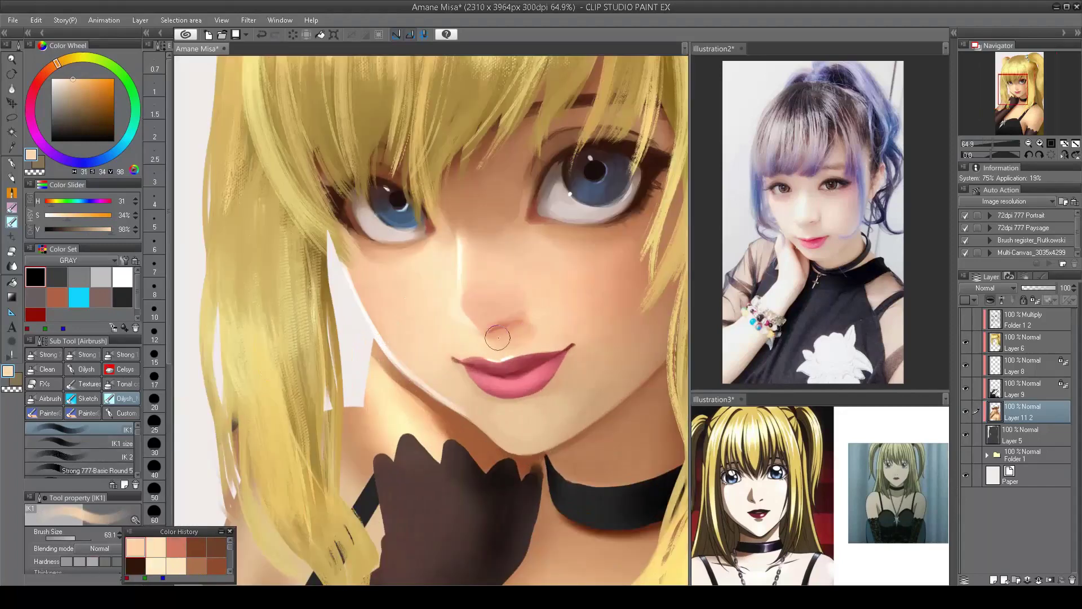
- Paint the dark nostril with sampled deep brown, using the IK1 size brush at size 20.2
{"action": "left_click", "coordinate": [96, 443]}
{"action": "left_click", "coordinate": [357, 213], "text": "alt"}
{"action": "mouse_move", "coordinate": [501, 325]}
{"action": "left_mouse_down"}
{"action": "mouse_move", "coordinate": [493, 329]}
{"action": "mouse_move", "coordinate": [512, 322]}
{"action": "left_mouse_up"}
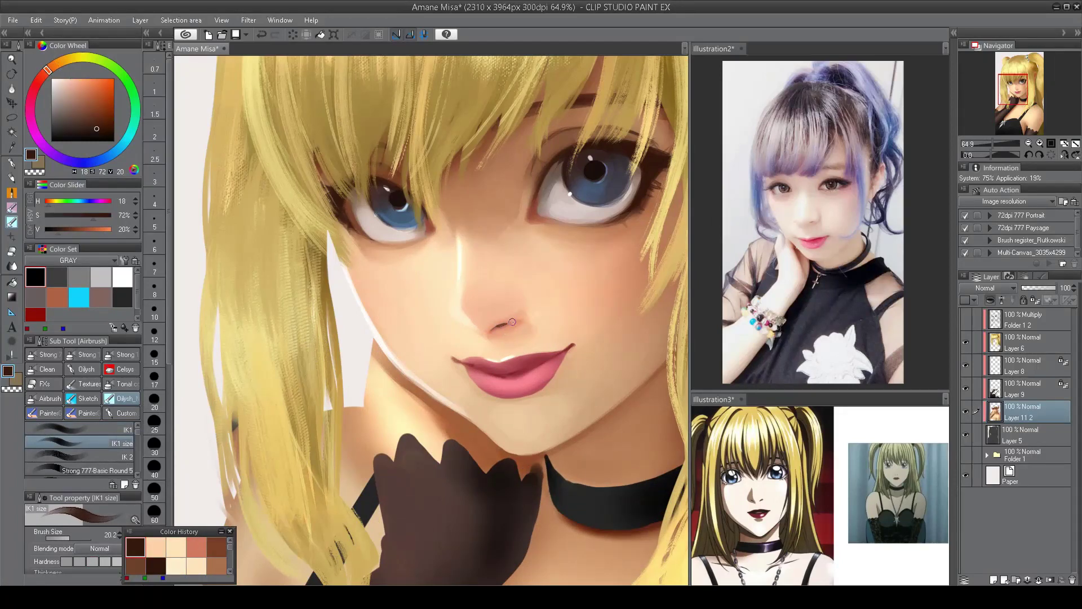
{"action": "scroll", "coordinate": [498, 326], "scroll_direction": "down", "scroll_amount": 5}
{"action": "left_click_drag", "start_coordinate": [676, 319], "coordinate": [544, 318]}
{"action": "scroll", "coordinate": [545, 318], "scroll_direction": "up", "scroll_amount": 5}
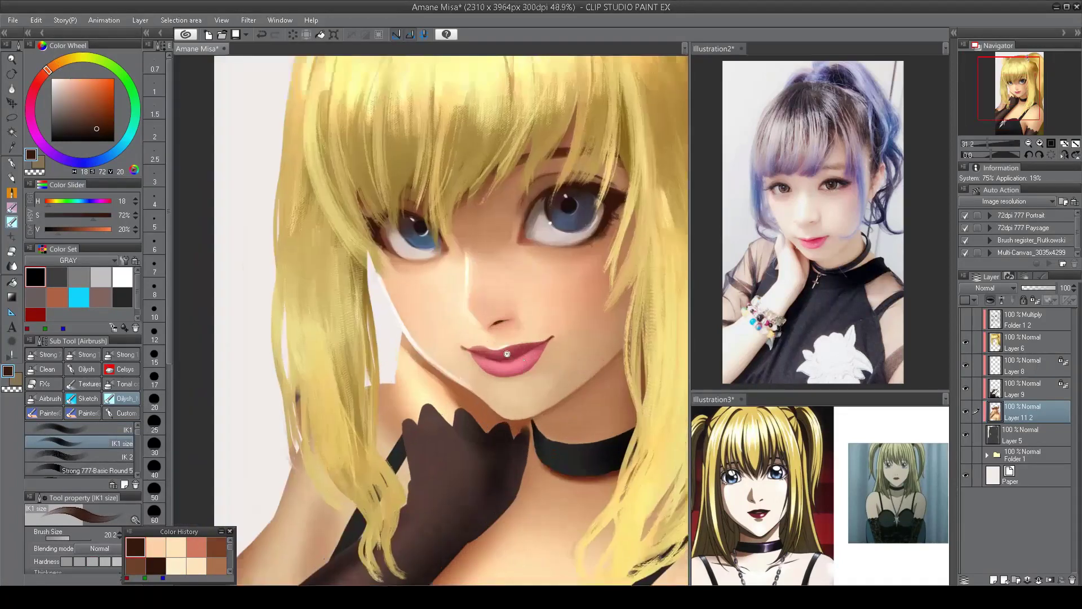
- Refine the highlight along the nose bridge with sampled pale cream, using the IK1 size brush at size 32.7
{"action": "left_click", "coordinate": [460, 302], "text": "alt"}
{"action": "key", "text": "h"}
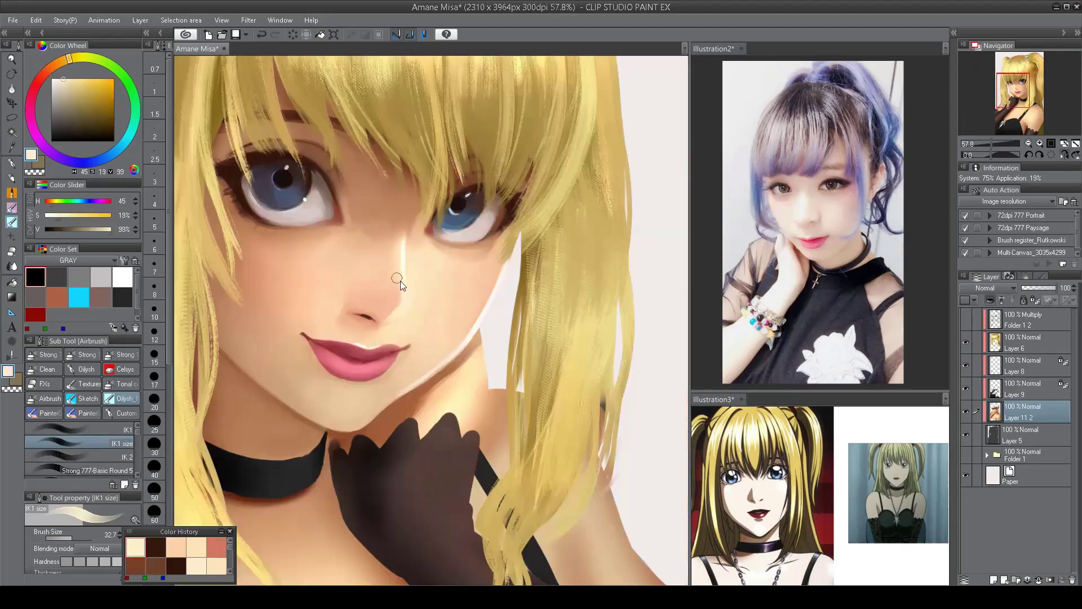
{"action": "scroll", "coordinate": [405, 248], "scroll_direction": "down", "scroll_amount": 5}
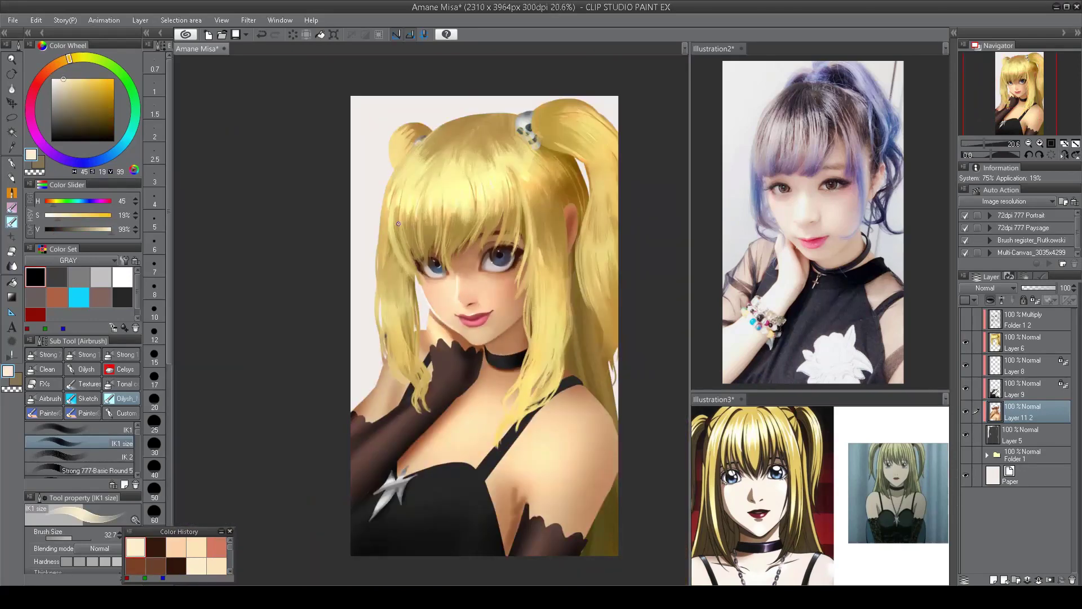
{"action": "scroll", "coordinate": [461, 226], "scroll_direction": "up", "scroll_amount": 5}
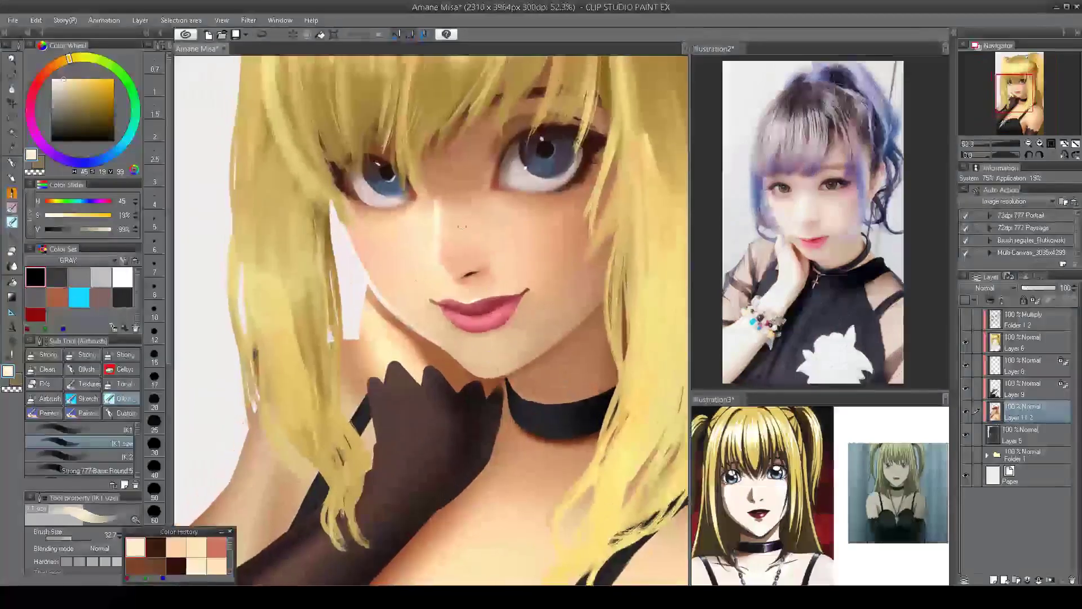
{"action": "left_click_drag", "start_coordinate": [461, 226], "coordinate": [441, 248]}
- Add small pure white highlights to the lower lip with the IK1 size brush at size 8.7
{"action": "left_click", "coordinate": [123, 277]}
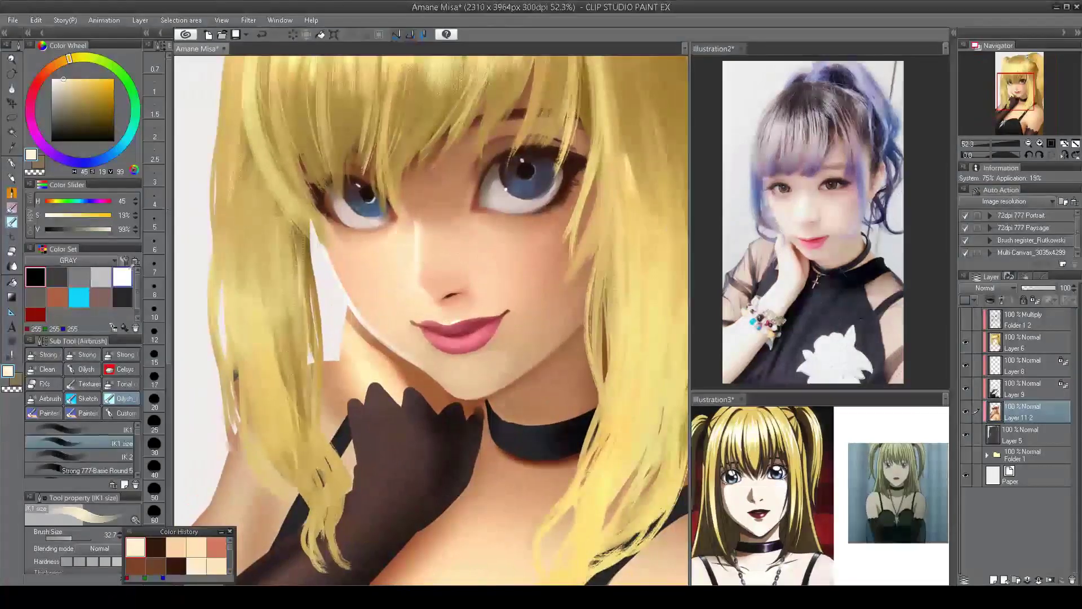
{"action": "left_click", "coordinate": [434, 338]}
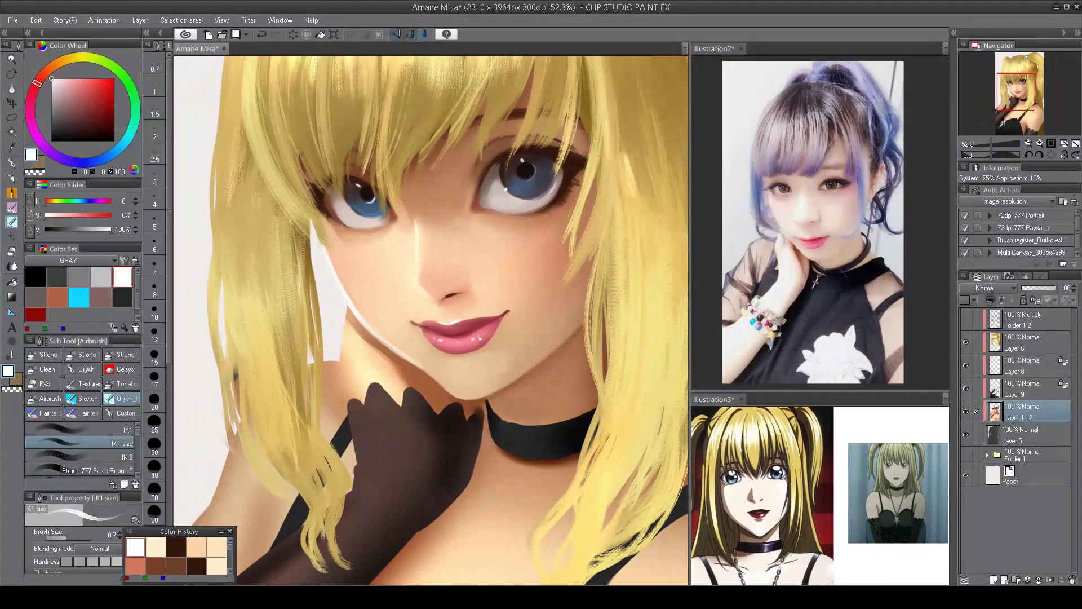
{"action": "scroll", "coordinate": [478, 338], "scroll_direction": "down", "scroll_amount": 3}
{"action": "scroll", "coordinate": [438, 313], "scroll_direction": "up", "scroll_amount": 4}
- Darken the upper lip and the line between the lips with dark red, using IK1 at size 36.8 and IK1 size at 13.2
{"action": "left_click", "coordinate": [79, 429]}
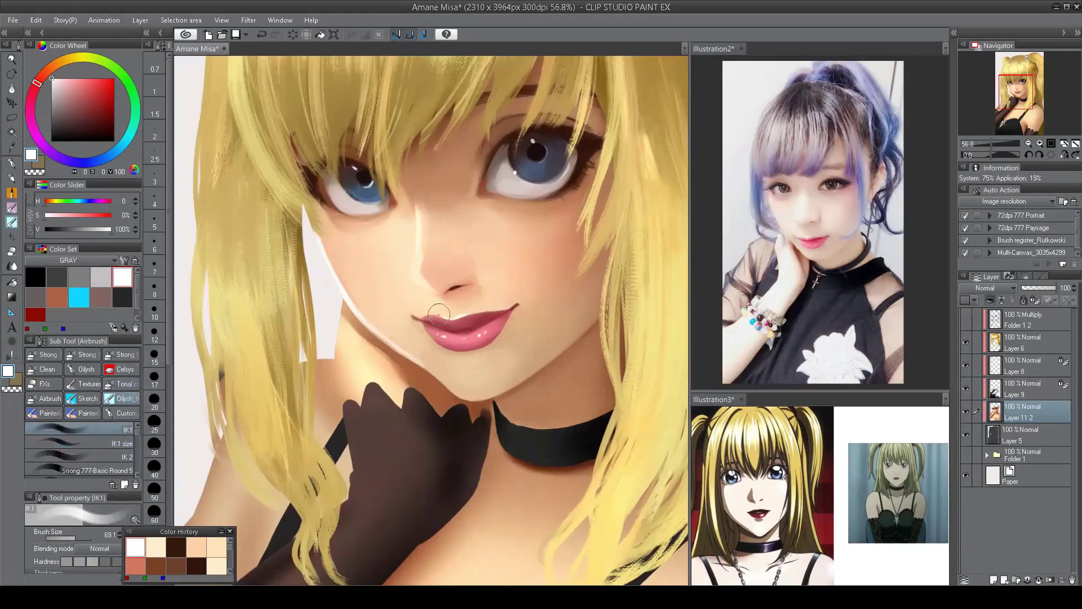
{"action": "left_click", "coordinate": [439, 315], "text": "alt"}
{"action": "left_click", "coordinate": [35, 314]}
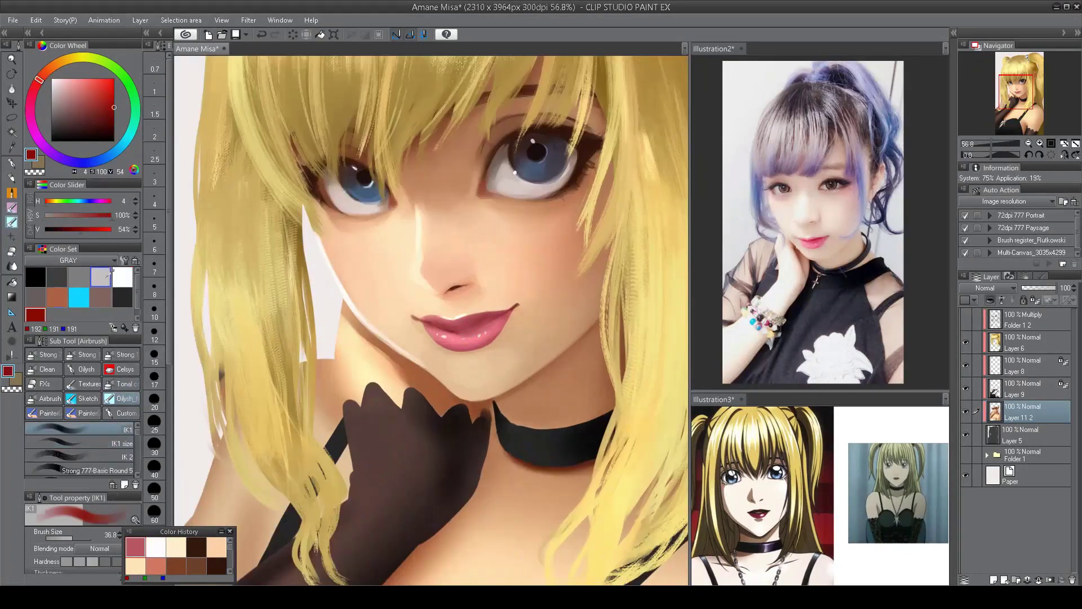
{"action": "left_click", "coordinate": [79, 443]}
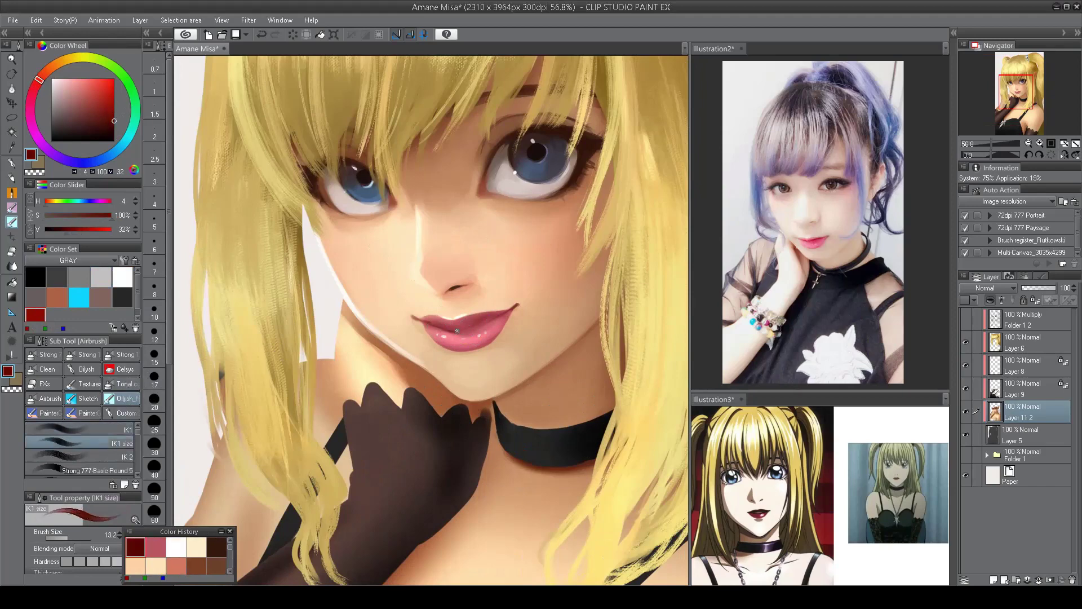
{"action": "scroll", "coordinate": [491, 316], "scroll_direction": "up", "scroll_amount": 1}
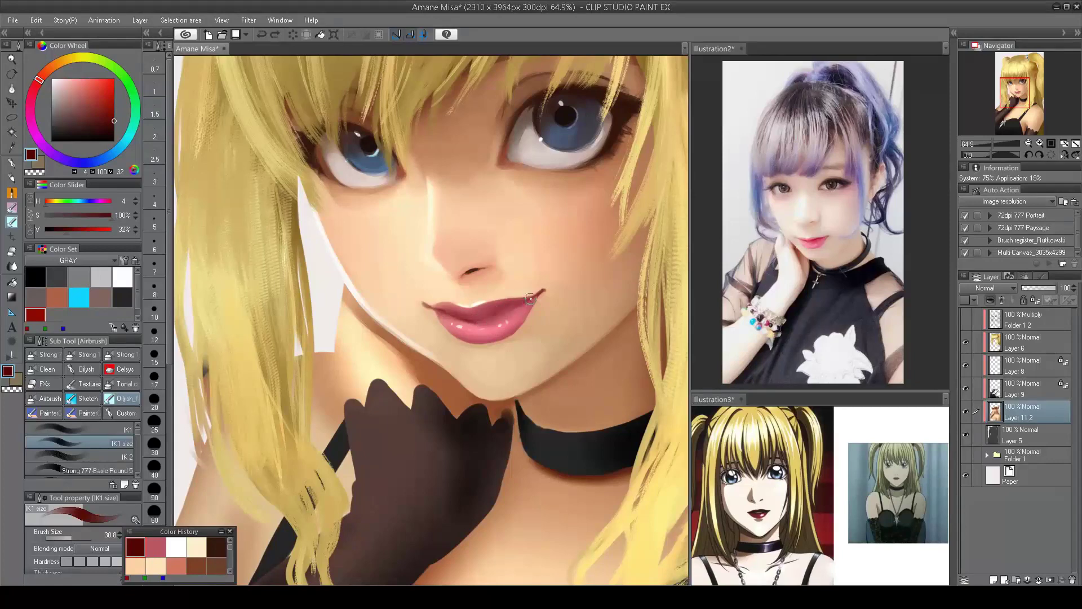
- Refine the upper lip and mouth line with a dark red at 47% value, using the IK1 size brush at sizes 30.8 and 16.9
{"action": "left_click", "coordinate": [472, 318], "text": "alt"}
{"action": "left_click_drag", "start_coordinate": [482, 315], "coordinate": [501, 314]}
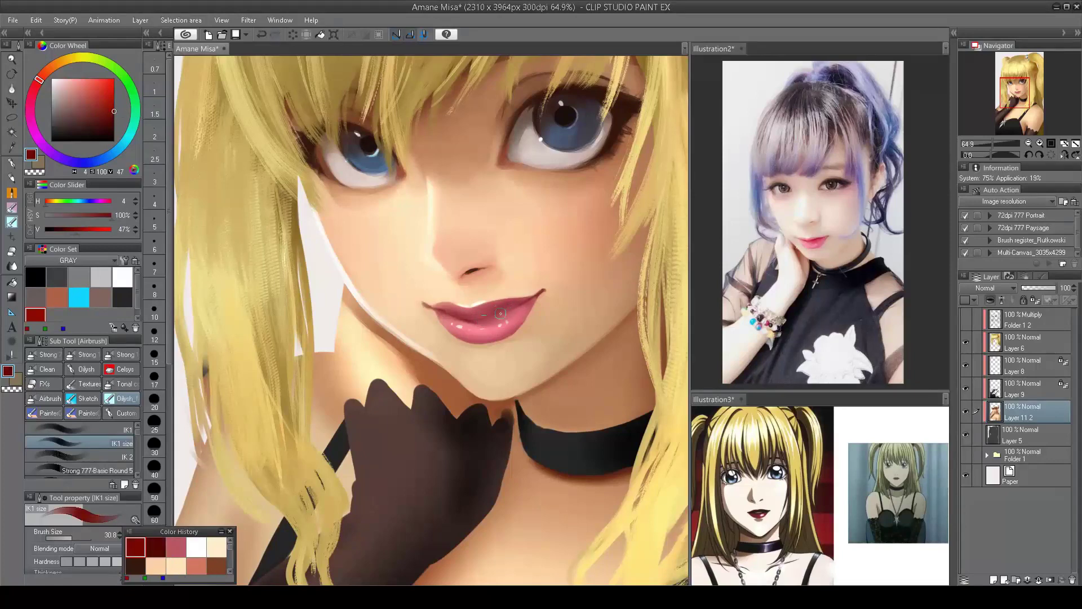
{"action": "scroll", "coordinate": [518, 304], "scroll_direction": "up", "scroll_amount": 1}
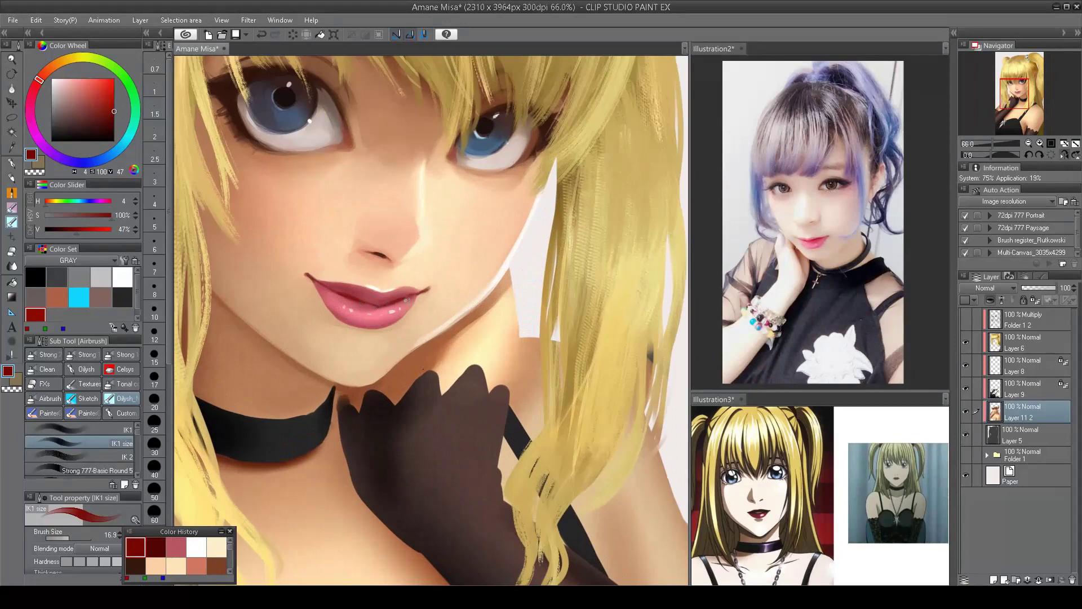
{"action": "scroll", "coordinate": [405, 300], "scroll_direction": "down", "scroll_amount": 2}
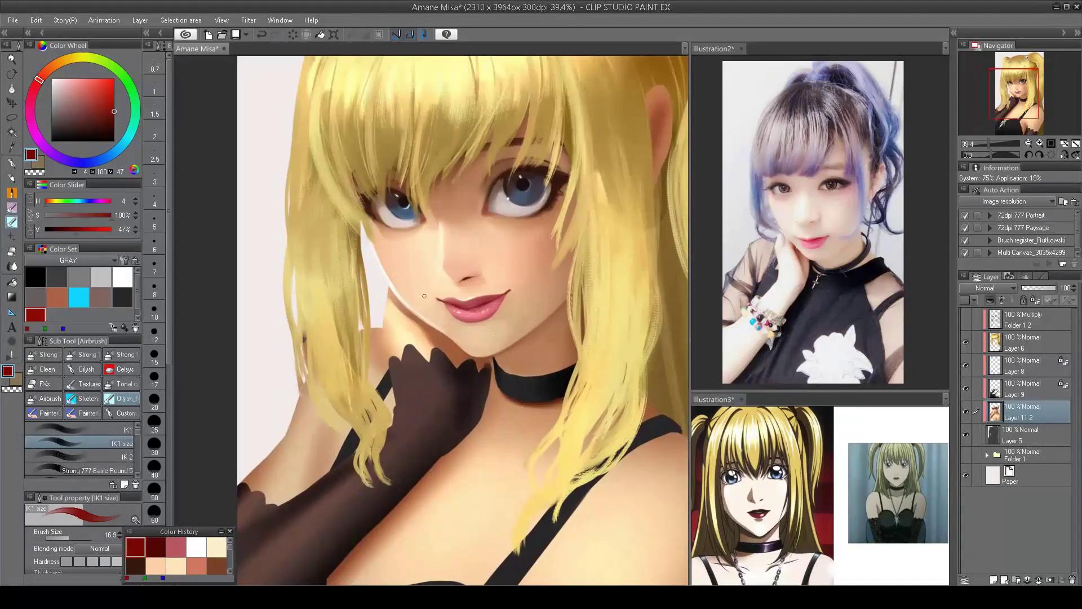
- Smooth the skin around the mouth and chin with sampled light peach tones, using the IK1 brush at size 67.5
{"action": "left_click", "coordinate": [118, 428]}
{"action": "scroll", "coordinate": [440, 338], "scroll_direction": "up", "scroll_amount": 1}
{"action": "left_click", "coordinate": [438, 312], "text": "alt"}
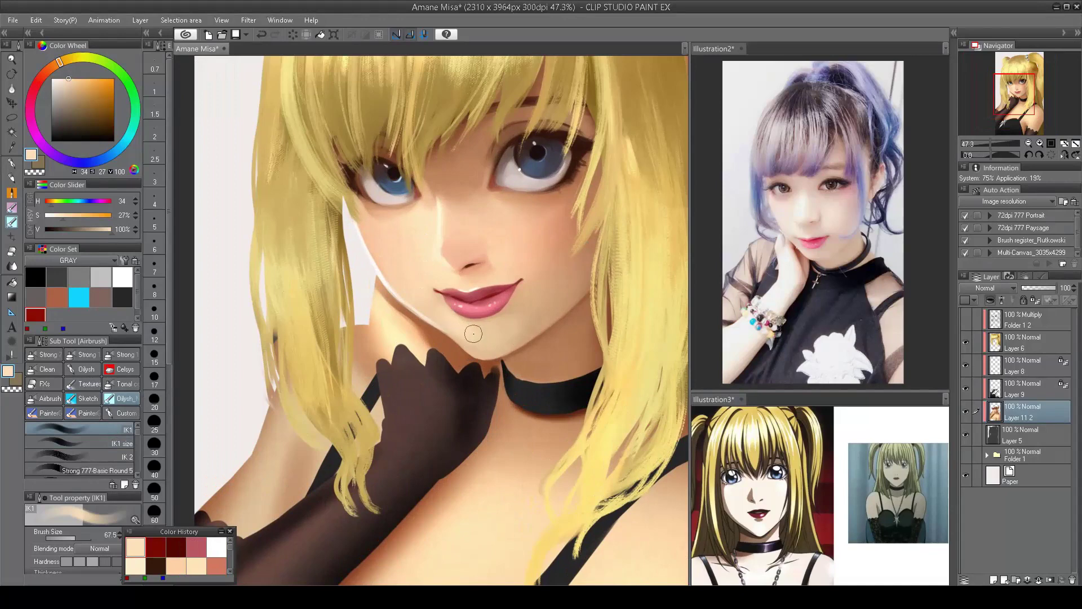
{"action": "left_click", "coordinate": [488, 346], "text": "alt"}
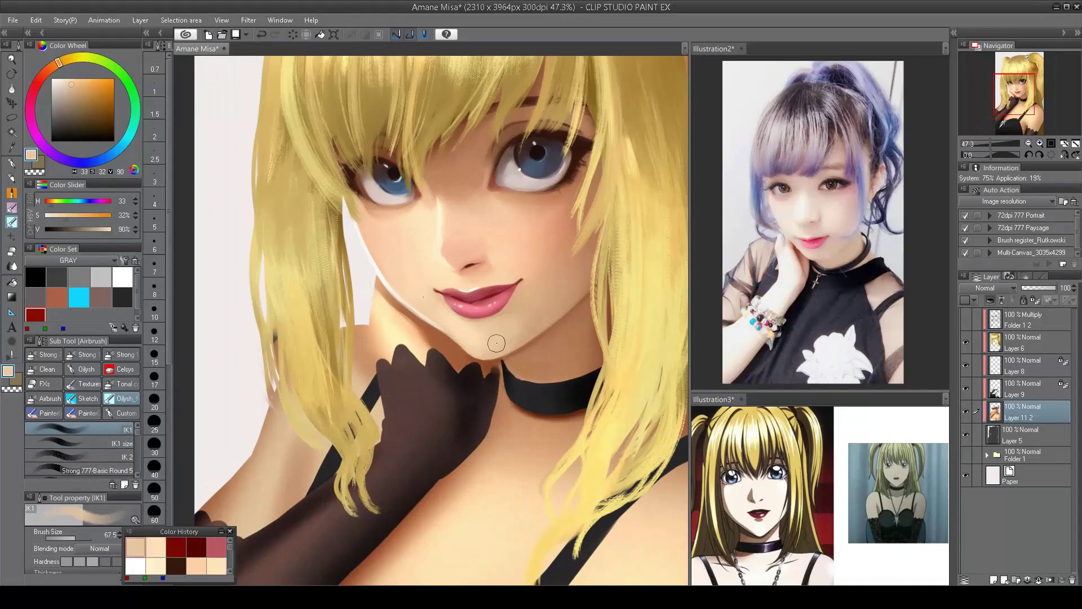
{"action": "scroll", "coordinate": [488, 346], "scroll_direction": "down", "scroll_amount": 2}
{"action": "scroll", "coordinate": [496, 344], "scroll_direction": "up", "scroll_amount": 3}
{"action": "left_click", "coordinate": [431, 282], "text": "alt"}
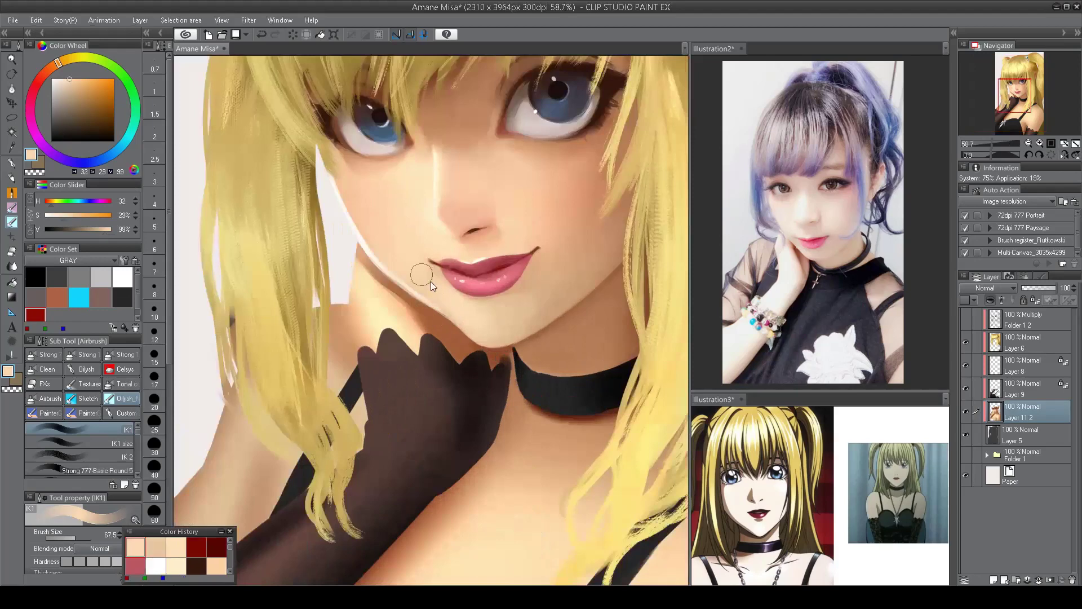
- Compare the painted face with the line art by toggling the visibility of the Folder 1 2 Multiply layer
{"action": "scroll", "coordinate": [462, 305], "scroll_direction": "down", "scroll_amount": 4}
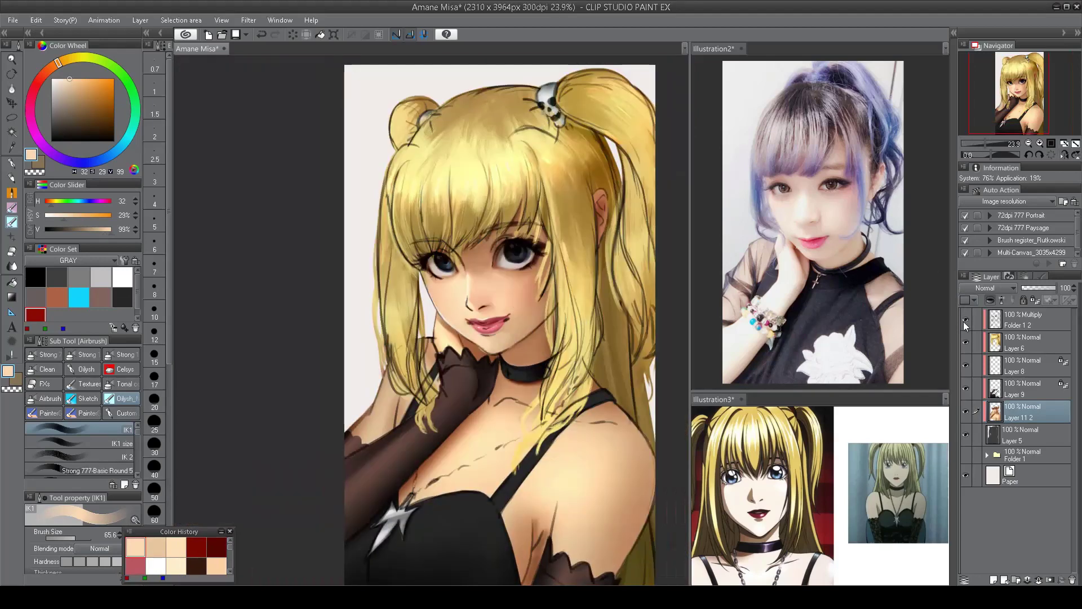
{"action": "left_click", "coordinate": [966, 321]}
{"action": "scroll", "coordinate": [535, 270], "scroll_direction": "up", "scroll_amount": 1}
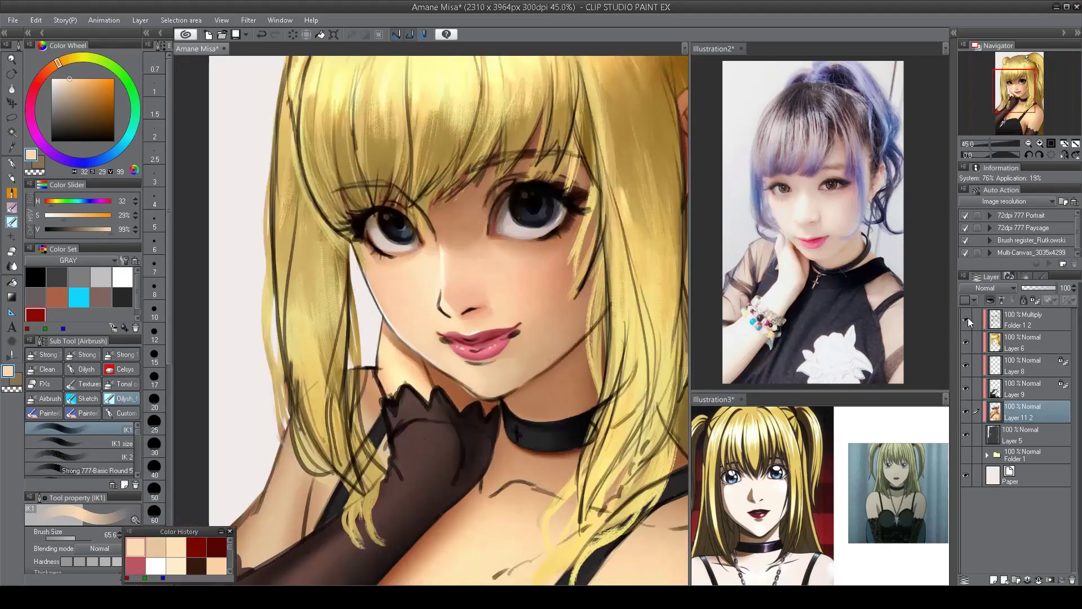
{"action": "scroll", "coordinate": [535, 270], "scroll_direction": "up", "scroll_amount": 1}
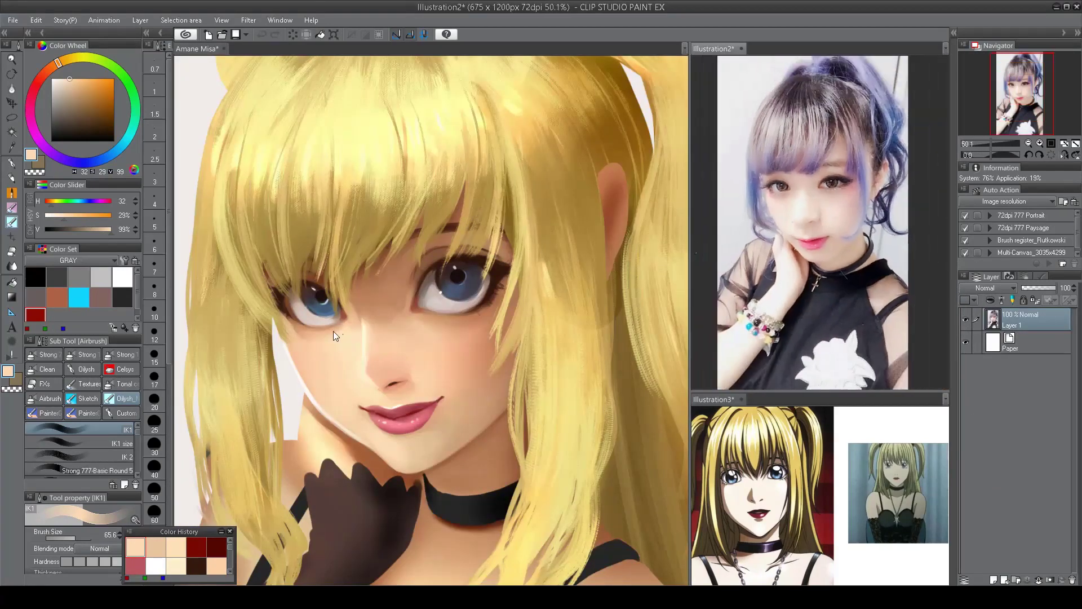
- Retouch the near eye's outer corner with a sampled reddish brown, using the IK1 brush at size 19.4
{"action": "scroll", "coordinate": [358, 242], "scroll_direction": "up", "scroll_amount": 1}
{"action": "key", "text": "h"}
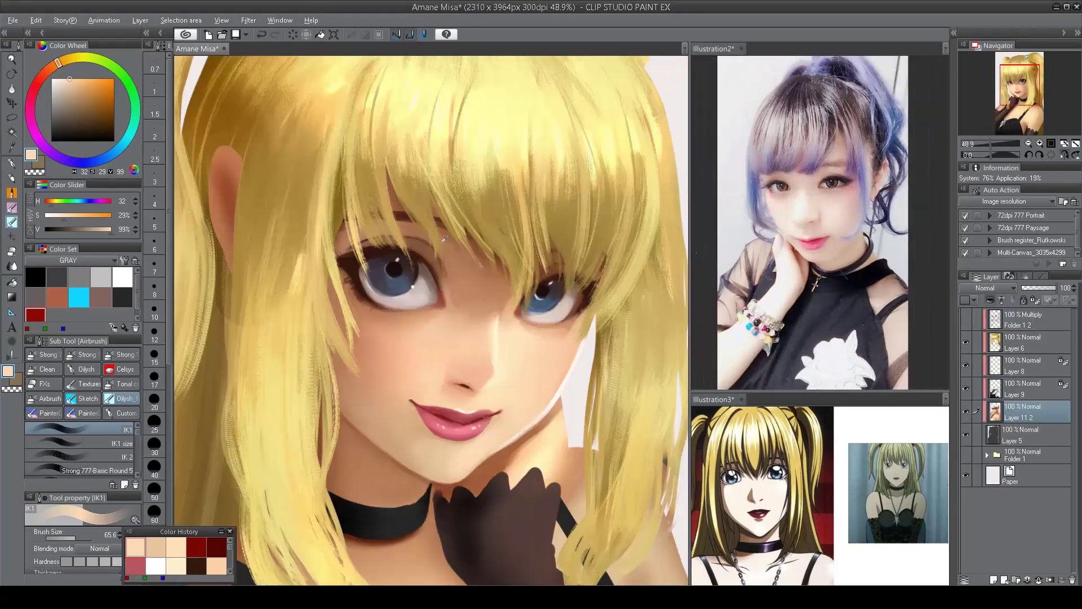
{"action": "left_click", "coordinate": [360, 286], "text": "alt"}
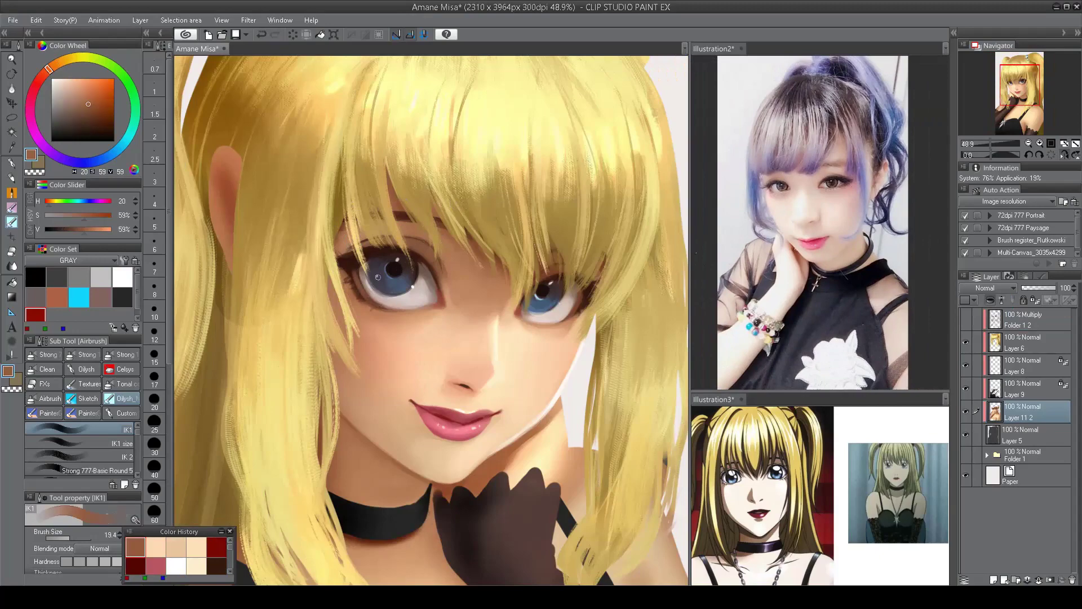
{"action": "scroll", "coordinate": [378, 277], "scroll_direction": "down", "scroll_amount": 3}
{"action": "scroll", "coordinate": [384, 283], "scroll_direction": "up", "scroll_amount": 3}
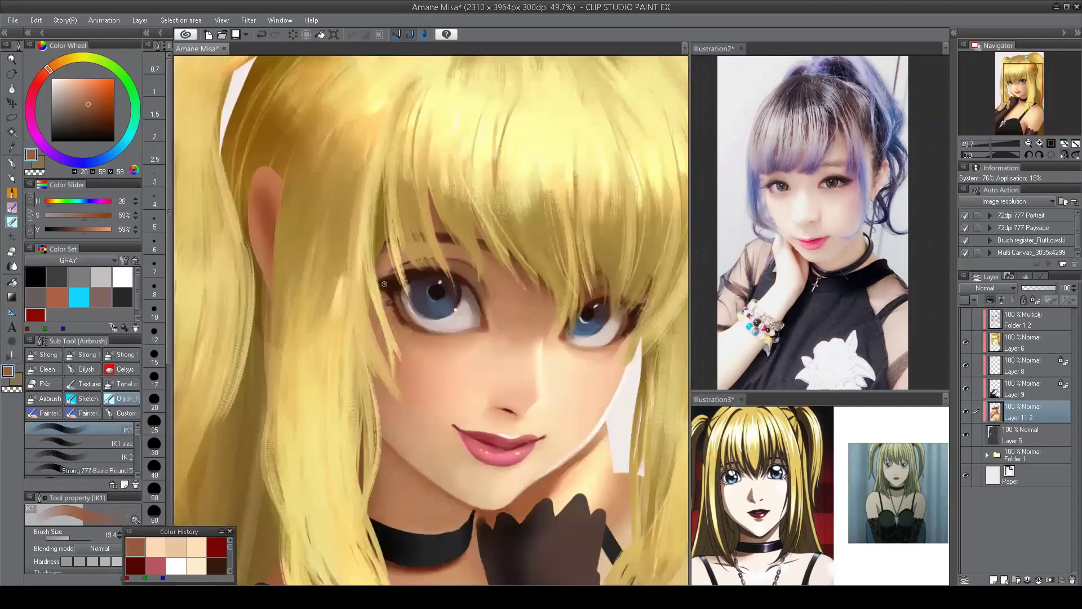
- Darken the near eye's upper lash line with a sampled dark brown, using the DAUB Ribbon Bristles brush at size 116.3
{"action": "left_click", "coordinate": [384, 283], "text": "alt"}
{"action": "key", "text": "h"}
{"action": "scroll", "coordinate": [384, 284], "scroll_direction": "down", "scroll_amount": 3}
{"action": "scroll", "coordinate": [384, 284], "scroll_direction": "up", "scroll_amount": 4}
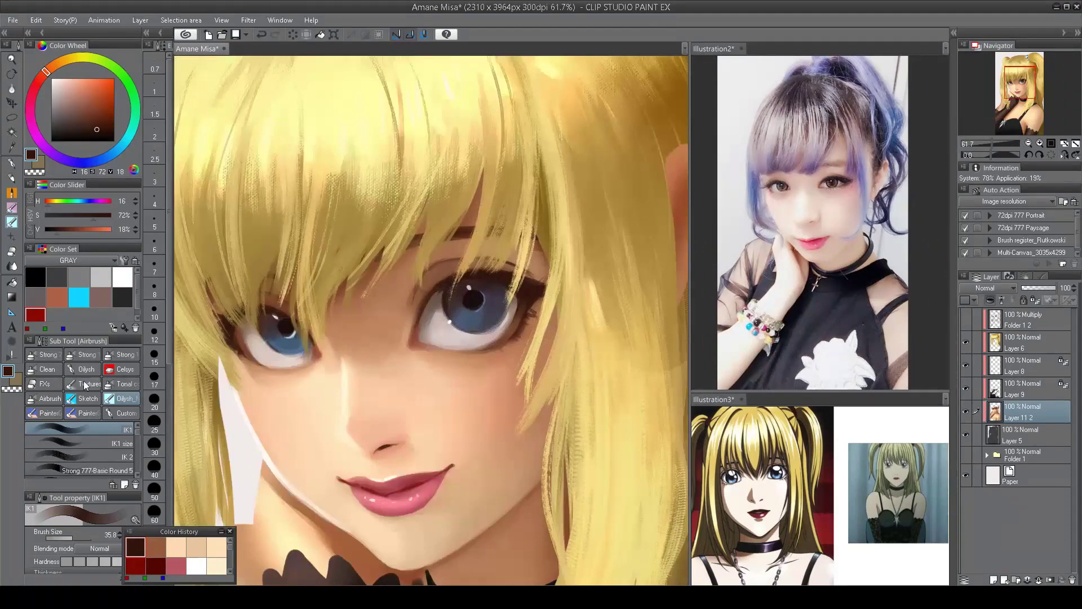
{"action": "key", "text": "b"}
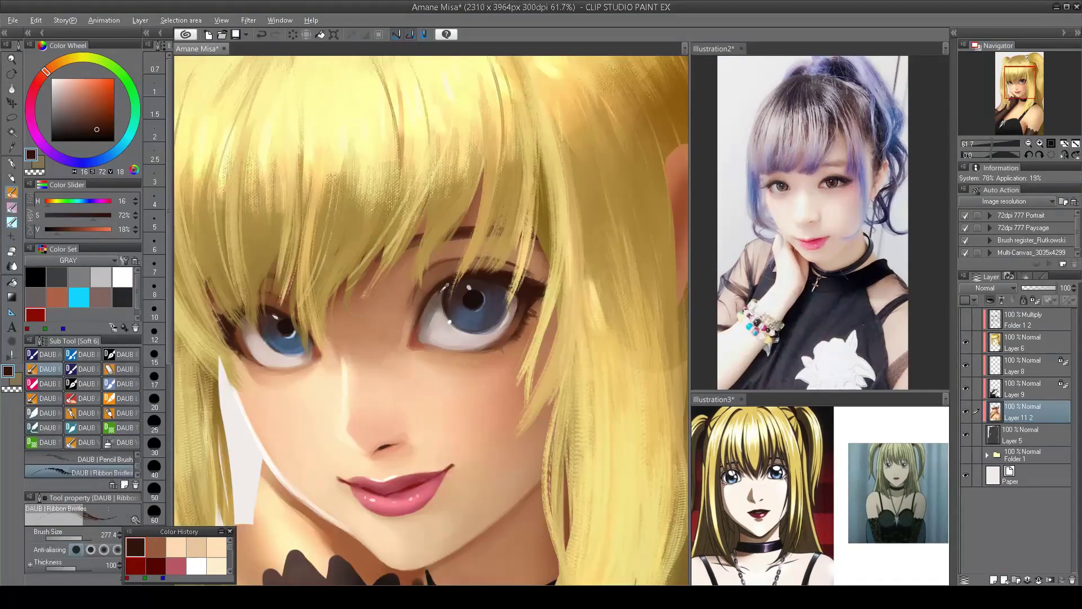
{"action": "left_click", "coordinate": [434, 284], "text": "alt"}
{"action": "left_click_drag", "start_coordinate": [417, 313], "coordinate": [395, 327]}
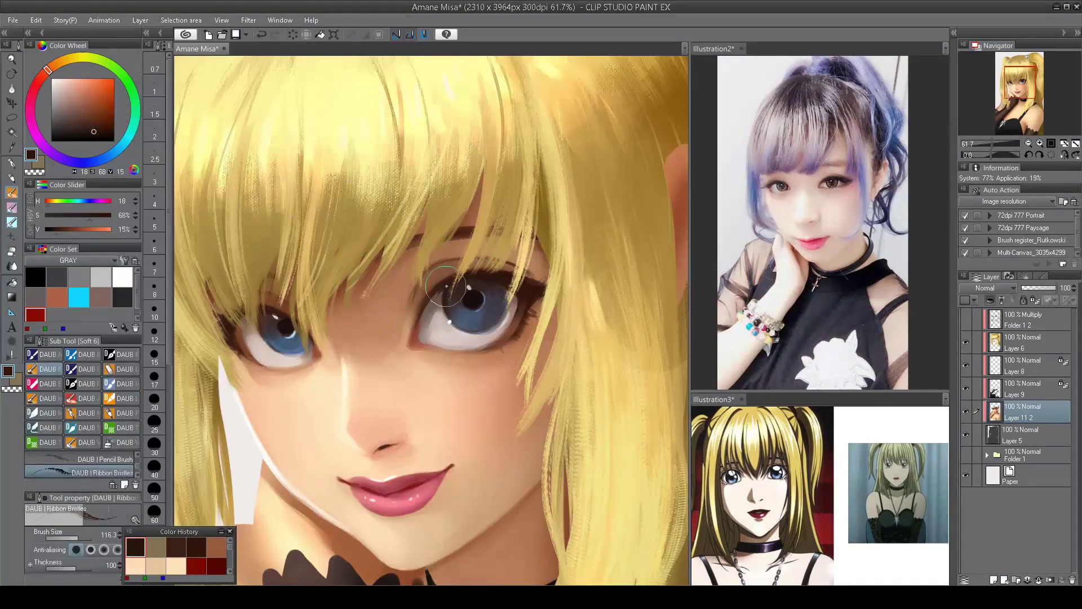
{"action": "left_click_drag", "start_coordinate": [514, 287], "coordinate": [542, 304]}
{"action": "scroll", "coordinate": [291, 319], "scroll_direction": "down", "scroll_amount": 5}
{"action": "scroll", "coordinate": [338, 316], "scroll_direction": "down", "scroll_amount": 2}
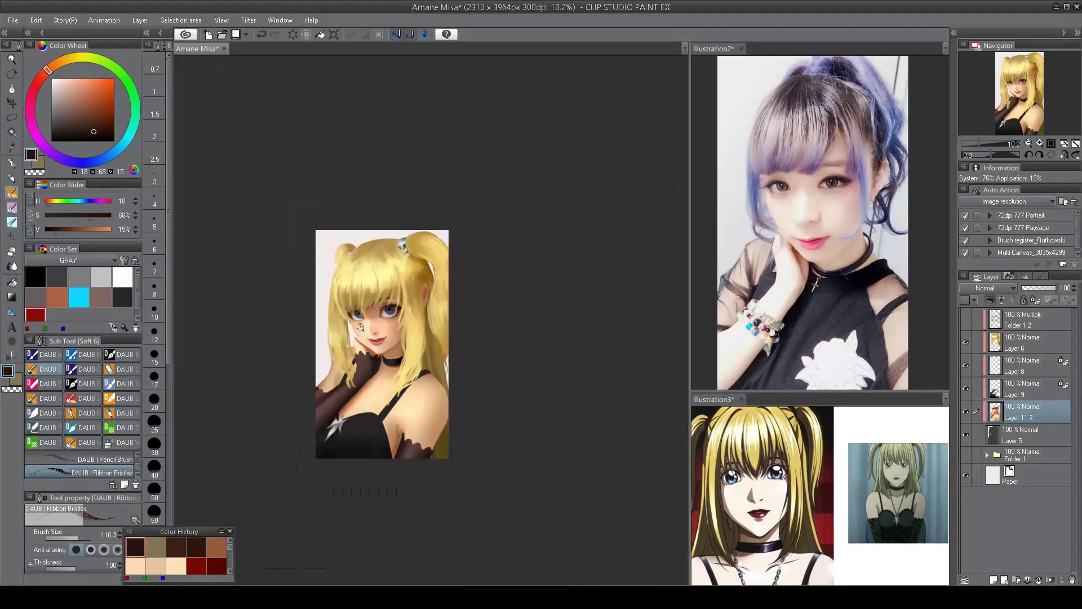
- Mesh-transform the hair on Layer 6 with a lattice of 9 horizontal points, lifting the fringe around the far eye
{"action": "scroll", "coordinate": [338, 316], "scroll_direction": "up", "scroll_amount": 5}
{"action": "left_click", "coordinate": [1018, 345]}
{"action": "key", "text": "ctrl+t"}
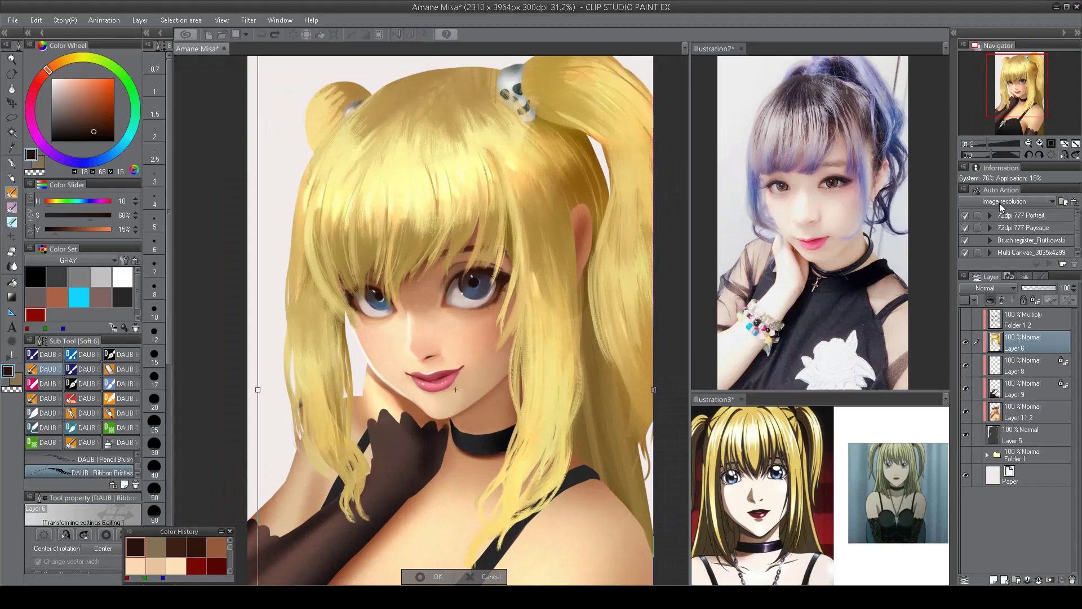
{"action": "key", "text": "ctrl+shift+m"}
{"action": "left_click", "coordinate": [81, 542]}
{"action": "left_click", "coordinate": [84, 557]}
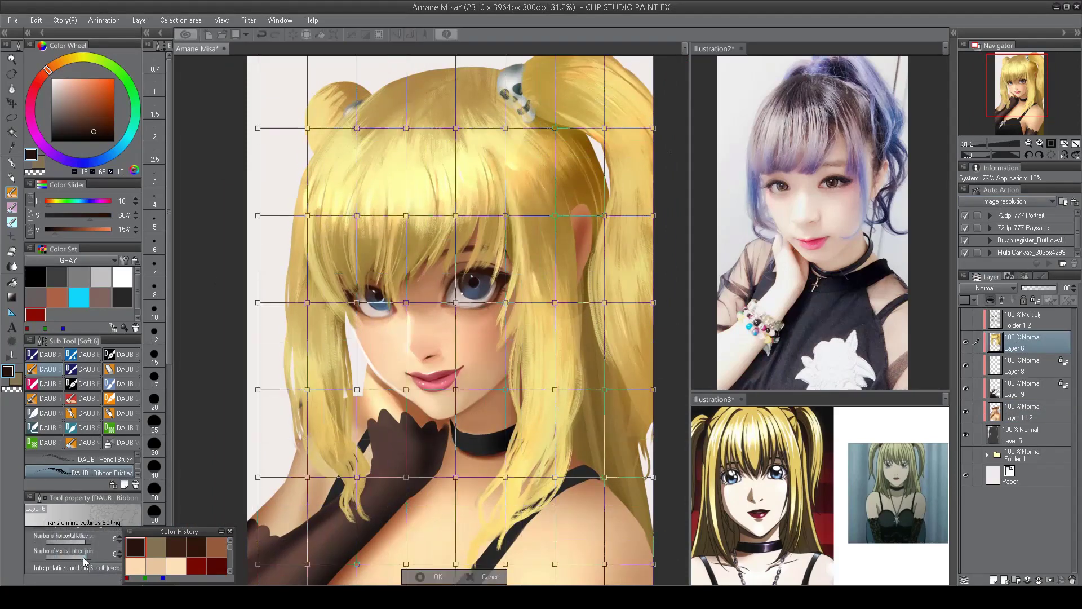
{"action": "left_click_drag", "start_coordinate": [357, 303], "coordinate": [354, 293]}
{"action": "left_click_drag", "start_coordinate": [356, 216], "coordinate": [352, 203]}
{"action": "left_click_drag", "start_coordinate": [307, 302], "coordinate": [308, 289]}
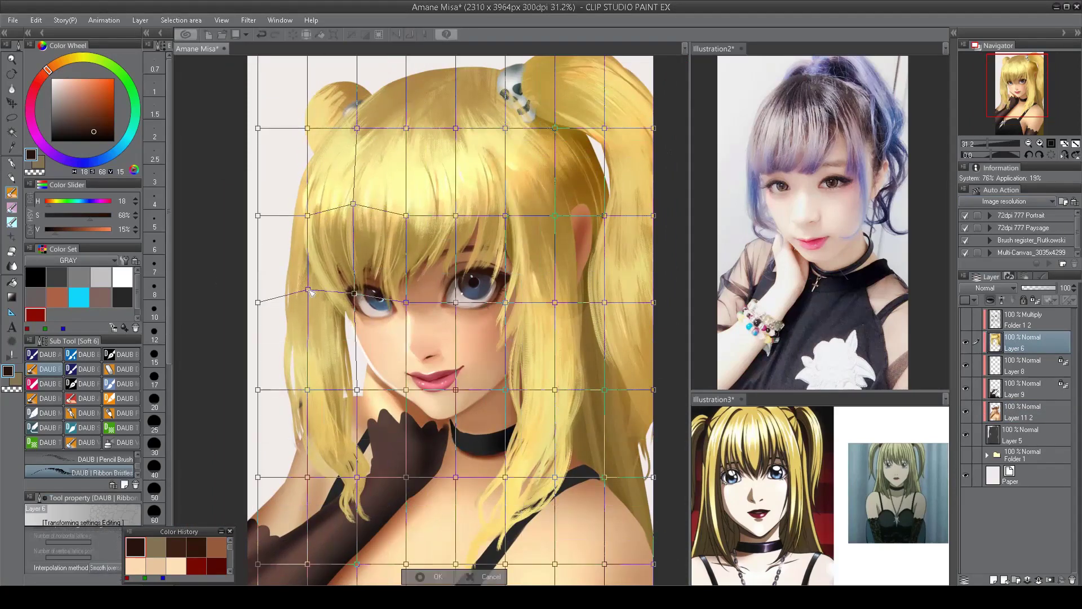
{"action": "left_click_drag", "start_coordinate": [406, 302], "coordinate": [415, 291]}
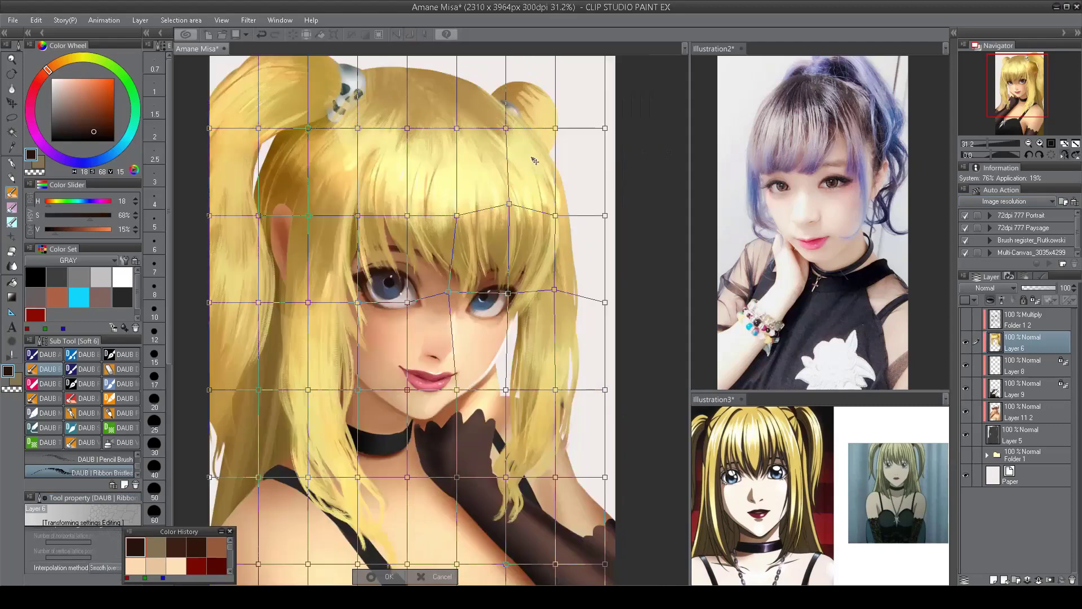
{"action": "key", "text": "Return"}
{"action": "key", "text": "ctrl+0"}
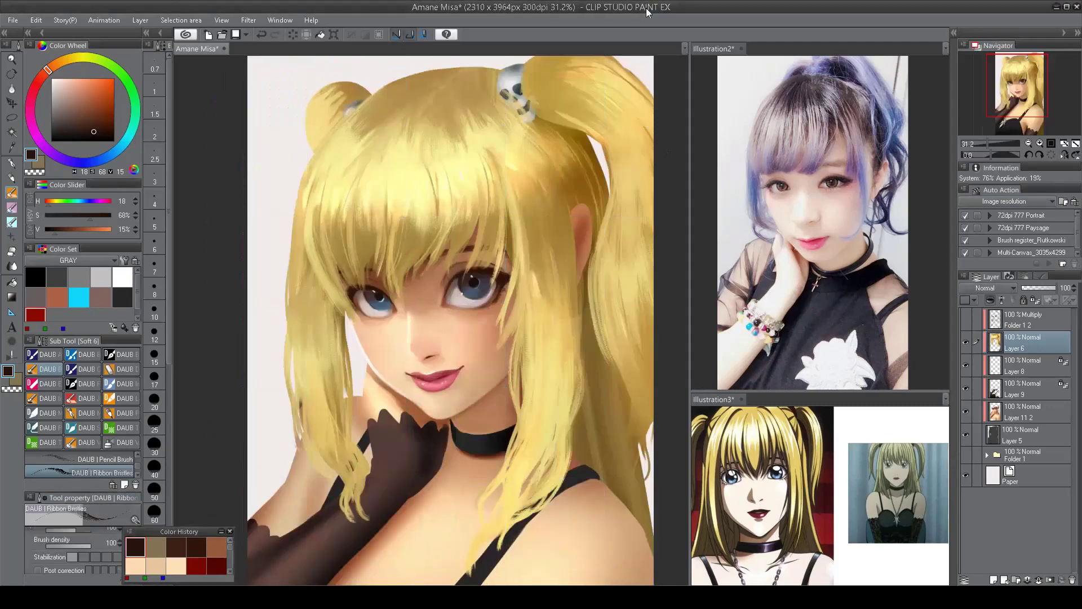
- Recolour the Paper layer to a light grey and add a new layer above it in Add (Glow) mode
{"action": "double_click", "coordinate": [992, 476]}
{"action": "left_click", "coordinate": [514, 295]}
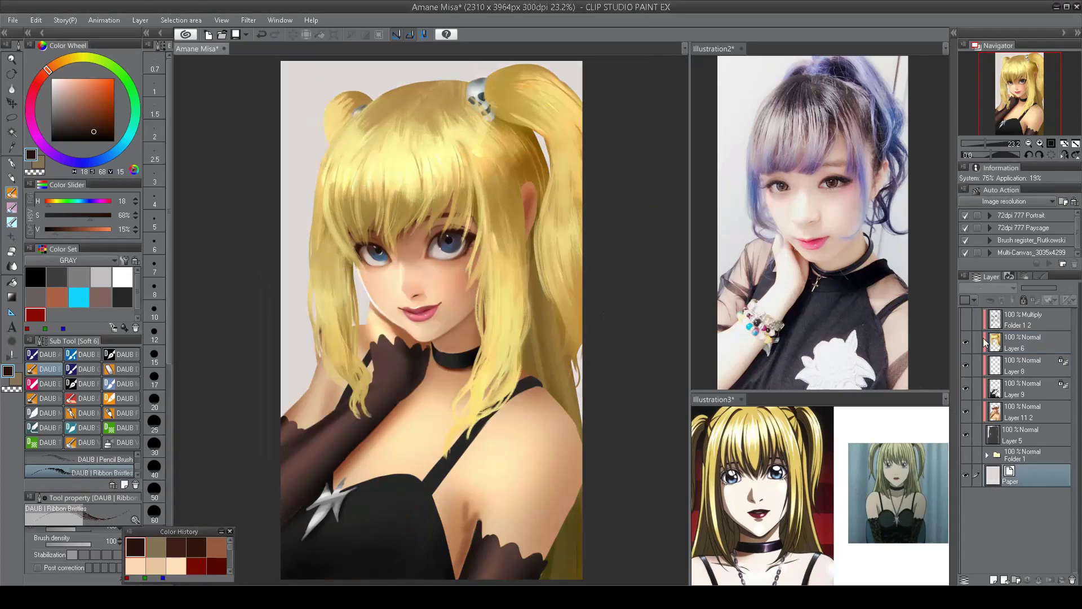
{"action": "left_click", "coordinate": [993, 579]}
{"action": "scroll", "coordinate": [986, 288], "scroll_direction": "down", "scroll_amount": 10}
- Paint a soft white glow behind the figure on the Add (Glow) layer, using Strong 777-Soft Round 2 at size 376.1
{"action": "key", "text": "b"}
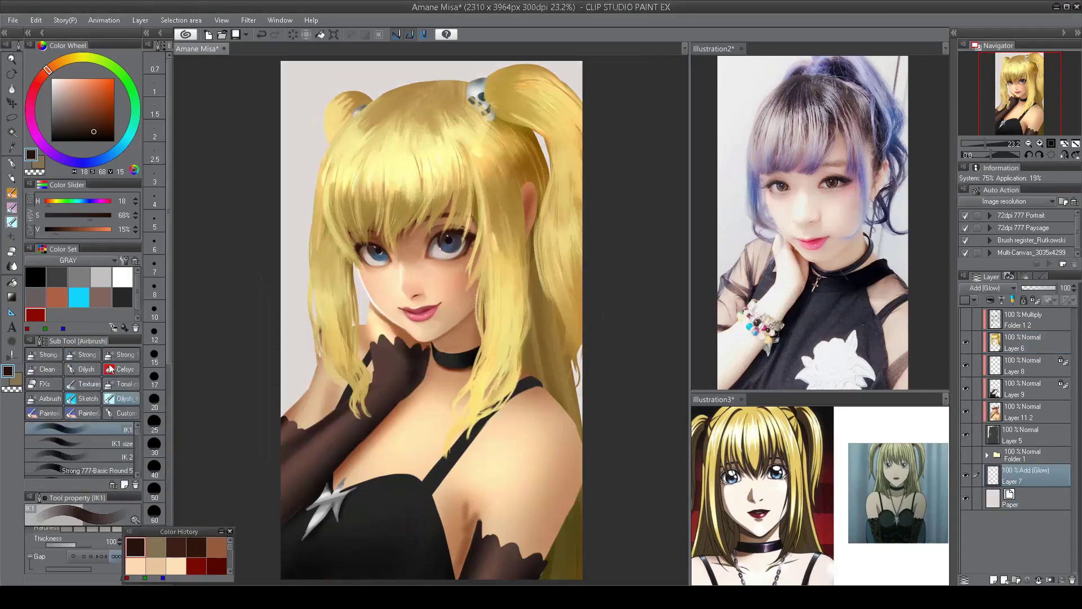
{"action": "scroll", "coordinate": [127, 474], "scroll_direction": "down", "scroll_amount": 2}
{"action": "left_click", "coordinate": [98, 463]}
{"action": "key", "text": "ctrl+minus"}
{"action": "left_click", "coordinate": [123, 277]}
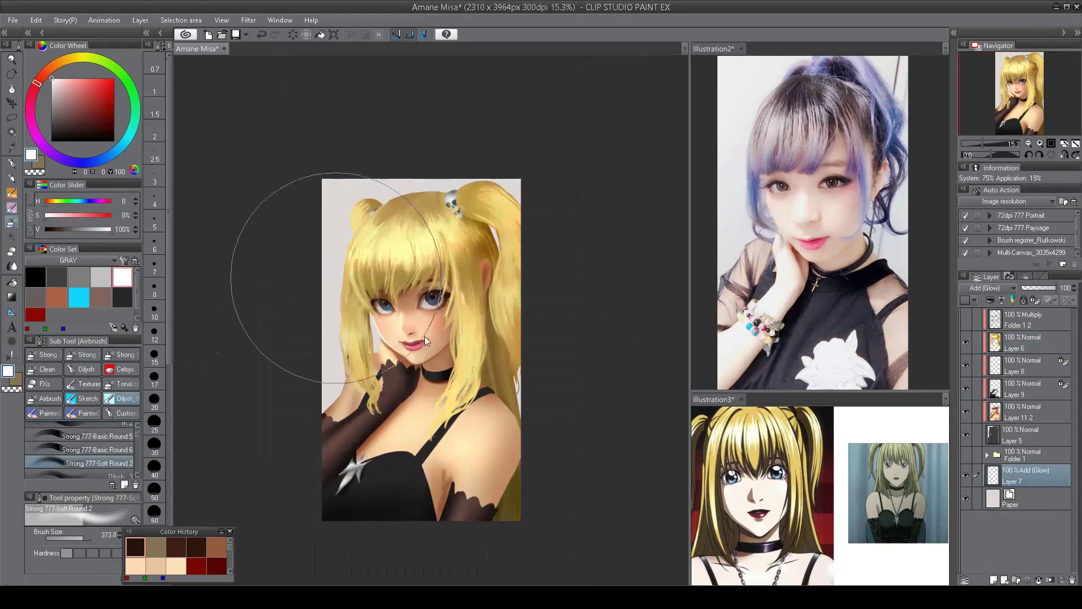
{"action": "left_click_drag", "start_coordinate": [339, 271], "coordinate": [428, 226]}
{"action": "key", "text": "ctrl+z"}
{"action": "key", "text": "ctrl+z"}
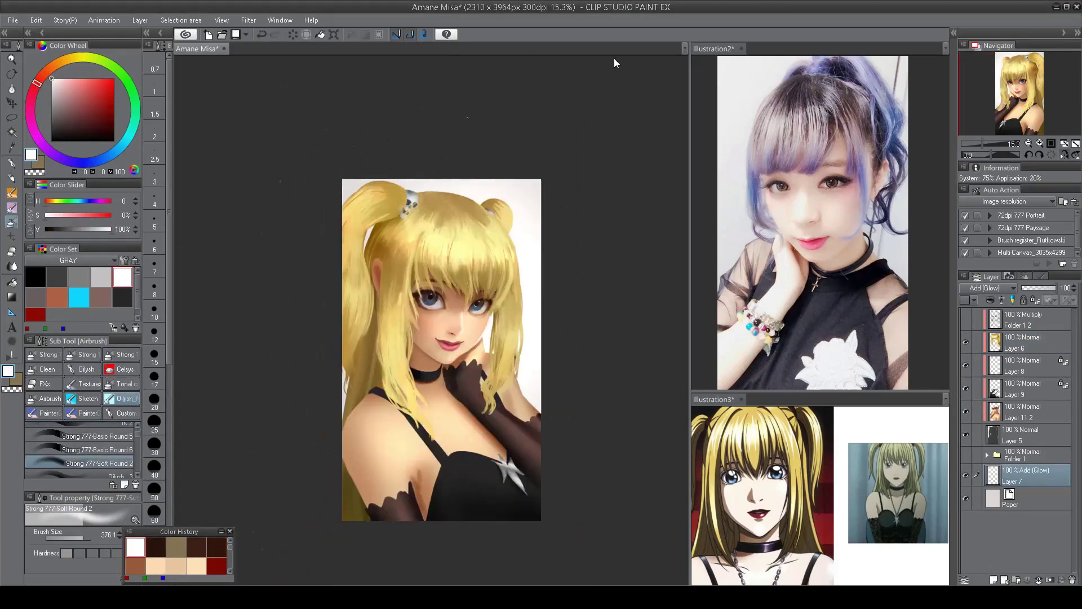
- Compare the whole painting with the line art by toggling the visibility of the Folder 1 2 Multiply layer
{"action": "scroll", "coordinate": [437, 359], "scroll_direction": "up", "scroll_amount": 1}
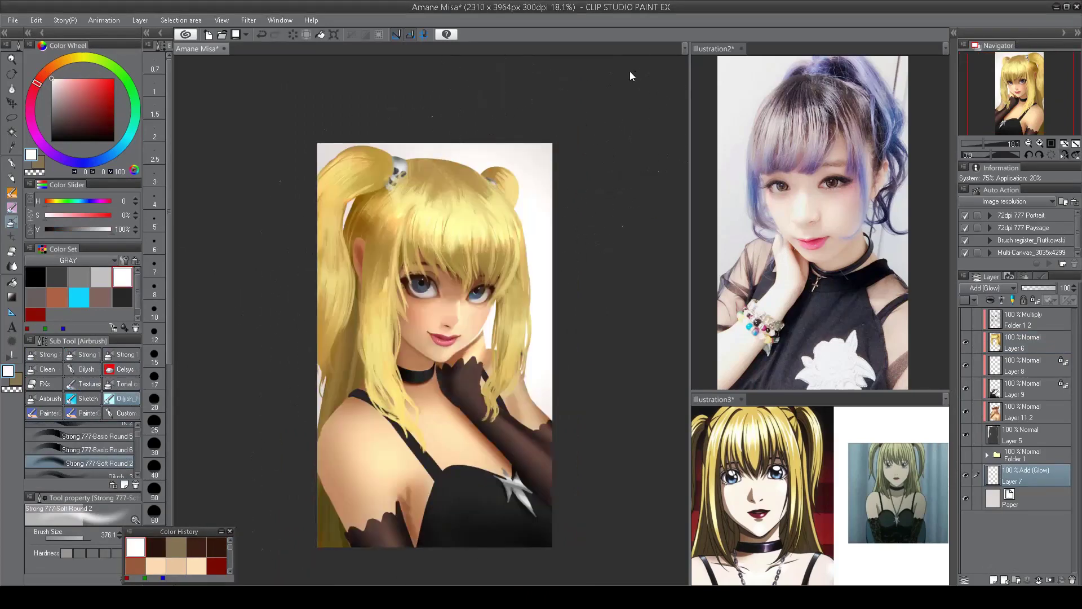
{"action": "scroll", "coordinate": [415, 382], "scroll_direction": "up", "scroll_amount": 1}
{"action": "left_click", "coordinate": [965, 319]}
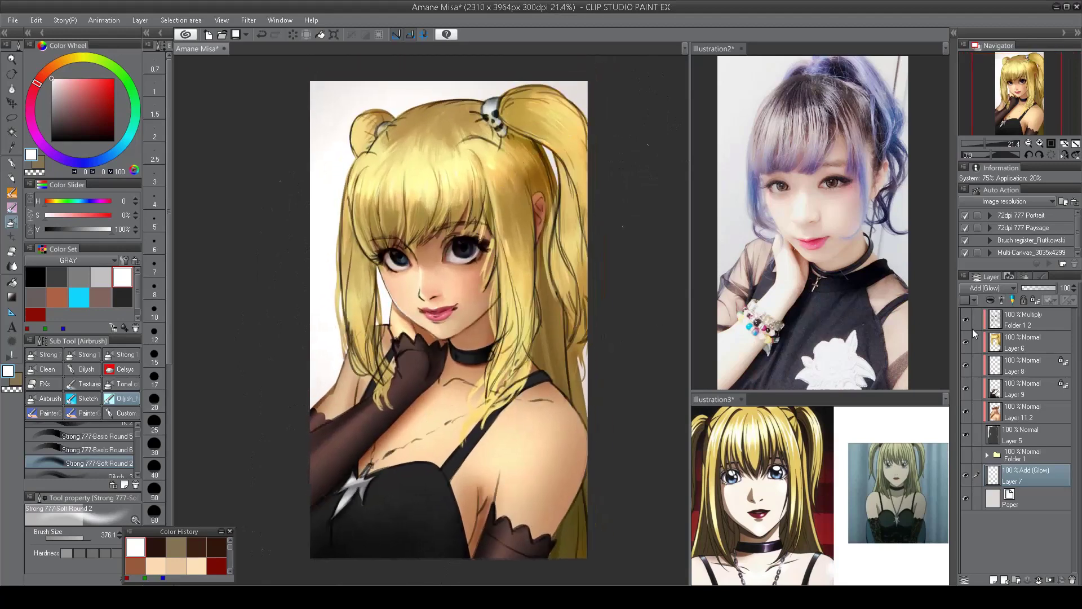
{"action": "left_click", "coordinate": [966, 320]}
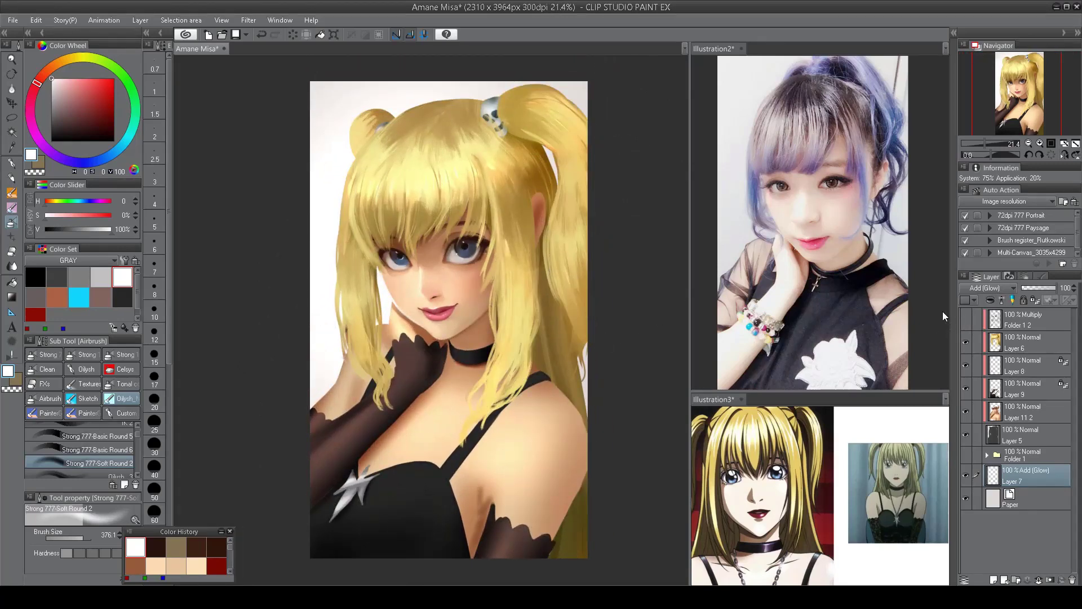
- Define the near eye's lower lid on Layer 11 2 with a reddish brown, using the IK1 brush at size 35.8
{"action": "scroll", "coordinate": [401, 276], "scroll_direction": "up", "scroll_amount": 3}
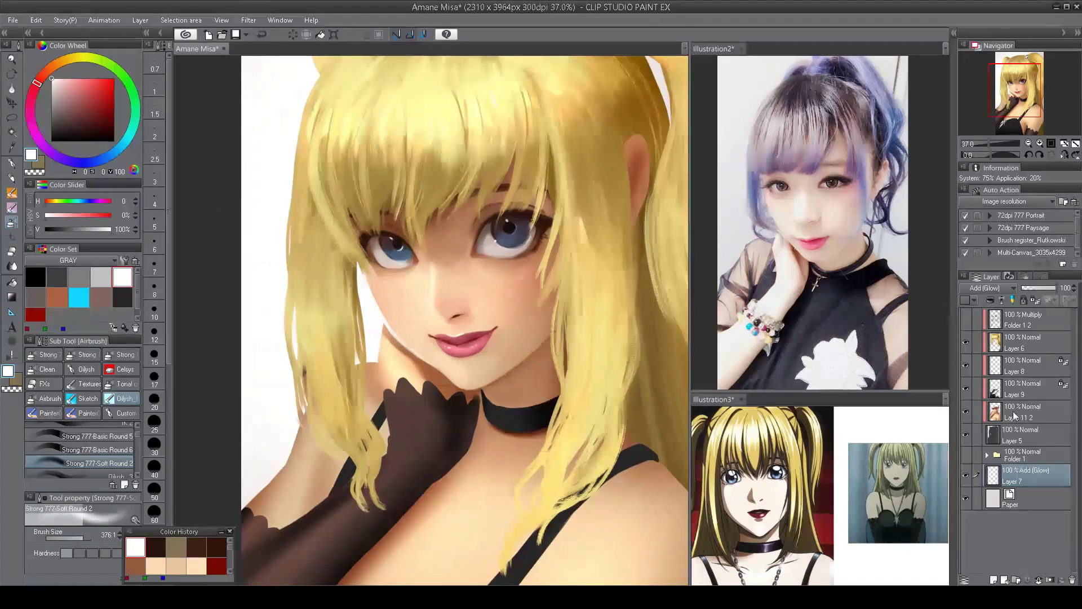
{"action": "left_click", "coordinate": [395, 338], "text": "ctrl+shift"}
{"action": "scroll", "coordinate": [130, 431], "scroll_direction": "up", "scroll_amount": 2}
{"action": "left_click", "coordinate": [130, 430]}
{"action": "left_click", "coordinate": [381, 266], "text": "alt"}
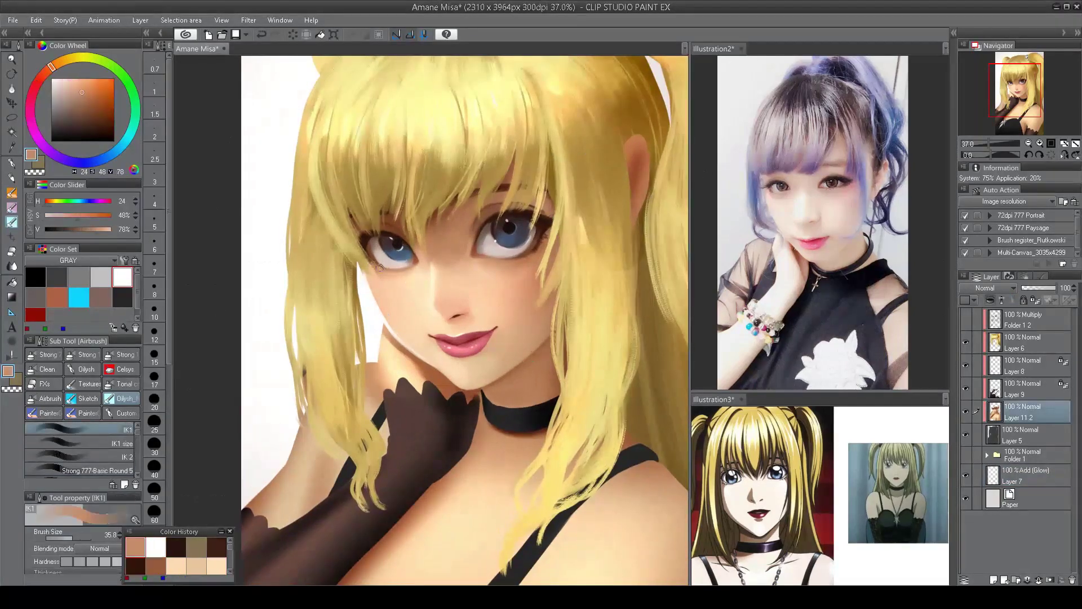
{"action": "left_click", "coordinate": [548, 242], "text": "alt"}
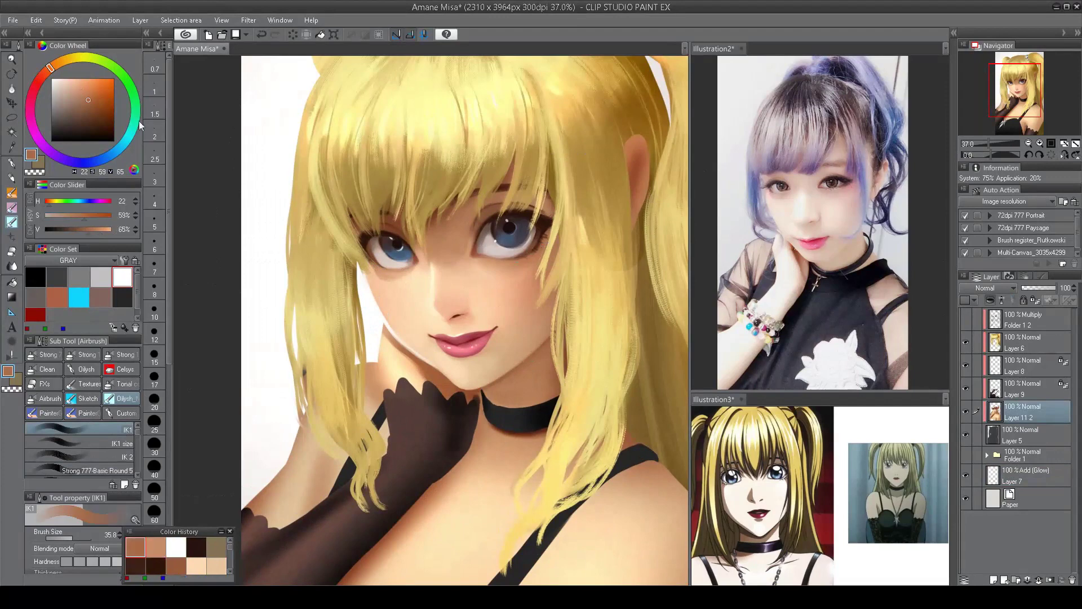
{"action": "left_click_drag", "start_coordinate": [517, 260], "coordinate": [531, 256]}
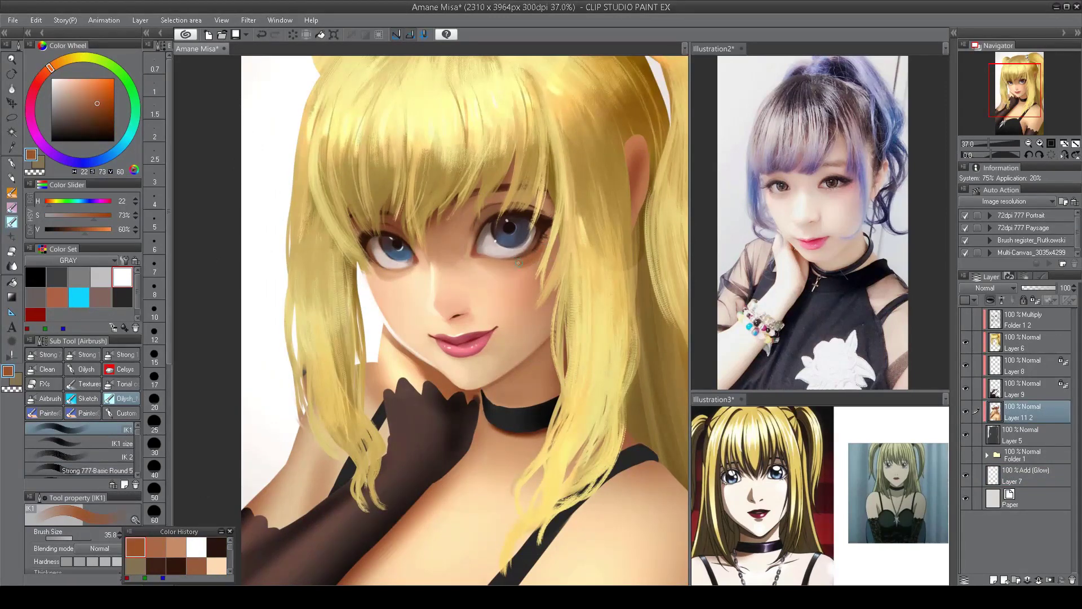
- Blend the skin below the near eye with sampled orange-brown and peach tones, using the IK1 brush at size 52.5
{"action": "left_click", "coordinate": [524, 270], "text": "alt"}
{"action": "left_click", "coordinate": [530, 257], "text": "alt"}
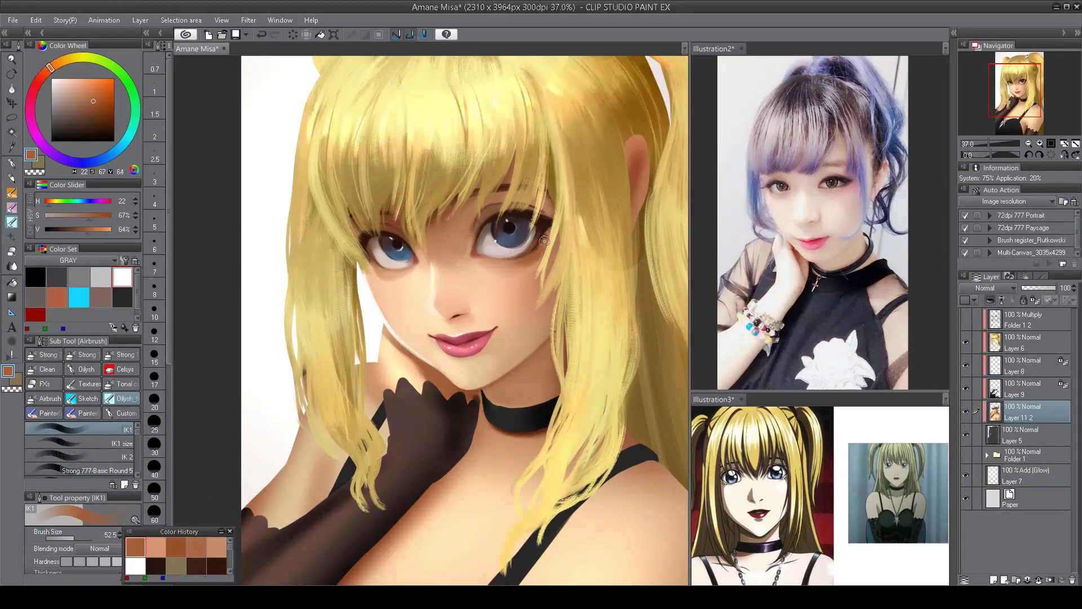
{"action": "left_click", "coordinate": [527, 271], "text": "alt"}
{"action": "left_click", "coordinate": [521, 267], "text": "alt"}
{"action": "left_click", "coordinate": [508, 274], "text": "alt"}
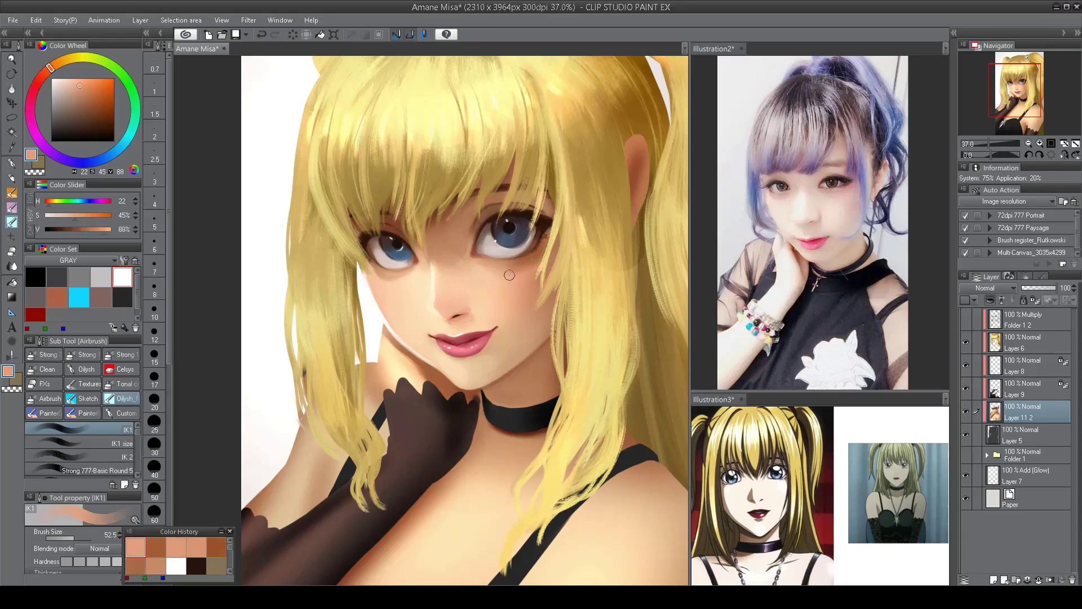
{"action": "scroll", "coordinate": [401, 295], "scroll_direction": "down", "scroll_amount": 3}
{"action": "left_click", "coordinate": [402, 295], "text": "alt"}
{"action": "key", "text": "h"}
{"action": "scroll", "coordinate": [457, 172], "scroll_direction": "down", "scroll_amount": 2}
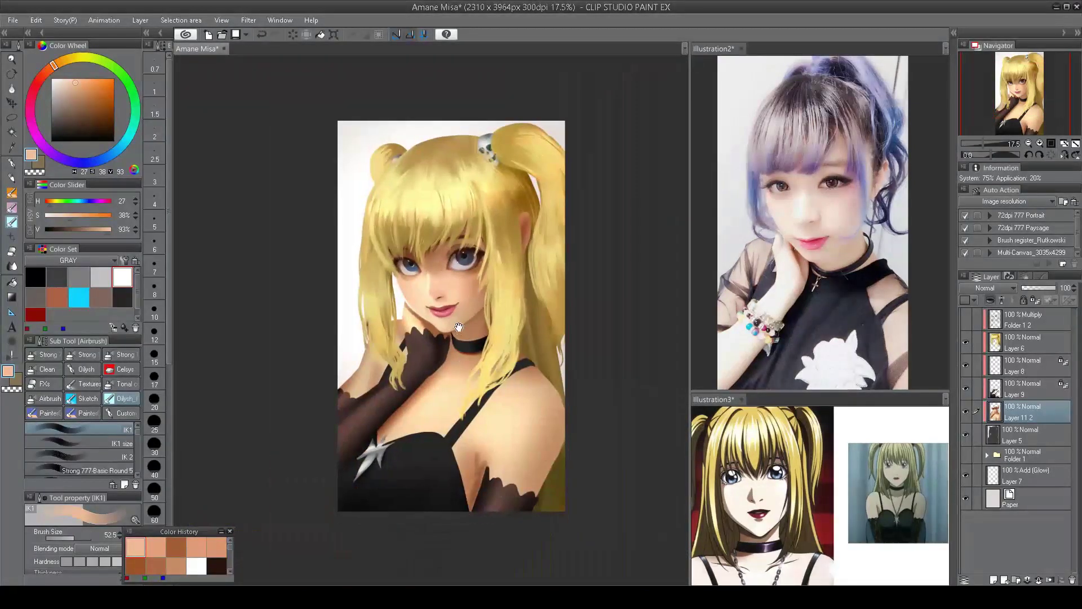
- Brighten the lower lip with a light pink at 47% saturation and 99% value, using IK1 in Screen mode at size 54.7
{"action": "scroll", "coordinate": [455, 336], "scroll_direction": "up", "scroll_amount": 4}
{"action": "left_click", "coordinate": [437, 293], "text": "alt"}
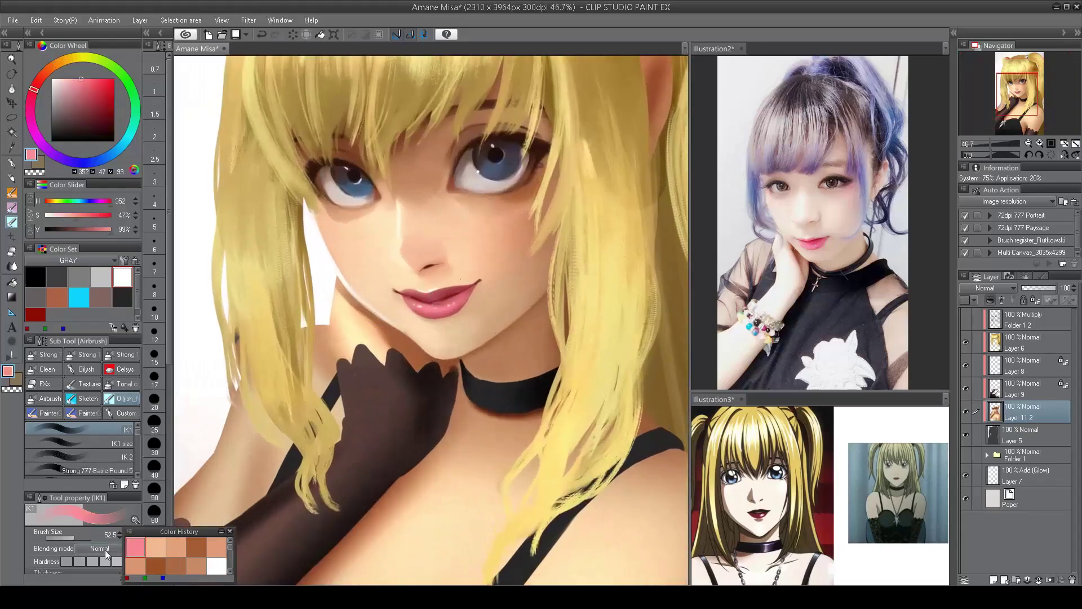
{"action": "key", "text": "s"}
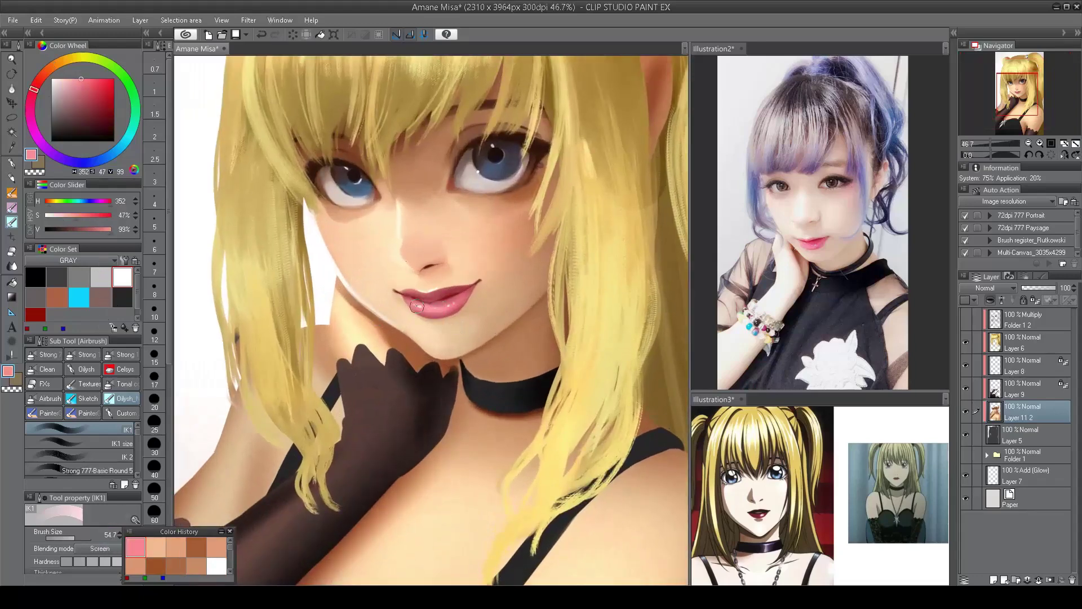
{"action": "left_click_drag", "start_coordinate": [417, 305], "coordinate": [448, 307]}
{"action": "key", "text": "ctrl+0"}
{"action": "scroll", "coordinate": [439, 316], "scroll_direction": "up", "scroll_amount": 3}
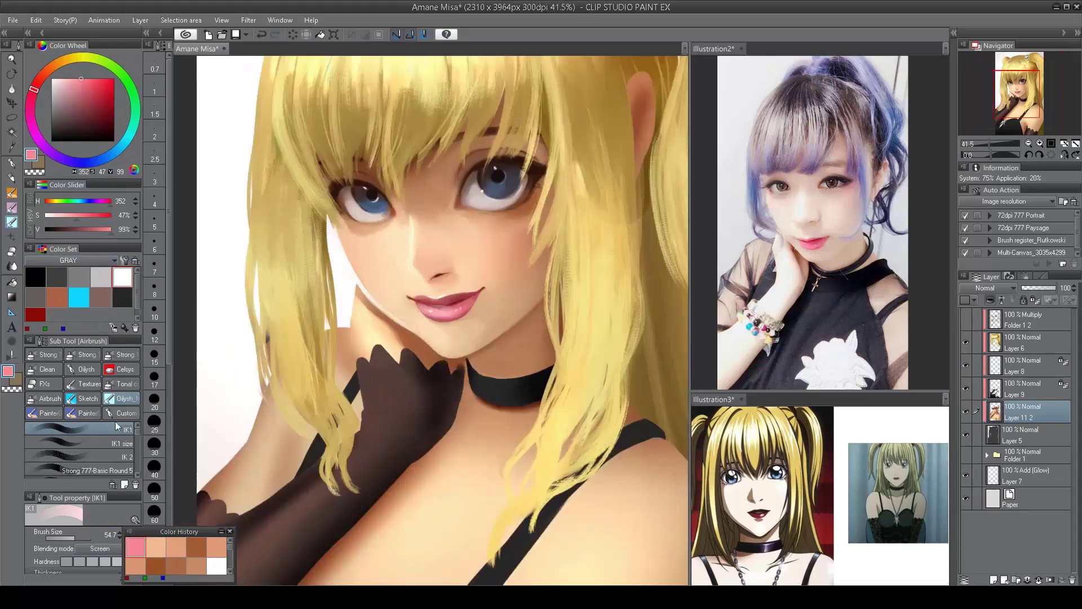
- Deepen the lip colour with a red at 62% saturation and 62% value, using IK1 in Overlay mode at size 54.7
{"action": "key", "text": "o"}
{"action": "left_click", "coordinate": [445, 309], "text": "alt"}
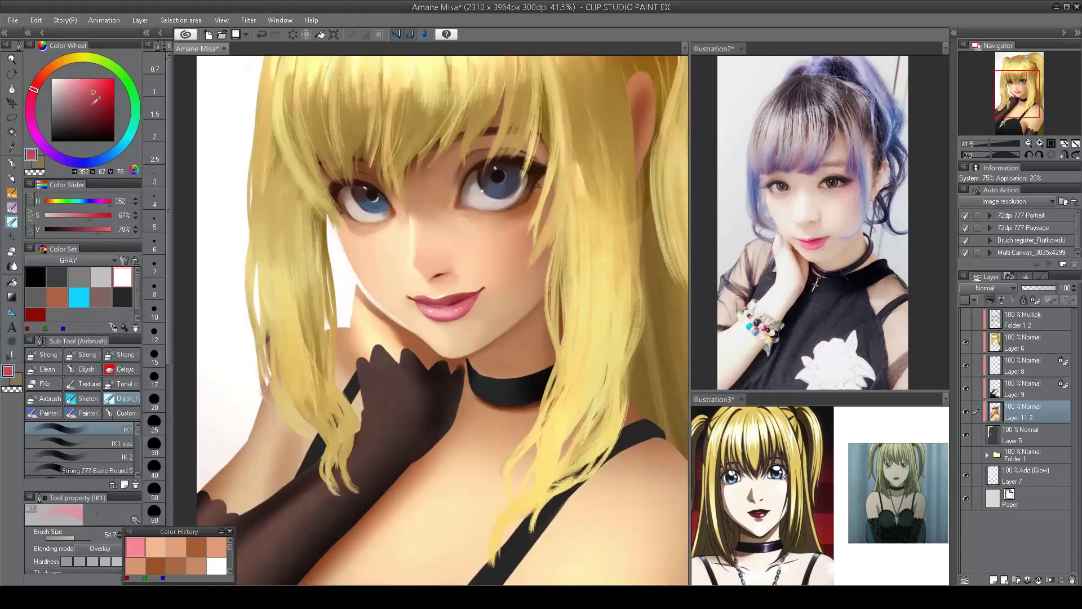
{"action": "left_click_drag", "start_coordinate": [448, 307], "coordinate": [425, 306]}
{"action": "key", "text": "ctrl+0"}
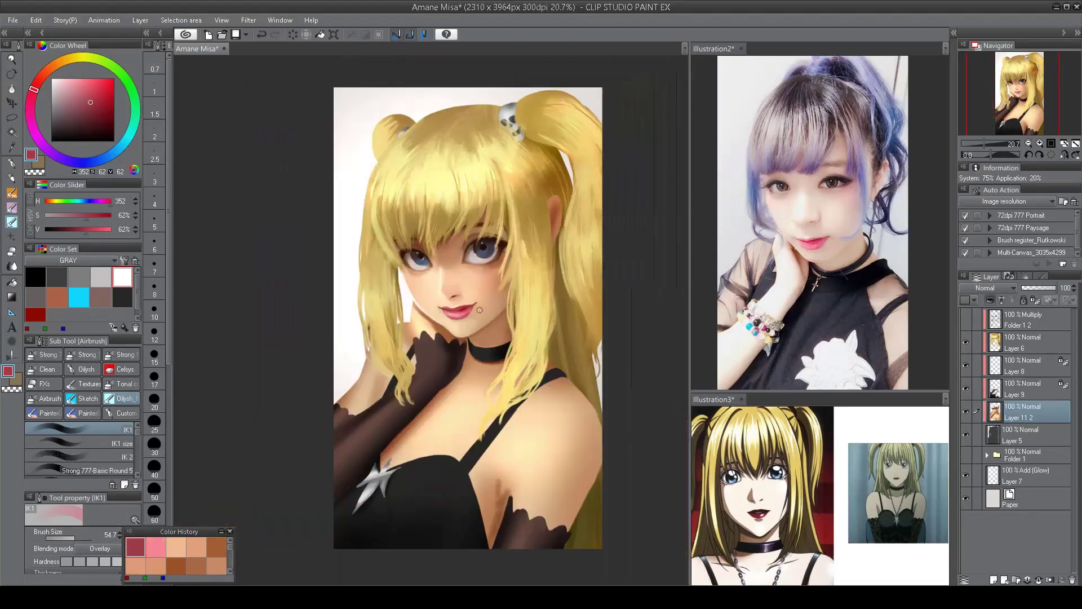
{"action": "left_click", "coordinate": [463, 296]}
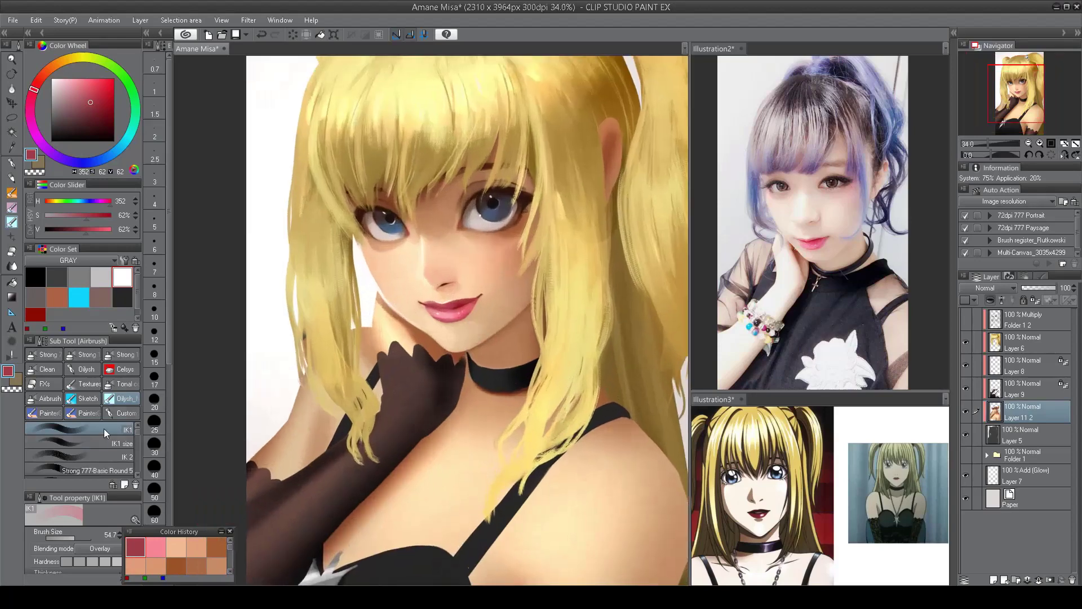
- Brighten the skin around the nose and mouth with a sampled light peach, using IK1 in Screen mode at size 191.2
{"action": "key", "text": "n"}
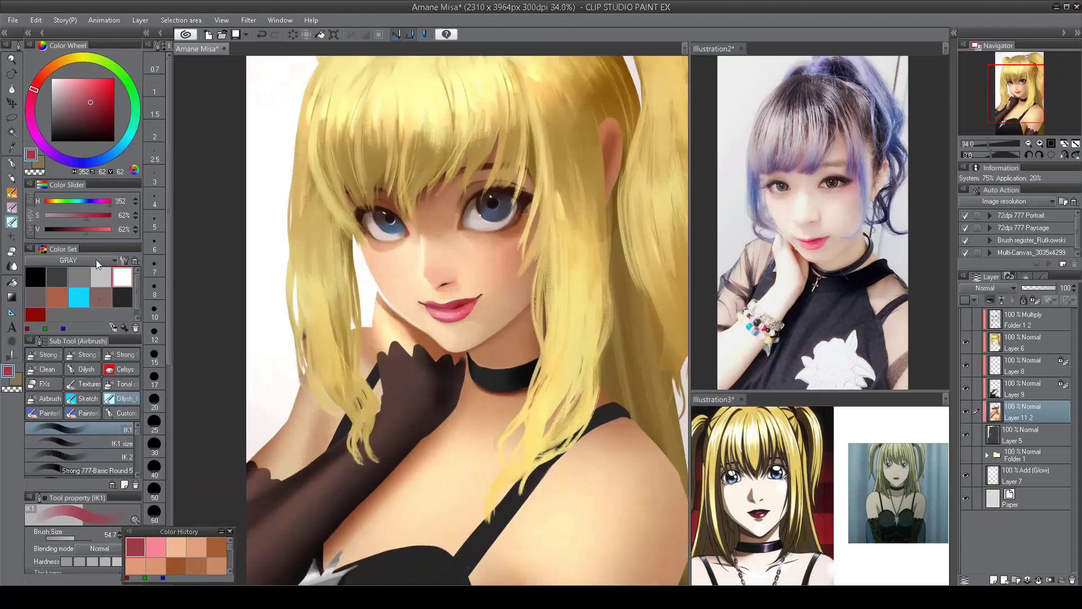
{"action": "key", "text": "s"}
{"action": "left_click", "coordinate": [417, 281], "text": "alt"}
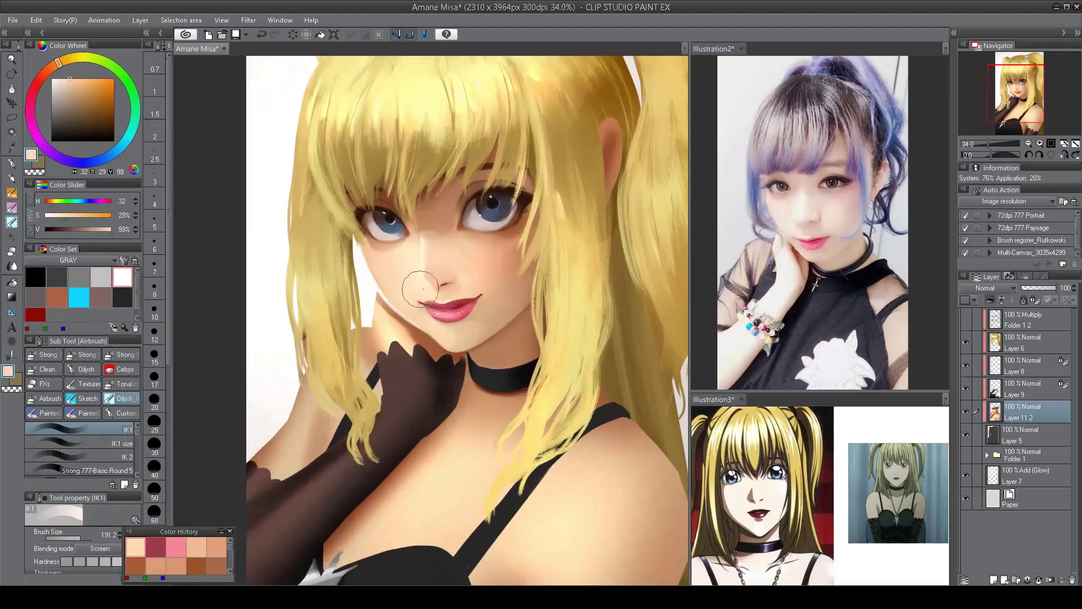
{"action": "scroll", "coordinate": [476, 284], "scroll_direction": "down", "scroll_amount": 2}
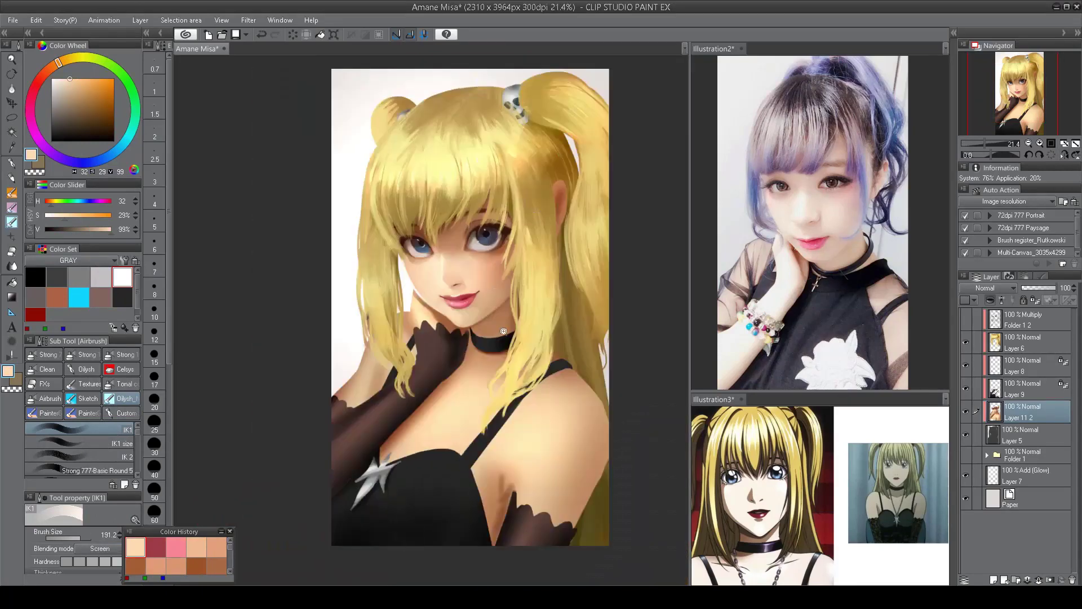
{"action": "scroll", "coordinate": [503, 331], "scroll_direction": "up", "scroll_amount": 2}
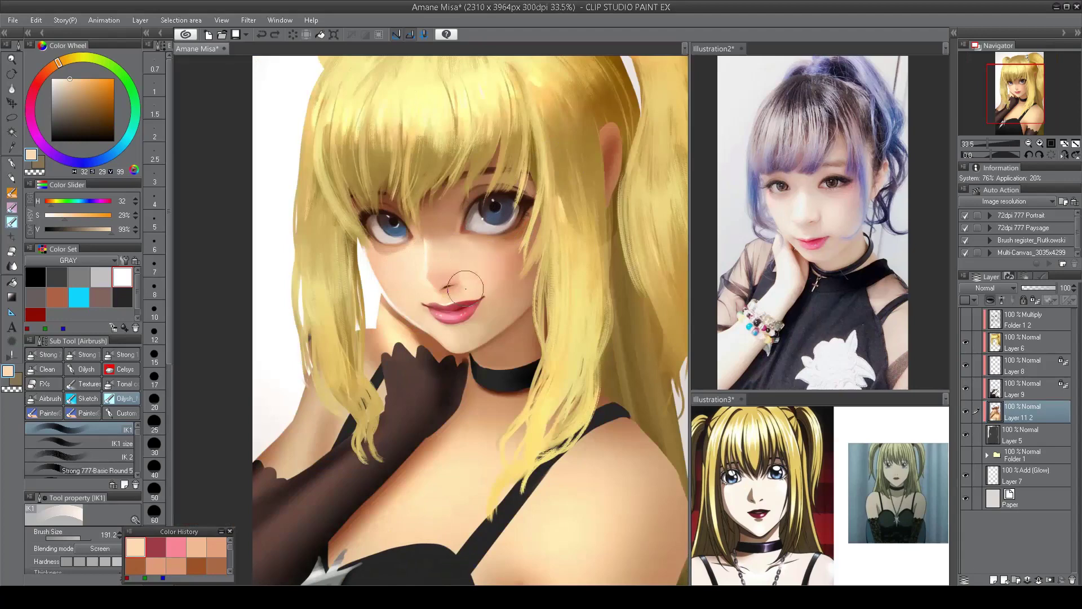
{"action": "scroll", "coordinate": [462, 265], "scroll_direction": "down", "scroll_amount": 3}
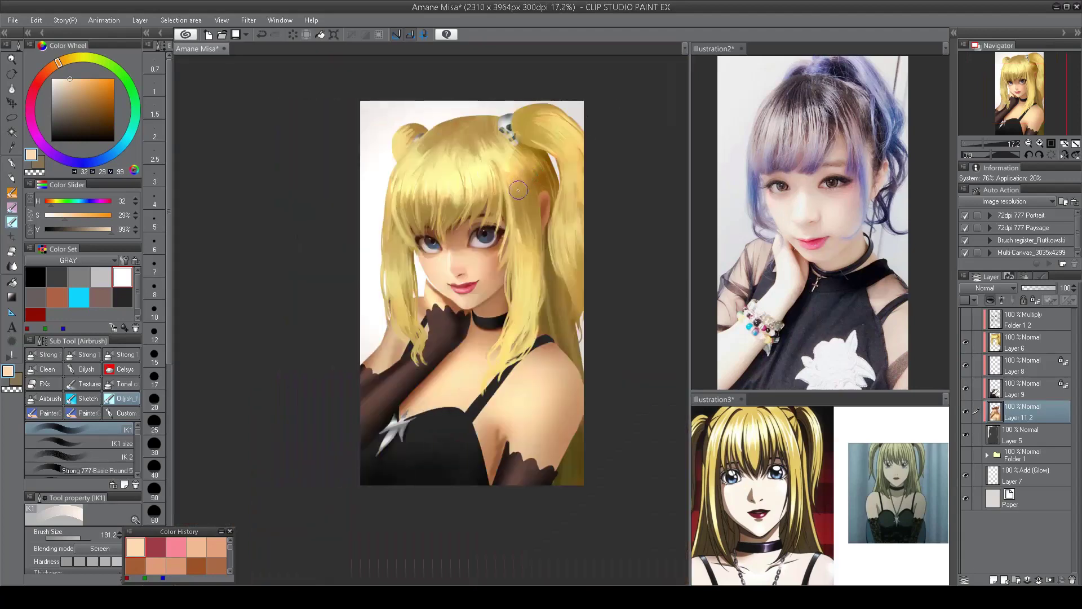
{"action": "scroll", "coordinate": [474, 310], "scroll_direction": "up", "scroll_amount": 3}
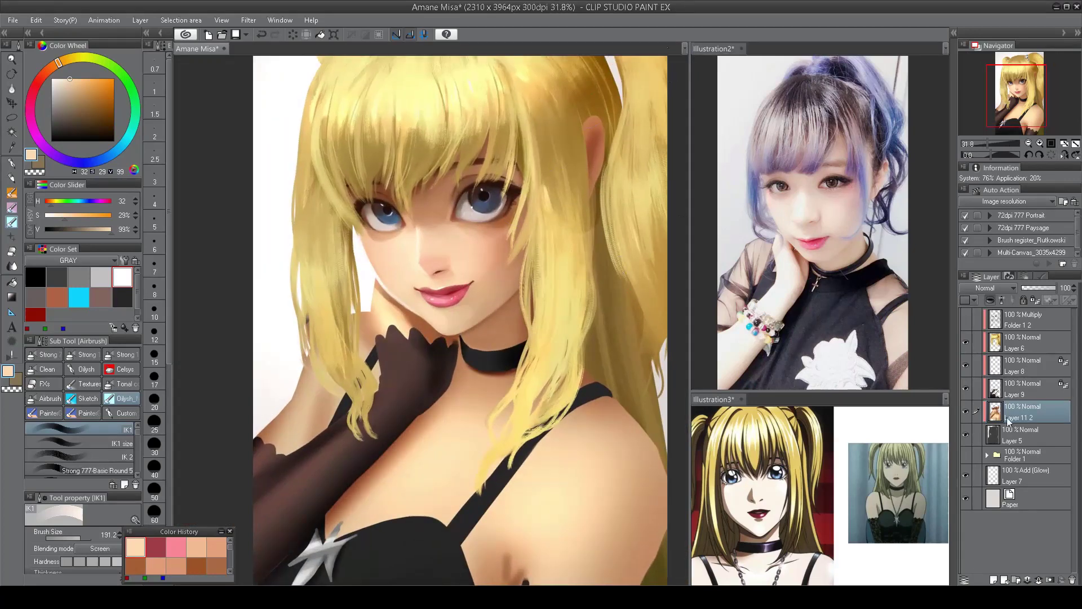
- Mute the colours of the skin layer, Layer 11 2, slightly with a Hue/Saturation/Luminosity adjustment and save the file
{"action": "key", "text": "ctrl+u"}
{"action": "left_click_drag", "start_coordinate": [238, 137], "coordinate": [227, 137]}
{"action": "left_click", "coordinate": [240, 107]}
{"action": "key", "text": "Return"}
{"action": "scroll", "coordinate": [431, 167], "scroll_direction": "down", "scroll_amount": 3}
{"action": "scroll", "coordinate": [432, 166], "scroll_direction": "up", "scroll_amount": 2}
{"action": "scroll", "coordinate": [444, 167], "scroll_direction": "up", "scroll_amount": 3}
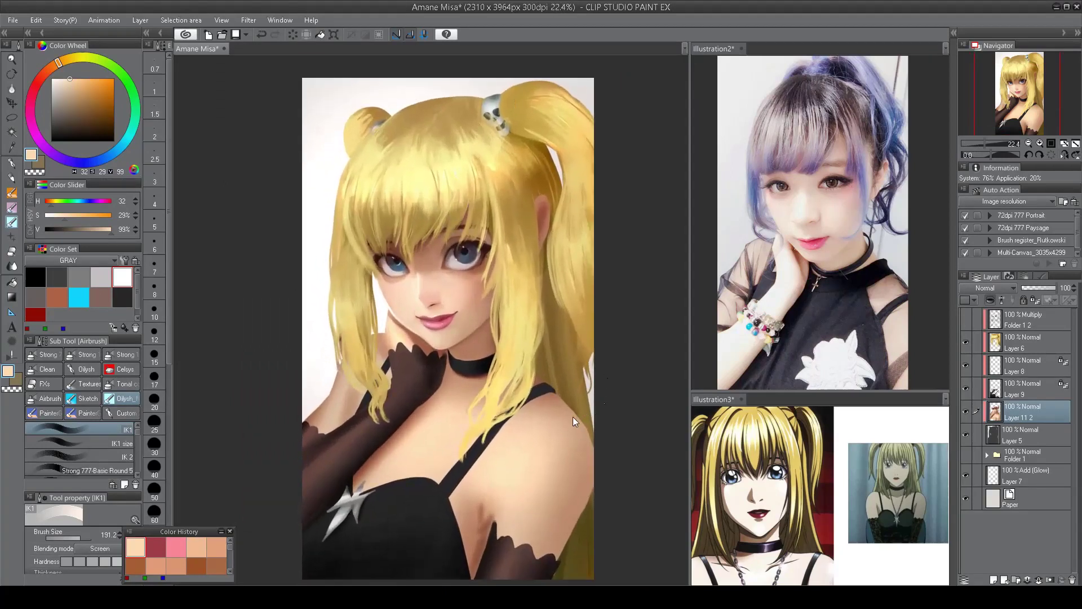
{"action": "key", "text": "ctrl+s"}
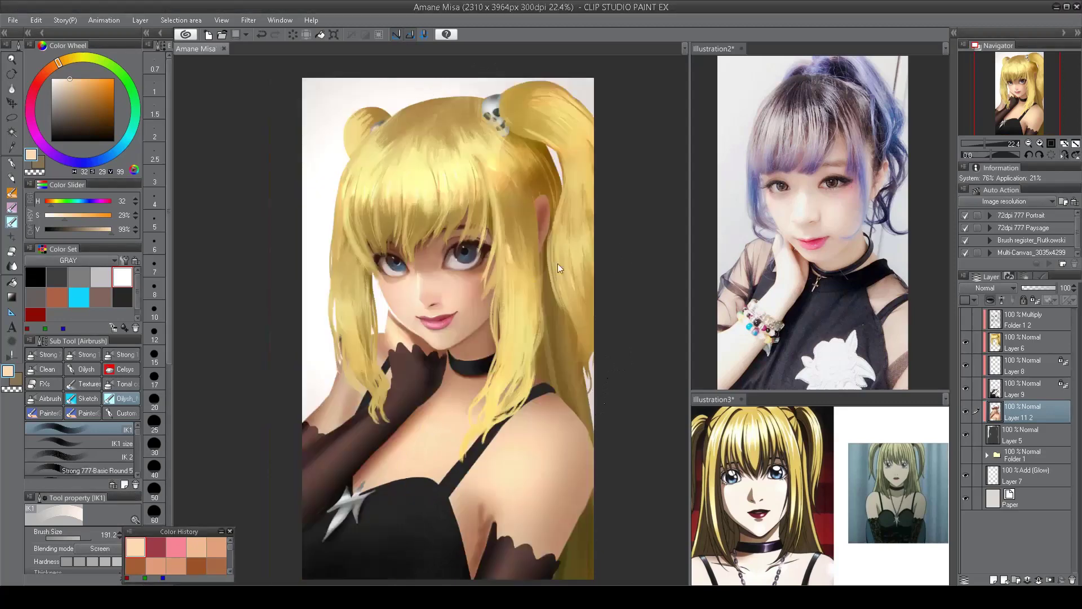
- Compare the portrait with and without the Multiply layer Folder 1 2
{"action": "left_click", "coordinate": [966, 319]}
{"action": "left_click", "coordinate": [965, 320]}
{"action": "left_click", "coordinate": [965, 320]}
{"action": "left_click", "coordinate": [965, 319]}
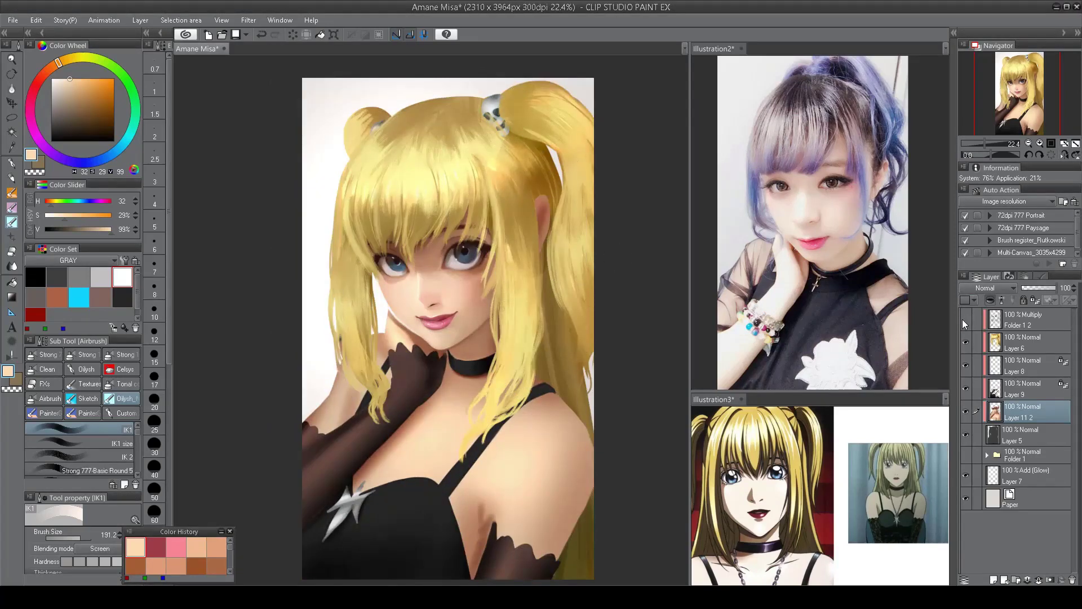
{"action": "left_click", "coordinate": [965, 319]}
{"action": "left_click", "coordinate": [965, 318]}
{"action": "left_click", "coordinate": [965, 318]}
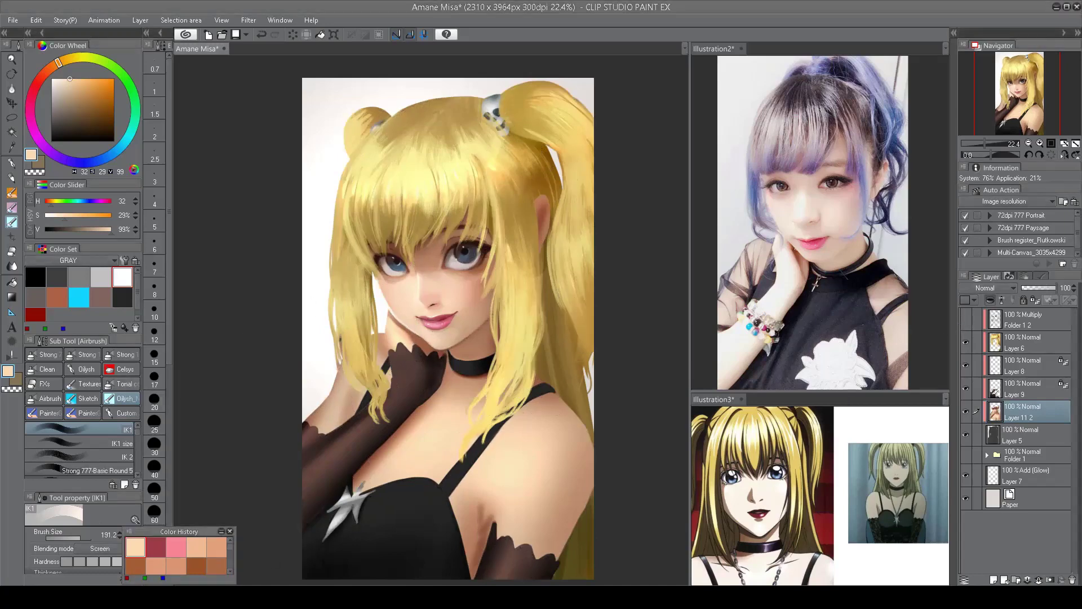
- Shade the hair lock on the far side of the face on Layer 6 with a sampled dark golden brown, using IK1 in Normal mode at size 88.1
{"action": "left_click", "coordinate": [1019, 346]}
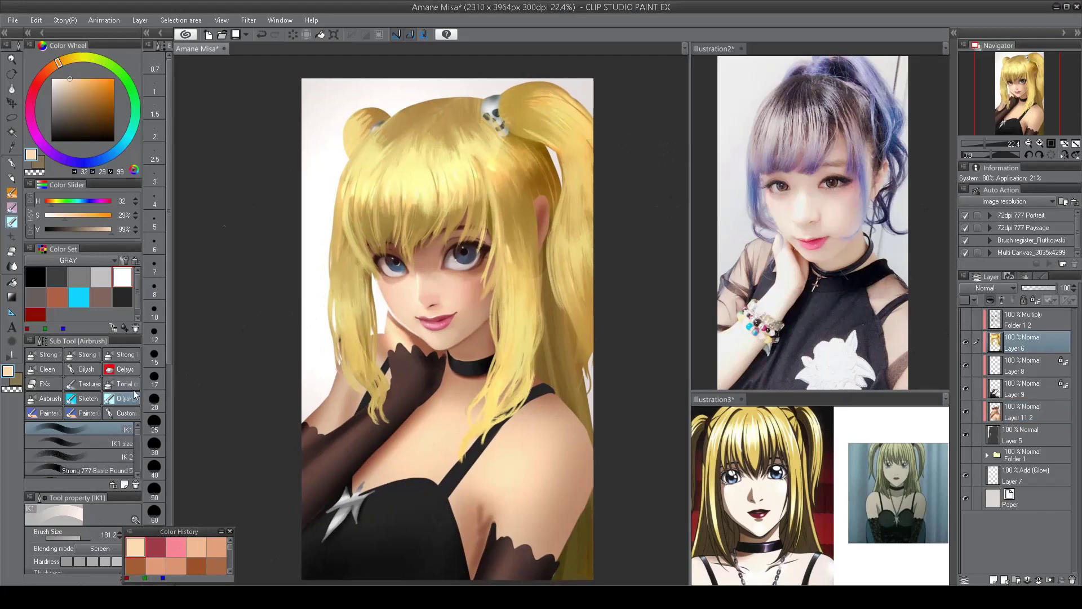
{"action": "left_click", "coordinate": [434, 202], "text": "alt"}
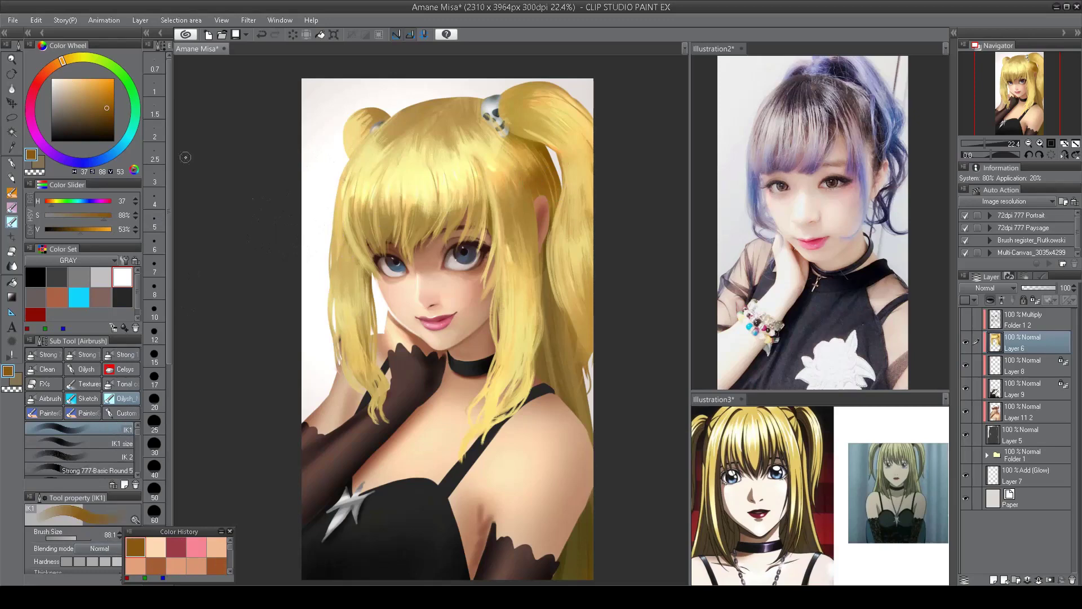
{"action": "mouse_move", "coordinate": [337, 219]}
{"action": "left_mouse_down"}
{"action": "mouse_move", "coordinate": [356, 279]}
{"action": "mouse_move", "coordinate": [346, 288]}
{"action": "left_mouse_up"}
{"action": "left_click_drag", "start_coordinate": [334, 239], "coordinate": [354, 310]}
{"action": "mouse_move", "coordinate": [326, 208]}
{"action": "left_mouse_down"}
{"action": "mouse_move", "coordinate": [337, 247]}
{"action": "mouse_move", "coordinate": [341, 237]}
{"action": "mouse_move", "coordinate": [345, 296]}
{"action": "left_mouse_up"}
{"action": "left_click", "coordinate": [343, 292], "text": "alt"}
{"action": "scroll", "coordinate": [363, 287], "scroll_direction": "down", "scroll_amount": 2}
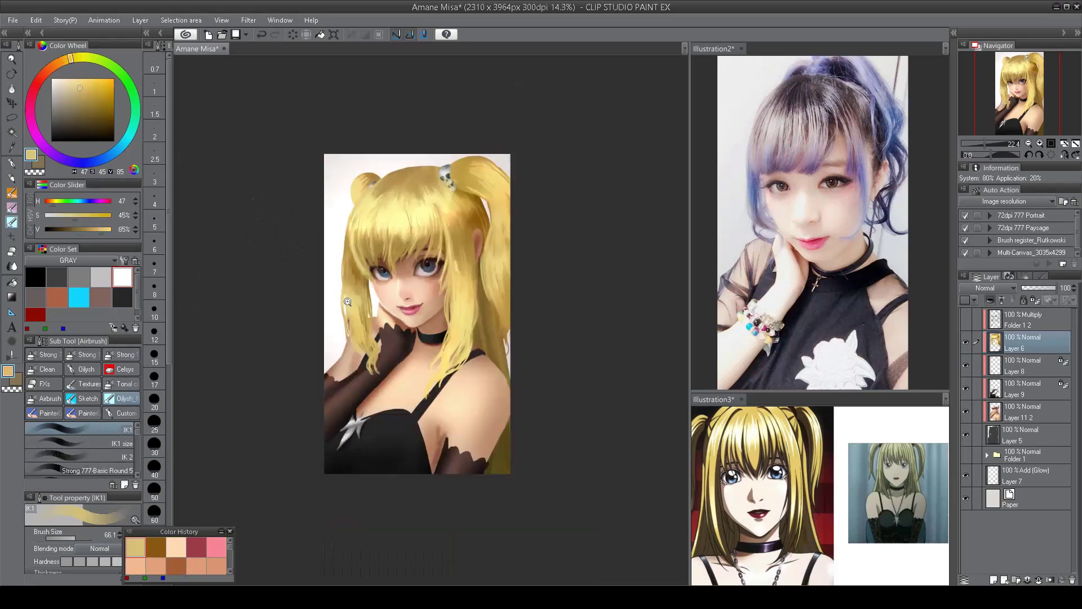
- Blend the long lock below the near ear with sampled gold and light yellow tones, using IK1 at size 77.0
{"action": "scroll", "coordinate": [391, 282], "scroll_direction": "up", "scroll_amount": 1}
{"action": "left_click", "coordinate": [477, 245], "text": "alt"}
{"action": "left_click_drag", "start_coordinate": [477, 248], "coordinate": [495, 335]}
{"action": "left_click", "coordinate": [484, 289], "text": "alt"}
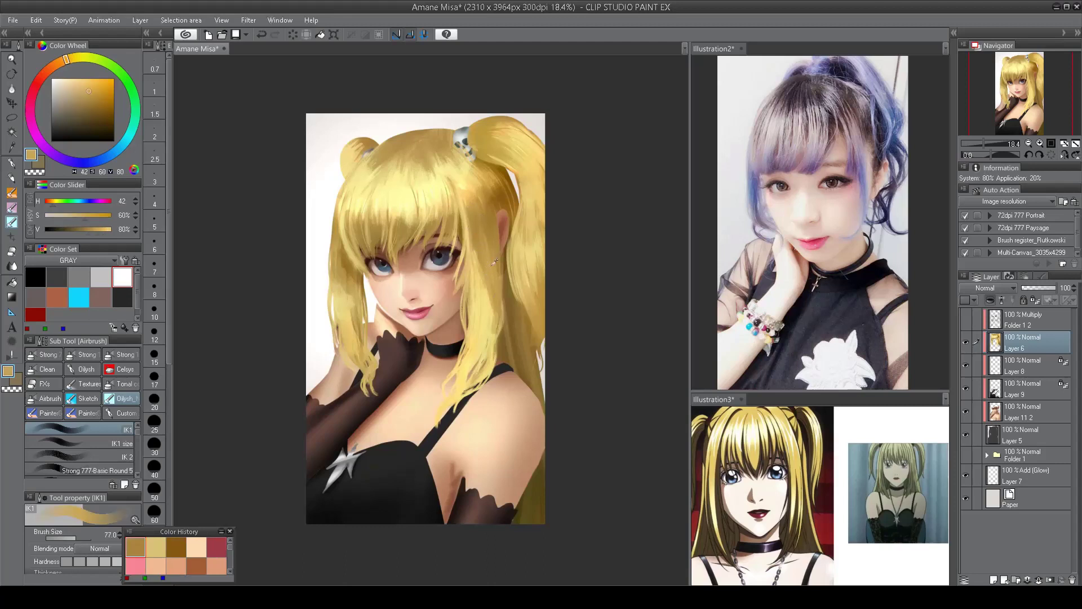
{"action": "left_click_drag", "start_coordinate": [489, 287], "coordinate": [489, 325]}
{"action": "left_click_drag", "start_coordinate": [474, 254], "coordinate": [476, 368]}
{"action": "left_click_drag", "start_coordinate": [492, 314], "coordinate": [471, 378]}
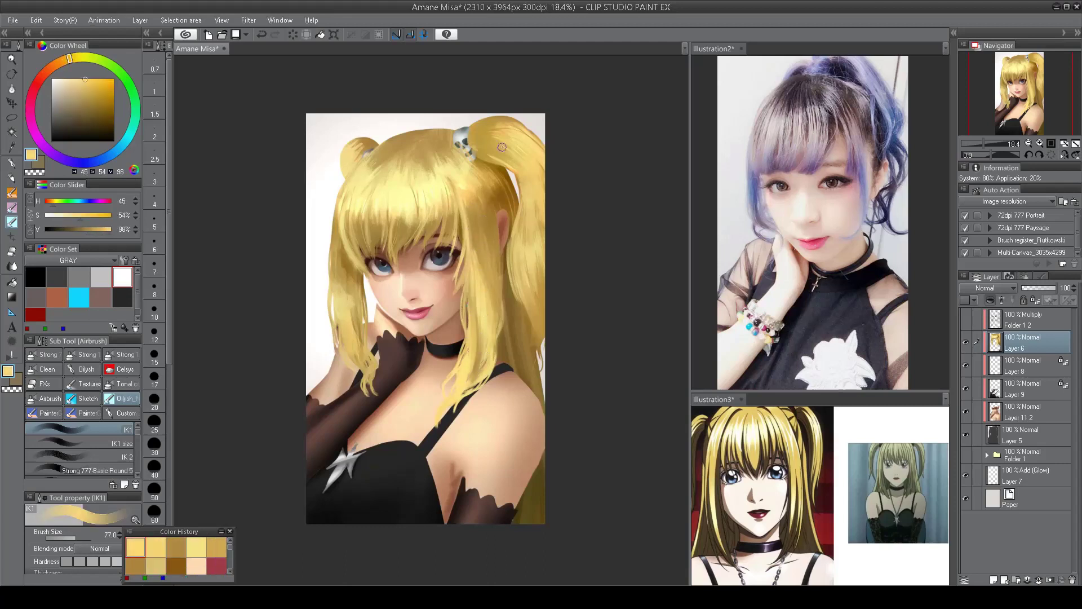
- Smooth the lower part of the far-side hair lock with sampled golden yellow tones, using IK1 at size 77.0
{"action": "scroll", "coordinate": [346, 293], "scroll_direction": "down", "scroll_amount": 1}
{"action": "scroll", "coordinate": [344, 244], "scroll_direction": "up", "scroll_amount": 1}
{"action": "left_click", "coordinate": [358, 316], "text": "alt"}
{"action": "left_click_drag", "start_coordinate": [344, 262], "coordinate": [372, 380]}
{"action": "left_click", "coordinate": [352, 341], "text": "alt"}
{"action": "left_click_drag", "start_coordinate": [349, 337], "coordinate": [357, 345]}
{"action": "scroll", "coordinate": [461, 243], "scroll_direction": "up", "scroll_amount": 1}
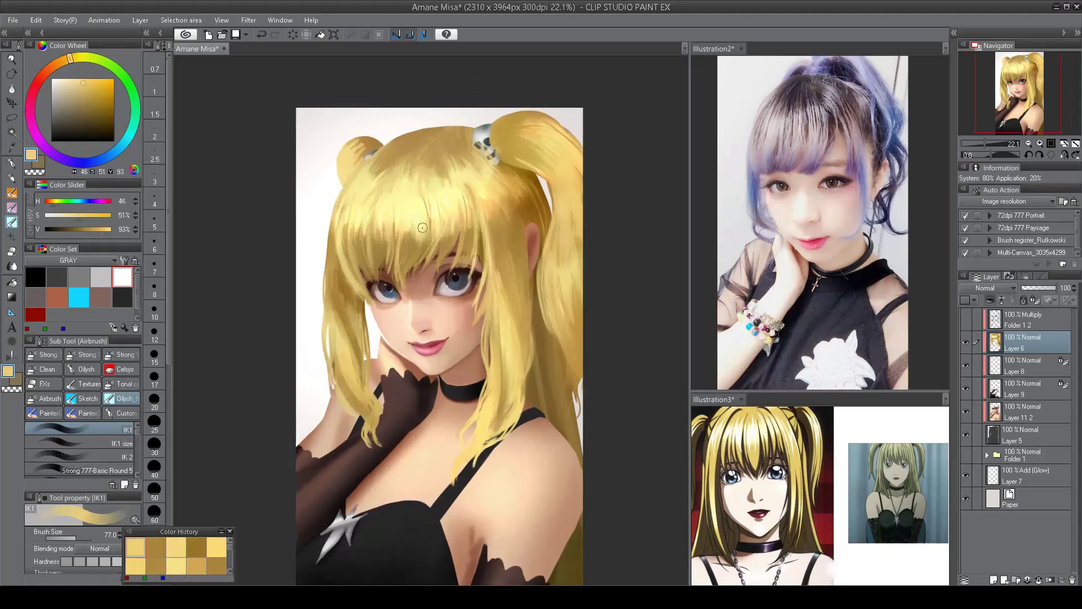
- Refine the fringe and the near-side lock with sampled pale yellow, gold and brown hair tones, using the IK1 brush
{"action": "left_click", "coordinate": [423, 234], "text": "alt"}
{"action": "left_click", "coordinate": [424, 214], "text": "alt"}
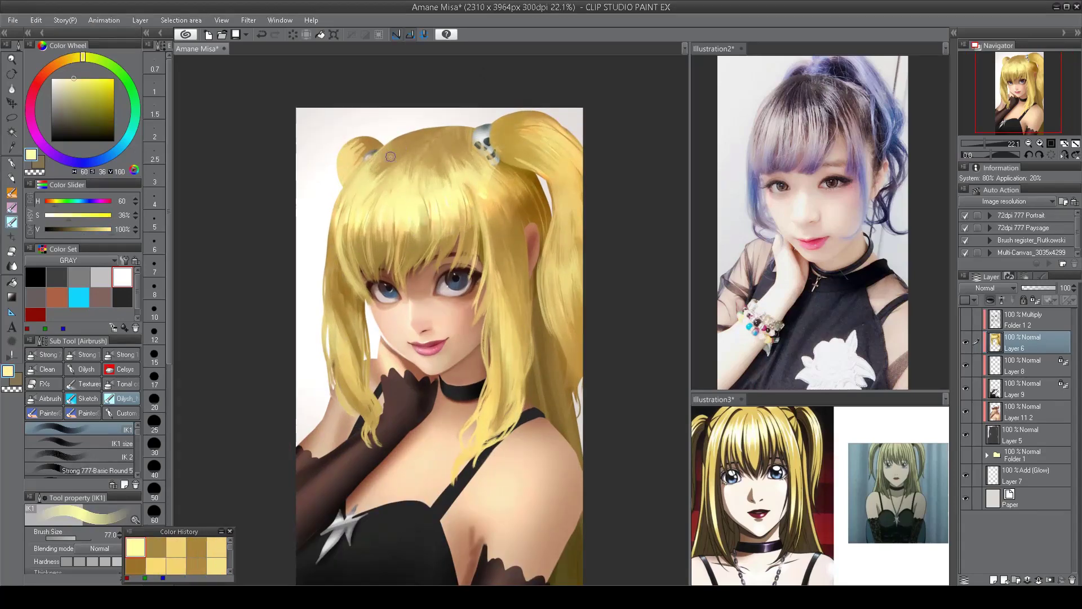
{"action": "scroll", "coordinate": [474, 147], "scroll_direction": "down", "scroll_amount": 1}
{"action": "left_click", "coordinate": [501, 238], "text": "alt"}
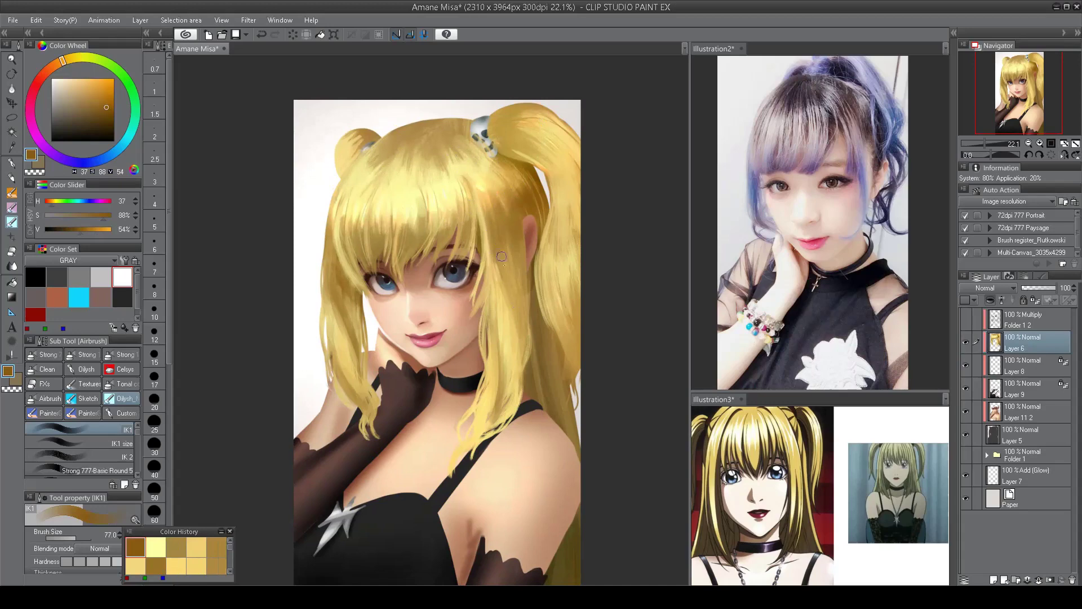
{"action": "left_click", "coordinate": [509, 259], "text": "alt"}
{"action": "scroll", "coordinate": [523, 261], "scroll_direction": "down", "scroll_amount": 2}
{"action": "scroll", "coordinate": [523, 261], "scroll_direction": "up", "scroll_amount": 3}
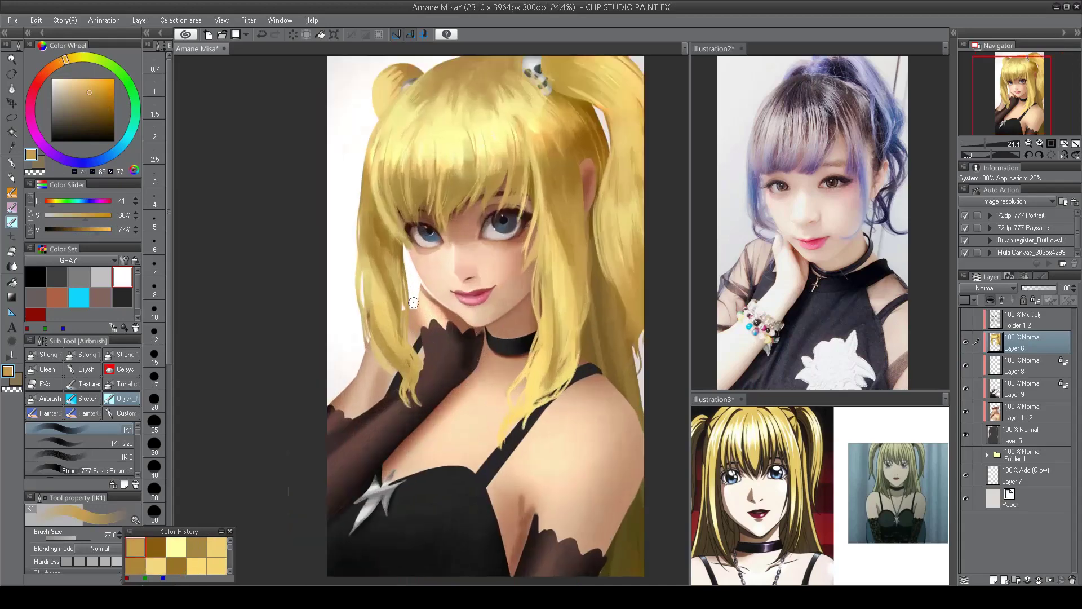
{"action": "left_click", "coordinate": [507, 316], "text": "alt"}
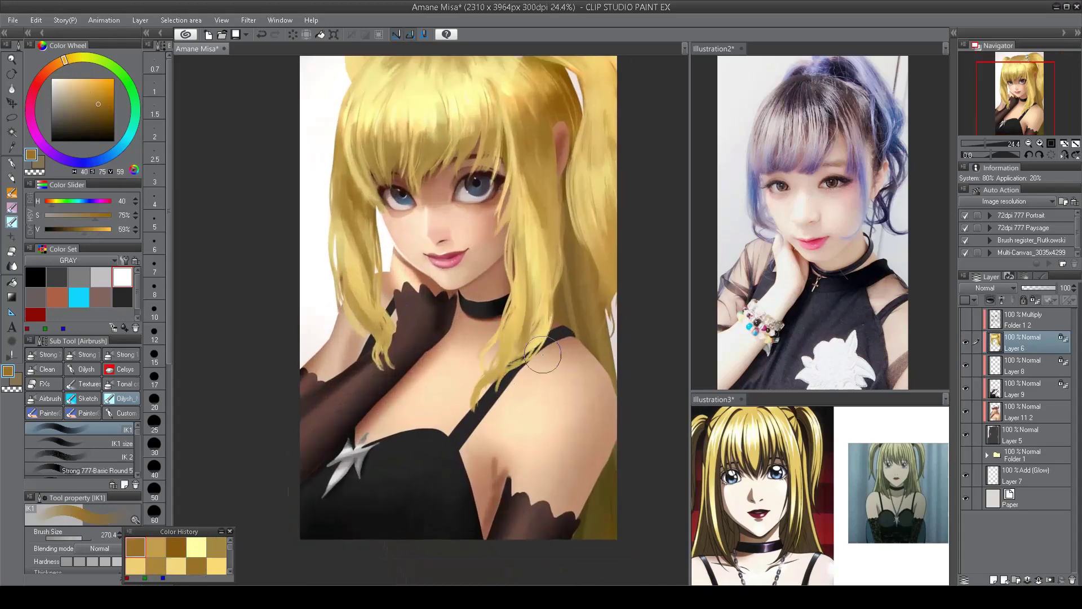
{"action": "left_click", "coordinate": [422, 122], "text": "alt"}
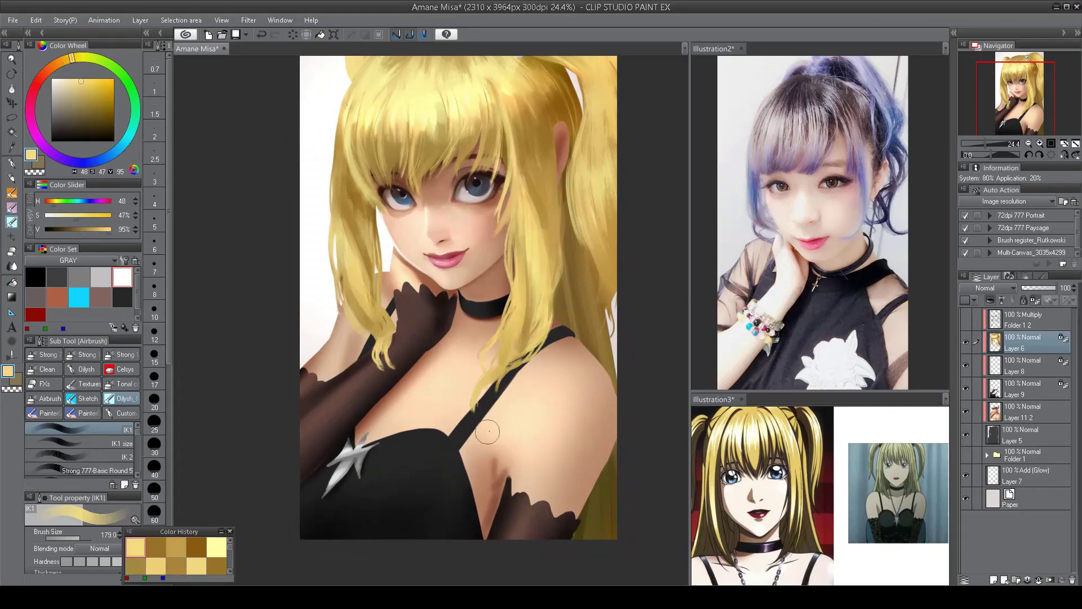
- Paint a soft shadow along the shoulder strap on Layer 11 2 with a sampled dark red-brown, using IK1 at size 62.3
{"action": "left_click", "coordinate": [1001, 420]}
{"action": "left_click", "coordinate": [478, 385], "text": "alt"}
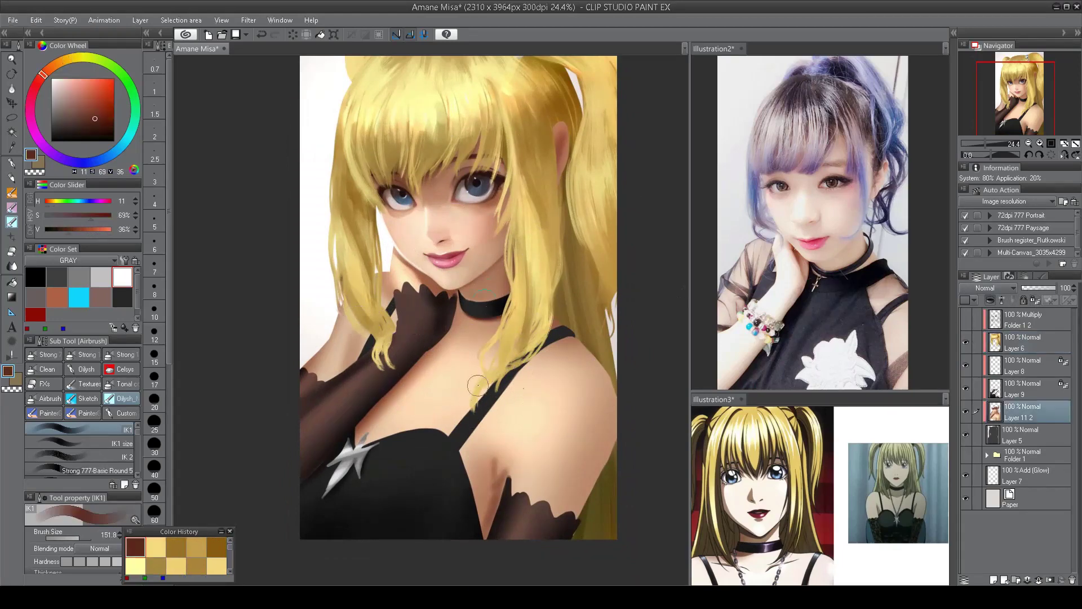
{"action": "left_click_drag", "start_coordinate": [463, 442], "coordinate": [517, 370]}
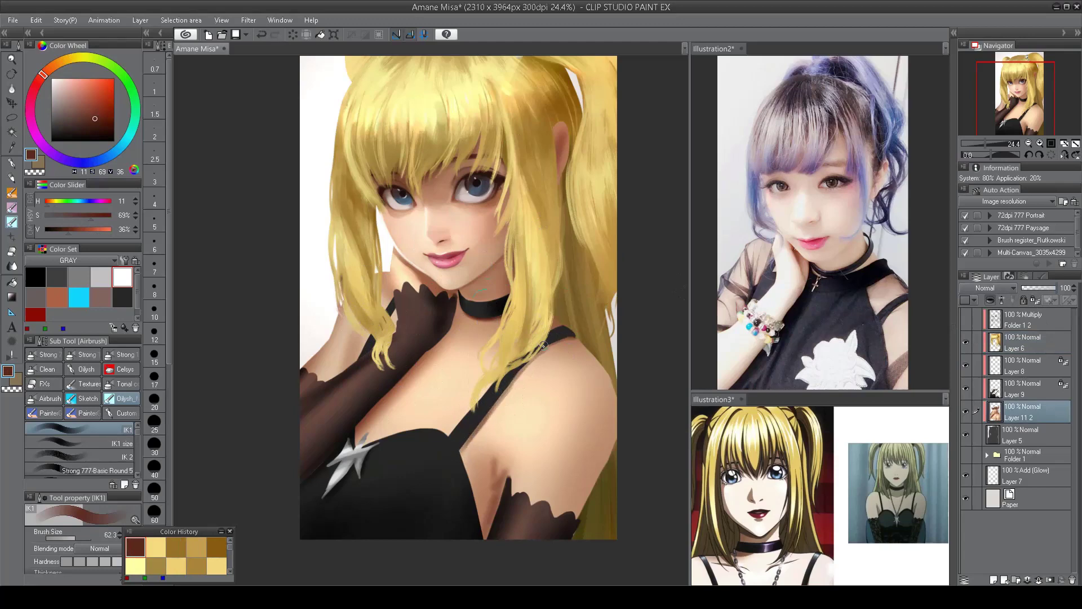
{"action": "key", "text": "h"}
{"action": "left_click_drag", "start_coordinate": [320, 347], "coordinate": [389, 427]}
{"action": "key", "text": "h"}
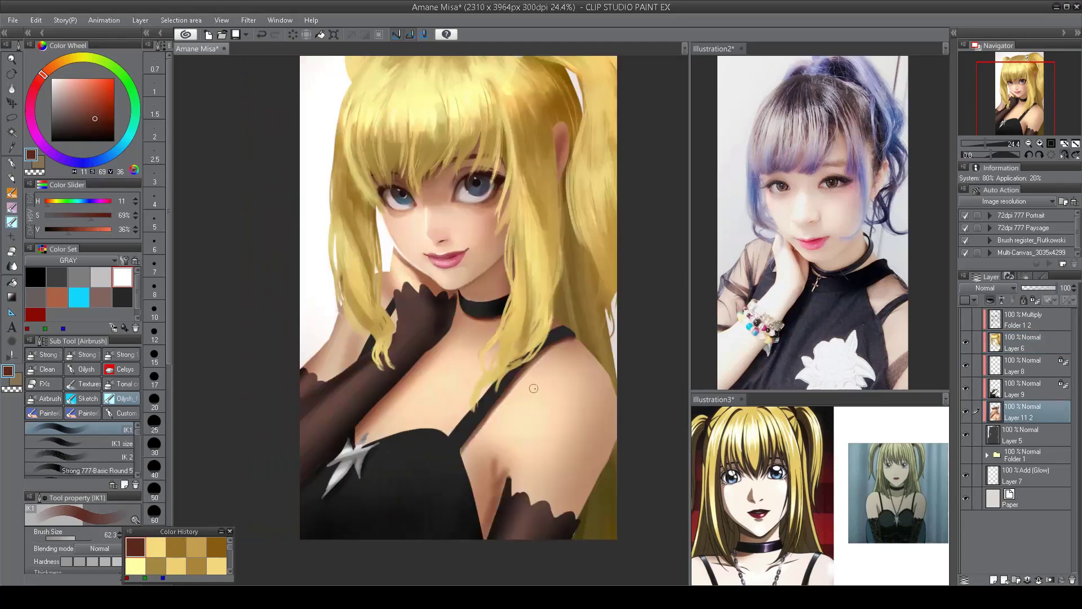
- Deepen the armpit crease and the skin beside the top's edge with sampled red-brown tones on Layer 11 2
{"action": "left_click_drag", "start_coordinate": [464, 447], "coordinate": [478, 524]}
{"action": "key", "text": "h"}
{"action": "scroll", "coordinate": [395, 339], "scroll_direction": "up", "scroll_amount": 1}
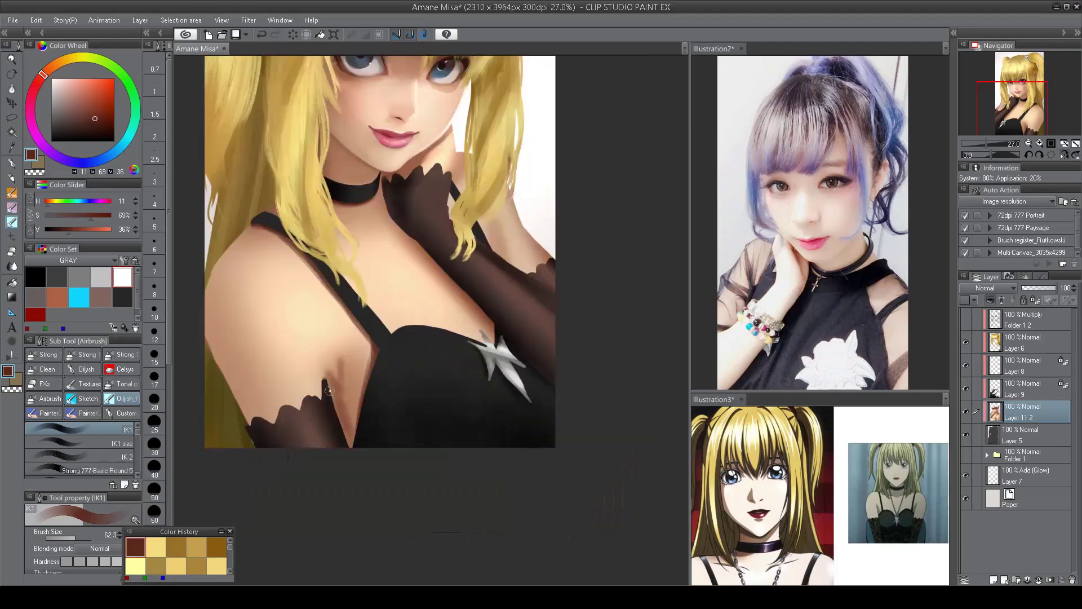
{"action": "mouse_move", "coordinate": [328, 385]}
{"action": "left_mouse_down"}
{"action": "mouse_move", "coordinate": [362, 441]}
{"action": "mouse_move", "coordinate": [353, 421]}
{"action": "mouse_move", "coordinate": [363, 408]}
{"action": "mouse_move", "coordinate": [346, 398]}
{"action": "mouse_move", "coordinate": [361, 384]}
{"action": "mouse_move", "coordinate": [372, 451]}
{"action": "left_mouse_up"}
{"action": "left_click", "coordinate": [360, 395], "text": "alt"}
{"action": "key", "text": "h"}
{"action": "left_click", "coordinate": [482, 335], "text": "alt"}
{"action": "mouse_move", "coordinate": [502, 399]}
{"action": "left_mouse_down"}
{"action": "mouse_move", "coordinate": [503, 449]}
{"action": "mouse_move", "coordinate": [516, 445]}
{"action": "mouse_move", "coordinate": [514, 418]}
{"action": "mouse_move", "coordinate": [507, 445]}
{"action": "left_mouse_up"}
{"action": "key", "text": "h"}
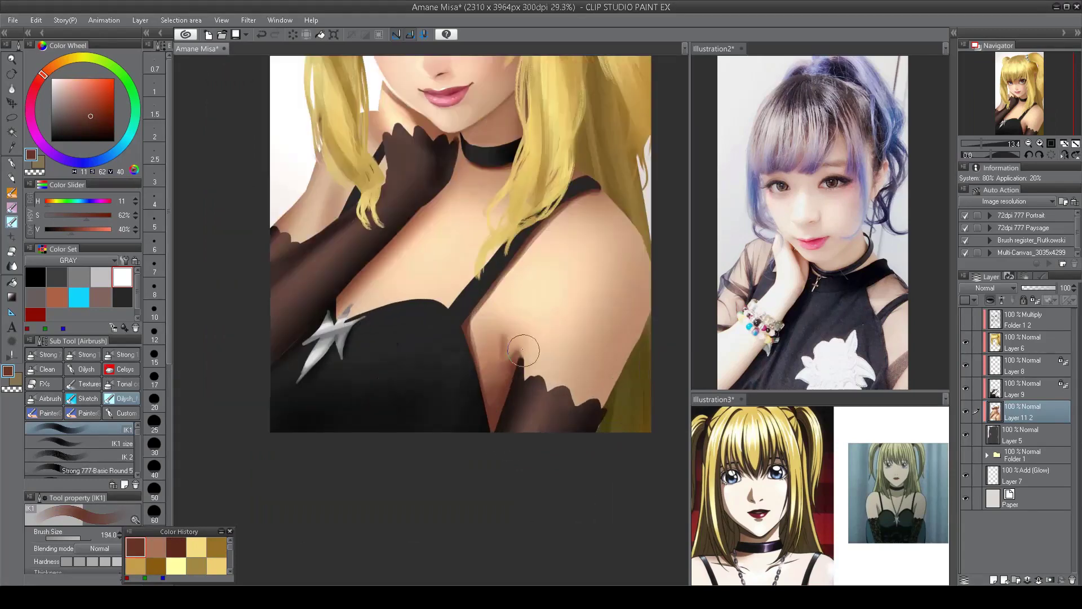
- Blend the underarm skin between the glove and the top with sampled peach and reddish-brown tones, using the IK1 brush
{"action": "left_click", "coordinate": [352, 350], "text": "alt"}
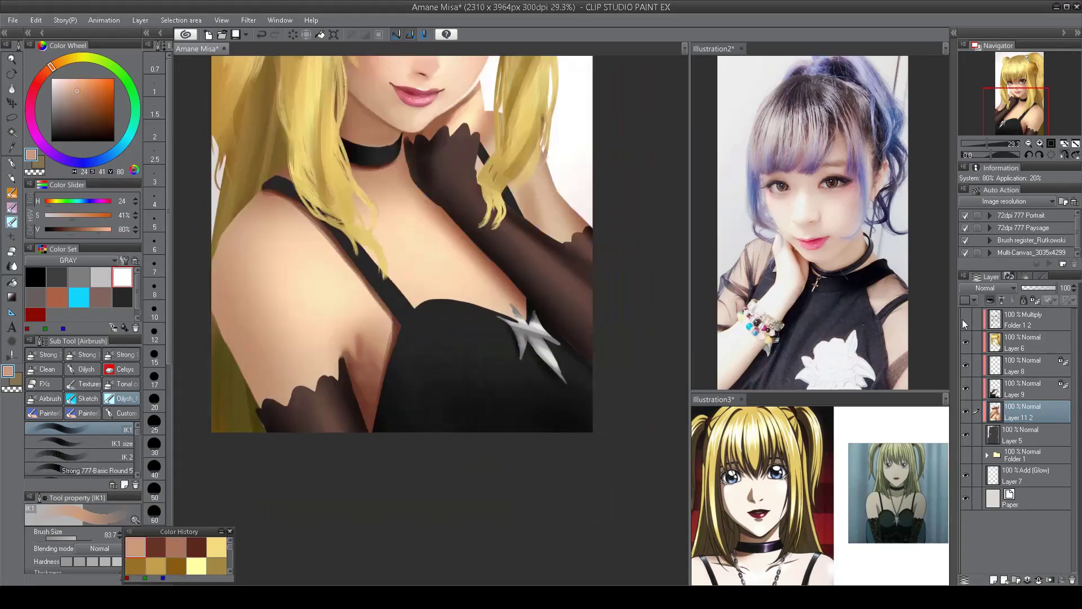
{"action": "left_click", "coordinate": [384, 391], "text": "alt"}
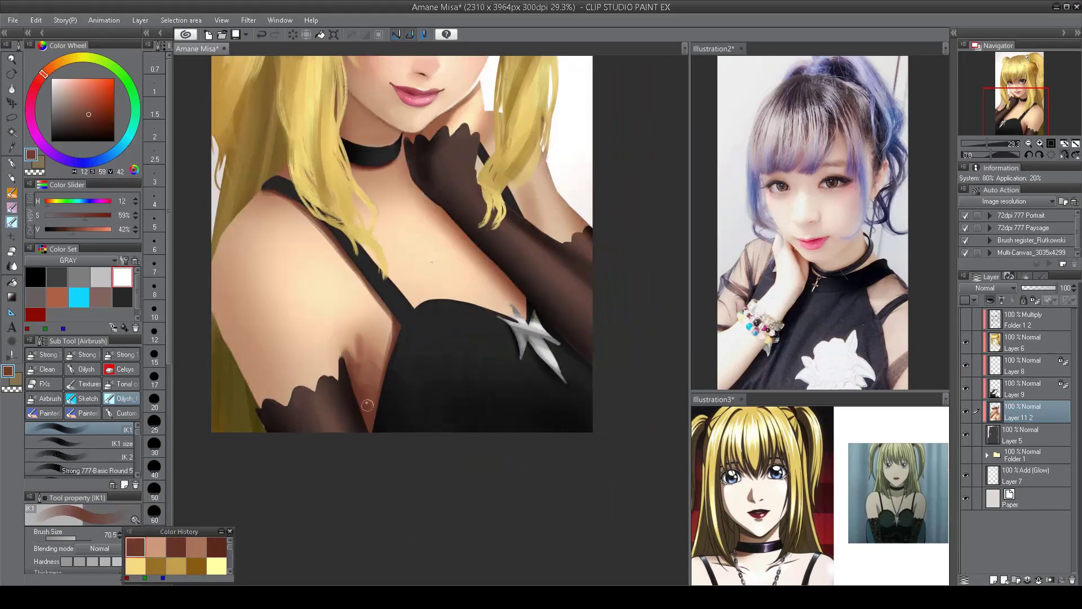
{"action": "left_click", "coordinate": [379, 358], "text": "alt"}
{"action": "left_click", "coordinate": [375, 350], "text": "alt"}
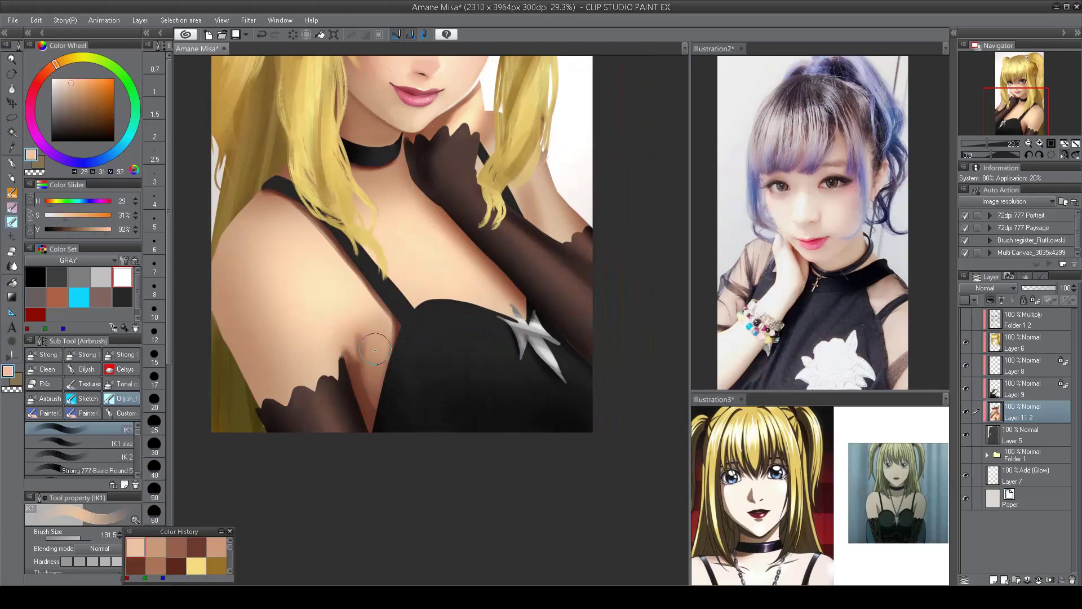
{"action": "scroll", "coordinate": [375, 349], "scroll_direction": "down", "scroll_amount": 2}
{"action": "key", "text": "h"}
{"action": "left_click", "coordinate": [482, 363], "text": "alt"}
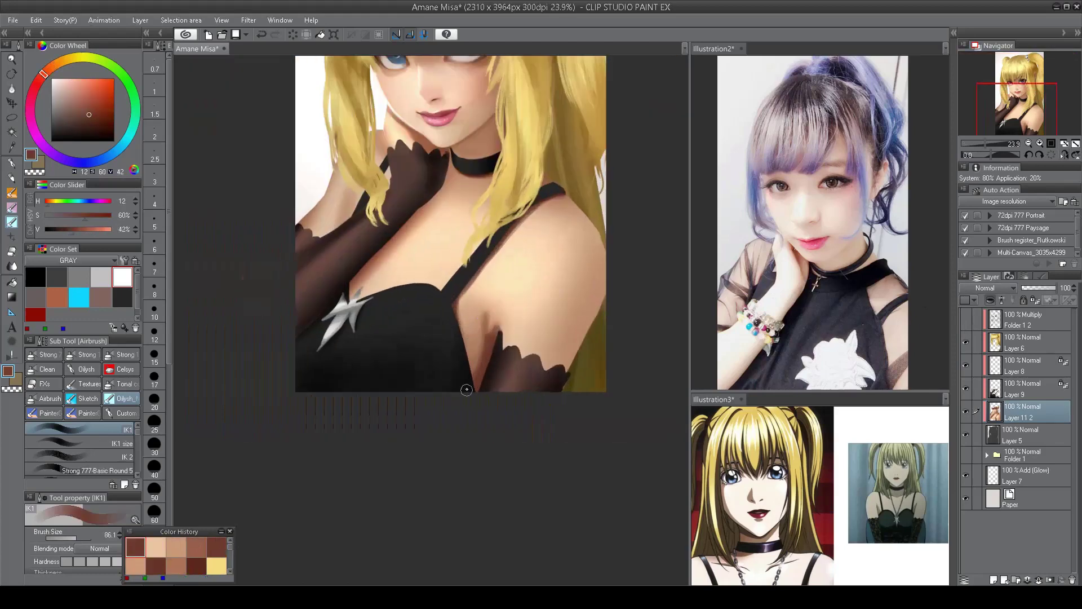
{"action": "left_click_drag", "start_coordinate": [482, 371], "coordinate": [449, 367]}
- Darken and blend the back hair behind the near shoulder on Layer 6 with sampled dark brown and golden brown tones
{"action": "scroll", "coordinate": [498, 309], "scroll_direction": "down", "scroll_amount": 3}
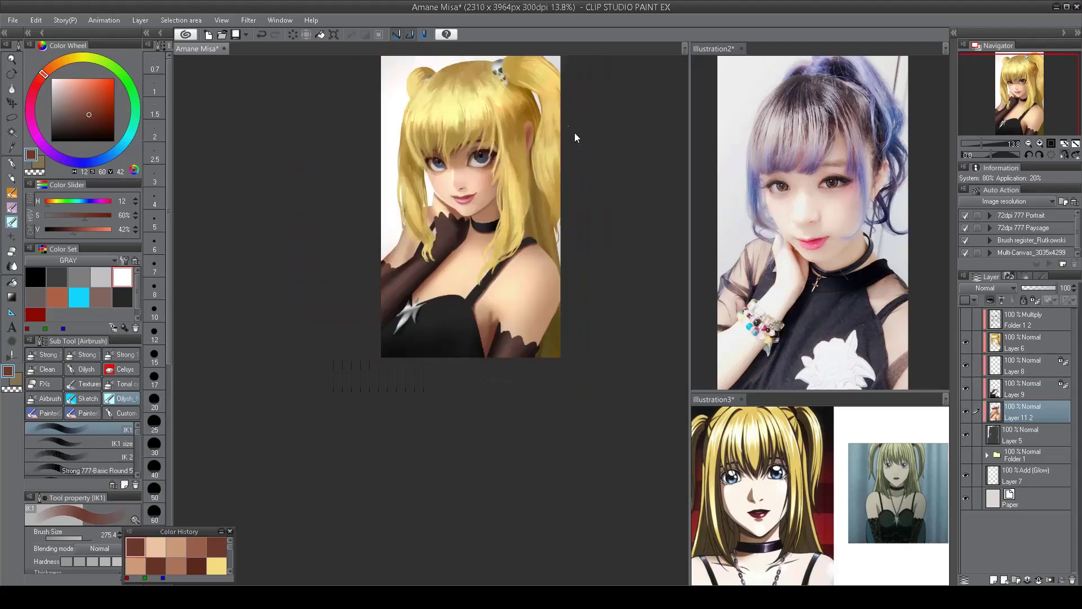
{"action": "scroll", "coordinate": [501, 322], "scroll_direction": "up", "scroll_amount": 2}
{"action": "left_click", "coordinate": [998, 332]}
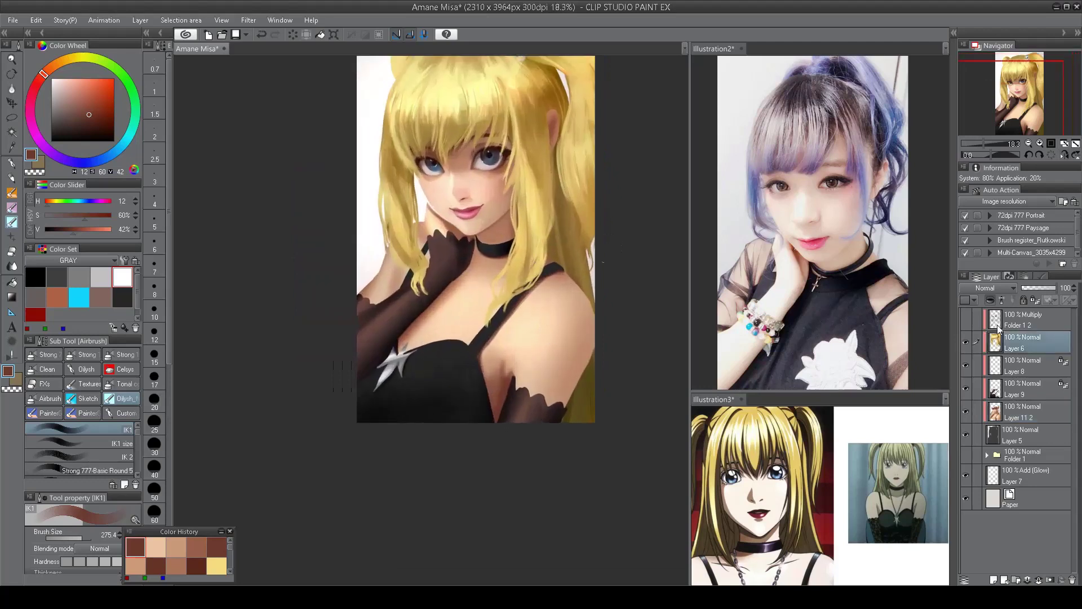
{"action": "left_click", "coordinate": [546, 103], "text": "alt"}
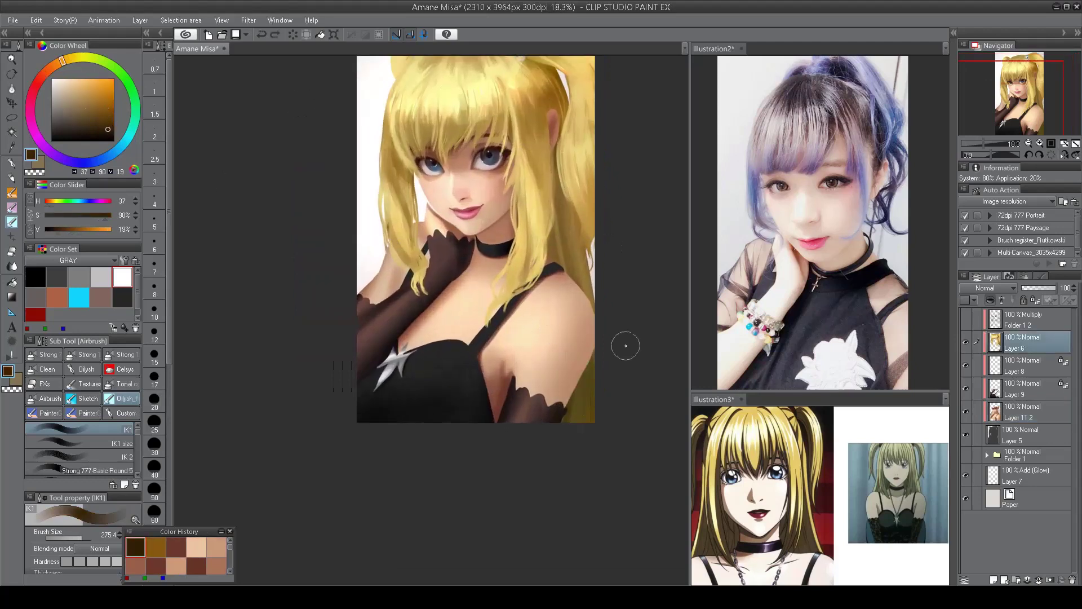
{"action": "left_click_drag", "start_coordinate": [592, 379], "coordinate": [584, 379], "text": "ctrl+alt"}
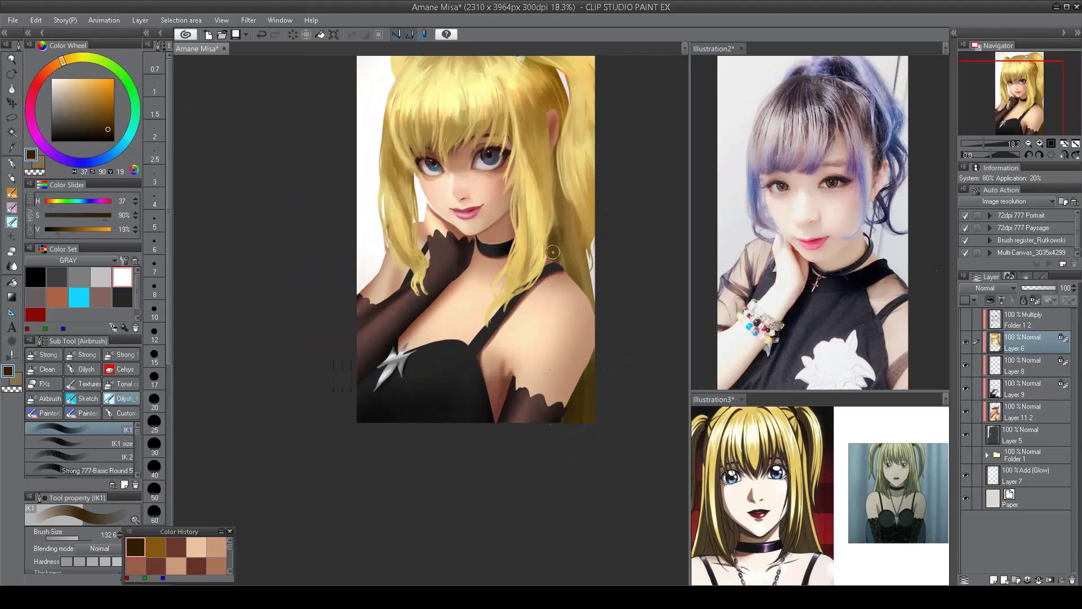
{"action": "left_click", "coordinate": [564, 253], "text": "alt"}
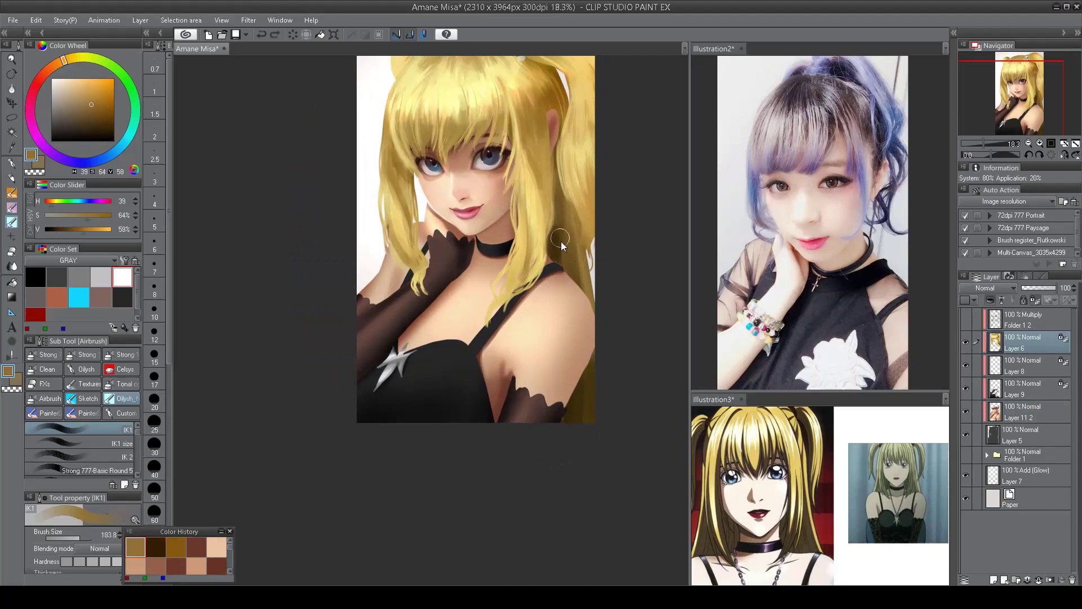
{"action": "left_click_drag", "start_coordinate": [564, 242], "coordinate": [555, 242], "text": "ctrl+alt"}
{"action": "left_click", "coordinate": [561, 236], "text": "alt"}
{"action": "left_click", "coordinate": [569, 229], "text": "alt"}
{"action": "scroll", "coordinate": [570, 230], "scroll_direction": "up", "scroll_amount": 2}
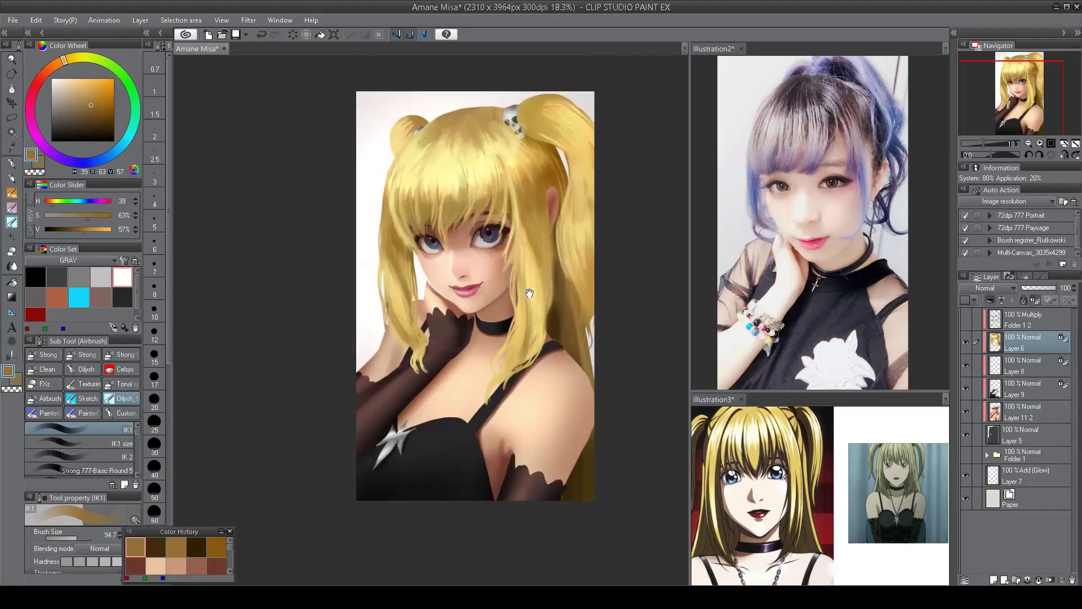
- Refine the far pigtail and the crown beside it with sampled gold and pale yellow tones, using the IK1 brush
{"action": "mouse_move", "coordinate": [395, 129]}
{"action": "left_mouse_down", "text": "ctrl+alt"}
{"action": "mouse_move", "coordinate": [422, 131]}
{"action": "mouse_move", "coordinate": [407, 154]}
{"action": "mouse_move", "coordinate": [425, 133]}
{"action": "mouse_move", "coordinate": [419, 166]}
{"action": "mouse_move", "coordinate": [436, 155]}
{"action": "left_mouse_up", "text": "ctrl+alt"}
{"action": "left_click", "coordinate": [401, 129], "text": "alt"}
{"action": "left_click", "coordinate": [409, 119], "text": "alt"}
{"action": "left_click", "coordinate": [428, 131], "text": "alt"}
{"action": "left_click", "coordinate": [419, 166], "text": "alt"}
{"action": "left_click", "coordinate": [448, 117], "text": "alt"}
{"action": "left_click", "coordinate": [435, 155], "text": "alt"}
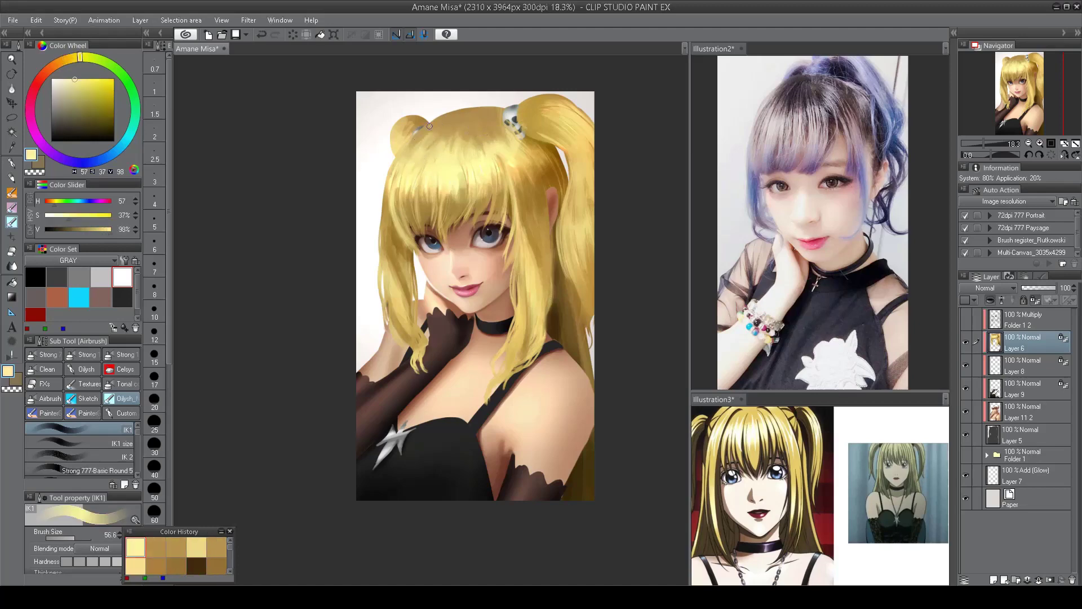
- Shade the chest skin along the raised glove's edge on Layer 11 2 with a sampled reddish brown, using IK1 at size 43.0
{"action": "scroll", "coordinate": [481, 148], "scroll_direction": "down", "scroll_amount": 2}
{"action": "scroll", "coordinate": [468, 141], "scroll_direction": "up", "scroll_amount": 4}
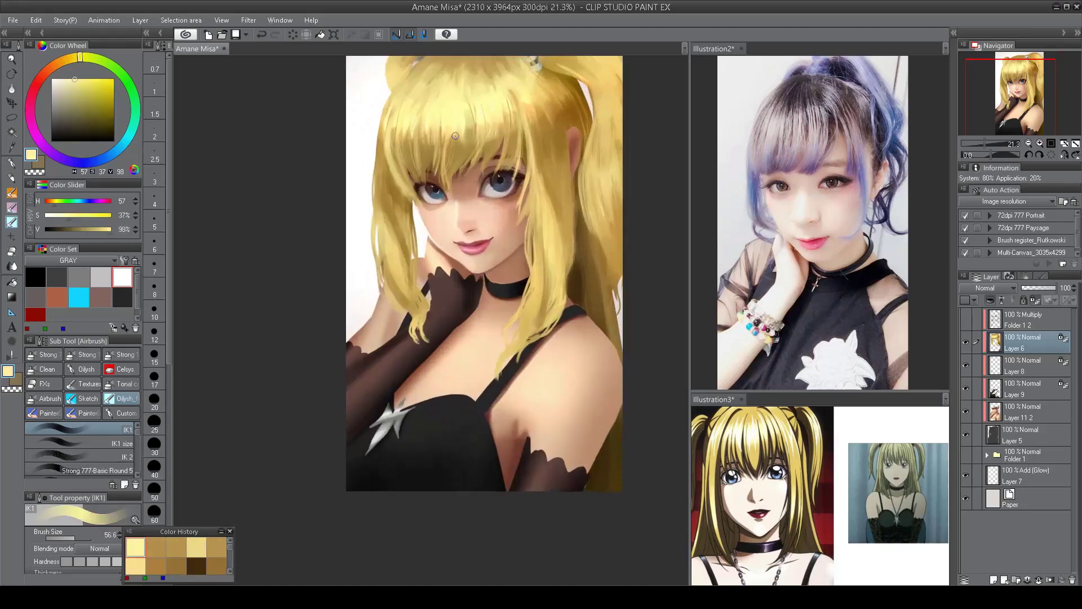
{"action": "left_click", "coordinate": [519, 465], "text": "alt"}
{"action": "left_click", "coordinate": [520, 465], "text": "ctrl+shift"}
{"action": "key", "text": "h"}
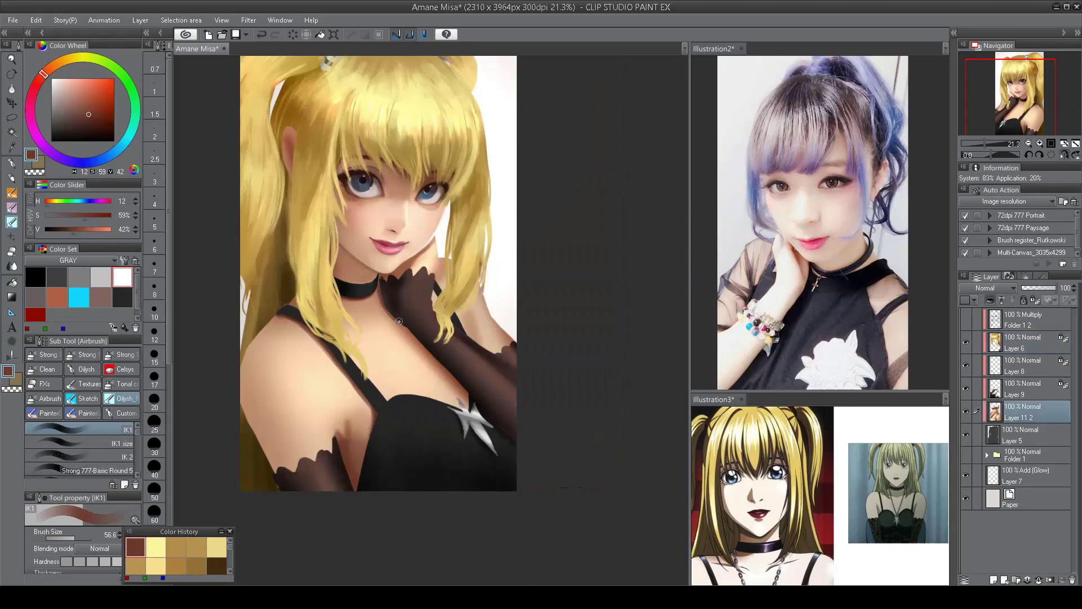
{"action": "mouse_move", "coordinate": [399, 321]}
{"action": "left_mouse_down"}
{"action": "mouse_move", "coordinate": [425, 342]}
{"action": "mouse_move", "coordinate": [410, 335]}
{"action": "left_mouse_up"}
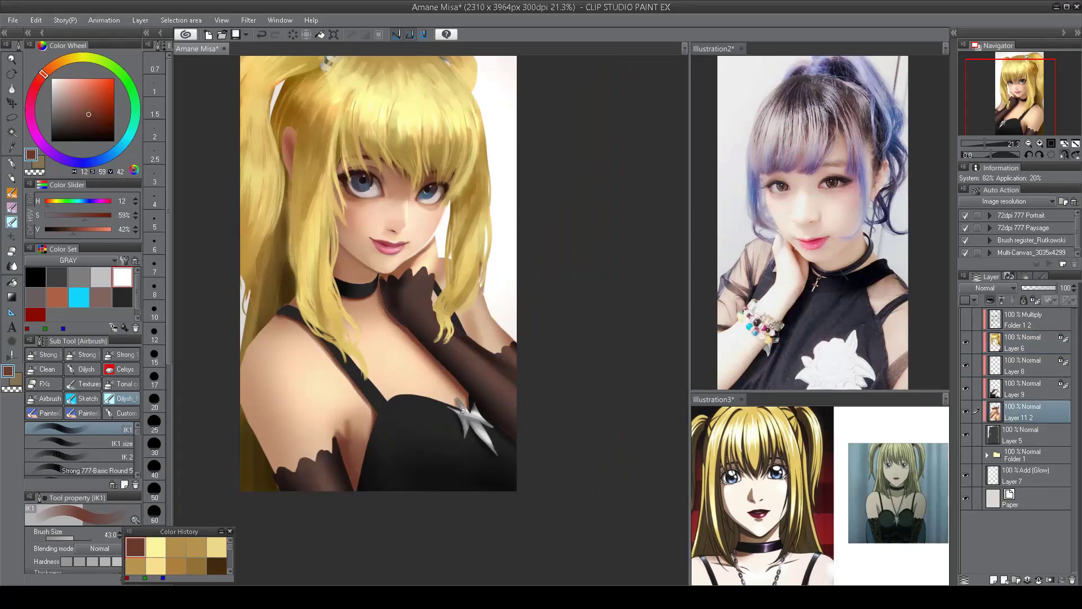
{"action": "key", "text": "h"}
{"action": "scroll", "coordinate": [499, 329], "scroll_direction": "down", "scroll_amount": 2}
{"action": "scroll", "coordinate": [499, 329], "scroll_direction": "up", "scroll_amount": 1}
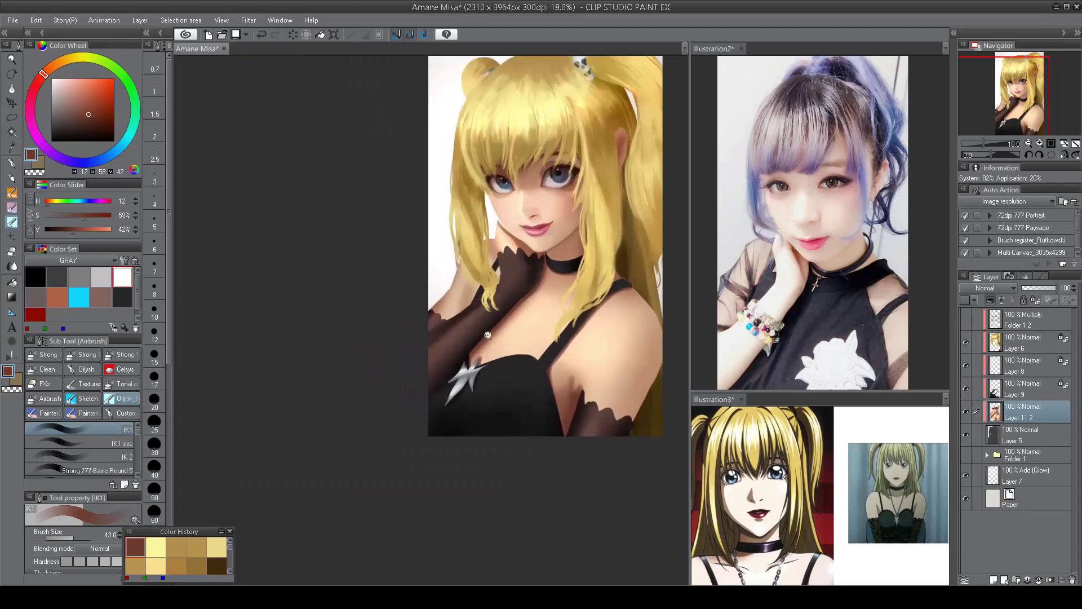
- Paint a white highlight across the near shoulder strap on Layer 9, using the IK1 brush at size 51.1
{"action": "scroll", "coordinate": [488, 335], "scroll_direction": "up", "scroll_amount": 1}
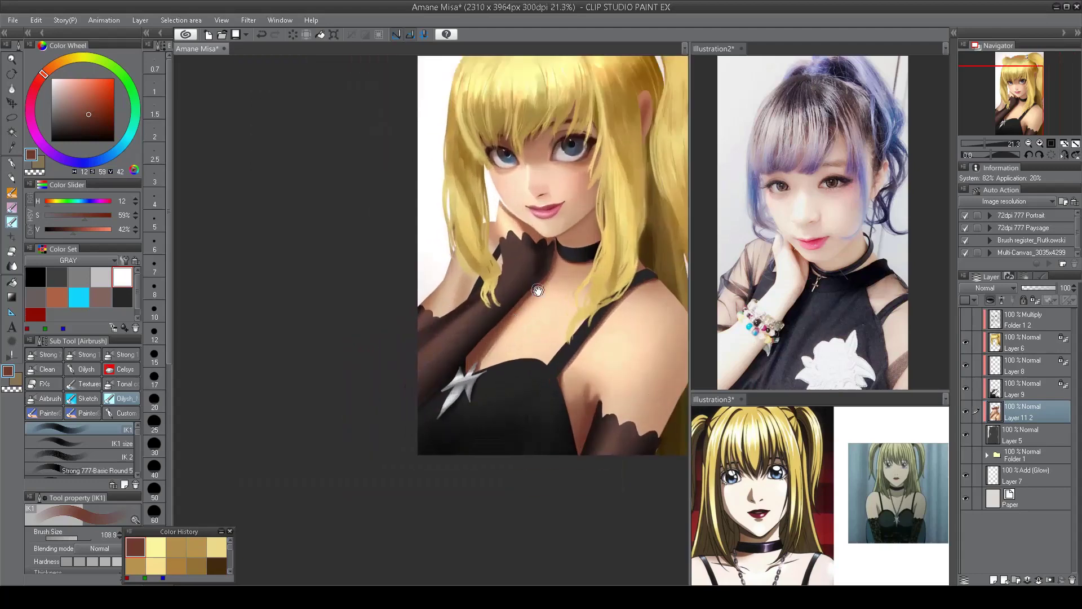
{"action": "left_click_drag", "start_coordinate": [538, 290], "coordinate": [536, 313]}
{"action": "left_click", "coordinate": [1009, 389]}
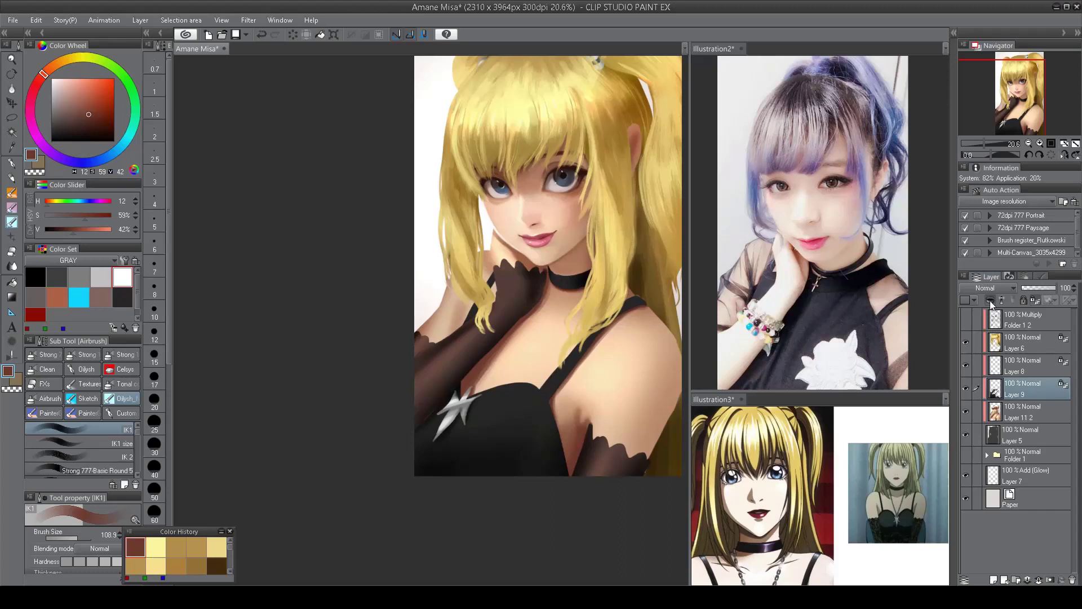
{"action": "left_click", "coordinate": [965, 342]}
{"action": "left_click", "coordinate": [965, 342]}
{"action": "scroll", "coordinate": [467, 507], "scroll_direction": "up", "scroll_amount": 2}
{"action": "left_click", "coordinate": [859, 265], "text": "alt"}
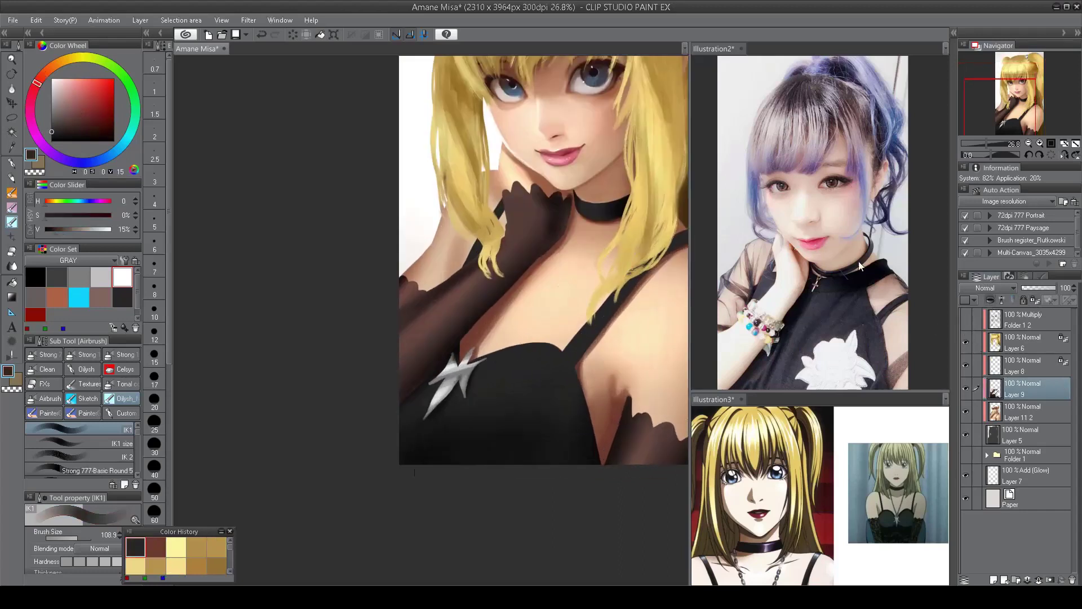
{"action": "left_click", "coordinate": [122, 276]}
{"action": "left_click_drag", "start_coordinate": [609, 305], "coordinate": [600, 316]}
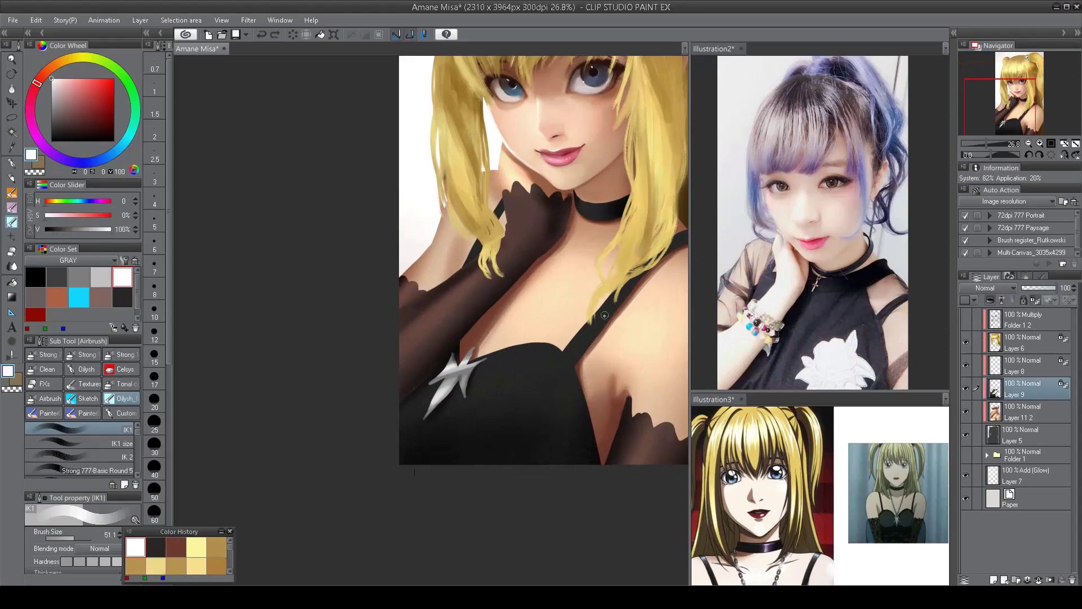
{"action": "left_click", "coordinate": [601, 314], "text": "alt"}
{"action": "key", "text": "h"}
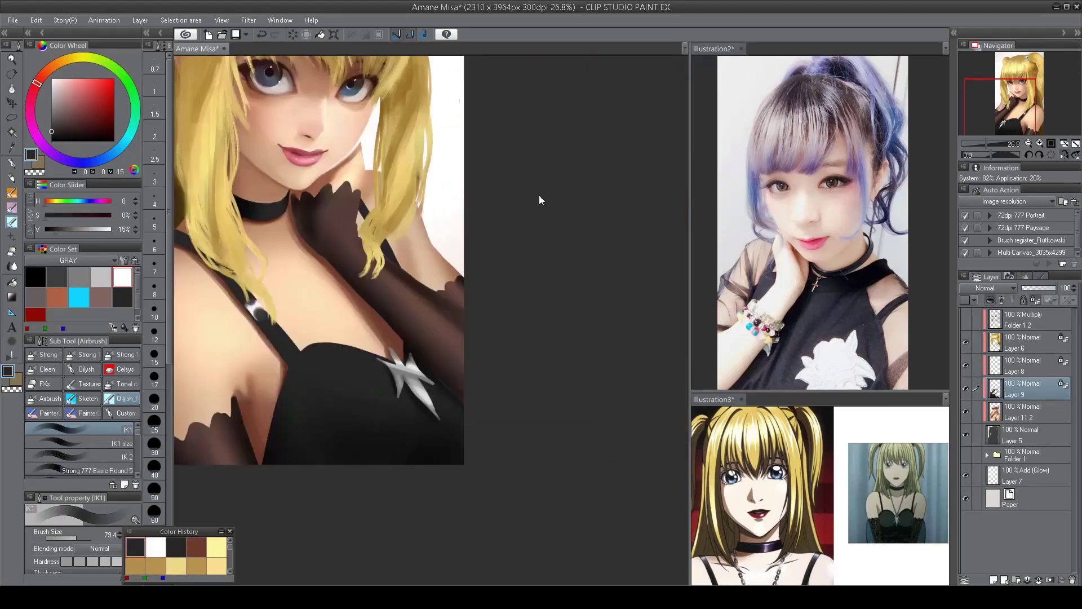
- Strengthen the strap highlight with near-white and blend its edges with sampled dark grey, using the IK 2 brush at size 101.4
{"action": "key", "text": "h"}
{"action": "key", "text": "period"}
{"action": "left_click", "coordinate": [609, 307], "text": "alt"}
{"action": "left_click_drag", "start_coordinate": [615, 304], "coordinate": [596, 319]}
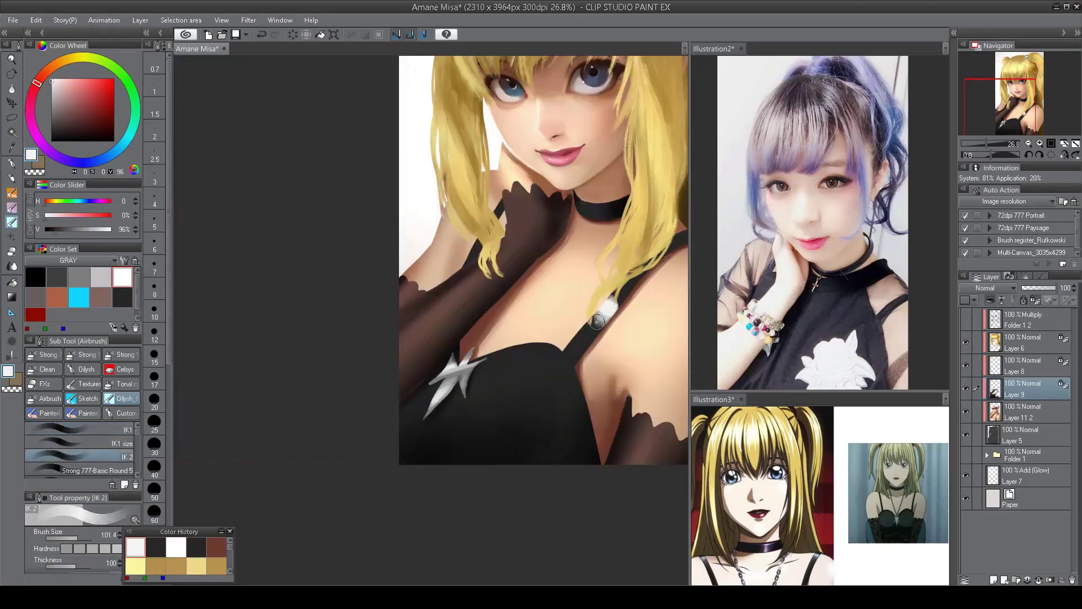
{"action": "left_click", "coordinate": [608, 324], "text": "alt"}
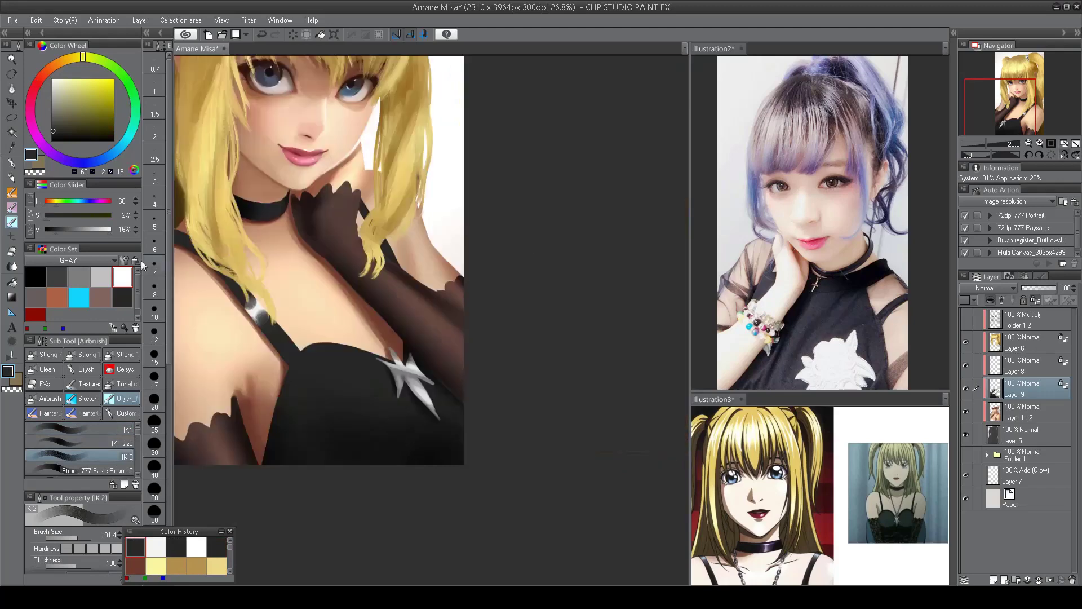
- Darken the outer side edge of the black top with black, using the IK 2 brush at size 101.4
{"action": "key", "text": "h"}
{"action": "left_click", "coordinate": [304, 365], "text": "alt"}
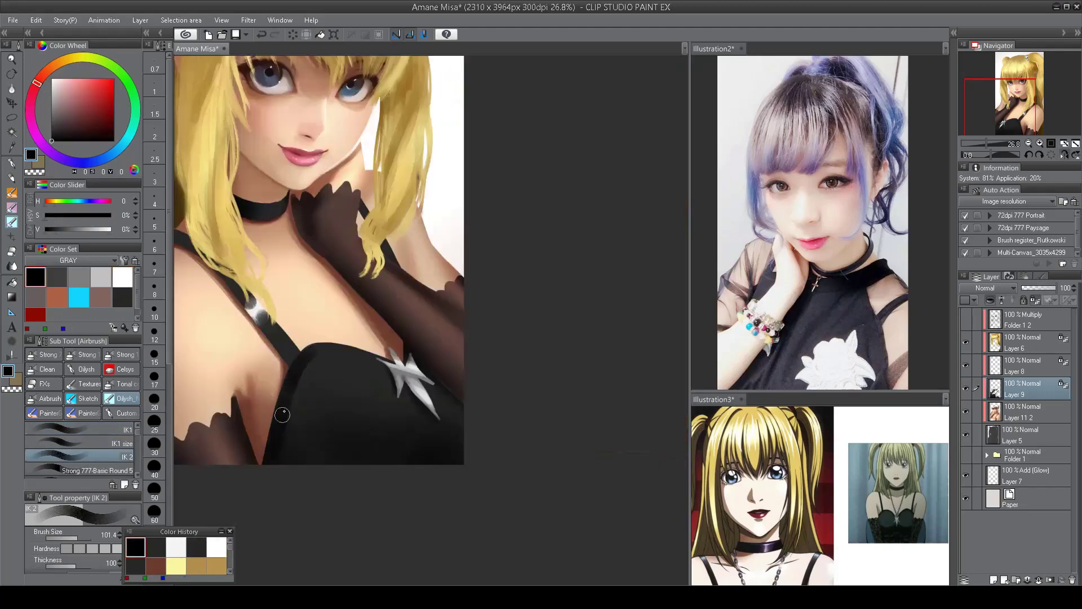
{"action": "key", "text": "h"}
{"action": "left_click", "coordinate": [520, 393], "text": "ctrl+alt"}
{"action": "left_click", "coordinate": [520, 392], "text": "ctrl"}
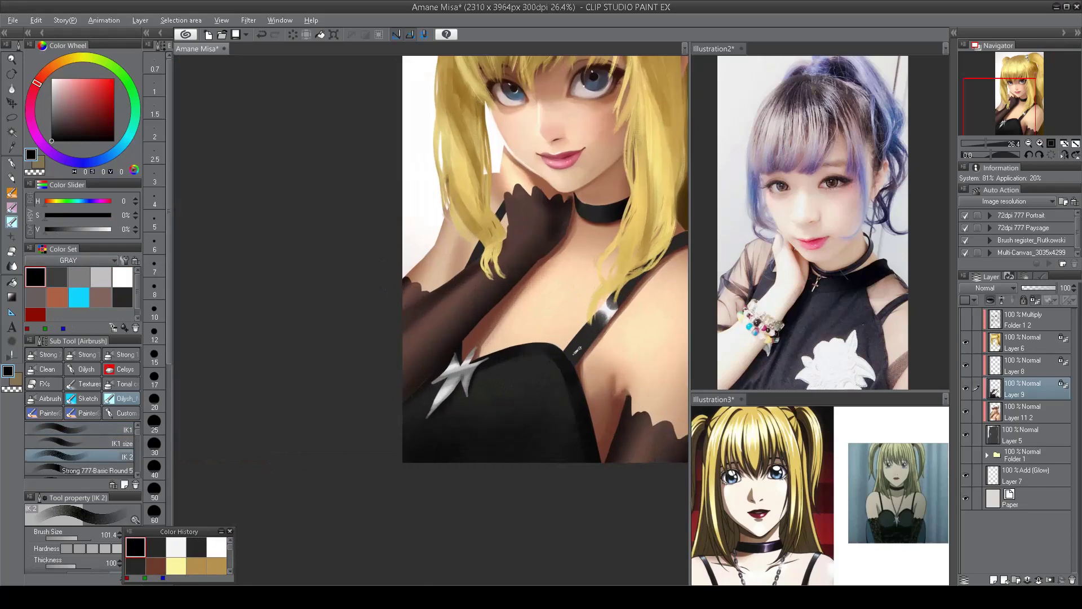
{"action": "scroll", "coordinate": [631, 281], "scroll_direction": "up", "scroll_amount": 1}
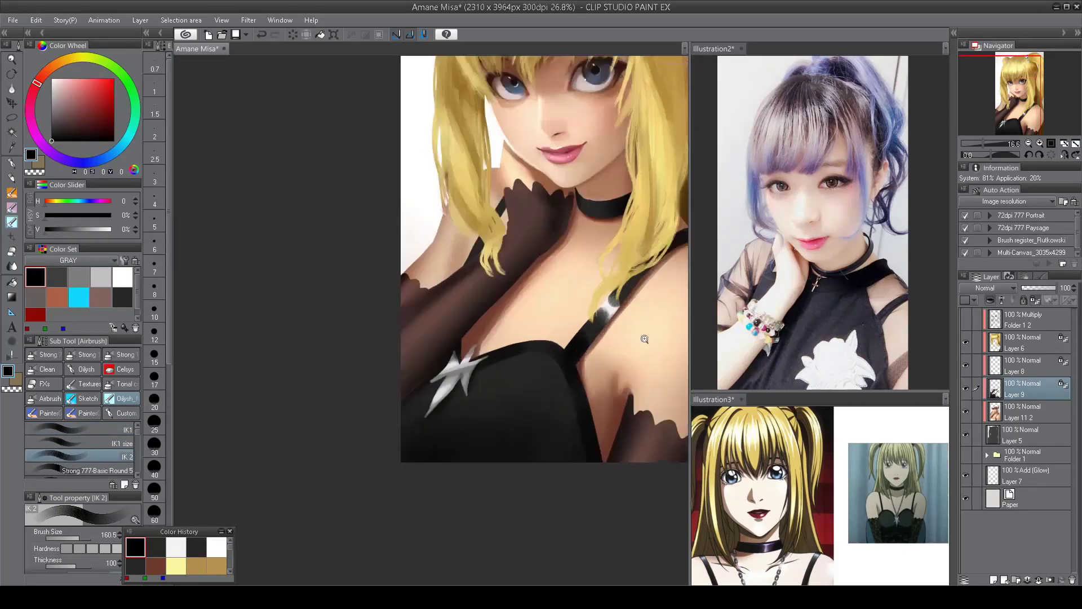
- Add a small near-white glint lower on the shoulder strap, using the IK 2 brush at size 13.0
{"action": "left_click", "coordinate": [606, 317], "text": "alt"}
{"action": "left_click_drag", "start_coordinate": [607, 317], "coordinate": [578, 335]}
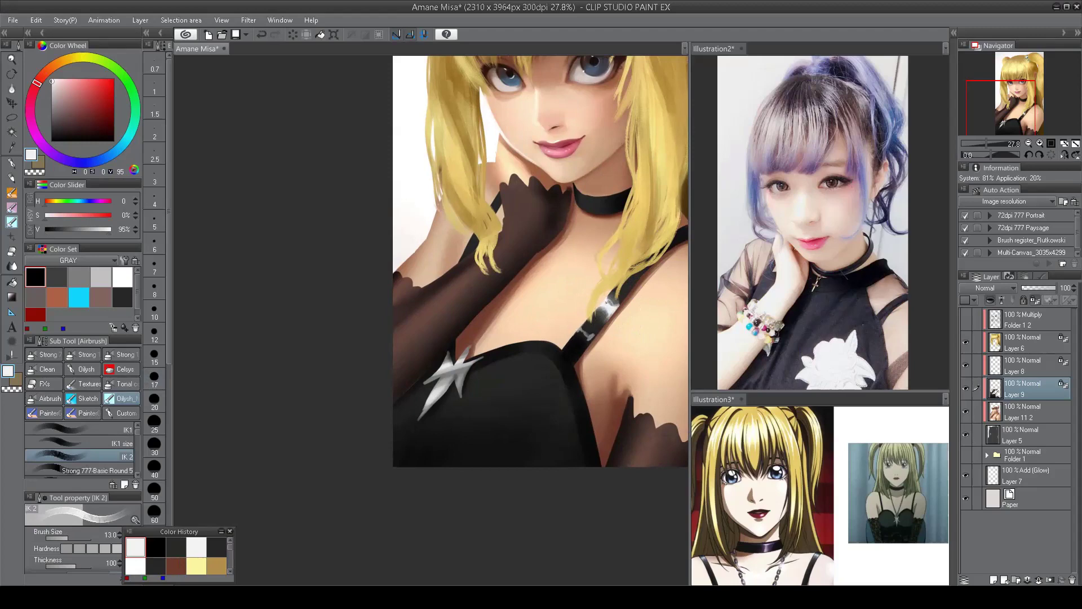
{"action": "scroll", "coordinate": [607, 303], "scroll_direction": "down", "scroll_amount": 1}
- Deepen the shading of the black top with a sampled near-black, using the IK 2 brush at size 91.6
{"action": "left_click_drag", "start_coordinate": [416, 337], "coordinate": [285, 316]}
{"action": "left_click", "coordinate": [276, 319], "text": "alt"}
{"action": "scroll", "coordinate": [287, 378], "scroll_direction": "down", "scroll_amount": 2}
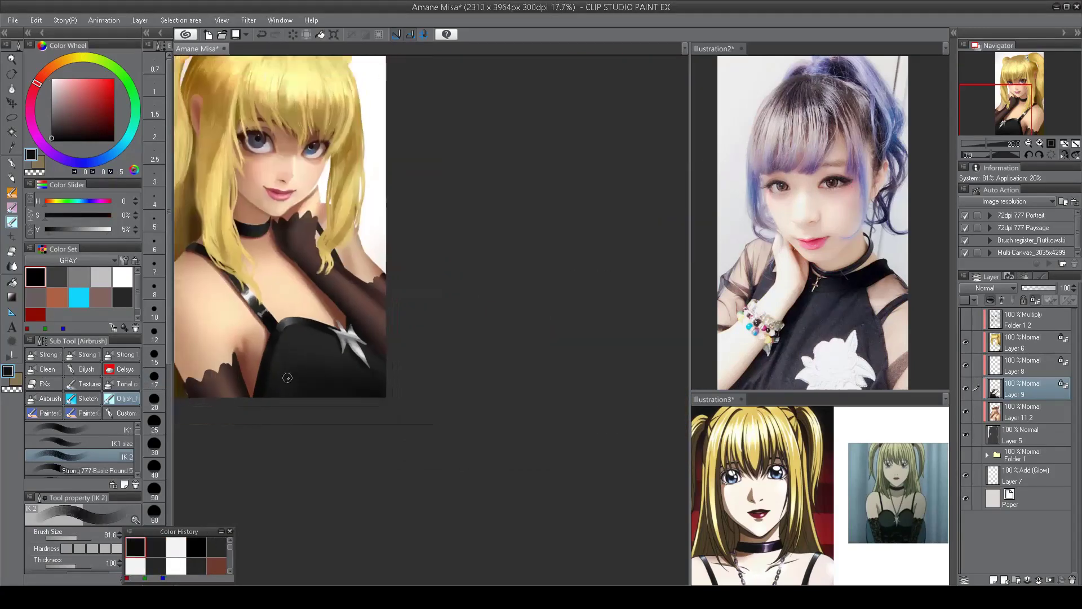
{"action": "left_click_drag", "start_coordinate": [288, 378], "coordinate": [544, 375]}
{"action": "scroll", "coordinate": [564, 372], "scroll_direction": "up", "scroll_amount": 2}
{"action": "scroll", "coordinate": [587, 369], "scroll_direction": "down", "scroll_amount": 2}
{"action": "scroll", "coordinate": [591, 369], "scroll_direction": "up", "scroll_amount": 1}
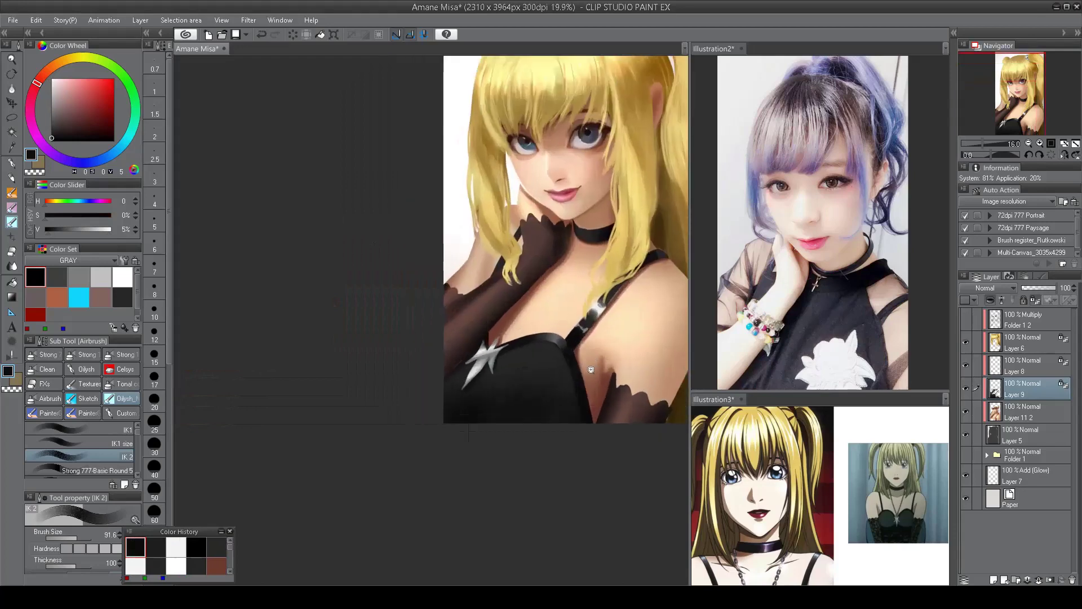
- Define the top's upper trim where it meets the shoulder strap with sampled dark greys, using the IK 2 brush
{"action": "scroll", "coordinate": [590, 369], "scroll_direction": "up", "scroll_amount": 1}
{"action": "left_click", "coordinate": [588, 345], "text": "alt"}
{"action": "scroll", "coordinate": [580, 327], "scroll_direction": "up", "scroll_amount": 1}
{"action": "left_click_drag", "start_coordinate": [583, 342], "coordinate": [643, 362]}
{"action": "scroll", "coordinate": [633, 367], "scroll_direction": "down", "scroll_amount": 2}
{"action": "scroll", "coordinate": [449, 282], "scroll_direction": "up", "scroll_amount": 2}
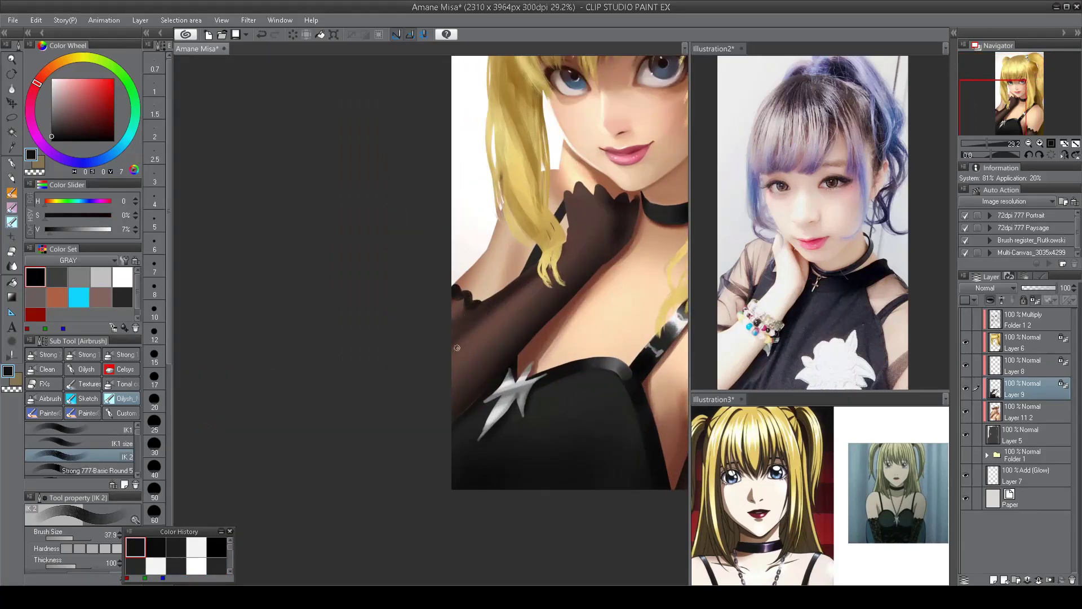
{"action": "scroll", "coordinate": [457, 347], "scroll_direction": "down", "scroll_amount": 3}
{"action": "scroll", "coordinate": [552, 338], "scroll_direction": "up", "scroll_amount": 4}
- Paint grey sheen on the choker and blend it with sampled near-black tones, using the IK 2 brush
{"action": "left_click", "coordinate": [563, 415], "text": "alt"}
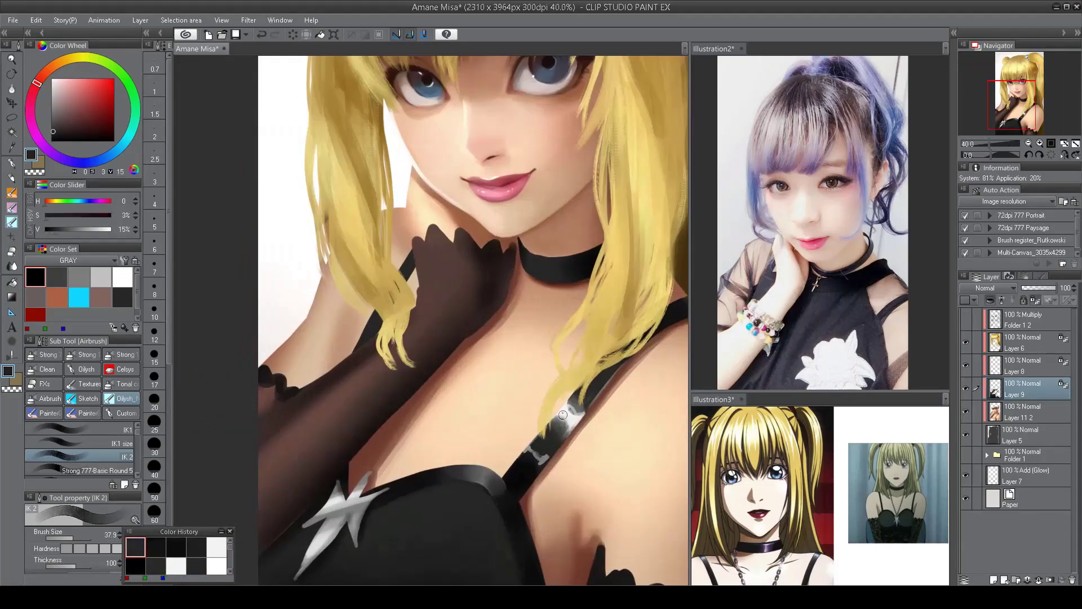
{"action": "left_click", "coordinate": [79, 277]}
{"action": "key", "text": "h"}
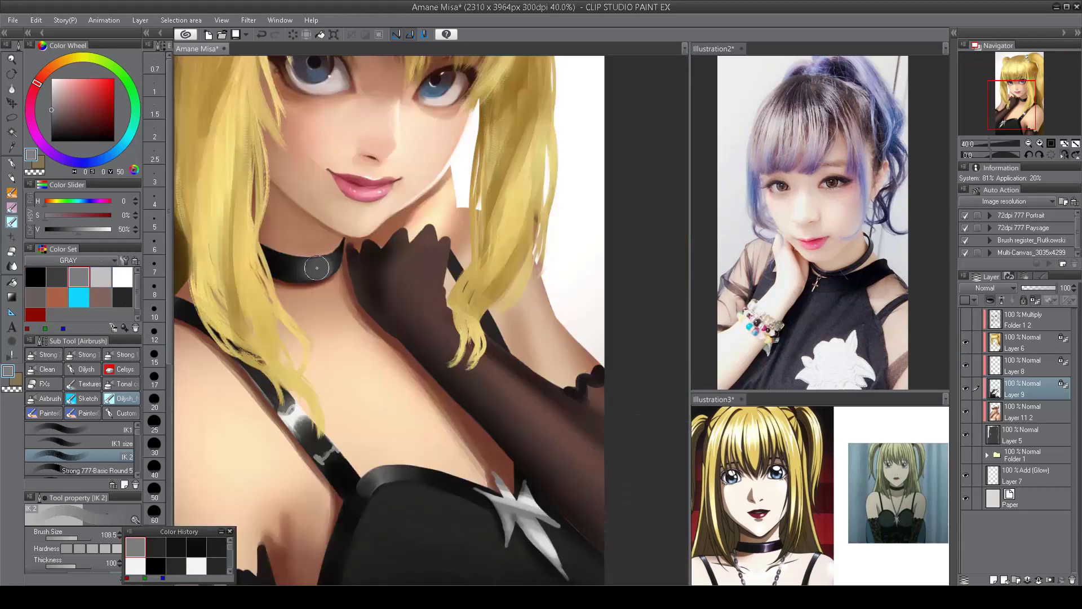
{"action": "left_click", "coordinate": [317, 268], "text": "alt"}
{"action": "mouse_move", "coordinate": [282, 265]}
{"action": "left_mouse_down"}
{"action": "mouse_move", "coordinate": [338, 262]}
{"action": "mouse_move", "coordinate": [328, 300]}
{"action": "left_mouse_up"}
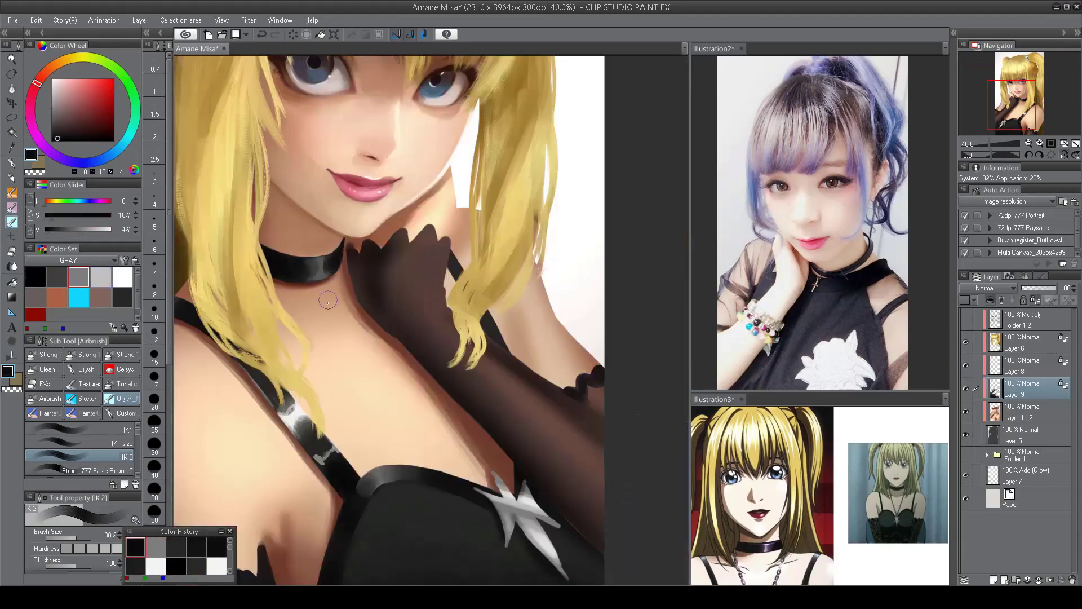
{"action": "scroll", "coordinate": [328, 300], "scroll_direction": "down", "scroll_amount": 3}
{"action": "key", "text": "h"}
{"action": "scroll", "coordinate": [475, 243], "scroll_direction": "up", "scroll_amount": 3}
{"action": "left_click", "coordinate": [475, 243], "text": "alt"}
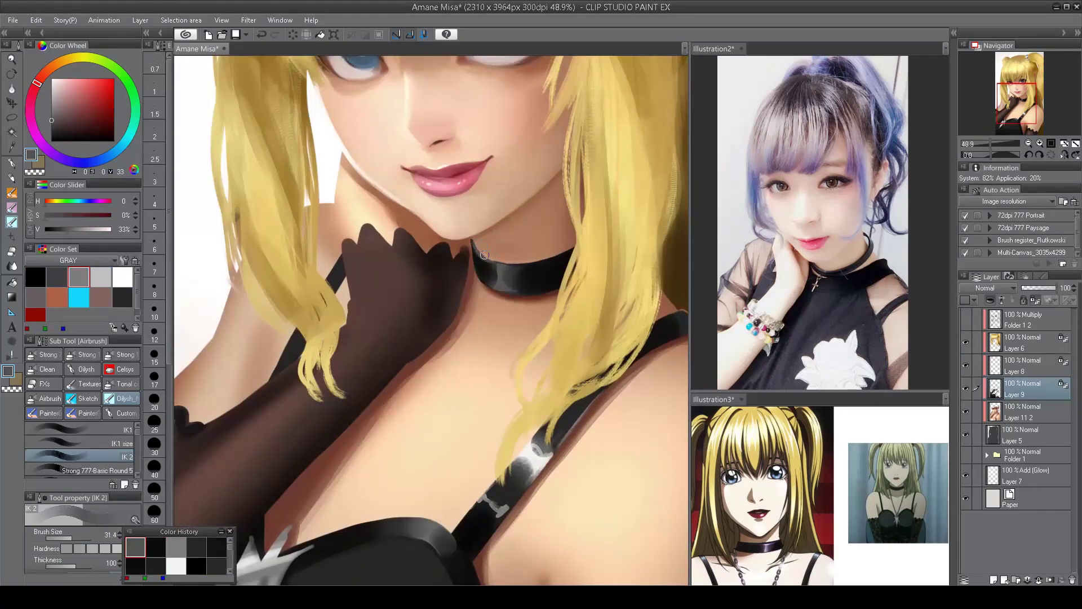
{"action": "scroll", "coordinate": [524, 293], "scroll_direction": "down", "scroll_amount": 3}
{"action": "scroll", "coordinate": [508, 338], "scroll_direction": "up", "scroll_amount": 2}
- Shade the neck skin along the choker on Layer 11 2 with sampled brown and reddish brown, using the IK 2 brush
{"action": "left_click", "coordinate": [536, 281], "text": "ctrl+shift"}
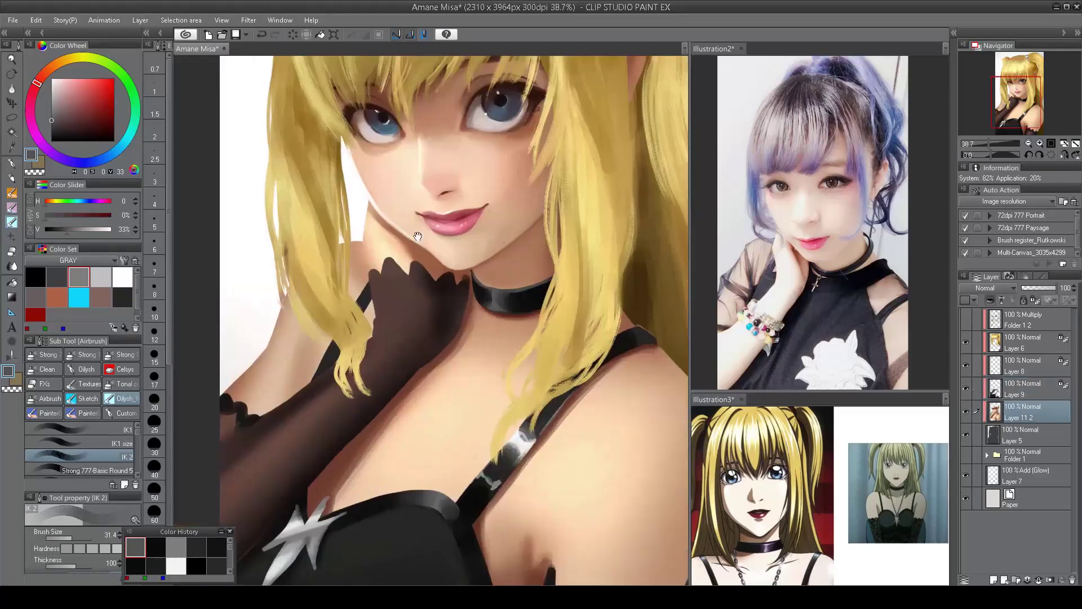
{"action": "scroll", "coordinate": [539, 281], "scroll_direction": "down", "scroll_amount": 1}
{"action": "left_click", "coordinate": [538, 280], "text": "alt"}
{"action": "key", "text": "h"}
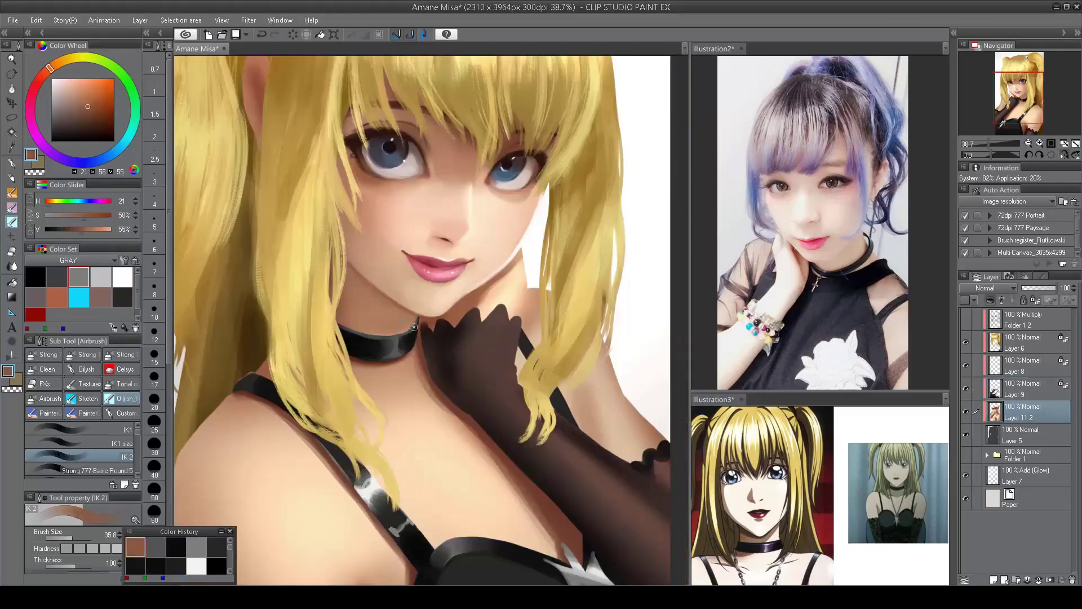
{"action": "left_click", "coordinate": [415, 320], "text": "alt"}
{"action": "key", "text": "h"}
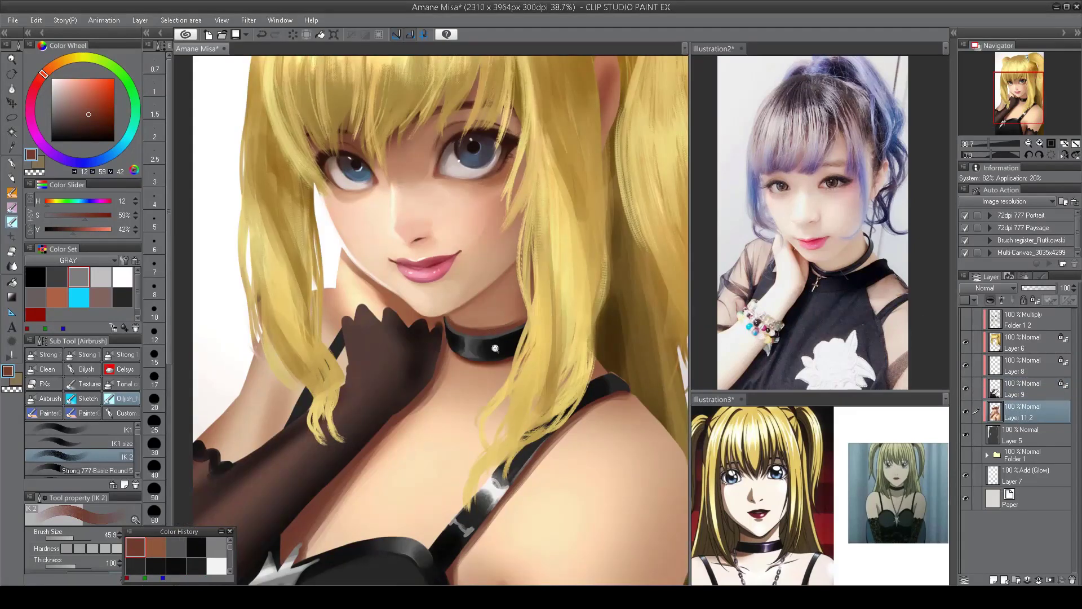
- Brighten the choker's highlights with near-white at size 13.0 and retouch the neck skin above it with a sampled tan
{"action": "scroll", "coordinate": [495, 349], "scroll_direction": "up", "scroll_amount": 1}
{"action": "left_click", "coordinate": [476, 338], "text": "alt"}
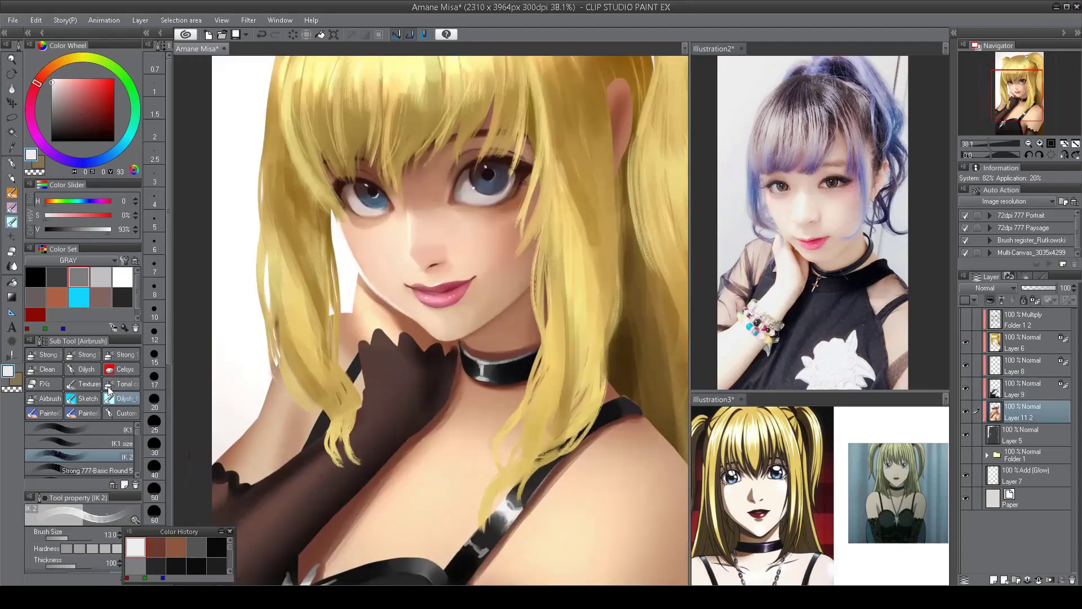
{"action": "left_click", "coordinate": [109, 429]}
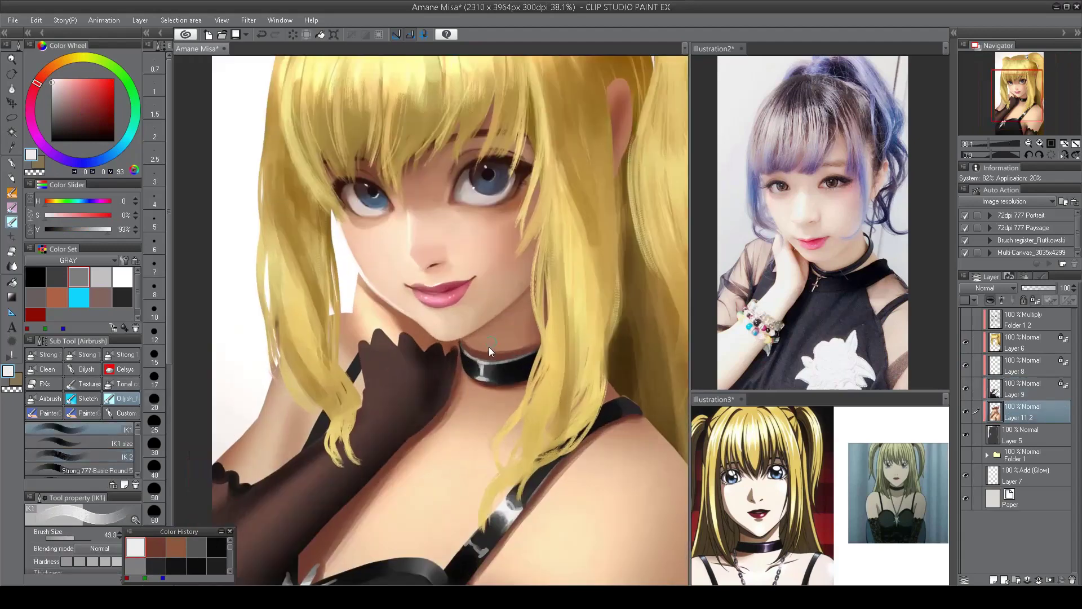
{"action": "left_click", "coordinate": [485, 348], "text": "alt"}
{"action": "key", "text": "ctrl+0"}
{"action": "scroll", "coordinate": [491, 318], "scroll_direction": "up", "scroll_amount": 3}
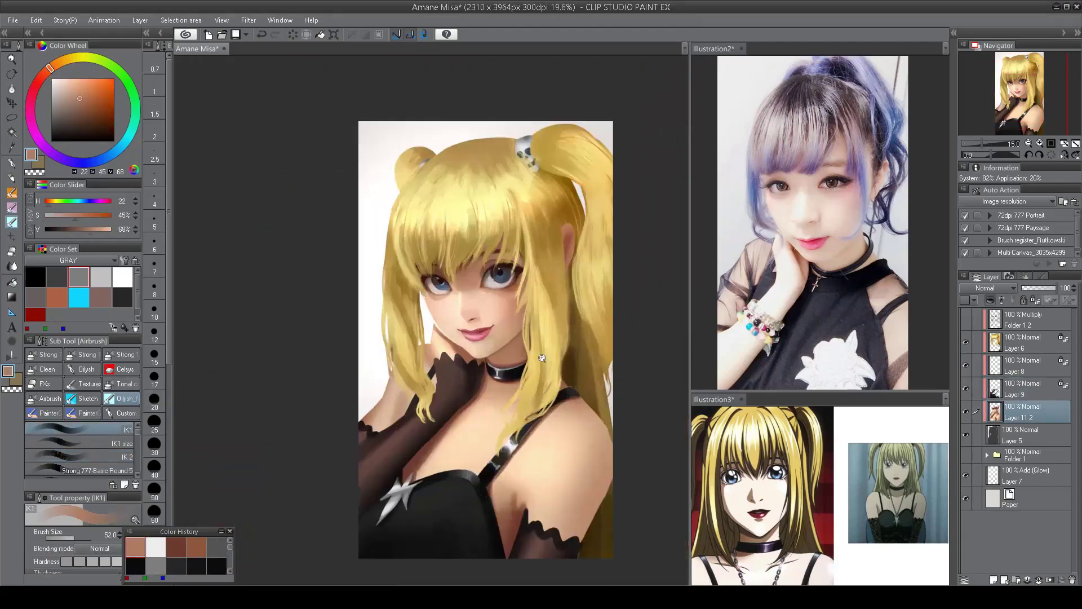
- Smooth the near cheek beside the mouth with sampled peach tones, using the IK 2 brush
{"action": "left_click", "coordinate": [109, 457]}
{"action": "scroll", "coordinate": [491, 317], "scroll_direction": "up", "scroll_amount": 2}
{"action": "left_click", "coordinate": [496, 328], "text": "alt"}
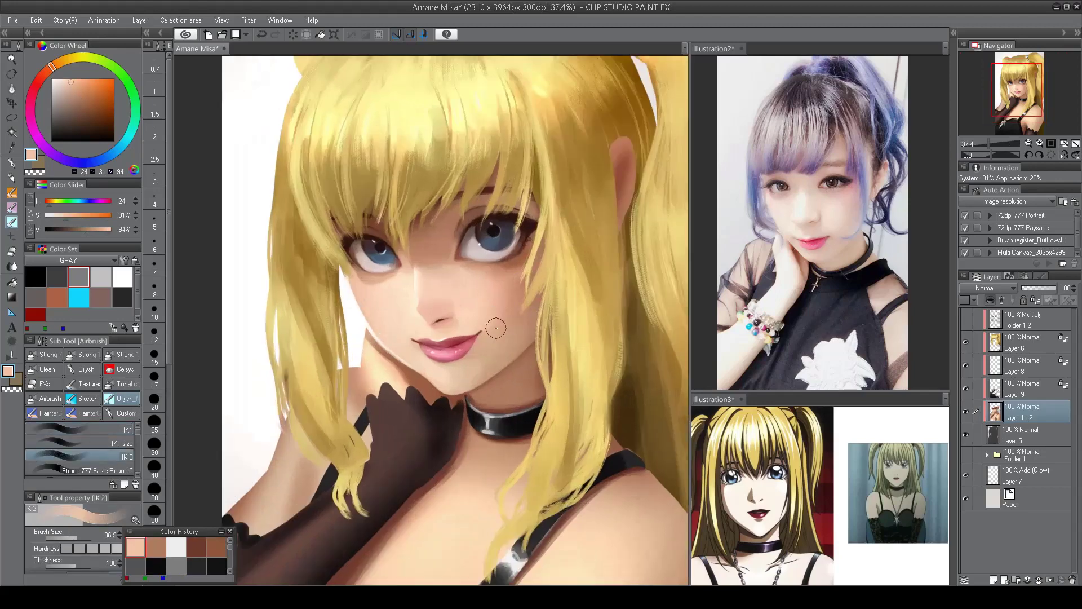
{"action": "left_click", "coordinate": [500, 322], "text": "alt"}
{"action": "left_click", "coordinate": [500, 326], "text": "alt"}
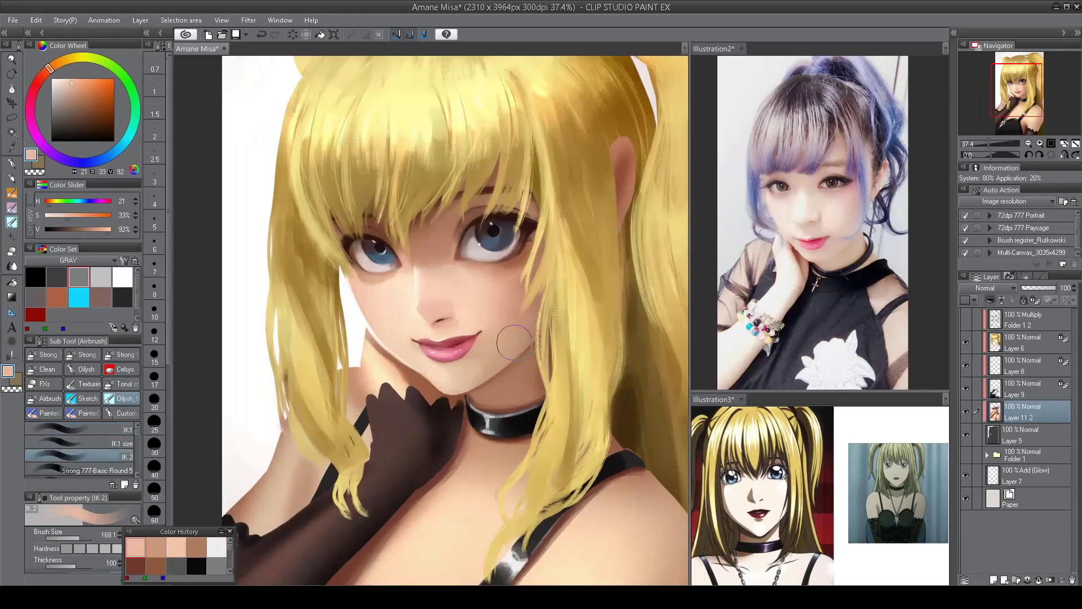
{"action": "scroll", "coordinate": [503, 332], "scroll_direction": "down", "scroll_amount": 1}
{"action": "scroll", "coordinate": [504, 332], "scroll_direction": "up", "scroll_amount": 2}
{"action": "left_click", "coordinate": [483, 302], "text": "alt"}
{"action": "scroll", "coordinate": [484, 302], "scroll_direction": "up", "scroll_amount": 1}
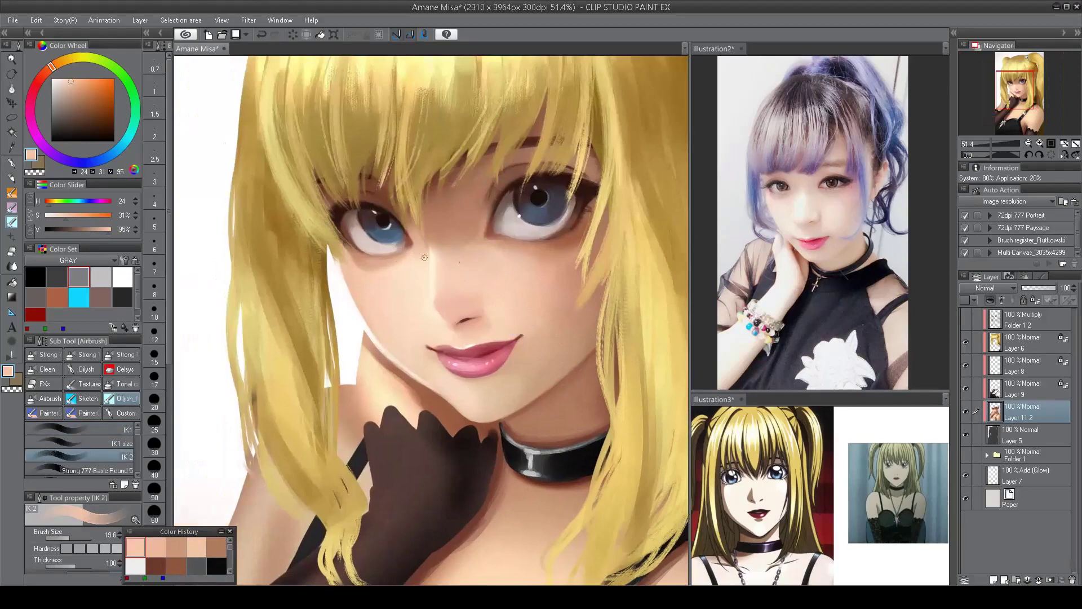
- Refine the light along the nose bridge and its upper shadow with sampled pale peach and tan tones, using the IK 2 brush
{"action": "left_click_drag", "start_coordinate": [424, 257], "coordinate": [454, 273]}
{"action": "left_click", "coordinate": [426, 269], "text": "alt"}
{"action": "left_click", "coordinate": [417, 255], "text": "alt"}
{"action": "scroll", "coordinate": [434, 265], "scroll_direction": "down", "scroll_amount": 3}
{"action": "scroll", "coordinate": [441, 252], "scroll_direction": "up", "scroll_amount": 2}
{"action": "left_click", "coordinate": [441, 251], "text": "alt"}
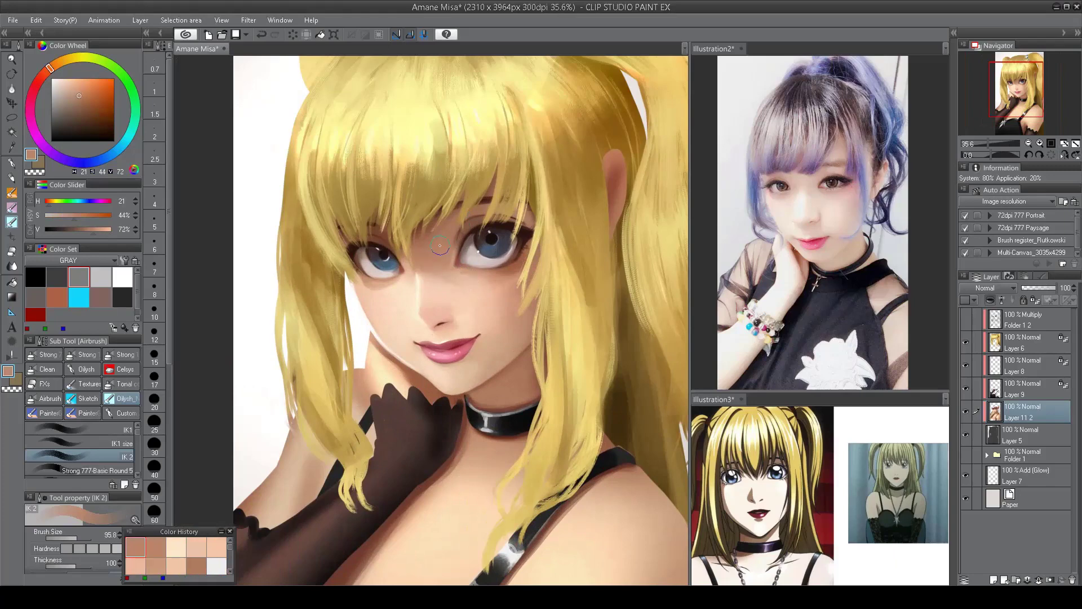
{"action": "left_click", "coordinate": [454, 273], "text": "alt"}
{"action": "left_click", "coordinate": [431, 273], "text": "alt"}
- Blend the shadow between the eyes into the nose bridge with sampled tan and peach tones, using the softened IK 2 brush
{"action": "scroll", "coordinate": [490, 295], "scroll_direction": "up", "scroll_amount": 2}
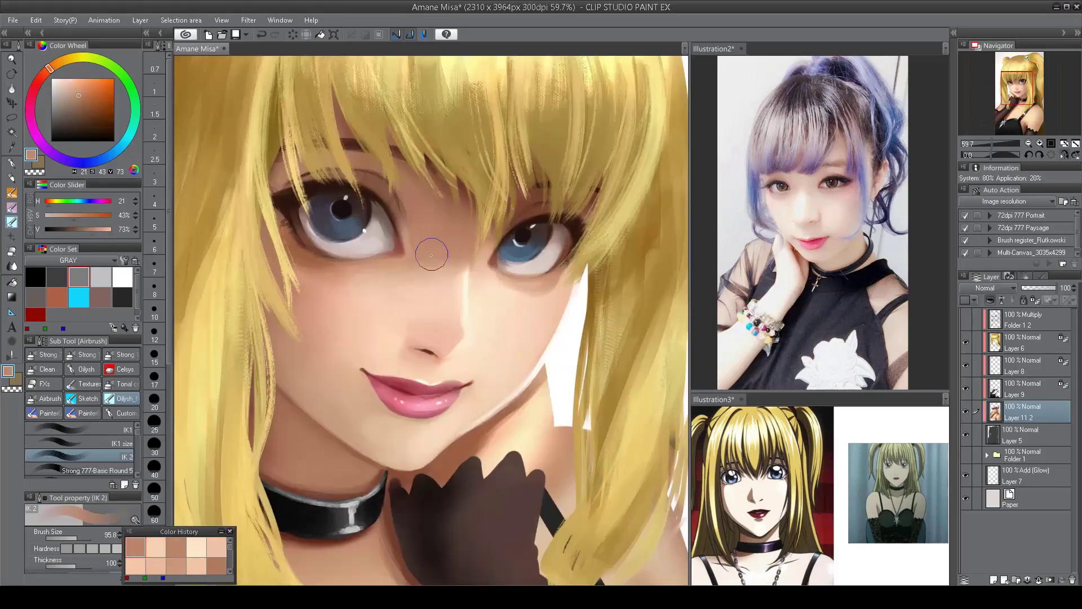
{"action": "left_click", "coordinate": [398, 265], "text": "alt"}
{"action": "left_click", "coordinate": [96, 539]}
{"action": "left_click", "coordinate": [414, 291], "text": "alt"}
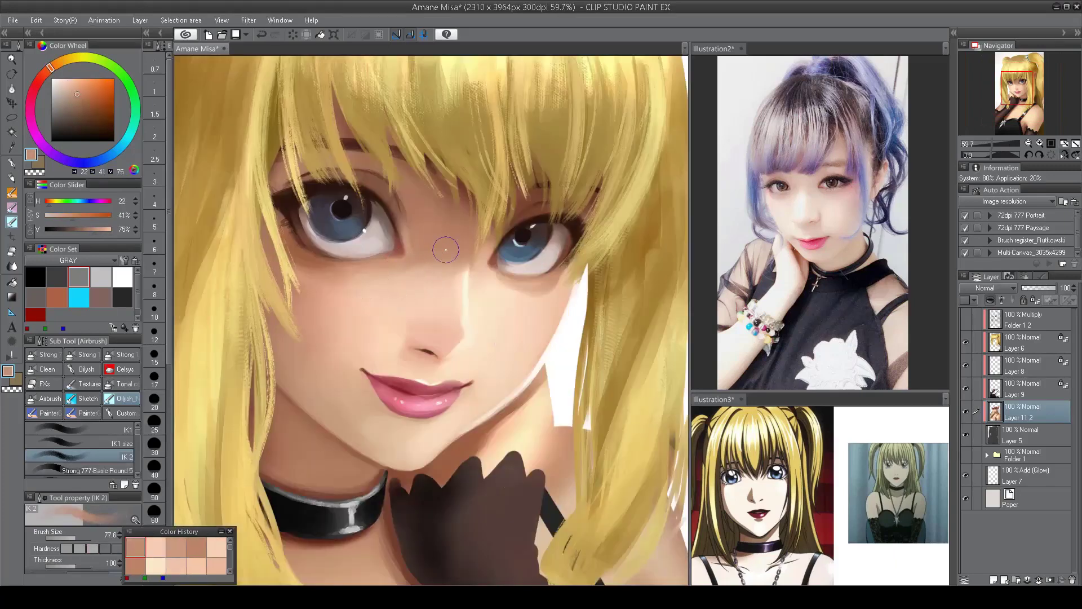
{"action": "left_click", "coordinate": [403, 283], "text": "alt"}
{"action": "left_click", "coordinate": [430, 270], "text": "alt"}
{"action": "left_click", "coordinate": [422, 278], "text": "alt"}
{"action": "left_click", "coordinate": [422, 278], "text": "alt"}
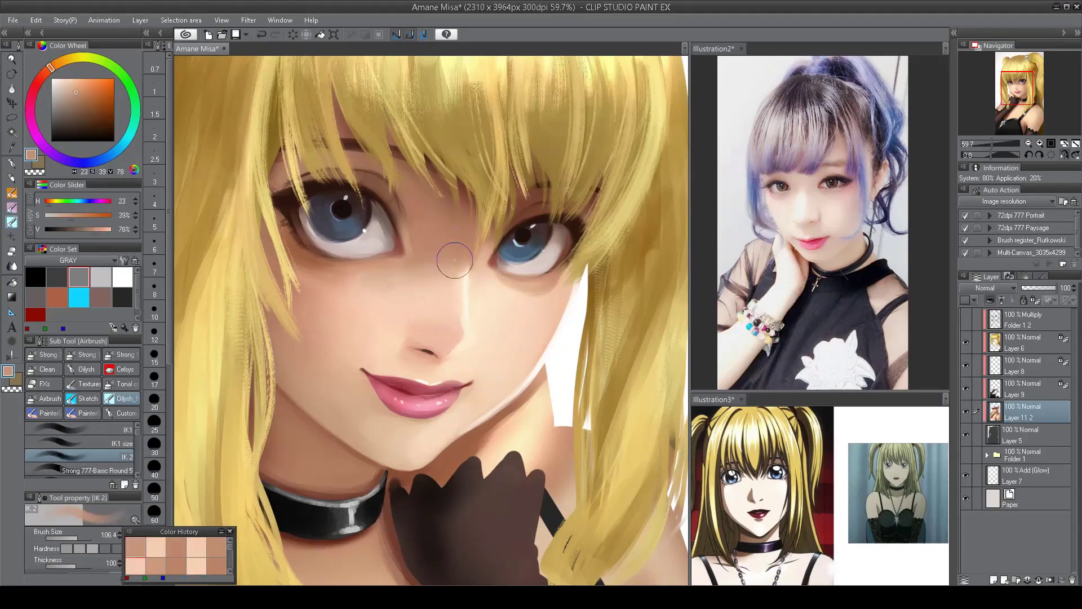
{"action": "left_click", "coordinate": [434, 283], "text": "alt"}
{"action": "key", "text": "h"}
{"action": "left_click", "coordinate": [428, 293], "text": "alt"}
{"action": "scroll", "coordinate": [488, 301], "scroll_direction": "down", "scroll_amount": 2}
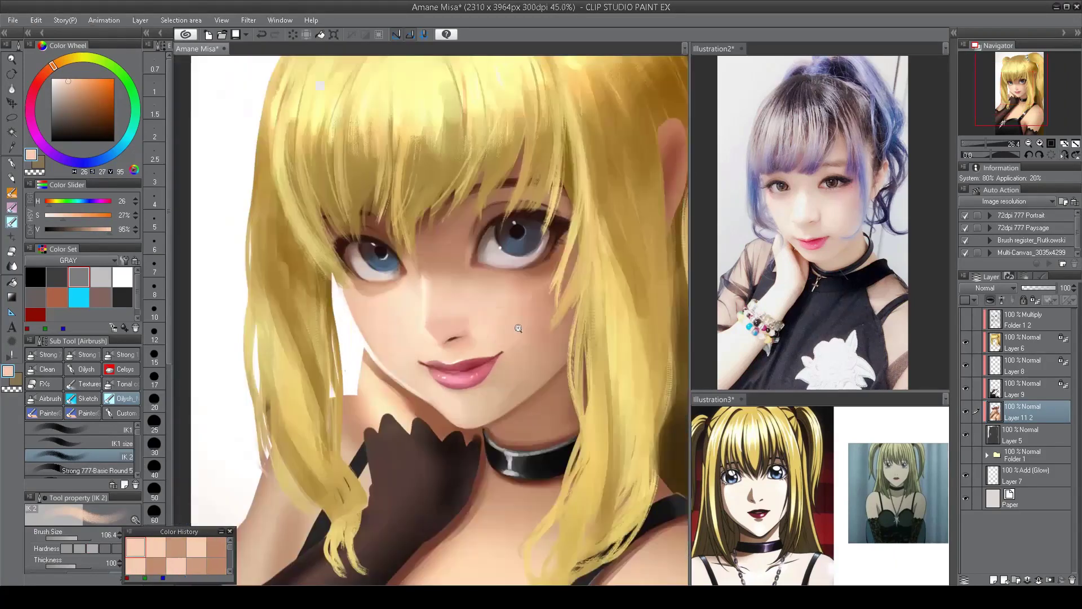
- Smooth the skin around the nose and beneath the near eye with sampled peach tones, using the IK 1 brush
{"action": "left_click", "coordinate": [445, 277], "text": "alt"}
{"action": "left_click", "coordinate": [105, 429]}
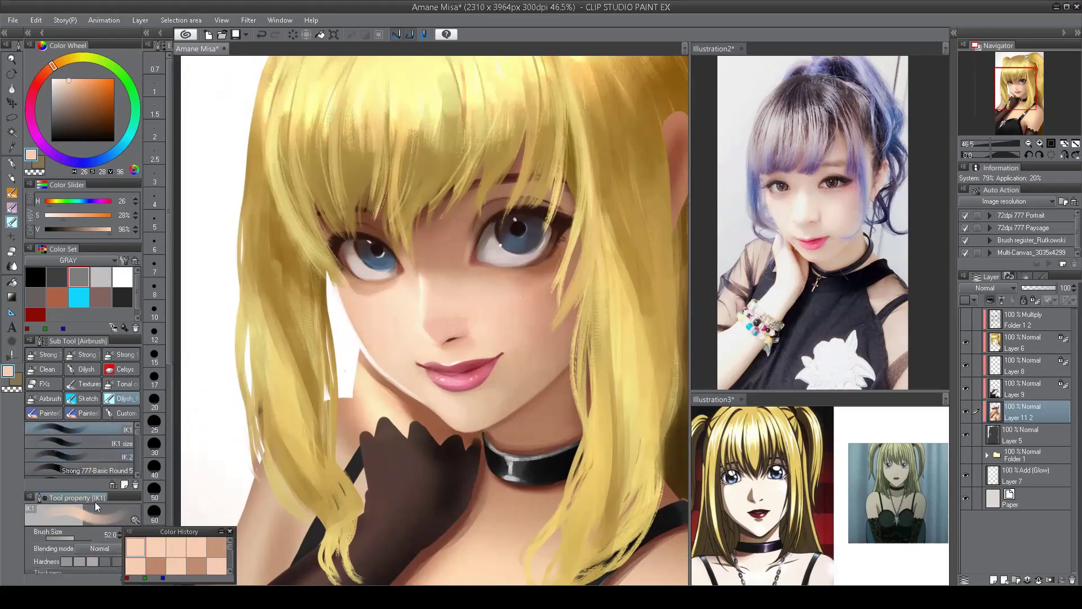
{"action": "left_click", "coordinate": [466, 283], "text": "alt"}
{"action": "left_click", "coordinate": [508, 272], "text": "alt"}
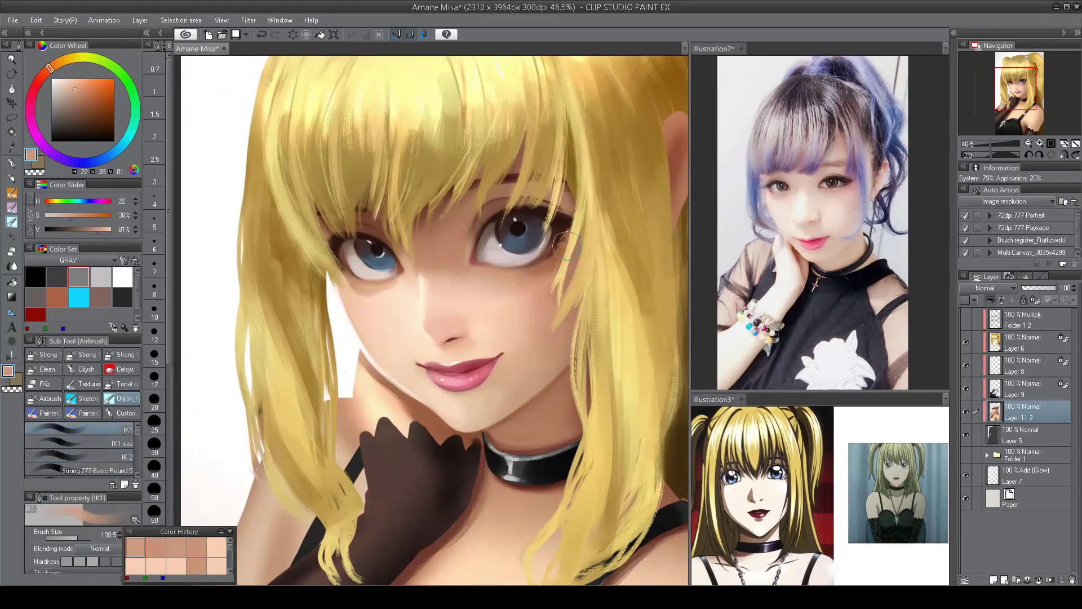
- Soften the near cheek beside the nose with sampled pale peach tones, using the IK 1 brush at sizes 131 to 145
{"action": "scroll", "coordinate": [508, 276], "scroll_direction": "down", "scroll_amount": 3}
{"action": "left_click_drag", "start_coordinate": [599, 164], "coordinate": [763, 164]}
{"action": "scroll", "coordinate": [454, 285], "scroll_direction": "up", "scroll_amount": 2}
{"action": "left_click", "coordinate": [455, 286], "text": "alt"}
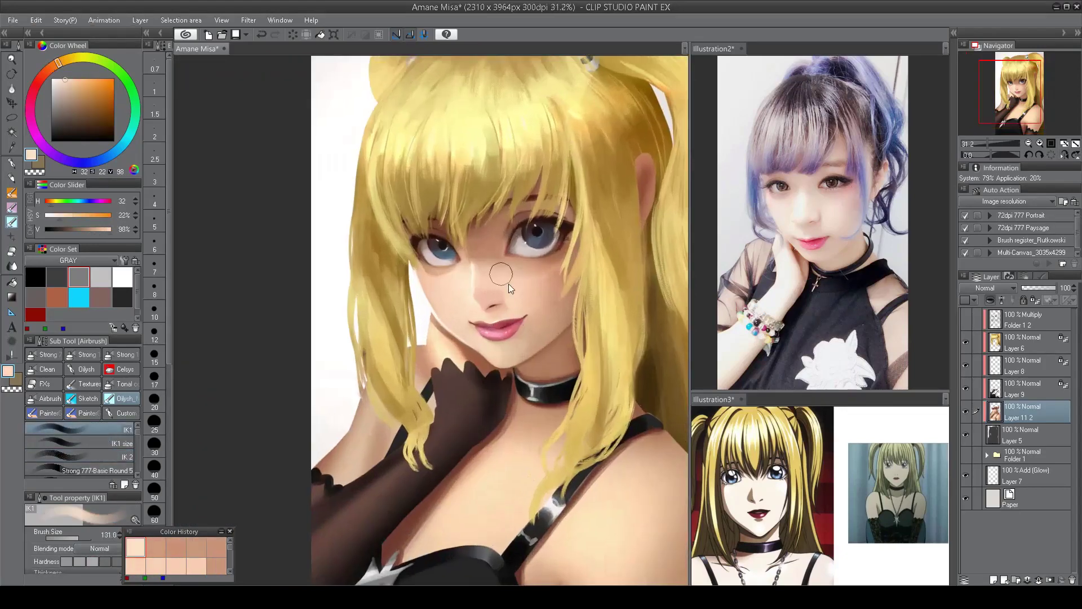
{"action": "mouse_move", "coordinate": [508, 282]}
{"action": "left_mouse_down"}
{"action": "mouse_move", "coordinate": [558, 275]}
{"action": "mouse_move", "coordinate": [534, 277]}
{"action": "left_mouse_up"}
{"action": "scroll", "coordinate": [544, 279], "scroll_direction": "down", "scroll_amount": 4}
{"action": "scroll", "coordinate": [540, 281], "scroll_direction": "up", "scroll_amount": 4}
{"action": "left_click", "coordinate": [540, 281], "text": "alt"}
{"action": "scroll", "coordinate": [535, 276], "scroll_direction": "down", "scroll_amount": 3}
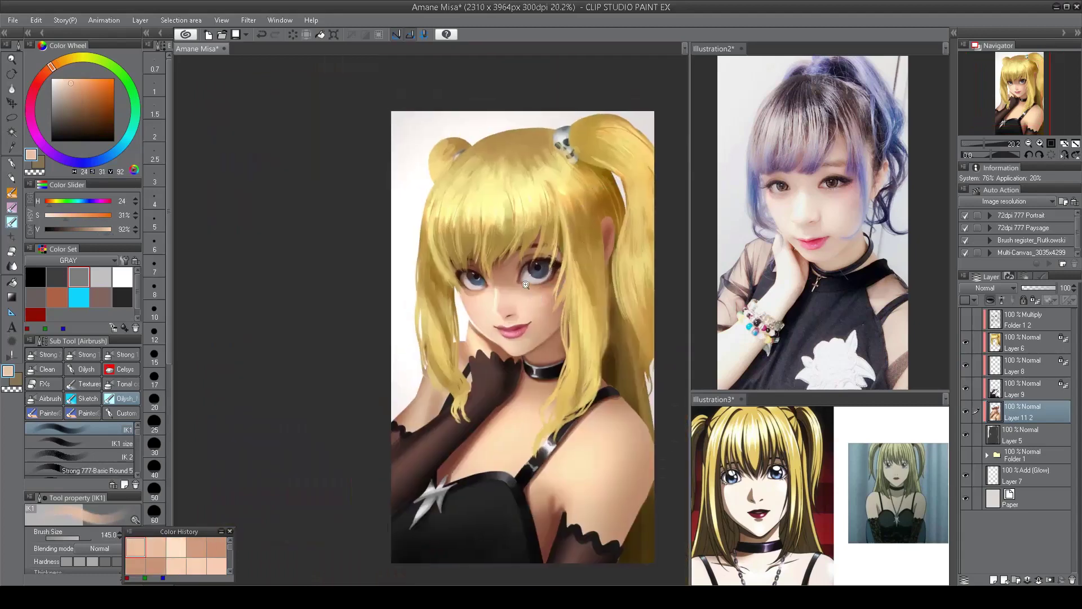
- Brighten the white of the near eye with pure white at brush size 42.2
{"action": "scroll", "coordinate": [510, 263], "scroll_direction": "up", "scroll_amount": 3}
{"action": "left_click", "coordinate": [122, 277]}
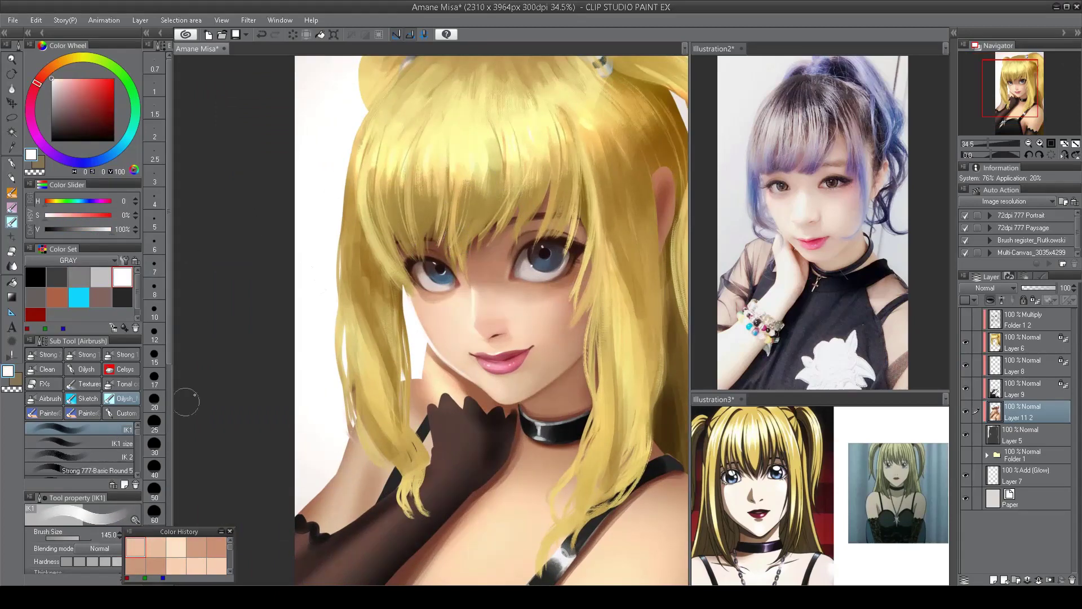
{"action": "left_click_drag", "start_coordinate": [532, 265], "coordinate": [525, 268]}
{"action": "left_click", "coordinate": [526, 269]}
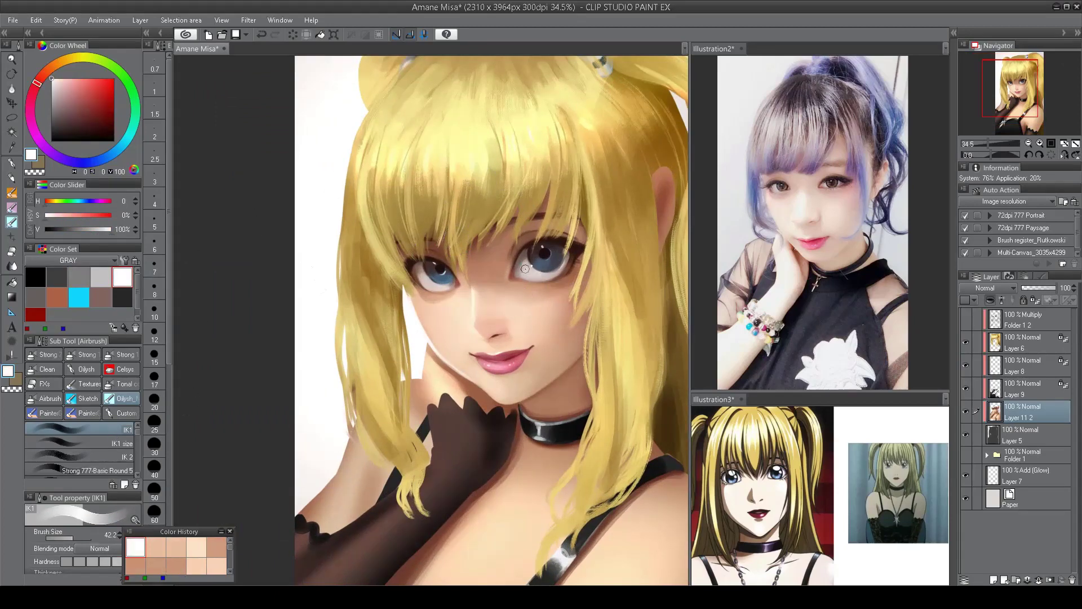
- Refine the far eye's white and outer edge with sampled grey, off-white and reddish-brown tones
{"action": "left_click", "coordinate": [419, 273], "text": "alt"}
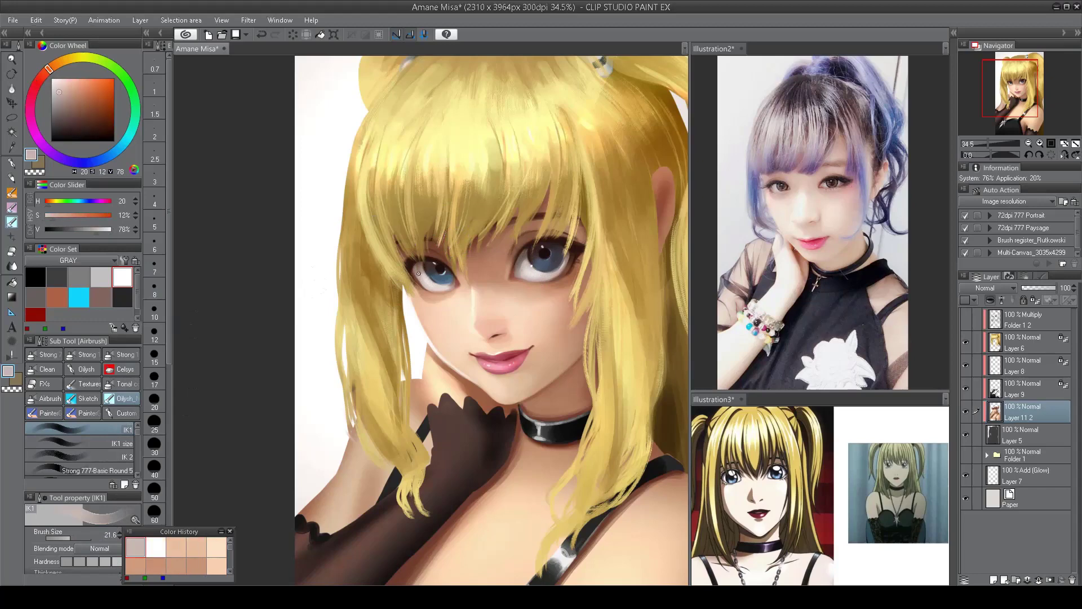
{"action": "left_click", "coordinate": [422, 283]}
{"action": "left_click", "coordinate": [428, 272], "text": "alt"}
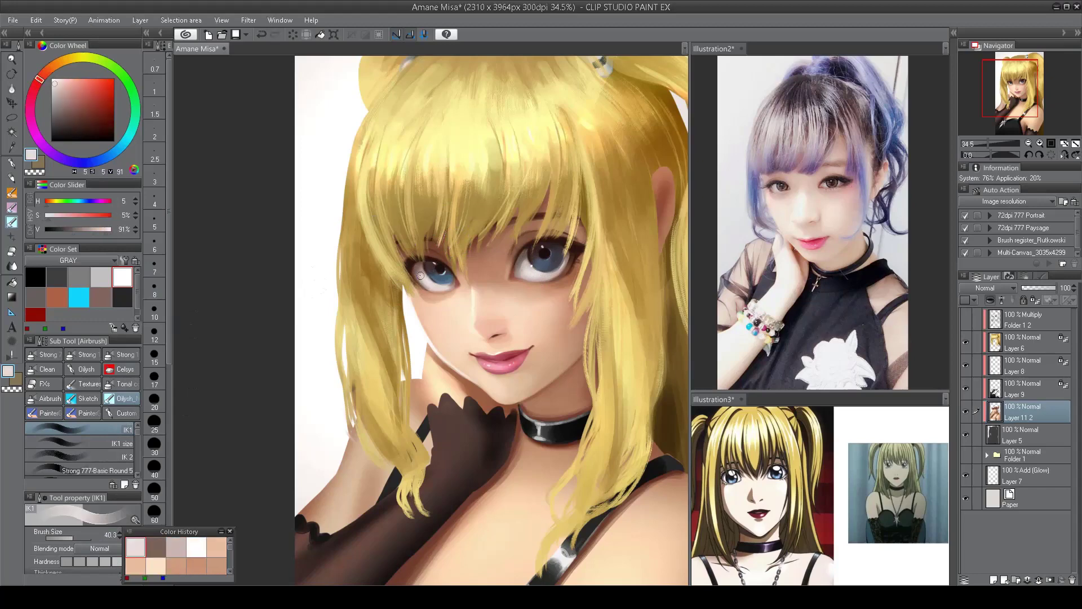
{"action": "left_click", "coordinate": [426, 279], "text": "alt"}
{"action": "left_click", "coordinate": [412, 278], "text": "alt"}
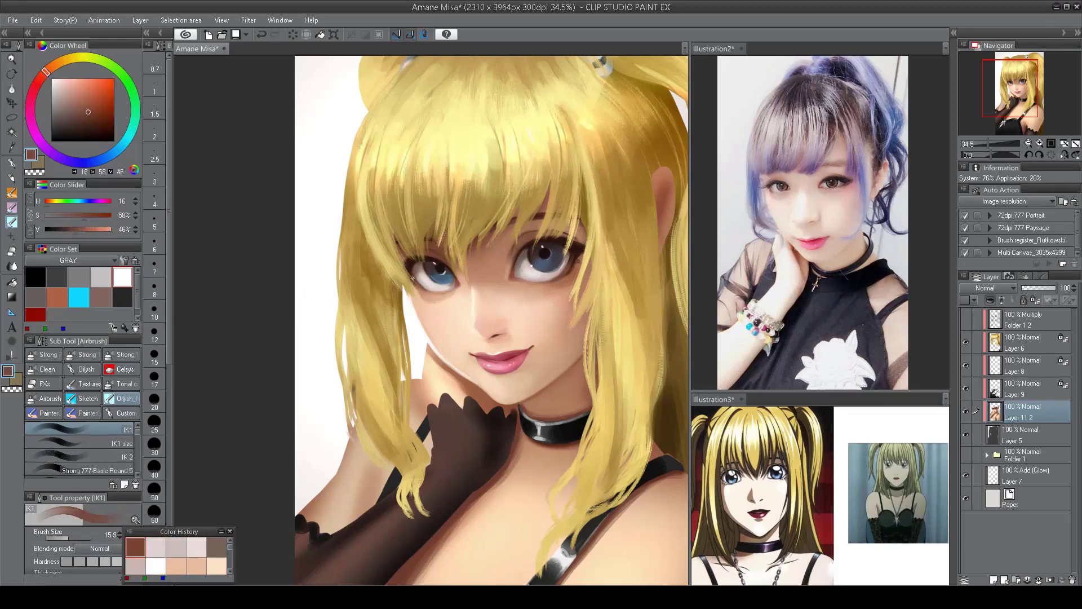
- Refine the near eye's white and outer corner with sampled pinkish grey, brown and very dark brown tones
{"action": "left_click", "coordinate": [536, 277], "text": "alt"}
{"action": "scroll", "coordinate": [542, 276], "scroll_direction": "down", "scroll_amount": 3}
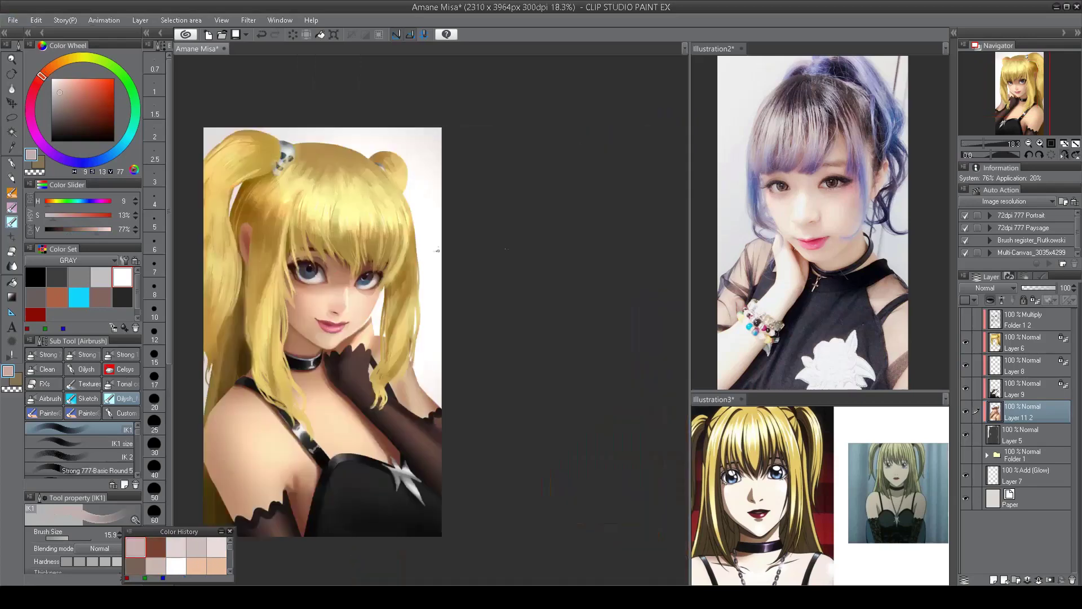
{"action": "scroll", "coordinate": [301, 246], "scroll_direction": "up", "scroll_amount": 5}
{"action": "left_click", "coordinate": [300, 246], "text": "alt"}
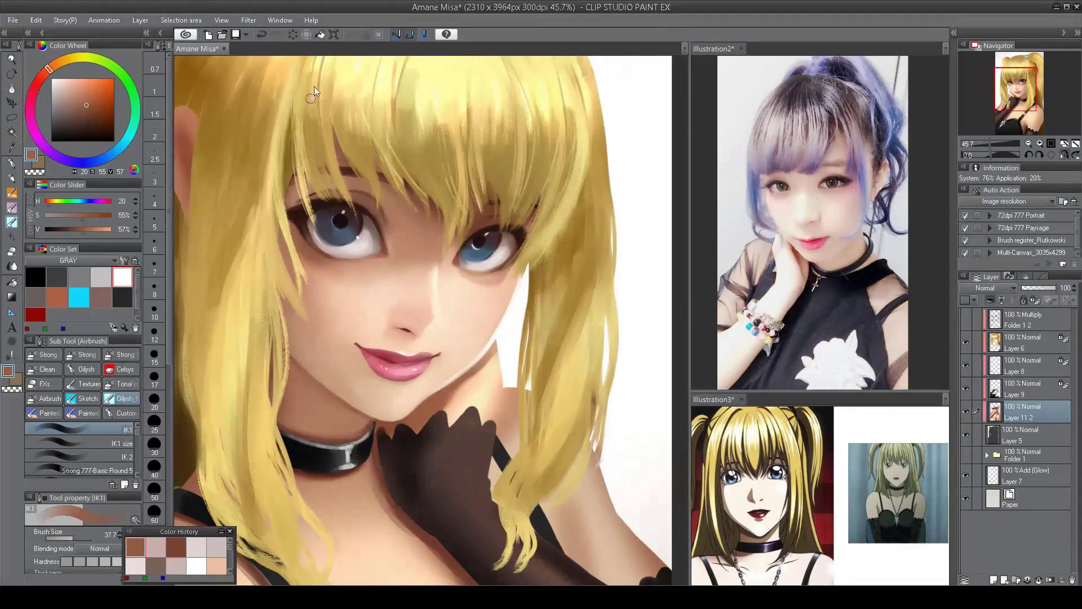
{"action": "scroll", "coordinate": [313, 91], "scroll_direction": "down", "scroll_amount": 3}
{"action": "scroll", "coordinate": [309, 252], "scroll_direction": "up", "scroll_amount": 2}
{"action": "left_click", "coordinate": [309, 252], "text": "alt"}
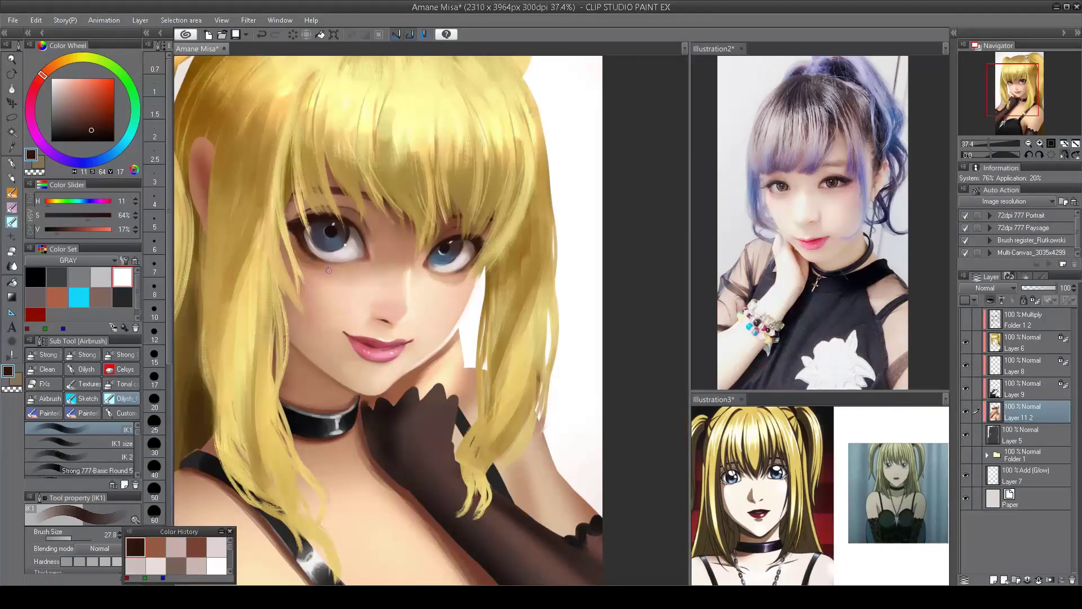
- Touch up the far eye's lash line and the near eye's lid and inner corner with sampled dark brown and tan tones
{"action": "scroll", "coordinate": [328, 270], "scroll_direction": "down", "scroll_amount": 3}
{"action": "scroll", "coordinate": [435, 242], "scroll_direction": "up", "scroll_amount": 3}
{"action": "left_click", "coordinate": [436, 243], "text": "alt"}
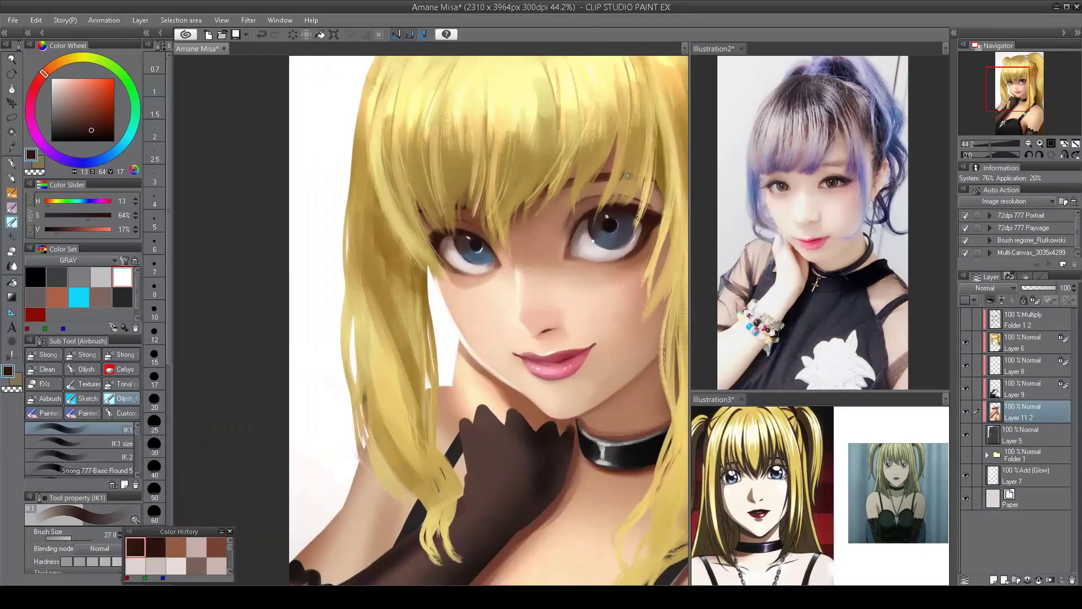
{"action": "left_click", "coordinate": [583, 204], "text": "alt"}
{"action": "left_click", "coordinate": [568, 231], "text": "alt"}
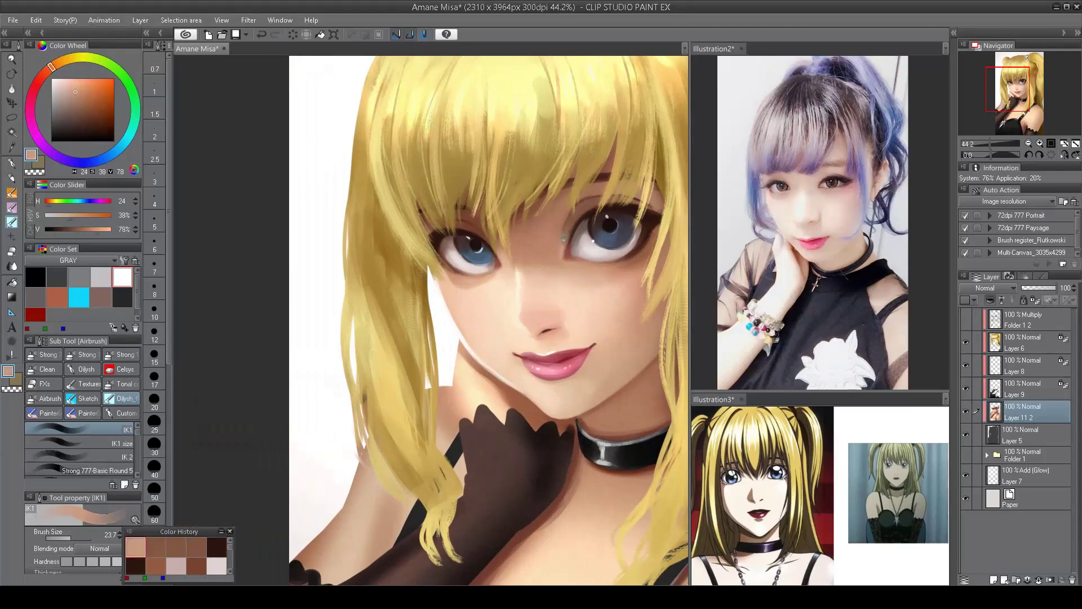
{"action": "left_click", "coordinate": [562, 213], "text": "alt"}
{"action": "scroll", "coordinate": [567, 224], "scroll_direction": "up", "scroll_amount": 1}
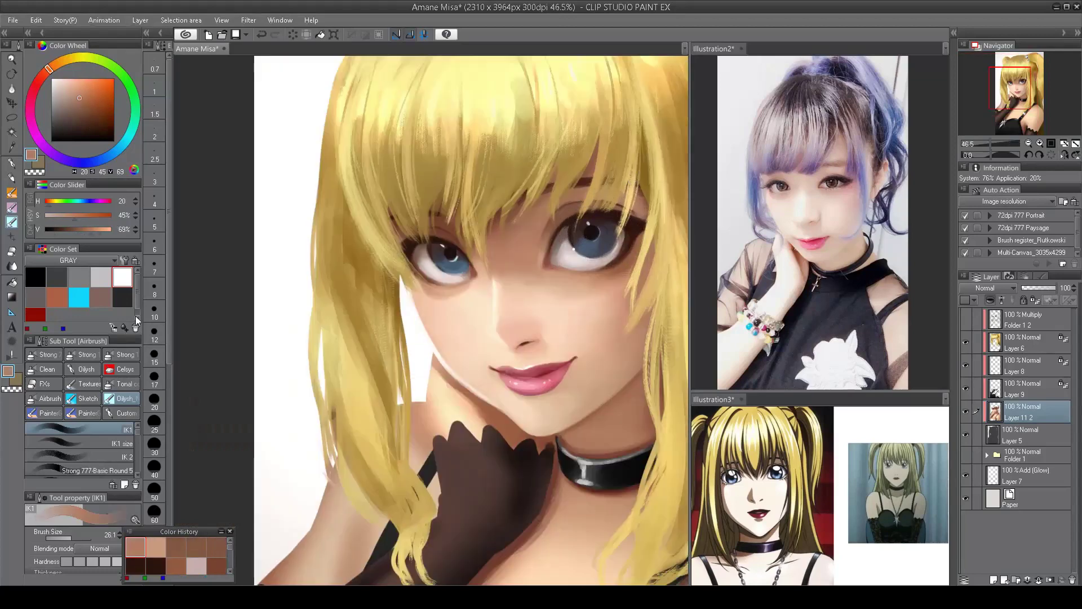
- Paint small lower lashes under both eyes in sampled dark brown, using the DAUB Ribbon Bristles brush at size 43.4
{"action": "key", "text": "b"}
{"action": "left_click", "coordinate": [587, 210], "text": "alt"}
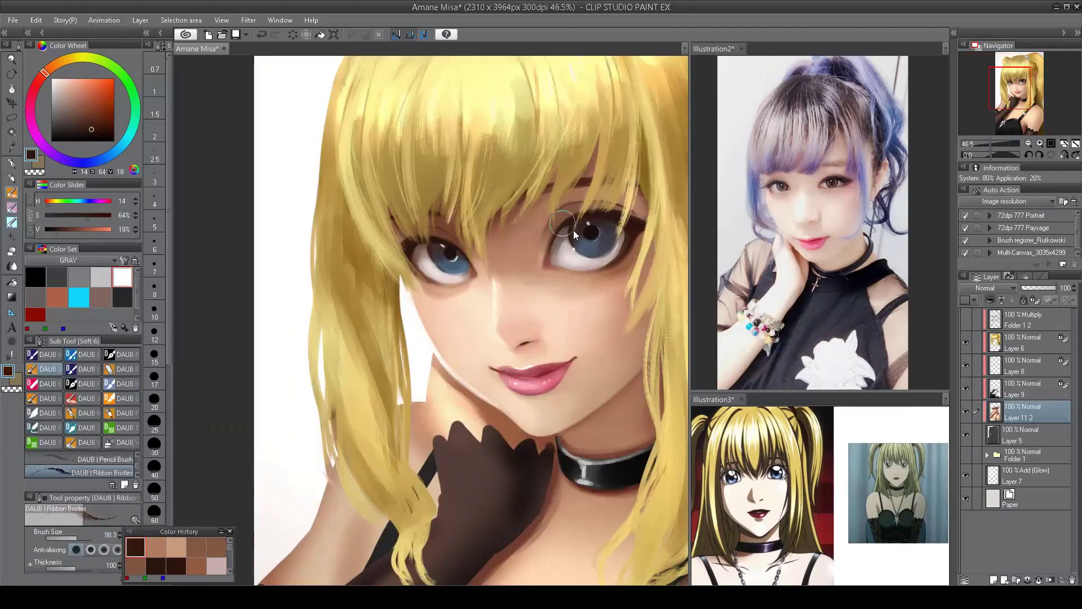
{"action": "left_click", "coordinate": [568, 219], "text": "alt"}
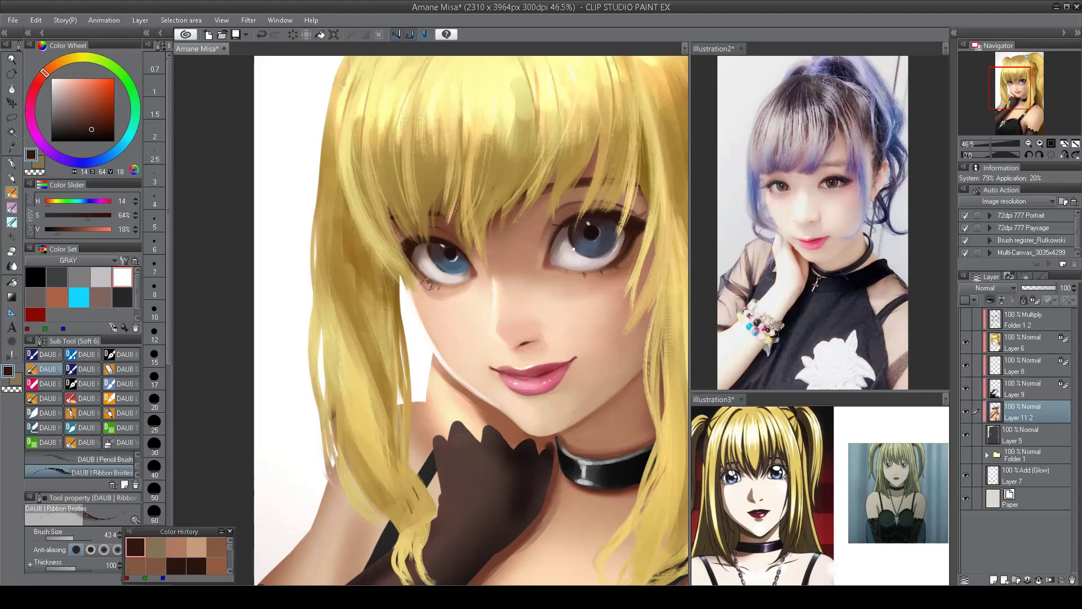
{"action": "key", "text": "ctrl+0"}
{"action": "scroll", "coordinate": [471, 315], "scroll_direction": "up", "scroll_amount": 5}
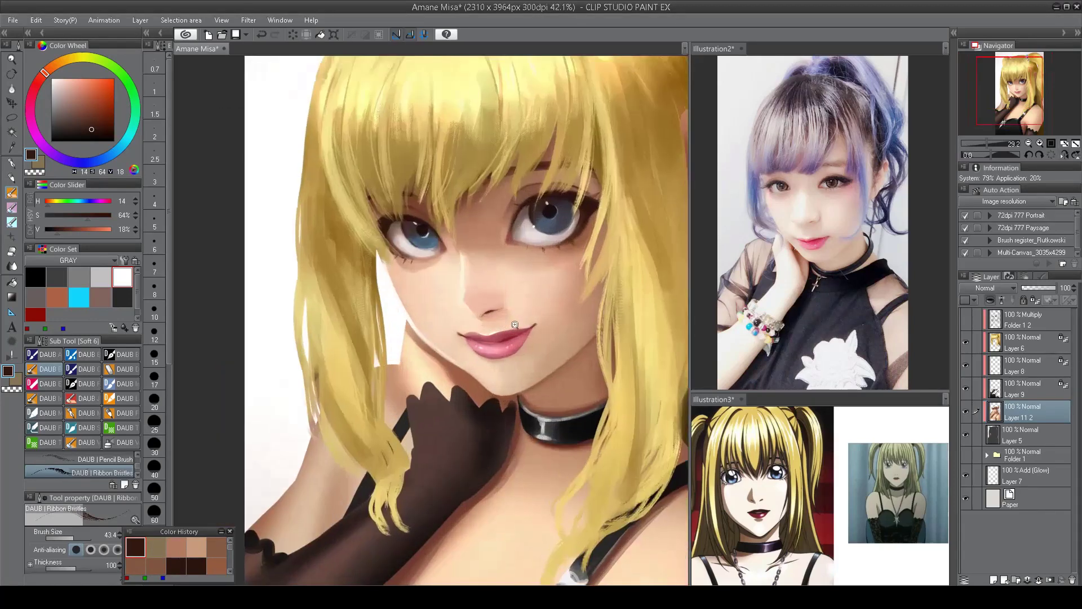
- Soften the light on the nose tip with a sampled pale pink, using the IK 1 brush
{"action": "key", "text": "b"}
{"action": "left_click", "coordinate": [469, 299], "text": "alt"}
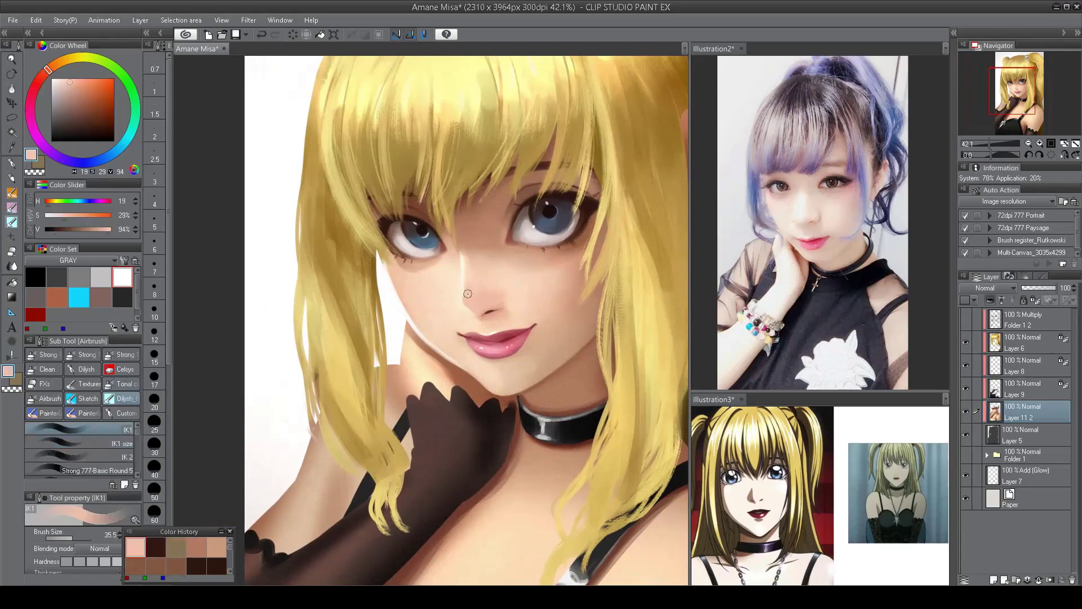
{"action": "key", "text": "ctrl+0"}
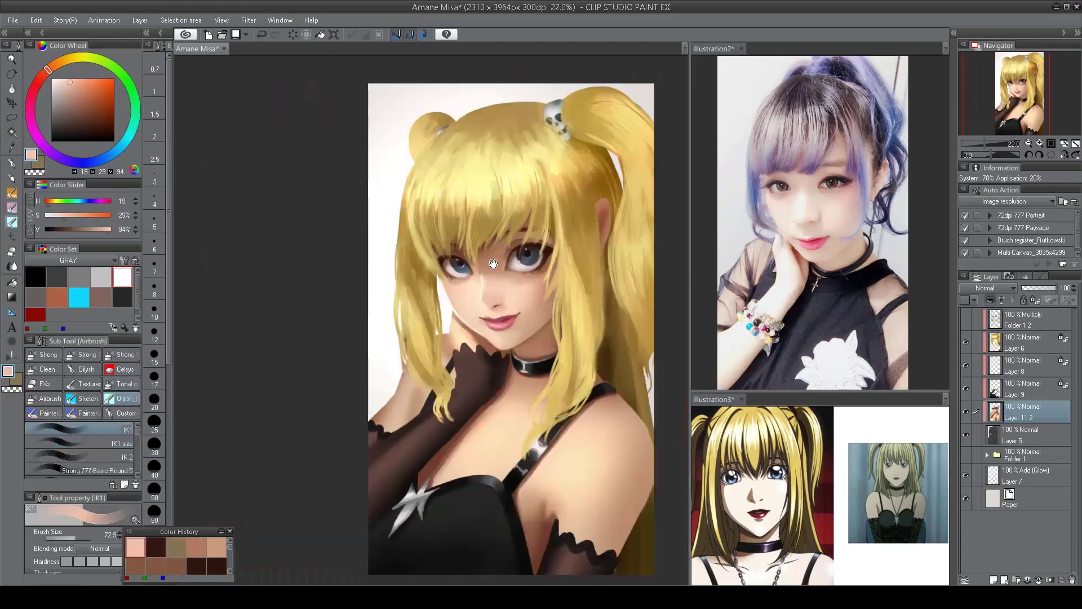
- Paint pale yellow strands along the outer edge of the fringe and side lock on Layer 6, using the IK 1 size brush
{"action": "scroll", "coordinate": [465, 281], "scroll_direction": "up", "scroll_amount": 2}
{"action": "left_click", "coordinate": [90, 443]}
{"action": "left_click", "coordinate": [417, 143], "text": "ctrl"}
{"action": "left_click", "coordinate": [417, 144], "text": "alt"}
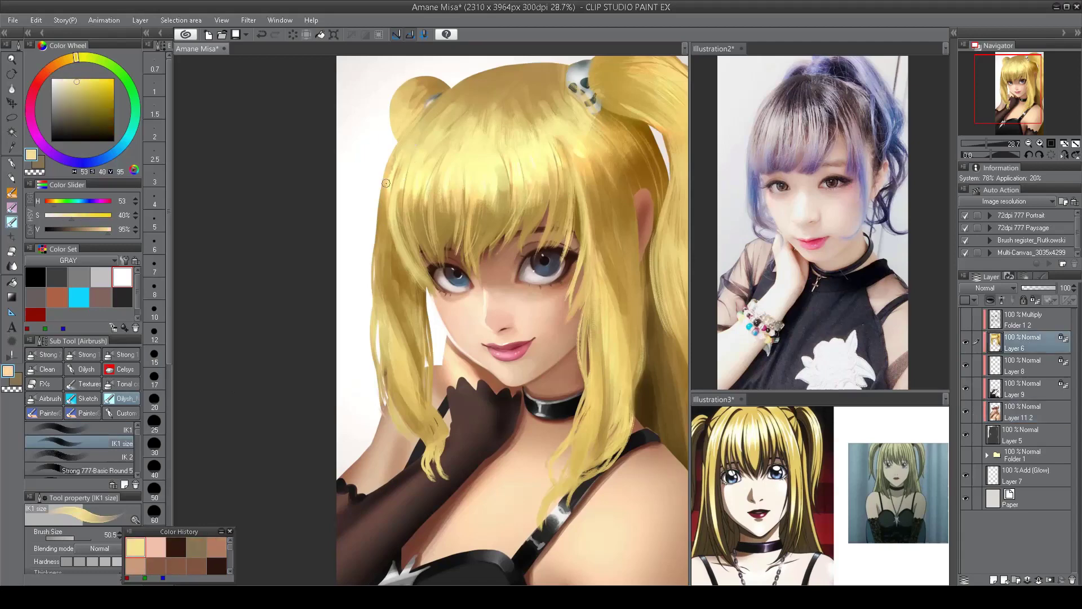
{"action": "left_click_drag", "start_coordinate": [386, 184], "coordinate": [409, 281]}
{"action": "left_click_drag", "start_coordinate": [389, 211], "coordinate": [422, 304]}
{"action": "scroll", "coordinate": [434, 293], "scroll_direction": "down", "scroll_amount": 3}
- Reduce the opacity of the Add (Glow) Layer 7 to 70%
{"action": "key", "text": "h"}
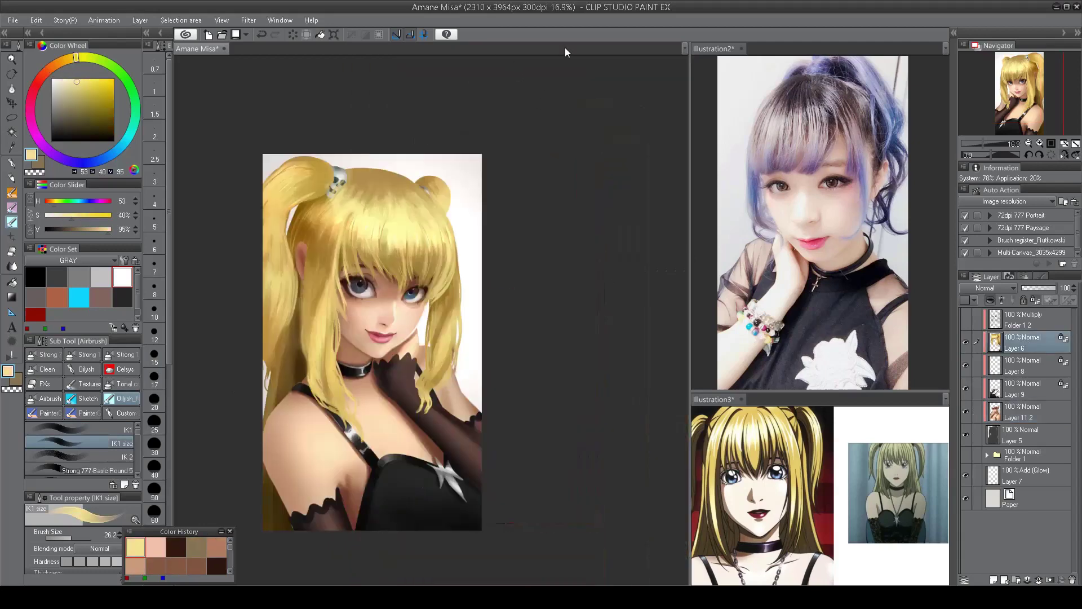
{"action": "key", "text": "h"}
{"action": "scroll", "coordinate": [519, 131], "scroll_direction": "down", "scroll_amount": 2}
{"action": "left_click", "coordinate": [519, 131], "text": "ctrl"}
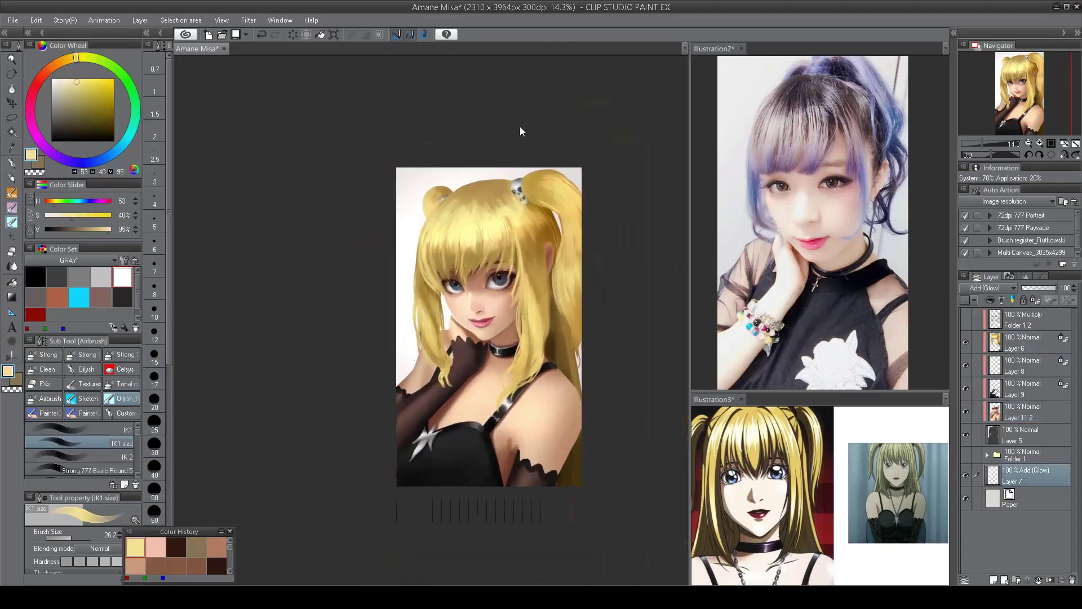
{"action": "key", "text": "ctrl+t"}
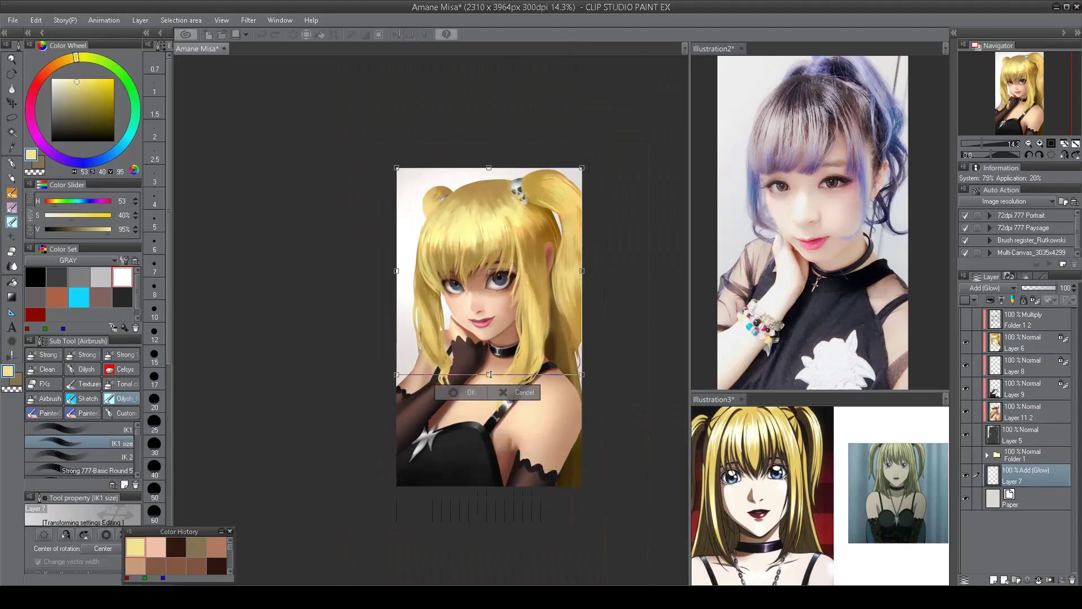
{"action": "key", "text": "Return"}
{"action": "left_click_drag", "start_coordinate": [1054, 288], "coordinate": [1045, 292]}
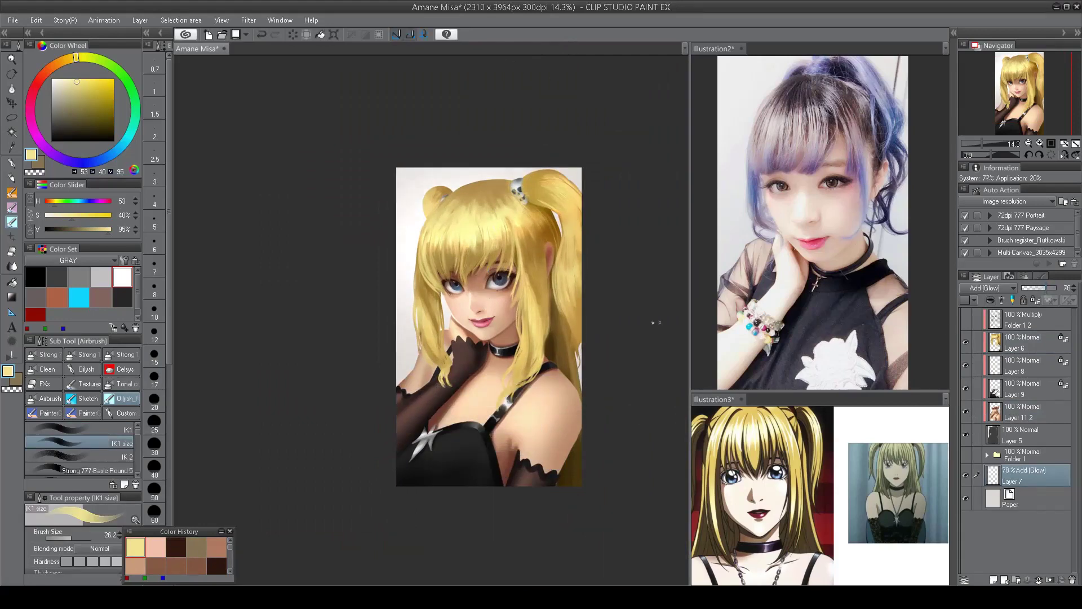
- Redden the lips on Layer 11 2 with the Overlay brush, using sampled magenta pink and dark red tones
{"action": "key", "text": "h"}
{"action": "scroll", "coordinate": [555, 435], "scroll_direction": "up", "scroll_amount": 3}
{"action": "scroll", "coordinate": [555, 436], "scroll_direction": "down", "scroll_amount": 1}
{"action": "left_click", "coordinate": [501, 384]}
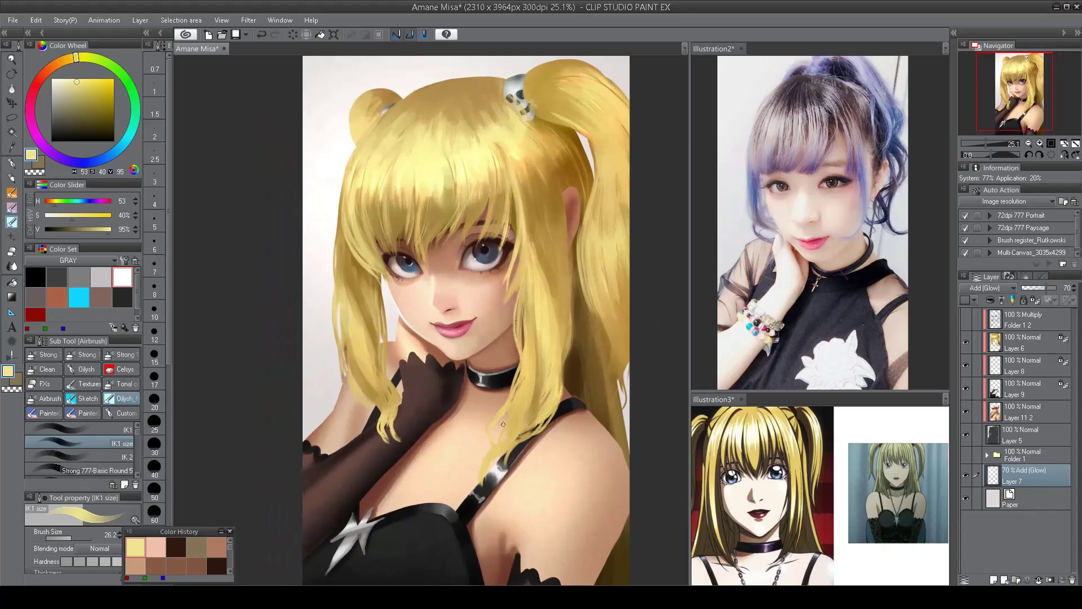
{"action": "scroll", "coordinate": [387, 306], "scroll_direction": "up", "scroll_amount": 1}
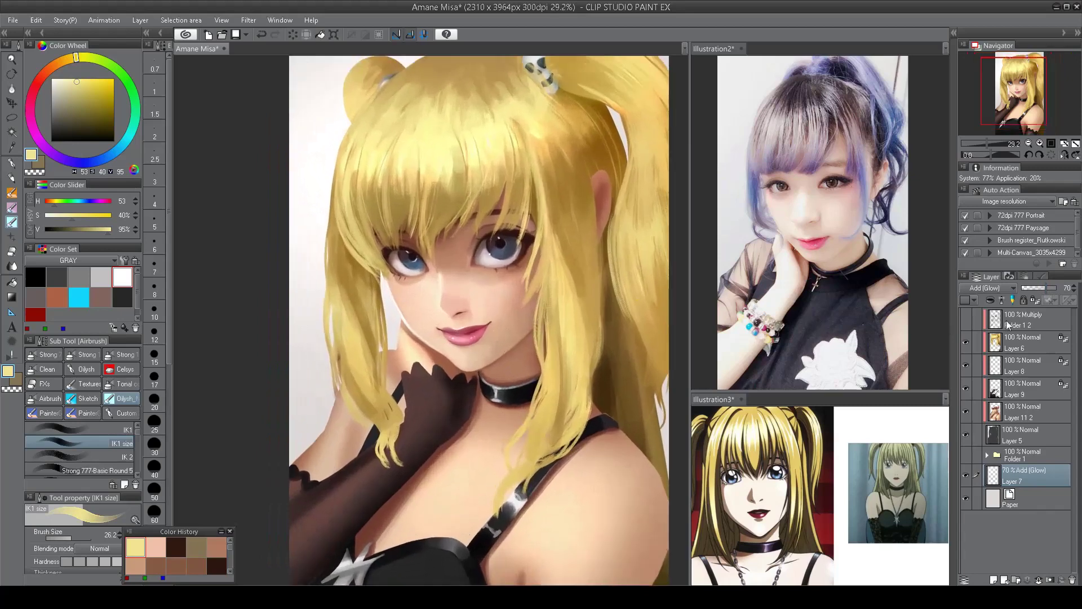
{"action": "left_click", "coordinate": [347, 345], "text": "ctrl+shift"}
{"action": "scroll", "coordinate": [136, 434], "scroll_direction": "down", "scroll_amount": 3}
{"action": "left_click", "coordinate": [113, 445]}
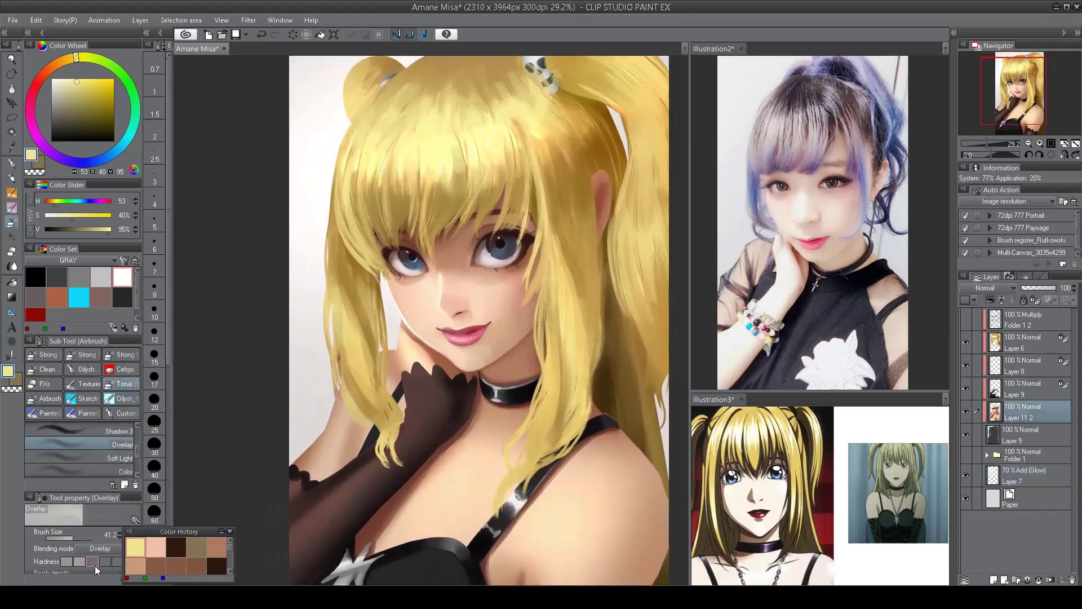
{"action": "left_click", "coordinate": [457, 332], "text": "alt"}
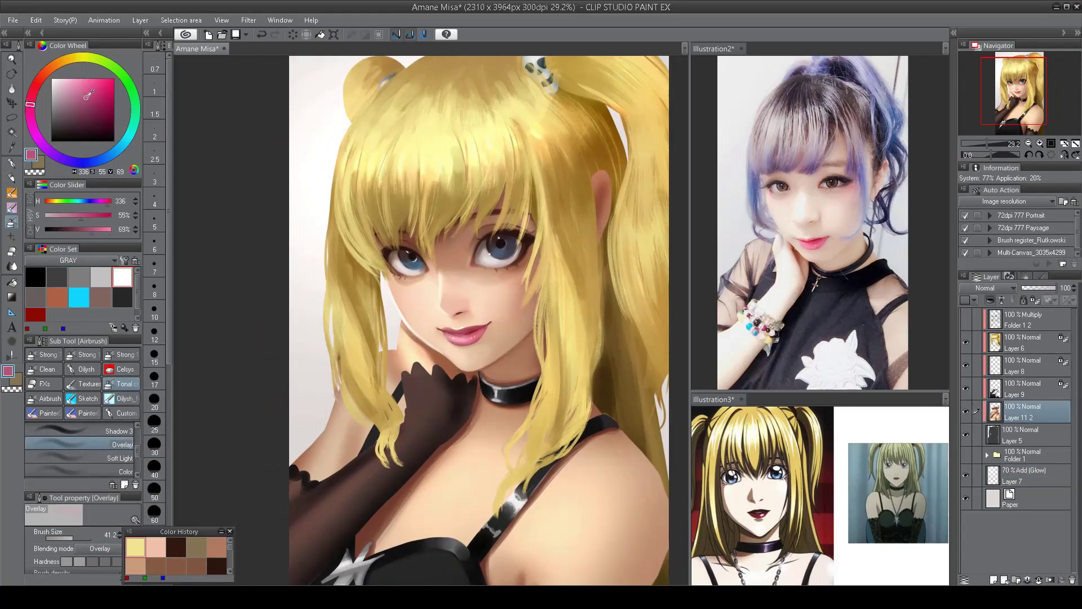
{"action": "left_click_drag", "start_coordinate": [472, 333], "coordinate": [472, 335]}
{"action": "left_click", "coordinate": [465, 334], "text": "alt"}
{"action": "scroll", "coordinate": [479, 357], "scroll_direction": "down", "scroll_amount": 2}
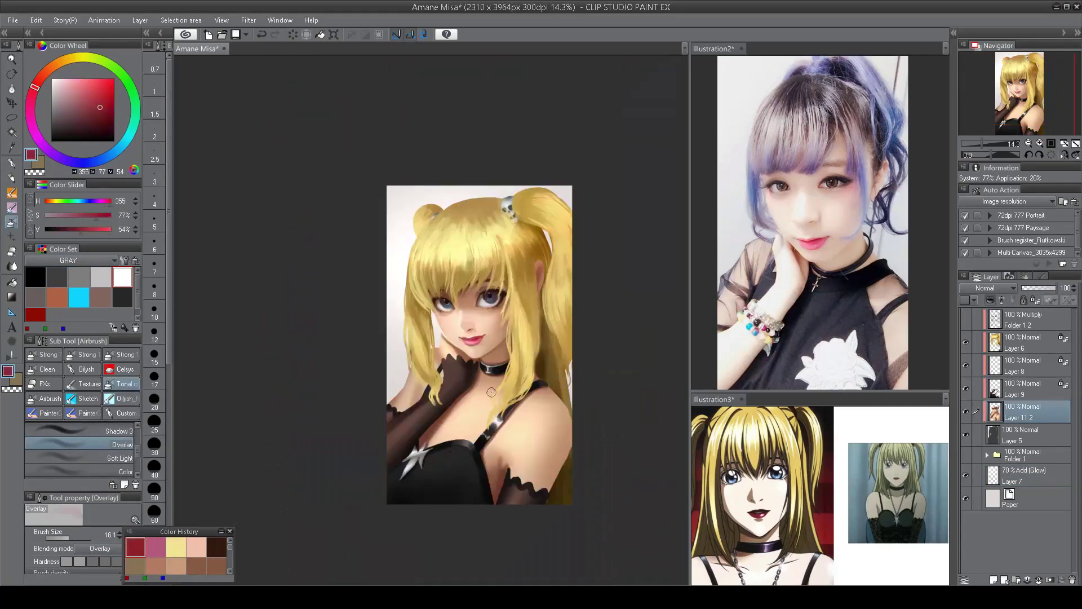
- Brighten the lower lip with a light coral red (H 357, S 53, V 92), using the Overlay brush
{"action": "scroll", "coordinate": [491, 392], "scroll_direction": "up", "scroll_amount": 3}
{"action": "left_click", "coordinate": [84, 82]}
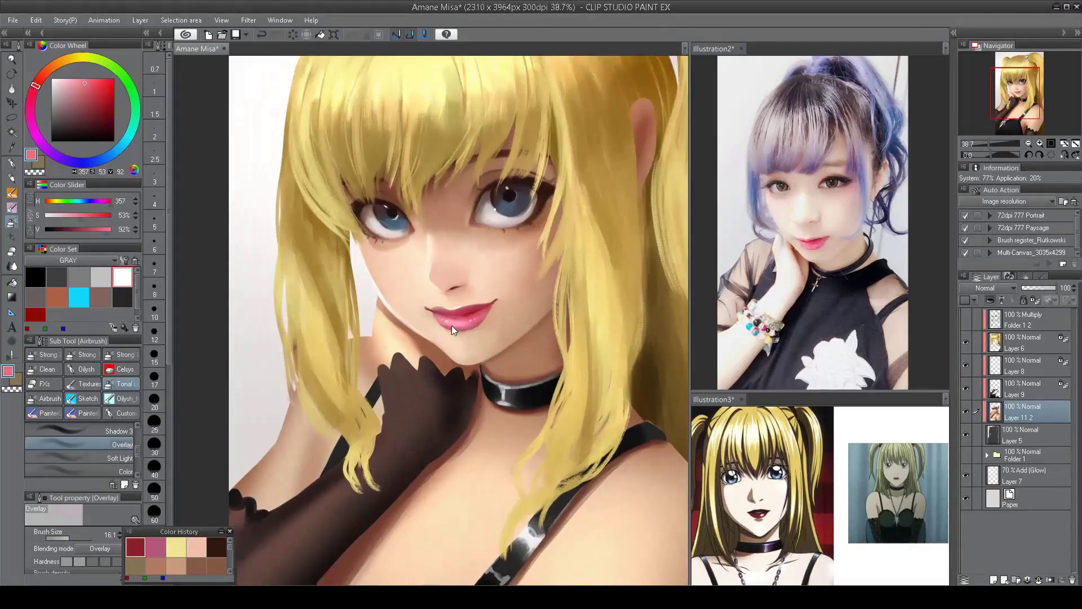
{"action": "left_click_drag", "start_coordinate": [452, 326], "coordinate": [452, 328]}
{"action": "scroll", "coordinate": [456, 333], "scroll_direction": "down", "scroll_amount": 3}
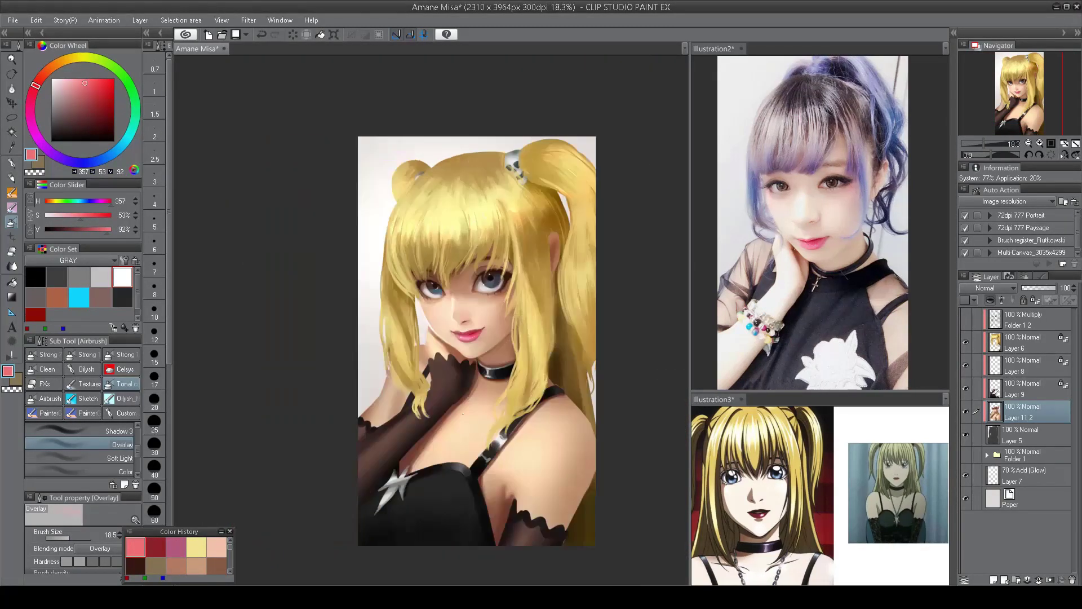
{"action": "scroll", "coordinate": [495, 279], "scroll_direction": "up", "scroll_amount": 3}
{"action": "scroll", "coordinate": [474, 345], "scroll_direction": "down", "scroll_amount": 3}
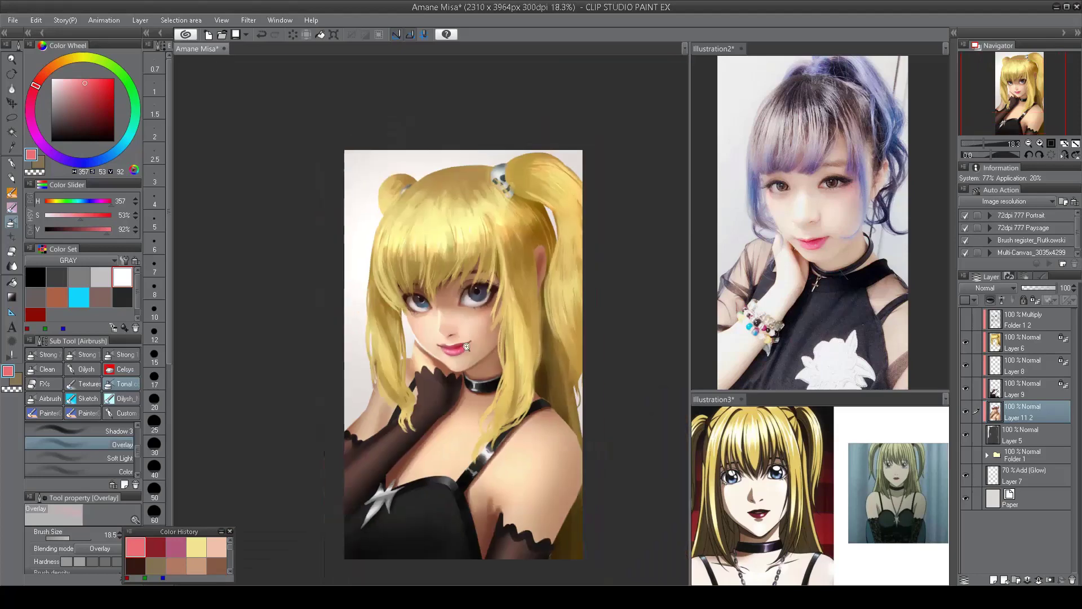
- Touch up the eyelashes and eyelid lines on Layer 11 2 with the IK 1 size brush, using a sampled dark brown (H 12, S 63, V 16)
{"action": "scroll", "coordinate": [474, 345], "scroll_direction": "up", "scroll_amount": 3}
{"action": "left_click", "coordinate": [124, 397]}
{"action": "scroll", "coordinate": [491, 228], "scroll_direction": "up", "scroll_amount": 2}
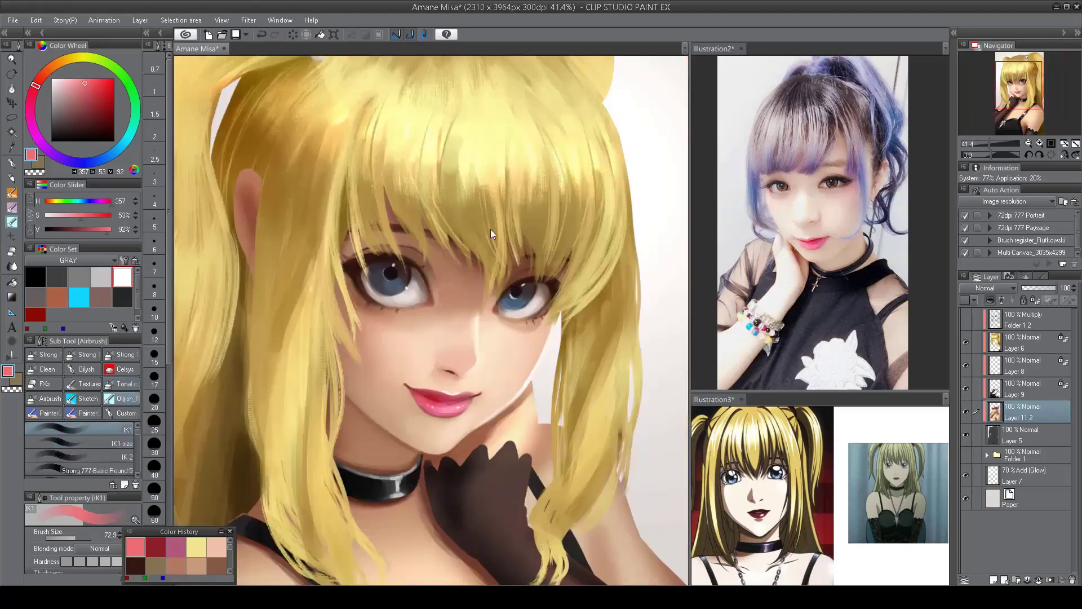
{"action": "left_click", "coordinate": [372, 276], "text": "alt"}
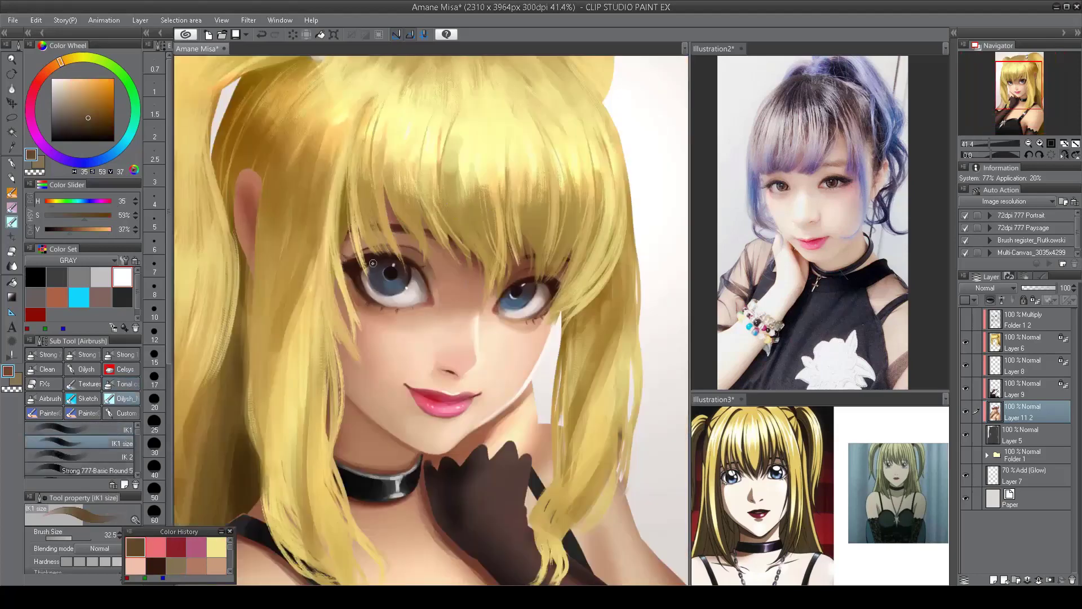
{"action": "left_click", "coordinate": [363, 262], "text": "alt"}
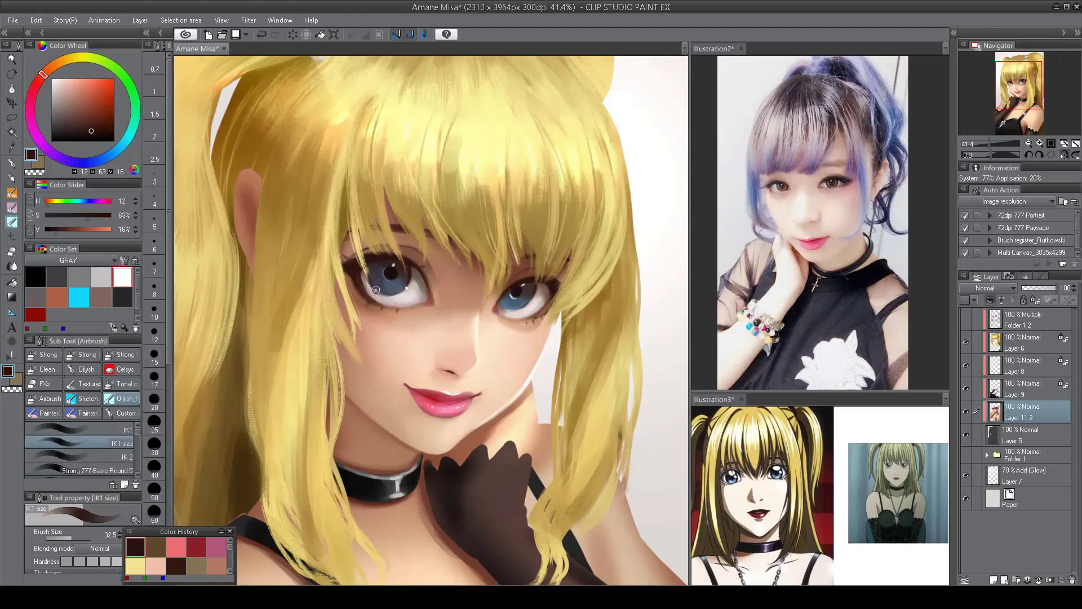
{"action": "key", "text": "h"}
{"action": "scroll", "coordinate": [458, 276], "scroll_direction": "up", "scroll_amount": 1}
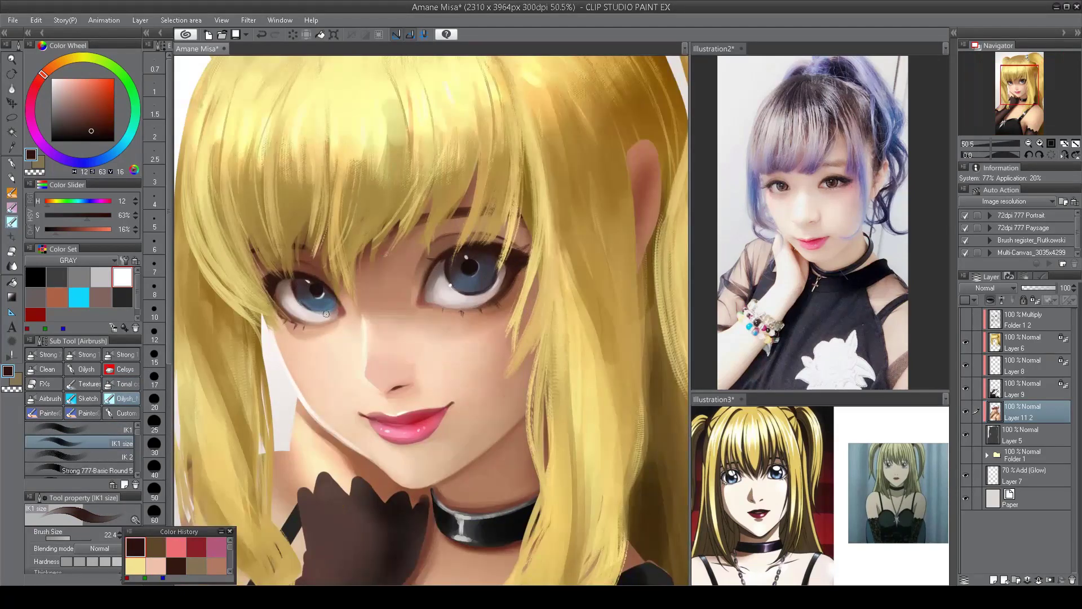
{"action": "scroll", "coordinate": [317, 309], "scroll_direction": "down", "scroll_amount": 5}
{"action": "left_click_drag", "start_coordinate": [452, 369], "coordinate": [501, 371]}
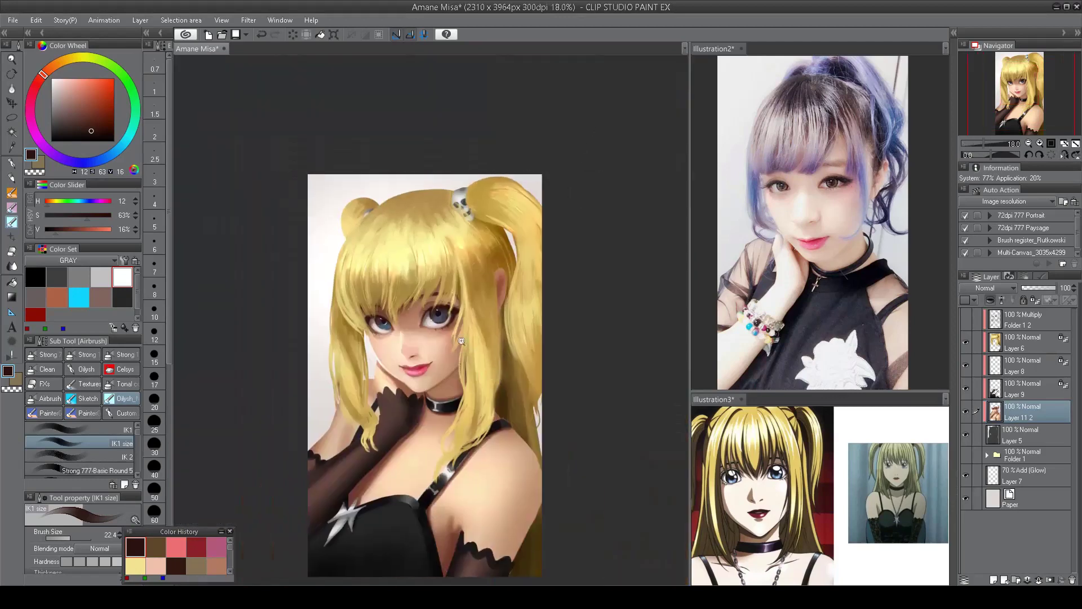
{"action": "scroll", "coordinate": [468, 327], "scroll_direction": "up", "scroll_amount": 2}
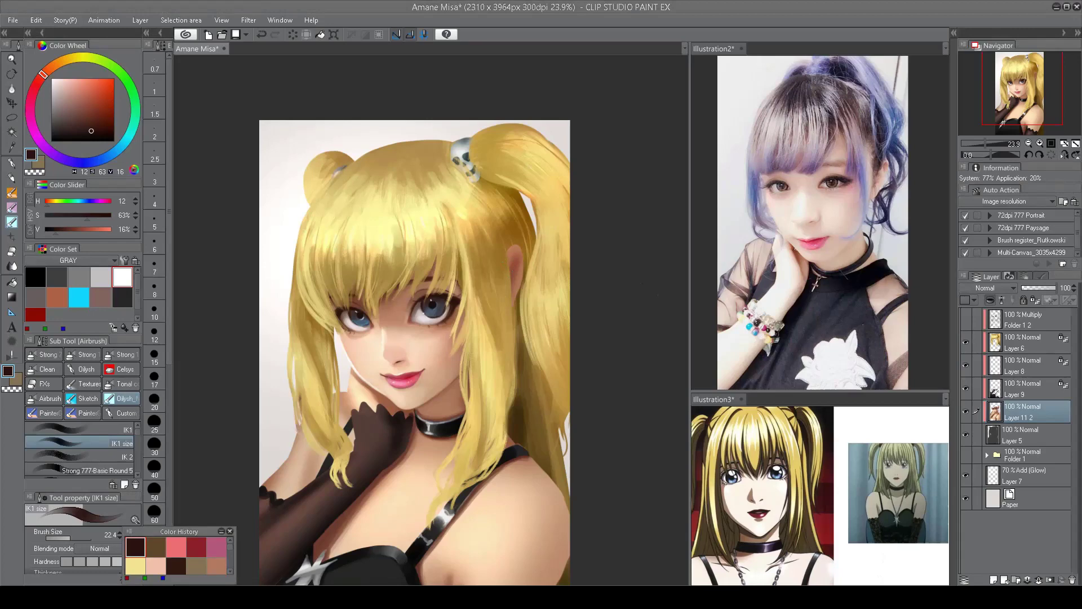
- Lower the saturation of the hair on Layer 6 by 15 with a Hue/Saturation/Luminosity adjustment
{"action": "left_click_drag", "start_coordinate": [360, 219], "coordinate": [348, 232]}
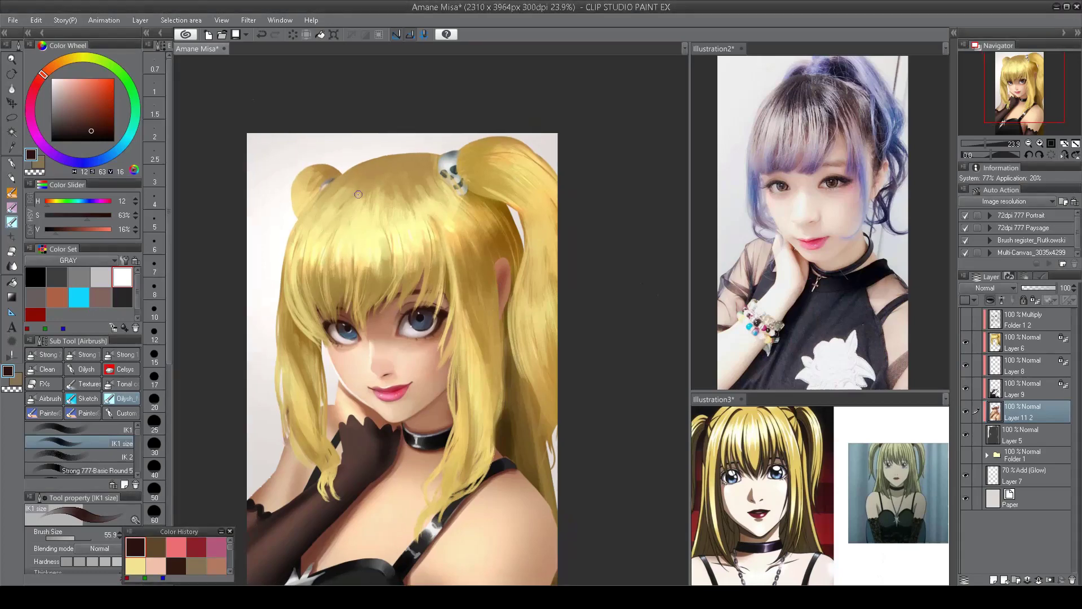
{"action": "left_click_drag", "start_coordinate": [330, 290], "coordinate": [333, 279]}
{"action": "key", "text": "ctrl+u"}
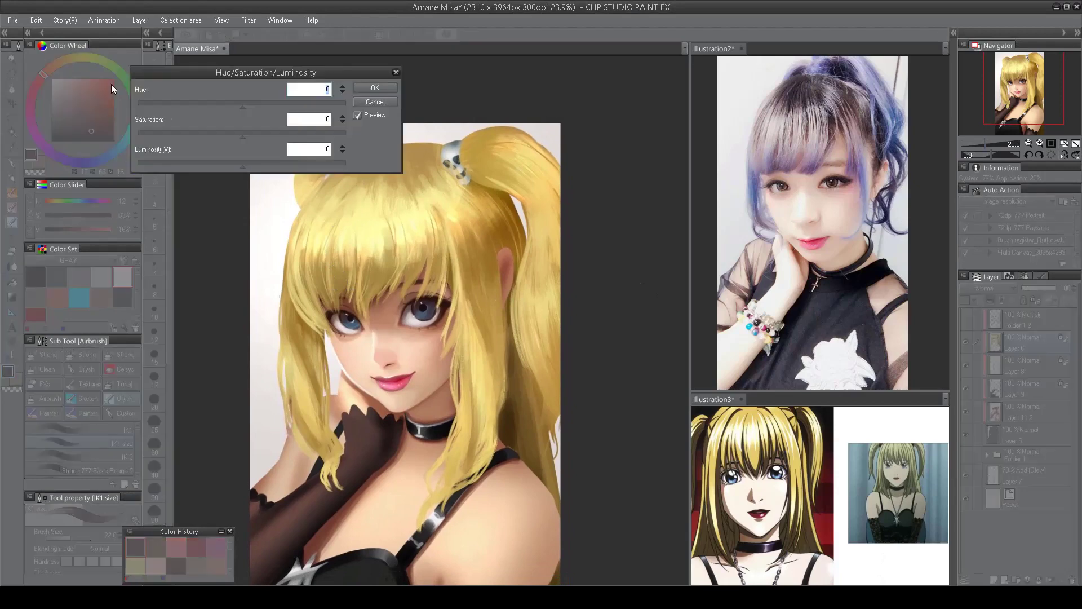
{"action": "left_click_drag", "start_coordinate": [243, 137], "coordinate": [228, 140]}
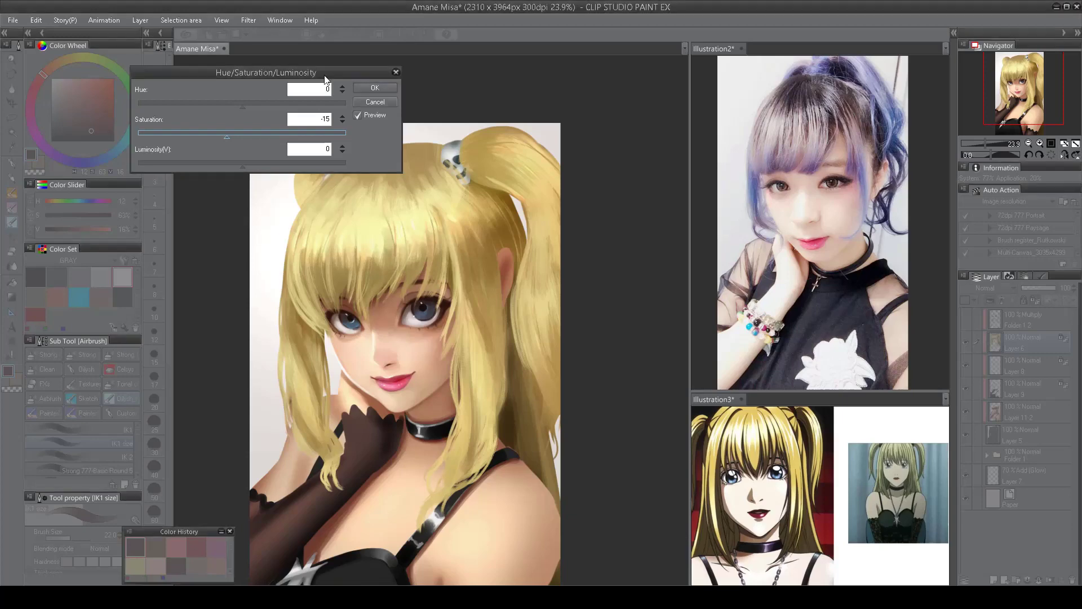
{"action": "left_click", "coordinate": [375, 88]}
{"action": "scroll", "coordinate": [401, 192], "scroll_direction": "down", "scroll_amount": 1}
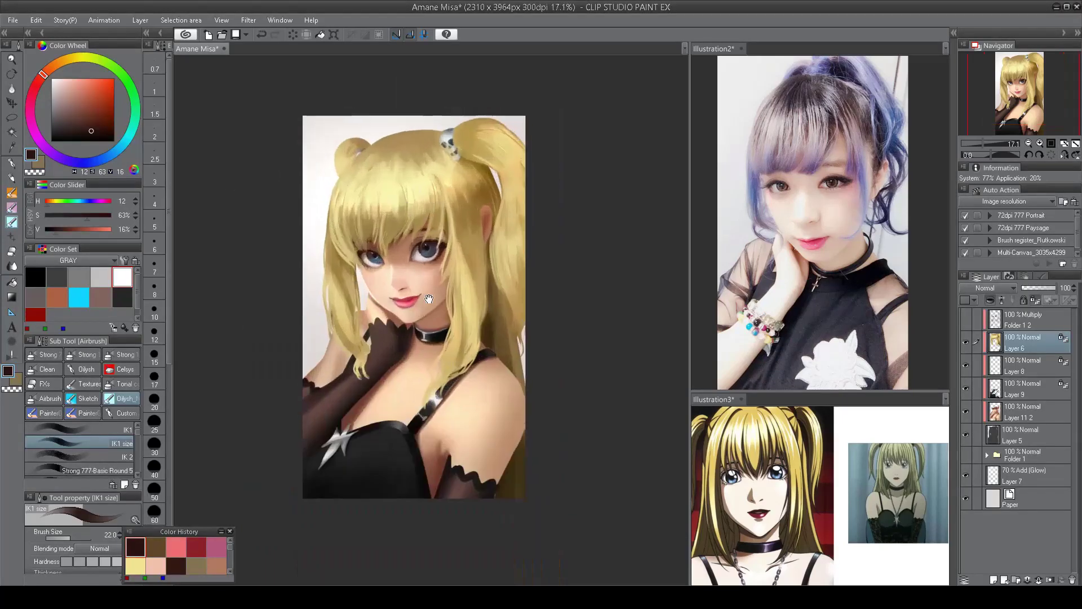
- Add a new layer in Multiply mode directly above Layer 11 2
{"action": "scroll", "coordinate": [392, 306], "scroll_direction": "up", "scroll_amount": 3}
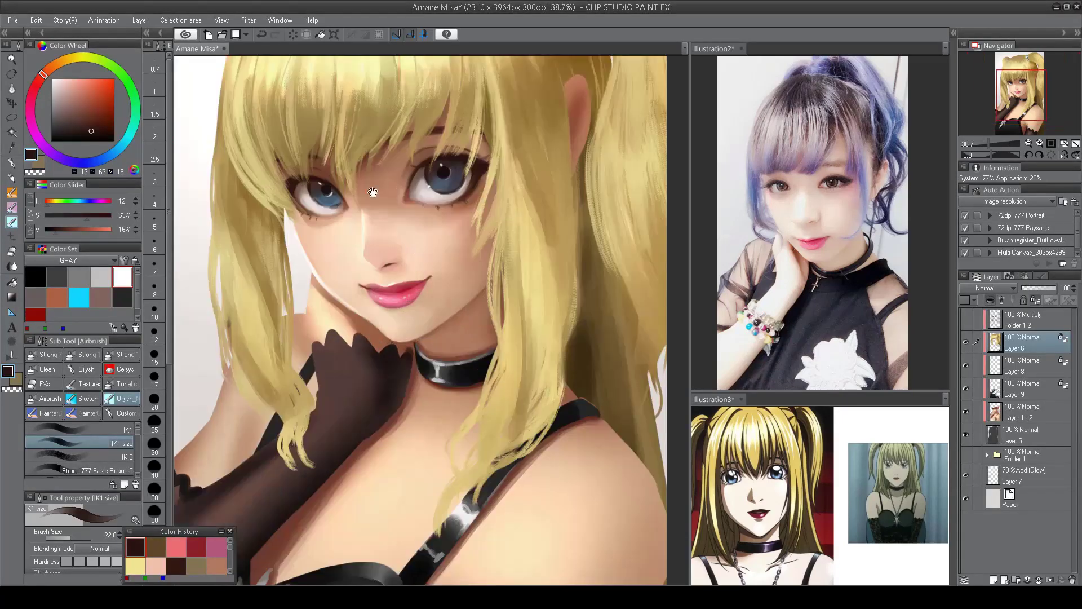
{"action": "scroll", "coordinate": [393, 306], "scroll_direction": "down", "scroll_amount": 1}
{"action": "left_click", "coordinate": [1014, 412]}
{"action": "key", "text": "ctrl+shift+n"}
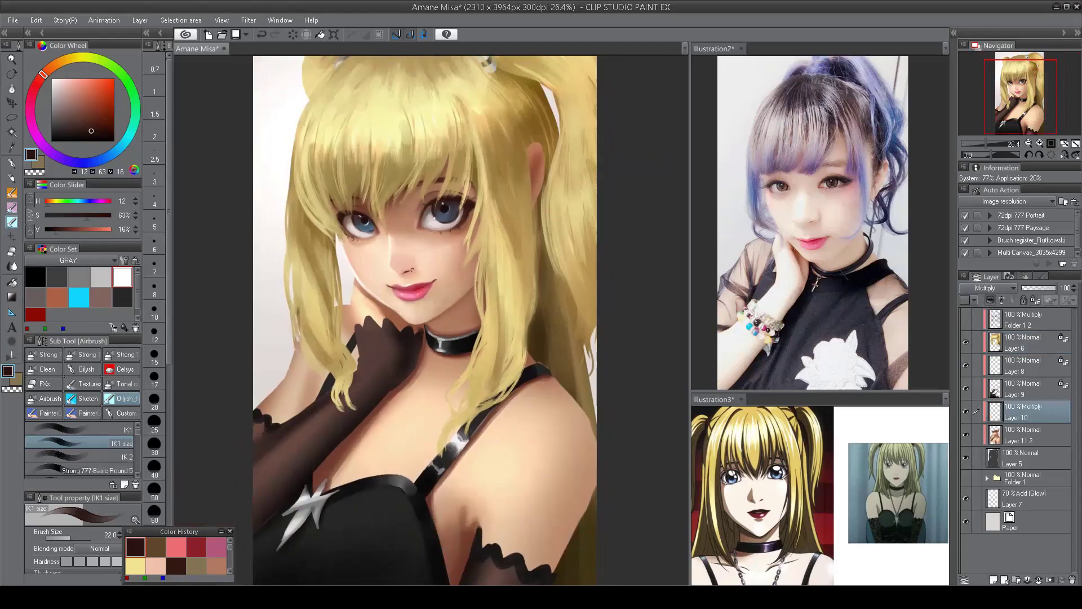
- Softly shade the lower face on Layer 10 with a large IK1 brush, using a sampled brown skin tone (H 21, S 46, V 68)
{"action": "left_click", "coordinate": [412, 270], "text": "alt"}
{"action": "left_click", "coordinate": [101, 430]}
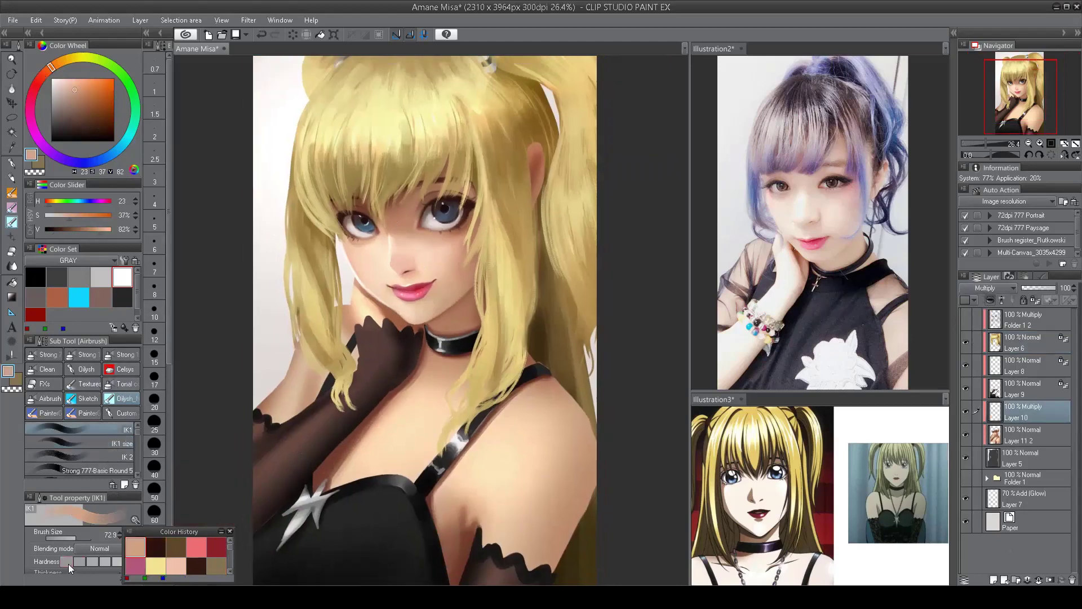
{"action": "left_click", "coordinate": [453, 314], "text": "alt"}
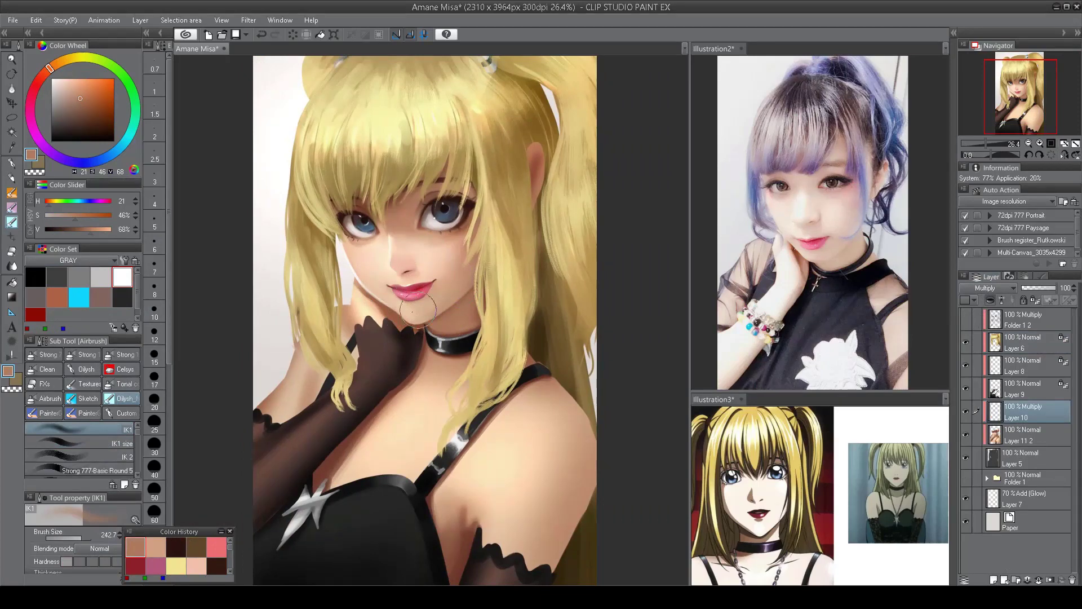
{"action": "scroll", "coordinate": [453, 314], "scroll_direction": "down", "scroll_amount": 3}
{"action": "scroll", "coordinate": [454, 312], "scroll_direction": "up", "scroll_amount": 2}
{"action": "scroll", "coordinate": [454, 313], "scroll_direction": "up", "scroll_amount": 2}
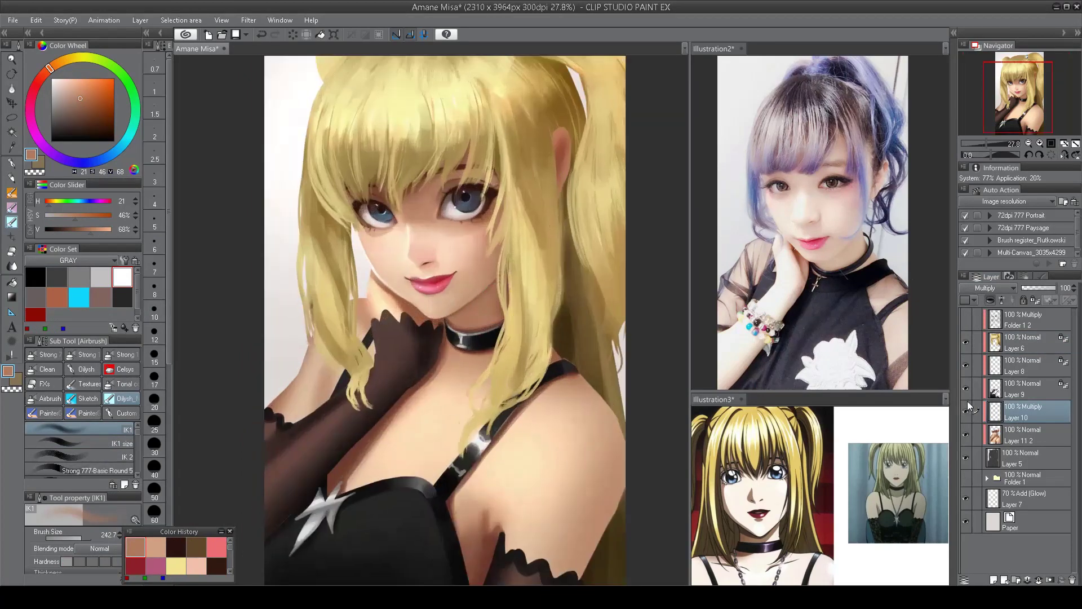
{"action": "scroll", "coordinate": [452, 364], "scroll_direction": "up", "scroll_amount": 1}
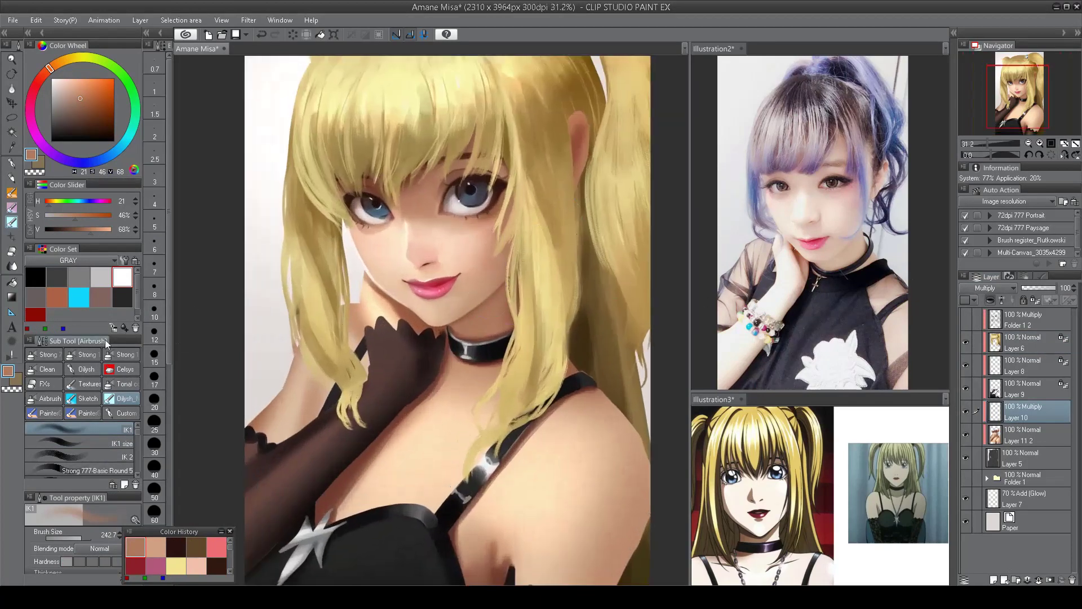
- Paint a soft blush over the cheeks and nose on Layer 10 with the IK1 brush in light pink (H 2, S 41, V 99)
{"action": "left_click", "coordinate": [38, 81]}
{"action": "left_click", "coordinate": [75, 79]}
{"action": "left_click", "coordinate": [77, 79]}
{"action": "key", "text": "bracketright"}
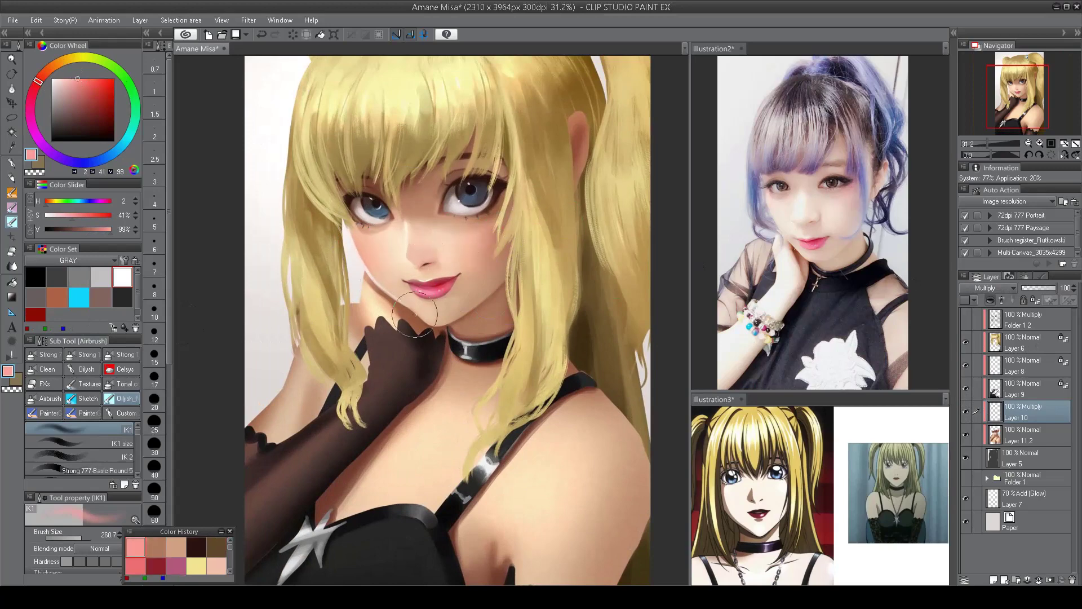
{"action": "scroll", "coordinate": [403, 367], "scroll_direction": "down", "scroll_amount": 2}
{"action": "scroll", "coordinate": [402, 338], "scroll_direction": "up", "scroll_amount": 1}
{"action": "left_click_drag", "start_coordinate": [389, 254], "coordinate": [454, 277]}
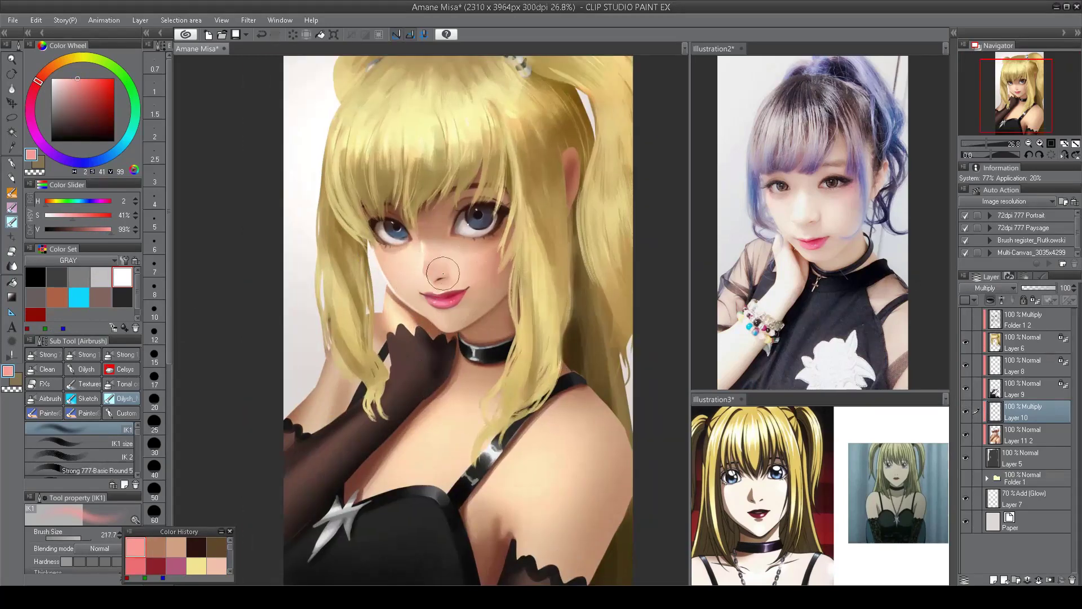
{"action": "scroll", "coordinate": [448, 292], "scroll_direction": "up", "scroll_amount": 1}
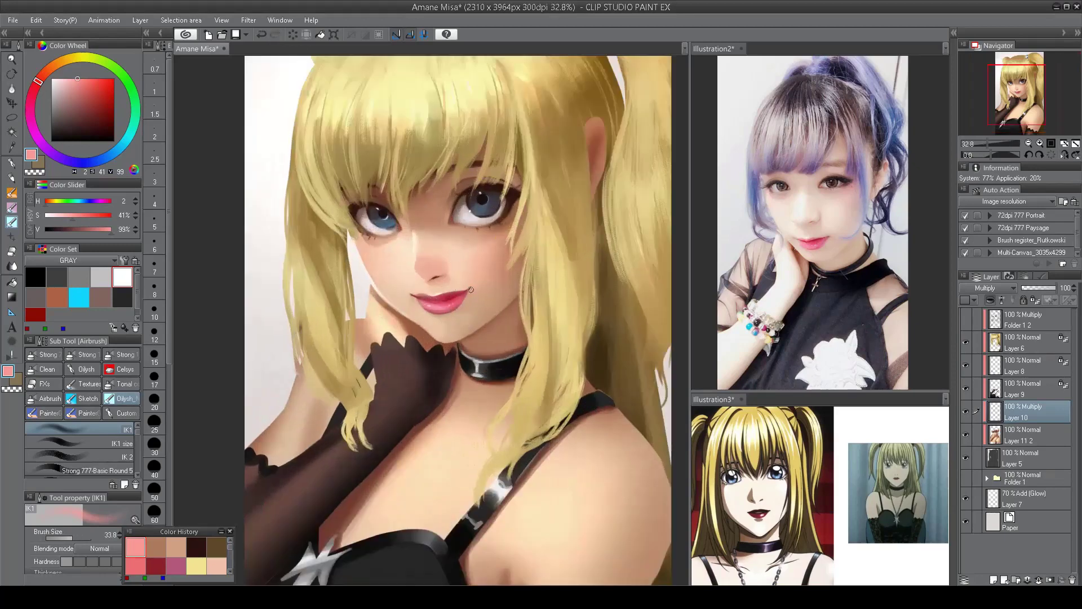
- Deepen the mouth line and lip corners on Layer 10 with a small IK1 brush, using dark reds sampled from the lips
{"action": "left_click", "coordinate": [471, 286], "text": "alt"}
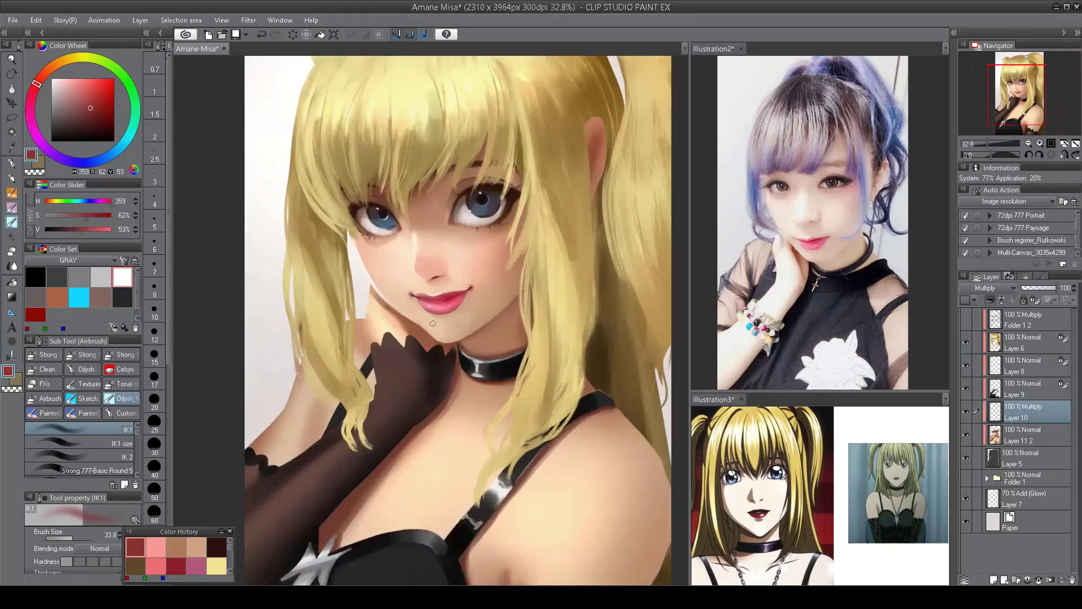
{"action": "scroll", "coordinate": [445, 363], "scroll_direction": "down", "scroll_amount": 2}
{"action": "scroll", "coordinate": [511, 217], "scroll_direction": "up", "scroll_amount": 3}
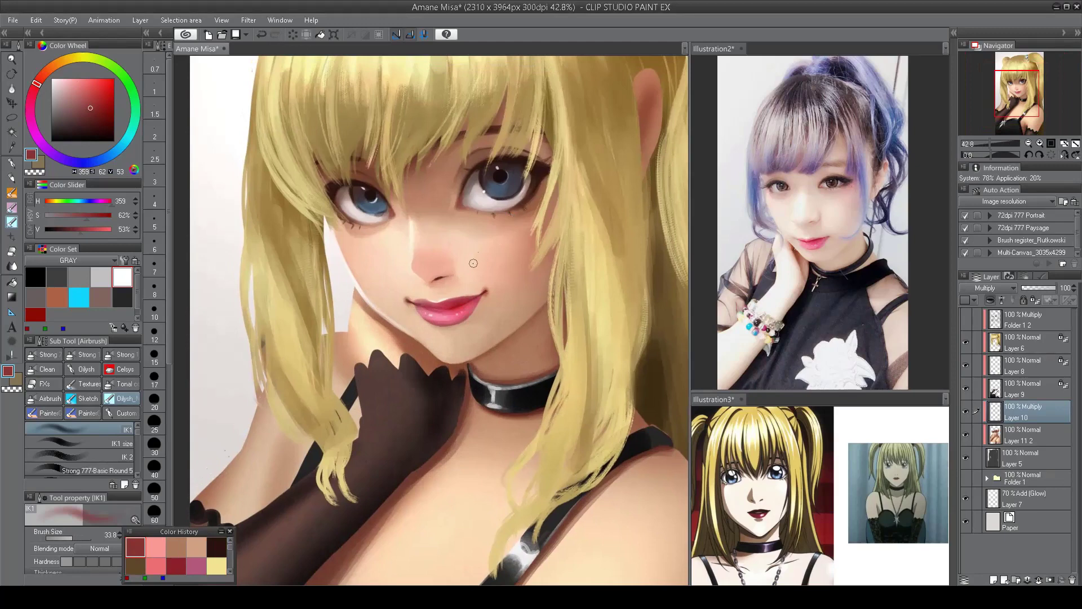
{"action": "left_click", "coordinate": [489, 288], "text": "alt"}
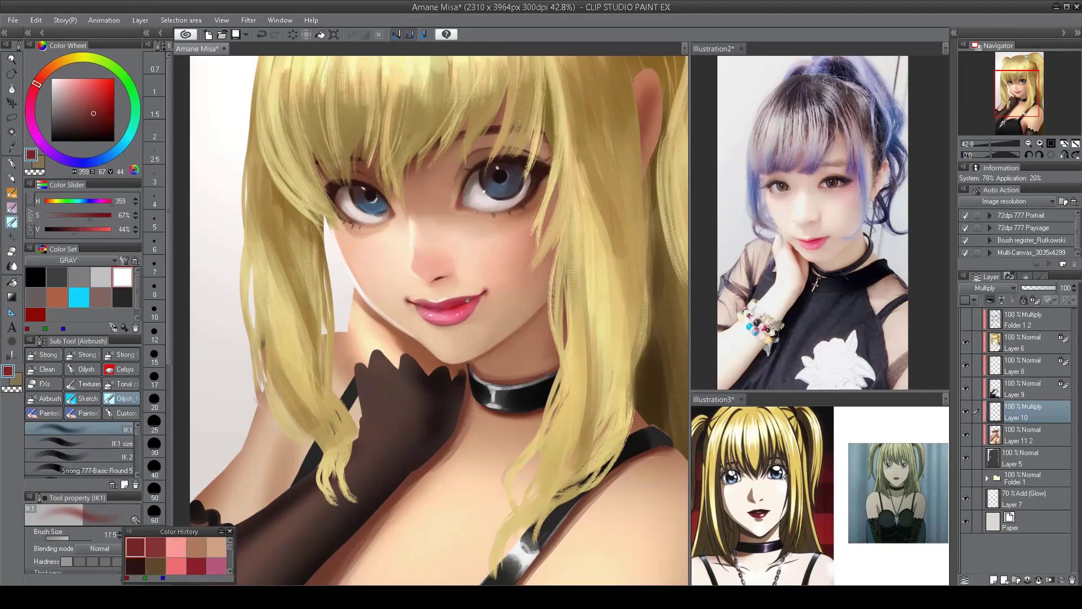
{"action": "scroll", "coordinate": [467, 300], "scroll_direction": "down", "scroll_amount": 3}
{"action": "scroll", "coordinate": [428, 378], "scroll_direction": "up", "scroll_amount": 2}
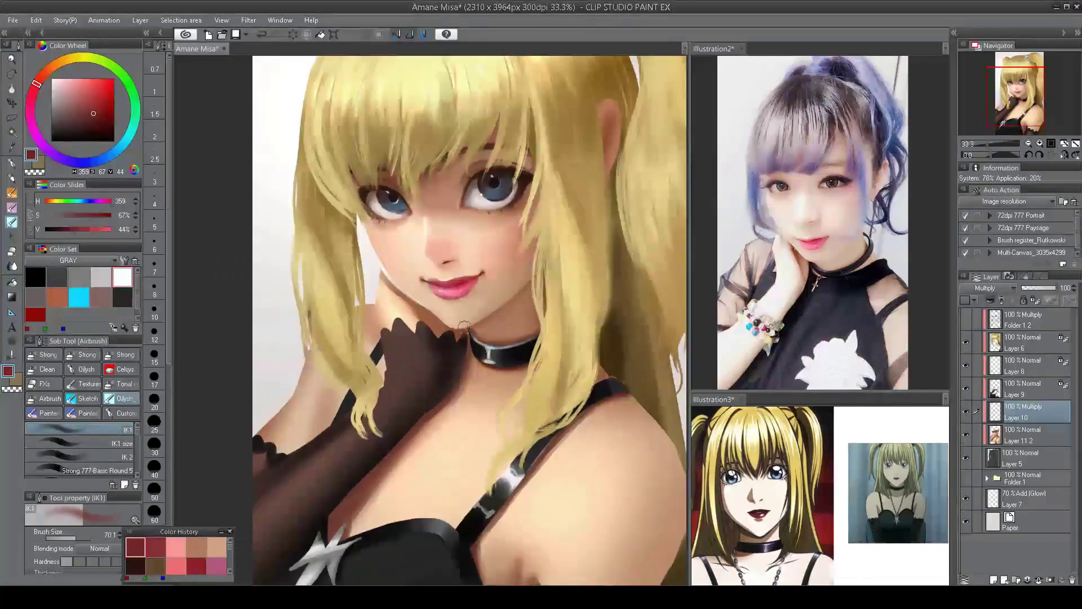
- Shade the side of the face and the upper eyelid on Layer 10 with a sampled skin brown (H 22, S 47, V 67)
{"action": "left_click", "coordinate": [492, 315], "text": "alt"}
{"action": "scroll", "coordinate": [519, 284], "scroll_direction": "down", "scroll_amount": 2}
{"action": "scroll", "coordinate": [429, 304], "scroll_direction": "up", "scroll_amount": 2}
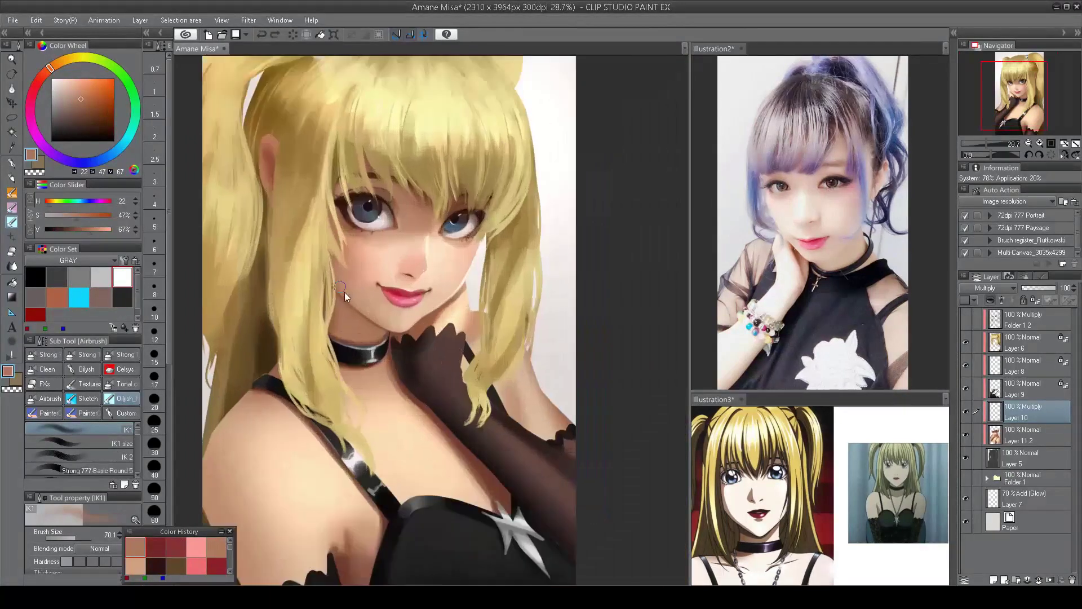
{"action": "scroll", "coordinate": [429, 305], "scroll_direction": "down", "scroll_amount": 2}
{"action": "scroll", "coordinate": [430, 304], "scroll_direction": "up", "scroll_amount": 3}
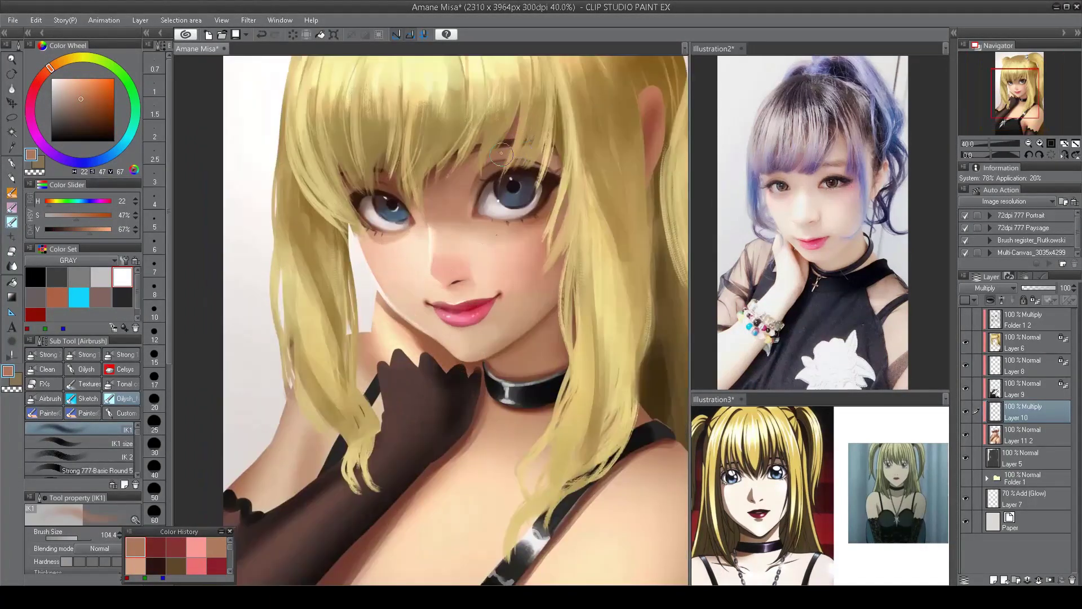
- Add a new layer in Normal mode directly above Layer 10
{"action": "left_click_drag", "start_coordinate": [438, 260], "coordinate": [478, 291]}
{"action": "key", "text": "ctrl+shift+n"}
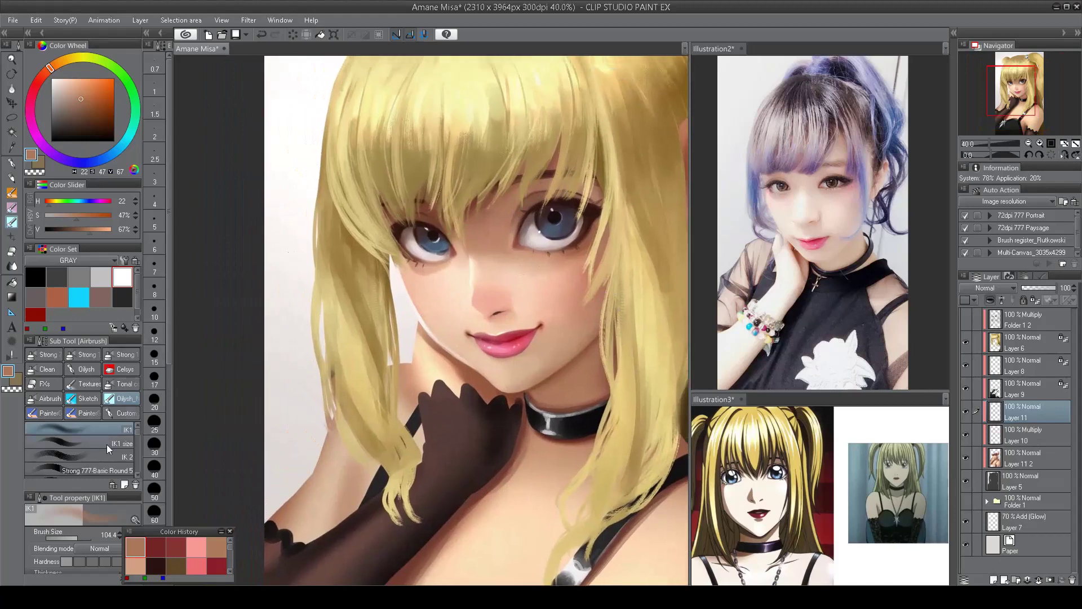
- Paint a pale cream highlight beside the nose bridge, then soften it using the brush with transparent colour
{"action": "left_click", "coordinate": [472, 263], "text": "alt"}
{"action": "key", "text": "bracketright"}
{"action": "key", "text": "bracketright"}
{"action": "key", "text": "bracketright"}
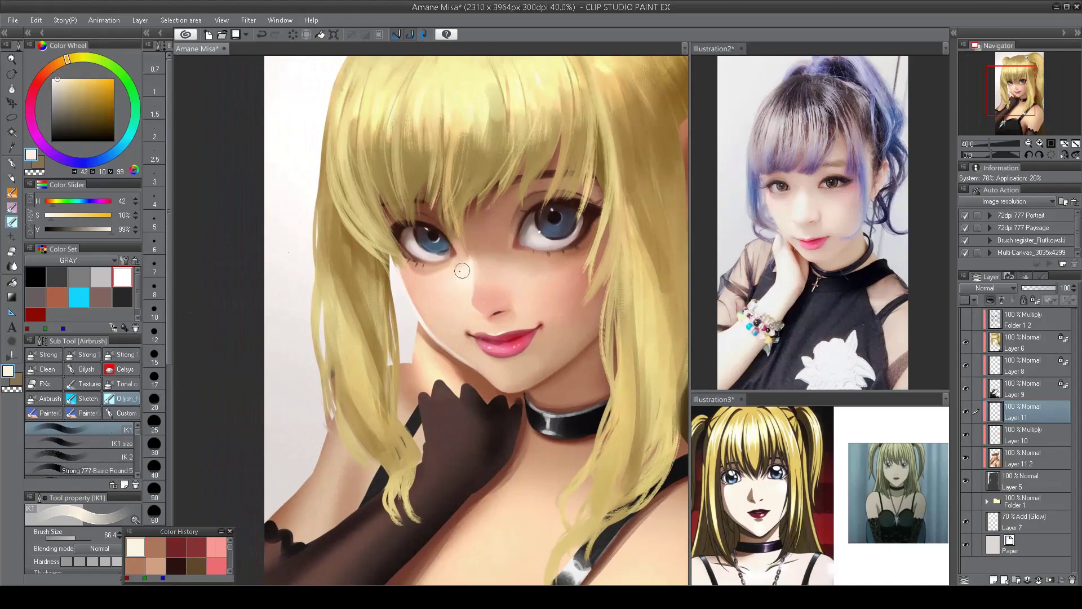
{"action": "key", "text": "c"}
{"action": "scroll", "coordinate": [489, 310], "scroll_direction": "down", "scroll_amount": 5}
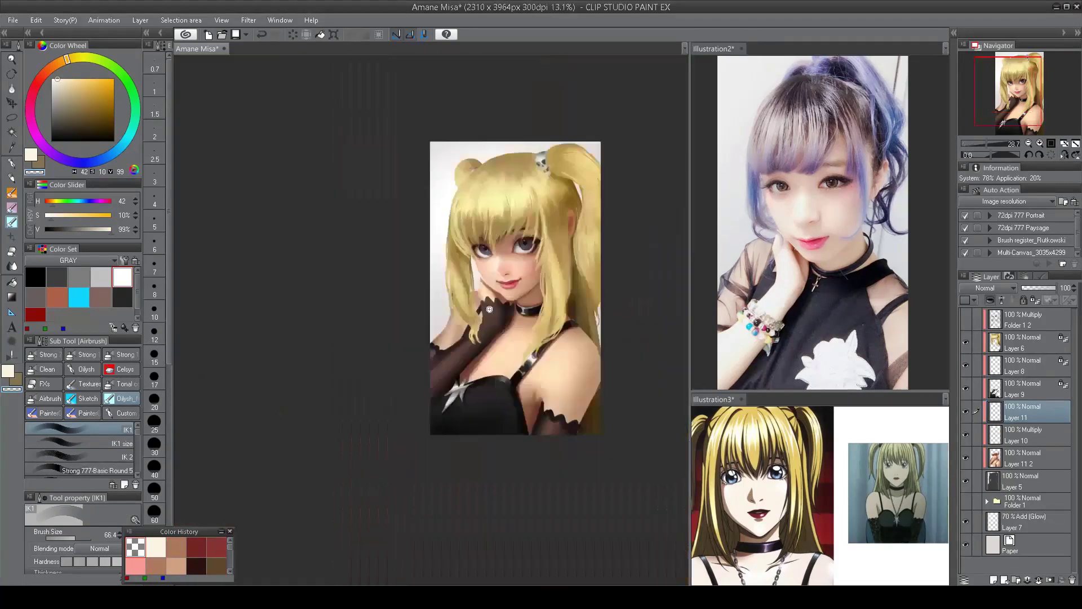
{"action": "scroll", "coordinate": [501, 282], "scroll_direction": "up", "scroll_amount": 3}
{"action": "scroll", "coordinate": [495, 225], "scroll_direction": "down", "scroll_amount": 1}
{"action": "scroll", "coordinate": [498, 280], "scroll_direction": "up", "scroll_amount": 2}
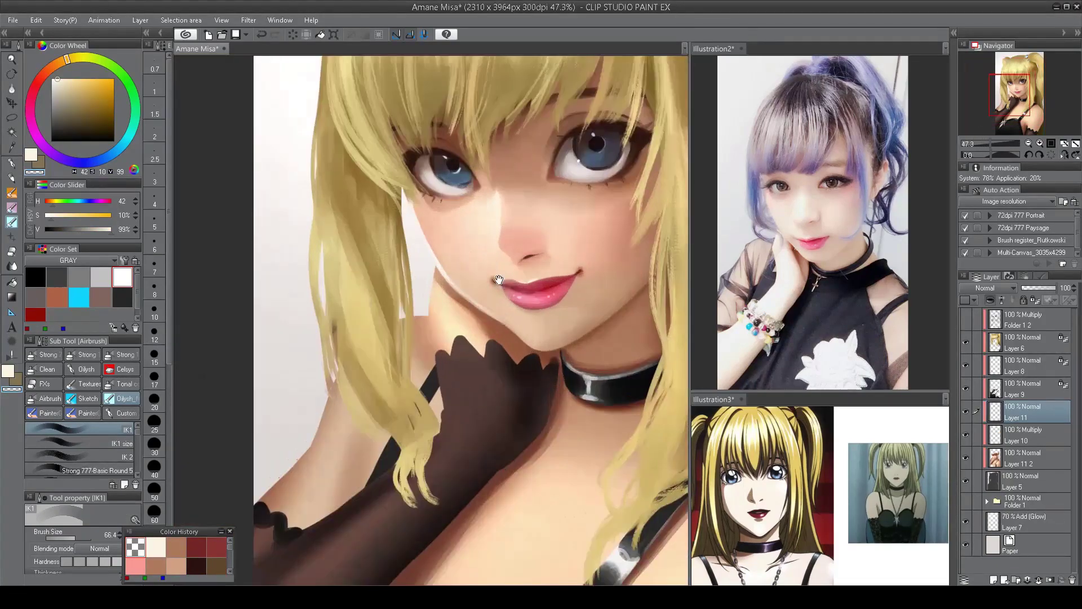
- Smooth the skin below the smaller eye and toward the nose using small brush strokes in skin tones sampled from the face
{"action": "scroll", "coordinate": [499, 280], "scroll_direction": "up", "scroll_amount": 2}
{"action": "key", "text": "bracketleft"}
{"action": "key", "text": "bracketleft"}
{"action": "key", "text": "bracketleft"}
{"action": "left_click", "coordinate": [384, 284], "text": "alt"}
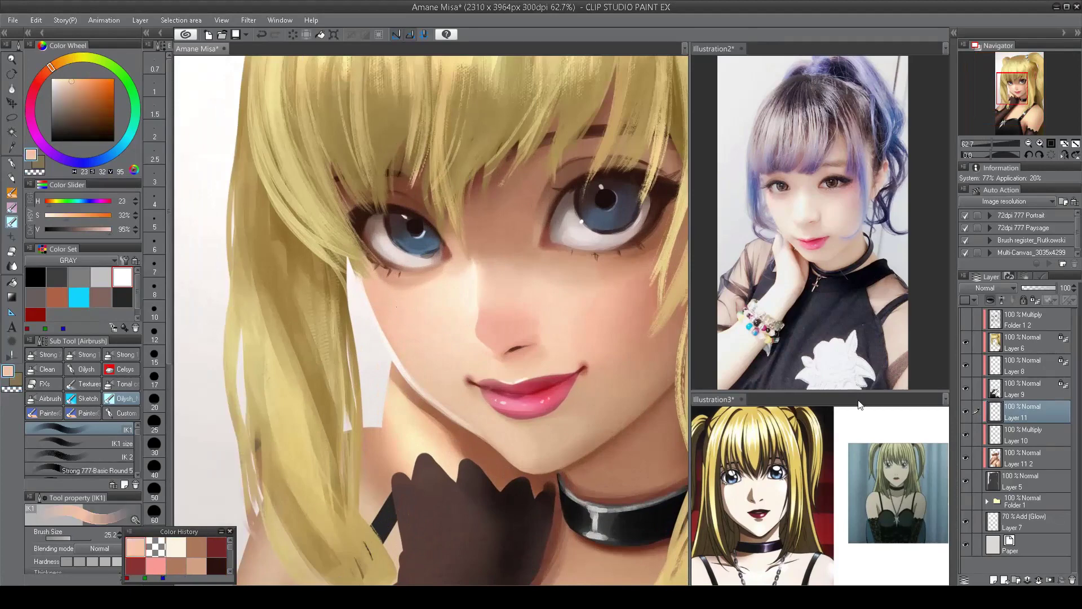
{"action": "left_click", "coordinate": [394, 285], "text": "alt"}
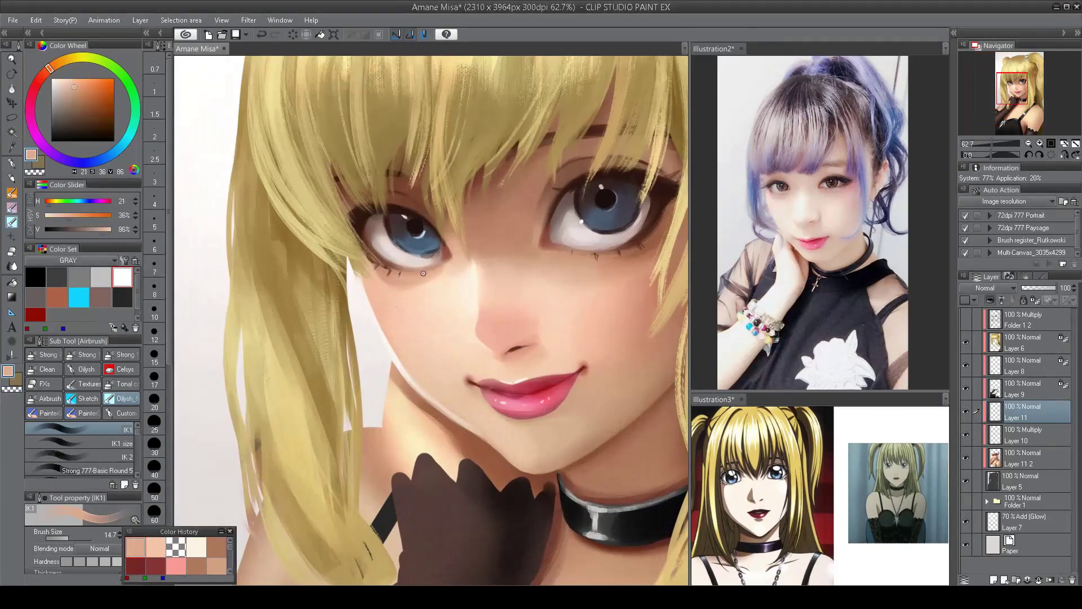
{"action": "left_click", "coordinate": [462, 254], "text": "alt"}
{"action": "left_click", "coordinate": [421, 282], "text": "alt"}
{"action": "left_click", "coordinate": [452, 270], "text": "alt"}
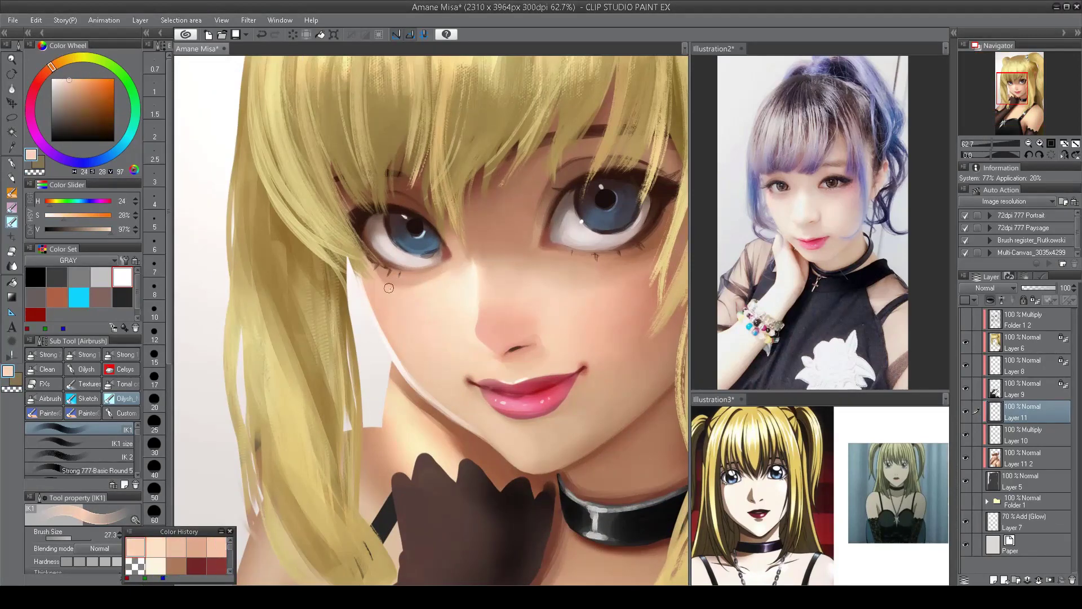
{"action": "left_click", "coordinate": [407, 290], "text": "alt"}
{"action": "scroll", "coordinate": [407, 290], "scroll_direction": "down", "scroll_amount": 3}
{"action": "scroll", "coordinate": [479, 296], "scroll_direction": "up", "scroll_amount": 3}
{"action": "scroll", "coordinate": [508, 300], "scroll_direction": "down", "scroll_amount": 3}
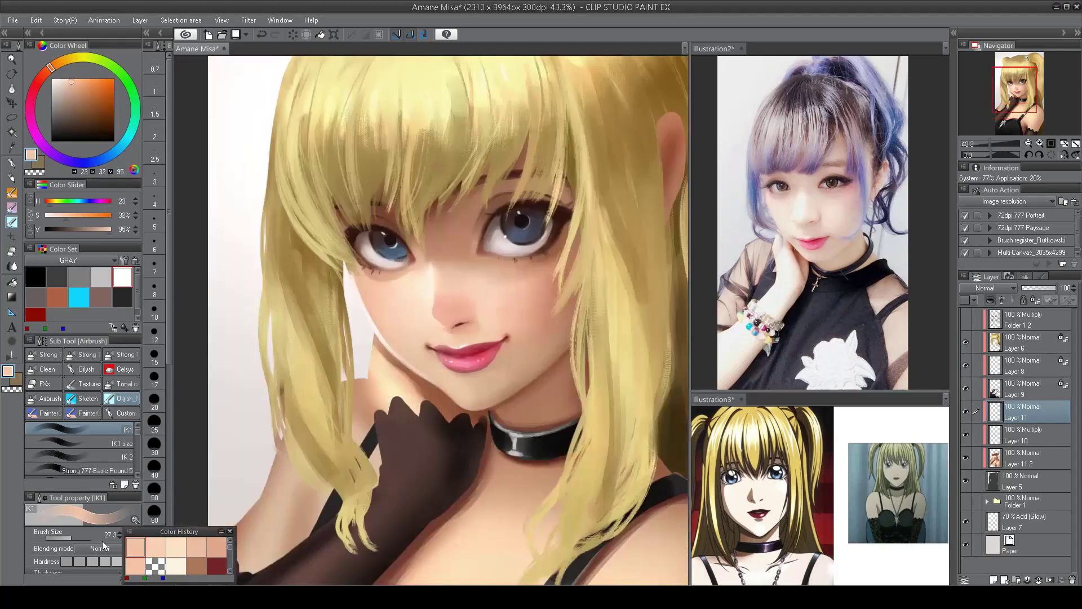
- Brighten the cheek softly with a large IK1 airbrush and a sampled light skin tone
{"action": "left_click", "coordinate": [496, 285], "text": "alt"}
{"action": "scroll", "coordinate": [492, 290], "scroll_direction": "down", "scroll_amount": 2}
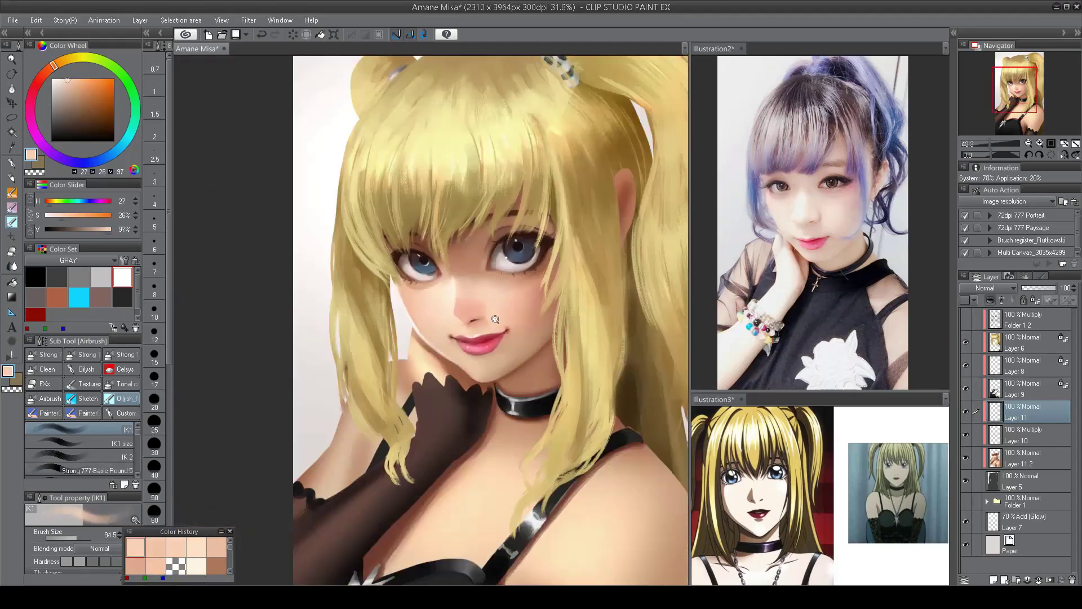
{"action": "left_click_drag", "start_coordinate": [496, 339], "coordinate": [507, 358]}
{"action": "scroll", "coordinate": [508, 358], "scroll_direction": "up", "scroll_amount": 3}
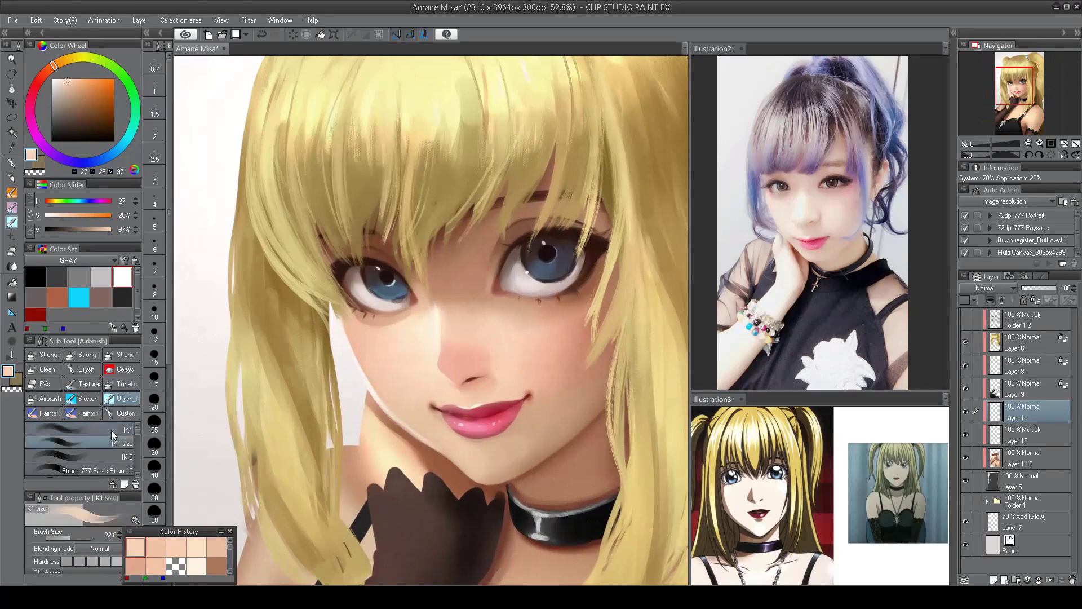
- Refine the eyelid and inner corner of the larger eye with the IK1 size brush in sampled brown and dark brown tones
{"action": "left_click", "coordinate": [104, 444]}
{"action": "left_click", "coordinate": [536, 249], "text": "alt"}
{"action": "left_click", "coordinate": [512, 242], "text": "alt"}
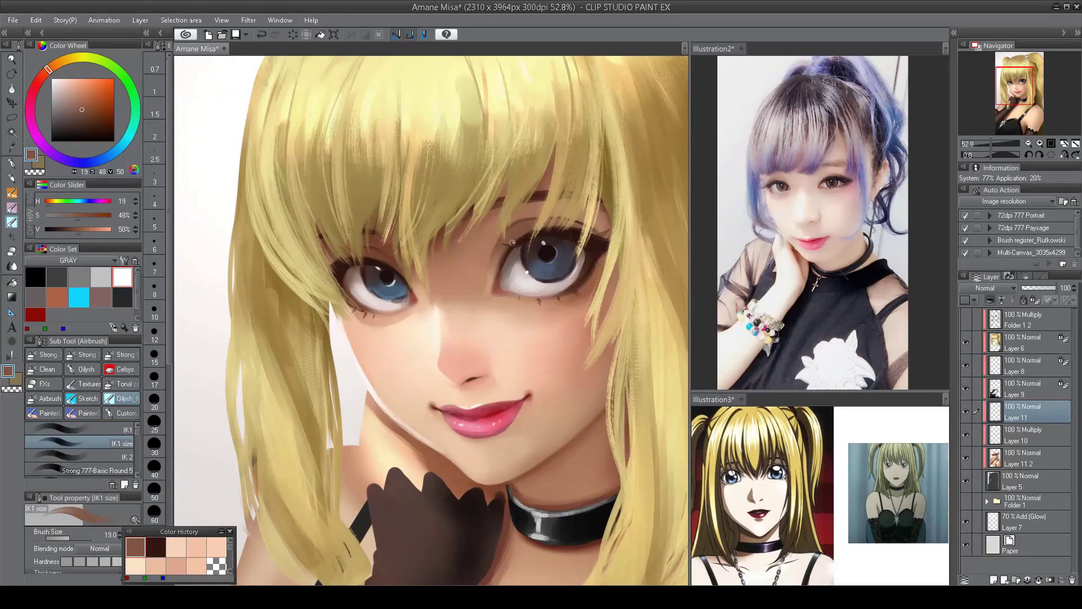
{"action": "left_click", "coordinate": [497, 271], "text": "alt"}
{"action": "left_click", "coordinate": [517, 242], "text": "alt"}
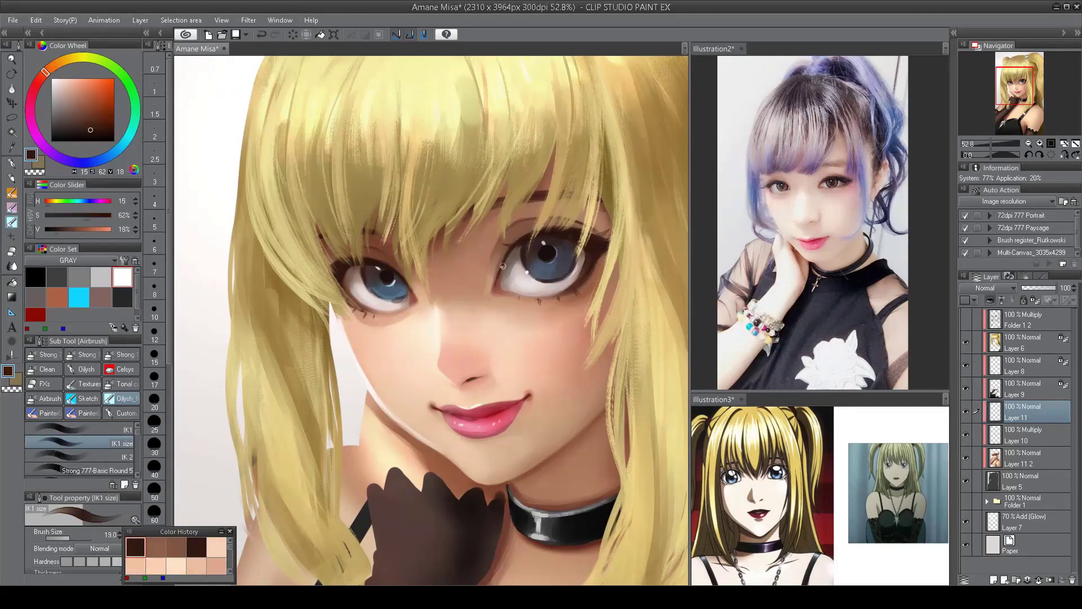
{"action": "scroll", "coordinate": [555, 212], "scroll_direction": "down", "scroll_amount": 3}
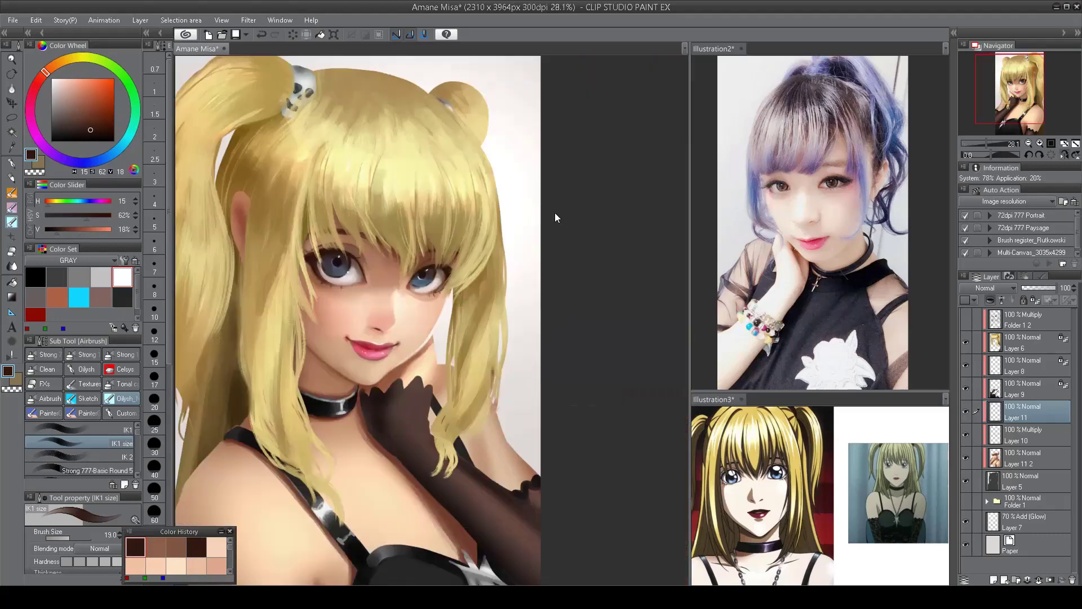
- Refine the lid and inner corner of the smaller eye in the mirrored view with sampled skin and dark brown tones, then unflip the canvas
{"action": "scroll", "coordinate": [554, 212], "scroll_direction": "up", "scroll_amount": 4}
{"action": "left_click", "coordinate": [420, 269], "text": "alt"}
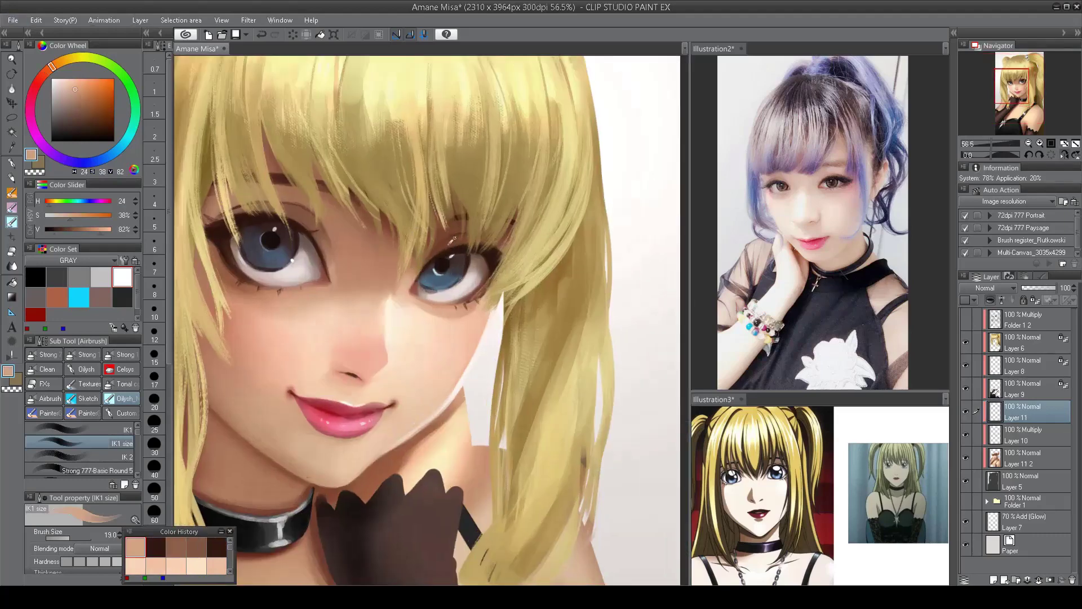
{"action": "left_click", "coordinate": [451, 241], "text": "alt"}
{"action": "left_click", "coordinate": [430, 264], "text": "alt"}
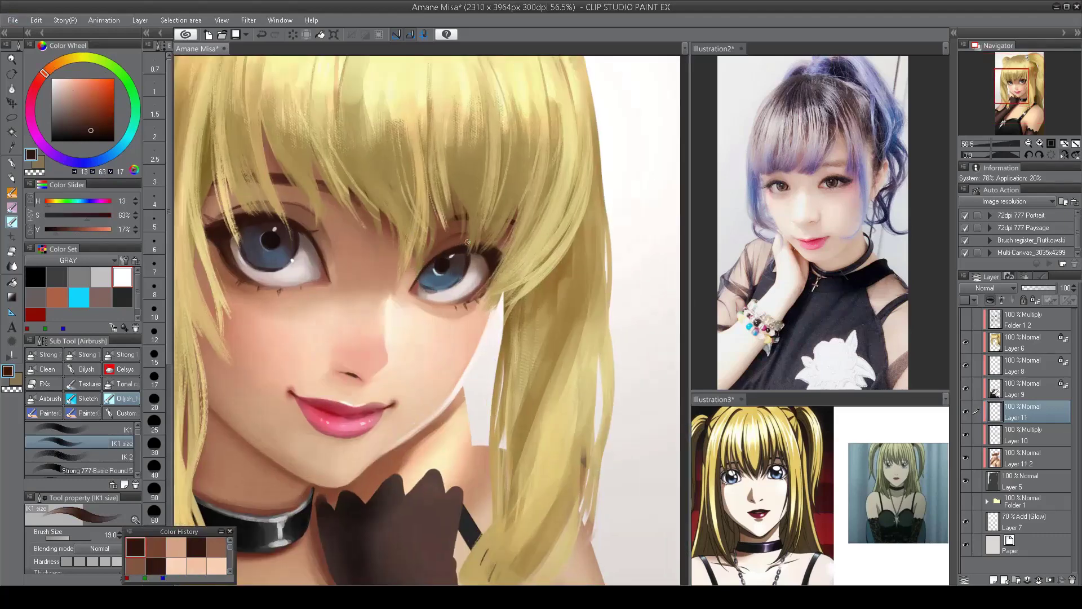
{"action": "key", "text": "h"}
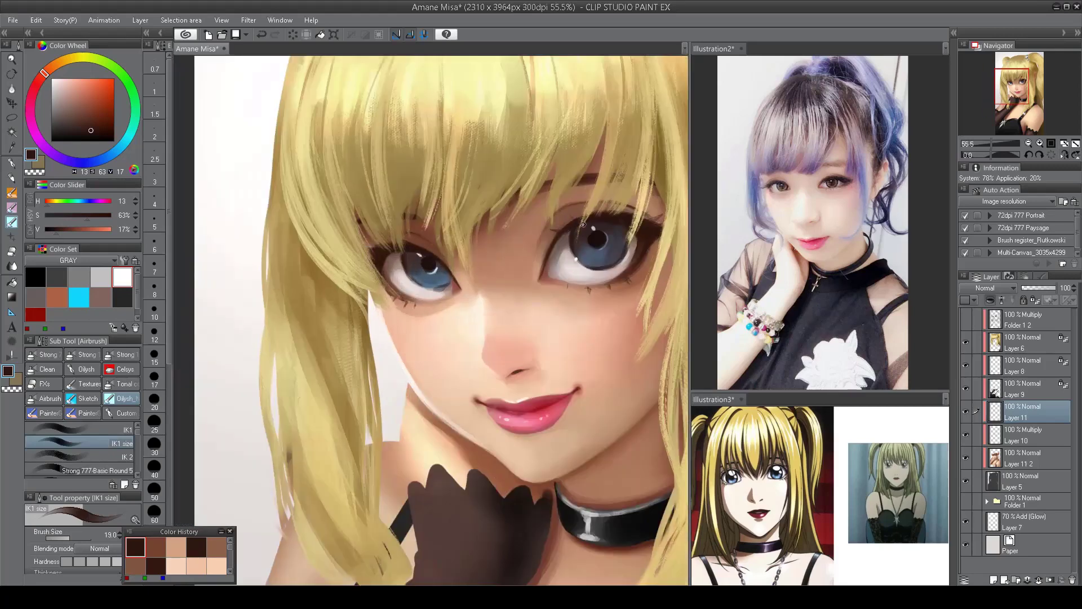
- Touch up the upper lash line of the larger eye in dark brown with a finer brush
{"action": "left_click_drag", "start_coordinate": [583, 224], "coordinate": [657, 219]}
{"action": "scroll", "coordinate": [579, 288], "scroll_direction": "down", "scroll_amount": 5}
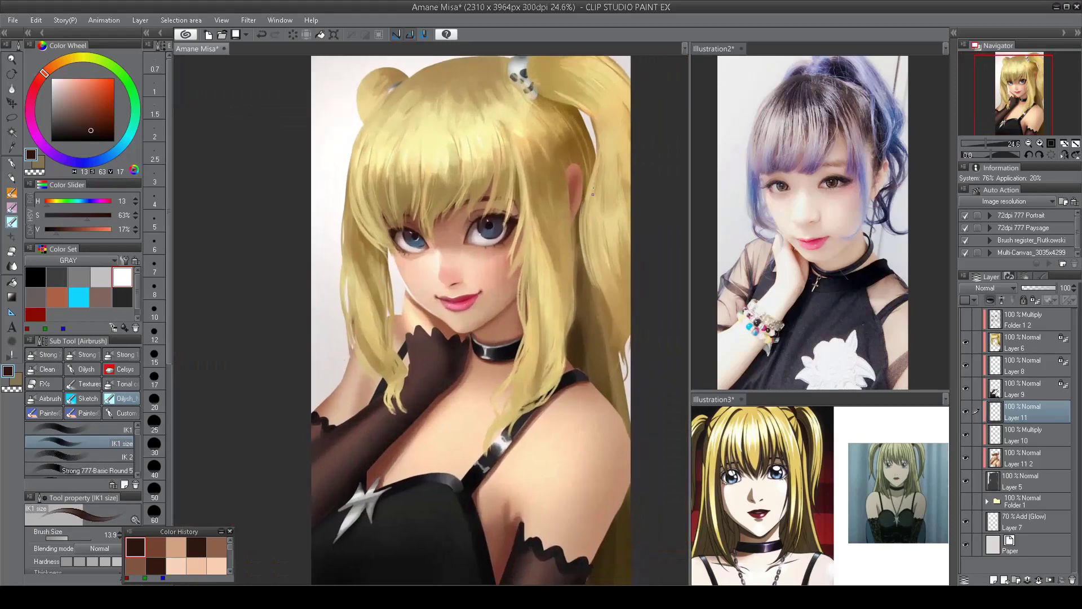
{"action": "scroll", "coordinate": [450, 271], "scroll_direction": "up", "scroll_amount": 4}
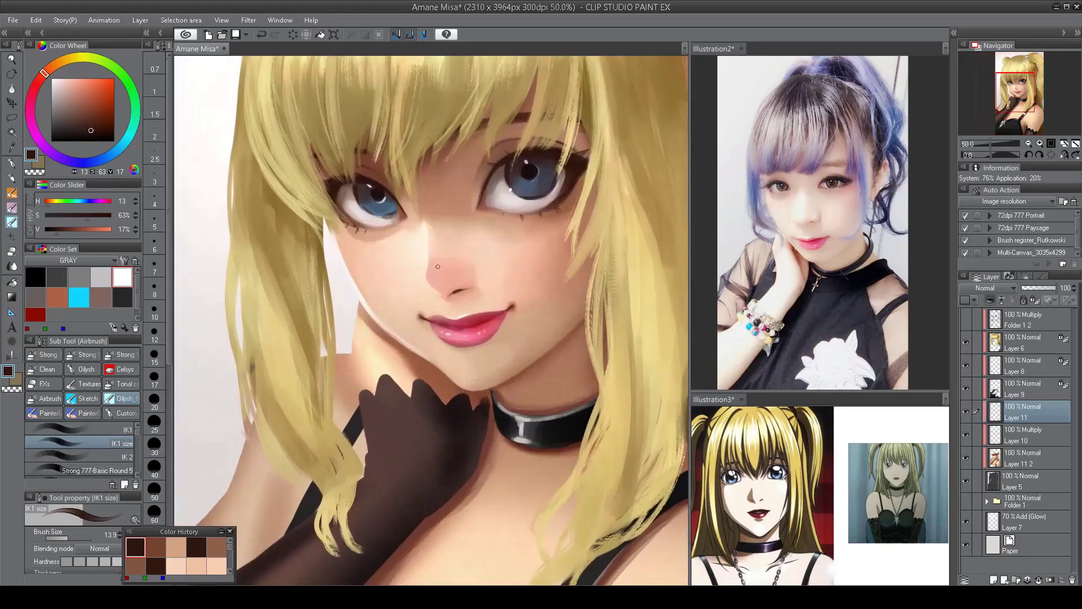
- Paint a pale cream highlight along the upper edge of the lips with a sampled light tone
{"action": "left_click", "coordinate": [454, 323], "text": "alt"}
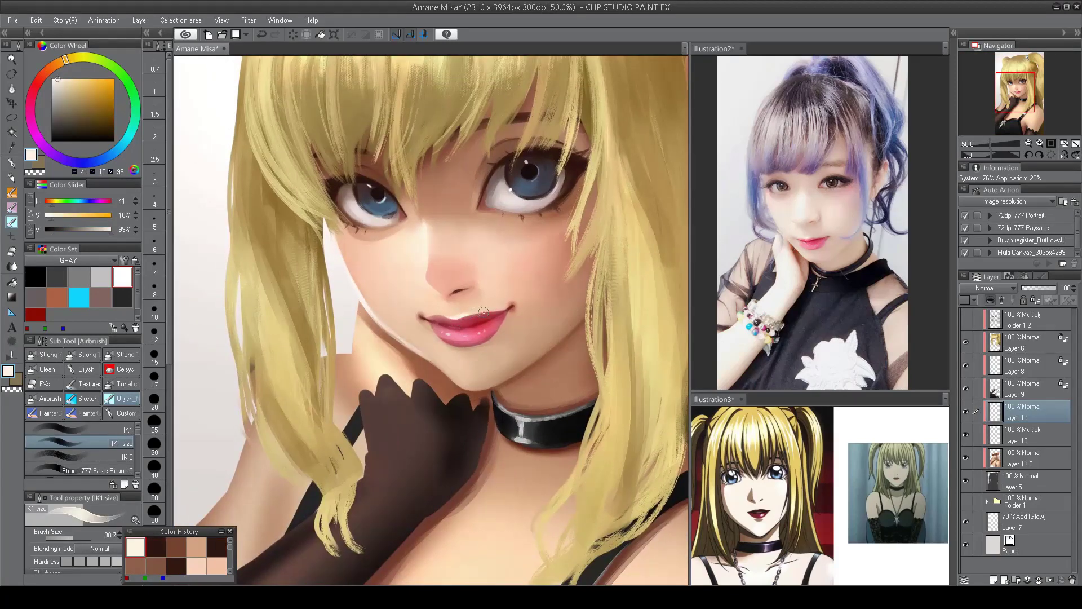
{"action": "scroll", "coordinate": [483, 312], "scroll_direction": "down", "scroll_amount": 4}
{"action": "scroll", "coordinate": [480, 163], "scroll_direction": "up", "scroll_amount": 2}
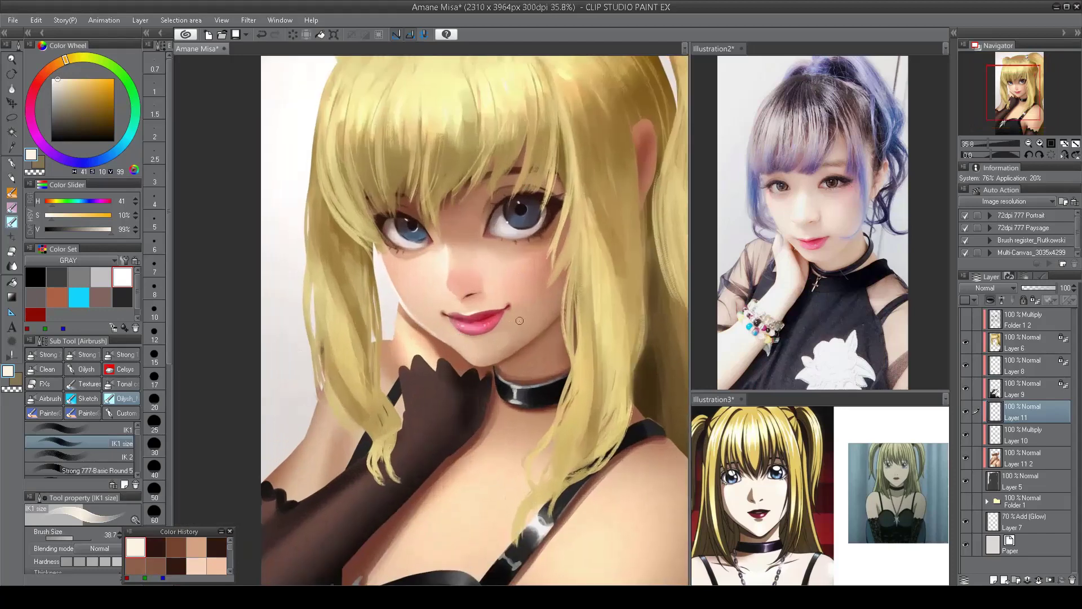
- Add a clipped Add (Glow) layer above Layer 11 and airbrush a pale skin-toned glow onto the cheek beside the nose
{"action": "key", "text": "ctrl+shift+n"}
{"action": "key", "text": "ctrl+shift+g"}
{"action": "key", "text": "b"}
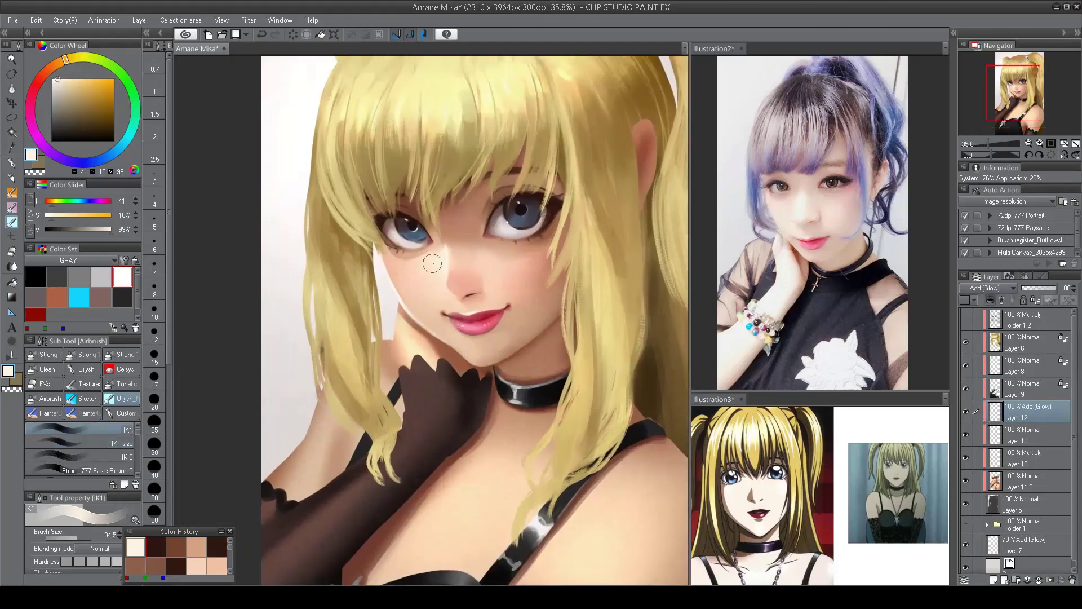
{"action": "left_click", "coordinate": [430, 248], "text": "alt"}
{"action": "mouse_move", "coordinate": [408, 276]}
{"action": "left_mouse_down"}
{"action": "mouse_move", "coordinate": [444, 260]}
{"action": "mouse_move", "coordinate": [507, 271]}
{"action": "mouse_move", "coordinate": [428, 305]}
{"action": "mouse_move", "coordinate": [400, 284]}
{"action": "mouse_move", "coordinate": [420, 293]}
{"action": "left_mouse_up"}
- Reduce the glow around the nose and cheek with transparent colour and smudge its edges with Finger tip 9
{"action": "key", "text": "j"}
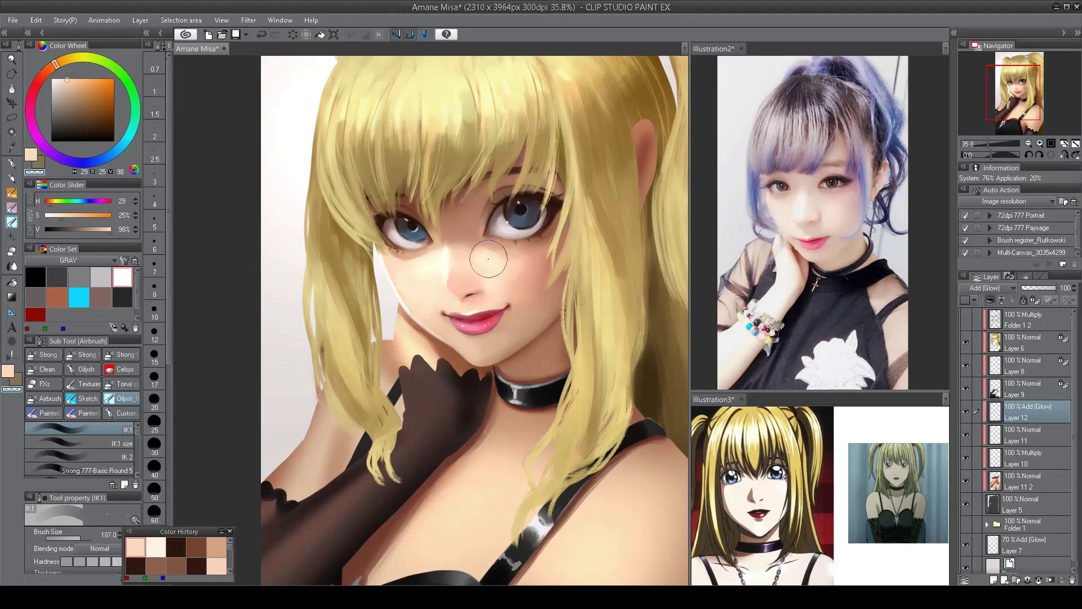
{"action": "mouse_move", "coordinate": [479, 273]}
{"action": "left_mouse_down"}
{"action": "mouse_move", "coordinate": [508, 261]}
{"action": "mouse_move", "coordinate": [524, 277]}
{"action": "left_mouse_up"}
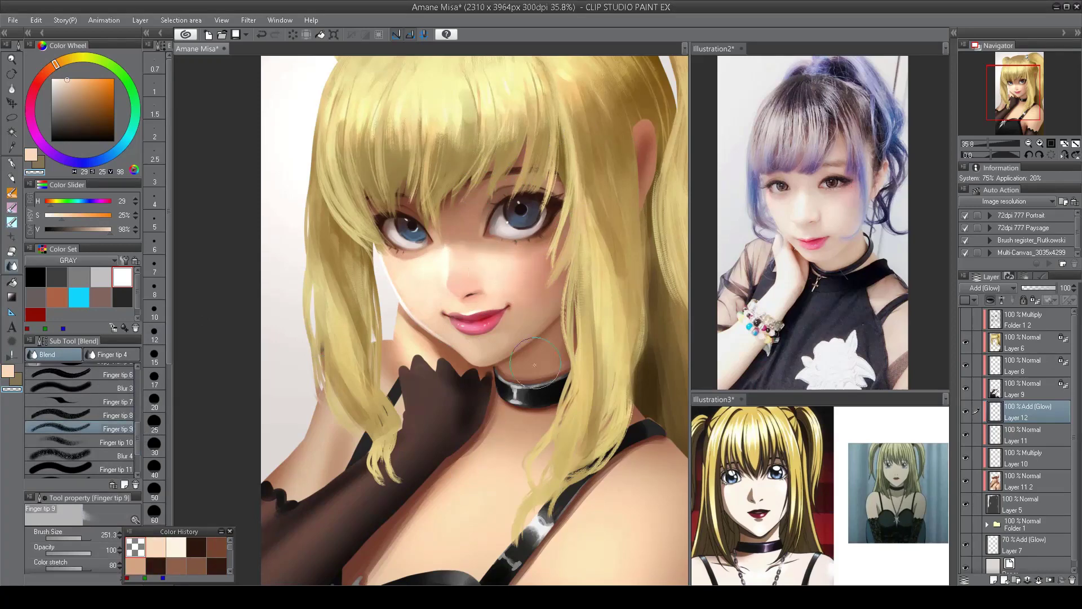
{"action": "scroll", "coordinate": [455, 336], "scroll_direction": "down", "scroll_amount": 2}
{"action": "scroll", "coordinate": [455, 335], "scroll_direction": "up", "scroll_amount": 2}
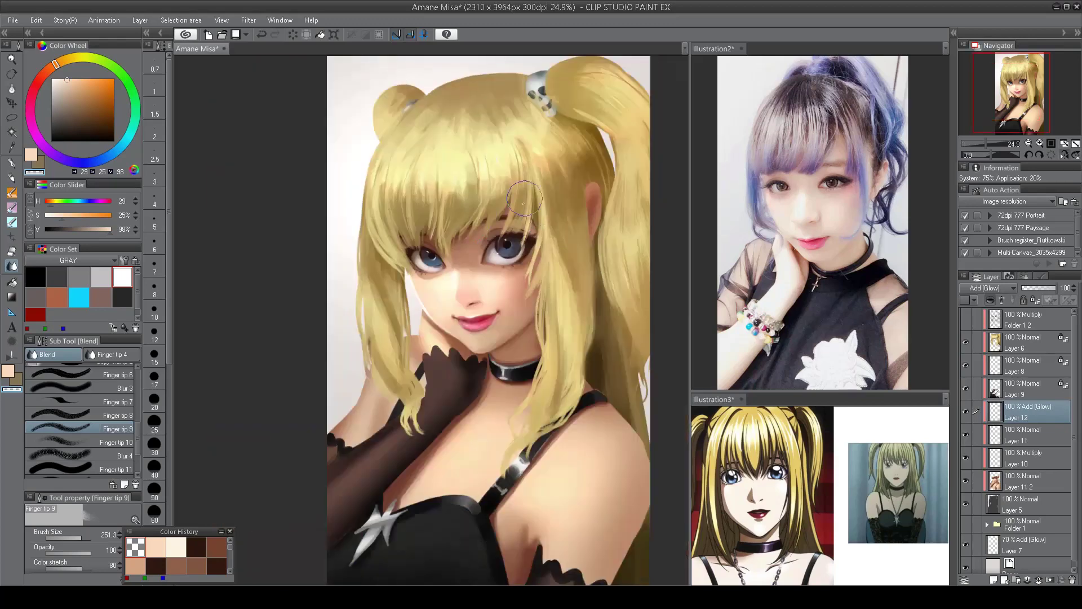
- Smooth the glow across the cheek and around the nose with the Blend tool
{"action": "key", "text": "j"}
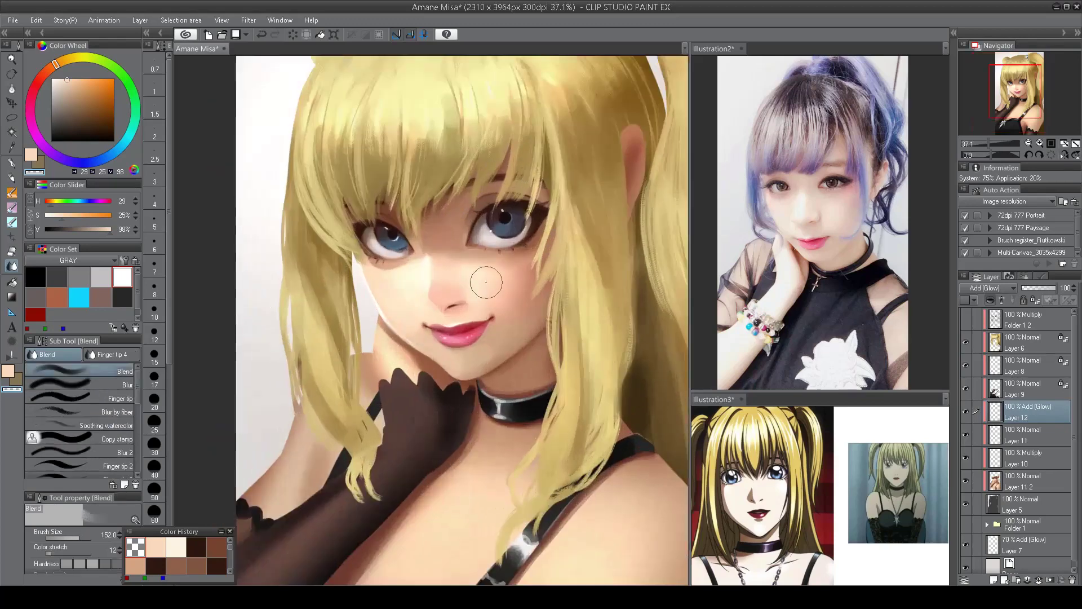
{"action": "left_click_drag", "start_coordinate": [485, 280], "coordinate": [447, 270]}
{"action": "scroll", "coordinate": [450, 402], "scroll_direction": "down", "scroll_amount": 2}
{"action": "scroll", "coordinate": [450, 401], "scroll_direction": "up", "scroll_amount": 3}
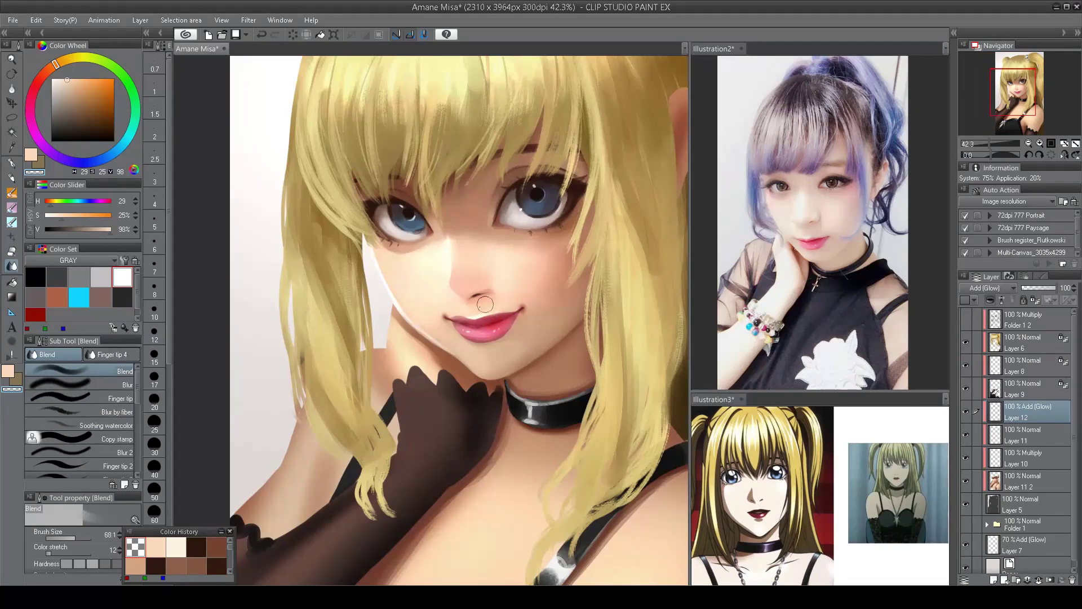
{"action": "scroll", "coordinate": [477, 329], "scroll_direction": "down", "scroll_amount": 3}
{"action": "scroll", "coordinate": [468, 341], "scroll_direction": "up", "scroll_amount": 1}
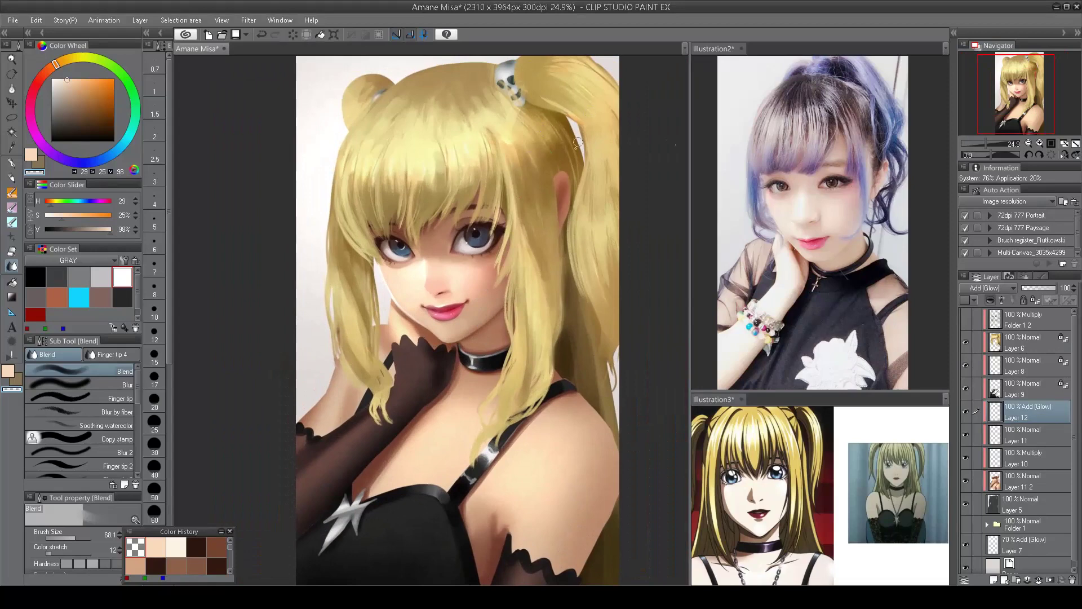
- Show the Folder 1 2 sketch lines, switch to the IK1 airbrush, and add a new Normal layer above the glow layer
{"action": "scroll", "coordinate": [525, 239], "scroll_direction": "down", "scroll_amount": 2}
{"action": "scroll", "coordinate": [552, 192], "scroll_direction": "up", "scroll_amount": 3}
{"action": "left_click", "coordinate": [965, 321]}
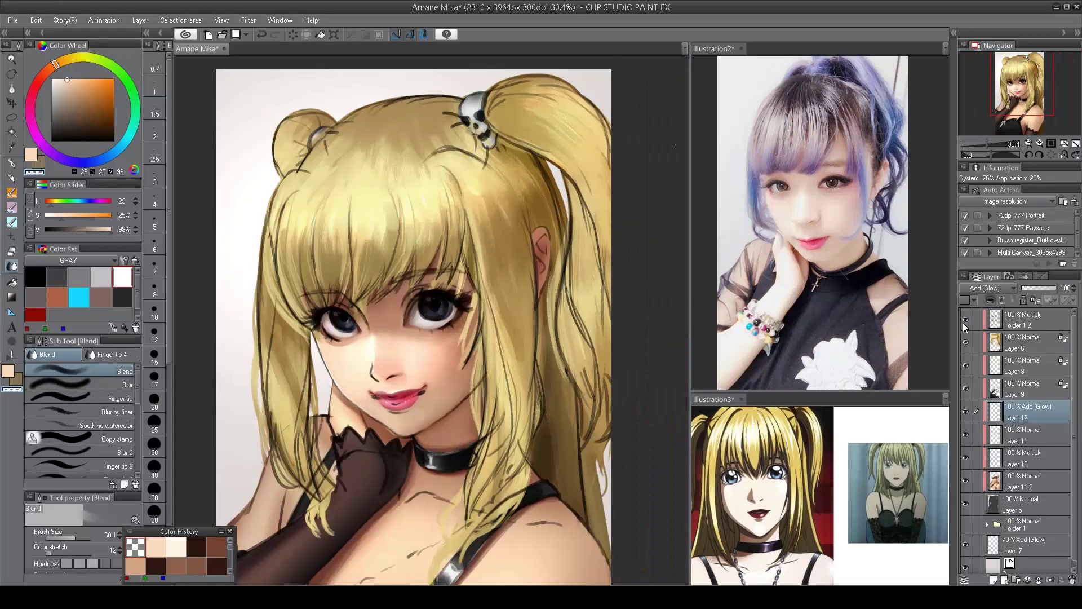
{"action": "key", "text": "b"}
{"action": "left_click", "coordinate": [119, 398]}
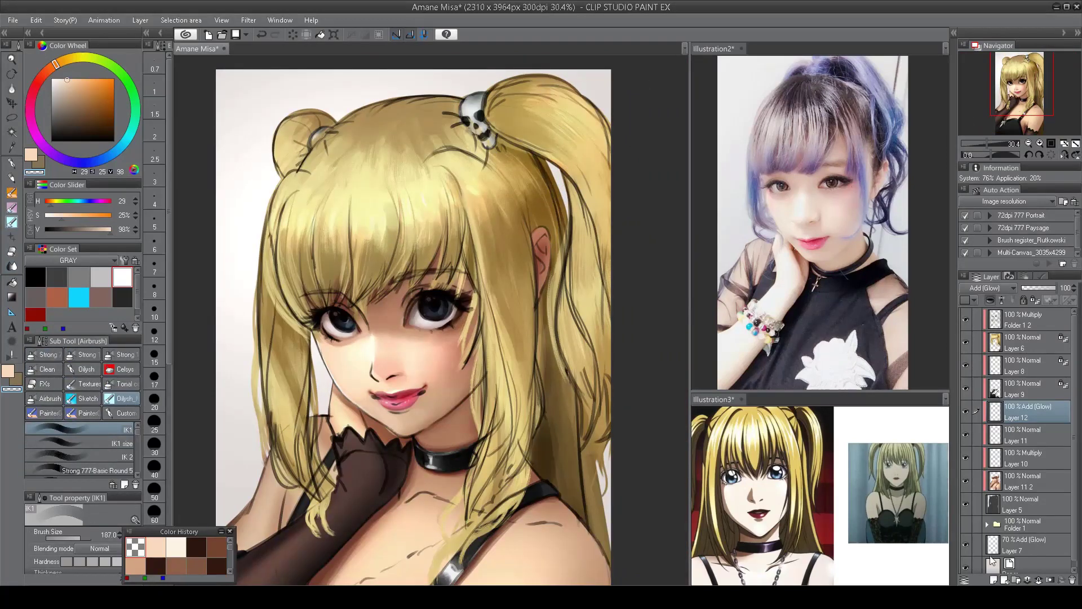
{"action": "left_click", "coordinate": [994, 579]}
- Paint over the ear on the new layer with peach skin tones sampled from it, and hide the sketch lines
{"action": "left_click", "coordinate": [537, 232], "text": "alt"}
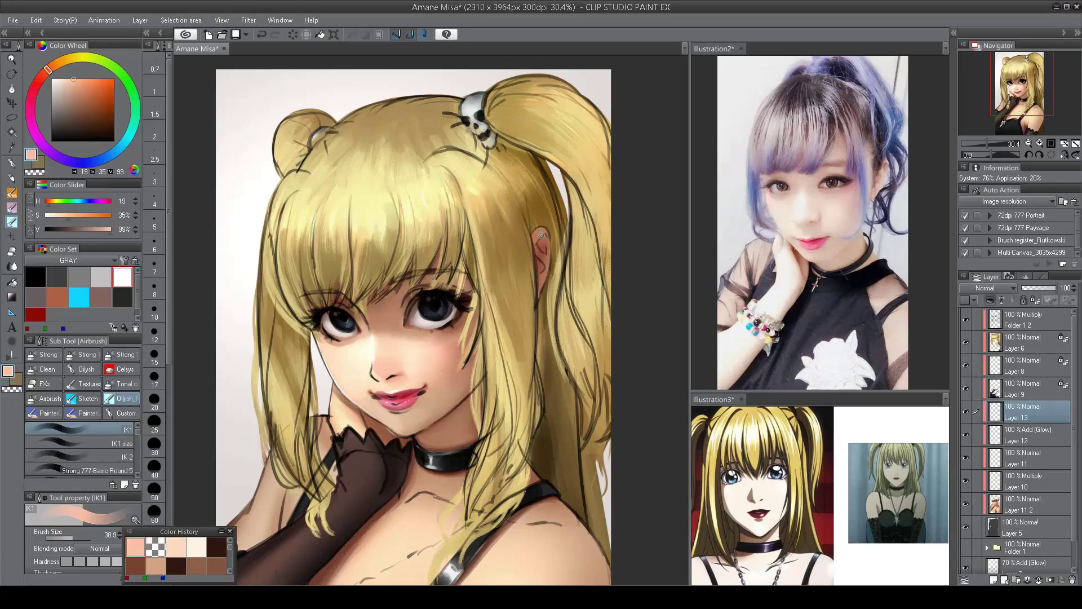
{"action": "left_click", "coordinate": [541, 233], "text": "alt"}
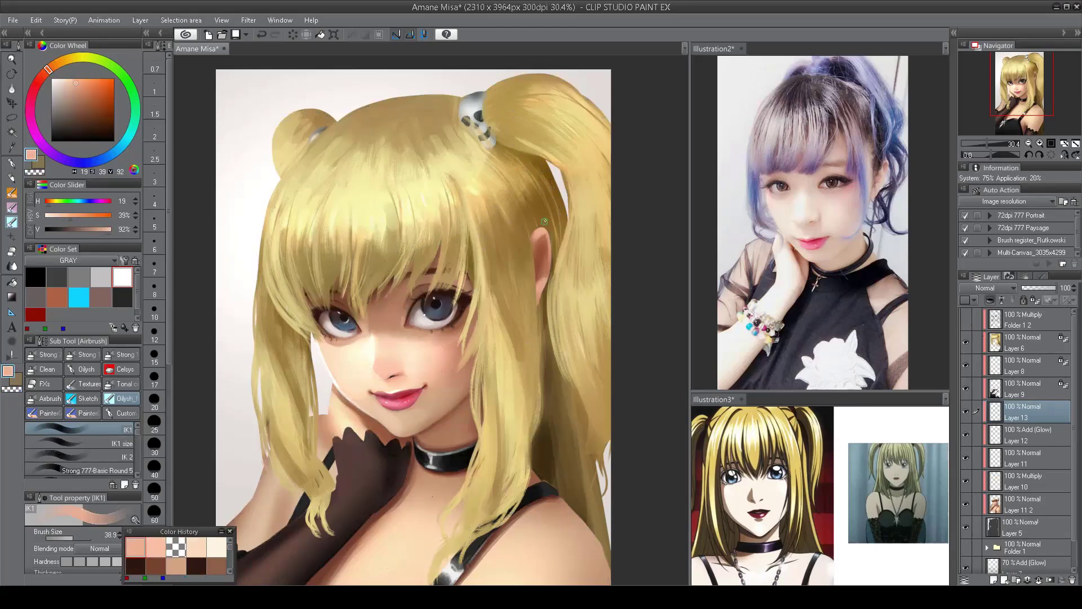
{"action": "scroll", "coordinate": [541, 220], "scroll_direction": "down", "scroll_amount": 2}
{"action": "left_click_drag", "start_coordinate": [535, 302], "coordinate": [550, 228]}
{"action": "scroll", "coordinate": [550, 228], "scroll_direction": "up", "scroll_amount": 3}
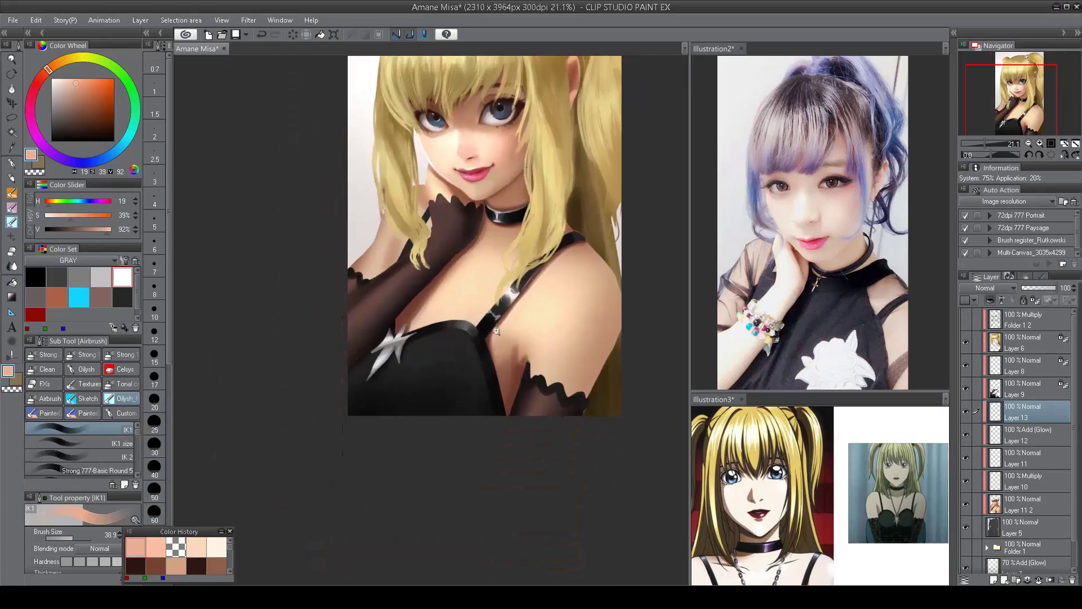
- Select Layer 9 and paint the scalloped lace edge of the raised glove in sampled near-black
{"action": "left_click", "coordinate": [527, 240], "text": "ctrl+shift"}
{"action": "left_click", "coordinate": [527, 240], "text": "alt"}
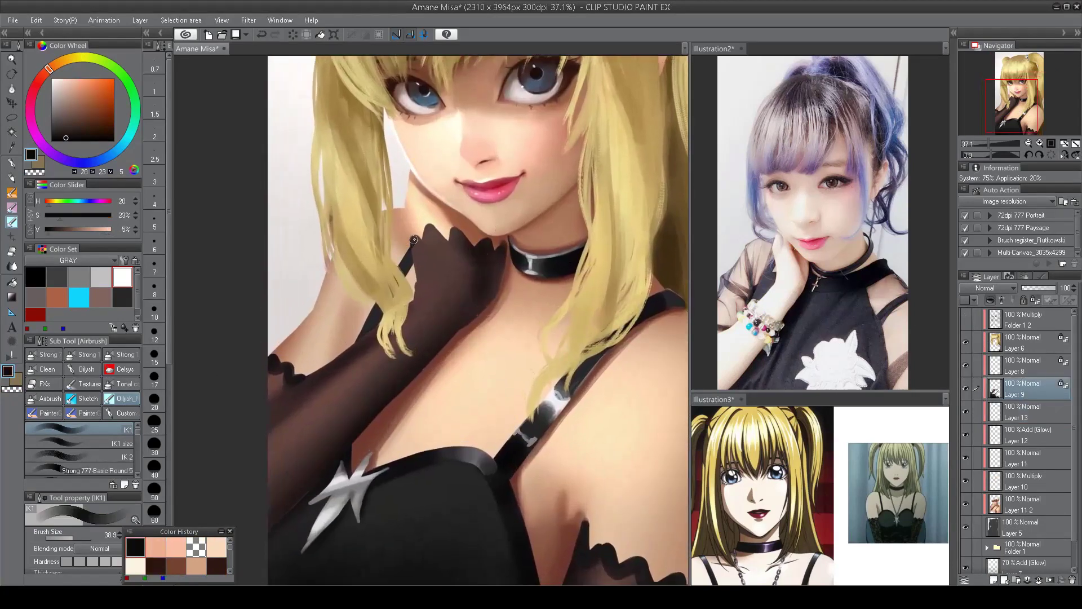
{"action": "mouse_move", "coordinate": [414, 239]}
{"action": "left_mouse_down"}
{"action": "mouse_move", "coordinate": [432, 229]}
{"action": "mouse_move", "coordinate": [502, 248]}
{"action": "left_mouse_up"}
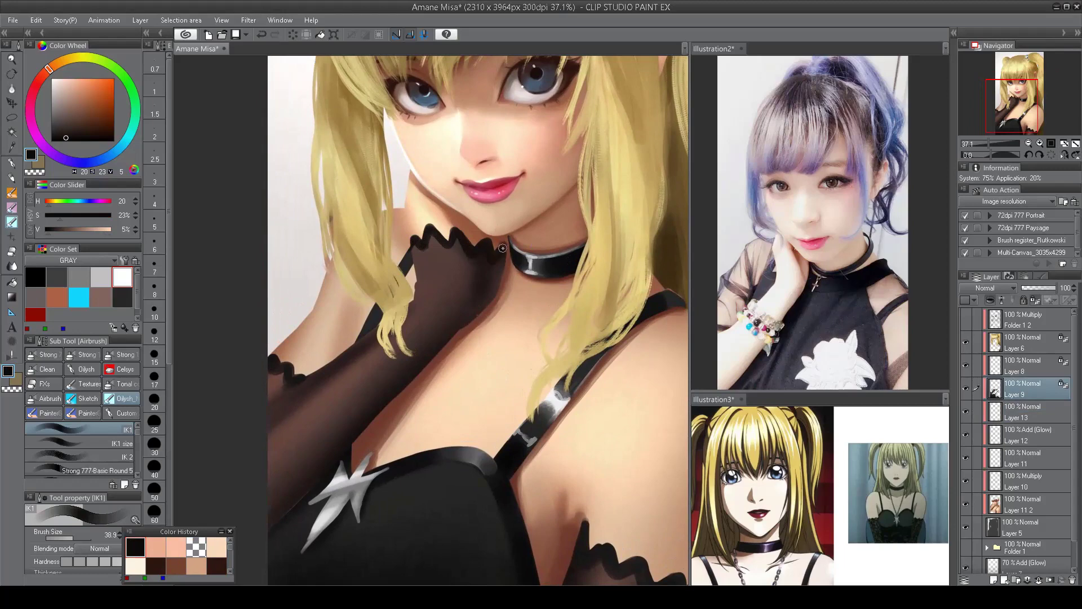
{"action": "scroll", "coordinate": [471, 166], "scroll_direction": "down", "scroll_amount": 3}
{"action": "left_click_drag", "start_coordinate": [471, 167], "coordinate": [584, 169]}
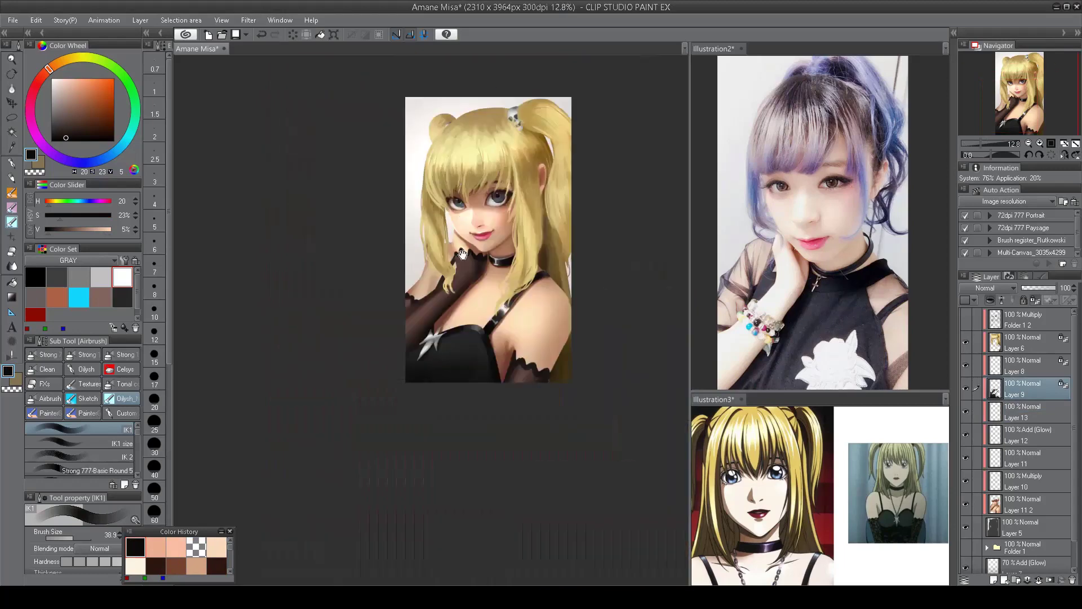
- Using the Folder 1 2 sketch lines as a guide, paint the chest above the neckline on Layer 13 in sampled brown and peach tones
{"action": "scroll", "coordinate": [584, 169], "scroll_direction": "up", "scroll_amount": 3}
{"action": "left_click", "coordinate": [966, 319]}
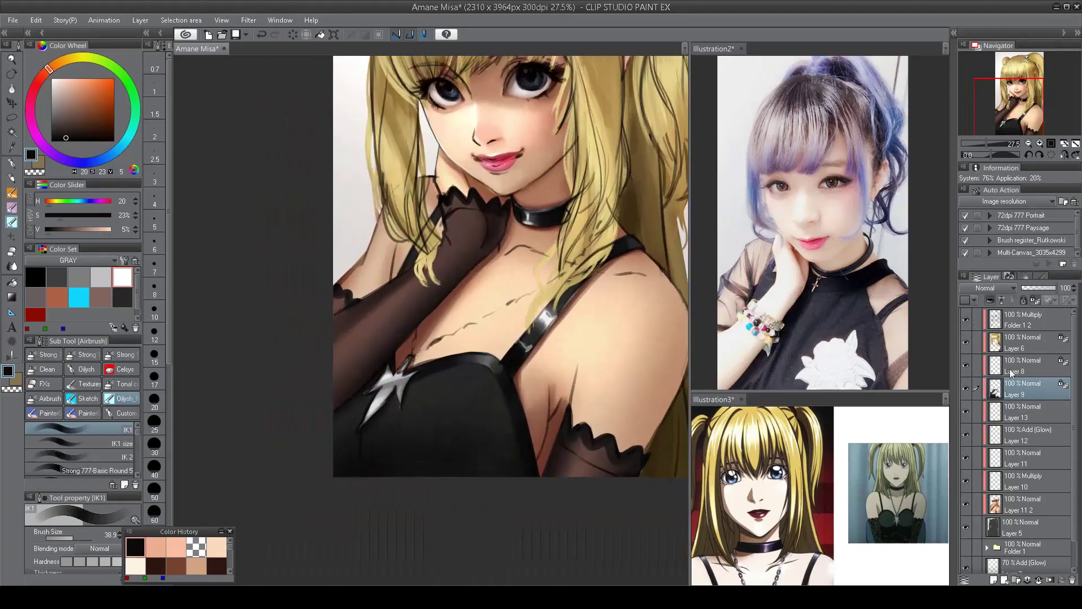
{"action": "left_click", "coordinate": [1022, 504]}
{"action": "left_click", "coordinate": [1023, 411]}
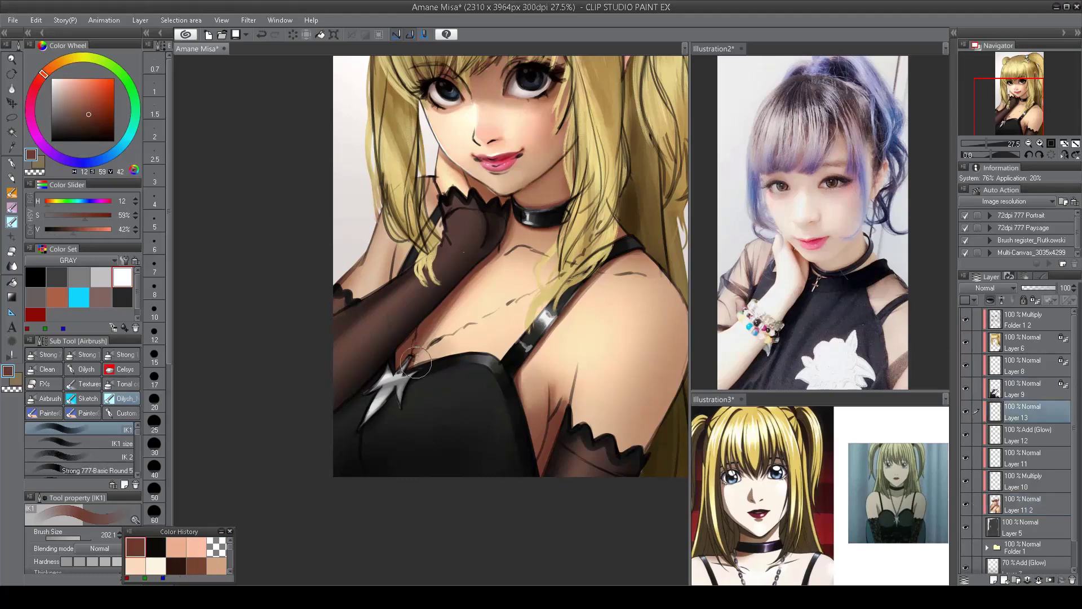
{"action": "mouse_move", "coordinate": [416, 363]}
{"action": "left_mouse_down"}
{"action": "mouse_move", "coordinate": [448, 338]}
{"action": "mouse_move", "coordinate": [445, 361]}
{"action": "mouse_move", "coordinate": [428, 338]}
{"action": "mouse_move", "coordinate": [445, 329]}
{"action": "mouse_move", "coordinate": [440, 315]}
{"action": "left_mouse_up"}
{"action": "left_click", "coordinate": [448, 339], "text": "alt"}
{"action": "scroll", "coordinate": [511, 365], "scroll_direction": "down", "scroll_amount": 4}
{"action": "scroll", "coordinate": [511, 366], "scroll_direction": "up", "scroll_amount": 4}
{"action": "left_click", "coordinate": [476, 288], "text": "alt"}
{"action": "left_click", "coordinate": [431, 345], "text": "alt"}
{"action": "scroll", "coordinate": [467, 332], "scroll_direction": "down", "scroll_amount": 2}
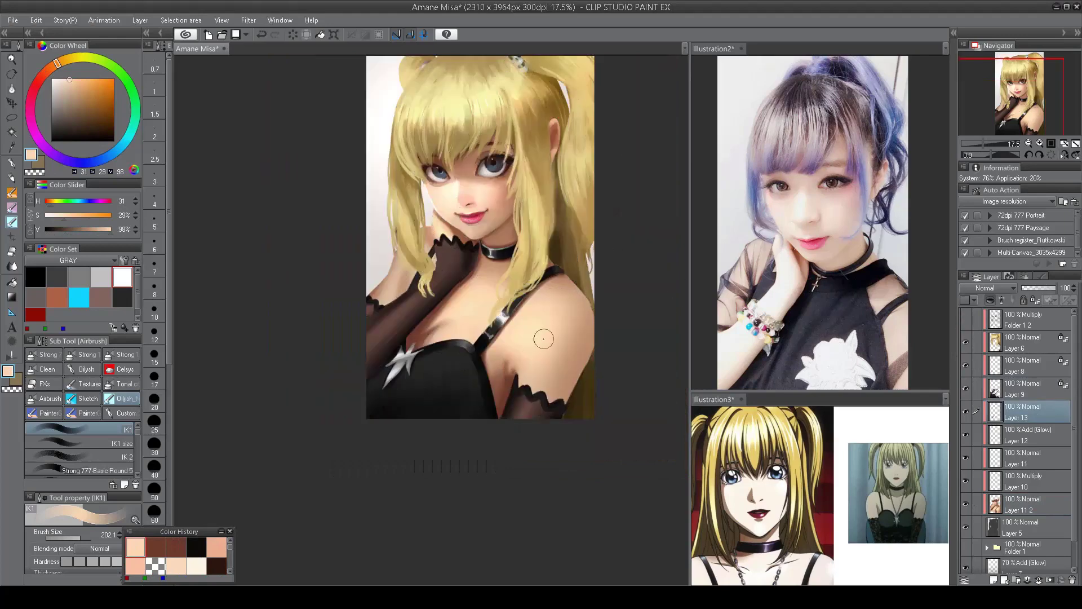
{"action": "scroll", "coordinate": [541, 361], "scroll_direction": "down", "scroll_amount": 2}
{"action": "key", "text": "h"}
{"action": "key", "text": "h"}
- Paint the armpit fold between the upper arm and the dress with skin tones sampled around it
{"action": "scroll", "coordinate": [514, 395], "scroll_direction": "up", "scroll_amount": 3}
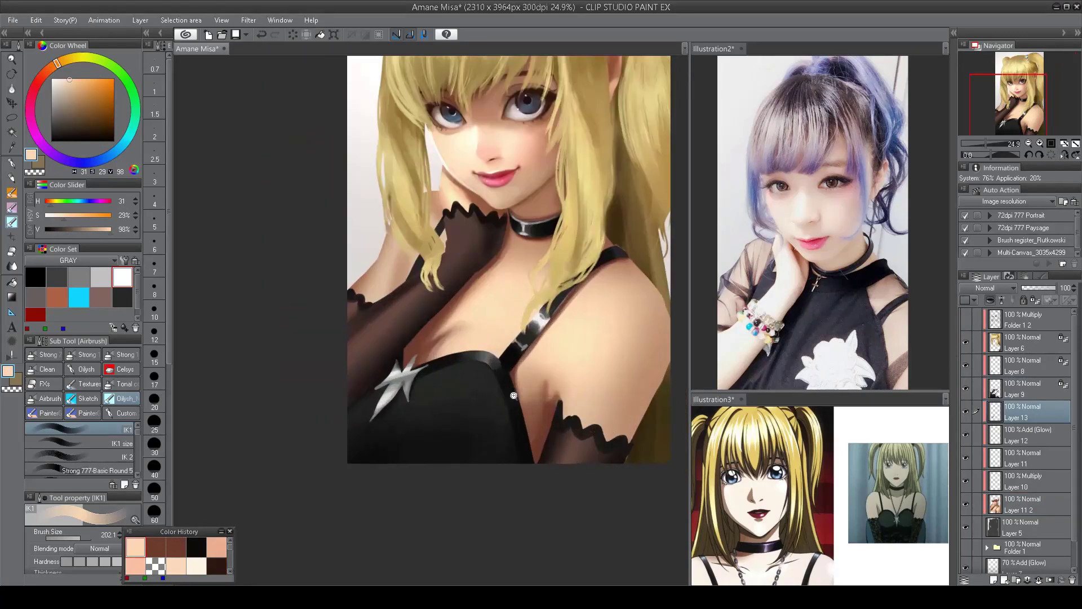
{"action": "key", "text": "h"}
{"action": "left_click", "coordinate": [330, 376], "text": "alt"}
{"action": "left_click", "coordinate": [338, 388], "text": "alt"}
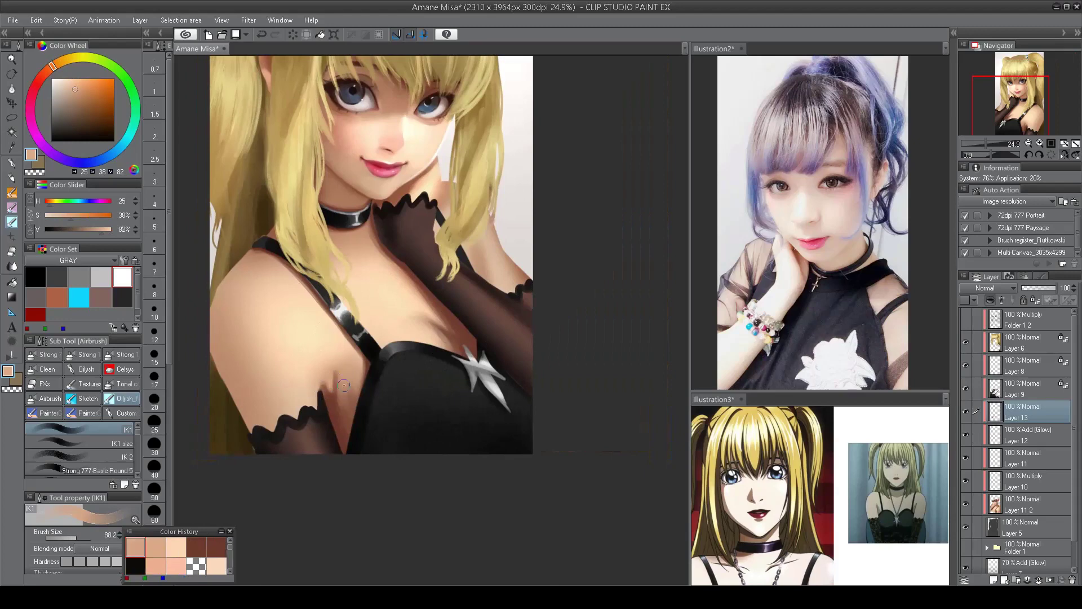
{"action": "left_click", "coordinate": [344, 389], "text": "alt"}
{"action": "left_click", "coordinate": [343, 395], "text": "alt"}
{"action": "left_click", "coordinate": [362, 388], "text": "alt"}
{"action": "left_click", "coordinate": [356, 390], "text": "alt"}
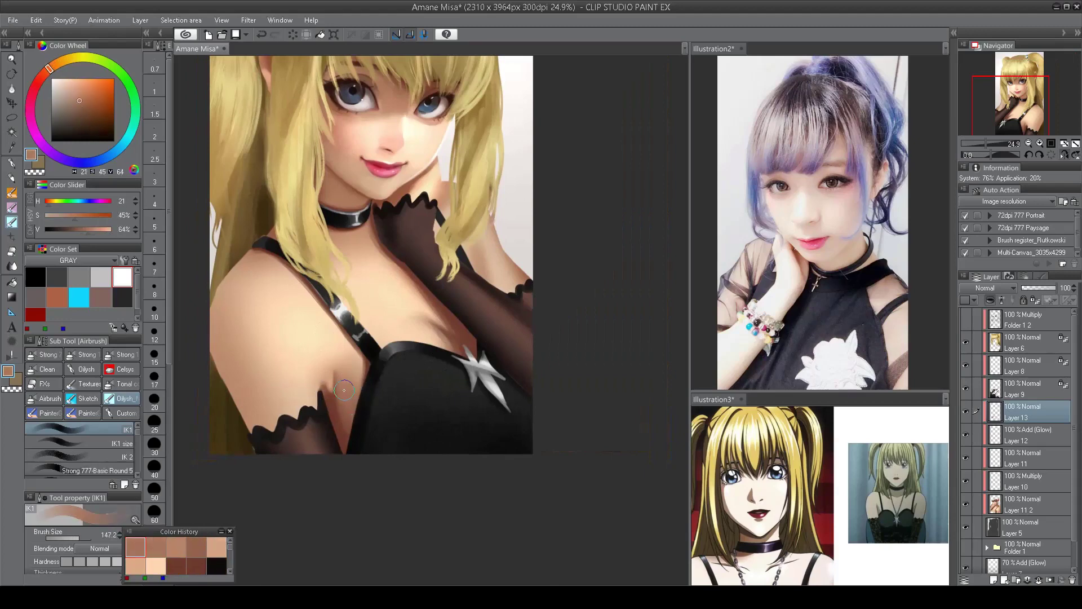
{"action": "key", "text": "h"}
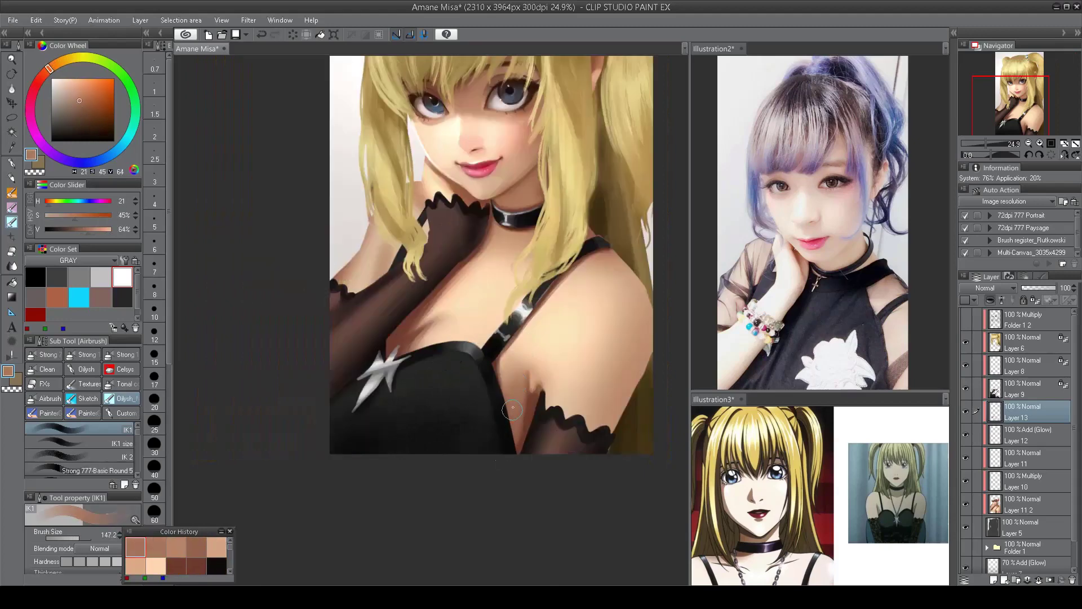
{"action": "scroll", "coordinate": [540, 263], "scroll_direction": "down", "scroll_amount": 3}
{"action": "key", "text": "h"}
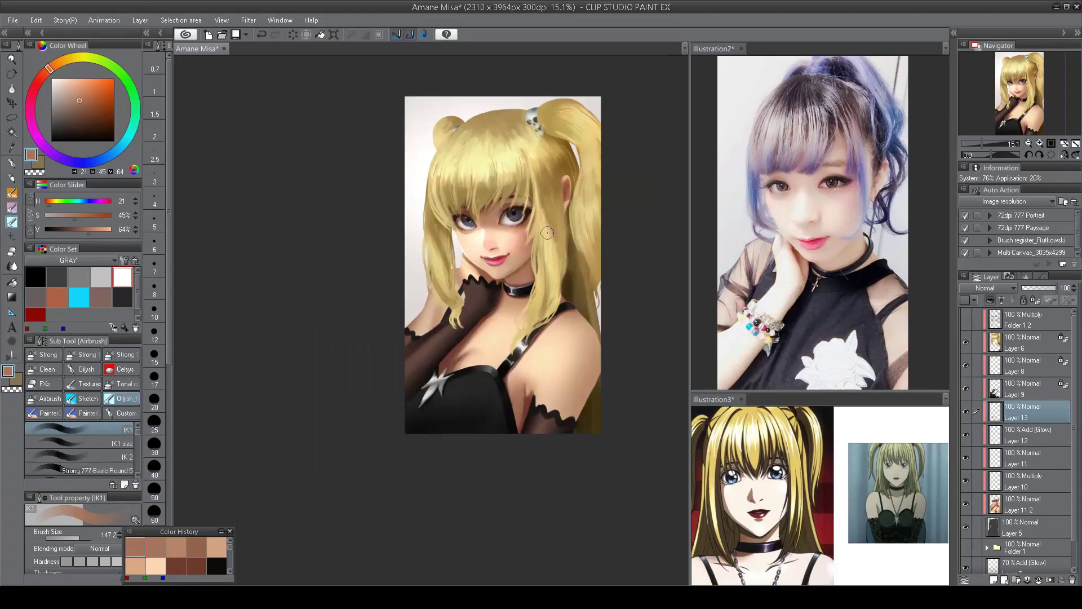
- Set the IK1 brush to Multiply blending and shade the outer edge of the shoulder and upper arm in sampled brown
{"action": "key", "text": "h"}
{"action": "left_click_drag", "start_coordinate": [395, 330], "coordinate": [468, 372]}
{"action": "scroll", "coordinate": [479, 374], "scroll_direction": "down", "scroll_amount": 1}
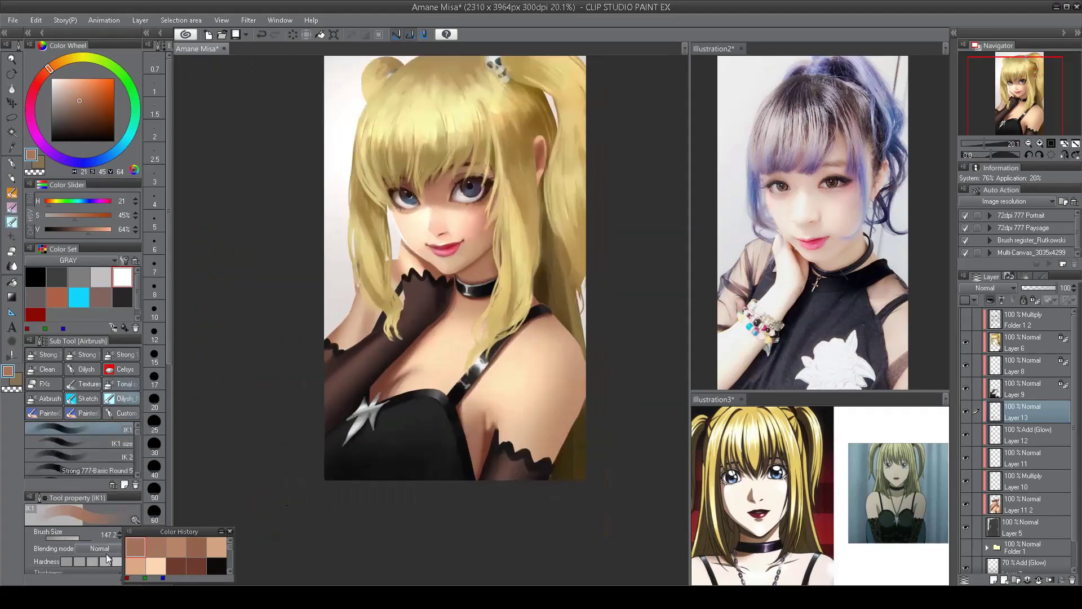
{"action": "key", "text": "h"}
{"action": "left_click", "coordinate": [286, 352], "text": "alt"}
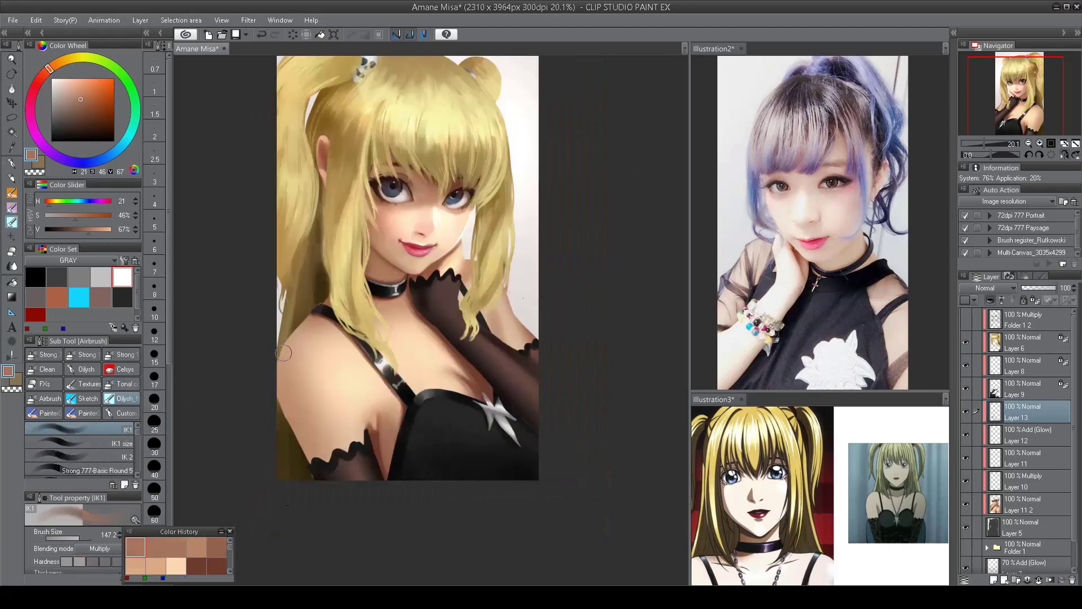
{"action": "left_click_drag", "start_coordinate": [298, 361], "coordinate": [316, 485]}
{"action": "key", "text": "h"}
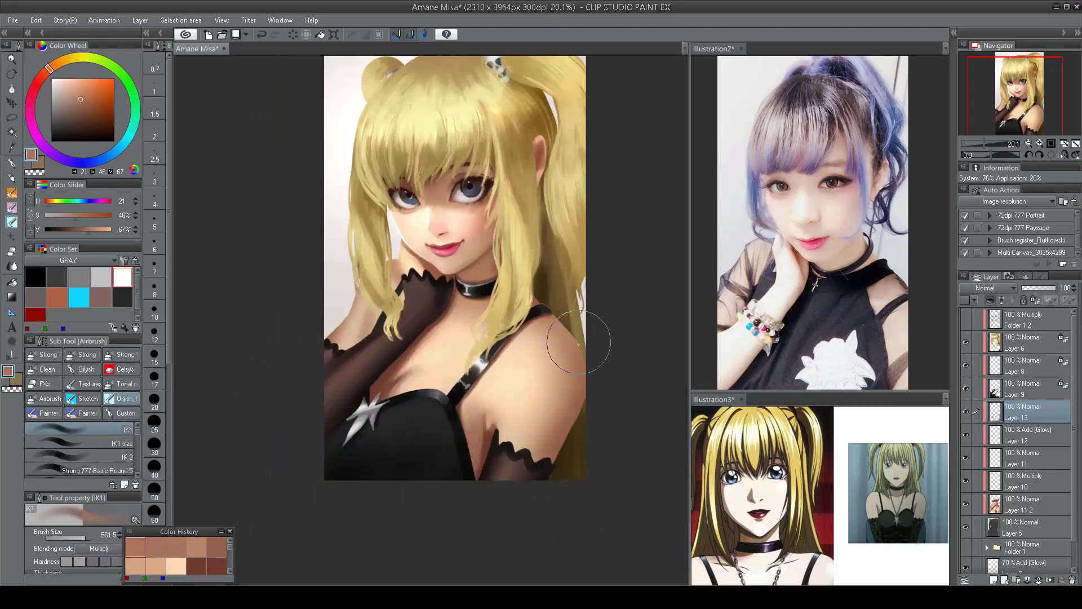
{"action": "scroll", "coordinate": [568, 333], "scroll_direction": "down", "scroll_amount": 2}
{"action": "scroll", "coordinate": [611, 274], "scroll_direction": "up", "scroll_amount": 2}
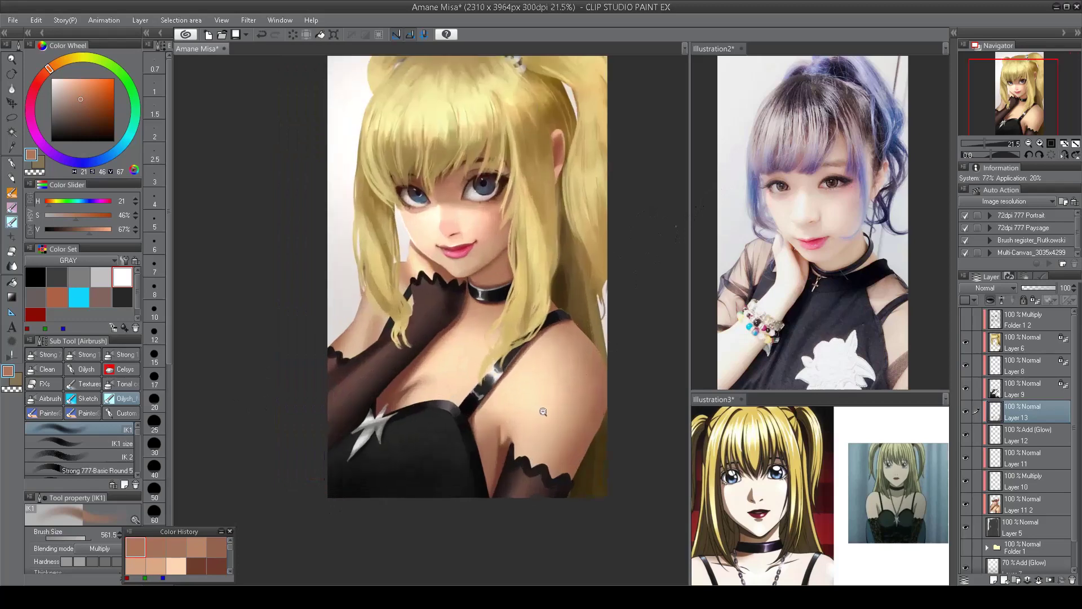
{"action": "left_click_drag", "start_coordinate": [601, 239], "coordinate": [504, 239]}
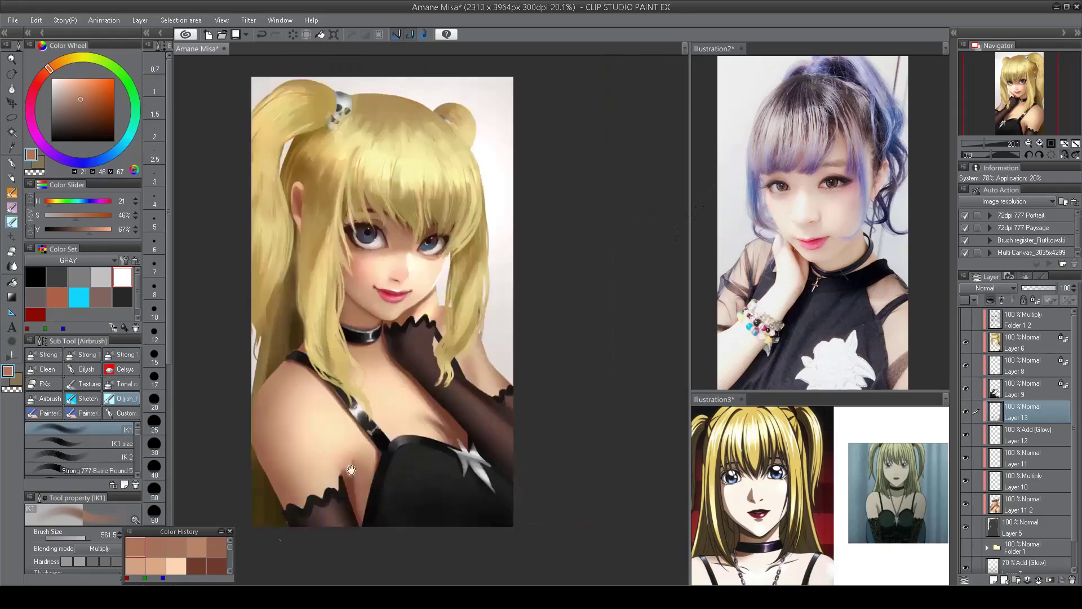
{"action": "scroll", "coordinate": [504, 239], "scroll_direction": "up", "scroll_amount": 1}
- Shade the skin between the armpit and the dress strap on Layer 13, checking it against the sketch lines
{"action": "left_click", "coordinate": [1023, 504]}
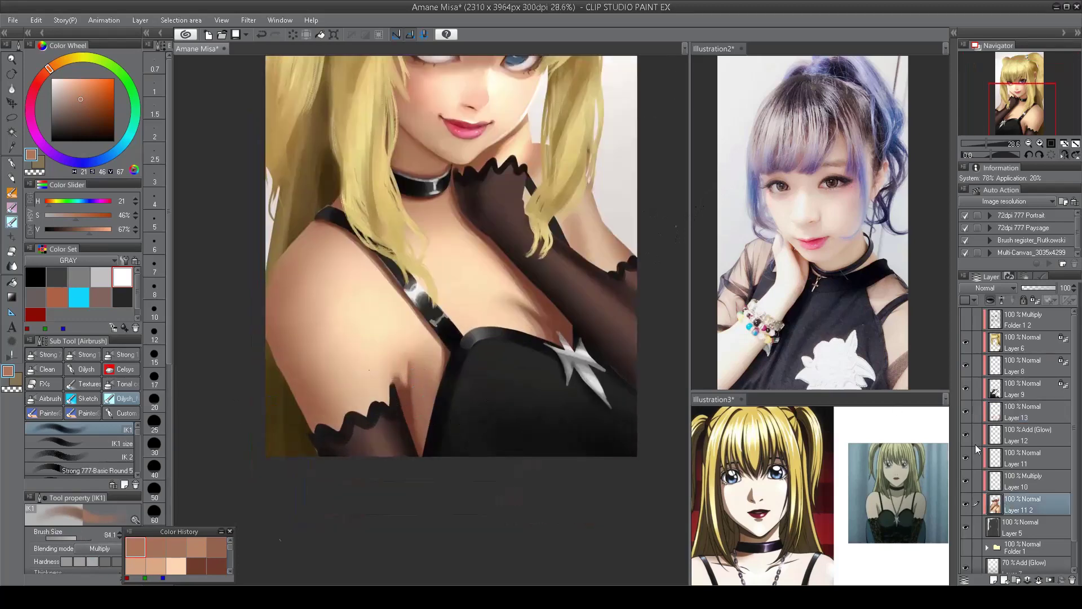
{"action": "left_click", "coordinate": [437, 397], "text": "ctrl+shift"}
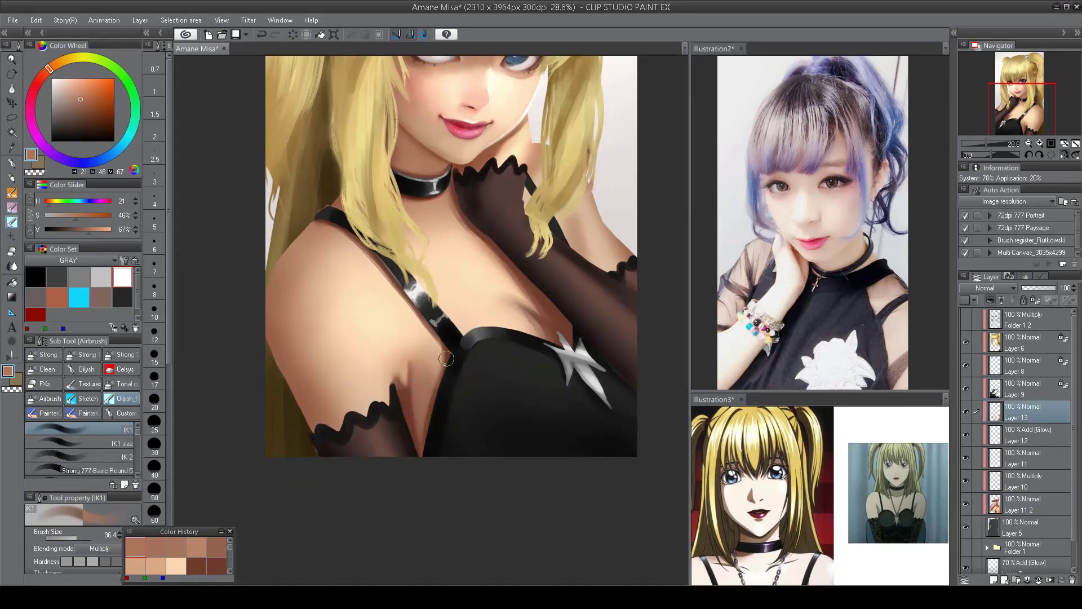
{"action": "scroll", "coordinate": [446, 359], "scroll_direction": "down", "scroll_amount": 2}
{"action": "left_click", "coordinate": [966, 319]}
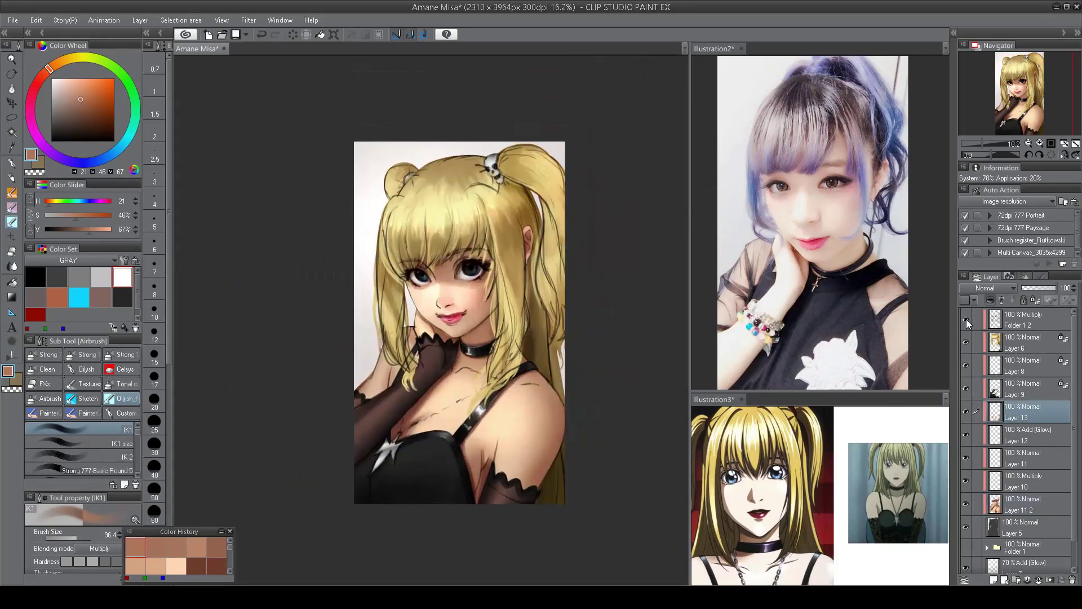
{"action": "left_click", "coordinate": [966, 319]}
{"action": "scroll", "coordinate": [464, 350], "scroll_direction": "up", "scroll_amount": 3}
{"action": "scroll", "coordinate": [105, 545], "scroll_direction": "up", "scroll_amount": 2}
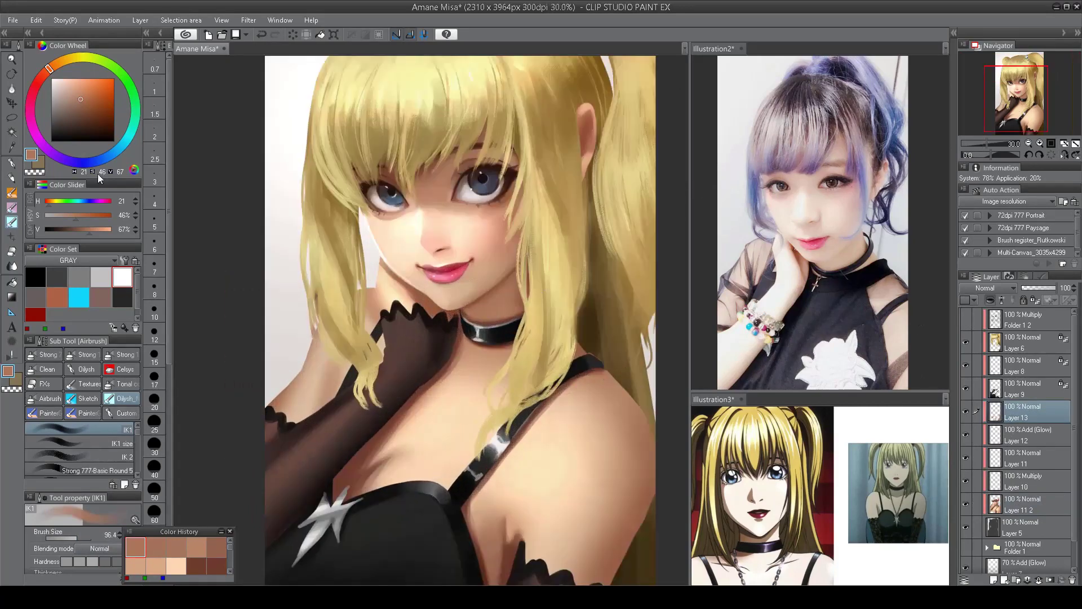
- Return the brush to Normal blending and lighten the upper chest and shoulder with sampled light peach tones
{"action": "left_click", "coordinate": [459, 381], "text": "alt"}
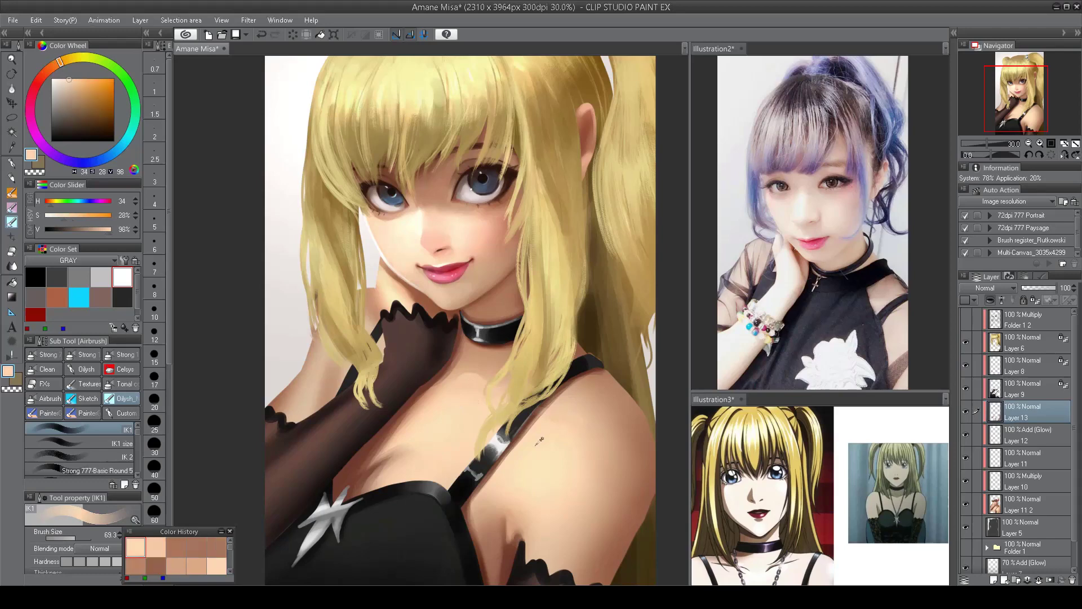
{"action": "left_click", "coordinate": [582, 428], "text": "alt"}
{"action": "scroll", "coordinate": [472, 402], "scroll_direction": "down", "scroll_amount": 2}
{"action": "scroll", "coordinate": [471, 402], "scroll_direction": "up", "scroll_amount": 2}
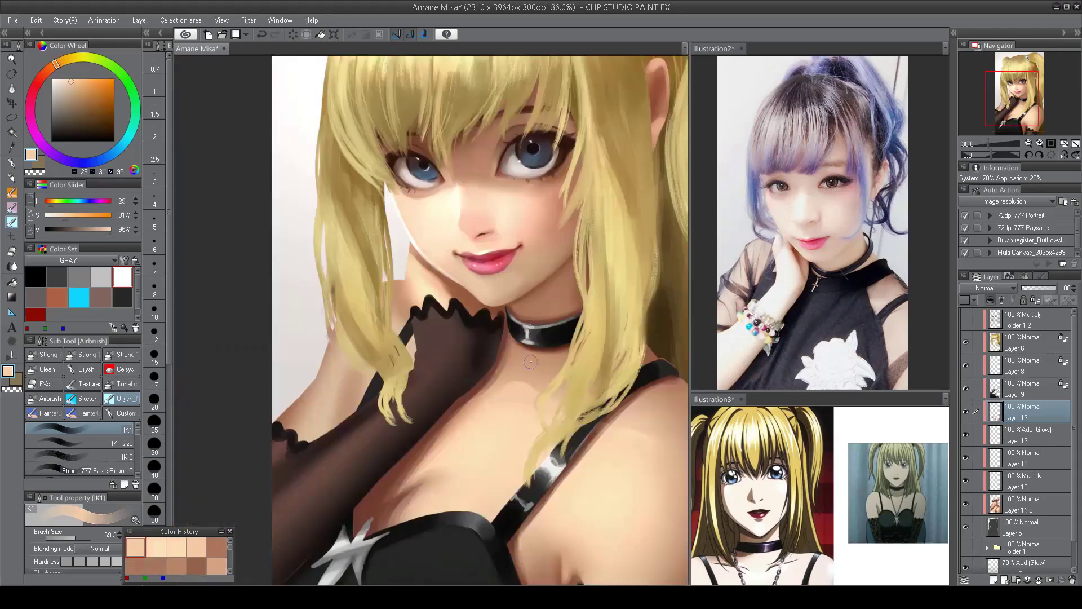
- Model the collarbones and the hollow of the neck below the choker with sampled brown and light peach tones
{"action": "left_click", "coordinate": [347, 350], "text": "alt"}
{"action": "left_click", "coordinate": [345, 376], "text": "alt"}
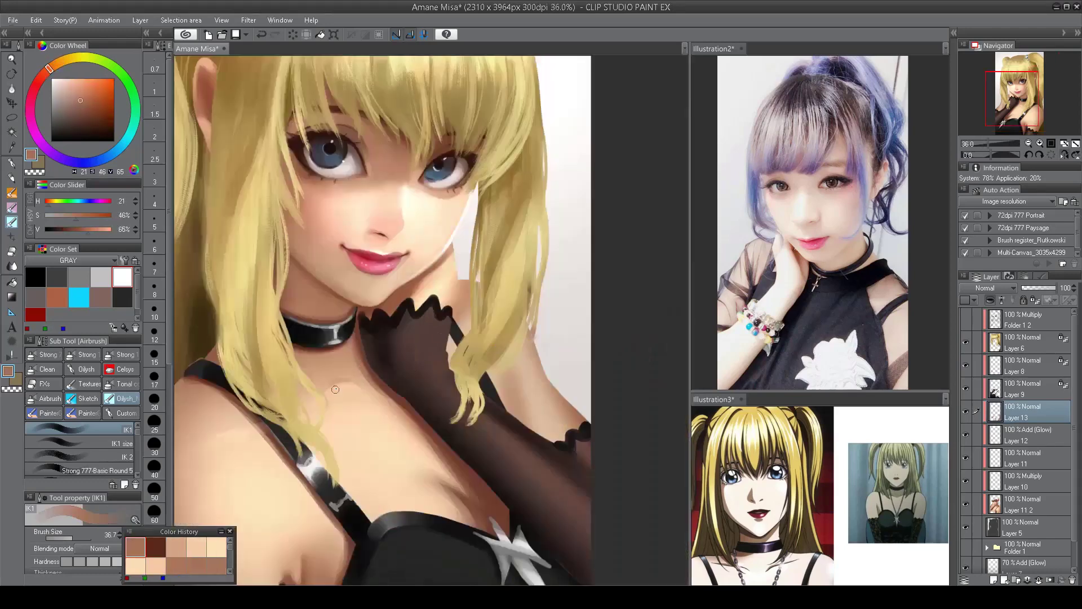
{"action": "left_click", "coordinate": [334, 389], "text": "alt"}
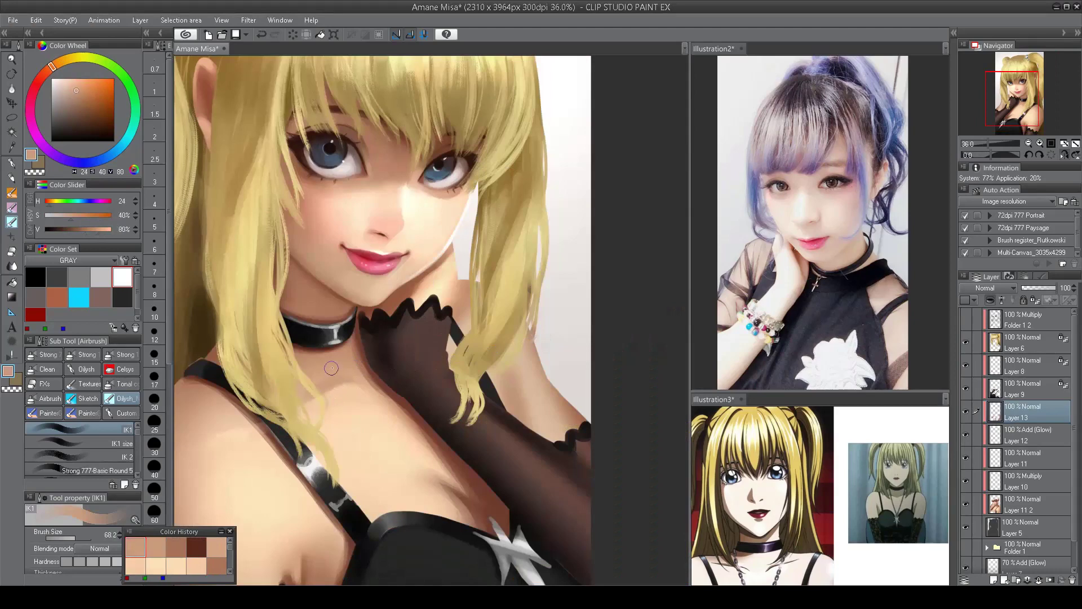
{"action": "scroll", "coordinate": [353, 375], "scroll_direction": "down", "scroll_amount": 2}
{"action": "scroll", "coordinate": [353, 375], "scroll_direction": "up", "scroll_amount": 2}
{"action": "left_click", "coordinate": [332, 393], "text": "alt"}
{"action": "scroll", "coordinate": [331, 393], "scroll_direction": "up", "scroll_amount": 1}
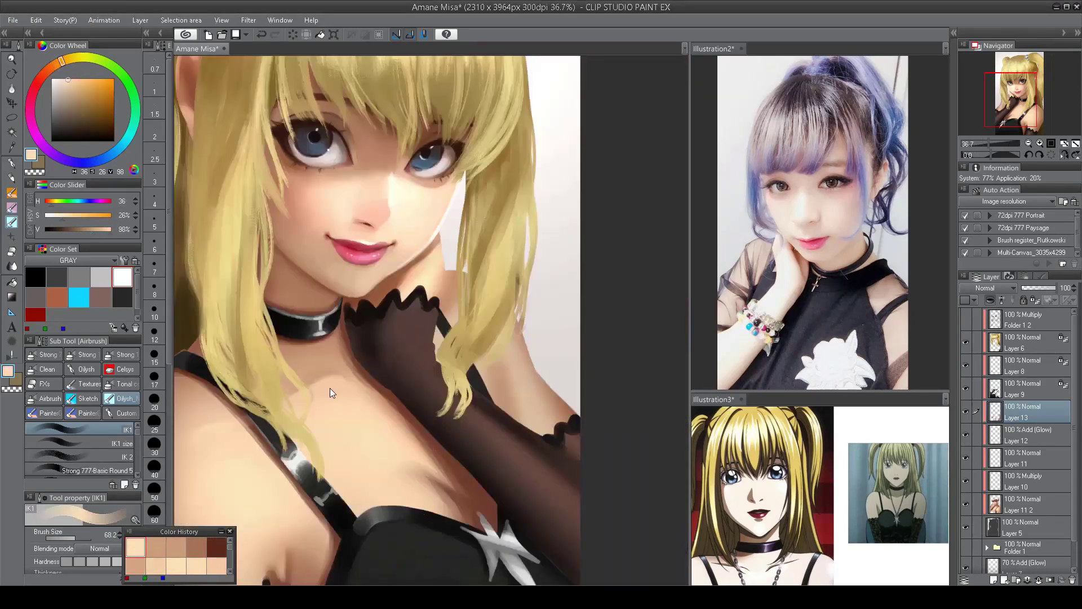
{"action": "left_click", "coordinate": [313, 398], "text": "alt"}
{"action": "scroll", "coordinate": [318, 387], "scroll_direction": "down", "scroll_amount": 3}
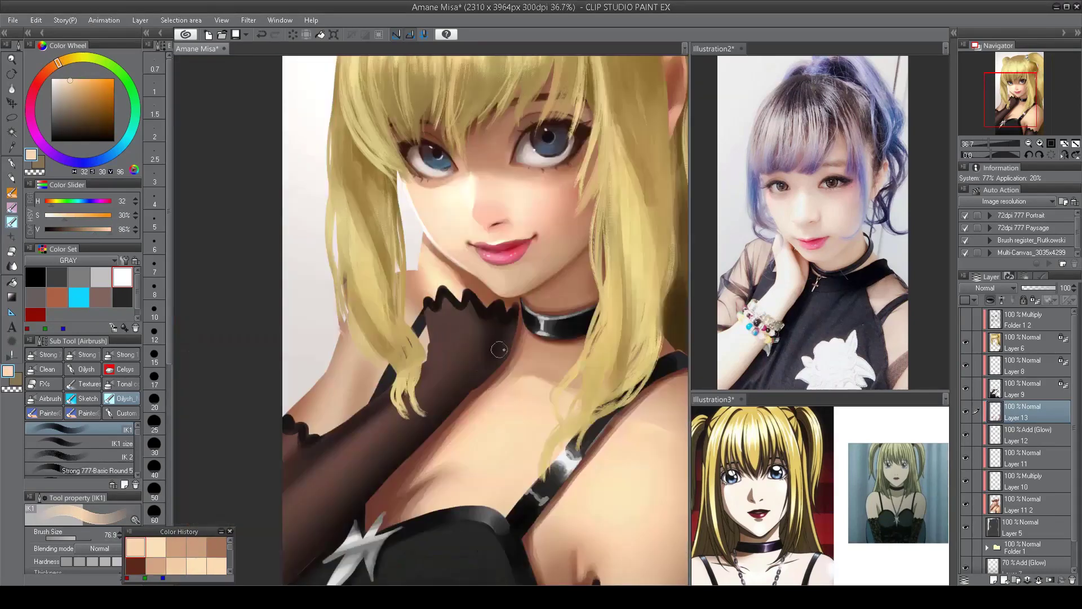
{"action": "scroll", "coordinate": [509, 288], "scroll_direction": "up", "scroll_amount": 1}
{"action": "scroll", "coordinate": [509, 288], "scroll_direction": "up", "scroll_amount": 2}
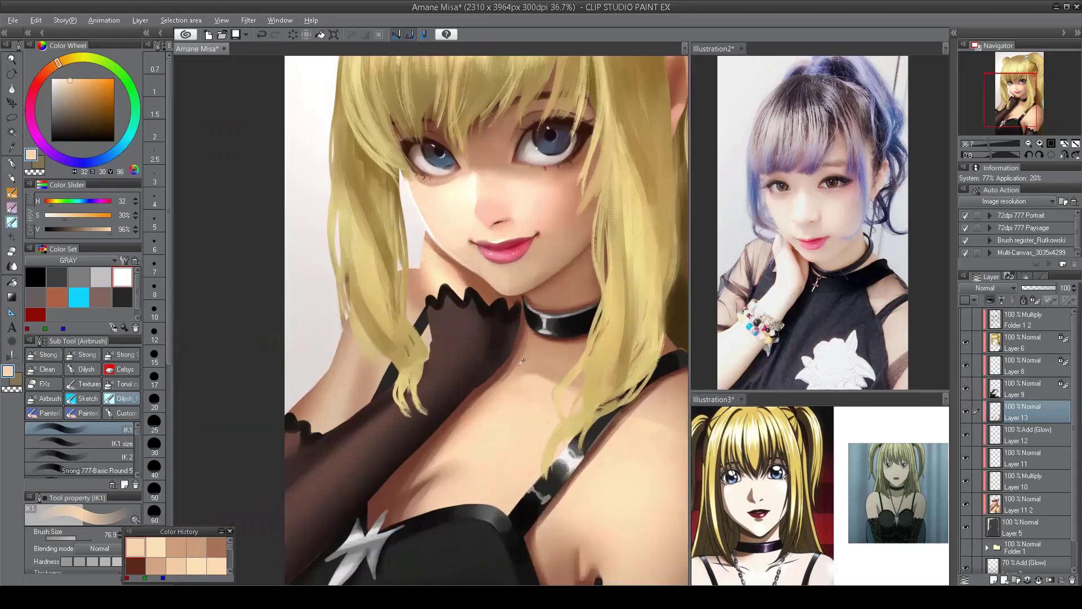
- Paint the shadow on the chest beside the raised glove and collarbone in a sampled dark reddish brown
{"action": "left_click", "coordinate": [511, 382], "text": "alt"}
{"action": "scroll", "coordinate": [536, 434], "scroll_direction": "down", "scroll_amount": 2}
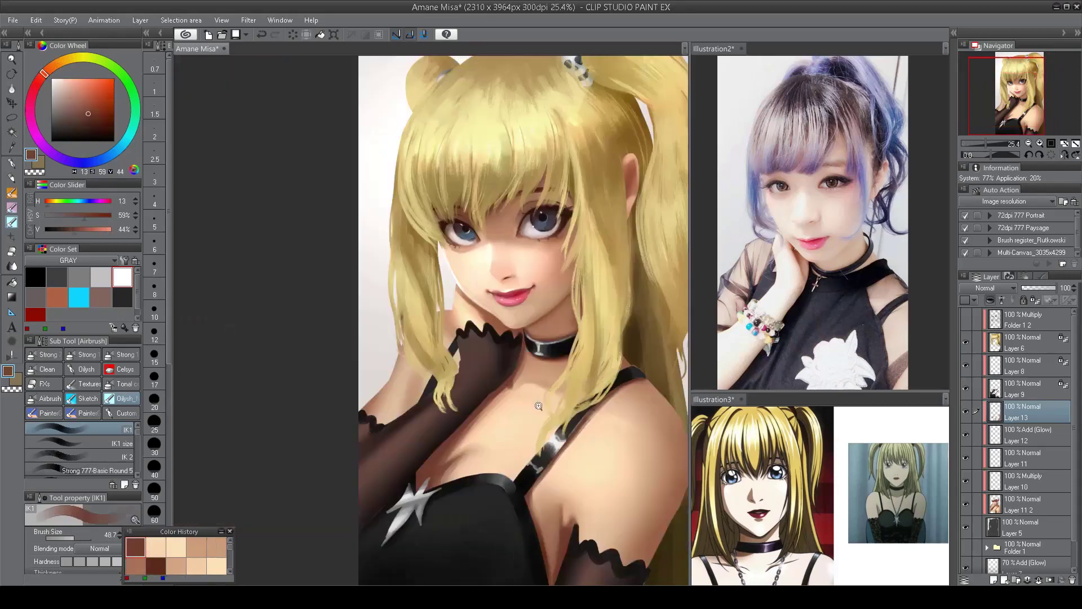
{"action": "scroll", "coordinate": [539, 406], "scroll_direction": "down", "scroll_amount": 1}
{"action": "scroll", "coordinate": [539, 406], "scroll_direction": "up", "scroll_amount": 3}
{"action": "mouse_move", "coordinate": [530, 420]}
{"action": "left_mouse_down"}
{"action": "mouse_move", "coordinate": [523, 458]}
{"action": "mouse_move", "coordinate": [513, 435]}
{"action": "left_mouse_up"}
- Merge Layer 13 down through Layer 11 2, and tint the skin around the eyes with the dark red swatch in Overlay blending
{"action": "left_click", "coordinate": [35, 314]}
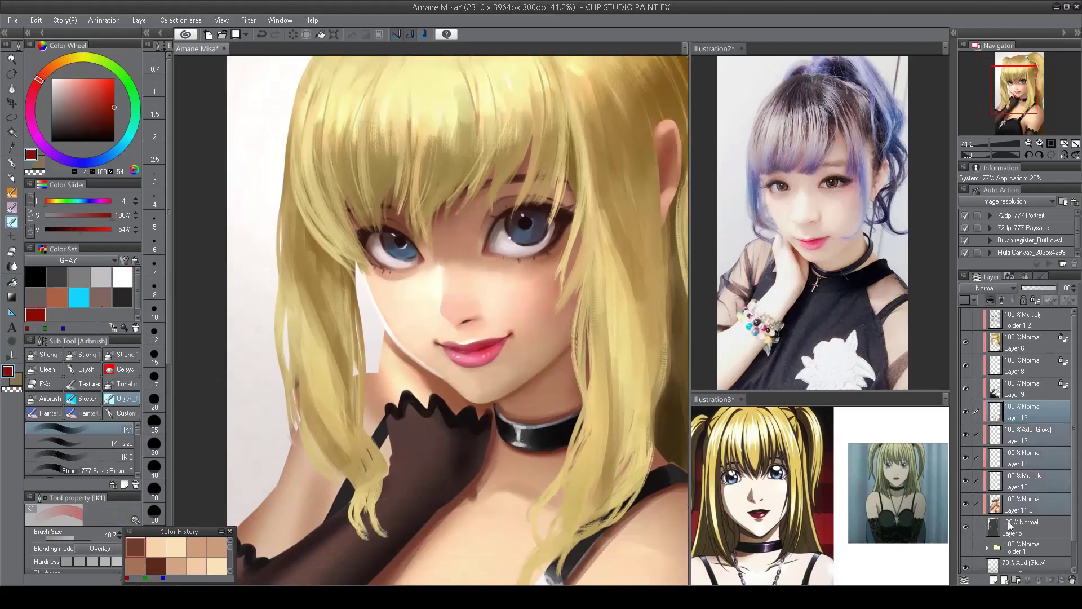
{"action": "key", "text": "ctrl+shift+e"}
{"action": "left_click_drag", "start_coordinate": [496, 225], "coordinate": [491, 254]}
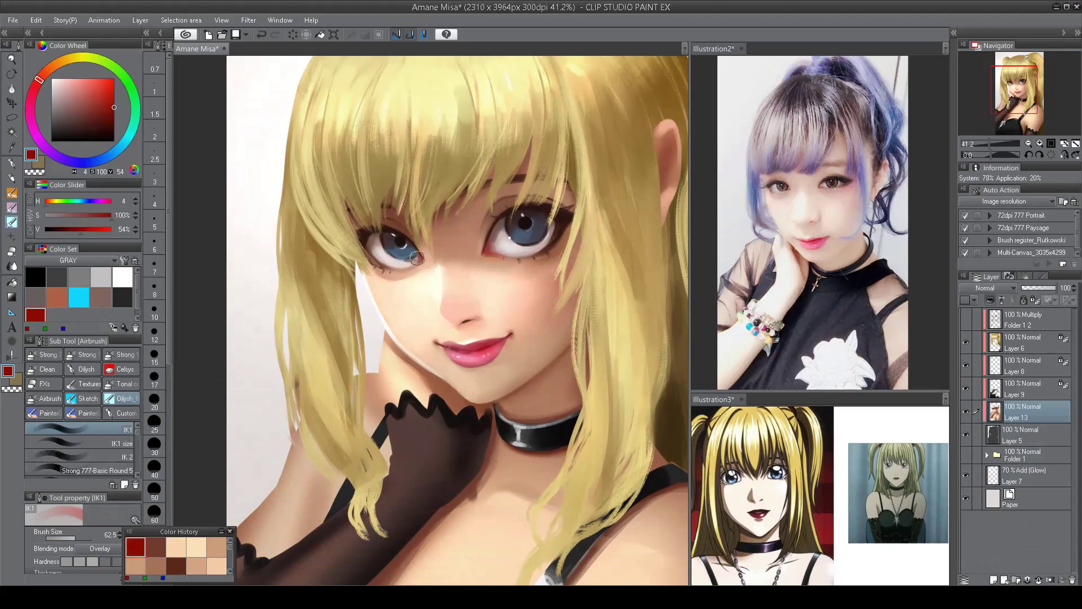
{"action": "scroll", "coordinate": [427, 263], "scroll_direction": "down", "scroll_amount": 5}
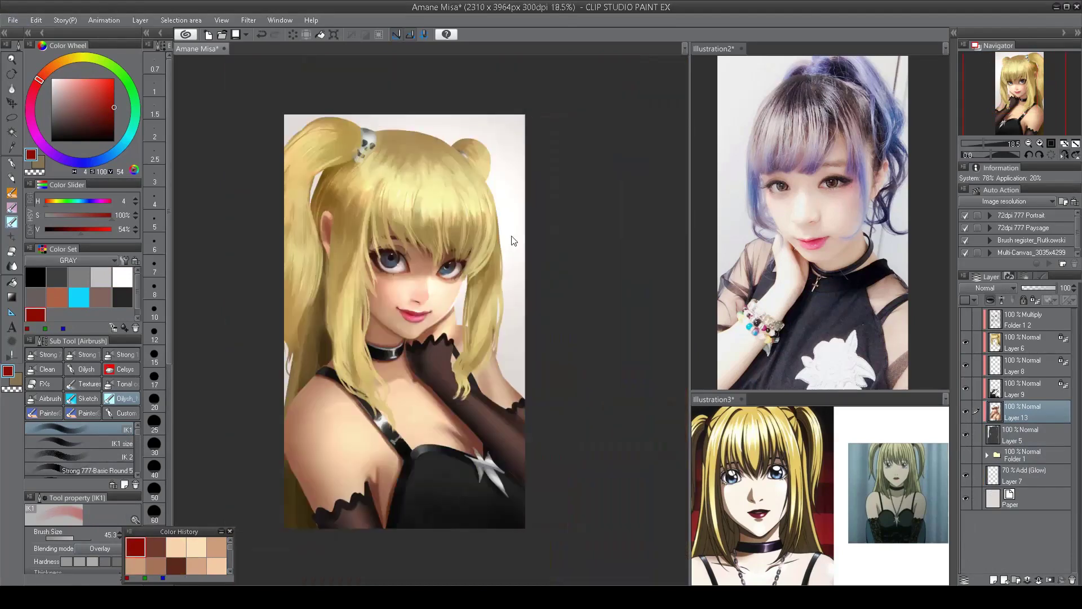
{"action": "scroll", "coordinate": [465, 326], "scroll_direction": "up", "scroll_amount": 3}
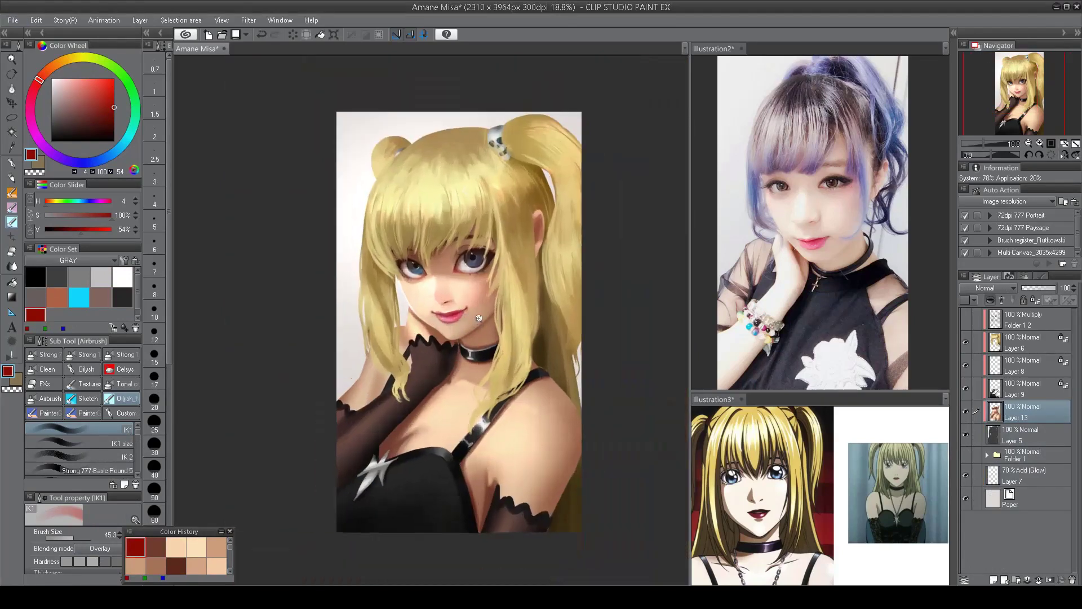
{"action": "scroll", "coordinate": [356, 270], "scroll_direction": "up", "scroll_amount": 2}
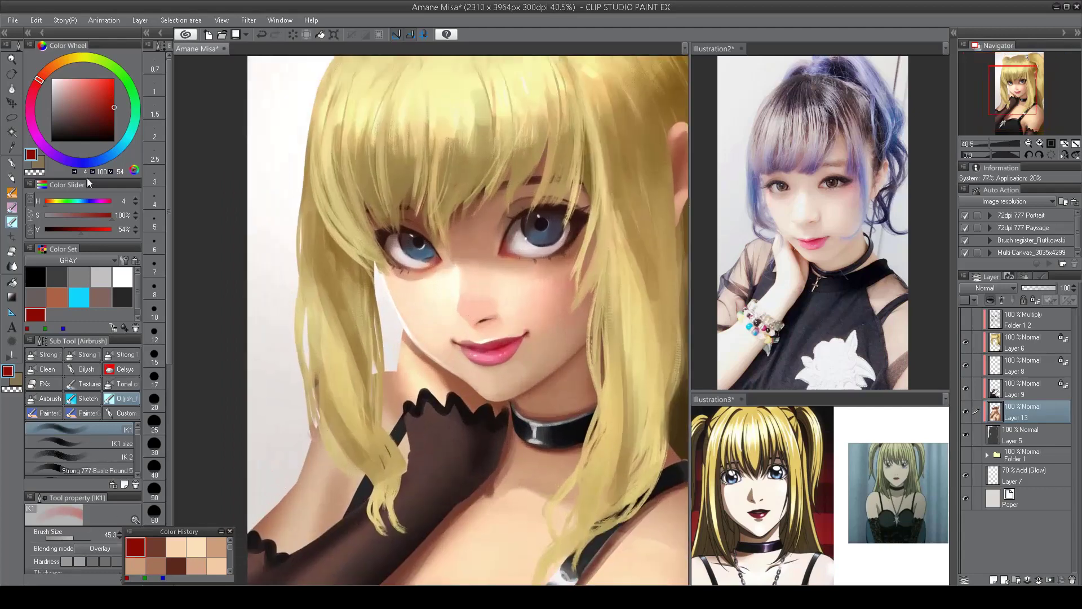
- Smooth the skin between the inner eye corner and the nose bridge with sampled peach tones in Normal blending
{"action": "left_click", "coordinate": [431, 283], "text": "alt"}
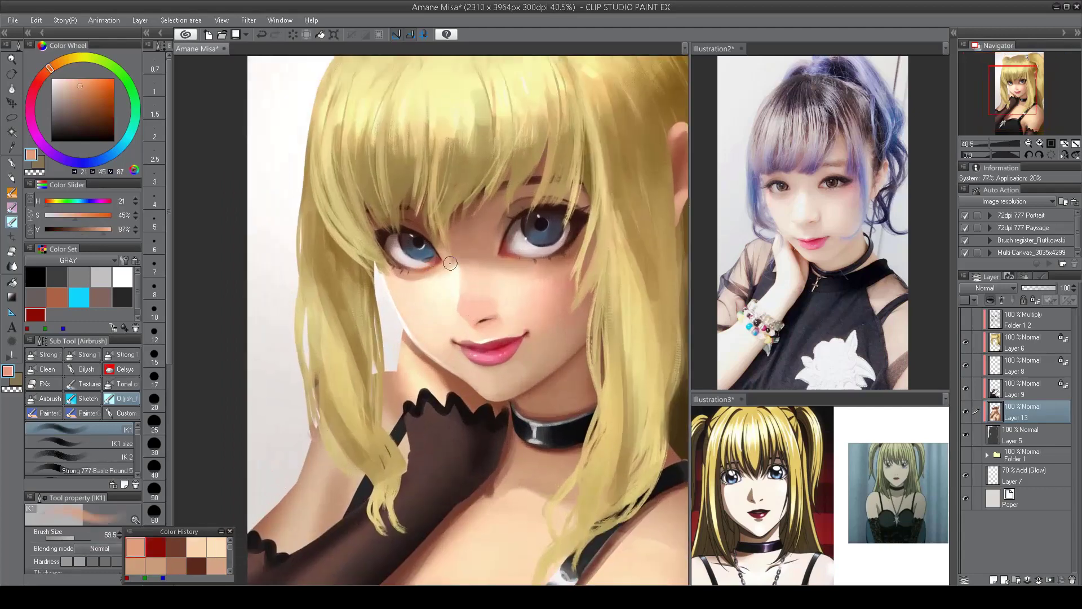
{"action": "left_click", "coordinate": [439, 270], "text": "alt"}
{"action": "scroll", "coordinate": [445, 282], "scroll_direction": "down", "scroll_amount": 3}
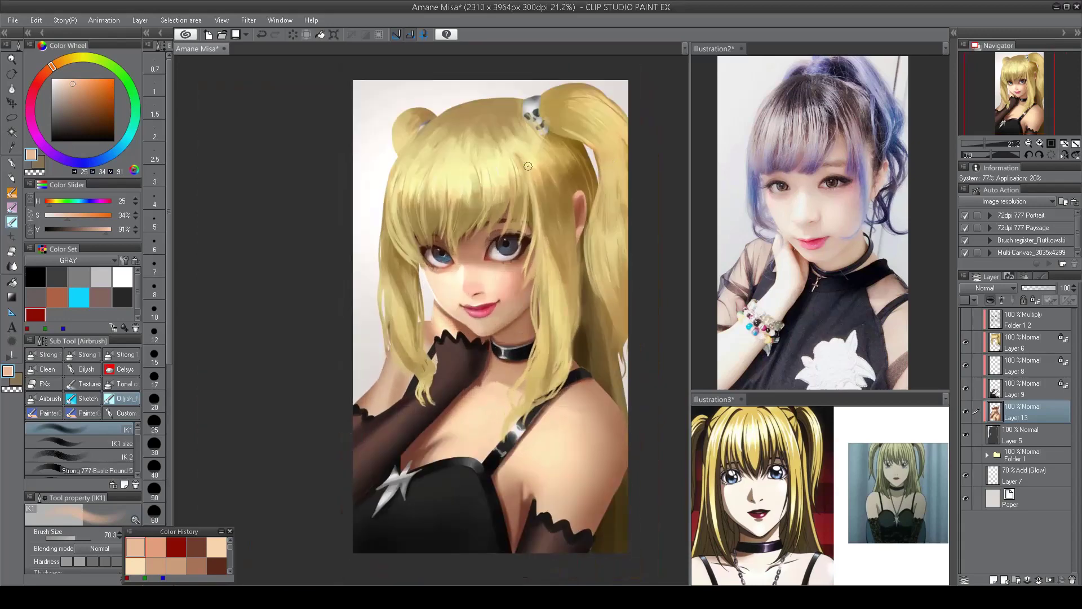
{"action": "key", "text": "h"}
{"action": "key", "text": "h"}
{"action": "scroll", "coordinate": [530, 276], "scroll_direction": "down", "scroll_amount": 1}
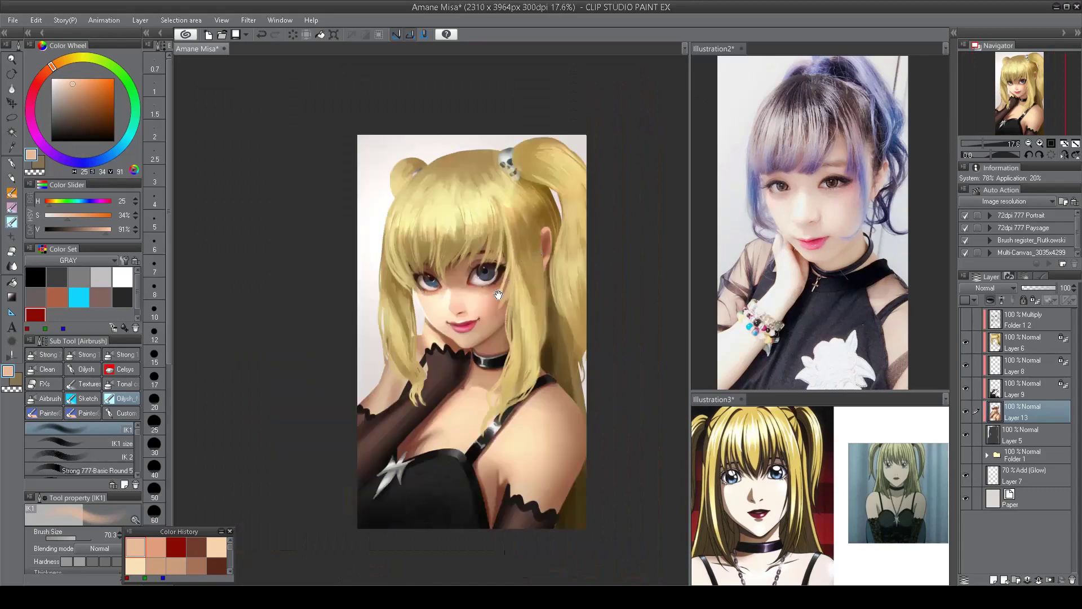
{"action": "scroll", "coordinate": [498, 294], "scroll_direction": "up", "scroll_amount": 1}
- Add a new Screen layer on top of the stack and airbrush a large light gray glow over the top of the hair
{"action": "key", "text": "ctrl+shift+n"}
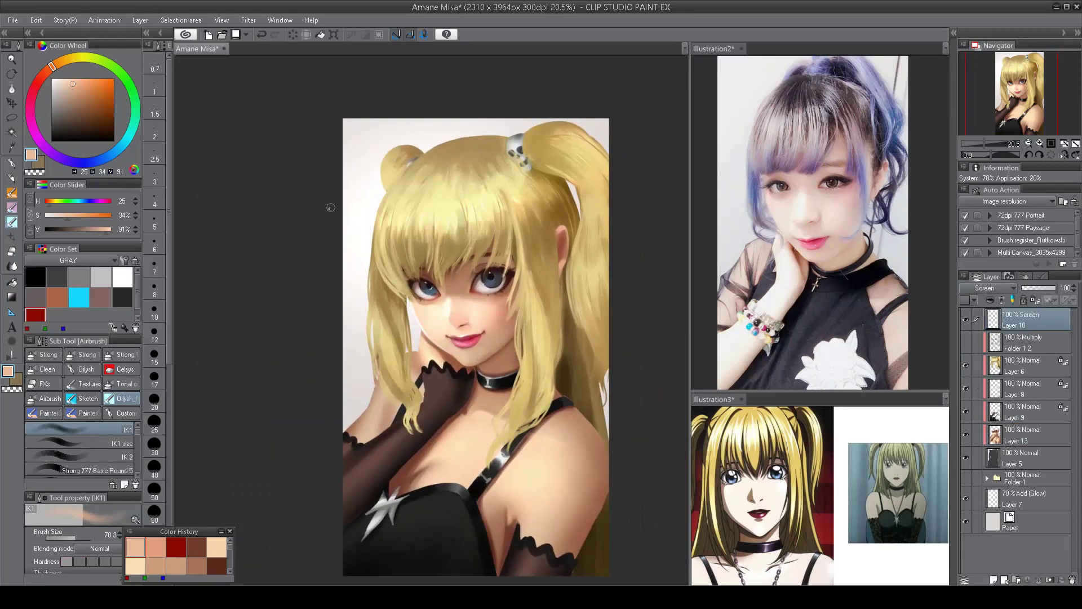
{"action": "left_click", "coordinate": [100, 276]}
{"action": "mouse_move", "coordinate": [390, 140]}
{"action": "left_mouse_down"}
{"action": "mouse_move", "coordinate": [444, 139]}
{"action": "mouse_move", "coordinate": [411, 126]}
{"action": "mouse_move", "coordinate": [326, 350]}
{"action": "mouse_move", "coordinate": [471, 60]}
{"action": "mouse_move", "coordinate": [589, 119]}
{"action": "left_mouse_up"}
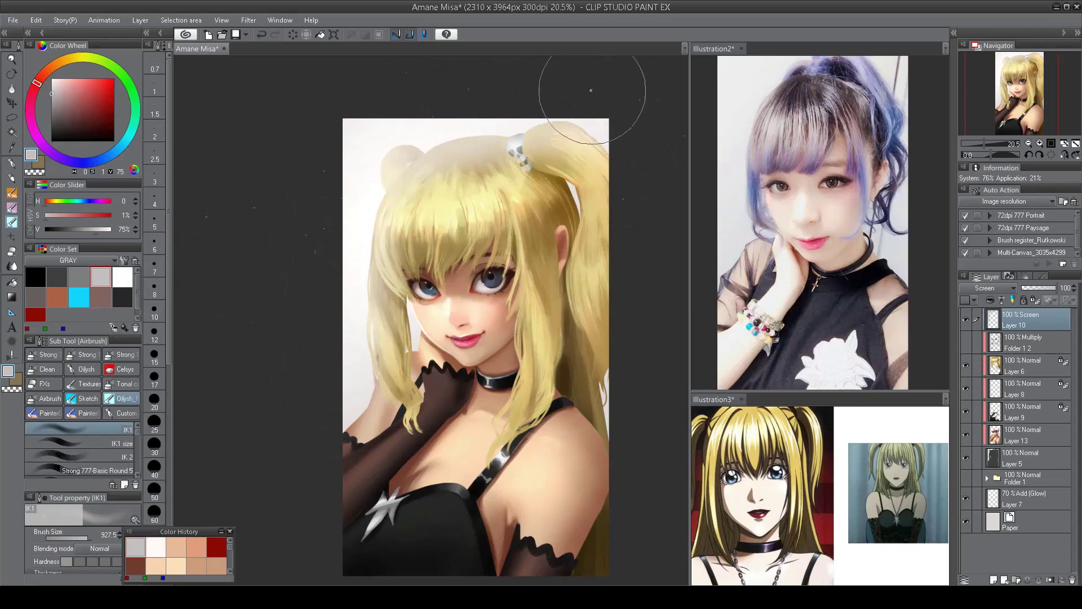
- Extend the Screen layer glow down the side hair and thin it over the head with the transparent color
{"action": "mouse_move", "coordinate": [464, 165]}
{"action": "left_mouse_down"}
{"action": "mouse_move", "coordinate": [483, 192]}
{"action": "mouse_move", "coordinate": [445, 164]}
{"action": "mouse_move", "coordinate": [368, 434]}
{"action": "left_mouse_up"}
{"action": "key", "text": "c"}
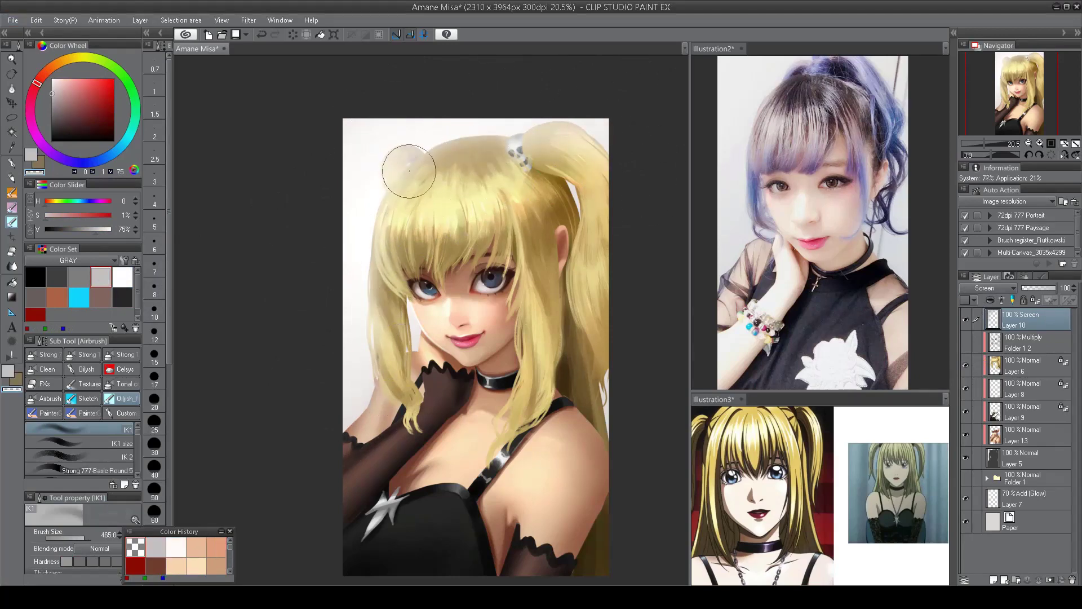
{"action": "key", "text": "h"}
{"action": "key", "text": "h"}
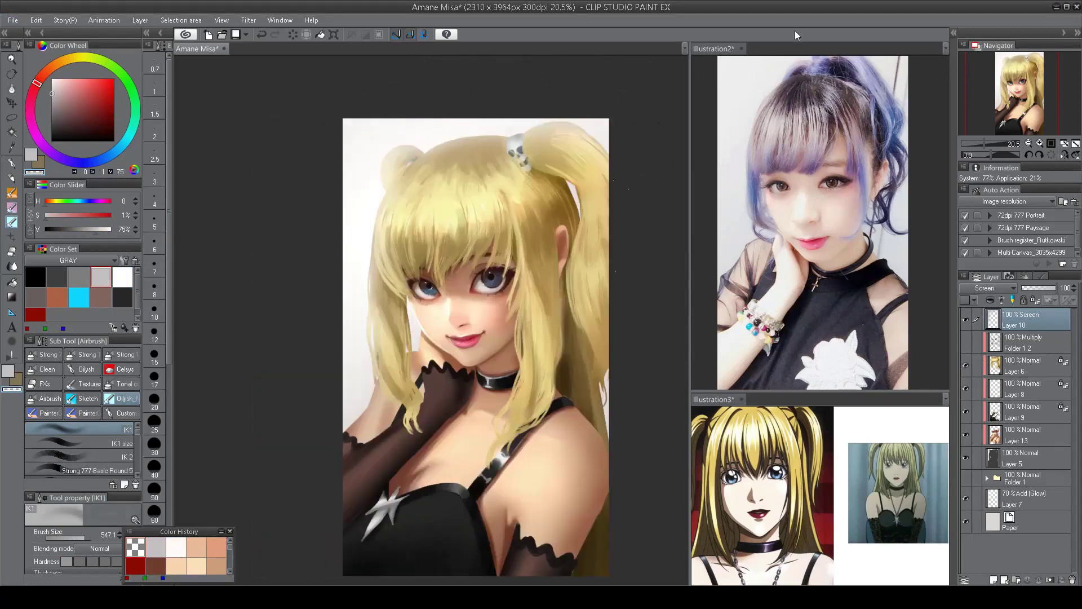
- Tint the Screen glow layer with hue 21 and luminosity 37, and raise its blue tone curve strongly
{"action": "key", "text": "ctrl+u"}
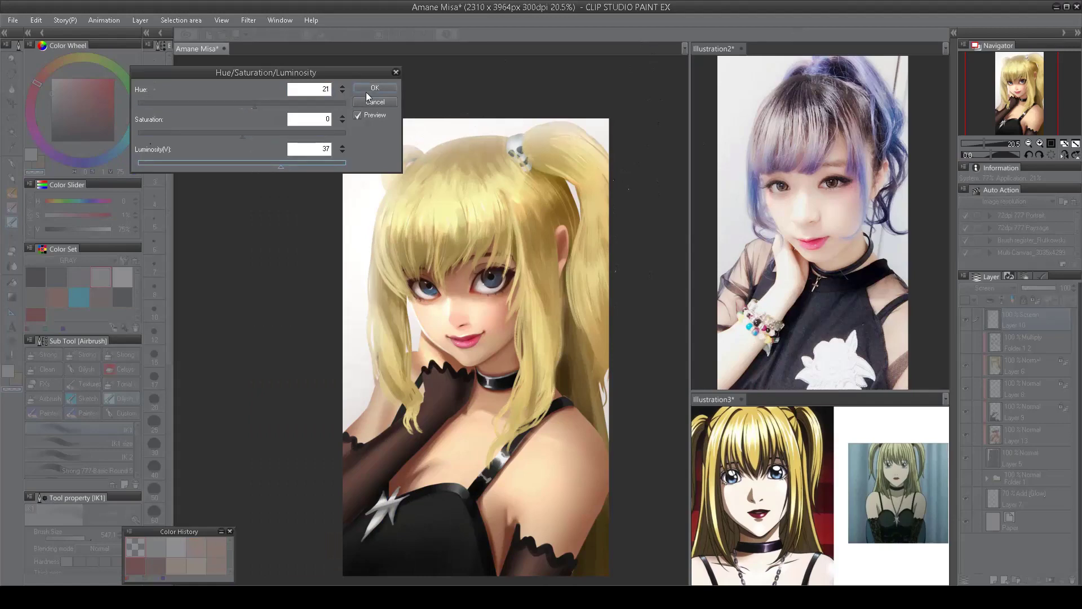
{"action": "left_click", "coordinate": [368, 89]}
{"action": "key", "text": "ctrl+m"}
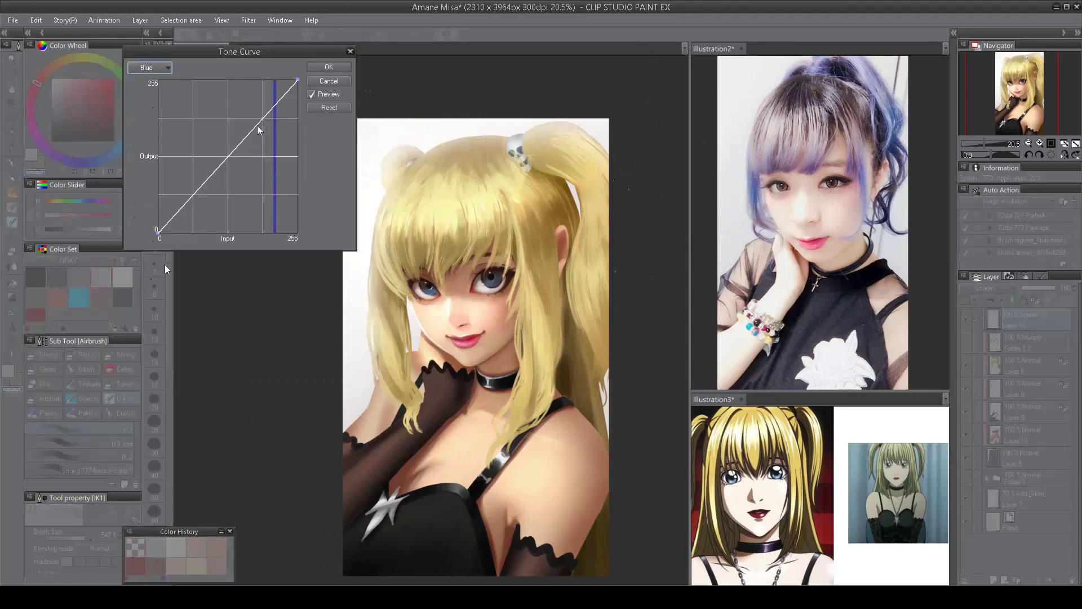
{"action": "left_click_drag", "start_coordinate": [257, 129], "coordinate": [187, 85]}
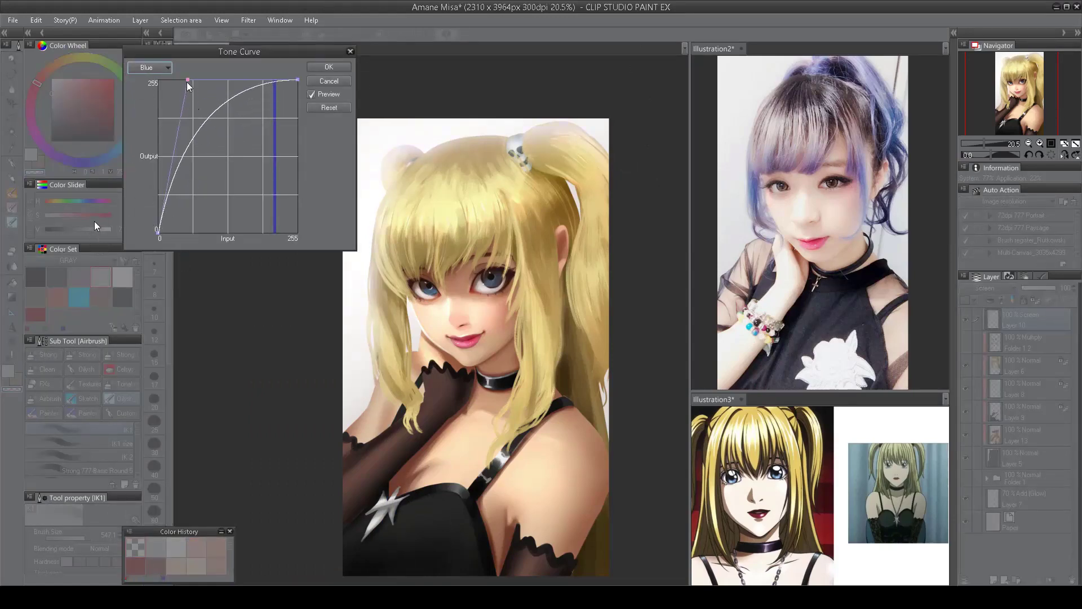
{"action": "key", "text": "Return"}
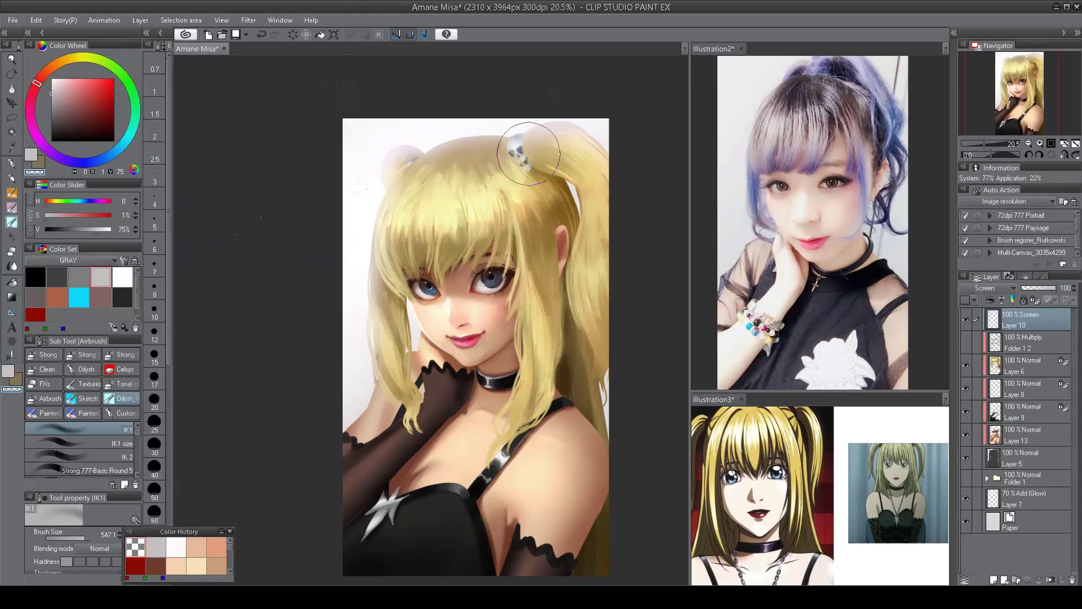
- Soften the Screen layer glow over the ponytail, hair clip and top of the hair with an enlarged Soft eraser
{"action": "key", "text": "e"}
{"action": "key", "text": "bracketright"}
{"action": "key", "text": "bracketright"}
{"action": "key", "text": "bracketright"}
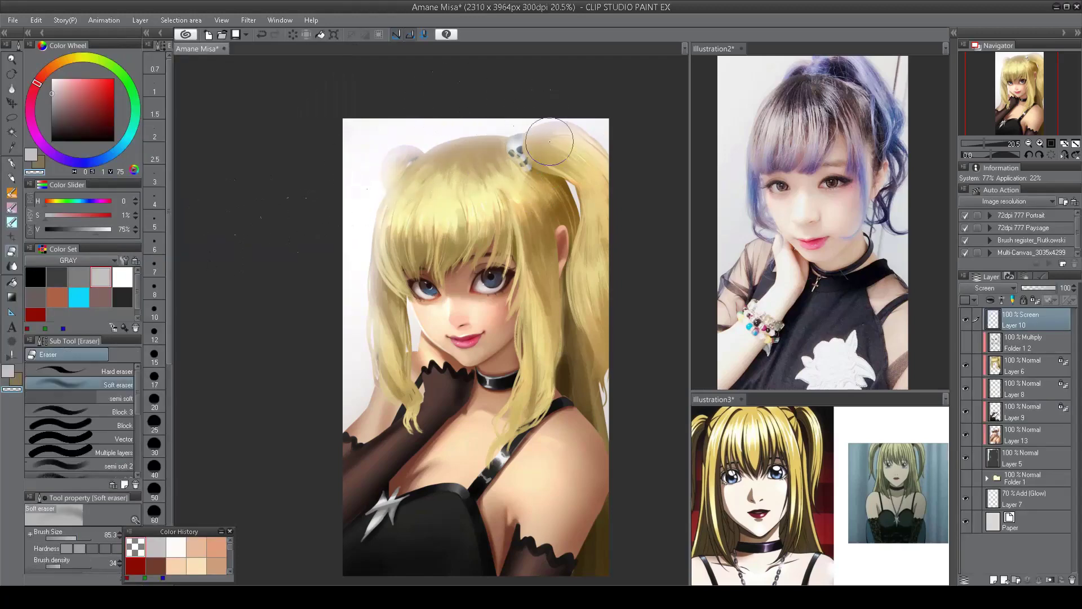
{"action": "key", "text": "h"}
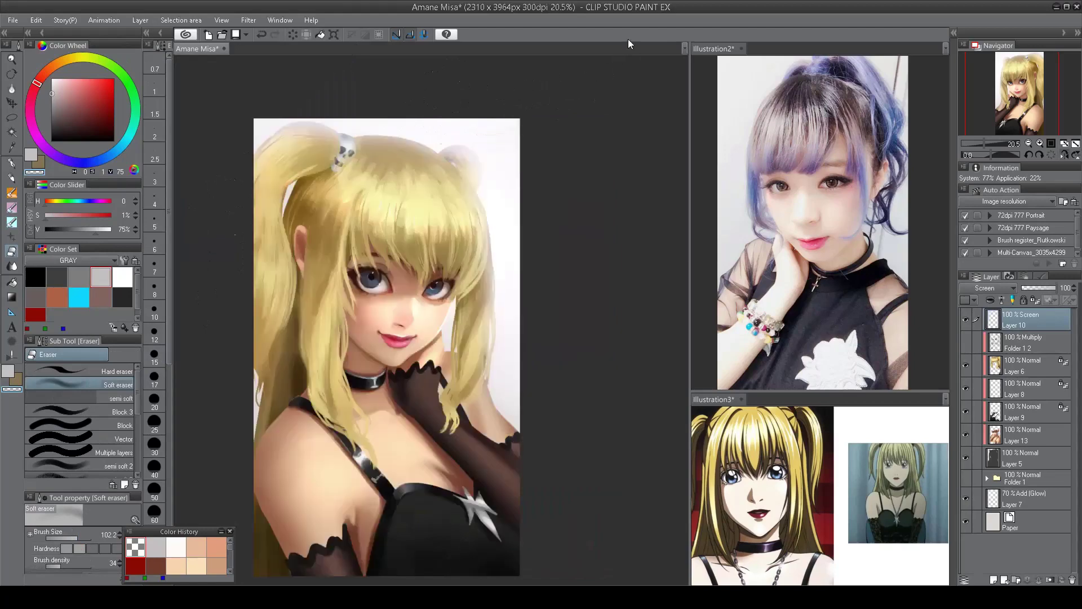
{"action": "key", "text": "h"}
{"action": "key", "text": "bracketright"}
{"action": "key", "text": "bracketright"}
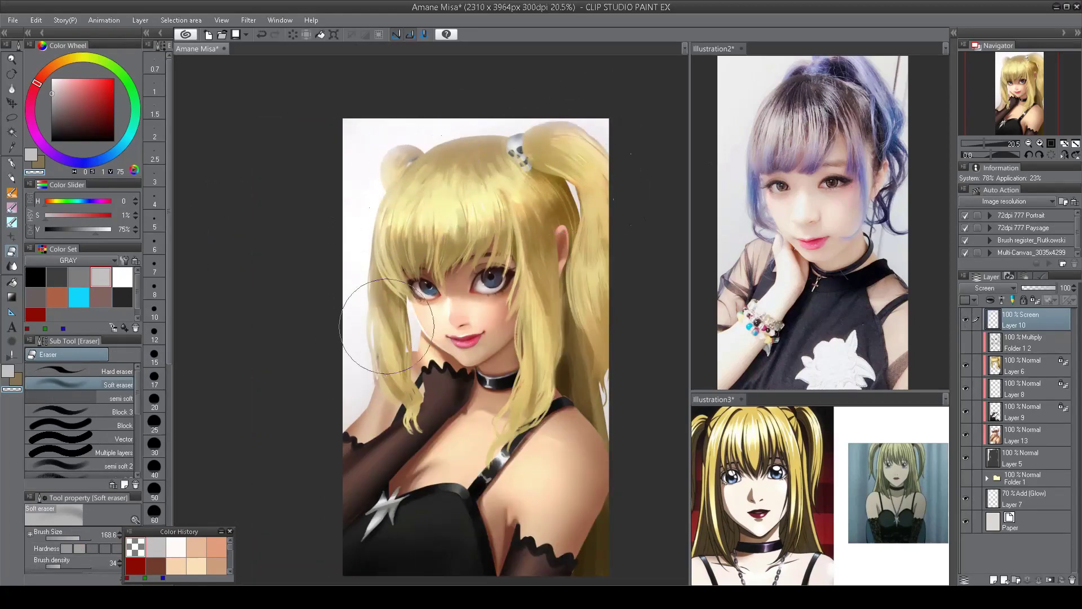
- Compare the portrait with and without the Screen glow, and check the composition in mirrored view
{"action": "left_click", "coordinate": [964, 321]}
{"action": "left_click", "coordinate": [964, 321]}
{"action": "key", "text": "h"}
{"action": "key", "text": "h"}
{"action": "scroll", "coordinate": [563, 293], "scroll_direction": "up", "scroll_amount": 1}
{"action": "scroll", "coordinate": [482, 398], "scroll_direction": "down", "scroll_amount": 2}
{"action": "key", "text": "h"}
{"action": "scroll", "coordinate": [482, 398], "scroll_direction": "up", "scroll_amount": 1}
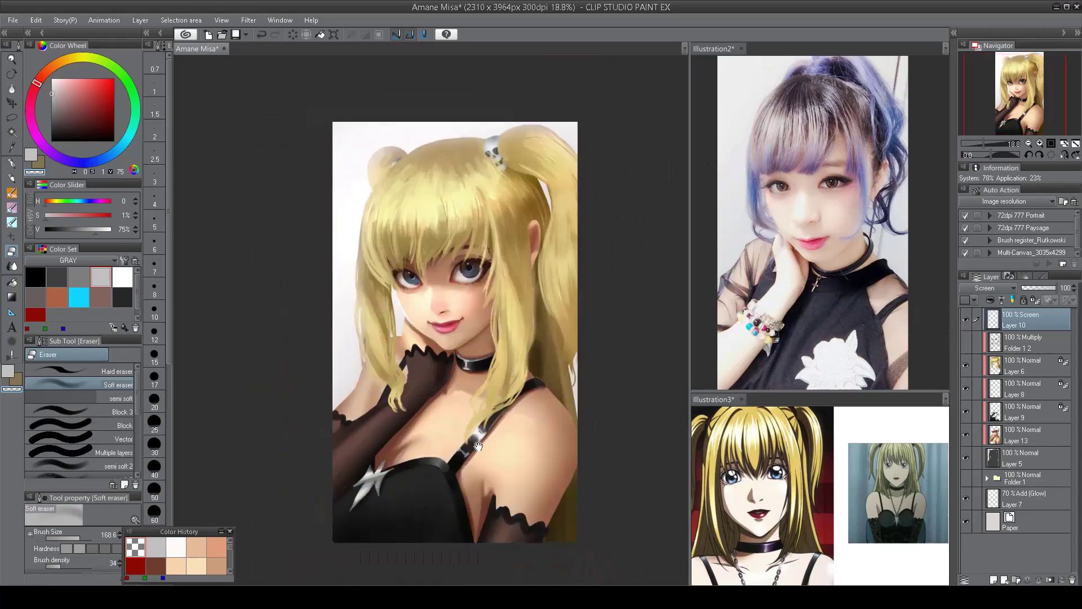
{"action": "key", "text": "h"}
{"action": "scroll", "coordinate": [582, 280], "scroll_direction": "up", "scroll_amount": 1}
{"action": "key", "text": "h"}
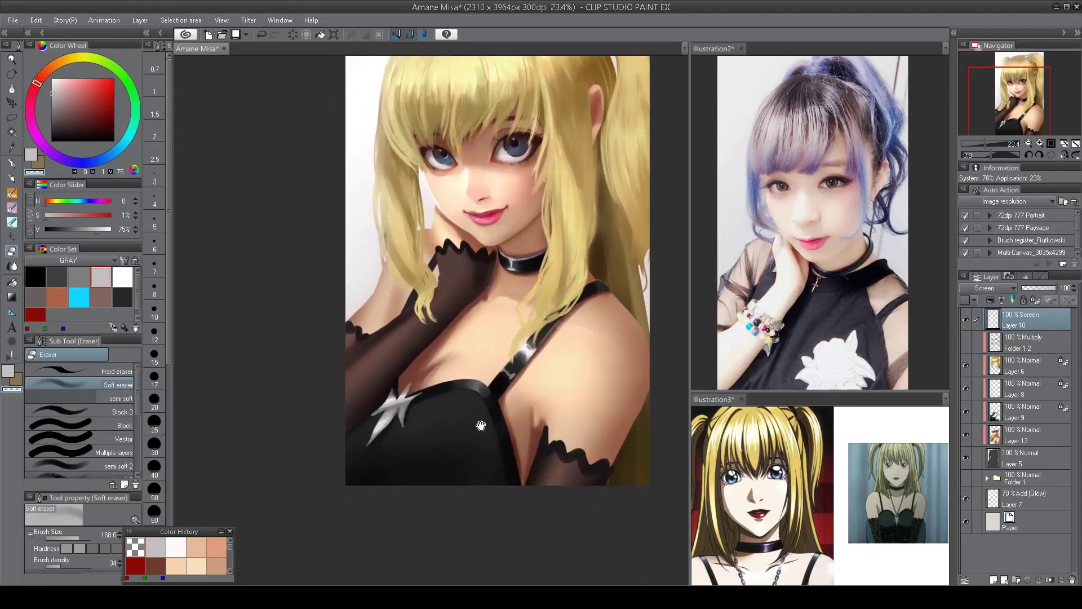
{"action": "key", "text": "h"}
- Paint the dark strap behind the raised glove and side hair lock in black on Layer 9
{"action": "key", "text": "ctrl+minus"}
{"action": "key", "text": "ctrl+plus"}
{"action": "key", "text": "ctrl+plus"}
{"action": "left_click", "coordinate": [1023, 411]}
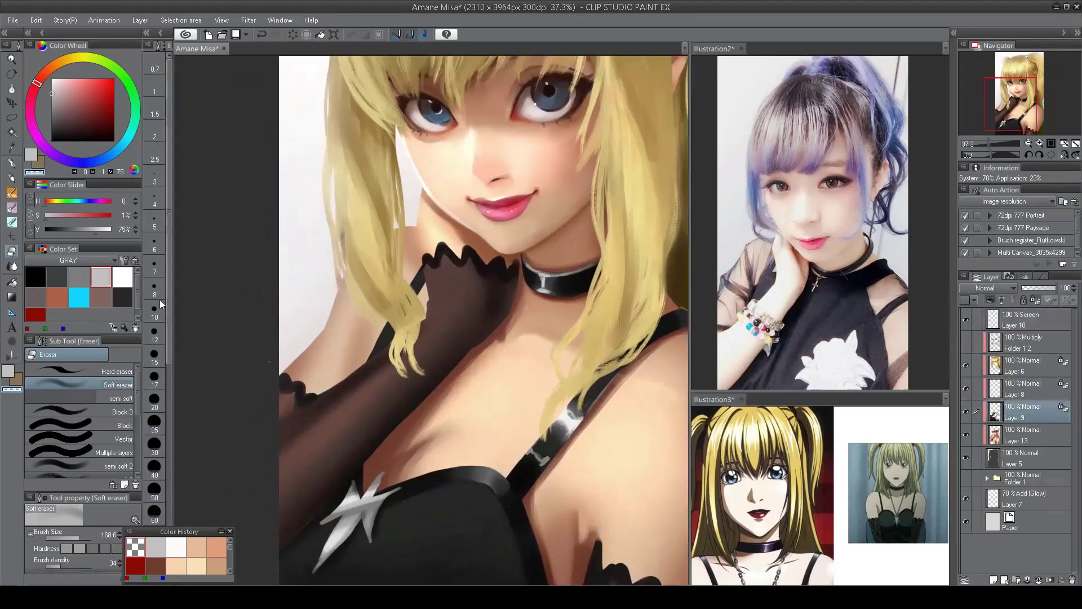
{"action": "left_click", "coordinate": [35, 277]}
{"action": "key", "text": "b"}
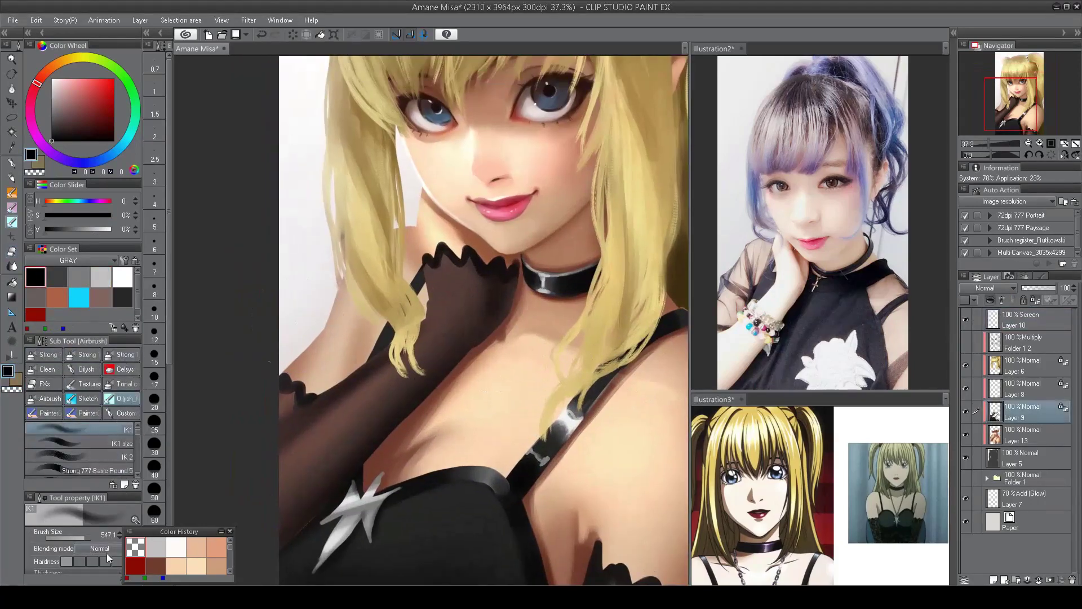
{"action": "scroll", "coordinate": [417, 276], "scroll_direction": "up", "scroll_amount": 1}
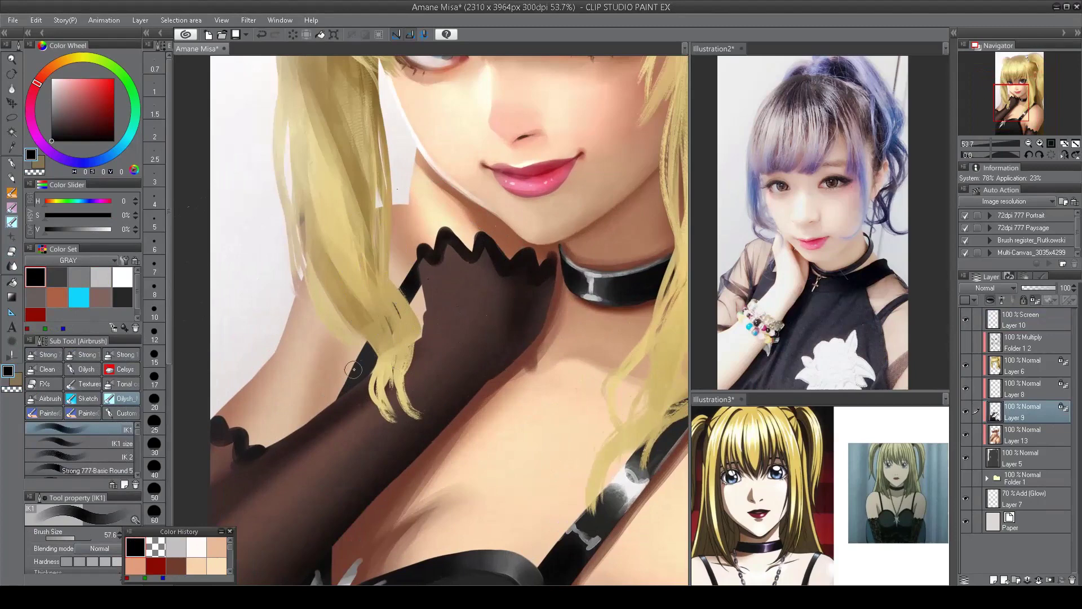
{"action": "scroll", "coordinate": [357, 362], "scroll_direction": "down", "scroll_amount": 2}
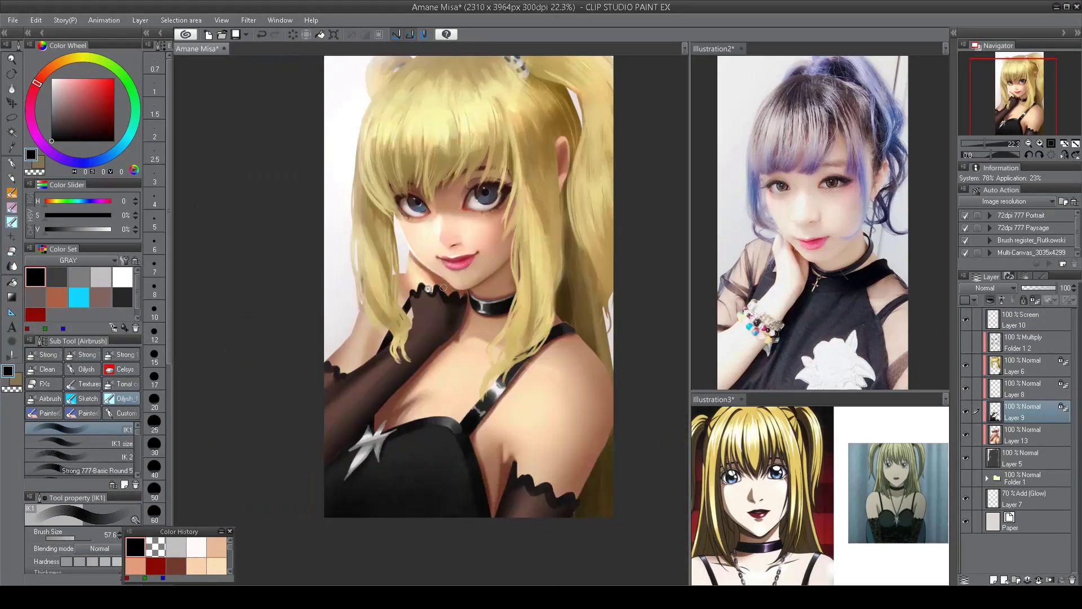
- Blend the shoulder skin between the side hair lock and the raised hand on Layer 13 with sampled brown and peach tones
{"action": "scroll", "coordinate": [656, 256], "scroll_direction": "up", "scroll_amount": 2}
{"action": "left_click", "coordinate": [966, 342]}
{"action": "left_click", "coordinate": [966, 341]}
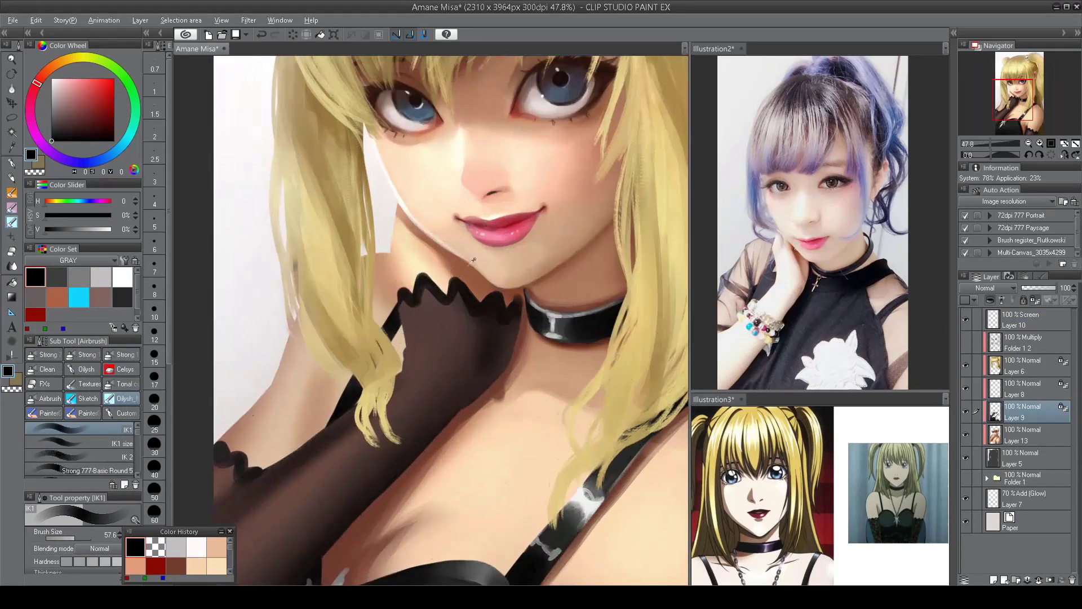
{"action": "left_click", "coordinate": [383, 249], "text": "alt"}
{"action": "left_click", "coordinate": [367, 252], "text": "ctrl+shift"}
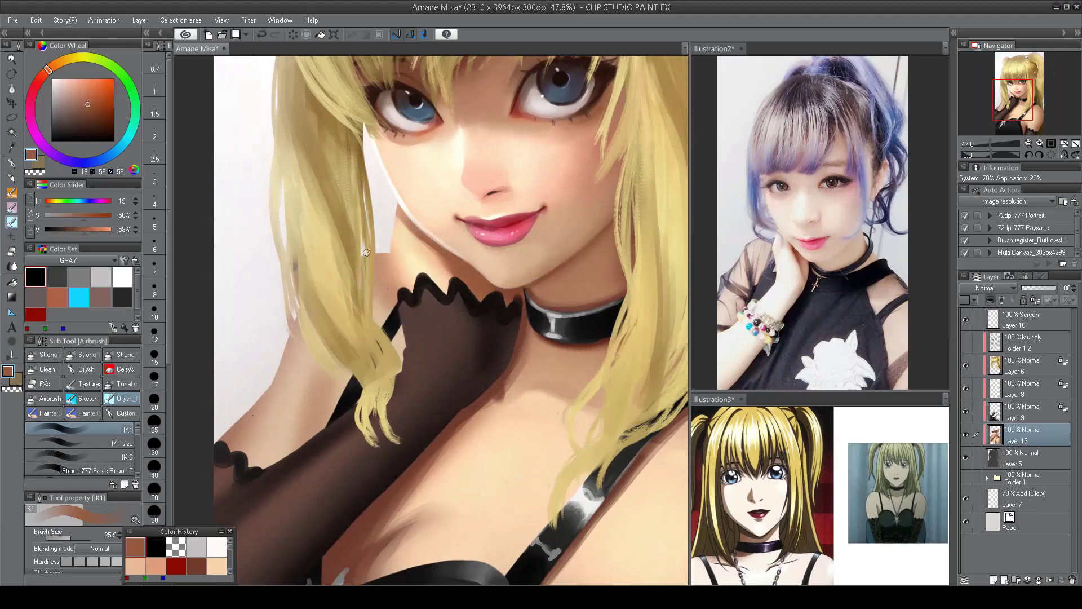
{"action": "left_click", "coordinate": [388, 284], "text": "alt"}
{"action": "left_click", "coordinate": [387, 279], "text": "alt"}
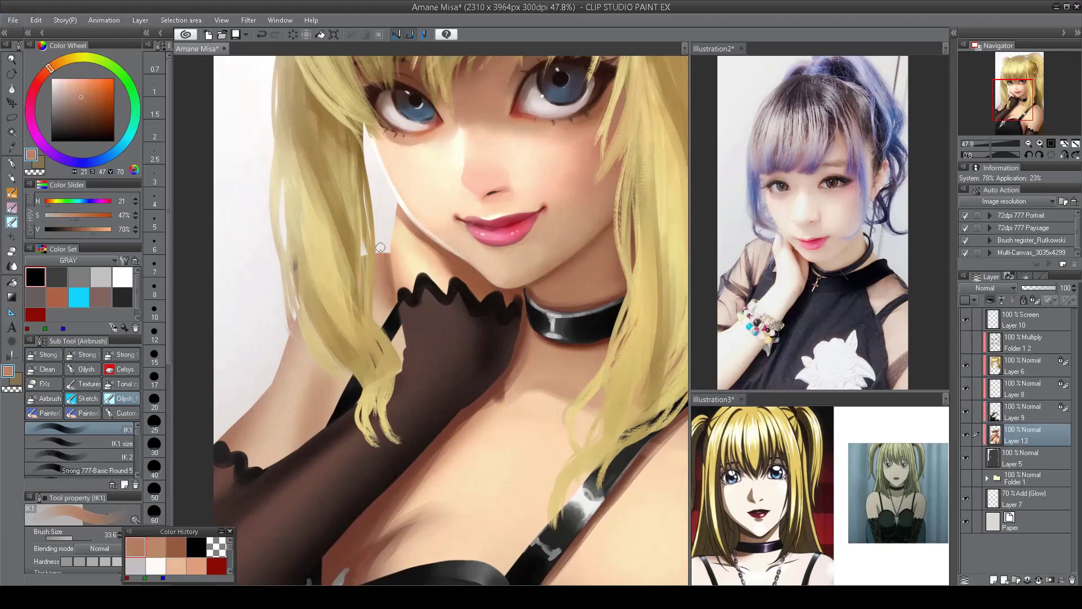
{"action": "left_click", "coordinate": [390, 273], "text": "alt"}
{"action": "left_click", "coordinate": [391, 286], "text": "alt"}
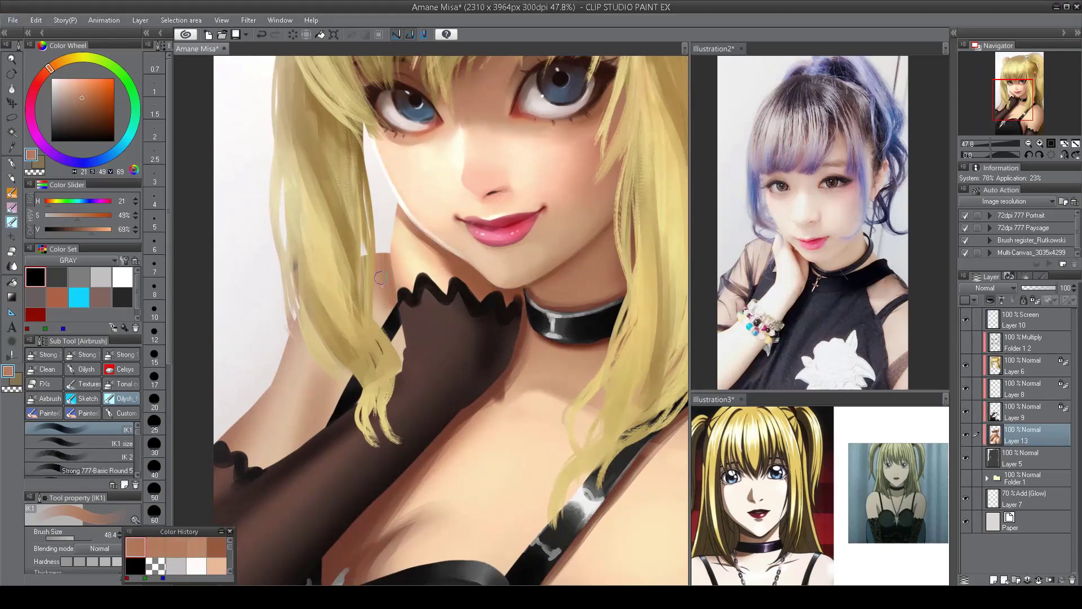
{"action": "left_click", "coordinate": [392, 304], "text": "alt"}
{"action": "scroll", "coordinate": [391, 305], "scroll_direction": "down", "scroll_amount": 4}
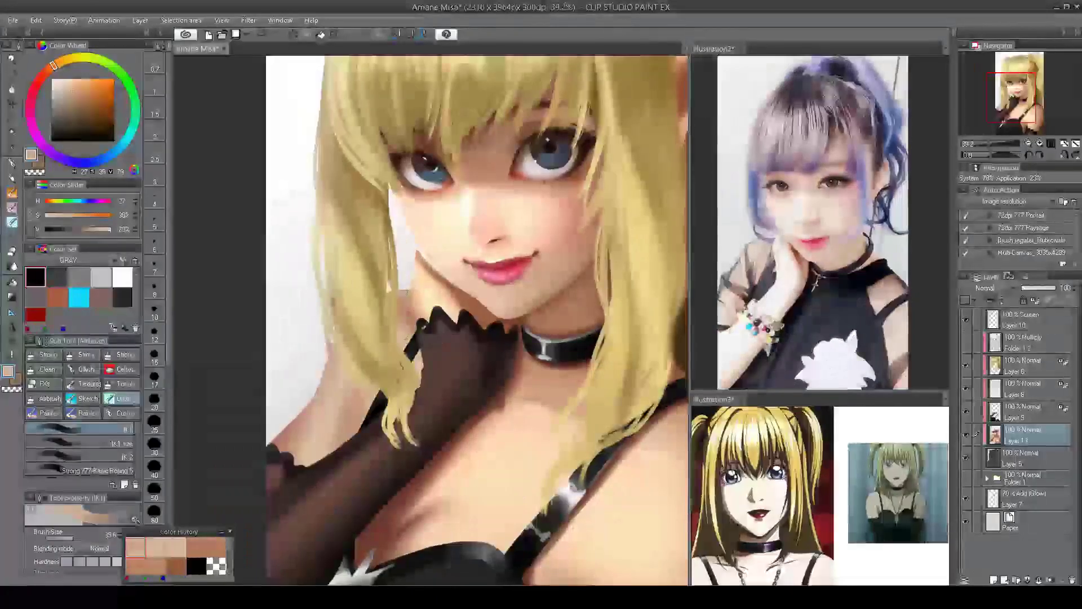
- Brighten the bare skin of the raised hand beside the jaw with sampled light peach tones
{"action": "scroll", "coordinate": [426, 348], "scroll_direction": "down", "scroll_amount": 2}
{"action": "scroll", "coordinate": [426, 348], "scroll_direction": "up", "scroll_amount": 2}
{"action": "left_click", "coordinate": [416, 269], "text": "alt"}
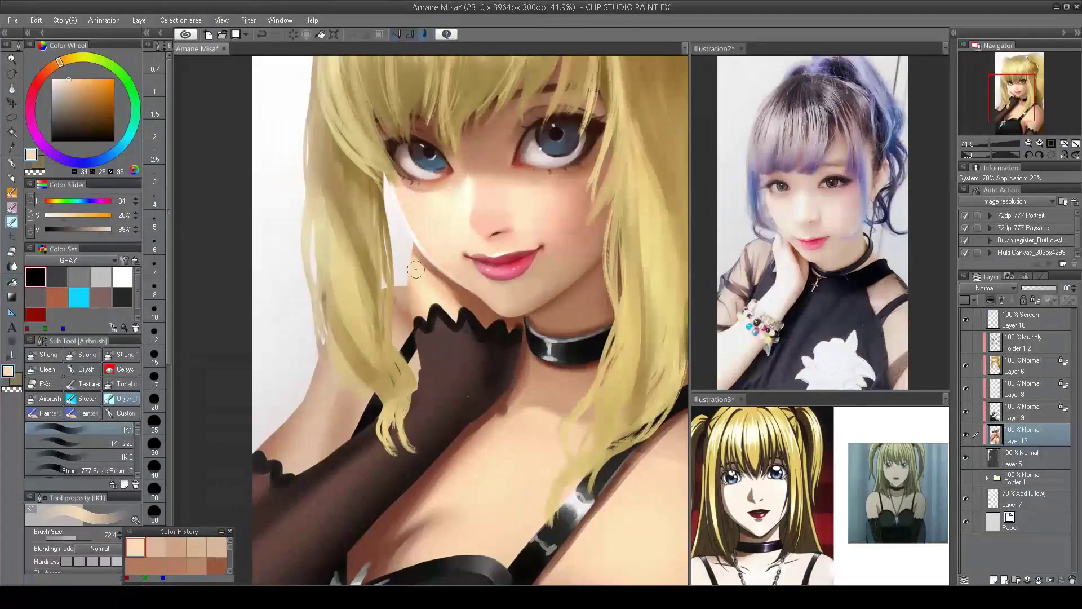
{"action": "left_click", "coordinate": [424, 280], "text": "alt"}
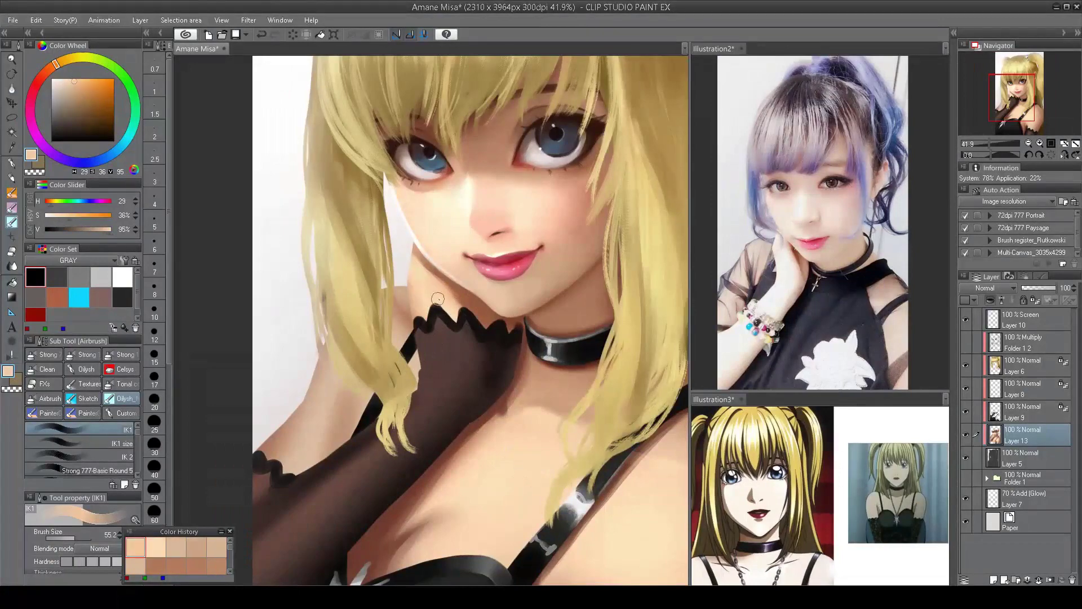
{"action": "scroll", "coordinate": [489, 359], "scroll_direction": "down", "scroll_amount": 1}
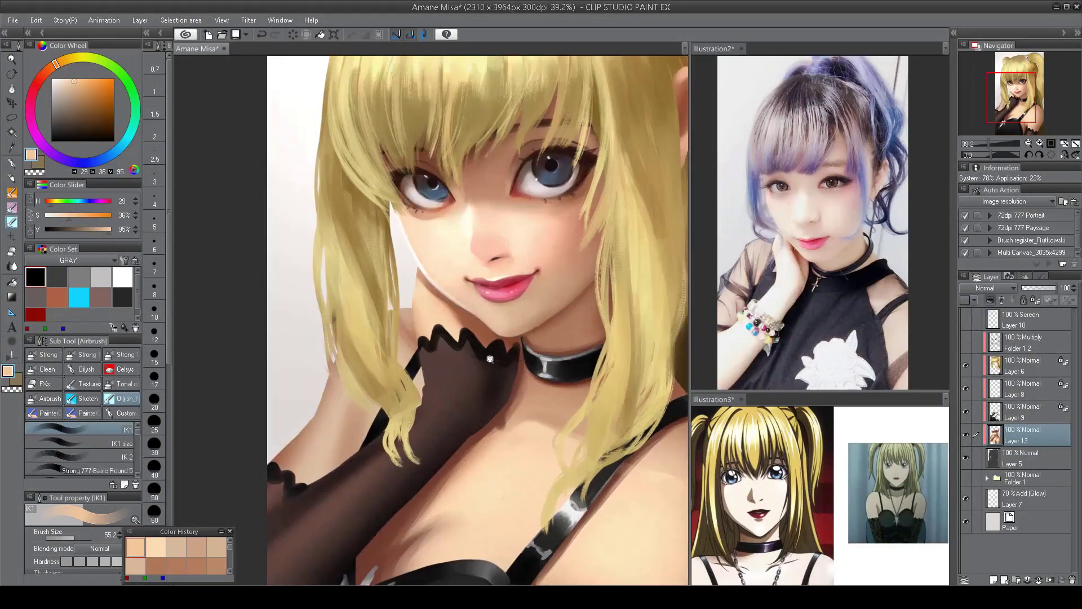
- Refine the shadow between the raised hand, chin and glove's lace edge with sampled dark brown and peach tones
{"action": "scroll", "coordinate": [489, 359], "scroll_direction": "up", "scroll_amount": 2}
{"action": "left_click", "coordinate": [490, 359], "text": "alt"}
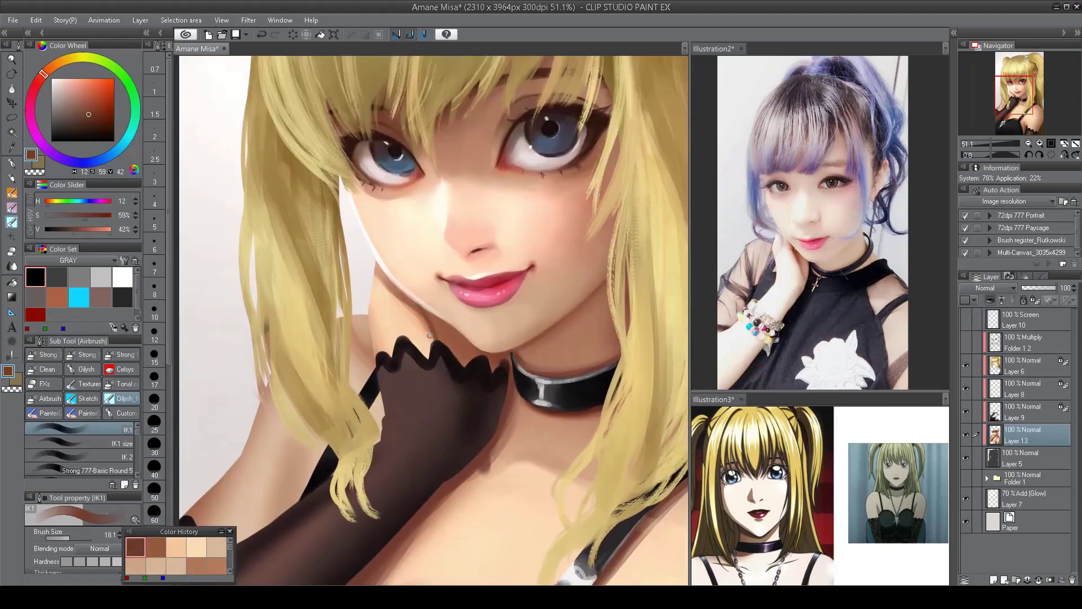
{"action": "left_click", "coordinate": [432, 324], "text": "alt"}
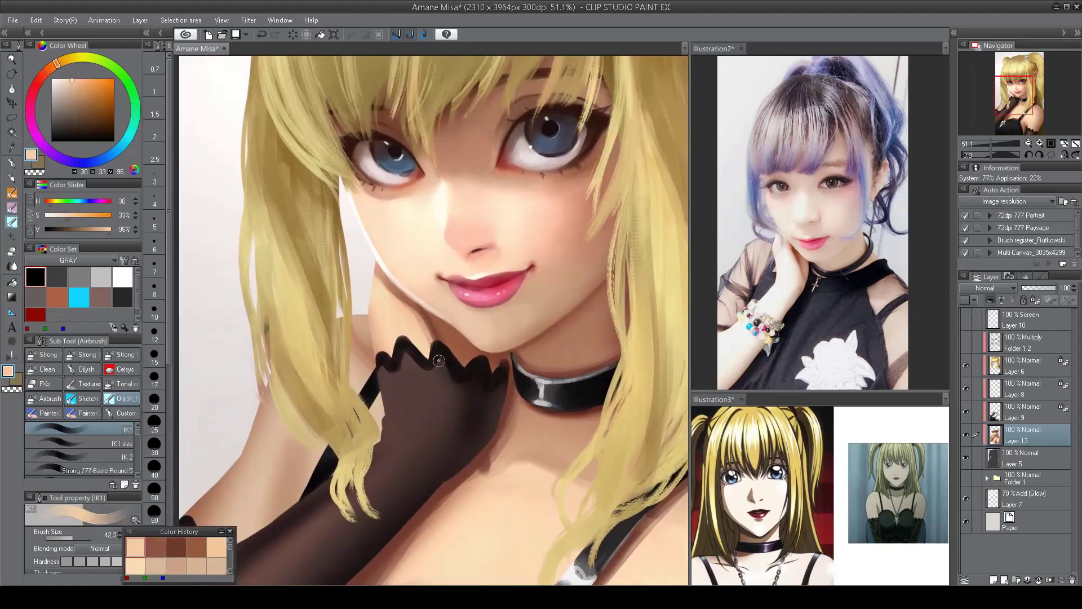
{"action": "left_click", "coordinate": [425, 311], "text": "alt"}
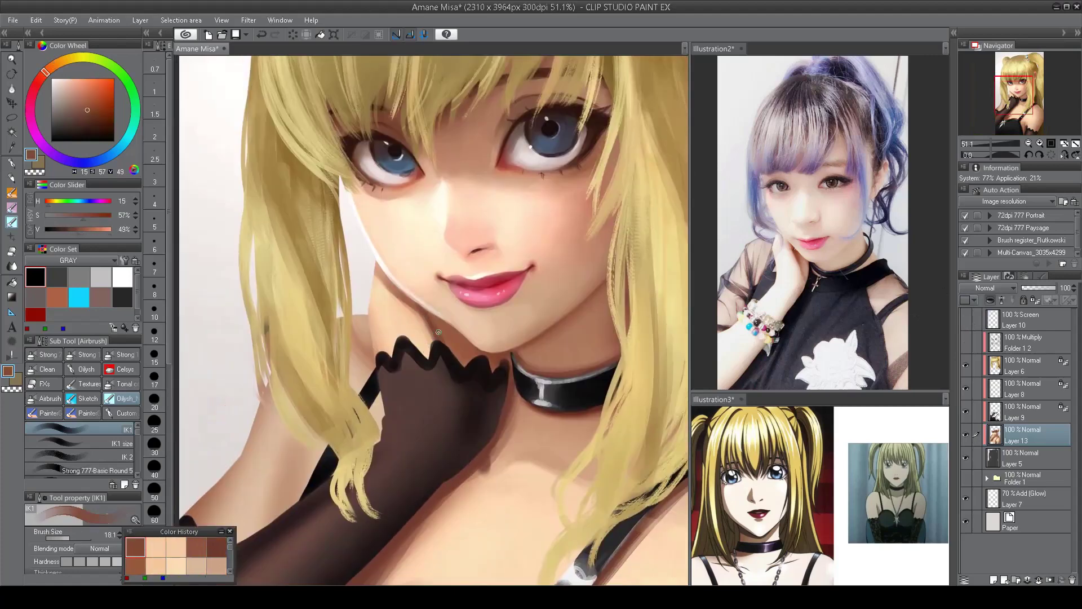
{"action": "left_click", "coordinate": [446, 350], "text": "alt"}
{"action": "left_click", "coordinate": [449, 328], "text": "alt"}
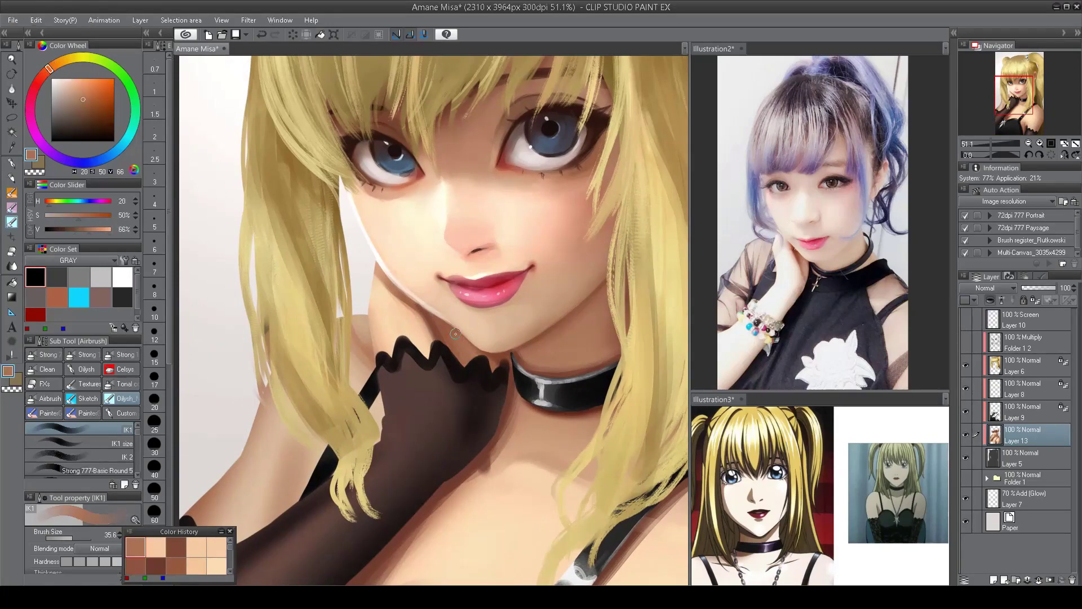
{"action": "scroll", "coordinate": [473, 382], "scroll_direction": "down", "scroll_amount": 3}
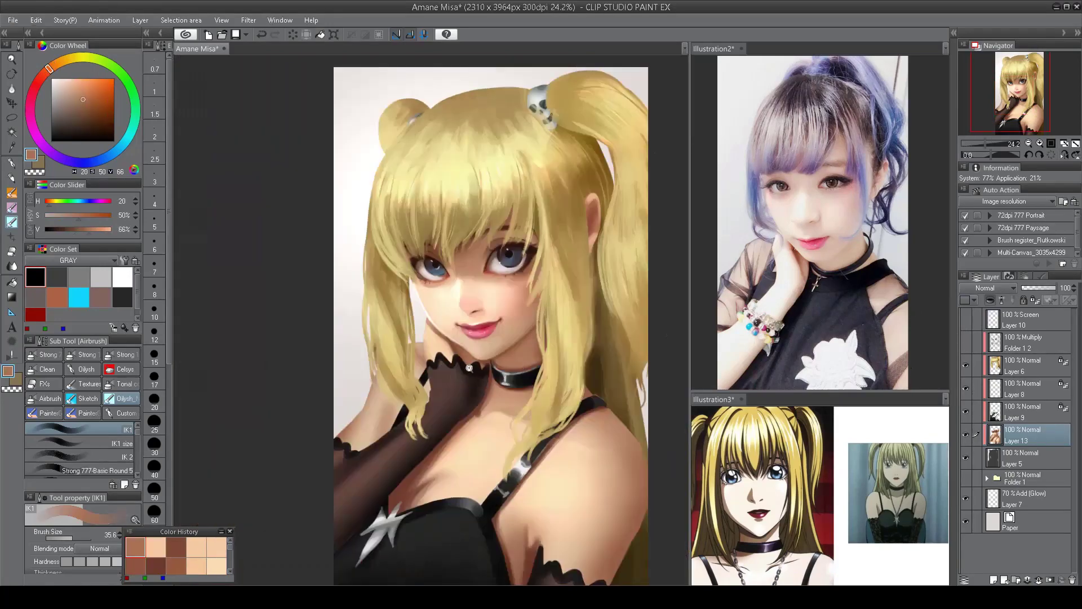
{"action": "scroll", "coordinate": [469, 368], "scroll_direction": "up", "scroll_amount": 3}
{"action": "left_click", "coordinate": [434, 326], "text": "alt"}
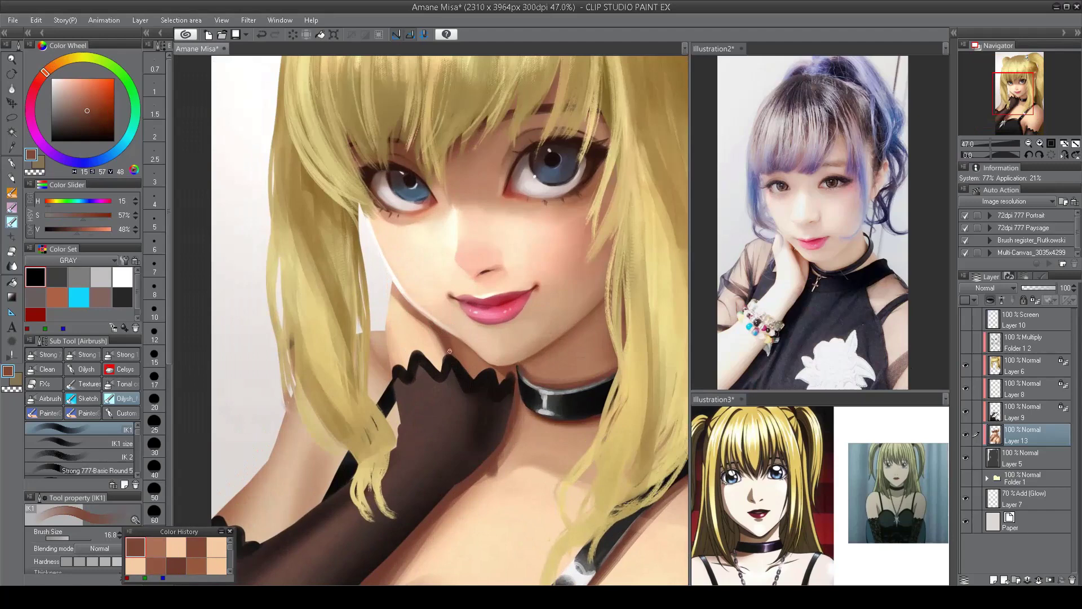
- Refine the thin rim light along the jawline above the raised hand with a small brush in a sampled near-white
{"action": "left_click", "coordinate": [414, 305], "text": "alt"}
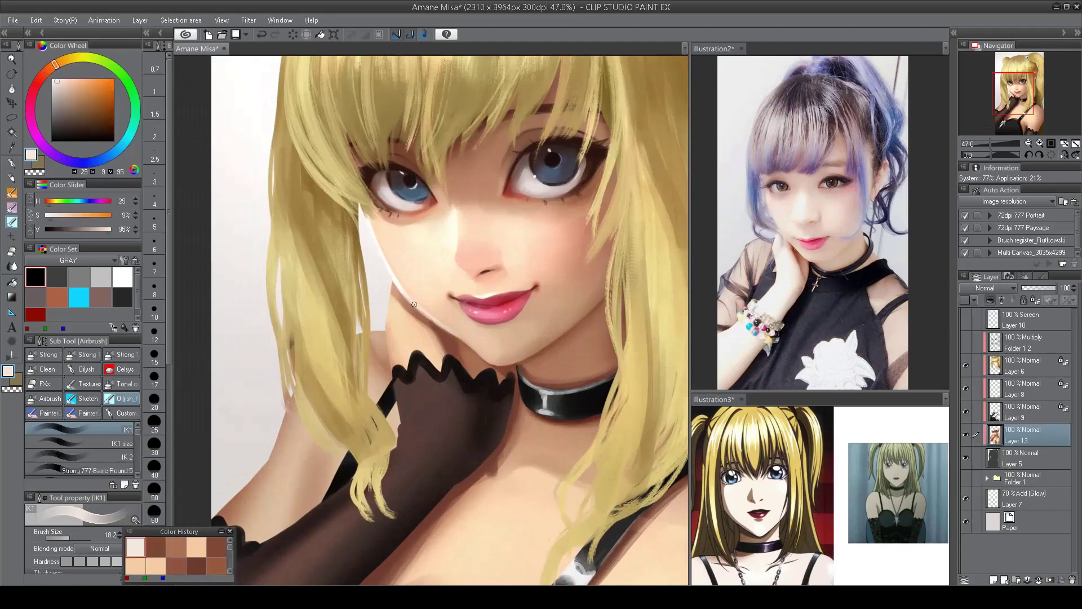
{"action": "key", "text": "bracketleft"}
{"action": "key", "text": "bracketleft"}
{"action": "key", "text": "bracketleft"}
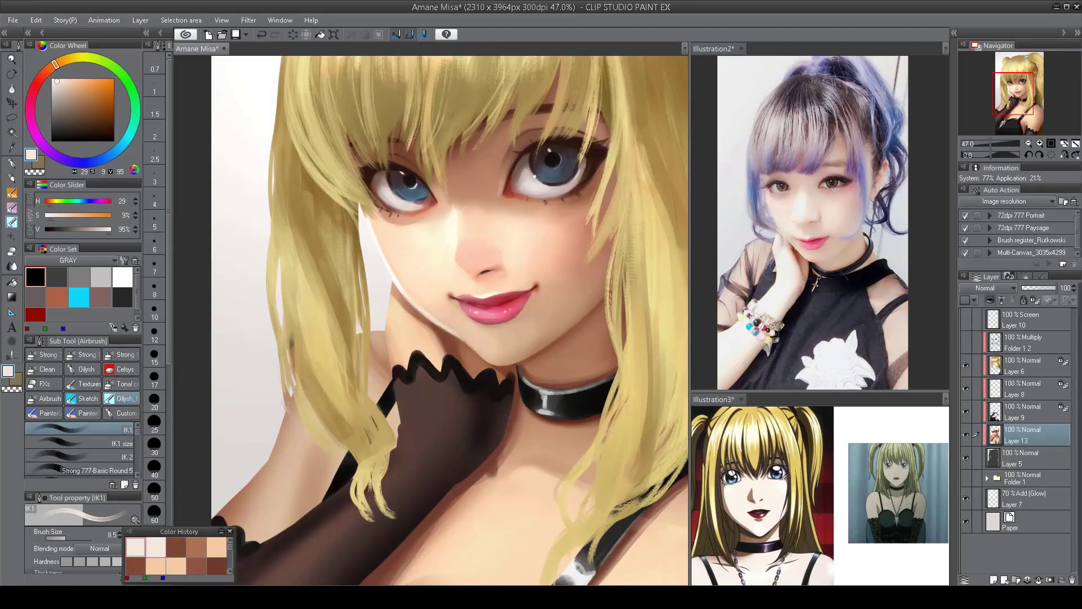
{"action": "scroll", "coordinate": [382, 74], "scroll_direction": "down", "scroll_amount": 4}
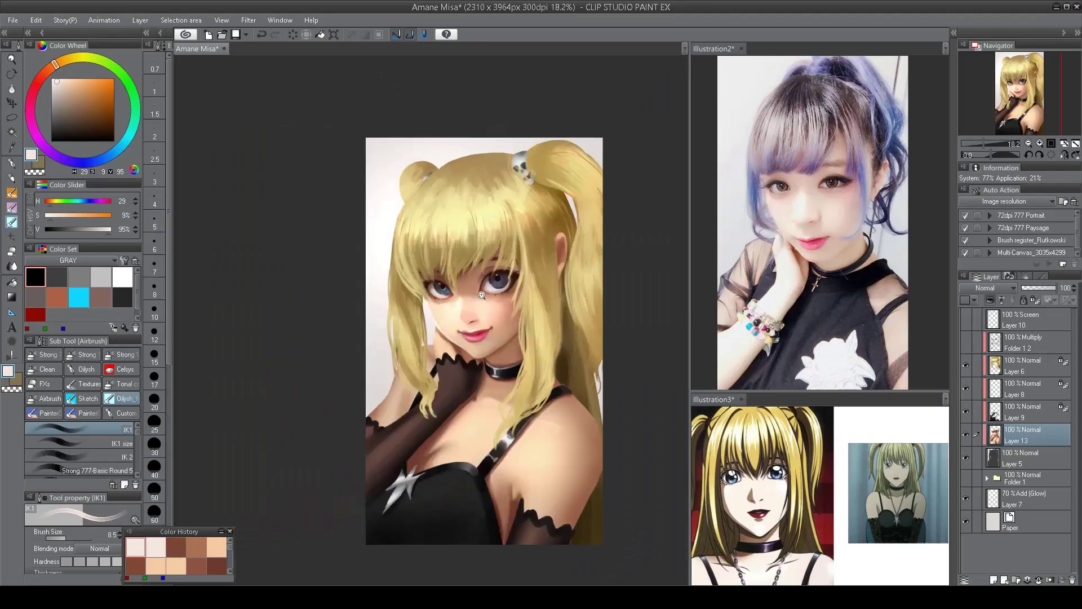
{"action": "scroll", "coordinate": [506, 294], "scroll_direction": "up", "scroll_amount": 3}
{"action": "scroll", "coordinate": [506, 294], "scroll_direction": "down", "scroll_amount": 3}
{"action": "scroll", "coordinate": [496, 338], "scroll_direction": "up", "scroll_amount": 2}
{"action": "scroll", "coordinate": [484, 389], "scroll_direction": "down", "scroll_amount": 3}
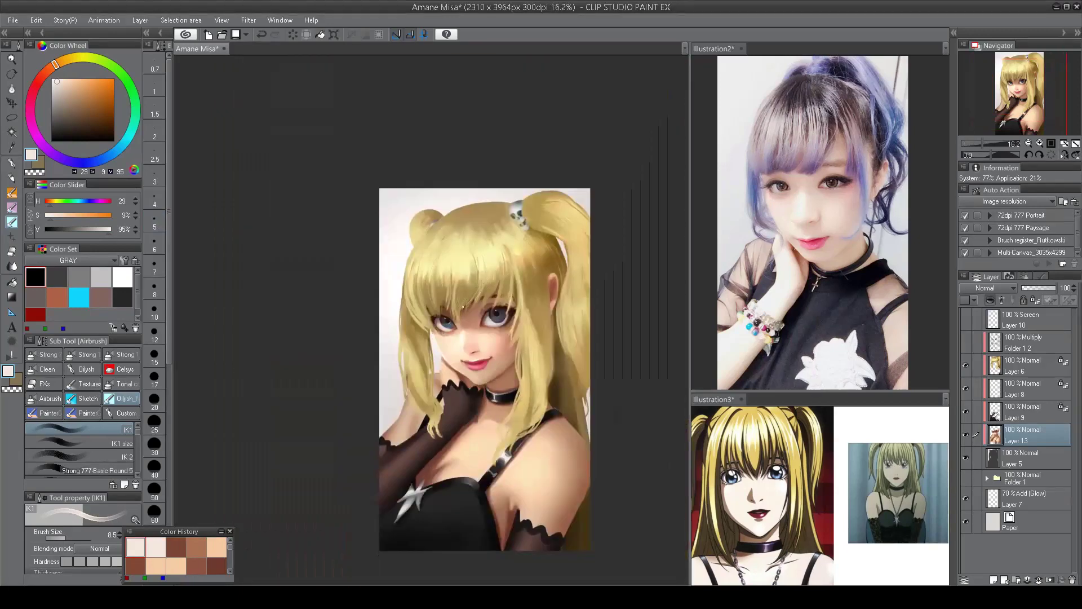
- Rework the highlights on the front of the black choker on Layer 9 with sampled gray tones
{"action": "scroll", "coordinate": [483, 401], "scroll_direction": "up", "scroll_amount": 4}
{"action": "left_click", "coordinate": [483, 380], "text": "alt"}
{"action": "mouse_move", "coordinate": [507, 370]}
{"action": "left_mouse_down"}
{"action": "mouse_move", "coordinate": [474, 375]}
{"action": "mouse_move", "coordinate": [523, 387]}
{"action": "mouse_move", "coordinate": [508, 379]}
{"action": "mouse_move", "coordinate": [556, 372]}
{"action": "left_mouse_up"}
{"action": "left_click", "coordinate": [474, 375], "text": "alt"}
{"action": "left_click", "coordinate": [516, 377], "text": "alt"}
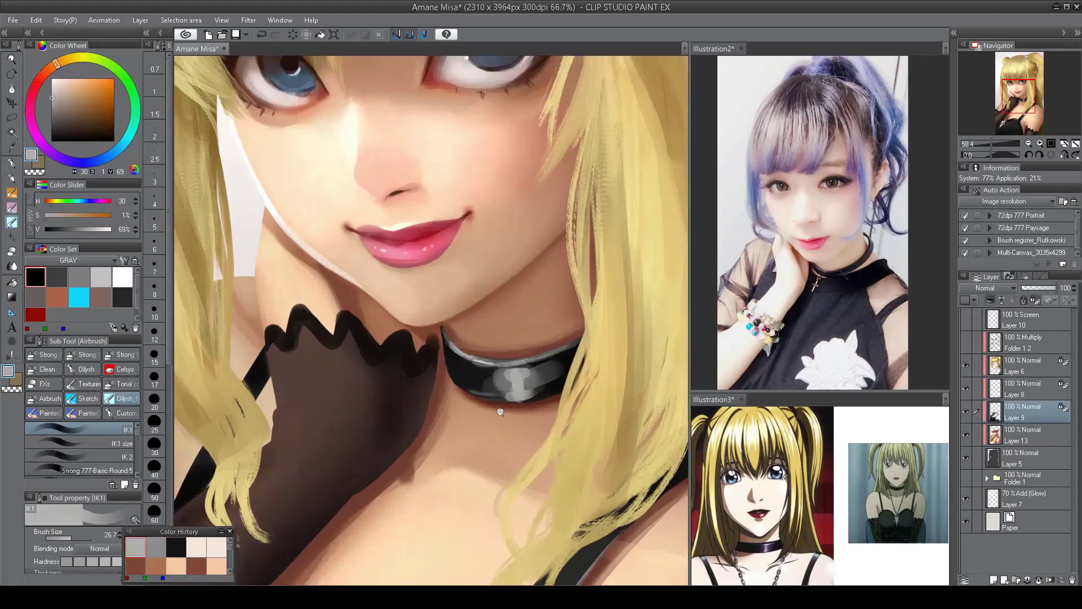
{"action": "scroll", "coordinate": [515, 377], "scroll_direction": "down", "scroll_amount": 1}
- Soften the choker's highlight and paint a small white cross on its front with a fine brush
{"action": "key", "text": "x"}
{"action": "mouse_move", "coordinate": [462, 341]}
{"action": "left_mouse_down"}
{"action": "mouse_move", "coordinate": [501, 391]}
{"action": "mouse_move", "coordinate": [497, 382]}
{"action": "left_mouse_up"}
{"action": "key", "text": "bracketleft"}
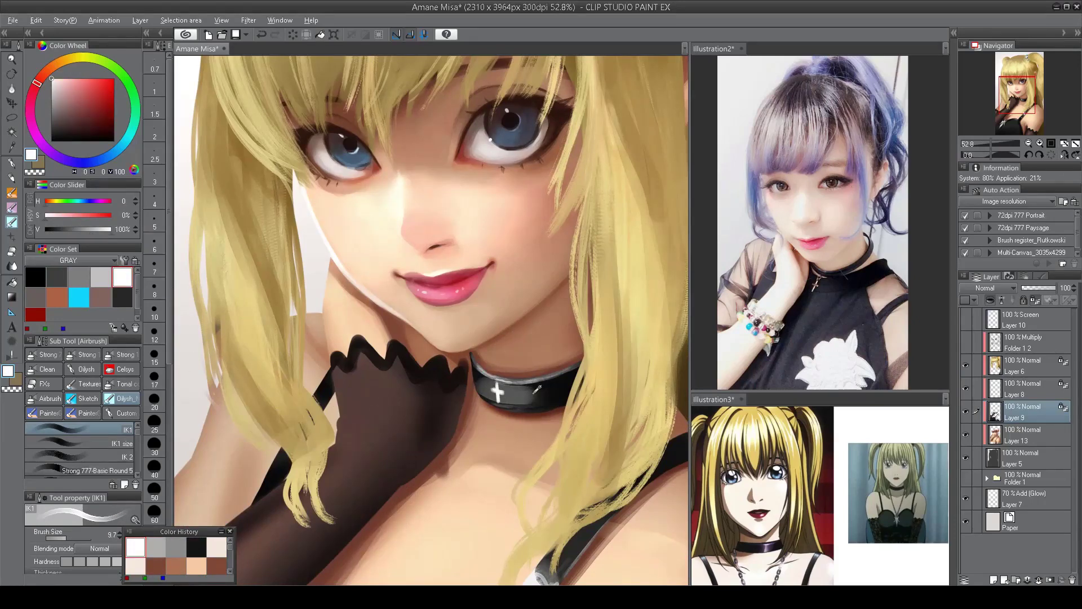
- Paint over the stray mark beside the choker's white cross with sampled near-black and touch up the band with dark gray
{"action": "left_click", "coordinate": [497, 386], "text": "alt"}
{"action": "left_click", "coordinate": [121, 443]}
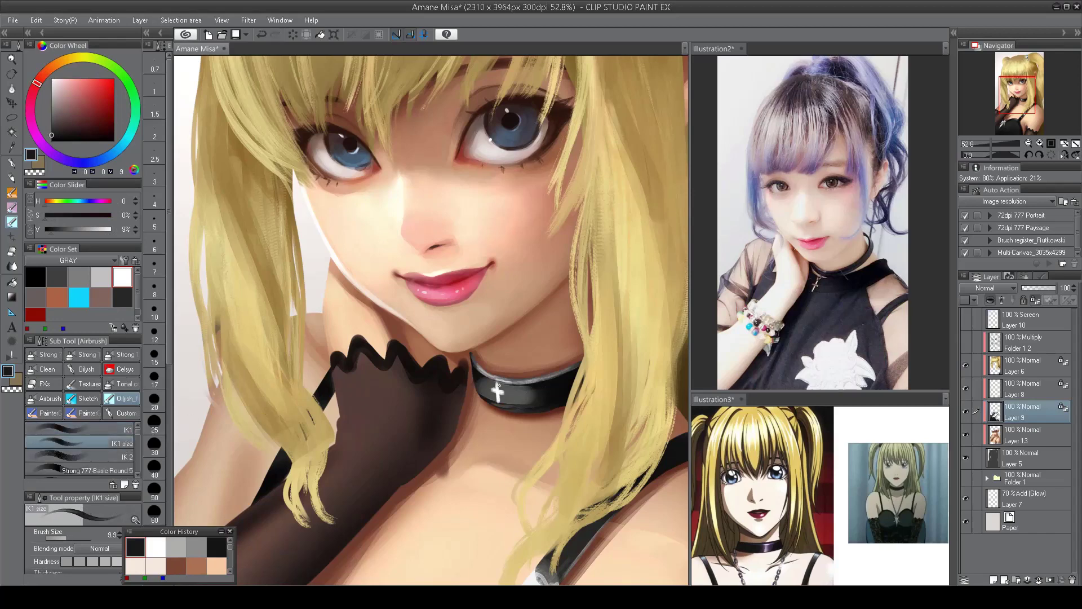
{"action": "scroll", "coordinate": [497, 393], "scroll_direction": "down", "scroll_amount": 5}
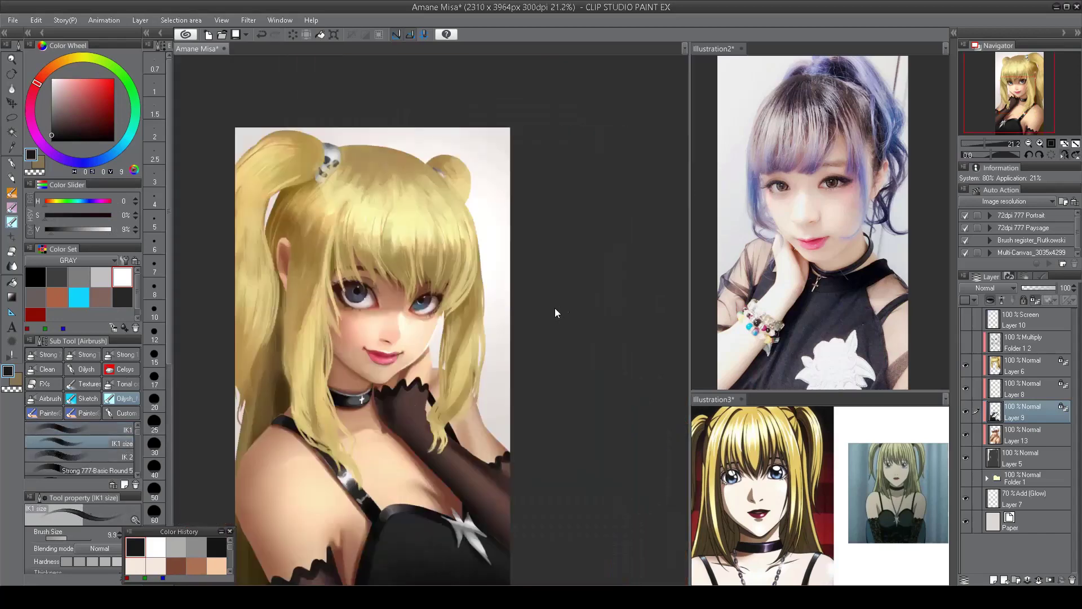
{"action": "scroll", "coordinate": [554, 308], "scroll_direction": "up", "scroll_amount": 8}
{"action": "left_click", "coordinate": [511, 405], "text": "alt"}
{"action": "scroll", "coordinate": [504, 377], "scroll_direction": "down", "scroll_amount": 4}
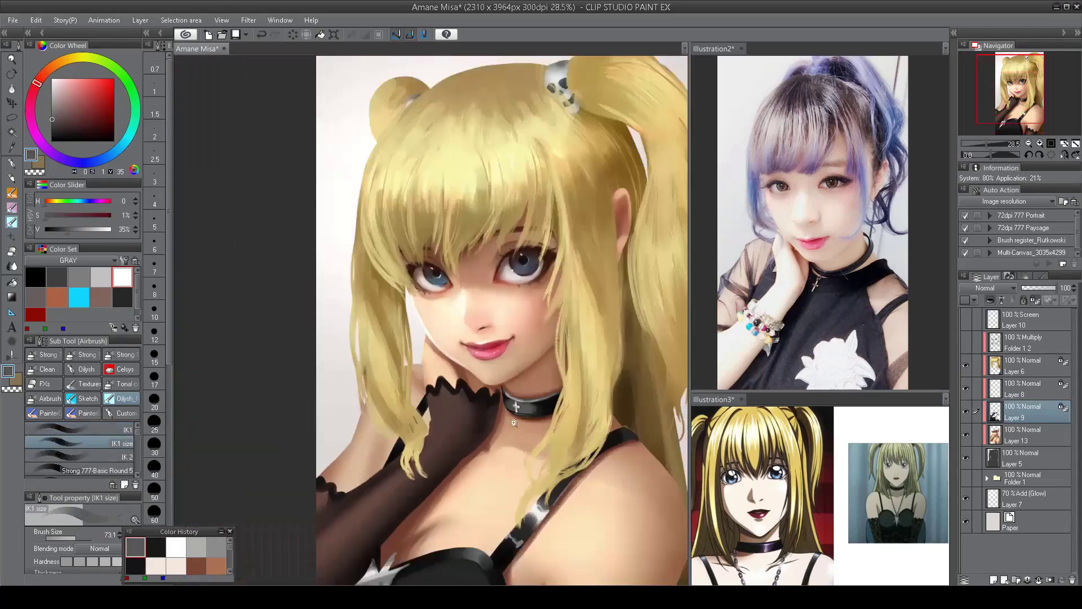
{"action": "scroll", "coordinate": [510, 383], "scroll_direction": "up", "scroll_amount": 3}
{"action": "scroll", "coordinate": [516, 405], "scroll_direction": "down", "scroll_amount": 2}
{"action": "scroll", "coordinate": [519, 452], "scroll_direction": "down", "scroll_amount": 3}
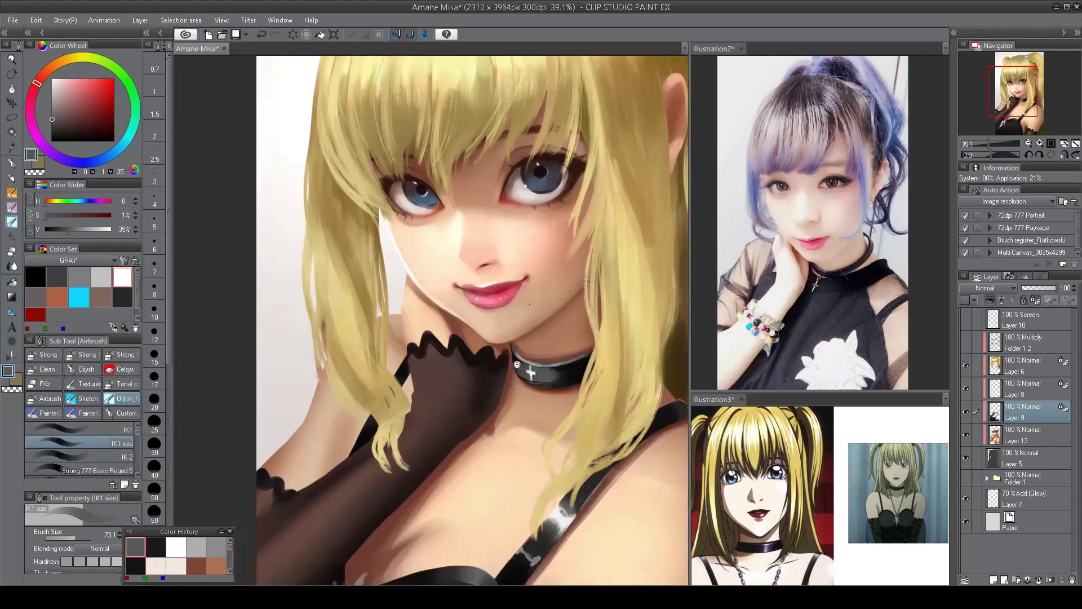
- Paint a round dark stud and a thin gray seam line beside the cross on the choker with sampled tones
{"action": "scroll", "coordinate": [476, 393], "scroll_direction": "up", "scroll_amount": 5}
{"action": "left_click", "coordinate": [436, 379], "text": "alt"}
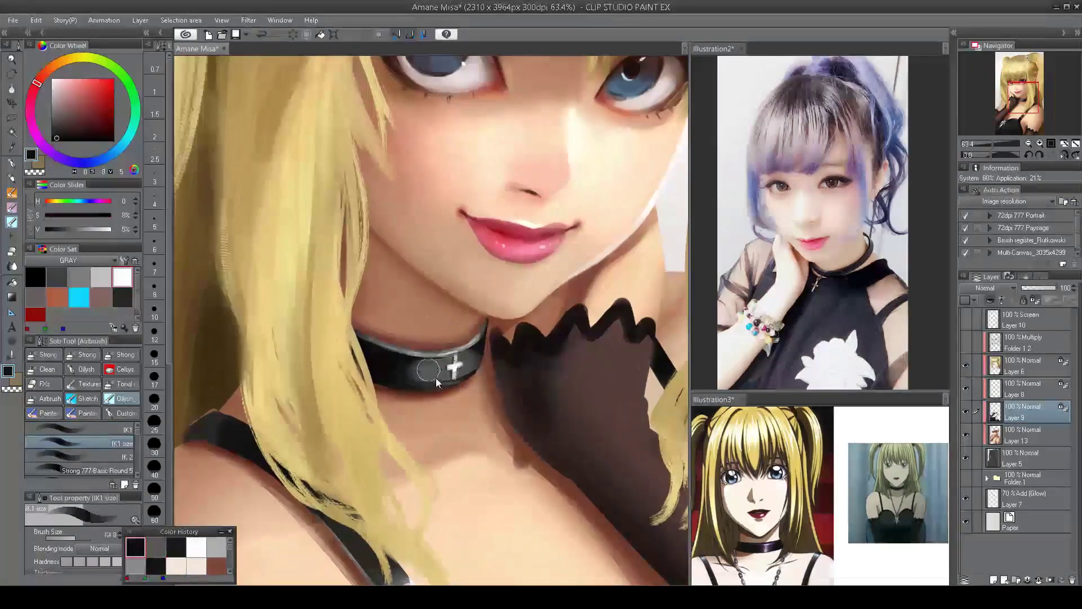
{"action": "left_click", "coordinate": [429, 371]}
{"action": "left_click", "coordinate": [411, 357], "text": "alt"}
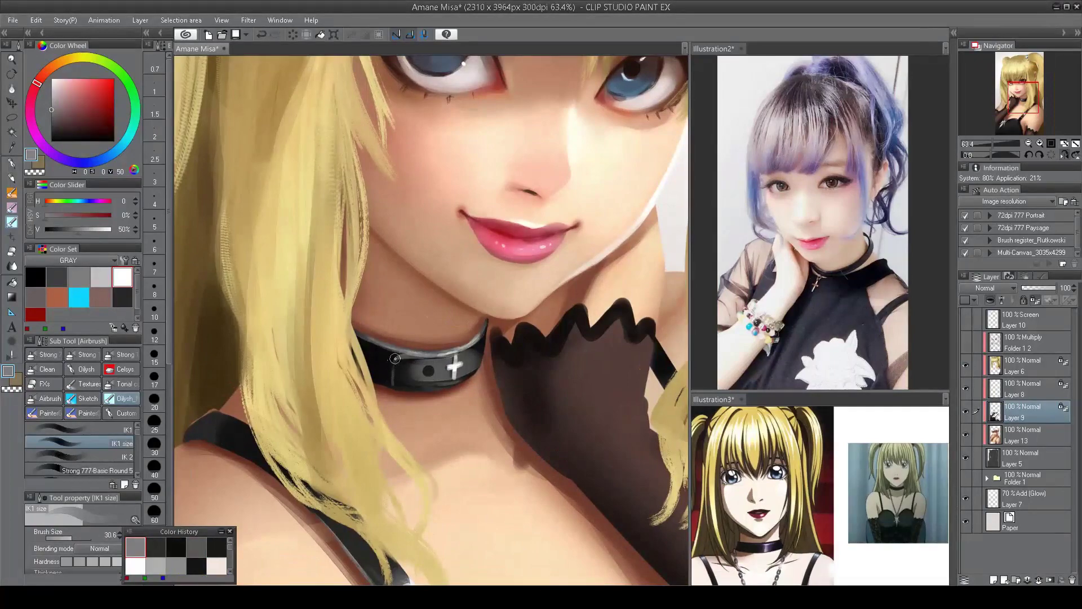
{"action": "key", "text": "h"}
{"action": "left_click", "coordinate": [448, 361], "text": "alt"}
{"action": "key", "text": "ctrl+0"}
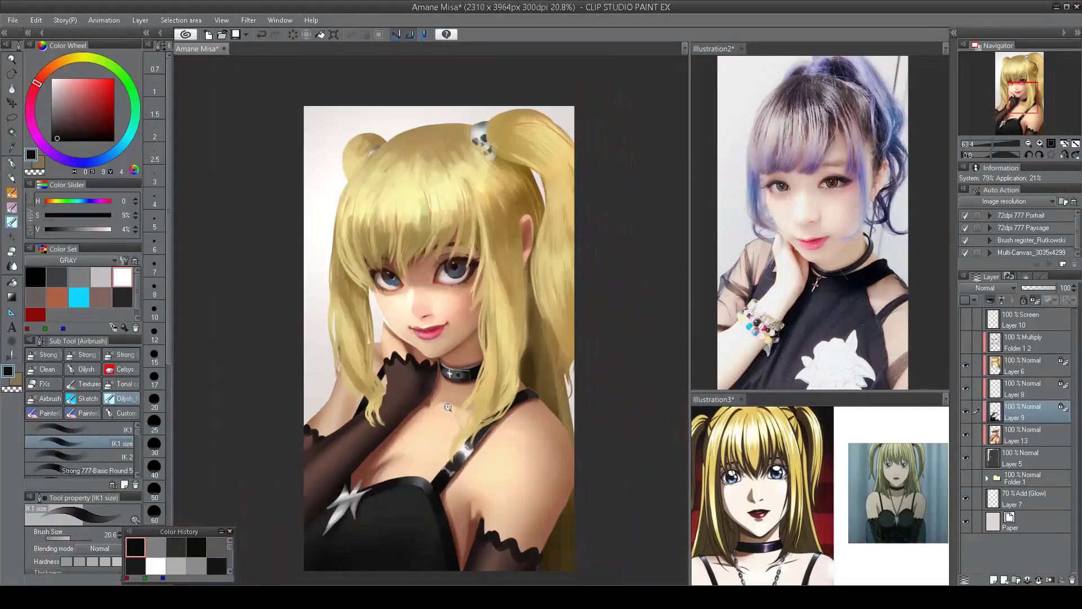
- Highlight the round stud beside the choker's cross with a sampled near-white
{"action": "key", "text": "ctrl+0"}
{"action": "left_click", "coordinate": [438, 350], "text": "alt"}
{"action": "left_click", "coordinate": [456, 359], "text": "alt"}
{"action": "scroll", "coordinate": [456, 358], "scroll_direction": "down", "scroll_amount": 5}
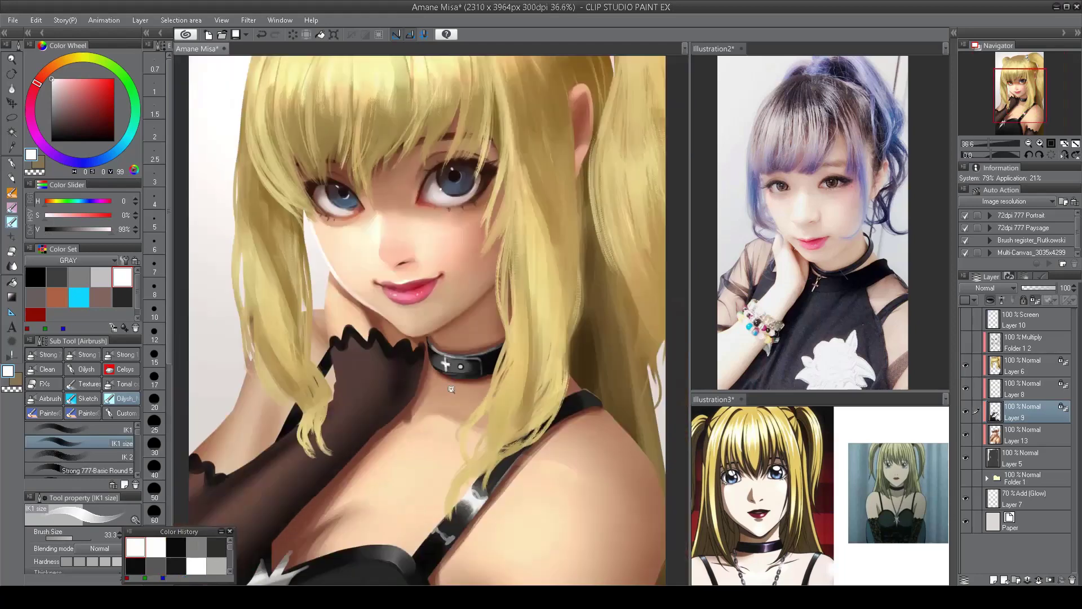
{"action": "scroll", "coordinate": [457, 409], "scroll_direction": "up", "scroll_amount": 4}
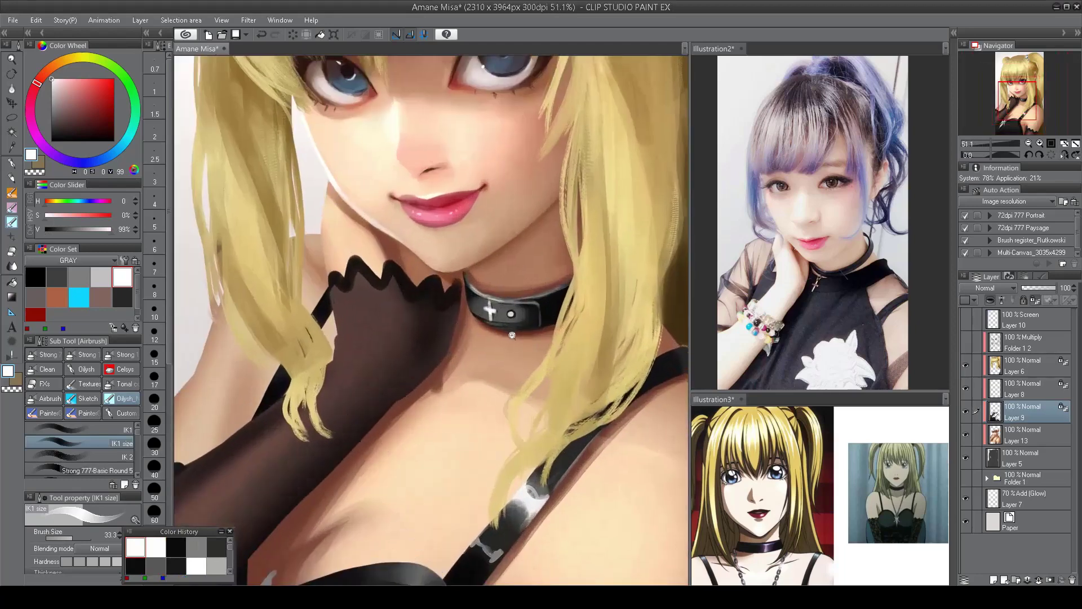
- Blend the side of the choker near the hair with sampled dark gray and near-black
{"action": "left_click", "coordinate": [530, 297], "text": "alt"}
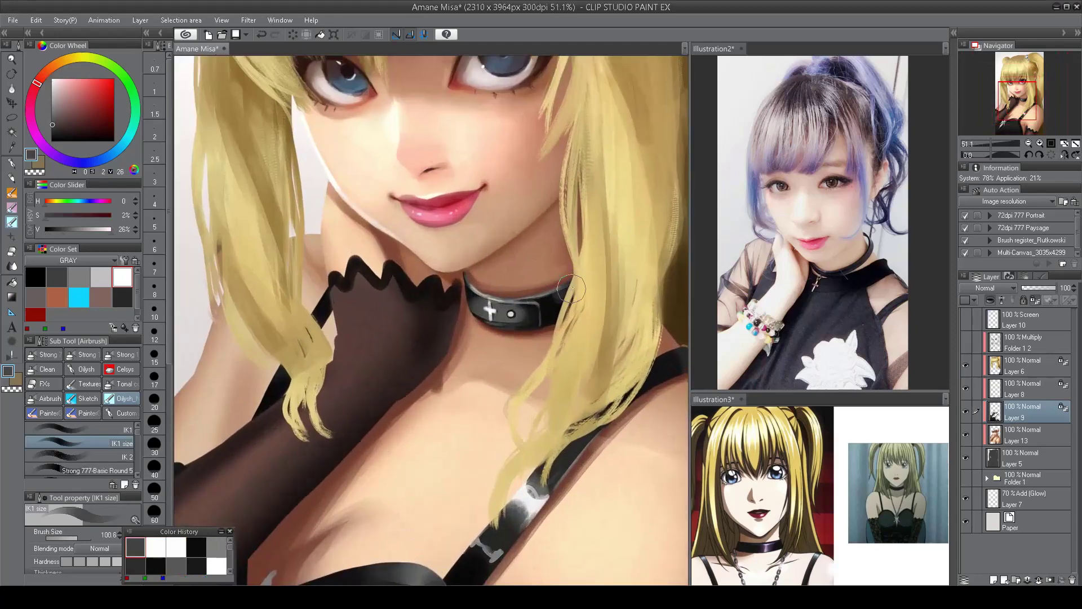
{"action": "left_click", "coordinate": [555, 303], "text": "alt"}
{"action": "scroll", "coordinate": [548, 332], "scroll_direction": "down", "scroll_amount": 4}
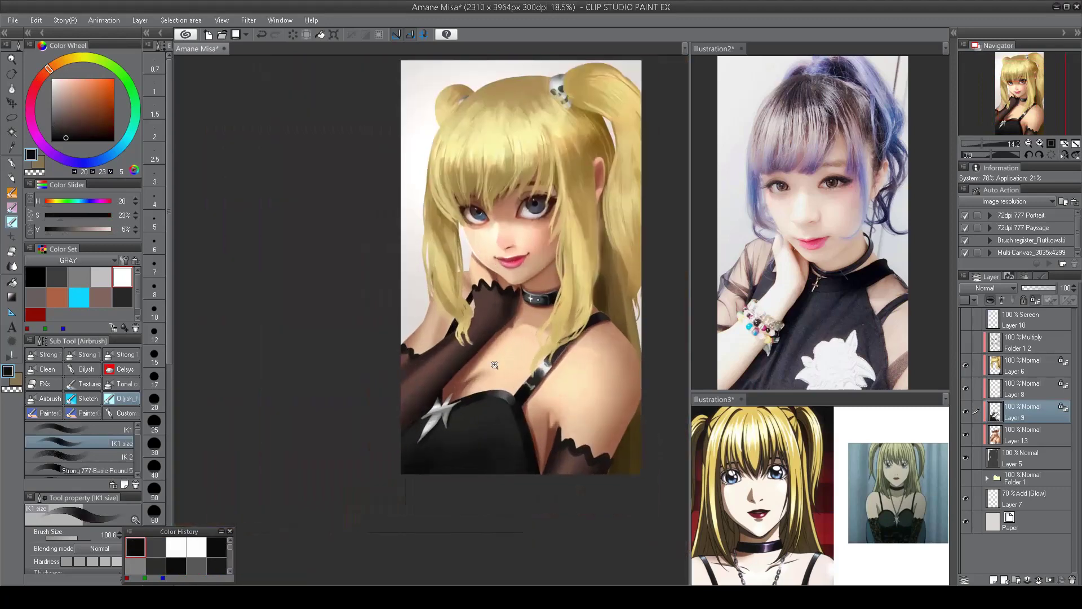
{"action": "scroll", "coordinate": [501, 243], "scroll_direction": "up", "scroll_amount": 1}
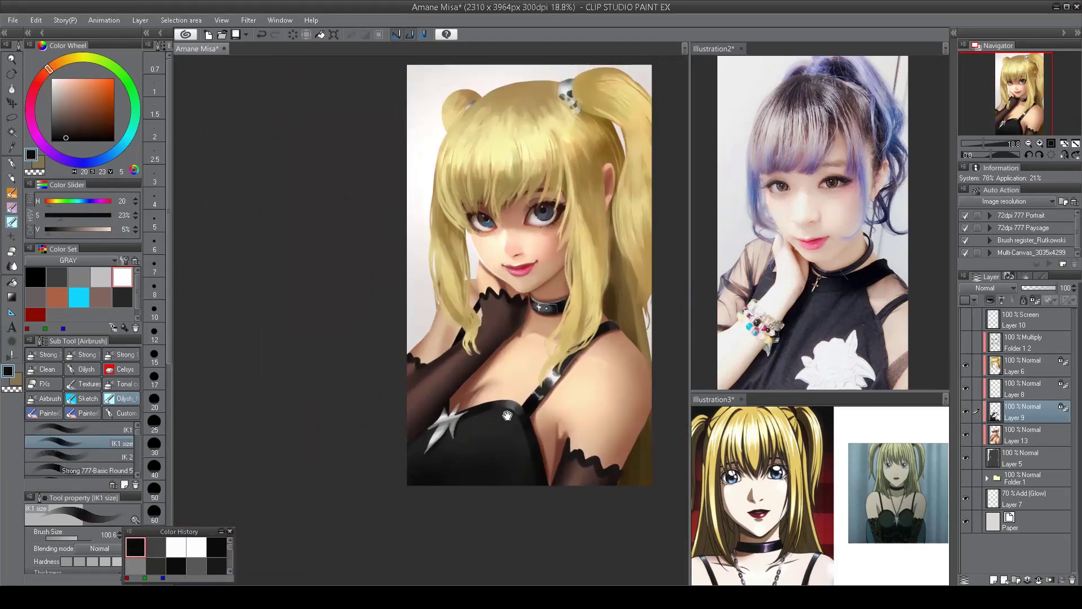
- Switch to the Butterfly ivy brush among the decoration pattern brushes
{"action": "key", "text": "b"}
{"action": "key", "text": "b"}
{"action": "key", "text": "b"}
{"action": "key", "text": "b"}
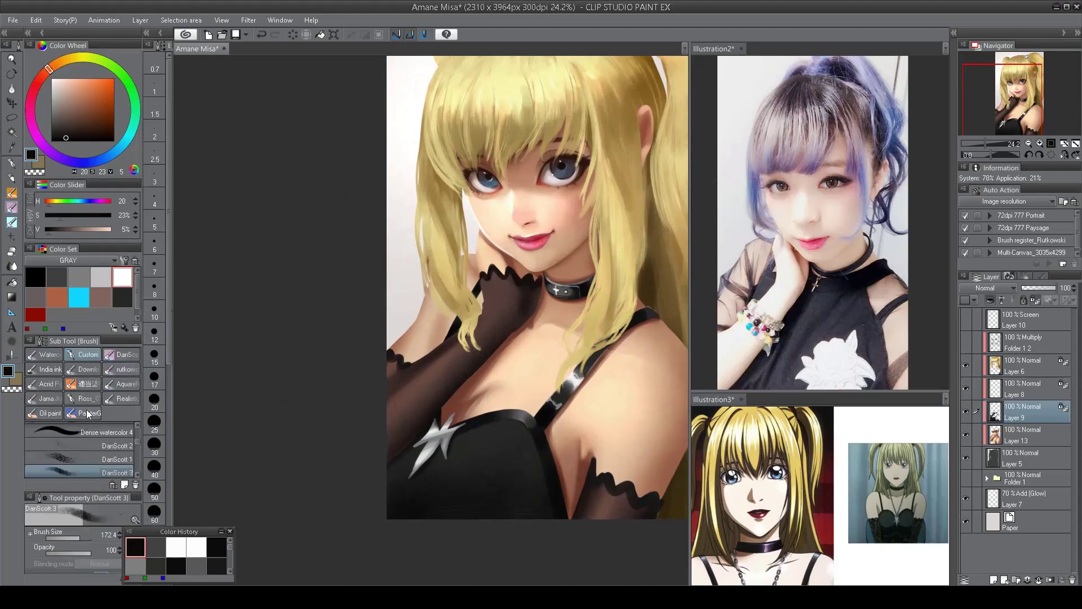
{"action": "left_click", "coordinate": [106, 446]}
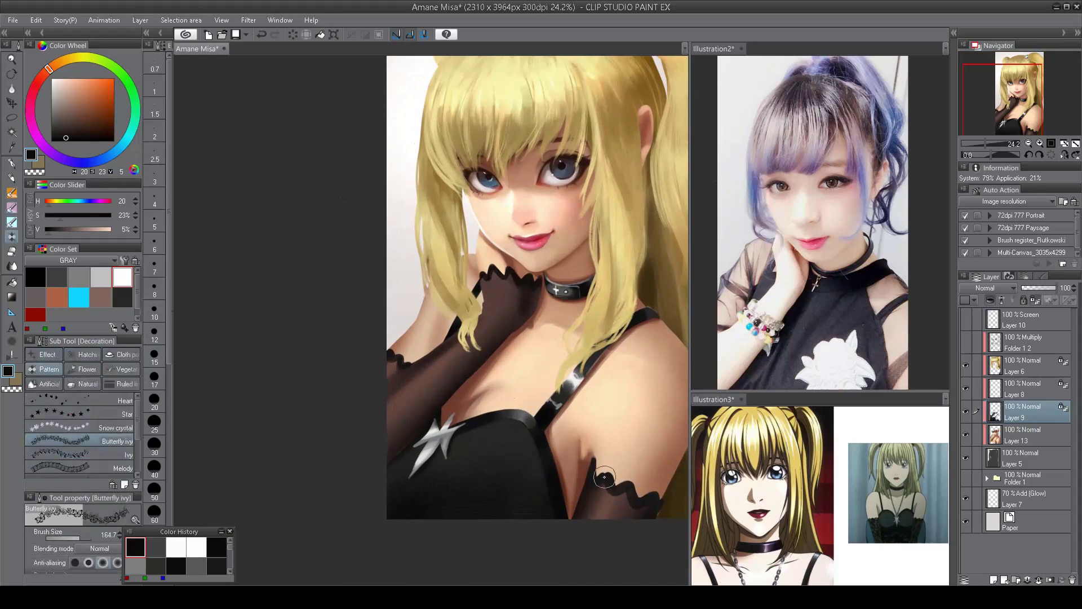
- Try the Butterfly ivy lace pattern along the raised arm's glove on Layer 9, and undo it
{"action": "mouse_move", "coordinate": [466, 327]}
{"action": "left_mouse_down"}
{"action": "mouse_move", "coordinate": [496, 339]}
{"action": "mouse_move", "coordinate": [397, 389]}
{"action": "left_mouse_up"}
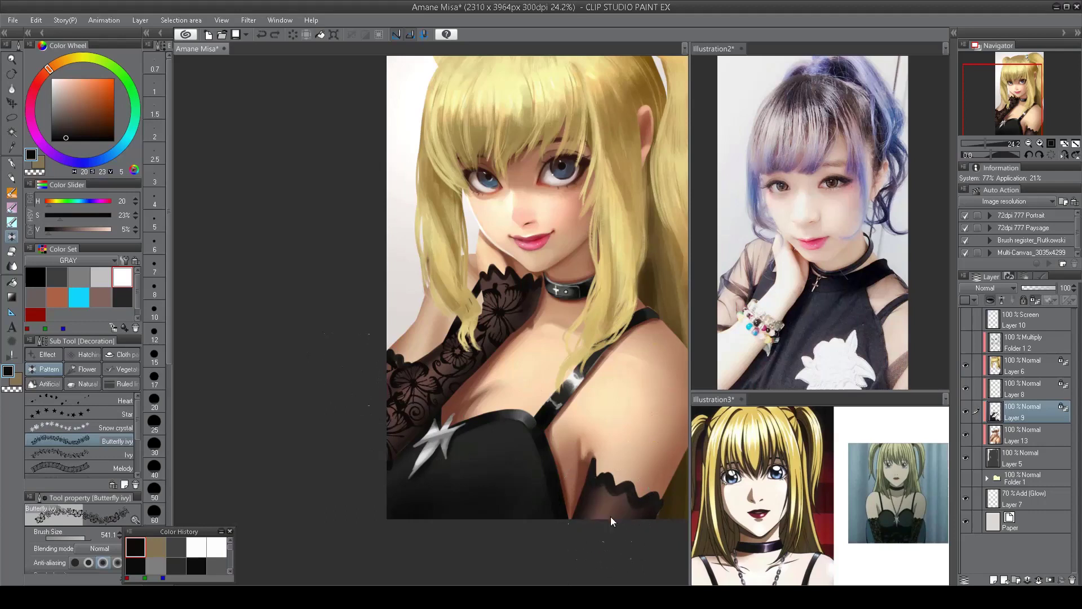
{"action": "key", "text": "ctrl+z"}
- On a new Multiply layer above Layer 9, paint Butterfly ivy lace over both gloves within a selection of Layer 9's contents
{"action": "key", "text": "ctrl+shift+n"}
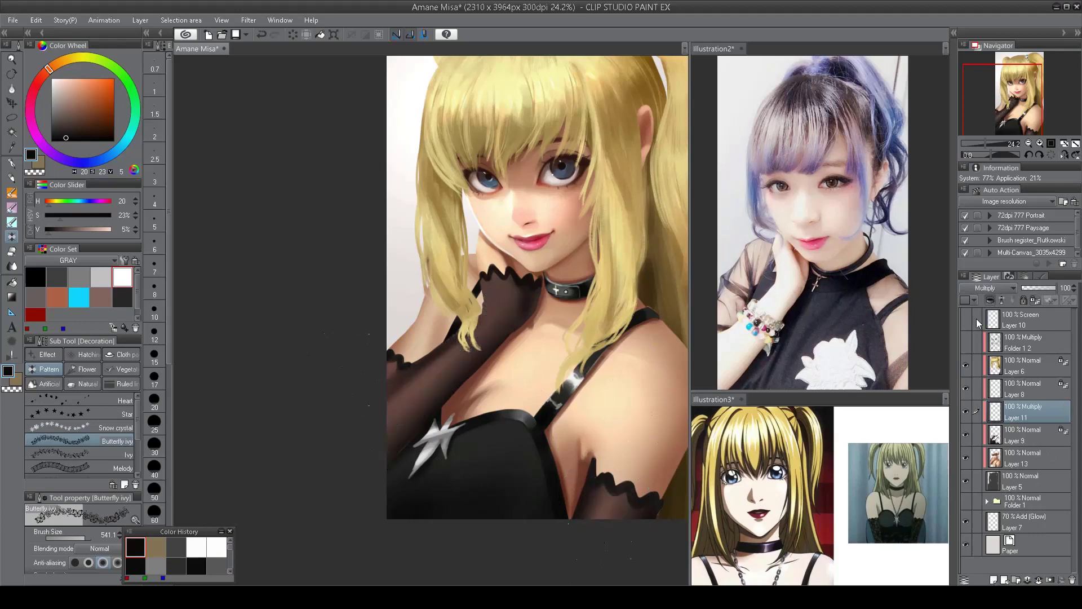
{"action": "left_click", "coordinate": [995, 441], "text": "ctrl"}
{"action": "mouse_move", "coordinate": [491, 287]}
{"action": "left_mouse_down"}
{"action": "mouse_move", "coordinate": [468, 338]}
{"action": "mouse_move", "coordinate": [401, 422]}
{"action": "left_mouse_up"}
{"action": "left_click_drag", "start_coordinate": [628, 475], "coordinate": [631, 478]}
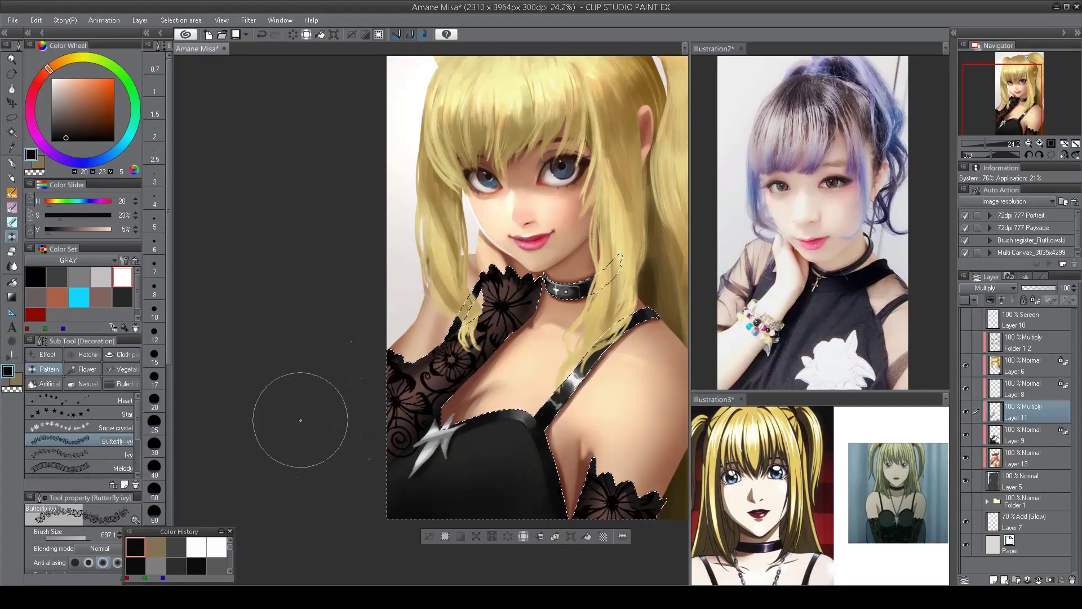
{"action": "scroll", "coordinate": [466, 377], "scroll_direction": "down", "scroll_amount": 3}
{"action": "left_click", "coordinate": [510, 413]}
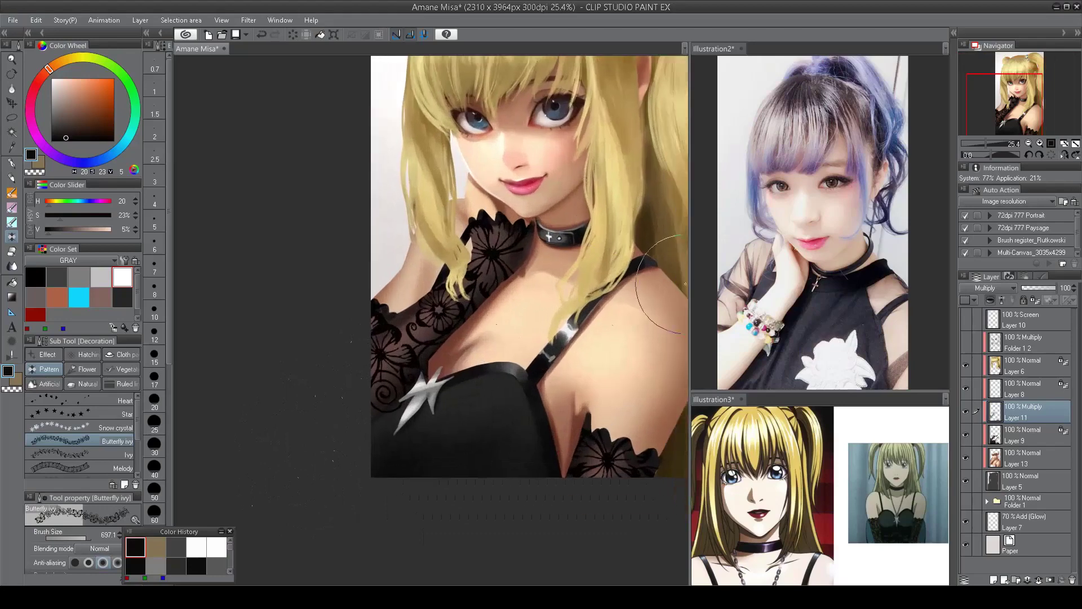
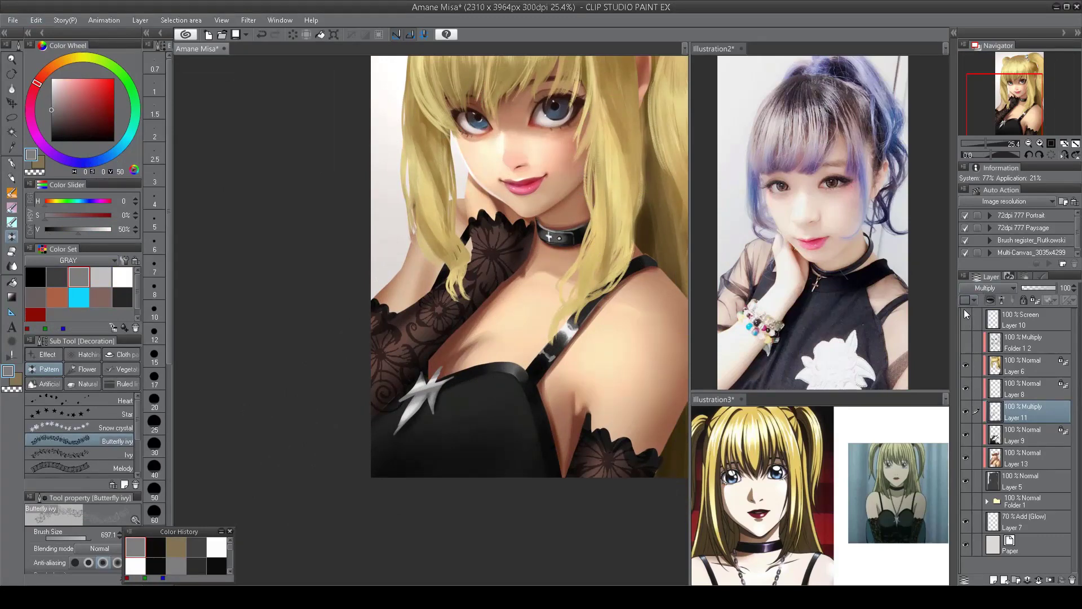
{"action": "key", "text": "e"}
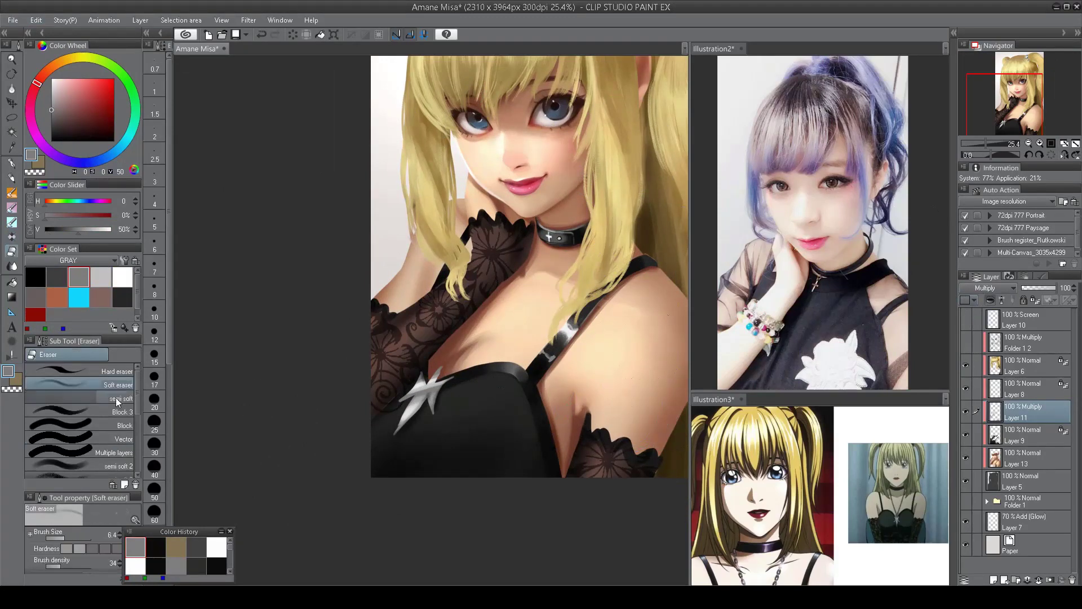
{"action": "key", "text": "bracketleft"}
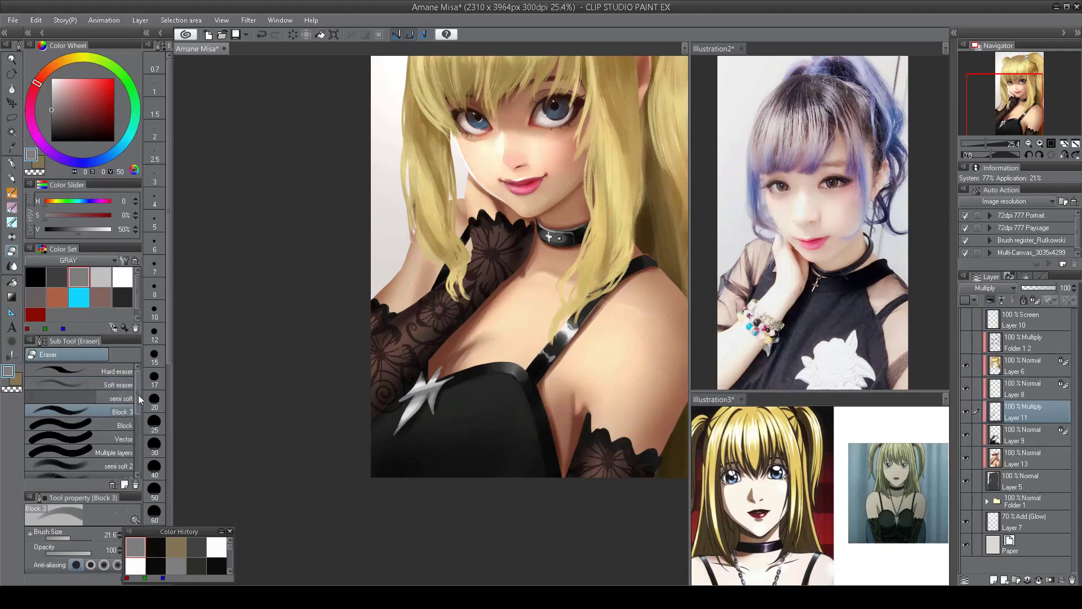
- Select Layer 9's painted area and darken the gloves' lace on Layer 11 with the IK1 airbrush in sampled near-black
{"action": "key", "text": "b"}
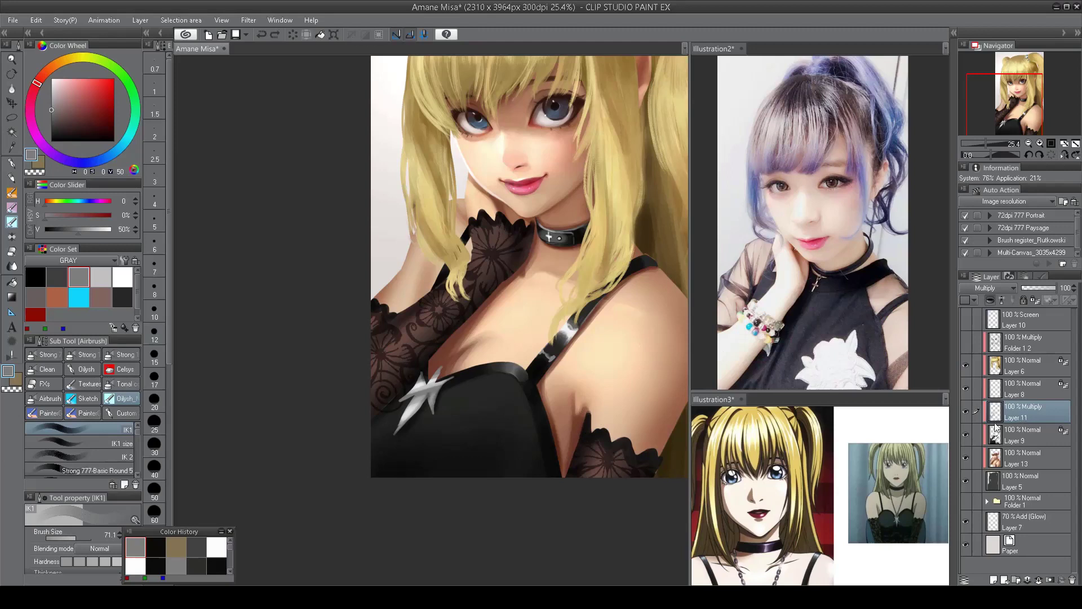
{"action": "left_click", "coordinate": [995, 428], "text": "ctrl"}
{"action": "left_click", "coordinate": [606, 446], "text": "alt"}
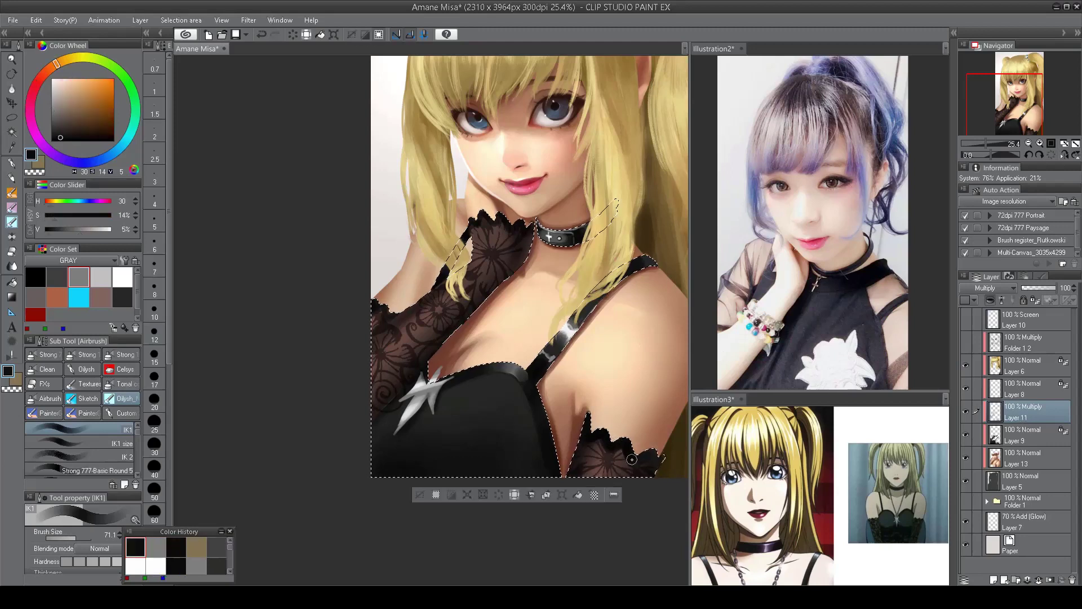
{"action": "key", "text": "bracketleft"}
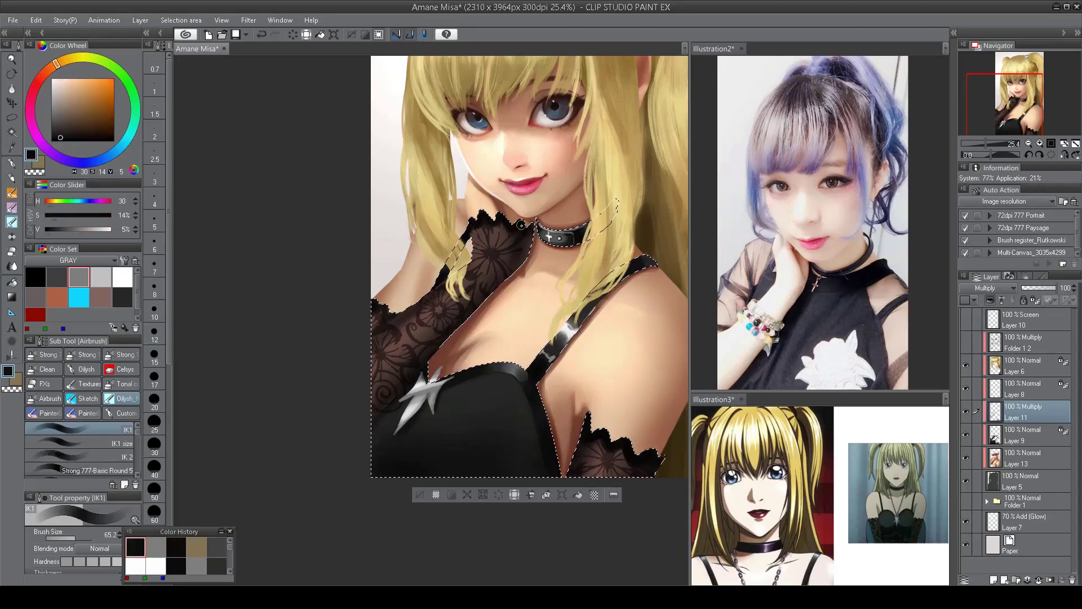
{"action": "scroll", "coordinate": [496, 355], "scroll_direction": "down", "scroll_amount": 3}
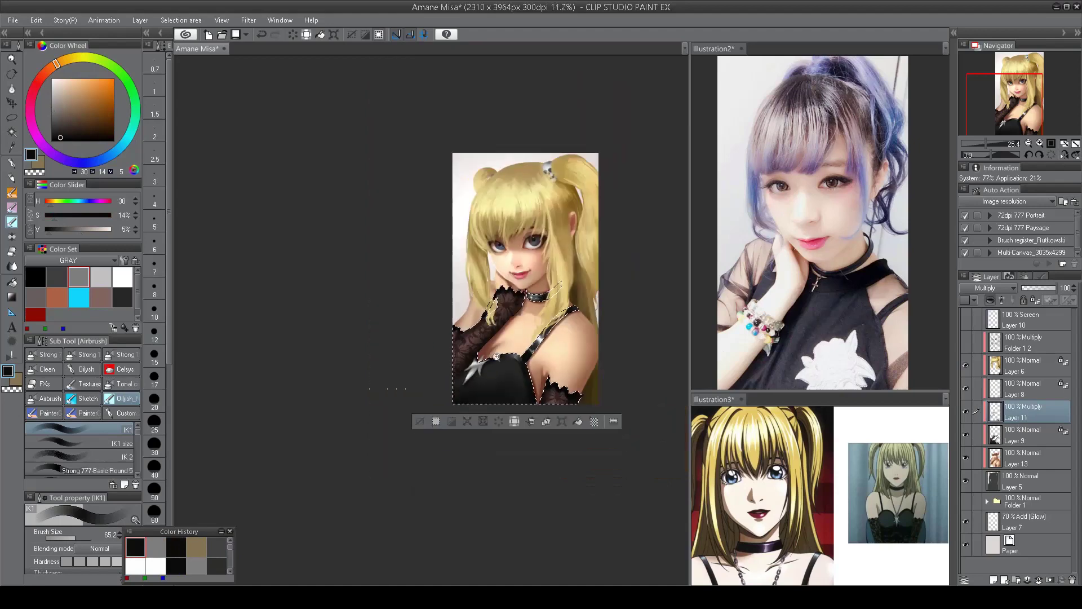
{"action": "scroll", "coordinate": [496, 355], "scroll_direction": "up", "scroll_amount": 1}
{"action": "scroll", "coordinate": [497, 356], "scroll_direction": "down", "scroll_amount": 1}
- Deepen the shading on the wrist part of the raised hand's lace glove with near-black
{"action": "scroll", "coordinate": [573, 331], "scroll_direction": "up", "scroll_amount": 4}
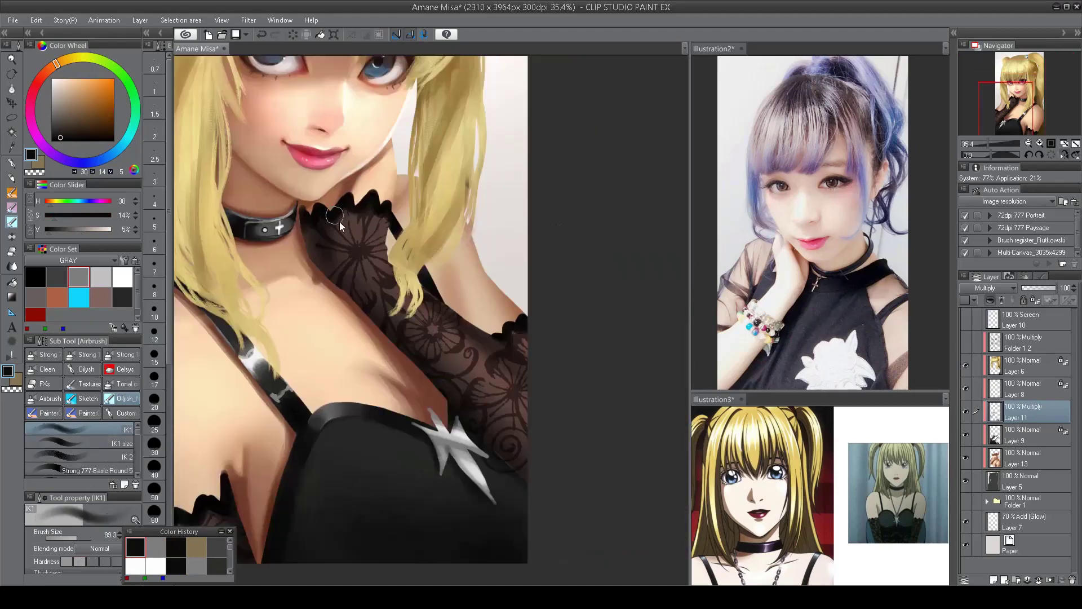
{"action": "key", "text": "h"}
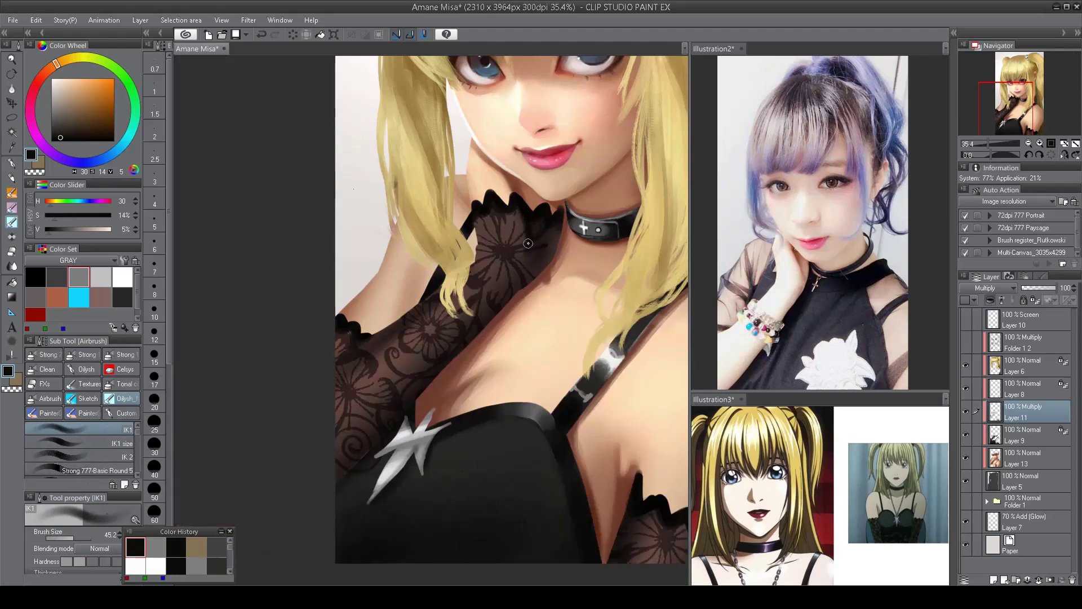
{"action": "scroll", "coordinate": [520, 275], "scroll_direction": "down", "scroll_amount": 3}
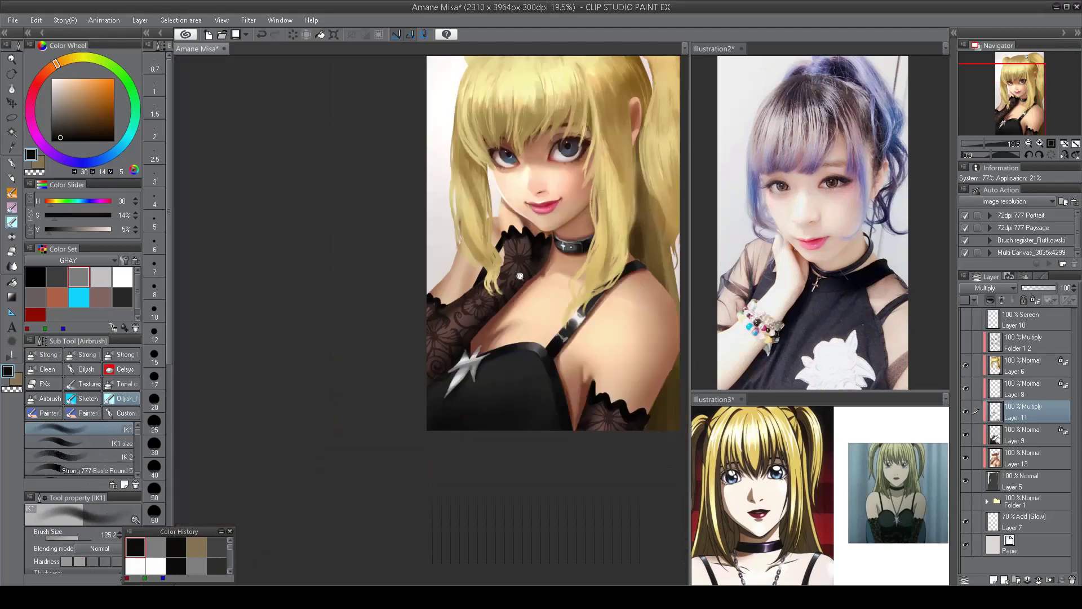
{"action": "scroll", "coordinate": [520, 275], "scroll_direction": "up", "scroll_amount": 2}
{"action": "scroll", "coordinate": [530, 110], "scroll_direction": "right", "scroll_amount": 3}
{"action": "scroll", "coordinate": [477, 217], "scroll_direction": "down", "scroll_amount": 1}
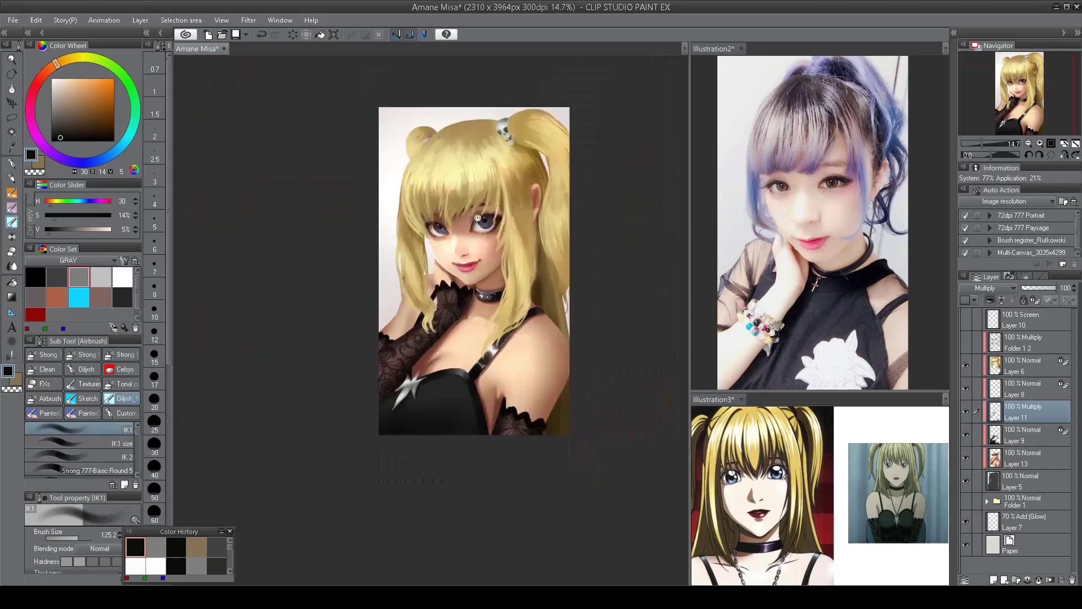
- On Layer 6, shade the hair behind the ear and the outer side lock with dark brown in Multiply blending mode
{"action": "scroll", "coordinate": [510, 213], "scroll_direction": "up", "scroll_amount": 1}
{"action": "left_click", "coordinate": [1018, 365]}
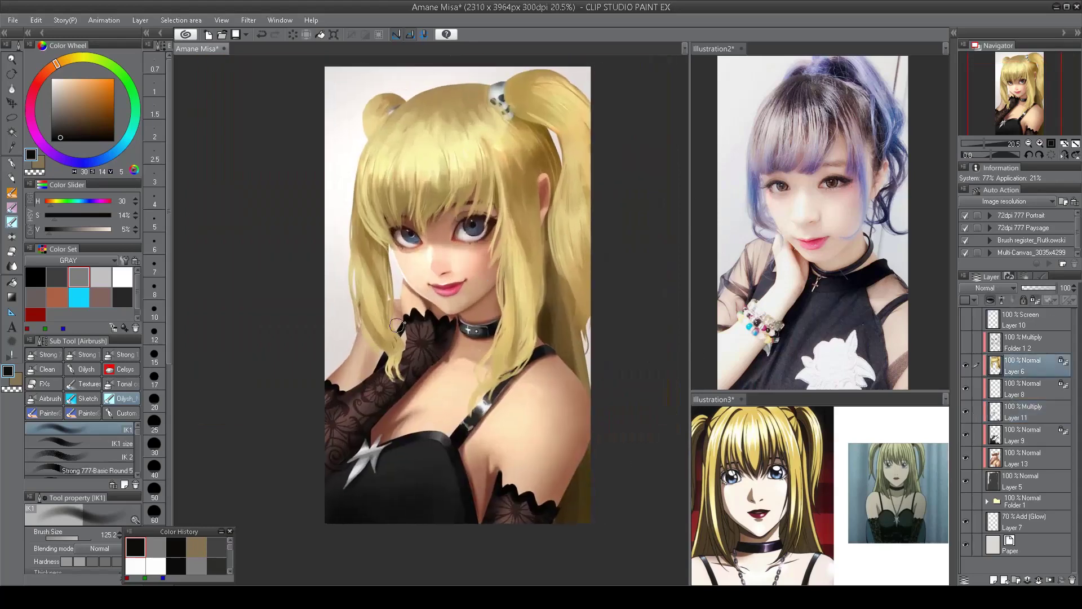
{"action": "left_click", "coordinate": [96, 126]}
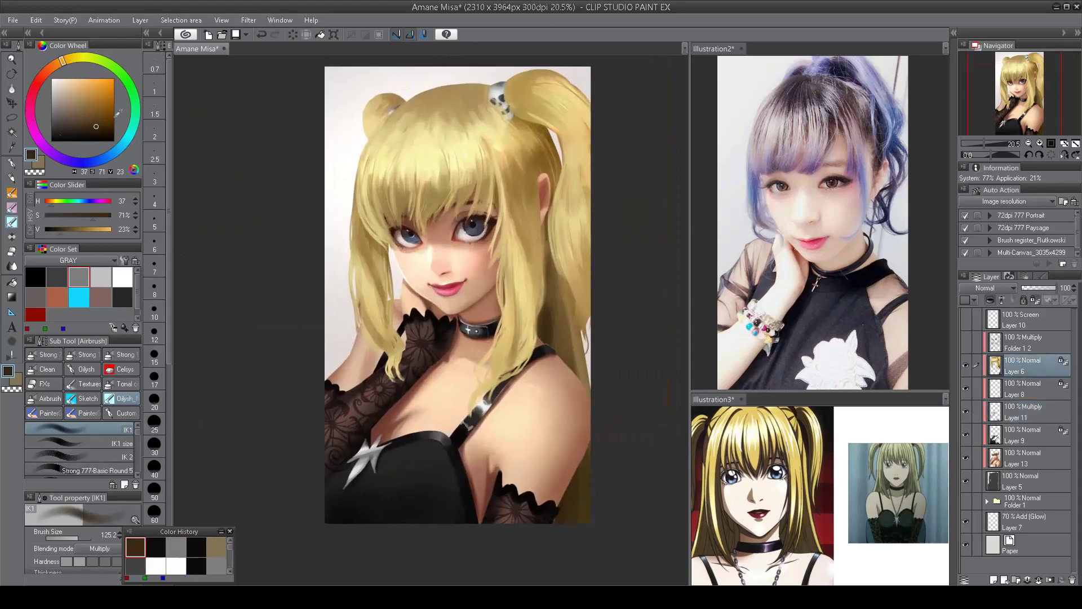
{"action": "left_click_drag", "start_coordinate": [551, 253], "coordinate": [556, 361]}
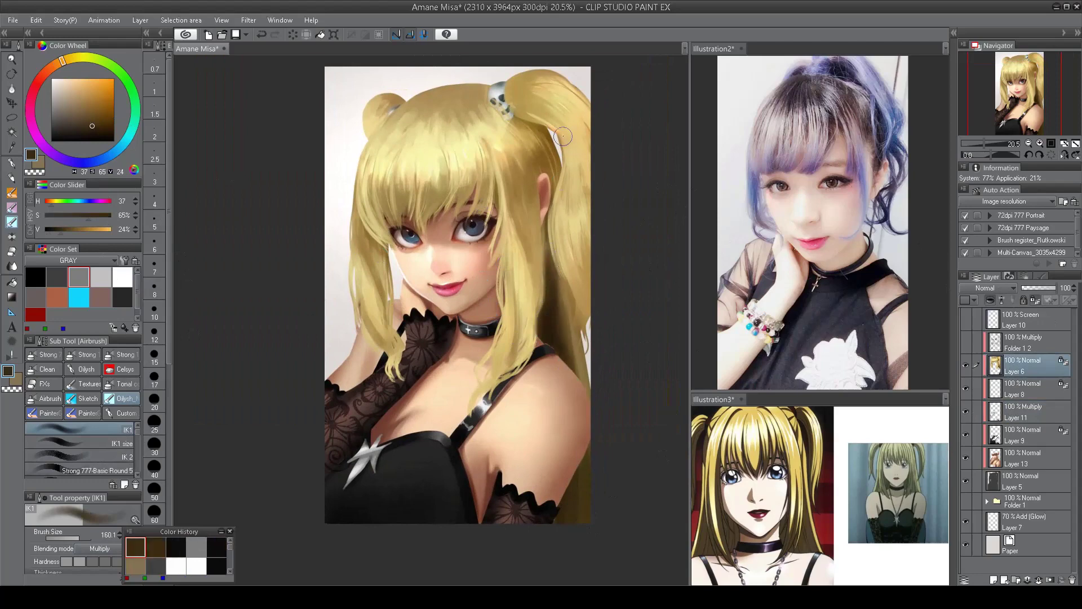
{"action": "left_click_drag", "start_coordinate": [356, 204], "coordinate": [380, 284]}
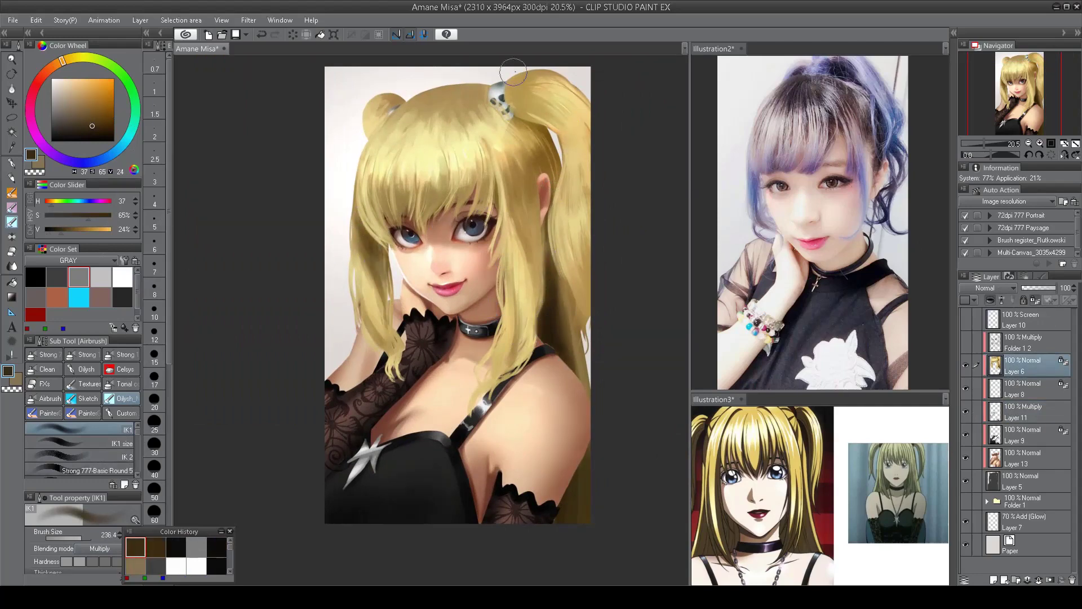
- Darken the hair just above the ear, below the ponytail's base, with the dark brown Multiply airbrush
{"action": "key", "text": "bracketleft"}
{"action": "key", "text": "bracketleft"}
{"action": "key", "text": "bracketleft"}
{"action": "key", "text": "bracketright"}
{"action": "key", "text": "bracketright"}
{"action": "key", "text": "bracketright"}
{"action": "left_click_drag", "start_coordinate": [546, 169], "coordinate": [535, 151]}
{"action": "scroll", "coordinate": [525, 186], "scroll_direction": "up", "scroll_amount": 1}
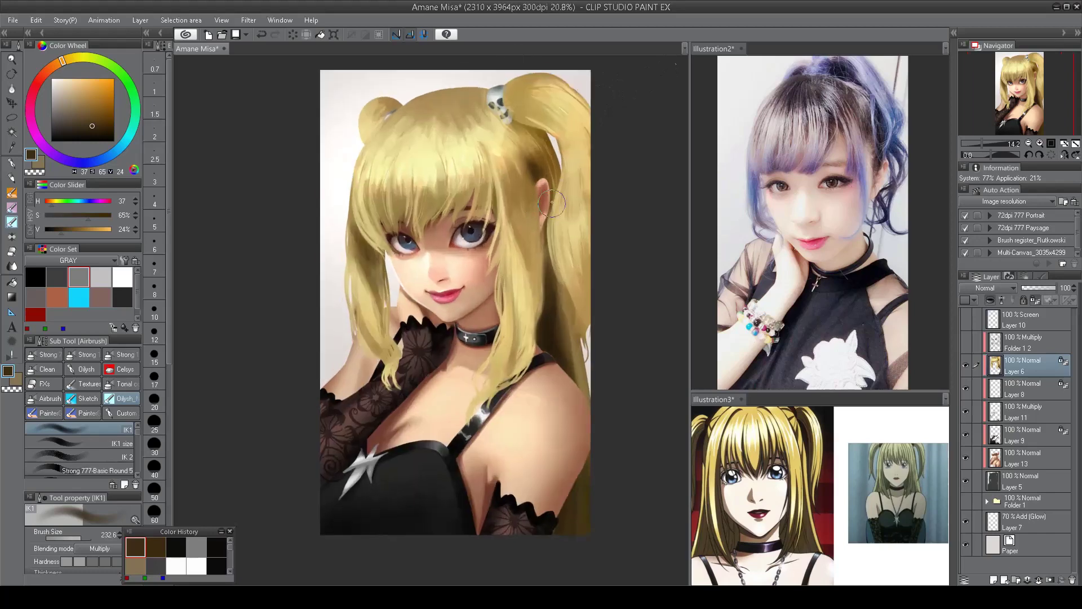
- Shade the ponytail strands beside the ear with gold and brown tones sampled from the hair
{"action": "left_click", "coordinate": [554, 148], "text": "alt"}
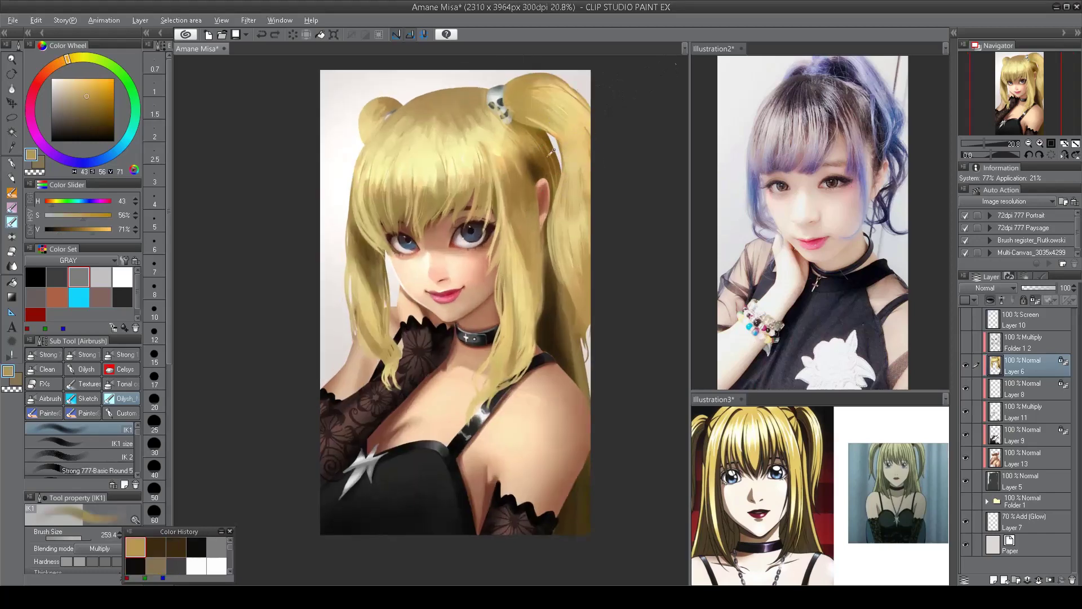
{"action": "mouse_move", "coordinate": [554, 147]}
{"action": "left_mouse_down"}
{"action": "mouse_move", "coordinate": [587, 205]}
{"action": "mouse_move", "coordinate": [592, 267]}
{"action": "mouse_move", "coordinate": [580, 186]}
{"action": "left_mouse_up"}
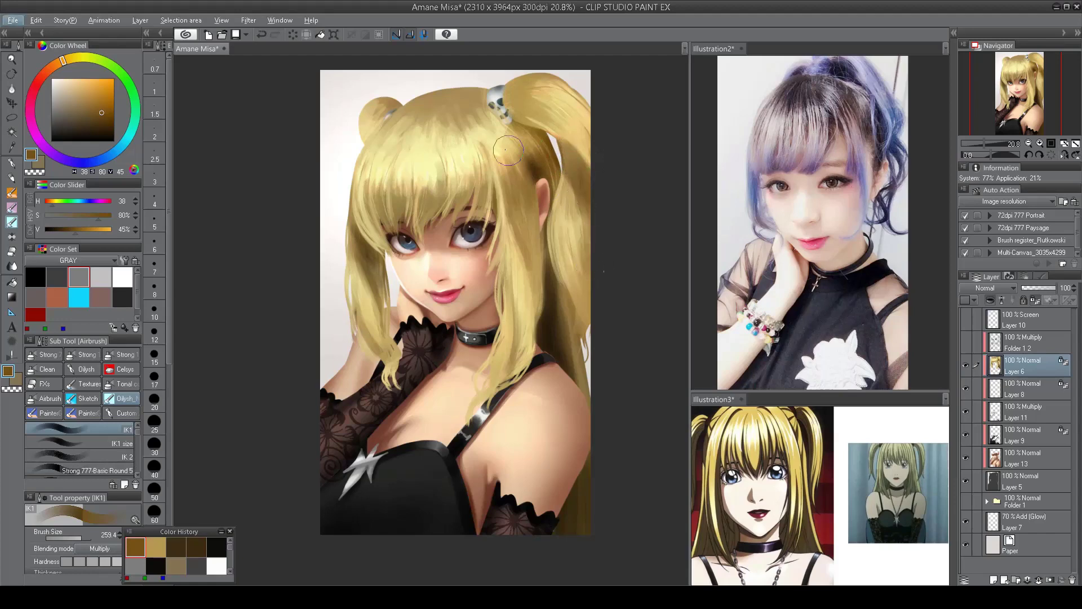
{"action": "left_click", "coordinate": [360, 280], "text": "alt"}
{"action": "mouse_move", "coordinate": [563, 212]}
{"action": "left_mouse_down"}
{"action": "mouse_move", "coordinate": [573, 199]}
{"action": "mouse_move", "coordinate": [583, 242]}
{"action": "mouse_move", "coordinate": [584, 189]}
{"action": "left_mouse_up"}
{"action": "left_click", "coordinate": [587, 225], "text": "alt"}
{"action": "key", "text": "h"}
{"action": "key", "text": "h"}
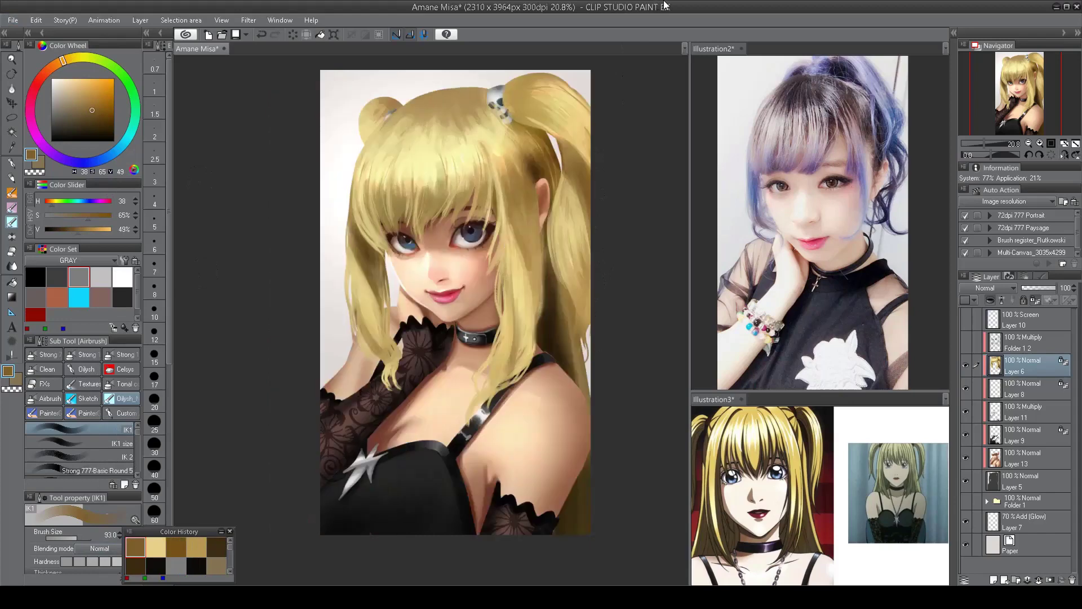
- Paint strands on the crown, fringe and far side lock in Normal blending mode with sampled dark brown and pale blonde
{"action": "left_click", "coordinate": [515, 168], "text": "alt"}
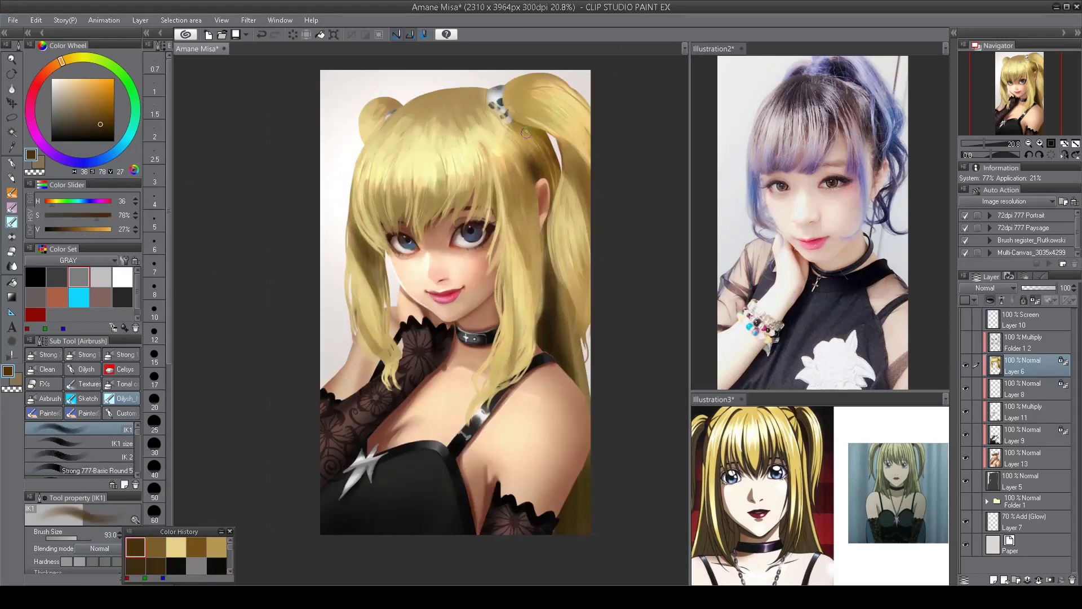
{"action": "mouse_move", "coordinate": [440, 83]}
{"action": "left_mouse_down"}
{"action": "mouse_move", "coordinate": [462, 83]}
{"action": "mouse_move", "coordinate": [429, 108]}
{"action": "mouse_move", "coordinate": [411, 178]}
{"action": "left_mouse_up"}
{"action": "left_click_drag", "start_coordinate": [483, 172], "coordinate": [338, 197]}
{"action": "mouse_move", "coordinate": [316, 302]}
{"action": "left_mouse_down"}
{"action": "mouse_move", "coordinate": [330, 301]}
{"action": "mouse_move", "coordinate": [361, 389]}
{"action": "left_mouse_up"}
{"action": "left_click", "coordinate": [338, 237], "text": "alt"}
{"action": "key", "text": "ctrl+minus"}
{"action": "key", "text": "h"}
{"action": "key", "text": "h"}
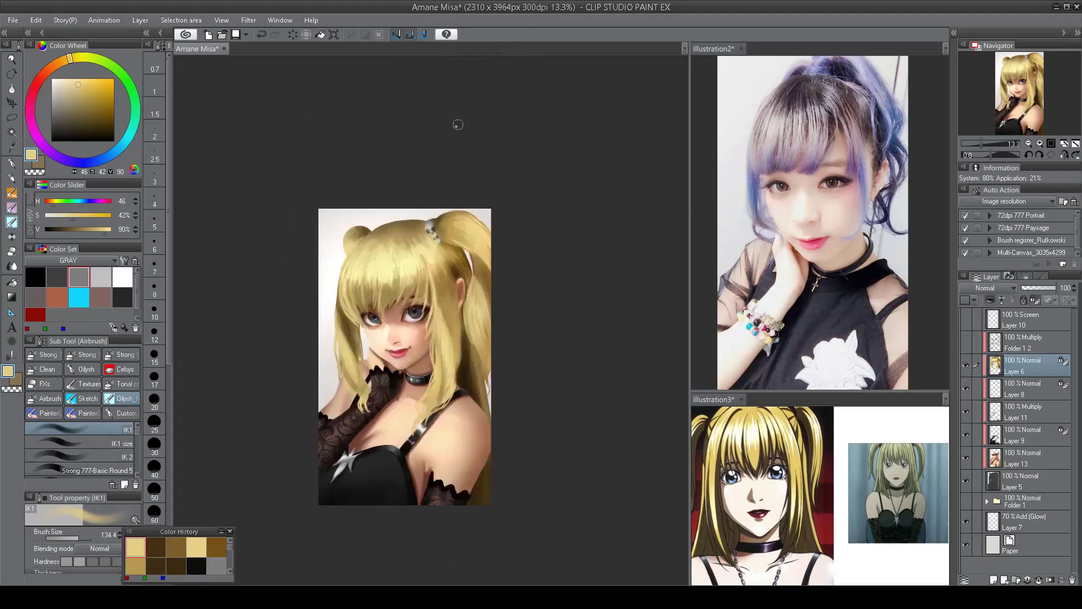
- Blend the hair at the temple and along the far side lock's outer edge with sampled golden and pale blonde tones
{"action": "scroll", "coordinate": [420, 262], "scroll_direction": "up", "scroll_amount": 3}
{"action": "left_click", "coordinate": [388, 221], "text": "alt"}
{"action": "left_click", "coordinate": [469, 239], "text": "alt"}
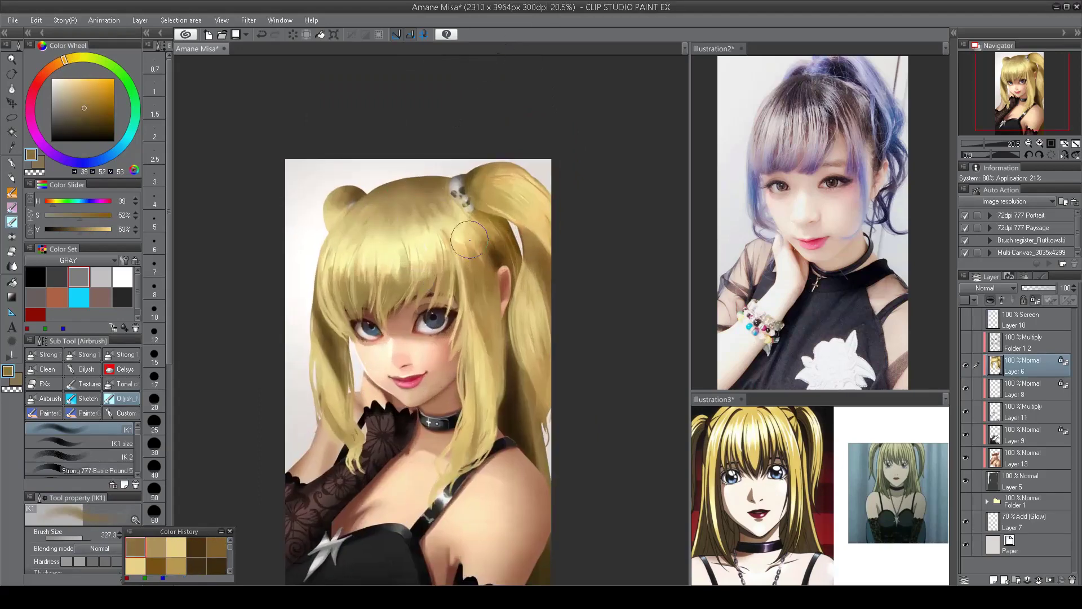
{"action": "left_click", "coordinate": [483, 240], "text": "alt"}
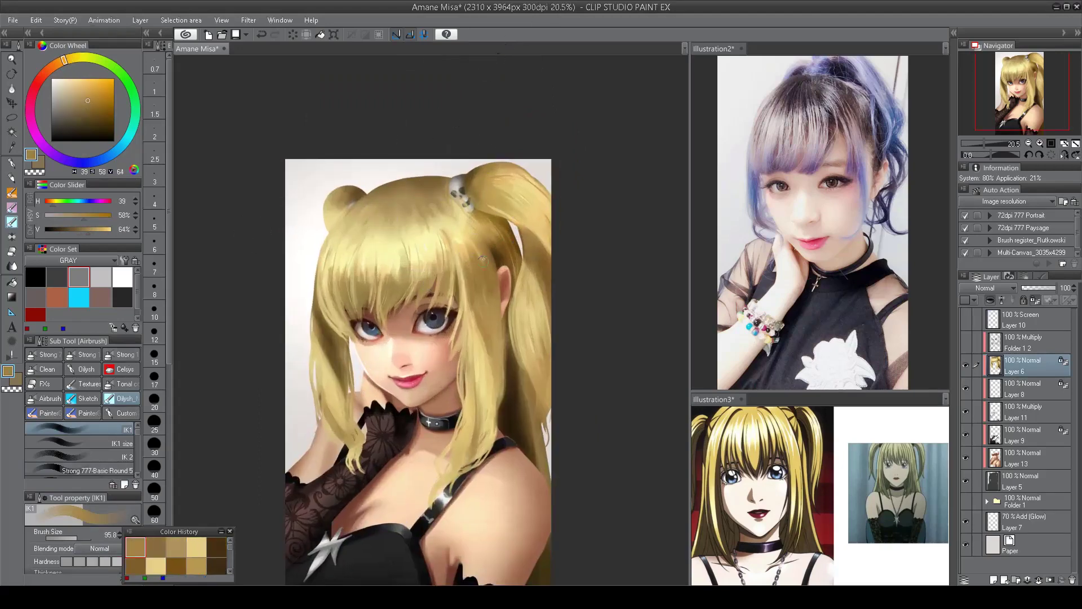
{"action": "left_click", "coordinate": [507, 258], "text": "alt"}
{"action": "left_click", "coordinate": [323, 316], "text": "alt"}
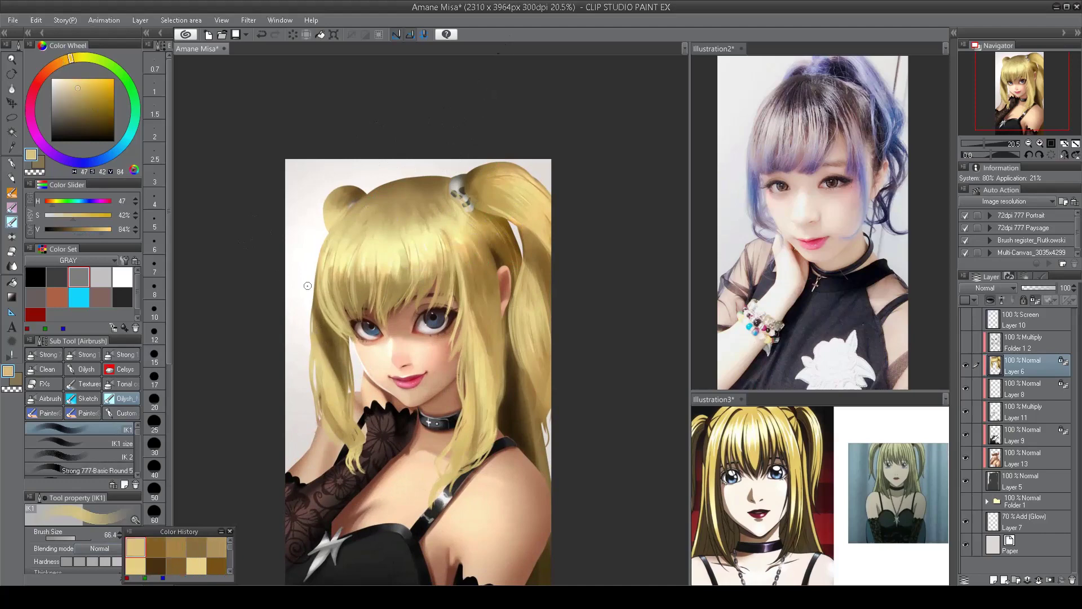
{"action": "left_click", "coordinate": [319, 333], "text": "alt"}
{"action": "left_click", "coordinate": [316, 293], "text": "alt"}
{"action": "key", "text": "h"}
{"action": "key", "text": "h"}
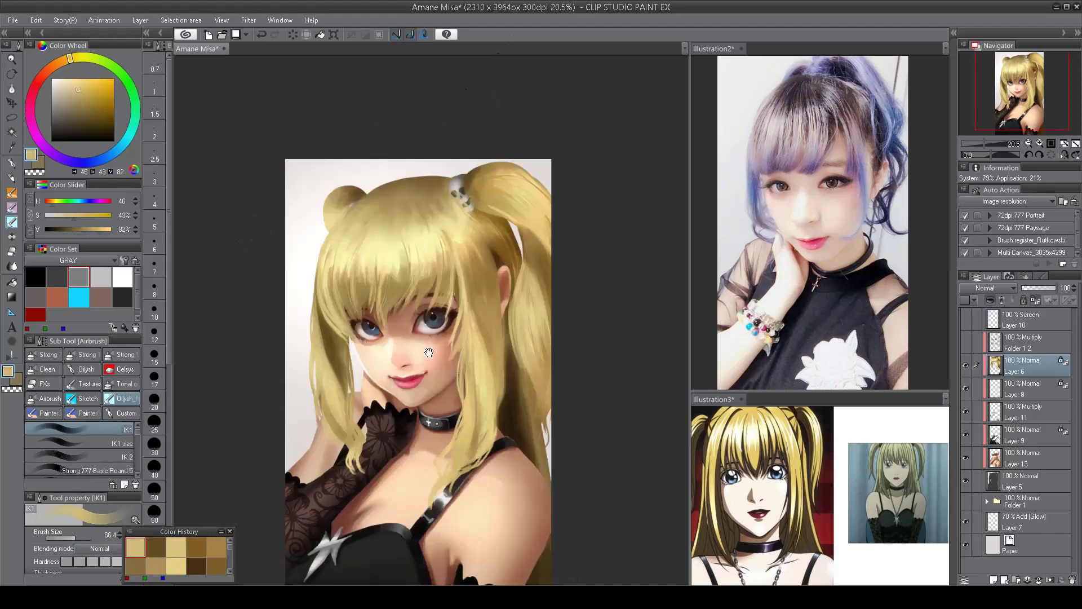
- On Layer 13, define the larger eye's inner corner and upper lash line with the IK1 size brush in near-black
{"action": "scroll", "coordinate": [459, 276], "scroll_direction": "down", "scroll_amount": 5}
{"action": "scroll", "coordinate": [459, 282], "scroll_direction": "up", "scroll_amount": 4}
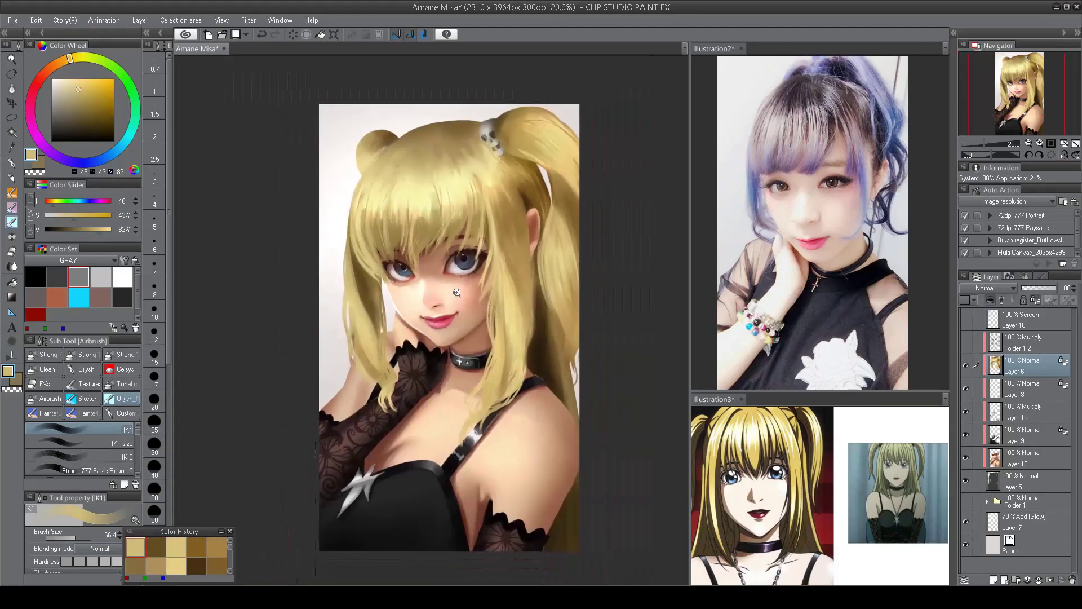
{"action": "scroll", "coordinate": [459, 286], "scroll_direction": "up", "scroll_amount": 5}
{"action": "left_click", "coordinate": [1026, 457]}
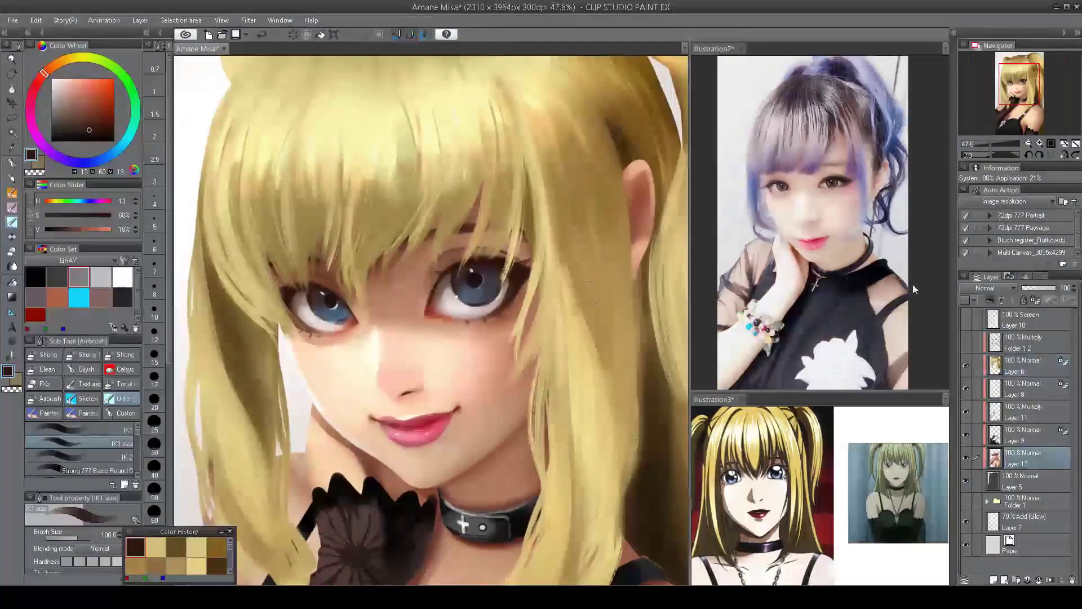
{"action": "left_click", "coordinate": [442, 292], "text": "alt"}
{"action": "left_click_drag", "start_coordinate": [442, 291], "coordinate": [450, 266]}
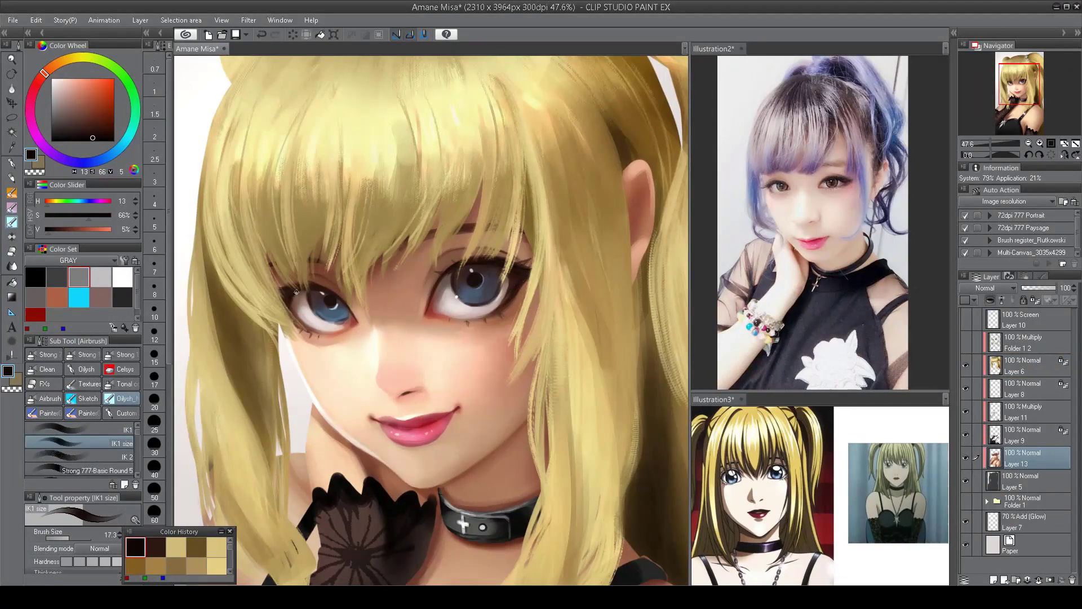
- Retouch the brow area above the larger eye with the IK1 airbrush in sampled reddish-brown skin tones
{"action": "scroll", "coordinate": [326, 290], "scroll_direction": "down", "scroll_amount": 3}
{"action": "scroll", "coordinate": [326, 290], "scroll_direction": "up", "scroll_amount": 3}
{"action": "left_click", "coordinate": [85, 429]}
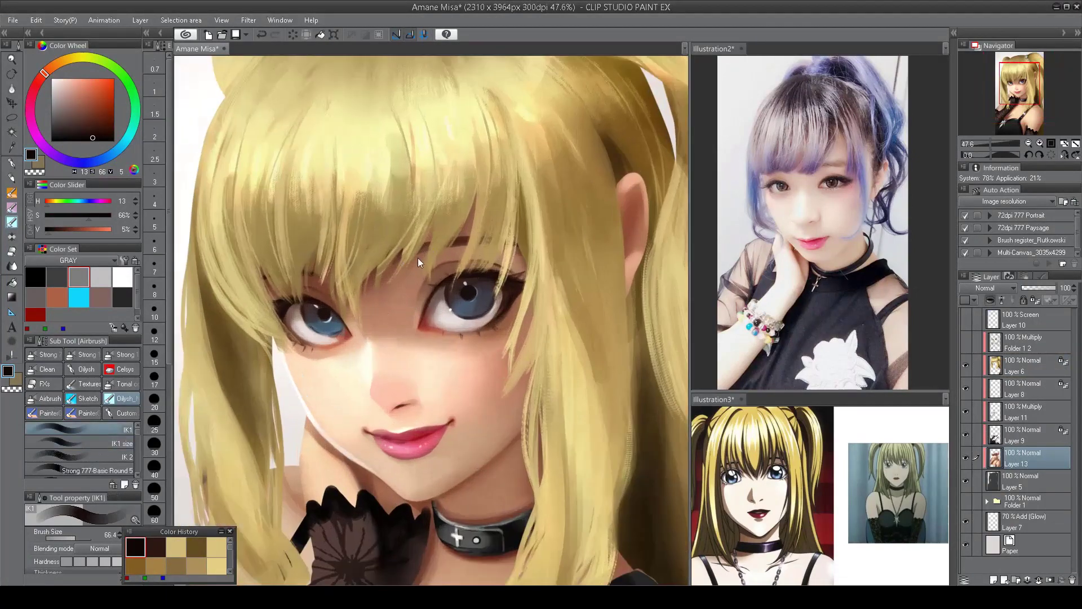
{"action": "left_click", "coordinate": [420, 249], "text": "alt"}
{"action": "left_click", "coordinate": [465, 235], "text": "alt"}
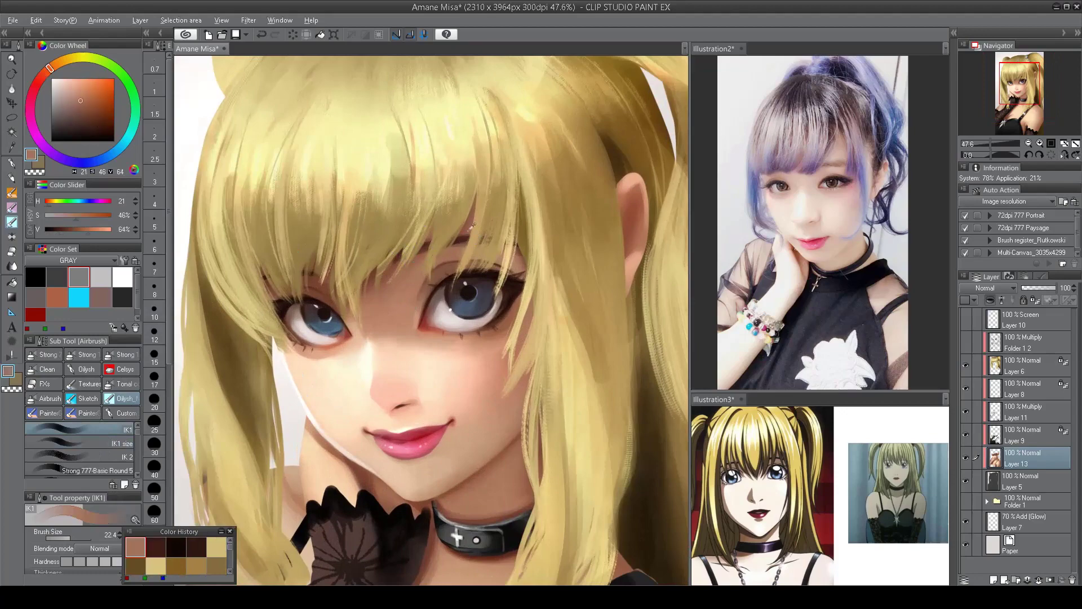
{"action": "left_click_drag", "start_coordinate": [466, 236], "coordinate": [410, 267]}
- Add fine dark brown detail around the brows and eyelids under the fringe with a small IK1 airbrush
{"action": "key", "text": "bracketleft"}
{"action": "key", "text": "bracketleft"}
{"action": "key", "text": "bracketleft"}
{"action": "key", "text": "bracketleft"}
{"action": "key", "text": "bracketleft"}
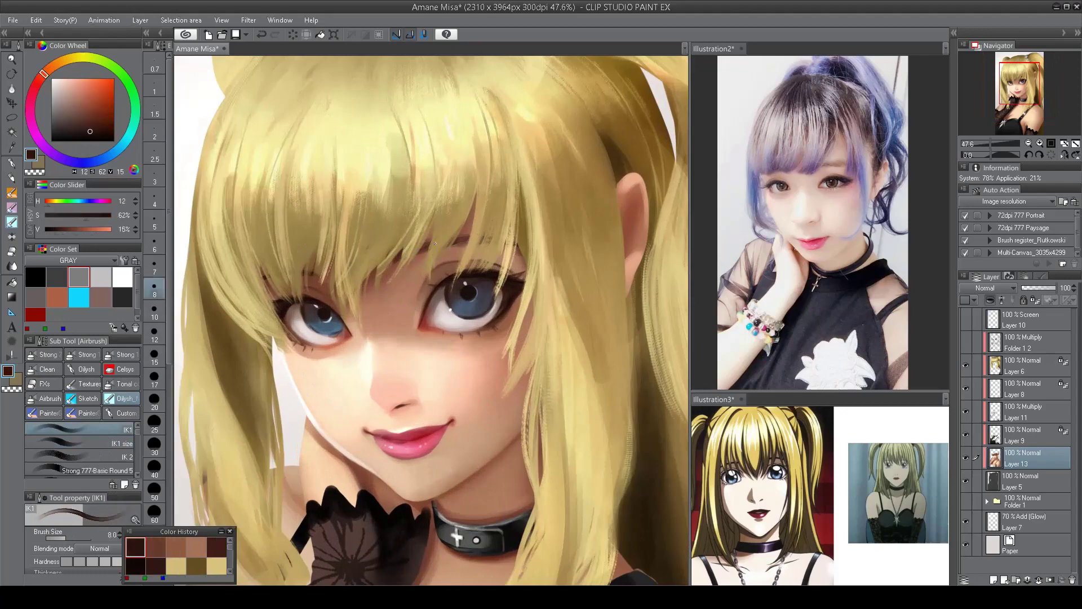
{"action": "scroll", "coordinate": [463, 241], "scroll_direction": "down", "scroll_amount": 3}
{"action": "scroll", "coordinate": [495, 266], "scroll_direction": "up", "scroll_amount": 3}
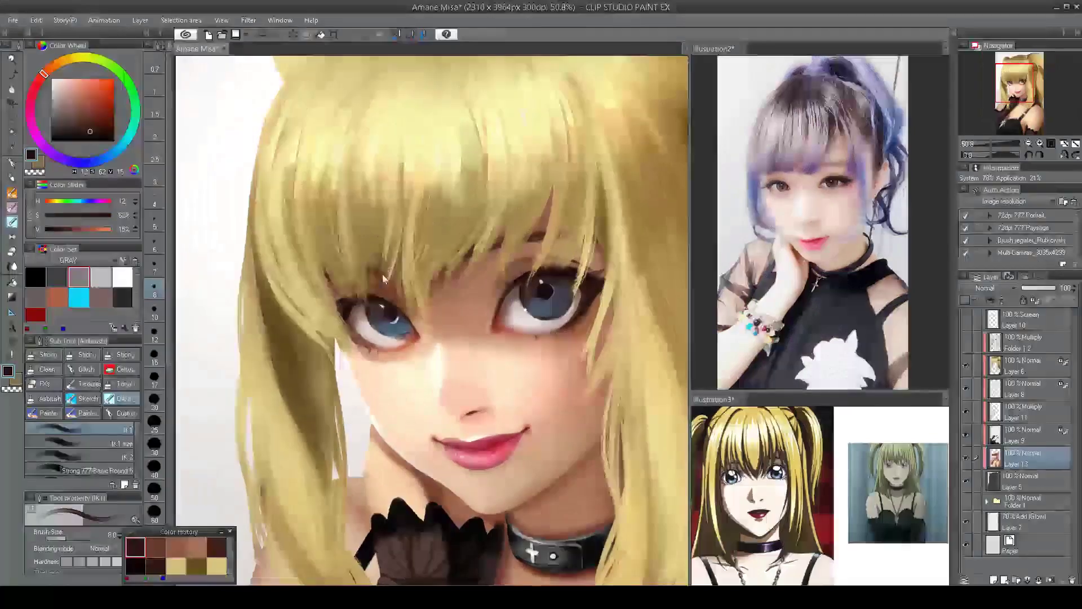
{"action": "key", "text": "bracketright"}
{"action": "key", "text": "bracketright"}
{"action": "key", "text": "bracketright"}
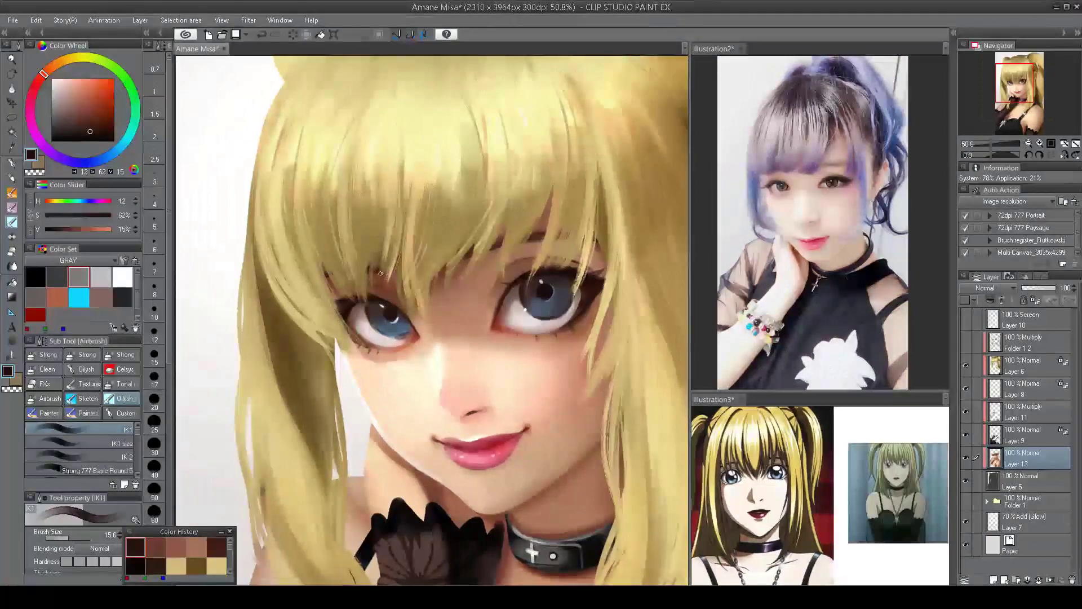
{"action": "scroll", "coordinate": [381, 273], "scroll_direction": "down", "scroll_amount": 10}
{"action": "scroll", "coordinate": [431, 328], "scroll_direction": "up", "scroll_amount": 5}
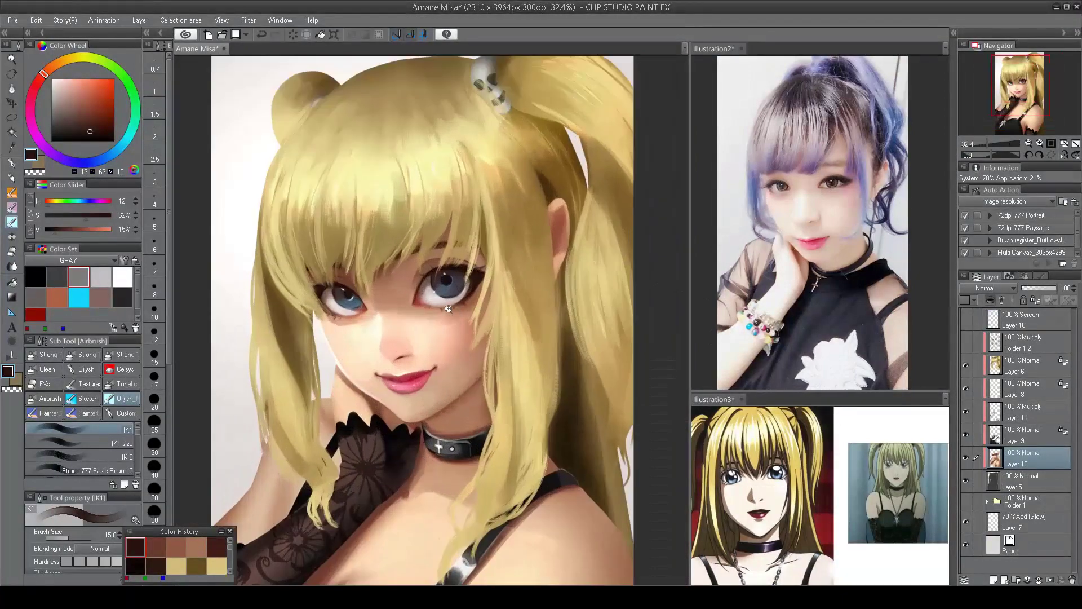
- Brighten the irises with light blue using the IK1 size brush, and undo the last stroke
{"action": "left_click", "coordinate": [445, 296], "text": "alt"}
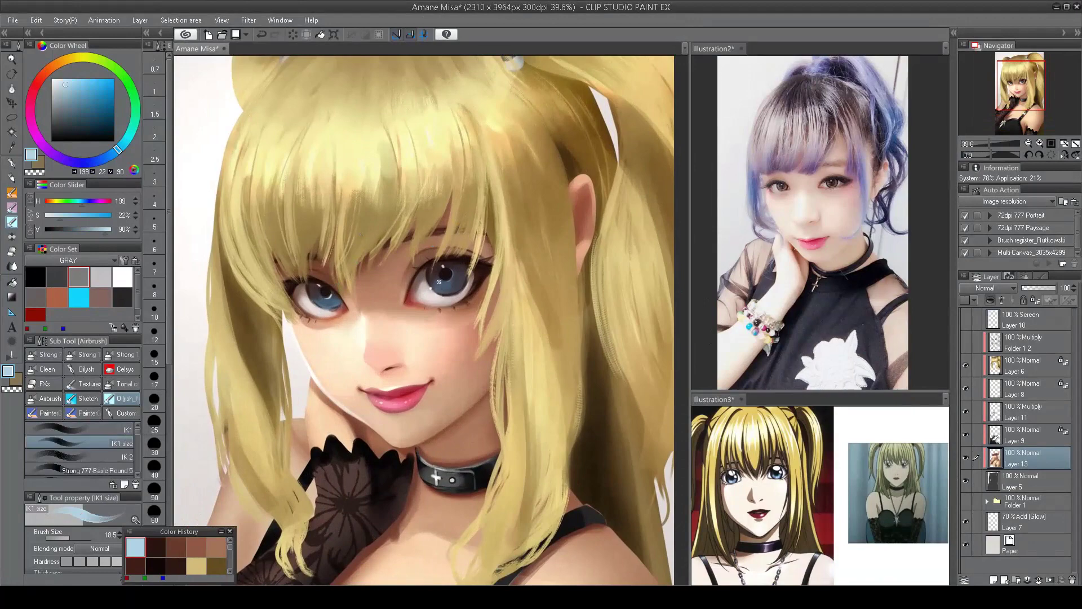
{"action": "key", "text": "ctrl+z"}
{"action": "scroll", "coordinate": [327, 303], "scroll_direction": "down", "scroll_amount": 5}
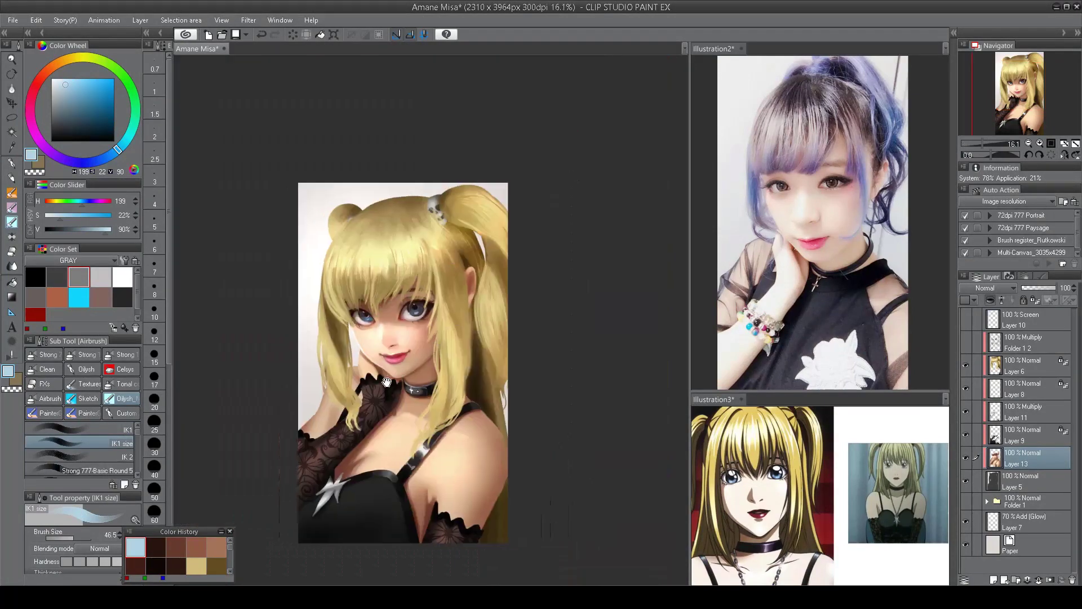
- Add small highlights at the mouth corners and nose tip with the IK1 size brush in sampled pale peach and cream
{"action": "scroll", "coordinate": [495, 271], "scroll_direction": "up", "scroll_amount": 5}
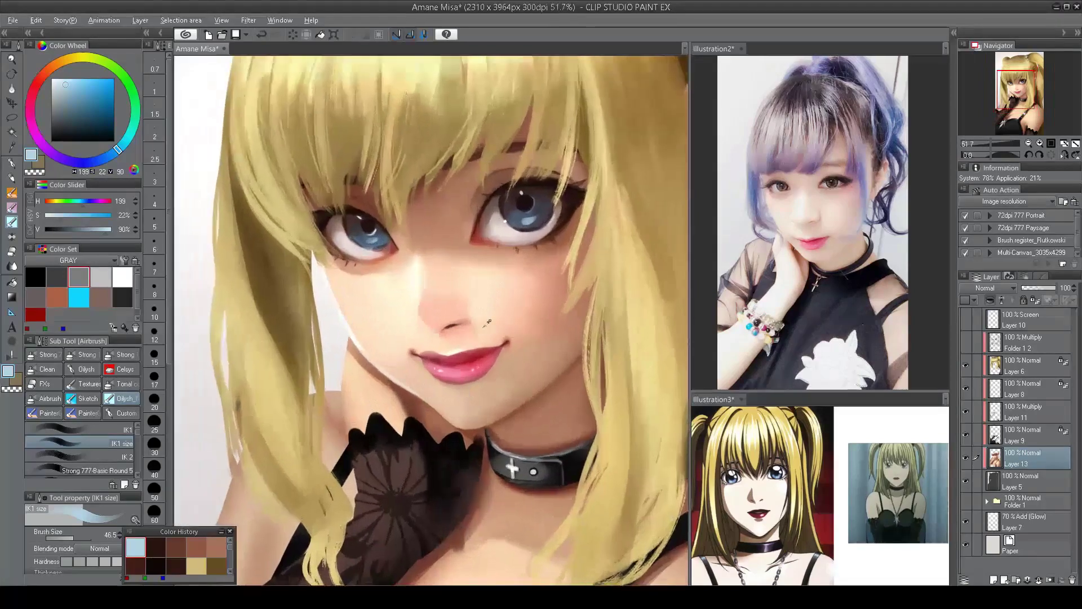
{"action": "left_click", "coordinate": [488, 323], "text": "alt"}
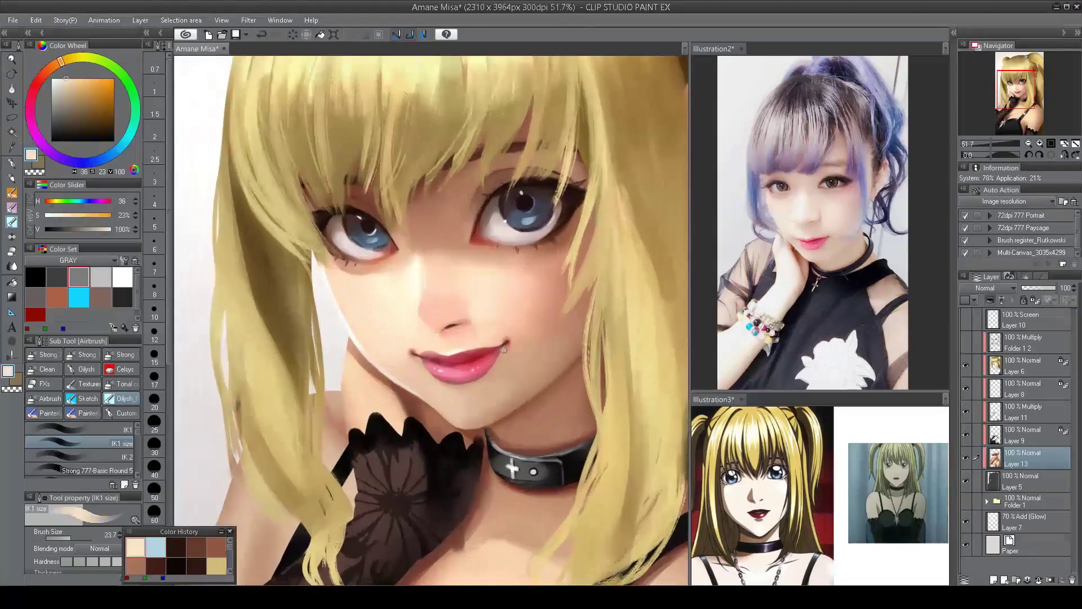
{"action": "scroll", "coordinate": [420, 361], "scroll_direction": "down", "scroll_amount": 3}
{"action": "scroll", "coordinate": [420, 301], "scroll_direction": "up", "scroll_amount": 3}
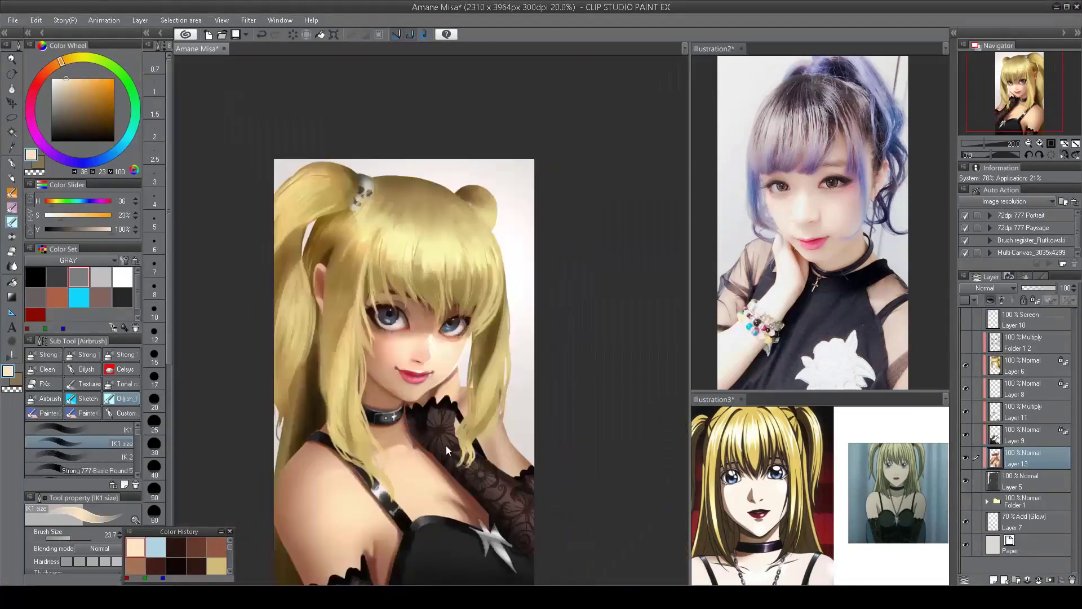
{"action": "left_click", "coordinate": [420, 302], "text": "alt"}
{"action": "key", "text": "ctrl+z"}
{"action": "left_click", "coordinate": [433, 326], "text": "alt"}
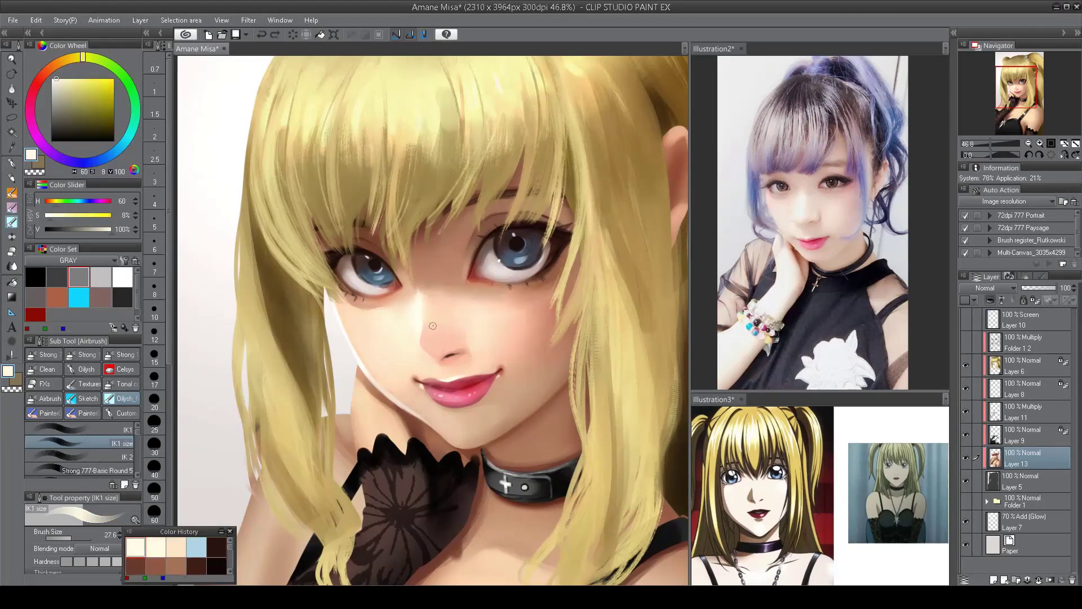
{"action": "scroll", "coordinate": [426, 342], "scroll_direction": "down", "scroll_amount": 3}
{"action": "scroll", "coordinate": [425, 342], "scroll_direction": "up", "scroll_amount": 2}
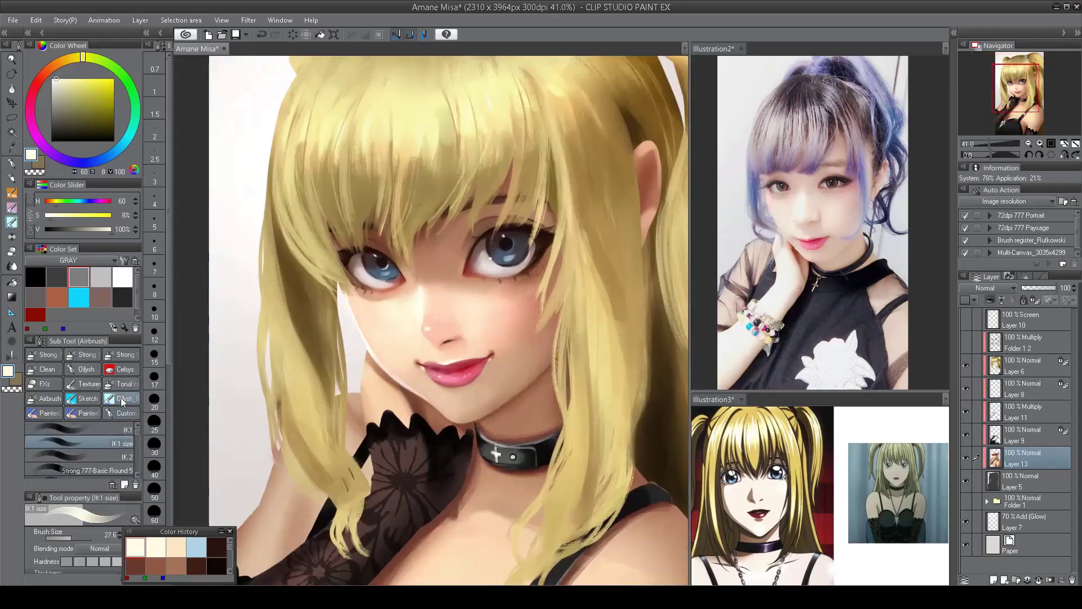
- Texture the cheek beside the mouth with the Oilysh_06 brush in sampled peach and tan skin tones
{"action": "left_click", "coordinate": [81, 369]}
{"action": "scroll", "coordinate": [138, 433], "scroll_direction": "down", "scroll_amount": 2}
{"action": "scroll", "coordinate": [138, 437], "scroll_direction": "down", "scroll_amount": 1}
{"action": "left_click", "coordinate": [84, 461]}
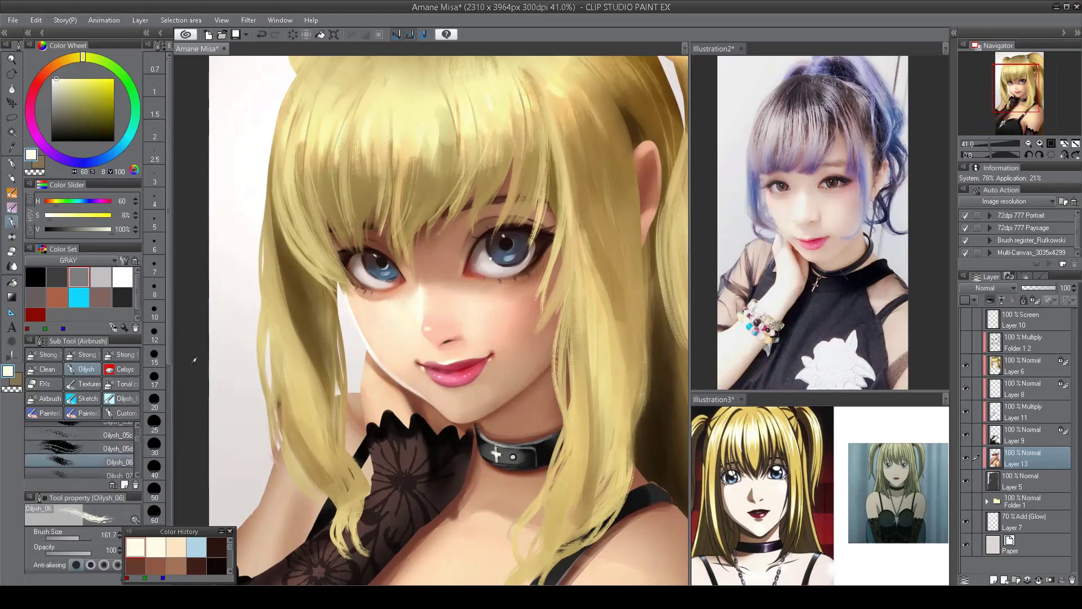
{"action": "scroll", "coordinate": [225, 299], "scroll_direction": "up", "scroll_amount": 3}
{"action": "left_click", "coordinate": [593, 336], "text": "alt"}
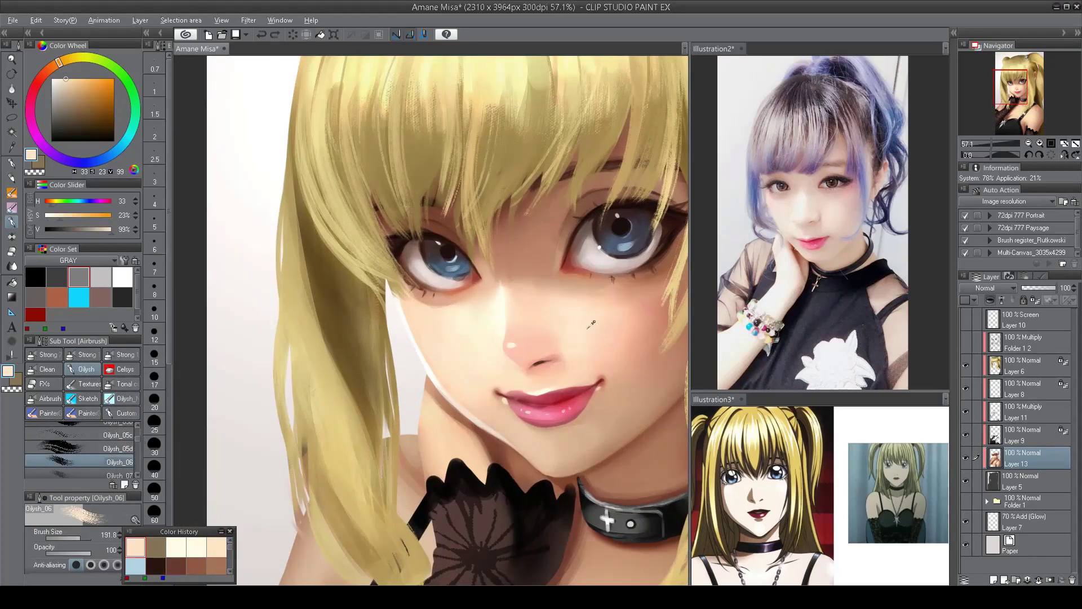
{"action": "left_click", "coordinate": [598, 330], "text": "alt"}
{"action": "scroll", "coordinate": [630, 358], "scroll_direction": "down", "scroll_amount": 1}
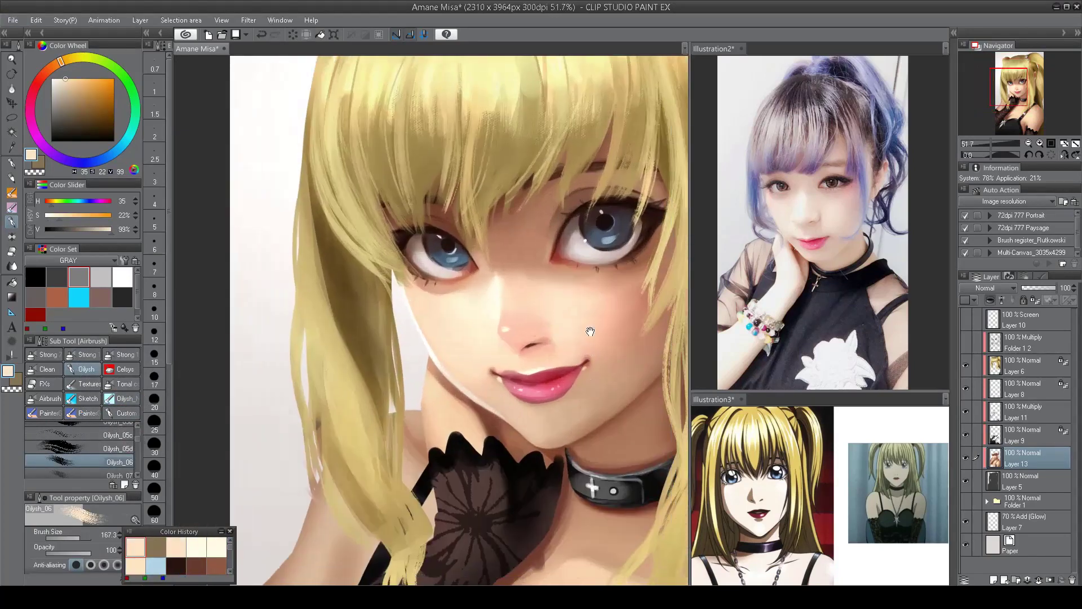
{"action": "left_click", "coordinate": [608, 378], "text": "alt"}
{"action": "left_click", "coordinate": [610, 378], "text": "alt"}
{"action": "left_click", "coordinate": [620, 370], "text": "alt"}
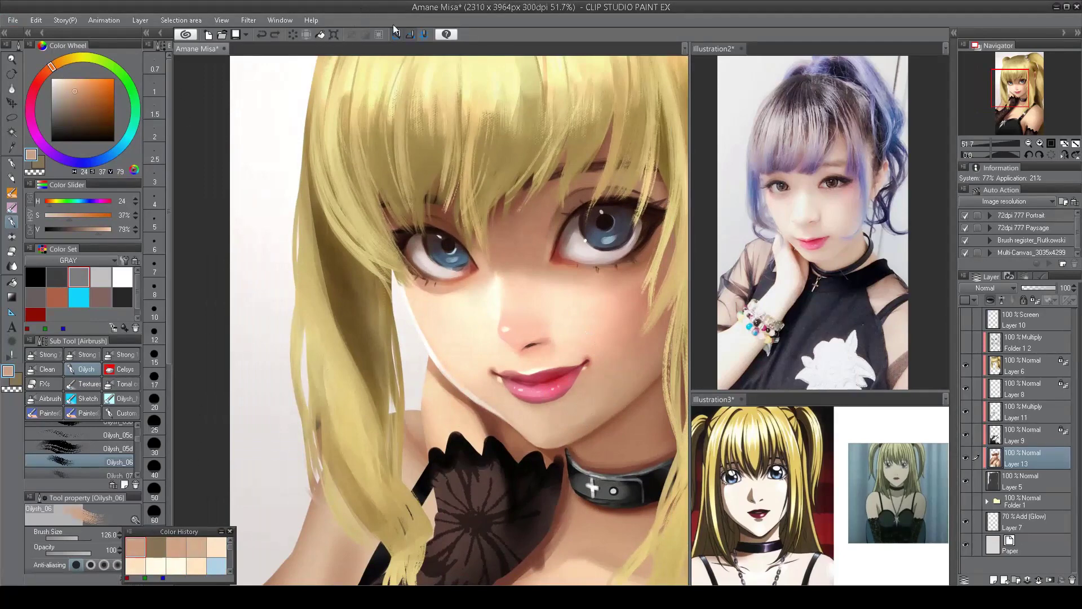
- Add a new layer above the skin layer and soften the near cheek with the Oilysh_06 brush in sampled light peach
{"action": "left_click", "coordinate": [994, 579]}
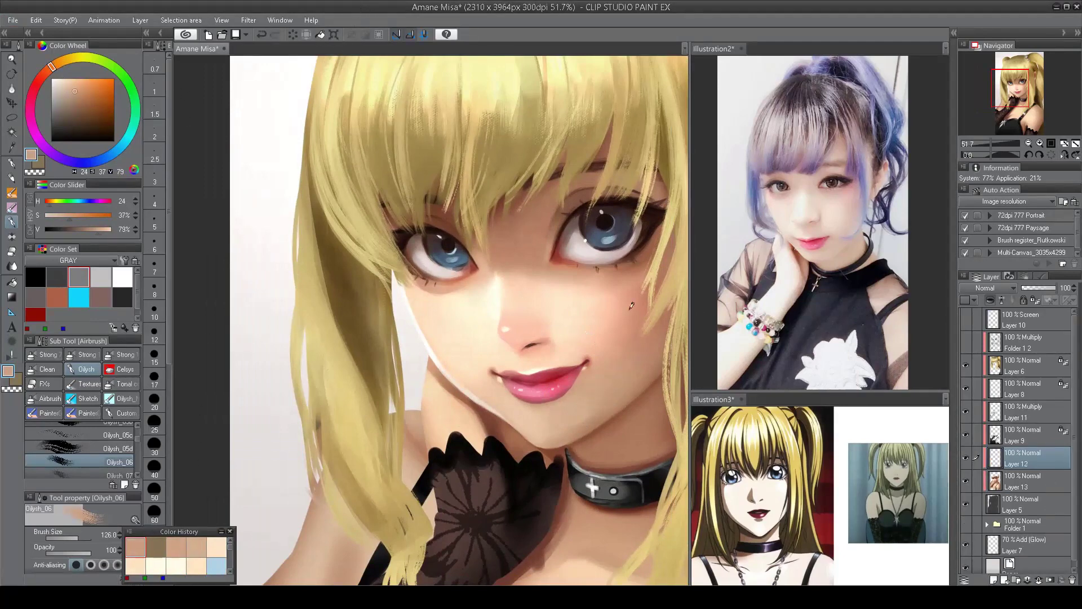
{"action": "scroll", "coordinate": [626, 315], "scroll_direction": "down", "scroll_amount": 4}
{"action": "scroll", "coordinate": [597, 355], "scroll_direction": "up", "scroll_amount": 3}
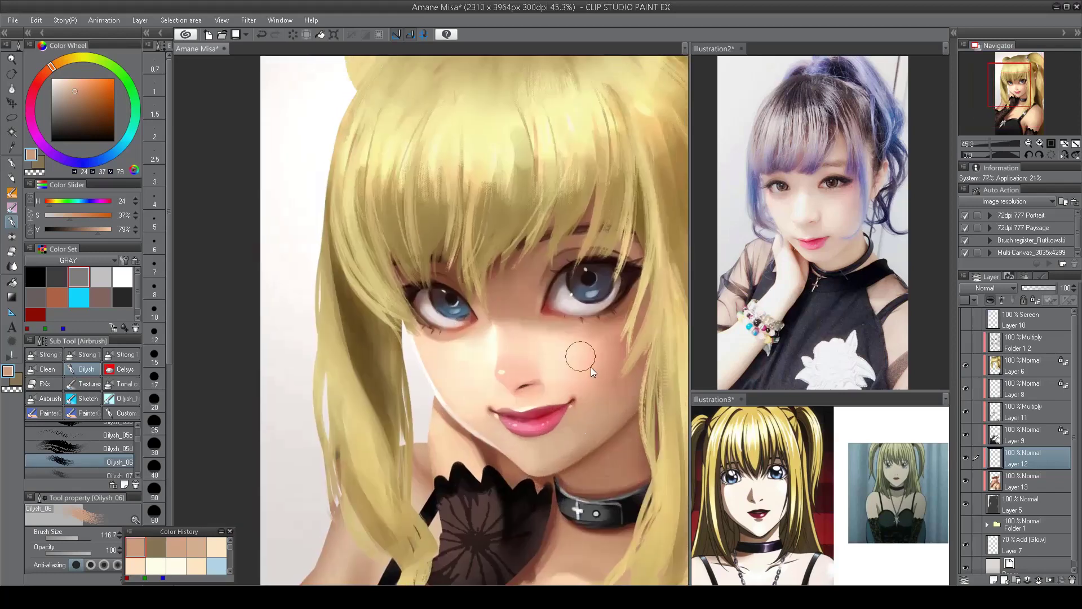
{"action": "left_click", "coordinate": [599, 352], "text": "alt"}
{"action": "scroll", "coordinate": [568, 401], "scroll_direction": "up", "scroll_amount": 1}
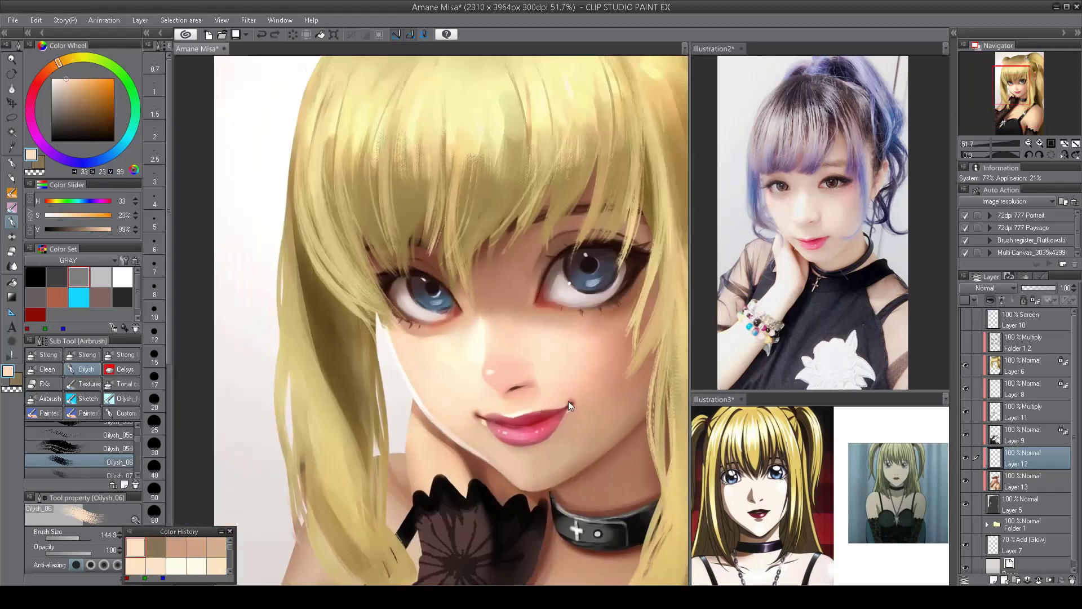
- Texture the nose and far cheek with the Oilysh_06 brush in sampled cream and pale peach tones
{"action": "left_click", "coordinate": [505, 364], "text": "alt"}
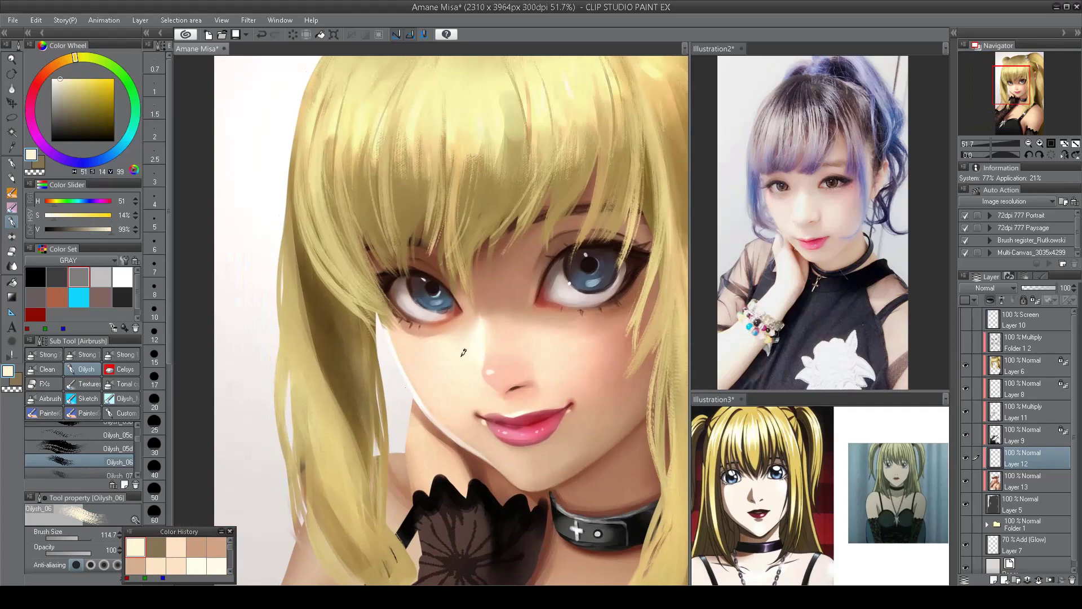
{"action": "scroll", "coordinate": [458, 417], "scroll_direction": "up", "scroll_amount": 1}
{"action": "left_click", "coordinate": [446, 398], "text": "alt"}
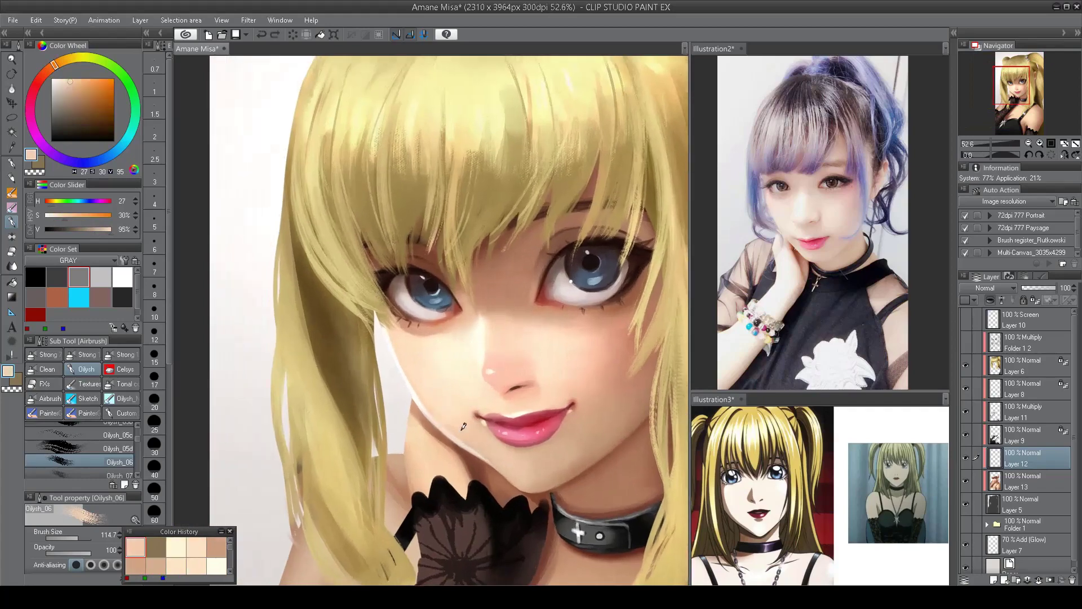
{"action": "left_click", "coordinate": [451, 394], "text": "alt"}
{"action": "scroll", "coordinate": [507, 445], "scroll_direction": "down", "scroll_amount": 4}
{"action": "scroll", "coordinate": [512, 452], "scroll_direction": "up", "scroll_amount": 1}
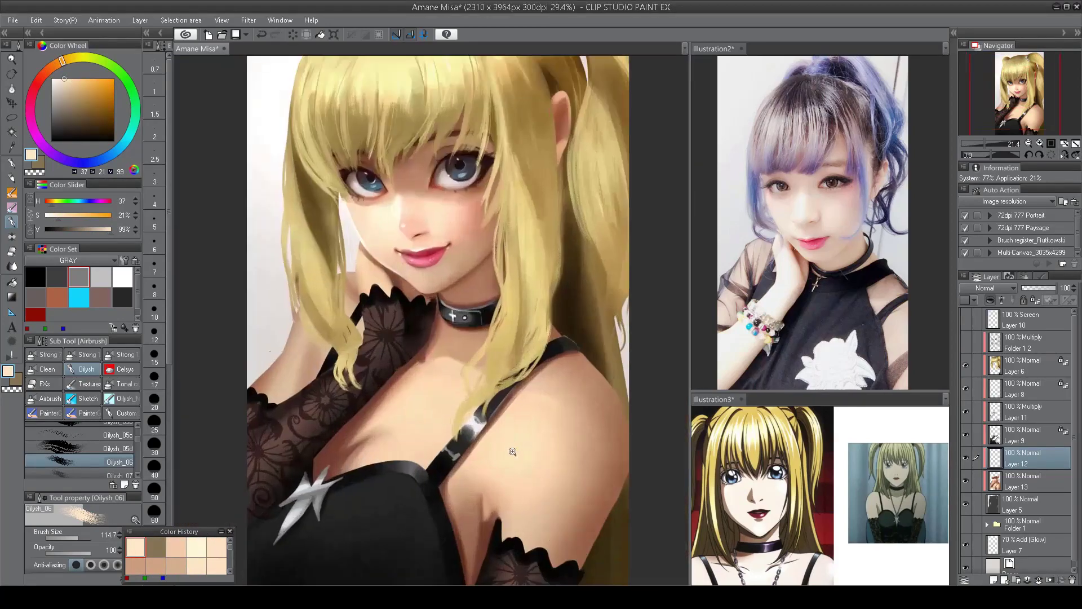
{"action": "scroll", "coordinate": [512, 451], "scroll_direction": "up", "scroll_amount": 2}
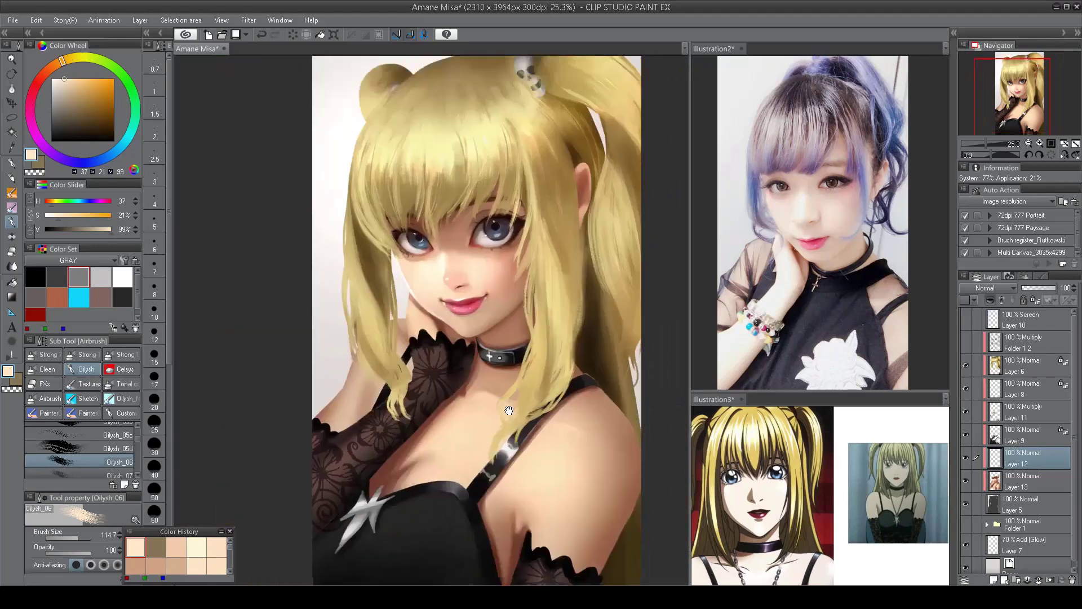
{"action": "scroll", "coordinate": [509, 410], "scroll_direction": "down", "scroll_amount": 1}
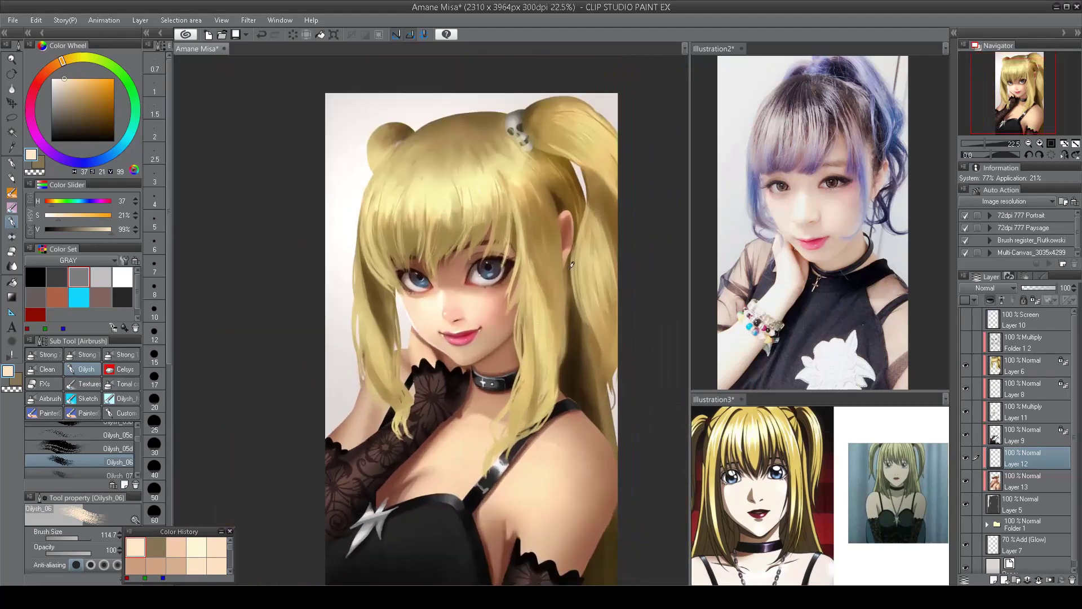
- Paint strands over the crown and fringe on Layer 6 with the Oilysh_05d brush in sampled golden browns
{"action": "left_click", "coordinate": [114, 448]}
{"action": "left_click", "coordinate": [1017, 372]}
{"action": "scroll", "coordinate": [397, 145], "scroll_direction": "up", "scroll_amount": 4}
{"action": "left_click", "coordinate": [448, 207], "text": "alt"}
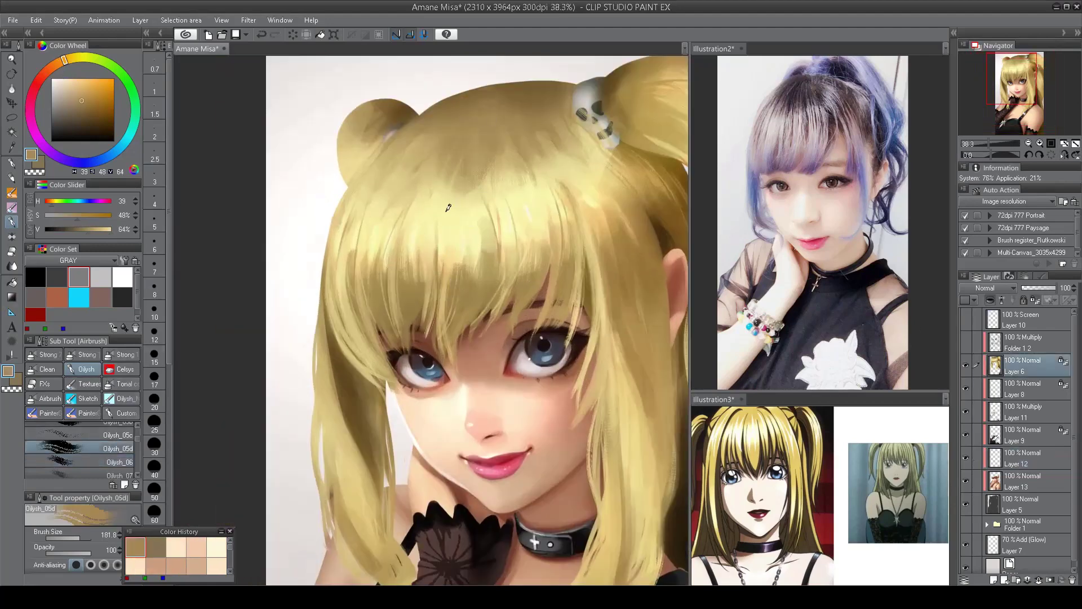
{"action": "scroll", "coordinate": [469, 195], "scroll_direction": "down", "scroll_amount": 2}
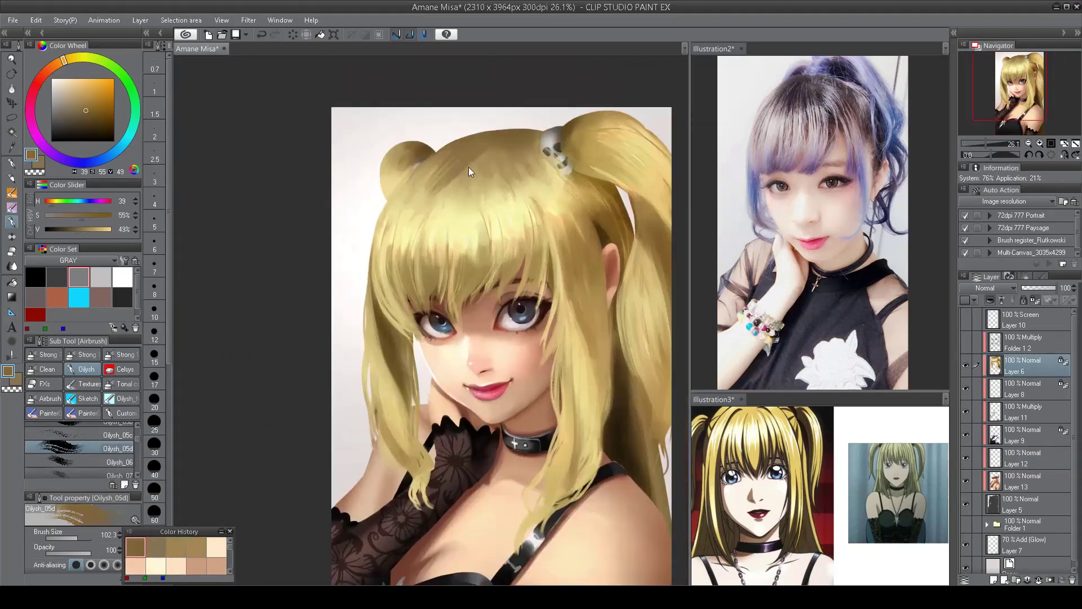
{"action": "left_click_drag", "start_coordinate": [431, 194], "coordinate": [415, 172]}
{"action": "scroll", "coordinate": [543, 176], "scroll_direction": "down", "scroll_amount": 1}
{"action": "left_click", "coordinate": [492, 228], "text": "alt"}
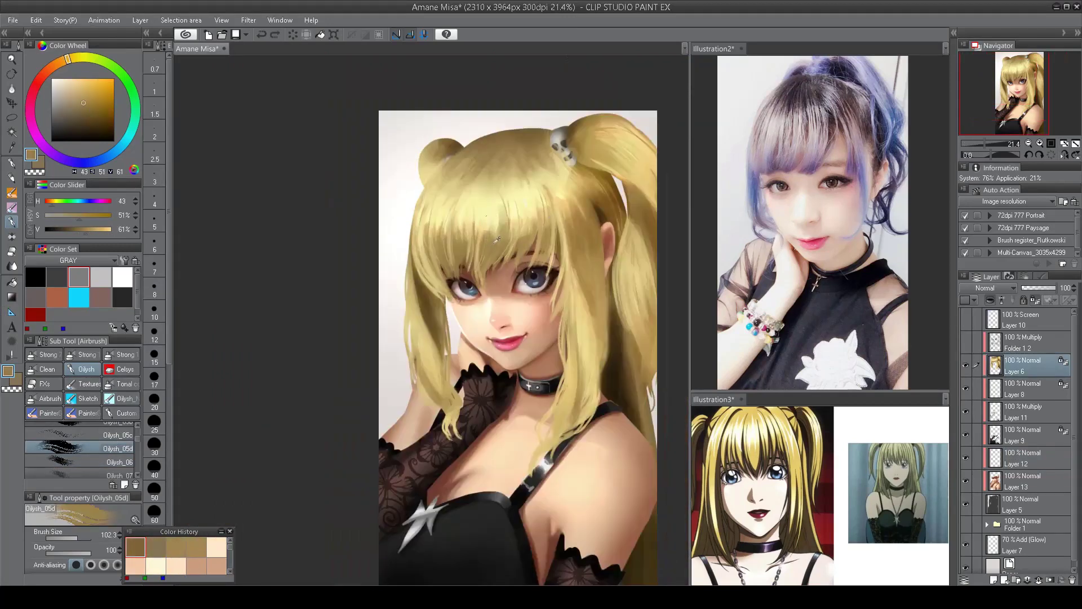
- Paint finer strands into the long lock beside the near cheek with Oilysh_05d in sampled ochre and pale yellow
{"action": "left_click", "coordinate": [580, 288], "text": "alt"}
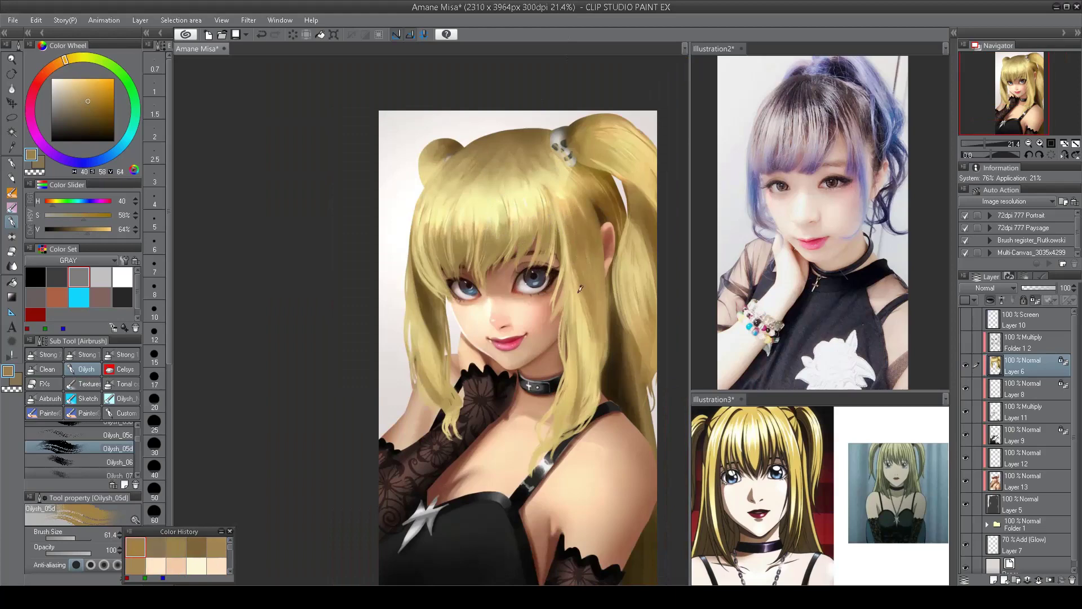
{"action": "left_click", "coordinate": [583, 361], "text": "alt"}
{"action": "left_click", "coordinate": [575, 369], "text": "alt"}
{"action": "left_click", "coordinate": [580, 372], "text": "alt"}
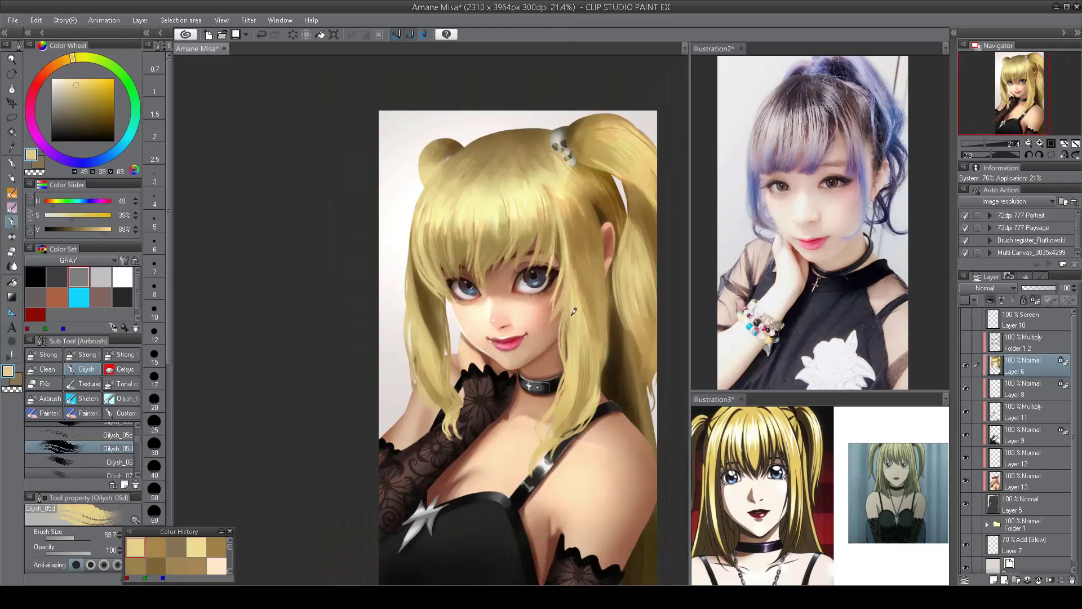
{"action": "key", "text": "h"}
{"action": "key", "text": "h"}
{"action": "left_click", "coordinate": [595, 217], "text": "alt"}
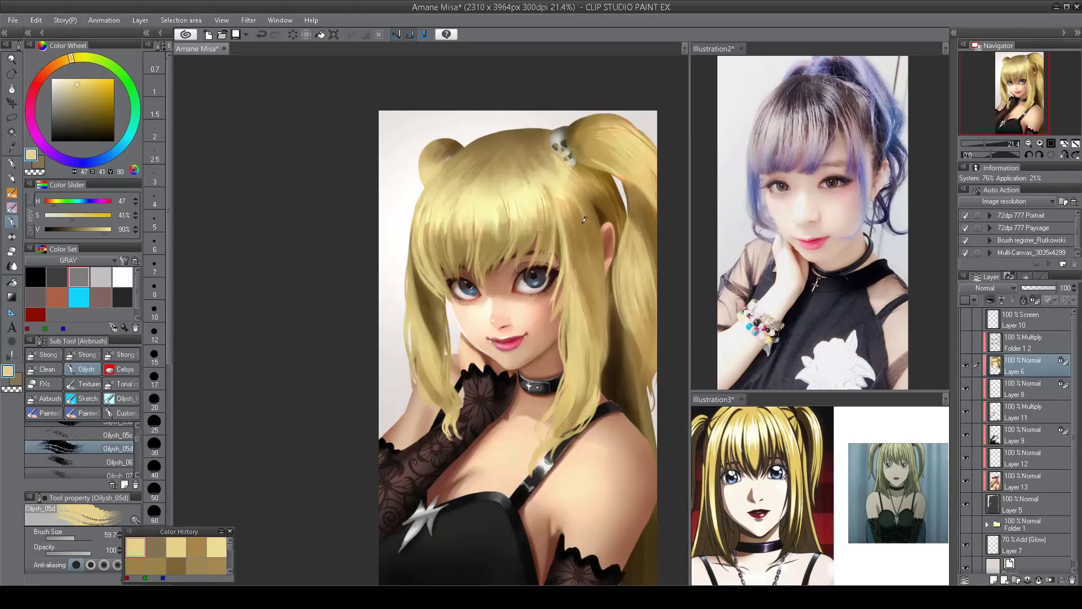
- Try a pale yellow stroke down the lock beside the neck and undo the last strokes
{"action": "mouse_move", "coordinate": [598, 327]}
{"action": "left_mouse_down"}
{"action": "mouse_move", "coordinate": [580, 209]}
{"action": "mouse_move", "coordinate": [566, 380]}
{"action": "left_mouse_up"}
{"action": "key", "text": "ctrl+z"}
{"action": "key", "text": "ctrl+z"}
{"action": "key", "text": "ctrl+z"}
- Paint warm golden strands along the lock in front of the ear with the Oilysh_05d brush at about size 50
{"action": "left_click", "coordinate": [574, 259], "text": "alt"}
{"action": "key", "text": "h"}
{"action": "key", "text": "h"}
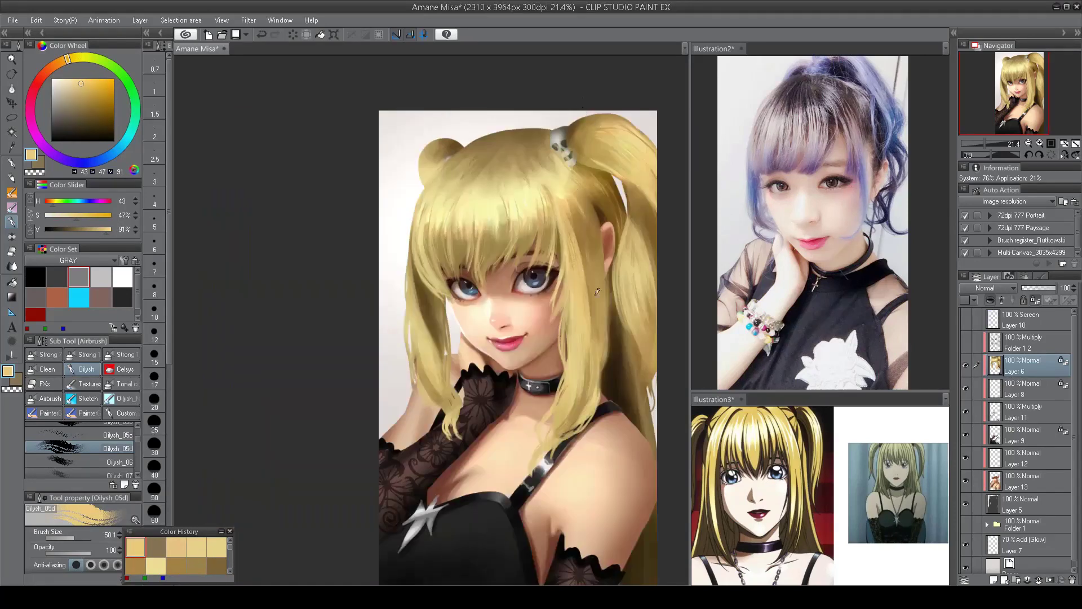
{"action": "left_click_drag", "start_coordinate": [591, 334], "coordinate": [599, 252]}
{"action": "left_click_drag", "start_coordinate": [583, 211], "coordinate": [606, 263]}
- Define the lock along the far side of the face with size 33.6 strokes in sampled light yellow and dark brown
{"action": "left_click", "coordinate": [418, 254], "text": "alt"}
{"action": "key", "text": "bracketleft"}
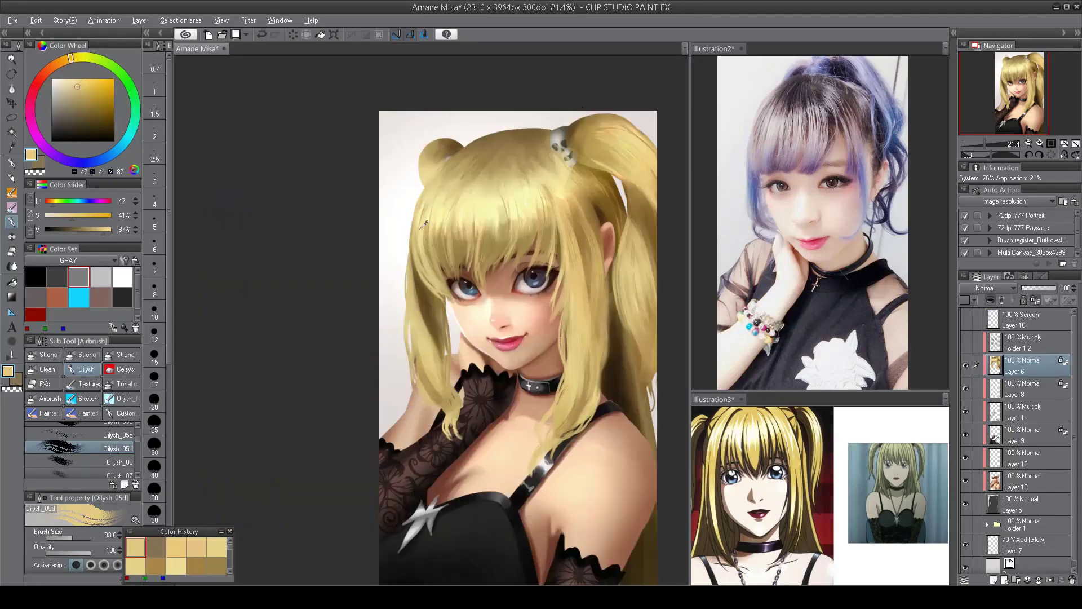
{"action": "left_click", "coordinate": [424, 224], "text": "alt"}
{"action": "mouse_move", "coordinate": [421, 229]}
{"action": "left_mouse_down"}
{"action": "mouse_move", "coordinate": [410, 275]}
{"action": "mouse_move", "coordinate": [428, 366]}
{"action": "left_mouse_up"}
{"action": "left_click", "coordinate": [451, 253], "text": "alt"}
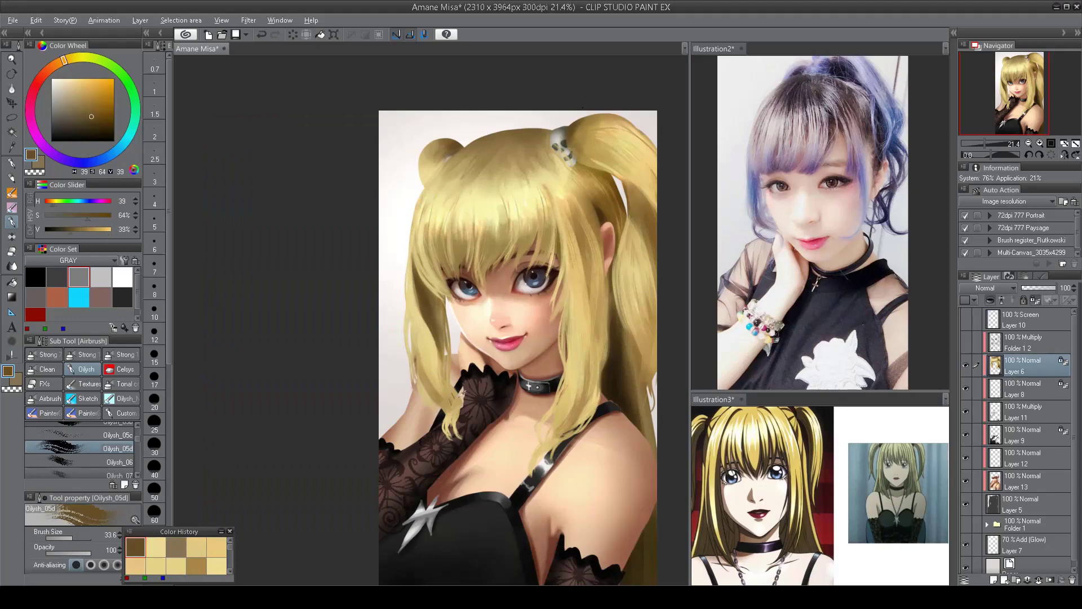
{"action": "left_click_drag", "start_coordinate": [426, 324], "coordinate": [420, 366]}
{"action": "left_click", "coordinate": [461, 243], "text": "alt"}
- Add thin stray hairs around the fringe and far lock with Oilysh_05d at size 10.3 in sampled ochre and light gold
{"action": "scroll", "coordinate": [461, 243], "scroll_direction": "up", "scroll_amount": 1}
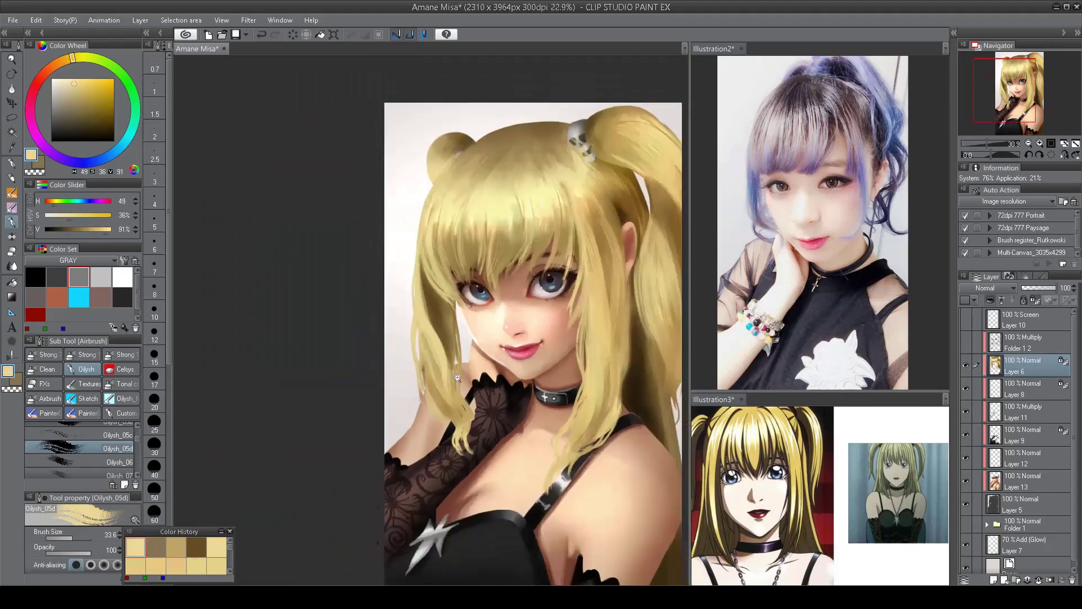
{"action": "left_click_drag", "start_coordinate": [508, 282], "coordinate": [478, 264]}
{"action": "scroll", "coordinate": [478, 263], "scroll_direction": "up", "scroll_amount": 5}
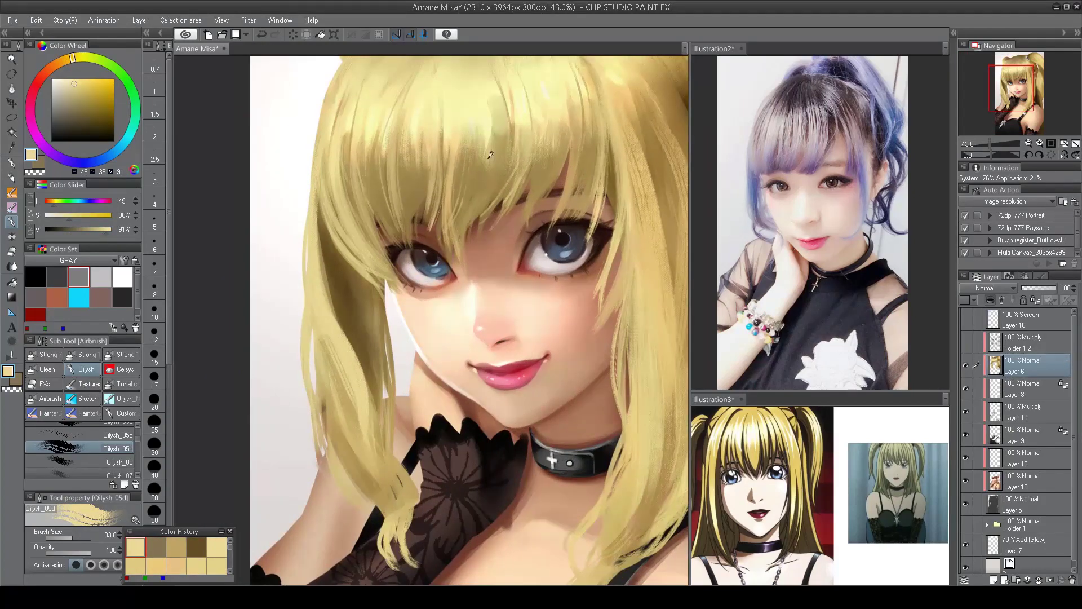
{"action": "left_click", "coordinate": [478, 253], "text": "alt"}
{"action": "key", "text": "bracketleft"}
{"action": "key", "text": "bracketleft"}
{"action": "key", "text": "bracketleft"}
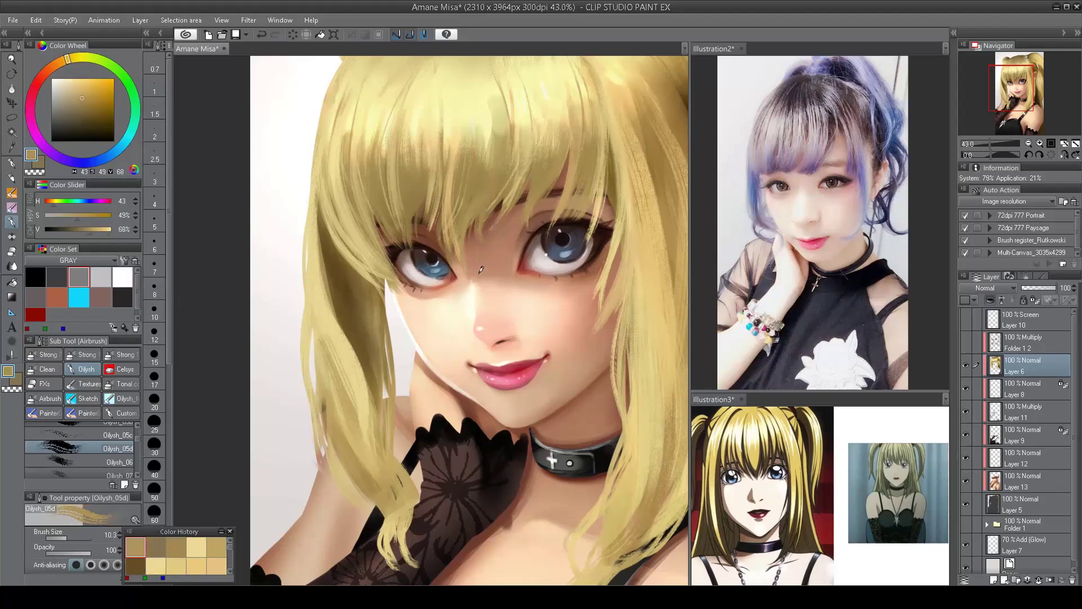
{"action": "left_click", "coordinate": [428, 253], "text": "alt"}
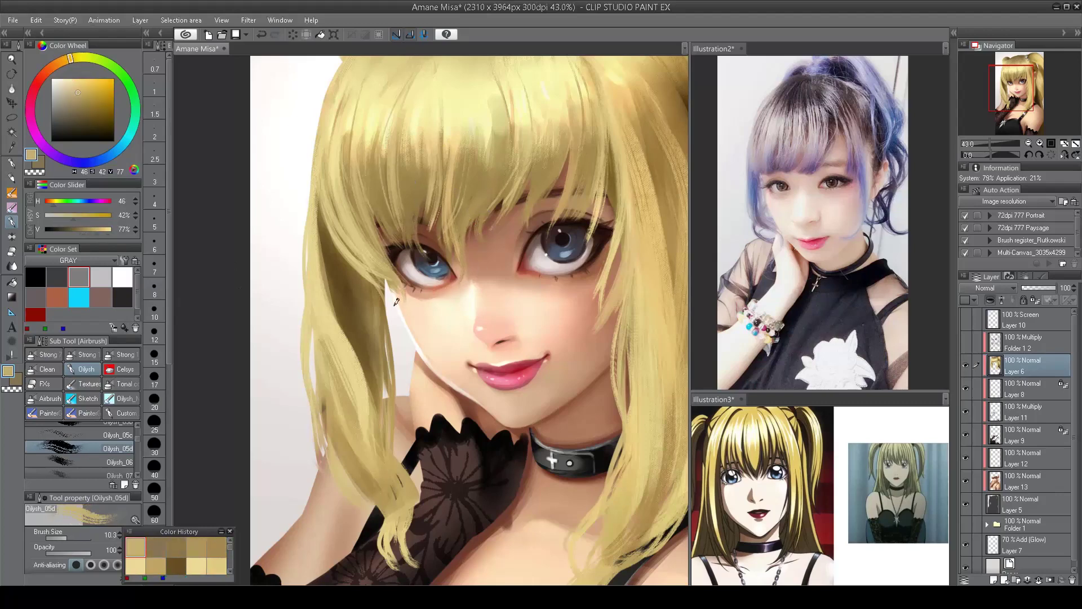
{"action": "left_click", "coordinate": [373, 275], "text": "alt"}
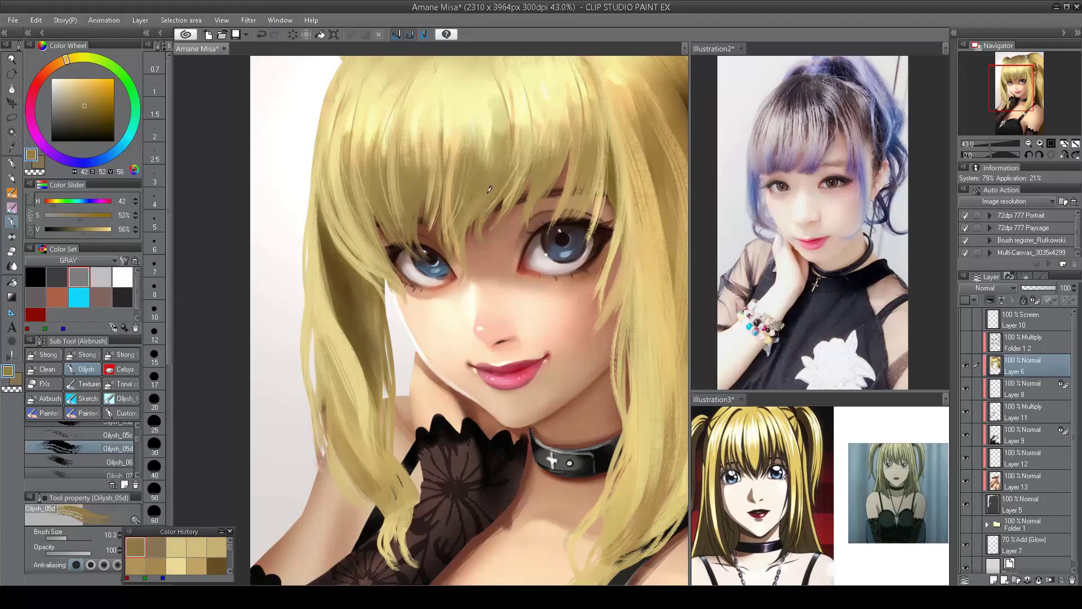
{"action": "left_click", "coordinate": [567, 165], "text": "alt"}
- Refine the loose hairs on both side locks in sampled pale gold and ochre, checking the portrait with a mirrored view
{"action": "scroll", "coordinate": [575, 225], "scroll_direction": "down", "scroll_amount": 3}
{"action": "left_click", "coordinate": [583, 269], "text": "alt"}
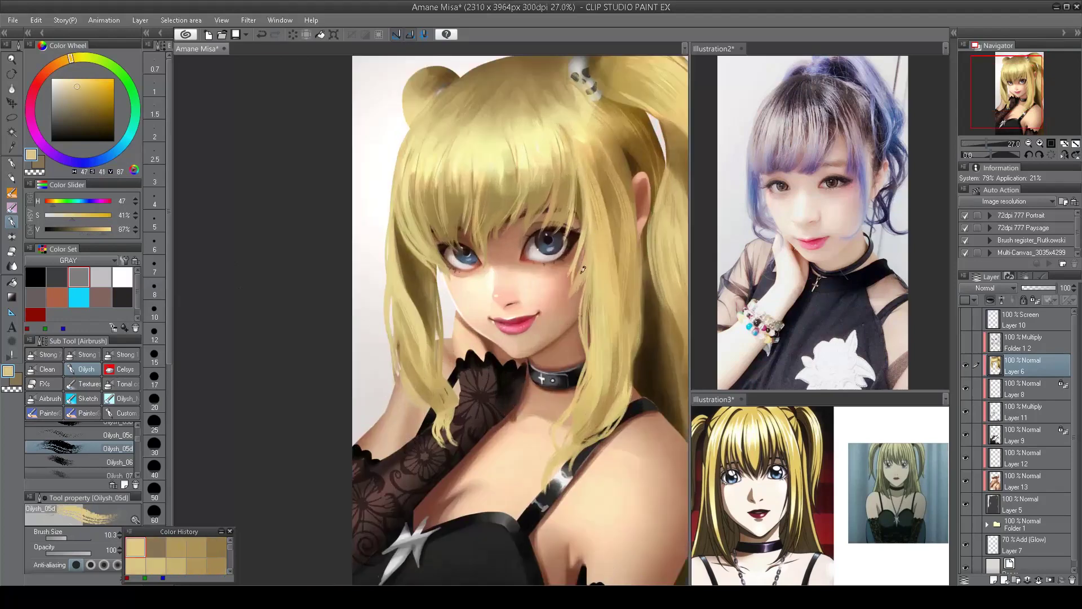
{"action": "left_click", "coordinate": [441, 291], "text": "alt"}
{"action": "left_click", "coordinate": [588, 362], "text": "ctrl+shift"}
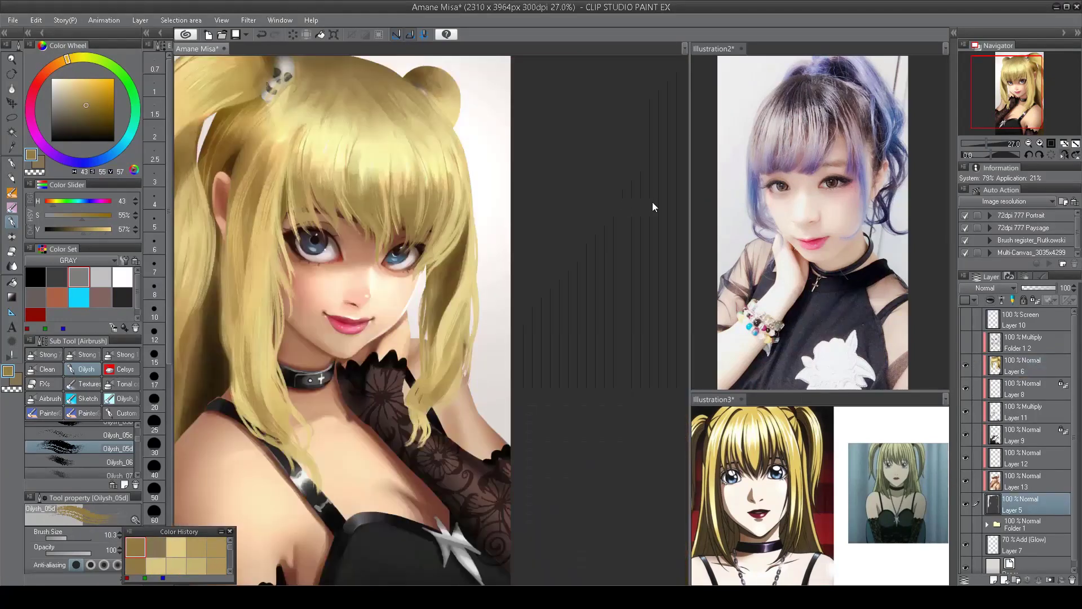
{"action": "left_click", "coordinate": [435, 286], "text": "ctrl+shift"}
{"action": "left_click", "coordinate": [435, 288], "text": "alt"}
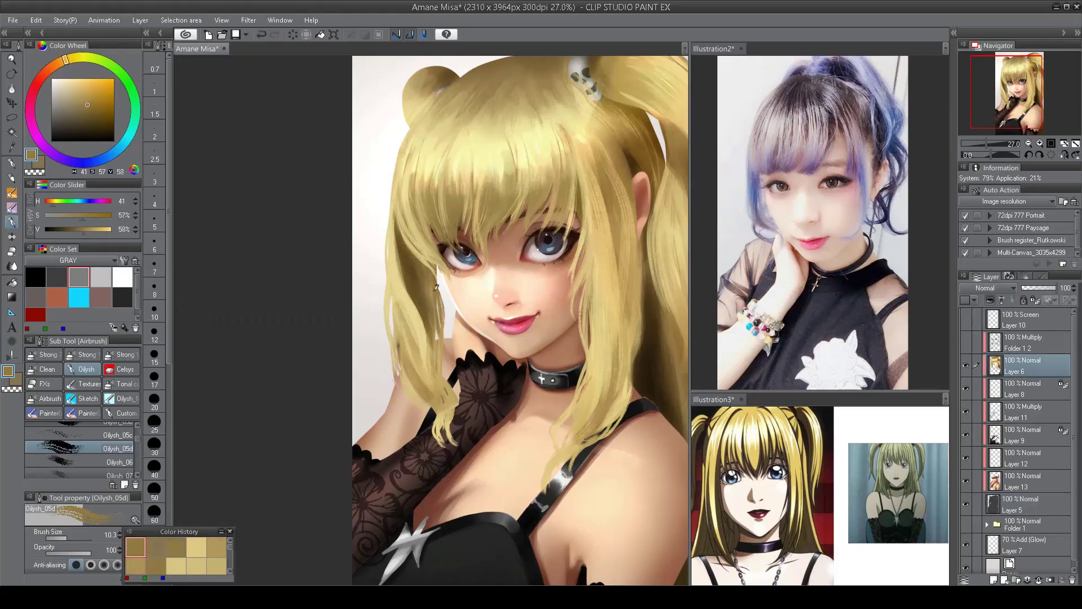
{"action": "scroll", "coordinate": [588, 230], "scroll_direction": "up", "scroll_amount": 2}
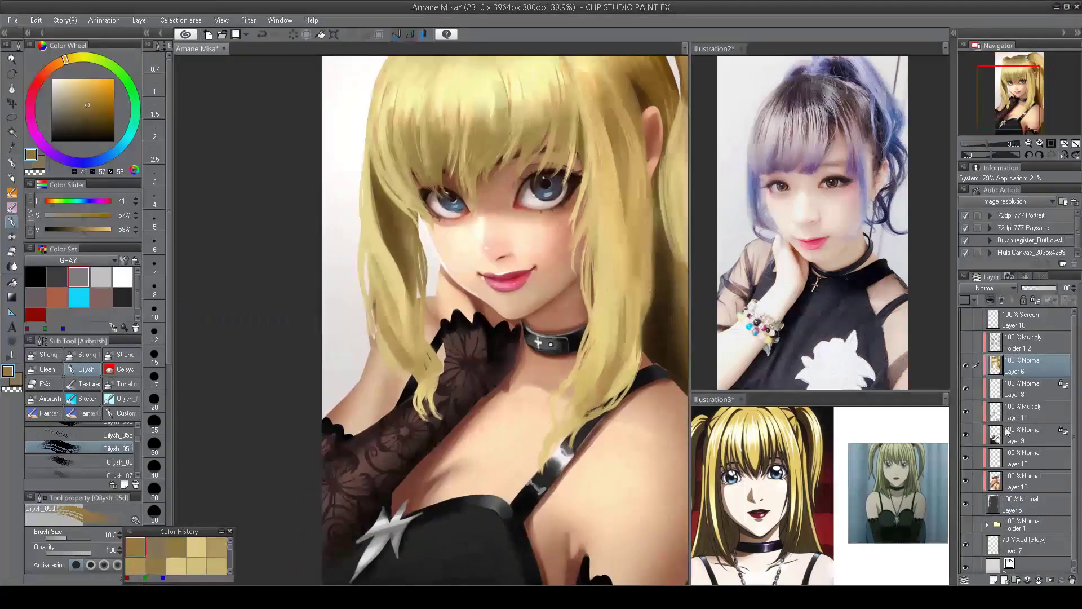
- Paint cast shadows under the hair tips on the chest with the IK1 brush in sampled reddish brown on Layer 13
{"action": "left_click", "coordinate": [451, 338], "text": "ctrl+shift"}
{"action": "left_click", "coordinate": [119, 396]}
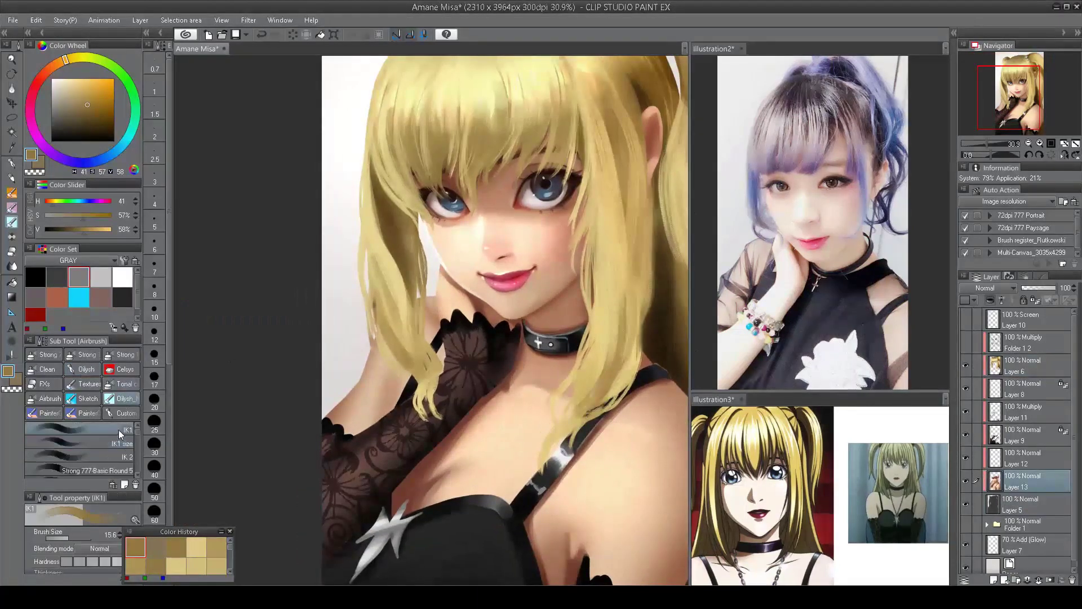
{"action": "left_click", "coordinate": [541, 311], "text": "alt"}
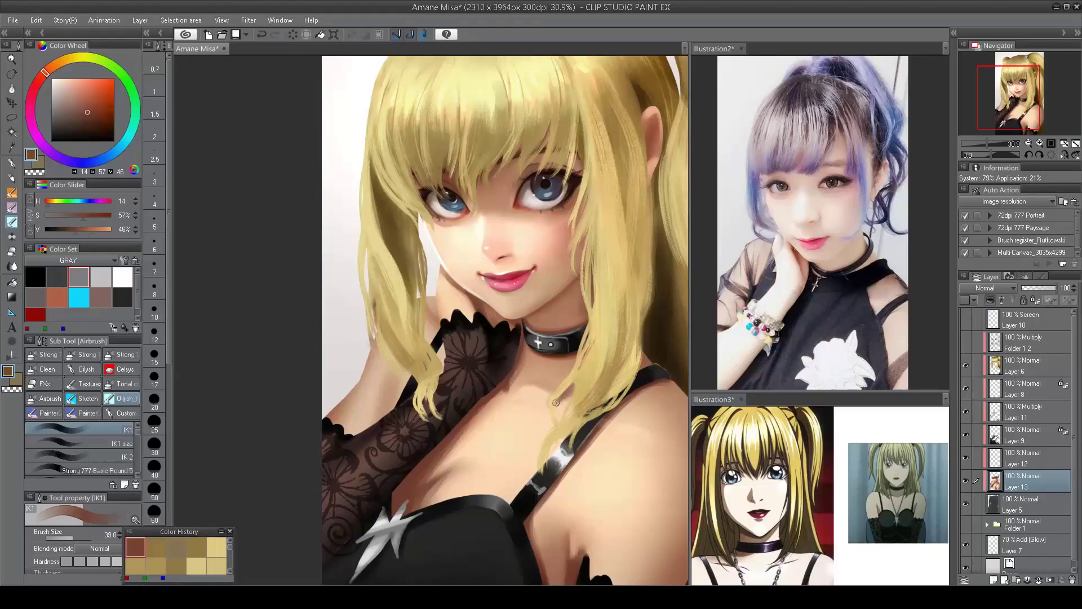
{"action": "key", "text": "ctrl+z"}
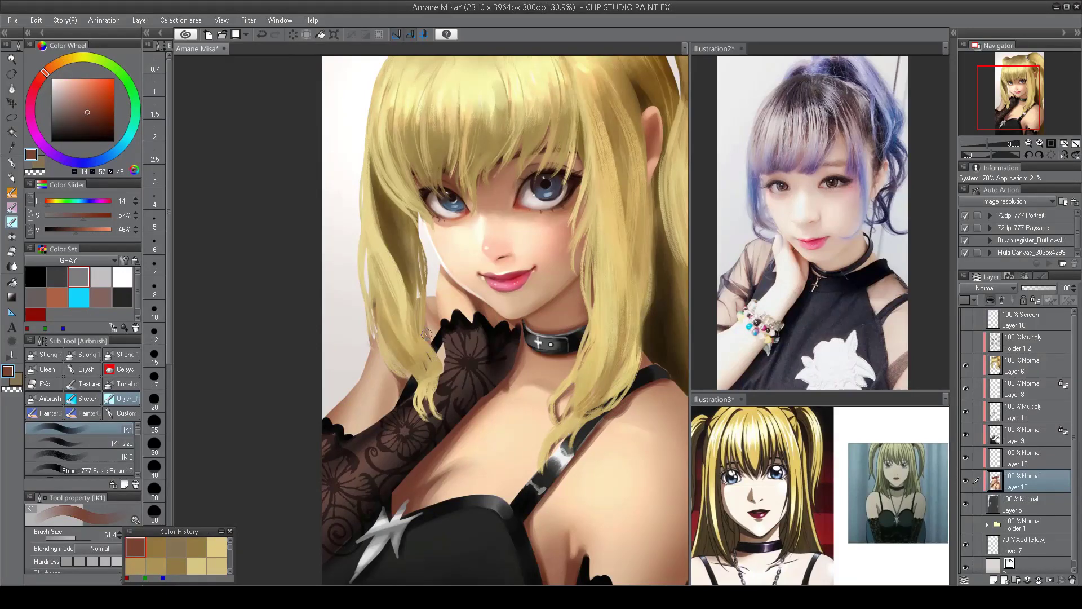
{"action": "scroll", "coordinate": [428, 347], "scroll_direction": "down", "scroll_amount": 2}
{"action": "scroll", "coordinate": [427, 347], "scroll_direction": "up", "scroll_amount": 2}
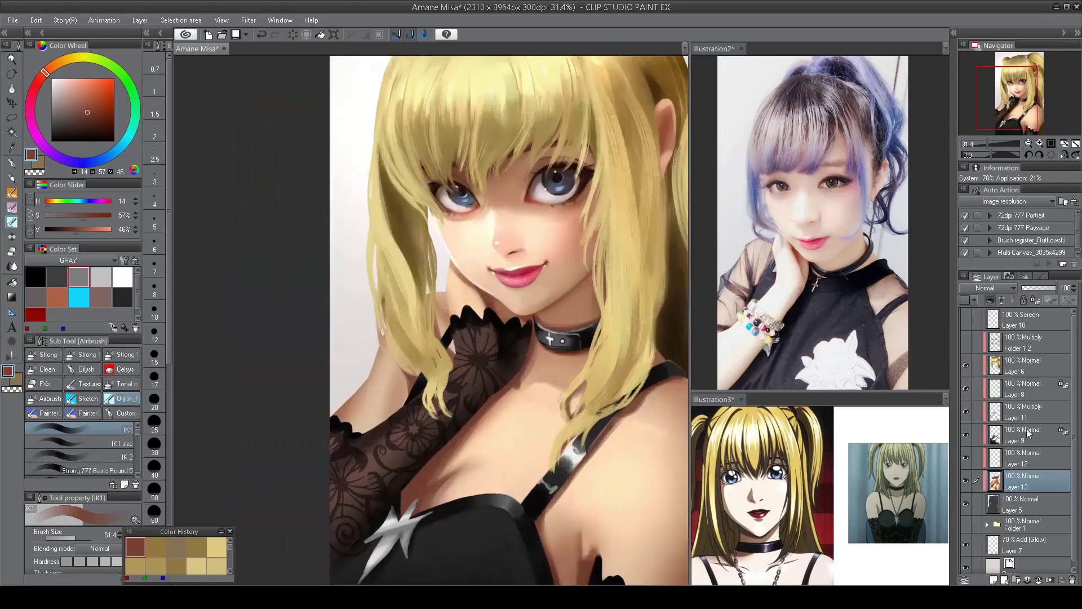
- Load Layer 9's outline as a selection and shade under the hair on multiply Layer 11 in dark brown, then deselect
{"action": "left_click", "coordinate": [1020, 412]}
{"action": "left_click", "coordinate": [995, 442], "text": "ctrl"}
{"action": "left_click", "coordinate": [442, 389], "text": "alt"}
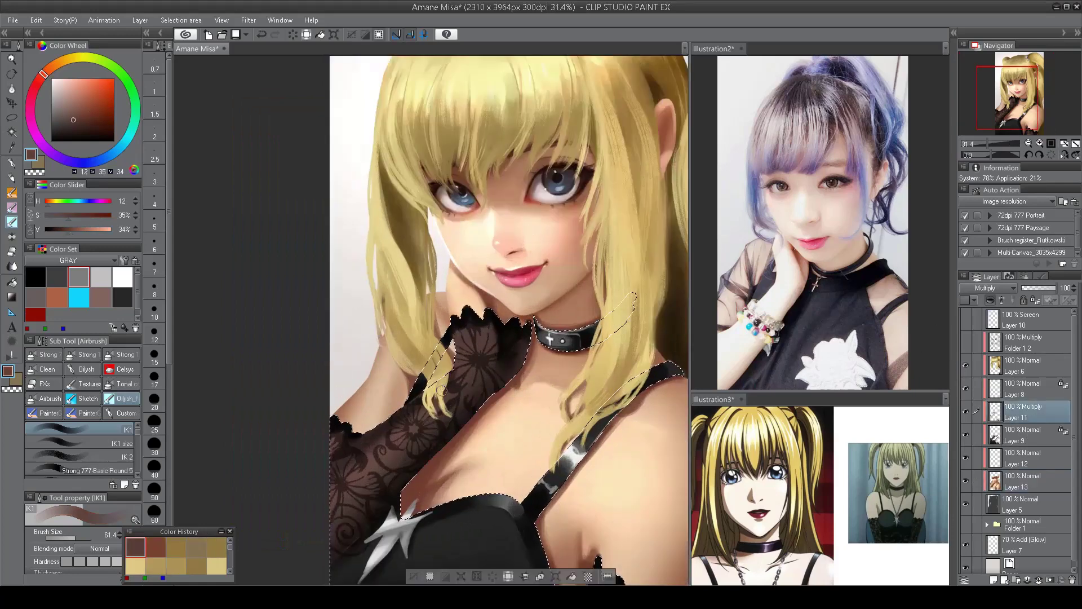
{"action": "key", "text": "ctrl+d"}
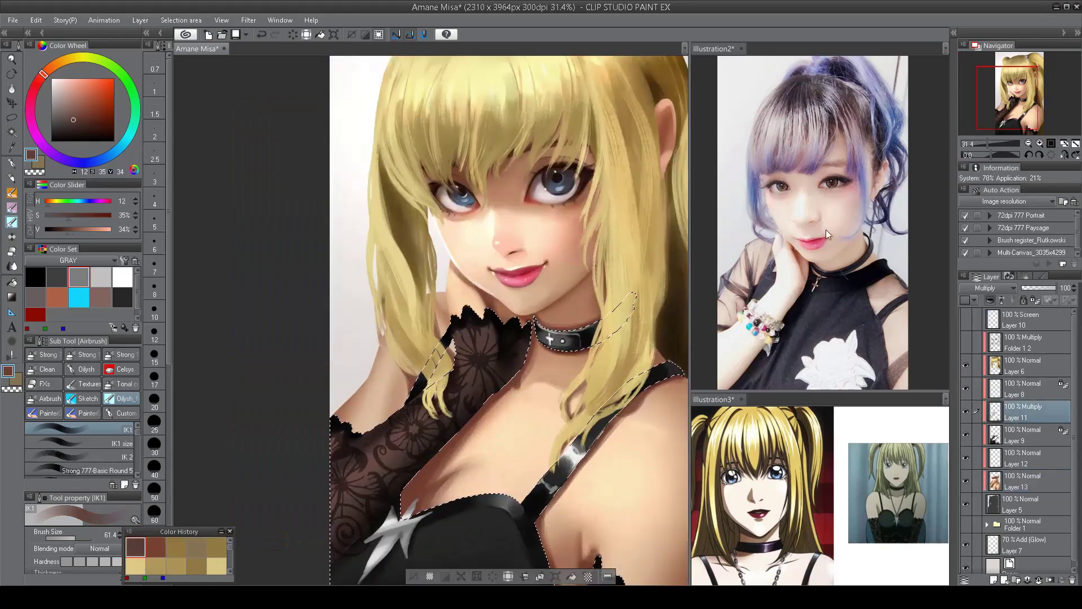
- Choose the Oilysh_01 brush, sample grey from the black top, select Layer 9 and add a new layer above it
{"action": "scroll", "coordinate": [530, 384], "scroll_direction": "down", "scroll_amount": 4}
{"action": "scroll", "coordinate": [553, 402], "scroll_direction": "up", "scroll_amount": 3}
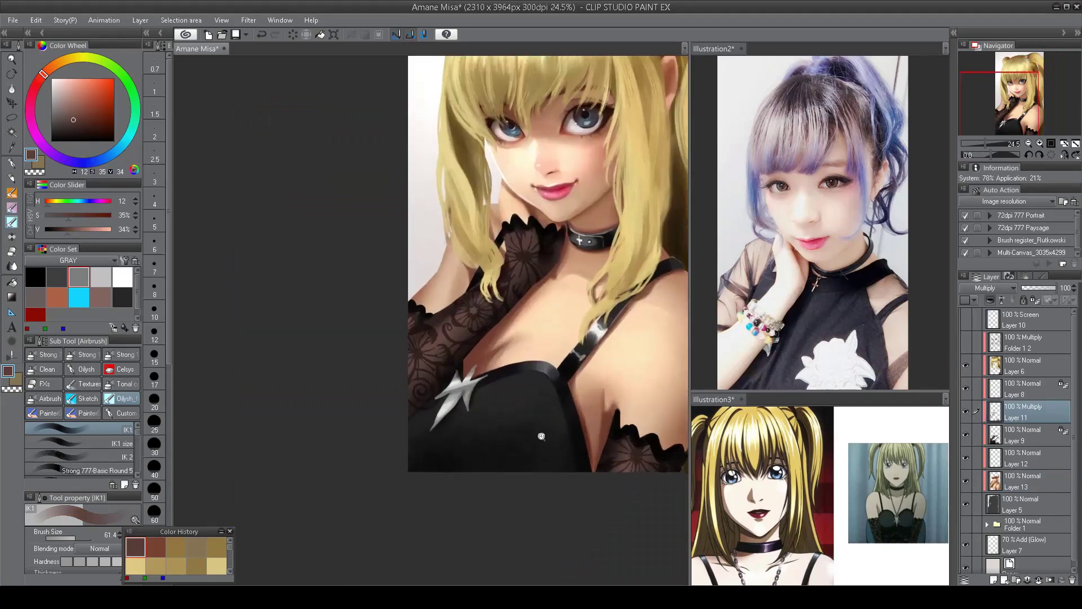
{"action": "left_click", "coordinate": [87, 354]}
{"action": "left_click", "coordinate": [87, 368]}
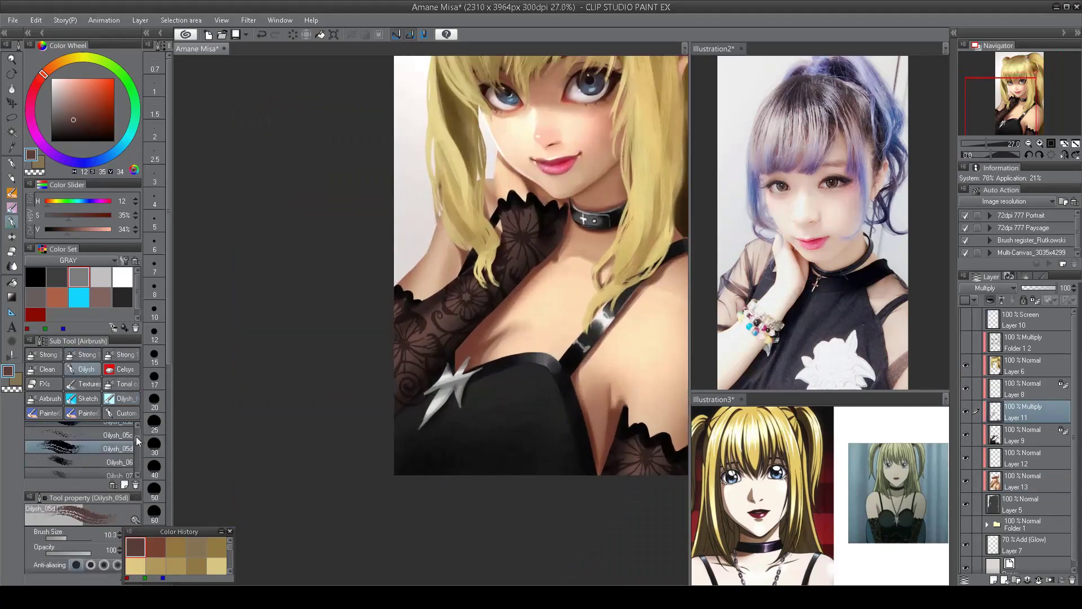
{"action": "left_click", "coordinate": [79, 429]}
{"action": "left_click", "coordinate": [523, 385], "text": "alt"}
{"action": "left_click", "coordinate": [523, 385], "text": "ctrl+shift"}
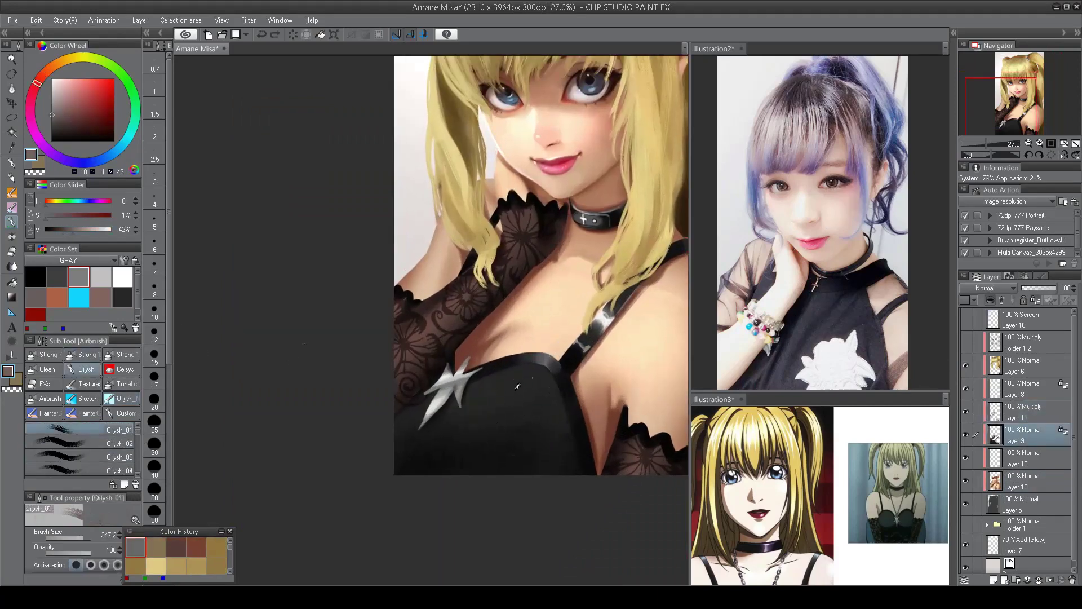
{"action": "left_click_drag", "start_coordinate": [523, 385], "coordinate": [538, 385]}
{"action": "key", "text": "ctrl+shift+n"}
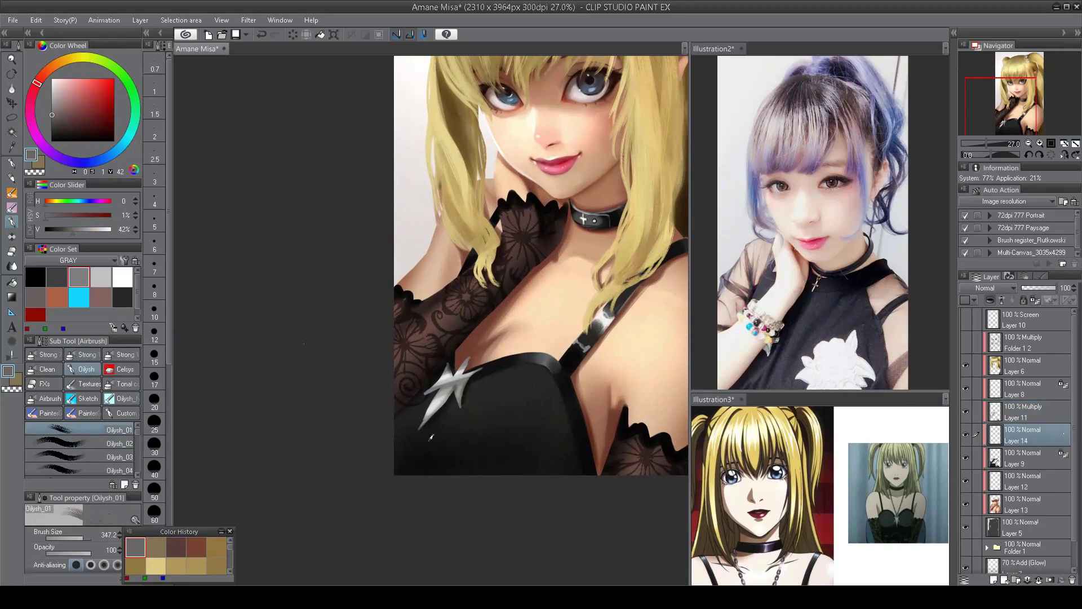
- Brush painterly texture across the black top on Layer 14 with Oilysh_01 in sampled dark greys
{"action": "left_click_drag", "start_coordinate": [459, 423], "coordinate": [558, 457]}
{"action": "left_click", "coordinate": [538, 451], "text": "alt"}
{"action": "left_click_drag", "start_coordinate": [468, 405], "coordinate": [558, 467]}
{"action": "mouse_move", "coordinate": [496, 389]}
{"action": "left_mouse_down"}
{"action": "mouse_move", "coordinate": [552, 416]}
{"action": "mouse_move", "coordinate": [537, 441]}
{"action": "mouse_move", "coordinate": [483, 453]}
{"action": "mouse_move", "coordinate": [529, 362]}
{"action": "mouse_move", "coordinate": [449, 440]}
{"action": "left_mouse_up"}
{"action": "left_click", "coordinate": [449, 440], "text": "alt"}
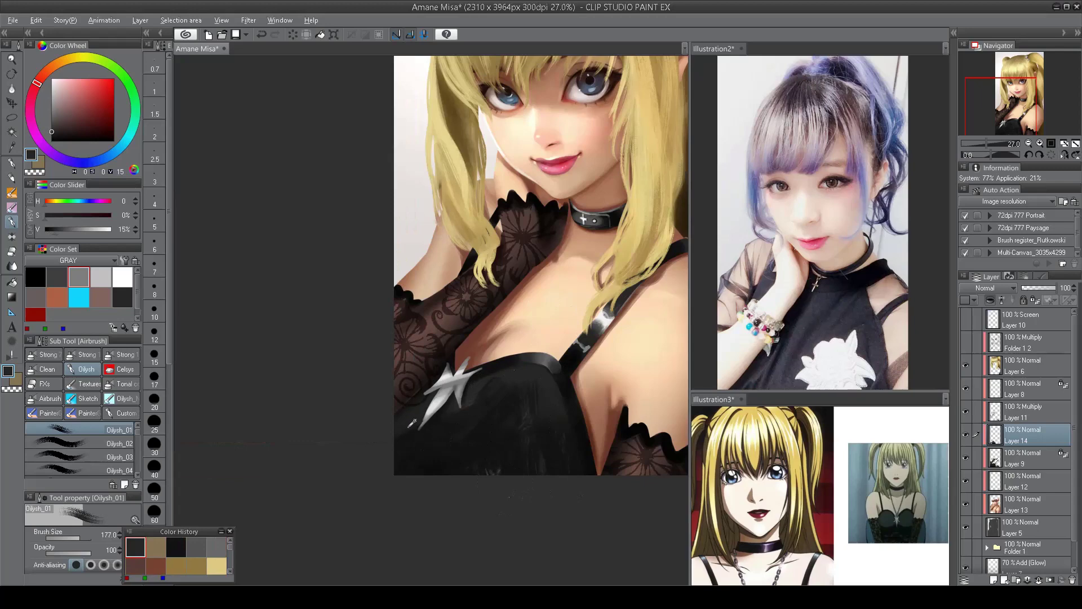
- Deepen the black top around the star ornament and along its lower edge with Oilysh_01 in sampled near-black tones
{"action": "left_click", "coordinate": [406, 405], "text": "alt"}
{"action": "left_click_drag", "start_coordinate": [400, 394], "coordinate": [422, 434]}
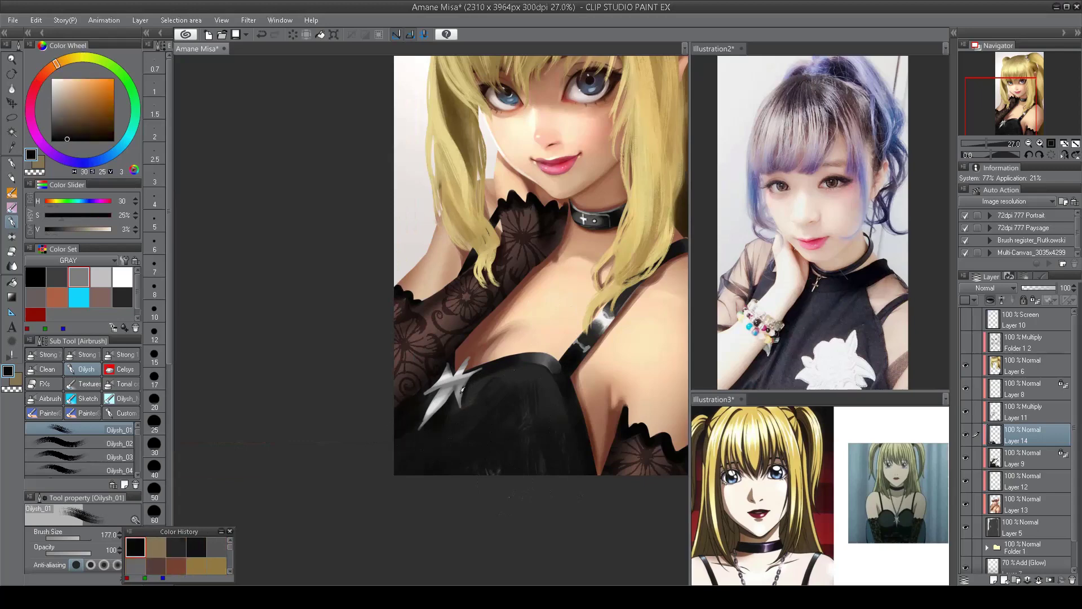
{"action": "left_click_drag", "start_coordinate": [451, 383], "coordinate": [485, 420]}
{"action": "left_click_drag", "start_coordinate": [397, 446], "coordinate": [414, 459]}
{"action": "left_click", "coordinate": [507, 434], "text": "alt"}
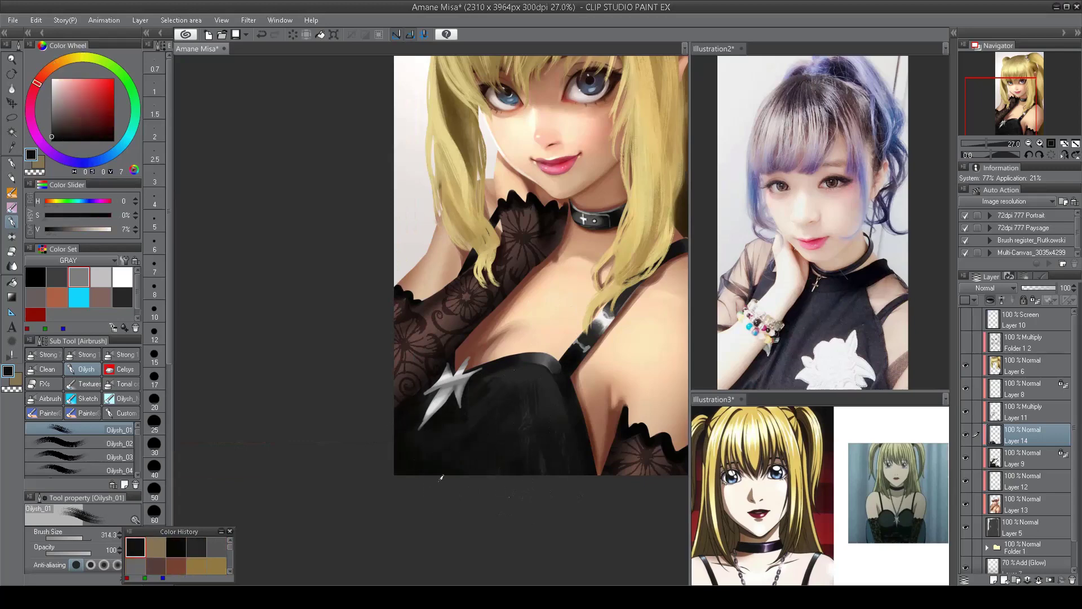
{"action": "scroll", "coordinate": [581, 296], "scroll_direction": "down", "scroll_amount": 3}
{"action": "scroll", "coordinate": [581, 296], "scroll_direction": "up", "scroll_amount": 2}
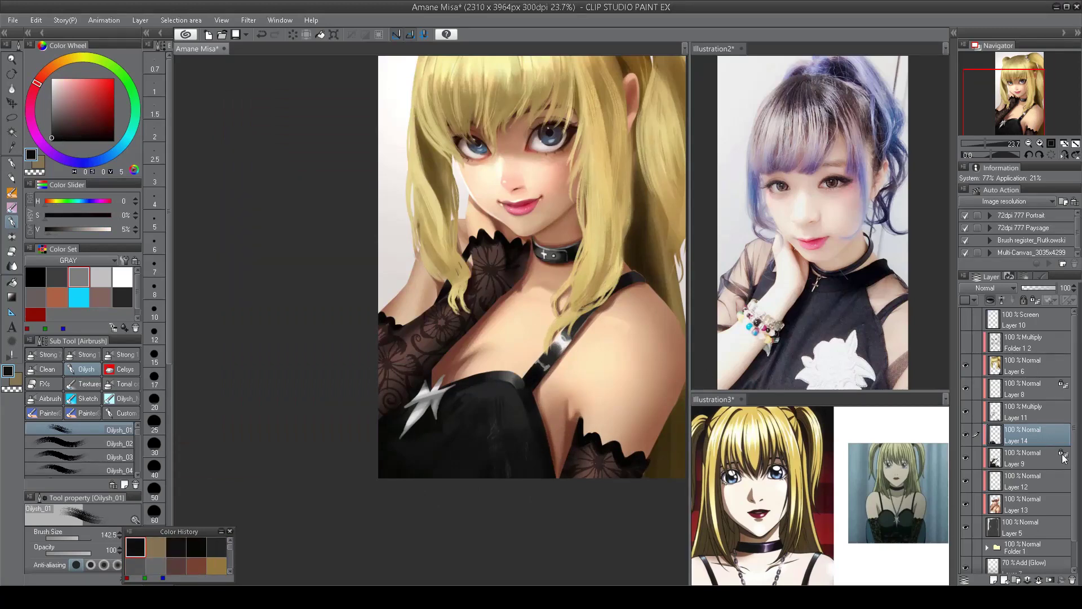
- Darken the area by the upper-arm lace cuff with Oilysh_01, compare with and without the stroke, and check the mirrored view
{"action": "left_click_drag", "start_coordinate": [546, 428], "coordinate": [567, 468]}
{"action": "key", "text": "ctrl+z"}
{"action": "key", "text": "ctrl+y"}
{"action": "key", "text": "h"}
{"action": "scroll", "coordinate": [651, 180], "scroll_direction": "down", "scroll_amount": 2}
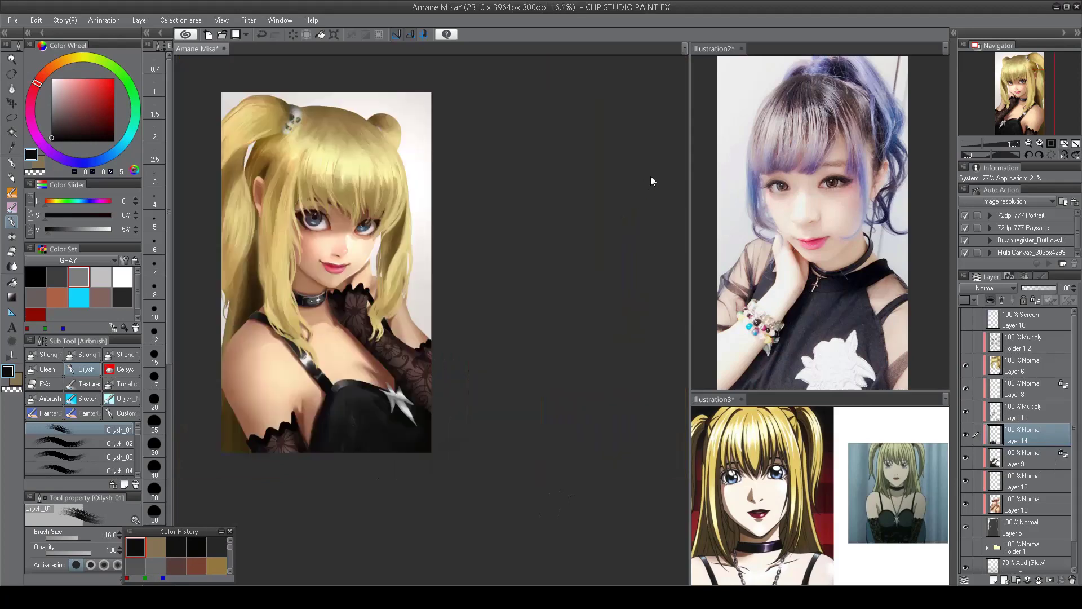
{"action": "key", "text": "h"}
{"action": "scroll", "coordinate": [555, 386], "scroll_direction": "up", "scroll_amount": 3}
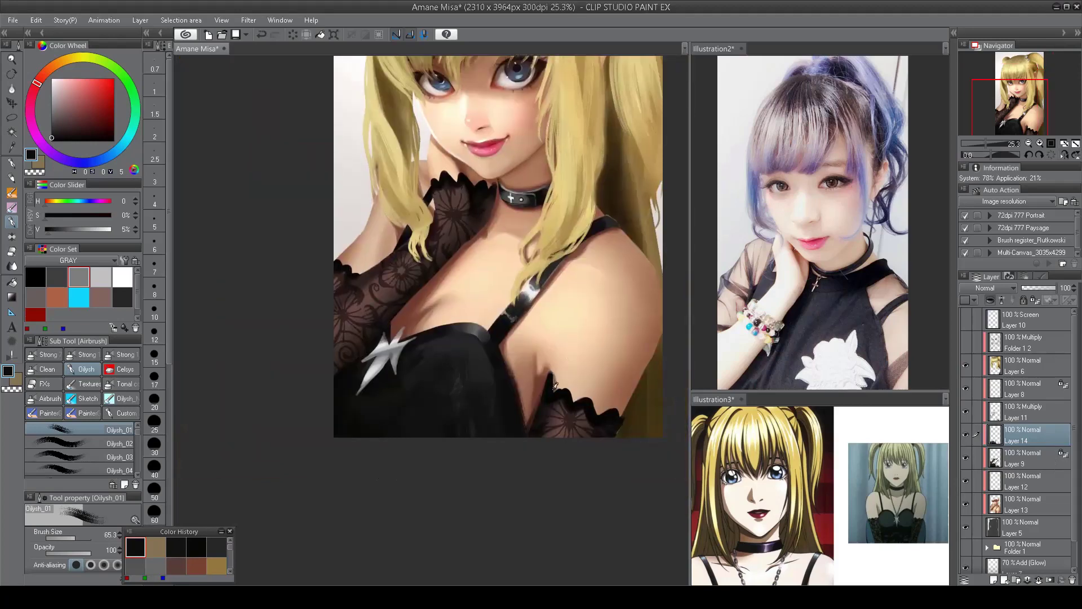
- Undo the last stroke and refine the lace cuff edges in near-black with DAUB Ink Brush Mixing Resist, reducing its size to 61.2
{"action": "key", "text": "ctrl+z"}
{"action": "key", "text": "b"}
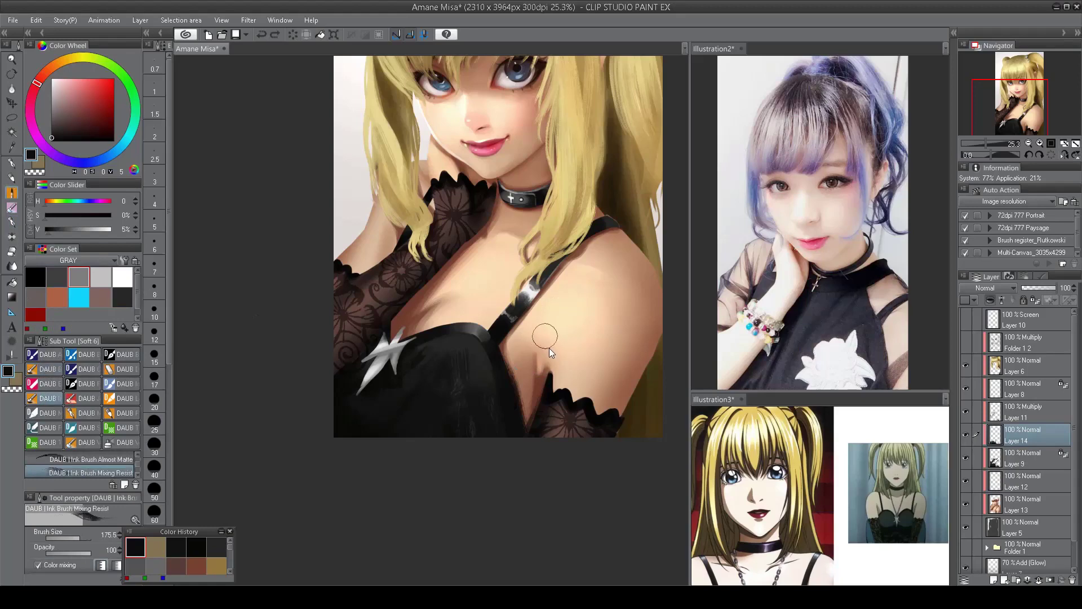
{"action": "key", "text": "bracketleft"}
{"action": "left_click_drag", "start_coordinate": [551, 352], "coordinate": [550, 369]}
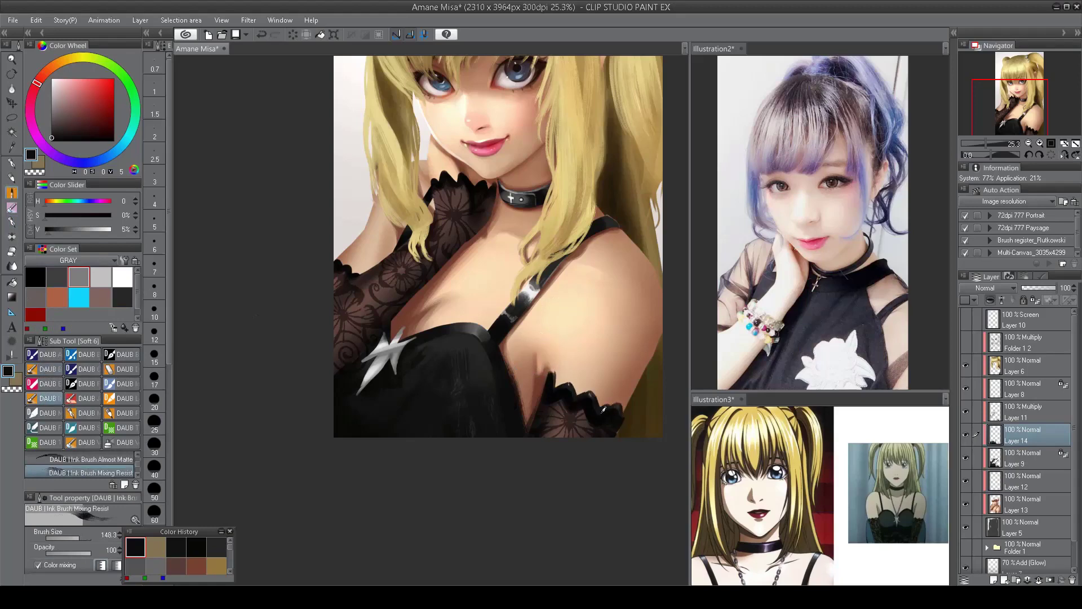
{"action": "key", "text": "bracketleft"}
{"action": "key", "text": "bracketleft"}
{"action": "key", "text": "bracketleft"}
{"action": "scroll", "coordinate": [364, 270], "scroll_direction": "up", "scroll_amount": 2}
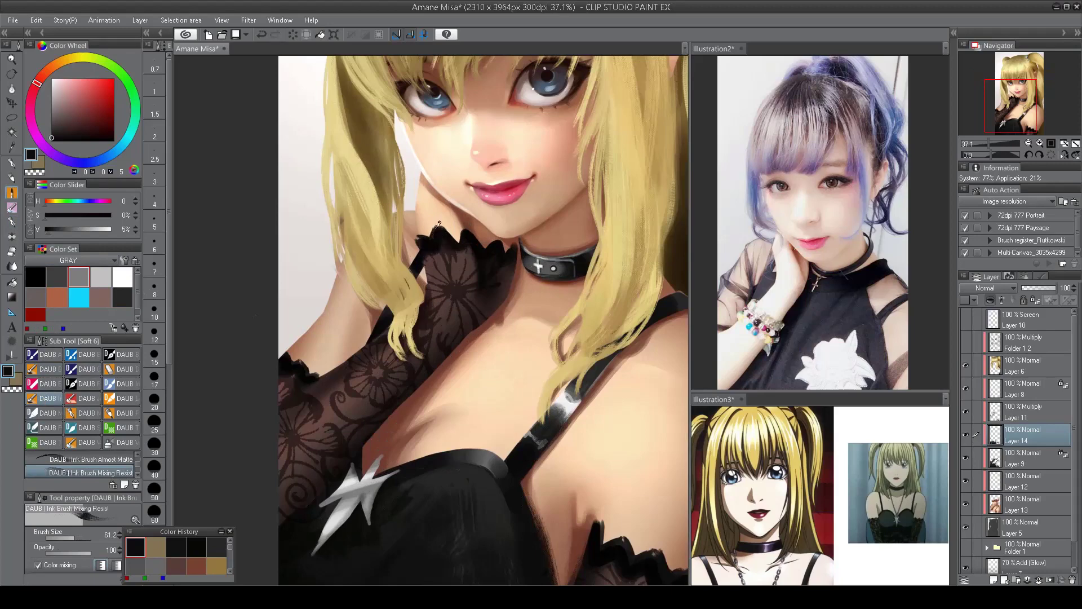
- Examine the whole portrait and its details in normal and mirrored views
{"action": "scroll", "coordinate": [562, 78], "scroll_direction": "down", "scroll_amount": 3}
{"action": "scroll", "coordinate": [540, 292], "scroll_direction": "up", "scroll_amount": 2}
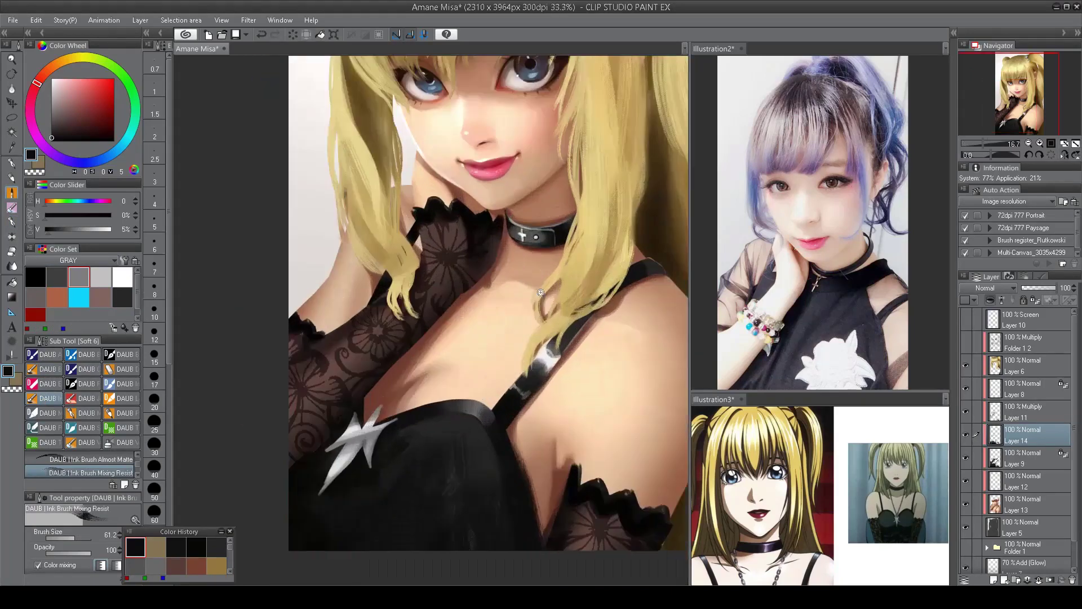
{"action": "key", "text": "h"}
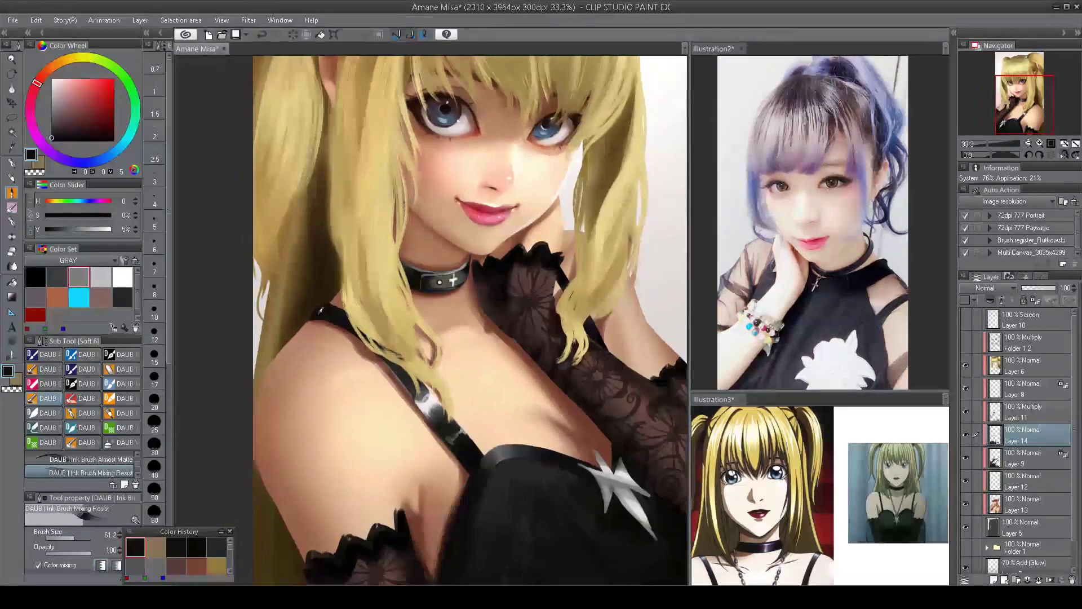
{"action": "key", "text": "h"}
{"action": "scroll", "coordinate": [492, 386], "scroll_direction": "down", "scroll_amount": 3}
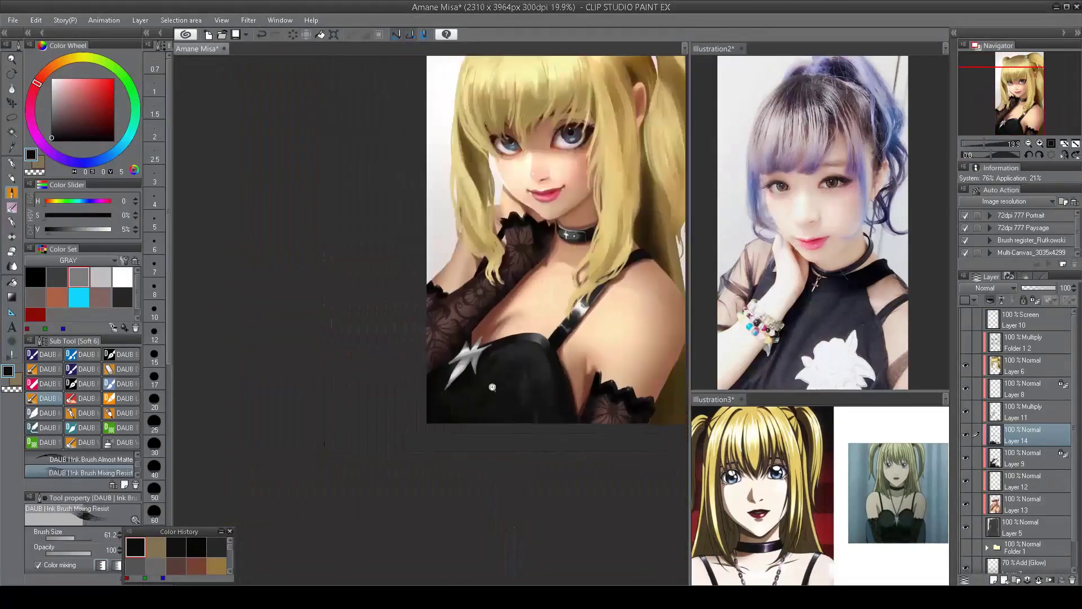
{"action": "scroll", "coordinate": [469, 271], "scroll_direction": "up", "scroll_amount": 3}
{"action": "scroll", "coordinate": [586, 286], "scroll_direction": "down", "scroll_amount": 5}
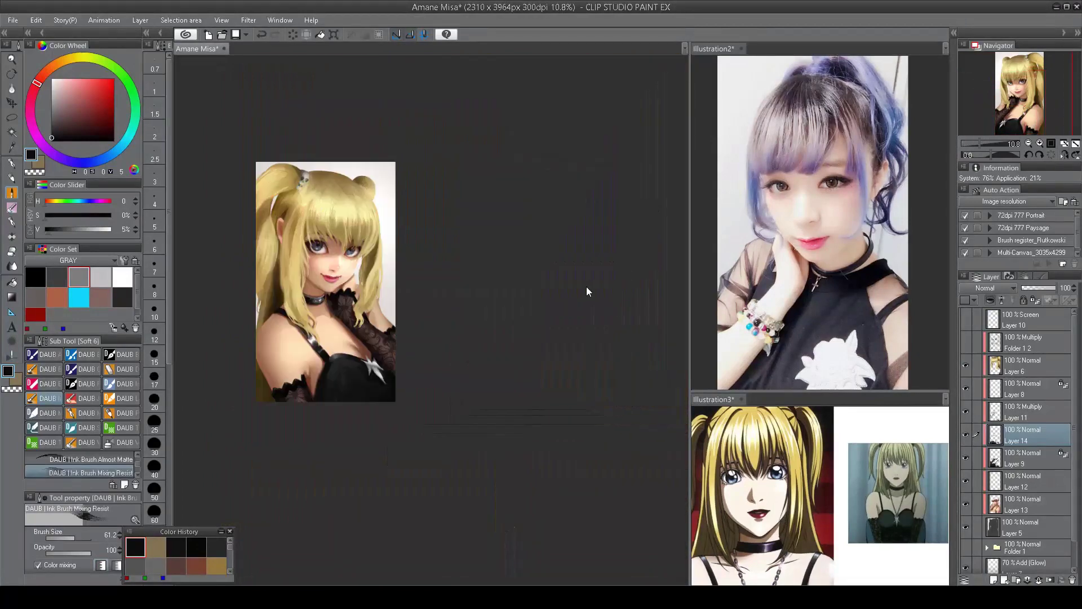
{"action": "scroll", "coordinate": [553, 396], "scroll_direction": "up", "scroll_amount": 4}
{"action": "scroll", "coordinate": [553, 396], "scroll_direction": "up", "scroll_amount": 5}
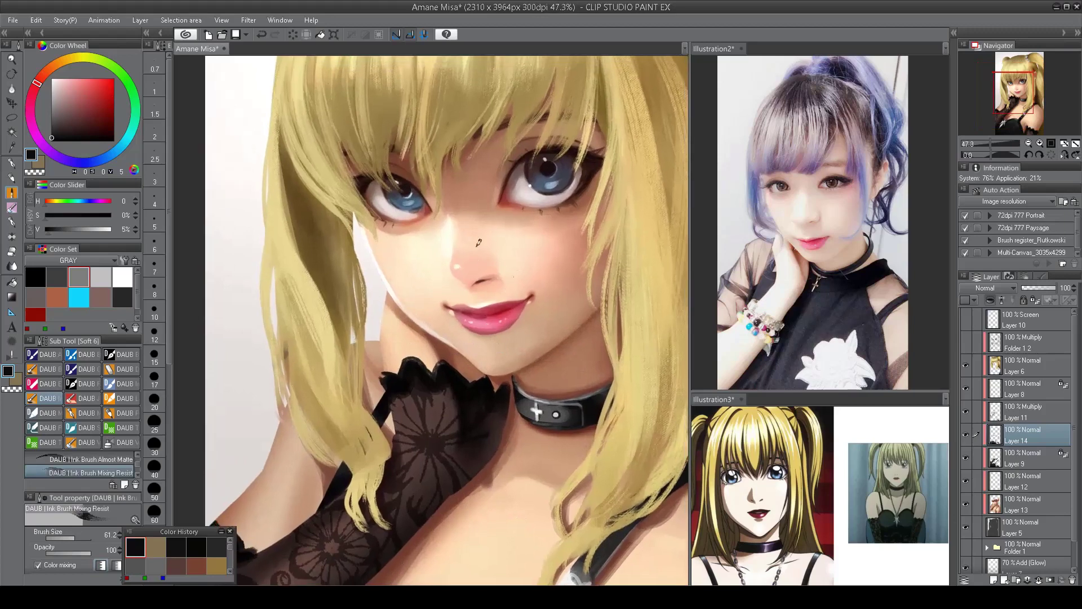
- Merge Layer 12 down into the skin layer, Layer 13
{"action": "left_click", "coordinate": [1016, 496]}
{"action": "left_click", "coordinate": [1015, 488]}
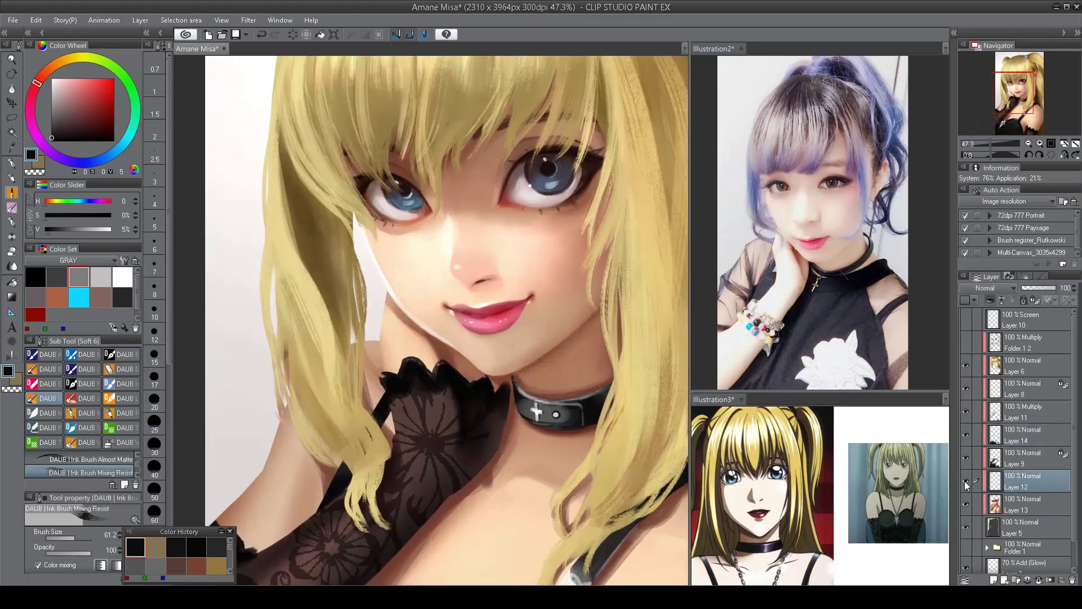
{"action": "key", "text": "ctrl+e"}
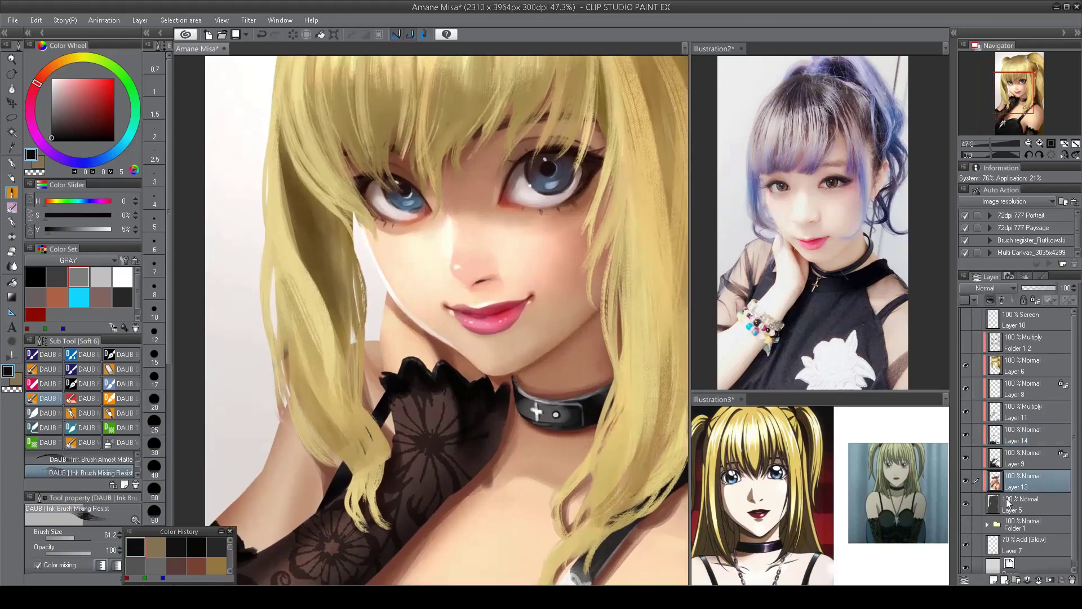
- Smooth the skin between the nose and near eye on Layer 13 with the IK1 brush in sampled peach tones
{"action": "key", "text": "b"}
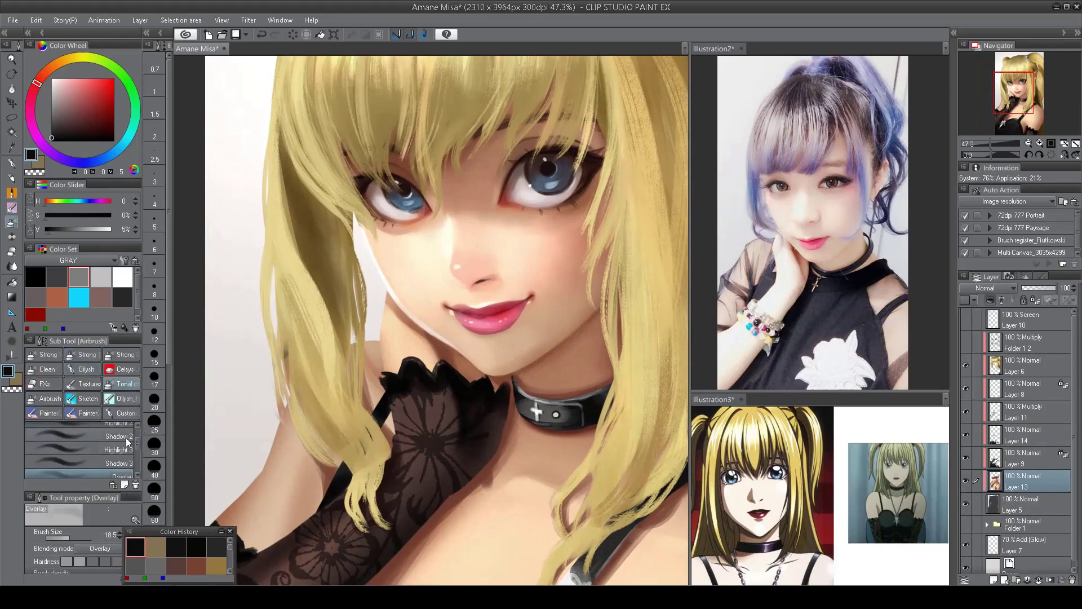
{"action": "left_click", "coordinate": [119, 435]}
{"action": "left_click", "coordinate": [487, 299], "text": "alt"}
{"action": "scroll", "coordinate": [465, 276], "scroll_direction": "down", "scroll_amount": 6}
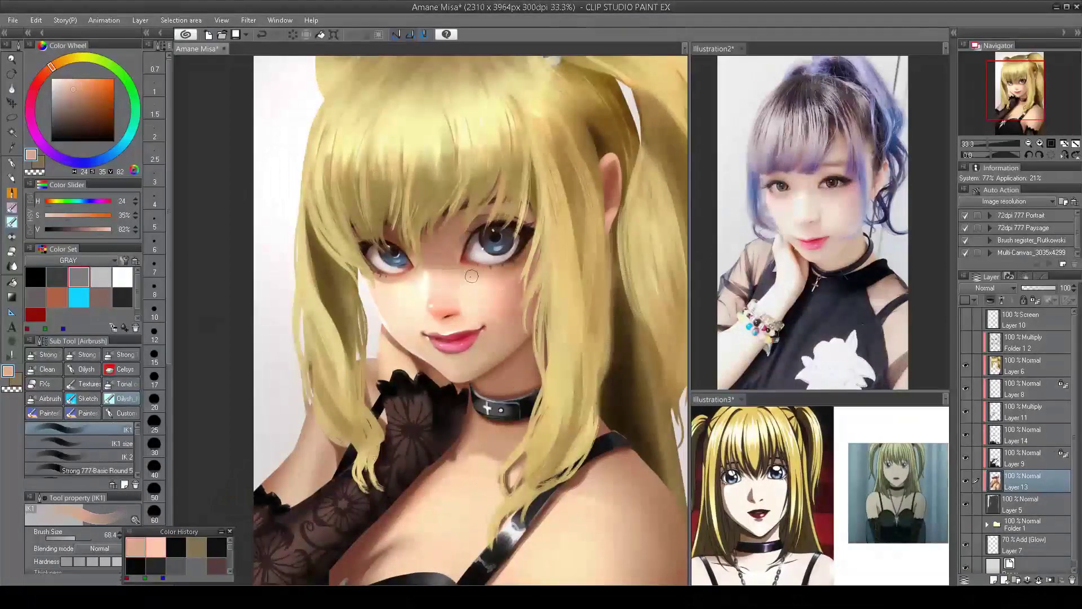
{"action": "left_click", "coordinate": [449, 283], "text": "alt"}
{"action": "left_click", "coordinate": [448, 288], "text": "alt"}
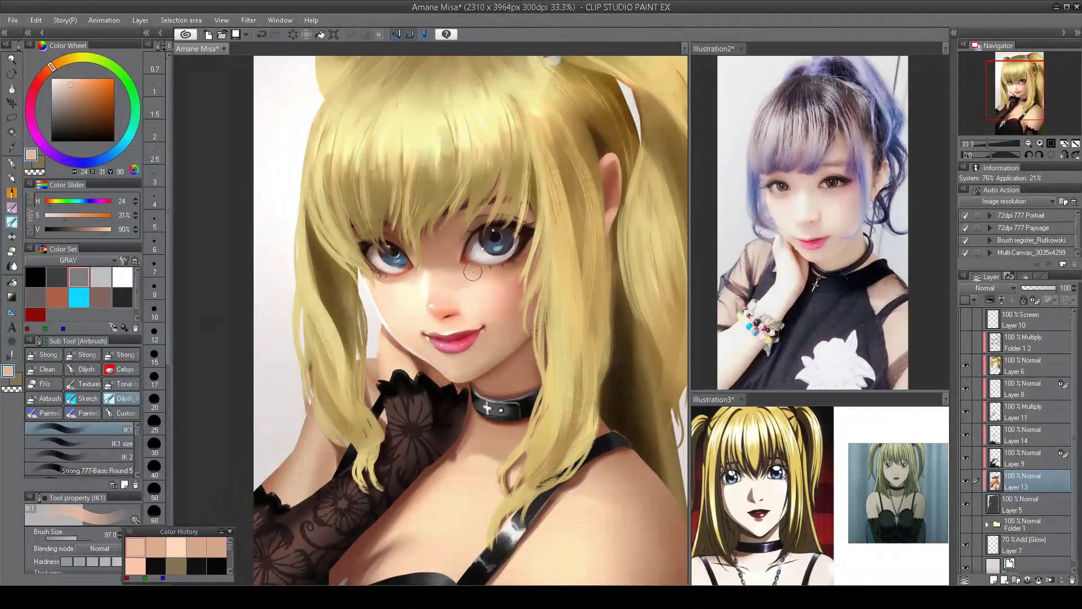
{"action": "left_click", "coordinate": [473, 273], "text": "alt"}
{"action": "left_click", "coordinate": [472, 283], "text": "alt"}
{"action": "left_click", "coordinate": [471, 284], "text": "alt"}
- Lighten the skin beneath the far eye with IK1 at size 74.3 in sampled pale cream, checking the mirrored view
{"action": "key", "text": "ctrl+0"}
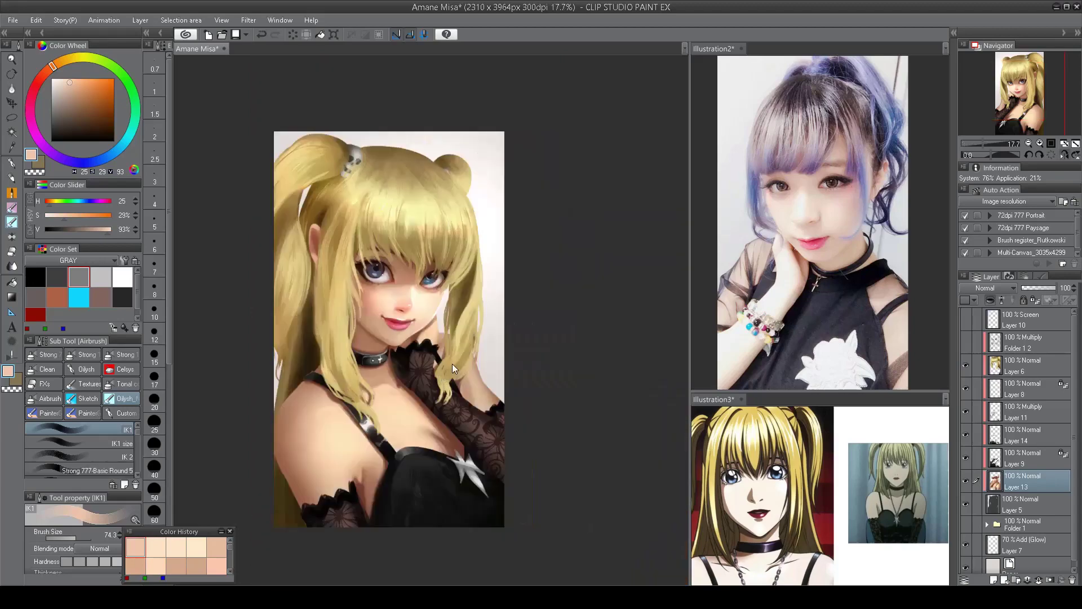
{"action": "scroll", "coordinate": [452, 364], "scroll_direction": "up", "scroll_amount": 3}
{"action": "left_click", "coordinate": [430, 287], "text": "alt"}
{"action": "left_click", "coordinate": [430, 284], "text": "alt"}
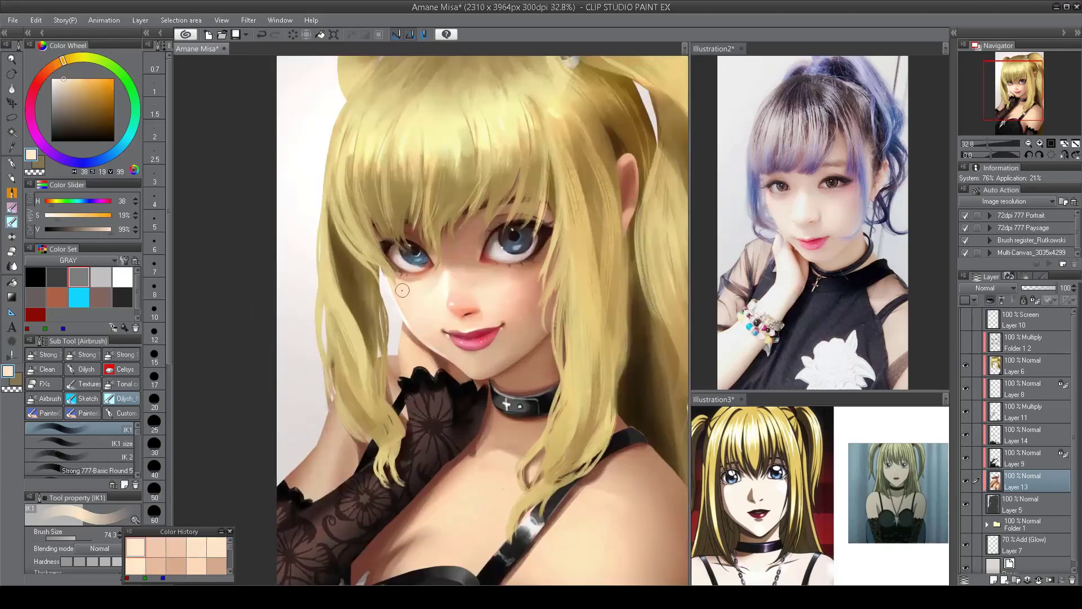
{"action": "key", "text": "h"}
{"action": "key", "text": "ctrl+minus"}
{"action": "key", "text": "h"}
{"action": "key", "text": "h"}
{"action": "key", "text": "h"}
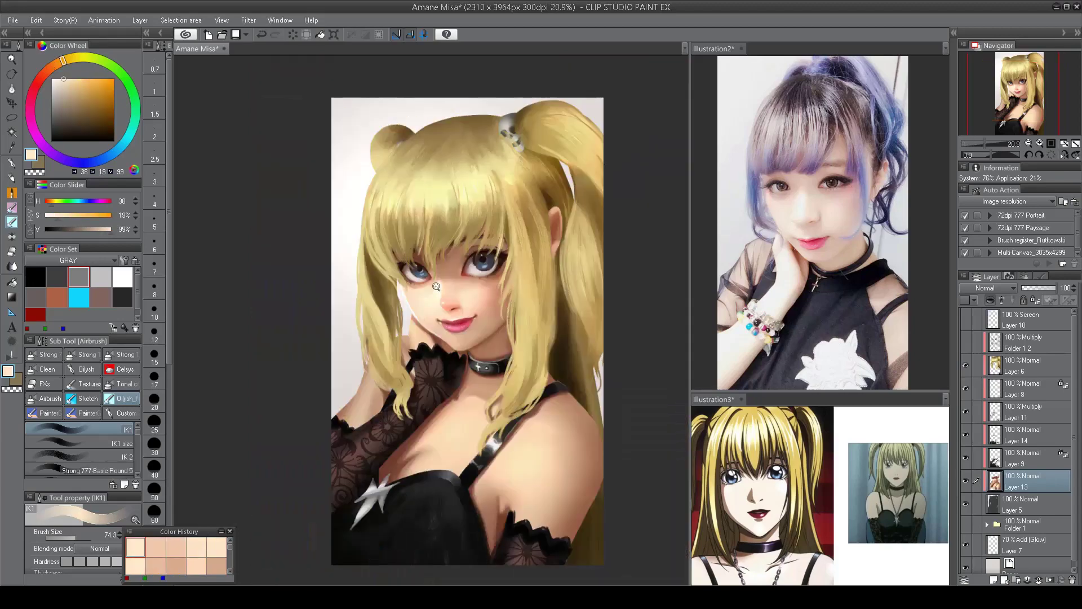
- Refine the skin beside and below the far eye with the IK1 size brush in sampled light peach
{"action": "key", "text": "ctrl+plus"}
{"action": "left_click", "coordinate": [117, 449]}
{"action": "mouse_move", "coordinate": [376, 275]}
{"action": "left_mouse_down"}
{"action": "mouse_move", "coordinate": [393, 301]}
{"action": "mouse_move", "coordinate": [422, 299]}
{"action": "mouse_move", "coordinate": [398, 302]}
{"action": "left_mouse_up"}
{"action": "left_click", "coordinate": [395, 301], "text": "alt"}
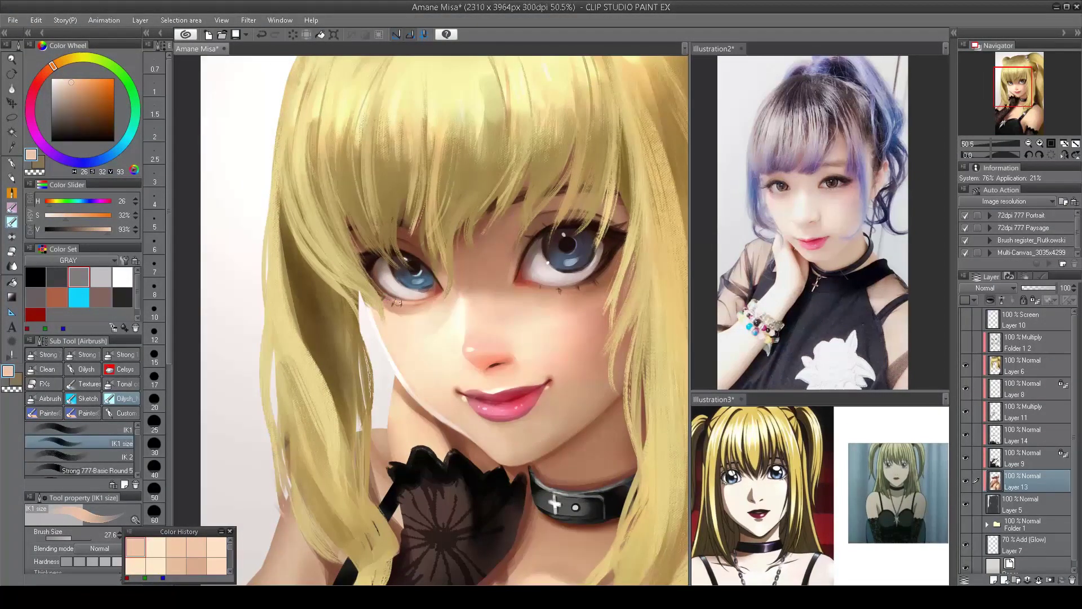
- Clean up the near eye's lower lid with the IK1 size brush at a smaller size in a sampled off-white
{"action": "mouse_move", "coordinate": [538, 287]}
{"action": "left_mouse_down"}
{"action": "mouse_move", "coordinate": [580, 285]}
{"action": "mouse_move", "coordinate": [548, 373]}
{"action": "mouse_move", "coordinate": [563, 316]}
{"action": "left_mouse_up"}
{"action": "left_click", "coordinate": [578, 297], "text": "alt"}
{"action": "key", "text": "bracketleft"}
{"action": "key", "text": "bracketleft"}
{"action": "key", "text": "bracketleft"}
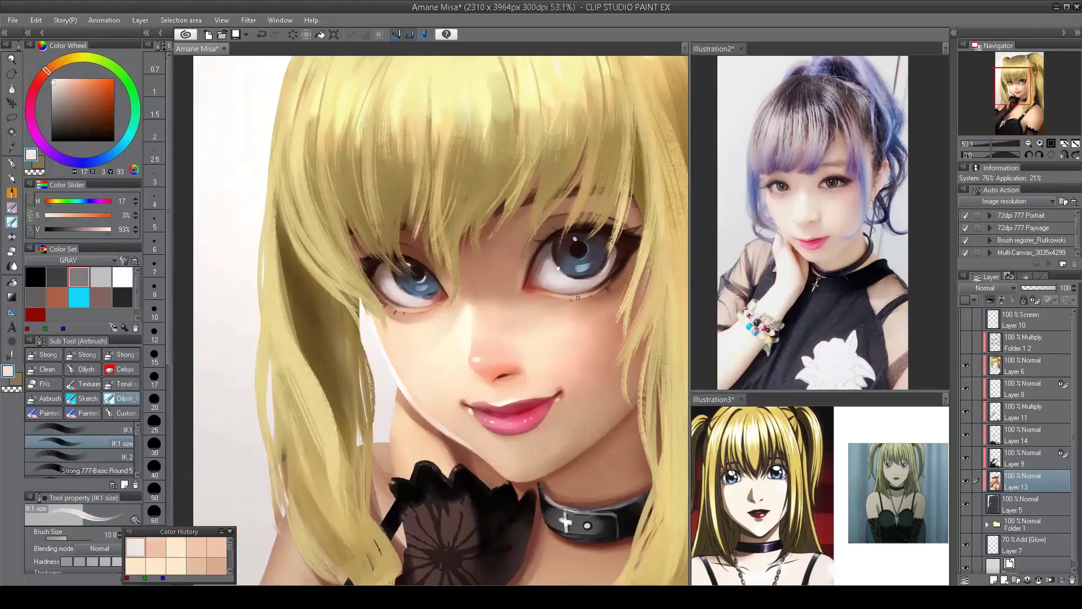
- Add small highlights along the lower lids of both eyes with Mapping pen 4 in pale yellowish white
{"action": "key", "text": "p"}
{"action": "left_click", "coordinate": [421, 308], "text": "alt"}
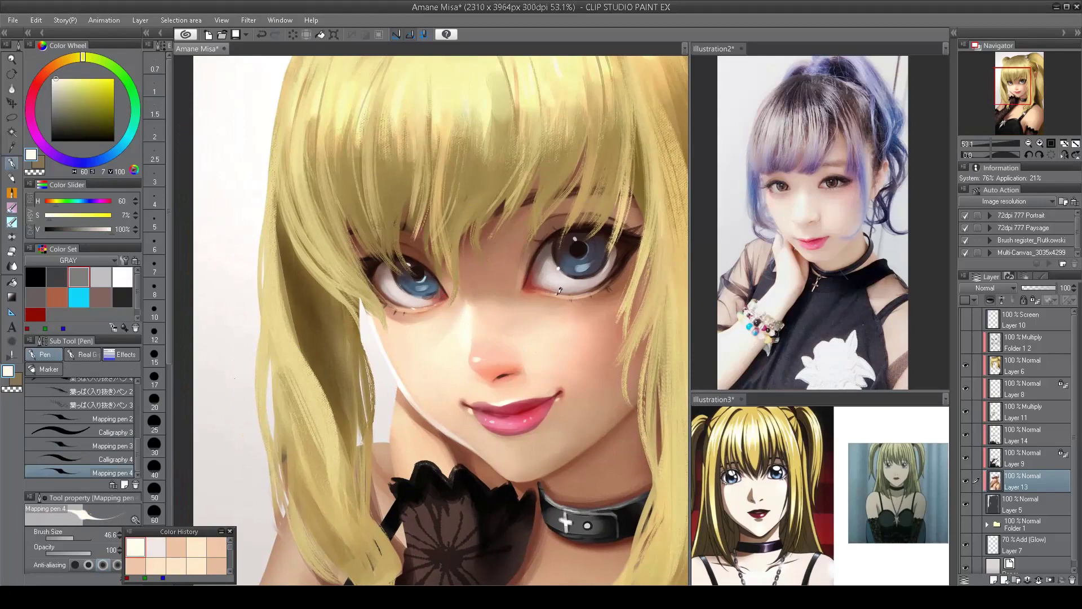
{"action": "left_click_drag", "start_coordinate": [571, 320], "coordinate": [564, 286]}
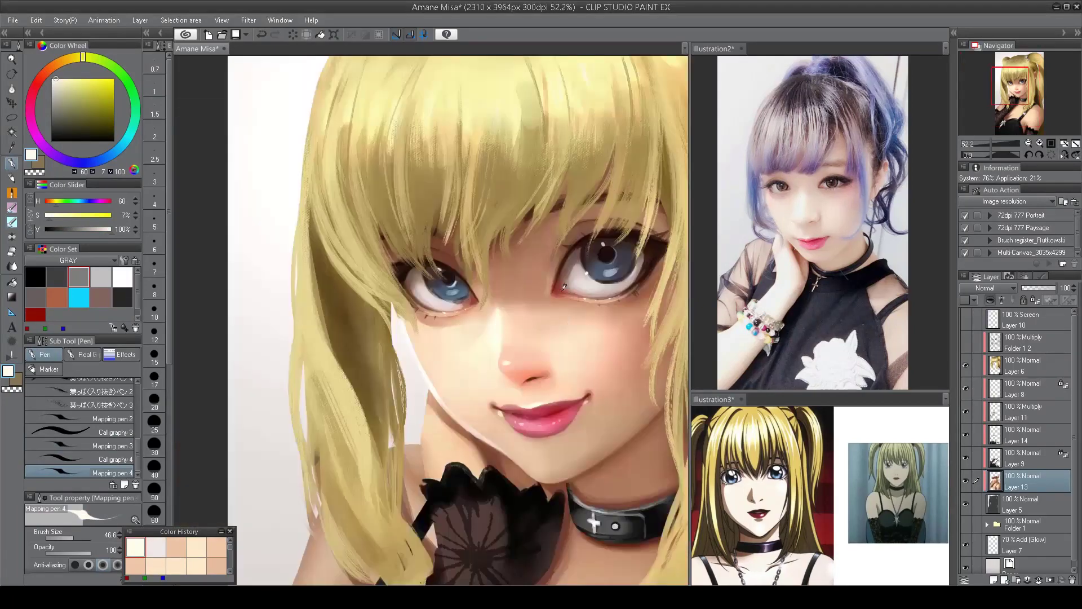
{"action": "mouse_move", "coordinate": [474, 297]}
{"action": "left_mouse_down"}
{"action": "mouse_move", "coordinate": [502, 350]}
{"action": "mouse_move", "coordinate": [485, 321]}
{"action": "mouse_move", "coordinate": [507, 282]}
{"action": "mouse_move", "coordinate": [464, 291]}
{"action": "mouse_move", "coordinate": [460, 333]}
{"action": "left_mouse_up"}
- Soften the skin at the far eye's inner corner with IK1 at size 19.3 in sampled peach, checking the mirrored view
{"action": "key", "text": "b"}
{"action": "left_click", "coordinate": [85, 429]}
{"action": "left_click", "coordinate": [464, 291], "text": "alt"}
{"action": "key", "text": "h"}
{"action": "key", "text": "h"}
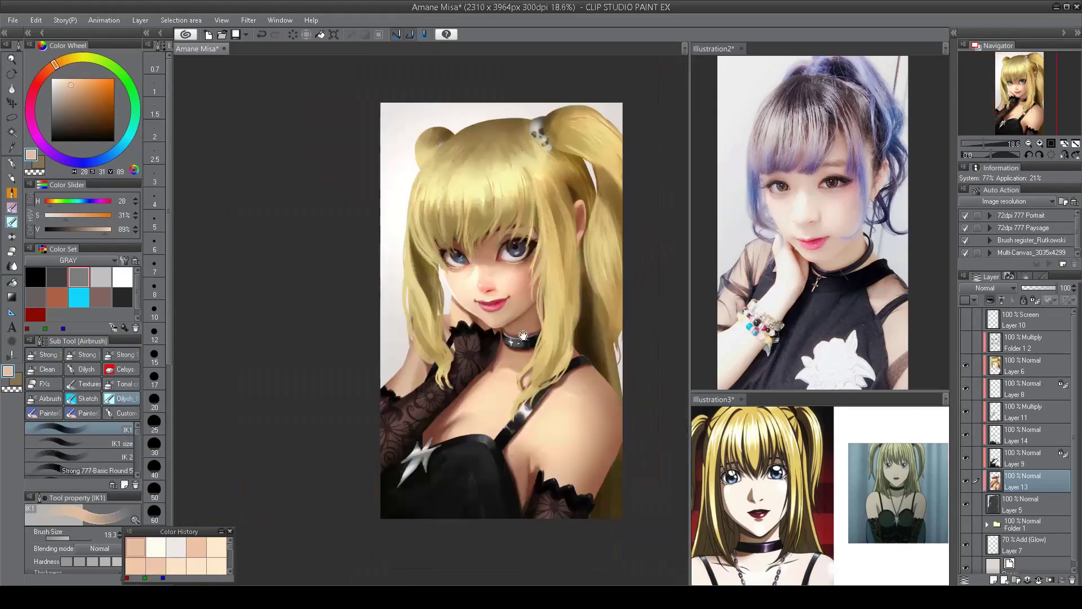
- Show the Screen layer, Layer 10, and review its glow over the whole portrait
{"action": "left_click_drag", "start_coordinate": [573, 254], "coordinate": [542, 197]}
{"action": "left_click", "coordinate": [965, 319]}
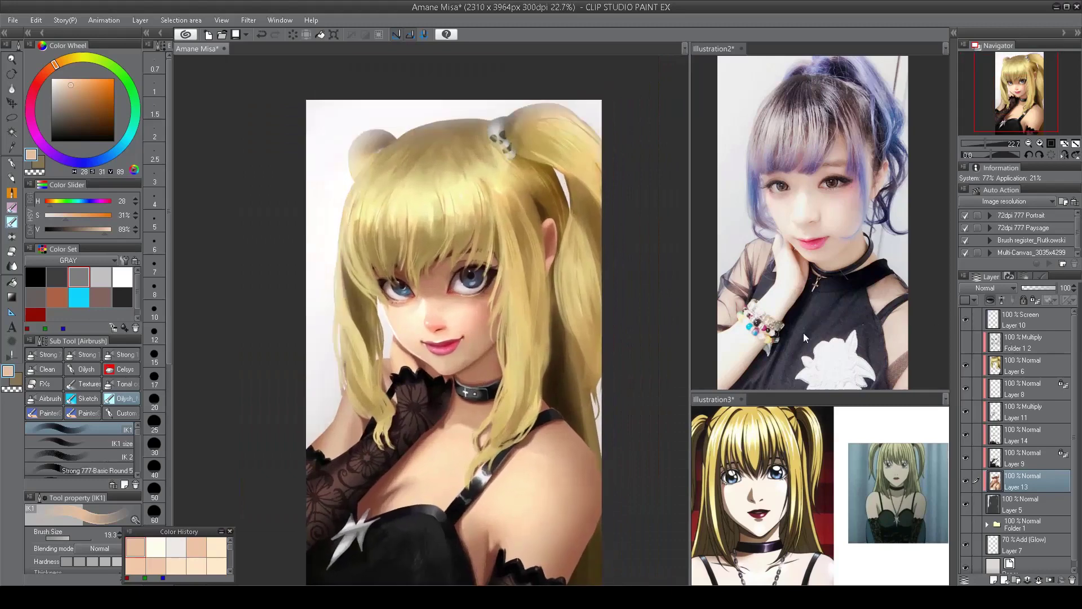
{"action": "scroll", "coordinate": [459, 377], "scroll_direction": "down", "scroll_amount": 2}
{"action": "left_click_drag", "start_coordinate": [459, 377], "coordinate": [474, 418]}
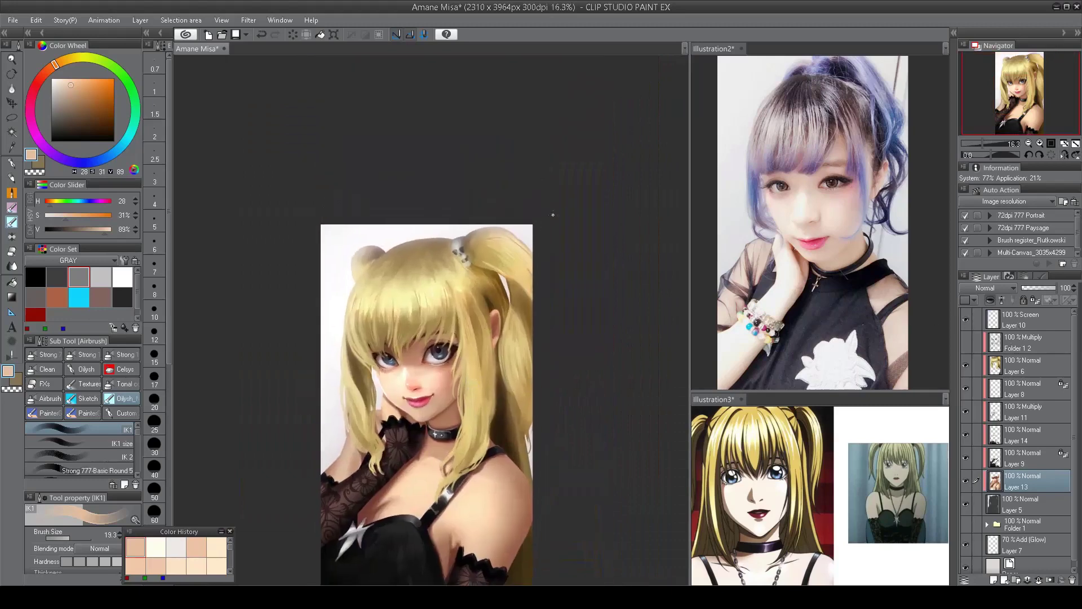
{"action": "scroll", "coordinate": [455, 239], "scroll_direction": "up", "scroll_amount": 4}
- Add a new normal layer above Layer 6 and move it above Folder 1 2, directly beneath Layer 10
{"action": "left_click", "coordinate": [1021, 365]}
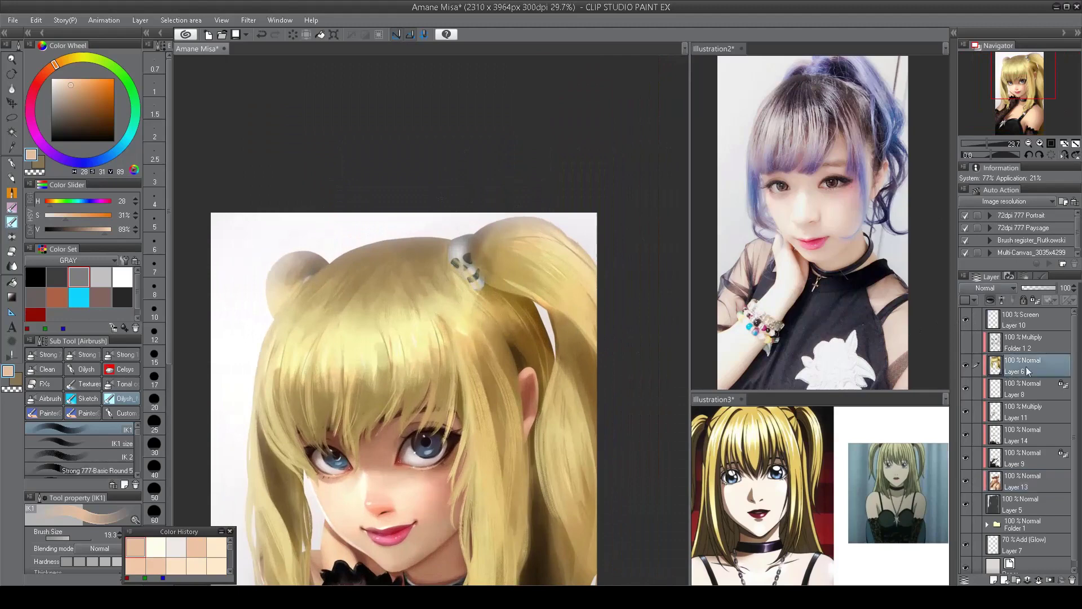
{"action": "left_click", "coordinate": [994, 579]}
{"action": "left_click_drag", "start_coordinate": [1021, 366], "coordinate": [1020, 337]}
{"action": "scroll", "coordinate": [434, 287], "scroll_direction": "up", "scroll_amount": 2}
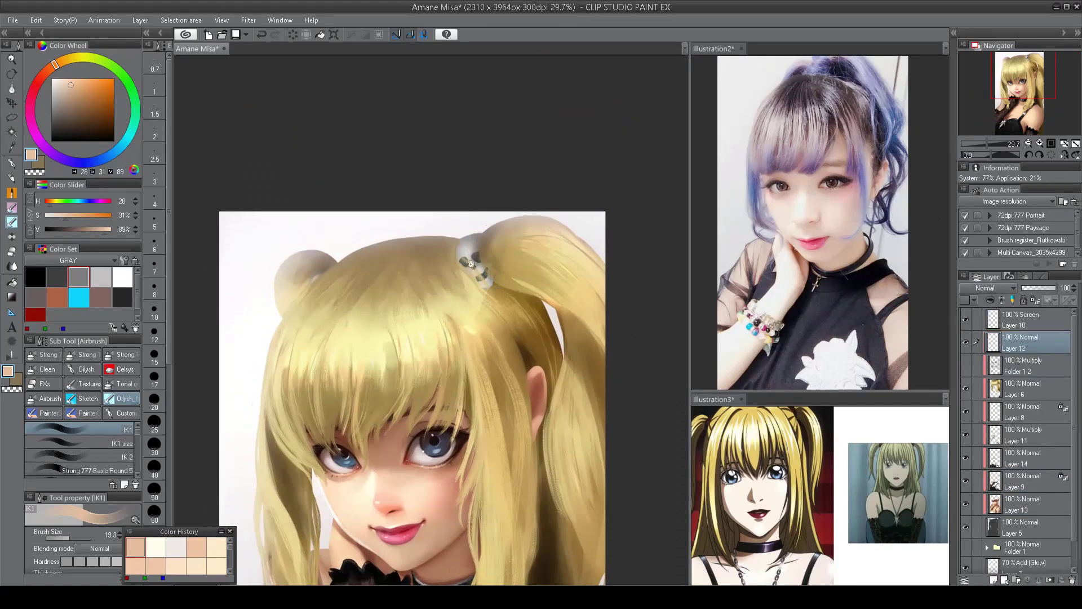
- Rework the skull hair ornament's dome and face on the current layer with IK1 in sampled light grey and greenish grey
{"action": "left_click", "coordinate": [460, 244], "text": "alt"}
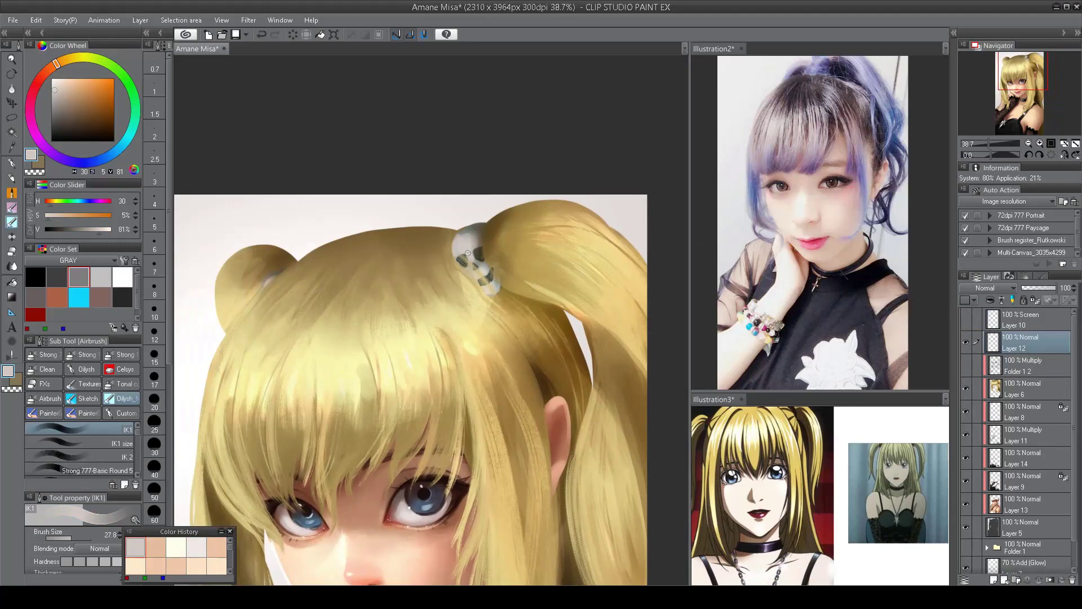
{"action": "key", "text": "bracketleft"}
{"action": "left_click", "coordinate": [470, 258], "text": "alt"}
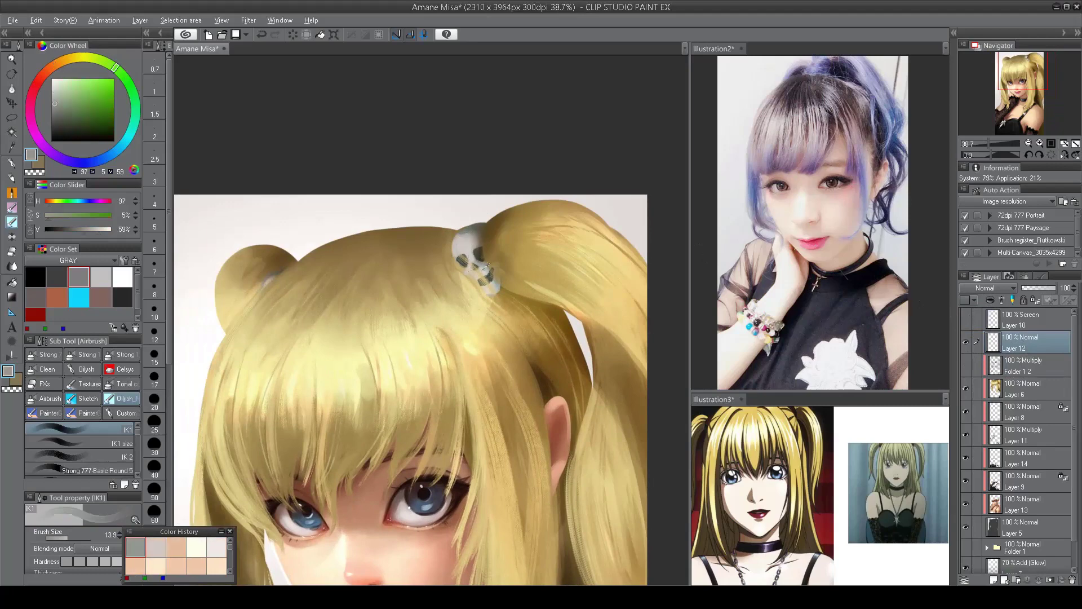
{"action": "left_click", "coordinate": [466, 248], "text": "alt"}
- Define the skull ornament's brow, cheekbones and nose bridge with small IK1 strokes up to size 14.3 in sampled near-white
{"action": "left_click", "coordinate": [459, 236], "text": "alt"}
{"action": "key", "text": "bracketright"}
{"action": "key", "text": "bracketright"}
{"action": "key", "text": "bracketright"}
{"action": "key", "text": "bracketleft"}
{"action": "key", "text": "bracketleft"}
{"action": "key", "text": "bracketleft"}
{"action": "key", "text": "bracketleft"}
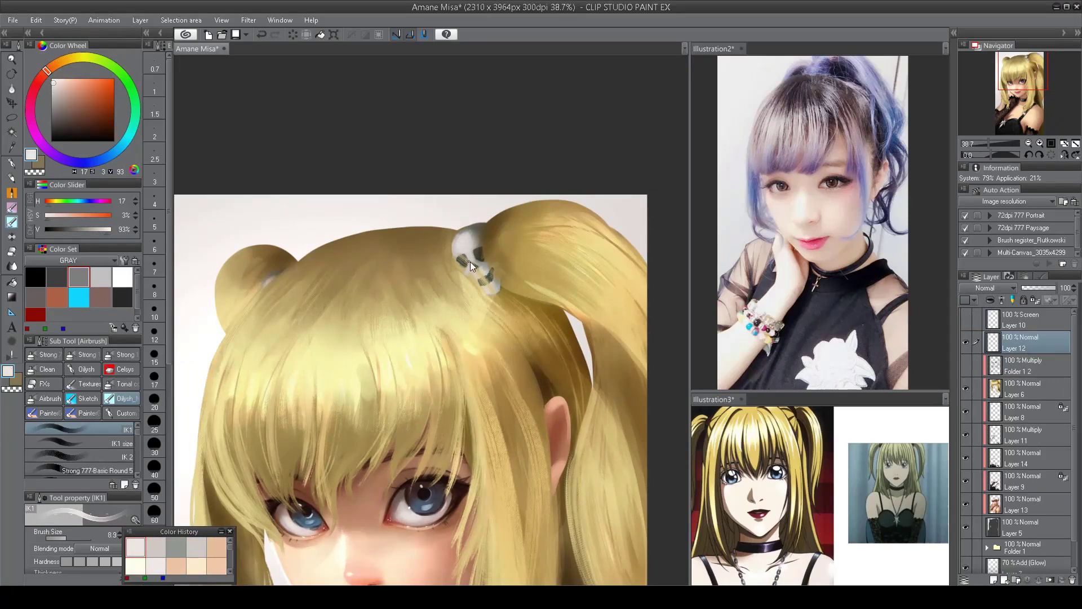
{"action": "key", "text": "bracketright"}
{"action": "key", "text": "bracketright"}
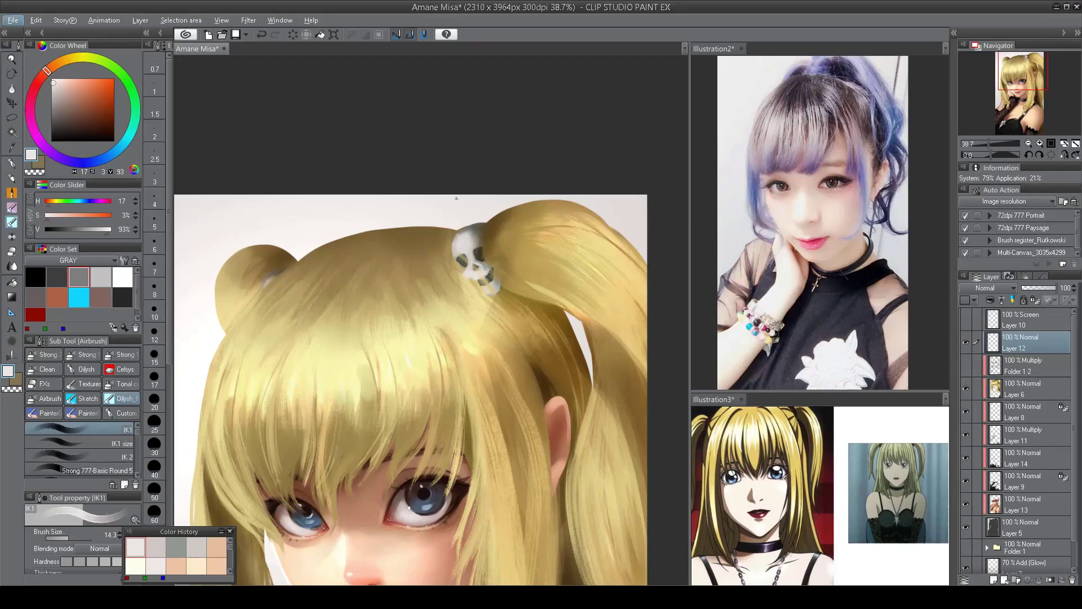
- Paint the skull's eye sockets, nose and open mouth in black with IK1 at size 14.3, and touch up the jaw in sampled light grey
{"action": "left_click", "coordinate": [35, 277]}
{"action": "left_click_drag", "start_coordinate": [464, 258], "coordinate": [462, 263]}
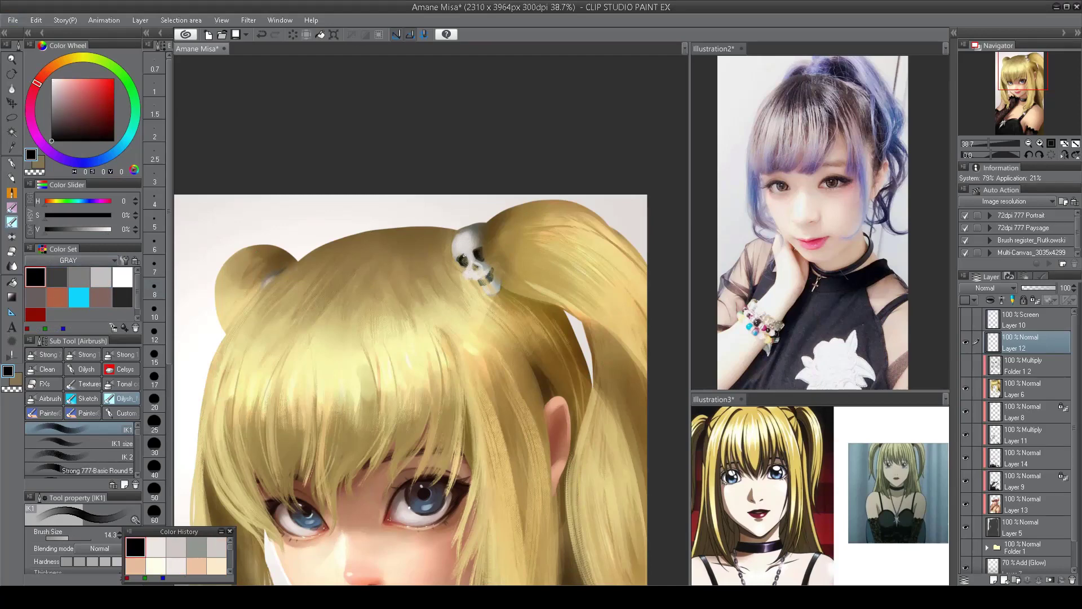
{"action": "left_click", "coordinate": [463, 257], "text": "alt"}
{"action": "left_click", "coordinate": [472, 267], "text": "alt"}
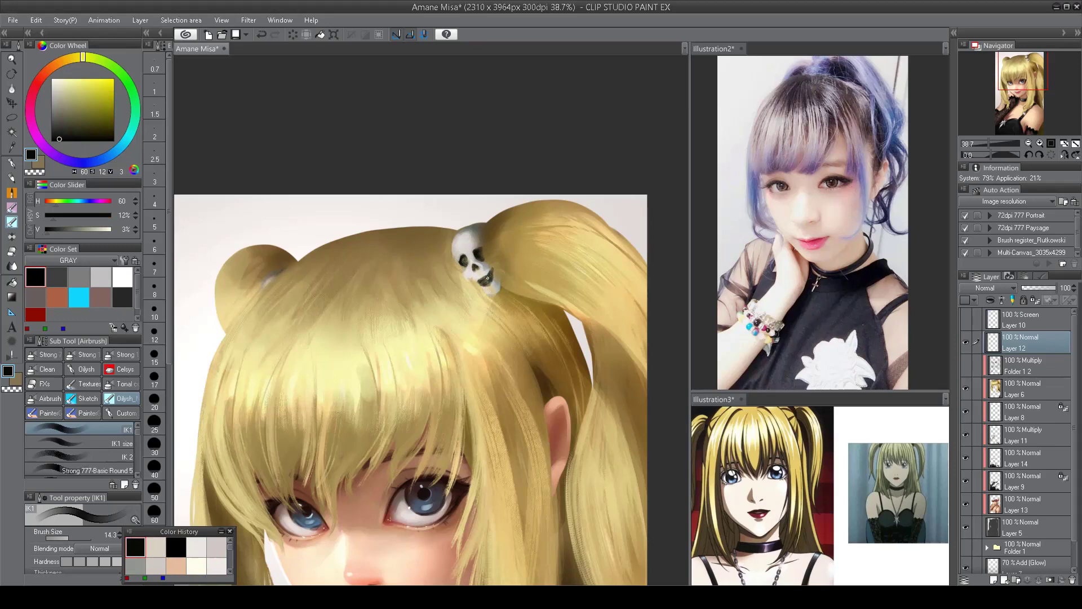
{"action": "left_click", "coordinate": [489, 292], "text": "alt"}
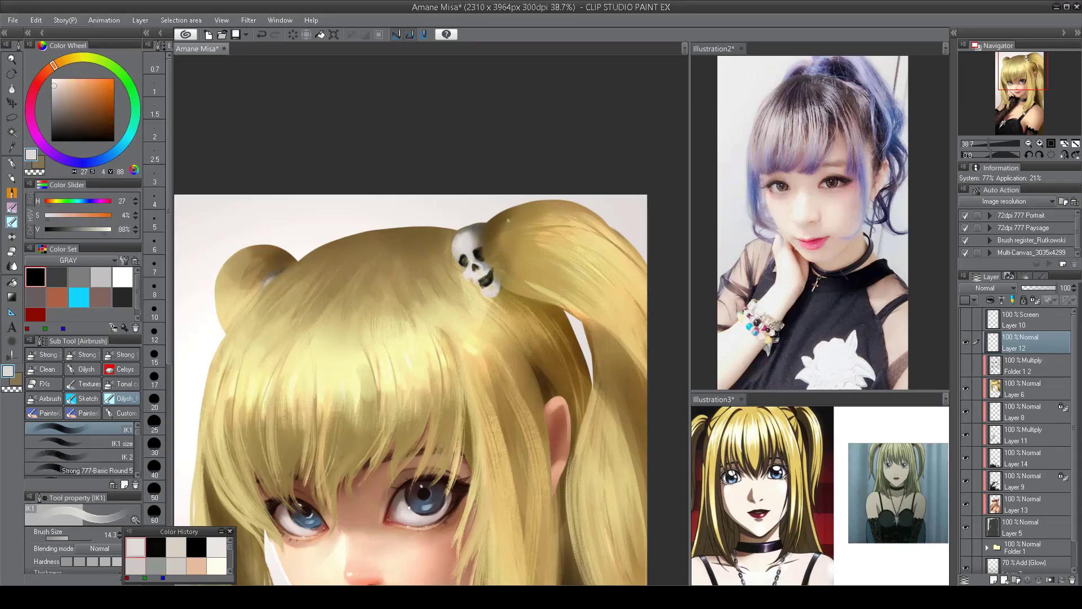
- On Layer 6, shade the base of the ponytail beside the skull ornament with IK1 in sampled brown and gold hair tones
{"action": "scroll", "coordinate": [508, 220], "scroll_direction": "down", "scroll_amount": 3}
{"action": "scroll", "coordinate": [509, 222], "scroll_direction": "up", "scroll_amount": 5}
{"action": "left_click", "coordinate": [1013, 395]}
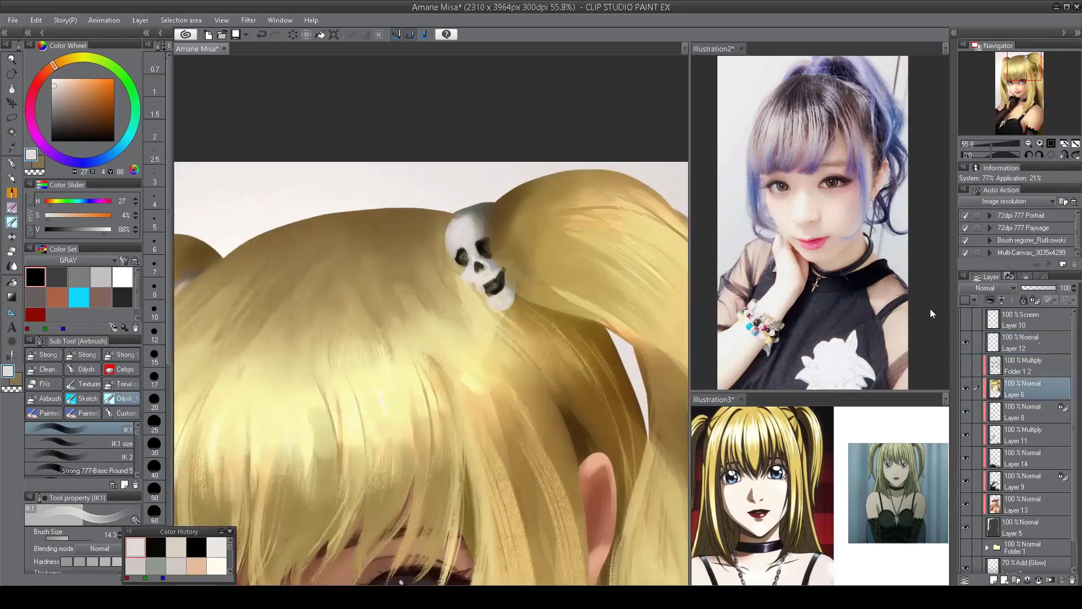
{"action": "left_click", "coordinate": [503, 217], "text": "alt"}
{"action": "mouse_move", "coordinate": [507, 237]}
{"action": "left_mouse_down"}
{"action": "mouse_move", "coordinate": [534, 284]}
{"action": "mouse_move", "coordinate": [492, 227]}
{"action": "mouse_move", "coordinate": [524, 287]}
{"action": "mouse_move", "coordinate": [553, 266]}
{"action": "mouse_move", "coordinate": [537, 288]}
{"action": "mouse_move", "coordinate": [530, 206]}
{"action": "mouse_move", "coordinate": [541, 231]}
{"action": "left_mouse_up"}
{"action": "left_click", "coordinate": [545, 249], "text": "alt"}
- Blend broad sampled light gold strokes into the ponytail with IK1 at size 107.9 in the mirrored view and review the whole portrait
{"action": "scroll", "coordinate": [545, 250], "scroll_direction": "down", "scroll_amount": 4}
{"action": "scroll", "coordinate": [406, 247], "scroll_direction": "up", "scroll_amount": 3}
{"action": "left_click", "coordinate": [406, 246], "text": "alt"}
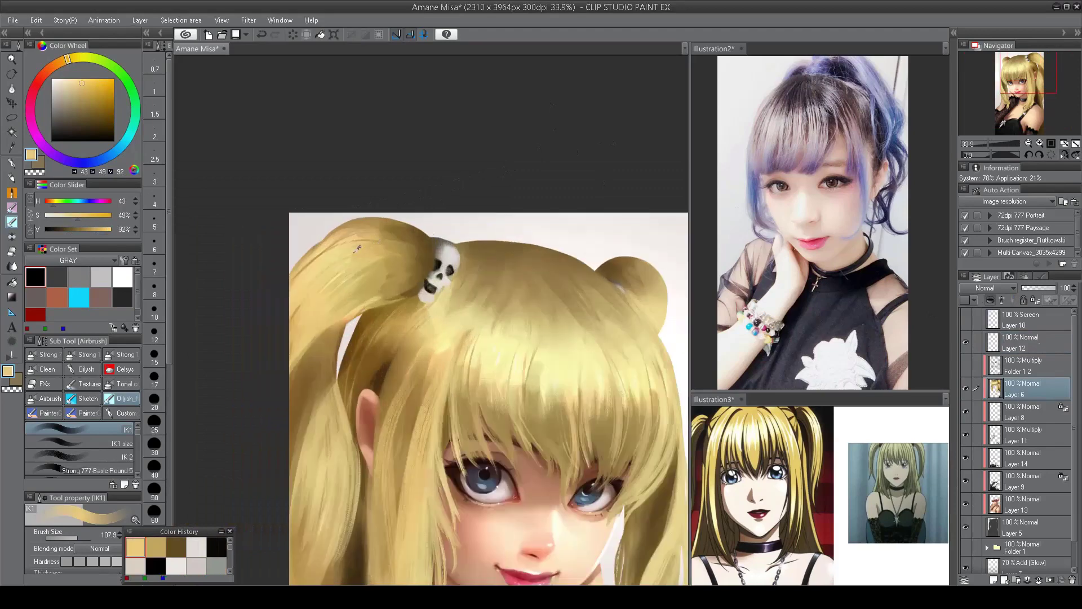
{"action": "mouse_move", "coordinate": [361, 250]}
{"action": "left_mouse_down"}
{"action": "mouse_move", "coordinate": [406, 247]}
{"action": "mouse_move", "coordinate": [394, 282]}
{"action": "mouse_move", "coordinate": [366, 276]}
{"action": "left_mouse_up"}
{"action": "scroll", "coordinate": [366, 276], "scroll_direction": "down", "scroll_amount": 4}
{"action": "key", "text": "h"}
{"action": "scroll", "coordinate": [612, 167], "scroll_direction": "up", "scroll_amount": 3}
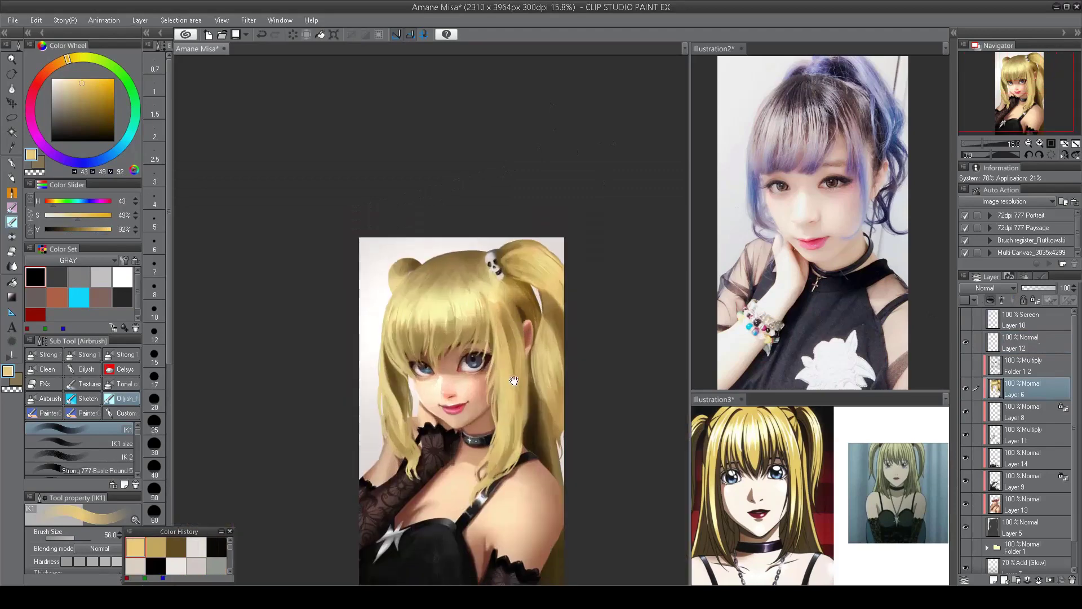
- On Layer 12, select the area at the base of the far bun, touch up its light hair tie, deselect and check the mirrored portrait
{"action": "scroll", "coordinate": [383, 96], "scroll_direction": "up", "scroll_amount": 3}
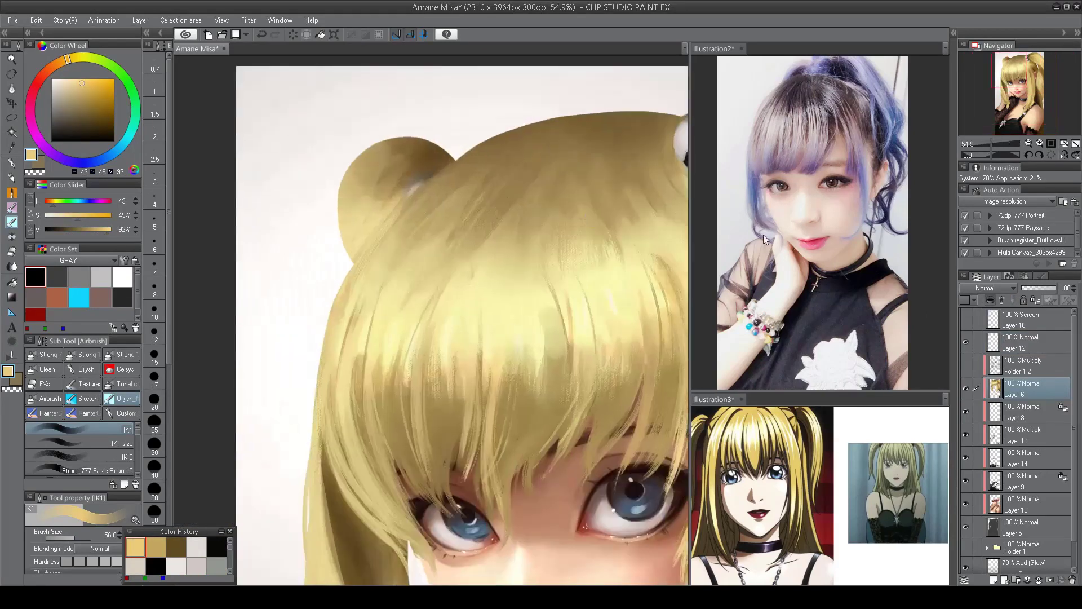
{"action": "left_click", "coordinate": [1023, 342]}
{"action": "key", "text": "m"}
{"action": "mouse_move", "coordinate": [451, 168]}
{"action": "left_mouse_down"}
{"action": "mouse_move", "coordinate": [397, 194]}
{"action": "mouse_move", "coordinate": [401, 217]}
{"action": "mouse_move", "coordinate": [434, 174]}
{"action": "mouse_move", "coordinate": [401, 220]}
{"action": "left_mouse_up"}
{"action": "left_click", "coordinate": [648, 107], "text": "alt"}
{"action": "key", "text": "ctrl+d"}
{"action": "key", "text": "c"}
{"action": "scroll", "coordinate": [417, 302], "scroll_direction": "down", "scroll_amount": 5}
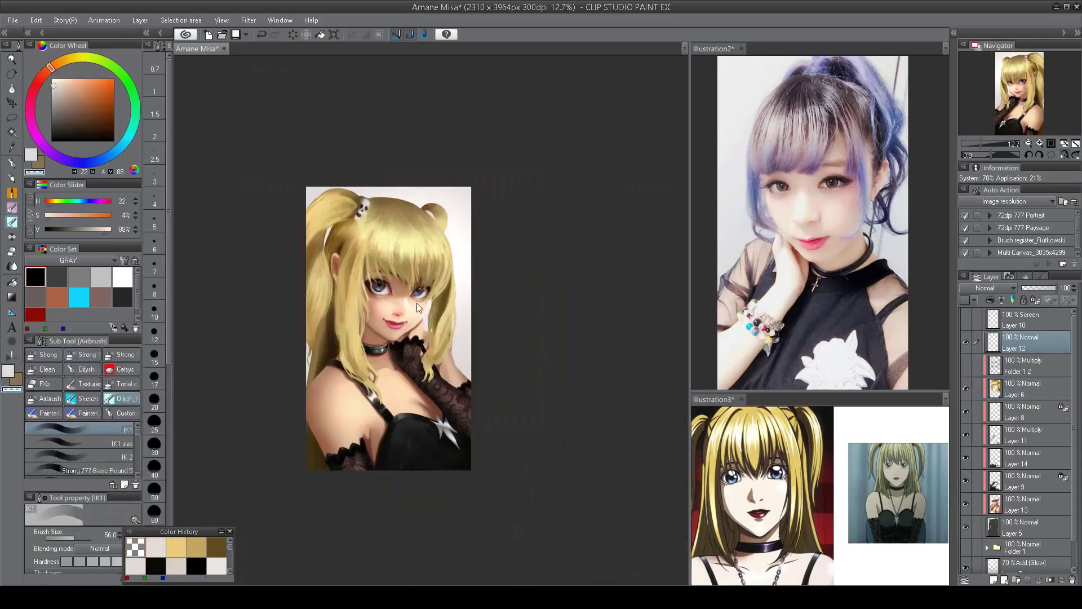
{"action": "key", "text": "h"}
{"action": "scroll", "coordinate": [530, 356], "scroll_direction": "up", "scroll_amount": 2}
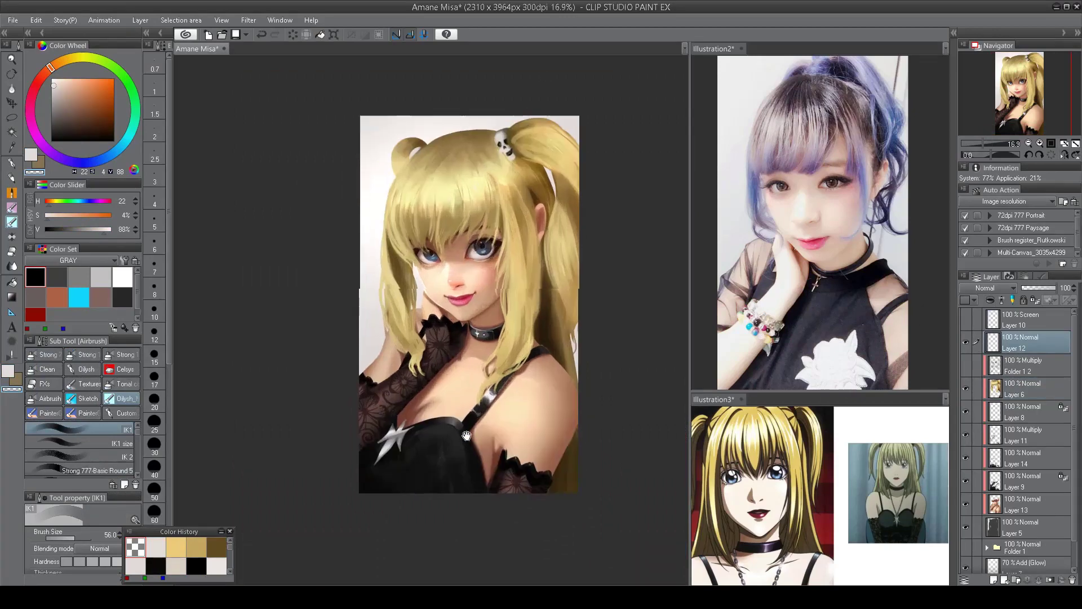
- Draw a link chain across the chest from the cross pendant to the hair with IK1 size at 21.1 in mid grey, adding white highlights
{"action": "scroll", "coordinate": [382, 484], "scroll_direction": "up", "scroll_amount": 2}
{"action": "left_click", "coordinate": [79, 443]}
{"action": "left_click", "coordinate": [79, 276]}
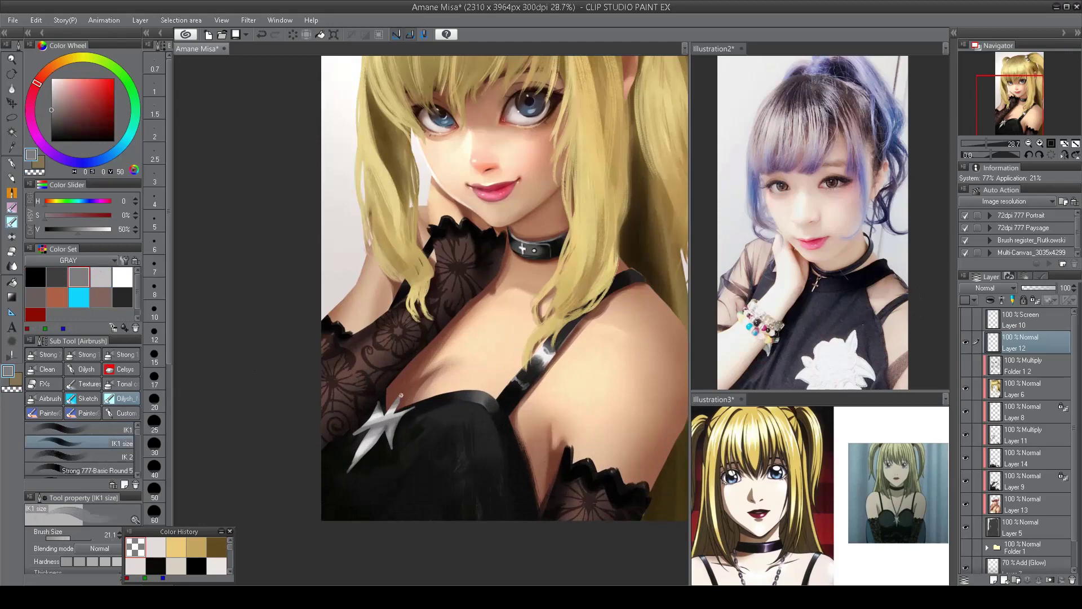
{"action": "left_click_drag", "start_coordinate": [404, 391], "coordinate": [476, 323]}
{"action": "left_click", "coordinate": [966, 366]}
{"action": "left_click", "coordinate": [966, 367]}
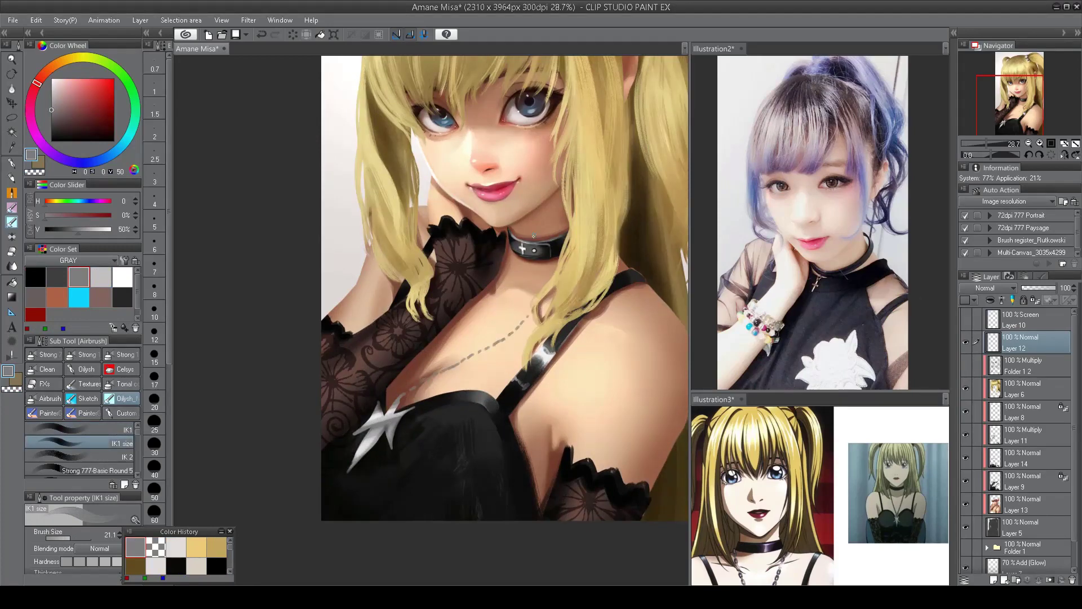
{"action": "scroll", "coordinate": [406, 372], "scroll_direction": "up", "scroll_amount": 1}
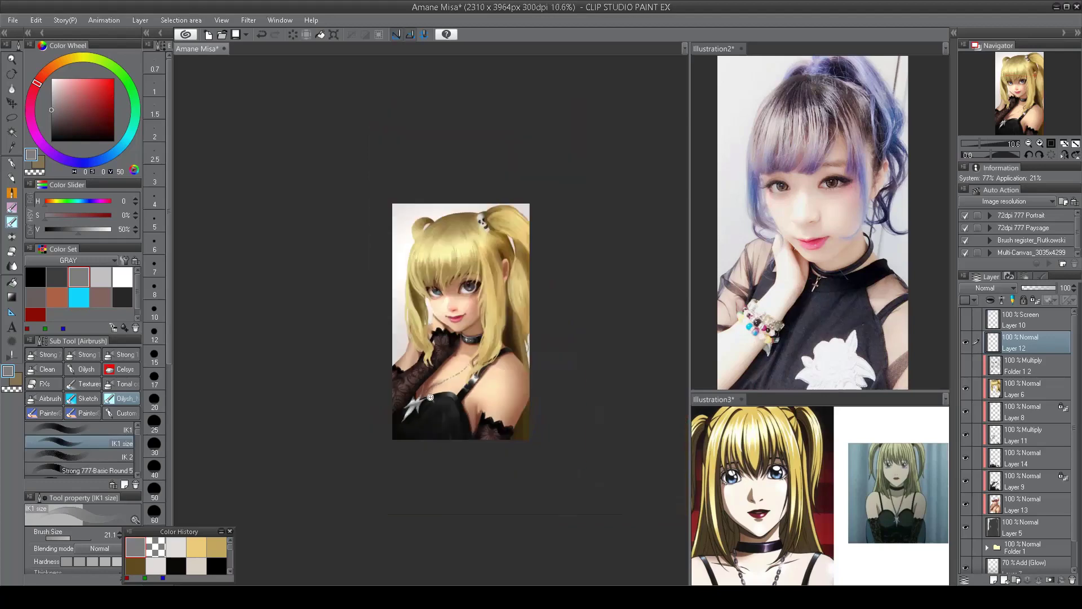
{"action": "left_click", "coordinate": [122, 276]}
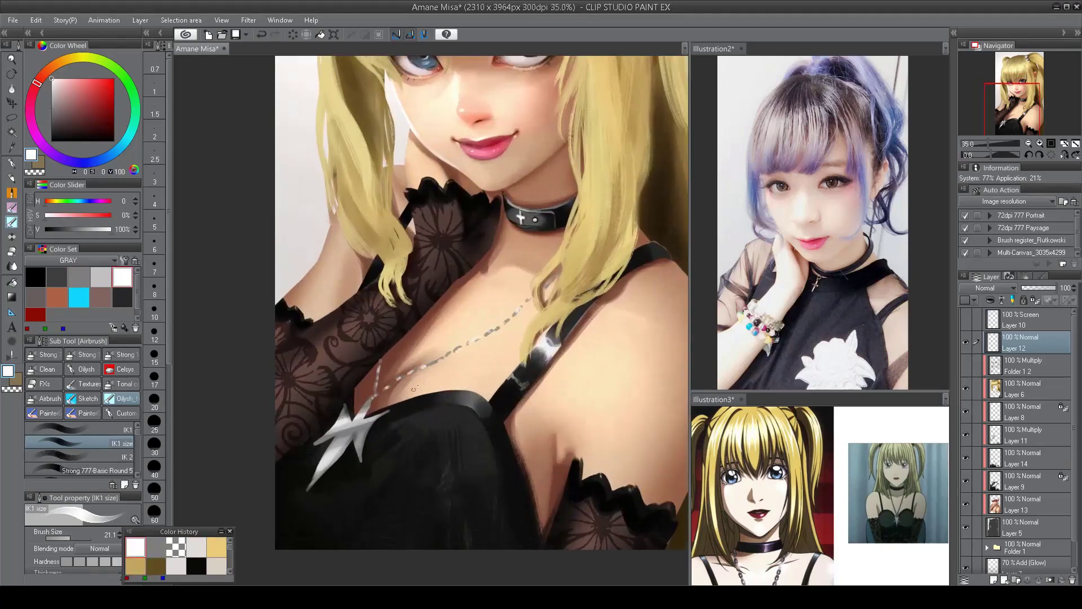
{"action": "scroll", "coordinate": [413, 389], "scroll_direction": "down", "scroll_amount": 1}
- On Layer 13, paint a cast shadow on the skin beneath the necklace chain with IK1 in sampled dark reddish brown
{"action": "left_click", "coordinate": [1009, 504]}
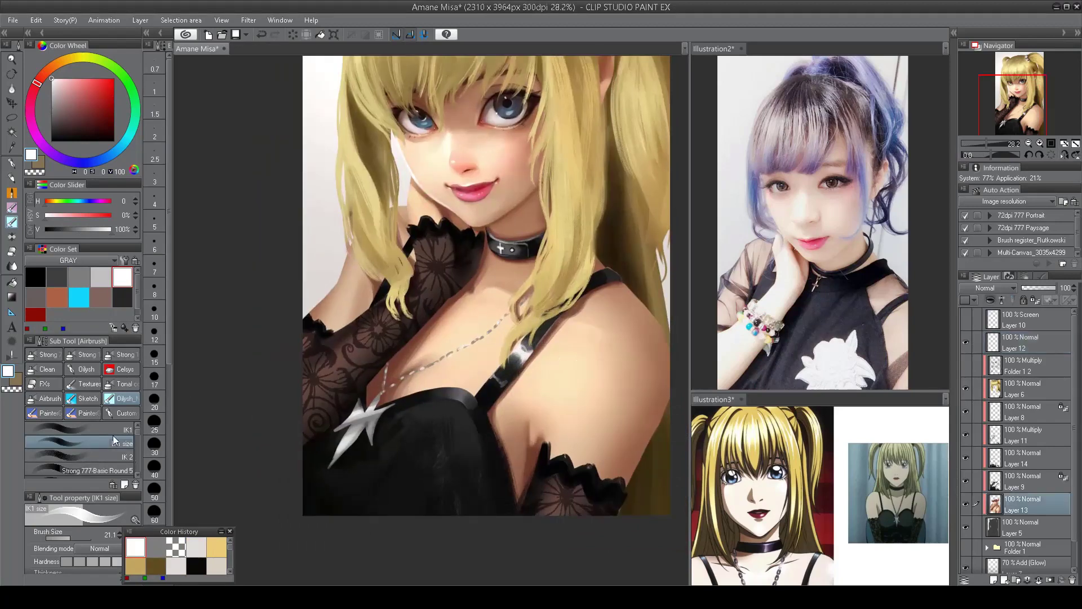
{"action": "left_click", "coordinate": [113, 430]}
{"action": "left_click", "coordinate": [377, 380], "text": "alt"}
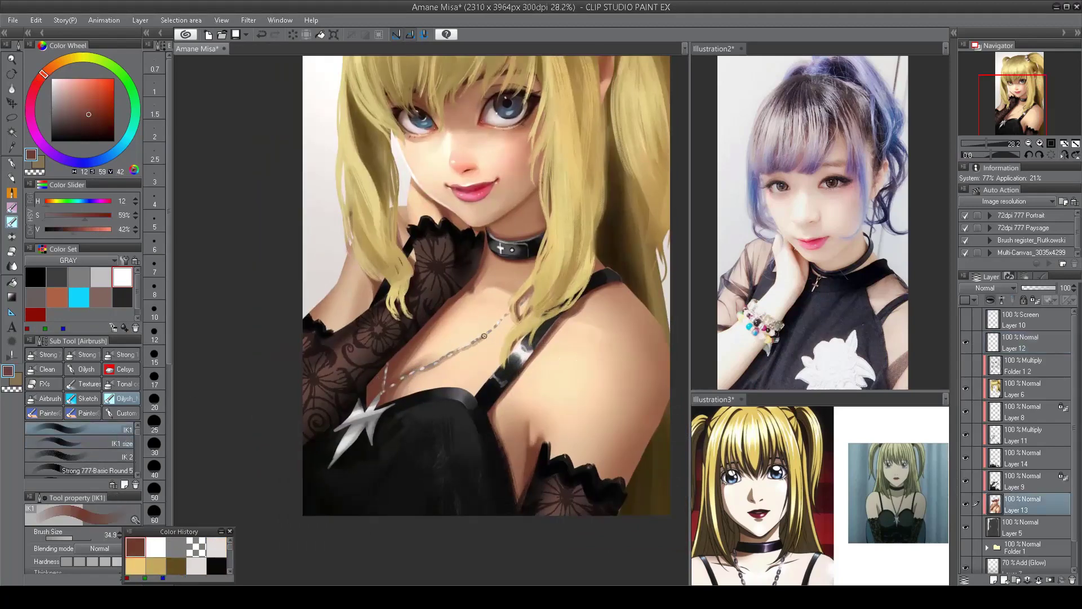
{"action": "left_click_drag", "start_coordinate": [505, 319], "coordinate": [478, 341]}
{"action": "scroll", "coordinate": [518, 305], "scroll_direction": "up", "scroll_amount": 1}
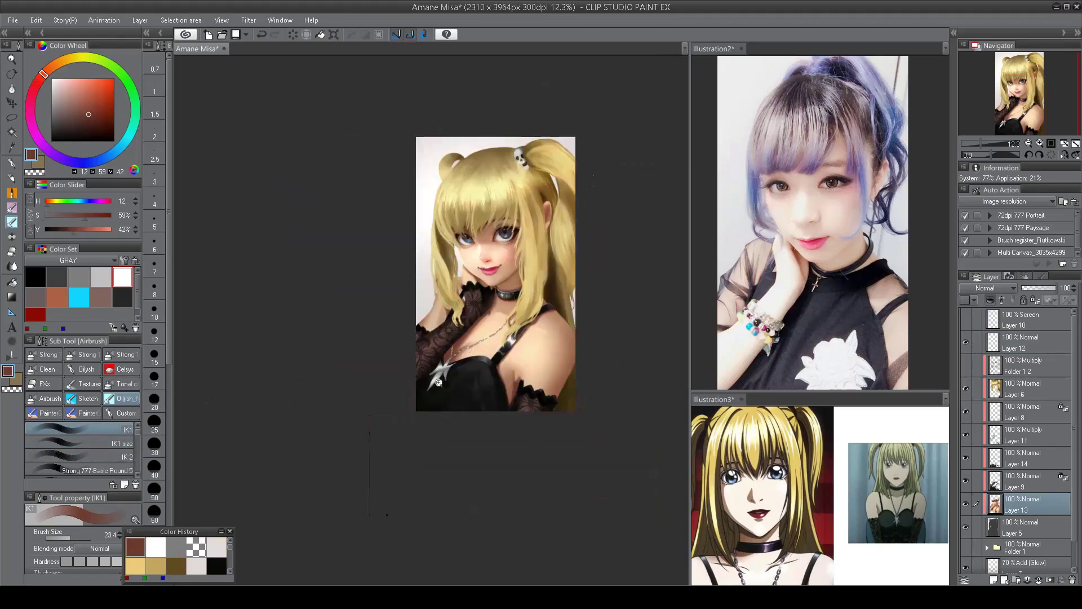
- On Layer 12, reshape the cross pendant's points with IK1 size in sampled light and mid greys
{"action": "left_click", "coordinate": [1020, 342]}
{"action": "left_click", "coordinate": [113, 444]}
{"action": "left_click", "coordinate": [429, 365], "text": "alt"}
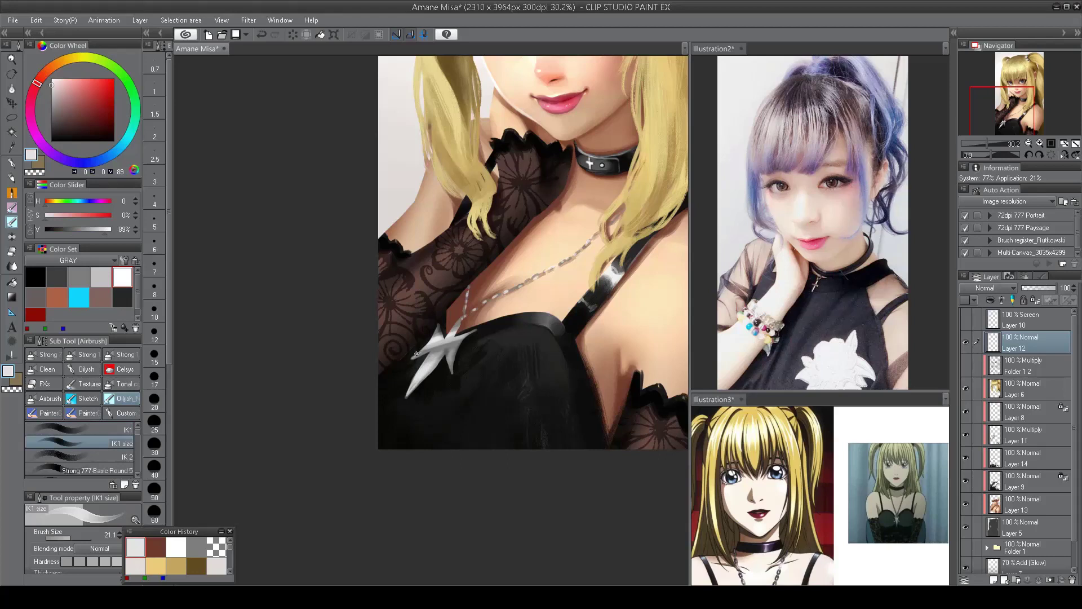
{"action": "left_click", "coordinate": [443, 337], "text": "alt"}
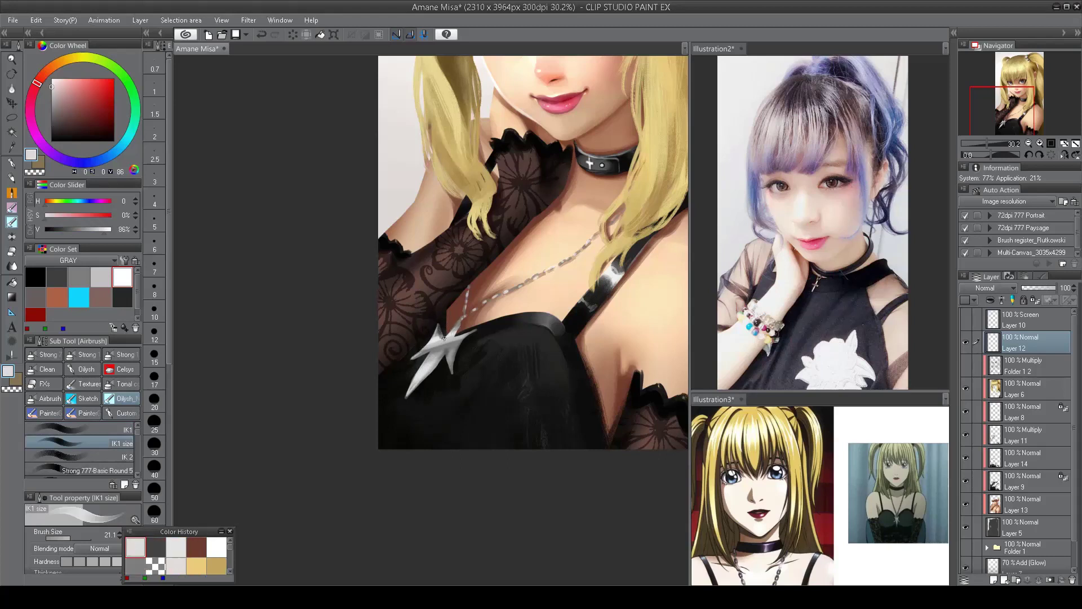
{"action": "left_click", "coordinate": [455, 345], "text": "alt"}
{"action": "left_click", "coordinate": [454, 360], "text": "alt"}
{"action": "left_click", "coordinate": [452, 376], "text": "alt"}
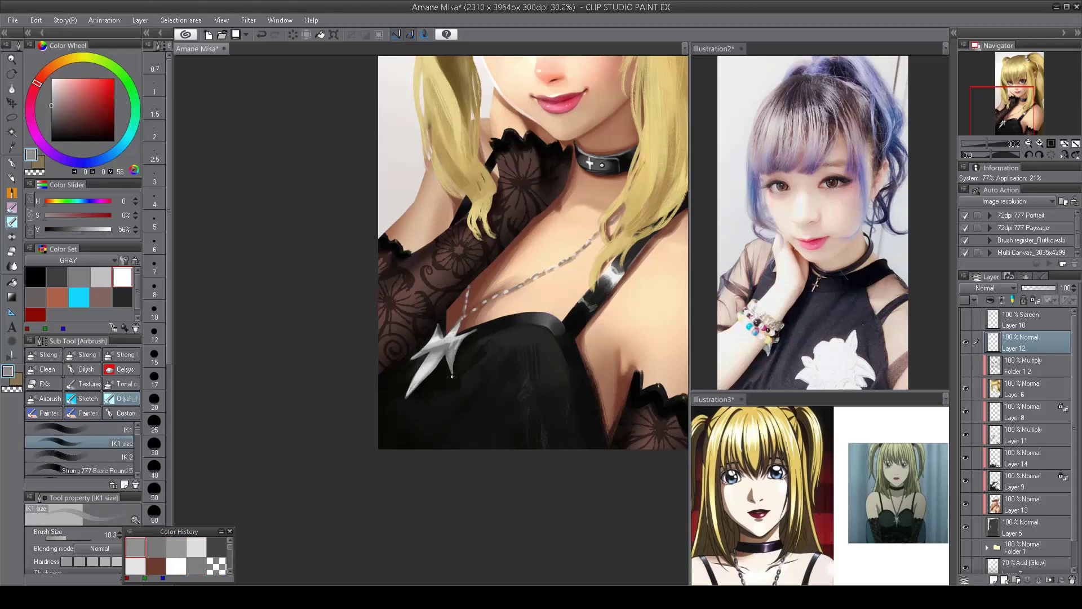
- Shade the pendant's long lower blade with IK1 size up to 17.2 in sampled greys, working in the mirrored view
{"action": "key", "text": "h"}
{"action": "left_click", "coordinate": [451, 387], "text": "alt"}
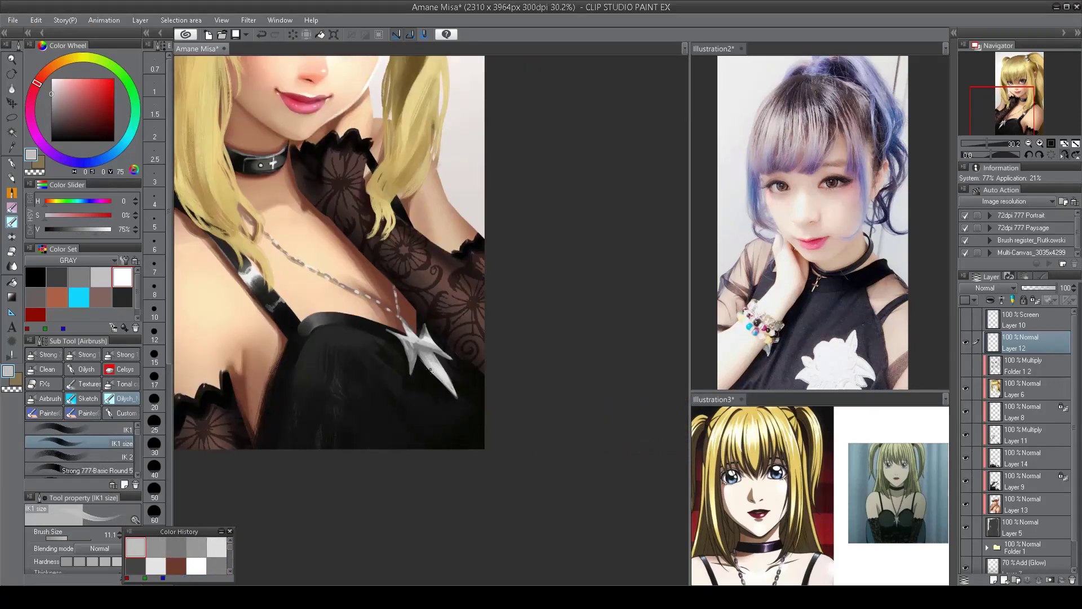
{"action": "left_click_drag", "start_coordinate": [431, 371], "coordinate": [446, 378], "text": "ctrl+alt"}
{"action": "left_click", "coordinate": [446, 379], "text": "alt"}
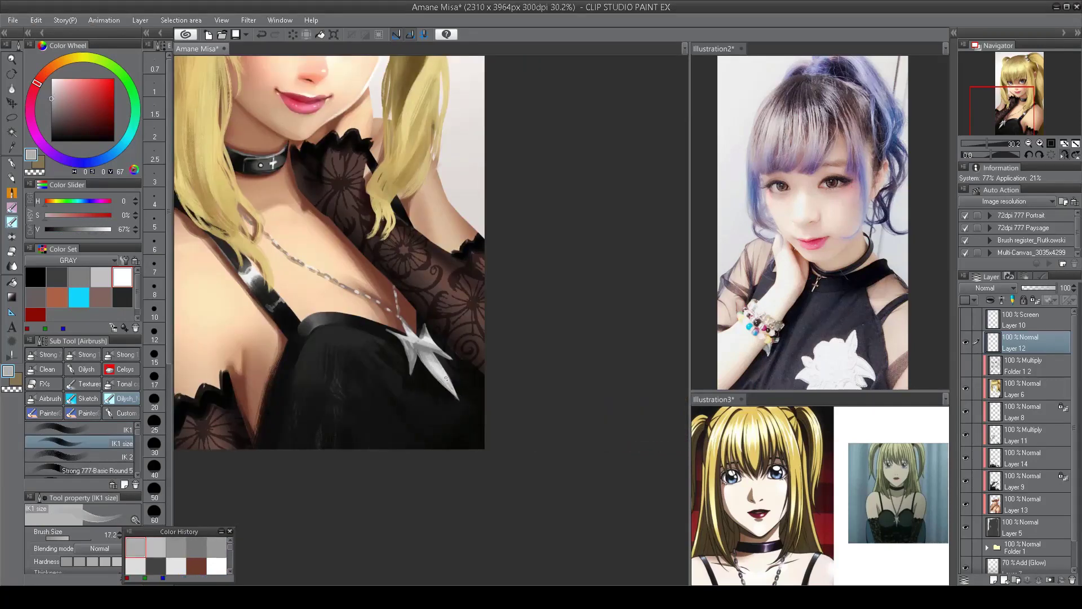
{"action": "key", "text": "h"}
{"action": "scroll", "coordinate": [484, 287], "scroll_direction": "up", "scroll_amount": 2}
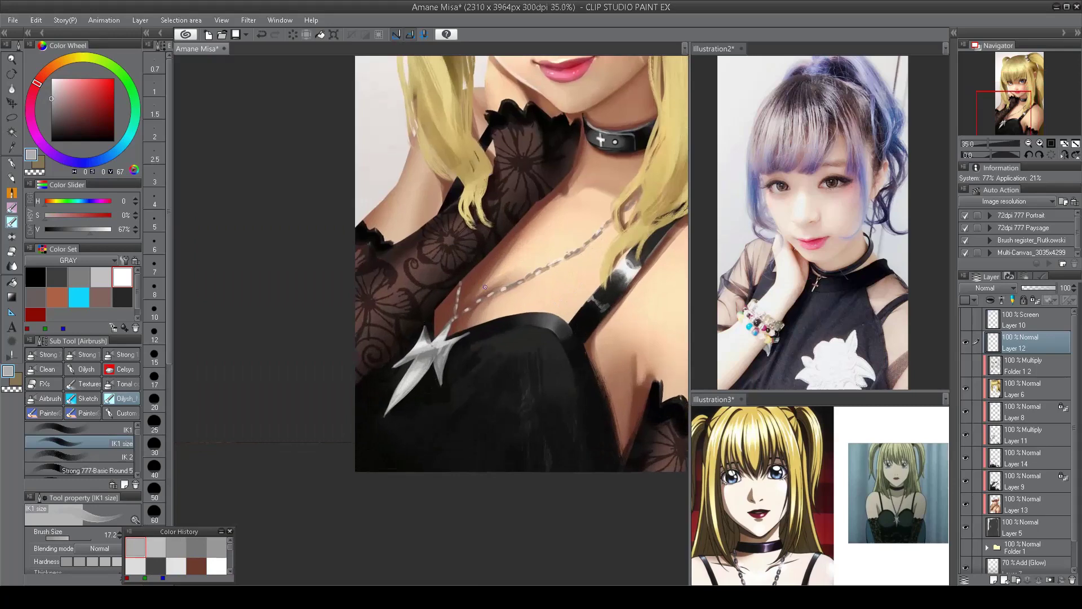
- On Layer 8, darken the clothing around the pendant's top with IK1 at size 153.7 in sampled blackish brown, then review the portrait normally and mirrored
{"action": "left_click", "coordinate": [110, 430]}
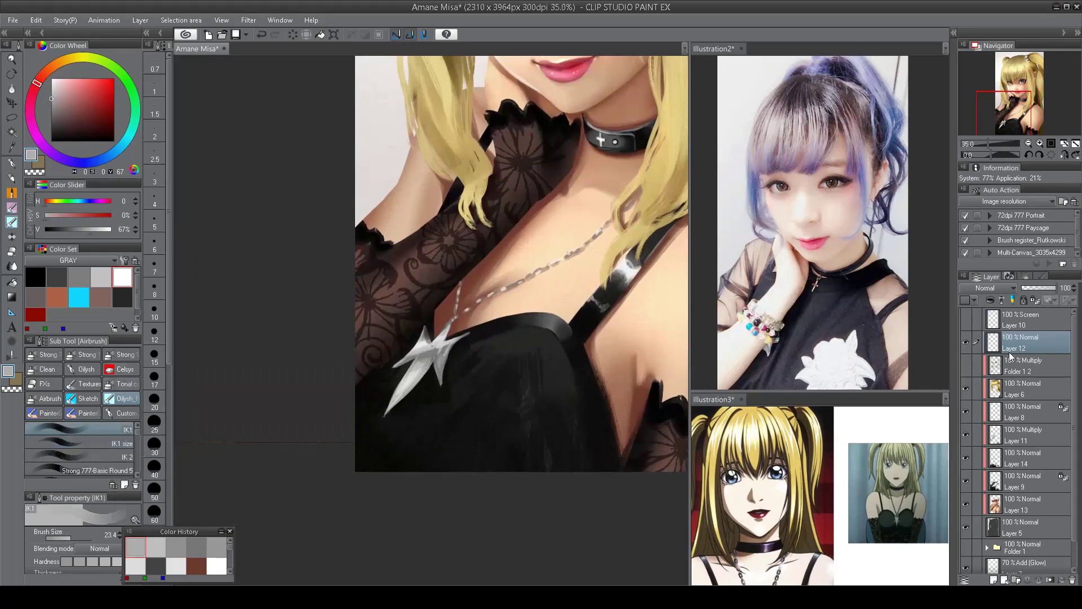
{"action": "left_click", "coordinate": [1014, 435]}
{"action": "left_click", "coordinate": [1015, 412]}
{"action": "left_click", "coordinate": [412, 322], "text": "alt"}
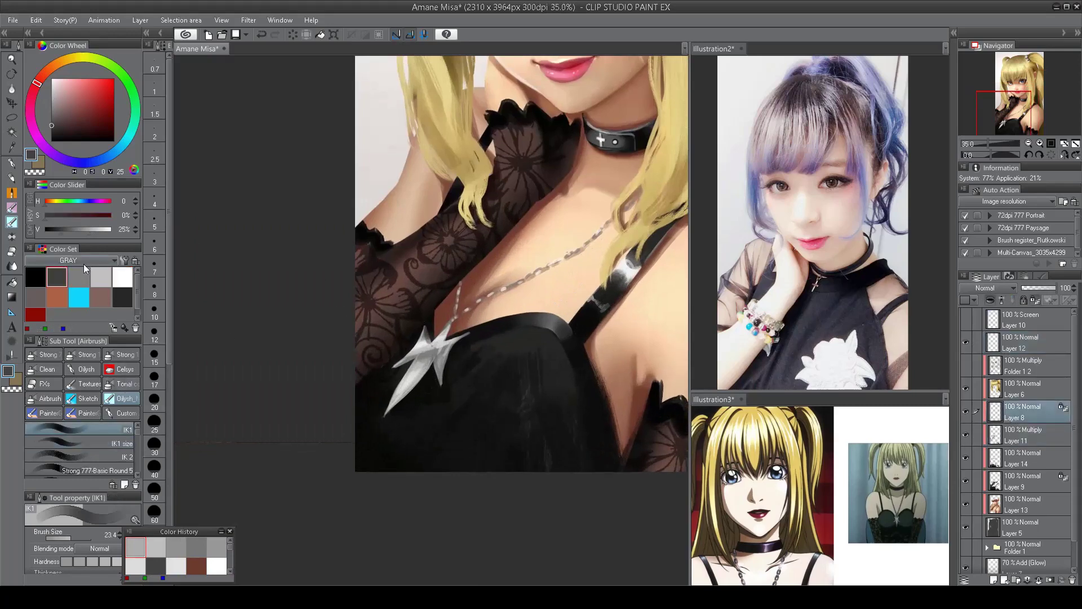
{"action": "left_click", "coordinate": [412, 322], "text": "alt"}
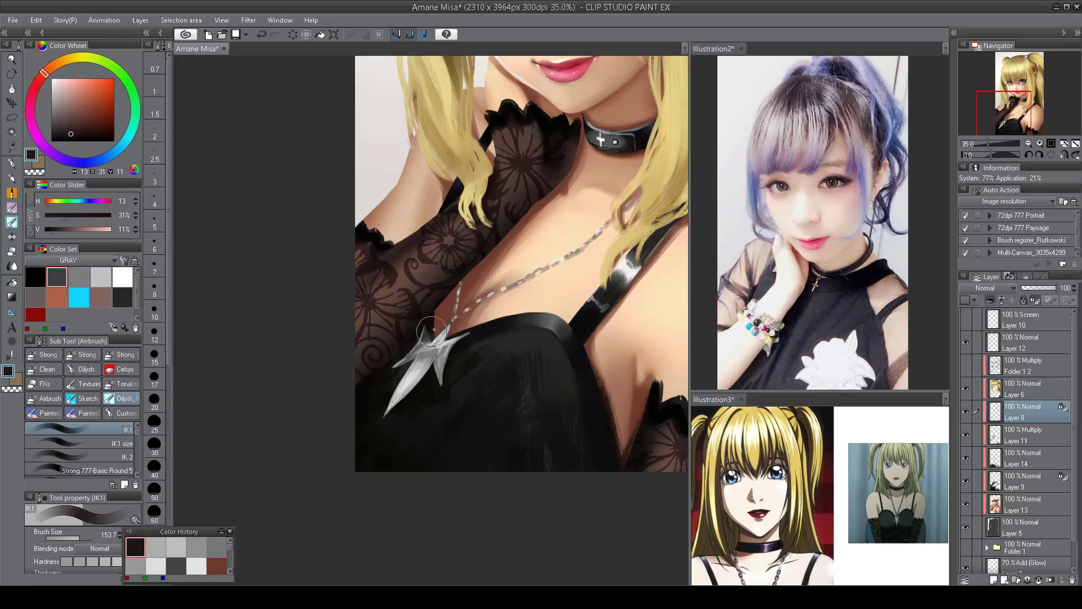
{"action": "key", "text": "h"}
{"action": "scroll", "coordinate": [431, 372], "scroll_direction": "down", "scroll_amount": 5}
{"action": "key", "text": "h"}
{"action": "scroll", "coordinate": [606, 176], "scroll_direction": "up", "scroll_amount": 4}
{"action": "scroll", "coordinate": [522, 249], "scroll_direction": "down", "scroll_amount": 5}
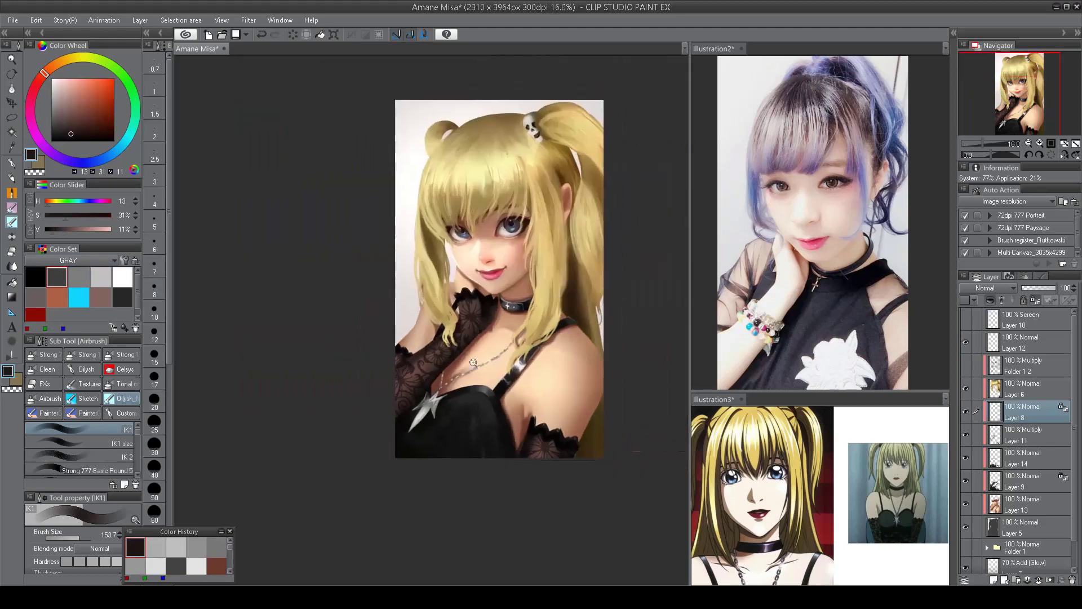
{"action": "scroll", "coordinate": [581, 205], "scroll_direction": "up", "scroll_amount": 2}
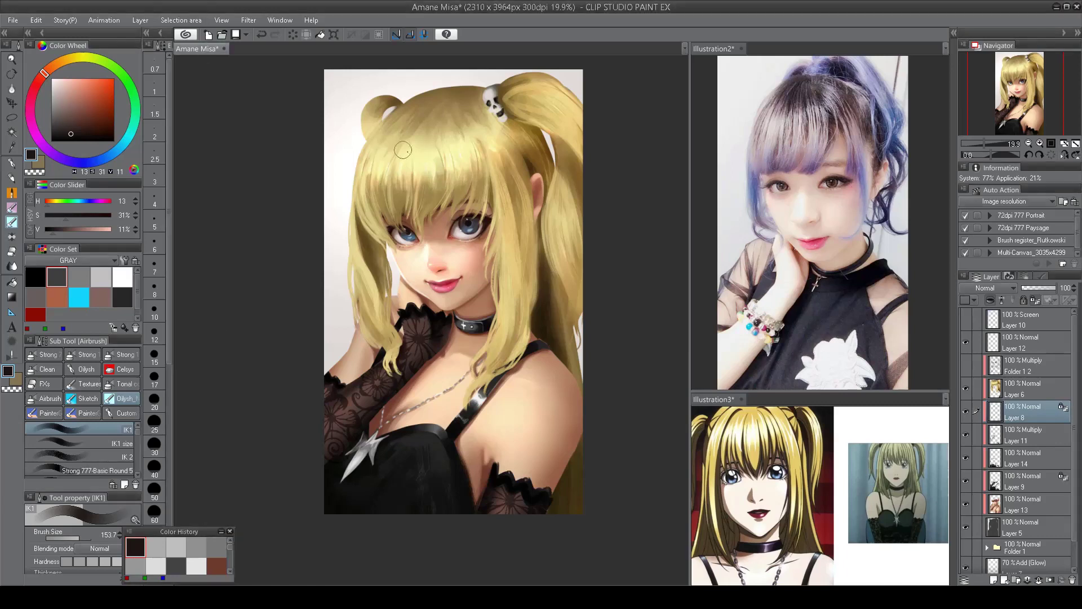
- Add a new layer directly above Layer 6 and set its blending mode to Multiply
{"action": "left_click", "coordinate": [992, 386]}
{"action": "left_click", "coordinate": [994, 581]}
{"action": "left_click", "coordinate": [995, 288]}
{"action": "left_click", "coordinate": [984, 312]}
- On Layer 15, shade the fringe, ponytail and side locks with IK1 in a sampled golden brown, at sizes up to about 161
{"action": "left_click", "coordinate": [330, 203], "text": "alt"}
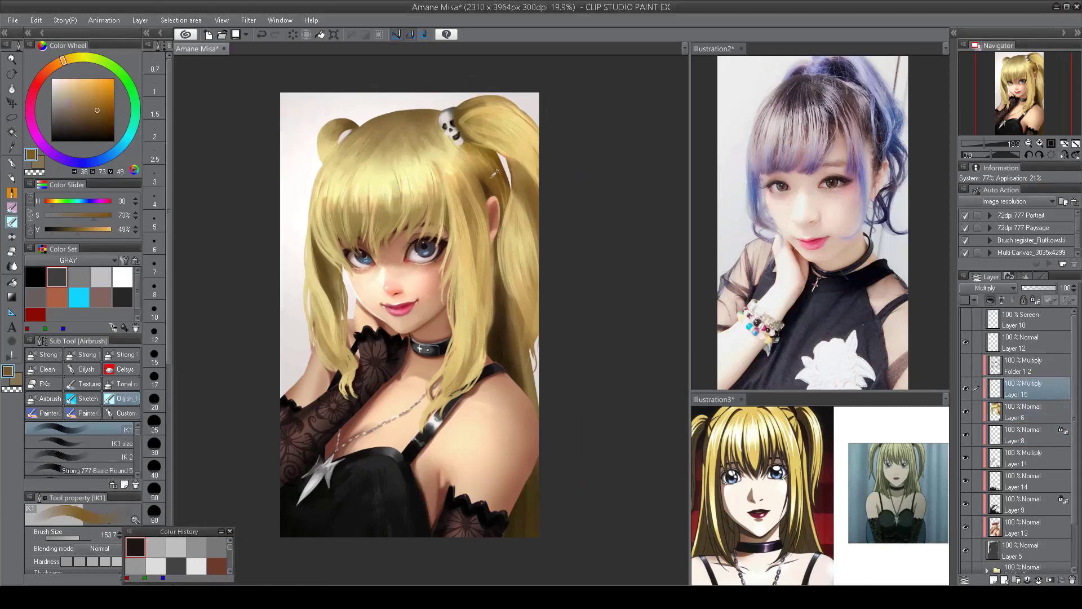
{"action": "mouse_move", "coordinate": [330, 203]}
{"action": "left_mouse_down"}
{"action": "mouse_move", "coordinate": [309, 217]}
{"action": "mouse_move", "coordinate": [362, 213]}
{"action": "mouse_move", "coordinate": [405, 190]}
{"action": "mouse_move", "coordinate": [328, 212]}
{"action": "mouse_move", "coordinate": [389, 209]}
{"action": "left_mouse_up"}
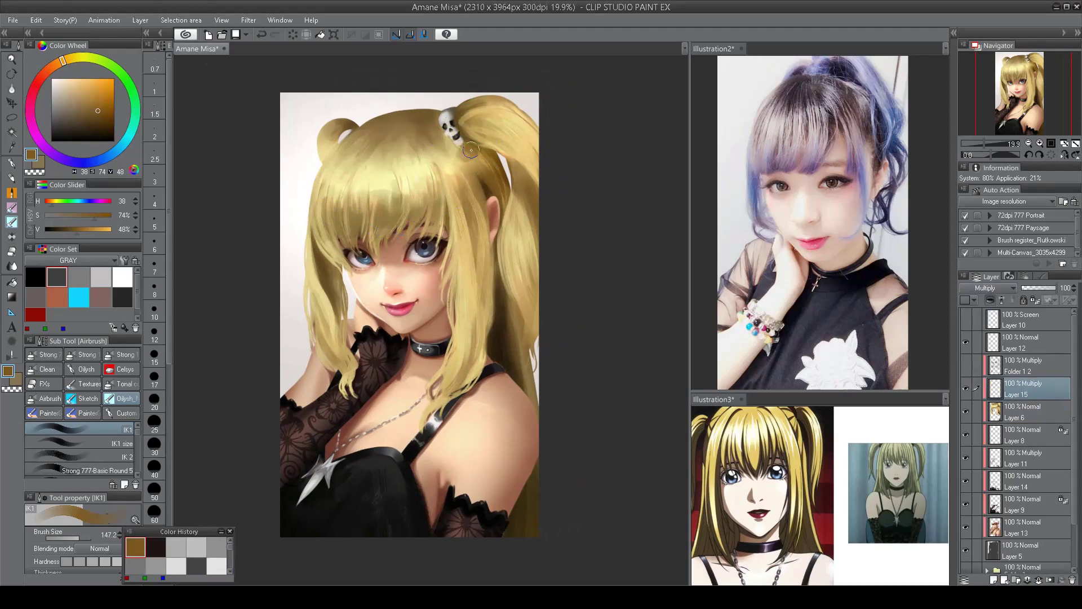
{"action": "left_click_drag", "start_coordinate": [479, 155], "coordinate": [498, 269]}
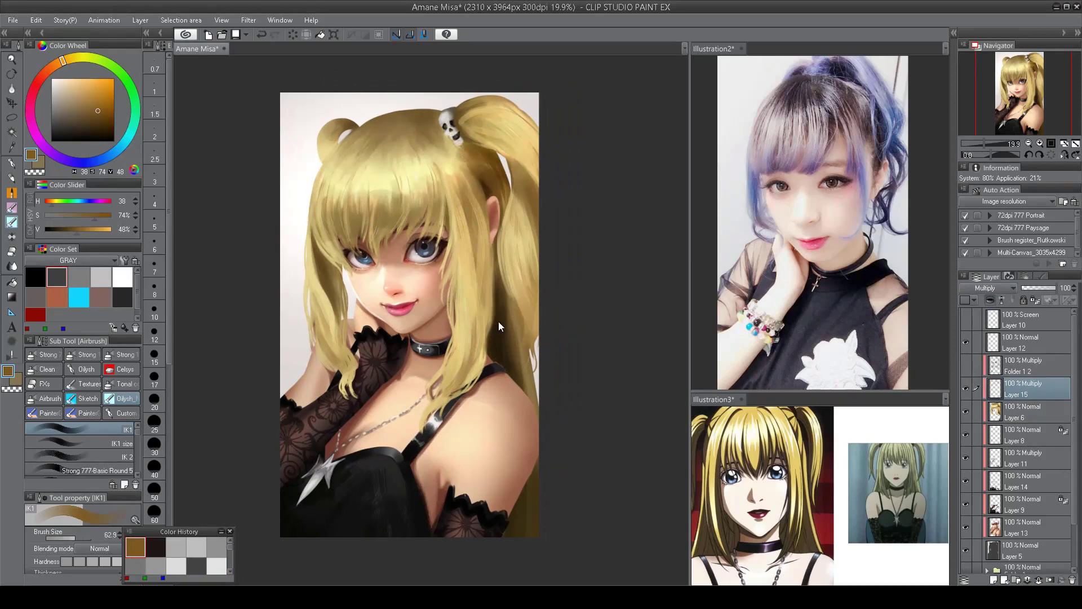
{"action": "mouse_move", "coordinate": [498, 325]}
{"action": "left_mouse_down"}
{"action": "mouse_move", "coordinate": [524, 361]}
{"action": "mouse_move", "coordinate": [539, 305]}
{"action": "left_mouse_up"}
{"action": "key", "text": "bracketleft"}
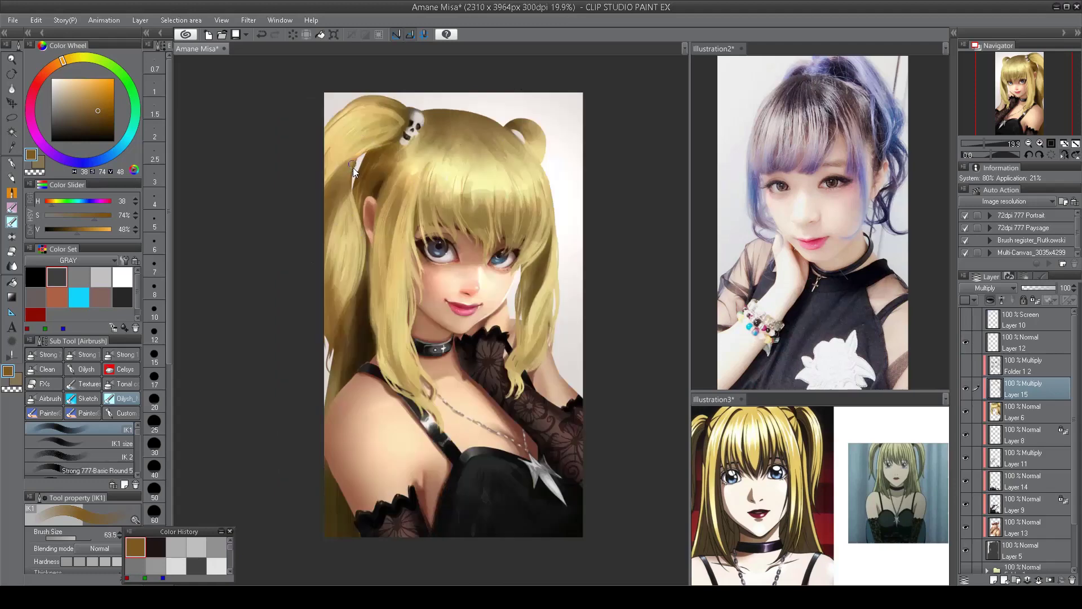
{"action": "mouse_move", "coordinate": [352, 168]}
{"action": "left_mouse_down"}
{"action": "mouse_move", "coordinate": [339, 189]}
{"action": "mouse_move", "coordinate": [330, 288]}
{"action": "left_mouse_up"}
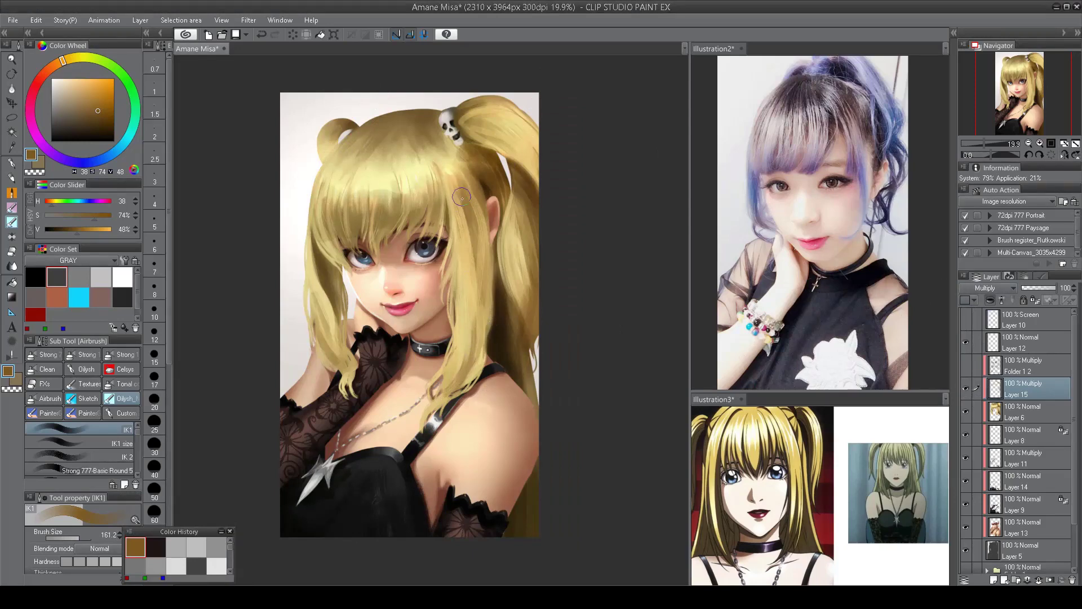
{"action": "left_click_drag", "start_coordinate": [462, 196], "coordinate": [473, 298]}
- Load the hair selection, deepen the long locks' shading on Layer 15, soften it with transparent colour, deselect, and compare with the layer hidden
{"action": "left_click", "coordinate": [995, 365], "text": "ctrl"}
{"action": "mouse_move", "coordinate": [434, 327]}
{"action": "left_mouse_down"}
{"action": "mouse_move", "coordinate": [468, 349]}
{"action": "mouse_move", "coordinate": [468, 406]}
{"action": "left_mouse_up"}
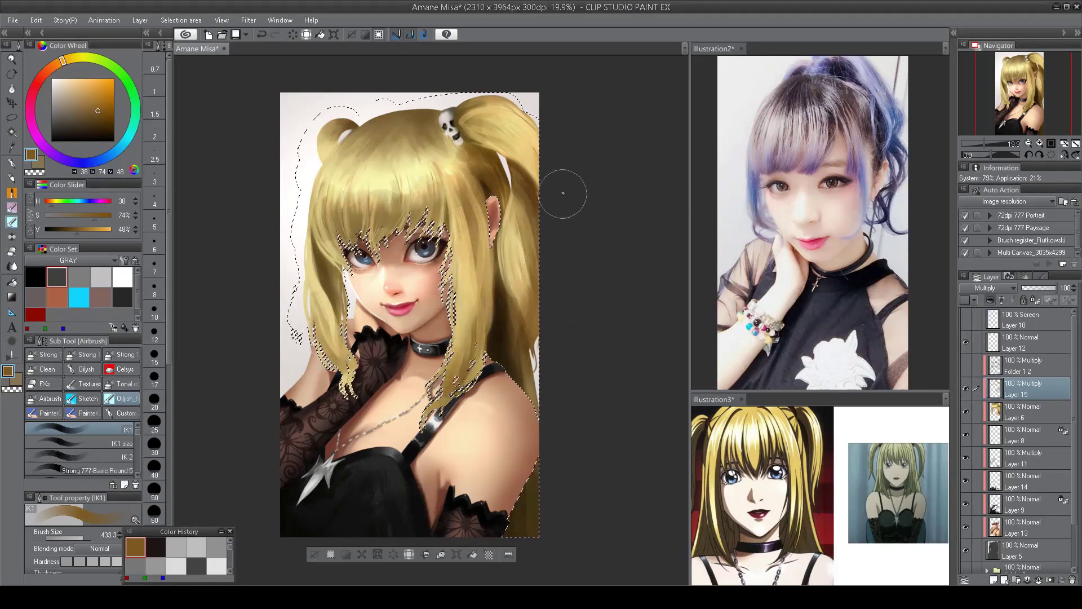
{"action": "key", "text": "c"}
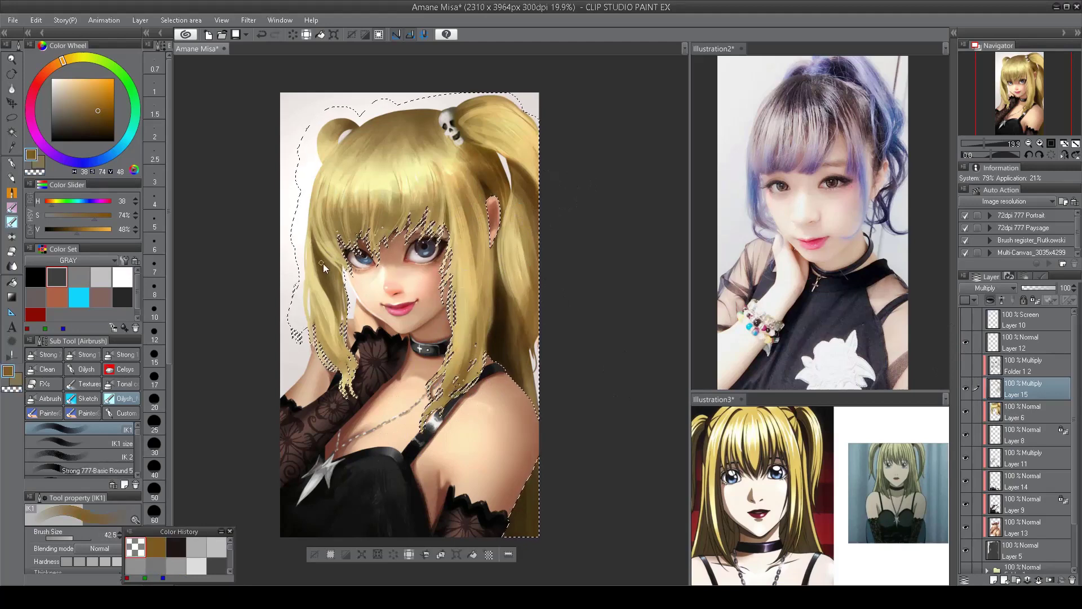
{"action": "left_click_drag", "start_coordinate": [324, 265], "coordinate": [335, 319]}
{"action": "key", "text": "c"}
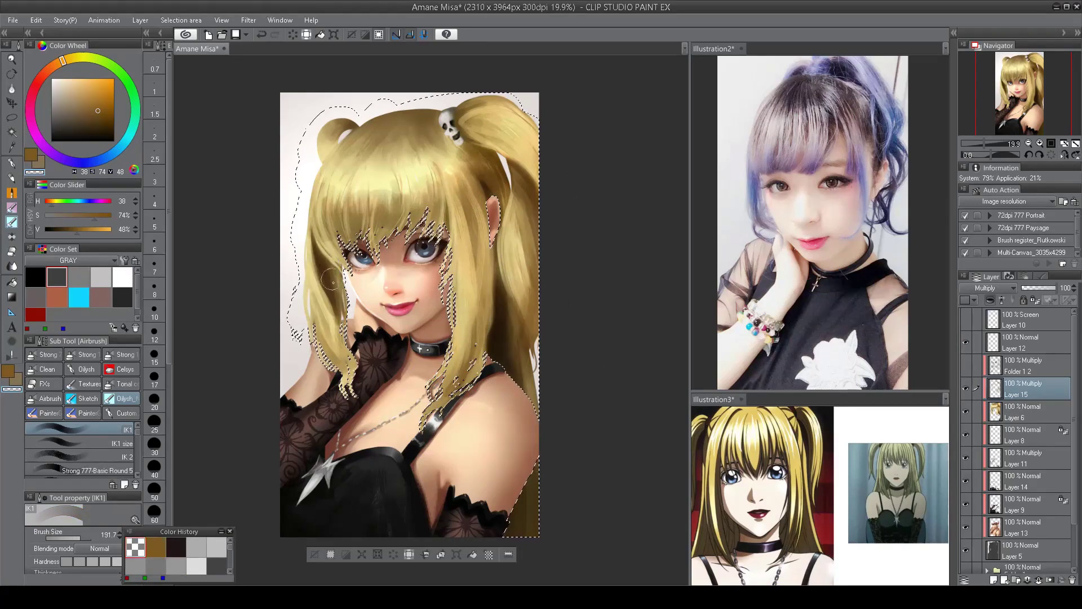
{"action": "key", "text": "ctrl+d"}
{"action": "left_click_drag", "start_coordinate": [451, 290], "coordinate": [456, 314]}
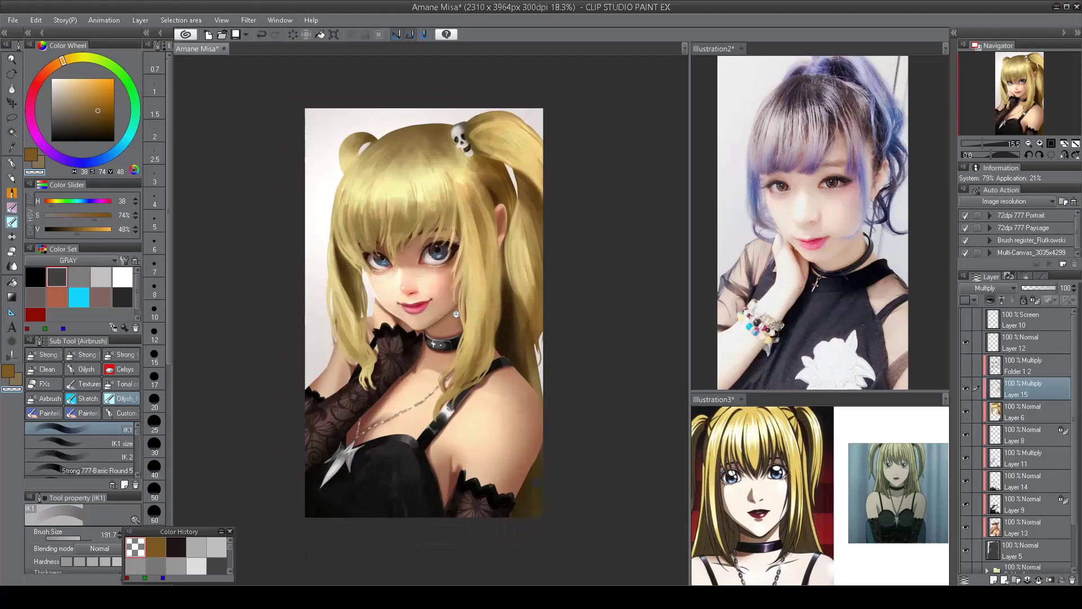
{"action": "left_click", "coordinate": [964, 387]}
{"action": "left_click", "coordinate": [965, 387]}
- Show Layer 10 and set it to Add (Glow) blending at 59% opacity
{"action": "left_click", "coordinate": [966, 319]}
{"action": "left_click", "coordinate": [981, 320]}
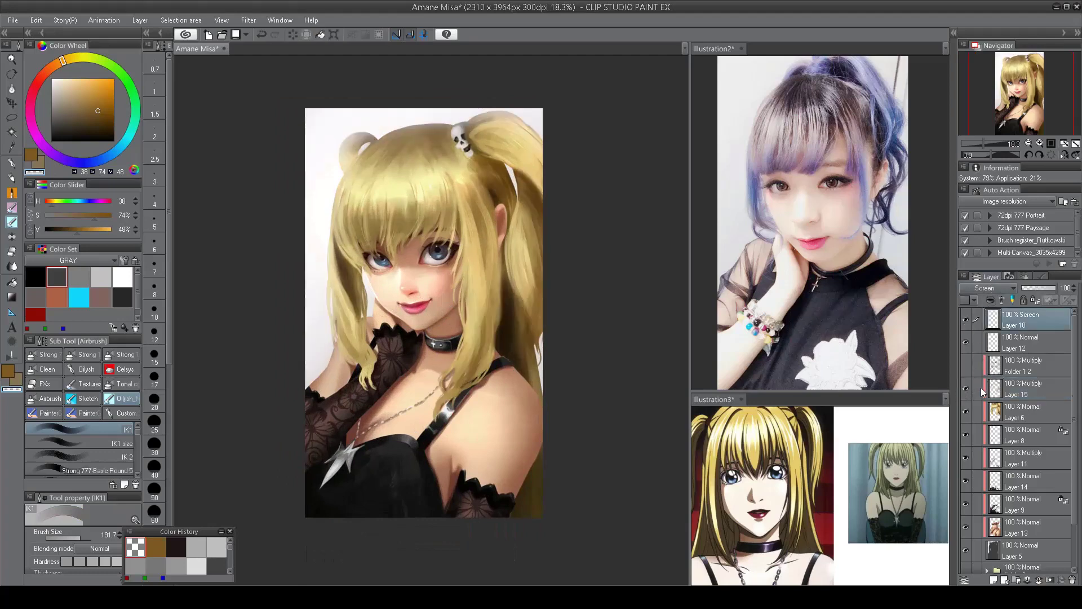
{"action": "key", "text": "shift+plus"}
{"action": "key", "text": "shift+plus"}
{"action": "key", "text": "shift+plus"}
{"action": "key", "text": "shift+plus"}
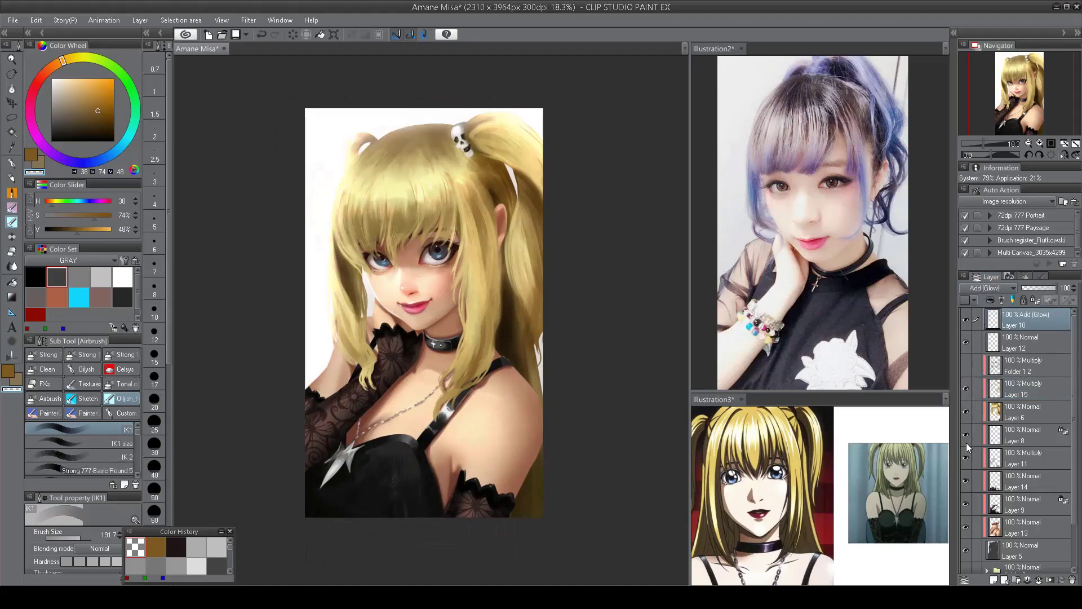
{"action": "key", "text": "7"}
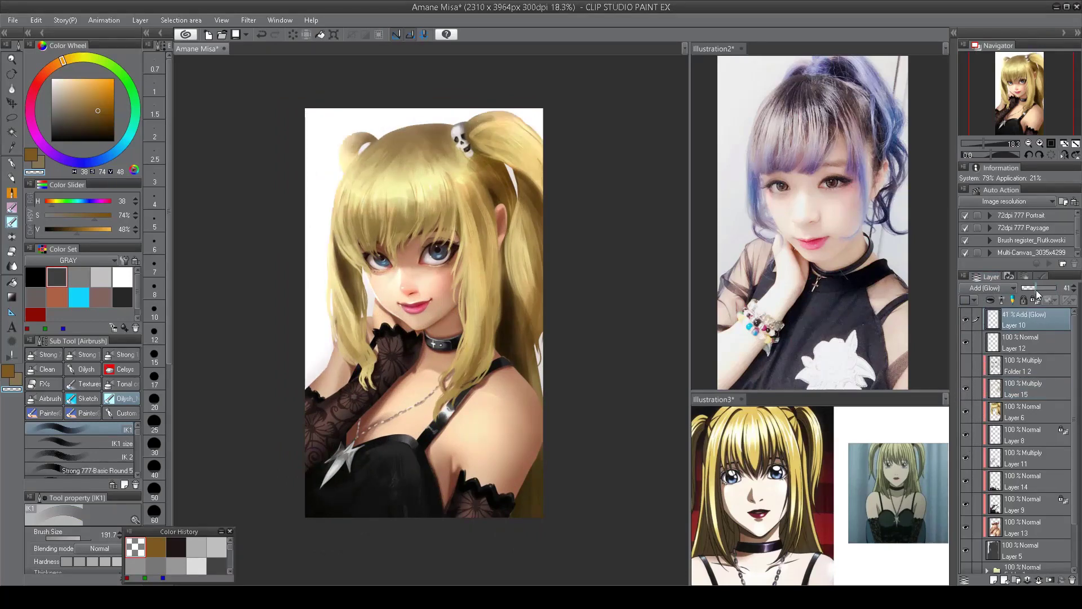
{"action": "left_click", "coordinate": [965, 320]}
{"action": "left_click", "coordinate": [965, 320]}
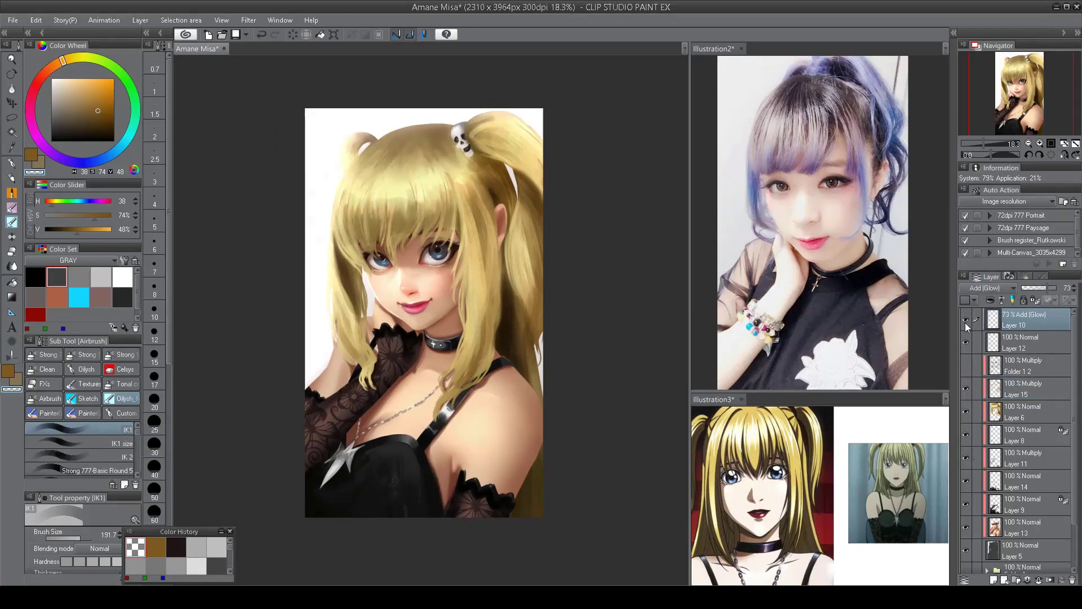
{"action": "left_click", "coordinate": [1042, 289]}
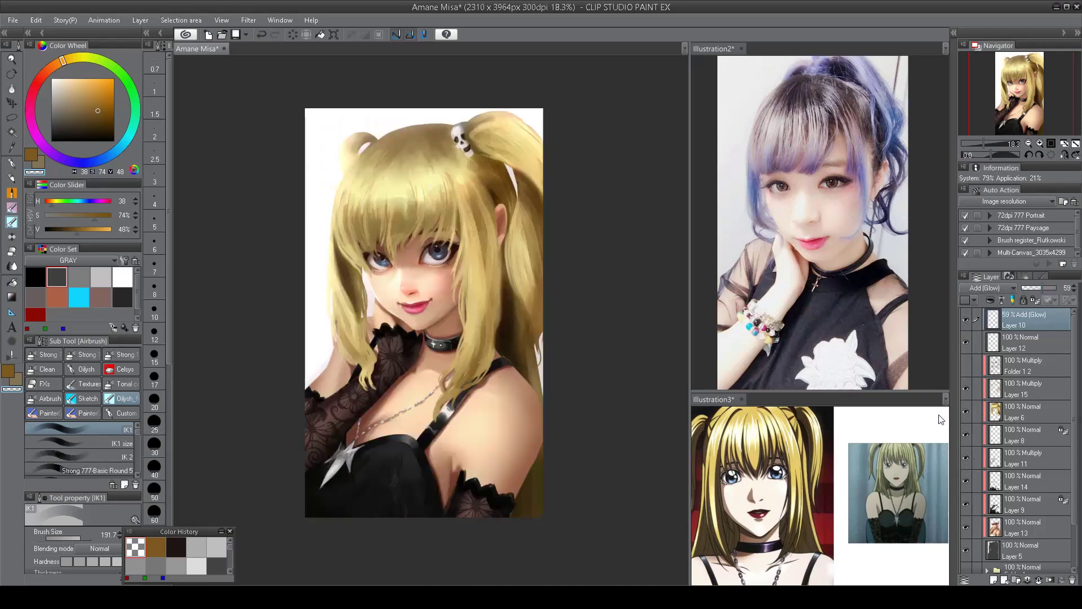
{"action": "left_click_drag", "start_coordinate": [463, 325], "coordinate": [501, 286]}
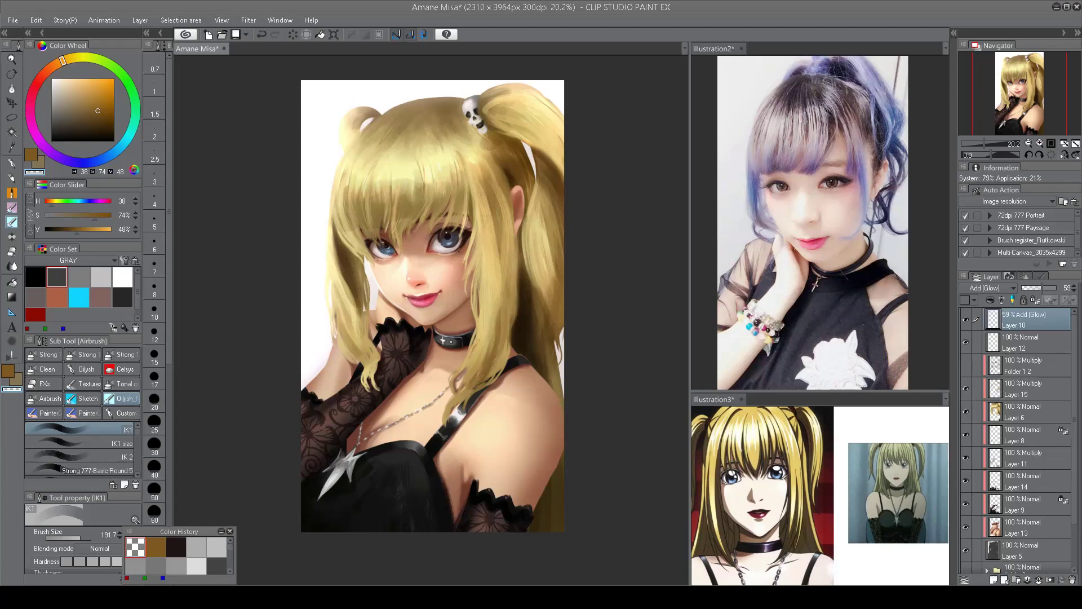
- On Layer 13, darken the skin between the bodice and upper arm with the Burn brush at a size of about 34
{"action": "left_click", "coordinate": [1022, 390]}
{"action": "key", "text": "ctrl+plus"}
{"action": "left_click", "coordinate": [1024, 527]}
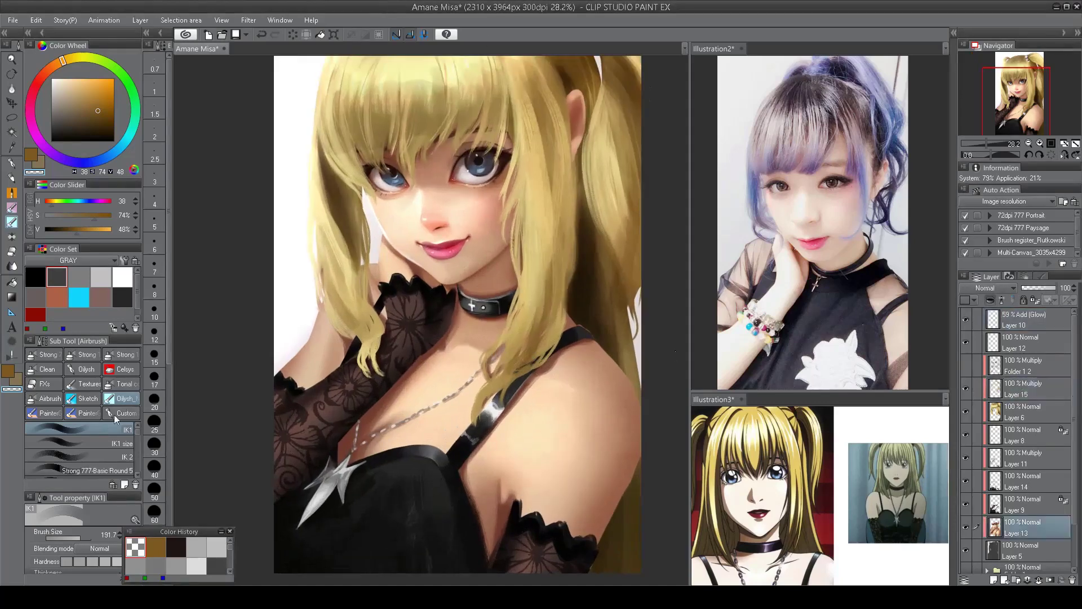
{"action": "left_click", "coordinate": [122, 383]}
{"action": "left_click", "coordinate": [84, 443]}
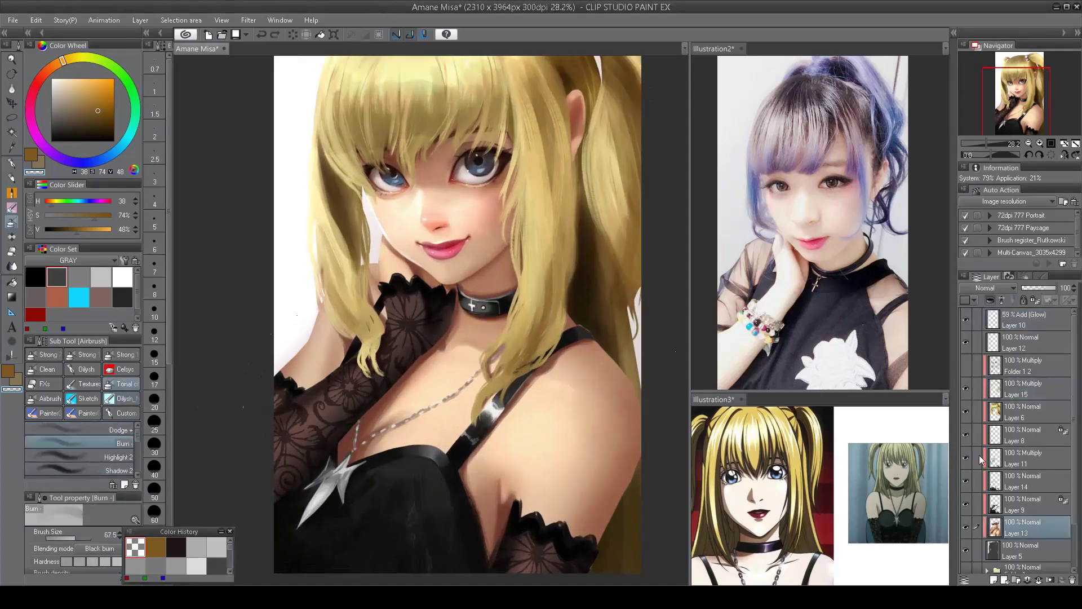
{"action": "key", "text": "c"}
{"action": "left_click_drag", "start_coordinate": [337, 430], "coordinate": [422, 327]}
{"action": "left_click_drag", "start_coordinate": [515, 474], "coordinate": [525, 402]}
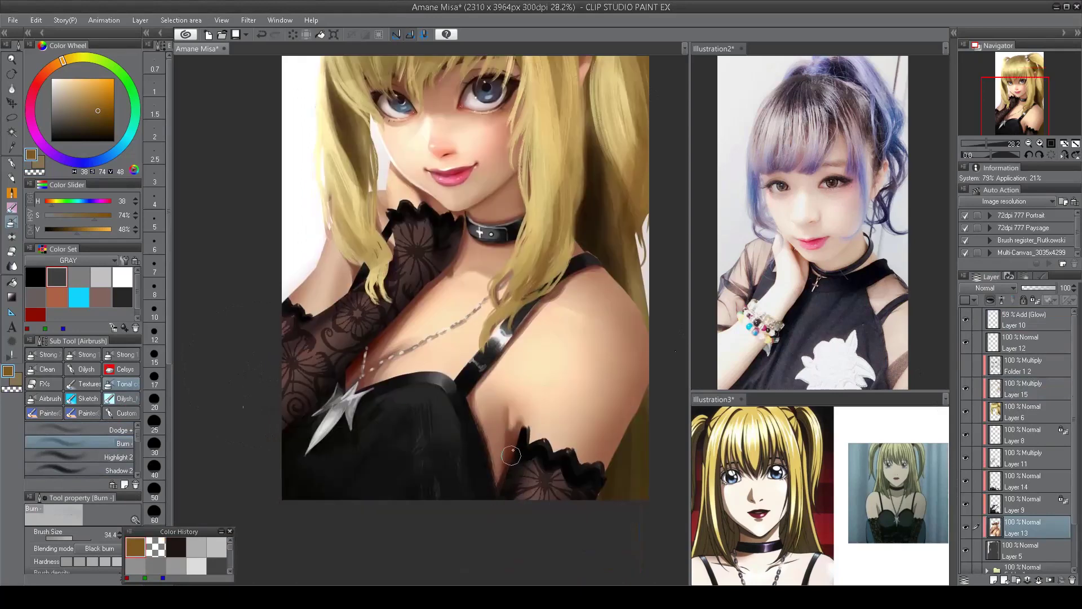
{"action": "mouse_move", "coordinate": [503, 478]}
{"action": "left_mouse_down"}
{"action": "mouse_move", "coordinate": [507, 421]}
{"action": "mouse_move", "coordinate": [513, 471]}
{"action": "left_mouse_up"}
{"action": "scroll", "coordinate": [580, 301], "scroll_direction": "up", "scroll_amount": 3}
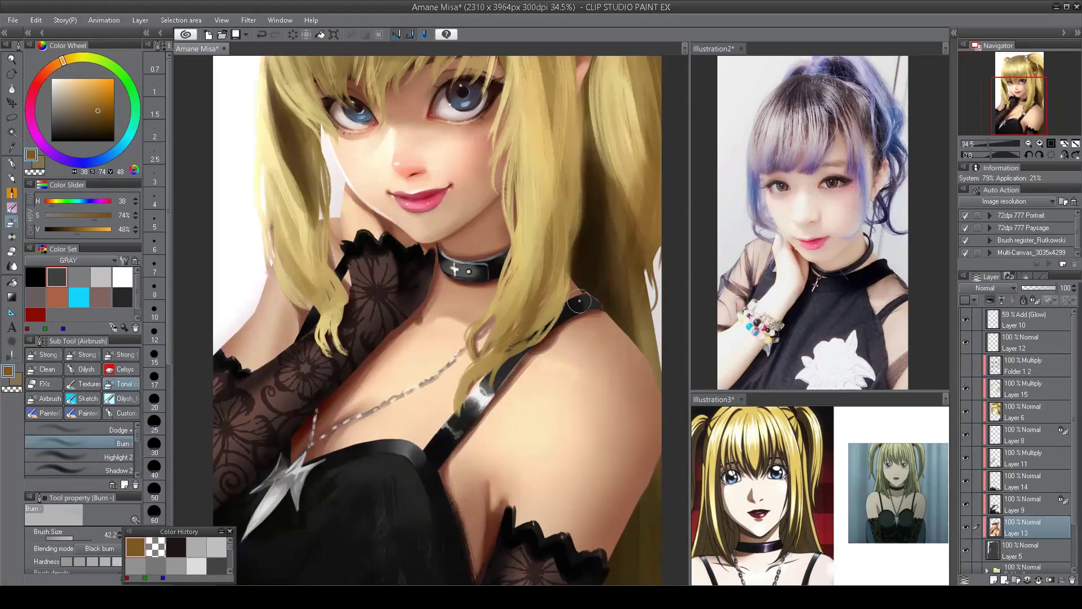
{"action": "scroll", "coordinate": [579, 301], "scroll_direction": "down", "scroll_amount": 2}
{"action": "scroll", "coordinate": [355, 270], "scroll_direction": "up", "scroll_amount": 2}
{"action": "left_click_drag", "start_coordinate": [468, 209], "coordinate": [357, 250]}
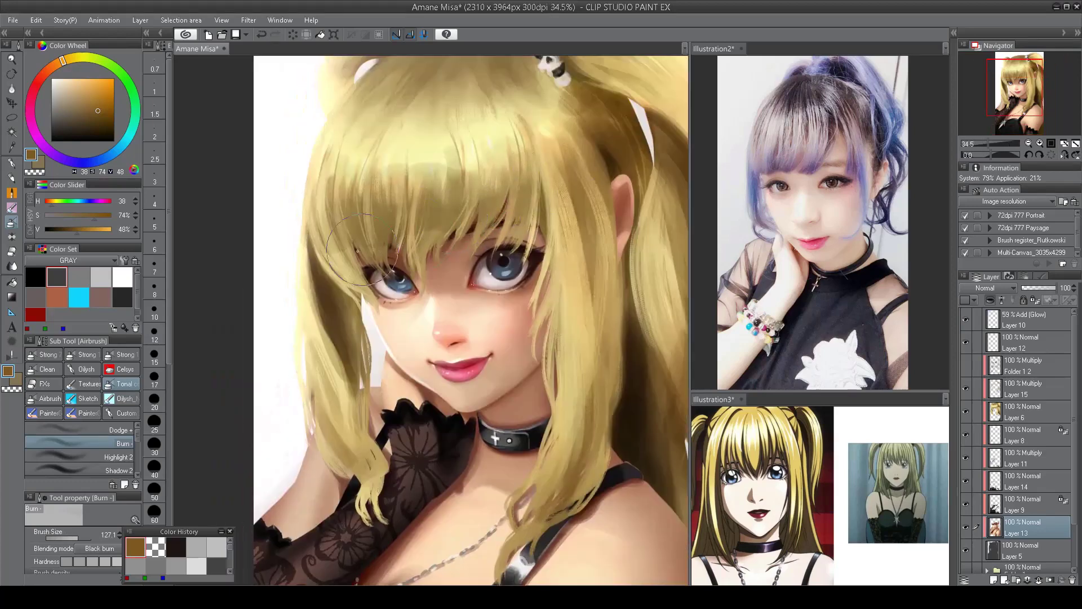
- Examine the whole portrait in normal and mirrored views at different zoom levels
{"action": "scroll", "coordinate": [360, 248], "scroll_direction": "down", "scroll_amount": 3}
{"action": "key", "text": "h"}
{"action": "key", "text": "h"}
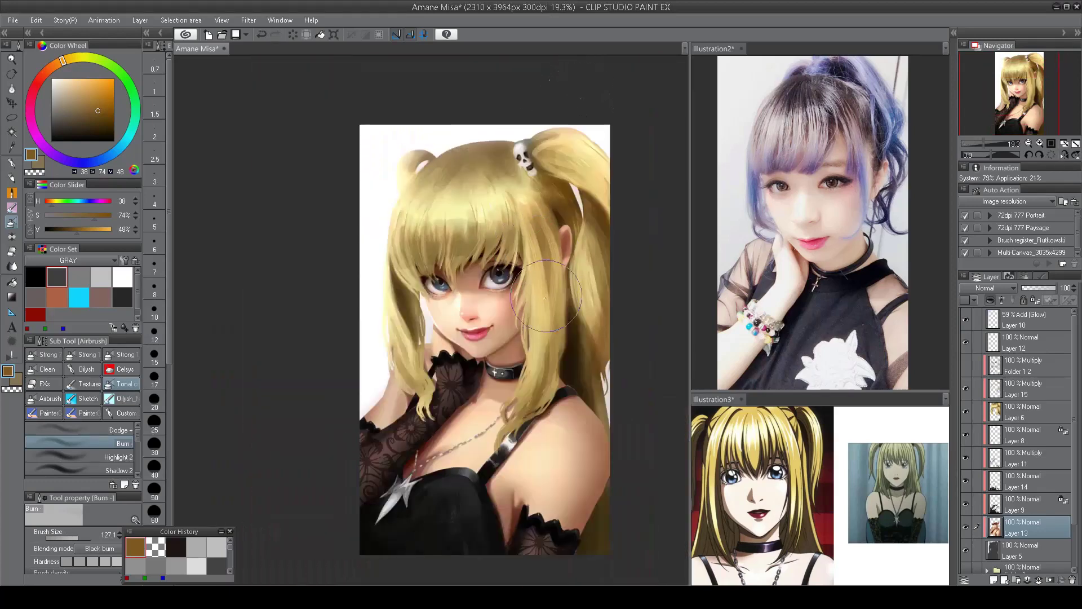
{"action": "key", "text": "h"}
{"action": "scroll", "coordinate": [546, 296], "scroll_direction": "up", "scroll_amount": 2}
{"action": "scroll", "coordinate": [530, 270], "scroll_direction": "down", "scroll_amount": 2}
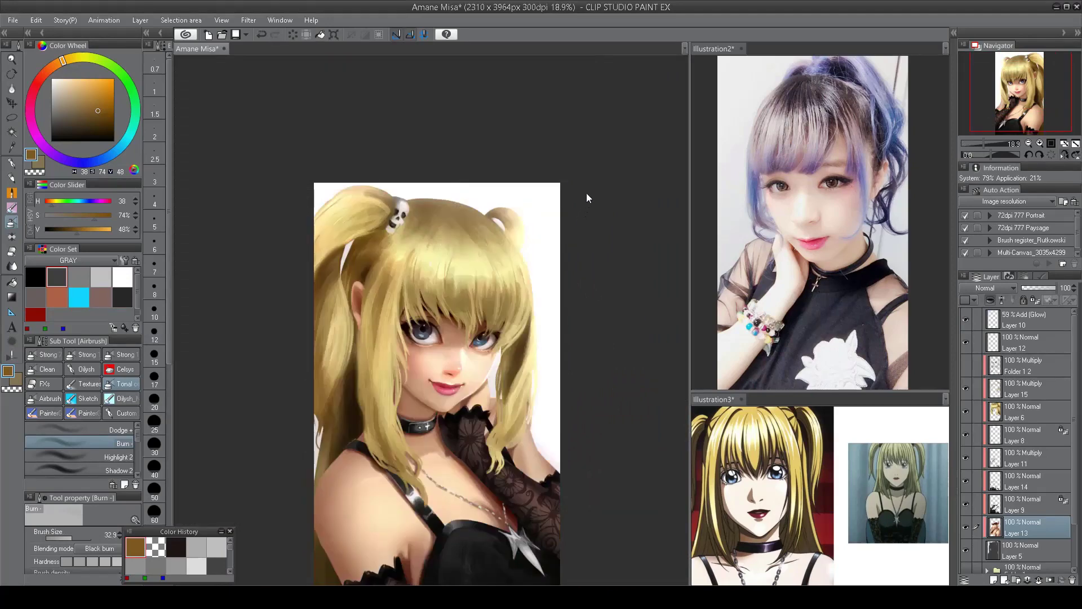
{"action": "scroll", "coordinate": [489, 428], "scroll_direction": "down", "scroll_amount": 2}
{"action": "key", "text": "h"}
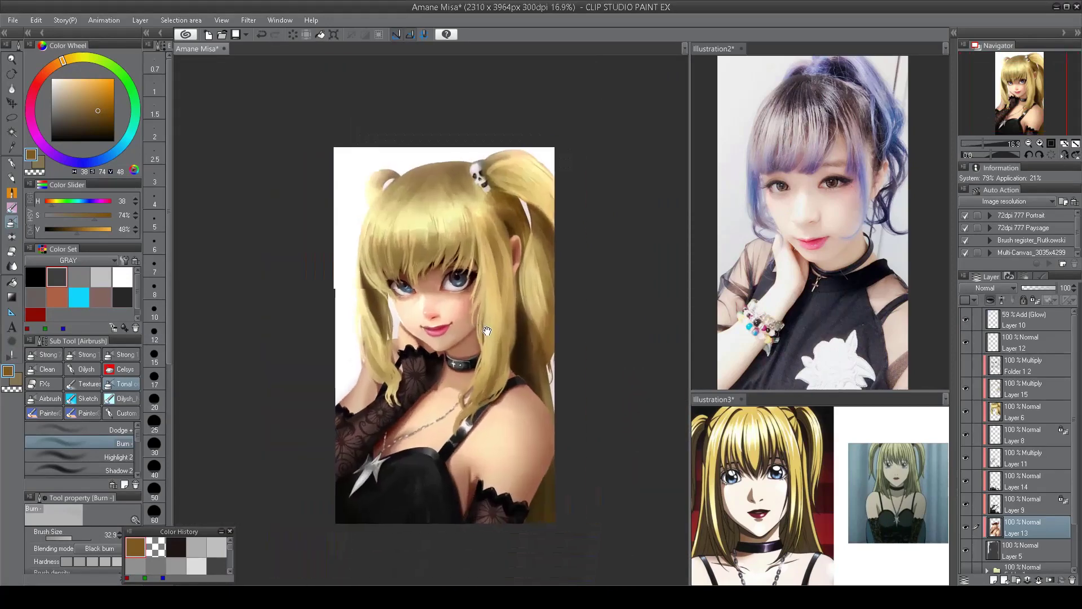
{"action": "scroll", "coordinate": [487, 331], "scroll_direction": "up", "scroll_amount": 2}
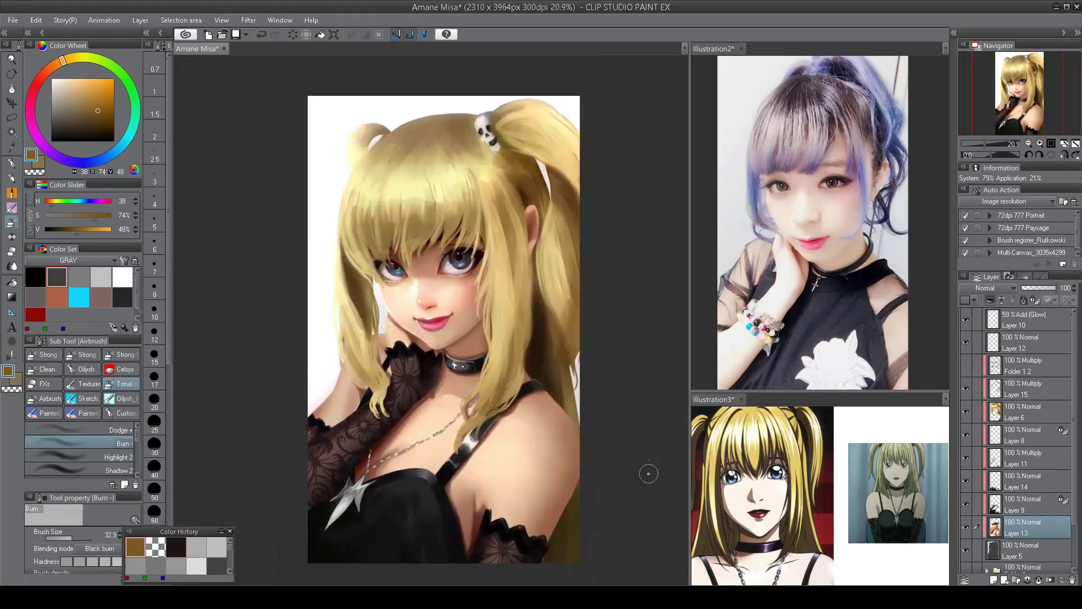
- On Layer 10, paint a soft glow around the figure in sampled pale lavender with Strong 777-Soft Round 2 at size 376.1
{"action": "left_click", "coordinate": [976, 321]}
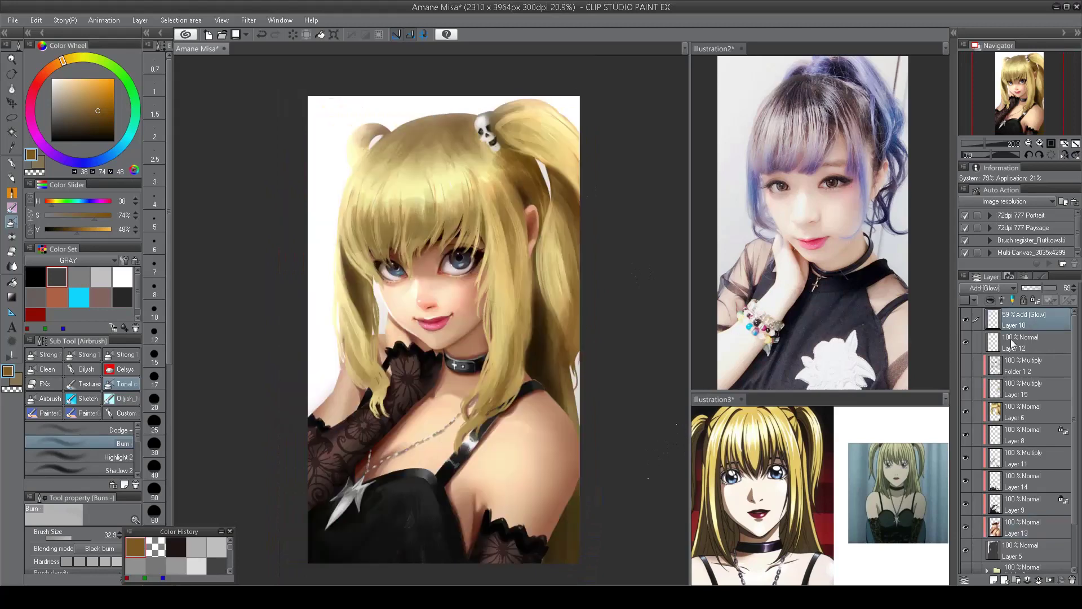
{"action": "left_click", "coordinate": [966, 320], "text": "alt"}
{"action": "left_click", "coordinate": [346, 113], "text": "alt"}
{"action": "key", "text": "ctrl+z"}
{"action": "left_click", "coordinate": [124, 398]}
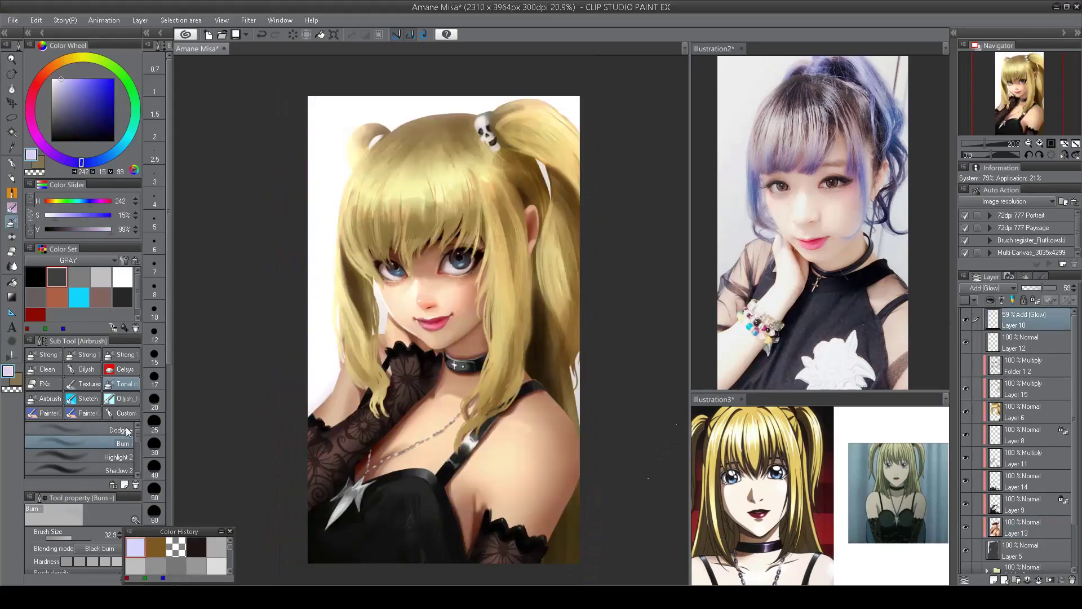
{"action": "left_click", "coordinate": [127, 429]}
{"action": "scroll", "coordinate": [137, 434], "scroll_direction": "down", "scroll_amount": 2}
{"action": "left_click", "coordinate": [99, 462]}
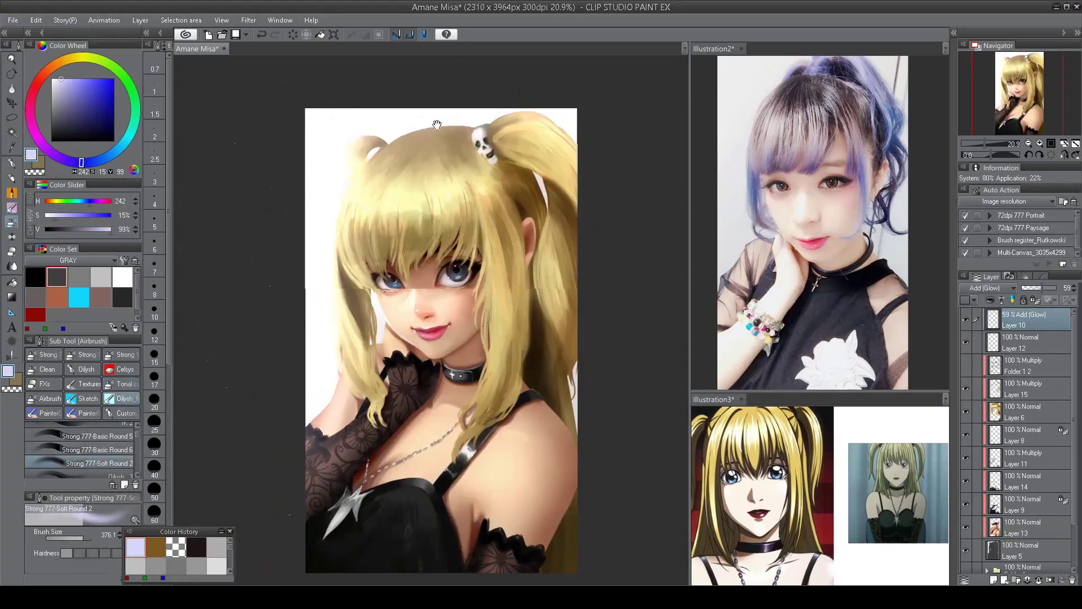
{"action": "left_click_drag", "start_coordinate": [327, 218], "coordinate": [352, 163]}
- Set Layer 10's opacity to 100% and erase the glow over the hair with transparent colour inside a selection of the figure
{"action": "key", "text": "c"}
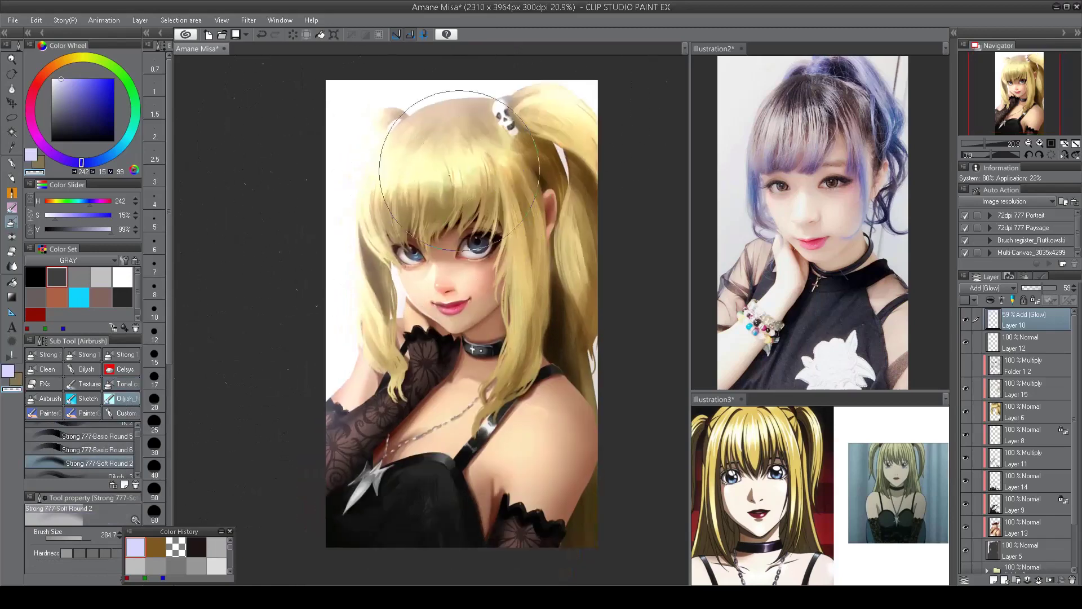
{"action": "left_click", "coordinate": [1056, 287]}
{"action": "left_click_drag", "start_coordinate": [640, 237], "coordinate": [617, 240], "text": "ctrl+alt"}
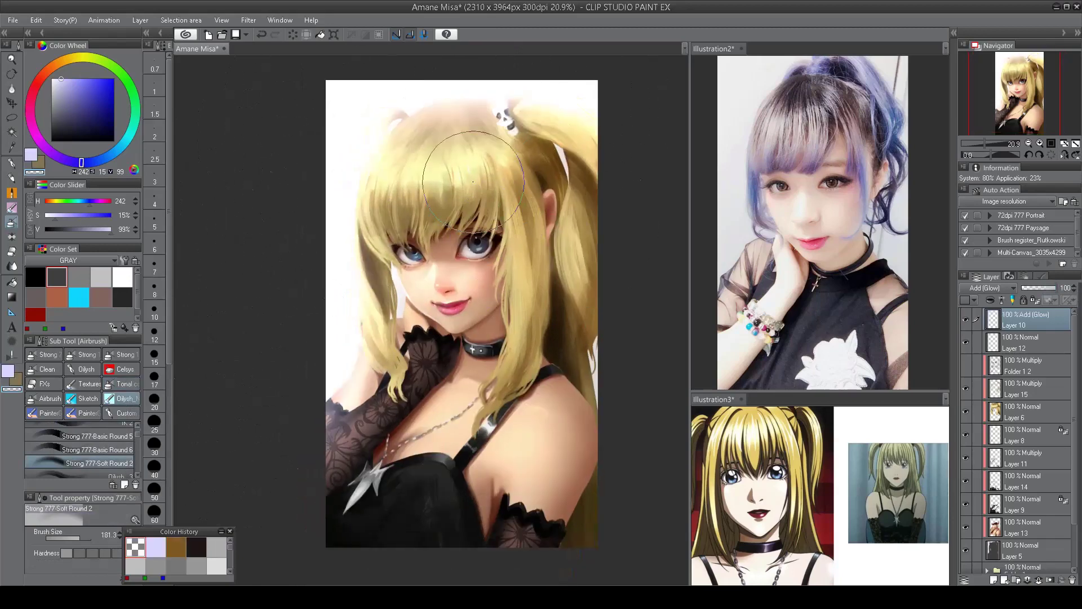
{"action": "left_click", "coordinate": [993, 556], "text": "ctrl"}
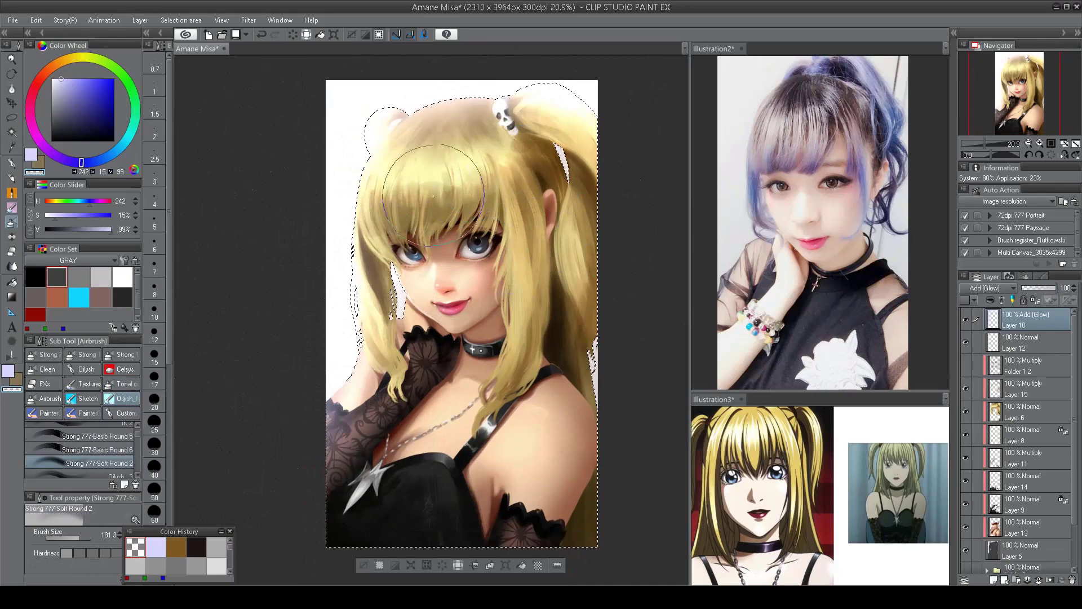
{"action": "left_click_drag", "start_coordinate": [367, 414], "coordinate": [382, 414], "text": "ctrl+alt"}
{"action": "mouse_move", "coordinate": [479, 124]}
{"action": "left_mouse_down"}
{"action": "mouse_move", "coordinate": [563, 140]}
{"action": "mouse_move", "coordinate": [479, 203]}
{"action": "mouse_move", "coordinate": [366, 254]}
{"action": "mouse_move", "coordinate": [508, 281]}
{"action": "left_mouse_up"}
{"action": "key", "text": "ctrl+d"}
- Restore the figure selection, refine the glow along the hair edge with transparent colour at size 71, and deselect
{"action": "scroll", "coordinate": [515, 302], "scroll_direction": "down", "scroll_amount": 3}
{"action": "scroll", "coordinate": [515, 374], "scroll_direction": "up", "scroll_amount": 2}
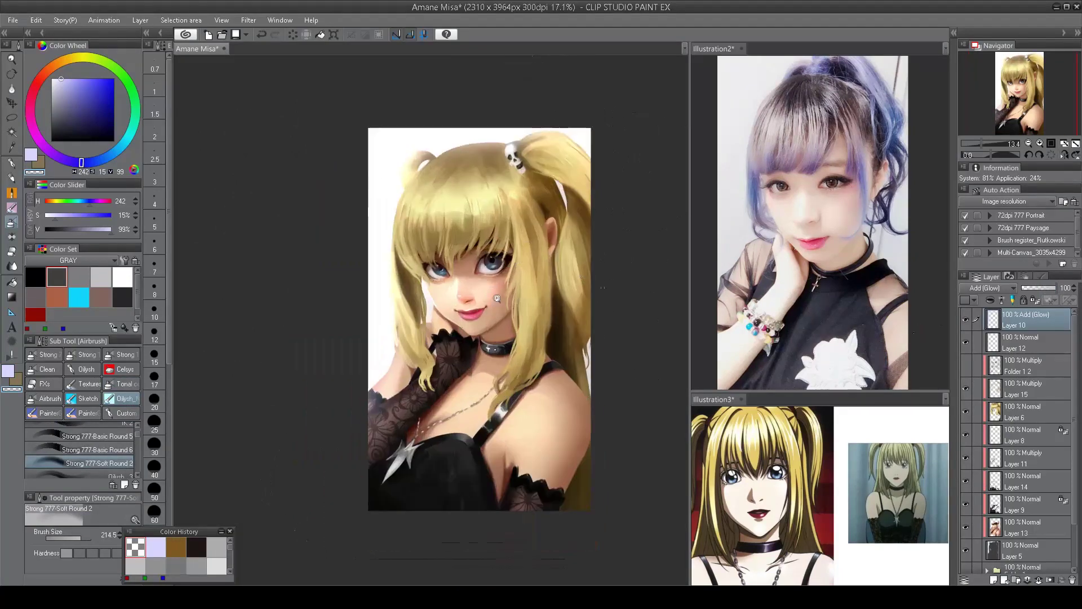
{"action": "mouse_move", "coordinate": [445, 181]}
{"action": "left_mouse_down", "text": "ctrl+alt"}
{"action": "mouse_move", "coordinate": [424, 180]}
{"action": "mouse_move", "coordinate": [434, 181]}
{"action": "left_mouse_up", "text": "ctrl+alt"}
{"action": "key", "text": "ctrl+shift+d"}
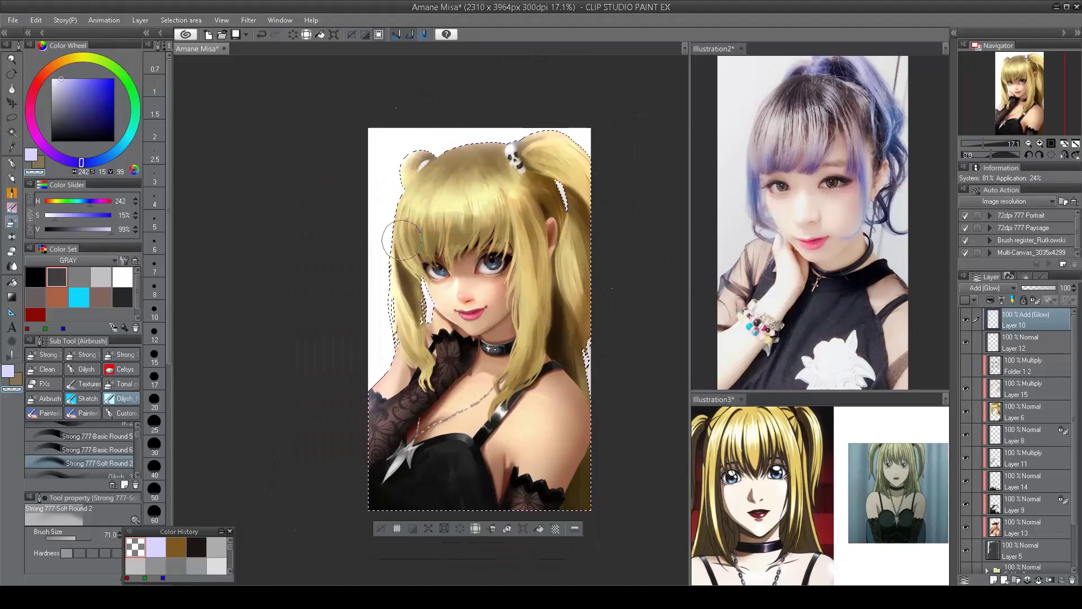
{"action": "key", "text": "ctrl+d"}
{"action": "scroll", "coordinate": [520, 313], "scroll_direction": "down", "scroll_amount": 1}
{"action": "scroll", "coordinate": [519, 313], "scroll_direction": "up", "scroll_amount": 1}
- Compare the portrait with Layer 10 hidden, change its blending mode to Screen, and choose a light blue (H 204, S 45, V 100)
{"action": "left_click", "coordinate": [966, 319]}
{"action": "left_click", "coordinate": [965, 319]}
{"action": "left_click", "coordinate": [966, 319]}
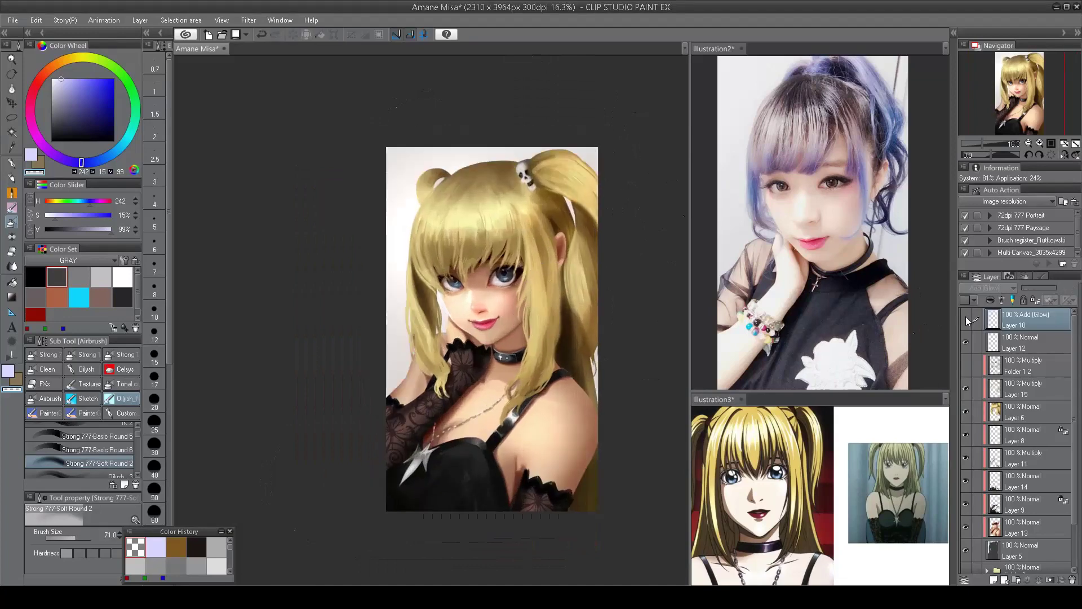
{"action": "left_click", "coordinate": [965, 319]}
{"action": "left_click_drag", "start_coordinate": [104, 160], "coordinate": [114, 153]}
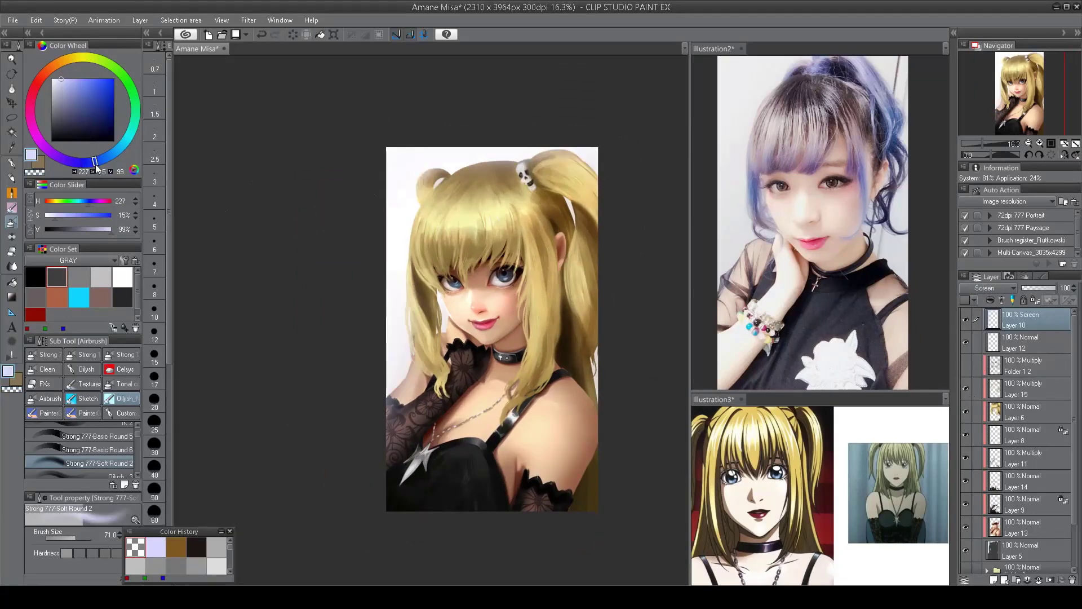
{"action": "left_click", "coordinate": [79, 79]}
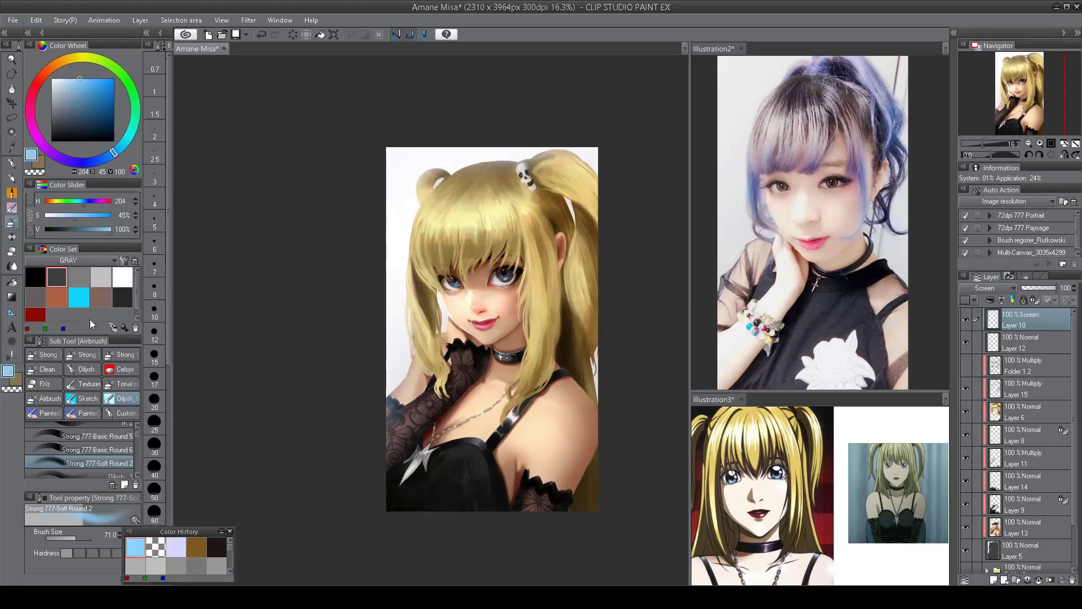
- Step through the blending modes for Layer 10 and set it to Add
{"action": "key", "text": "Up"}
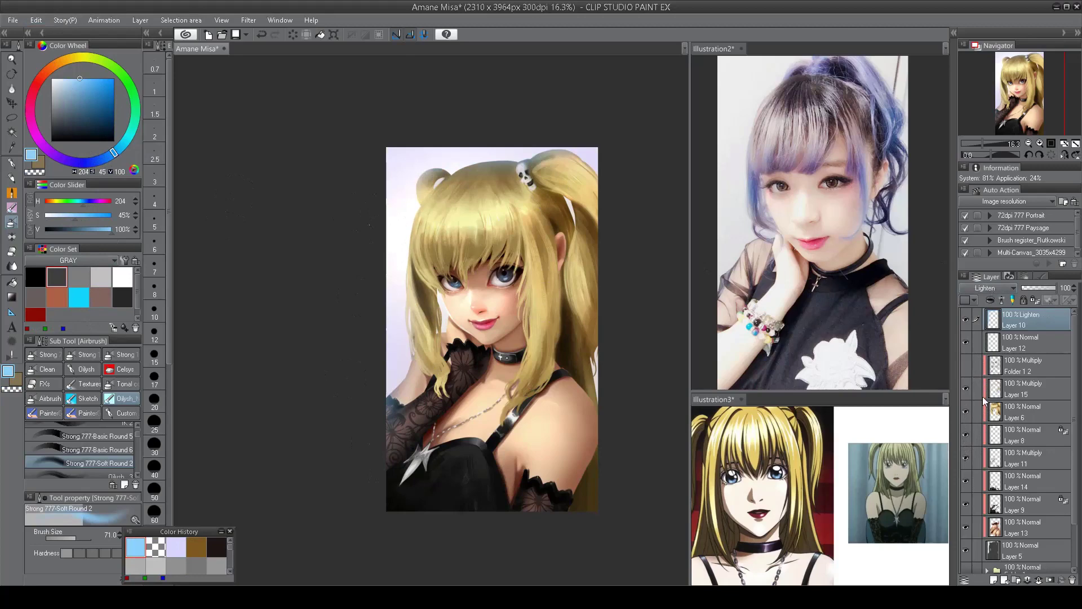
{"action": "key", "text": "Down"}
{"action": "key", "text": "Down"}
{"action": "key", "text": "Down"}
{"action": "key", "text": "Down"}
{"action": "key", "text": "Down"}
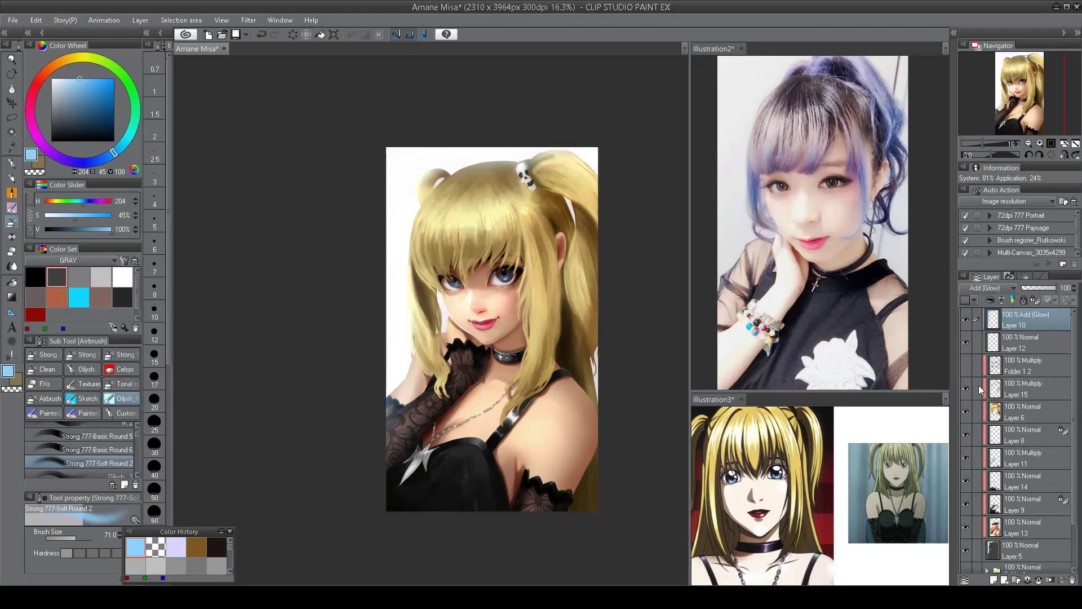
{"action": "key", "text": "Up"}
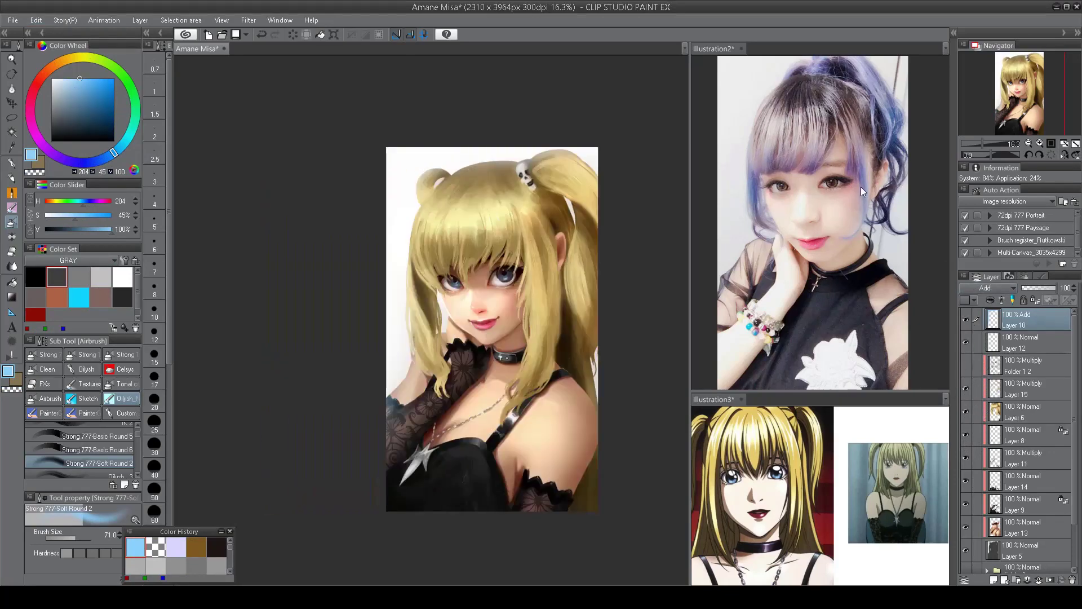
- Guided by the sketch lines, shade the hair beside the bangs on Layer 15 in sampled dark brown (H 36, S 80, V 36) with IK1 size
{"action": "left_click_drag", "start_coordinate": [546, 358], "coordinate": [520, 350]}
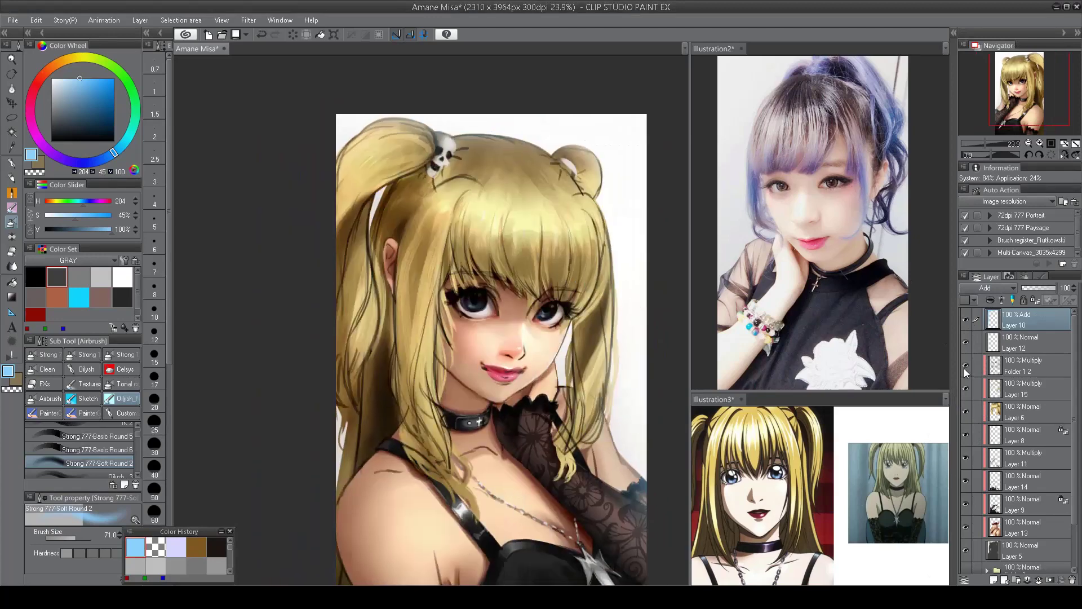
{"action": "scroll", "coordinate": [135, 444], "scroll_direction": "up", "scroll_amount": 2}
{"action": "left_click", "coordinate": [121, 443]}
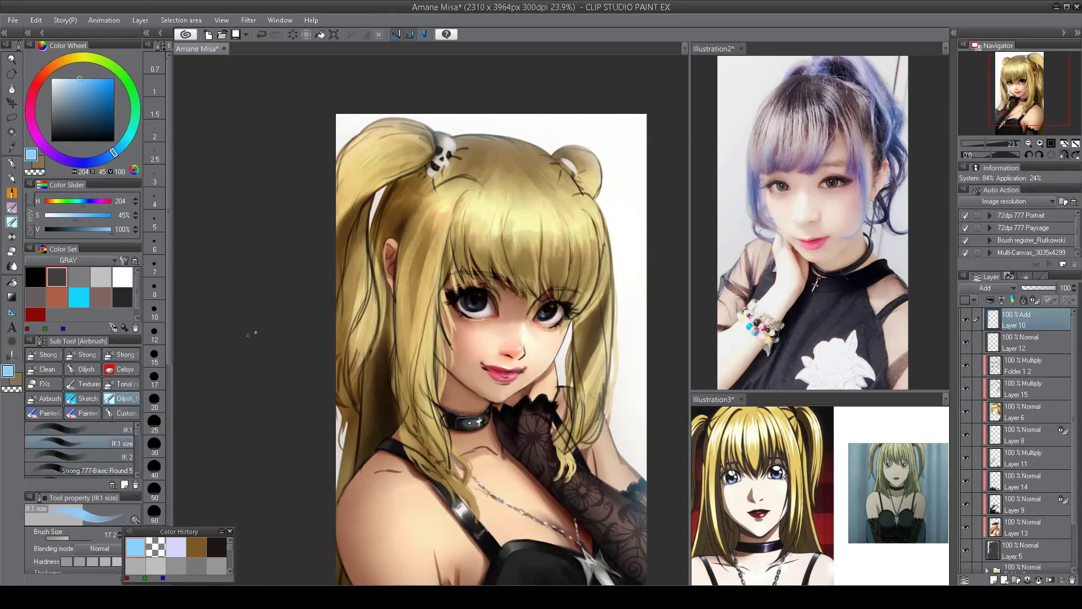
{"action": "left_click", "coordinate": [1018, 396]}
{"action": "left_click", "coordinate": [397, 212], "text": "alt"}
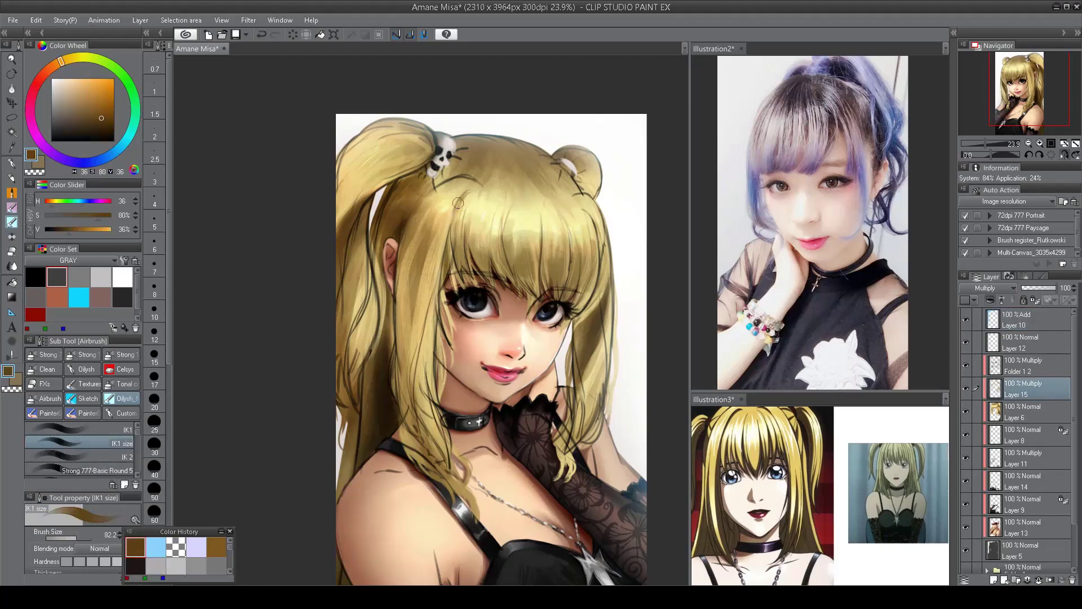
{"action": "left_click_drag", "start_coordinate": [458, 203], "coordinate": [438, 271]}
- Hide Folder 1 2 and darken the edge where the bangs meet the long side strand with the IK1 brush at size 77.5
{"action": "left_click", "coordinate": [969, 364]}
{"action": "key", "text": "h"}
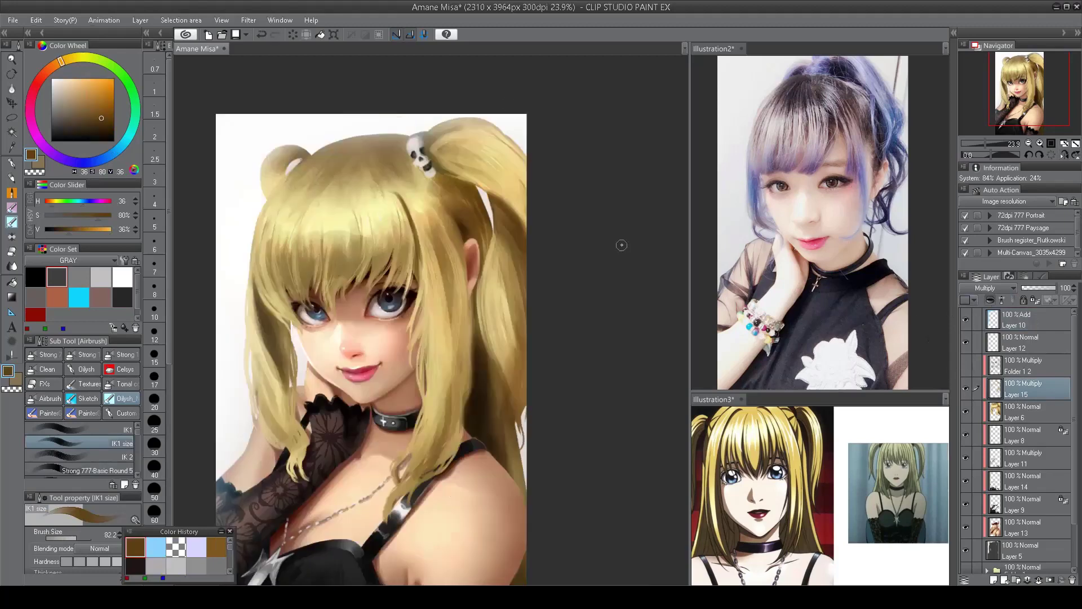
{"action": "key", "text": "comma"}
{"action": "left_click_drag", "start_coordinate": [399, 212], "coordinate": [410, 239]}
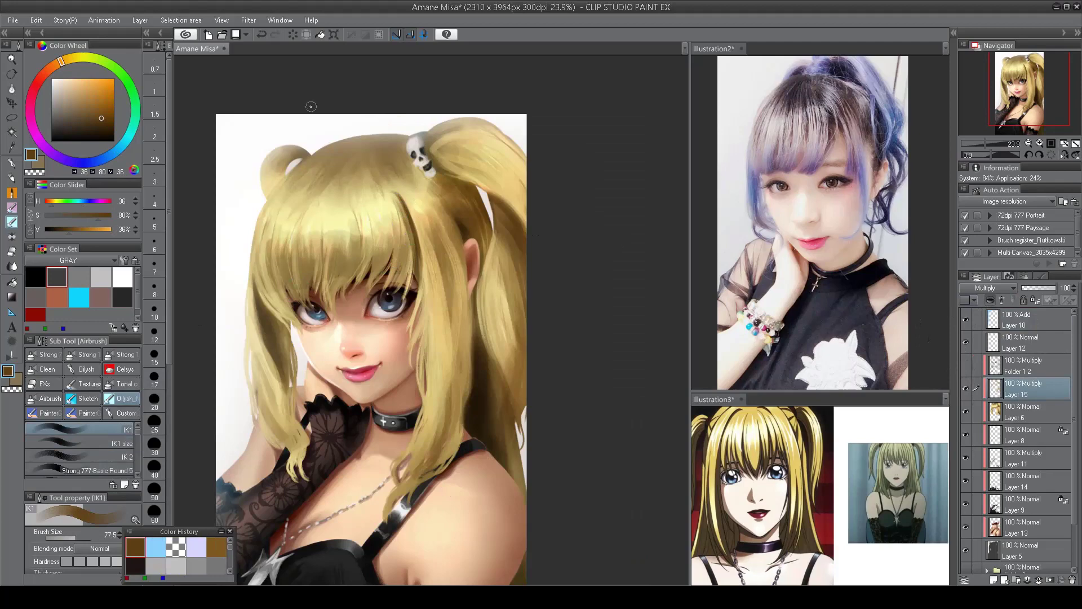
- Show Folder 1 2 as a guide, shade the outer edge of the bangs on Layer 15, hide the folder, and refine with transparent colour
{"action": "key", "text": "c"}
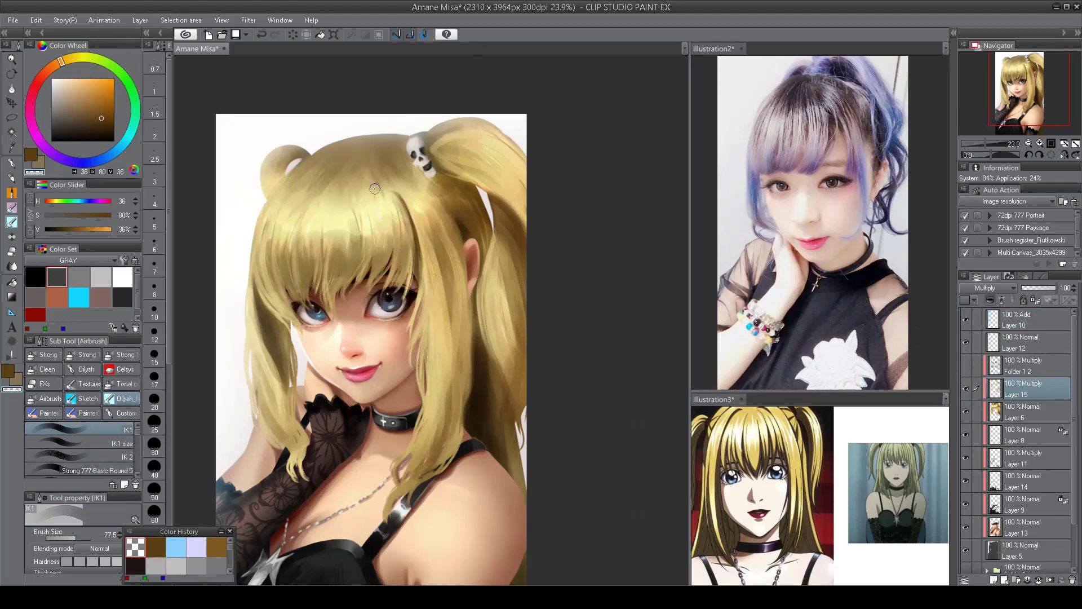
{"action": "left_click", "coordinate": [966, 366]}
{"action": "key", "text": "c"}
{"action": "mouse_move", "coordinate": [284, 209]}
{"action": "left_mouse_down"}
{"action": "mouse_move", "coordinate": [268, 220]}
{"action": "mouse_move", "coordinate": [268, 264]}
{"action": "mouse_move", "coordinate": [269, 226]}
{"action": "mouse_move", "coordinate": [288, 212]}
{"action": "mouse_move", "coordinate": [270, 209]}
{"action": "mouse_move", "coordinate": [260, 236]}
{"action": "left_mouse_up"}
{"action": "key", "text": "c"}
{"action": "left_click", "coordinate": [966, 365]}
{"action": "mouse_move", "coordinate": [308, 278]}
{"action": "left_mouse_down"}
{"action": "mouse_move", "coordinate": [429, 278]}
{"action": "mouse_move", "coordinate": [307, 278]}
{"action": "left_mouse_up"}
- Darken the hair beneath the skull ornament with IK1 in brown at size 36, and switch to transparent colour at size 52.1 for softening
{"action": "scroll", "coordinate": [429, 278], "scroll_direction": "up", "scroll_amount": 1}
{"action": "scroll", "coordinate": [429, 278], "scroll_direction": "up", "scroll_amount": 1}
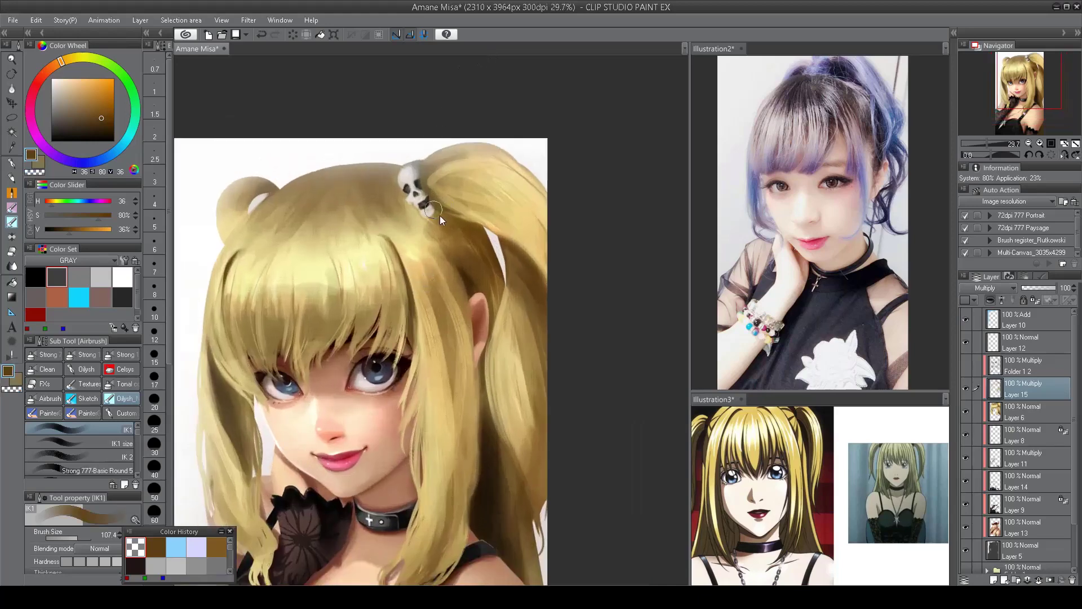
{"action": "key", "text": "c"}
{"action": "left_click_drag", "start_coordinate": [436, 221], "coordinate": [457, 220]}
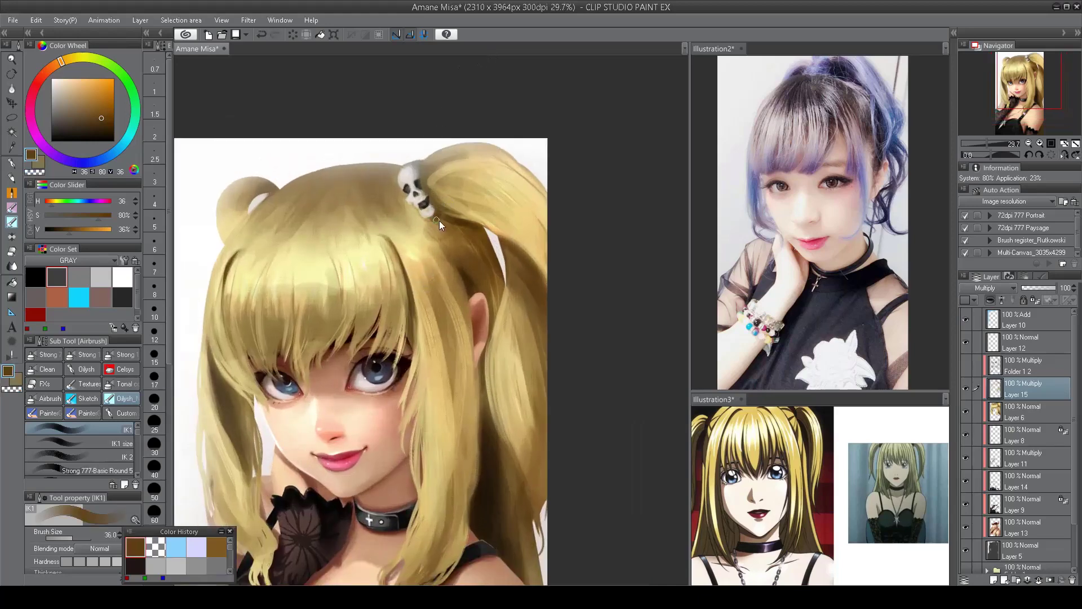
{"action": "key", "text": "bracketleft"}
{"action": "scroll", "coordinate": [397, 184], "scroll_direction": "up", "scroll_amount": 1}
{"action": "key", "text": "c"}
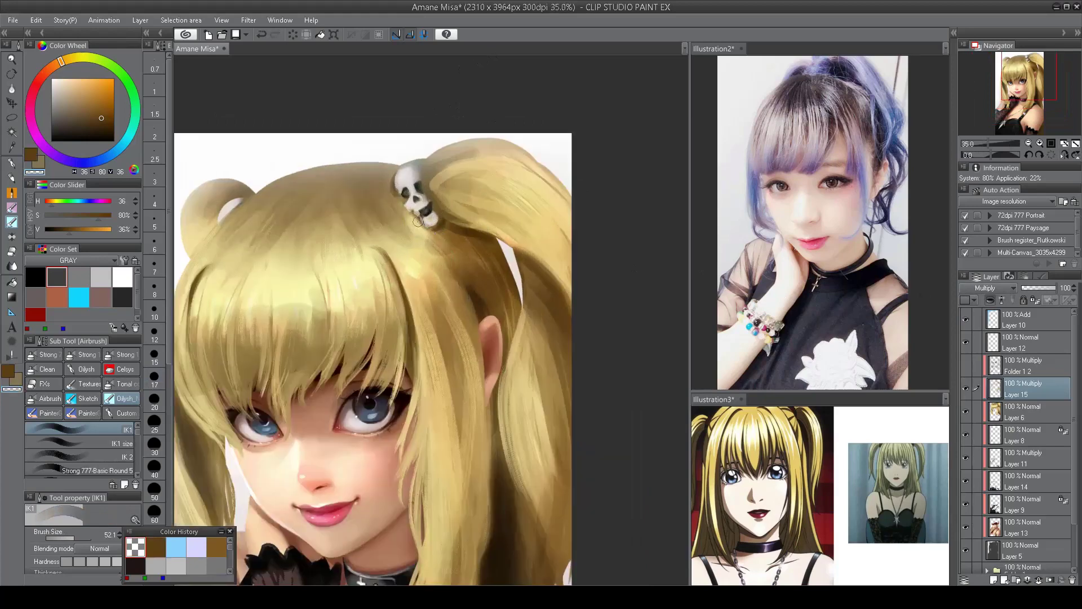
- Compare the portrait with Layer 15 hidden, and deepen the shadow behind the long front strand below the ear
{"action": "scroll", "coordinate": [417, 221], "scroll_direction": "down", "scroll_amount": 5}
{"action": "scroll", "coordinate": [484, 163], "scroll_direction": "up", "scroll_amount": 3}
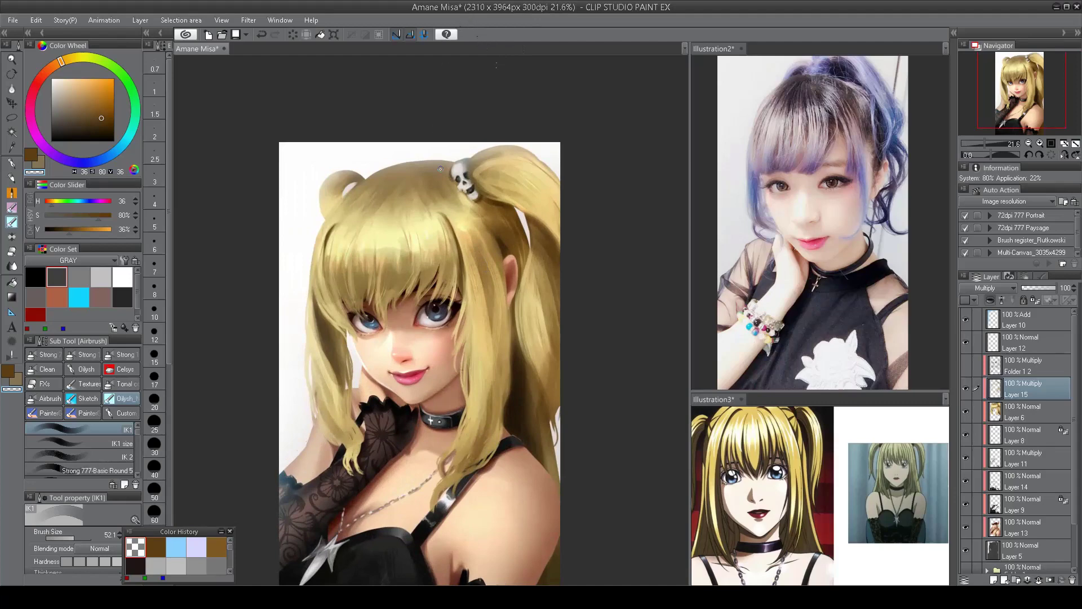
{"action": "left_click", "coordinate": [966, 389]}
{"action": "left_click", "coordinate": [966, 389]}
{"action": "key", "text": "c"}
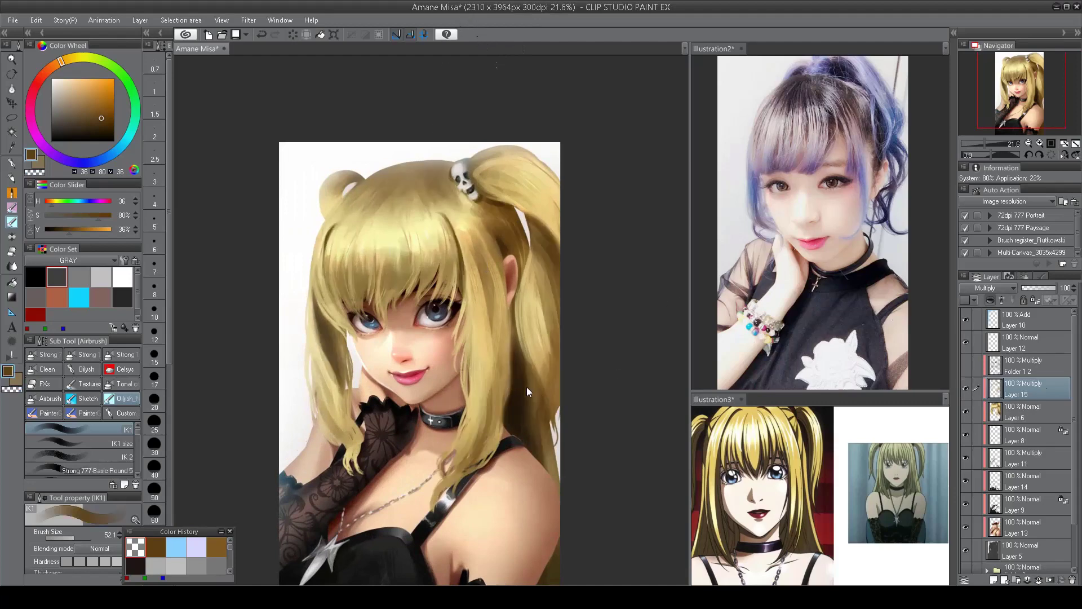
{"action": "left_click_drag", "start_coordinate": [517, 365], "coordinate": [520, 420]}
{"action": "key", "text": "c"}
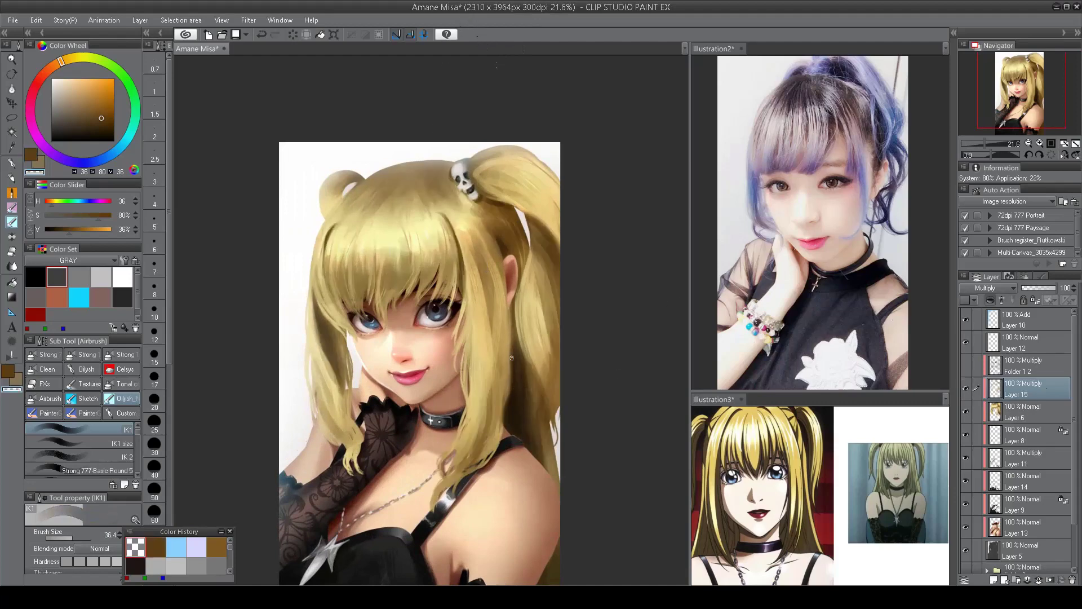
- Shade the long hair strand hanging over the forearm in sampled brown (H 35, S 77, V 41) with IK1 size at sizes 47.3 and 28.6
{"action": "scroll", "coordinate": [520, 493], "scroll_direction": "down", "scroll_amount": 2}
{"action": "key", "text": "h"}
{"action": "key", "text": "c"}
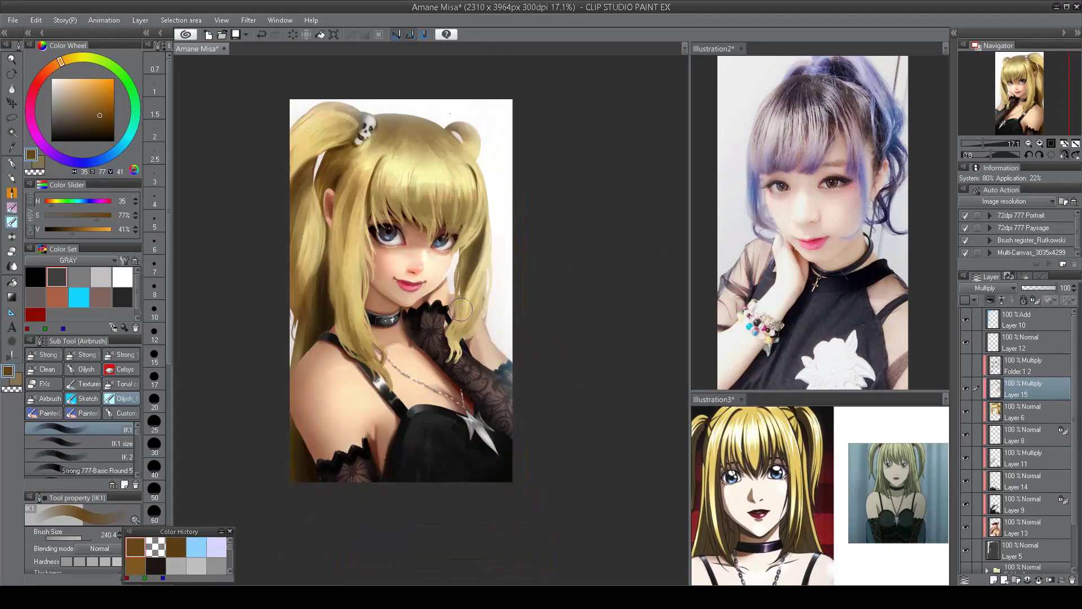
{"action": "key", "text": "h"}
{"action": "mouse_move", "coordinate": [451, 340]}
{"action": "left_mouse_down"}
{"action": "mouse_move", "coordinate": [513, 344]}
{"action": "mouse_move", "coordinate": [515, 368]}
{"action": "left_mouse_up"}
{"action": "scroll", "coordinate": [407, 325], "scroll_direction": "up", "scroll_amount": 3}
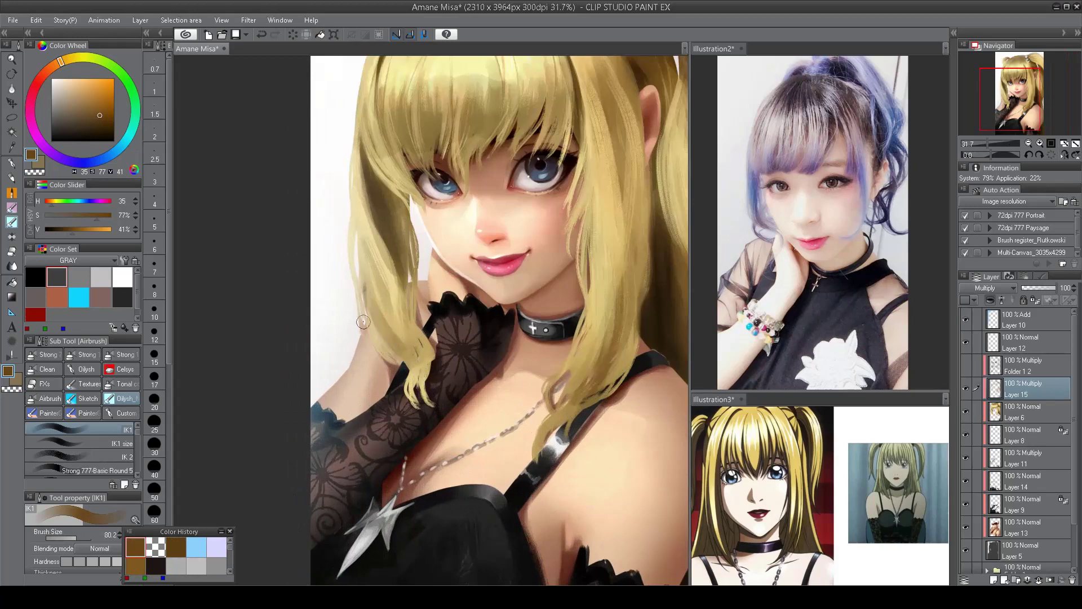
{"action": "key", "text": "2"}
{"action": "left_click_drag", "start_coordinate": [373, 298], "coordinate": [411, 355]}
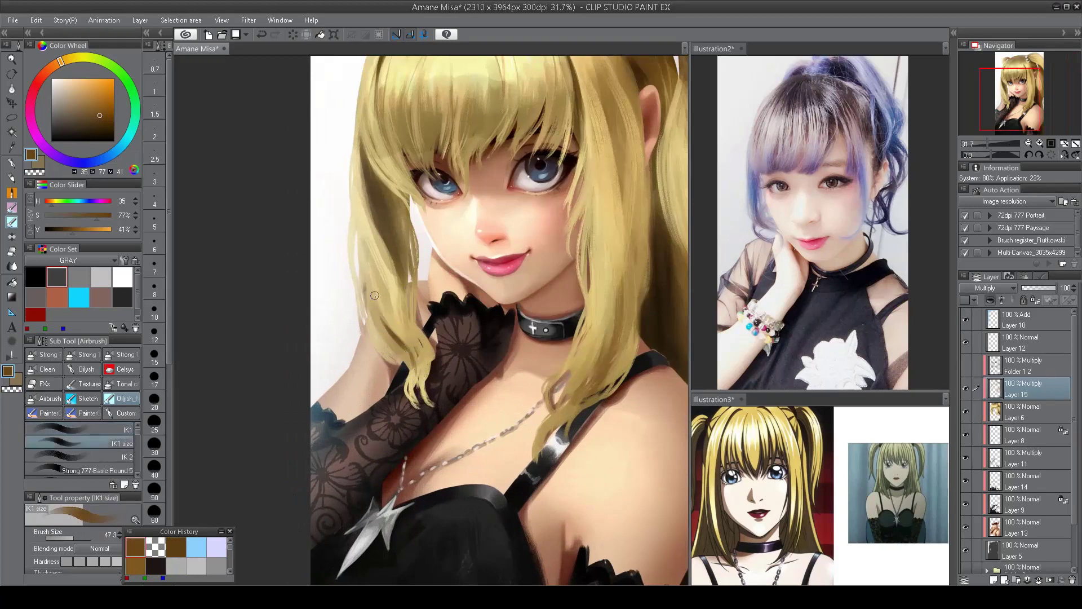
{"action": "mouse_move", "coordinate": [369, 251]}
{"action": "left_mouse_down"}
{"action": "mouse_move", "coordinate": [397, 273]}
{"action": "mouse_move", "coordinate": [418, 370]}
{"action": "left_mouse_up"}
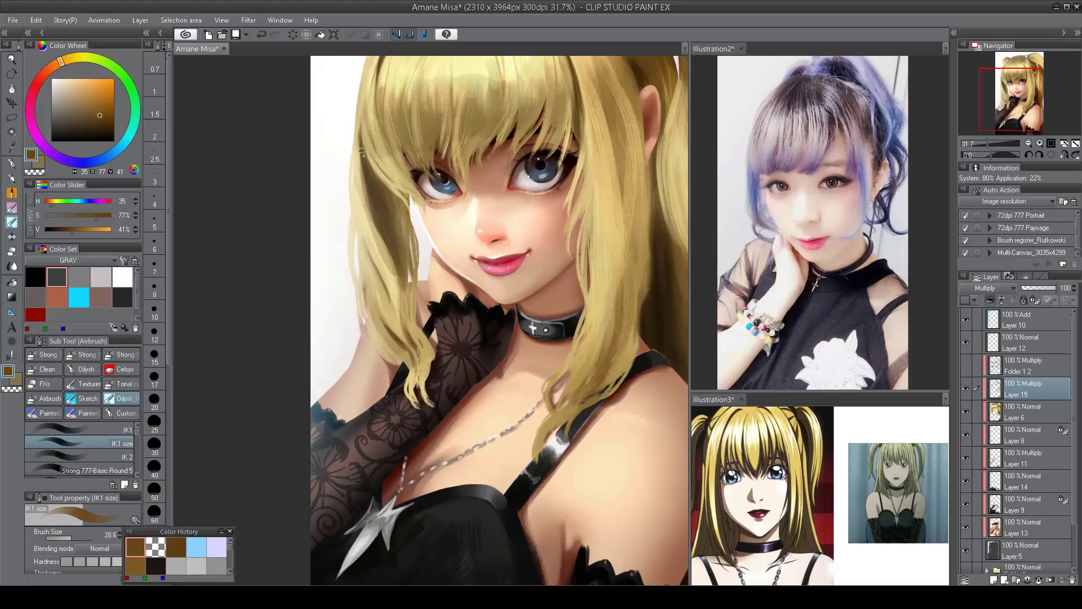
{"action": "mouse_move", "coordinate": [361, 152]}
{"action": "left_mouse_down"}
{"action": "mouse_move", "coordinate": [394, 237]}
{"action": "mouse_move", "coordinate": [411, 348]}
{"action": "left_mouse_up"}
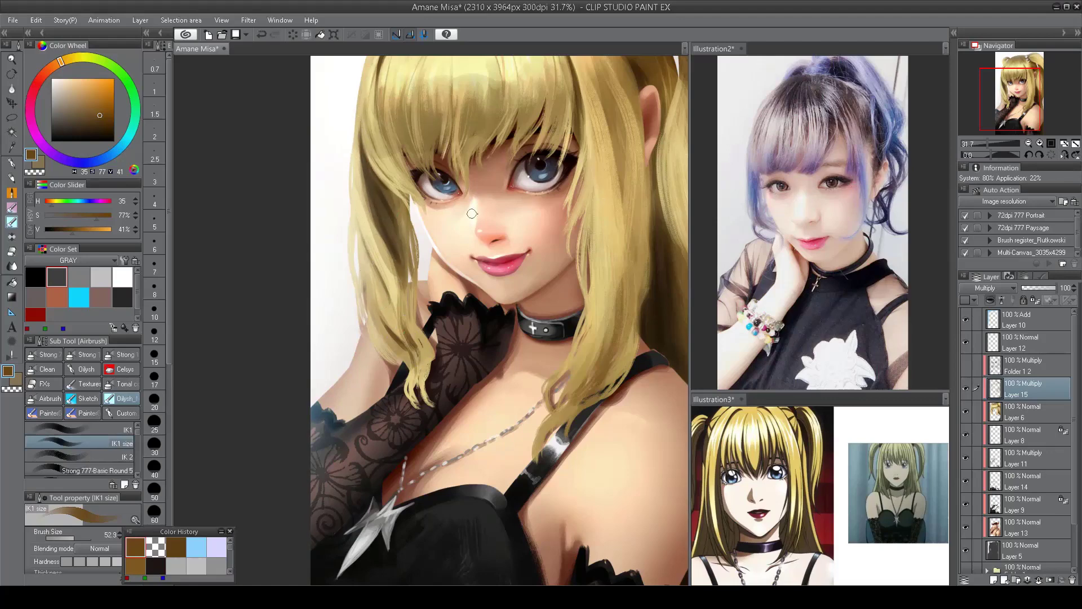
- Shade the long hair strand between the choker and the ear with IK1 size in the same brown at sizes 63 to 72.9
{"action": "left_click_drag", "start_coordinate": [618, 285], "coordinate": [598, 381]}
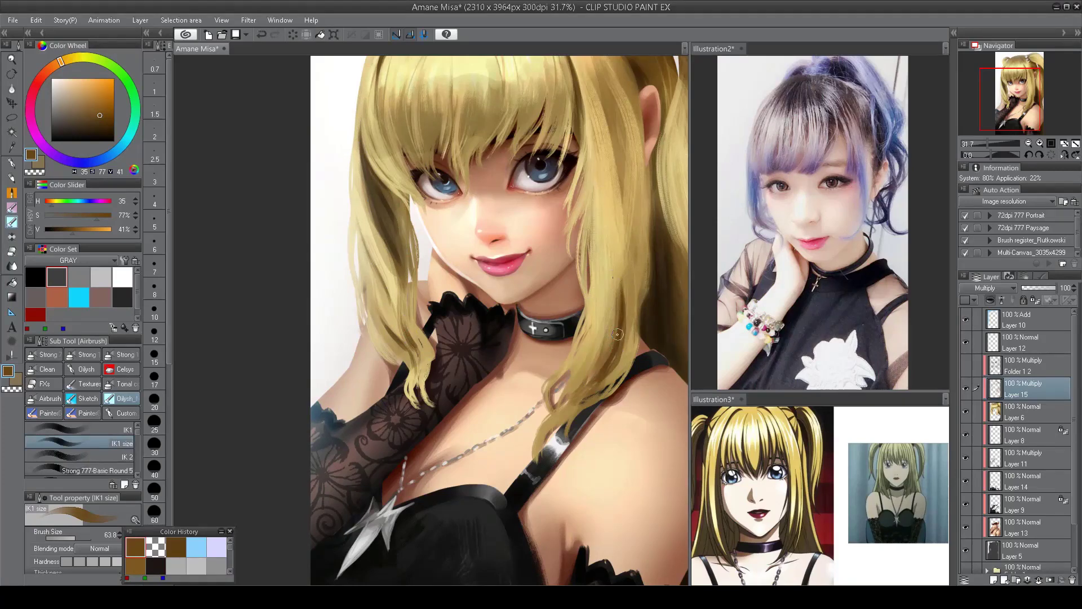
{"action": "left_click_drag", "start_coordinate": [617, 330], "coordinate": [594, 385]}
{"action": "mouse_move", "coordinate": [621, 199]}
{"action": "left_mouse_down"}
{"action": "mouse_move", "coordinate": [635, 284]}
{"action": "mouse_move", "coordinate": [633, 249]}
{"action": "mouse_move", "coordinate": [637, 279]}
{"action": "left_mouse_up"}
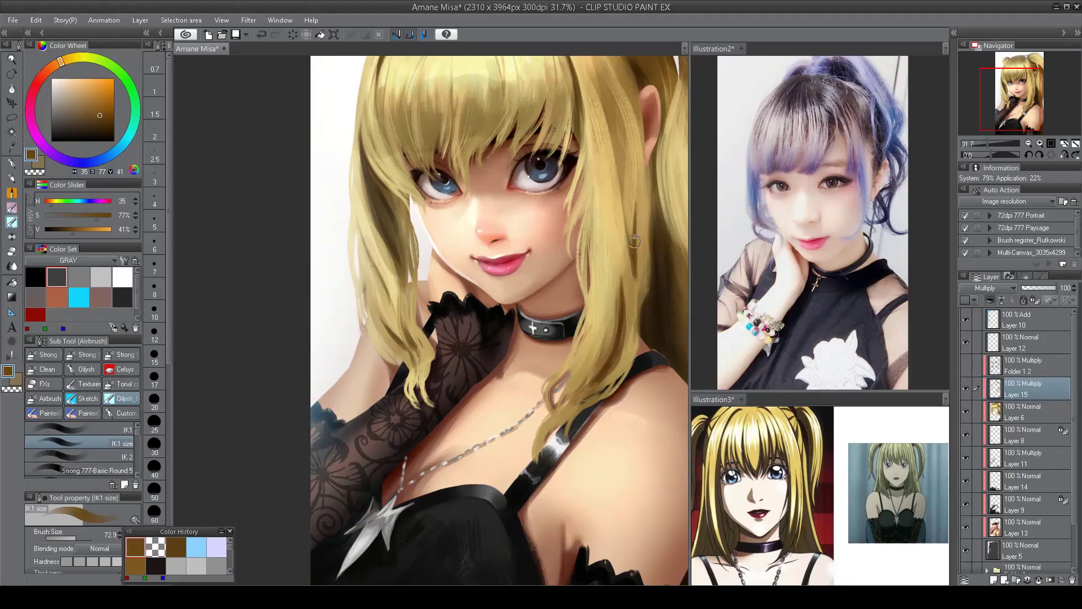
{"action": "left_click_drag", "start_coordinate": [636, 181], "coordinate": [638, 213]}
- Examine the hair shading across the whole portrait in mirrored and normal view, close up and from a distance
{"action": "key", "text": "h"}
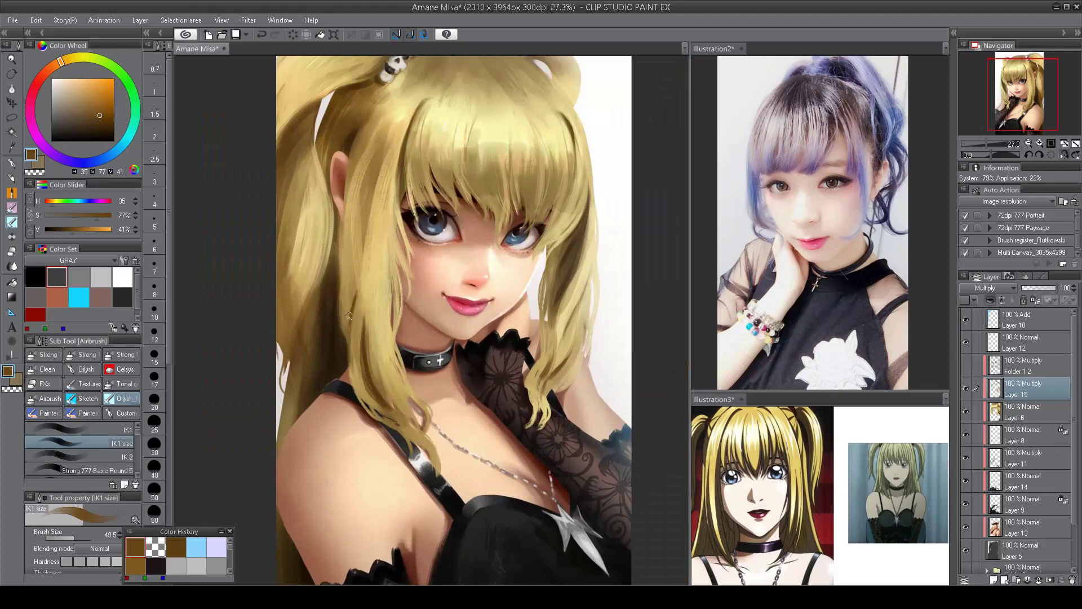
{"action": "key", "text": "h"}
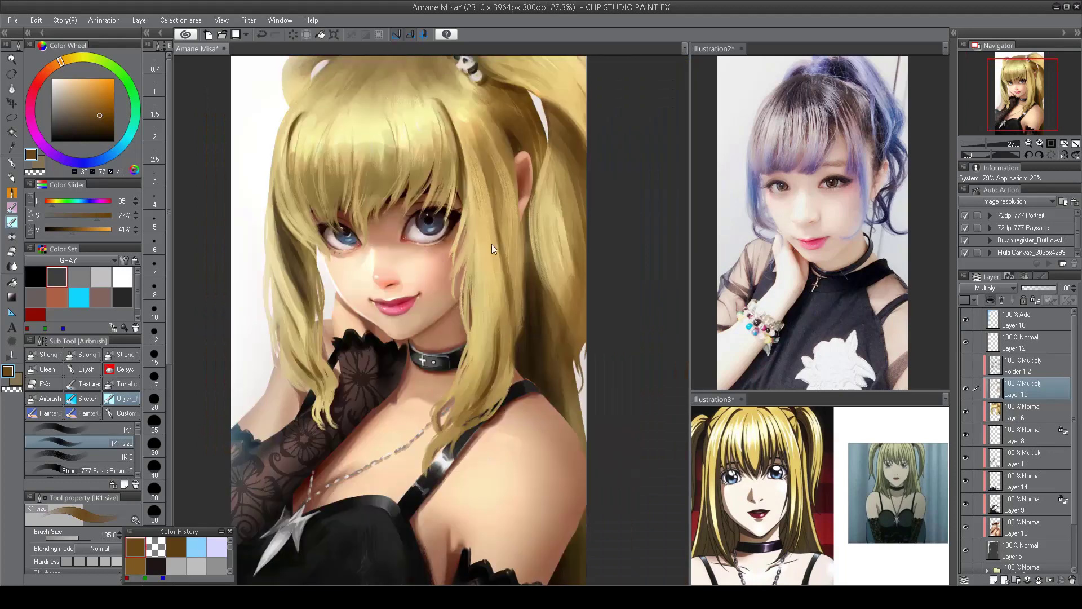
{"action": "scroll", "coordinate": [512, 111], "scroll_direction": "down", "scroll_amount": 3}
{"action": "key", "text": "h"}
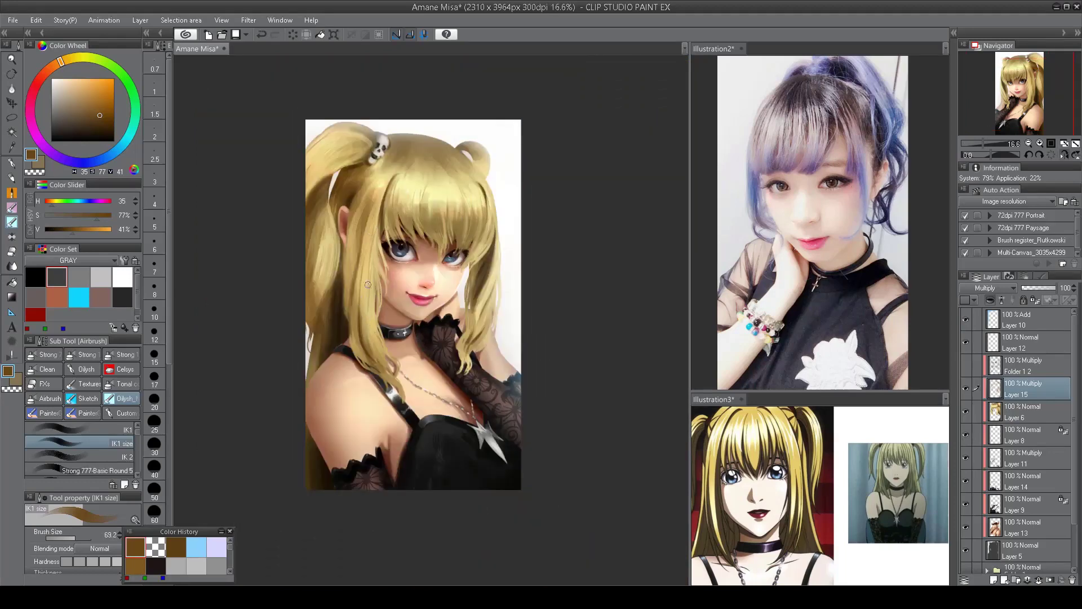
{"action": "key", "text": "h"}
{"action": "scroll", "coordinate": [452, 254], "scroll_direction": "up", "scroll_amount": 3}
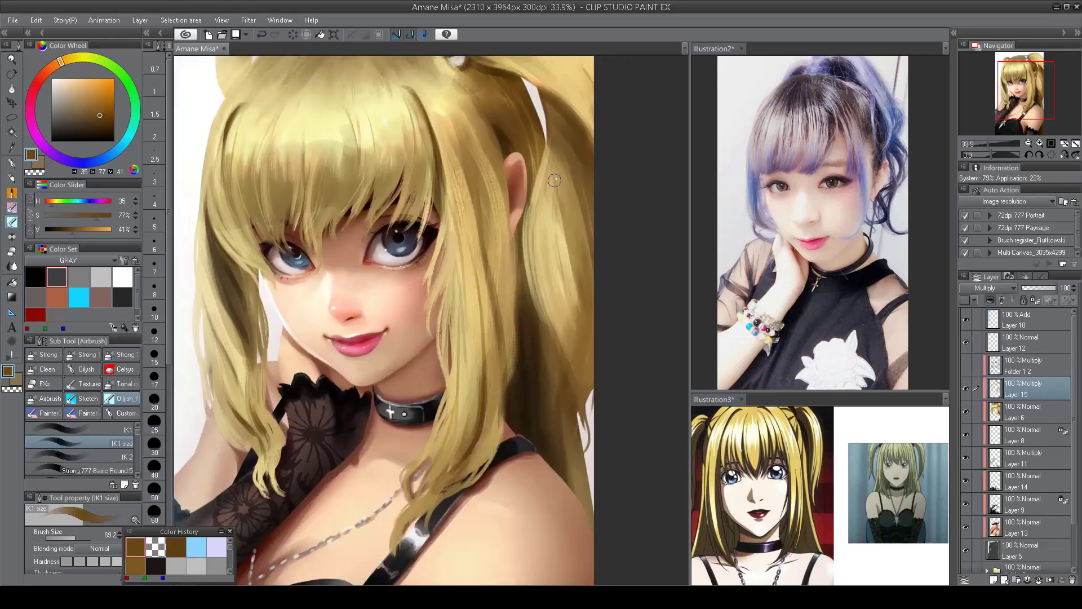
{"action": "scroll", "coordinate": [552, 375], "scroll_direction": "down", "scroll_amount": 3}
{"action": "scroll", "coordinate": [552, 376], "scroll_direction": "up", "scroll_amount": 1}
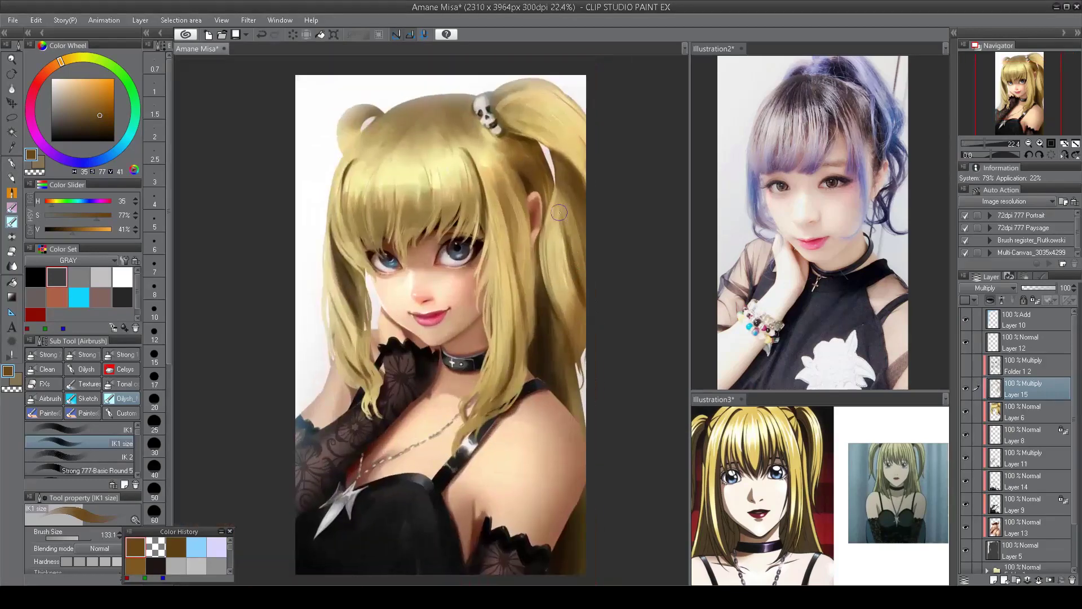
{"action": "scroll", "coordinate": [559, 214], "scroll_direction": "down", "scroll_amount": 3}
{"action": "scroll", "coordinate": [544, 295], "scroll_direction": "up", "scroll_amount": 4}
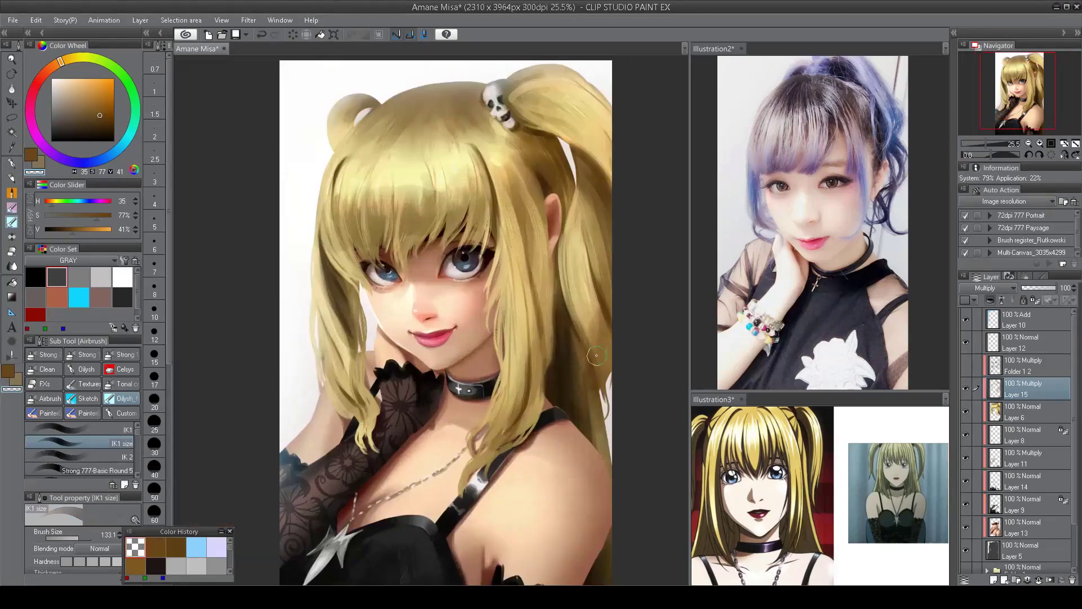
{"action": "scroll", "coordinate": [544, 295], "scroll_direction": "down", "scroll_amount": 1}
{"action": "scroll", "coordinate": [541, 323], "scroll_direction": "down", "scroll_amount": 1}
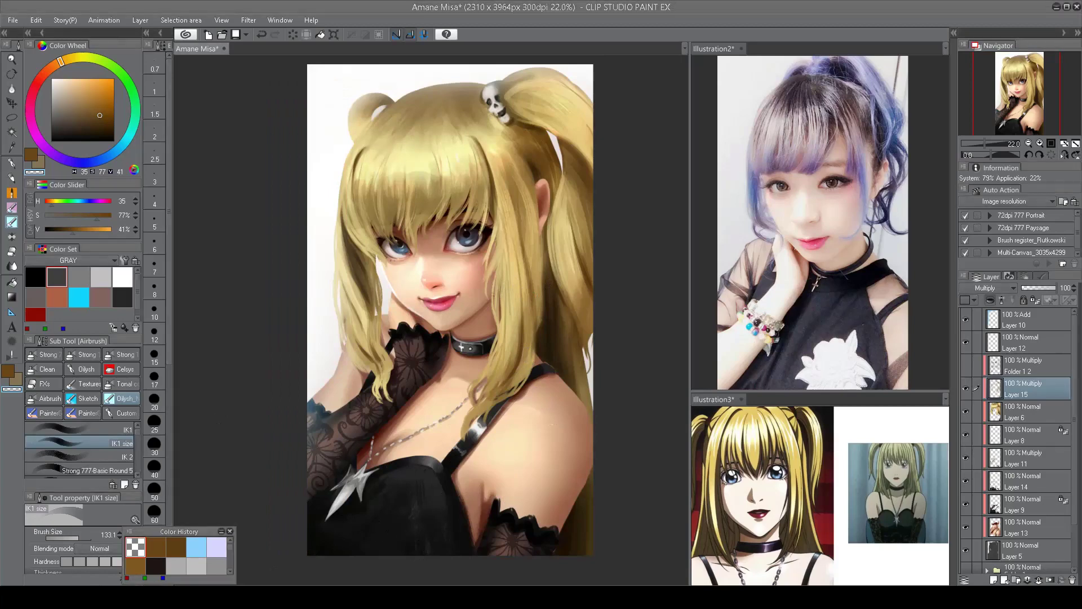
{"action": "scroll", "coordinate": [758, 24], "scroll_direction": "up", "scroll_amount": 1}
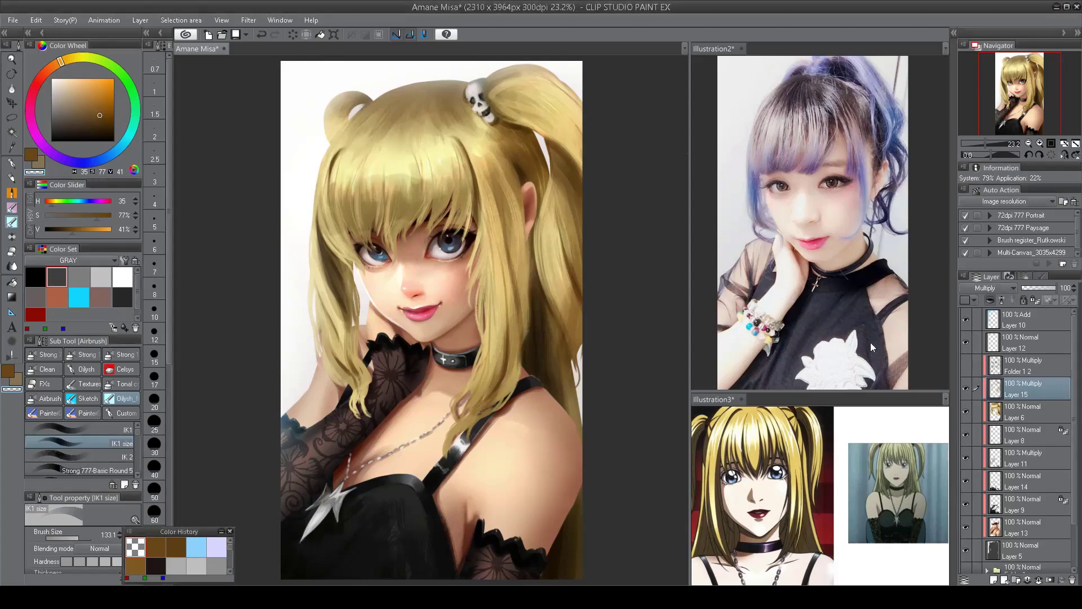
- On Layer 13, refine the nose and nostril with sampled skin tones and dark reddish brown (H 12, S 62, V 35) using IK1 size
{"action": "left_click", "coordinate": [1009, 527]}
{"action": "left_click", "coordinate": [112, 429]}
{"action": "left_click", "coordinate": [394, 273], "text": "alt"}
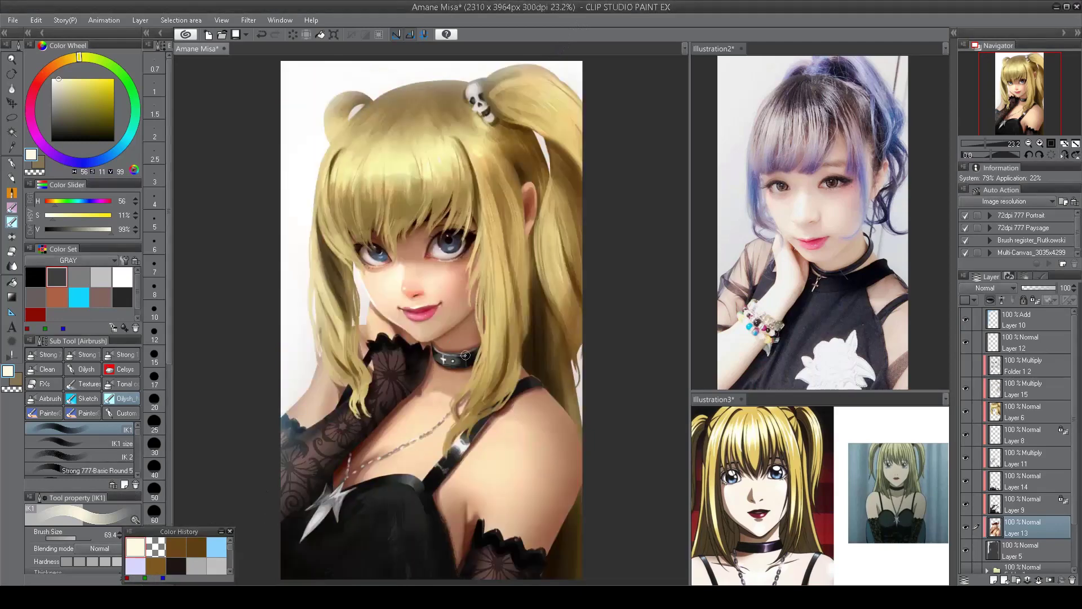
{"action": "scroll", "coordinate": [425, 324], "scroll_direction": "up", "scroll_amount": 4}
{"action": "left_click", "coordinate": [414, 273], "text": "alt"}
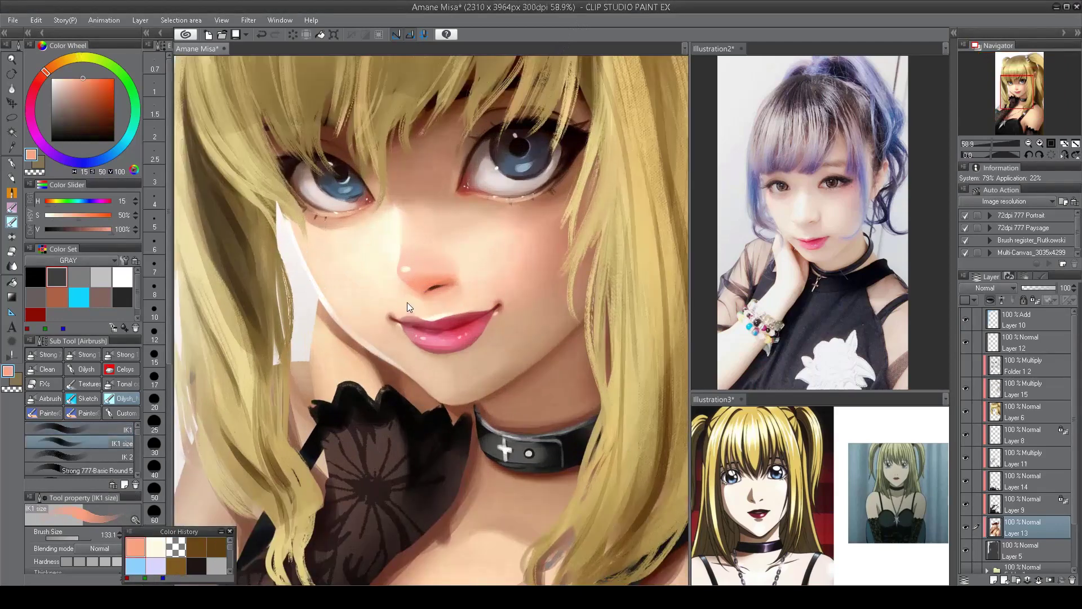
{"action": "left_click", "coordinate": [435, 286], "text": "alt"}
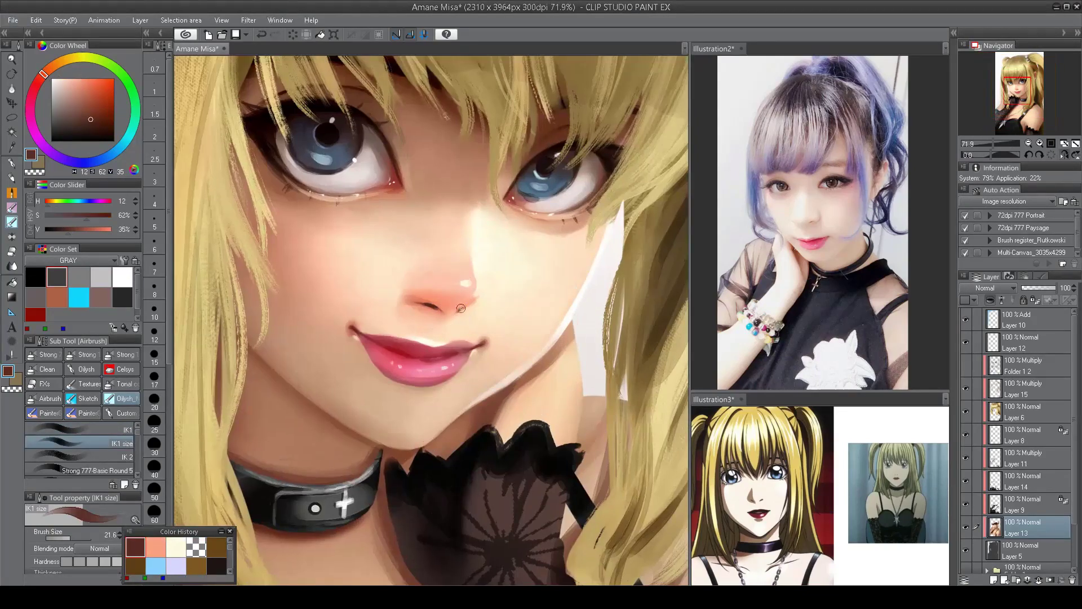
- Touch up the nose on Layer 13 with sampled cream (H 44, S 15, V 100) and salmon (H 14, S 56, V 99) using IK1 size
{"action": "scroll", "coordinate": [457, 310], "scroll_direction": "down", "scroll_amount": 5}
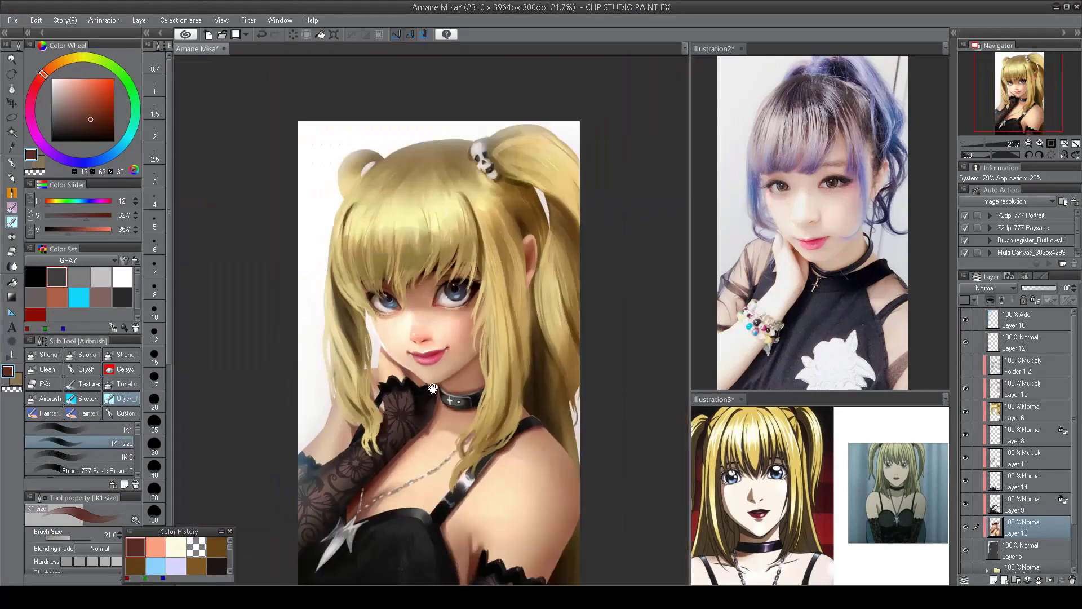
{"action": "scroll", "coordinate": [430, 350], "scroll_direction": "up", "scroll_amount": 3}
{"action": "left_click", "coordinate": [397, 317], "text": "alt"}
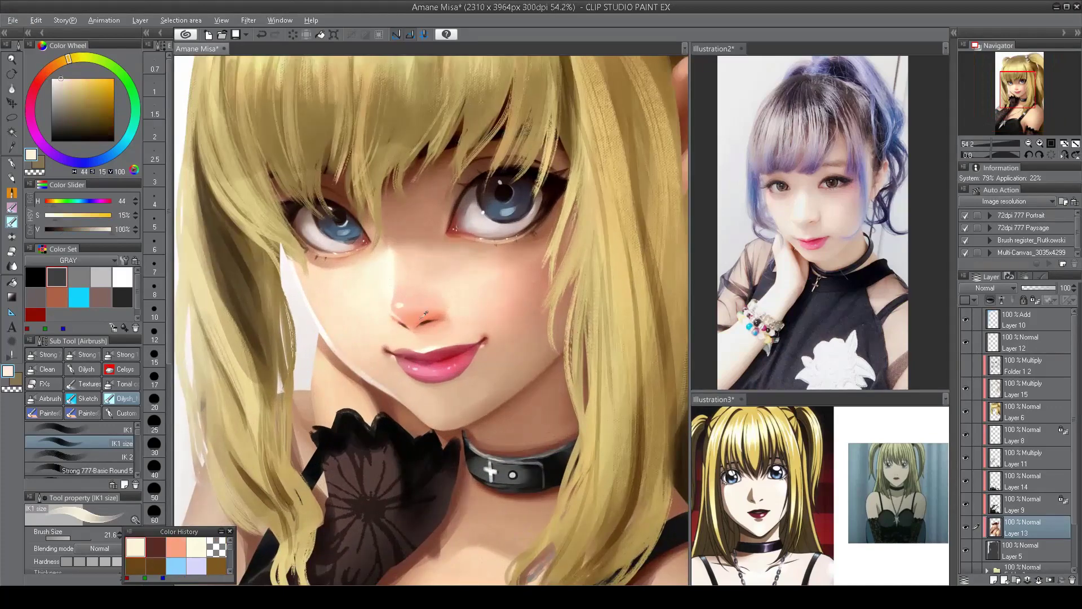
{"action": "left_click", "coordinate": [423, 313], "text": "alt"}
{"action": "scroll", "coordinate": [494, 280], "scroll_direction": "down", "scroll_amount": 3}
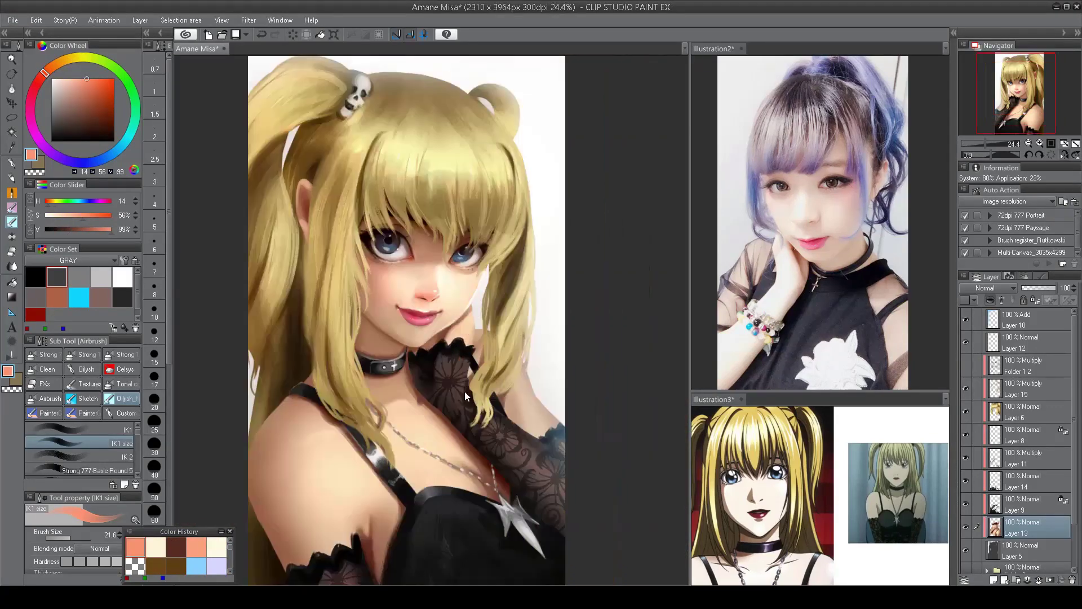
{"action": "left_click", "coordinate": [1064, 143]}
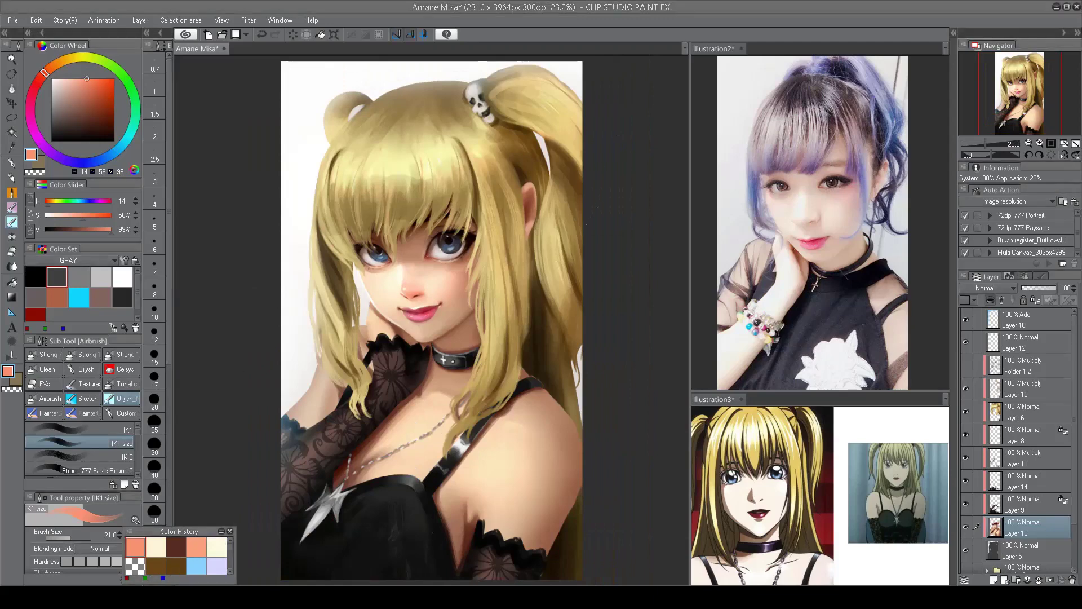
- Tint the nostril area red with the Lighten brush at size 17, using H 4, S 100, V 54 and H 4, S 92, V 81
{"action": "scroll", "coordinate": [405, 290], "scroll_direction": "up", "scroll_amount": 4}
{"action": "left_click", "coordinate": [121, 383]}
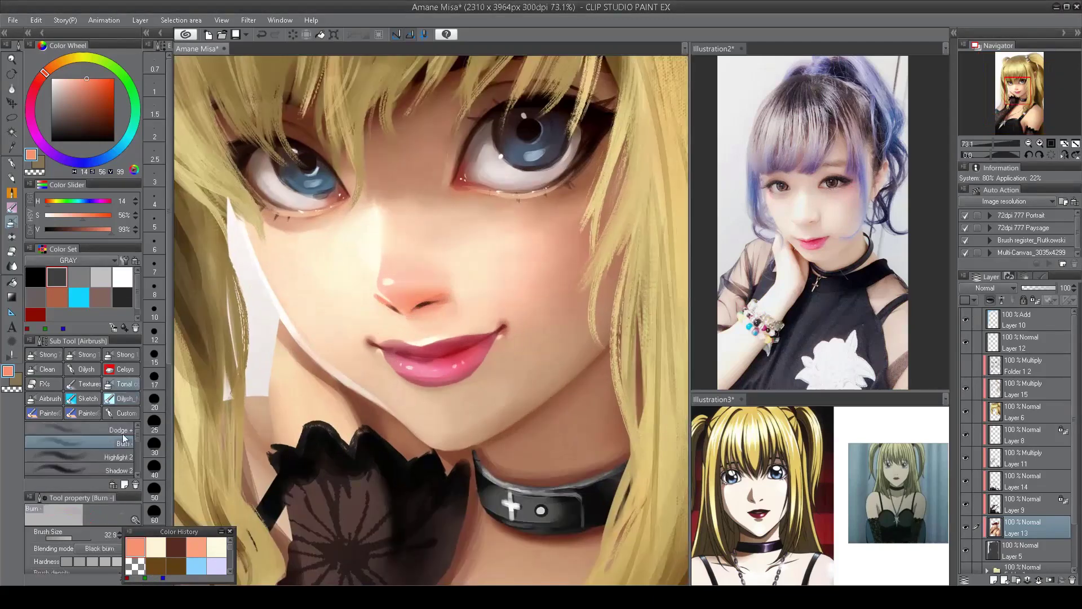
{"action": "scroll", "coordinate": [139, 457], "scroll_direction": "down", "scroll_amount": 2}
{"action": "scroll", "coordinate": [140, 457], "scroll_direction": "down", "scroll_amount": 3}
{"action": "left_click", "coordinate": [79, 450]}
{"action": "left_click", "coordinate": [35, 314]}
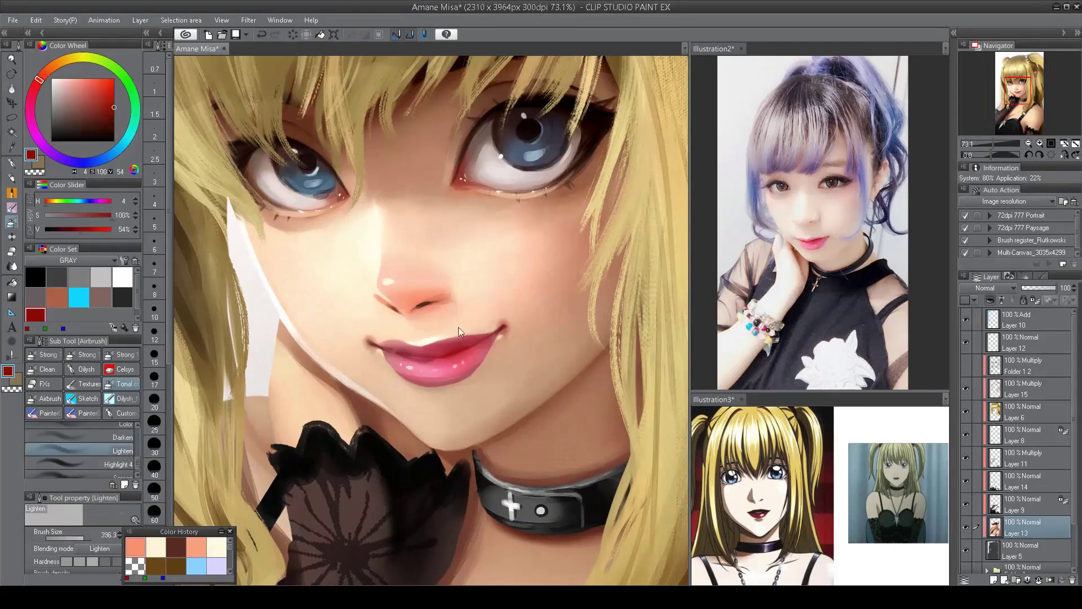
{"action": "left_click", "coordinate": [425, 305]}
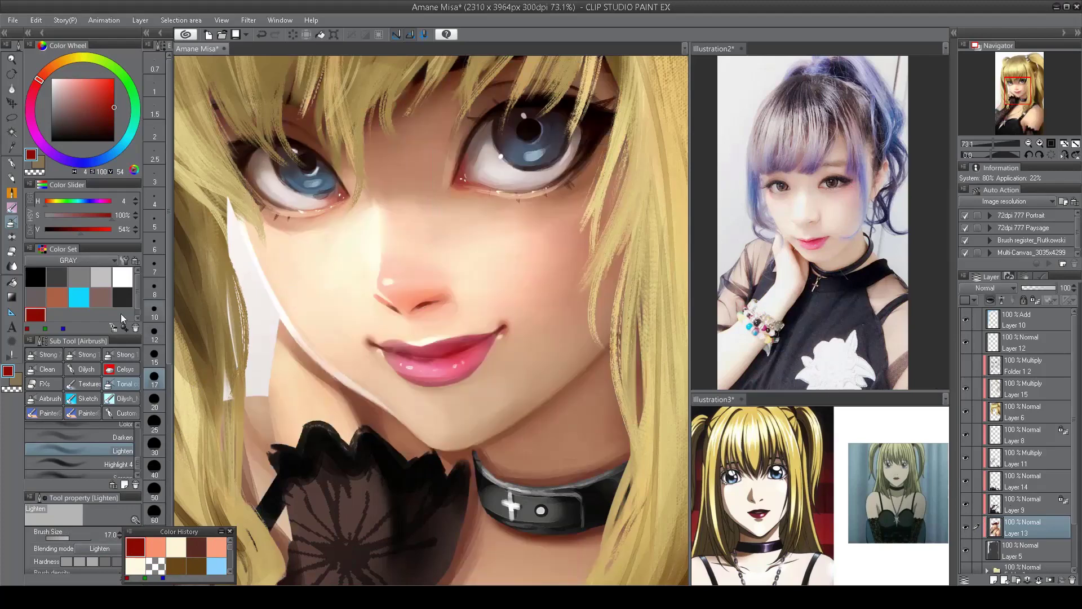
{"action": "left_click", "coordinate": [108, 89]}
{"action": "left_click", "coordinate": [438, 300]}
{"action": "key", "text": "ctrl+0"}
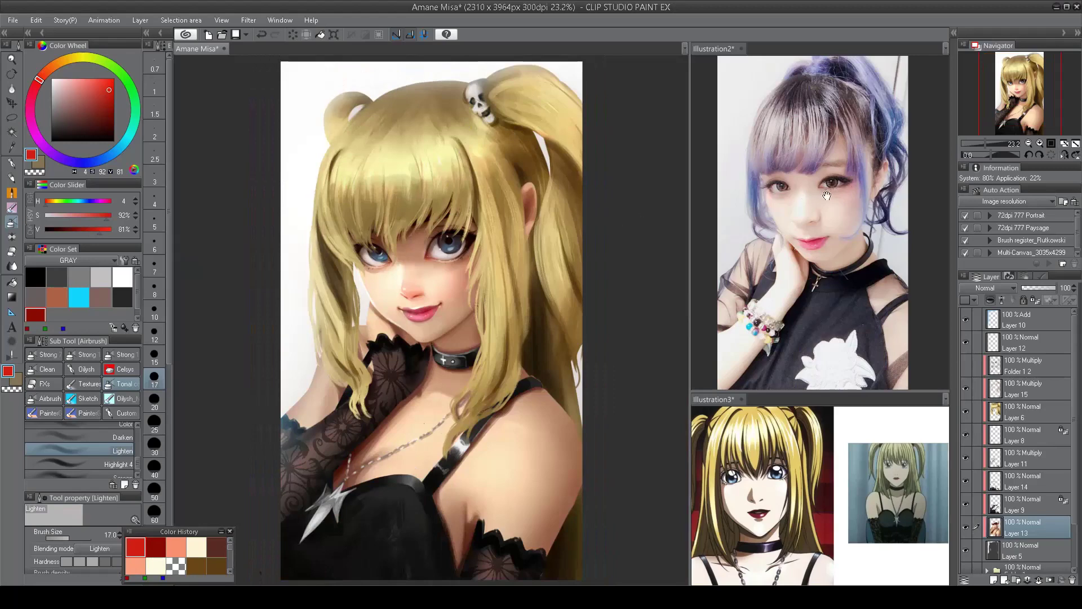
- Examine the face in the reference photo up close and compare it with the portrait in mirrored and normal view
{"action": "scroll", "coordinate": [827, 195], "scroll_direction": "up", "scroll_amount": 5}
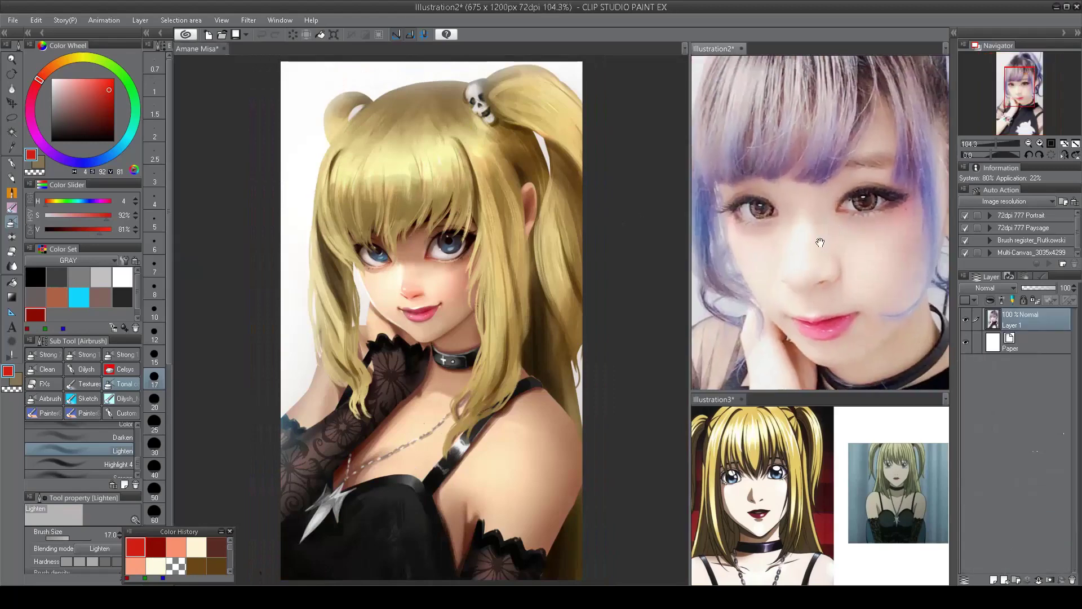
{"action": "scroll", "coordinate": [829, 265], "scroll_direction": "down", "scroll_amount": 2}
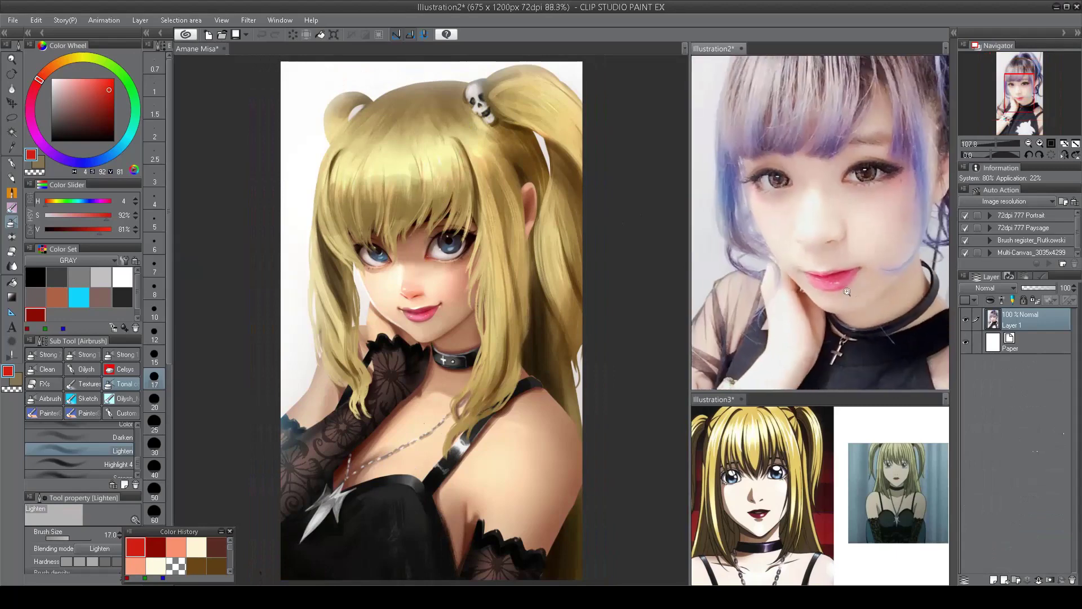
{"action": "scroll", "coordinate": [846, 292], "scroll_direction": "down", "scroll_amount": 5}
{"action": "left_click", "coordinate": [466, 247]}
{"action": "key", "text": "h"}
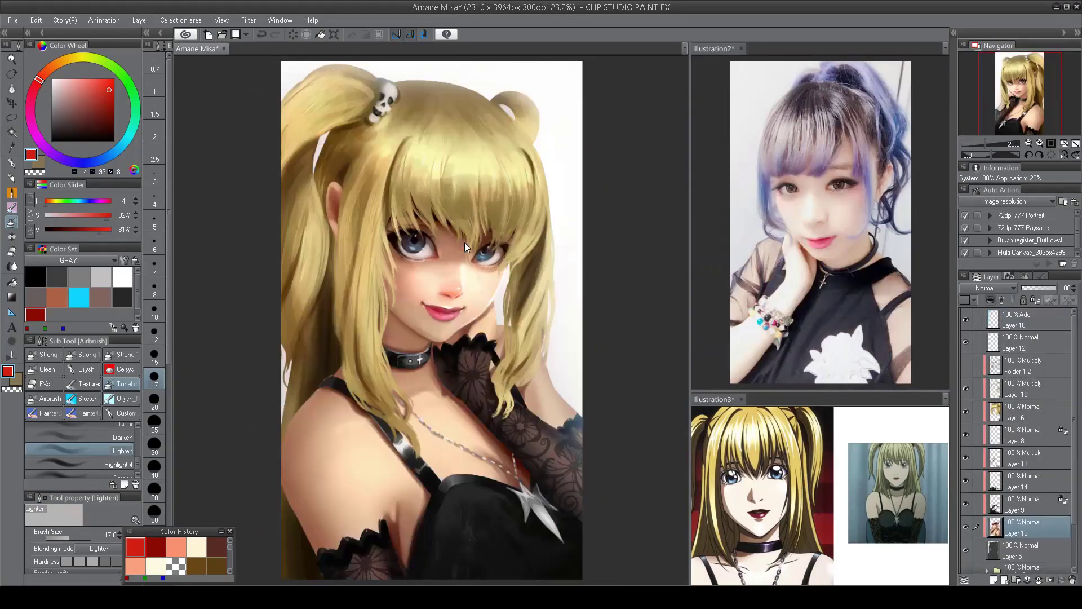
{"action": "key", "text": "h"}
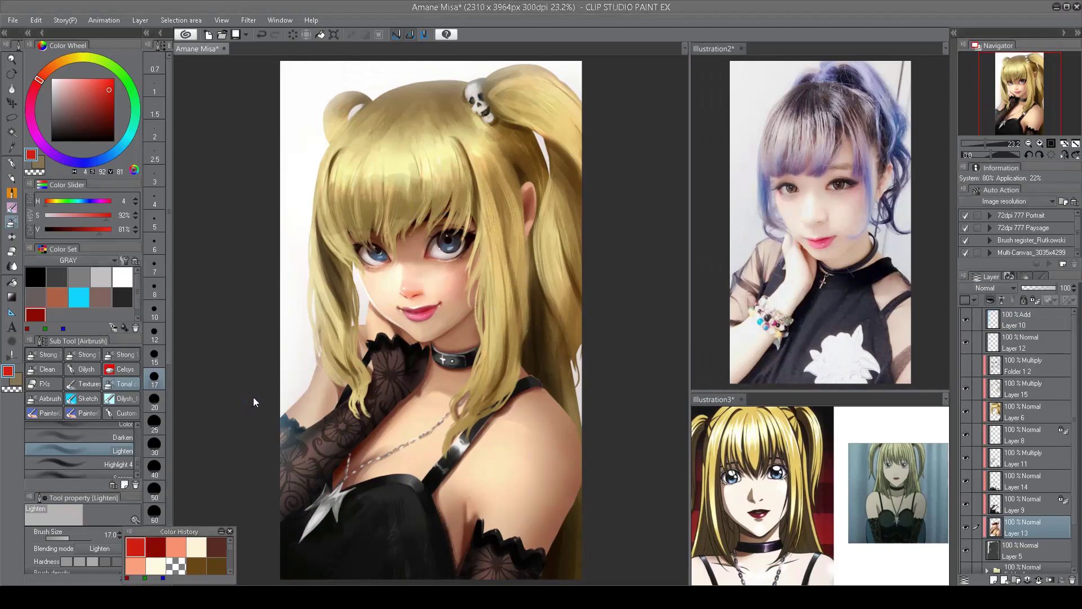
- Add a Multiply layer above Layer 13 and paint soft pink eyeshadow (H 316, S 32, V 91) at the outer eye corner with IK1 size
{"action": "key", "text": "ctrl+shift+n"}
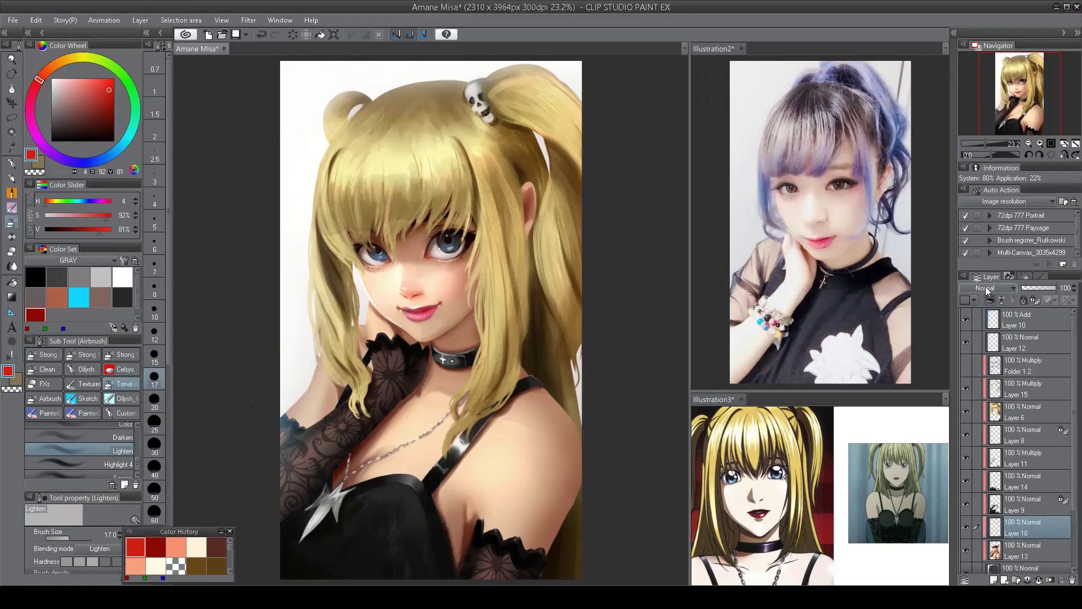
{"action": "left_click", "coordinate": [411, 309], "text": "alt"}
{"action": "scroll", "coordinate": [402, 250], "scroll_direction": "up", "scroll_amount": 3}
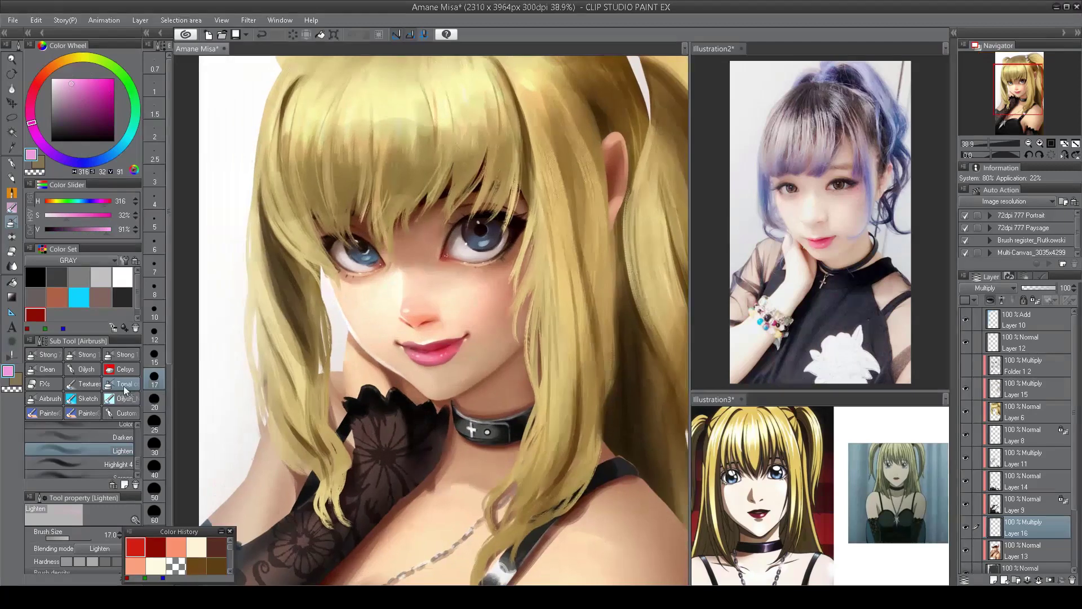
{"action": "left_click", "coordinate": [124, 398]}
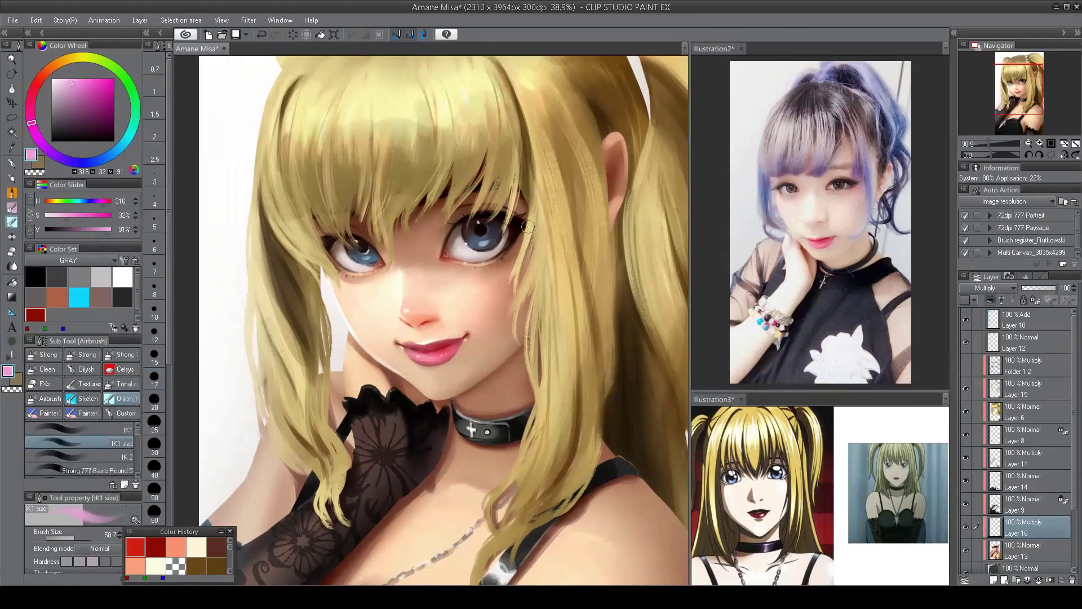
{"action": "mouse_move", "coordinate": [530, 226]}
{"action": "left_mouse_down"}
{"action": "mouse_move", "coordinate": [503, 255]}
{"action": "mouse_move", "coordinate": [517, 242]}
{"action": "left_mouse_up"}
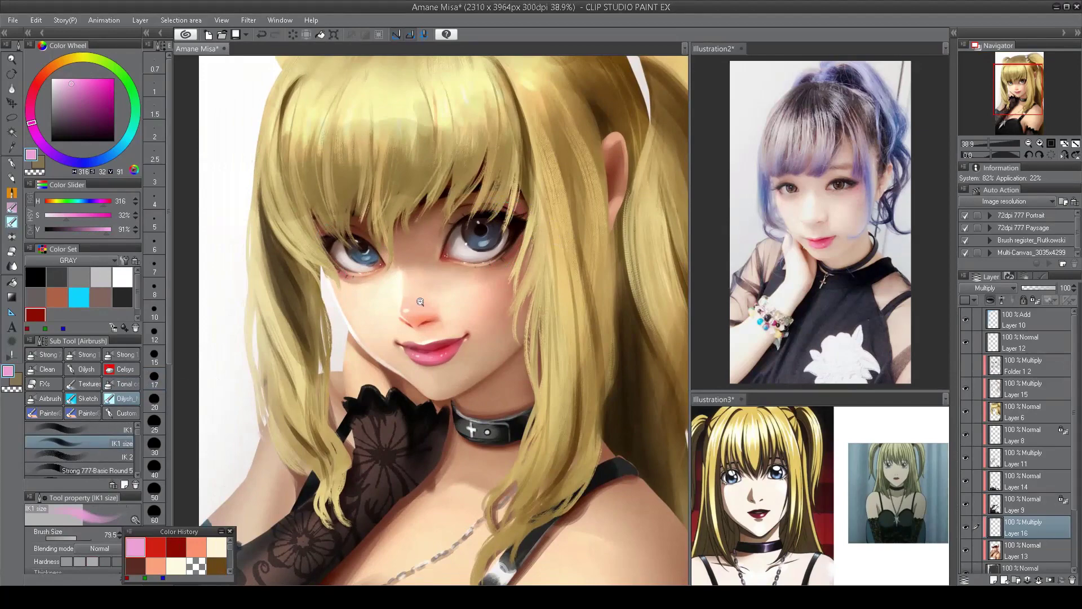
- Deepen the makeup around both eyes on the Multiply layer with stronger pink (H 316, S 52, V 100) using IK1 size
{"action": "scroll", "coordinate": [315, 242], "scroll_direction": "down", "scroll_amount": 3}
{"action": "scroll", "coordinate": [194, 153], "scroll_direction": "up", "scroll_amount": 4}
{"action": "left_click", "coordinate": [484, 248], "text": "alt"}
{"action": "left_click_drag", "start_coordinate": [484, 248], "coordinate": [465, 260]}
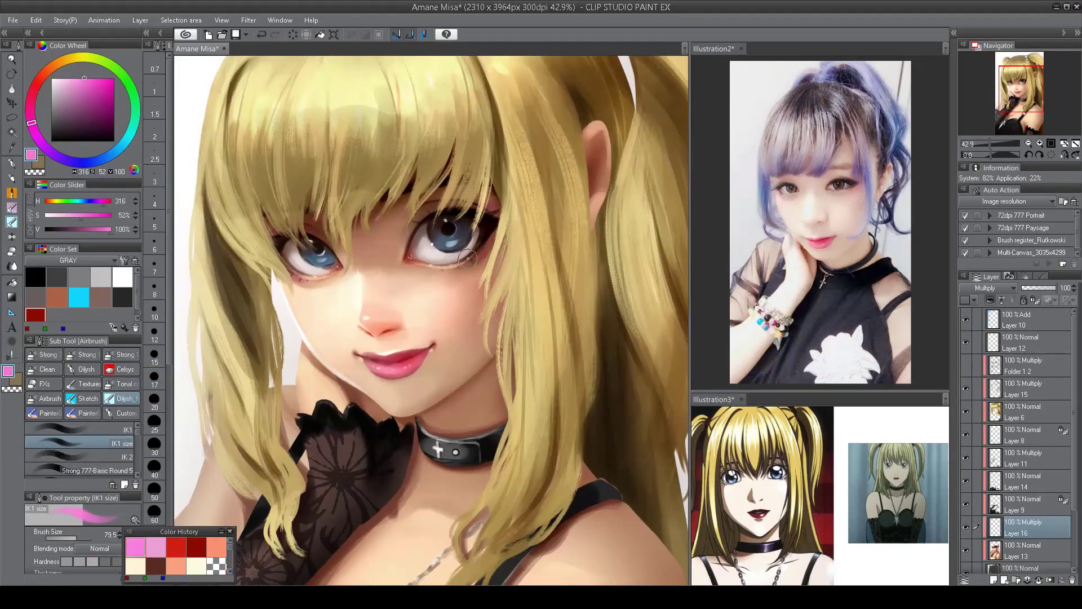
{"action": "left_click_drag", "start_coordinate": [496, 223], "coordinate": [492, 208]}
{"action": "left_click_drag", "start_coordinate": [313, 282], "coordinate": [293, 282]}
{"action": "scroll", "coordinate": [473, 254], "scroll_direction": "down", "scroll_amount": 4}
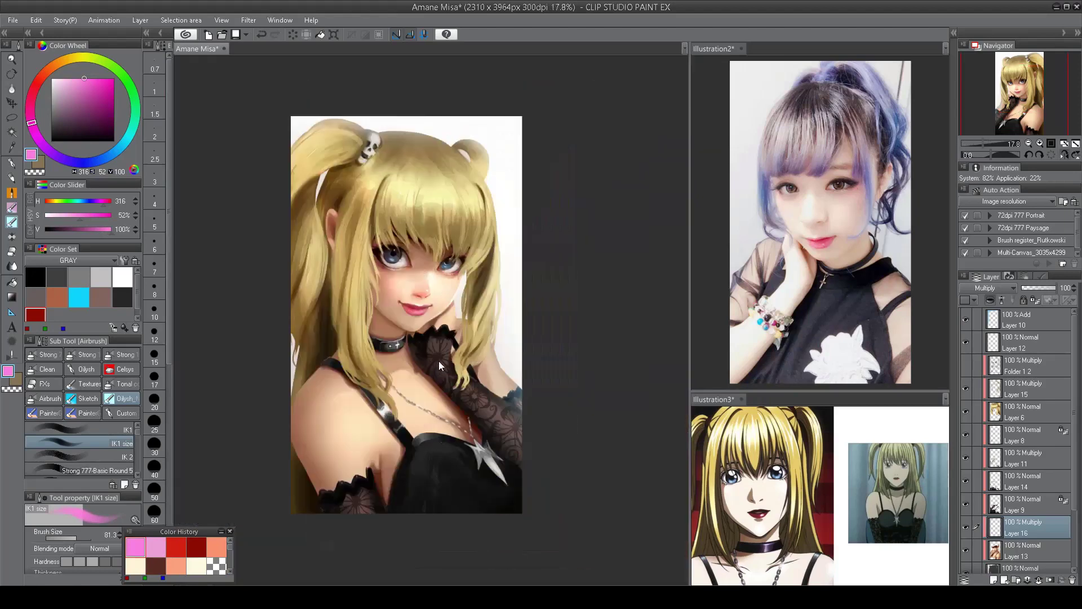
- Brighten the lips on Layer 13 with pinks (H 344, S 34, V 95 and H 344, S 28, V 100) using IK1 at size 28.1
{"action": "scroll", "coordinate": [545, 163], "scroll_direction": "up", "scroll_amount": 3}
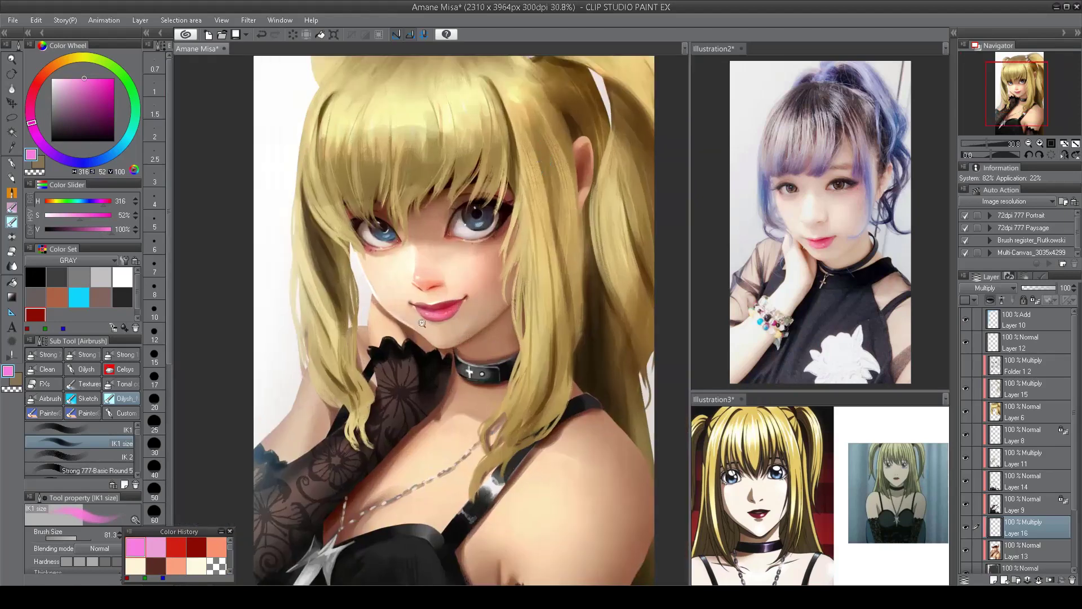
{"action": "scroll", "coordinate": [422, 322], "scroll_direction": "up", "scroll_amount": 2}
{"action": "key", "text": "alt+bracketleft"}
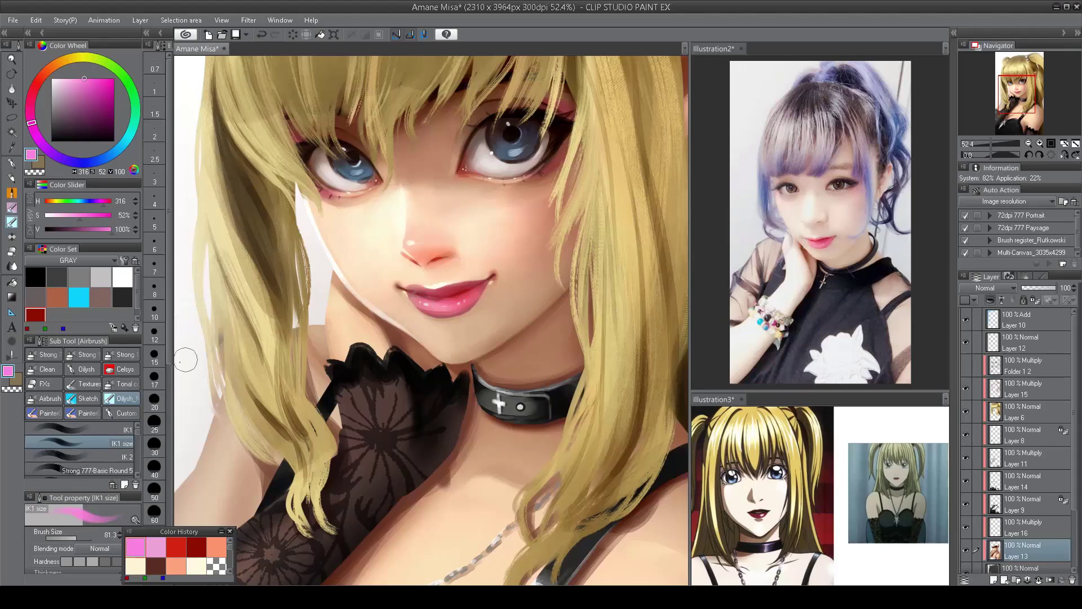
{"action": "left_click", "coordinate": [79, 429]}
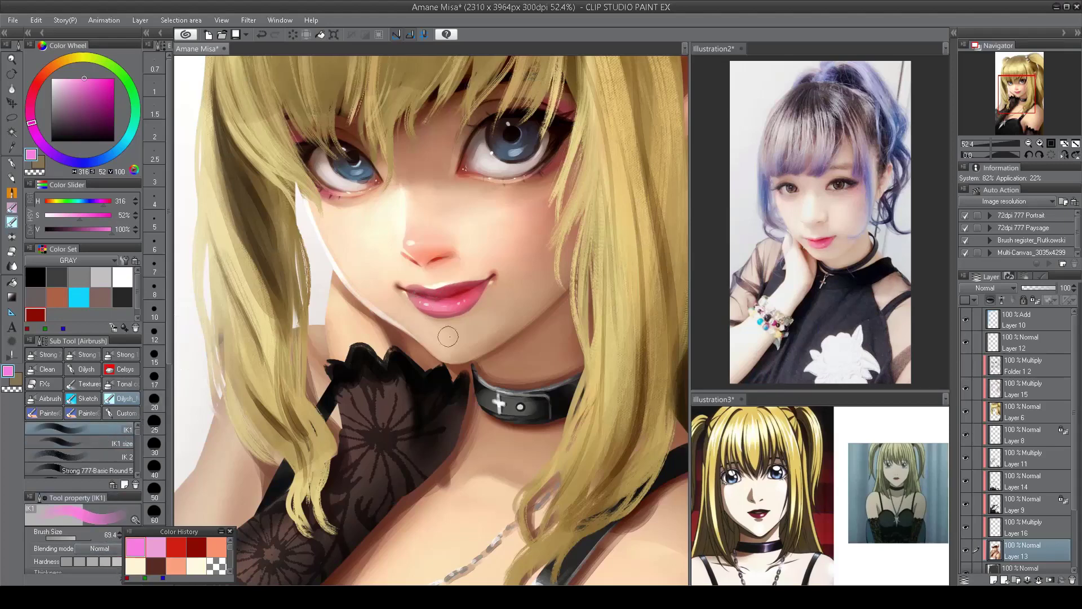
{"action": "left_click", "coordinate": [428, 287], "text": "alt"}
{"action": "scroll", "coordinate": [440, 327], "scroll_direction": "down", "scroll_amount": 3}
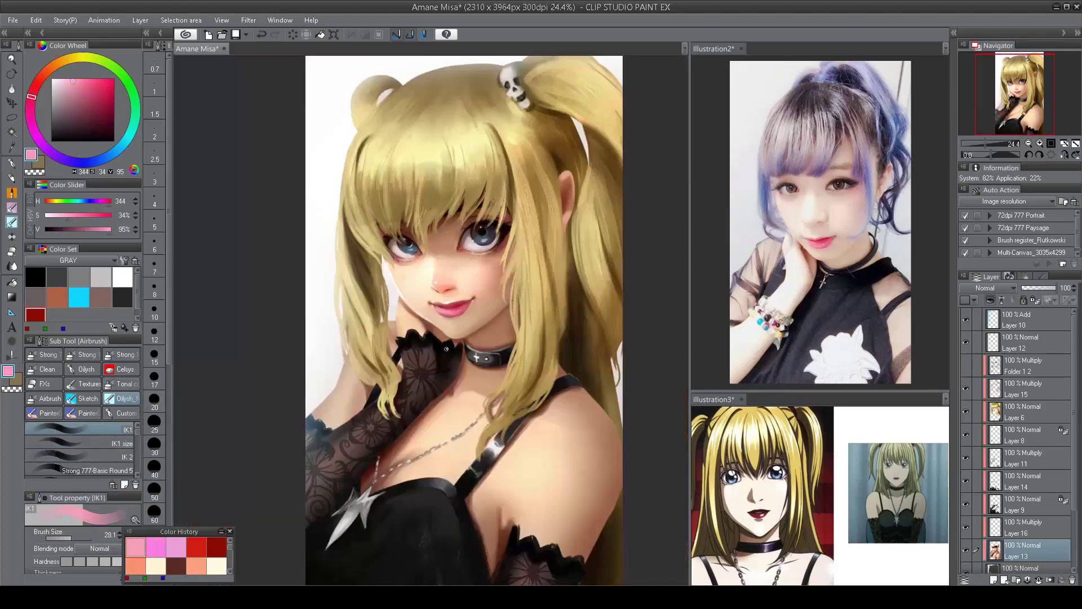
{"action": "scroll", "coordinate": [457, 327], "scroll_direction": "up", "scroll_amount": 3}
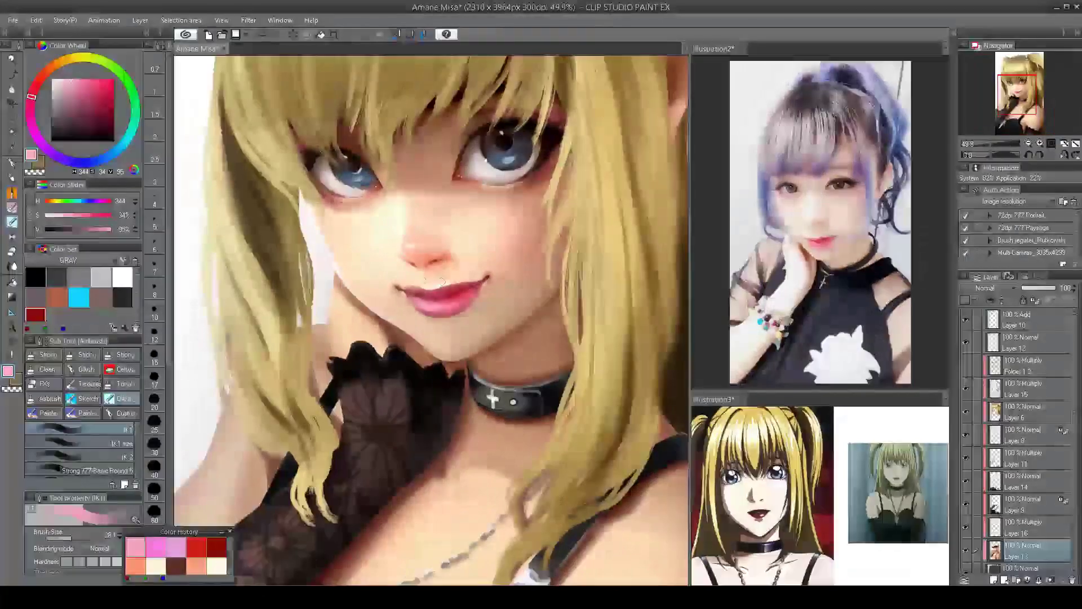
{"action": "left_click", "coordinate": [420, 304], "text": "alt"}
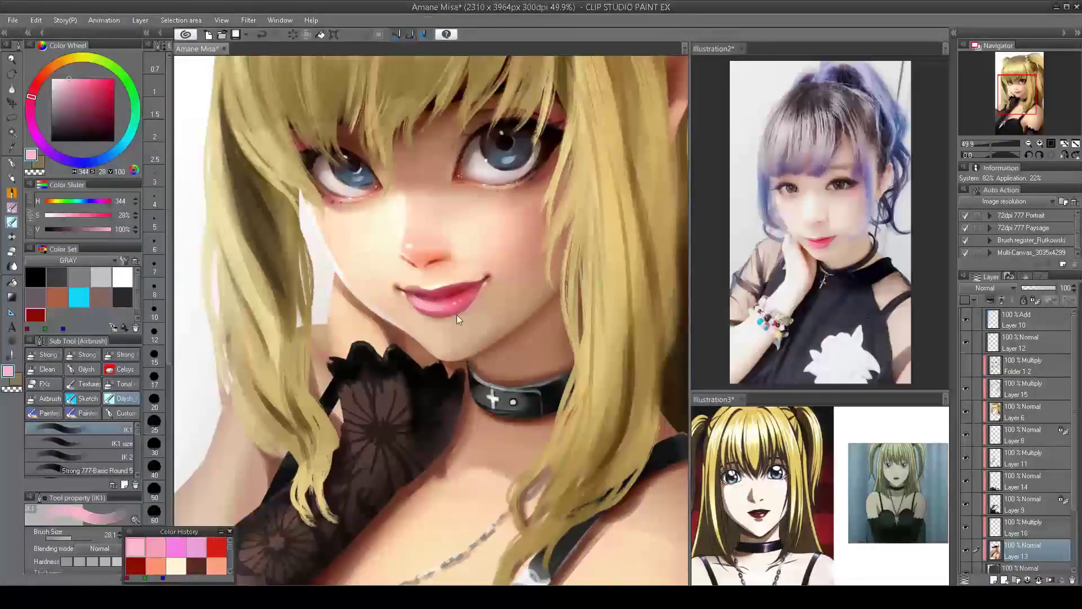
- Add small white sparkle highlights to the lower lip with Mapping pen 4 at size 57.9
{"action": "scroll", "coordinate": [456, 314], "scroll_direction": "down", "scroll_amount": 3}
{"action": "scroll", "coordinate": [456, 315], "scroll_direction": "up", "scroll_amount": 4}
{"action": "key", "text": "p"}
{"action": "left_click", "coordinate": [122, 276]}
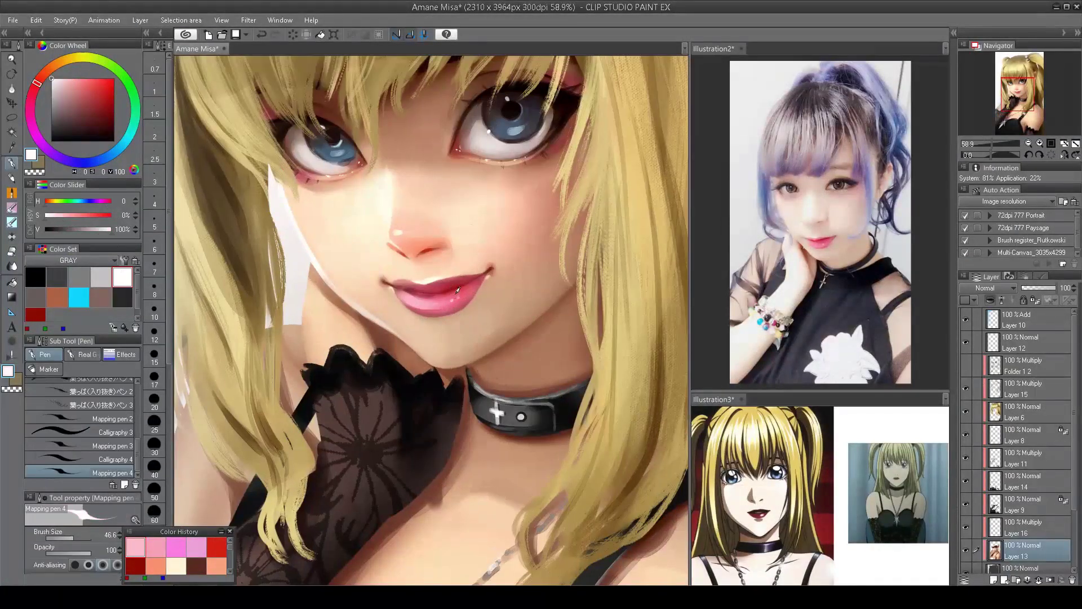
{"action": "left_click_drag", "start_coordinate": [457, 290], "coordinate": [456, 294]}
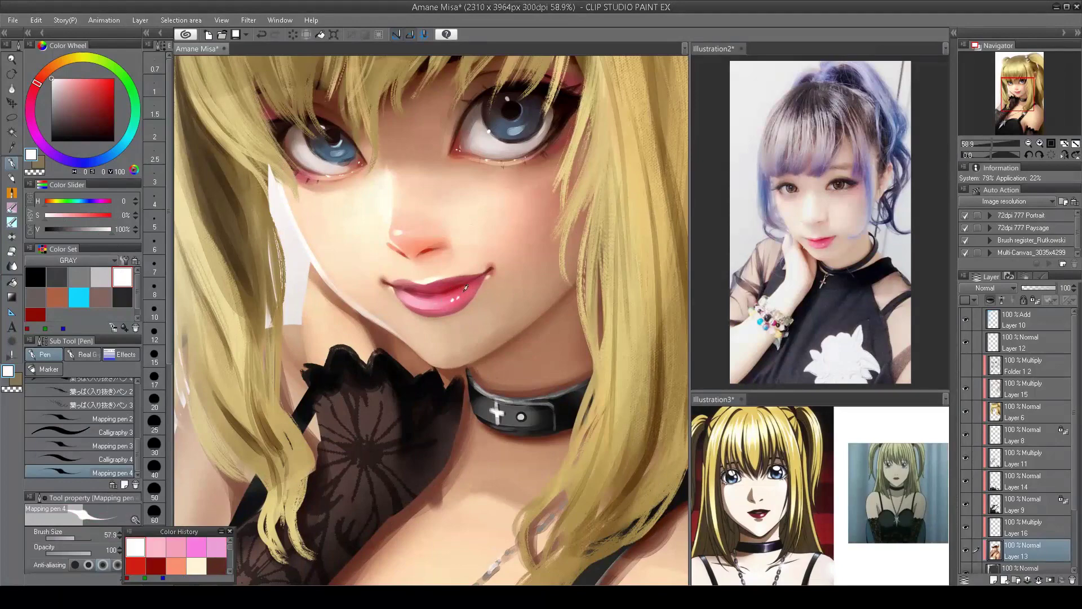
- Examine the lips and eye makeup in the whole portrait from near and far, mirrored and in normal view
{"action": "scroll", "coordinate": [449, 308], "scroll_direction": "down", "scroll_amount": 3}
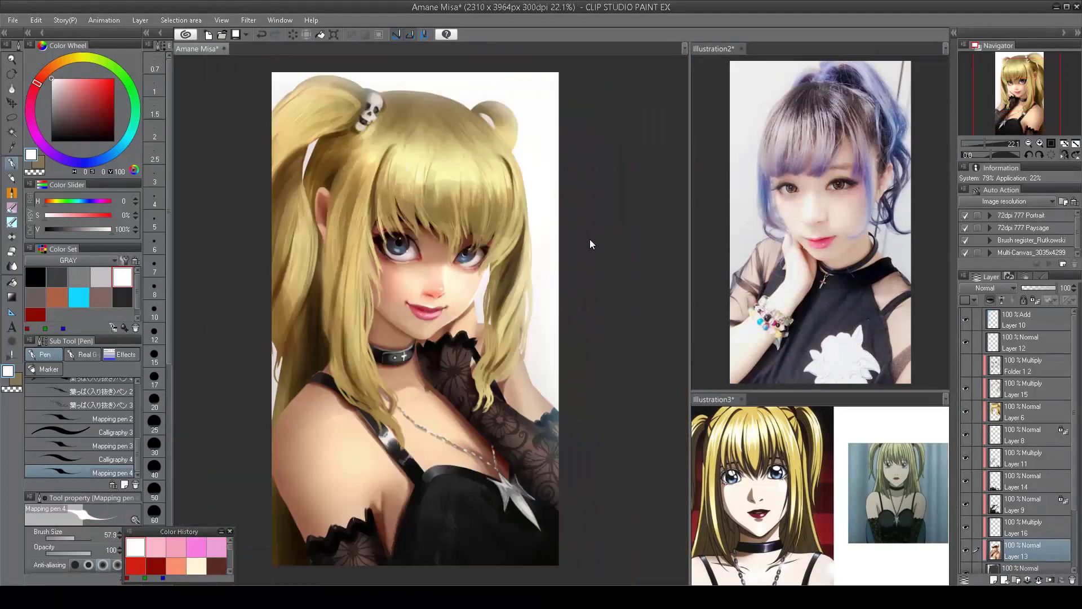
{"action": "scroll", "coordinate": [416, 291], "scroll_direction": "up", "scroll_amount": 3}
{"action": "scroll", "coordinate": [422, 295], "scroll_direction": "down", "scroll_amount": 3}
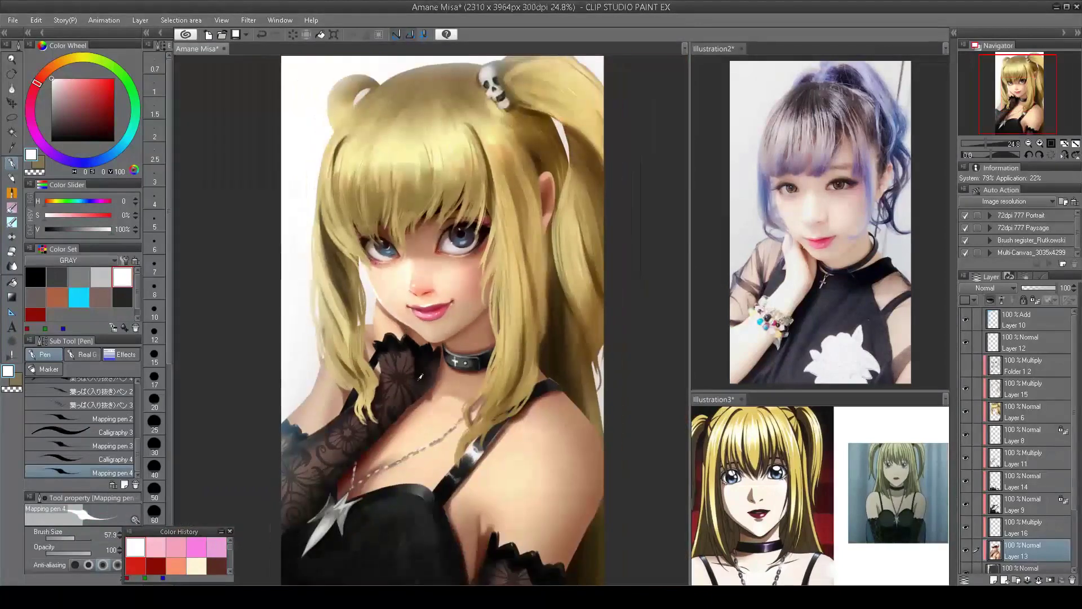
{"action": "scroll", "coordinate": [421, 295], "scroll_direction": "up", "scroll_amount": 3}
{"action": "scroll", "coordinate": [428, 302], "scroll_direction": "down", "scroll_amount": 3}
{"action": "scroll", "coordinate": [440, 308], "scroll_direction": "down", "scroll_amount": 2}
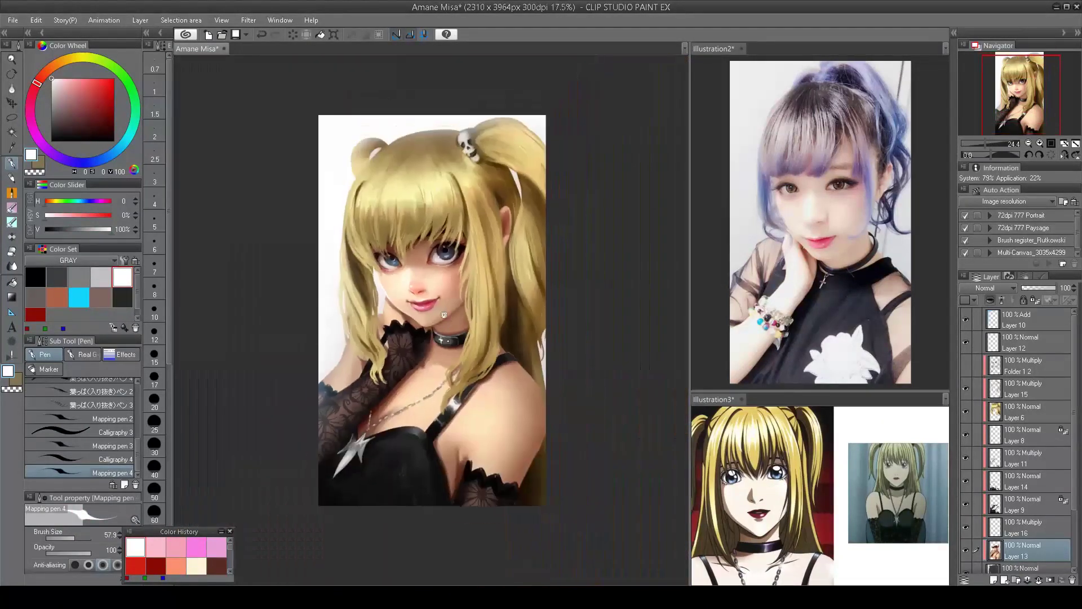
{"action": "scroll", "coordinate": [452, 337], "scroll_direction": "up", "scroll_amount": 2}
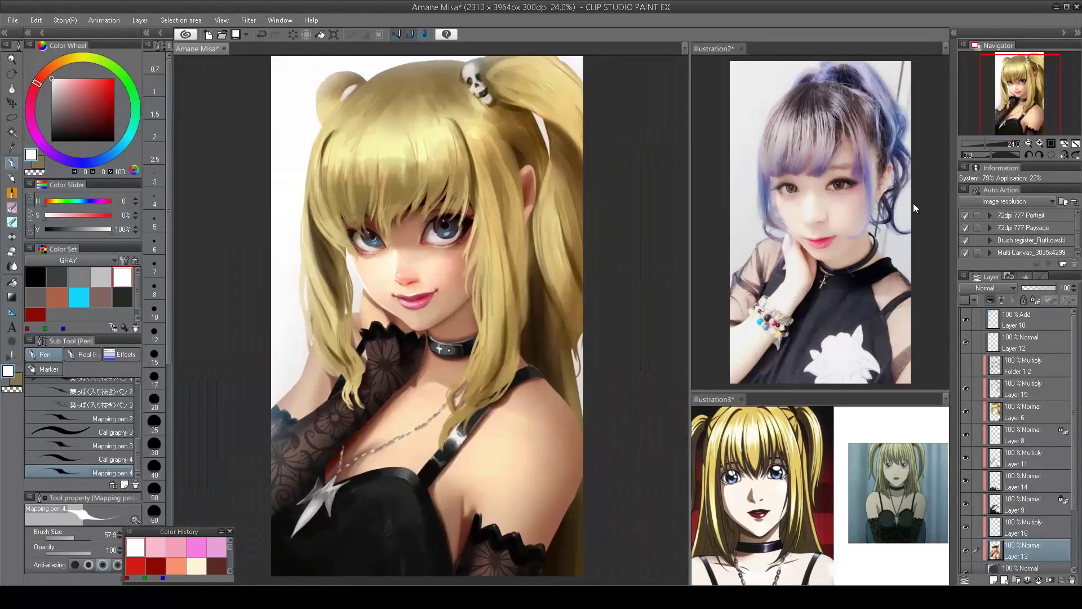
- Open the Tone Curve correction for Layer 13 on the red channel
{"action": "key", "text": "ctrl+m"}
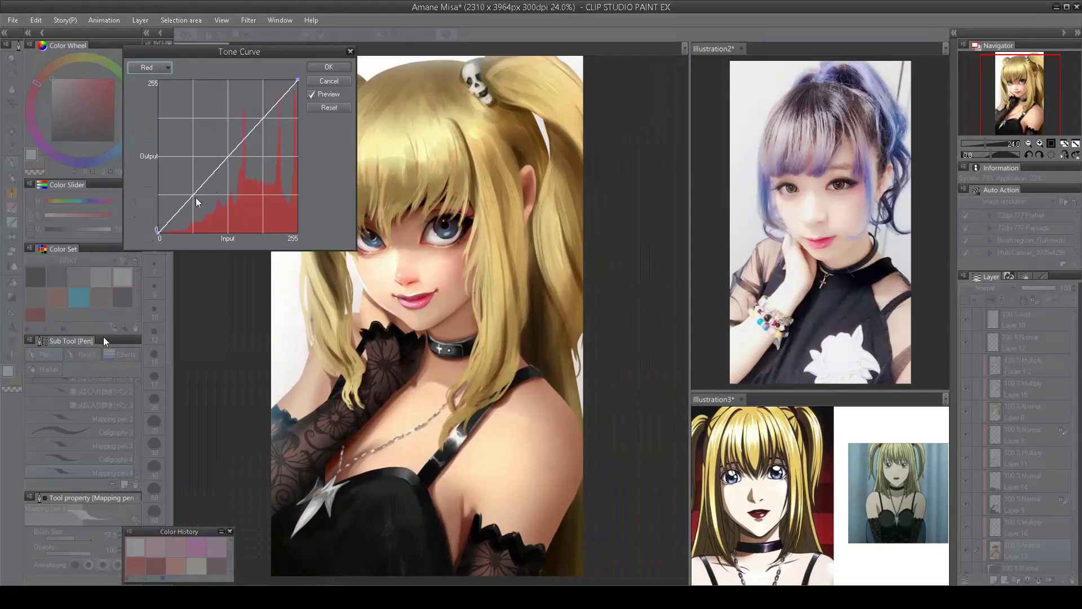
- Lower the red channel slightly in the tone curve for Layer 13, apply it, and save the painting
{"action": "left_click", "coordinate": [199, 201]}
{"action": "left_click", "coordinate": [311, 94]}
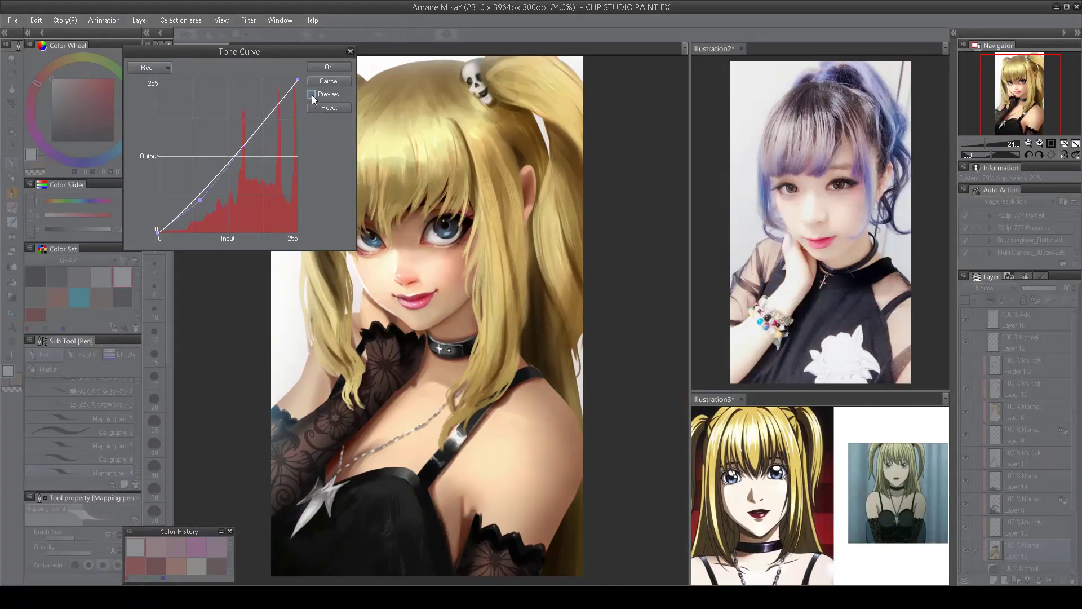
{"action": "left_click", "coordinate": [329, 66]}
{"action": "scroll", "coordinate": [434, 380], "scroll_direction": "down", "scroll_amount": 3}
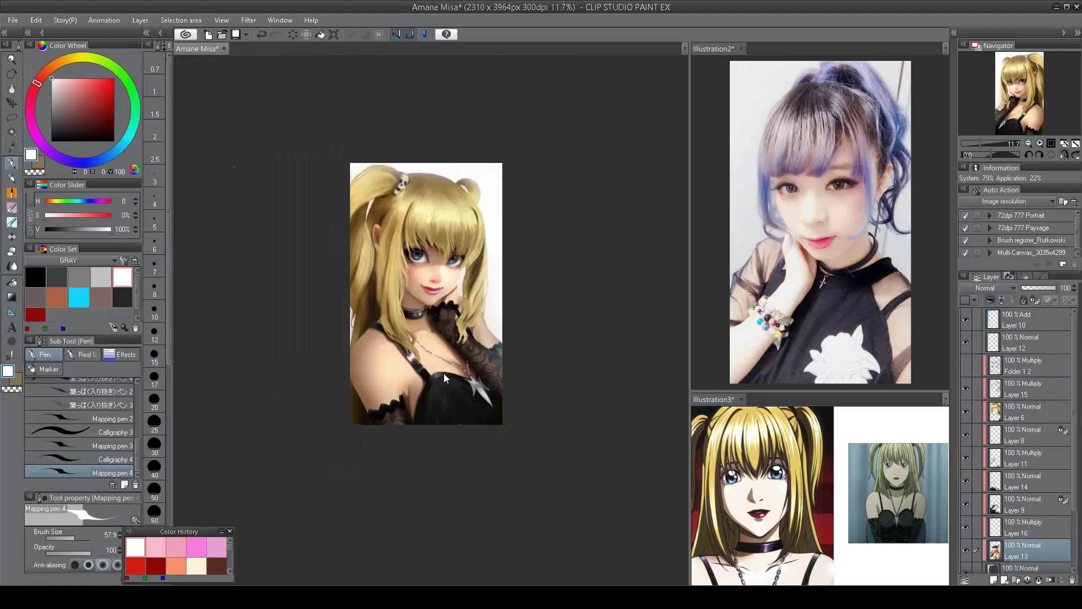
{"action": "scroll", "coordinate": [444, 373], "scroll_direction": "up", "scroll_amount": 3}
{"action": "scroll", "coordinate": [449, 334], "scroll_direction": "up", "scroll_amount": 1}
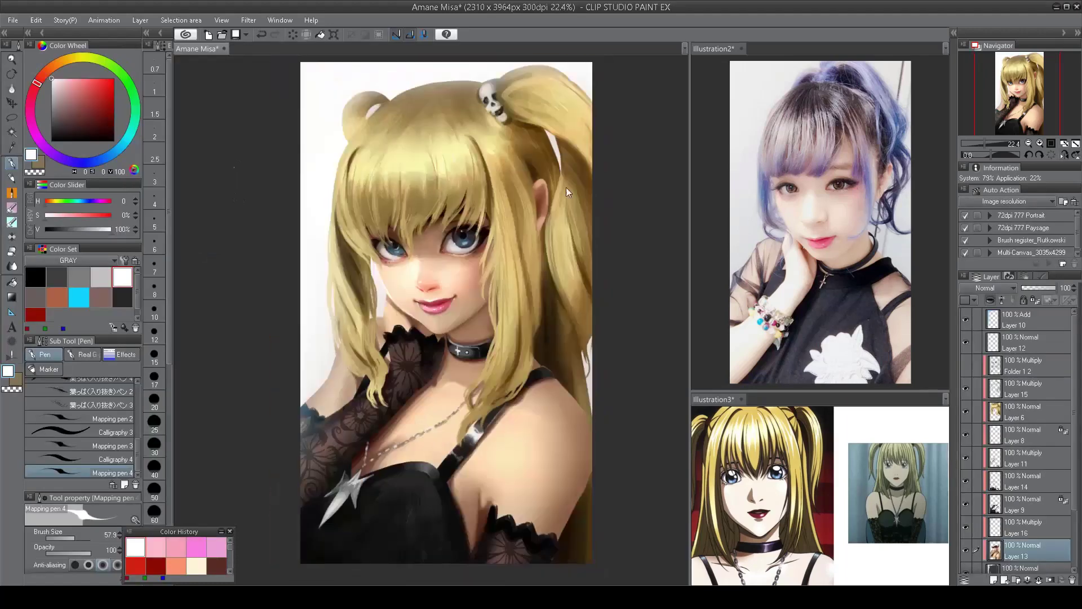
{"action": "scroll", "coordinate": [715, 445], "scroll_direction": "up", "scroll_amount": 1}
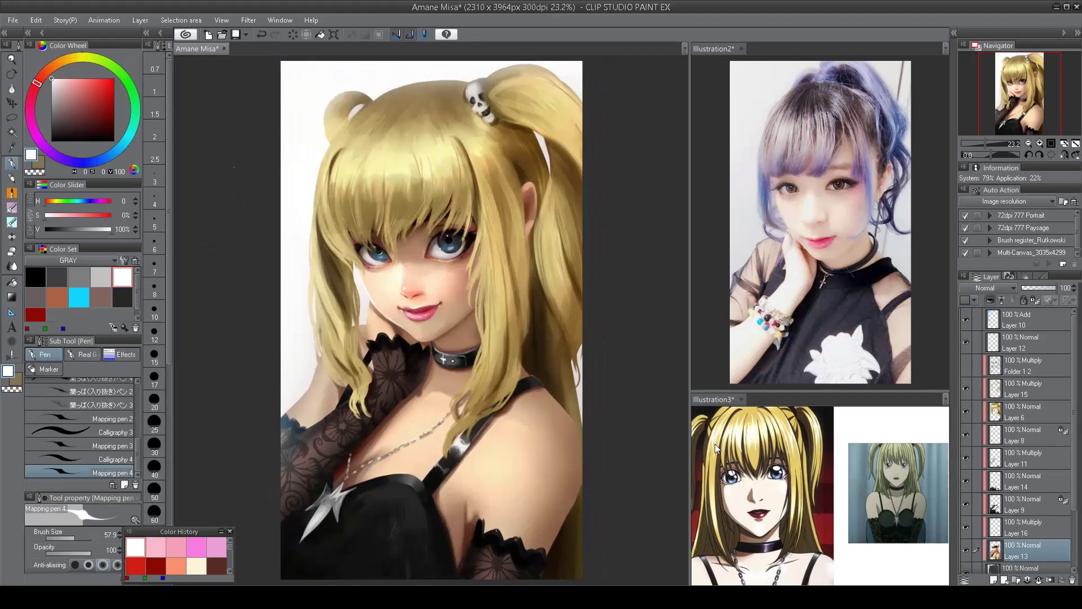
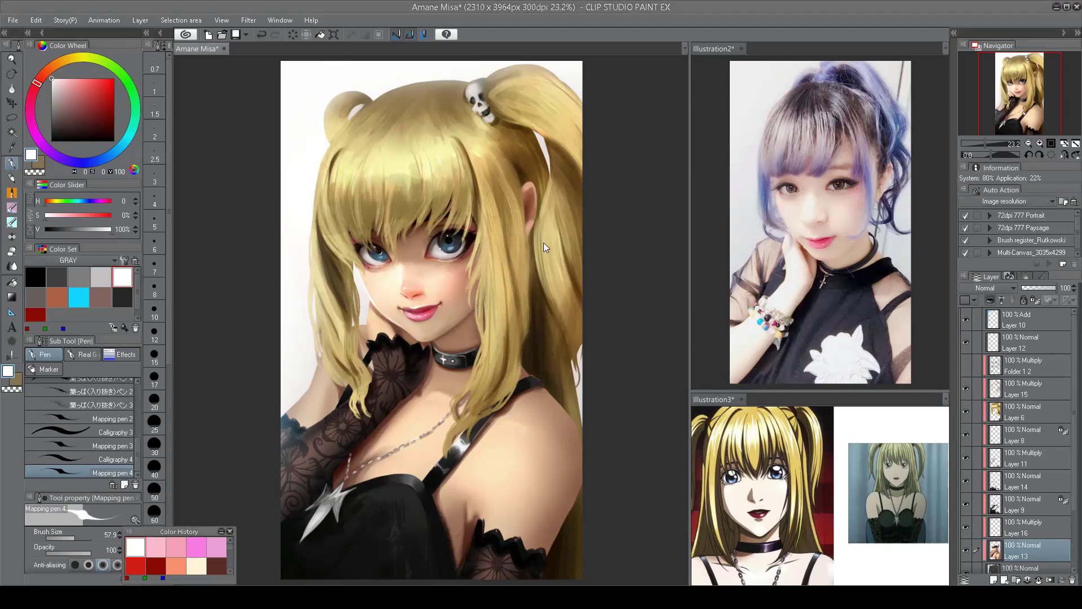
{"action": "key", "text": "ctrl+s"}
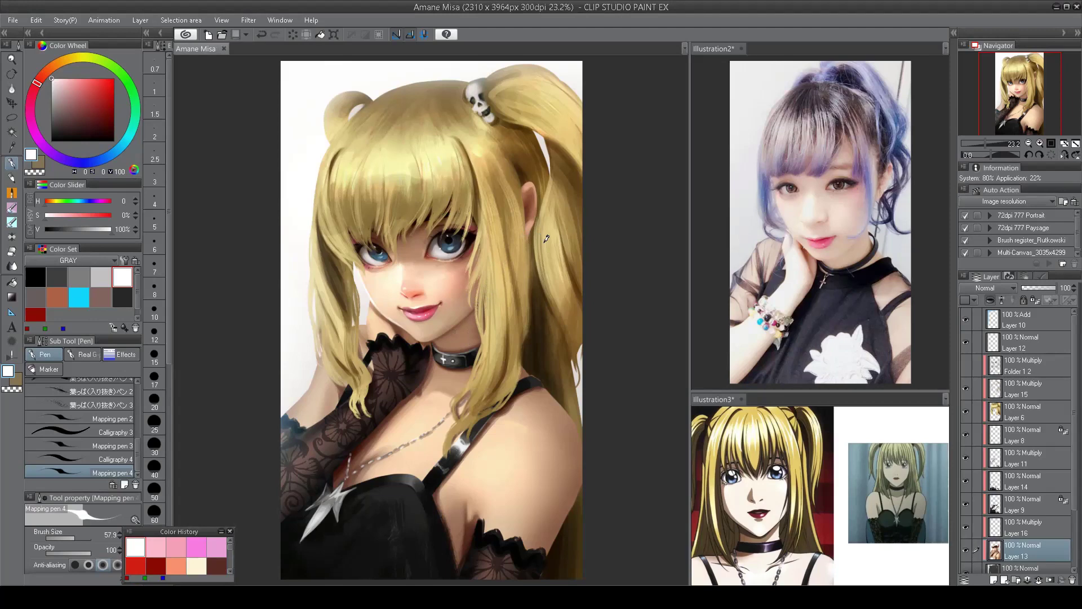
- With the IK1 airbrush, shade the hair along the fringe parting in sampled brown on the multiply Layer 15
{"action": "key", "text": "h"}
{"action": "left_click", "coordinate": [1023, 389]}
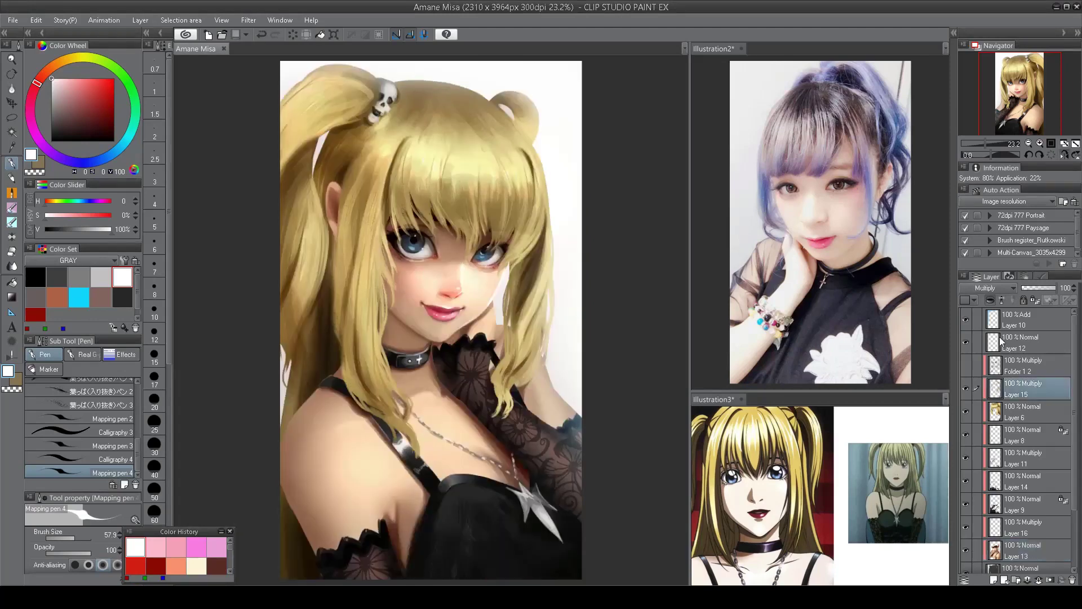
{"action": "key", "text": "b"}
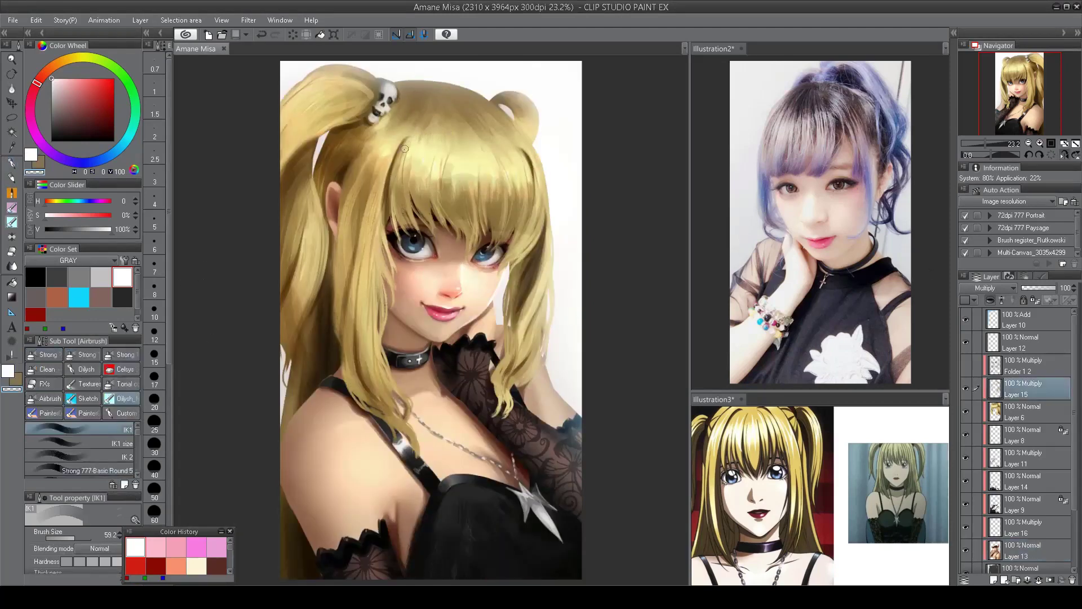
{"action": "key", "text": "c"}
{"action": "mouse_move", "coordinate": [405, 148]}
{"action": "left_mouse_down"}
{"action": "mouse_move", "coordinate": [431, 121]}
{"action": "mouse_move", "coordinate": [406, 160]}
{"action": "mouse_move", "coordinate": [340, 144]}
{"action": "mouse_move", "coordinate": [325, 189]}
{"action": "left_mouse_up"}
{"action": "left_click", "coordinate": [399, 154], "text": "alt"}
{"action": "key", "text": "c"}
{"action": "key", "text": "h"}
- Shade the pulled-back hair above the ear with sampled brown and trim the shading with a transparent stroke
{"action": "left_click", "coordinate": [341, 152], "text": "alt"}
{"action": "left_click_drag", "start_coordinate": [333, 169], "coordinate": [324, 224]}
{"action": "key", "text": "c"}
{"action": "mouse_move", "coordinate": [336, 169]}
{"action": "left_mouse_down"}
{"action": "mouse_move", "coordinate": [328, 206]}
{"action": "mouse_move", "coordinate": [330, 176]}
{"action": "left_mouse_up"}
- Examine the hair shading and overall balance of the portrait in both mirrored and normal orientation
{"action": "key", "text": "h"}
{"action": "key", "text": "h"}
{"action": "scroll", "coordinate": [443, 113], "scroll_direction": "down", "scroll_amount": 2}
{"action": "scroll", "coordinate": [445, 178], "scroll_direction": "up", "scroll_amount": 4}
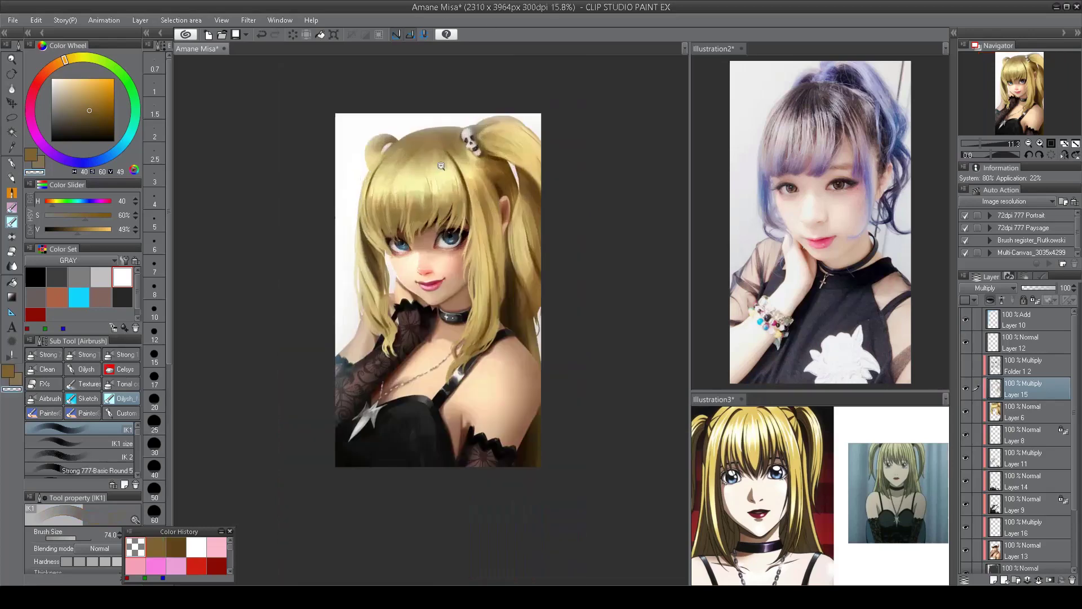
{"action": "key", "text": "h"}
{"action": "scroll", "coordinate": [490, 124], "scroll_direction": "down", "scroll_amount": 2}
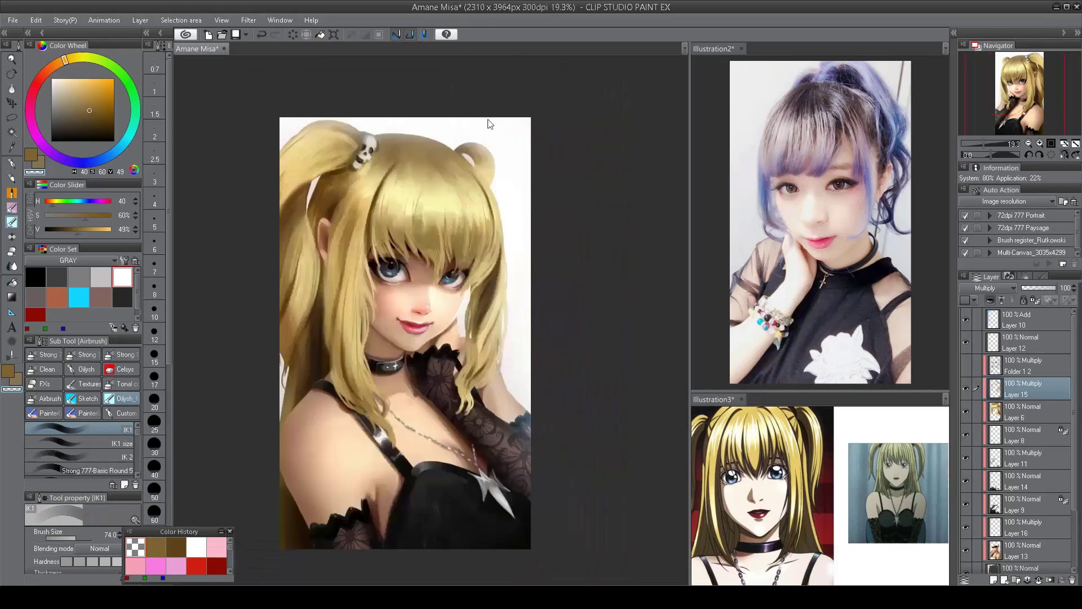
{"action": "key", "text": "h"}
{"action": "scroll", "coordinate": [394, 225], "scroll_direction": "down", "scroll_amount": 2}
{"action": "scroll", "coordinate": [395, 225], "scroll_direction": "up", "scroll_amount": 3}
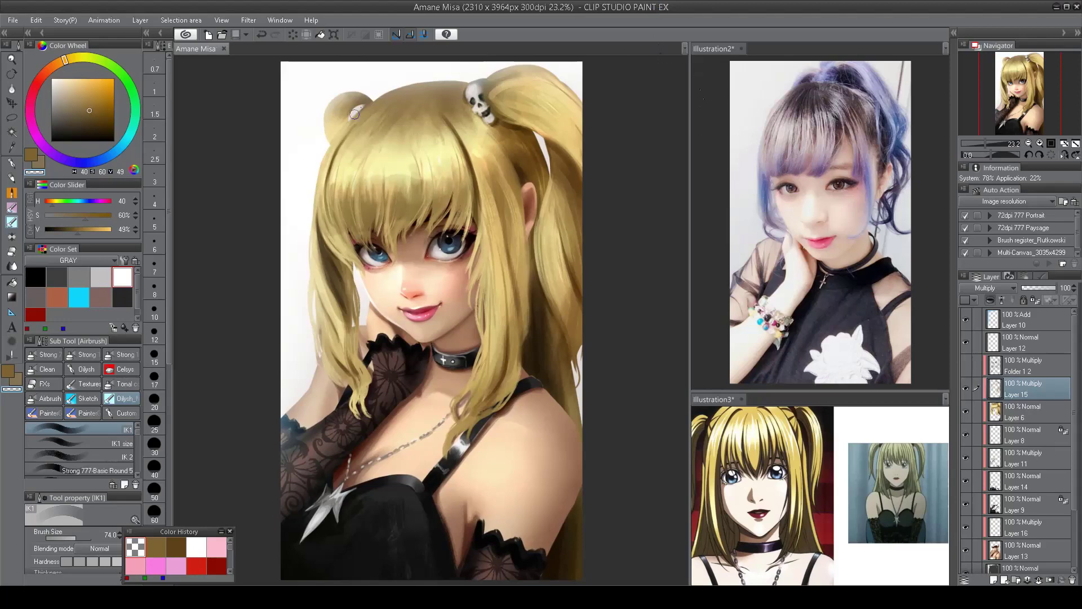
- Darken the crown hair beside the skull hair tie with sampled dark brown, trimming the shading with a transparent stroke
{"action": "left_click_drag", "start_coordinate": [355, 114], "coordinate": [393, 166]}
{"action": "left_click", "coordinate": [508, 148], "text": "alt"}
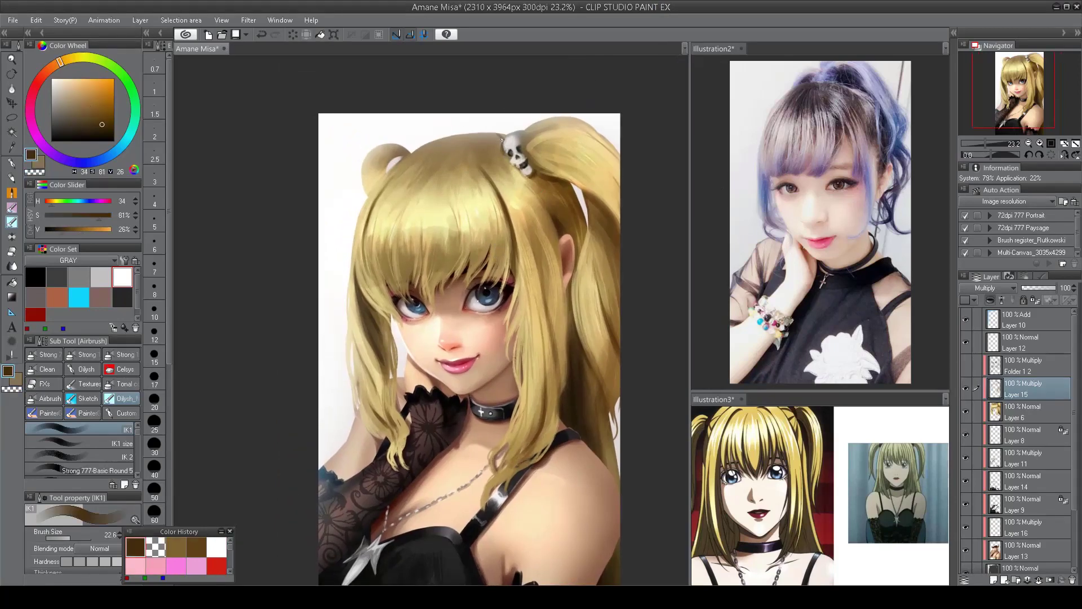
{"action": "left_click_drag", "start_coordinate": [502, 144], "coordinate": [470, 149]}
{"action": "key", "text": "c"}
{"action": "left_click_drag", "start_coordinate": [471, 145], "coordinate": [501, 161]}
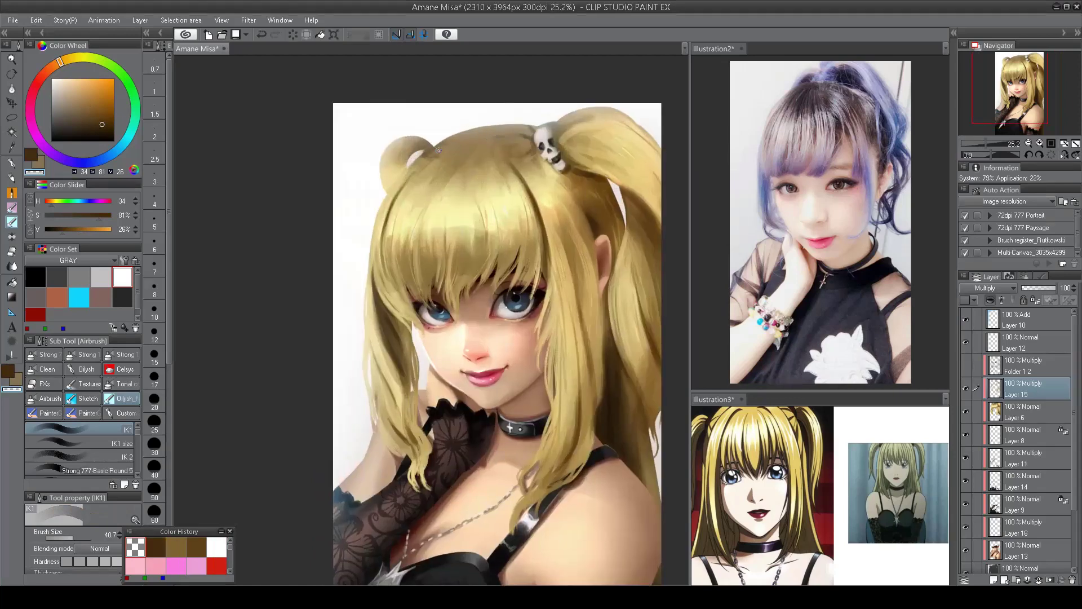
{"action": "scroll", "coordinate": [494, 143], "scroll_direction": "down", "scroll_amount": 1}
{"action": "scroll", "coordinate": [458, 198], "scroll_direction": "up", "scroll_amount": 1}
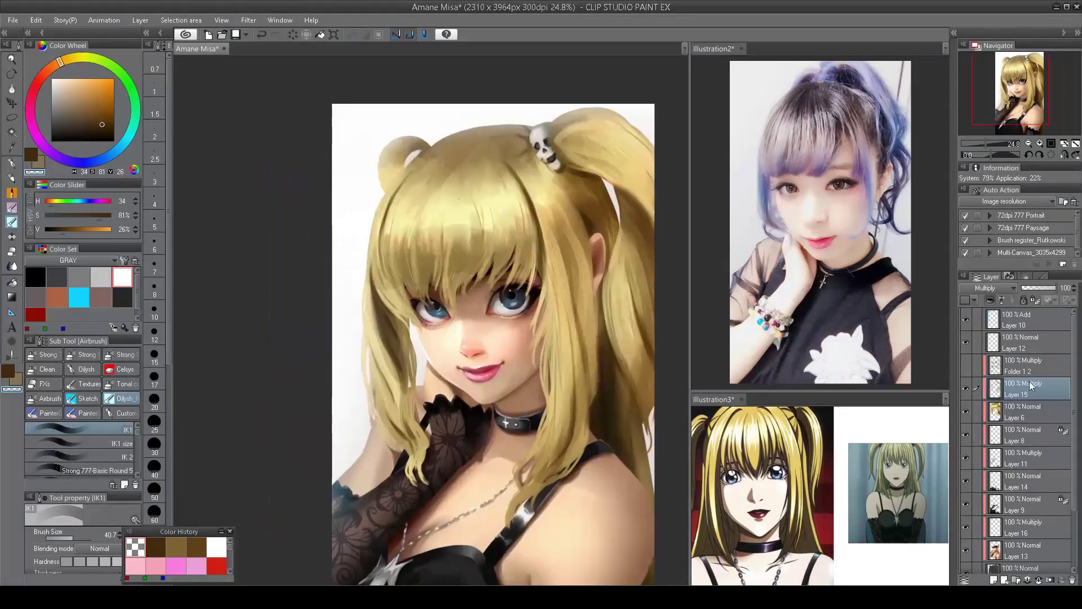
- On Layer 6, paint pale yellow hair strands across the top of the head with a color sampled from the fringe, and save
{"action": "left_click", "coordinate": [1023, 411]}
{"action": "left_click", "coordinate": [454, 175], "text": "alt"}
{"action": "mouse_move", "coordinate": [477, 130]}
{"action": "left_mouse_down"}
{"action": "mouse_move", "coordinate": [481, 154]}
{"action": "mouse_move", "coordinate": [519, 163]}
{"action": "mouse_move", "coordinate": [543, 148]}
{"action": "mouse_move", "coordinate": [562, 182]}
{"action": "mouse_move", "coordinate": [582, 180]}
{"action": "mouse_move", "coordinate": [510, 152]}
{"action": "mouse_move", "coordinate": [421, 159]}
{"action": "mouse_move", "coordinate": [457, 184]}
{"action": "mouse_move", "coordinate": [532, 136]}
{"action": "left_mouse_up"}
{"action": "scroll", "coordinate": [489, 242], "scroll_direction": "down", "scroll_amount": 1}
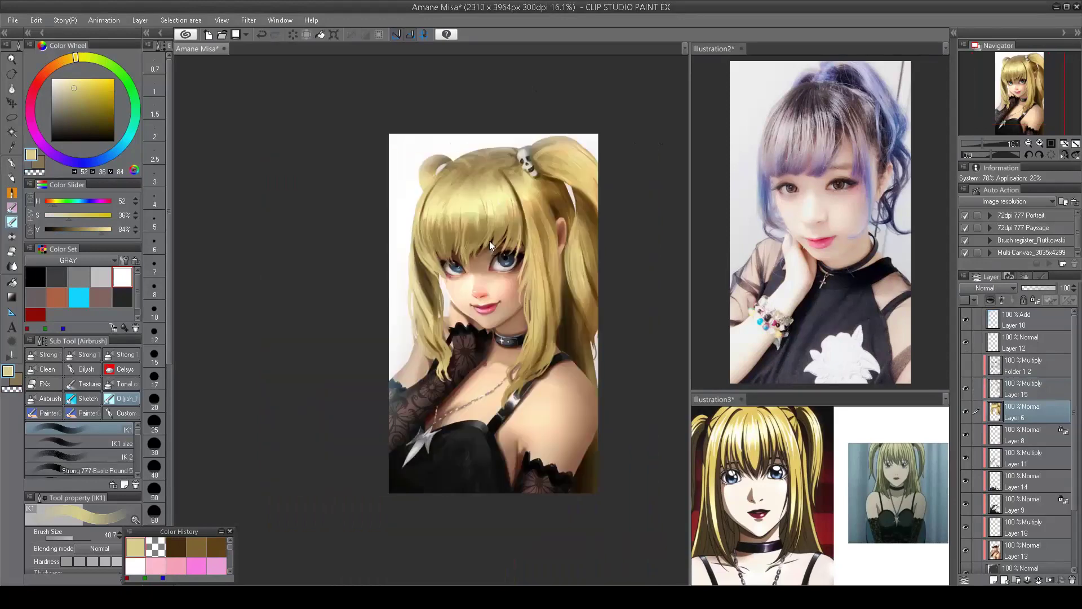
{"action": "scroll", "coordinate": [489, 241], "scroll_direction": "up", "scroll_amount": 1}
{"action": "scroll", "coordinate": [553, 49], "scroll_direction": "down", "scroll_amount": 1}
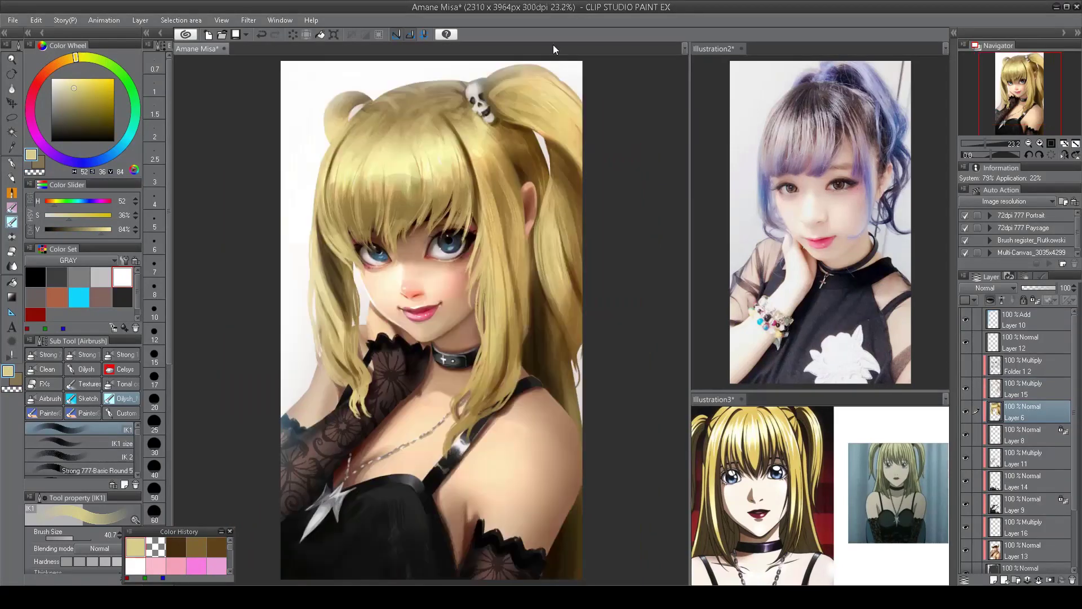
{"action": "key", "text": "ctrl+s"}
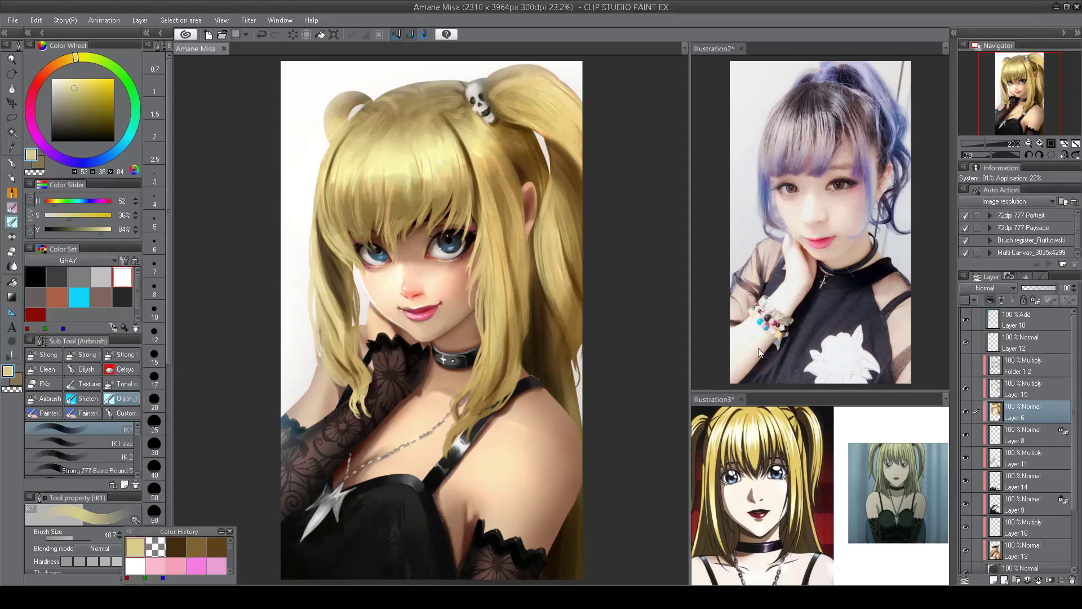
- Sample a light skin tone from the face and add a new normal layer directly above Layer 16
{"action": "scroll", "coordinate": [409, 293], "scroll_direction": "up", "scroll_amount": 3}
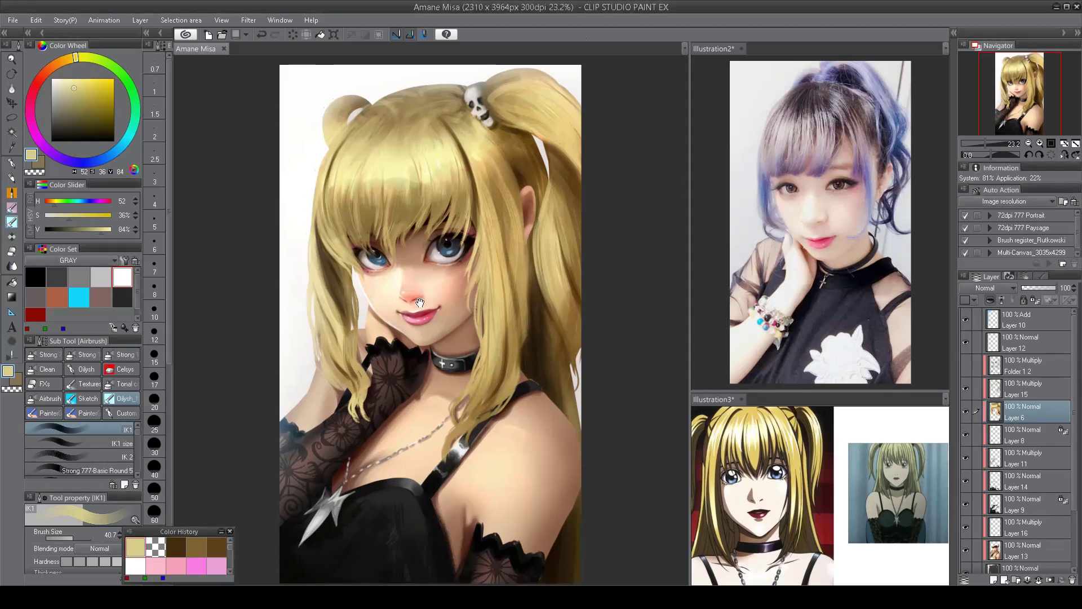
{"action": "left_click", "coordinate": [429, 270], "text": "alt"}
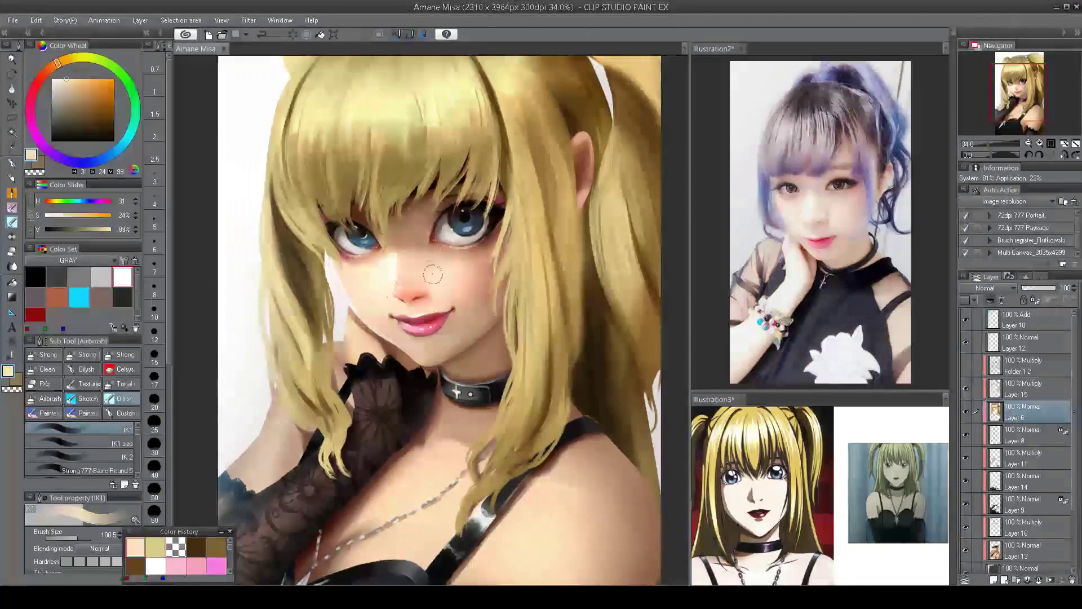
{"action": "left_click", "coordinate": [1014, 556]}
{"action": "left_click", "coordinate": [1017, 533]}
{"action": "left_click", "coordinate": [994, 579]}
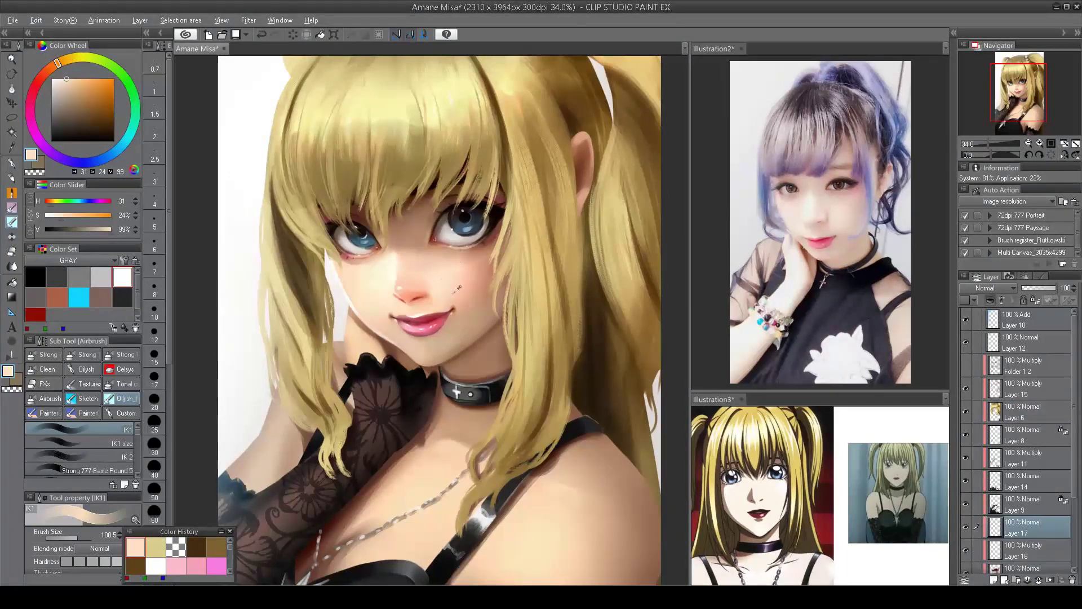
- Smooth the near cheek beside the nose on Layer 17, using skin tones sampled from the surrounding face
{"action": "left_click", "coordinate": [445, 284], "text": "alt"}
{"action": "left_click", "coordinate": [436, 274], "text": "alt"}
{"action": "left_click_drag", "start_coordinate": [436, 274], "coordinate": [437, 290]}
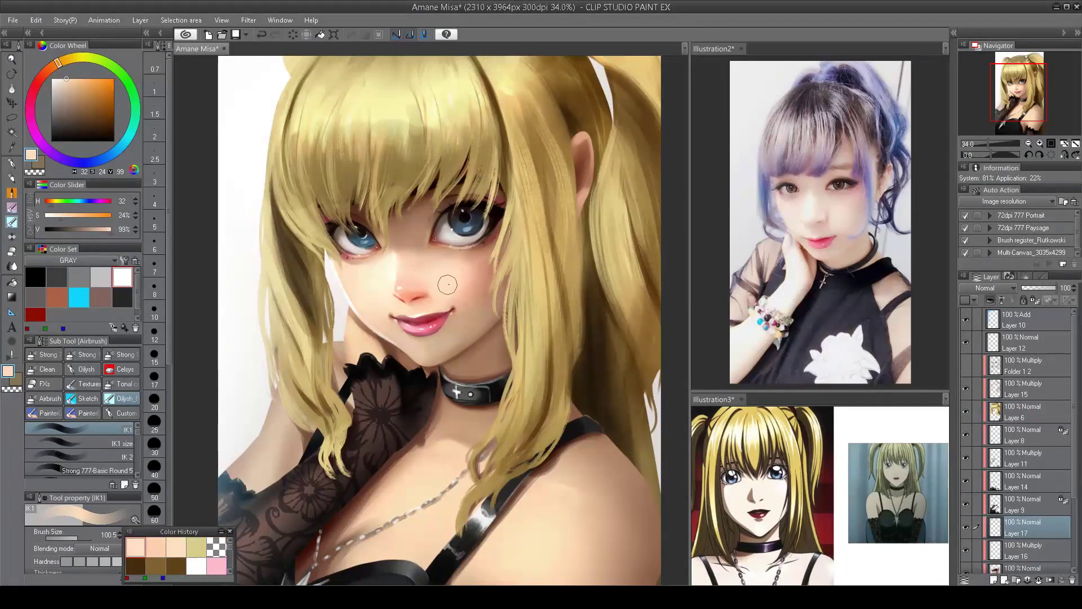
{"action": "left_click", "coordinate": [472, 271], "text": "alt"}
{"action": "left_click", "coordinate": [471, 277], "text": "alt"}
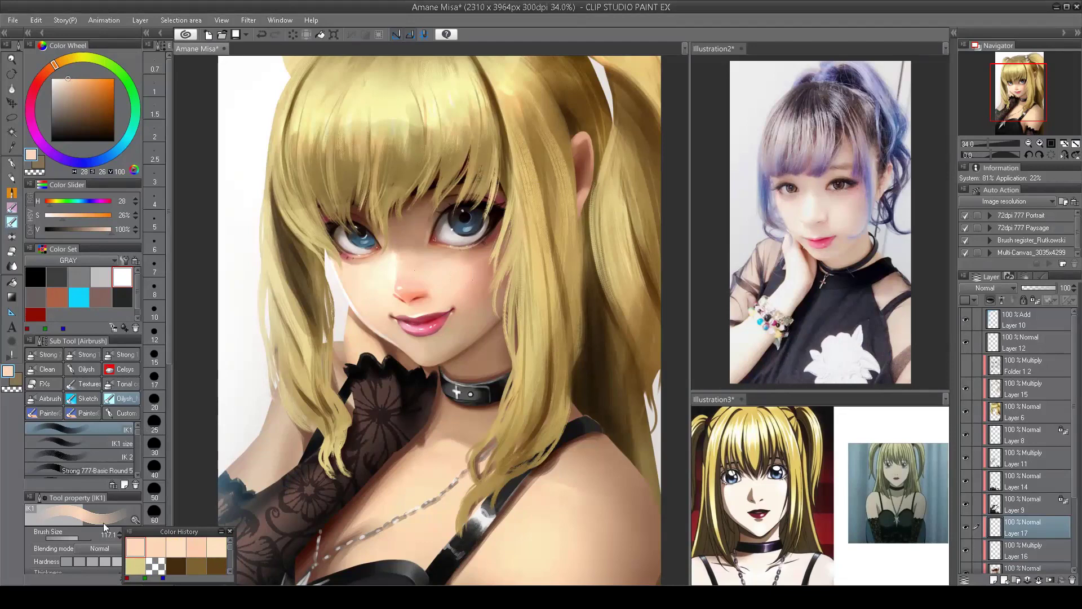
{"action": "left_click", "coordinate": [459, 285], "text": "alt"}
{"action": "left_click_drag", "start_coordinate": [471, 274], "coordinate": [437, 434]}
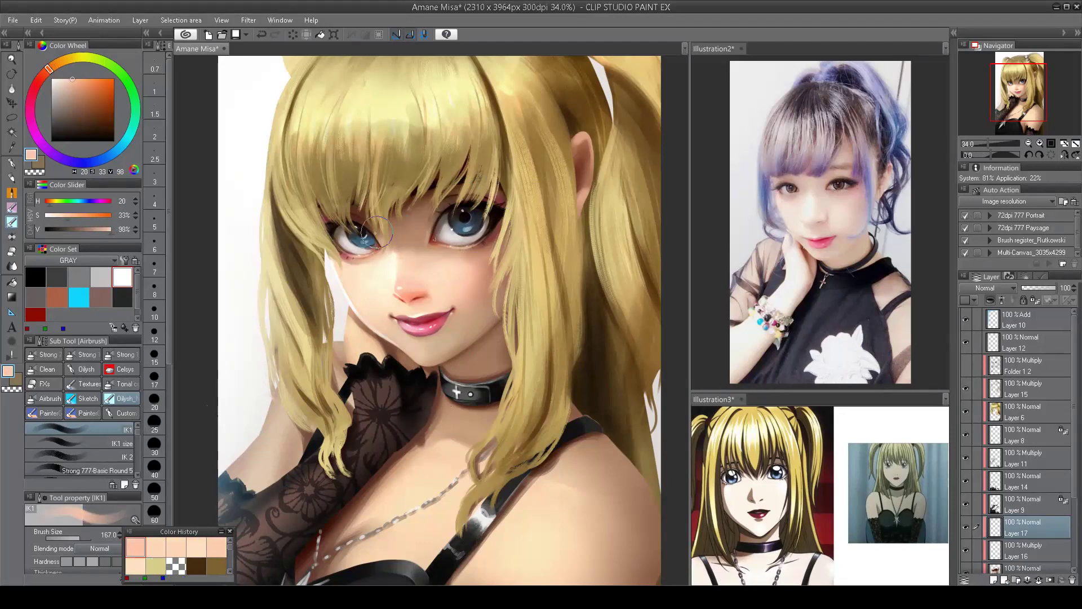
- Soften the far cheek below the smaller eye with sampled peach skin tones on Layer 17
{"action": "left_click", "coordinate": [375, 250], "text": "alt"}
{"action": "mouse_move", "coordinate": [358, 285]}
{"action": "left_mouse_down"}
{"action": "mouse_move", "coordinate": [350, 281]}
{"action": "mouse_move", "coordinate": [363, 285]}
{"action": "left_mouse_up"}
{"action": "key", "text": "h"}
{"action": "key", "text": "h"}
{"action": "left_click", "coordinate": [342, 276], "text": "alt"}
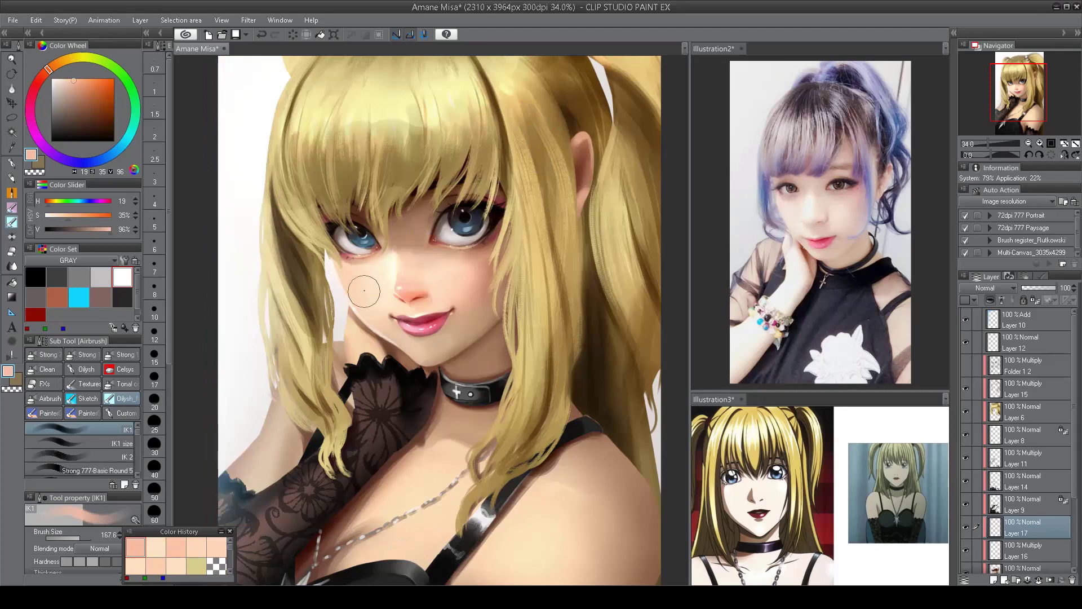
{"action": "left_click", "coordinate": [361, 284], "text": "alt"}
{"action": "scroll", "coordinate": [360, 286], "scroll_direction": "down", "scroll_amount": 3}
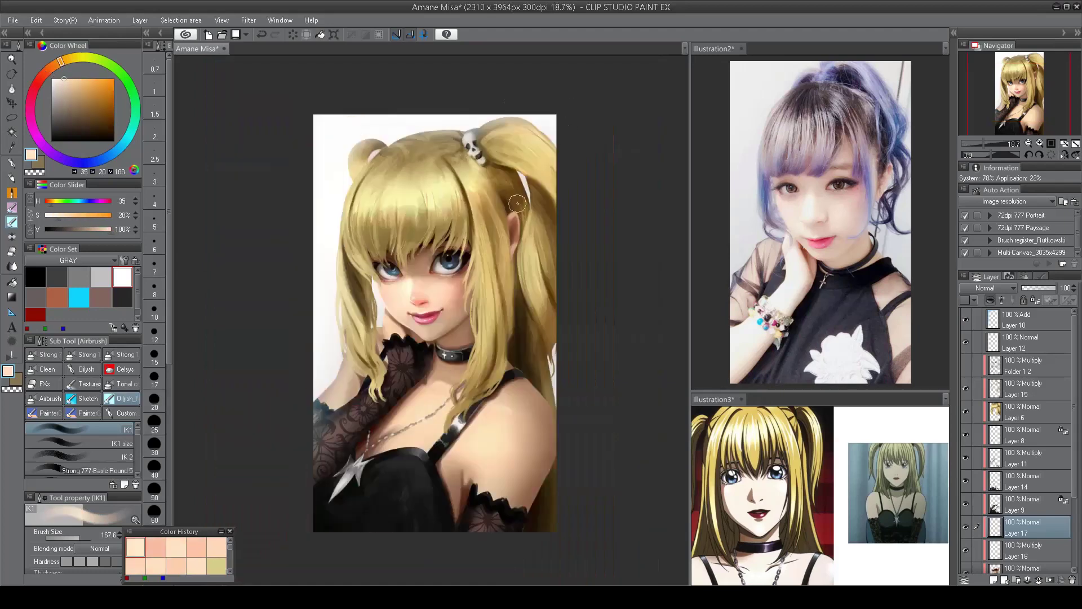
{"action": "scroll", "coordinate": [447, 344], "scroll_direction": "up", "scroll_amount": 3}
{"action": "key", "text": "ctrl+0"}
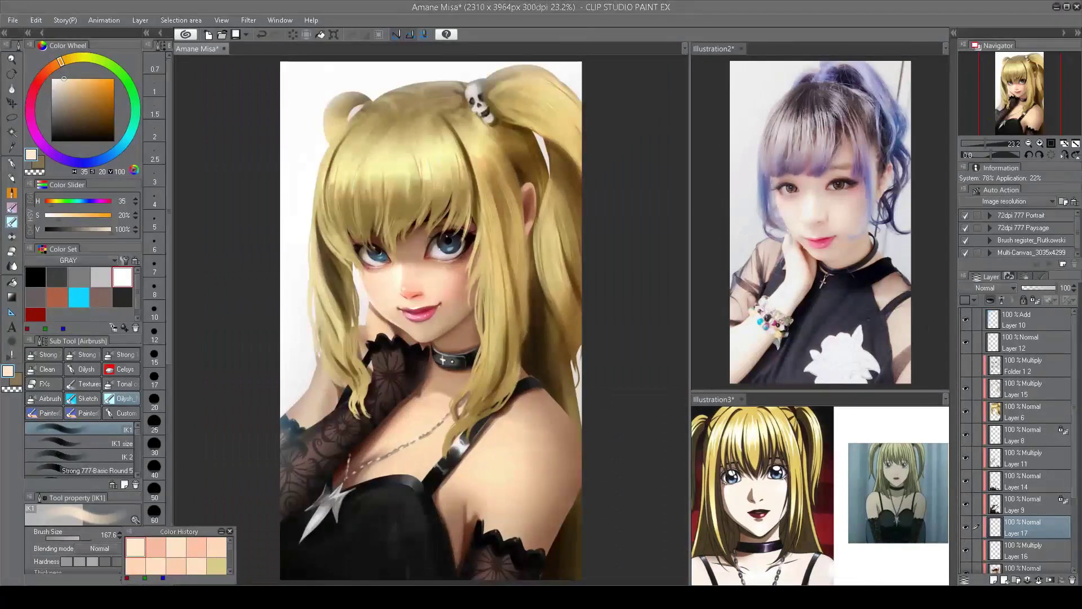
- Blend the near cheek down toward the jaw with larger strokes of sampled skin tones, and save the painting
{"action": "left_click", "coordinate": [445, 276], "text": "alt"}
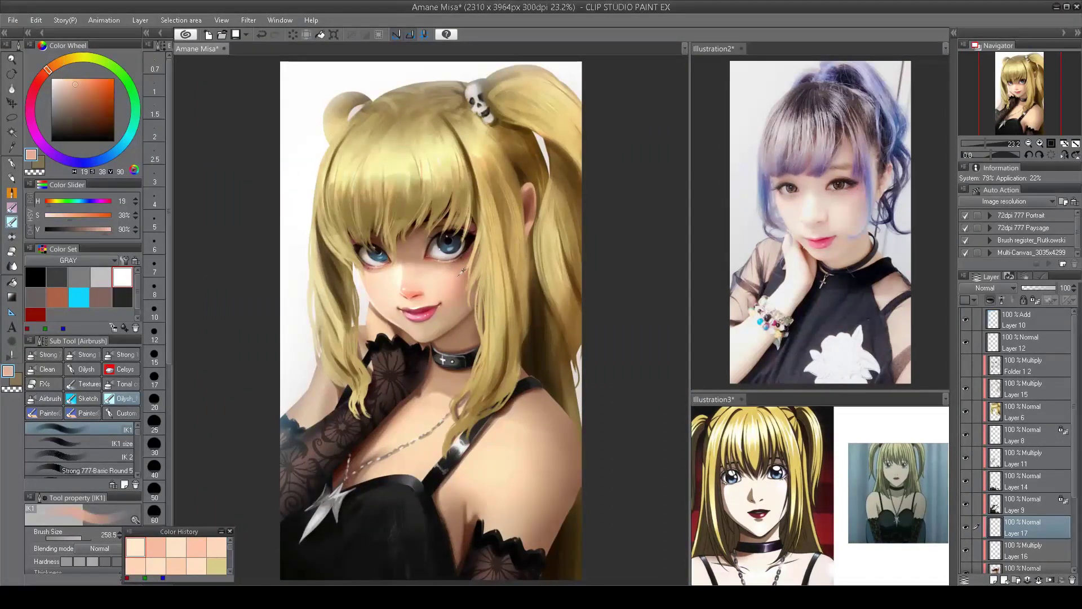
{"action": "left_click_drag", "start_coordinate": [446, 279], "coordinate": [454, 307]}
{"action": "left_click", "coordinate": [451, 299], "text": "alt"}
{"action": "left_click", "coordinate": [454, 307], "text": "alt"}
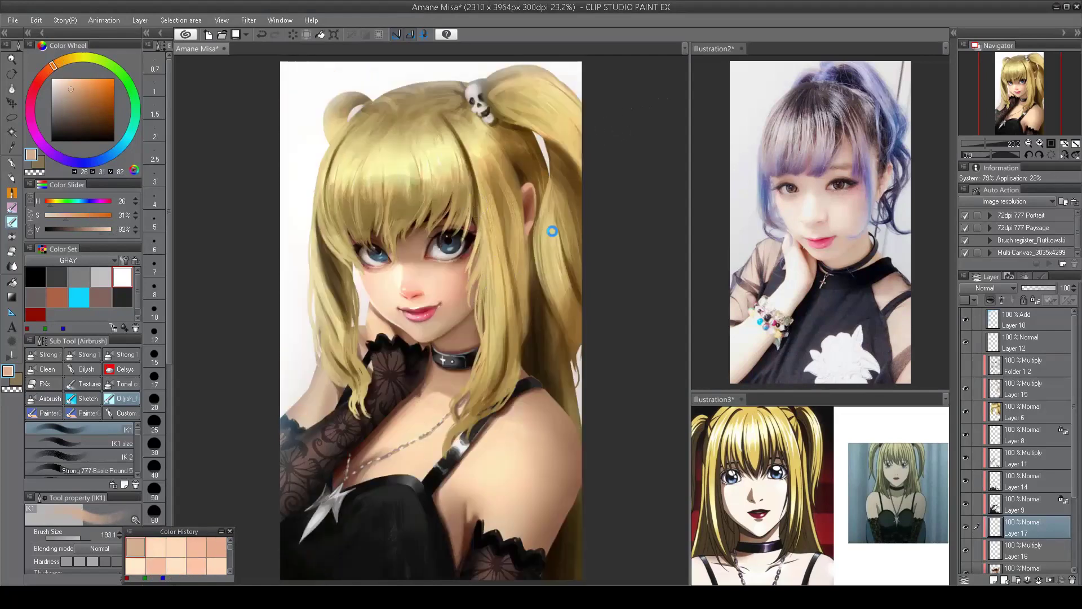
{"action": "key", "text": "ctrl+s"}
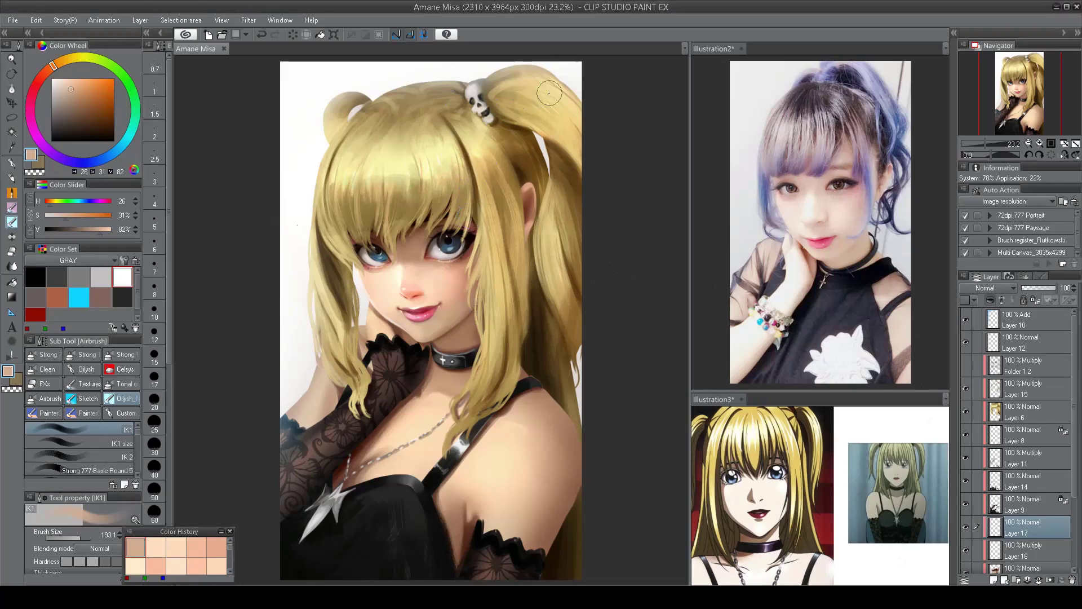
- On Layer 6, cover the light edge atop the shoulder strap with dark brown sampled from the shadowed hair
{"action": "left_click", "coordinate": [997, 504]}
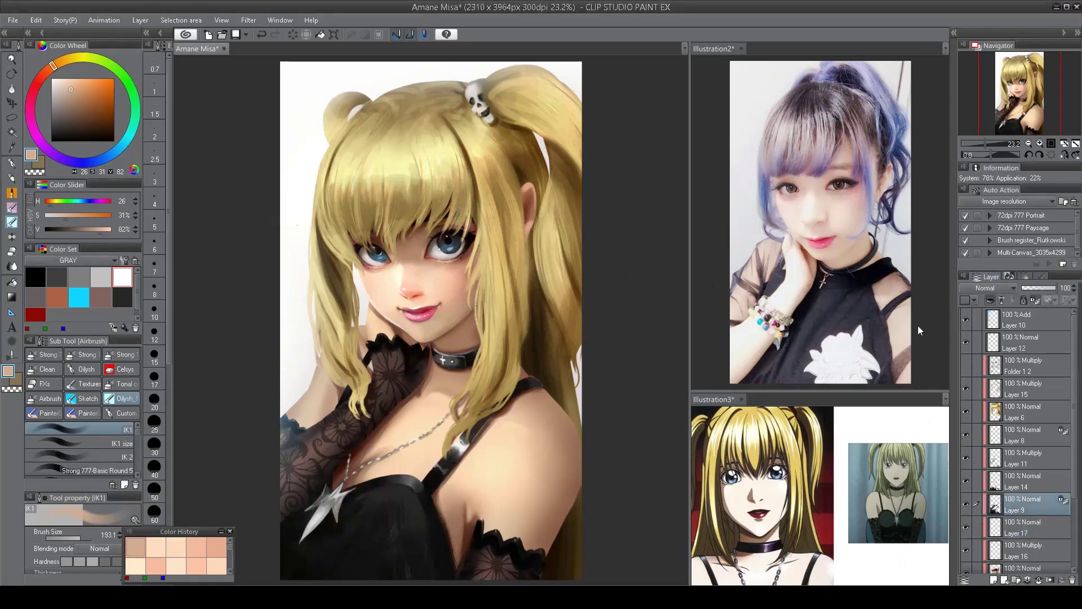
{"action": "left_click", "coordinate": [457, 301], "text": "alt"}
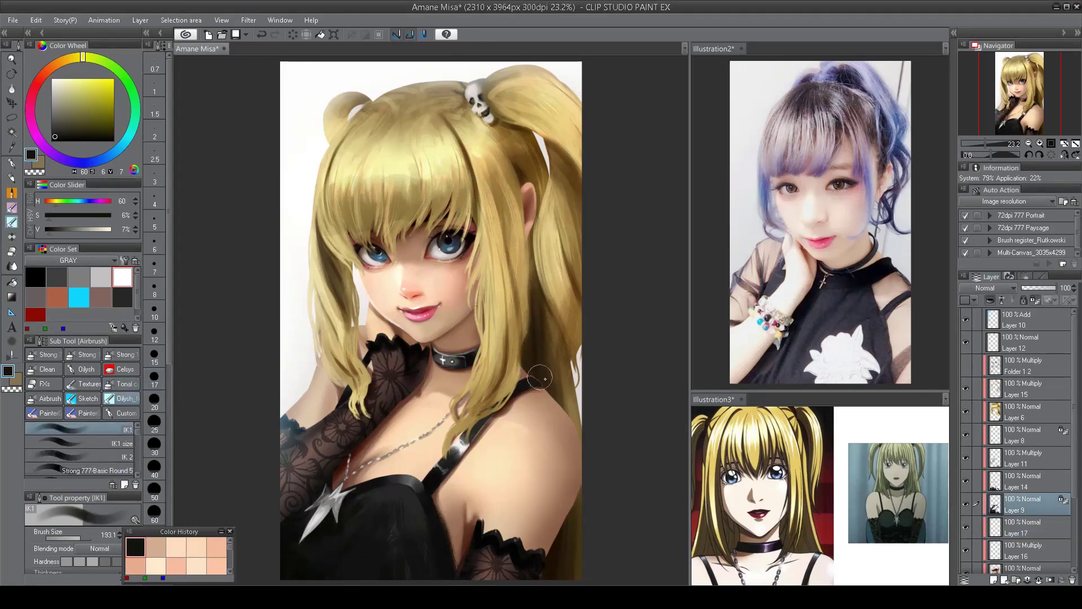
{"action": "scroll", "coordinate": [544, 379], "scroll_direction": "up", "scroll_amount": 6}
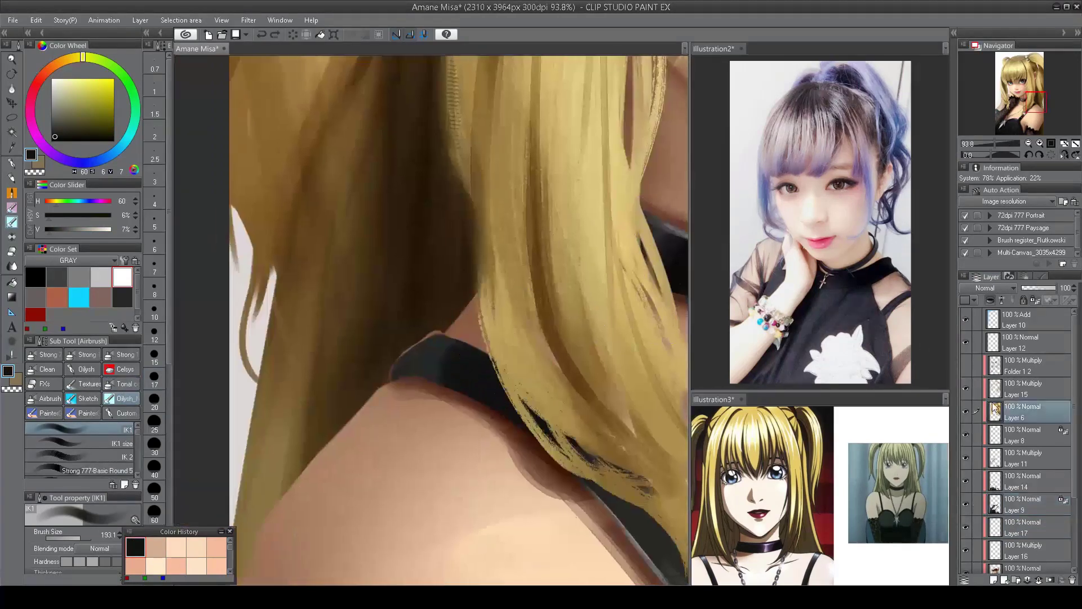
{"action": "left_click", "coordinate": [438, 335], "text": "alt"}
{"action": "left_click_drag", "start_coordinate": [437, 334], "coordinate": [384, 369]}
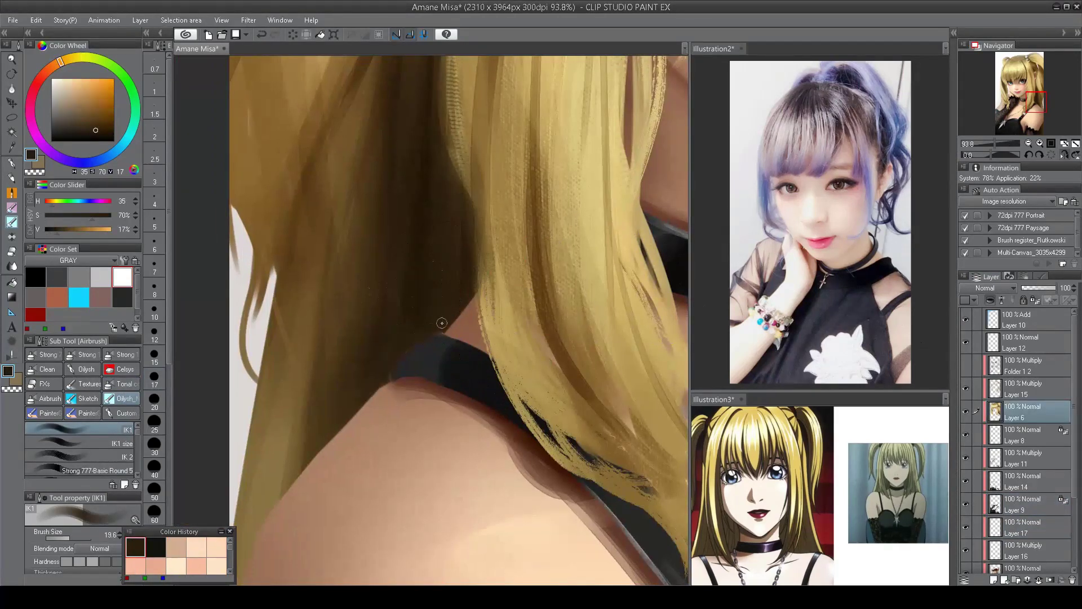
{"action": "scroll", "coordinate": [386, 363], "scroll_direction": "down", "scroll_amount": 6}
{"action": "scroll", "coordinate": [388, 289], "scroll_direction": "up", "scroll_amount": 2}
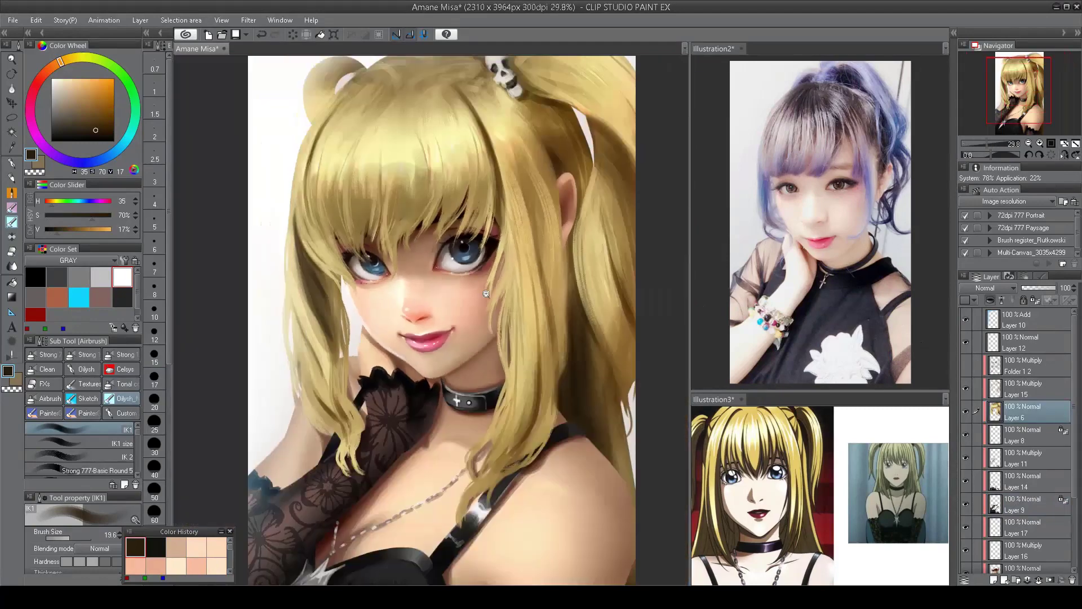
- Touch up the smaller eye's white and lower lid on Layer 6 with pale pink and off-white sampled from the eye
{"action": "scroll", "coordinate": [388, 289], "scroll_direction": "up", "scroll_amount": 5}
{"action": "left_click", "coordinate": [399, 278], "text": "alt"}
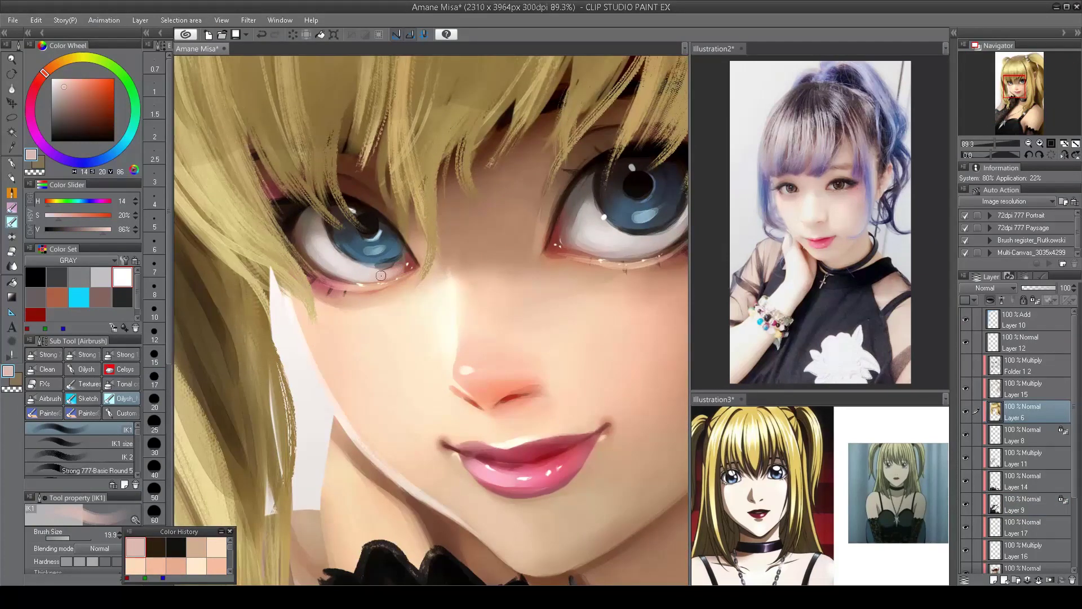
{"action": "left_click", "coordinate": [355, 263], "text": "alt"}
{"action": "scroll", "coordinate": [493, 156], "scroll_direction": "down", "scroll_amount": 5}
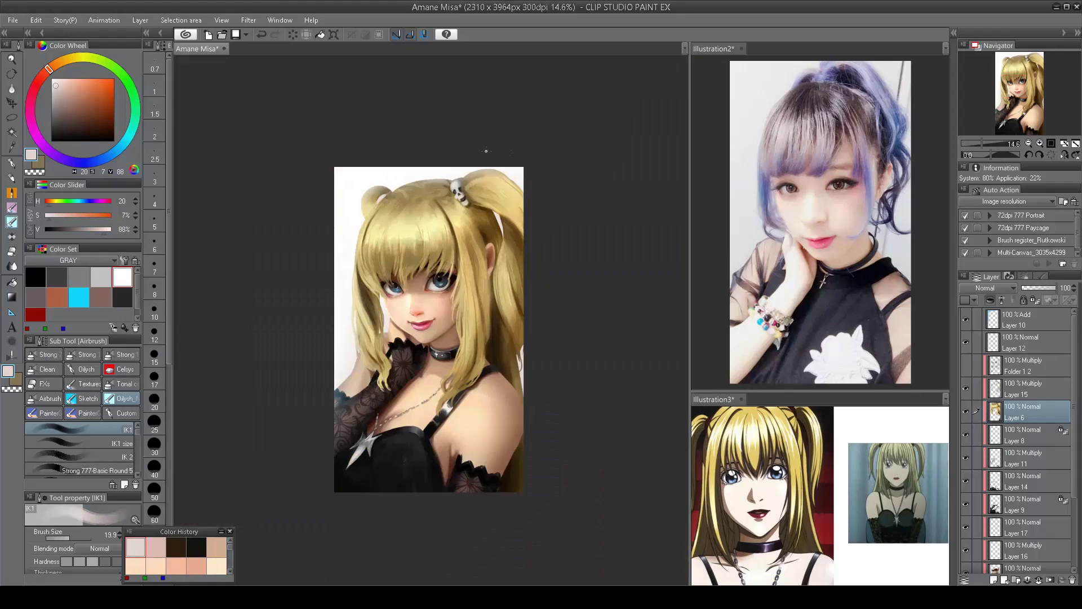
{"action": "scroll", "coordinate": [432, 115], "scroll_direction": "up", "scroll_amount": 1}
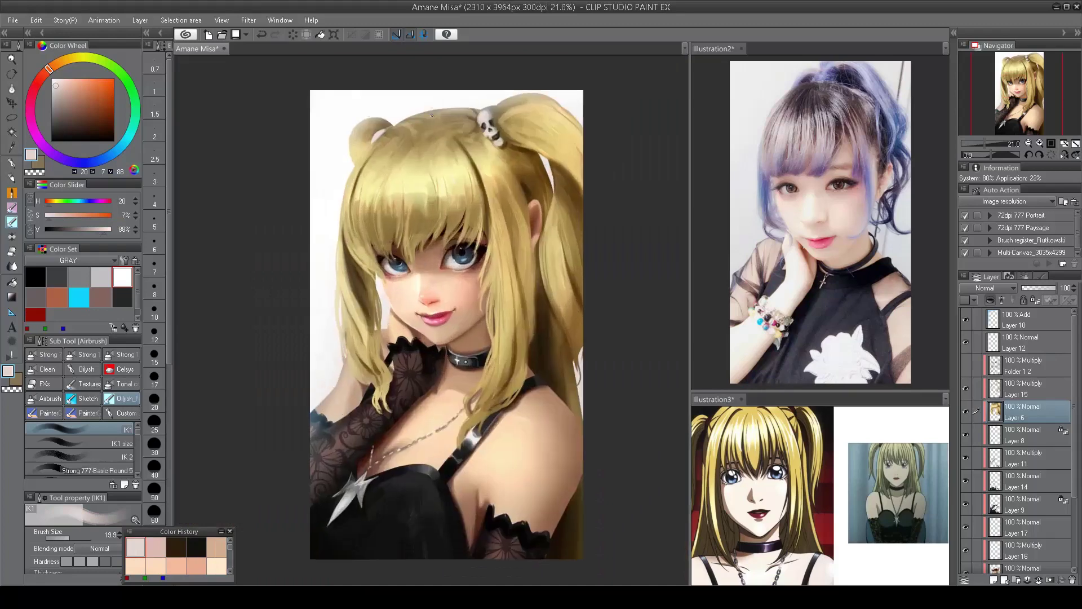
{"action": "scroll", "coordinate": [376, 83], "scroll_direction": "up", "scroll_amount": 1}
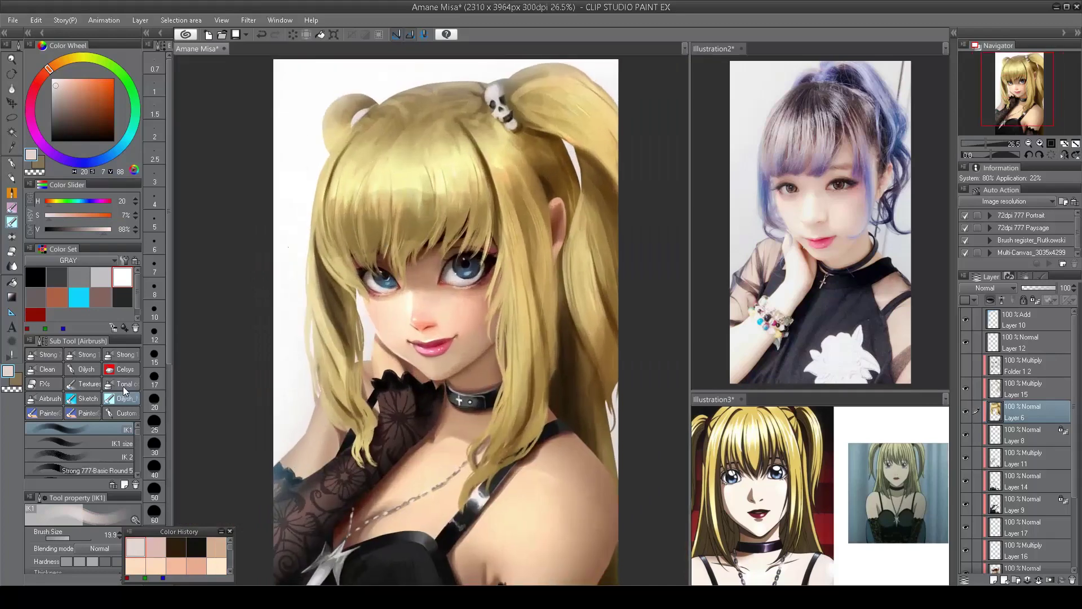
- Paint darker strands through the fringe on Layer 6 with the Oilysh_19 brush and brown sampled from the hair
{"action": "scroll", "coordinate": [131, 464], "scroll_direction": "down", "scroll_amount": 5}
{"action": "left_click", "coordinate": [121, 439]}
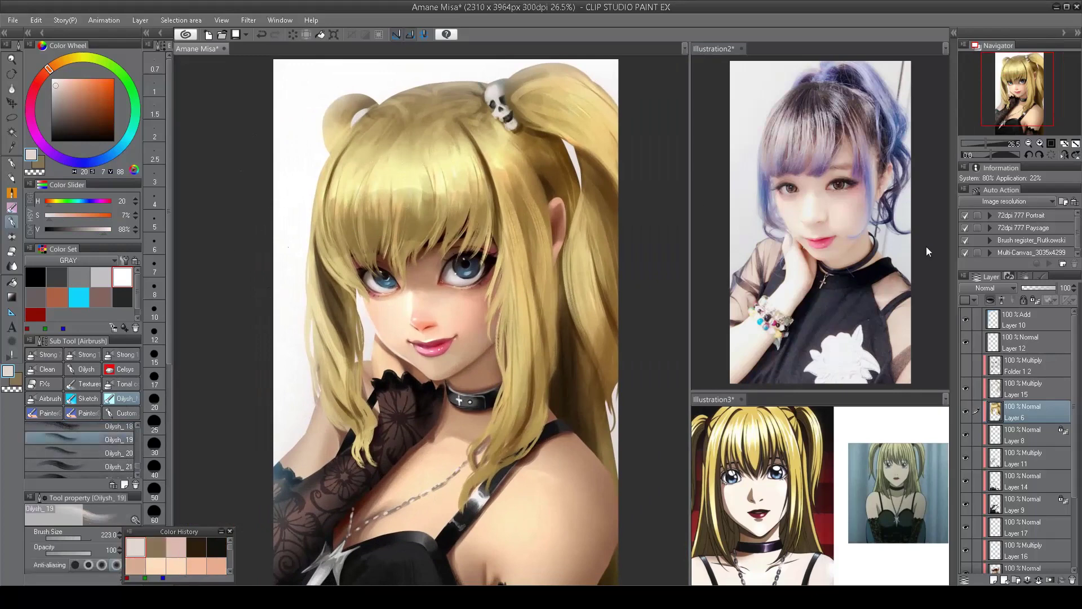
{"action": "left_click", "coordinate": [492, 162], "text": "alt"}
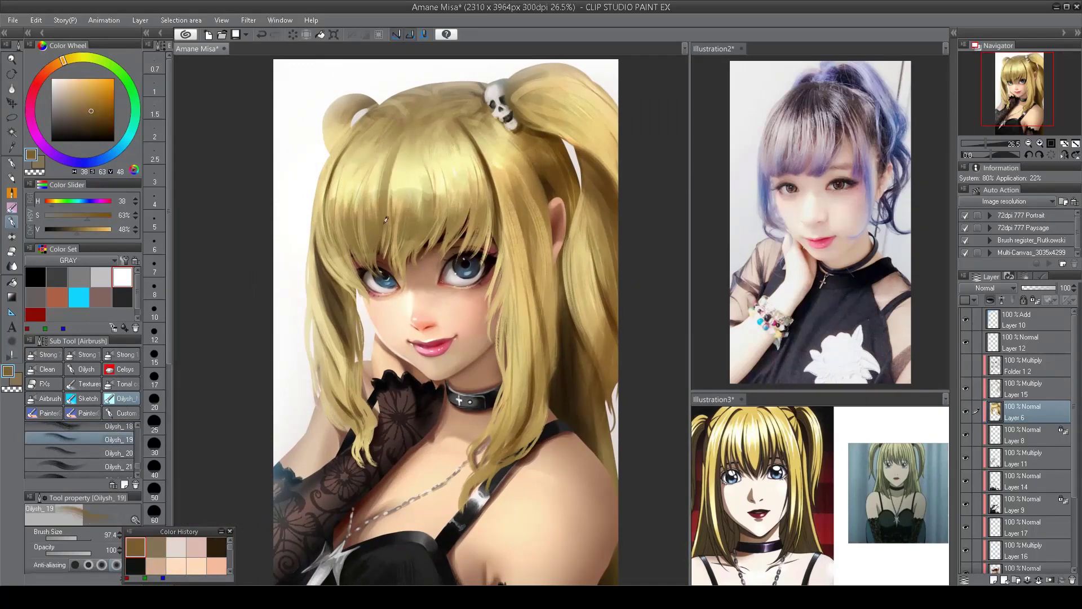
{"action": "left_click_drag", "start_coordinate": [362, 147], "coordinate": [338, 221]}
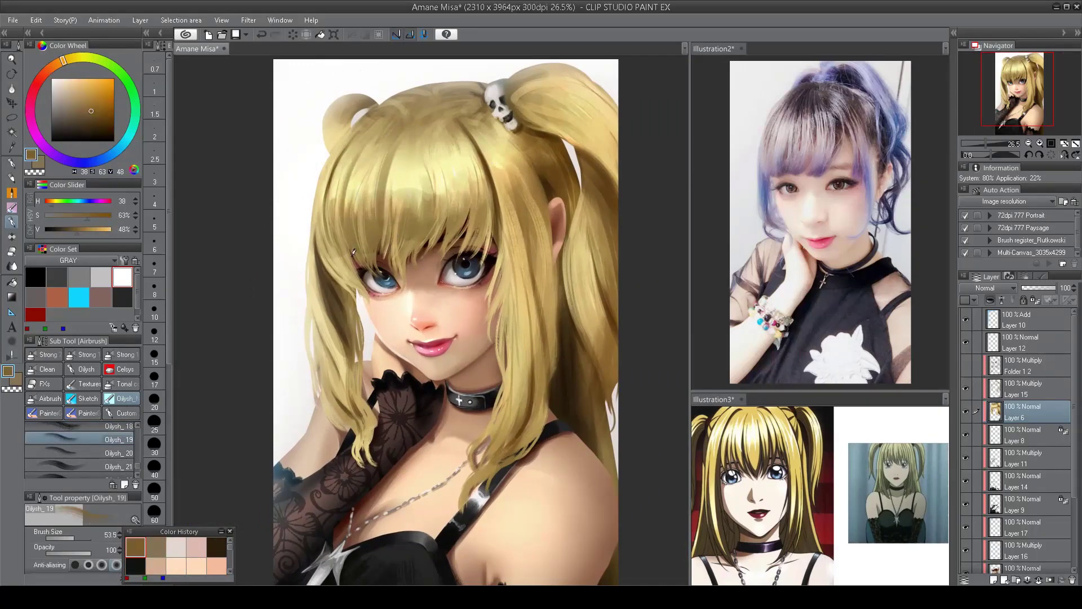
{"action": "left_click_drag", "start_coordinate": [426, 147], "coordinate": [438, 220]}
{"action": "left_click_drag", "start_coordinate": [469, 141], "coordinate": [459, 193]}
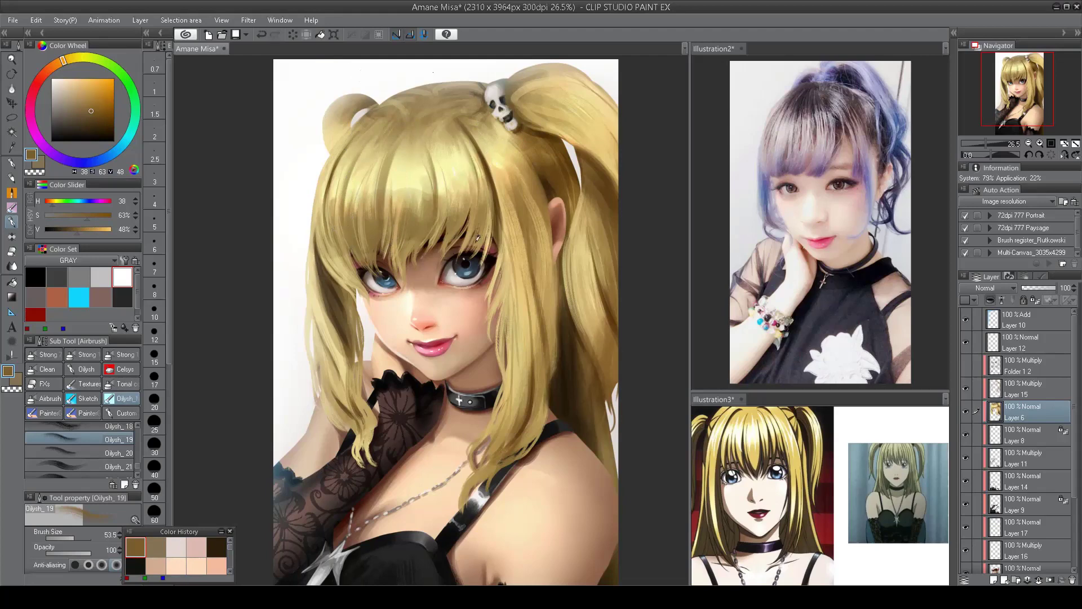
- Extend the brown strand shading along the side lock by the ear and down the long pigtail on Layer 6
{"action": "key", "text": "h"}
{"action": "key", "text": "h"}
{"action": "left_click_drag", "start_coordinate": [545, 345], "coordinate": [518, 221]}
{"action": "left_click_drag", "start_coordinate": [602, 263], "coordinate": [592, 209]}
{"action": "left_click_drag", "start_coordinate": [597, 316], "coordinate": [587, 210]}
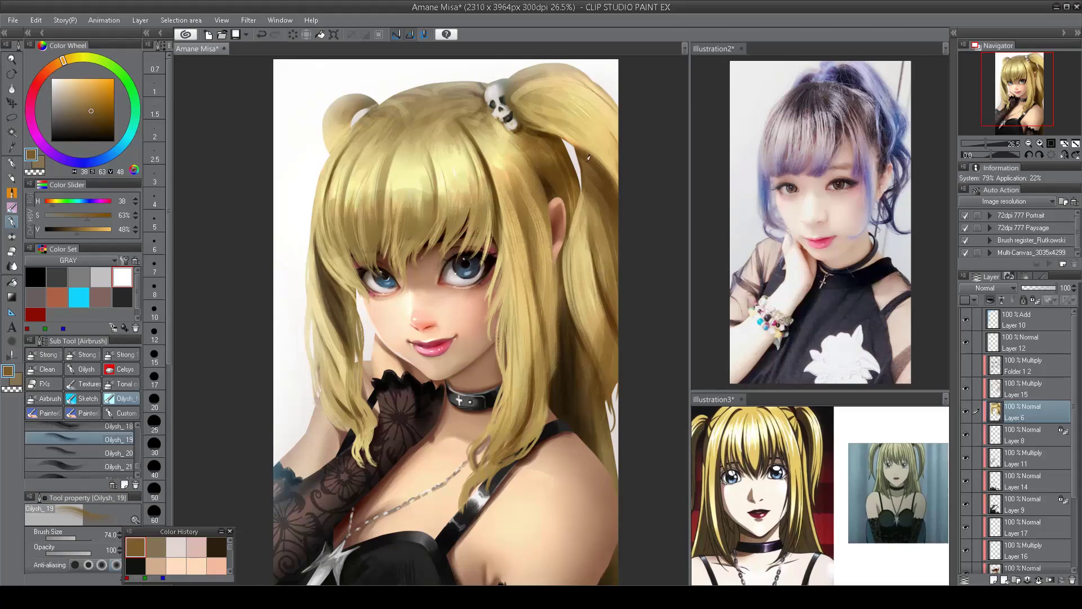
- Compare the portrait with and without Layer 15, and add a new normal layer directly above it
{"action": "left_click", "coordinate": [1013, 396]}
{"action": "left_click", "coordinate": [966, 390]}
{"action": "left_click", "coordinate": [966, 390]}
{"action": "left_click", "coordinate": [966, 391]}
{"action": "left_click", "coordinate": [965, 390]}
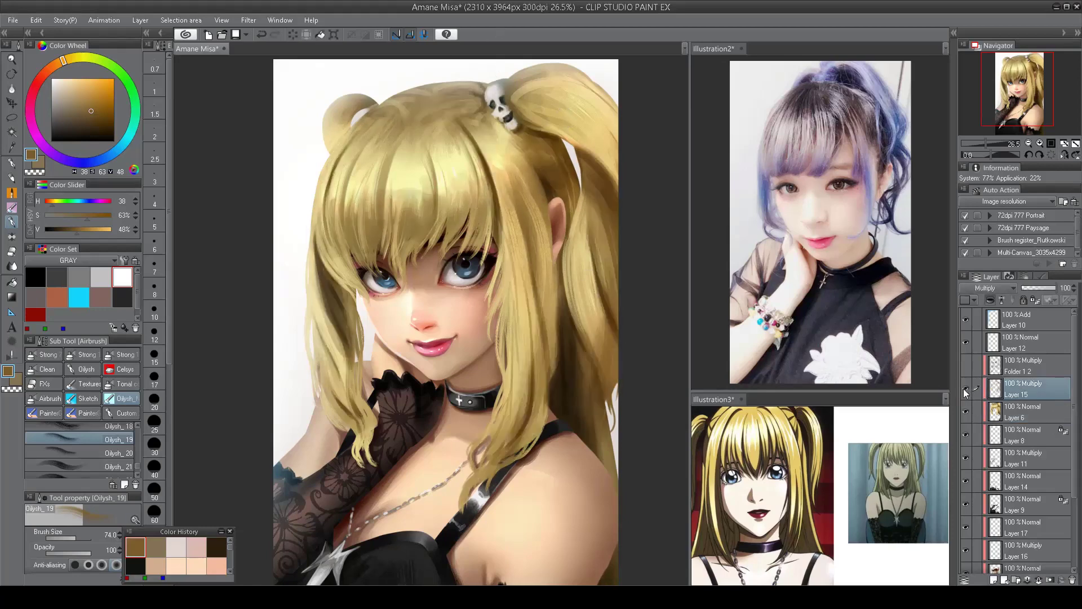
{"action": "key", "text": "ctrl+shift+n"}
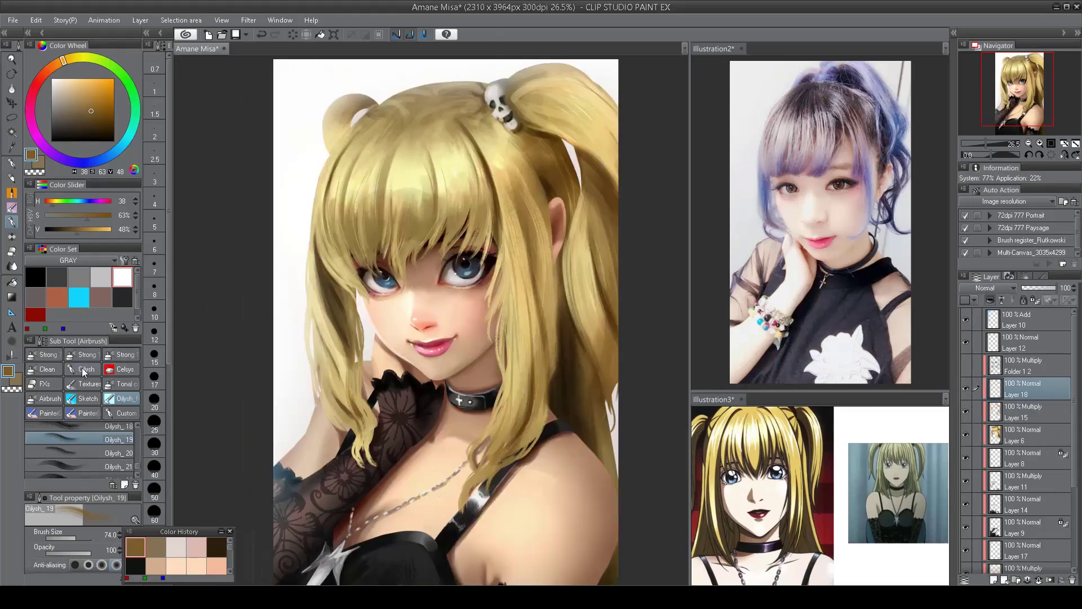
- Brush sampled blonde strands over the lower side lock and pigtail on Layer 18 with the DAUB Ribbon Bristles brush
{"action": "scroll", "coordinate": [137, 445], "scroll_direction": "down", "scroll_amount": 6}
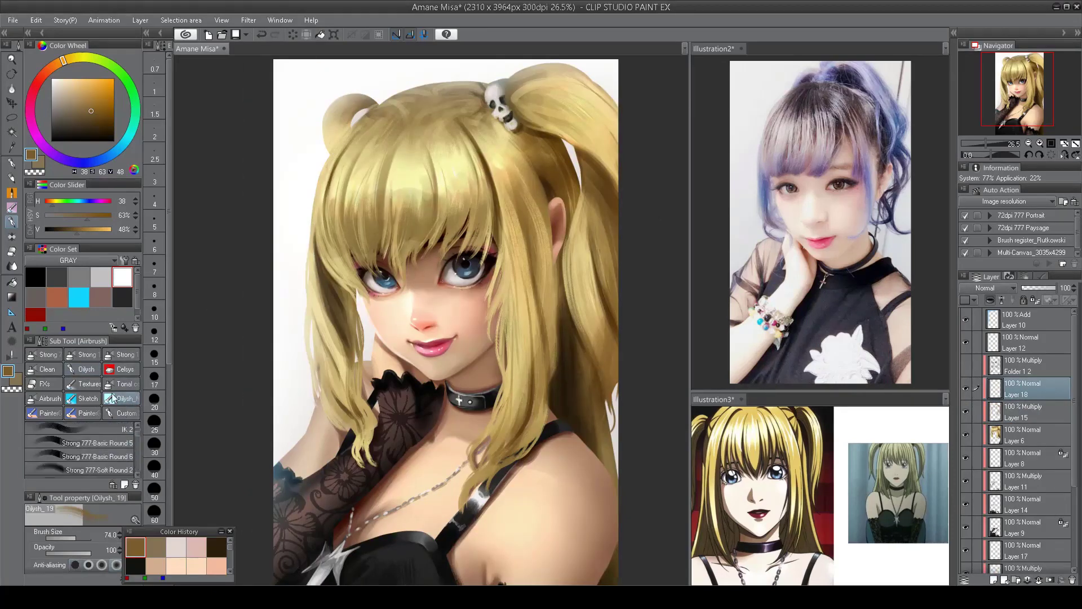
{"action": "key", "text": "b"}
{"action": "key", "text": "h"}
{"action": "left_click", "coordinate": [308, 319], "text": "alt"}
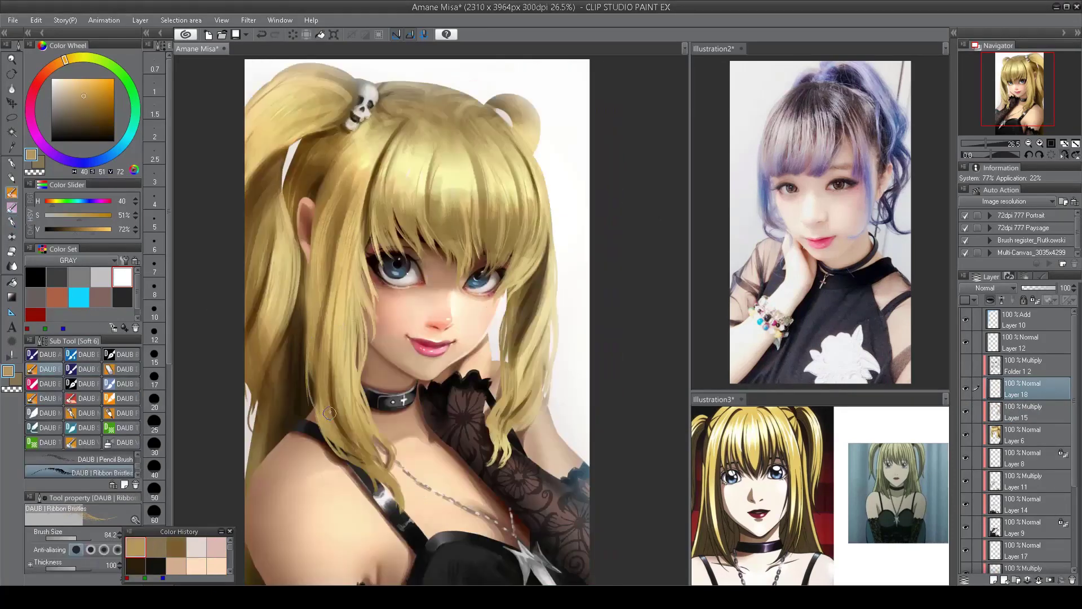
{"action": "mouse_move", "coordinate": [303, 356]}
{"action": "left_mouse_down"}
{"action": "mouse_move", "coordinate": [309, 429]}
{"action": "mouse_move", "coordinate": [324, 355]}
{"action": "left_mouse_up"}
{"action": "key", "text": "h"}
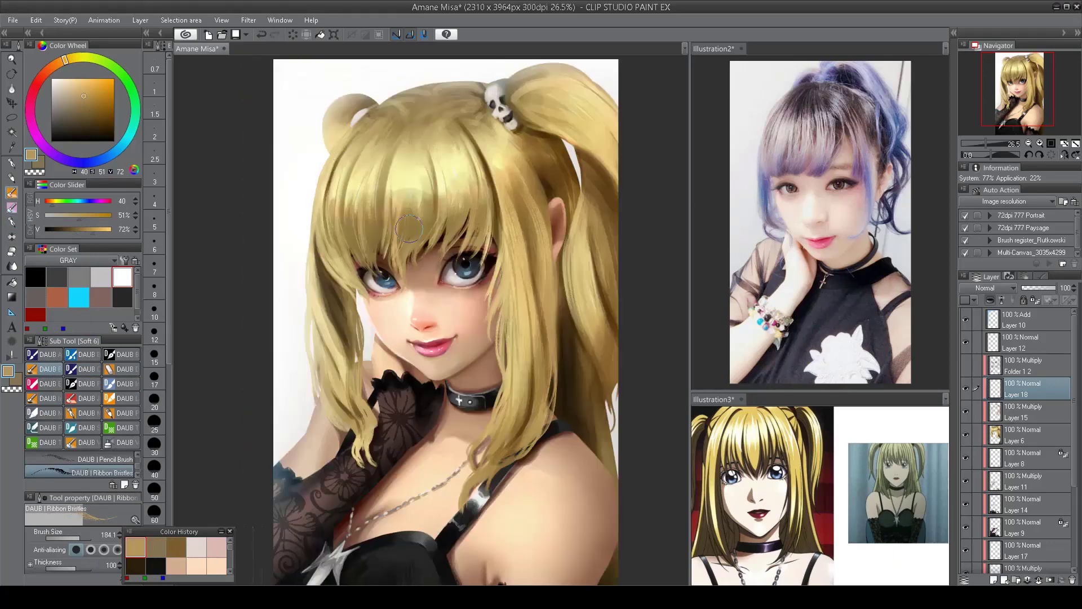
{"action": "left_click", "coordinate": [489, 261], "text": "alt"}
{"action": "left_click_drag", "start_coordinate": [535, 316], "coordinate": [536, 394]}
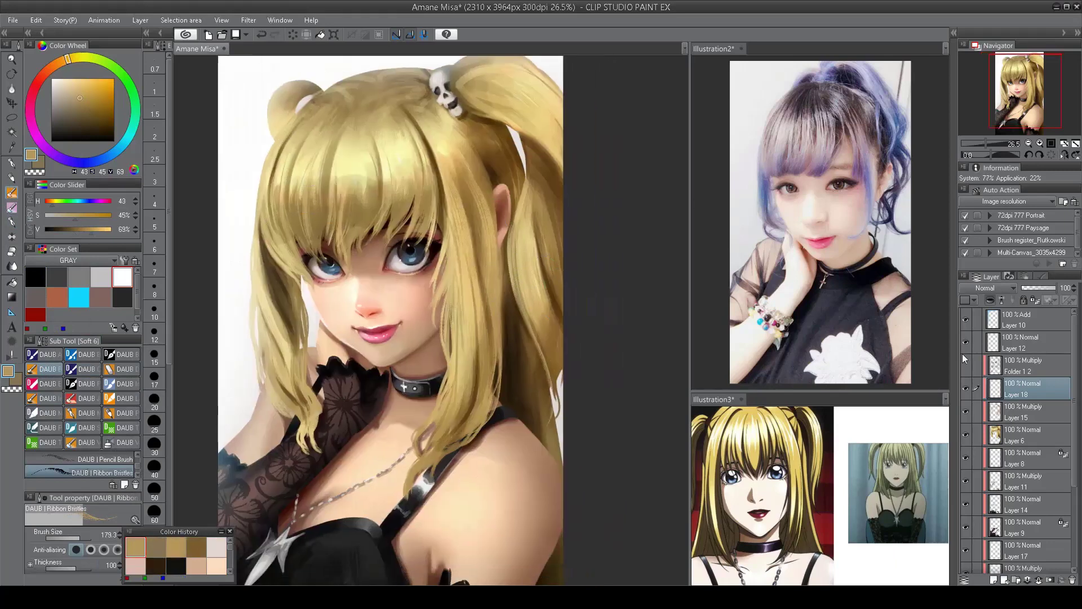
- On Layer 12, texture the outer length of the long pigtail with golden tones sampled from the surrounding hair
{"action": "left_click", "coordinate": [1032, 346]}
{"action": "left_click_drag", "start_coordinate": [522, 301], "coordinate": [533, 327]}
{"action": "left_click_drag", "start_coordinate": [505, 282], "coordinate": [552, 446]}
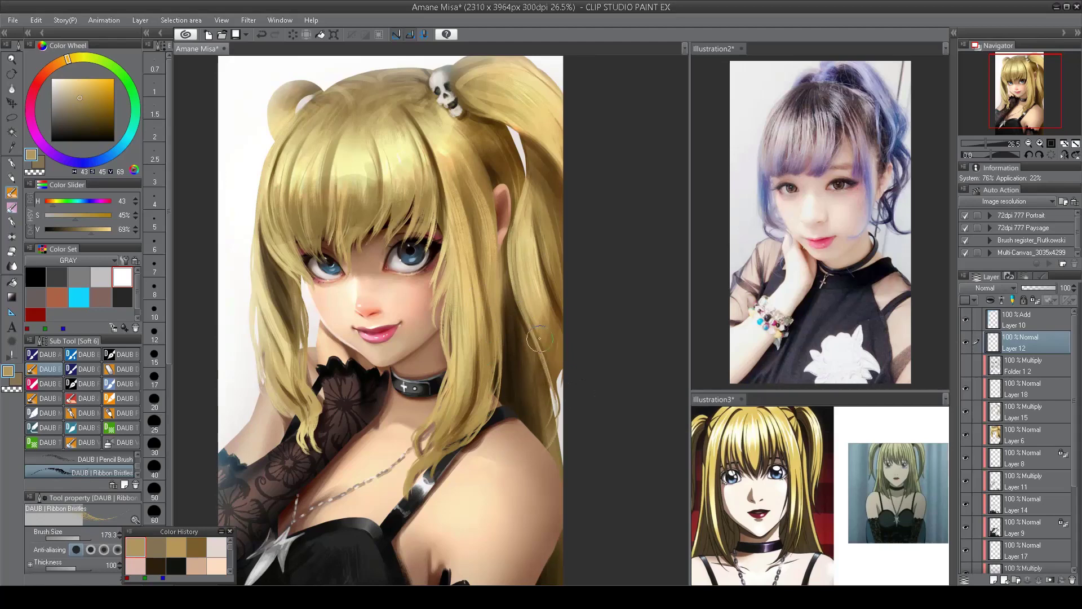
{"action": "left_click_drag", "start_coordinate": [527, 307], "coordinate": [558, 442]}
{"action": "key", "text": "h"}
{"action": "key", "text": "h"}
{"action": "left_click", "coordinate": [502, 234], "text": "alt"}
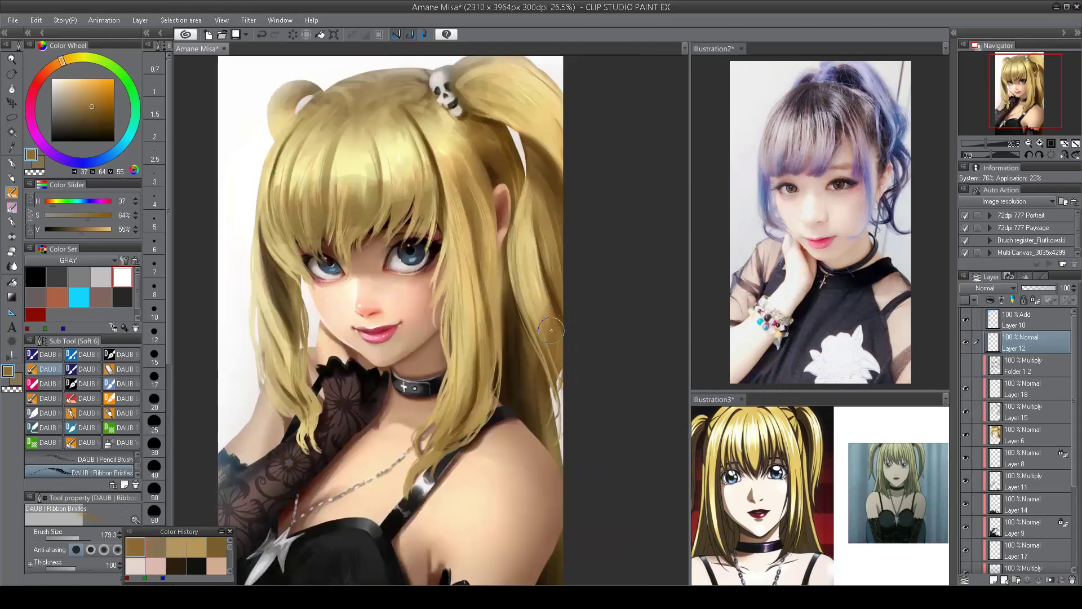
{"action": "key", "text": "h"}
{"action": "key", "text": "h"}
{"action": "left_click", "coordinate": [552, 350], "text": "alt"}
- On Layer 15, shade the hair above the fringe and beside the small bun with brown sampled from nearby strands
{"action": "left_click", "coordinate": [355, 147], "text": "alt"}
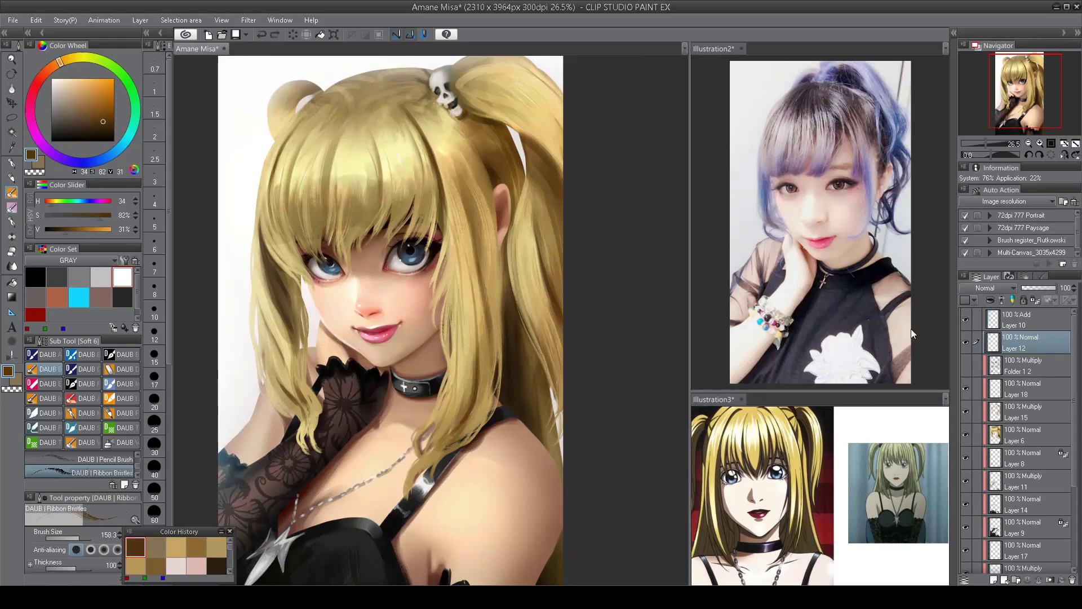
{"action": "left_click", "coordinate": [341, 150], "text": "ctrl+shift"}
{"action": "left_click", "coordinate": [347, 124], "text": "alt"}
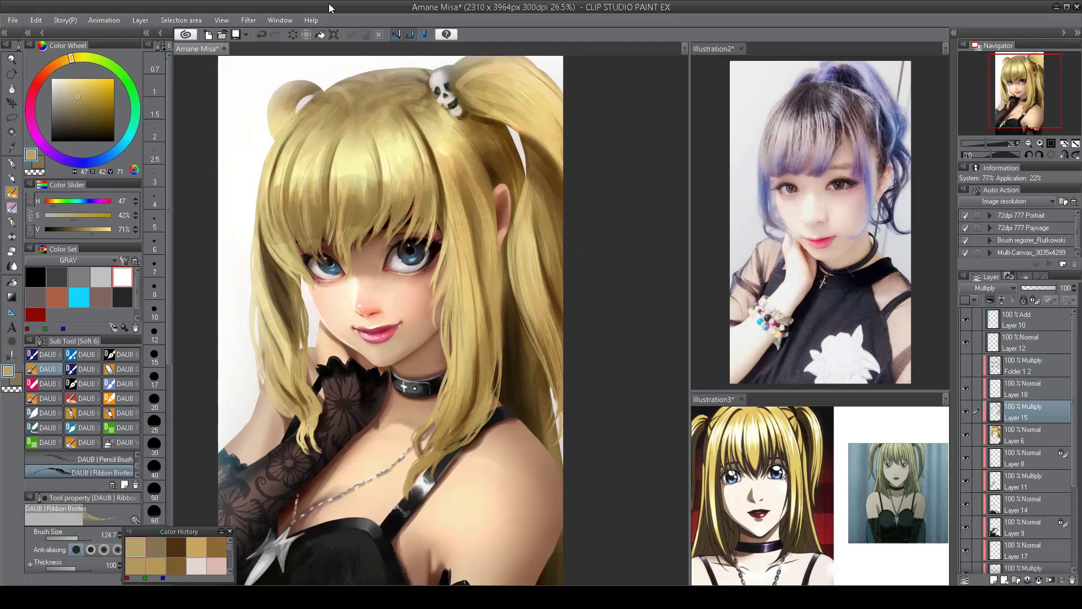
{"action": "key", "text": "e"}
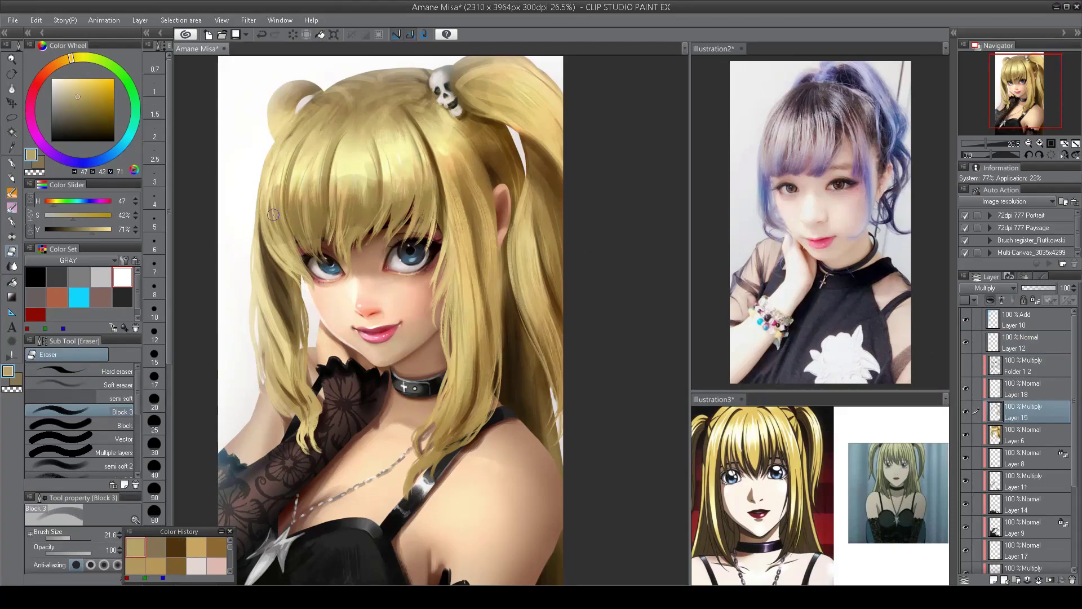
{"action": "key", "text": "b"}
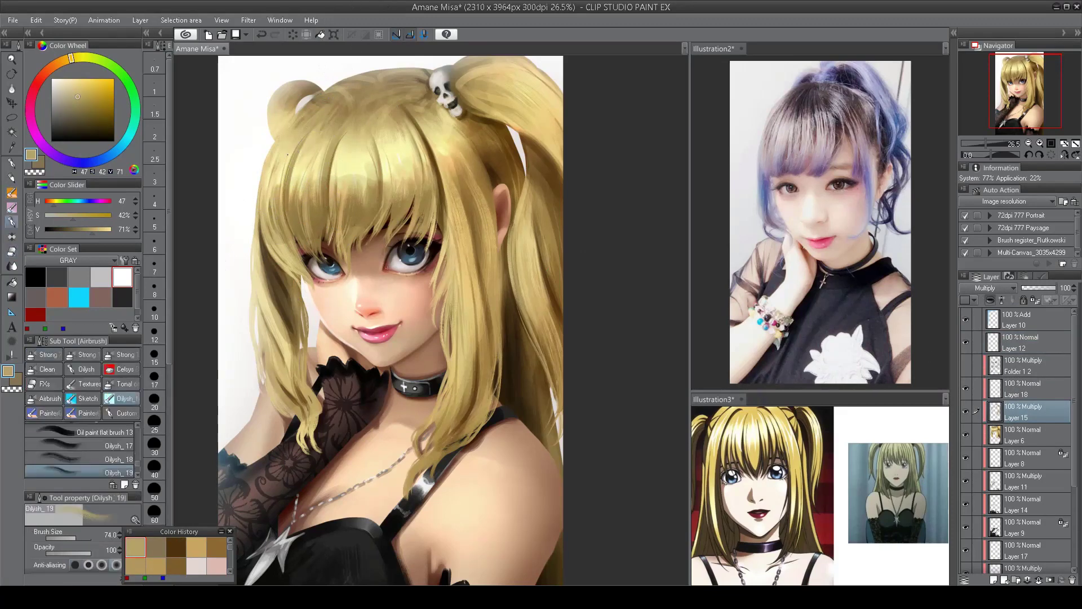
{"action": "left_click", "coordinate": [284, 152], "text": "alt"}
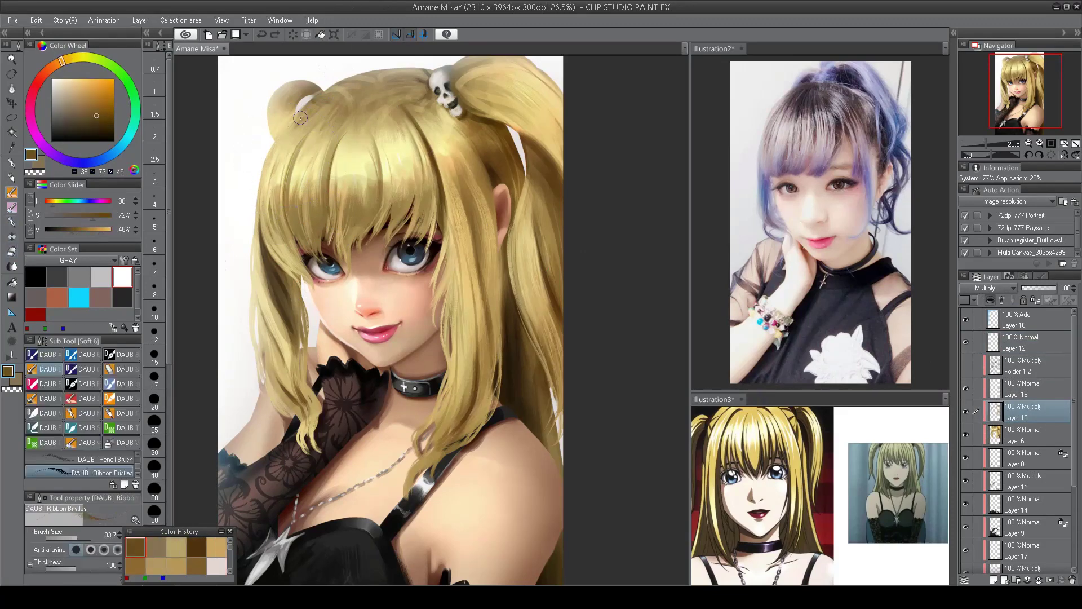
{"action": "key", "text": "h"}
{"action": "key", "text": "h"}
- Define the dark parting at the top of the fringe on Layer 15 with the IK1 size brush
{"action": "key", "text": "b"}
{"action": "left_click", "coordinate": [122, 444]}
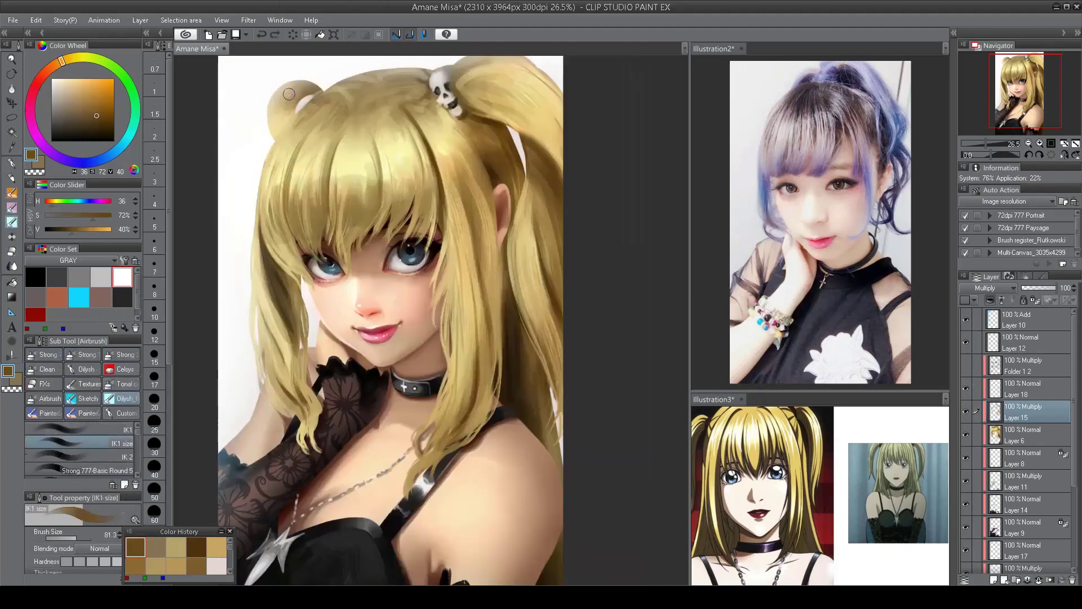
{"action": "key", "text": "h"}
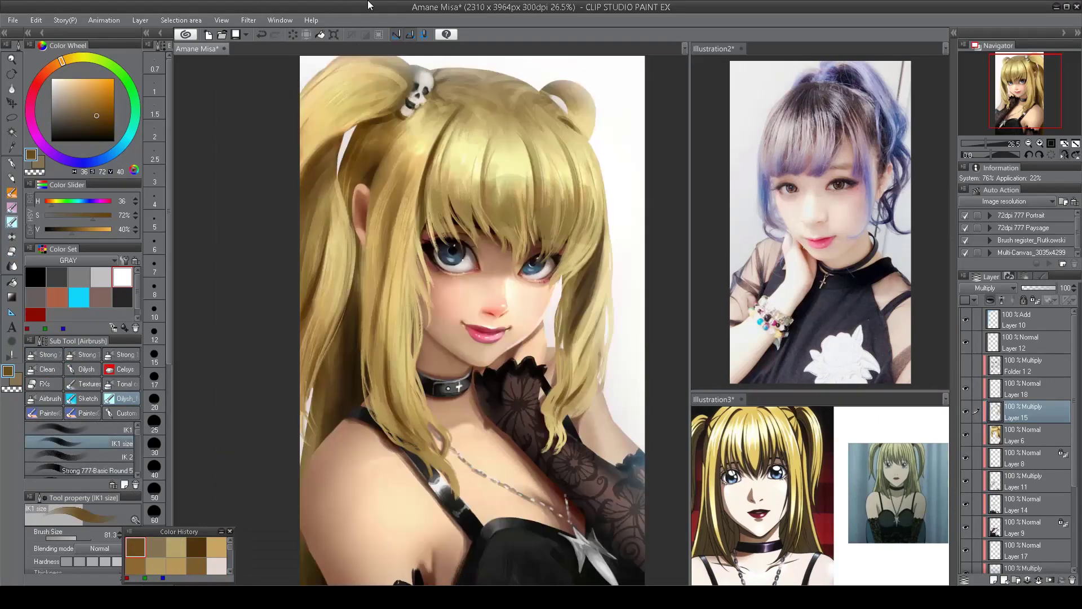
{"action": "key", "text": "h"}
{"action": "mouse_move", "coordinate": [396, 109]}
{"action": "left_mouse_down"}
{"action": "mouse_move", "coordinate": [379, 97]}
{"action": "mouse_move", "coordinate": [383, 115]}
{"action": "left_mouse_up"}
{"action": "left_click_drag", "start_coordinate": [985, 144], "coordinate": [978, 143]}
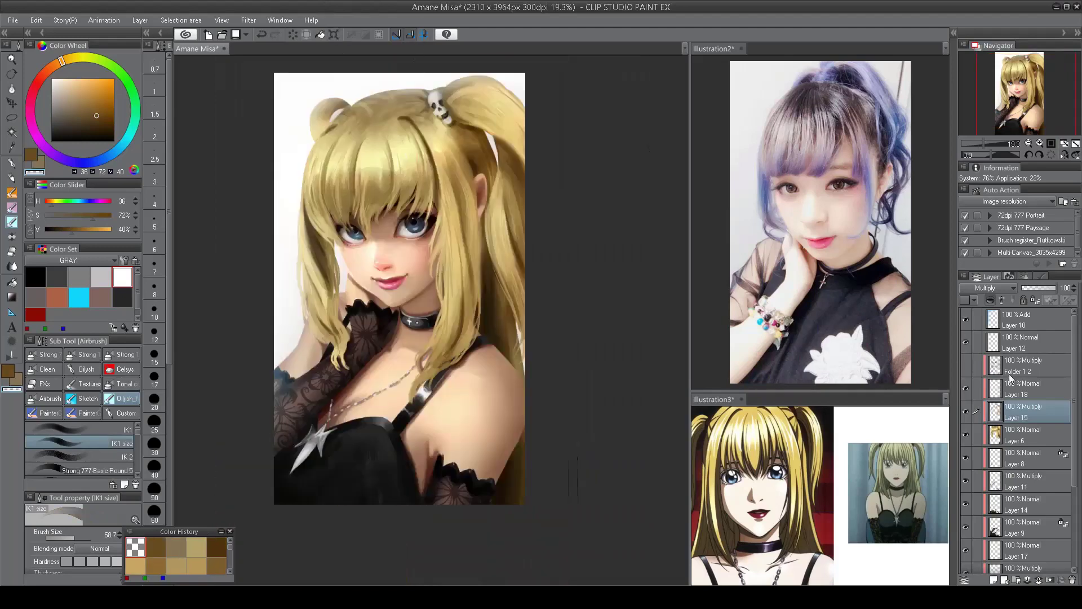
- On Layer 18, paint light blonde sampled from the hair along the fringe parting and beside the small bun
{"action": "left_click", "coordinate": [1012, 388]}
{"action": "key", "text": "h"}
{"action": "scroll", "coordinate": [432, 110], "scroll_direction": "up", "scroll_amount": 3}
{"action": "left_click", "coordinate": [432, 110], "text": "alt"}
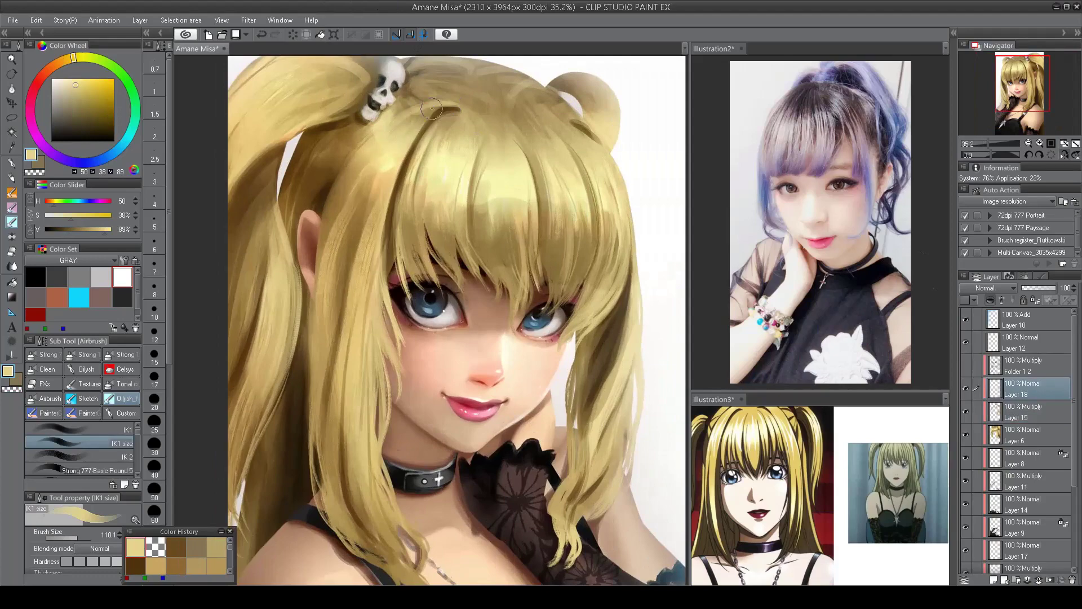
{"action": "left_click_drag", "start_coordinate": [431, 109], "coordinate": [410, 129]}
{"action": "key", "text": "h"}
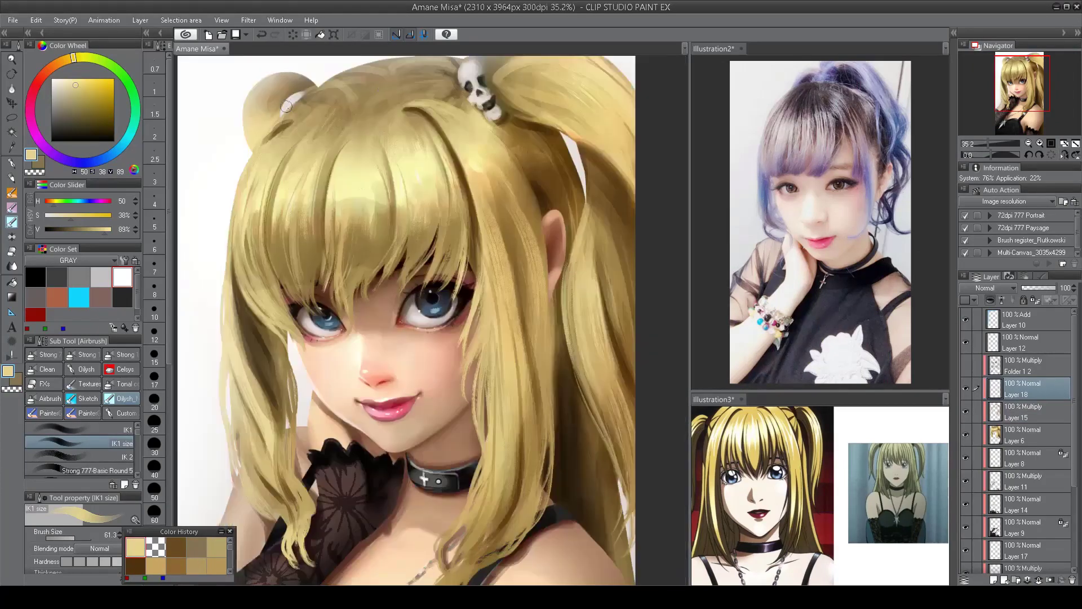
{"action": "scroll", "coordinate": [325, 157], "scroll_direction": "down", "scroll_amount": 3}
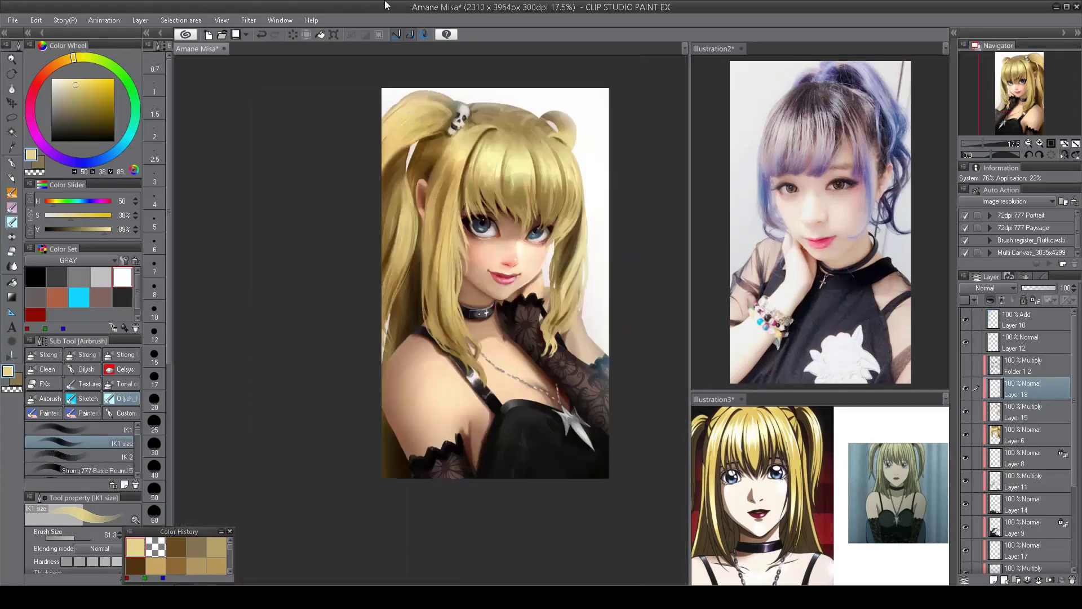
{"action": "left_click_drag", "start_coordinate": [356, 156], "coordinate": [374, 176]}
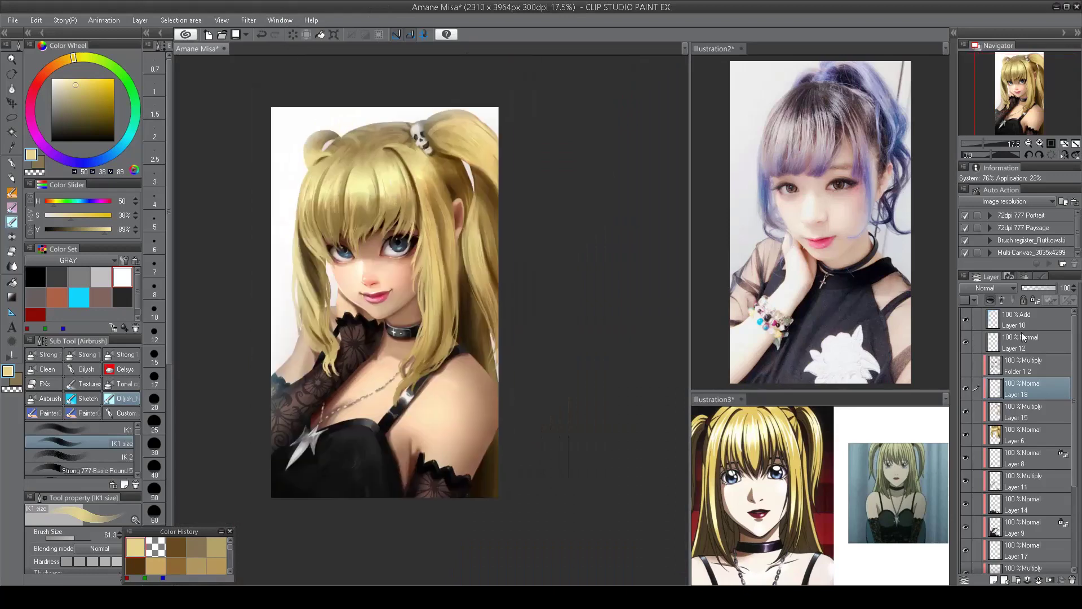
- Check the effect of Layer 10 by toggling its visibility, and make it the active layer
{"action": "left_click", "coordinate": [966, 318]}
{"action": "left_click", "coordinate": [967, 319]}
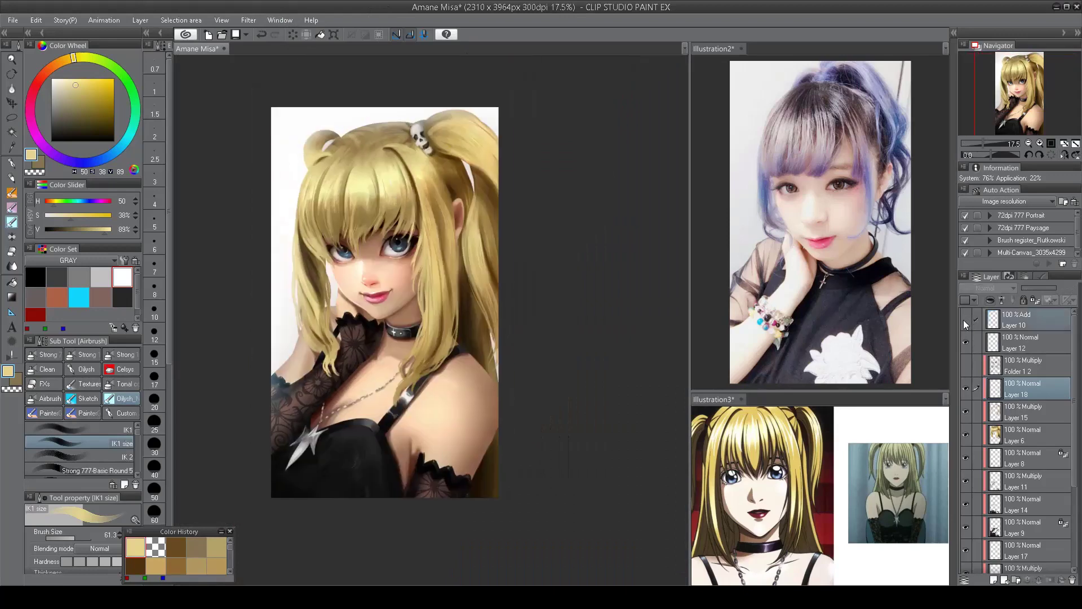
{"action": "left_click", "coordinate": [975, 320]}
{"action": "key", "text": "ctrl+u"}
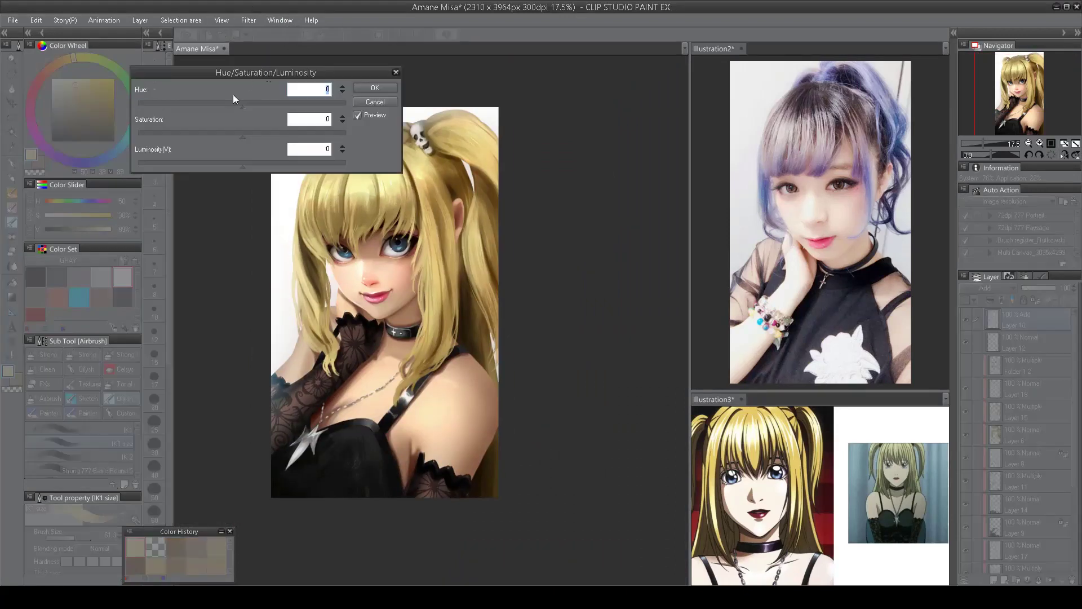
{"action": "key", "text": "Escape"}
{"action": "key", "text": "ctrl+u"}
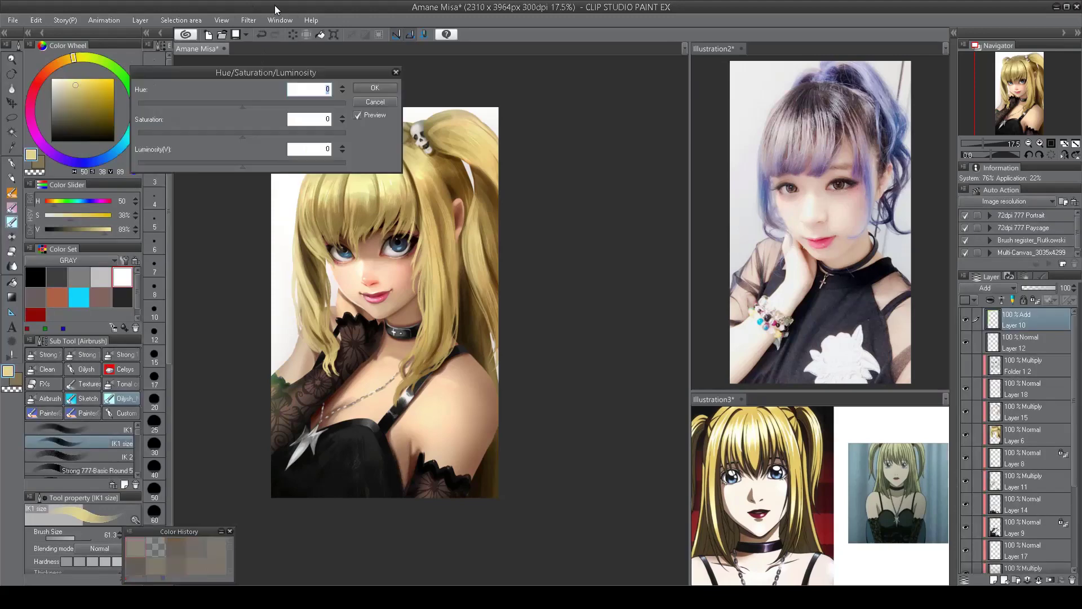
{"action": "left_click_drag", "start_coordinate": [174, 105], "coordinate": [145, 105]}
{"action": "key", "text": "Escape"}
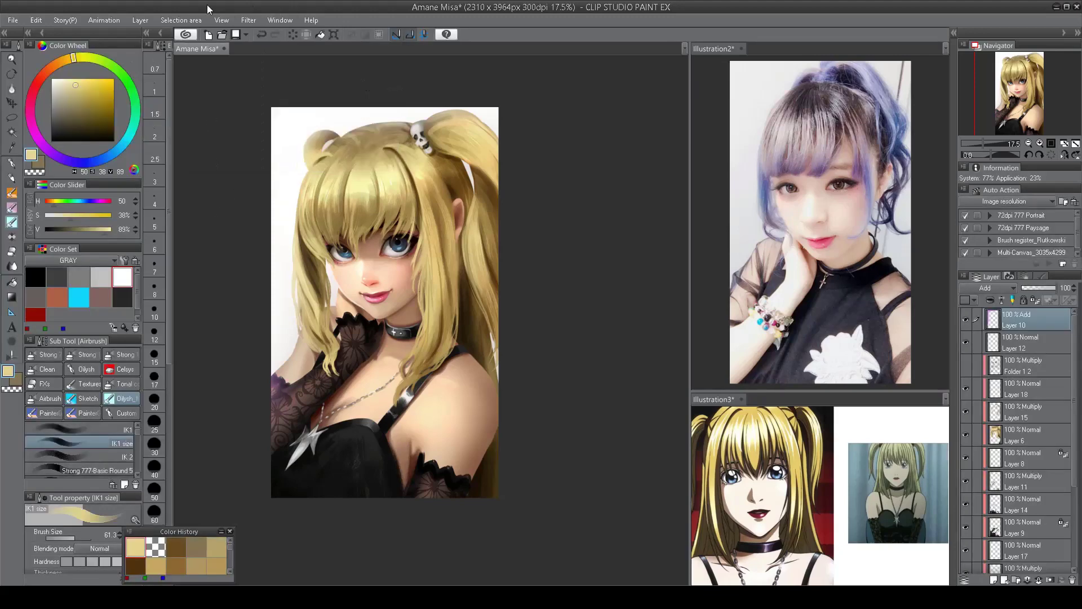
{"action": "key", "text": "ctrl+u"}
{"action": "key", "text": "Escape"}
{"action": "key", "text": "ctrl+z"}
- Isolate Layer 10, set its Hue to 168, Saturation to -37 and Luminosity to -15, and compare the portrait with and without it
{"action": "left_click", "coordinate": [966, 319], "text": "alt"}
{"action": "key", "text": "ctrl+u"}
{"action": "left_click_drag", "start_coordinate": [248, 103], "coordinate": [334, 106]}
{"action": "left_click_drag", "start_coordinate": [242, 137], "coordinate": [225, 136]}
{"action": "left_click_drag", "start_coordinate": [242, 165], "coordinate": [234, 165]}
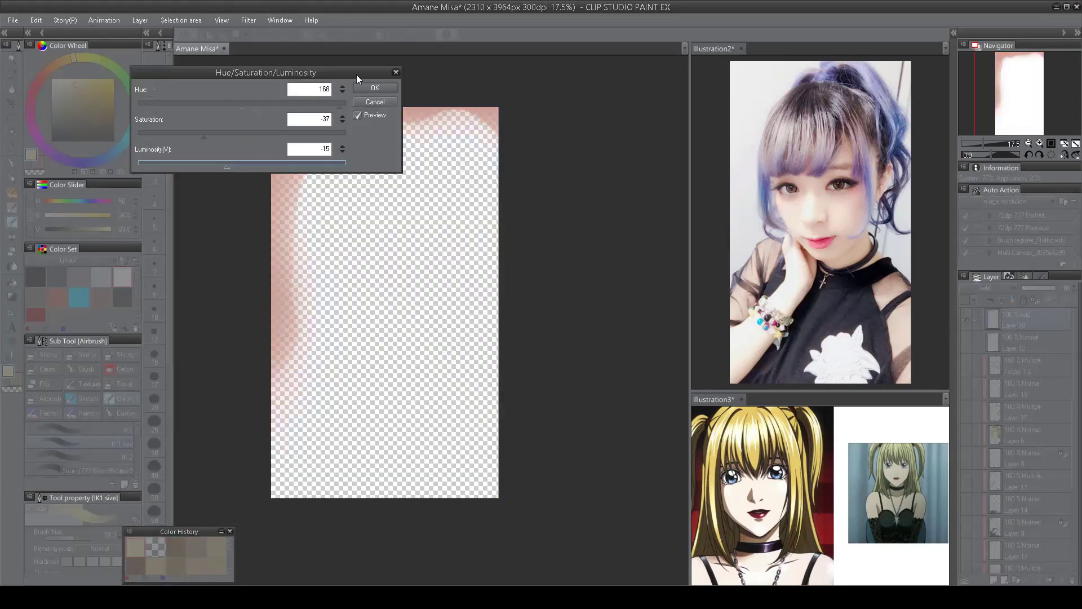
{"action": "left_click", "coordinate": [374, 87]}
{"action": "left_click", "coordinate": [966, 319], "text": "alt"}
{"action": "left_click", "coordinate": [966, 319]}
{"action": "left_click", "coordinate": [968, 319]}
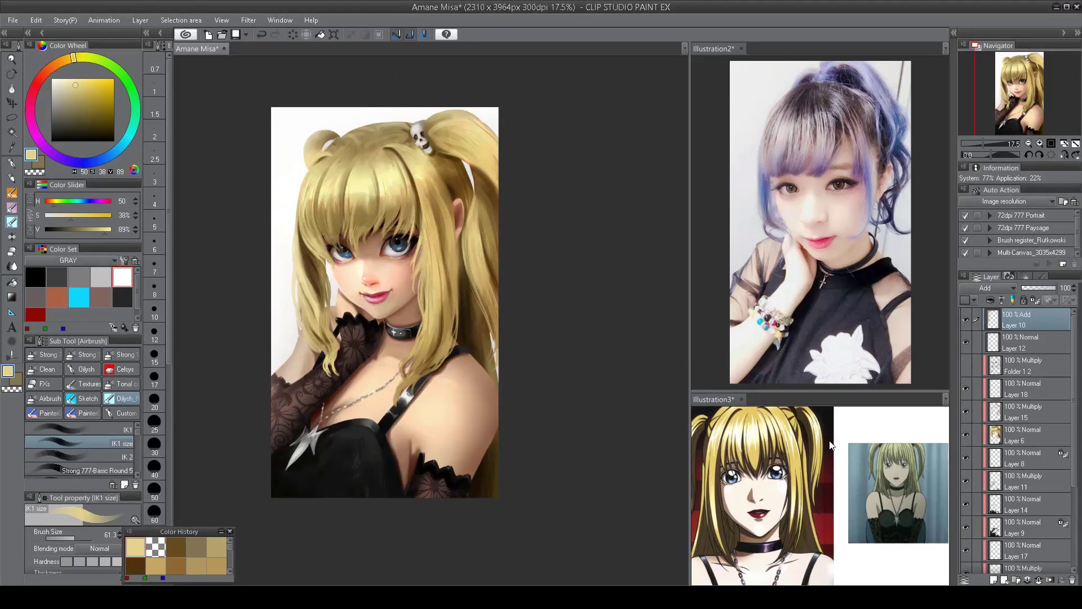
- Hide Layer 10, make Layer 12 the active layer, and sample a light blonde as the paint color
{"action": "left_click", "coordinate": [966, 320]}
{"action": "left_click", "coordinate": [1013, 347]}
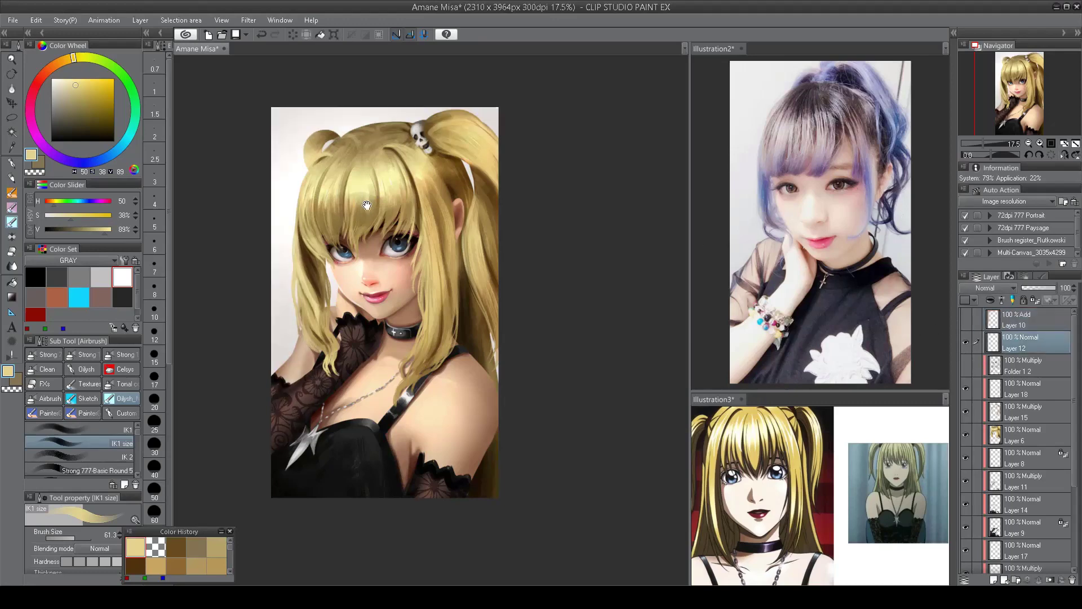
{"action": "scroll", "coordinate": [375, 204], "scroll_direction": "up", "scroll_amount": 4}
{"action": "left_click", "coordinate": [248, 203], "text": "alt"}
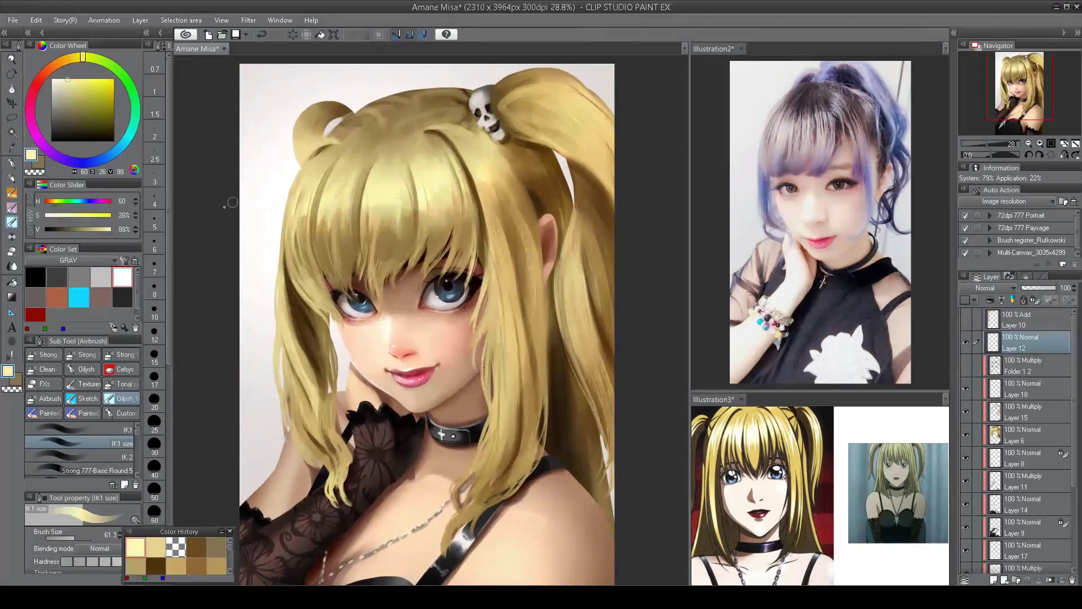
- Lasso the outline of the skull hair ornament at the base of the large ponytail
{"action": "scroll", "coordinate": [524, 59], "scroll_direction": "up", "scroll_amount": 4}
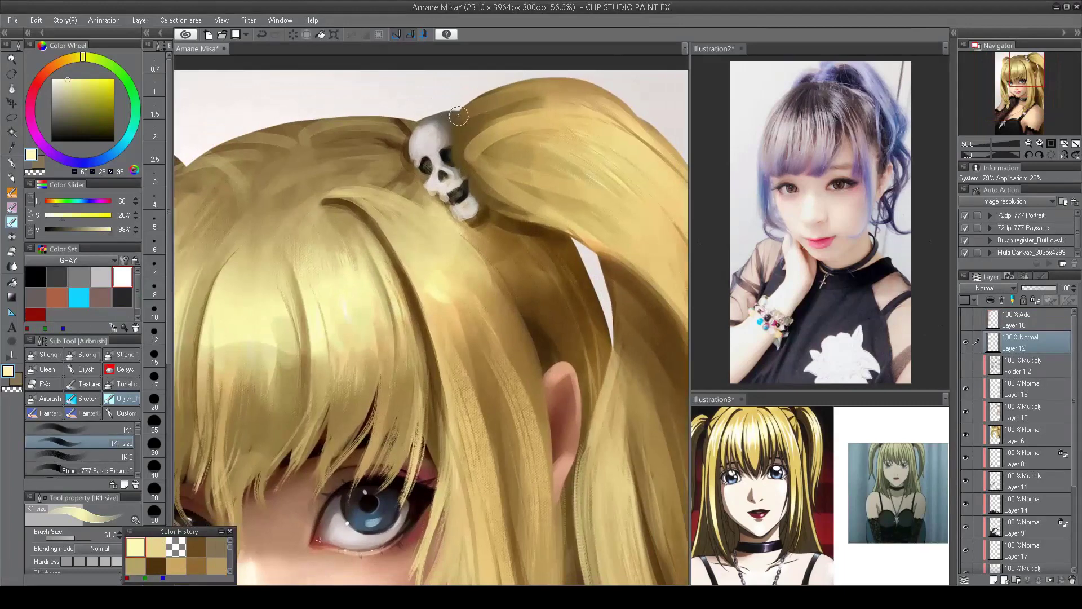
{"action": "key", "text": "m"}
{"action": "left_click_drag", "start_coordinate": [463, 110], "coordinate": [404, 144]}
{"action": "key", "text": "ctrl+z"}
{"action": "mouse_move", "coordinate": [460, 108]}
{"action": "left_mouse_down"}
{"action": "mouse_move", "coordinate": [419, 123]}
{"action": "mouse_move", "coordinate": [408, 156]}
{"action": "left_mouse_up"}
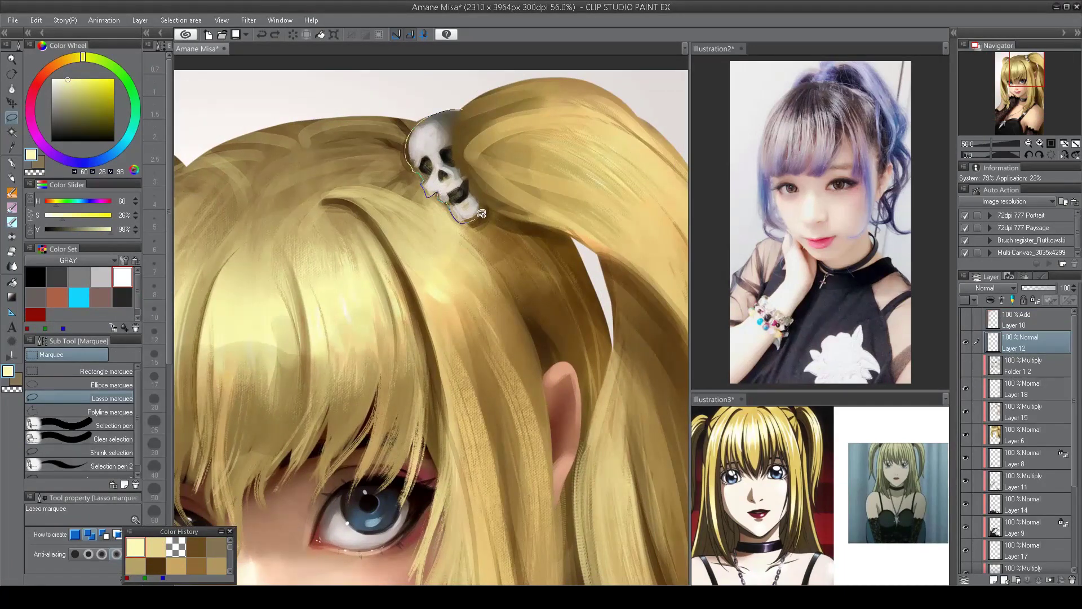
{"action": "left_click_drag", "start_coordinate": [481, 213], "coordinate": [499, 147]}
- Repaint the skull inside the selection with the IK1 brush, using sampled bone whites for the face and near-black for the sockets and mouth
{"action": "key", "text": "b"}
{"action": "left_click", "coordinate": [413, 151], "text": "alt"}
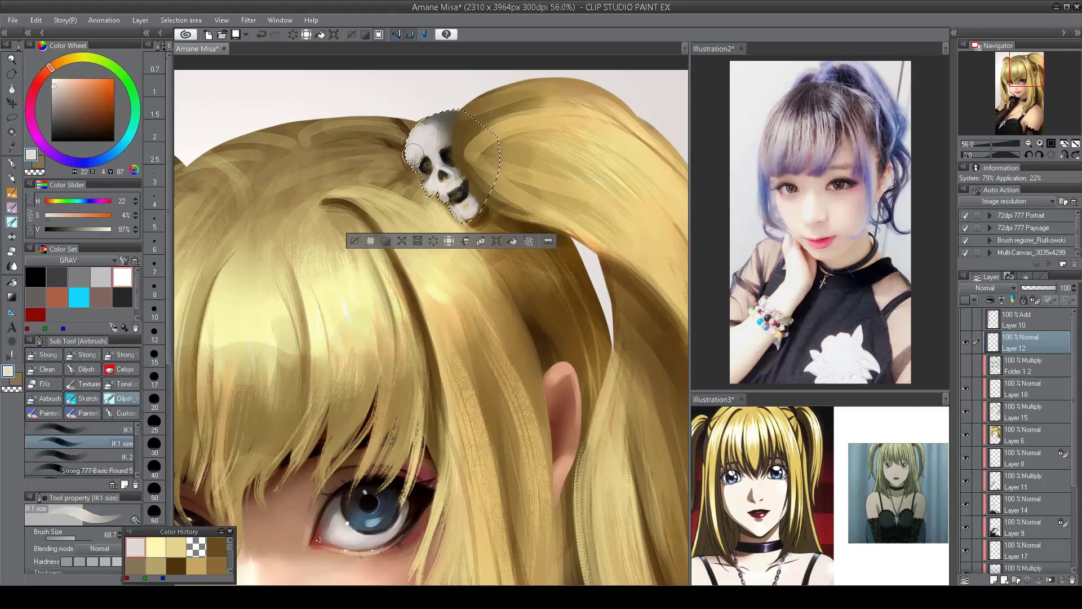
{"action": "left_click", "coordinate": [79, 429]}
{"action": "mouse_move", "coordinate": [409, 127]}
{"action": "left_mouse_down"}
{"action": "mouse_move", "coordinate": [431, 186]}
{"action": "mouse_move", "coordinate": [442, 195]}
{"action": "mouse_move", "coordinate": [462, 184]}
{"action": "mouse_move", "coordinate": [457, 173]}
{"action": "mouse_move", "coordinate": [452, 206]}
{"action": "mouse_move", "coordinate": [467, 204]}
{"action": "left_mouse_up"}
{"action": "left_click", "coordinate": [423, 165], "text": "alt"}
{"action": "left_click", "coordinate": [424, 153], "text": "alt"}
{"action": "left_click", "coordinate": [427, 196], "text": "alt"}
{"action": "left_click", "coordinate": [451, 206], "text": "alt"}
{"action": "left_click", "coordinate": [440, 194], "text": "alt"}
{"action": "scroll", "coordinate": [447, 164], "scroll_direction": "down", "scroll_amount": 5}
{"action": "scroll", "coordinate": [450, 203], "scroll_direction": "up", "scroll_amount": 6}
{"action": "left_click", "coordinate": [451, 207], "text": "alt"}
{"action": "scroll", "coordinate": [456, 148], "scroll_direction": "down", "scroll_amount": 1}
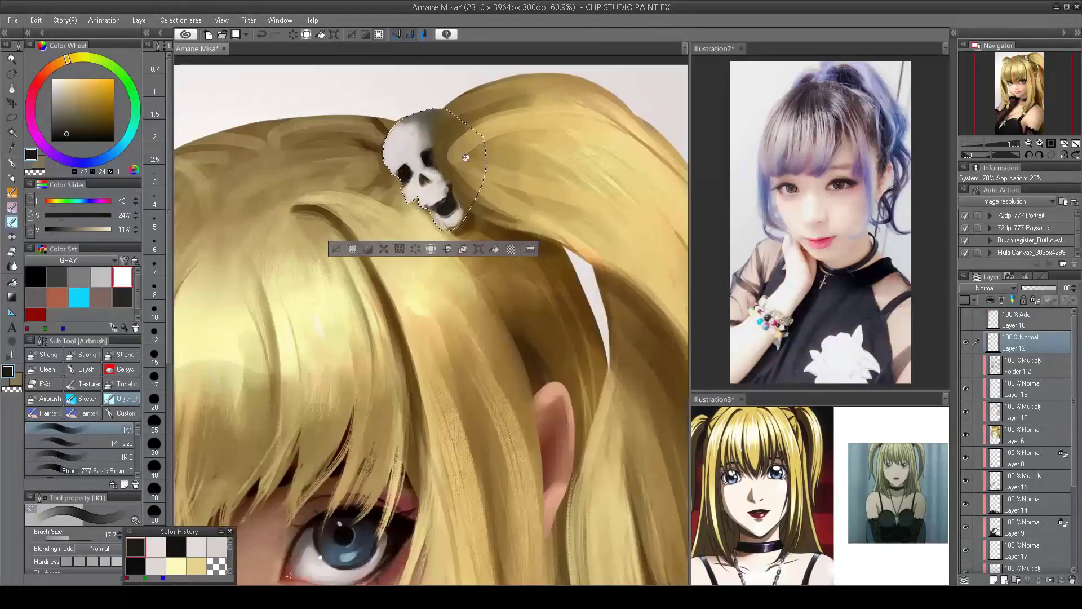
- Deselect the skull and refine its eye sockets and cheek with light greys sampled from the ornament
{"action": "key", "text": "alt"}
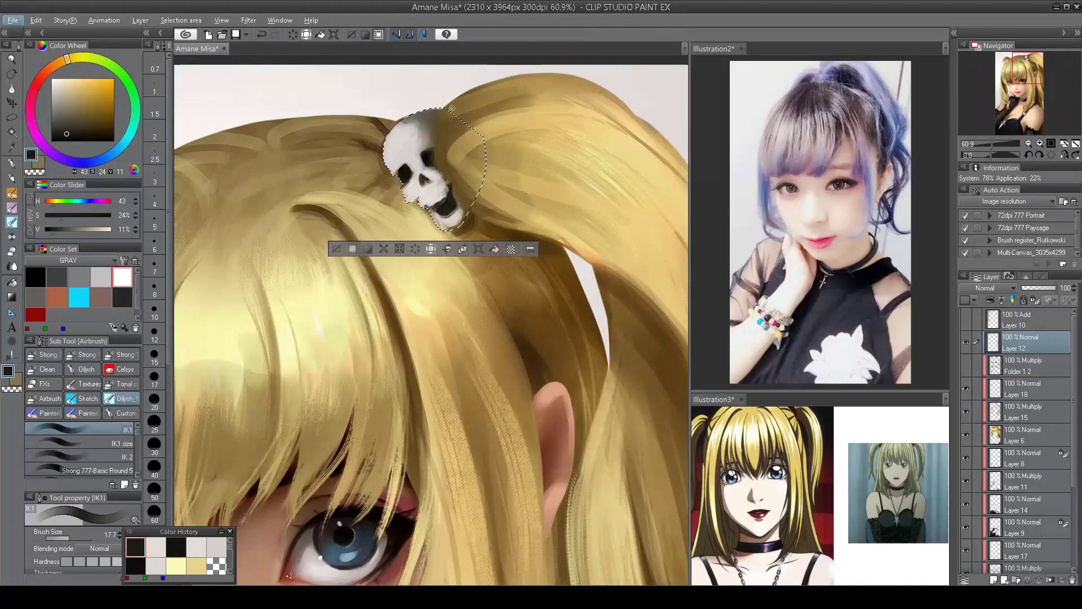
{"action": "key", "text": "ctrl+d"}
{"action": "scroll", "coordinate": [446, 156], "scroll_direction": "up", "scroll_amount": 2}
{"action": "left_click_drag", "start_coordinate": [446, 156], "coordinate": [417, 153]}
{"action": "left_click", "coordinate": [412, 151], "text": "alt"}
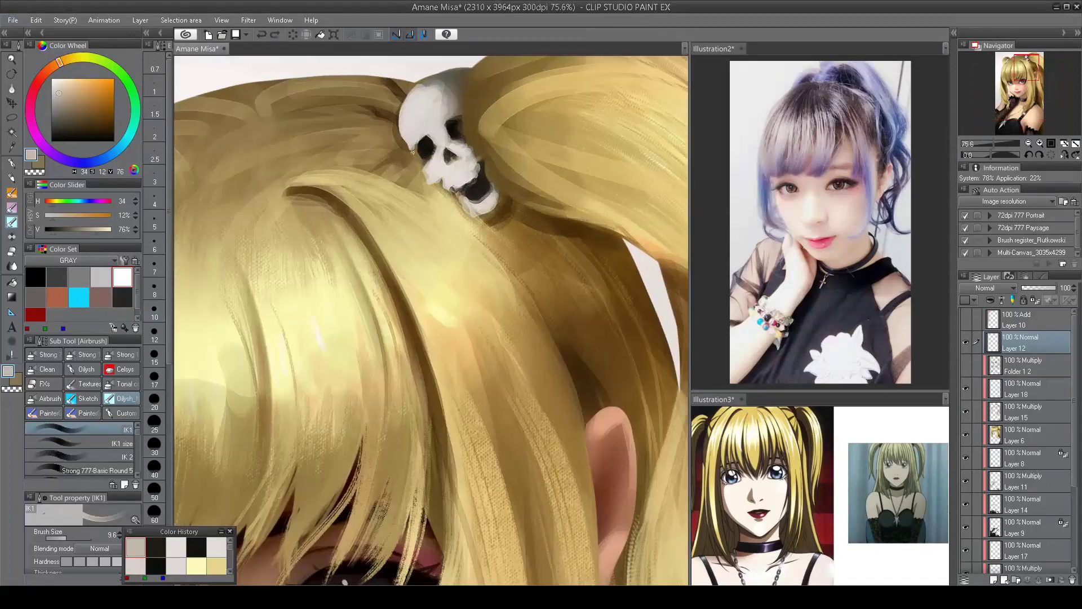
{"action": "left_click", "coordinate": [433, 170], "text": "alt"}
{"action": "left_click", "coordinate": [417, 142], "text": "alt"}
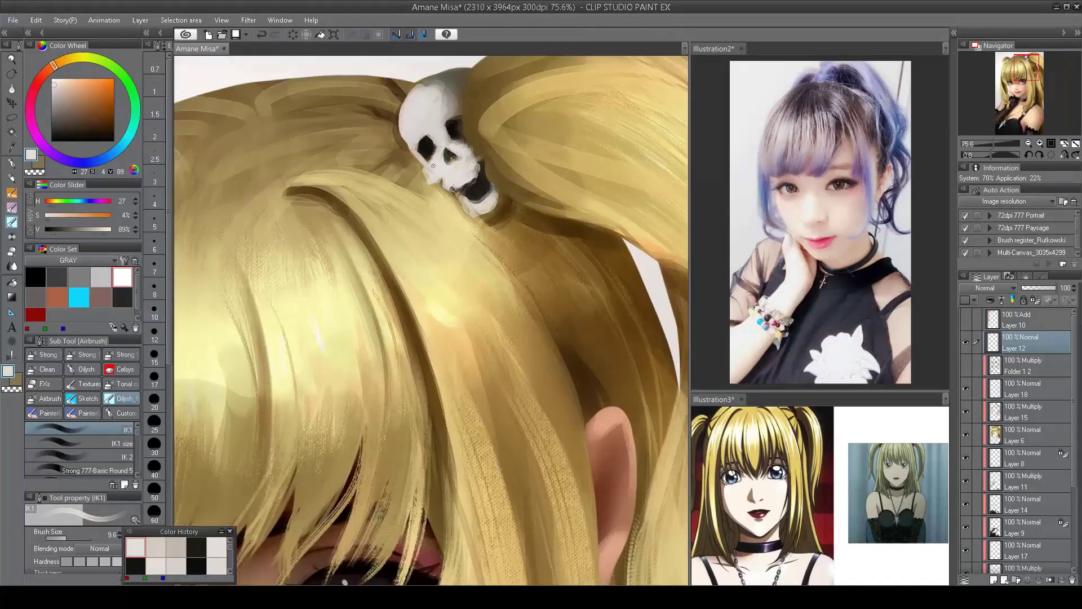
{"action": "scroll", "coordinate": [446, 148], "scroll_direction": "down", "scroll_amount": 5}
{"action": "scroll", "coordinate": [468, 147], "scroll_direction": "up", "scroll_amount": 4}
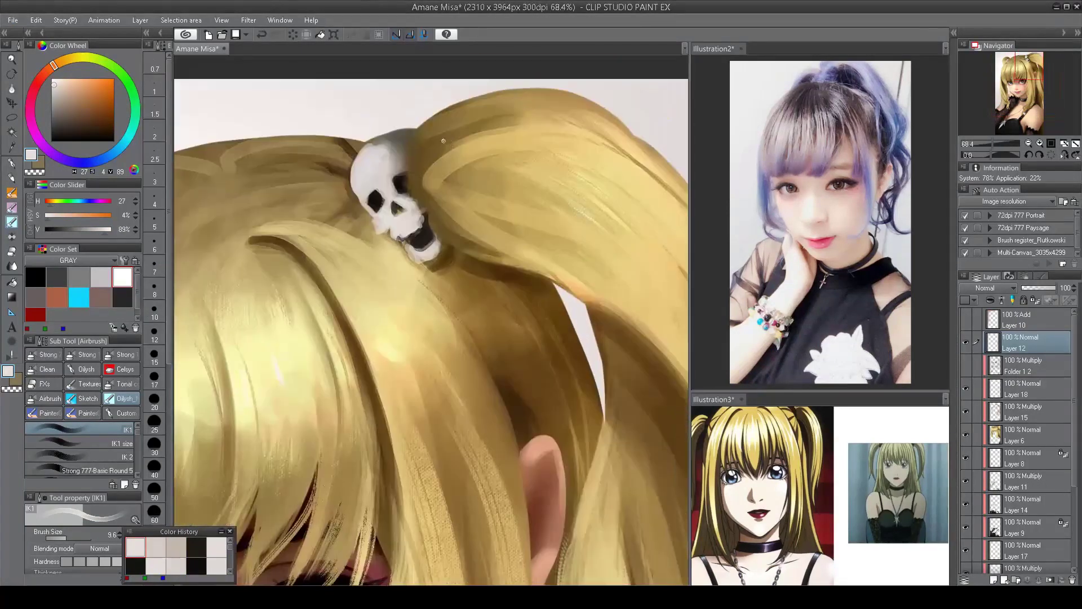
- Lasso around the skull along the ponytail's edge, paint its shaded crown and side with sampled greys, and deselect
{"action": "key", "text": "m"}
{"action": "mouse_move", "coordinate": [444, 108]}
{"action": "left_mouse_down"}
{"action": "mouse_move", "coordinate": [417, 146]}
{"action": "mouse_move", "coordinate": [417, 180]}
{"action": "mouse_move", "coordinate": [463, 250]}
{"action": "mouse_move", "coordinate": [518, 272]}
{"action": "mouse_move", "coordinate": [517, 298]}
{"action": "mouse_move", "coordinate": [394, 84]}
{"action": "left_mouse_up"}
{"action": "key", "text": "b"}
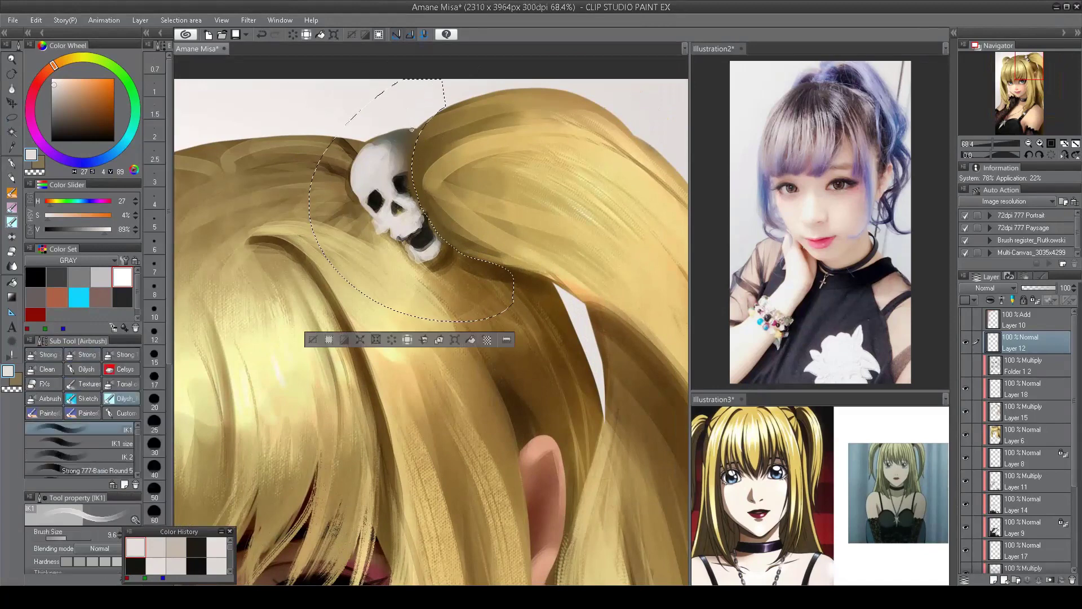
{"action": "left_click", "coordinate": [395, 138], "text": "alt"}
{"action": "mouse_move", "coordinate": [389, 136]}
{"action": "left_mouse_down"}
{"action": "mouse_move", "coordinate": [415, 131]}
{"action": "mouse_move", "coordinate": [396, 142]}
{"action": "mouse_move", "coordinate": [408, 149]}
{"action": "mouse_move", "coordinate": [388, 138]}
{"action": "mouse_move", "coordinate": [383, 156]}
{"action": "mouse_move", "coordinate": [393, 145]}
{"action": "mouse_move", "coordinate": [404, 164]}
{"action": "mouse_move", "coordinate": [400, 140]}
{"action": "mouse_move", "coordinate": [419, 131]}
{"action": "mouse_move", "coordinate": [420, 229]}
{"action": "left_mouse_up"}
{"action": "left_click", "coordinate": [415, 148], "text": "alt"}
{"action": "left_click", "coordinate": [409, 174], "text": "alt"}
{"action": "left_click", "coordinate": [416, 199], "text": "alt"}
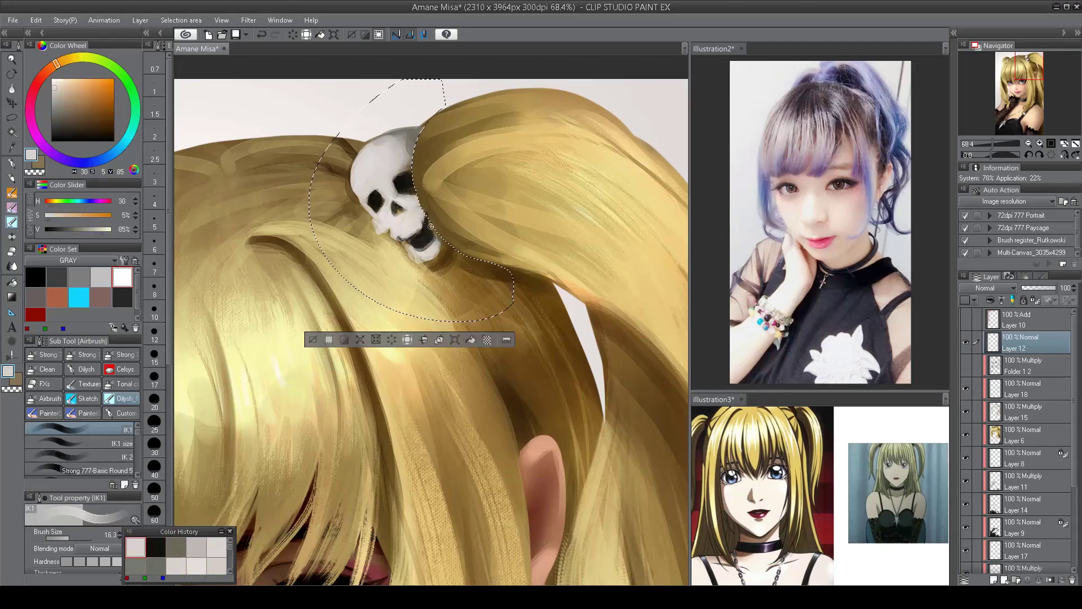
{"action": "key", "text": "ctrl+d"}
{"action": "key", "text": "ctrl+0"}
{"action": "scroll", "coordinate": [404, 273], "scroll_direction": "up", "scroll_amount": 3}
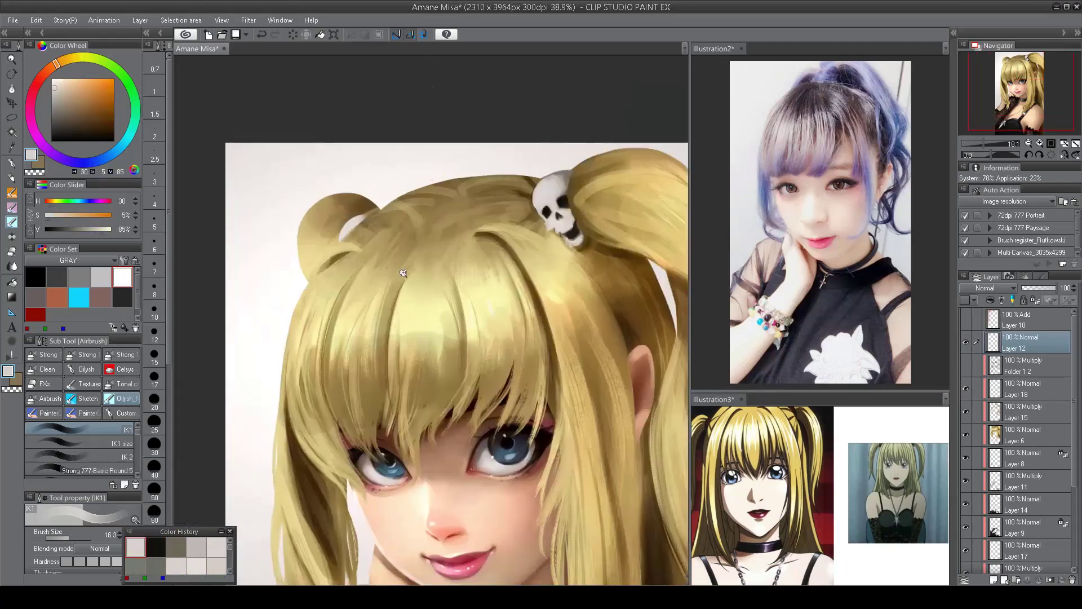
- Group Layer 12 and the painting layers below it, down to just above Folder 1, into a folder in Through mode
{"action": "key", "text": "ctrl+0"}
{"action": "scroll", "coordinate": [1032, 451], "scroll_direction": "down", "scroll_amount": 5}
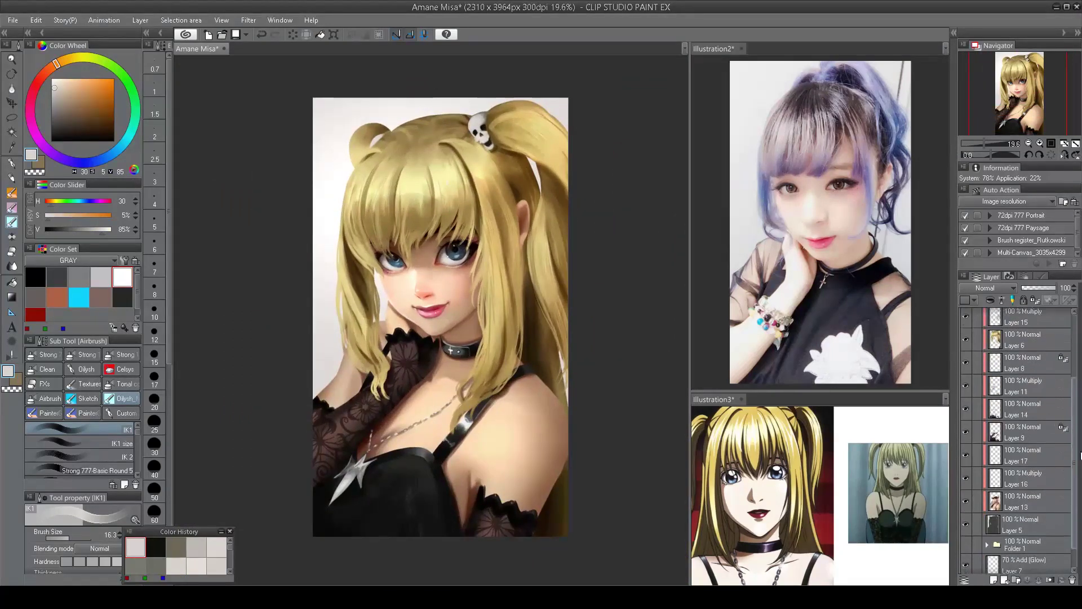
{"action": "left_click", "coordinate": [1026, 558], "text": "shift"}
{"action": "scroll", "coordinate": [1027, 395], "scroll_direction": "up", "scroll_amount": 5}
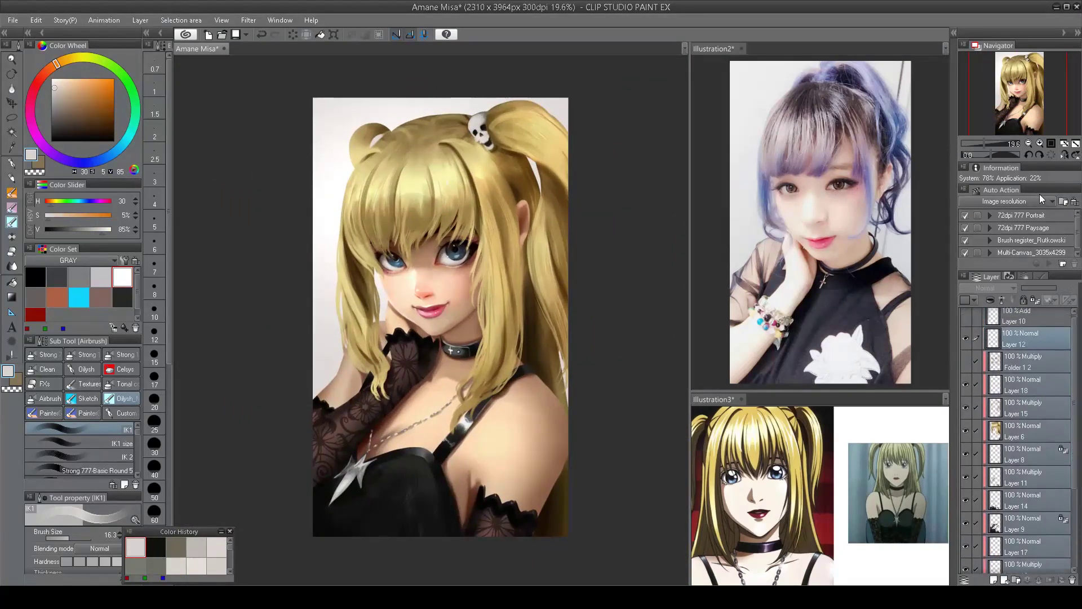
{"action": "key", "text": "ctrl+g"}
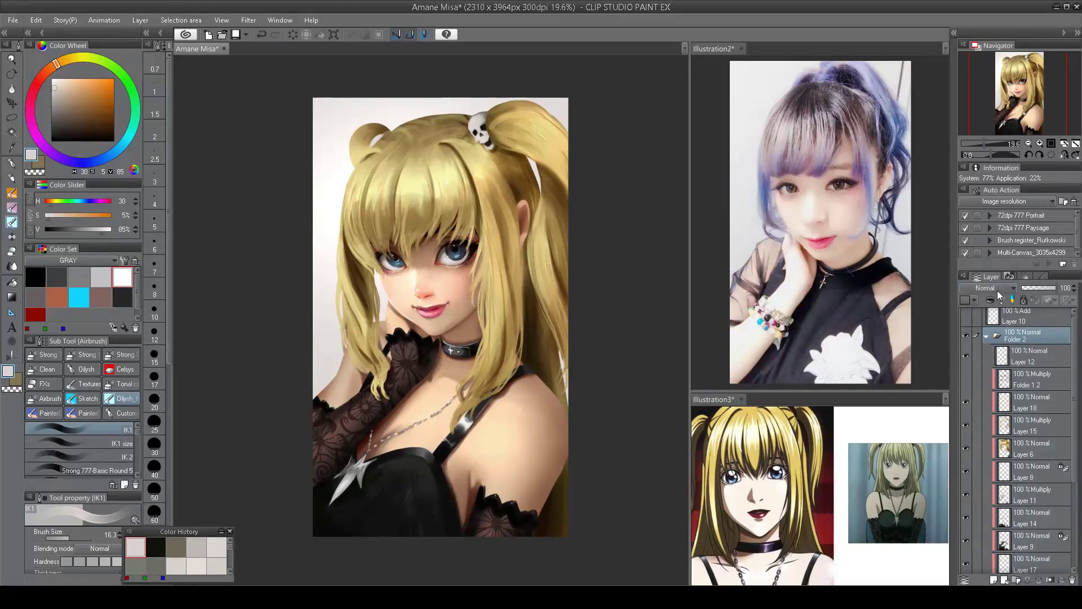
- Flatten a duplicate of the grouped folder into a single layer and add a new layer directly above it
{"action": "left_click", "coordinate": [986, 336]}
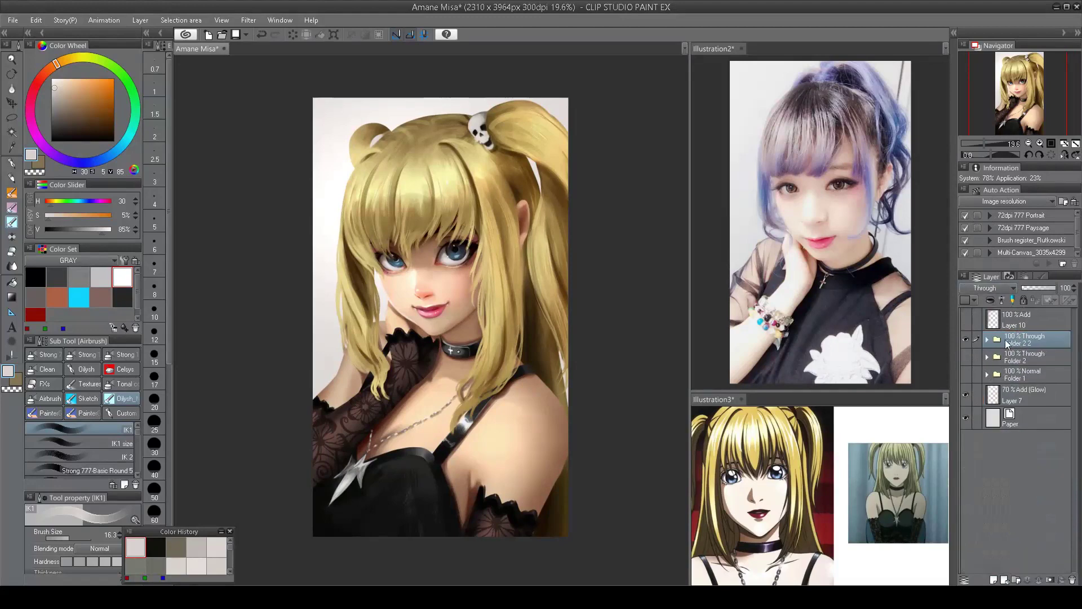
{"action": "key", "text": "ctrl+shift+e"}
{"action": "key", "text": "ctrl+shift+n"}
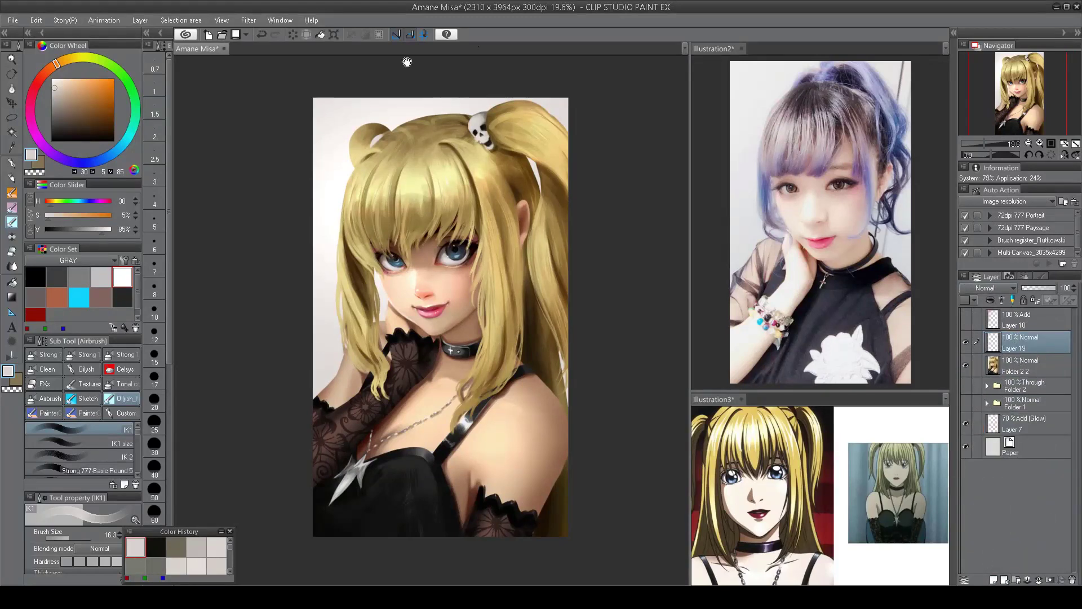
- On Layer 19, paint fine pale-yellow strands over the fringe with the IK1 size brush, reducing its size to 16 and 9.4
{"action": "scroll", "coordinate": [407, 61], "scroll_direction": "up", "scroll_amount": 2}
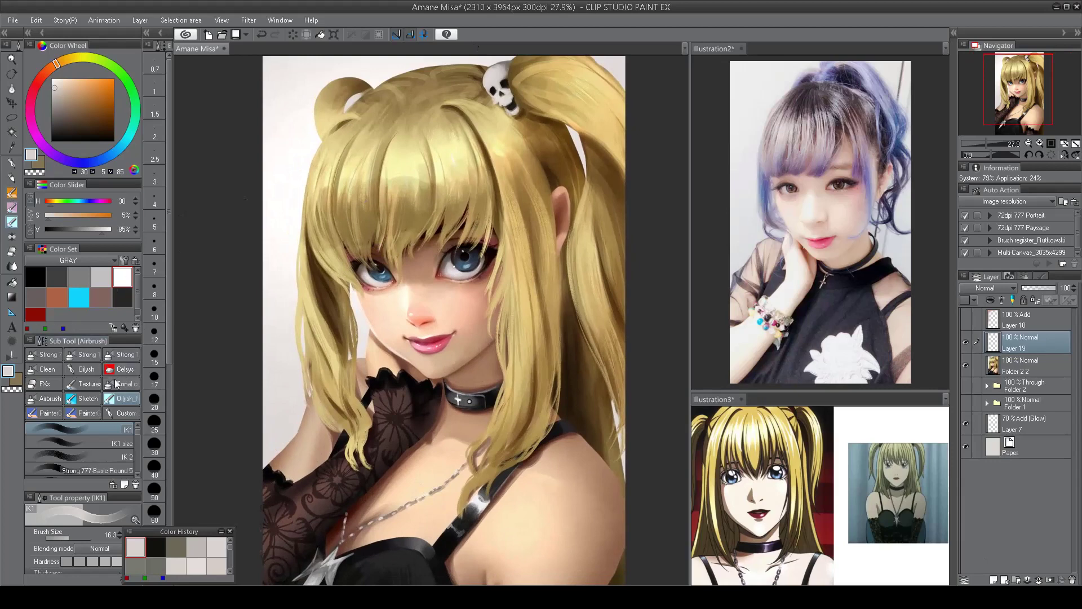
{"action": "left_click", "coordinate": [84, 444]}
{"action": "left_click", "coordinate": [393, 144], "text": "alt"}
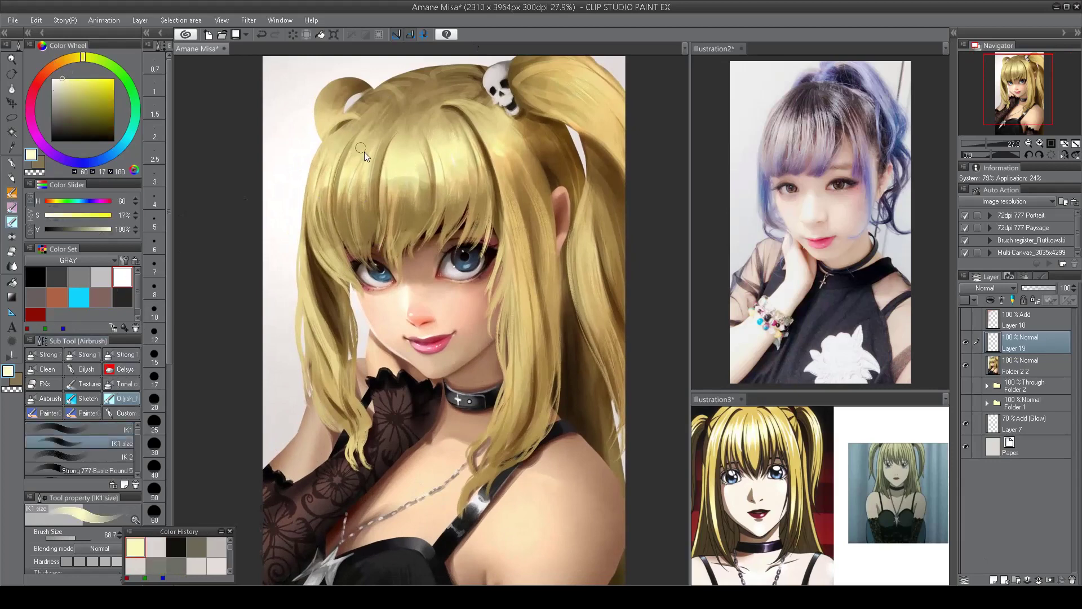
{"action": "key", "text": "bracketleft"}
{"action": "key", "text": "bracketleft"}
{"action": "left_click_drag", "start_coordinate": [341, 197], "coordinate": [340, 222]}
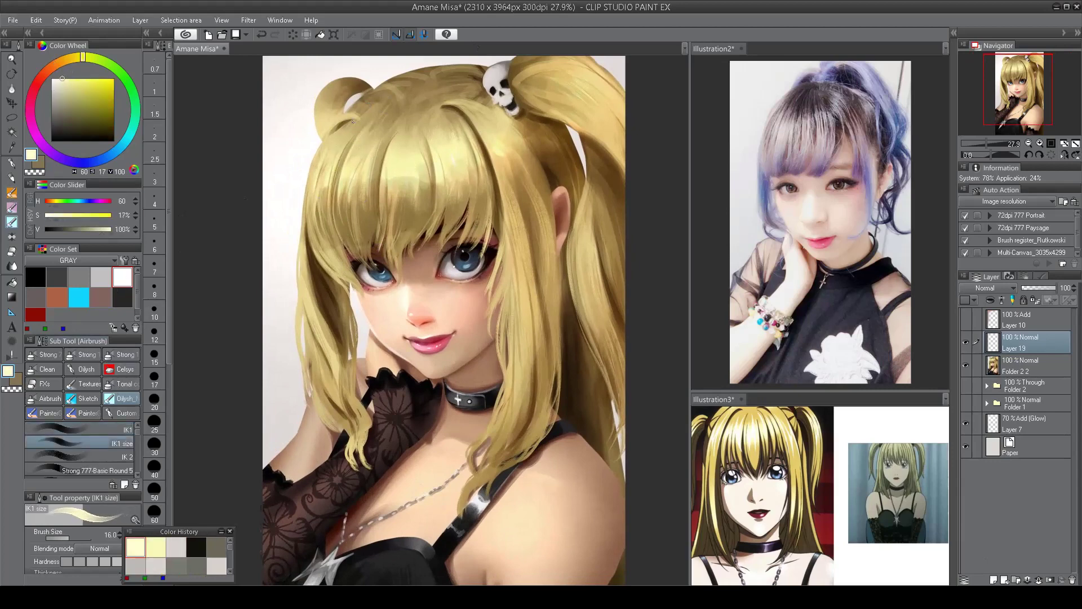
{"action": "key", "text": "bracketleft"}
{"action": "key", "text": "bracketleft"}
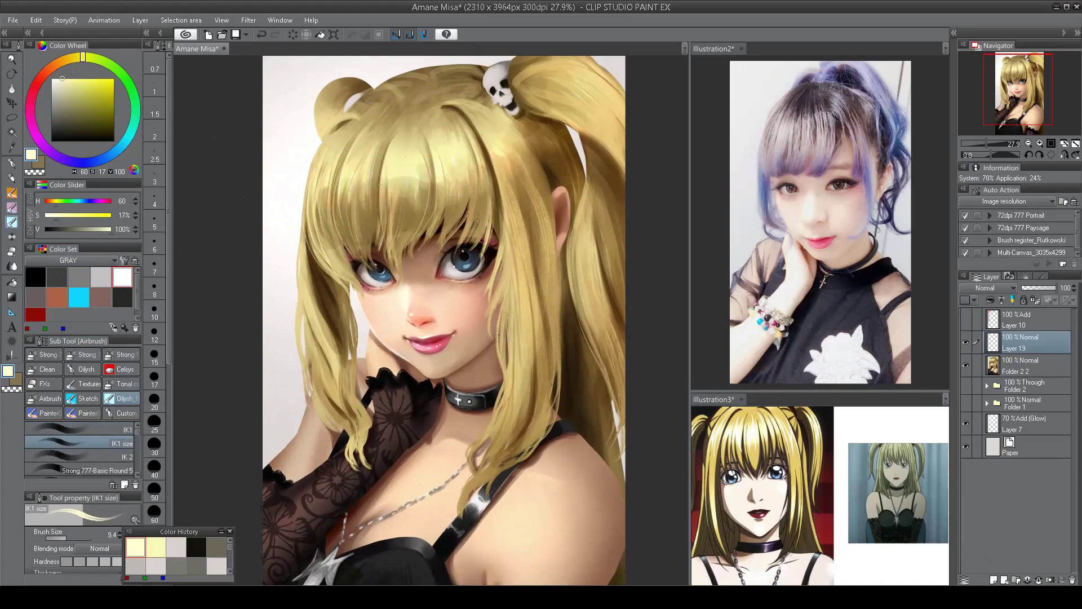
{"action": "key", "text": "h"}
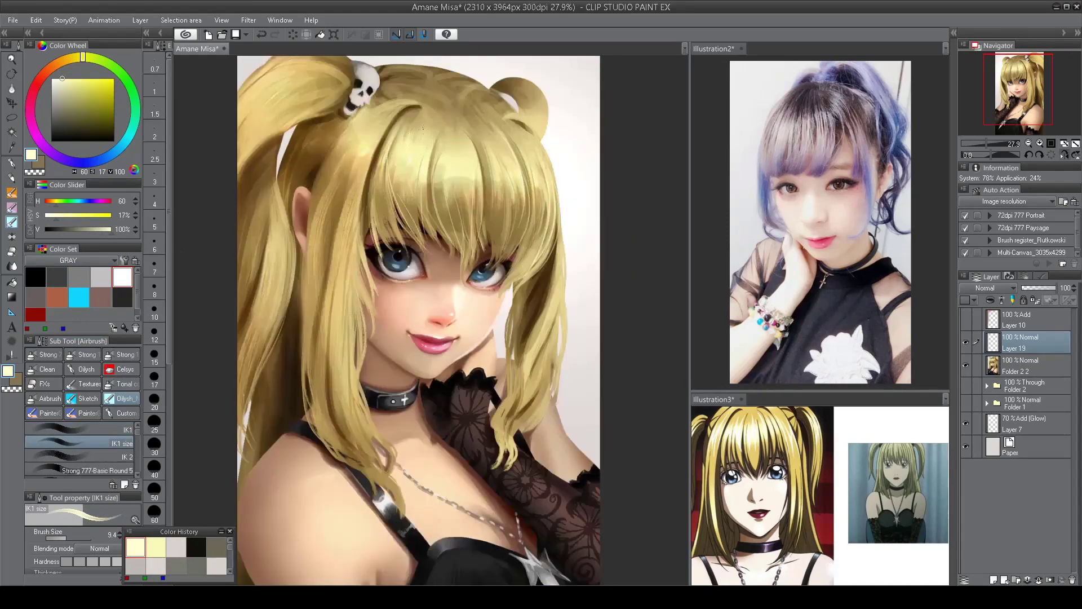
{"action": "key", "text": "h"}
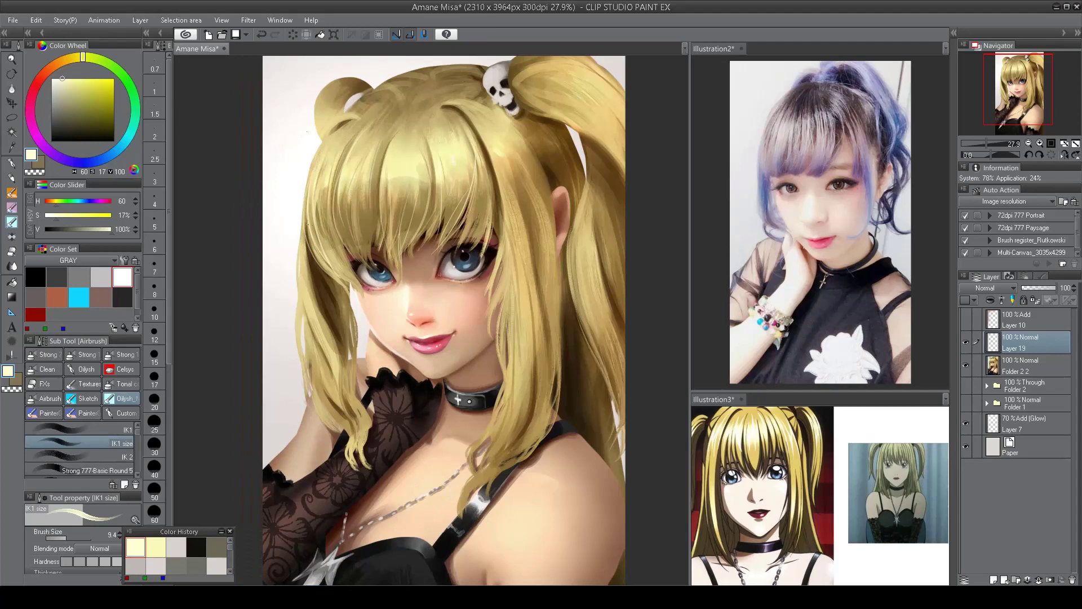
- Undo the last four strokes and paint thin pale strands down the long lock in front of the ear
{"action": "key", "text": "ctrl+z"}
{"action": "key", "text": "ctrl+z"}
{"action": "key", "text": "ctrl+z"}
{"action": "key", "text": "ctrl+z"}
{"action": "key", "text": "h"}
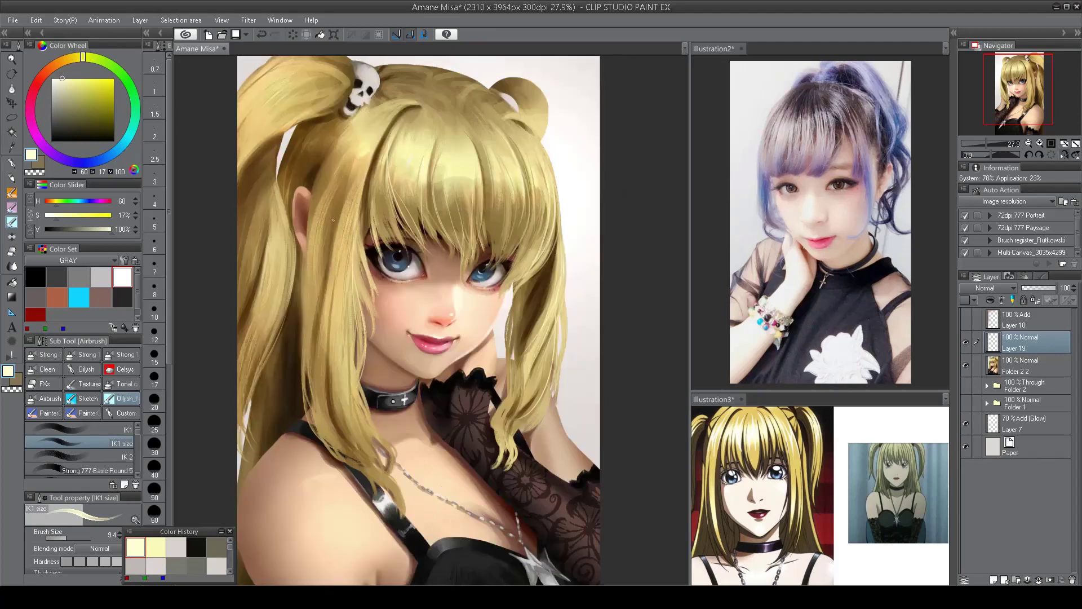
{"action": "left_click_drag", "start_coordinate": [337, 262], "coordinate": [300, 452]}
{"action": "left_click_drag", "start_coordinate": [306, 420], "coordinate": [366, 475]}
{"action": "key", "text": "h"}
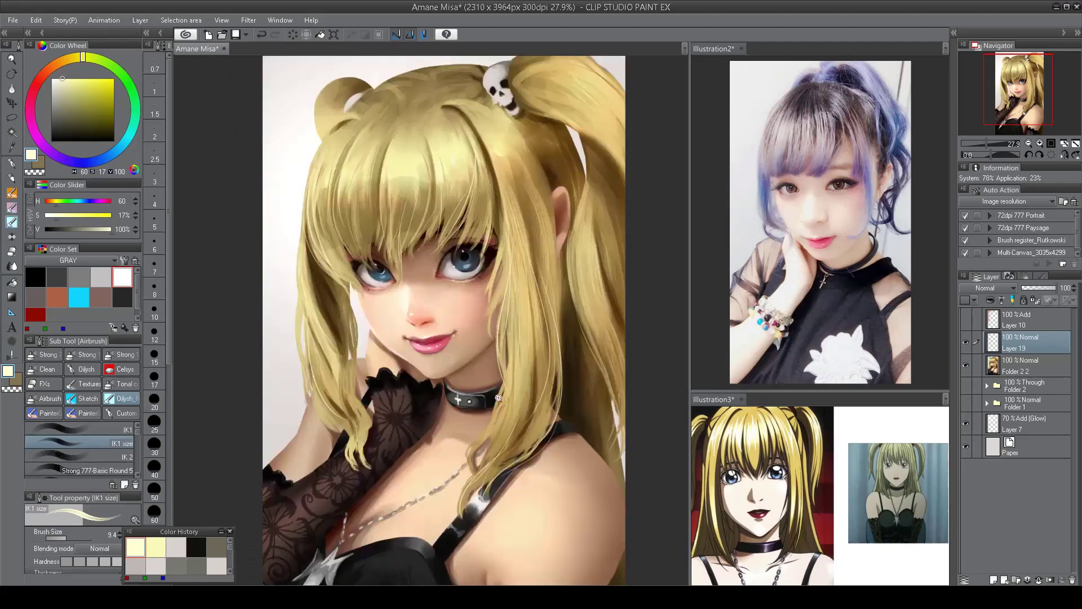
{"action": "scroll", "coordinate": [503, 164], "scroll_direction": "down", "scroll_amount": 3}
{"action": "scroll", "coordinate": [482, 235], "scroll_direction": "up", "scroll_amount": 3}
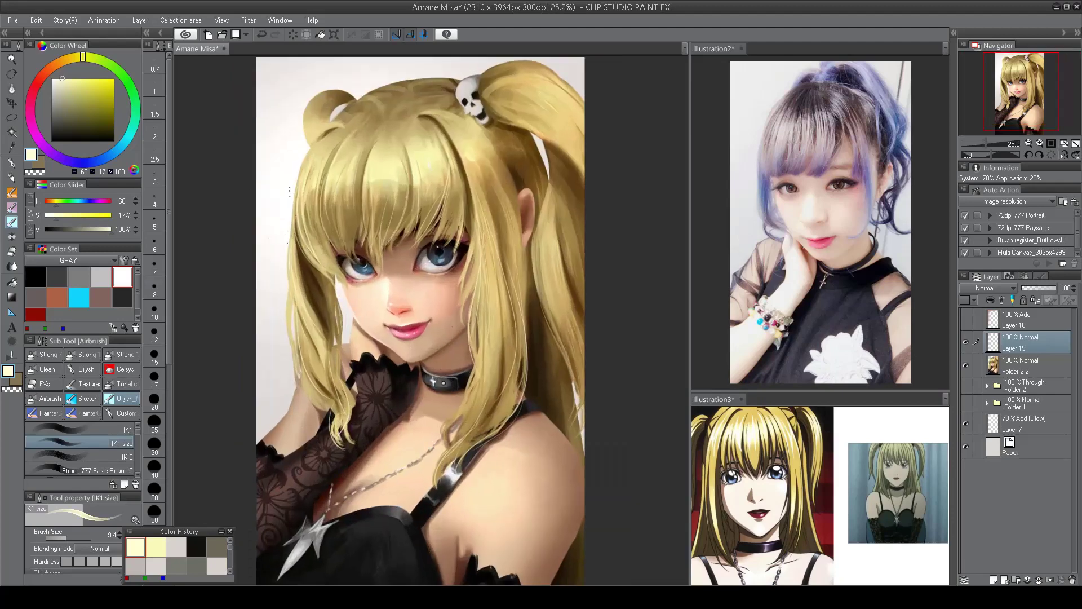
- Shade the side locks on Layer 19 with the IK1 brush and a golden brown sampled from the hair
{"action": "left_click", "coordinate": [119, 431]}
{"action": "left_click", "coordinate": [312, 238], "text": "alt"}
{"action": "left_click_drag", "start_coordinate": [313, 238], "coordinate": [305, 273]}
{"action": "key", "text": "h"}
{"action": "left_click_drag", "start_coordinate": [389, 176], "coordinate": [349, 243]}
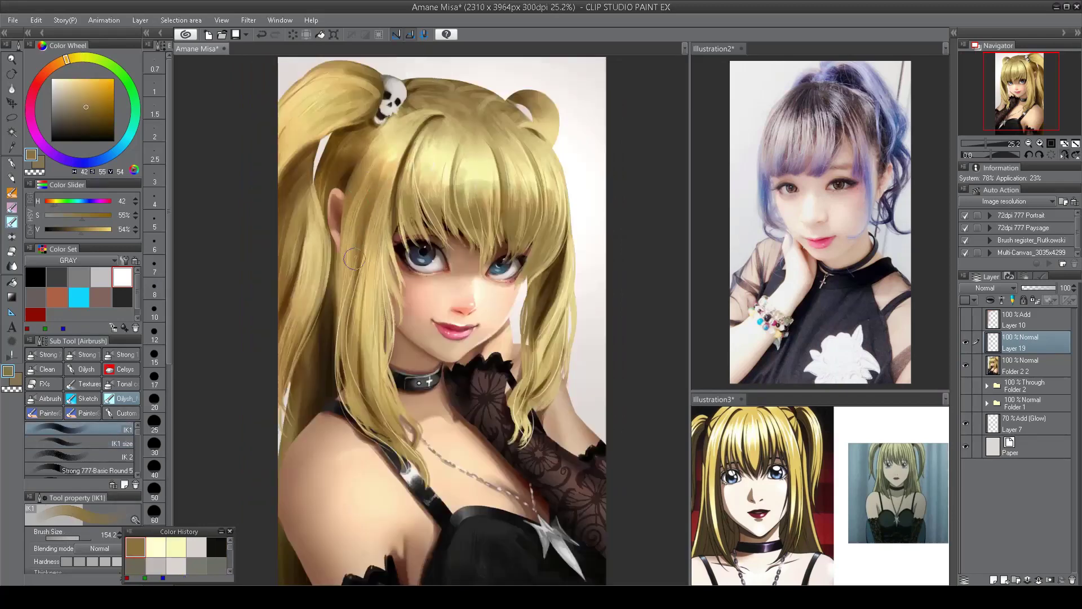
{"action": "left_click_drag", "start_coordinate": [383, 203], "coordinate": [361, 288]}
{"action": "key", "text": "h"}
{"action": "scroll", "coordinate": [436, 298], "scroll_direction": "down", "scroll_amount": 1}
{"action": "scroll", "coordinate": [436, 298], "scroll_direction": "up", "scroll_amount": 2}
- Add a new layer beneath the merged portrait layer and paint sampled brown hair behind the side lock next to the cheek
{"action": "left_click", "coordinate": [1025, 385]}
{"action": "key", "text": "ctrl+shift+n"}
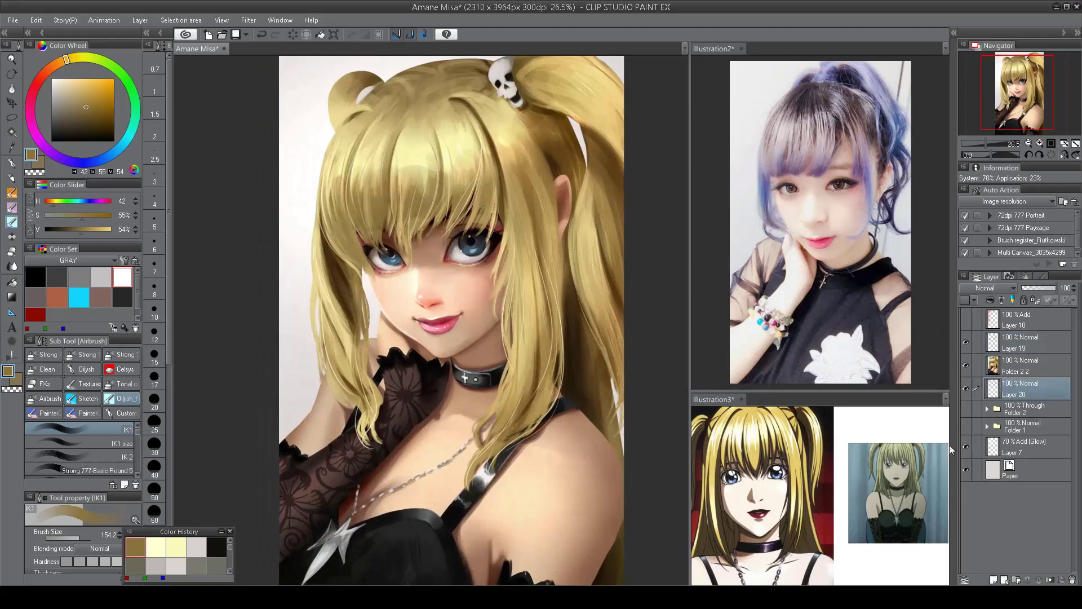
{"action": "left_click", "coordinate": [379, 280], "text": "alt"}
{"action": "mouse_move", "coordinate": [366, 248]}
{"action": "left_mouse_down"}
{"action": "mouse_move", "coordinate": [400, 351]}
{"action": "mouse_move", "coordinate": [372, 290]}
{"action": "left_mouse_up"}
{"action": "left_click", "coordinate": [372, 287], "text": "alt"}
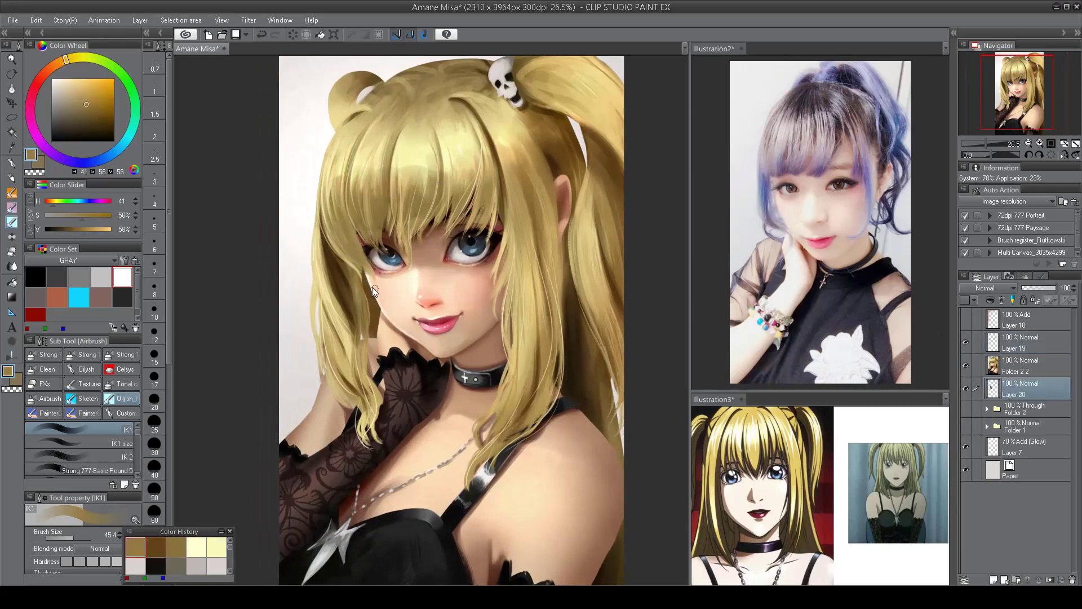
{"action": "scroll", "coordinate": [389, 273], "scroll_direction": "down", "scroll_amount": 2}
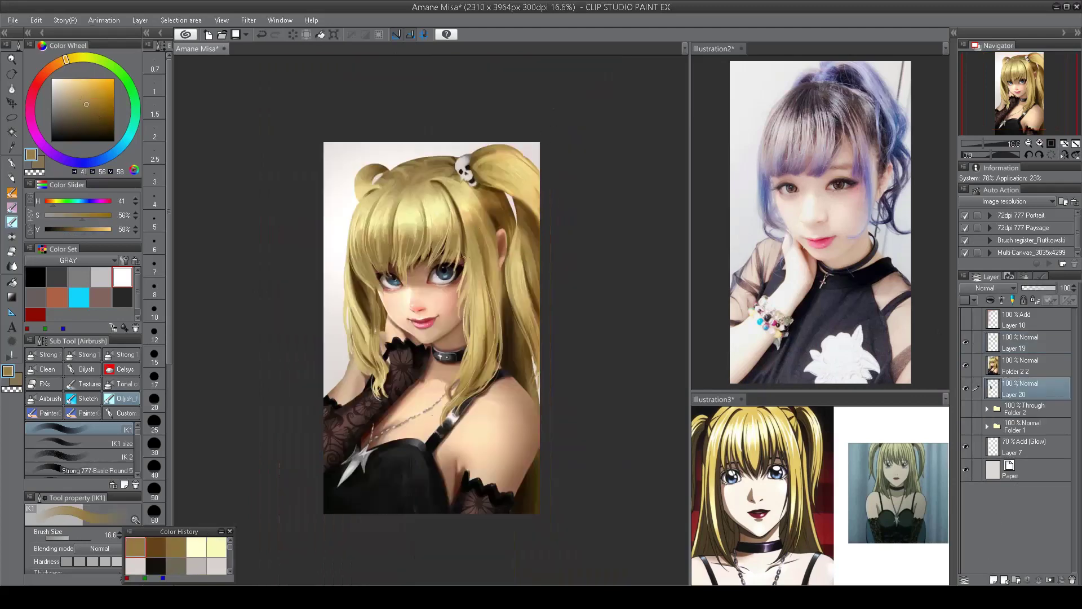
{"action": "scroll", "coordinate": [384, 304], "scroll_direction": "up", "scroll_amount": 2}
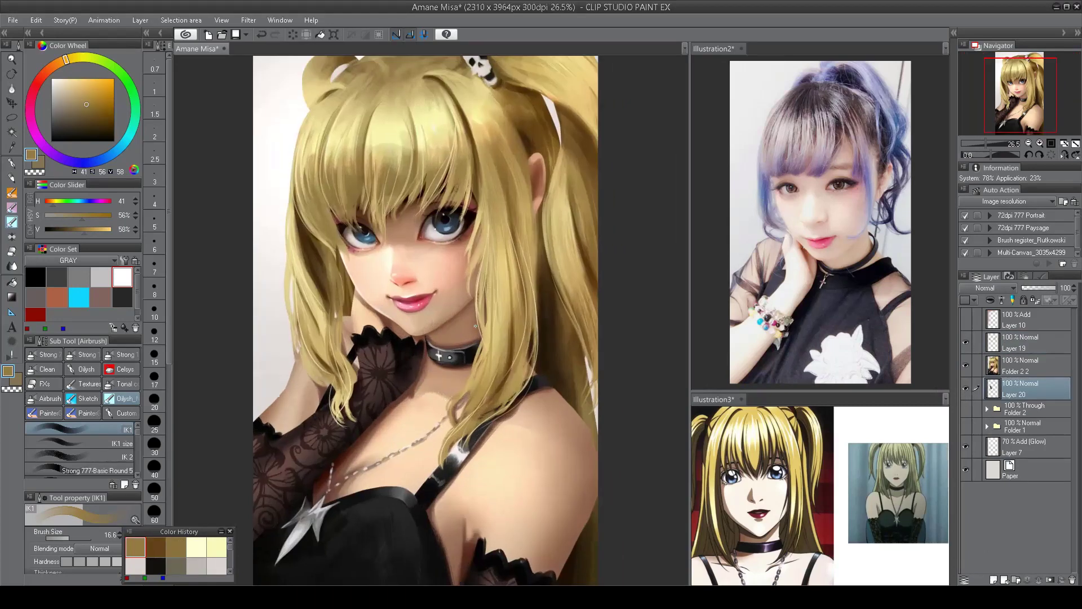
- Paint loose blonde strands along the outer edge of the smaller side lock on Layer 20 with the Oilysh_14 brush
{"action": "left_click_drag", "start_coordinate": [426, 379], "coordinate": [462, 388]}
{"action": "scroll", "coordinate": [136, 430], "scroll_direction": "down", "scroll_amount": 5}
{"action": "left_click", "coordinate": [113, 459]}
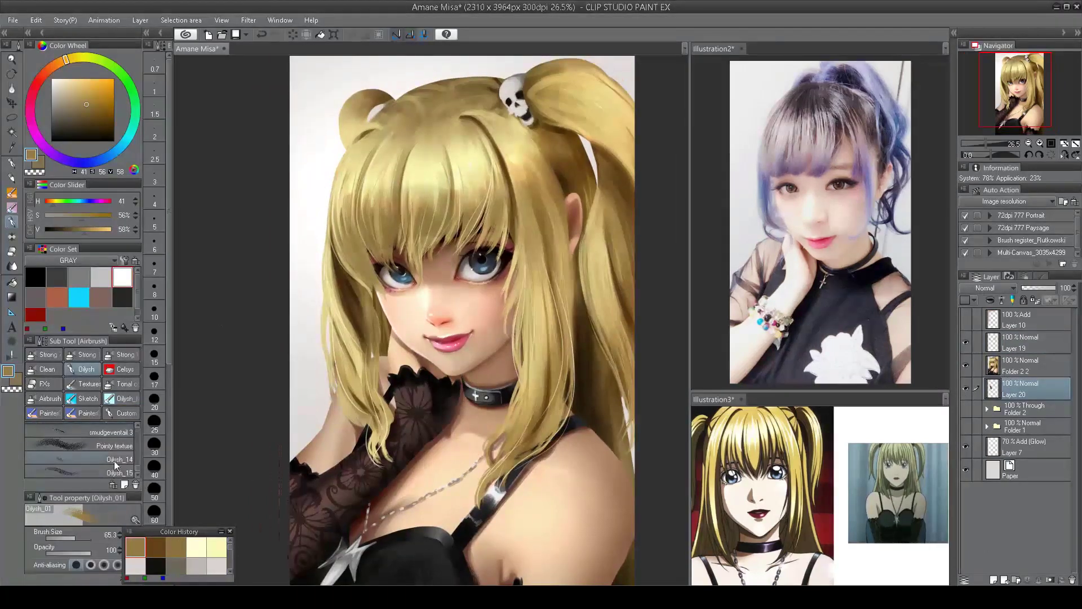
{"action": "mouse_move", "coordinate": [319, 104]}
{"action": "left_mouse_down"}
{"action": "mouse_move", "coordinate": [296, 211]}
{"action": "mouse_move", "coordinate": [336, 287]}
{"action": "left_mouse_up"}
{"action": "key", "text": "ctrl+z"}
{"action": "left_click", "coordinate": [330, 239], "text": "alt"}
{"action": "key", "text": "h"}
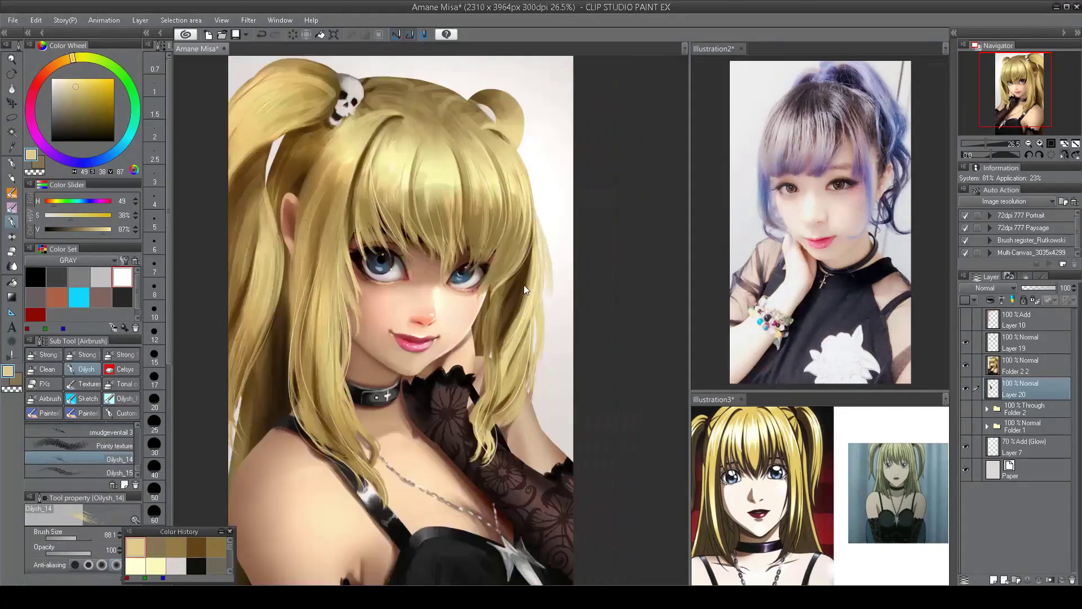
{"action": "left_click_drag", "start_coordinate": [545, 224], "coordinate": [541, 355]}
{"action": "key", "text": "h"}
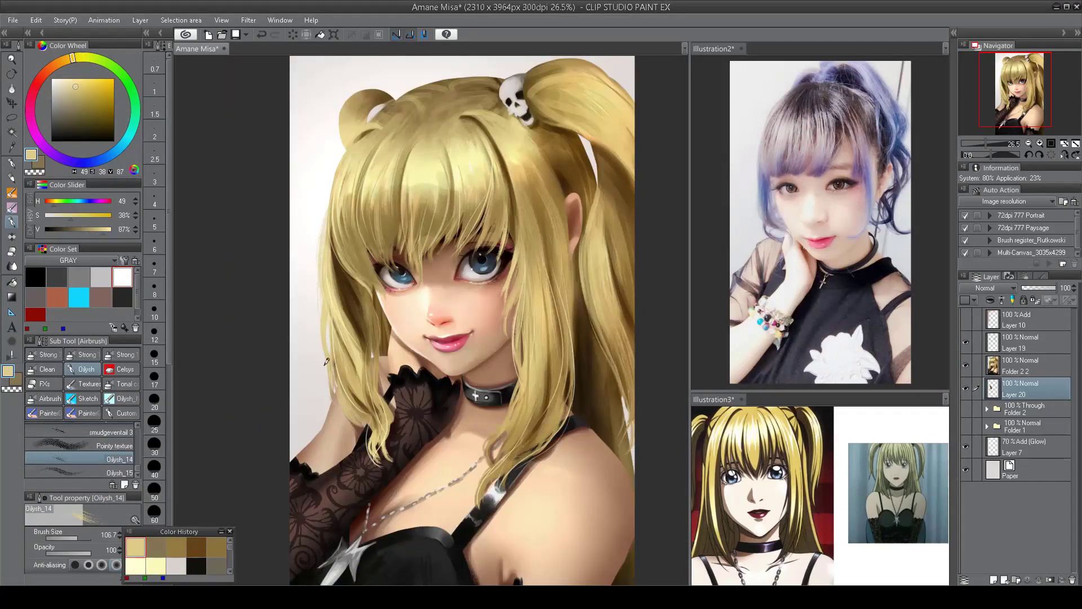
- Paint fine strands along the crown's outer edge on Layer 20 with the Oilysh_14 brush, using blonde and brown tones sampled from the hair
{"action": "left_click", "coordinate": [354, 156], "text": "alt"}
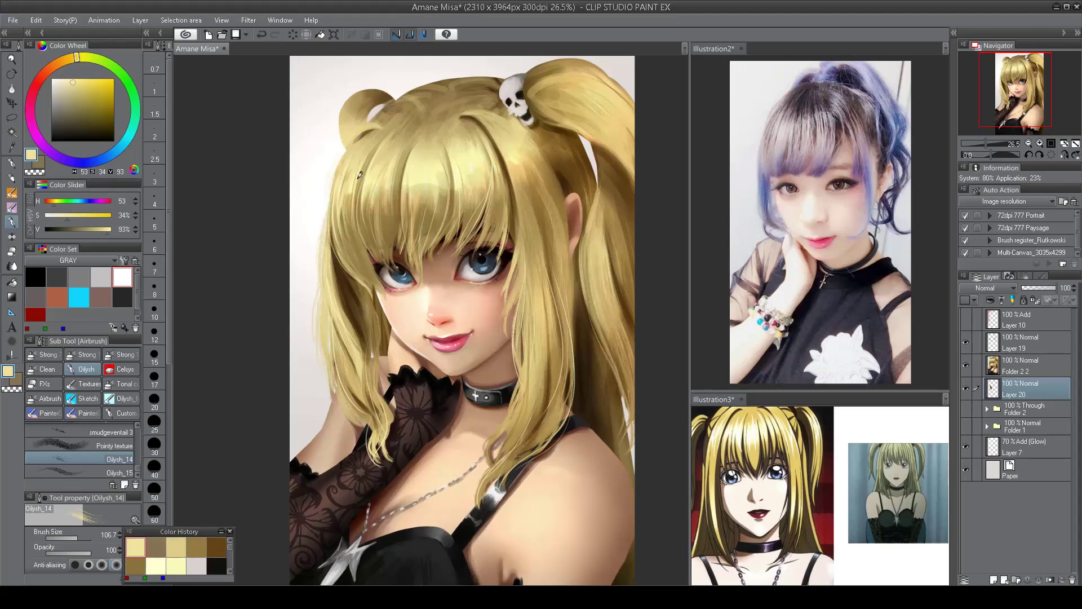
{"action": "left_click", "coordinate": [461, 78], "text": "alt"}
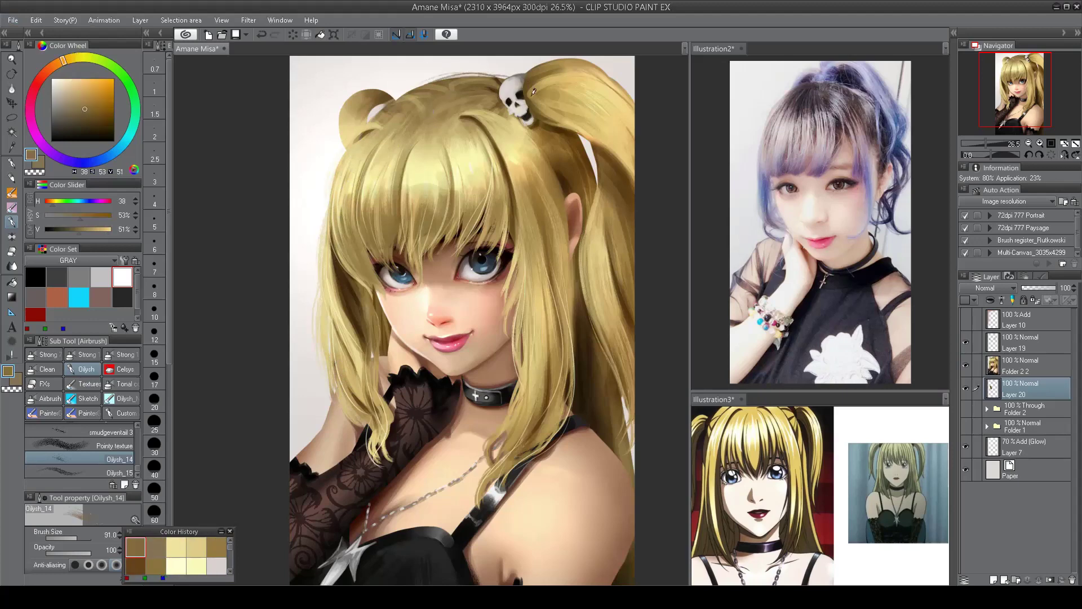
{"action": "scroll", "coordinate": [467, 133], "scroll_direction": "down", "scroll_amount": 2}
{"action": "scroll", "coordinate": [467, 133], "scroll_direction": "up", "scroll_amount": 2}
{"action": "left_click", "coordinate": [479, 91], "text": "alt"}
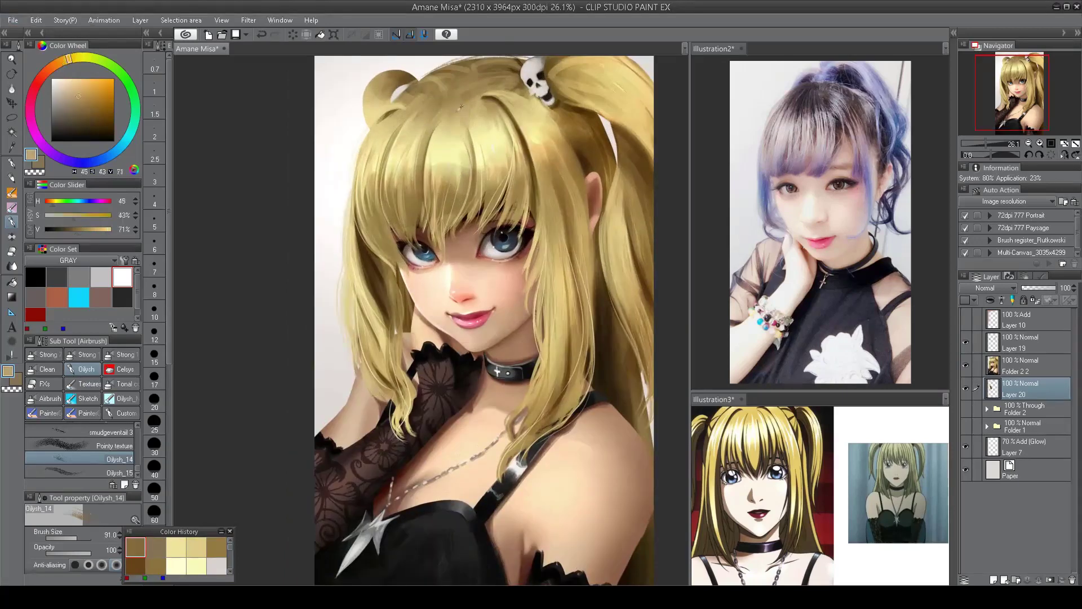
- Blend the crown hair between the skull ornament and the bangs on Layer 19 with sampled golden browns and the Oilysh_14 brush
{"action": "left_click", "coordinate": [1020, 342]}
{"action": "left_click", "coordinate": [446, 132], "text": "alt"}
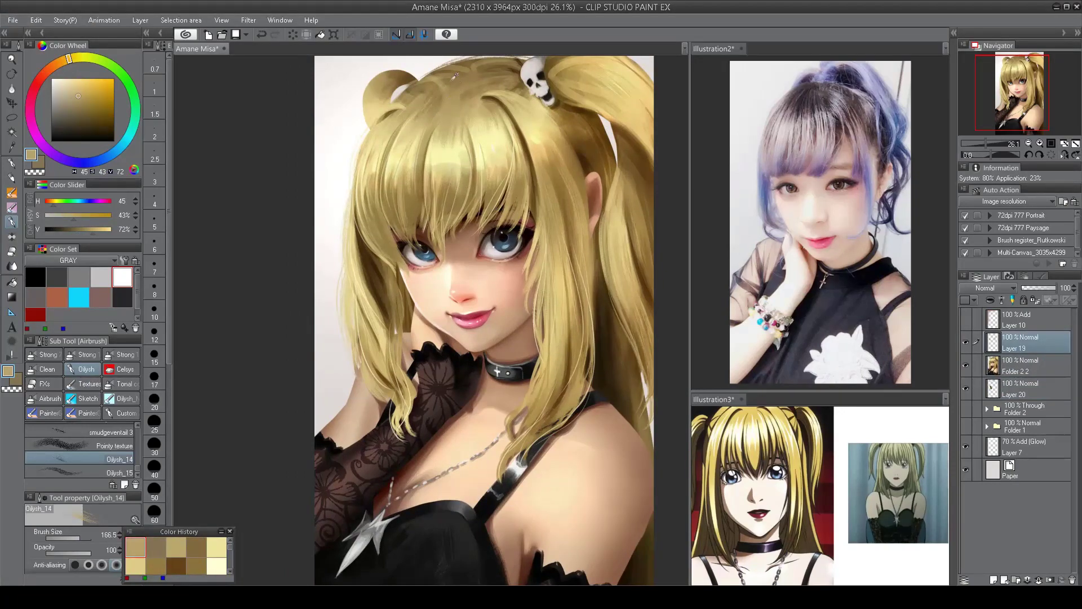
{"action": "left_click", "coordinate": [470, 107], "text": "alt"}
{"action": "left_click", "coordinate": [493, 68], "text": "alt"}
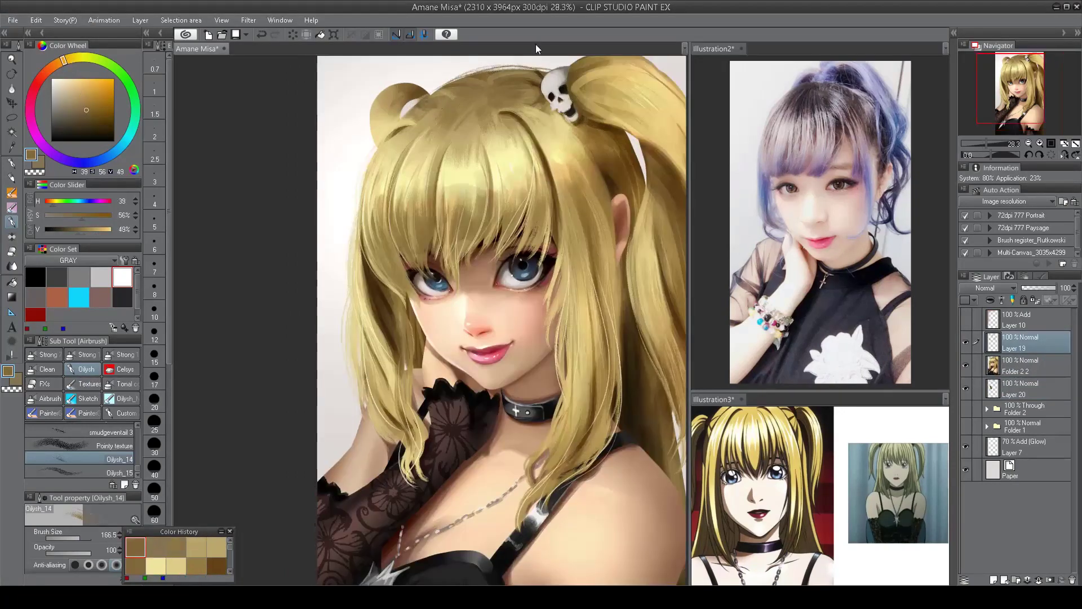
{"action": "scroll", "coordinate": [524, 92], "scroll_direction": "up", "scroll_amount": 1}
{"action": "key", "text": "h"}
{"action": "left_click", "coordinate": [324, 115], "text": "alt"}
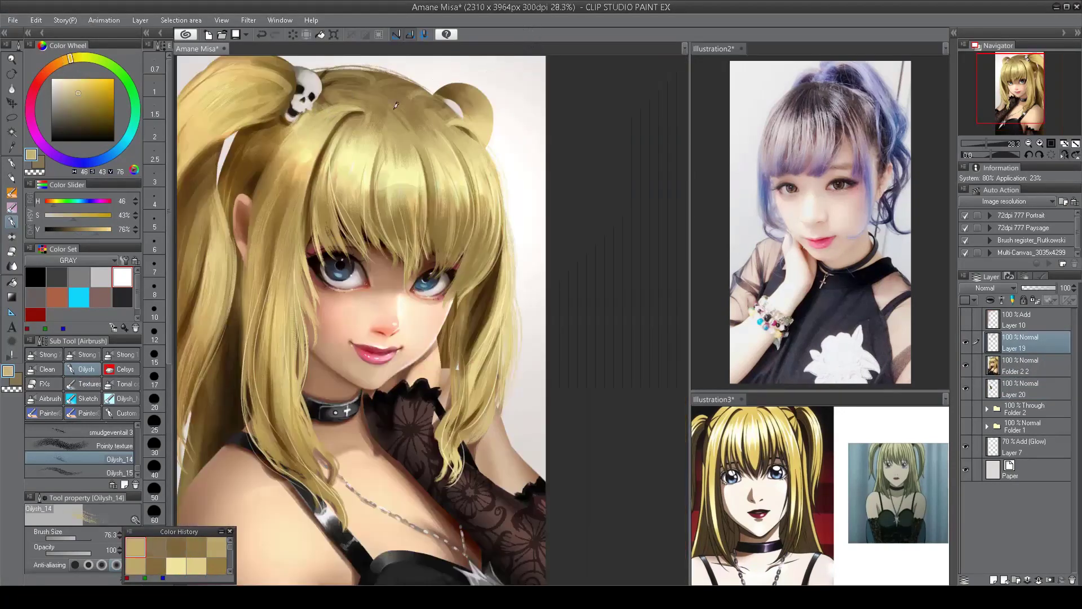
{"action": "key", "text": "h"}
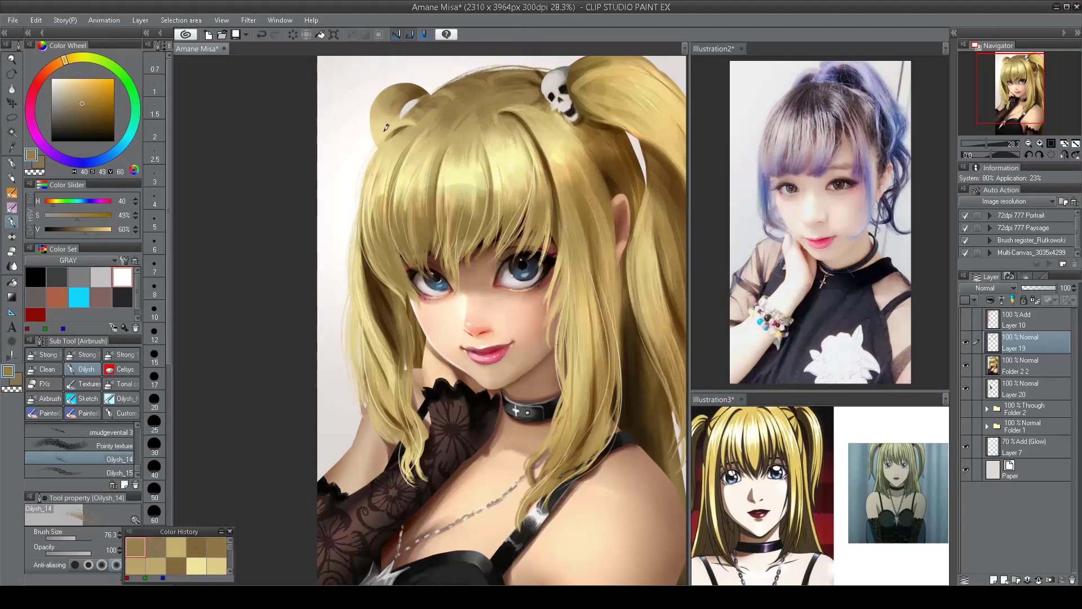
- Paint pale blonde strands where the bangs meet the small pigtail on Layer 19 with the IK1 size brush
{"action": "left_click", "coordinate": [121, 397]}
{"action": "left_click", "coordinate": [121, 443]}
{"action": "left_click", "coordinate": [391, 130], "text": "alt"}
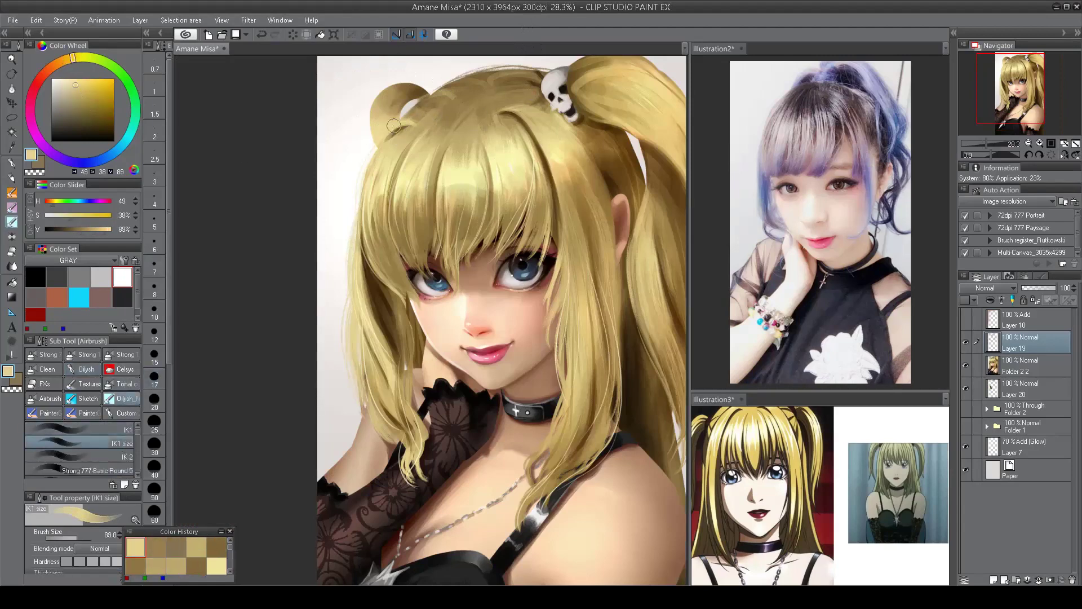
{"action": "left_click", "coordinate": [371, 153], "text": "alt"}
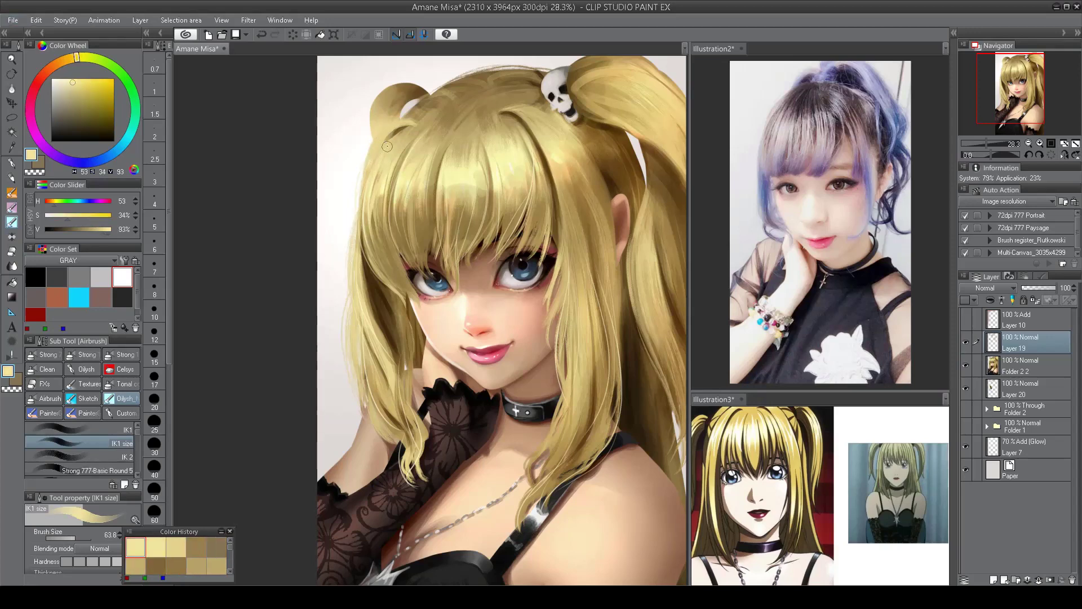
- Refine the hairline at the base of the small pigtail with thin strokes in alternating golden browns and pale blondes sampled nearby
{"action": "left_click", "coordinate": [401, 126], "text": "alt"}
{"action": "left_click", "coordinate": [404, 128], "text": "alt"}
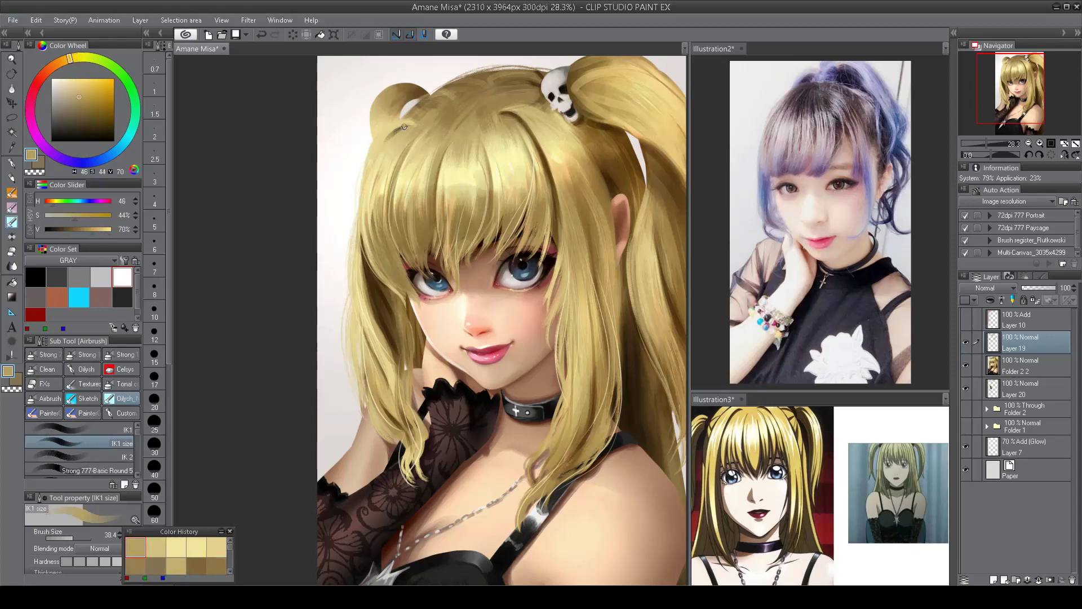
{"action": "left_click", "coordinate": [415, 124], "text": "alt"}
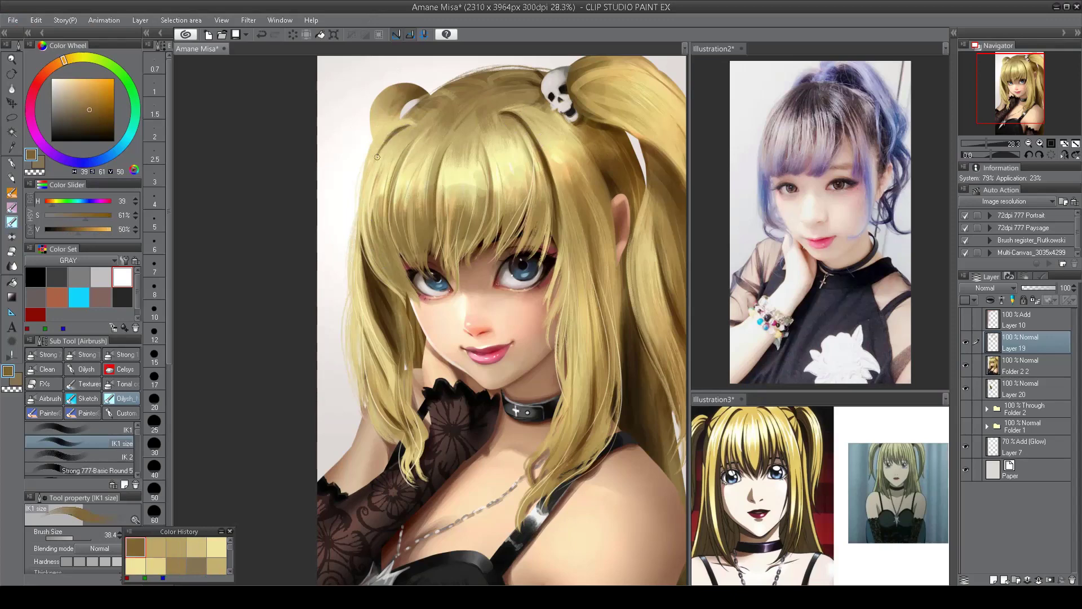
{"action": "left_click", "coordinate": [408, 127], "text": "alt"}
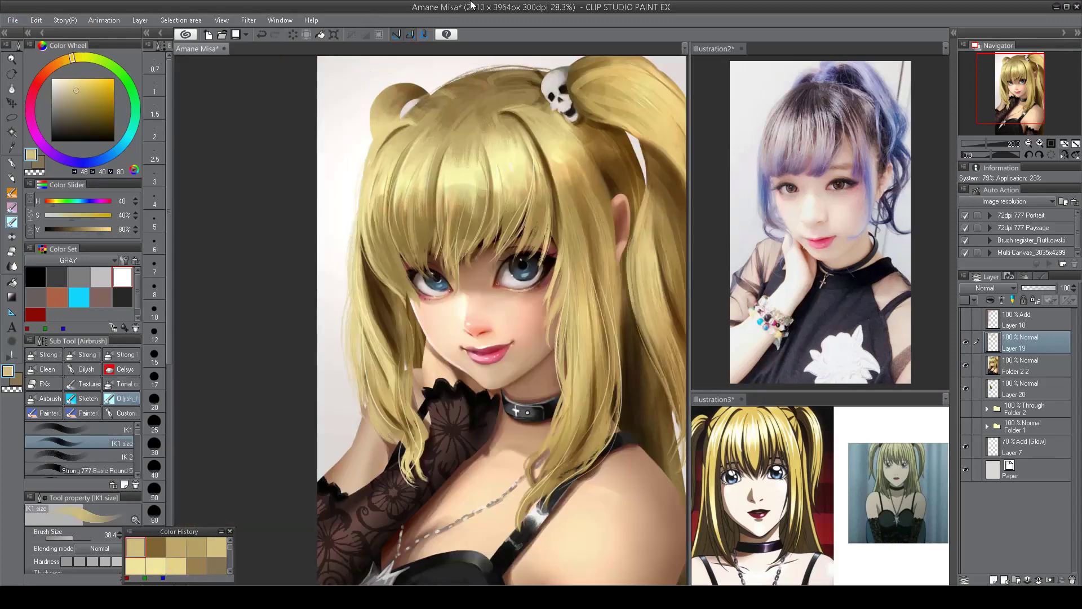
{"action": "left_click", "coordinate": [417, 111], "text": "alt"}
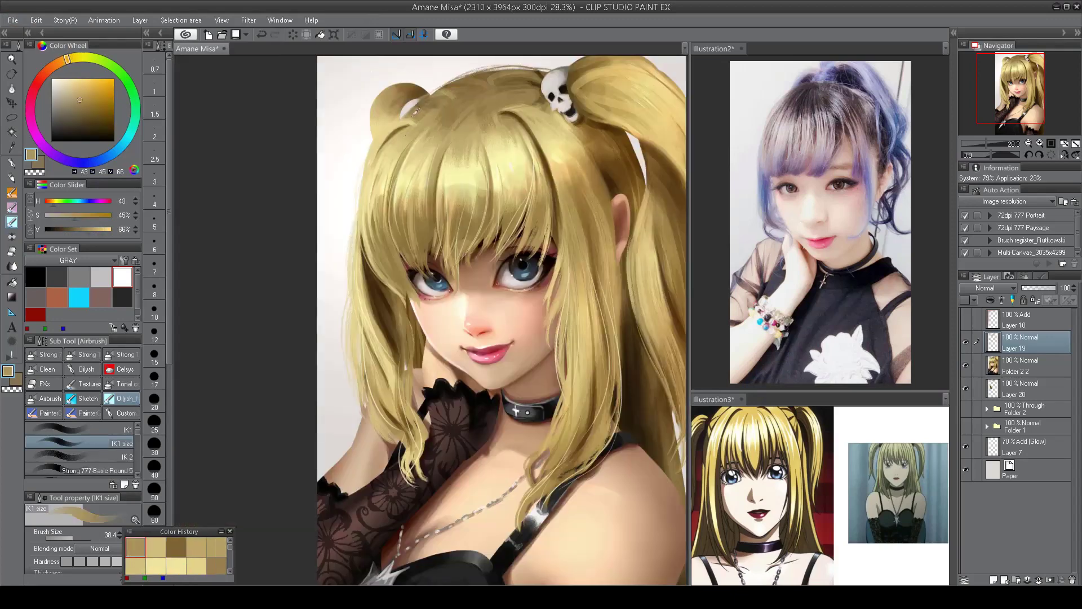
{"action": "key", "text": "h"}
{"action": "left_click", "coordinate": [449, 122], "text": "alt"}
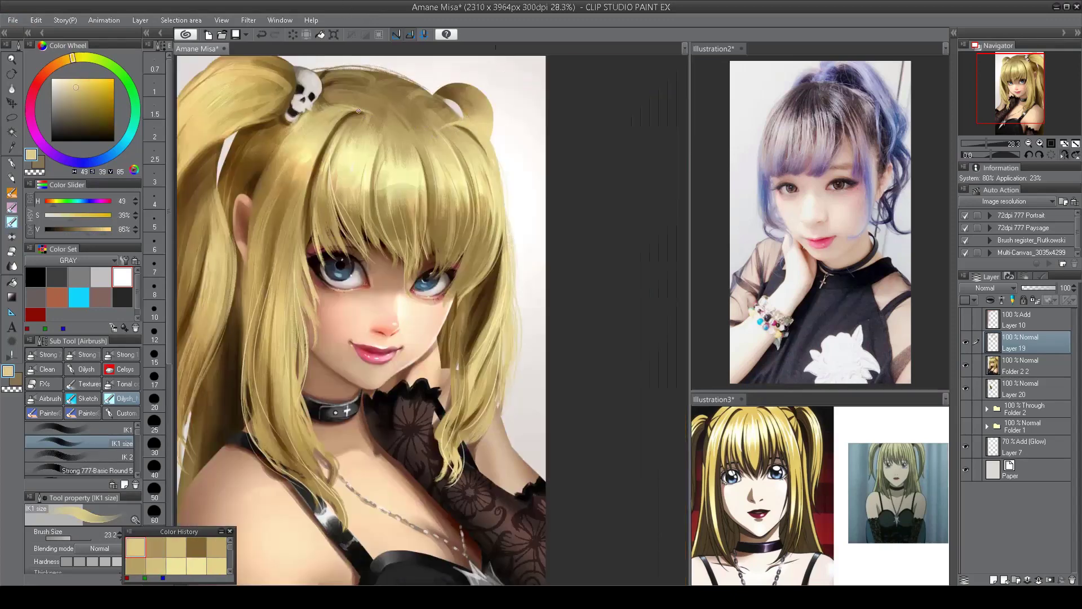
{"action": "key", "text": "h"}
{"action": "key", "text": "ctrl+minus"}
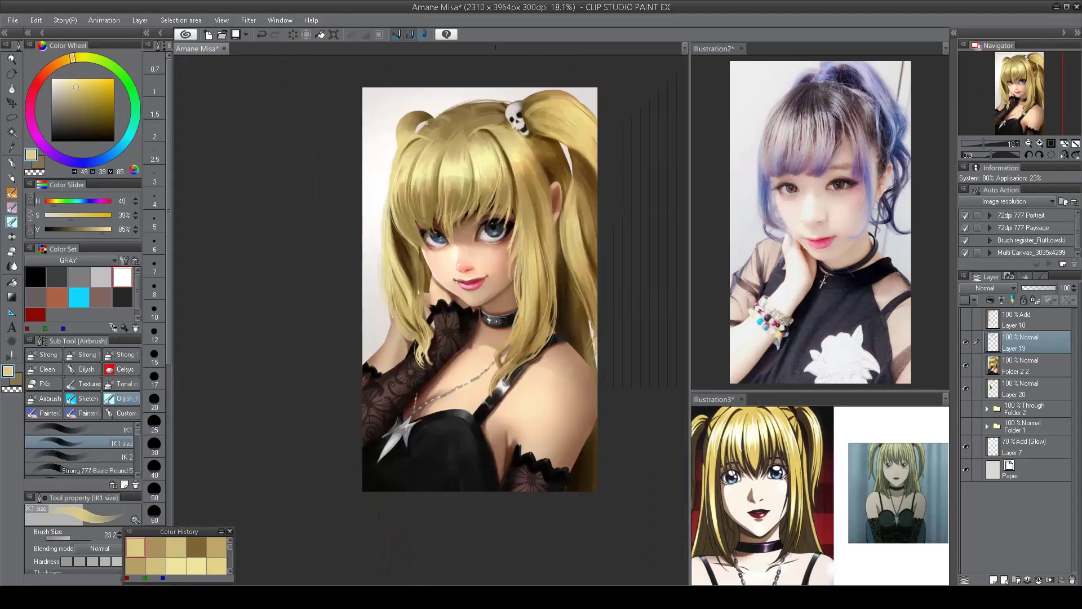
{"action": "scroll", "coordinate": [451, 125], "scroll_direction": "up", "scroll_amount": 2}
{"action": "scroll", "coordinate": [485, 116], "scroll_direction": "down", "scroll_amount": 2}
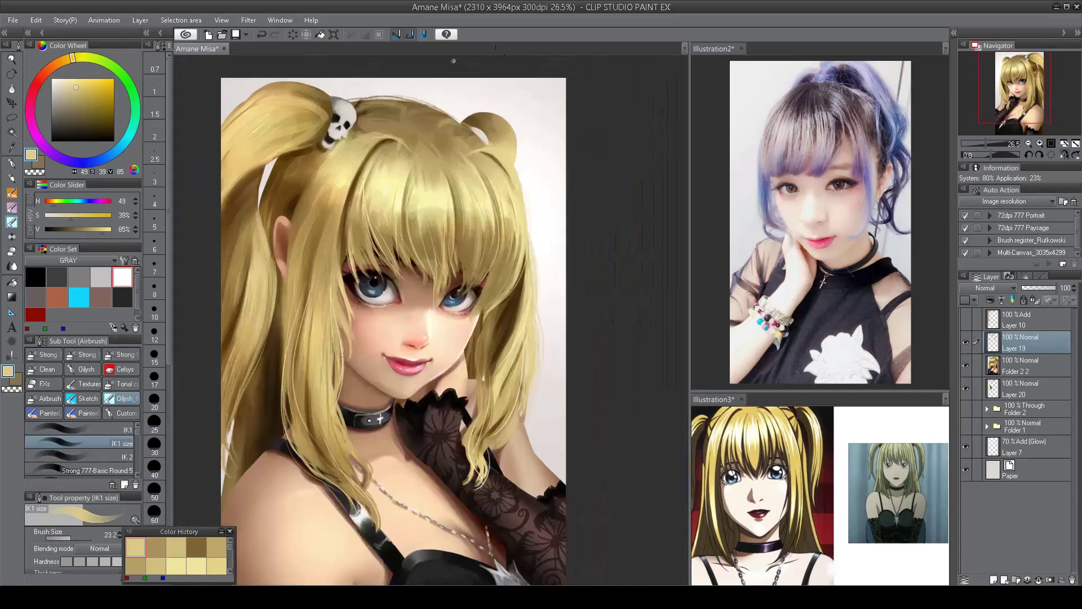
- Shade the hair between the skull ornament and the ear with the Strong 15-Diagonal brush and sampled dark brown
{"action": "left_click", "coordinate": [83, 354]}
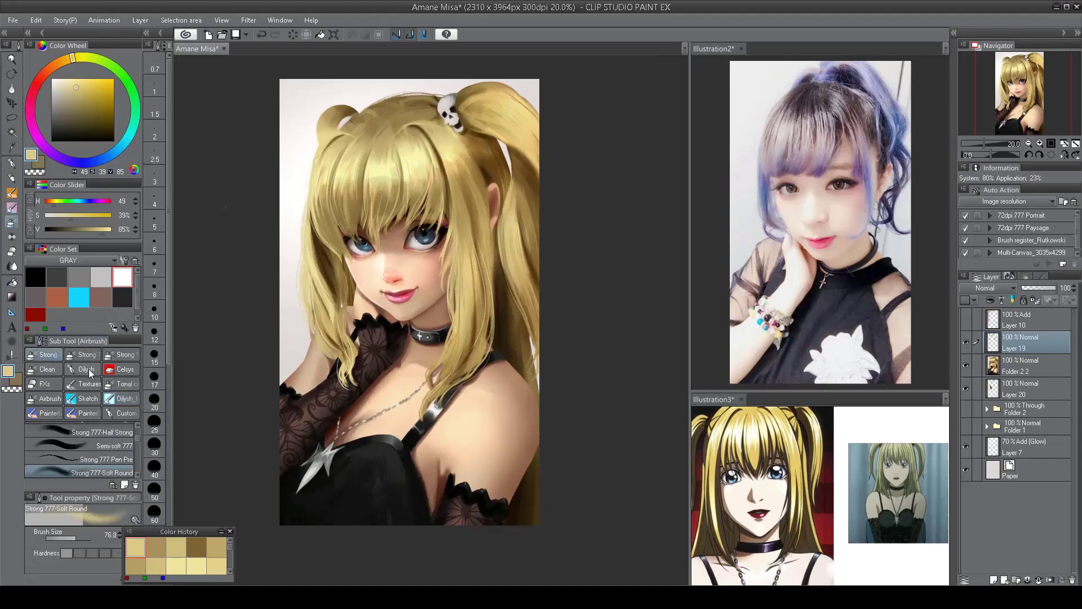
{"action": "scroll", "coordinate": [96, 446], "scroll_direction": "up", "scroll_amount": 3}
{"action": "left_click", "coordinate": [107, 429]}
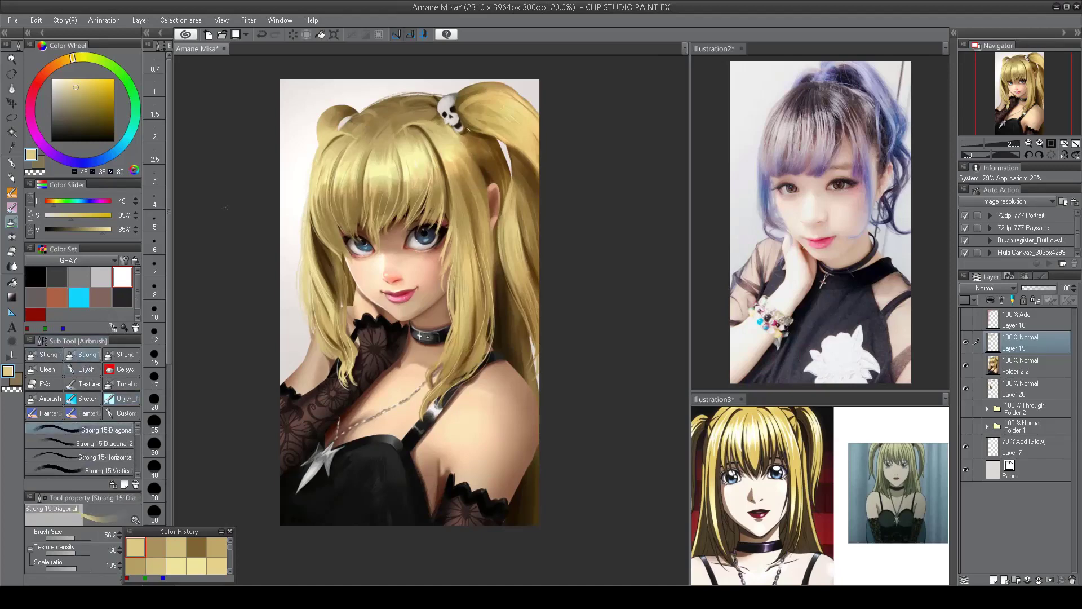
{"action": "key", "text": "h"}
{"action": "scroll", "coordinate": [374, 172], "scroll_direction": "up", "scroll_amount": 2}
{"action": "left_click", "coordinate": [374, 171], "text": "alt"}
{"action": "left_click_drag", "start_coordinate": [370, 165], "coordinate": [403, 123]}
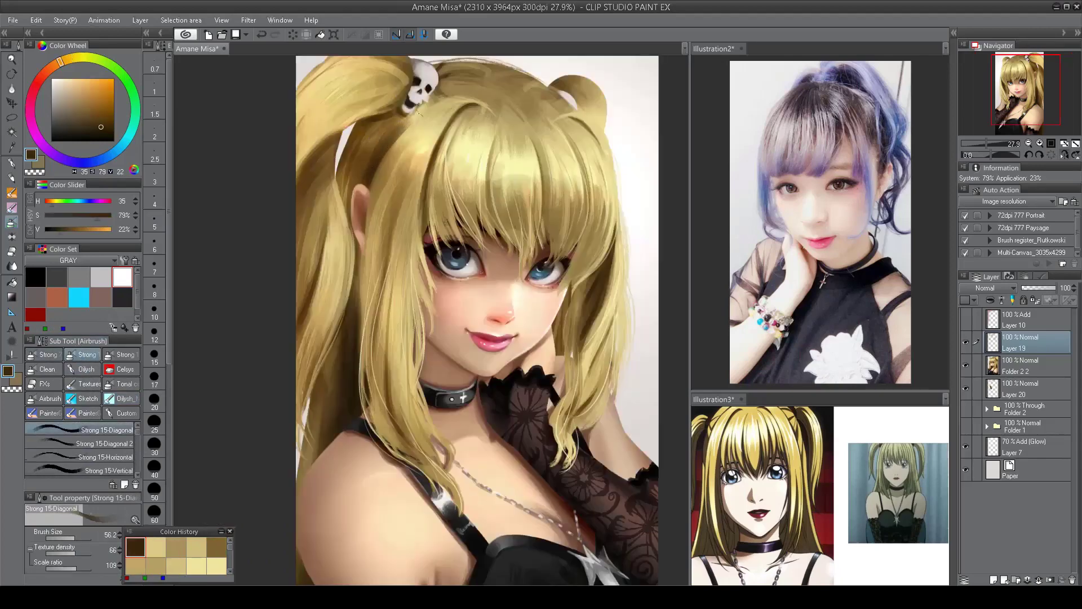
{"action": "left_click", "coordinate": [417, 112], "text": "alt"}
- Add pale yellow highlights to the bangs on Layer 19 and on the merged portrait layer Folder 2 2
{"action": "key", "text": "h"}
{"action": "left_click", "coordinate": [437, 140], "text": "alt"}
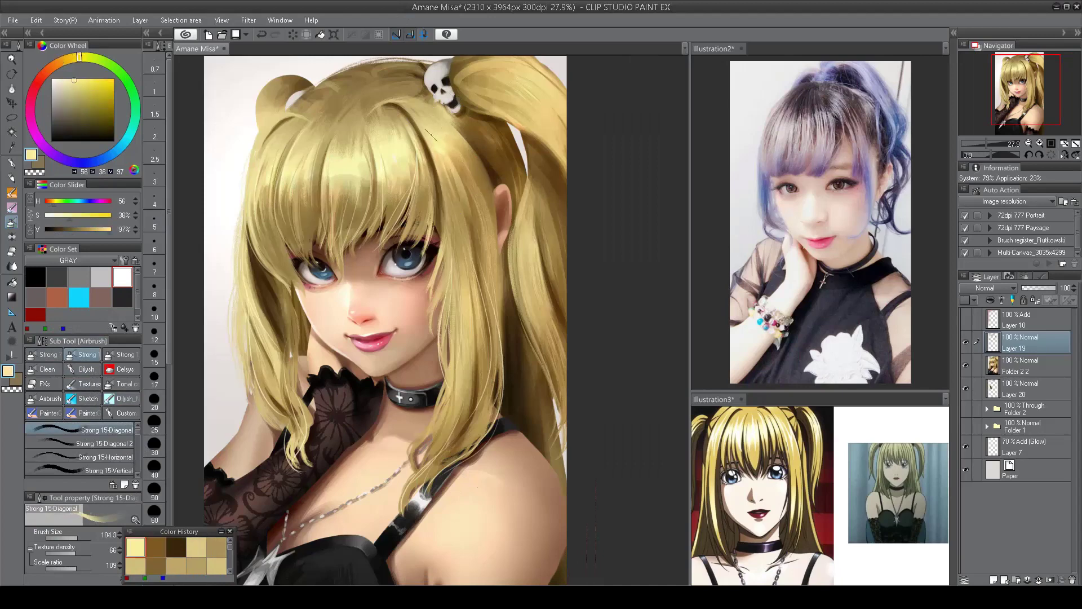
{"action": "key", "text": "h"}
{"action": "left_click", "coordinate": [596, 204], "text": "alt"}
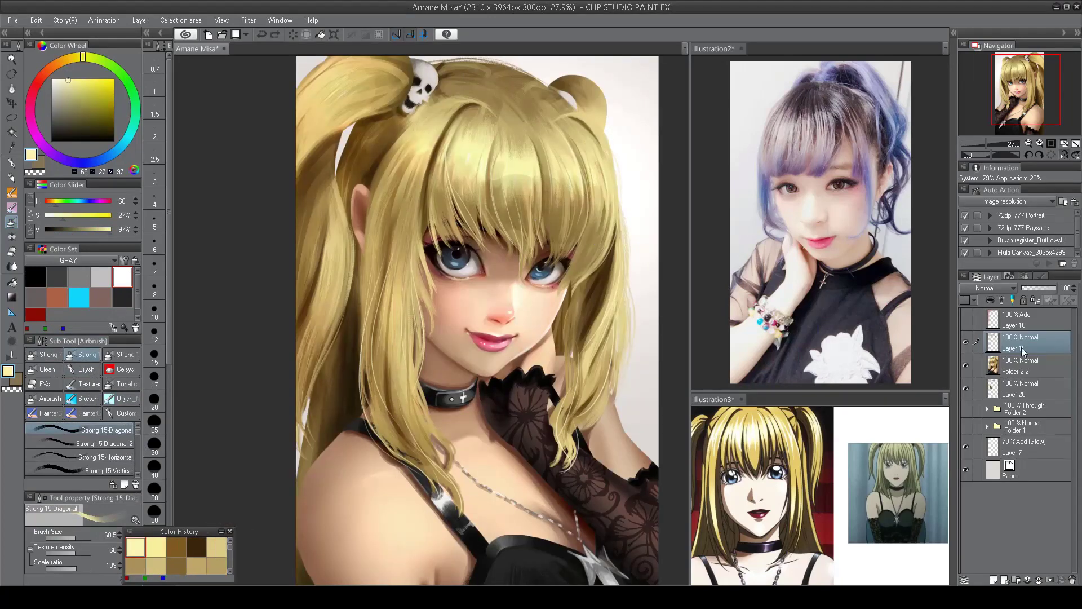
{"action": "left_click", "coordinate": [1023, 366]}
{"action": "left_click", "coordinate": [574, 181], "text": "alt"}
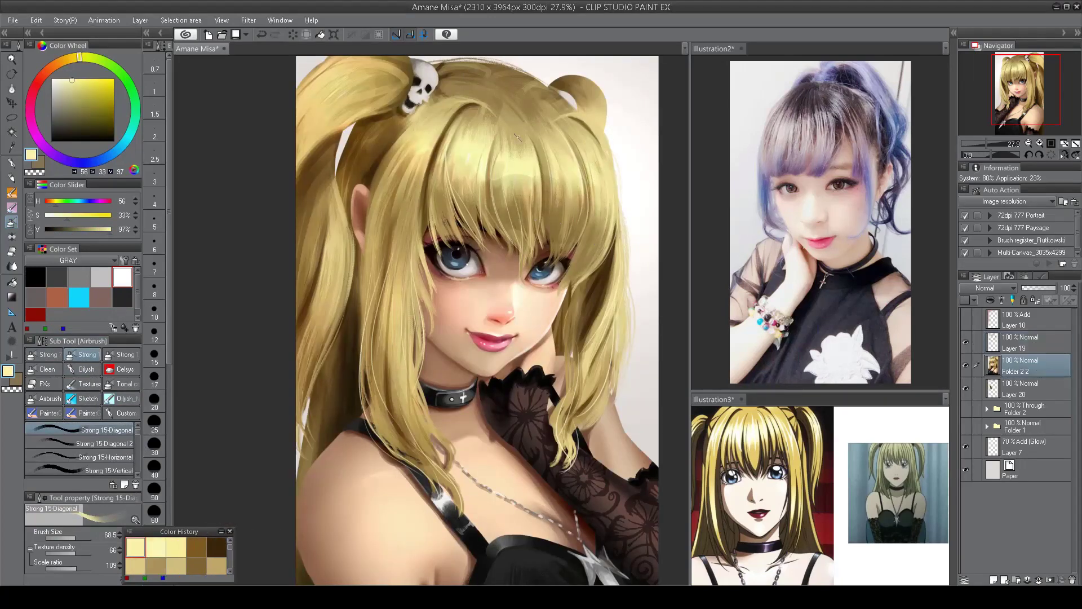
{"action": "key", "text": "h"}
{"action": "scroll", "coordinate": [437, 142], "scroll_direction": "down", "scroll_amount": 1}
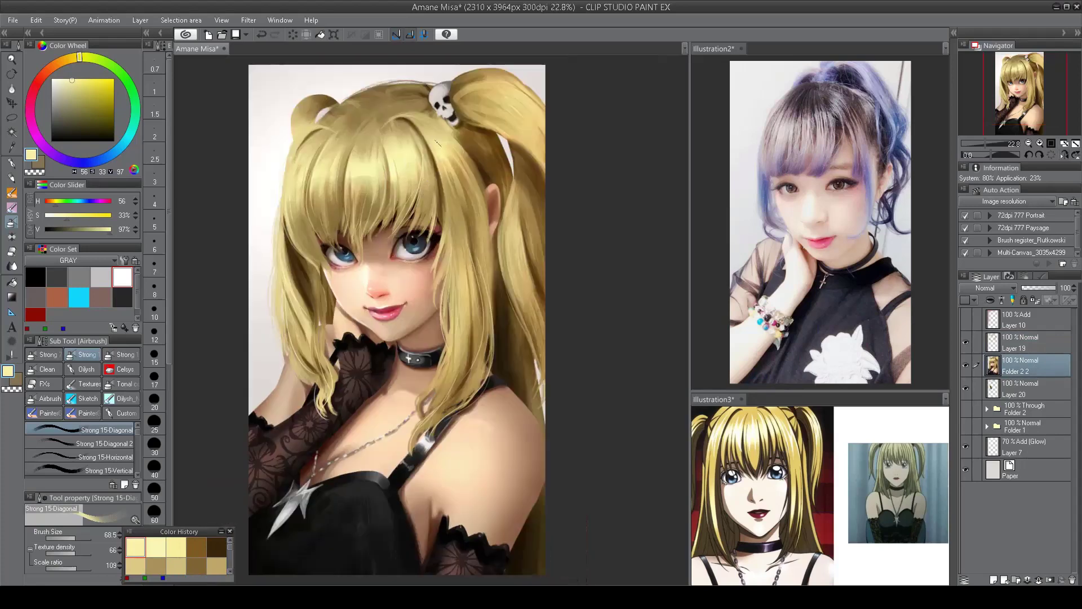
- Paint brown and light golden strands down the large pigtail on Folder 2 2 with the Strong 15-Diagonal brush
{"action": "left_click", "coordinate": [502, 181], "text": "alt"}
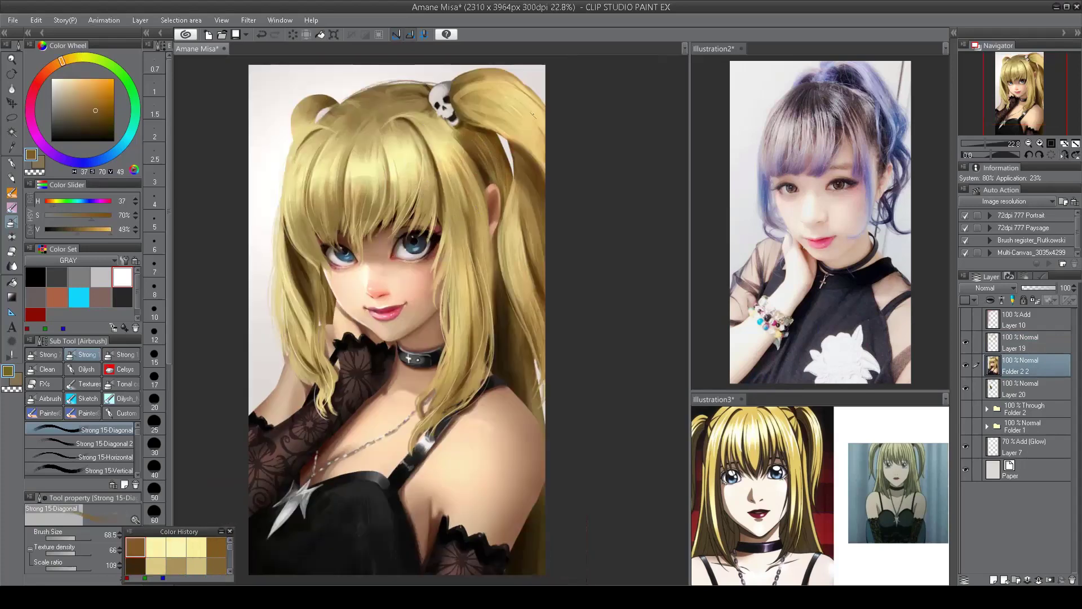
{"action": "key", "text": "h"}
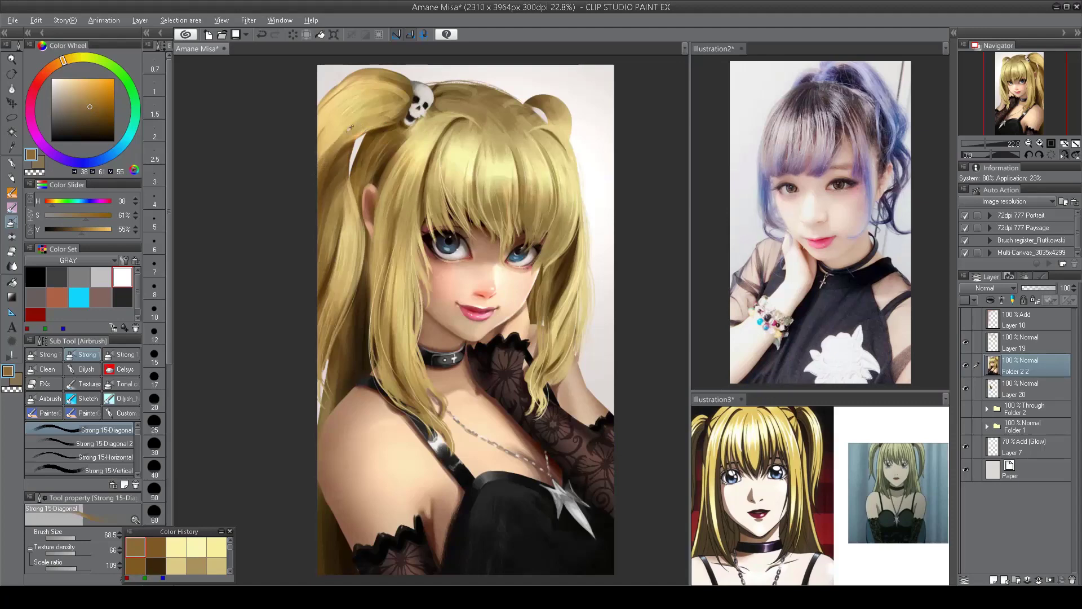
{"action": "left_click", "coordinate": [325, 301], "text": "alt"}
{"action": "left_click", "coordinate": [354, 243], "text": "alt"}
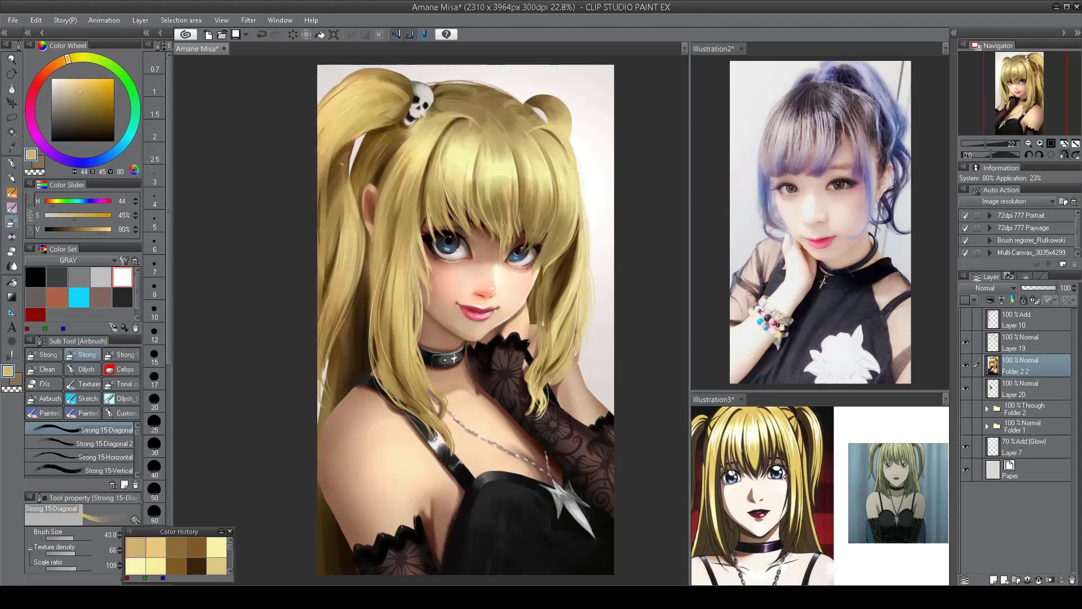
{"action": "left_click_drag", "start_coordinate": [337, 186], "coordinate": [333, 305]}
{"action": "key", "text": "h"}
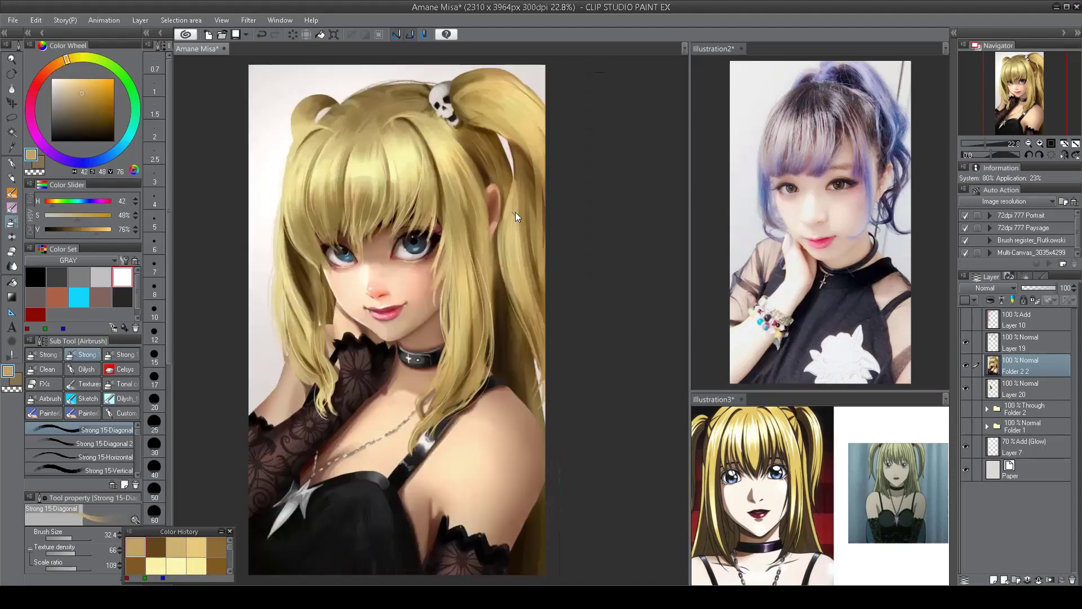
{"action": "left_click", "coordinate": [512, 213], "text": "alt"}
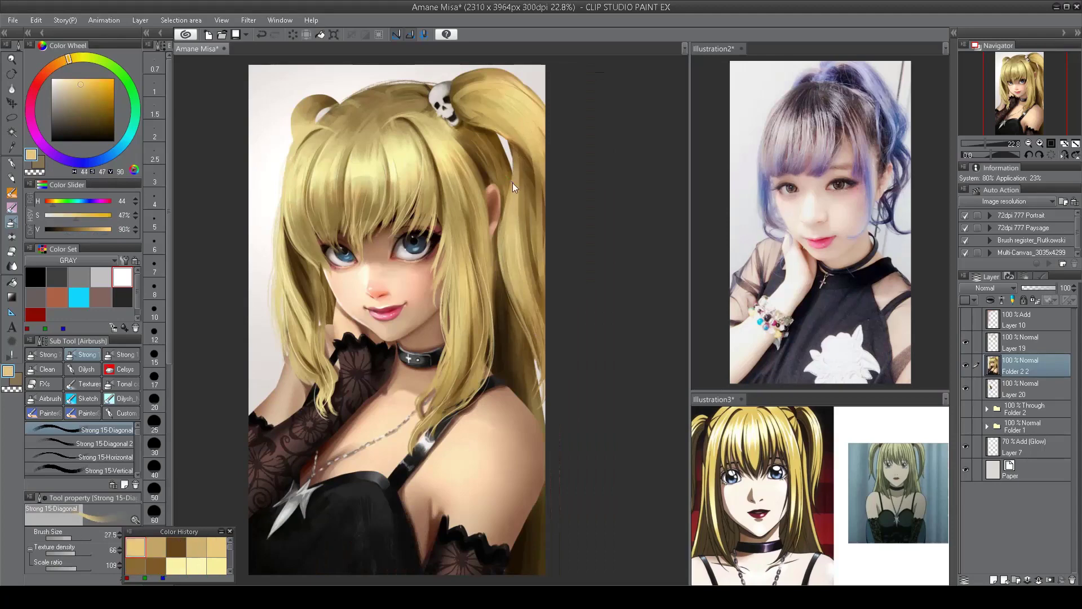
{"action": "left_click_drag", "start_coordinate": [516, 282], "coordinate": [543, 440]}
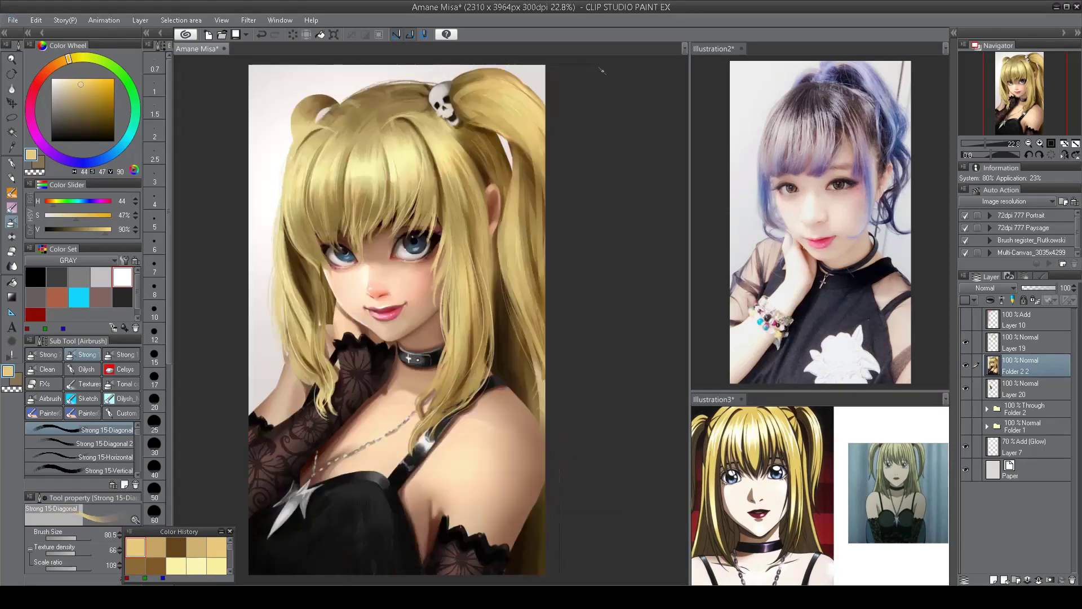
- Paint short golden strands on the small pigtail to break up its smooth rounded shape
{"action": "scroll", "coordinate": [324, 117], "scroll_direction": "up", "scroll_amount": 2}
{"action": "mouse_move", "coordinate": [325, 121]}
{"action": "left_mouse_down"}
{"action": "mouse_move", "coordinate": [305, 103]}
{"action": "mouse_move", "coordinate": [321, 99]}
{"action": "mouse_move", "coordinate": [332, 121]}
{"action": "left_mouse_up"}
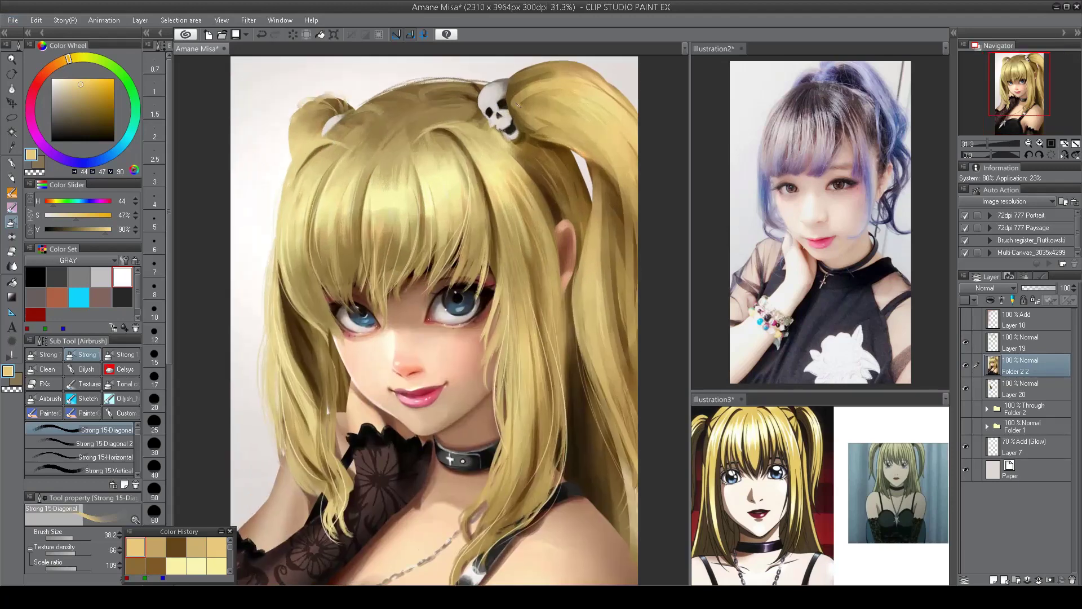
{"action": "key", "text": "h"}
{"action": "key", "text": "h"}
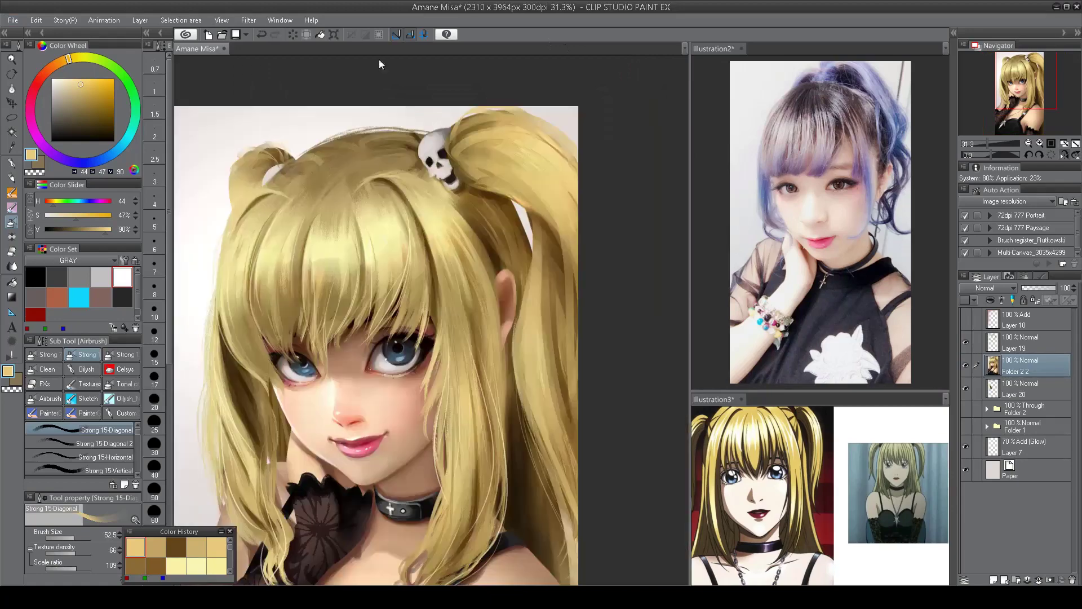
- Paint the crown's upper edge between the small pigtail and the skull ornament with a golden brown sampled from the hair
{"action": "left_click", "coordinate": [338, 141], "text": "alt"}
{"action": "left_click_drag", "start_coordinate": [315, 143], "coordinate": [414, 141]}
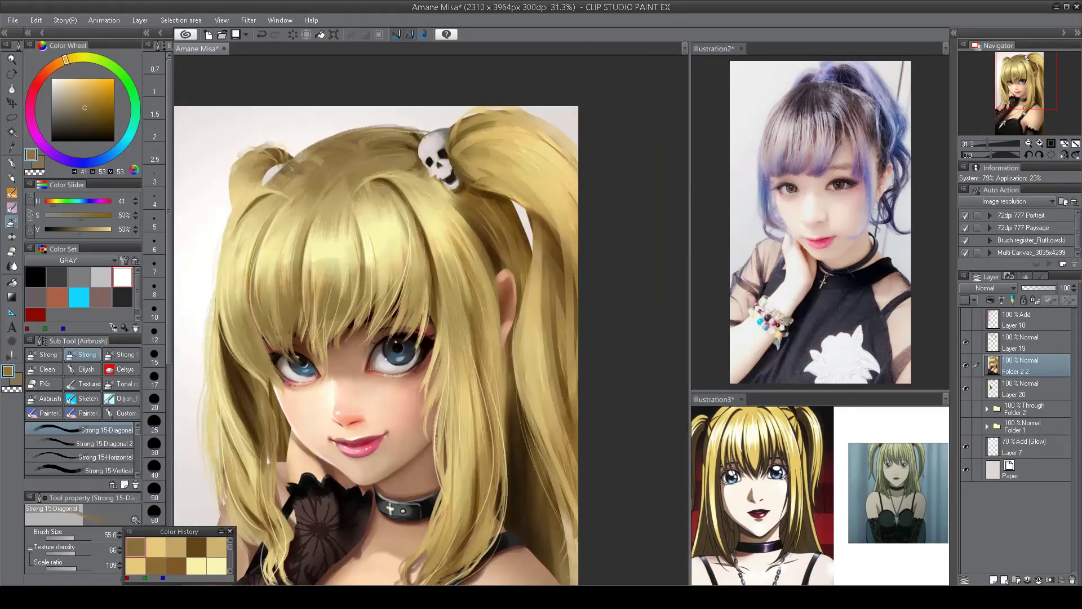
{"action": "scroll", "coordinate": [293, 170], "scroll_direction": "down", "scroll_amount": 2}
{"action": "left_click_drag", "start_coordinate": [364, 348], "coordinate": [426, 340]}
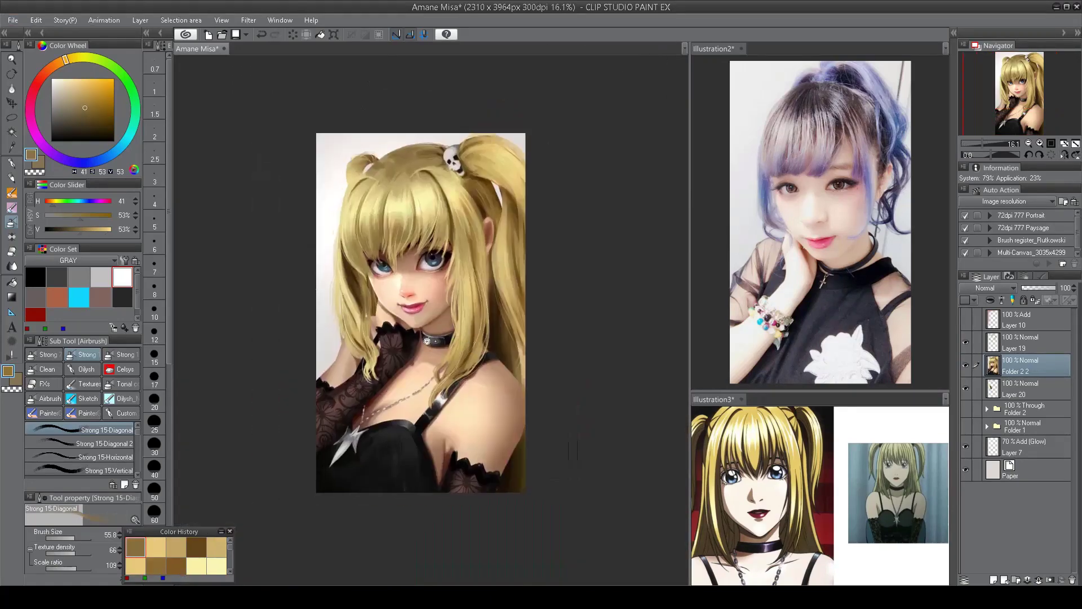
- Paint sampled light skin tones on the nose bridge between the eyes on Layer 19 with the IK1 brush
{"action": "scroll", "coordinate": [426, 340], "scroll_direction": "up", "scroll_amount": 3}
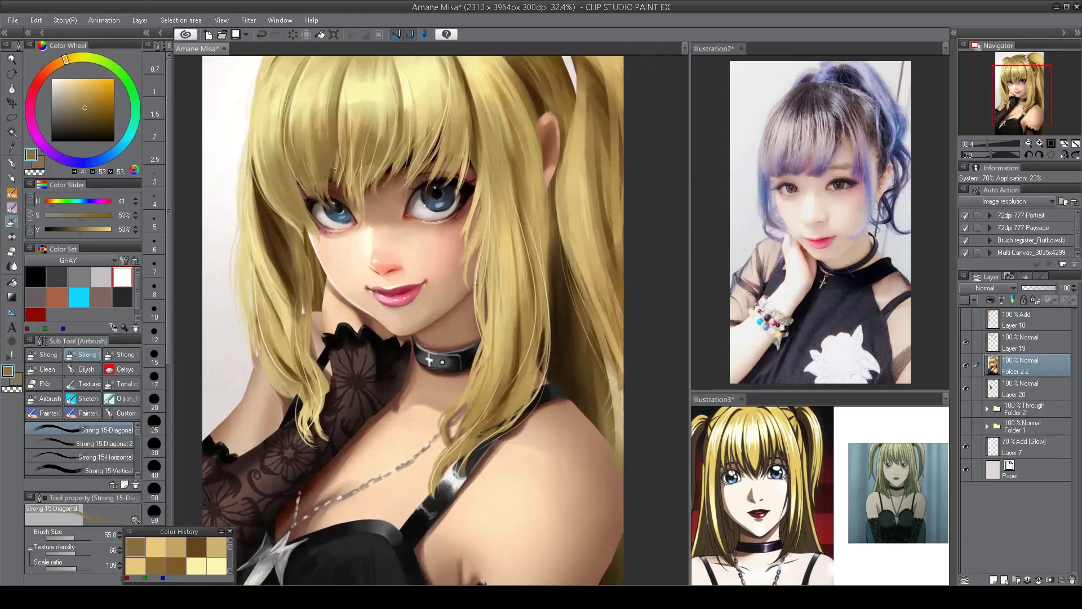
{"action": "left_click", "coordinate": [121, 398]}
{"action": "left_click", "coordinate": [84, 430]}
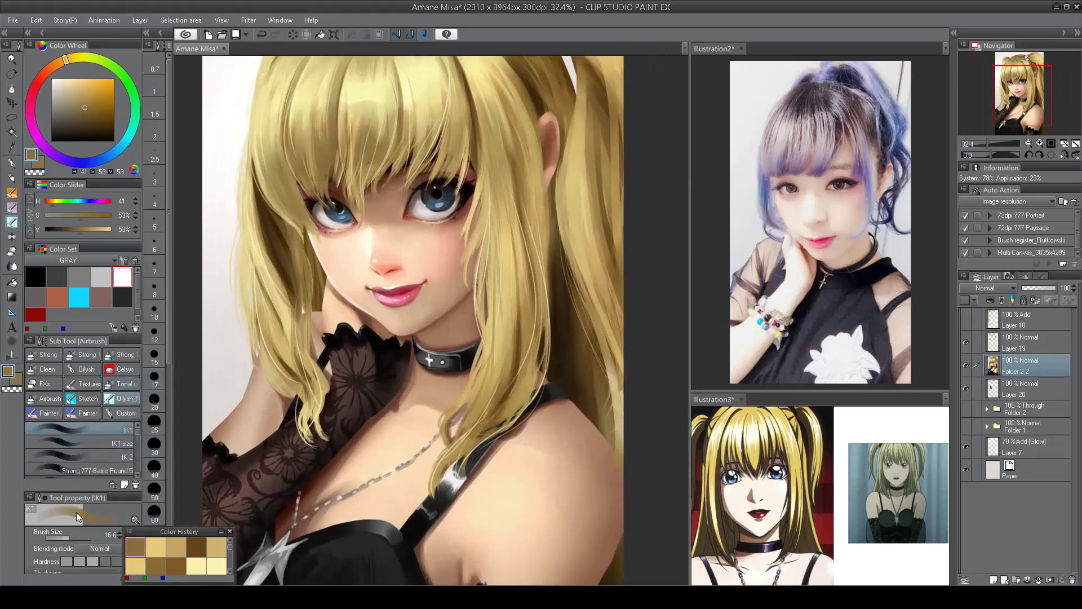
{"action": "left_click", "coordinate": [1028, 337]}
{"action": "scroll", "coordinate": [368, 238], "scroll_direction": "up", "scroll_amount": 1}
{"action": "left_click", "coordinate": [367, 239], "text": "alt"}
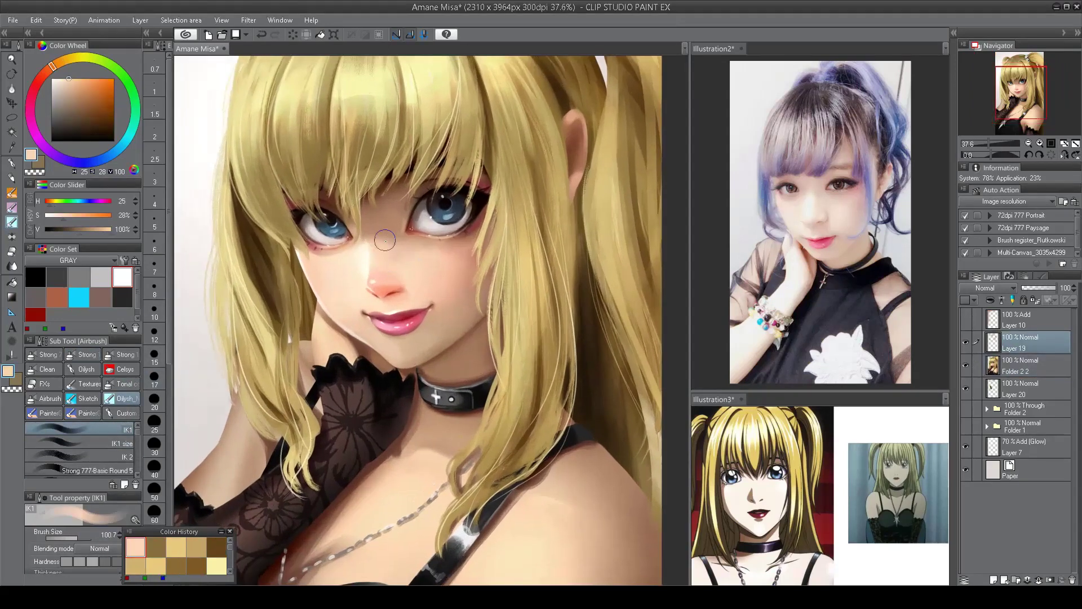
{"action": "left_click", "coordinate": [385, 240], "text": "alt"}
{"action": "left_click", "coordinate": [385, 240], "text": "alt"}
{"action": "left_click", "coordinate": [386, 239], "text": "alt"}
{"action": "left_click", "coordinate": [386, 239], "text": "alt"}
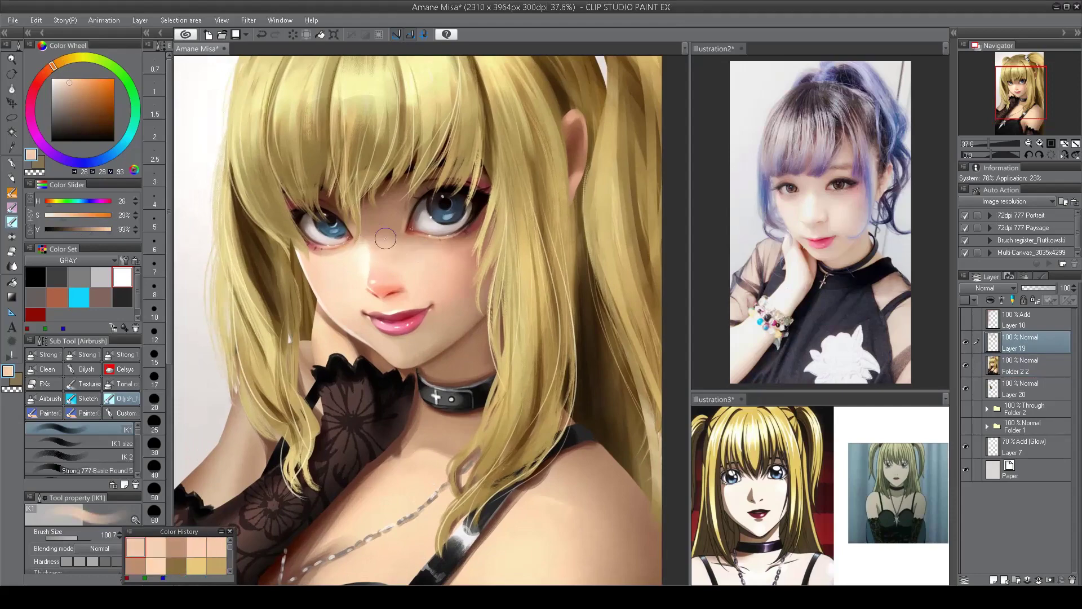
{"action": "left_click", "coordinate": [385, 238], "text": "alt"}
- Smooth the nose bridge and the skin beside the inner eye corners with lighter and darker sampled skin tones
{"action": "scroll", "coordinate": [386, 239], "scroll_direction": "down", "scroll_amount": 3}
{"action": "scroll", "coordinate": [385, 270], "scroll_direction": "up", "scroll_amount": 3}
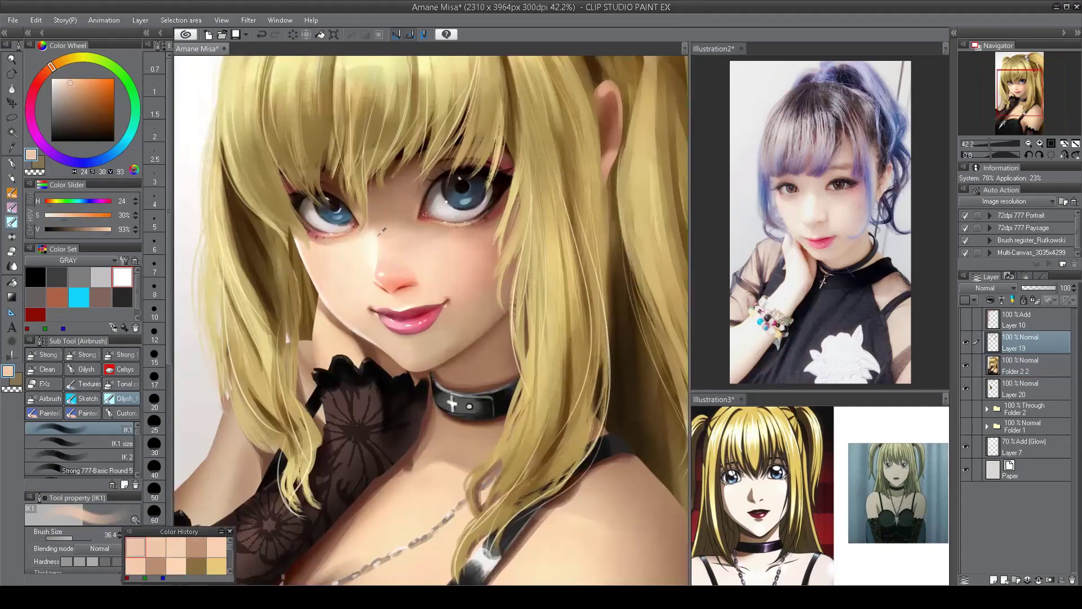
{"action": "left_click", "coordinate": [375, 243], "text": "alt"}
{"action": "left_click", "coordinate": [385, 220], "text": "alt"}
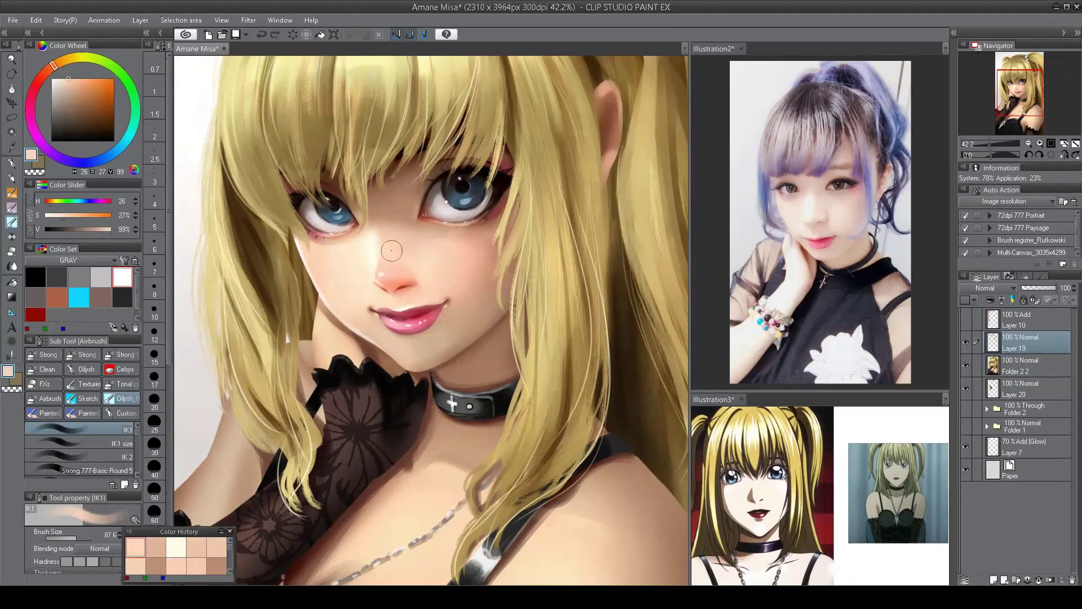
{"action": "left_click", "coordinate": [382, 237], "text": "alt"}
{"action": "left_click", "coordinate": [389, 228], "text": "alt"}
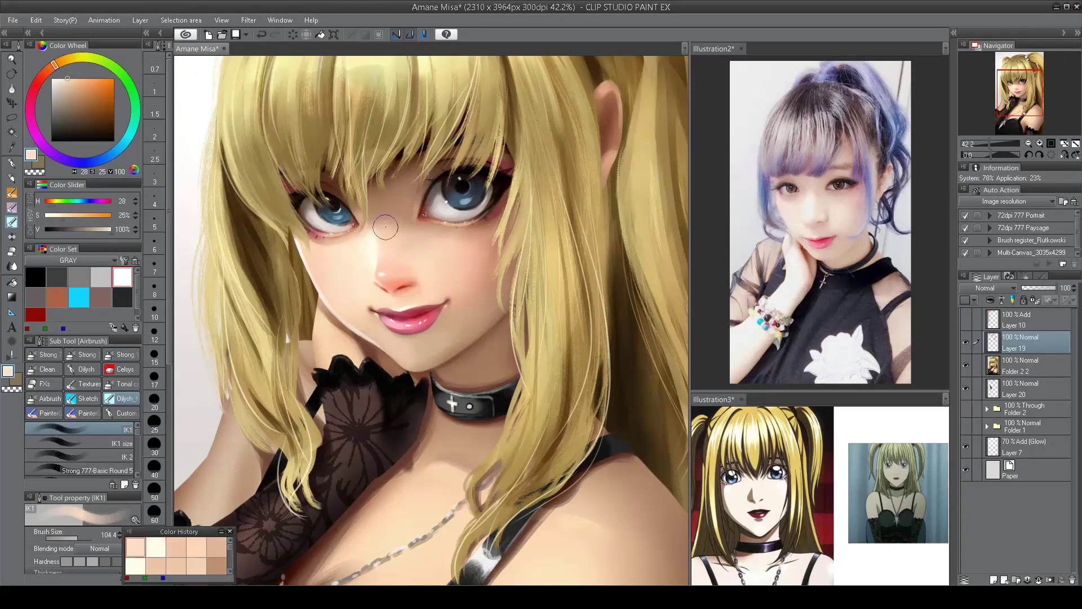
{"action": "left_click", "coordinate": [400, 215], "text": "alt"}
{"action": "scroll", "coordinate": [400, 216], "scroll_direction": "down", "scroll_amount": 3}
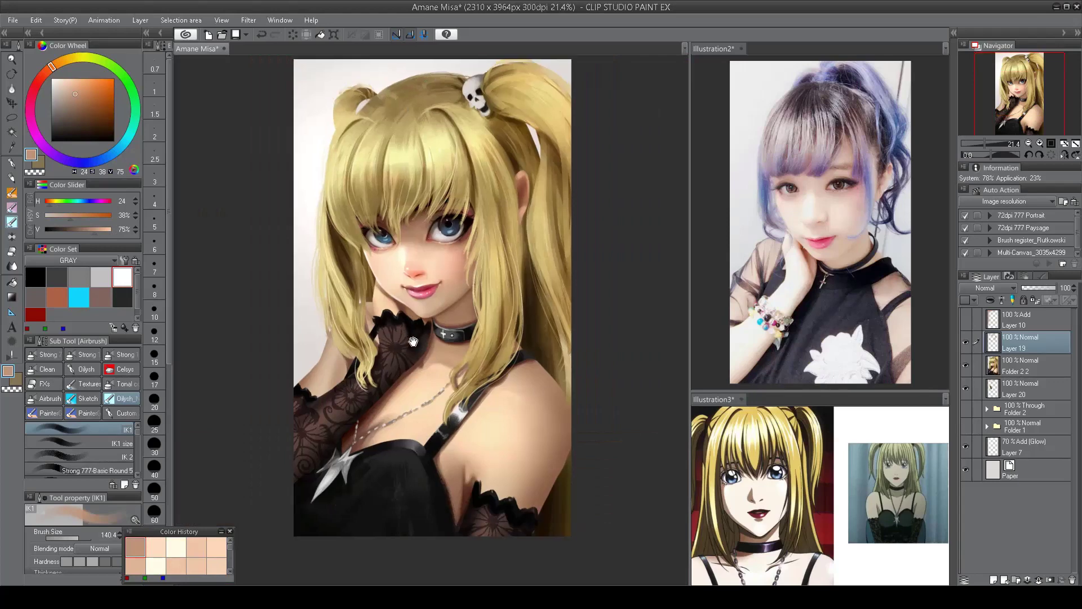
- Add a new layer above Folder 2 2 and set its blending mode to Add (Glow)
{"action": "left_click_drag", "start_coordinate": [375, 274], "coordinate": [382, 221]}
{"action": "scroll", "coordinate": [452, 325], "scroll_direction": "up", "scroll_amount": 3}
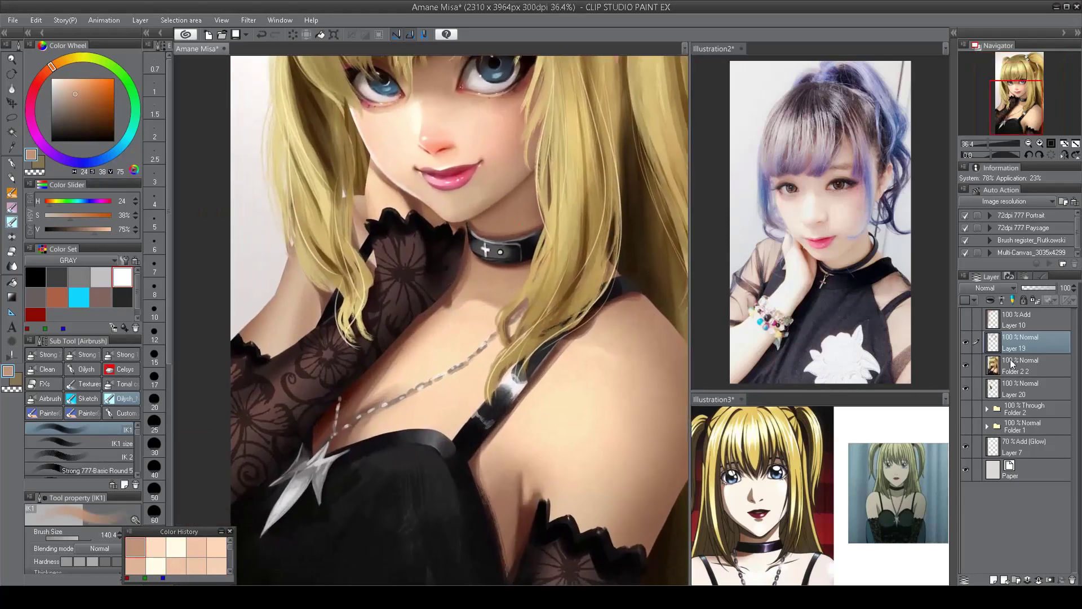
{"action": "left_click", "coordinate": [1013, 364]}
{"action": "left_click", "coordinate": [994, 580]}
{"action": "left_click", "coordinate": [992, 288]}
{"action": "left_click", "coordinate": [992, 428]}
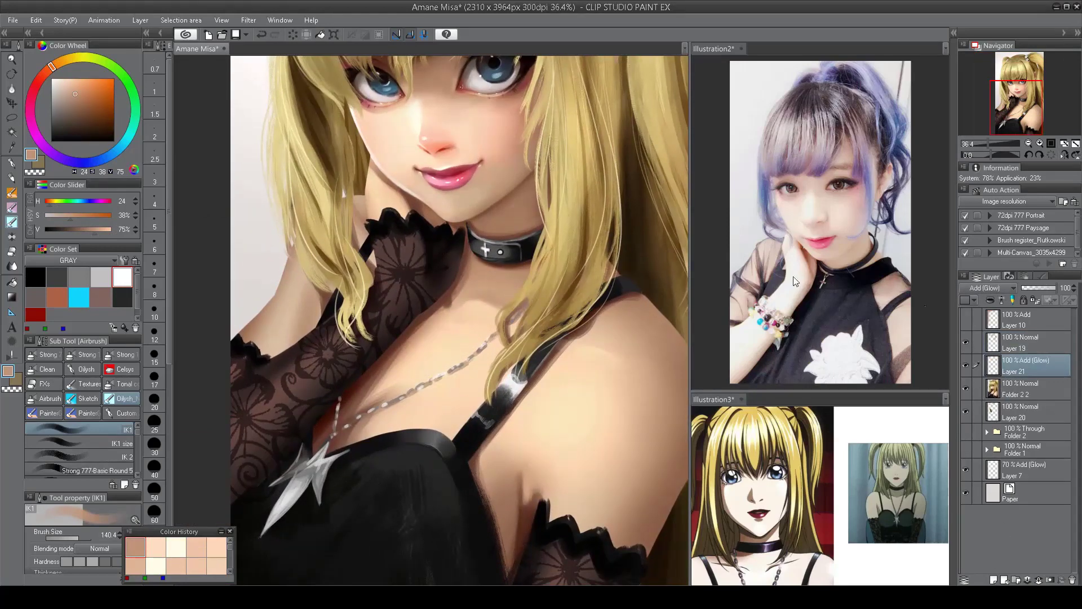
- Paint a soft reddish glow on the forearm of the lace glove with the IK1 brush
{"action": "left_click", "coordinate": [79, 443]}
{"action": "left_click", "coordinate": [263, 411], "text": "alt"}
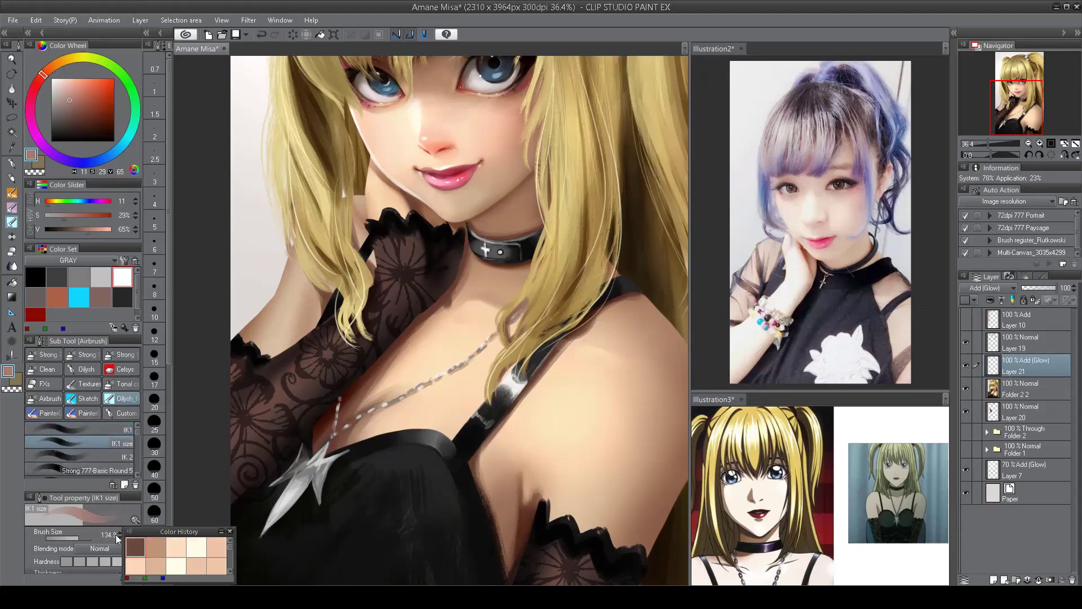
{"action": "left_click", "coordinate": [79, 429]}
{"action": "left_click_drag", "start_coordinate": [270, 401], "coordinate": [237, 423]}
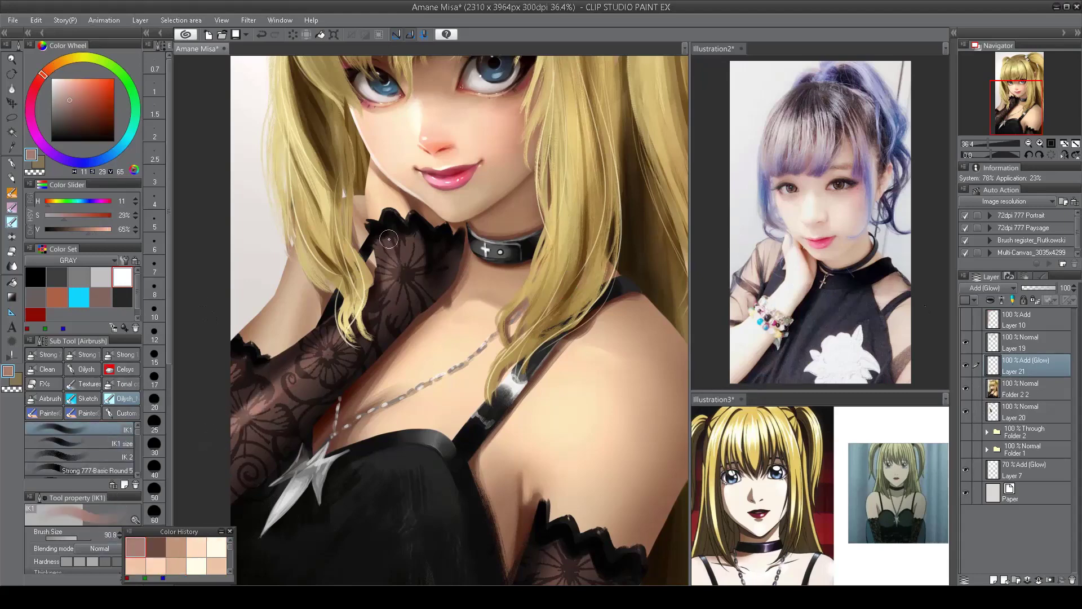
{"action": "scroll", "coordinate": [374, 304], "scroll_direction": "down", "scroll_amount": 1}
- Paint a thin white highlight line along the lace glove's forearm with the IK1 size brush
{"action": "left_click", "coordinate": [110, 457]}
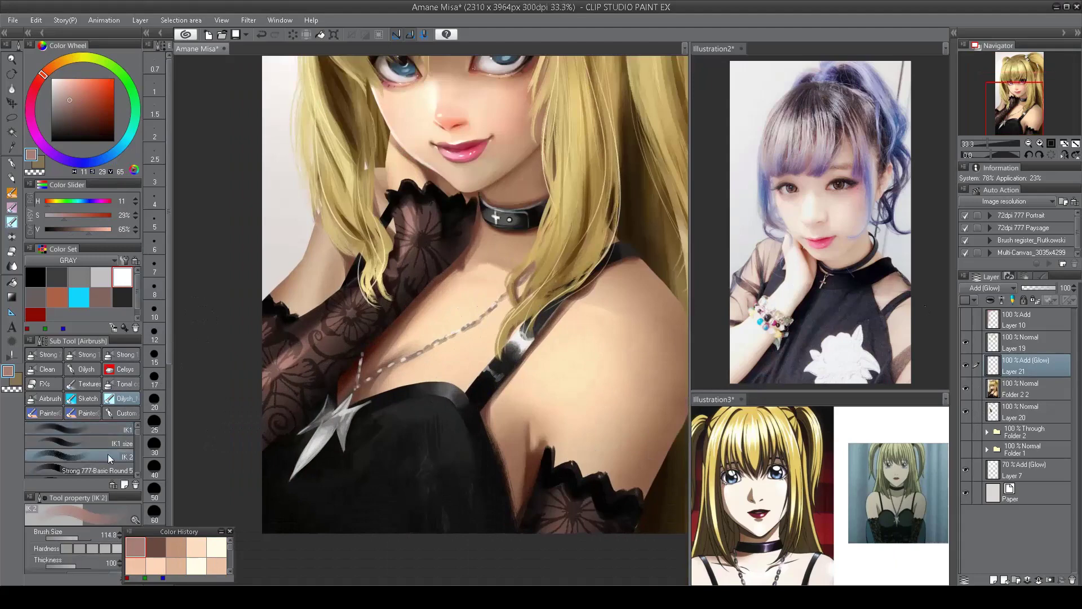
{"action": "left_click", "coordinate": [79, 443]}
{"action": "left_click", "coordinate": [122, 277]}
{"action": "left_click_drag", "start_coordinate": [251, 383], "coordinate": [354, 301]}
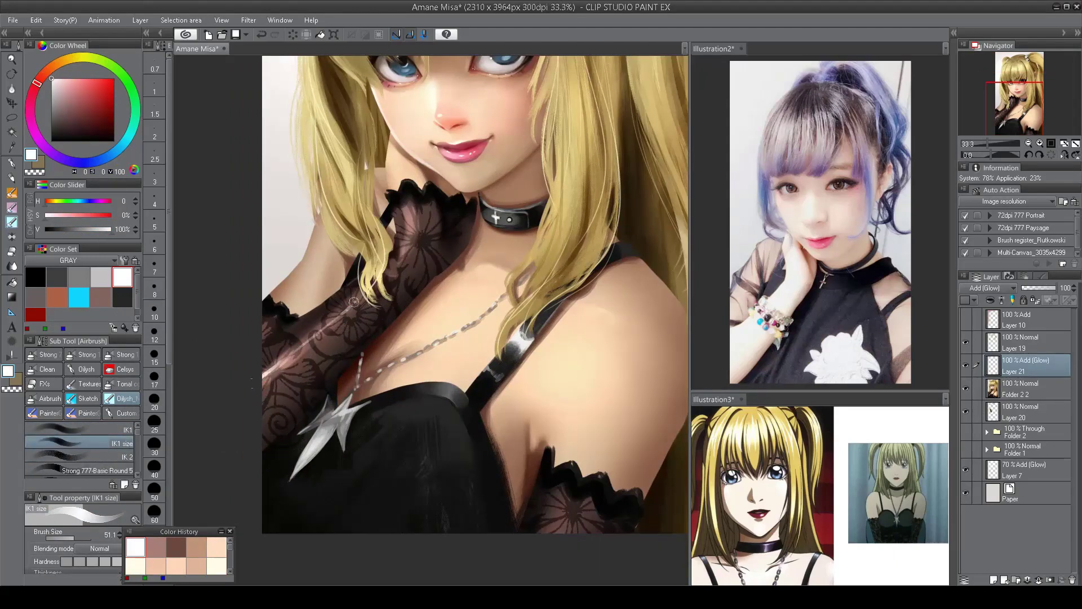
{"action": "scroll", "coordinate": [407, 207], "scroll_direction": "down", "scroll_amount": 2}
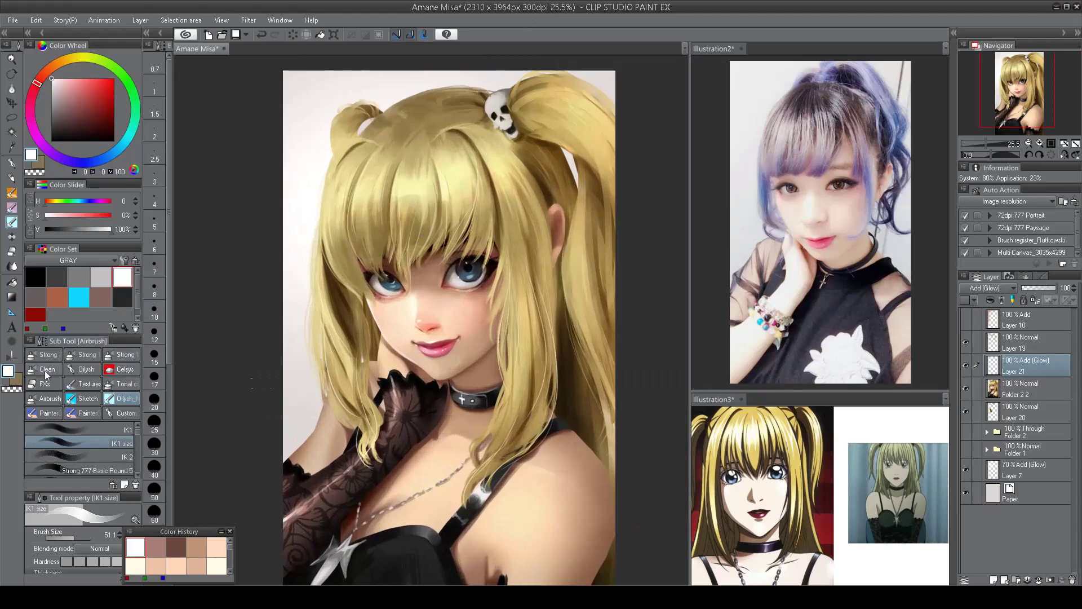
- Paint pale yellow strands on the outer edge of the hair beneath the small pigtail, using DAUB Ribbon Bristles on Layer 19
{"action": "left_click", "coordinate": [12, 192]}
{"action": "left_click", "coordinate": [1026, 342]}
{"action": "scroll", "coordinate": [331, 223], "scroll_direction": "up", "scroll_amount": 1}
{"action": "left_click", "coordinate": [330, 222], "text": "alt"}
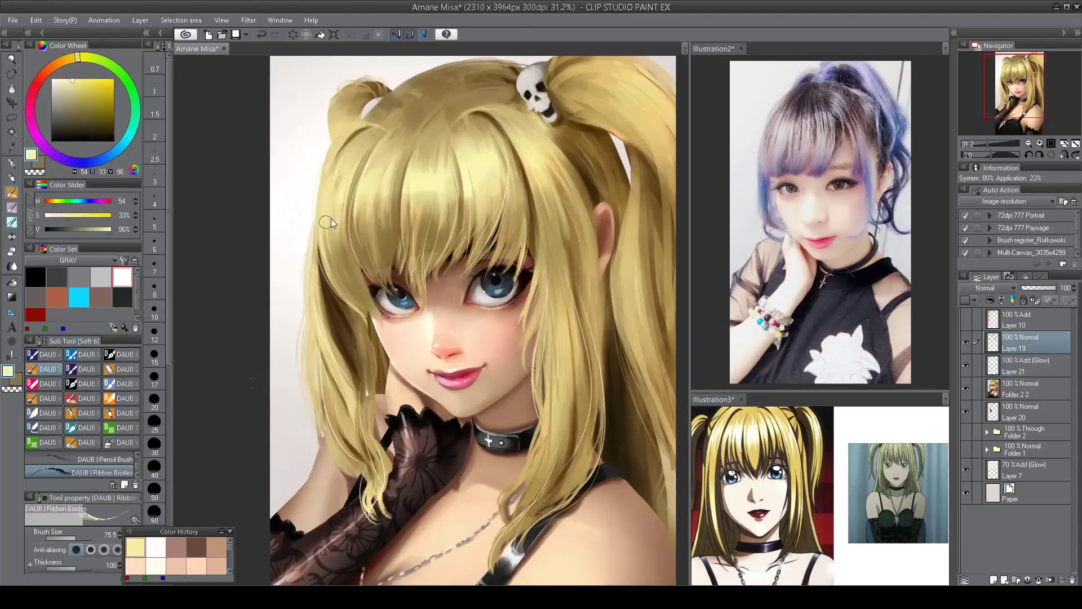
{"action": "key", "text": "bracketleft"}
{"action": "key", "text": "bracketleft"}
{"action": "left_click", "coordinate": [324, 277], "text": "alt"}
{"action": "key", "text": "bracketright"}
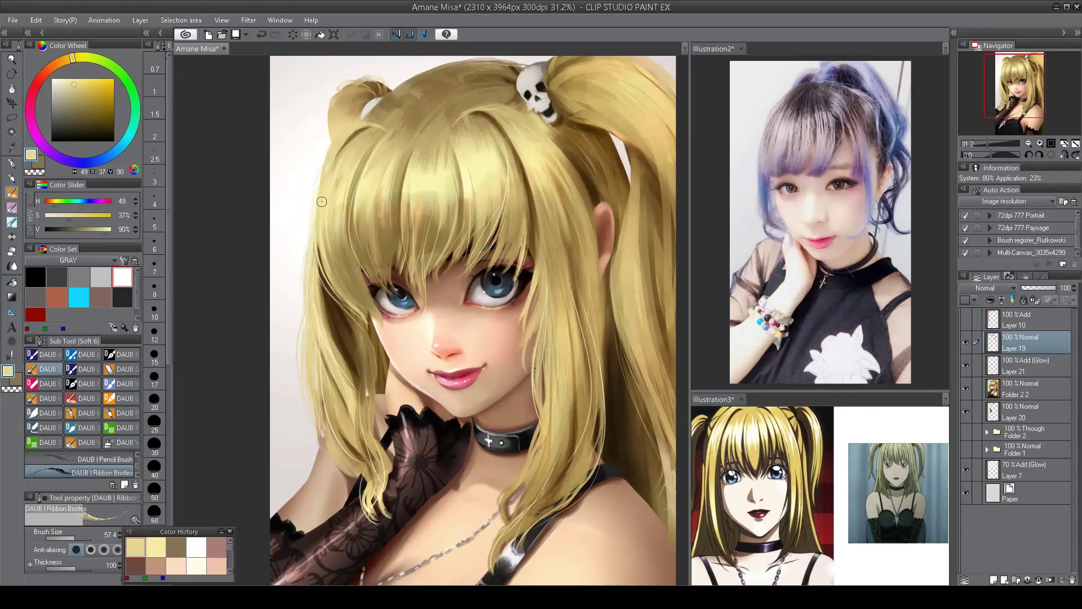
- Extend fine golden strands down the outer side lock toward its tips above the lace glove
{"action": "left_click", "coordinate": [320, 281], "text": "alt"}
{"action": "left_click_drag", "start_coordinate": [303, 245], "coordinate": [311, 311]}
{"action": "mouse_move", "coordinate": [329, 389]}
{"action": "left_mouse_down"}
{"action": "mouse_move", "coordinate": [394, 538]}
{"action": "mouse_move", "coordinate": [379, 482]}
{"action": "mouse_move", "coordinate": [375, 507]}
{"action": "mouse_move", "coordinate": [367, 482]}
{"action": "mouse_move", "coordinate": [369, 386]}
{"action": "left_mouse_up"}
{"action": "left_click", "coordinate": [370, 386], "text": "alt"}
{"action": "key", "text": "bracketright"}
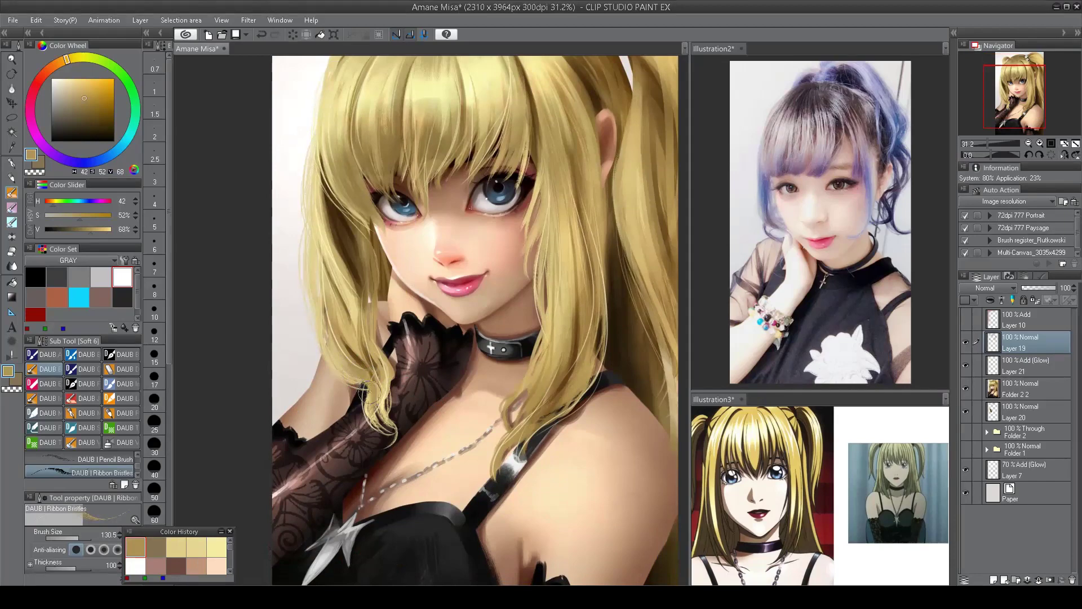
{"action": "scroll", "coordinate": [438, 359], "scroll_direction": "down", "scroll_amount": 3}
- Paint golden strands down the long side lock next to the choker using colors sampled from the hair
{"action": "scroll", "coordinate": [438, 359], "scroll_direction": "up", "scroll_amount": 5}
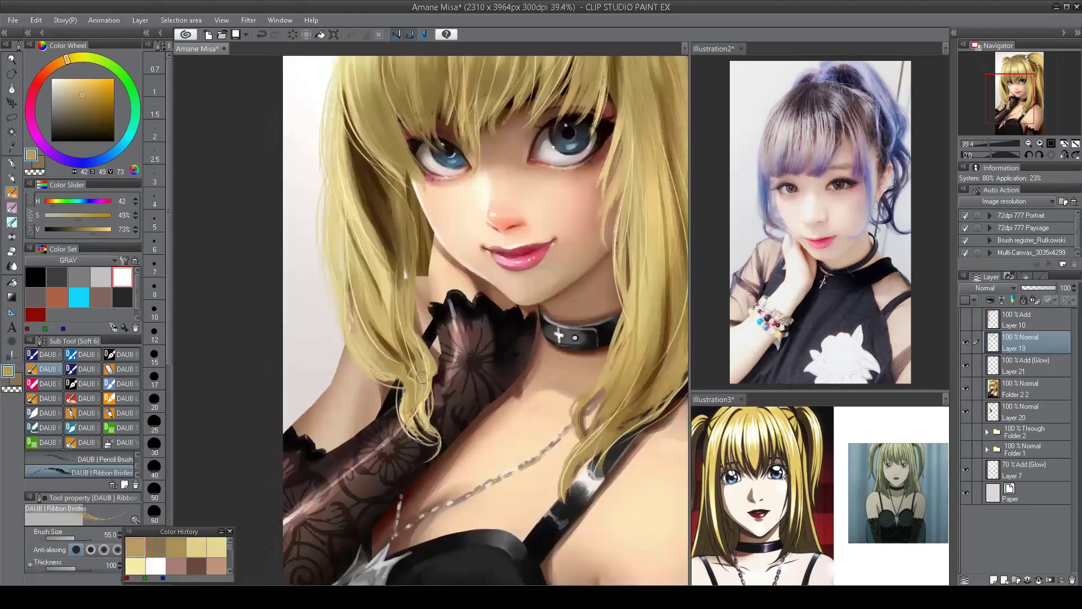
{"action": "left_click_drag", "start_coordinate": [435, 363], "coordinate": [375, 341]}
{"action": "left_click", "coordinate": [519, 356], "text": "alt"}
{"action": "key", "text": "bracketleft"}
{"action": "left_click", "coordinate": [529, 418], "text": "alt"}
{"action": "key", "text": "bracketright"}
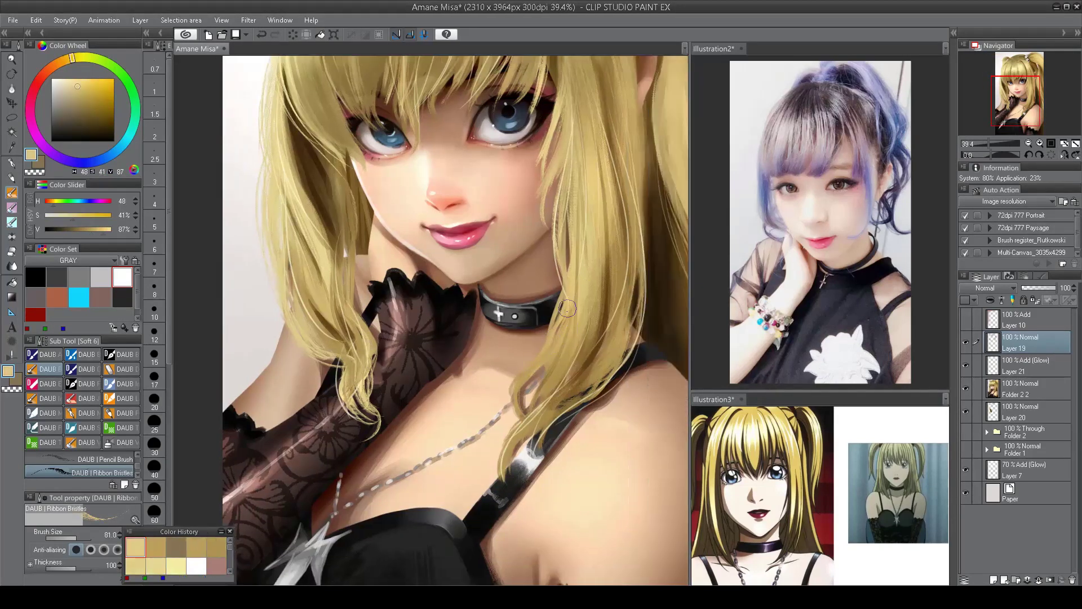
{"action": "mouse_move", "coordinate": [572, 302]}
{"action": "left_mouse_down"}
{"action": "mouse_move", "coordinate": [519, 418]}
{"action": "mouse_move", "coordinate": [529, 451]}
{"action": "mouse_move", "coordinate": [515, 467]}
{"action": "mouse_move", "coordinate": [573, 380]}
{"action": "left_mouse_up"}
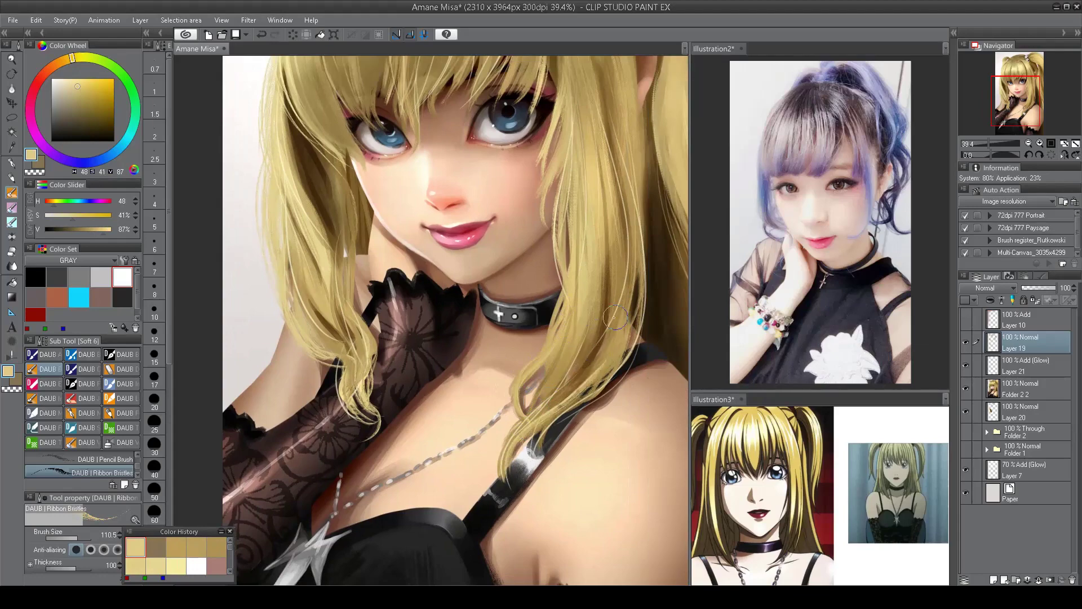
- Mirror the canvas view, paint fine strands on the hair beside the ear, and restore the normal view
{"action": "key", "text": "h"}
{"action": "scroll", "coordinate": [338, 317], "scroll_direction": "down", "scroll_amount": 3}
{"action": "scroll", "coordinate": [339, 318], "scroll_direction": "up", "scroll_amount": 3}
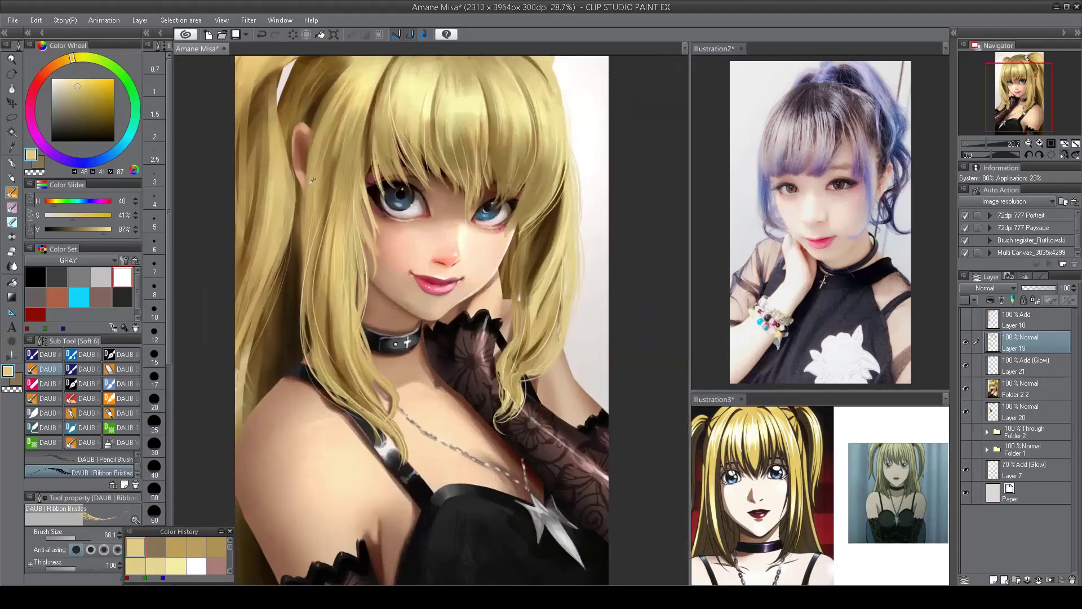
{"action": "left_click", "coordinate": [302, 225], "text": "alt"}
{"action": "key", "text": "bracketleft"}
{"action": "left_click_drag", "start_coordinate": [302, 195], "coordinate": [296, 274]}
{"action": "key", "text": "h"}
- Paint brown and pale yellow strands down the bangs using colors sampled from the hair
{"action": "scroll", "coordinate": [298, 271], "scroll_direction": "down", "scroll_amount": 2}
{"action": "scroll", "coordinate": [433, 146], "scroll_direction": "up", "scroll_amount": 2}
{"action": "left_click", "coordinate": [433, 146], "text": "alt"}
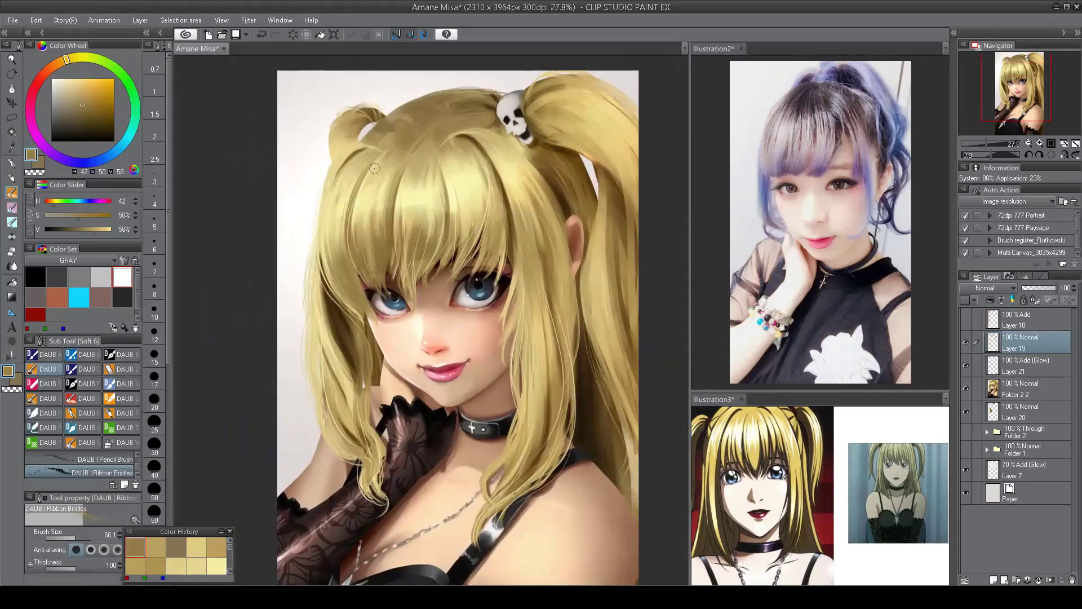
{"action": "key", "text": "bracketright"}
{"action": "mouse_move", "coordinate": [403, 183]}
{"action": "left_mouse_down"}
{"action": "mouse_move", "coordinate": [403, 266]}
{"action": "mouse_move", "coordinate": [393, 199]}
{"action": "mouse_move", "coordinate": [381, 287]}
{"action": "left_mouse_up"}
{"action": "mouse_move", "coordinate": [398, 179]}
{"action": "left_mouse_down"}
{"action": "mouse_move", "coordinate": [390, 283]}
{"action": "mouse_move", "coordinate": [405, 247]}
{"action": "mouse_move", "coordinate": [392, 207]}
{"action": "mouse_move", "coordinate": [389, 310]}
{"action": "left_mouse_up"}
{"action": "left_click", "coordinate": [395, 186], "text": "alt"}
{"action": "key", "text": "ctrl+z"}
{"action": "left_click_drag", "start_coordinate": [386, 259], "coordinate": [380, 285]}
{"action": "left_click_drag", "start_coordinate": [397, 211], "coordinate": [389, 299]}
{"action": "mouse_move", "coordinate": [358, 188]}
{"action": "left_mouse_down"}
{"action": "mouse_move", "coordinate": [349, 246]}
{"action": "mouse_move", "coordinate": [372, 302]}
{"action": "left_mouse_up"}
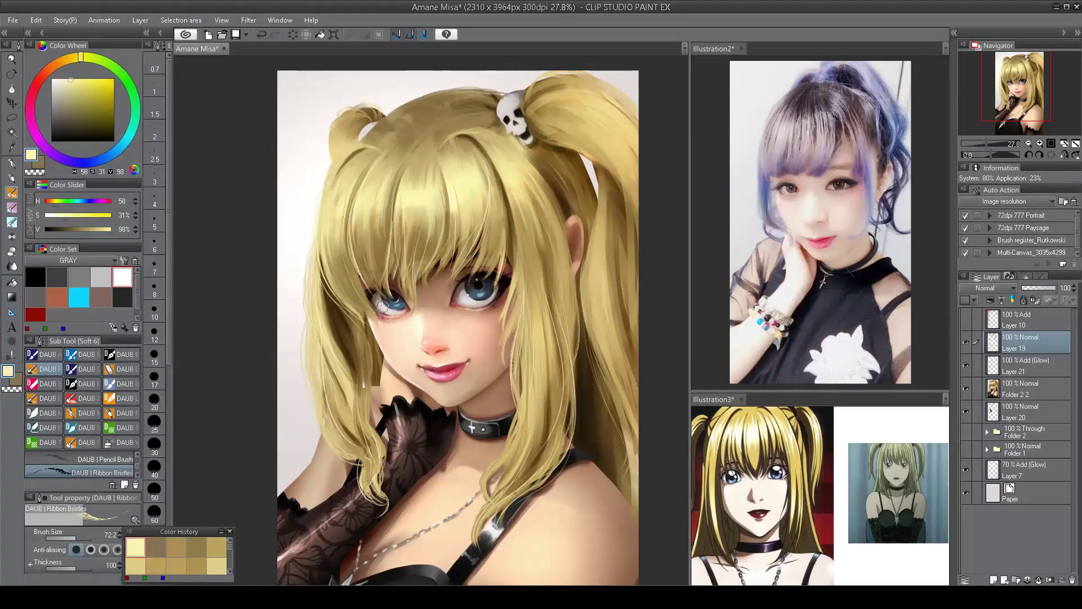
- Refine the side lock beside the cheek with sampled golden tones in a mirrored view, then restore the normal orientation
{"action": "scroll", "coordinate": [496, 249], "scroll_direction": "down", "scroll_amount": 3}
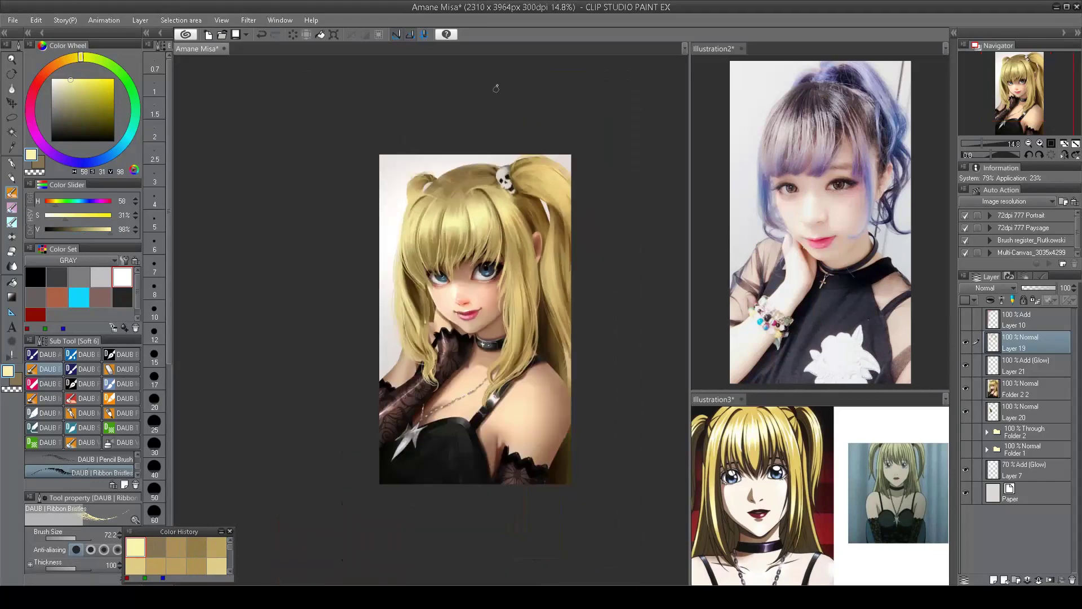
{"action": "scroll", "coordinate": [527, 290], "scroll_direction": "up", "scroll_amount": 2}
{"action": "scroll", "coordinate": [529, 188], "scroll_direction": "up", "scroll_amount": 3}
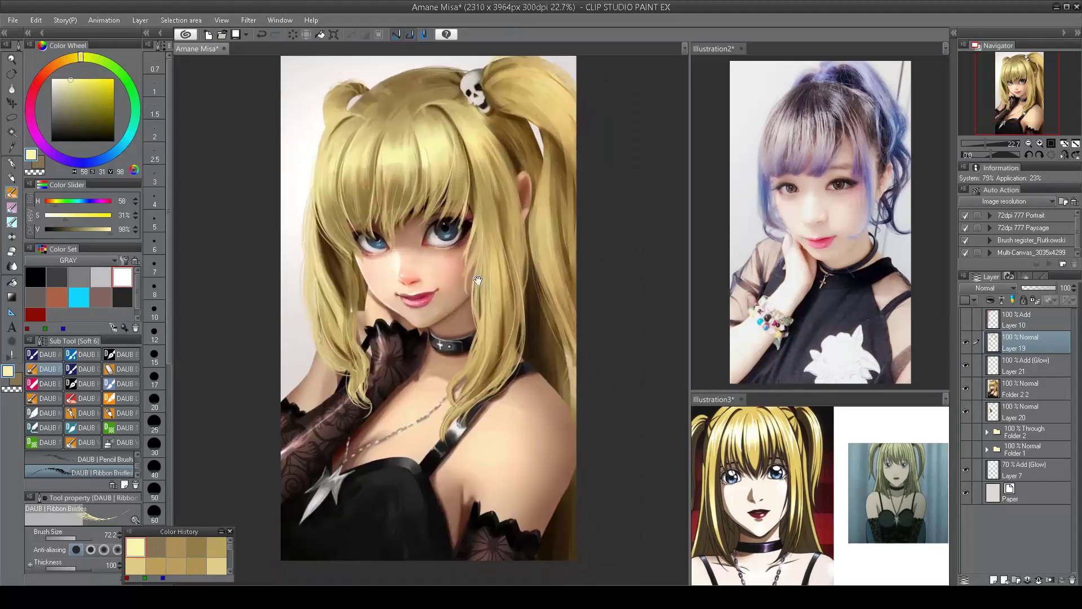
{"action": "left_click", "coordinate": [409, 264], "text": "alt"}
{"action": "left_click", "coordinate": [391, 218], "text": "alt"}
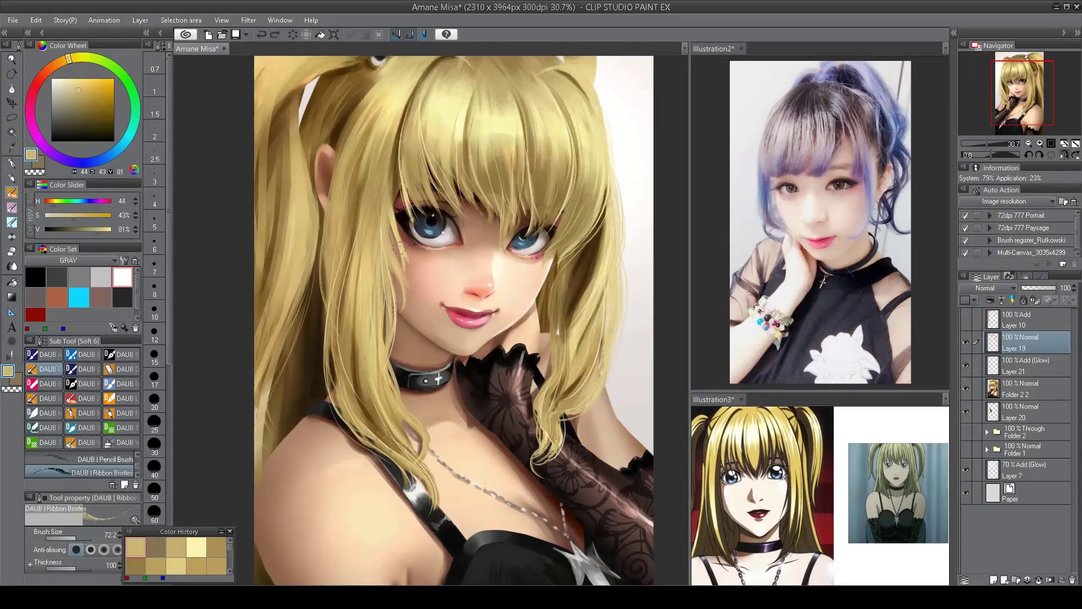
{"action": "left_click", "coordinate": [384, 253], "text": "alt"}
{"action": "key", "text": "h"}
- Paint sampled golden strands over the bangs' edge by the eyes and the shadowed side lock by the cheek
{"action": "left_click", "coordinate": [461, 236], "text": "alt"}
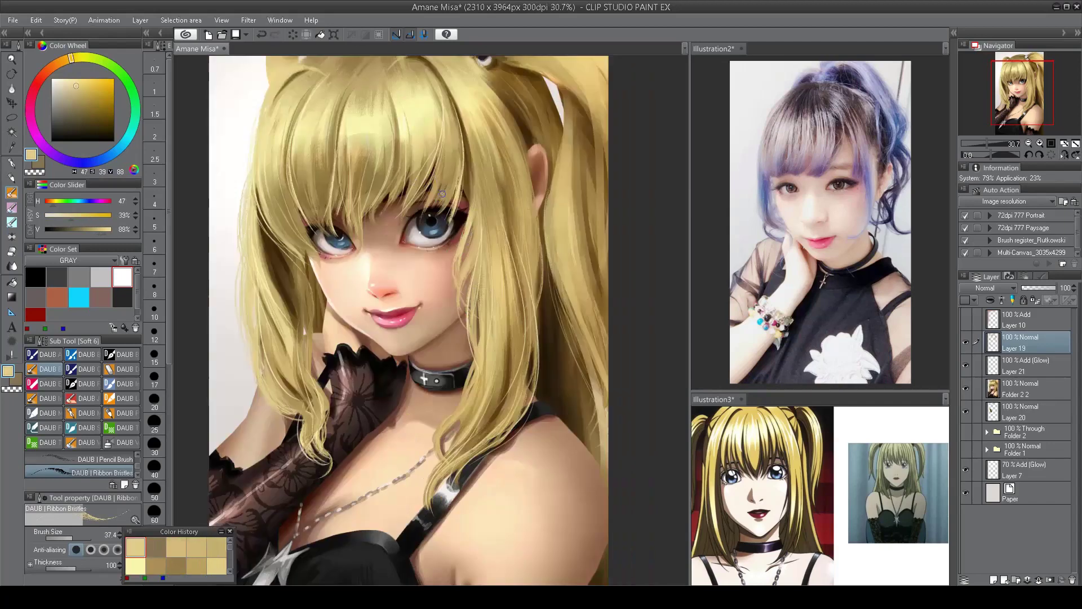
{"action": "left_click", "coordinate": [306, 264], "text": "alt"}
{"action": "left_click", "coordinate": [291, 251], "text": "alt"}
{"action": "left_click", "coordinate": [288, 239], "text": "alt"}
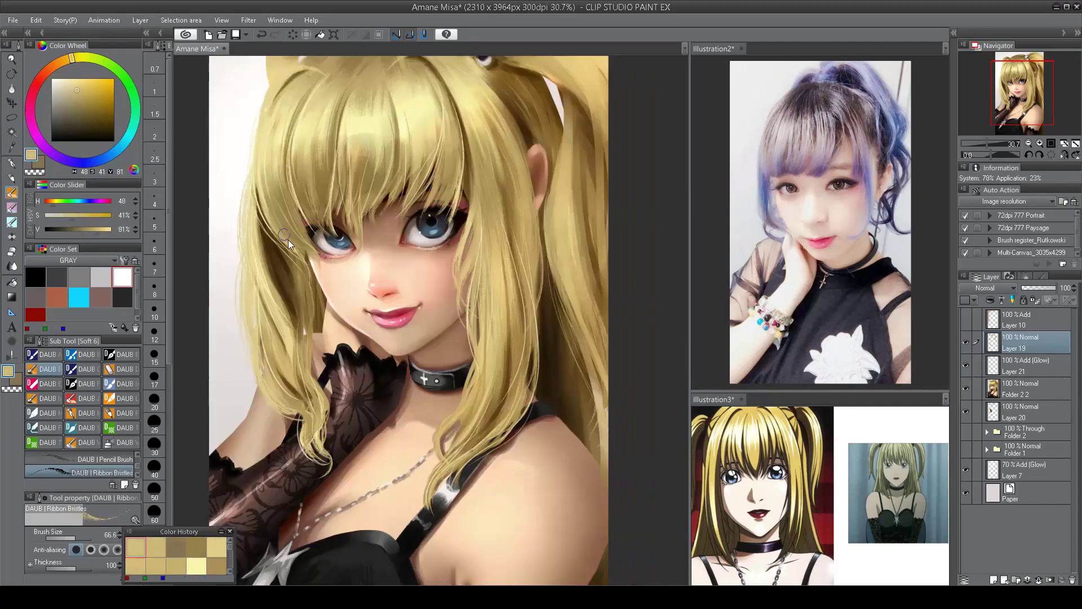
{"action": "key", "text": "bracketright"}
{"action": "key", "text": "bracketright"}
{"action": "key", "text": "bracketright"}
{"action": "scroll", "coordinate": [328, 294], "scroll_direction": "down", "scroll_amount": 2}
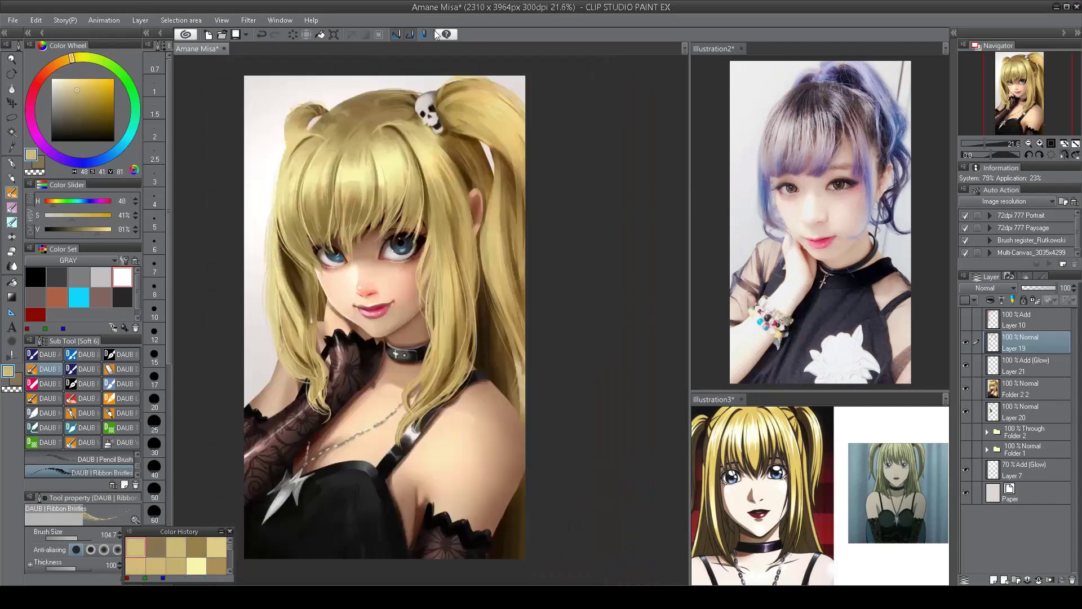
- Lighten the hair at the base of the small pigtail with pale yellow using an enlarged Ribbon Bristles brush
{"action": "scroll", "coordinate": [365, 273], "scroll_direction": "up", "scroll_amount": 2}
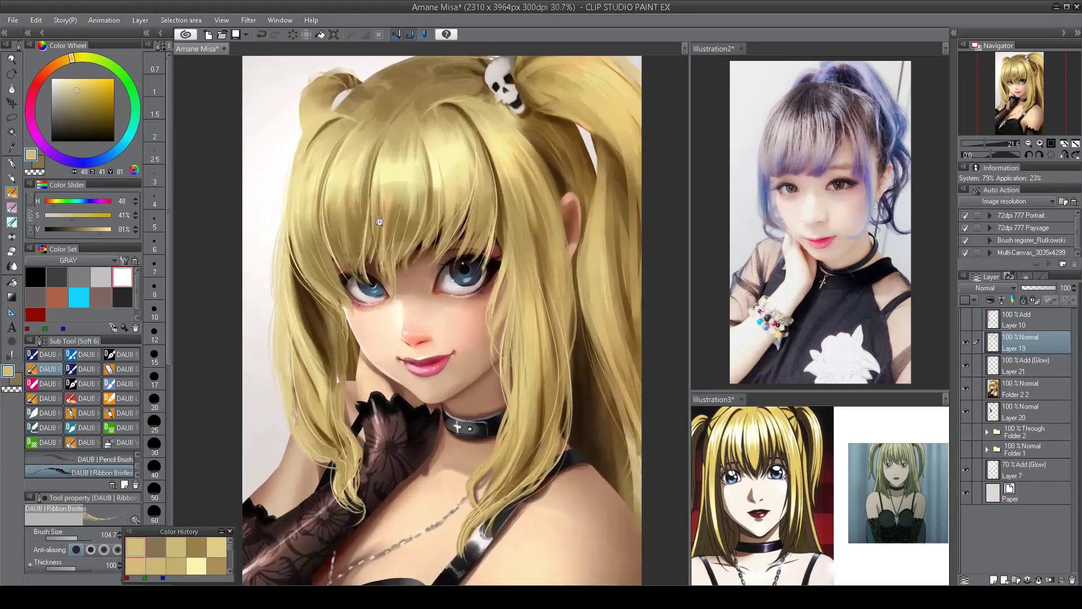
{"action": "left_click", "coordinate": [316, 140], "text": "alt"}
{"action": "key", "text": "bracketright"}
{"action": "key", "text": "bracketright"}
{"action": "key", "text": "bracketright"}
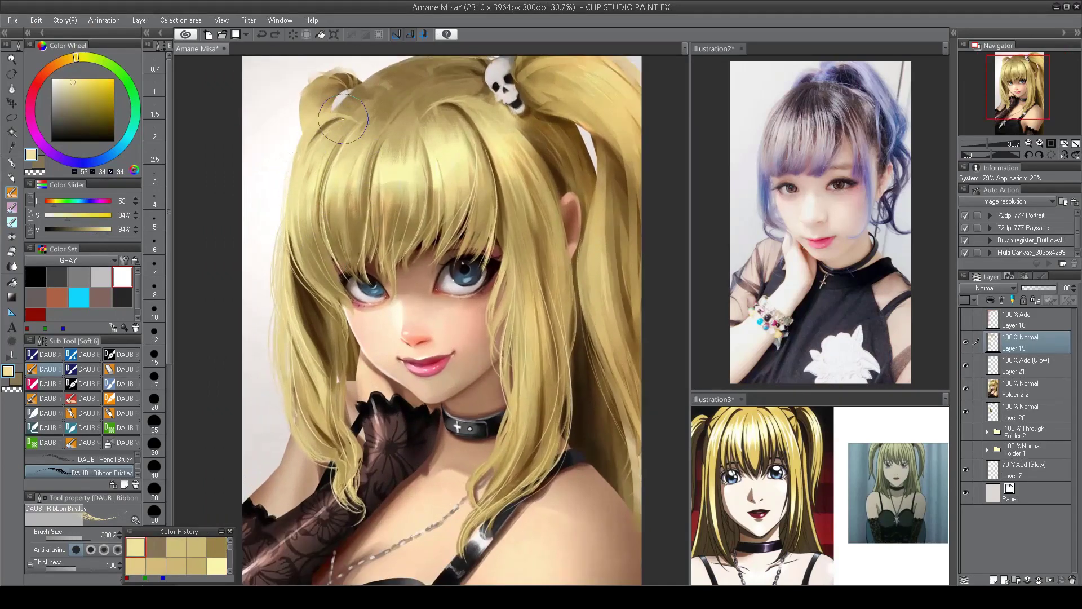
{"action": "scroll", "coordinate": [265, 191], "scroll_direction": "down", "scroll_amount": 4}
{"action": "scroll", "coordinate": [260, 193], "scroll_direction": "up", "scroll_amount": 3}
- Paint glowing pale yellow highlights across the bangs on Folder 2 2 using the Highlight 3 brush at a reduced size
{"action": "key", "text": "b"}
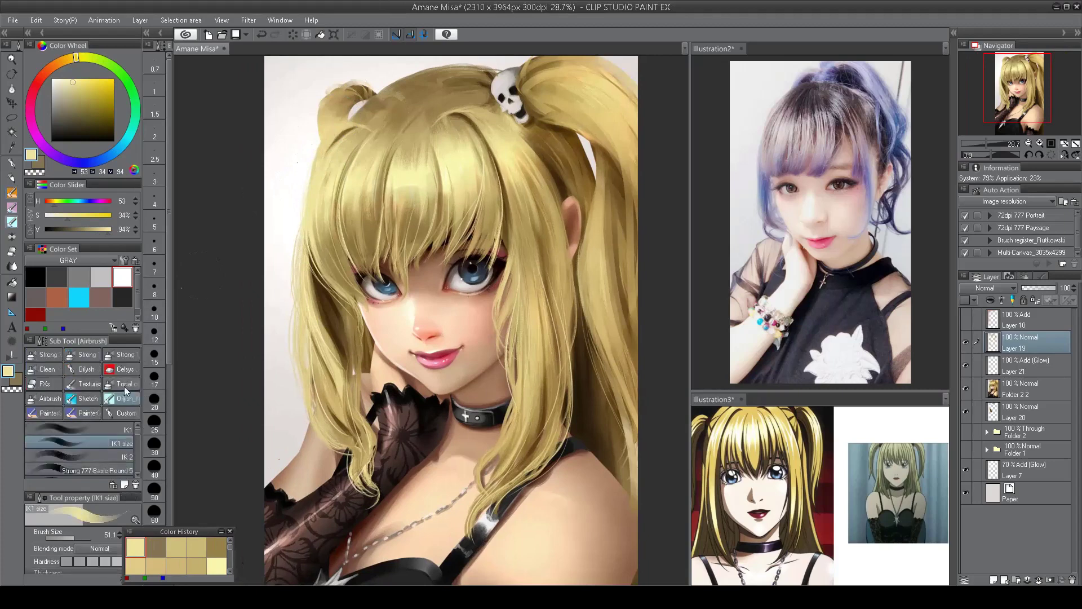
{"action": "left_click", "coordinate": [325, 154], "text": "alt"}
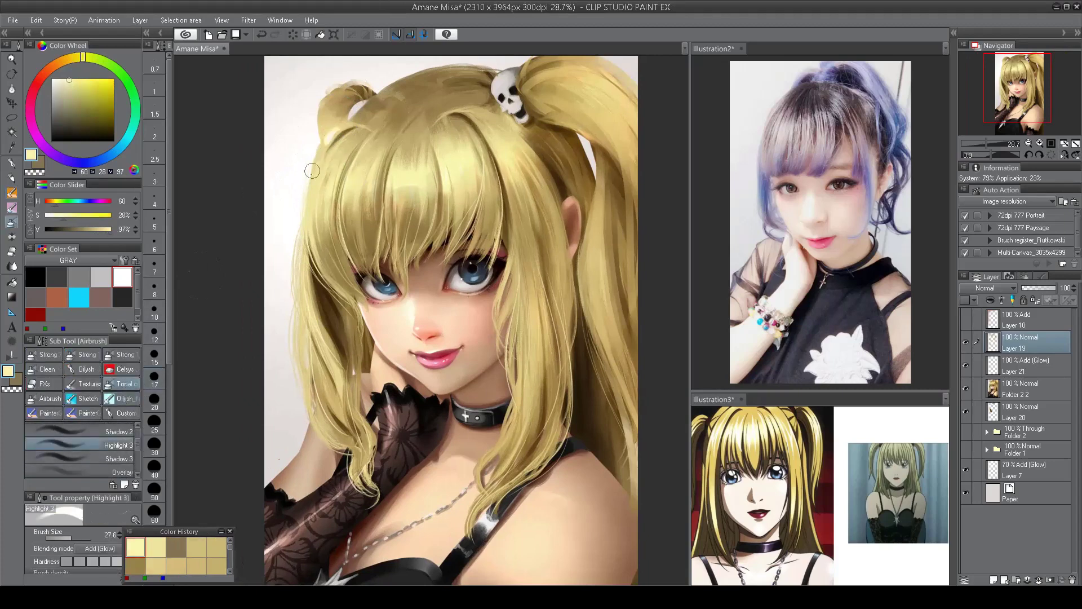
{"action": "key", "text": "bracketleft"}
{"action": "key", "text": "bracketleft"}
{"action": "key", "text": "alt+bracketleft"}
{"action": "key", "text": "alt+bracketleft"}
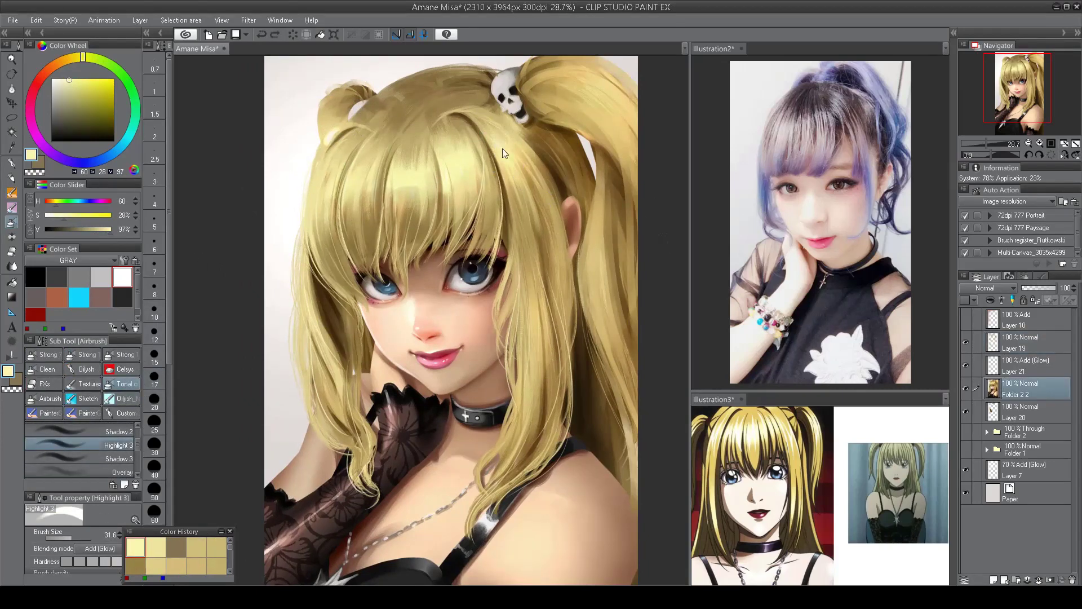
{"action": "key", "text": "bracketleft"}
{"action": "key", "text": "bracketleft"}
{"action": "key", "text": "bracketleft"}
{"action": "key", "text": "bracketleft"}
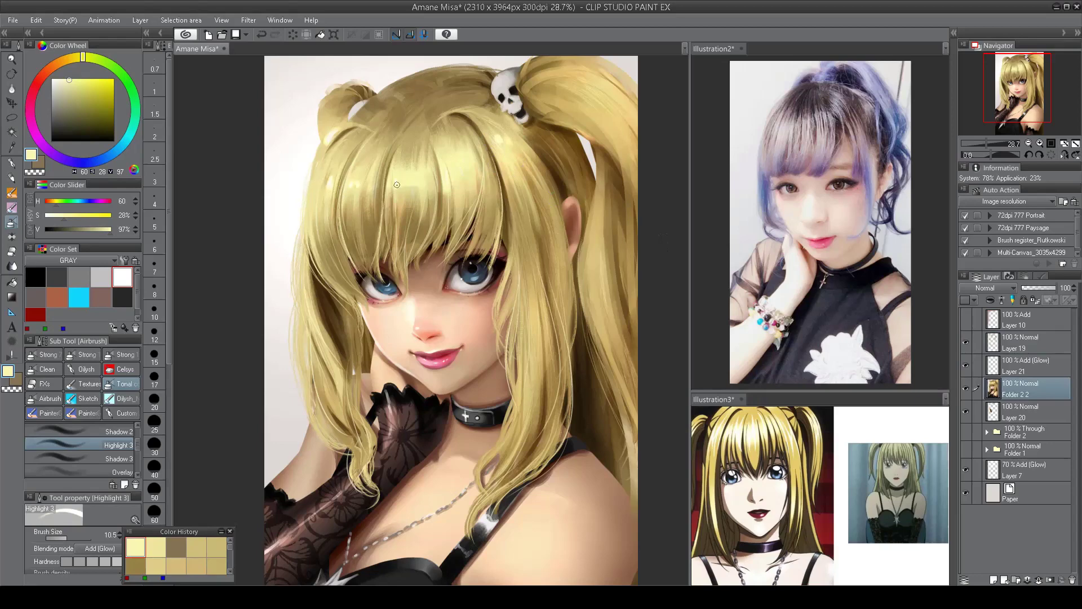
{"action": "key", "text": "bracketleft"}
- Add glowing highlights to the long side locks in a mirrored view, then restore the normal orientation
{"action": "key", "text": "h"}
{"action": "key", "text": "bracketright"}
{"action": "key", "text": "bracketright"}
{"action": "key", "text": "bracketright"}
{"action": "key", "text": "bracketright"}
{"action": "key", "text": "bracketright"}
{"action": "key", "text": "bracketright"}
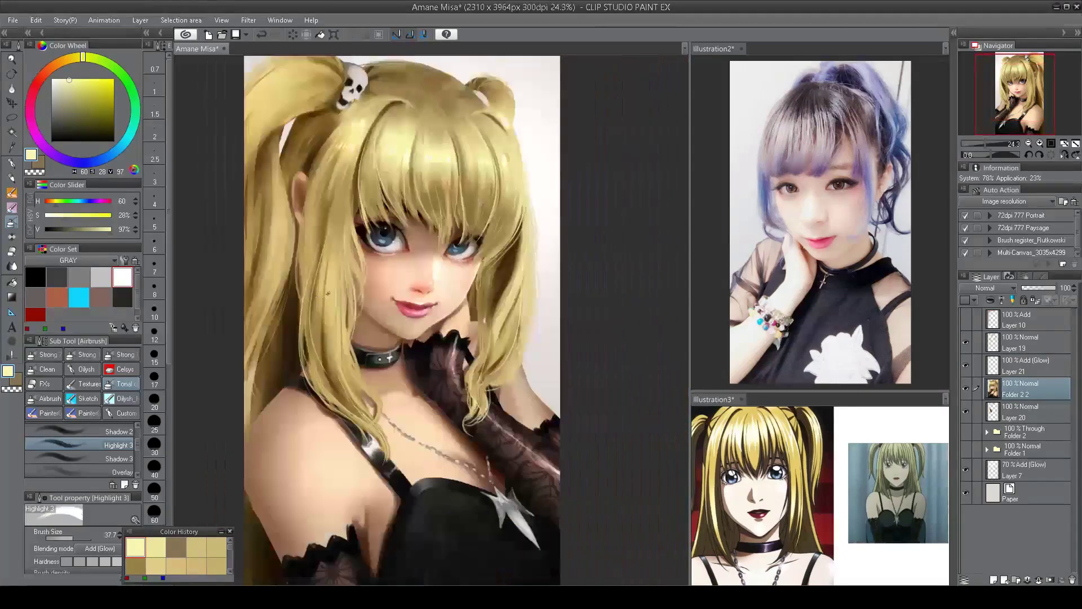
{"action": "key", "text": "bracketleft"}
{"action": "key", "text": "bracketleft"}
{"action": "key", "text": "bracketleft"}
{"action": "key", "text": "bracketleft"}
{"action": "key", "text": "bracketleft"}
{"action": "key", "text": "h"}
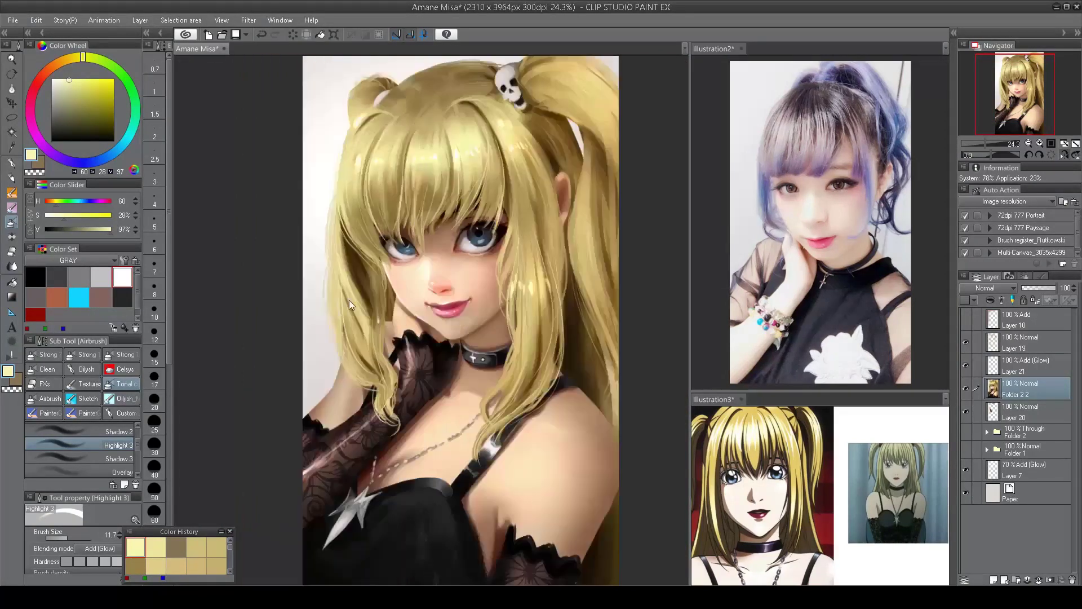
- Dot smaller glowing highlights onto the side lock by the cheek and the large ponytail below the skull ornament with a 9.2 brush
{"action": "key", "text": "bracketleft"}
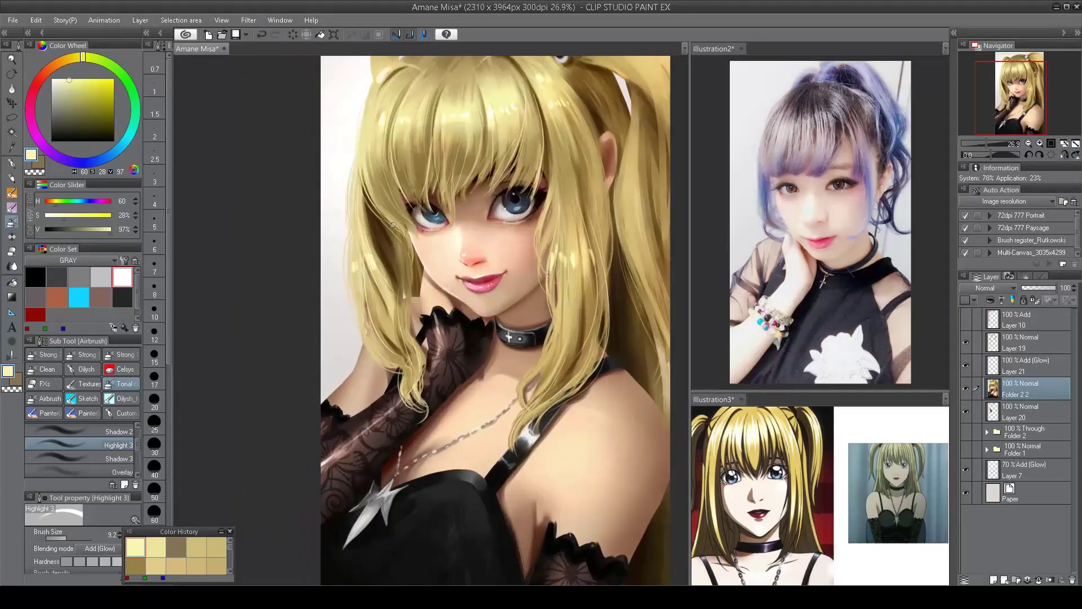
{"action": "key", "text": "ctrl+0"}
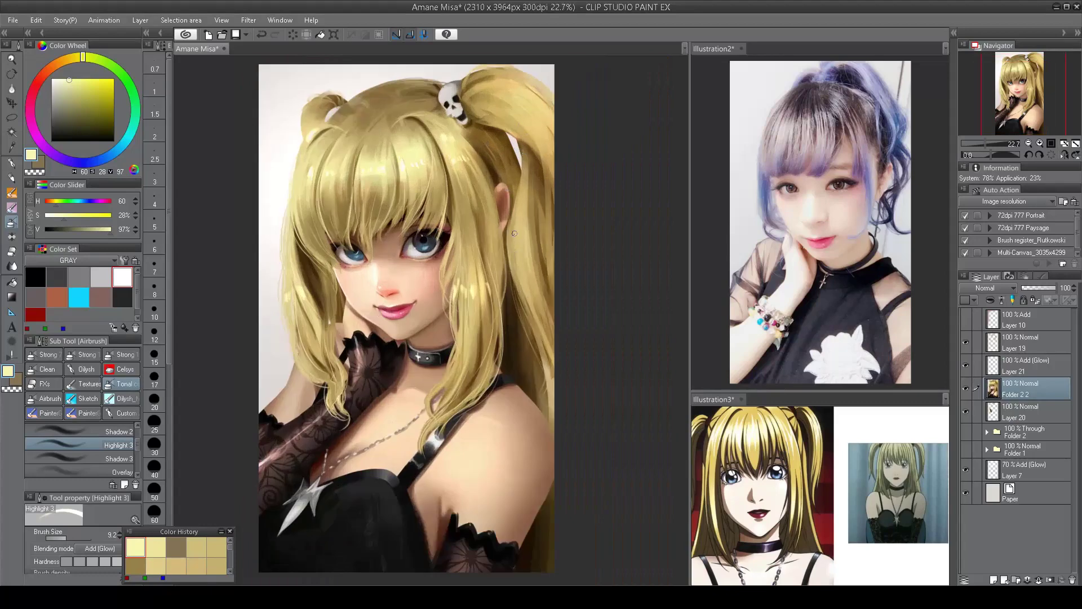
{"action": "scroll", "coordinate": [555, 241], "scroll_direction": "down", "scroll_amount": 3}
{"action": "scroll", "coordinate": [555, 241], "scroll_direction": "up", "scroll_amount": 3}
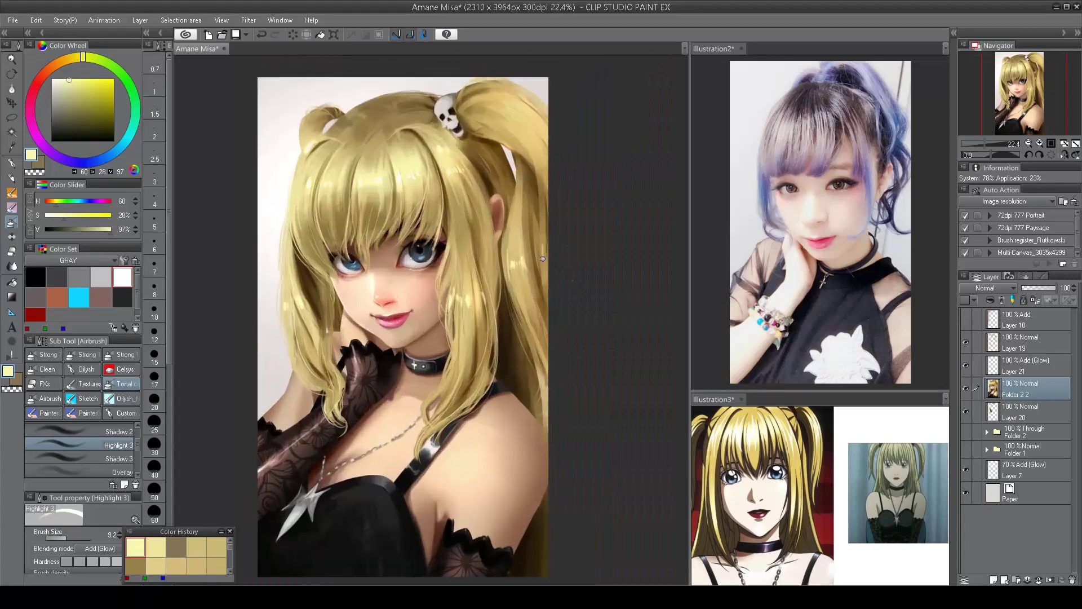
{"action": "key", "text": "h"}
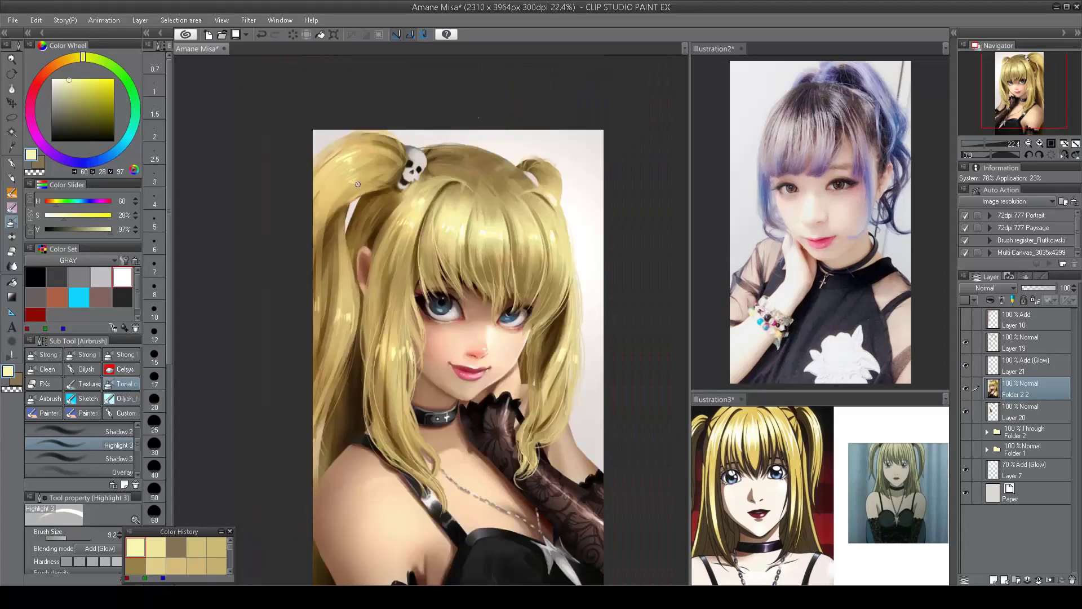
{"action": "key", "text": "h"}
{"action": "scroll", "coordinate": [318, 248], "scroll_direction": "down", "scroll_amount": 2}
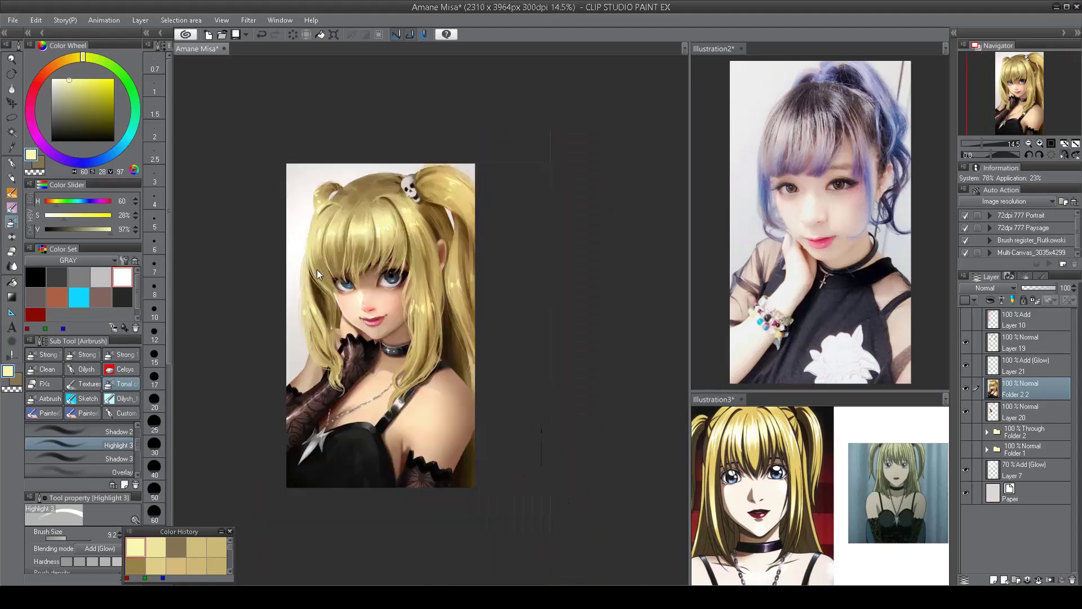
{"action": "scroll", "coordinate": [316, 287], "scroll_direction": "up", "scroll_amount": 4}
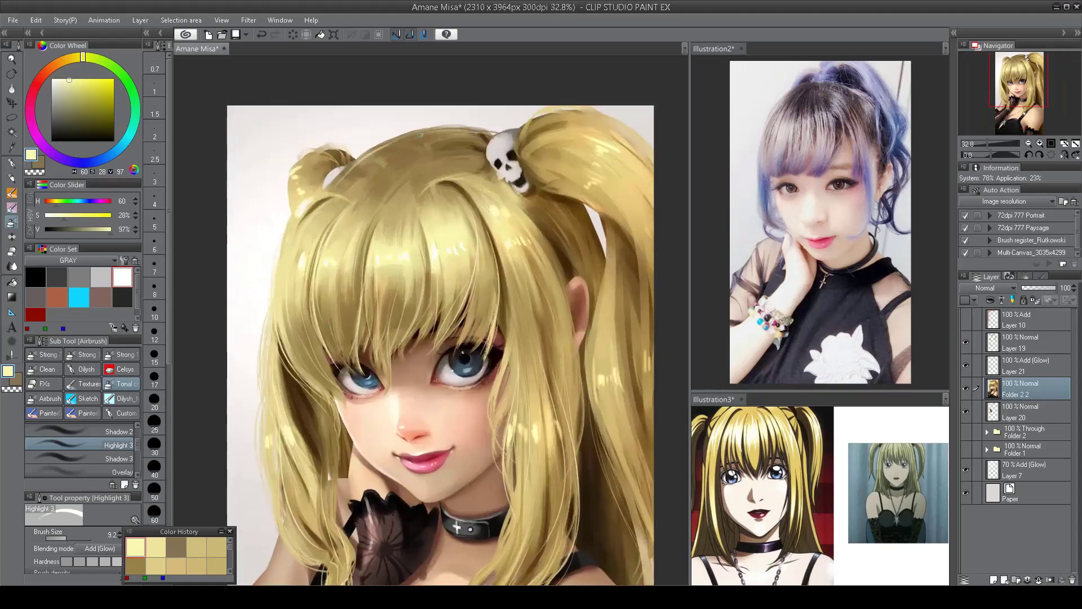
{"action": "scroll", "coordinate": [384, 126], "scroll_direction": "down", "scroll_amount": 4}
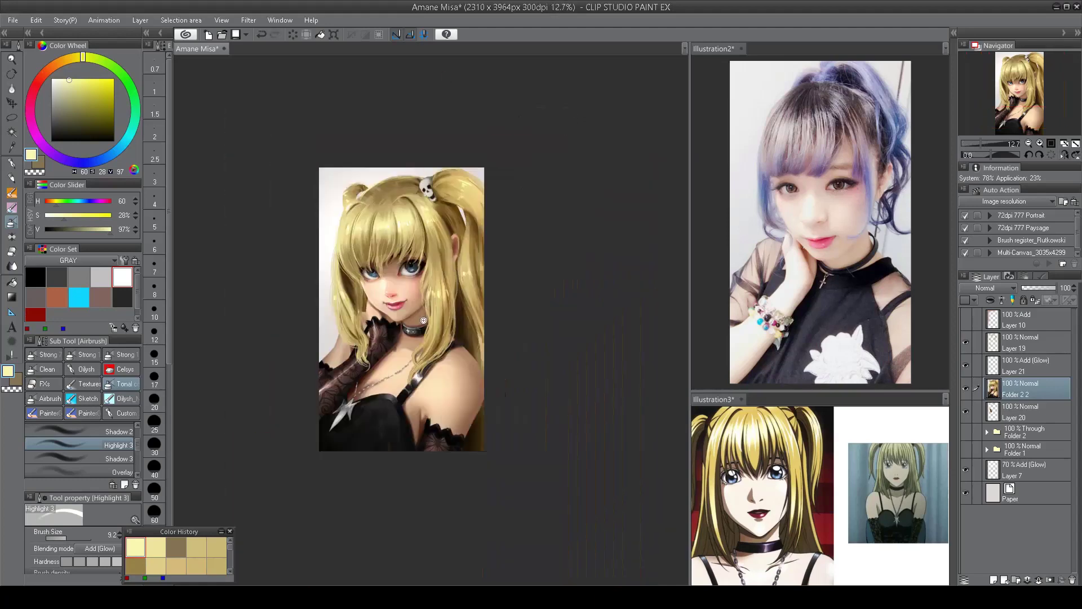
{"action": "scroll", "coordinate": [526, 153], "scroll_direction": "up", "scroll_amount": 2}
{"action": "scroll", "coordinate": [359, 257], "scroll_direction": "up", "scroll_amount": 2}
- Paint fine strands around the small pigtail and bangs on Layer 19 with a sampled golden tone, using mirrored and normal views
{"action": "left_click", "coordinate": [373, 129], "text": "alt"}
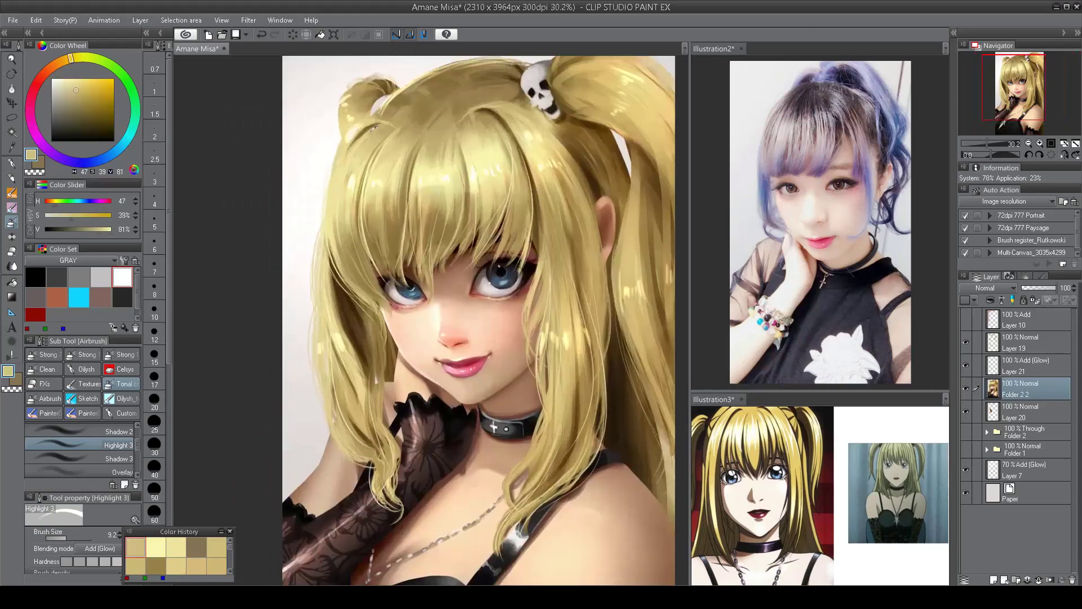
{"action": "left_click", "coordinate": [1022, 345]}
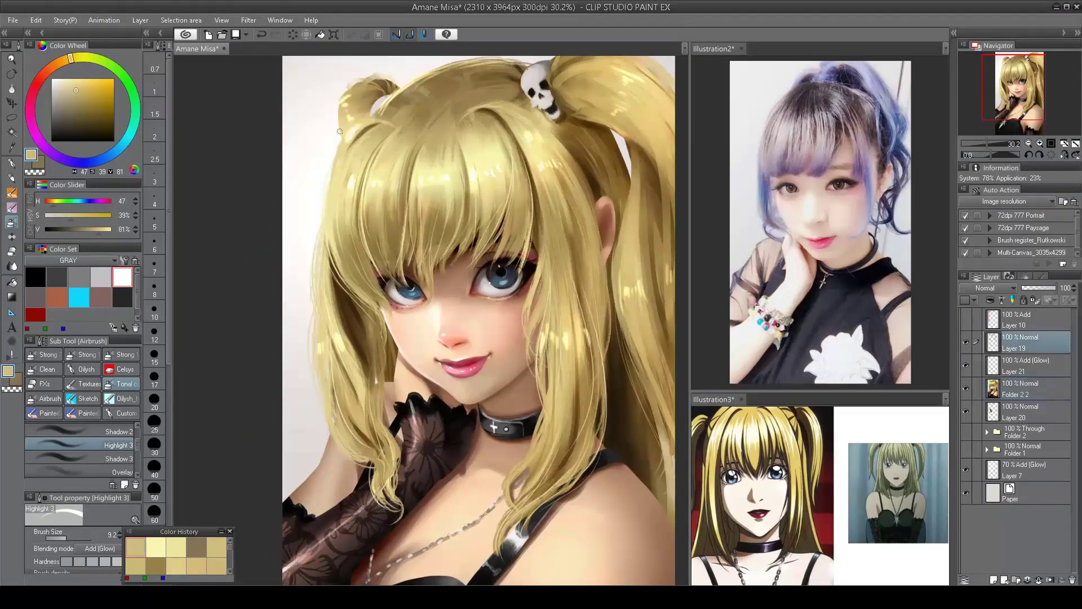
{"action": "scroll", "coordinate": [583, 131], "scroll_direction": "down", "scroll_amount": 4}
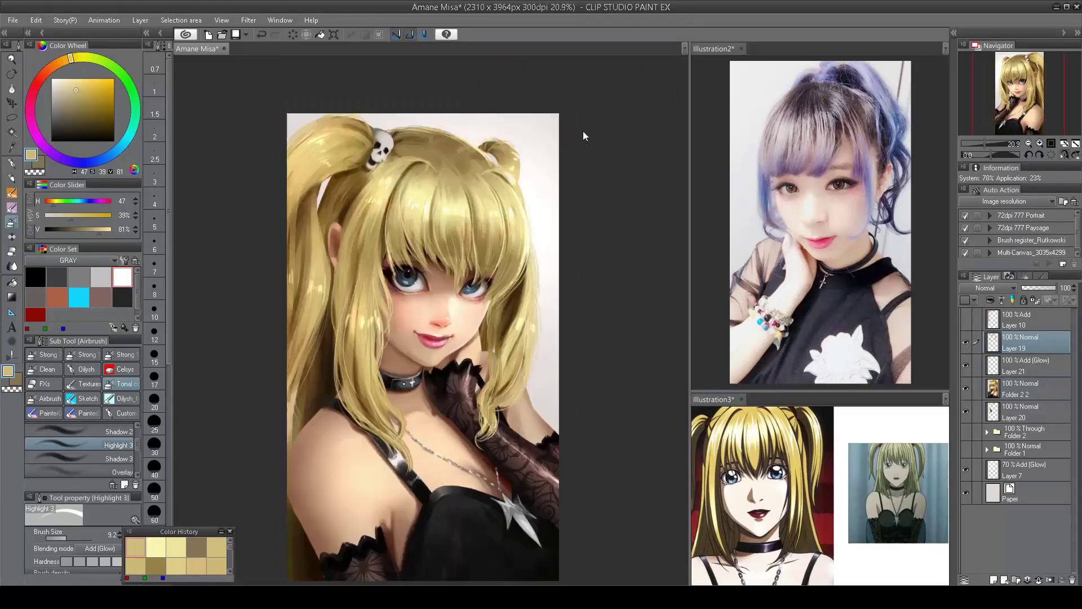
{"action": "scroll", "coordinate": [504, 172], "scroll_direction": "up", "scroll_amount": 3}
{"action": "key", "text": "h"}
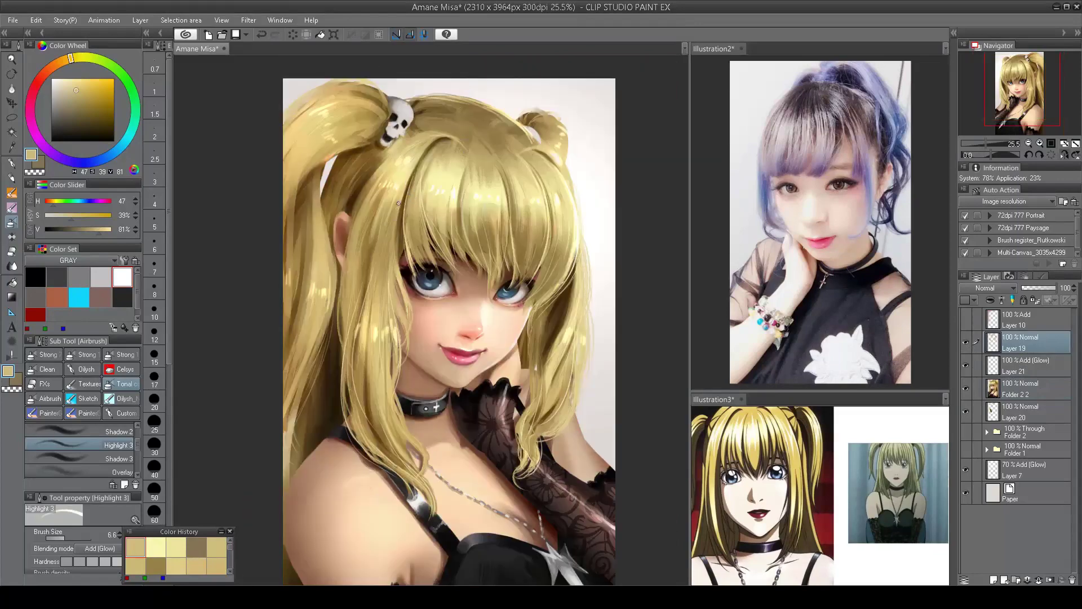
{"action": "key", "text": "h"}
{"action": "scroll", "coordinate": [405, 343], "scroll_direction": "down", "scroll_amount": 3}
{"action": "scroll", "coordinate": [404, 342], "scroll_direction": "up", "scroll_amount": 2}
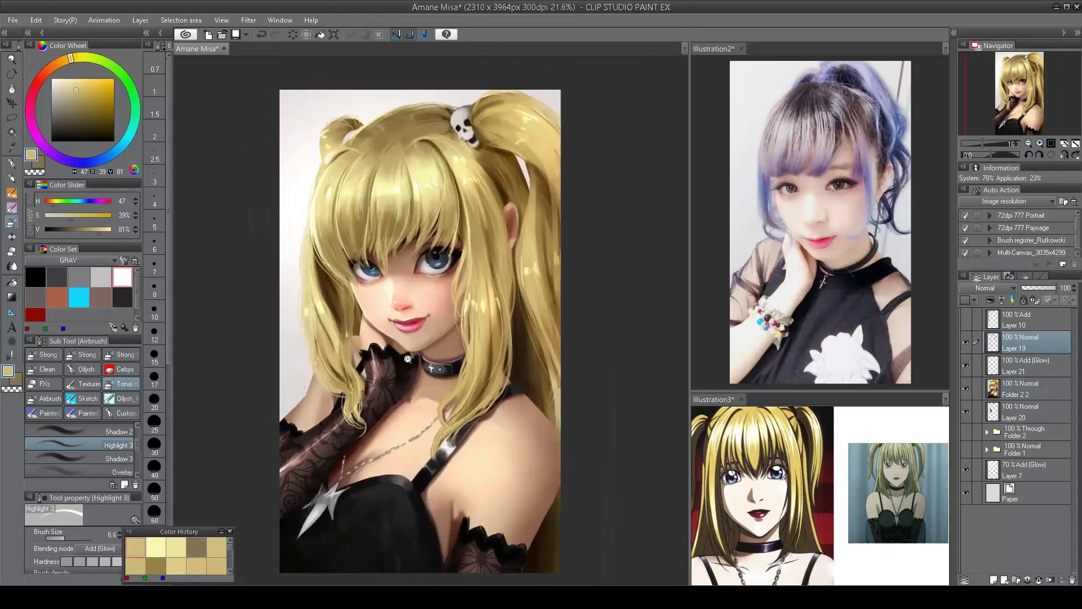
- Touch up the black lace trim of the gloves on Layer 19 with sampled black and the DAUB Ink Brush Mixing Resist
{"action": "left_click", "coordinate": [125, 398]}
{"action": "scroll", "coordinate": [318, 333], "scroll_direction": "up", "scroll_amount": 2}
{"action": "key", "text": "b"}
{"action": "left_click", "coordinate": [317, 333], "text": "alt"}
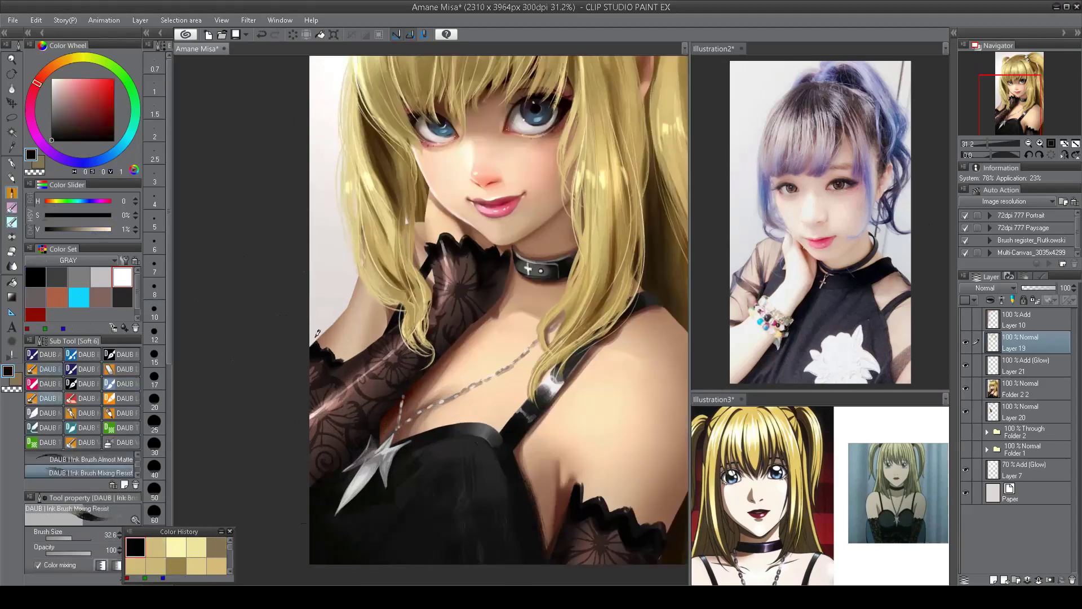
{"action": "left_click_drag", "start_coordinate": [318, 334], "coordinate": [315, 341]}
{"action": "scroll", "coordinate": [341, 352], "scroll_direction": "down", "scroll_amount": 3}
{"action": "scroll", "coordinate": [401, 242], "scroll_direction": "up", "scroll_amount": 3}
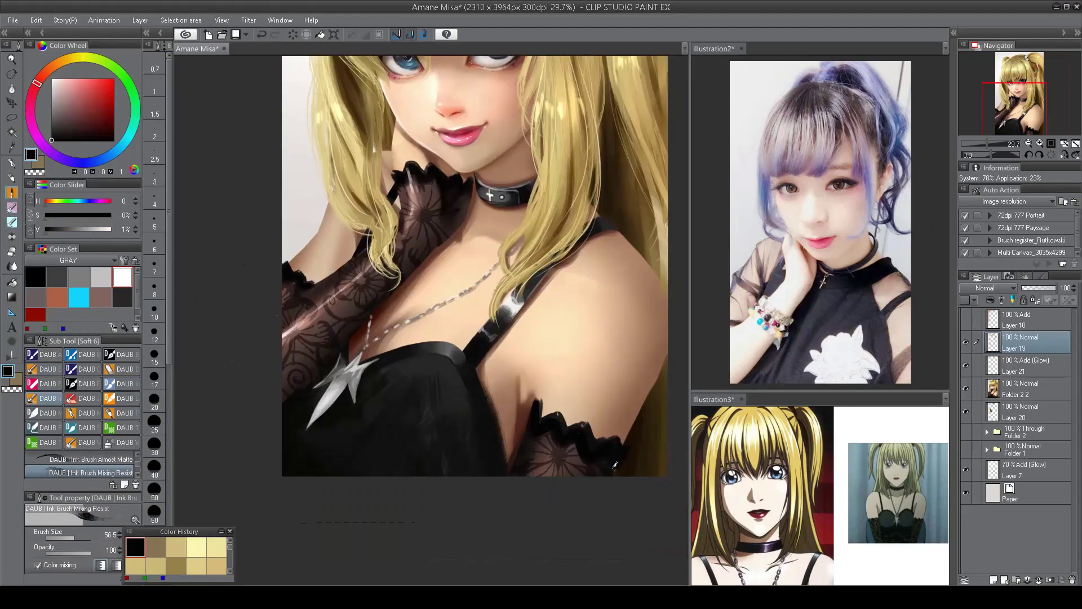
{"action": "scroll", "coordinate": [576, 422], "scroll_direction": "up", "scroll_amount": 1}
- Add a Multiply layer above Folder 2 2 and sample a dark reddish brown for shading with the IK1 brush
{"action": "left_click", "coordinate": [1026, 389]}
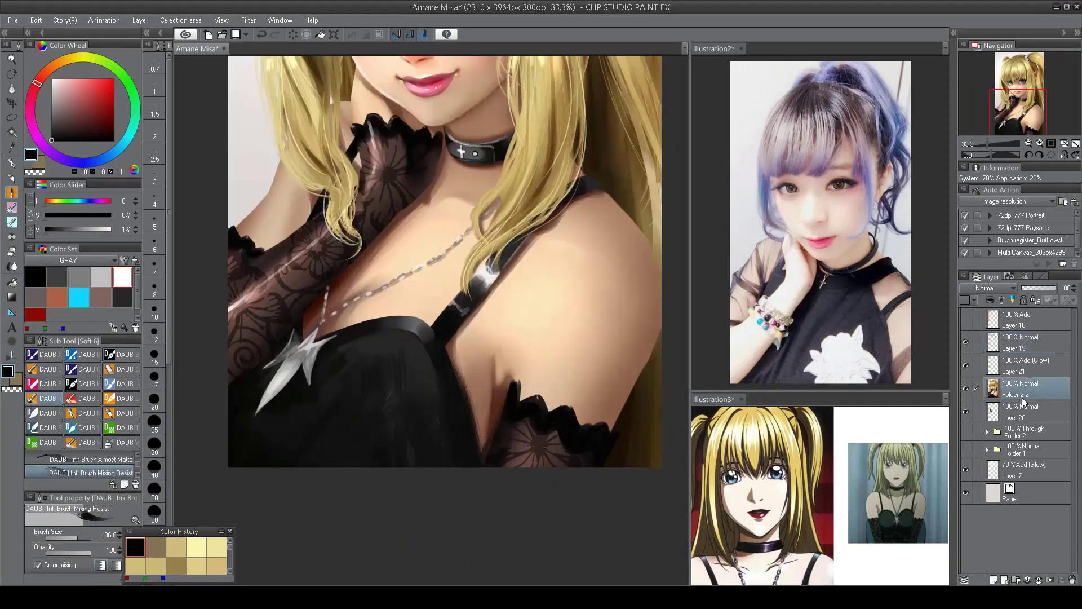
{"action": "left_click", "coordinate": [1005, 579]}
{"action": "left_click", "coordinate": [306, 189], "text": "alt"}
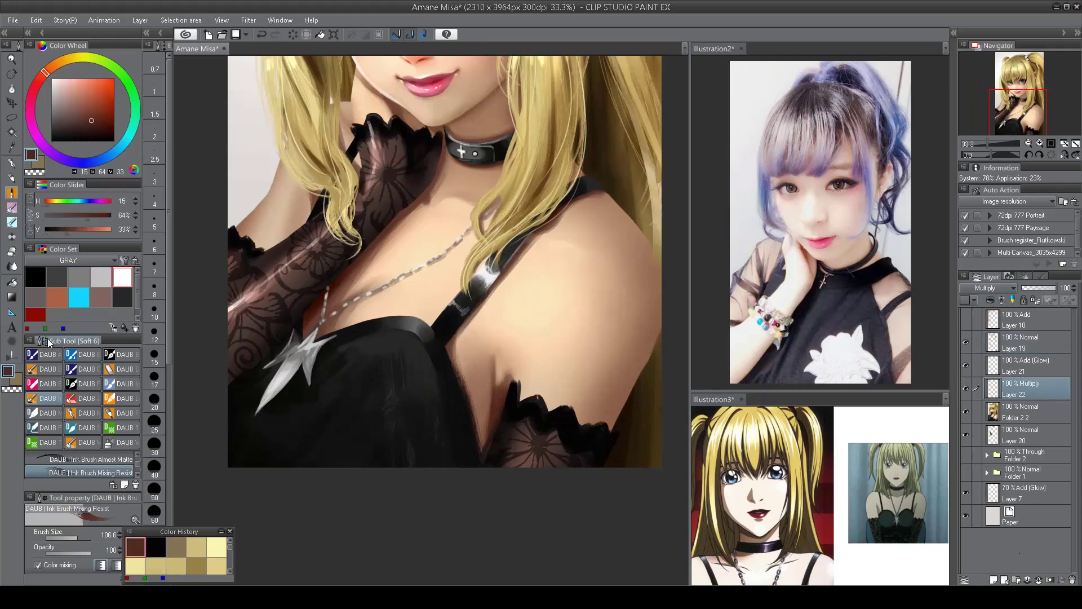
{"action": "key", "text": "b"}
{"action": "left_click", "coordinate": [115, 443]}
{"action": "left_click", "coordinate": [112, 429]}
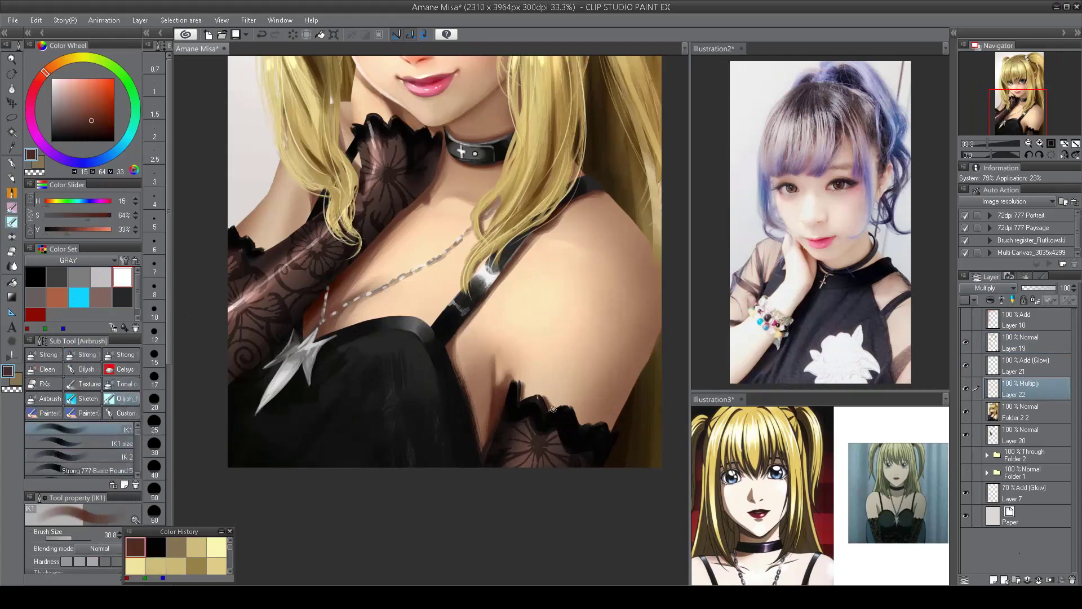
- Shade the upper arm above the glove and the shoulder beneath the hair with dark reddish brown, alternating mirrored and normal views
{"action": "key", "text": "h"}
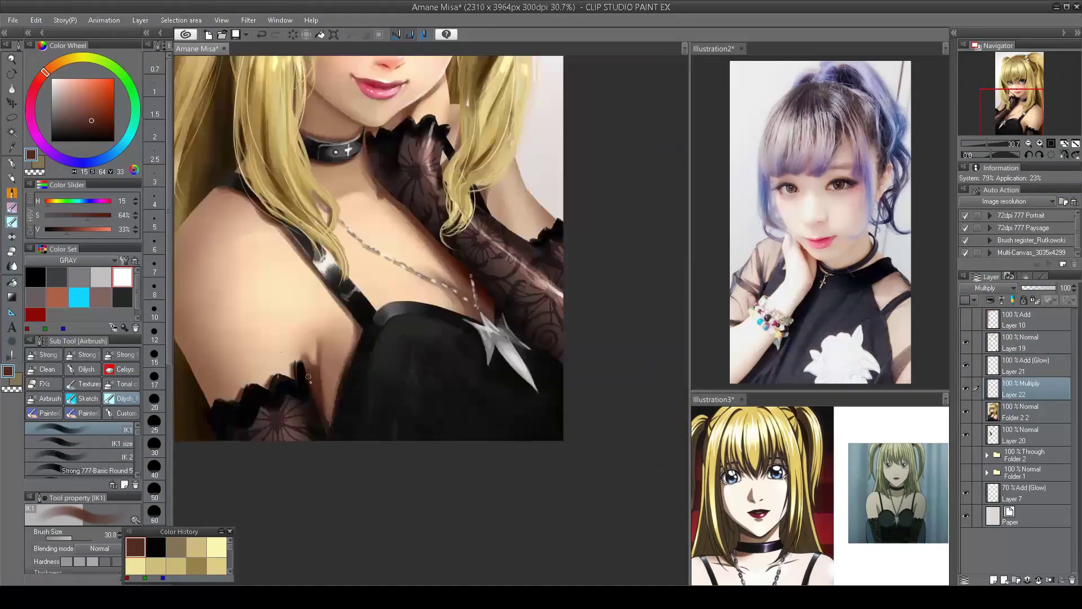
{"action": "key", "text": "h"}
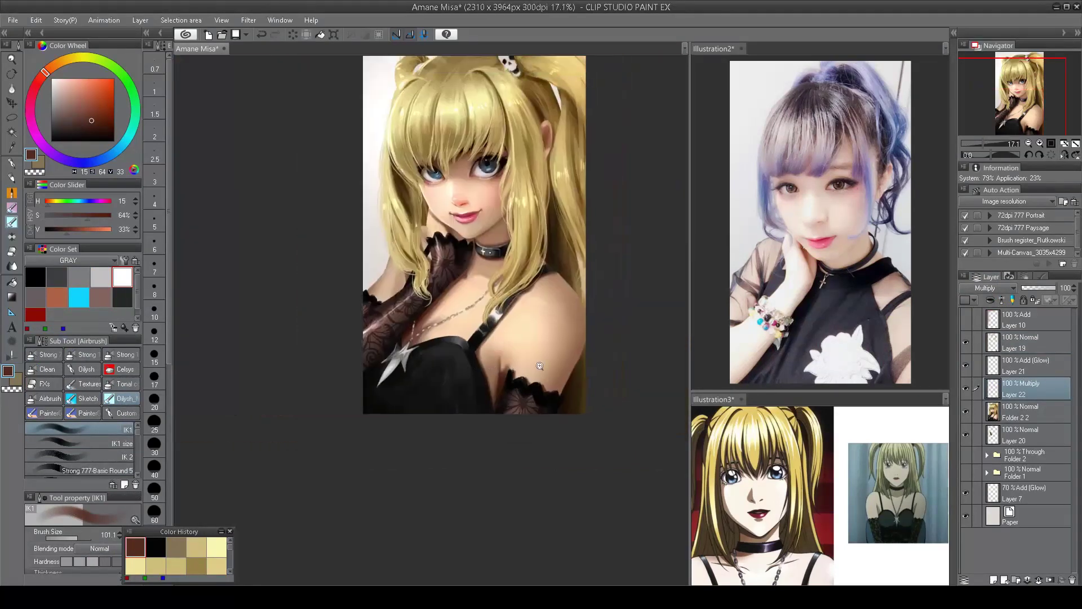
{"action": "key", "text": "h"}
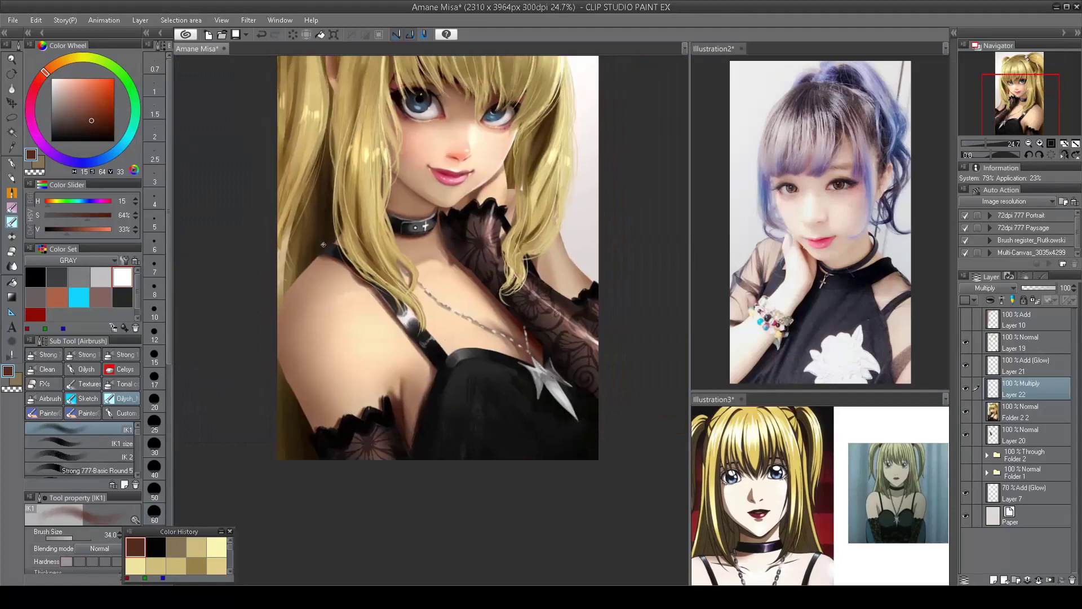
{"action": "key", "text": "h"}
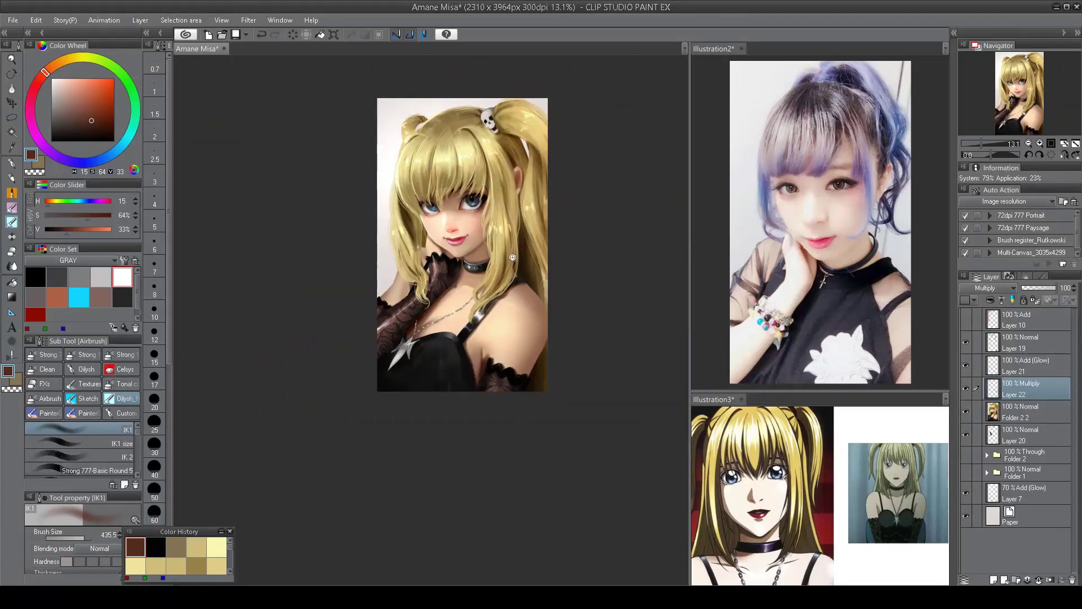
{"action": "scroll", "coordinate": [493, 320], "scroll_direction": "up", "scroll_amount": 2}
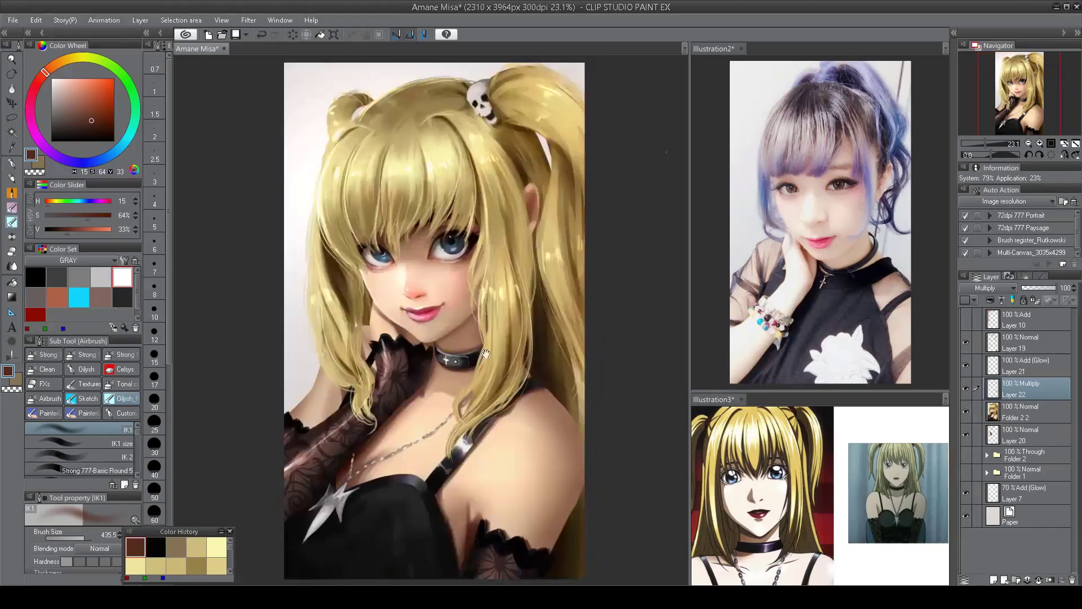
- Paint thin stray strands along the outer edge of the hair with a sampled golden brown and the IK1 size brush at 19.7
{"action": "scroll", "coordinate": [486, 353], "scroll_direction": "up", "scroll_amount": 2}
{"action": "left_click", "coordinate": [316, 175], "text": "alt"}
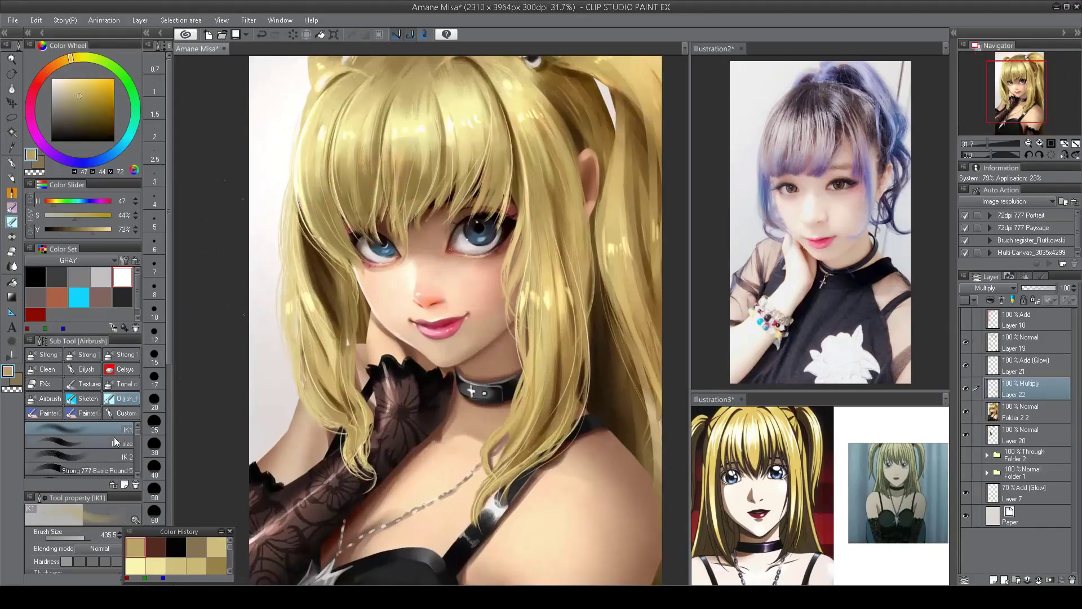
{"action": "left_click", "coordinate": [113, 439]}
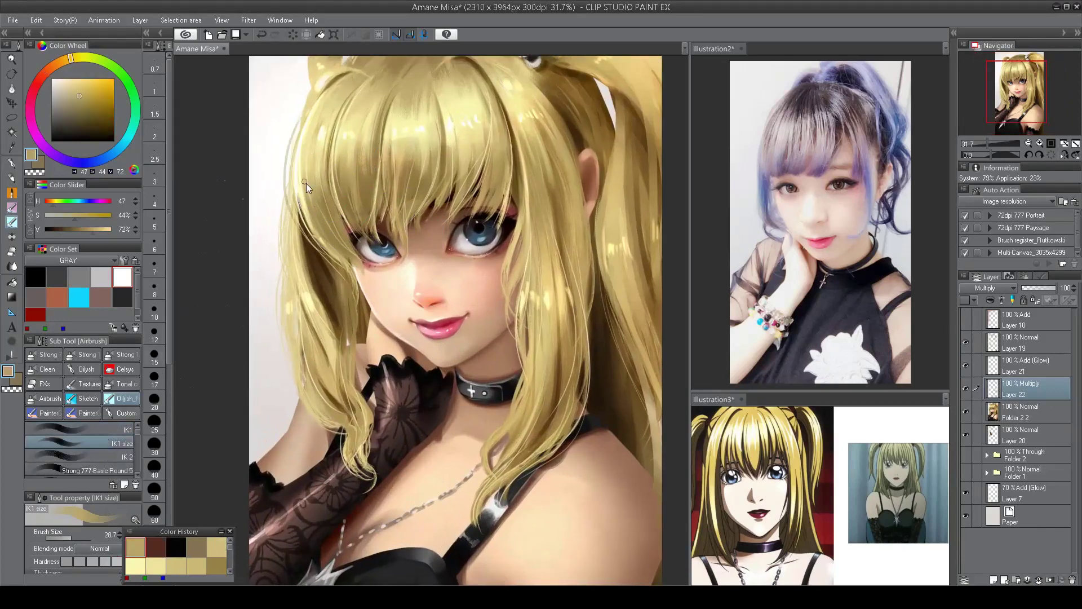
{"action": "key", "text": "bracketleft"}
{"action": "key", "text": "ctrl+minus"}
{"action": "key", "text": "h"}
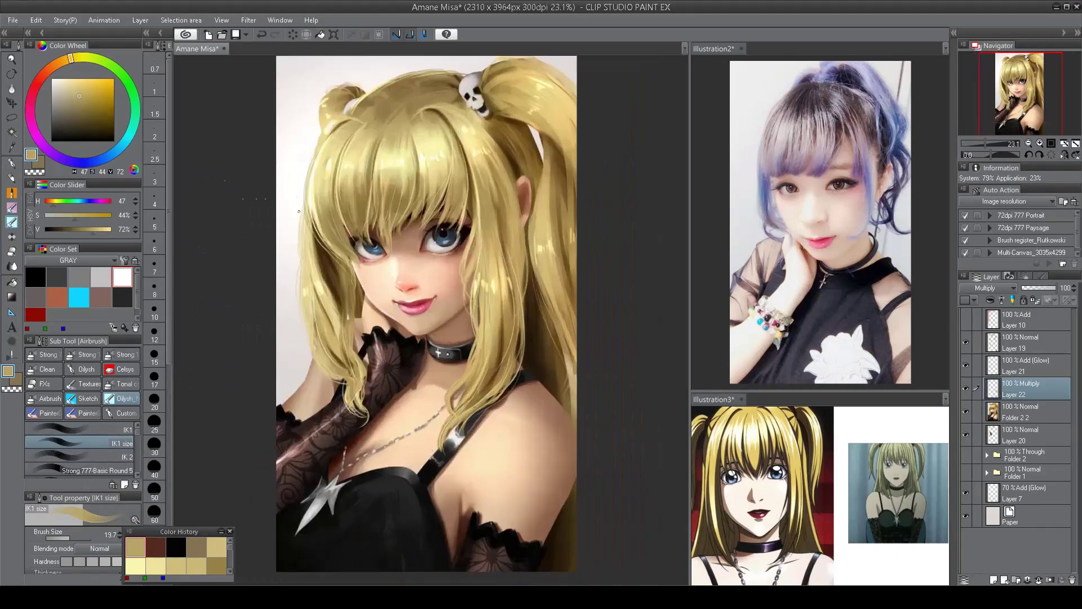
{"action": "scroll", "coordinate": [454, 274], "scroll_direction": "down", "scroll_amount": 1}
{"action": "scroll", "coordinate": [454, 274], "scroll_direction": "up", "scroll_amount": 2}
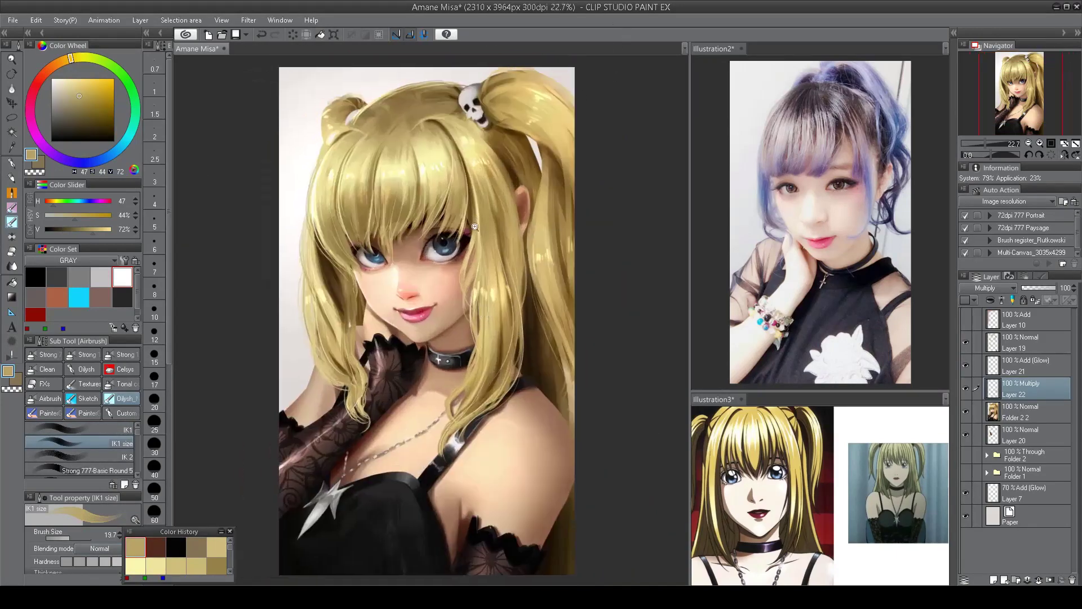
- Paint sampled golden strands down the side lock's tip over the dress strap on Layer 19 with Strong 15-Diagonal, then mirror the view
{"action": "scroll", "coordinate": [454, 274], "scroll_direction": "down", "scroll_amount": 1}
{"action": "left_click_drag", "start_coordinate": [478, 345], "coordinate": [471, 291]}
{"action": "scroll", "coordinate": [471, 291], "scroll_direction": "up", "scroll_amount": 2}
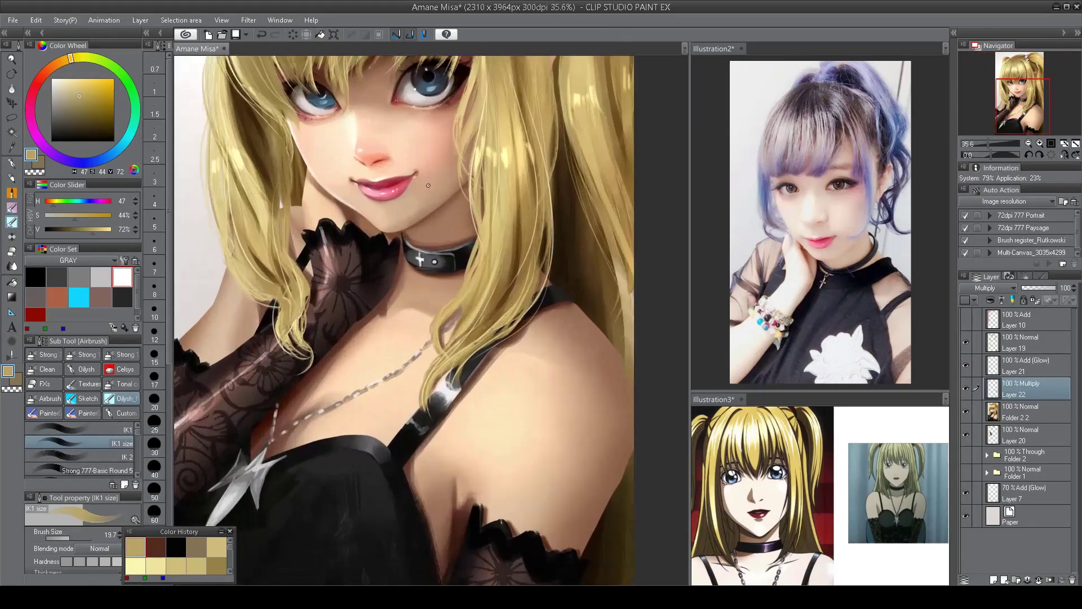
{"action": "key", "text": "b"}
{"action": "left_click", "coordinate": [465, 299], "text": "alt"}
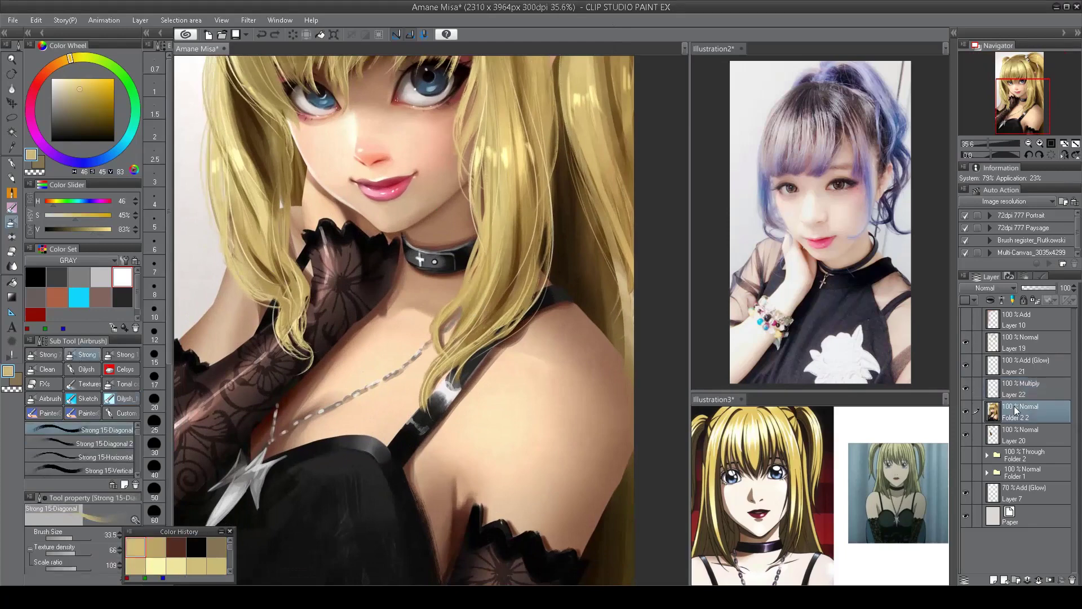
{"action": "left_click", "coordinate": [1026, 342]}
{"action": "left_click_drag", "start_coordinate": [448, 314], "coordinate": [449, 357]}
{"action": "left_click_drag", "start_coordinate": [442, 366], "coordinate": [420, 420]}
{"action": "key", "text": "h"}
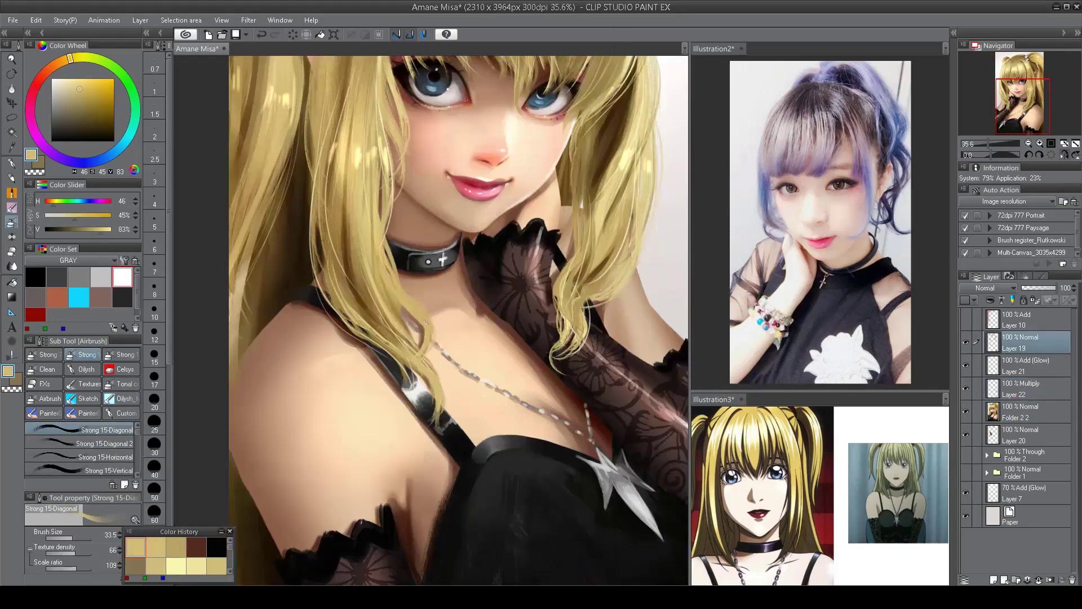
- Paint sampled golden strands over the side locks and down the tip that overlaps the lace glove on Layer 19, in normal and mirrored views
{"action": "left_click_drag", "start_coordinate": [347, 202], "coordinate": [324, 324]}
{"action": "left_click_drag", "start_coordinate": [398, 315], "coordinate": [349, 349]}
{"action": "key", "text": "h"}
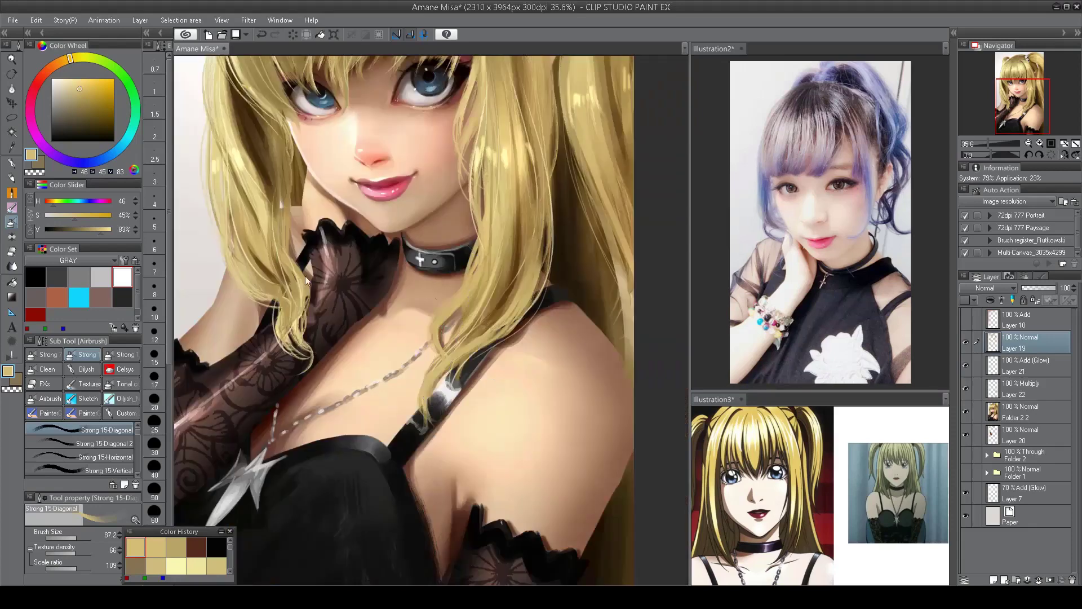
{"action": "left_click_drag", "start_coordinate": [307, 254], "coordinate": [279, 355]}
{"action": "left_click_drag", "start_coordinate": [309, 316], "coordinate": [300, 374]}
{"action": "left_click_drag", "start_coordinate": [304, 296], "coordinate": [313, 382]}
{"action": "left_click_drag", "start_coordinate": [284, 293], "coordinate": [285, 377]}
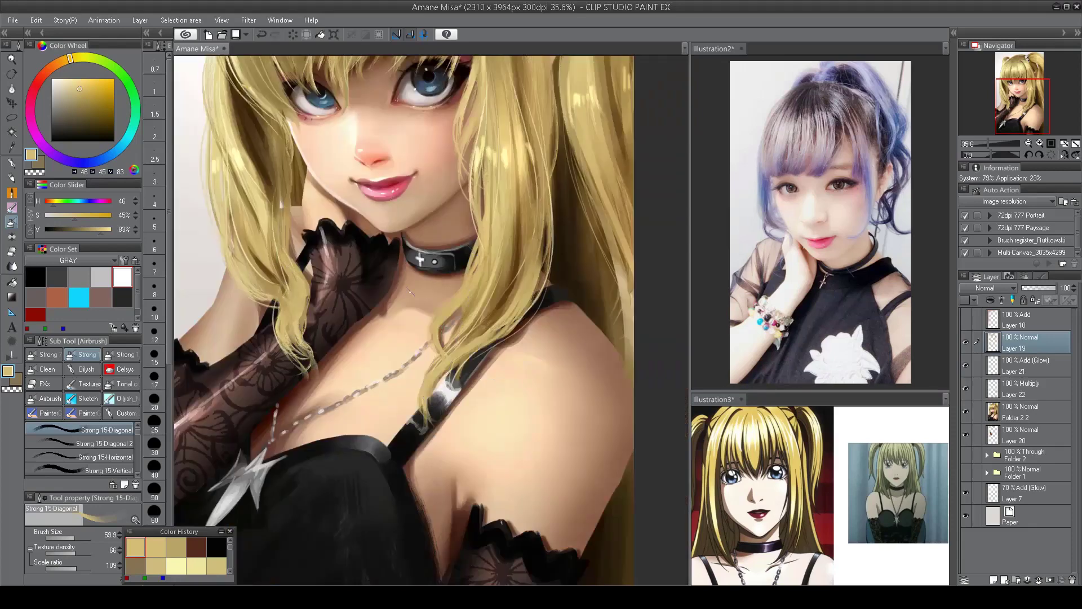
- Sample a dark golden brown from the rear ponytail for its shaded hair and switch to transparent colour with Strong 15-Diagonal at size 73.9
{"action": "key", "text": "h"}
{"action": "scroll", "coordinate": [601, 85], "scroll_direction": "down", "scroll_amount": 2}
{"action": "key", "text": "h"}
{"action": "scroll", "coordinate": [373, 210], "scroll_direction": "up", "scroll_amount": 2}
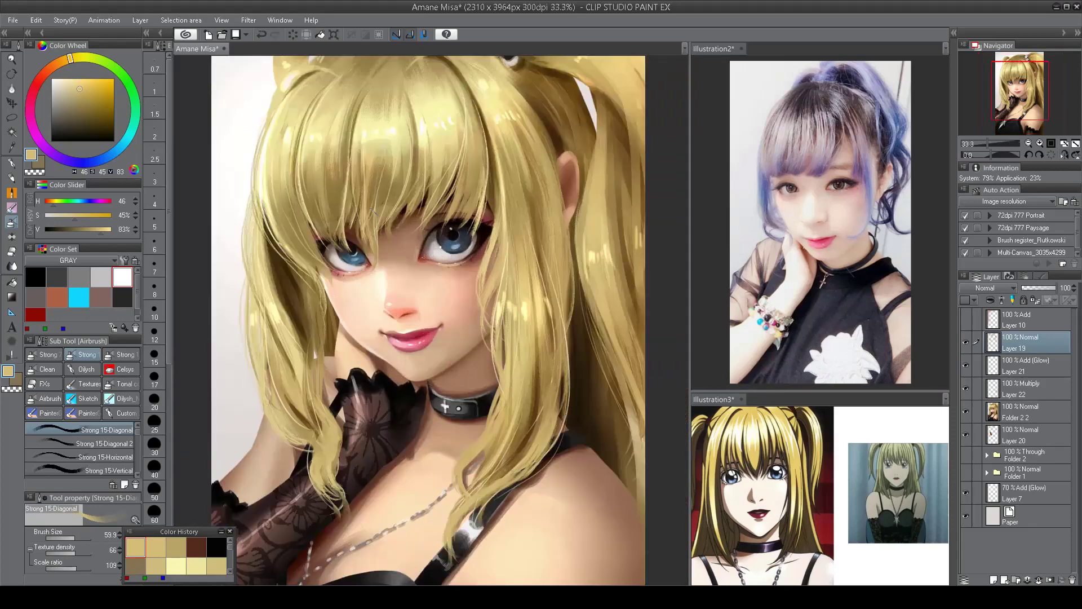
{"action": "scroll", "coordinate": [554, 131], "scroll_direction": "down", "scroll_amount": 2}
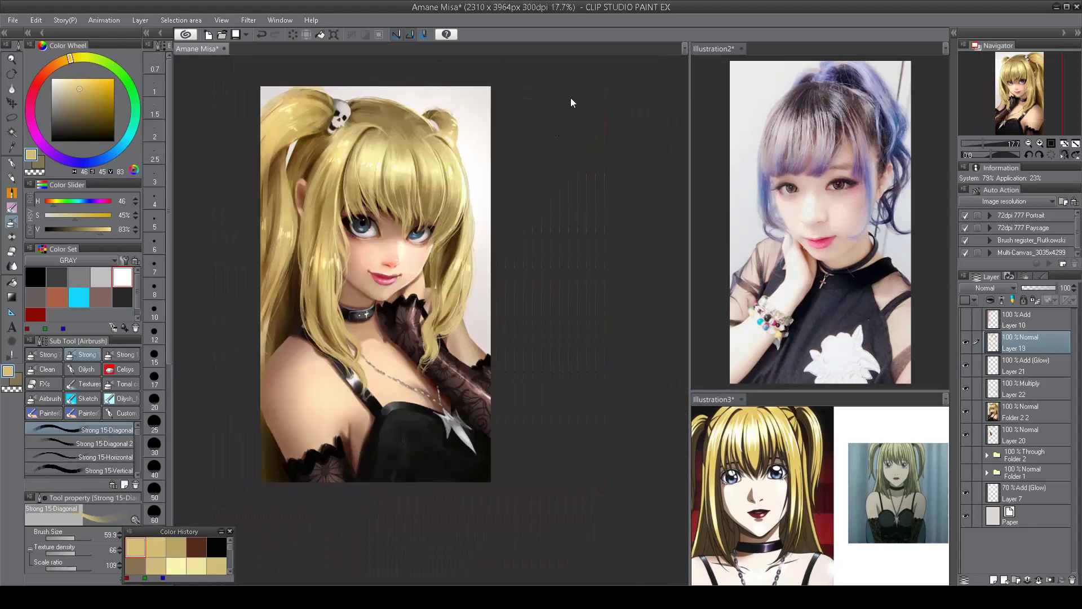
{"action": "left_click_drag", "start_coordinate": [570, 97], "coordinate": [683, 97]}
{"action": "scroll", "coordinate": [563, 281], "scroll_direction": "up", "scroll_amount": 3}
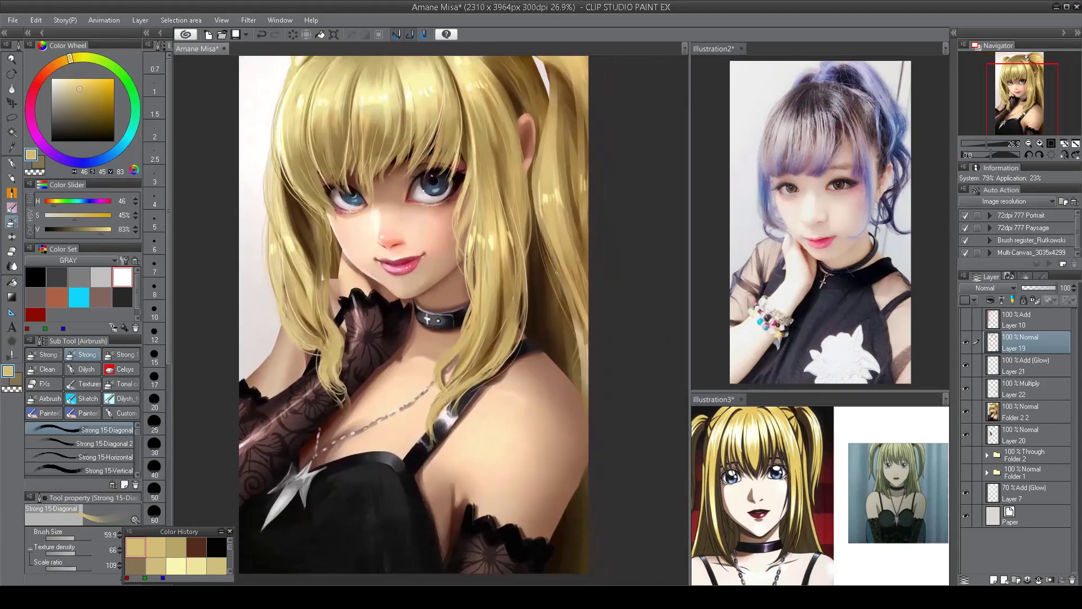
{"action": "left_click", "coordinate": [538, 279], "text": "alt"}
{"action": "scroll", "coordinate": [558, 338], "scroll_direction": "down", "scroll_amount": 2}
{"action": "scroll", "coordinate": [558, 338], "scroll_direction": "up", "scroll_amount": 3}
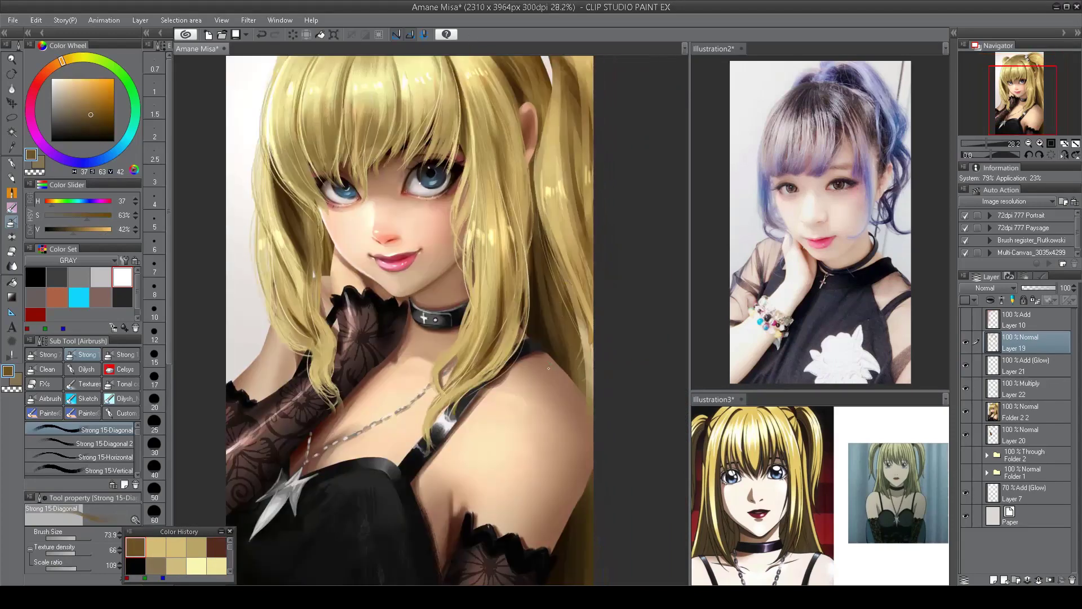
{"action": "key", "text": "c"}
{"action": "key", "text": "h"}
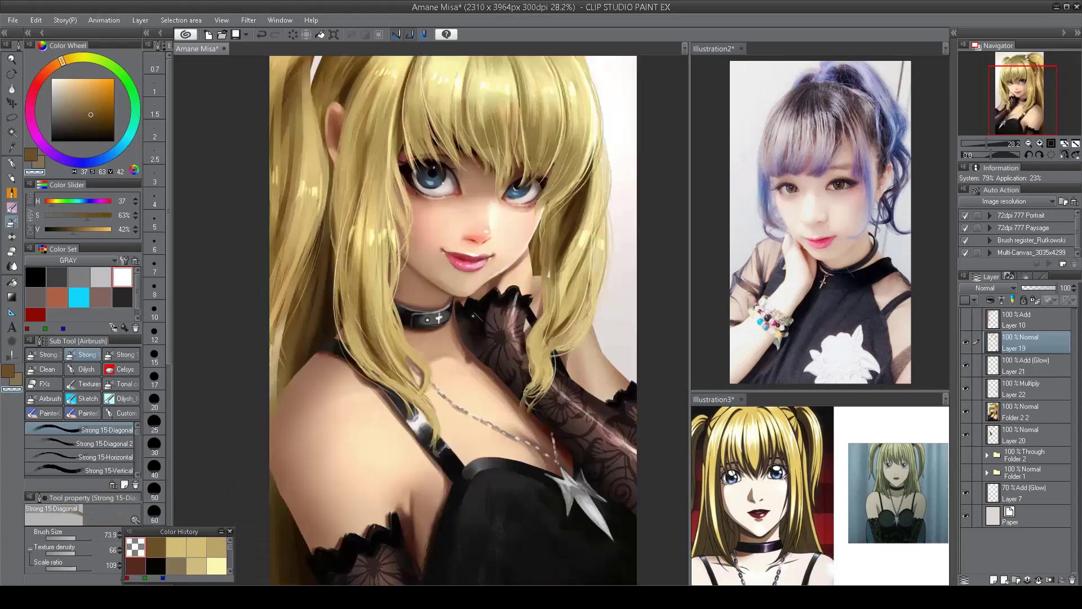
- Sample a muted reddish brown from the shoulder's outer edge and touch up the skin beneath the hanging hair
{"action": "left_click", "coordinate": [283, 401], "text": "alt"}
{"action": "key", "text": "h"}
{"action": "scroll", "coordinate": [479, 383], "scroll_direction": "down", "scroll_amount": 3}
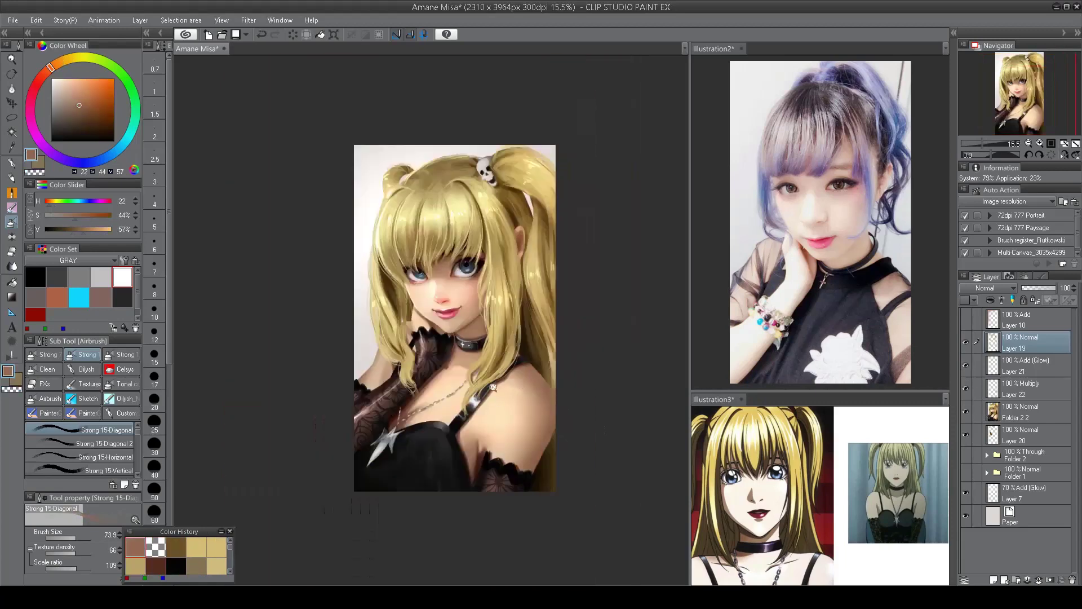
{"action": "scroll", "coordinate": [481, 380], "scroll_direction": "up", "scroll_amount": 3}
{"action": "scroll", "coordinate": [497, 417], "scroll_direction": "down", "scroll_amount": 1}
{"action": "left_click_drag", "start_coordinate": [497, 417], "coordinate": [496, 472]}
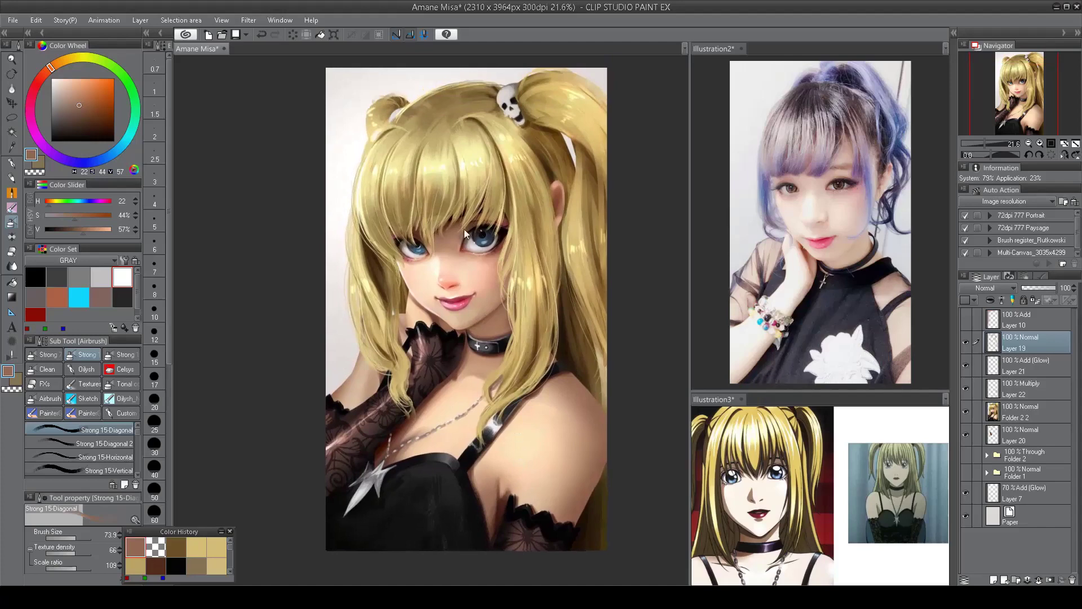
{"action": "scroll", "coordinate": [464, 229], "scroll_direction": "up", "scroll_amount": 3}
- Refine the fringe strands between the eyes with golden browns sampled from the fringe and a brush size of 41.4
{"action": "left_click", "coordinate": [420, 230], "text": "alt"}
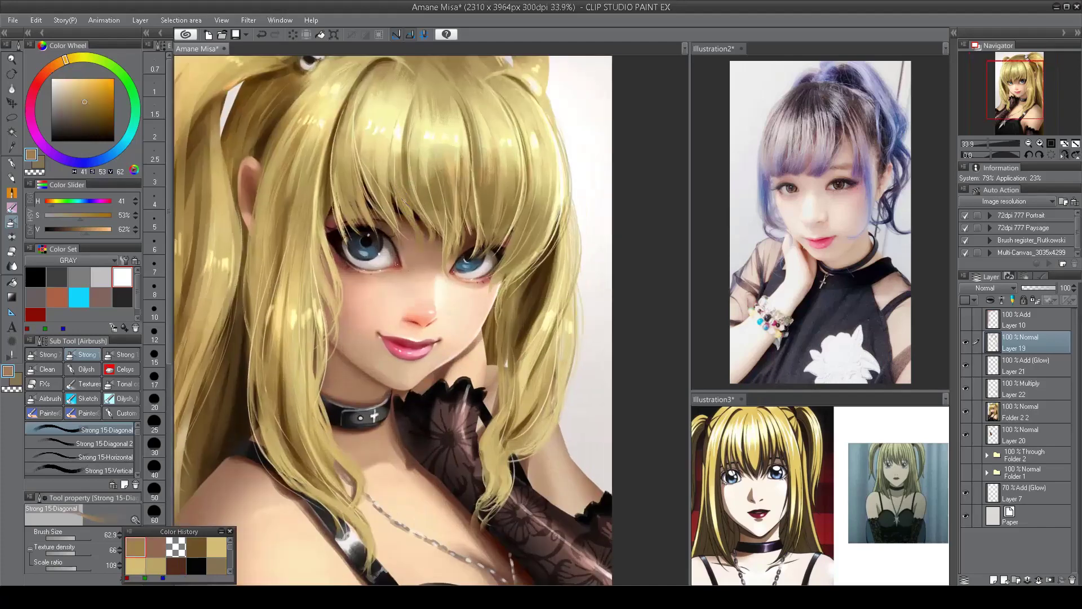
{"action": "key", "text": "h"}
{"action": "key", "text": "bracketleft"}
{"action": "left_click", "coordinate": [423, 223], "text": "alt"}
{"action": "left_click", "coordinate": [424, 221], "text": "alt"}
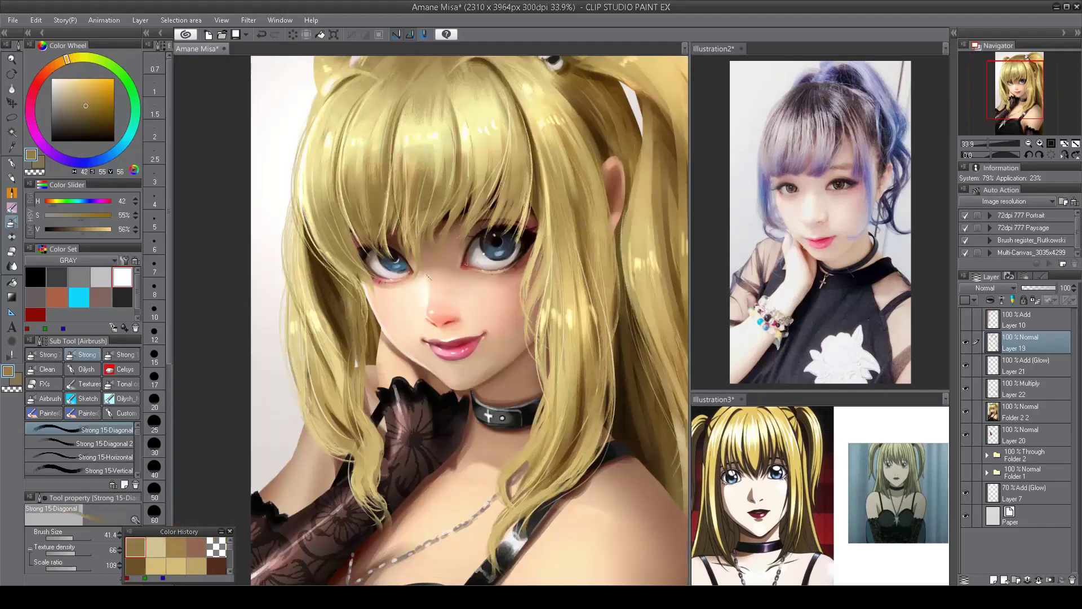
{"action": "scroll", "coordinate": [420, 222], "scroll_direction": "down", "scroll_amount": 2}
{"action": "scroll", "coordinate": [458, 254], "scroll_direction": "up", "scroll_amount": 2}
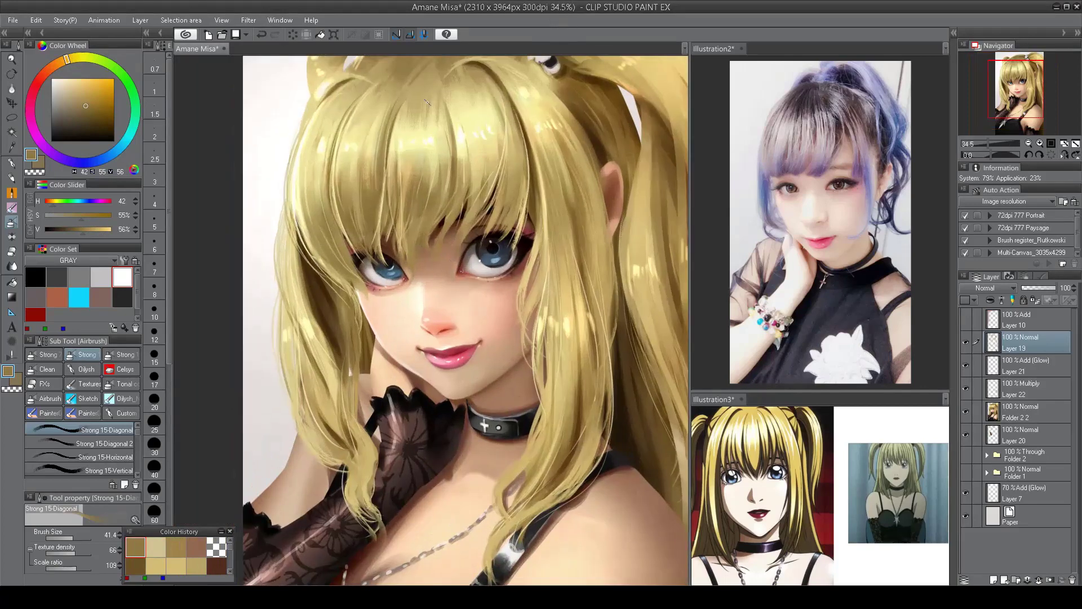
- Sample a pale yellow from the hair and paint light strands along the side of the fringe, checking the mirrored view
{"action": "left_click", "coordinate": [529, 213], "text": "alt"}
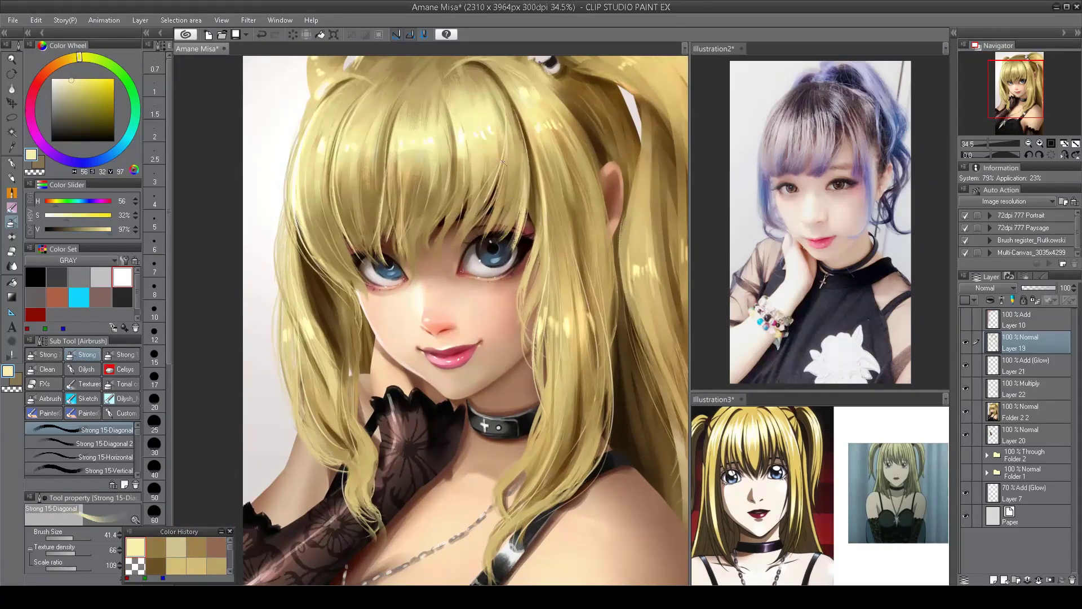
{"action": "key", "text": "h"}
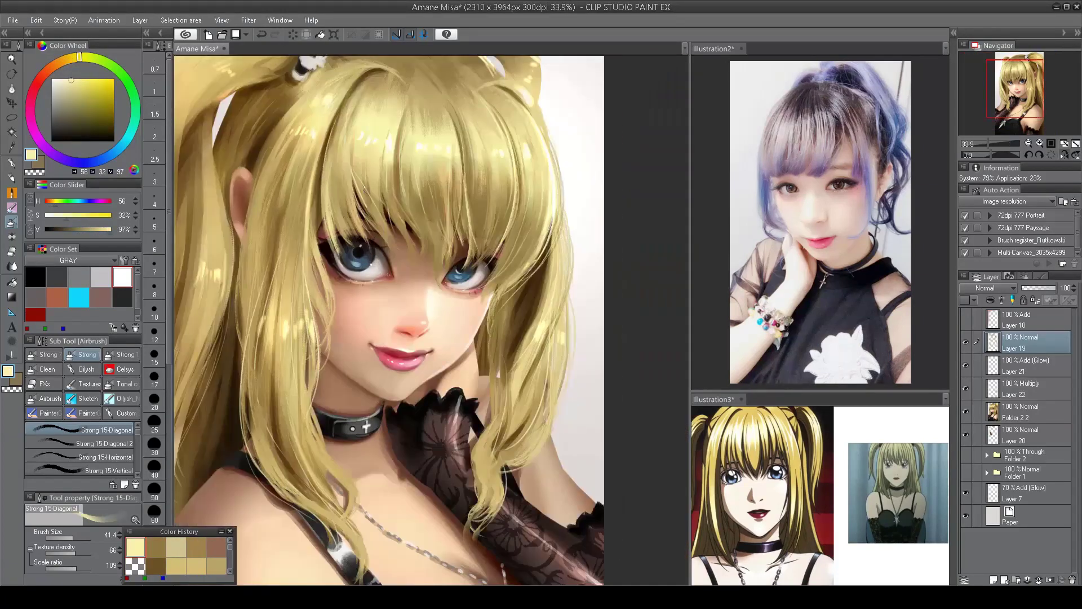
{"action": "key", "text": "h"}
{"action": "scroll", "coordinate": [475, 265], "scroll_direction": "down", "scroll_amount": 4}
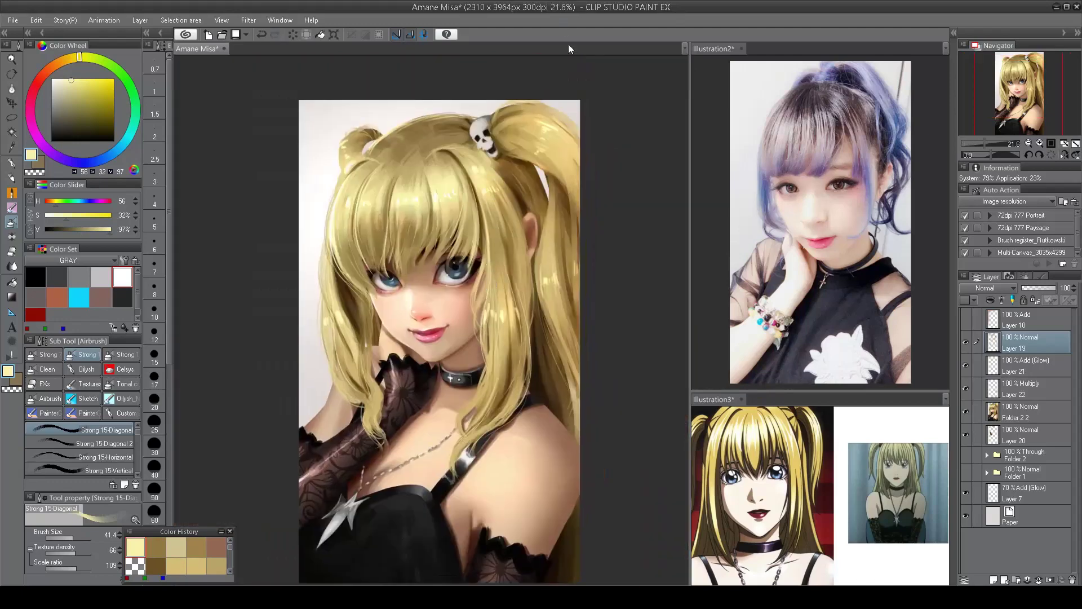
- Check the effect of Layer 10 by toggling its visibility, delete that layer and save the illustration
{"action": "scroll", "coordinate": [474, 265], "scroll_direction": "up", "scroll_amount": 1}
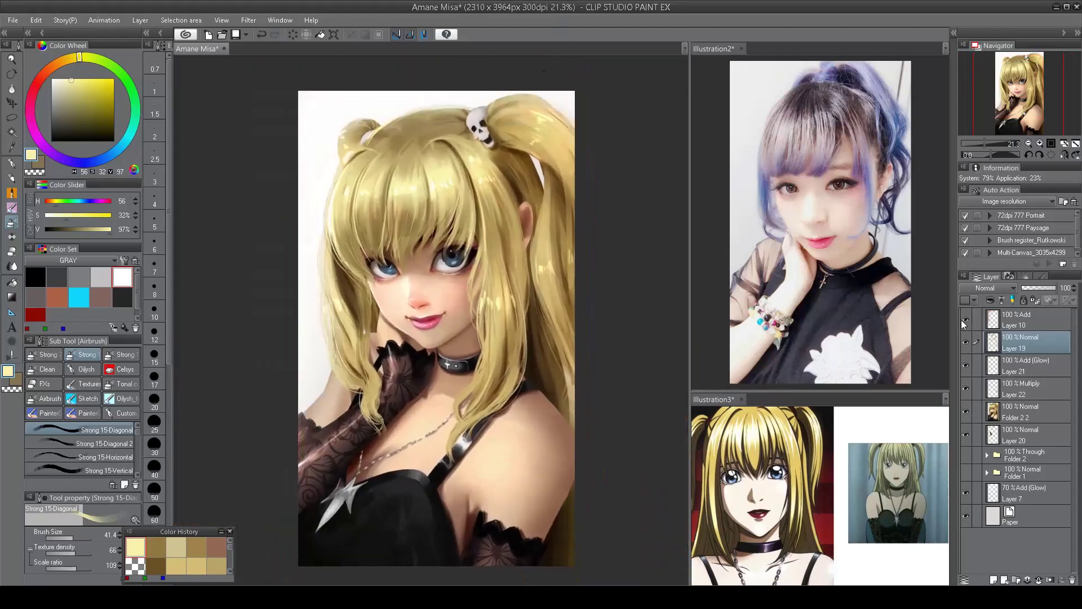
{"action": "left_click", "coordinate": [964, 319]}
{"action": "left_click", "coordinate": [1045, 327]}
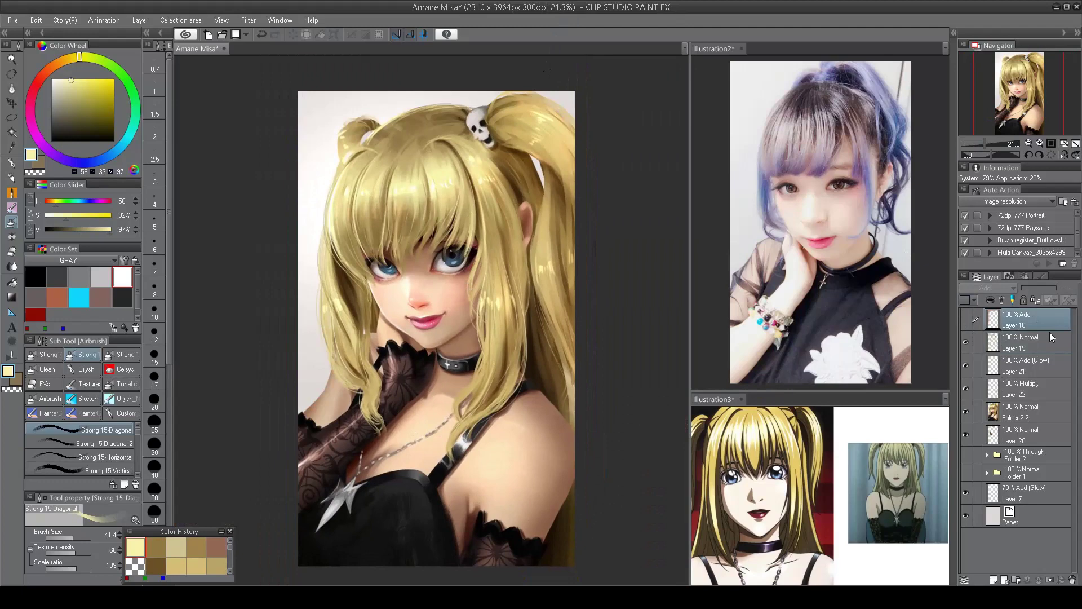
{"action": "left_click", "coordinate": [1071, 578]}
{"action": "scroll", "coordinate": [375, 432], "scroll_direction": "up", "scroll_amount": 1}
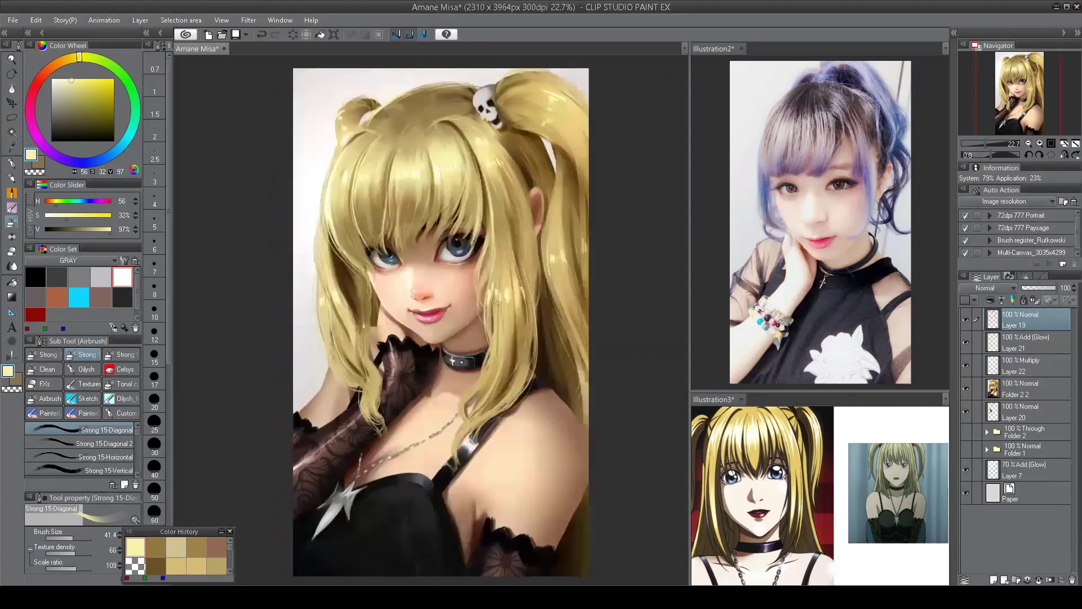
{"action": "left_click_drag", "start_coordinate": [431, 331], "coordinate": [429, 319]}
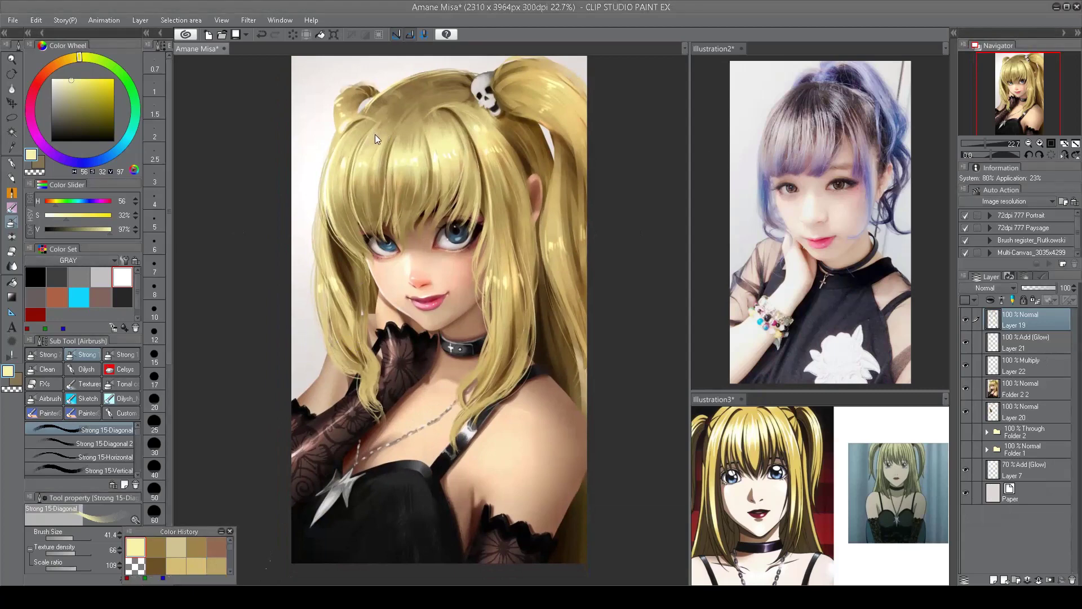
{"action": "key", "text": "ctrl+s"}
- Paint light golden strands around the hair bun and the adjoining outer hair edge with sampled hair tones, reducing the brush size to 17.8
{"action": "scroll", "coordinate": [349, 109], "scroll_direction": "up", "scroll_amount": 3}
{"action": "left_click", "coordinate": [344, 135], "text": "alt"}
{"action": "mouse_move", "coordinate": [333, 141]}
{"action": "left_mouse_down"}
{"action": "mouse_move", "coordinate": [313, 197]}
{"action": "mouse_move", "coordinate": [311, 178]}
{"action": "left_mouse_up"}
{"action": "left_click", "coordinate": [324, 157], "text": "alt"}
{"action": "scroll", "coordinate": [333, 180], "scroll_direction": "down", "scroll_amount": 2}
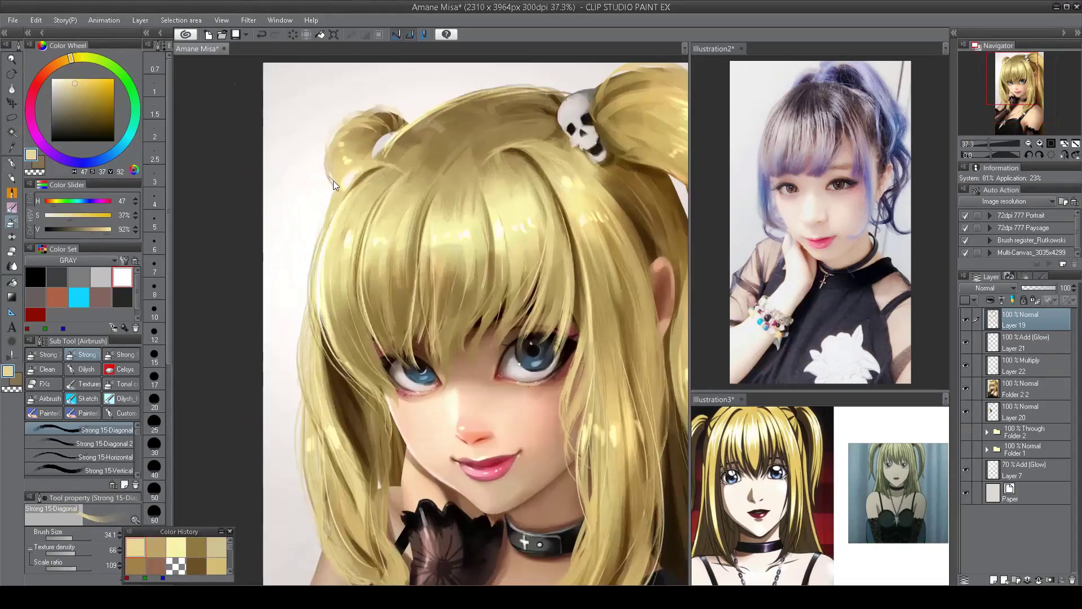
{"action": "scroll", "coordinate": [333, 180], "scroll_direction": "up", "scroll_amount": 1}
{"action": "left_click", "coordinate": [333, 181], "text": "alt"}
{"action": "scroll", "coordinate": [395, 166], "scroll_direction": "down", "scroll_amount": 4}
{"action": "scroll", "coordinate": [435, 163], "scroll_direction": "up", "scroll_amount": 3}
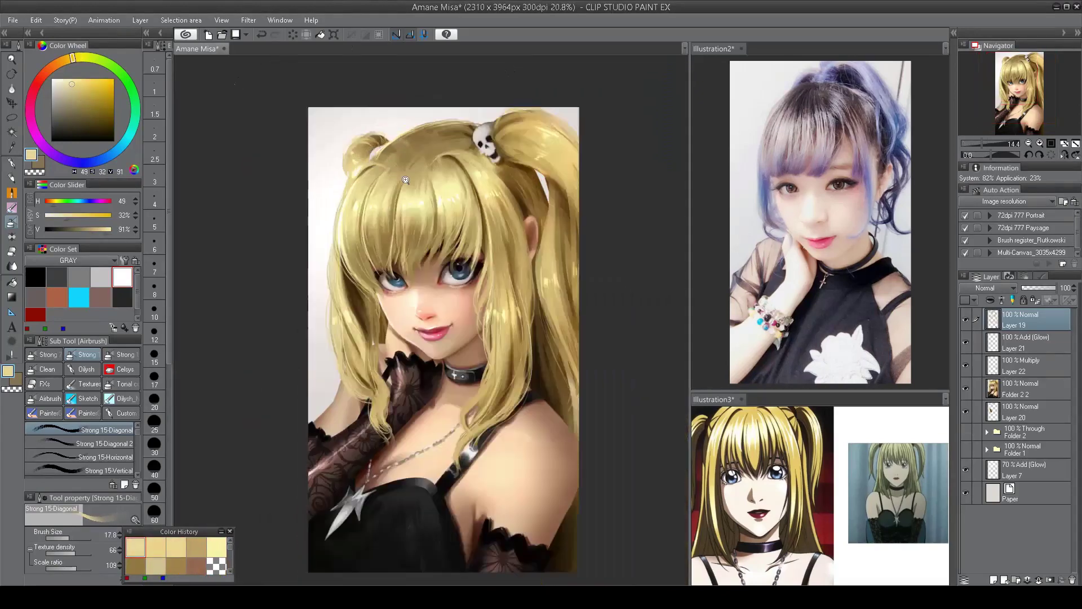
- Paint crisp white highlights on the large skull hair ornament using Mapping pen 4 at size 60.7 and a sampled white
{"action": "left_click", "coordinate": [118, 386]}
{"action": "key", "text": "p"}
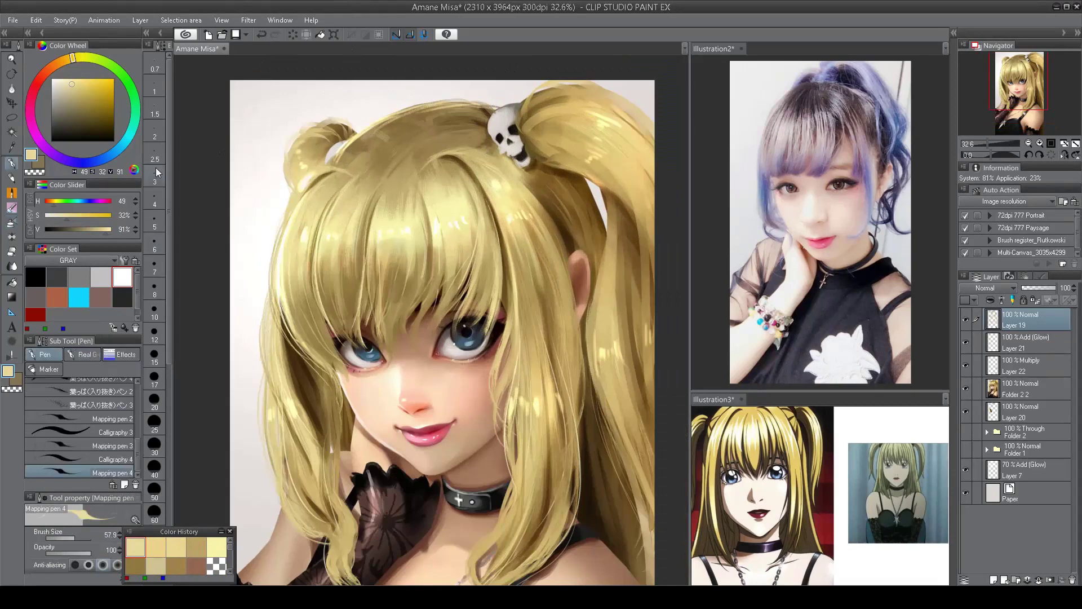
{"action": "scroll", "coordinate": [508, 147], "scroll_direction": "up", "scroll_amount": 3}
{"action": "left_click", "coordinate": [496, 99], "text": "alt"}
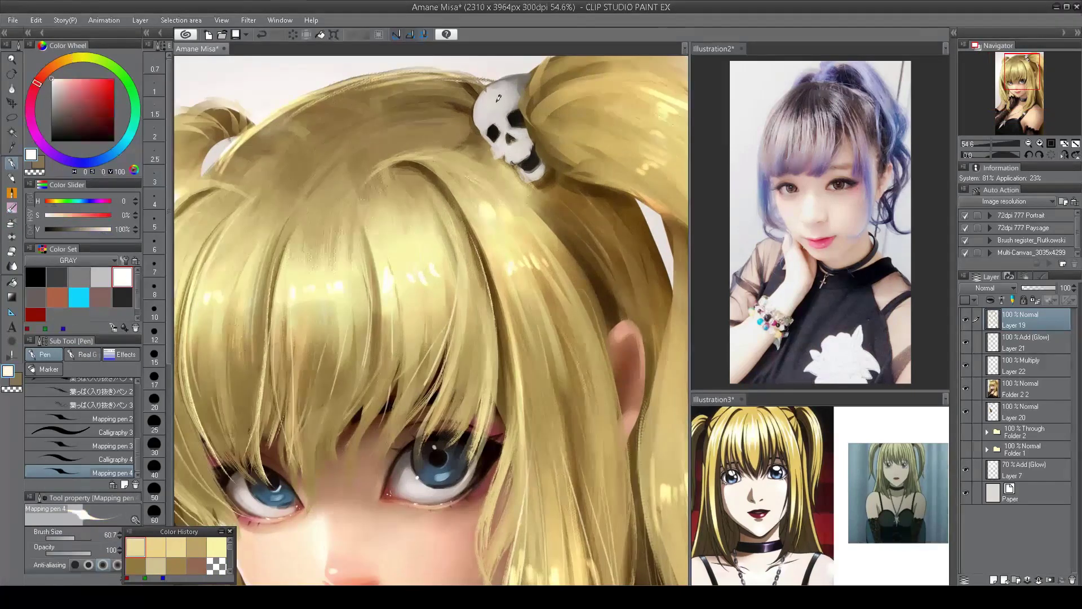
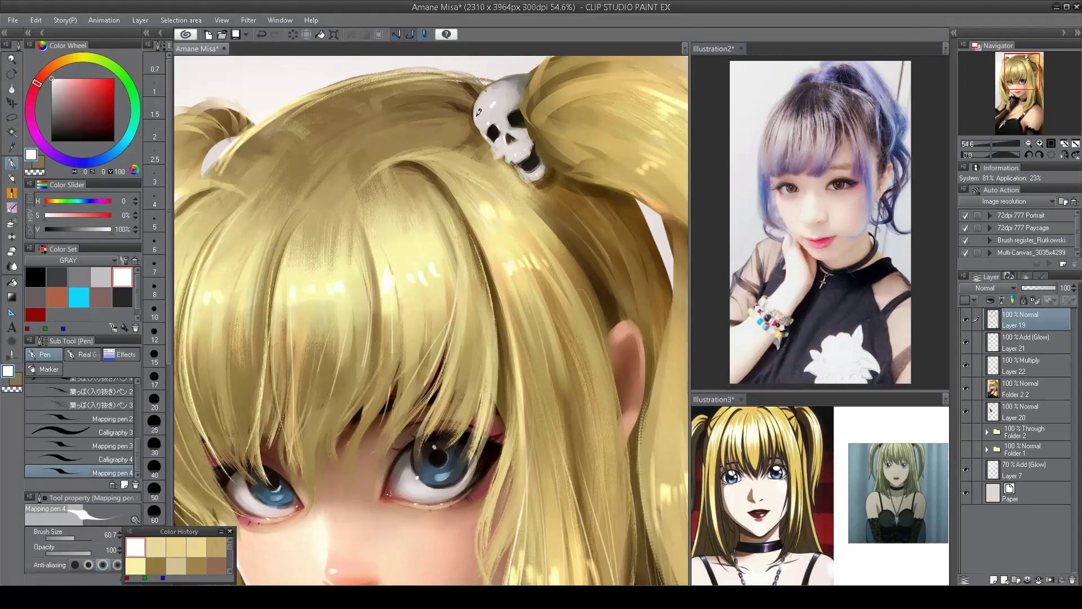
{"action": "scroll", "coordinate": [478, 112], "scroll_direction": "down", "scroll_amount": 5}
{"action": "scroll", "coordinate": [494, 144], "scroll_direction": "up", "scroll_amount": 6}
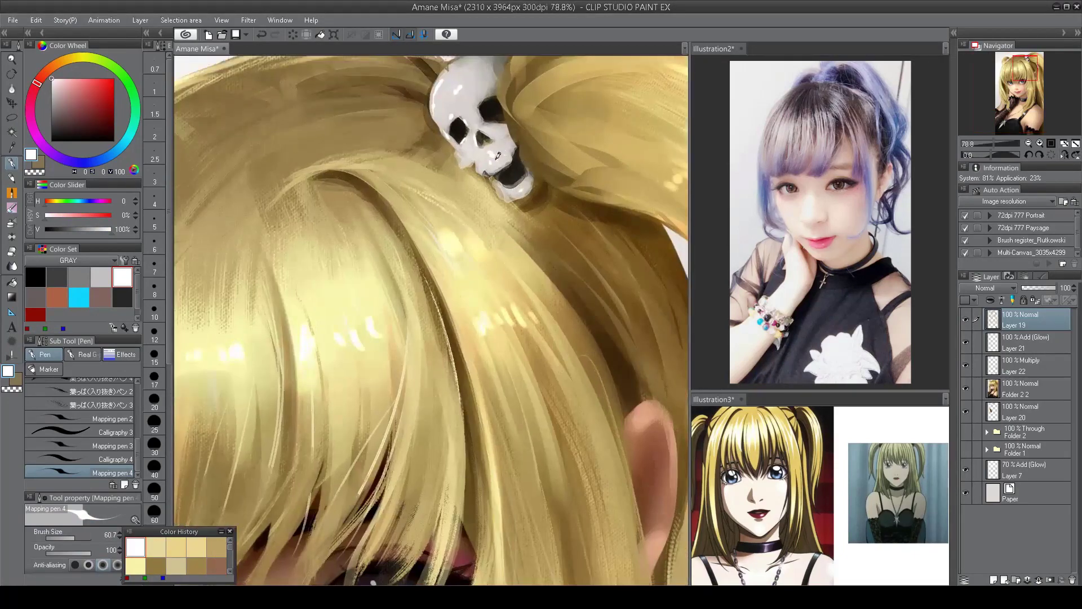
{"action": "scroll", "coordinate": [529, 197], "scroll_direction": "down", "scroll_amount": 1}
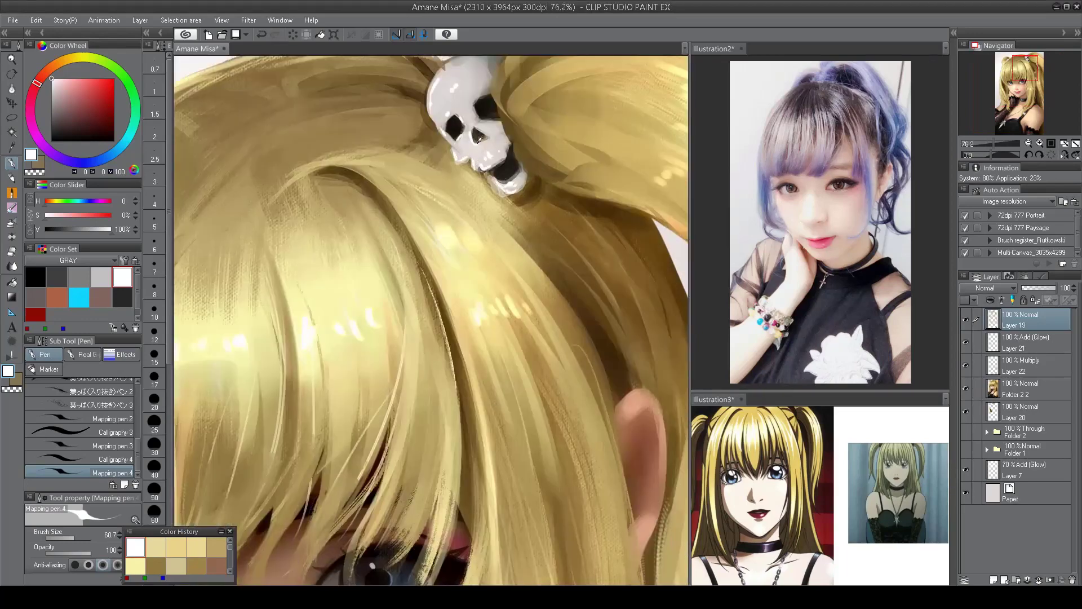
- Touch up the small white ornament beside the hair bun with the same white Mapping pen 4
{"action": "scroll", "coordinate": [479, 138], "scroll_direction": "down", "scroll_amount": 8}
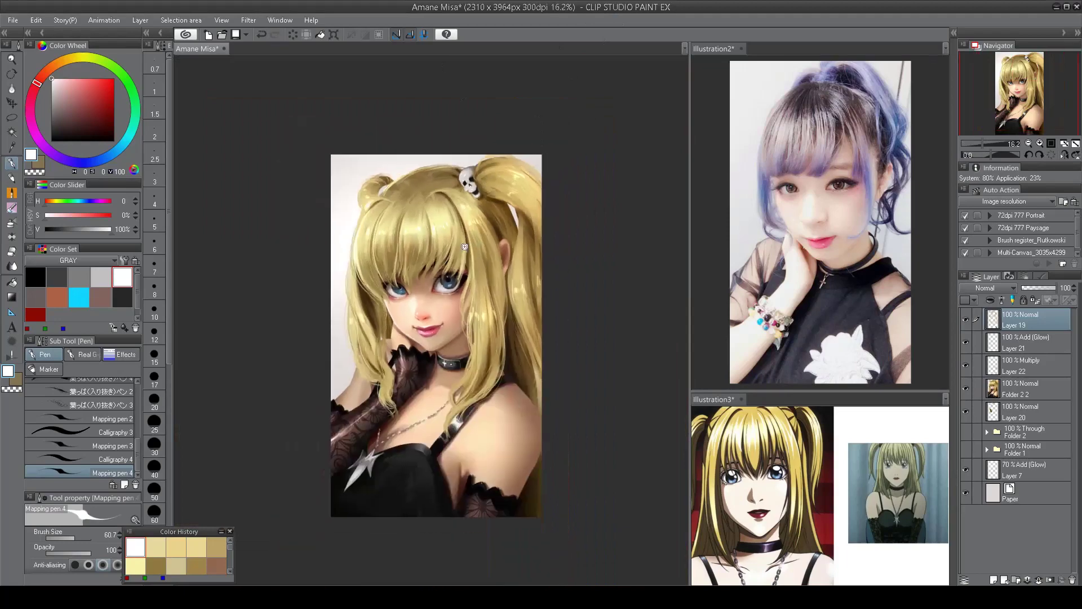
{"action": "scroll", "coordinate": [496, 169], "scroll_direction": "up", "scroll_amount": 8}
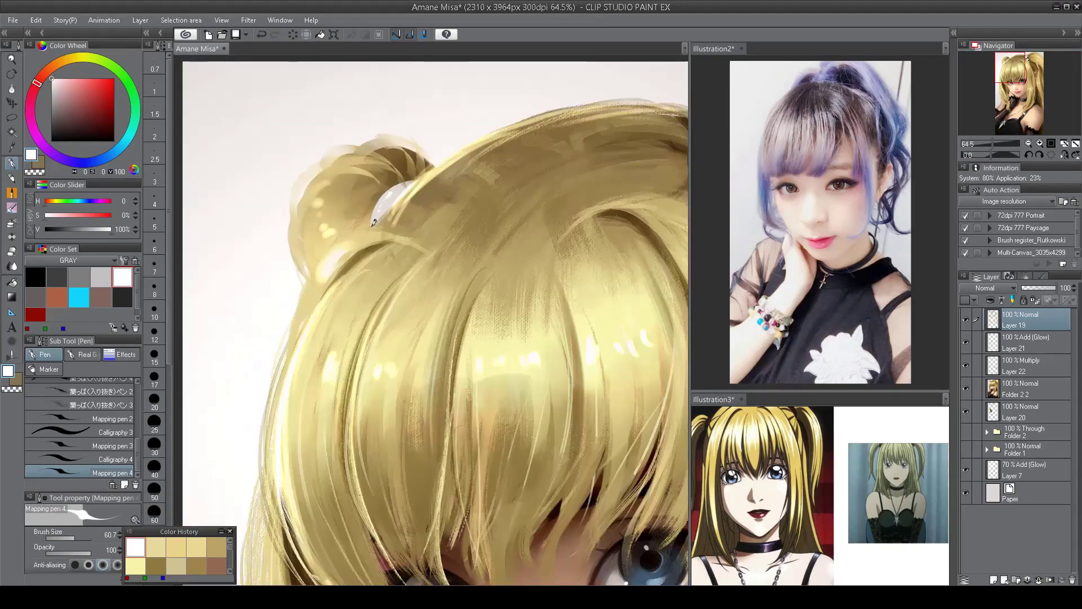
{"action": "scroll", "coordinate": [496, 214], "scroll_direction": "down", "scroll_amount": 5}
{"action": "scroll", "coordinate": [507, 208], "scroll_direction": "up", "scroll_amount": 2}
{"action": "scroll", "coordinate": [511, 209], "scroll_direction": "down", "scroll_amount": 3}
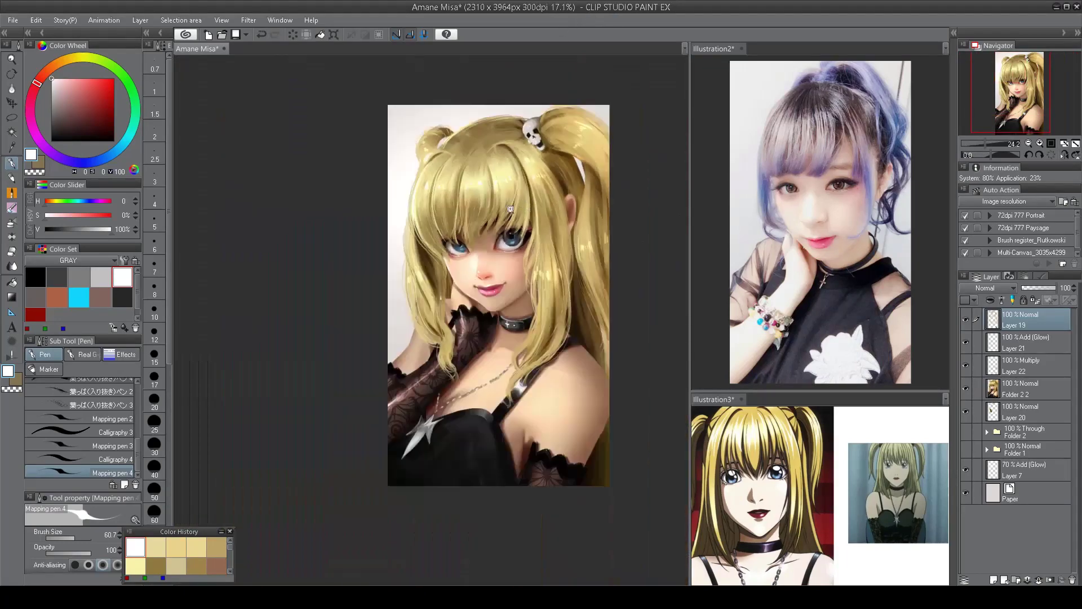
- Sample a dark brown from the hair shadow and deepen the strands between the ear and the ponytail with Mapping pen 4 at size 73.8
{"action": "scroll", "coordinate": [510, 209], "scroll_direction": "up", "scroll_amount": 4}
{"action": "left_click", "coordinate": [428, 154], "text": "alt"}
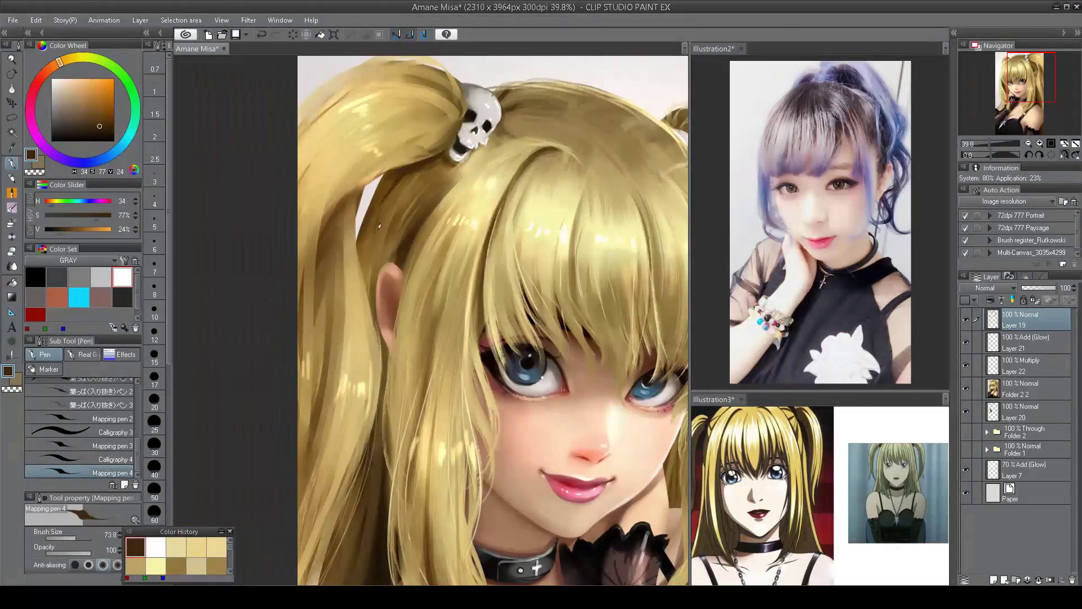
{"action": "scroll", "coordinate": [485, 169], "scroll_direction": "down", "scroll_amount": 5}
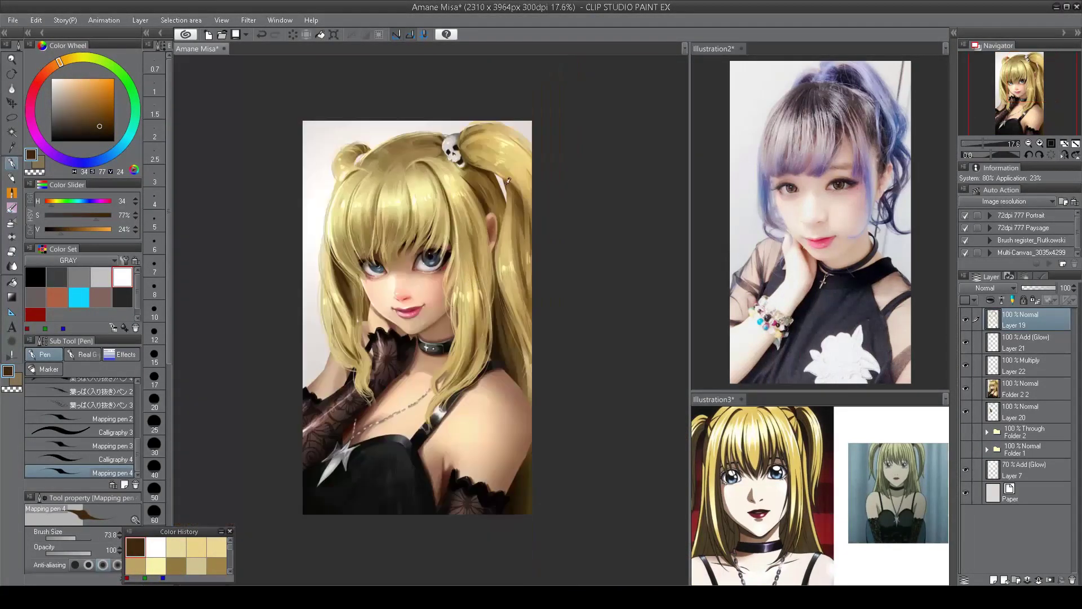
{"action": "scroll", "coordinate": [519, 227], "scroll_direction": "up", "scroll_amount": 3}
{"action": "scroll", "coordinate": [520, 227], "scroll_direction": "down", "scroll_amount": 6}
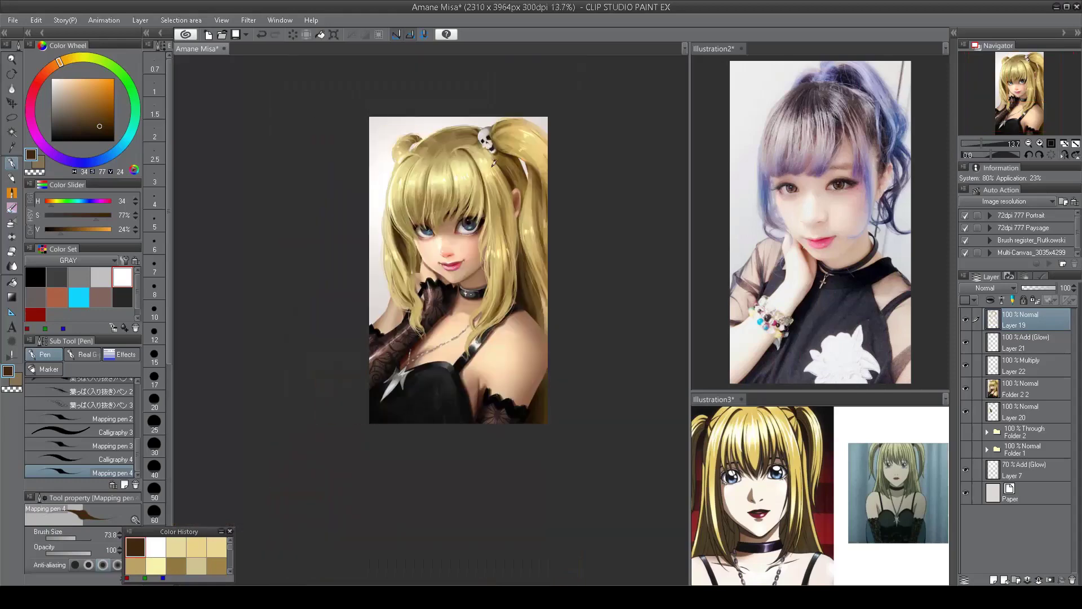
{"action": "scroll", "coordinate": [463, 244], "scroll_direction": "up", "scroll_amount": 5}
{"action": "scroll", "coordinate": [463, 244], "scroll_direction": "up", "scroll_amount": 2}
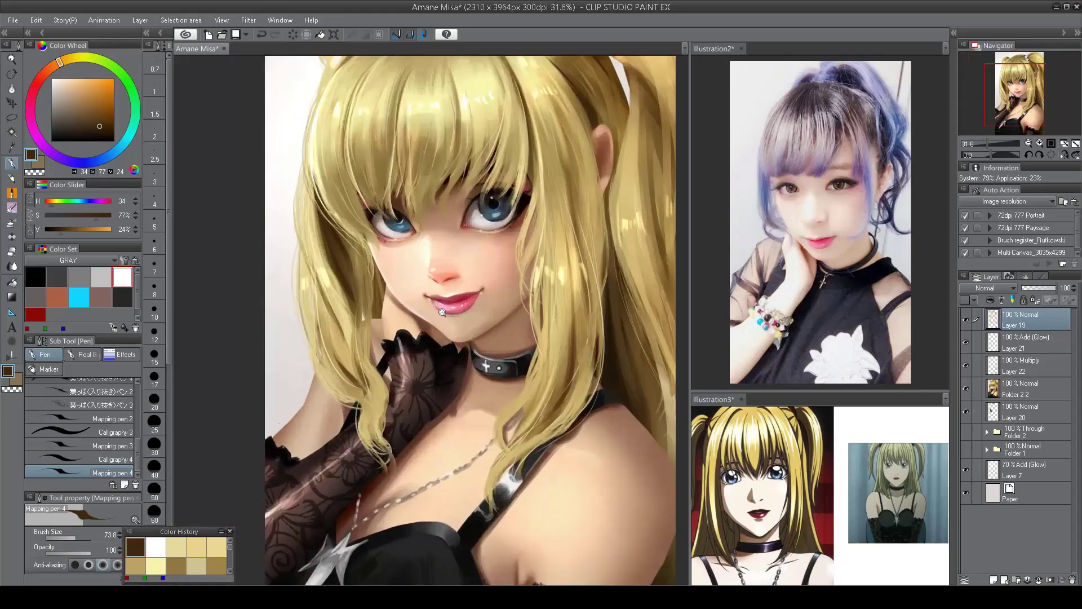
- Tint the lips with the Overlay airbrush at size 20.2 on Folder 2 2, using a pink sampled from the lips
{"action": "scroll", "coordinate": [441, 311], "scroll_direction": "up", "scroll_amount": 2}
{"action": "key", "text": "b"}
{"action": "left_click", "coordinate": [129, 446]}
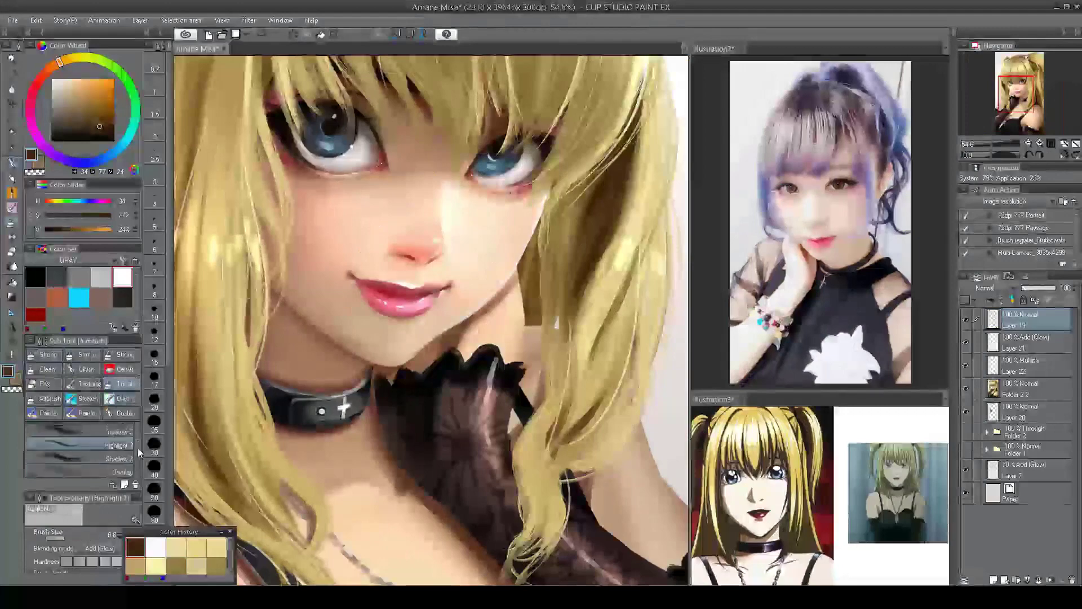
{"action": "left_click", "coordinate": [127, 456]}
{"action": "left_click", "coordinate": [401, 289], "text": "alt"}
{"action": "key", "text": "h"}
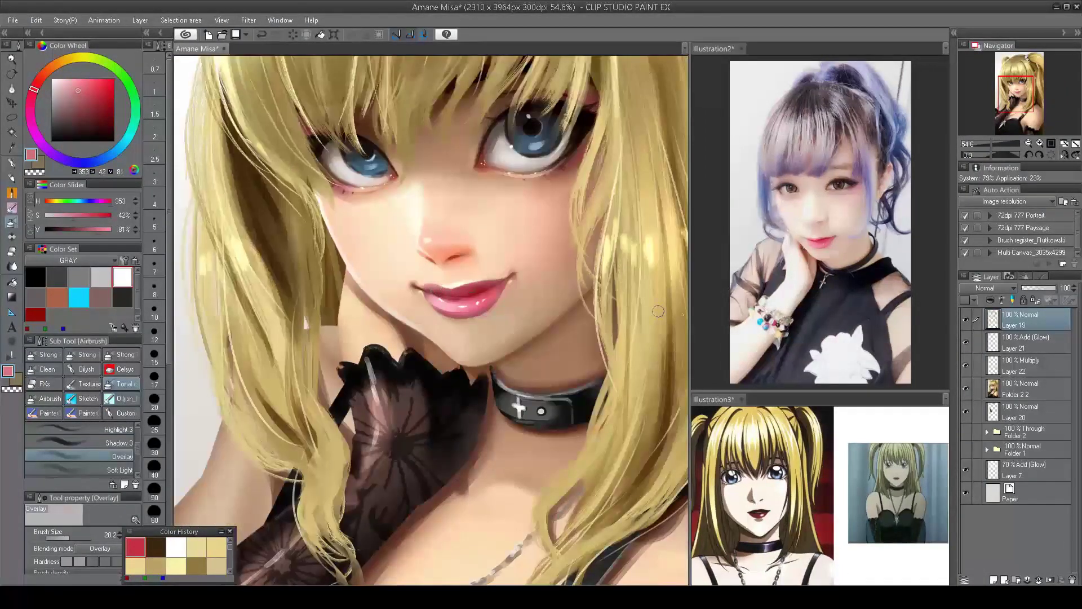
{"action": "left_click", "coordinate": [658, 311], "text": "ctrl+shift"}
{"action": "left_click", "coordinate": [449, 291], "text": "alt"}
{"action": "scroll", "coordinate": [484, 297], "scroll_direction": "down", "scroll_amount": 1}
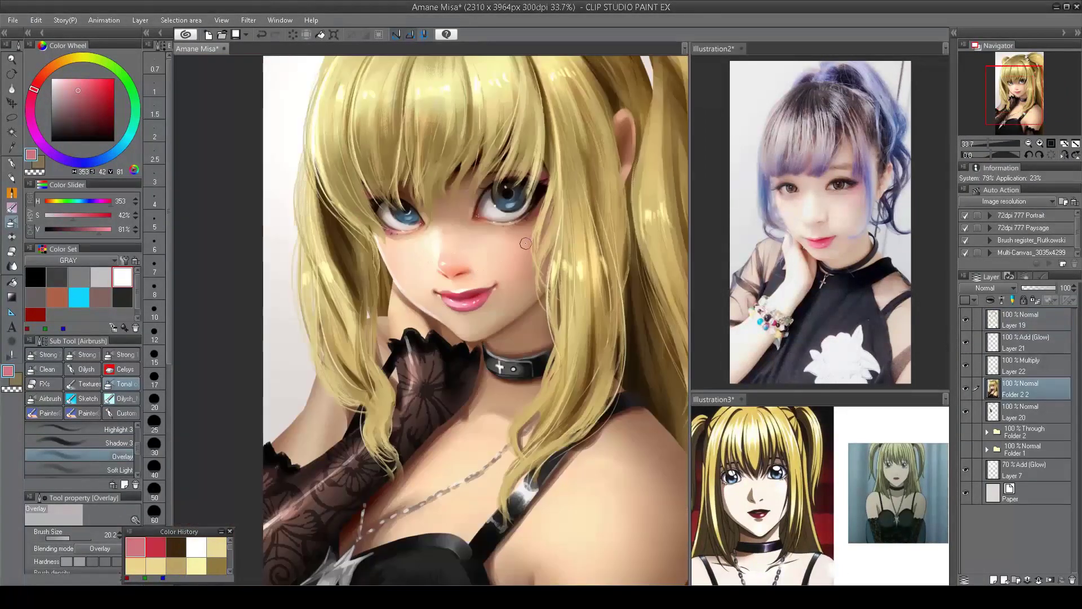
{"action": "key", "text": "h"}
{"action": "key", "text": "h"}
{"action": "scroll", "coordinate": [489, 324], "scroll_direction": "up", "scroll_amount": 2}
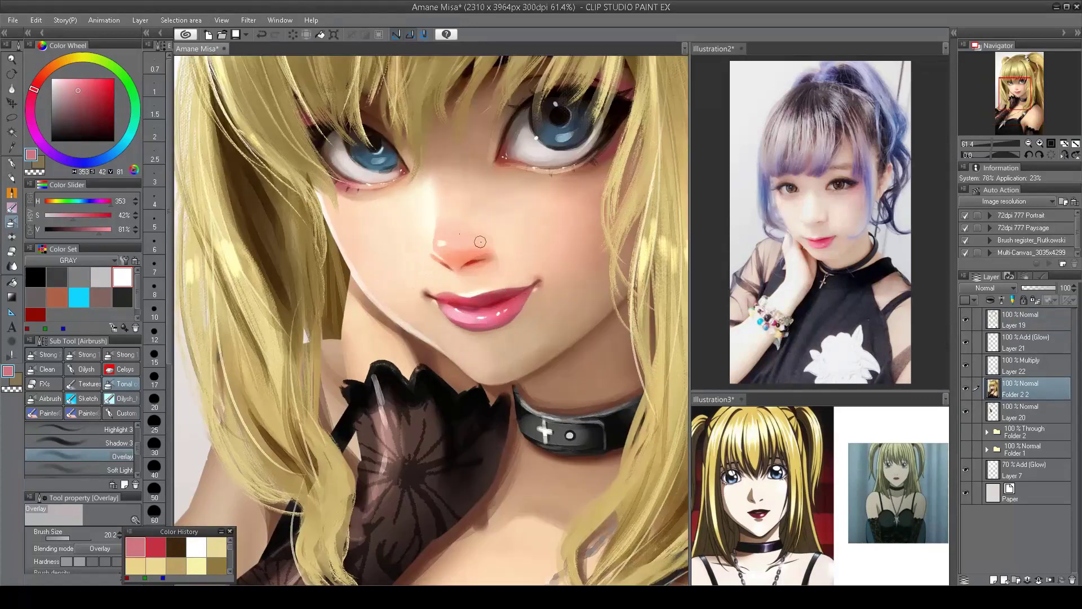
- Repaint the upper lip on Layer 19 with the IK1 brush and sampled lip pinks, raising the brush size from 18.5 to 24.9
{"action": "left_click", "coordinate": [124, 398]}
{"action": "left_click", "coordinate": [79, 429]}
{"action": "left_click", "coordinate": [459, 297], "text": "ctrl+shift"}
{"action": "scroll", "coordinate": [471, 299], "scroll_direction": "up", "scroll_amount": 1}
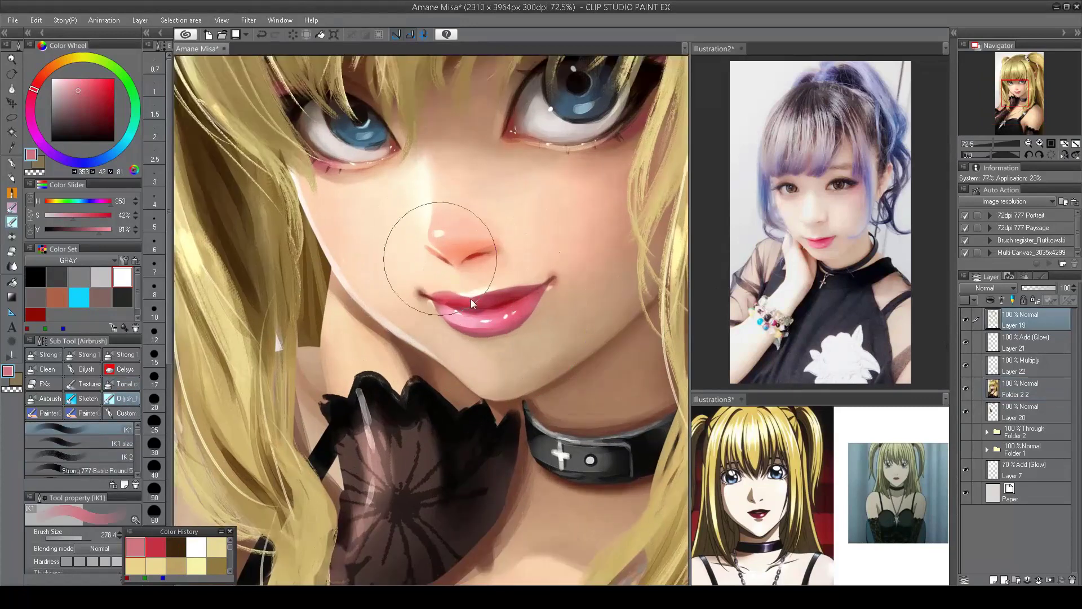
{"action": "left_click", "coordinate": [486, 298], "text": "alt"}
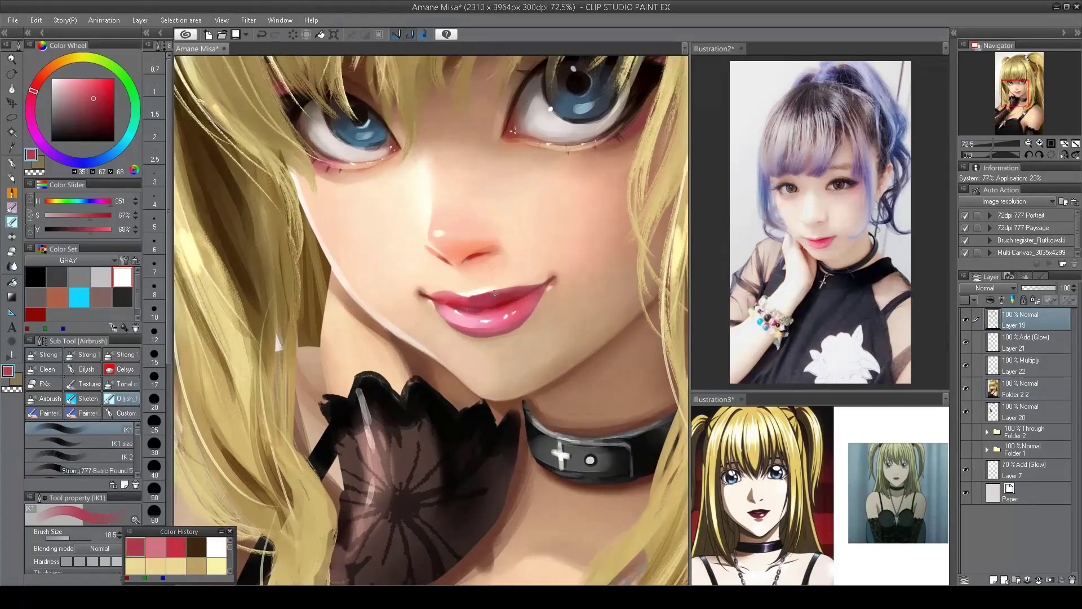
{"action": "left_click", "coordinate": [465, 300], "text": "alt"}
{"action": "left_click", "coordinate": [474, 303], "text": "alt"}
{"action": "left_click", "coordinate": [468, 300], "text": "alt"}
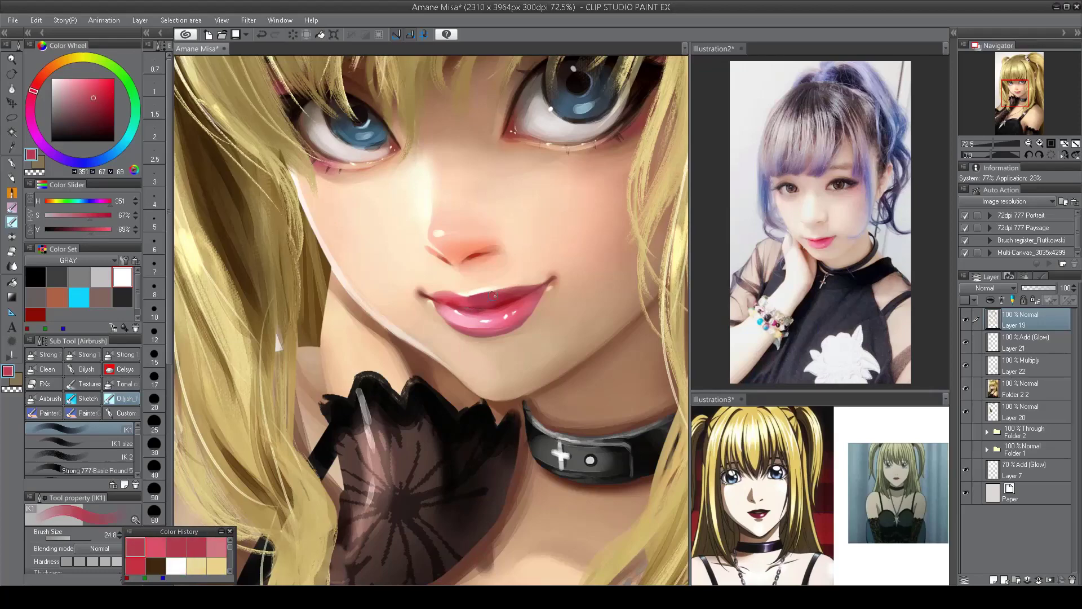
{"action": "left_click", "coordinate": [485, 293], "text": "alt"}
{"action": "scroll", "coordinate": [521, 304], "scroll_direction": "down", "scroll_amount": 4}
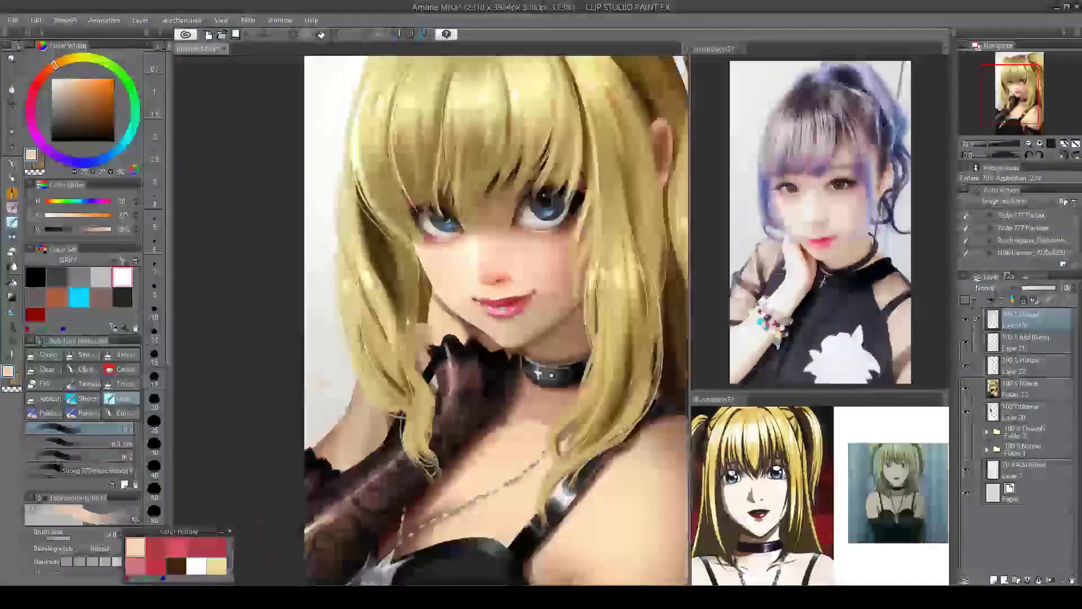
- Refine the line between the lips with sampled reds, reducing the IK1 brush to 9.6 for the dark red accents
{"action": "scroll", "coordinate": [479, 315], "scroll_direction": "up", "scroll_amount": 4}
{"action": "left_click", "coordinate": [482, 294], "text": "alt"}
{"action": "left_click", "coordinate": [493, 294], "text": "alt"}
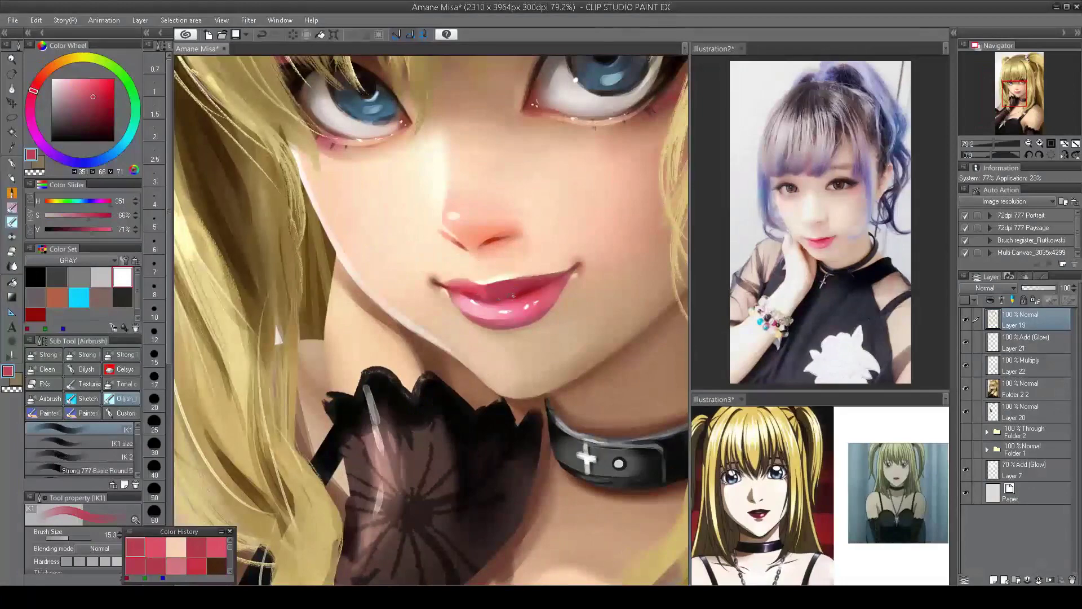
{"action": "left_click", "coordinate": [511, 295], "text": "alt"}
{"action": "key", "text": "bracketleft"}
{"action": "key", "text": "bracketleft"}
{"action": "scroll", "coordinate": [499, 298], "scroll_direction": "down", "scroll_amount": 5}
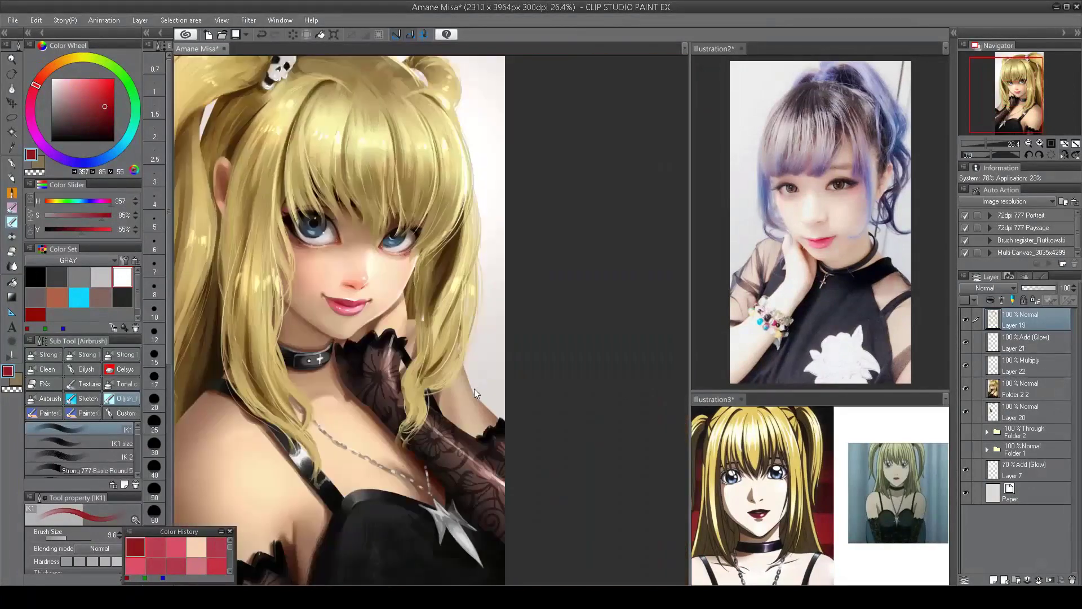
- Sample a light skin tone from the cheek and touch up the skin below the jaw and on the hand with IK1 at size 49.5
{"action": "left_click_drag", "start_coordinate": [475, 393], "coordinate": [658, 393]}
{"action": "scroll", "coordinate": [479, 321], "scroll_direction": "down", "scroll_amount": 3}
{"action": "scroll", "coordinate": [336, 185], "scroll_direction": "up", "scroll_amount": 5}
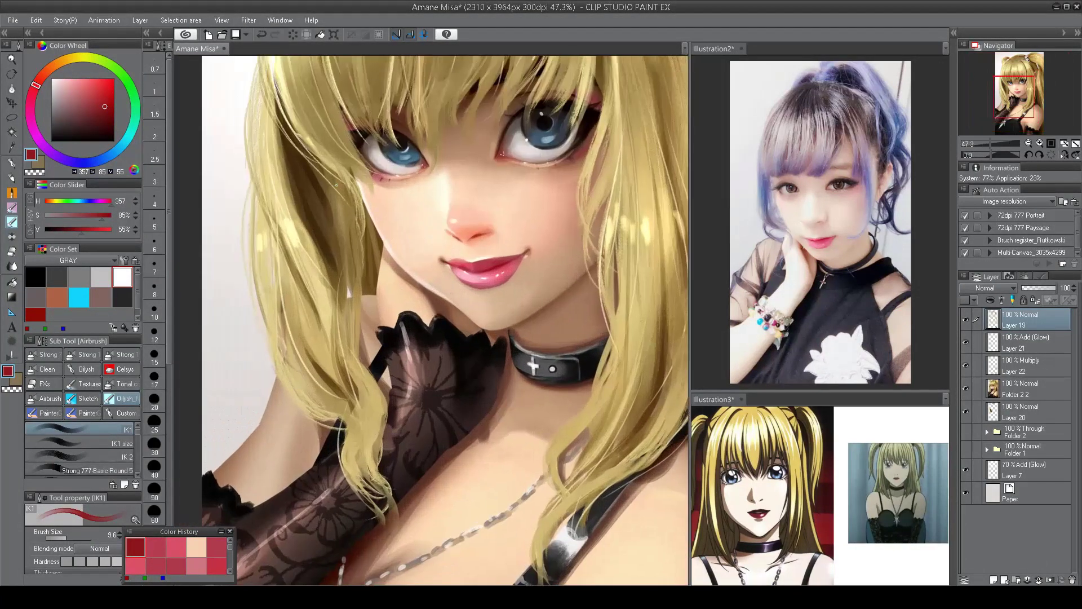
{"action": "left_click", "coordinate": [411, 211], "text": "alt"}
{"action": "key", "text": "bracketright"}
{"action": "key", "text": "bracketright"}
{"action": "key", "text": "bracketright"}
{"action": "key", "text": "bracketright"}
{"action": "key", "text": "bracketright"}
{"action": "key", "text": "bracketright"}
{"action": "key", "text": "bracketright"}
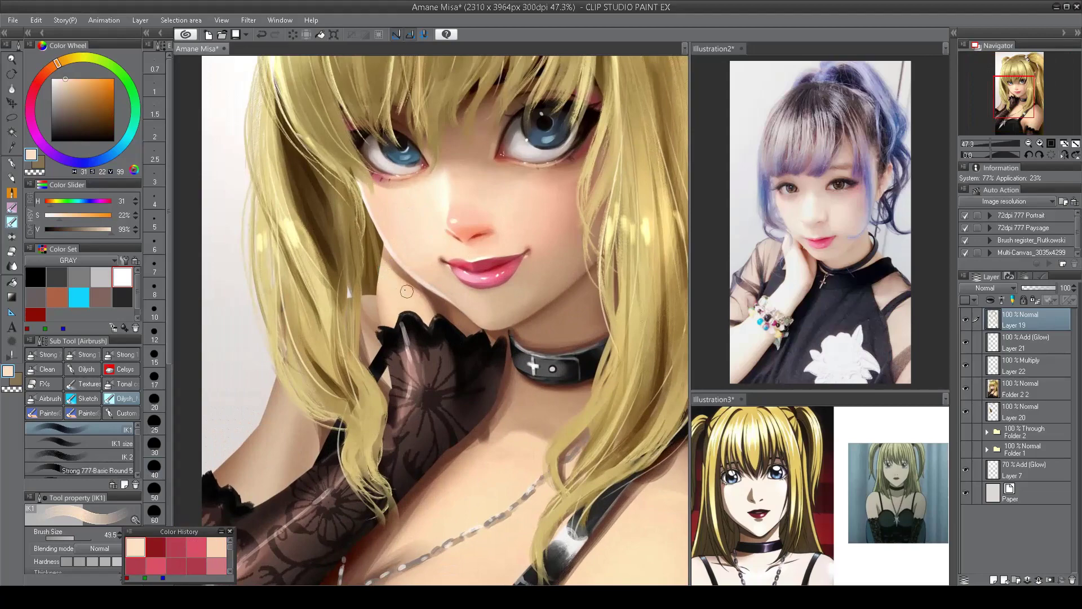
{"action": "scroll", "coordinate": [397, 288], "scroll_direction": "down", "scroll_amount": 3}
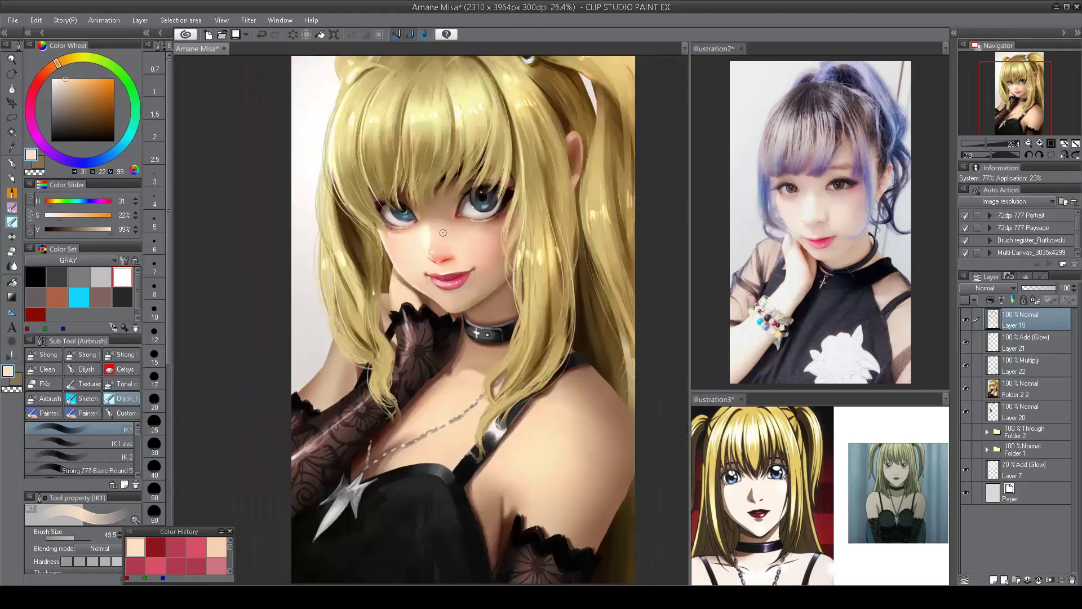
- Lighten the raised forearm with IK1 at size 107.7, then clean up its edge at size 57.7 with a sampled skin tone and transparent colour
{"action": "scroll", "coordinate": [363, 370], "scroll_direction": "up", "scroll_amount": 2}
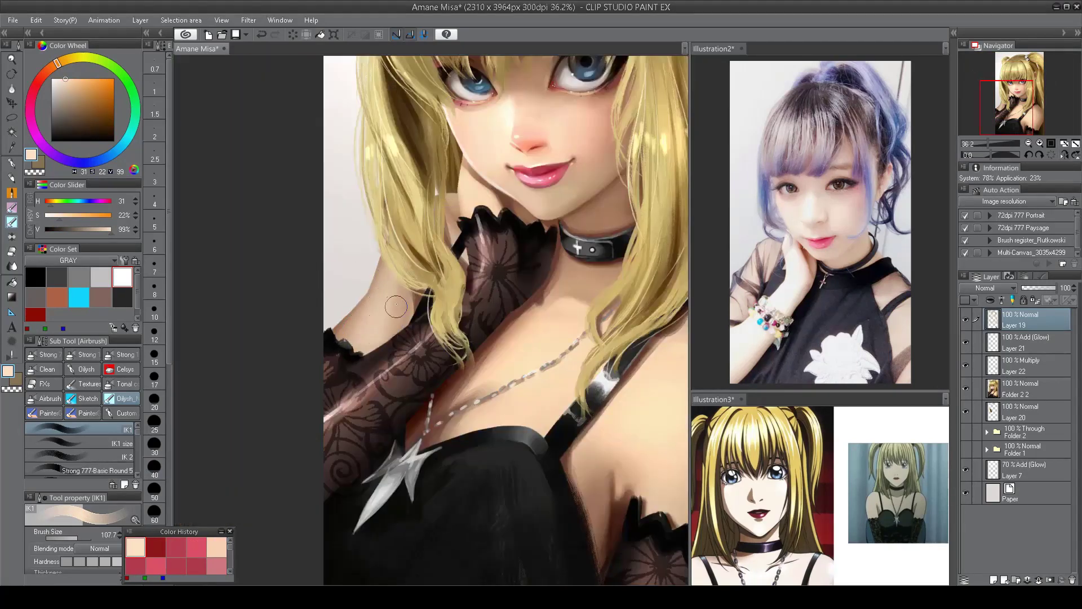
{"action": "mouse_move", "coordinate": [371, 311]}
{"action": "left_mouse_down"}
{"action": "mouse_move", "coordinate": [405, 305]}
{"action": "mouse_move", "coordinate": [410, 274]}
{"action": "mouse_move", "coordinate": [390, 309]}
{"action": "mouse_move", "coordinate": [348, 330]}
{"action": "left_mouse_up"}
{"action": "scroll", "coordinate": [349, 330], "scroll_direction": "down", "scroll_amount": 3}
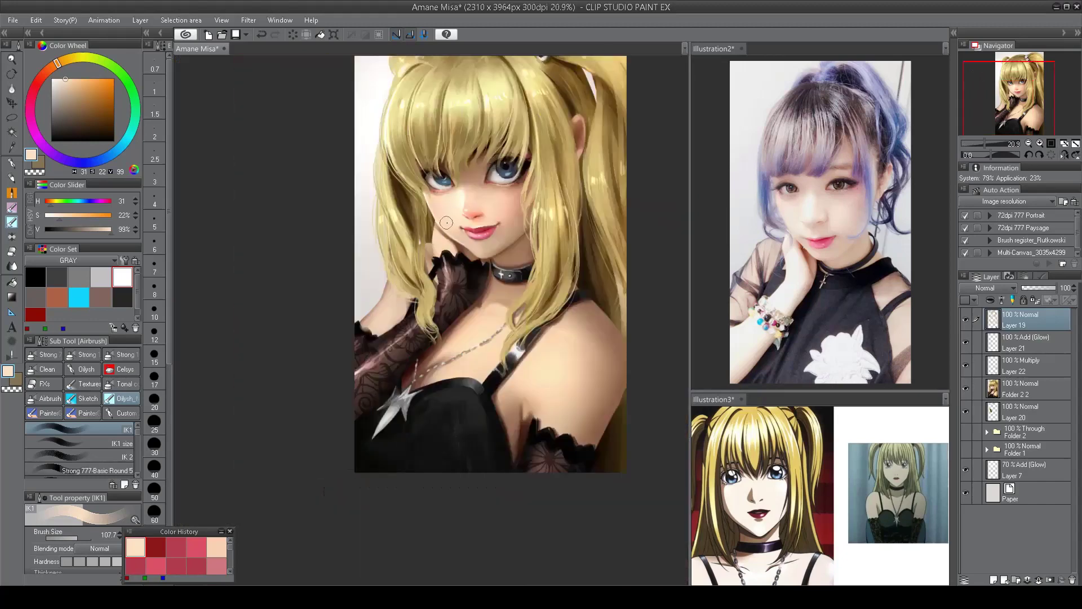
{"action": "scroll", "coordinate": [388, 319], "scroll_direction": "up", "scroll_amount": 3}
{"action": "scroll", "coordinate": [387, 319], "scroll_direction": "down", "scroll_amount": 2}
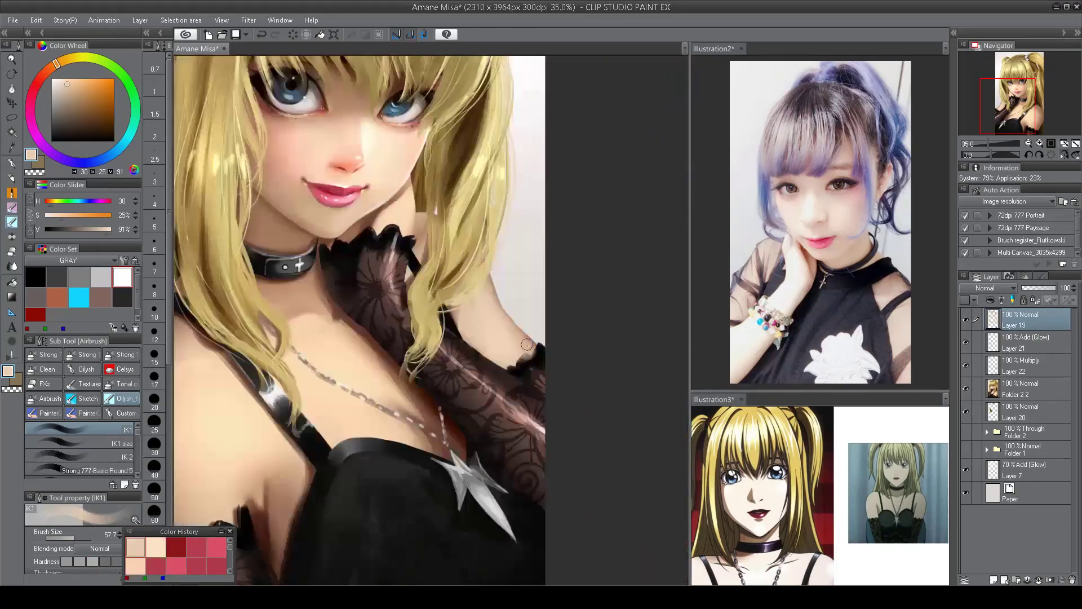
{"action": "left_click_drag", "start_coordinate": [458, 194], "coordinate": [555, 99]}
{"action": "scroll", "coordinate": [528, 229], "scroll_direction": "down", "scroll_amount": 2}
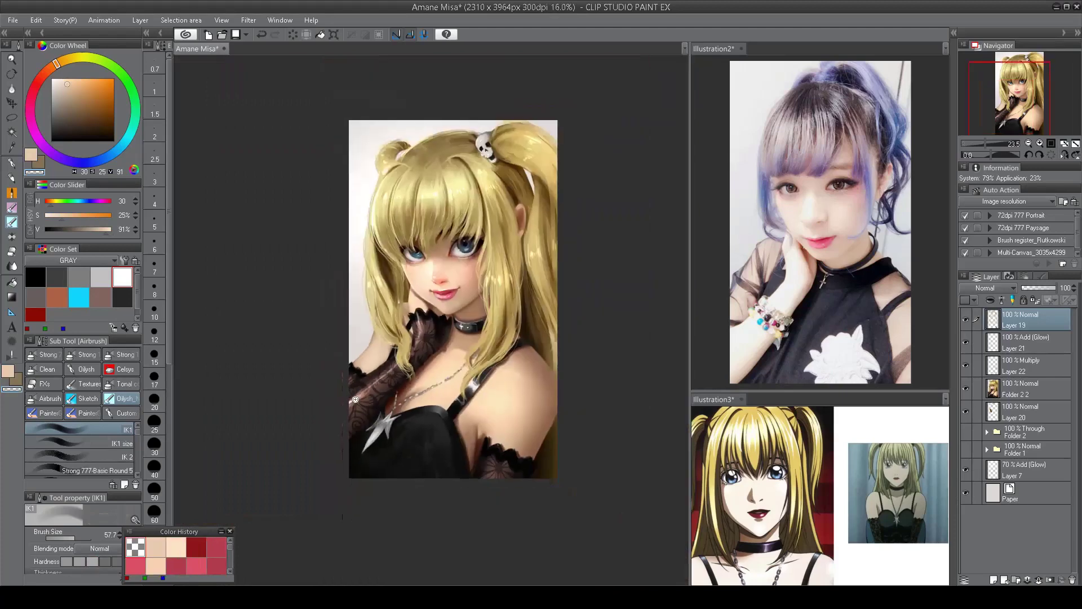
{"action": "scroll", "coordinate": [527, 229], "scroll_direction": "up", "scroll_amount": 3}
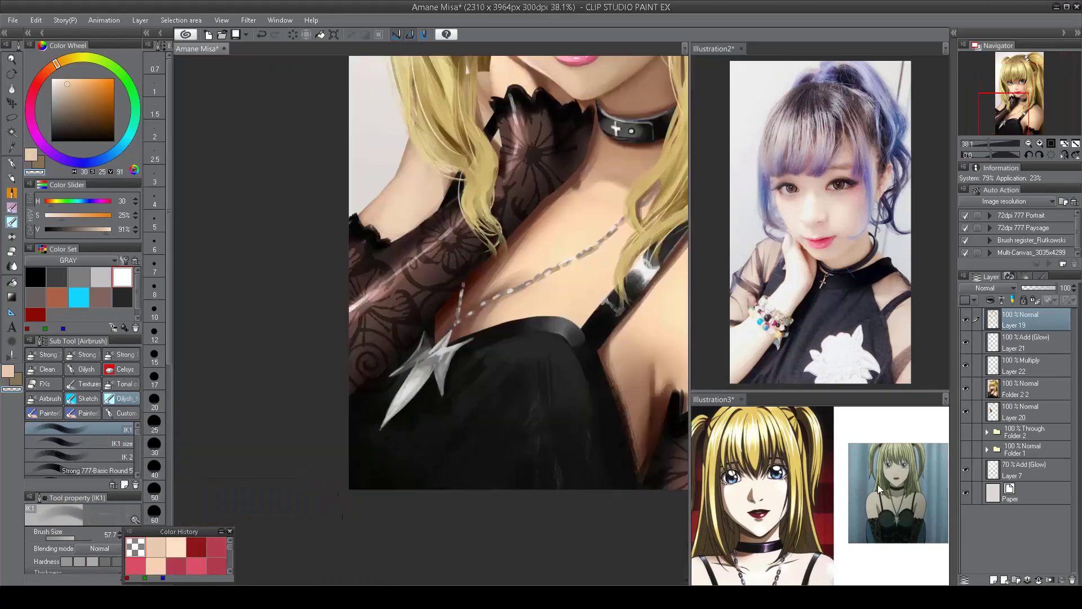
- Using the anime necklace reference, shade the pendant's long blade with a sampled grey and the IK1 size brush, reducing it to 12.0
{"action": "left_click_drag", "start_coordinate": [884, 508], "coordinate": [846, 472]}
{"action": "scroll", "coordinate": [847, 472], "scroll_direction": "up", "scroll_amount": 5}
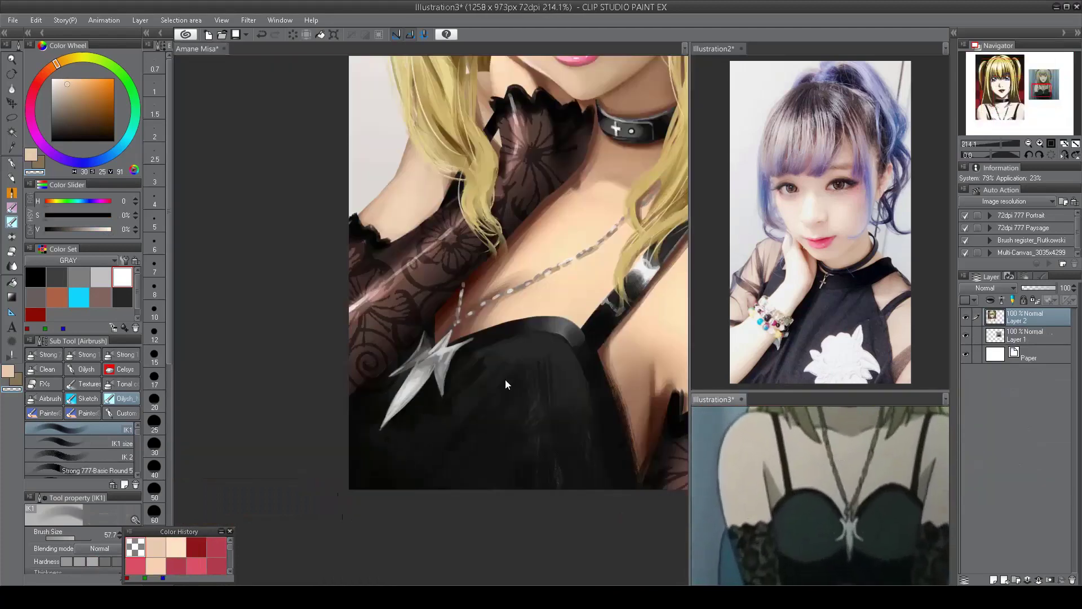
{"action": "scroll", "coordinate": [465, 387], "scroll_direction": "up", "scroll_amount": 1}
{"action": "key", "text": "h"}
{"action": "left_click", "coordinate": [96, 443]}
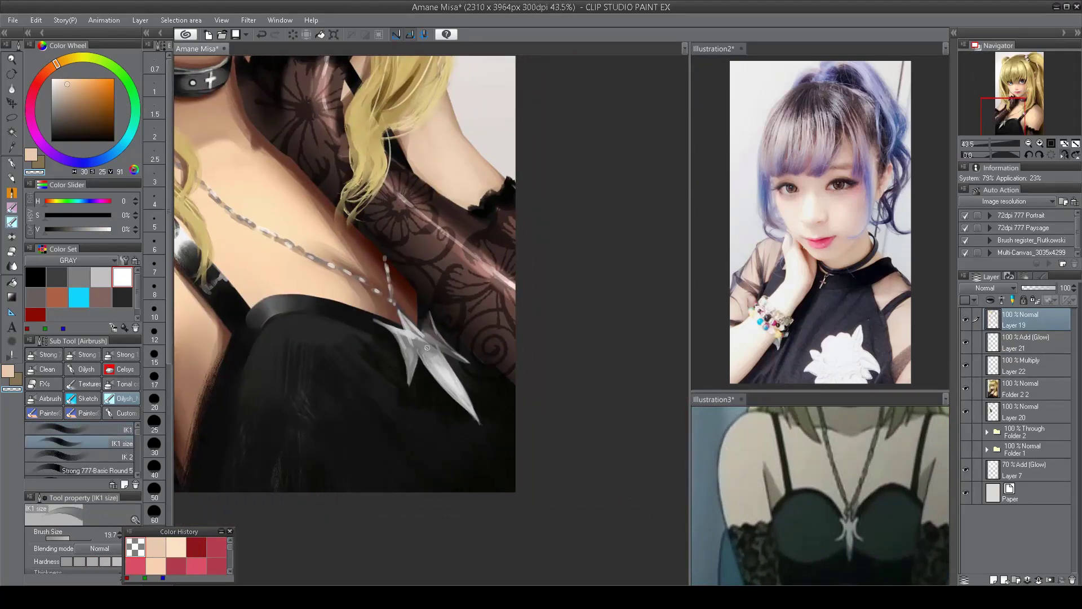
{"action": "left_click", "coordinate": [441, 356], "text": "alt"}
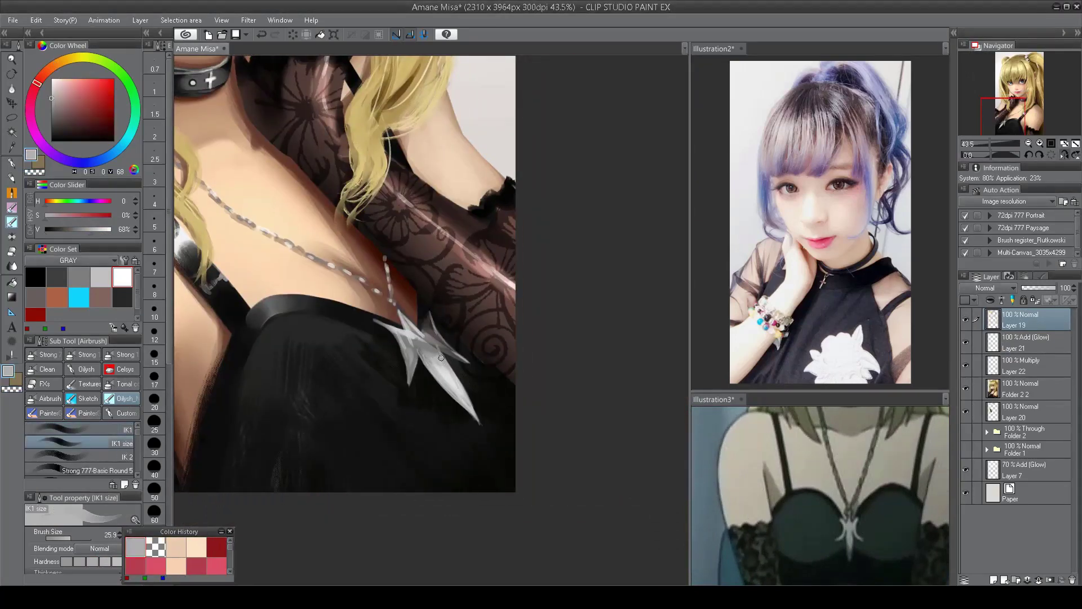
{"action": "left_click_drag", "start_coordinate": [440, 350], "coordinate": [474, 413]}
{"action": "key", "text": "bracketleft"}
{"action": "key", "text": "bracketleft"}
{"action": "key", "text": "bracketleft"}
{"action": "key", "text": "bracketleft"}
{"action": "key", "text": "bracketleft"}
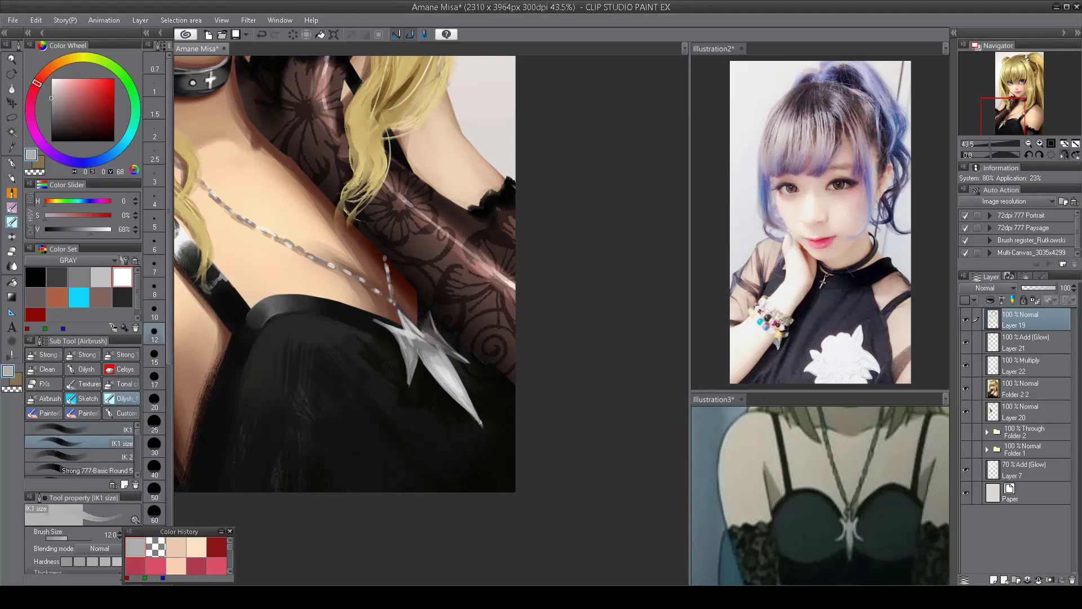
- Sharpen the edges and tip of the pendant's long blade with Mapping pen 4 at size 110.2 and a sampled grey
{"action": "key", "text": "p"}
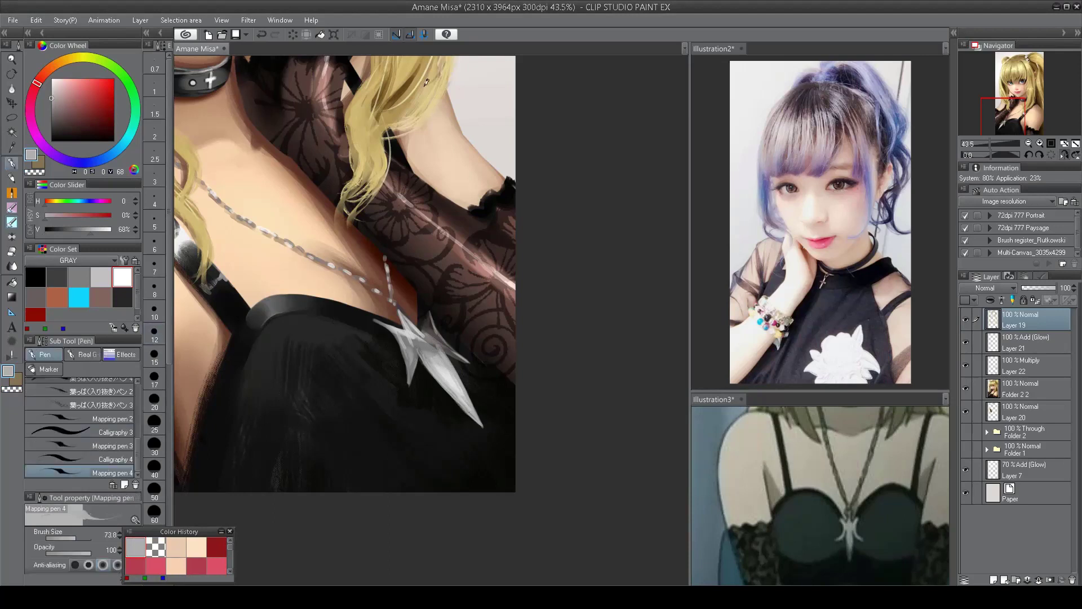
{"action": "key", "text": "bracketright"}
{"action": "key", "text": "bracketright"}
{"action": "left_click_drag", "start_coordinate": [430, 364], "coordinate": [486, 430]}
{"action": "key", "text": "h"}
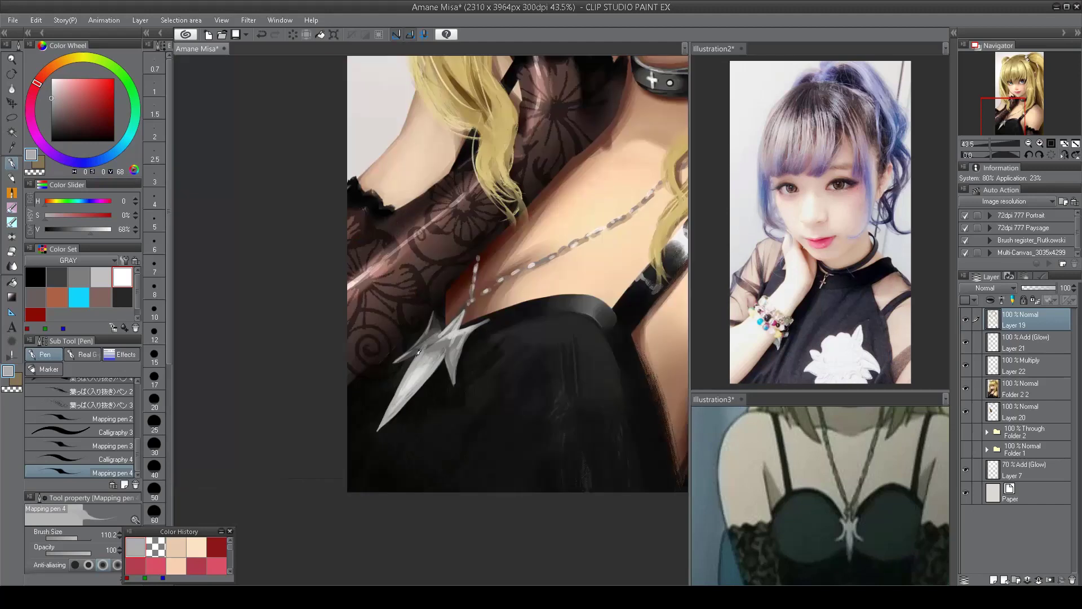
{"action": "left_click_drag", "start_coordinate": [389, 405], "coordinate": [426, 344]}
{"action": "left_click", "coordinate": [397, 356], "text": "alt"}
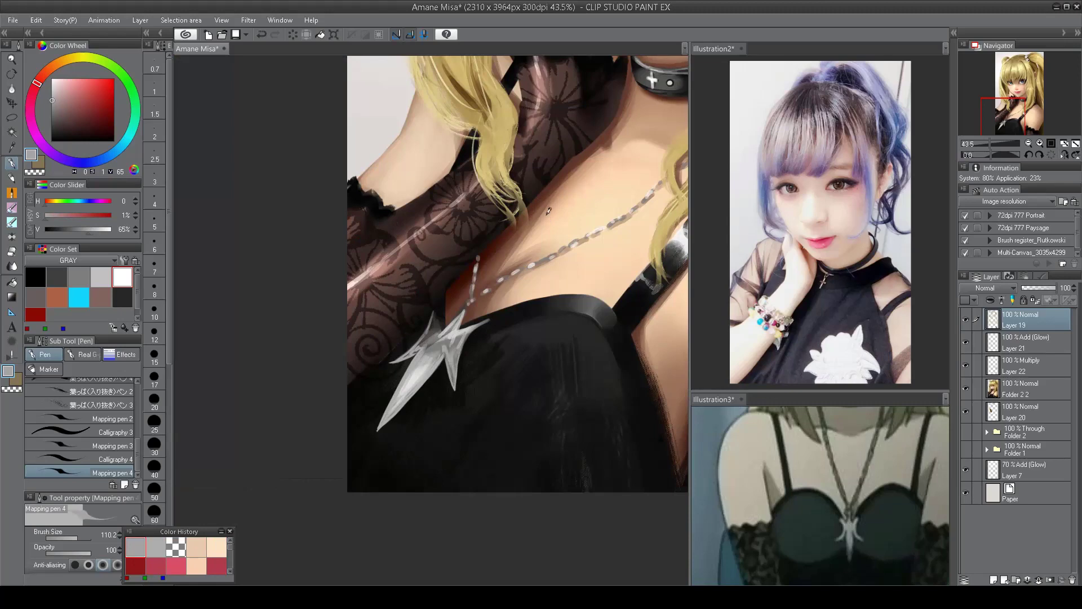
- Paint sampled light greys on the pendant's top where the chain attaches and along its short side blade
{"action": "key", "text": "h"}
{"action": "key", "text": "h"}
{"action": "left_click", "coordinate": [470, 299], "text": "alt"}
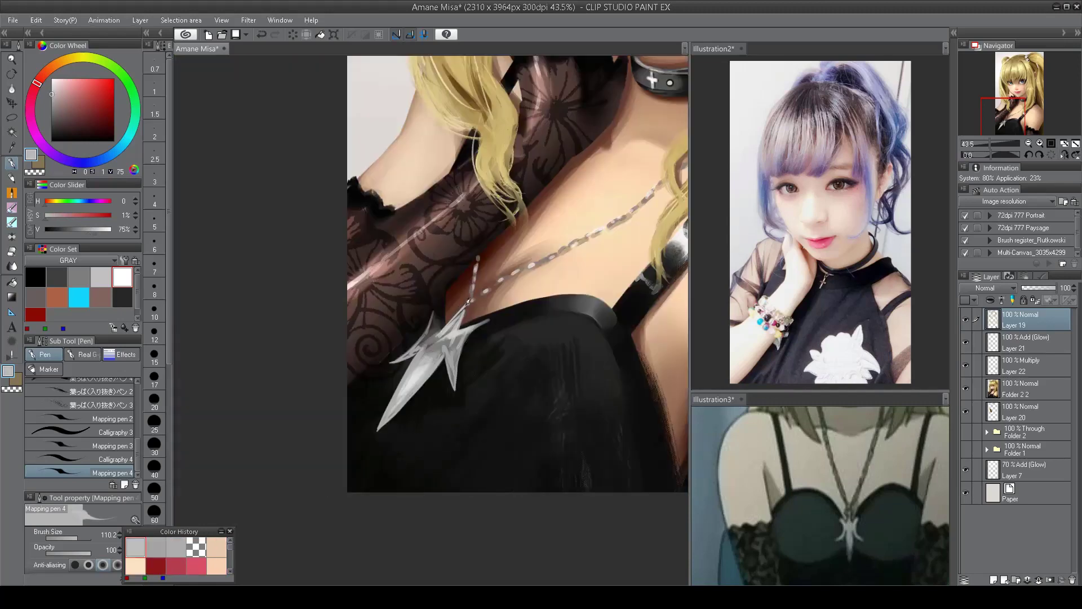
{"action": "left_click", "coordinate": [438, 321], "text": "alt"}
{"action": "left_click", "coordinate": [447, 321], "text": "alt"}
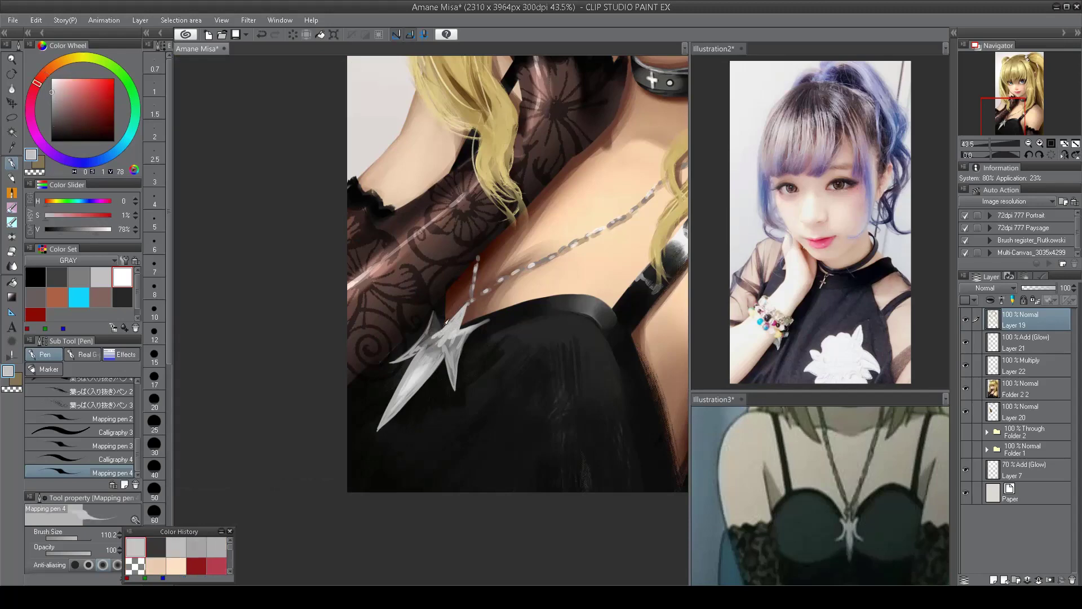
{"action": "mouse_move", "coordinate": [451, 332]}
{"action": "left_mouse_down"}
{"action": "mouse_move", "coordinate": [431, 361]}
{"action": "mouse_move", "coordinate": [458, 367]}
{"action": "left_mouse_up"}
{"action": "scroll", "coordinate": [460, 349], "scroll_direction": "down", "scroll_amount": 2}
{"action": "scroll", "coordinate": [475, 332], "scroll_direction": "up", "scroll_amount": 3}
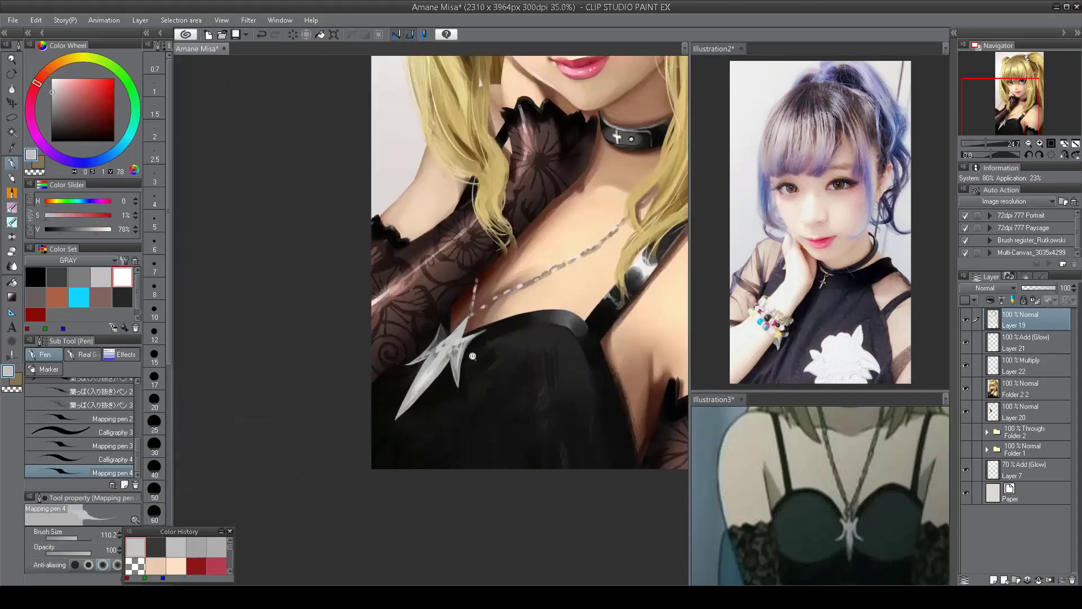
- Refine the pendant's short blades with sampled greys and Mapping pen 4 at size 58.3, undoing a stray stroke and trimming edges with transparent colour
{"action": "left_click", "coordinate": [475, 319], "text": "alt"}
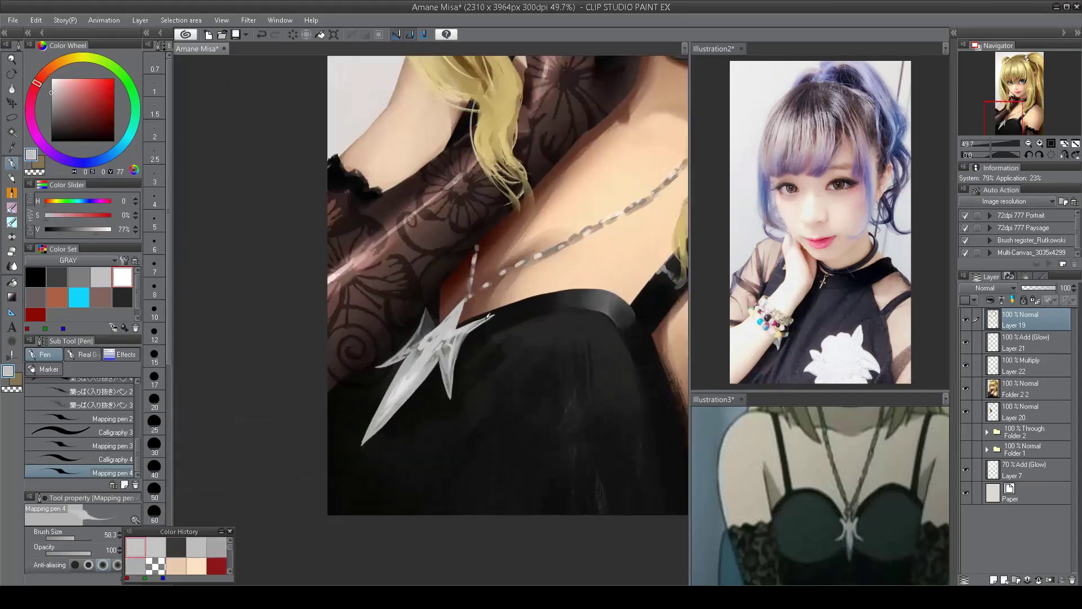
{"action": "key", "text": "ctrl+z"}
{"action": "left_click", "coordinate": [407, 353], "text": "alt"}
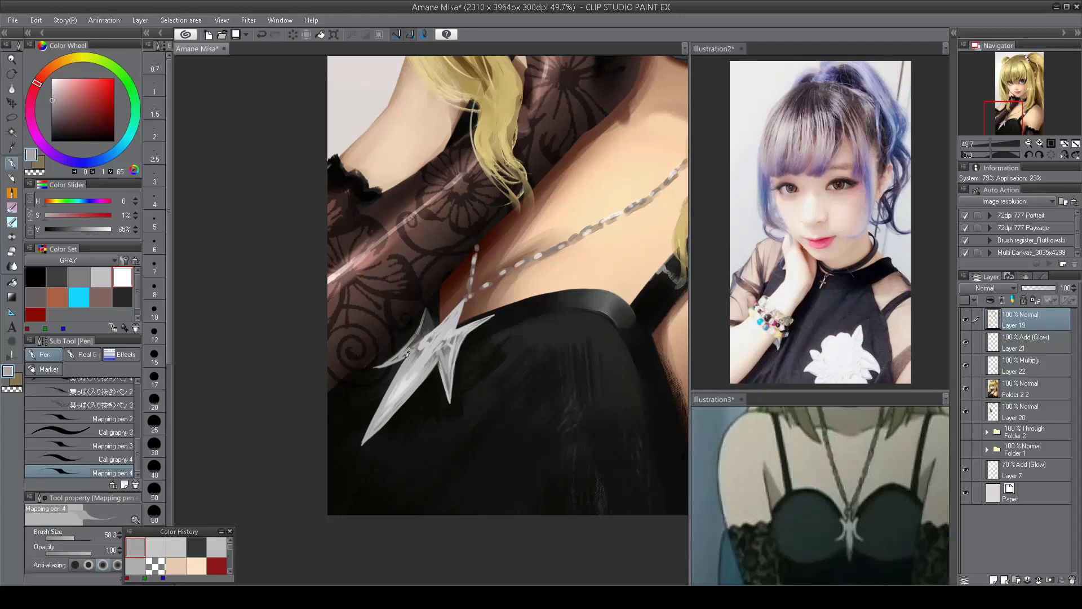
{"action": "key", "text": "h"}
{"action": "key", "text": "c"}
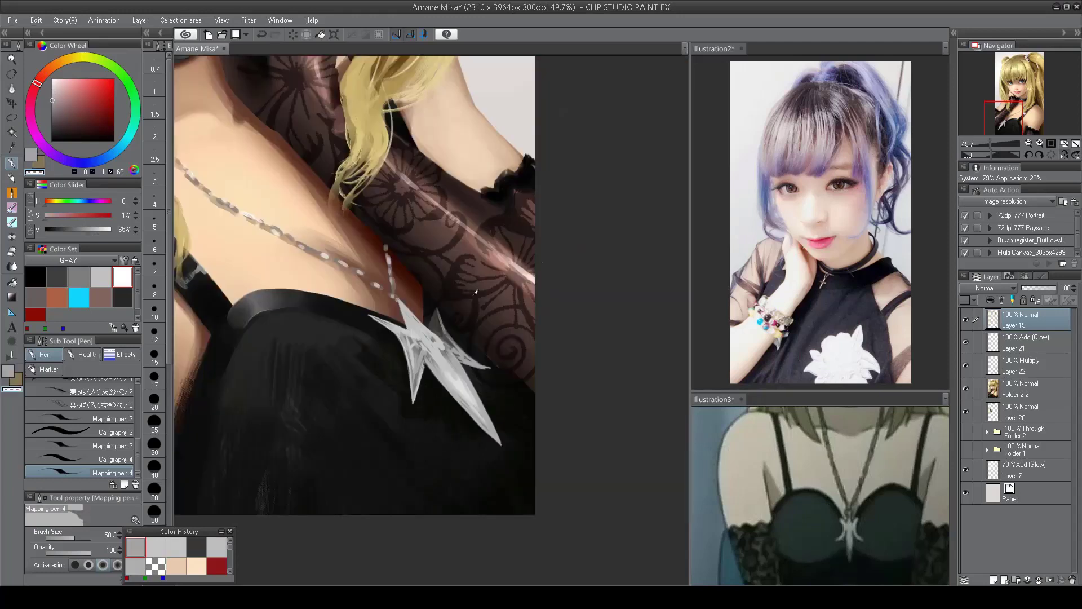
{"action": "key", "text": "h"}
{"action": "scroll", "coordinate": [466, 309], "scroll_direction": "down", "scroll_amount": 2}
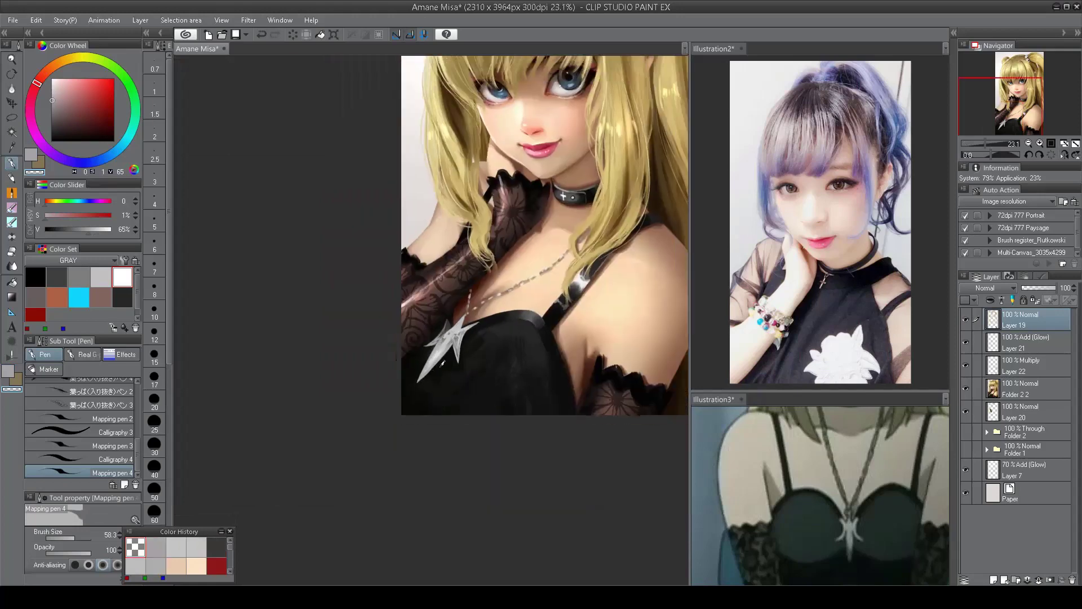
{"action": "scroll", "coordinate": [452, 256], "scroll_direction": "up", "scroll_amount": 3}
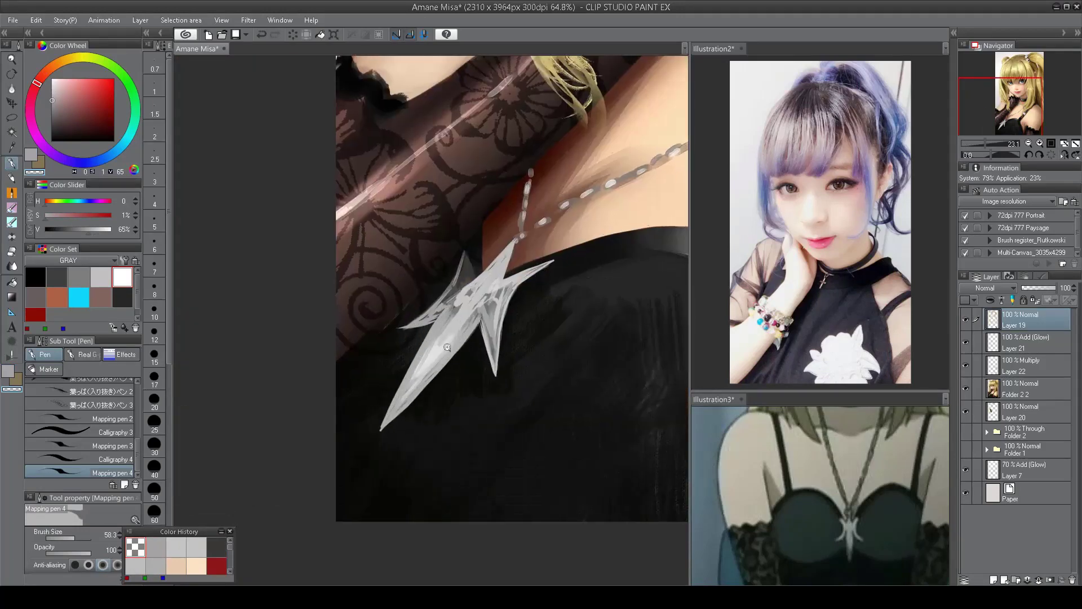
{"action": "key", "text": "m"}
{"action": "mouse_move", "coordinate": [463, 247]}
{"action": "left_mouse_down"}
{"action": "mouse_move", "coordinate": [381, 437]}
{"action": "mouse_move", "coordinate": [480, 315]}
{"action": "mouse_move", "coordinate": [550, 266]}
{"action": "mouse_move", "coordinate": [463, 246]}
{"action": "left_mouse_up"}
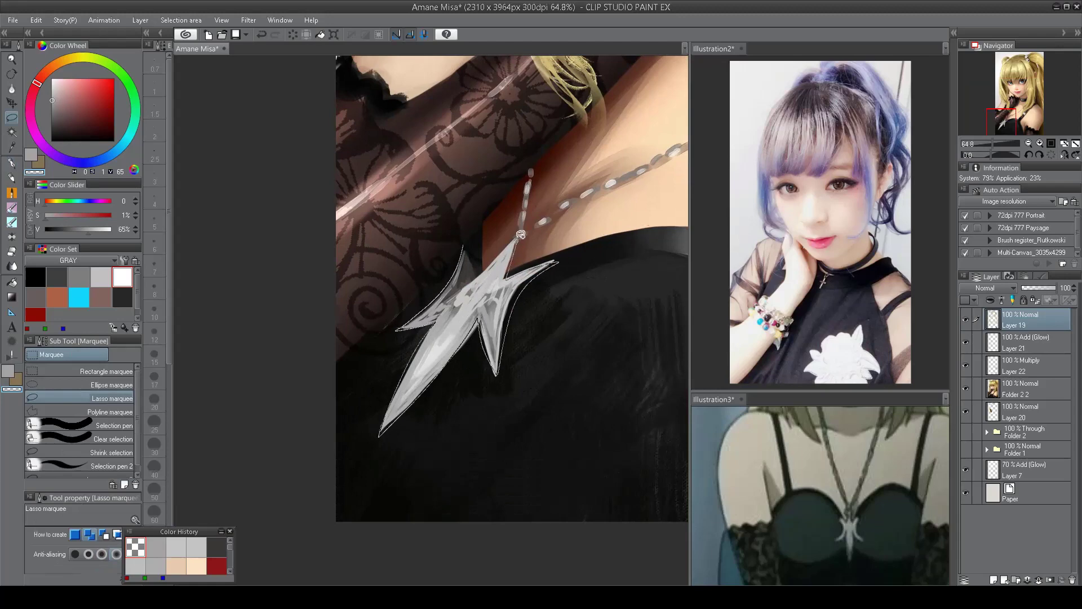
{"action": "key", "text": "h"}
{"action": "key", "text": "h"}
{"action": "key", "text": "ctrl+d"}
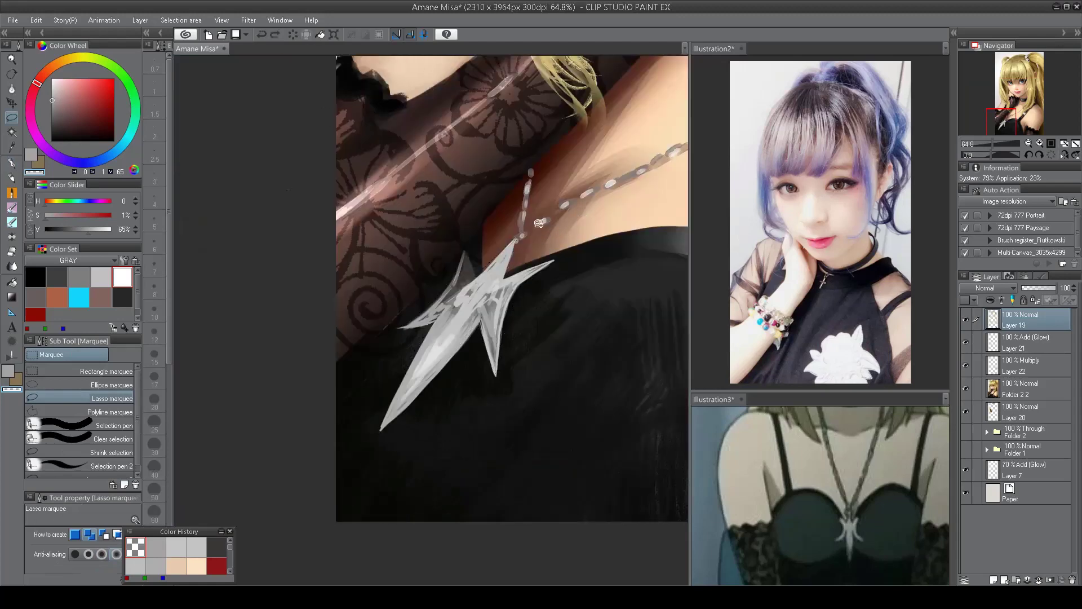
- Lasso one lengthwise half of the pendant's long blade, darken it with the dark grey swatch and the IK1 brush, and deselect
{"action": "scroll", "coordinate": [539, 223], "scroll_direction": "down", "scroll_amount": 3}
{"action": "scroll", "coordinate": [486, 332], "scroll_direction": "up", "scroll_amount": 3}
{"action": "mouse_move", "coordinate": [550, 206]}
{"action": "left_mouse_down"}
{"action": "mouse_move", "coordinate": [440, 357]}
{"action": "mouse_move", "coordinate": [584, 215]}
{"action": "left_mouse_up"}
{"action": "key", "text": "b"}
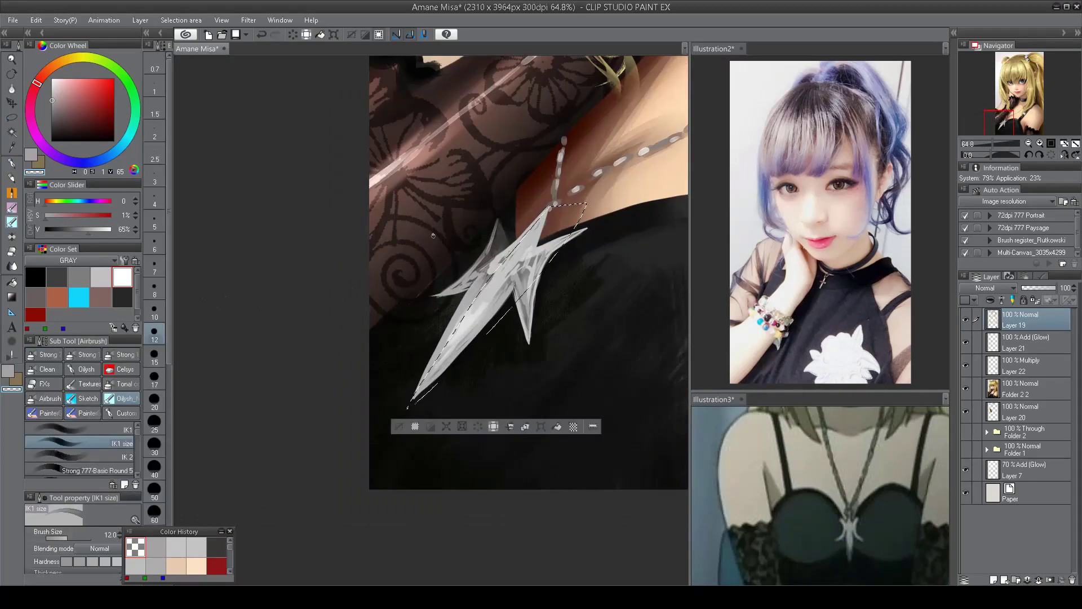
{"action": "left_click", "coordinate": [122, 297]}
{"action": "key", "text": "b"}
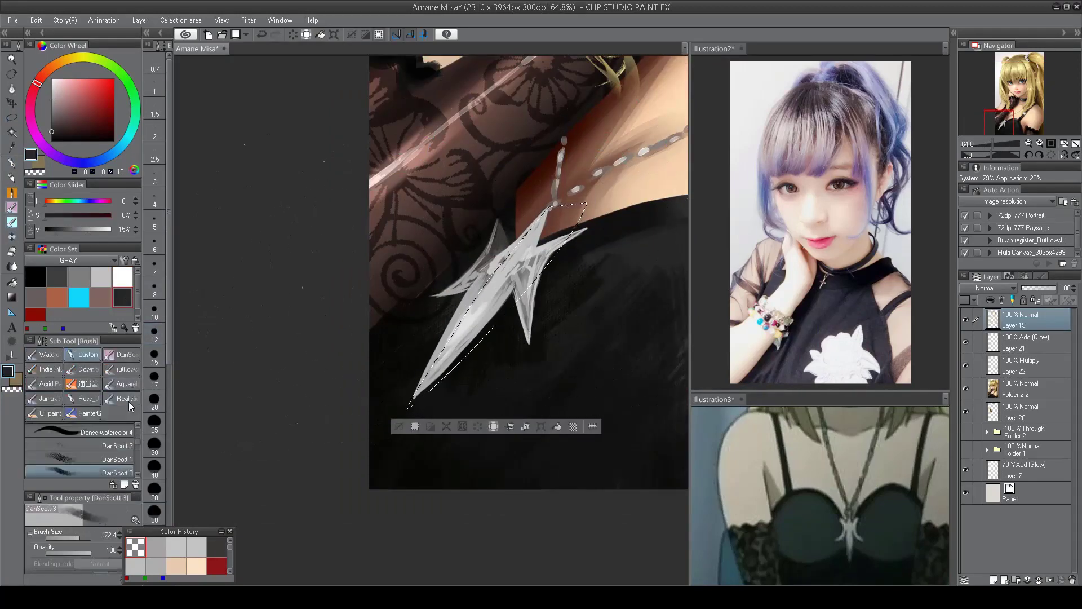
{"action": "left_click", "coordinate": [79, 430]}
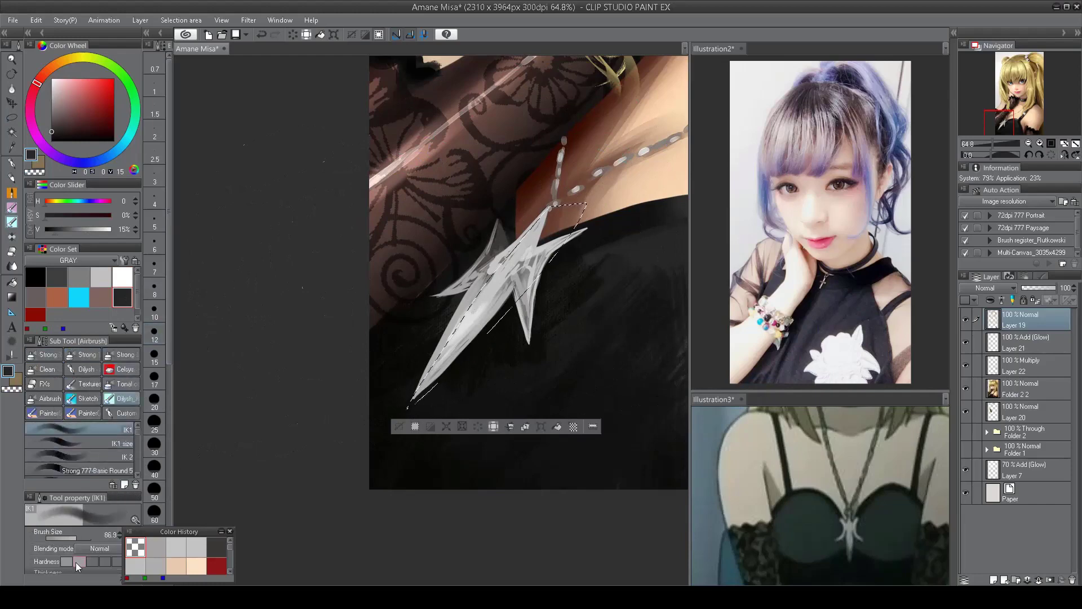
{"action": "left_click_drag", "start_coordinate": [479, 340], "coordinate": [448, 372]}
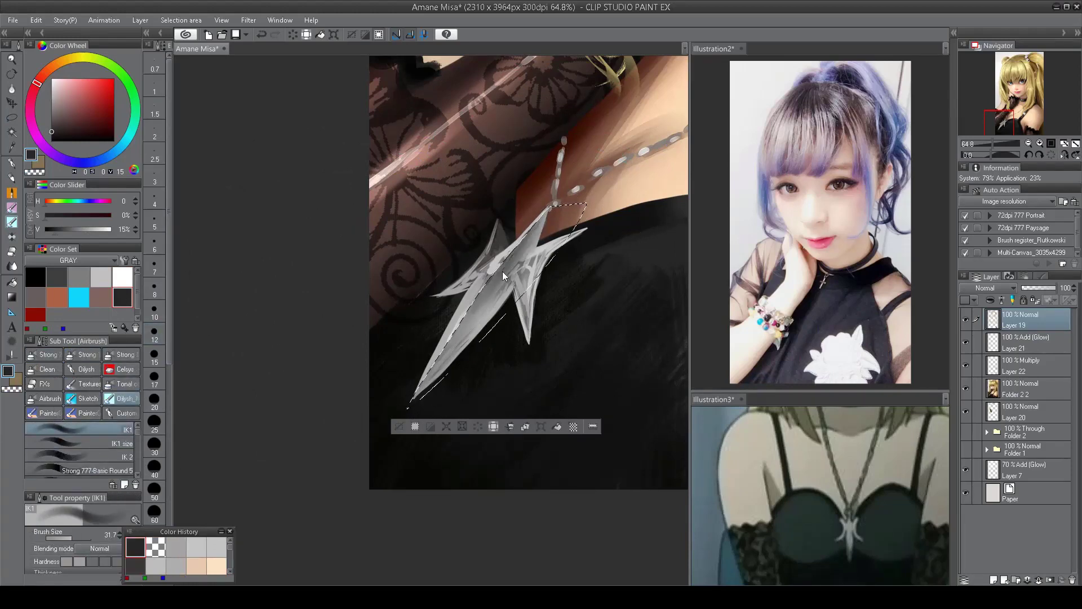
{"action": "key", "text": "ctrl+d"}
{"action": "scroll", "coordinate": [527, 208], "scroll_direction": "up", "scroll_amount": 2}
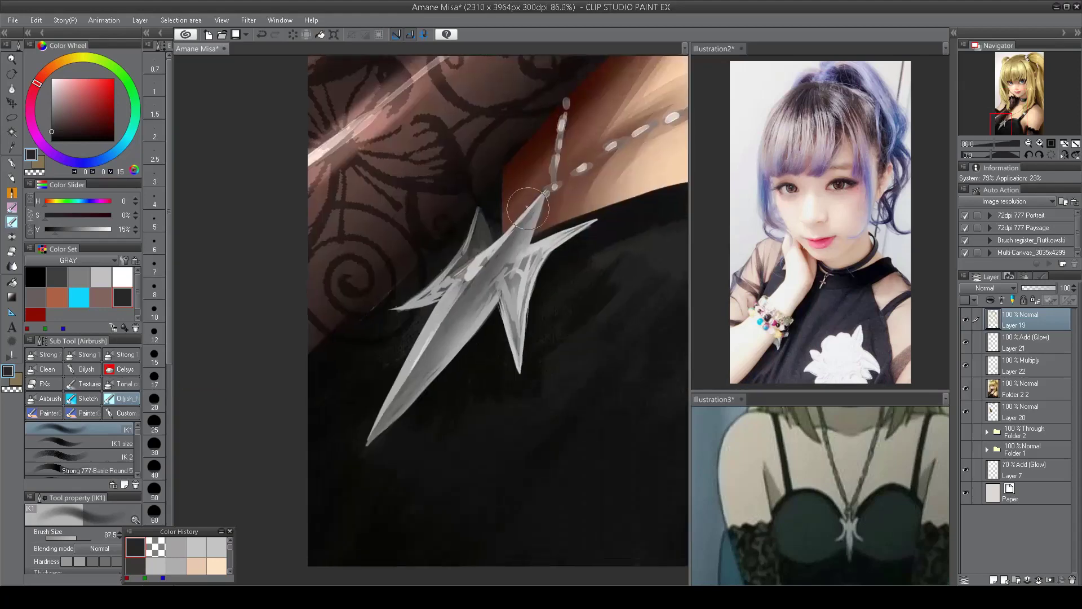
- Lasso the outer part of the short blades on the neckline side and shade it with IK1 and a sampled light grey, reducing the size to 22.2
{"action": "key", "text": "m"}
{"action": "left_click_drag", "start_coordinate": [519, 338], "coordinate": [519, 375]}
{"action": "left_click", "coordinate": [523, 362]}
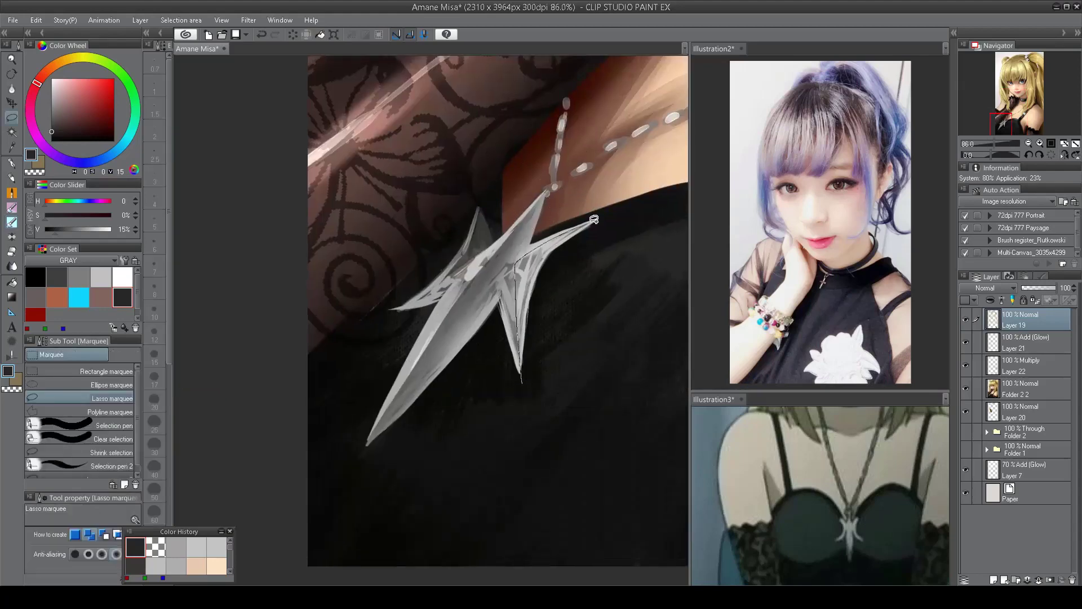
{"action": "left_click_drag", "start_coordinate": [594, 219], "coordinate": [613, 213]}
{"action": "key", "text": "b"}
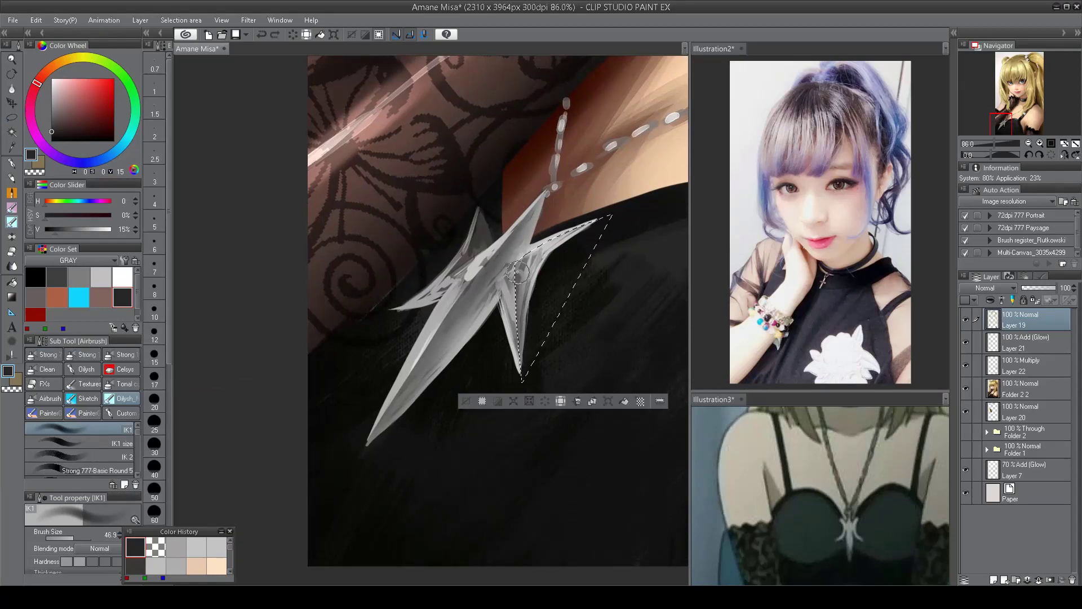
{"action": "key", "text": "h"}
{"action": "left_click", "coordinate": [346, 257], "text": "alt"}
{"action": "key", "text": "bracketleft"}
{"action": "key", "text": "bracketleft"}
{"action": "key", "text": "bracketleft"}
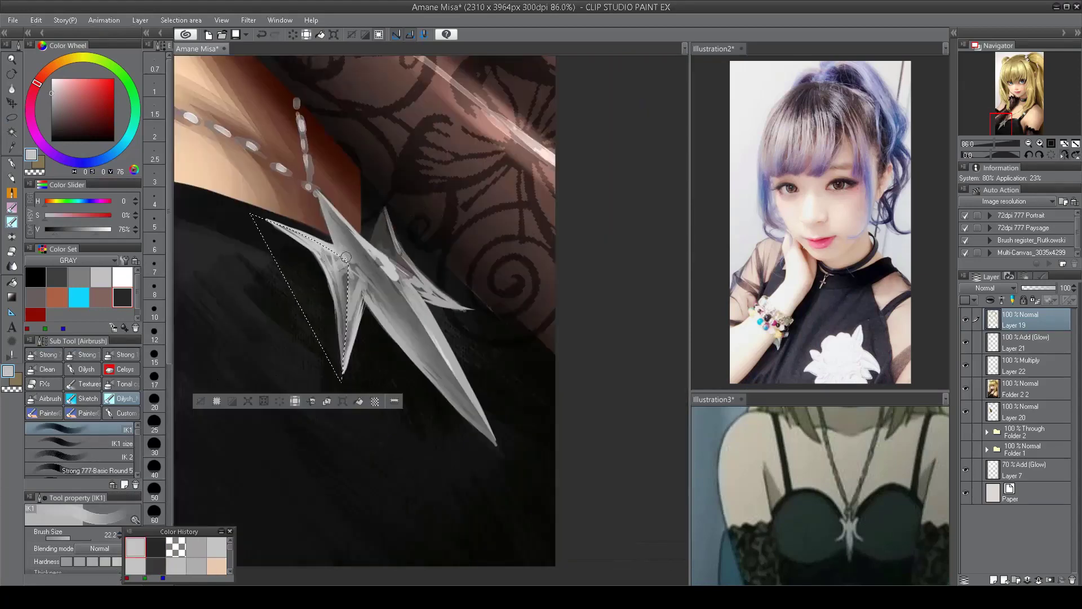
- Deepen the selected short blades with a sampled dark grey and IK1 at size 32.4, and clear the selection
{"action": "key", "text": "h"}
{"action": "left_click", "coordinate": [512, 271], "text": "alt"}
{"action": "key", "text": "bracketright"}
{"action": "key", "text": "bracketright"}
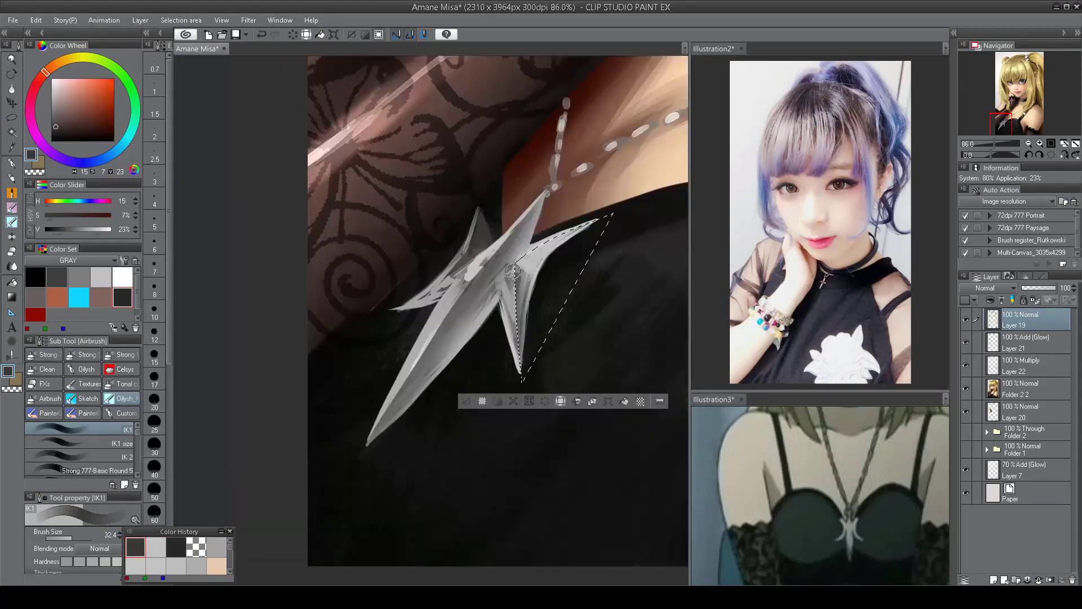
{"action": "key", "text": "ctrl+d"}
- Add sharp white highlights along the pendant's long blade using Mapping pen 4 at size 27.3
{"action": "scroll", "coordinate": [546, 310], "scroll_direction": "down", "scroll_amount": 3}
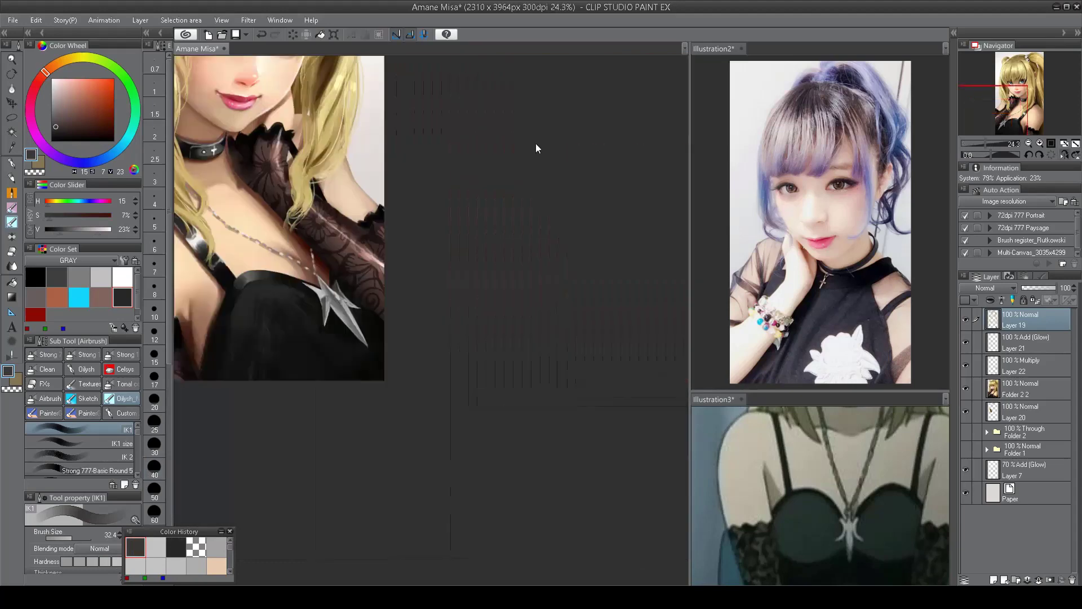
{"action": "scroll", "coordinate": [545, 311], "scroll_direction": "down", "scroll_amount": 3}
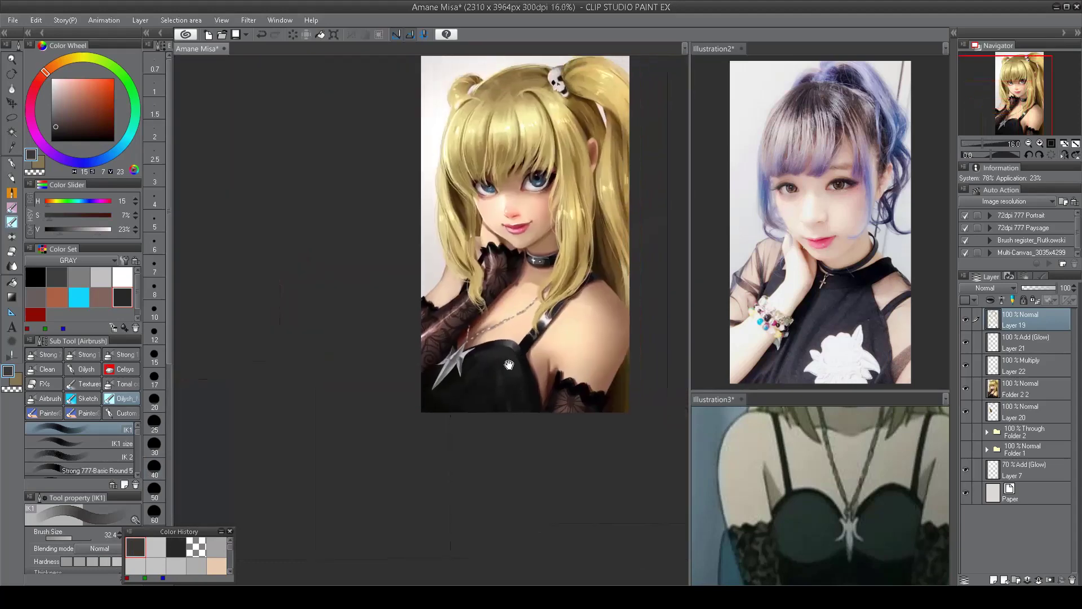
{"action": "scroll", "coordinate": [462, 382], "scroll_direction": "up", "scroll_amount": 4}
{"action": "scroll", "coordinate": [462, 381], "scroll_direction": "up", "scroll_amount": 1}
{"action": "left_click", "coordinate": [123, 276]}
{"action": "key", "text": "p"}
{"action": "key", "text": "h"}
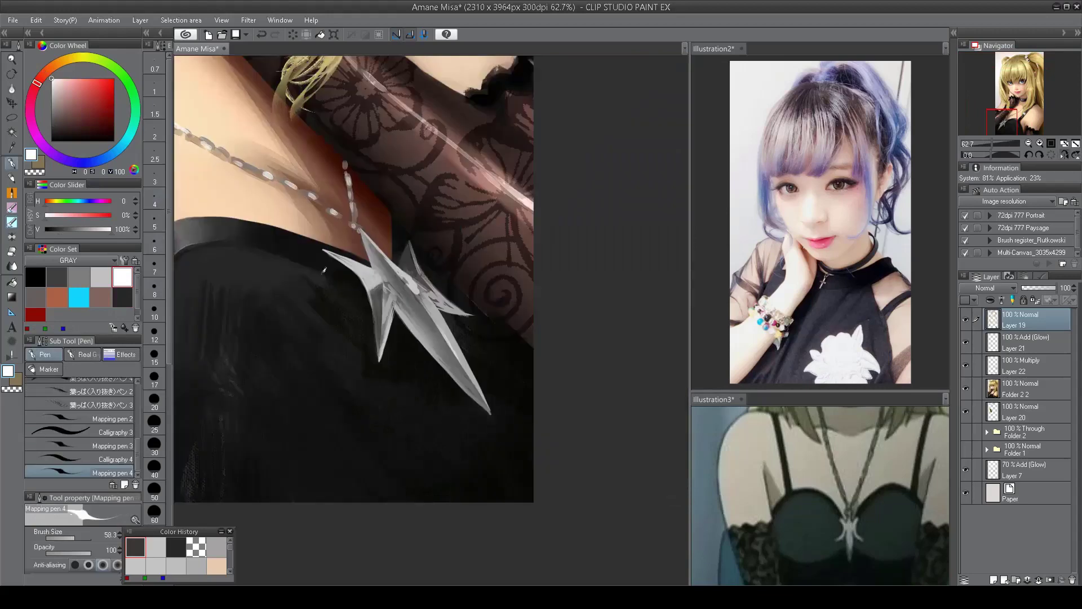
{"action": "left_click_drag", "start_coordinate": [443, 324], "coordinate": [440, 320]}
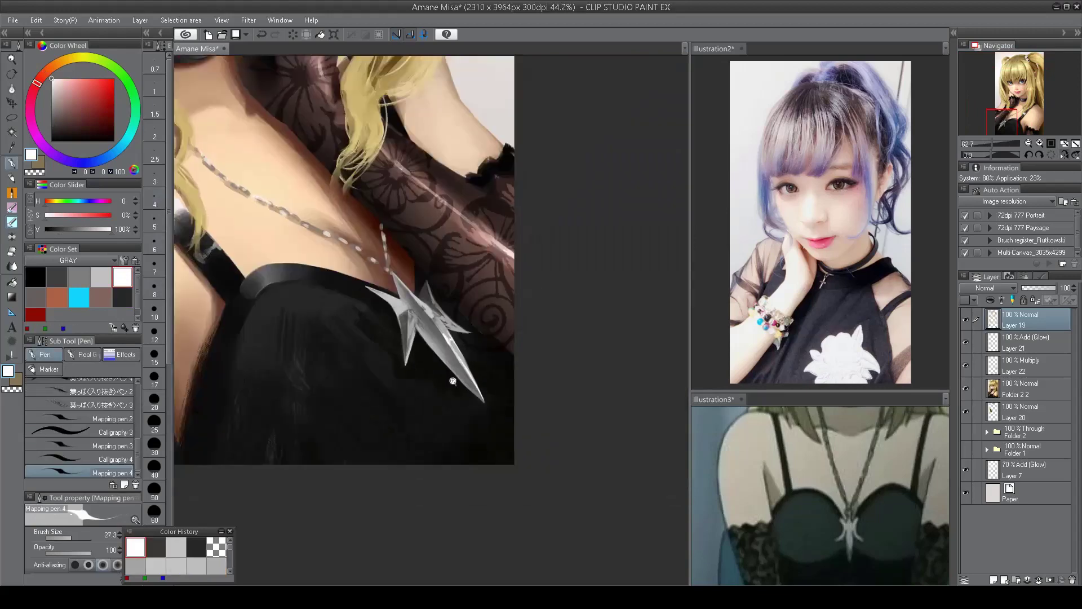
{"action": "scroll", "coordinate": [428, 315], "scroll_direction": "up", "scroll_amount": 2}
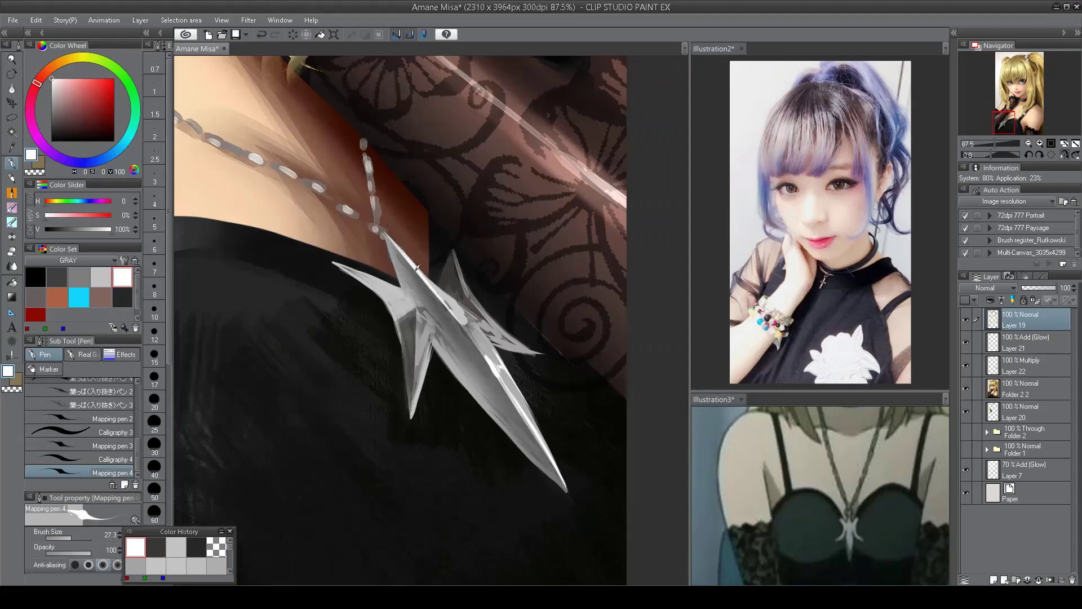
- Paint crisp white highlights on the pendant's short blades with Mapping pen 4 at size 27.3
{"action": "key", "text": "h"}
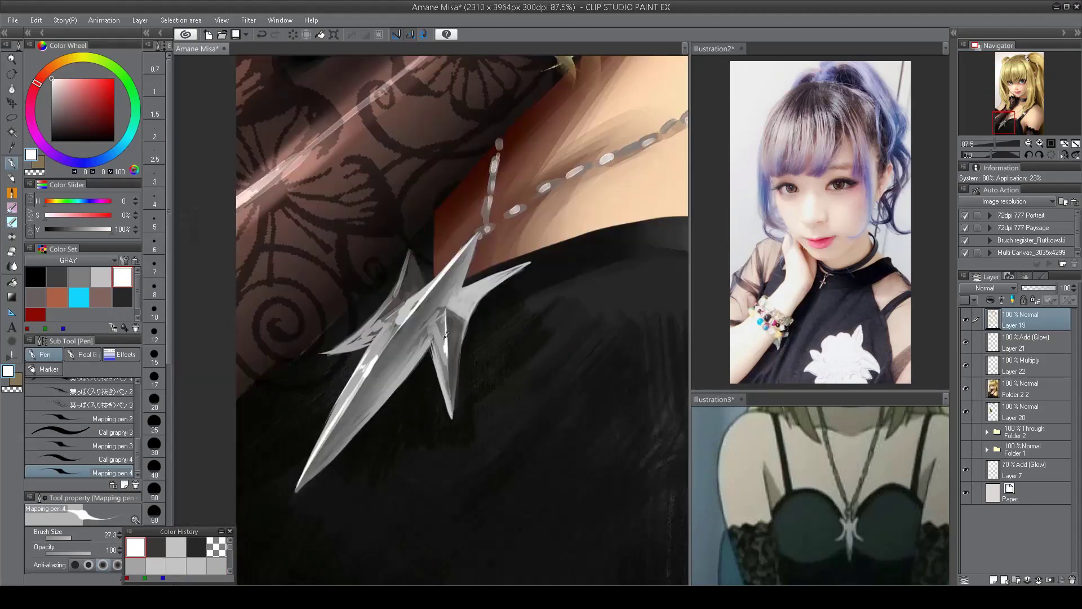
{"action": "scroll", "coordinate": [443, 354], "scroll_direction": "down", "scroll_amount": 3}
{"action": "scroll", "coordinate": [373, 316], "scroll_direction": "up", "scroll_amount": 3}
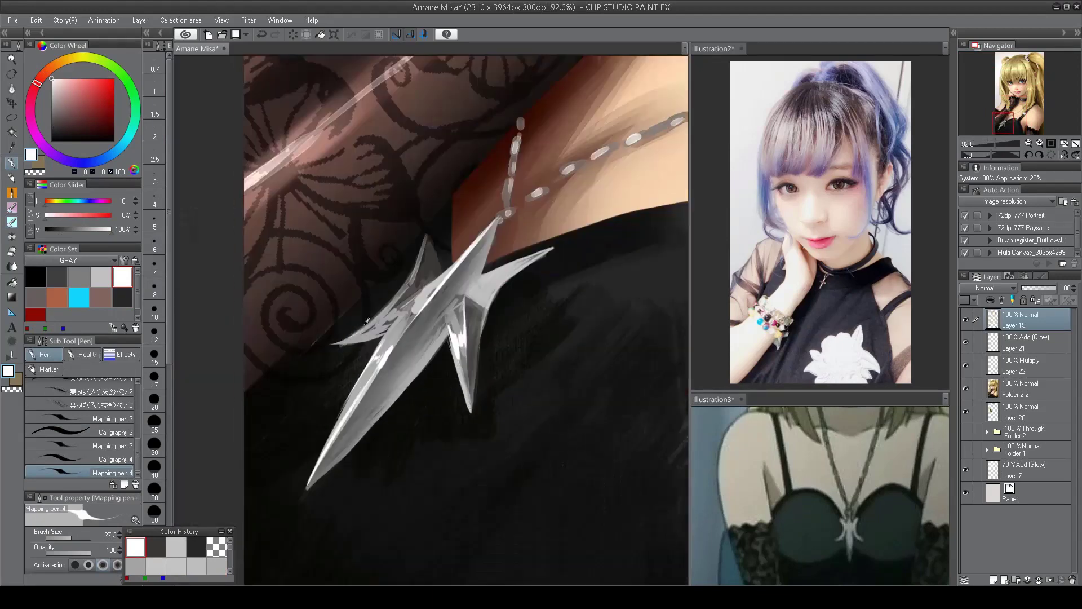
{"action": "scroll", "coordinate": [367, 326], "scroll_direction": "down", "scroll_amount": 3}
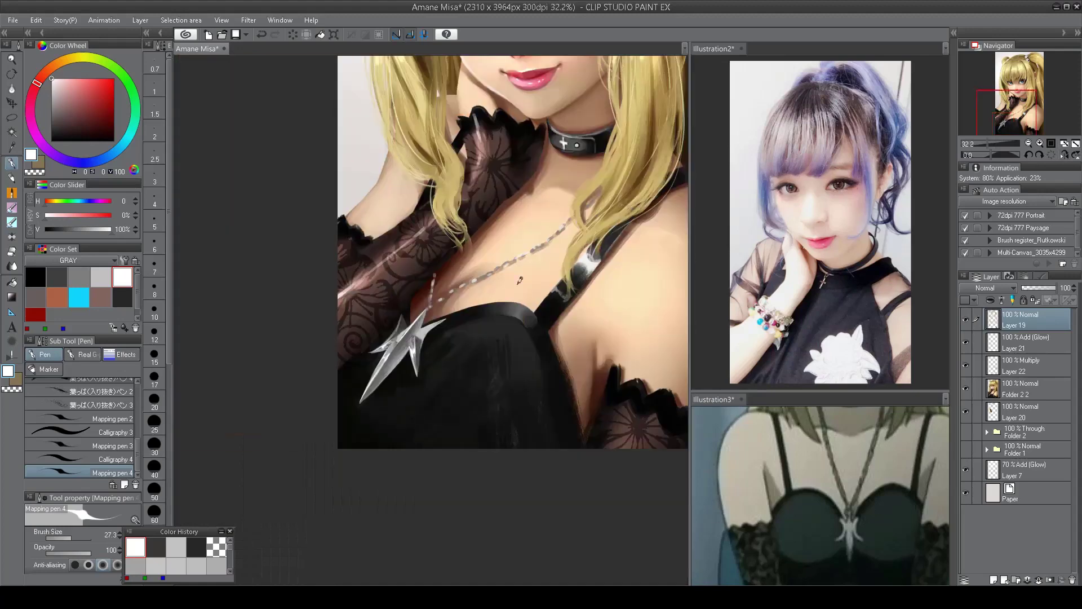
{"action": "scroll", "coordinate": [442, 306], "scroll_direction": "up", "scroll_amount": 3}
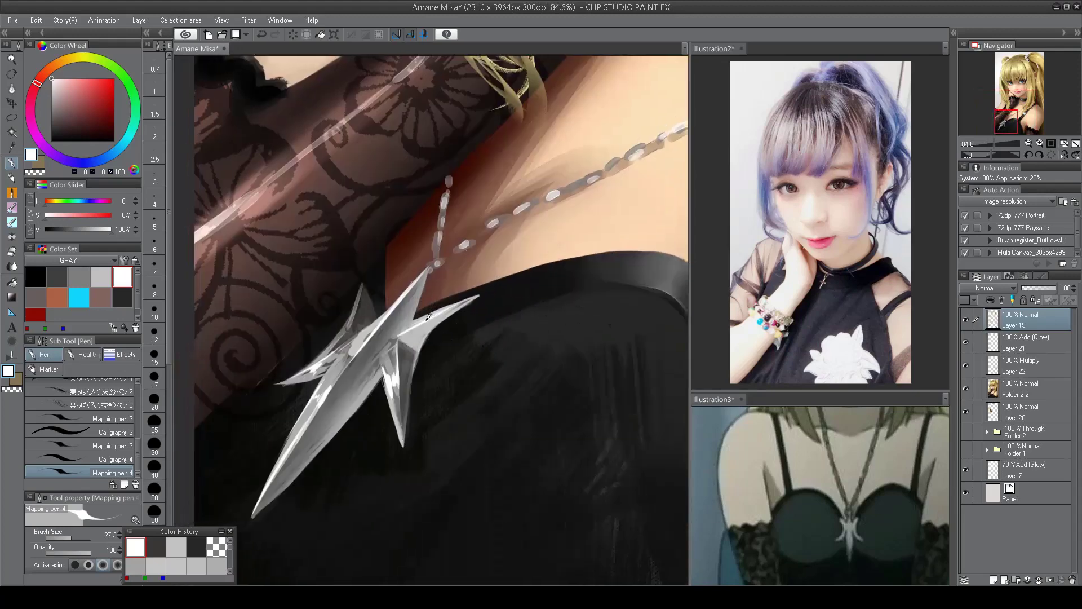
{"action": "scroll", "coordinate": [418, 317], "scroll_direction": "down", "scroll_amount": 2}
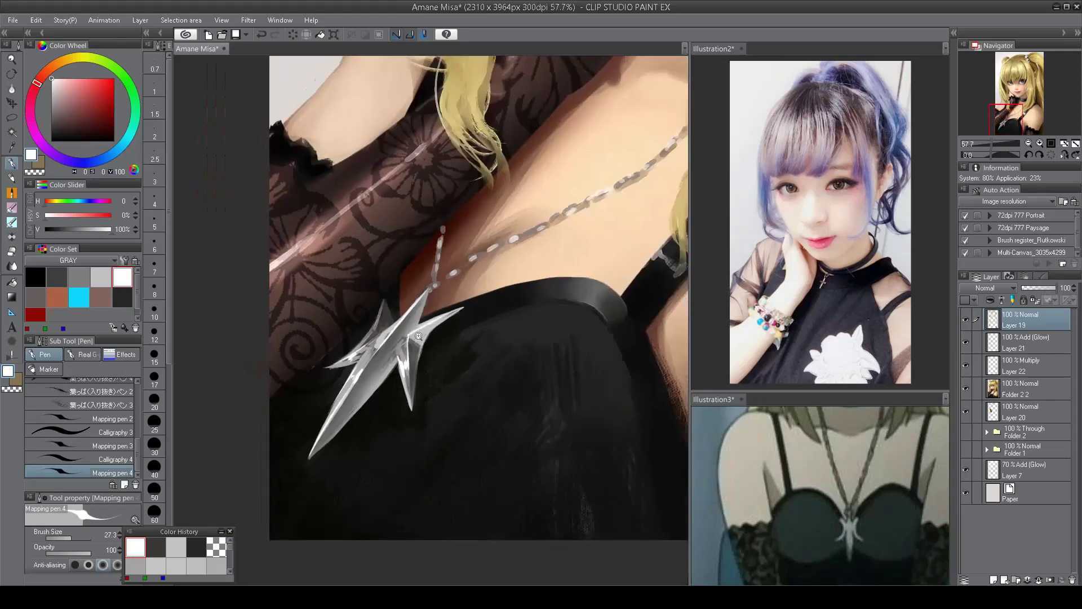
{"action": "scroll", "coordinate": [483, 387], "scroll_direction": "down", "scroll_amount": 4}
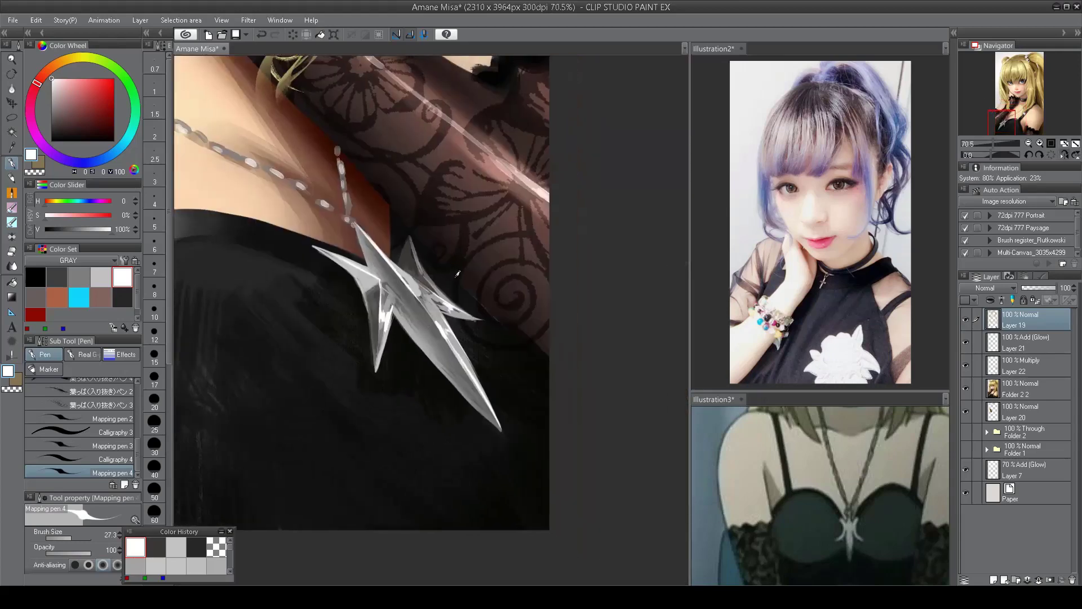
{"action": "scroll", "coordinate": [483, 384], "scroll_direction": "up", "scroll_amount": 3}
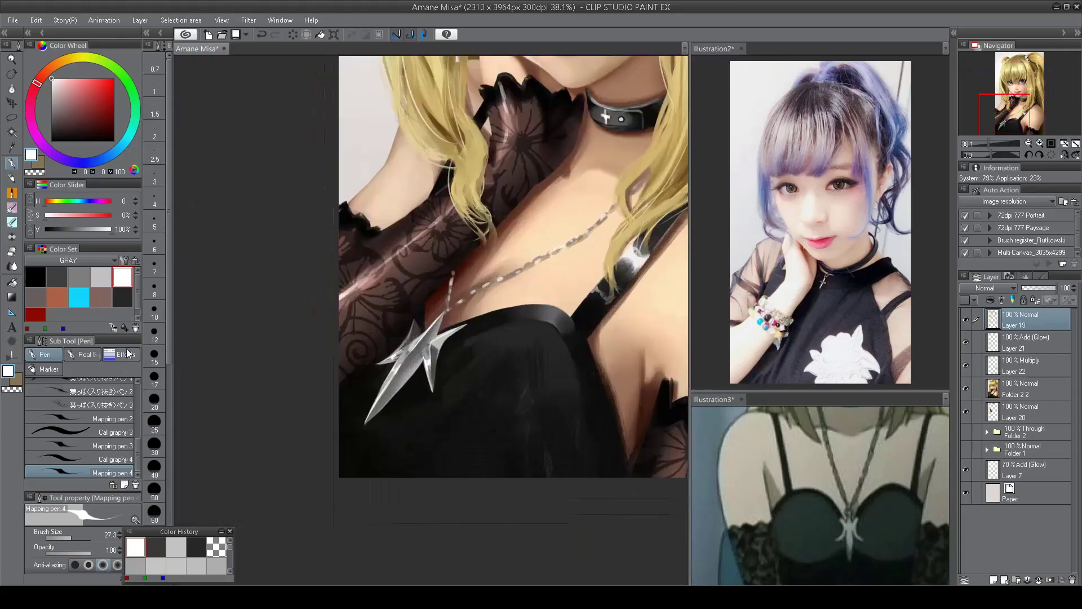
- Create a new Add (Glow) layer and brush a soft white glow over the pendant with IK 2 at size 39.3
{"action": "key", "text": "b"}
{"action": "key", "text": "b"}
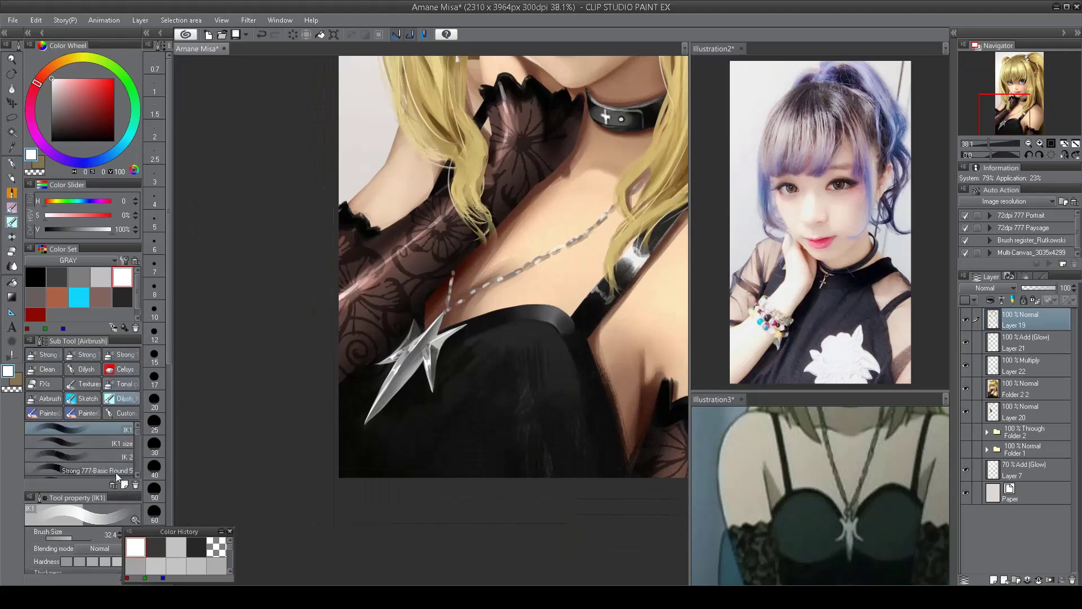
{"action": "key", "text": "ctrl+shift+n"}
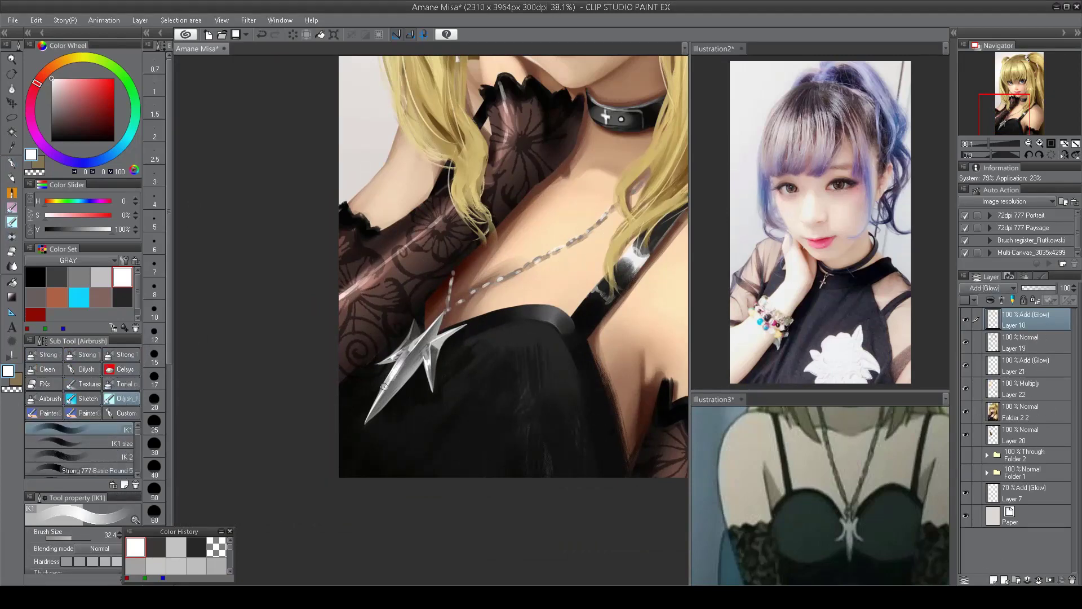
{"action": "left_click", "coordinate": [114, 457]}
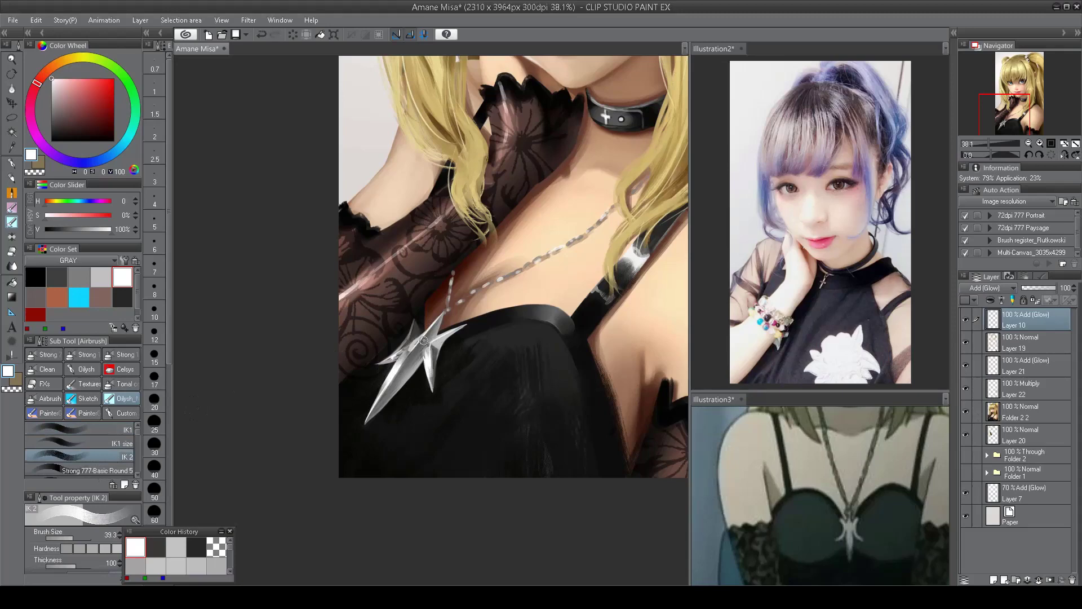
{"action": "scroll", "coordinate": [410, 347], "scroll_direction": "up", "scroll_amount": 2}
{"action": "scroll", "coordinate": [457, 404], "scroll_direction": "down", "scroll_amount": 4}
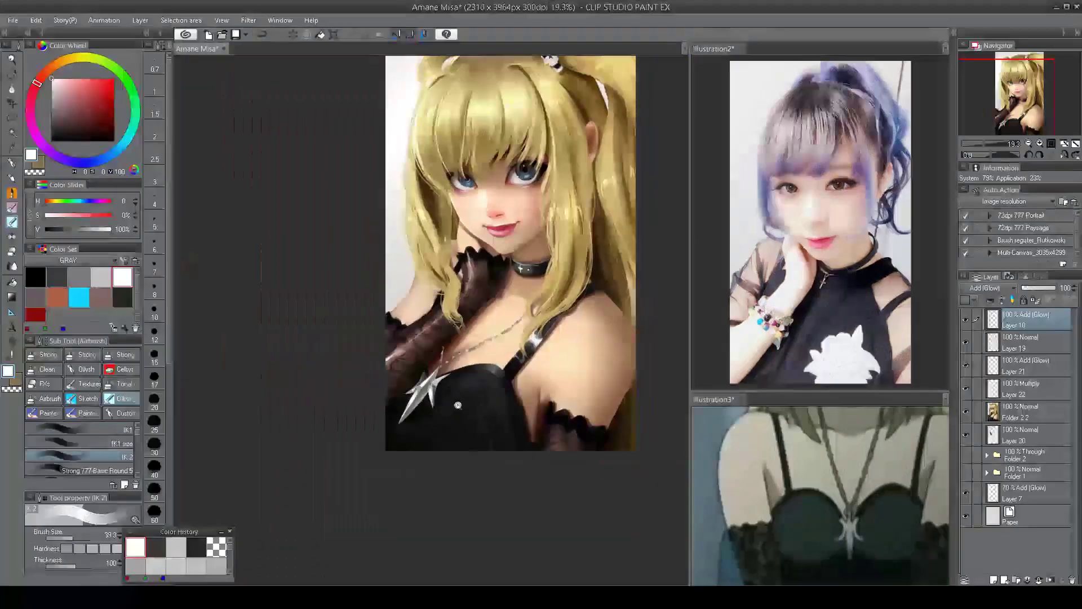
{"action": "scroll", "coordinate": [433, 365], "scroll_direction": "up", "scroll_amount": 3}
- Add a new Normal layer on top and paint sampled near-black shading around the pendant with the IK1 brush
{"action": "key", "text": "ctrl+shift+n"}
{"action": "key", "text": "1"}
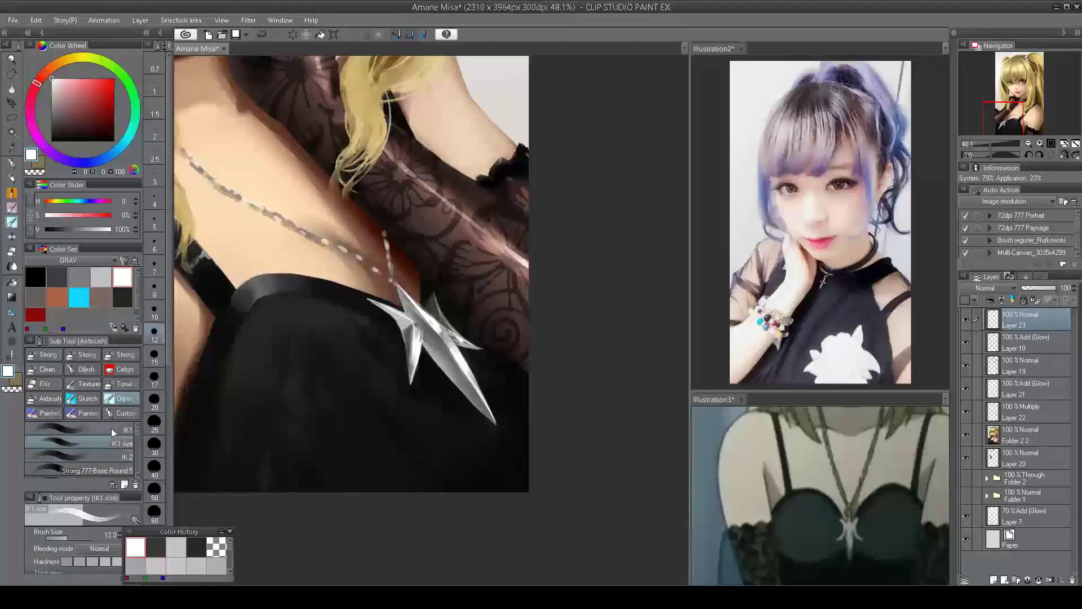
{"action": "left_click", "coordinate": [429, 370], "text": "alt"}
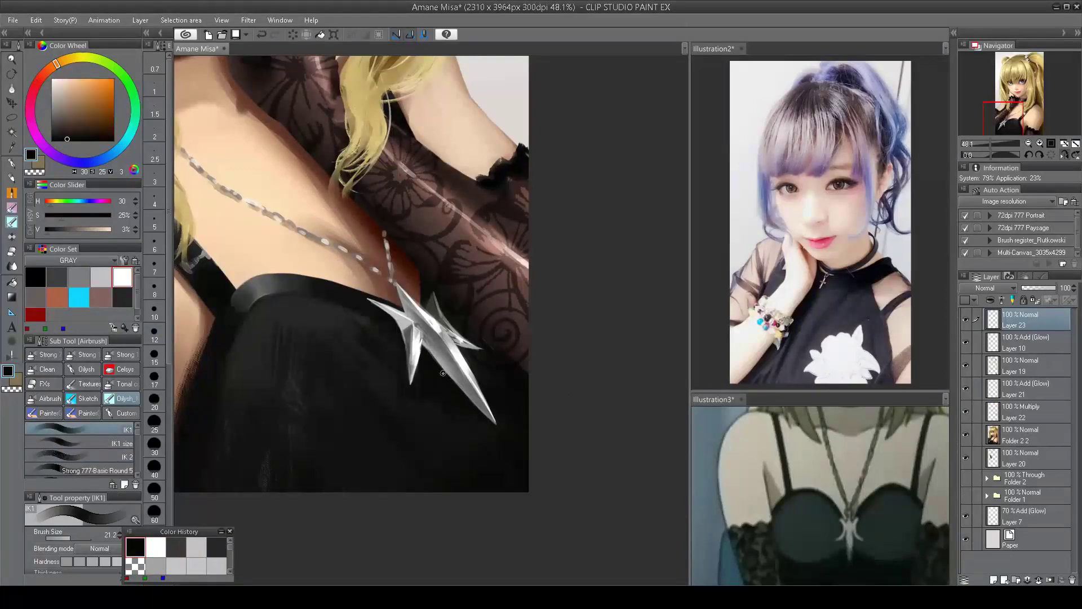
{"action": "left_click_drag", "start_coordinate": [498, 283], "coordinate": [474, 327]}
{"action": "key", "text": "h"}
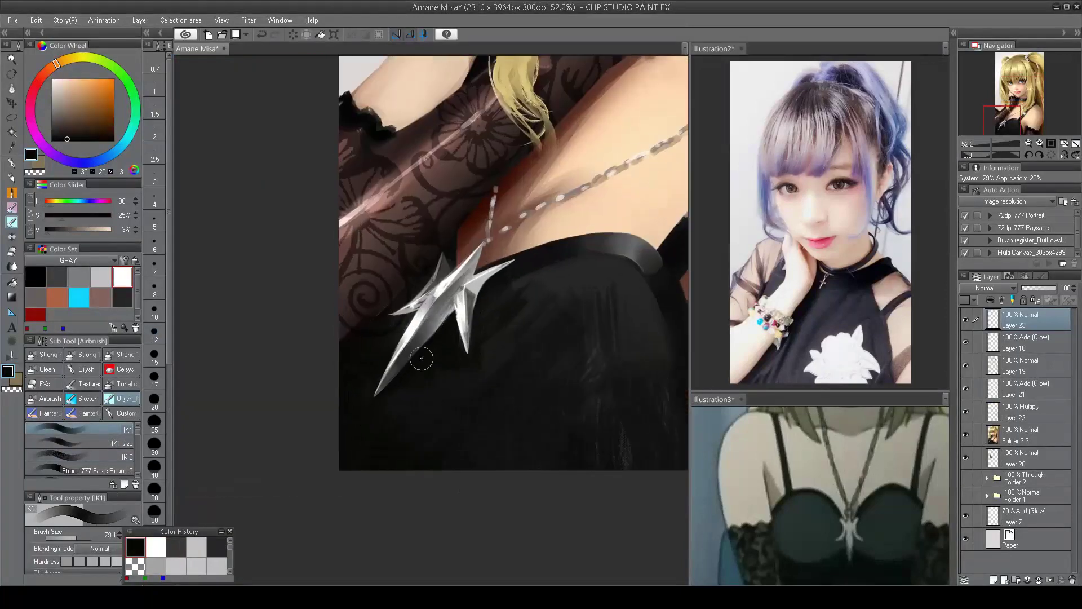
- Smooth the black dress around the pendant with sampled dark tones and IK1, enlarging the brush from 79.1 to 212.1
{"action": "left_click", "coordinate": [470, 361], "text": "alt"}
{"action": "left_click", "coordinate": [449, 408], "text": "alt"}
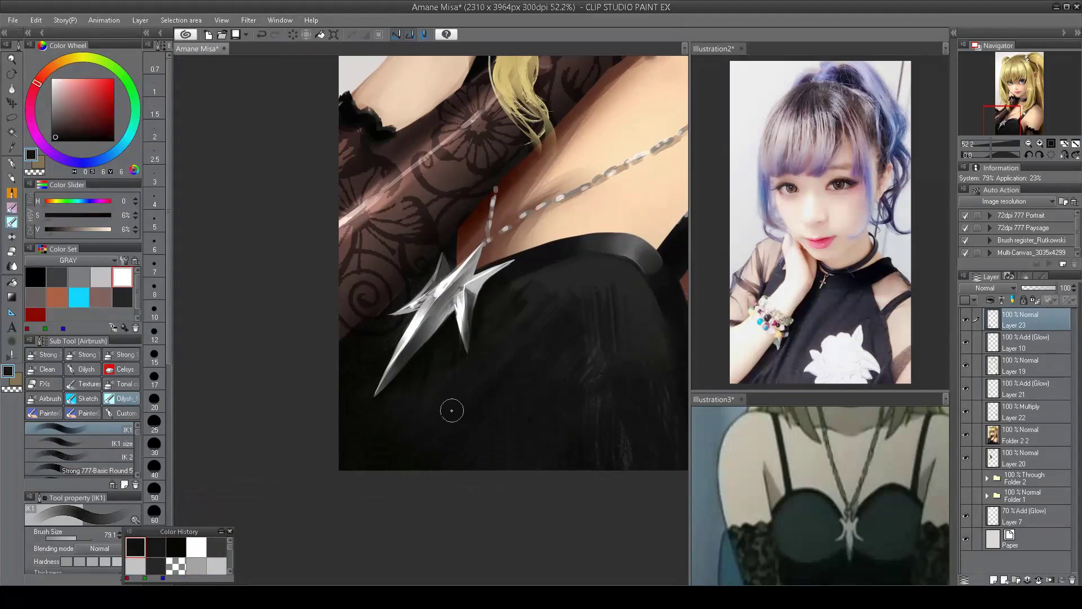
{"action": "scroll", "coordinate": [429, 395], "scroll_direction": "down", "scroll_amount": 2}
{"action": "scroll", "coordinate": [464, 423], "scroll_direction": "up", "scroll_amount": 3}
{"action": "left_click", "coordinate": [462, 394], "text": "alt"}
{"action": "scroll", "coordinate": [476, 379], "scroll_direction": "down", "scroll_amount": 3}
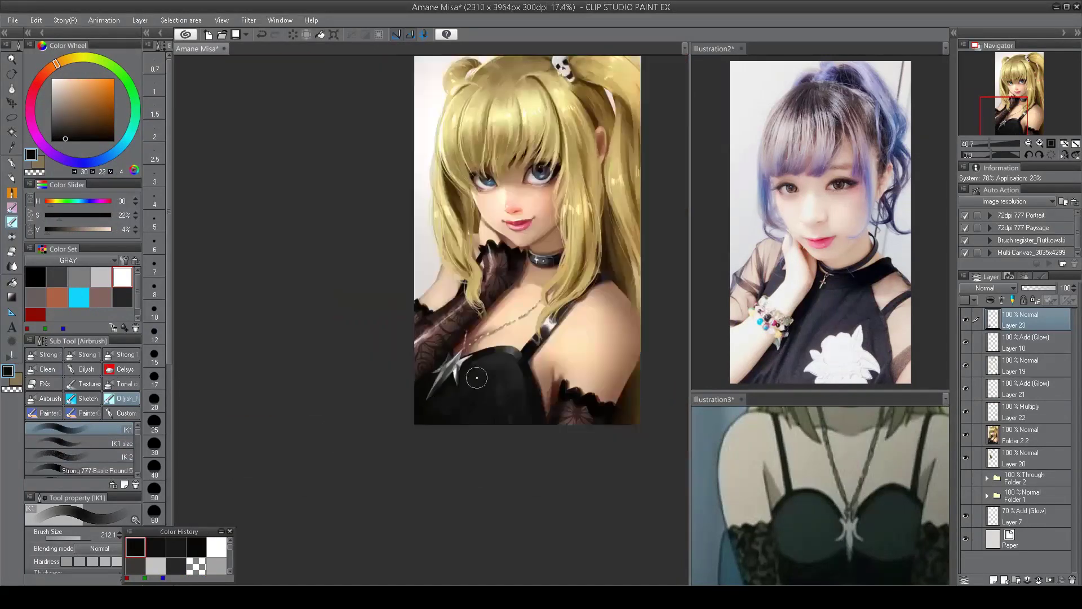
{"action": "scroll", "coordinate": [494, 384], "scroll_direction": "up", "scroll_amount": 2}
{"action": "scroll", "coordinate": [494, 383], "scroll_direction": "down", "scroll_amount": 2}
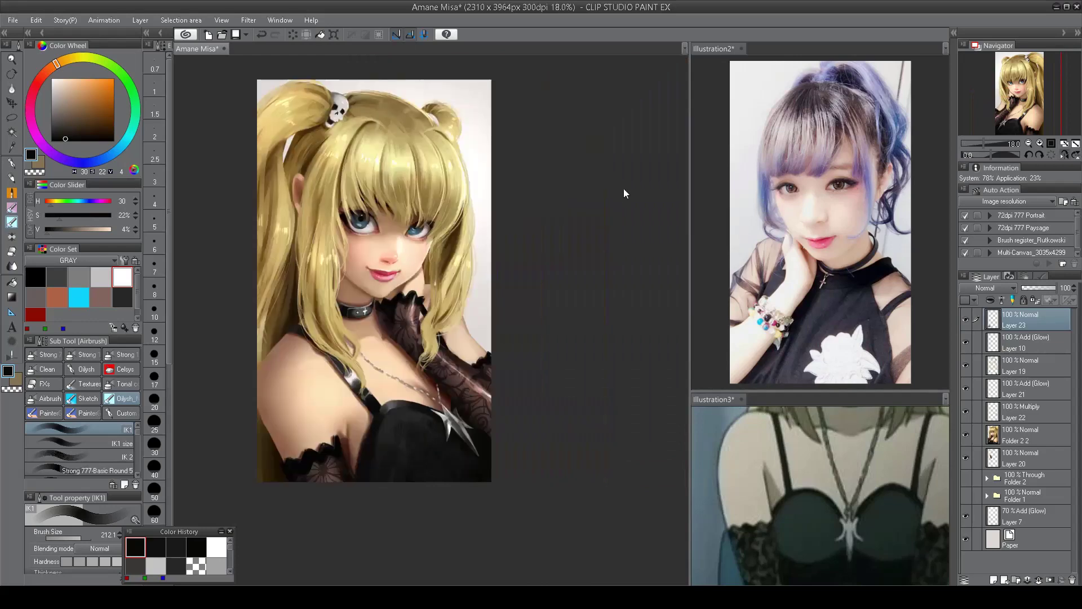
{"action": "scroll", "coordinate": [480, 160], "scroll_direction": "up", "scroll_amount": 1}
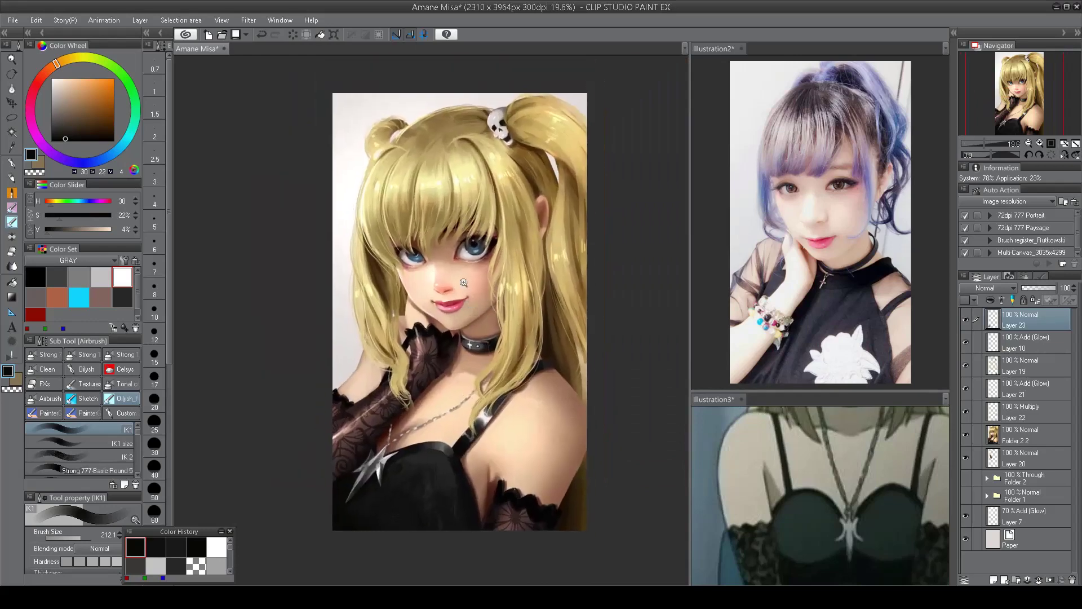
- Clean up the choker's edges and buckle with sampled near-black tones, using the IK1 size brush at 20.6
{"action": "scroll", "coordinate": [480, 161], "scroll_direction": "up", "scroll_amount": 3}
{"action": "scroll", "coordinate": [507, 228], "scroll_direction": "down", "scroll_amount": 4}
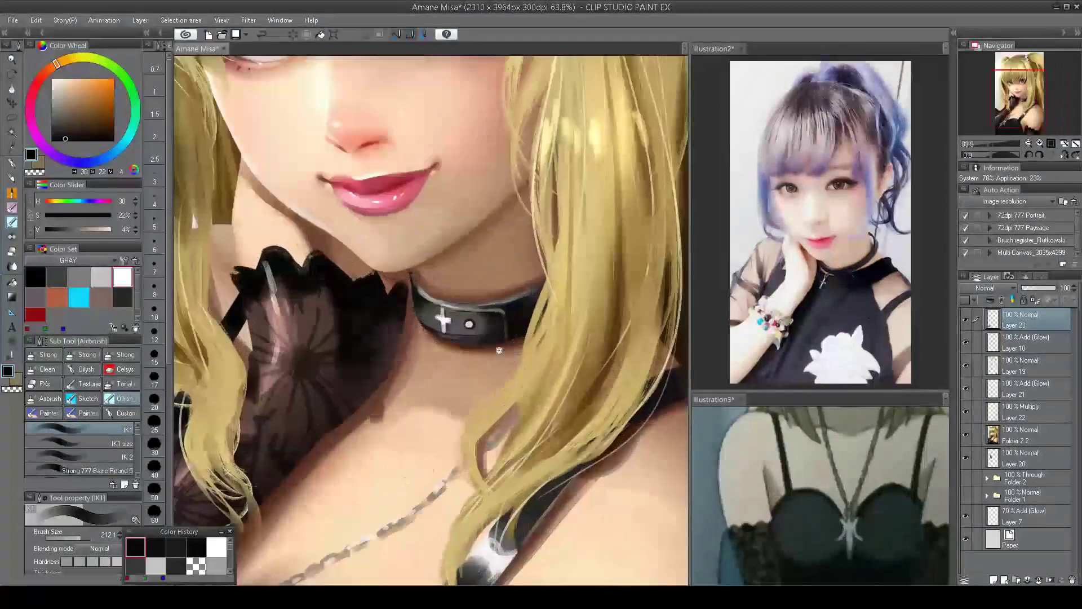
{"action": "left_click", "coordinate": [84, 443]}
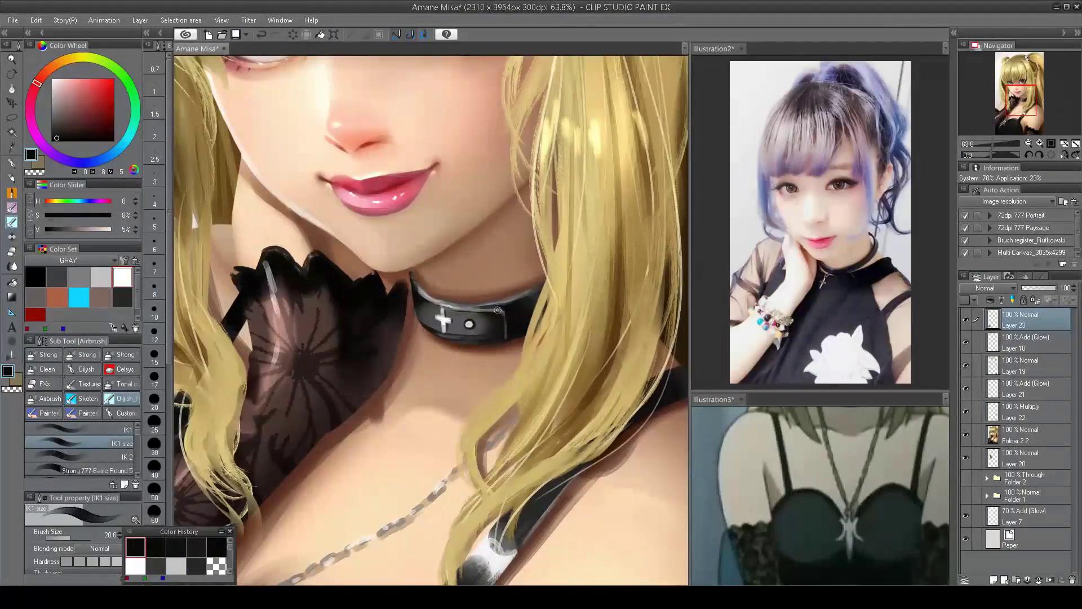
{"action": "left_click", "coordinate": [478, 306], "text": "alt"}
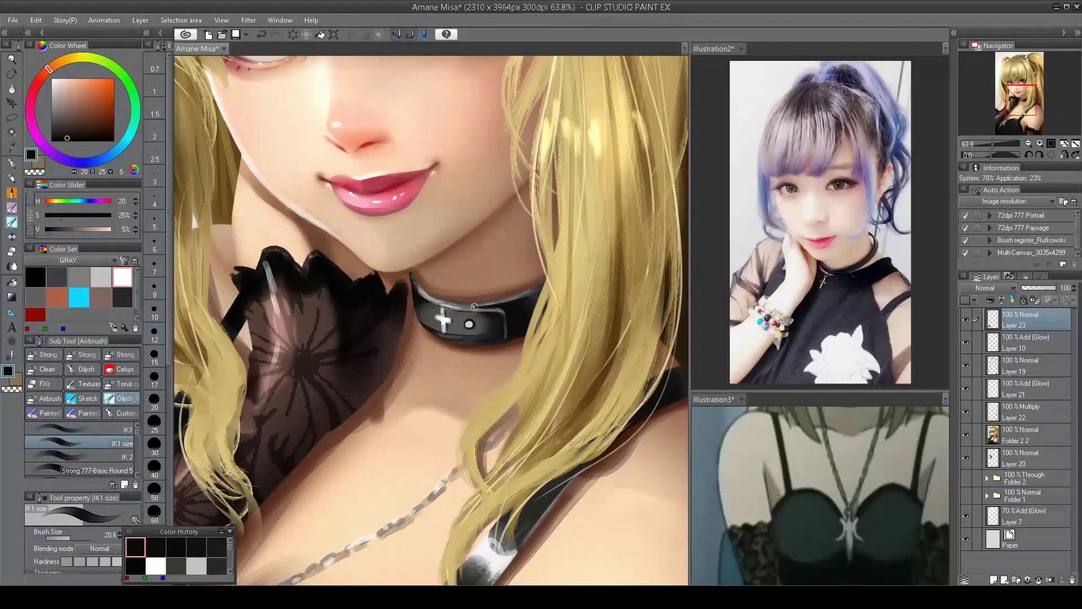
{"action": "scroll", "coordinate": [524, 312], "scroll_direction": "down", "scroll_amount": 5}
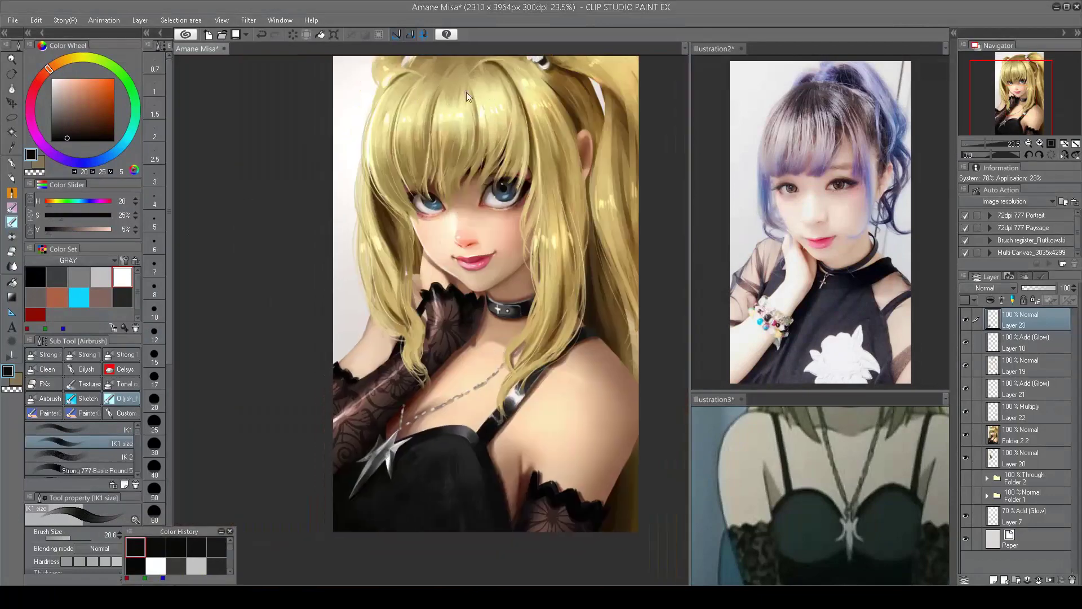
- Duplicate the IK1 size brush as IK1 size 2 and paint sampled light grey edge highlights on the choker at size 13.9
{"action": "left_click", "coordinate": [124, 484]}
{"action": "key", "text": "Return"}
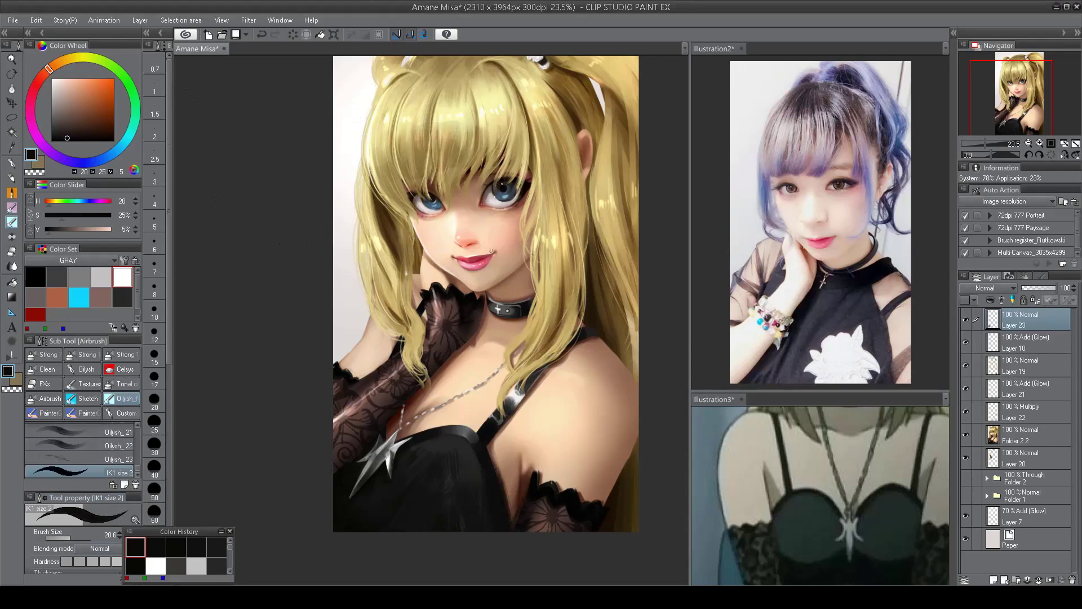
{"action": "scroll", "coordinate": [491, 251], "scroll_direction": "up", "scroll_amount": 4}
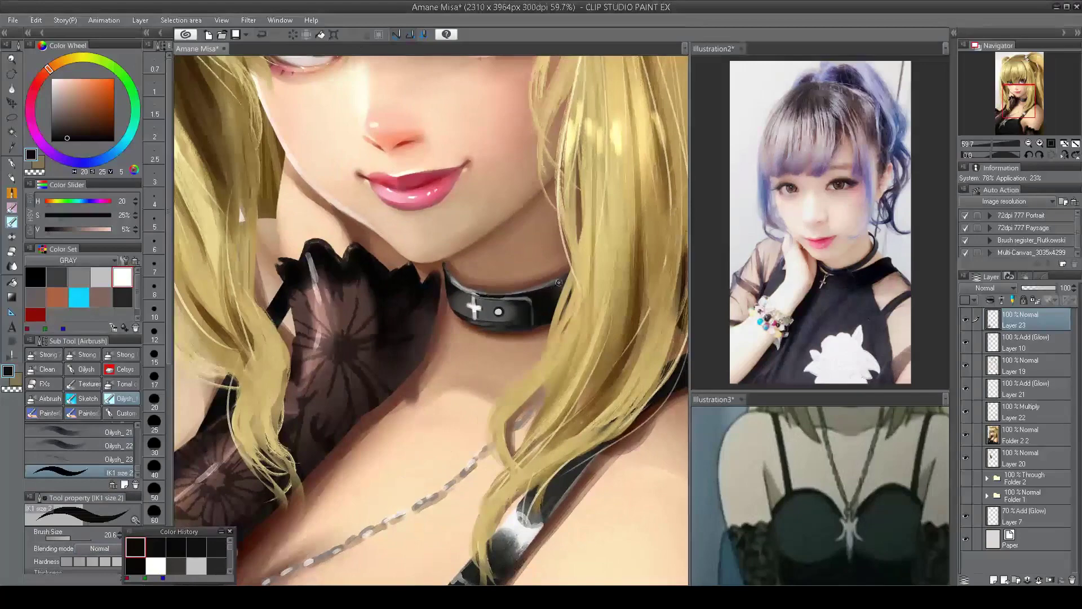
{"action": "key", "text": "h"}
{"action": "left_click", "coordinate": [443, 312], "text": "alt"}
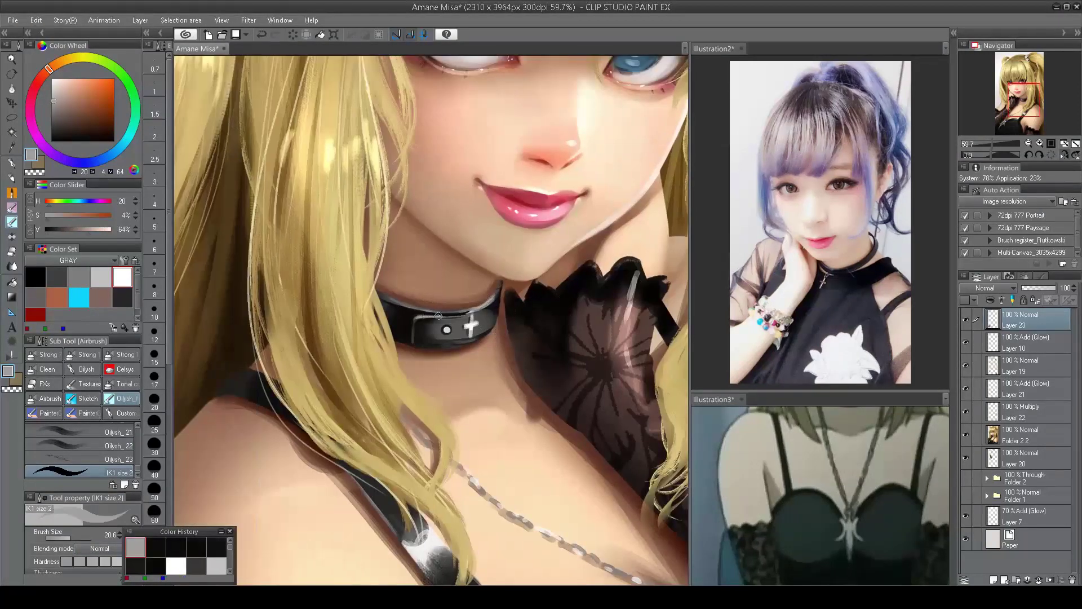
{"action": "left_click", "coordinate": [428, 320], "text": "alt"}
{"action": "left_click", "coordinate": [467, 311], "text": "alt"}
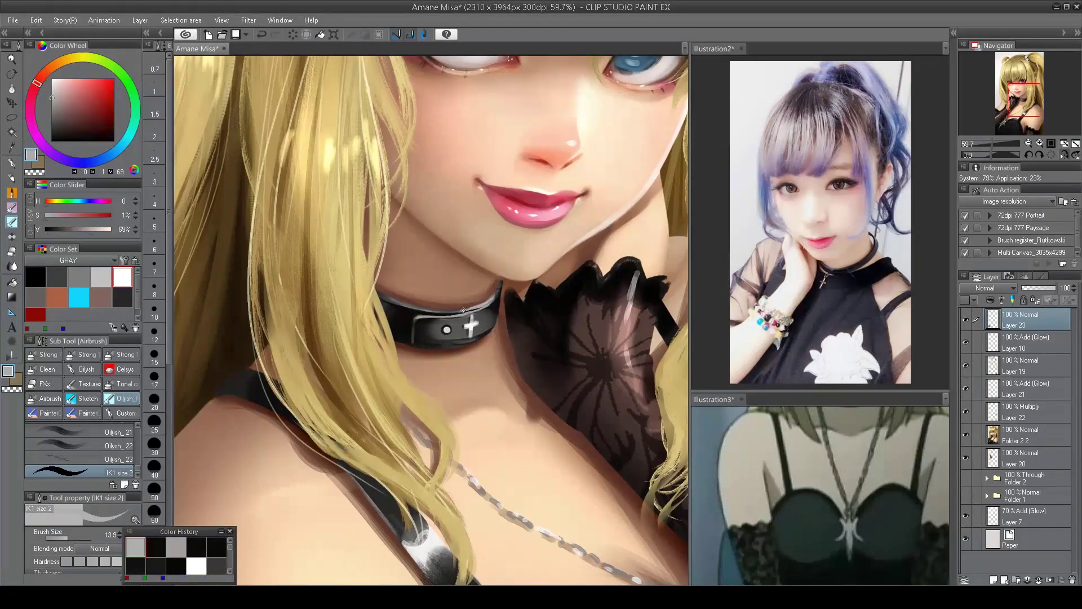
{"action": "key", "text": "h"}
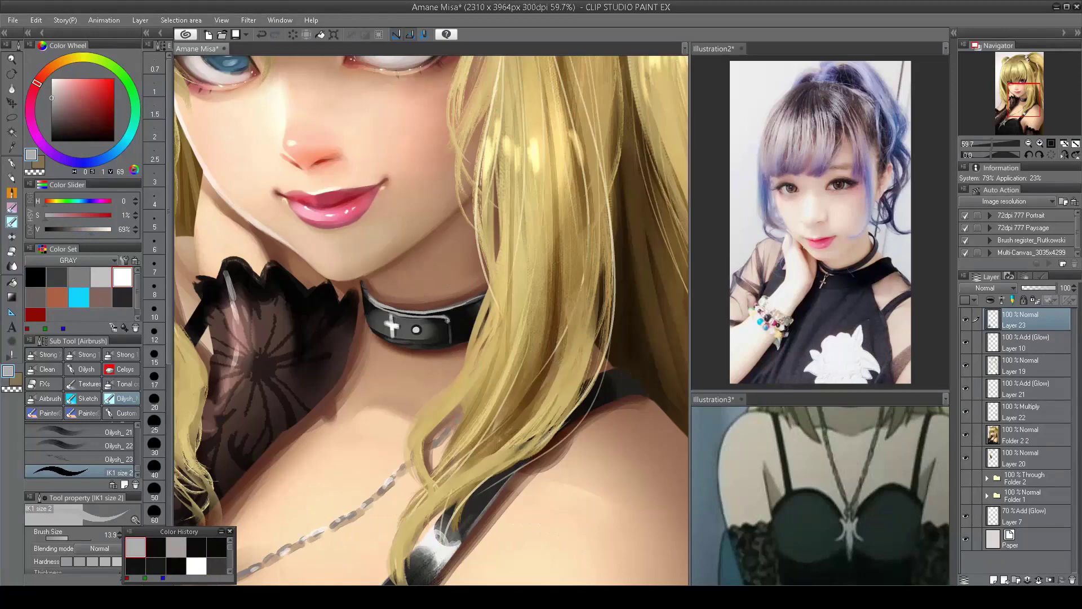
- Sharpen the choker's cross and stud with sampled near-black and white strokes, using IK1 size 2 at up to 17.2
{"action": "key", "text": "h"}
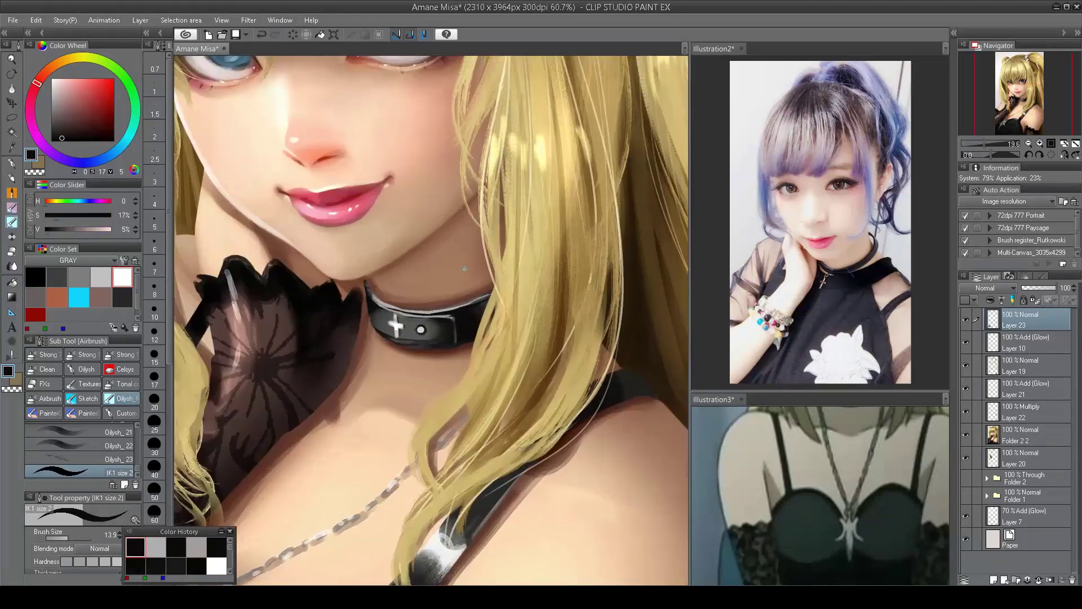
{"action": "left_click", "coordinate": [464, 319], "text": "alt"}
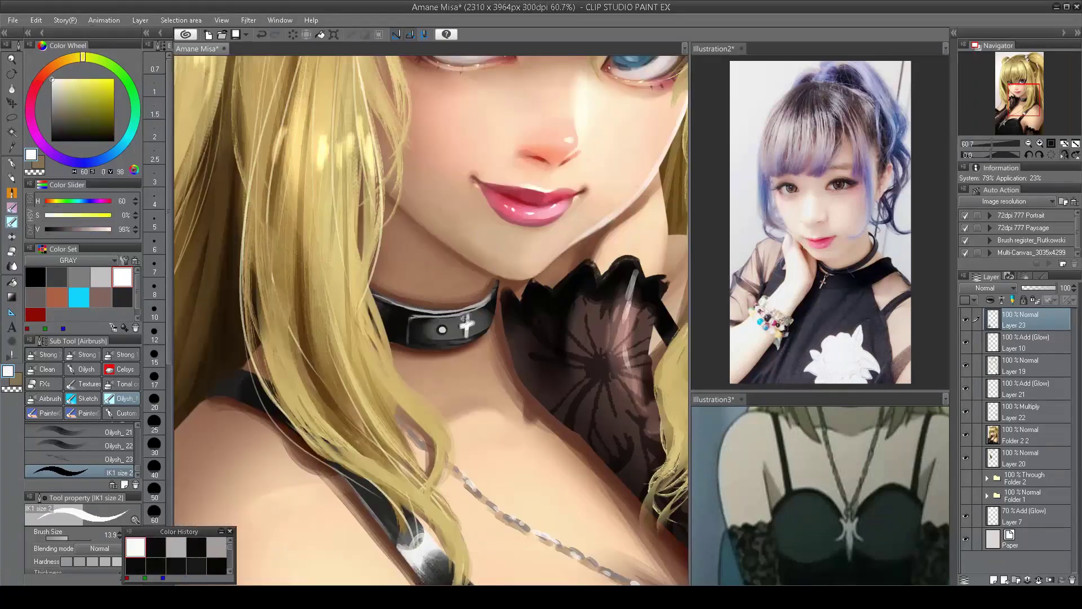
{"action": "left_click", "coordinate": [456, 316], "text": "alt"}
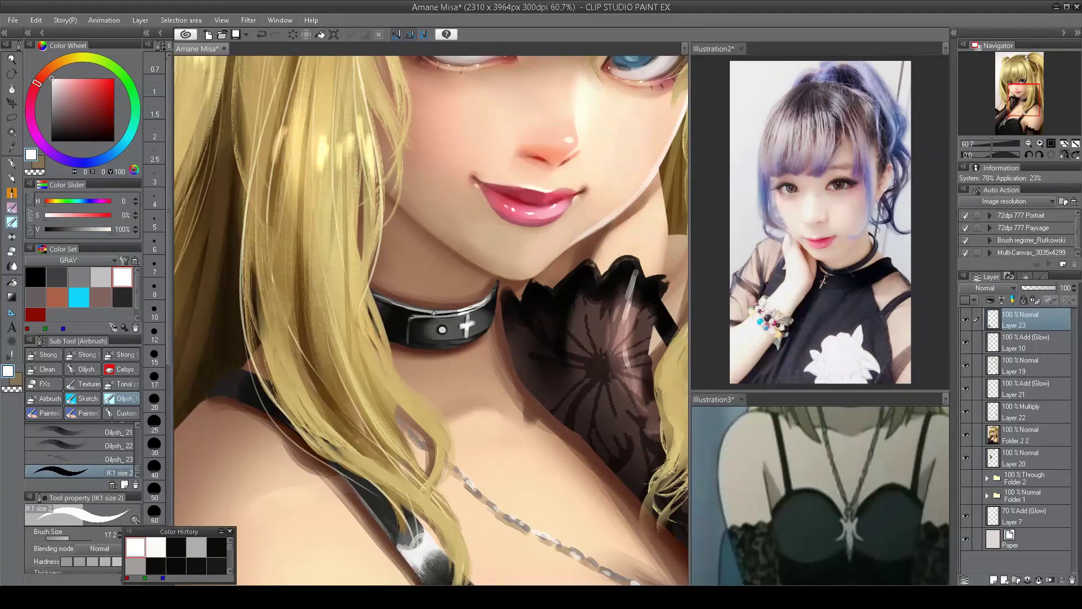
{"action": "key", "text": "h"}
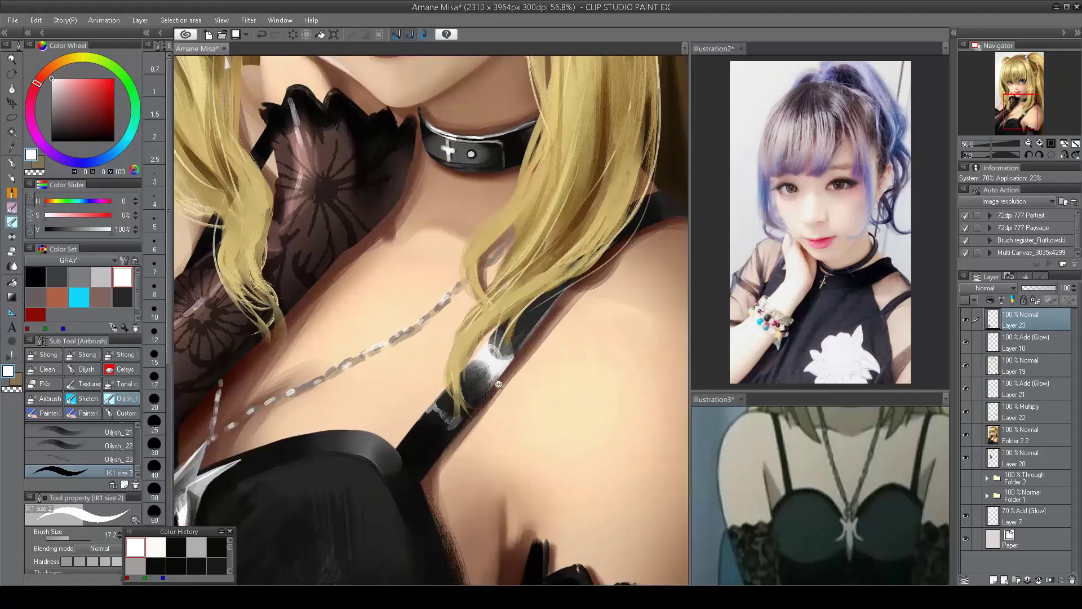
{"action": "scroll", "coordinate": [498, 384], "scroll_direction": "down", "scroll_amount": 5}
{"action": "key", "text": "h"}
{"action": "key", "text": "h"}
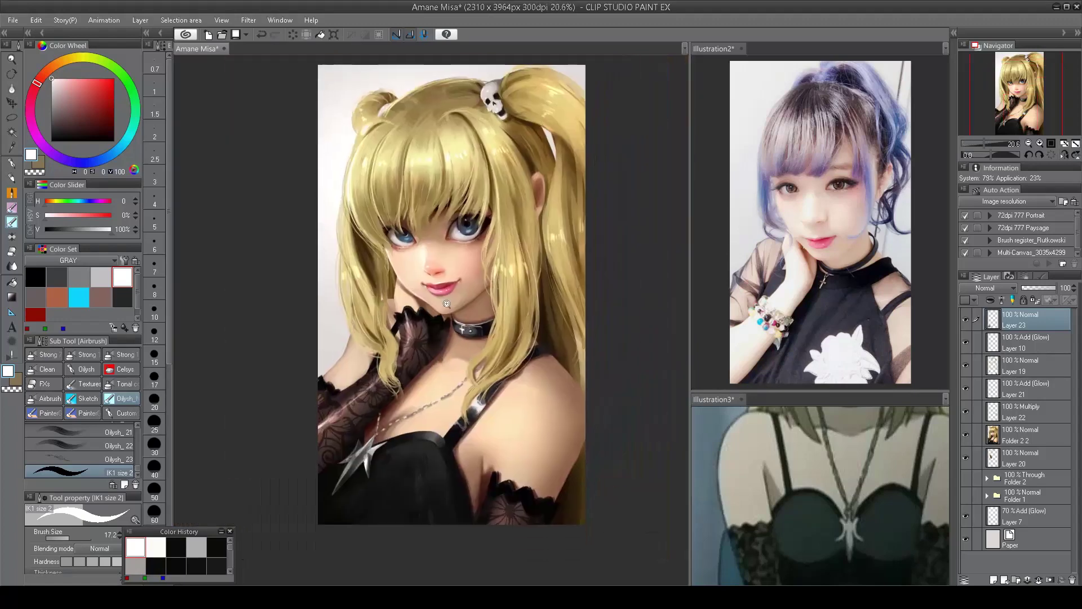
- Create a new top layer, set it to Multiply and brush reddish-brown skin texture across the cheeks and nose with DanScott 2 at size 181.1
{"action": "scroll", "coordinate": [447, 304], "scroll_direction": "up", "scroll_amount": 1}
{"action": "left_click", "coordinate": [994, 580]}
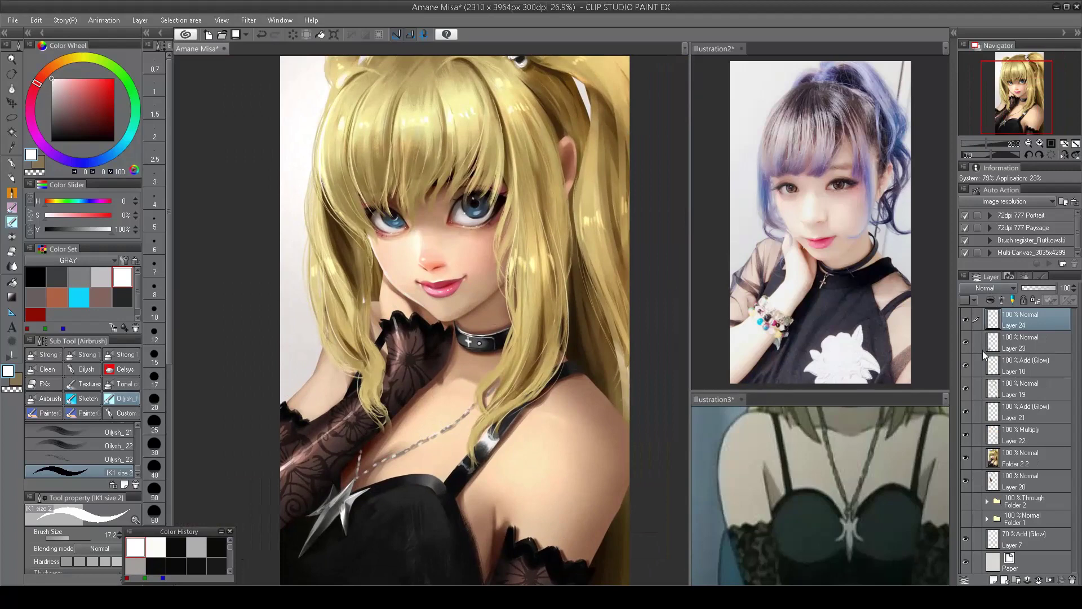
{"action": "key", "text": "b"}
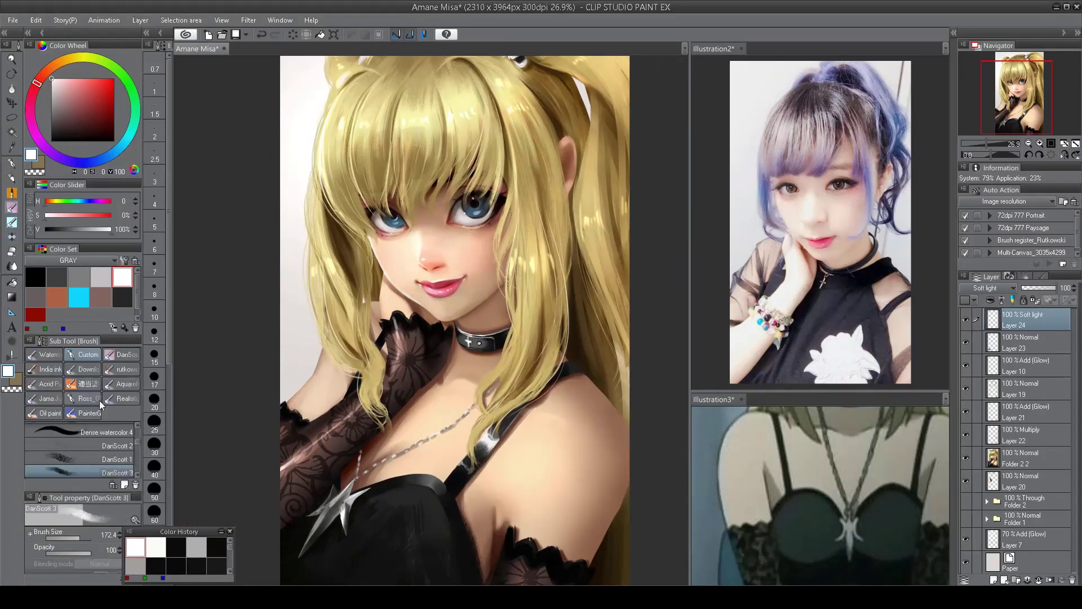
{"action": "left_click", "coordinate": [107, 445]}
{"action": "scroll", "coordinate": [444, 258], "scroll_direction": "up", "scroll_amount": 2}
{"action": "left_click", "coordinate": [352, 239], "text": "alt"}
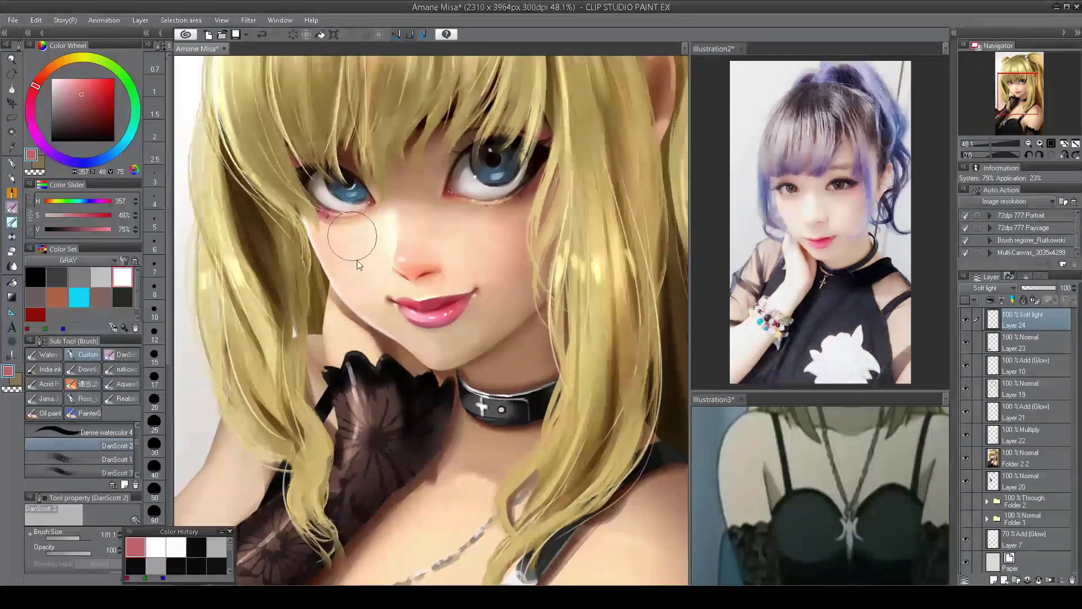
{"action": "left_click", "coordinate": [361, 242], "text": "alt"}
{"action": "scroll", "coordinate": [563, 220], "scroll_direction": "up", "scroll_amount": 1}
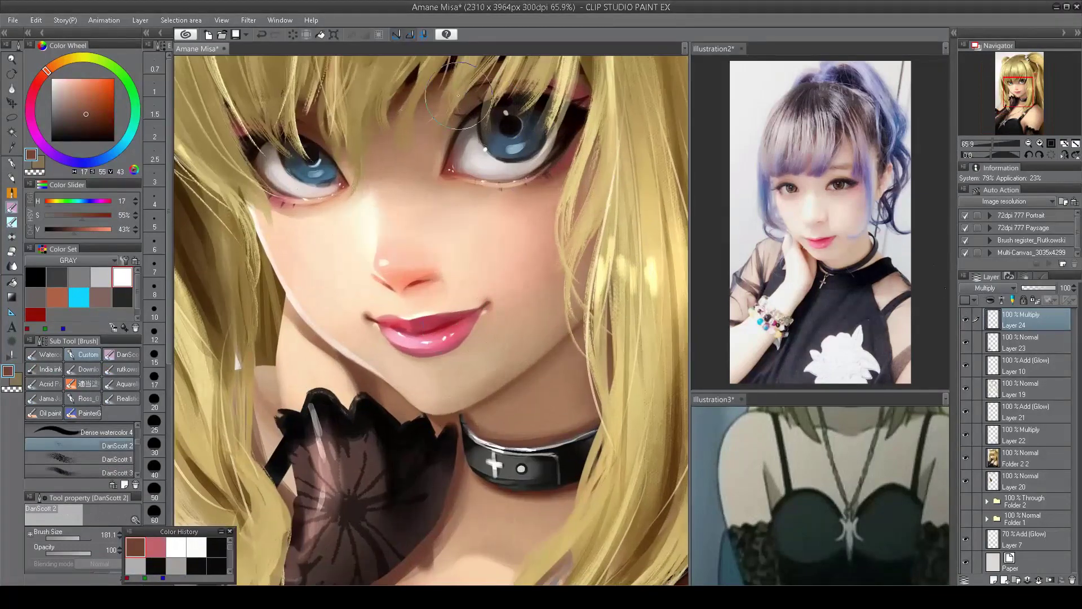
{"action": "left_click", "coordinate": [304, 234], "text": "alt"}
{"action": "mouse_move", "coordinate": [304, 234]}
{"action": "left_mouse_down"}
{"action": "mouse_move", "coordinate": [504, 229]}
{"action": "mouse_move", "coordinate": [483, 253]}
{"action": "mouse_move", "coordinate": [341, 242]}
{"action": "mouse_move", "coordinate": [315, 252]}
{"action": "mouse_move", "coordinate": [332, 228]}
{"action": "mouse_move", "coordinate": [479, 216]}
{"action": "mouse_move", "coordinate": [538, 270]}
{"action": "mouse_move", "coordinate": [309, 285]}
{"action": "mouse_move", "coordinate": [407, 232]}
{"action": "left_mouse_up"}
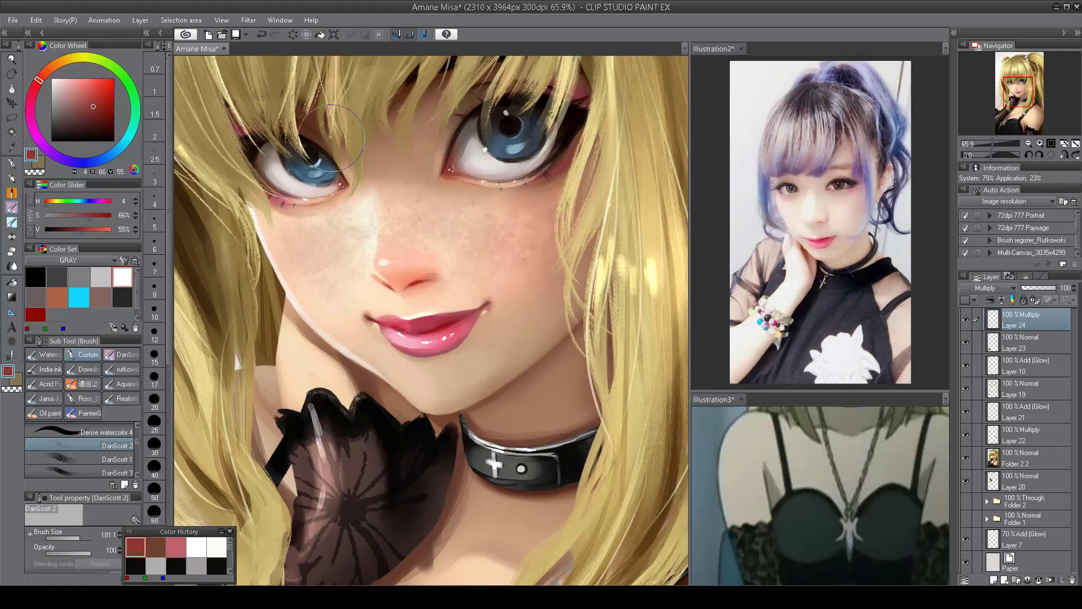
- Break up and soften the facial skin texture with the DanScott 1 brush in transparent colour at size 185.4
{"action": "left_click", "coordinate": [111, 459]}
{"action": "mouse_move", "coordinate": [326, 241]}
{"action": "left_mouse_down"}
{"action": "mouse_move", "coordinate": [342, 275]}
{"action": "mouse_move", "coordinate": [360, 220]}
{"action": "mouse_move", "coordinate": [392, 264]}
{"action": "mouse_move", "coordinate": [415, 225]}
{"action": "mouse_move", "coordinate": [472, 247]}
{"action": "left_mouse_up"}
{"action": "scroll", "coordinate": [358, 229], "scroll_direction": "down", "scroll_amount": 4}
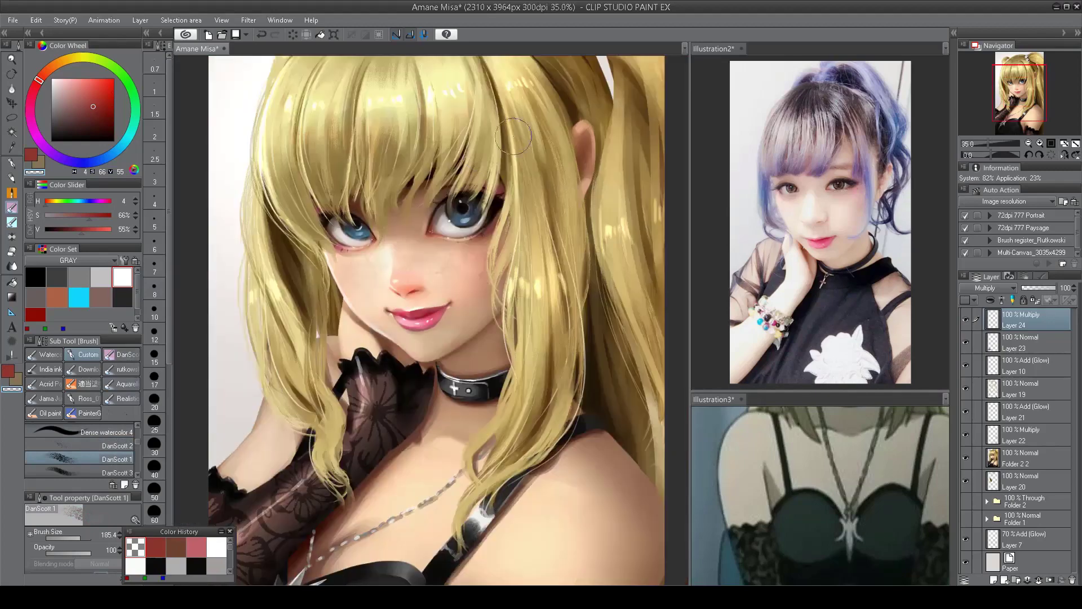
{"action": "scroll", "coordinate": [510, 161], "scroll_direction": "up", "scroll_amount": 4}
- Adjust the hue and saturation of the skin texture on the Multiply layer
{"action": "key", "text": "ctrl+u"}
{"action": "left_click_drag", "start_coordinate": [243, 134], "coordinate": [347, 150]}
{"action": "key", "text": "Return"}
{"action": "key", "text": "ctrl+0"}
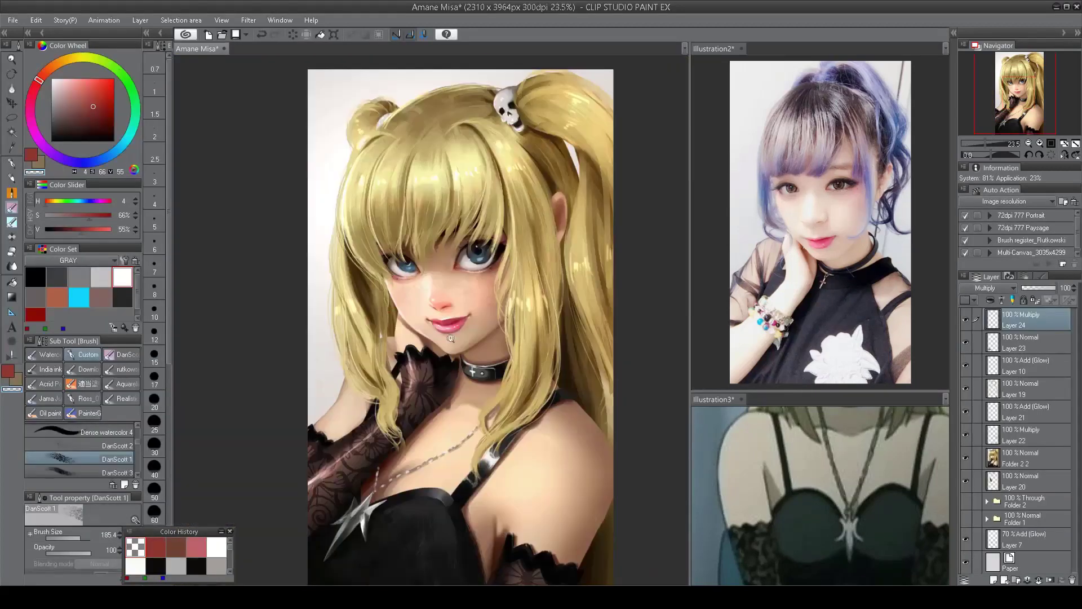
- Switch the skin texture layer to Overlay blending and readjust its hue and saturation
{"action": "scroll", "coordinate": [451, 338], "scroll_direction": "up", "scroll_amount": 2}
{"action": "scroll", "coordinate": [990, 291], "scroll_direction": "down", "scroll_amount": 12}
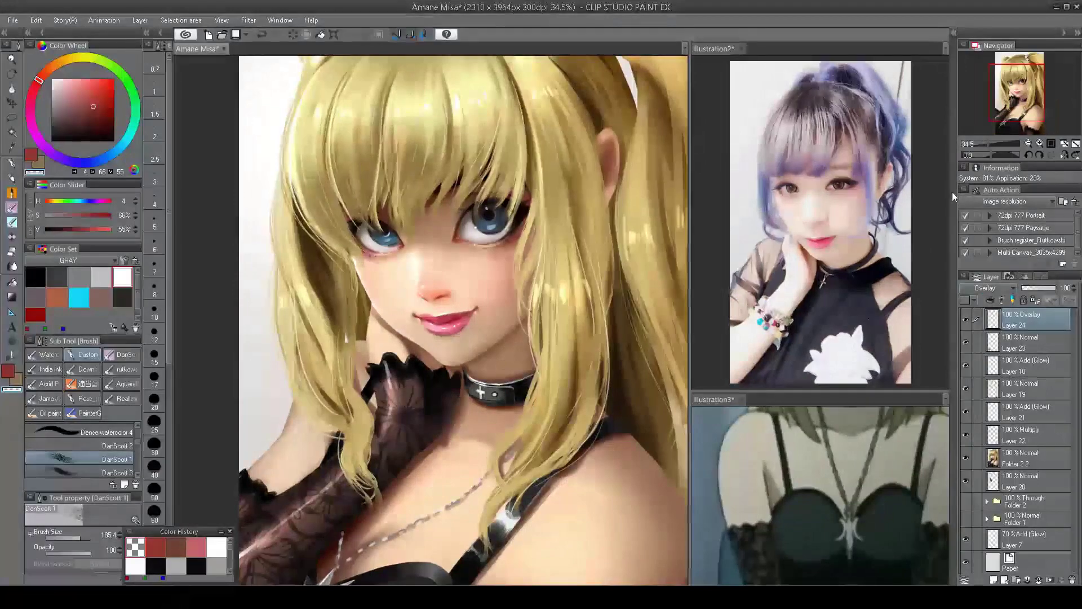
{"action": "key", "text": "ctrl+u"}
{"action": "left_click_drag", "start_coordinate": [242, 164], "coordinate": [196, 167]}
{"action": "key", "text": "Return"}
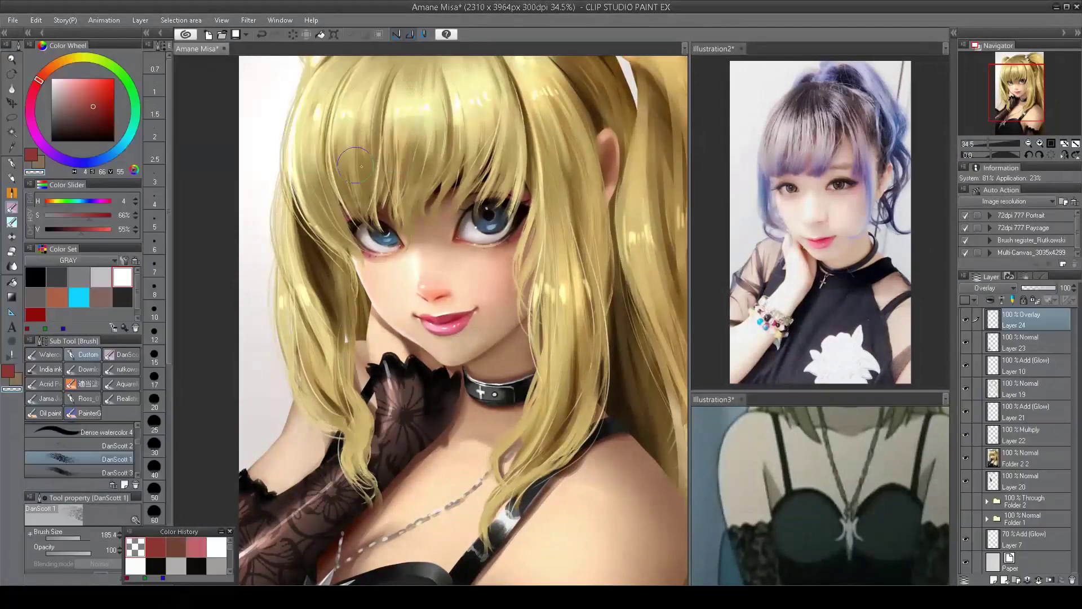
- Change the skin texture layer's blending mode to Color burn
{"action": "scroll", "coordinate": [990, 288], "scroll_direction": "up", "scroll_amount": 11}
{"action": "scroll", "coordinate": [508, 314], "scroll_direction": "up", "scroll_amount": 2}
{"action": "scroll", "coordinate": [508, 314], "scroll_direction": "down", "scroll_amount": 4}
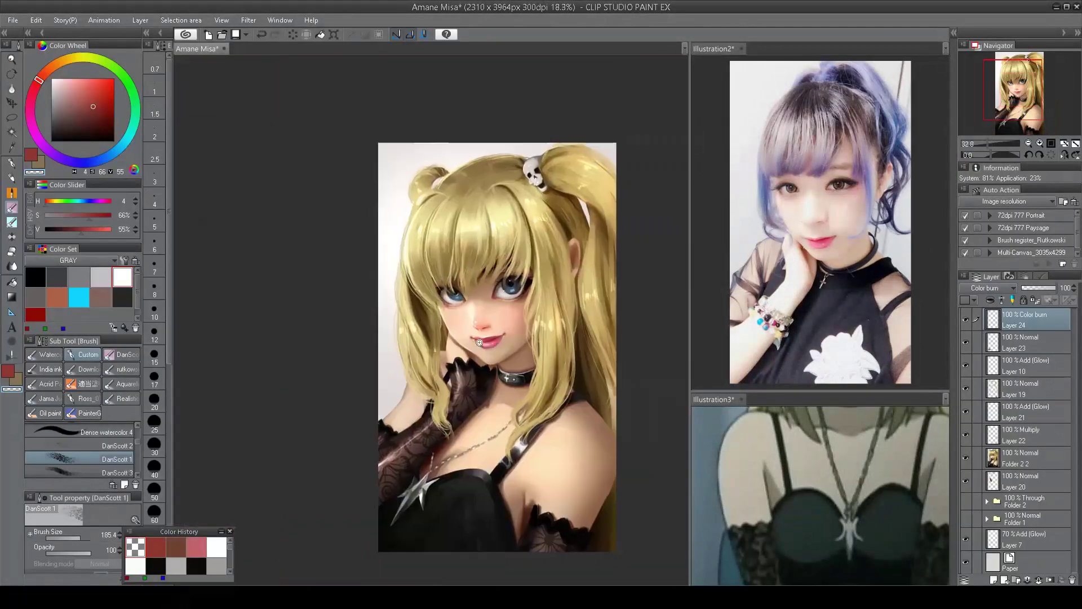
{"action": "scroll", "coordinate": [471, 359], "scroll_direction": "up", "scroll_amount": 3}
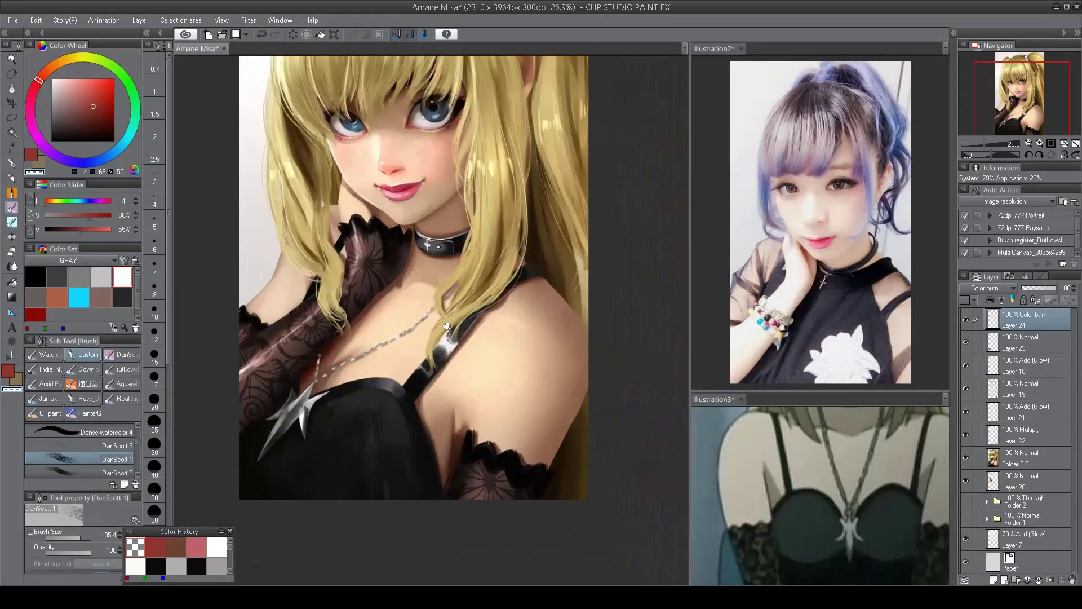
- Brush saturated red texture onto the bare shoulder with DanScott 2 at size 587.3, and soften it with transparent DanScott 1 at 509.2
{"action": "left_click", "coordinate": [116, 445]}
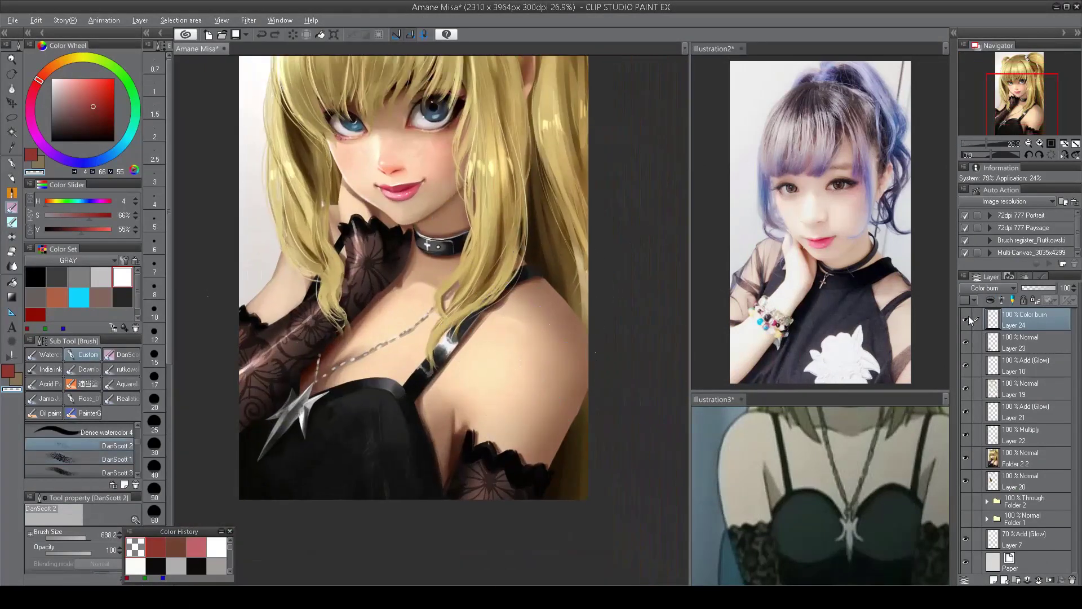
{"action": "left_click", "coordinate": [965, 319], "text": "alt"}
{"action": "left_click", "coordinate": [371, 148], "text": "alt"}
{"action": "left_click", "coordinate": [966, 320], "text": "alt"}
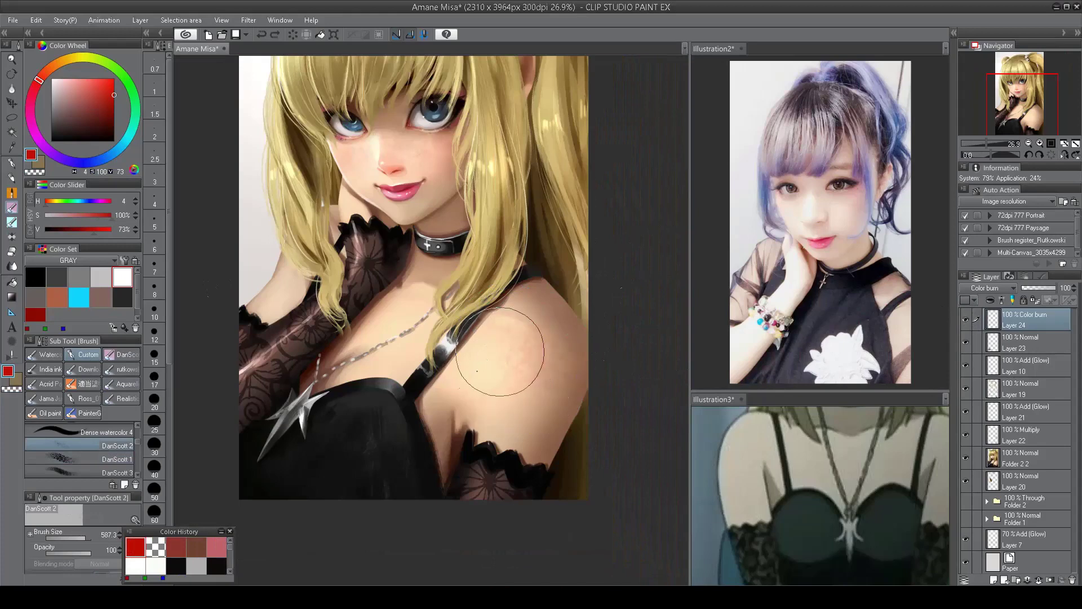
{"action": "key", "text": "period"}
{"action": "left_click_drag", "start_coordinate": [501, 333], "coordinate": [514, 339]}
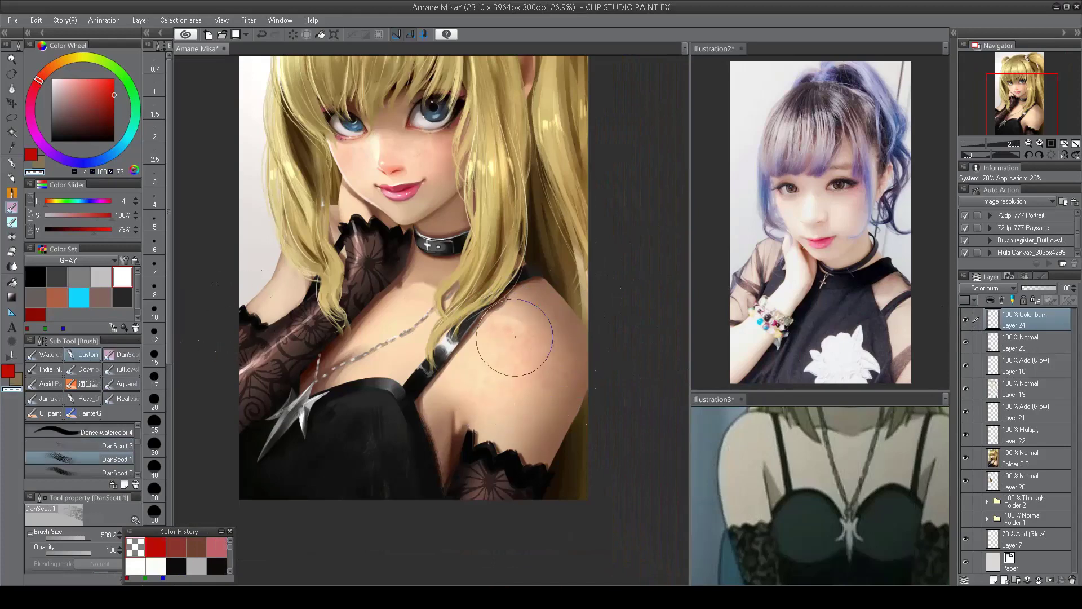
{"action": "scroll", "coordinate": [566, 347], "scroll_direction": "down", "scroll_amount": 3}
{"action": "scroll", "coordinate": [566, 347], "scroll_direction": "up", "scroll_amount": 4}
{"action": "scroll", "coordinate": [541, 349], "scroll_direction": "down", "scroll_amount": 4}
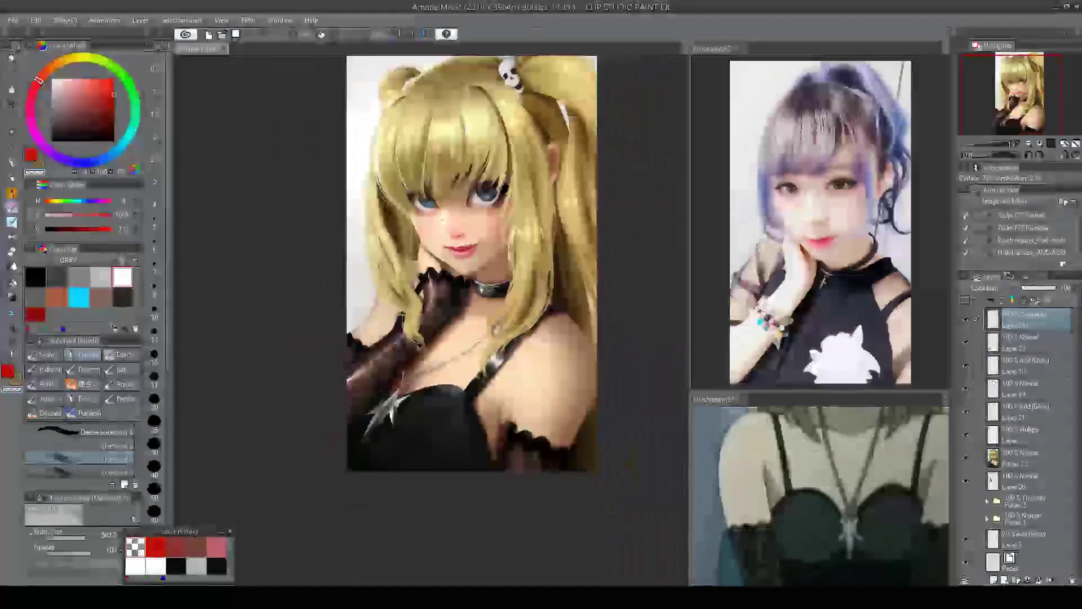
{"action": "scroll", "coordinate": [517, 351], "scroll_direction": "up", "scroll_amount": 4}
{"action": "key", "text": "h"}
{"action": "scroll", "coordinate": [428, 315], "scroll_direction": "up", "scroll_amount": 2}
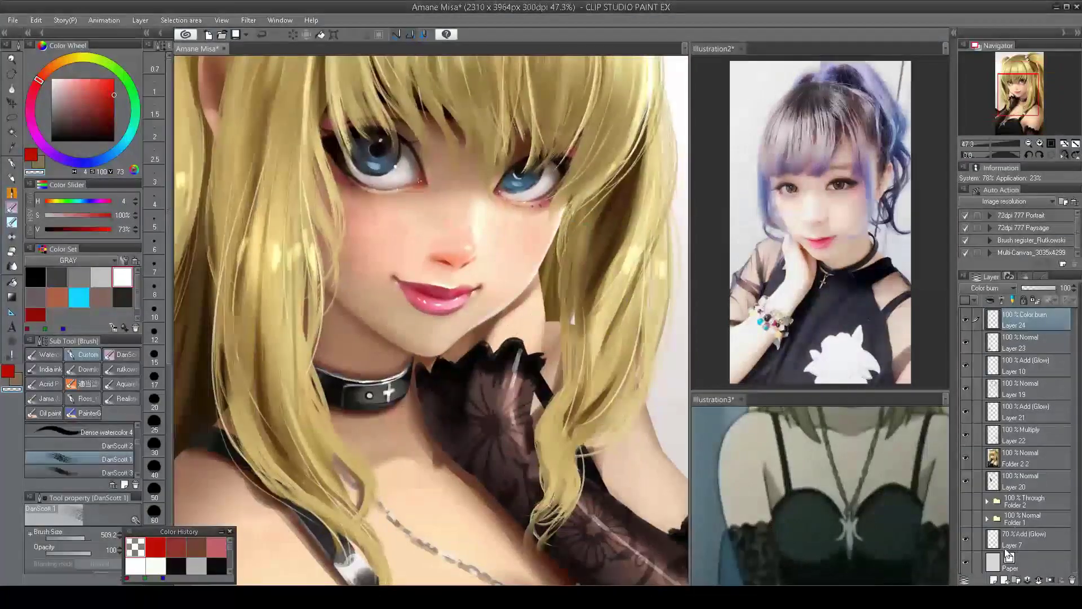
- On Layer 23, paint a sampled pale skin tone over the face with the IK1 brush at size 70.2
{"action": "left_click", "coordinate": [1020, 342]}
{"action": "key", "text": "h"}
{"action": "key", "text": "b"}
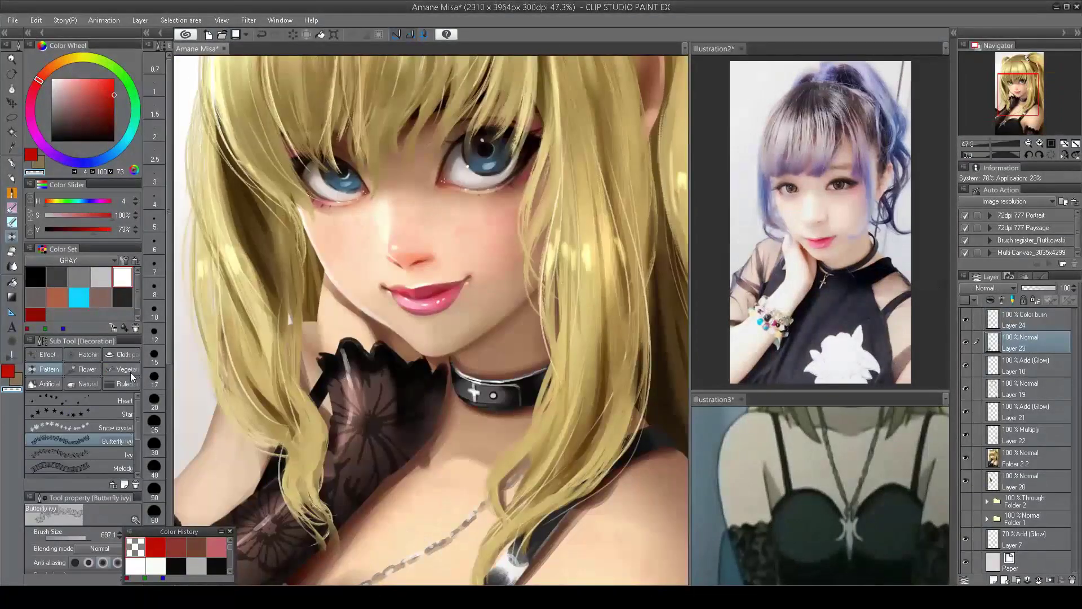
{"action": "key", "text": "b"}
{"action": "key", "text": "b"}
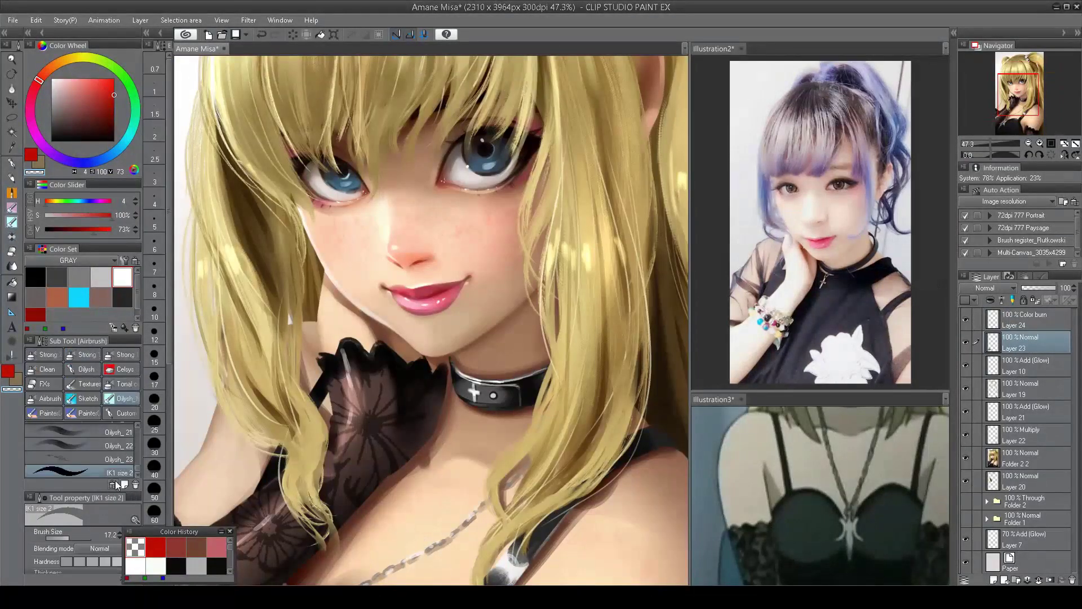
{"action": "left_click_drag", "start_coordinate": [116, 484], "coordinate": [96, 465]}
{"action": "left_click", "coordinate": [73, 430]}
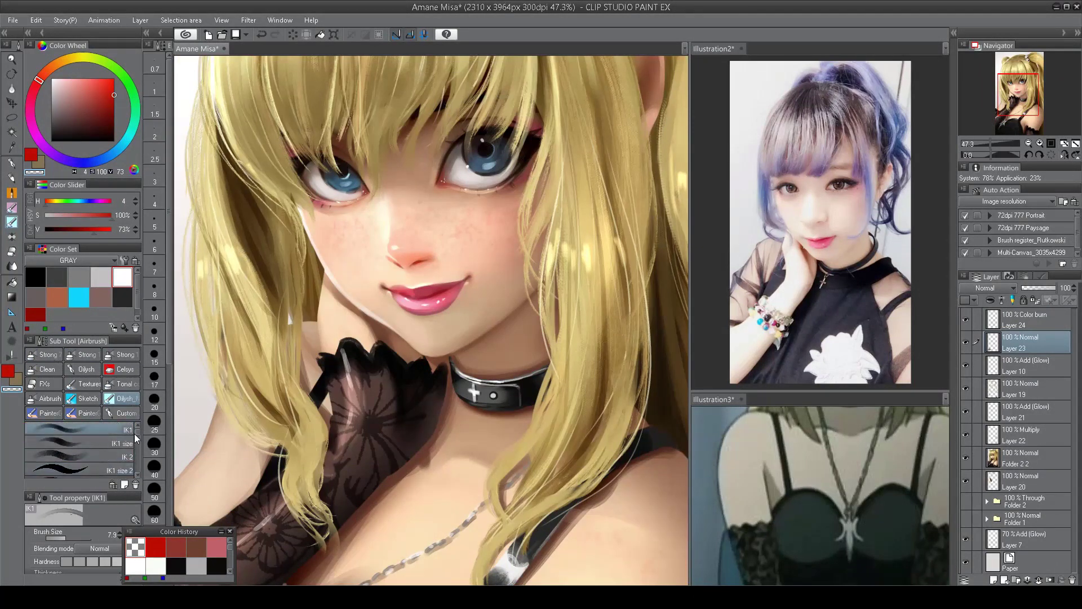
{"action": "left_click", "coordinate": [376, 221], "text": "alt"}
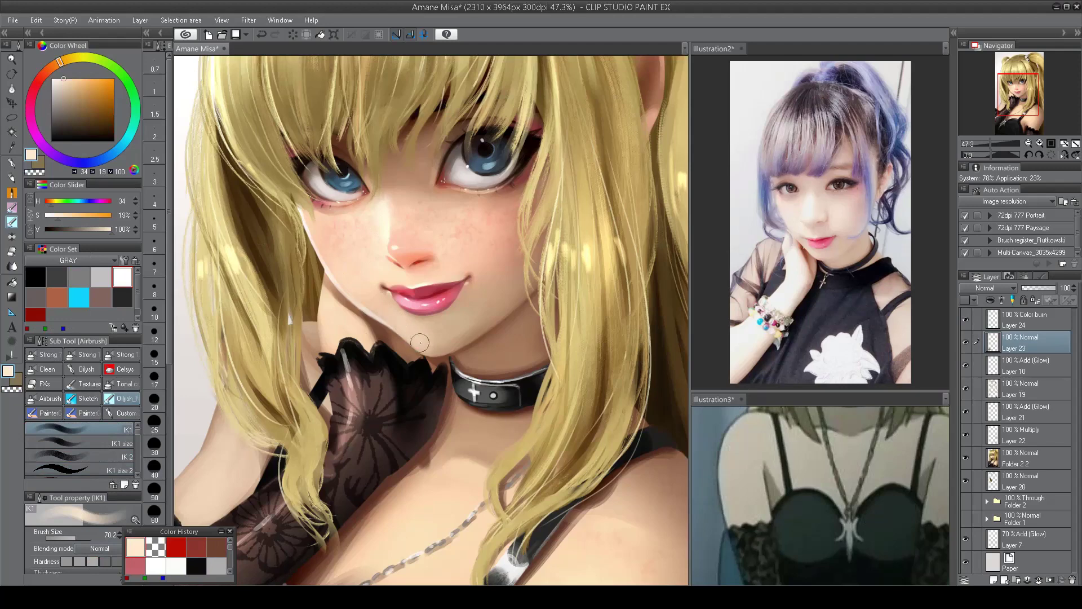
{"action": "scroll", "coordinate": [464, 350], "scroll_direction": "down", "scroll_amount": 5}
{"action": "scroll", "coordinate": [489, 256], "scroll_direction": "up", "scroll_amount": 2}
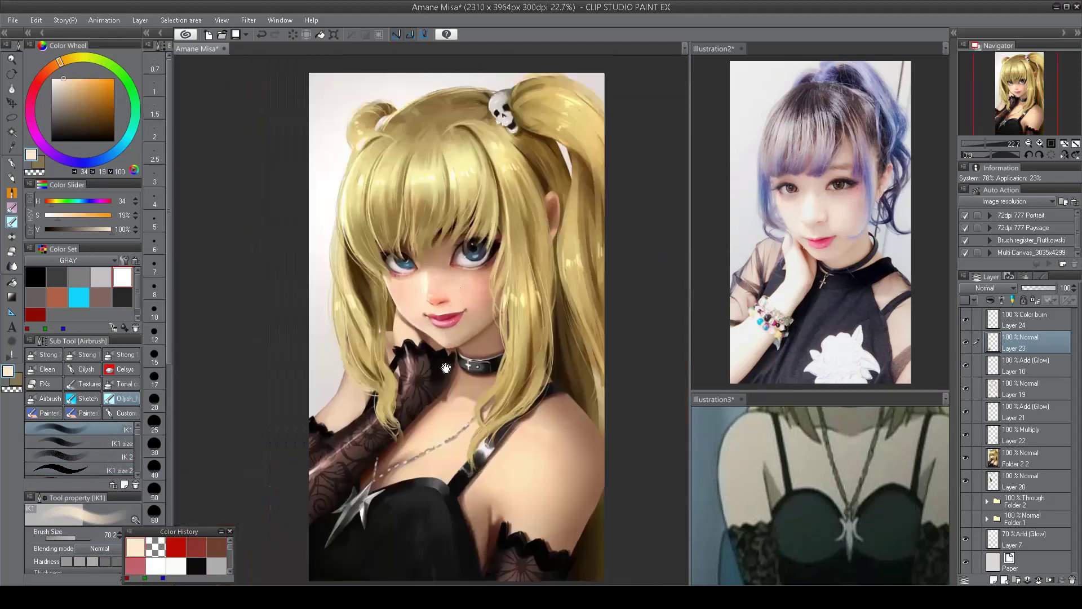
- Paint sampled near-black tones over the black top on Layer 23 with the IK1 brush at size 363.3
{"action": "scroll", "coordinate": [489, 256], "scroll_direction": "down", "scroll_amount": 1}
{"action": "left_click_drag", "start_coordinate": [489, 256], "coordinate": [479, 263]}
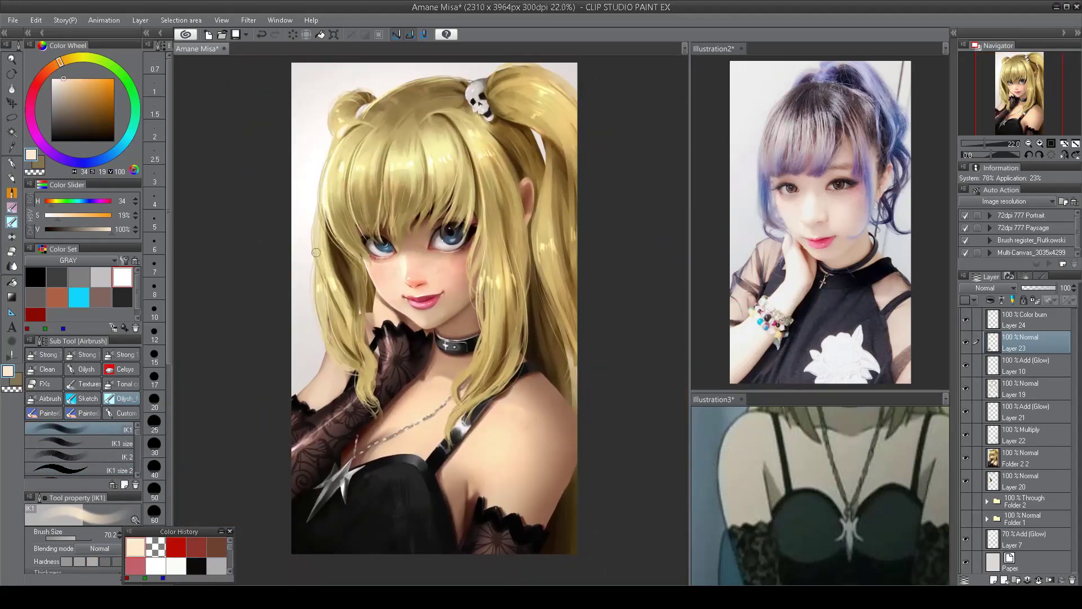
{"action": "left_click_drag", "start_coordinate": [489, 325], "coordinate": [538, 275]}
{"action": "left_click", "coordinate": [386, 457], "text": "alt"}
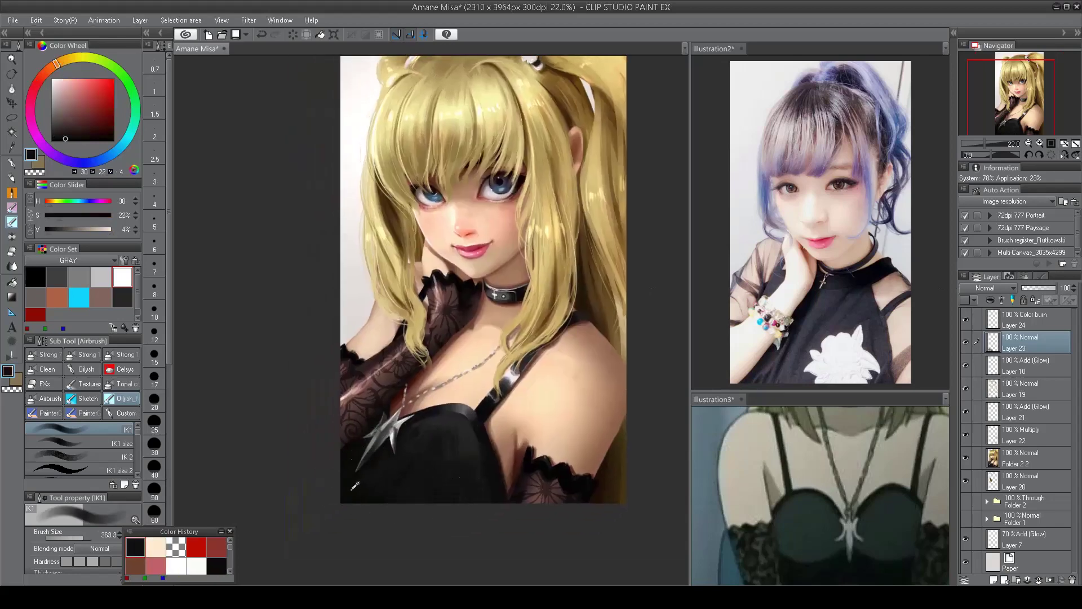
{"action": "left_click", "coordinate": [393, 483], "text": "alt"}
{"action": "scroll", "coordinate": [563, 225], "scroll_direction": "down", "scroll_amount": 1}
{"action": "scroll", "coordinate": [506, 248], "scroll_direction": "up", "scroll_amount": 3}
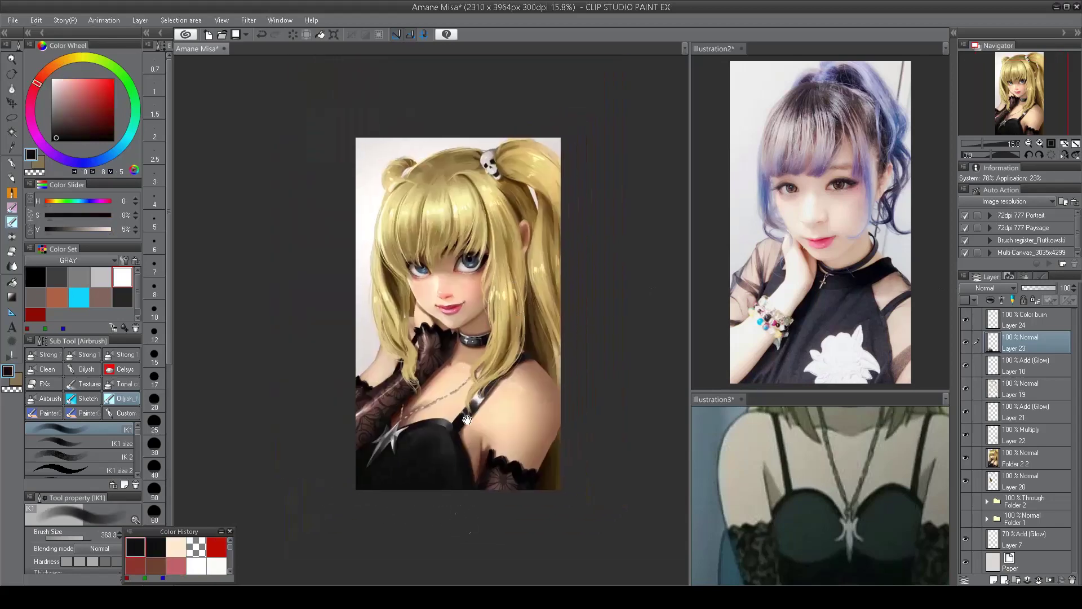
- Paint sampled blonde and darker brown strands down the long ponytail with the DAUB Acrylic - Hairy brush
{"action": "key", "text": "b"}
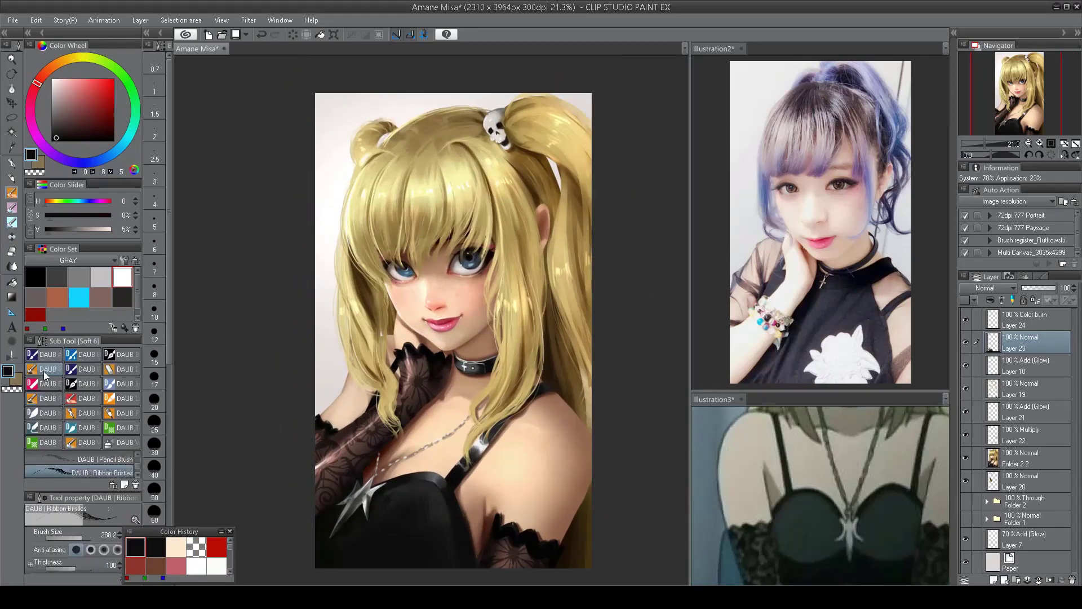
{"action": "left_click", "coordinate": [113, 486]}
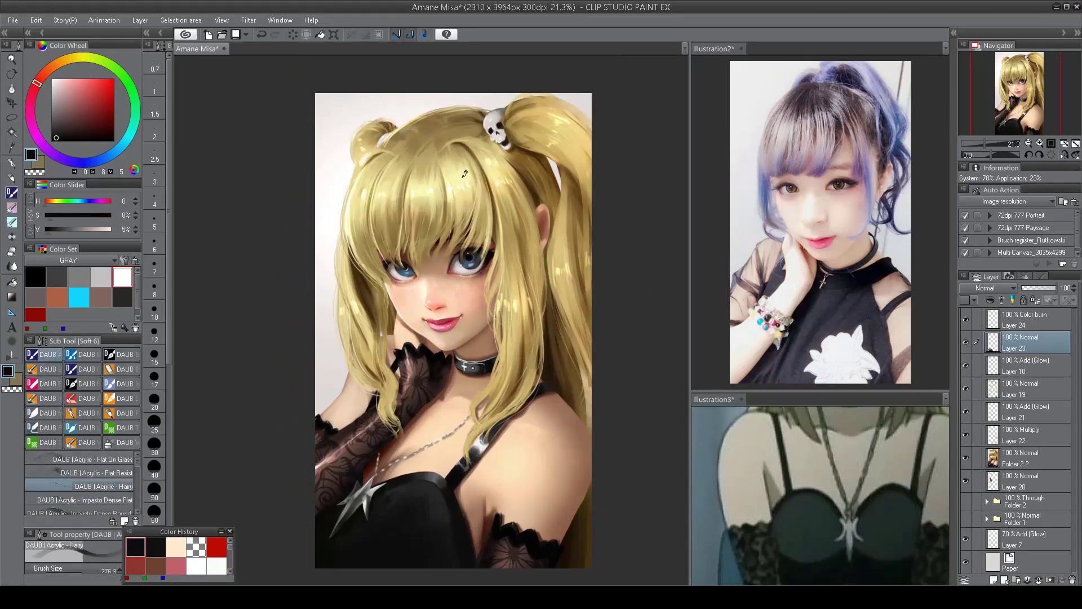
{"action": "scroll", "coordinate": [361, 203], "scroll_direction": "up", "scroll_amount": 3}
{"action": "left_click", "coordinate": [370, 201], "text": "alt"}
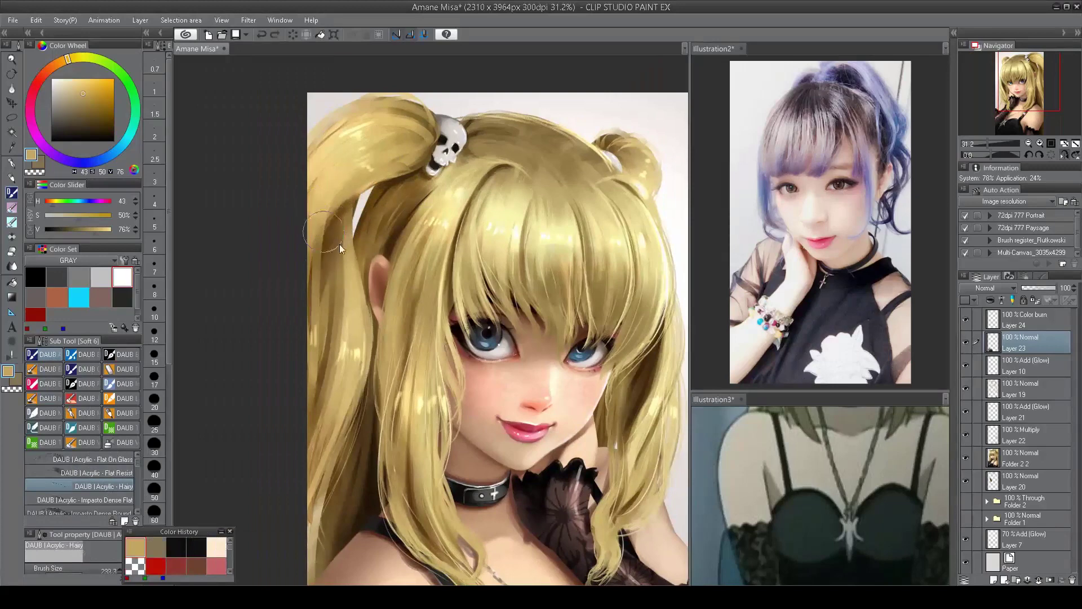
{"action": "left_click_drag", "start_coordinate": [344, 203], "coordinate": [323, 326]}
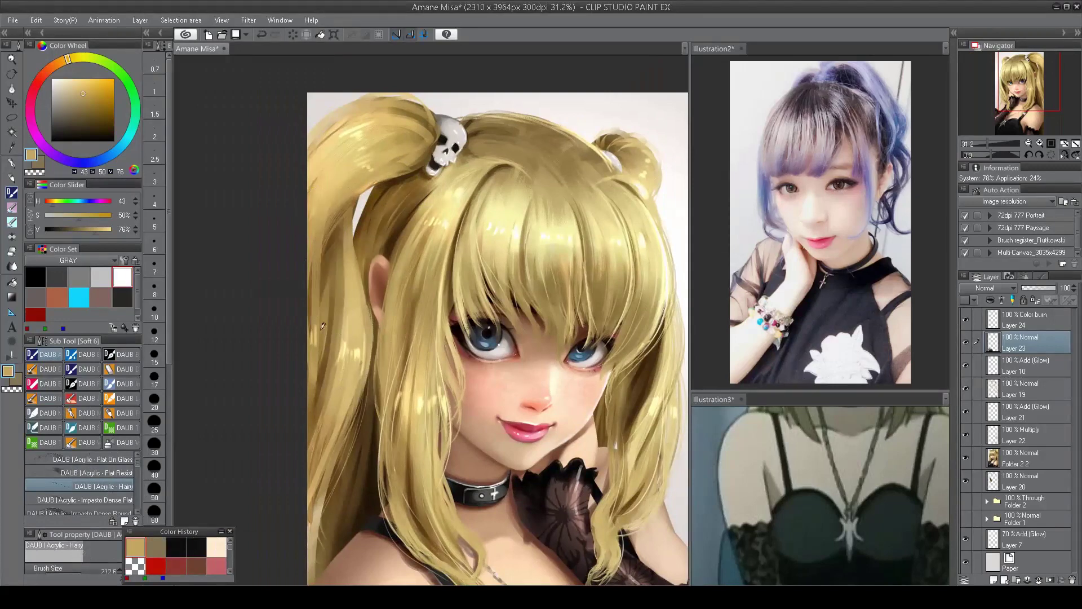
{"action": "left_click", "coordinate": [379, 222], "text": "alt"}
{"action": "key", "text": "h"}
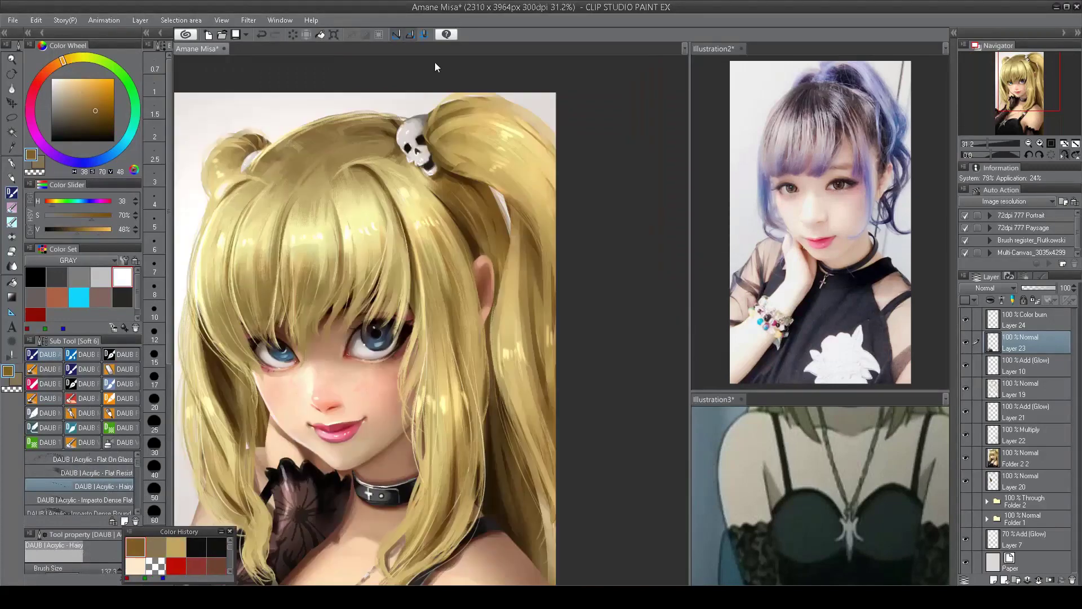
- Brush sampled hair tones over the crown and the upper outer edge of the ponytail with the hairy acrylic brush
{"action": "left_click", "coordinate": [338, 146], "text": "alt"}
{"action": "left_click_drag", "start_coordinate": [359, 157], "coordinate": [295, 172]}
{"action": "key", "text": "h"}
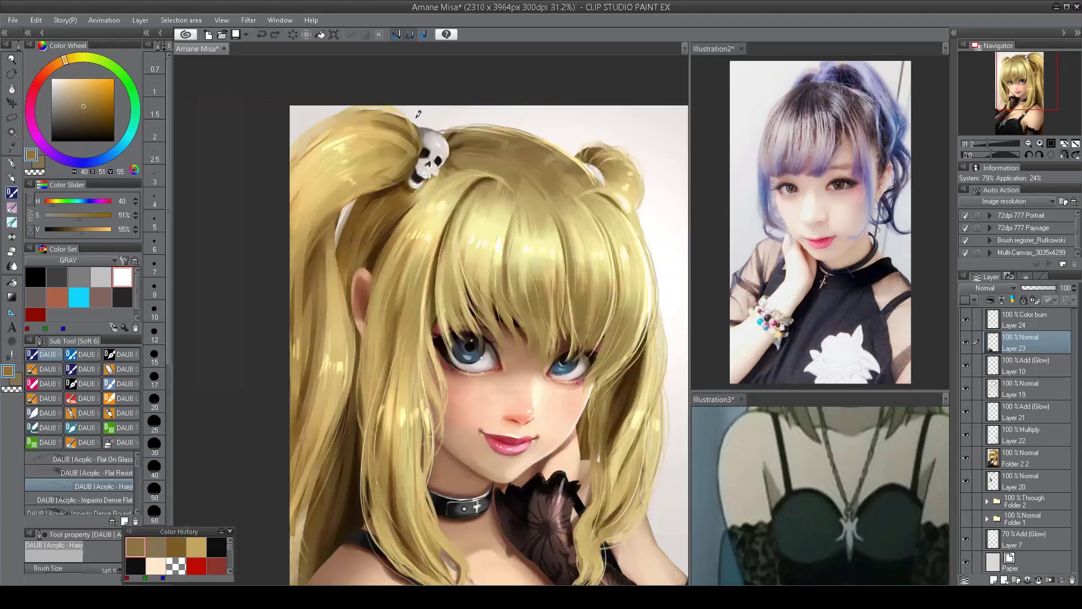
{"action": "left_click", "coordinate": [428, 186], "text": "alt"}
{"action": "left_click_drag", "start_coordinate": [338, 113], "coordinate": [315, 135]}
- On Layer 20, paint sampled blonde tones along the top outline of the head and the side hair
{"action": "left_click", "coordinate": [533, 204], "text": "ctrl+shift"}
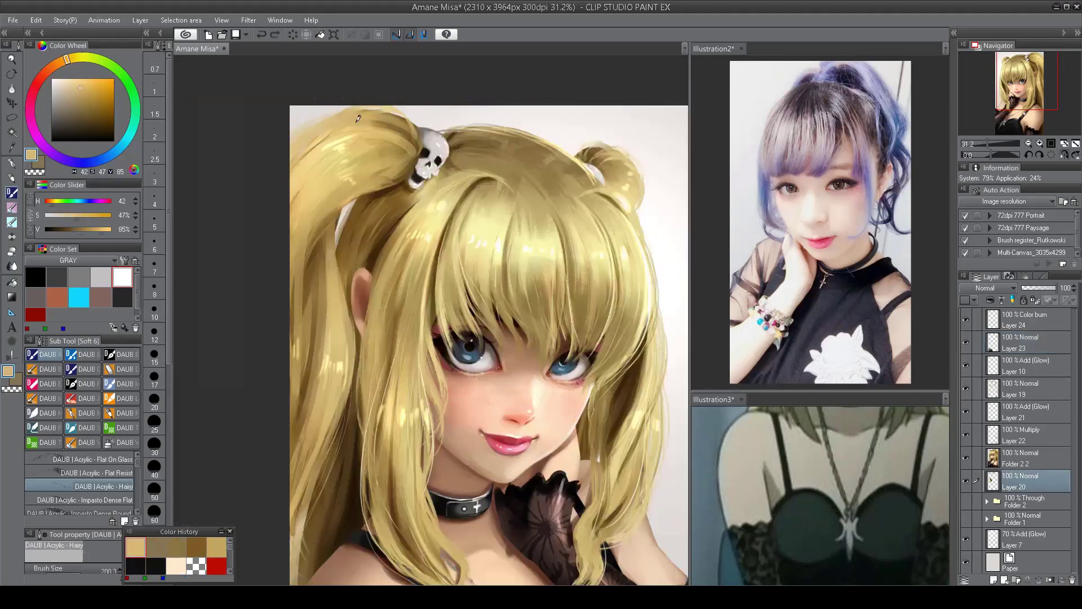
{"action": "left_click", "coordinate": [475, 139], "text": "alt"}
{"action": "left_click_drag", "start_coordinate": [475, 139], "coordinate": [541, 135]}
{"action": "key", "text": "h"}
{"action": "mouse_move", "coordinate": [422, 134]}
{"action": "left_mouse_down"}
{"action": "mouse_move", "coordinate": [317, 164]}
{"action": "mouse_move", "coordinate": [405, 73]}
{"action": "left_mouse_up"}
{"action": "left_click", "coordinate": [288, 248], "text": "alt"}
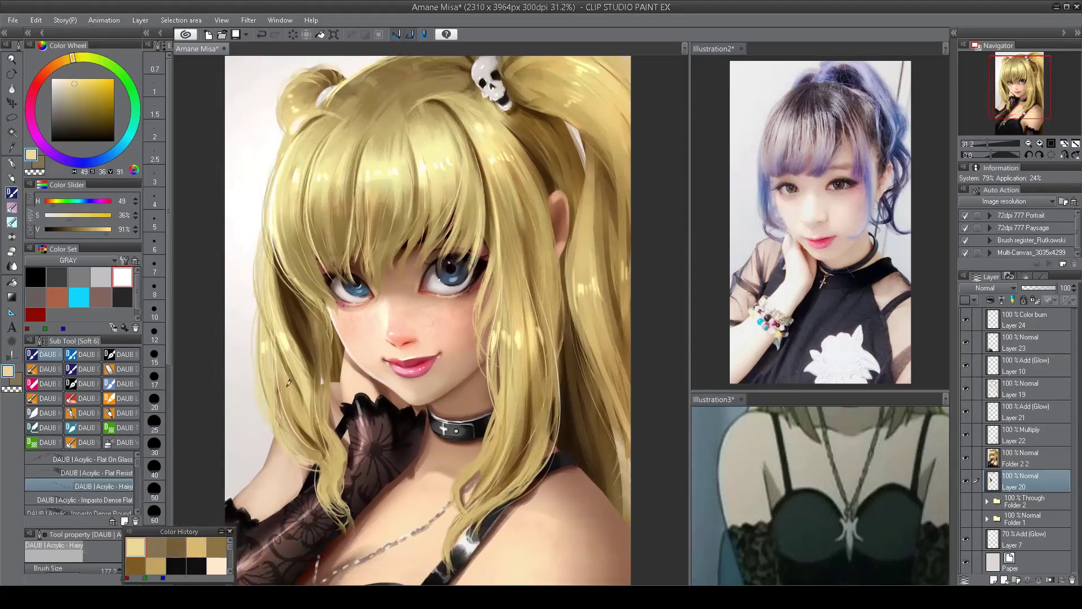
{"action": "scroll", "coordinate": [415, 288], "scroll_direction": "down", "scroll_amount": 6}
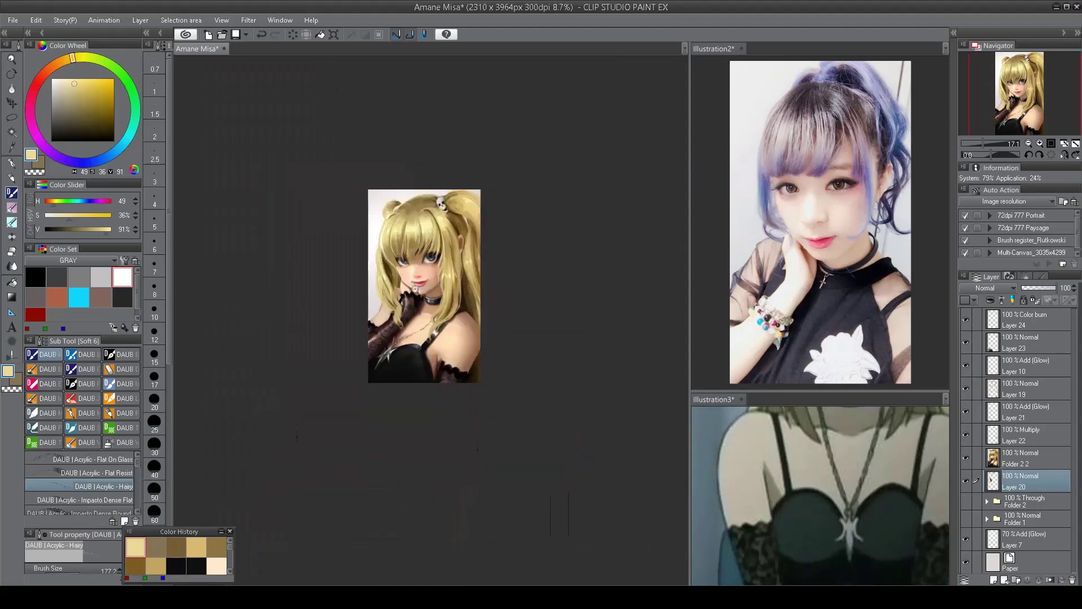
- On Layer 23, refine the raised arm's outer edge with sampled pale skin tones using IK1 at sizes 54.0 and 29.4
{"action": "scroll", "coordinate": [415, 288], "scroll_direction": "up", "scroll_amount": 5}
{"action": "left_click", "coordinate": [526, 304], "text": "ctrl+shift"}
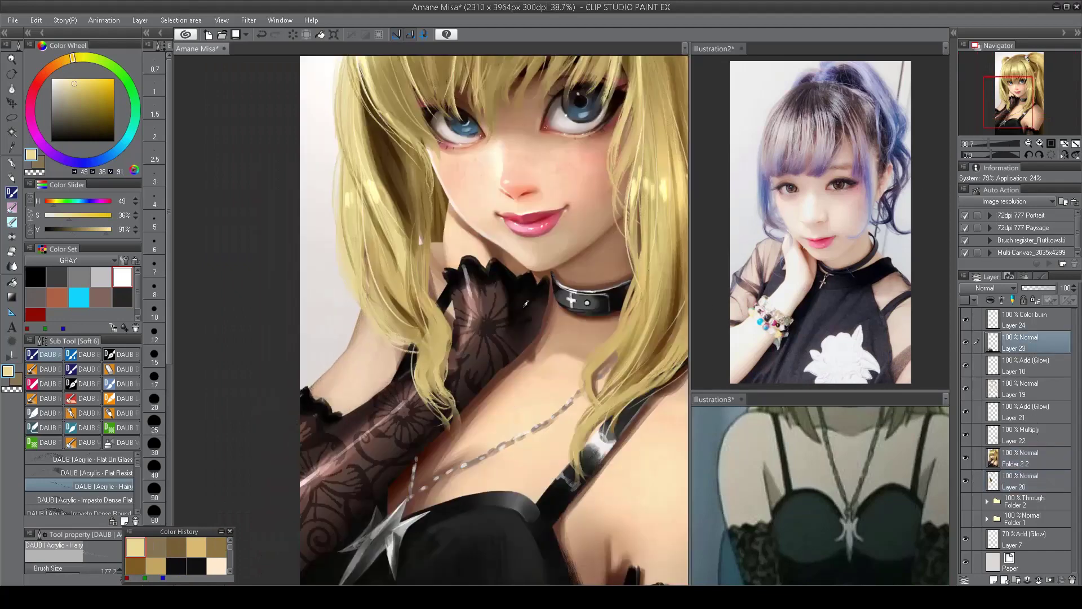
{"action": "key", "text": "b"}
{"action": "left_click_drag", "start_coordinate": [586, 341], "coordinate": [412, 293]}
{"action": "scroll", "coordinate": [431, 305], "scroll_direction": "up", "scroll_amount": 1}
{"action": "left_click", "coordinate": [412, 293], "text": "alt"}
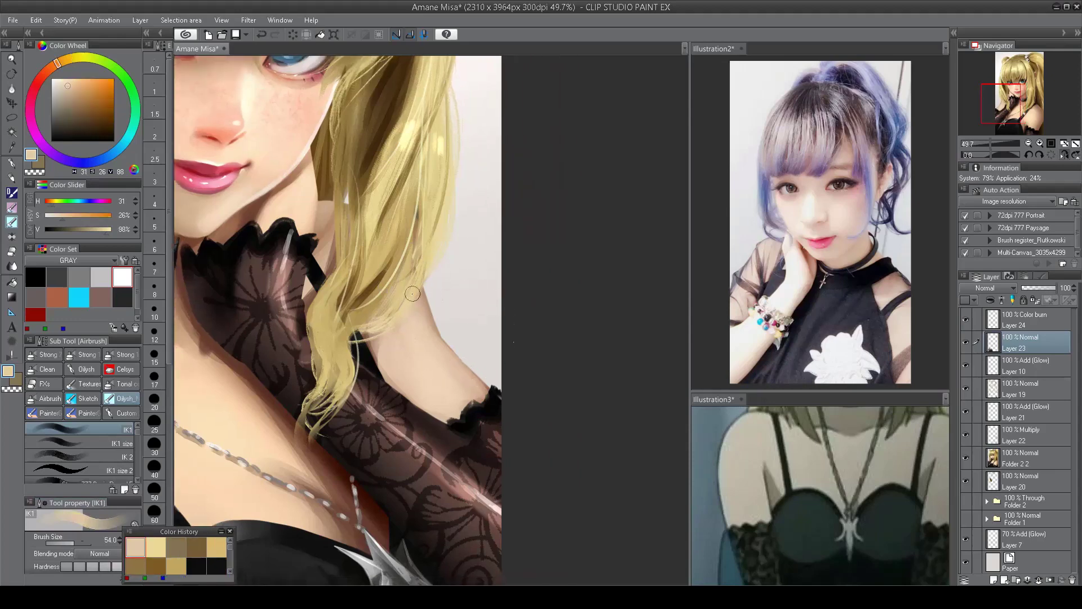
{"action": "left_click", "coordinate": [415, 346], "text": "alt"}
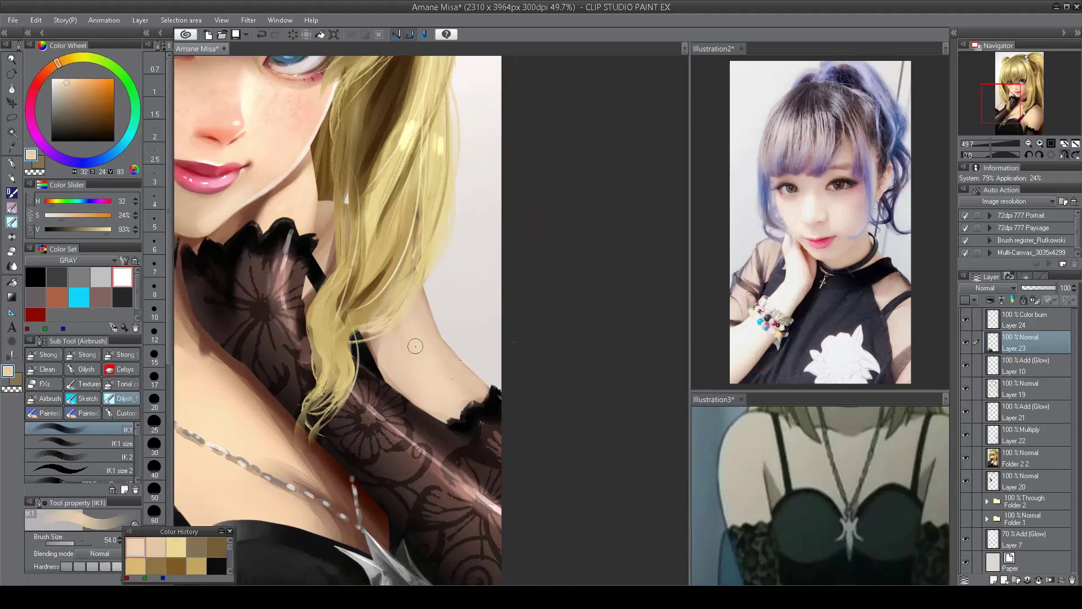
{"action": "left_click_drag", "start_coordinate": [483, 386], "coordinate": [454, 356]}
{"action": "left_click", "coordinate": [483, 386], "text": "alt"}
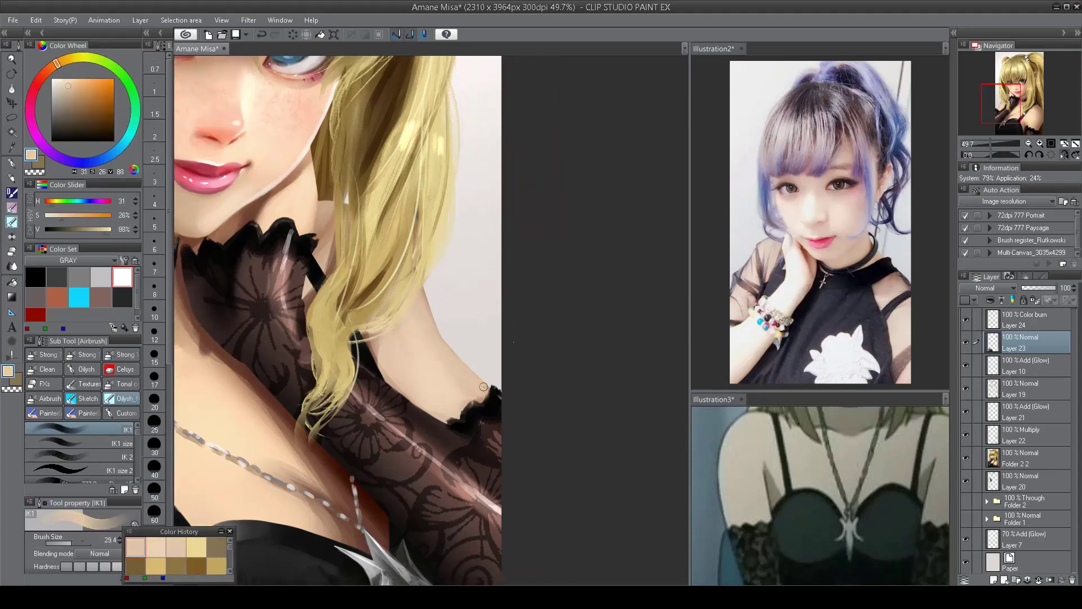
- Blend more sampled skin tones into the arm beside the hair tips with IK1 at sizes 54.7 and 33.6
{"action": "left_click", "coordinate": [430, 328], "text": "alt"}
{"action": "left_click", "coordinate": [417, 338], "text": "alt"}
{"action": "scroll", "coordinate": [417, 338], "scroll_direction": "down", "scroll_amount": 5}
{"action": "scroll", "coordinate": [427, 330], "scroll_direction": "up", "scroll_amount": 7}
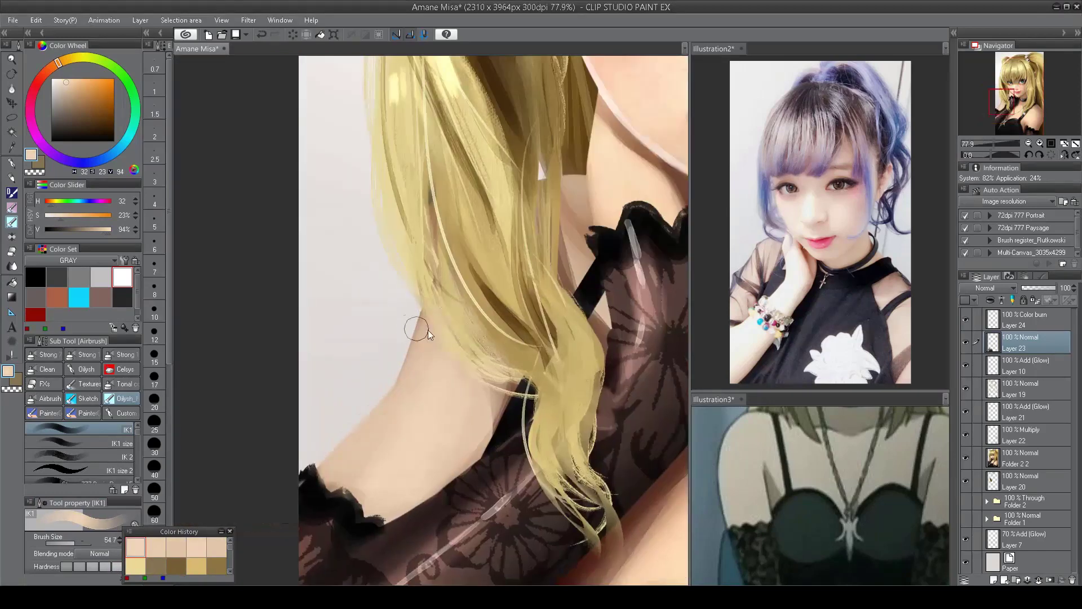
{"action": "left_click", "coordinate": [428, 330], "text": "alt"}
{"action": "left_click_drag", "start_coordinate": [428, 329], "coordinate": [411, 363]}
{"action": "left_click", "coordinate": [408, 372], "text": "alt"}
{"action": "scroll", "coordinate": [415, 420], "scroll_direction": "down", "scroll_amount": 5}
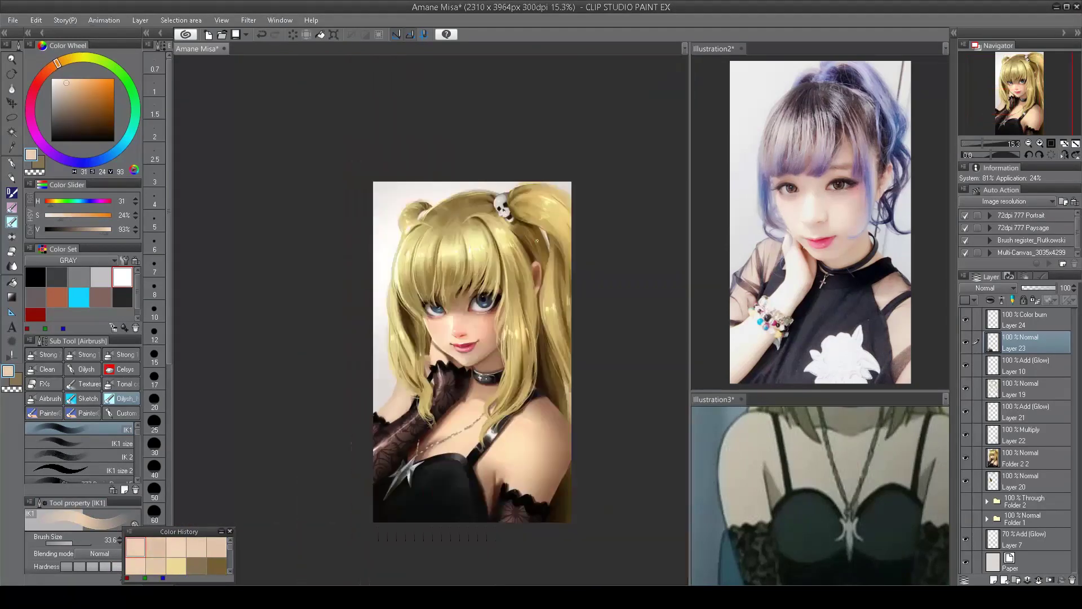
- Touch up the outer hair beside the bangs with sampled pale yellow and blonde tones using IK1 at size 39.2
{"action": "scroll", "coordinate": [426, 284], "scroll_direction": "up", "scroll_amount": 2}
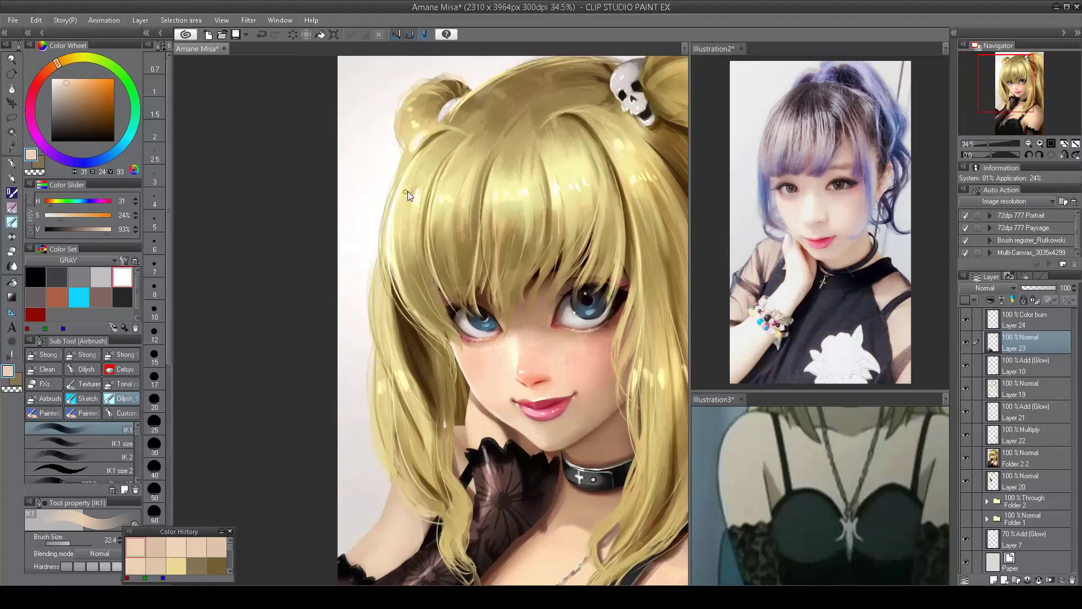
{"action": "left_click", "coordinate": [414, 169], "text": "alt"}
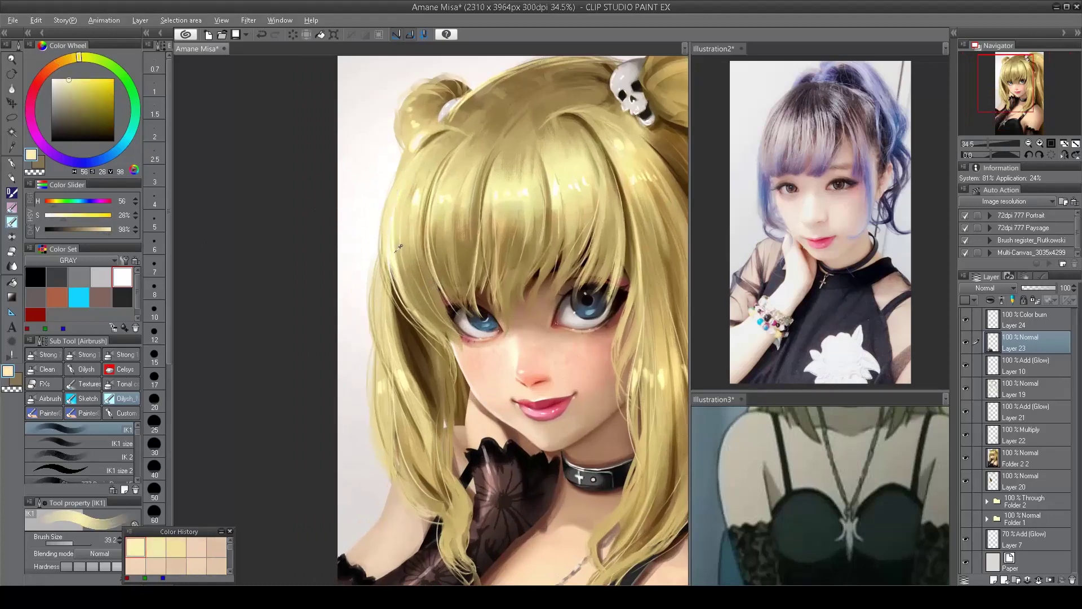
{"action": "scroll", "coordinate": [399, 246], "scroll_direction": "down", "scroll_amount": 2}
{"action": "scroll", "coordinate": [402, 214], "scroll_direction": "up", "scroll_amount": 1}
{"action": "left_click", "coordinate": [403, 191], "text": "alt"}
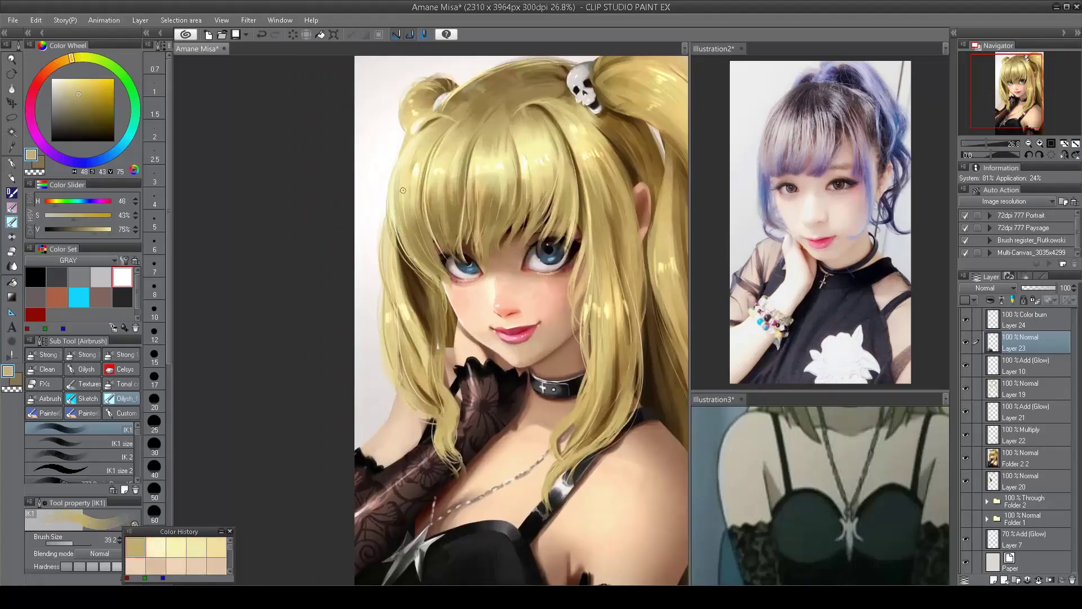
{"action": "scroll", "coordinate": [403, 191], "scroll_direction": "down", "scroll_amount": 2}
{"action": "scroll", "coordinate": [496, 225], "scroll_direction": "up", "scroll_amount": 1}
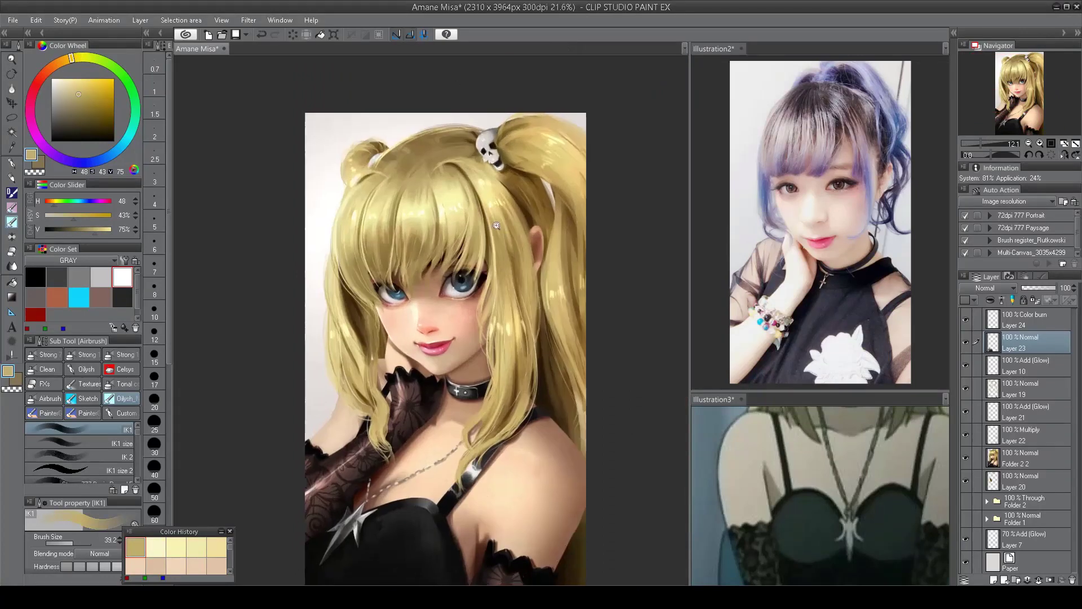
- Paint a sampled brownish skin tone into the neck shadow above the choker with IK1 at size 70.9
{"action": "scroll", "coordinate": [496, 225], "scroll_direction": "up", "scroll_amount": 3}
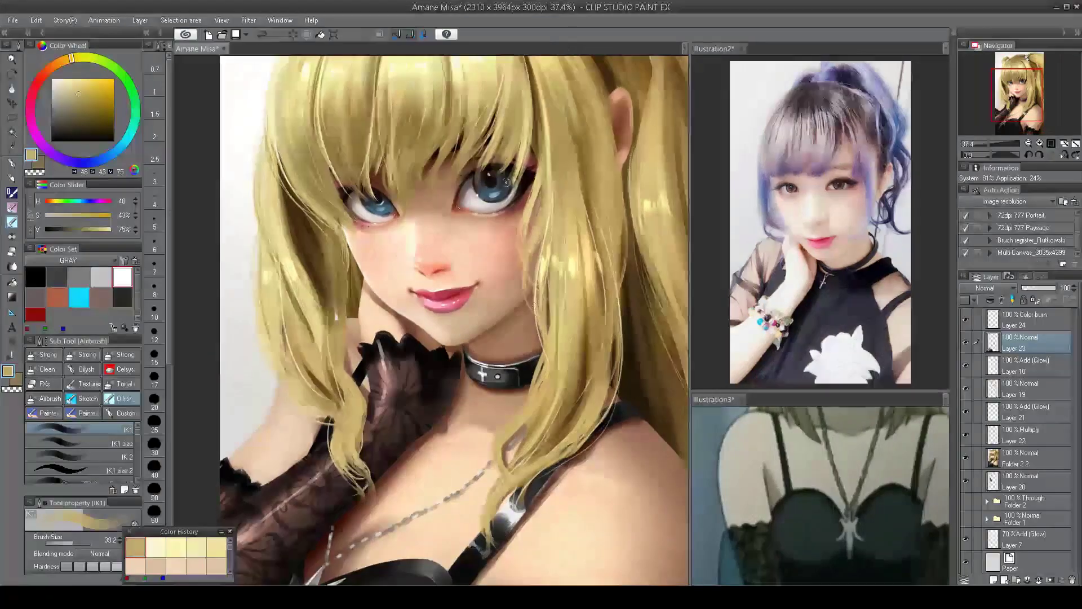
{"action": "scroll", "coordinate": [484, 360], "scroll_direction": "up", "scroll_amount": 1}
{"action": "left_click", "coordinate": [478, 349], "text": "alt"}
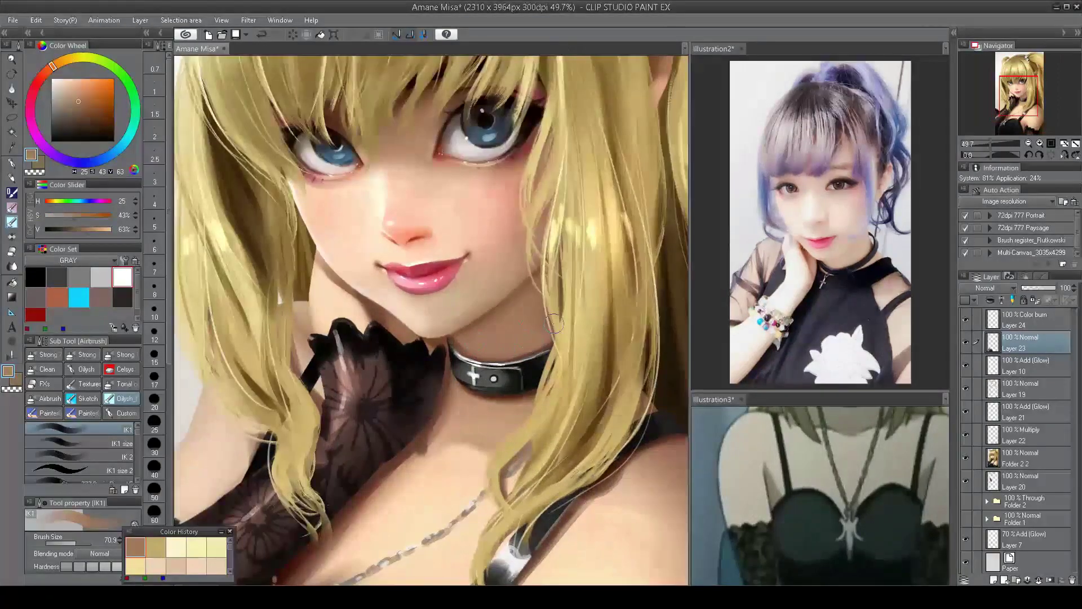
{"action": "scroll", "coordinate": [553, 323], "scroll_direction": "down", "scroll_amount": 3}
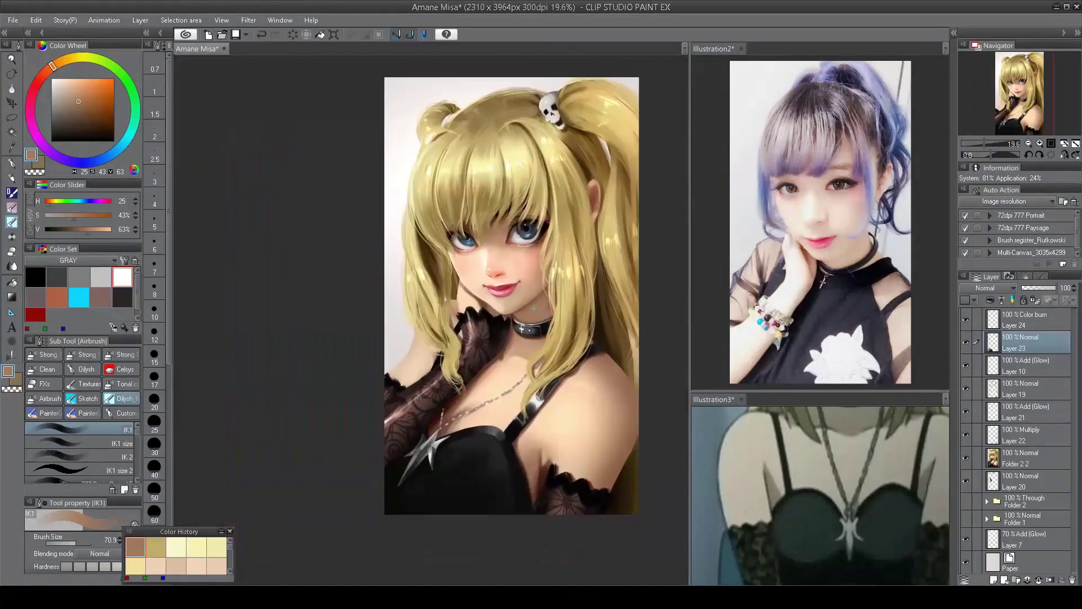